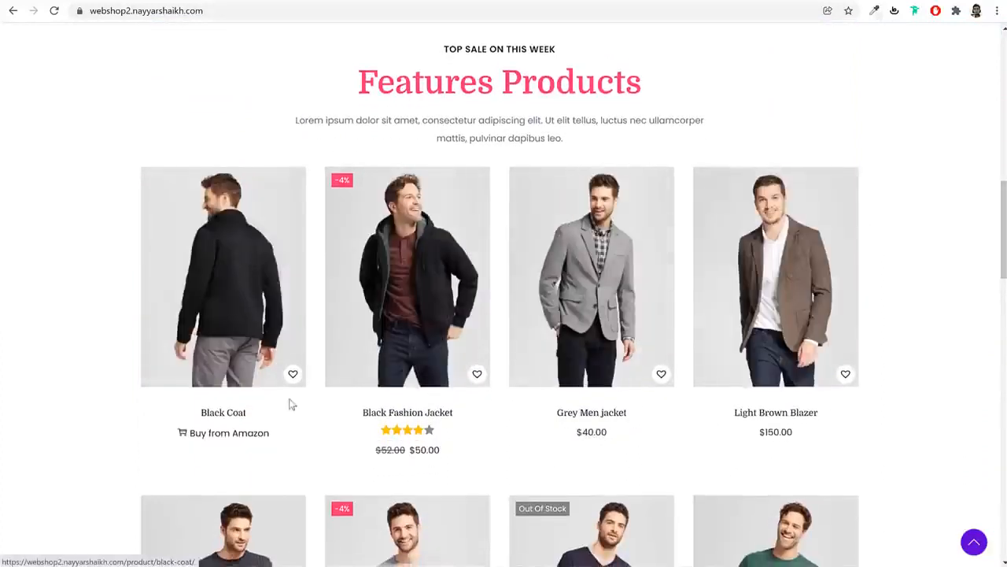
Add the Black Coat to the wishlist
click(293, 374)
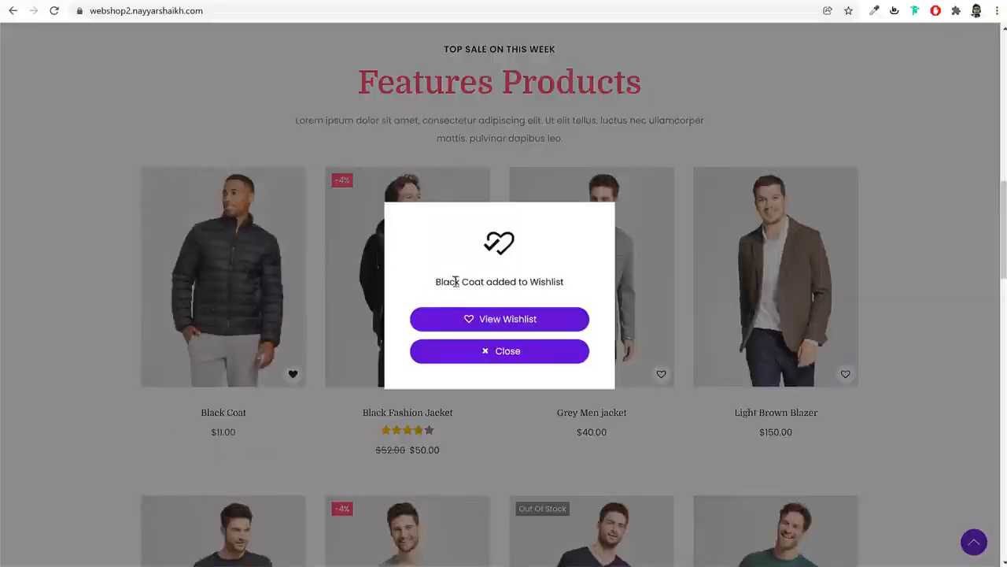
drag(455, 281, 563, 283)
click(528, 353)
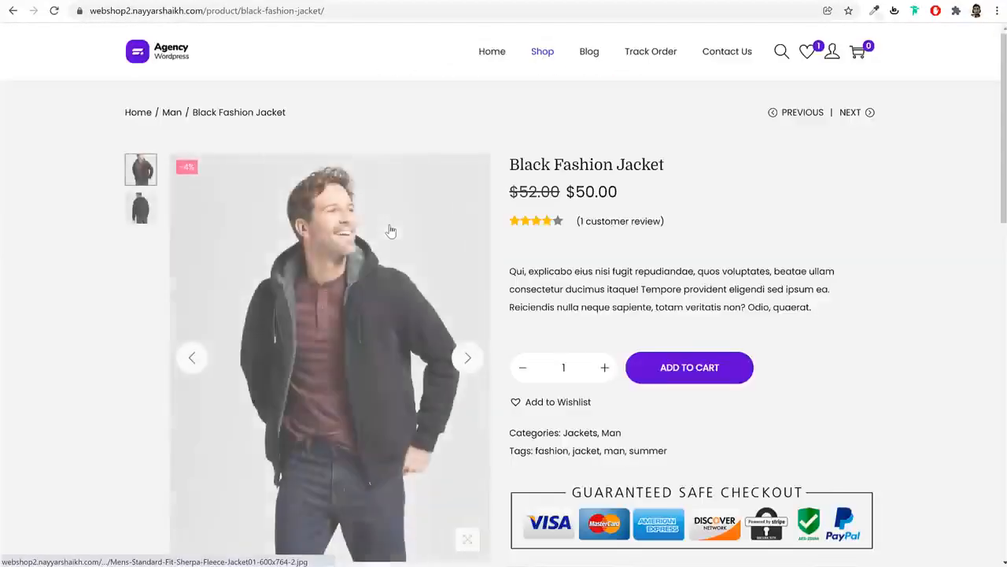
Add two Black Fashion Jackets to the cart and the jacket to the wishlist
click(468, 359)
click(468, 359)
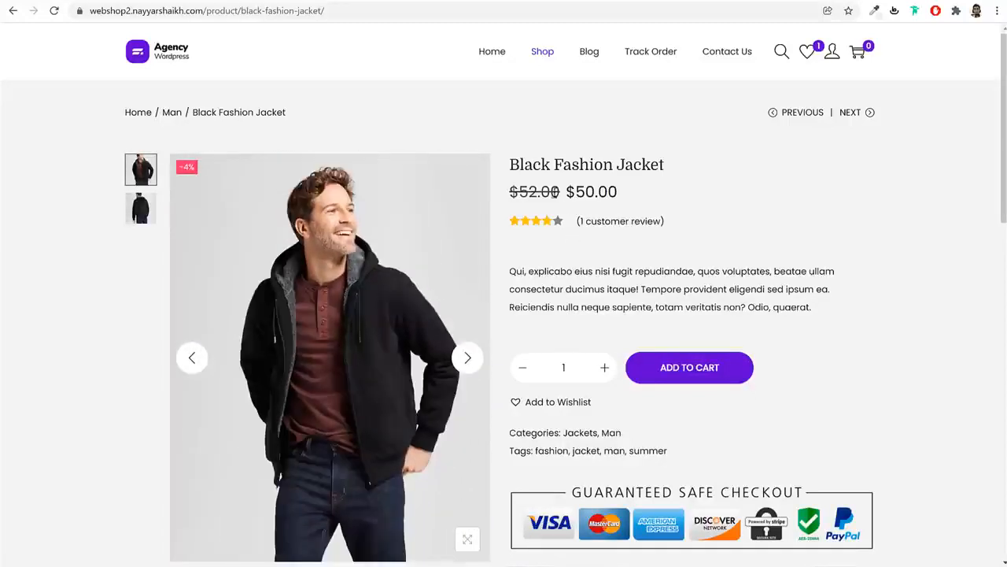
click(613, 224)
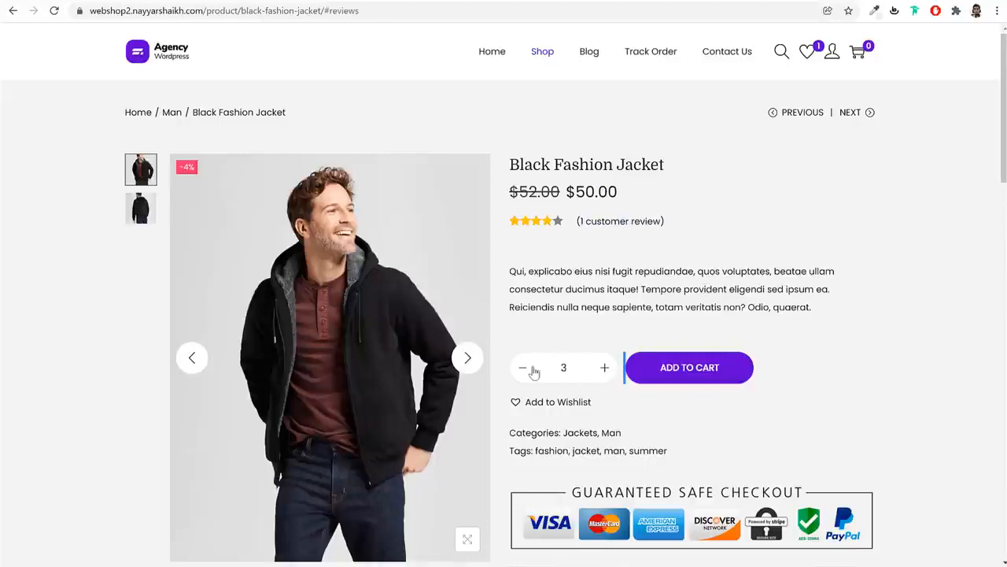
click(650, 368)
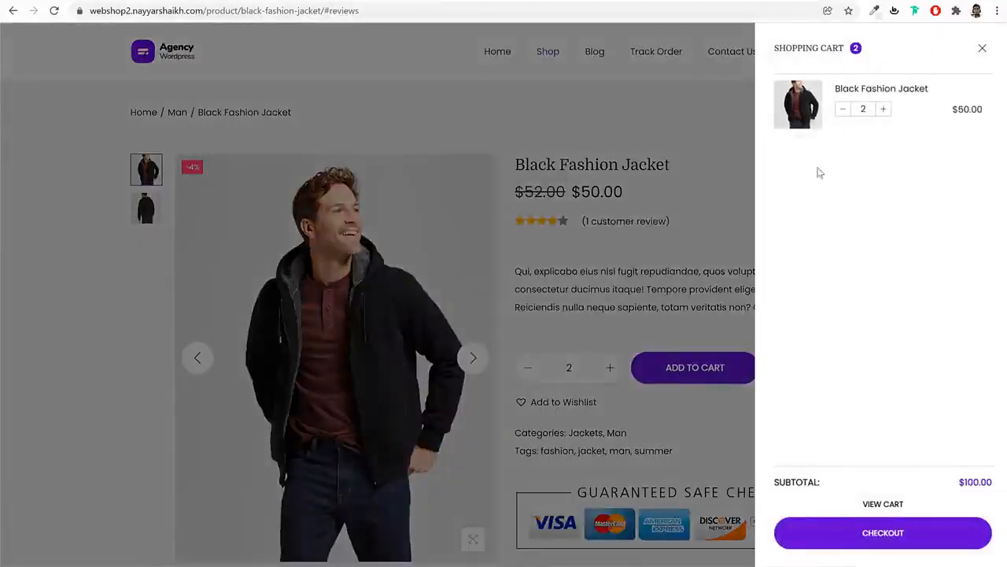
click(712, 450)
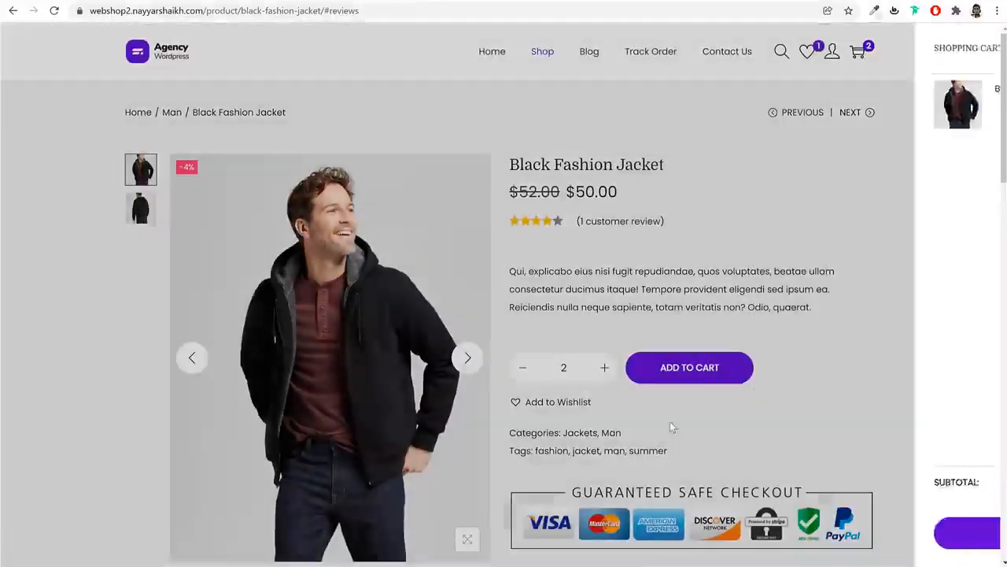
click(558, 402)
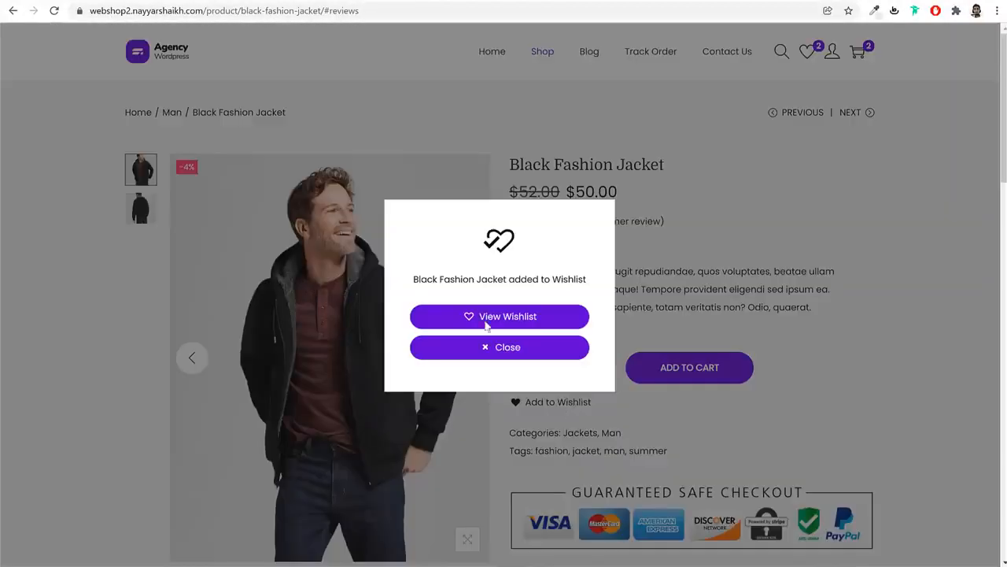
click(541, 349)
Add a White Working Boy T-Shirt ($125.00) and open the cart page showing $238.00
drag(997, 63, 974, 360)
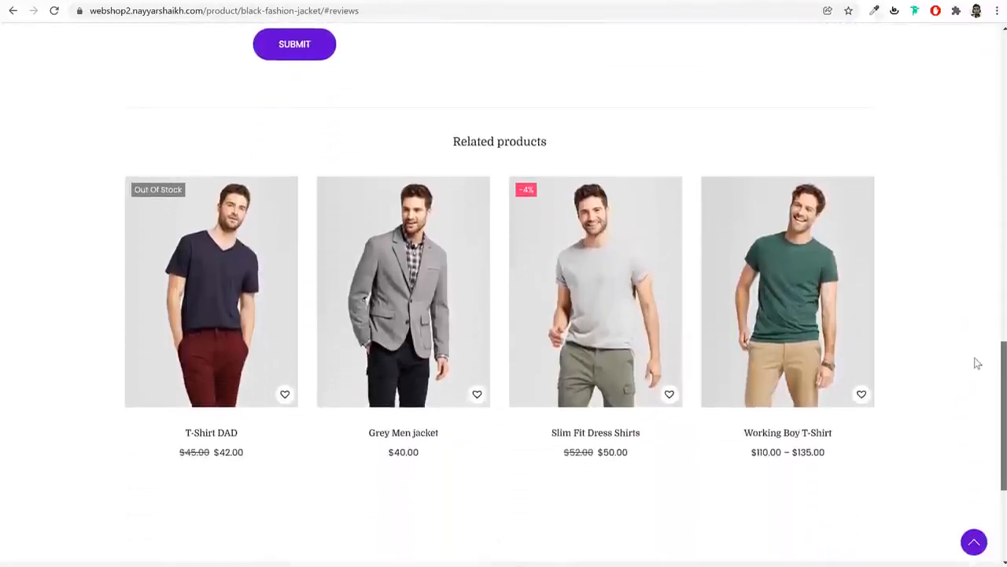
click(802, 295)
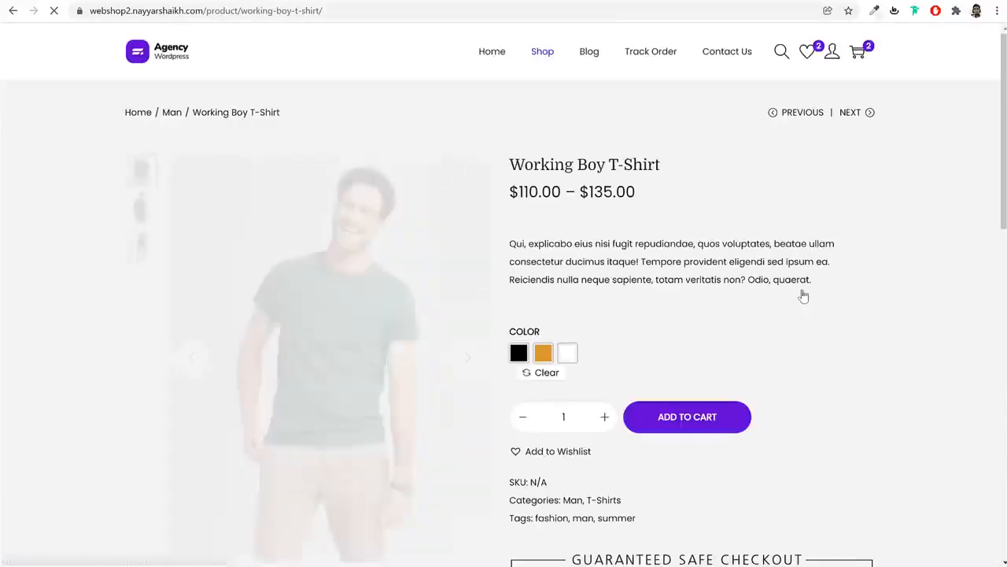
click(543, 355)
click(518, 355)
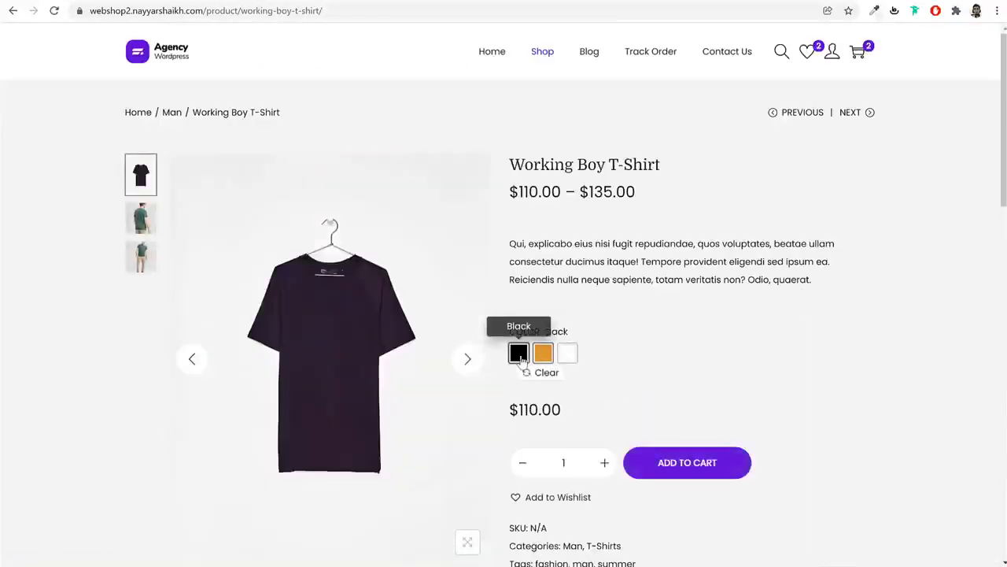
click(566, 354)
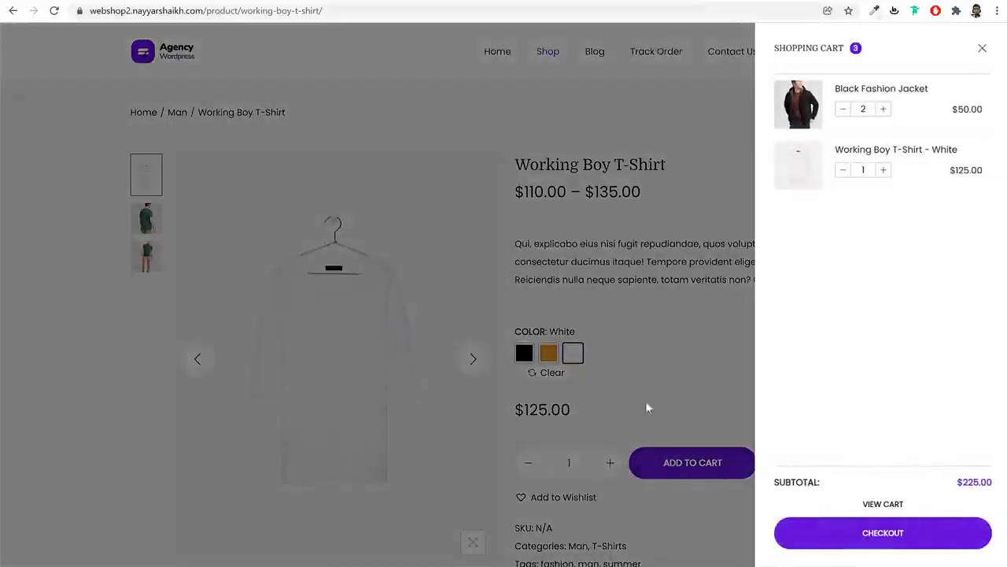
click(902, 503)
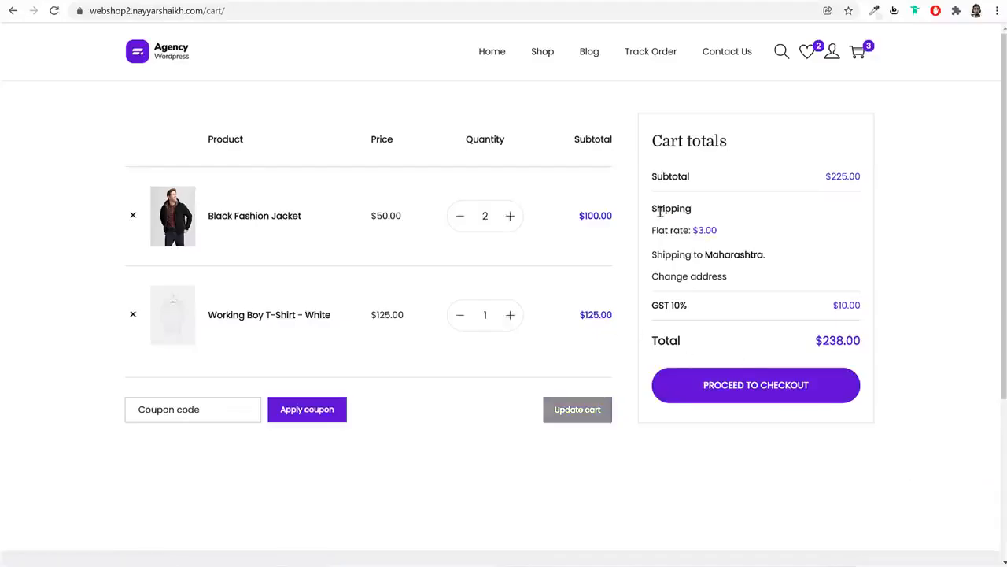
Review the cart's Shipping and GST 10% lines, then proceed to checkout
drag(660, 211, 643, 241)
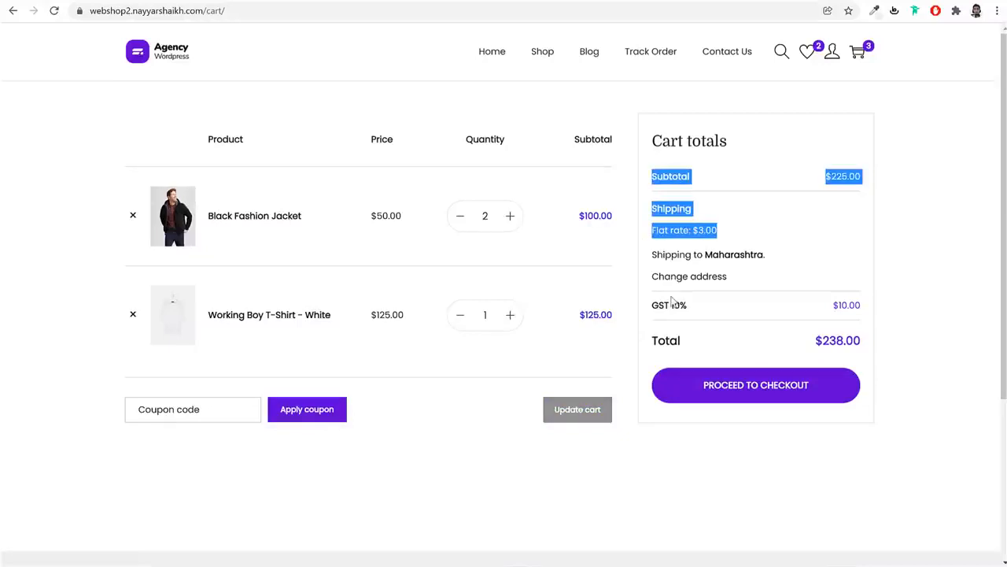
click(720, 255)
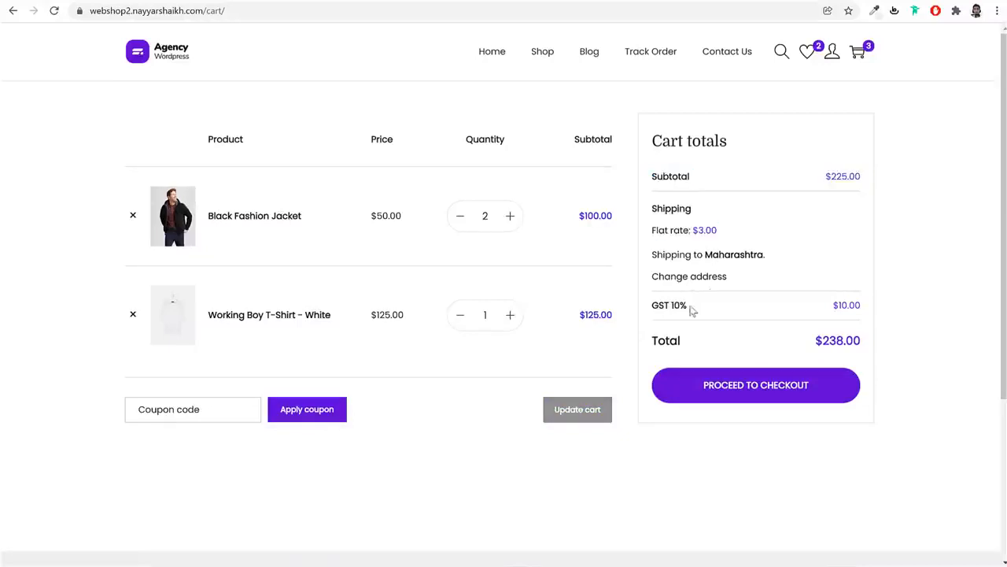
drag(692, 310, 655, 305)
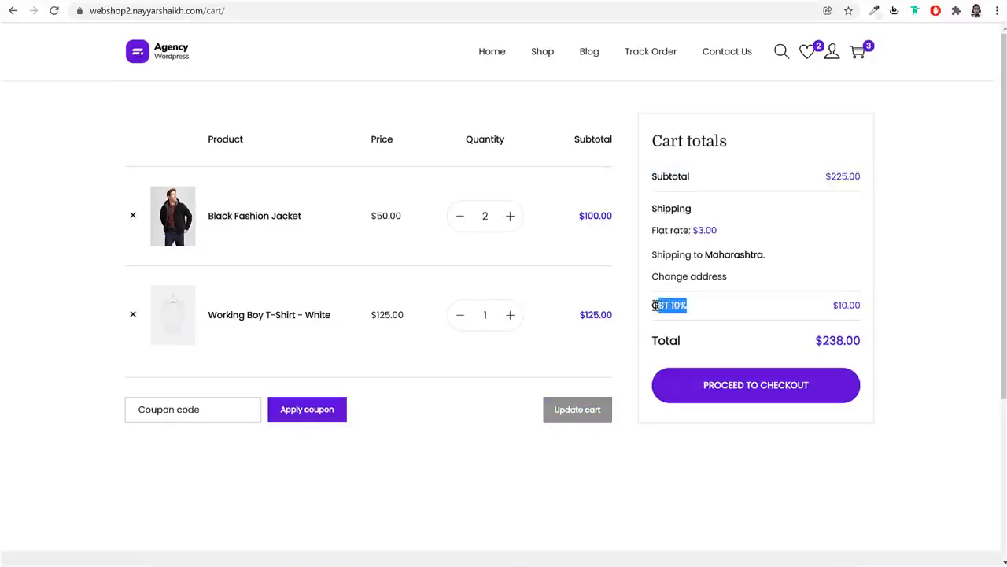
click(773, 392)
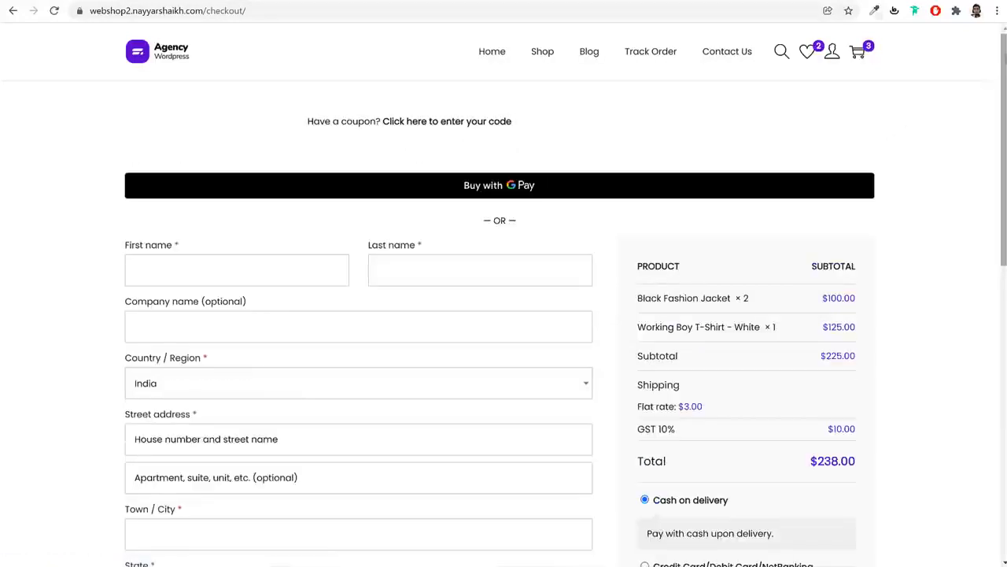
Try Razorpay and PayPal, then select Credit Card (Stripe) payment and place the order
scroll(998, 82, down, 2)
drag(998, 81, 971, 204)
drag(729, 170, 656, 176)
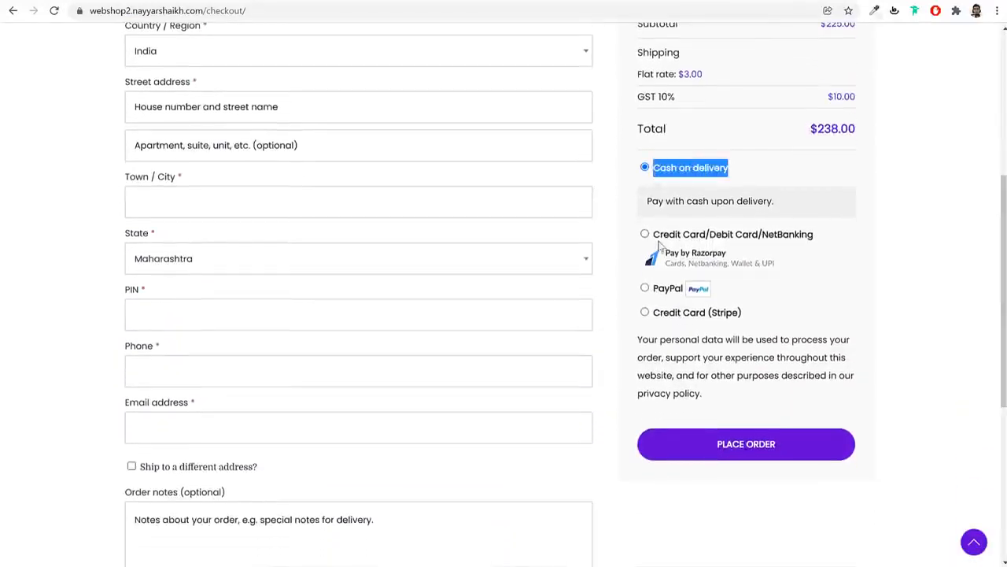
click(645, 235)
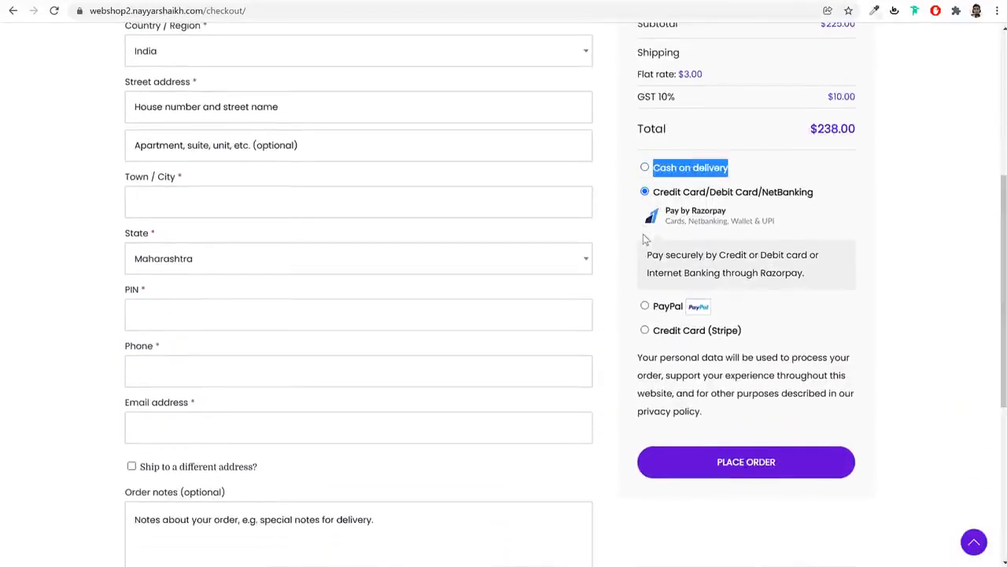
click(645, 306)
click(644, 329)
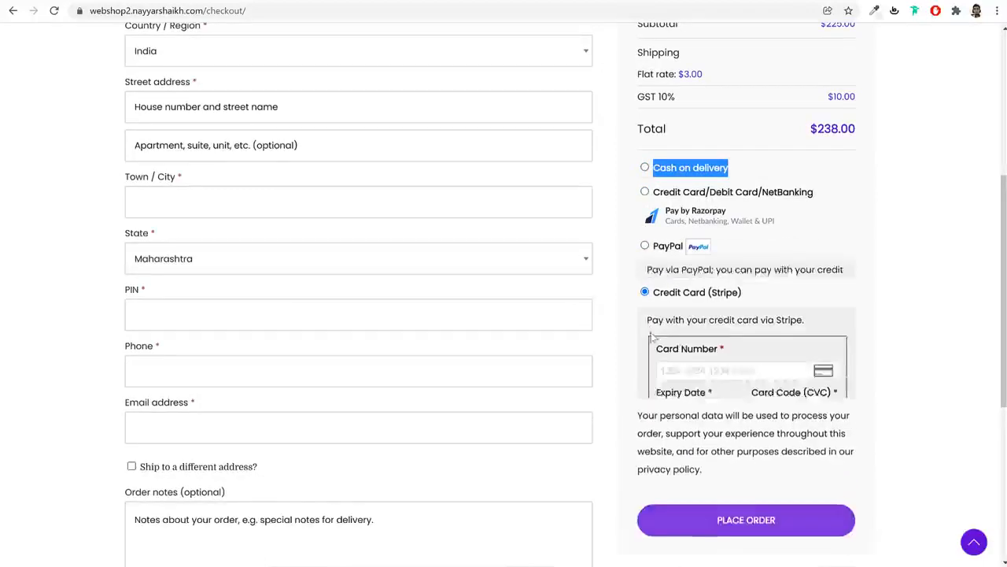
click(730, 364)
click(881, 292)
scroll(888, 296, down, 1)
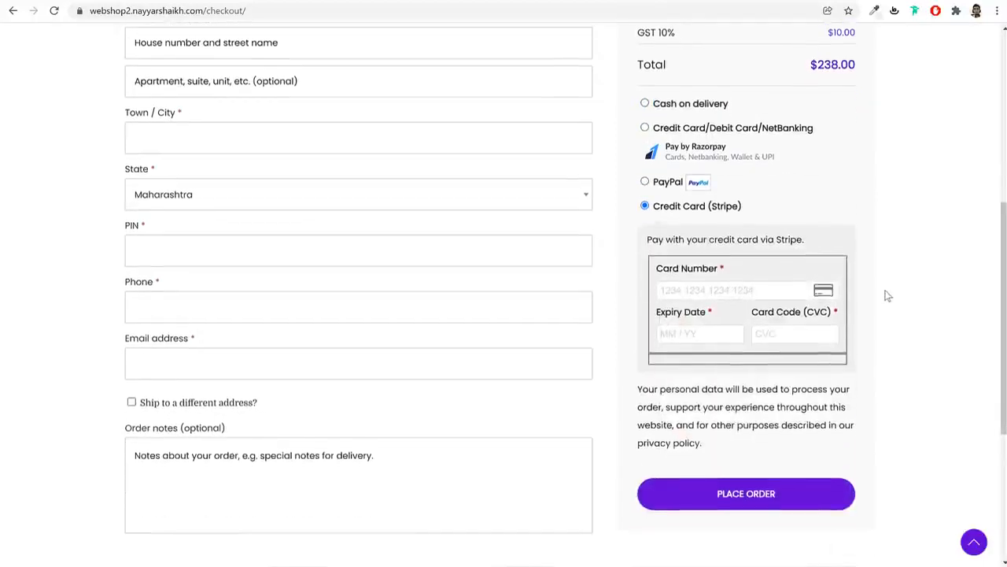
scroll(888, 296, down, 1)
click(749, 434)
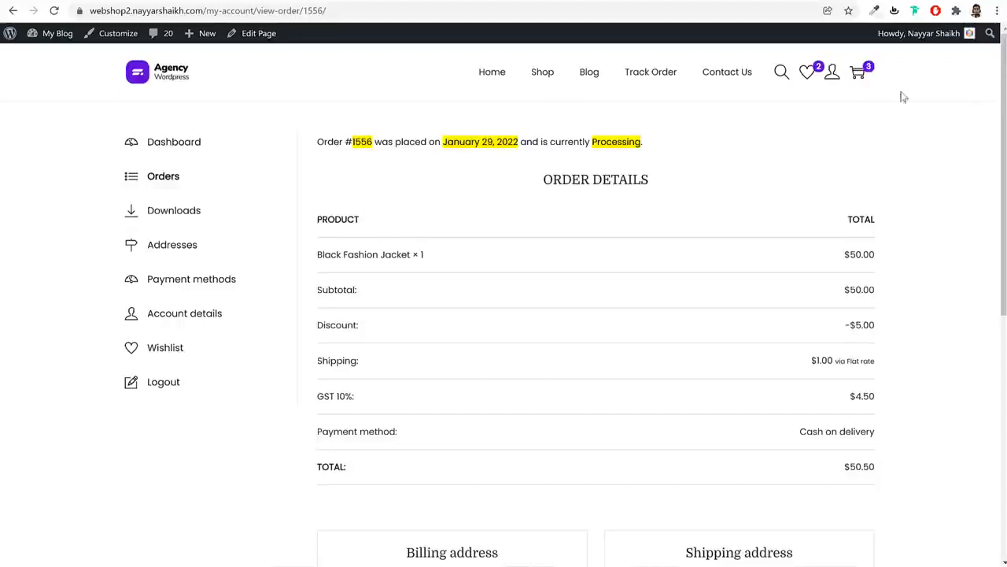
On the Shop page, drag the price filter's maximum down to give a $10 — $60 range
click(542, 78)
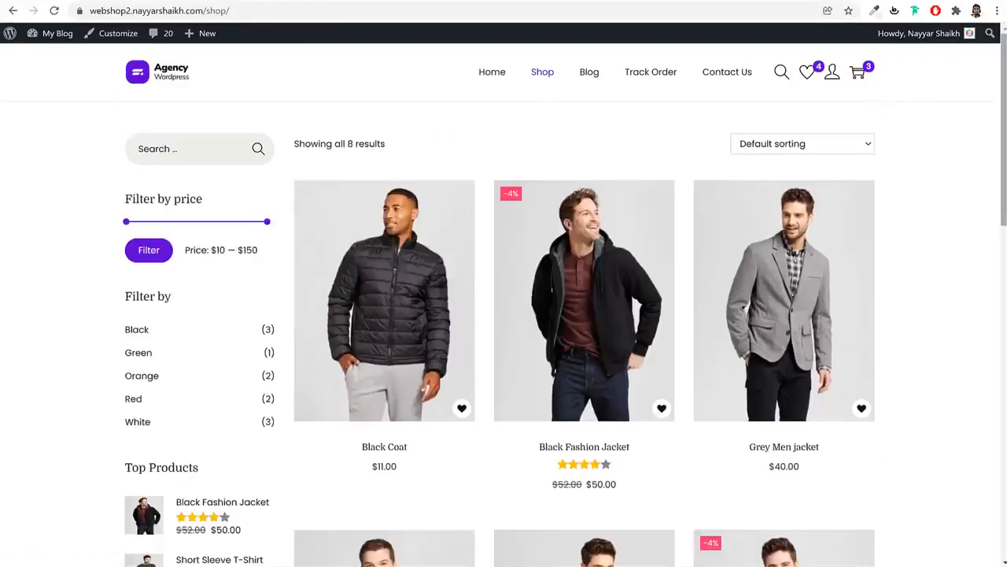
scroll(987, 57, down, 2)
scroll(989, 213, down, 5)
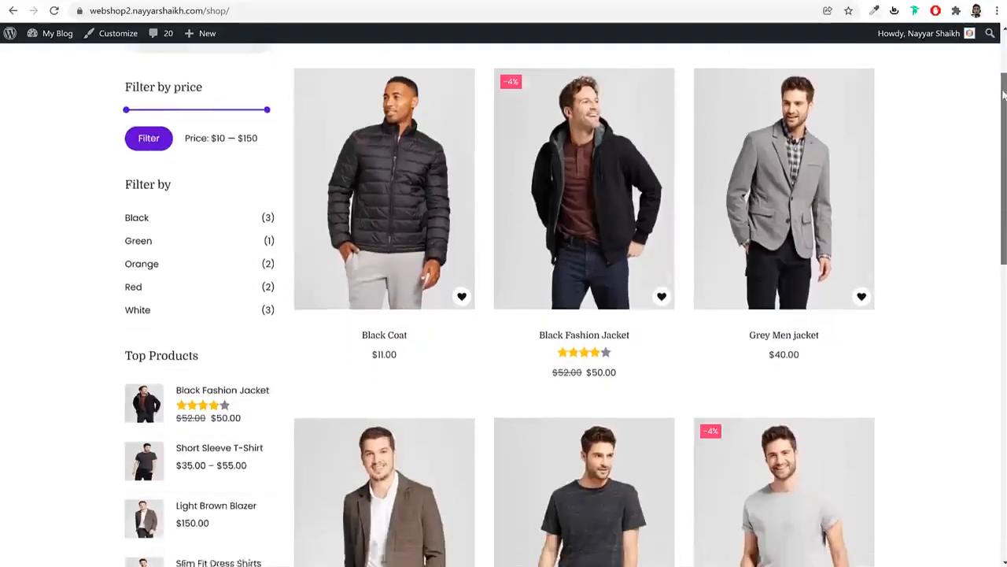
scroll(989, 236, down, 3)
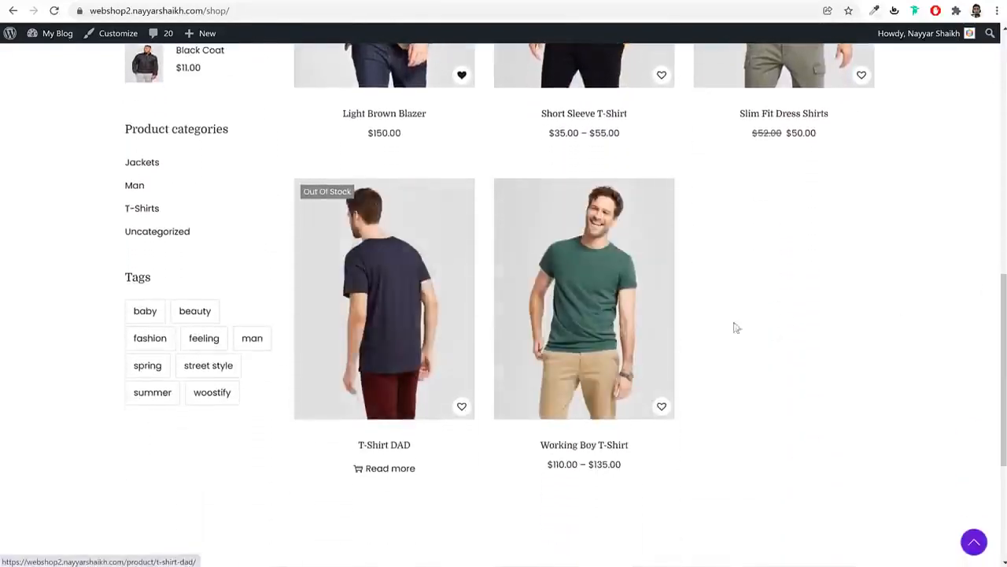
scroll(1000, 292, up, 2)
scroll(243, 162, up, 3)
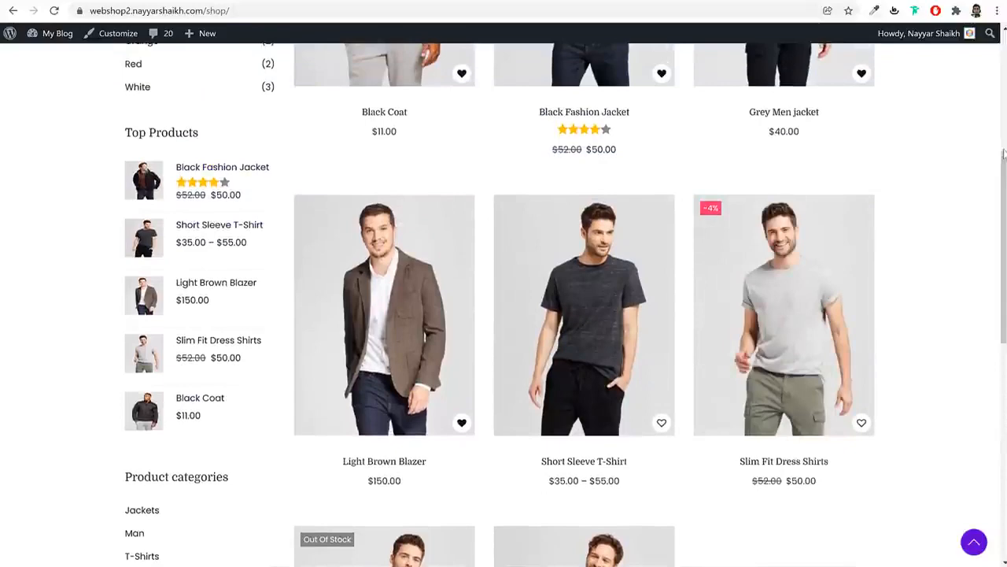
scroll(1004, 152, up, 4)
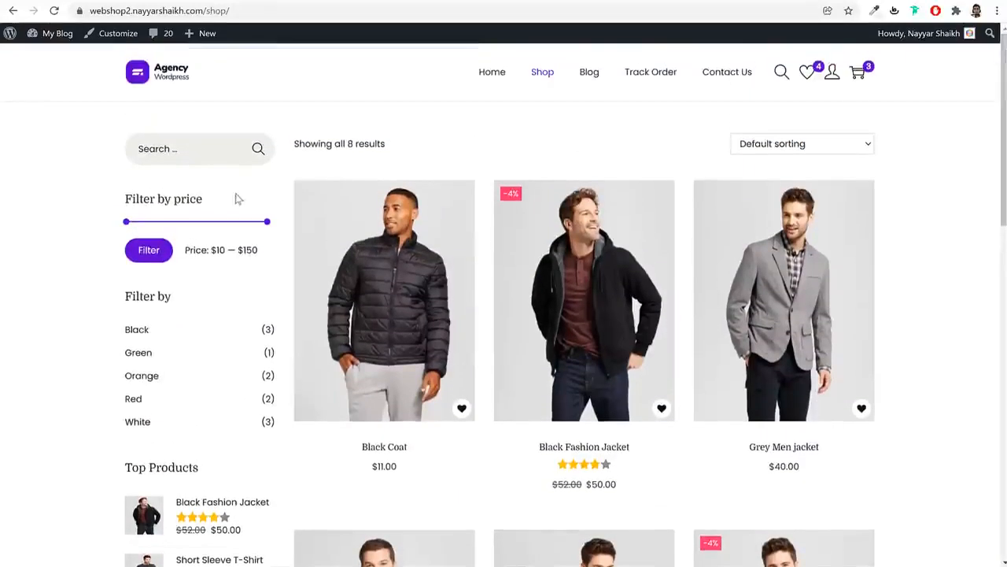
drag(268, 224, 150, 229)
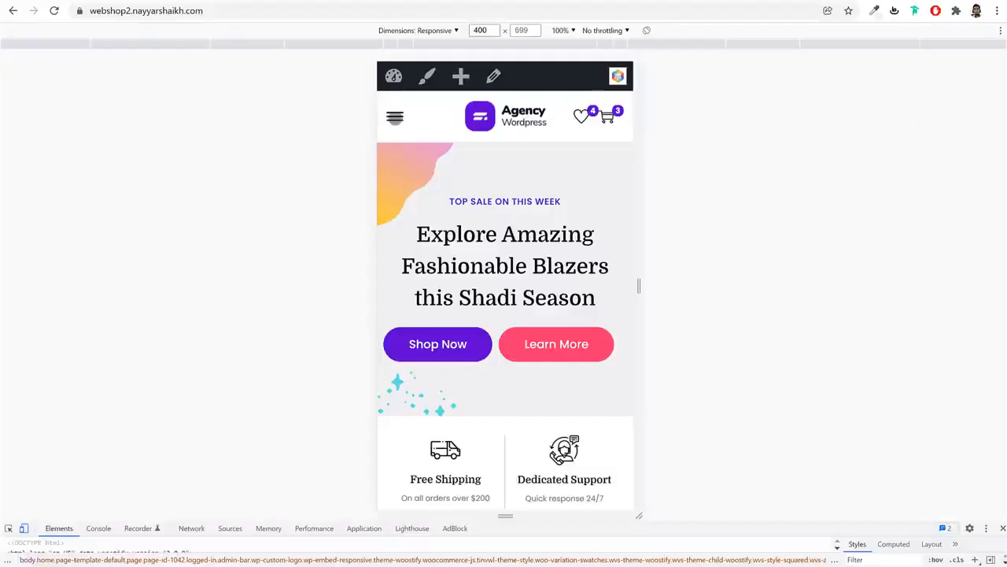
In the phone-sized preview, check the mobile menu and cart panel, then swipe down the homepage
click(395, 116)
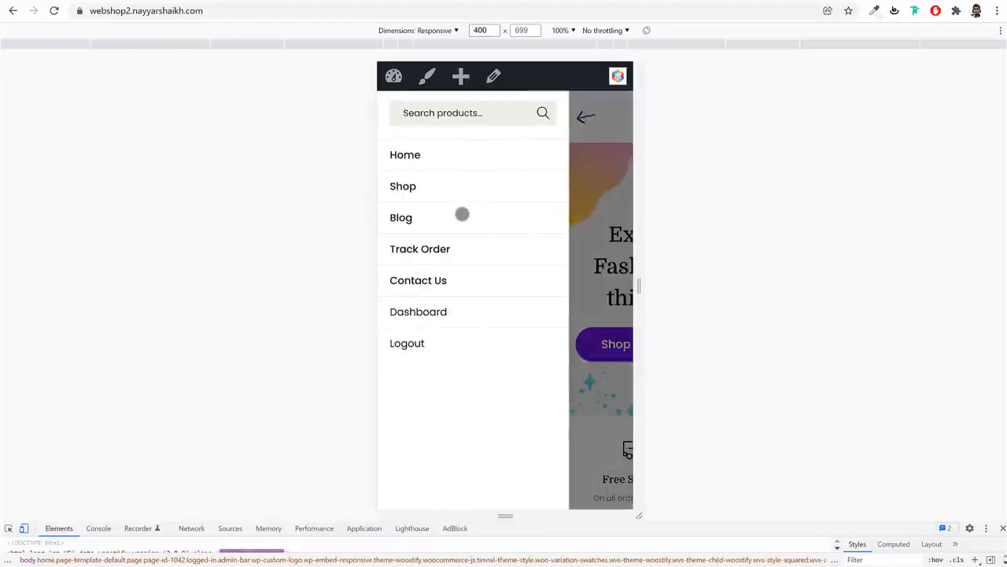
click(583, 117)
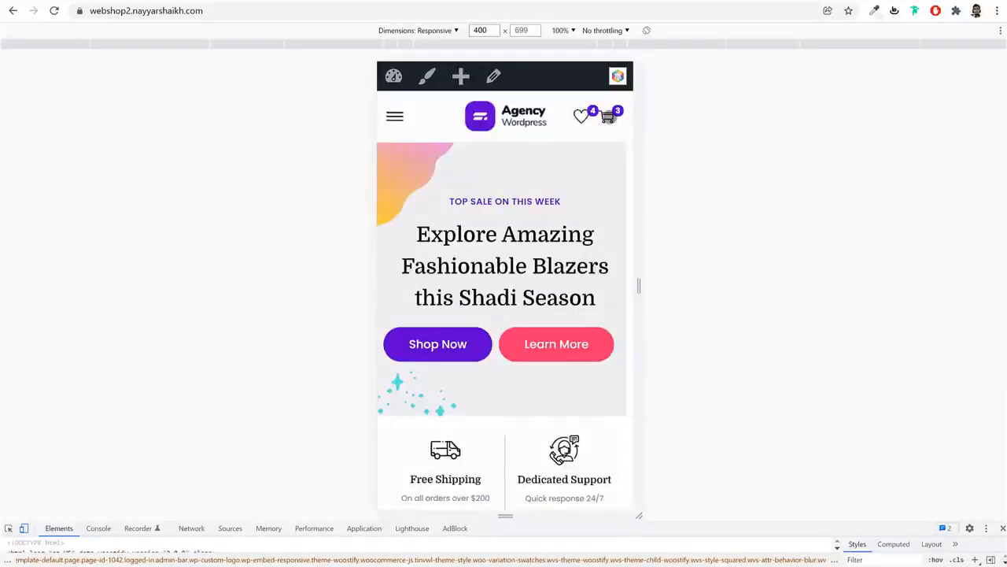
click(607, 116)
click(612, 109)
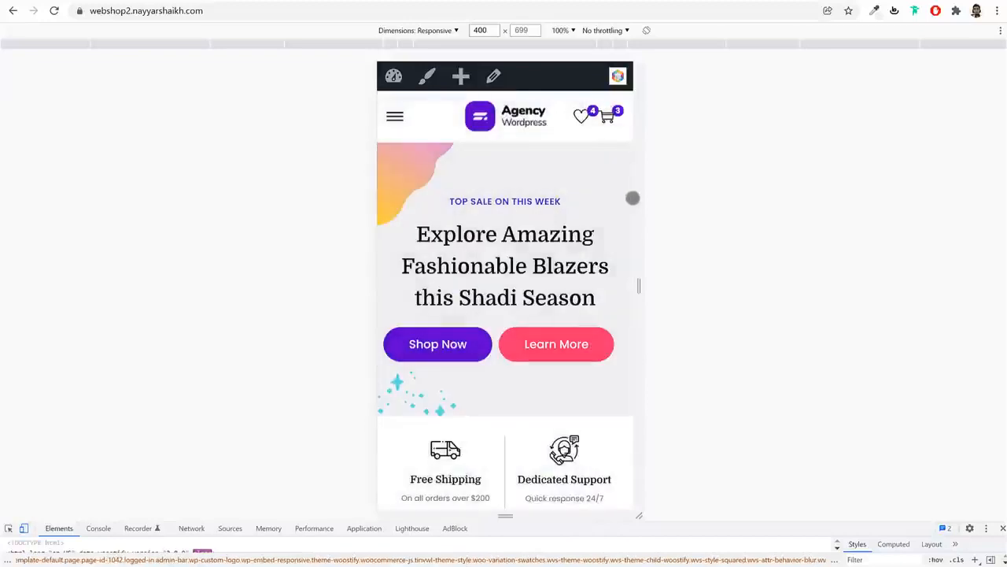
drag(618, 234, 609, 121)
scroll(609, 120, down, 4)
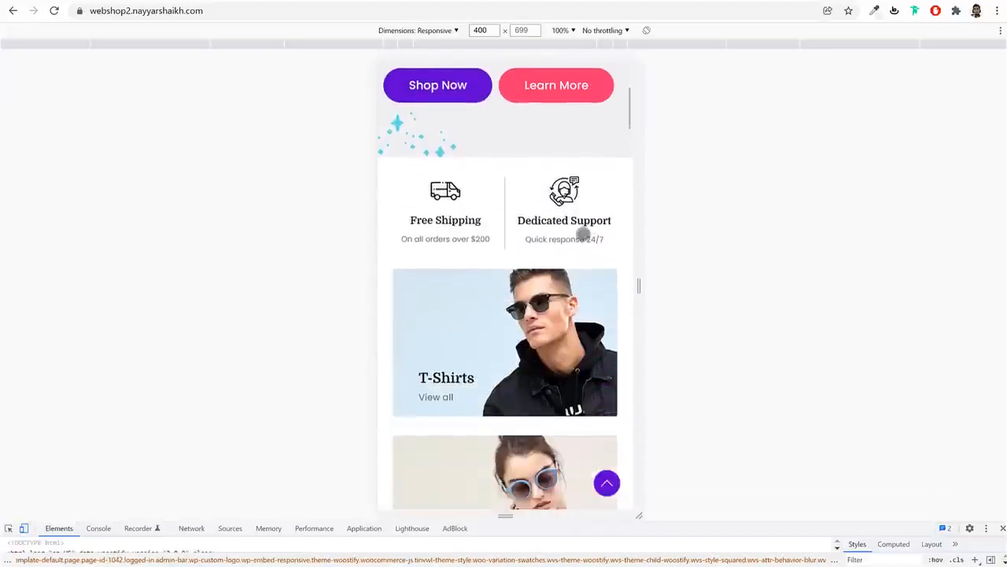
drag(608, 349, 611, 128)
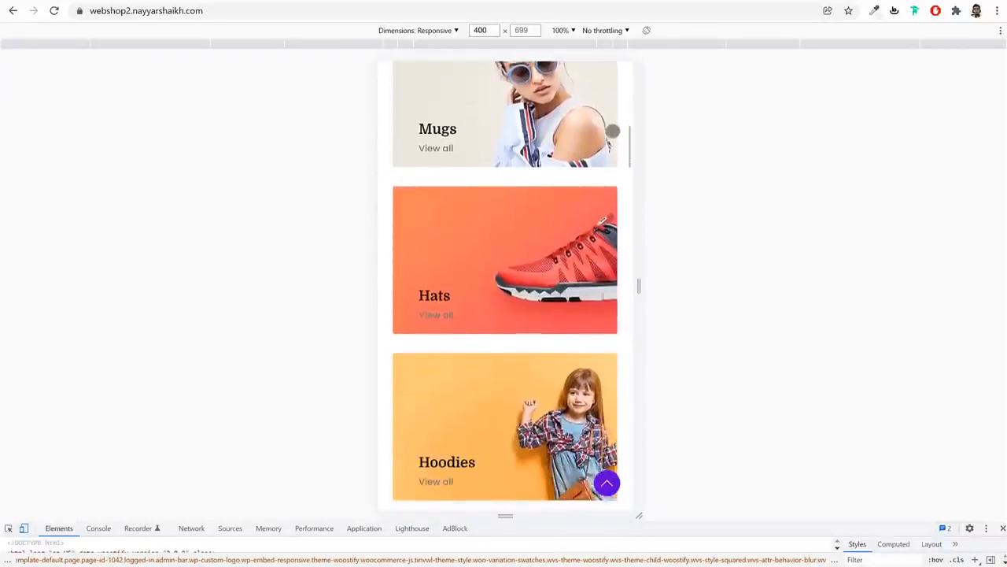
drag(606, 409, 609, 133)
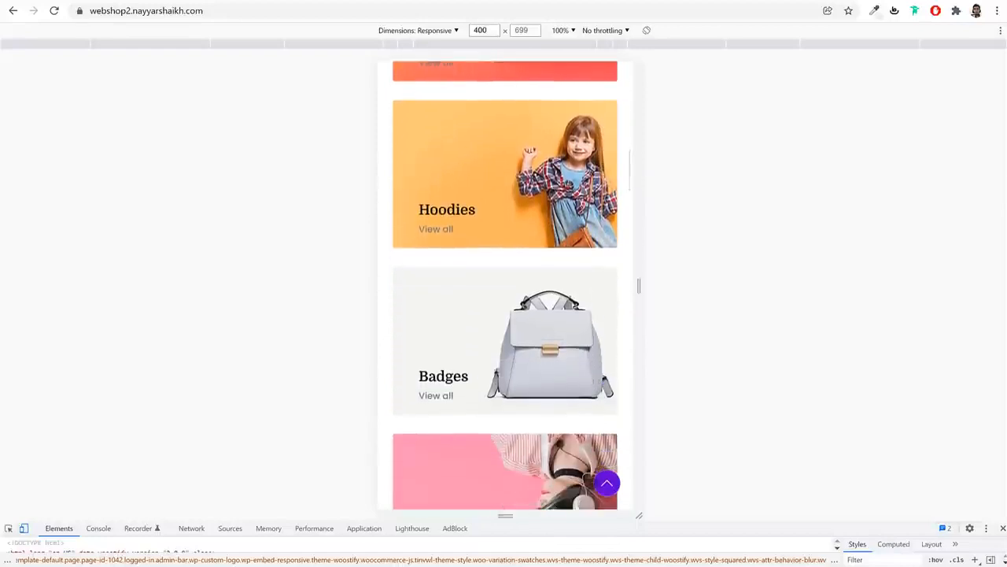
drag(590, 485, 602, 161)
drag(587, 409, 596, 194)
Open the Black Fashion Jacket and add it to the cart, making a $275.00 subtotal
click(460, 500)
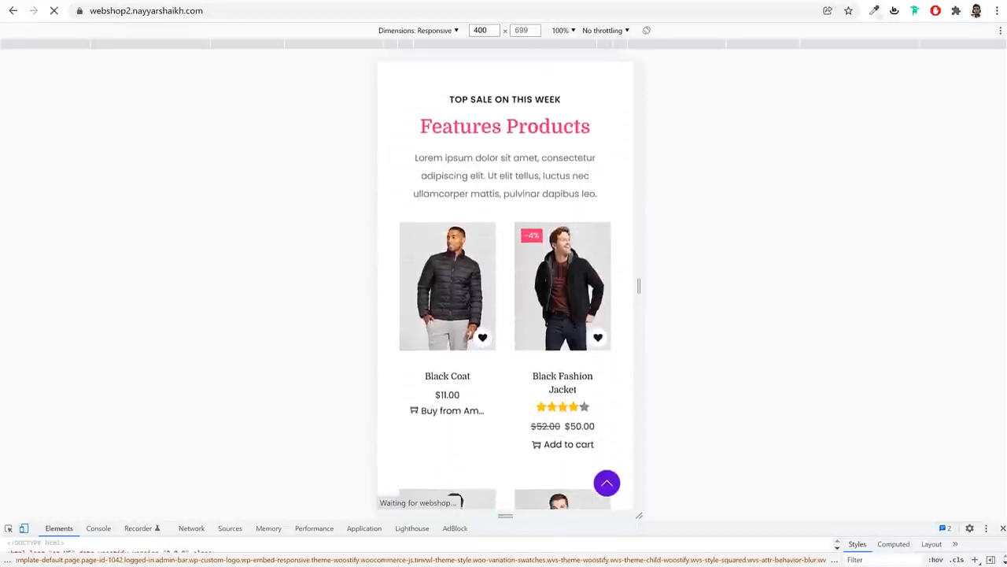
drag(622, 344, 613, 251)
click(599, 236)
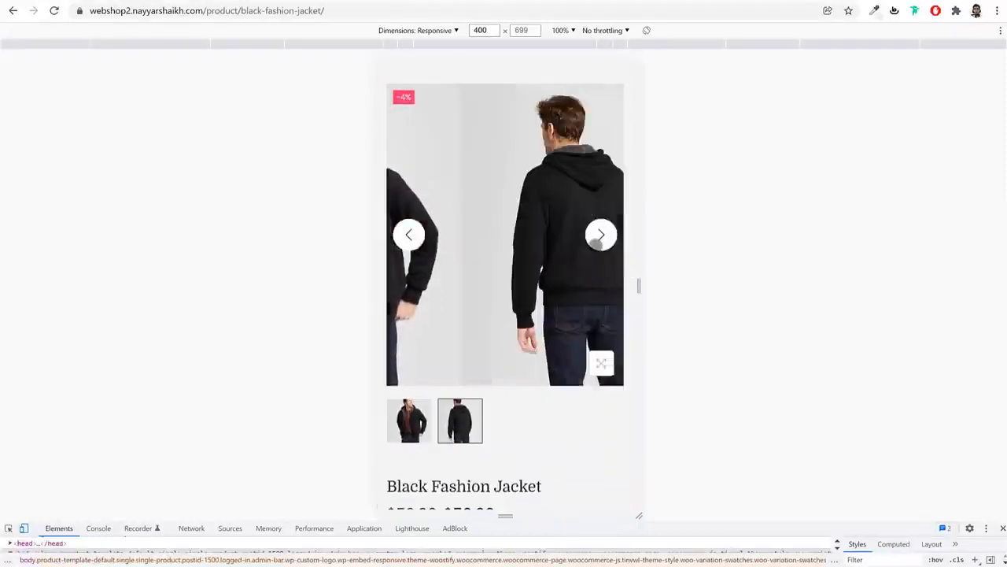
click(595, 240)
drag(567, 474, 589, 292)
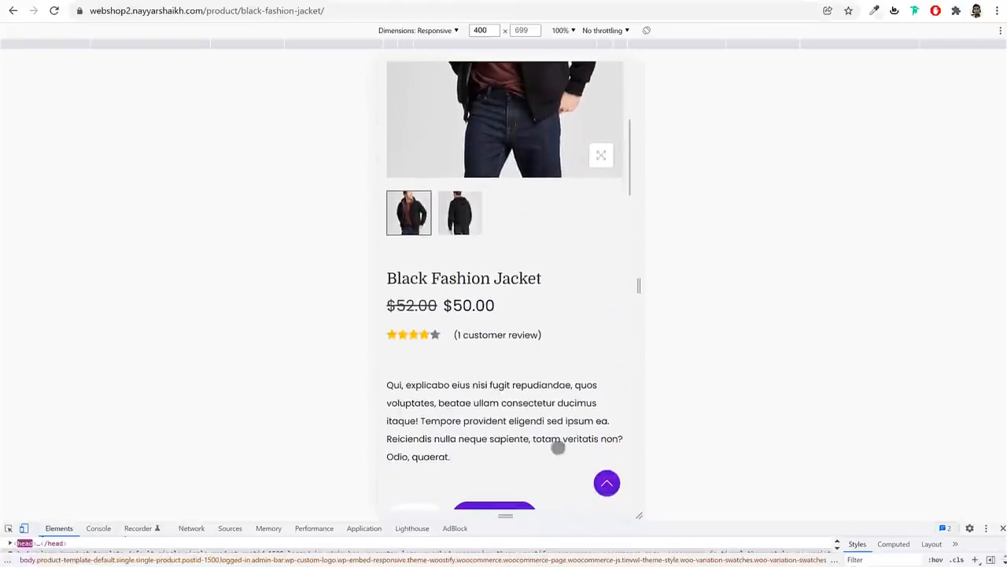
drag(558, 446, 580, 338)
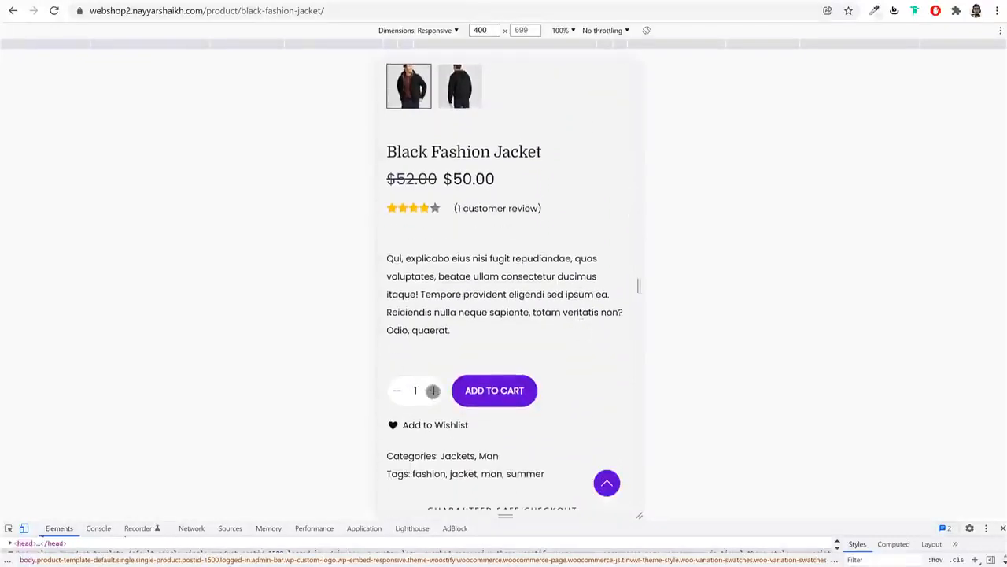
click(495, 391)
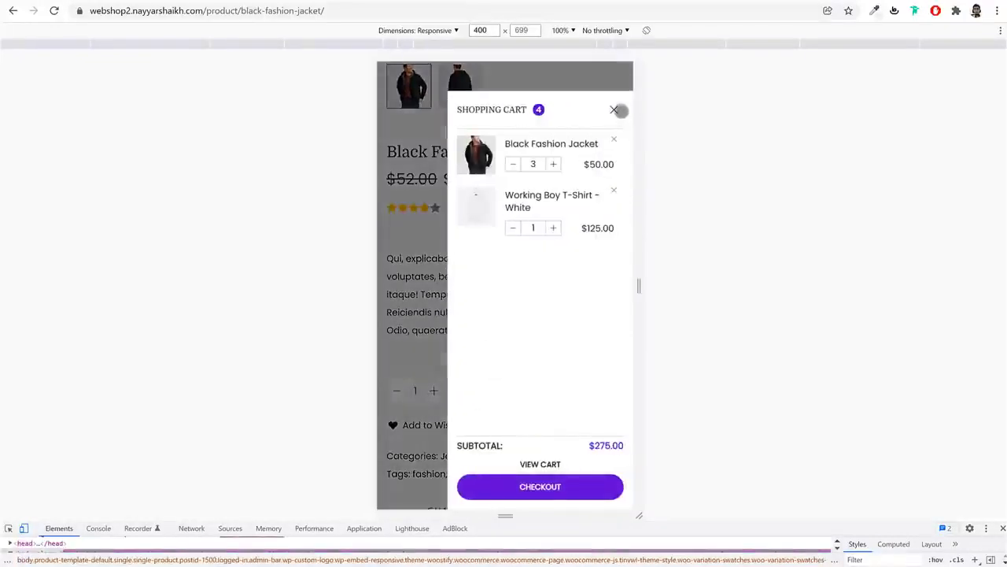
click(617, 111)
drag(580, 457, 593, 256)
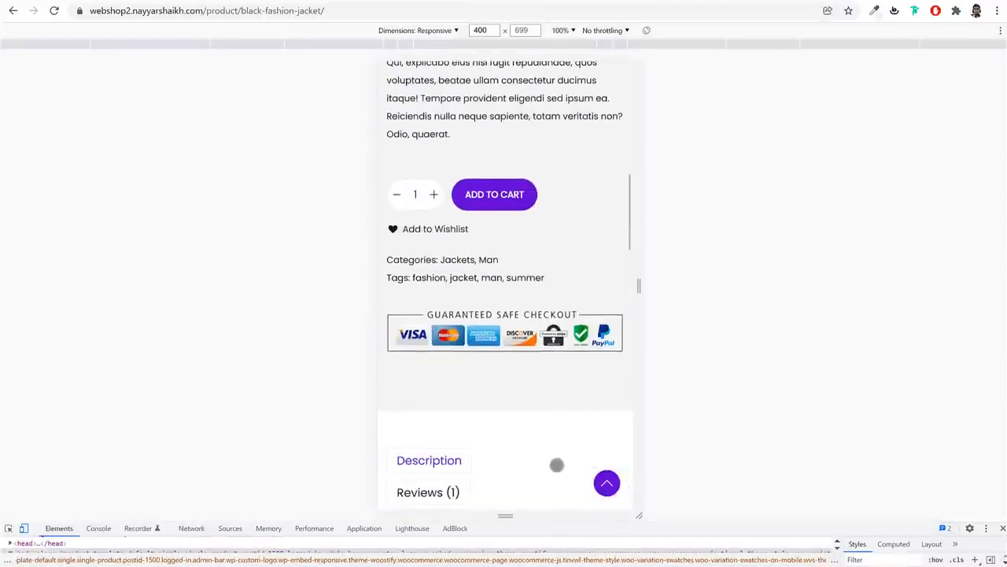
drag(556, 465, 566, 227)
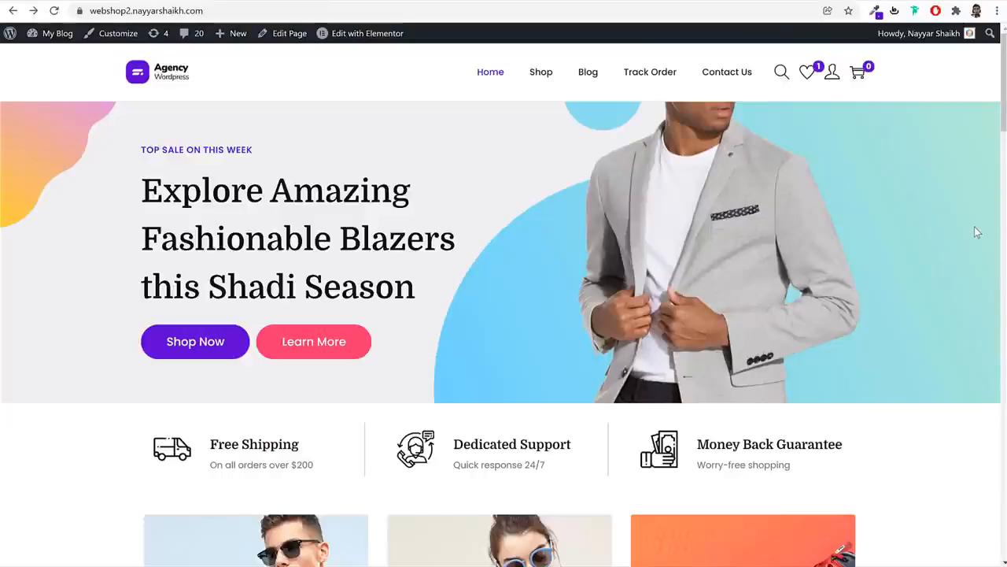
Wishlist the Black Fashion Jacket from the homepage's Features Products grid, bringing the count to 2
scroll(922, 349, down, 4)
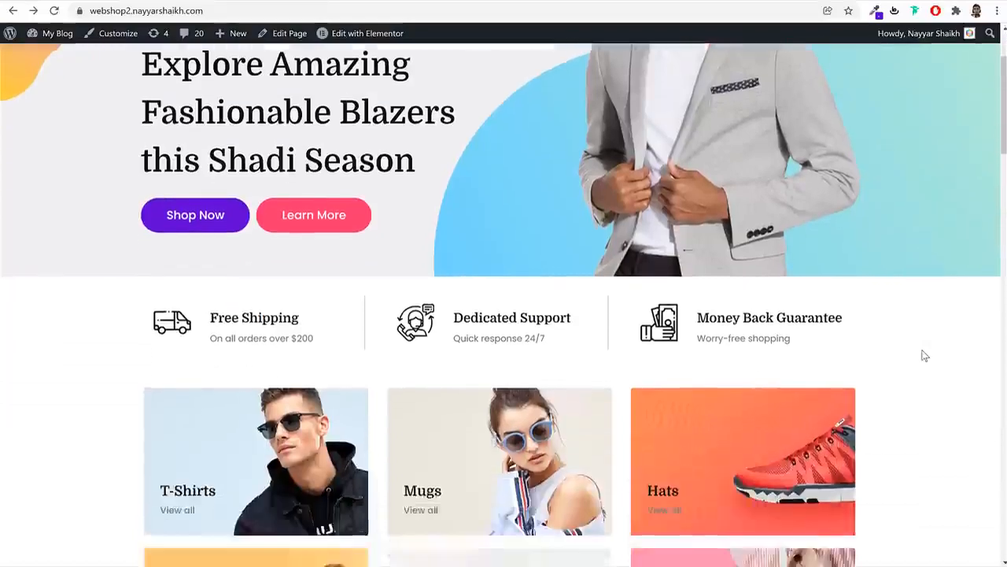
scroll(922, 351, up, 4)
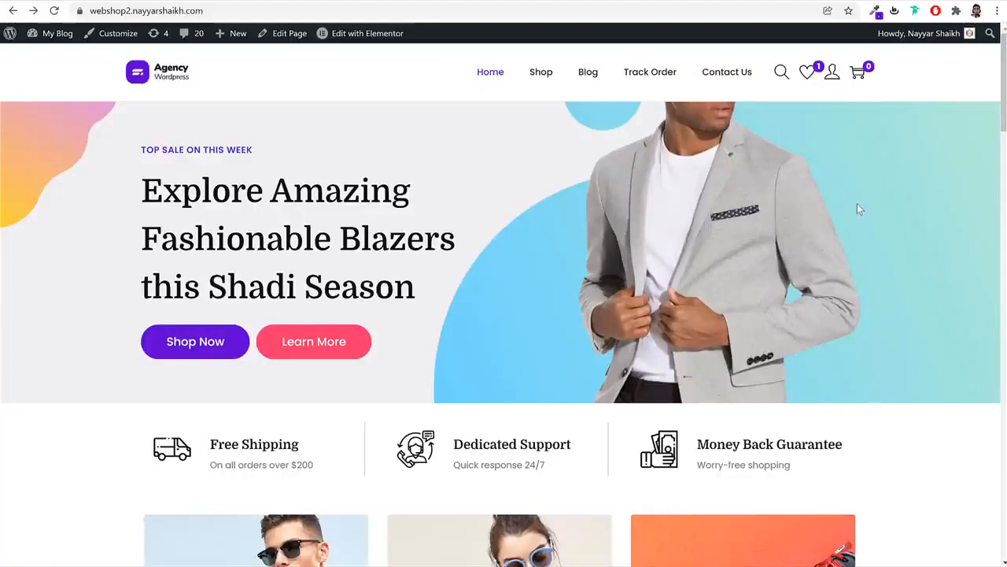
click(782, 73)
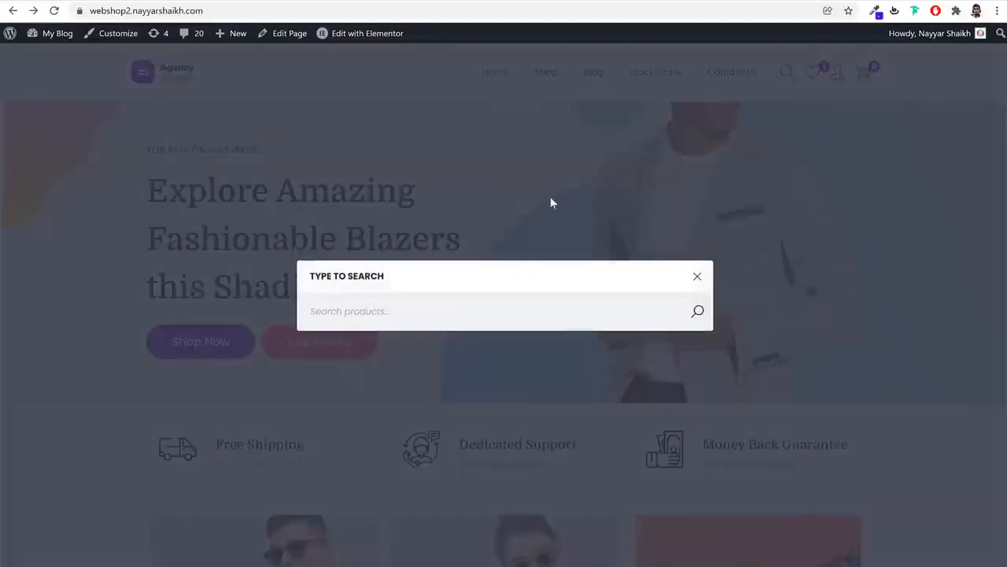
click(699, 277)
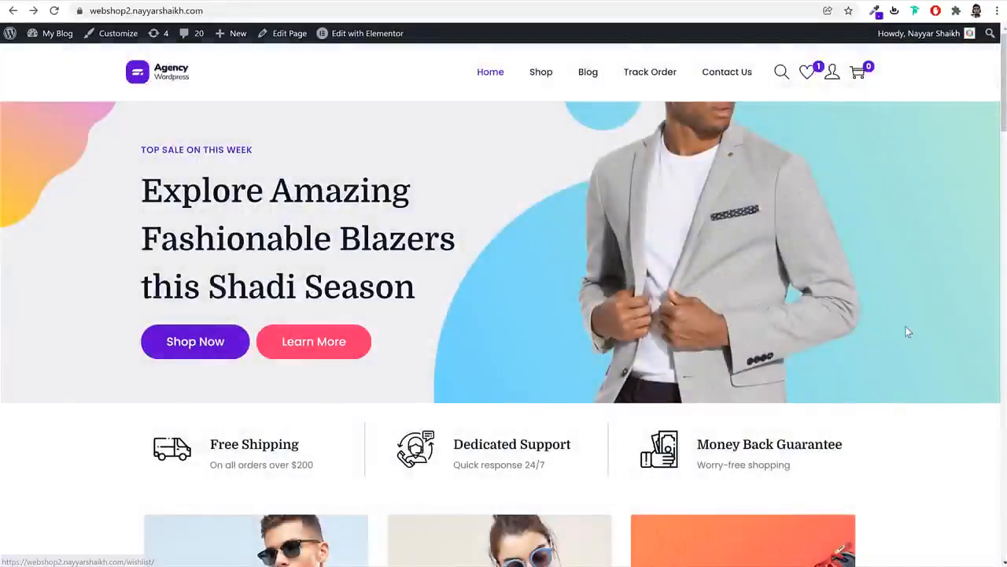
scroll(906, 326, down, 10)
scroll(909, 333, down, 1)
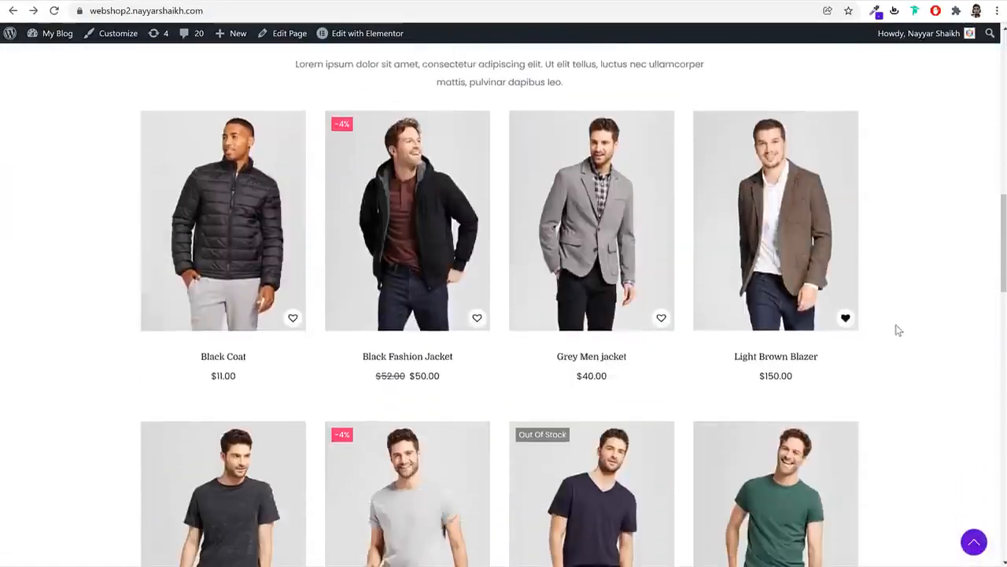
click(477, 318)
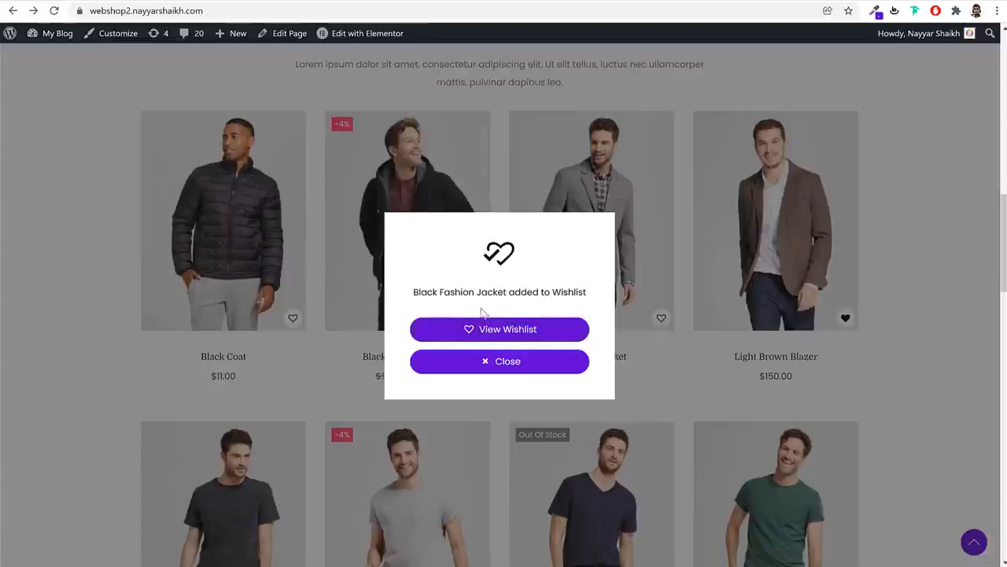
scroll(823, 365, up, 11)
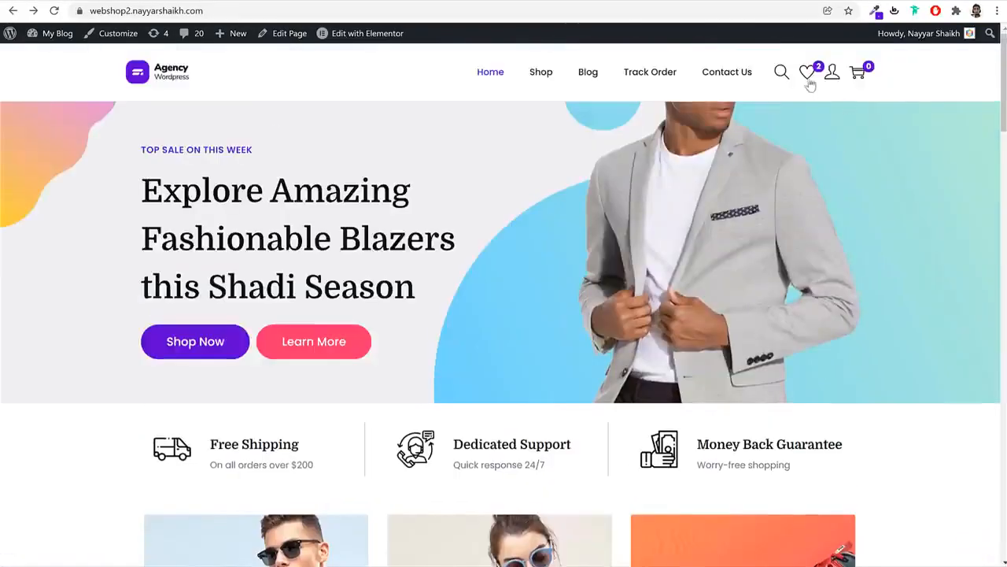
click(808, 77)
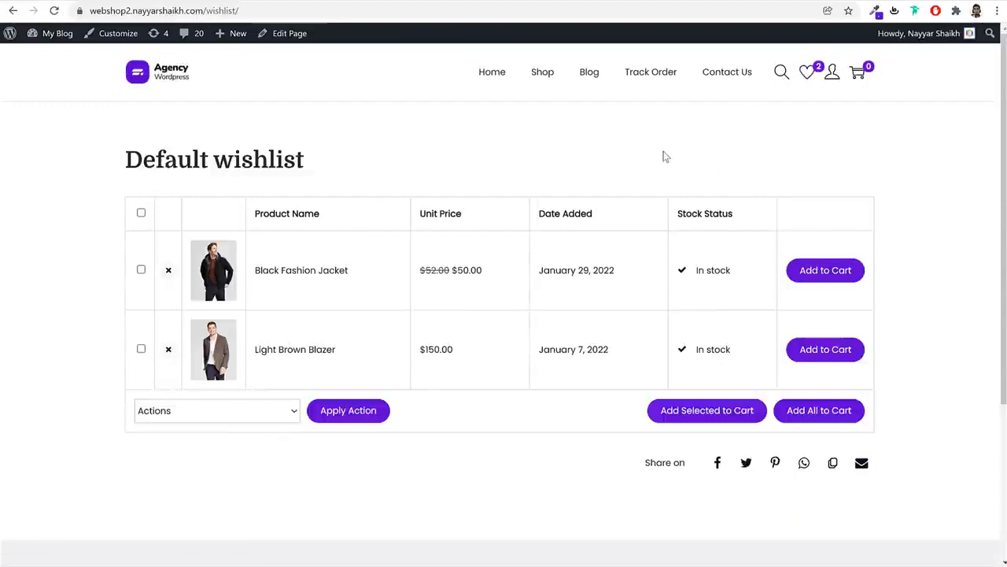
mouse_move(833, 79)
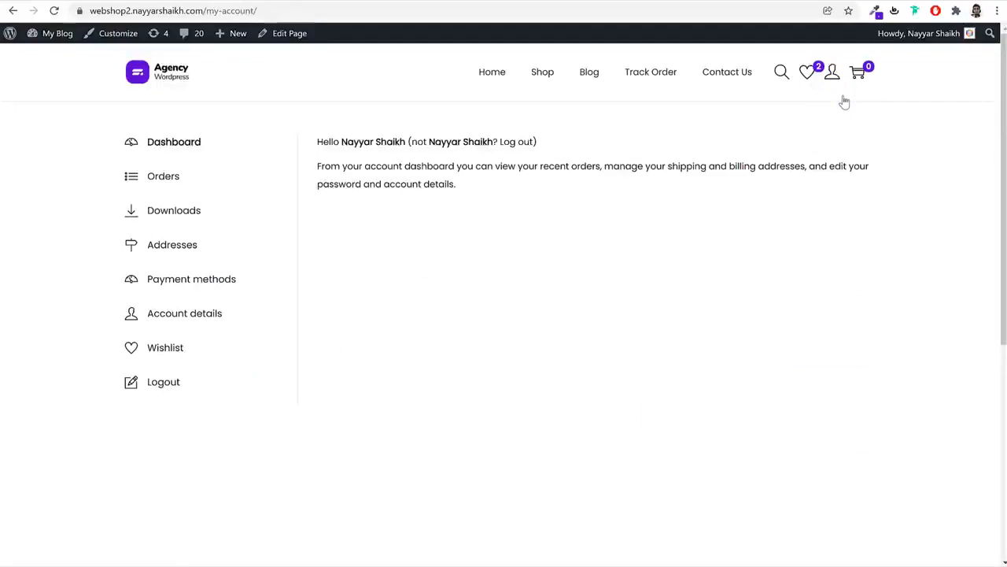
click(174, 185)
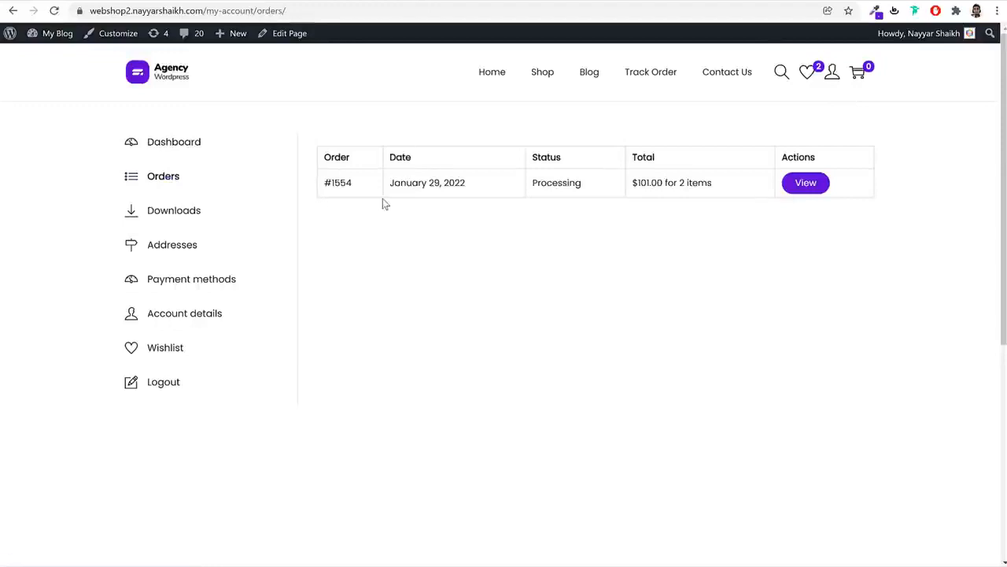
drag(355, 183, 325, 182)
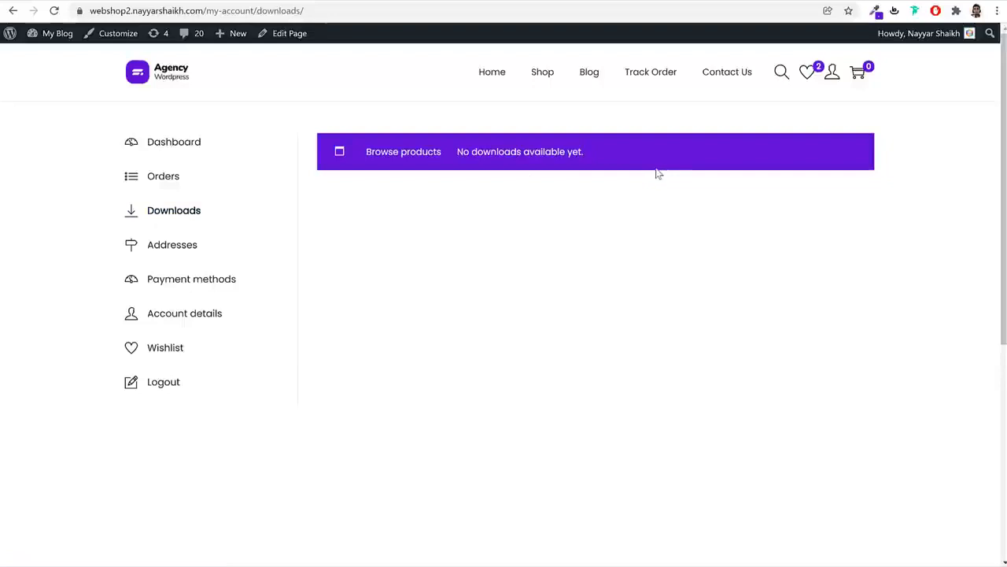
click(190, 279)
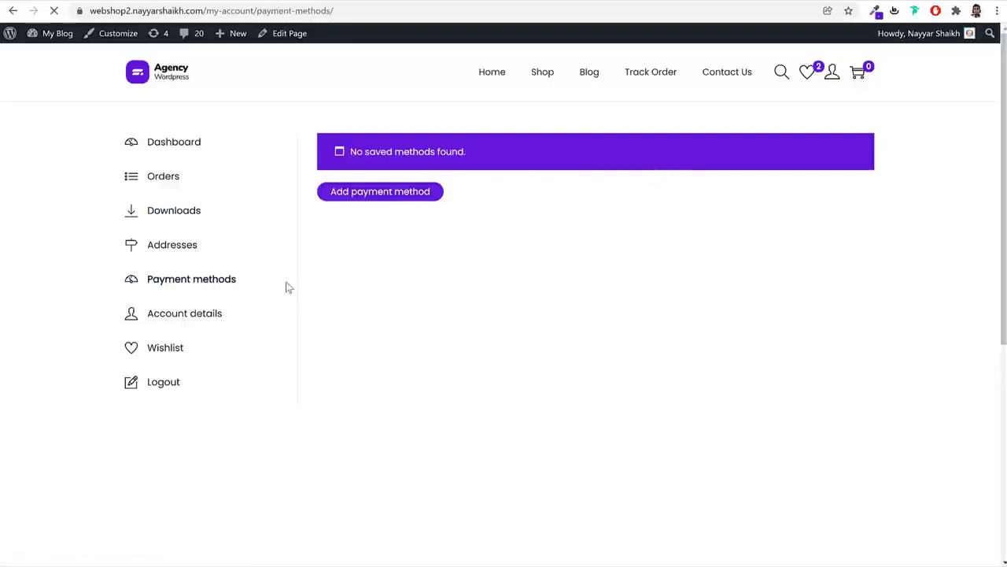
click(394, 196)
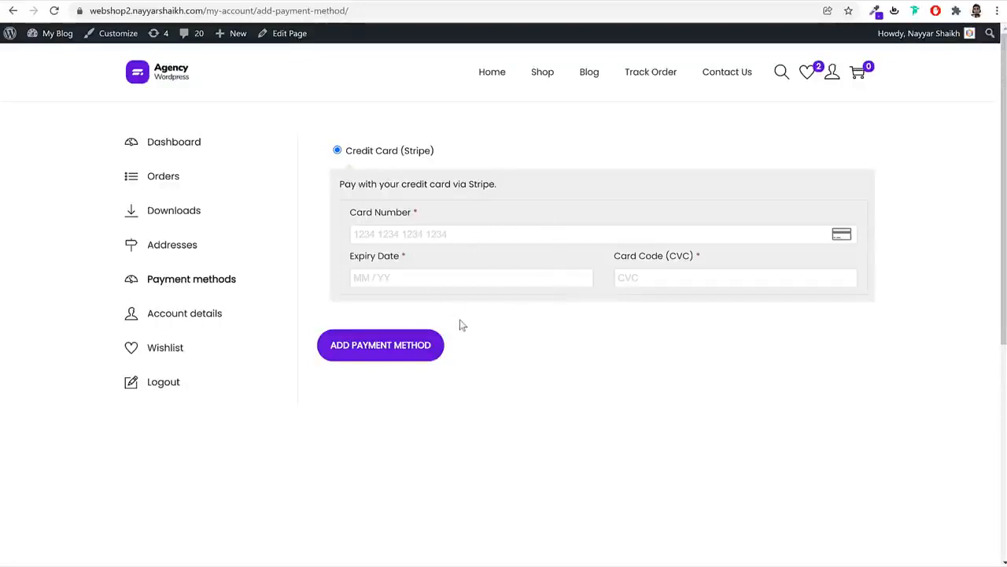
click(209, 318)
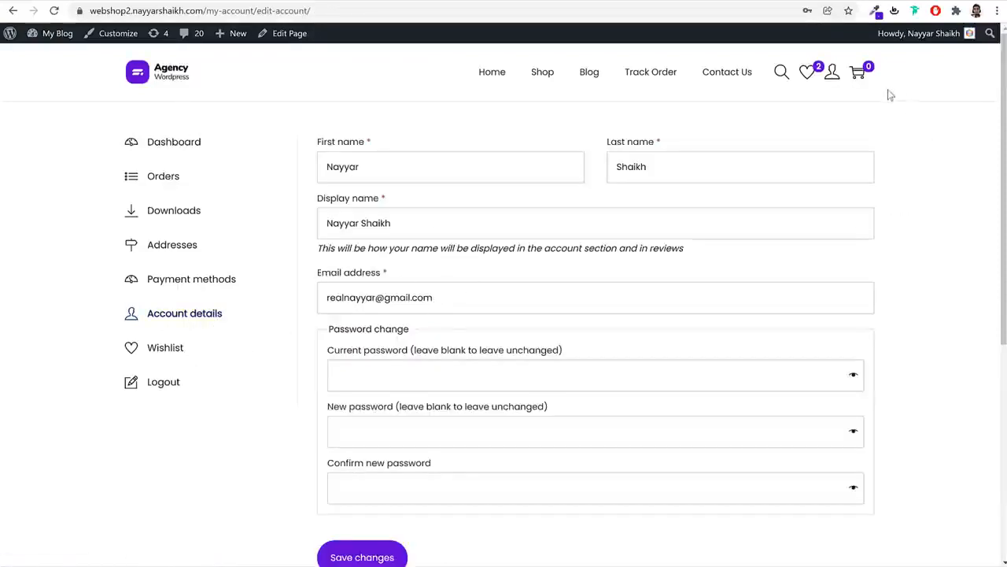
click(154, 80)
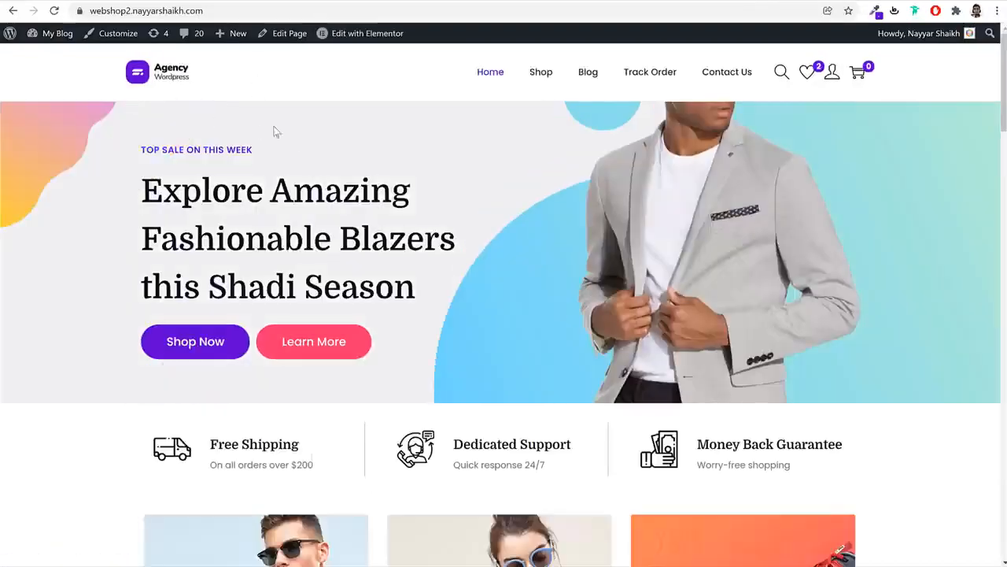
scroll(727, 340, down, 6)
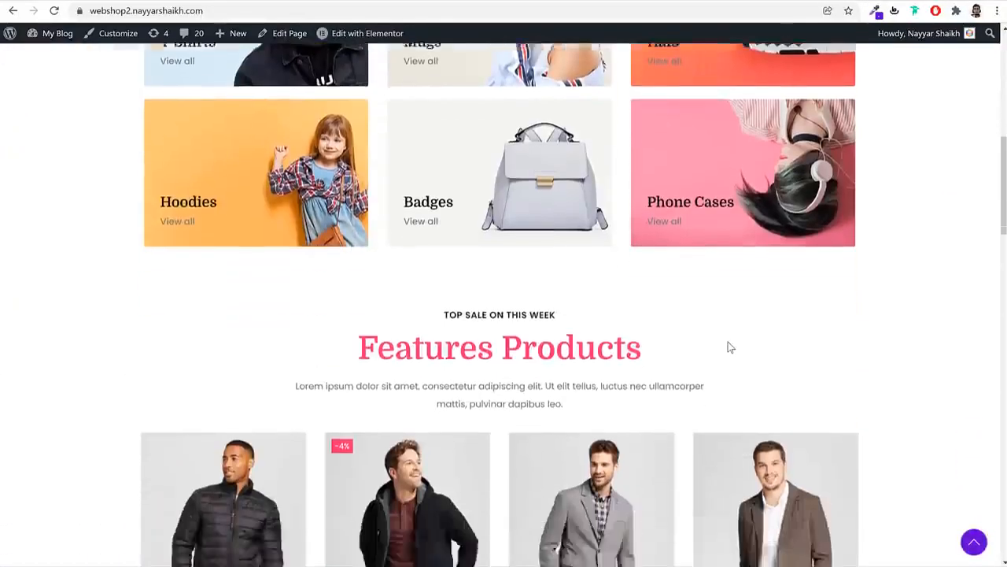
scroll(728, 343, up, 6)
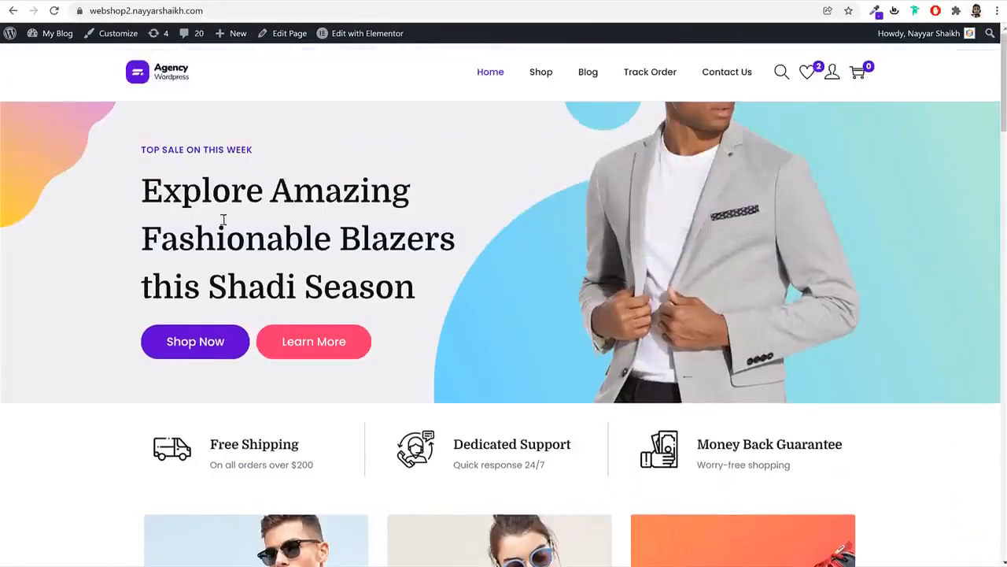
drag(145, 152, 438, 291)
click(441, 293)
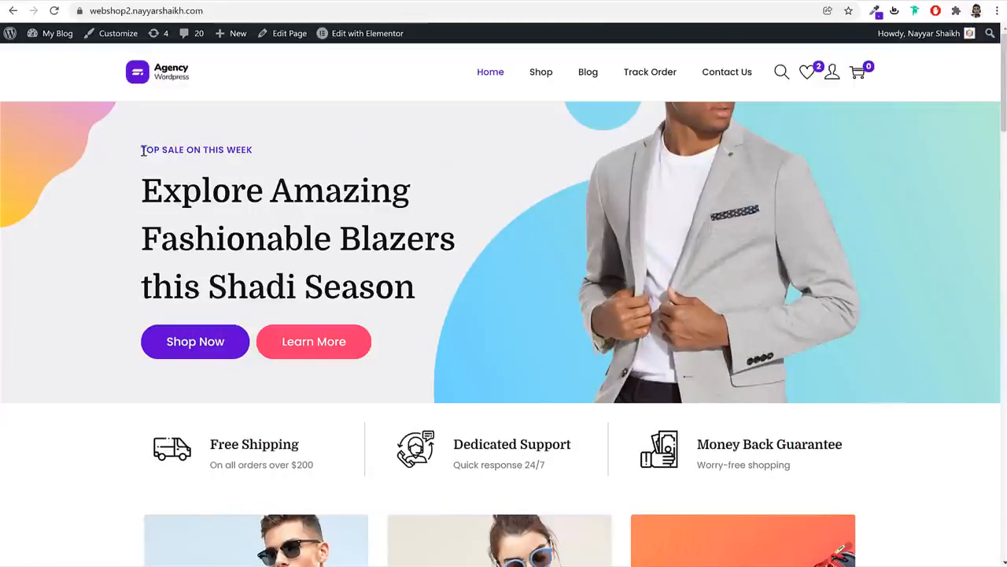
drag(142, 150, 245, 150)
click(156, 195)
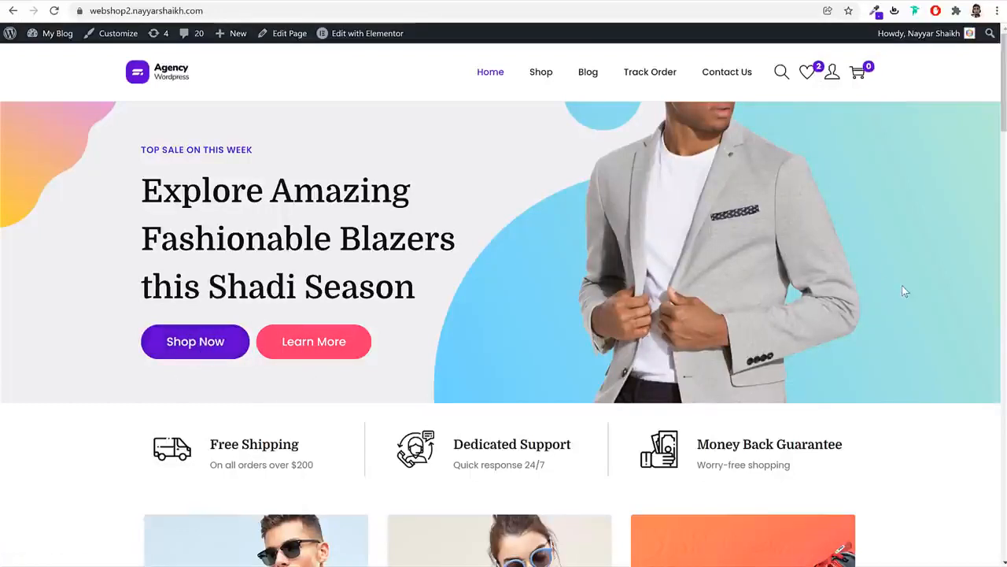
scroll(926, 430, down, 3)
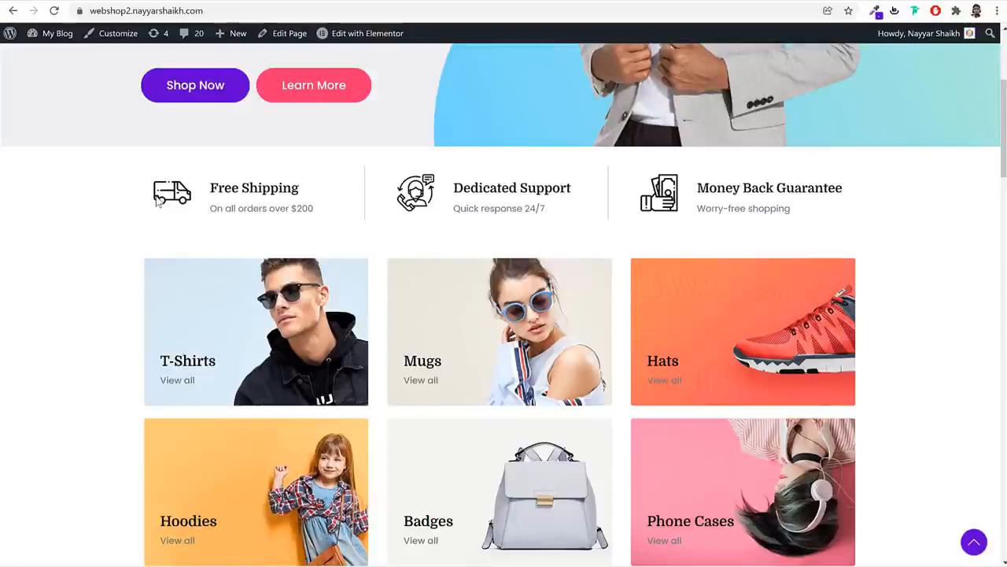
drag(211, 187, 315, 194)
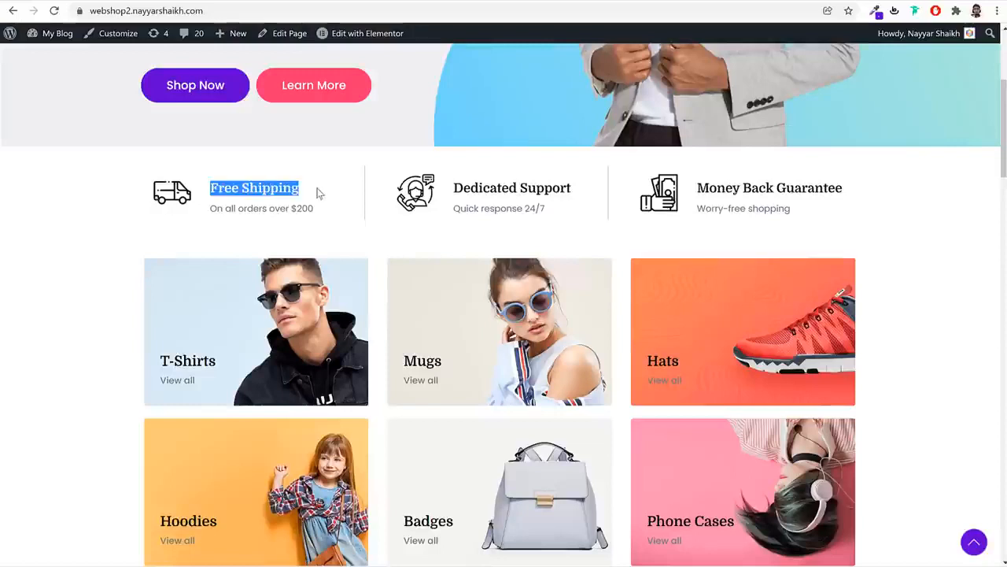
click(320, 194)
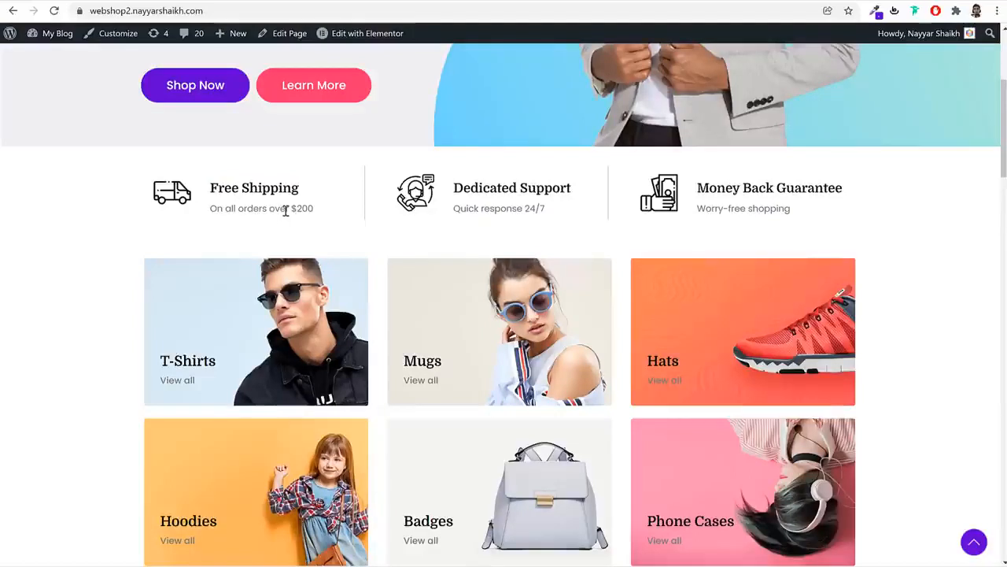
drag(290, 208, 315, 211)
click(472, 203)
drag(454, 195, 545, 191)
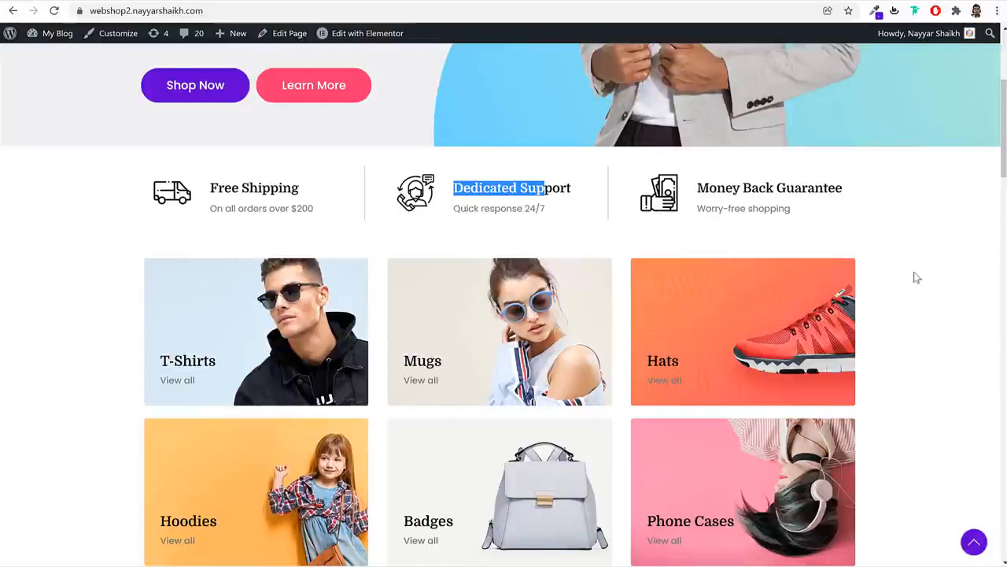
scroll(916, 277, down, 3)
scroll(915, 277, up, 1)
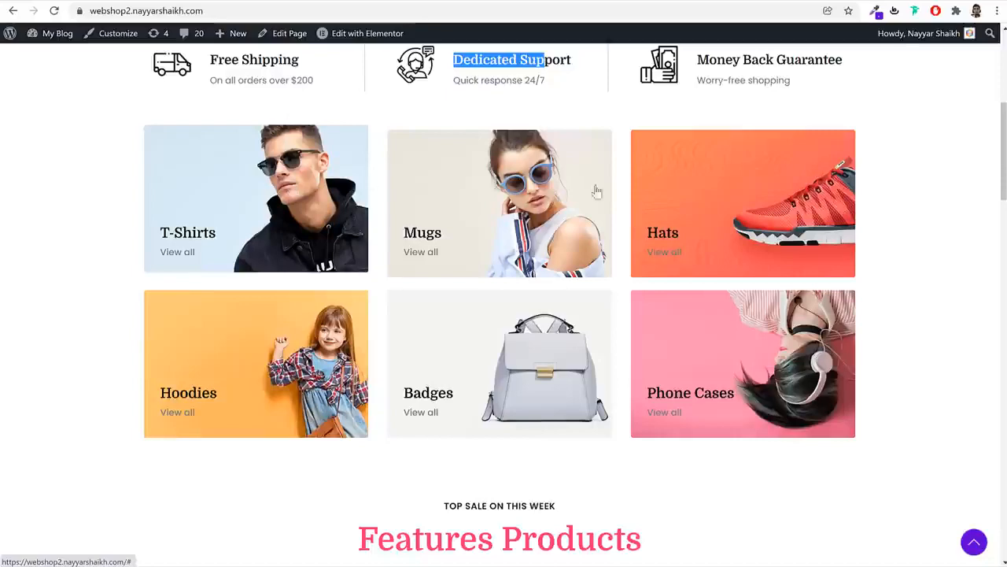
scroll(897, 268, down, 5)
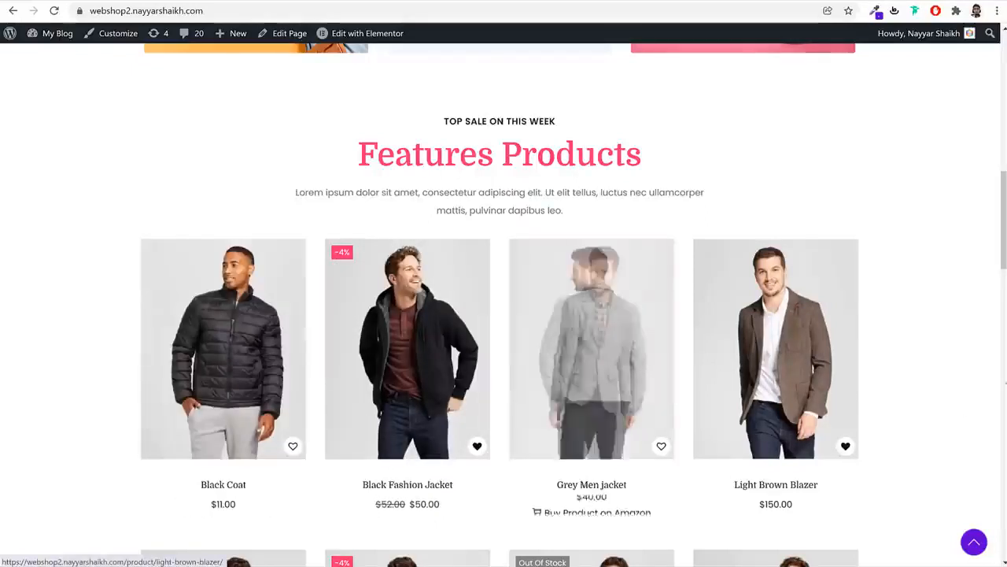
Wishlist the Grey Men jacket and add one Black Fashion Jacket ($50.00) to the cart
click(661, 446)
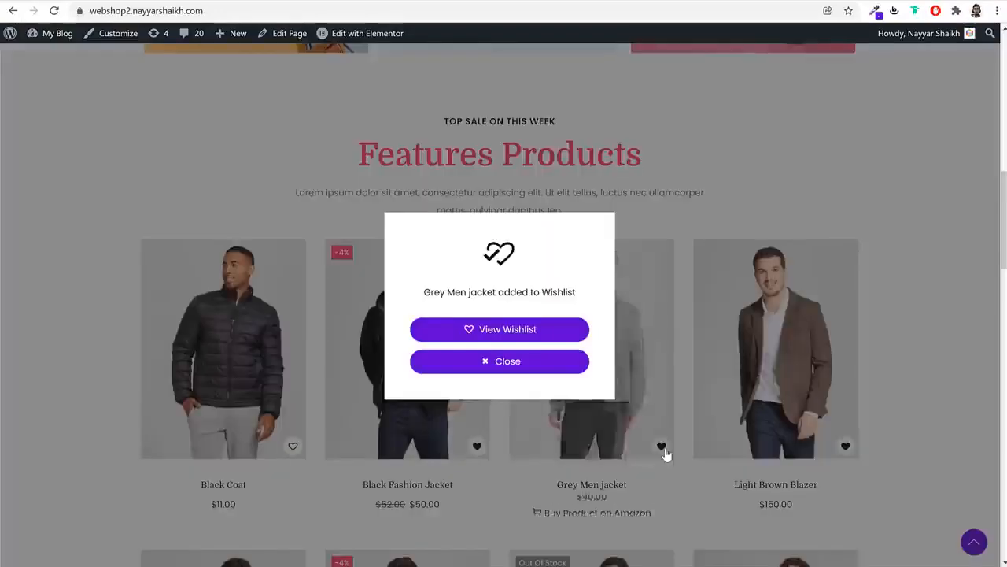
click(528, 366)
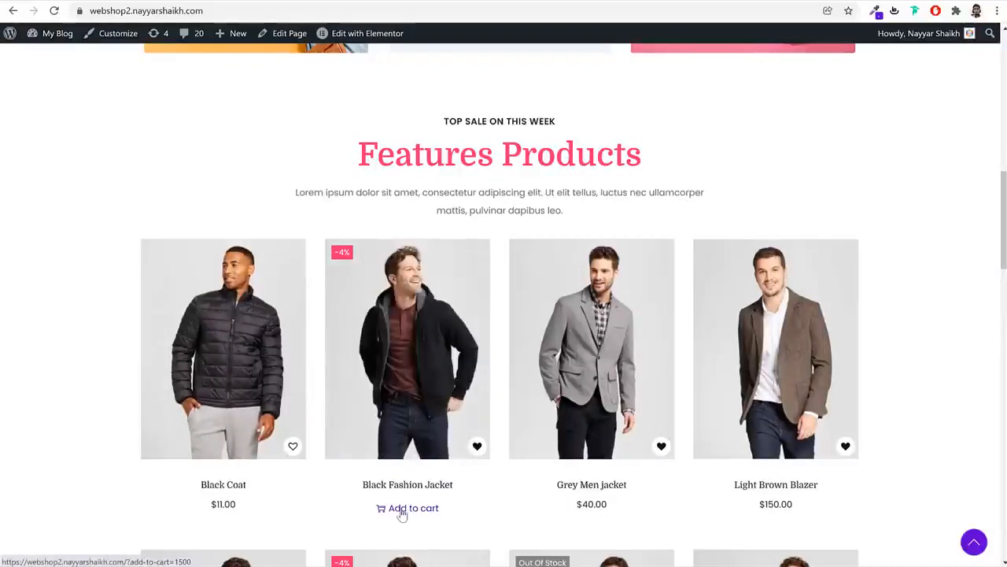
click(406, 509)
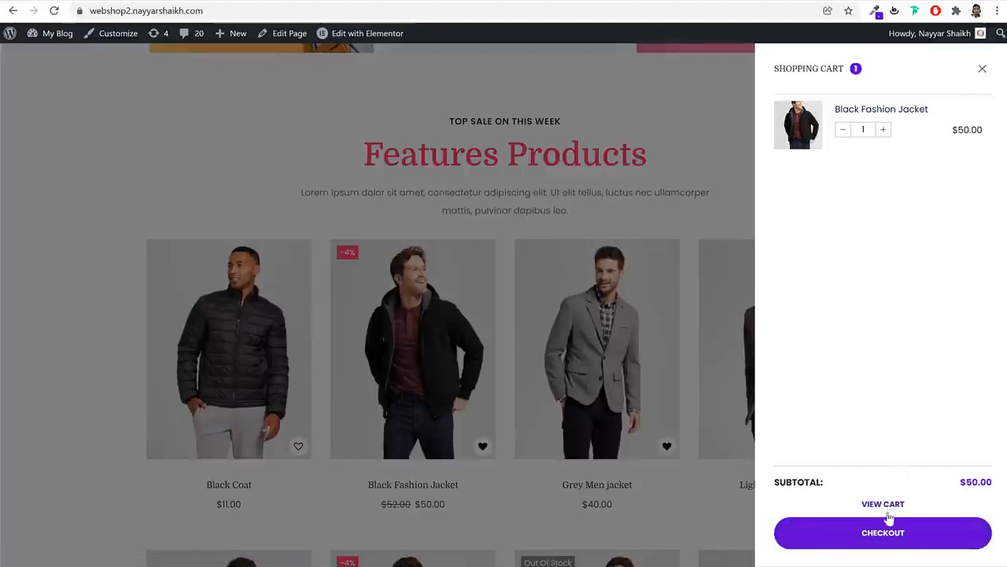
click(982, 69)
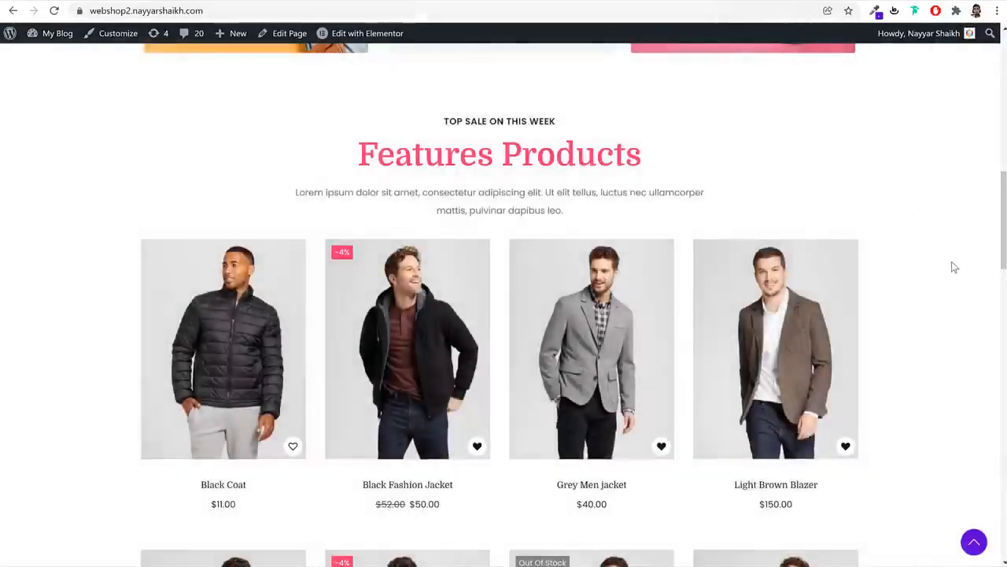
Scroll down the homepage to the section showing the 4.8 average rating
scroll(947, 293, down, 3)
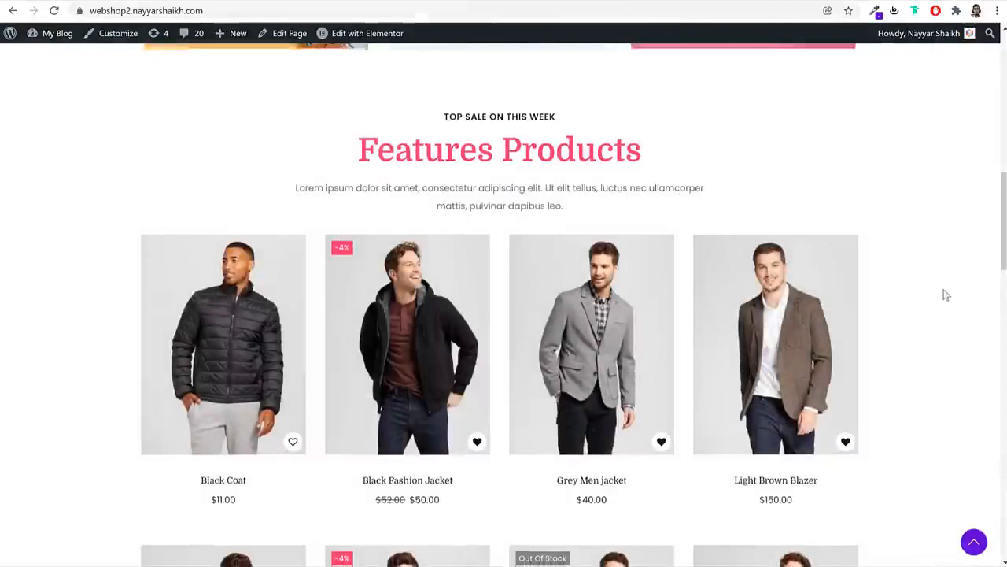
scroll(947, 295, down, 1)
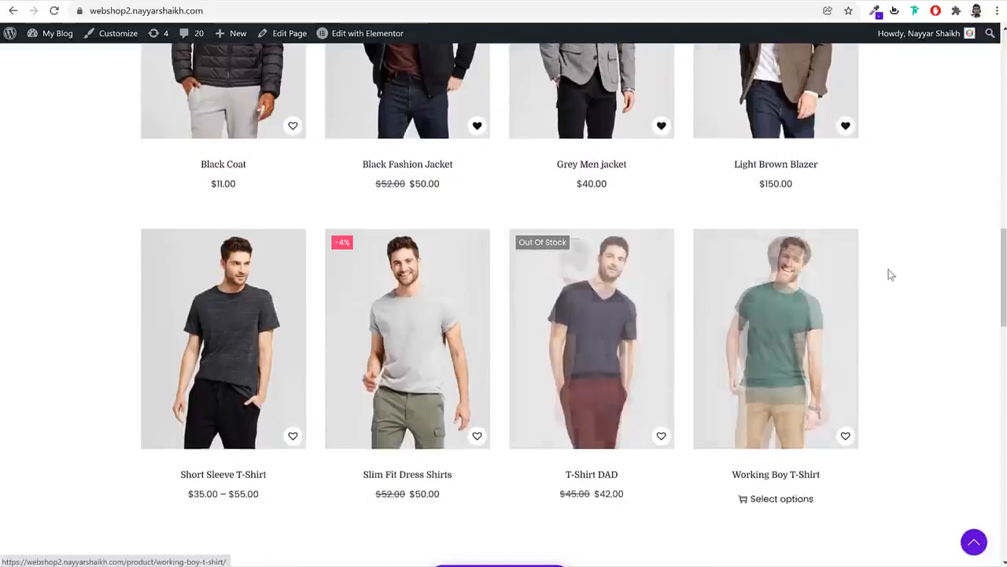
scroll(916, 292, down, 3)
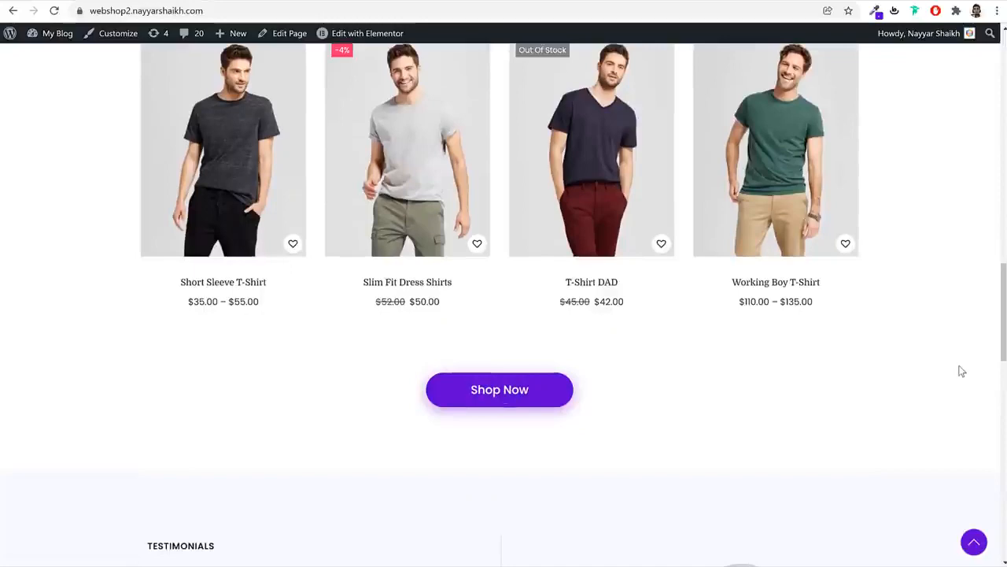
scroll(961, 371, up, 5)
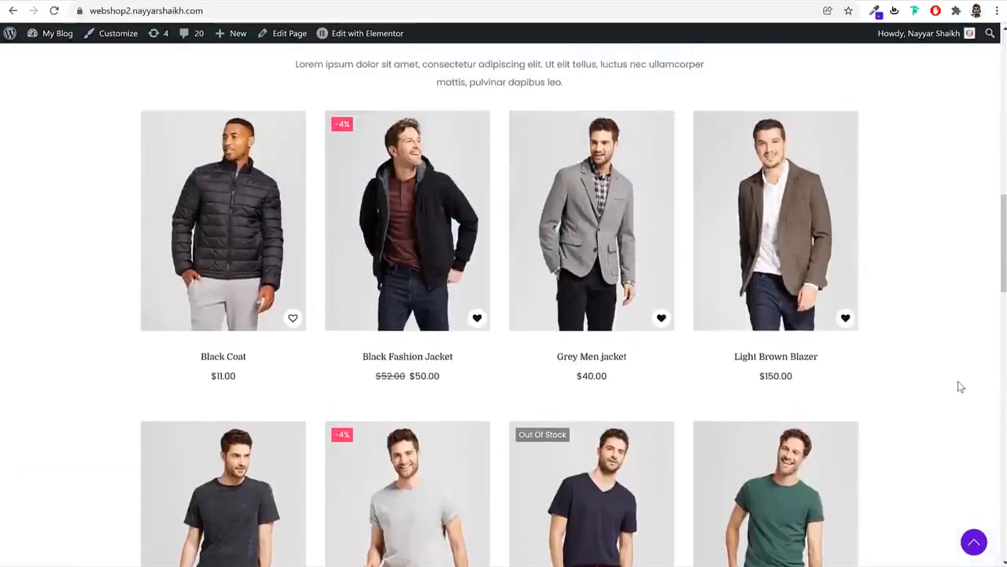
scroll(959, 385, down, 5)
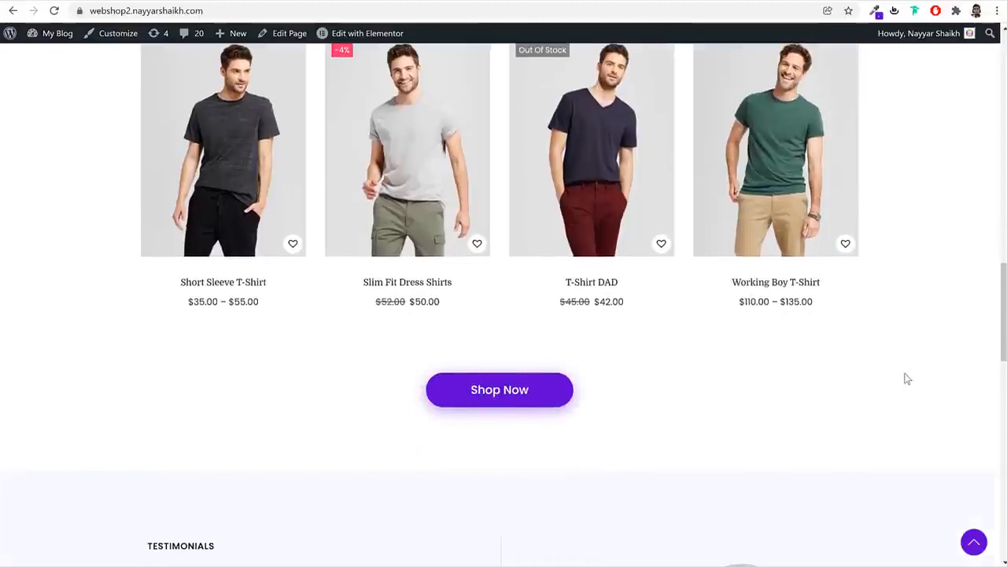
scroll(917, 376, down, 5)
scroll(924, 377, down, 2)
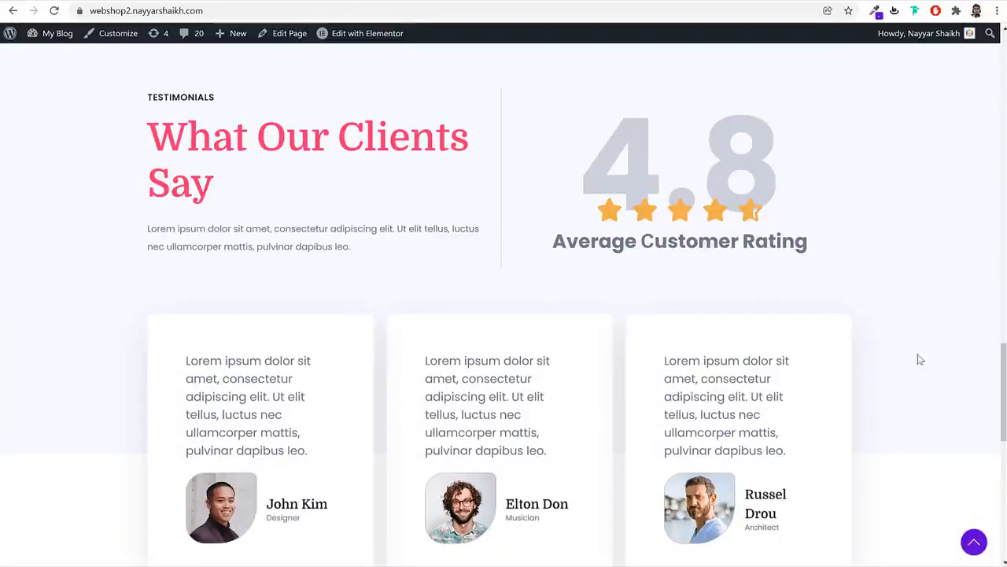
drag(630, 174, 760, 163)
click(889, 192)
Scroll to the Woostify footer and back, then open the Black Fashion Jacket product page
scroll(876, 277, down, 2)
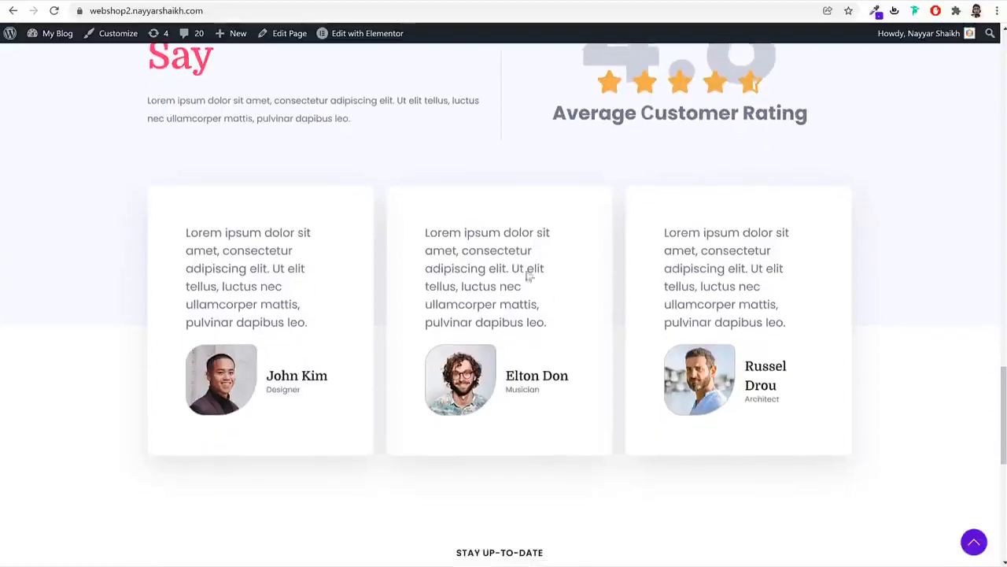
scroll(902, 344, down, 5)
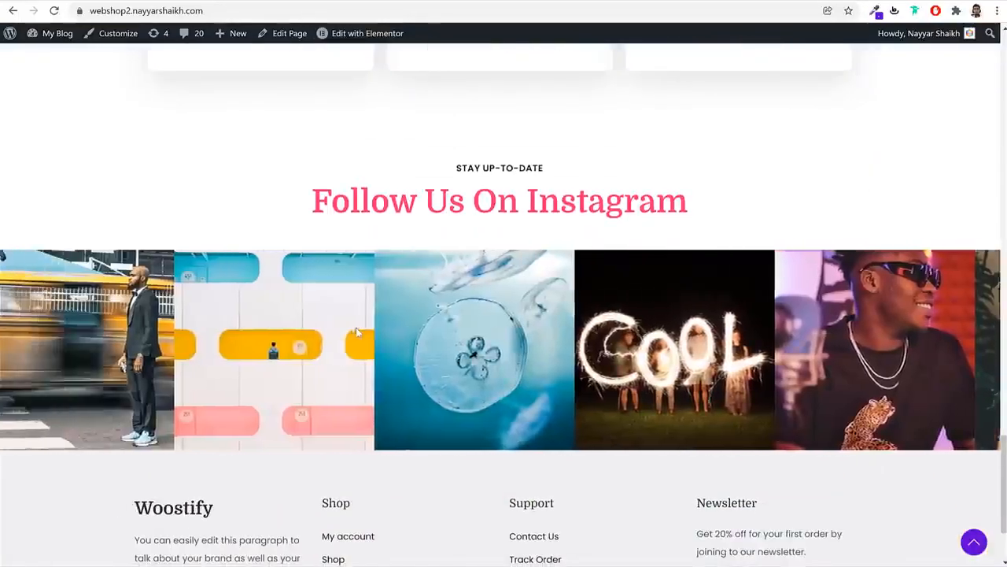
scroll(846, 336, down, 2)
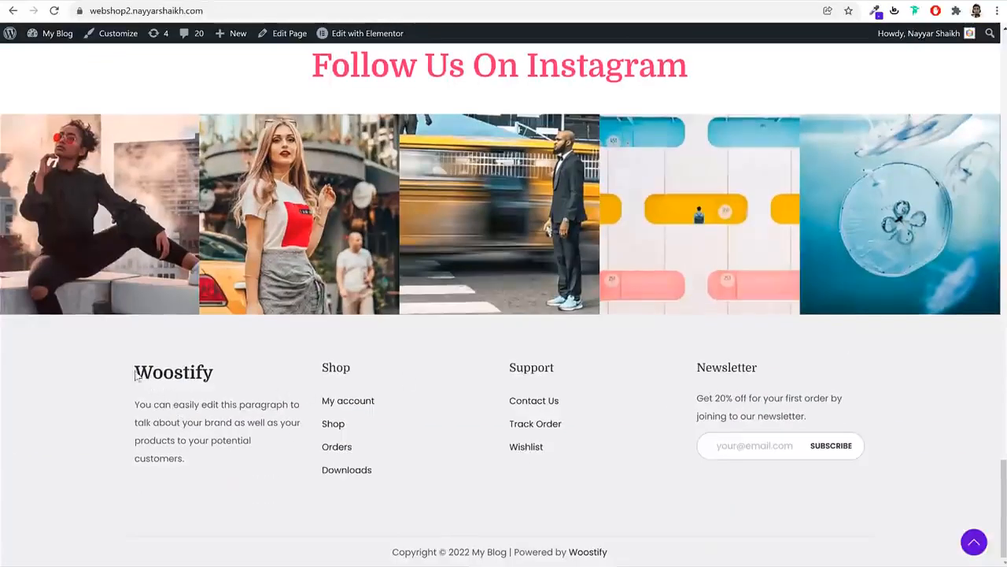
drag(137, 377, 221, 374)
click(195, 466)
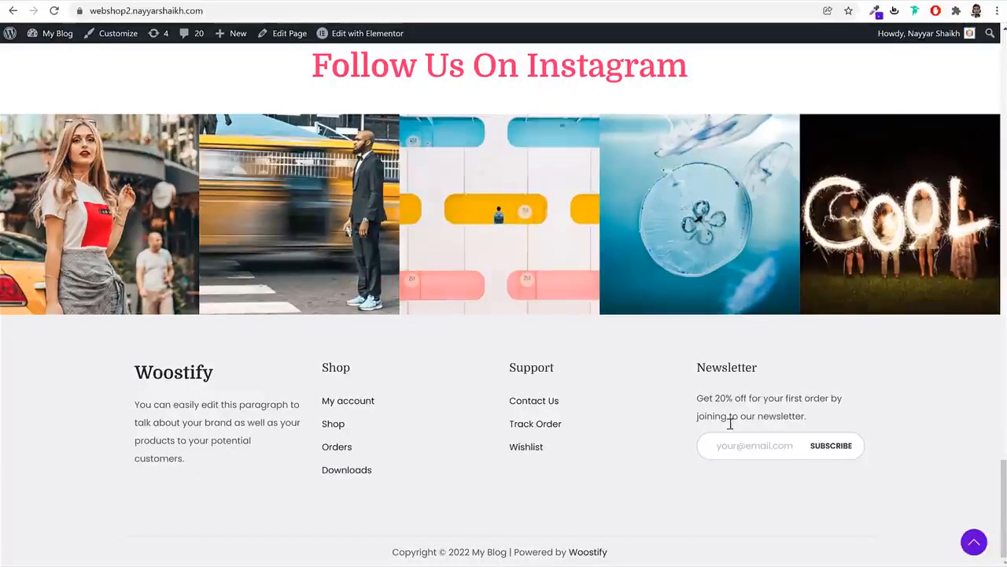
drag(374, 557, 627, 553)
click(628, 553)
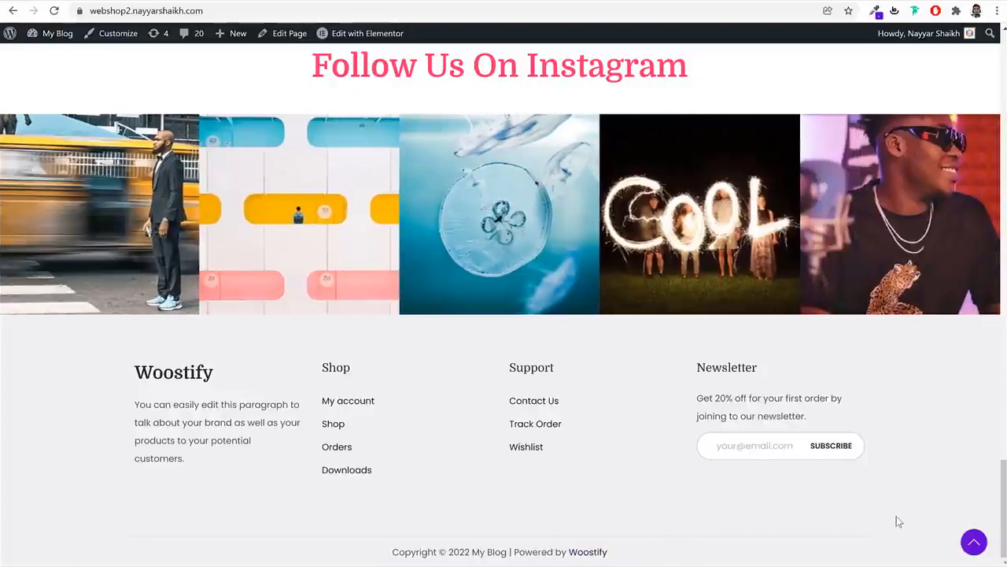
scroll(898, 521, up, 20)
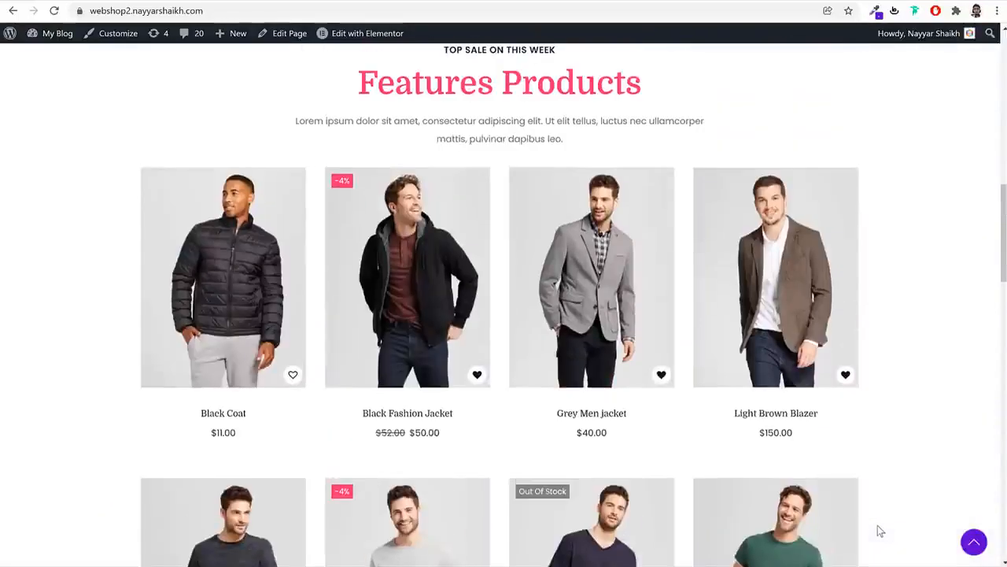
click(429, 281)
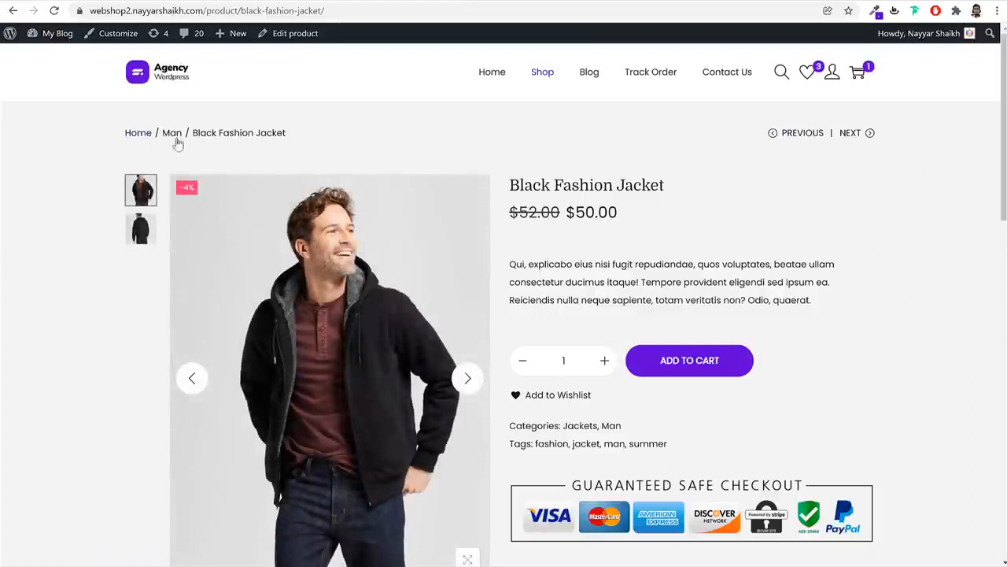
click(137, 225)
click(140, 193)
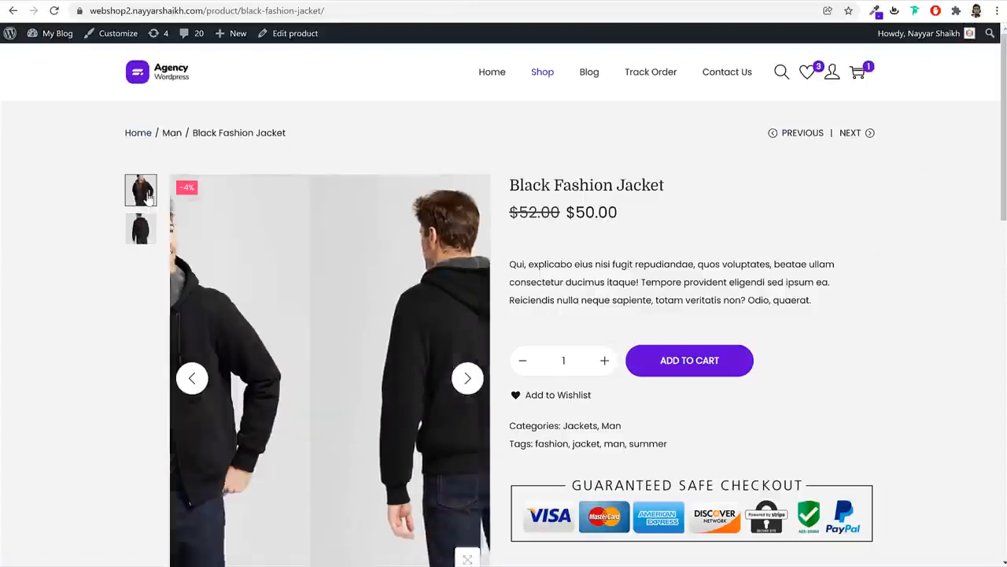
click(140, 228)
click(140, 194)
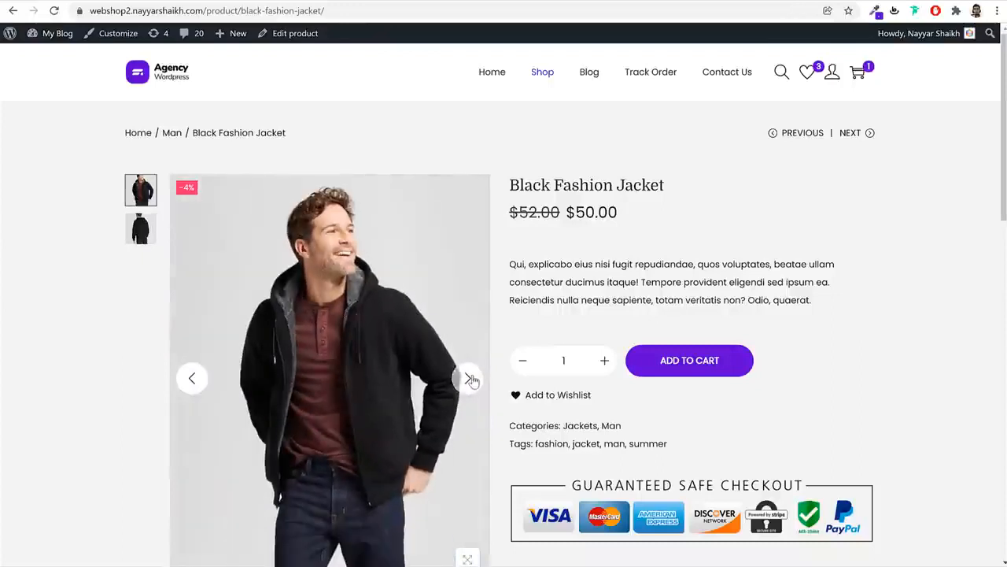
click(468, 378)
click(468, 378)
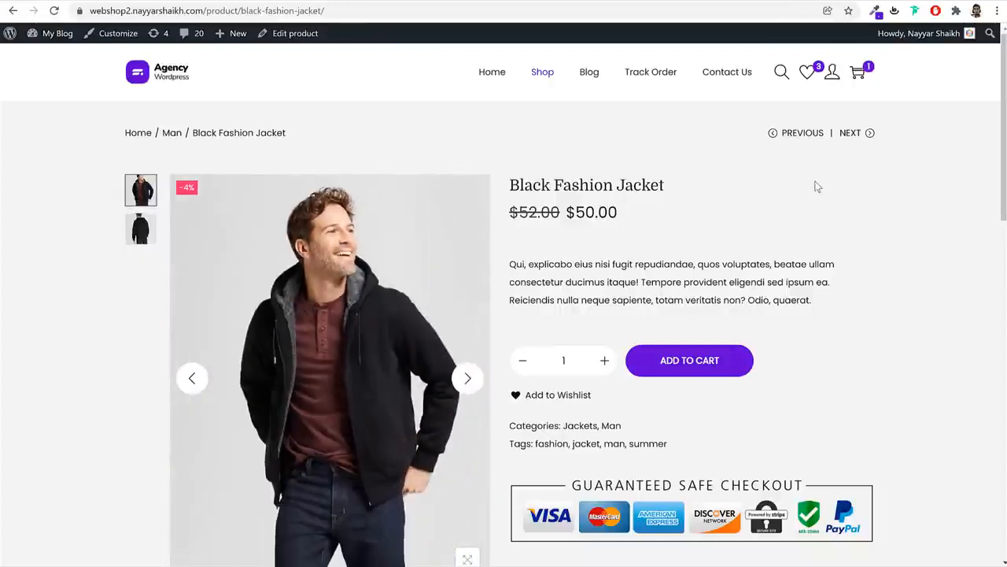
scroll(828, 217, down, 2)
scroll(828, 217, up, 2)
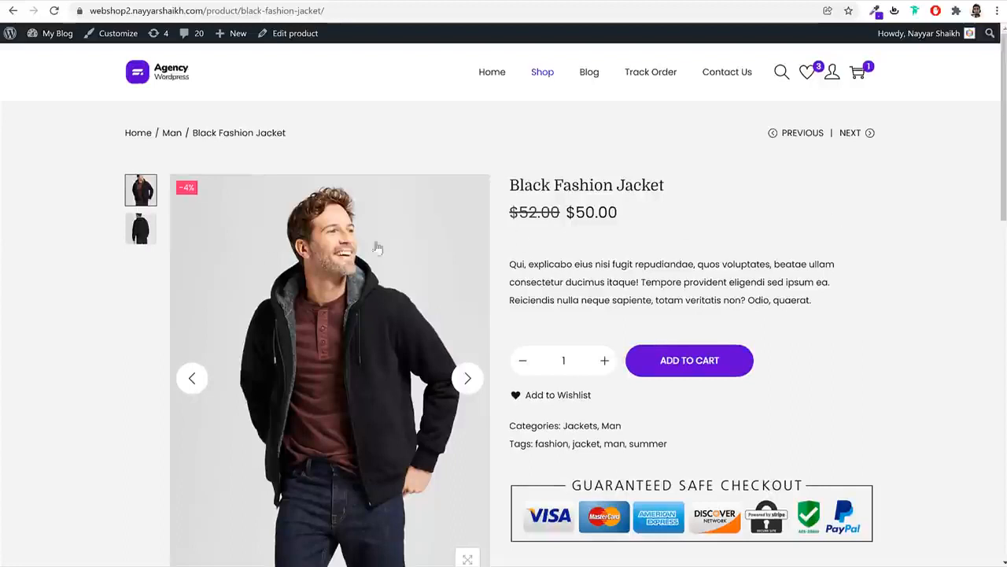
click(143, 228)
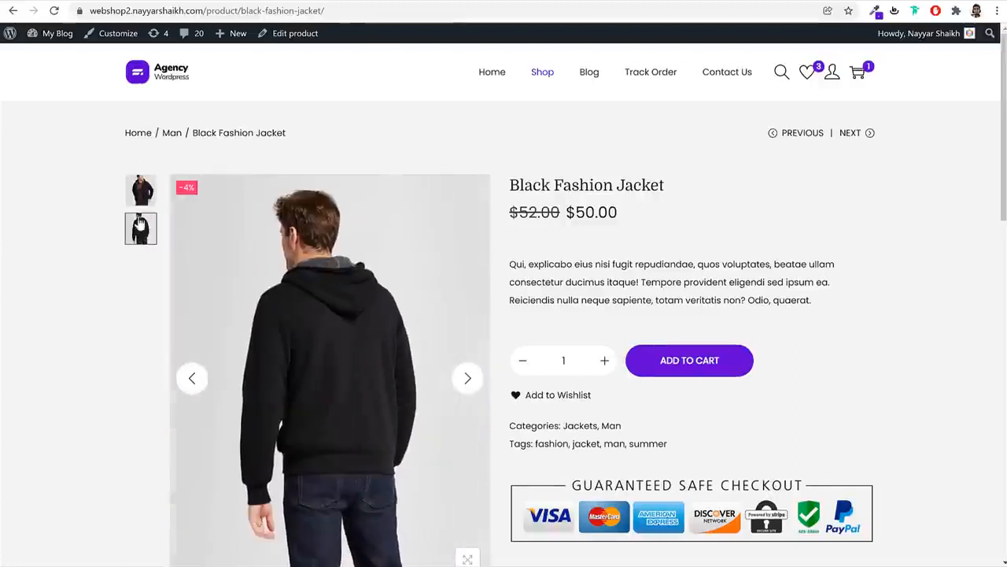
scroll(273, 261, down, 3)
scroll(325, 405, up, 3)
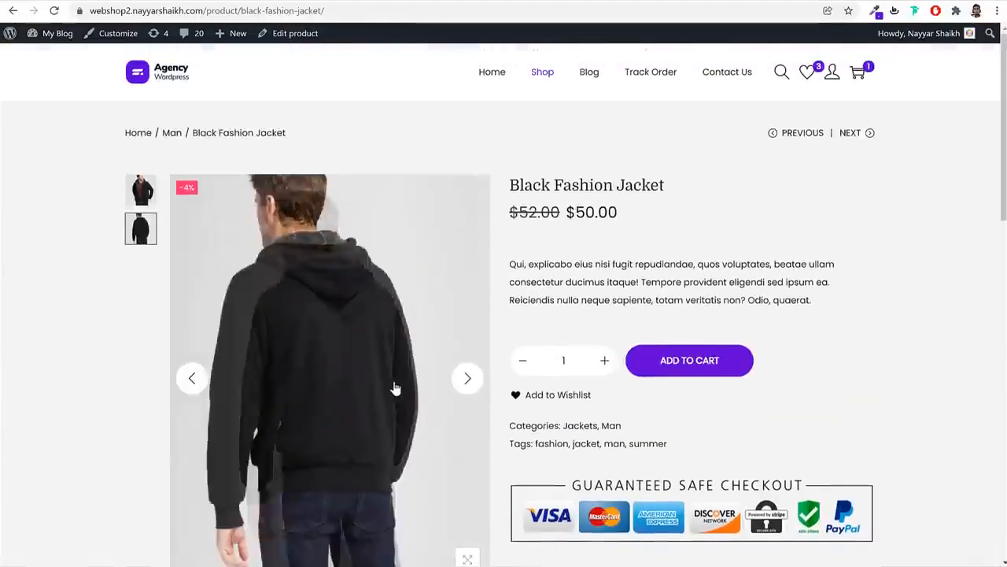
click(332, 288)
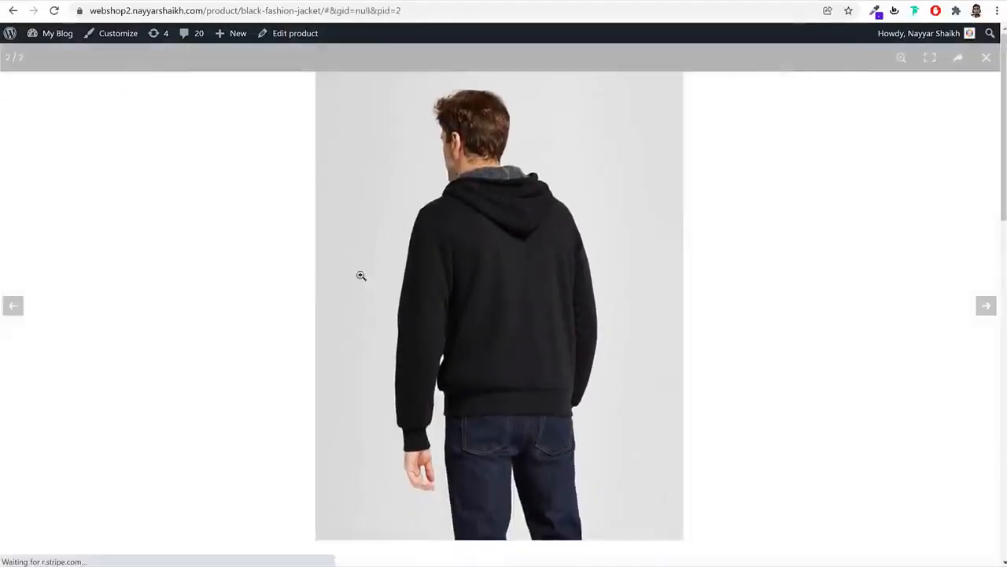
click(829, 213)
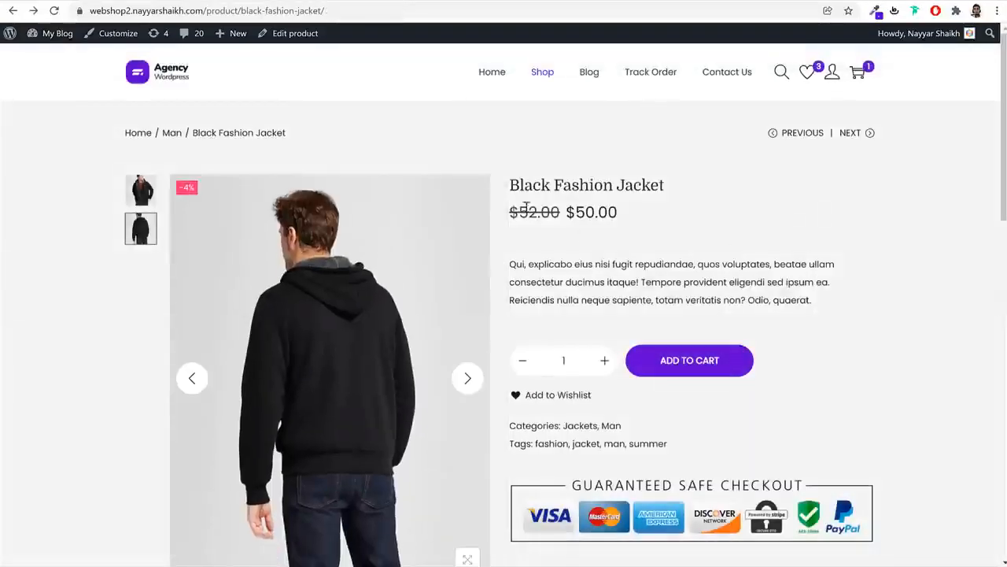
drag(511, 186, 675, 187)
click(636, 215)
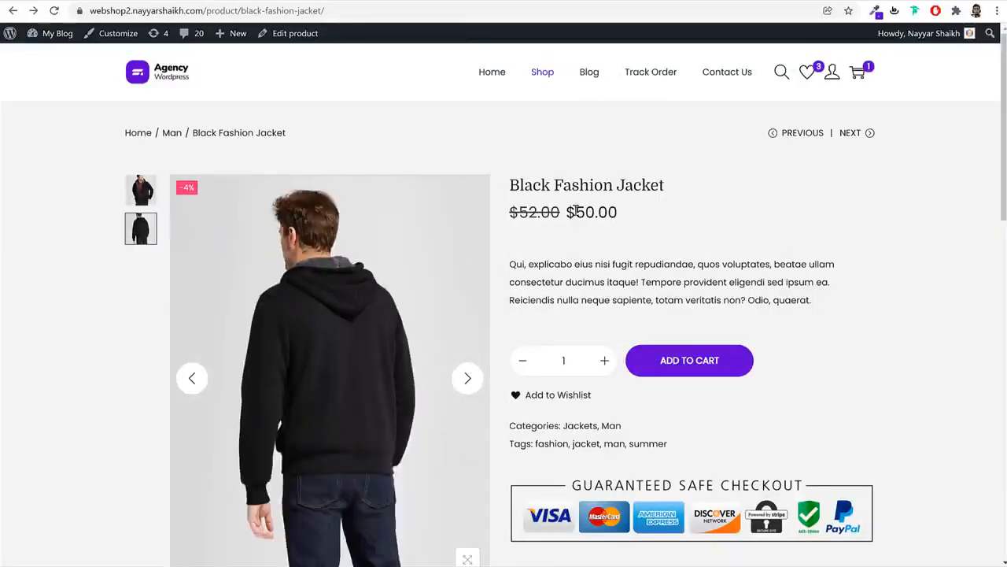
drag(562, 211, 490, 220)
click(604, 210)
drag(631, 214, 569, 215)
click(712, 225)
drag(516, 260, 755, 284)
click(601, 346)
click(606, 360)
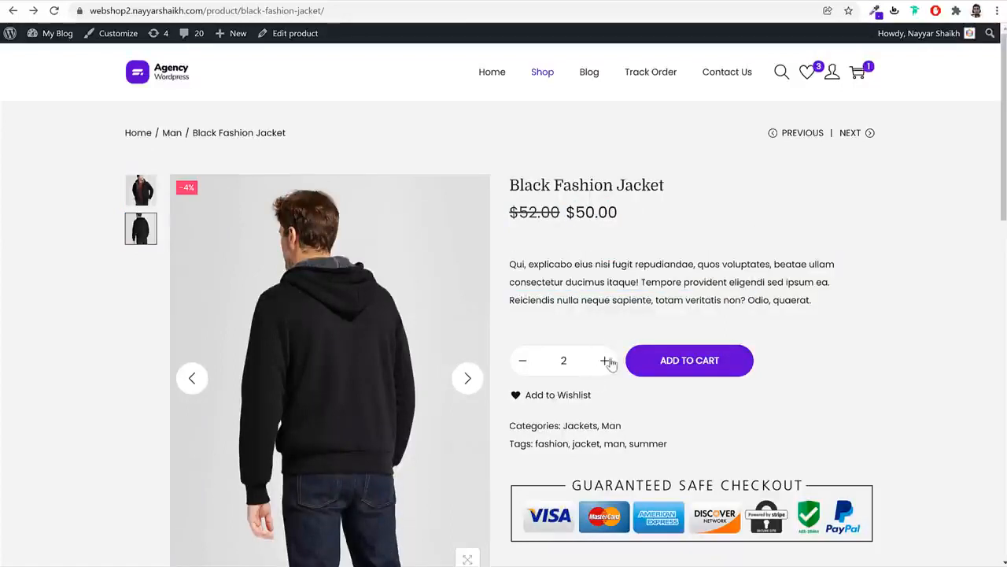
click(525, 364)
scroll(793, 360, down, 2)
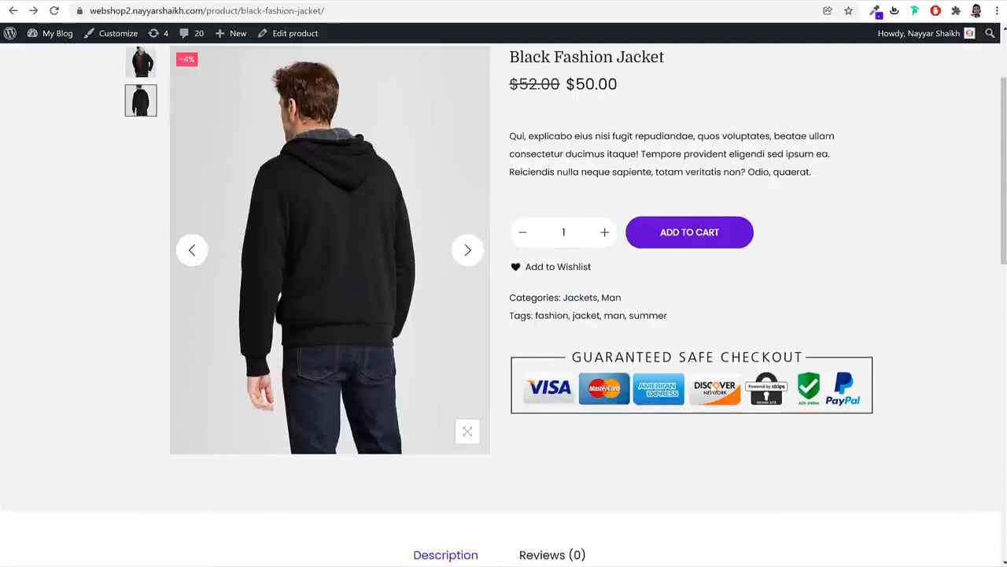
scroll(904, 354, up, 2)
scroll(904, 362, down, 2)
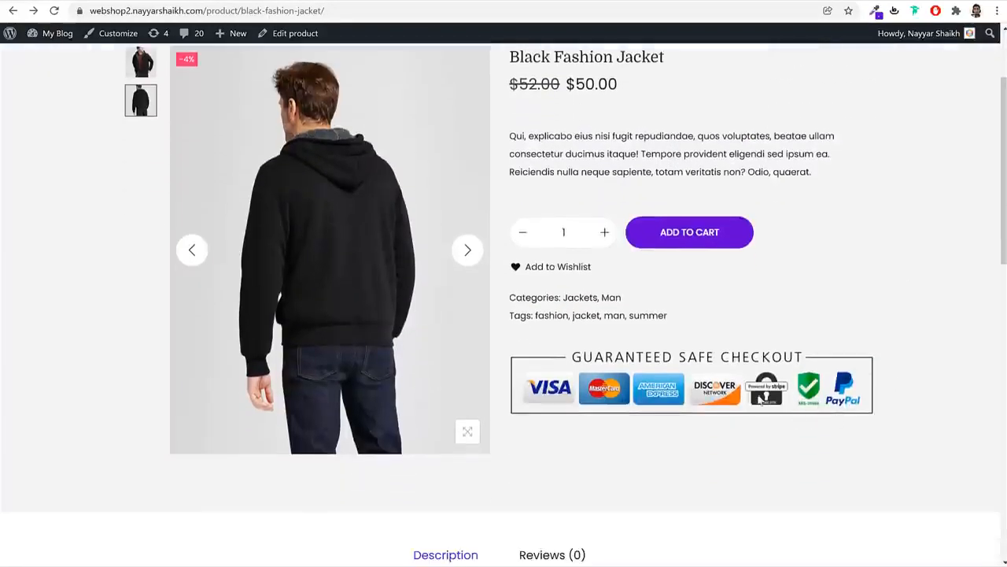
scroll(918, 345, up, 2)
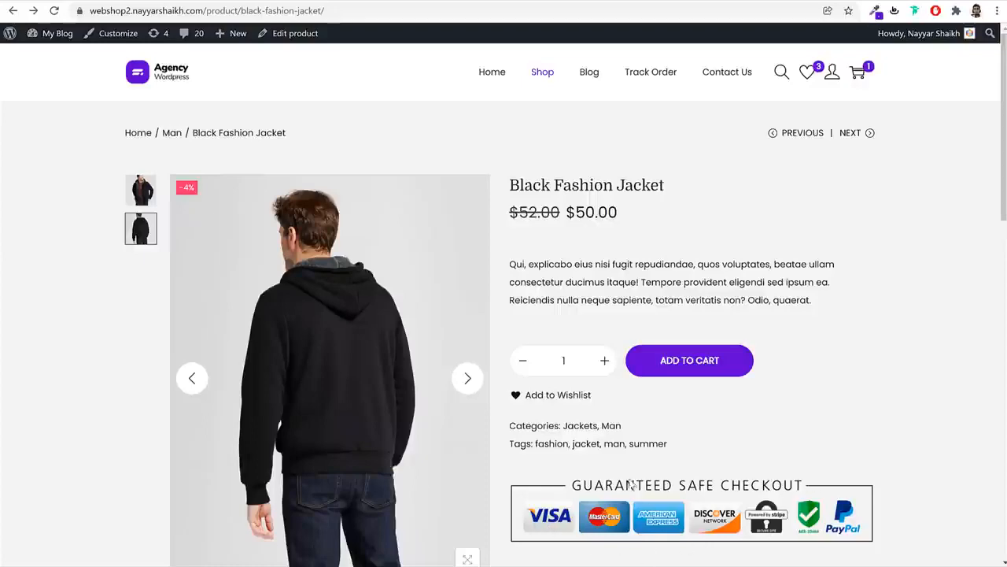
scroll(916, 417, down, 5)
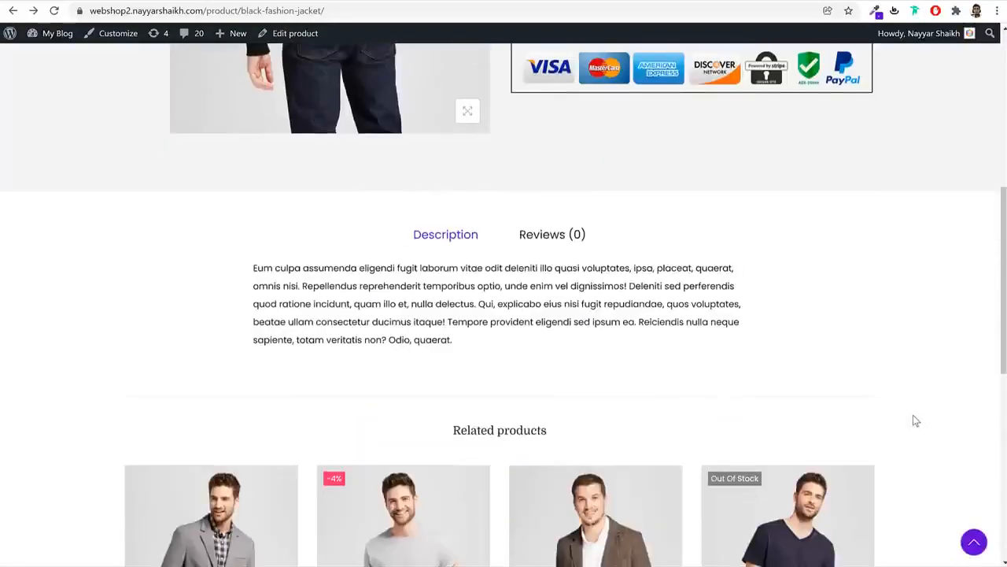
drag(254, 270, 485, 324)
click(485, 325)
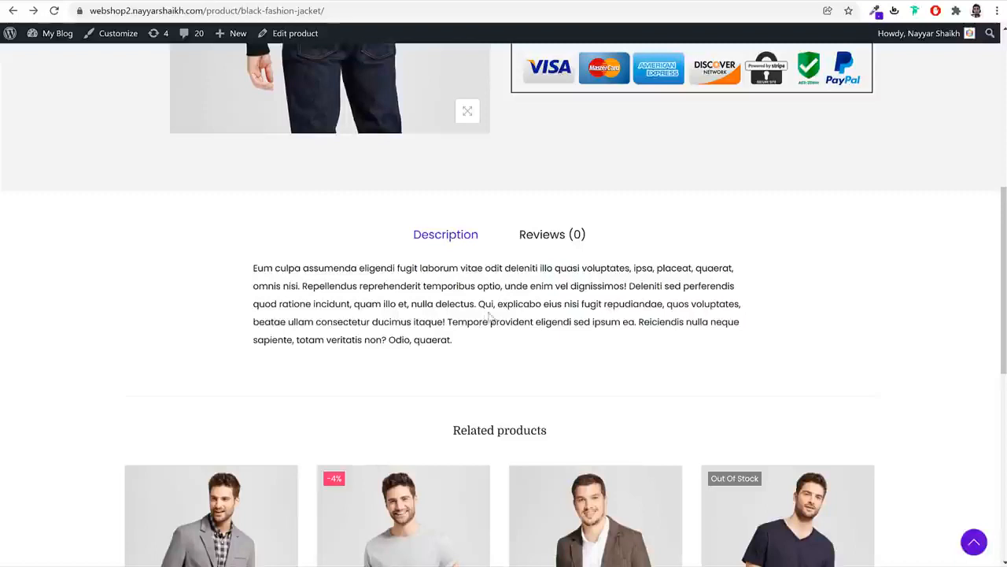
Post a four-star review reading 'Good' on the Black Fashion Jacket
click(543, 236)
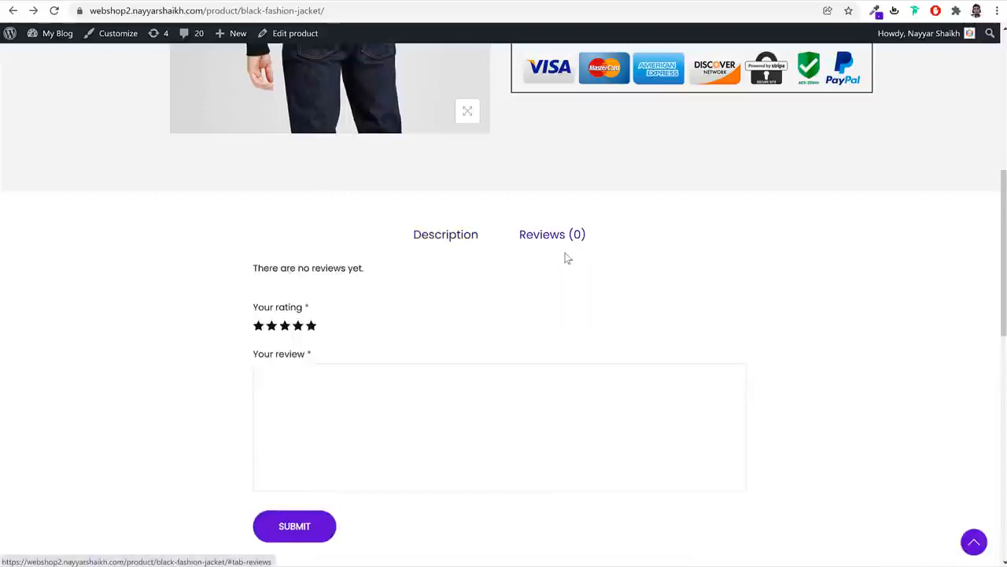
click(299, 329)
click(322, 417)
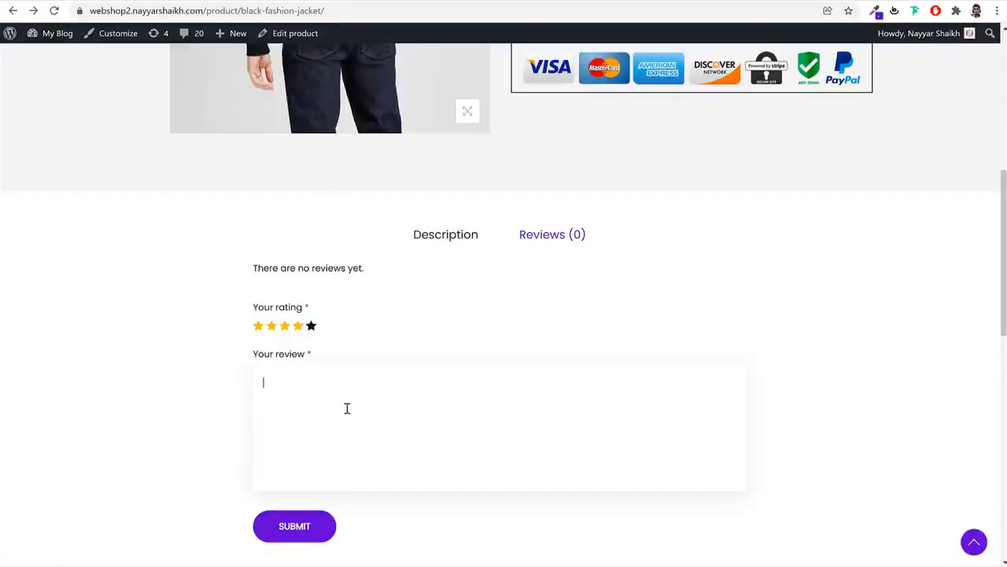
click(306, 525)
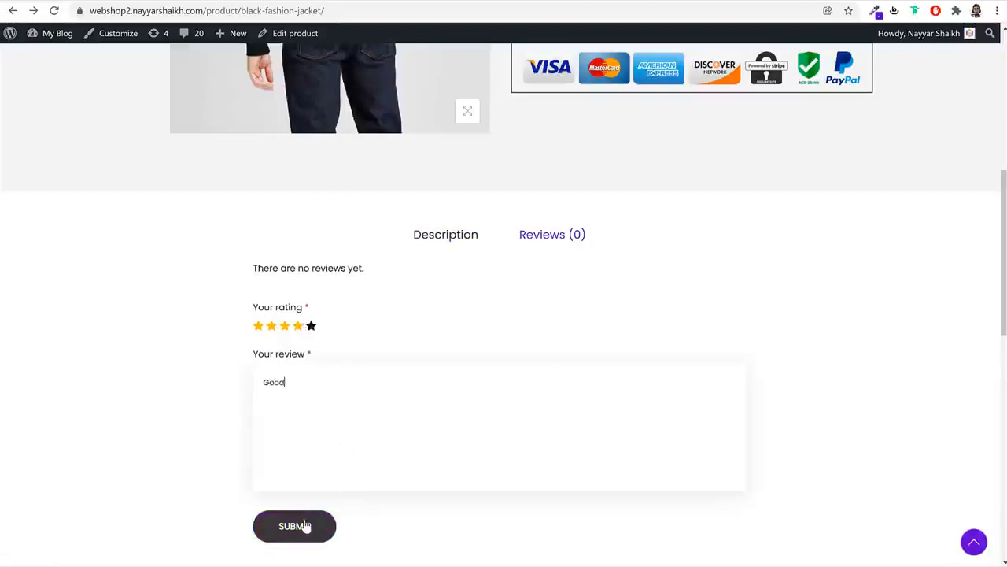
Check the newly posted review on the Reviews tab, then go back to the store homepage
scroll(764, 304, up, 3)
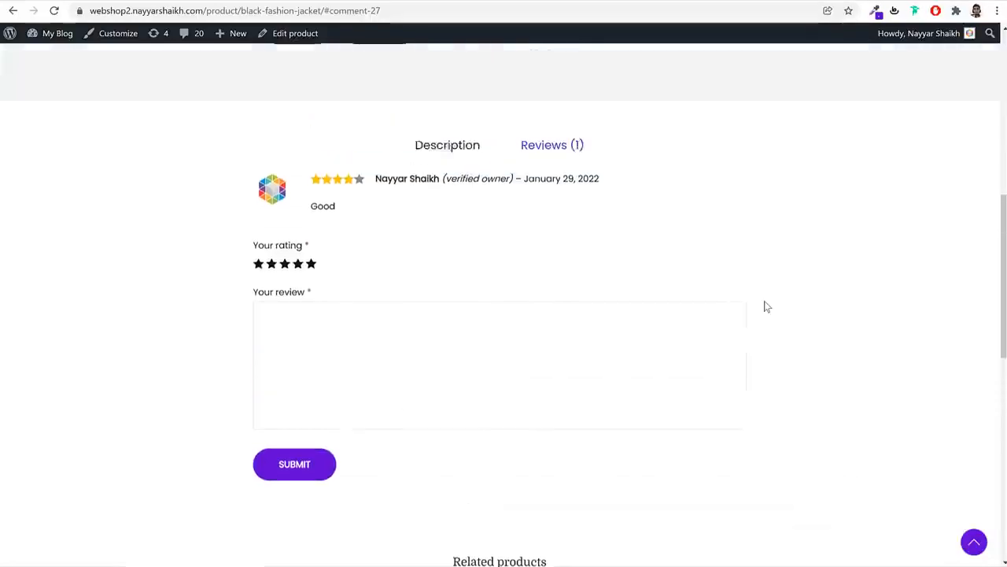
click(466, 213)
click(541, 210)
scroll(574, 275, up, 6)
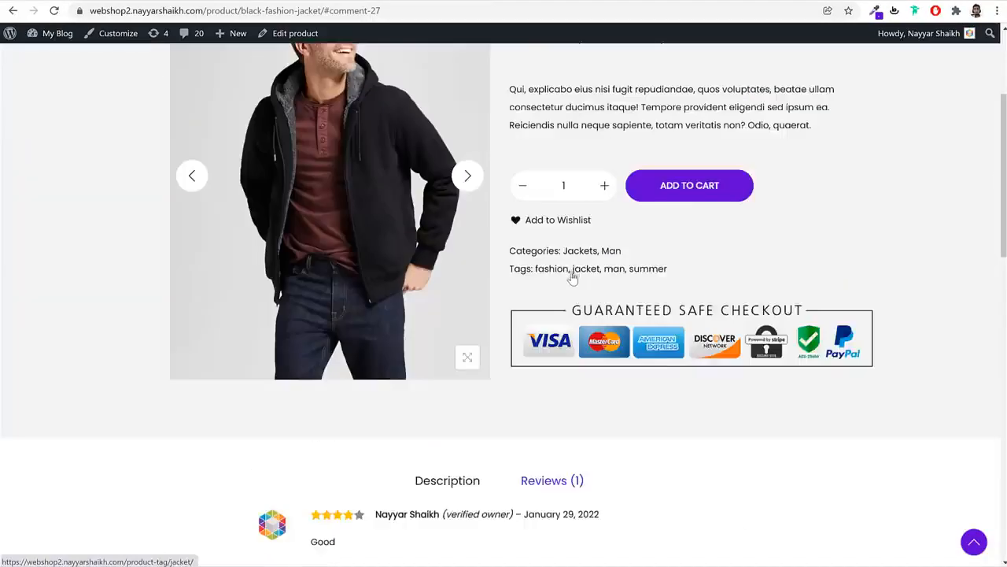
scroll(653, 297, down, 12)
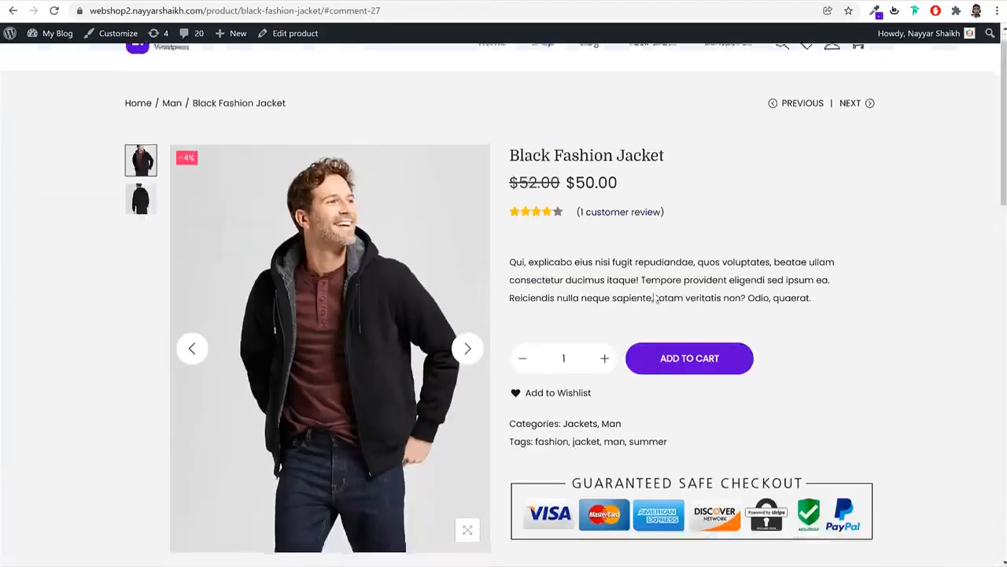
scroll(653, 297, down, 2)
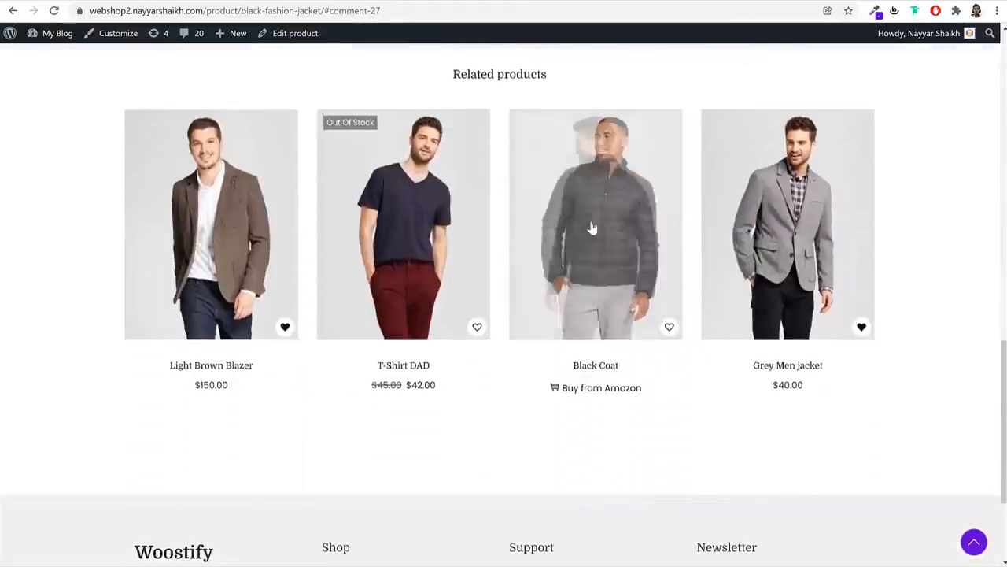
scroll(936, 377, up, 5)
scroll(937, 383, up, 8)
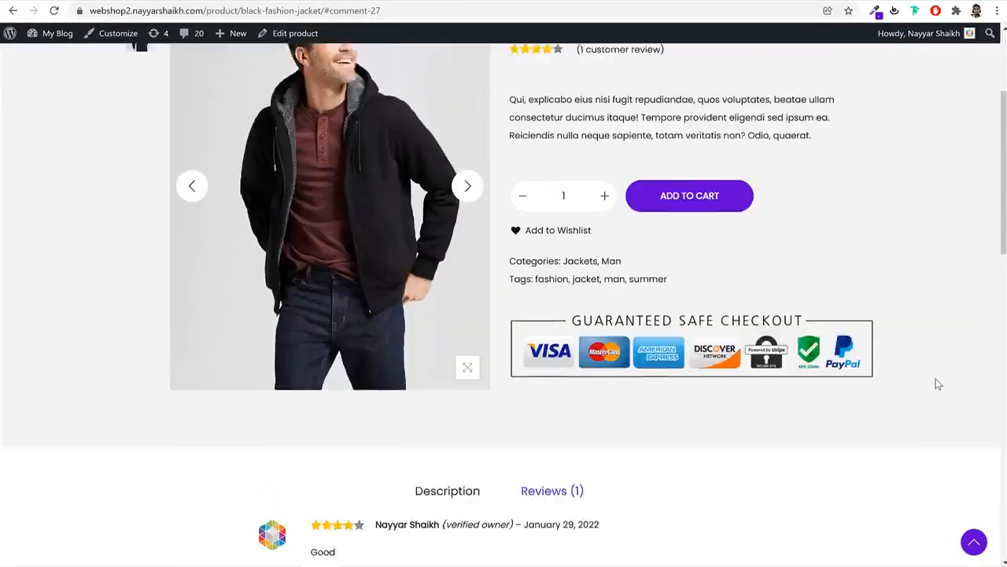
scroll(830, 348, down, 14)
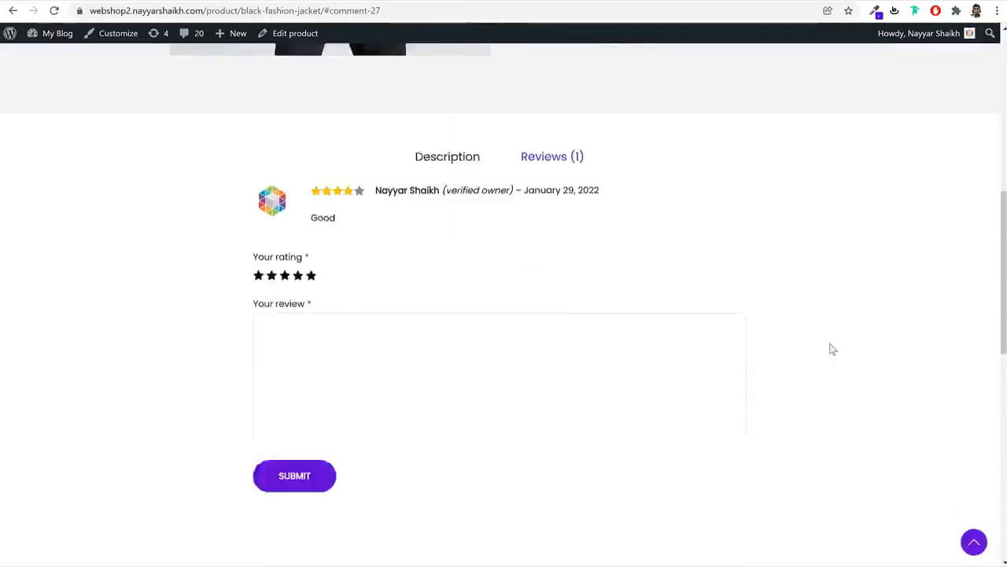
scroll(831, 348, up, 3)
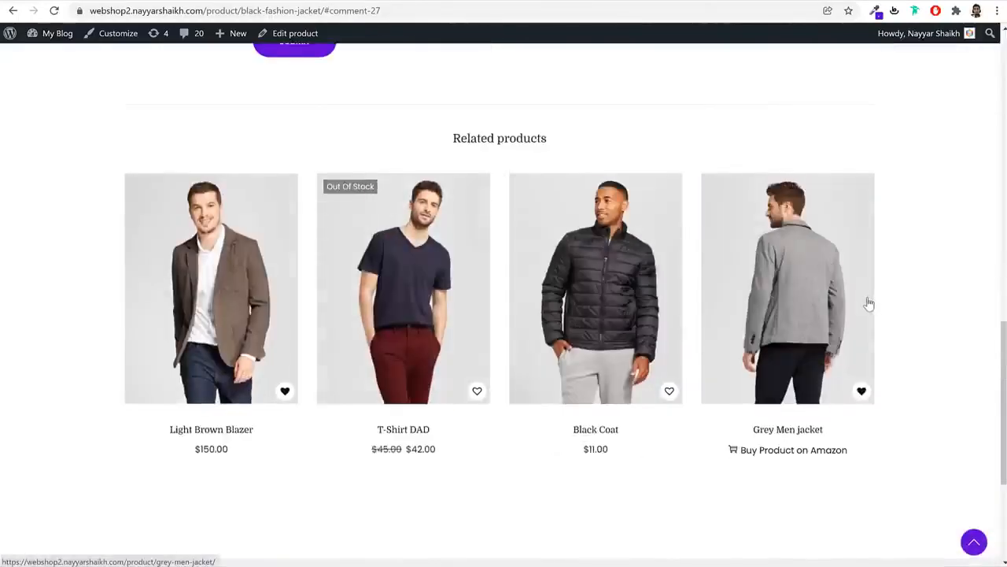
key(alt+Left)
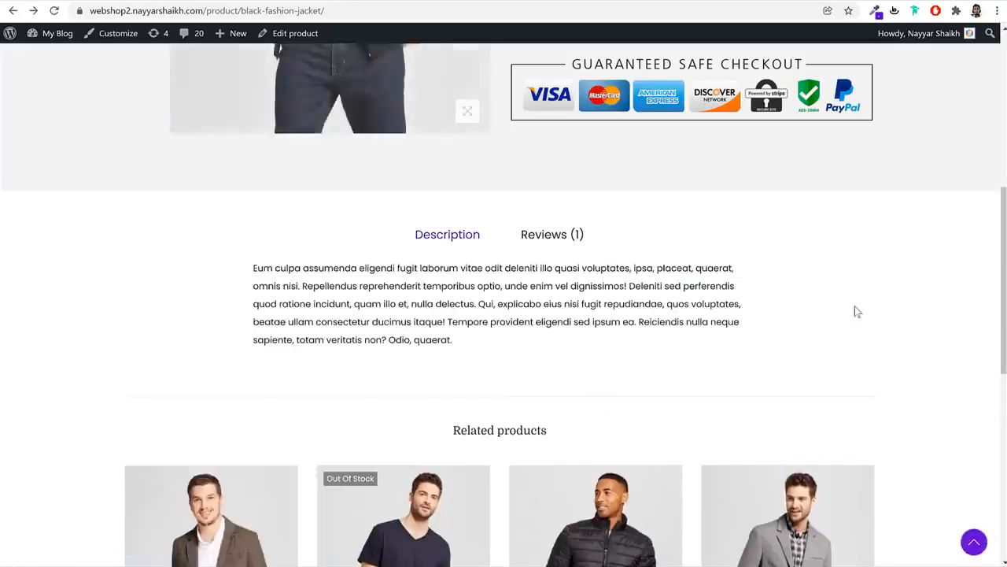
key(alt+Left)
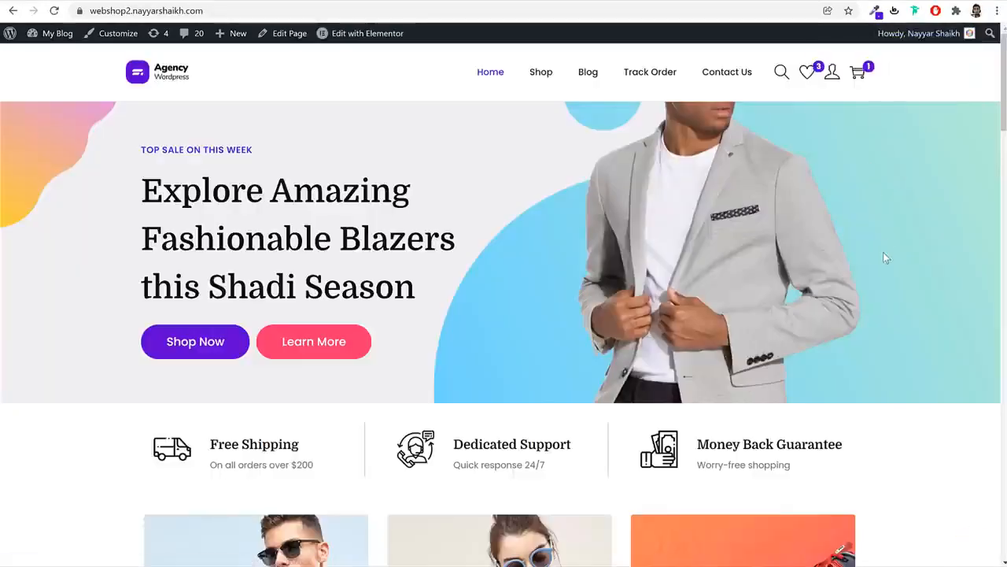
Open the Working Boy T-Shirt and check the Black variant's $110.00 price
scroll(904, 304, down, 14)
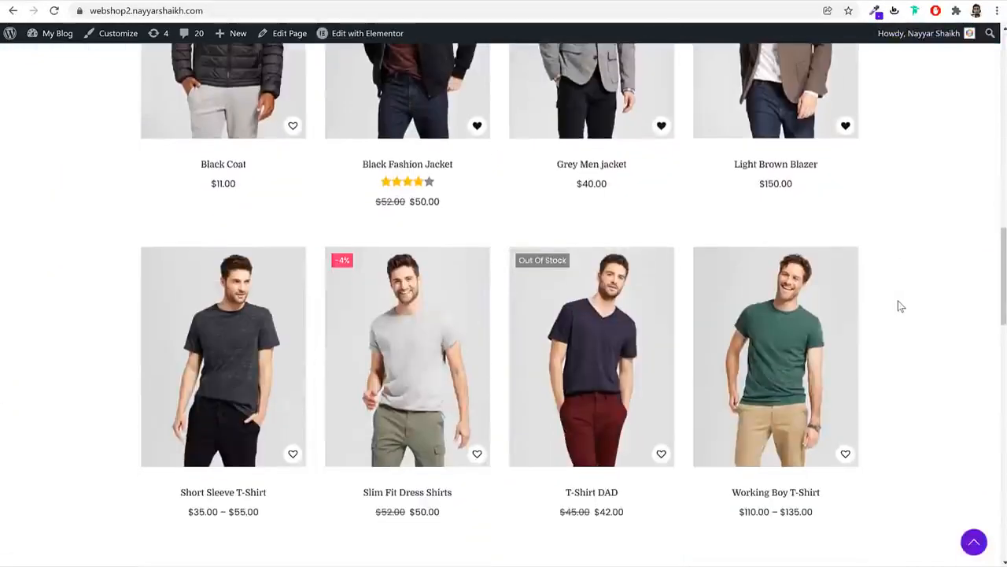
click(741, 368)
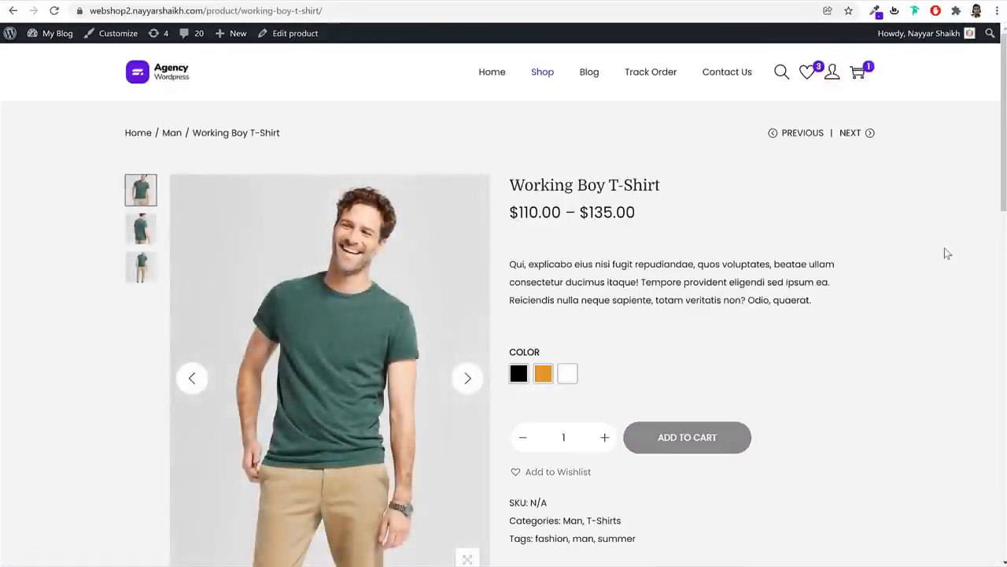
click(519, 374)
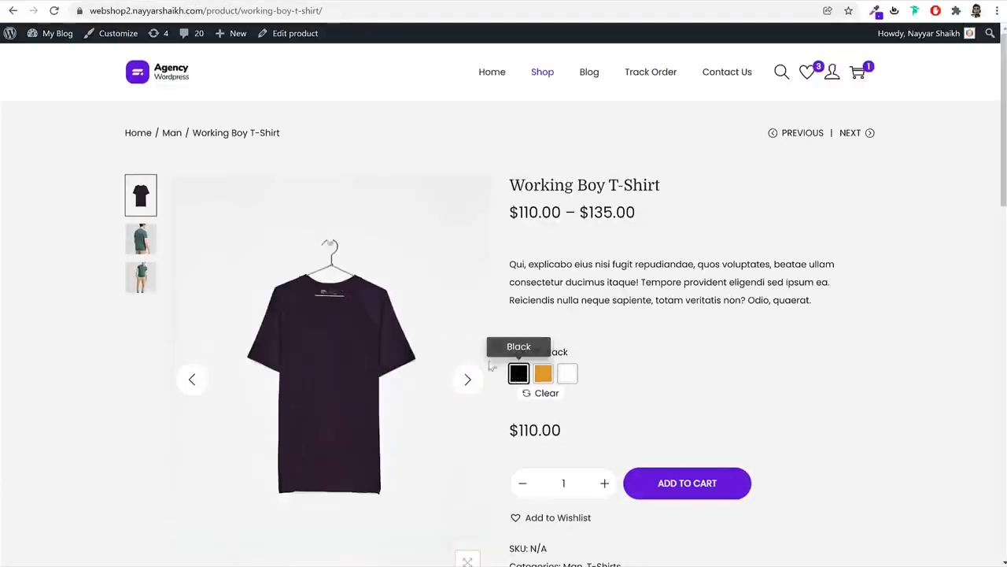
drag(577, 438, 512, 429)
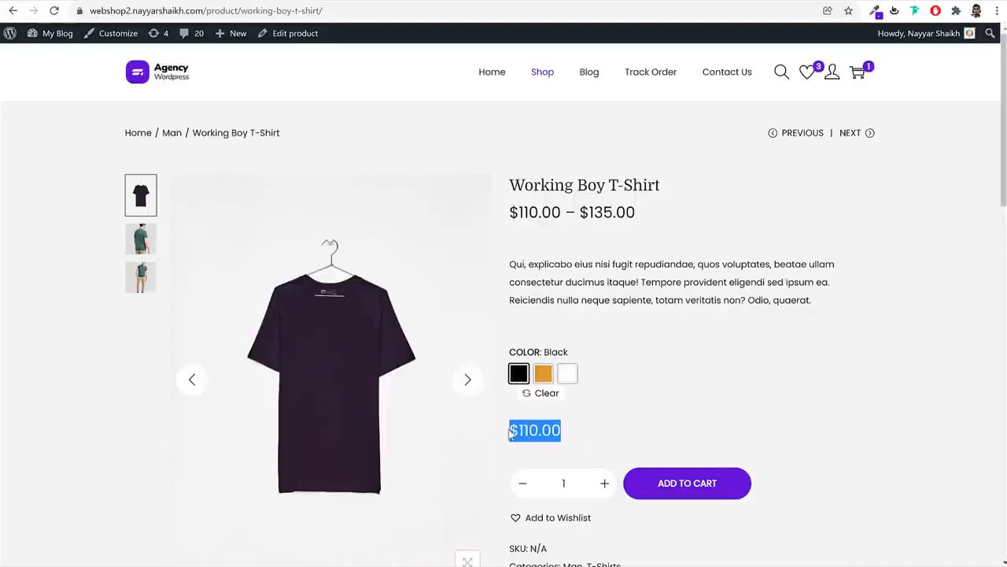
click(645, 432)
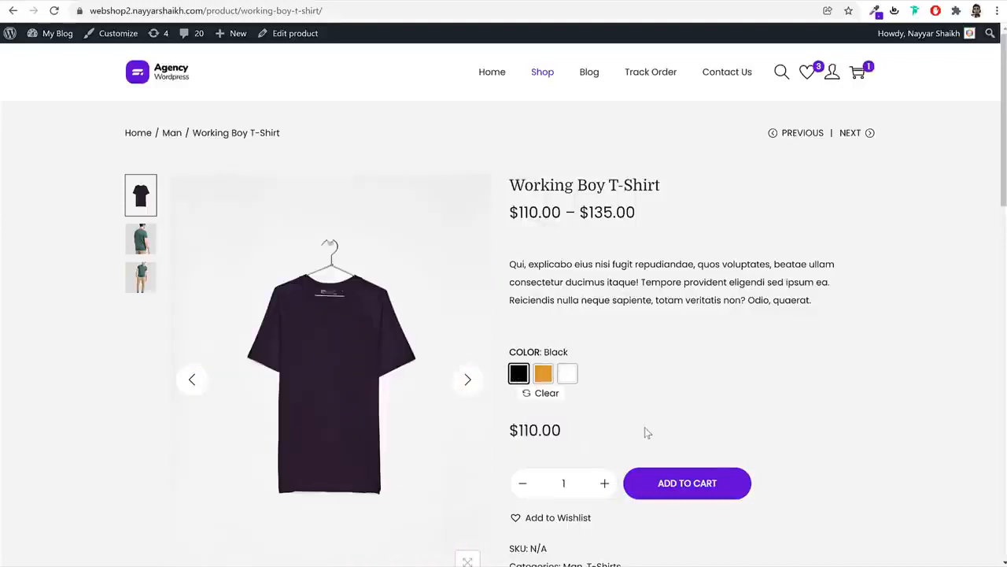
Compare Orange at $135.00 with White at $125.00, leaving White selected
click(543, 374)
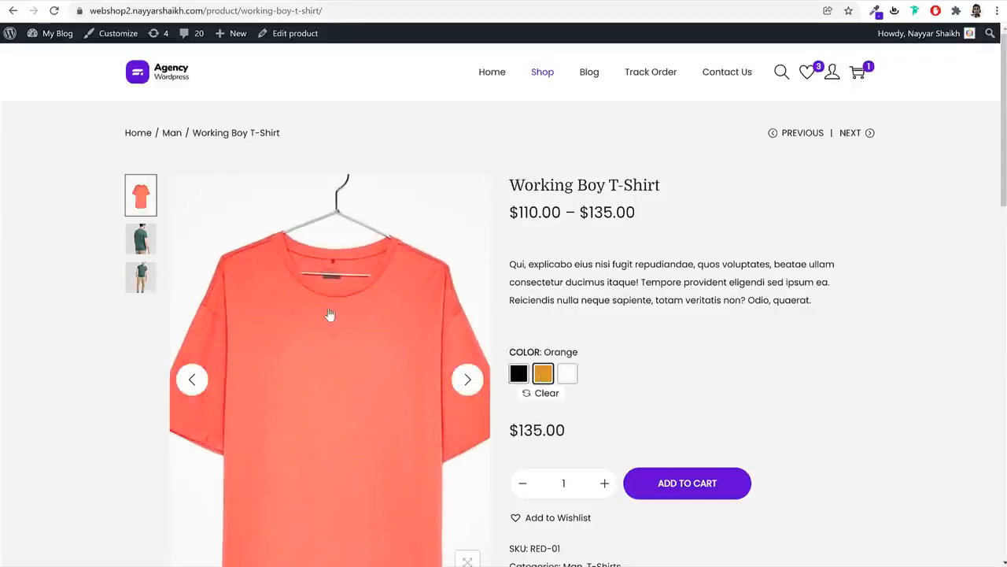
drag(587, 439, 513, 428)
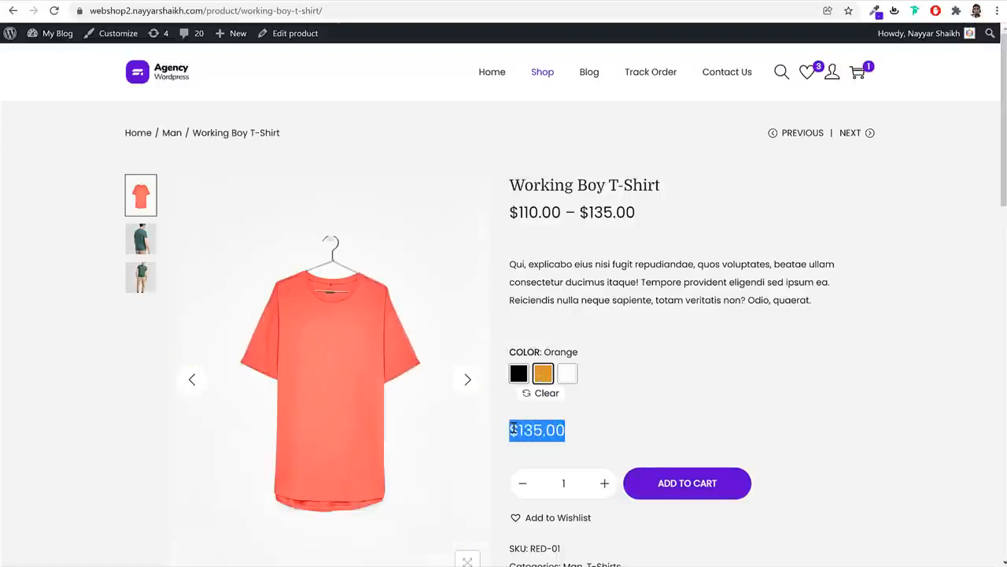
click(567, 374)
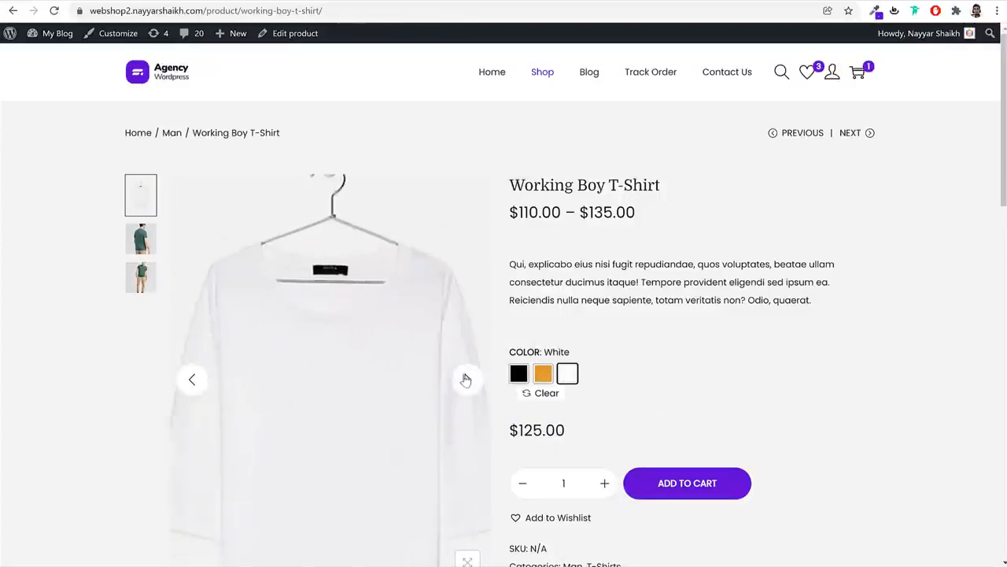
drag(573, 436, 510, 431)
click(639, 412)
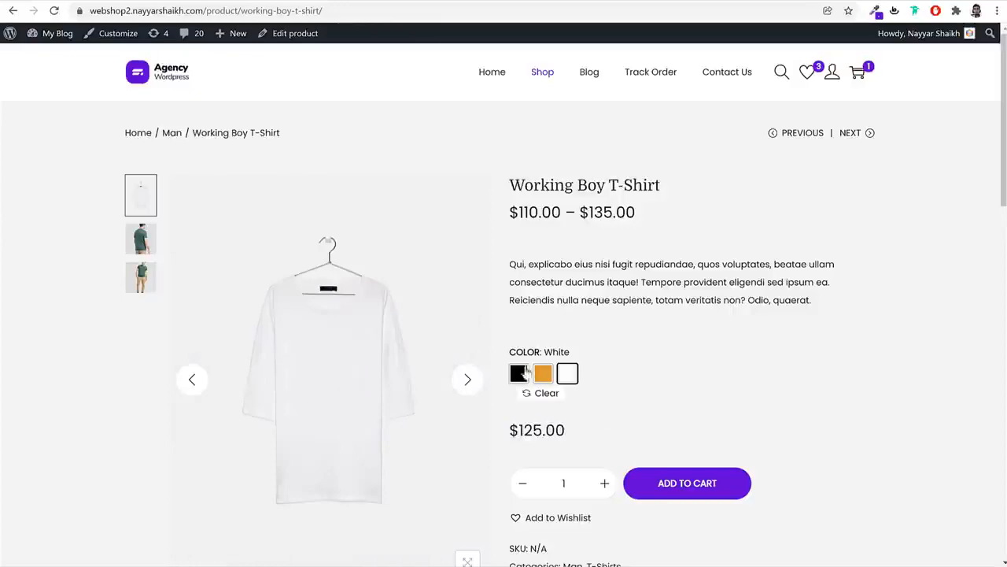
scroll(721, 385, down, 5)
scroll(721, 398, up, 4)
scroll(719, 409, up, 1)
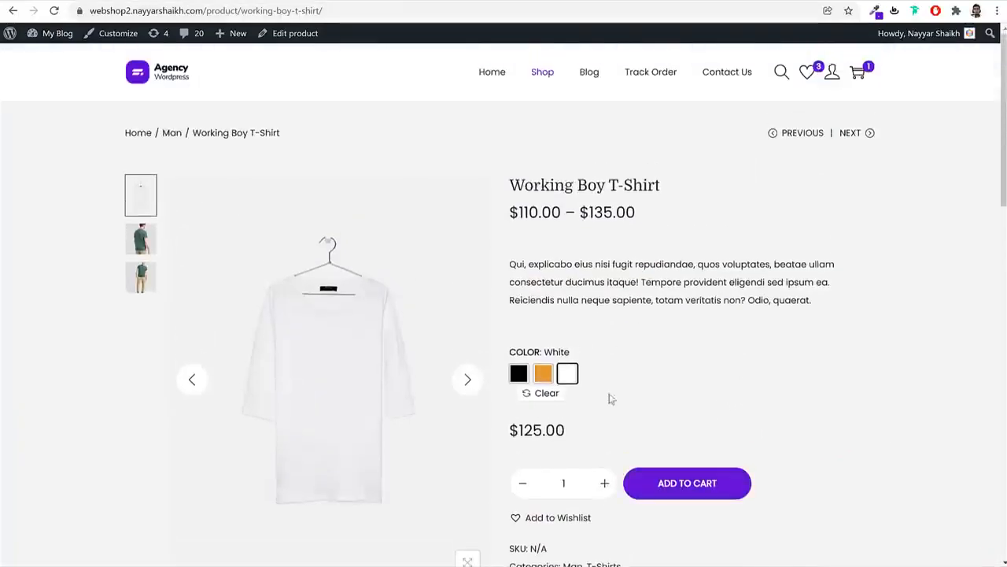
Open the cart page from the header's cart sidebar, showing the Black Fashion Jacket at $56.00 total
click(858, 74)
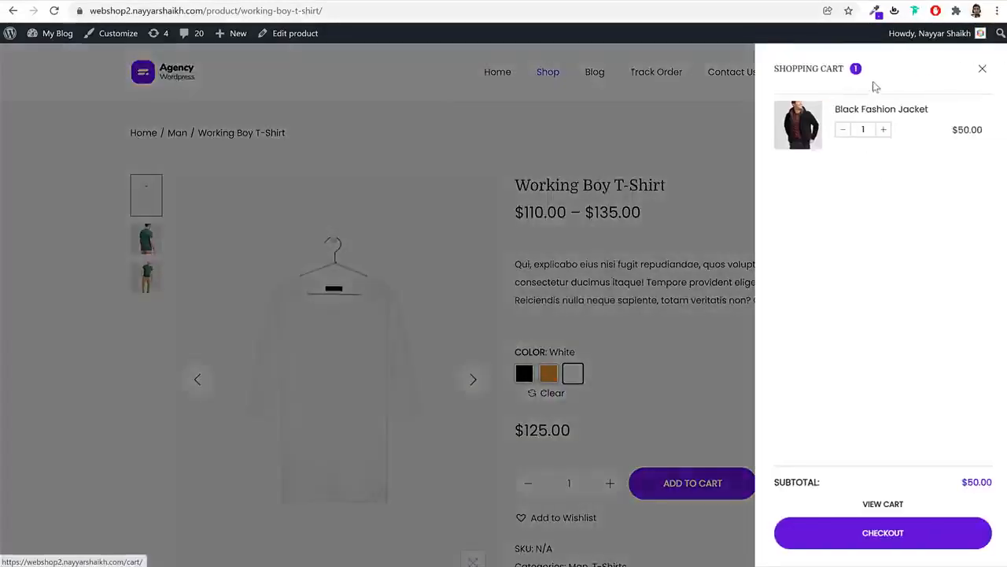
click(882, 505)
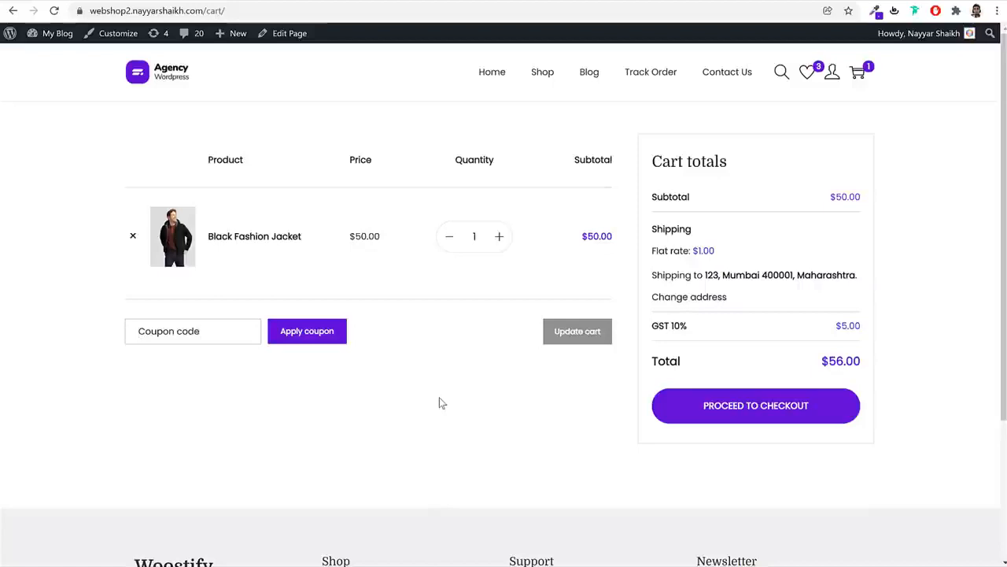
text(10off)
click(300, 333)
scroll(344, 155, down, 1)
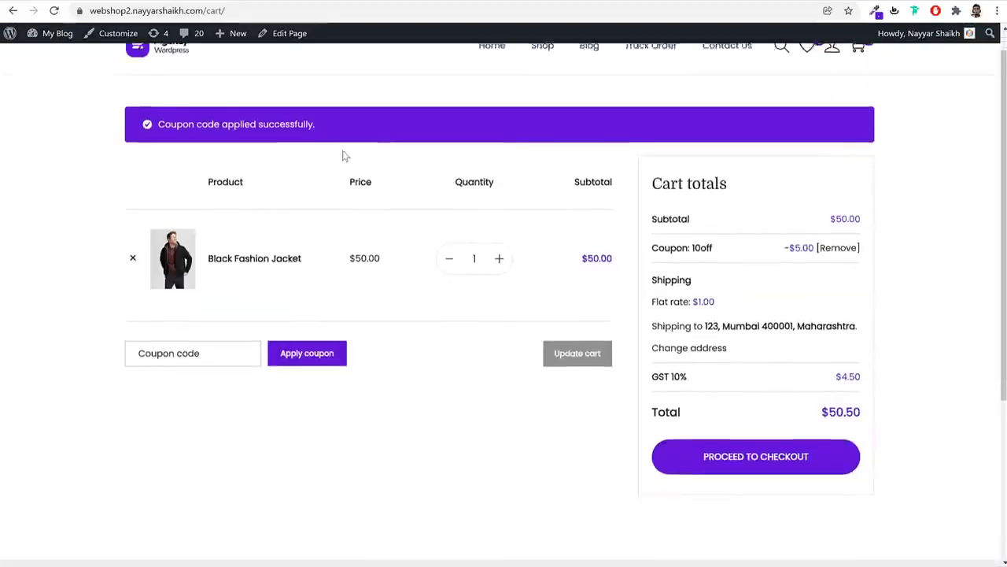
drag(159, 104, 341, 108)
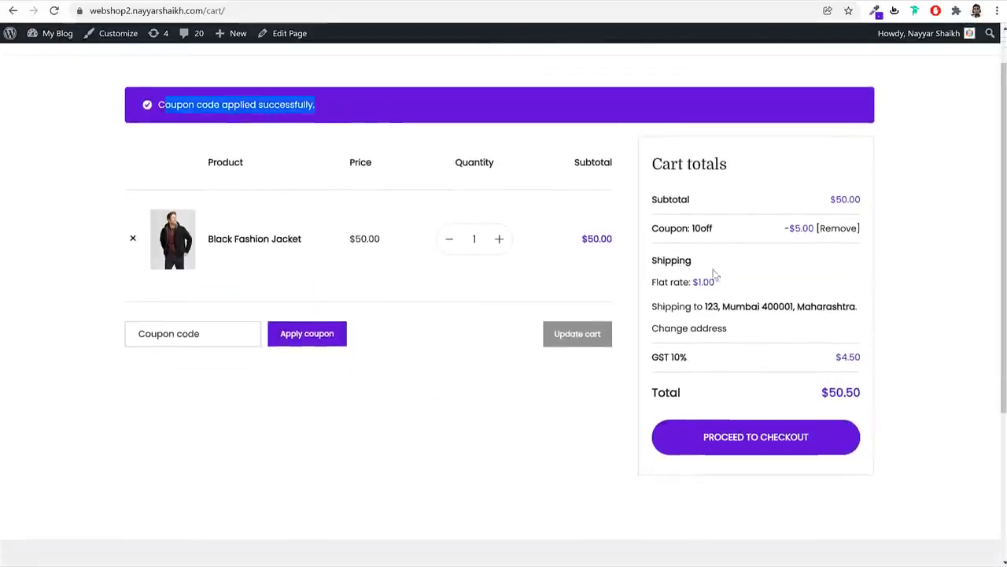
drag(814, 227, 786, 229)
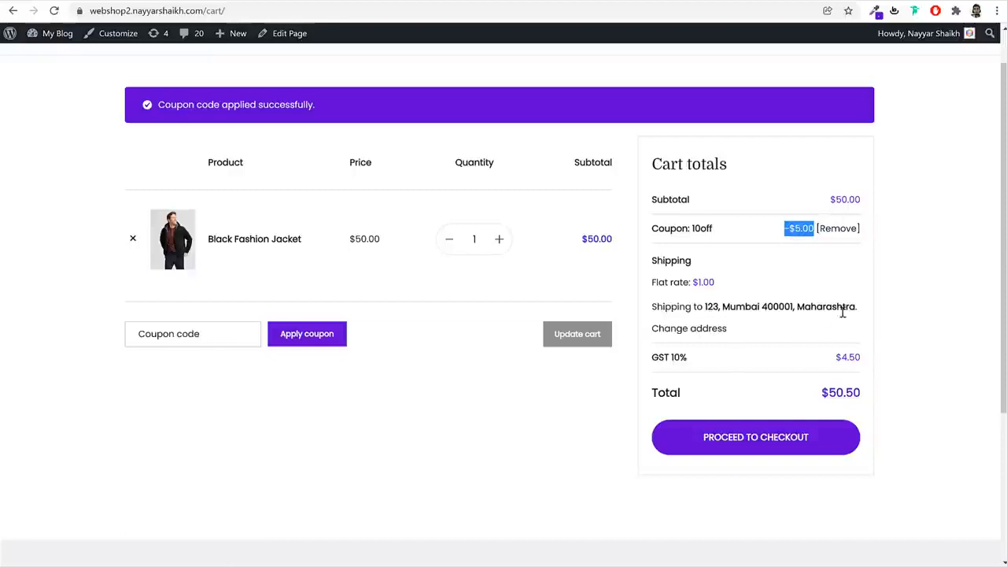
drag(689, 359, 656, 361)
click(694, 367)
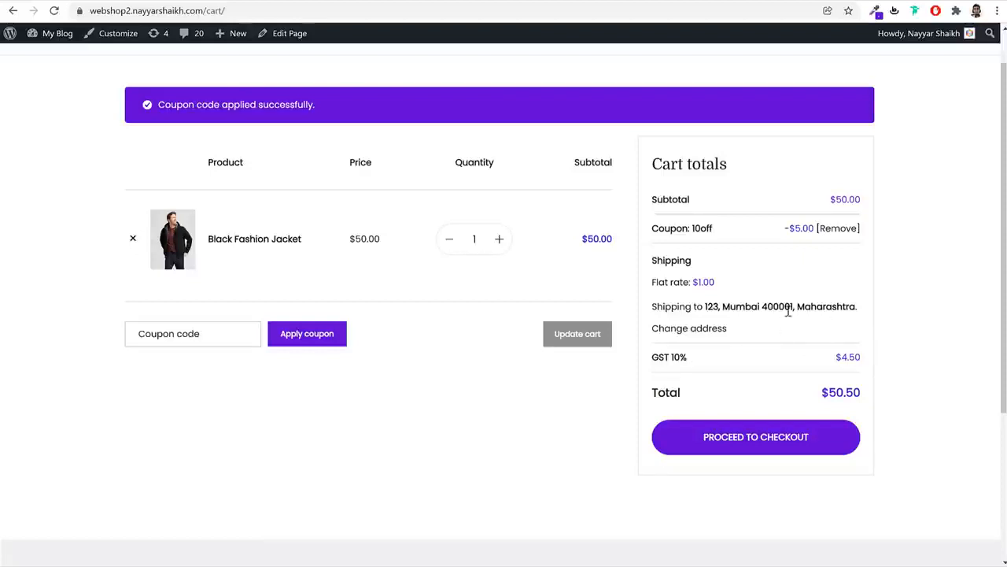
double_click(708, 283)
drag(862, 307, 803, 308)
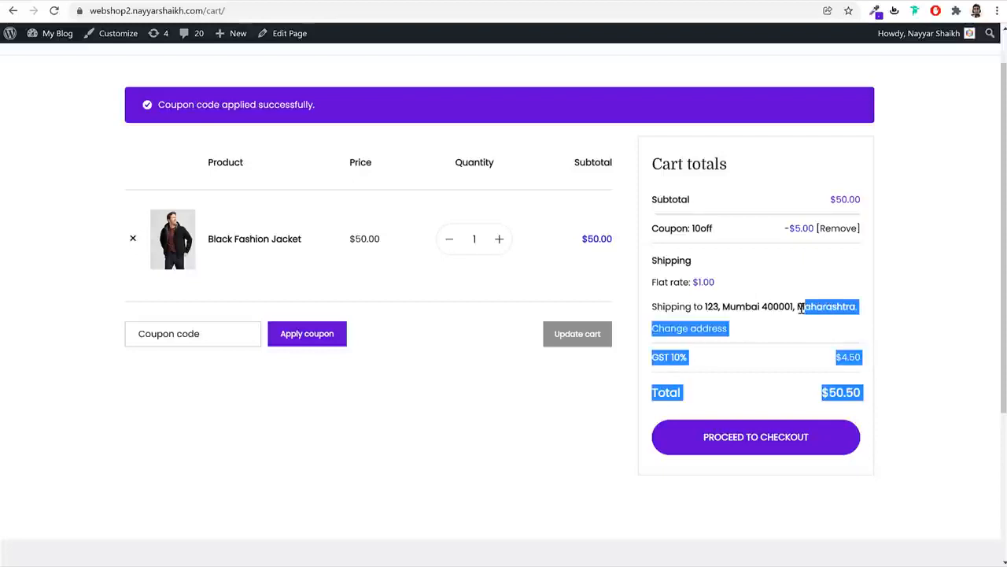
click(803, 308)
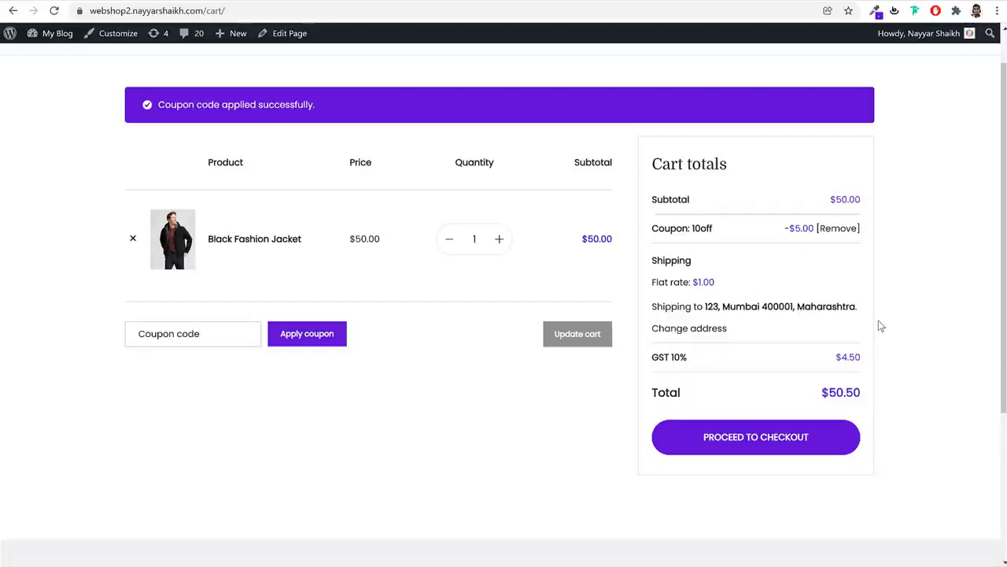
drag(797, 306, 859, 307)
click(760, 304)
drag(716, 283, 696, 283)
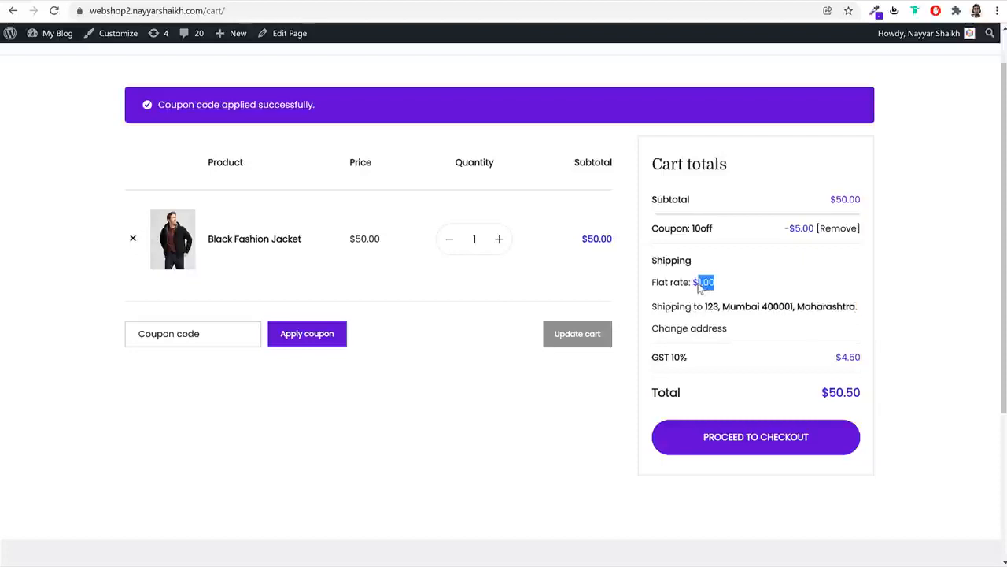
Change the cart's shipping state to Delhi and update the shipping calculation
click(695, 330)
click(713, 393)
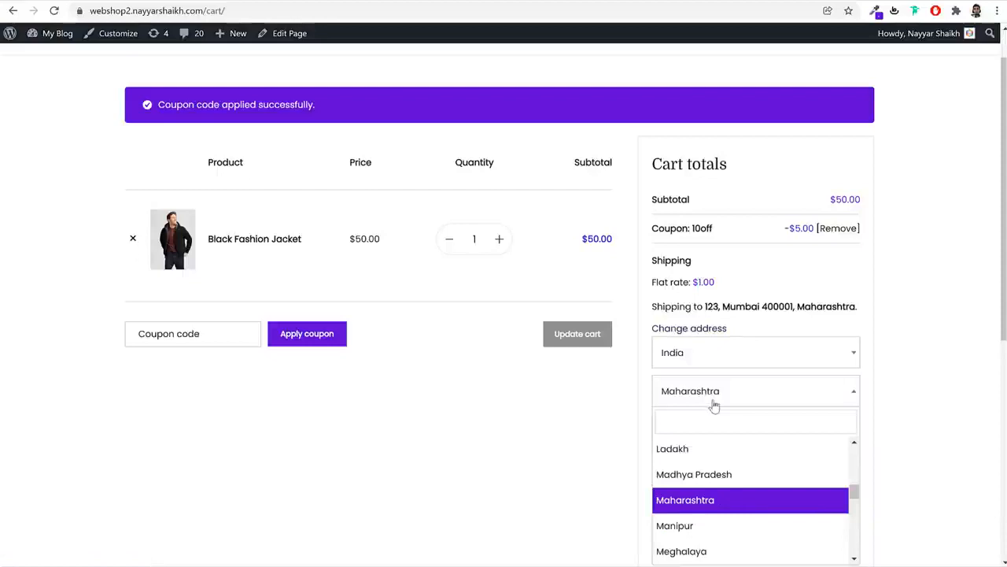
text(del)
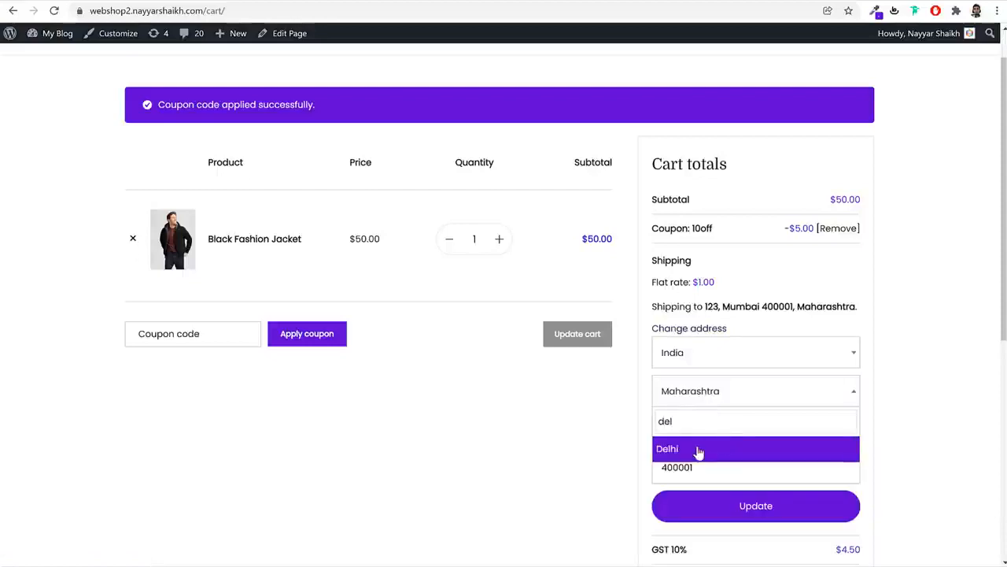
click(700, 449)
click(763, 506)
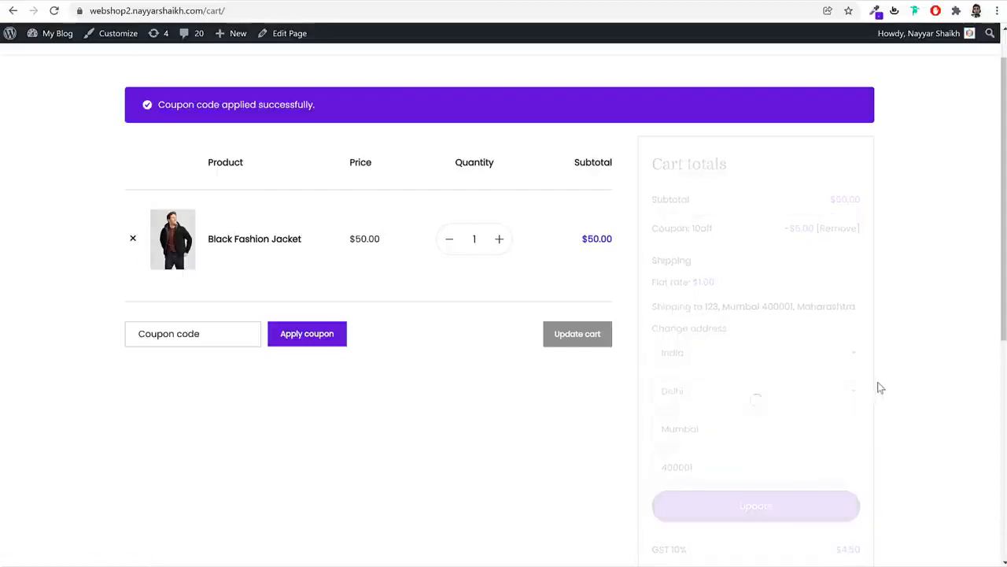
Review the $2.00 flat rate, subtotal, coupon and GST 10% lines, then proceed to checkout
drag(652, 284, 692, 290)
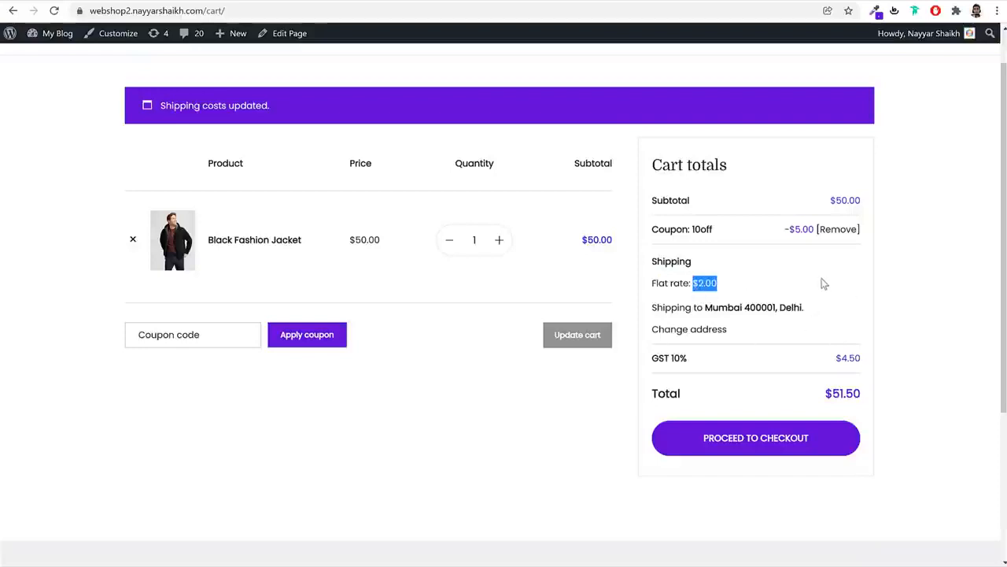
drag(712, 230, 649, 262)
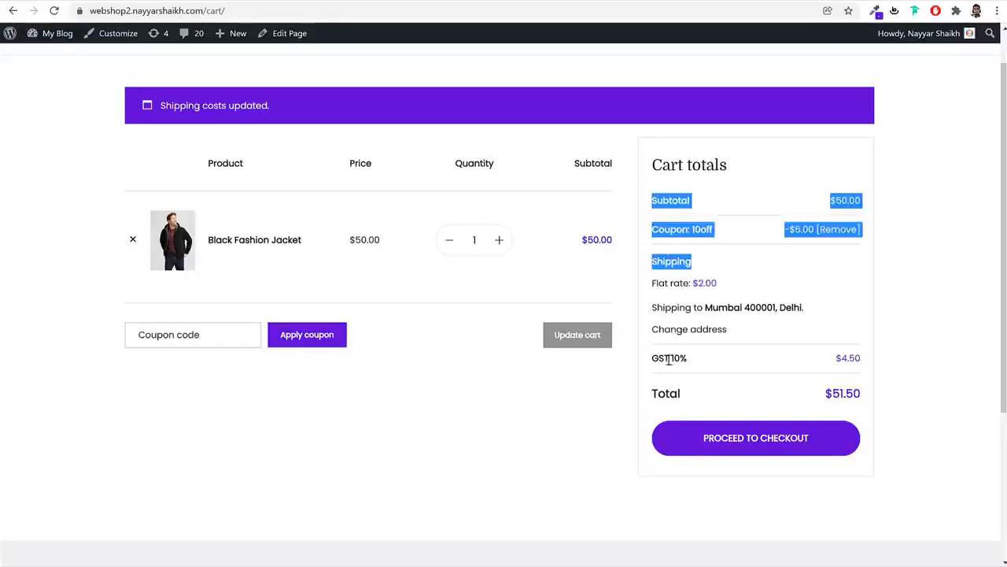
drag(688, 358, 658, 359)
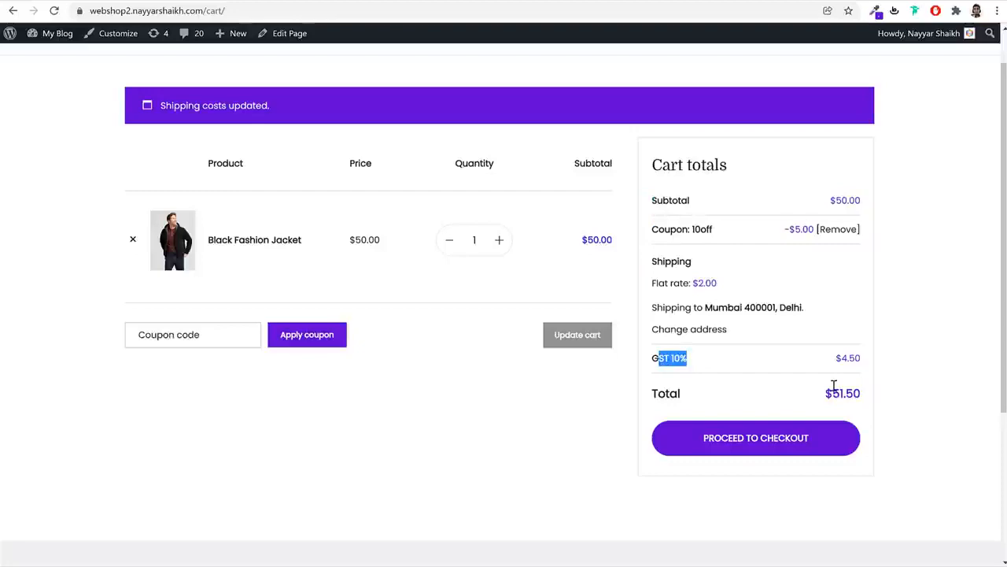
click(926, 378)
click(756, 446)
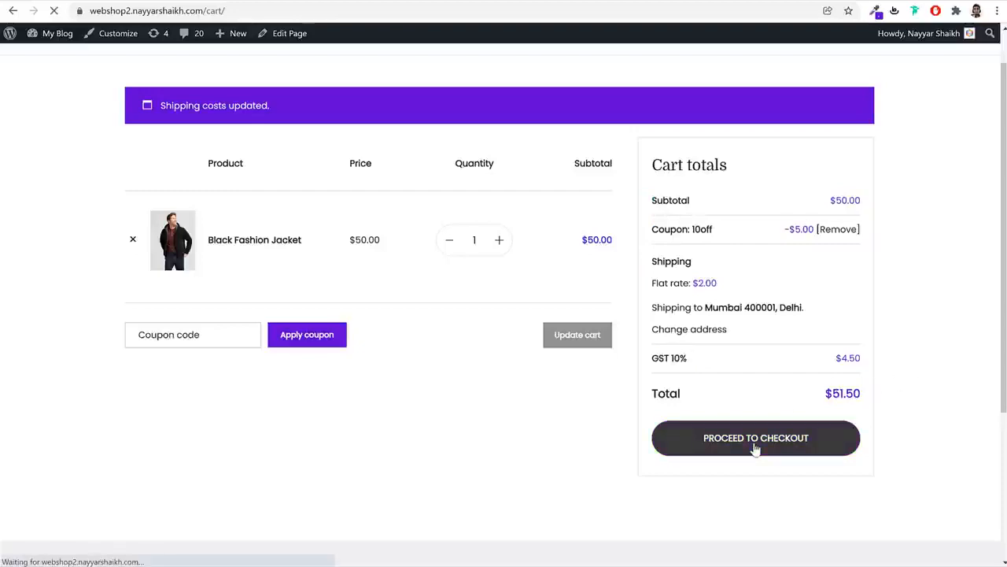
Look over the checkout page and try the Razorpay, PayPal and Stripe payment options
scroll(506, 218, down, 2)
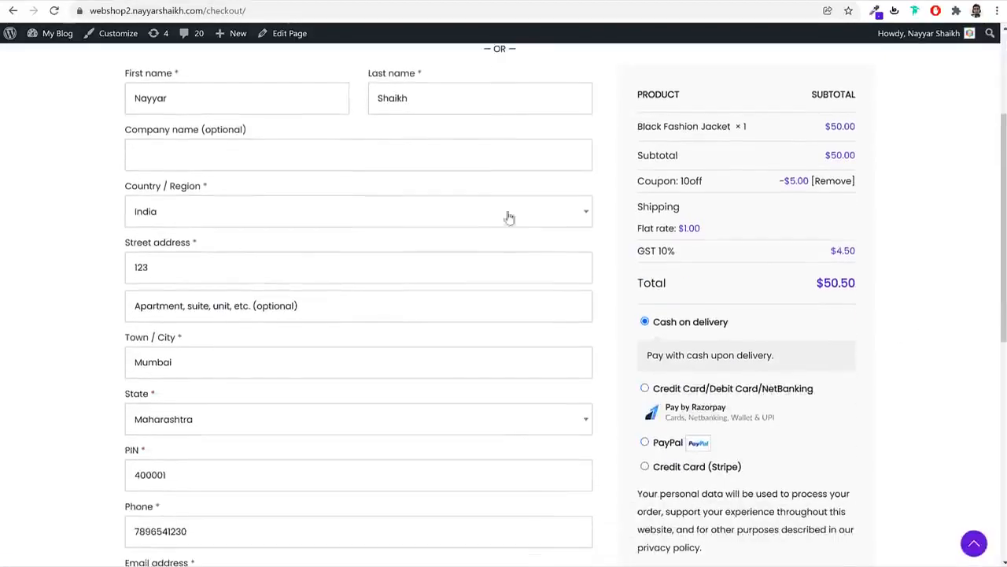
scroll(191, 301, down, 4)
scroll(197, 331, up, 7)
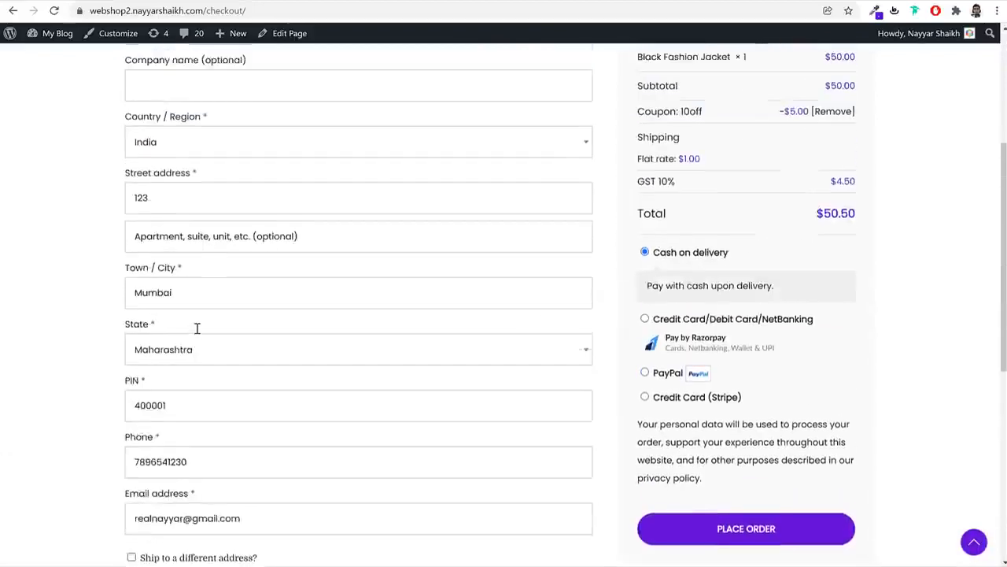
scroll(904, 270, down, 3)
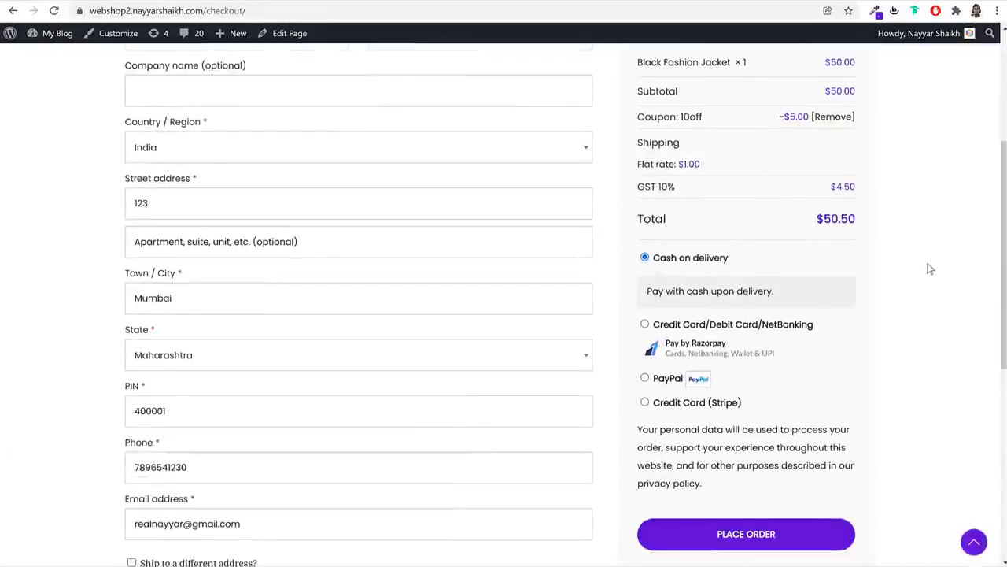
scroll(220, 322, up, 3)
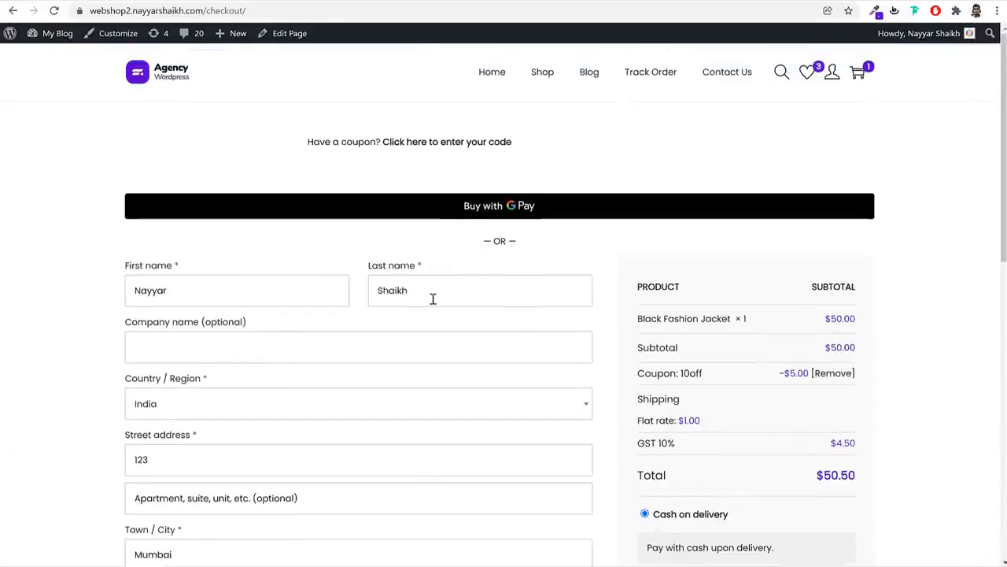
scroll(433, 298, down, 2)
scroll(434, 299, down, 4)
scroll(433, 299, up, 6)
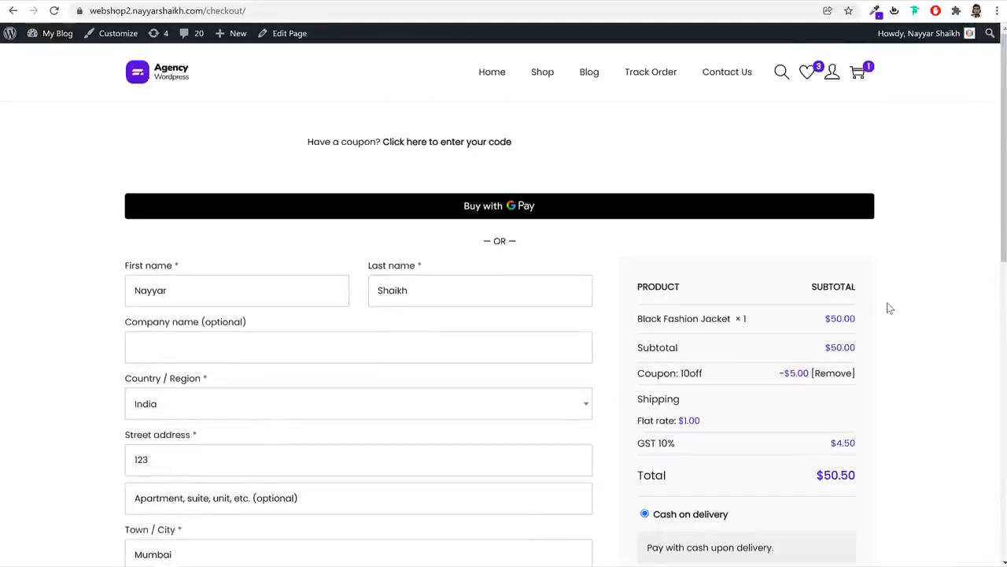
scroll(891, 307, down, 3)
scroll(892, 303, down, 1)
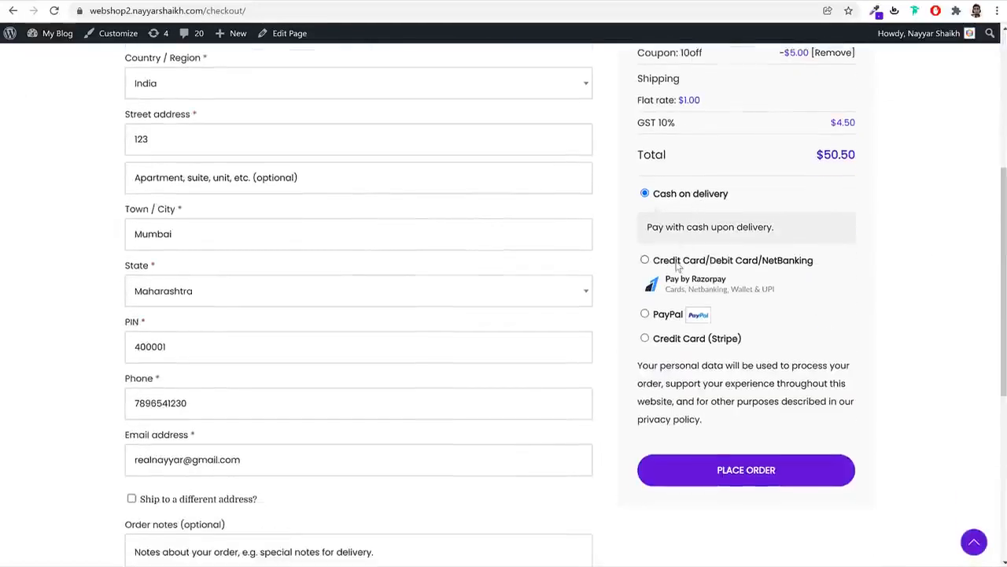
click(676, 264)
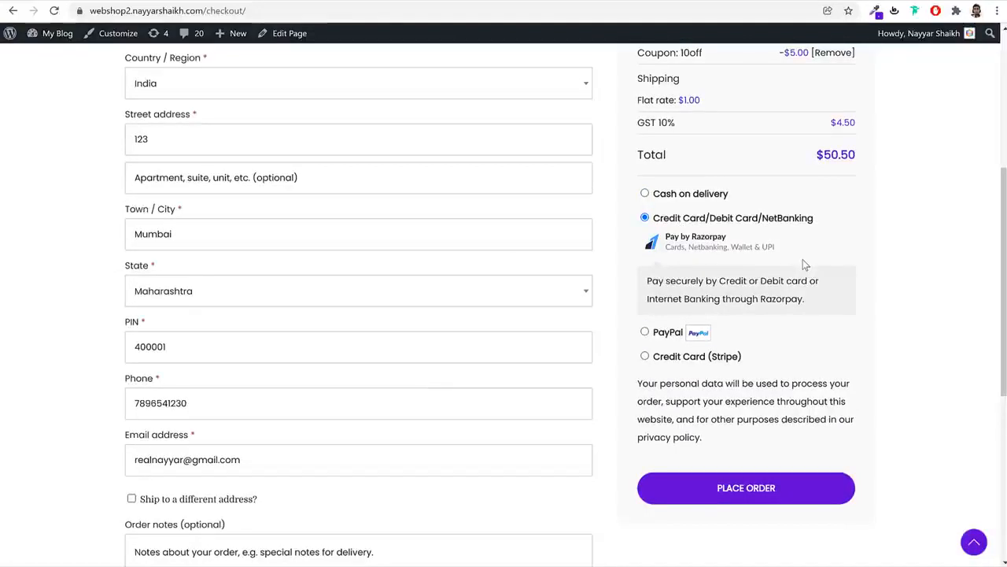
click(668, 332)
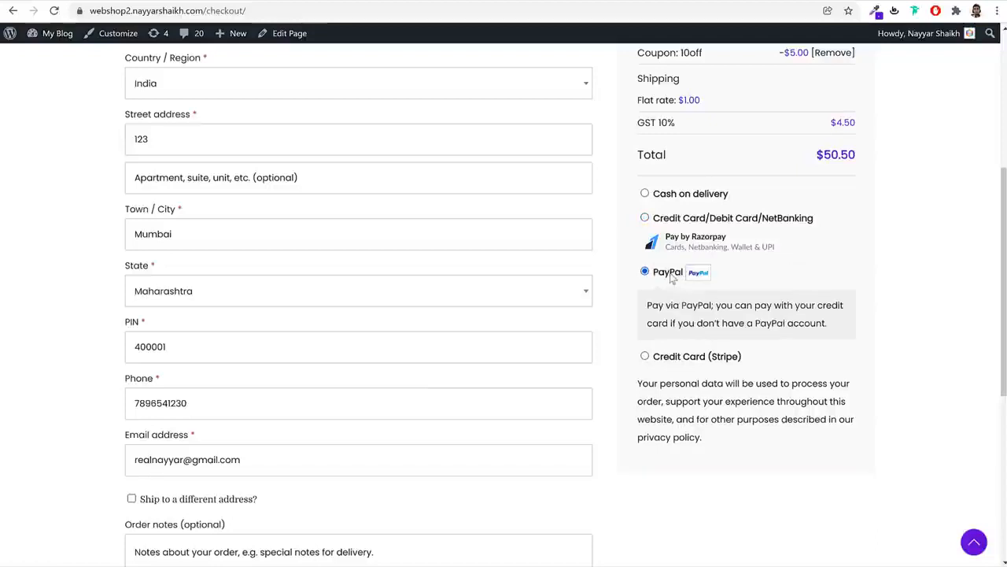
click(685, 356)
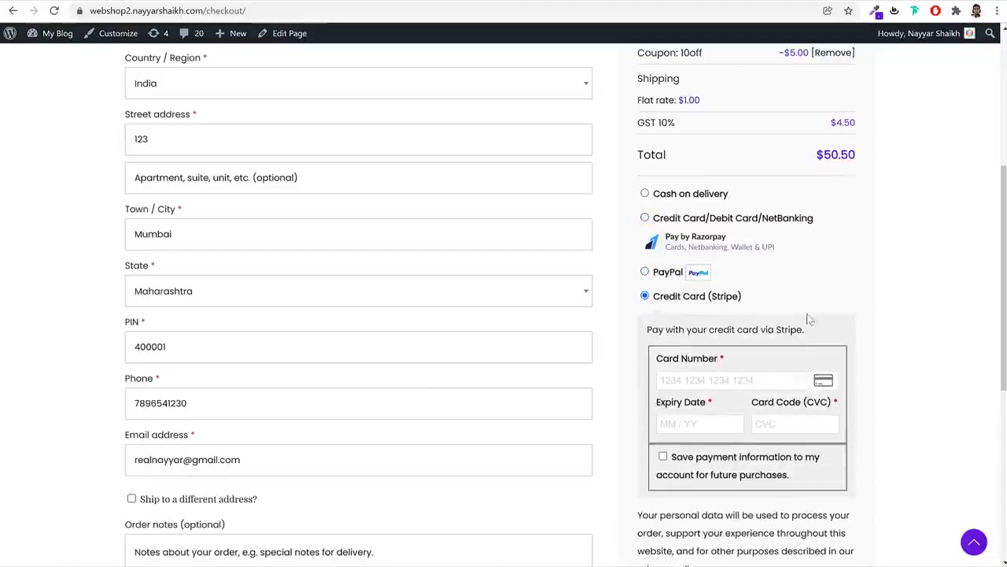
Check the Stripe card number's saved-card suggestions, then switch payment back to Cash on delivery
scroll(869, 315, down, 2)
click(794, 251)
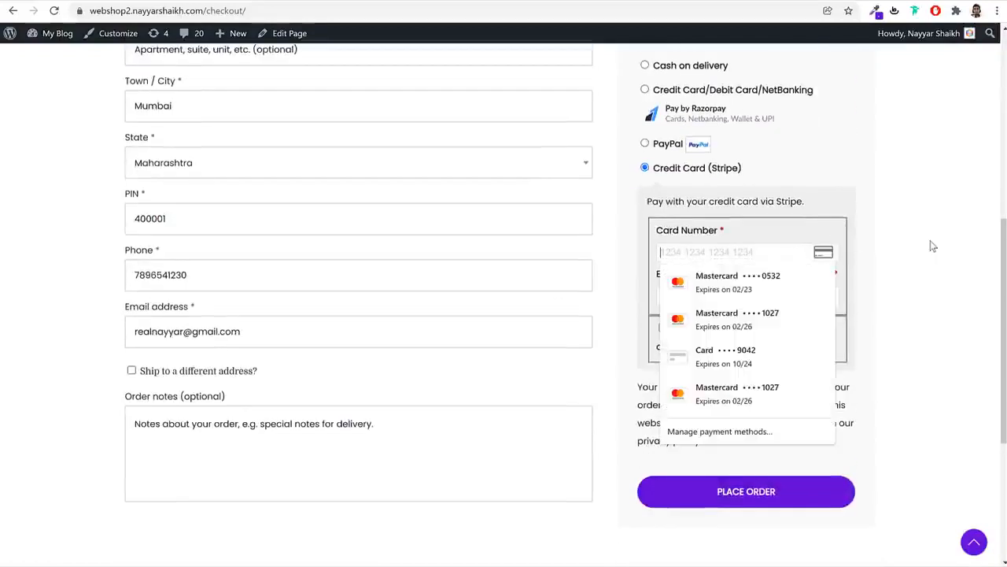
click(931, 245)
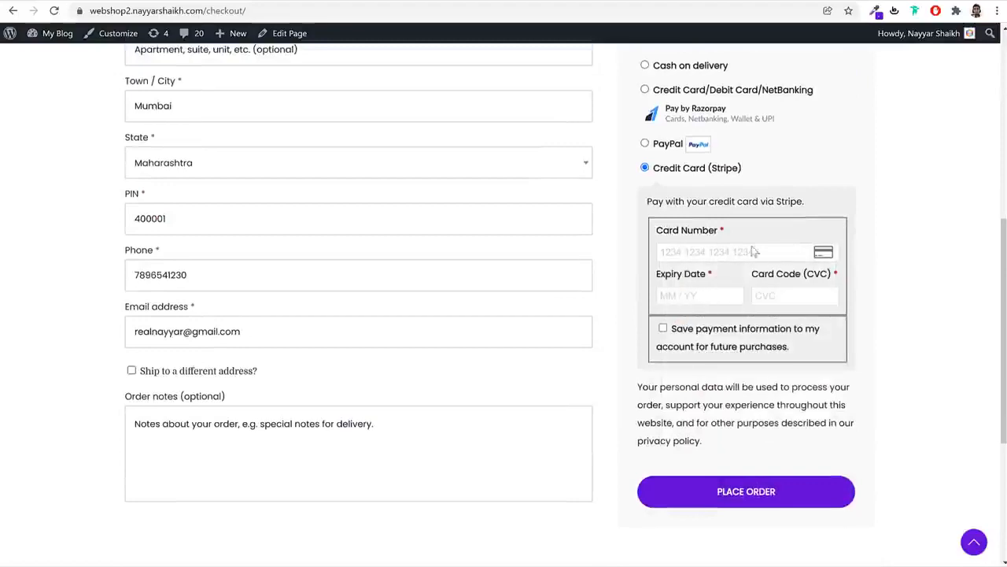
scroll(726, 216, up, 1)
click(643, 130)
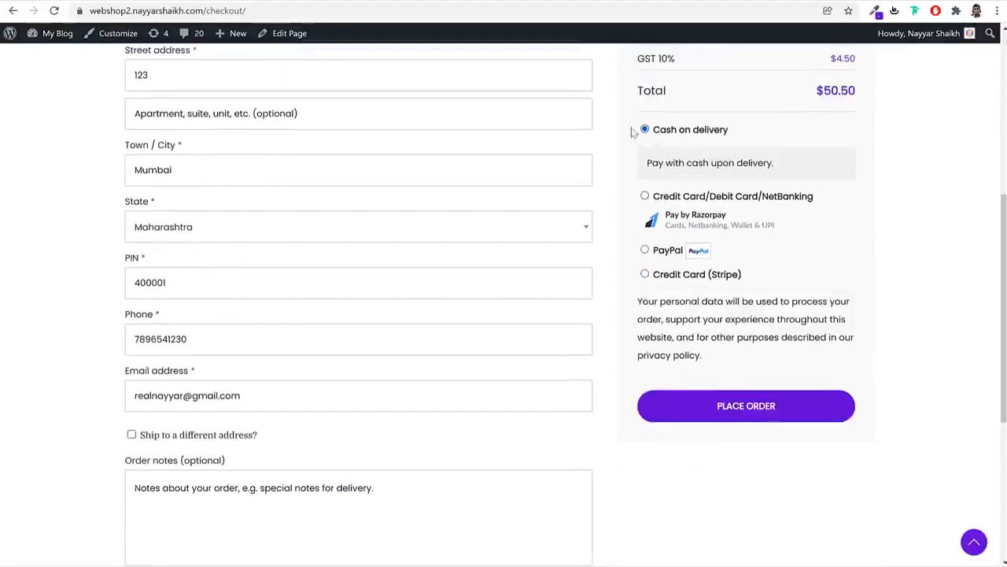
scroll(511, 316, up, 3)
scroll(506, 331, up, 3)
scroll(506, 331, down, 4)
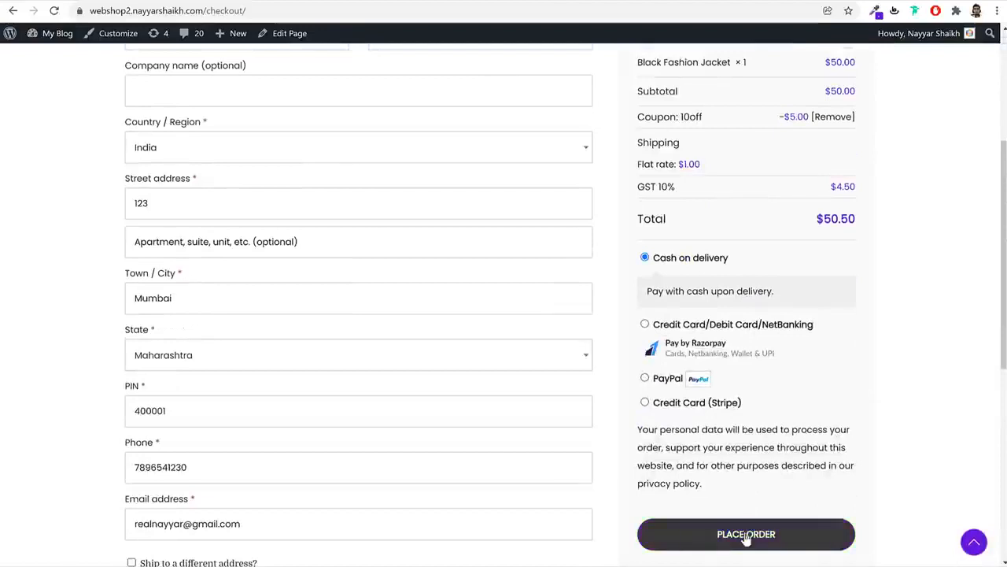
Place the Cash on delivery order and look at the thank-you message
click(746, 535)
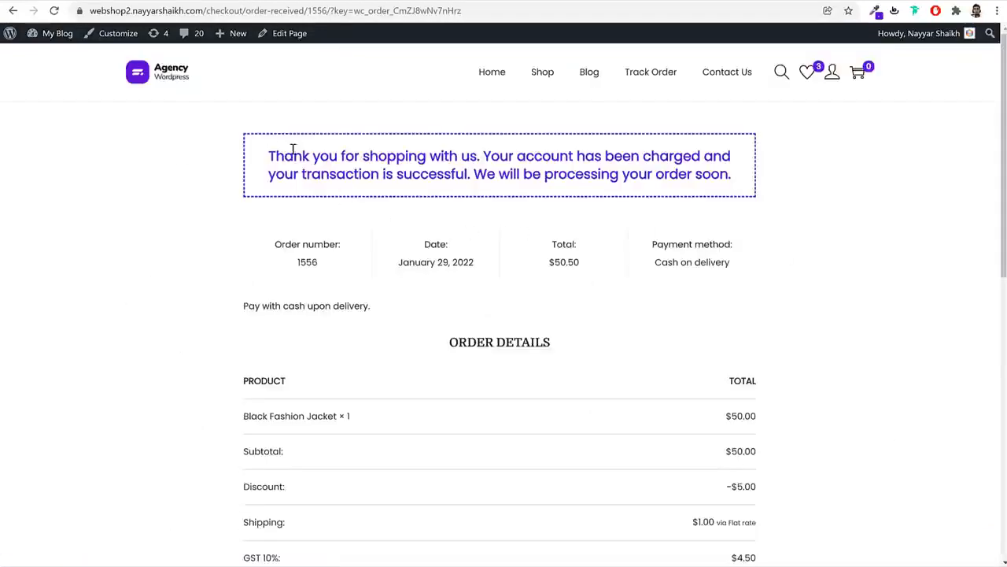
drag(285, 156, 529, 174)
click(782, 247)
Review the order totals, copy the order number and go to the Track Order page
scroll(805, 278, down, 3)
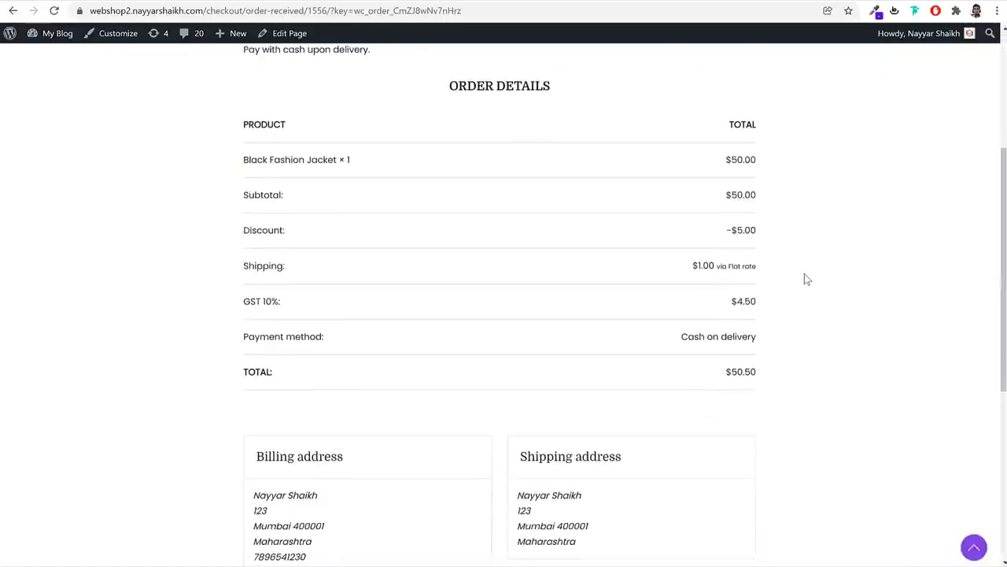
scroll(806, 279, up, 1)
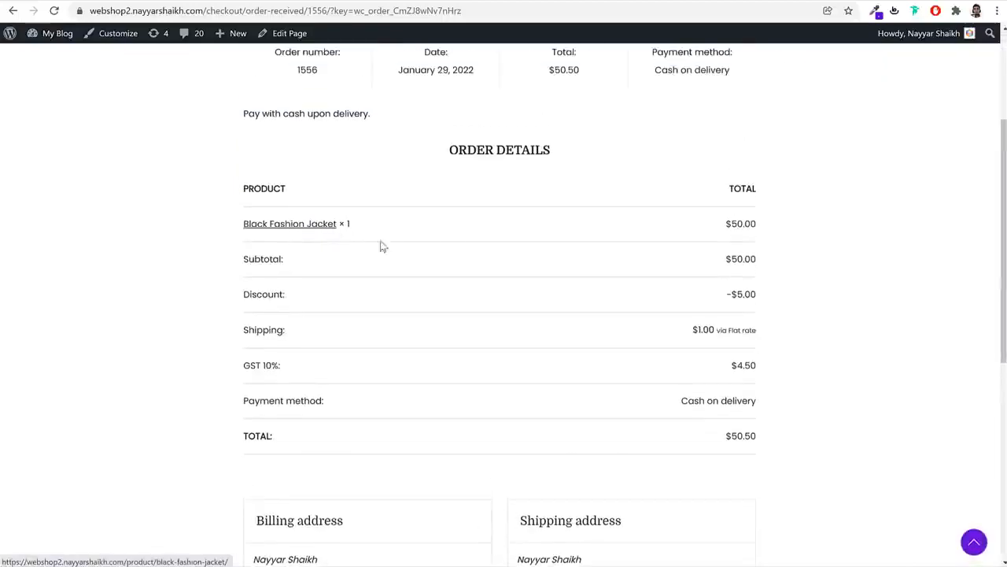
scroll(815, 309, down, 3)
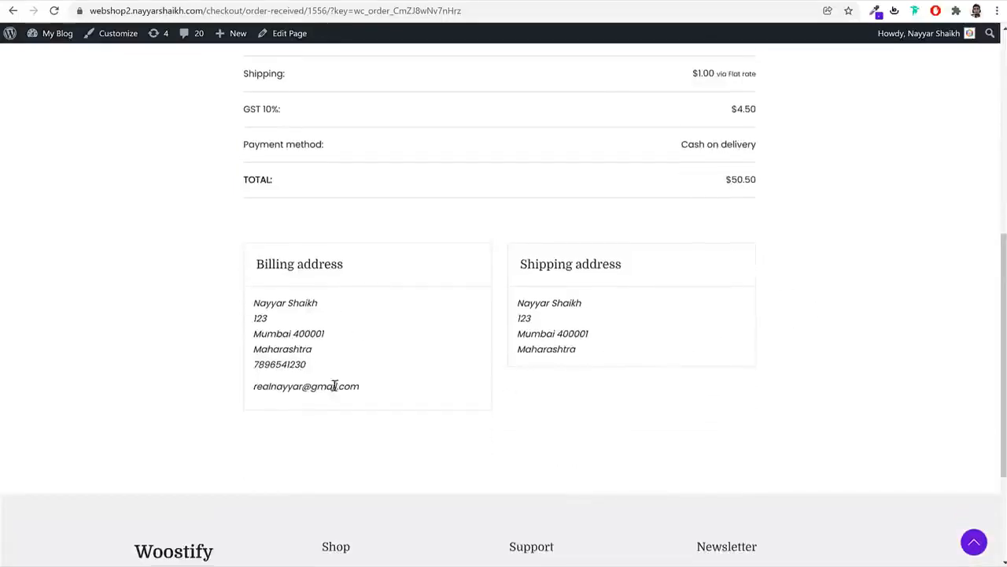
scroll(354, 388, up, 6)
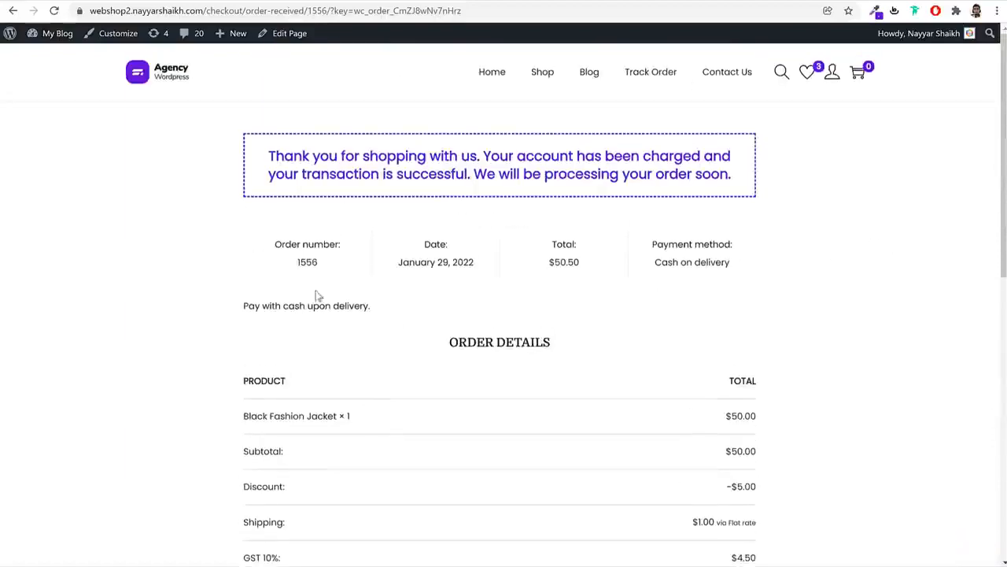
double_click(307, 262)
key(ctrl+c)
click(651, 72)
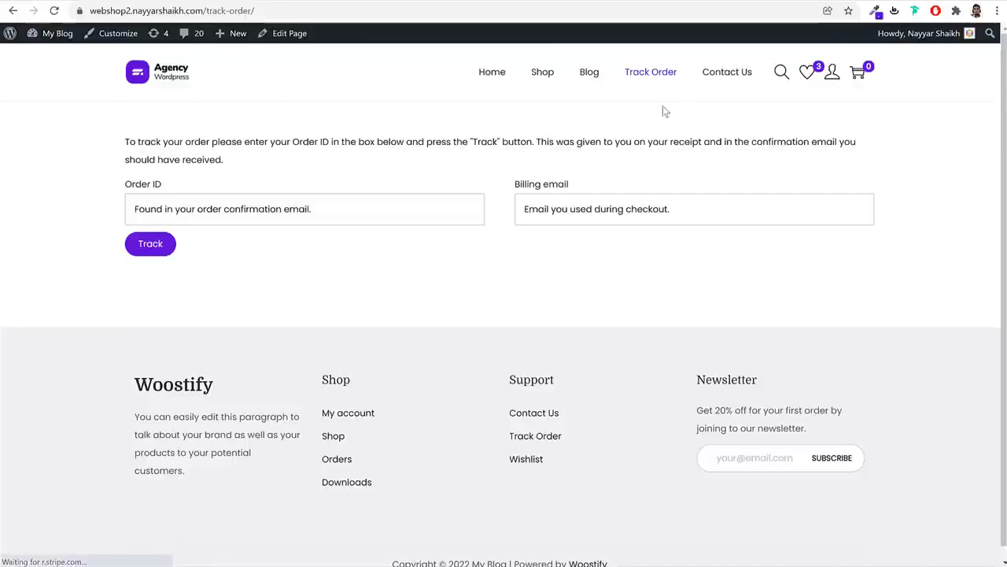
Track order 1556 by pasting its order number and entering the customer's billing email, then review its details
click(242, 211)
key(ctrl+v)
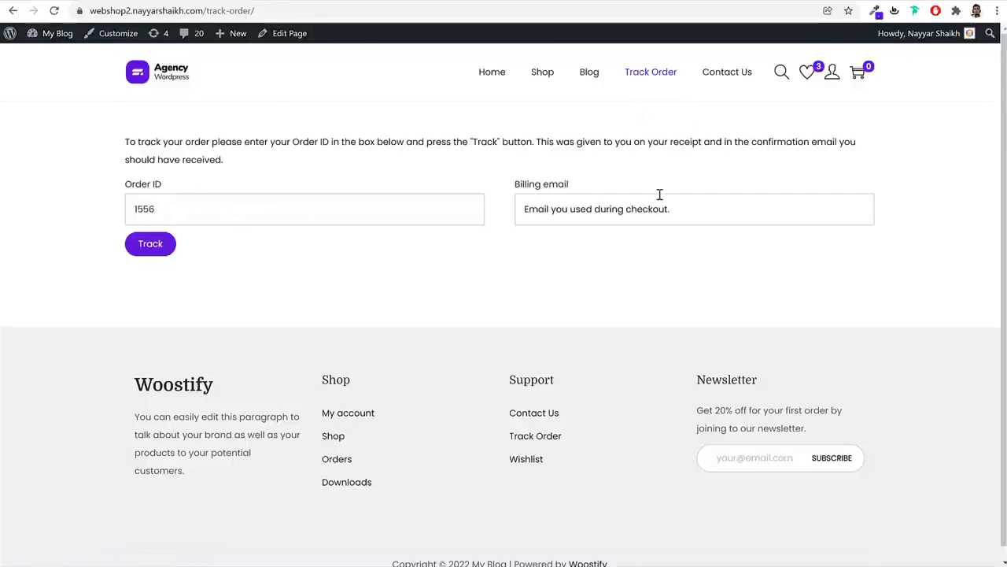
click(587, 217)
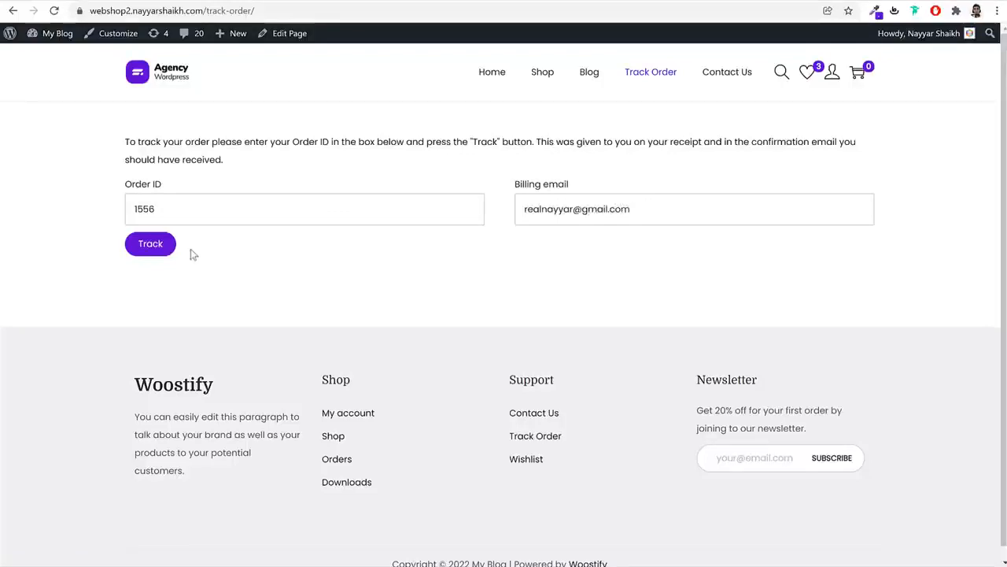
scroll(533, 301, down, 4)
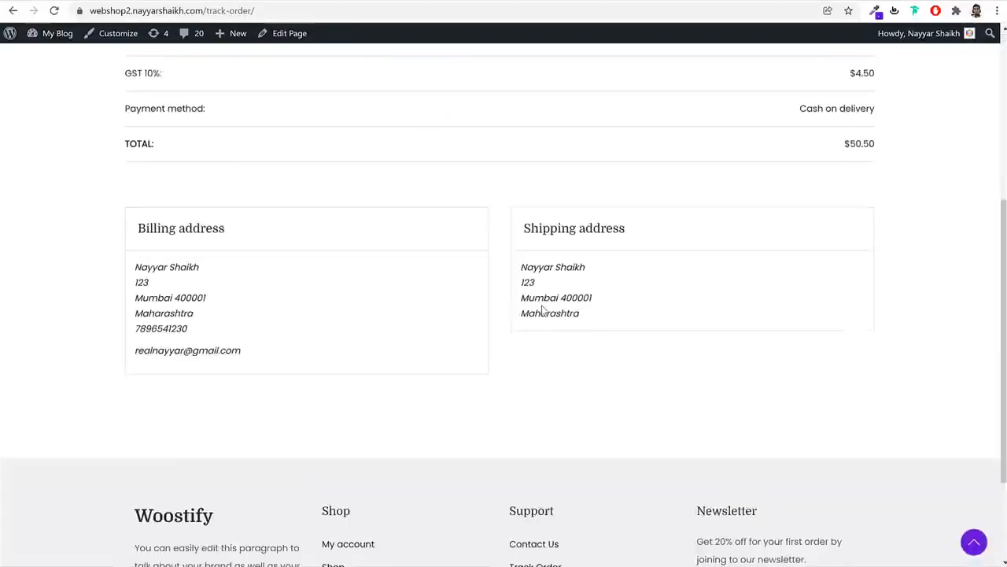
scroll(547, 321, up, 3)
scroll(547, 320, up, 2)
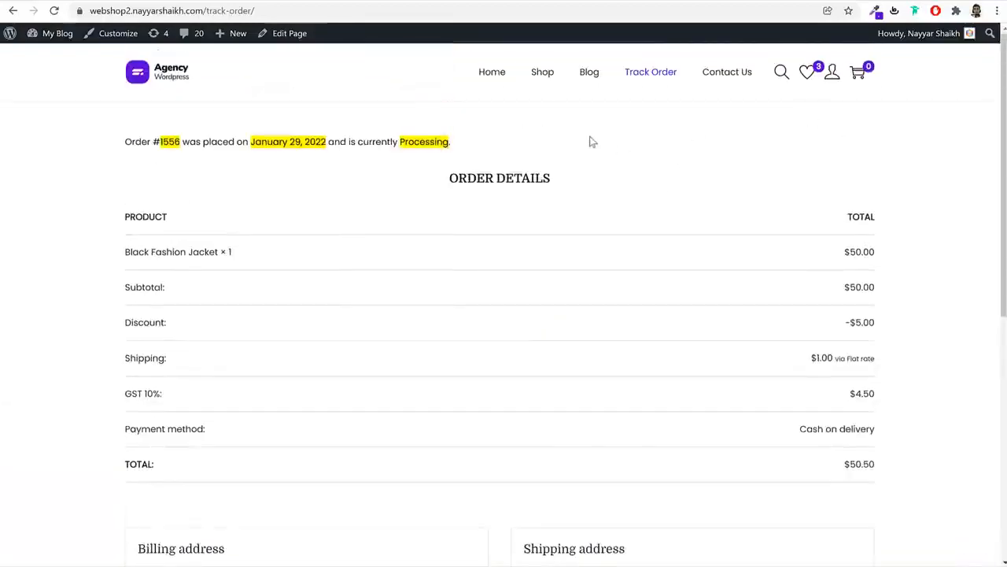
Open the Shop and sort products by average rating, after briefly sorting by popularity
click(542, 81)
scroll(866, 275, down, 8)
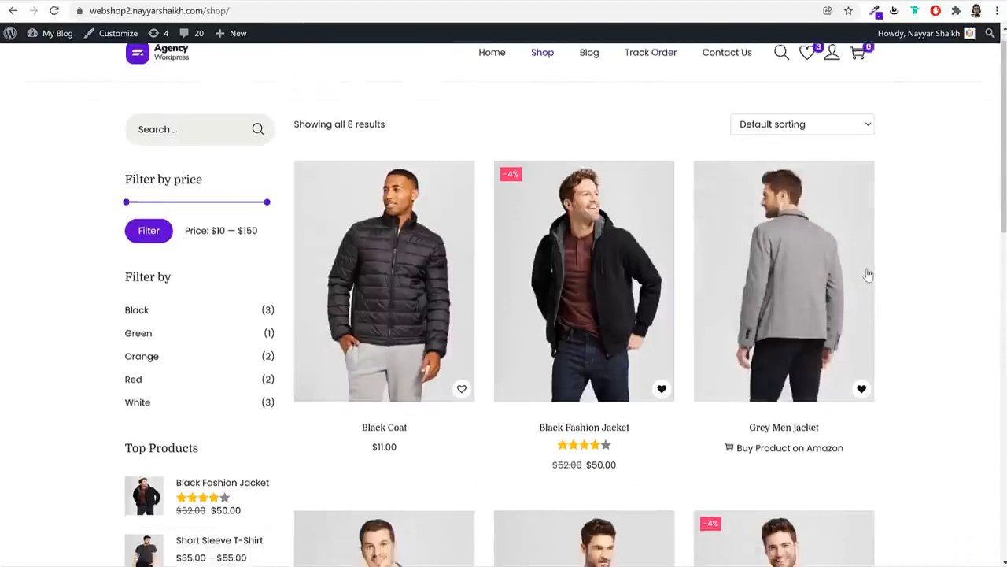
scroll(911, 293, up, 8)
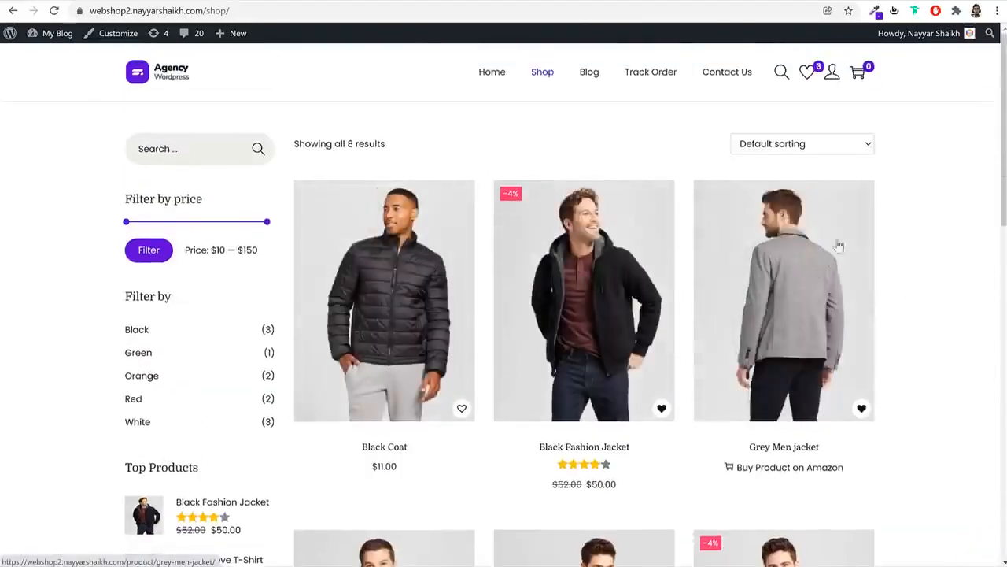
click(811, 147)
click(815, 174)
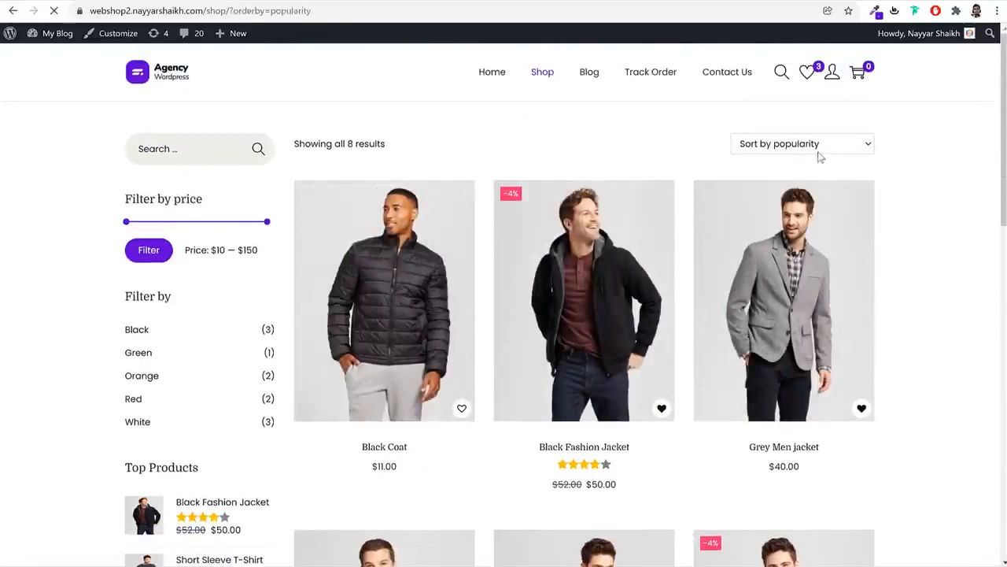
click(845, 149)
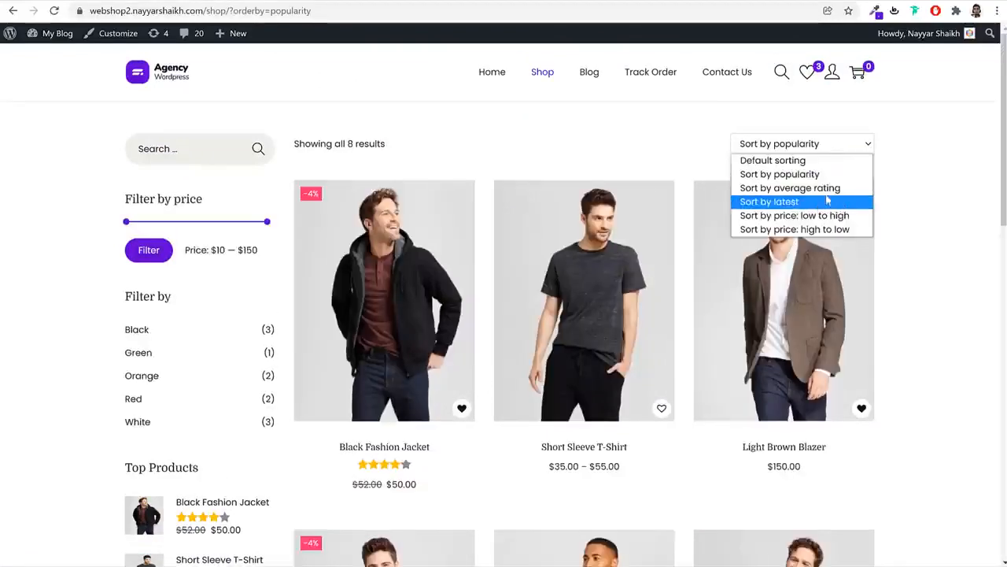
click(823, 188)
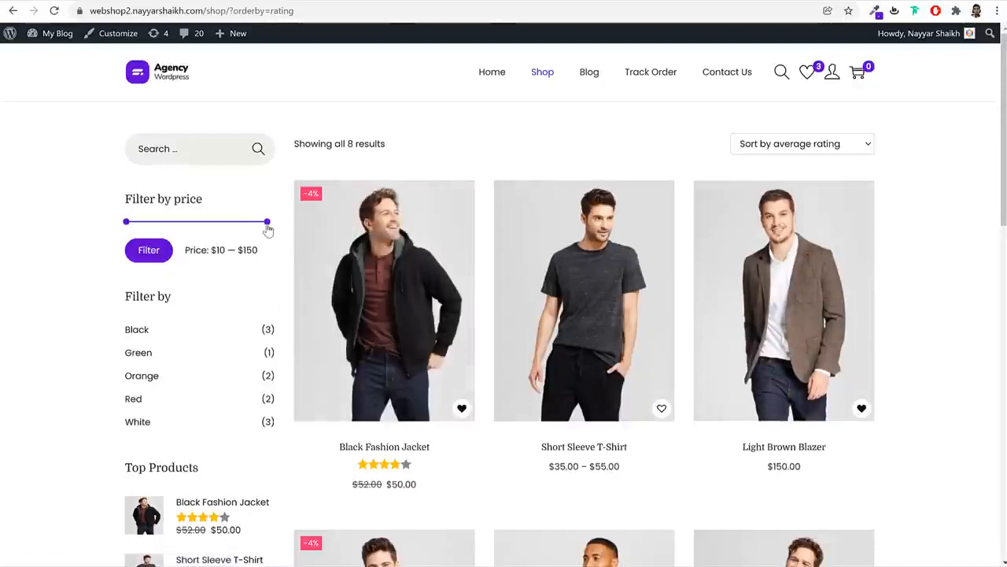
Filter products to the $10–$70 price range, review the results, then open the Blog page
drag(266, 227, 189, 231)
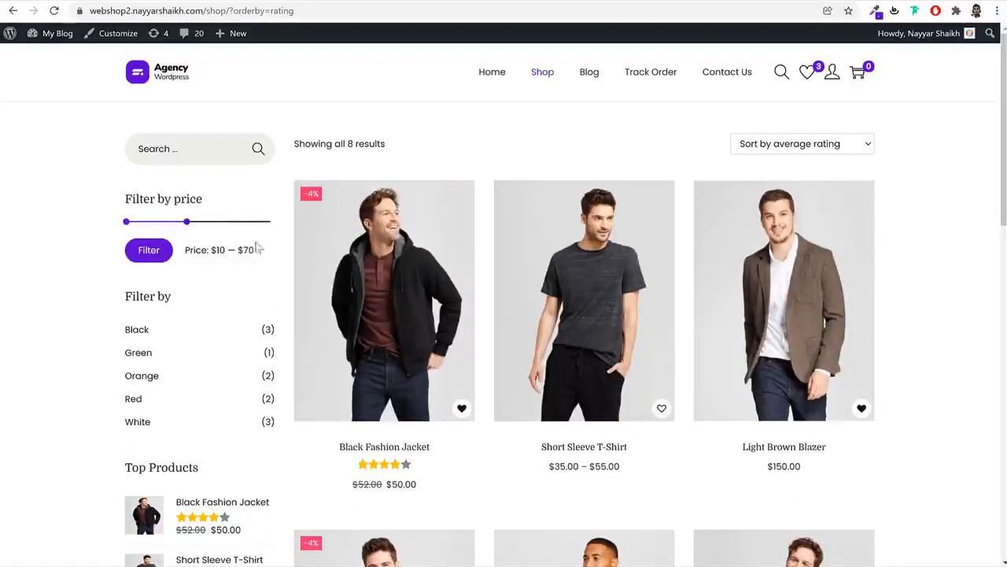
drag(259, 252, 233, 249)
click(157, 256)
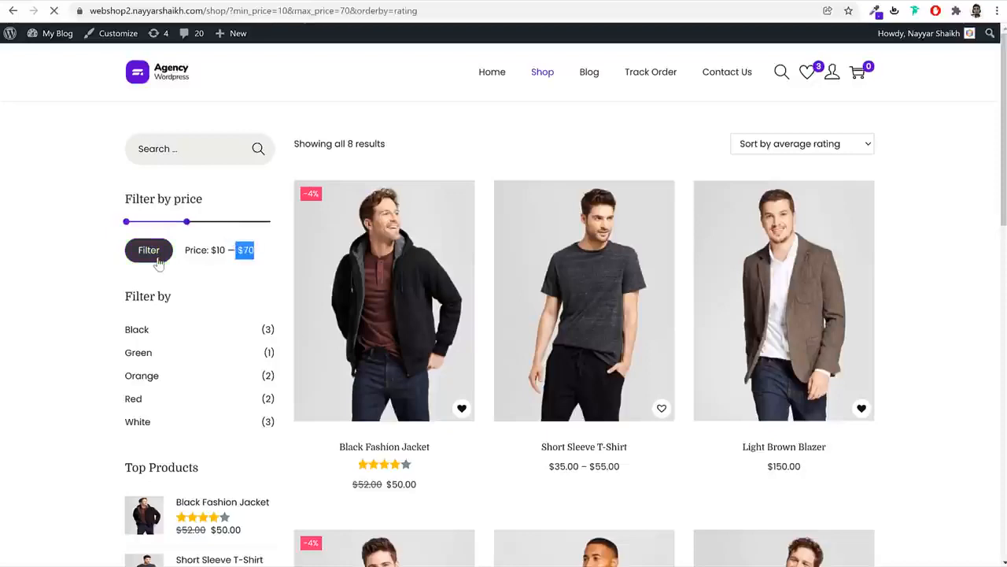
scroll(877, 336, down, 1)
scroll(875, 331, down, 6)
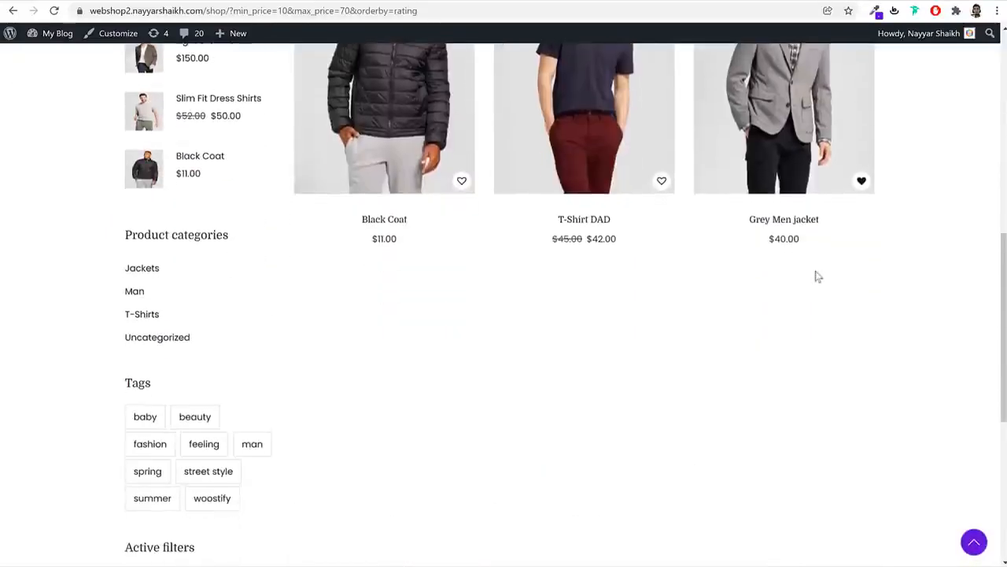
scroll(543, 339, up, 7)
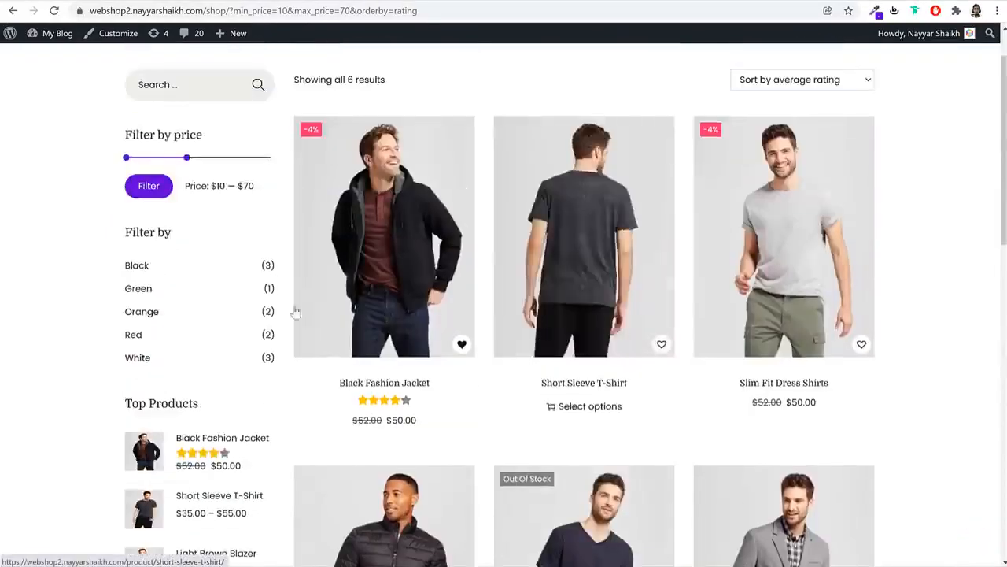
scroll(141, 283, down, 5)
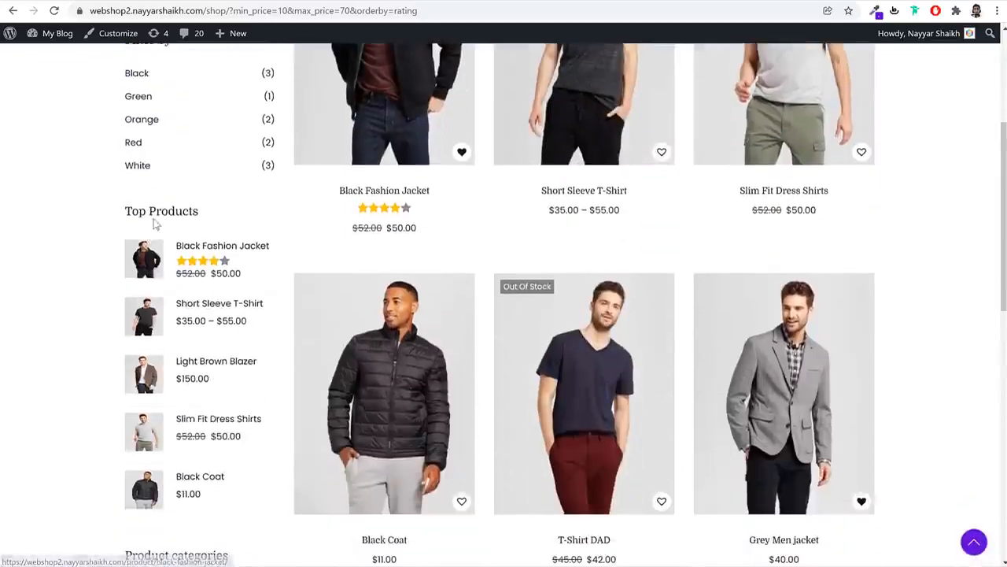
scroll(222, 316, down, 3)
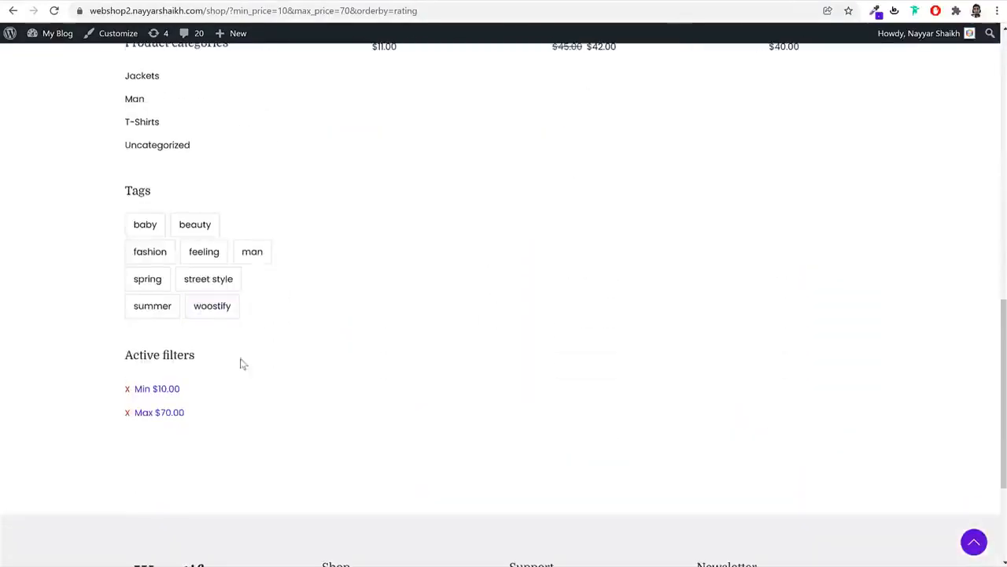
scroll(311, 427, up, 8)
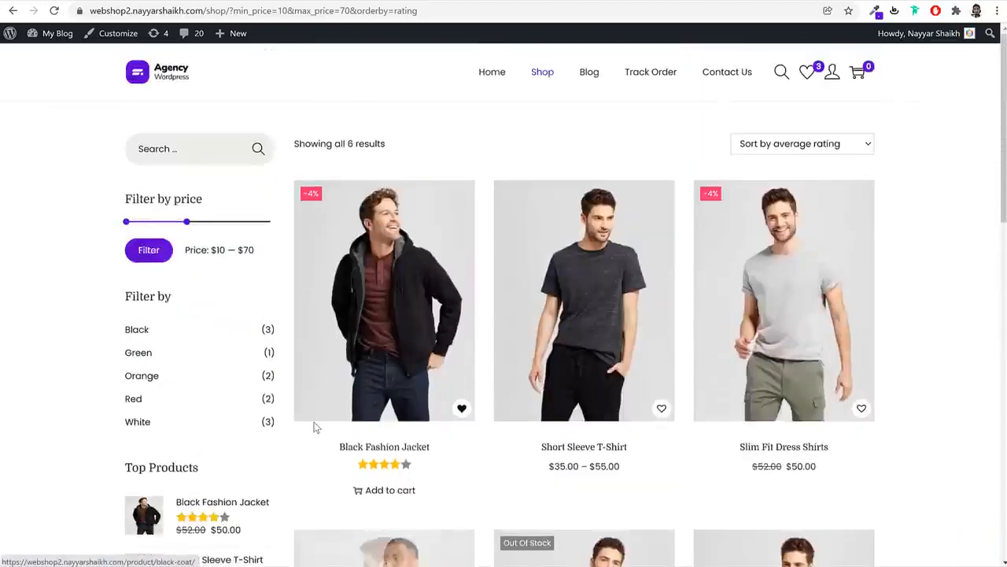
click(585, 77)
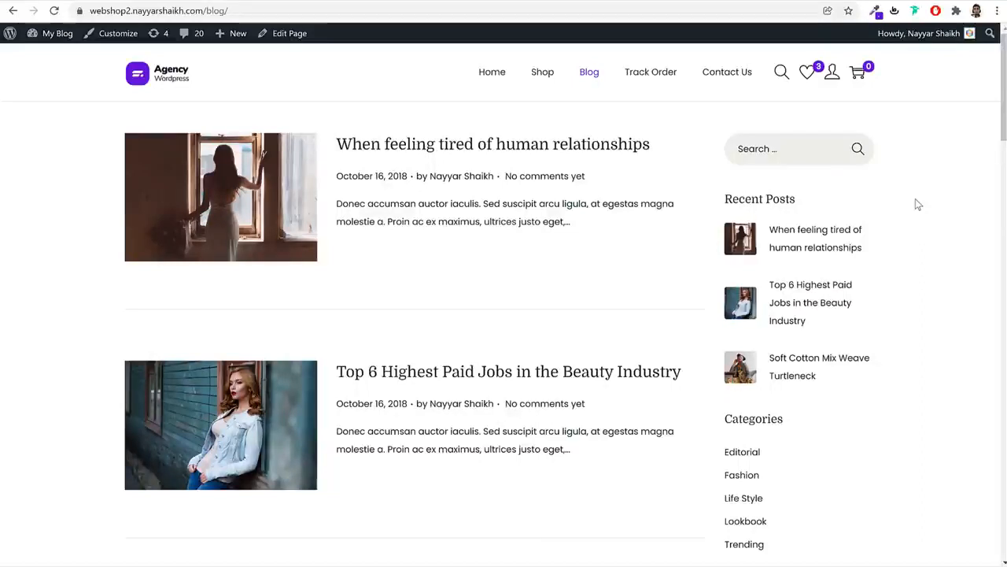
Visit Contact Us, try its name and email fields, review the contact info, then return Home
click(741, 82)
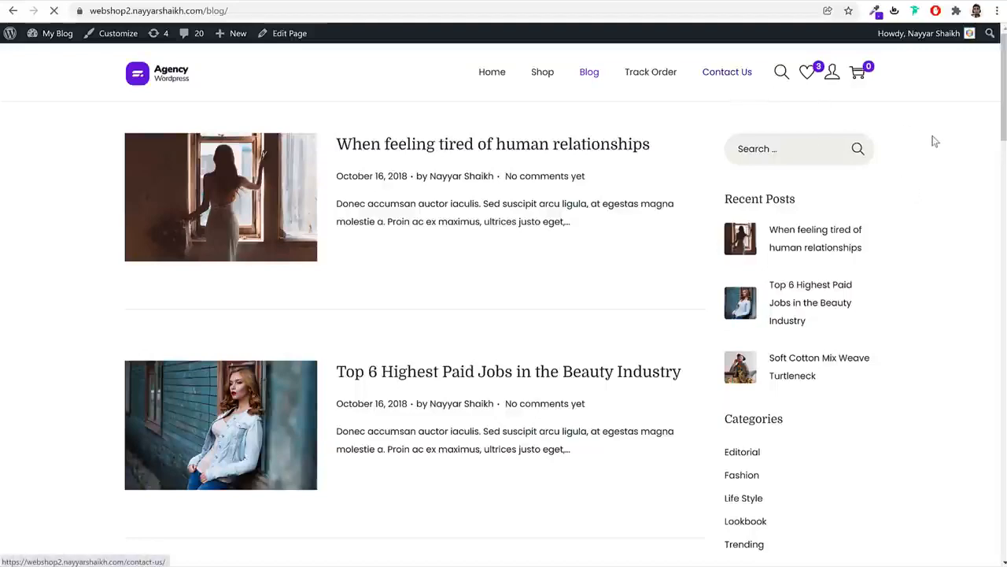
scroll(917, 223, down, 3)
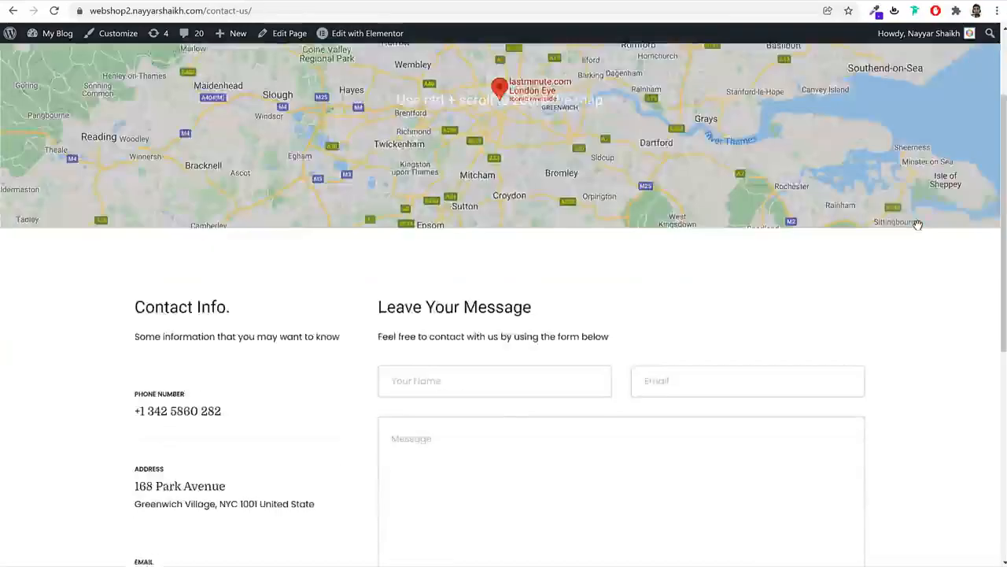
click(522, 265)
click(782, 259)
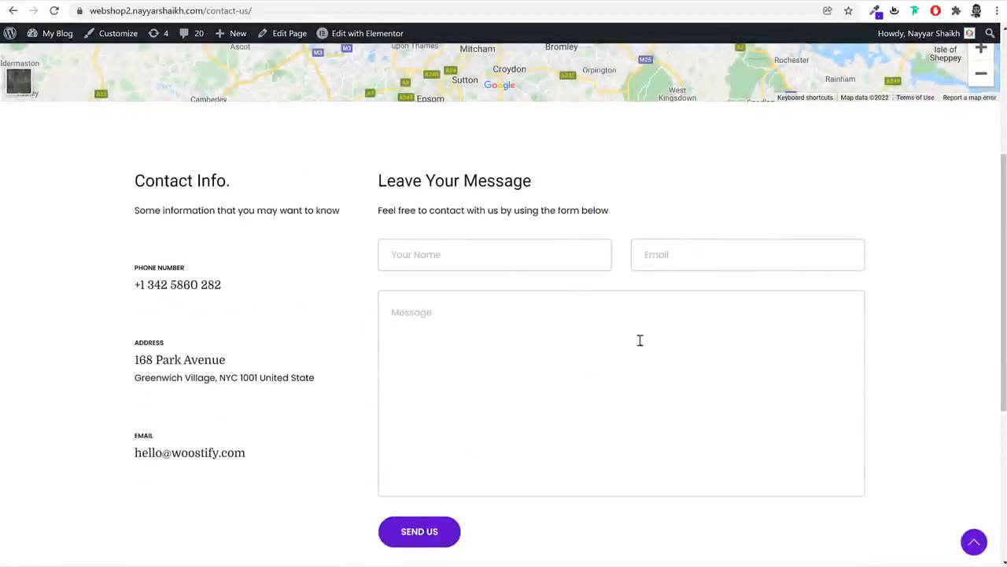
drag(128, 268, 235, 436)
click(234, 437)
scroll(316, 428, down, 4)
scroll(316, 429, up, 7)
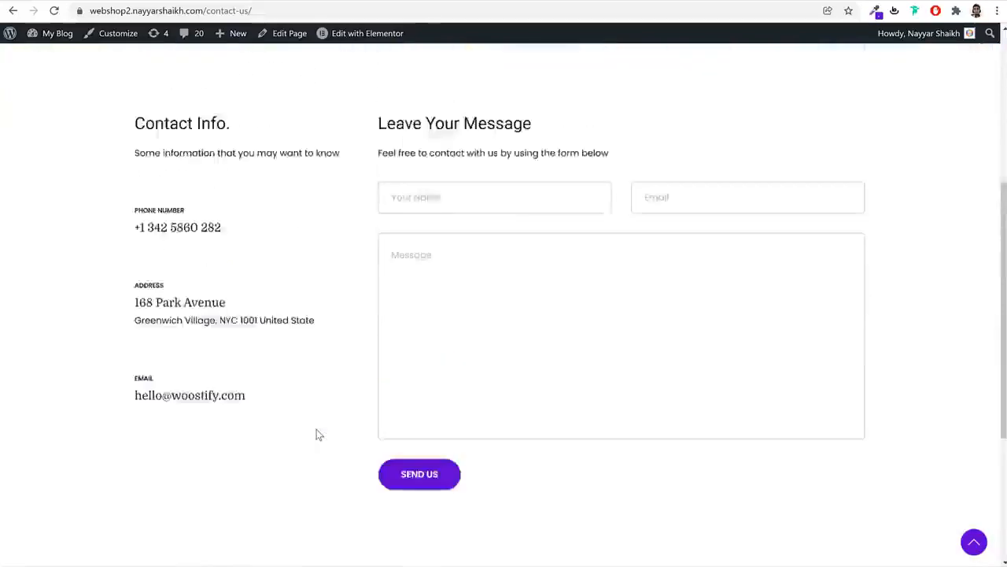
click(147, 78)
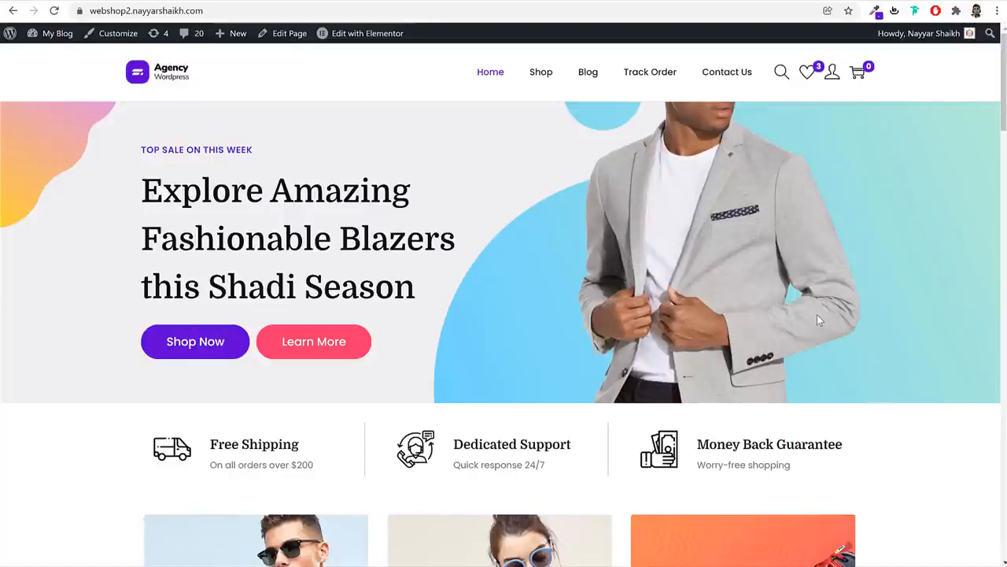
Scroll the home page, then load bloggdude.com/hostinger to reach Hostinger's WordPress Hosting page
scroll(822, 323, down, 8)
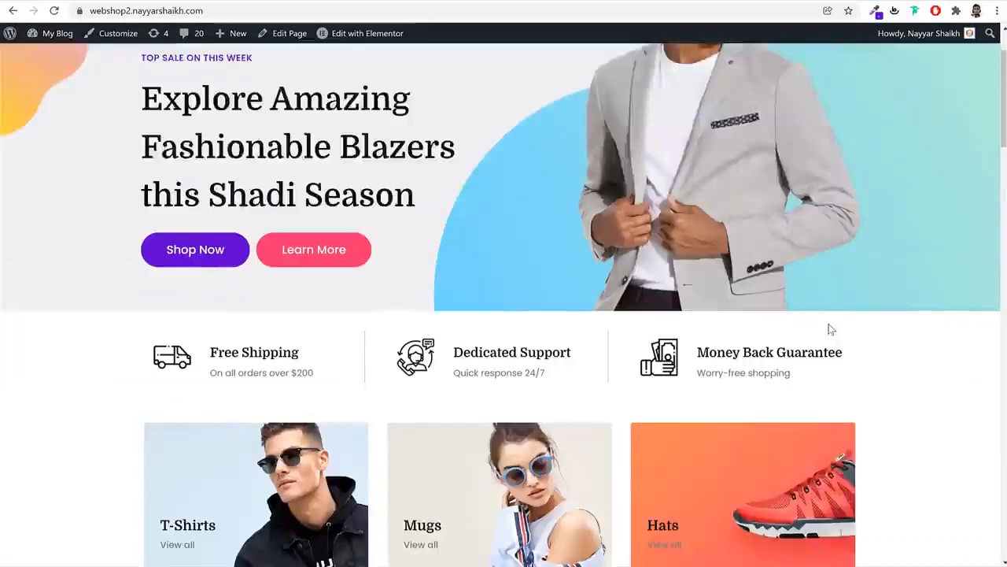
scroll(830, 330, down, 10)
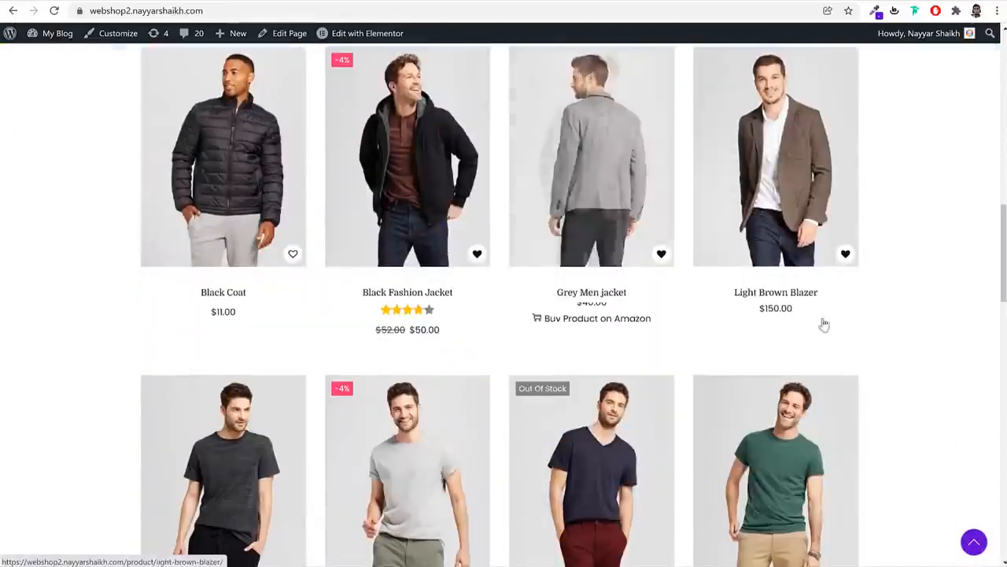
scroll(866, 337, down, 6)
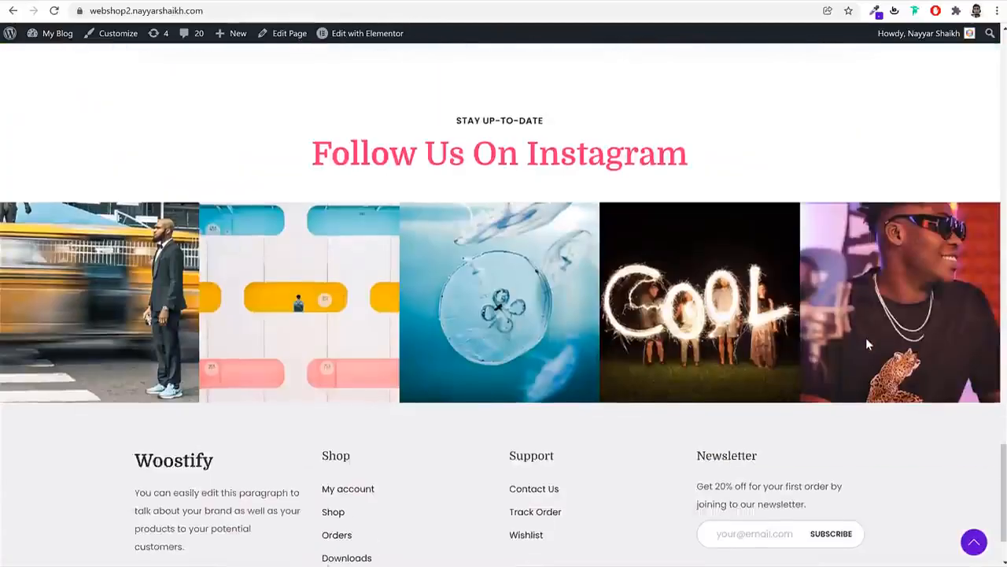
scroll(866, 339, up, 15)
scroll(869, 345, up, 6)
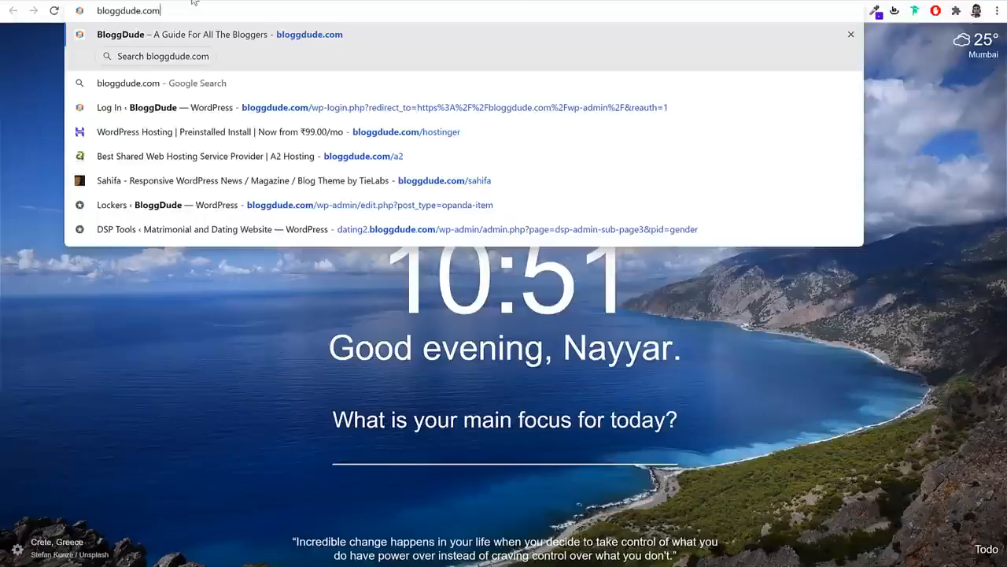
text(/ho)
key(Return)
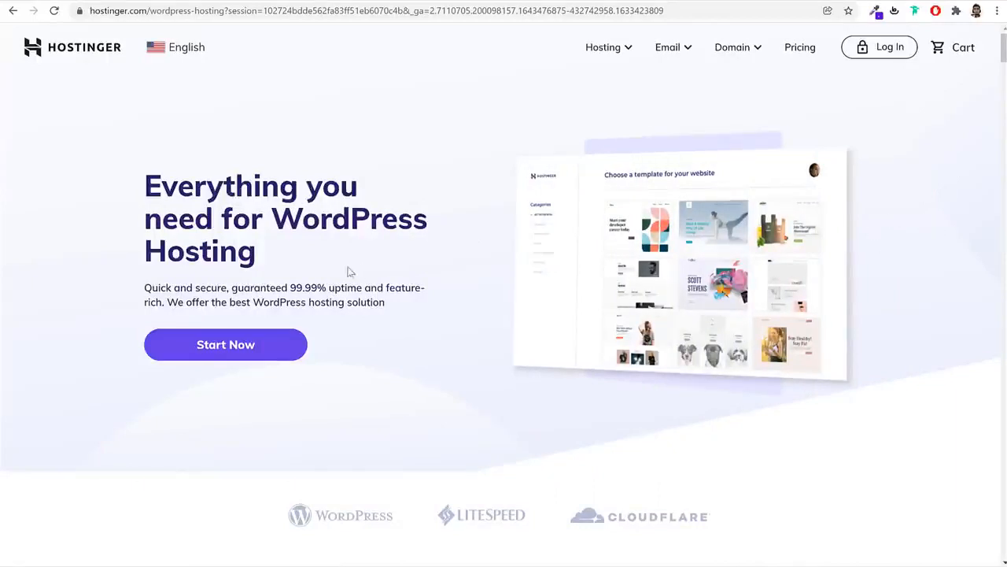
drag(279, 214, 286, 250)
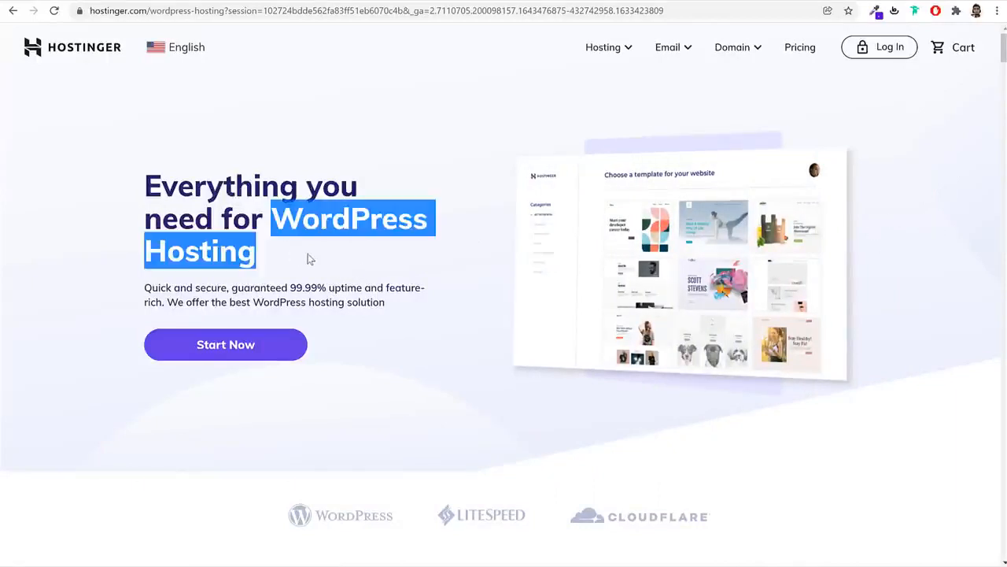
click(311, 258)
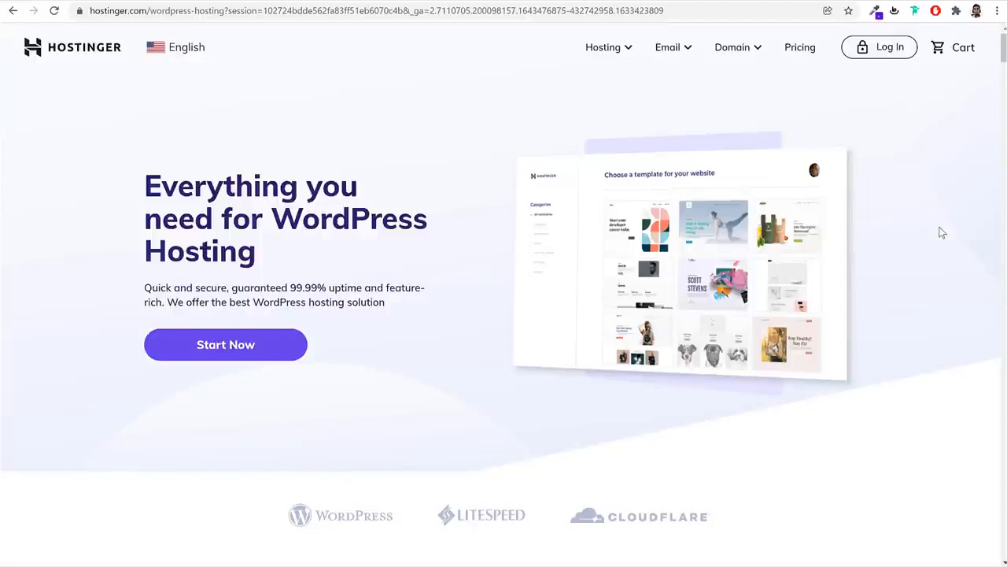
scroll(947, 255, down, 3)
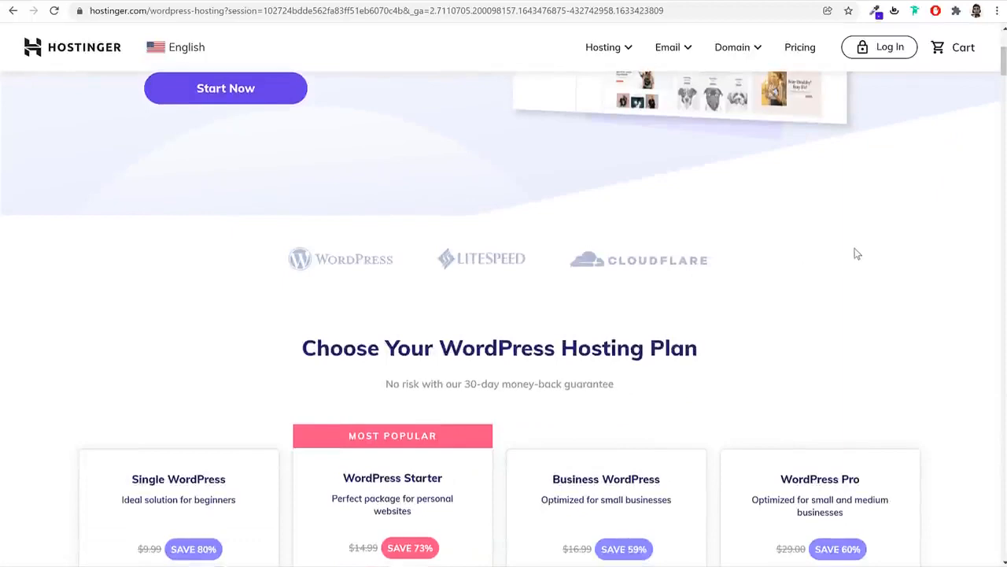
scroll(800, 292, down, 4)
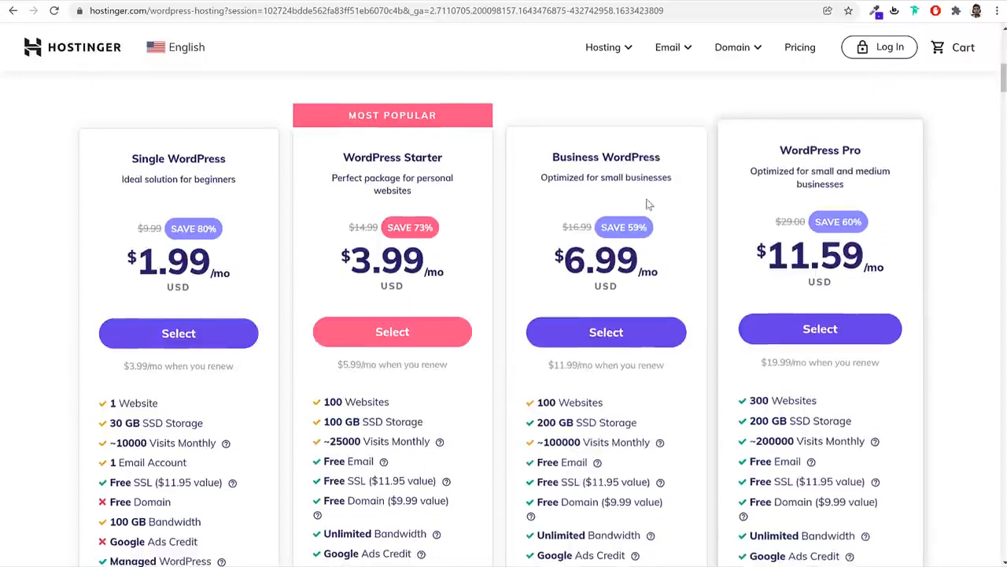
scroll(695, 335, down, 1)
scroll(696, 337, down, 3)
scroll(697, 314, up, 3)
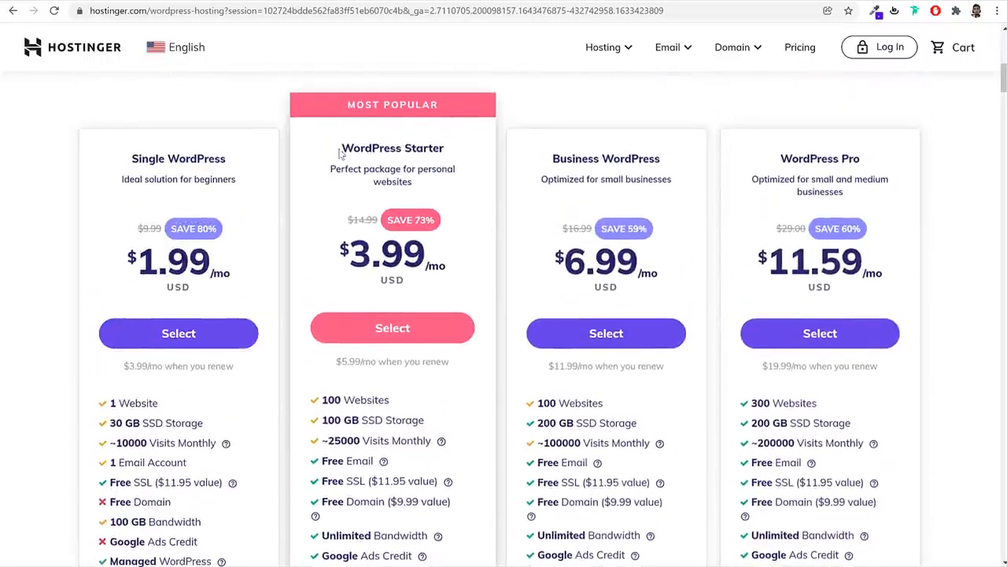
drag(340, 148, 465, 149)
click(466, 146)
drag(349, 105, 459, 100)
click(458, 100)
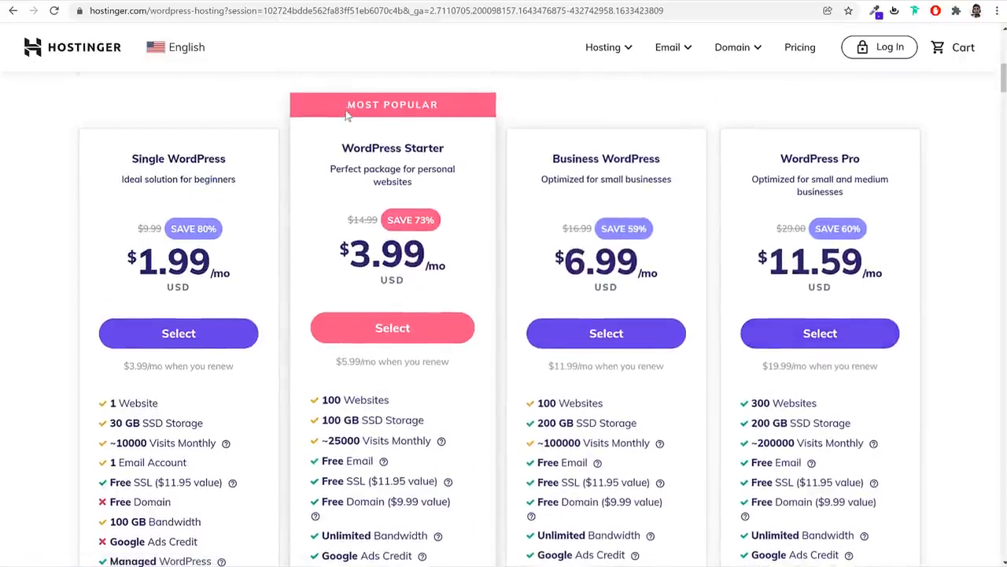
drag(347, 105, 447, 110)
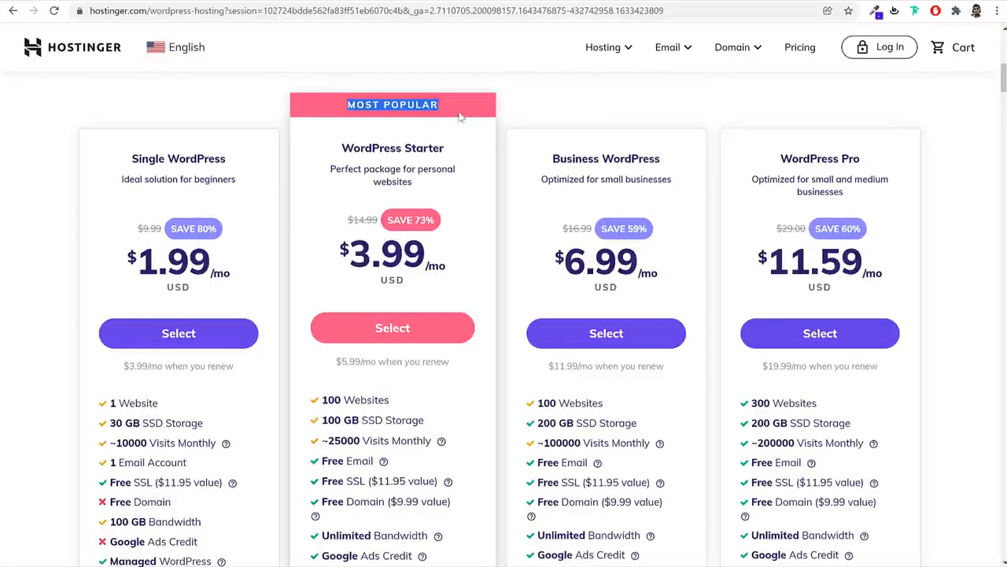
click(393, 147)
drag(393, 147, 452, 153)
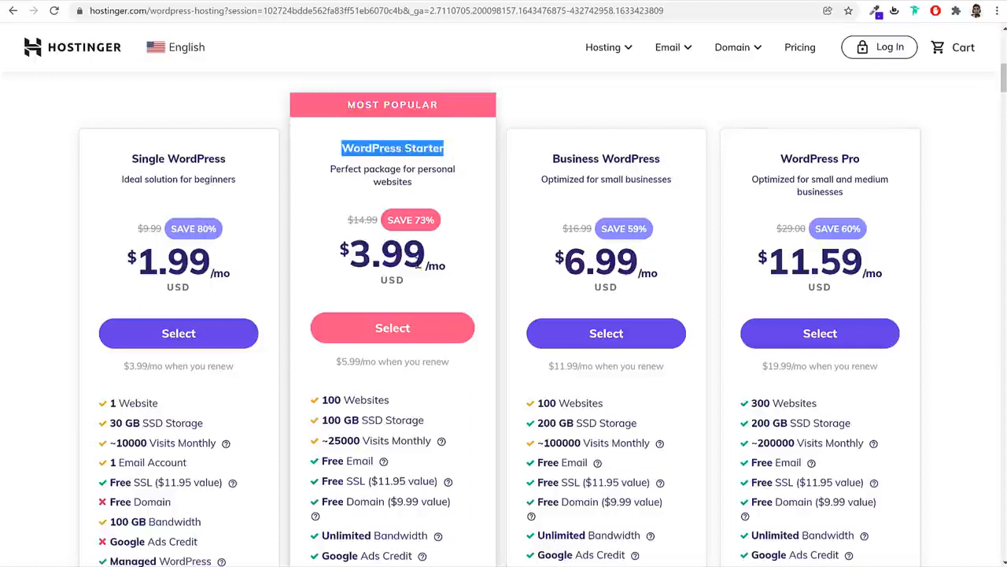
click(395, 258)
drag(426, 258, 337, 256)
click(475, 272)
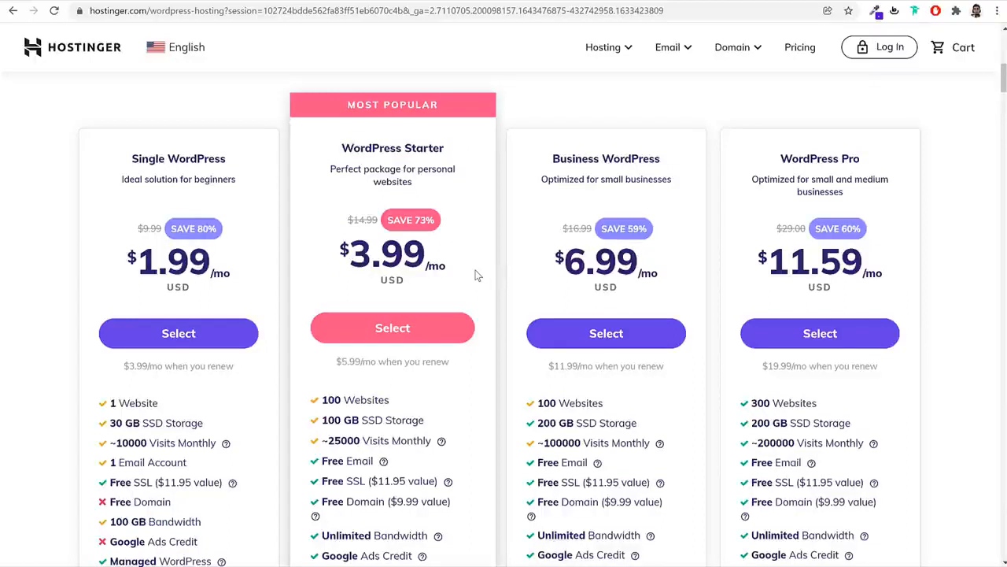
scroll(490, 345, down, 1)
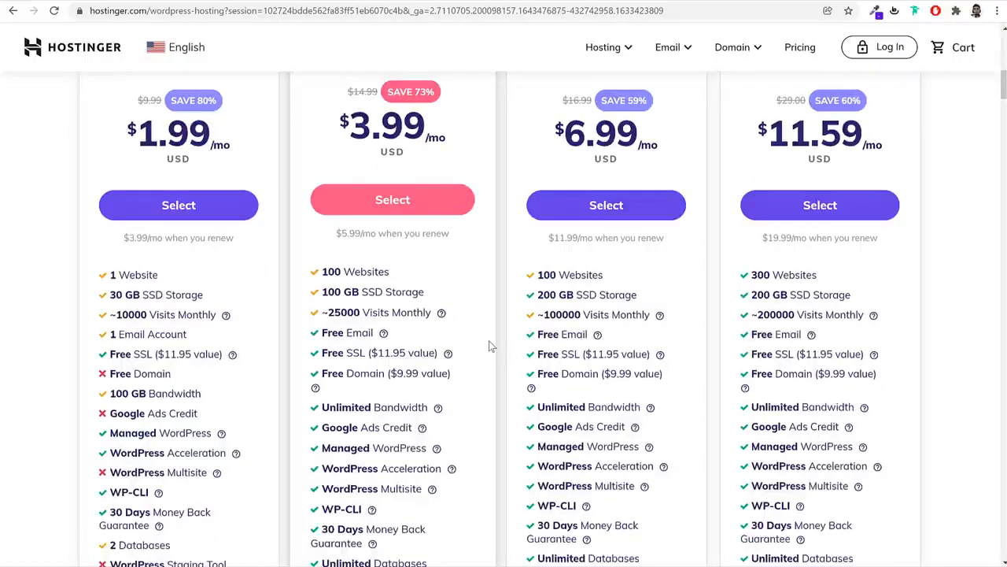
scroll(490, 346, up, 1)
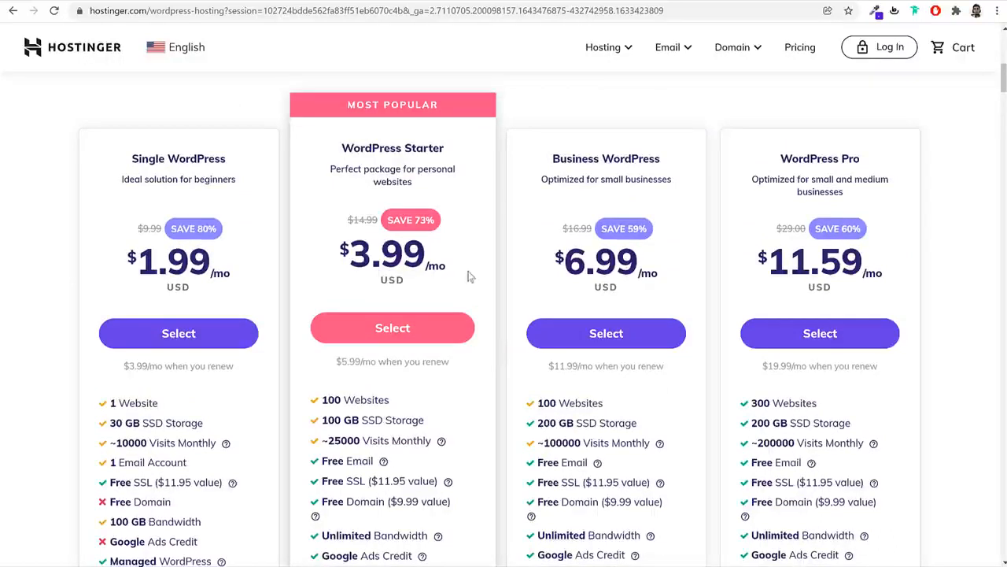
drag(395, 402, 322, 405)
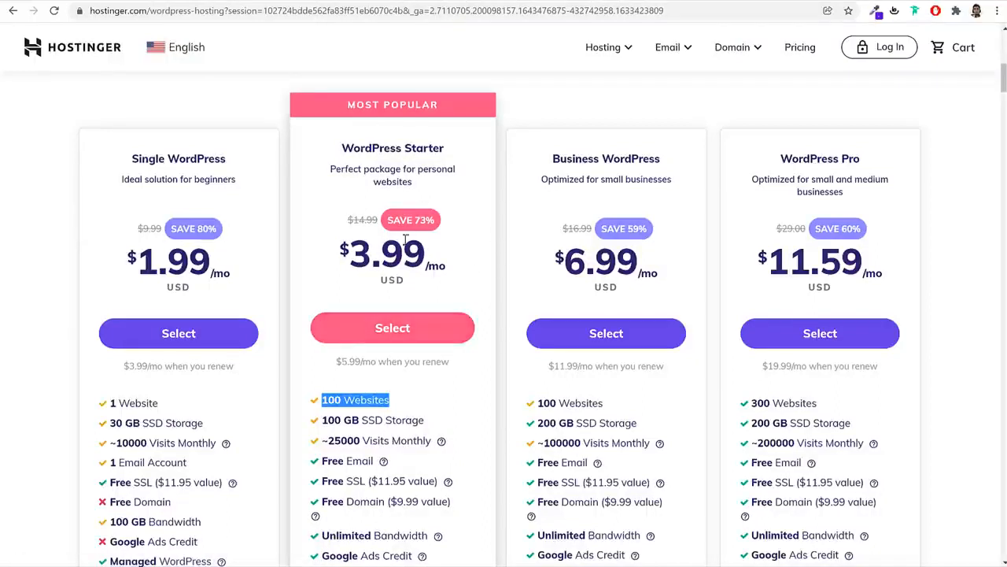
drag(417, 250, 325, 248)
click(356, 243)
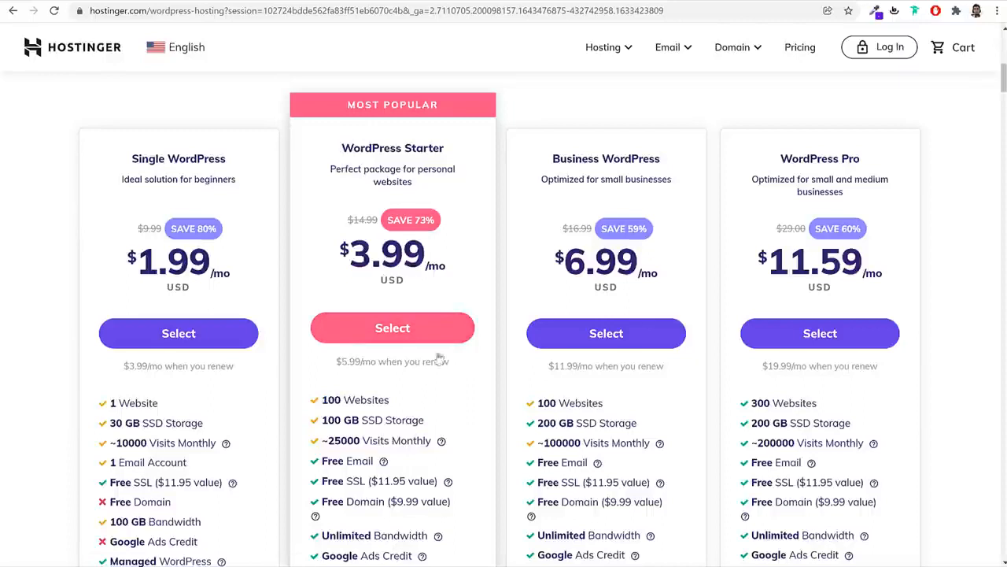
drag(389, 400, 320, 402)
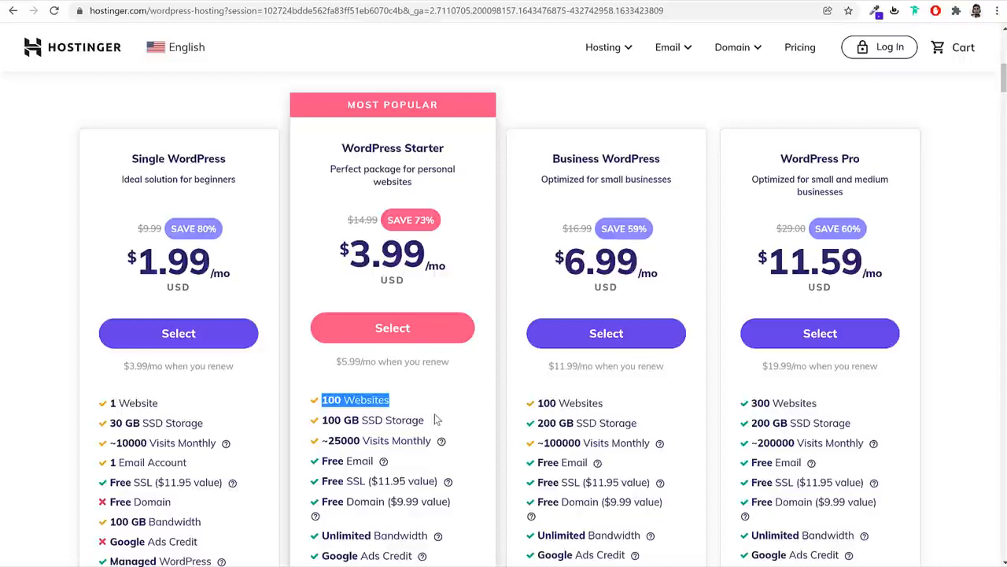
scroll(434, 417, down, 3)
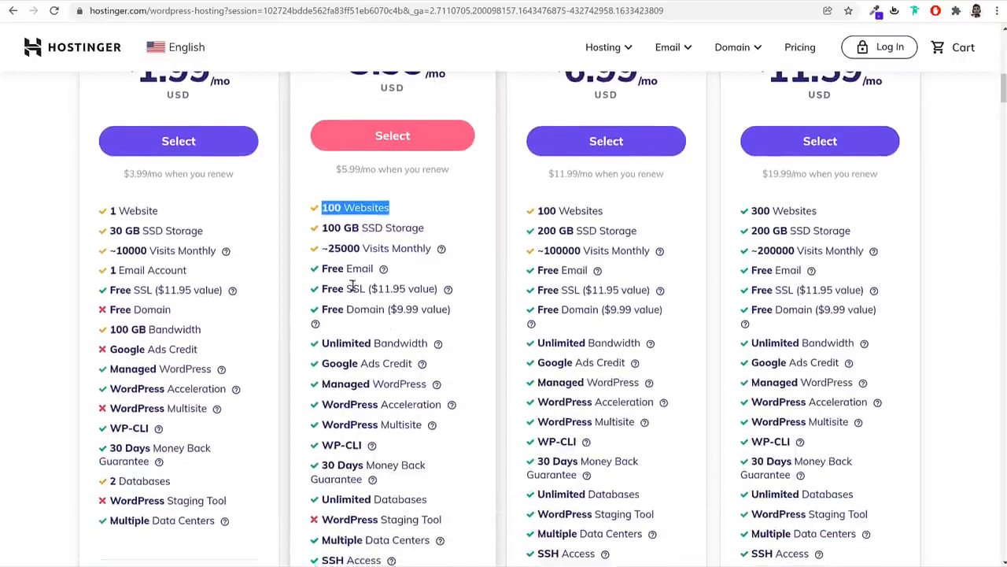
click(369, 309)
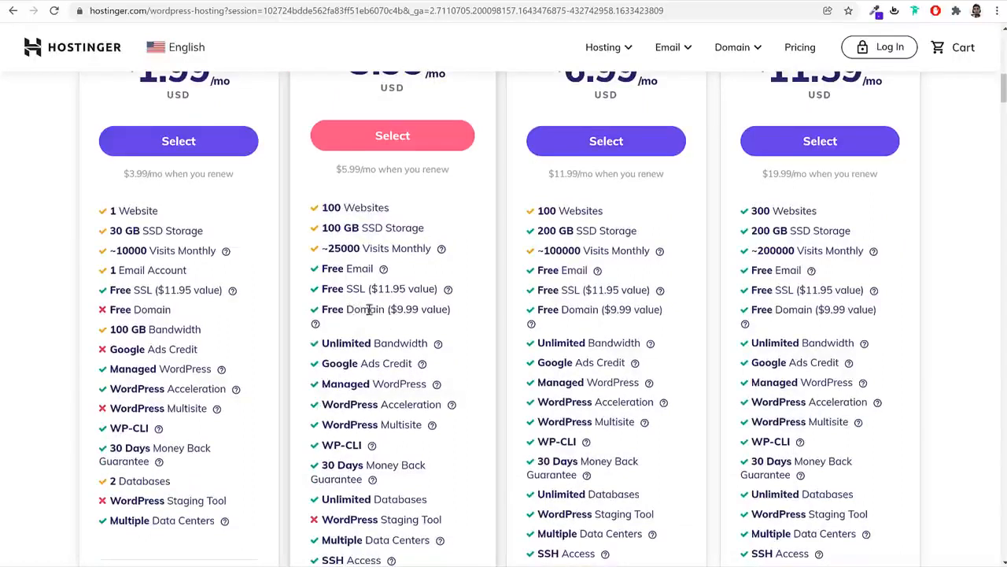
double_click(369, 310)
click(412, 312)
scroll(465, 326, down, 2)
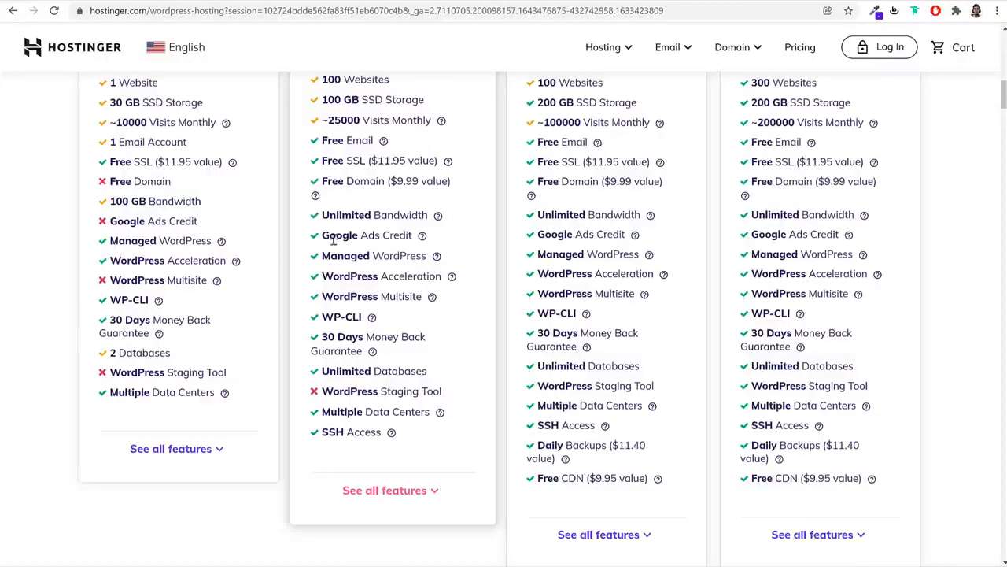
mouse_move(438, 257)
mouse_move(453, 280)
scroll(488, 318, down, 1)
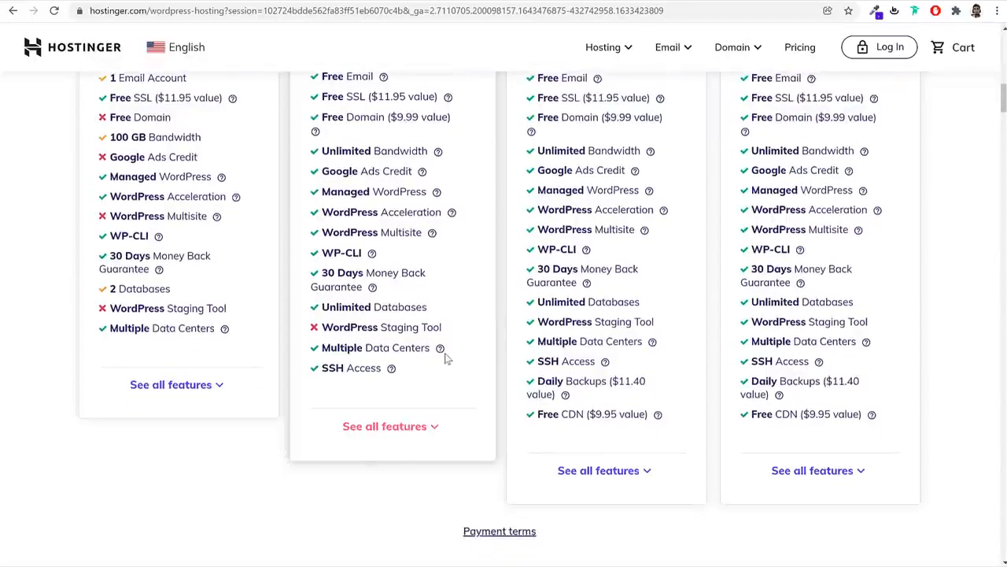
mouse_move(442, 355)
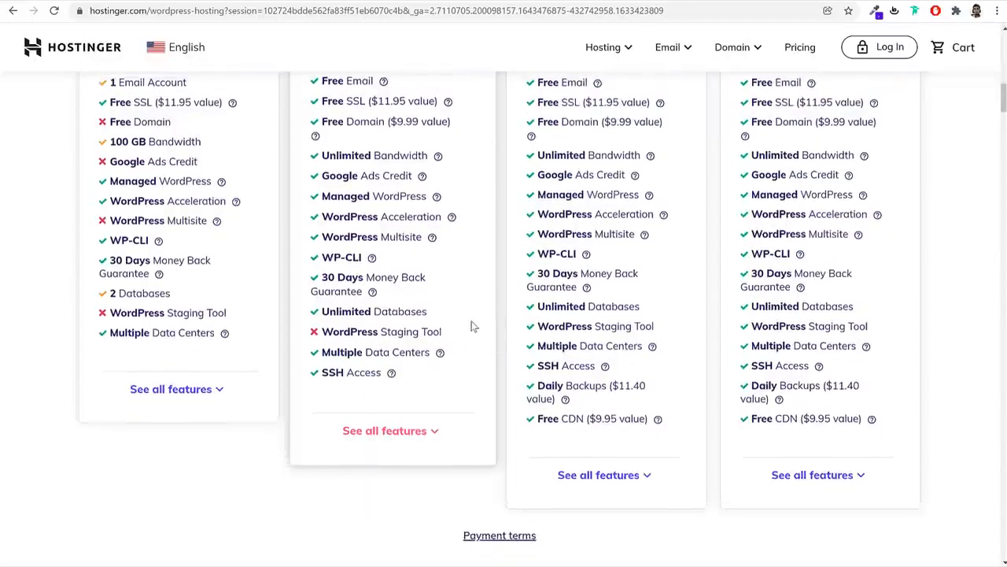
scroll(472, 327, up, 3)
scroll(472, 327, up, 2)
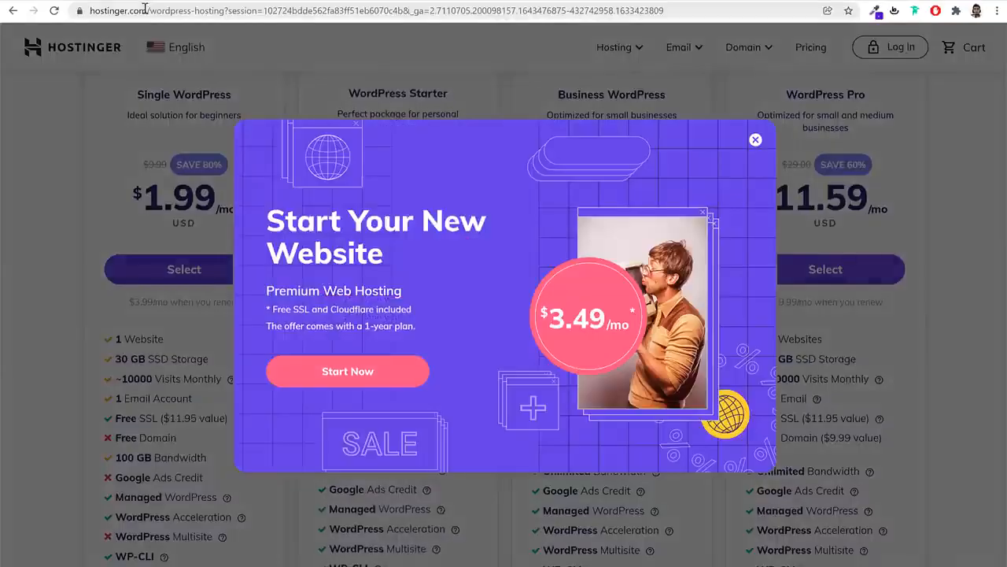
Close the 'Start Your New Website' popup and open the English country/language site picker
click(755, 140)
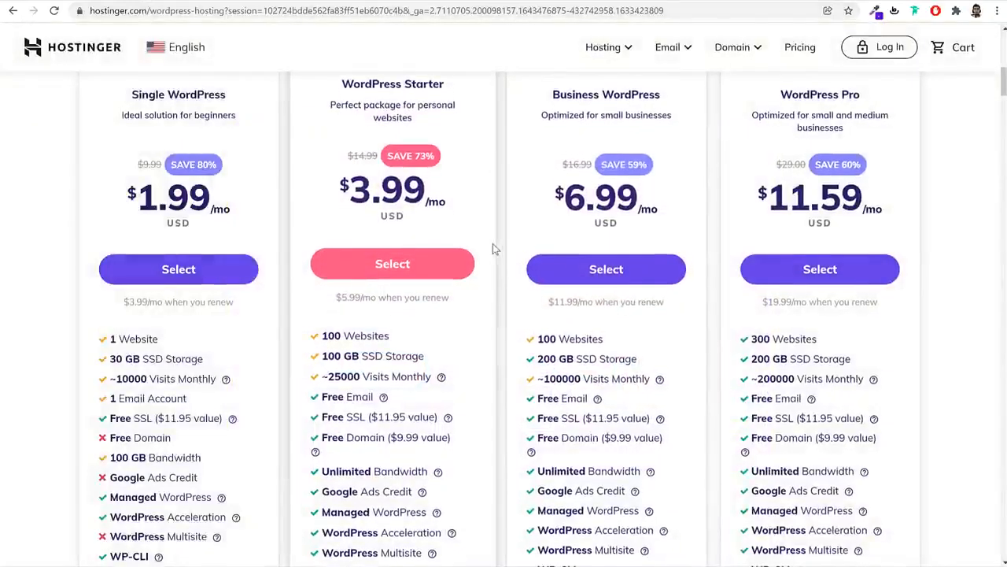
scroll(493, 243, up, 5)
scroll(493, 243, up, 3)
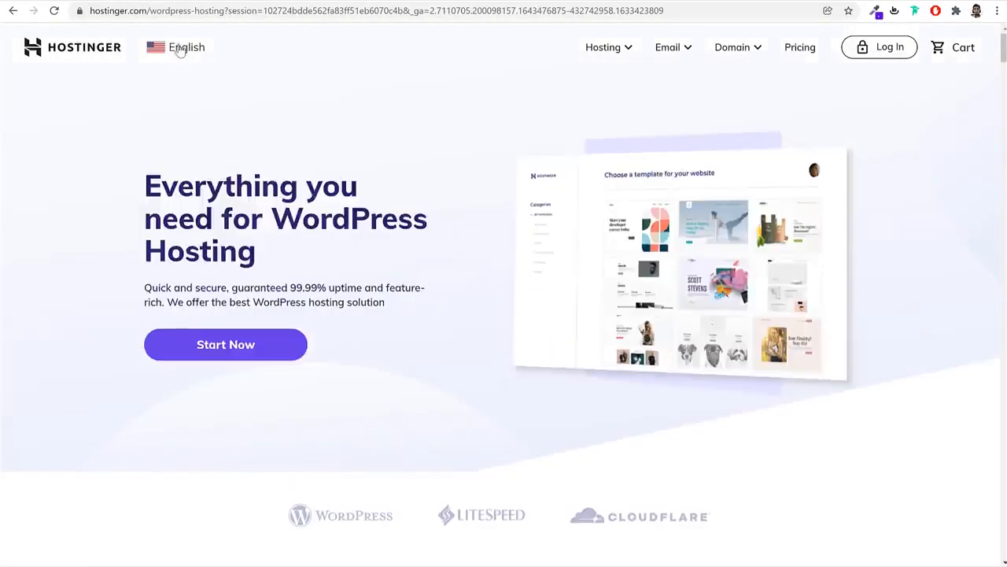
click(178, 47)
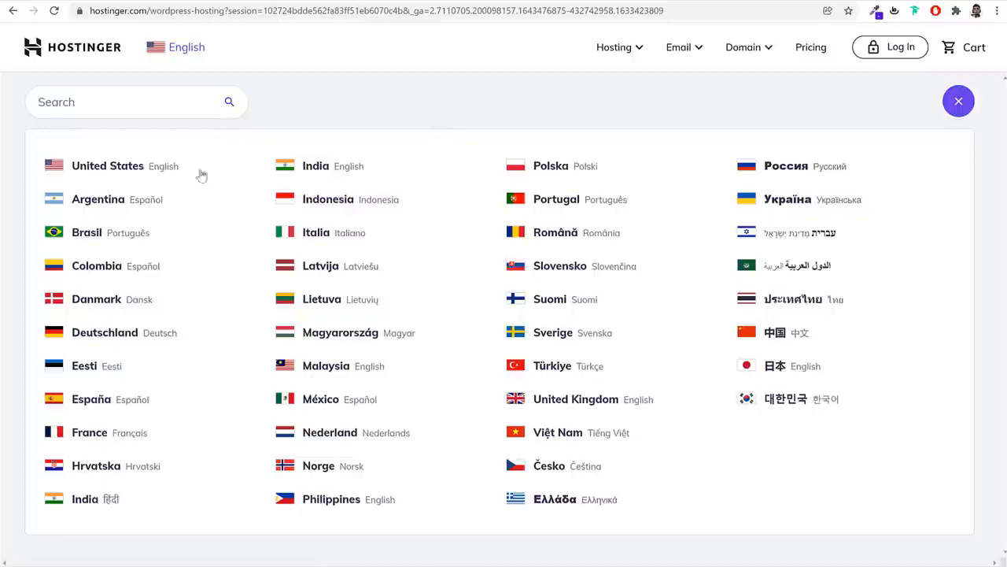
Close the country picker without switching region and select the WordPress Starter plan
click(177, 48)
scroll(506, 362, down, 4)
scroll(506, 378, down, 4)
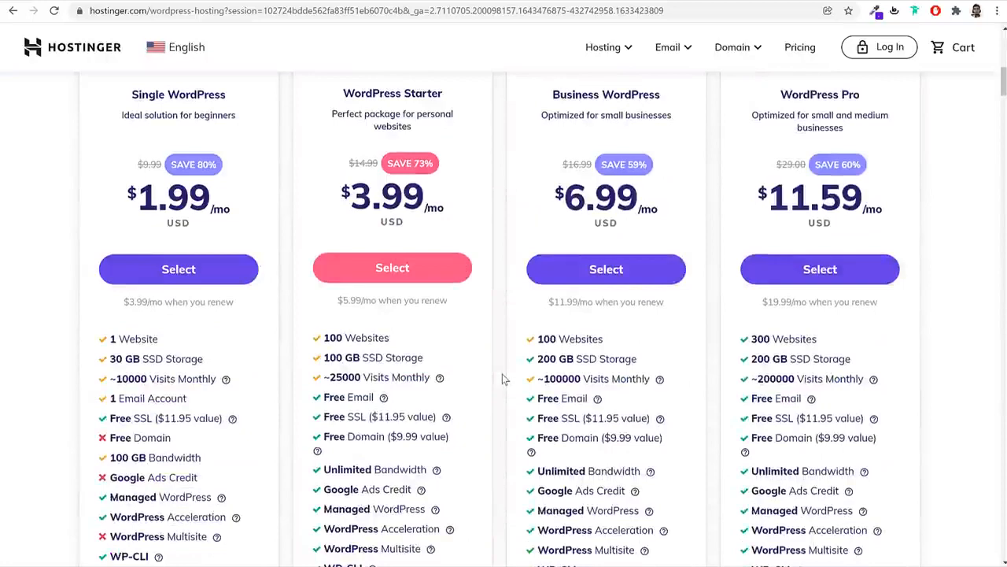
click(429, 271)
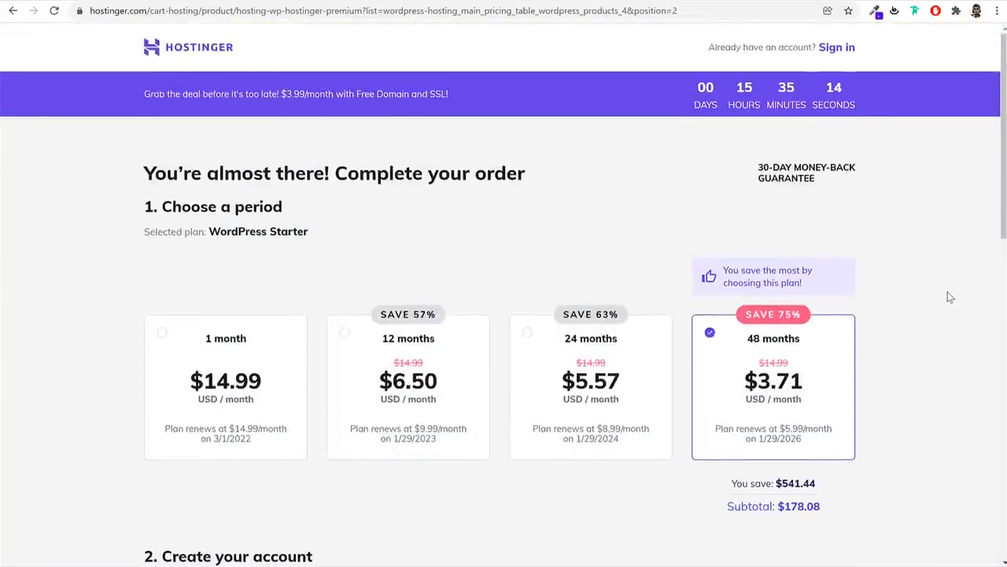
Try the 12-month period, noting its 57% saving and $78.00 subtotal
scroll(951, 297, down, 1)
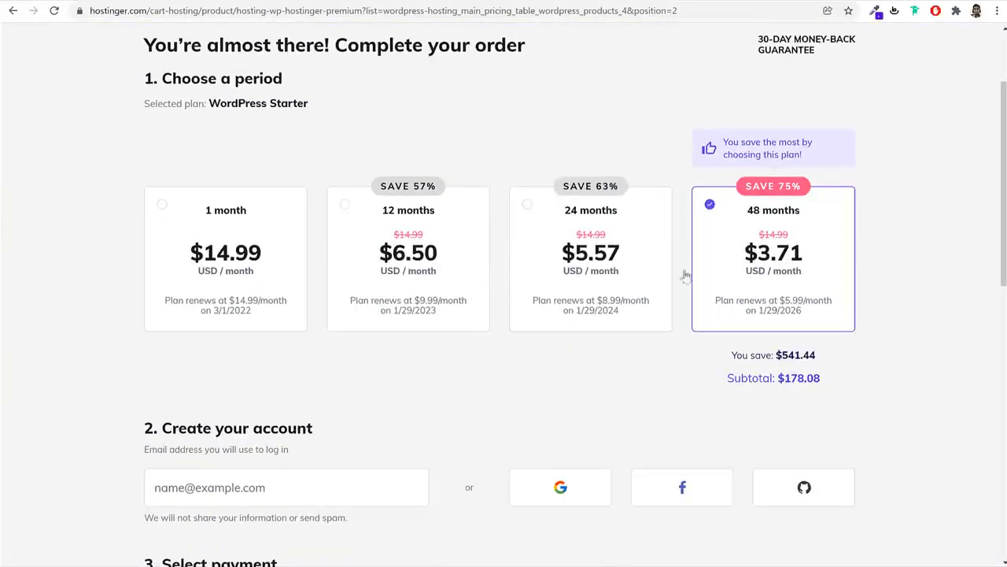
click(397, 219)
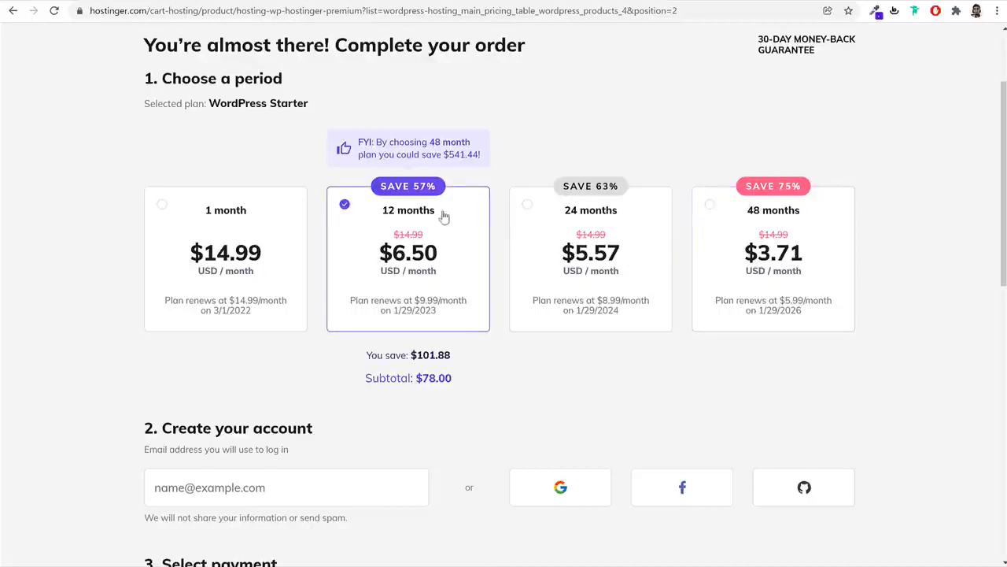
drag(439, 211, 358, 212)
double_click(433, 187)
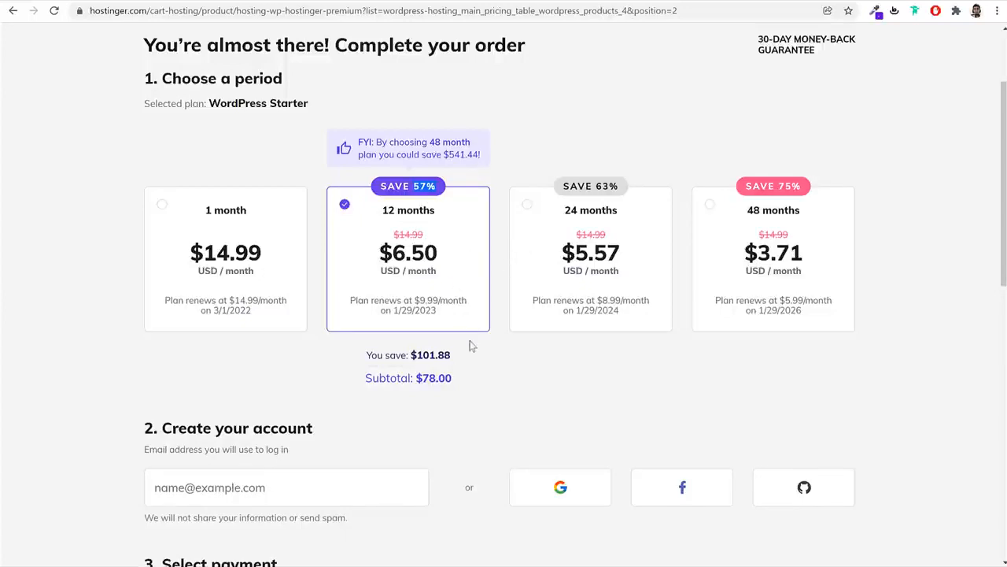
mouse_move(455, 379)
mouse_down()
mouse_move(423, 389)
mouse_move(443, 391)
mouse_up()
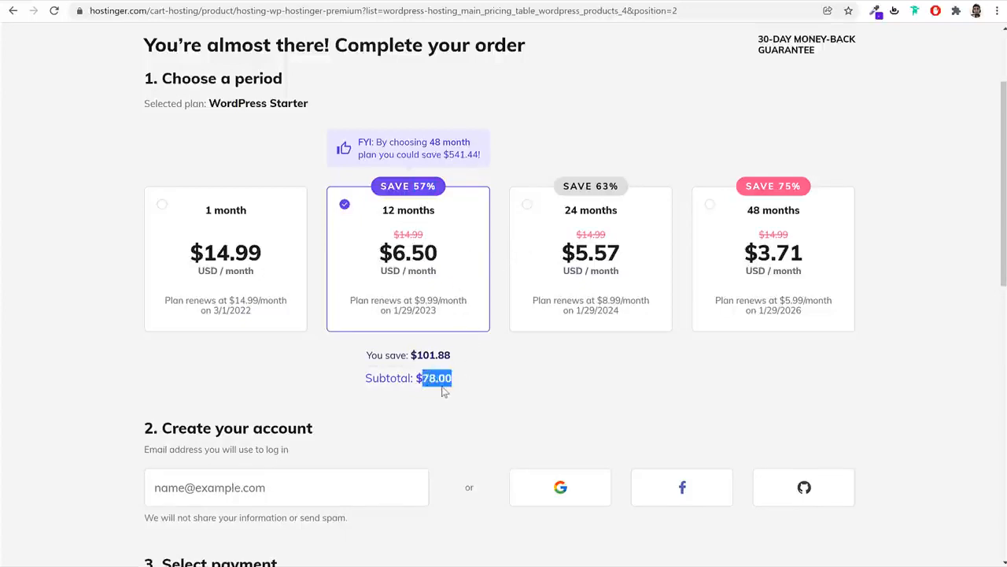
Switch to 24 months, comparing $5.57/month against $6.50, $14.99 original and $8.99 renewal
click(642, 228)
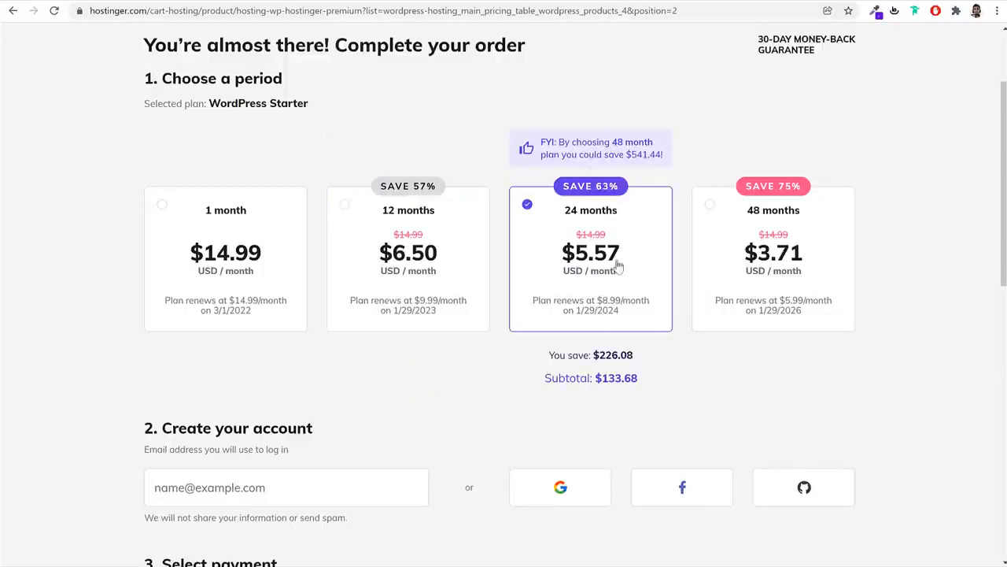
drag(433, 262, 380, 255)
double_click(574, 264)
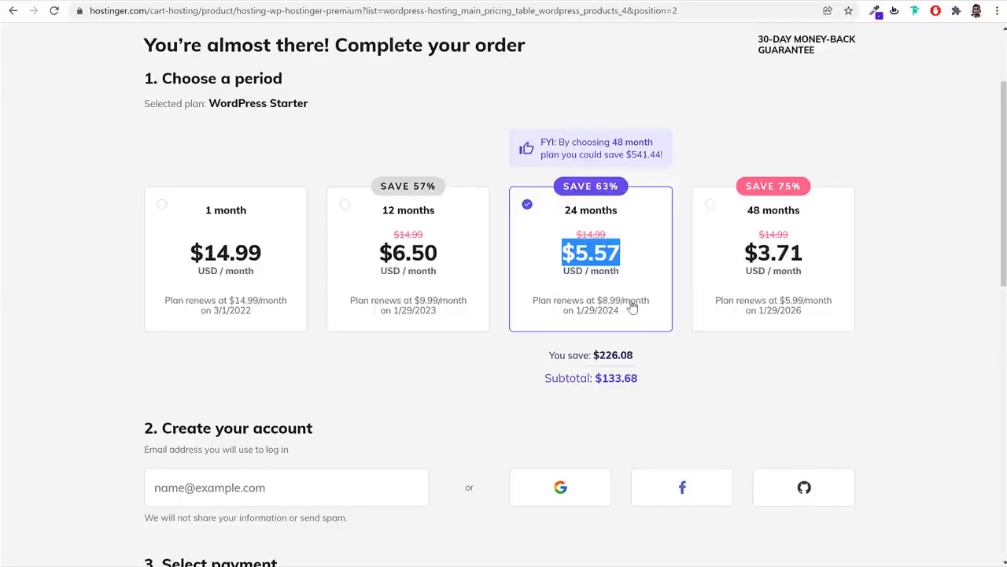
drag(623, 215, 546, 216)
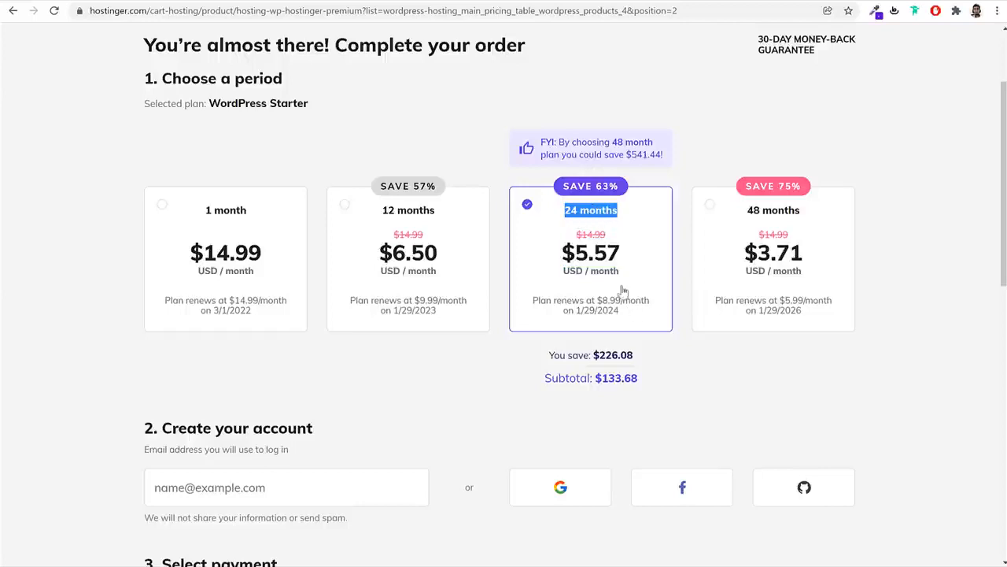
drag(628, 316, 603, 315)
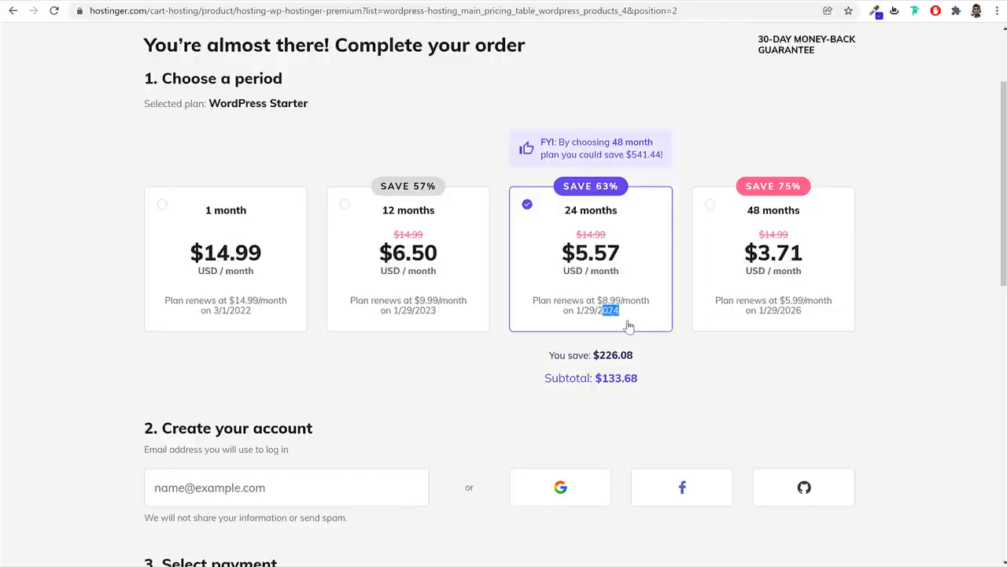
drag(624, 302, 602, 304)
drag(609, 236, 566, 241)
drag(624, 301, 596, 305)
Briefly try 48 months, then settle on 24 months and highlight its renewal price note
click(824, 276)
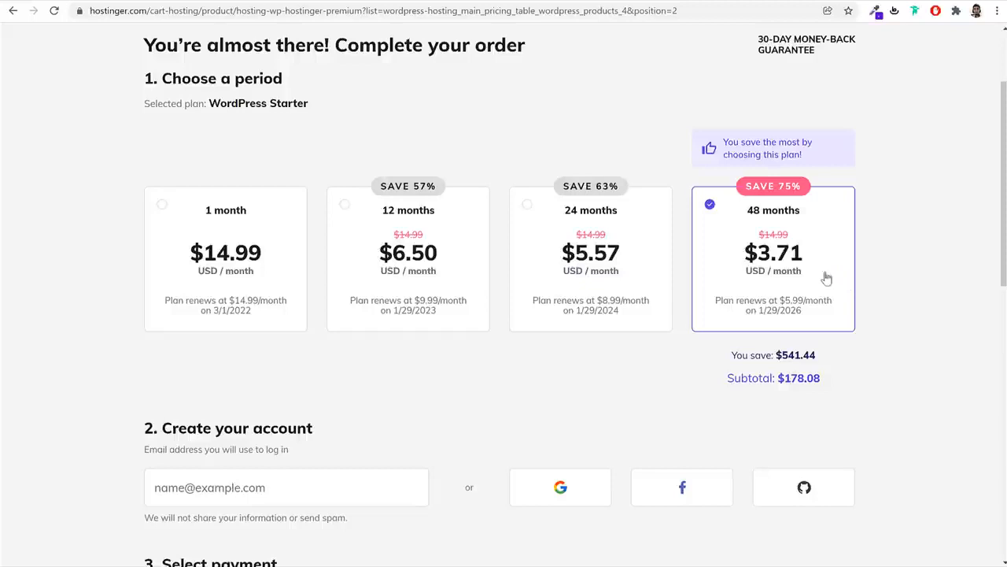
click(634, 285)
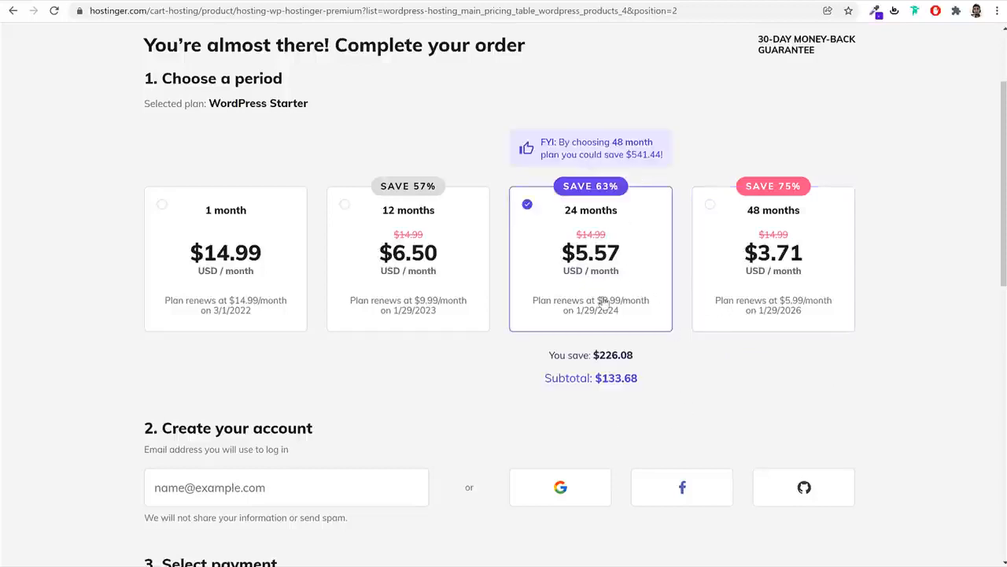
drag(620, 215, 548, 216)
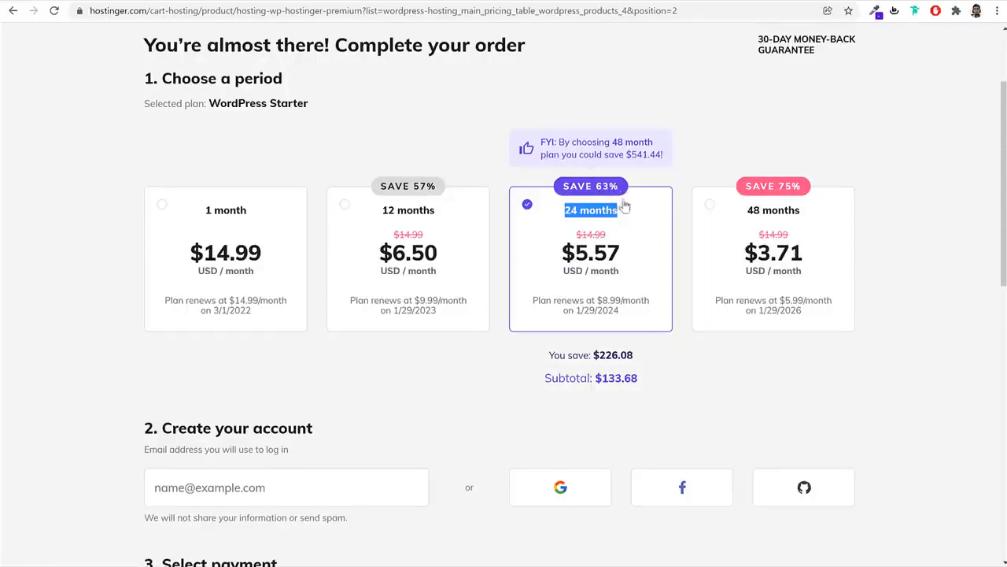
click(582, 306)
triple_click(582, 306)
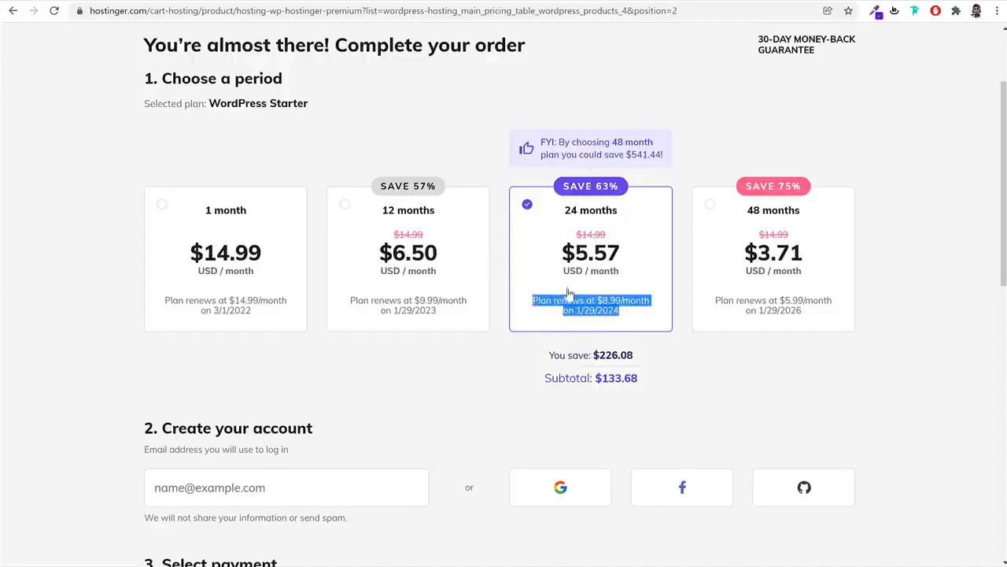
Focus and leave the email field under Create your account so its required warning appears
scroll(968, 355, down, 1)
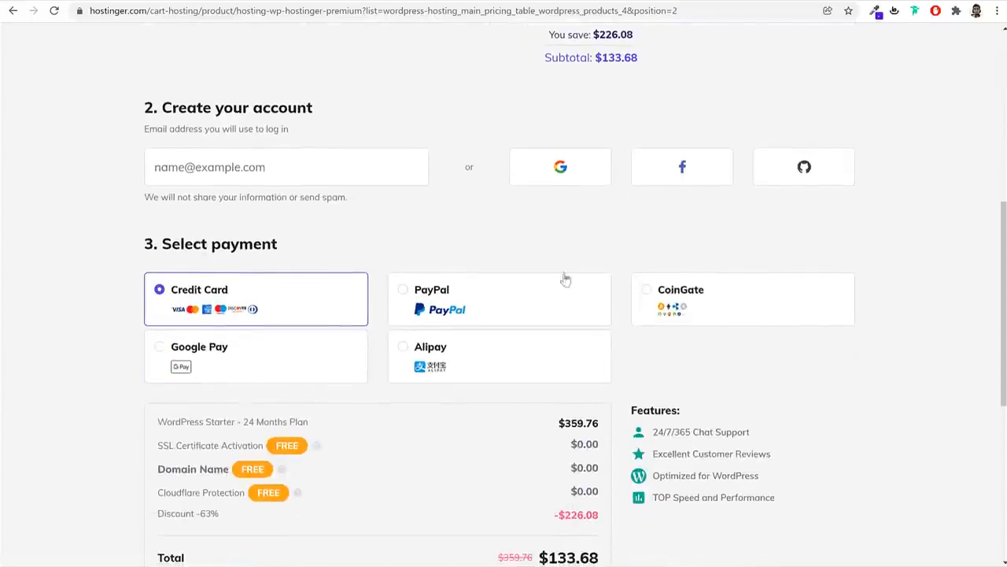
scroll(409, 268, up, 5)
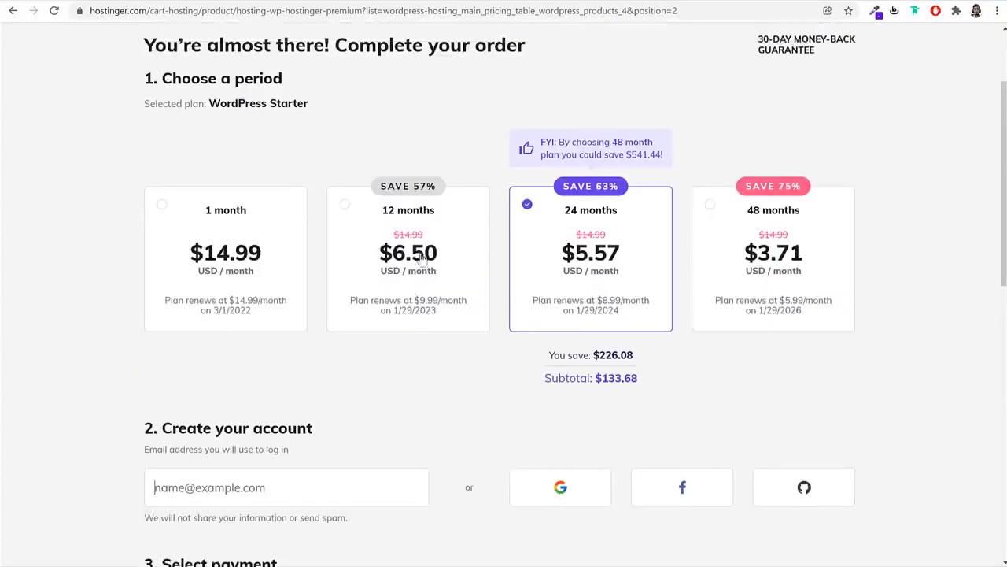
scroll(422, 262, down, 4)
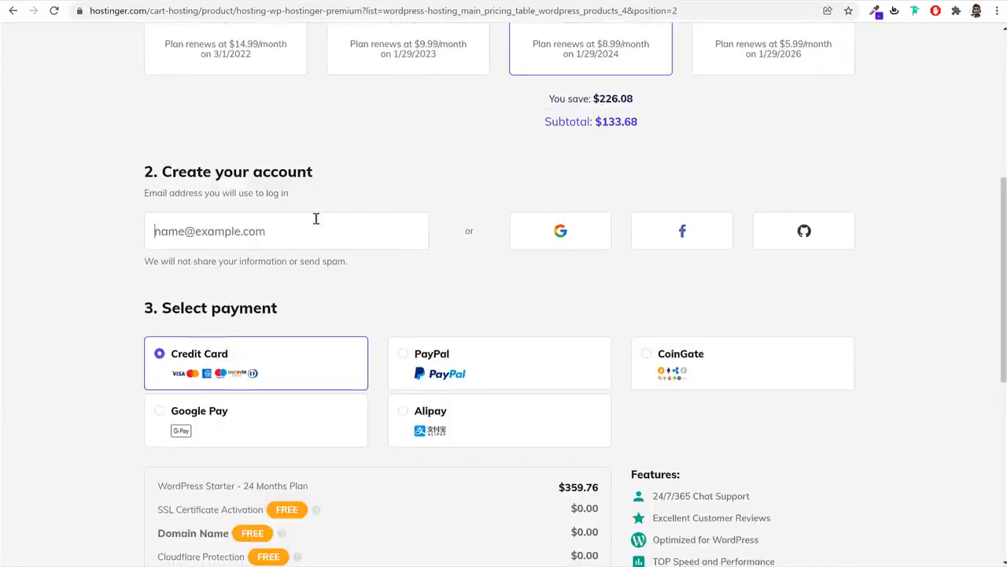
drag(163, 171, 366, 169)
click(373, 164)
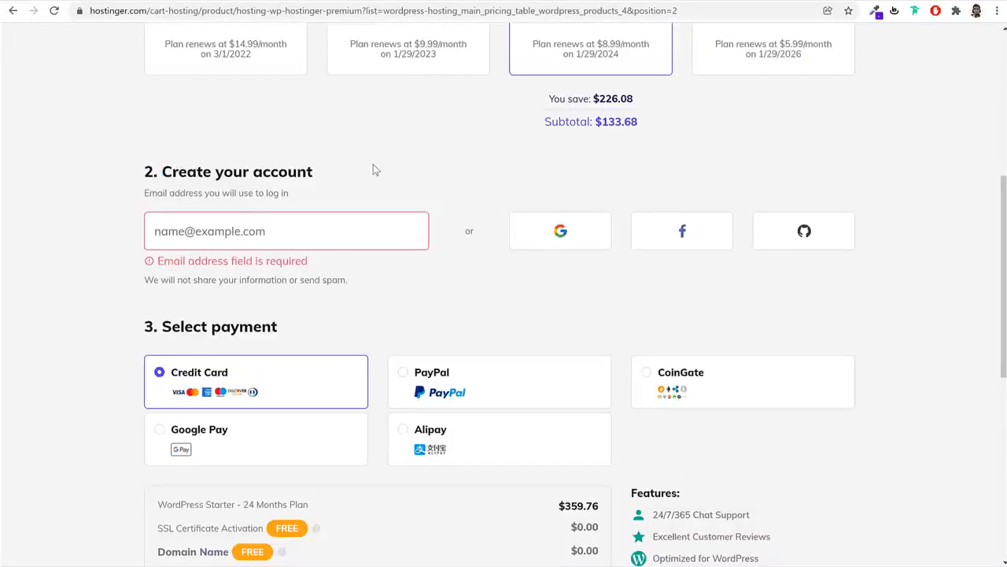
click(322, 218)
Cycle through Google Pay, Alipay and PayPal, ending on CoinGate with the $133.68 total
scroll(472, 284, down, 2)
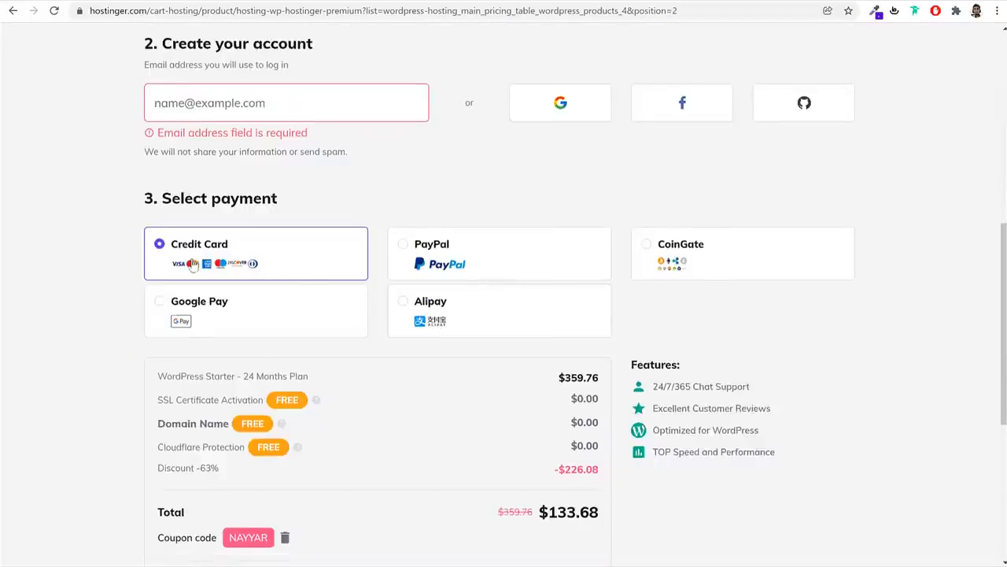
click(219, 324)
click(472, 319)
click(467, 258)
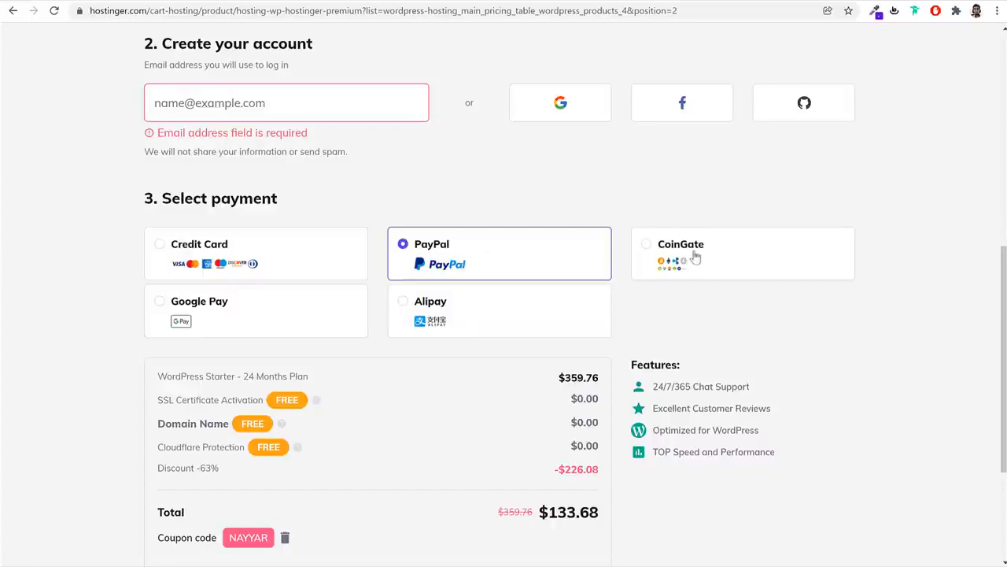
click(695, 257)
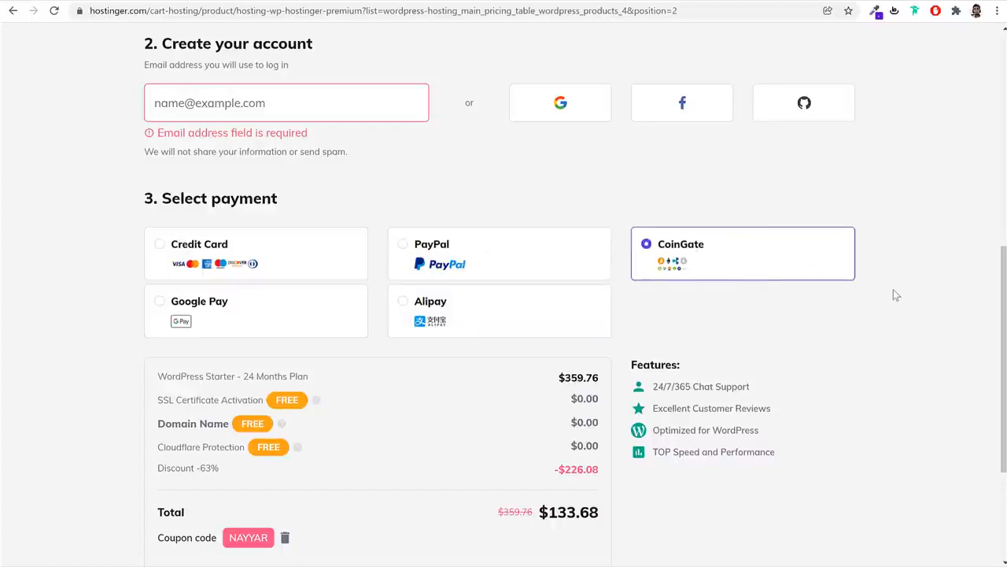
scroll(893, 295, up, 7)
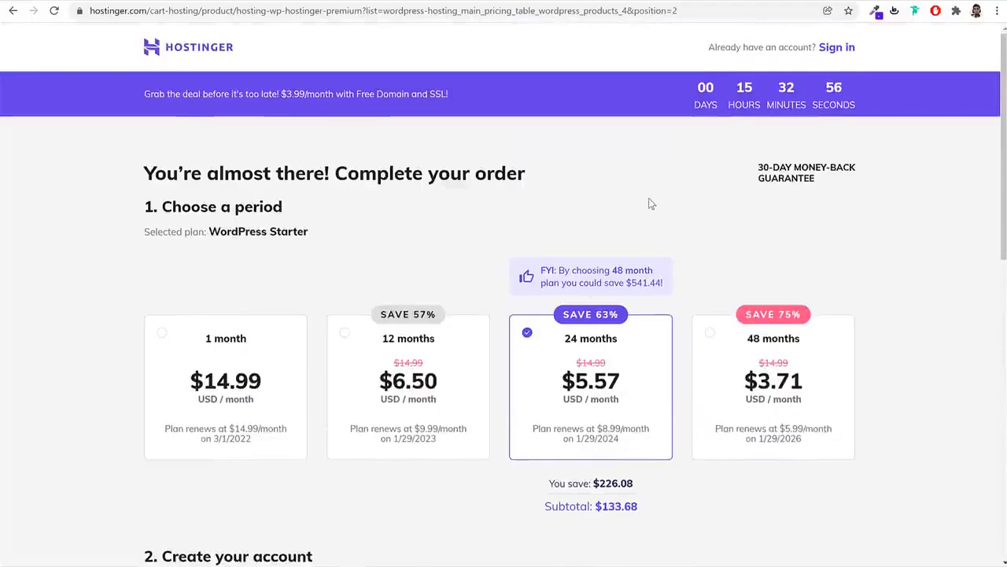
Switch to the India (English) site and add WordPress Starter at ₹249.00/month for 24 months
click(10, 18)
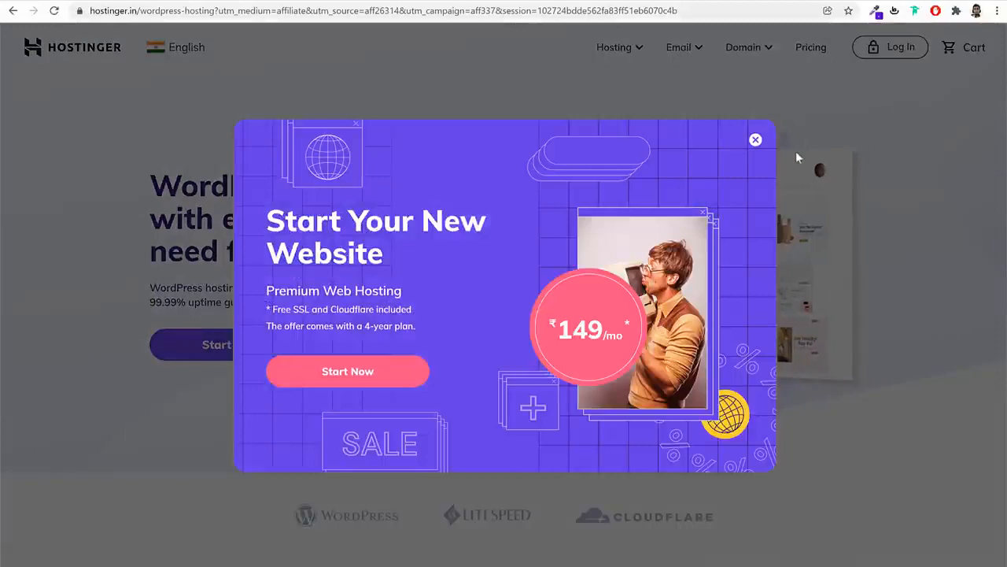
click(757, 139)
click(192, 53)
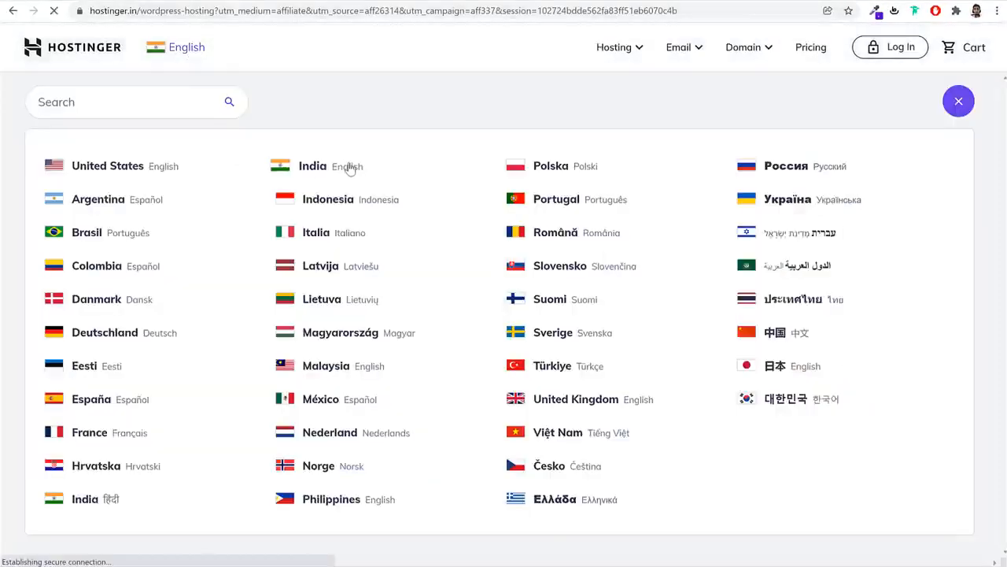
scroll(742, 175, down, 10)
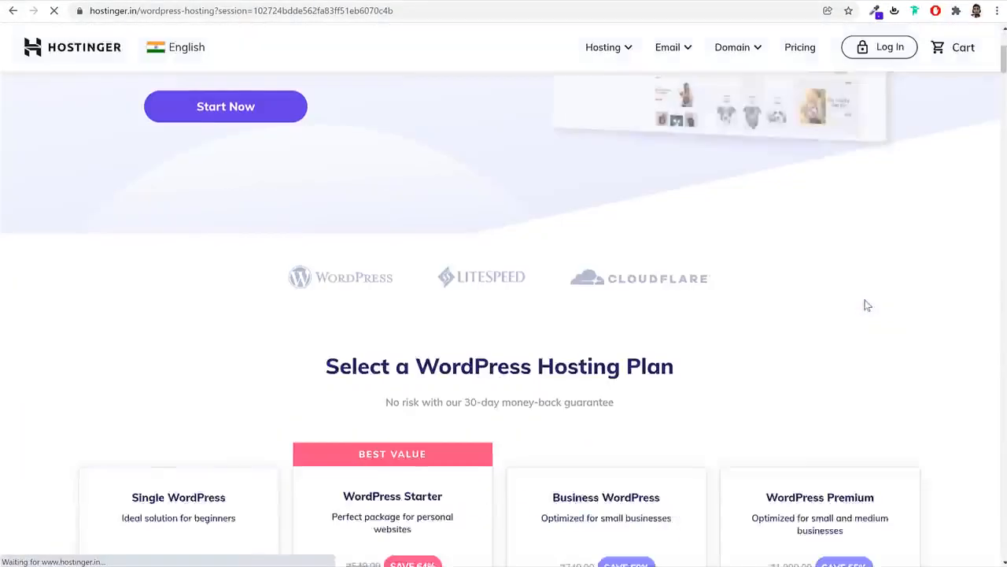
click(408, 313)
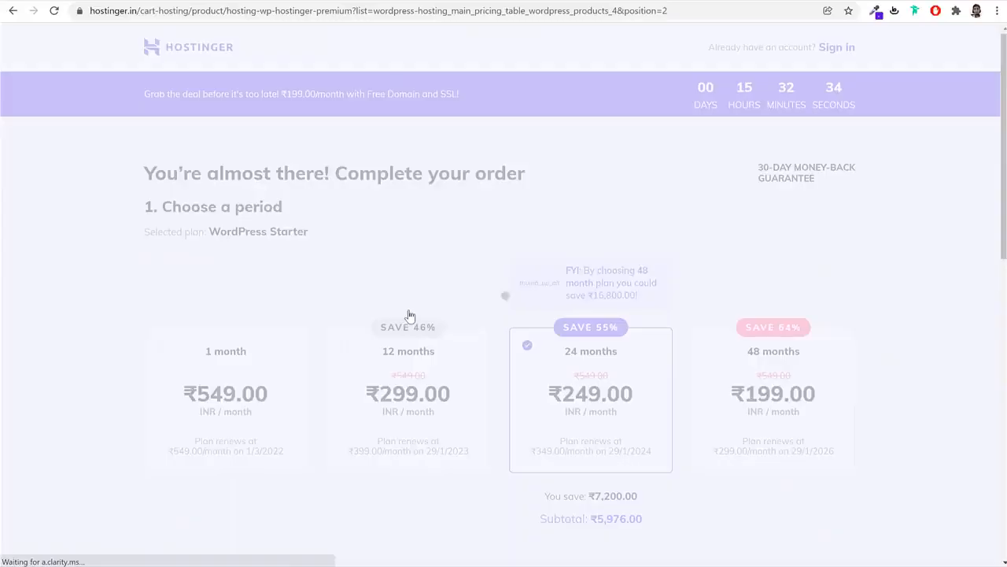
Try Net Banking and UPI, settle on PayTM, and highlight the NAYYAR coupon code
scroll(598, 423, down, 1)
scroll(488, 288, down, 5)
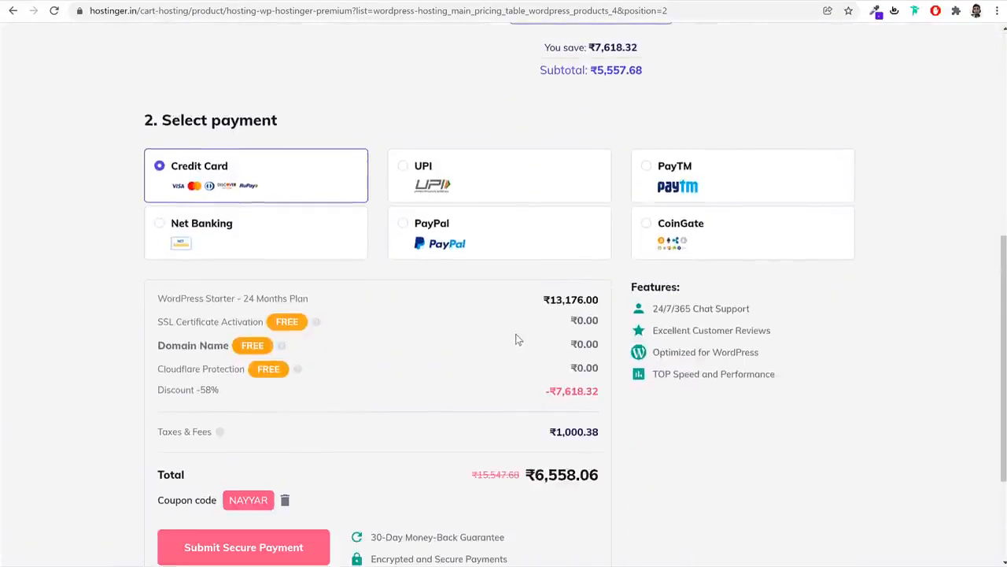
click(243, 237)
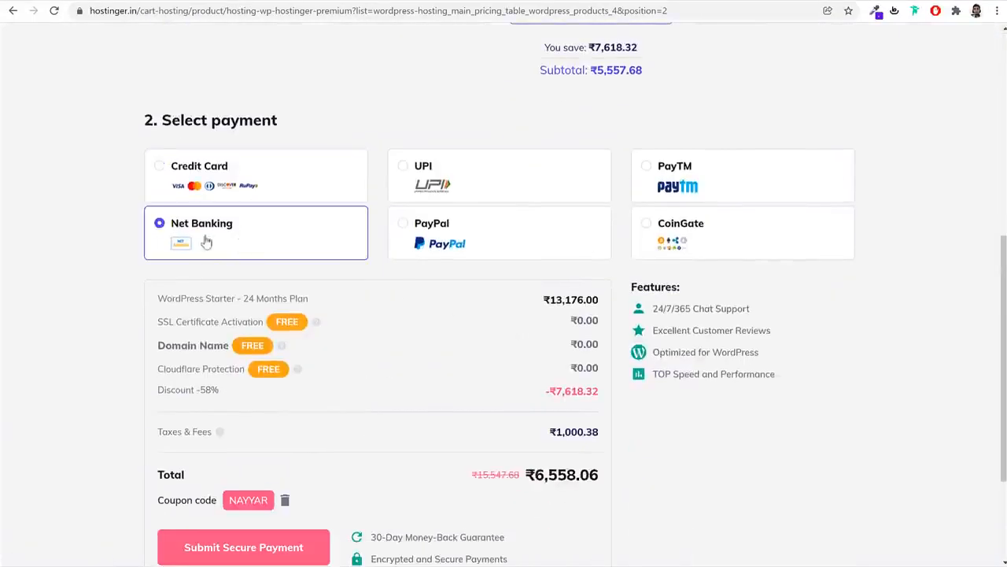
click(481, 190)
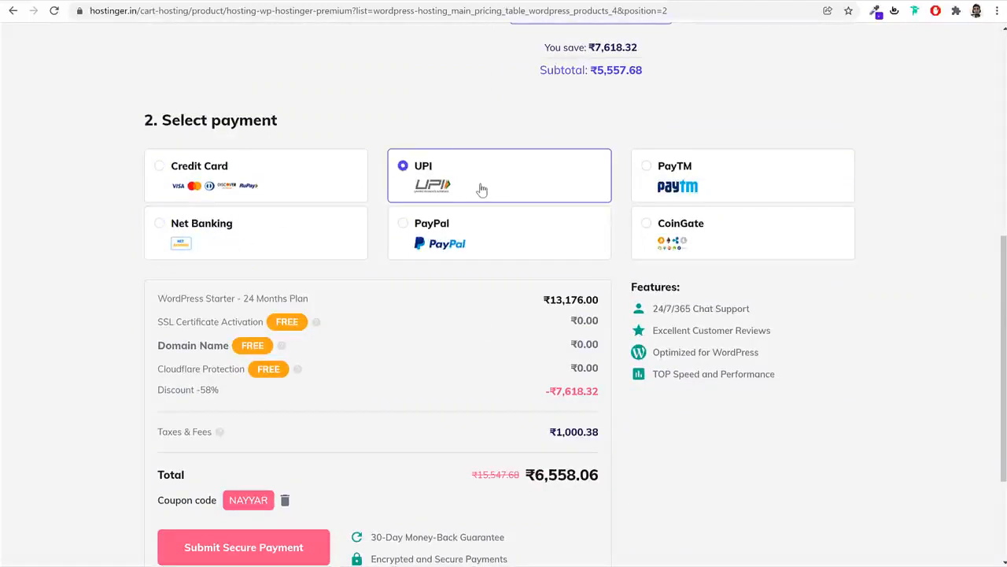
click(747, 169)
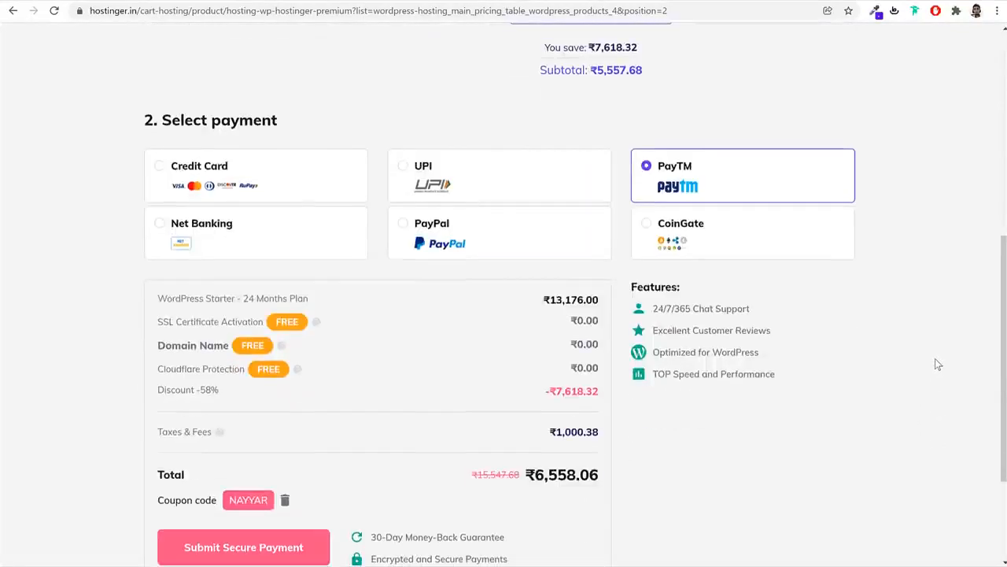
scroll(897, 364, down, 3)
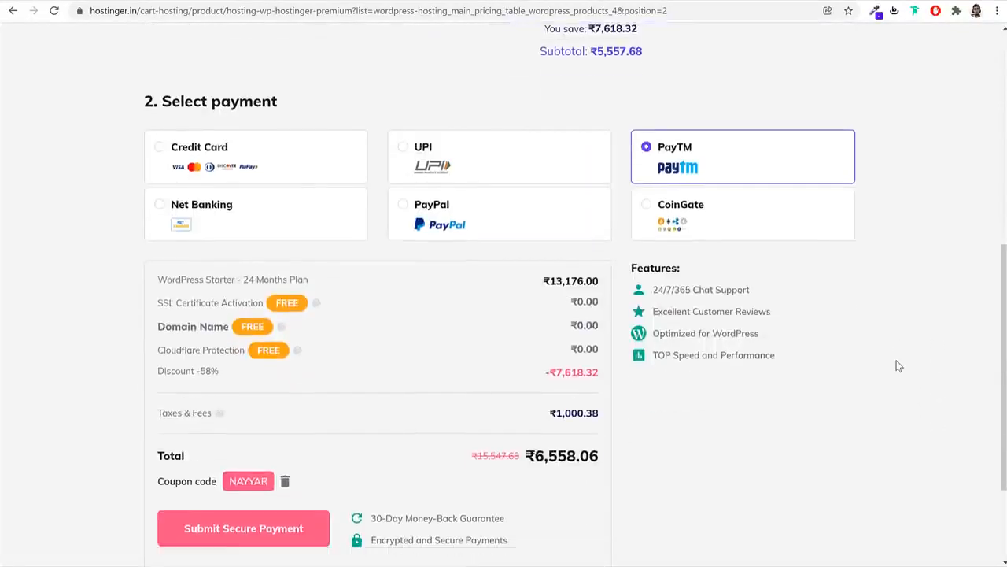
drag(232, 373, 270, 375)
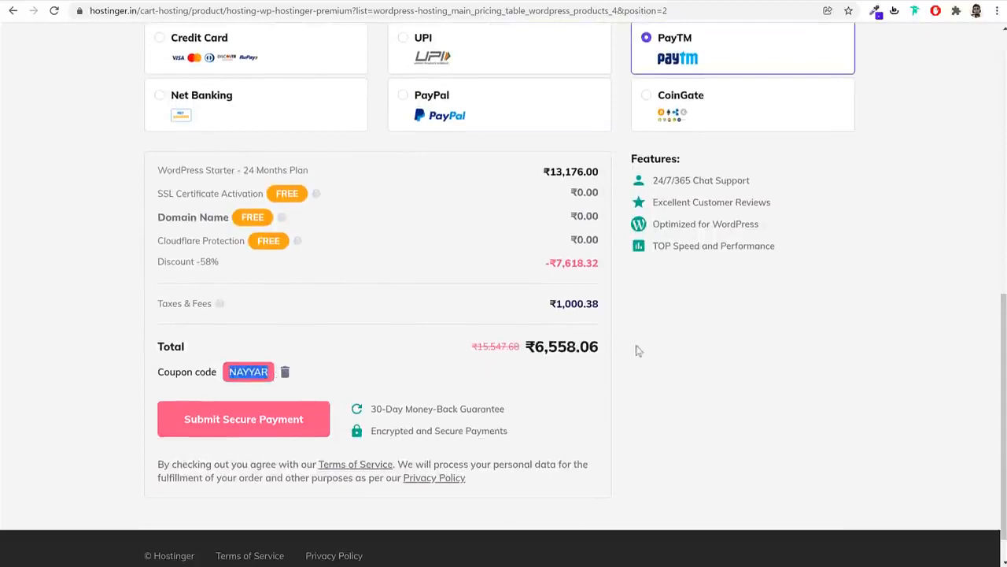
Remove the NAYYAR coupon and re-enter NAYYAR, with the total now ₹7,051.68
click(285, 373)
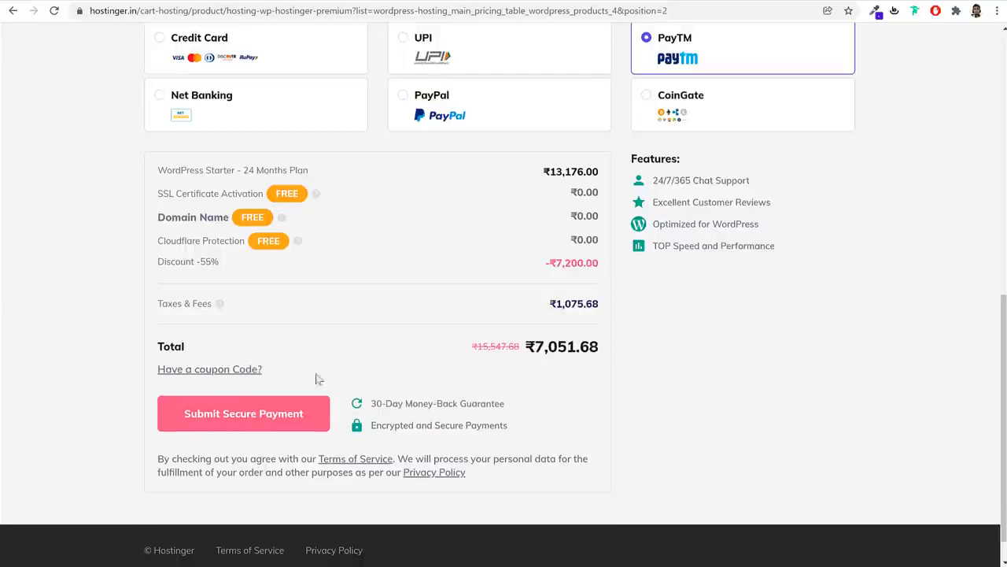
click(218, 371)
text(NAYYAR)
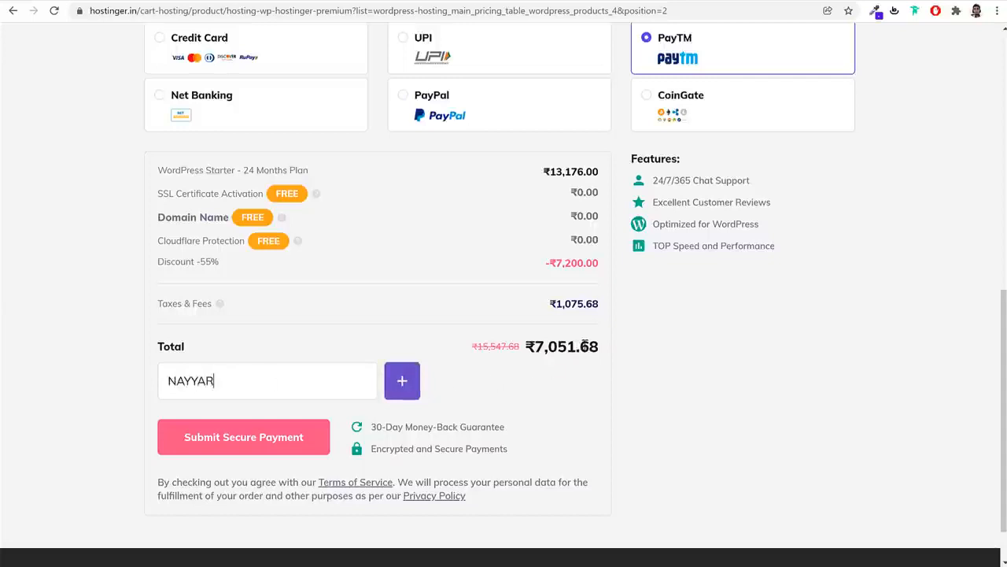
drag(581, 346, 526, 346)
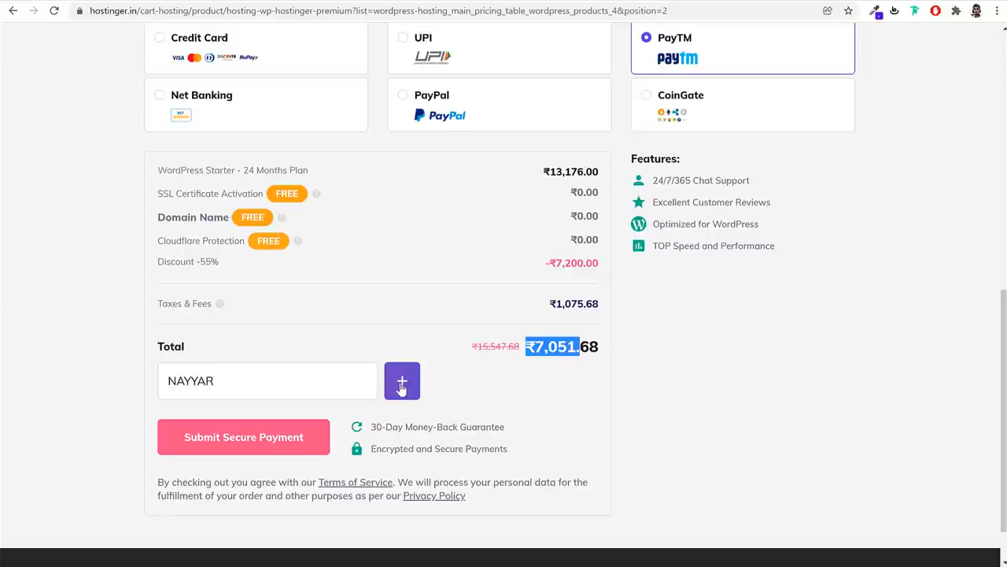
Apply the NAYYAR coupon, bringing the total back to ₹6,558.06 with up to 58% off
click(254, 386)
double_click(255, 386)
click(402, 383)
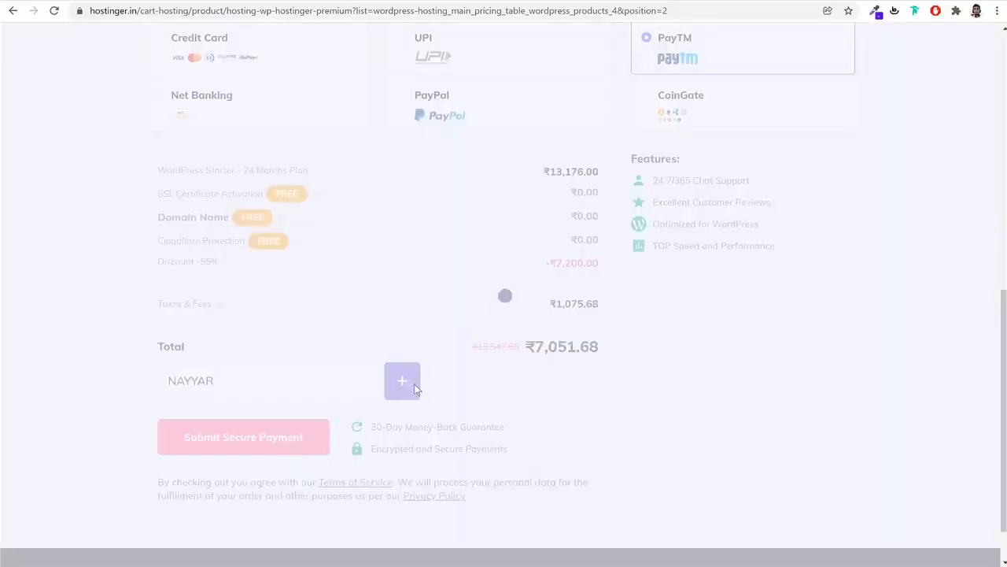
drag(589, 348, 492, 354)
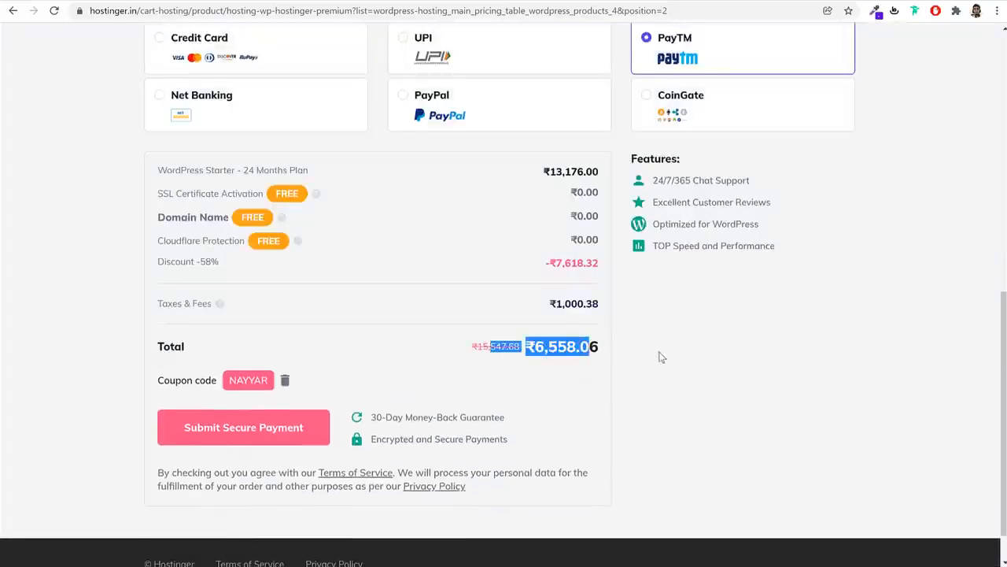
click(769, 301)
scroll(769, 301, down, 1)
scroll(769, 300, up, 2)
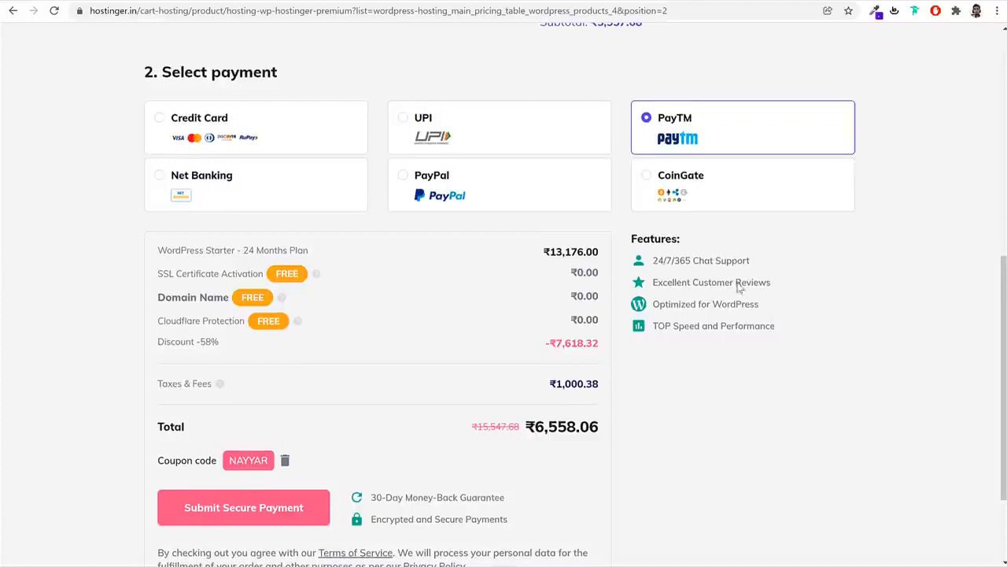
Switch the payment method from PayTM to Credit Card, keeping the ₹6,558.06 total
click(285, 139)
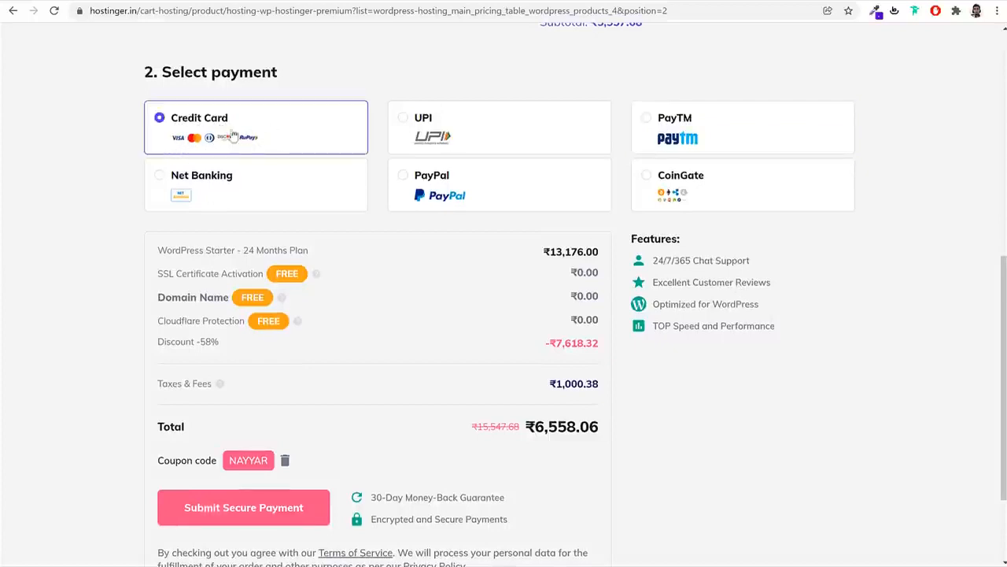
scroll(607, 317, down, 2)
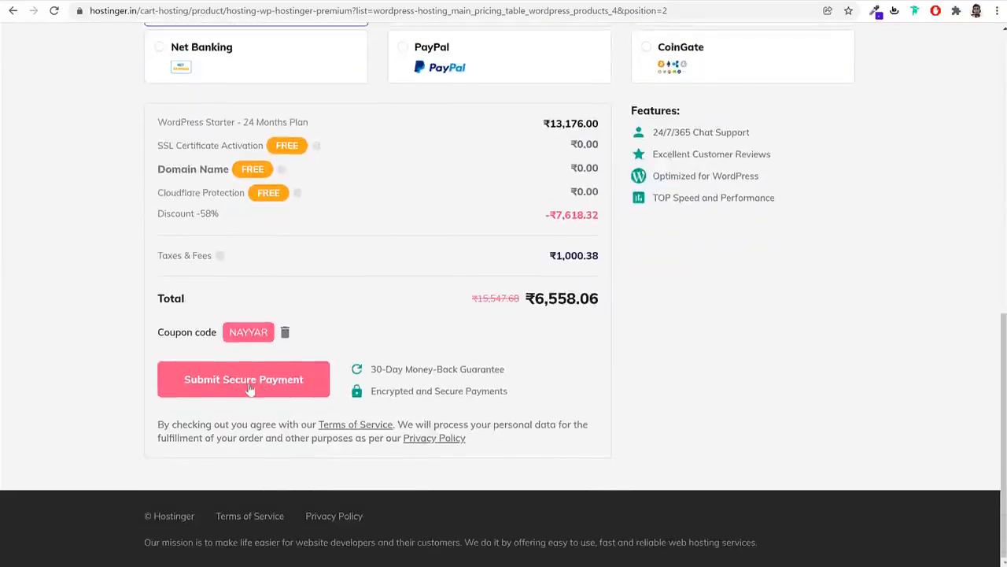
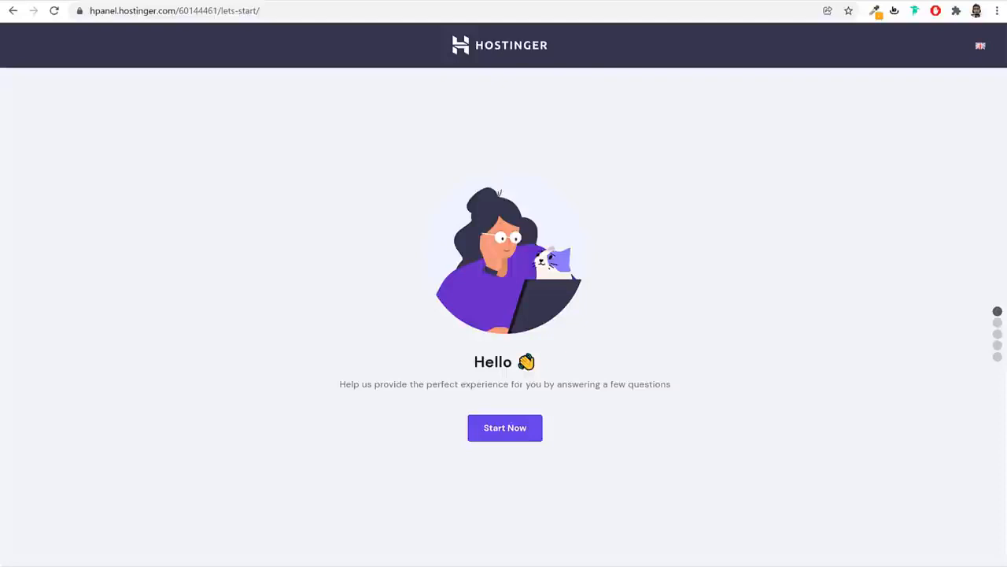
Start the onboarding survey, say the website is for Myself, and skip the site-type question
click(501, 430)
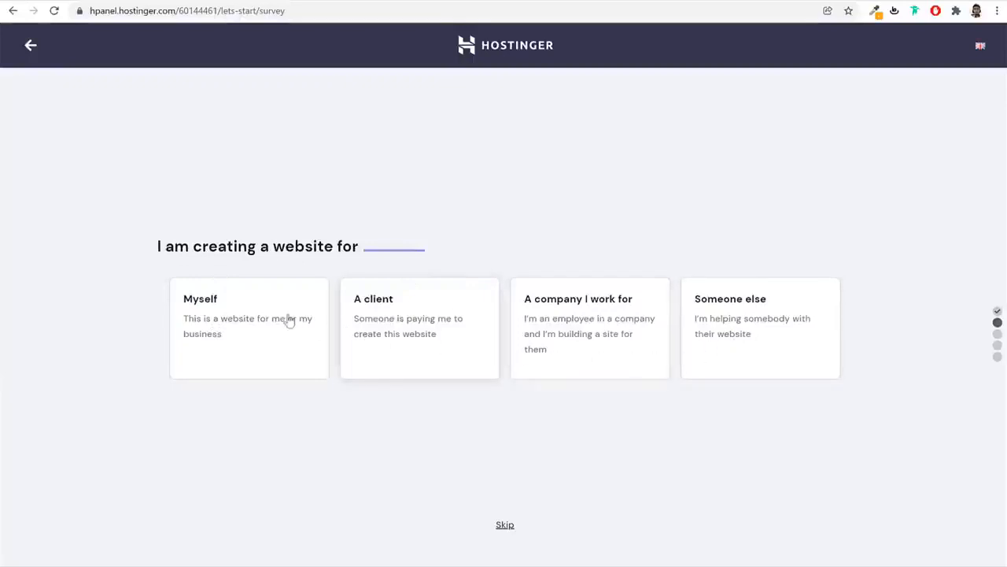
click(253, 319)
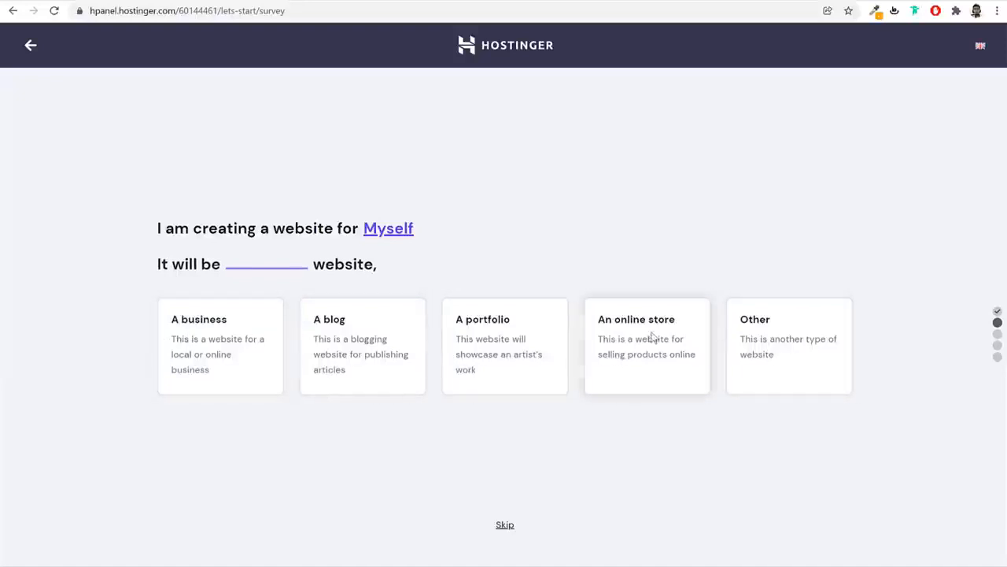
click(507, 527)
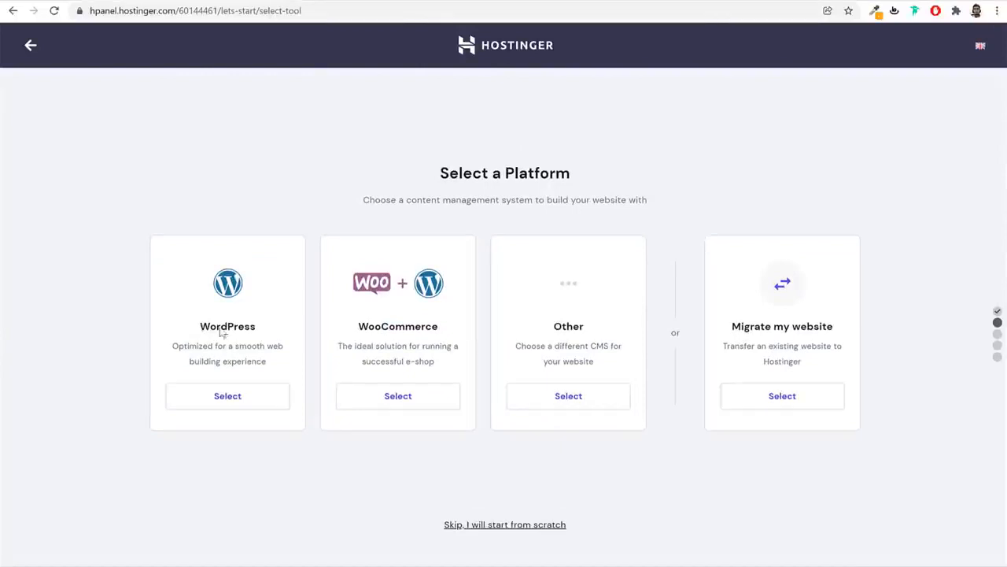
Choose WordPress as the website platform
drag(201, 330, 245, 331)
click(414, 329)
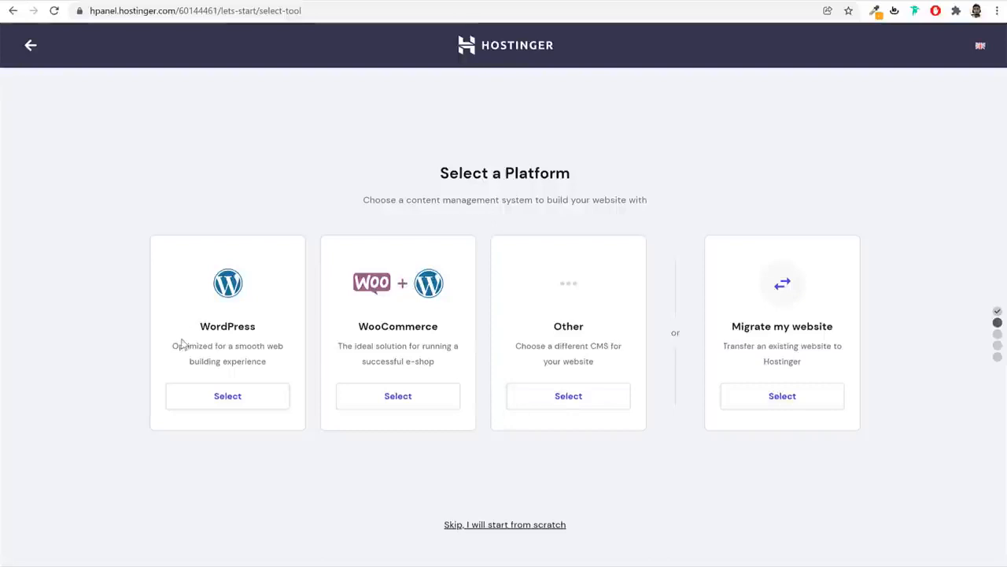
click(229, 400)
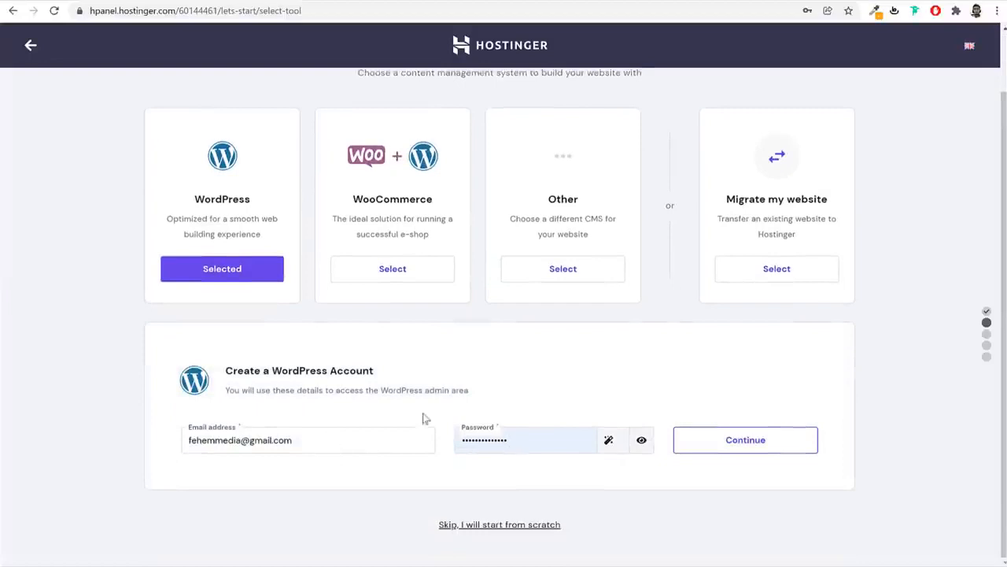
Submit the WordPress admin account details and skip the website template
drag(274, 370, 391, 377)
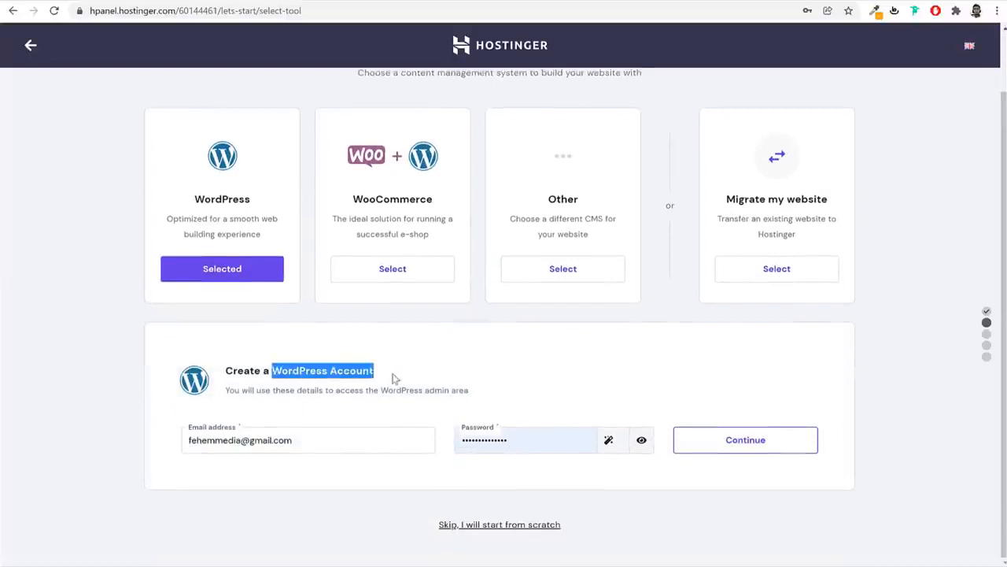
click(394, 375)
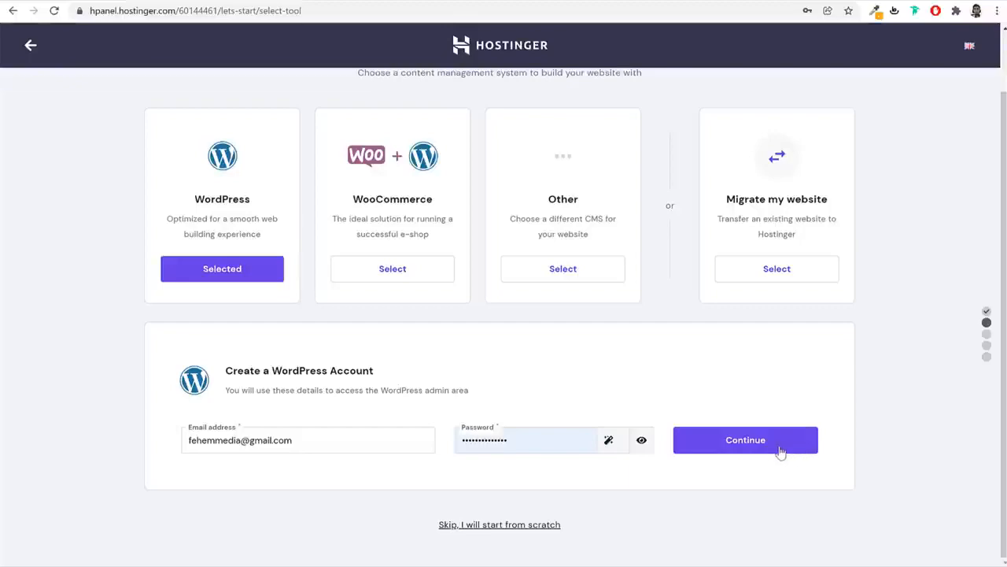
click(780, 451)
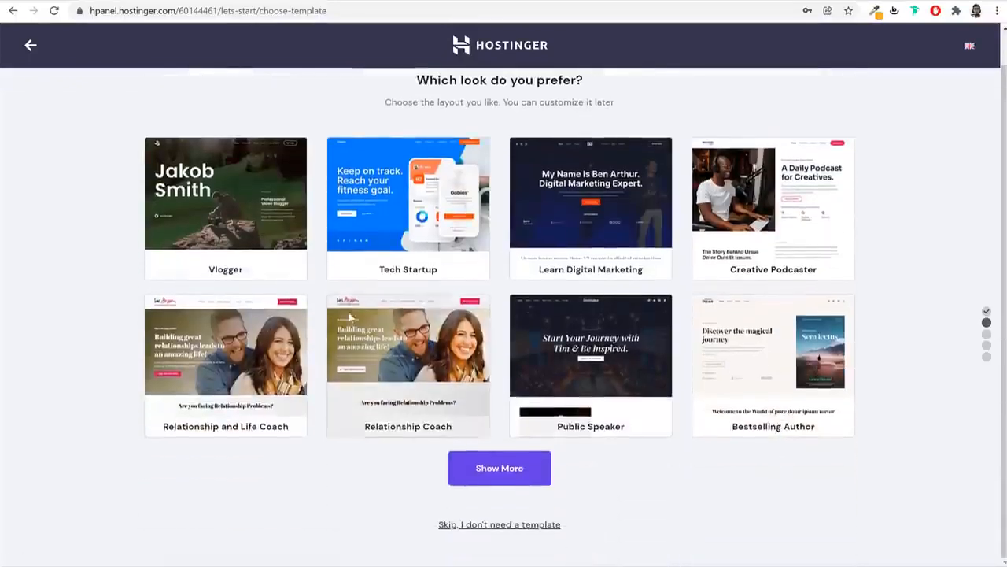
mouse_move(610, 217)
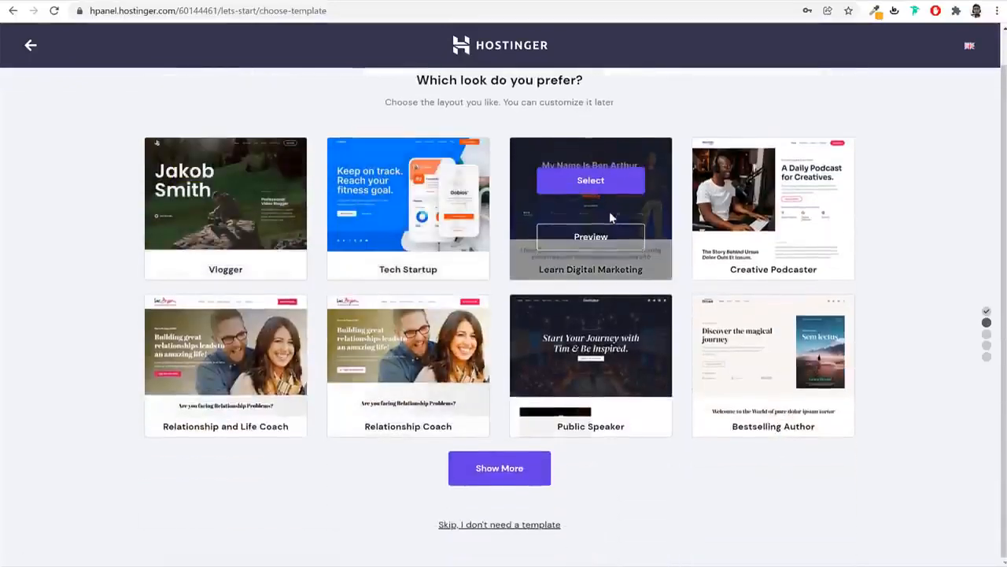
mouse_move(586, 348)
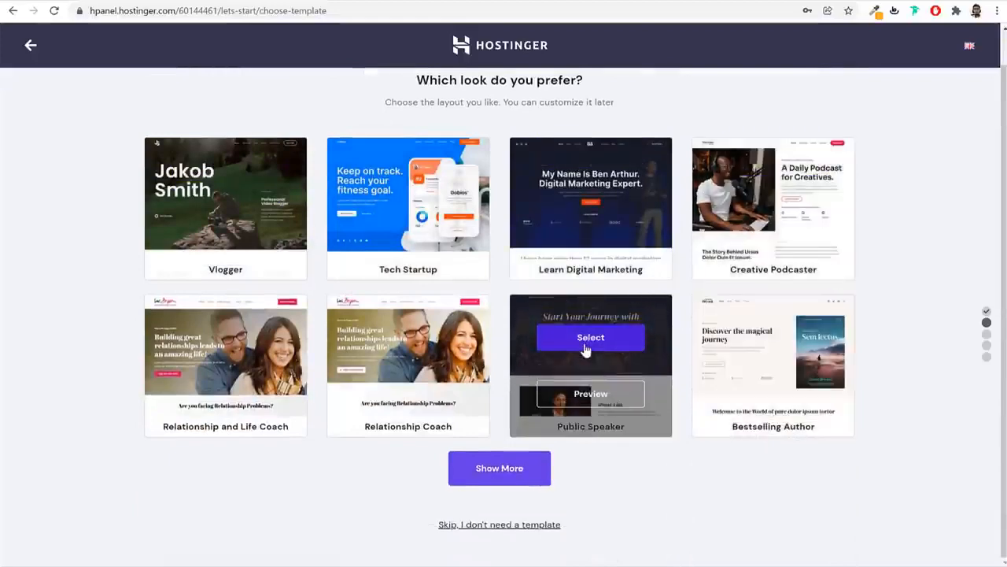
mouse_move(299, 427)
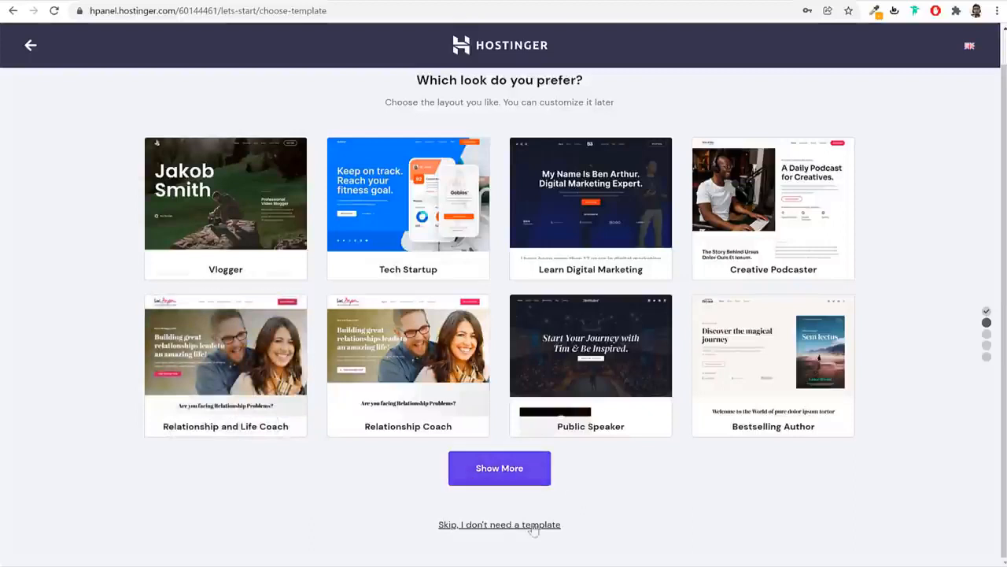
click(492, 528)
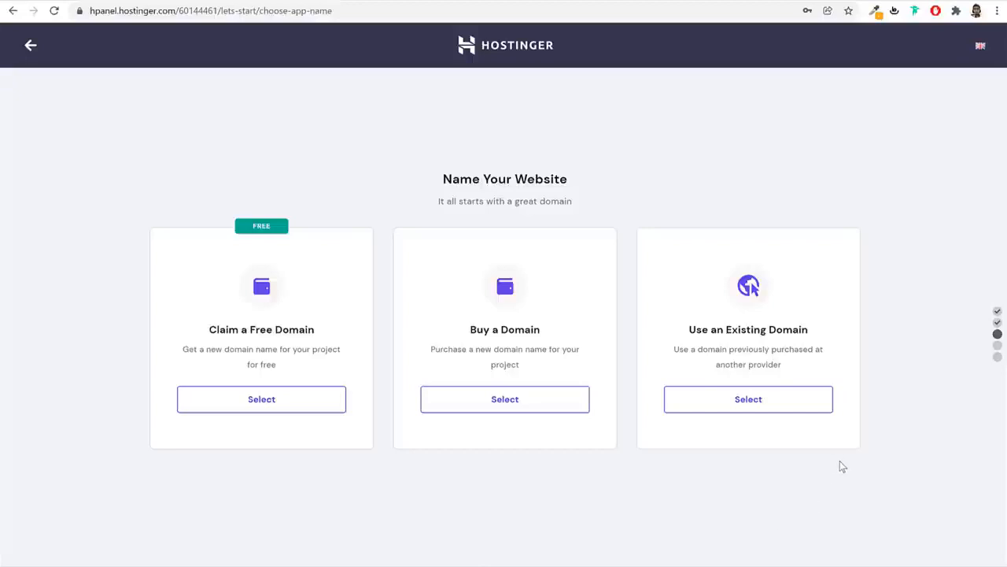
Try claiming a free domain by checking availability of 'nayyarshaikh'
click(293, 401)
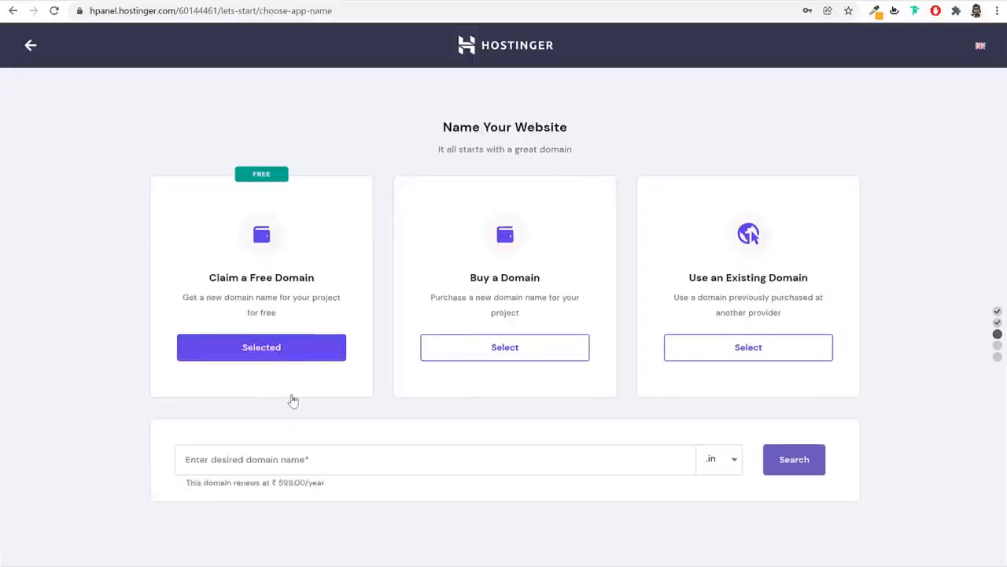
click(315, 461)
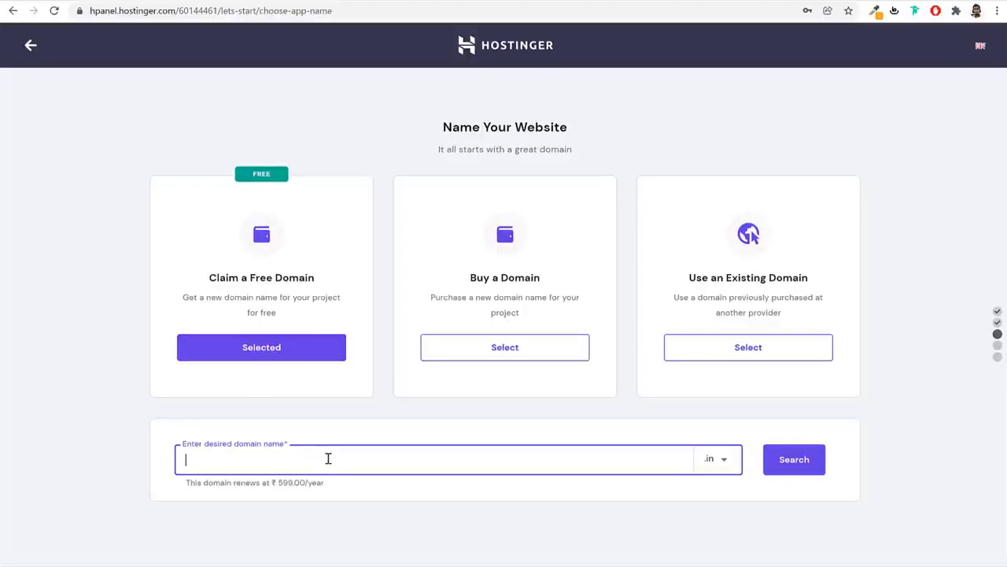
text(nayyarshaikh)
click(797, 461)
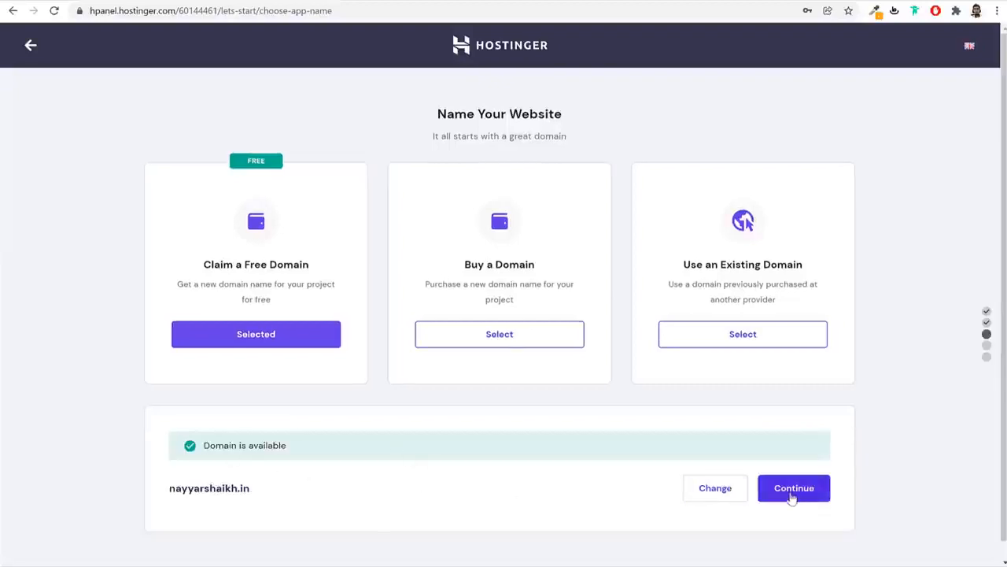
drag(245, 486, 155, 483)
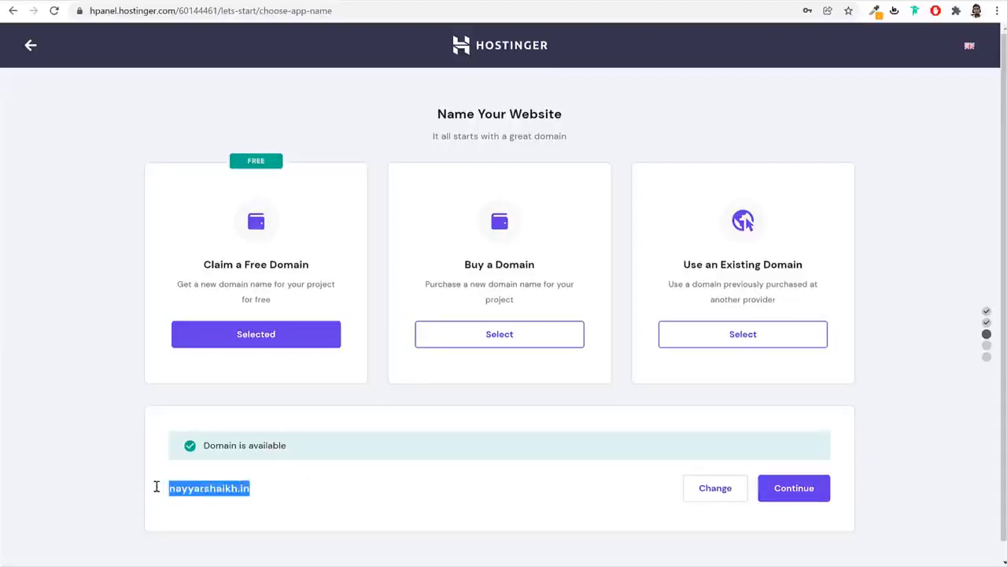
click(210, 488)
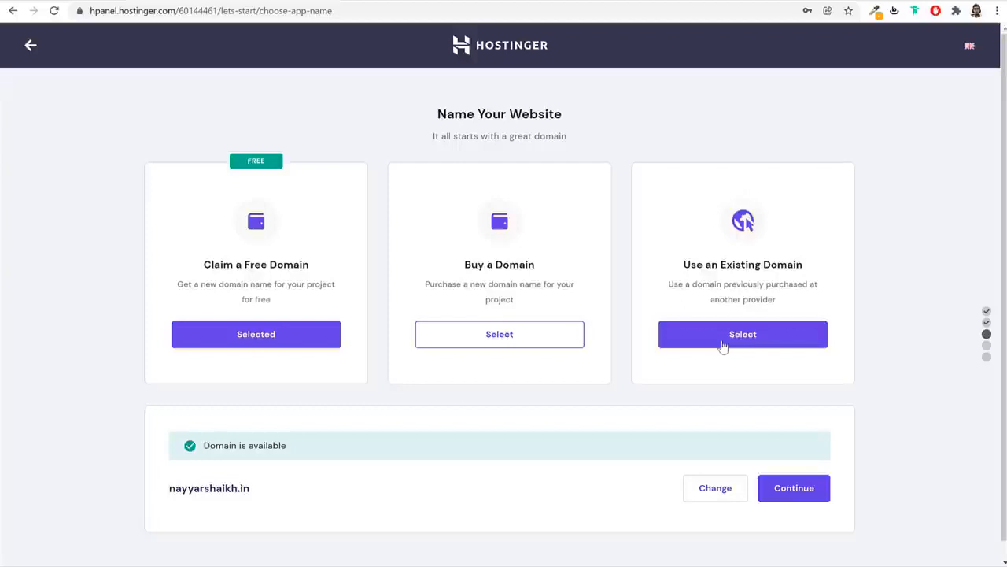
Use the existing domain blogdu.de instead and continue to the setup overview
click(723, 347)
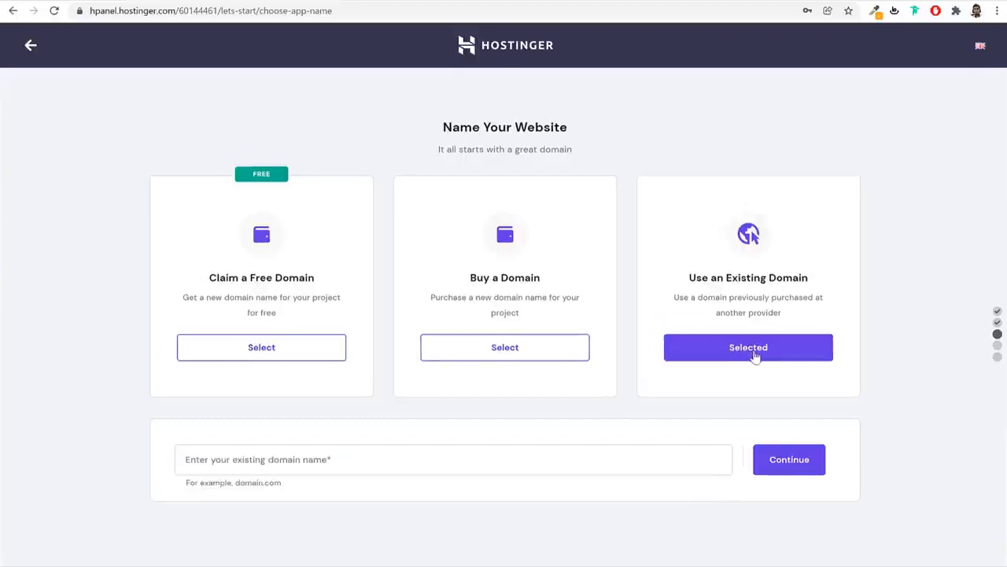
click(528, 458)
text(blo)
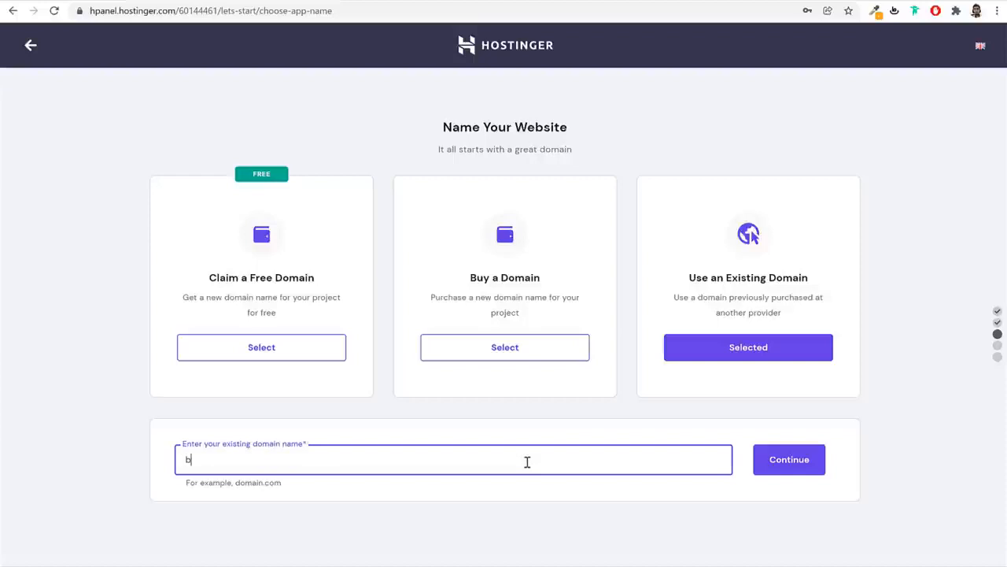
text(gdu.de)
click(791, 471)
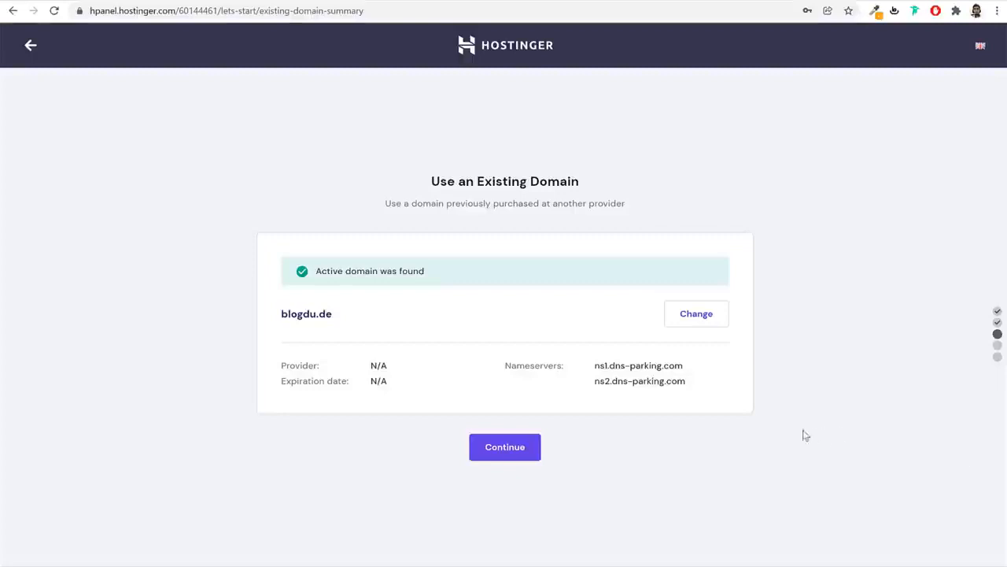
click(515, 454)
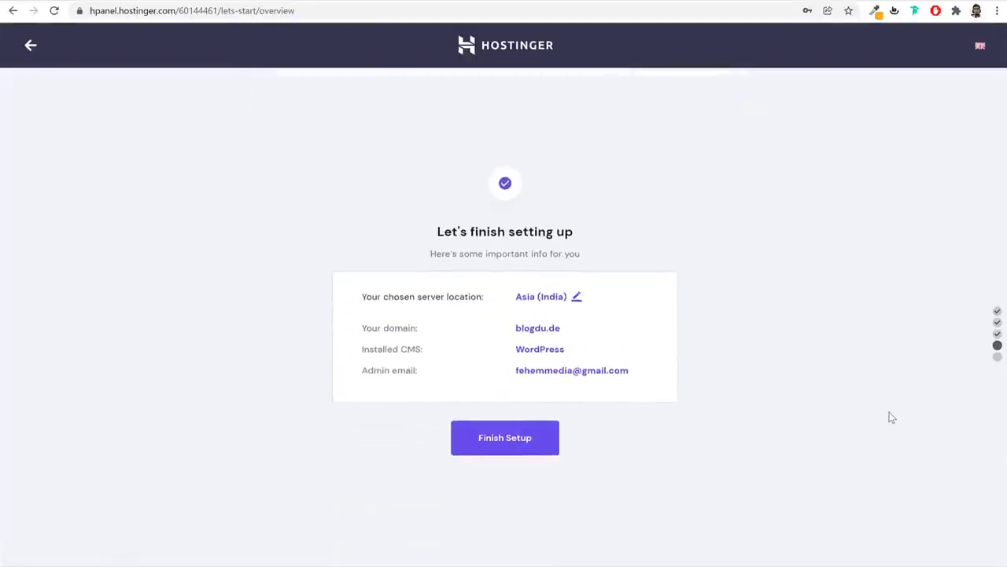
Leave the server location at Asia (India) and finish the website setup
click(576, 296)
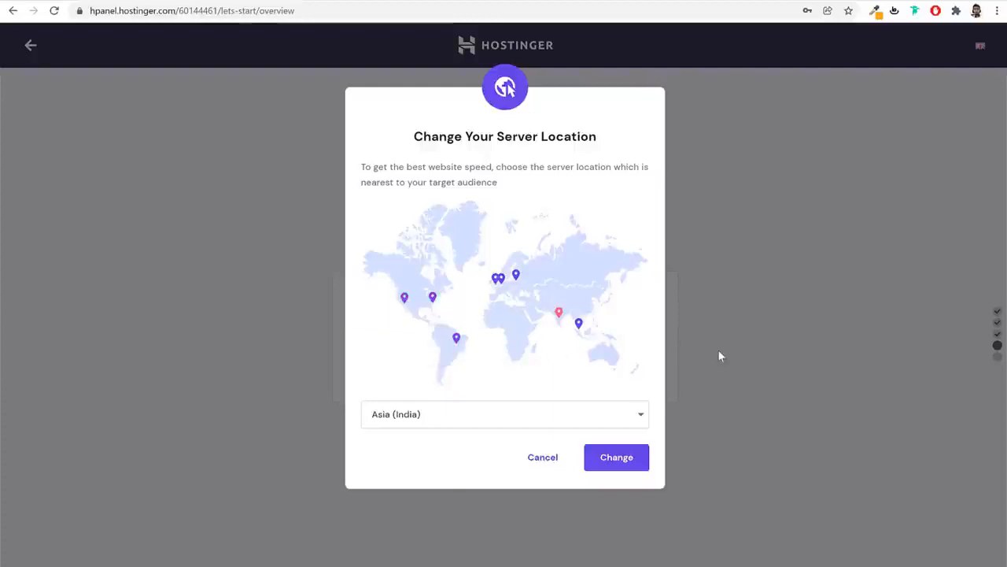
click(553, 465)
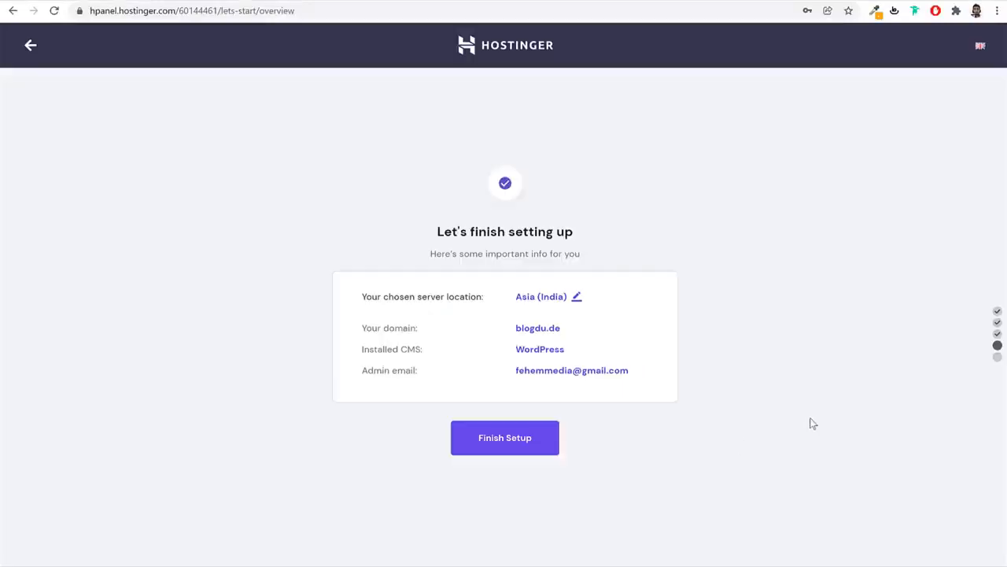
click(525, 443)
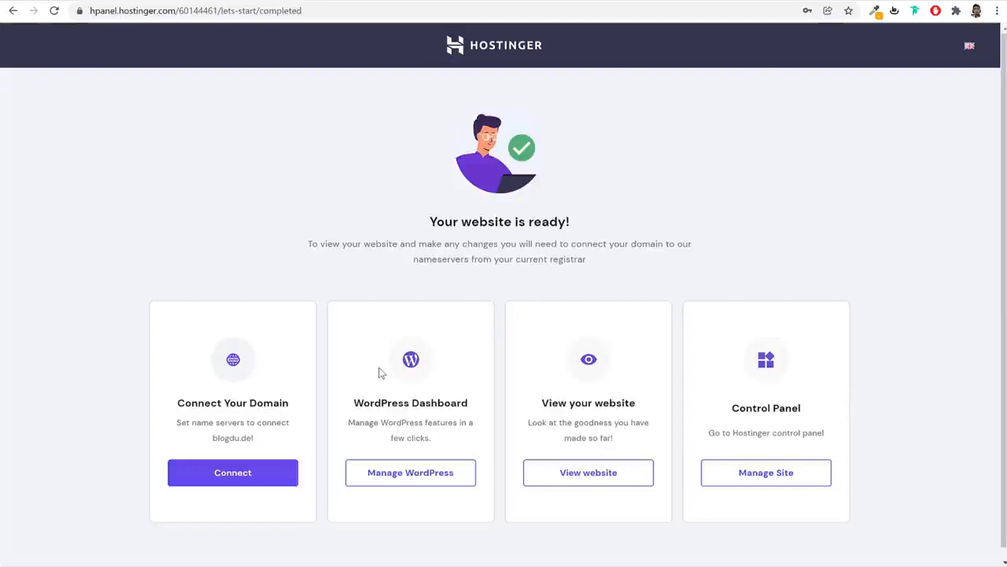
Connect blogdu.de with GoDaddy as its provider and start the nameserver change walkthrough
drag(180, 403, 304, 405)
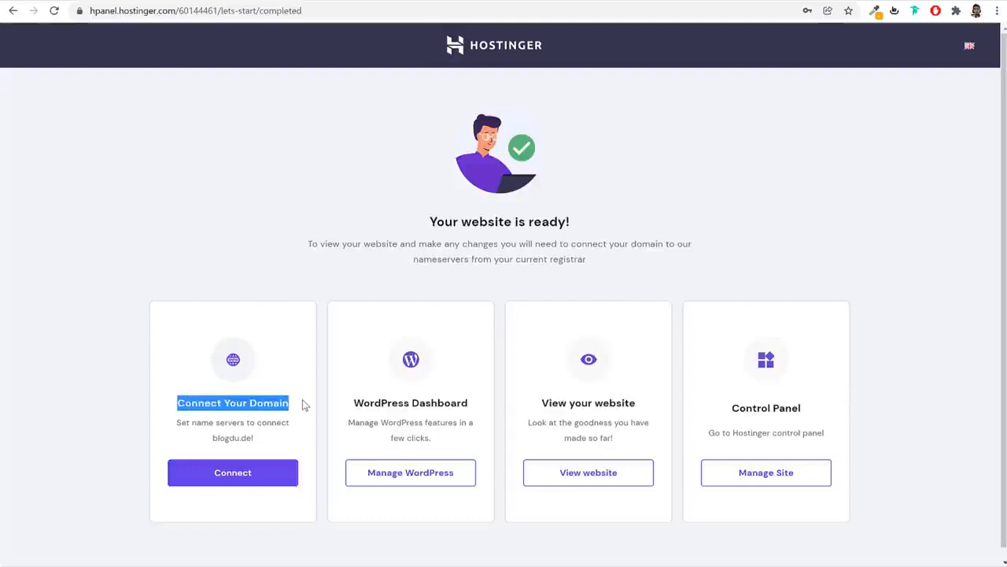
click(319, 406)
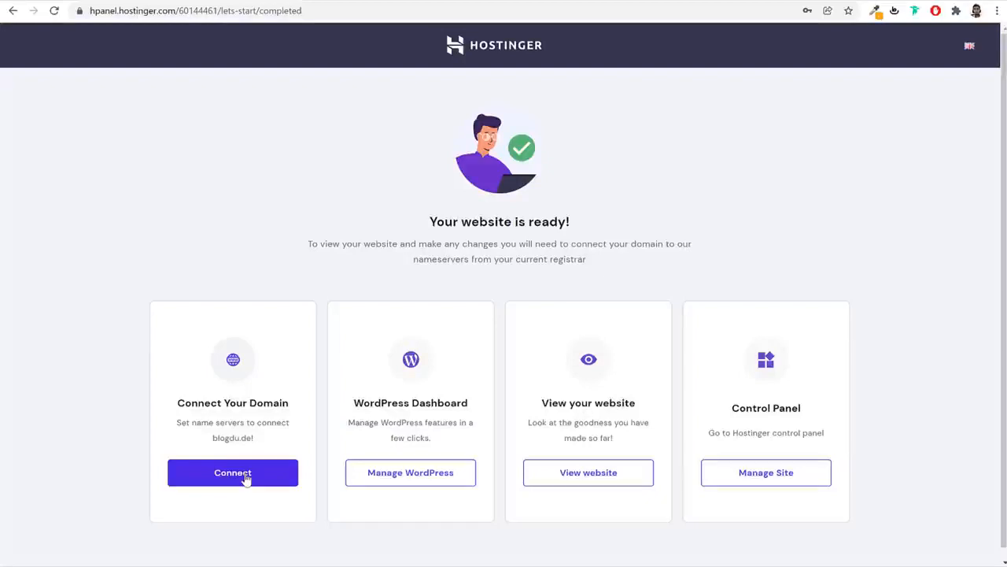
click(239, 478)
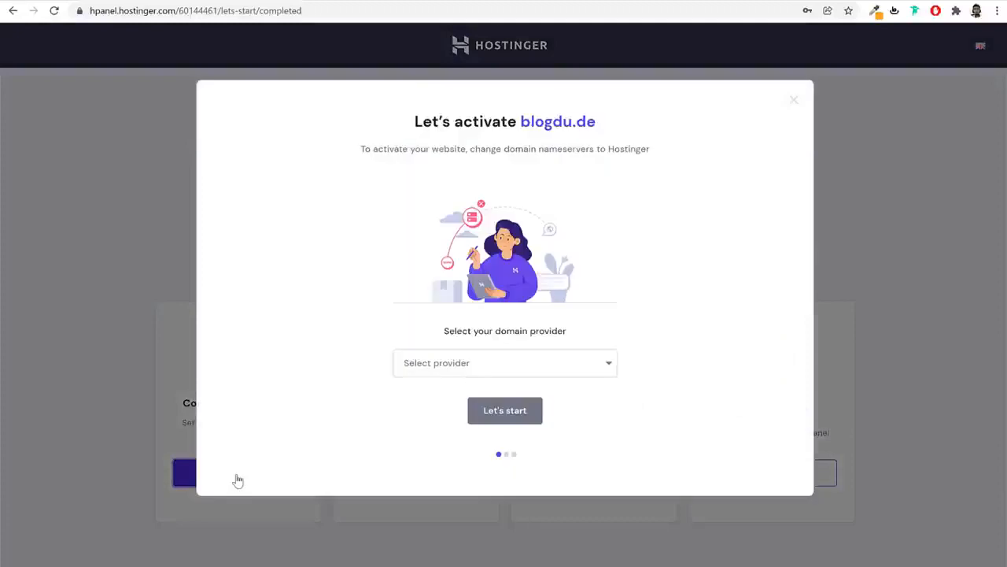
click(501, 362)
click(461, 395)
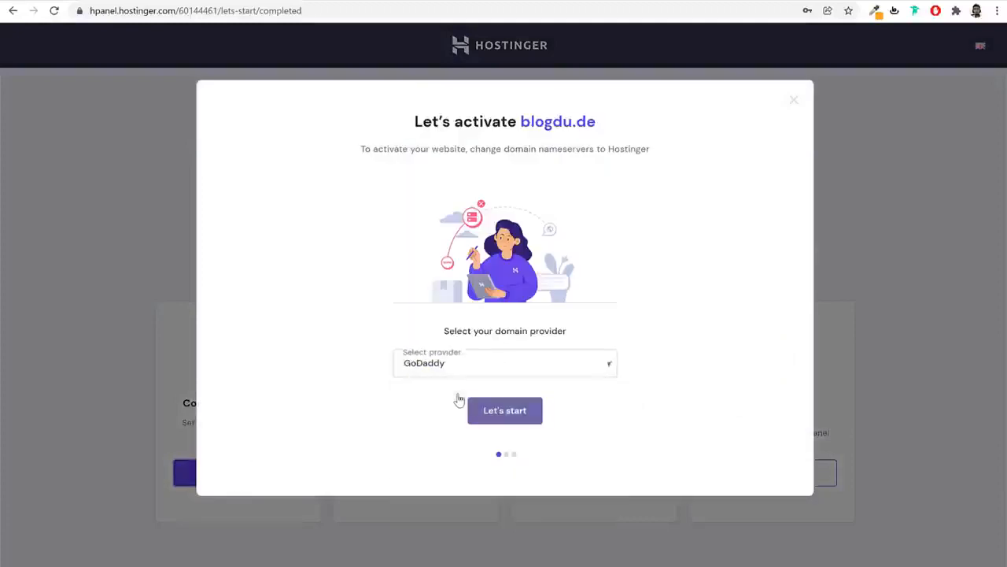
click(449, 366)
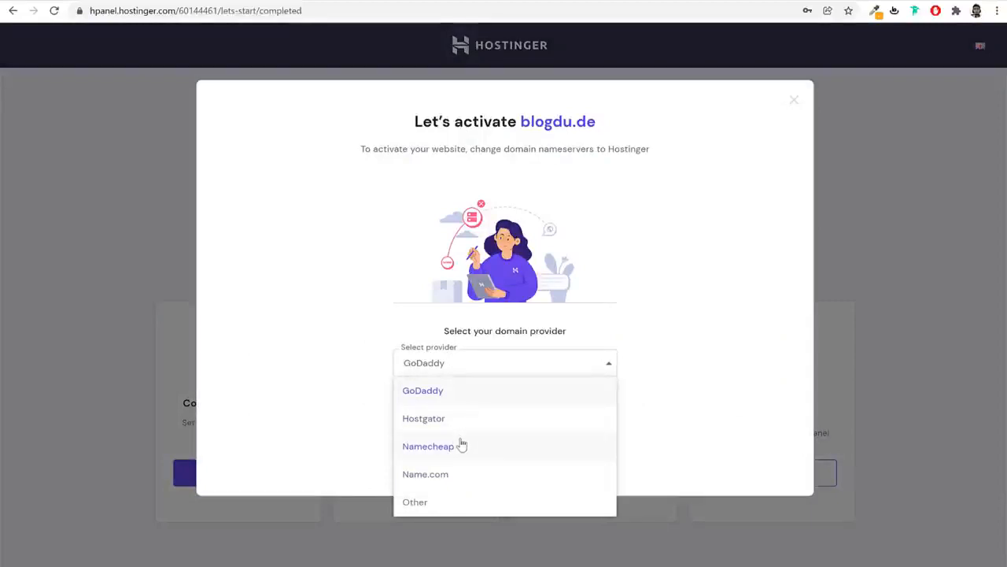
click(462, 445)
click(471, 360)
click(460, 392)
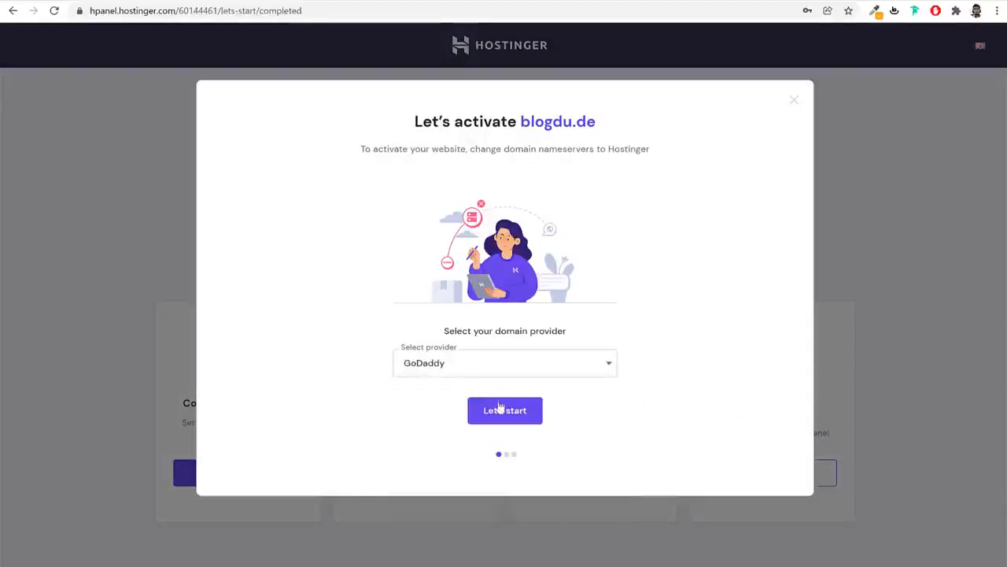
click(509, 420)
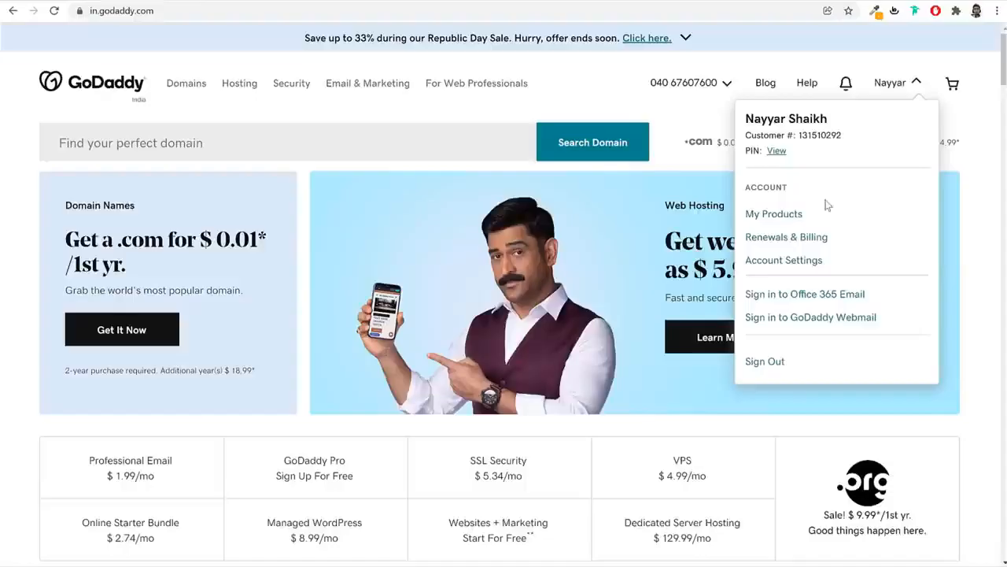
In GoDaddy's My Products, open blogdu.de and its DNS management page
click(773, 214)
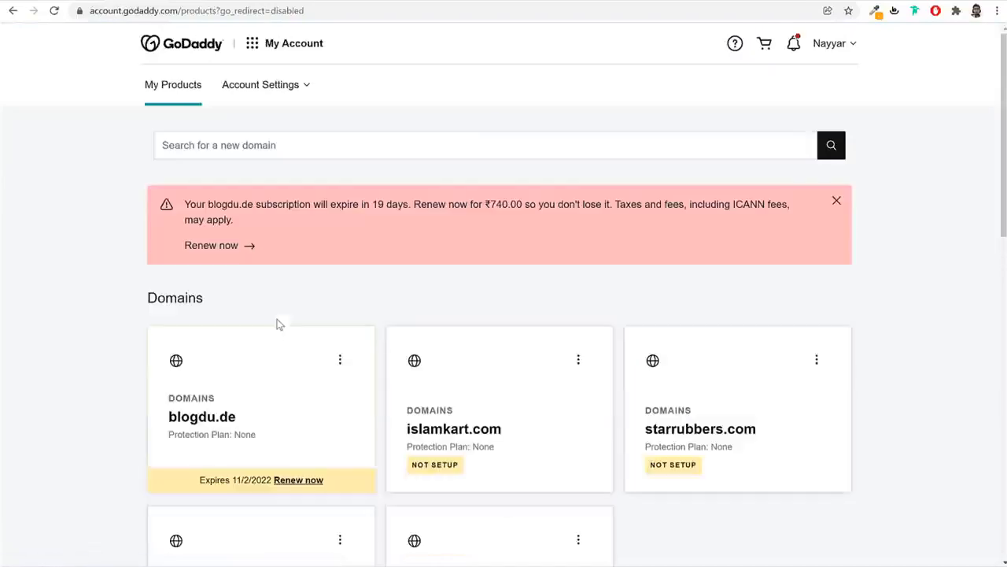
click(187, 411)
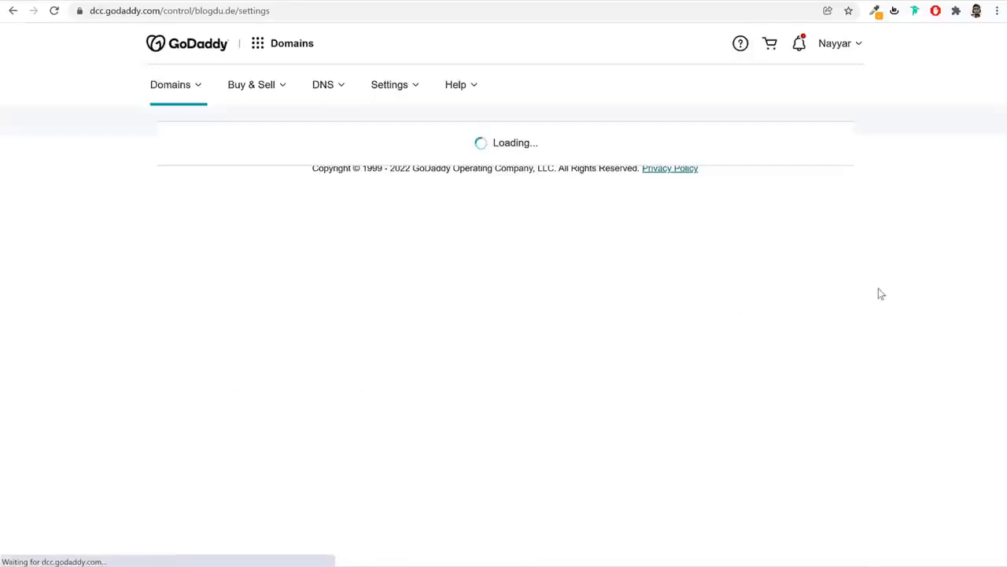
scroll(883, 339, down, 4)
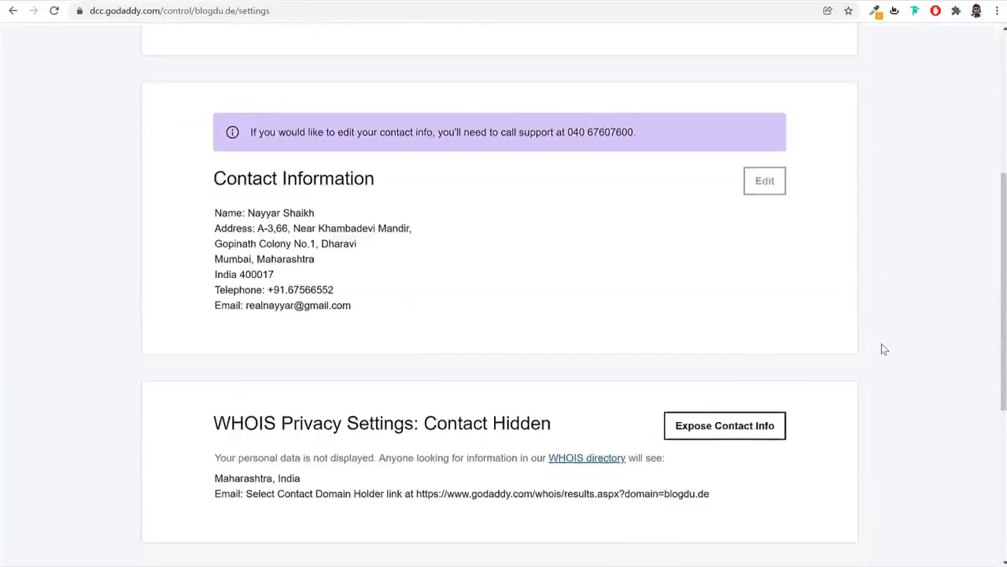
scroll(883, 346, down, 5)
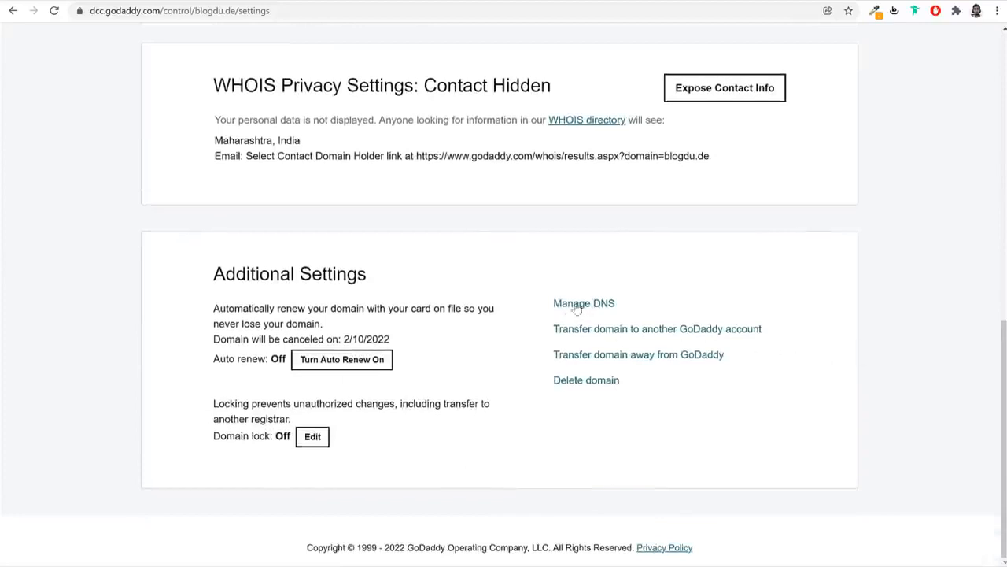
triple_click(586, 309)
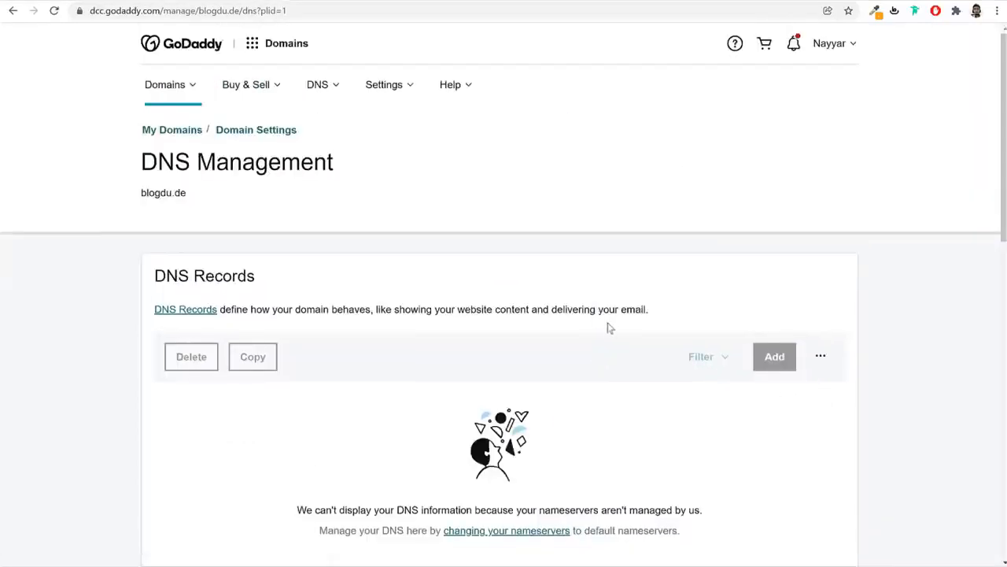
scroll(618, 337, down, 1)
scroll(618, 336, down, 5)
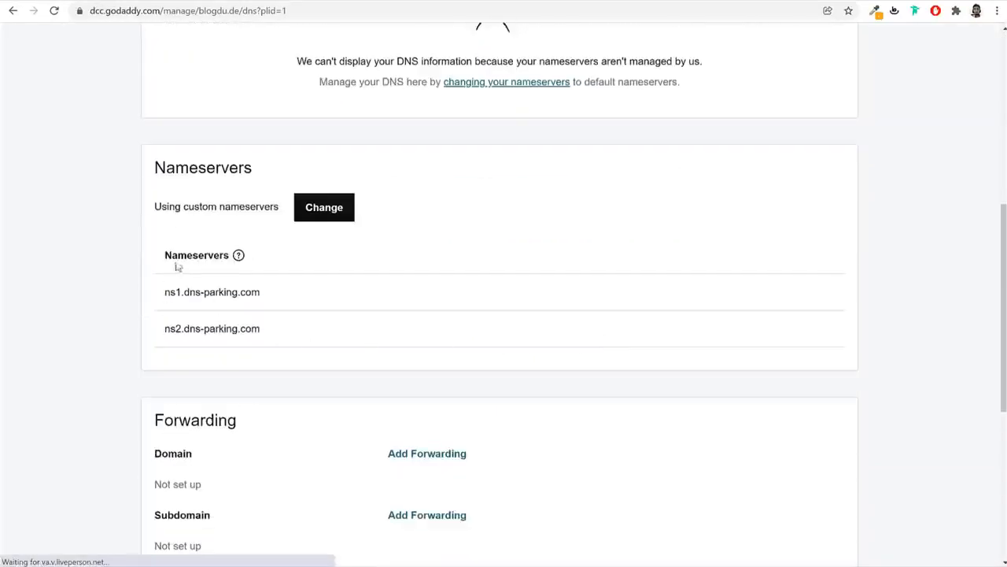
drag(170, 254, 219, 256)
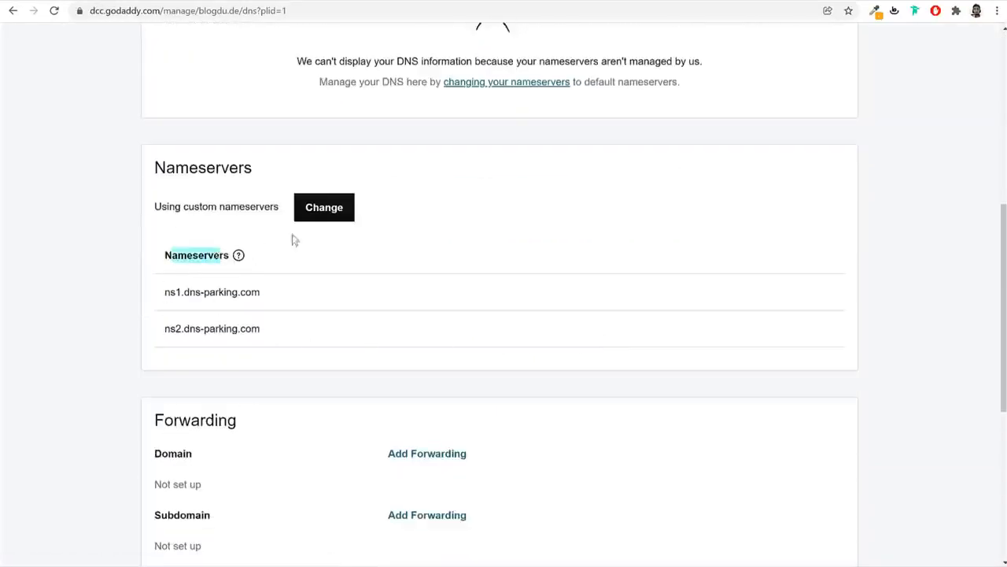
Switch the nameservers to custom, clear both old entries, and copy Hostinger's first nameserver
click(336, 213)
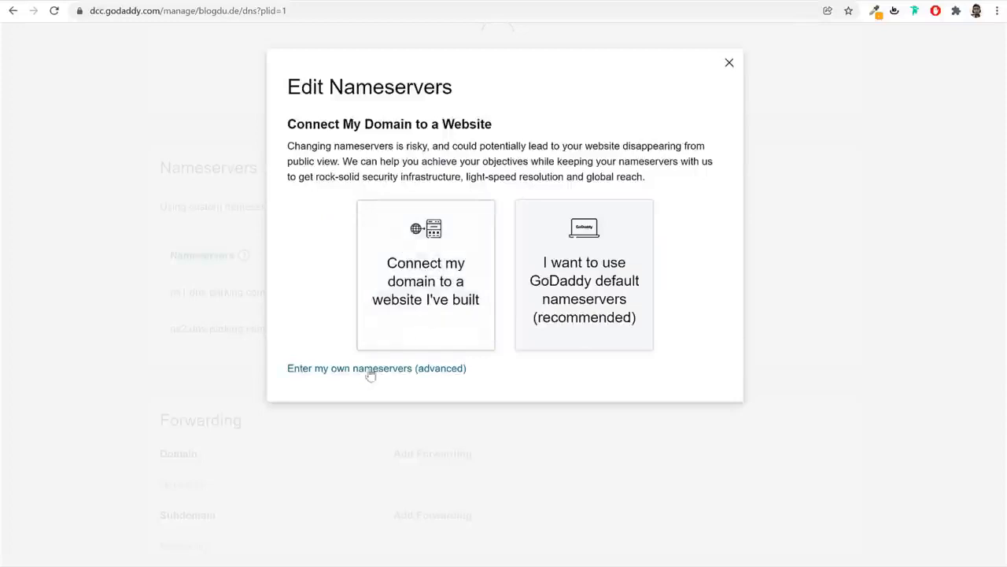
drag(283, 367, 472, 374)
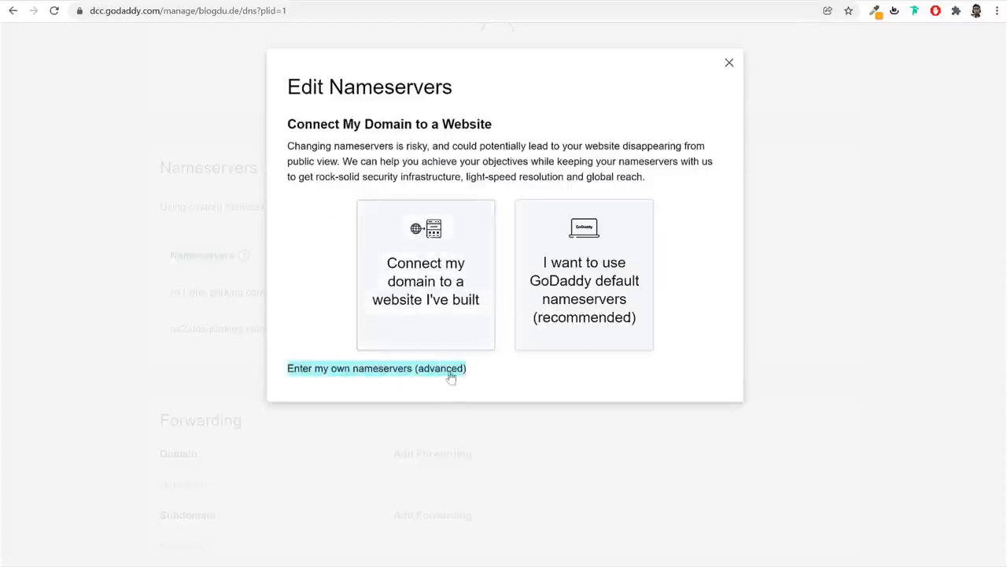
click(368, 369)
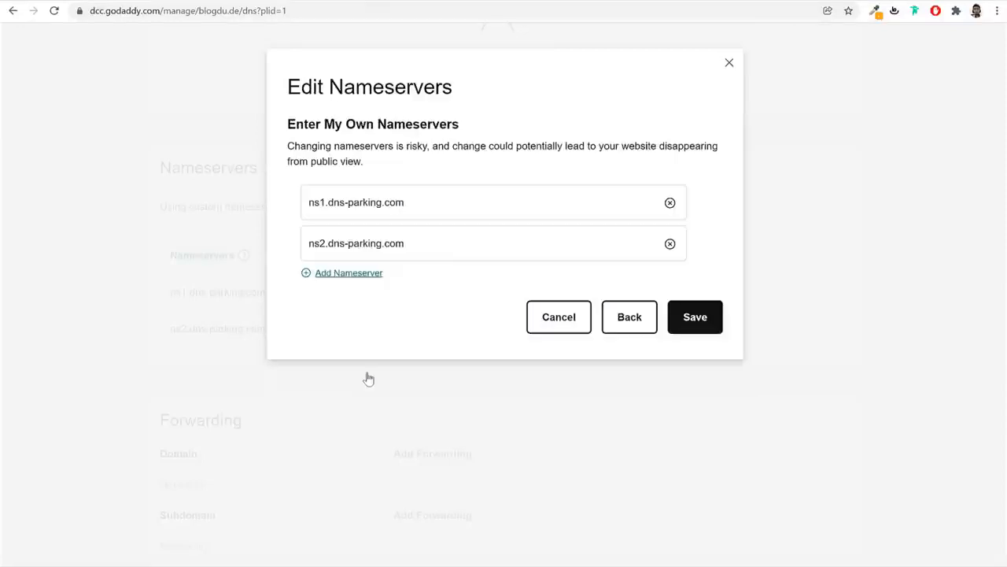
click(670, 203)
click(670, 243)
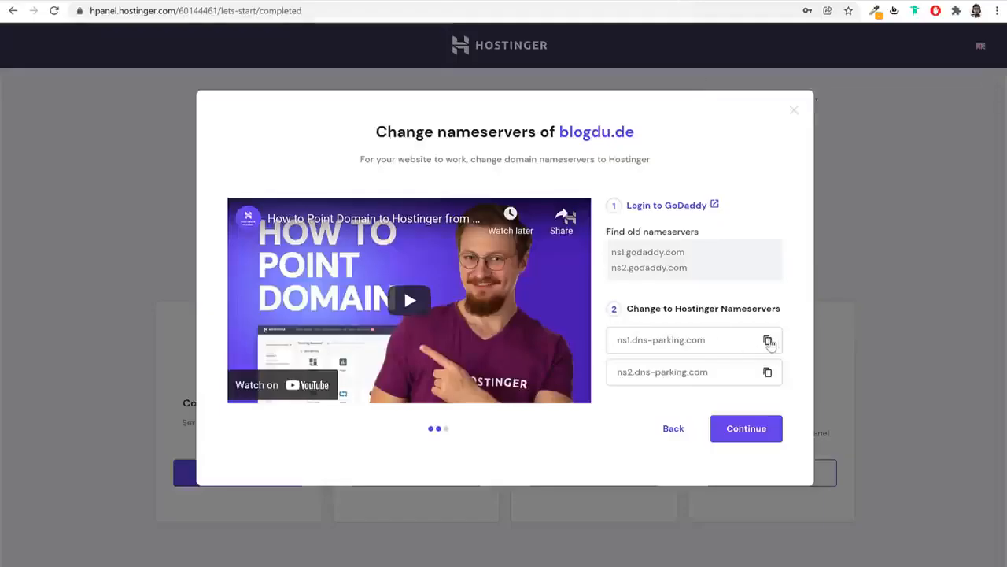
click(770, 342)
Paste ns1.dns-parking.com and ns2.dns-parking.com into GoDaddy's two nameserver fields
drag(719, 343, 647, 341)
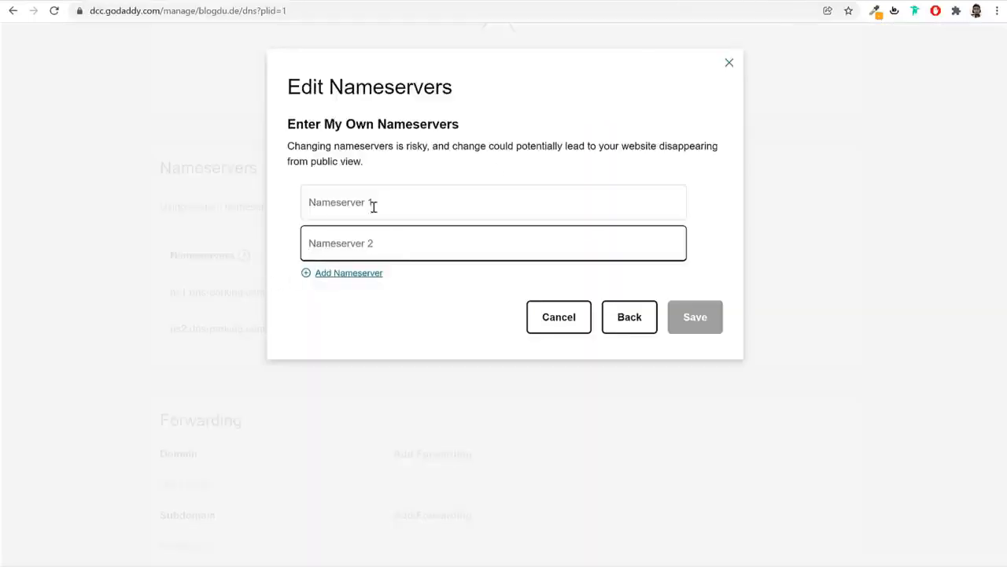
click(374, 207)
text(ns1.dns-parking.com)
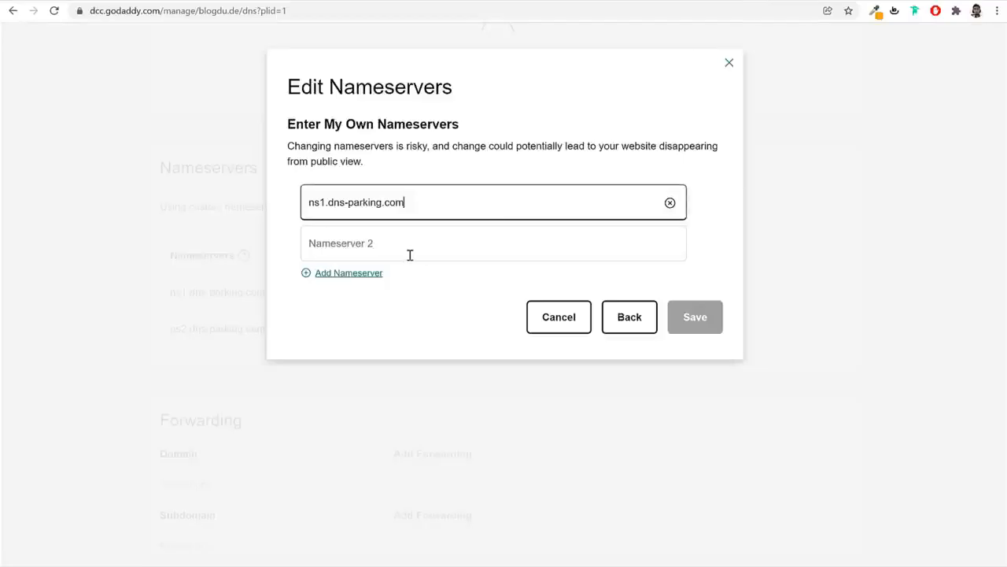
click(409, 254)
text(ns2.dns-parking.com)
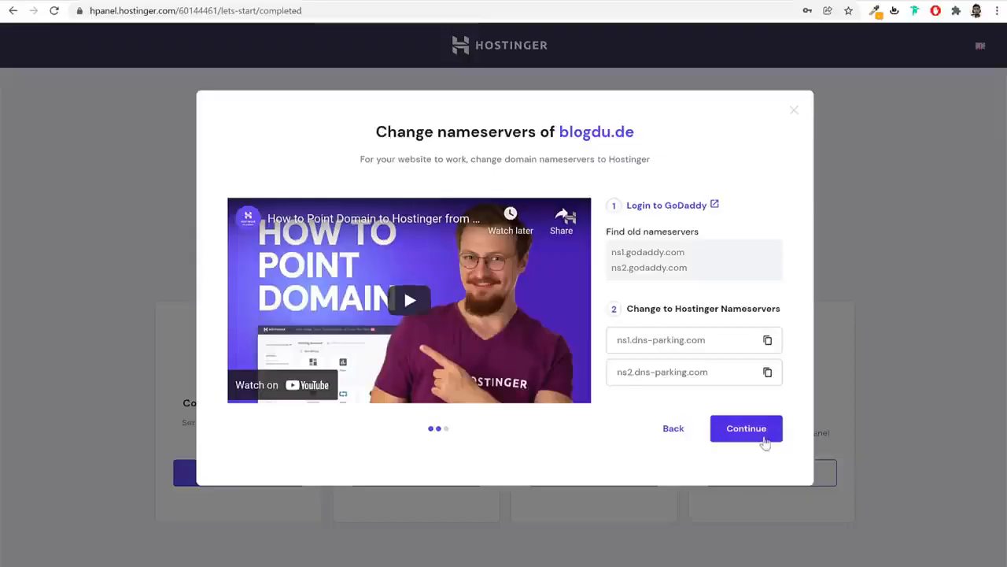
Finish the domain activation, close the All set! dialog, and return to the hPanel home
click(763, 437)
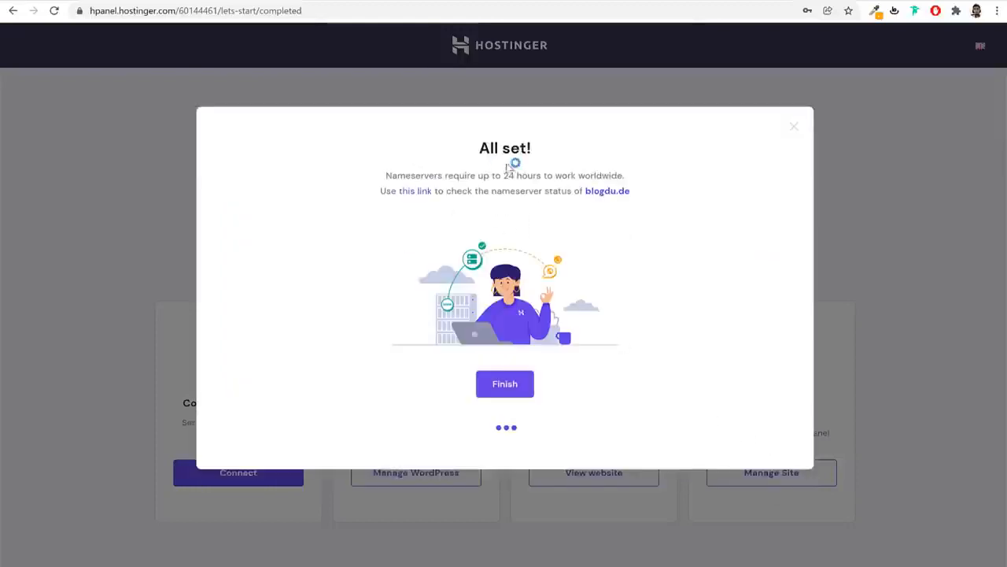
click(515, 387)
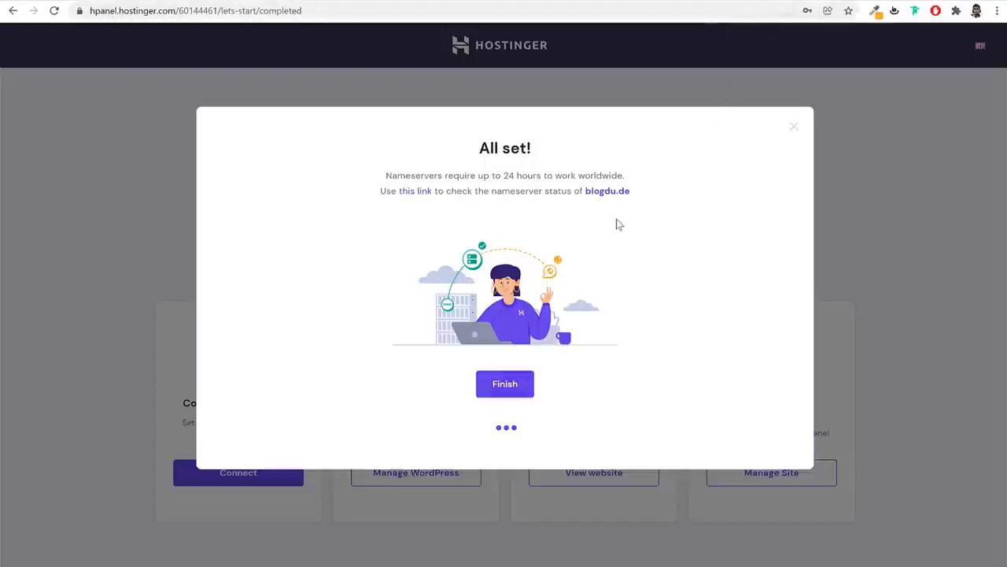
click(794, 128)
click(852, 202)
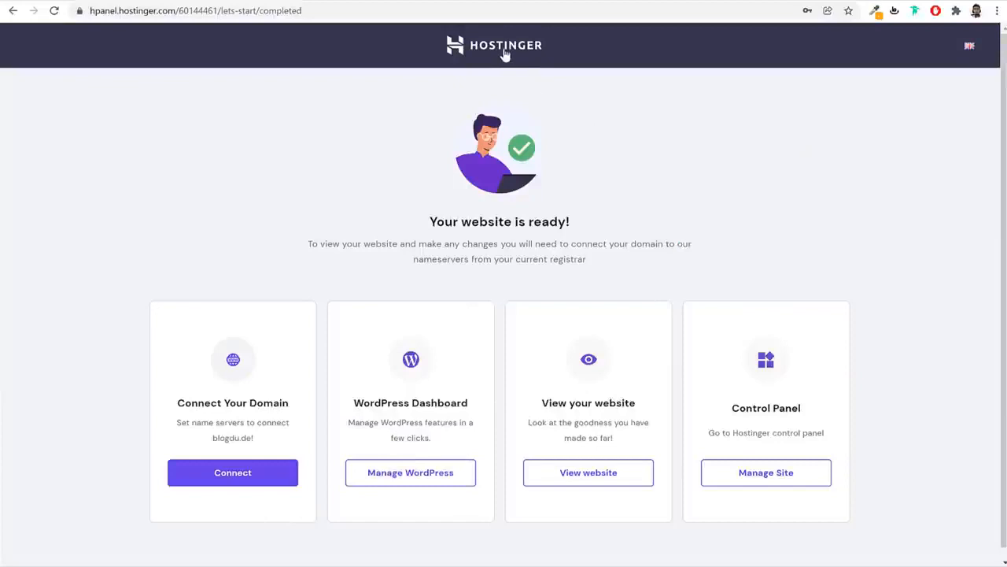
click(504, 52)
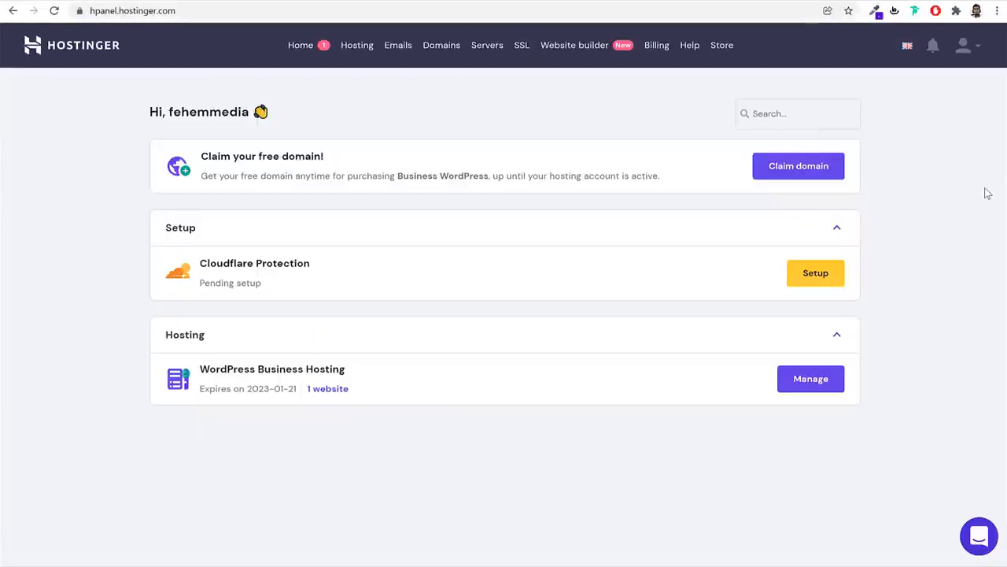
From Hosting, manage blogdu.de and open its WordPress Dashboard page
click(201, 12)
click(444, 122)
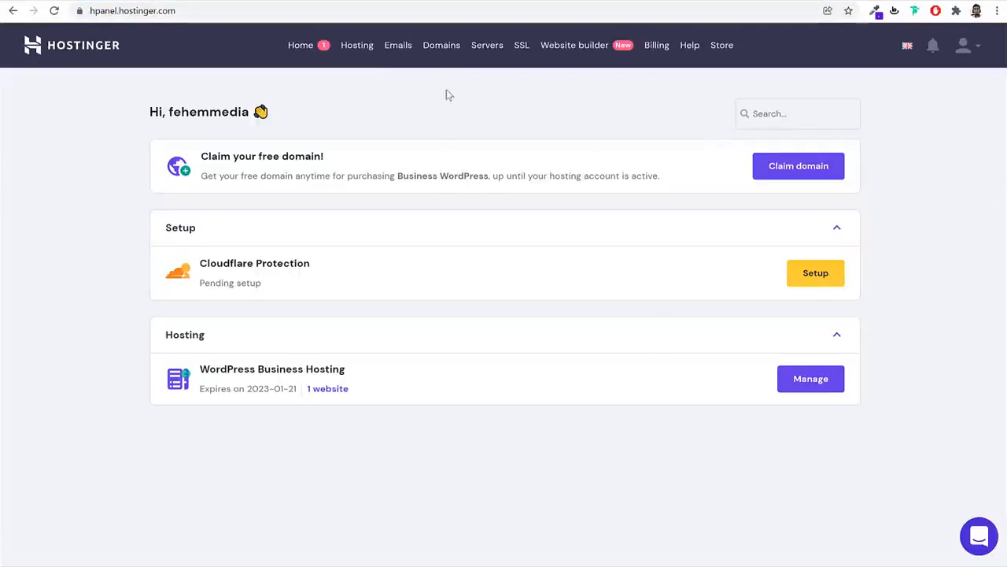
click(363, 51)
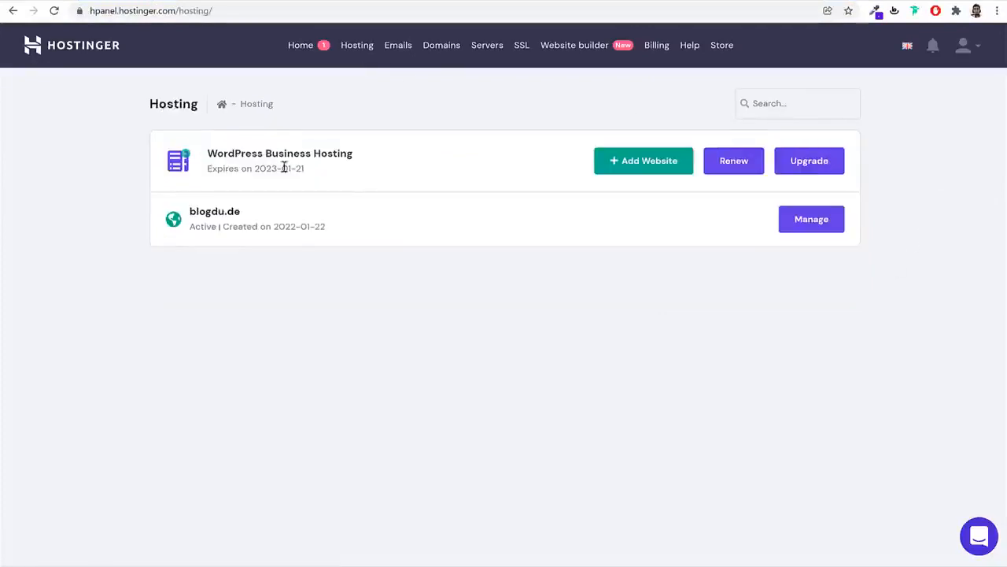
drag(263, 222, 201, 249)
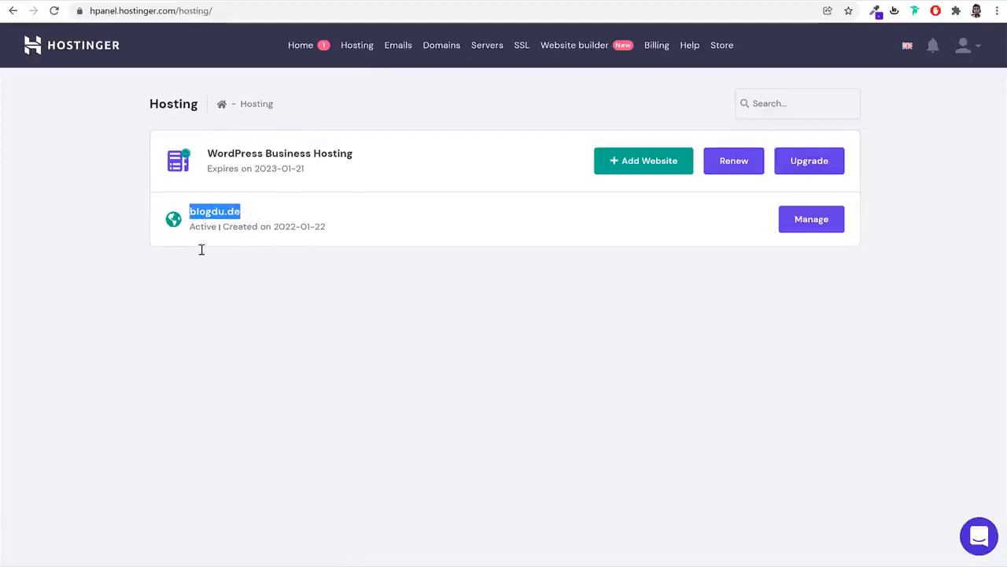
click(242, 312)
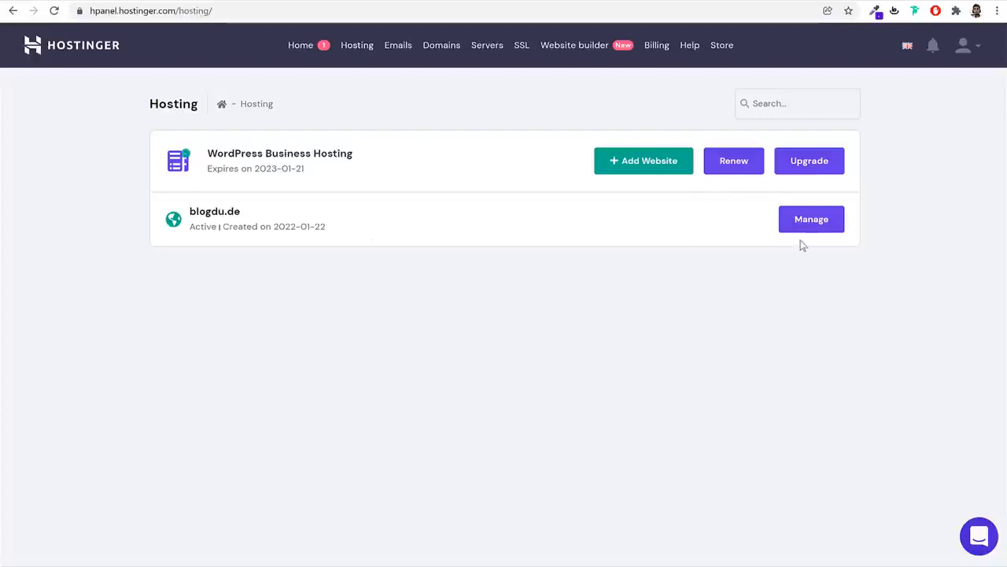
click(811, 224)
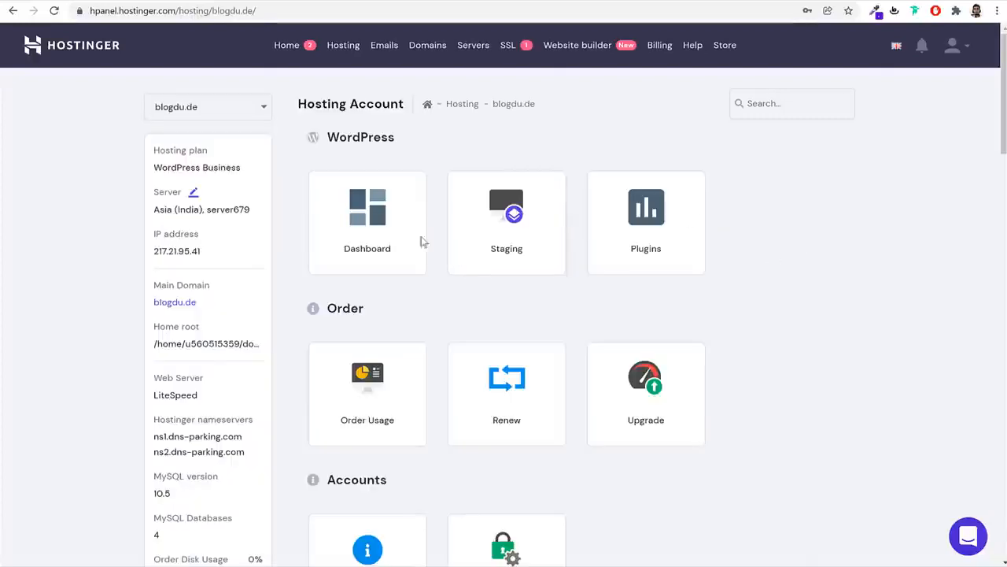
click(364, 229)
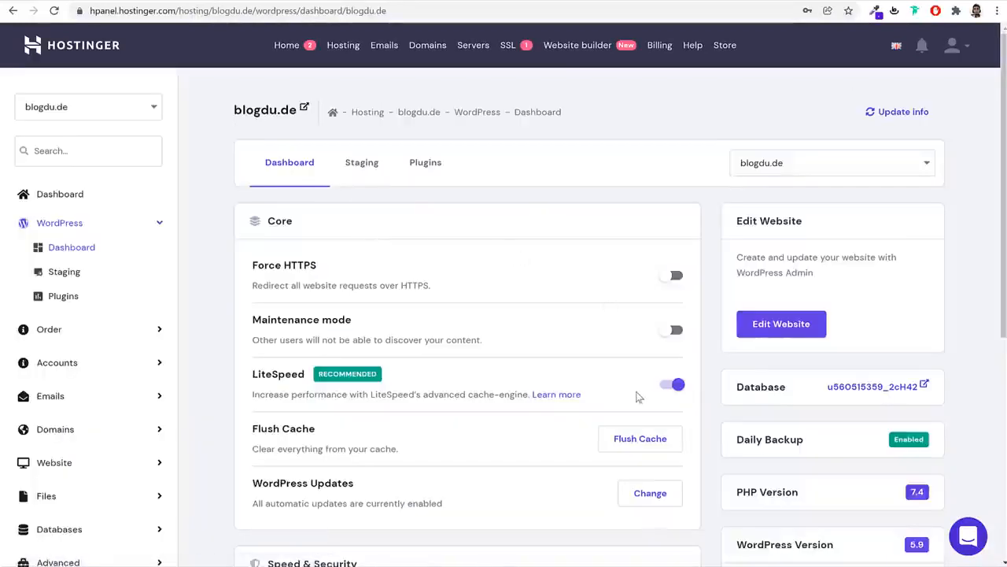
click(803, 165)
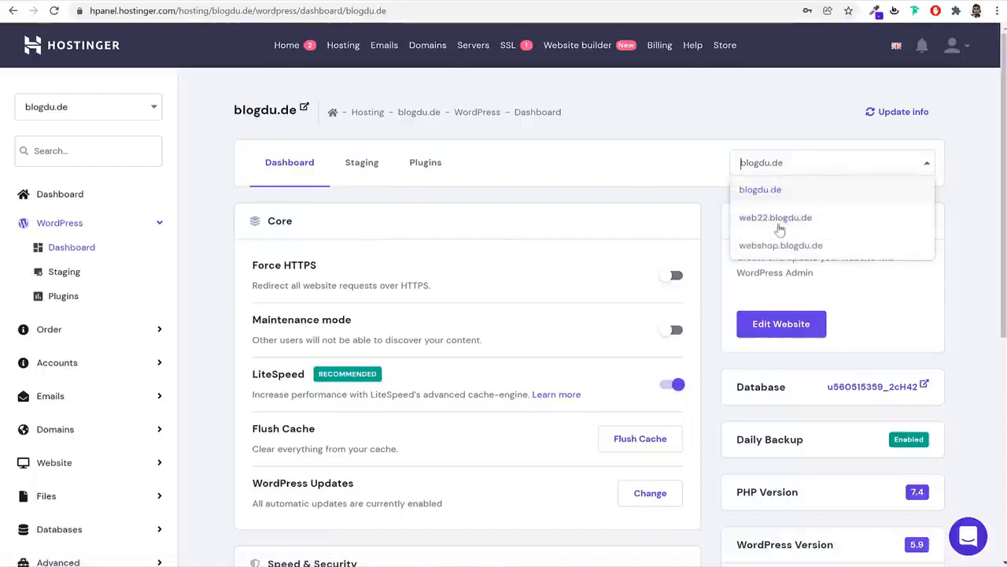
click(787, 246)
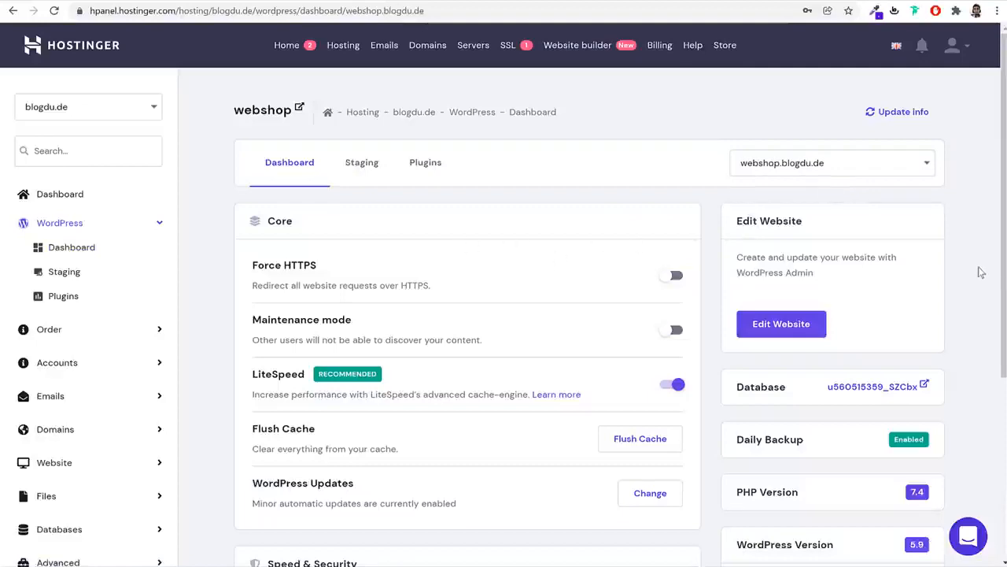
scroll(967, 307, down, 4)
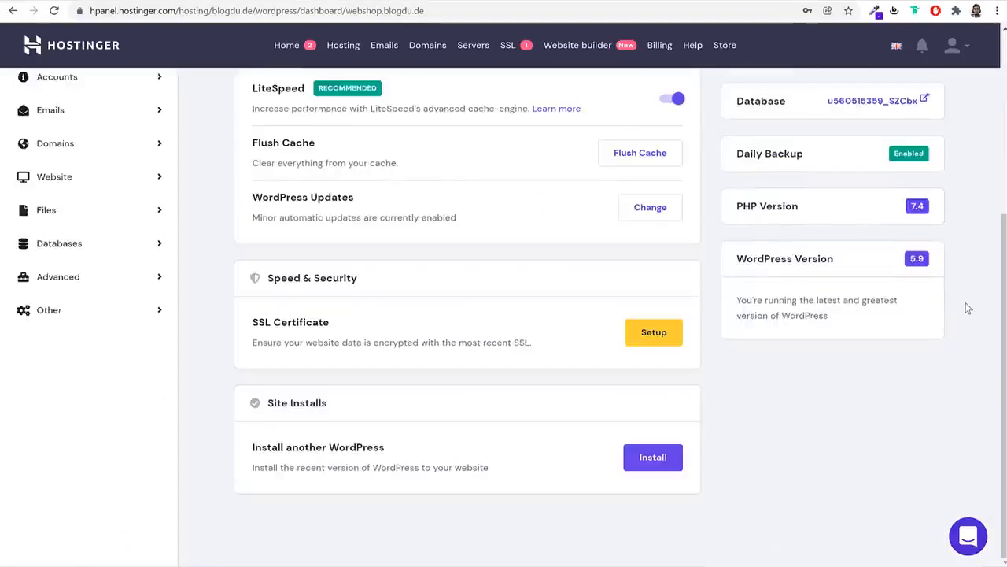
scroll(968, 308, up, 4)
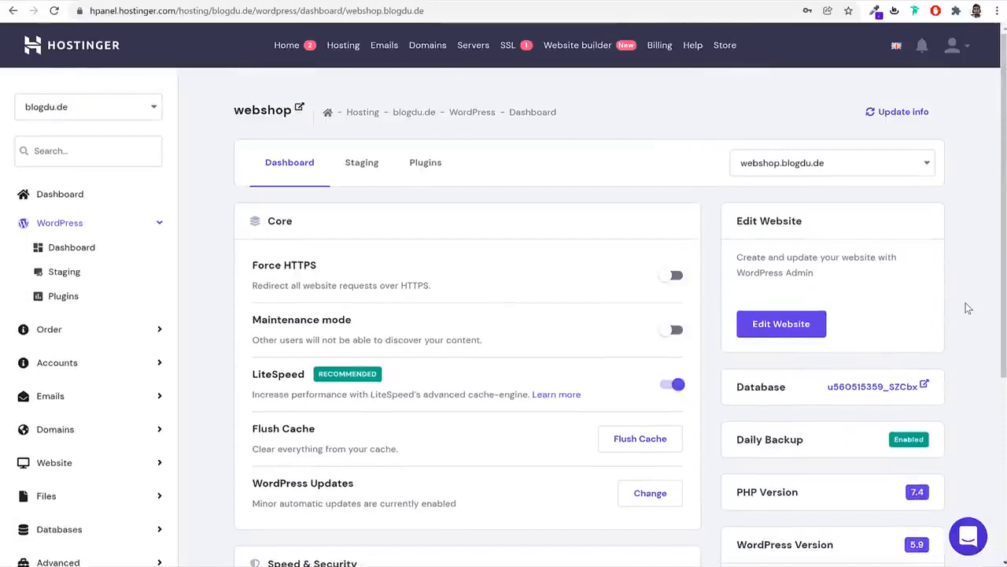
scroll(968, 308, down, 4)
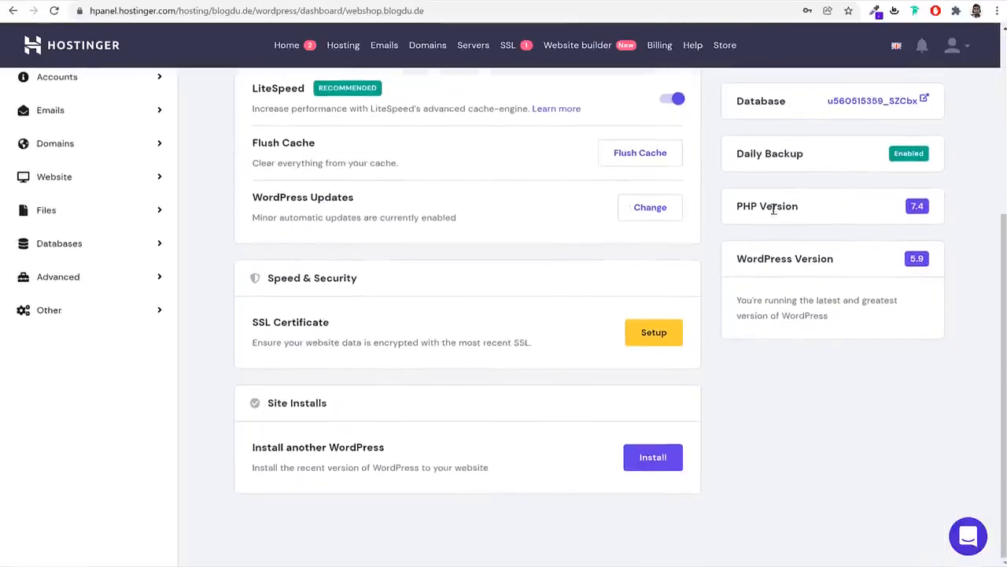
triple_click(773, 209)
drag(836, 259, 737, 260)
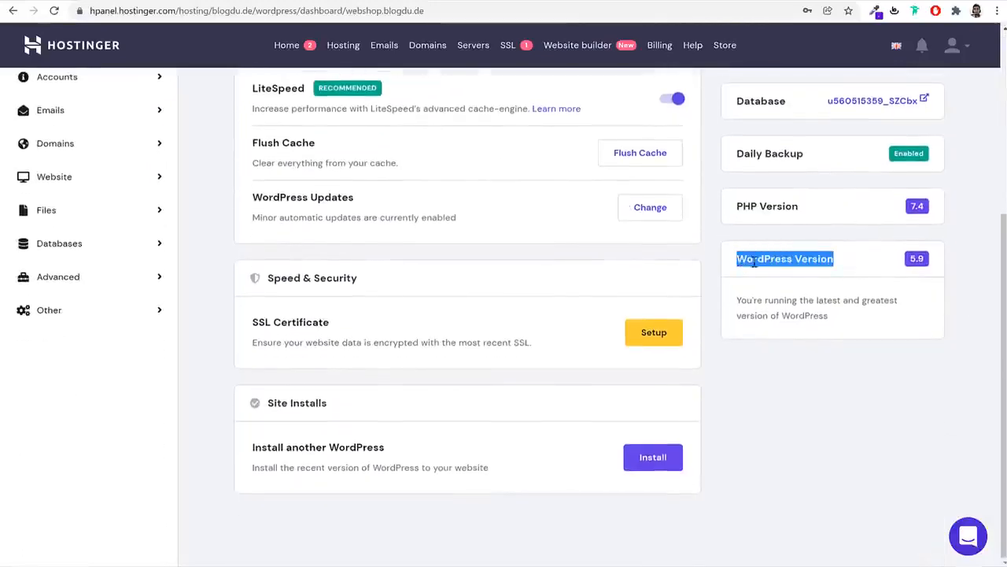
scroll(803, 279, up, 4)
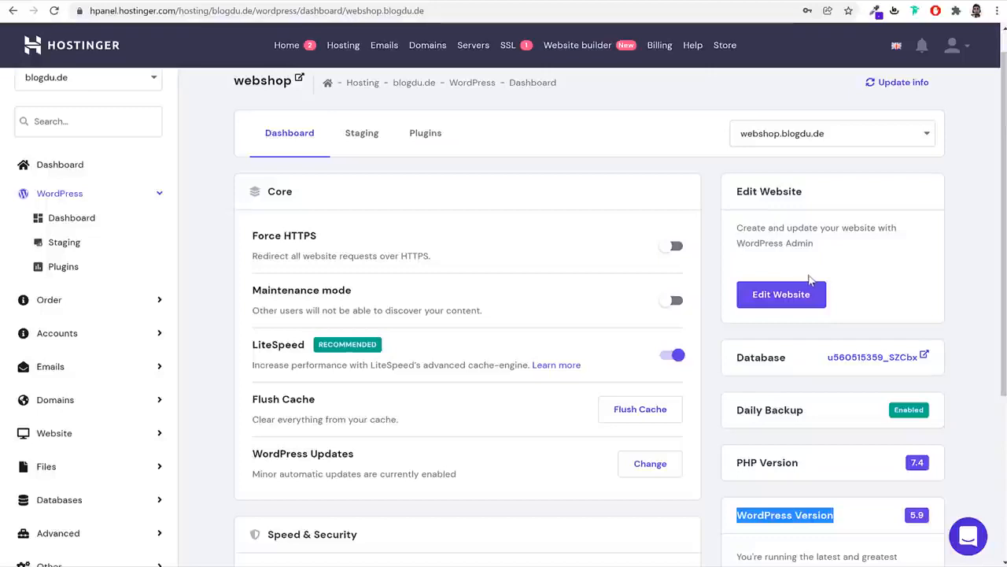
drag(251, 345, 306, 346)
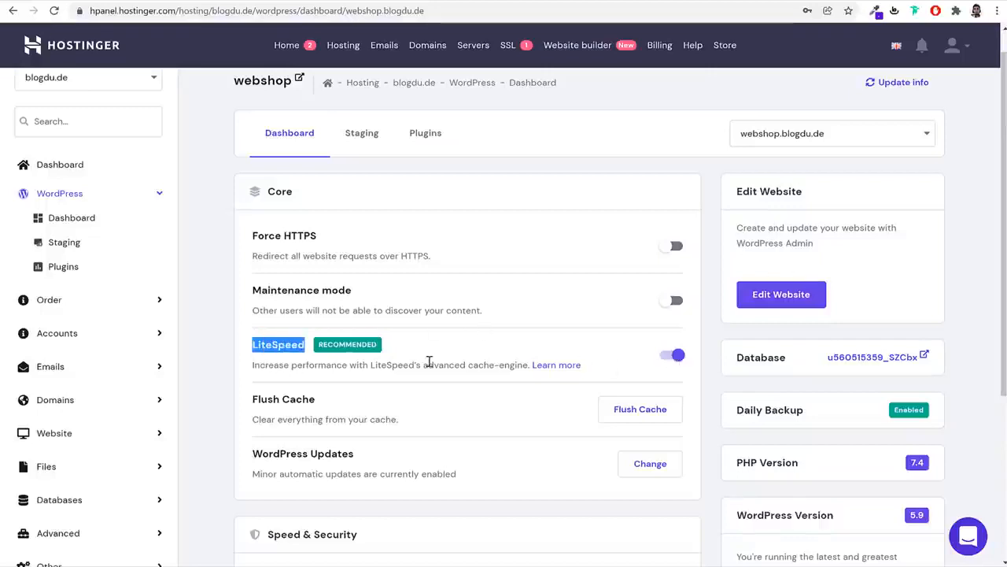
drag(257, 370, 522, 366)
click(459, 370)
click(506, 366)
scroll(504, 368, down, 3)
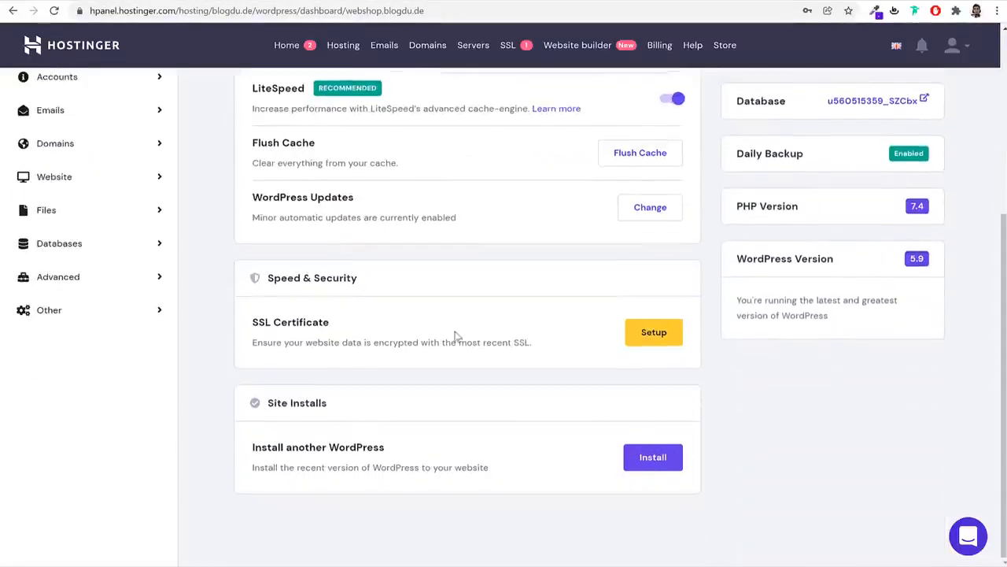
Install the SSL certificate for webshop.blogdu.de and wait until it shows Enabled
click(668, 341)
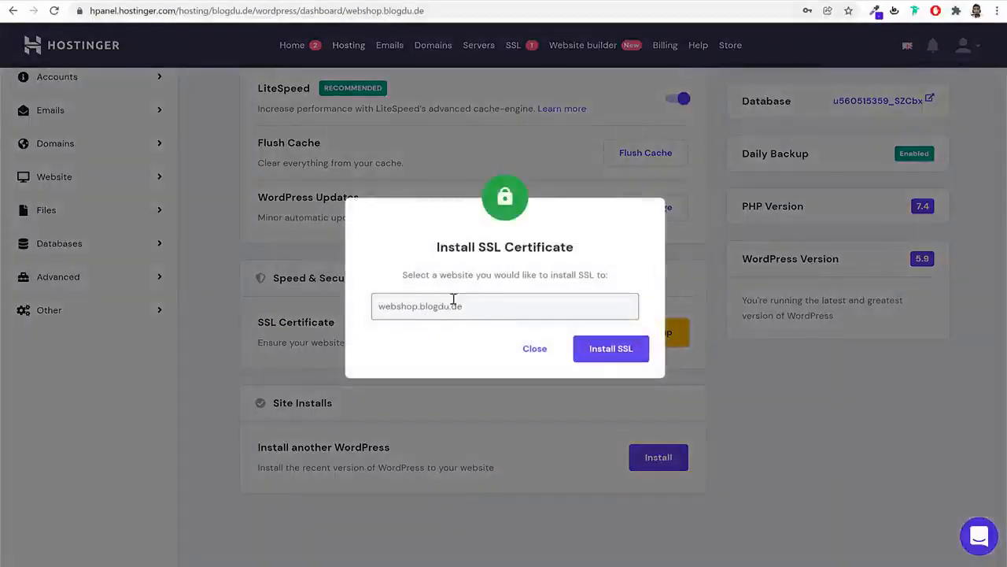
click(595, 355)
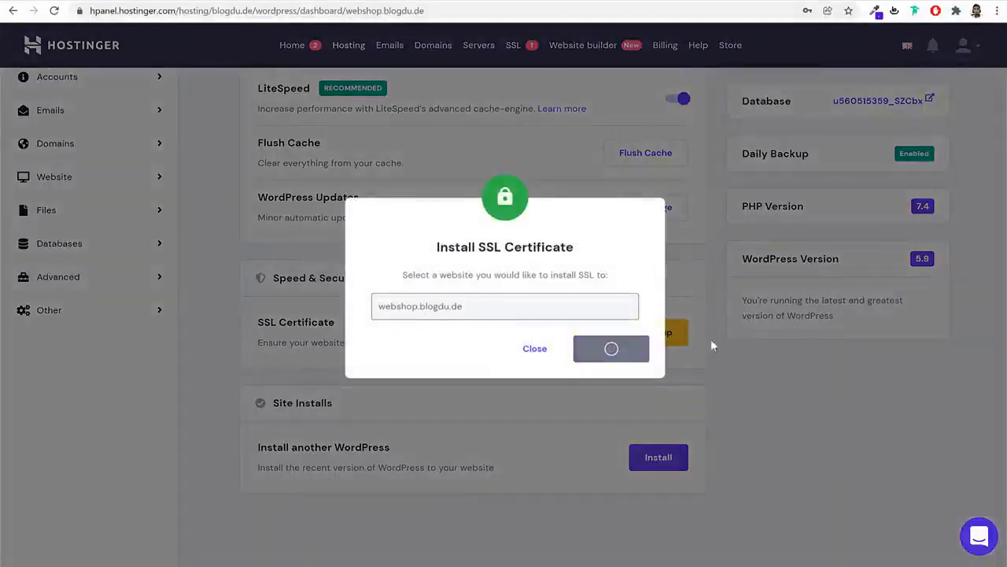
click(617, 345)
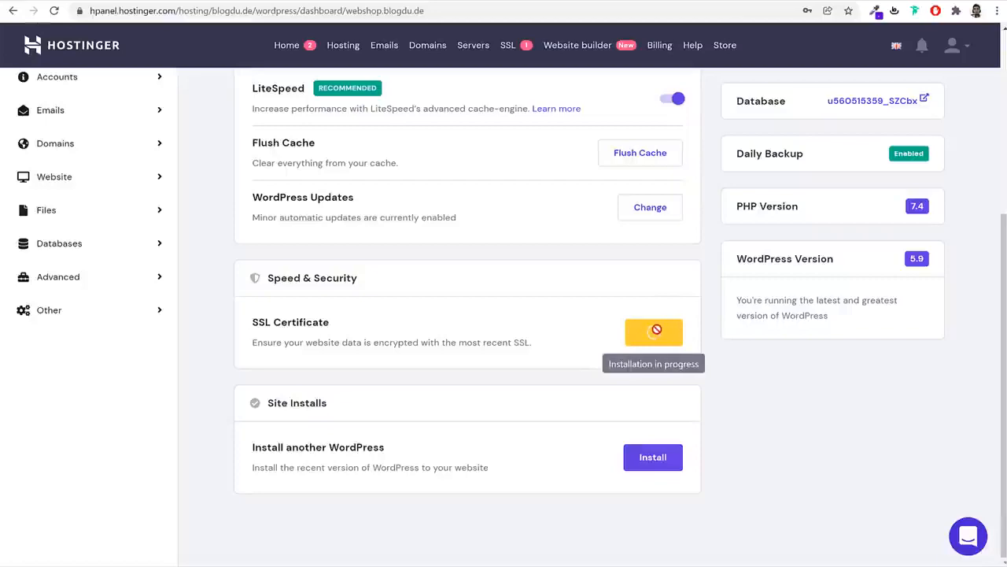
scroll(804, 429, up, 1)
scroll(806, 431, up, 2)
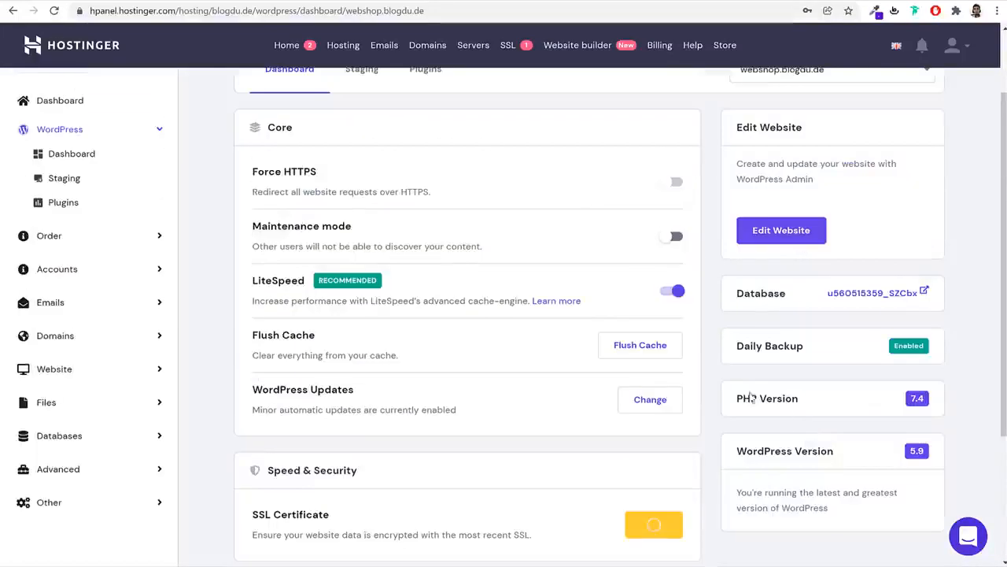
scroll(694, 336, down, 2)
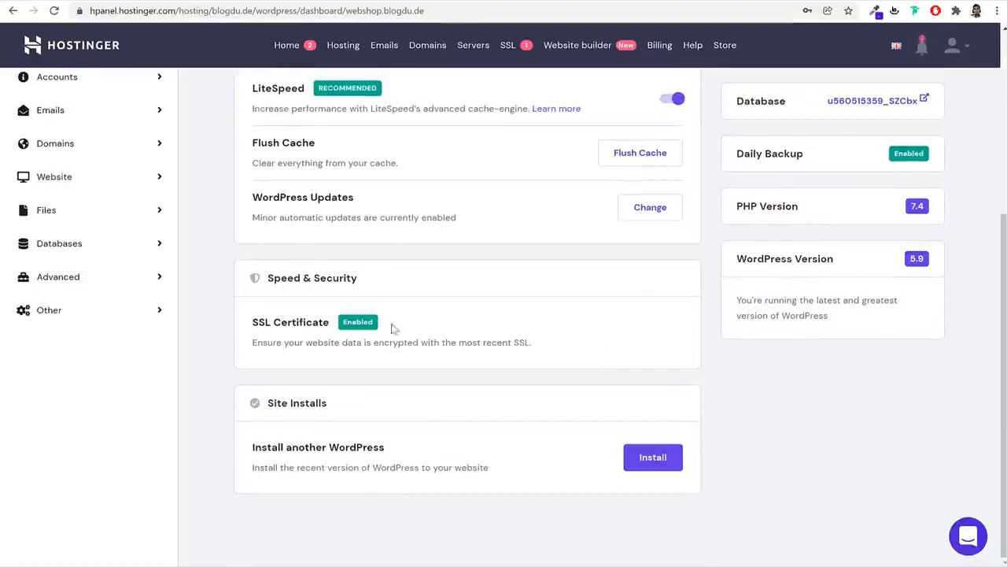
scroll(449, 360, up, 3)
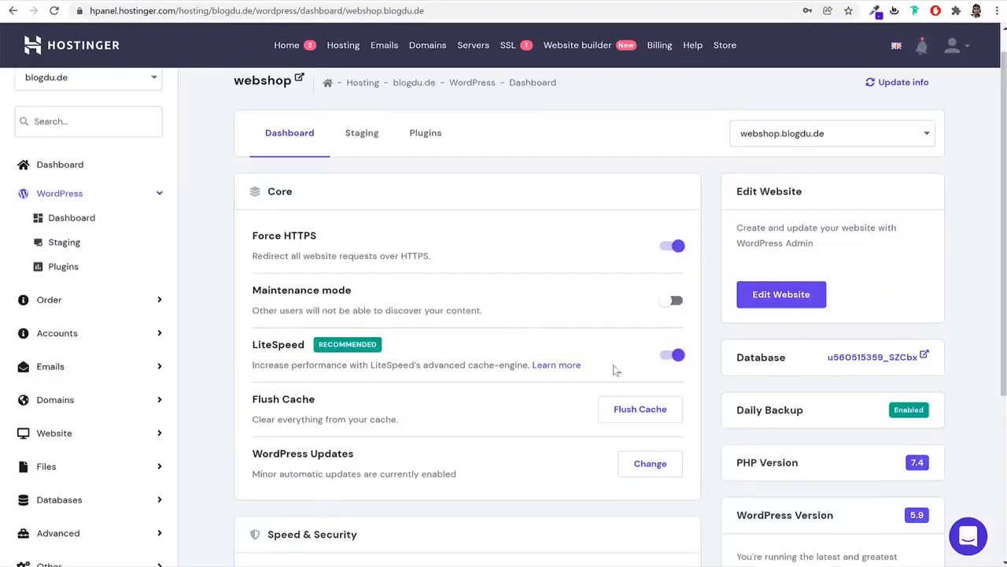
scroll(638, 390, down, 3)
scroll(663, 416, up, 3)
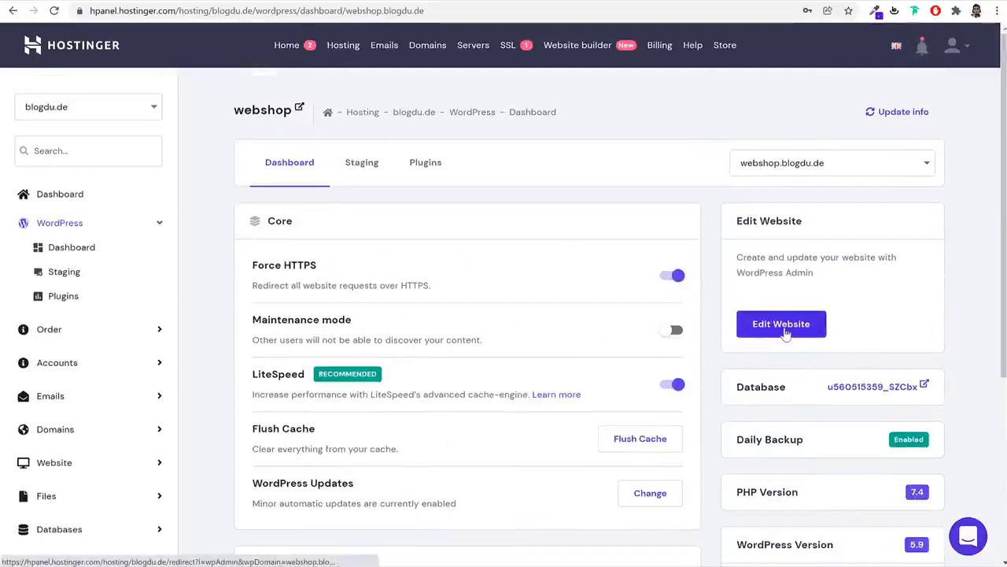
Open the webshop site's wp-admin from Edit Website, switching between it and hPanel
click(781, 325)
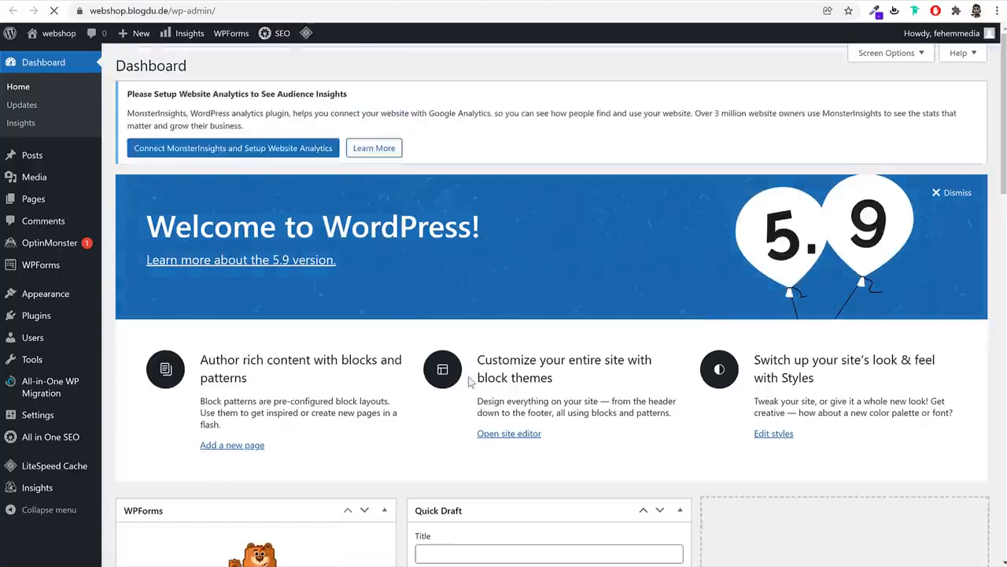
scroll(472, 385, down, 6)
scroll(474, 387, up, 6)
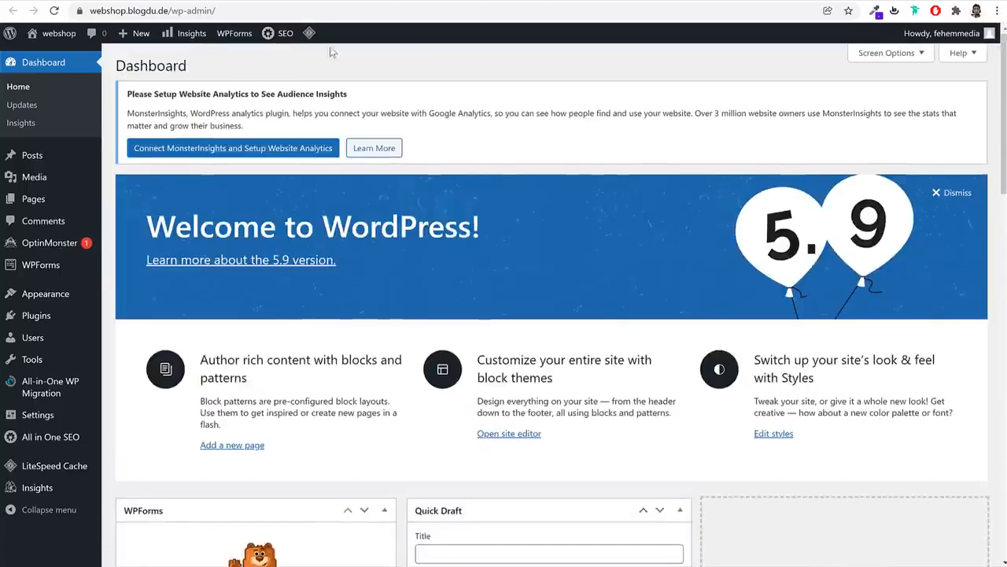
click(244, 2)
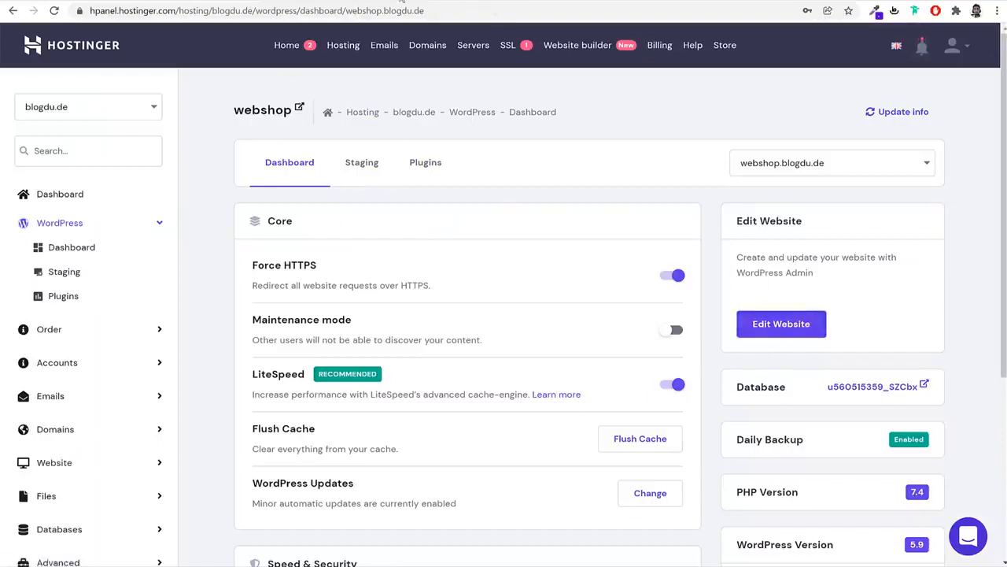
click(401, 3)
scroll(598, 228, down, 8)
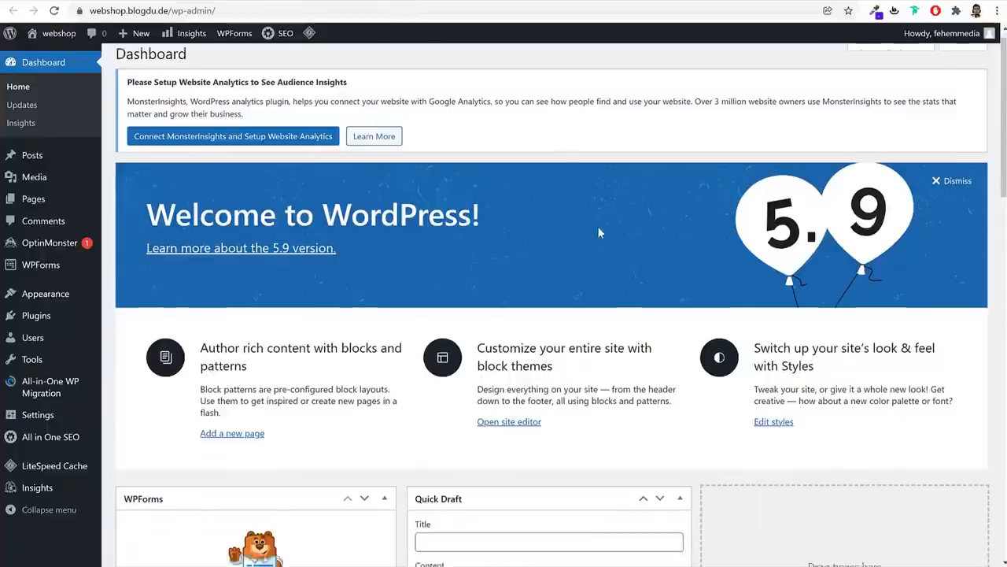
scroll(602, 240, up, 8)
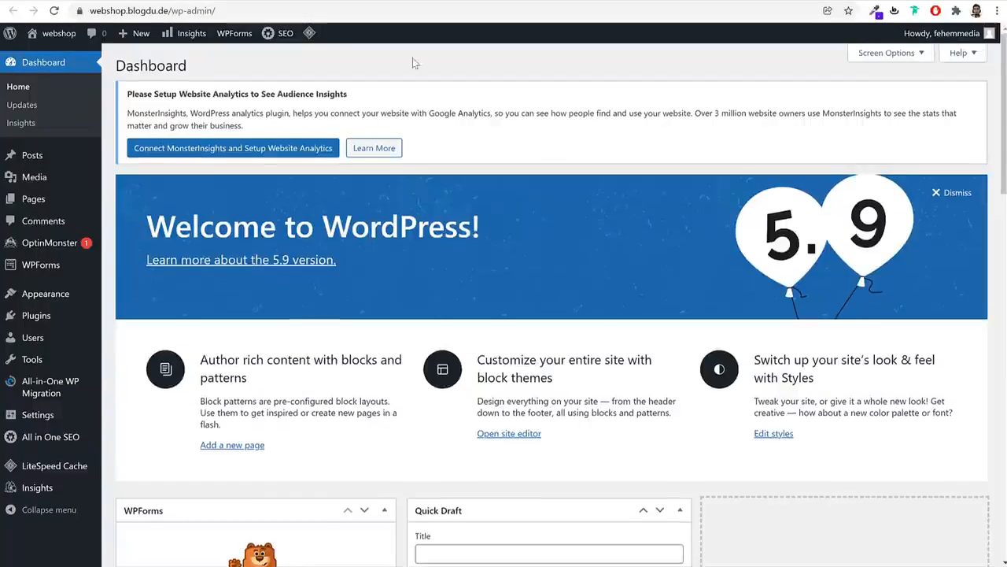
click(249, 2)
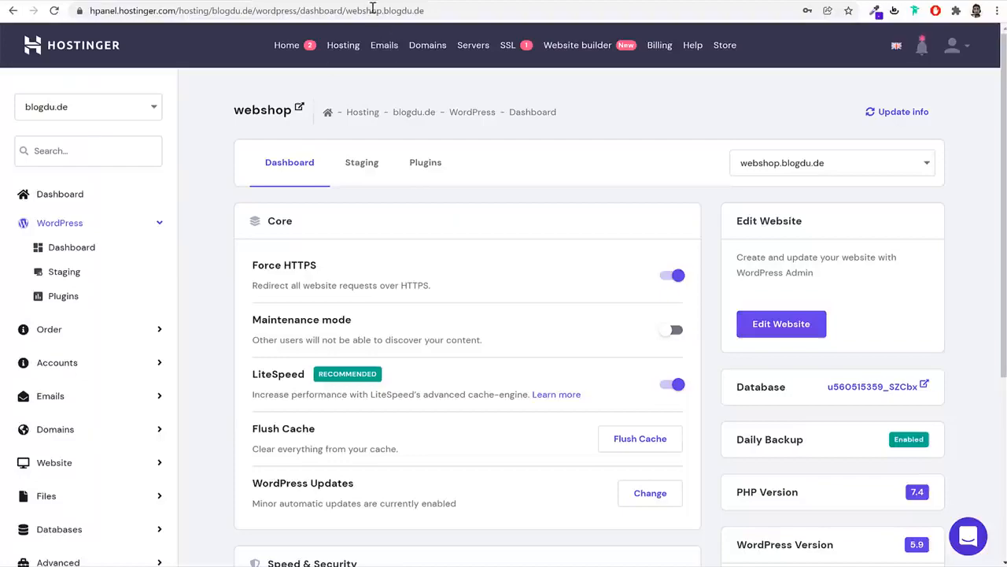
click(395, 4)
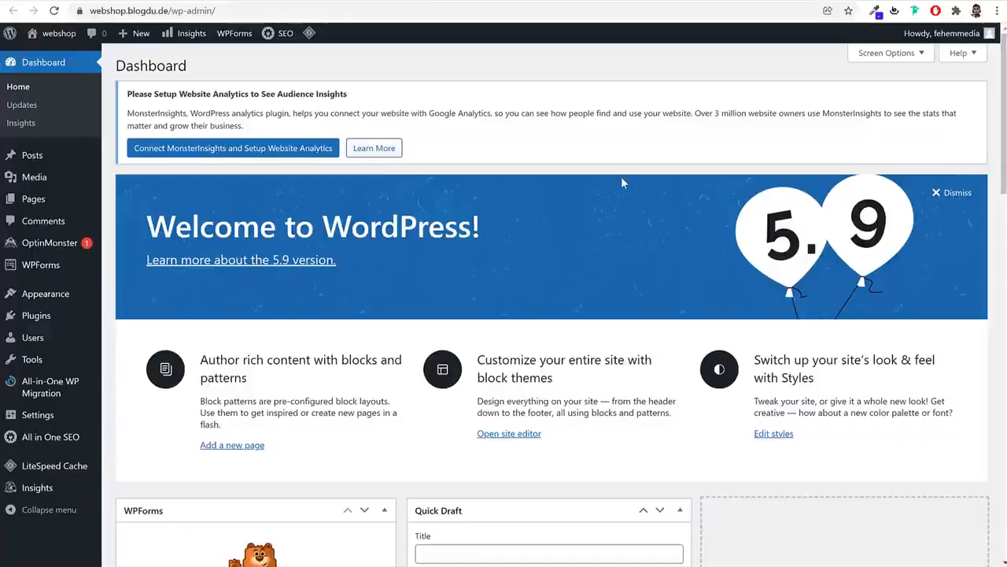
Check that the wp-admin address uses https with the webshop.blogdu.de domain
click(284, 7)
click(252, 1)
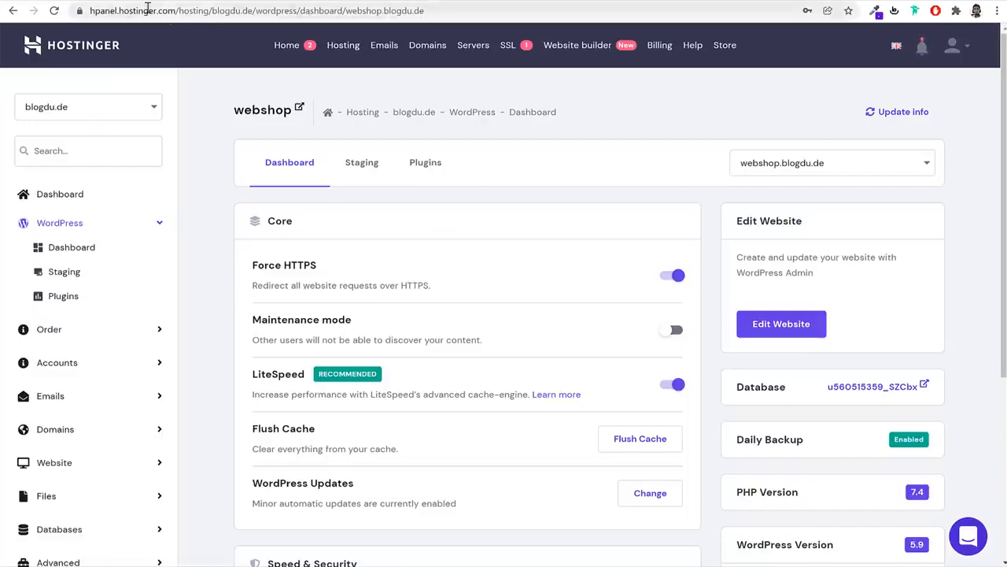
click(394, 3)
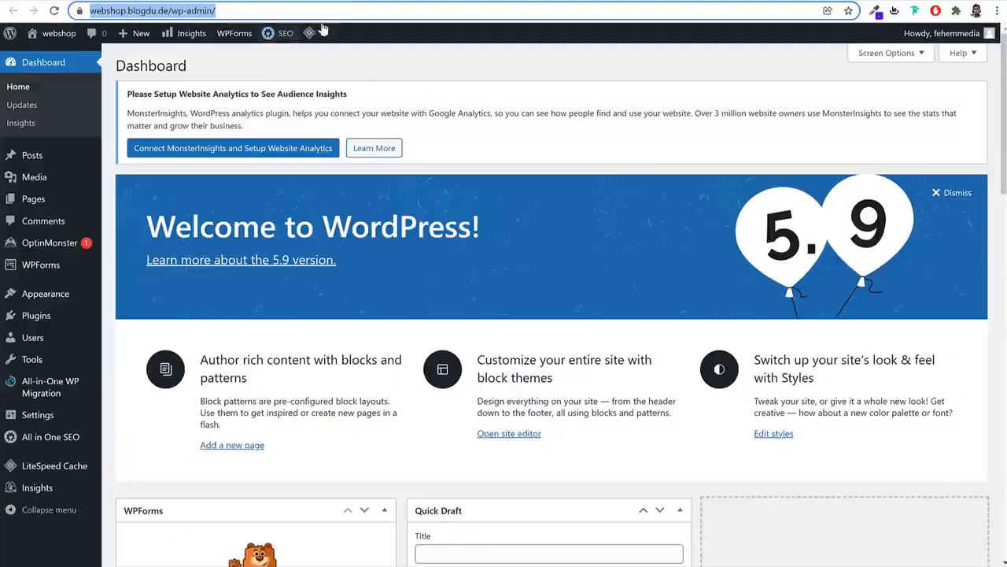
click(238, 11)
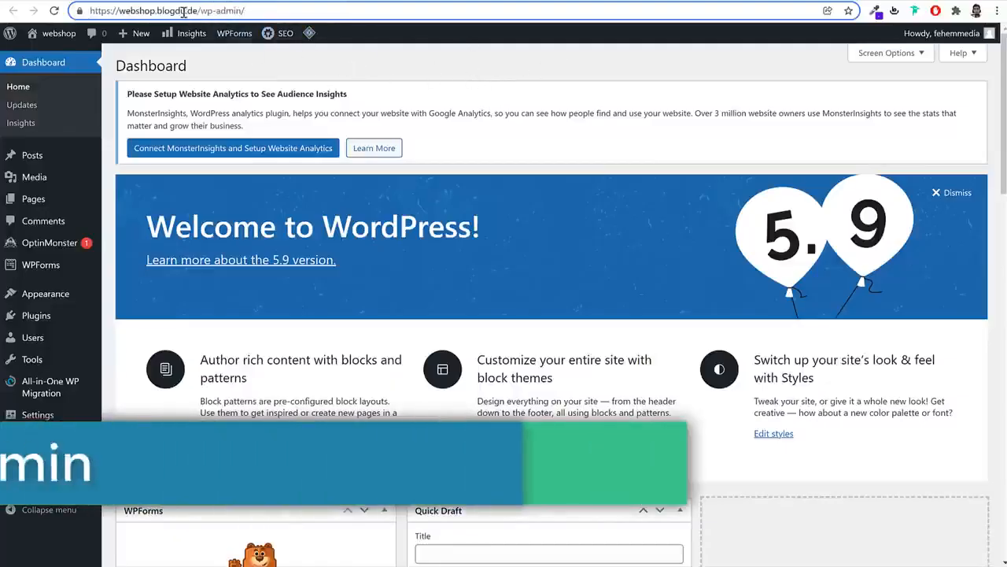
drag(198, 11, 295, 12)
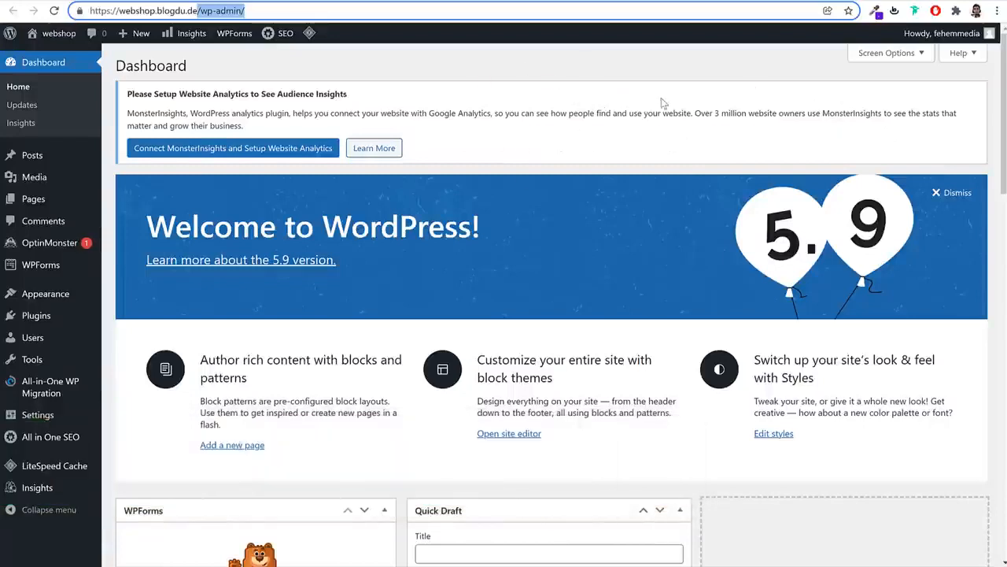
drag(295, 11, 89, 12)
click(196, 11)
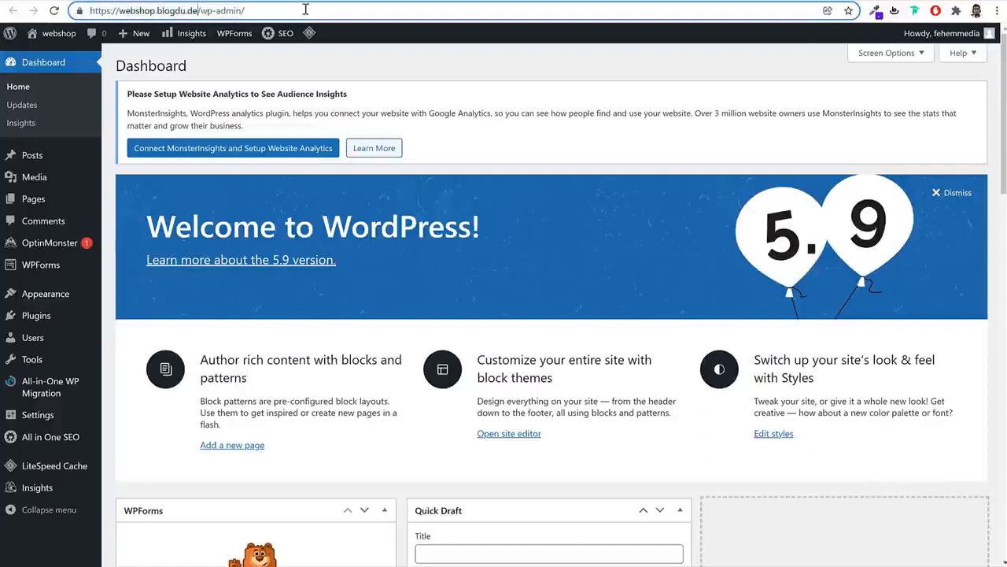
click(614, 101)
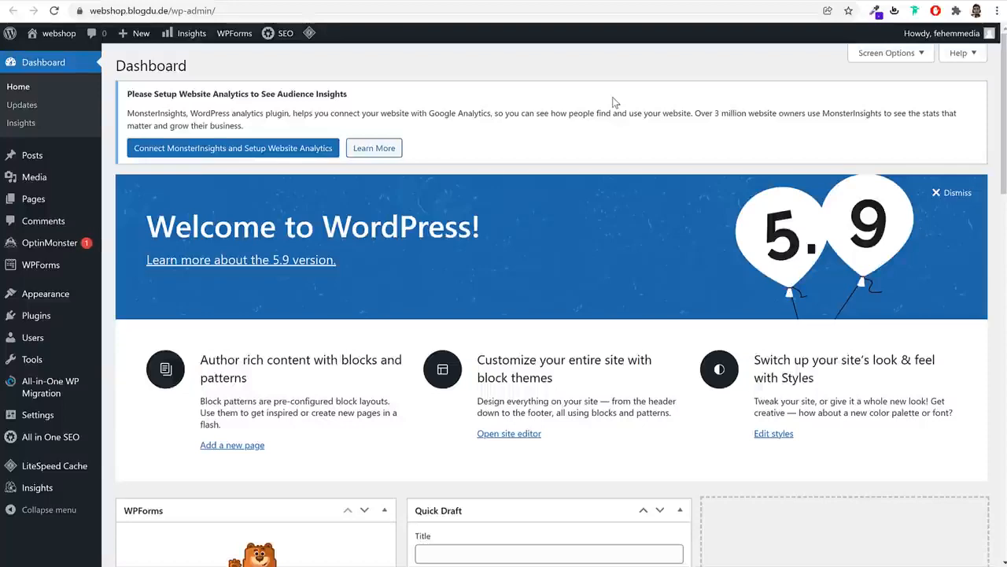
In Screen Options, hide the WPForms, OptinMonster, MonsterInsights, Site Health Status and At a Glance widgets
scroll(733, 292, down, 10)
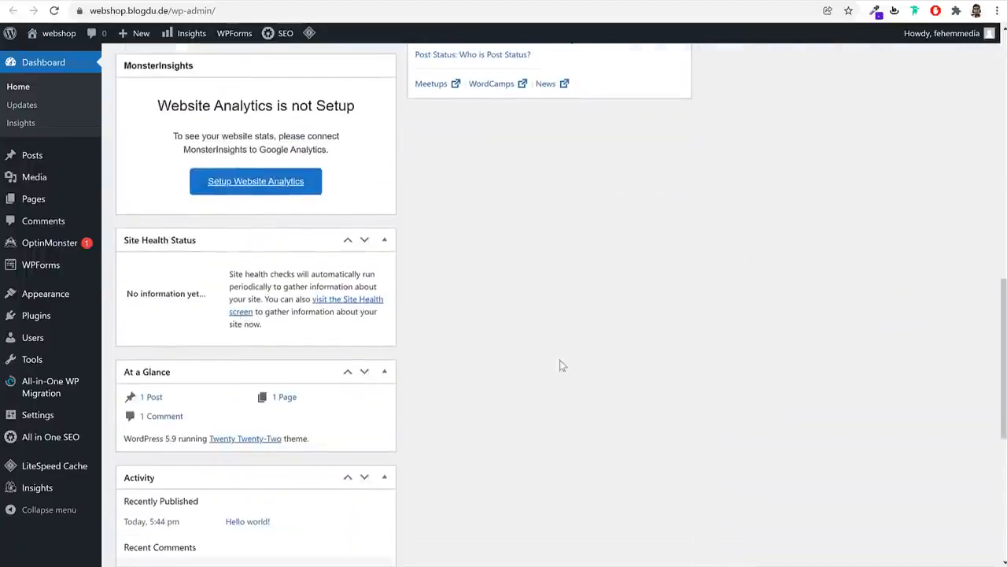
scroll(267, 367, down, 5)
scroll(267, 376, up, 10)
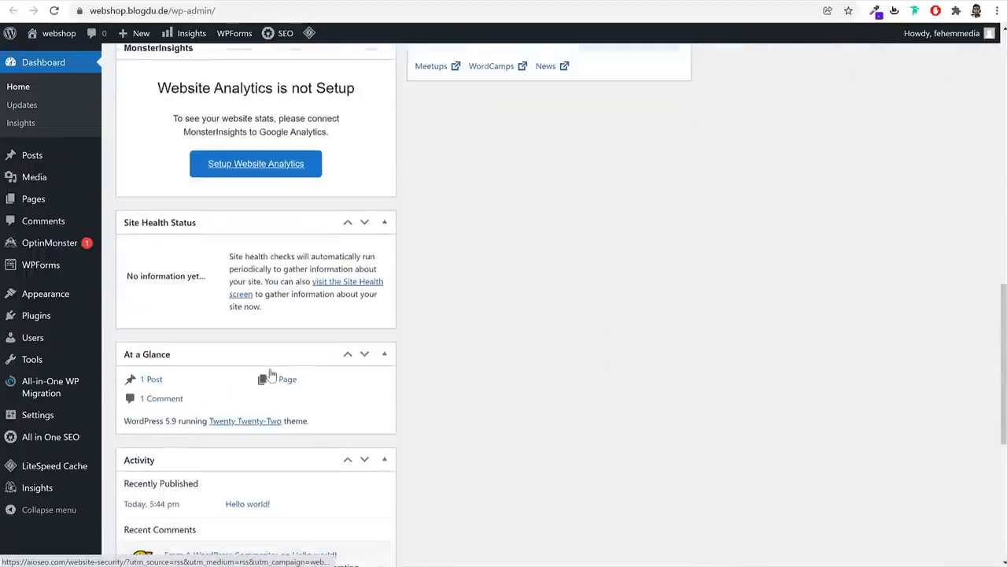
scroll(269, 376, up, 5)
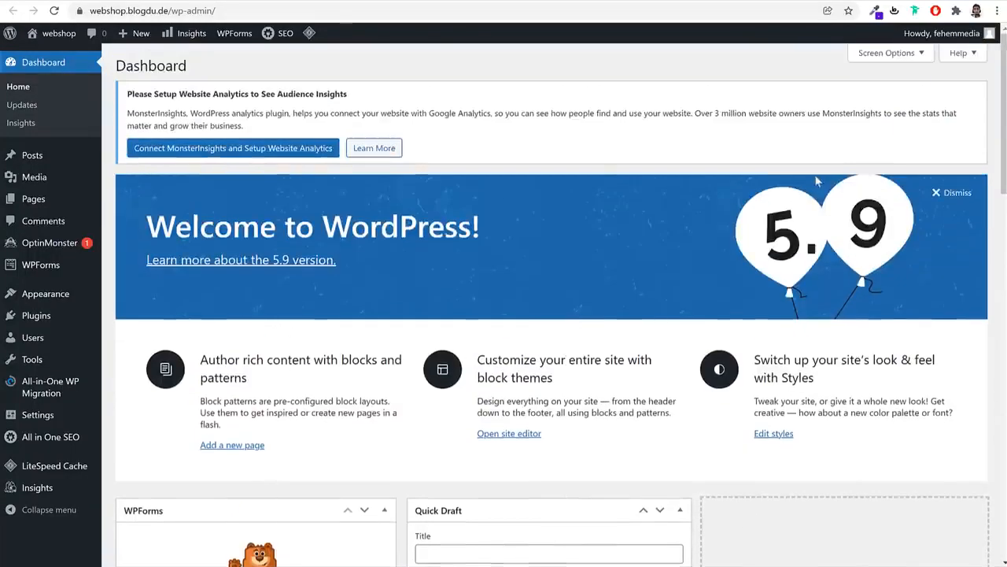
click(887, 53)
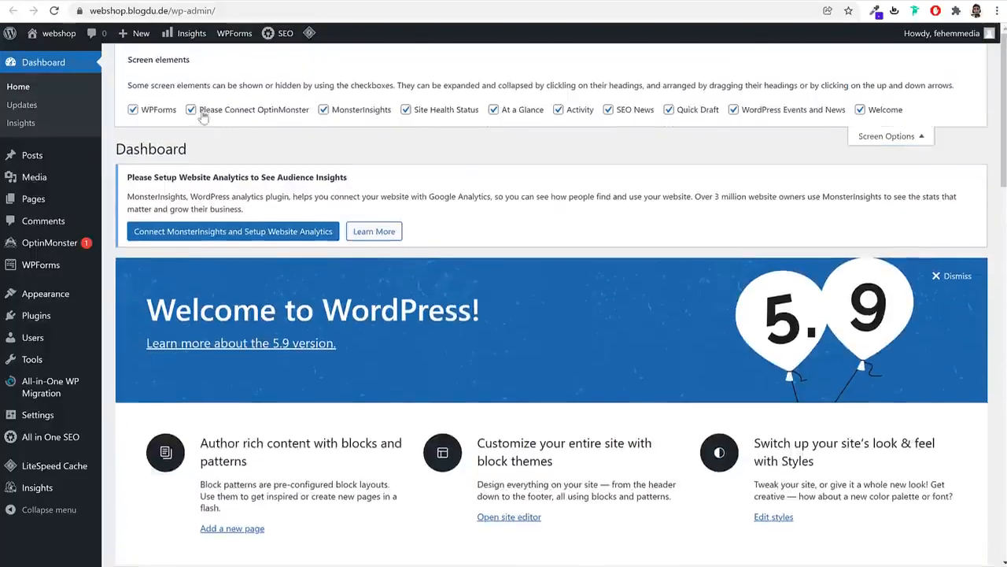
click(133, 109)
click(220, 112)
click(442, 111)
click(511, 110)
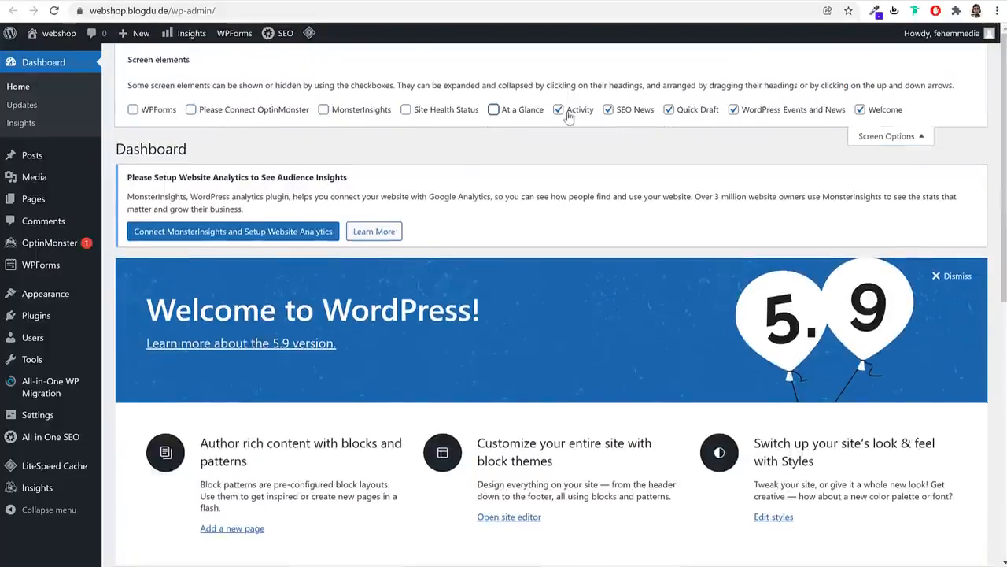
click(570, 112)
Hide the Activity, SEO News, Quick Draft and WordPress Events and News widgets plus the Welcome panel
click(625, 112)
click(696, 112)
click(733, 110)
click(885, 111)
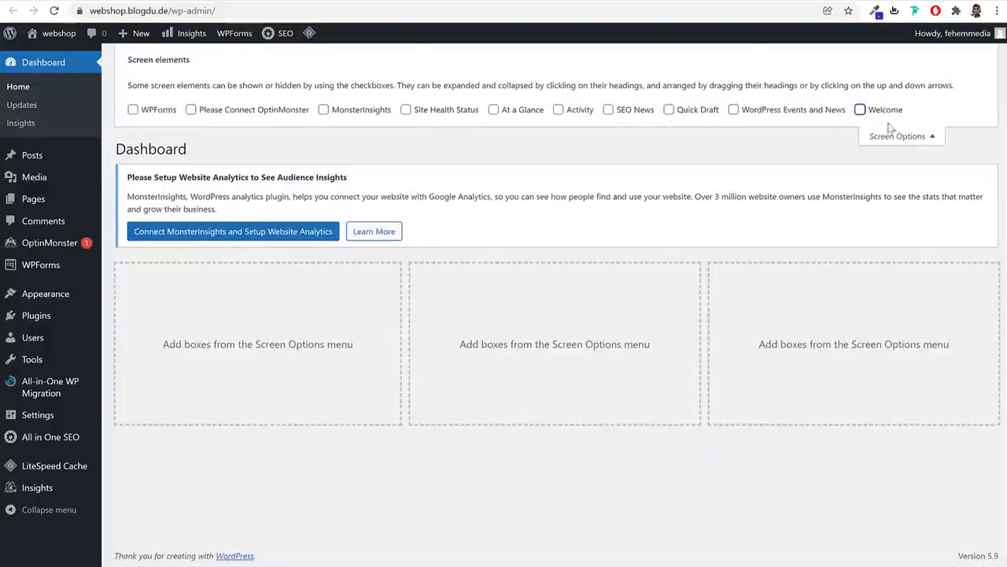
click(891, 135)
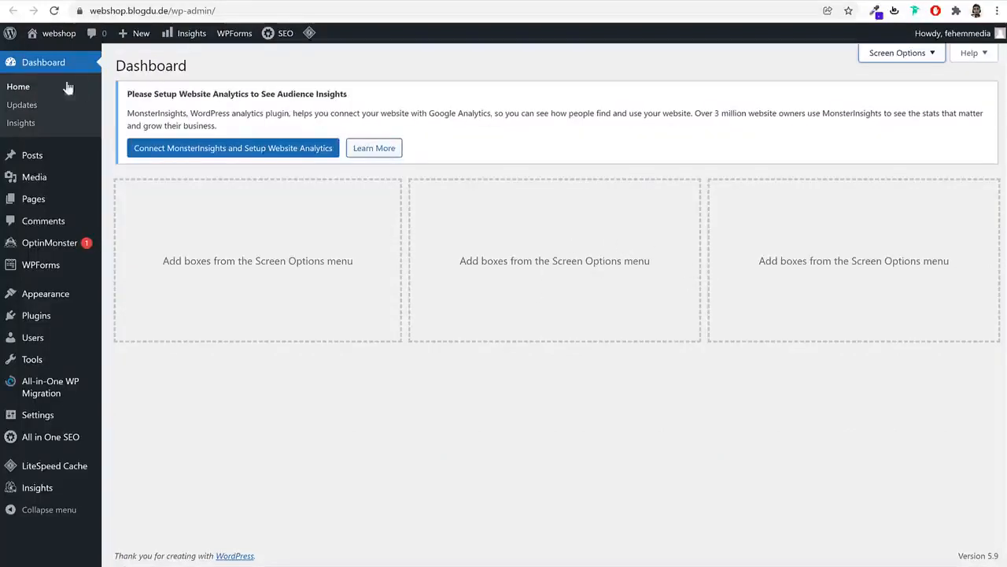
Open the Posts list and glance at the demo storefront tab
click(35, 157)
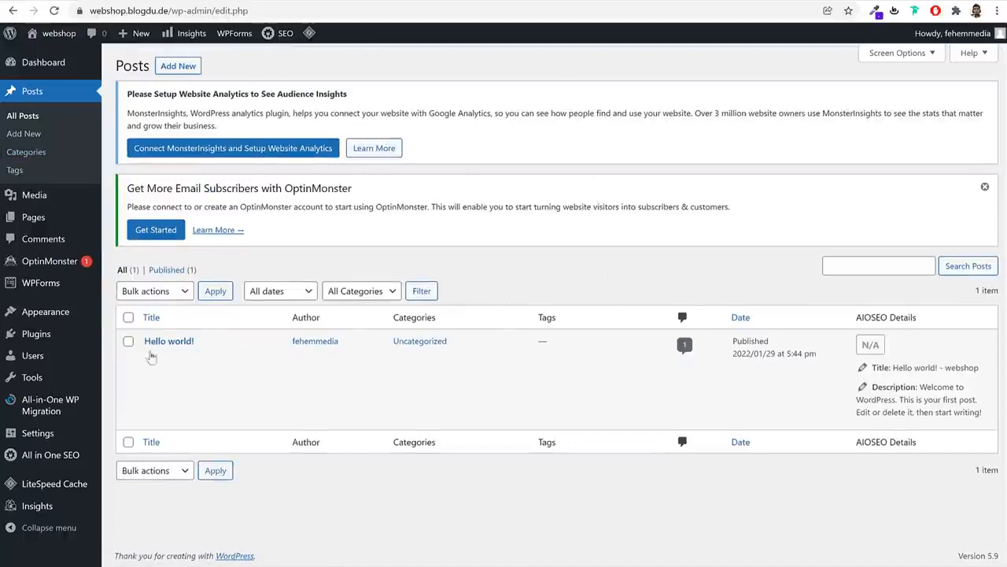
click(128, 2)
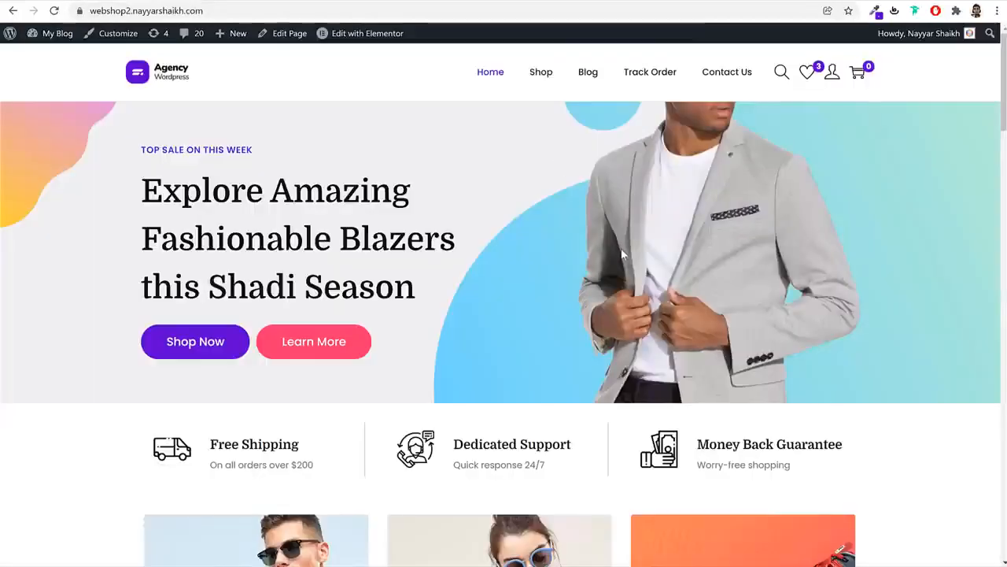
click(397, 1)
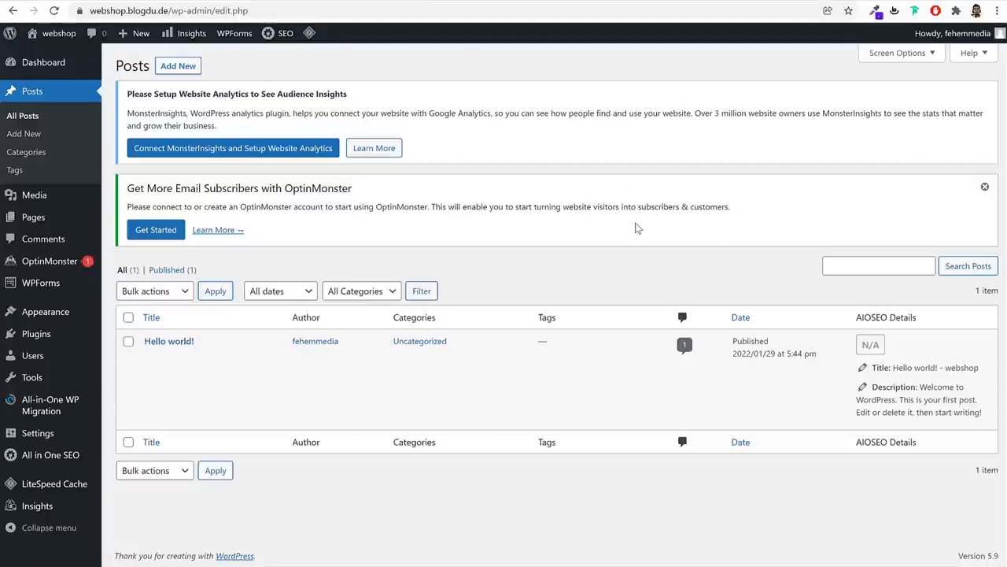
Open the Media Library, then scroll through the demo storefront page and back to its hero
click(58, 202)
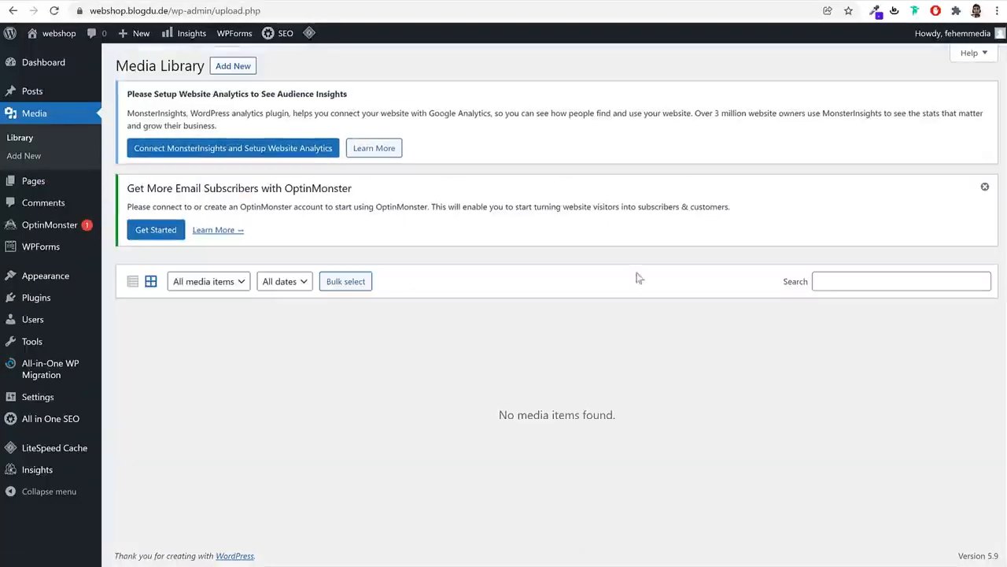
click(197, 3)
scroll(566, 333, down, 8)
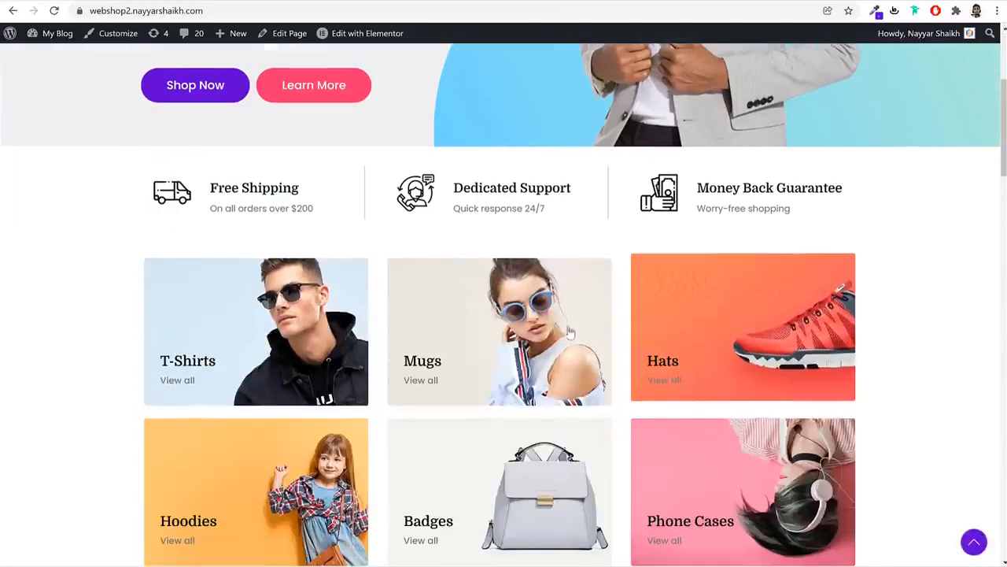
scroll(563, 334, down, 15)
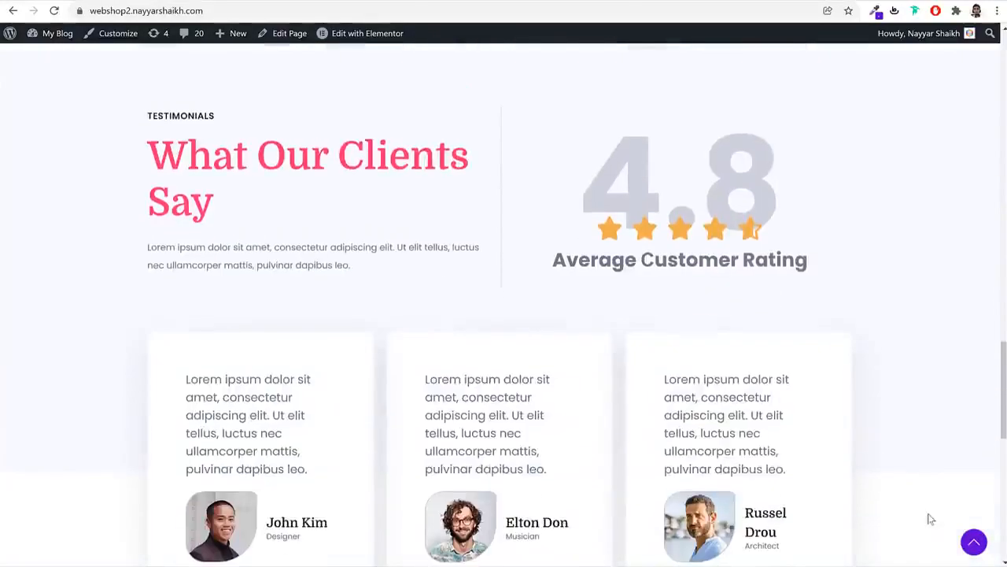
click(970, 543)
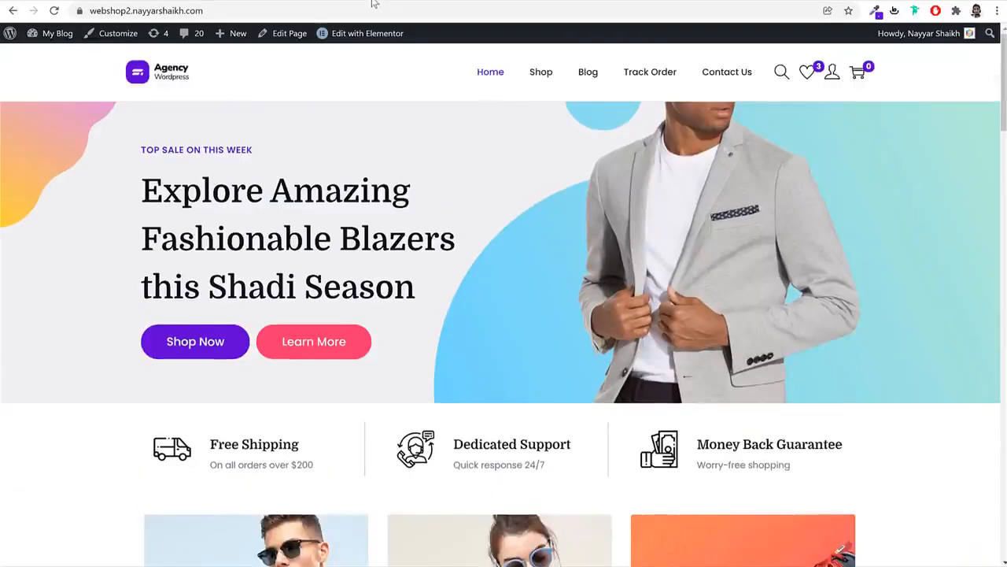
click(373, 2)
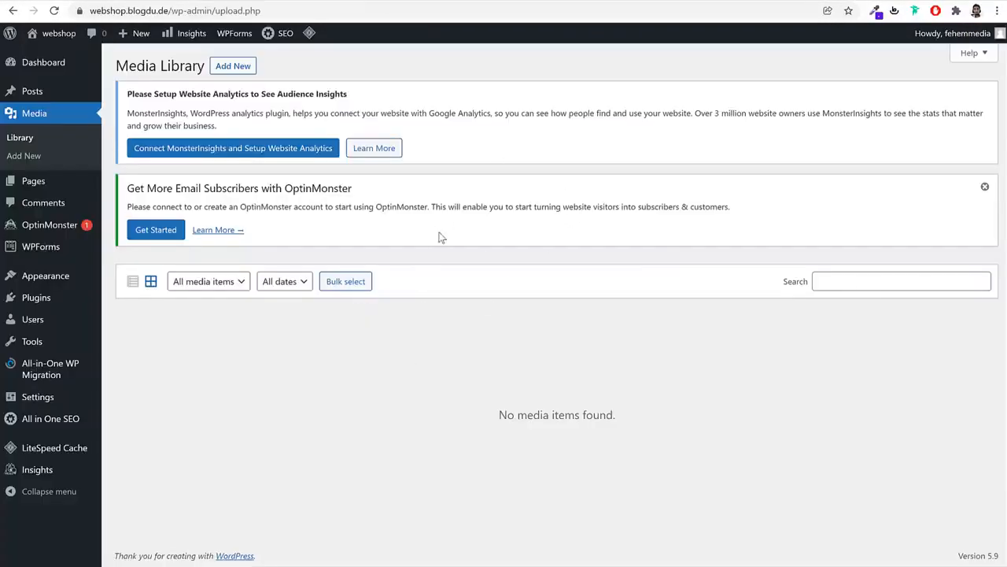
View the Pages list, then the Comments list with its single sample comment
click(50, 183)
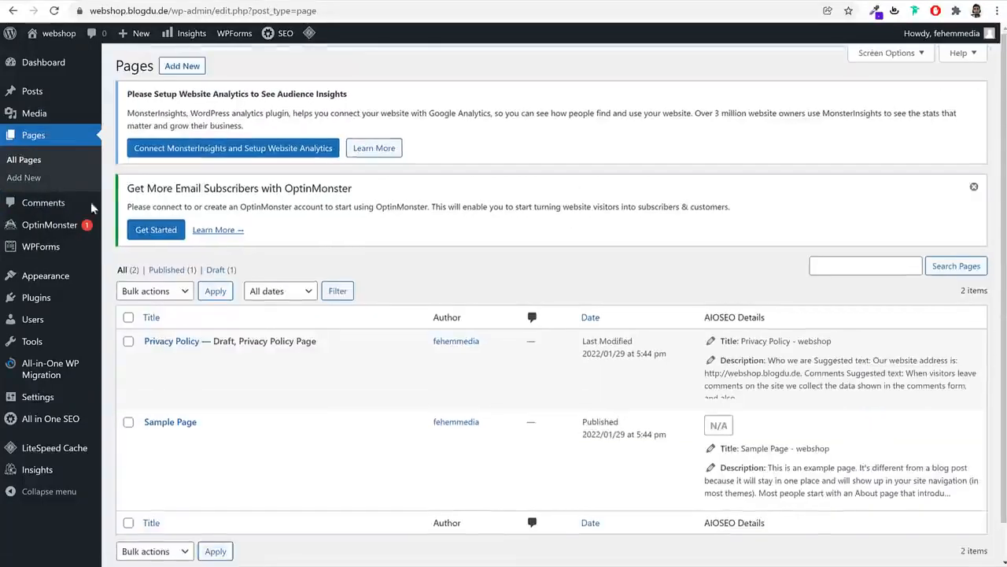
double_click(521, 206)
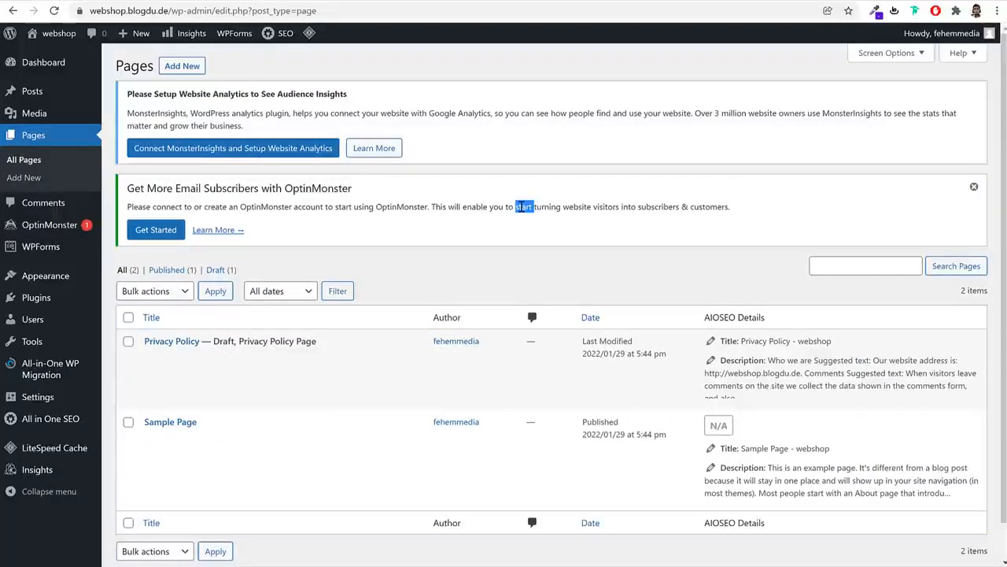
click(67, 202)
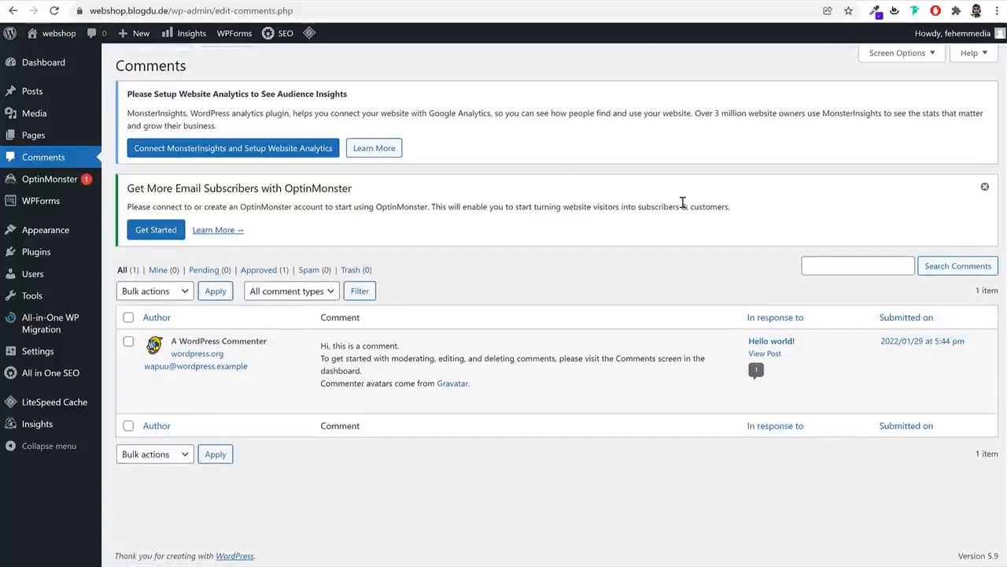
mouse_move(331, 395)
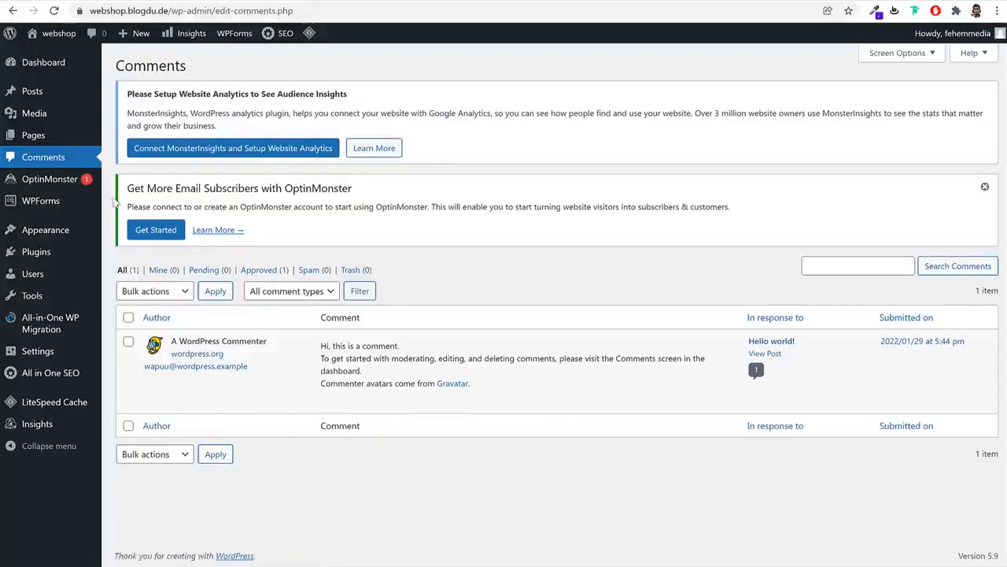
mouse_move(75, 185)
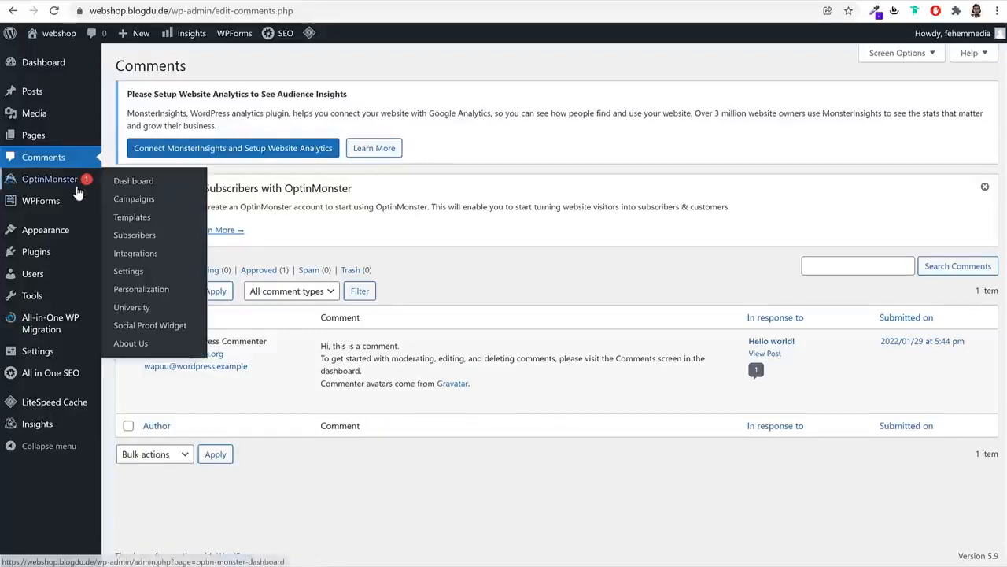
Go to Appearance > Themes and open the site's front page in a new tab
click(56, 237)
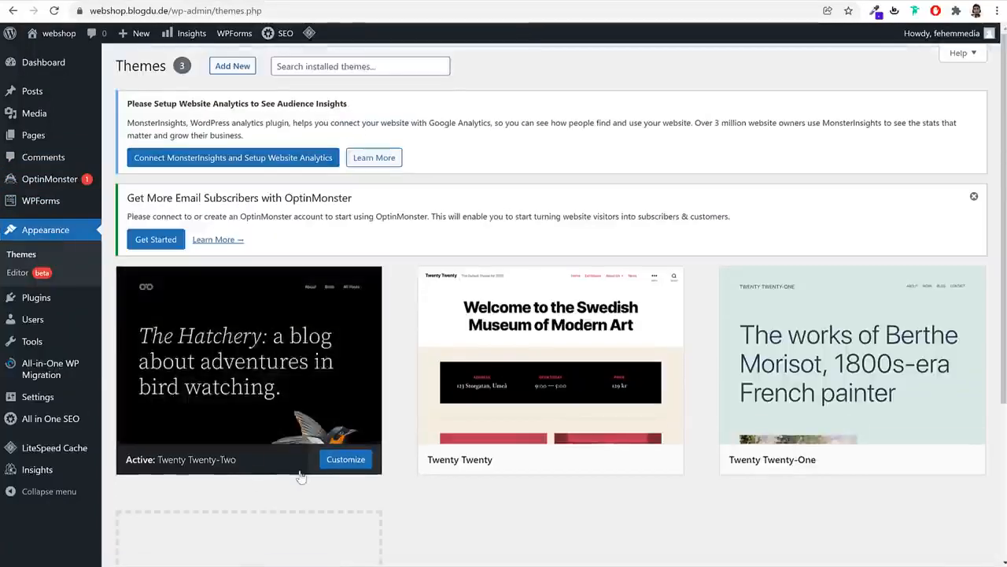
scroll(812, 418, down, 3)
scroll(812, 419, up, 3)
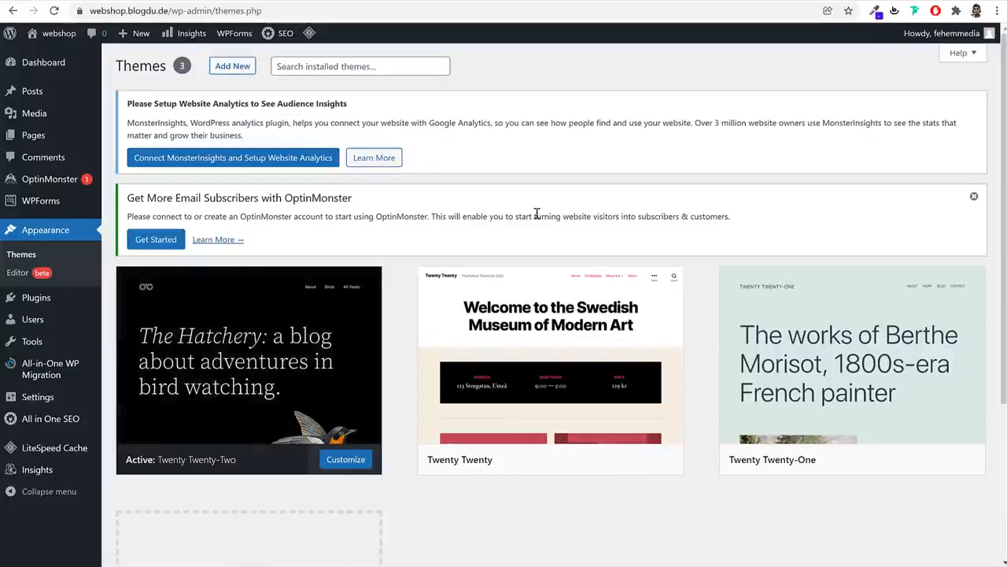
mouse_move(47, 39)
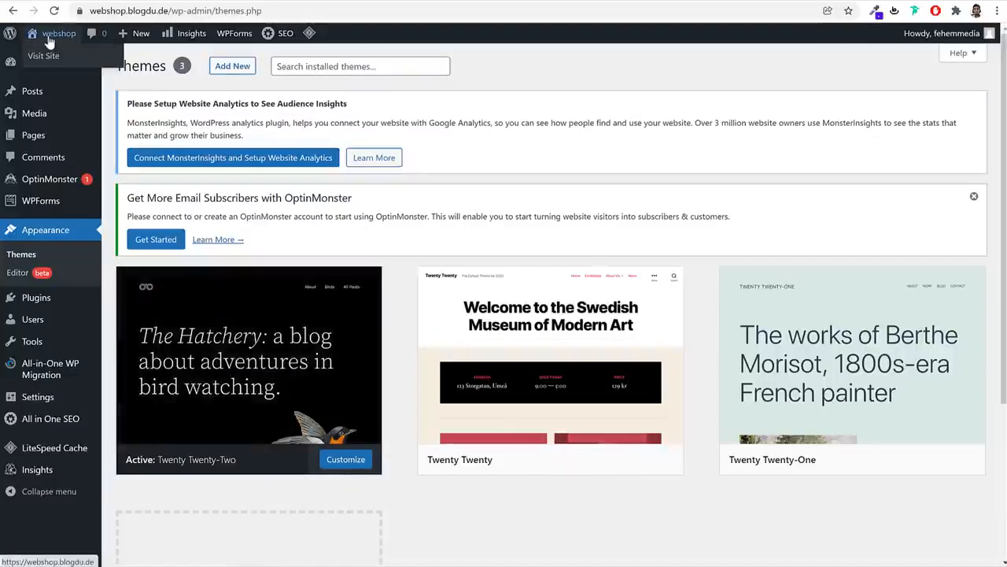
right_click(47, 34)
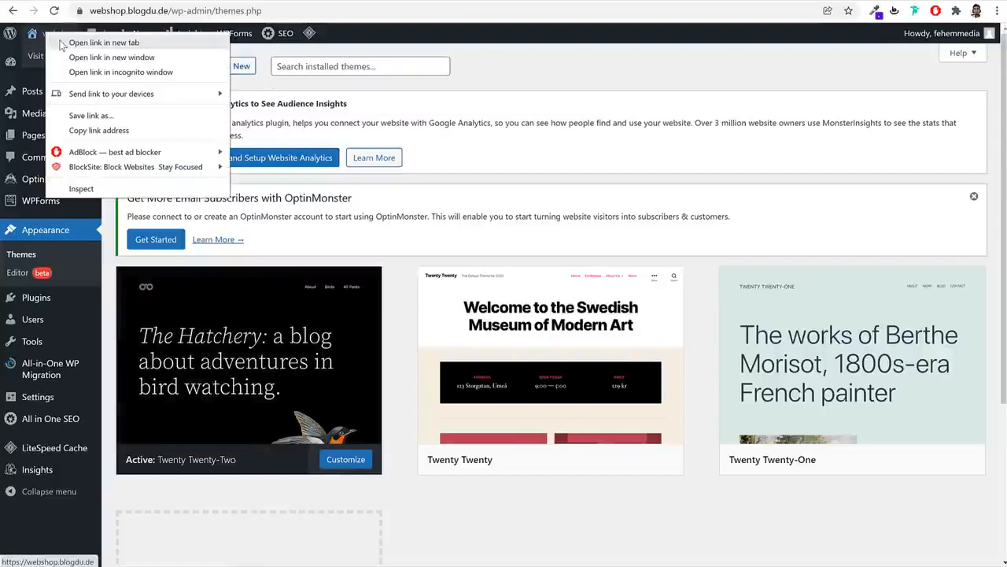
click(61, 43)
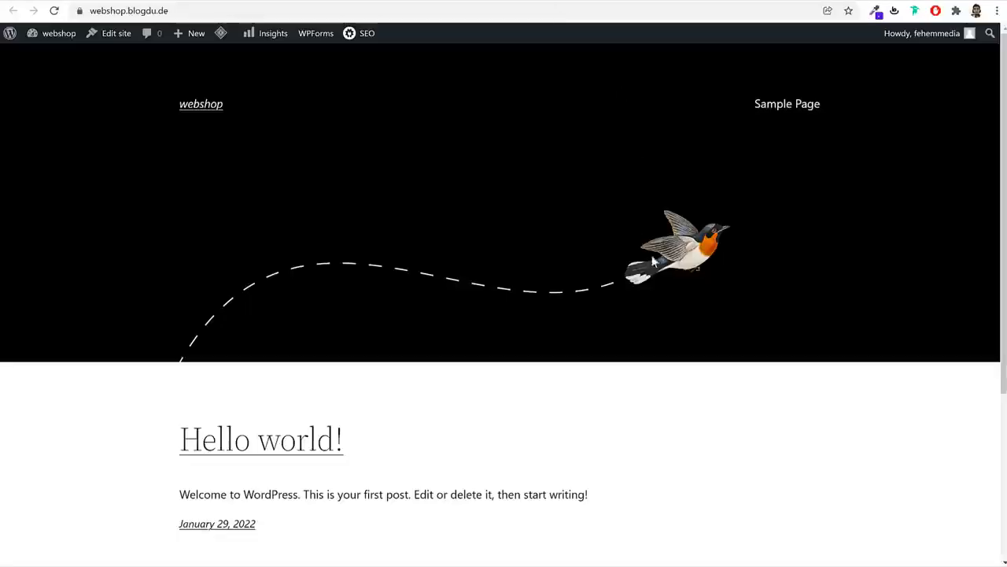
scroll(665, 309, down, 3)
scroll(665, 310, up, 3)
scroll(755, 354, down, 3)
scroll(757, 353, up, 3)
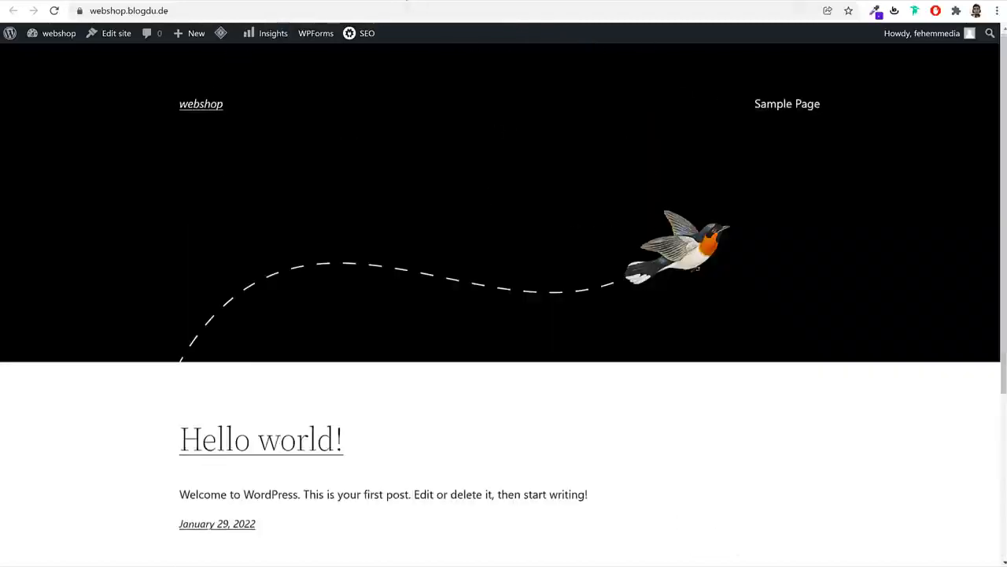
click(407, 1)
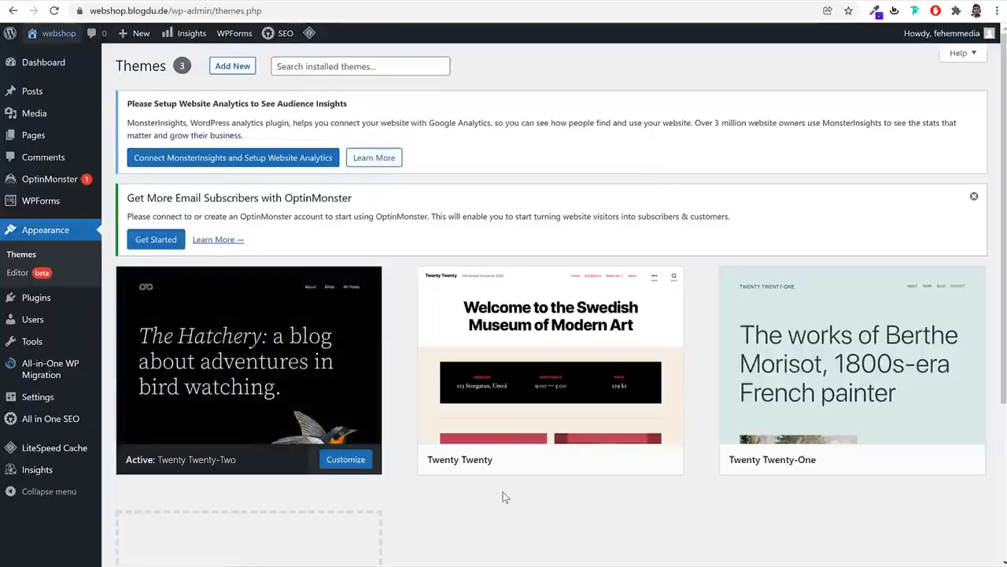
Activate the Twenty Twenty theme and reload the front page to see its new layout
scroll(508, 504, down, 3)
scroll(508, 480, up, 3)
mouse_move(510, 412)
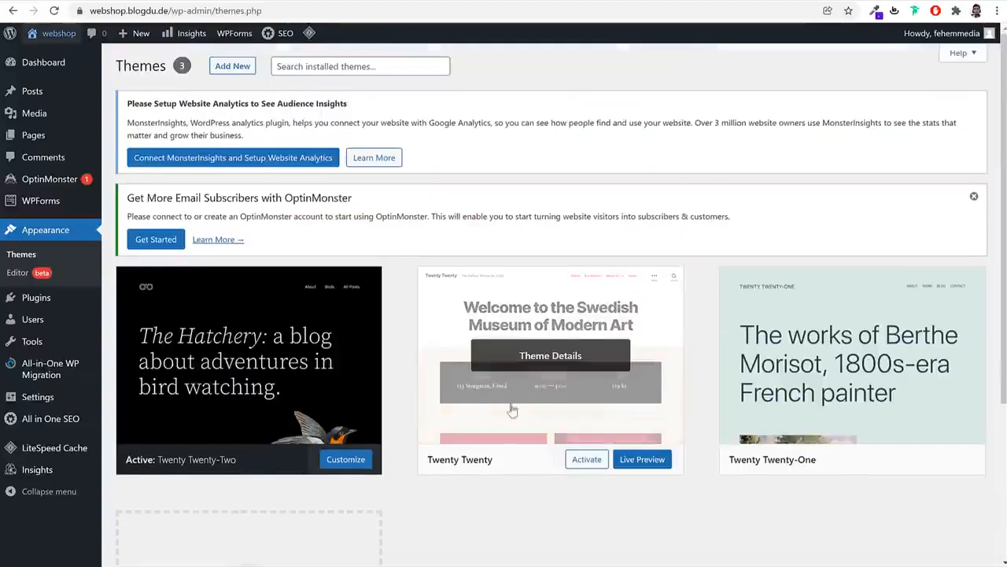
click(584, 463)
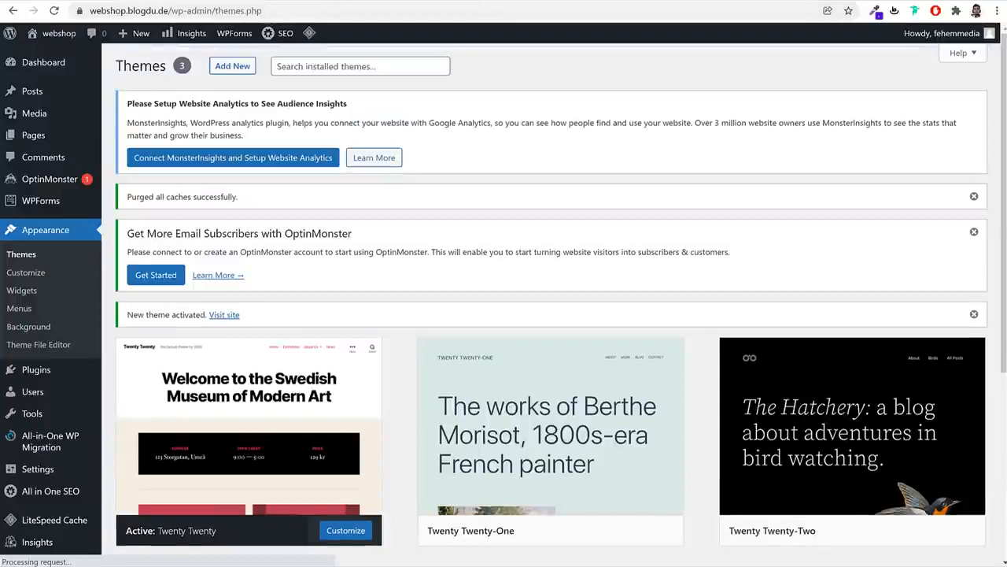
click(137, 2)
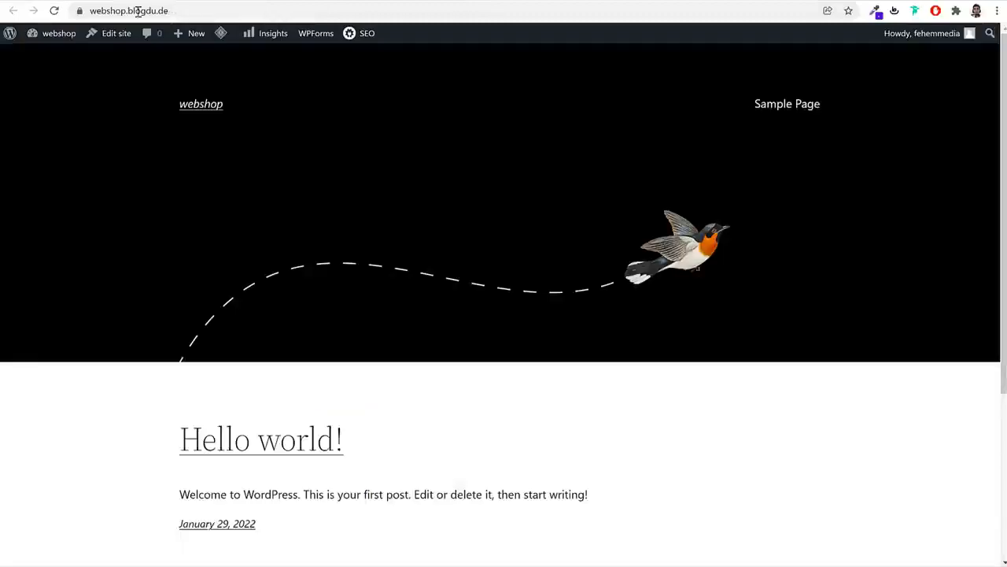
click(55, 11)
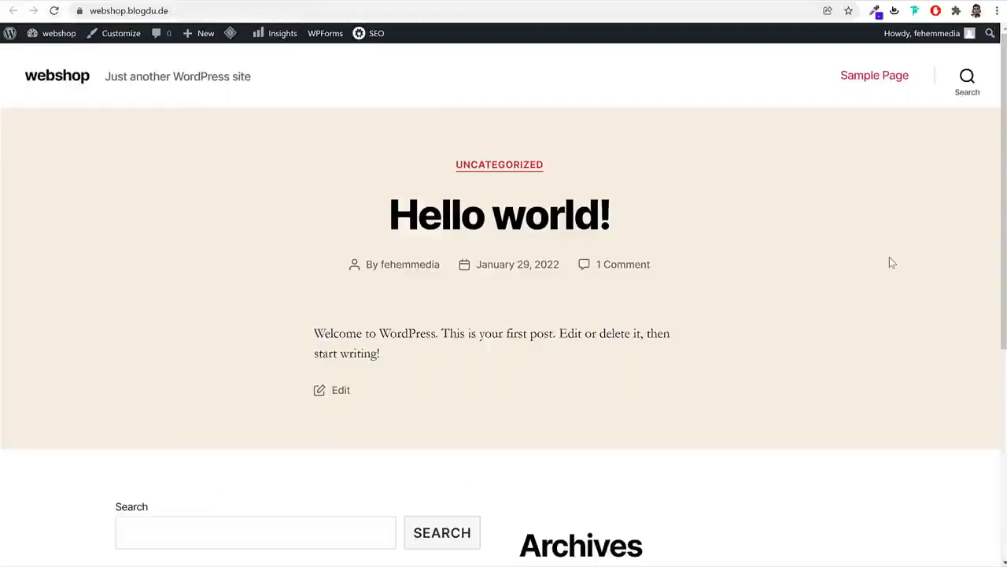
scroll(887, 262, down, 5)
scroll(874, 330, up, 5)
click(384, 2)
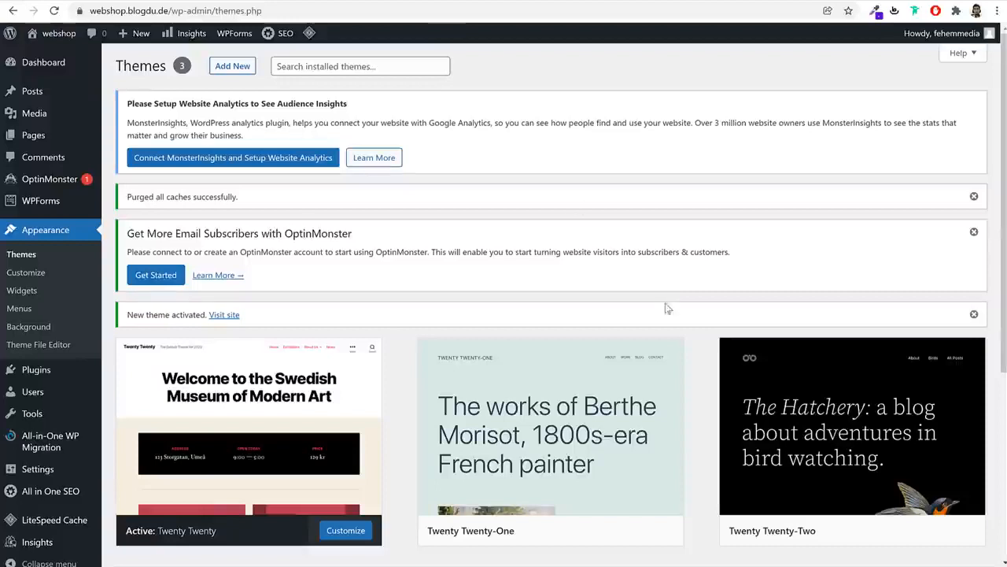
Delete the Twenty Twenty-One and Twenty Twenty-Two themes from their Theme Details panels, confirming each
scroll(657, 330, down, 3)
click(533, 253)
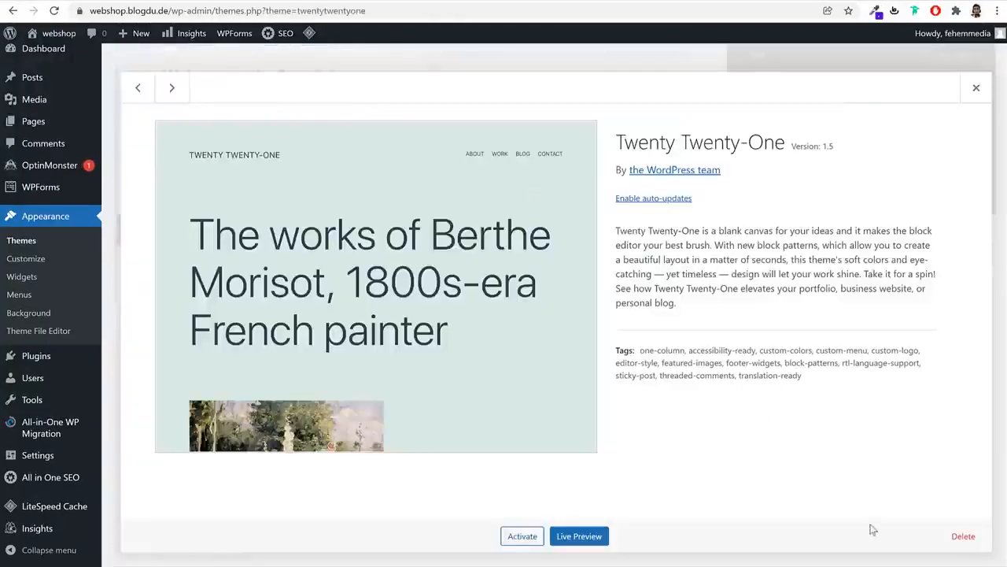
click(963, 536)
click(570, 106)
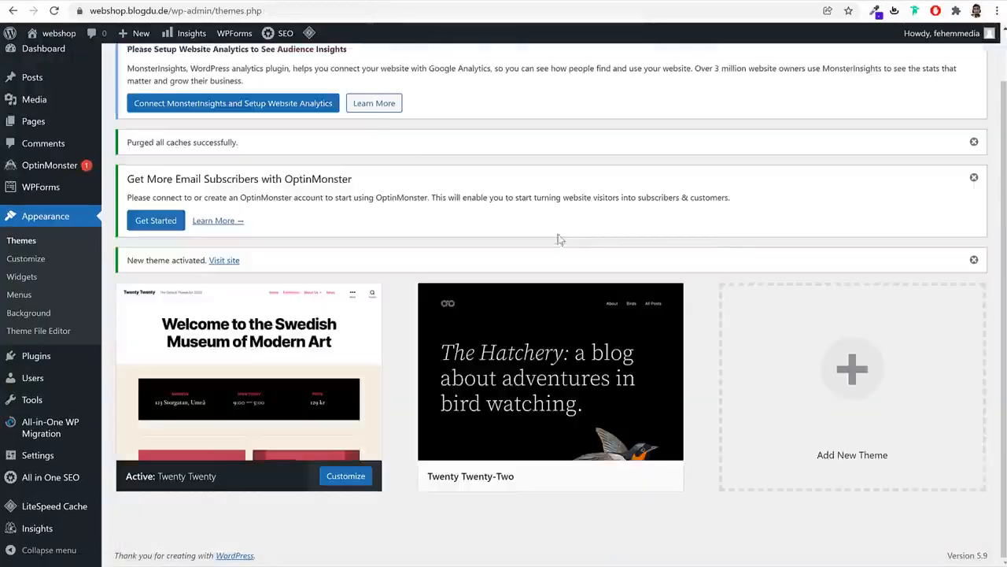
click(574, 323)
click(963, 535)
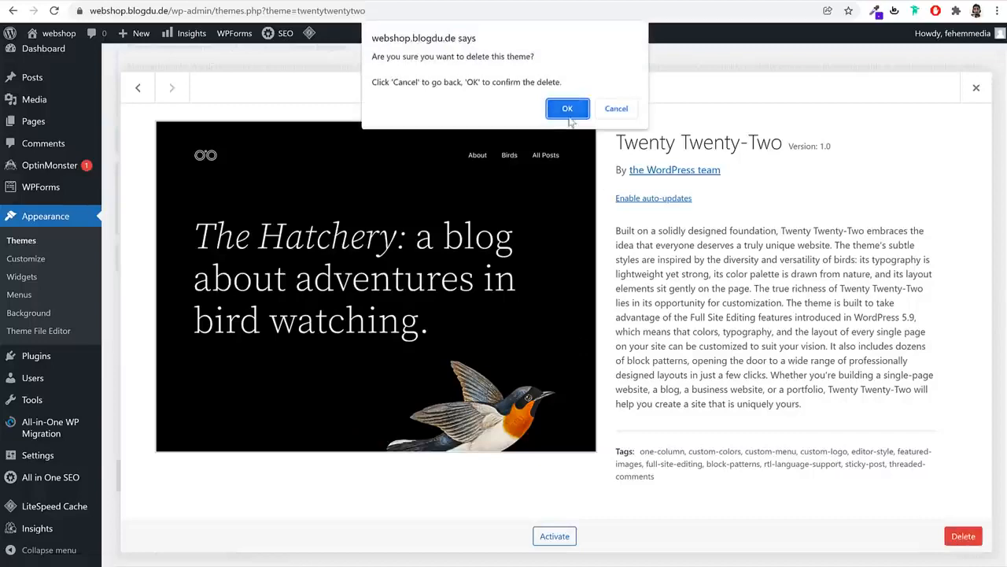
click(558, 105)
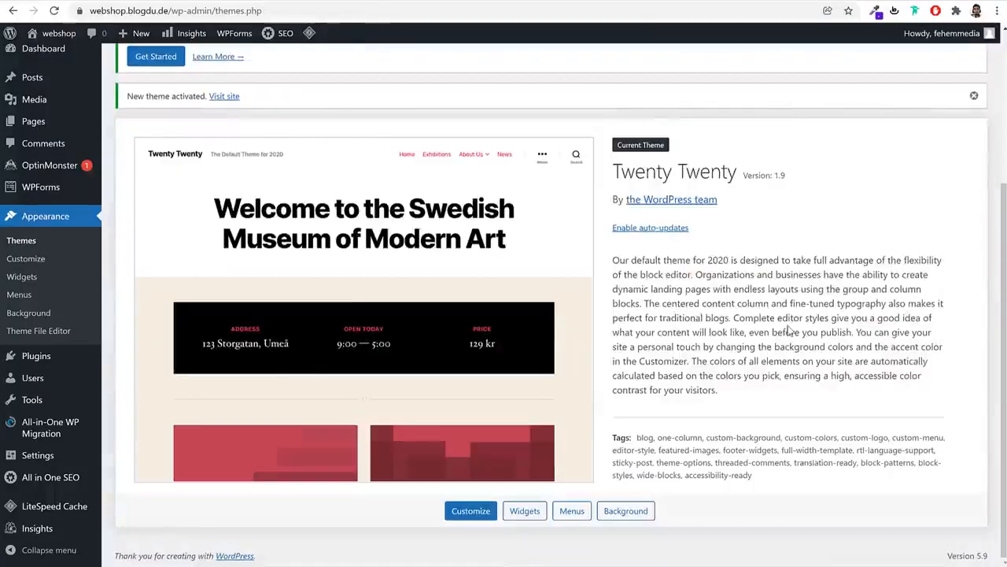
scroll(789, 331, up, 3)
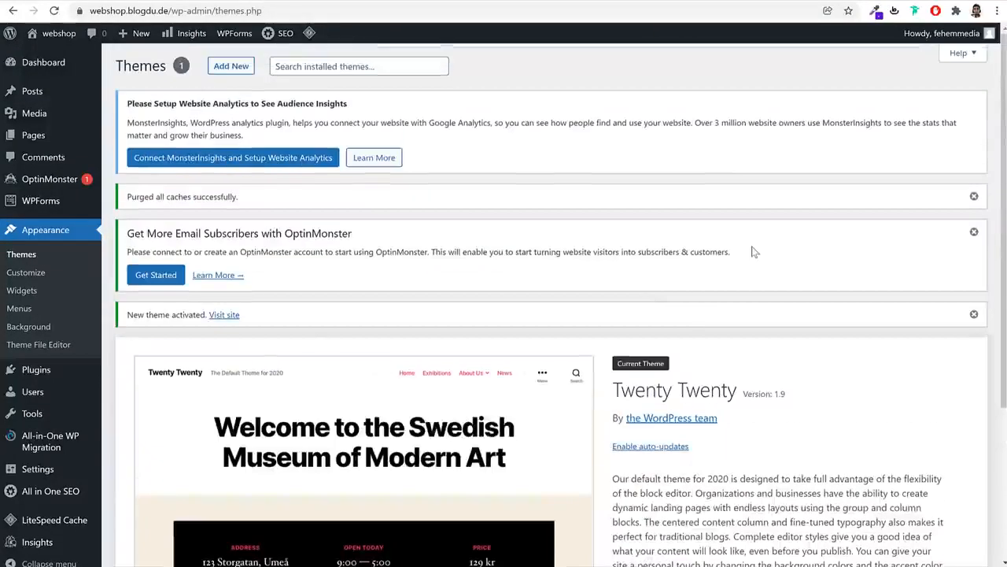
mouse_move(53, 375)
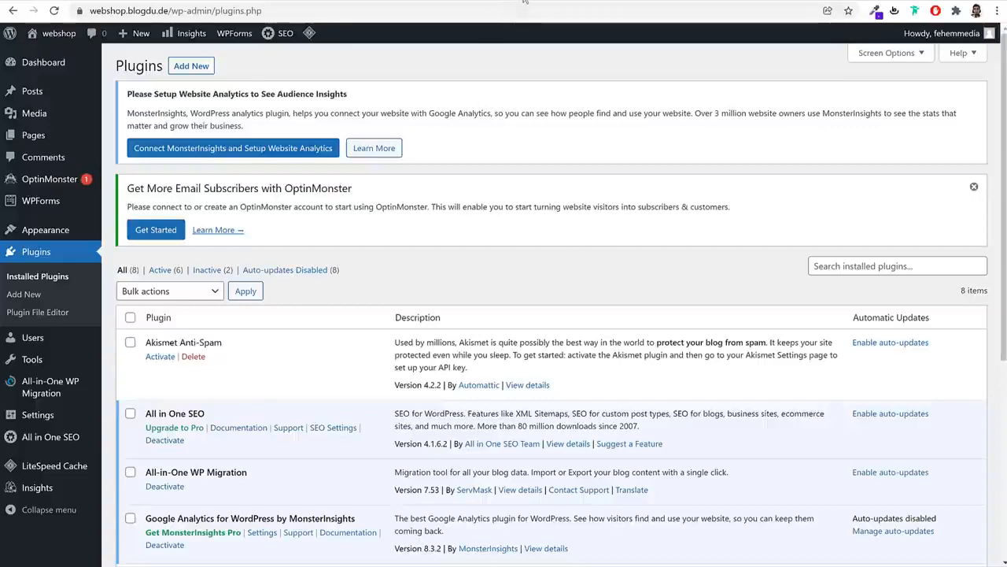
Look over the webshop front page and a demo shop site in the other tabs
click(524, 1)
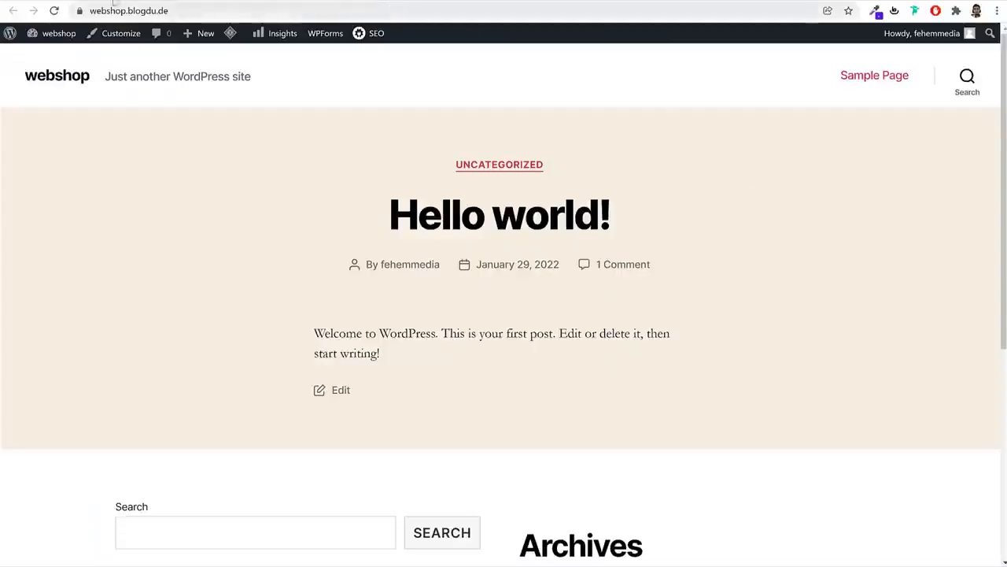
click(116, 1)
scroll(405, 284, down, 14)
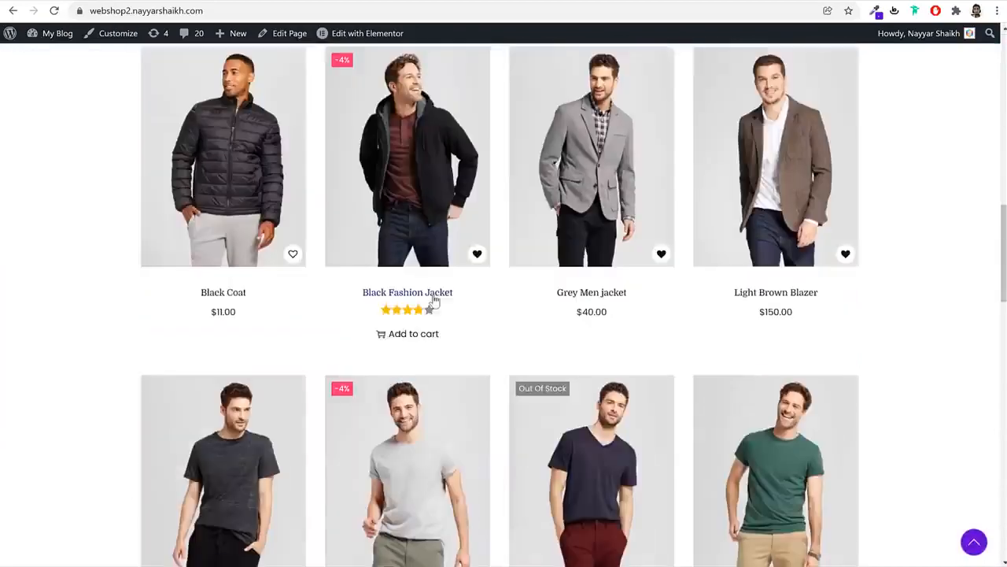
scroll(900, 281, down, 7)
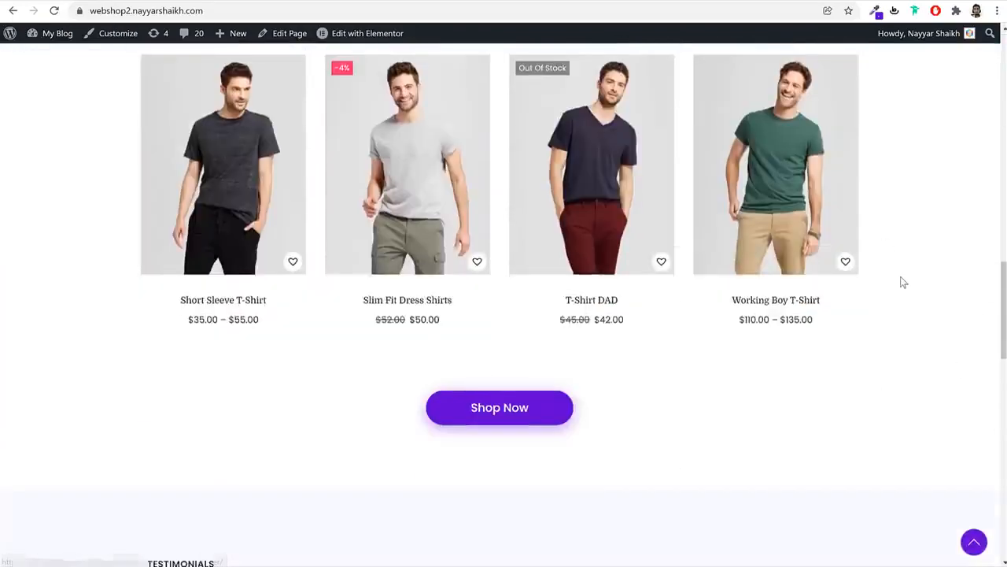
scroll(899, 281, up, 8)
scroll(901, 284, up, 12)
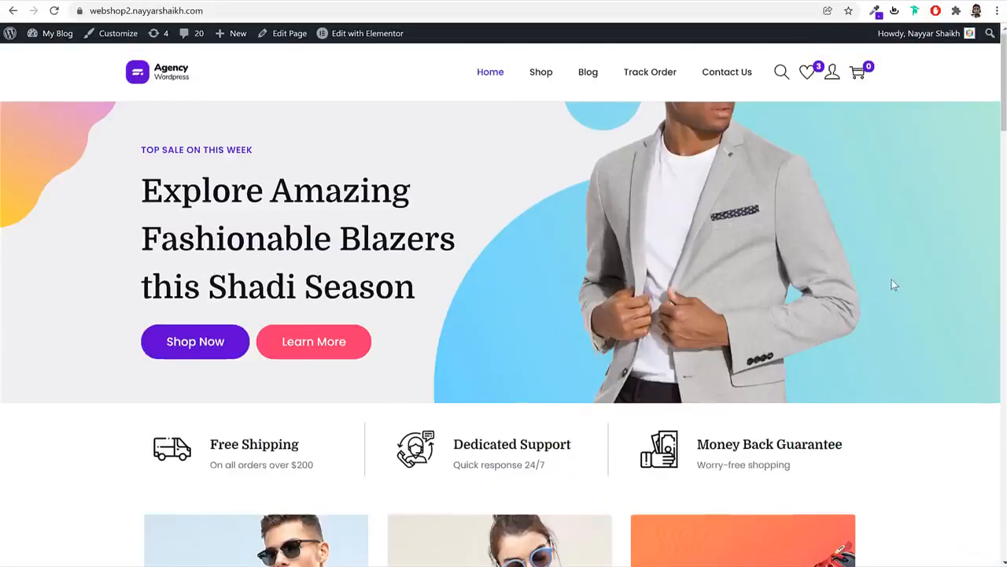
click(349, 1)
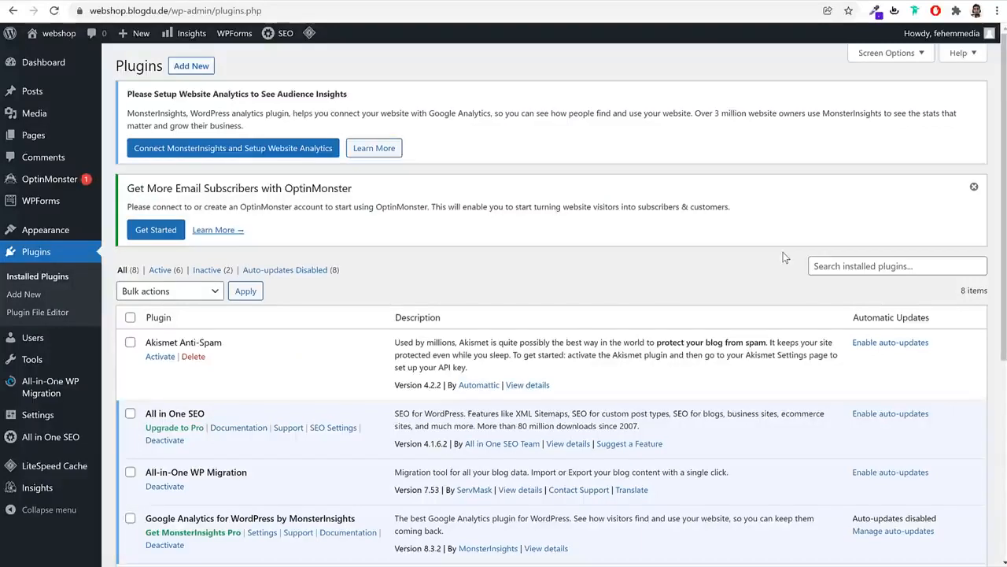
Select all eight plugins and apply the Deactivate bulk action
scroll(222, 289, down, 5)
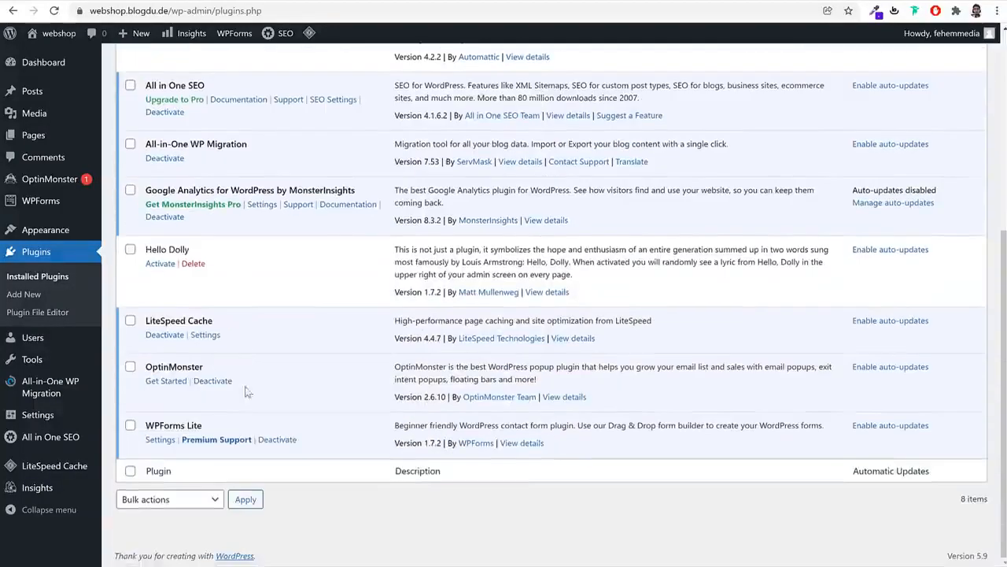
scroll(277, 409, up, 5)
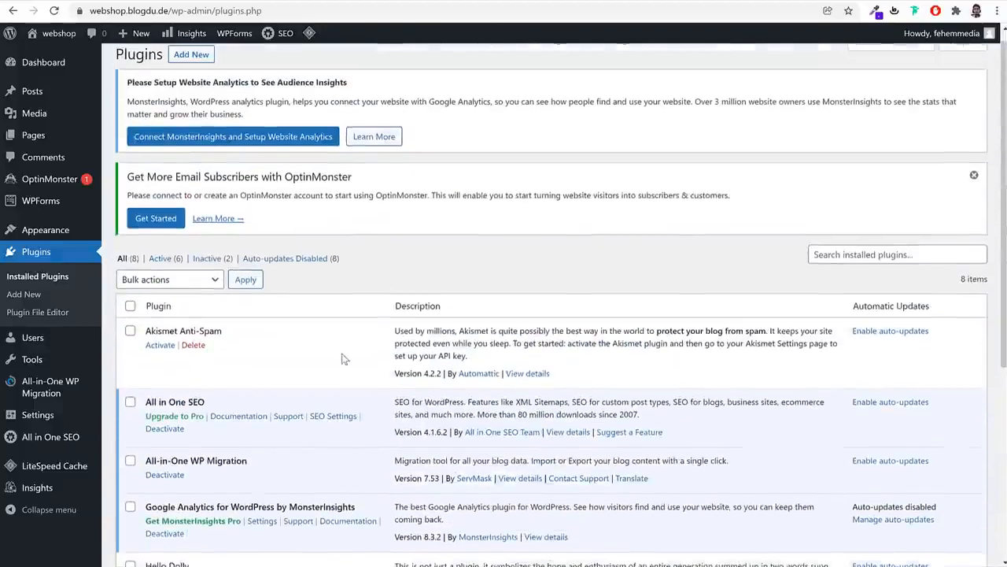
scroll(544, 310, down, 3)
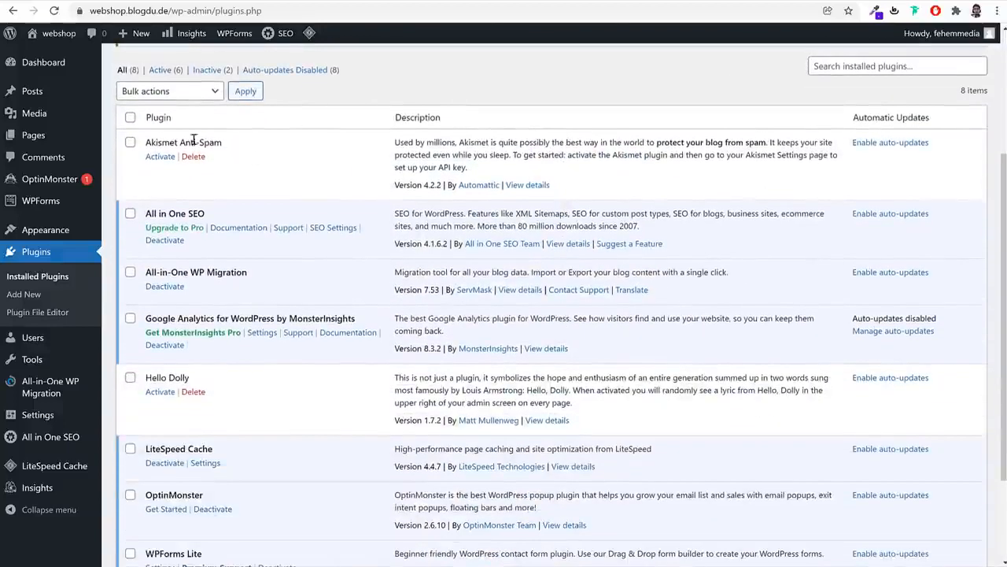
click(130, 118)
scroll(170, 276, down, 2)
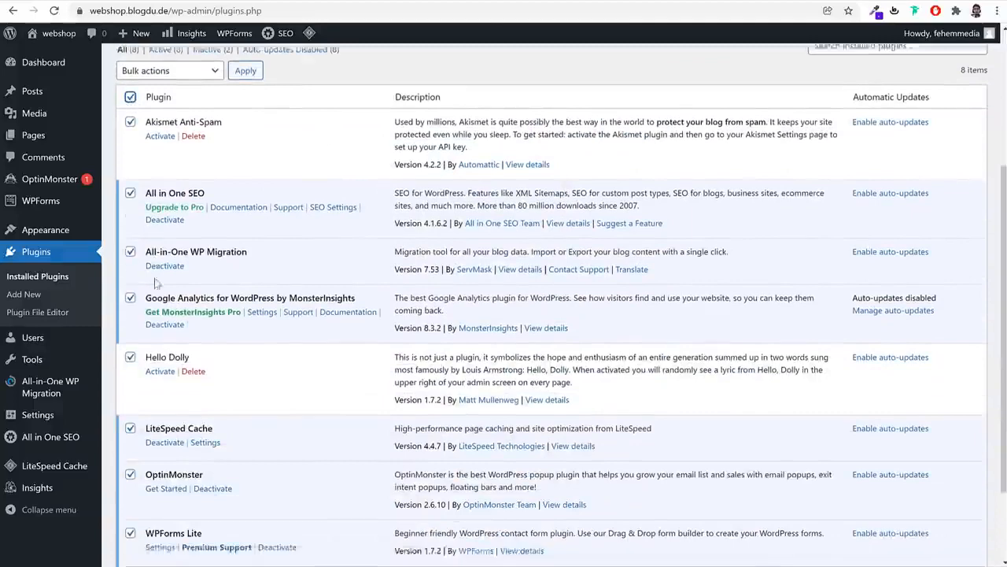
click(170, 499)
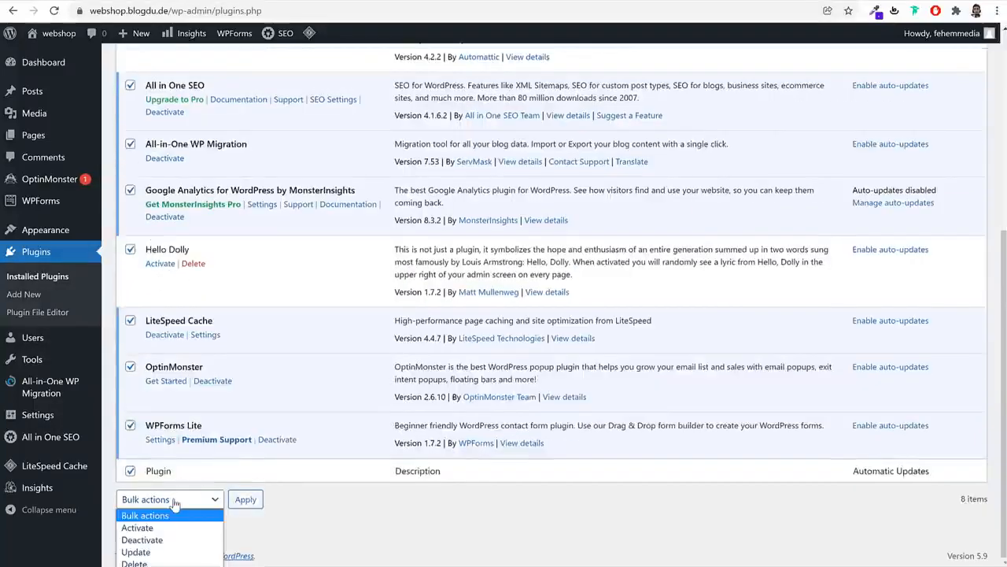
click(164, 539)
click(260, 505)
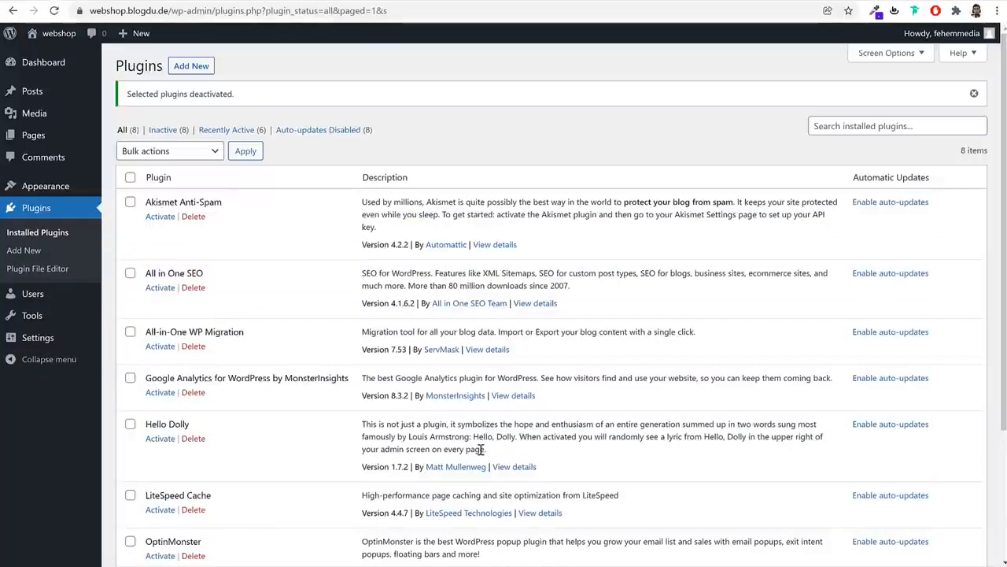
Select all plugins again and highlight the LiteSpeed Cache entry
click(130, 177)
scroll(252, 362, down, 3)
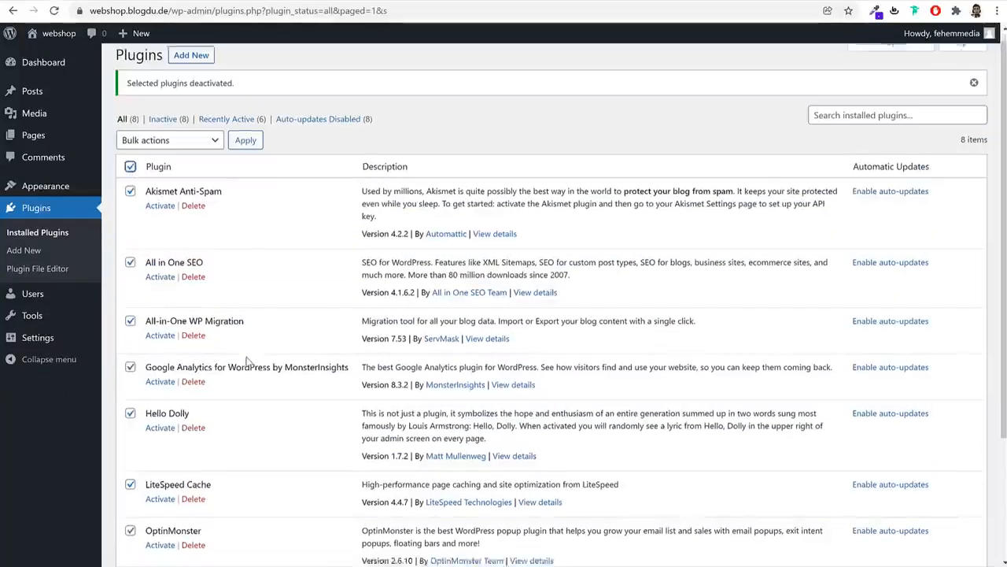
drag(224, 320, 144, 320)
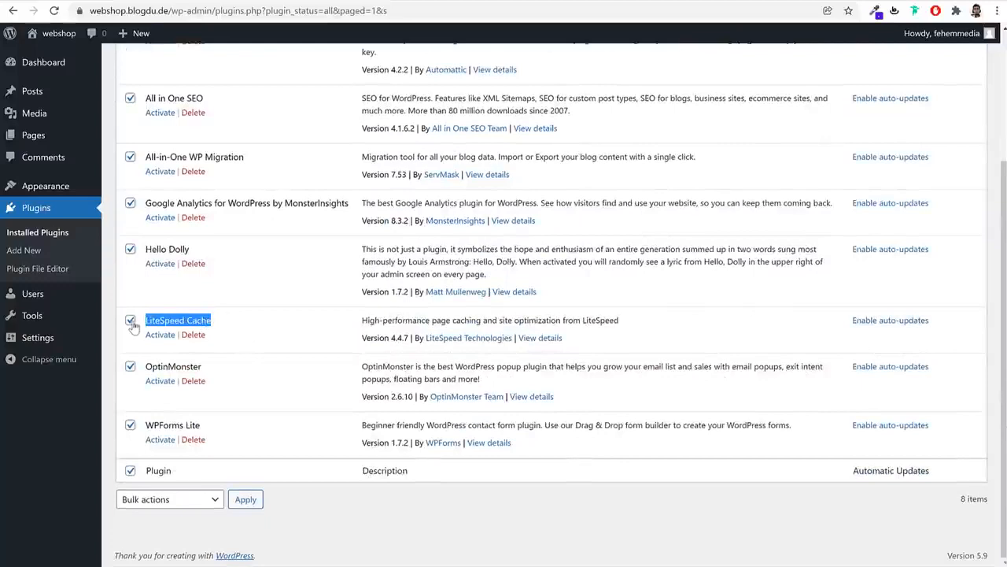
Bulk-delete the seven plugins other than LiteSpeed Cache, then activate LiteSpeed Cache
click(130, 320)
click(223, 310)
scroll(224, 288, up, 3)
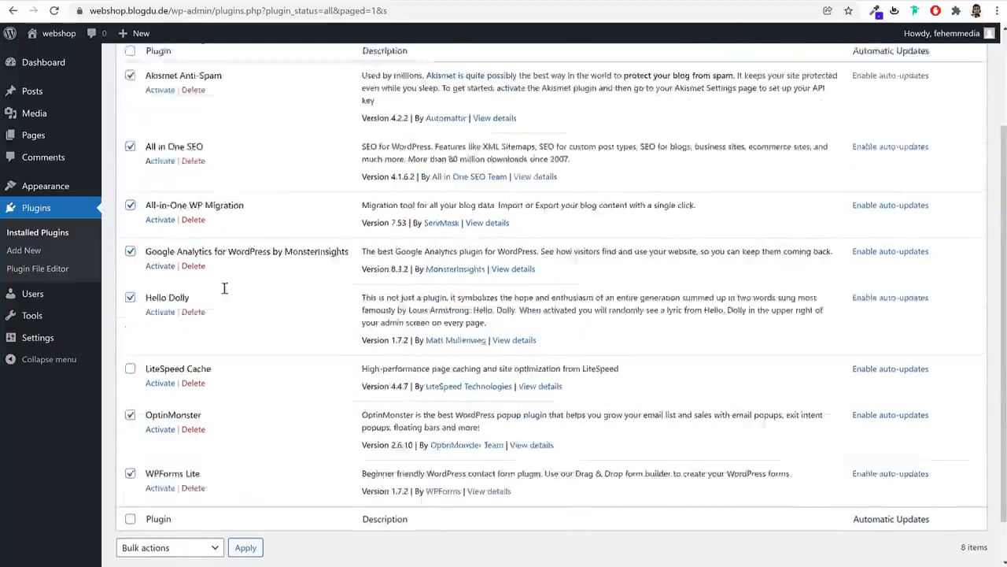
scroll(183, 294, down, 3)
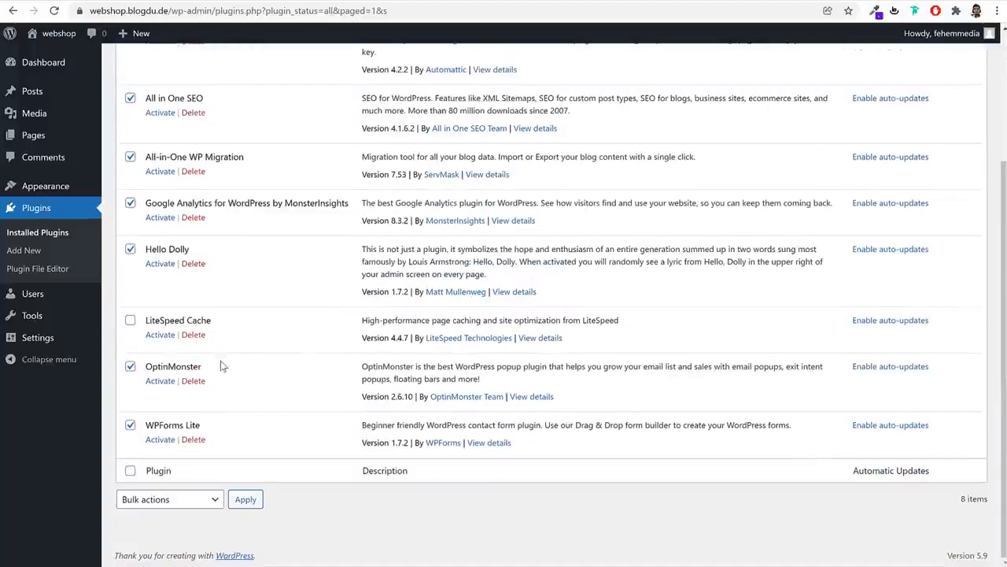
drag(211, 320, 139, 319)
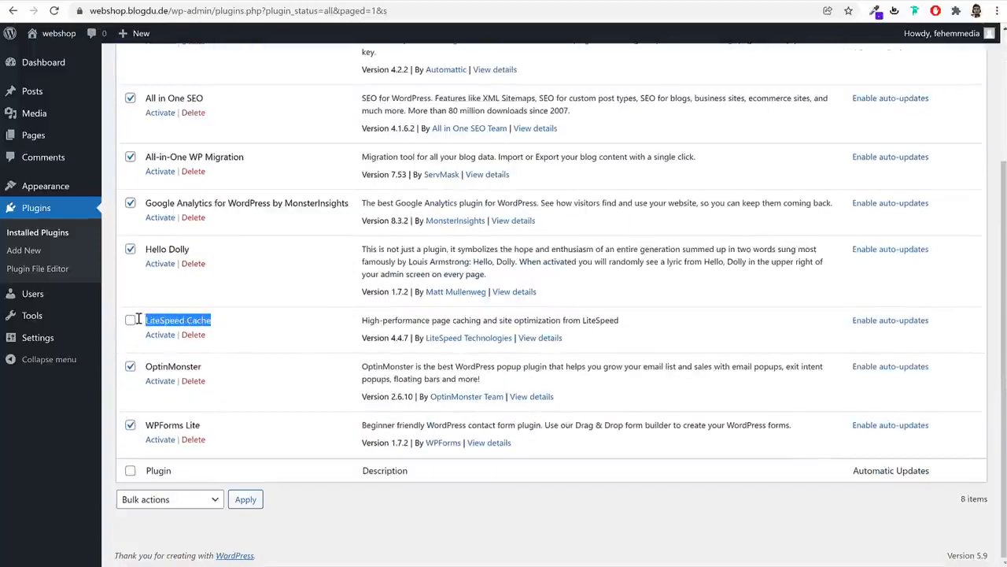
click(201, 499)
click(134, 562)
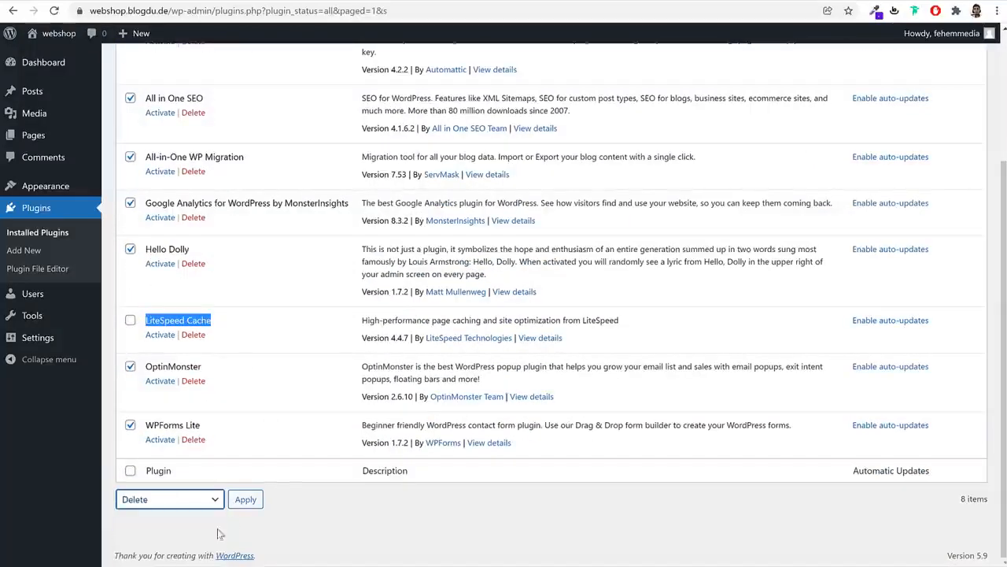
click(245, 501)
click(577, 98)
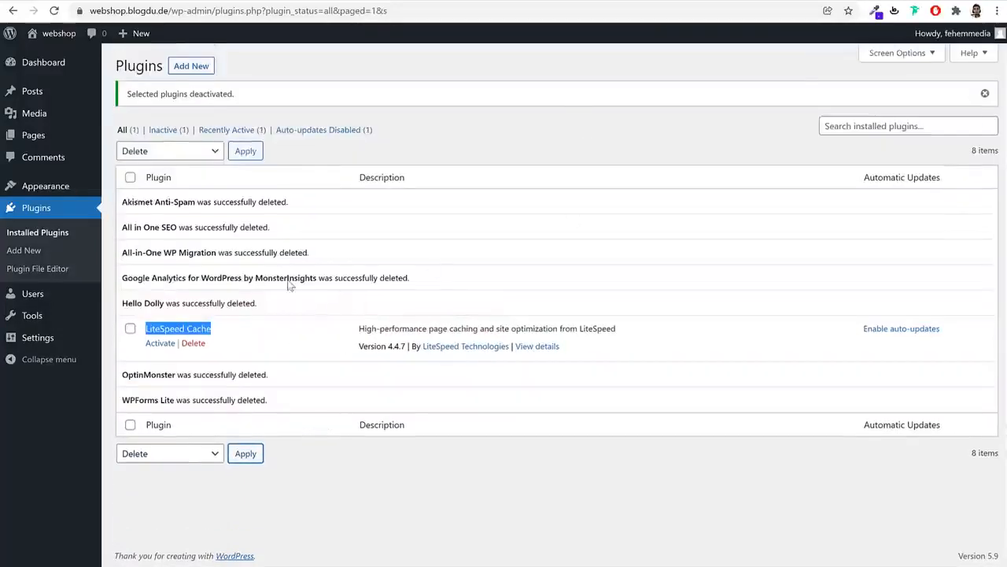
click(160, 343)
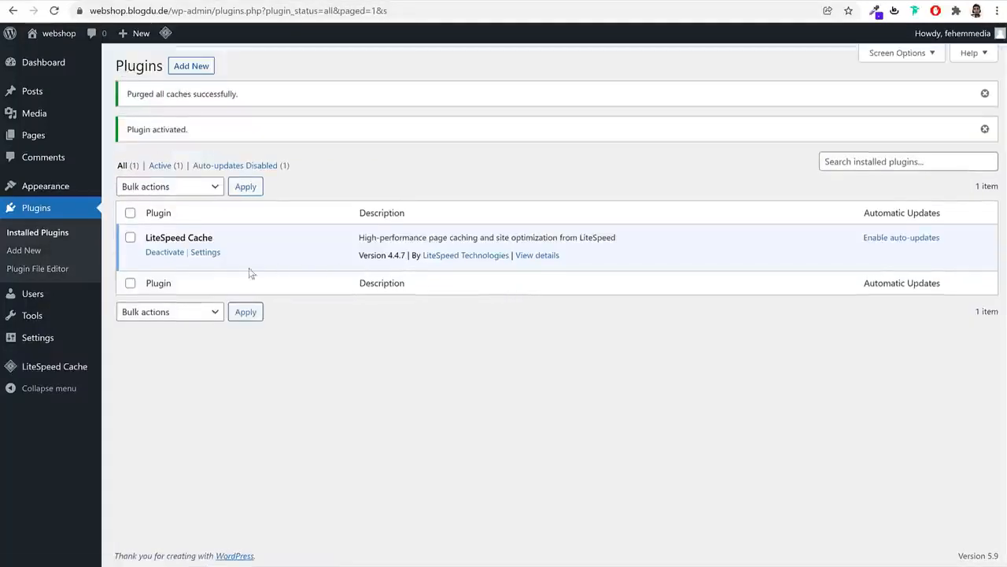
click(55, 339)
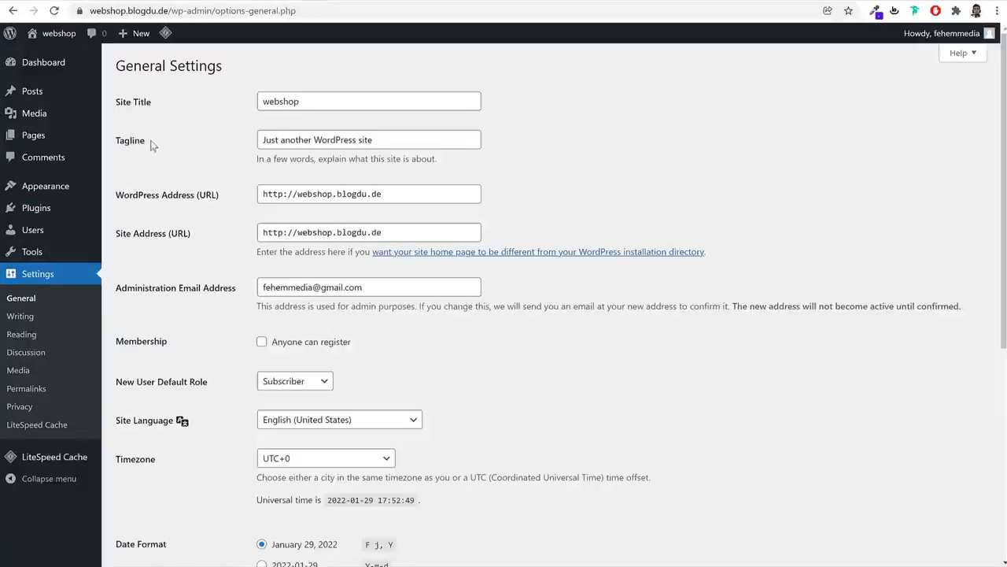
Change the site title to 'BloggDude' and the tagline to 'Best eComm Website'
double_click(323, 101)
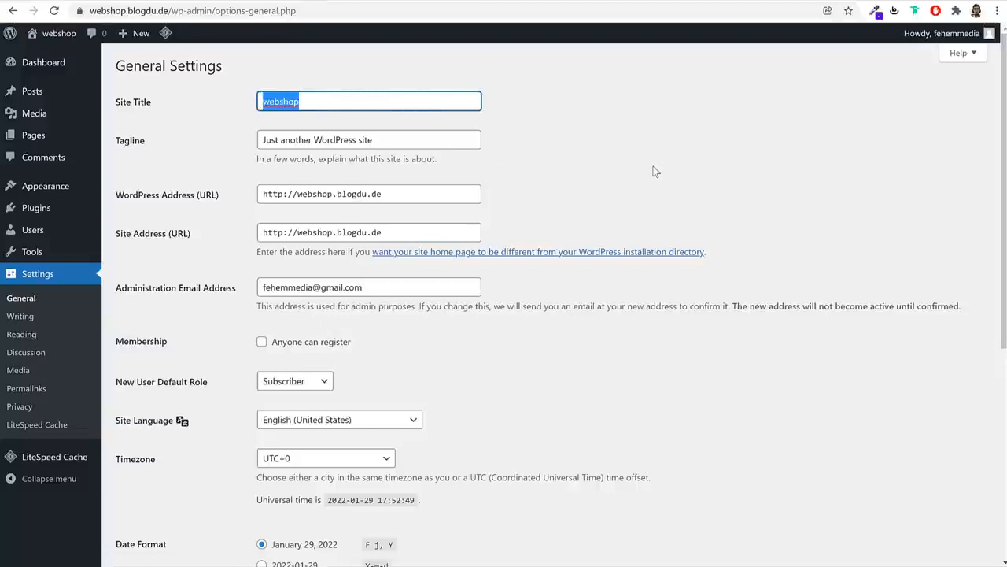
text(Blog)
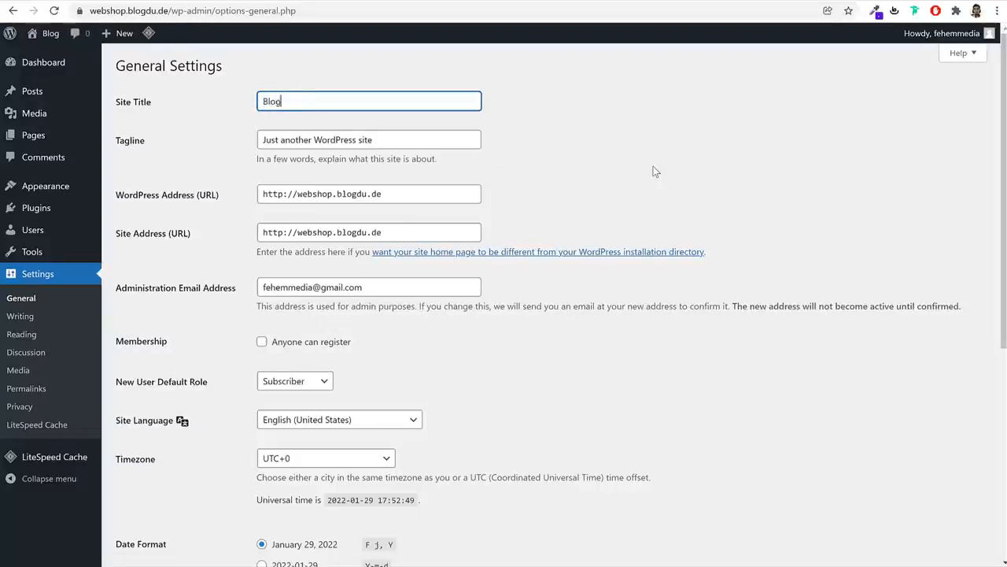
text(gDude)
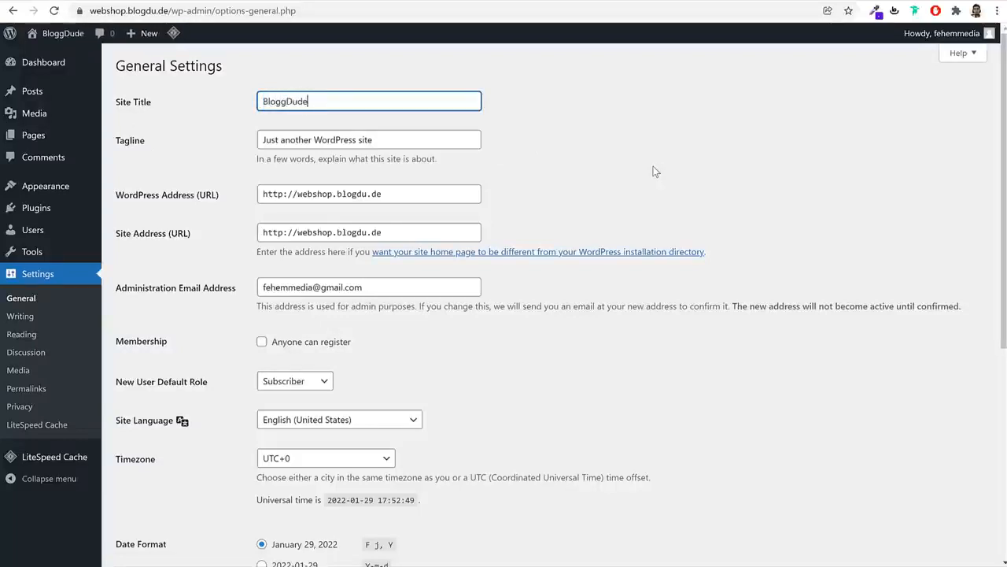
triple_click(408, 147)
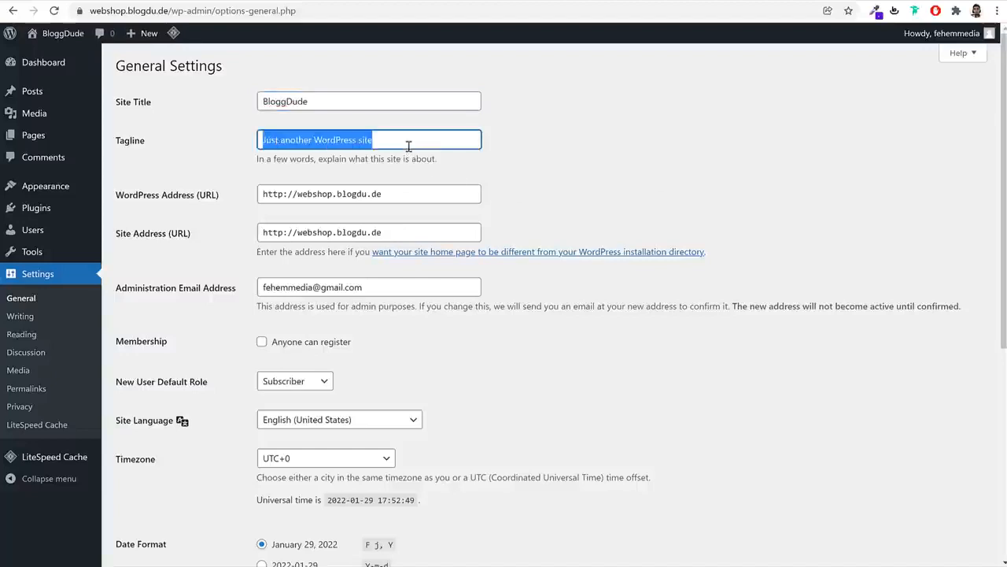
text(Best eC)
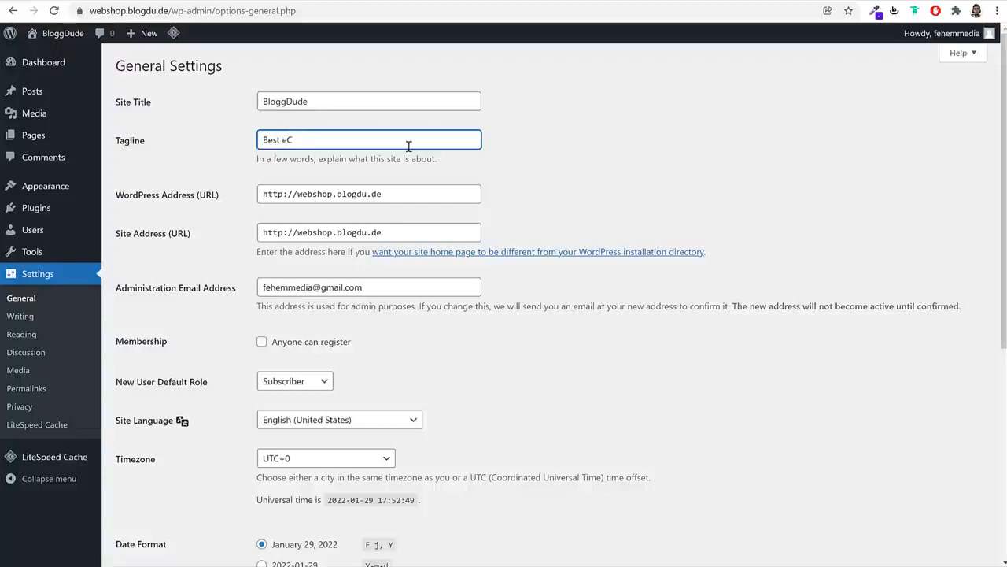
text(omm Website)
triple_click(365, 102)
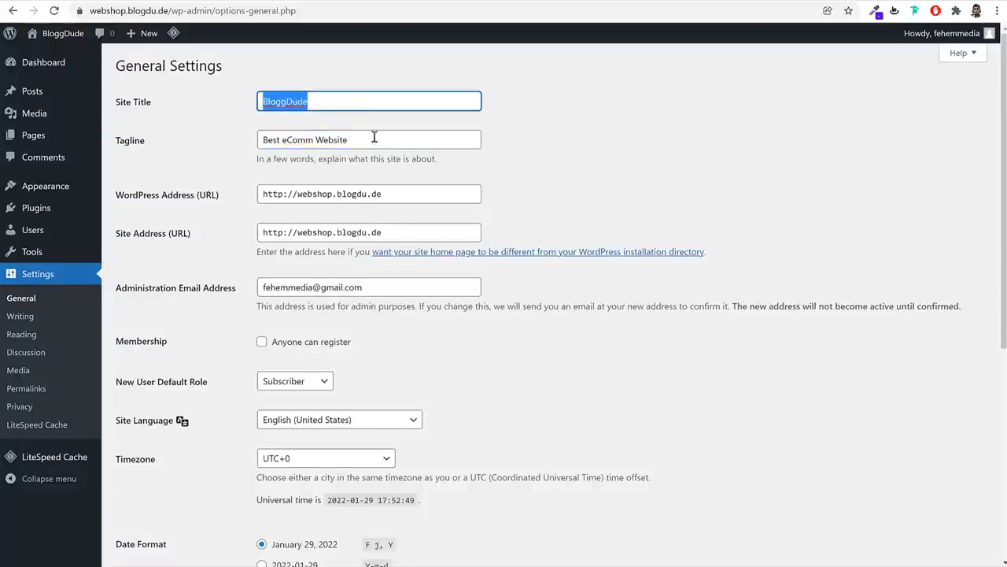
triple_click(373, 138)
click(629, 160)
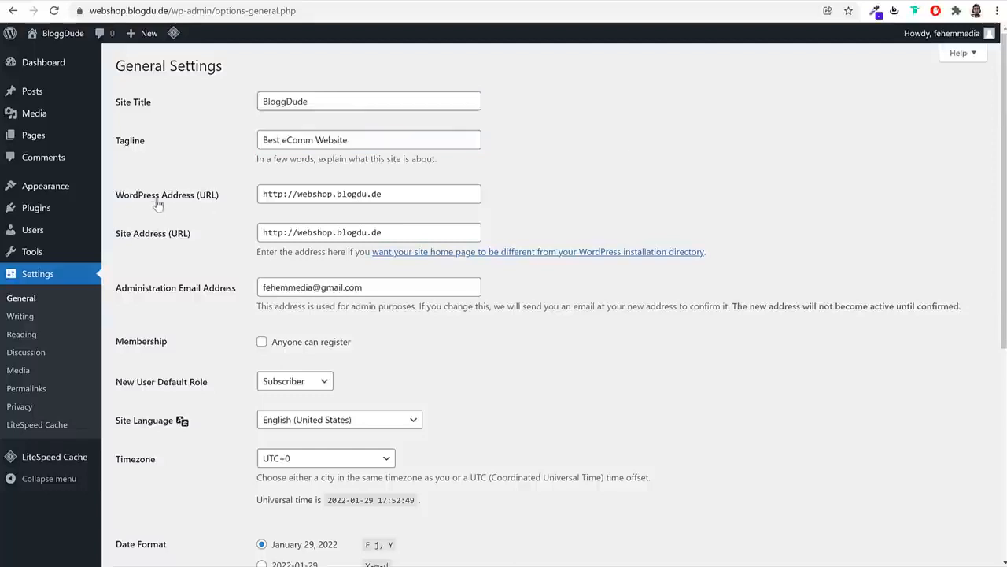
Switch the WordPress Address and Site Address from http to https
click(284, 196)
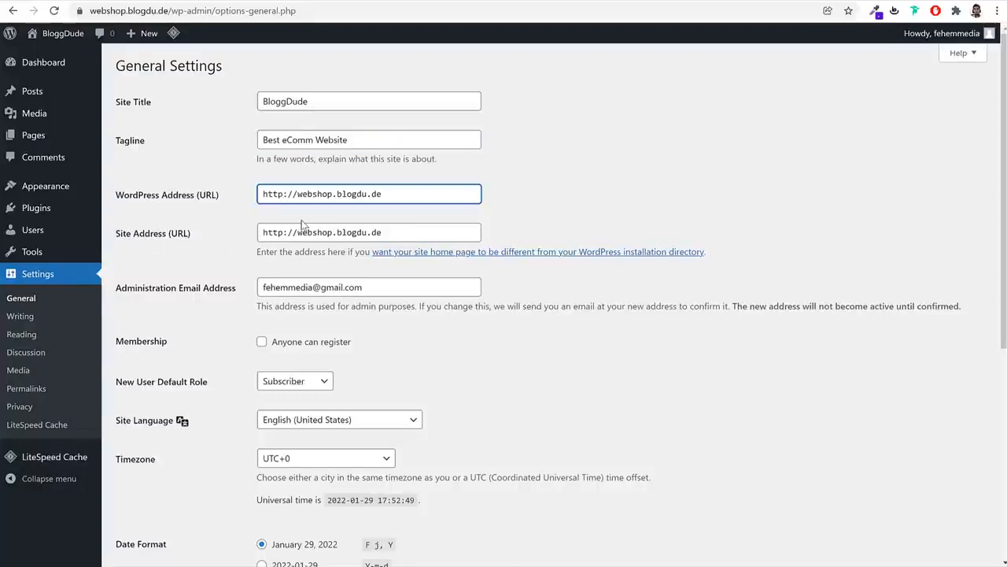
text(s)
click(285, 232)
text(s)
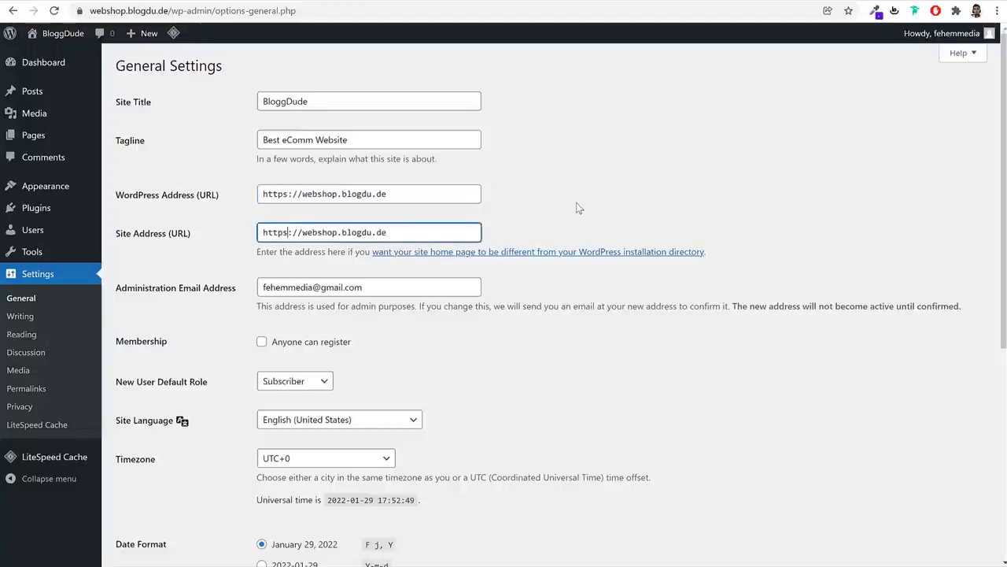
click(576, 207)
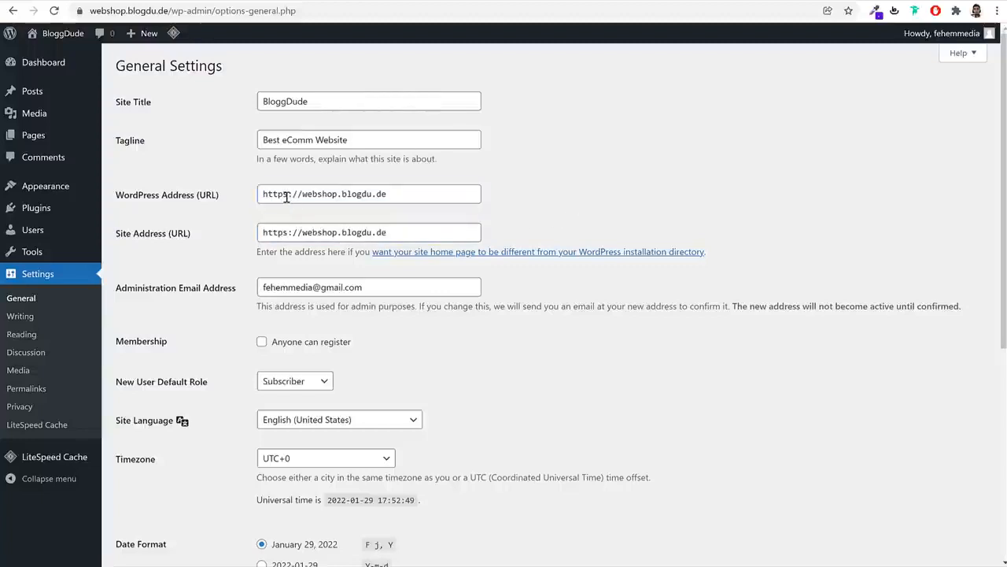
drag(287, 197, 283, 197)
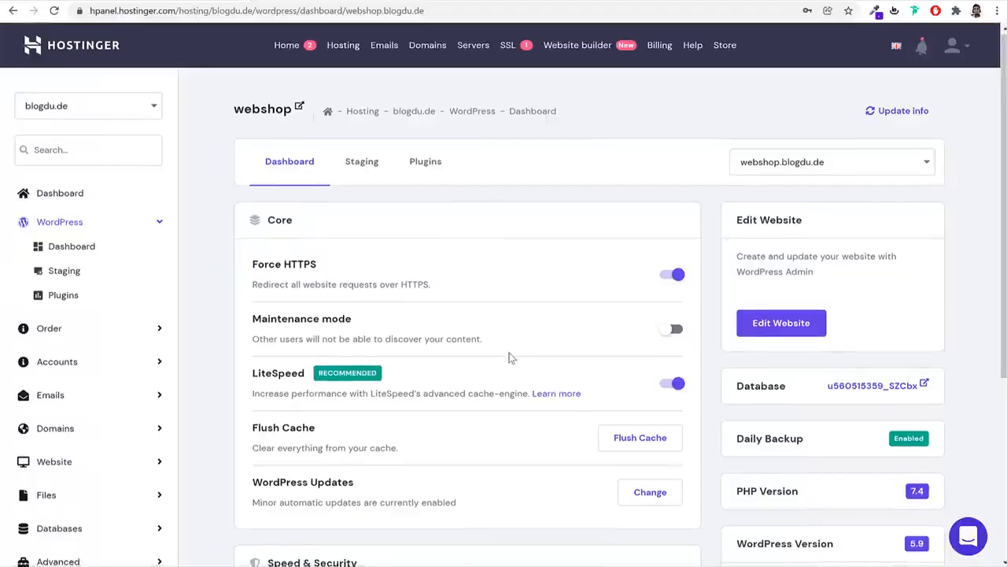
scroll(509, 355, down, 3)
scroll(510, 358, down, 2)
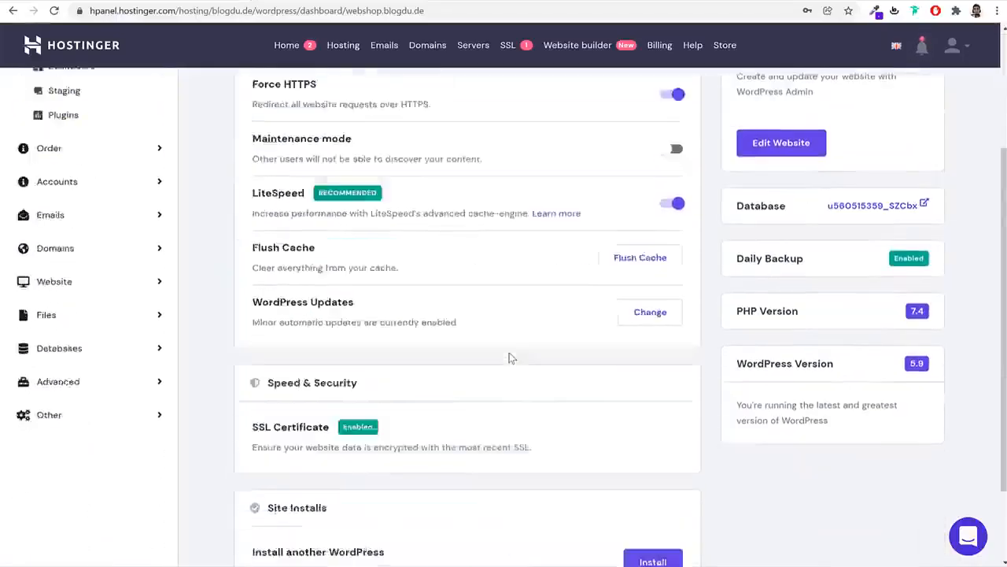
drag(331, 324, 253, 324)
scroll(483, 340, up, 1)
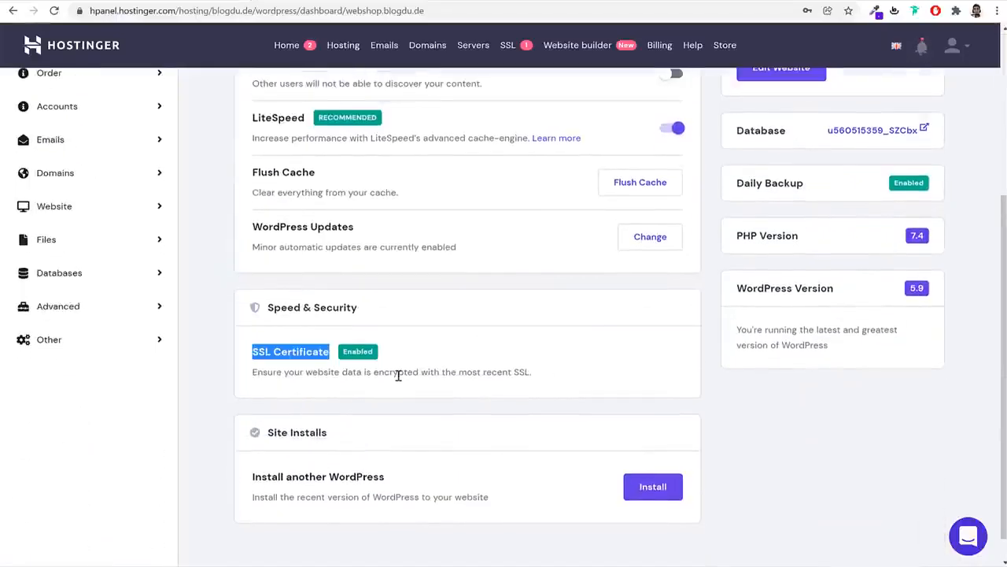
scroll(399, 375, down, 1)
scroll(373, 342, up, 3)
scroll(369, 347, up, 1)
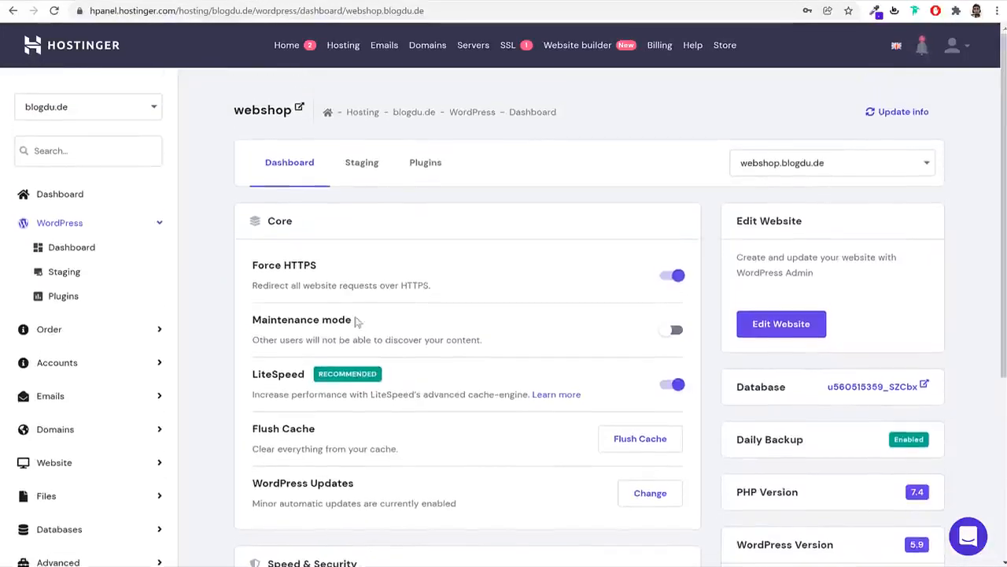
drag(319, 266, 258, 266)
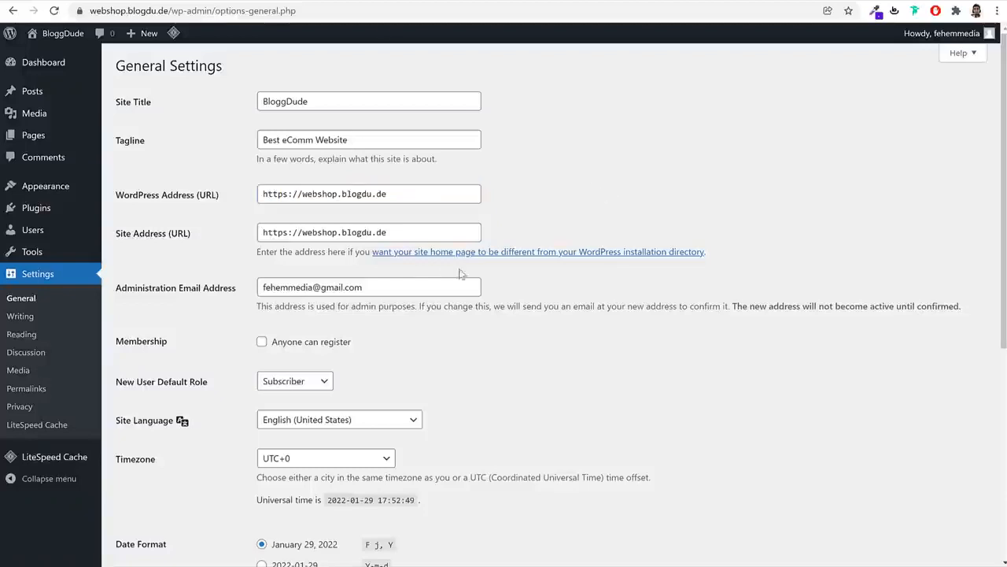
Enable 'Anyone can register', set the timezone to Kolkata, and save the general settings
scroll(488, 283, down, 2)
click(321, 220)
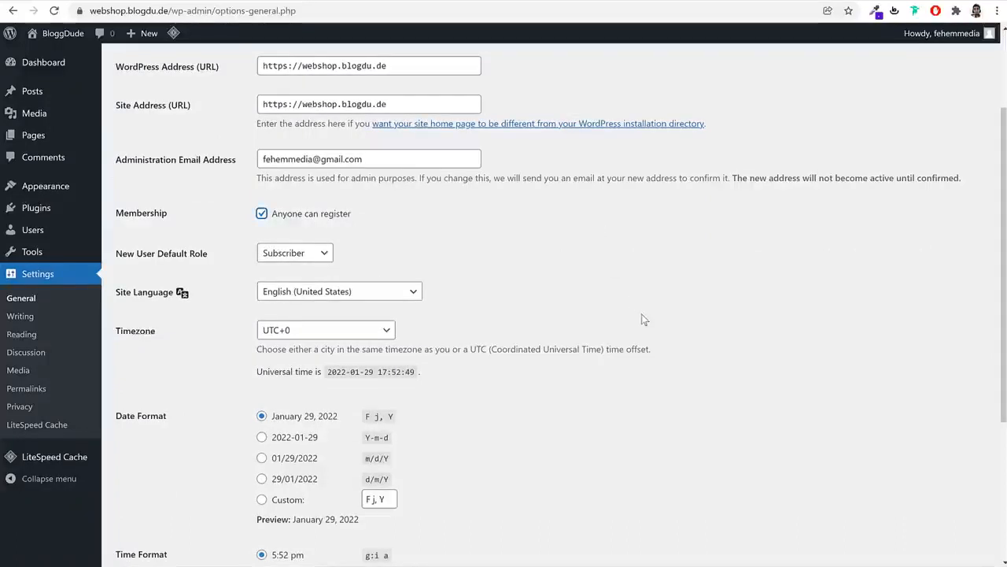
scroll(694, 306, down, 3)
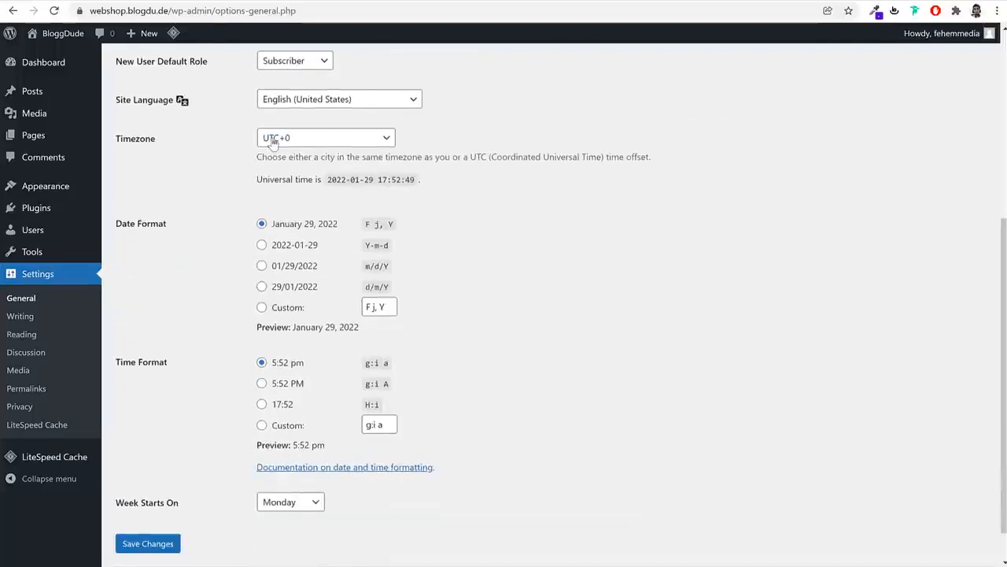
click(273, 140)
text(kolkata)
key(Return)
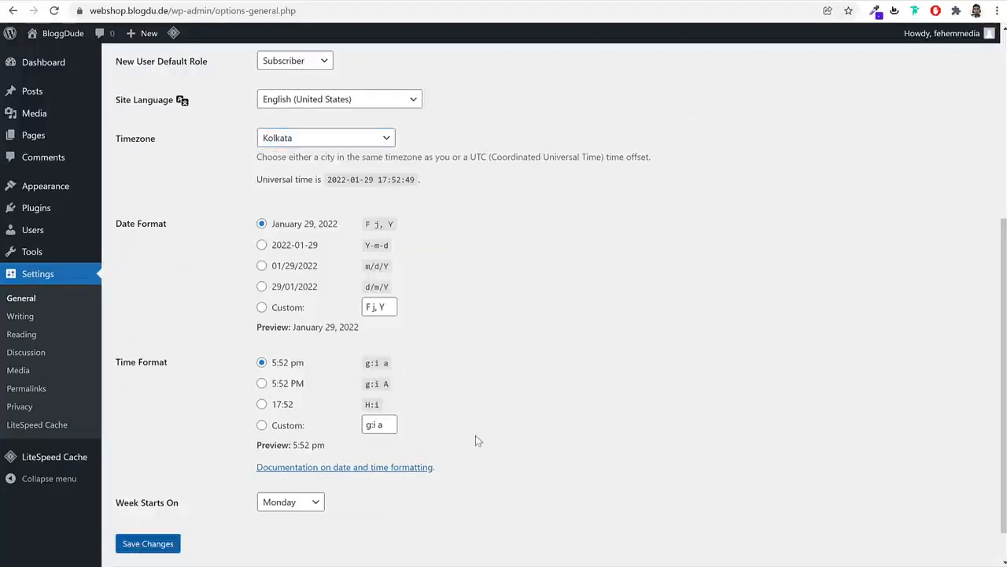
scroll(731, 234, up, 4)
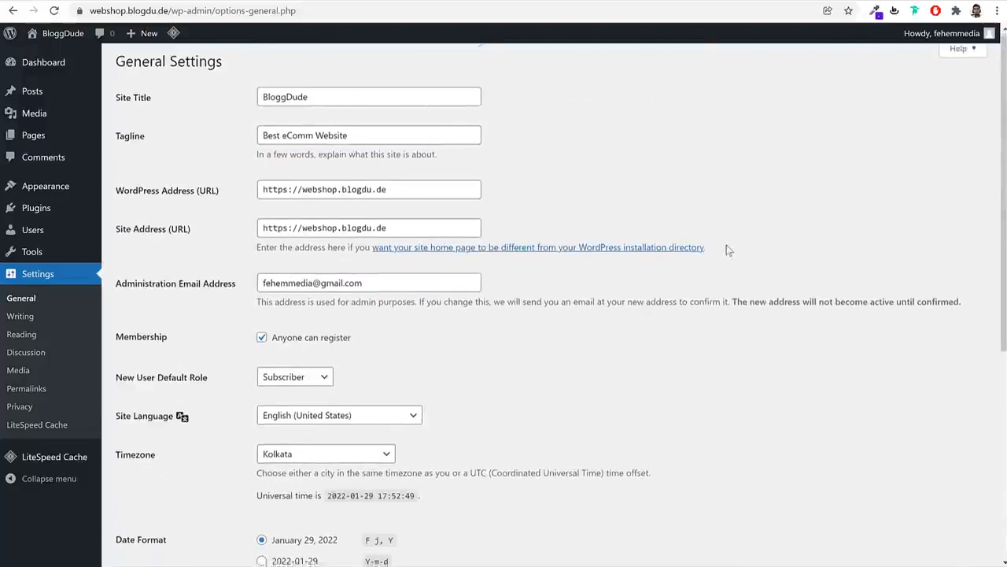
scroll(728, 244, down, 5)
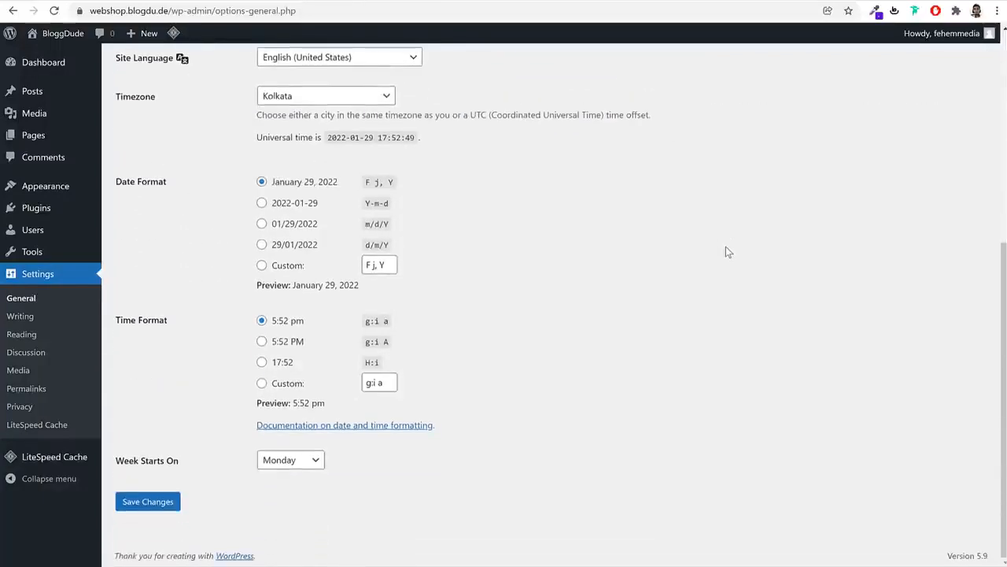
click(148, 504)
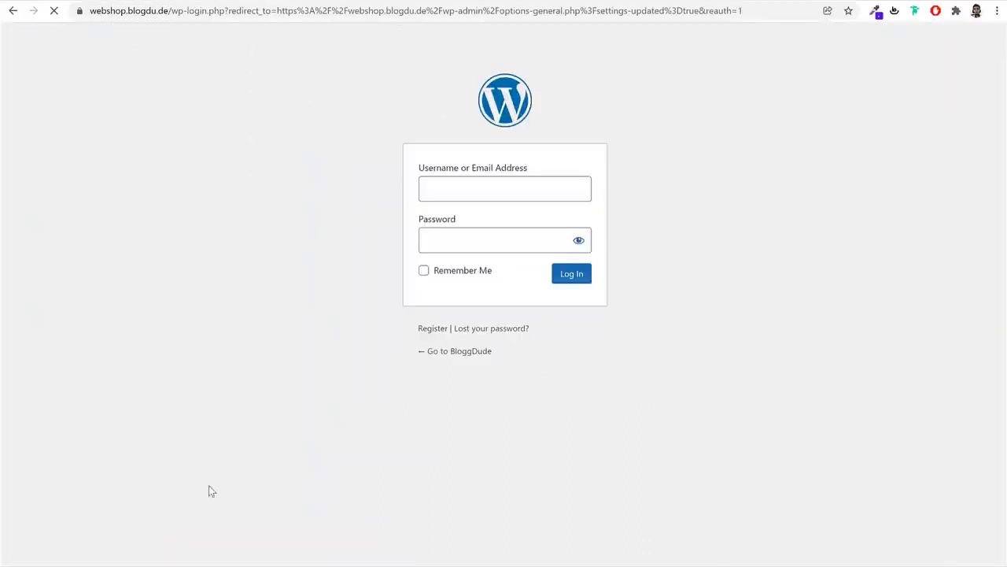
Log back in with the saved credentials and go to Settings > Permalinks
click(535, 192)
click(501, 224)
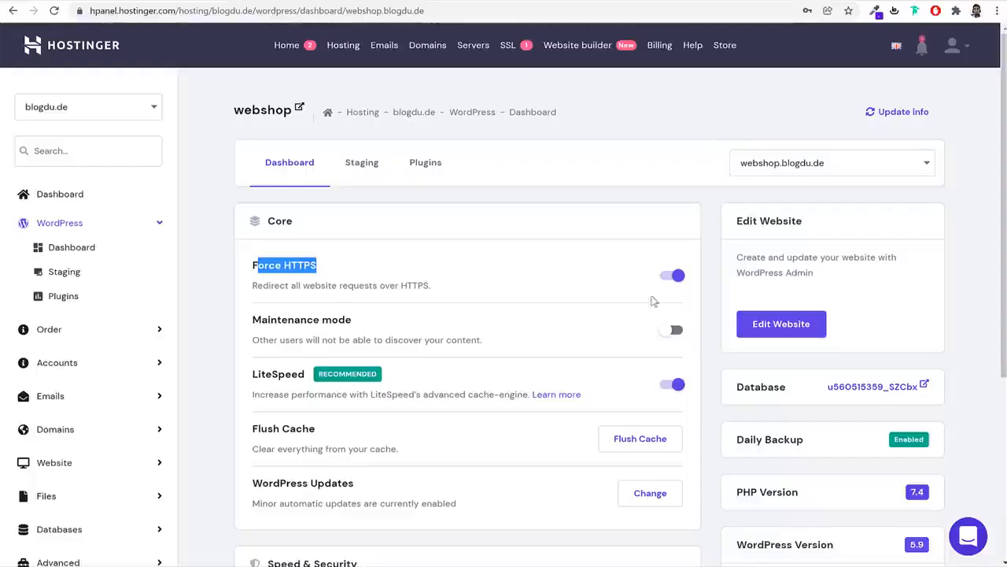
click(779, 324)
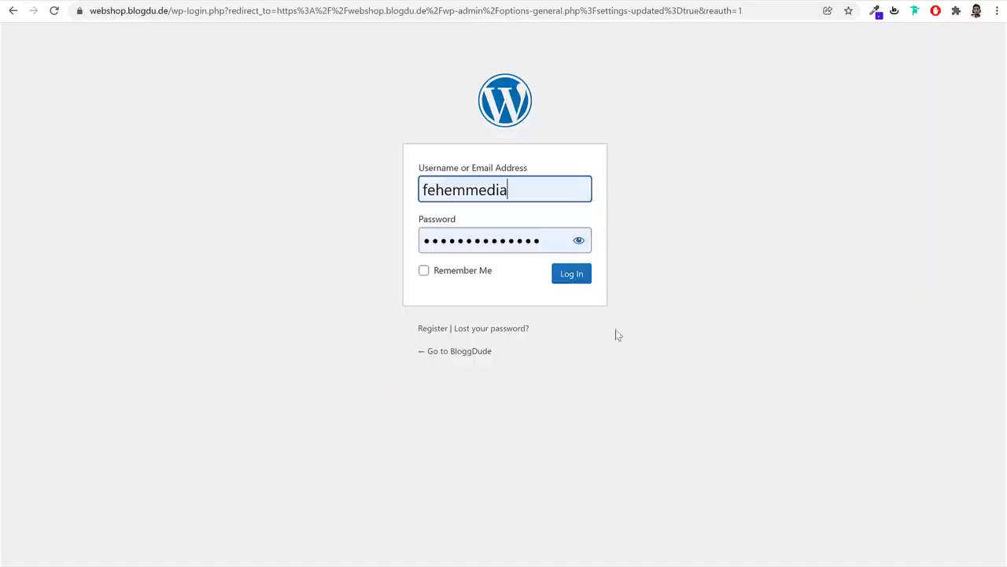
click(572, 276)
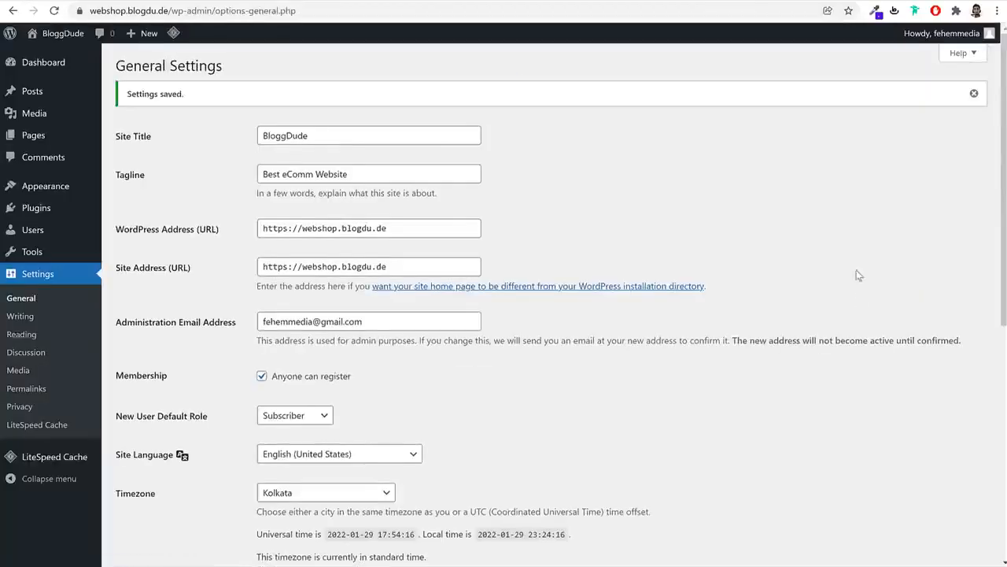
click(35, 395)
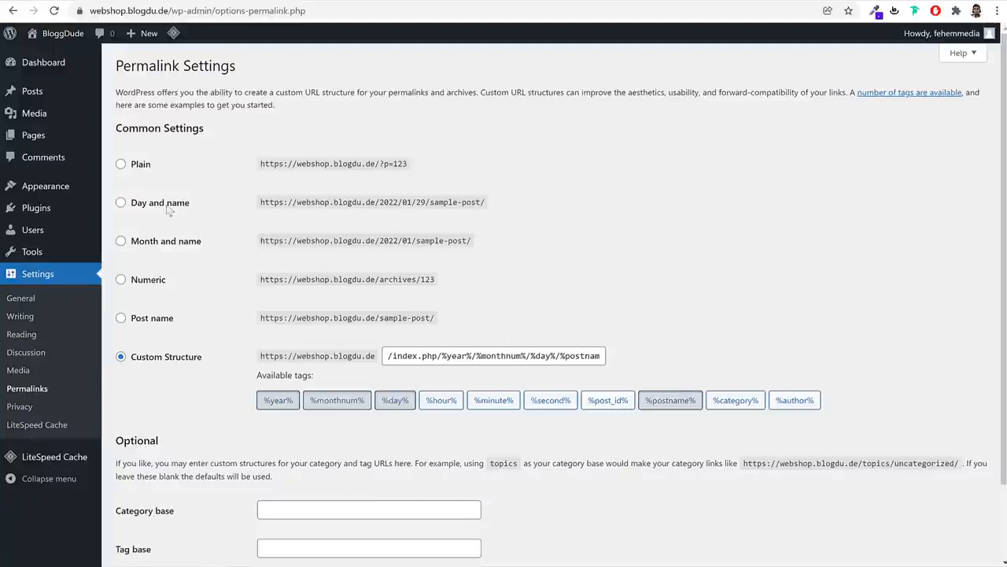
Replace the Custom Structure permalinks with the Post name option and save
drag(191, 204, 128, 209)
drag(203, 358, 137, 364)
click(652, 268)
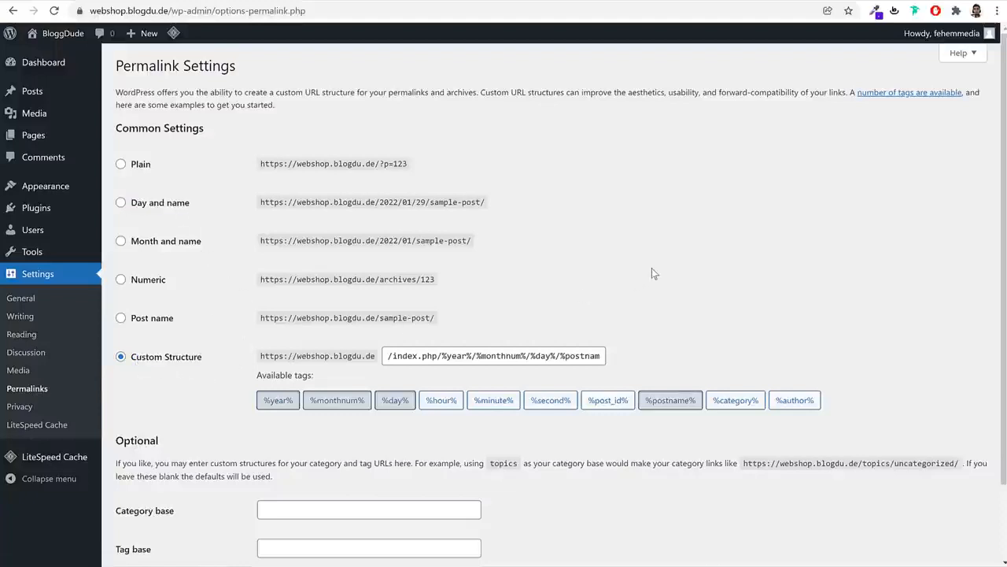
click(158, 318)
drag(188, 318, 128, 321)
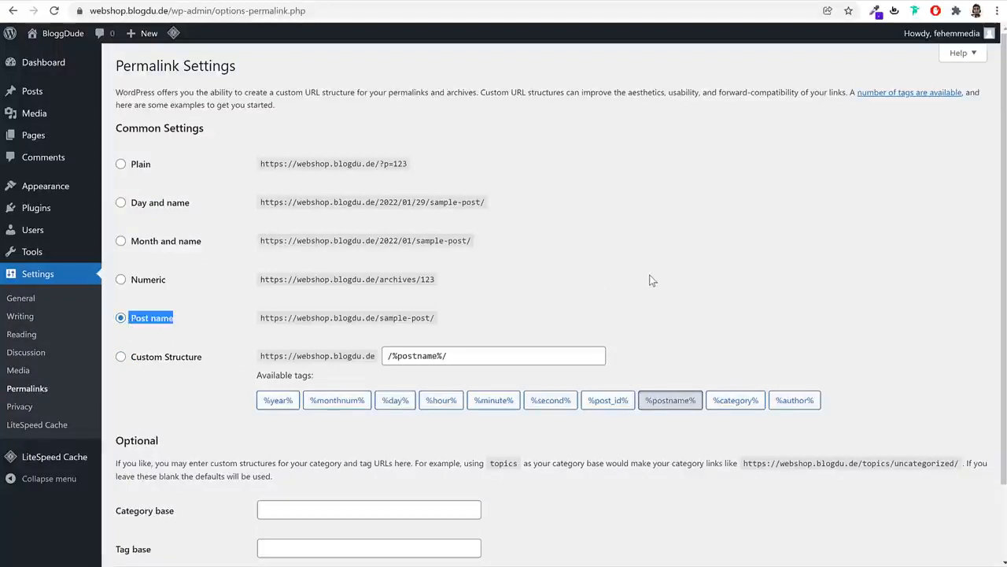
scroll(724, 311, down, 2)
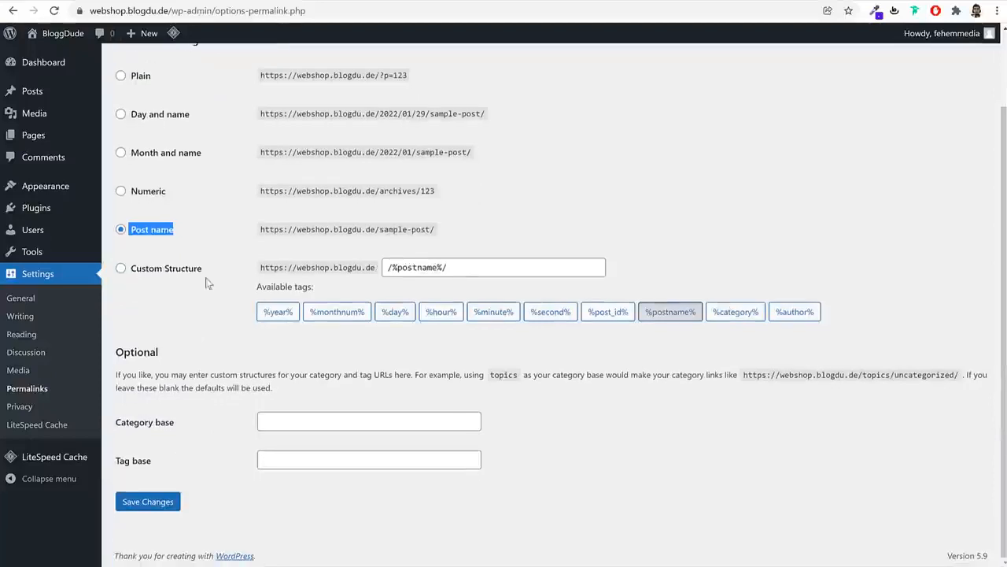
click(159, 502)
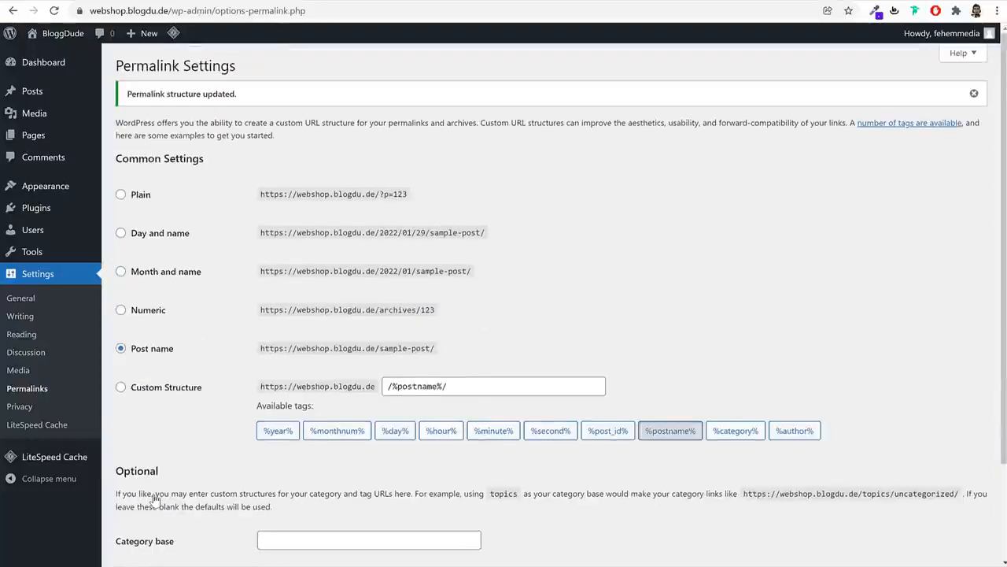
click(47, 65)
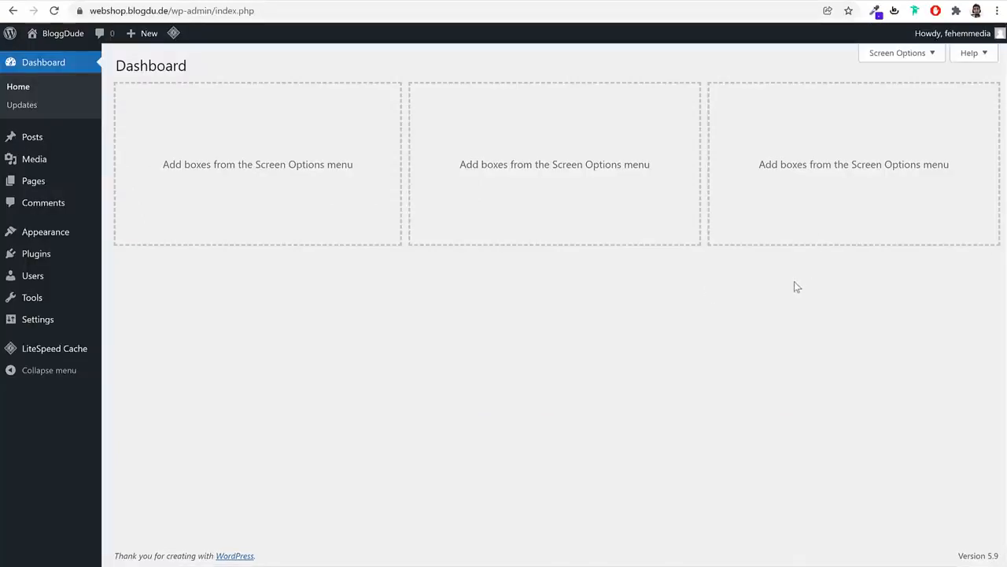
Go back to the BloggDude dashboard and show the Themes page with only Twenty Twenty 1.9
click(114, 1)
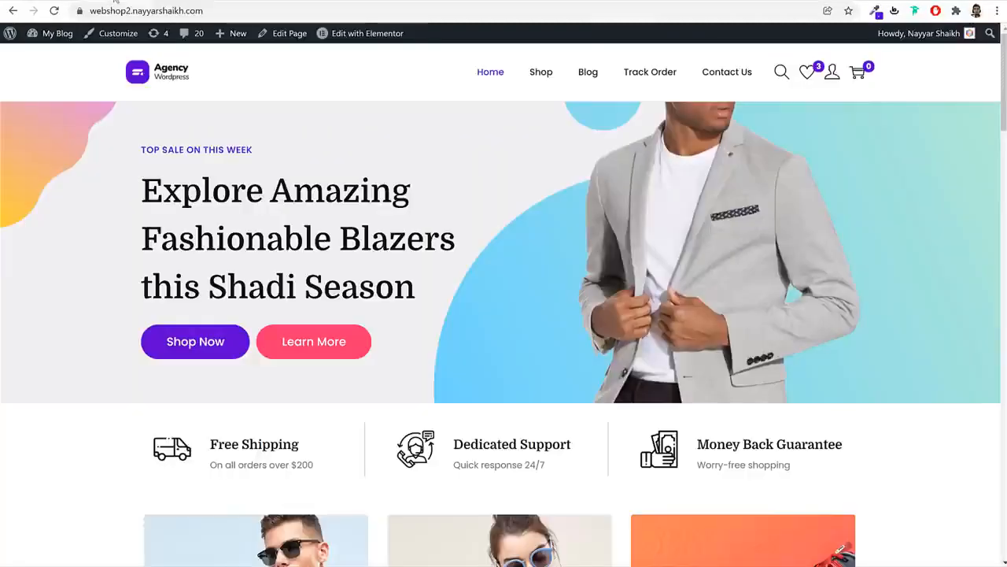
click(241, 2)
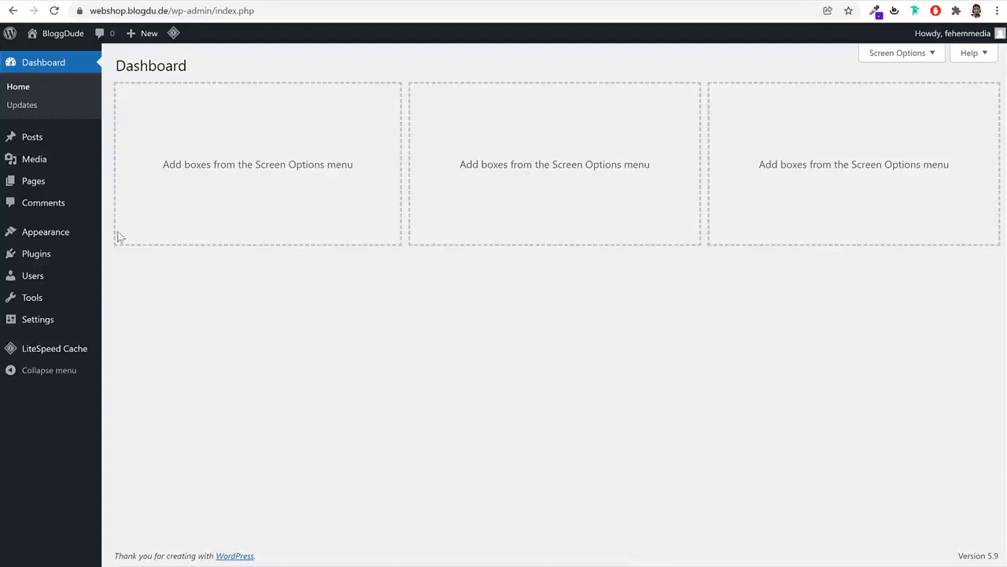
click(54, 235)
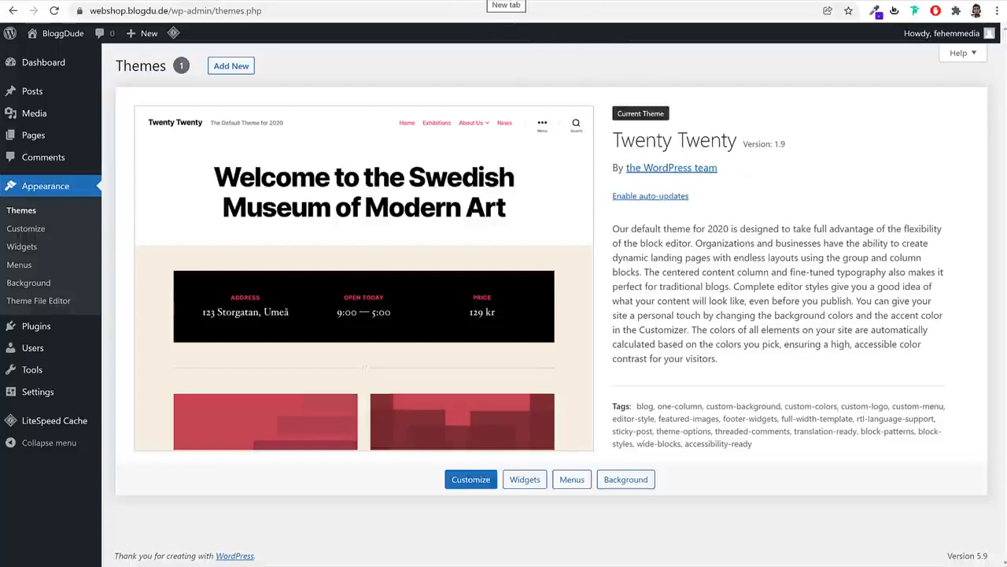
Load bloggdude.com/woostify in a new browser tab
click(505, 3)
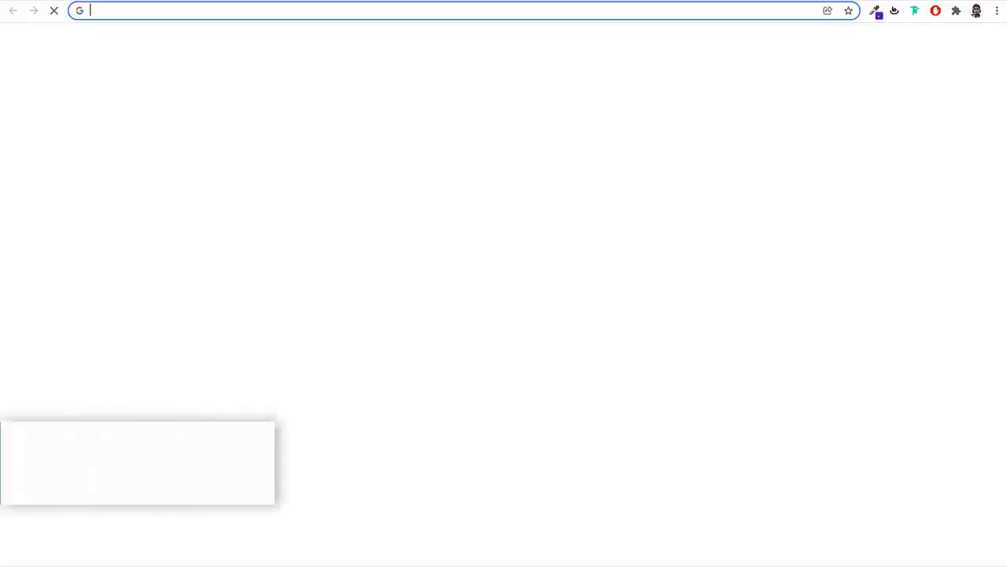
text(bloggdude.com/woostify)
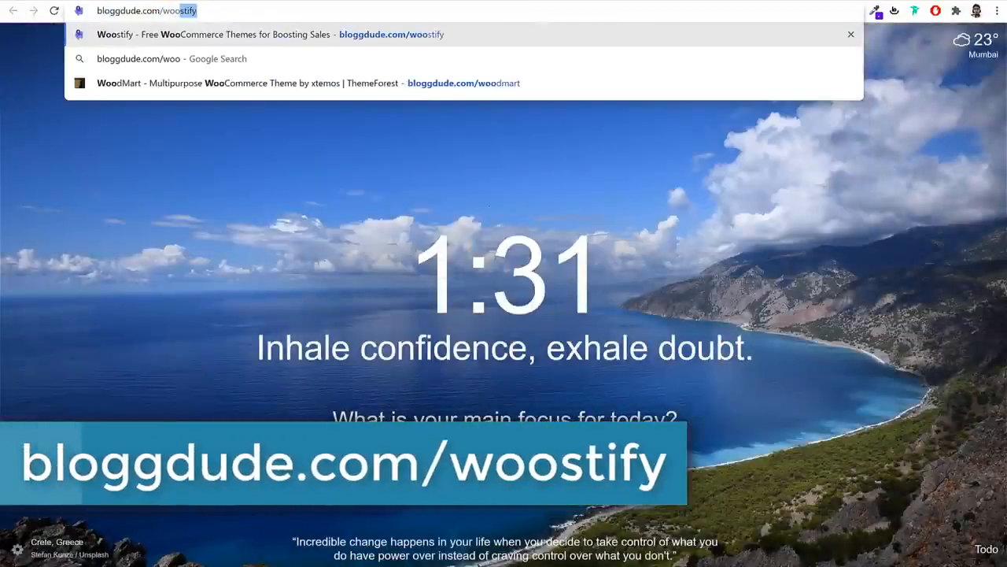
key(Return)
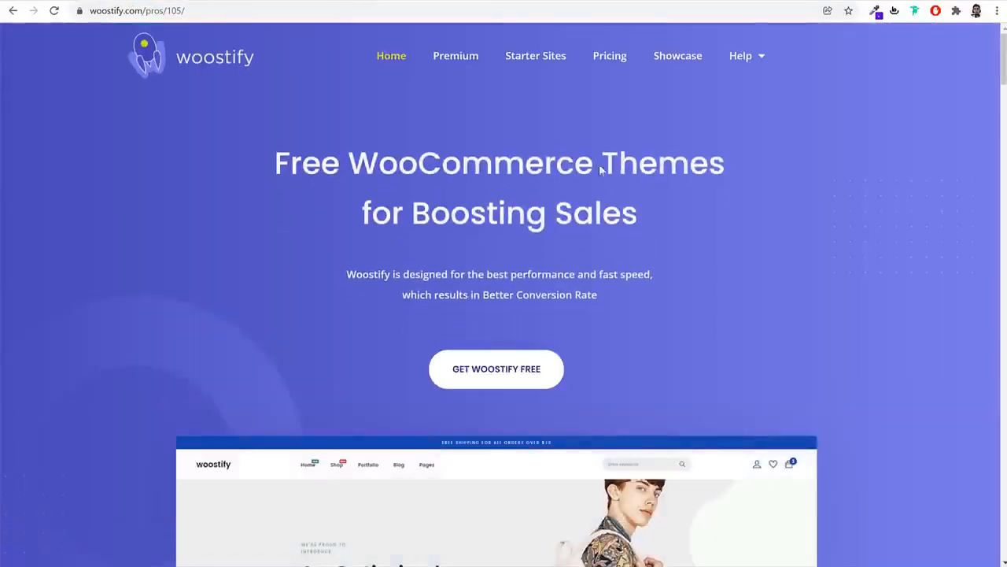
scroll(853, 331, down, 6)
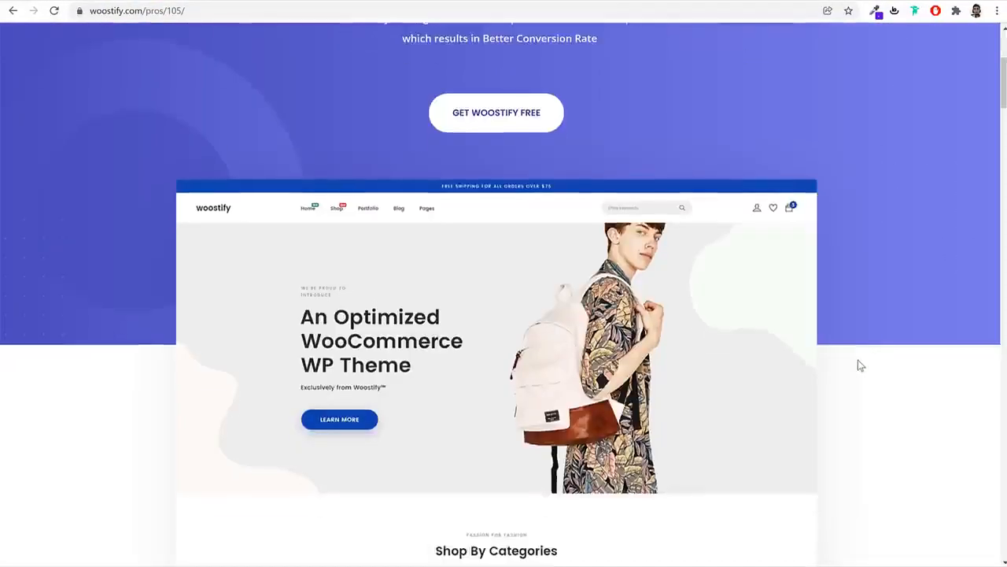
scroll(857, 362, up, 4)
scroll(857, 364, up, 3)
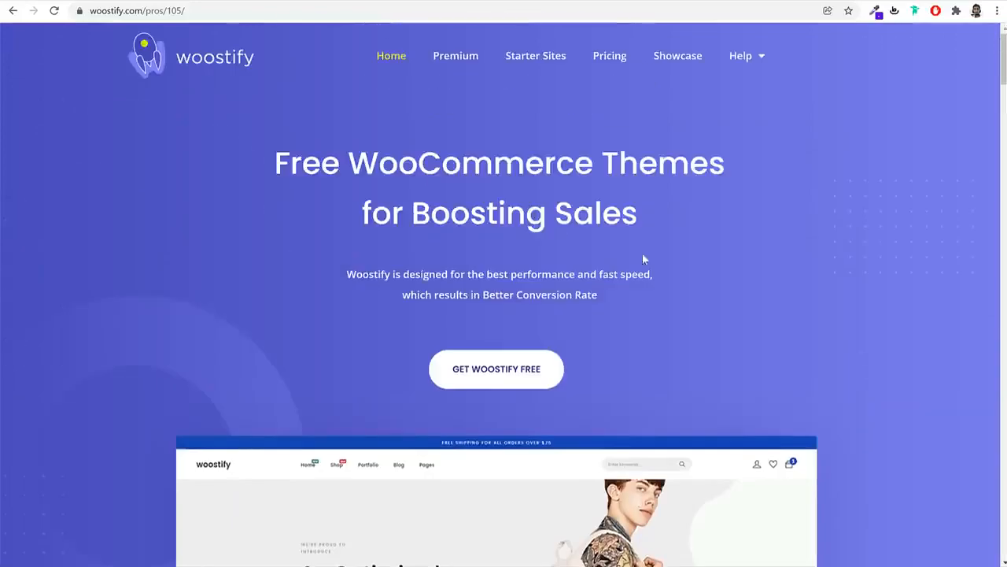
Browse the Woostify page, briefly opening and closing the free download offer
click(491, 381)
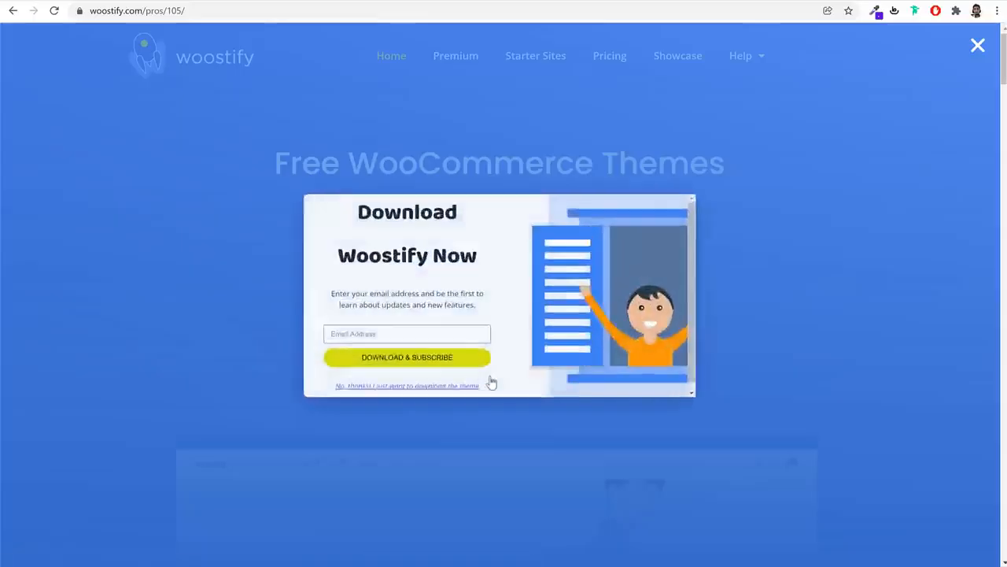
click(779, 262)
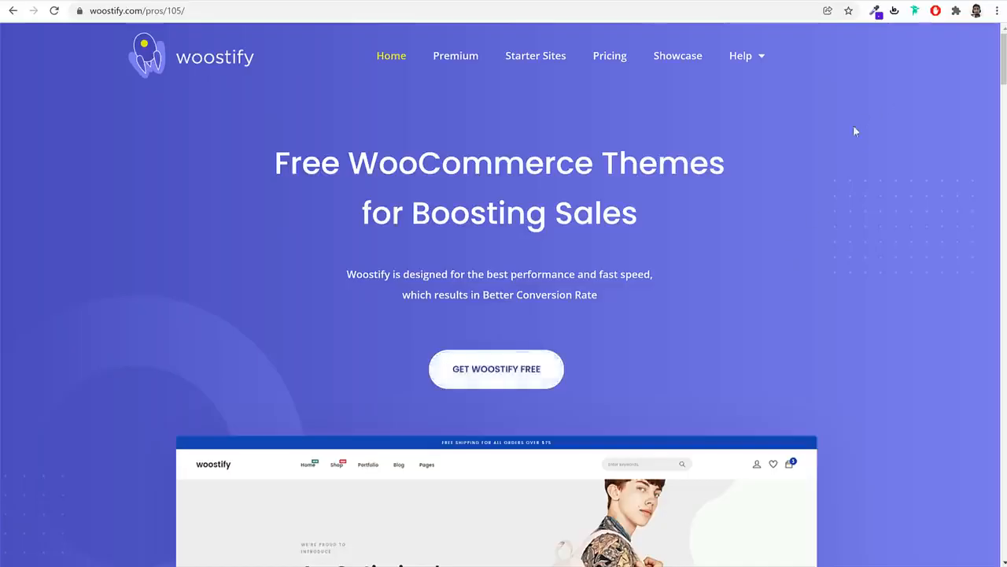
scroll(798, 307, down, 15)
scroll(798, 308, down, 15)
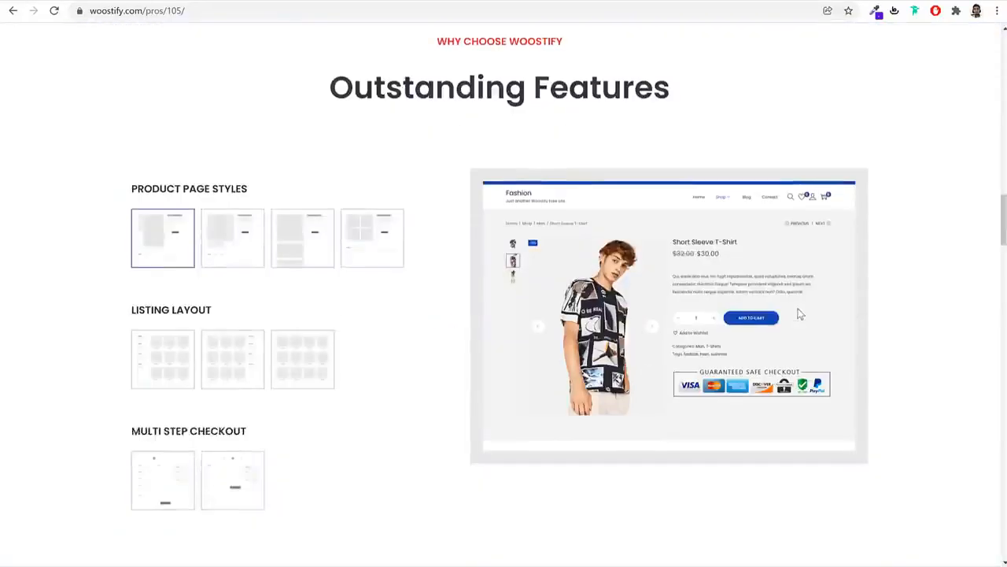
scroll(798, 309, down, 20)
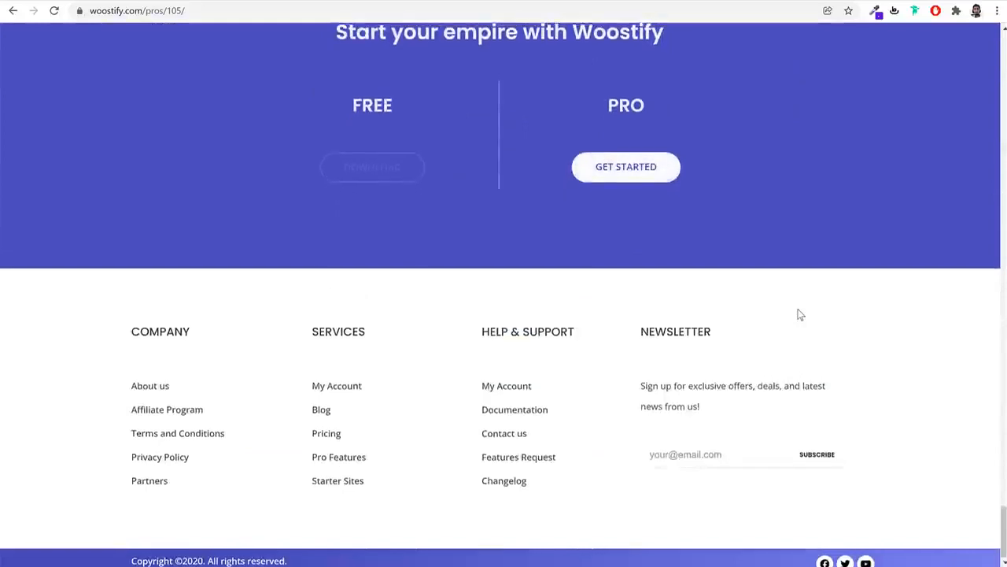
scroll(798, 307, up, 2)
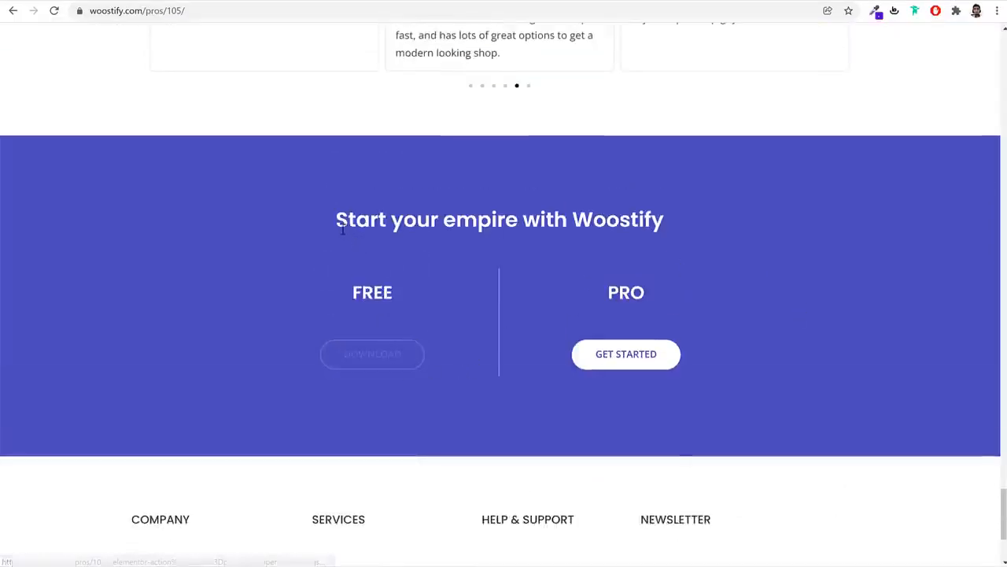
drag(336, 221, 681, 222)
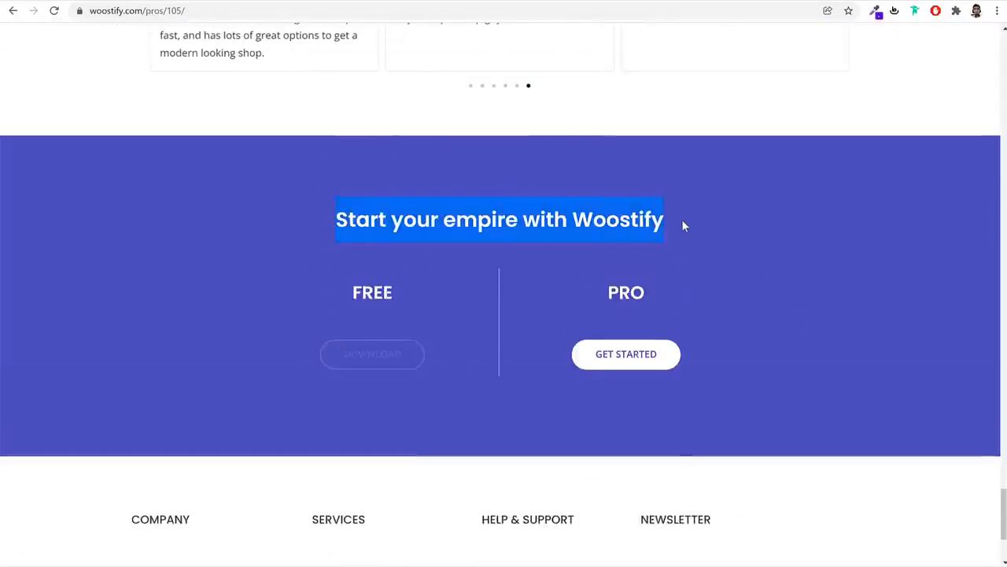
click(682, 221)
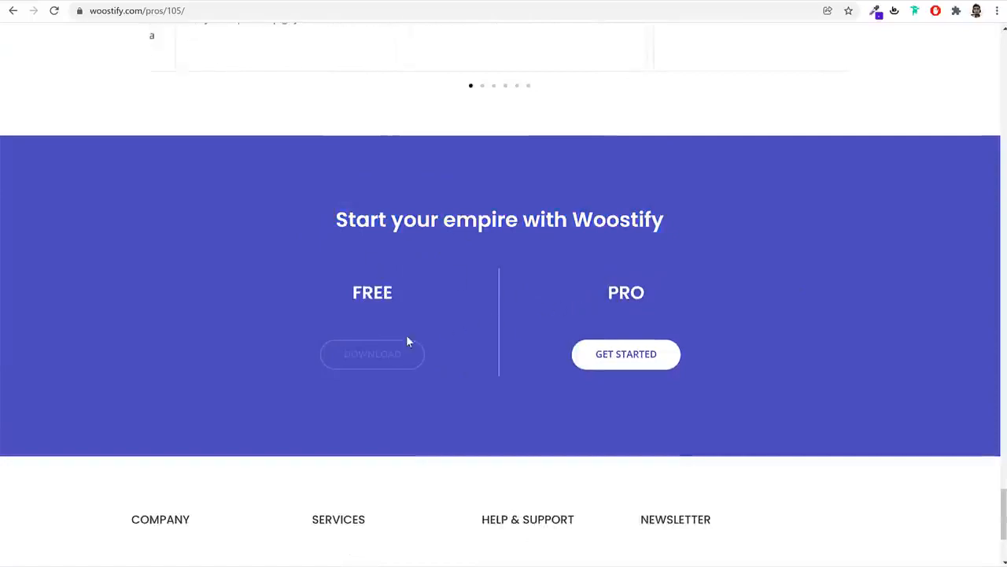
Download the free Woostify theme as woostify.2.0.9.zip, skipping the email signup
click(397, 353)
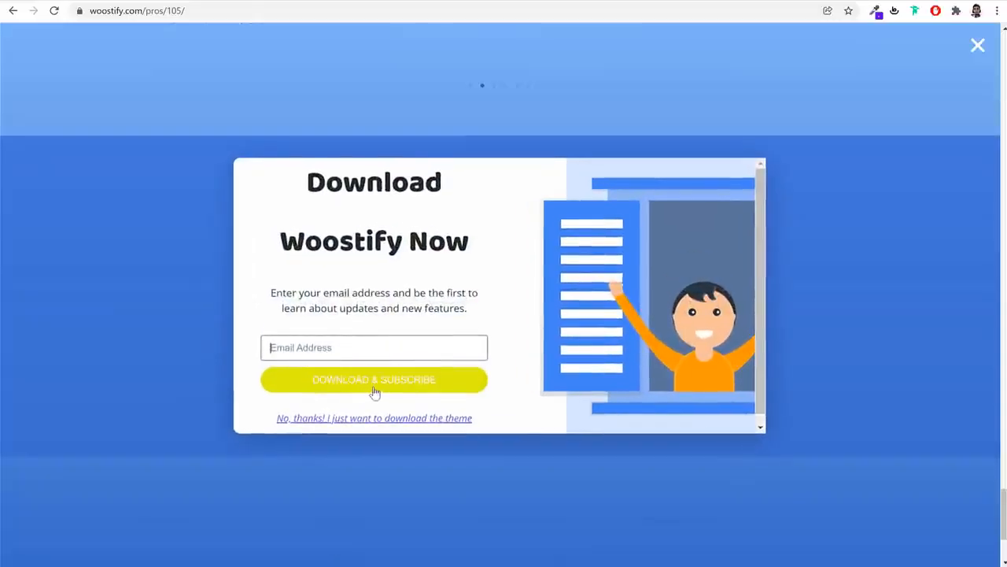
click(374, 383)
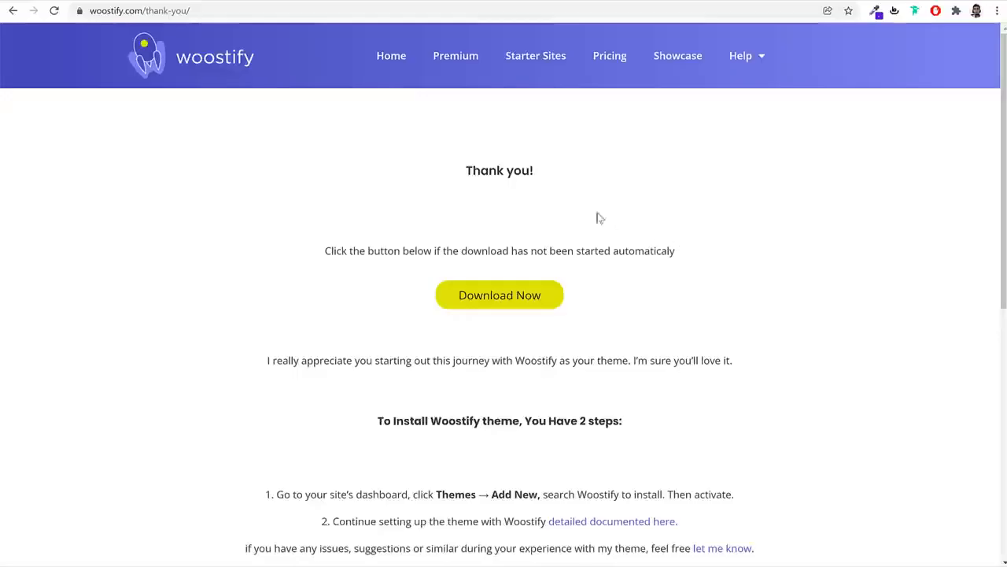
click(503, 307)
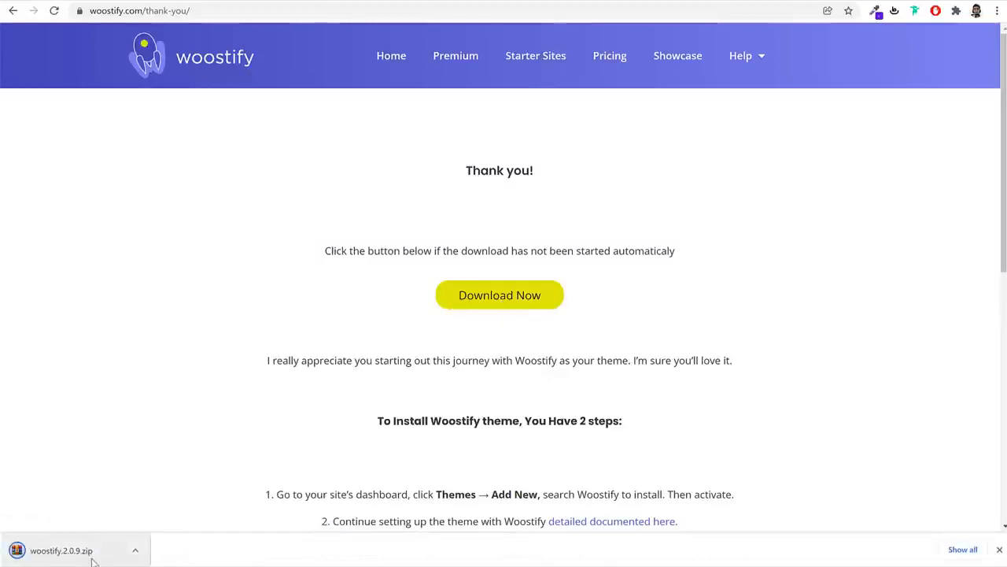
click(228, 0)
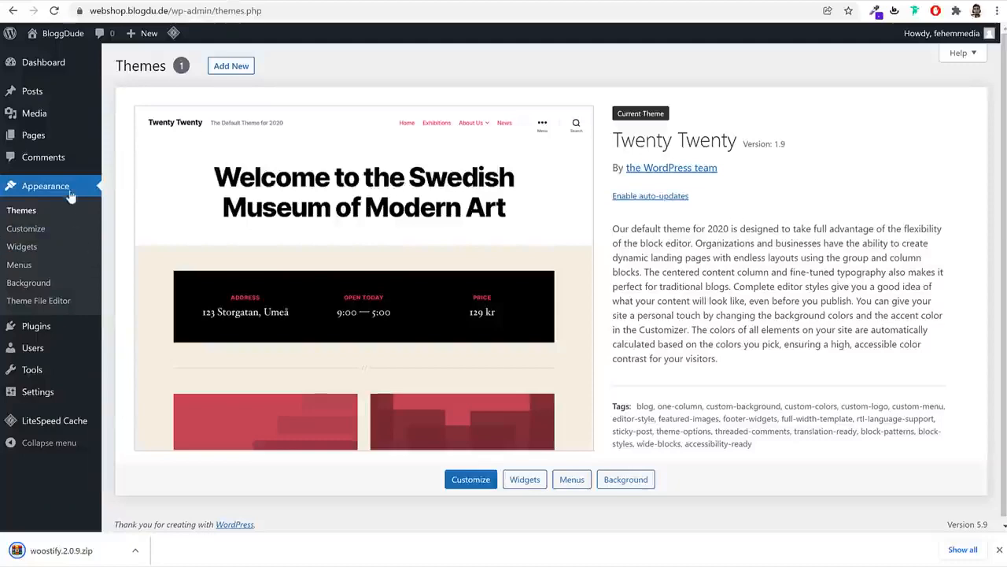
Upload woostify.2.0.9.zip as a new theme, install it and activate Woostify
click(240, 68)
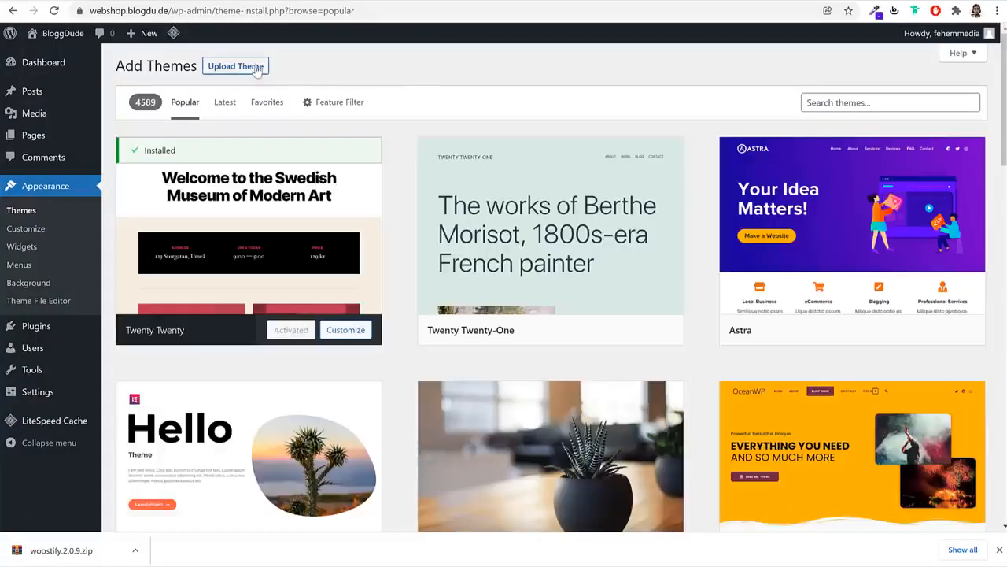
click(255, 67)
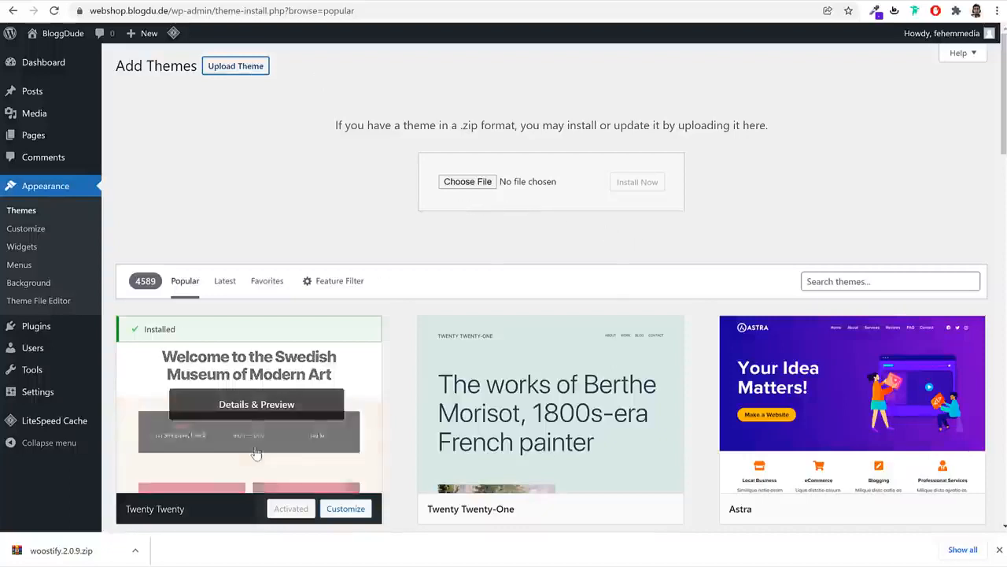
drag(36, 551, 496, 184)
click(648, 183)
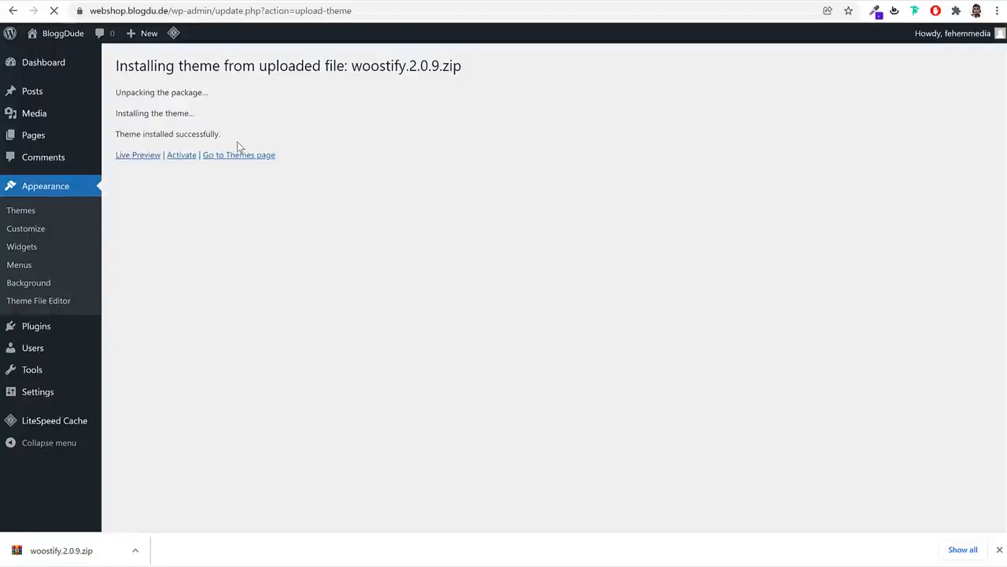
click(184, 157)
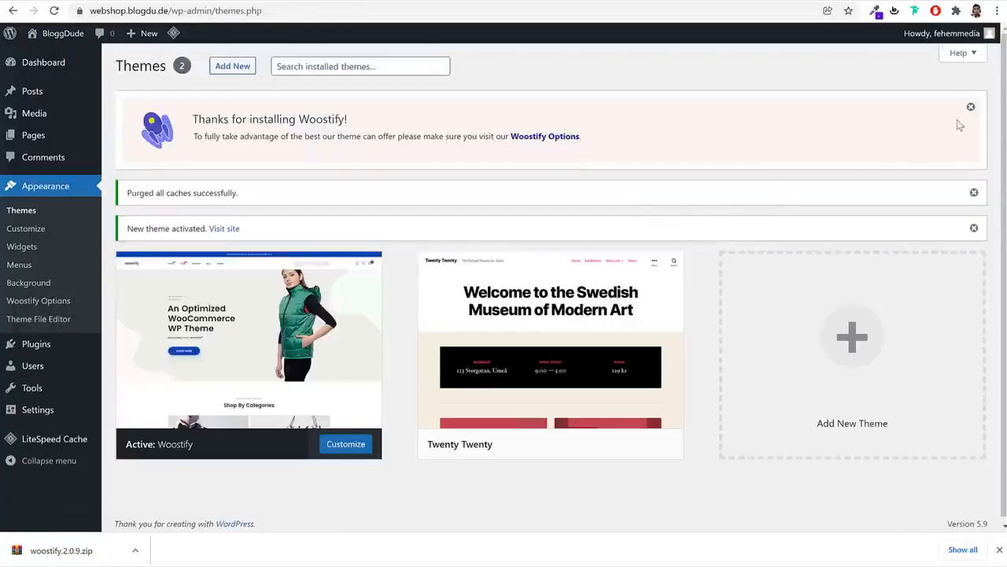
Dismiss the Woostify notice and delete the Twenty Twenty theme
click(971, 110)
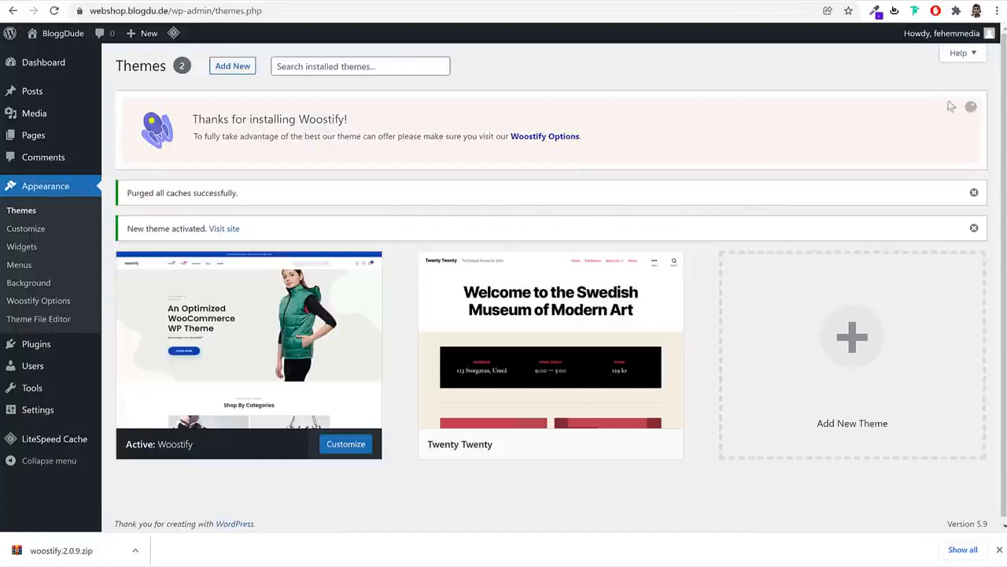
mouse_move(461, 256)
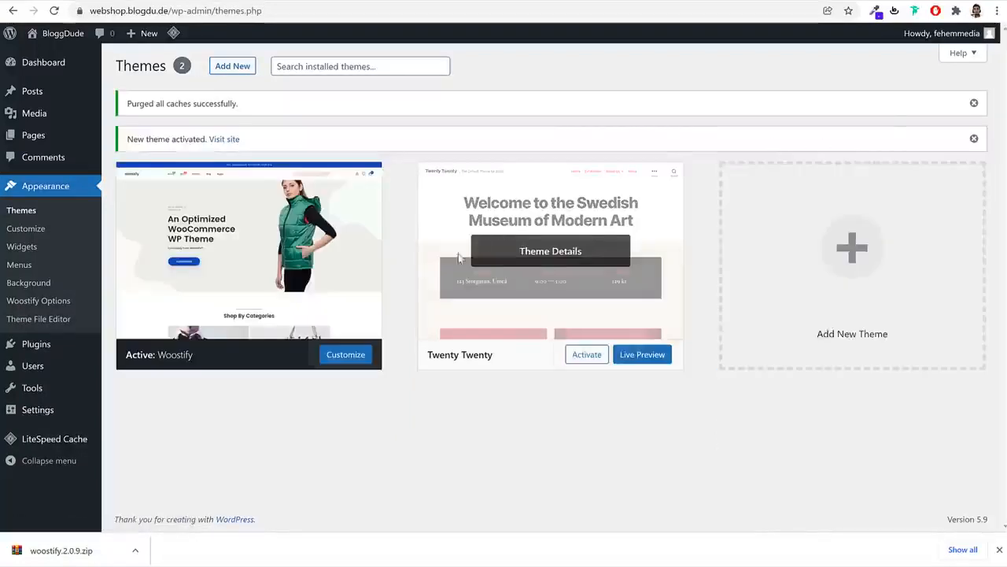
click(513, 277)
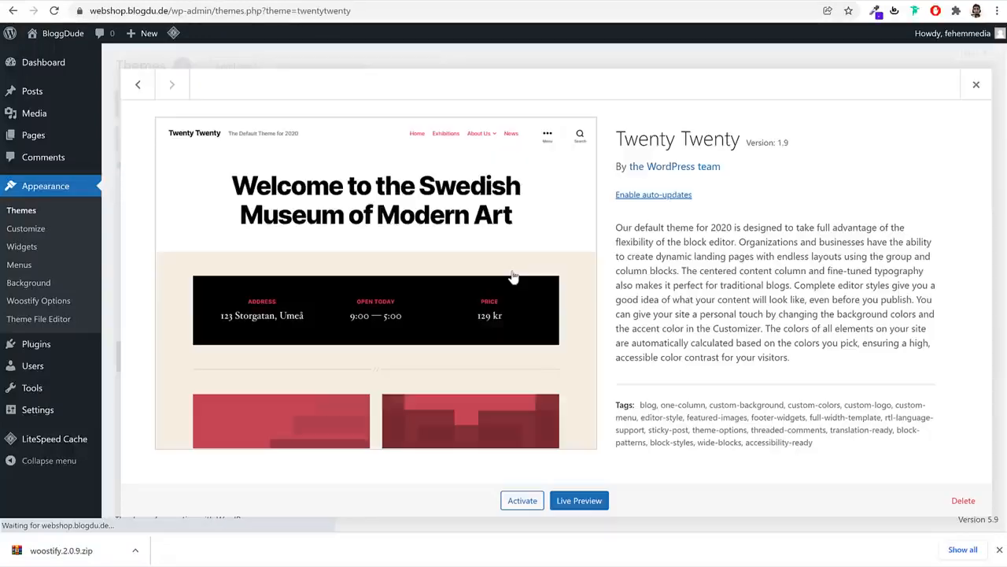
click(963, 501)
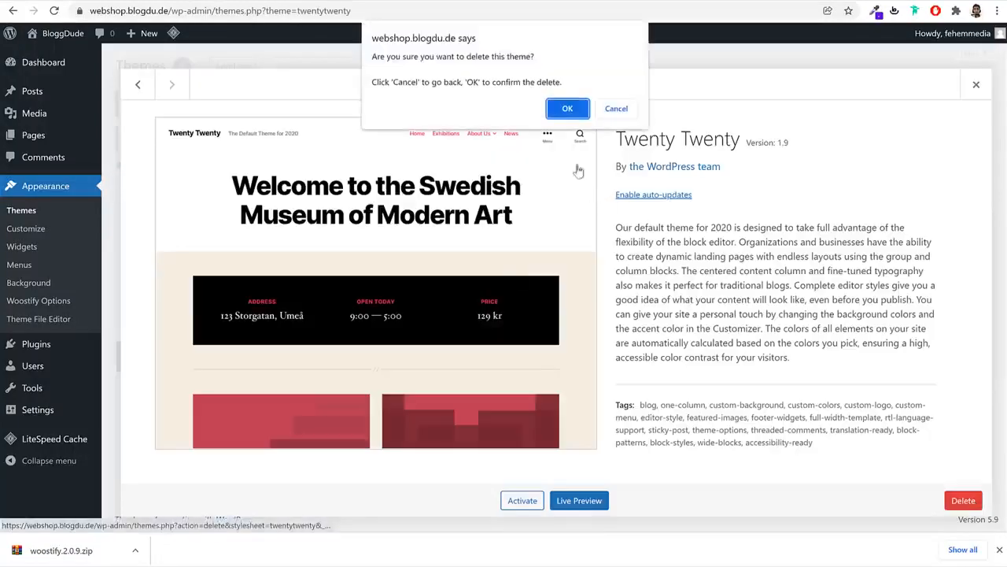
click(568, 107)
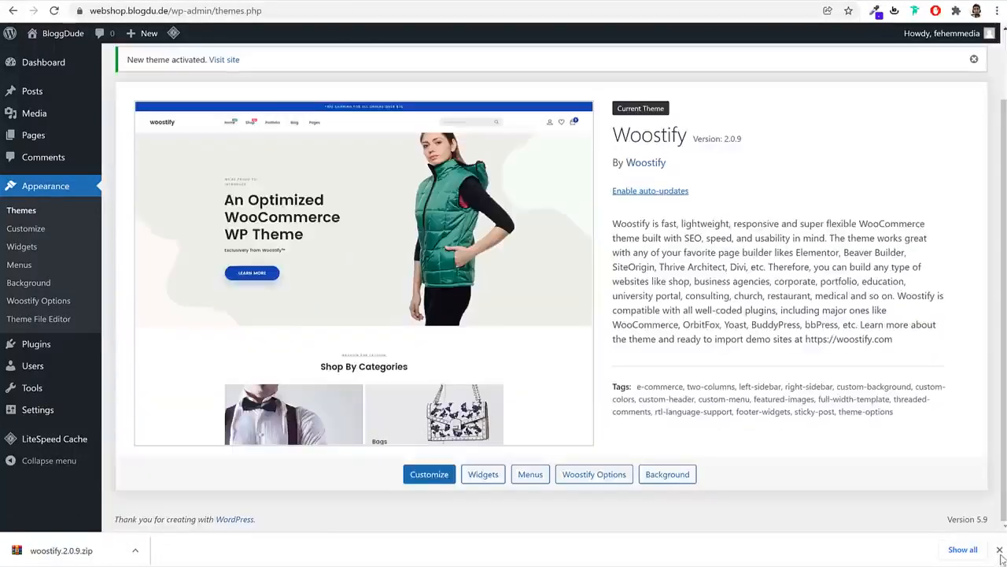
Enable automatic updates for the Woostify theme
click(999, 550)
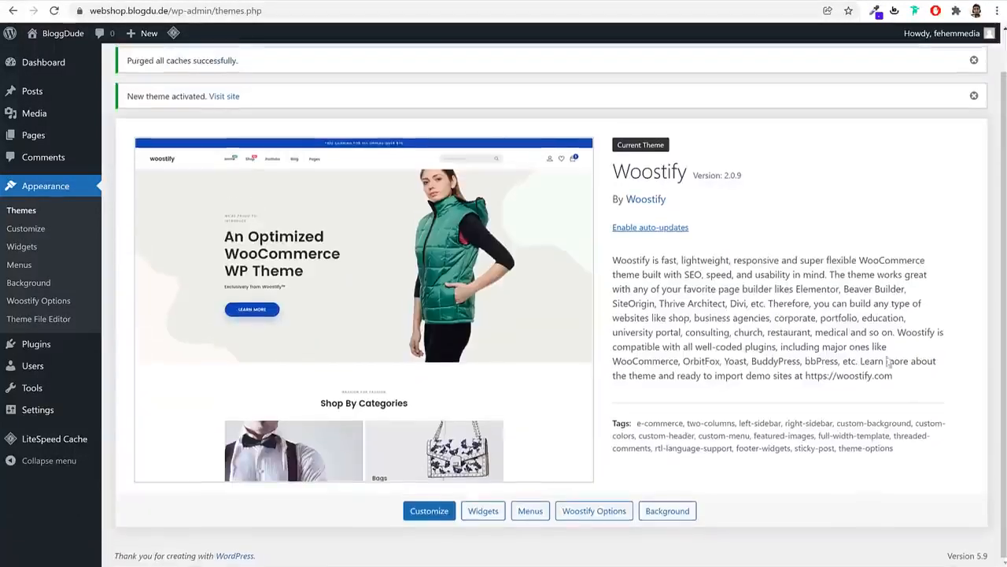
scroll(863, 349, up, 1)
click(635, 275)
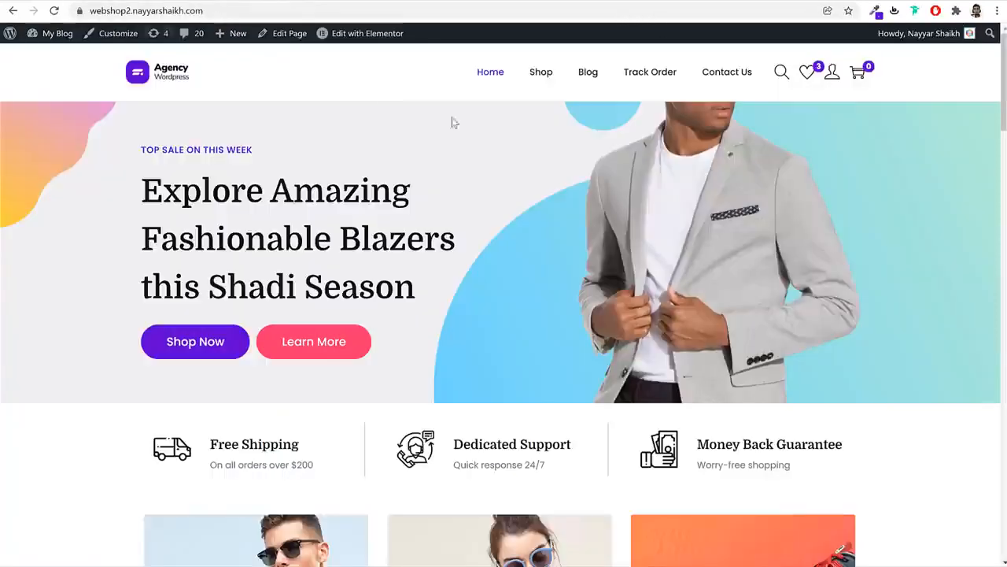
Replace the thank-you page's address with bloggdude.com/elementor to load Elementor's pricing
scroll(595, 360, down, 8)
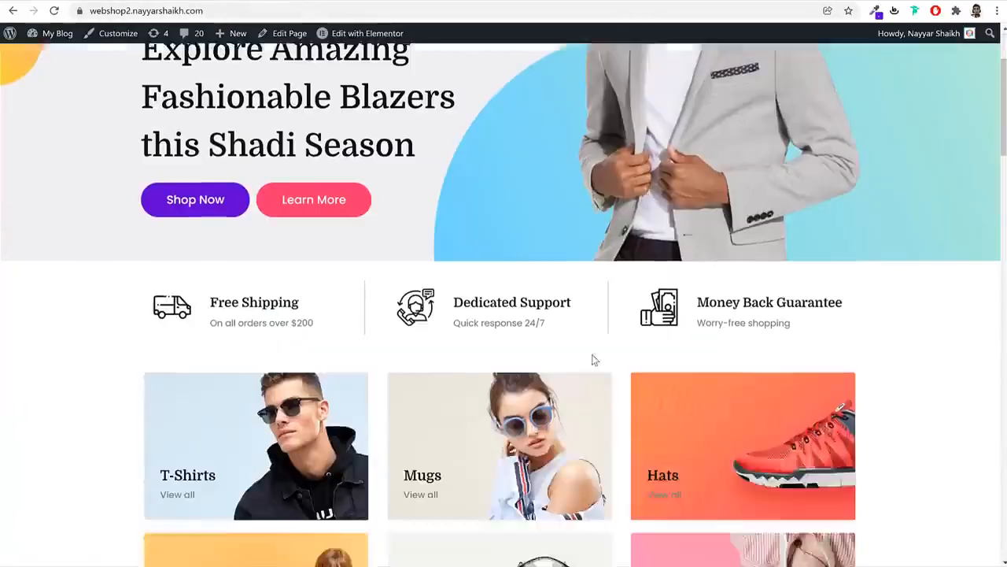
scroll(548, 374, down, 8)
scroll(548, 374, up, 20)
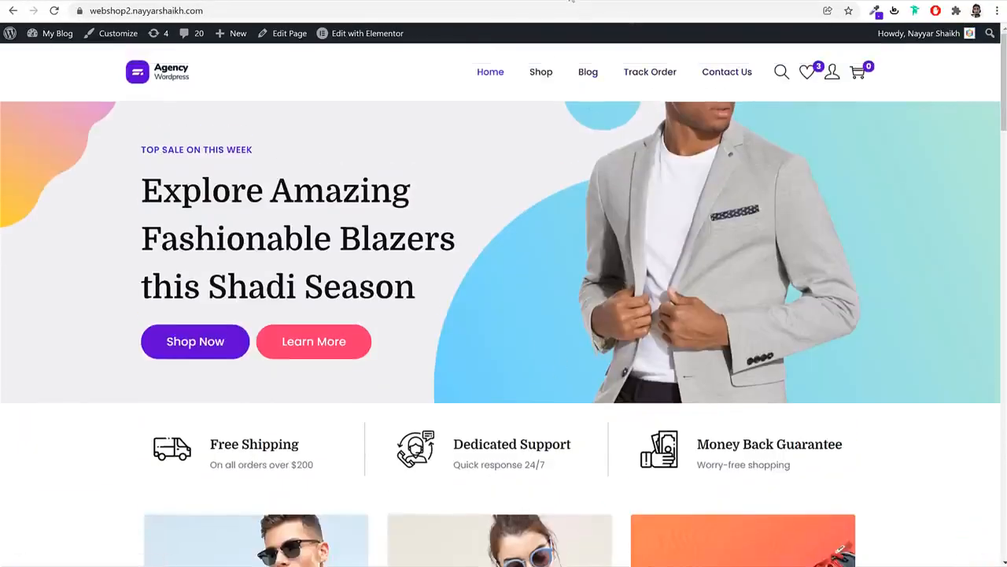
click(572, 2)
click(567, 12)
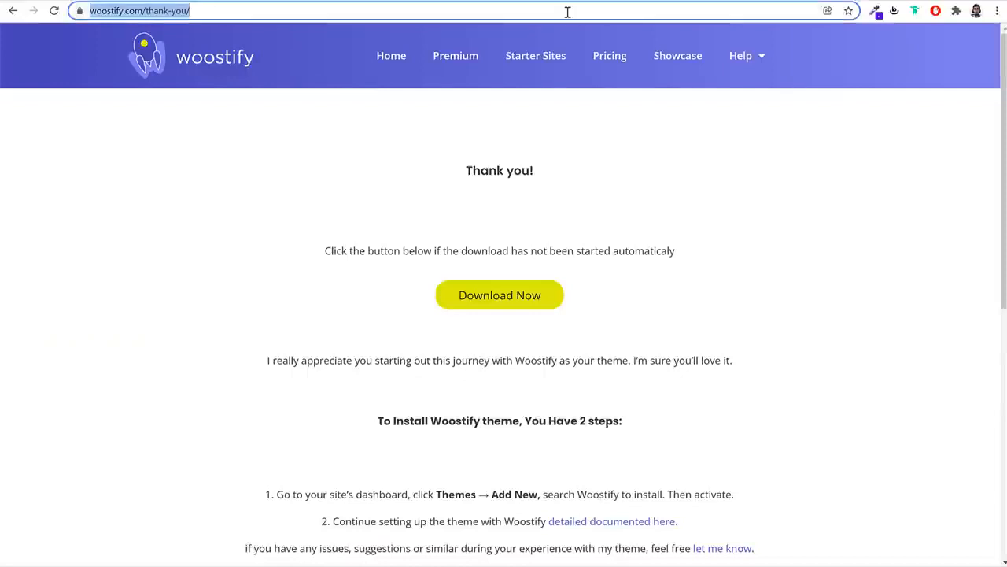
text(bloggdude.com/)
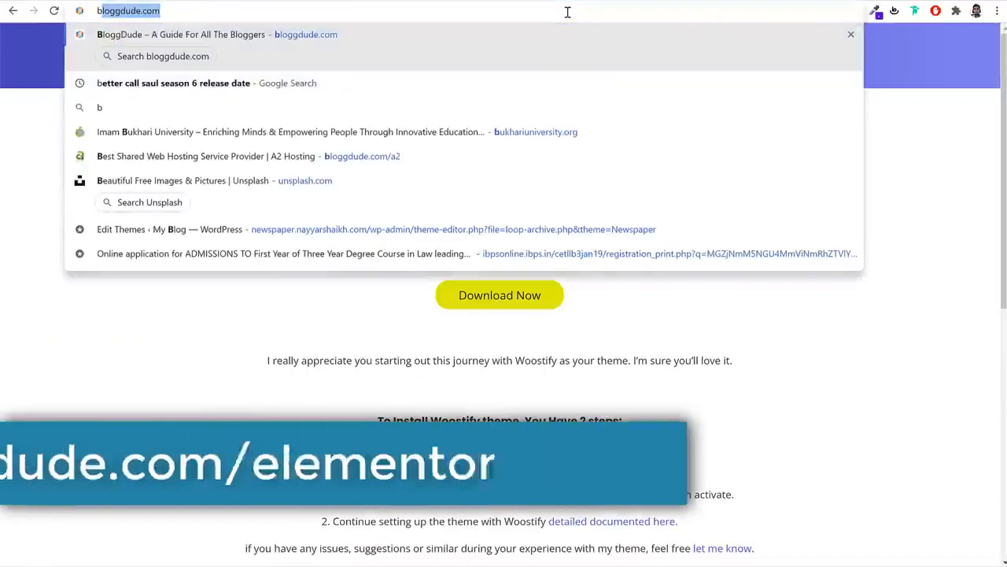
text(elementor)
key(Return)
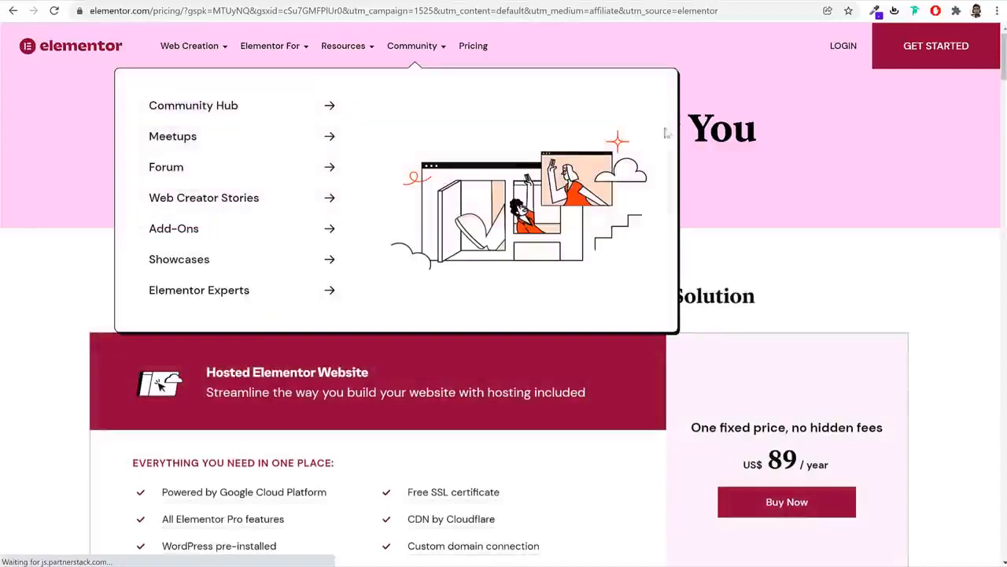
Compare the Elementor pricing plans, then choose GET STARTED to begin signing up
scroll(876, 247, down, 7)
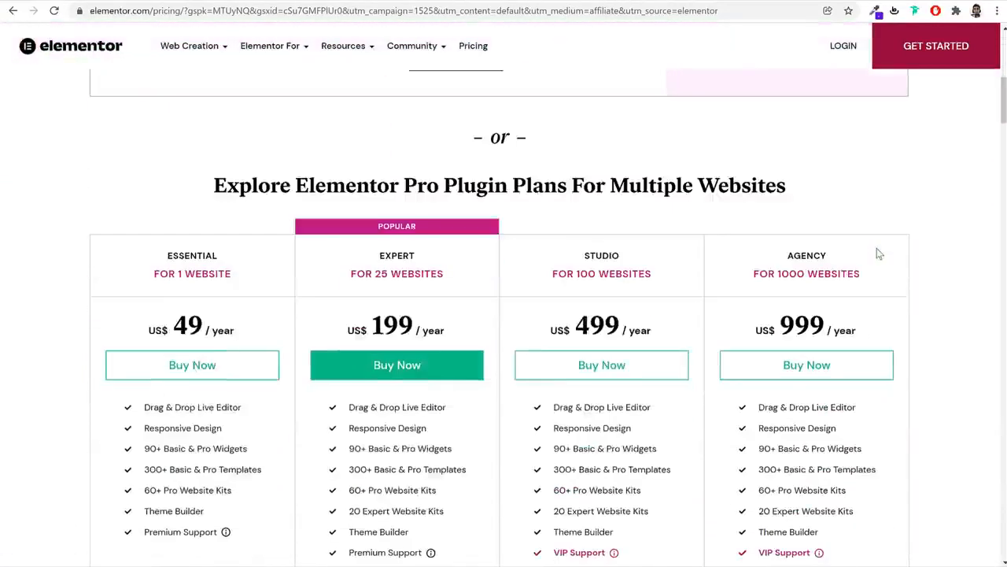
scroll(912, 253, up, 2)
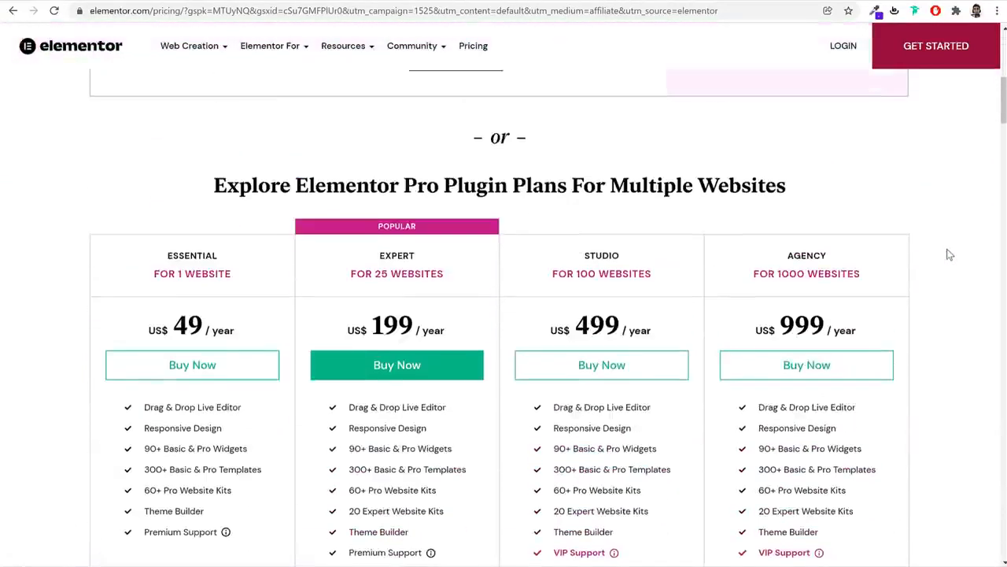
scroll(949, 253, up, 6)
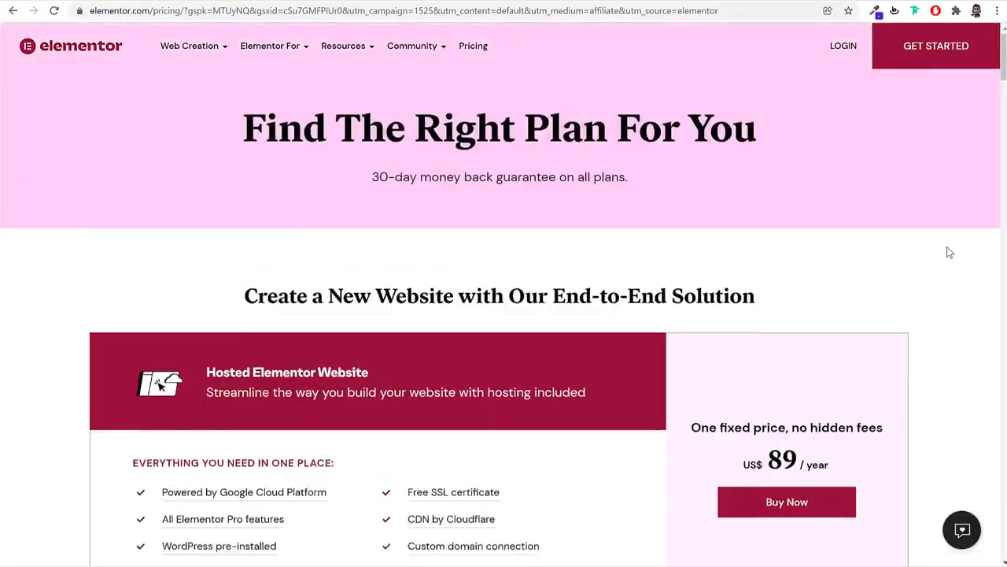
scroll(948, 251, down, 8)
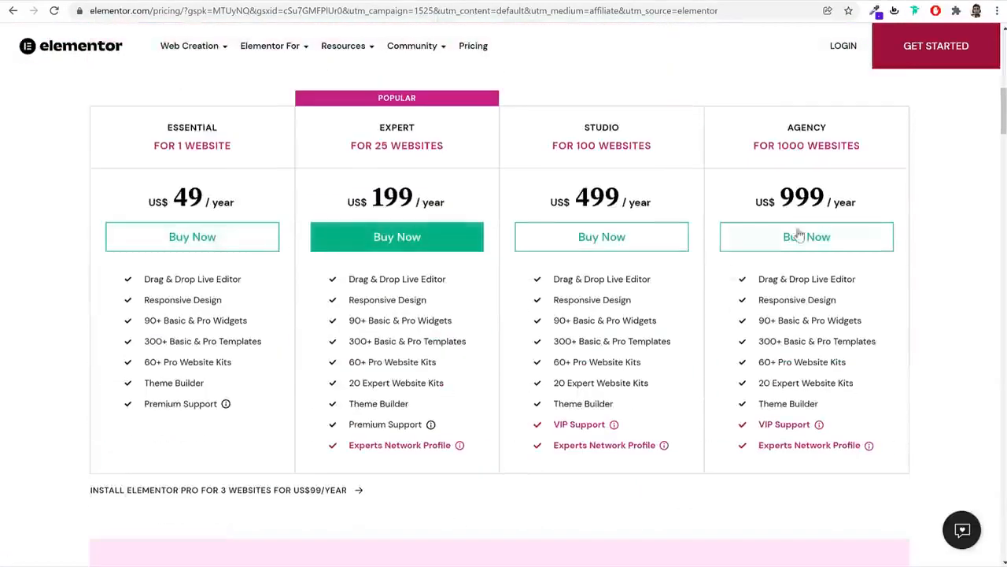
scroll(921, 259, up, 8)
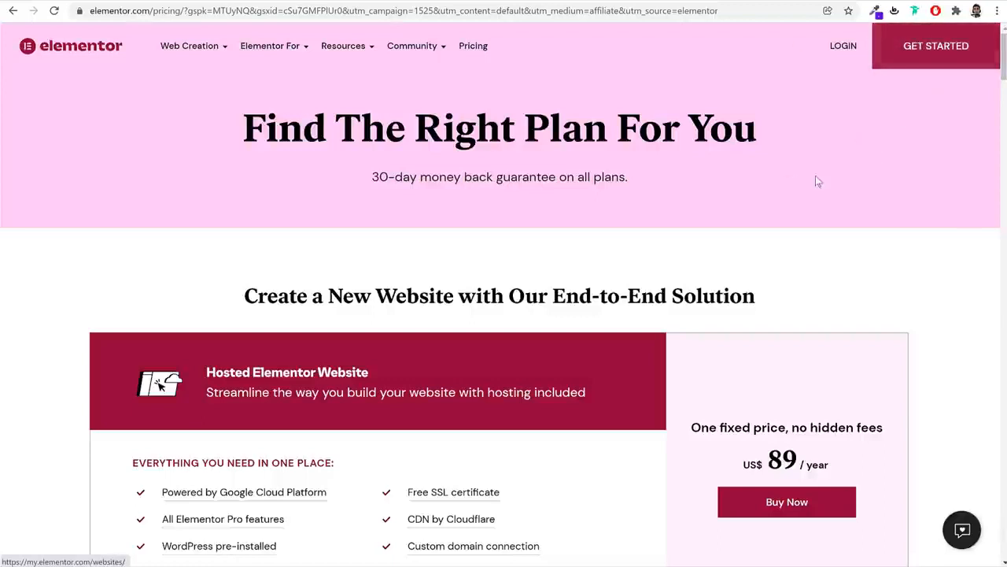
click(934, 62)
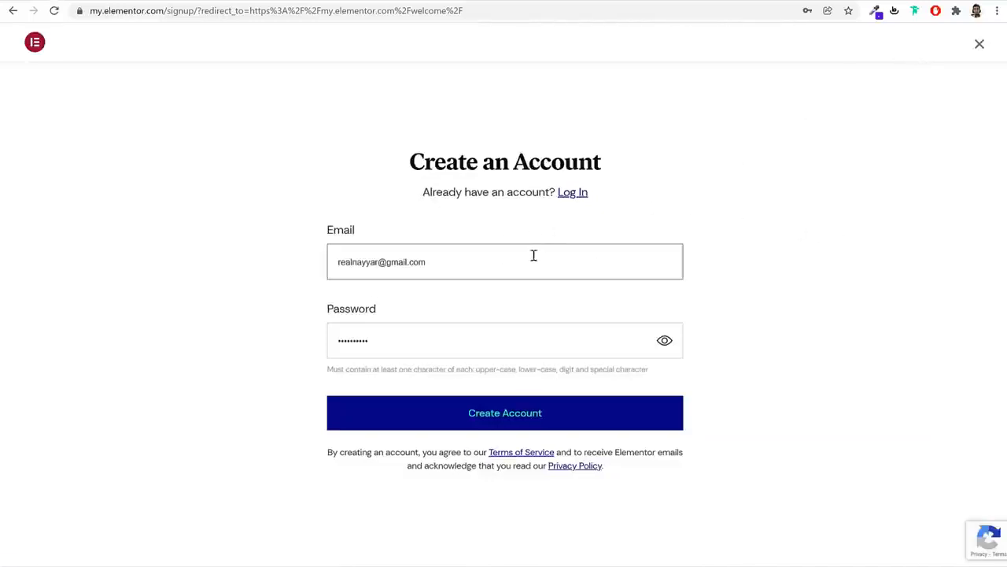
Create the Elementor account using the autofilled sign-up e-mail
drag(405, 162, 614, 180)
click(453, 288)
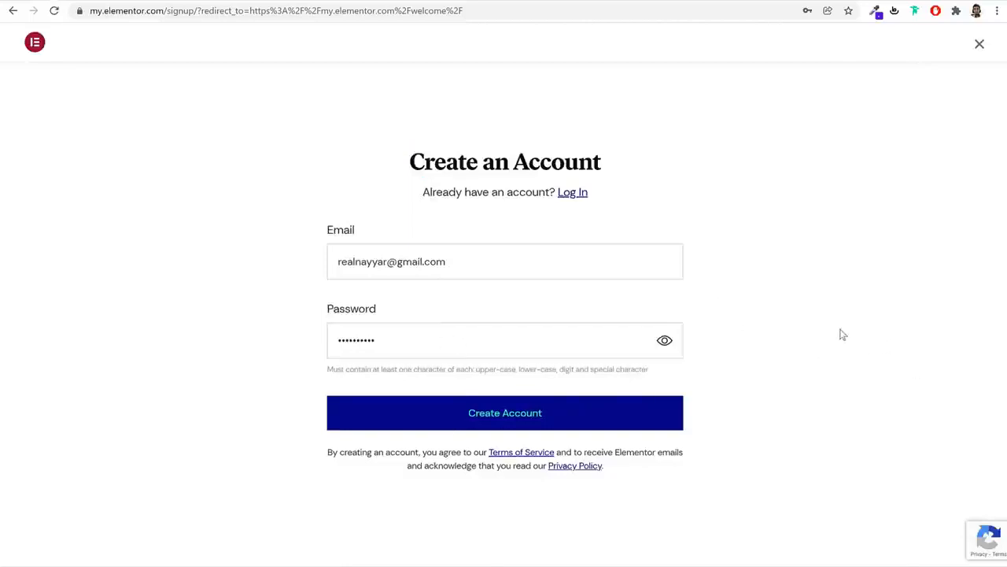
click(575, 198)
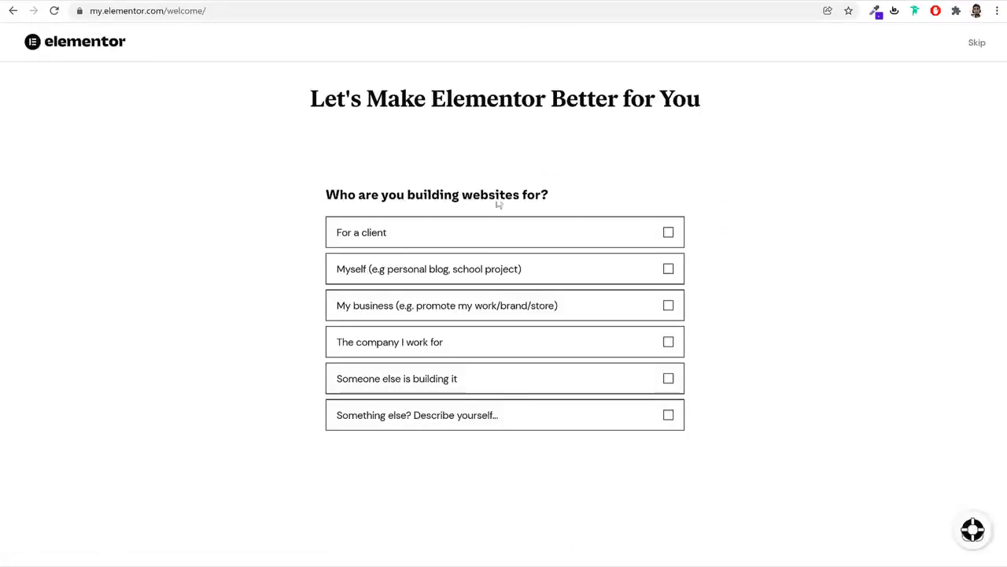
Answer the welcome survey: for a client, with an agency, Marketing, built before, Blog
click(658, 236)
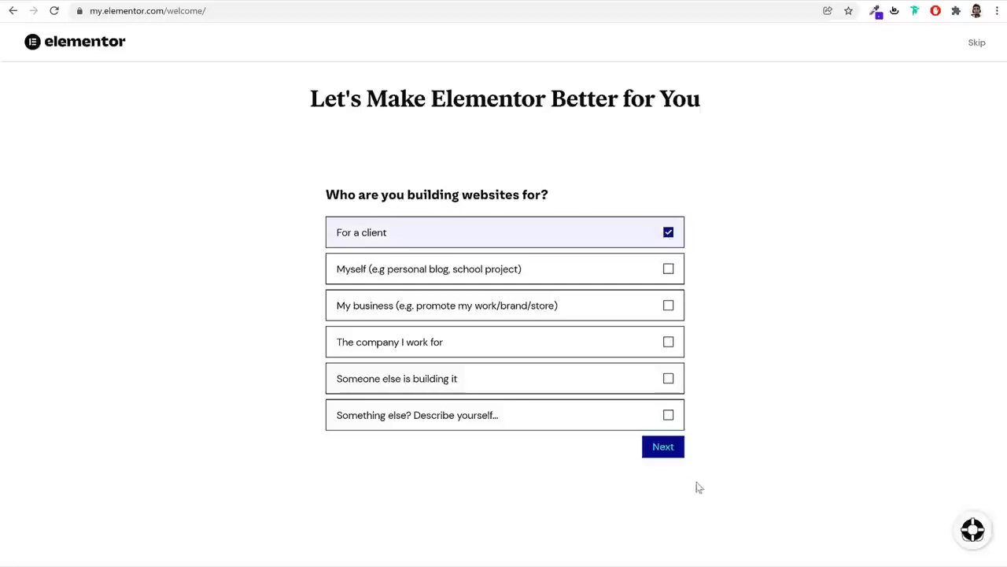
click(665, 451)
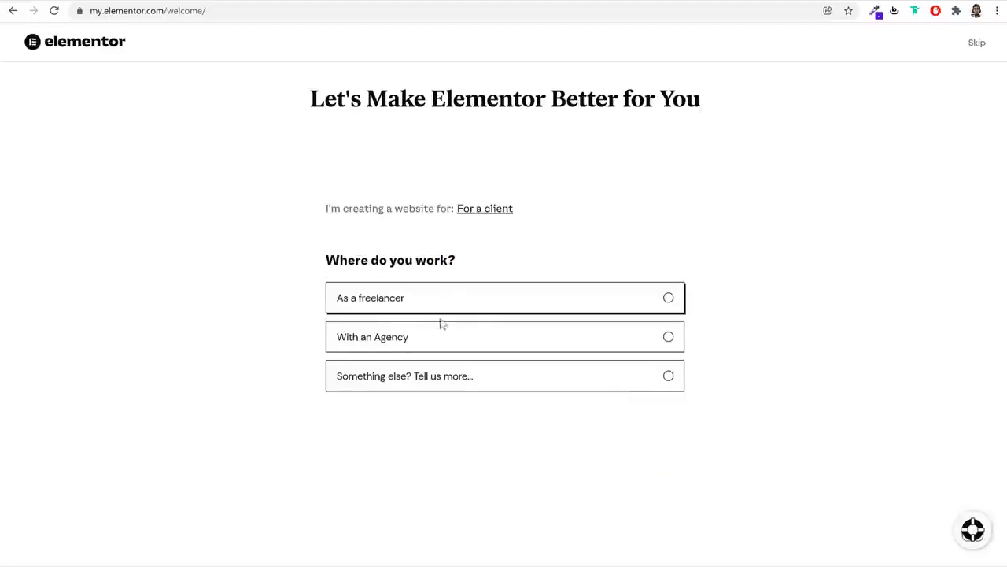
click(668, 340)
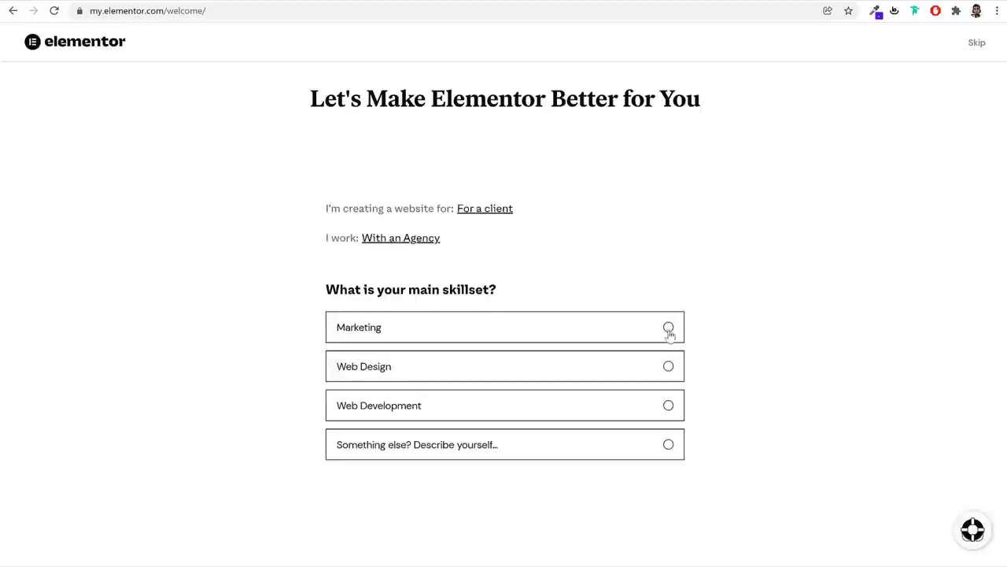
click(623, 331)
click(668, 351)
click(666, 414)
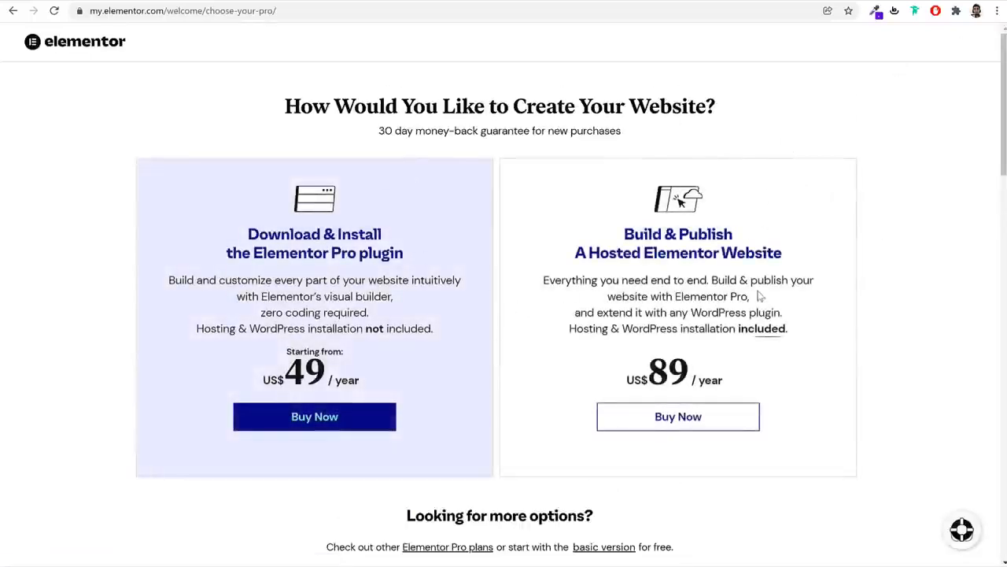
Review the plan comparison and continue with the FREE - BASIC VERSION
scroll(732, 339, down, 3)
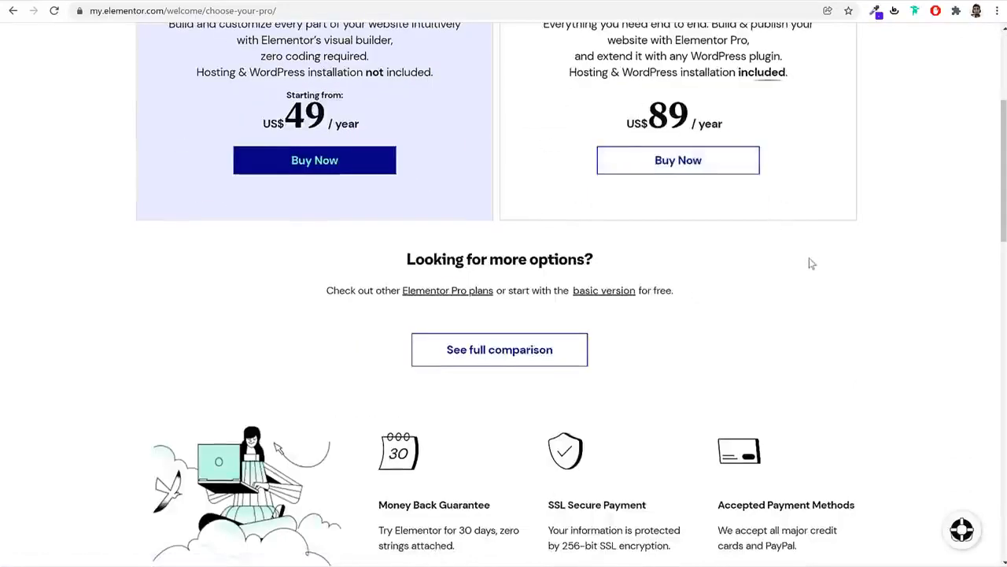
scroll(811, 263, down, 8)
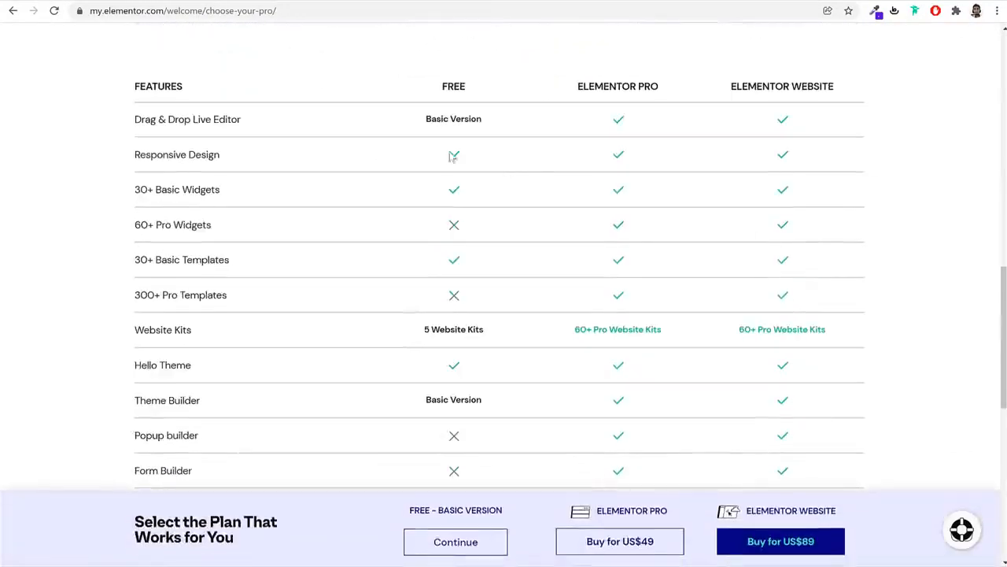
double_click(447, 89)
click(481, 207)
scroll(508, 354, down, 2)
drag(462, 512, 483, 495)
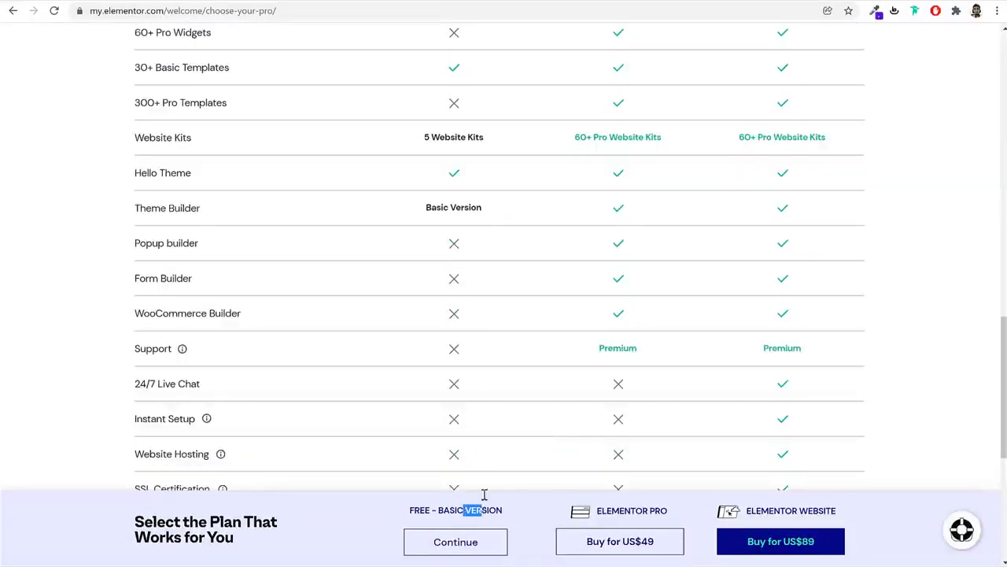
scroll(490, 449, down, 5)
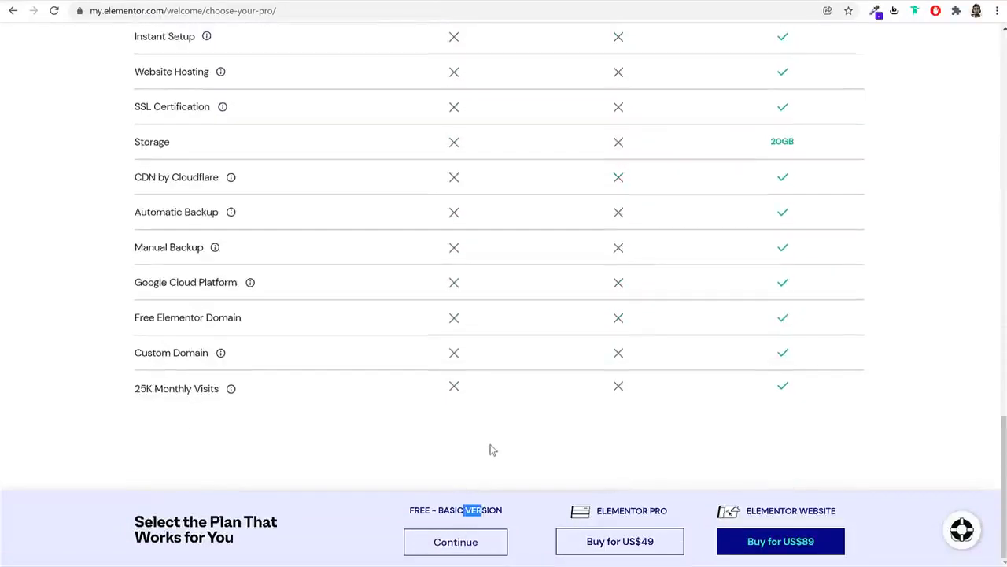
click(468, 543)
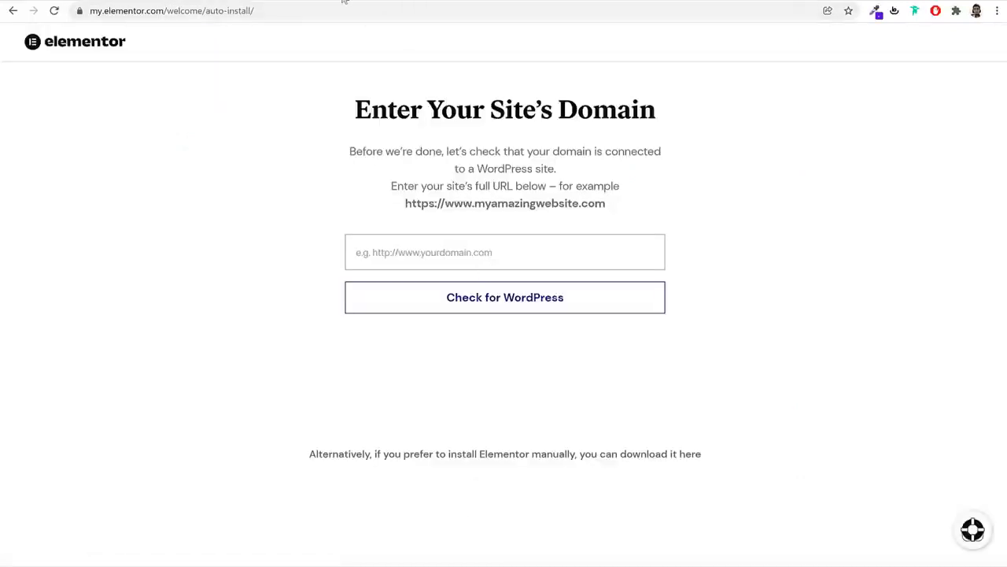
Paste the WordPress site's address into the domain field, confirm WordPress, and start installing Elementor
click(330, 0)
click(296, 5)
key(ctrl+c)
key(ctrl+shift+Tab)
key(ctrl+v)
click(496, 306)
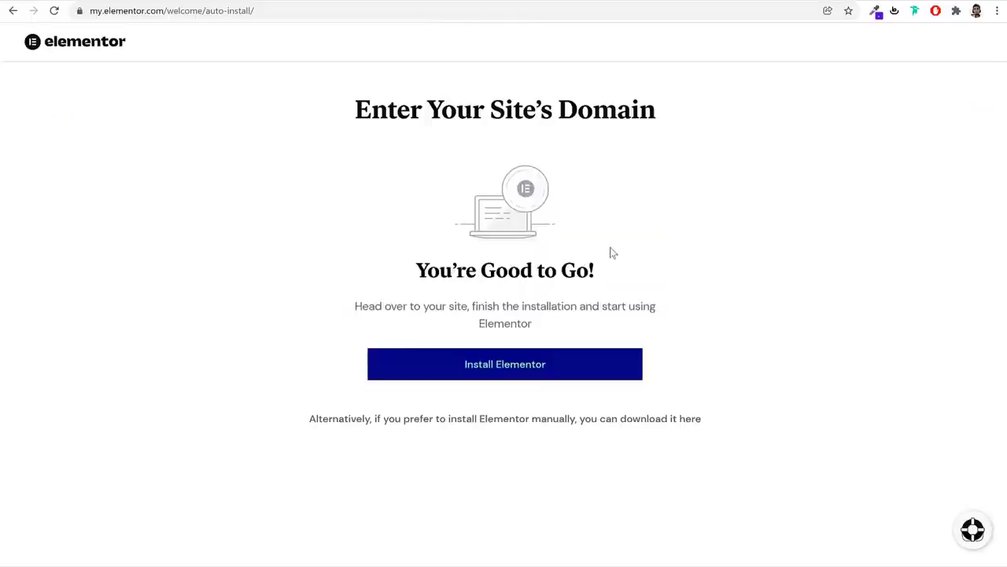
click(515, 374)
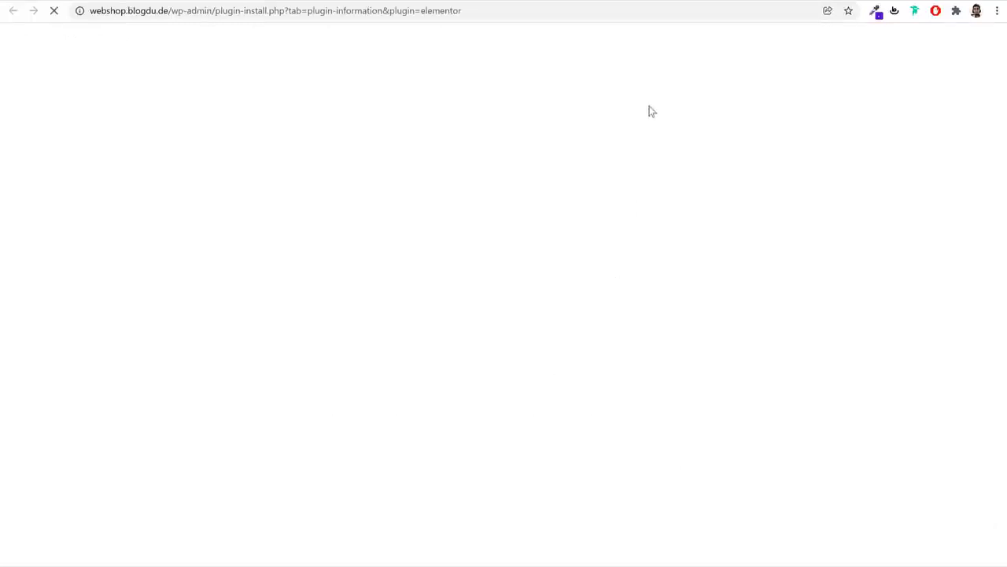
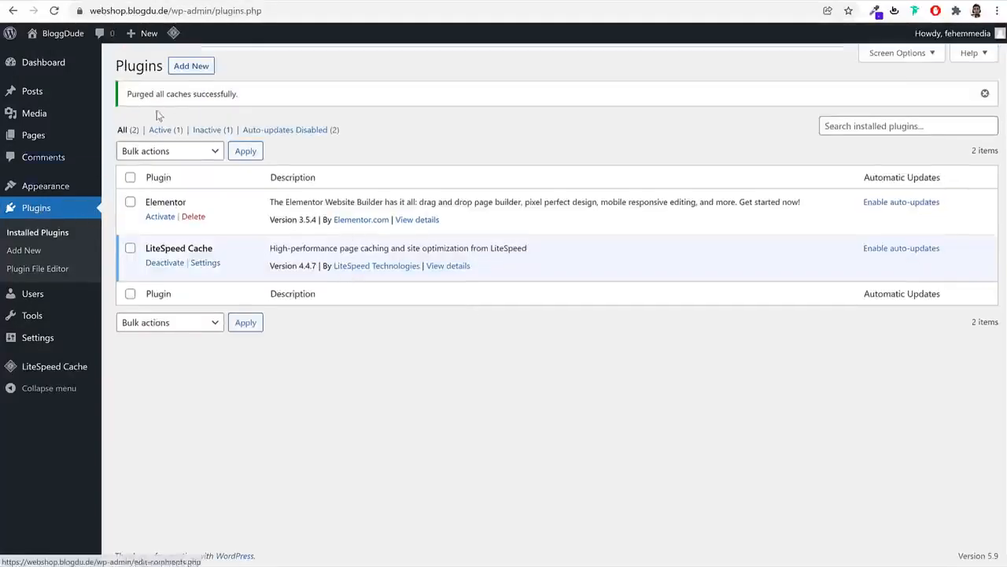
Search the plugin directory for 'woo' and install WooCommerce
click(201, 72)
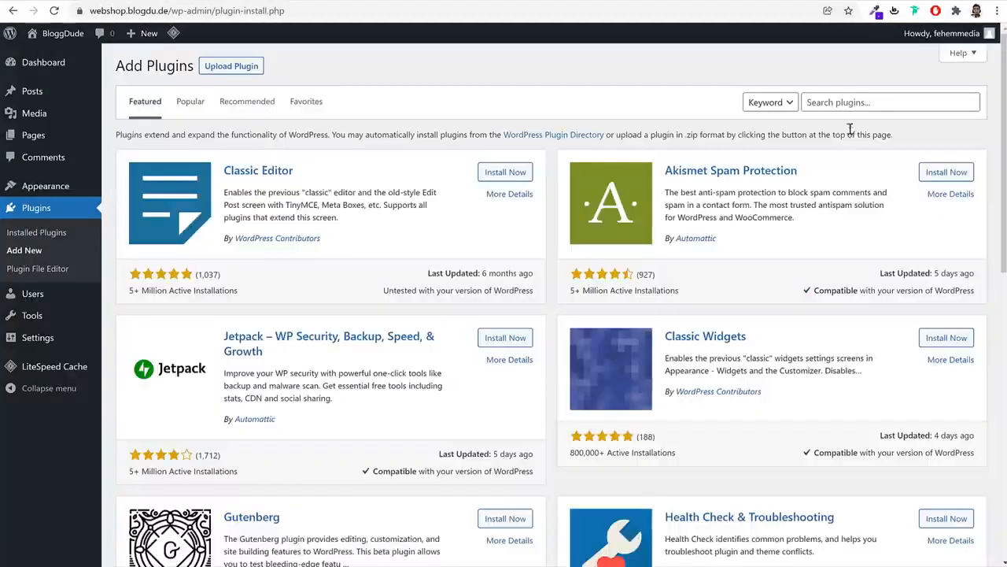
click(853, 99)
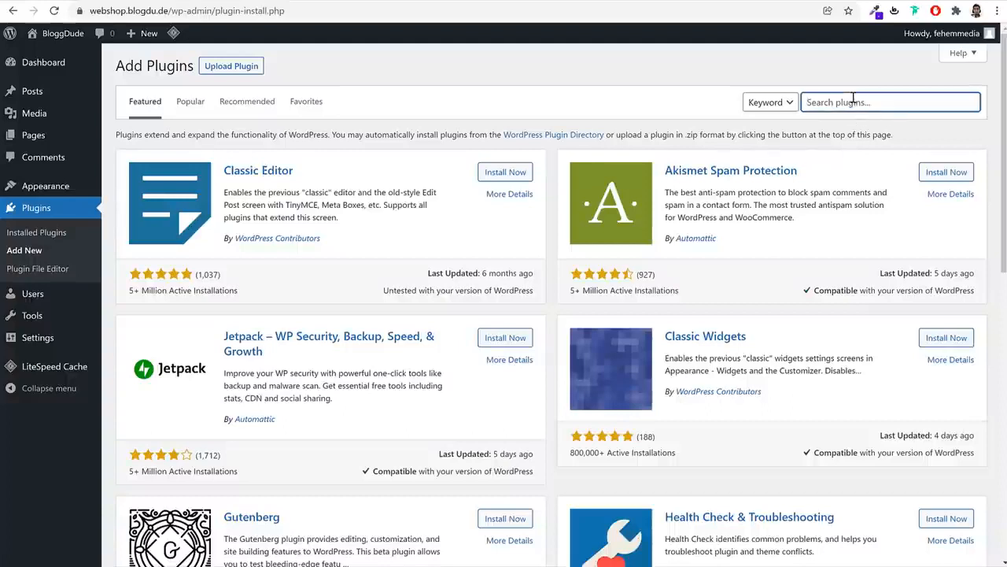
text(woocommerce)
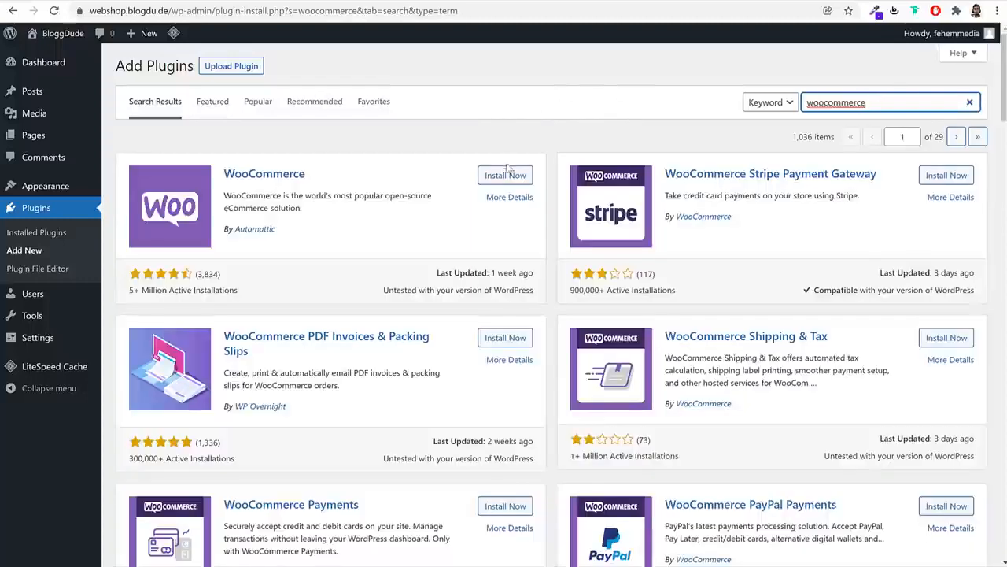
click(507, 172)
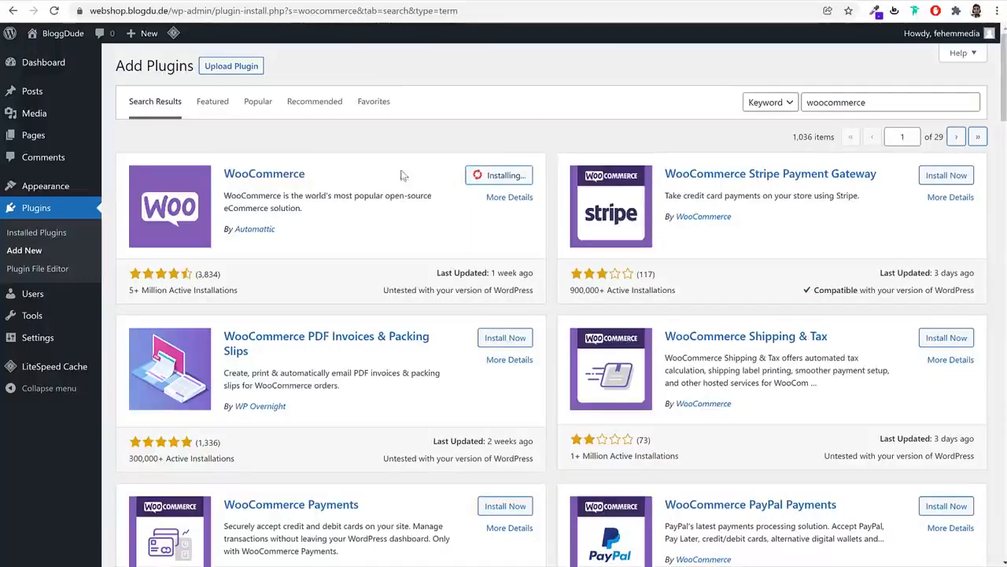
drag(338, 175, 209, 168)
drag(325, 237, 235, 235)
drag(238, 289, 126, 288)
click(258, 290)
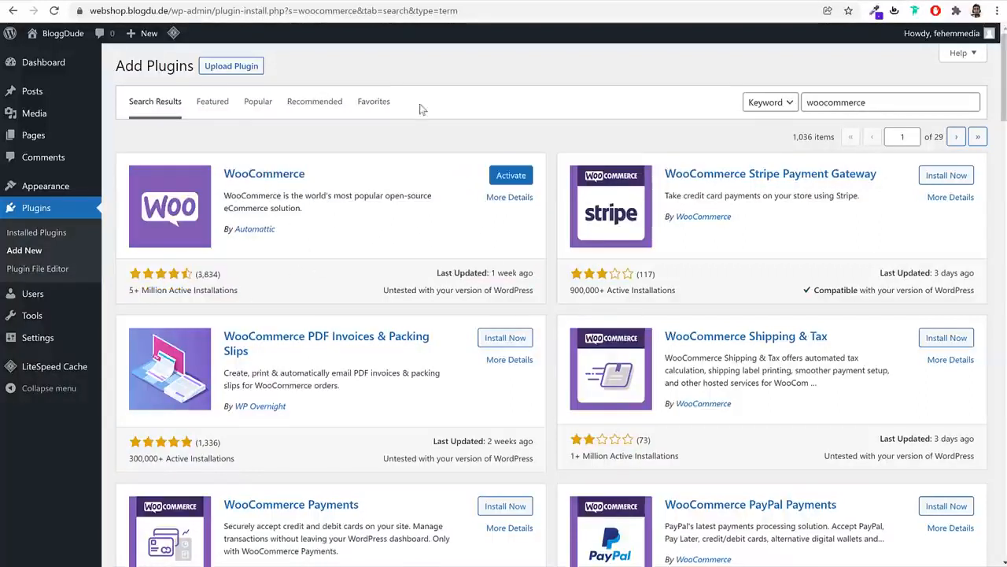
Search for a wishlist plugin and install TI WooCommerce Wishlist, trying it on the demo Black Coat
double_click(907, 106)
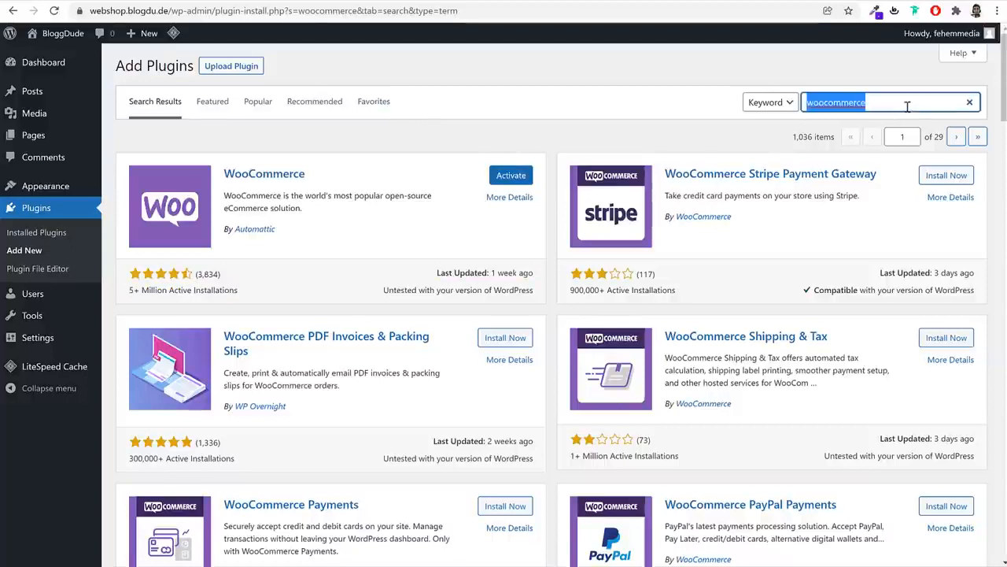
text(wishlist)
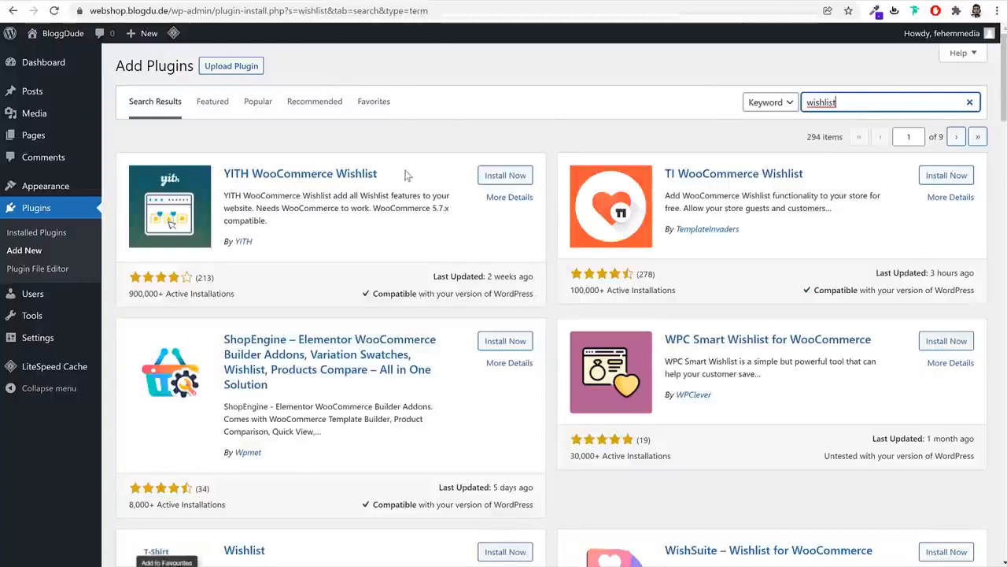
drag(386, 173, 222, 173)
drag(806, 174, 664, 181)
click(794, 194)
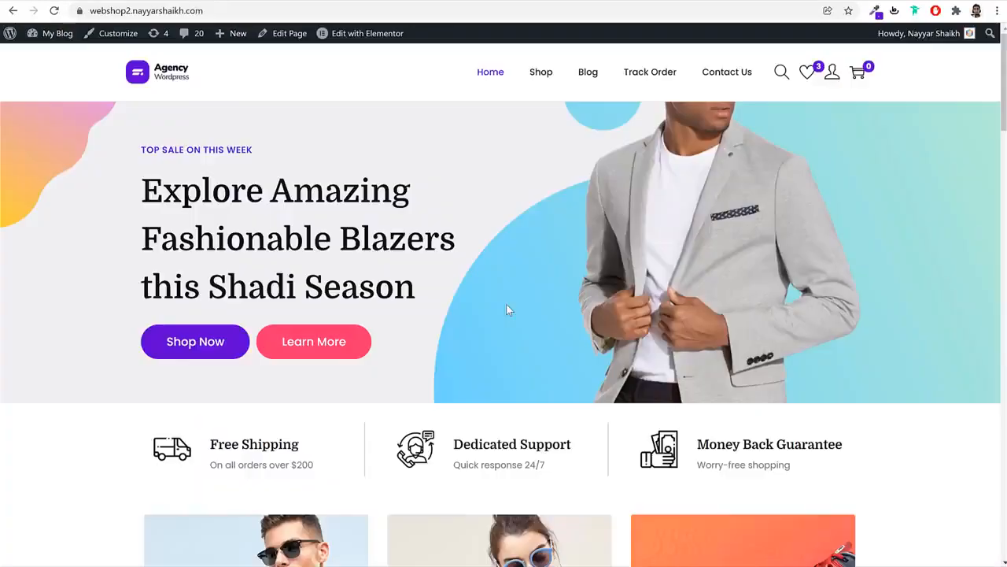
scroll(506, 304, down, 4)
scroll(506, 303, down, 7)
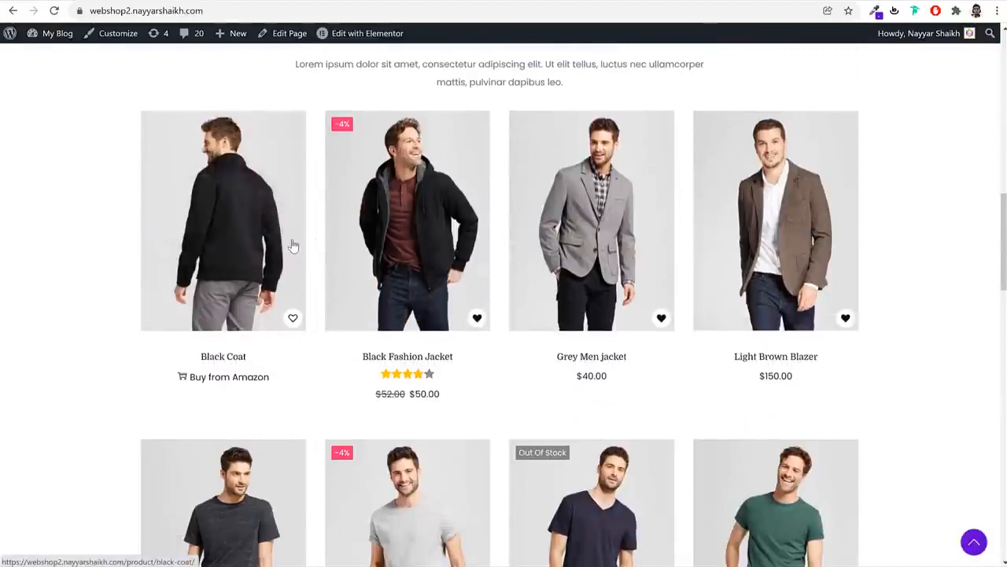
click(293, 318)
click(510, 370)
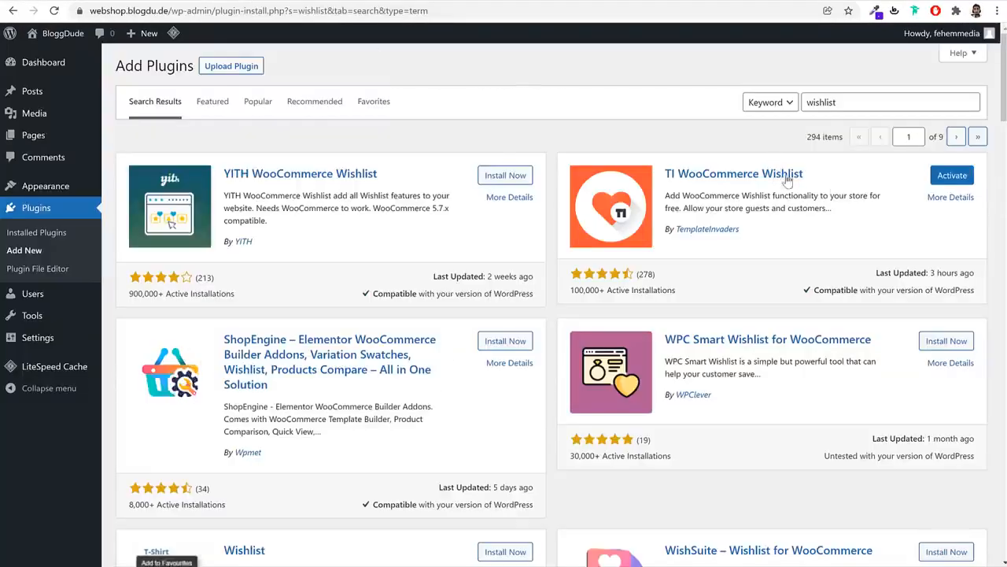
Search 'contact' and install Contact Form 7, glancing at the demo shop's Contact Us page
double_click(856, 102)
text(c)
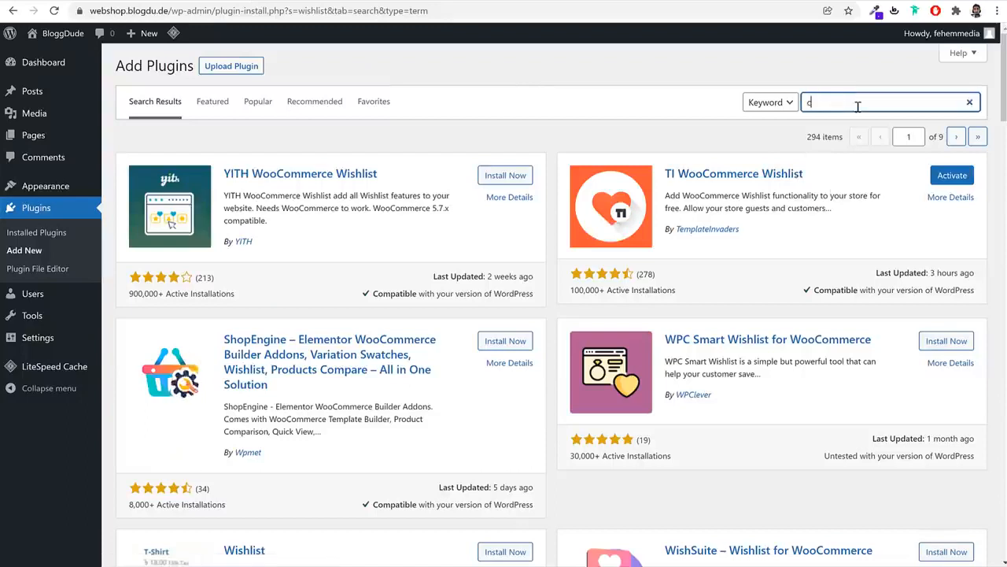
text(ontact)
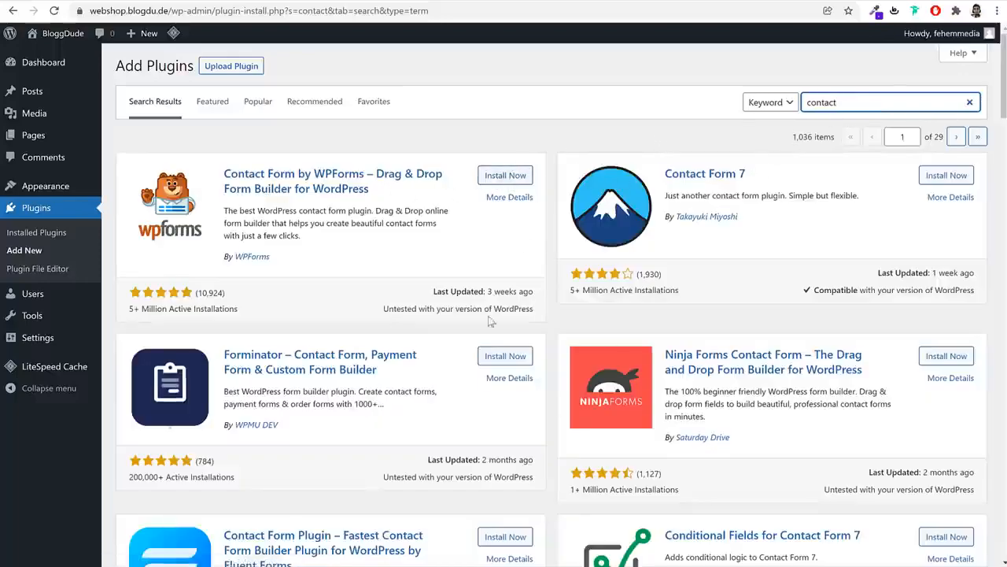
scroll(827, 359, down, 3)
scroll(829, 358, up, 3)
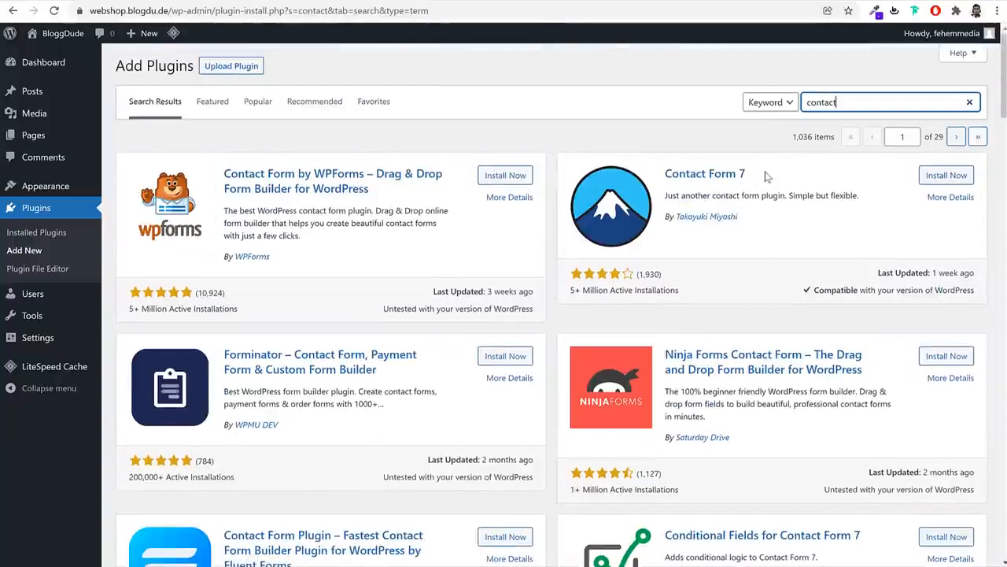
drag(765, 174, 664, 174)
click(958, 174)
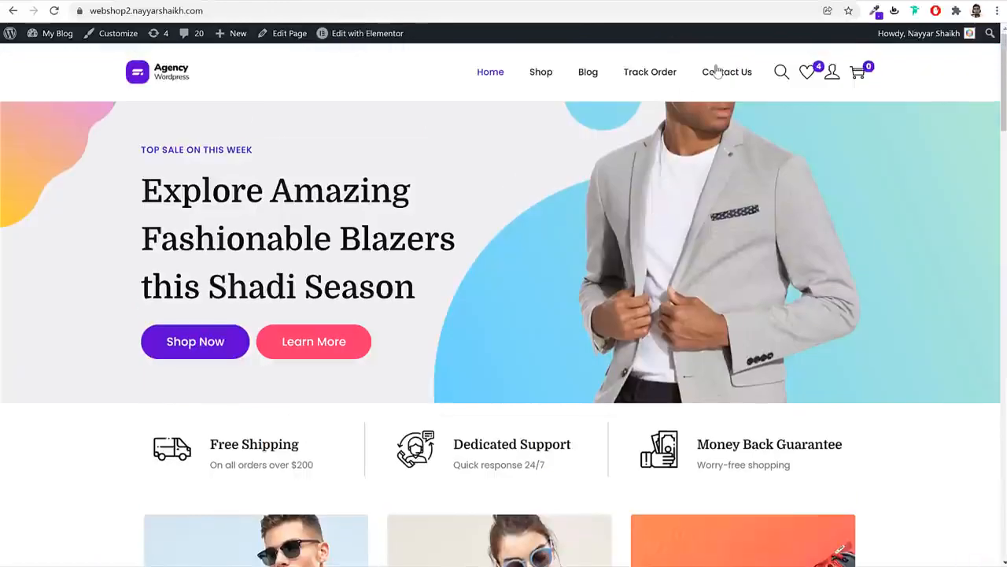
click(718, 71)
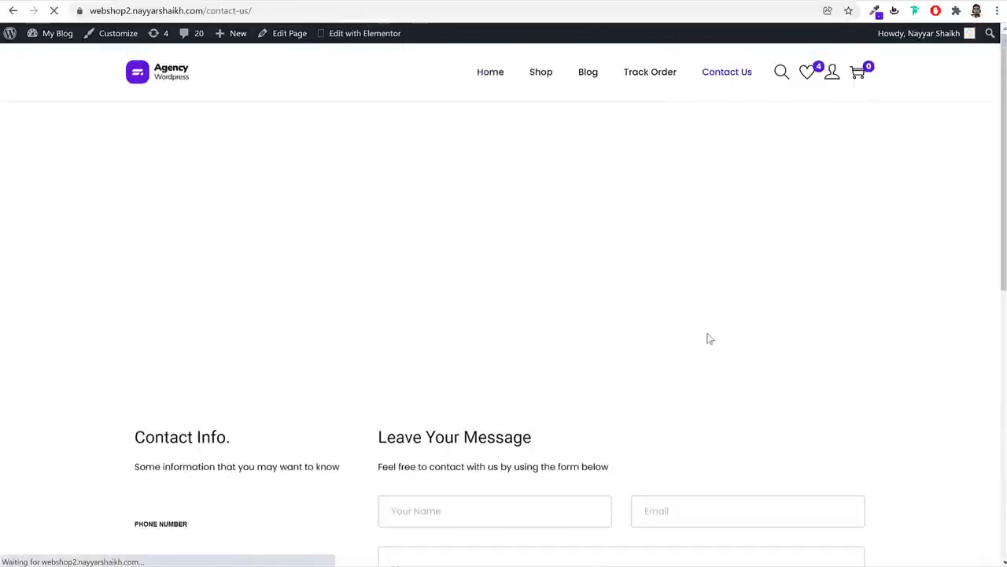
scroll(708, 343, down, 3)
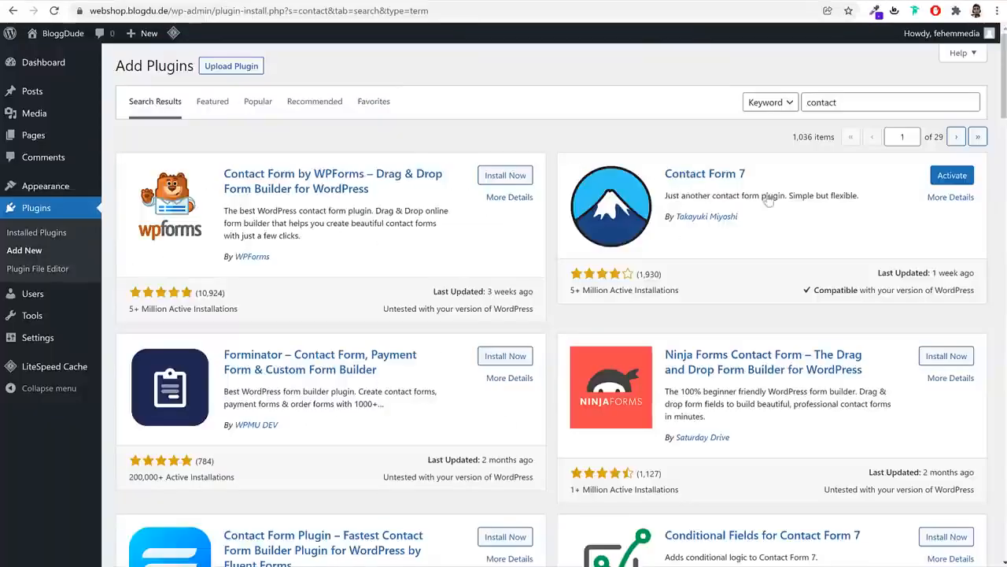
Search 'va' and install the second Variation Swatches for WooCommerce plugin (300,000+ installations)
double_click(867, 103)
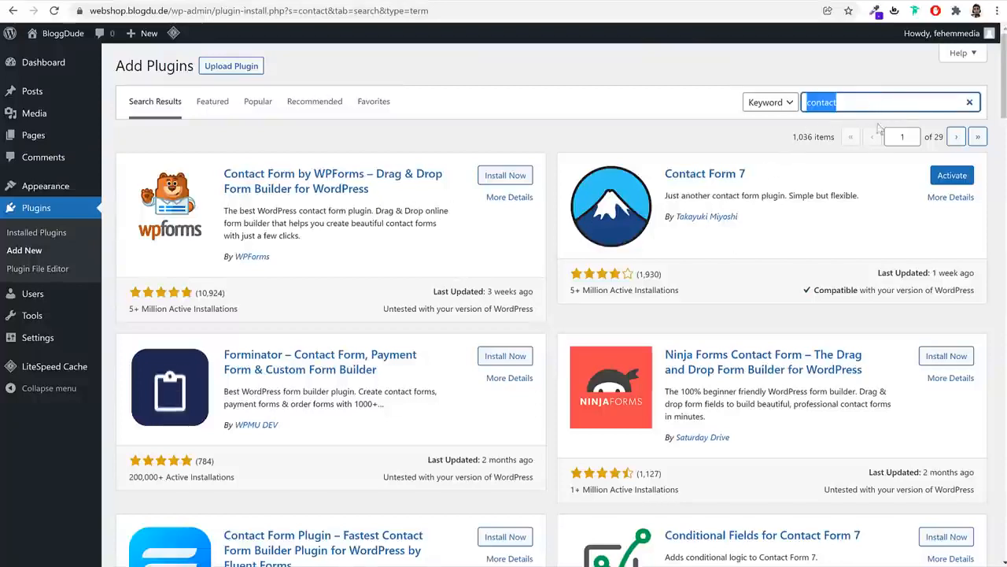
text(variation)
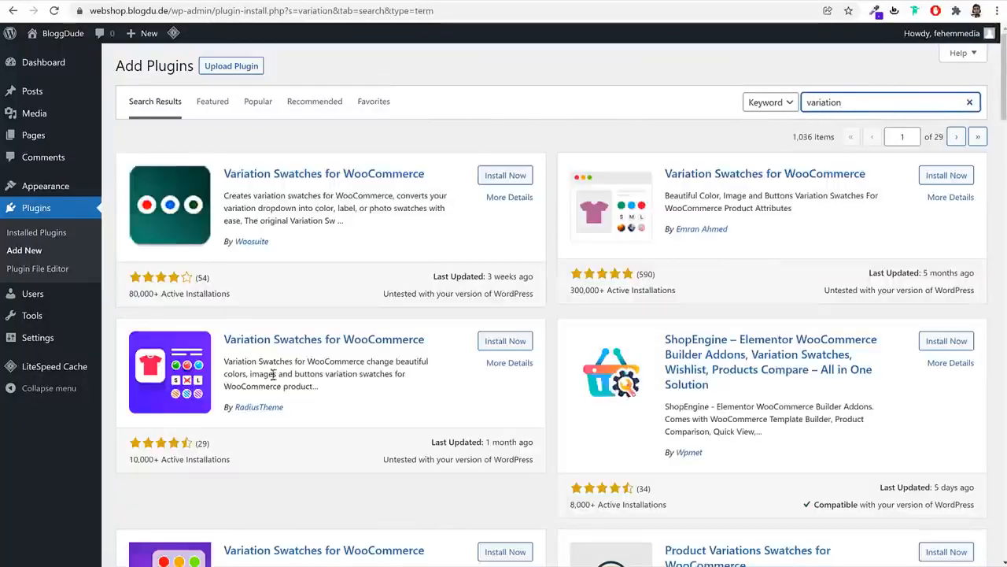
scroll(625, 411, down, 2)
scroll(770, 249, up, 2)
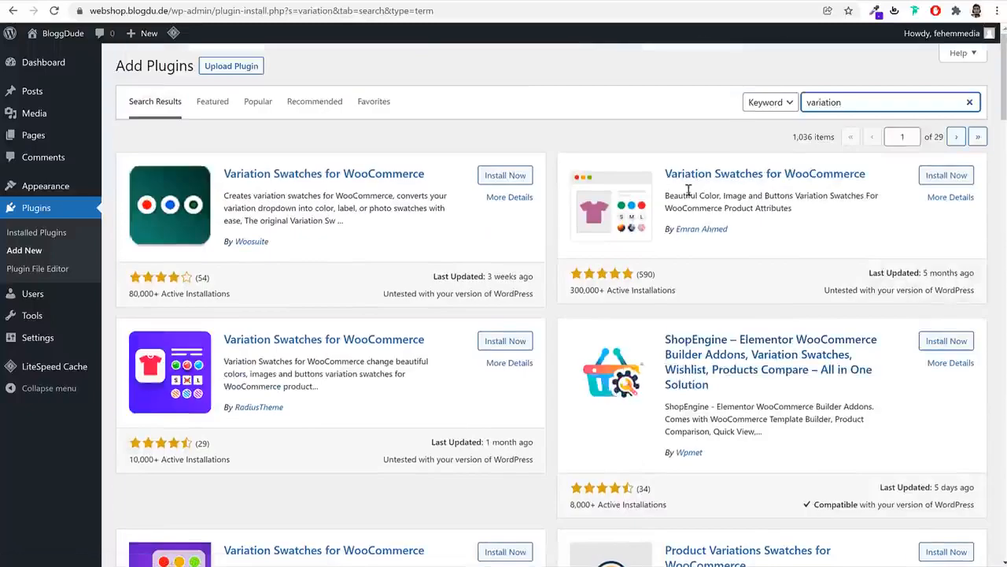
drag(672, 172, 875, 189)
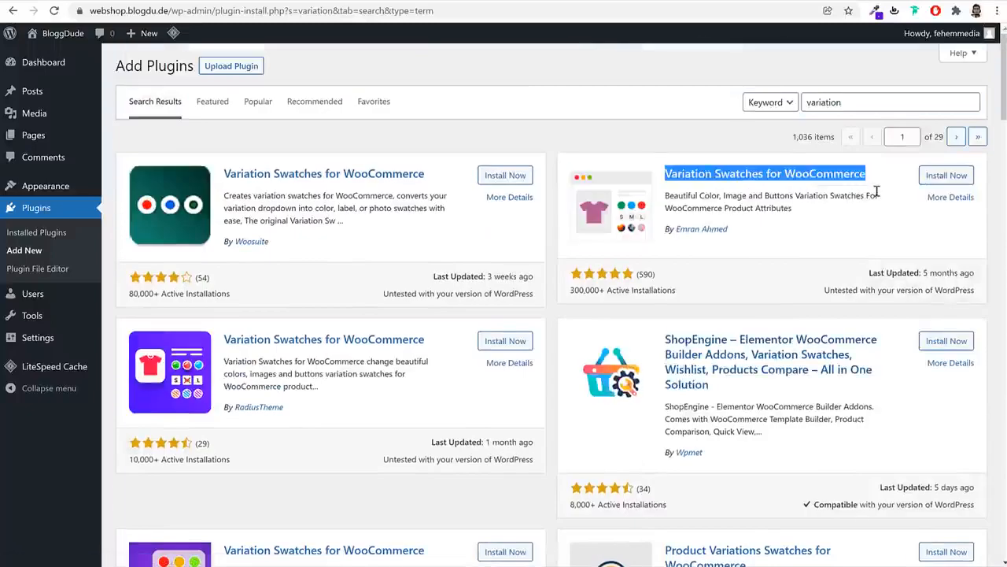
click(748, 237)
drag(671, 230, 819, 224)
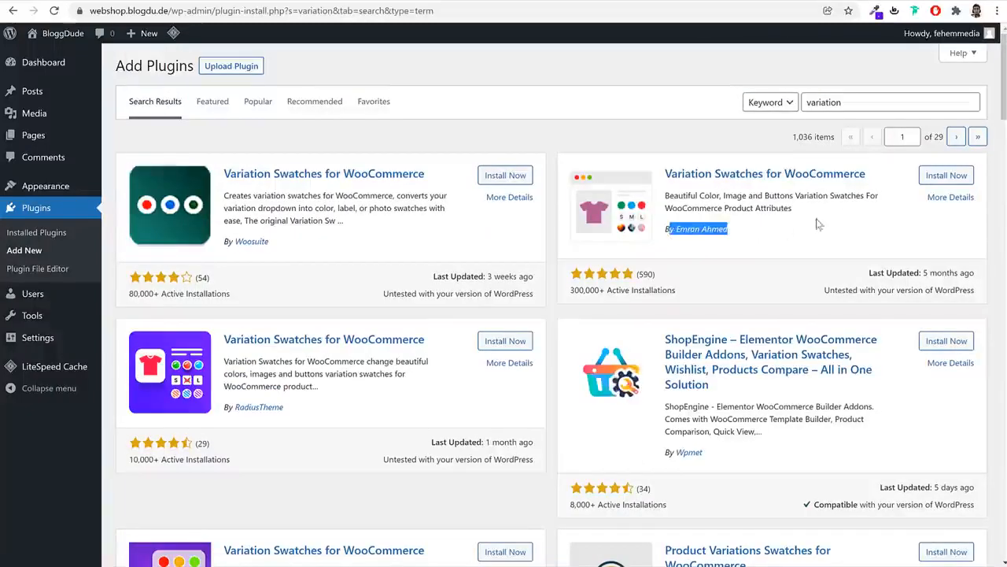
click(946, 174)
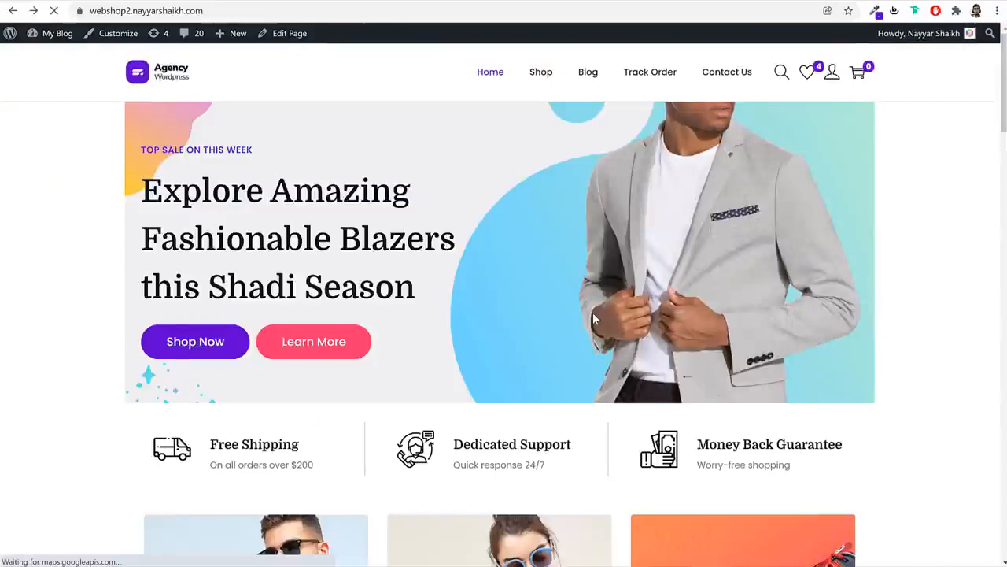
Preview the demo Working Boy T-Shirt swatches, switching to white and back to black
scroll(594, 318, down, 15)
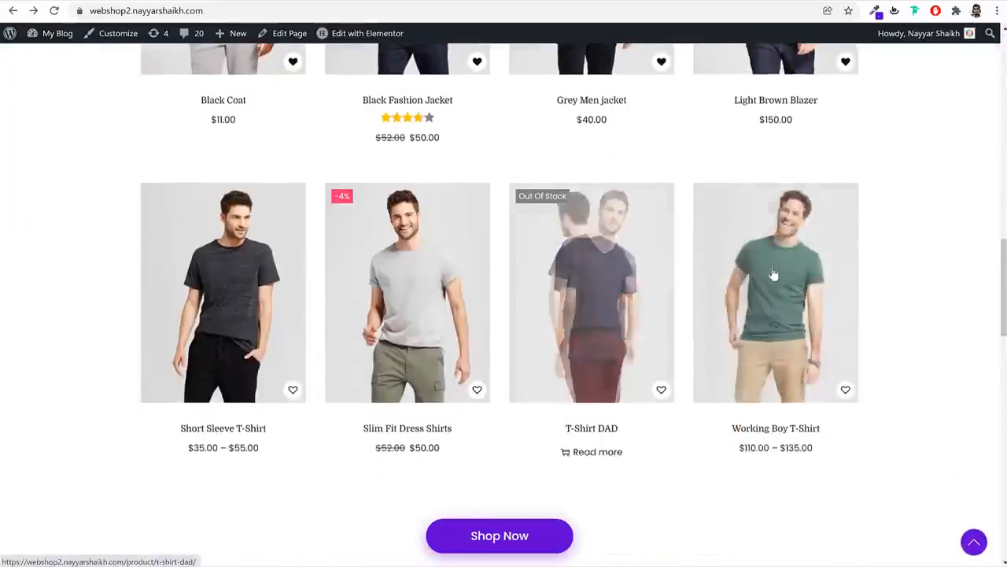
click(748, 288)
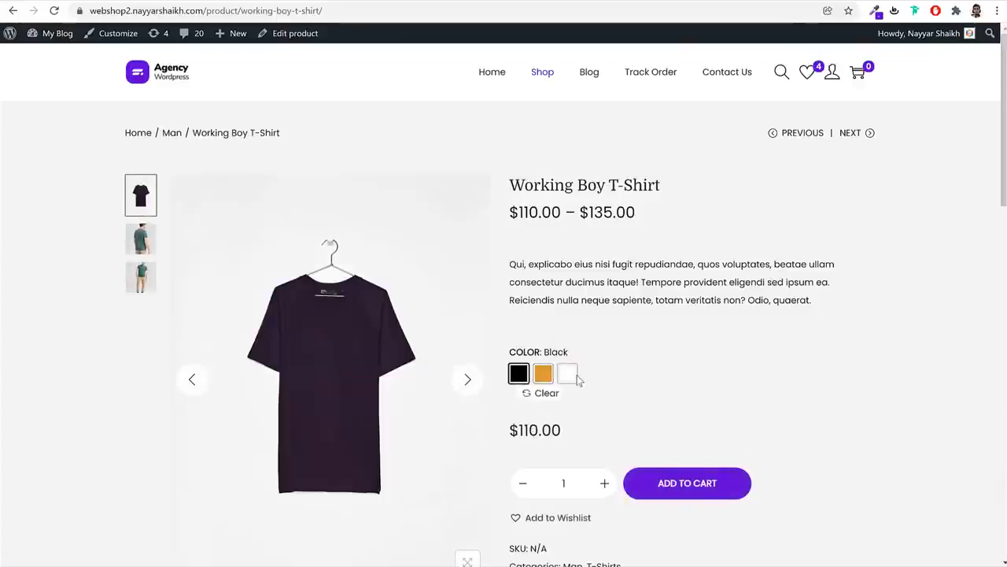
click(568, 374)
click(518, 374)
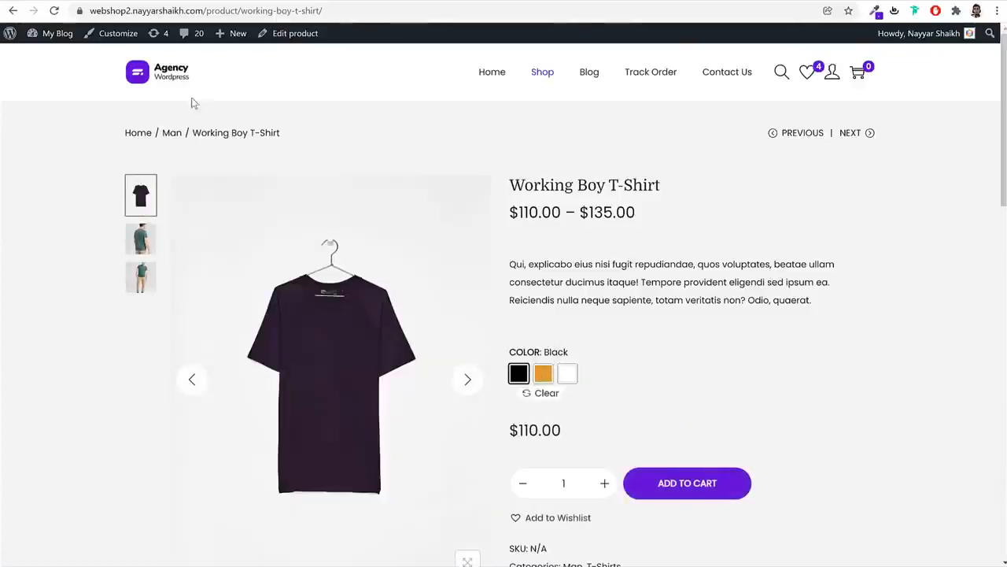
click(170, 81)
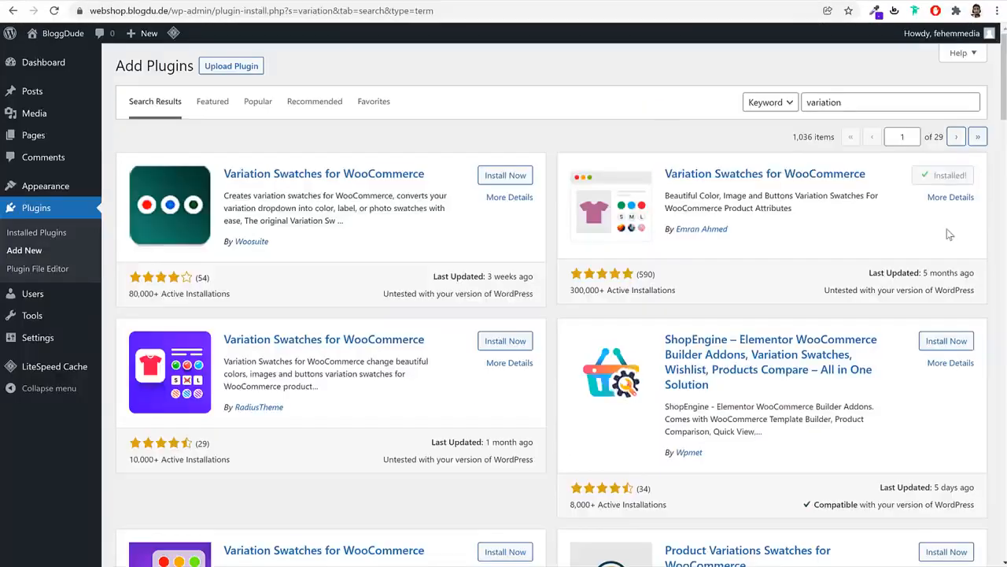
Select all installed plugins and bulk-activate them
click(36, 211)
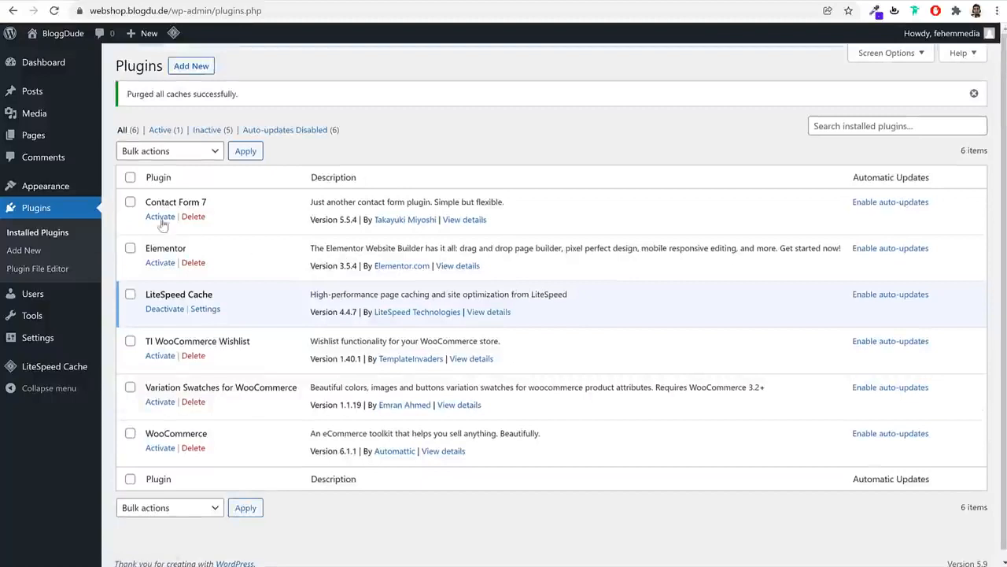
click(130, 177)
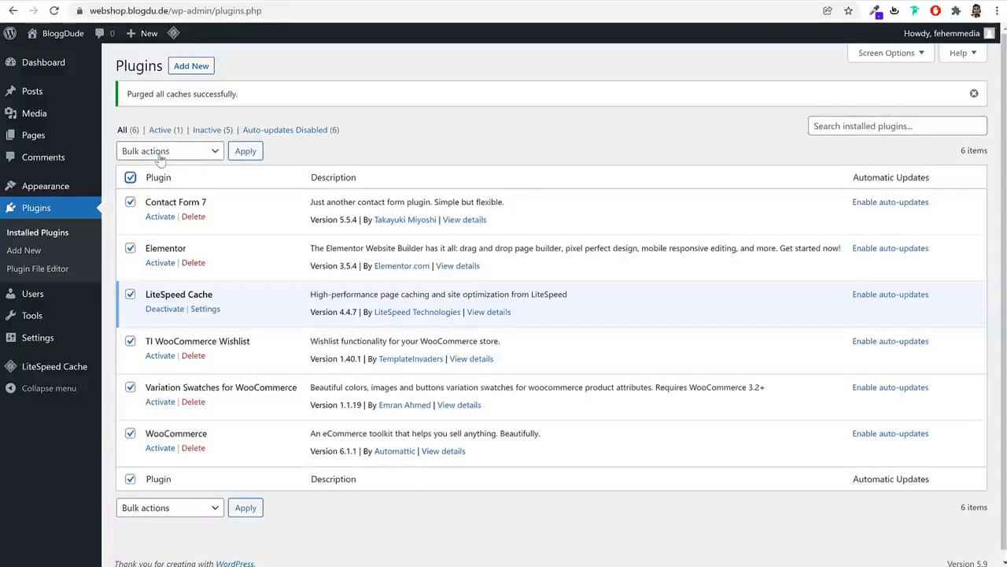
click(160, 156)
click(160, 178)
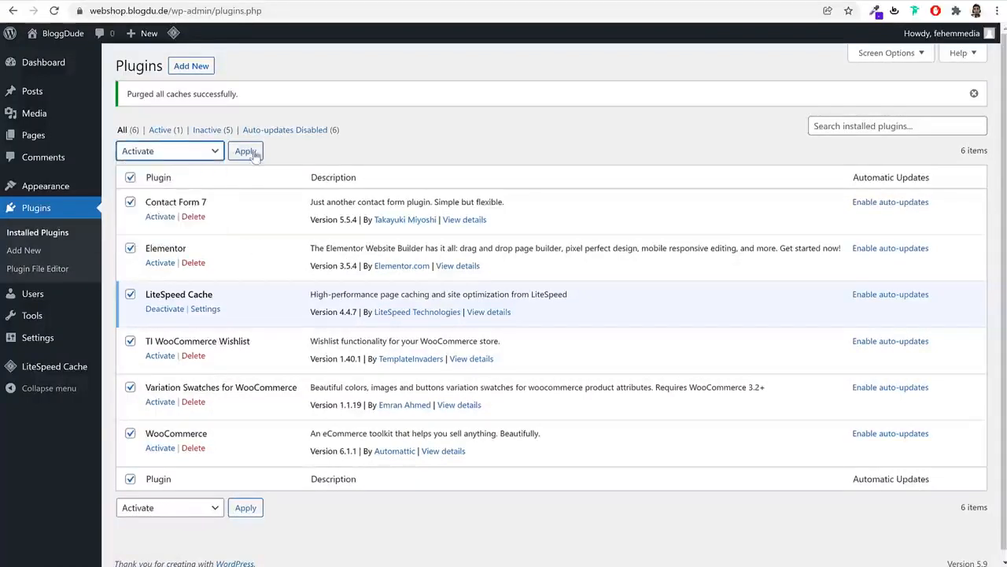
click(252, 152)
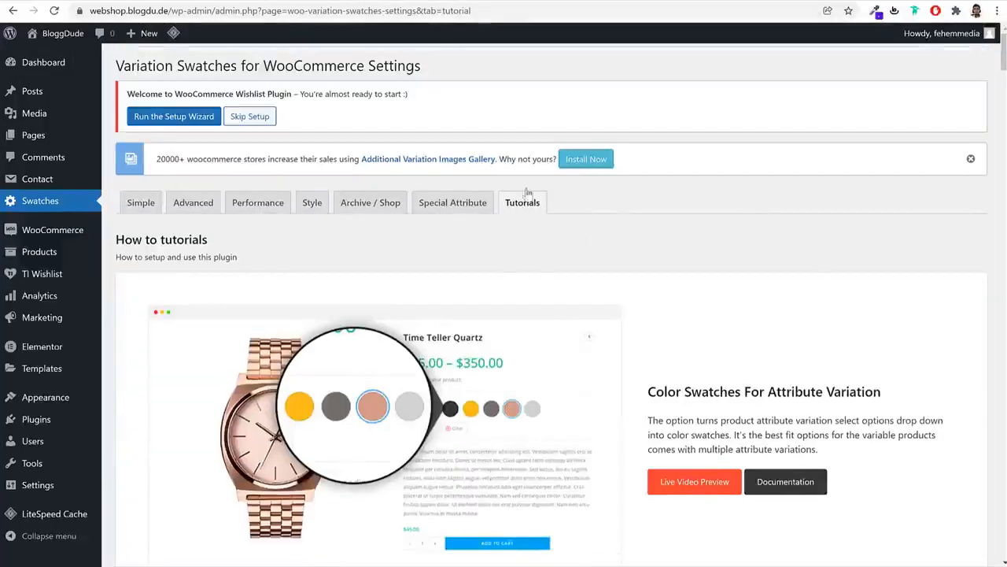
Run the Setup Wizard from the WooCommerce Wishlist Plugin welcome notice
scroll(828, 311, down, 3)
scroll(830, 315, up, 3)
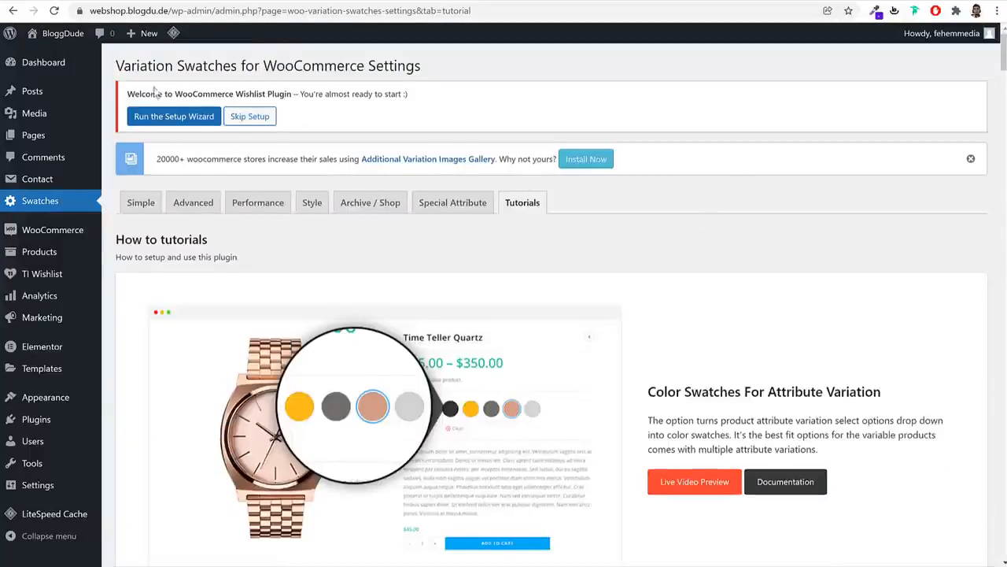
drag(130, 93, 399, 95)
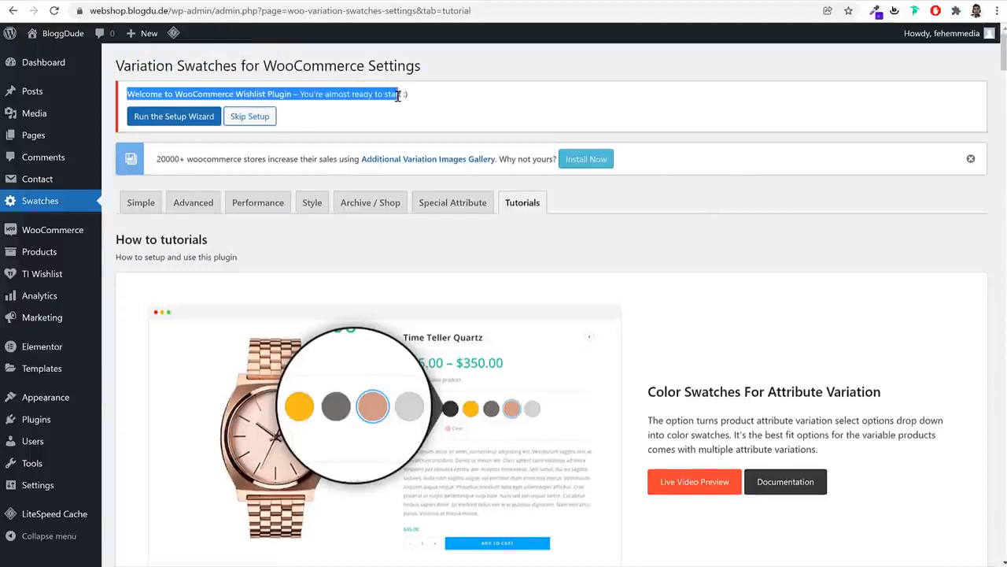
click(400, 95)
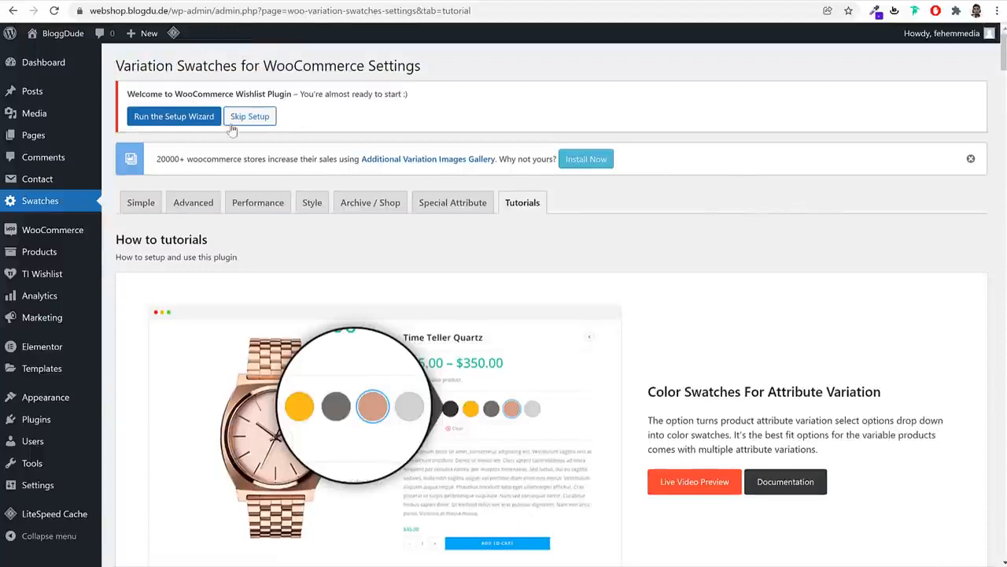
drag(235, 93, 306, 95)
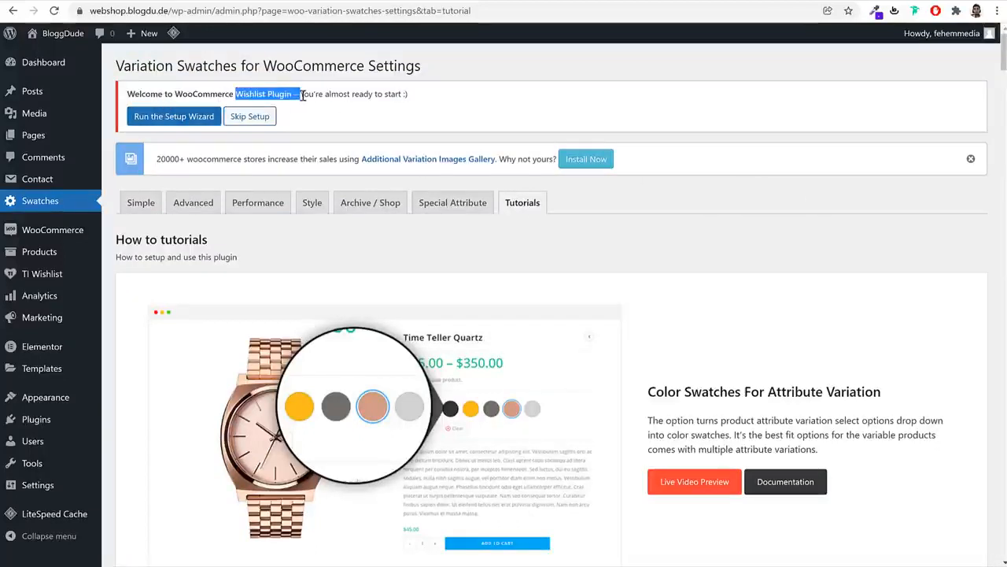
click(306, 94)
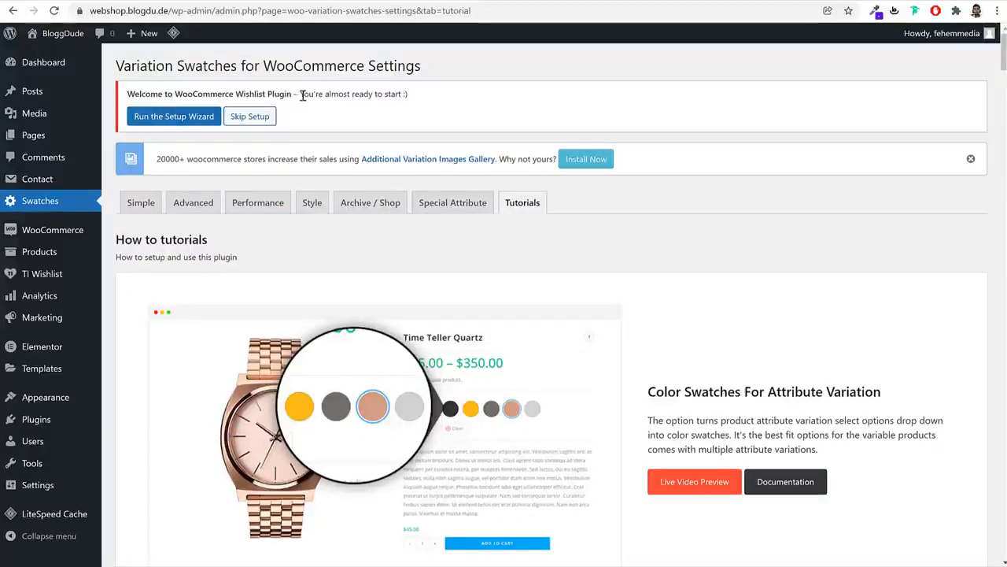
click(167, 123)
Rename the default wishlist to 'My Wishlist' on the page setup step
scroll(652, 238, down, 1)
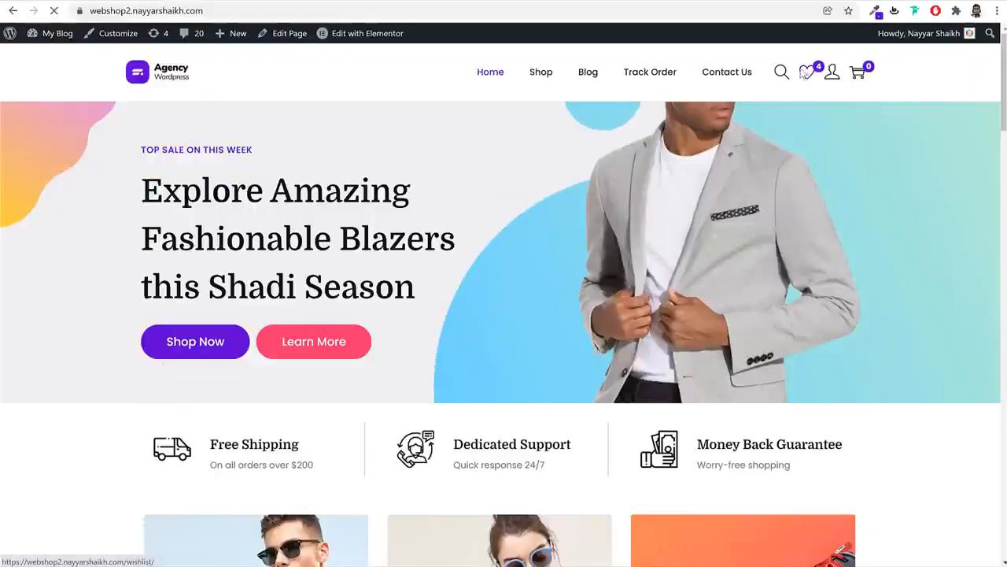
click(806, 73)
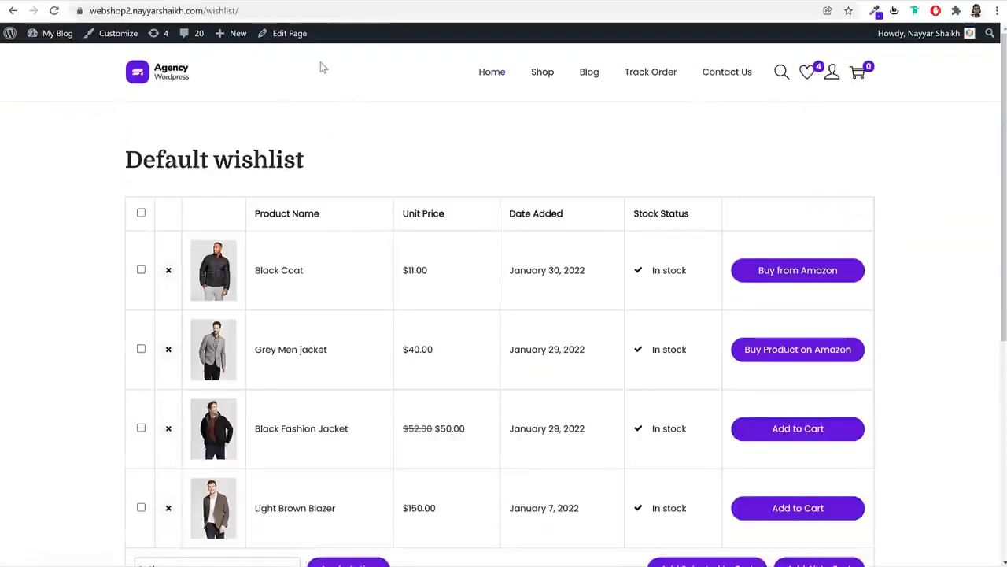
scroll(504, 257, down, 1)
scroll(503, 257, up, 1)
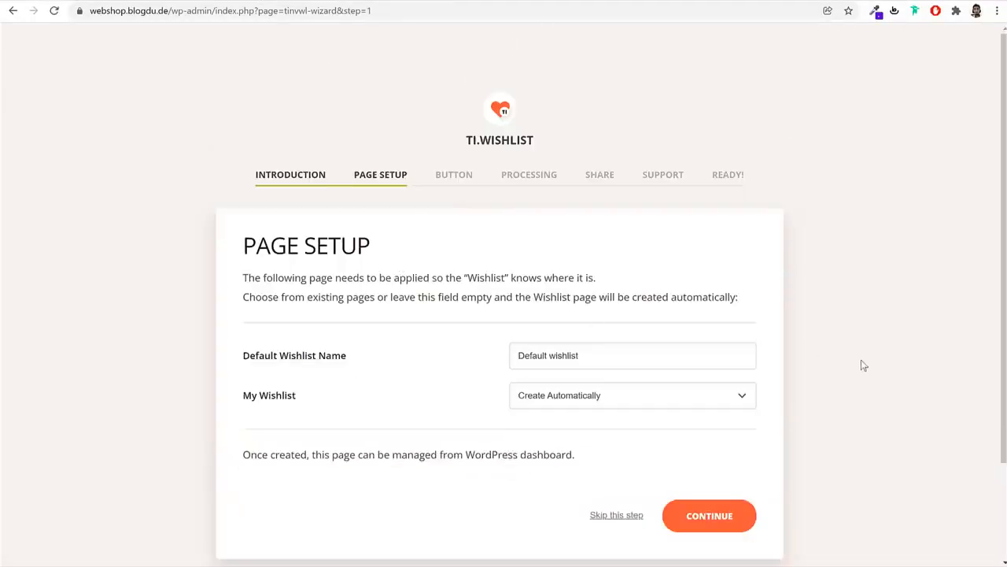
drag(389, 254, 252, 246)
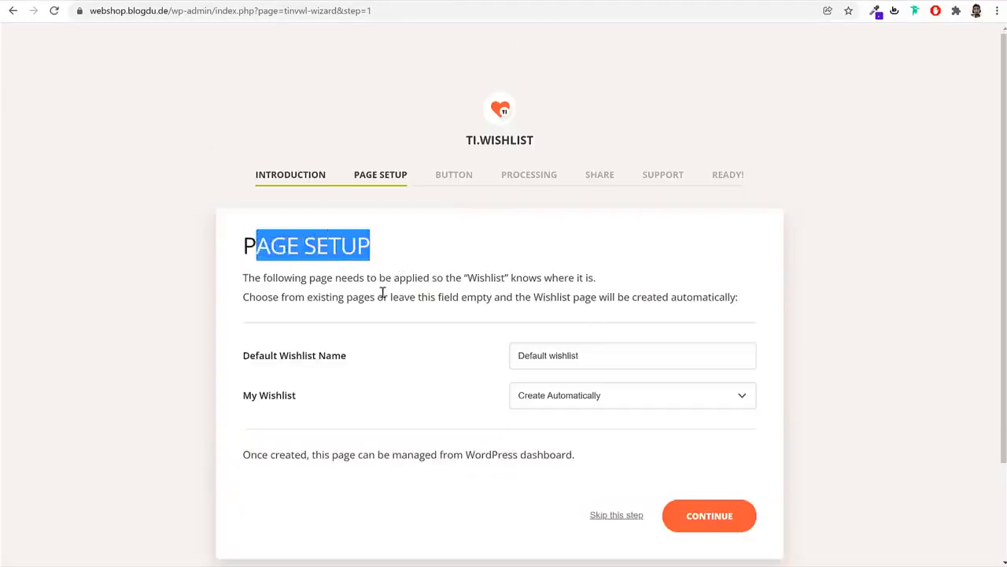
scroll(375, 331, down, 2)
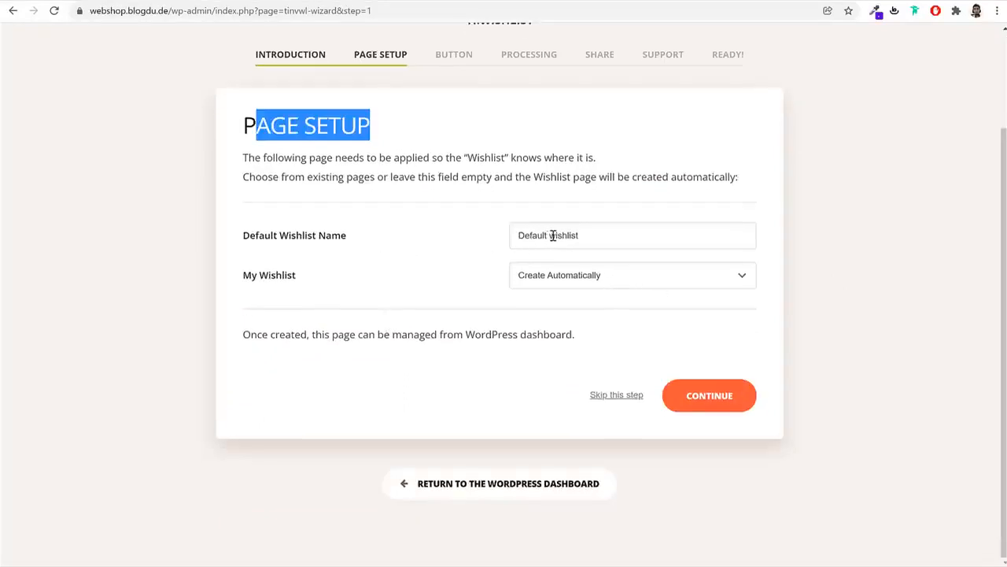
drag(553, 235, 432, 243)
text(My W)
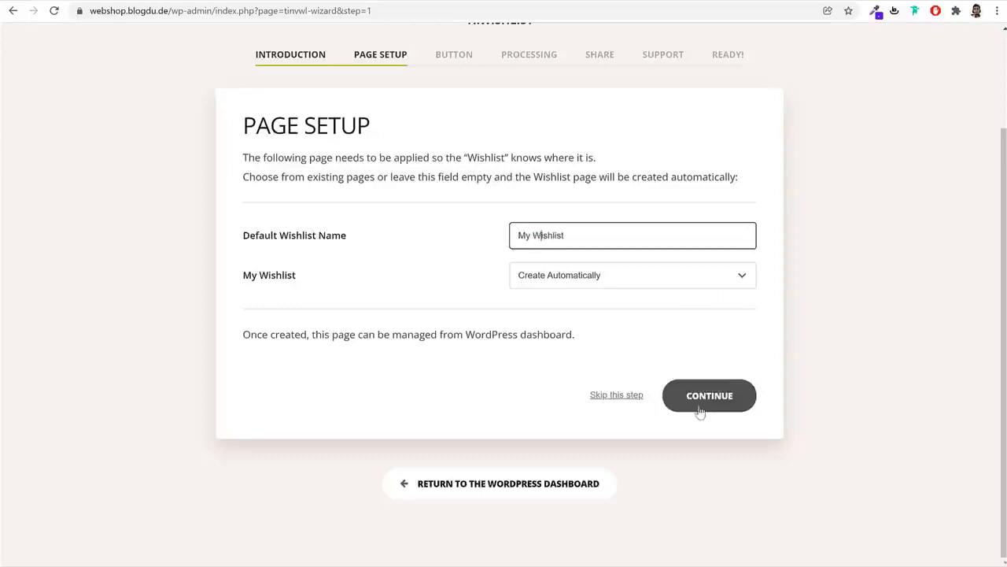
double_click(598, 231)
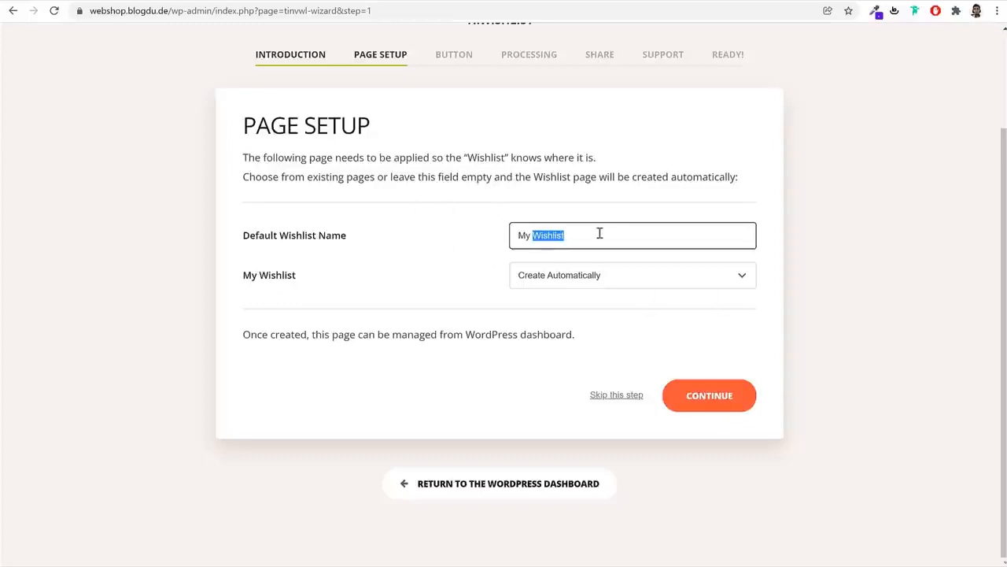
click(730, 400)
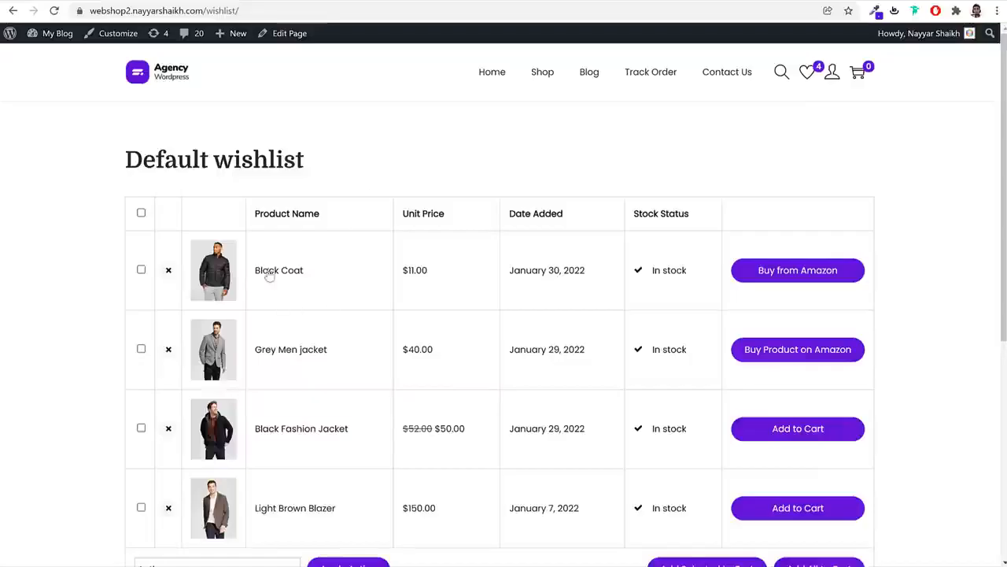
Accept default button, processing, sharing and support options, then return to the Dashboard
click(268, 273)
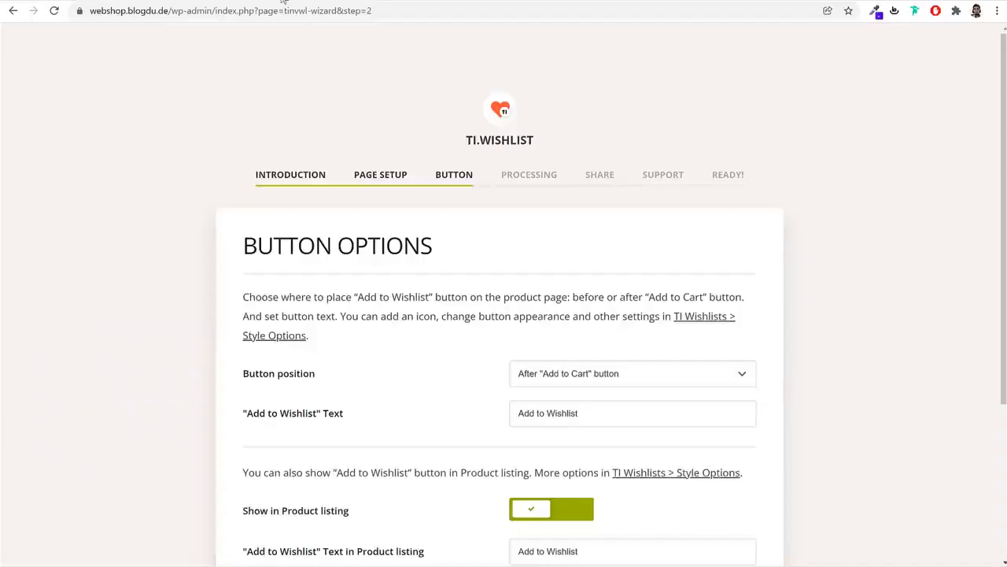
scroll(578, 211, down, 3)
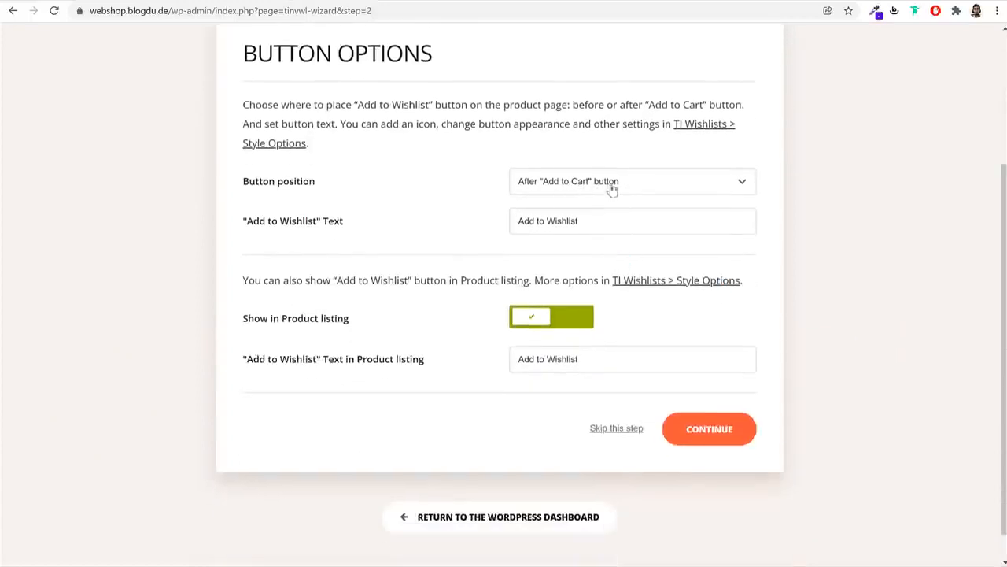
click(735, 434)
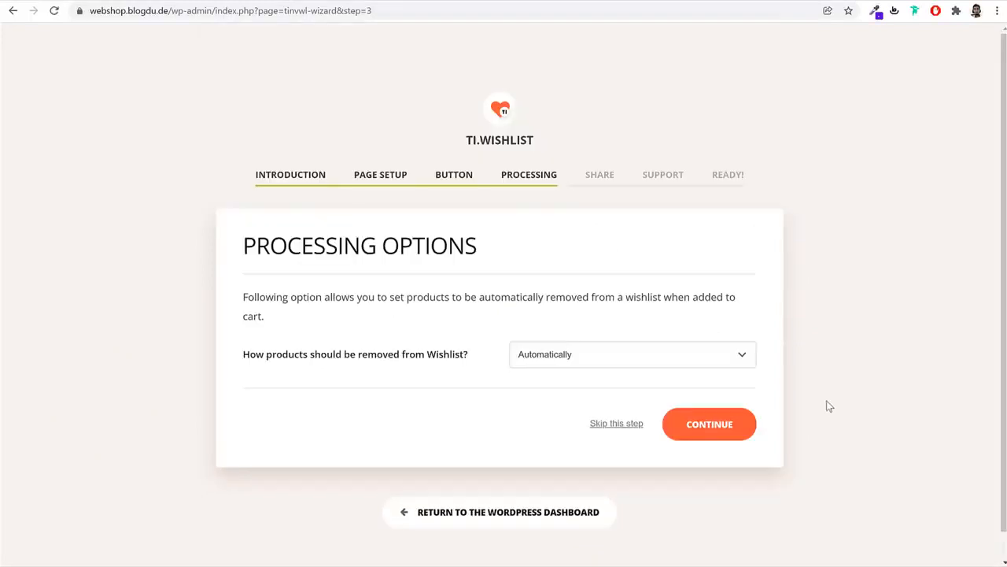
click(689, 441)
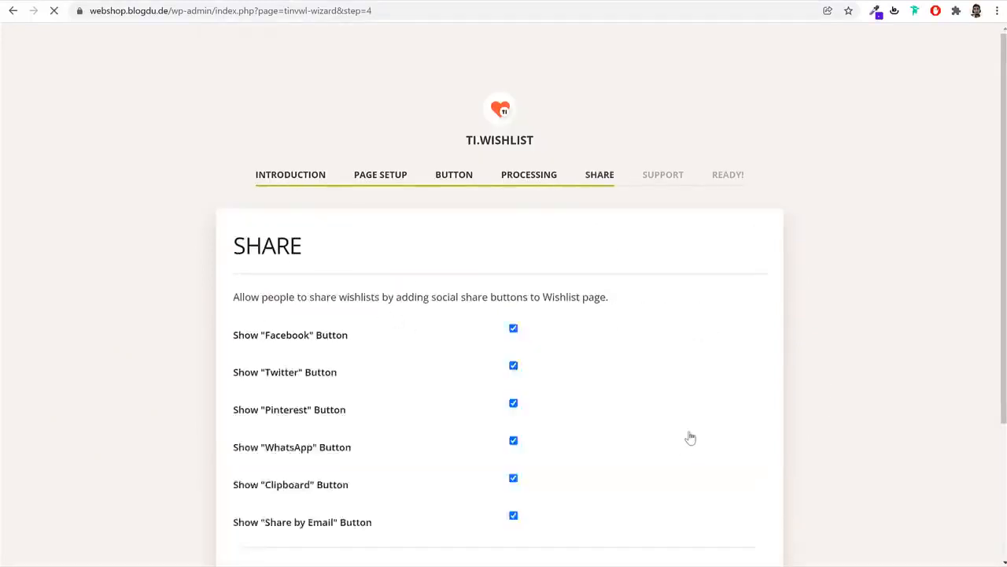
scroll(733, 417, down, 3)
scroll(737, 425, up, 2)
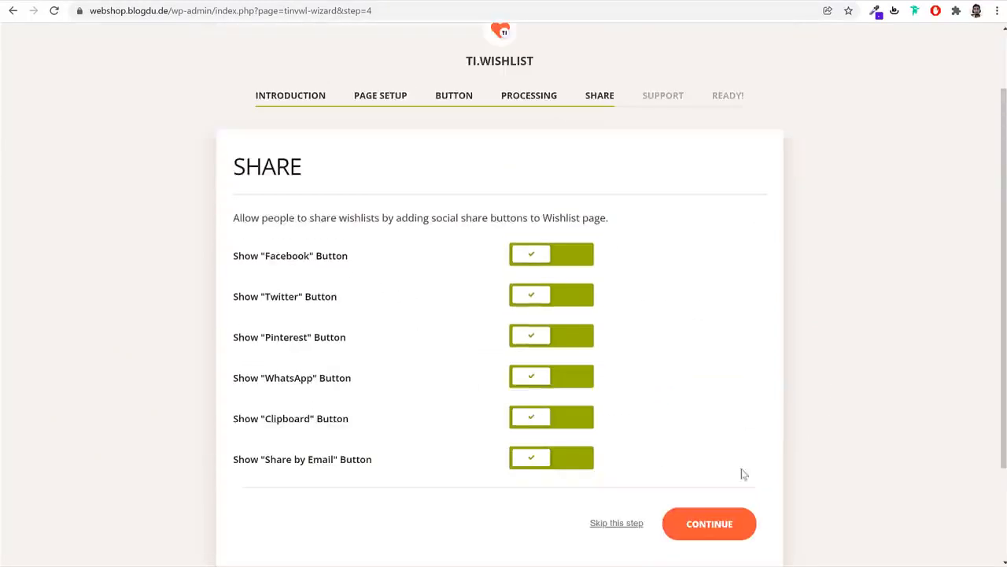
click(710, 526)
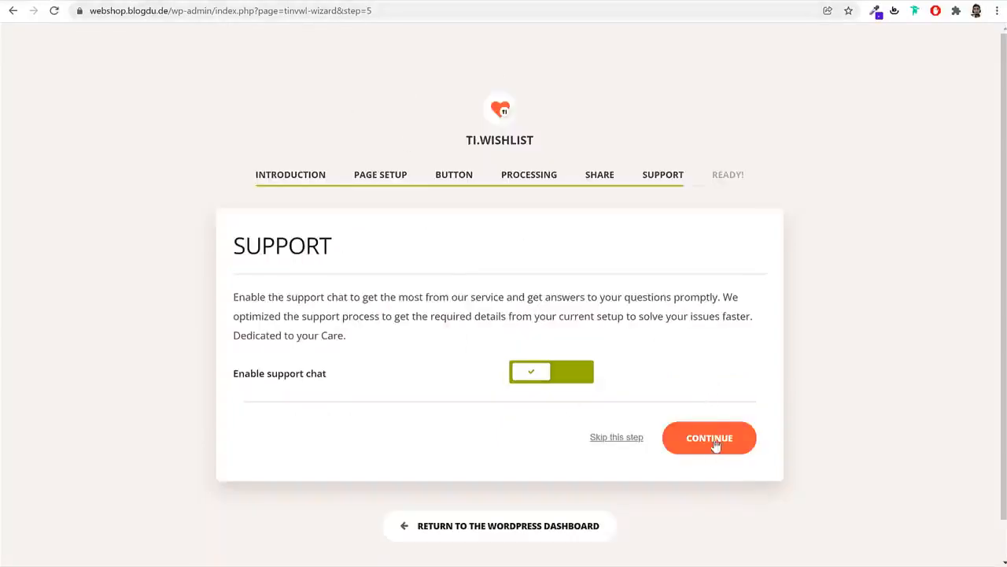
click(716, 445)
scroll(508, 465, down, 2)
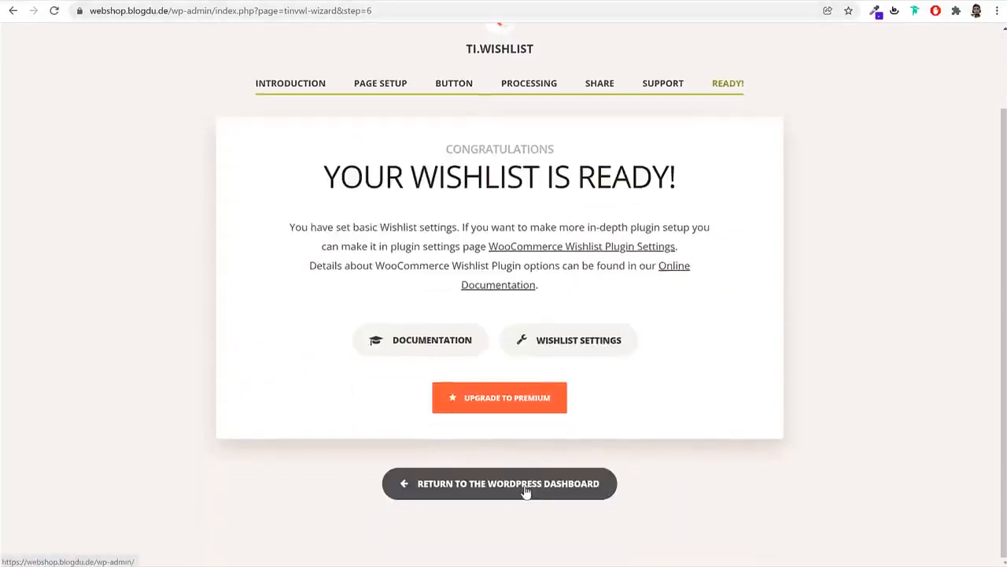
click(526, 489)
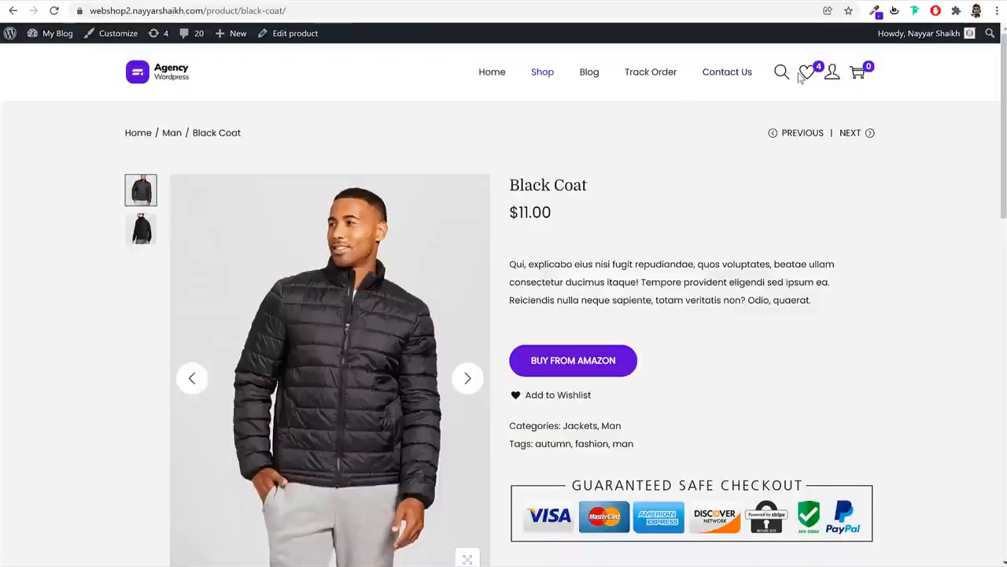
Open the wishlist from the Black Coat page and view its six 'Share on' buttons
click(805, 75)
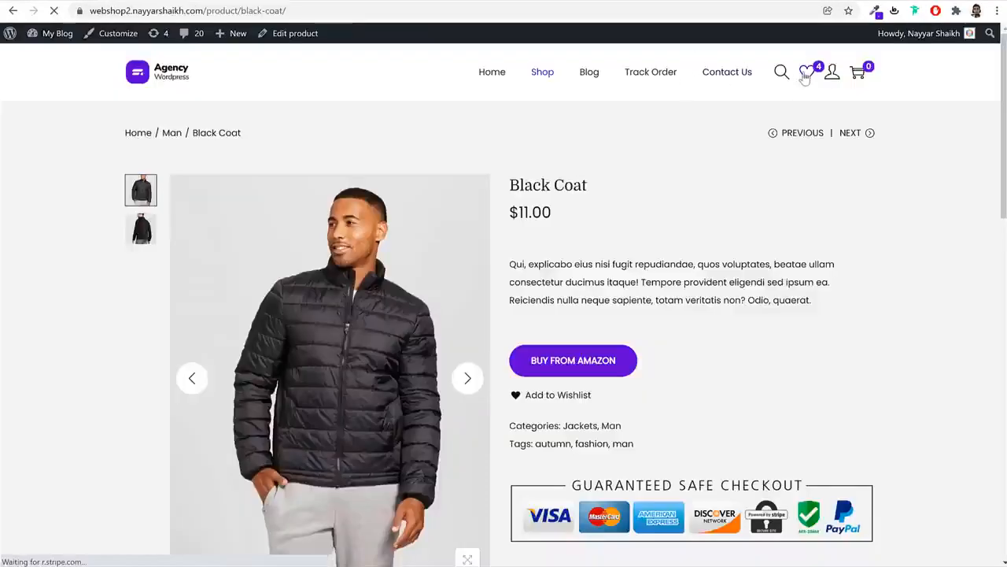
scroll(845, 326, down, 5)
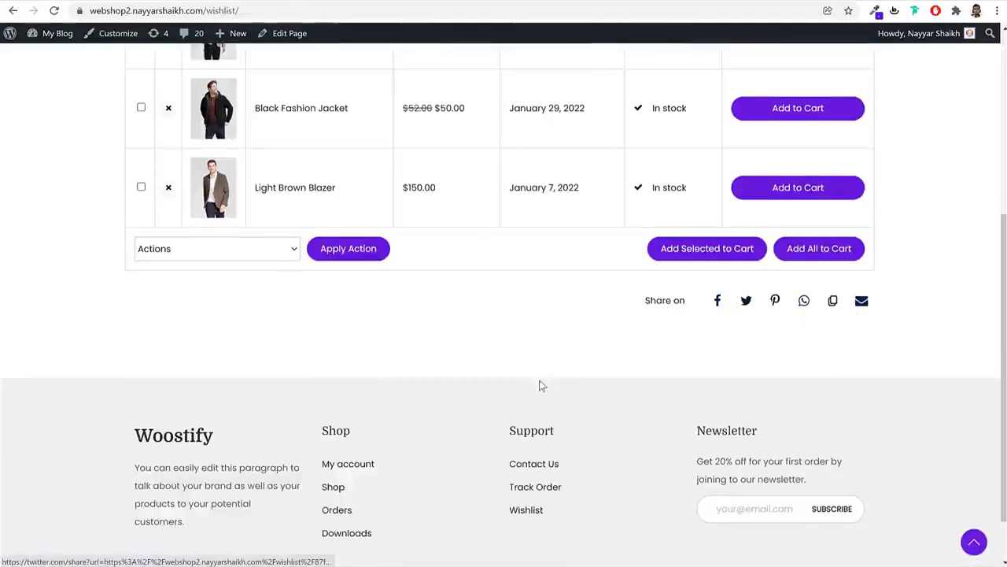
scroll(540, 385, up, 5)
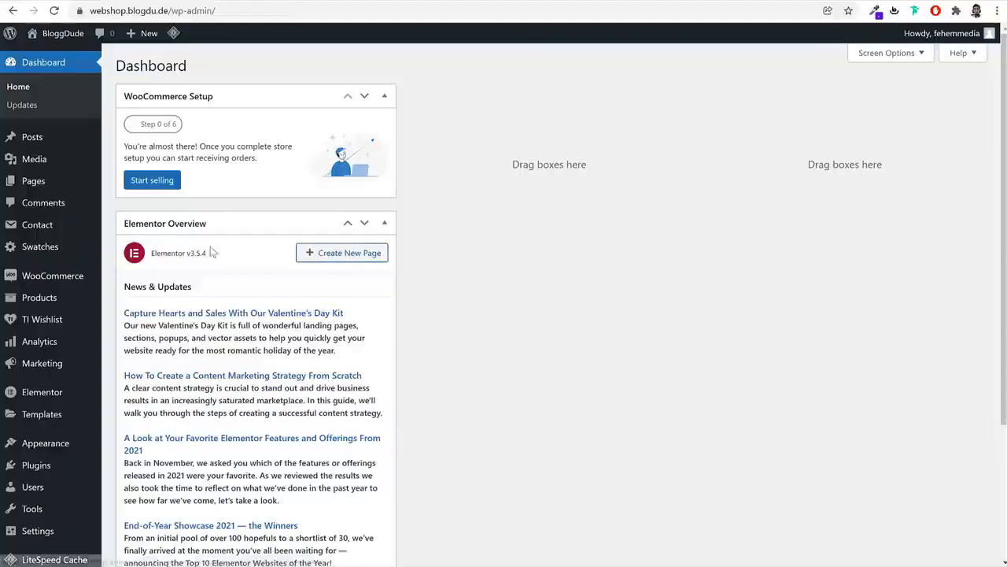
Hide the Elementor Overview dashboard box and show the list of 8 site pages
click(892, 55)
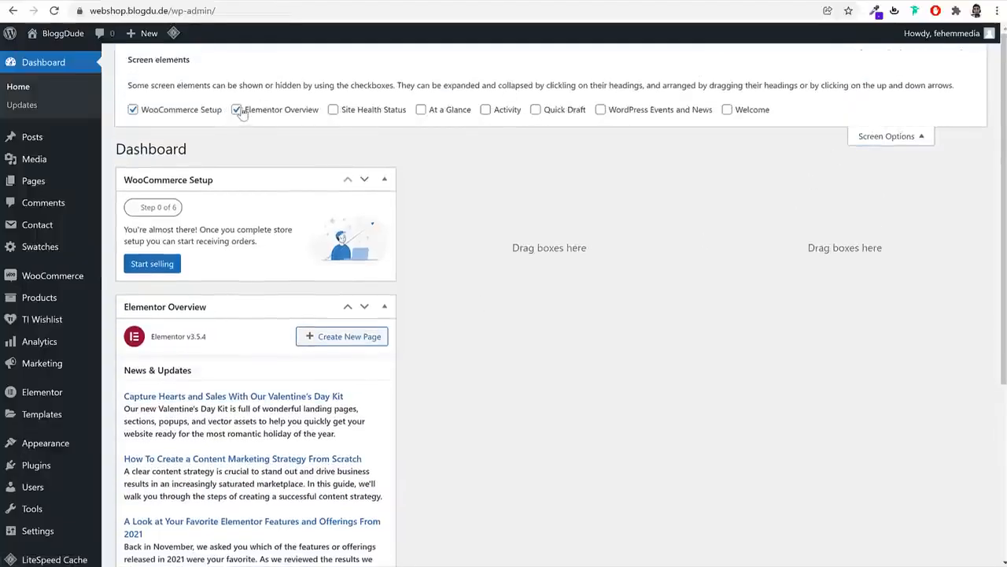
click(275, 109)
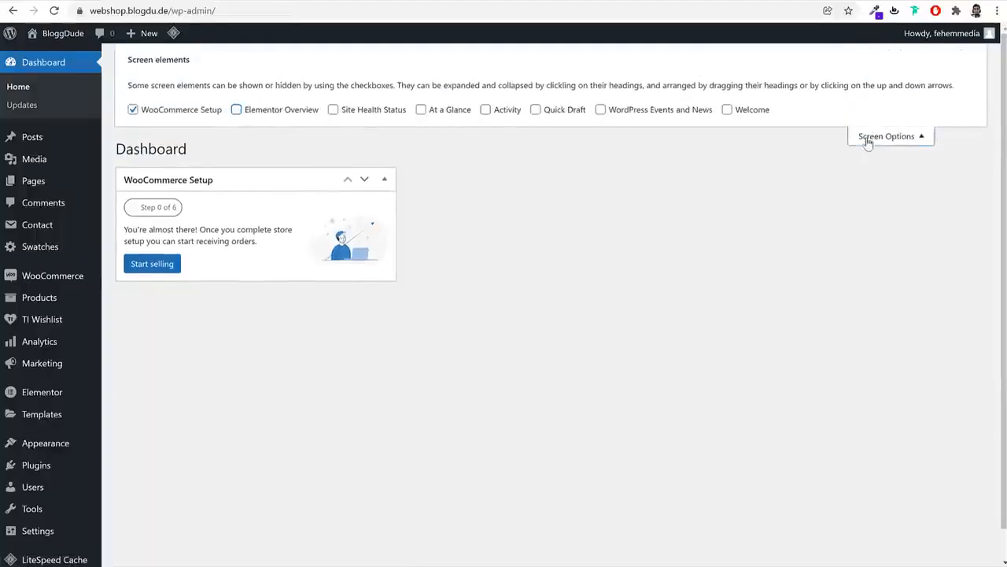
click(868, 141)
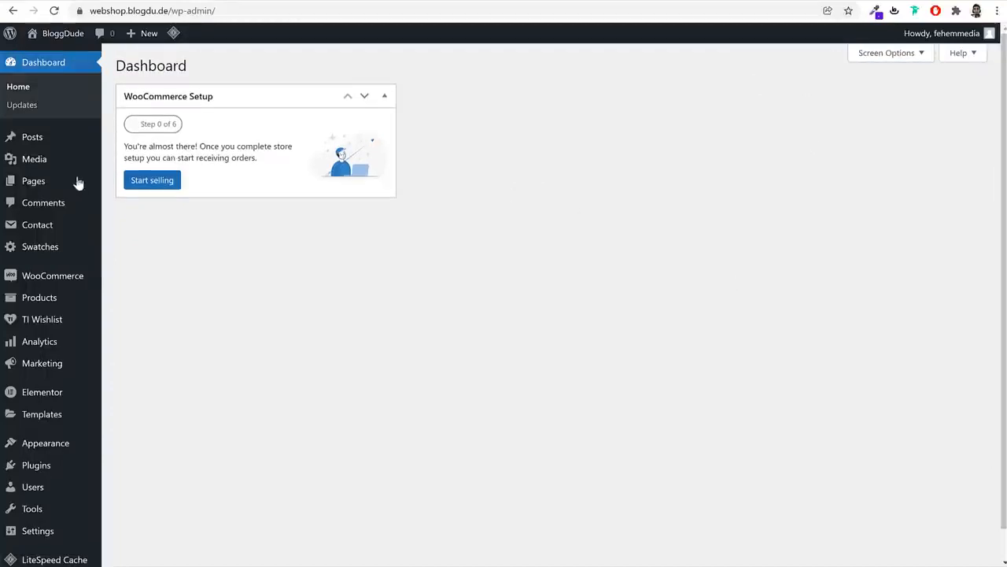
click(77, 182)
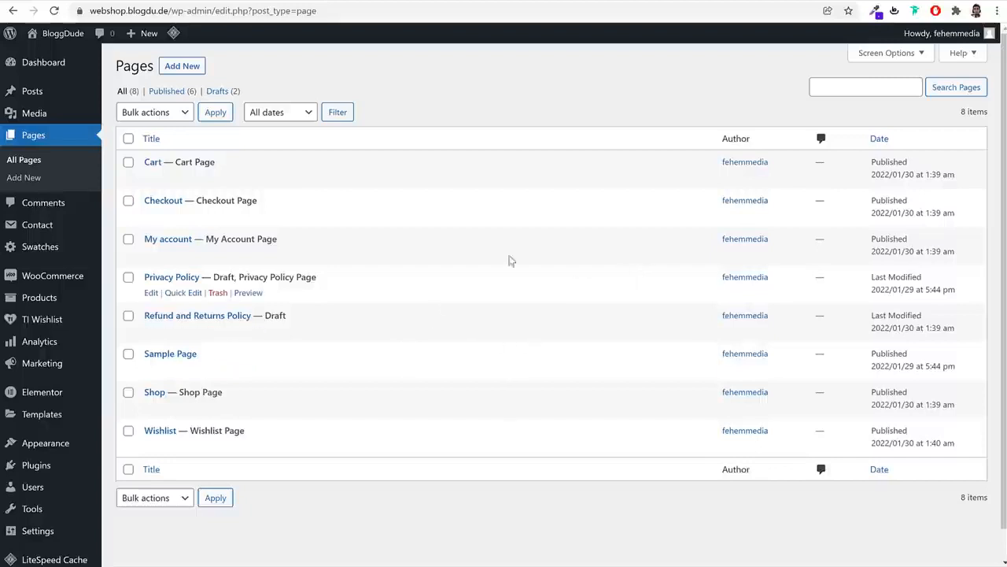
mouse_move(29, 278)
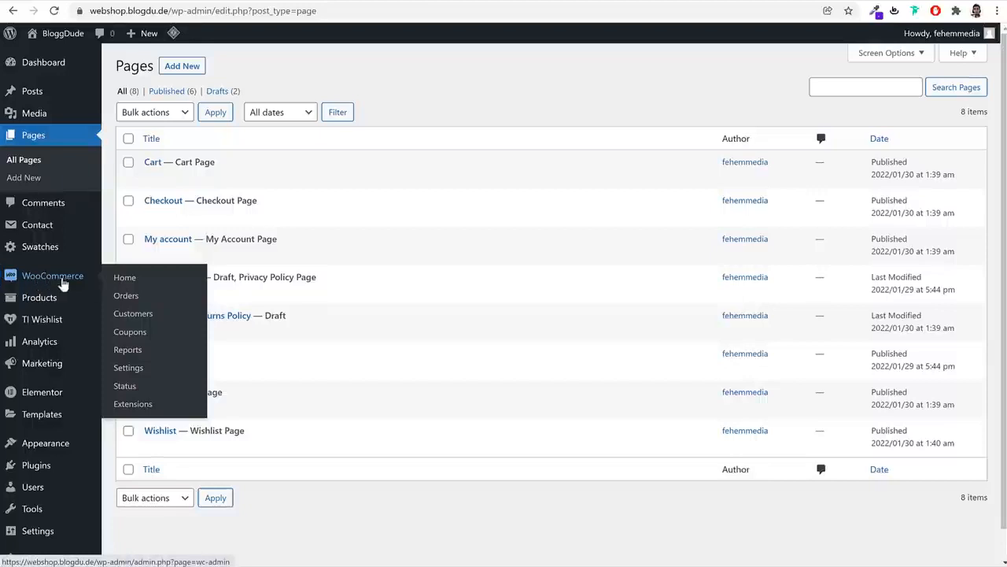
Enter store address A123, Mumbai, India — Maharashtra, postcode 400001
click(135, 368)
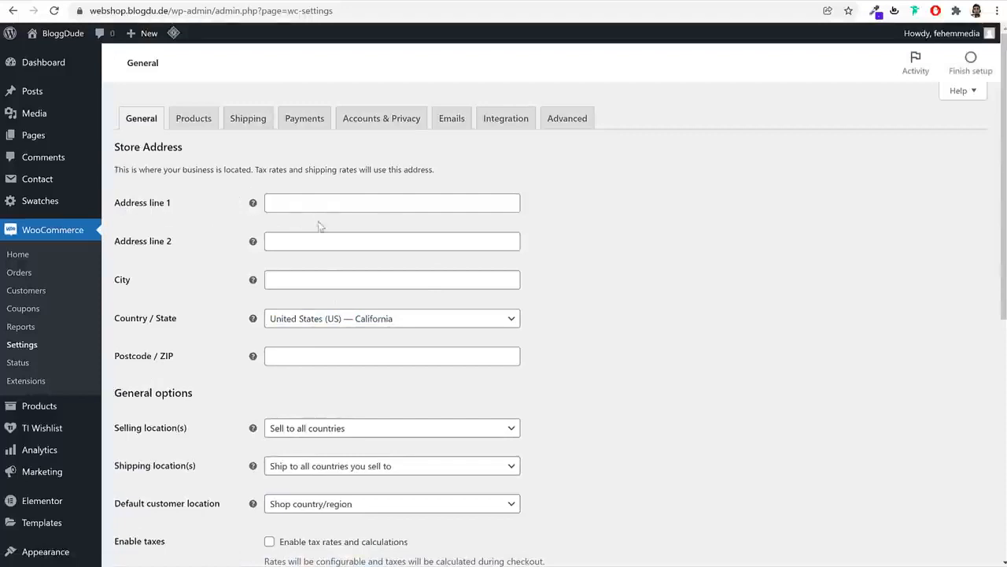
click(312, 207)
text(A)
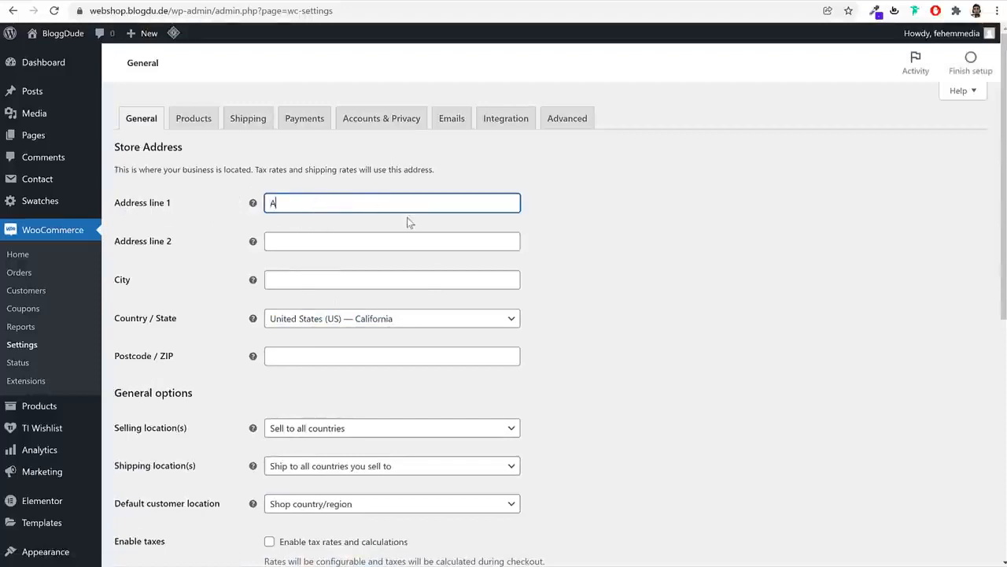
text(123)
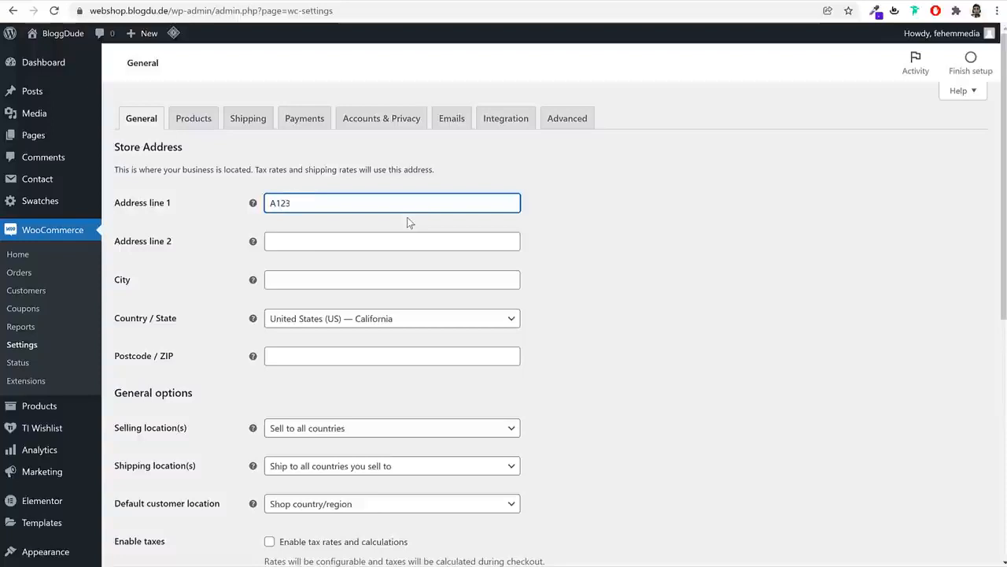
click(407, 280)
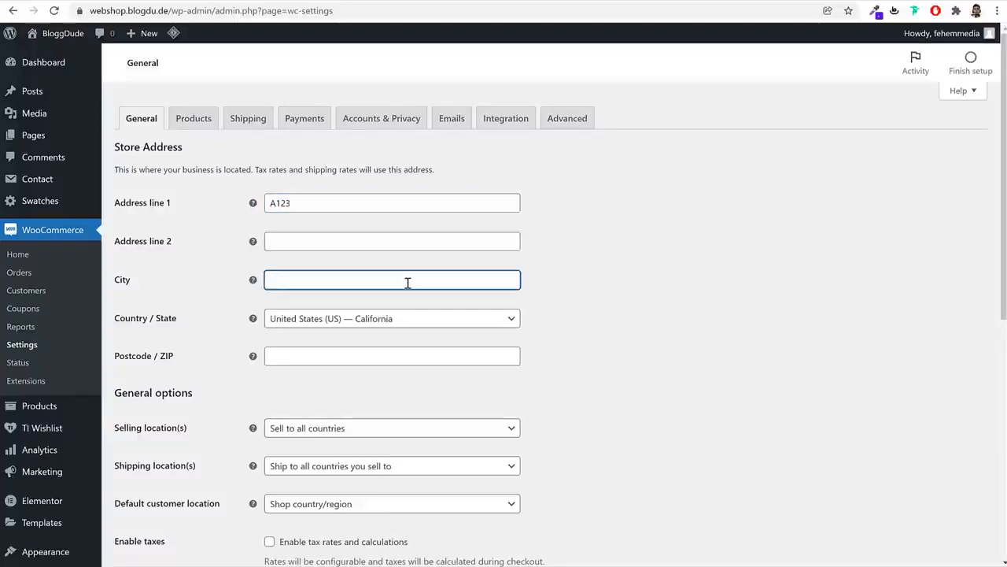
text(Mumbai)
key(Tab)
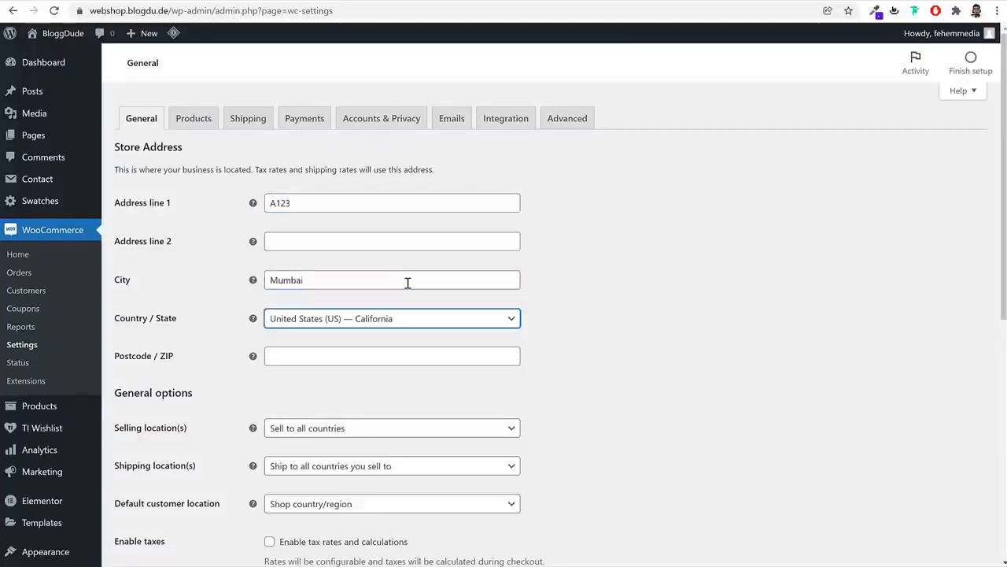
text(maha)
key(Return)
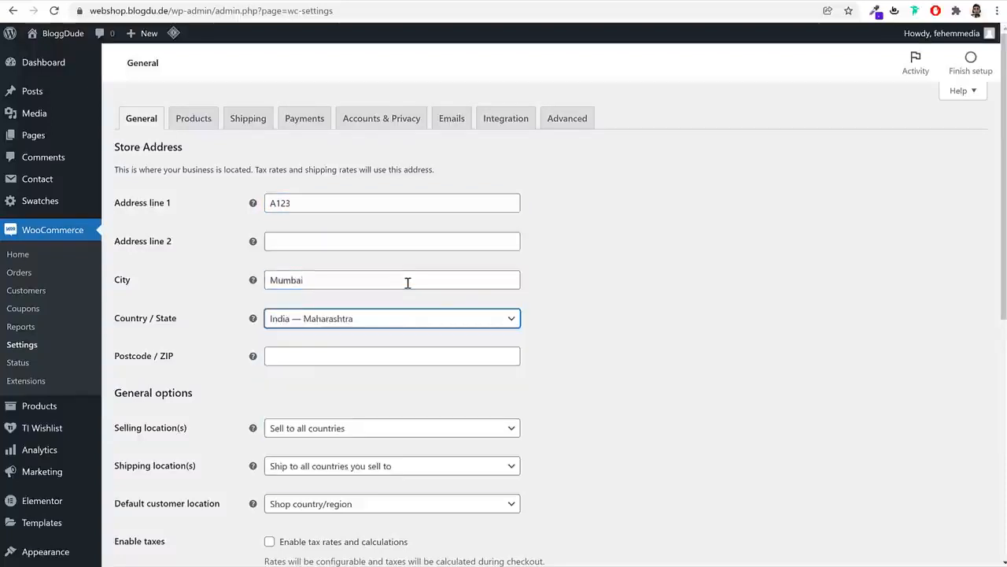
scroll(782, 307, down, 2)
click(313, 223)
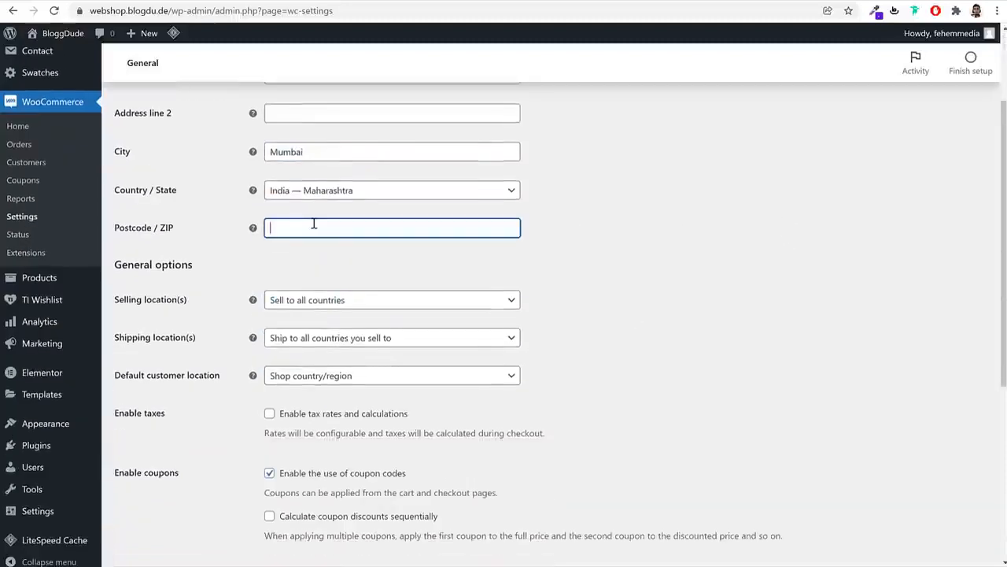
text(400001)
scroll(701, 172, down, 2)
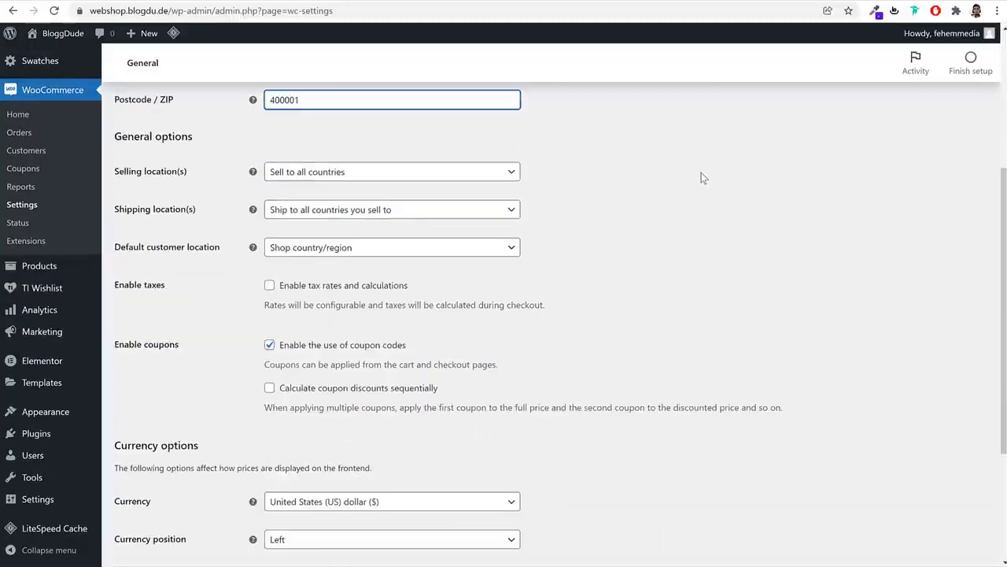
Sell to specific countries only: India and United States (US)
click(369, 175)
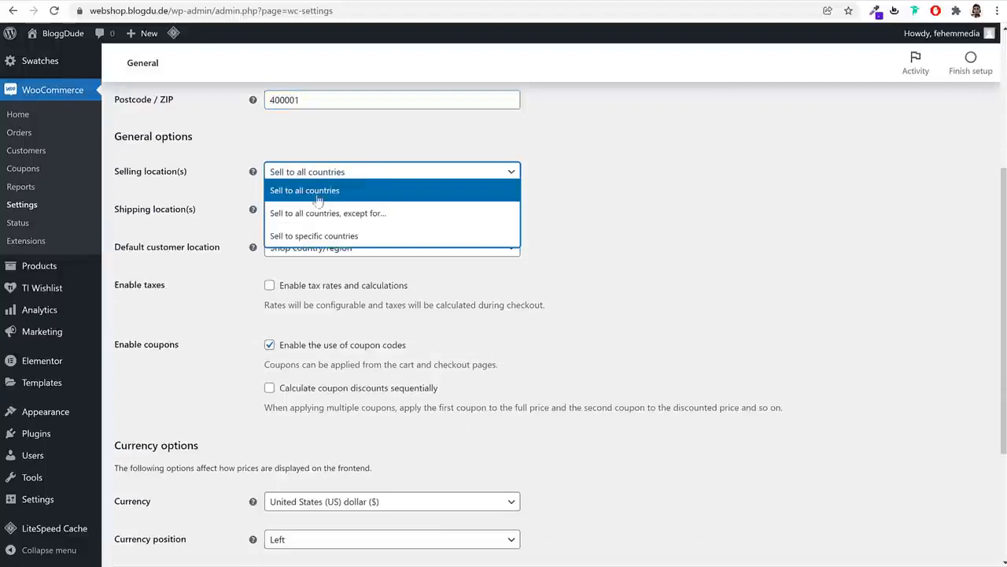
click(333, 197)
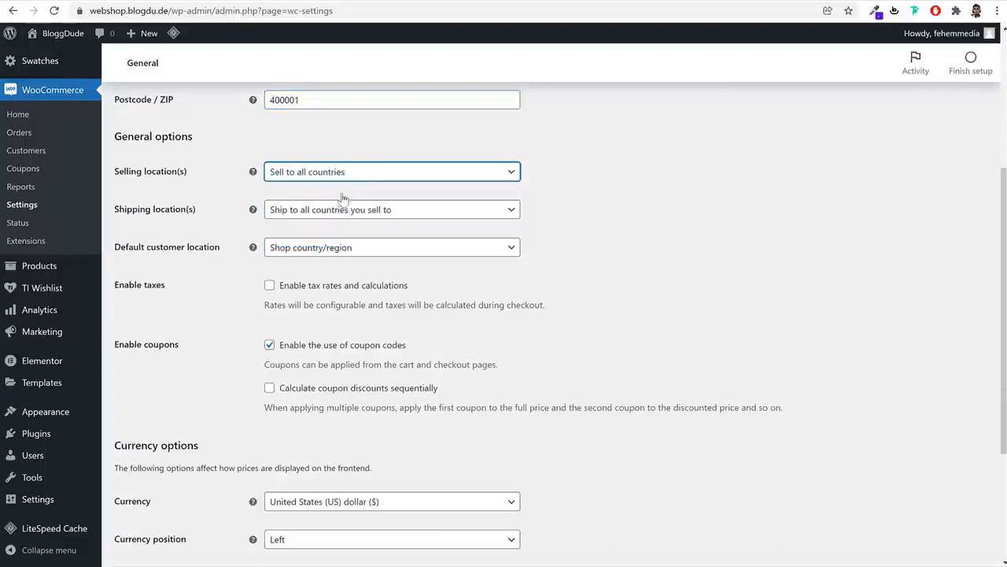
click(342, 176)
click(327, 236)
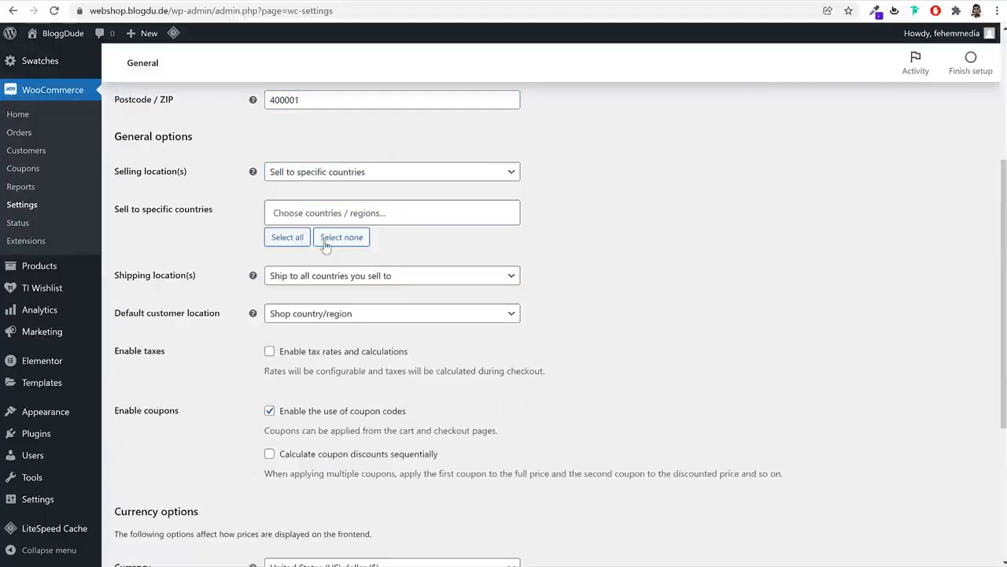
click(398, 209)
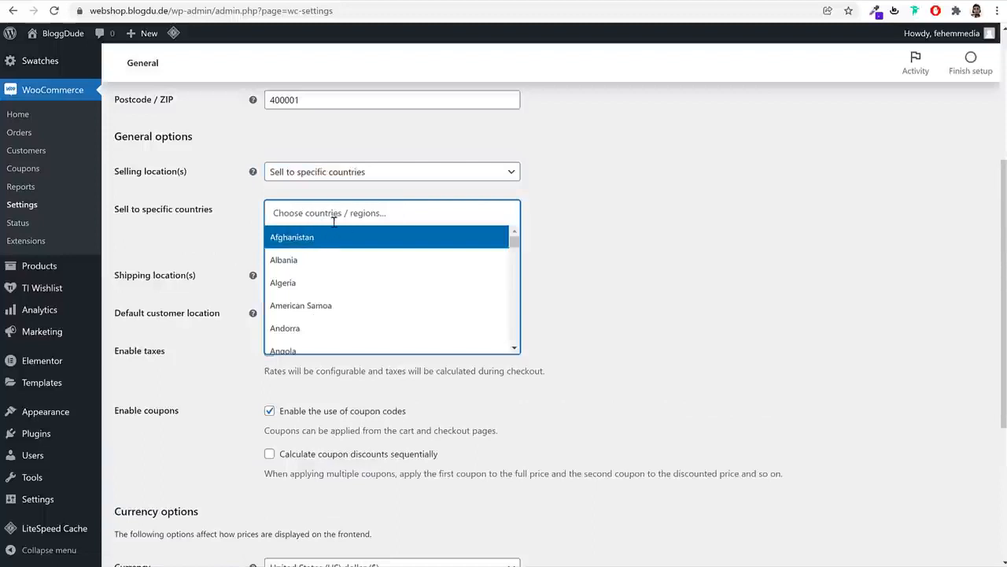
text(indi)
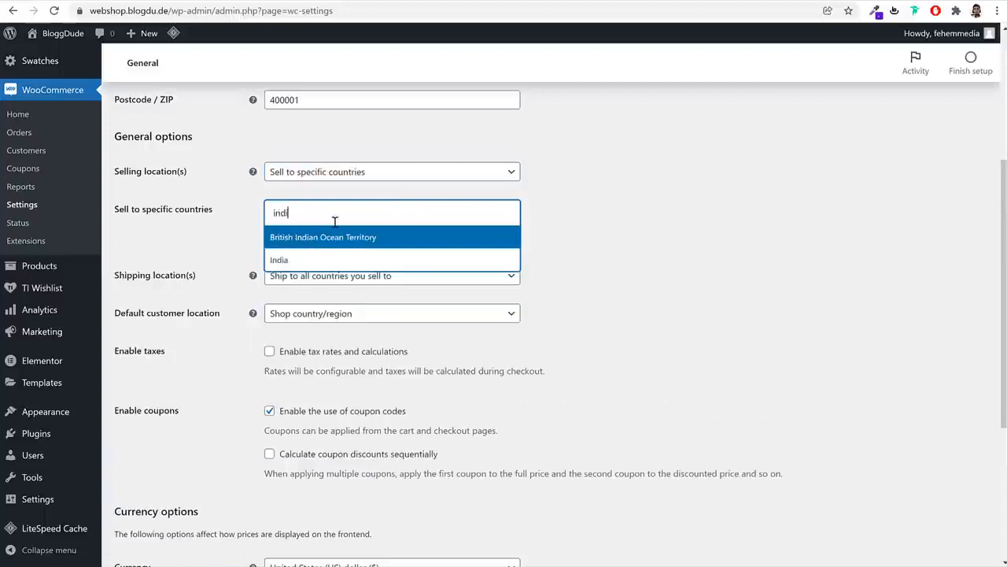
click(361, 256)
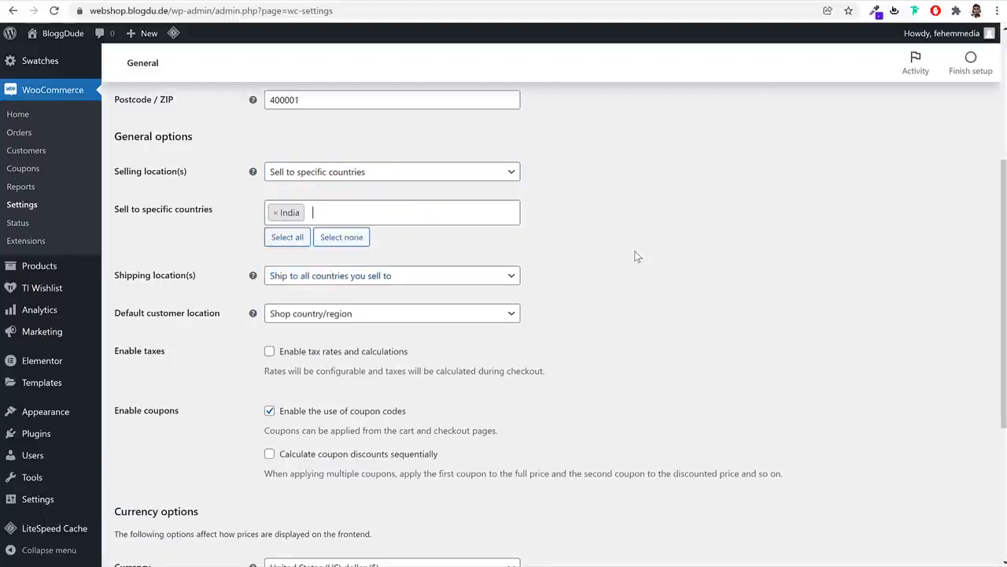
click(402, 217)
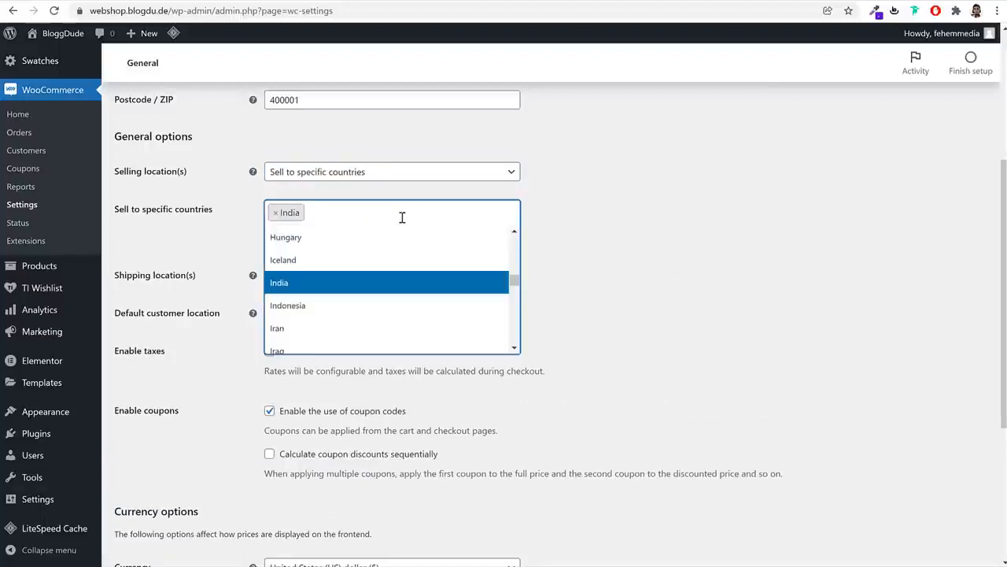
text(uni)
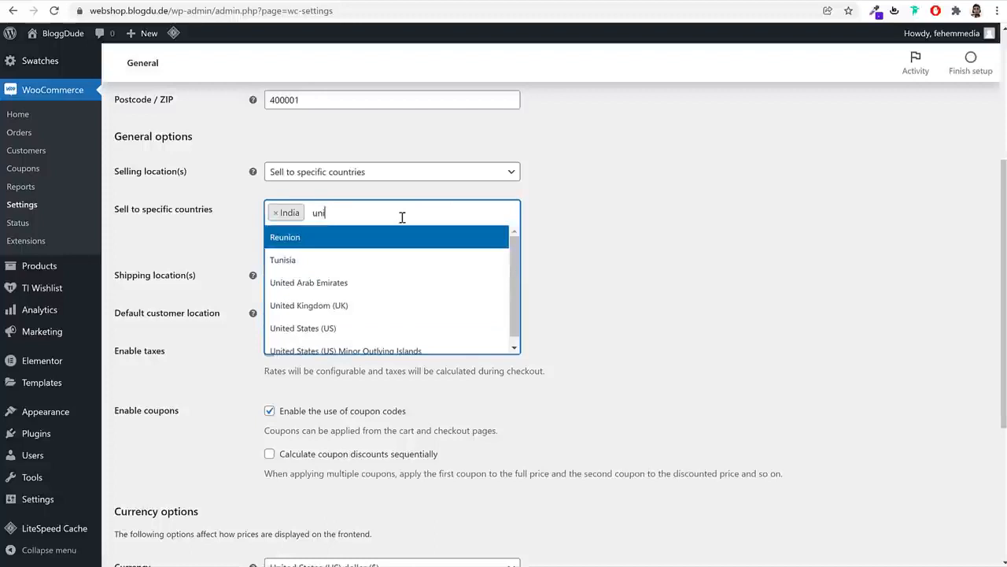
click(397, 328)
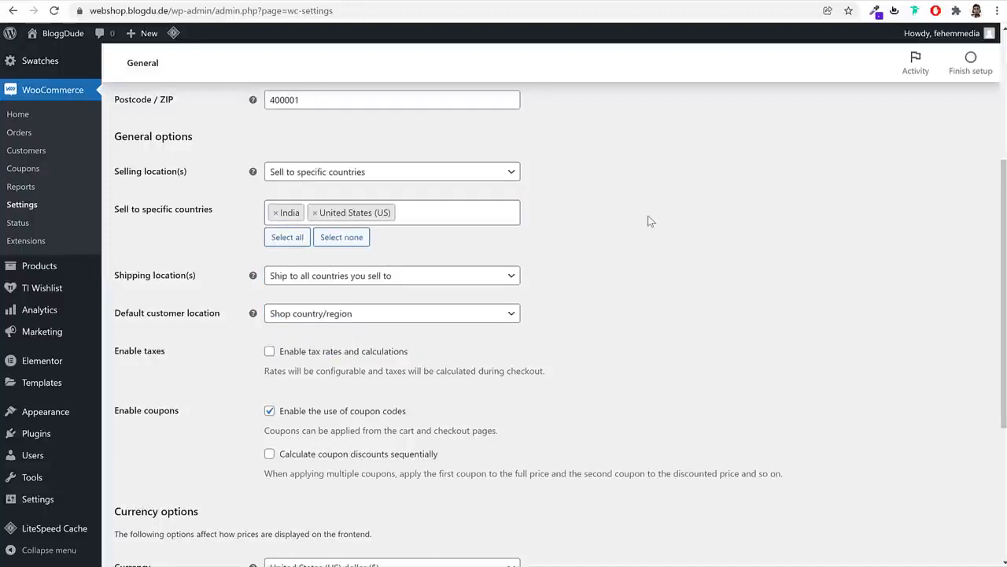
Enable tax rates and calculations
scroll(677, 242, down, 1)
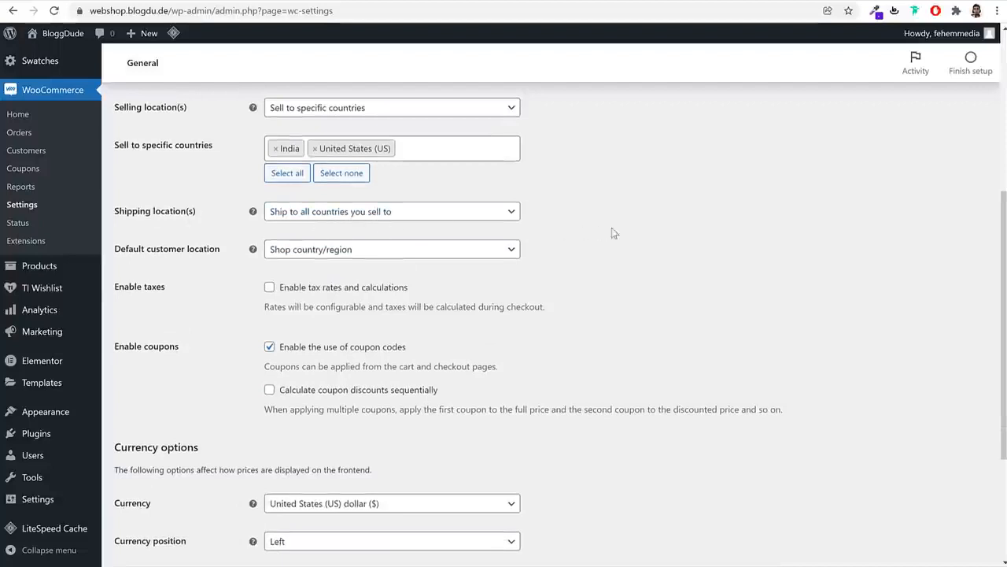
scroll(659, 249, down, 1)
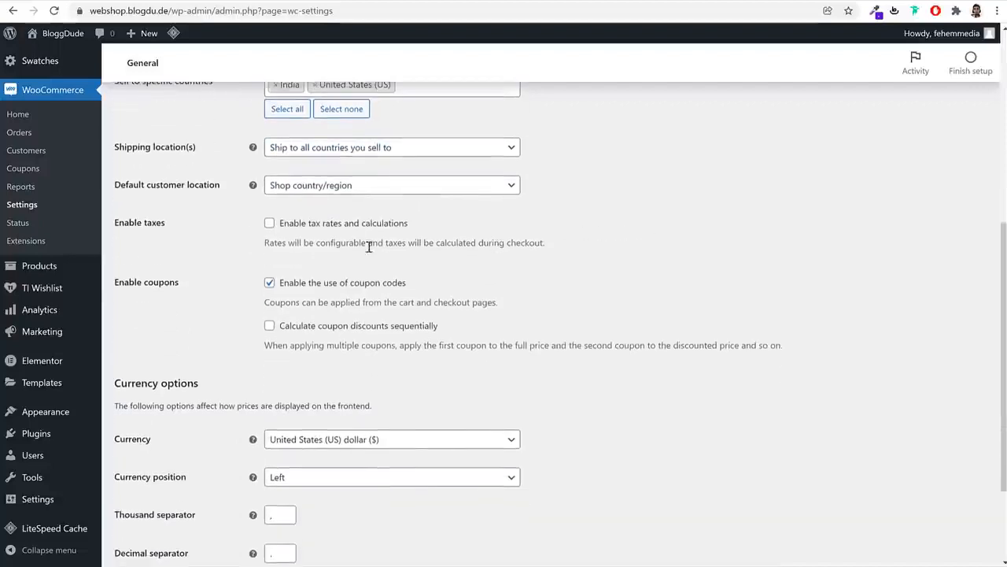
click(269, 224)
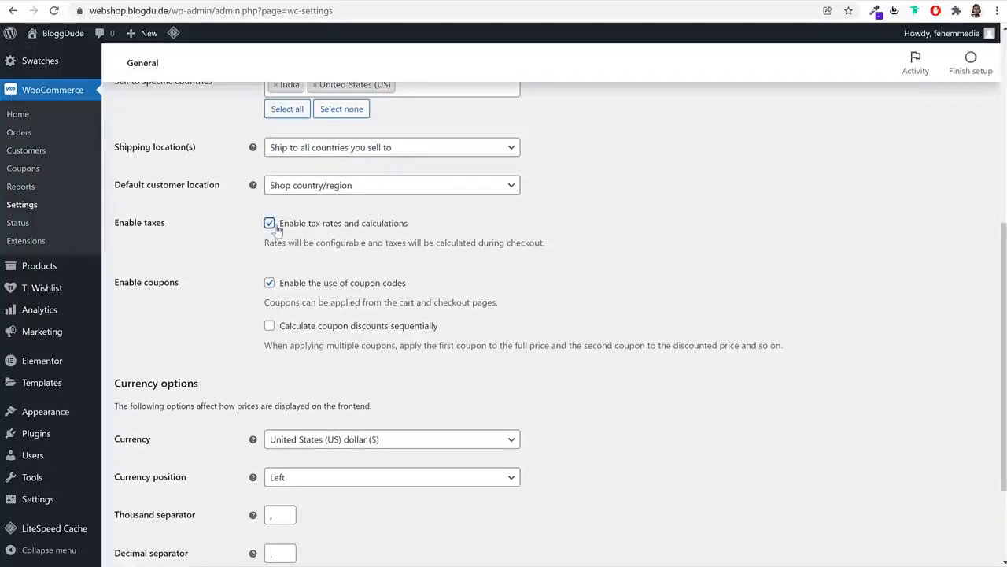
scroll(713, 340, down, 2)
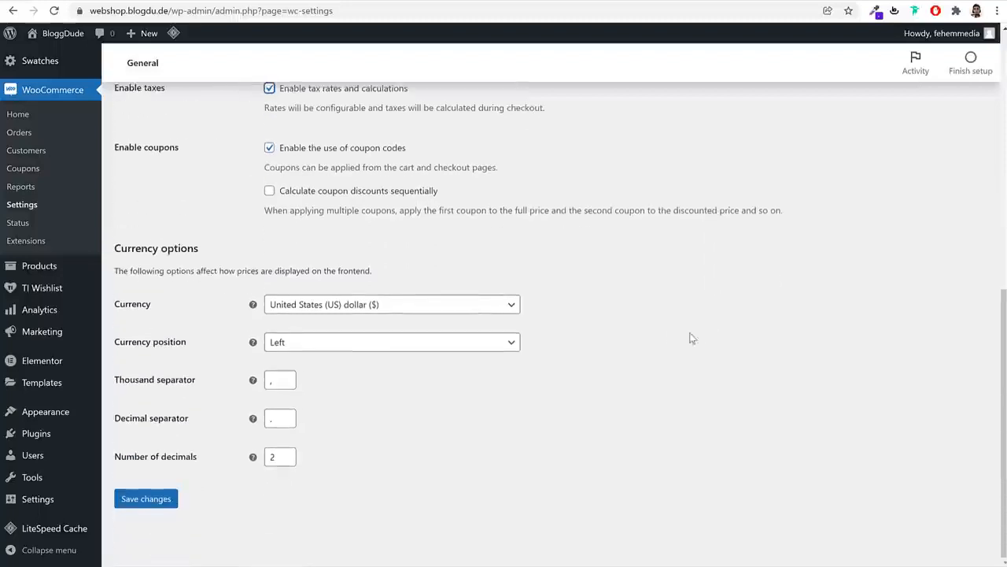
Keep United States (US) dollar as currency after trying Indian rupee, and save
click(313, 305)
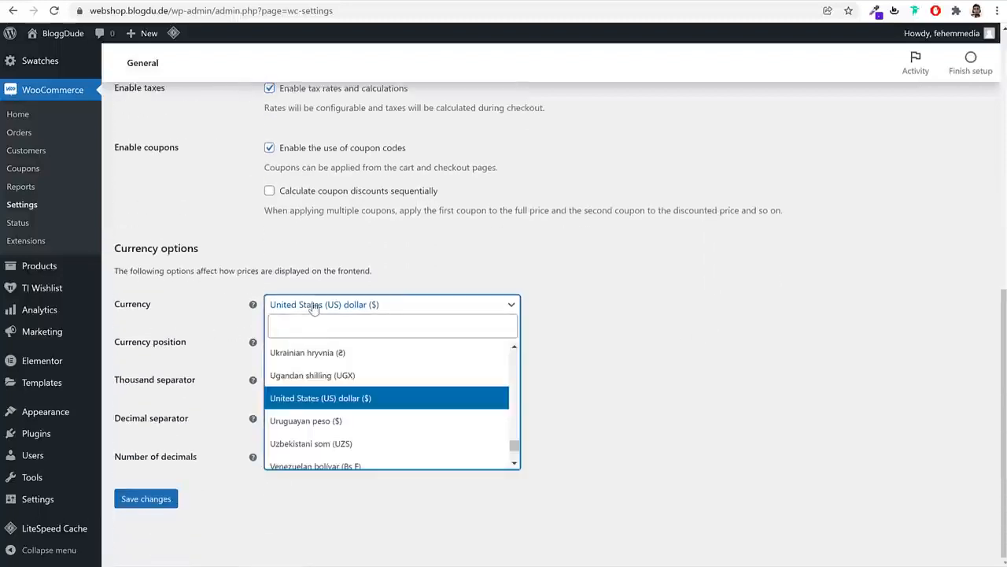
text(ind)
click(342, 377)
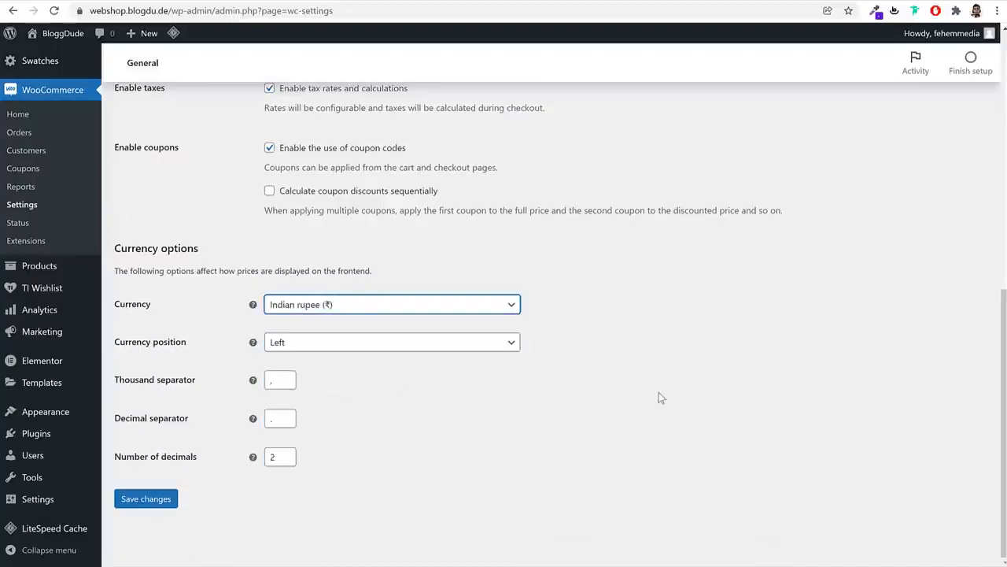
click(347, 305)
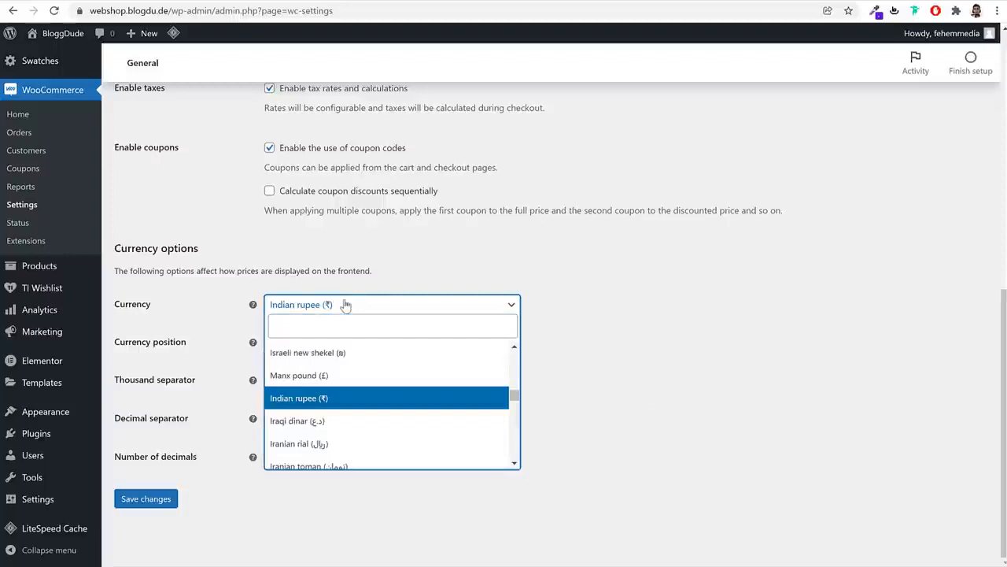
text(uni)
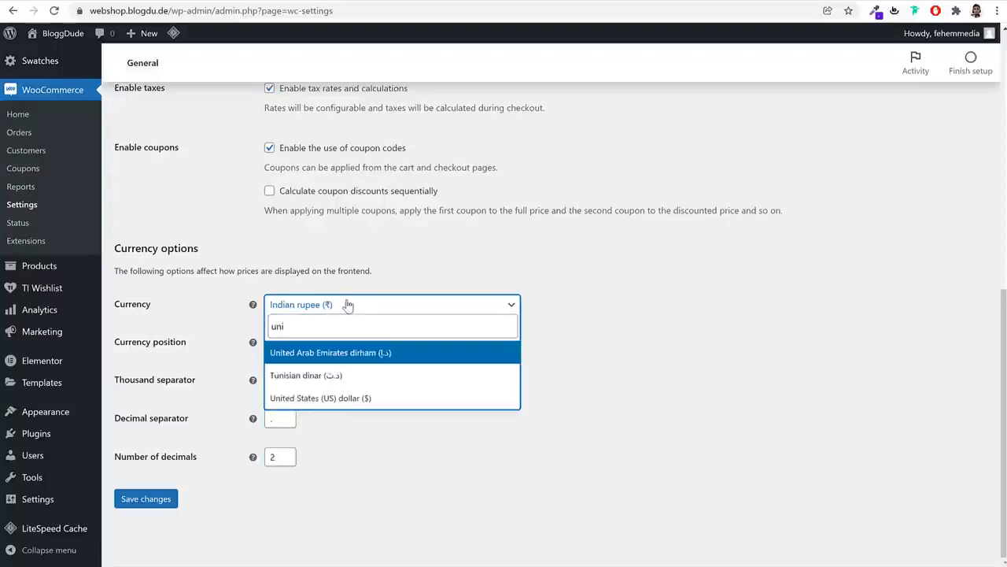
click(344, 397)
click(148, 499)
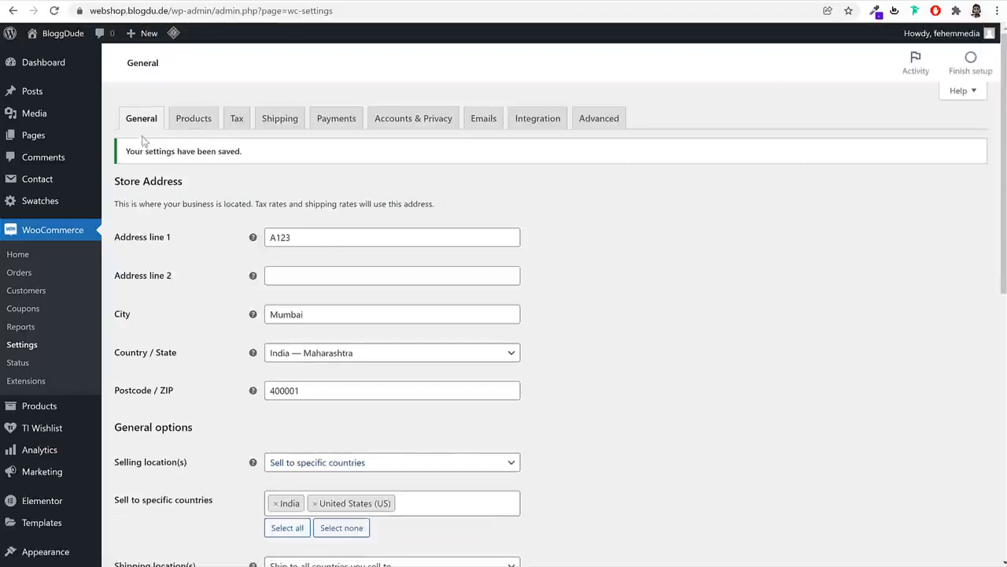
Keep the product weight unit at grams
click(206, 129)
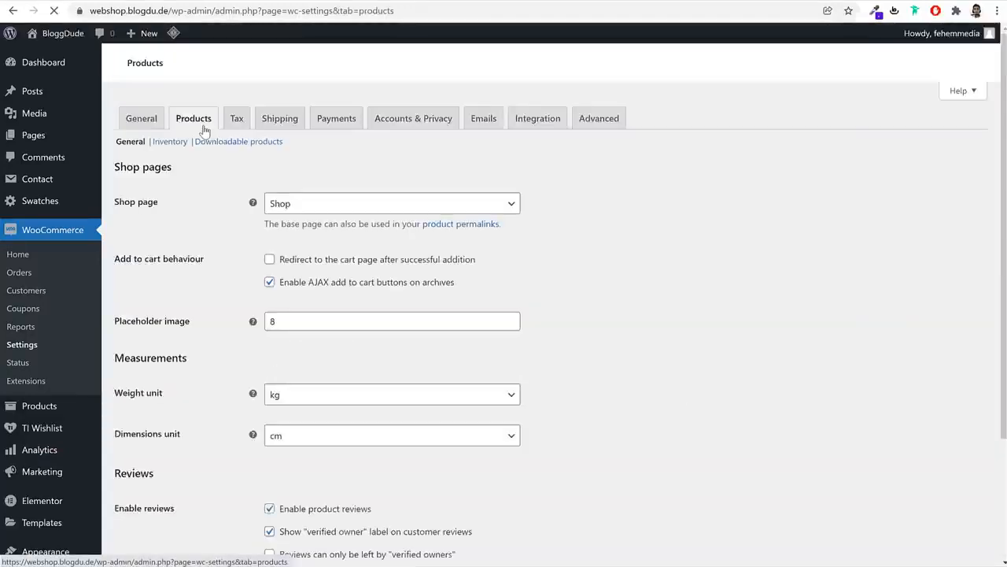
drag(160, 204, 115, 206)
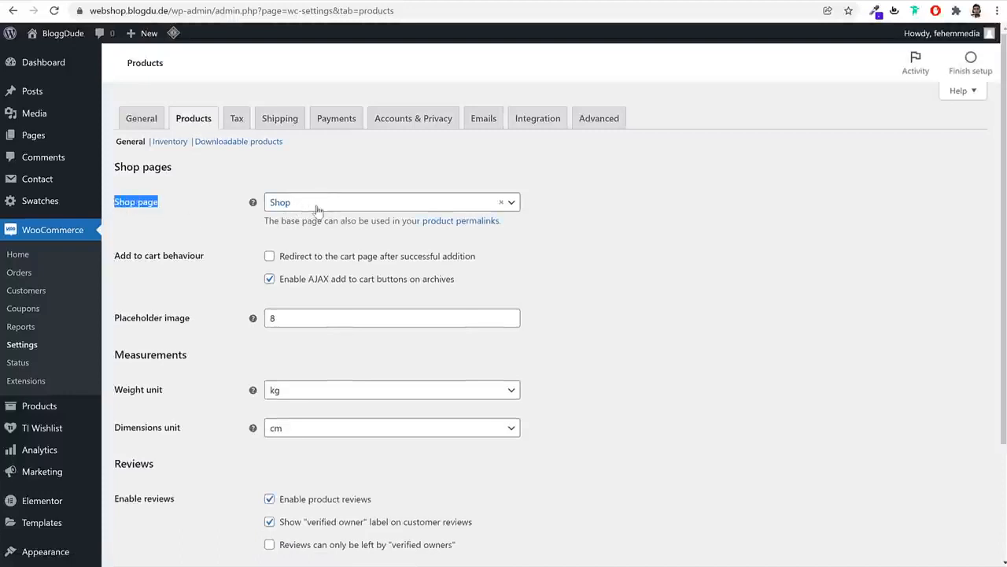
scroll(719, 277, down, 2)
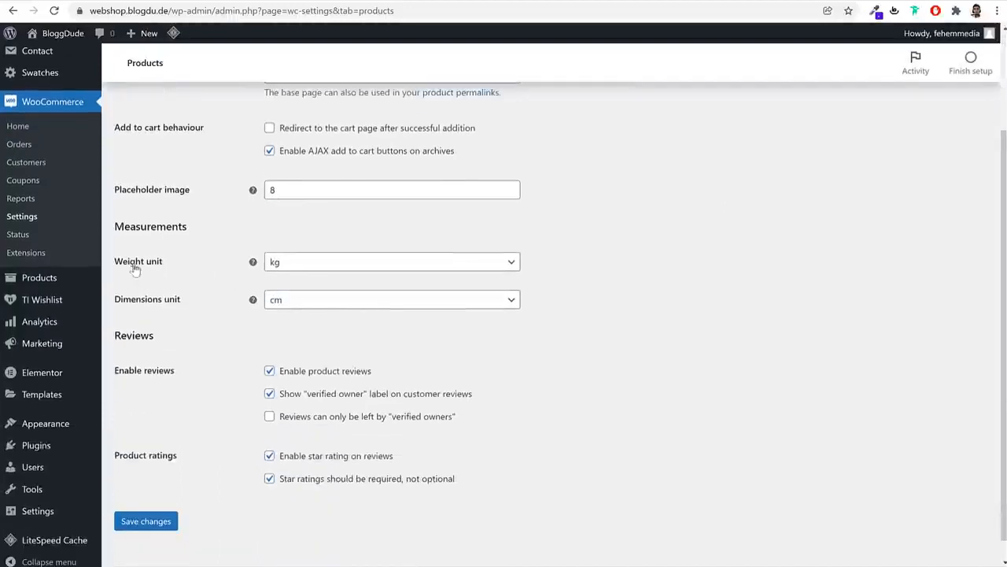
click(315, 268)
click(310, 300)
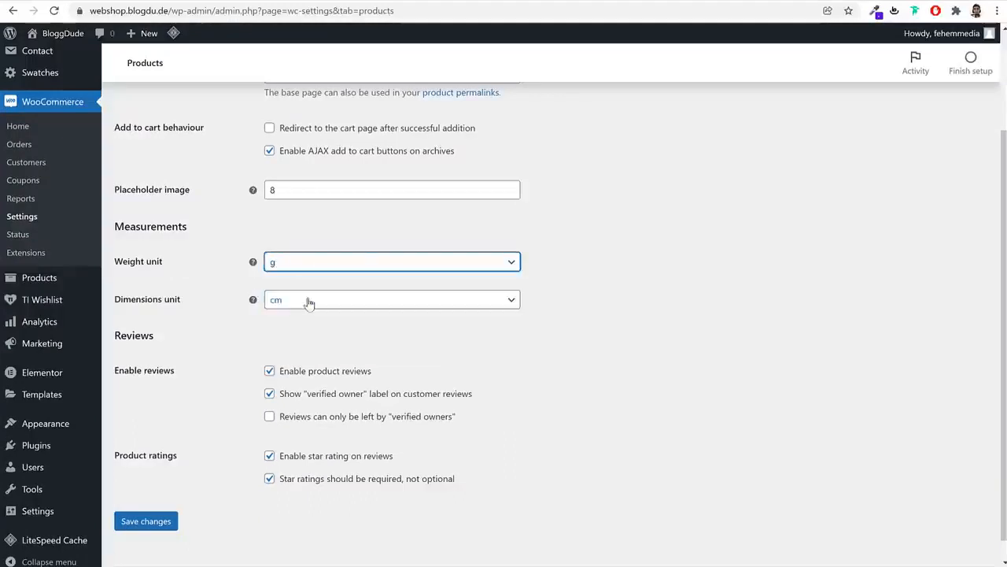
click(596, 268)
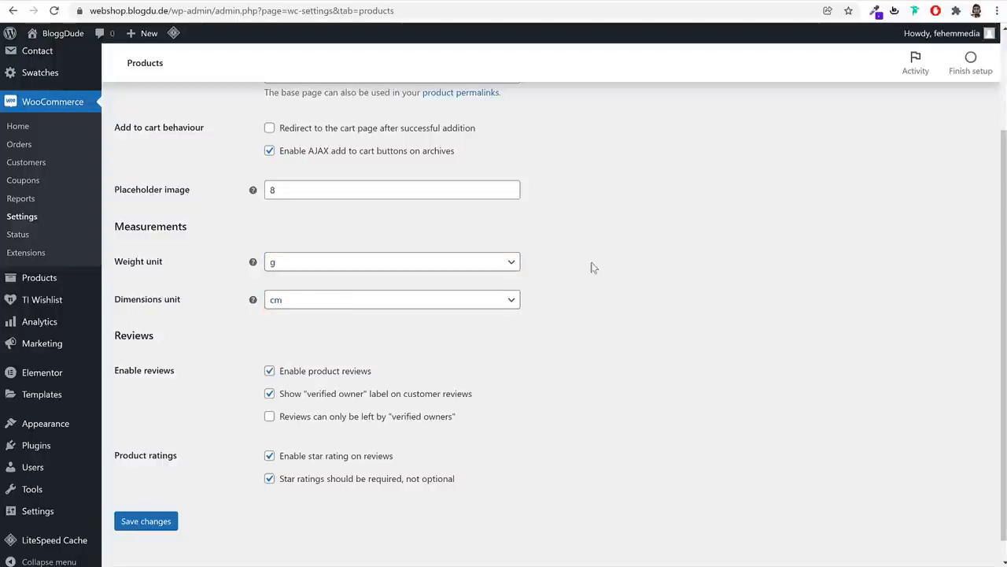
click(362, 268)
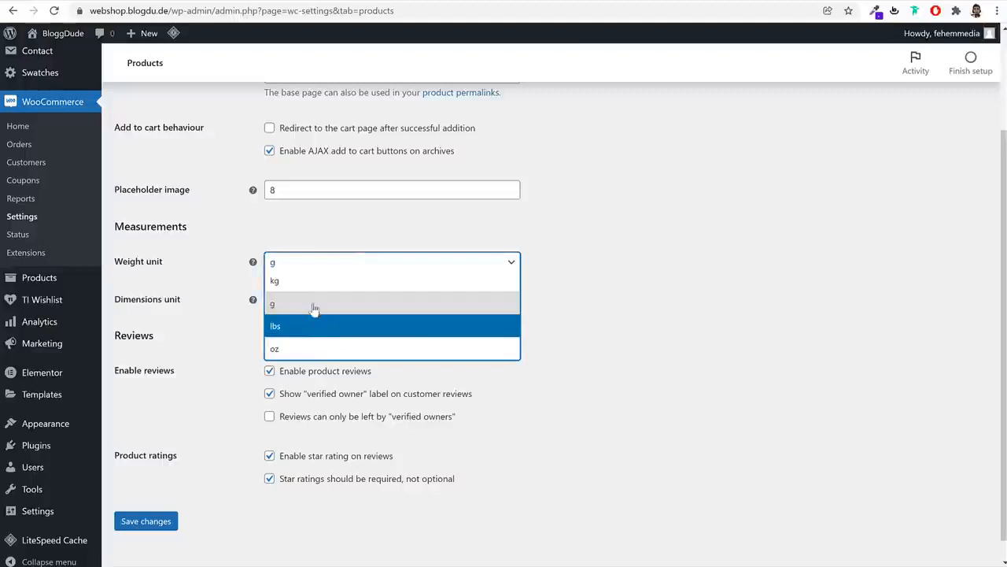
key(Up)
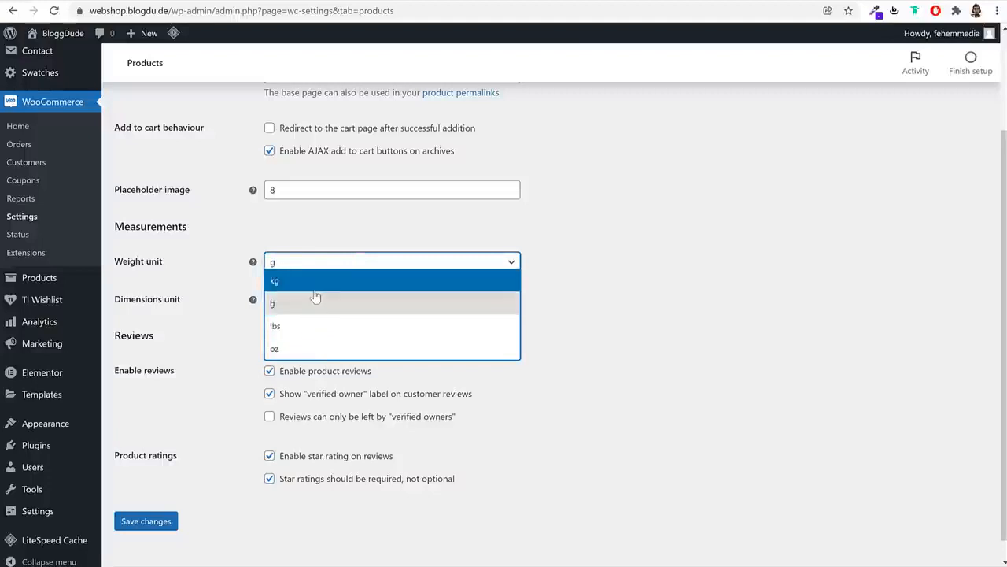
click(309, 315)
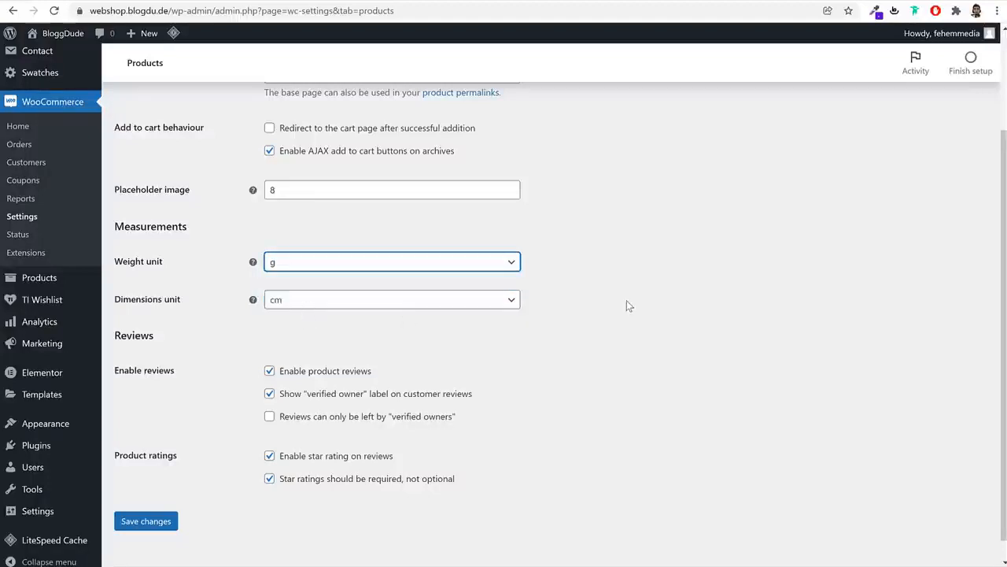
click(628, 306)
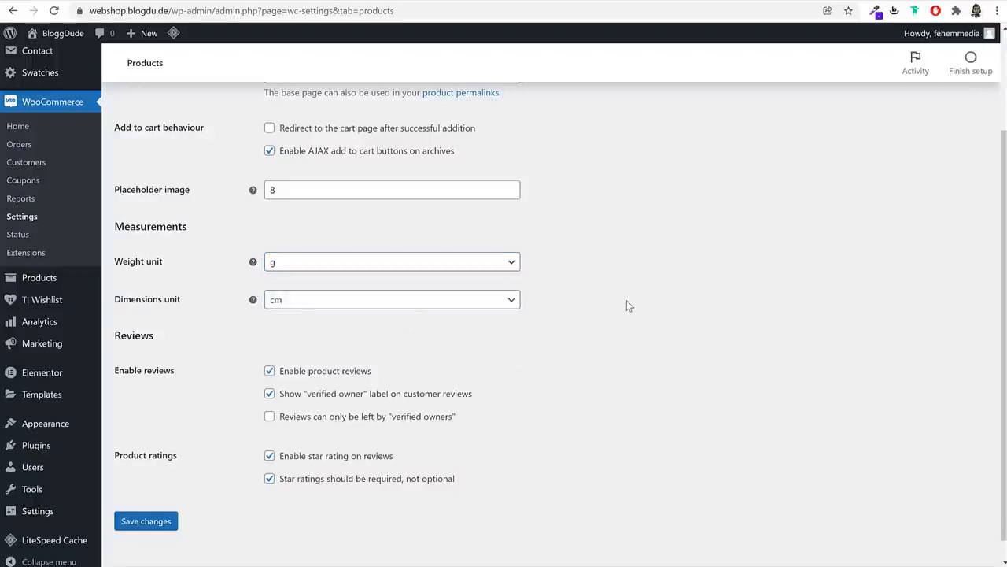
click(387, 261)
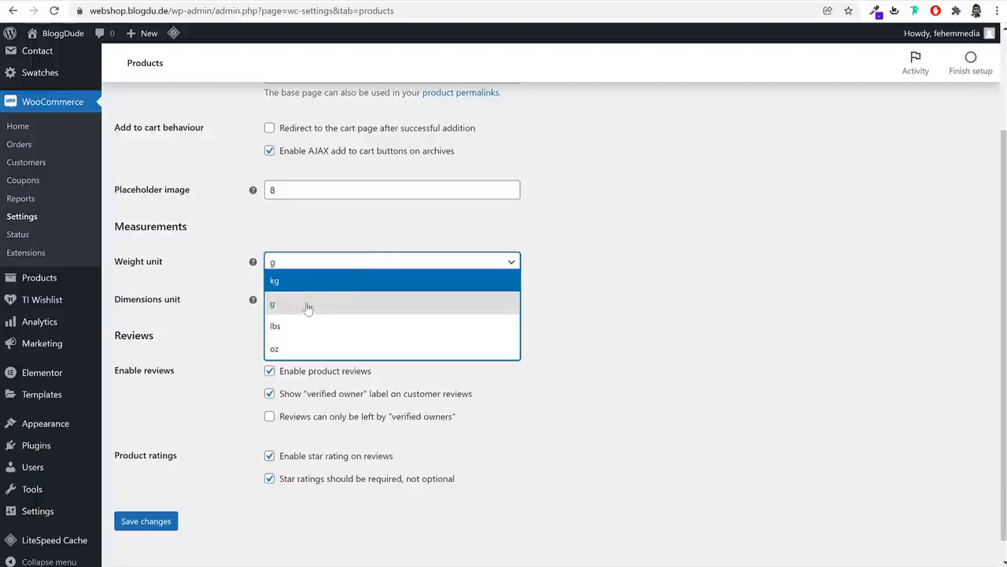
click(308, 307)
Keep the dimensions unit at cm and save the product settings
click(311, 306)
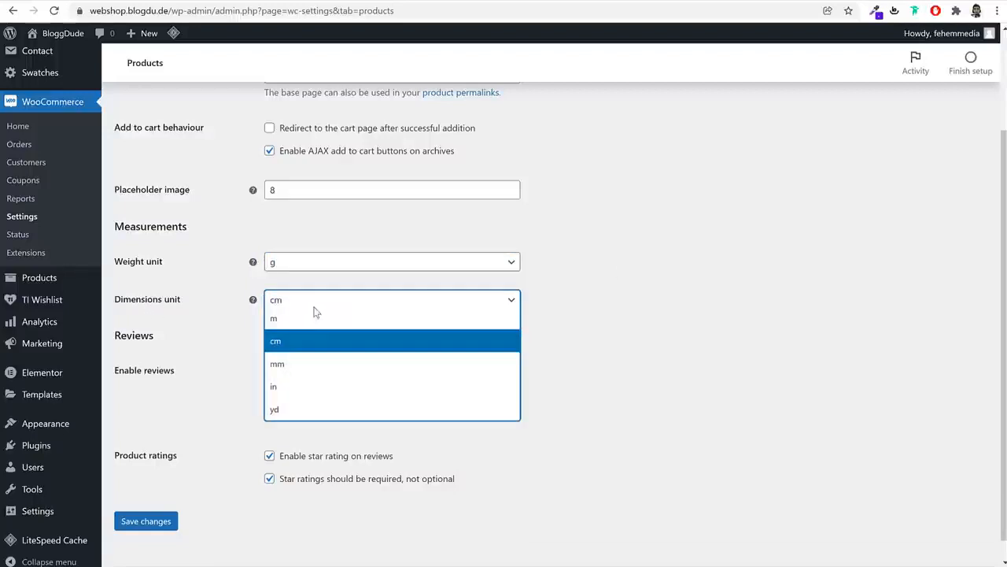
click(305, 348)
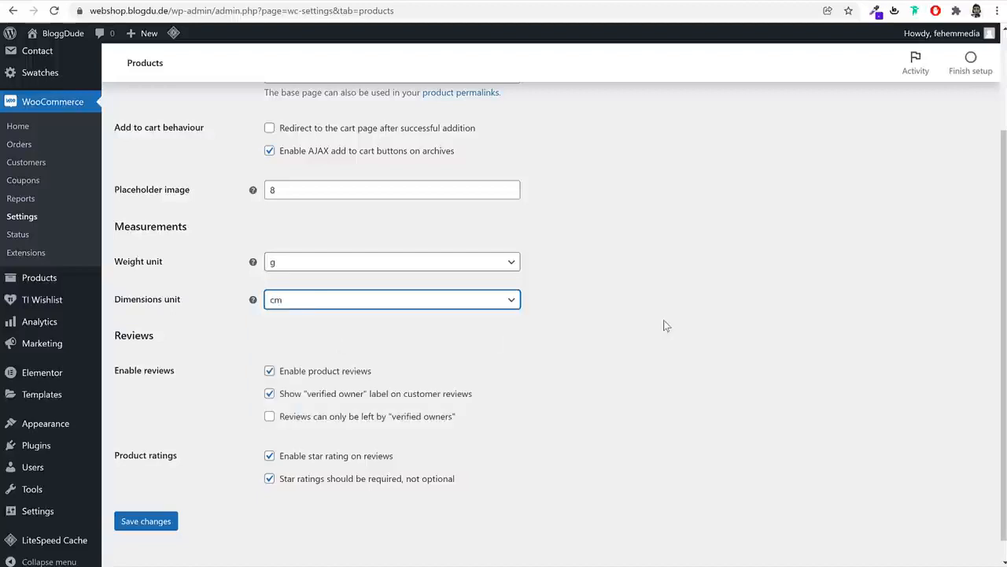
click(146, 522)
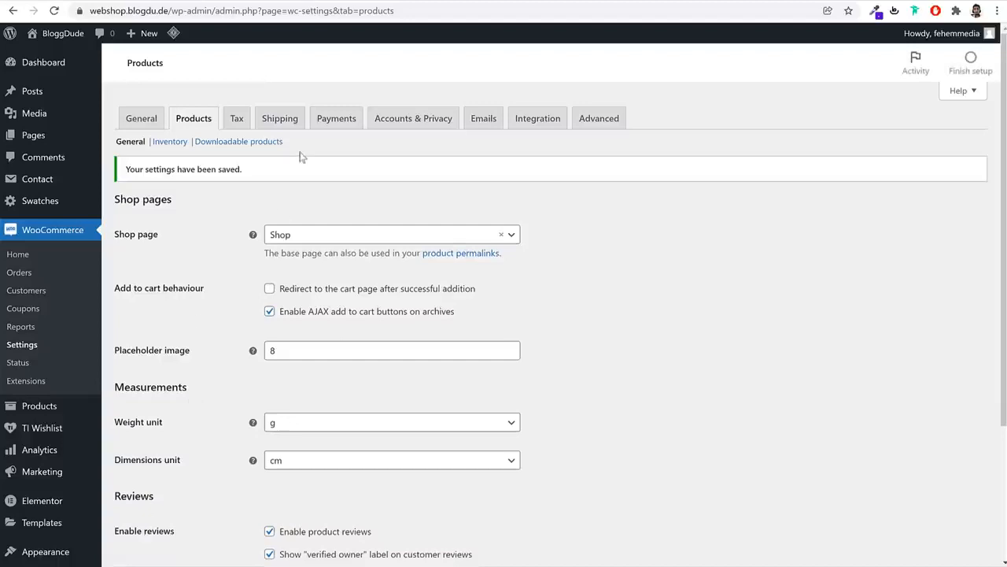
Add 'GST 10%' and 'GST 12%' lines below Zero rate in the Additional tax classes list
click(238, 119)
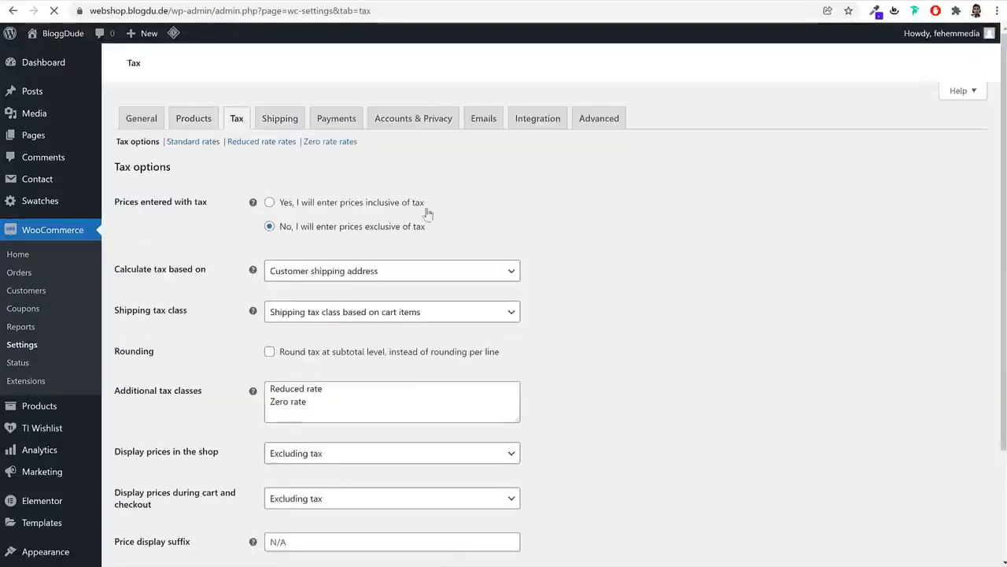
scroll(653, 299, down, 2)
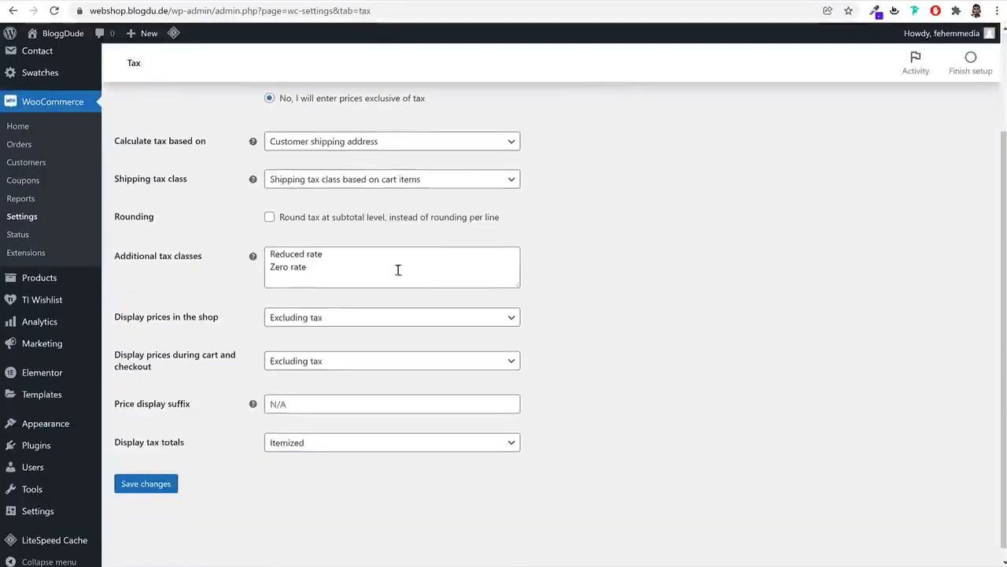
click(266, 264)
key(ctrl+a)
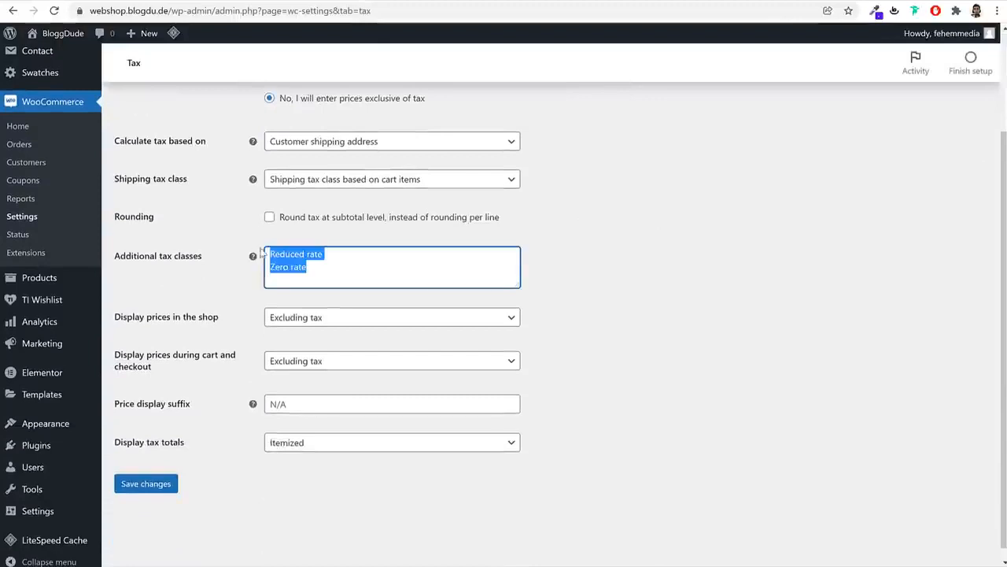
click(348, 268)
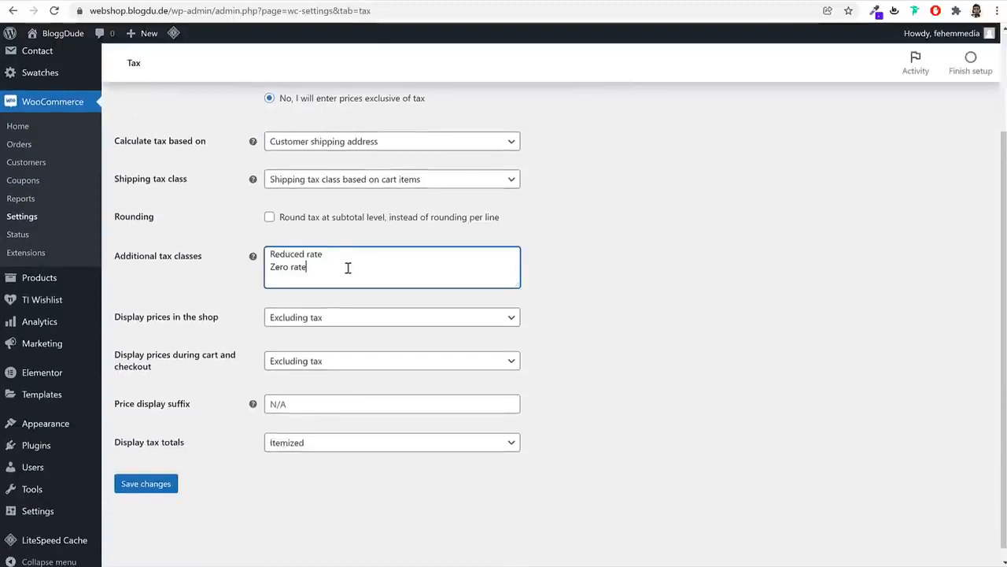
click(522, 320)
drag(519, 288, 524, 338)
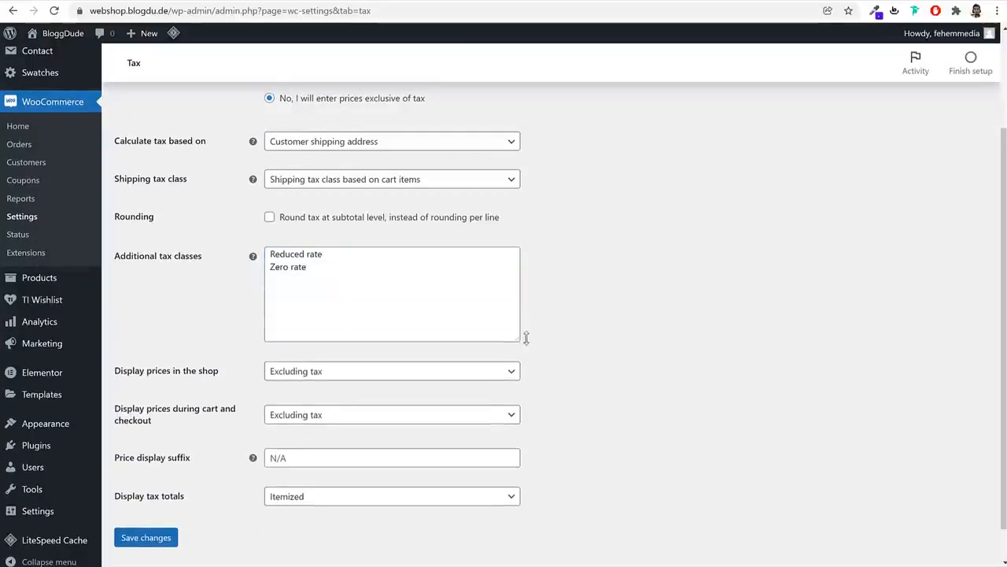
click(302, 281)
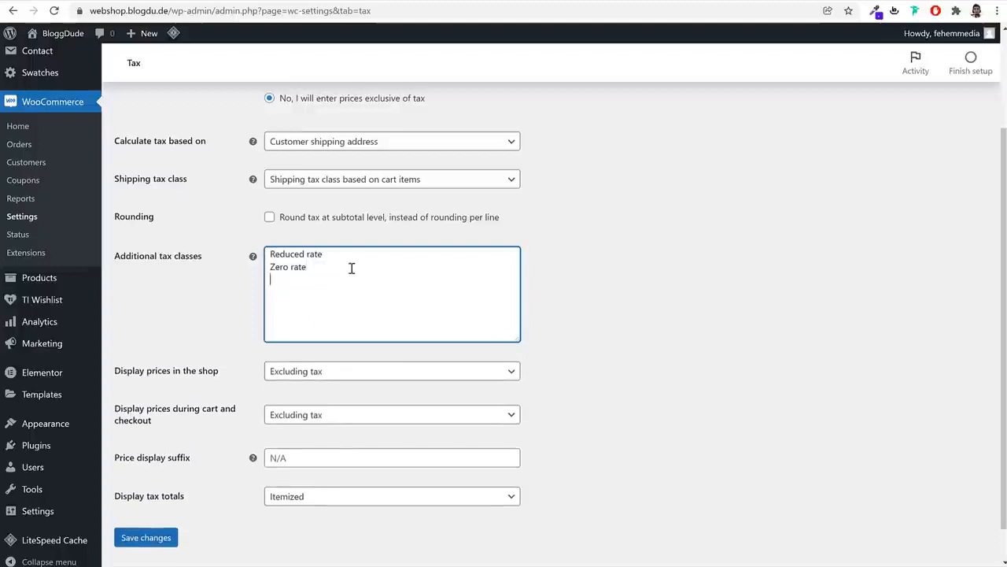
key(Return)
text(GST 12%)
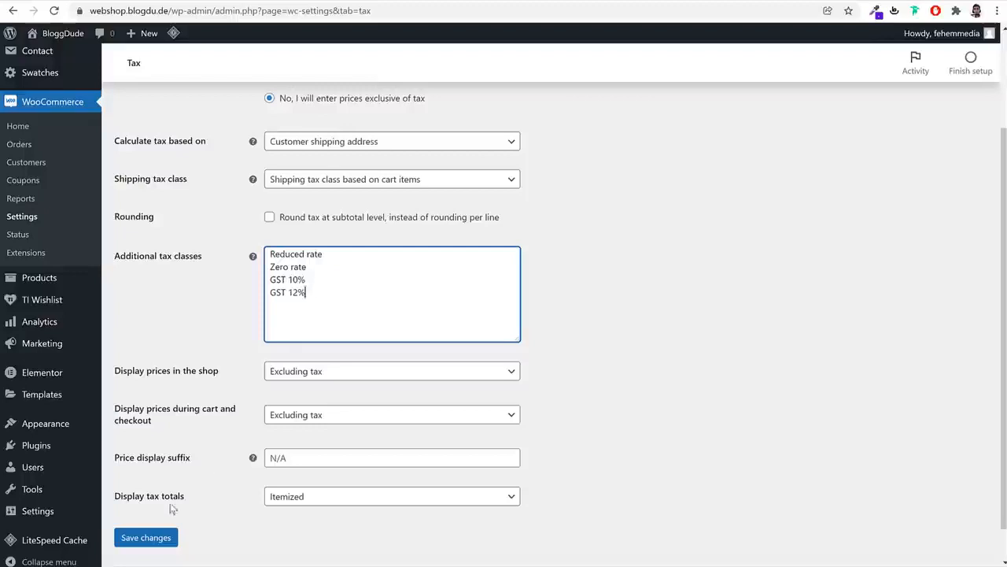
Save the tax settings so the two GST tax classes are created
click(146, 543)
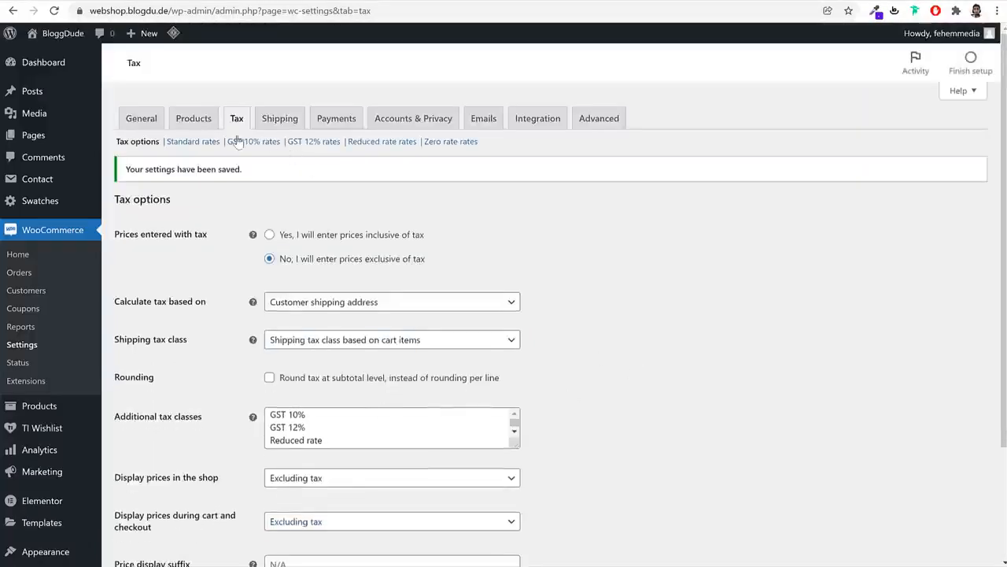
drag(231, 139, 346, 142)
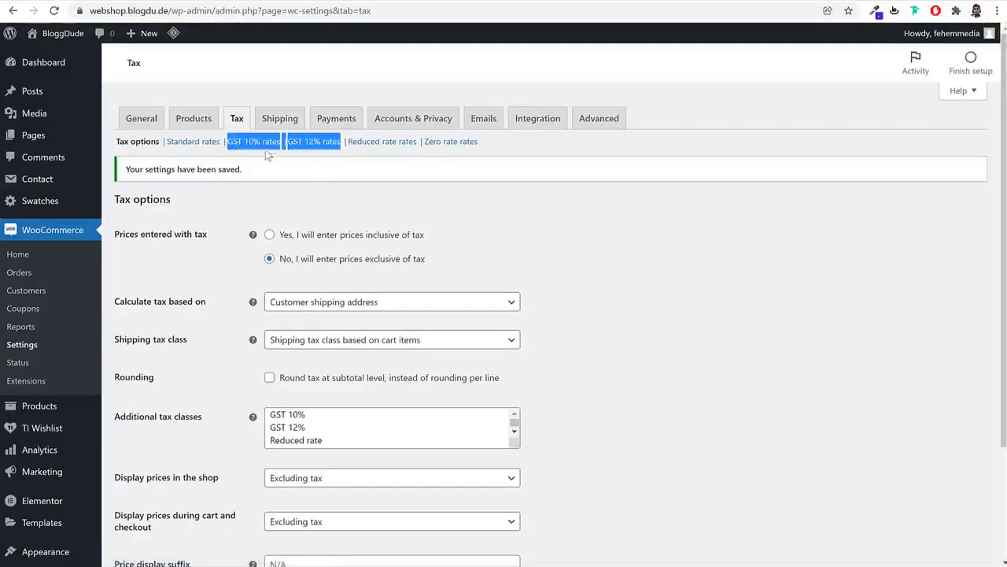
click(283, 167)
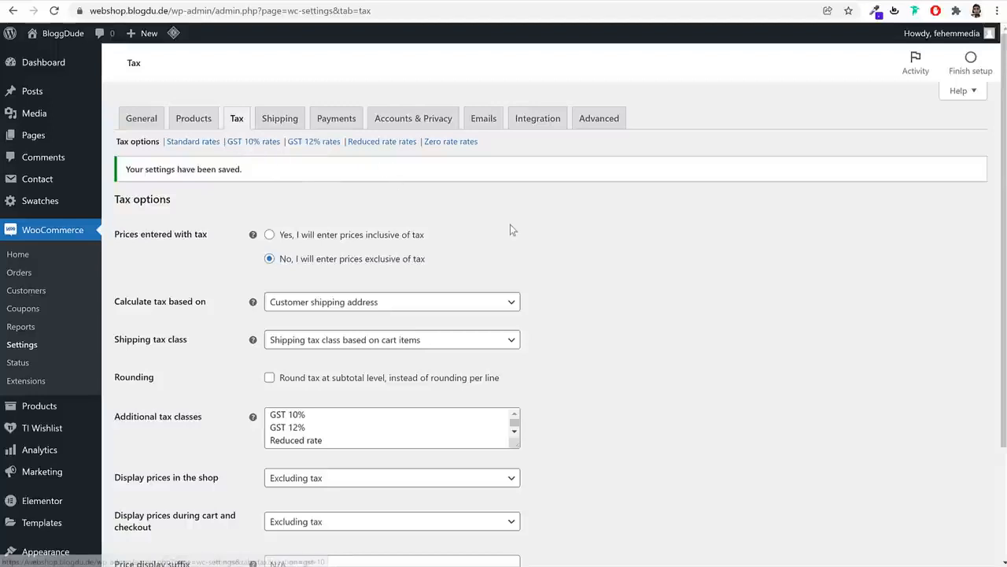
Insert a new row in the GST 10% rates table with country code IN
click(254, 147)
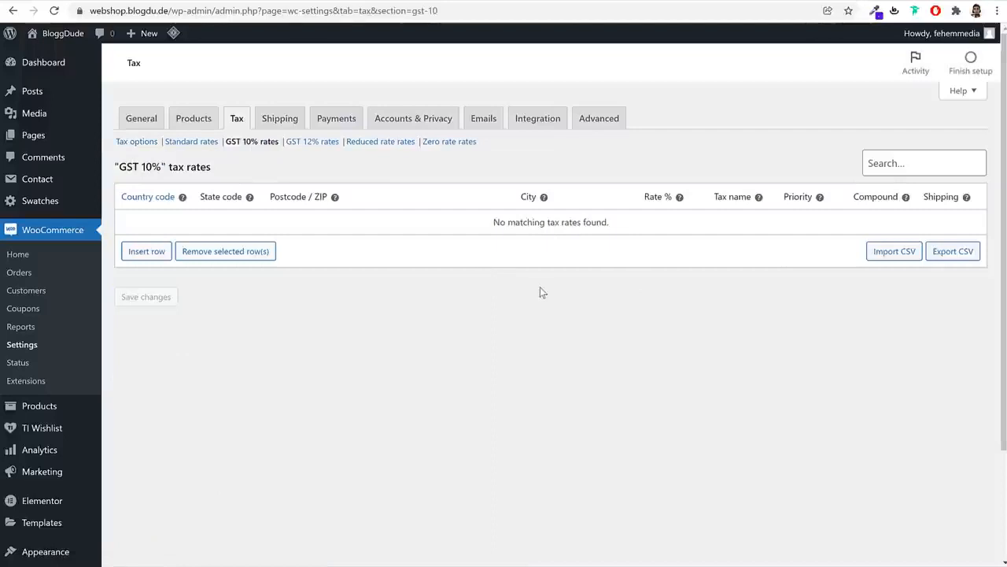
click(147, 252)
click(163, 221)
text(IN)
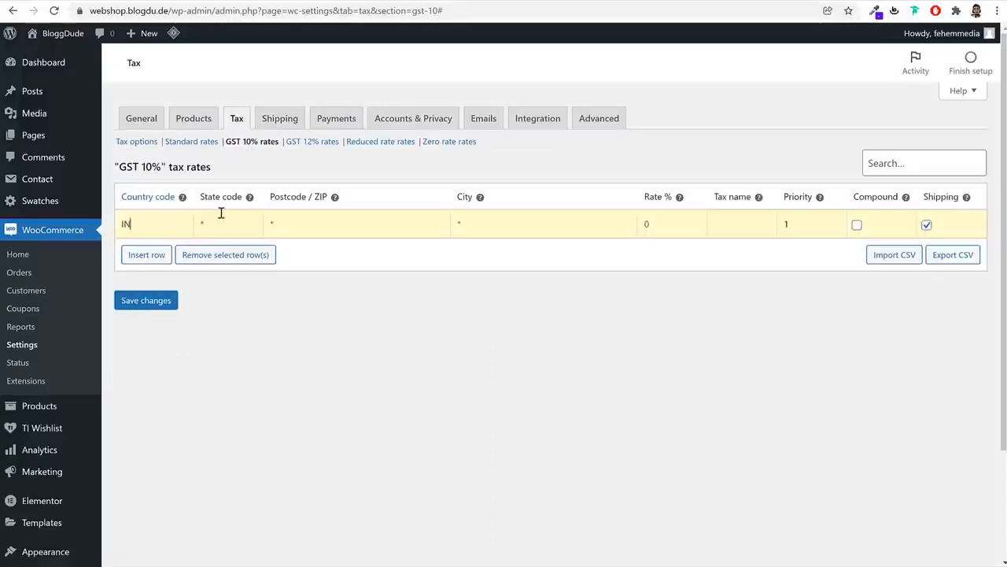
double_click(168, 224)
text(BE)
key(BackSpace)
key(BackSpace)
text(U)
key(BackSpace)
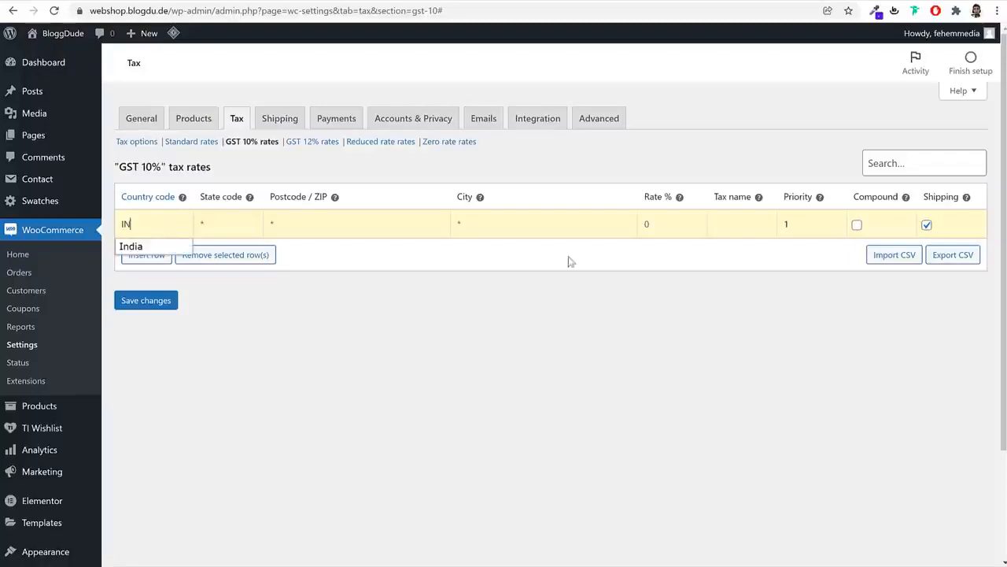
Give the IN row a 10% rate named 'GST 10%', exclude shipping, and save
click(666, 226)
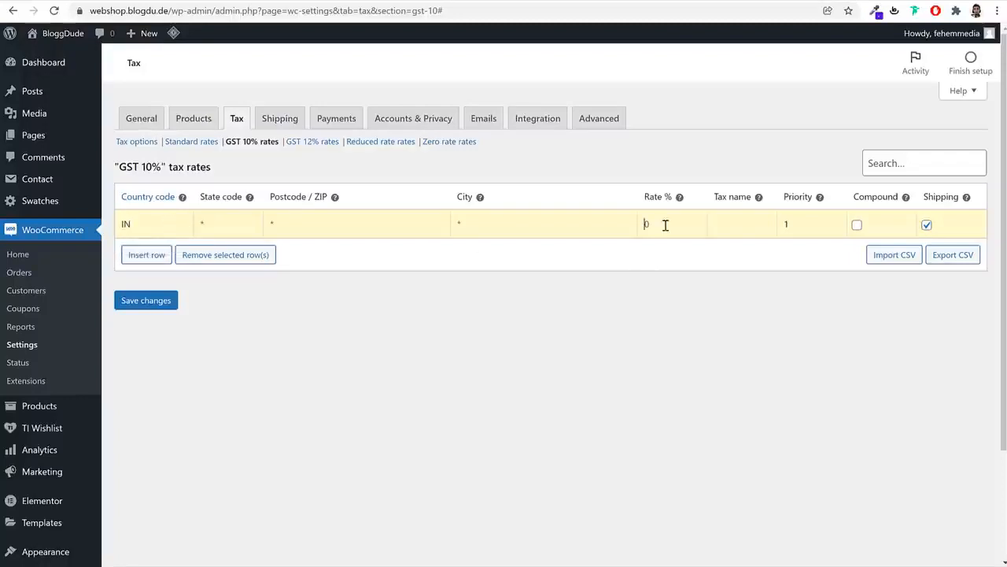
click(738, 217)
text(GST 10%)
drag(751, 224, 703, 233)
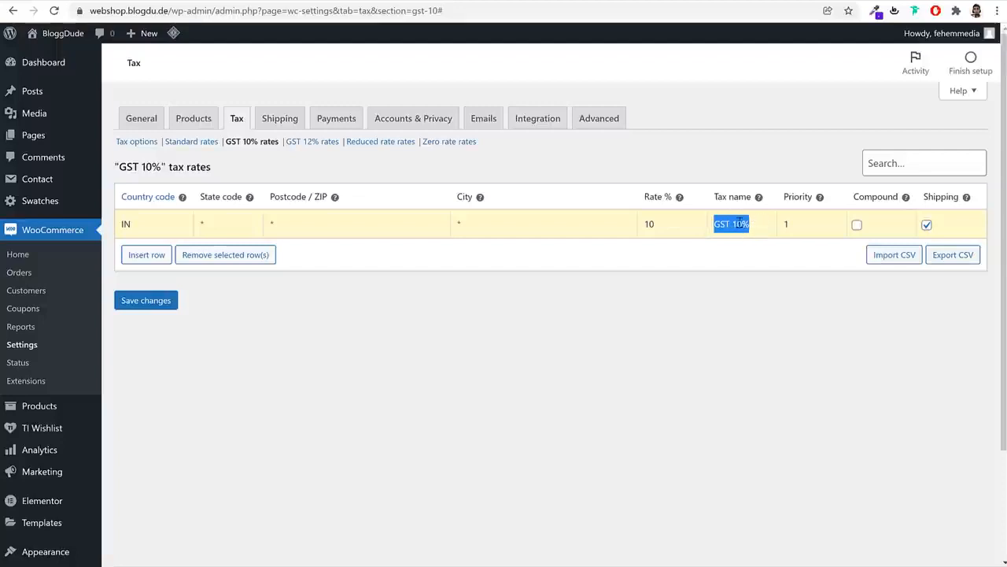
click(894, 296)
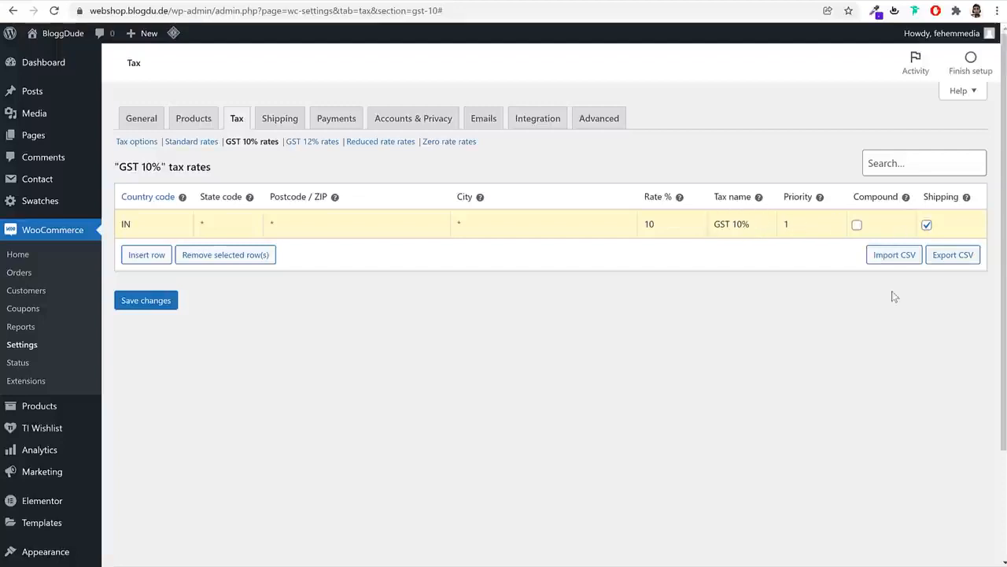
click(926, 225)
click(165, 307)
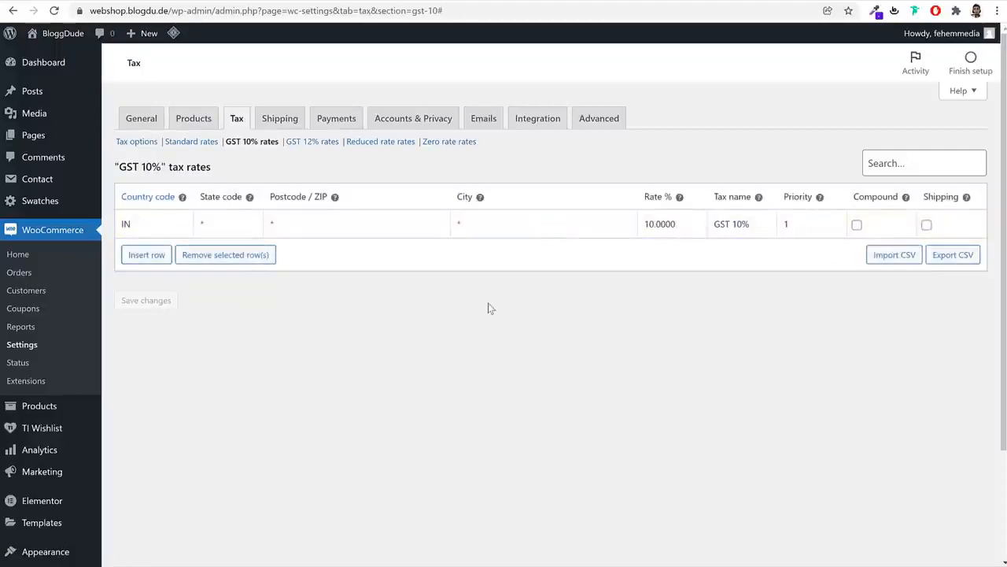
click(320, 152)
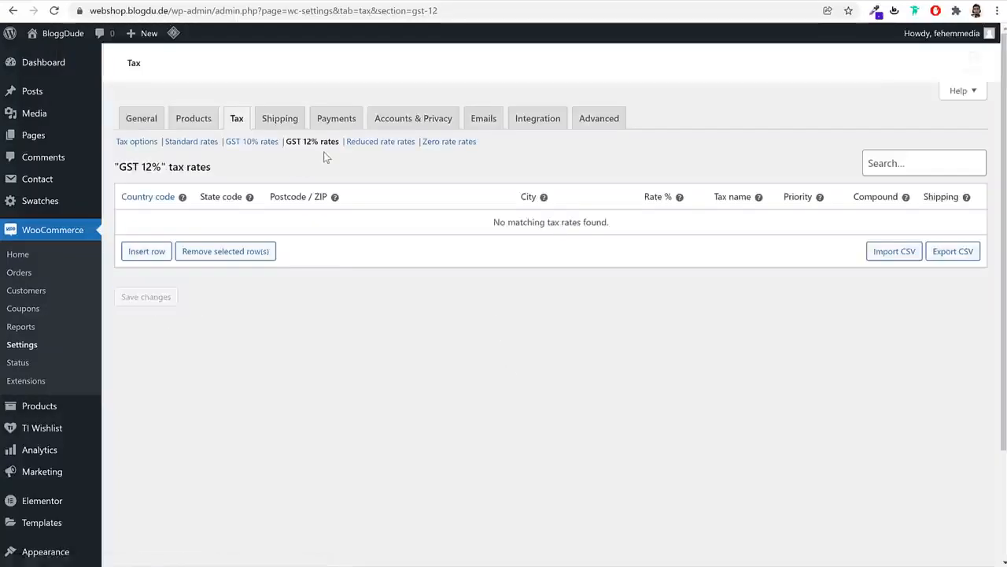
Add and save an IN rate of 12% named 'GST 12%', not applied to shipping
click(165, 254)
click(163, 216)
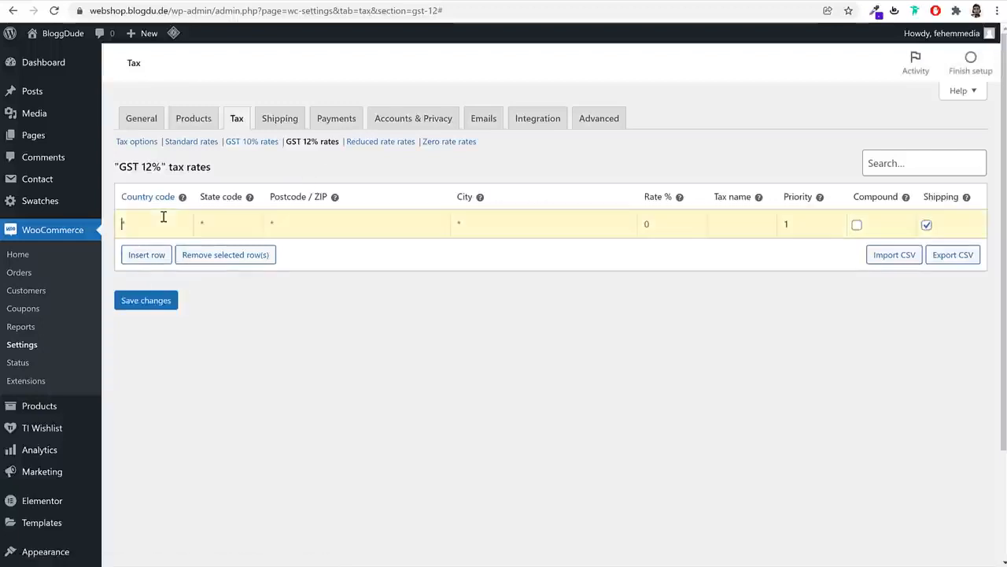
text(IN)
key(Tab)
text(GS)
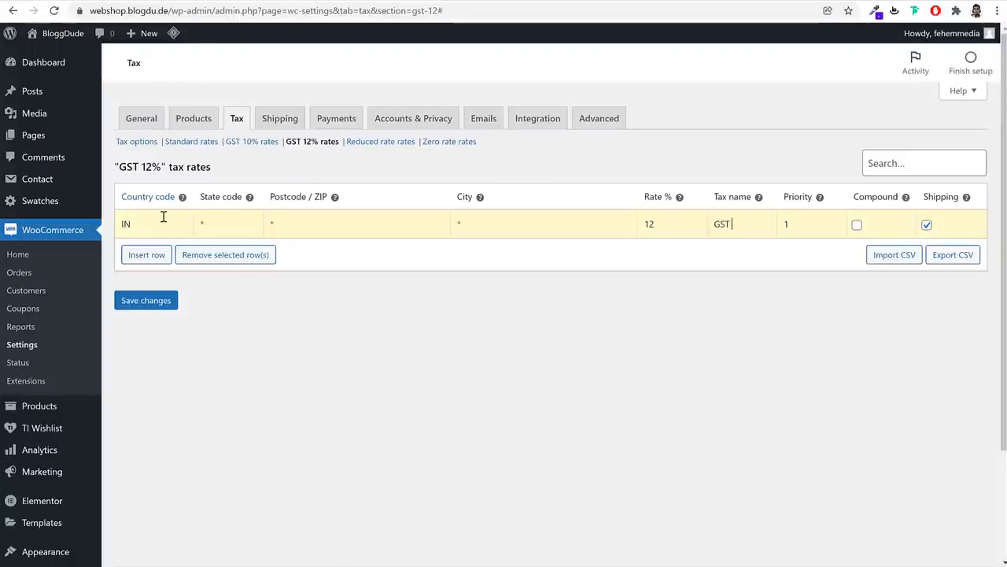
text(T 12%)
click(927, 226)
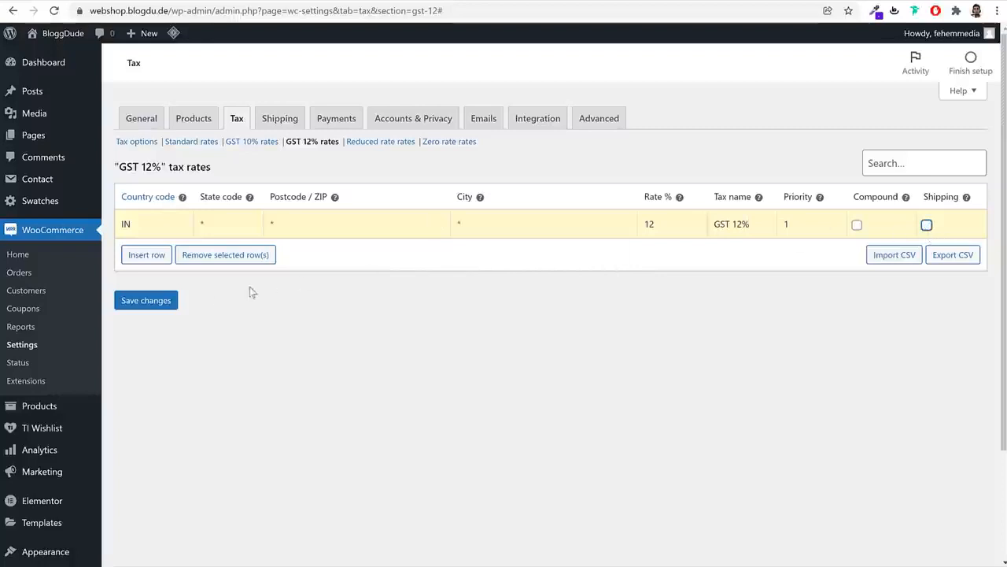
click(145, 301)
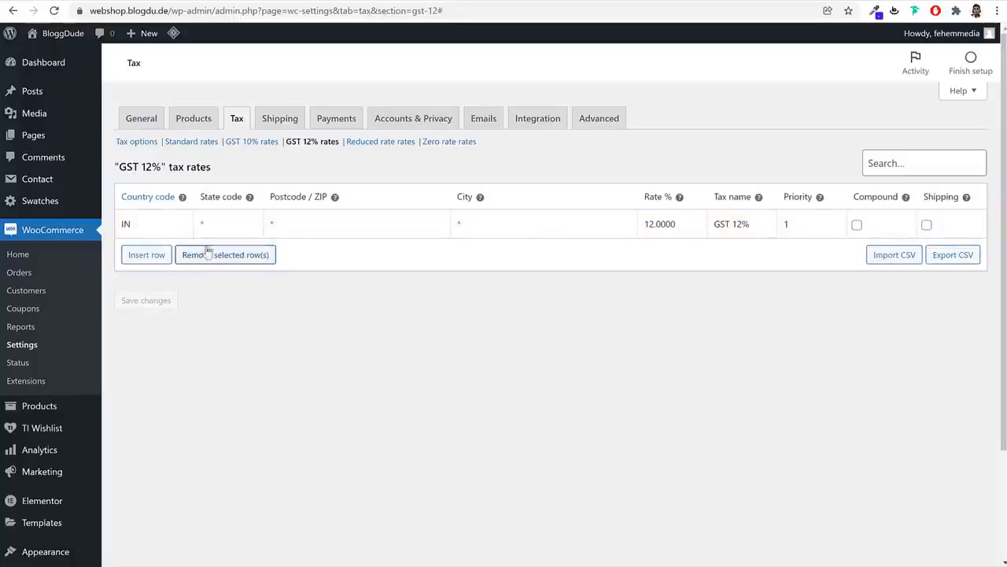
click(277, 118)
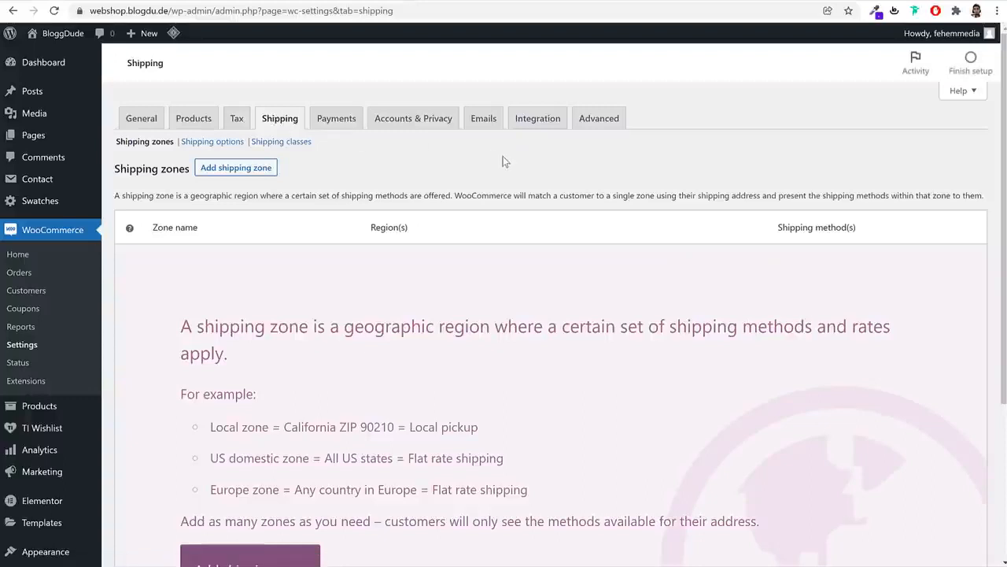
click(177, 119)
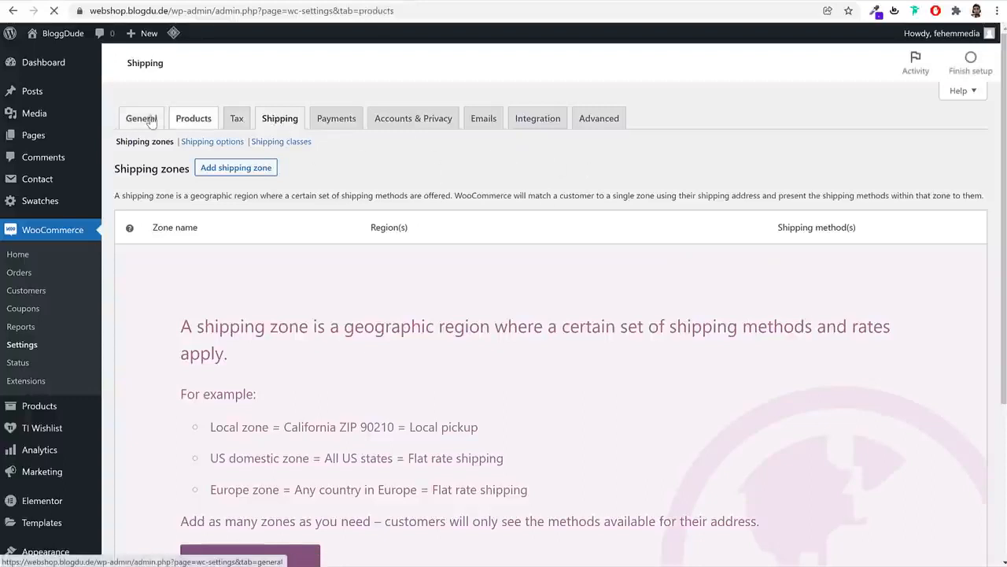
click(150, 120)
scroll(610, 244, down, 1)
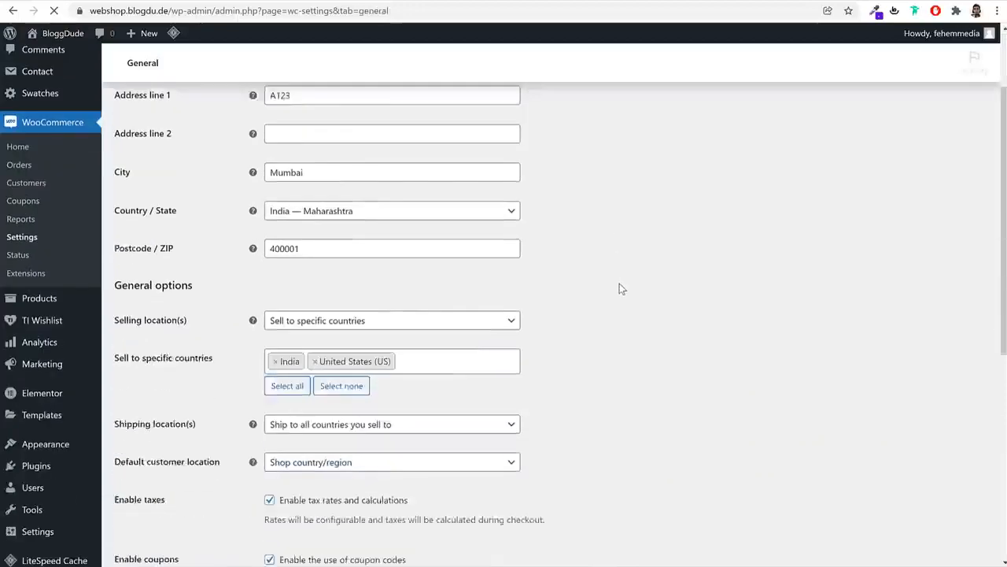
scroll(619, 289, down, 2)
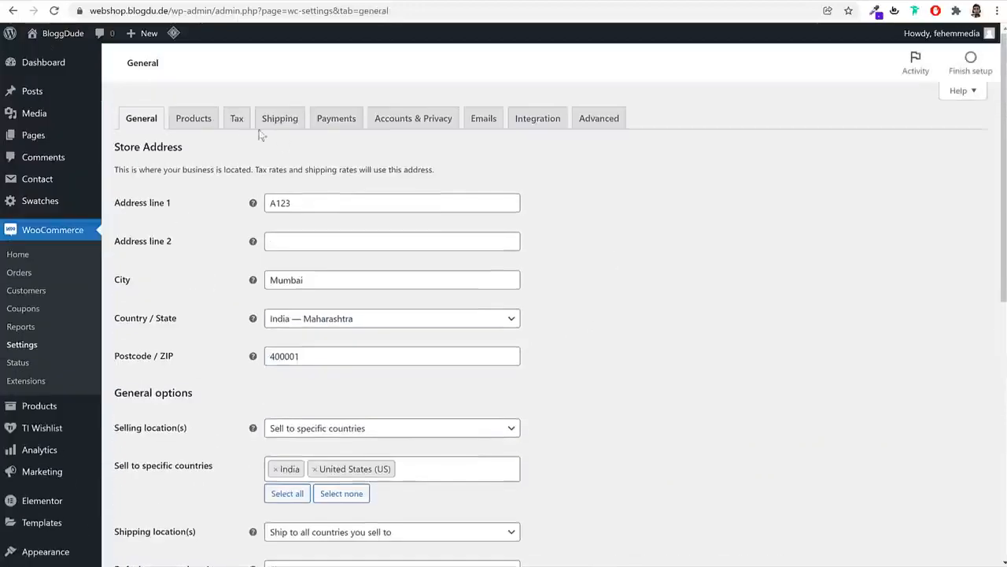
click(273, 119)
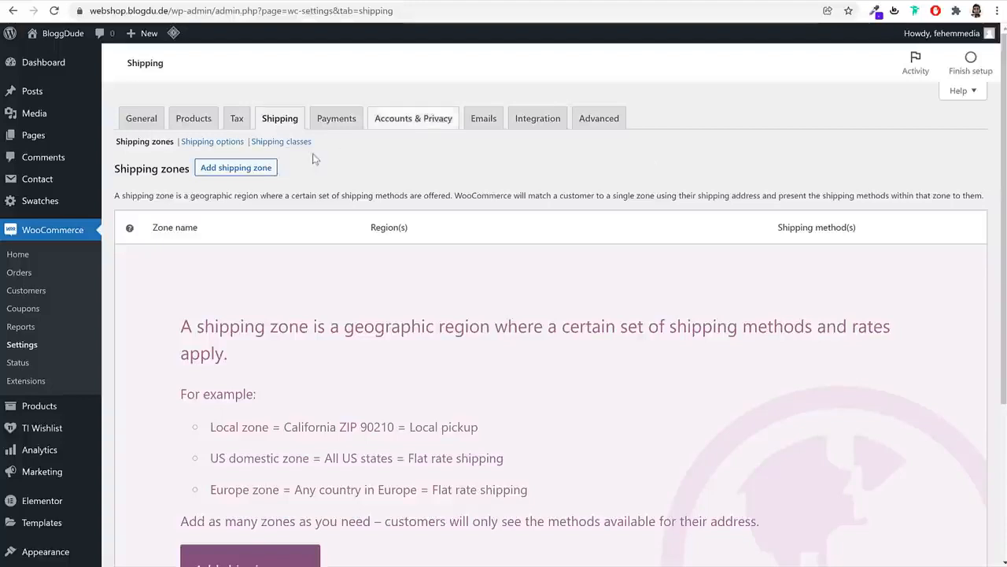
Create a shipping zone named Maharashtra with region 'Maharashtra, India' and save it
click(244, 171)
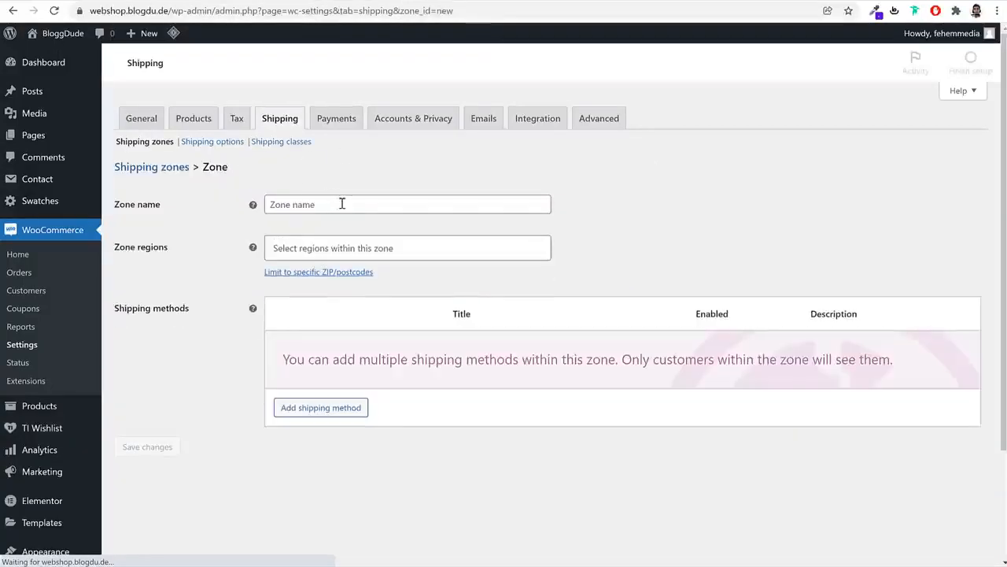
click(359, 204)
text(Maha)
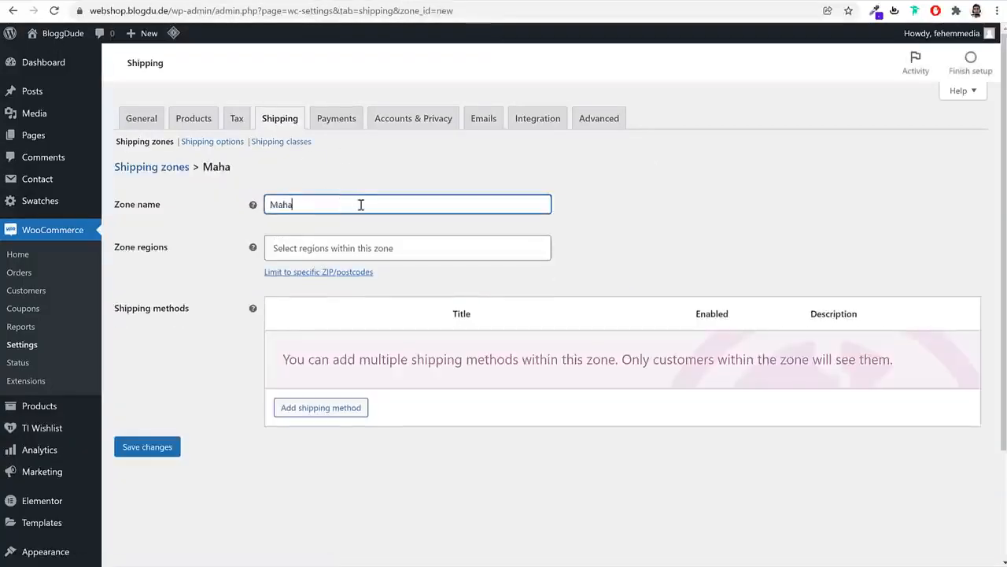
text(rashtra)
click(355, 248)
text(maha)
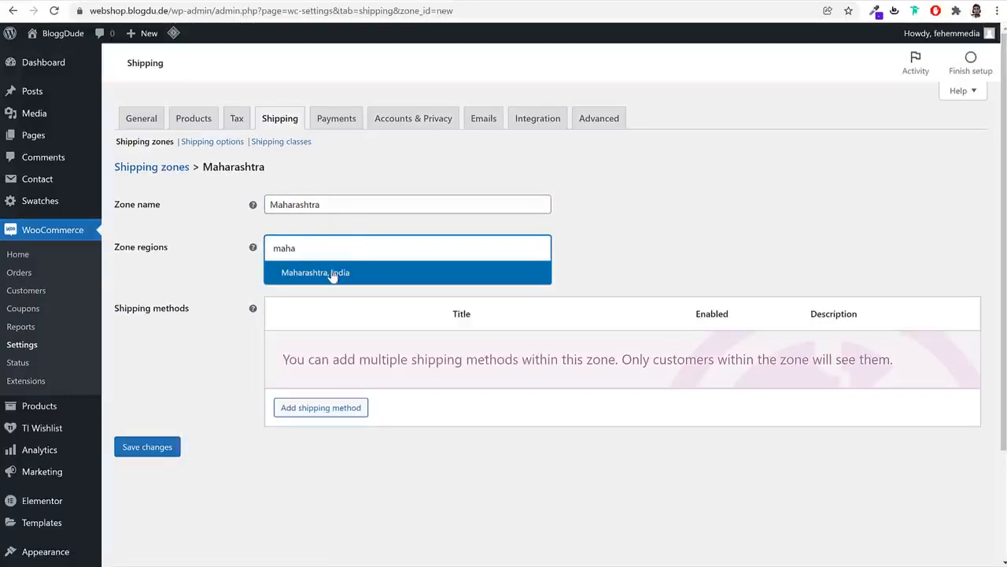
click(337, 273)
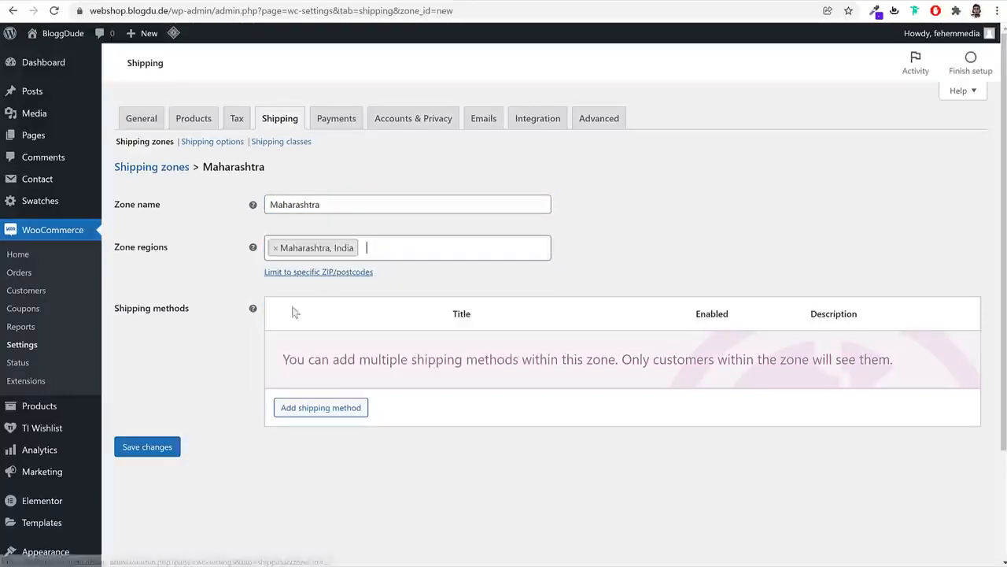
click(150, 451)
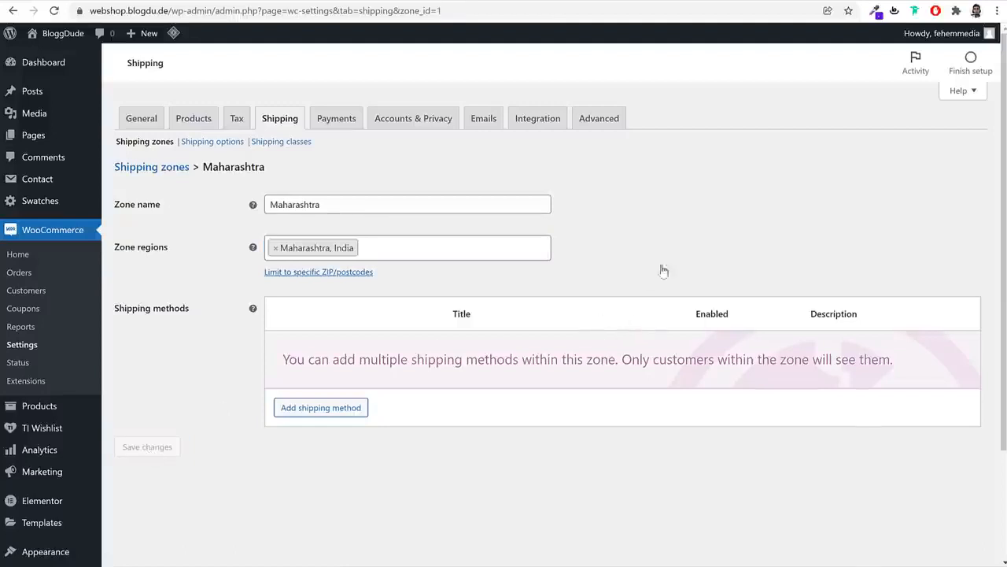
Add a Flat rate shipping method to the Maharashtra zone with cost 1
click(326, 408)
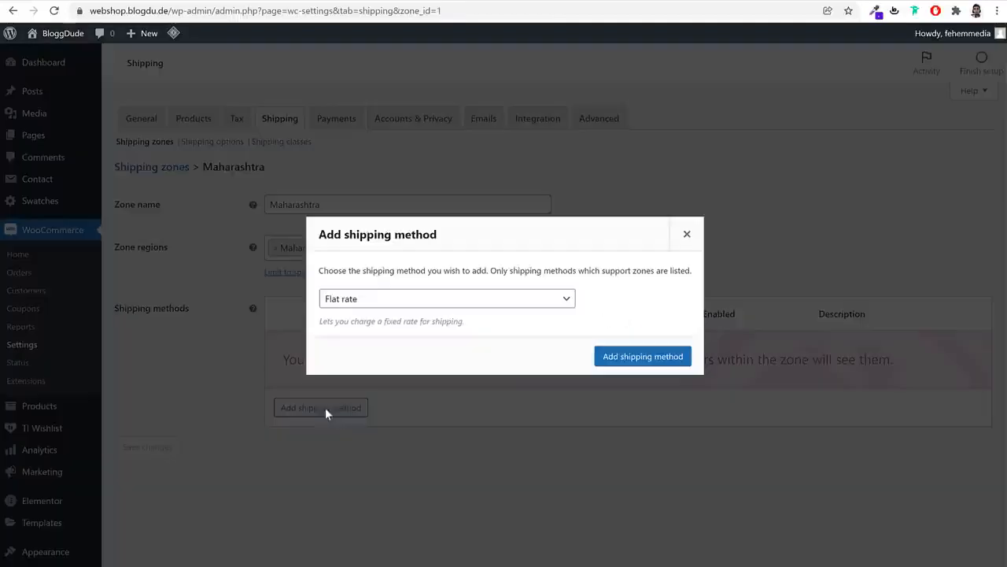
click(670, 358)
click(312, 364)
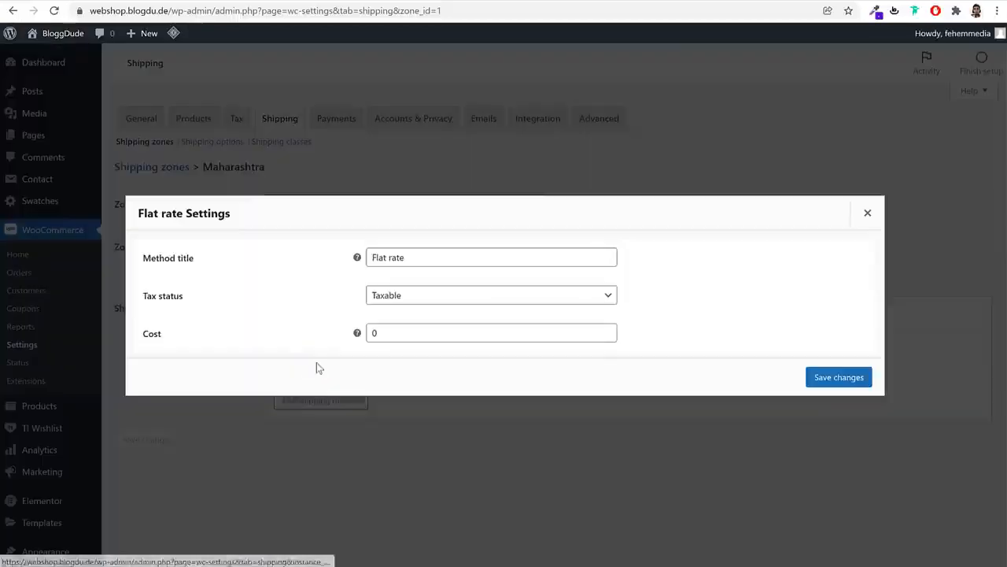
double_click(396, 334)
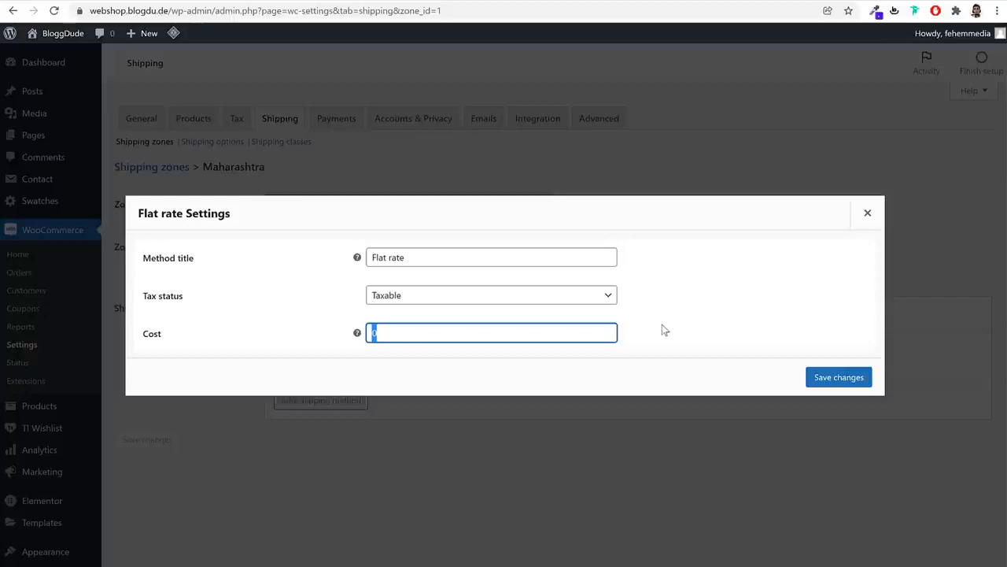
text(1)
click(834, 380)
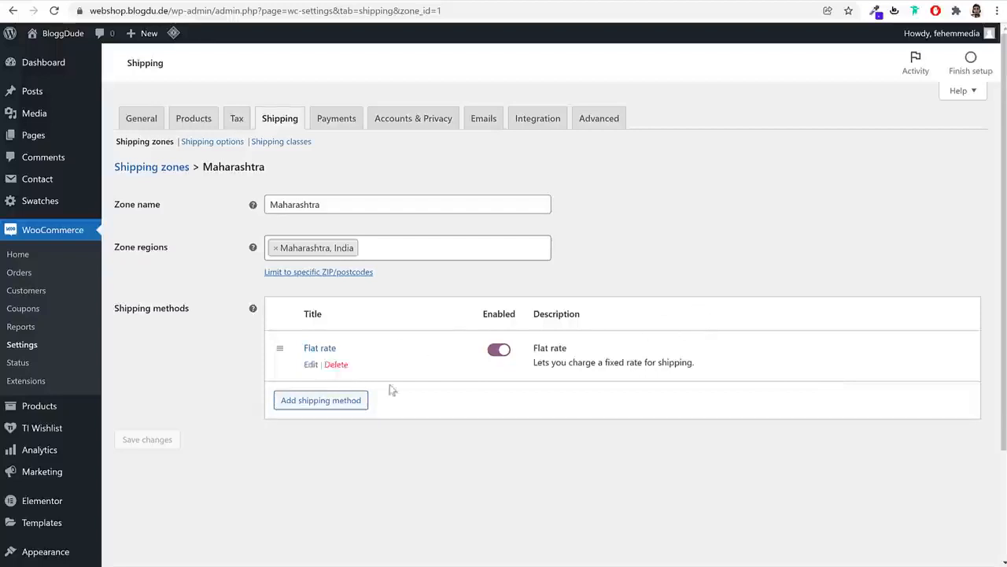
click(309, 365)
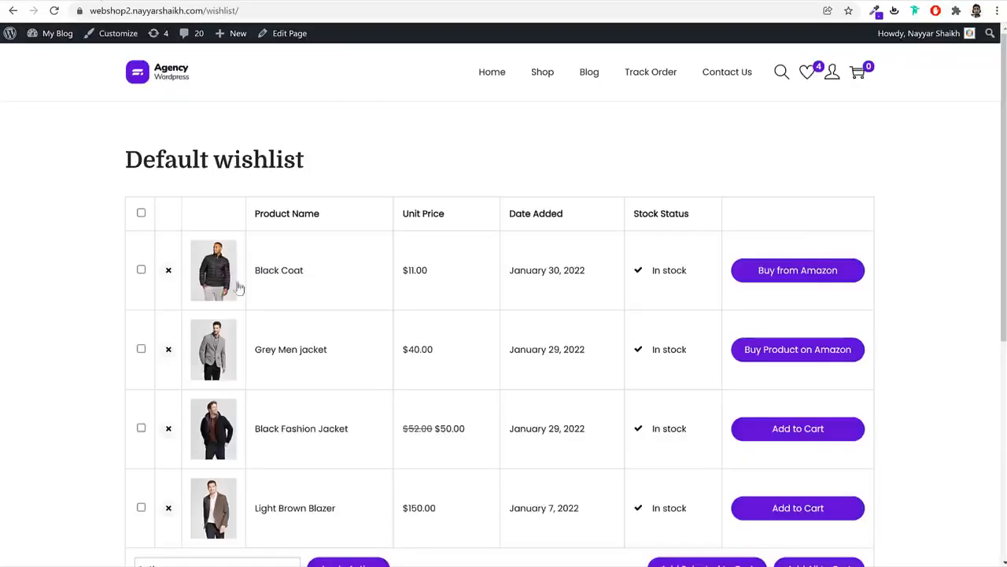
Open the Black Coat product page, then return to the Flat rate cost field
click(275, 272)
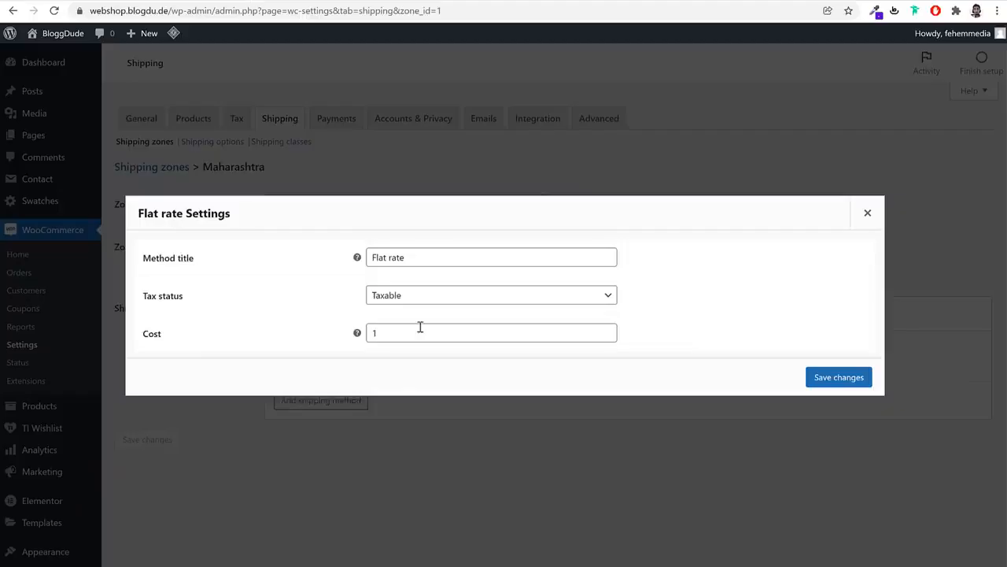
click(420, 328)
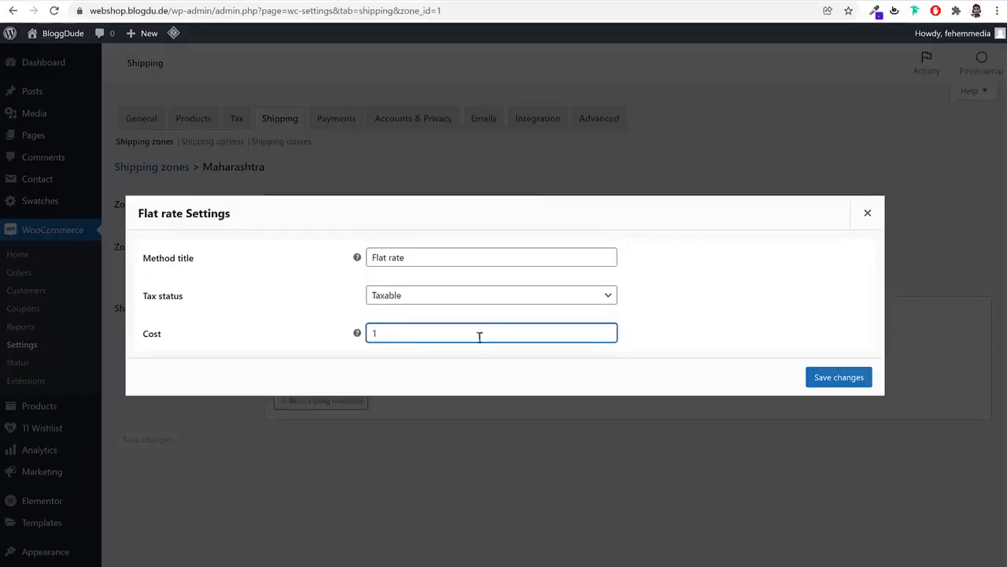
Change the Flat rate cost to '1.00 * [qty]', save, and reopen it to verify
text(1.00 * )
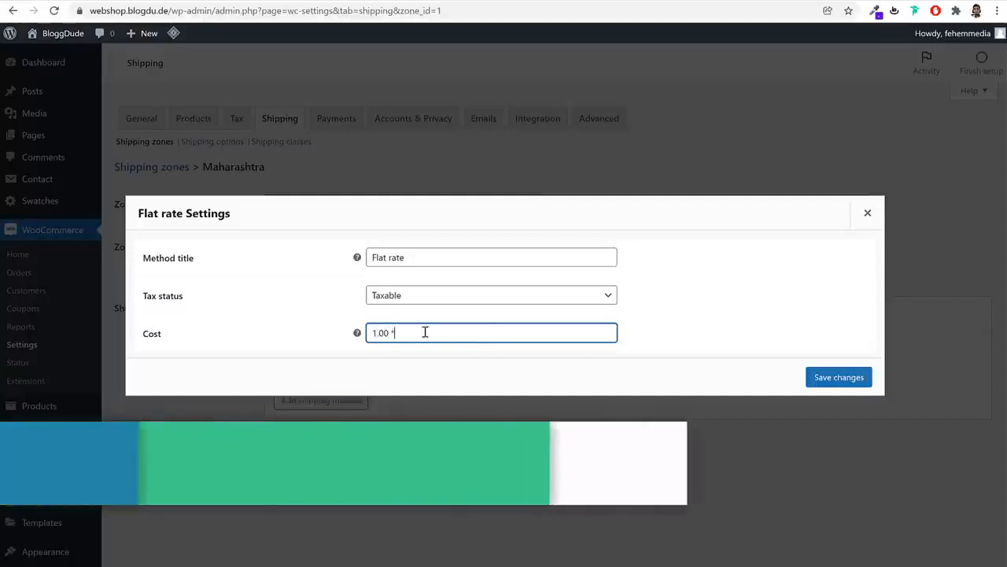
text([q)
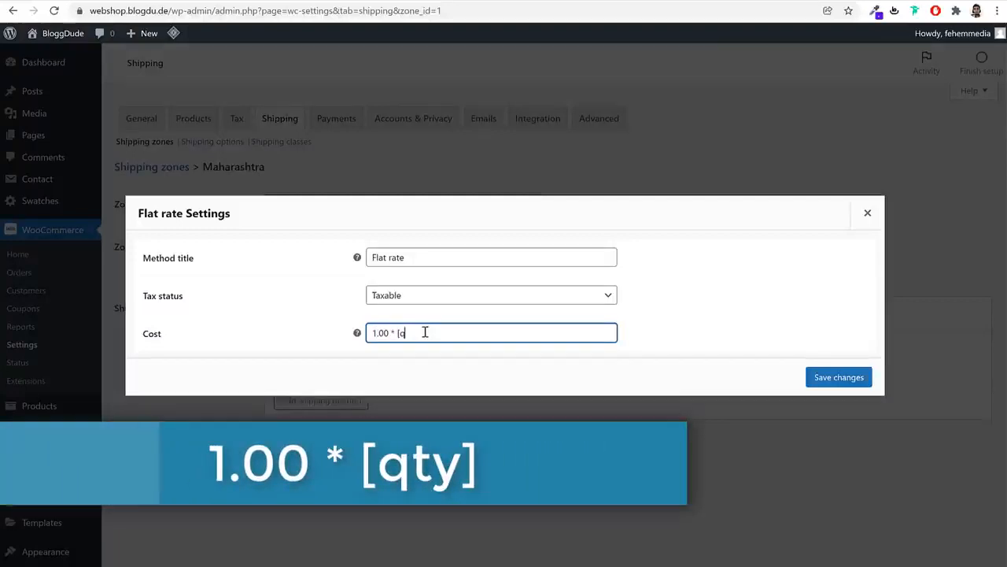
text(ty])
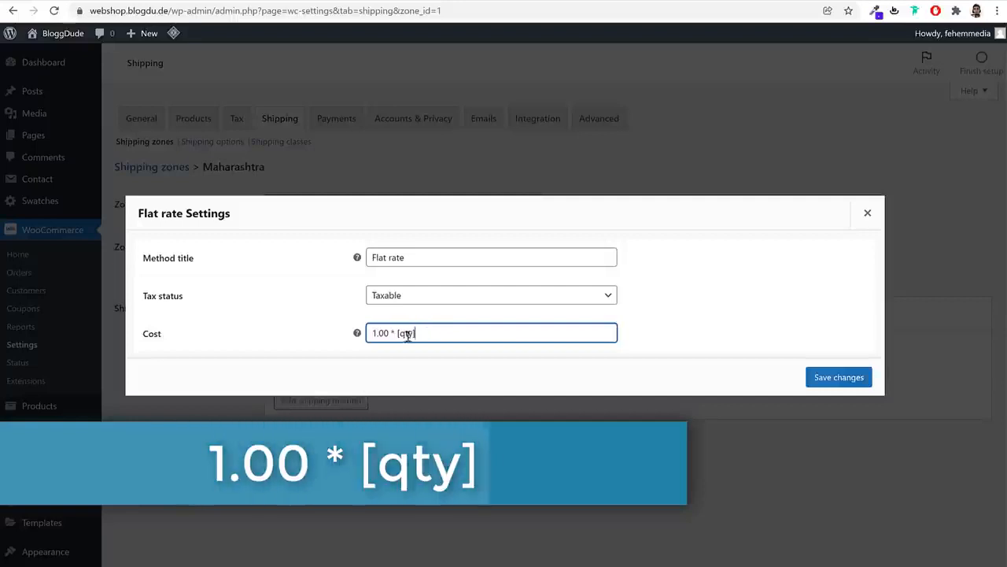
mouse_move(390, 334)
mouse_down()
mouse_move(368, 333)
mouse_move(395, 334)
mouse_up()
click(433, 335)
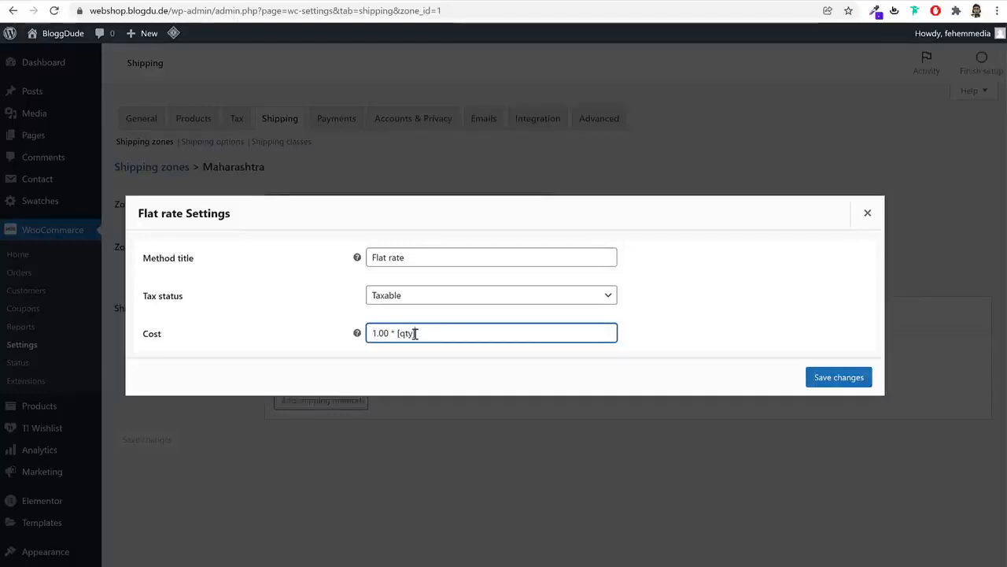
double_click(388, 333)
double_click(406, 333)
click(544, 334)
click(818, 380)
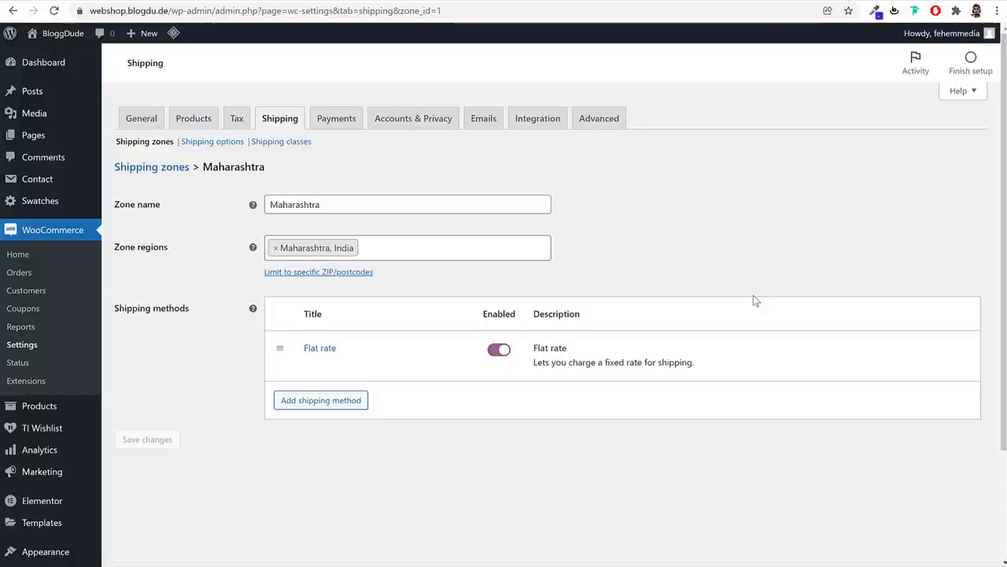
click(315, 374)
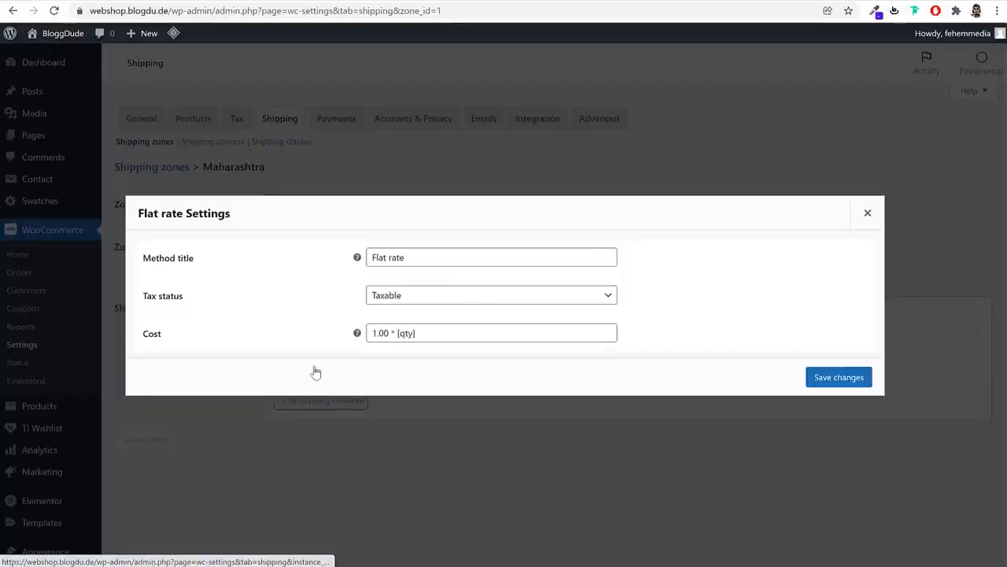
click(865, 213)
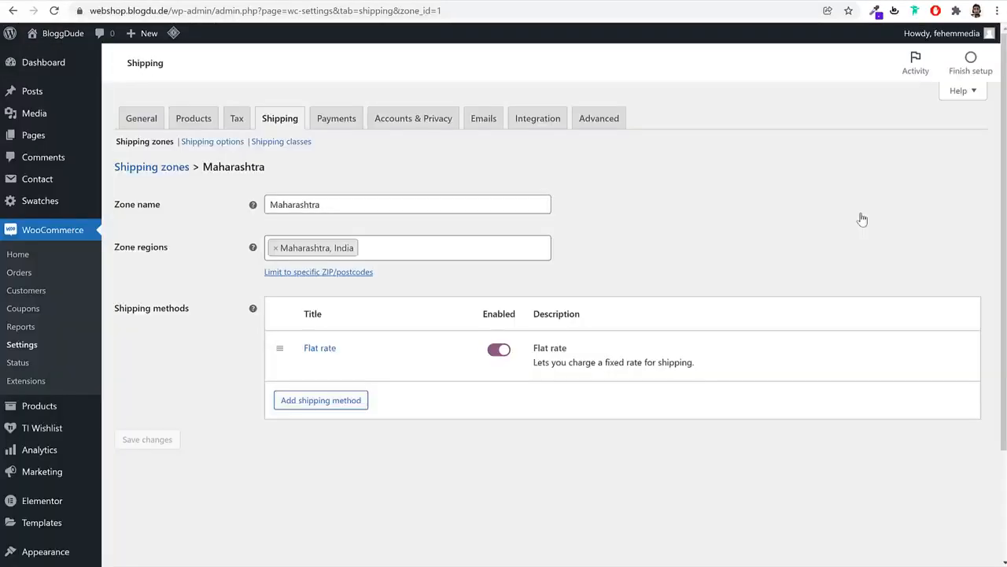
Create and save a T-Shirt shipping class
click(283, 148)
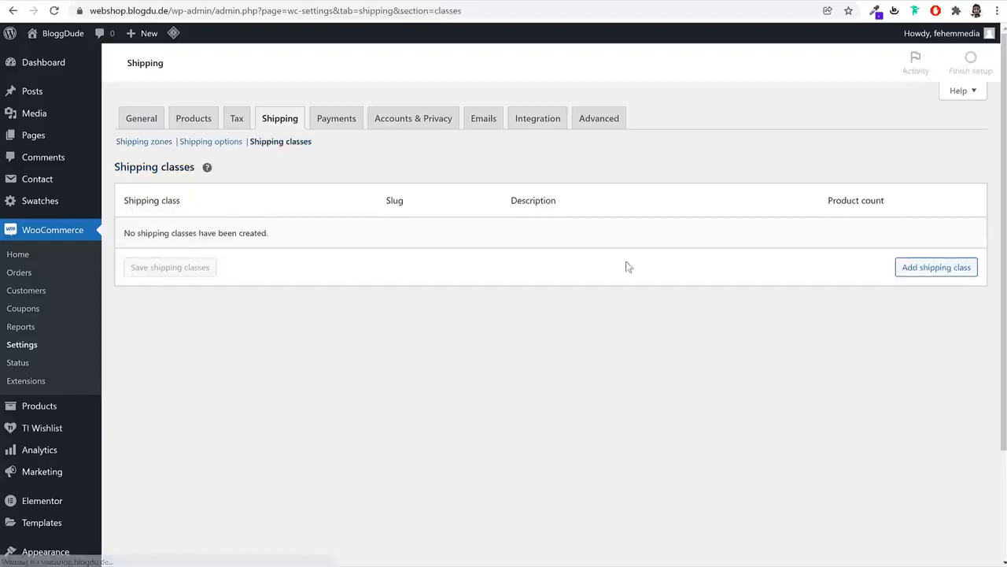
click(935, 267)
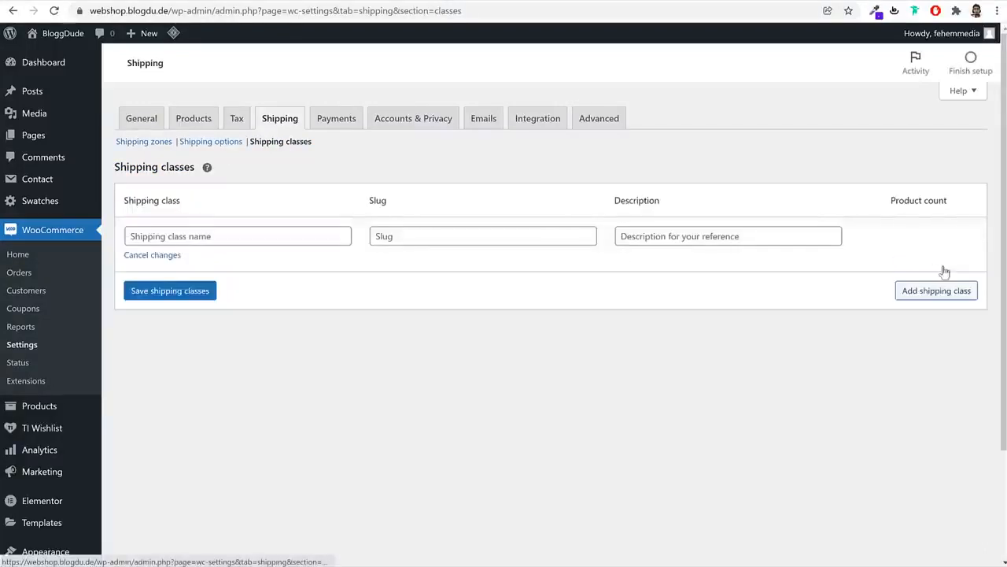
click(249, 236)
text(T)
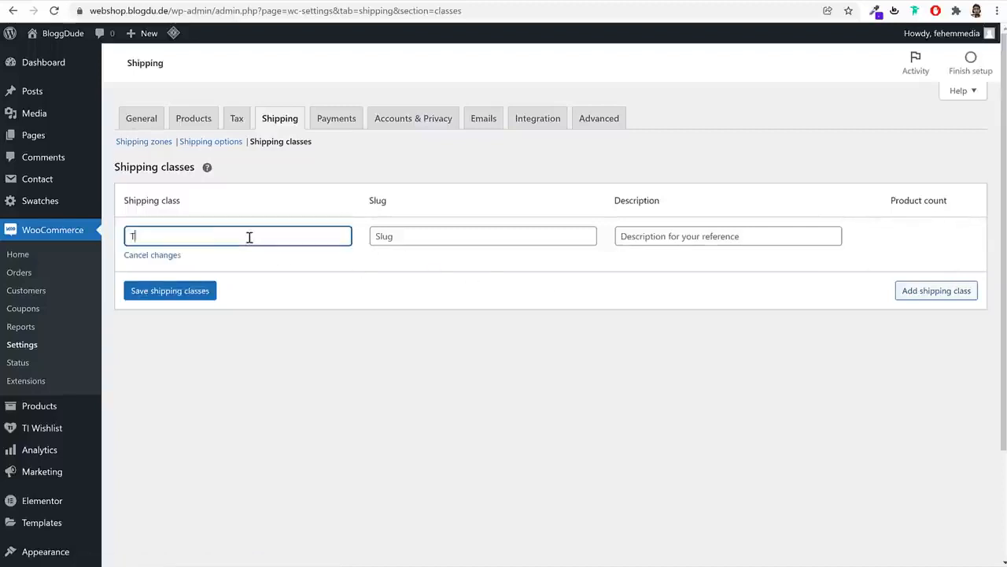
text(-Shirt)
click(167, 298)
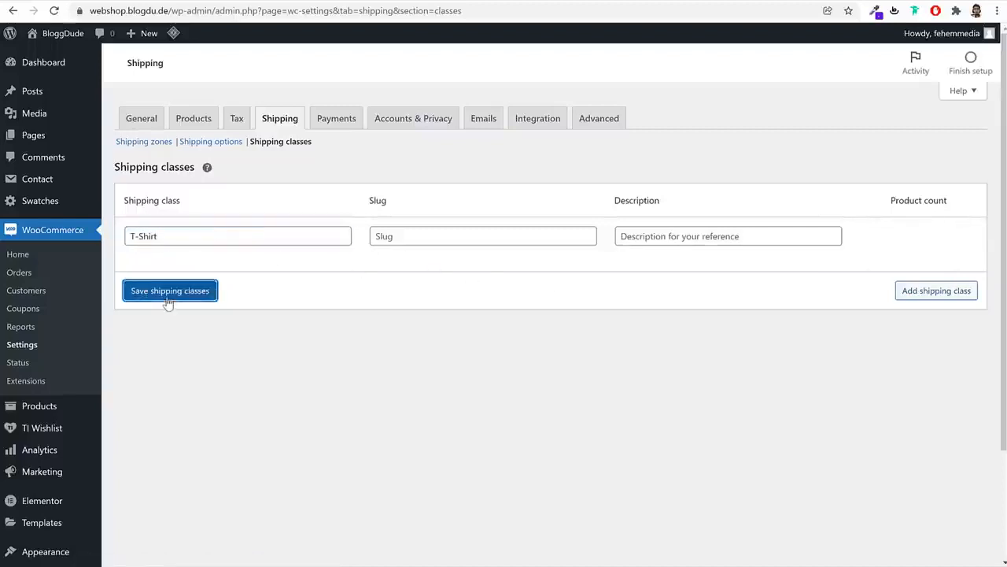
Add TVs and Refrigerator shipping classes and save them
click(934, 290)
click(236, 283)
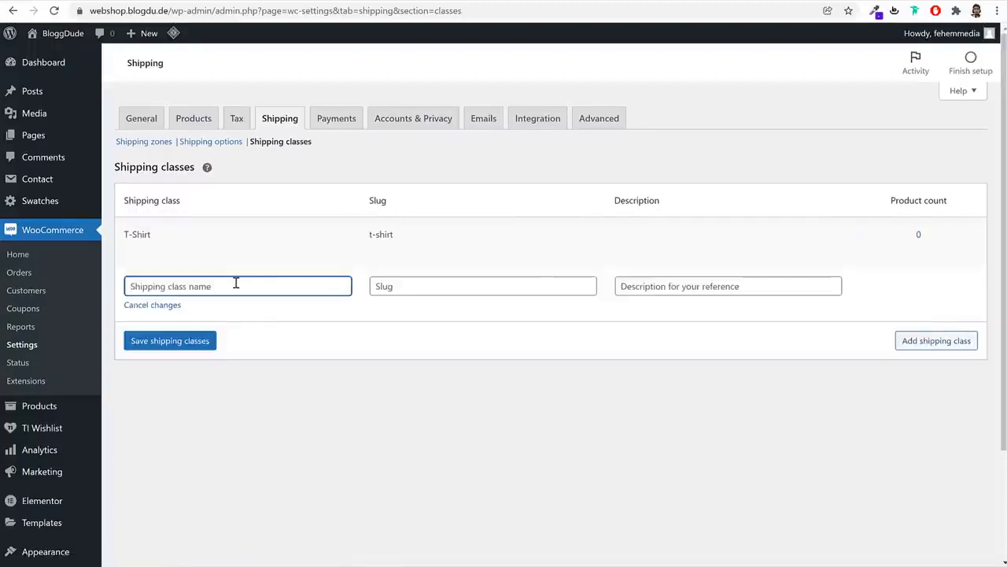
text(TCV)
key(BackSpace)
key(BackSpace)
text(Vs)
click(962, 341)
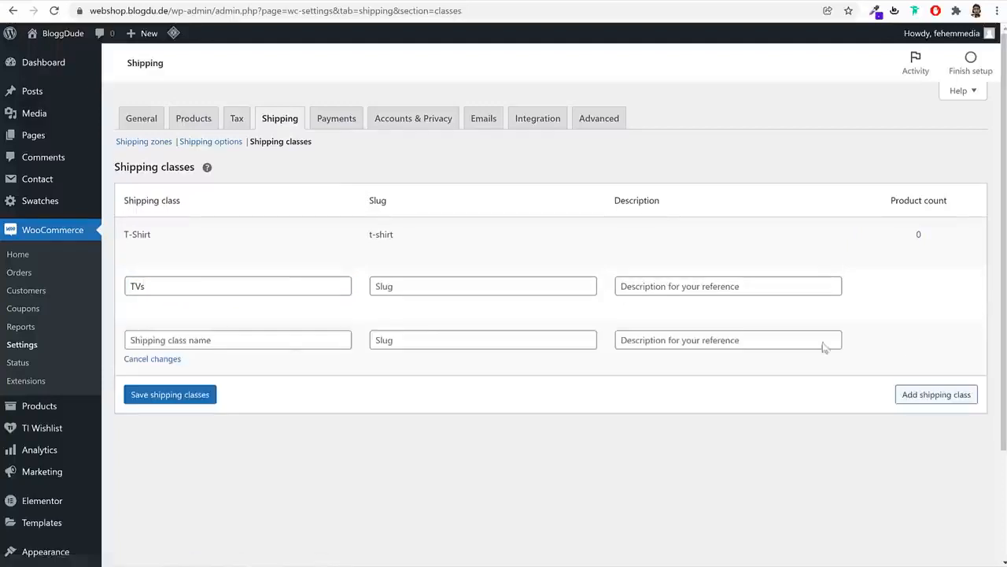
click(263, 341)
text(Refrigerator)
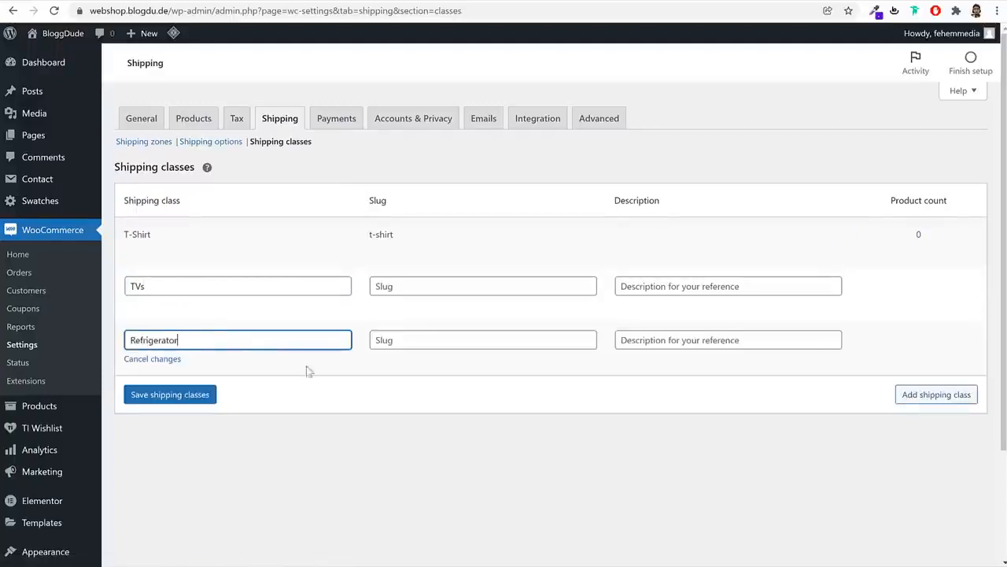
click(189, 401)
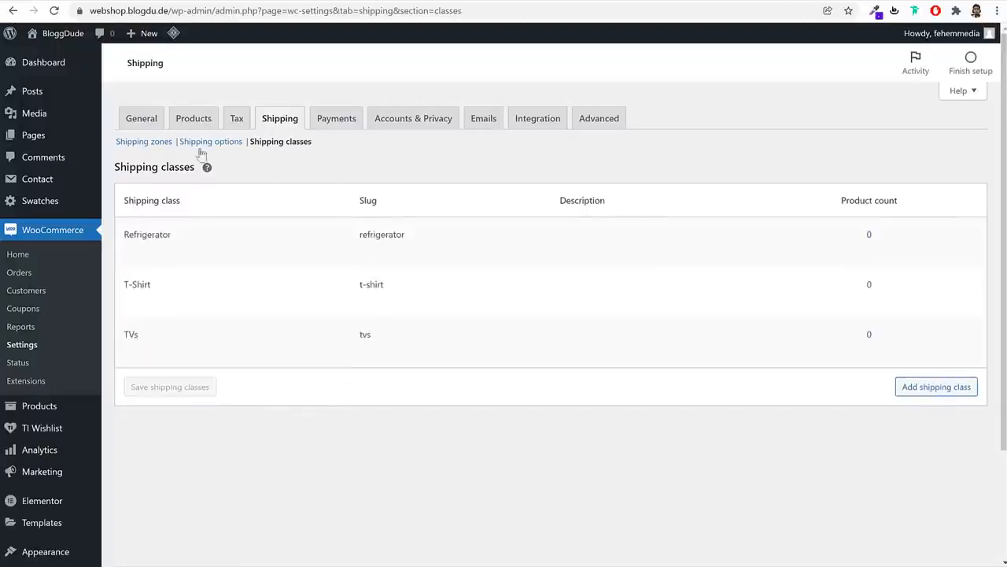
click(158, 147)
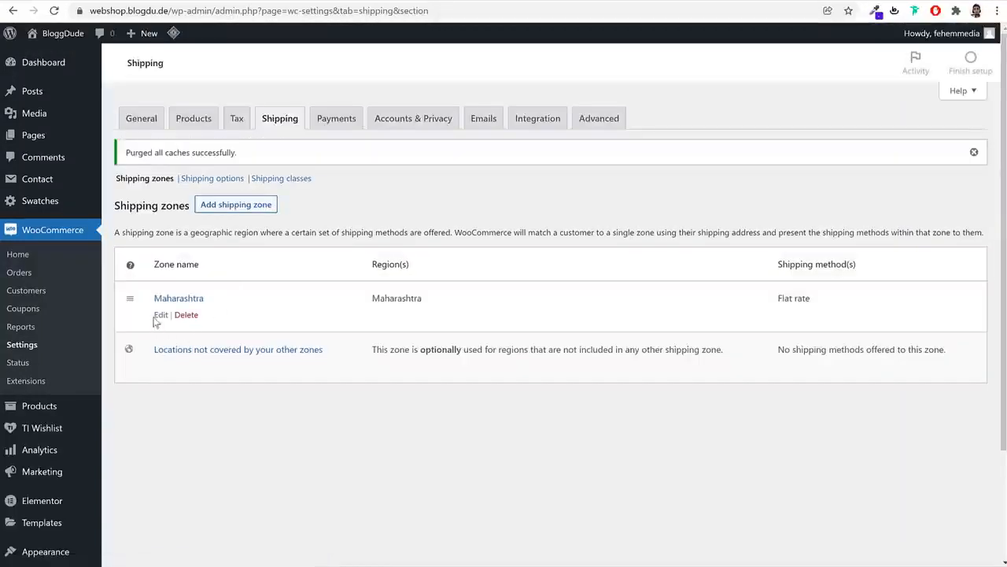
Open the Maharashtra Flat rate settings and clear the main cost formula
click(159, 316)
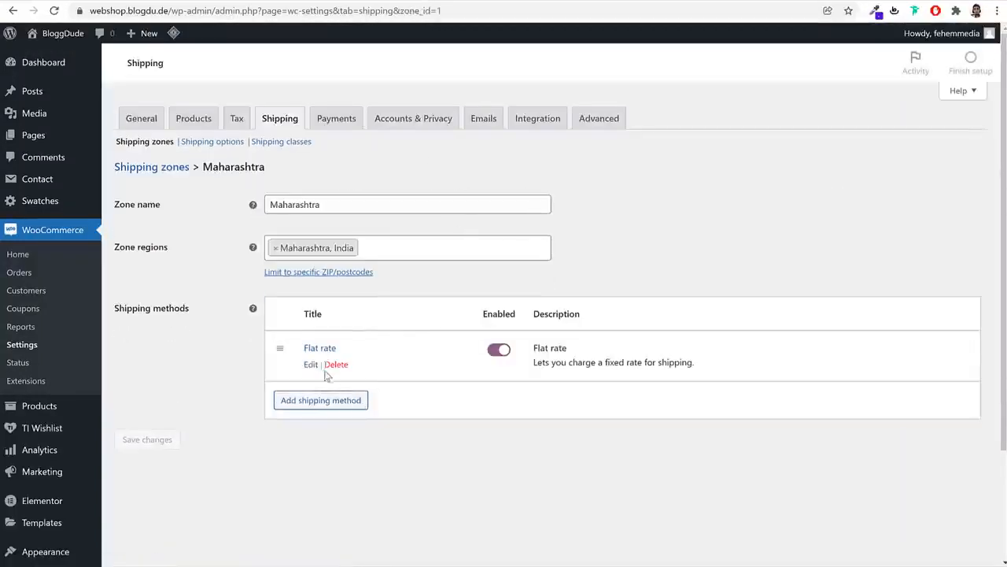
click(312, 366)
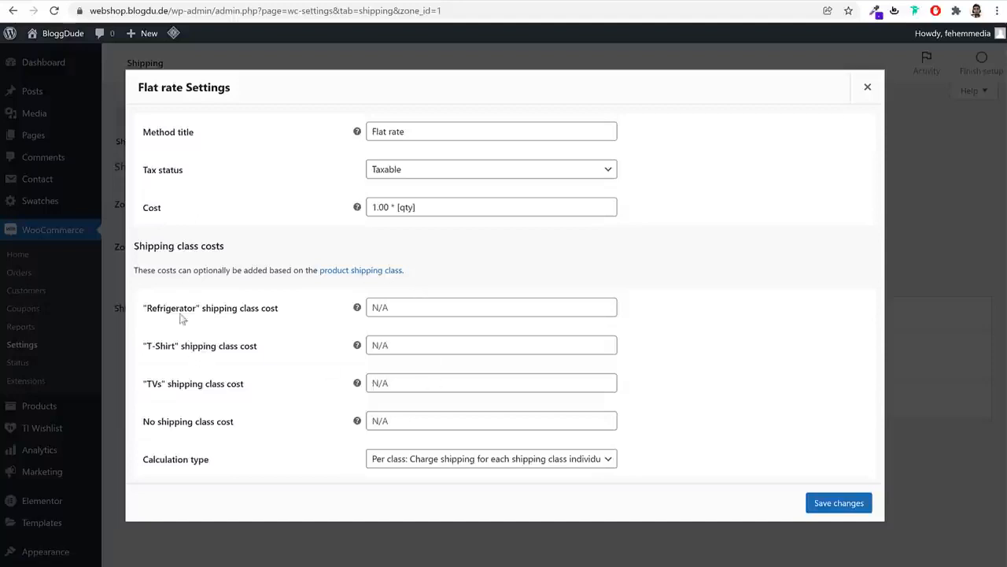
drag(143, 308, 294, 314)
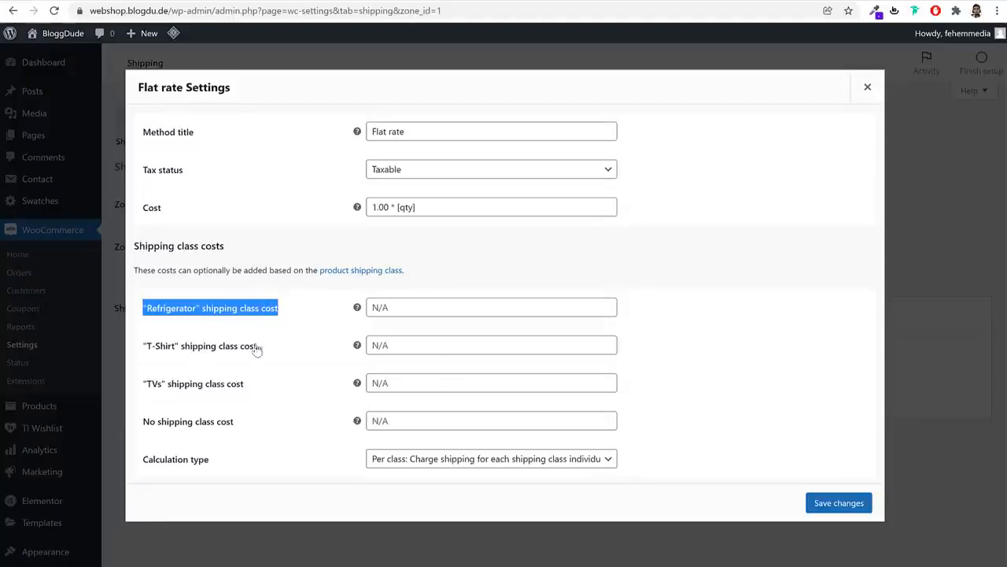
drag(256, 347, 146, 346)
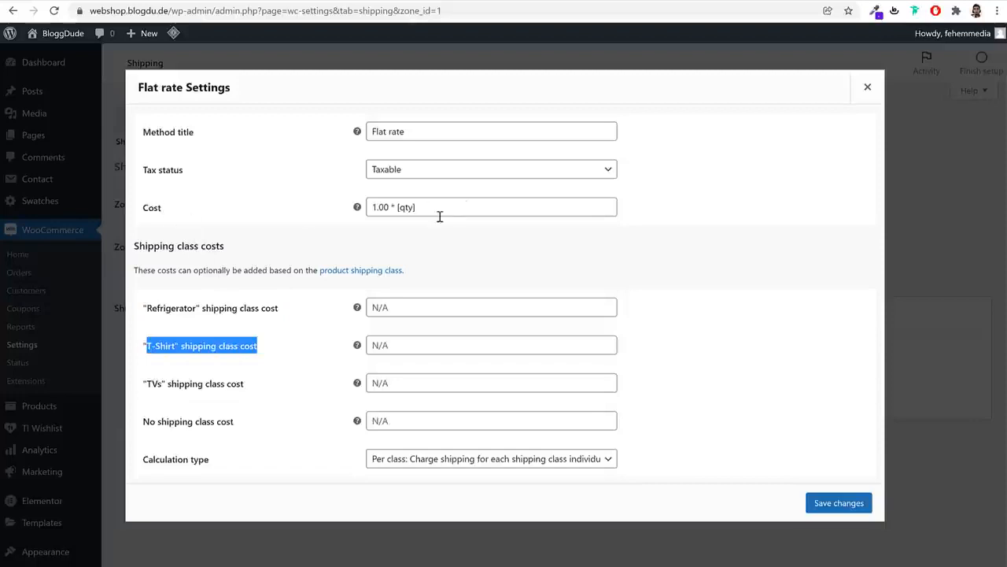
drag(438, 208, 366, 209)
key(ctrl+c)
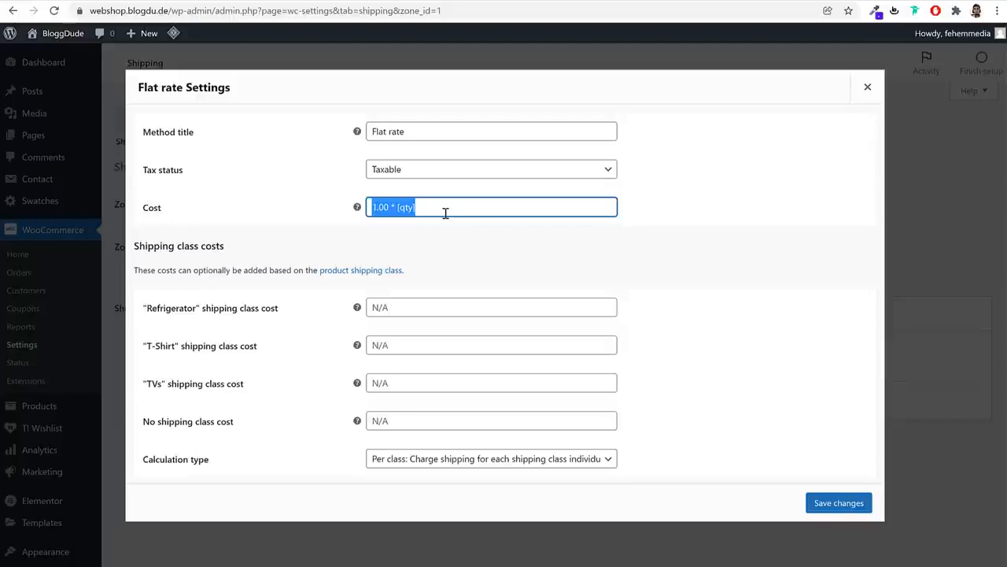
key(BackSpace)
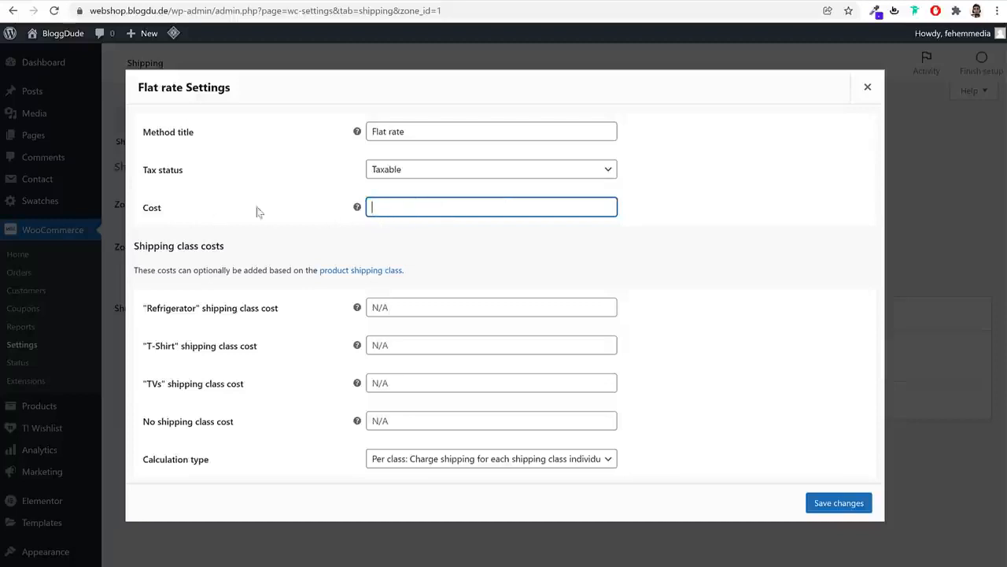
Enter '1.00 * [qty]' as the cost for unclassed items
click(427, 422)
key(ctrl+v)
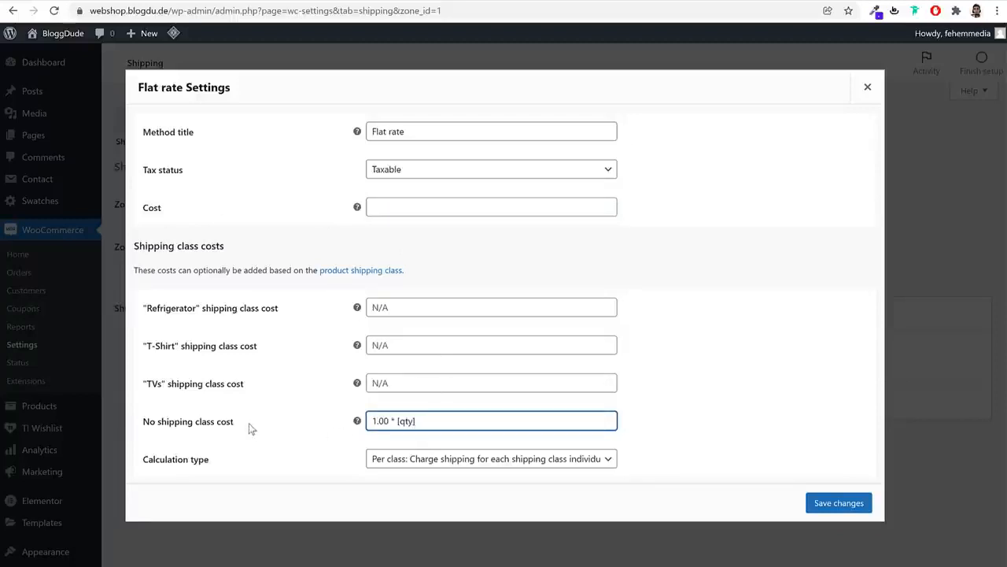
drag(247, 427, 145, 427)
triple_click(464, 421)
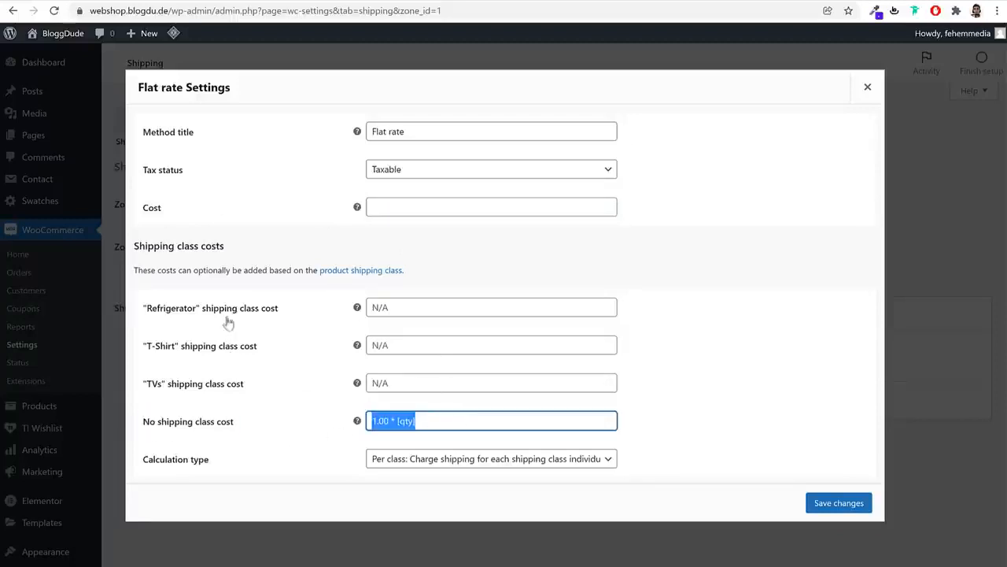
click(439, 422)
triple_click(445, 422)
key(ctrl+c)
click(448, 420)
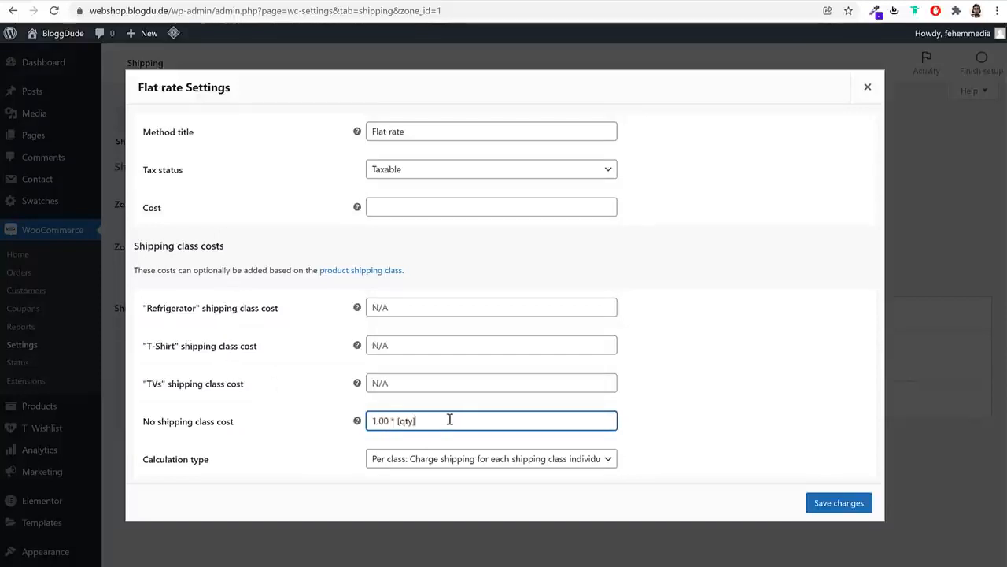
Set class costs Refrigerator 10.00 * [qty], T-Shirt 1.00 * [qty], TVs 5.00 * [qty], and save
click(387, 308)
key(ctrl+v)
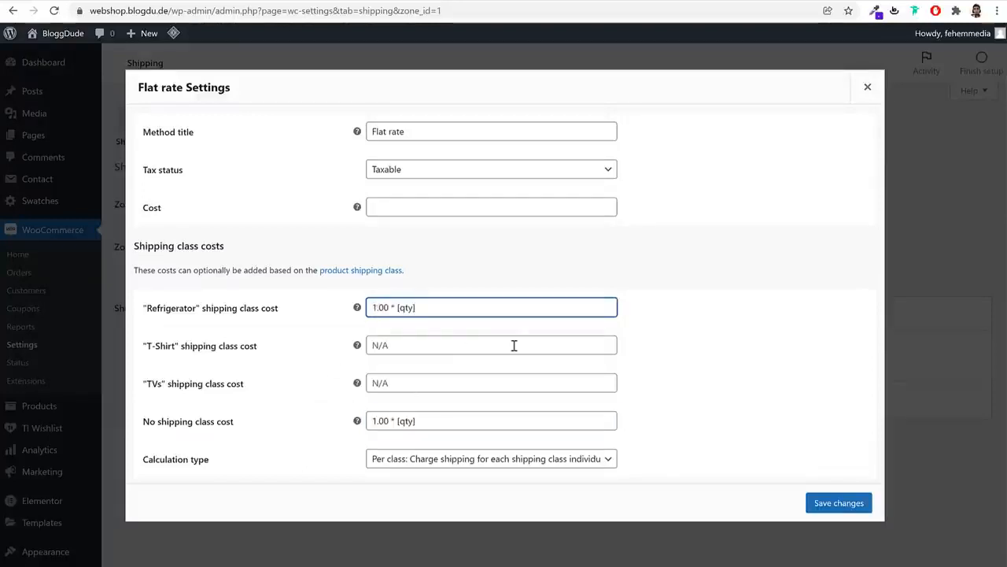
key(Home)
key(Right)
text(0)
click(447, 343)
key(ctrl+v)
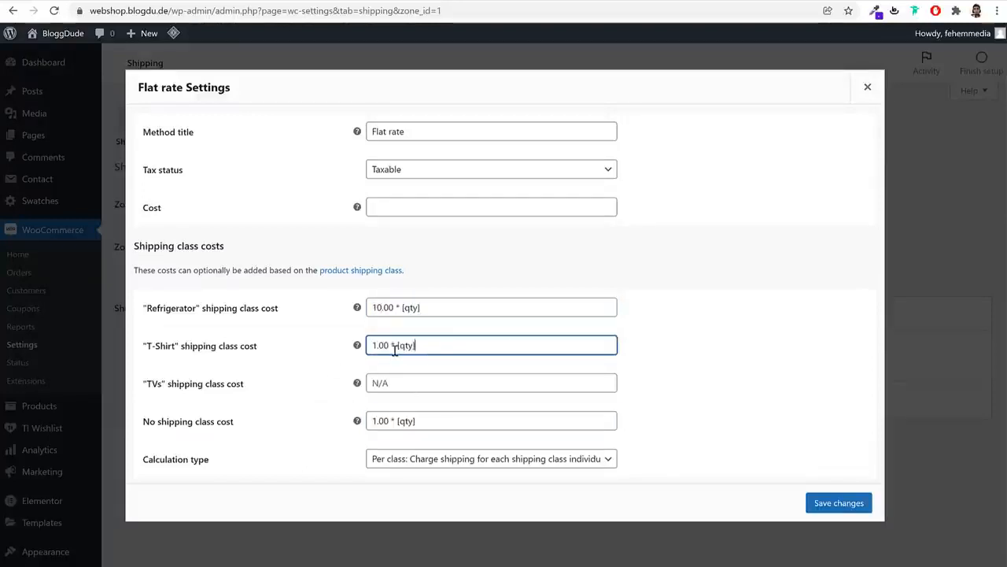
click(403, 377)
key(ctrl+v)
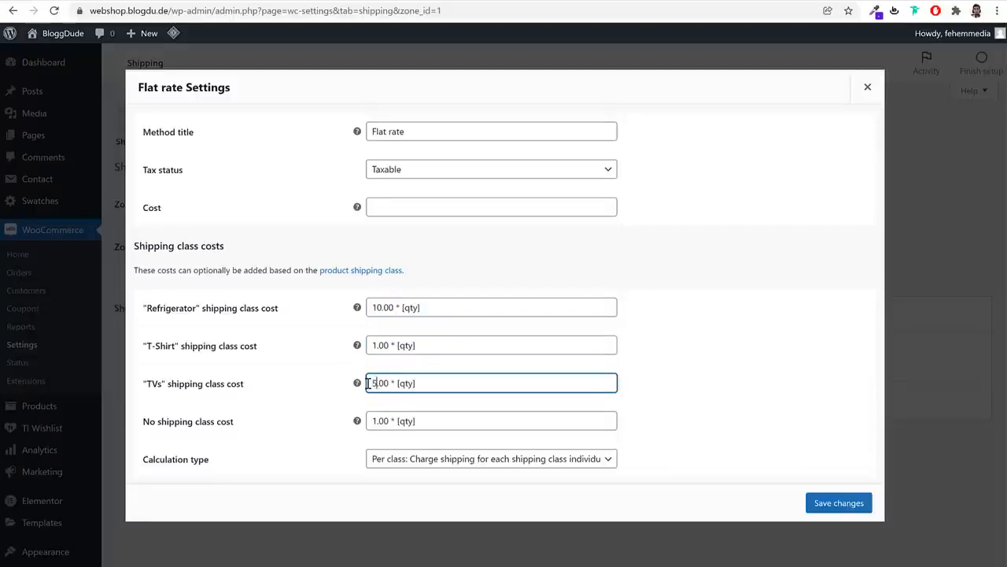
click(656, 309)
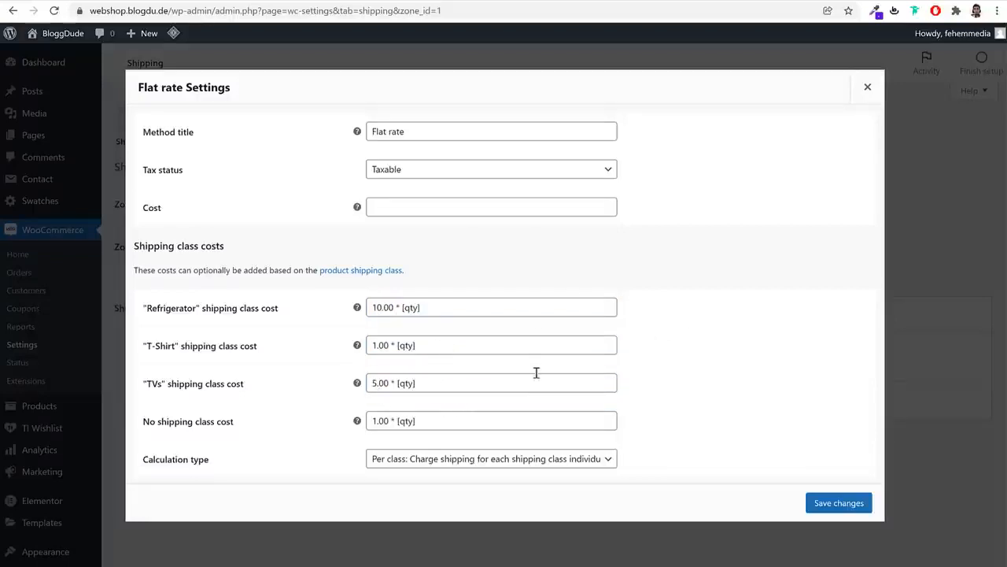
click(860, 509)
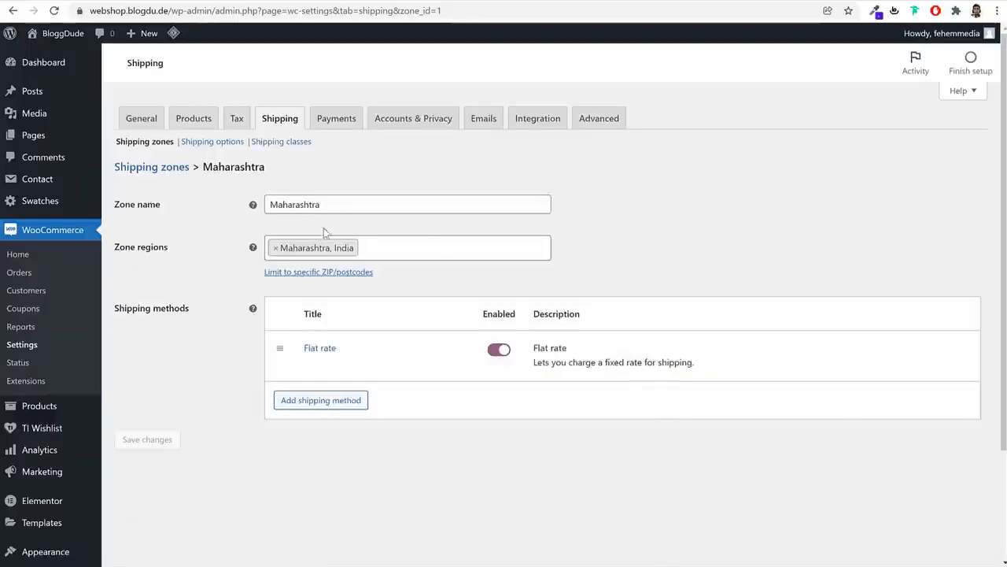
click(162, 169)
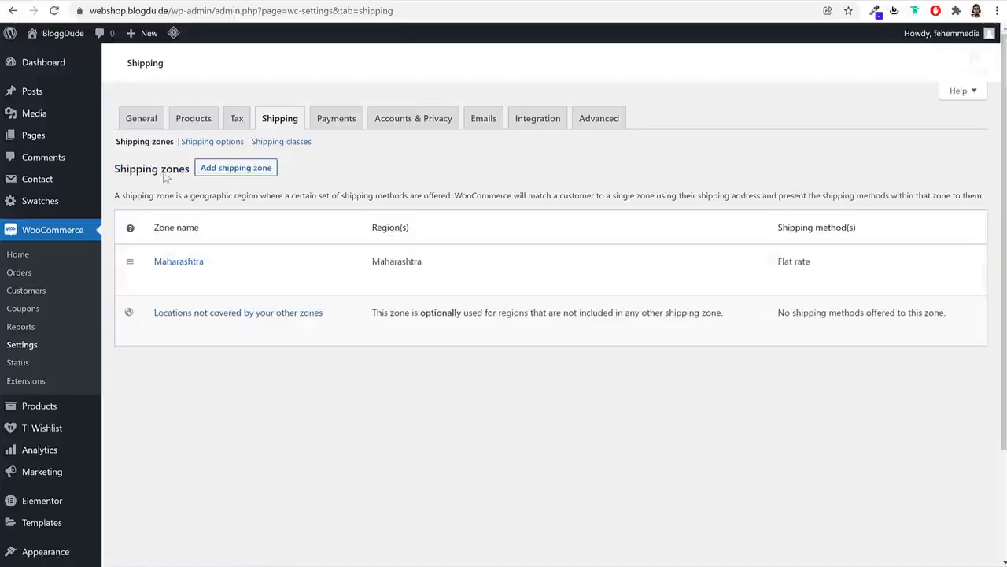
Create a 'Rest of India' zone with the other Indian states as regions and save it
click(240, 173)
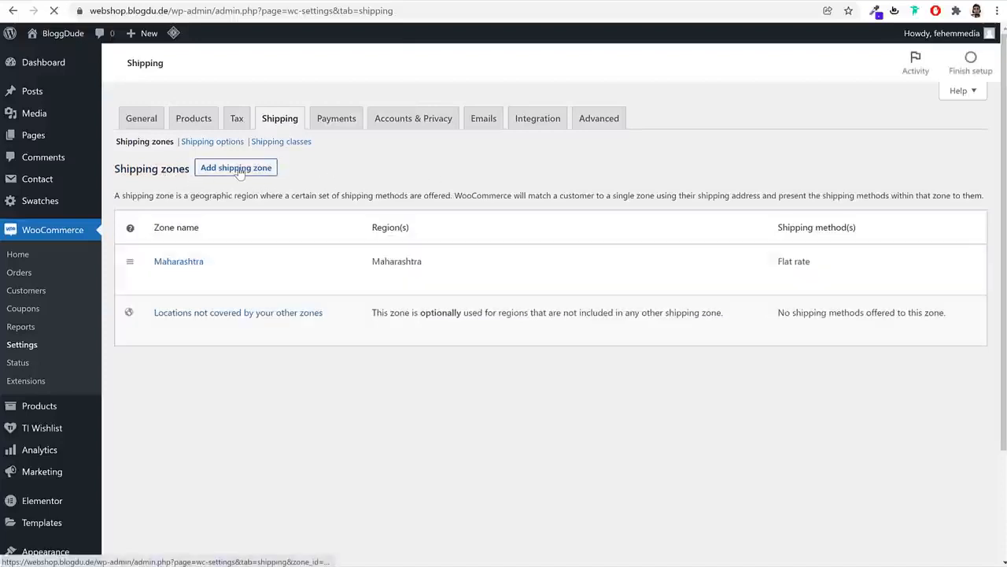
click(326, 203)
text(R)
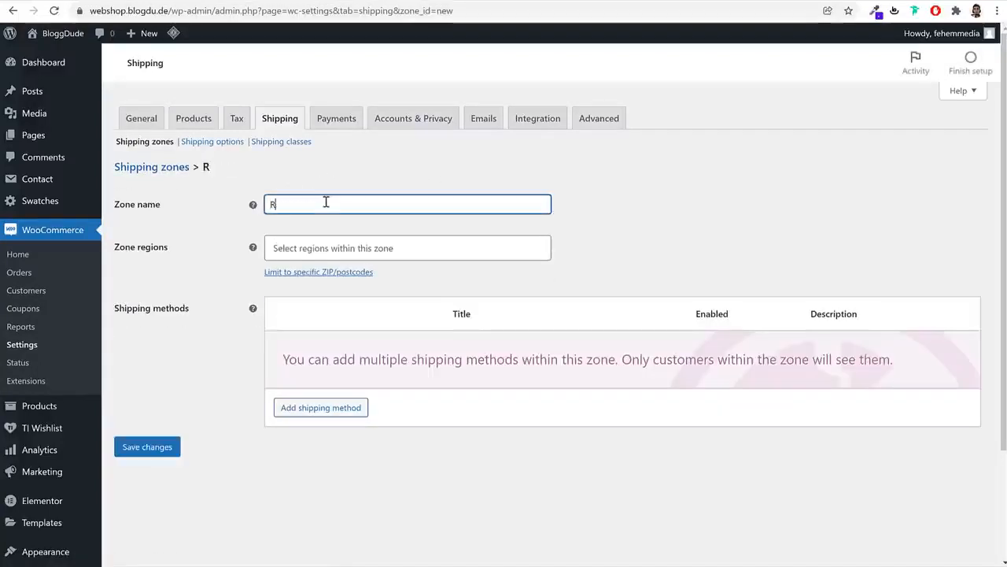
text(est of India)
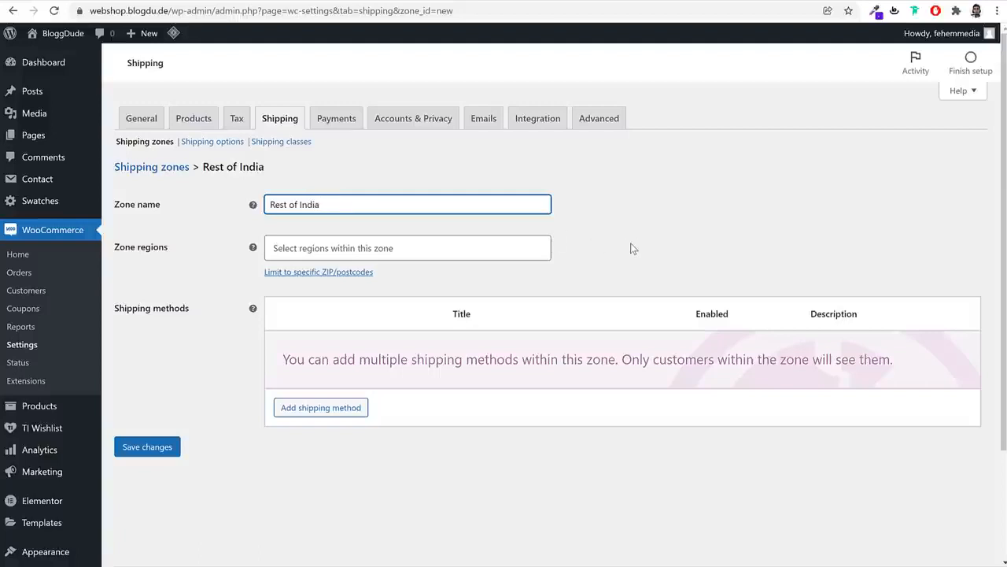
click(457, 257)
text(in)
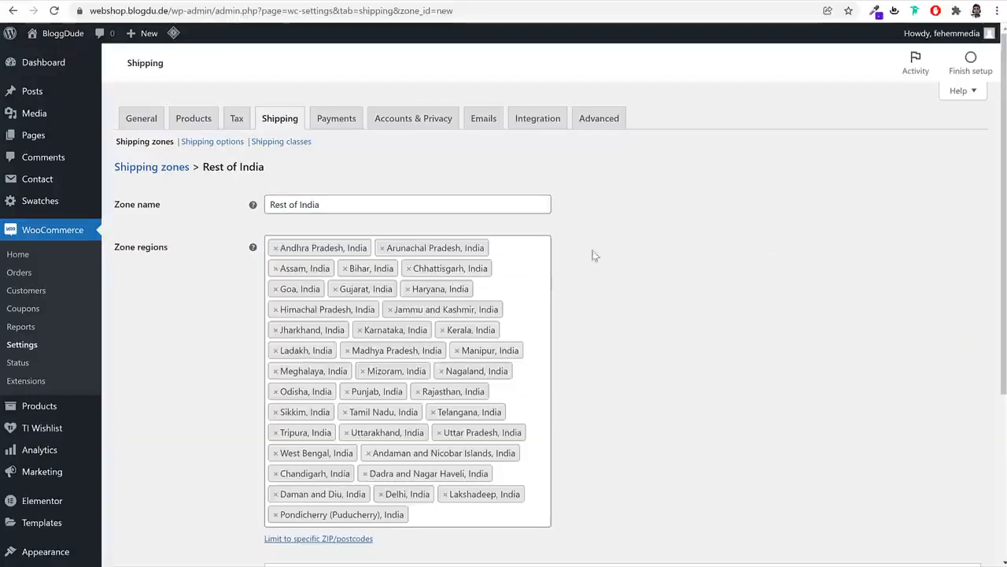
scroll(673, 293, down, 3)
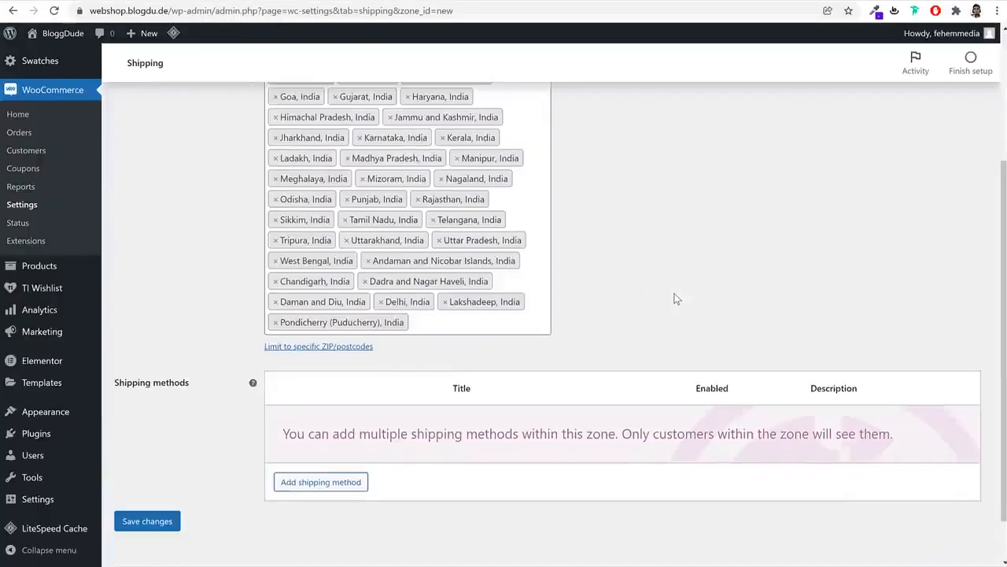
click(146, 521)
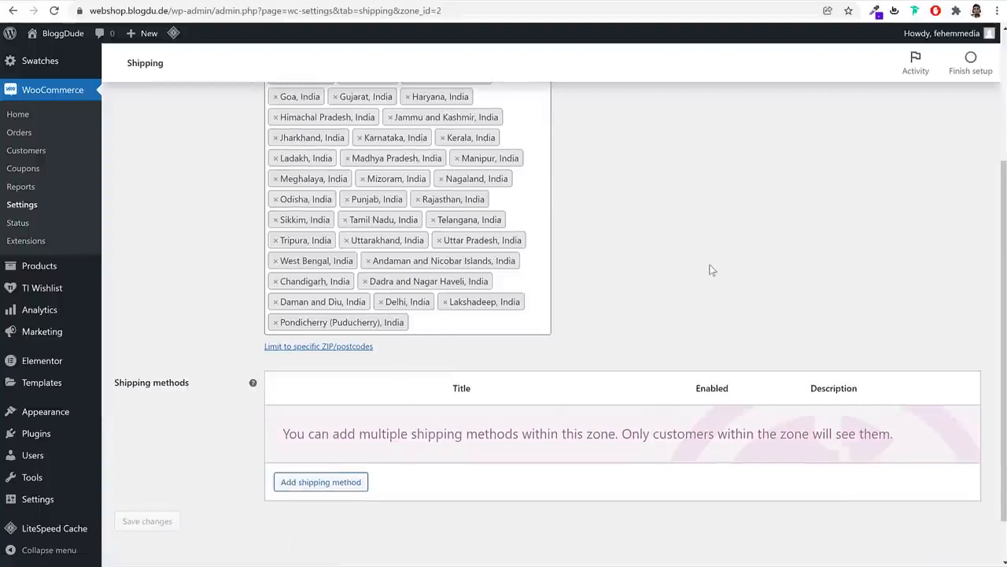
Add a Flat rate to Rest of India with an unclassed cost of 1.50 * [qty]
click(348, 484)
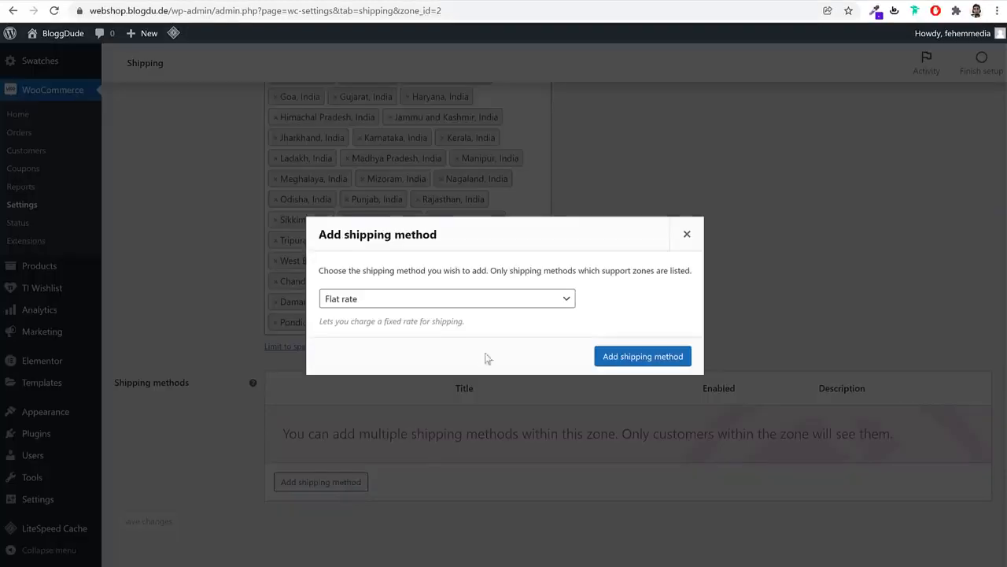
click(627, 358)
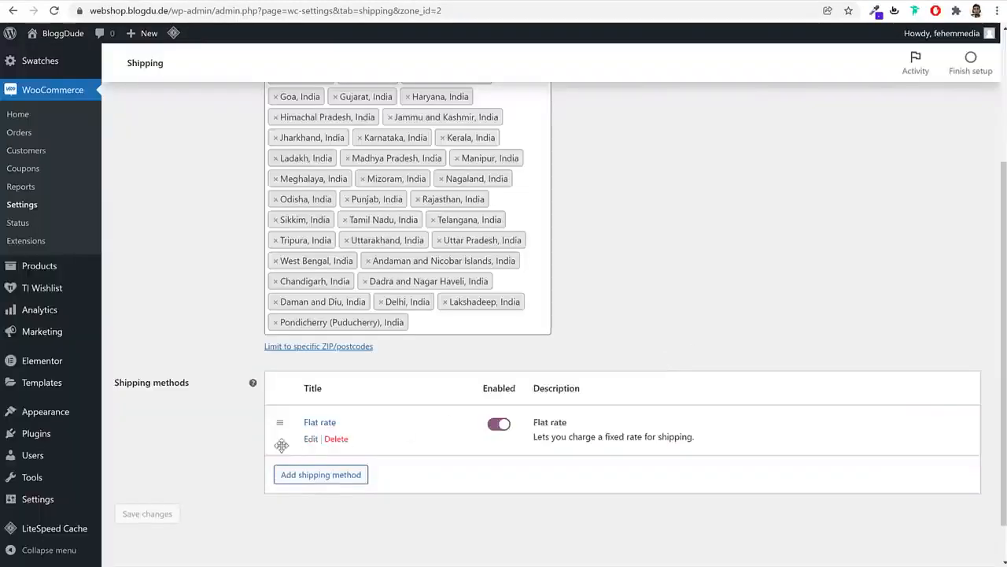
click(311, 439)
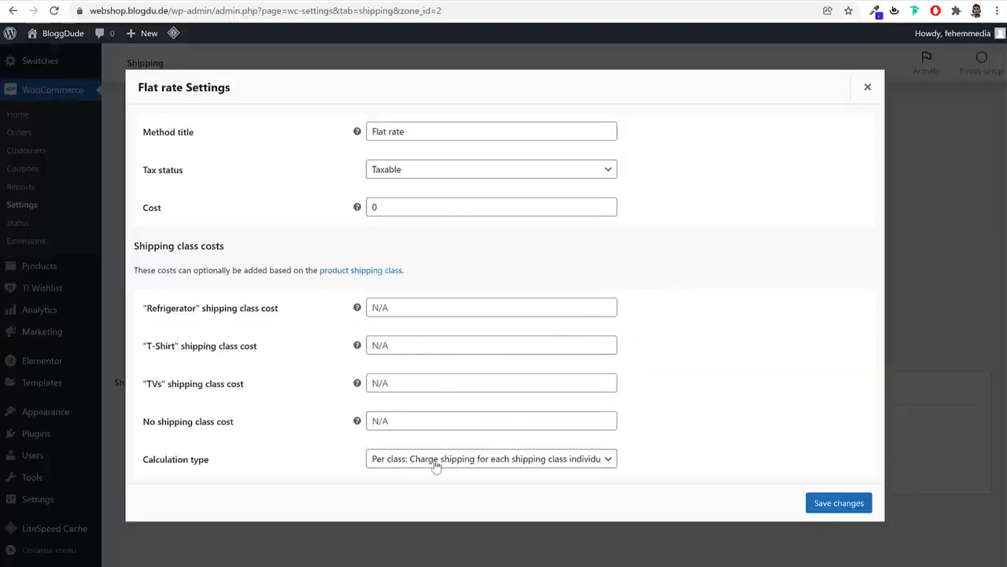
click(436, 420)
text(1.00 * [qty])
drag(378, 421, 372, 421)
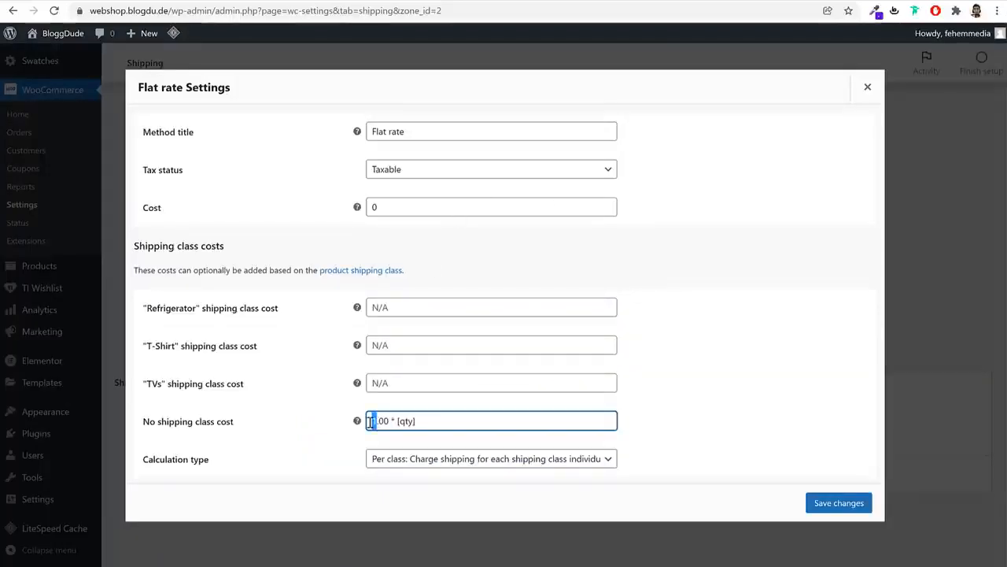
text(1.5)
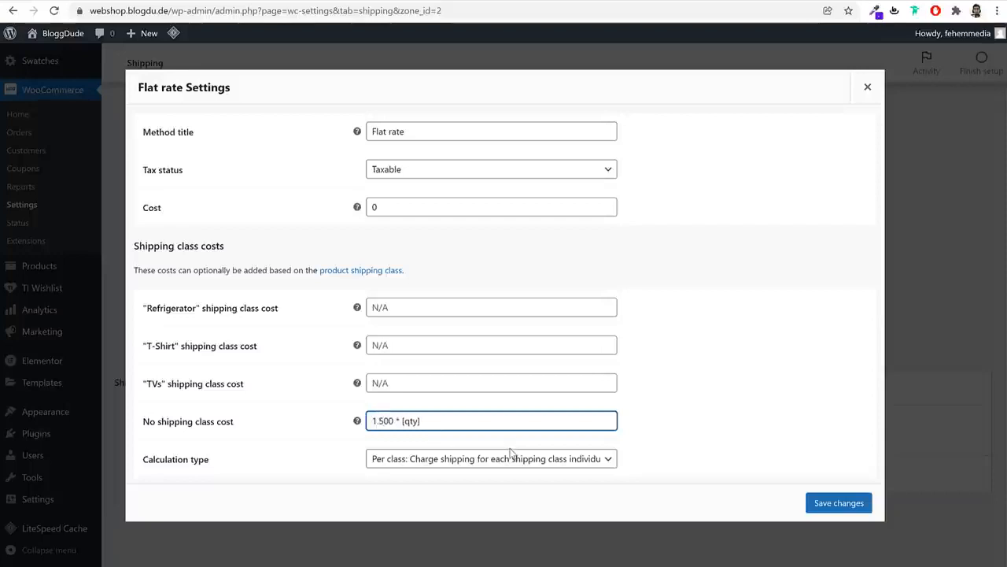
key(Delete)
click(456, 416)
key(ctrl+a)
key(ctrl+c)
Set the Refrigerator shipping class cost to 15.00 * [qty]
click(425, 306)
key(ctrl+v)
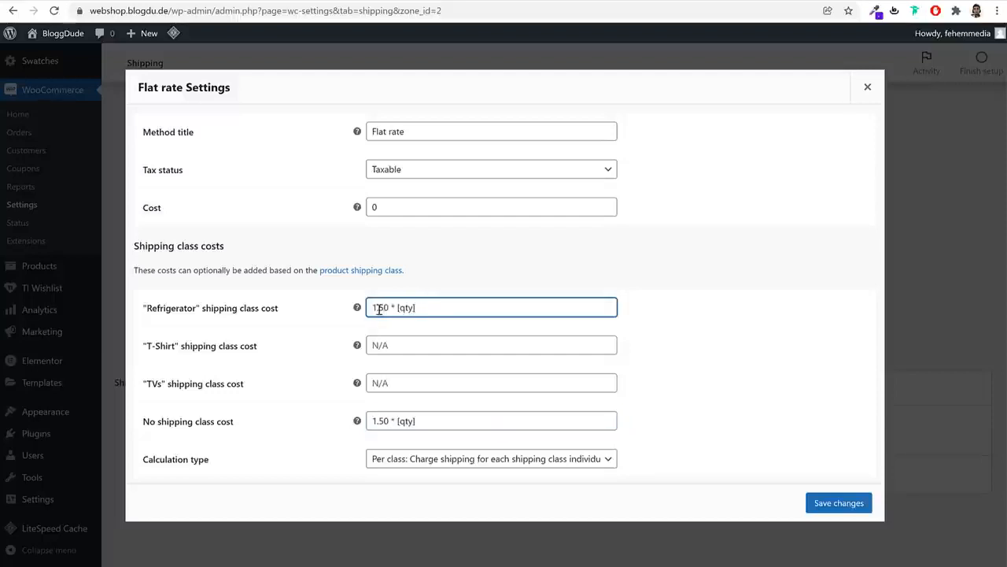
key(BackSpace)
key(BackSpace)
key(BackSpace)
text(5)
click(440, 344)
click(430, 306)
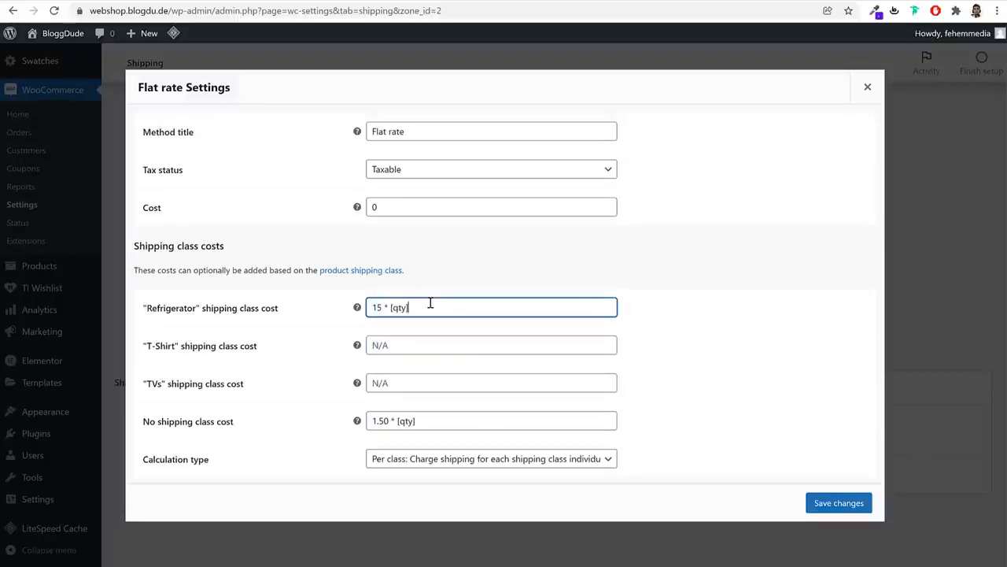
key(ctrl+a)
click(385, 308)
text(.00)
Set the T-Shirt class cost to 1.50 * [qty] and TVs to 10, then save the flat rate
click(416, 346)
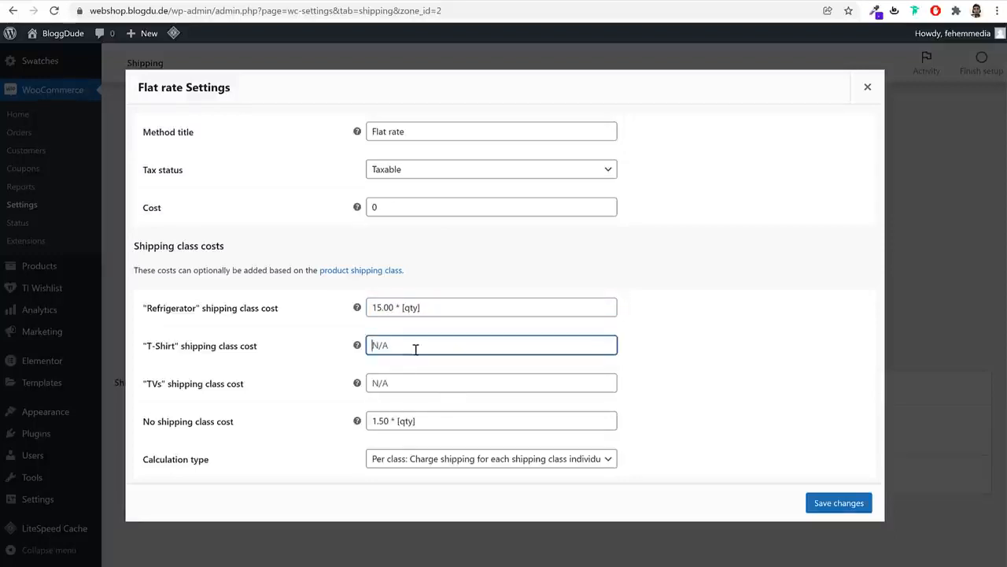
key(ctrl+v)
key(BackSpace)
text(.50)
click(420, 378)
key(ctrl+v)
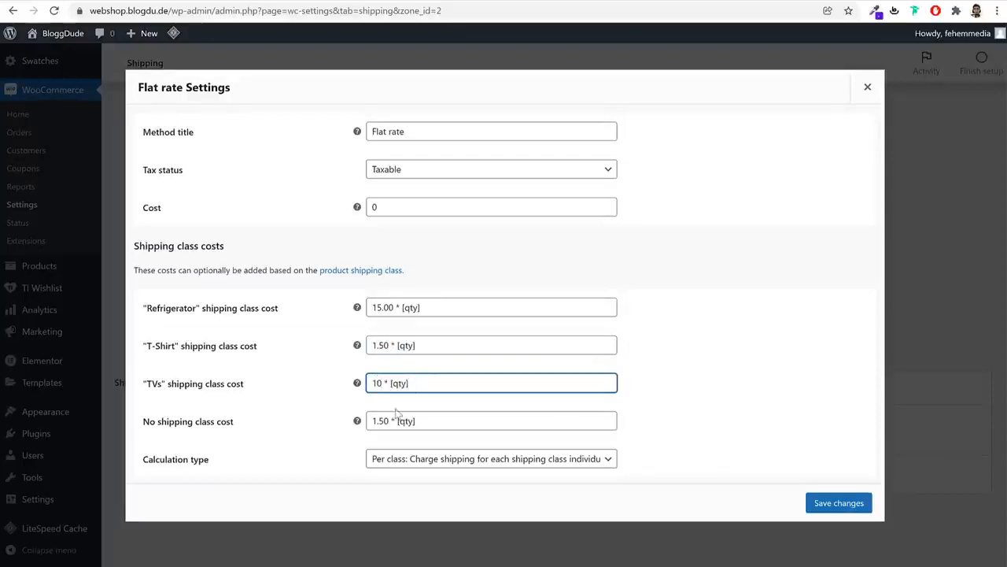
click(856, 502)
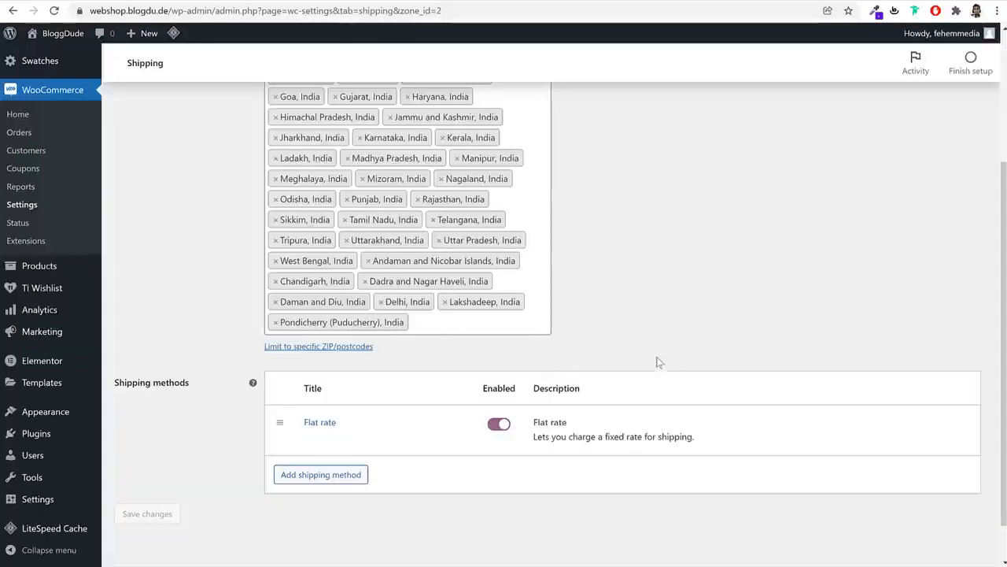
scroll(659, 362, down, 1)
Add Free shipping to Rest of India requiring a minimum order amount, and save it
click(324, 428)
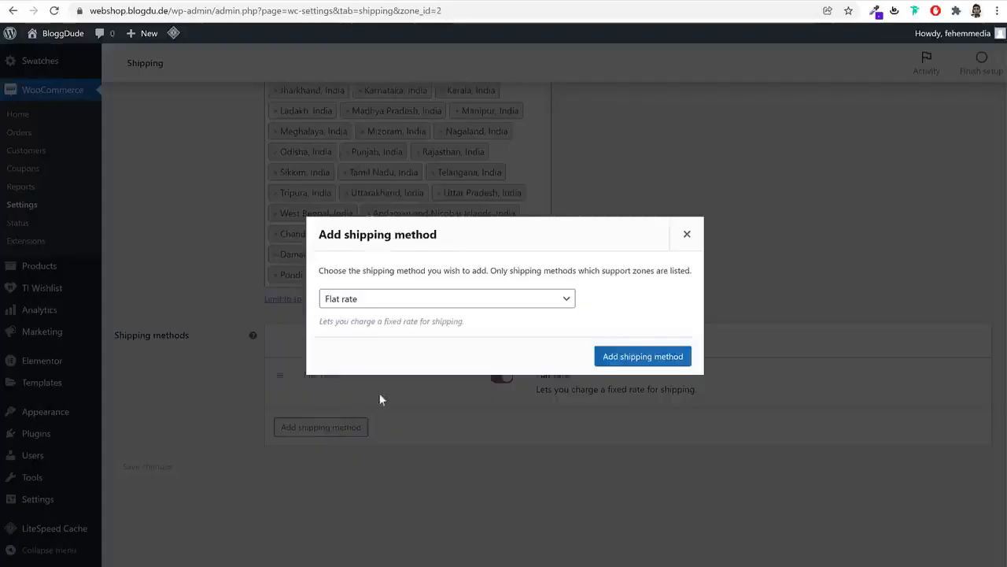
click(392, 304)
click(366, 329)
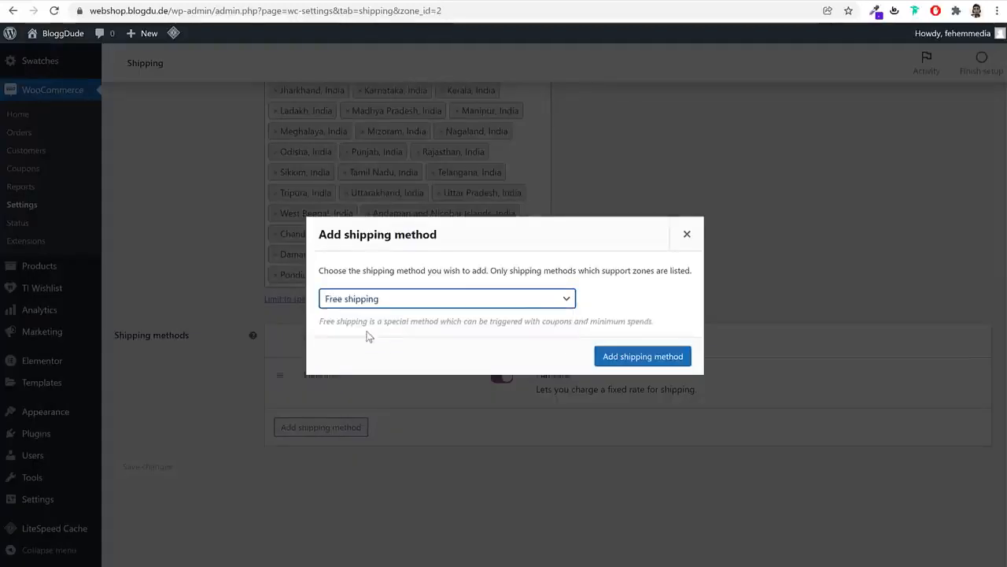
click(625, 356)
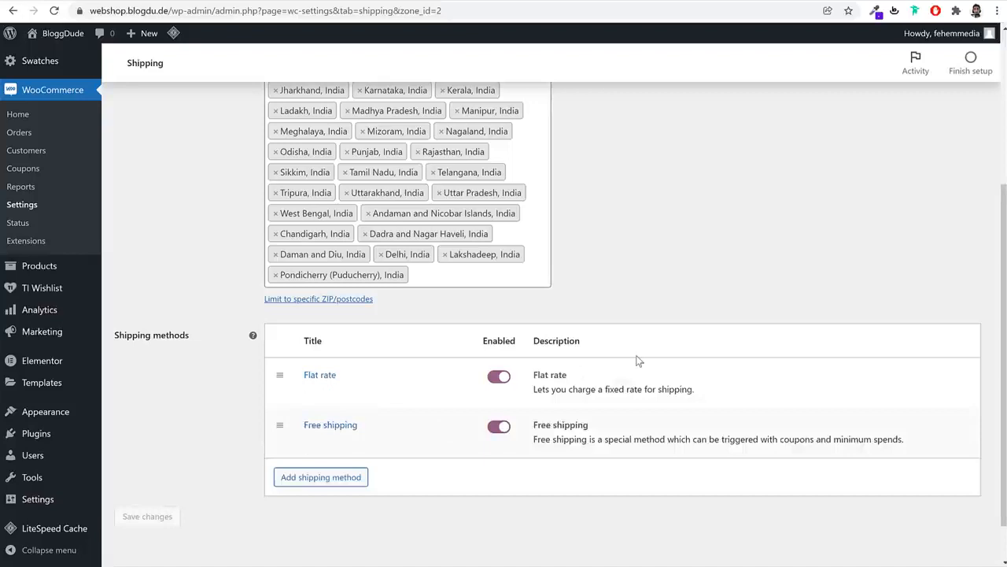
click(312, 439)
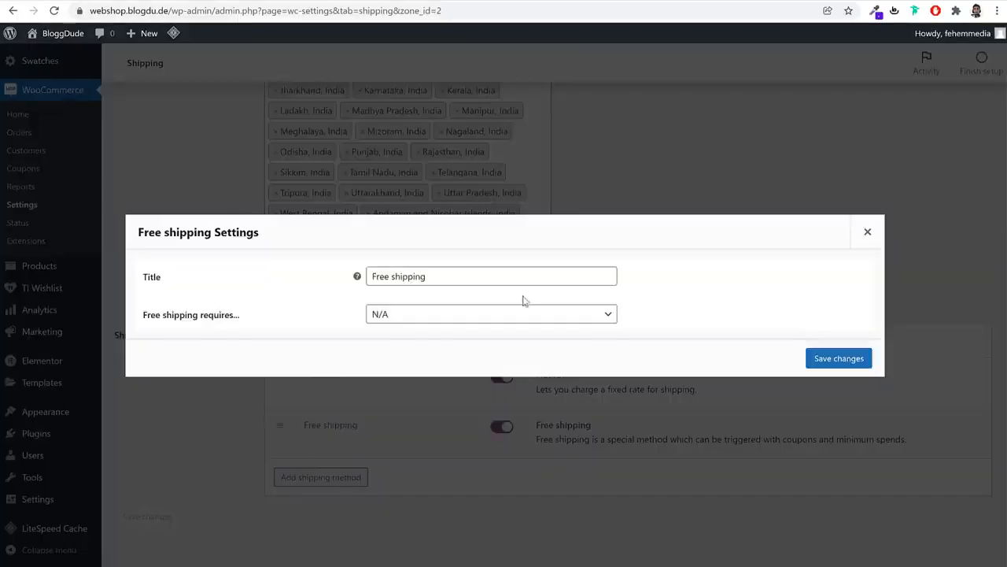
click(428, 315)
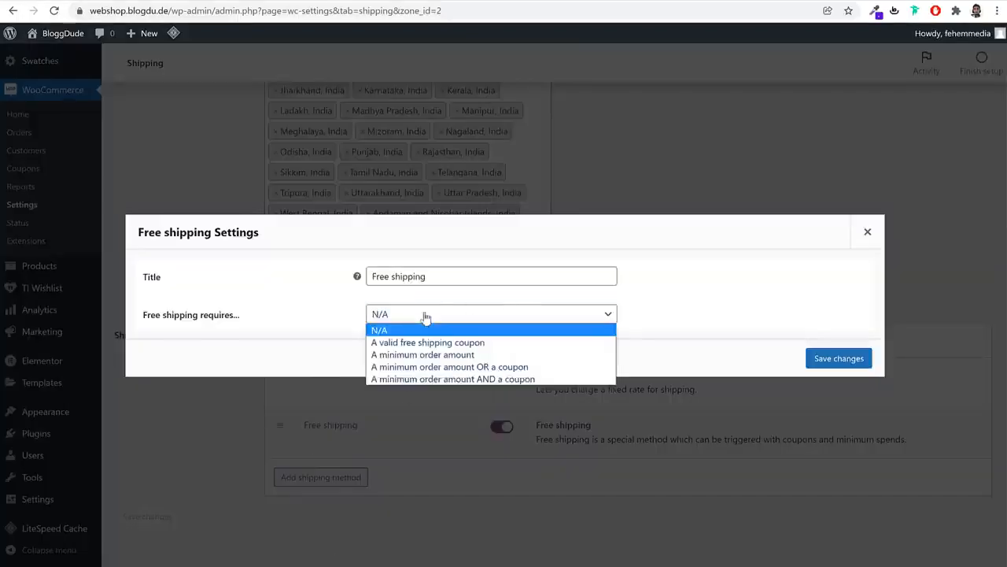
click(447, 356)
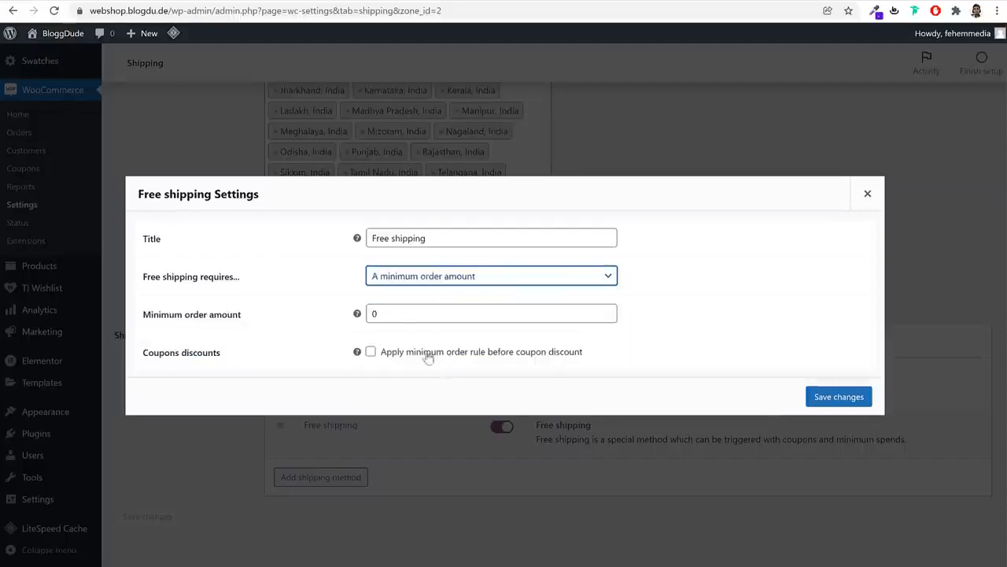
double_click(554, 320)
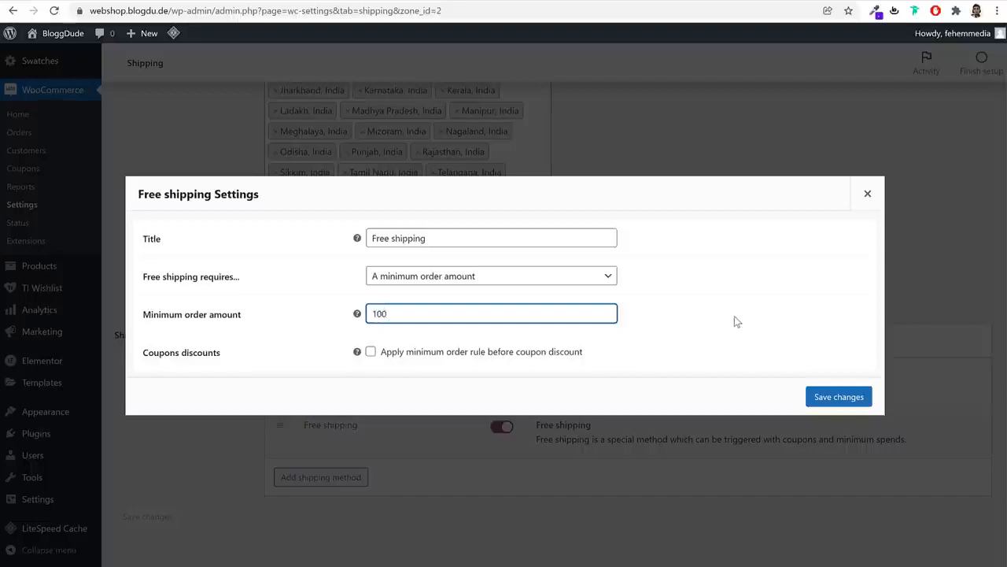
click(836, 395)
scroll(350, 407, up, 3)
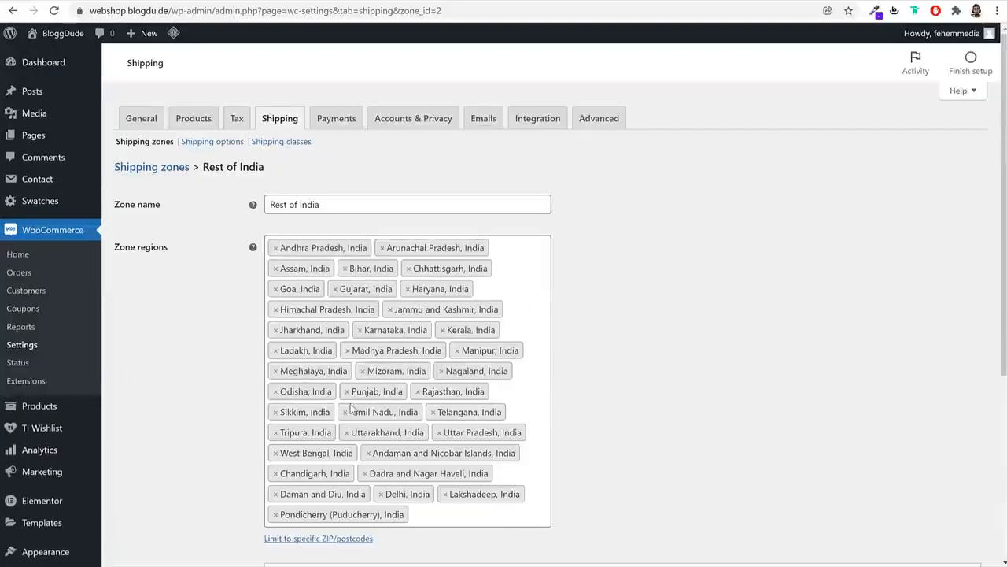
Add Free shipping to the Maharashtra zone with a 100 minimum order amount
click(173, 173)
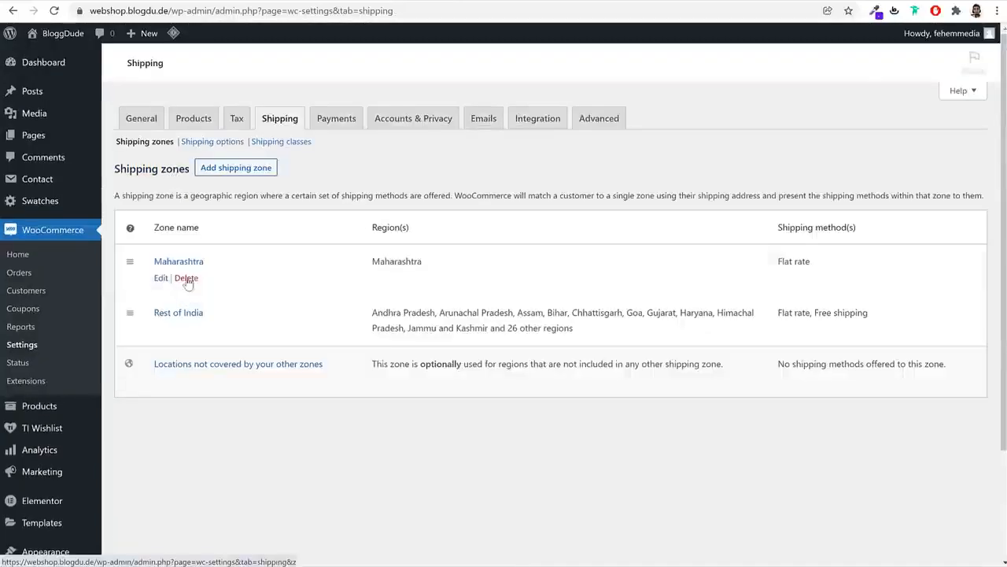
click(161, 278)
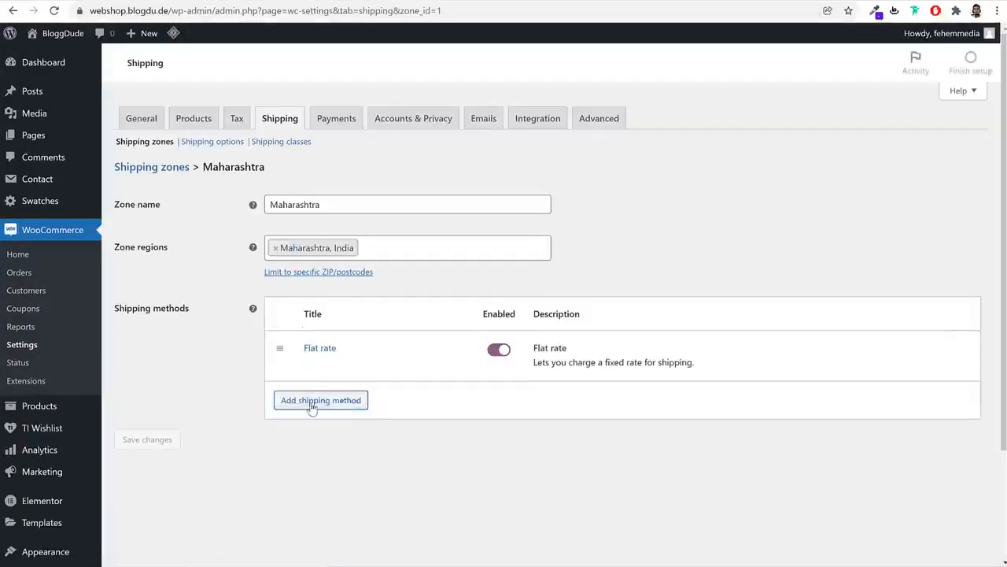
click(319, 400)
click(362, 299)
click(366, 326)
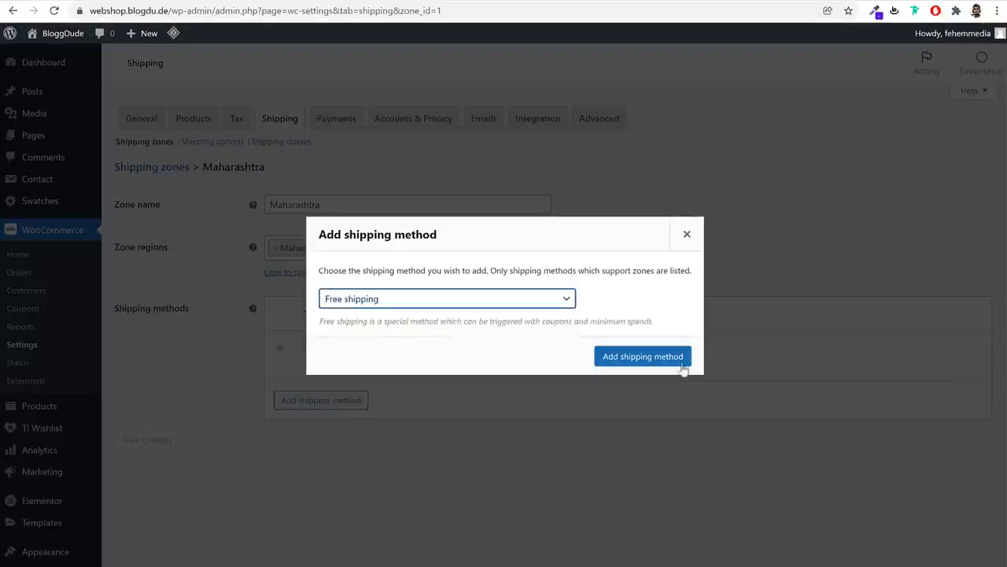
click(683, 358)
click(309, 402)
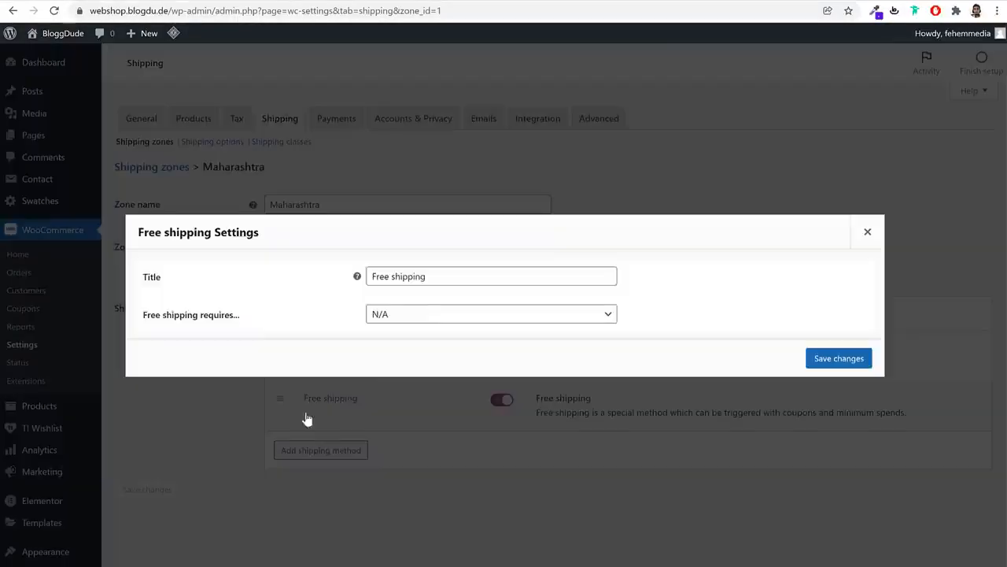
click(421, 313)
click(426, 354)
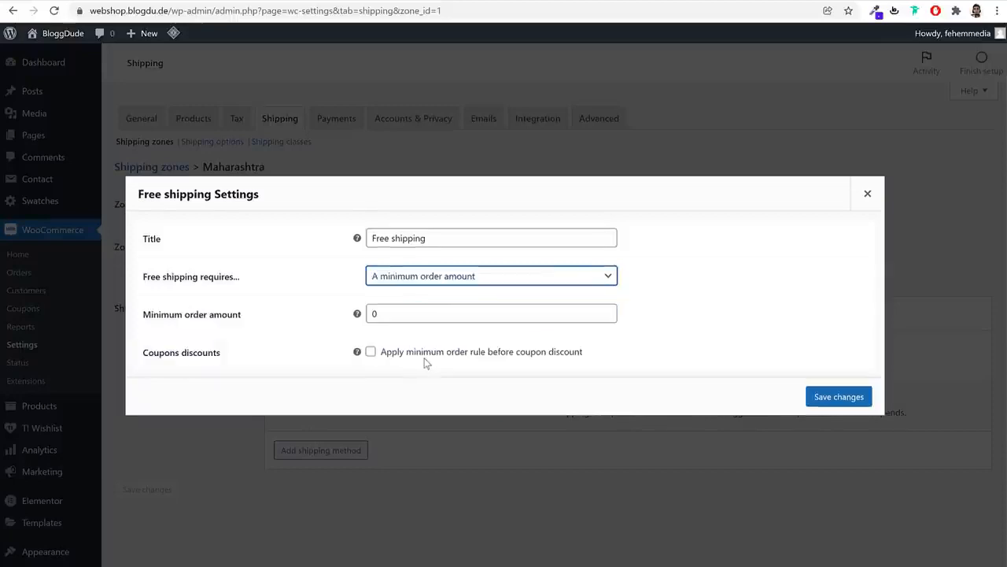
double_click(391, 314)
text(100)
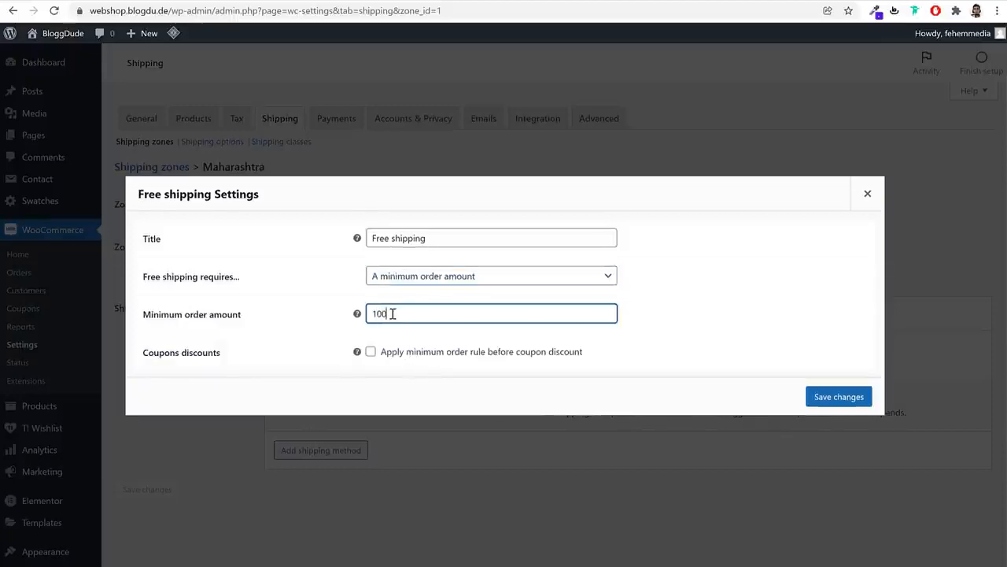
click(850, 396)
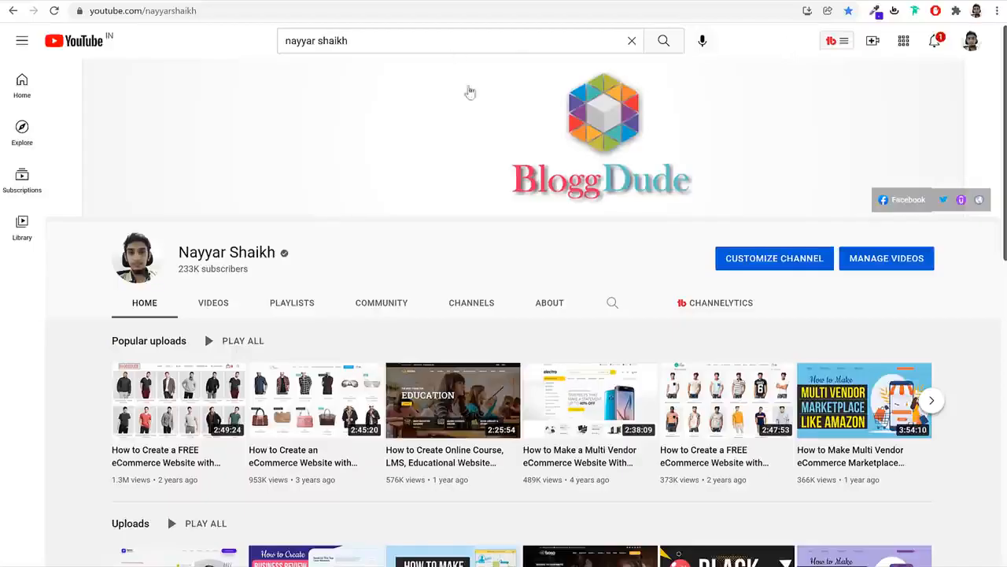
scroll(467, 90, down, 4)
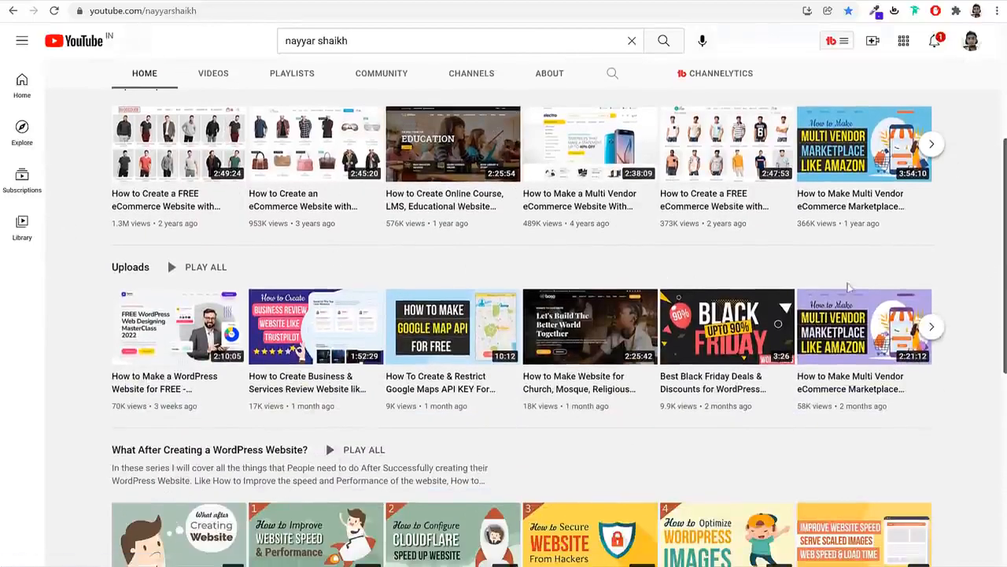
scroll(982, 267, up, 2)
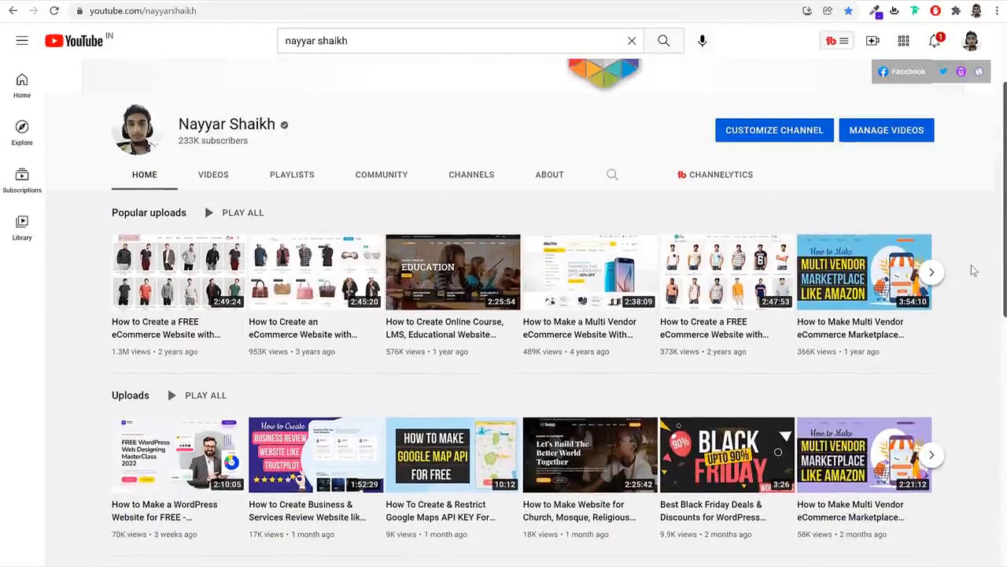
scroll(973, 271, down, 1)
scroll(963, 305, down, 2)
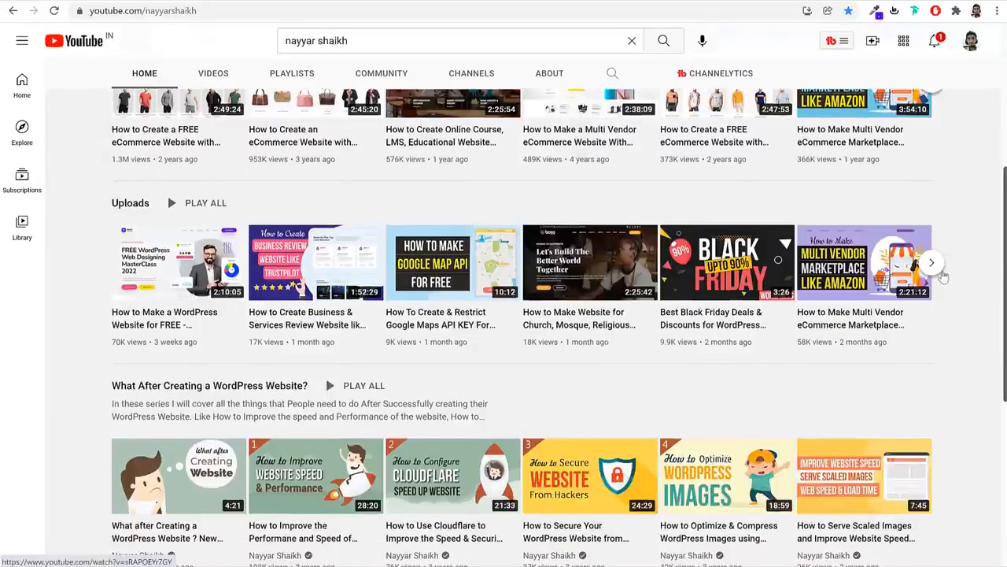
mouse_move(126, 276)
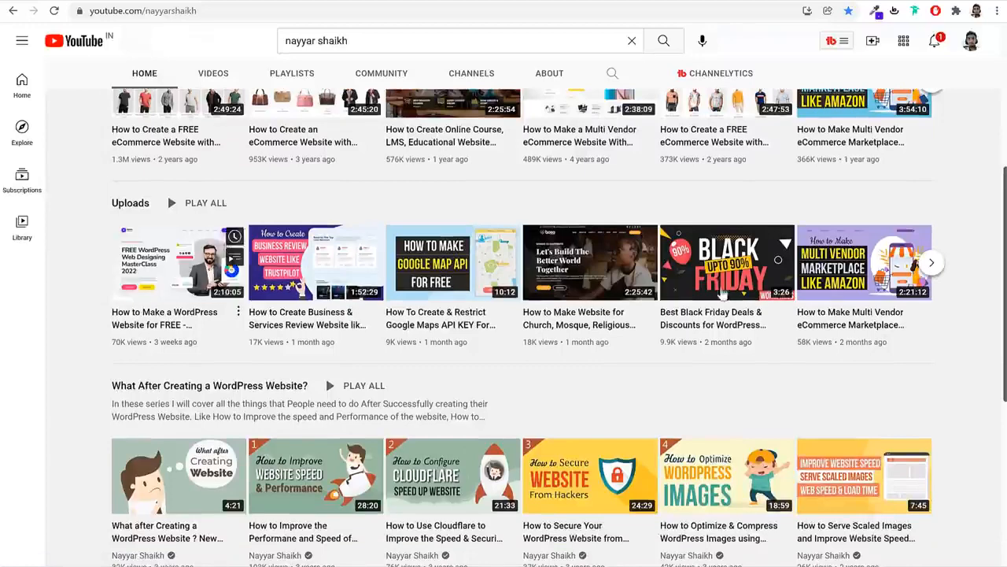
click(930, 264)
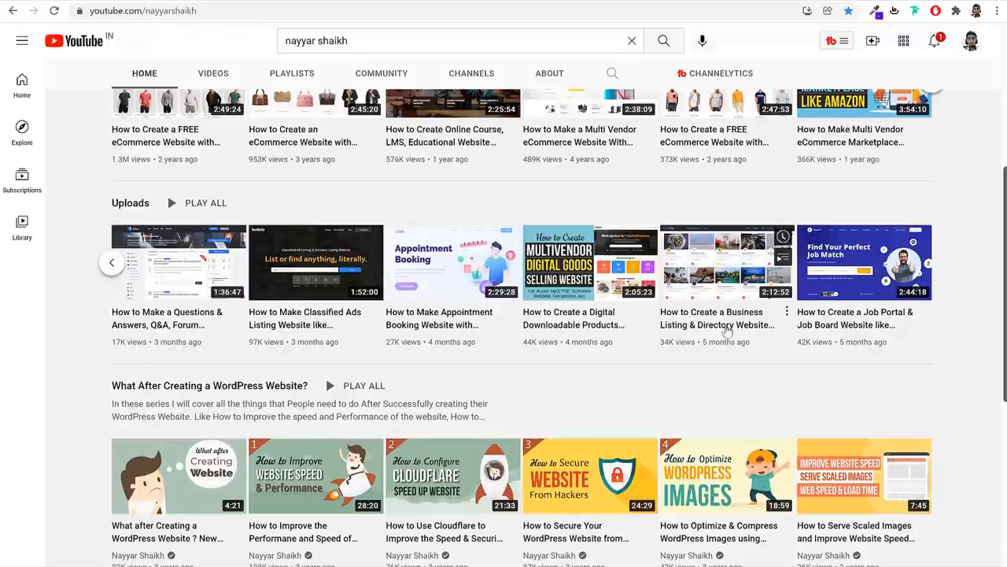
scroll(944, 346, up, 4)
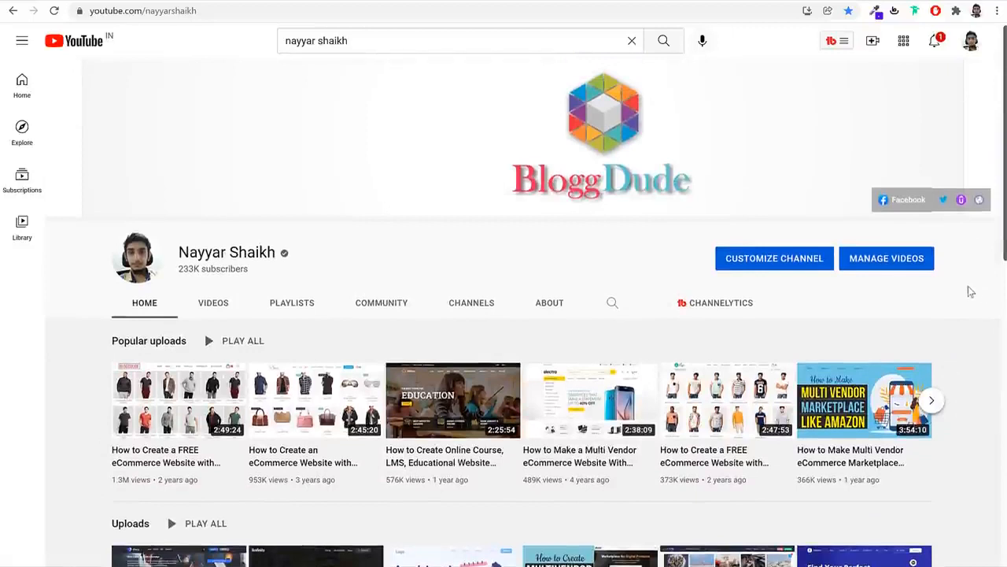
click(384, 41)
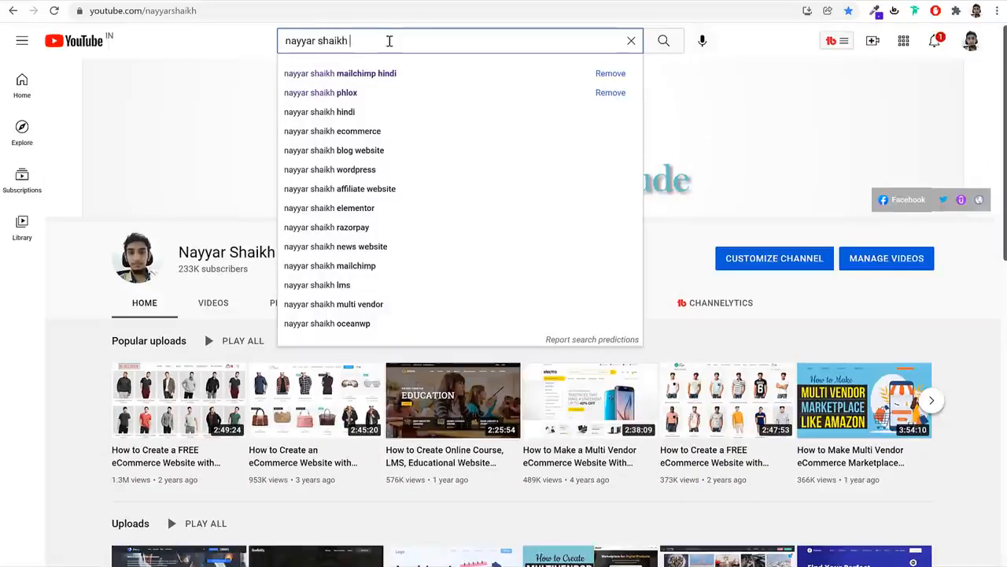
text(sh)
key(Down)
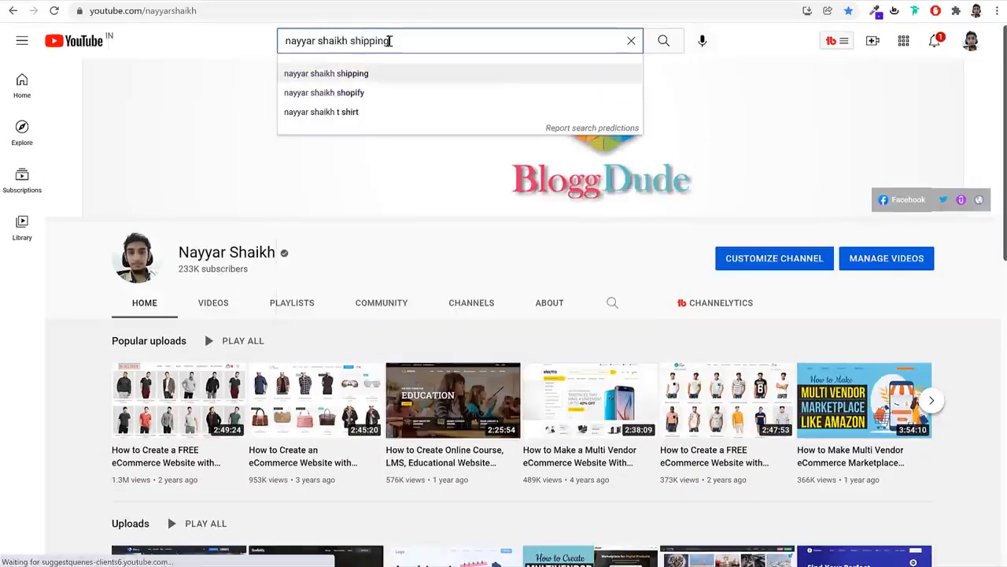
key(Return)
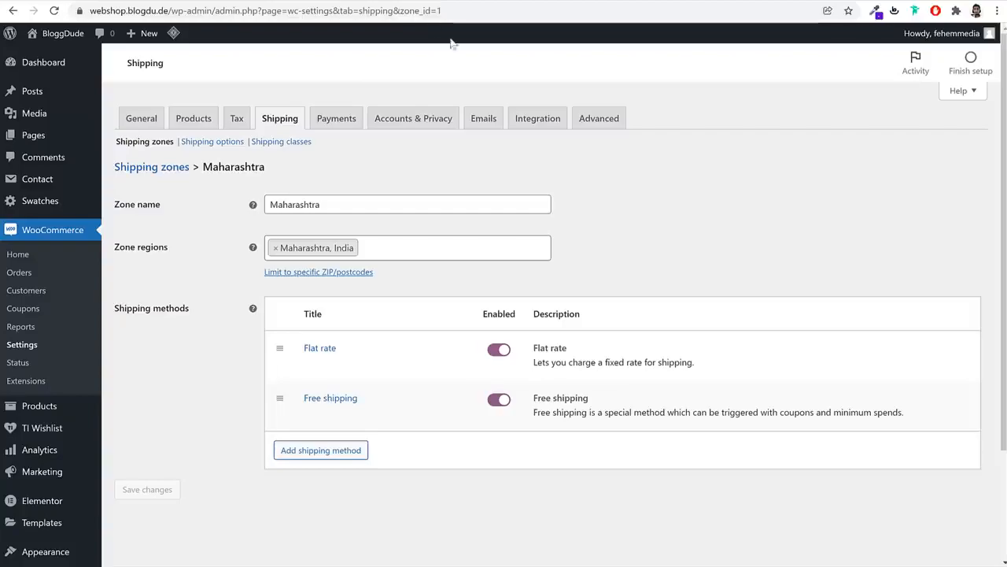
click(554, 2)
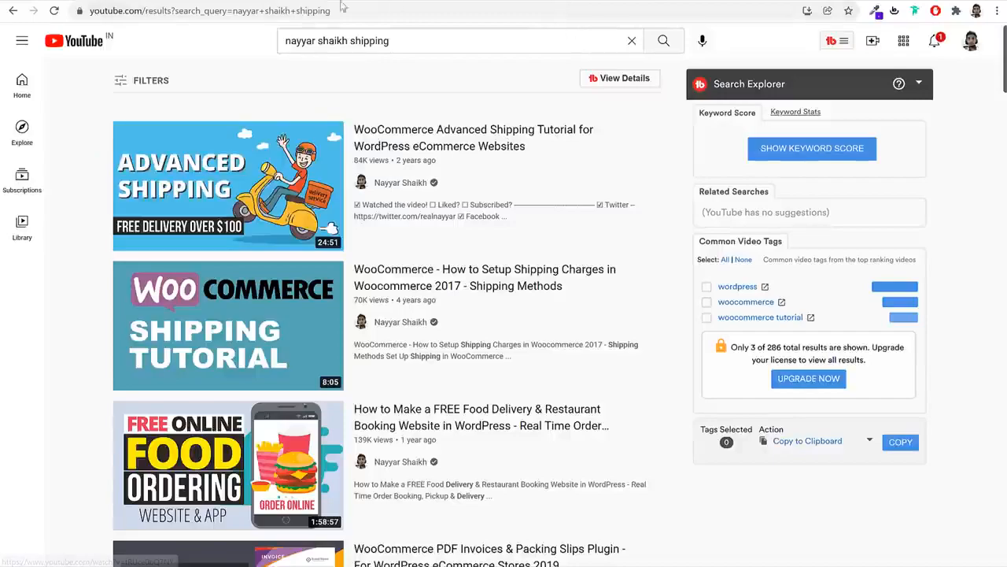
click(237, 1)
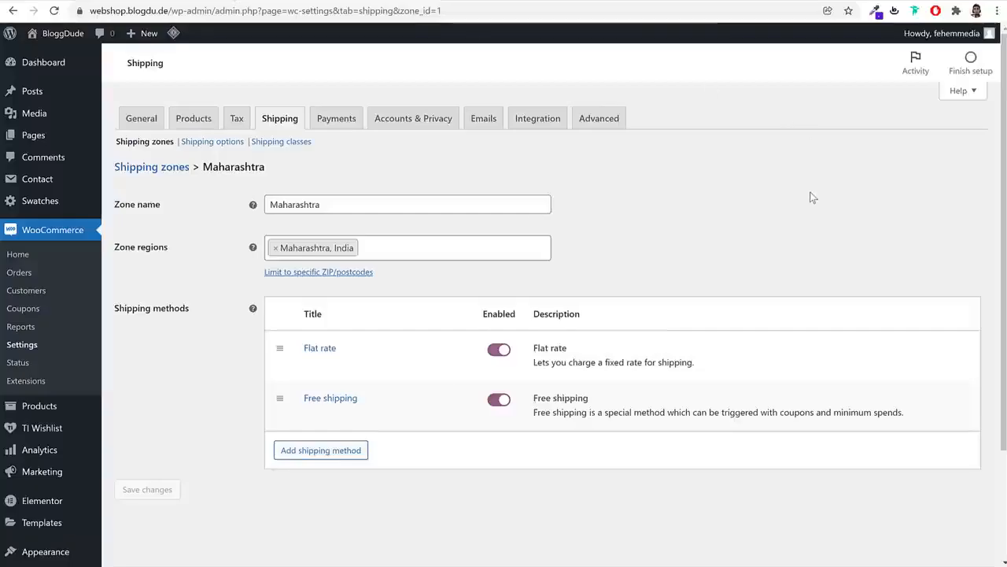
Enable Cash on delivery on the WooCommerce Payments tab and save the change
click(347, 121)
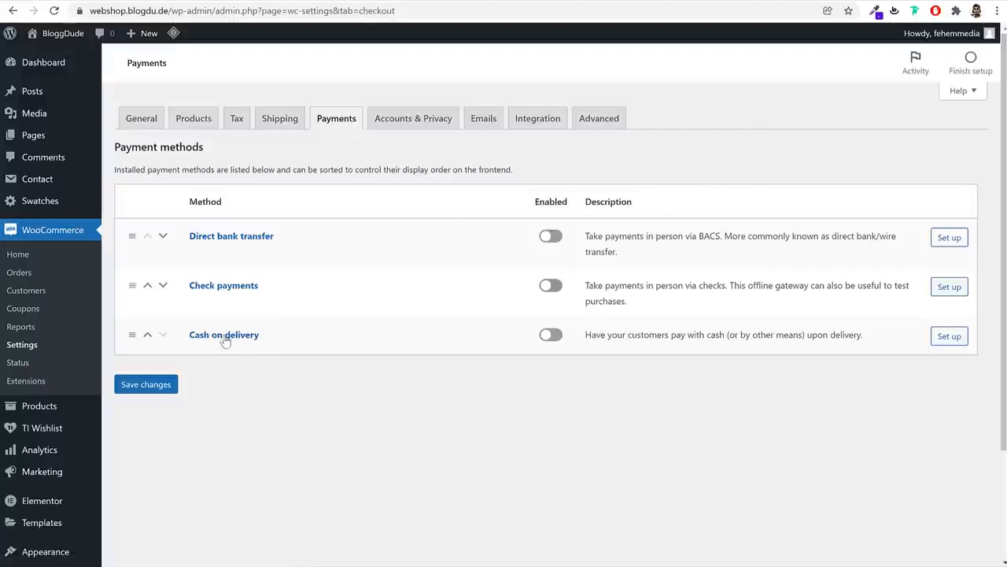
click(553, 336)
click(159, 384)
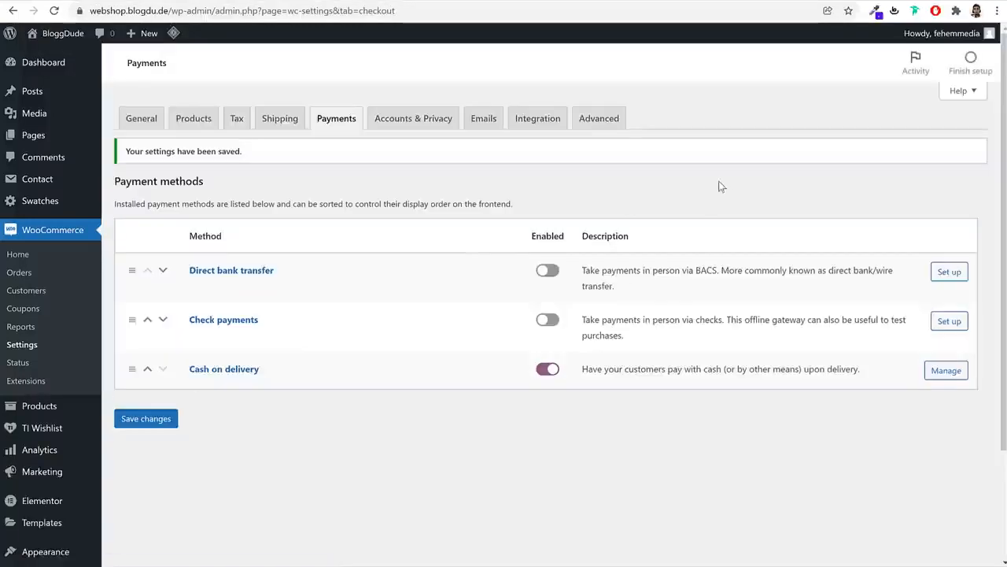
scroll(135, 394, down, 1)
scroll(137, 394, down, 1)
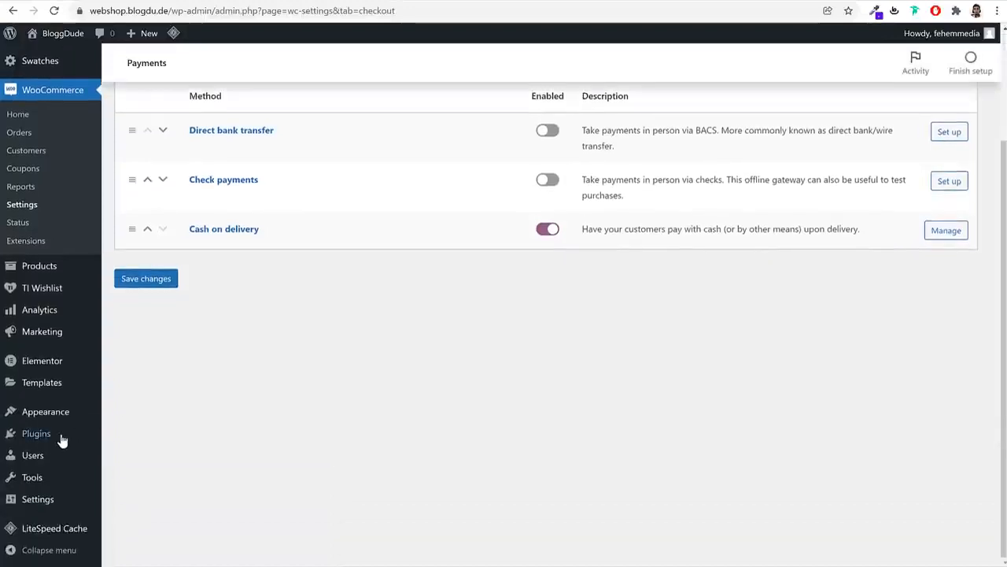
Enable auto-updates for Contact Form 7, Elementor, LiteSpeed Cache, Wishlist, Variation Swatches and WooCommerce, then go to Add Plugins
click(61, 441)
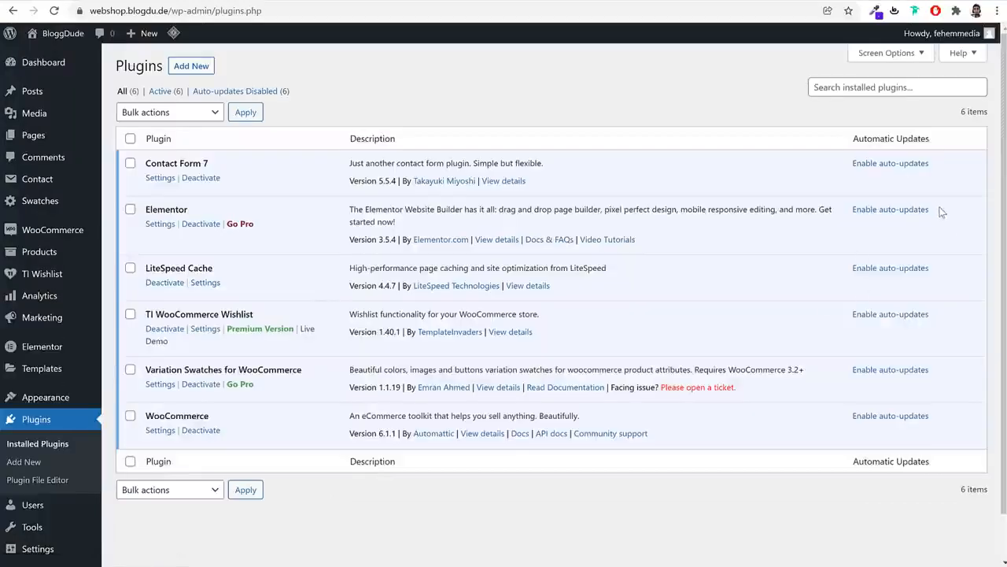
click(130, 138)
click(170, 111)
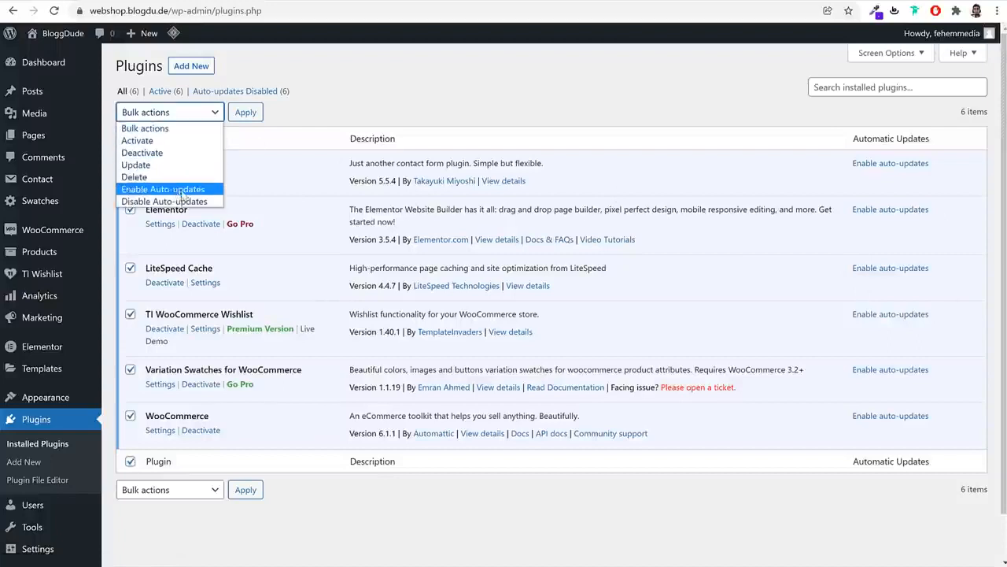
click(390, 117)
click(889, 164)
click(887, 213)
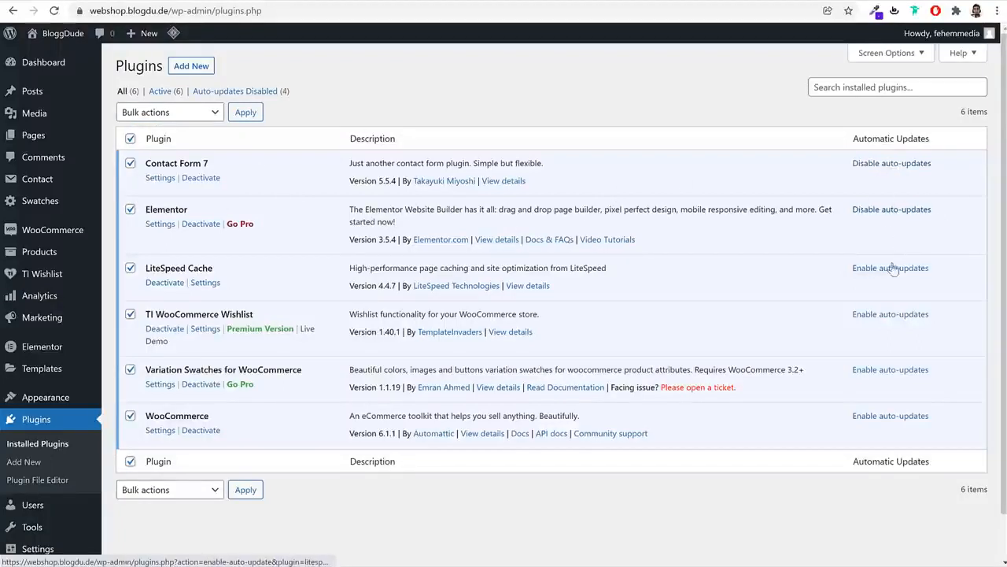
click(894, 269)
click(894, 315)
click(897, 370)
click(905, 417)
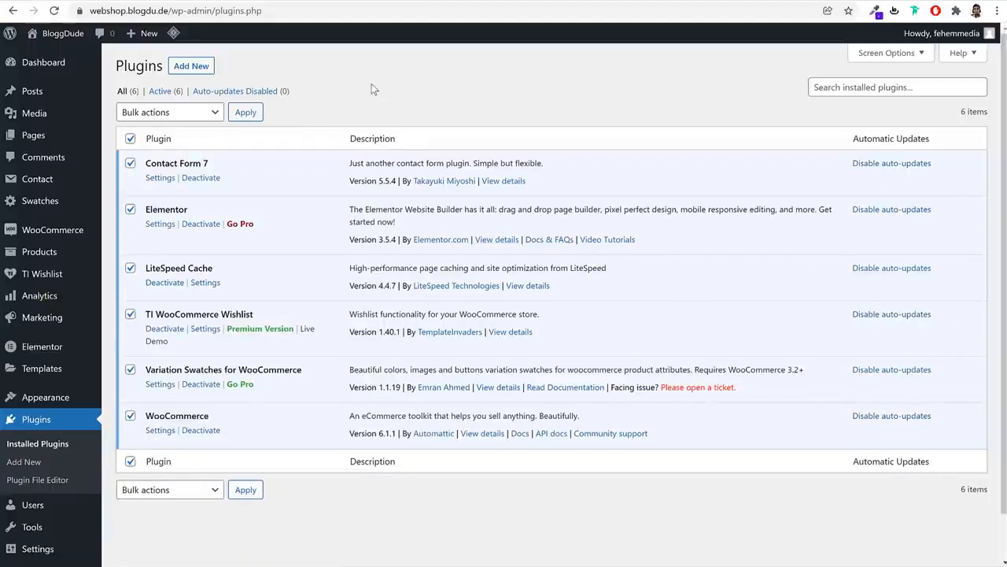
click(190, 67)
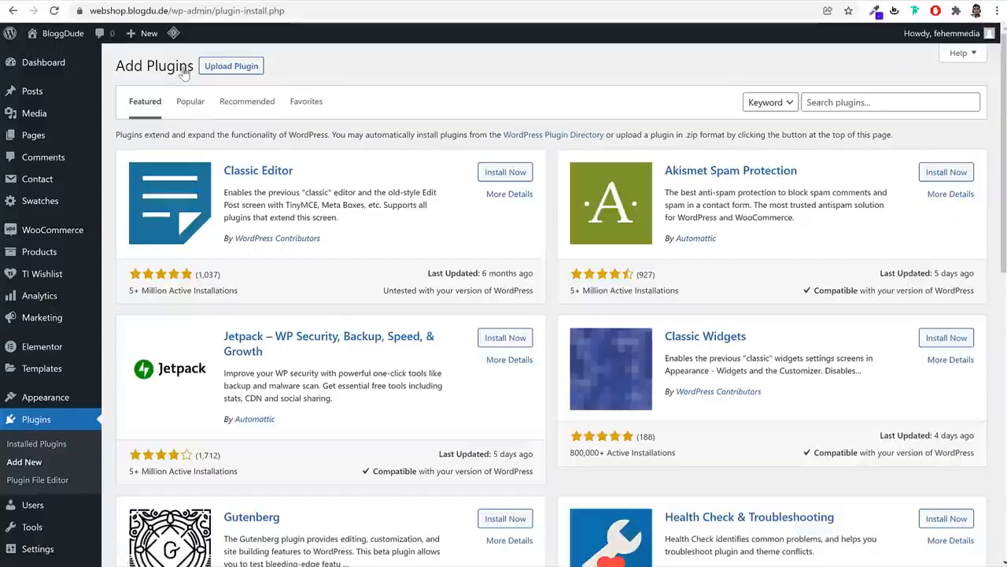
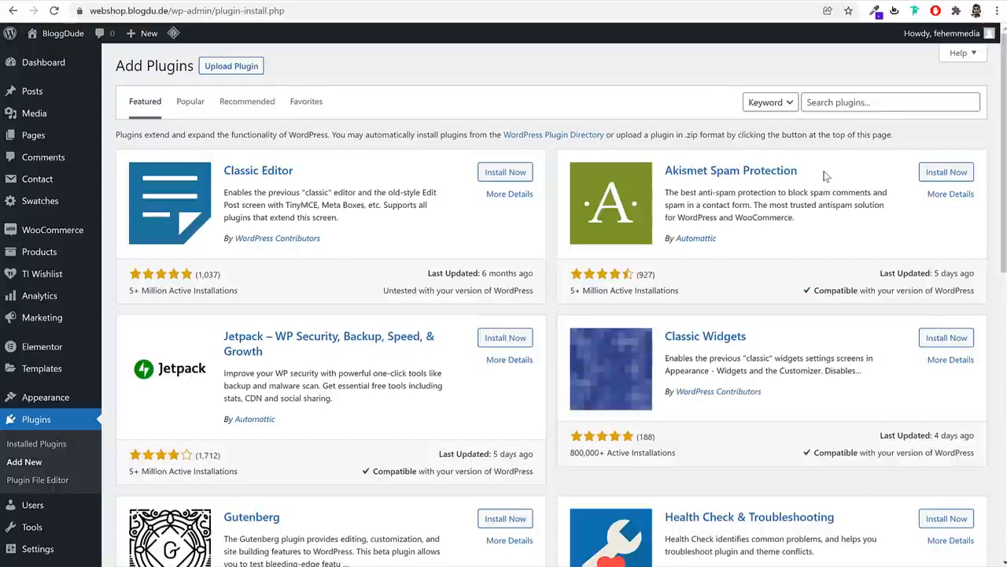
Search the plugin directory for 'paypal' and install WooCommerce PayPal Checkout Payment Gateway
click(866, 100)
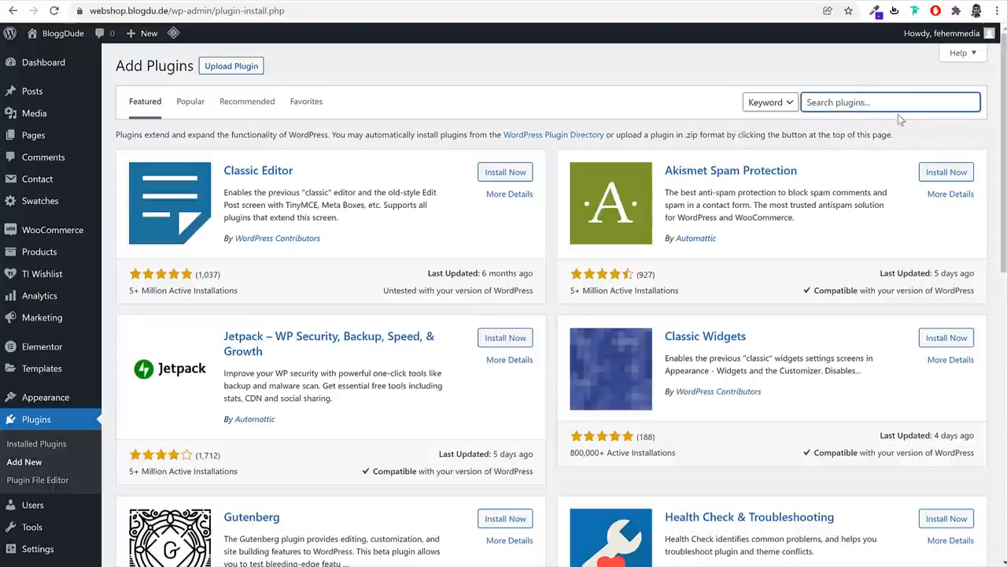
text(paypal)
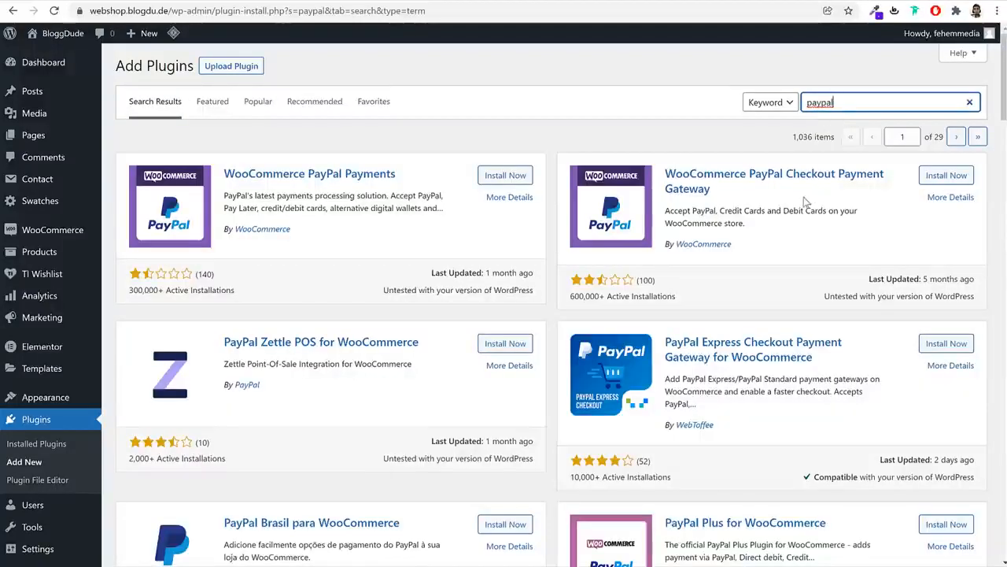
drag(666, 168, 711, 190)
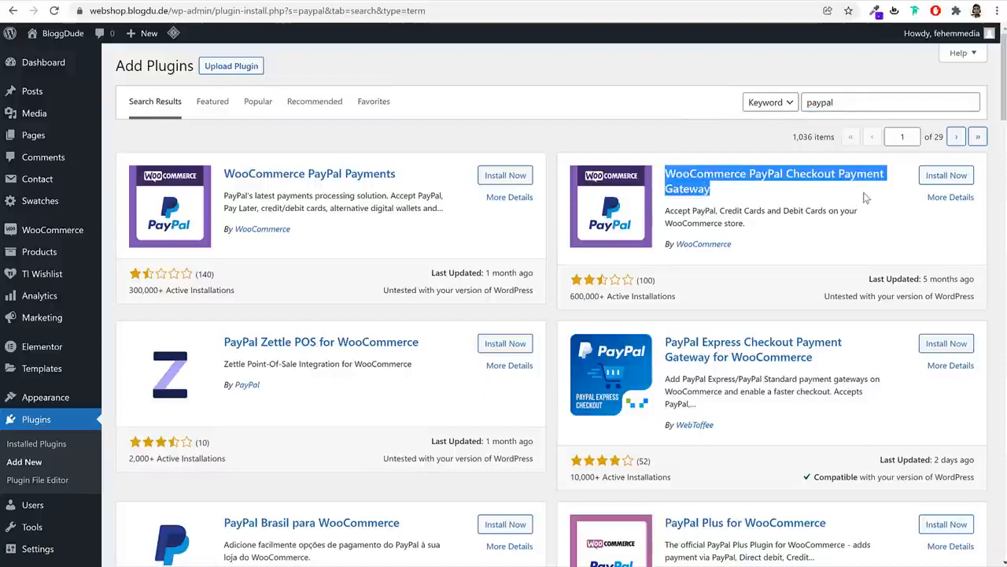
click(955, 177)
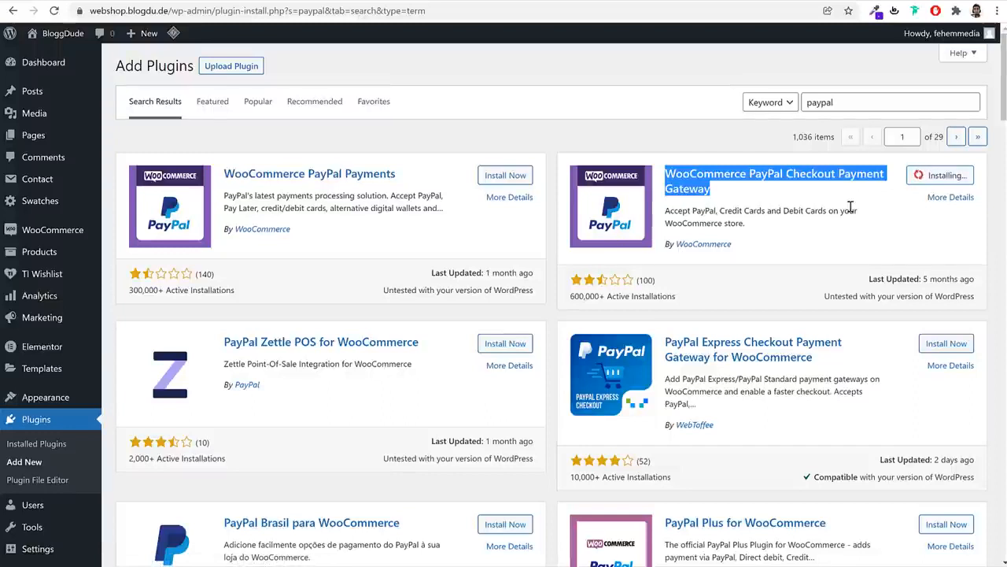
Search for 'strip' and install WooCommerce Stripe Payment Gateway
click(848, 98)
double_click(848, 98)
text(stri)
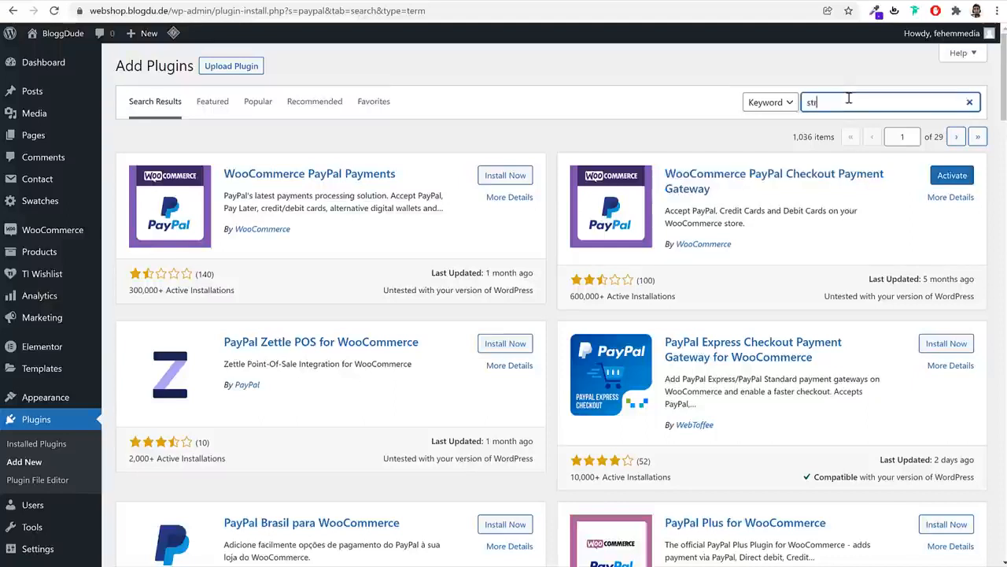
text(pe)
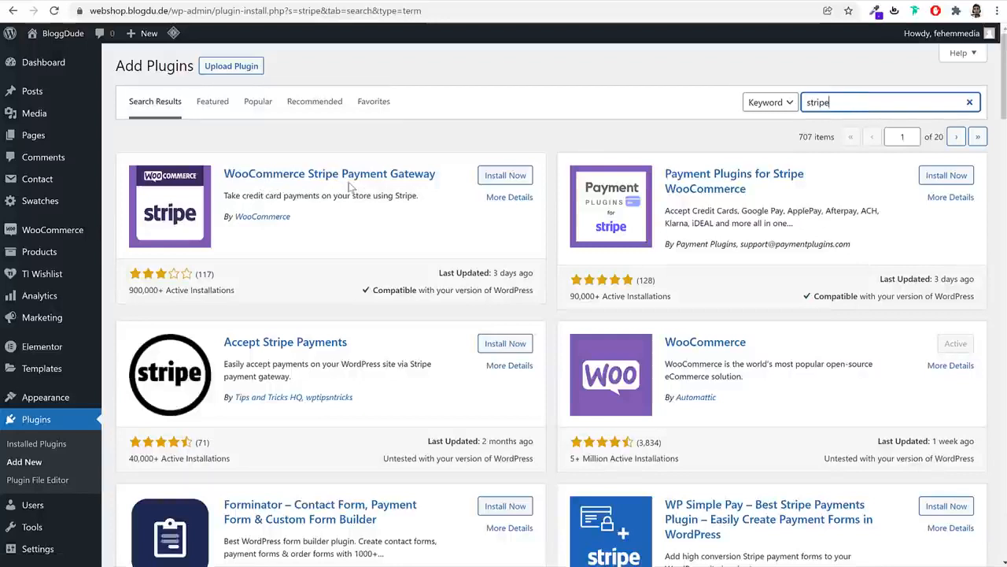
click(511, 176)
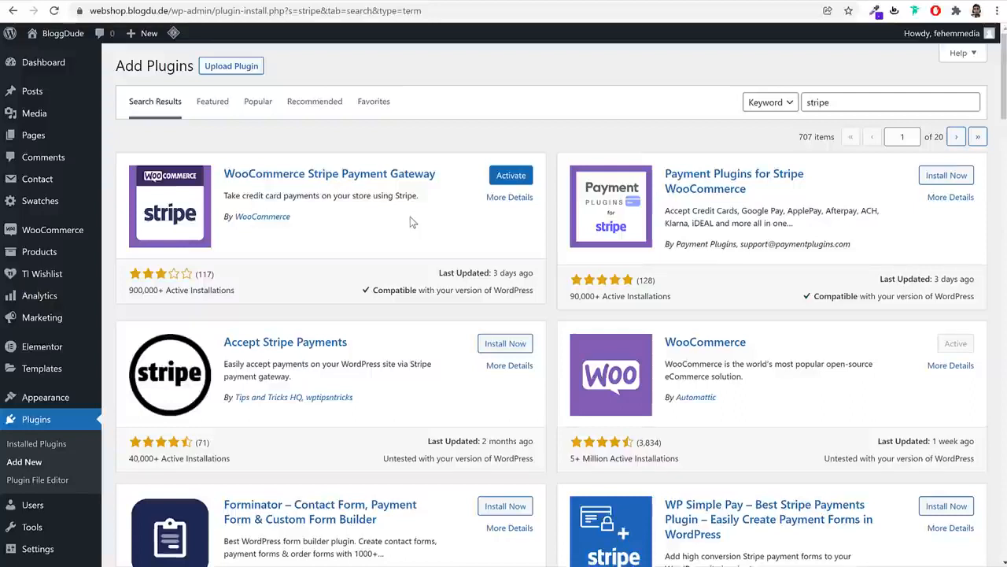
Search for 'razorpay' and install Razorpay for WooCommerce
double_click(847, 101)
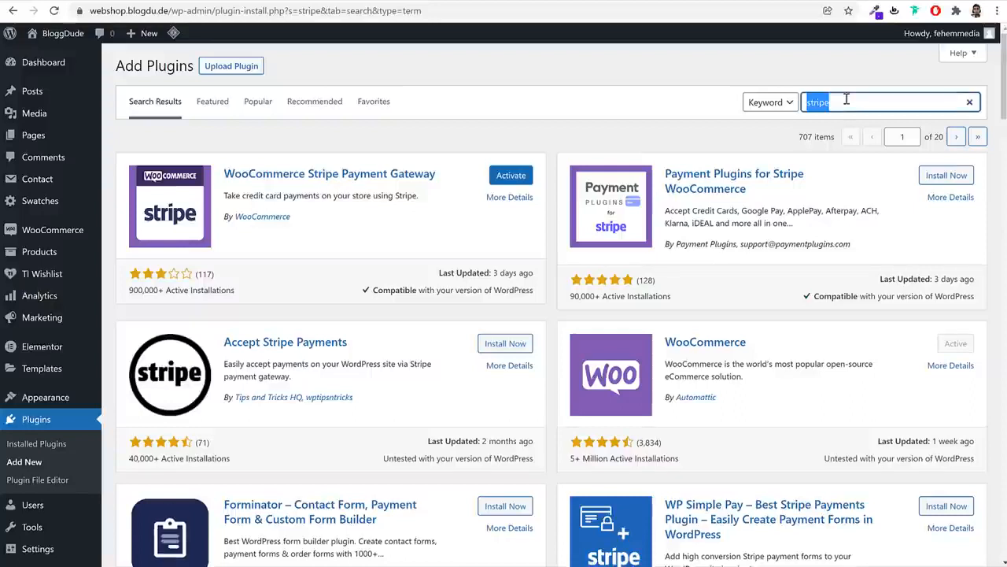
text(razorpay)
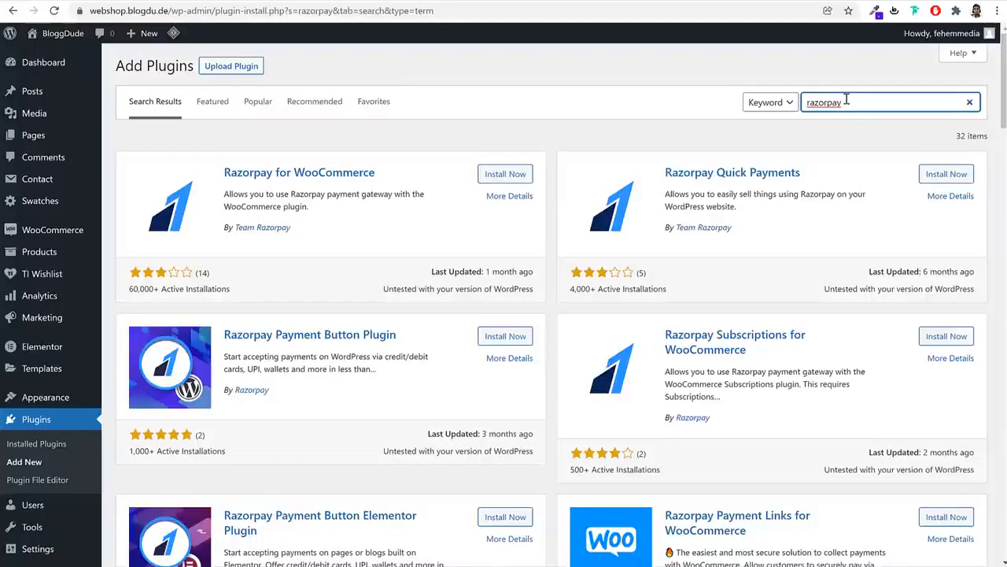
click(505, 174)
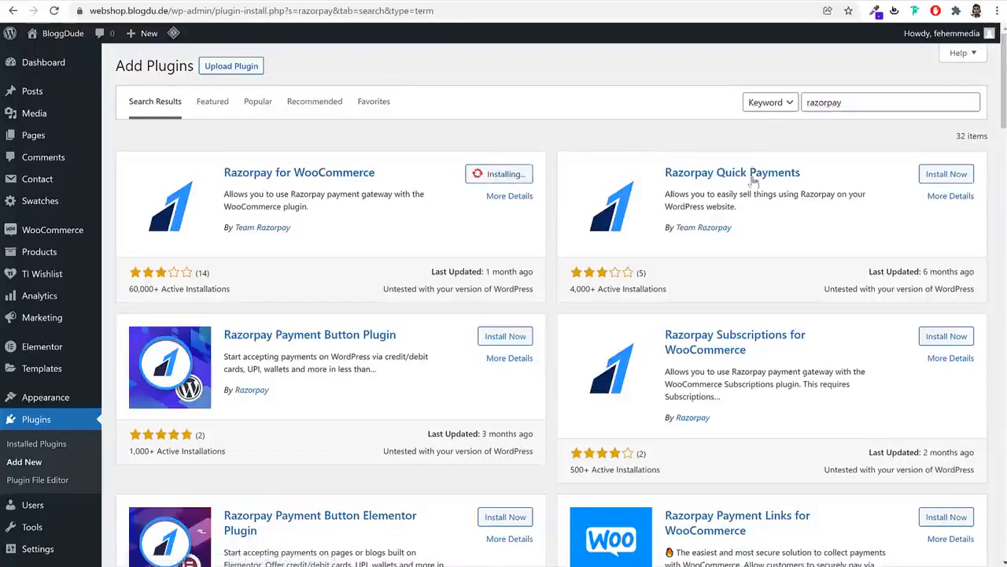
drag(376, 174, 225, 180)
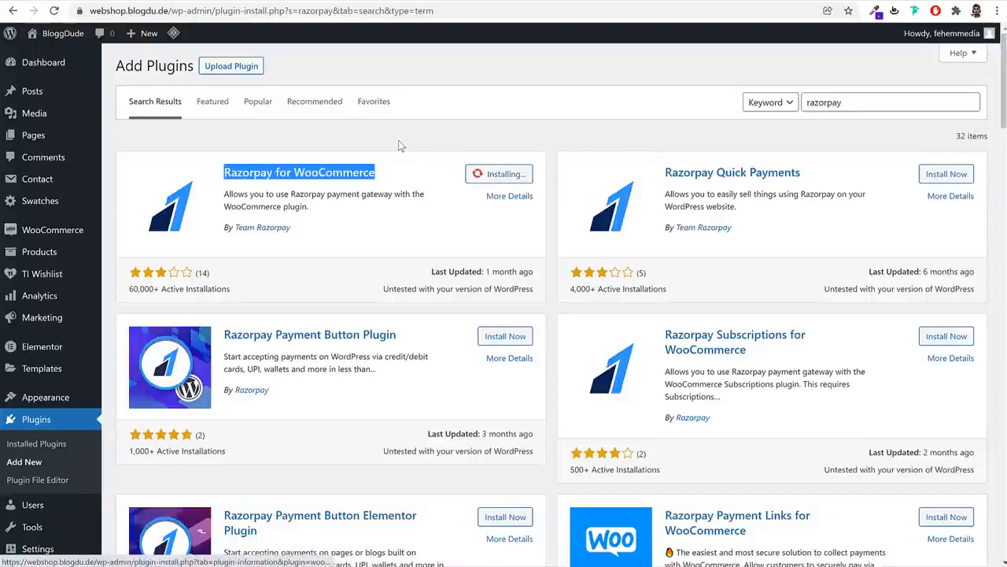
click(52, 425)
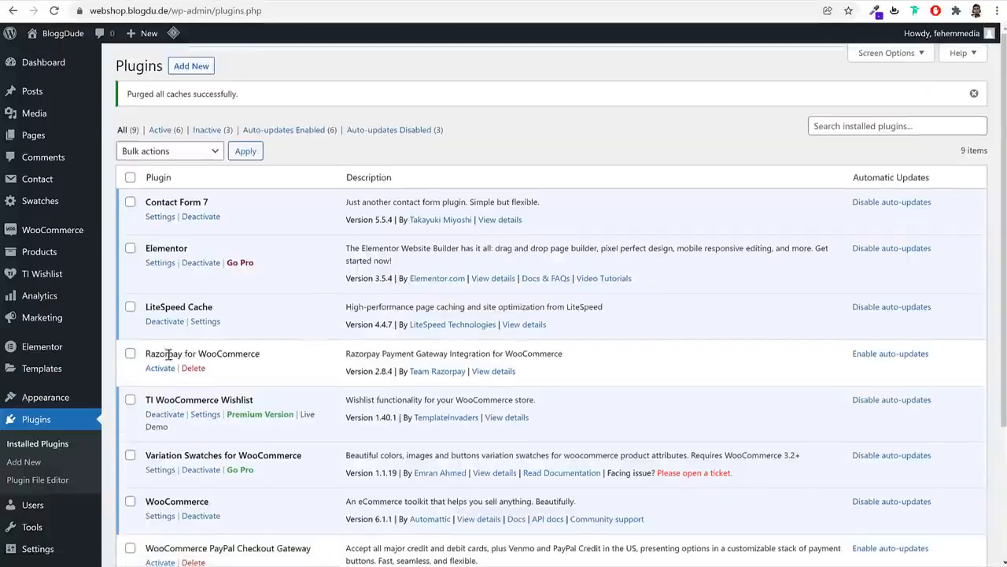
Bulk-activate Razorpay, PayPal Checkout and Stripe gateway plugins and dismiss the PayPal notice
click(129, 358)
scroll(158, 362, down, 1)
scroll(163, 367, down, 1)
click(130, 367)
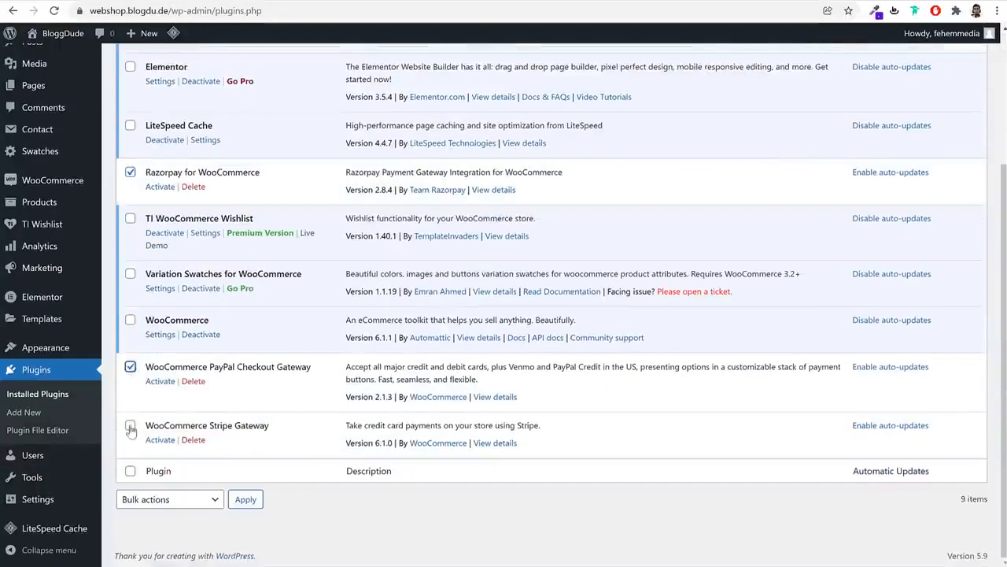
click(130, 425)
click(144, 499)
click(141, 527)
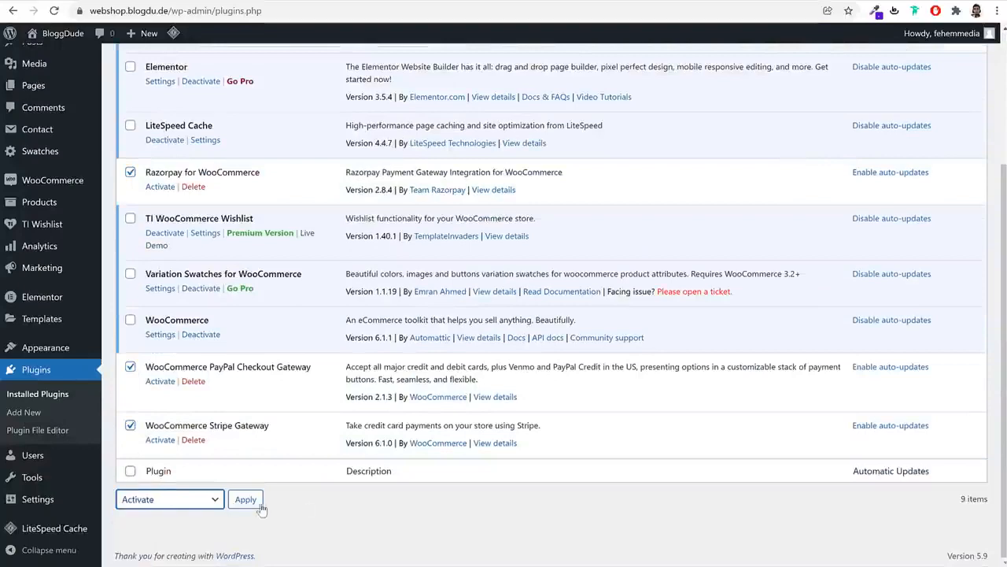
click(252, 502)
scroll(260, 492, down, 3)
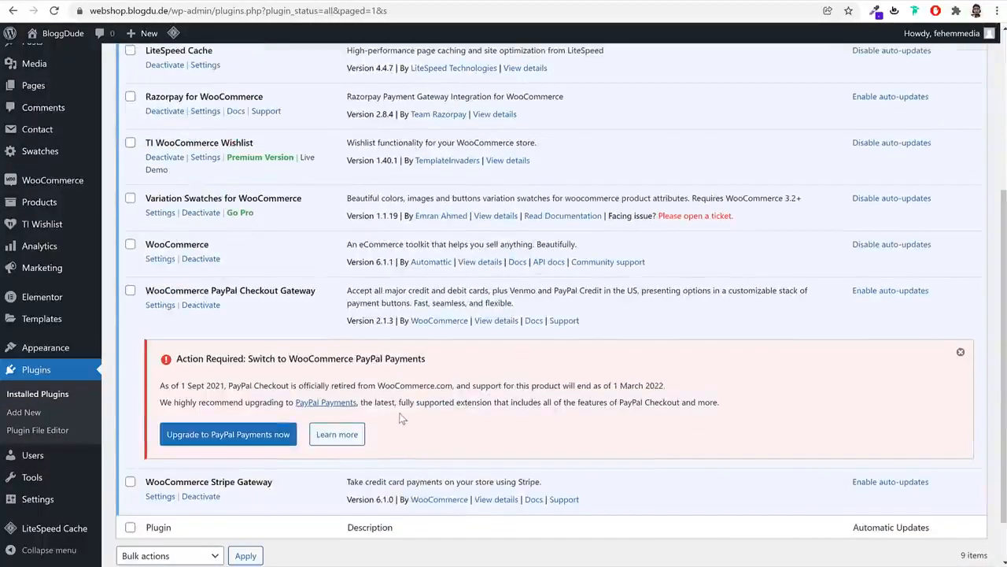
click(960, 352)
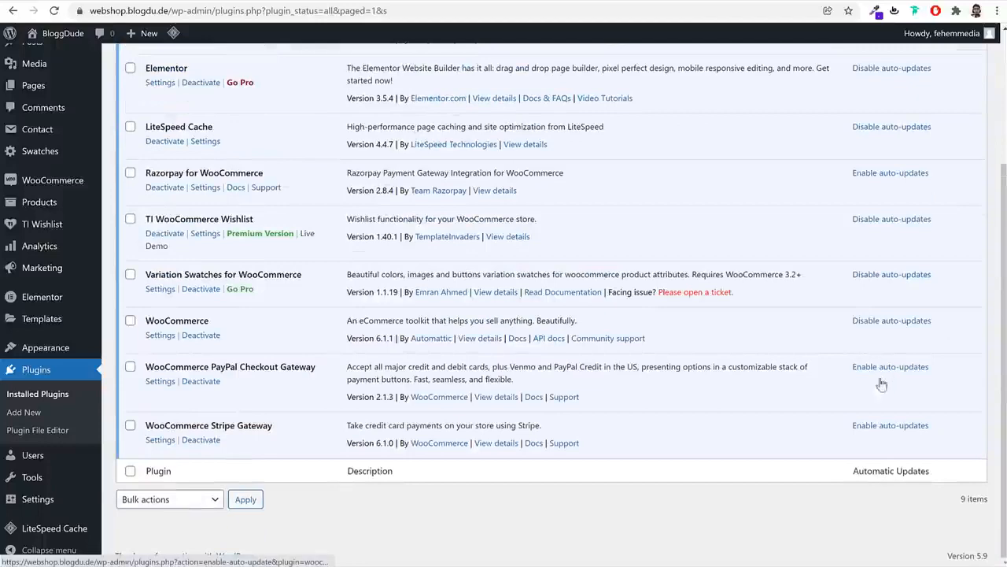
scroll(879, 382, up, 3)
Enable Stripe credit card payments in WooCommerce Payments settings and save
mouse_move(49, 234)
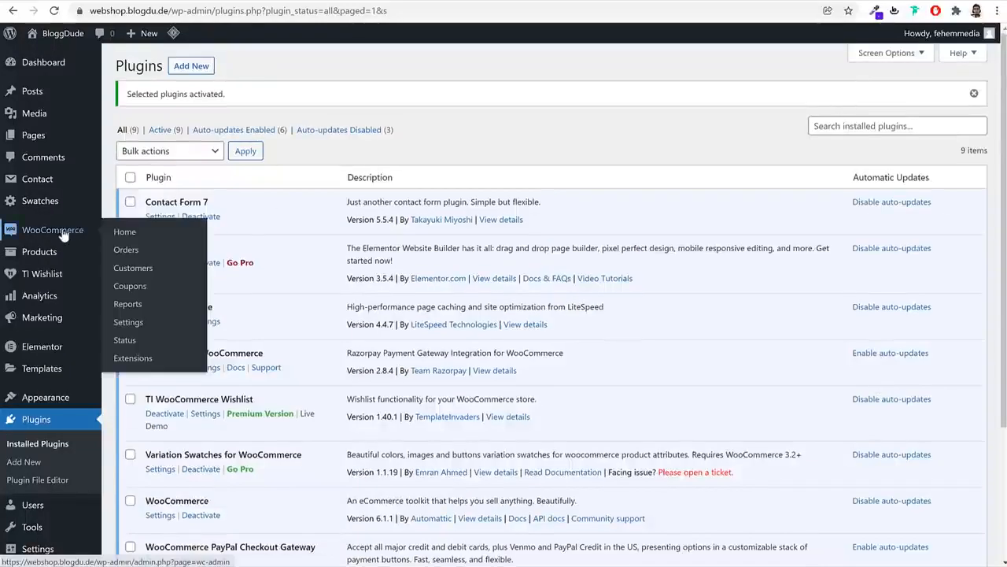
click(136, 324)
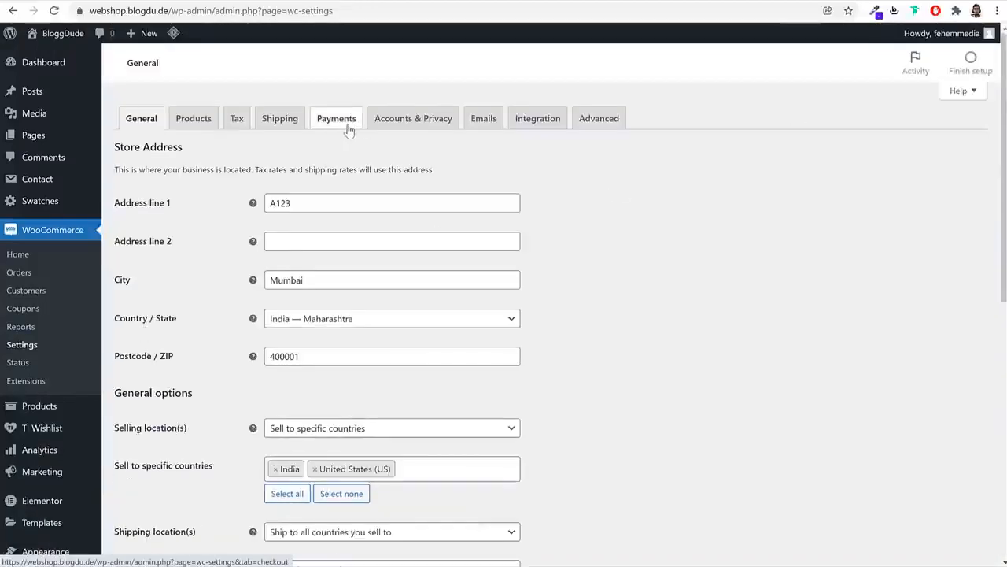
click(346, 129)
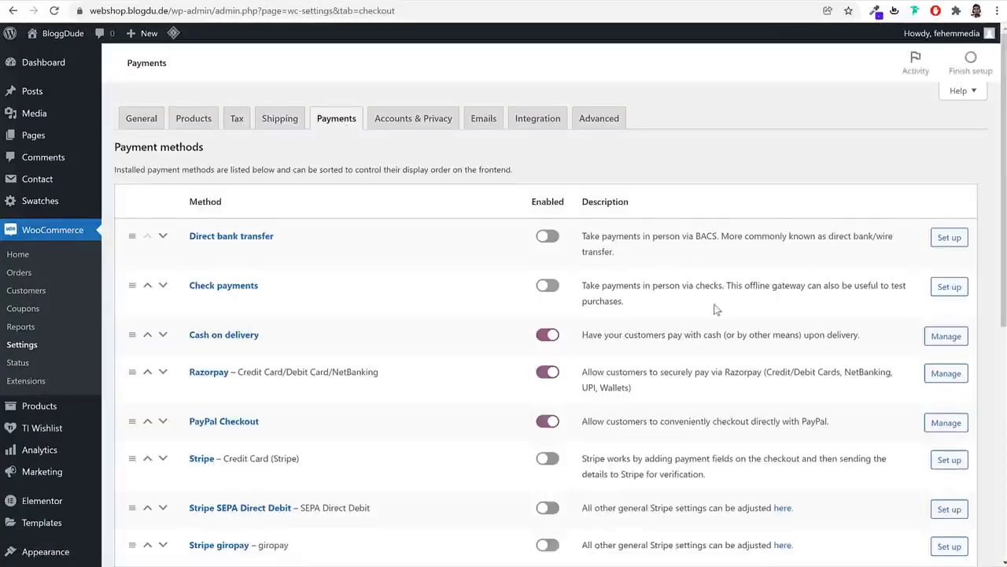
scroll(402, 282, down, 2)
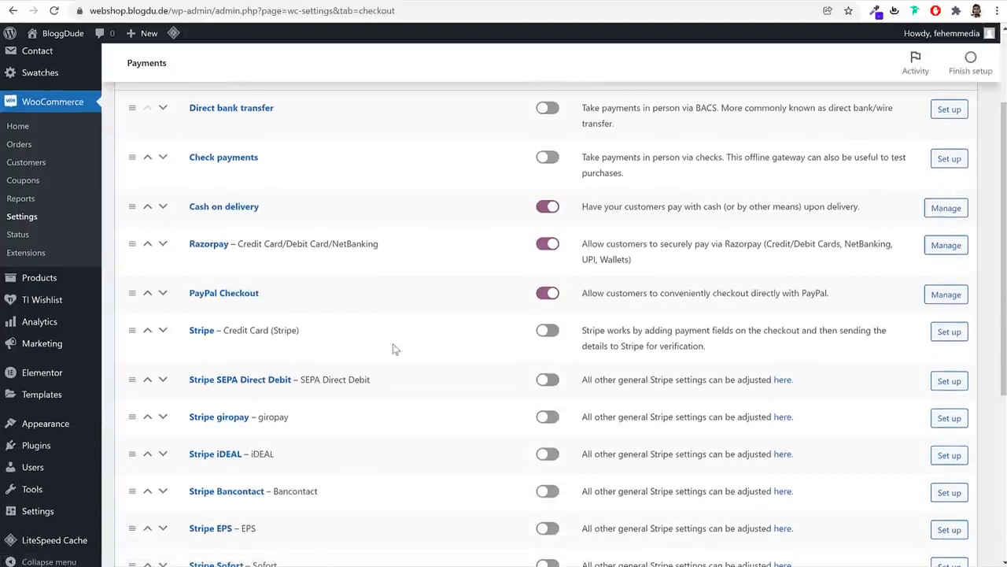
click(547, 332)
scroll(543, 331, down, 4)
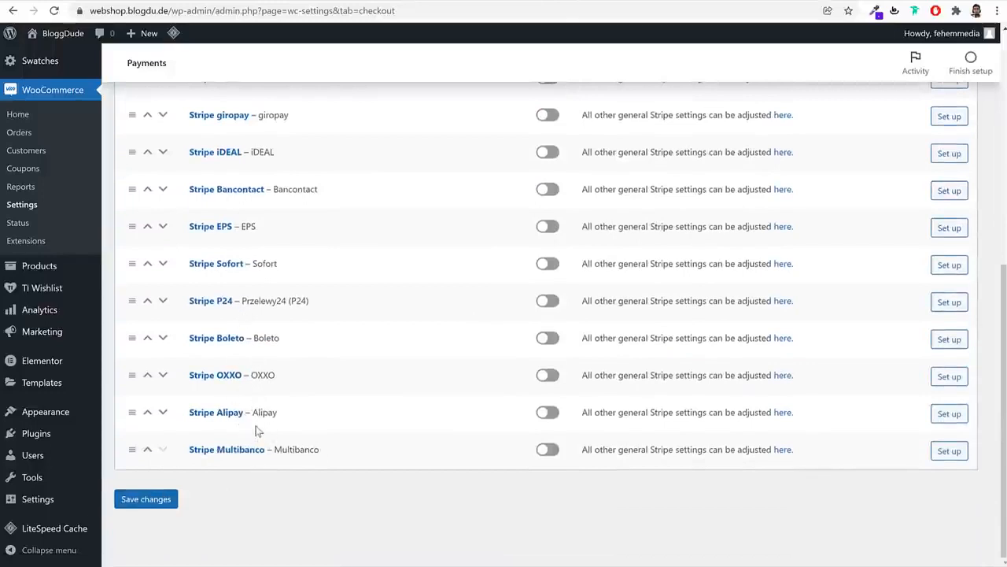
scroll(240, 420, up, 1)
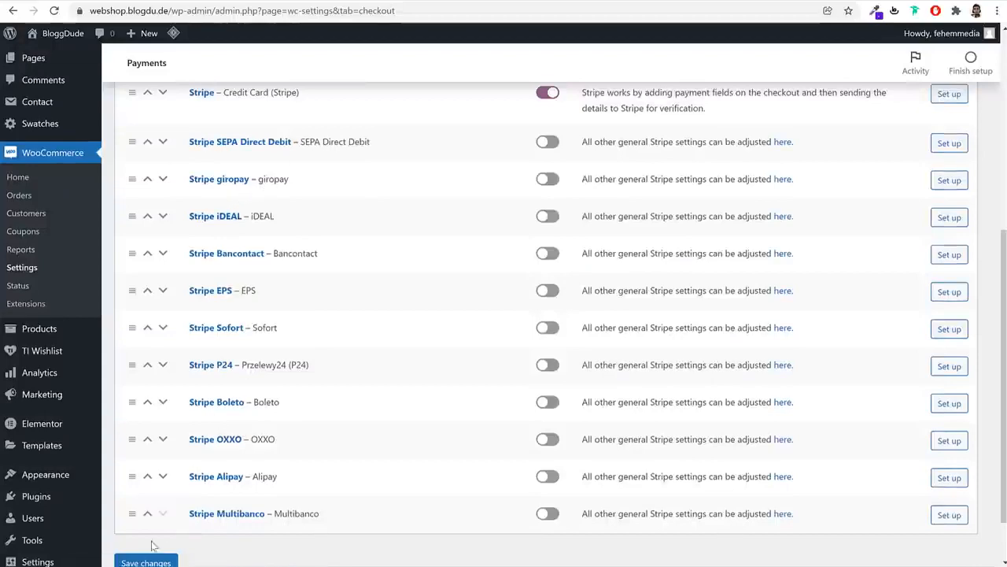
click(146, 561)
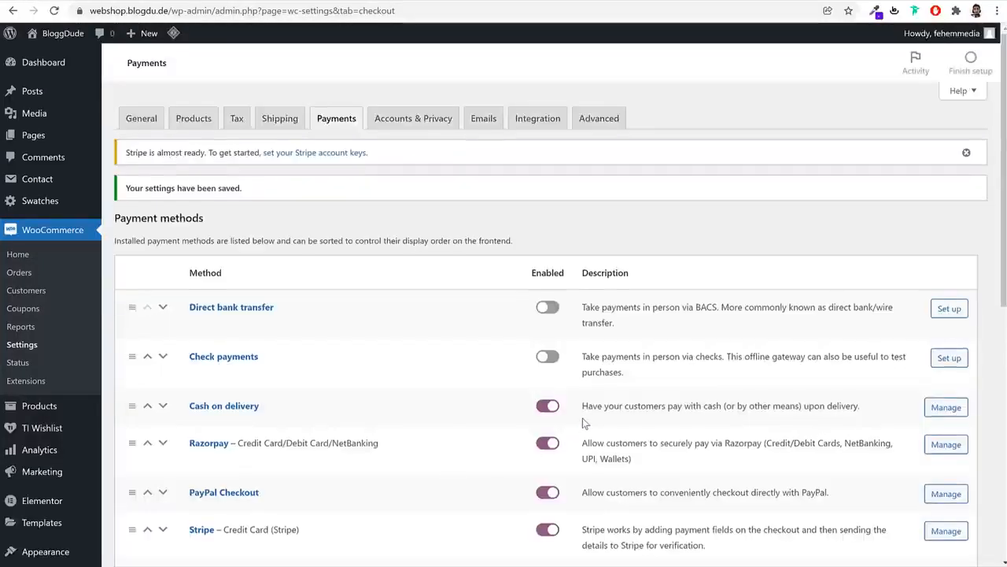
scroll(586, 424, down, 2)
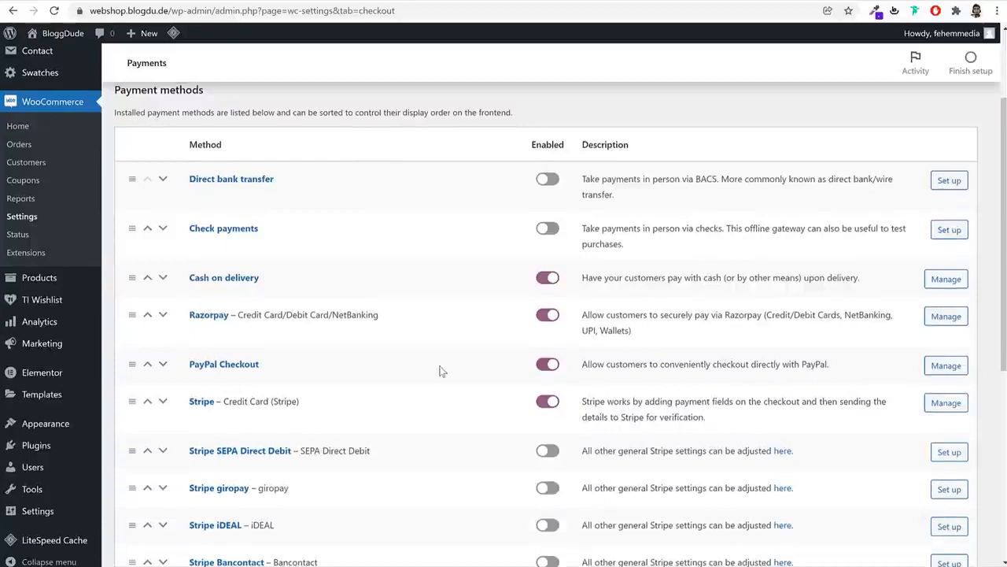
Review PayPal Checkout's live API credential fields, then sign in to PayPal
click(225, 366)
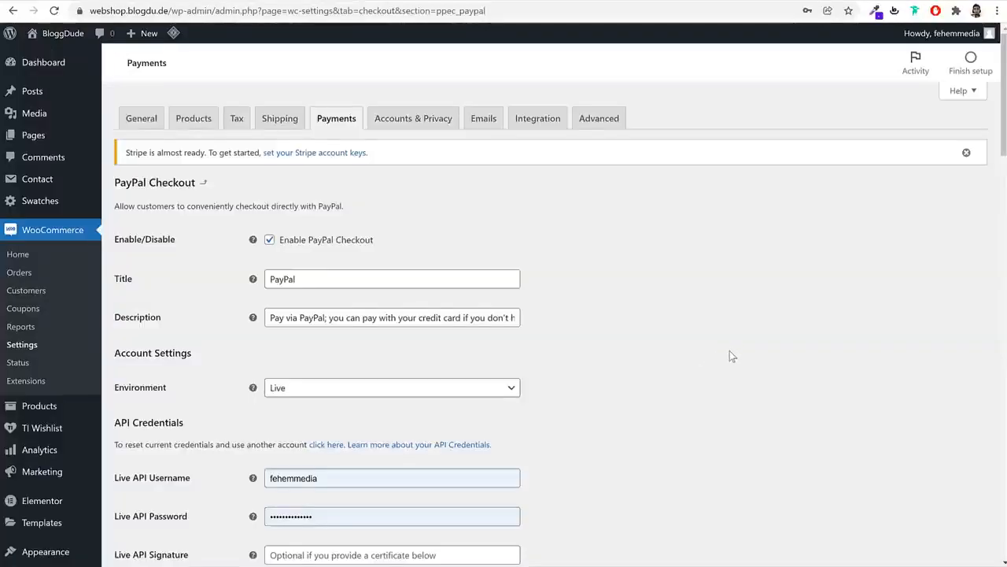
scroll(729, 355, down, 3)
drag(138, 288, 203, 293)
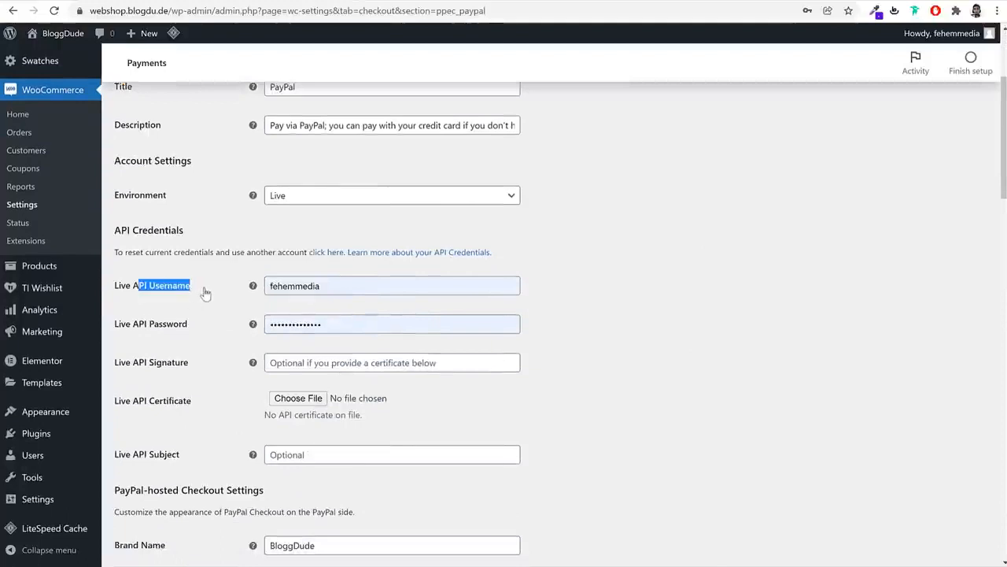
drag(187, 325, 131, 325)
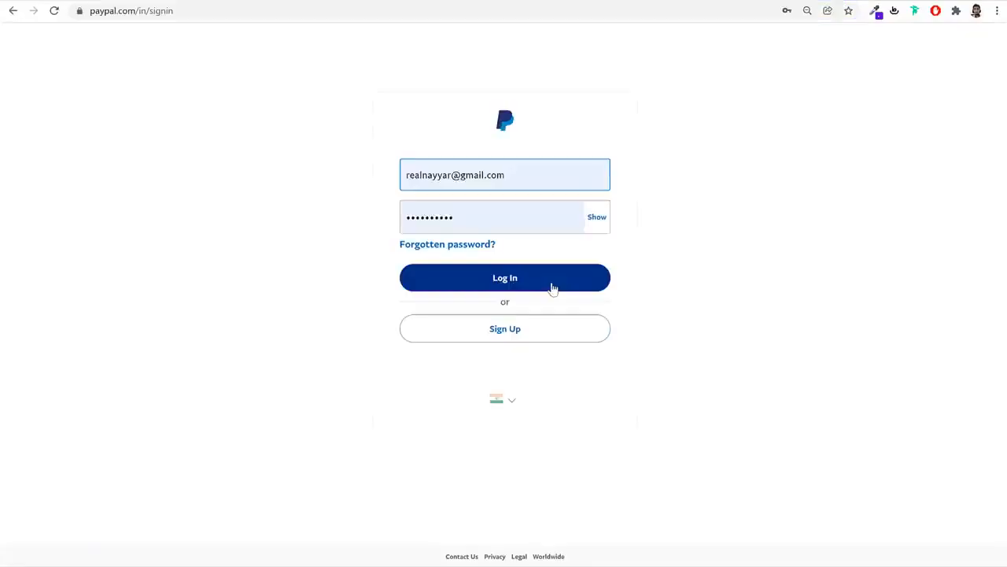
click(551, 288)
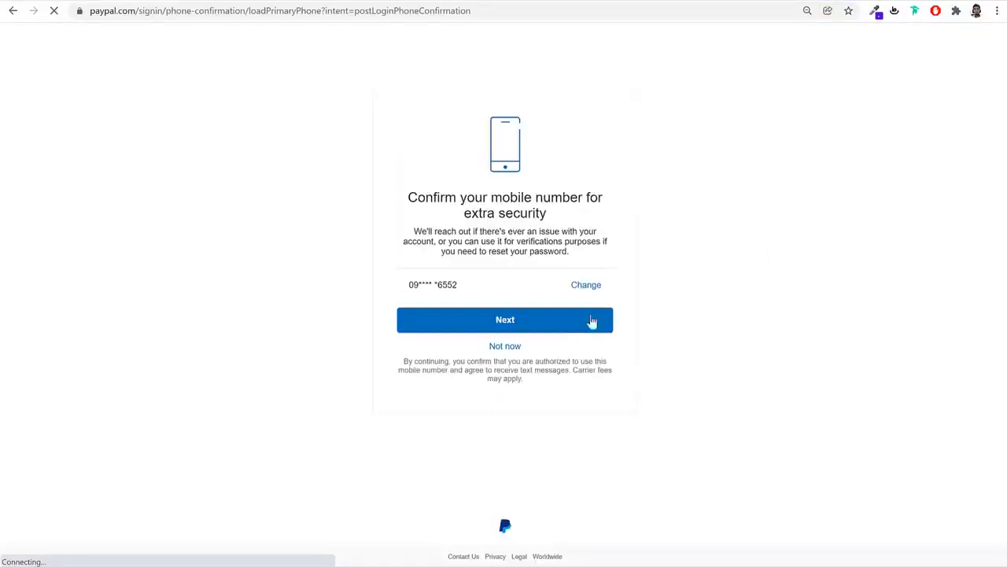
Skip the mobile-number confirmation and load PayPal's API access credentials page
click(510, 348)
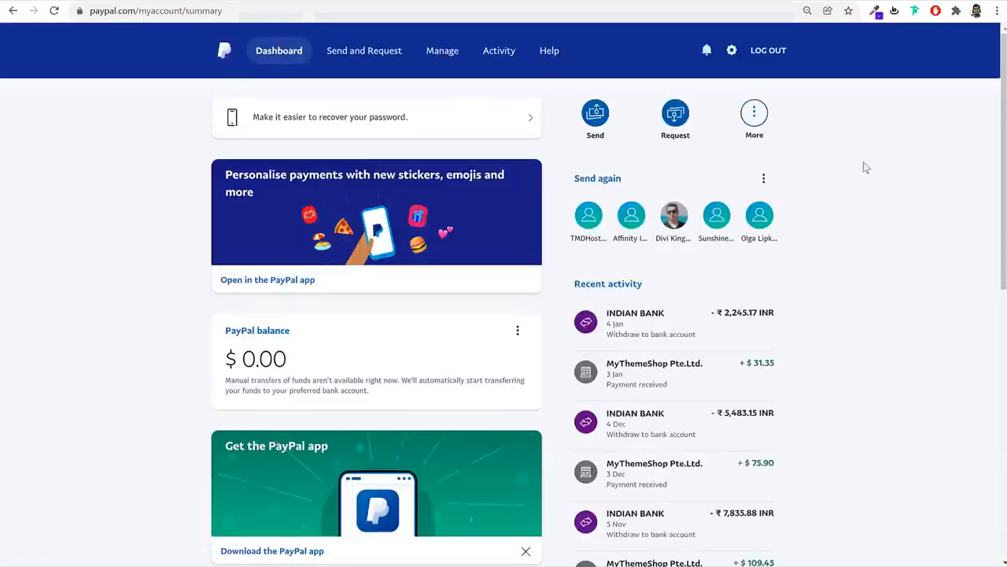
click(447, 11)
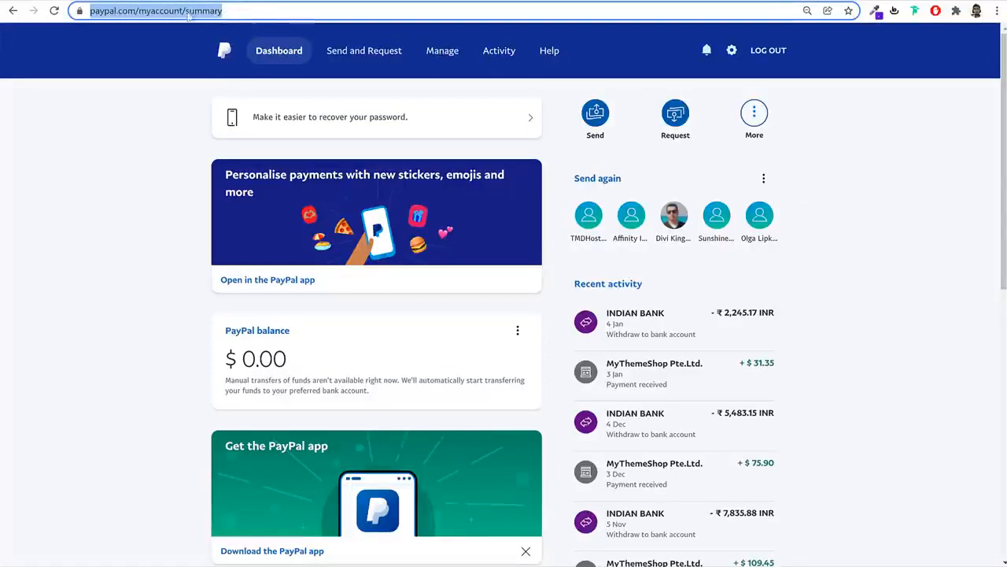
click(300, 11)
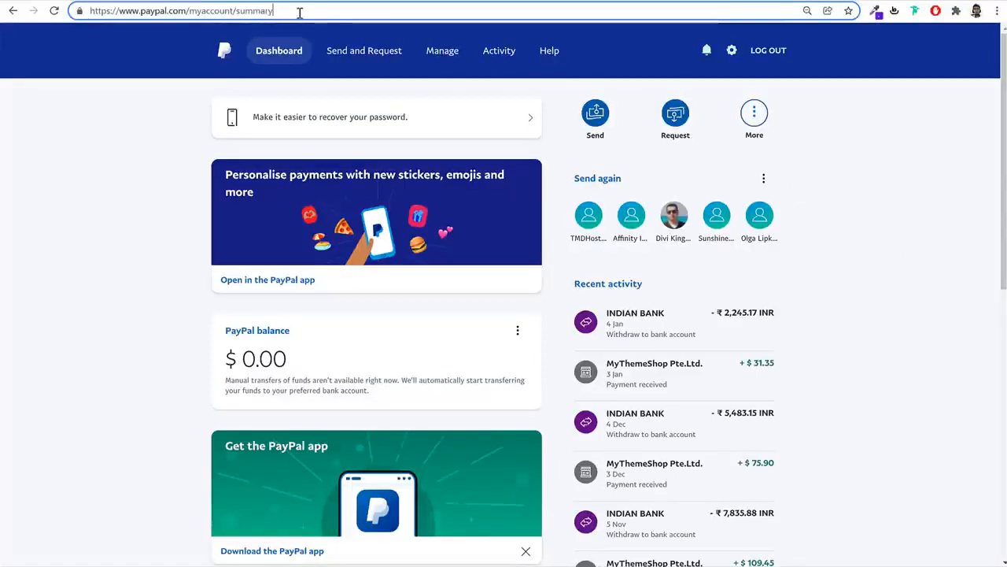
key(BackSpace)
key(BackSpace)
key(BackSpace)
key(BackSpace)
key(BackSpace)
key(BackSpace)
key(BackSpace)
key(BackSpace)
key(BackSpace)
key(BackSpace)
key(BackSpace)
key(BackSpace)
key(BackSpace)
key(BackSpace)
key(BackSpace)
key(BackSpace)
key(BackSpace)
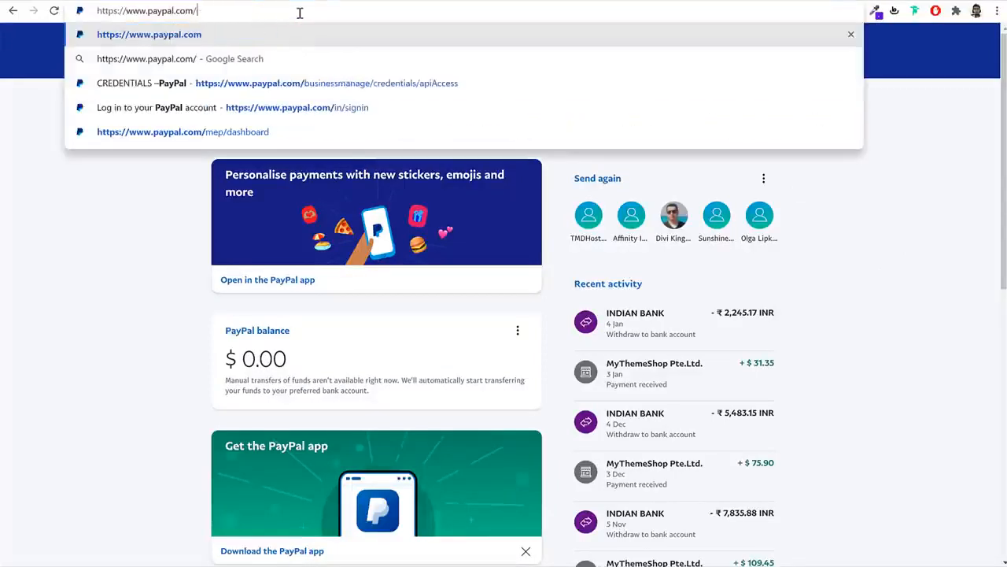
key(Down)
key(Down)
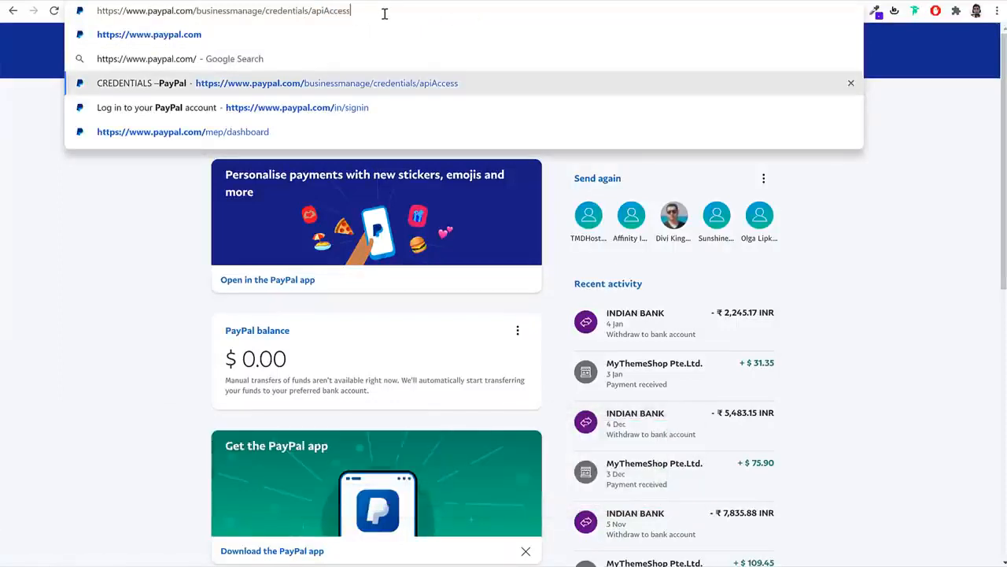
key(Return)
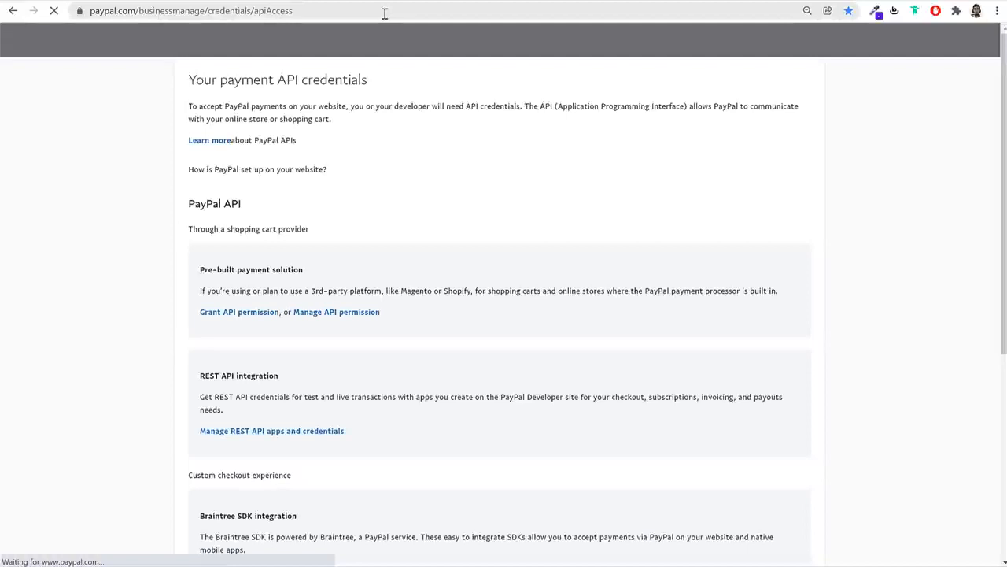
scroll(787, 319, down, 3)
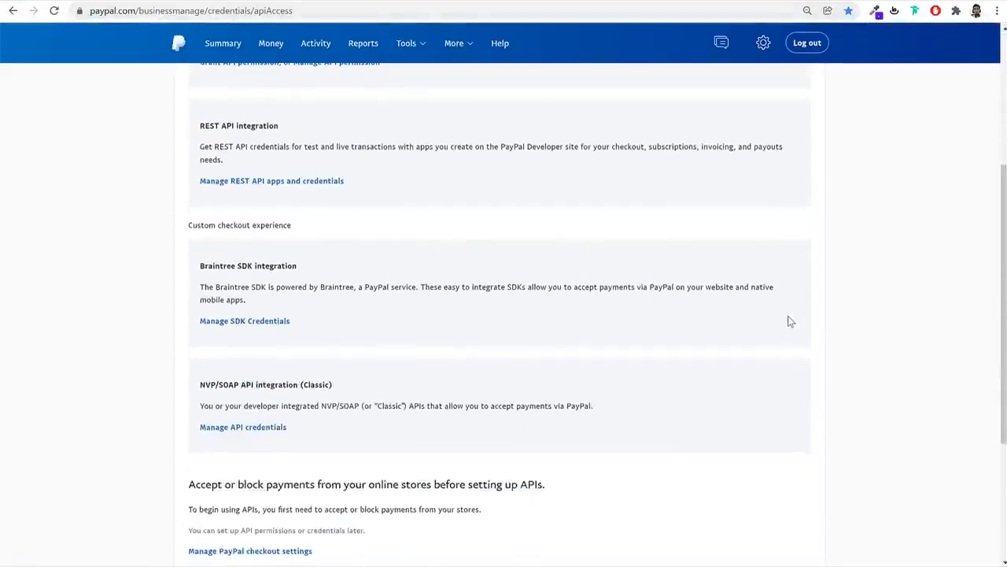
scroll(787, 322, down, 2)
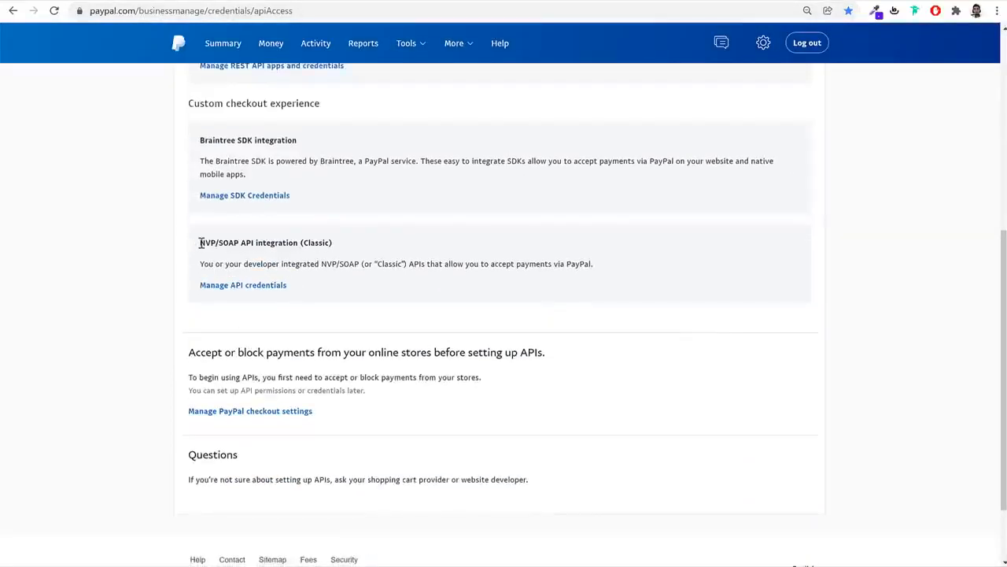
Open the NVP/SOAP API credentials and reveal and copy the API username
drag(200, 242, 301, 245)
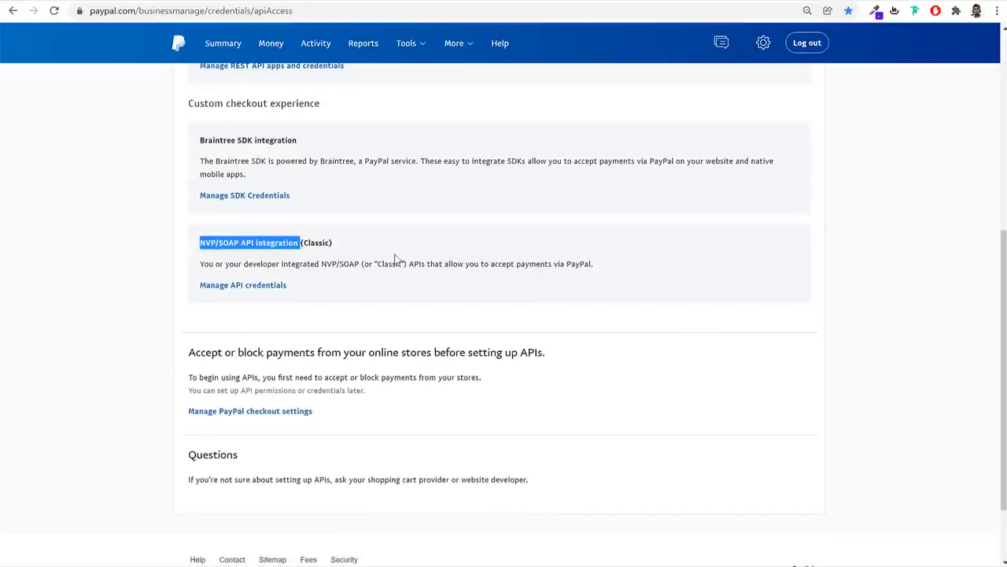
click(240, 289)
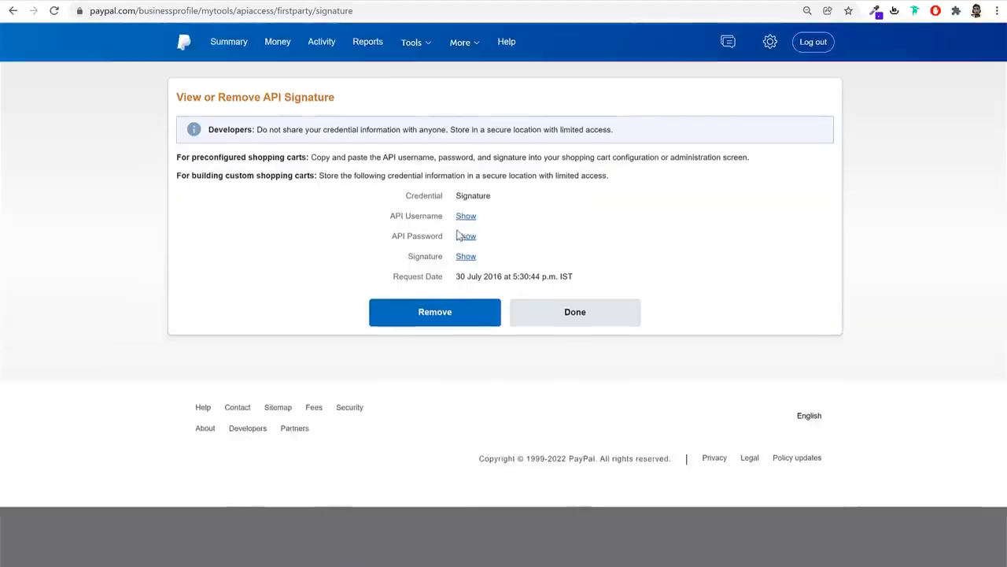
drag(391, 217, 442, 219)
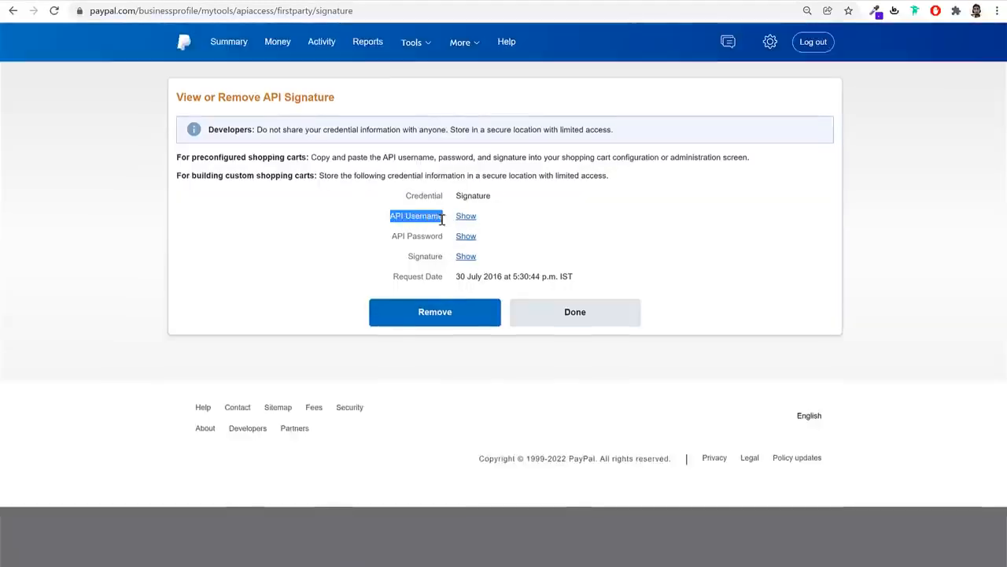
click(464, 220)
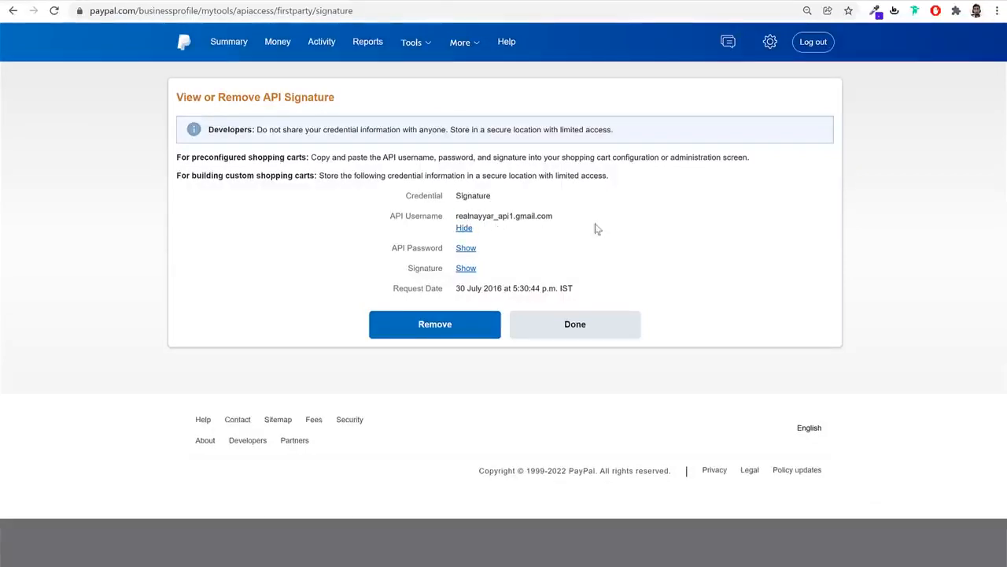
drag(458, 216, 553, 218)
key(ctrl+c)
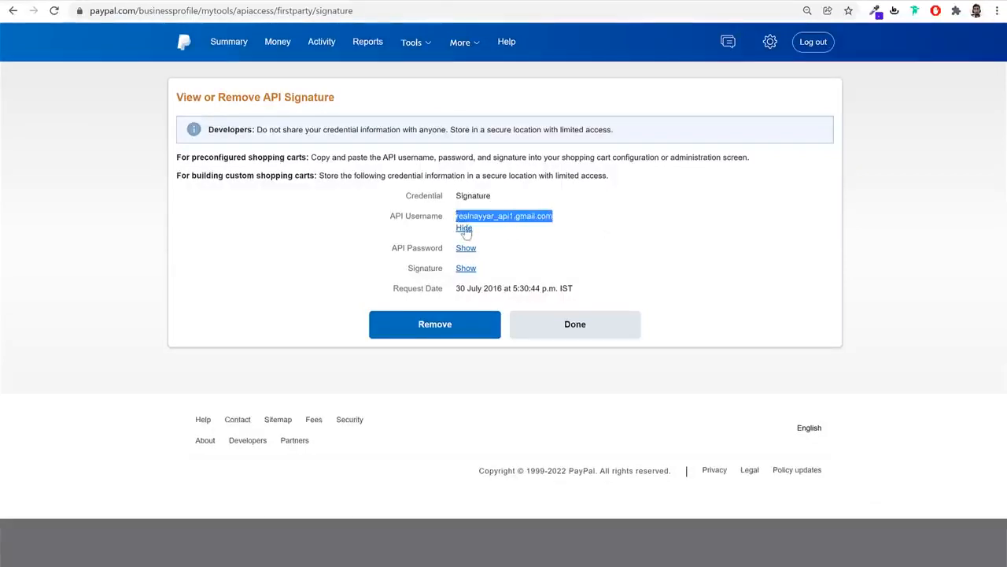
click(464, 228)
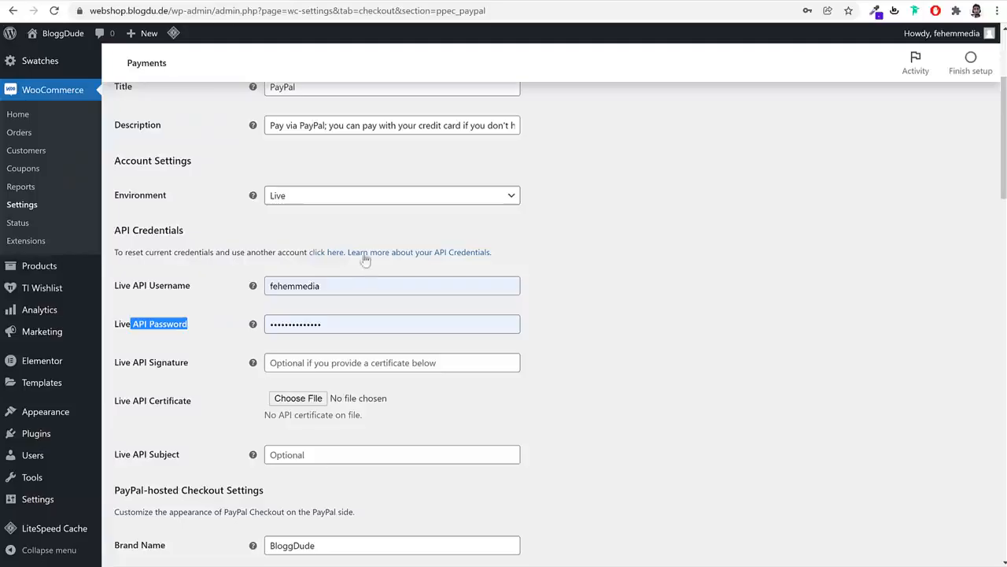
Paste the PayPal API username into Live API Username, fill password and signature, and save
click(355, 283)
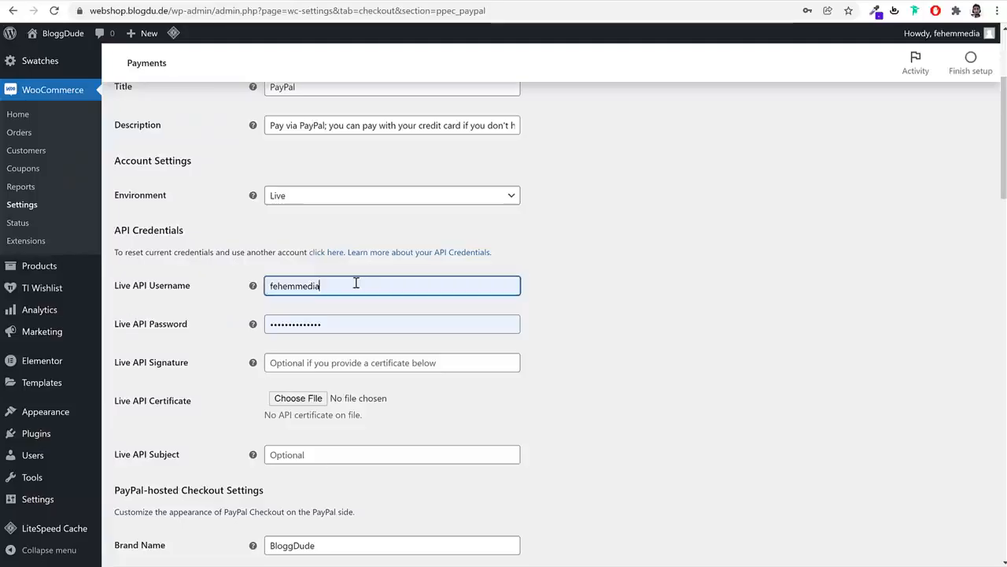
key(ctrl+v)
key(Tab)
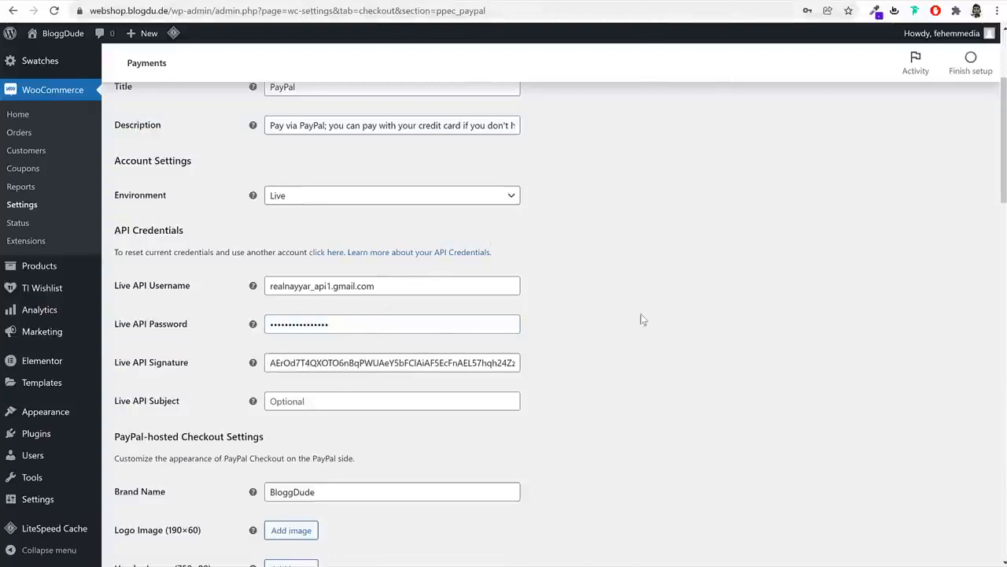
scroll(733, 367, down, 6)
scroll(734, 368, down, 11)
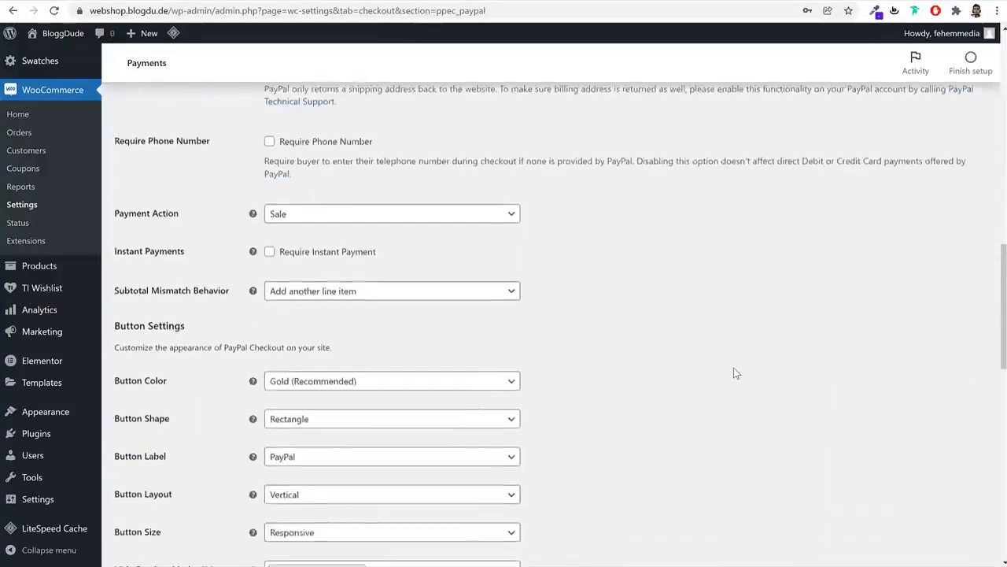
scroll(692, 387, down, 3)
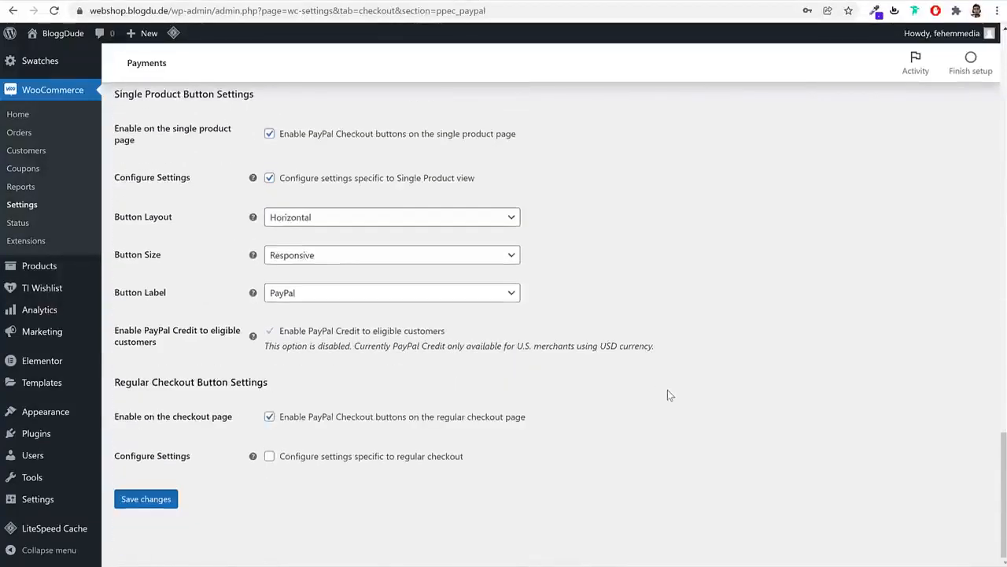
click(146, 500)
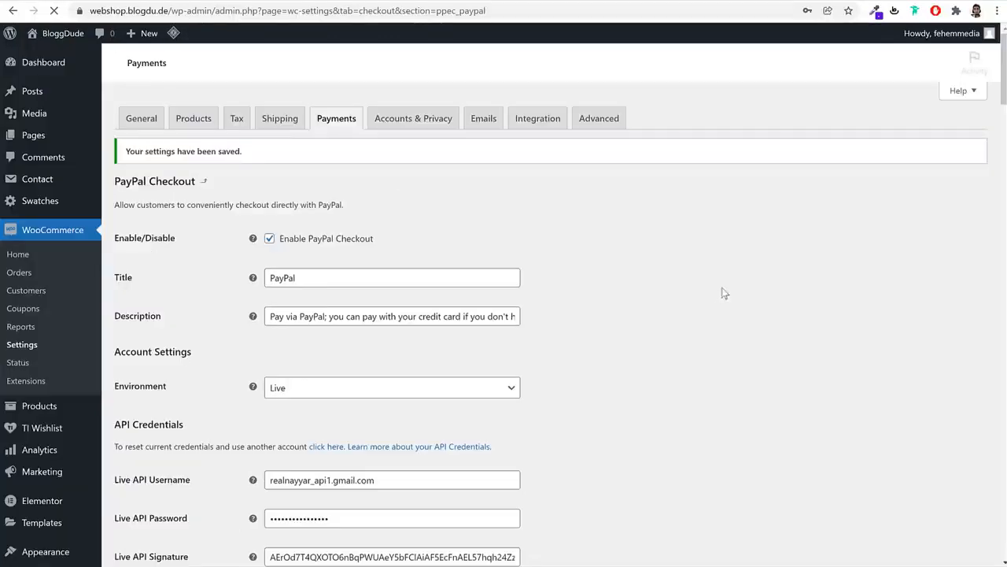
Turn off PayPal buttons on single product pages and save the settings
scroll(735, 352, down, 7)
scroll(630, 331, down, 6)
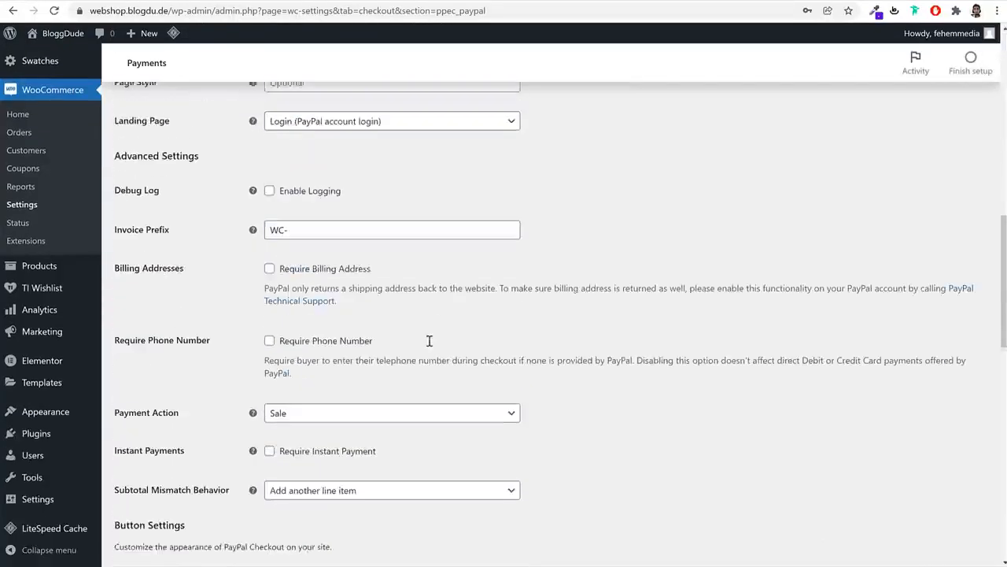
scroll(650, 309, down, 2)
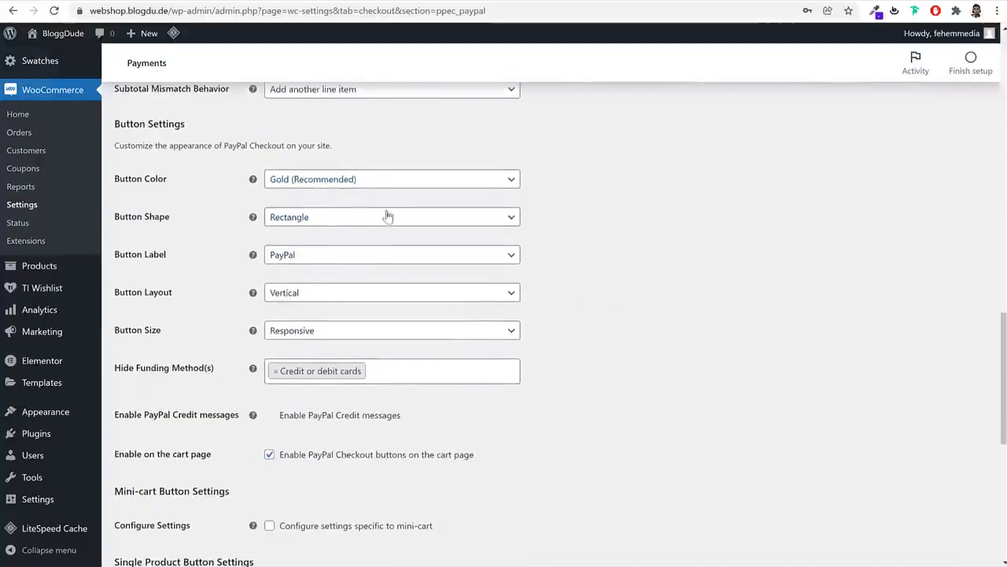
scroll(338, 189, up, 2)
scroll(747, 232, up, 2)
scroll(748, 234, down, 7)
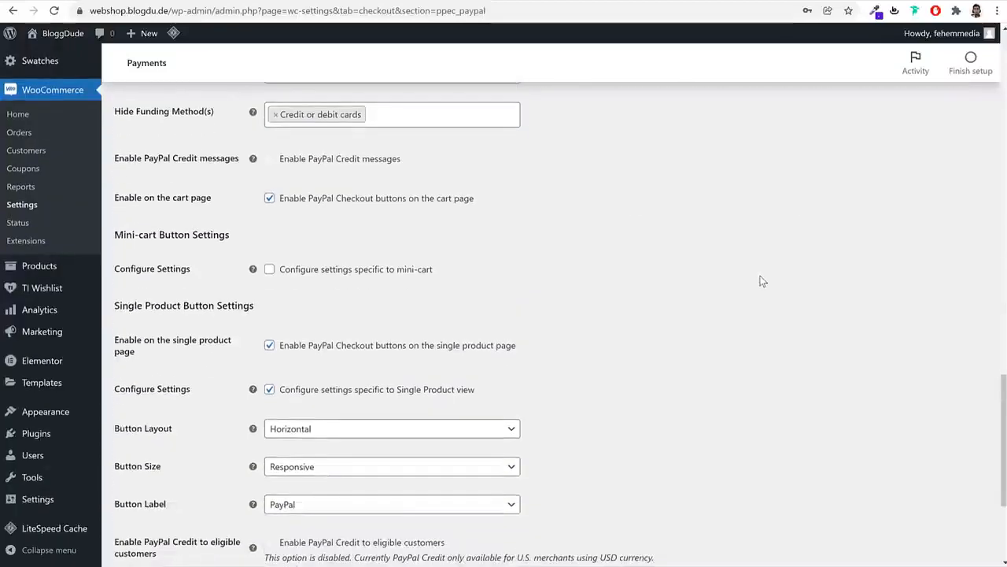
click(316, 346)
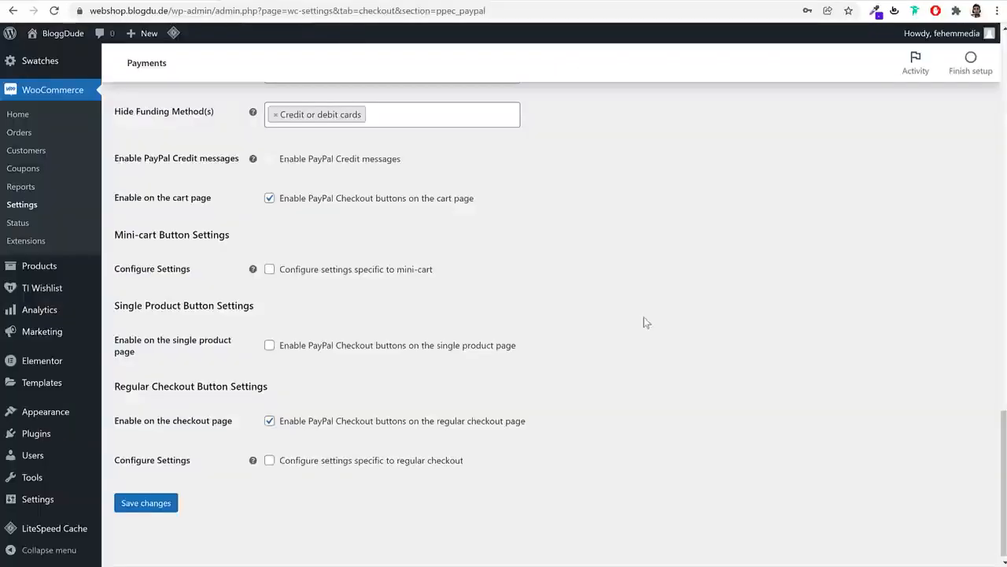
click(149, 503)
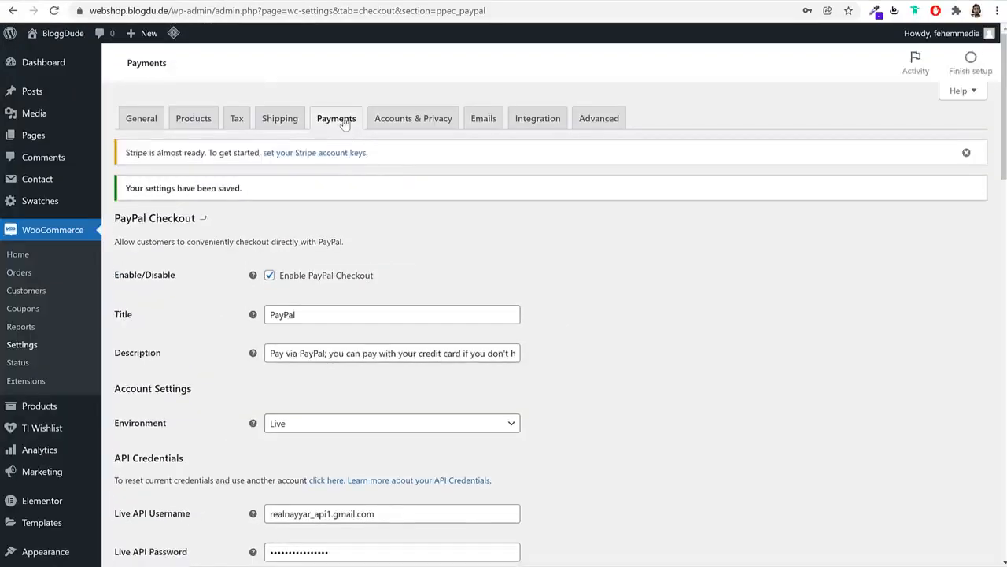
click(343, 120)
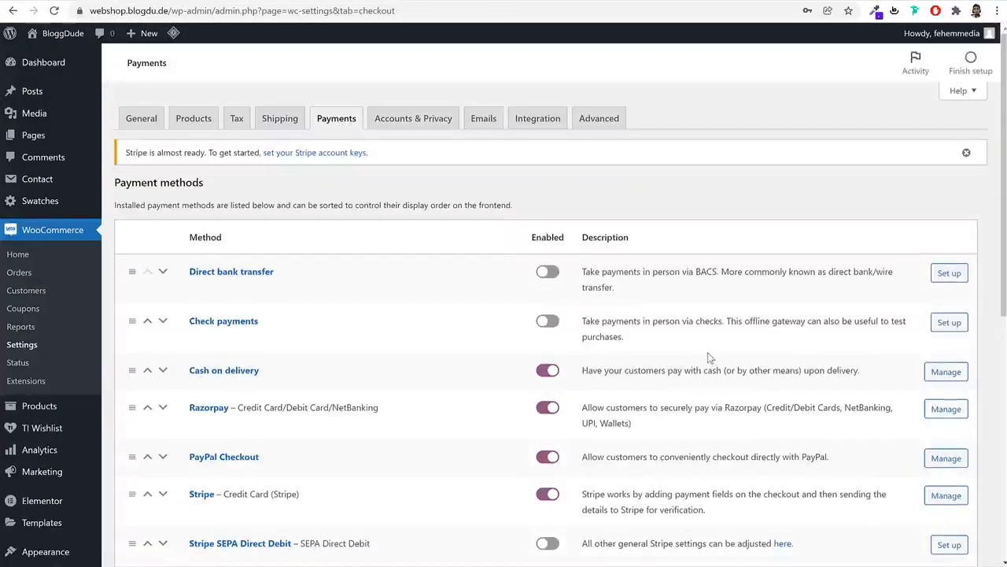
Open Stripe's payment method setup and start creating or connecting a Stripe account
scroll(710, 359, down, 2)
click(208, 369)
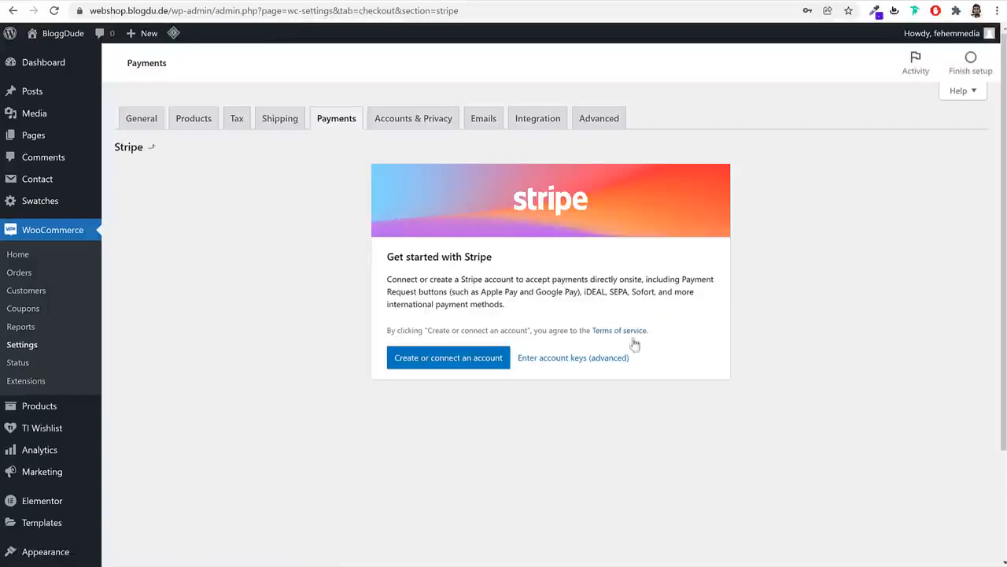
click(465, 367)
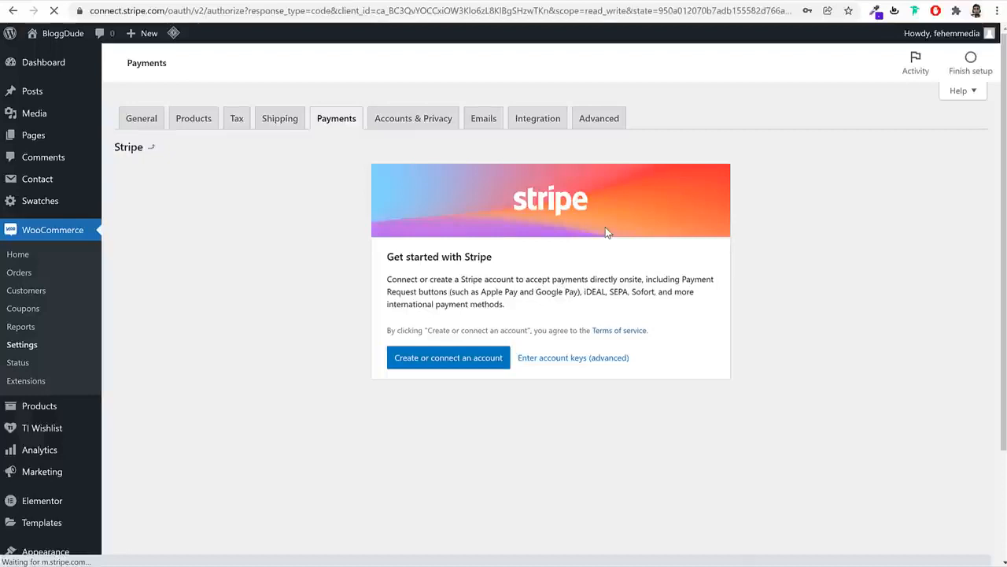
drag(111, 12, 162, 10)
Keep the Bloggdude account selected and connect it to WooCommerce Services
click(188, 11)
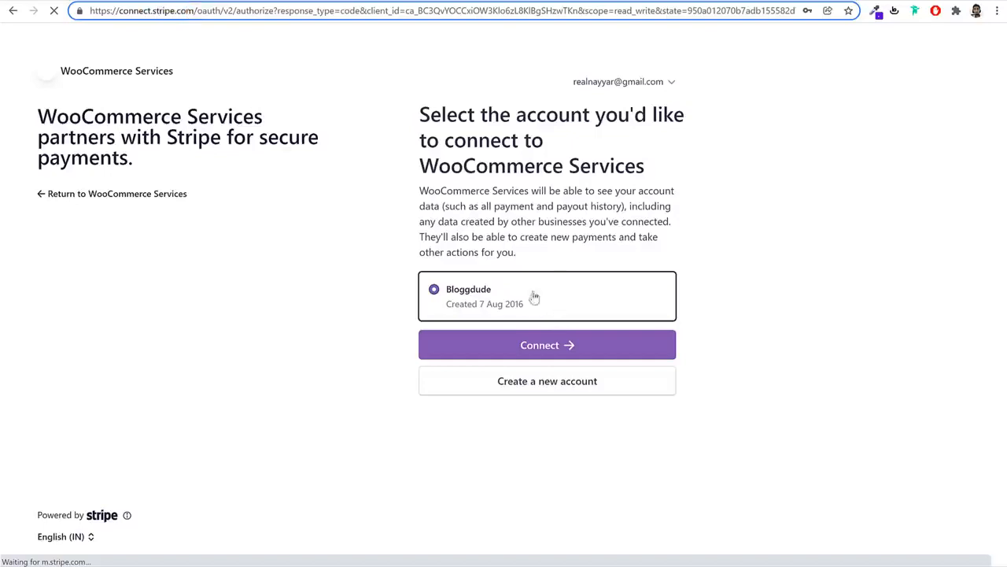
click(668, 83)
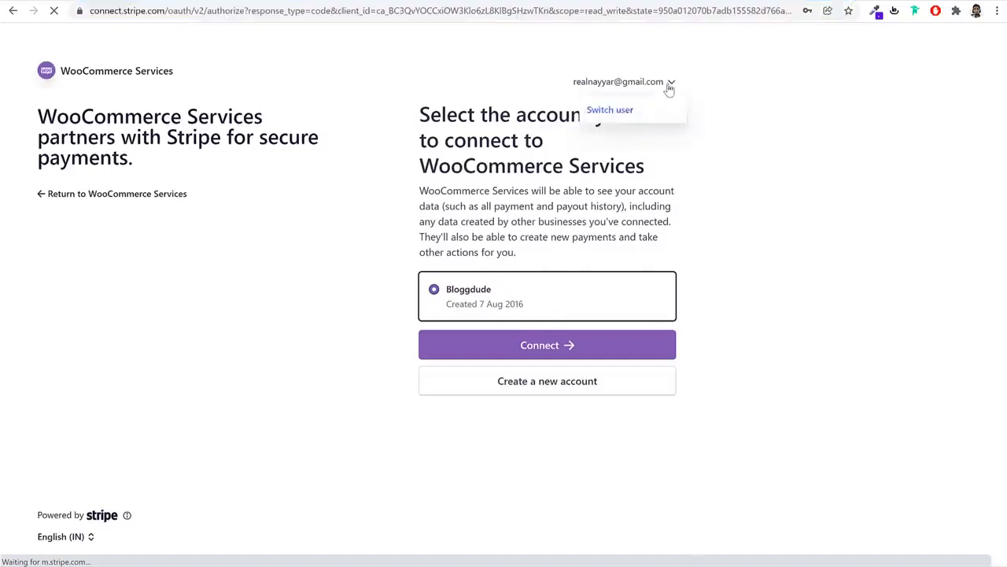
click(618, 85)
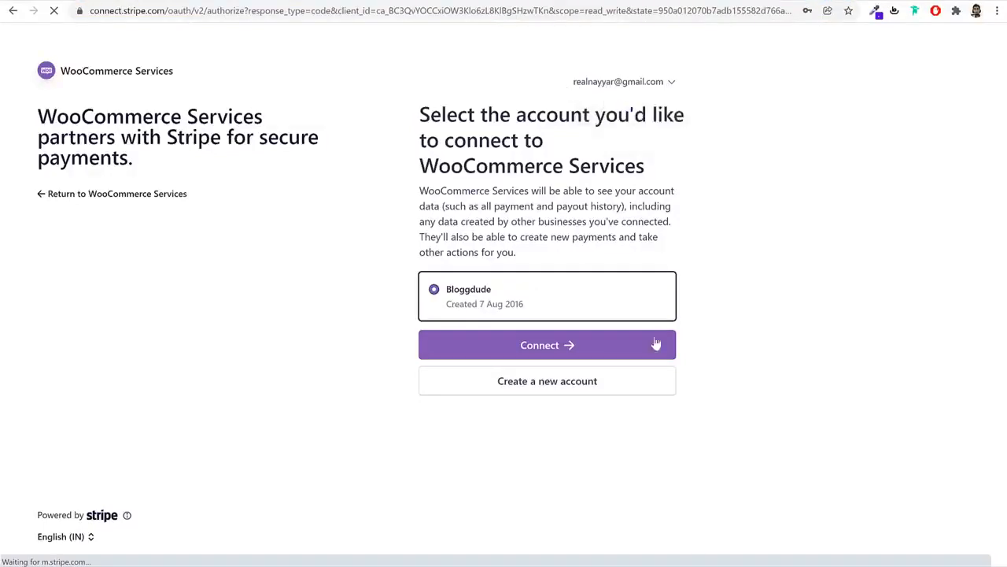
click(548, 347)
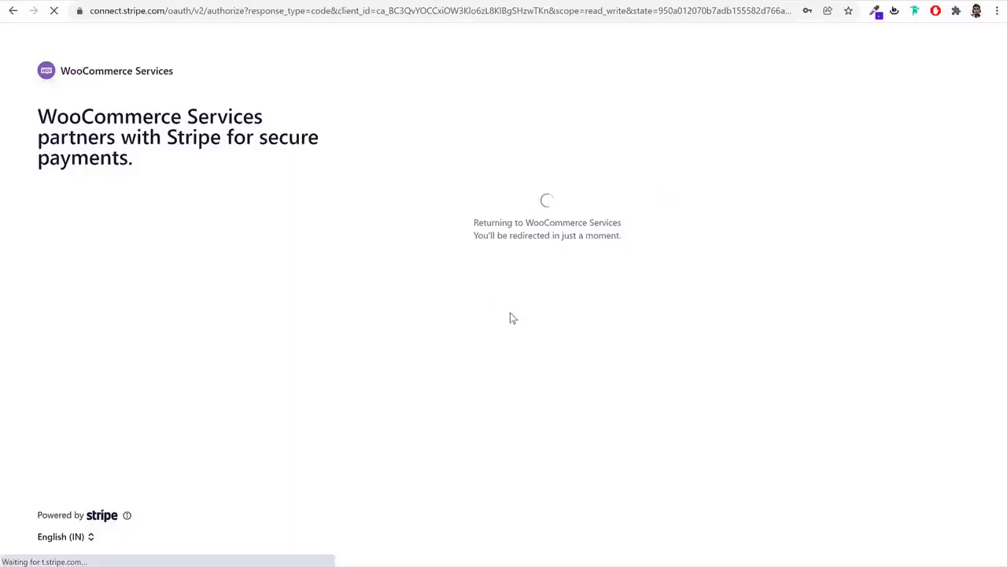
Save the Stripe account settings
scroll(912, 328, down, 10)
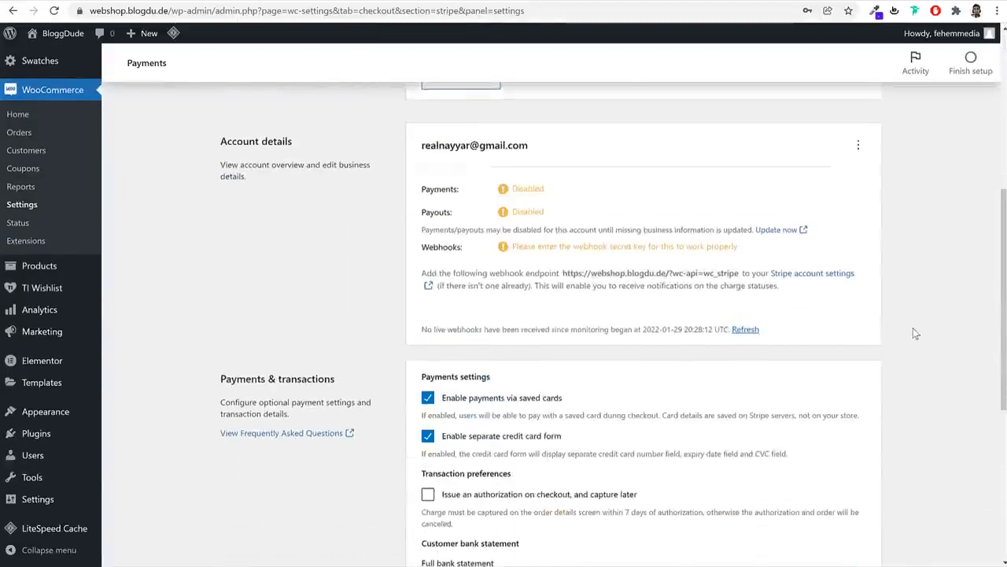
click(848, 519)
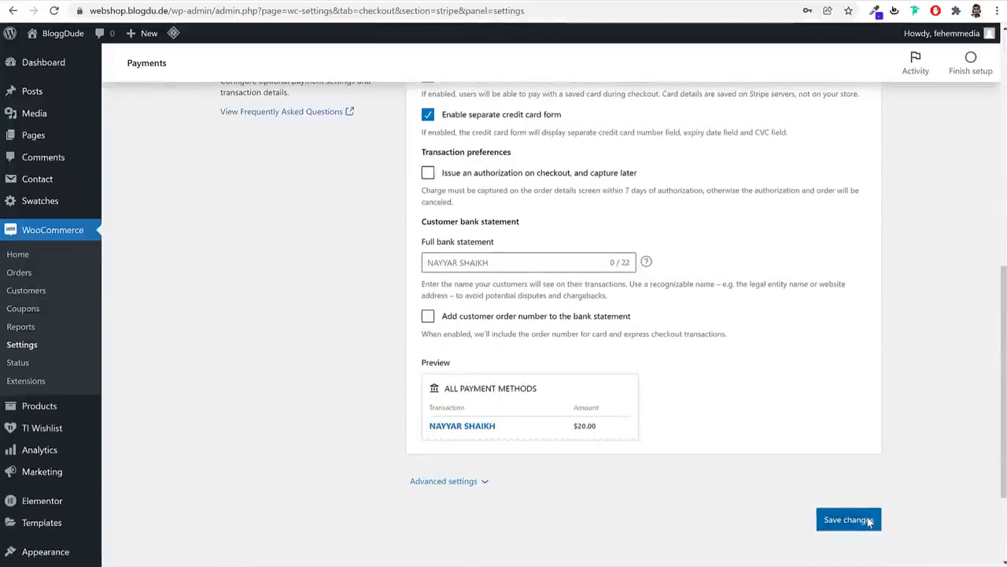
scroll(155, 218, down, 1)
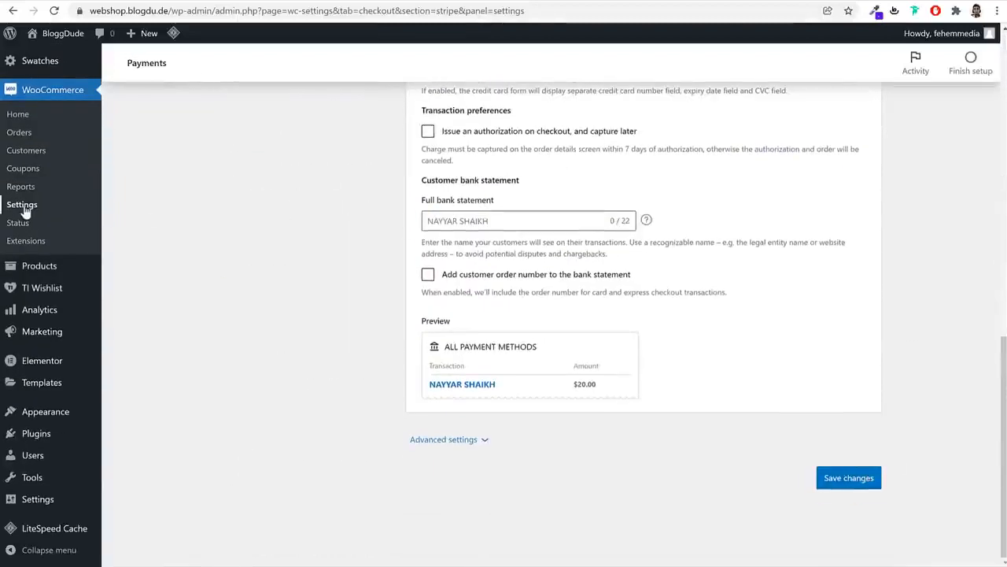
scroll(154, 217, up, 10)
Turn off Stripe express checkouts on checkout, product page and cart, and save
click(276, 189)
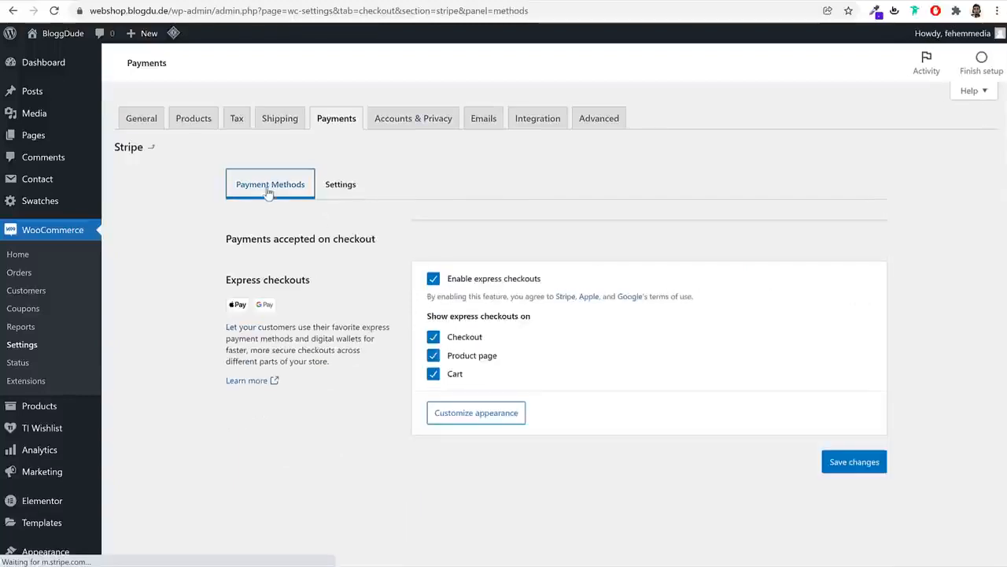
click(471, 337)
click(466, 356)
click(455, 374)
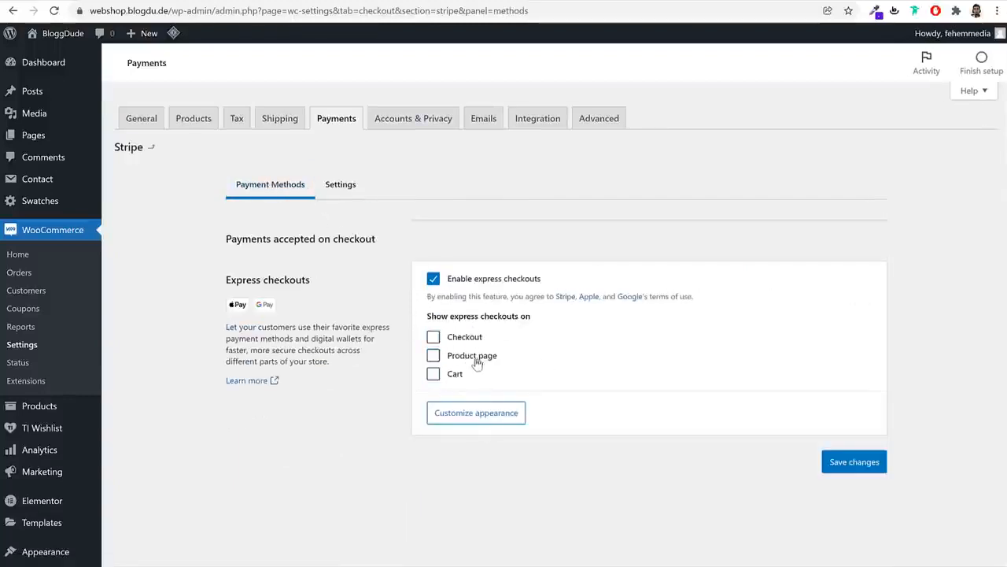
drag(514, 360, 450, 363)
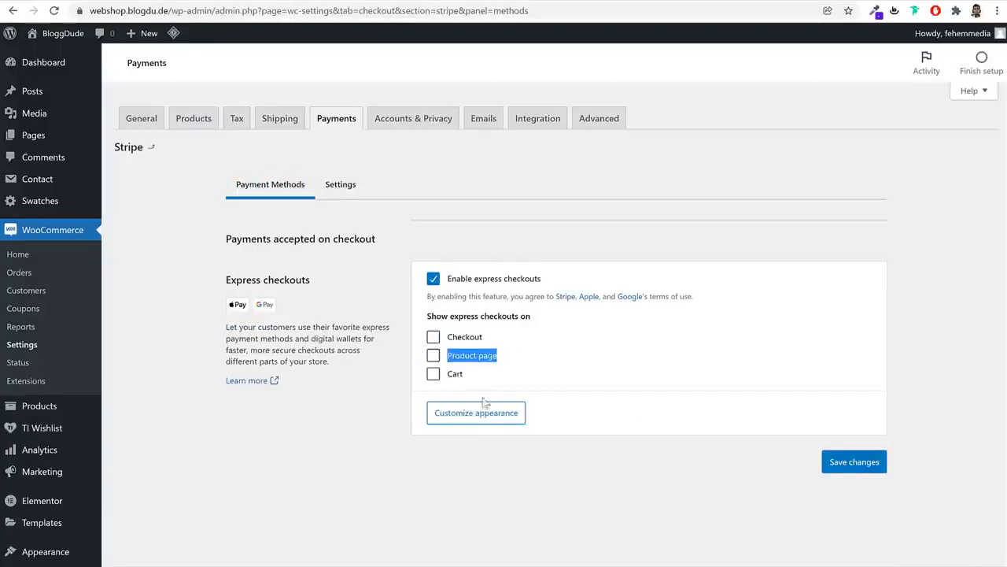
click(862, 462)
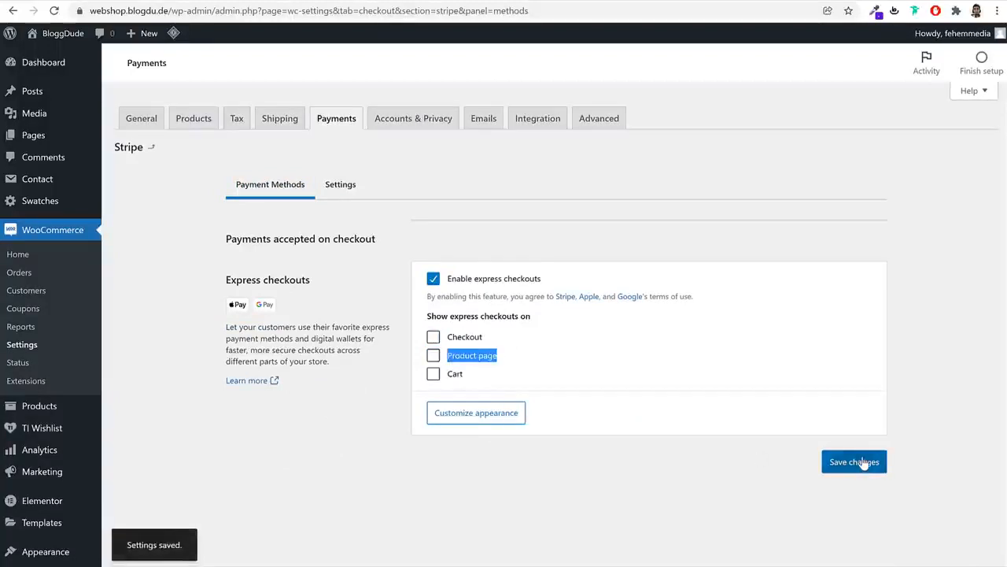
click(351, 192)
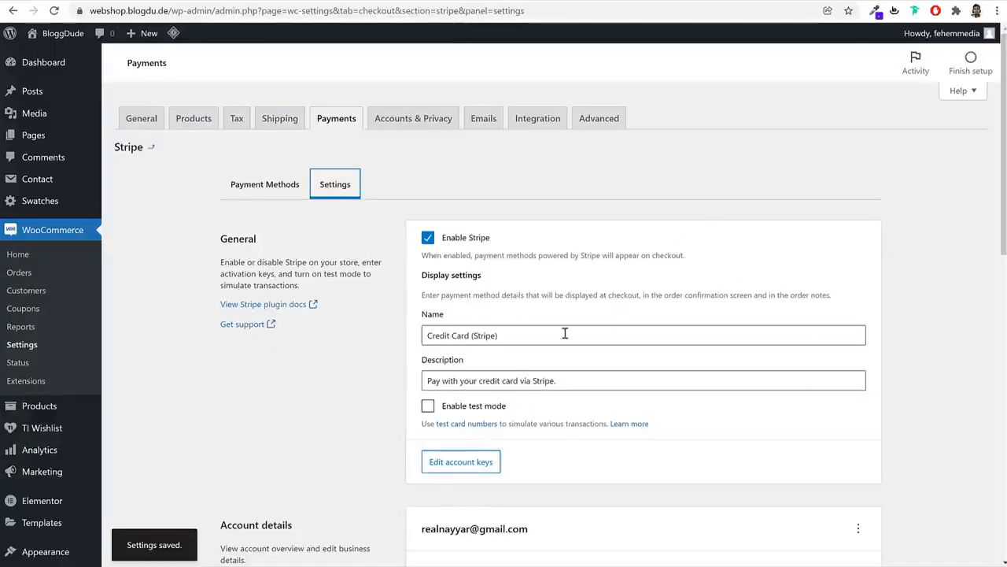
click(455, 466)
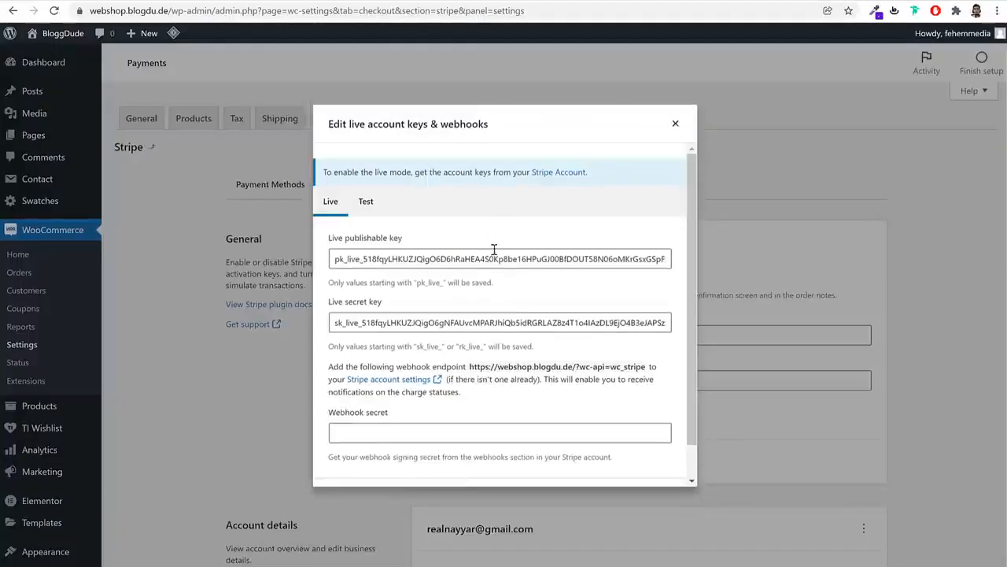
triple_click(495, 250)
key(BackSpace)
triple_click(517, 322)
key(BackSpace)
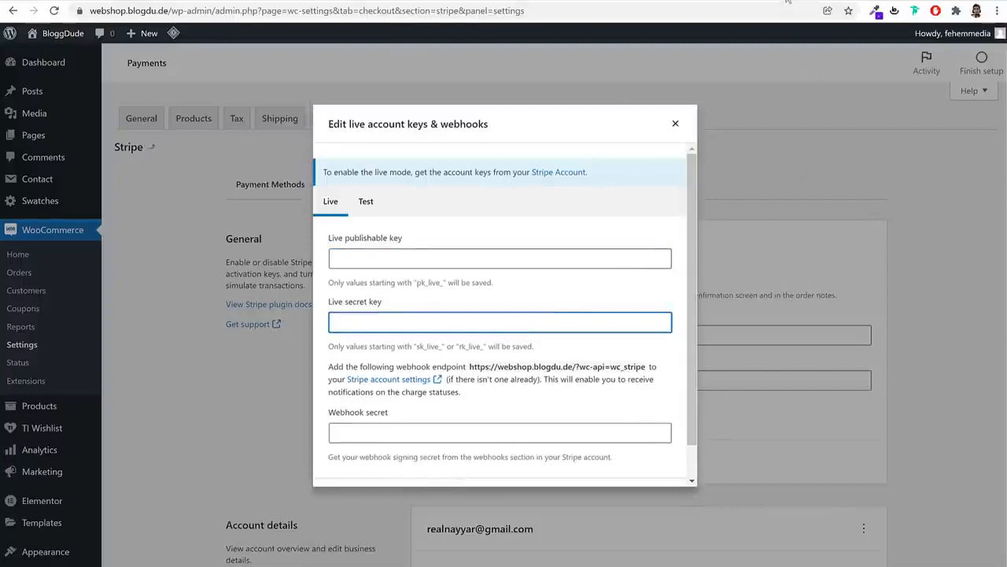
Open the Stripe dashboard in a new browser tab
key(ctrl+t)
text(da)
key(Return)
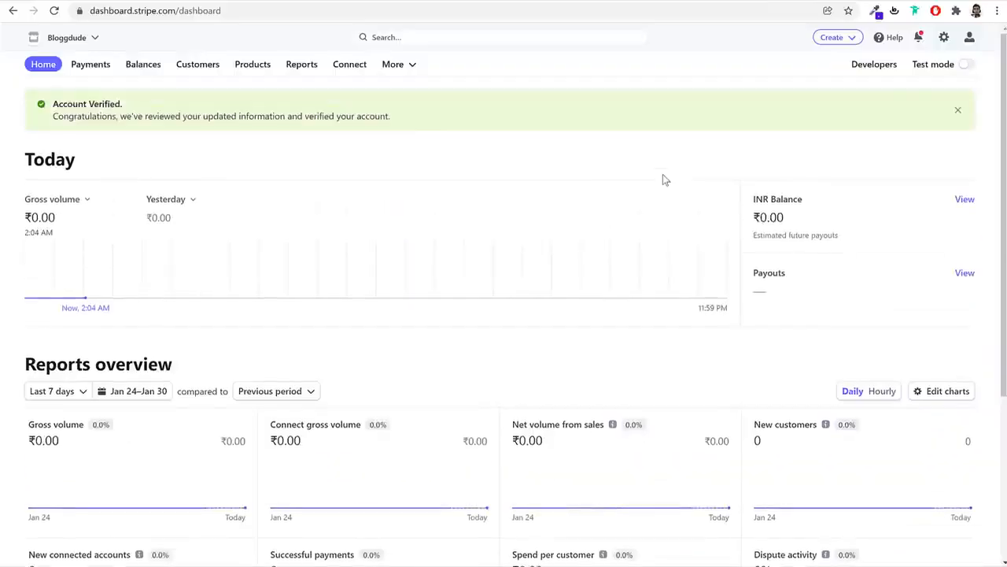
Copy the live publishable key from Developers > API keys and focus WordPress's publishable key field
click(877, 67)
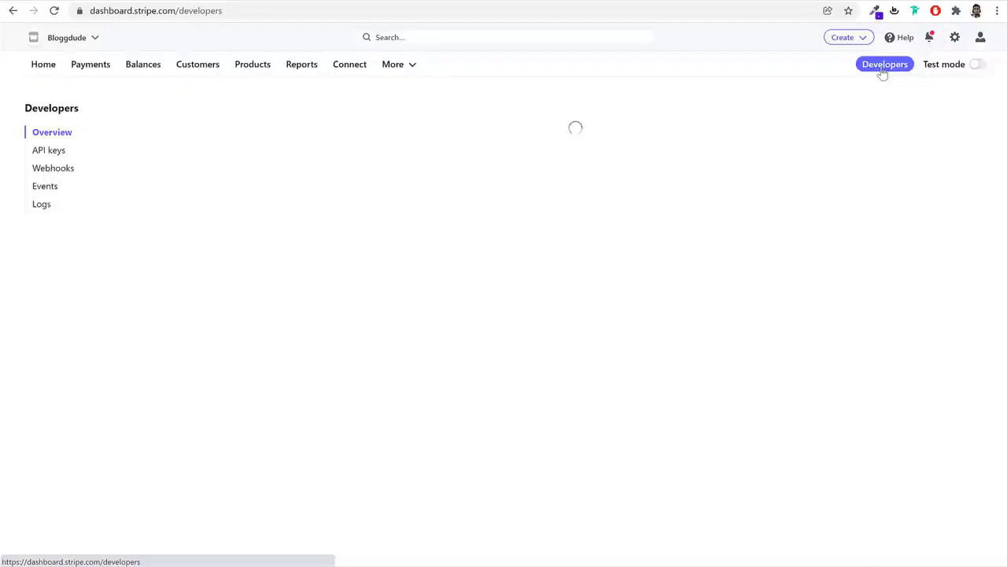
click(54, 152)
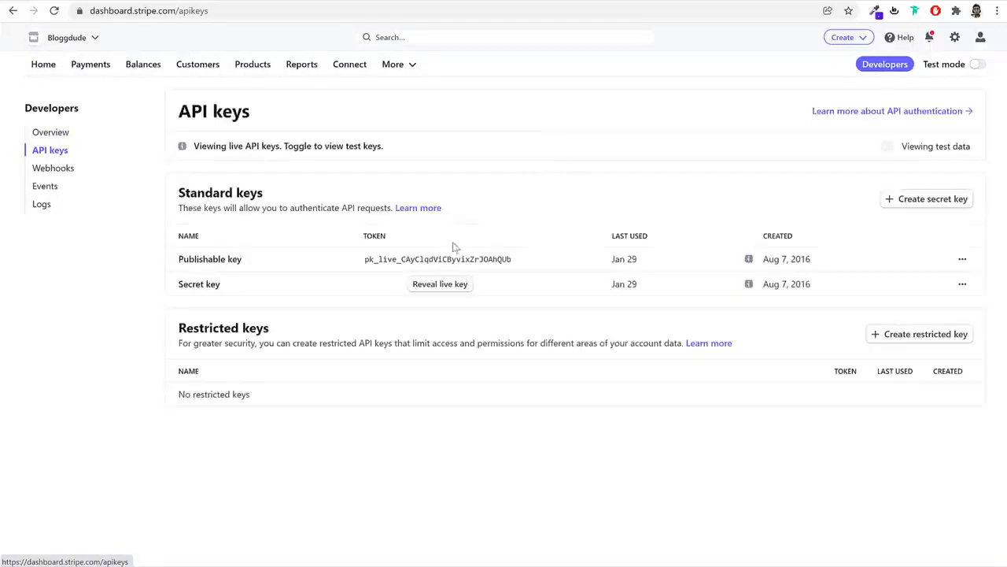
click(450, 261)
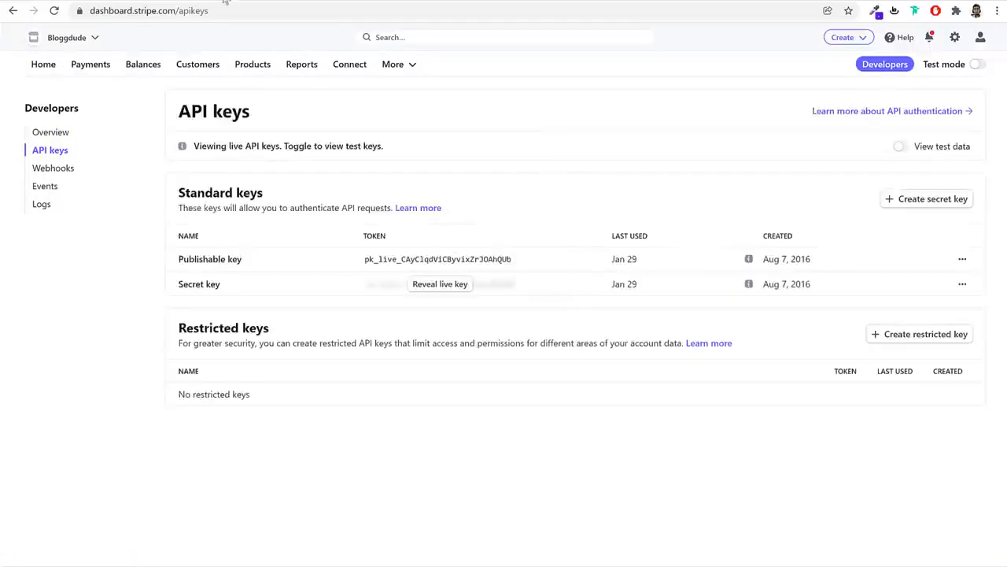
click(394, 267)
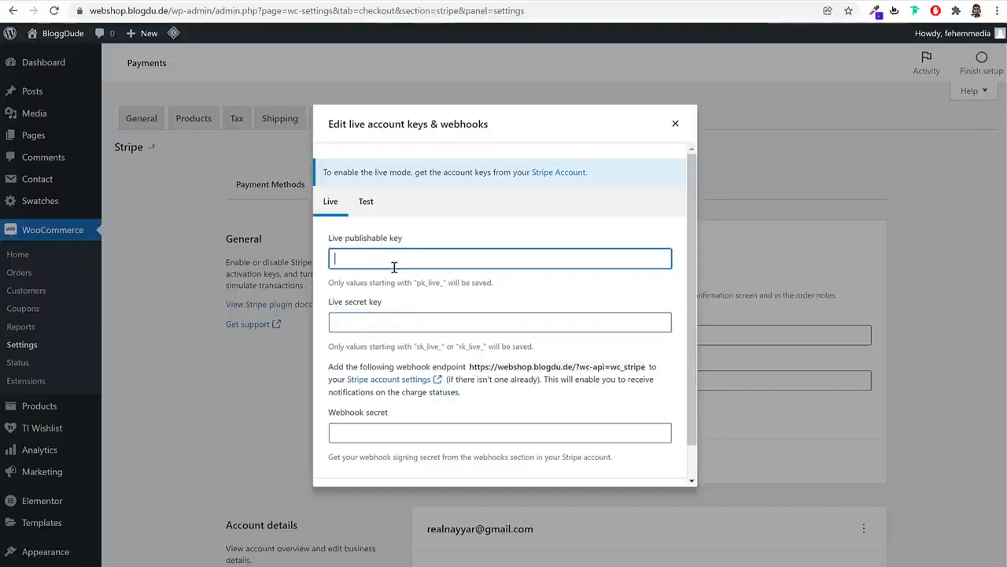
Paste the live Stripe publishable and secret keys into their fields and save the live keys
key(ctrl+v)
click(753, 0)
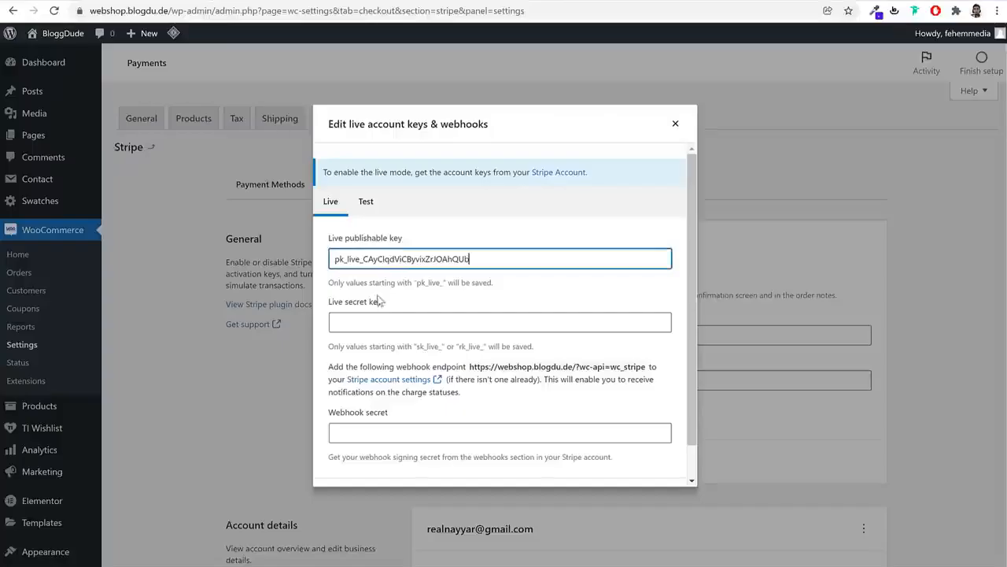
click(385, 322)
key(ctrl+v)
scroll(649, 427, down, 2)
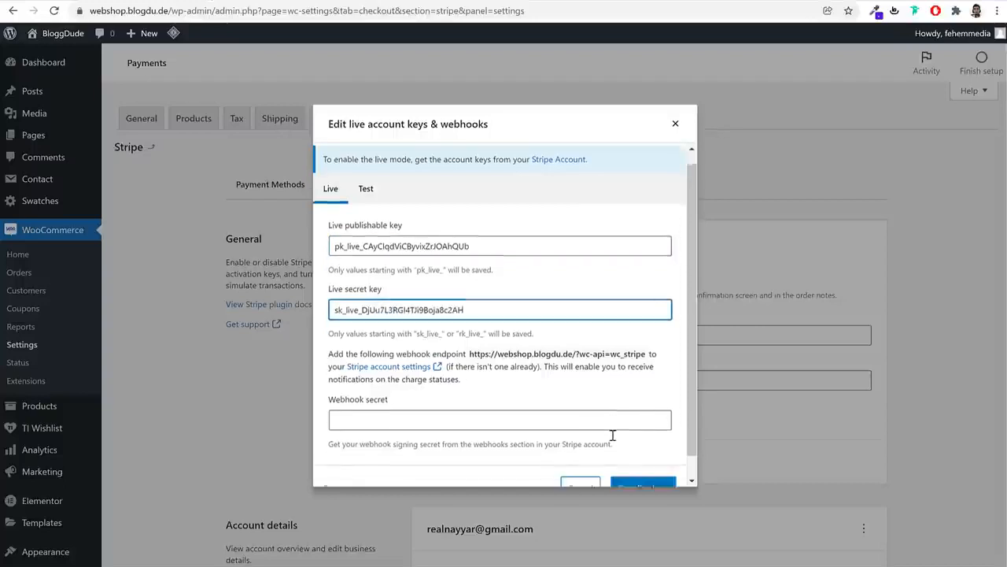
click(644, 464)
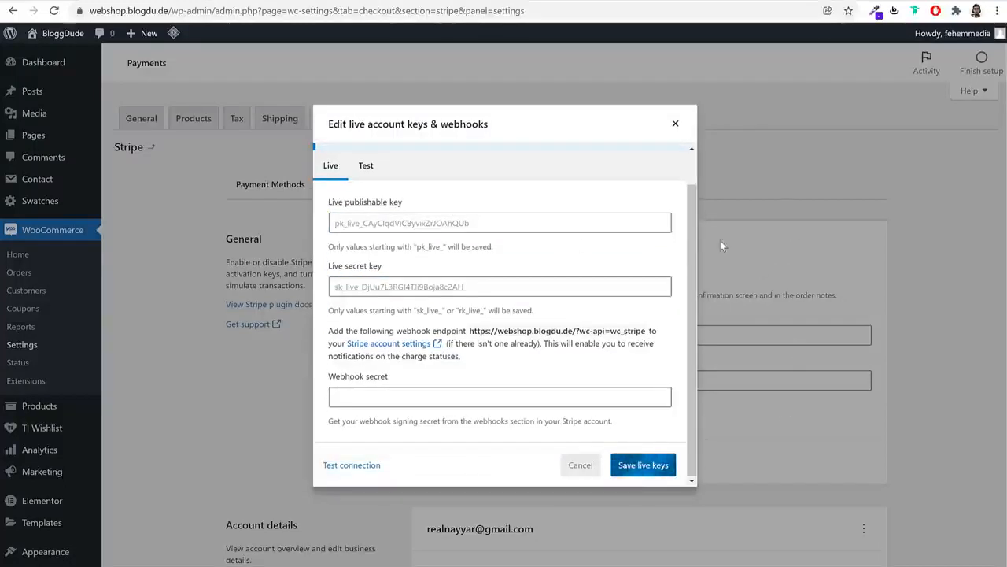
Paste the webhook endpoint into the live webhook secret field, save again, and return to payment methods
drag(470, 331, 651, 331)
key(ctrl+c)
click(558, 386)
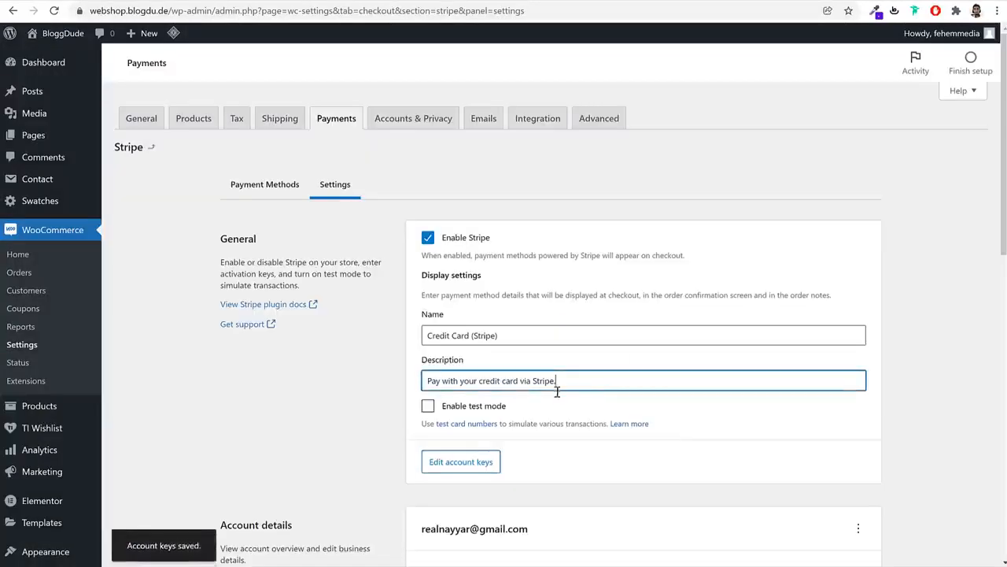
click(477, 411)
click(477, 411)
click(460, 462)
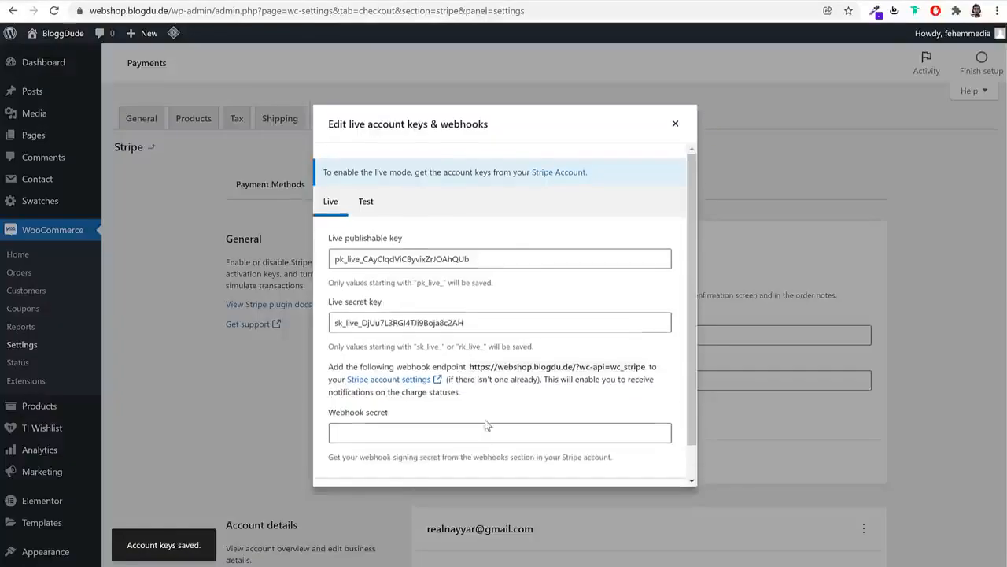
click(483, 429)
key(ctrl+v)
scroll(660, 467, down, 1)
click(659, 465)
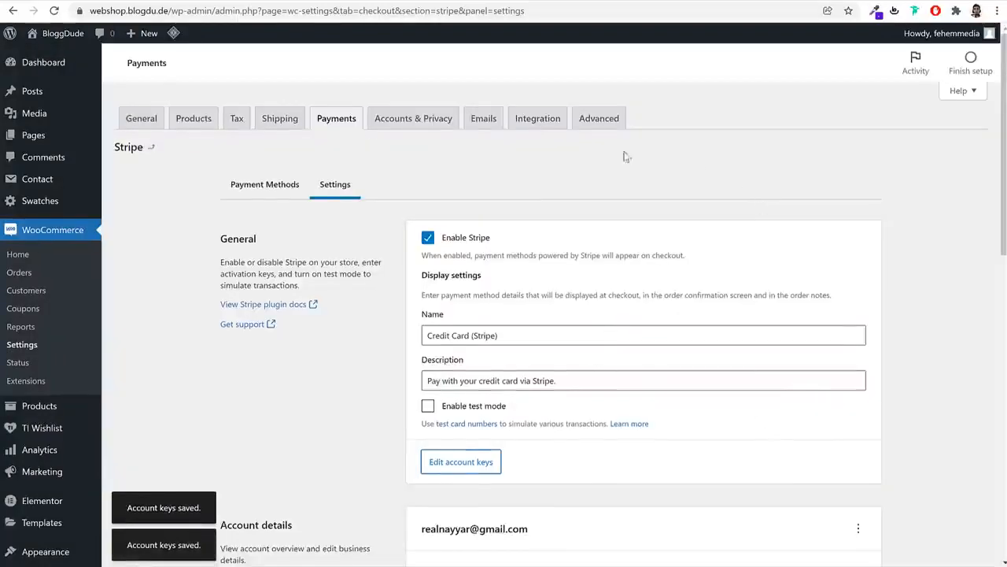
click(345, 121)
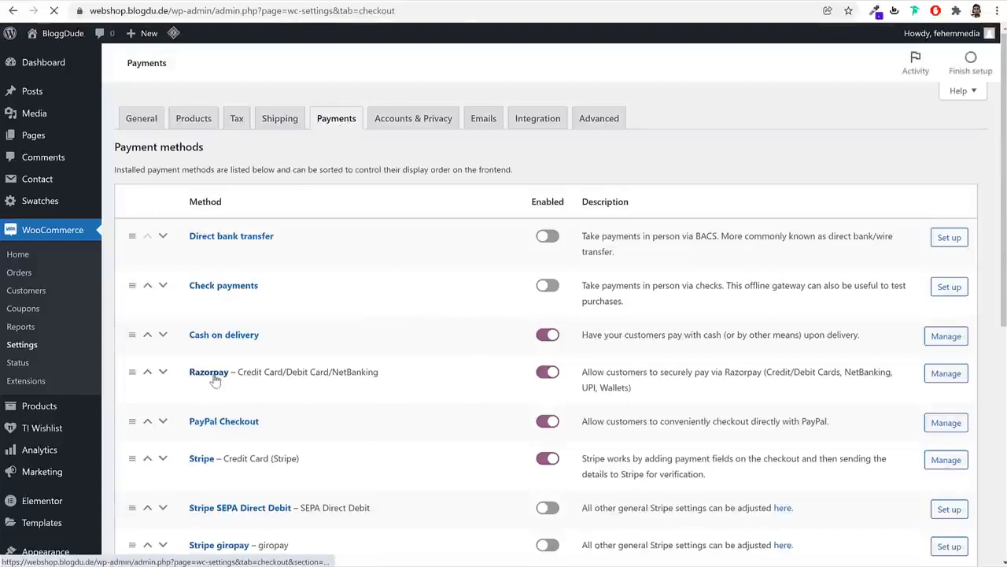
Open the Razorpay gateway settings to check the empty Key ID and Key Secret, then open a blank tab
click(213, 376)
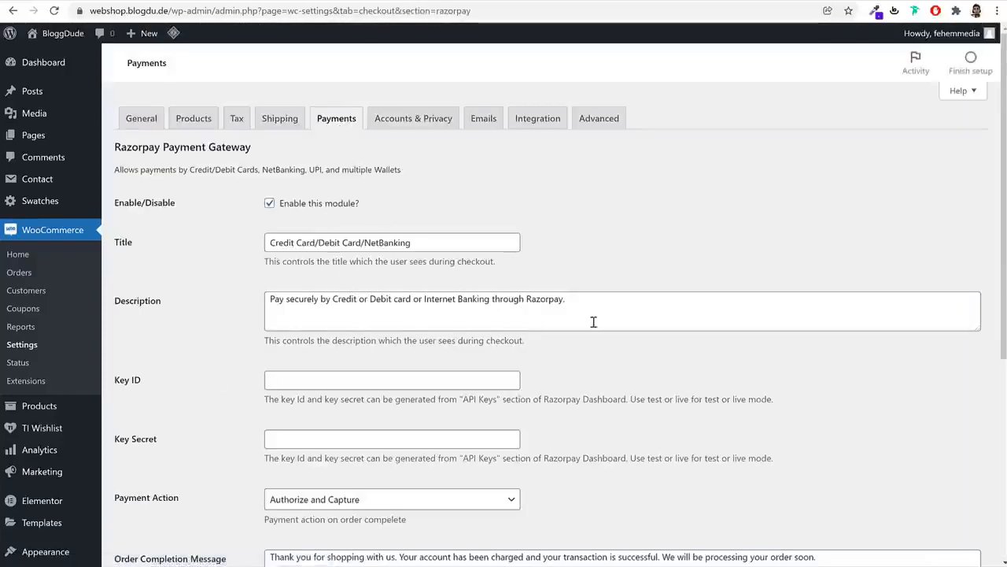
scroll(594, 321, down, 2)
drag(136, 252, 114, 252)
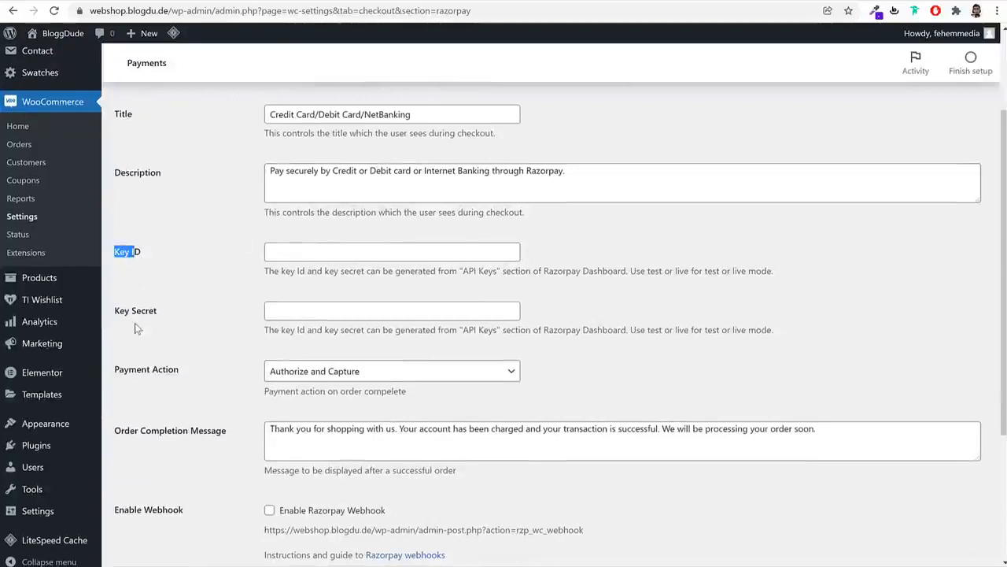
key(ctrl+t)
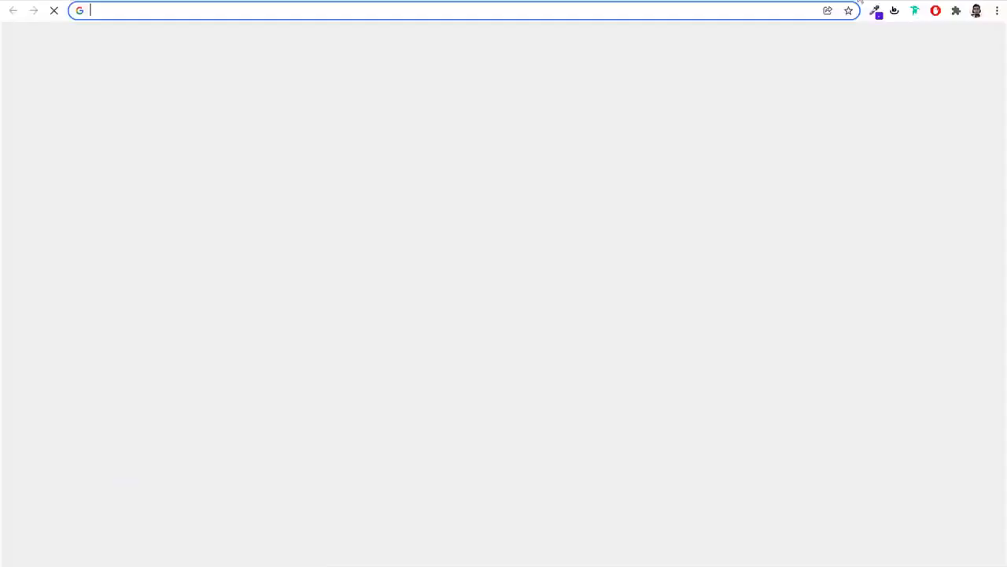
Load dashboard.razorpay.com and log in to the Razorpay account
text(das)
key(Down)
key(Down)
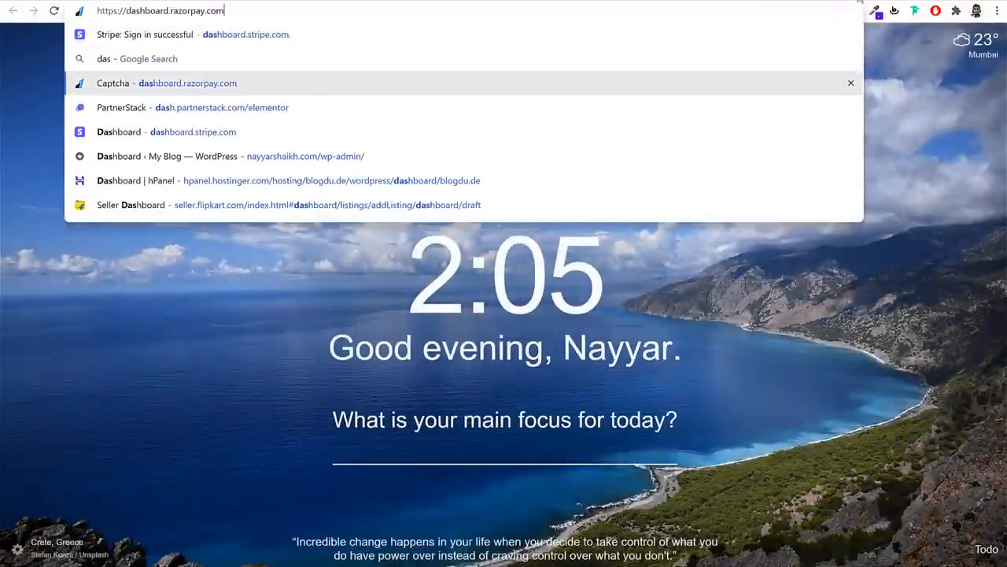
key(Return)
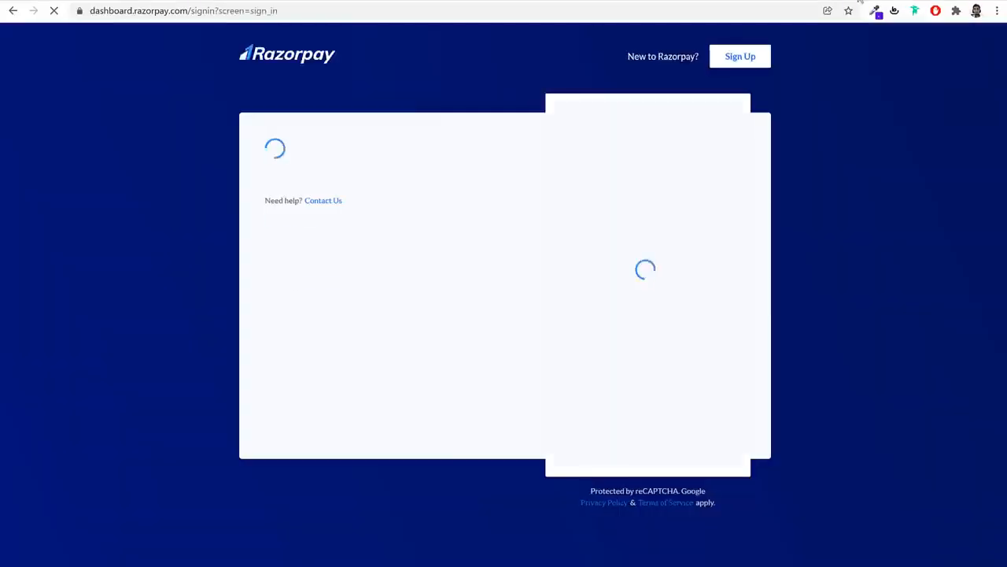
click(708, 230)
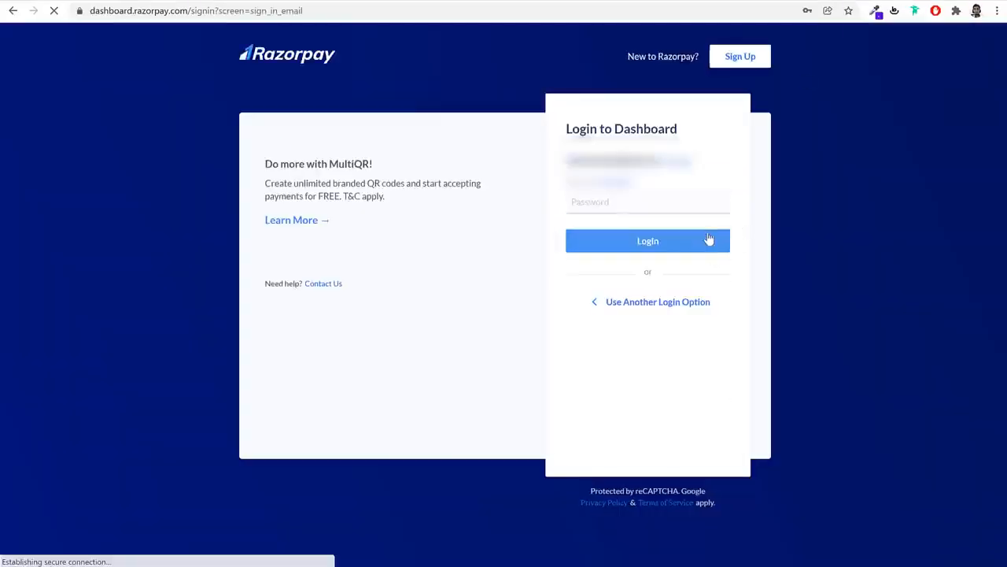
click(690, 241)
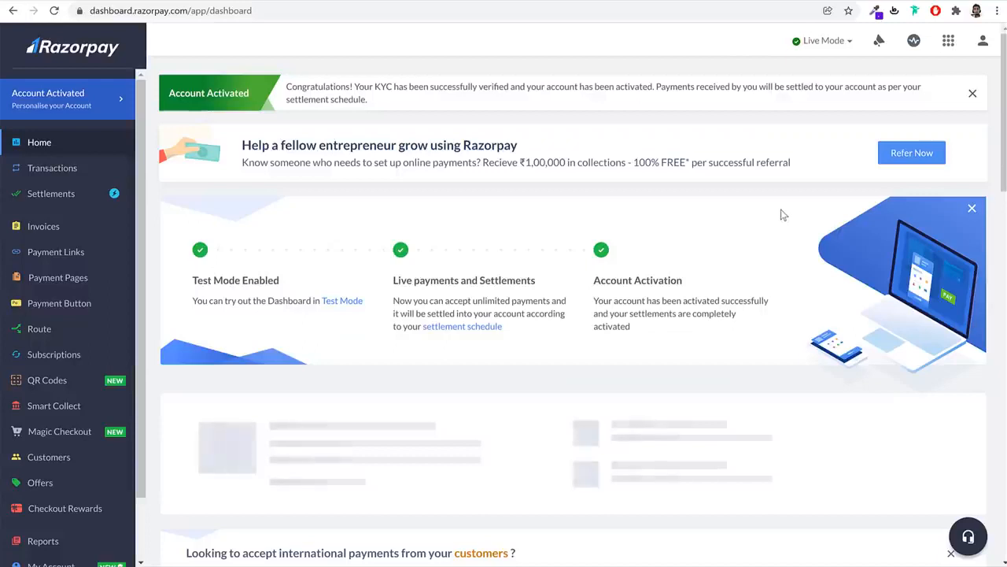
Go to Settings and show the API Keys tab listing the live key
scroll(79, 313, down, 1)
scroll(79, 313, down, 1)
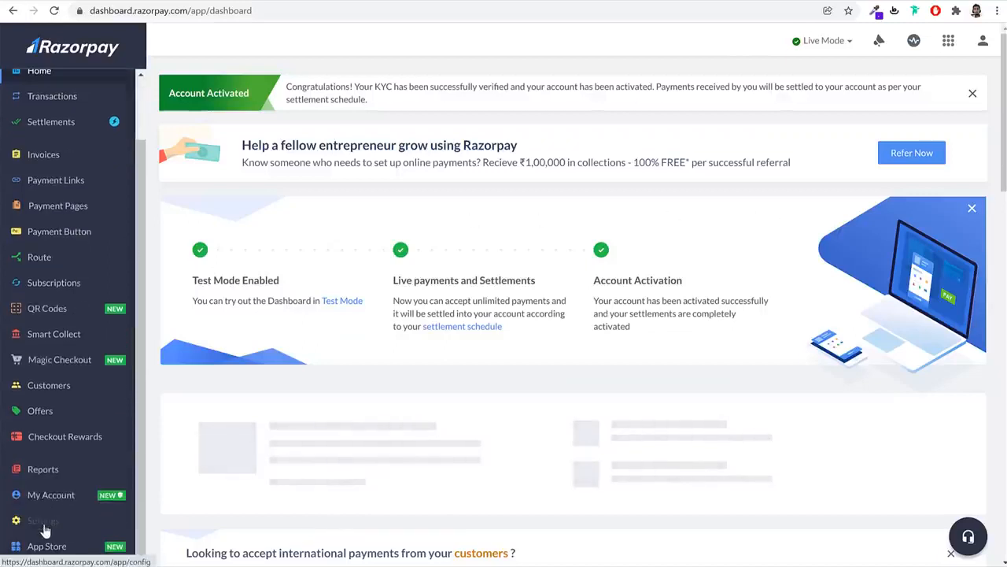
click(44, 524)
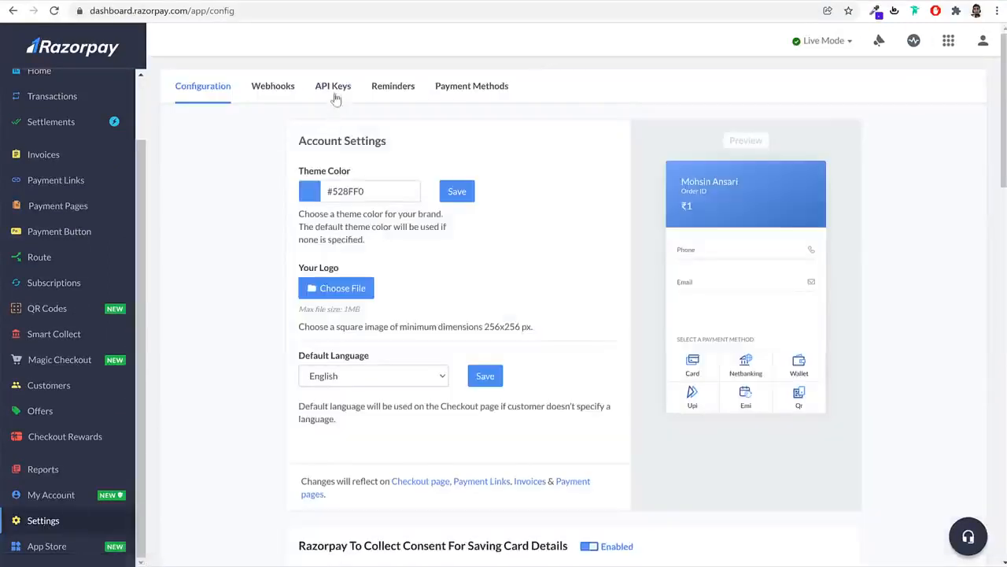
click(334, 92)
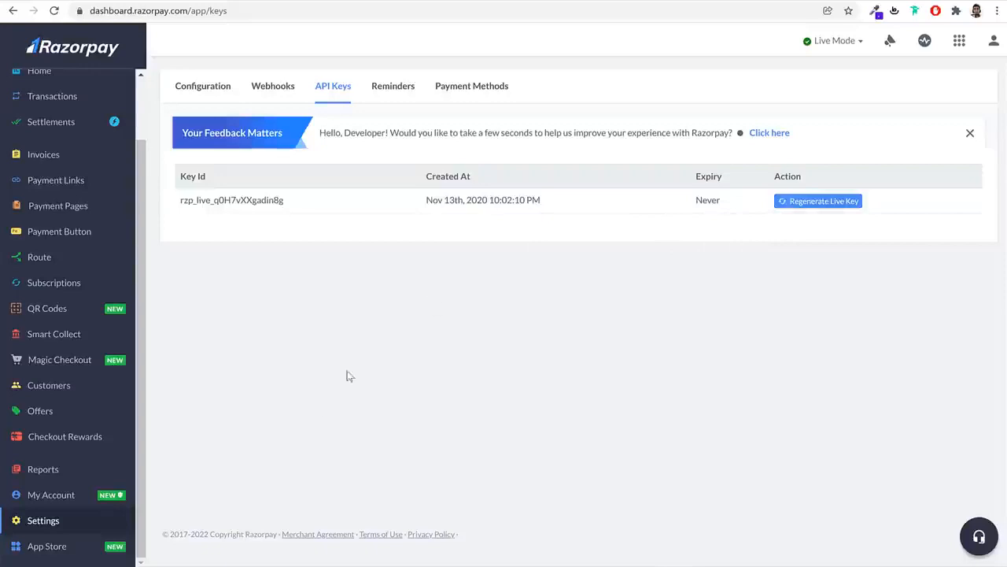
Open the DummyKeys workbook from the saved-keys folder and widen column A
key(alt+Tab)
click(687, 212)
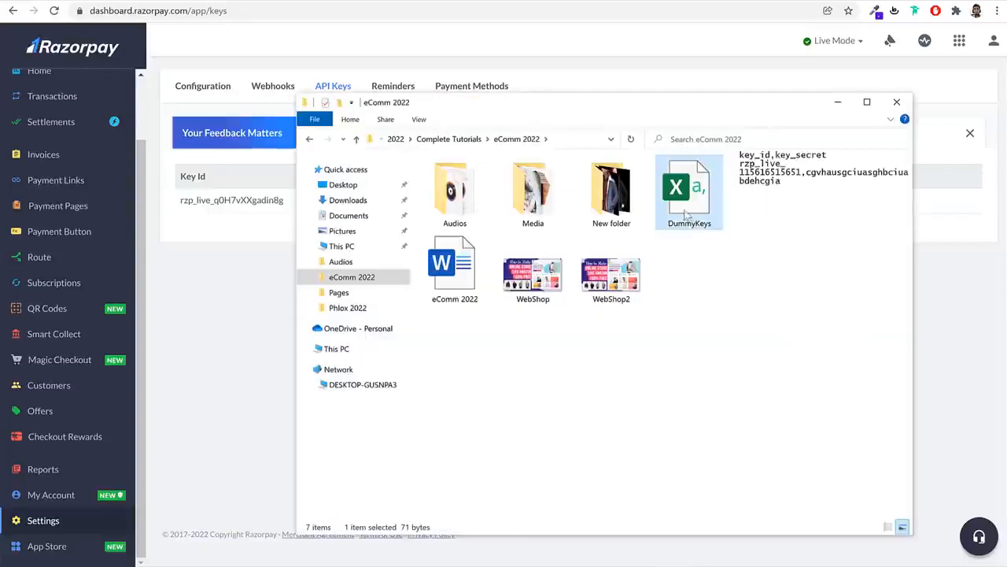
double_click(678, 211)
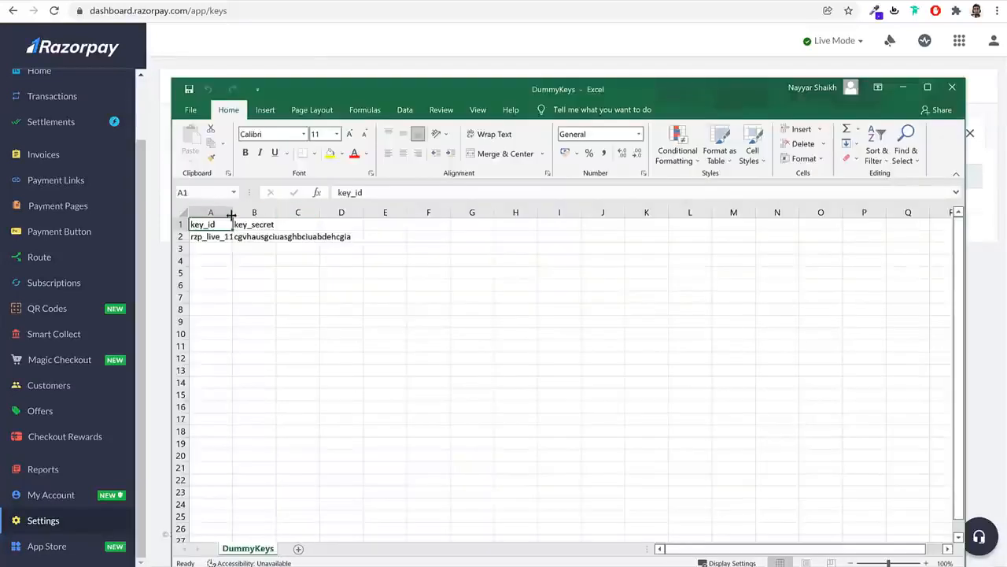
double_click(232, 211)
Copy the key id from cell A2 into the WordPress Razorpay Key ID field
click(236, 236)
double_click(236, 235)
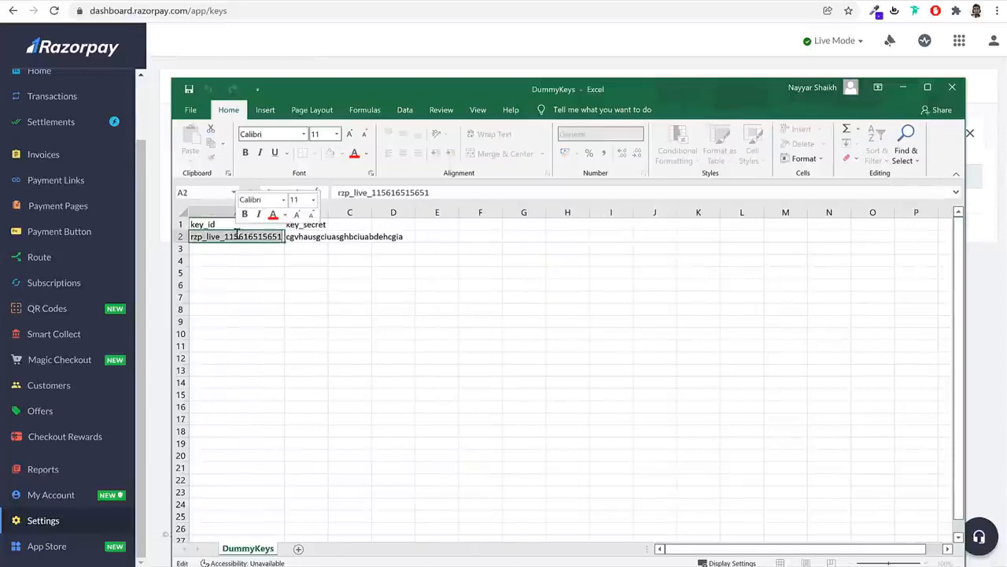
double_click(236, 235)
key(ctrl+c)
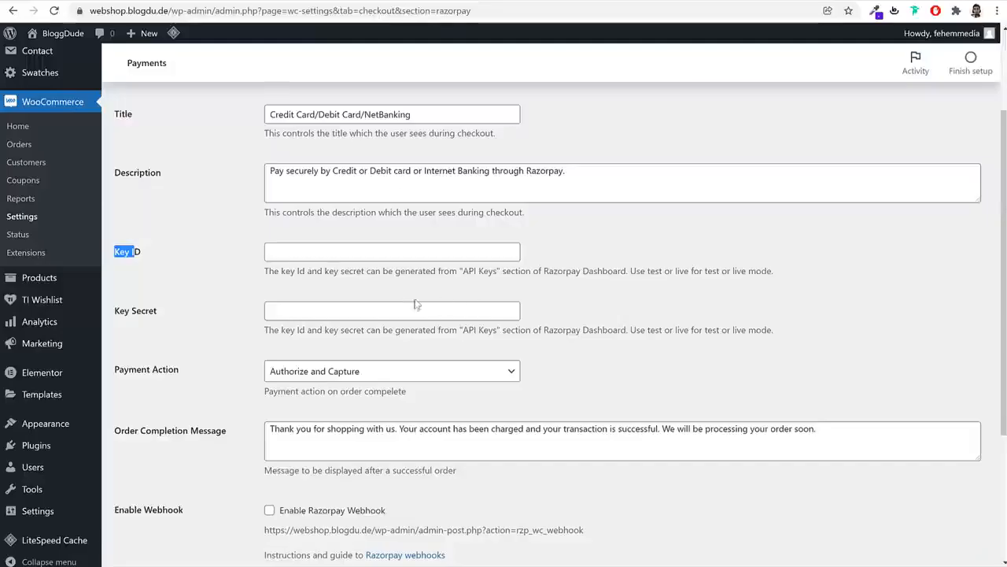
click(322, 252)
key(ctrl+v)
key(alt+Tab)
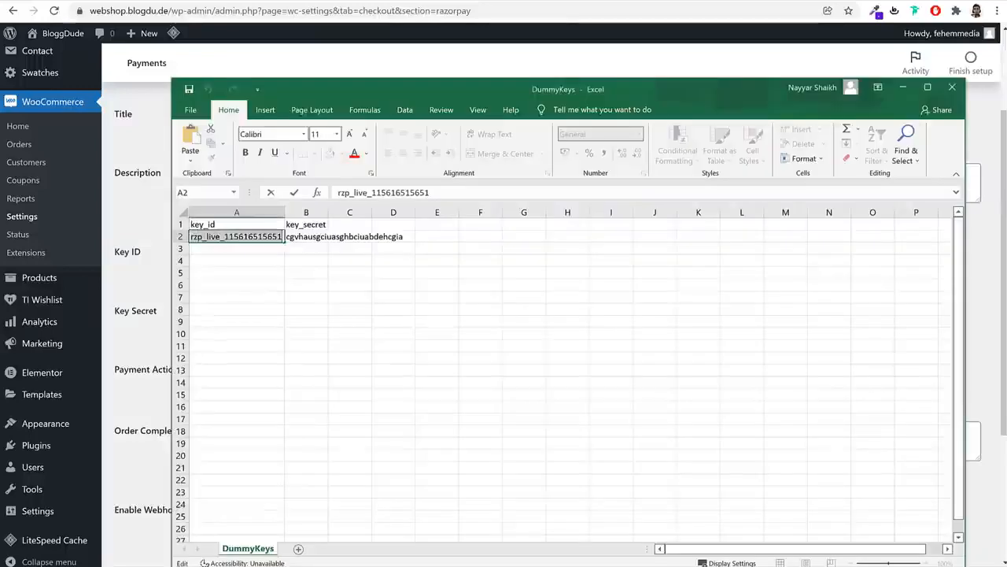
click(313, 236)
Copy the key secret from cell B2 into Razorpay's Key Secret field and save the gateway
double_click(313, 235)
key(ctrl+c)
key(alt+Tab)
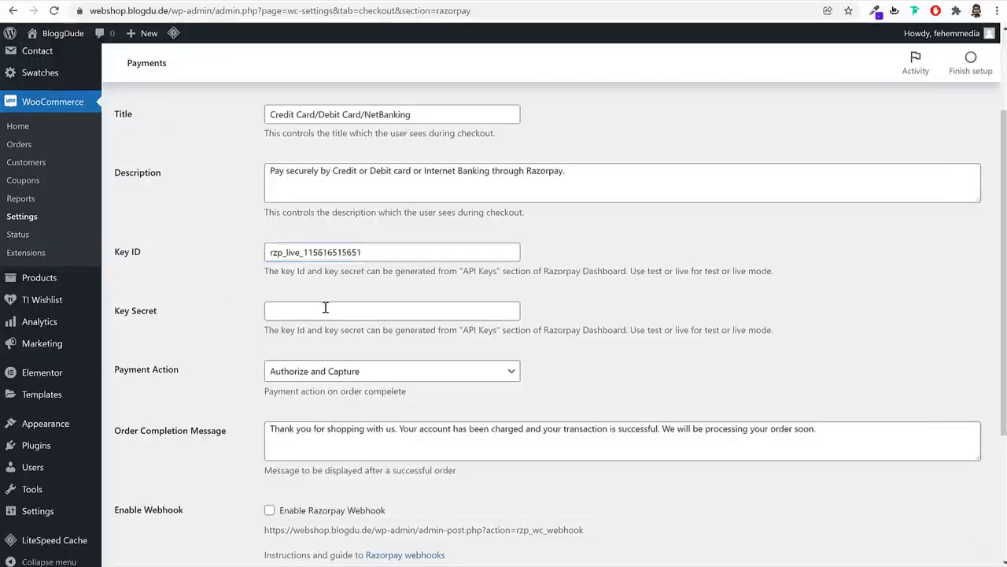
click(382, 310)
key(ctrl+v)
scroll(598, 358, down, 3)
click(146, 499)
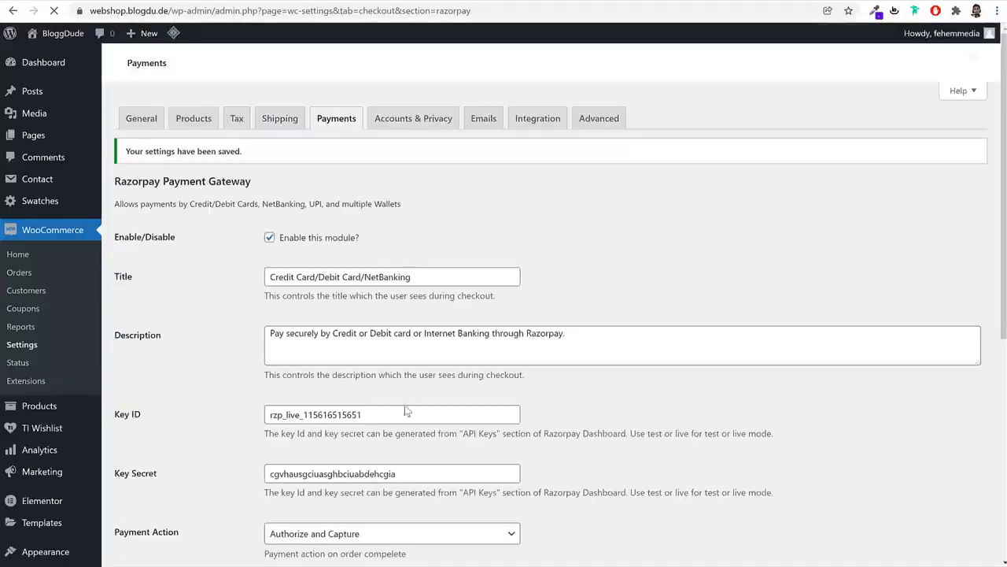
scroll(405, 409, down, 3)
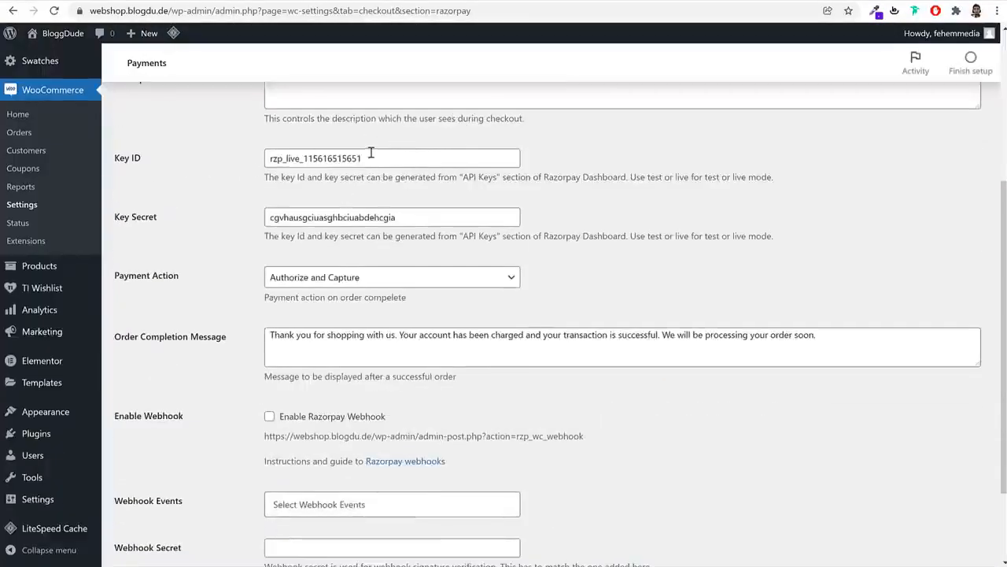
scroll(425, 236, up, 4)
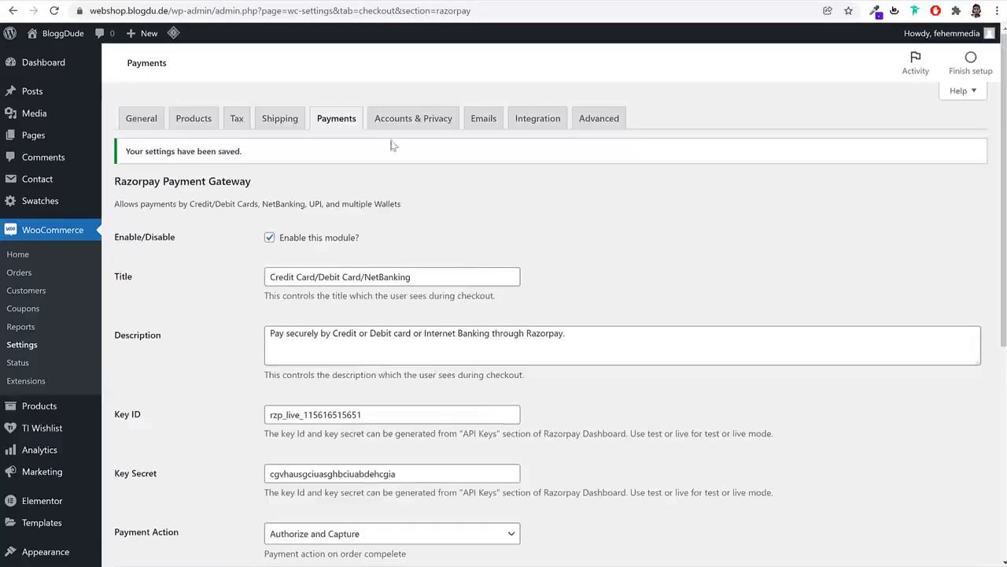
Go back to the payment methods list, then open the Accounts & Privacy settings
click(346, 122)
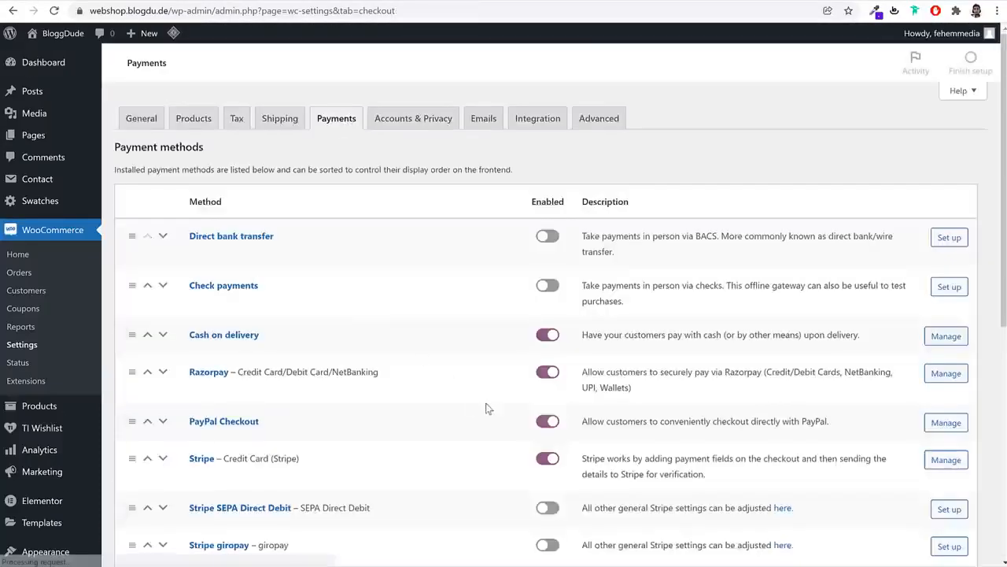
scroll(485, 407, down, 6)
scroll(485, 403, up, 5)
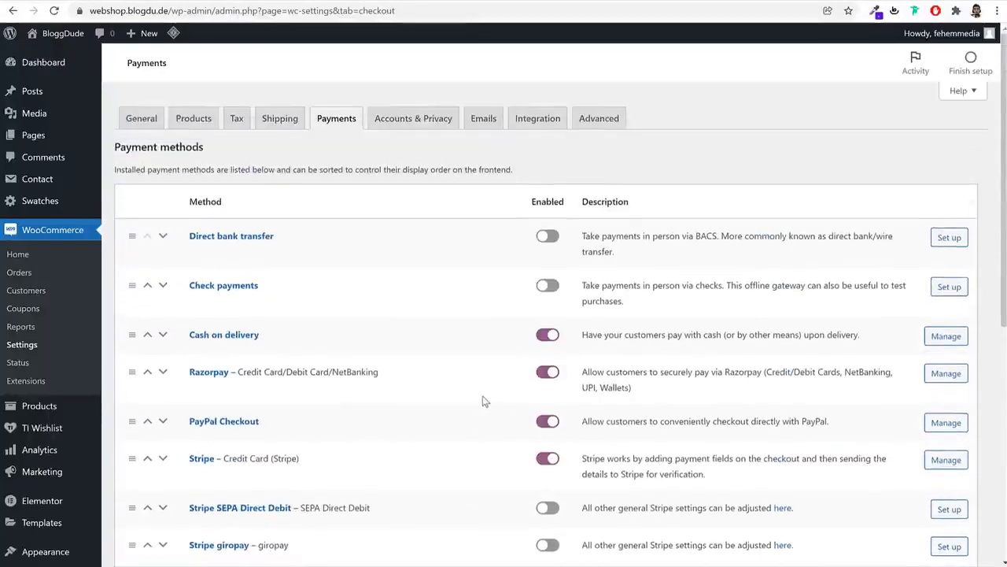
click(419, 119)
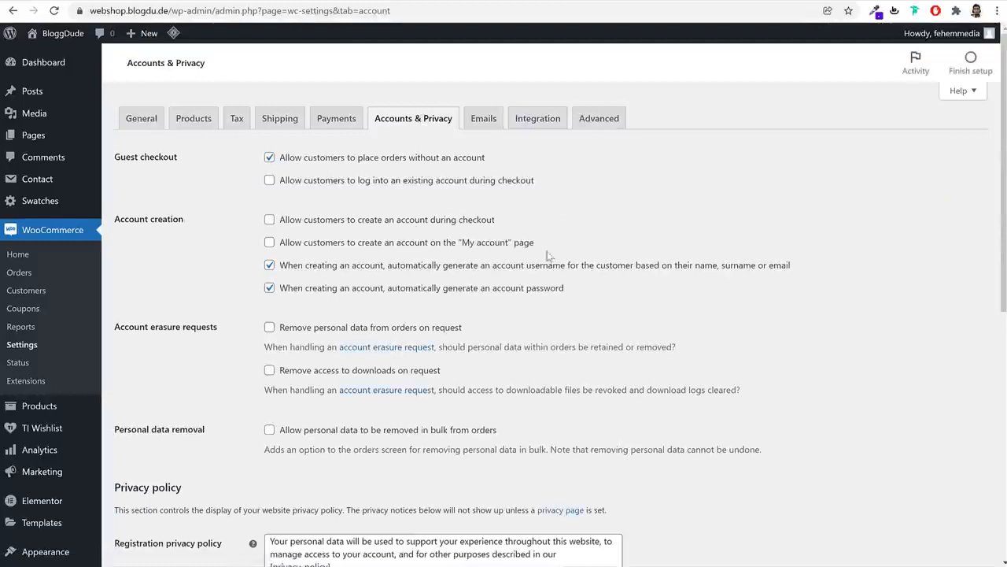
Allow logging in at checkout and account creation during checkout and on the My account page
drag(288, 183, 501, 191)
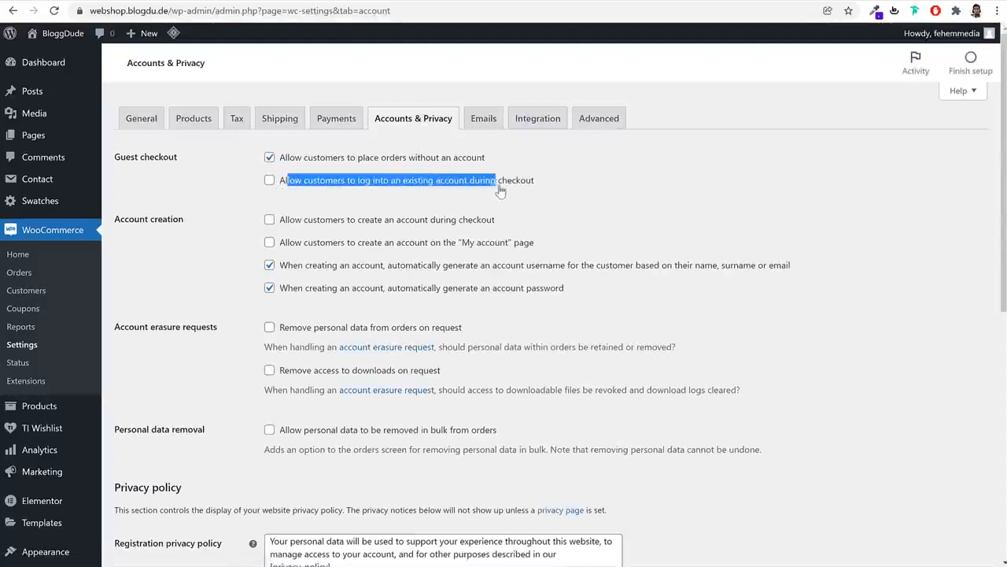
click(434, 186)
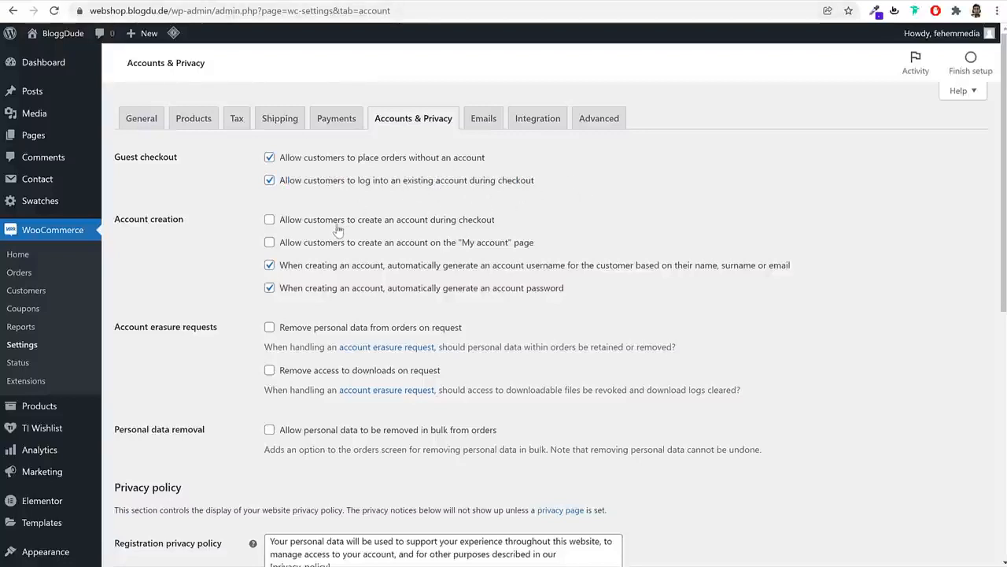
drag(292, 227, 499, 225)
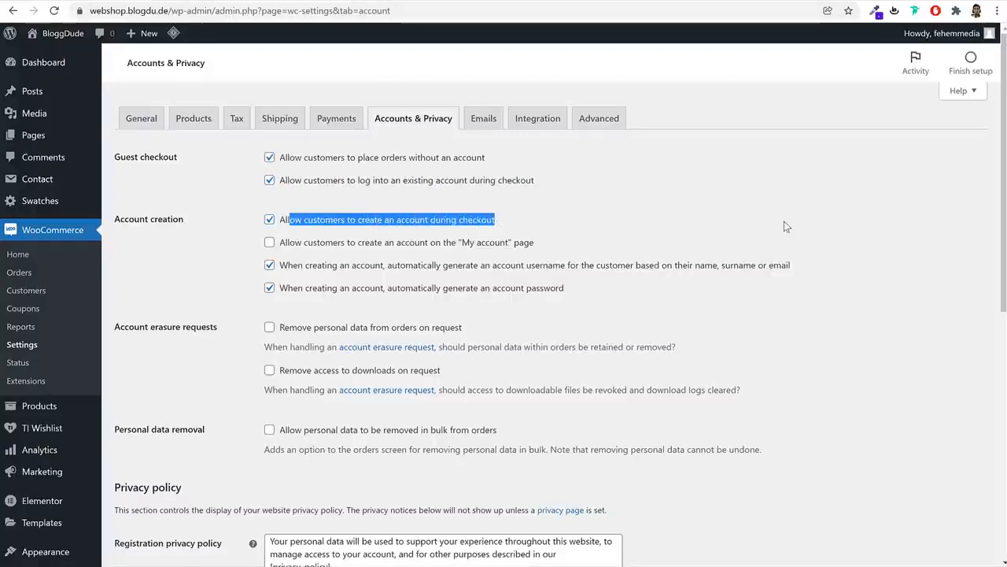
click(840, 236)
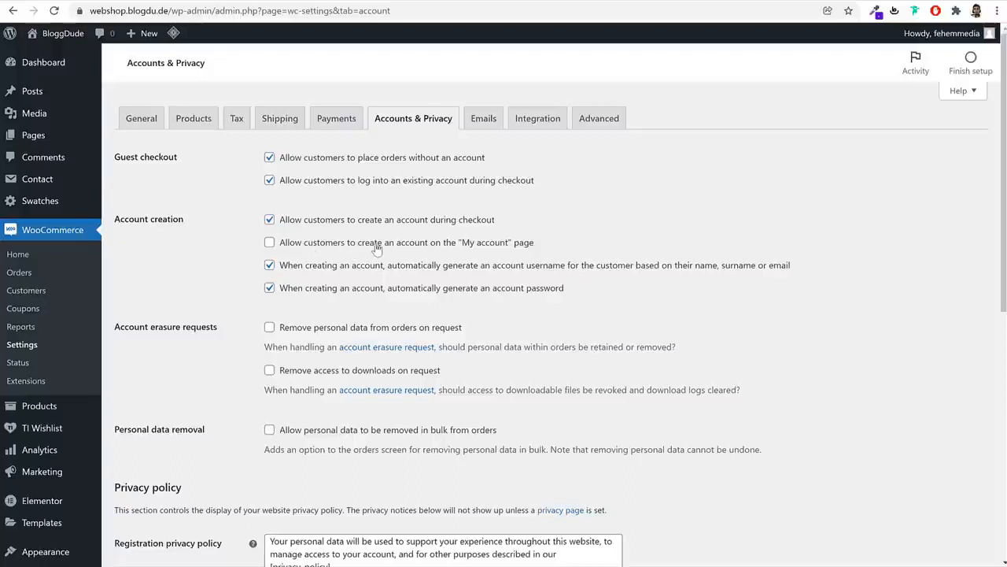
click(471, 247)
Turn off auto-generated usernames and passwords, save, and open the Advanced settings
click(315, 265)
click(309, 288)
click(271, 266)
click(271, 288)
drag(384, 269, 524, 295)
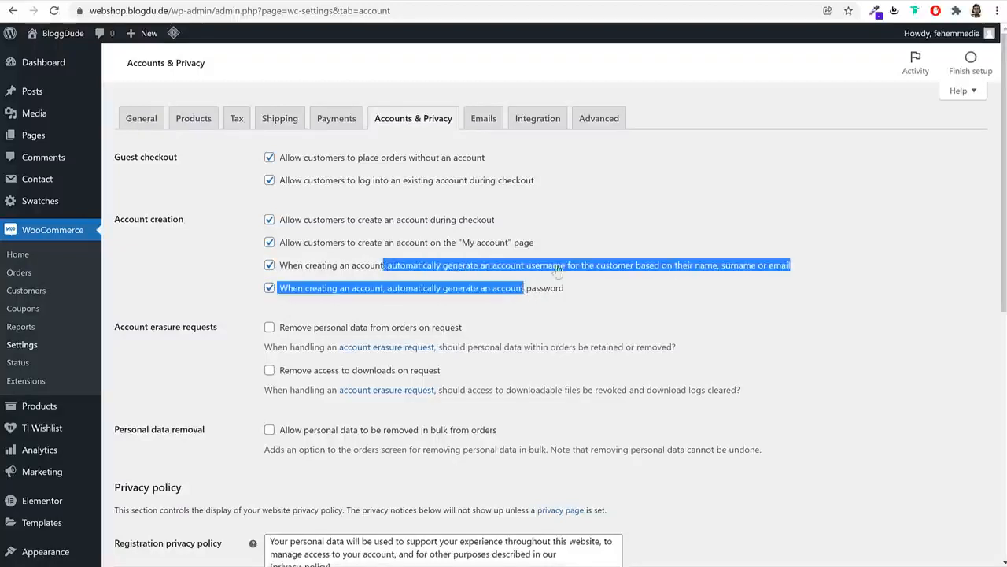
click(632, 309)
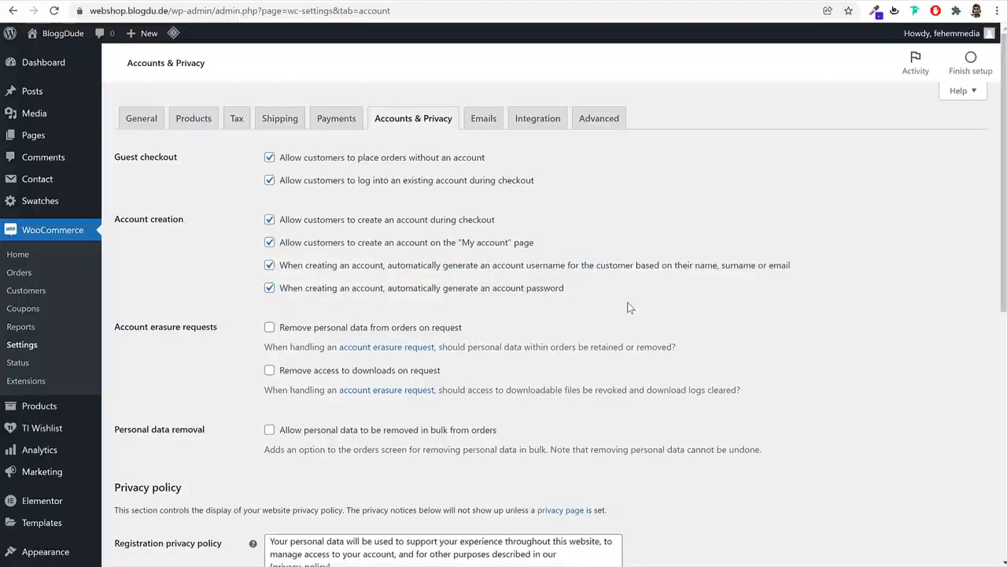
click(269, 266)
click(269, 288)
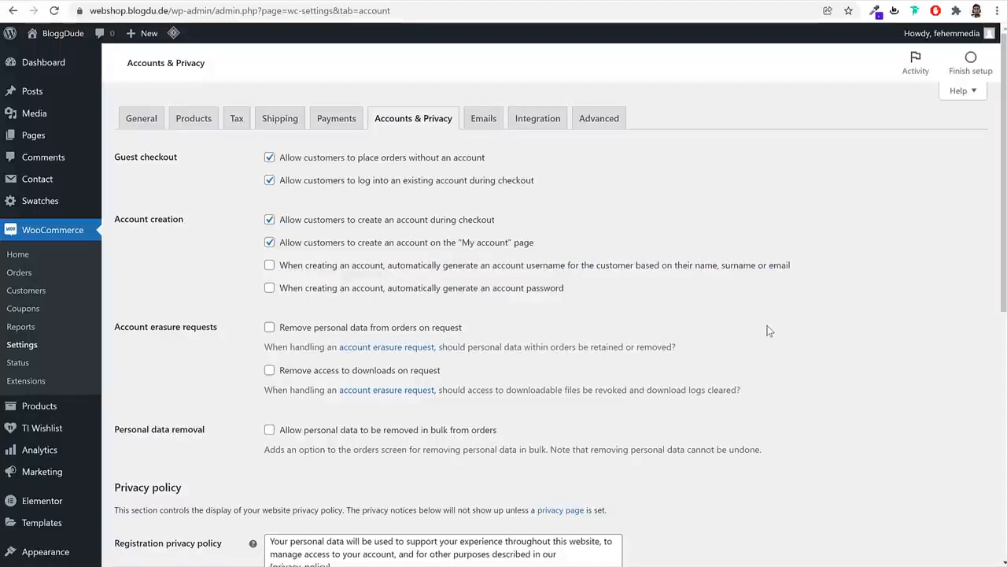
scroll(687, 380, down, 6)
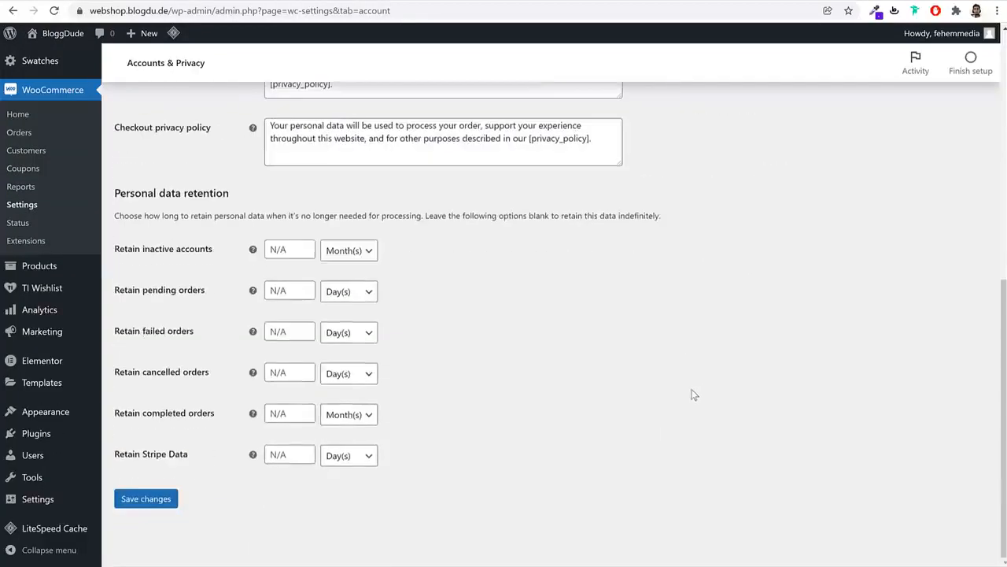
click(145, 499)
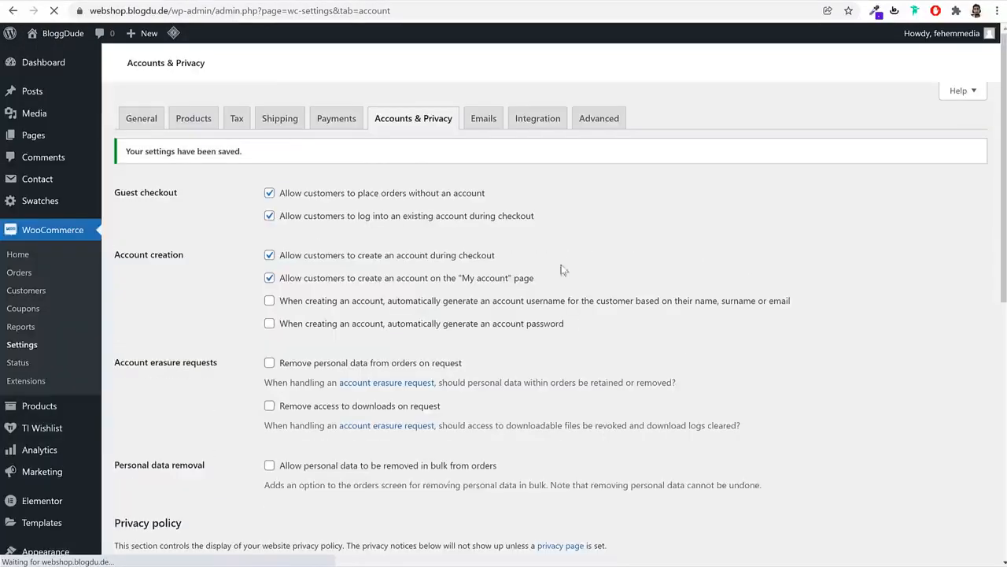
click(618, 128)
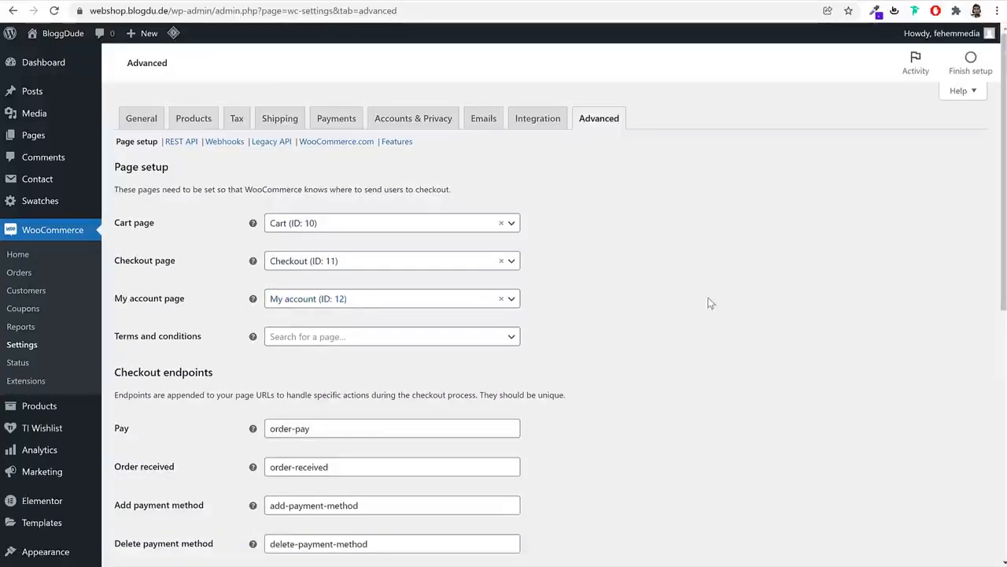
Save the Cart, Checkout and My account page setup, then open the empty Products list
scroll(719, 303, down, 6)
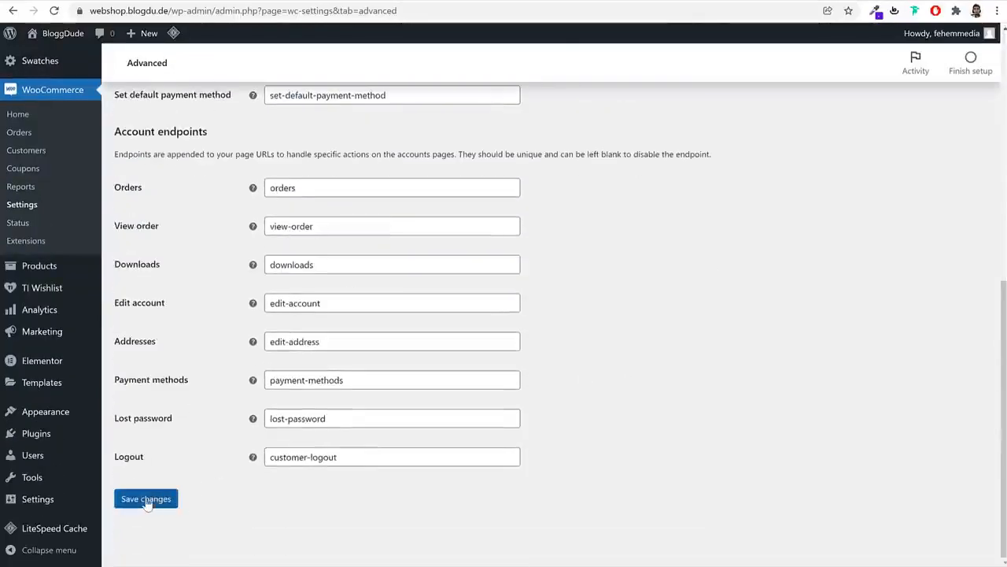
click(145, 498)
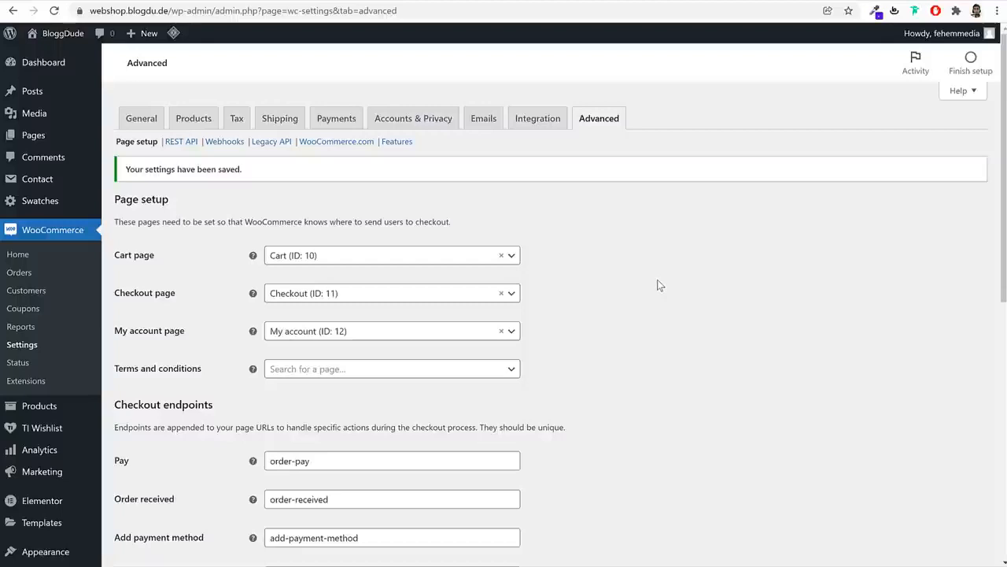
click(43, 407)
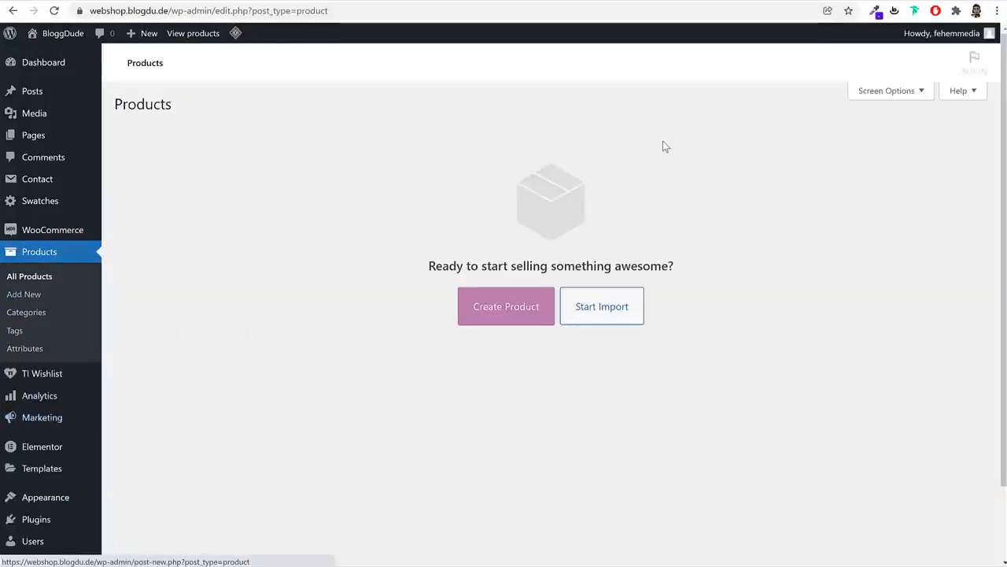
Start a new product and select the Black Fashion Jacket title on the reference shop's page
click(542, 314)
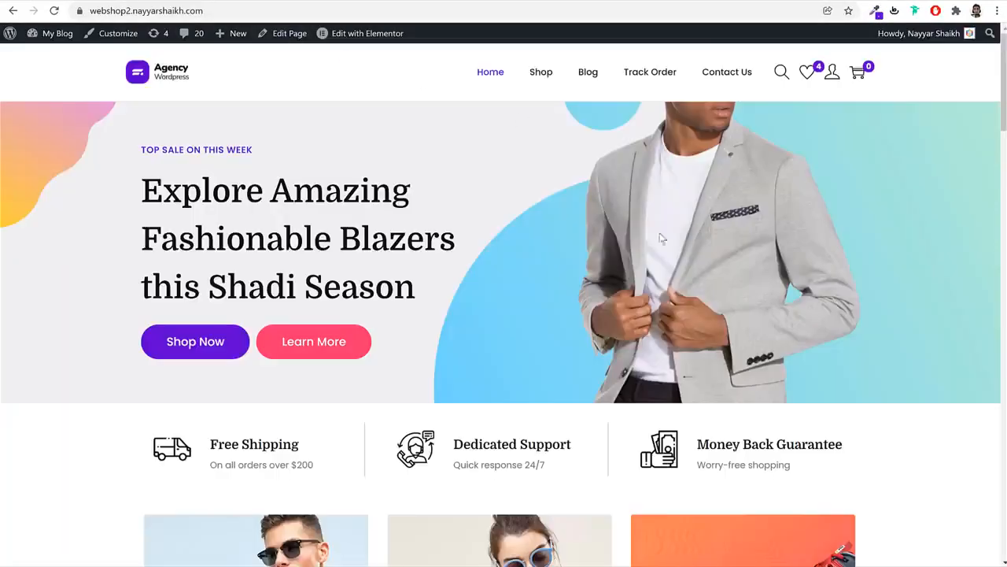
scroll(722, 311, down, 11)
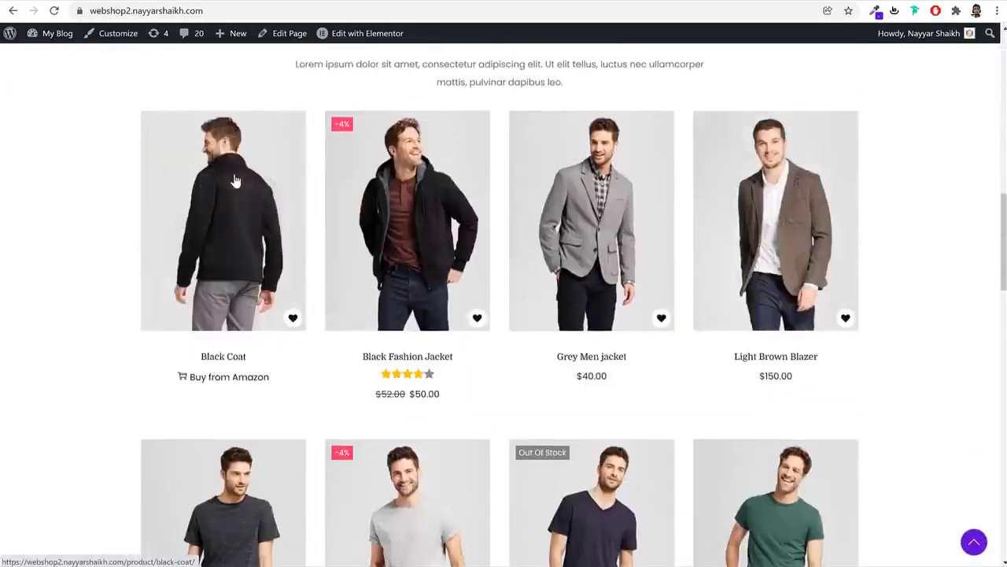
click(429, 172)
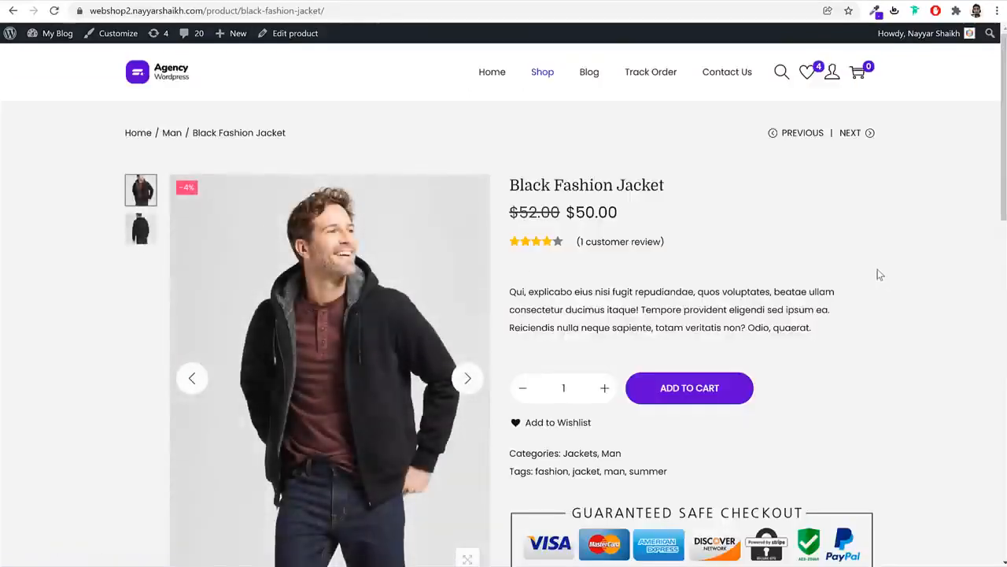
triple_click(647, 194)
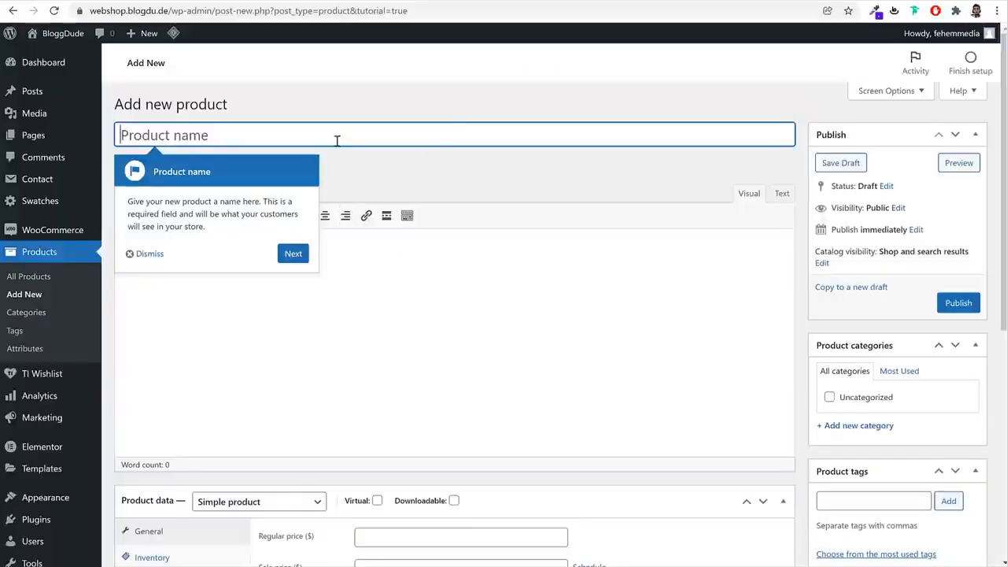
Name the product Black Fashion Jacket and paste the reference description paragraph into the editor
text(Black Fashion Jacket)
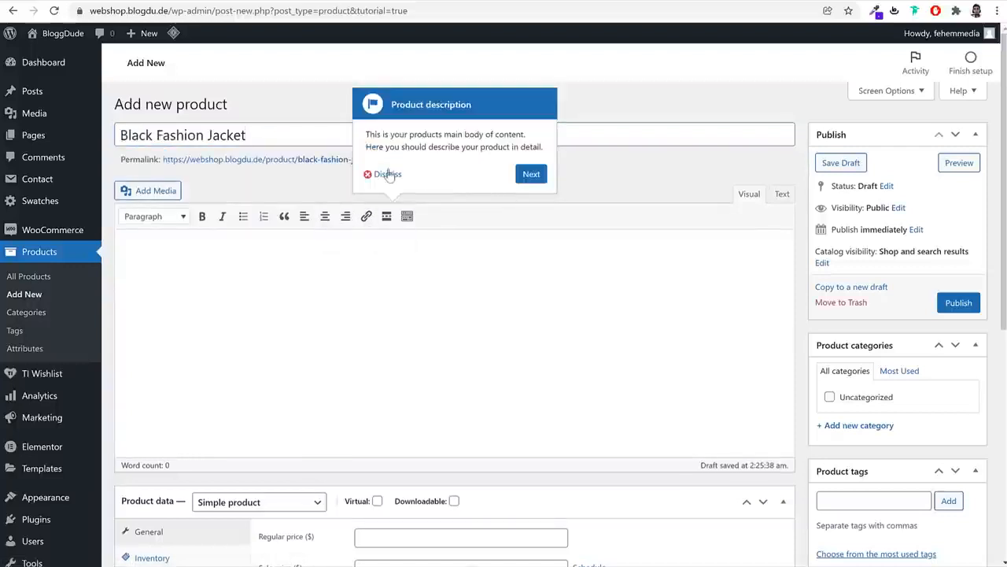
click(384, 174)
click(278, 262)
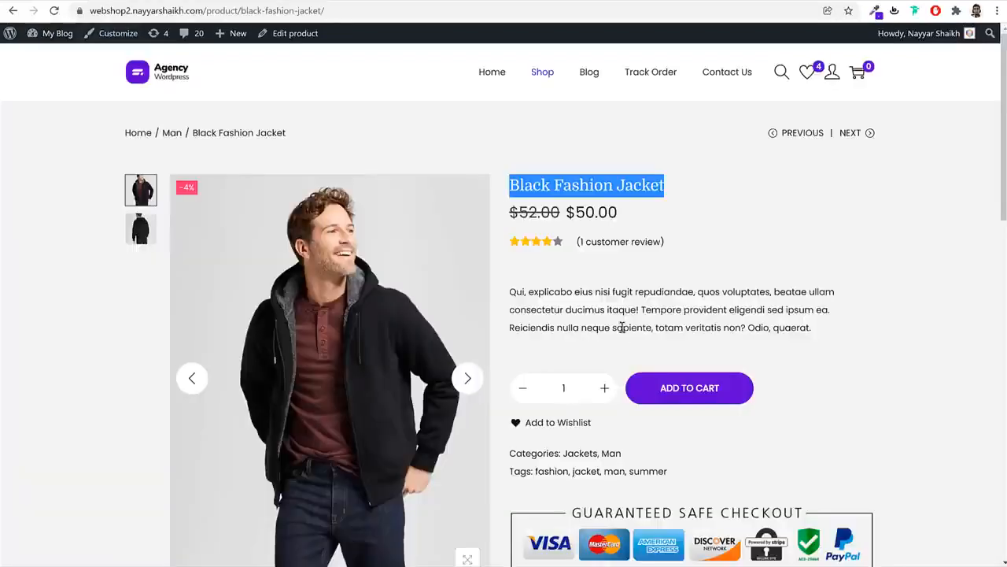
scroll(621, 330, down, 5)
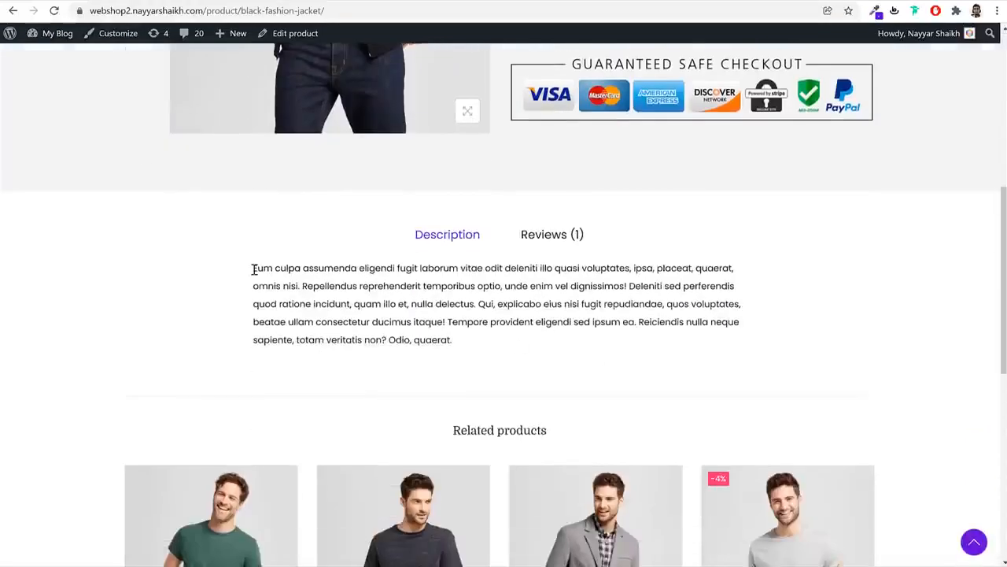
drag(254, 269, 491, 355)
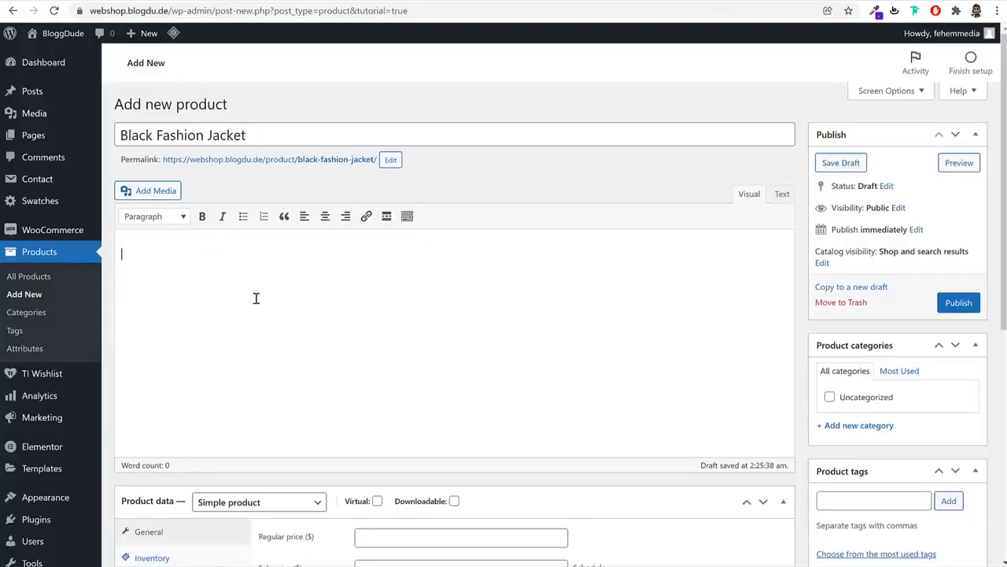
text(Eum culpa assumenda eligendi fugit laborum vitae odit deleniti illo quasi voluptates, ipsa, placeat, quaerat, omnis nisi. Repellendus reprehenderit temporibus optio, unde enim vel dignissimos! Deleniti sed perferendis quod ratione incidunt, quam illo et, nulla delectus. Qui, explicabo eius nisi fugit repudiandae, quos voluptates, beatae ullam consectetur ducimus itaque! Tempore provident eligendi sed ipsum ea. Reiciendis nulla neque sapiente, totam veritatis non? Odio, quaerat.)
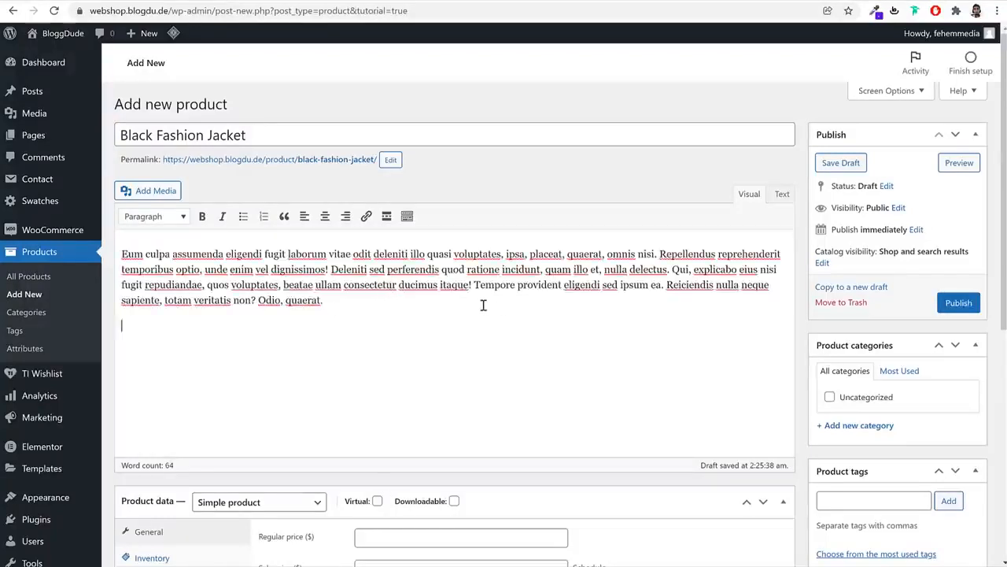
Upload glasses-category-img-2 from the Media folder and insert it into the description
click(141, 192)
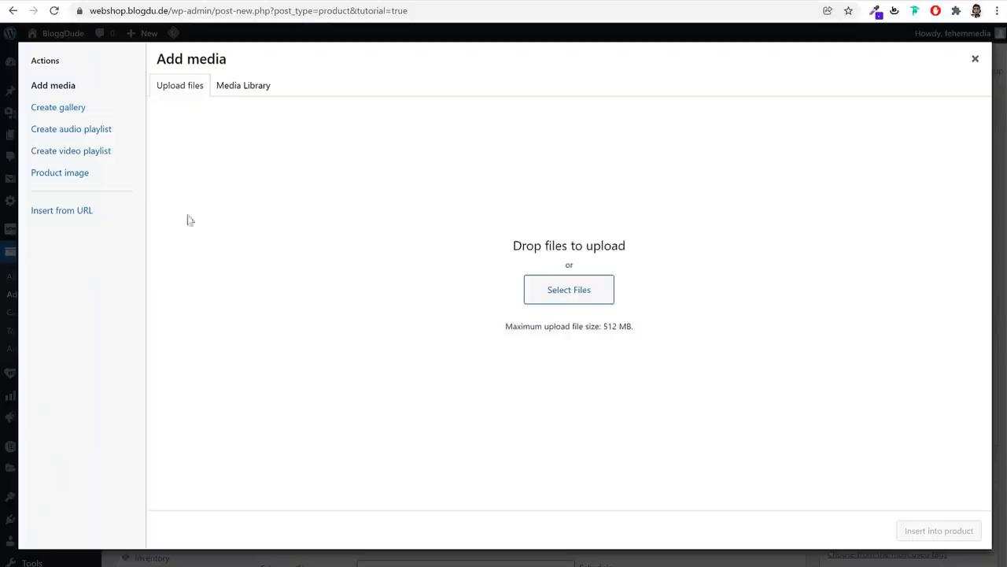
click(578, 291)
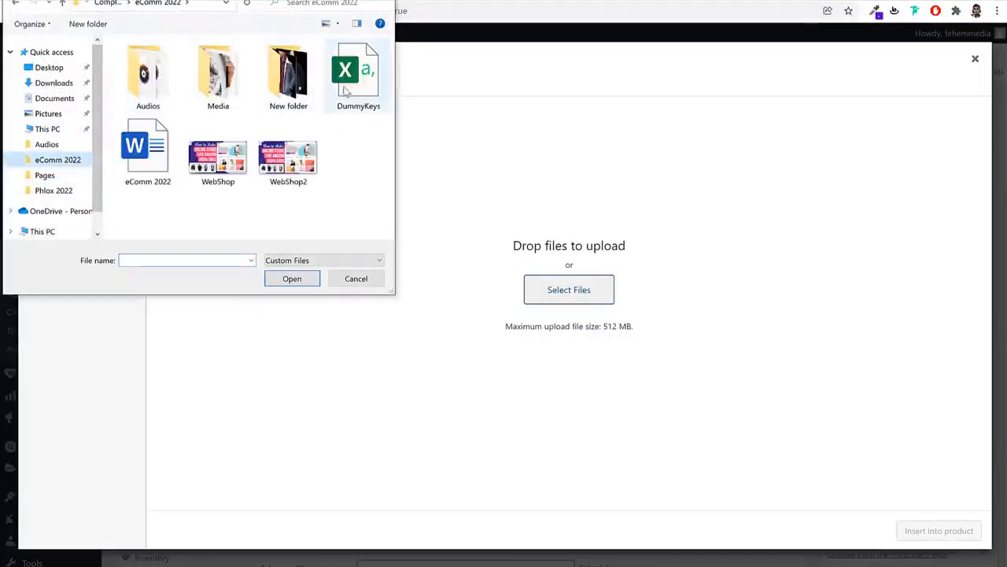
double_click(218, 75)
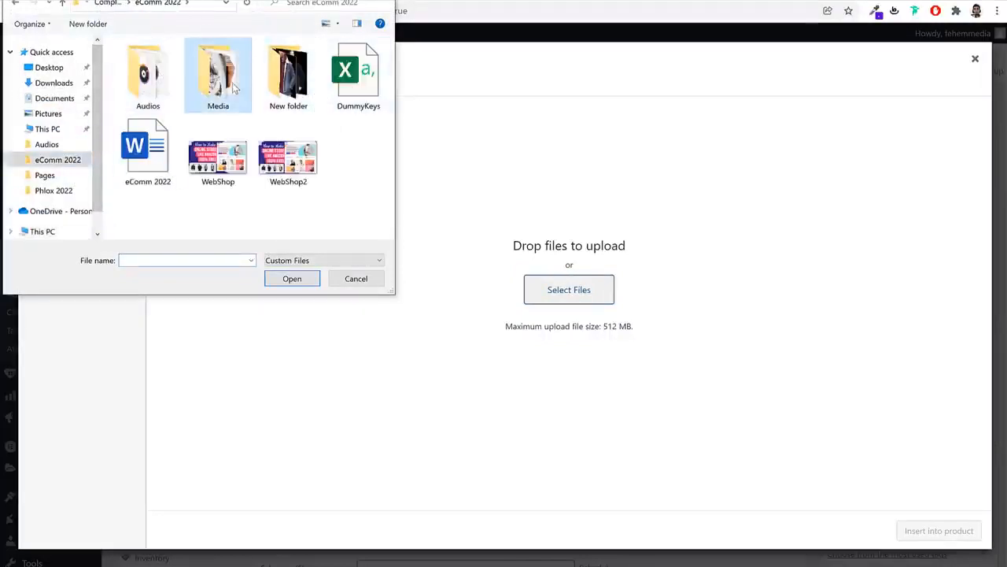
scroll(347, 157, down, 3)
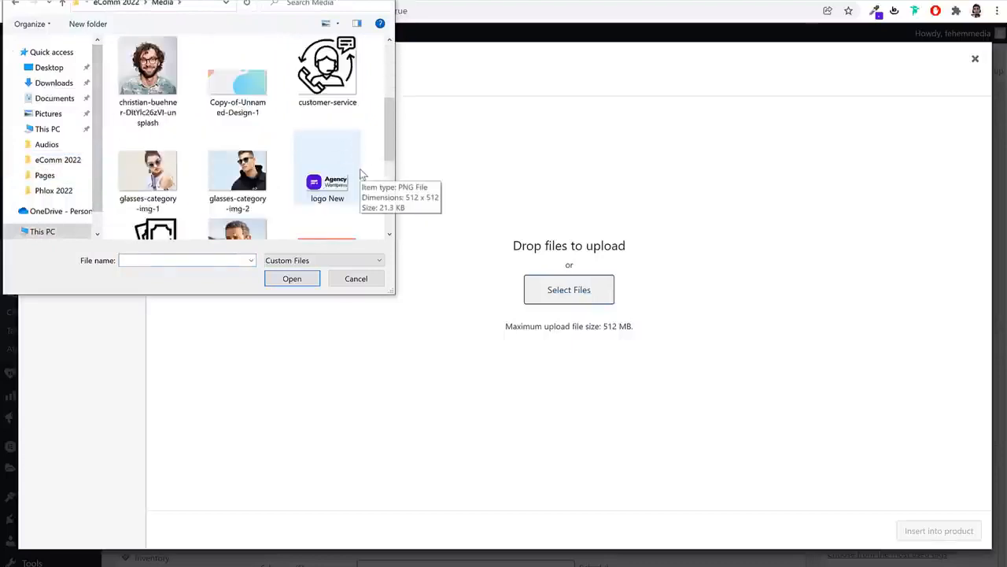
scroll(360, 173, up, 3)
scroll(367, 153, down, 3)
scroll(366, 152, up, 1)
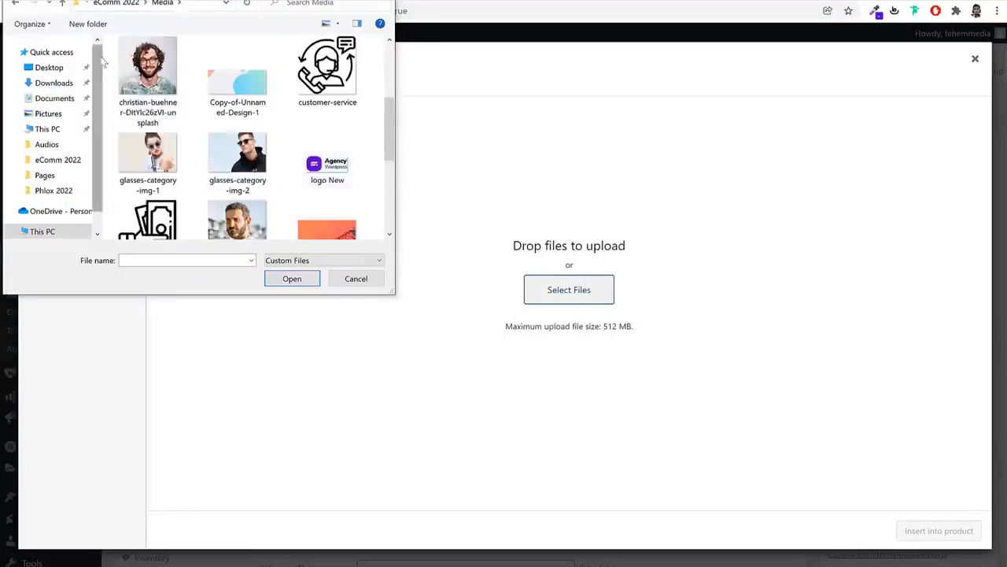
click(148, 75)
click(220, 168)
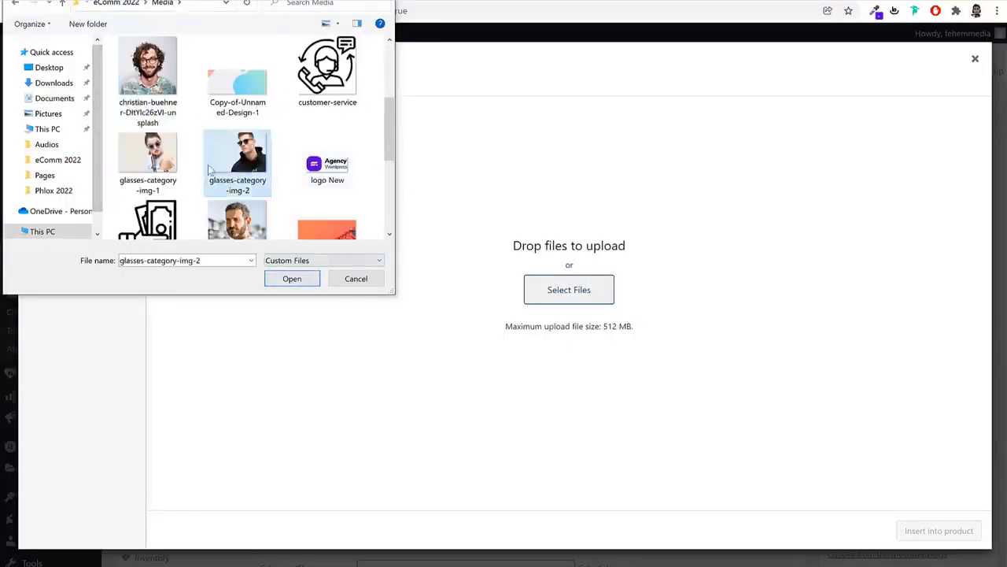
click(167, 165)
click(246, 167)
click(289, 279)
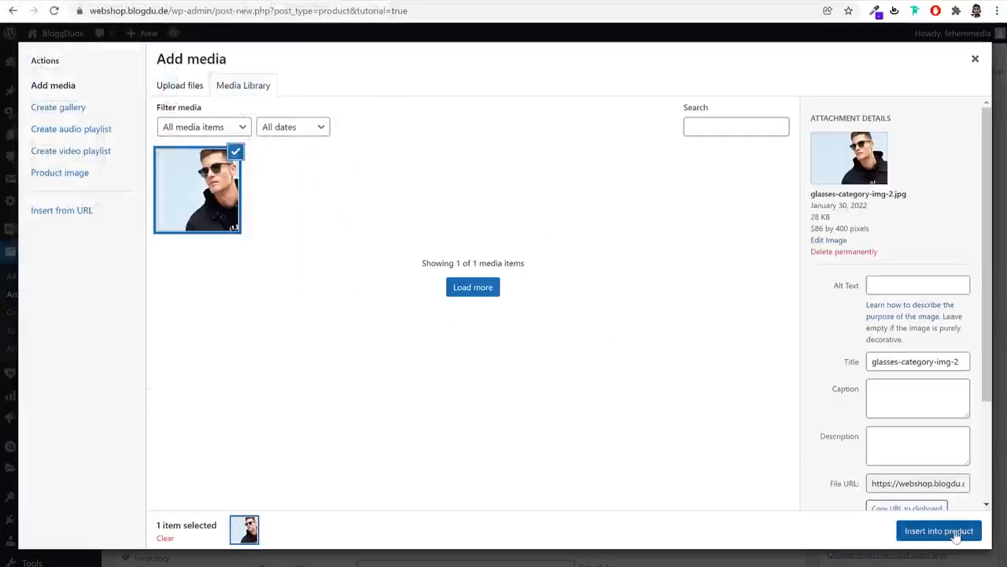
click(954, 535)
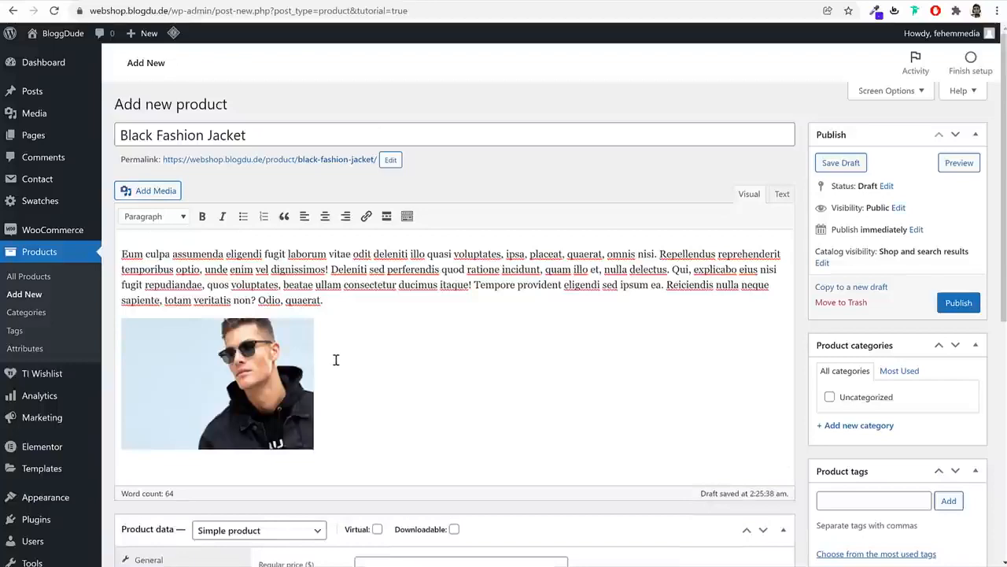
Paste the paragraph after the image and align the image left so text wraps beside it
text(Eum culpa assumenda eligendi fugit laborum vitae odit deleniti illo quasi voluptates, ipsa, placeat, quaerat, omnis nisi. Repellendus reprehenderit temporibus optio, unde enim vel dignissimos! Deleniti sed perferendis quod ratione incidunt, quam illo et, nulla delectus. Qui, explicabo eius nisi fugit repudiandae, quos voluptates, beatae ullam consectetur ducimus itaque! Tempore provident eligendi sed ipsum ea. Reiciendis nulla neque sapiente, totam veritatis non? Odio, quaerat.)
key(ctrl+z)
text(Eum culpa assumenda eligendi fugit laborum vitae odit deleniti illo quasi voluptates, ipsa, placeat, quaerat, omnis nisi. Repellendus reprehenderit temporibus optio, unde enim vel dignissimos! Deleniti sed perferendis quod ratione incidunt, quam illo et, nulla delectus. Qui, explicabo eius nisi fugit repudiandae, quos voluptates, beatae ullam consectetur ducimus itaque! Tempore provident eligendi sed ipsum ea. Reiciendis nulla neque sapiente, totam veritatis non? Odio, quaerat.)
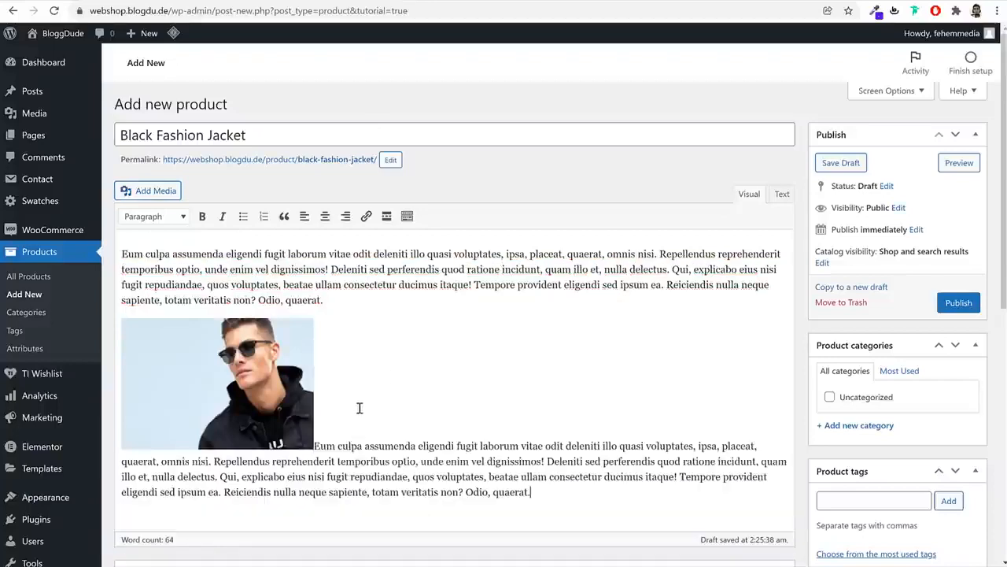
click(307, 429)
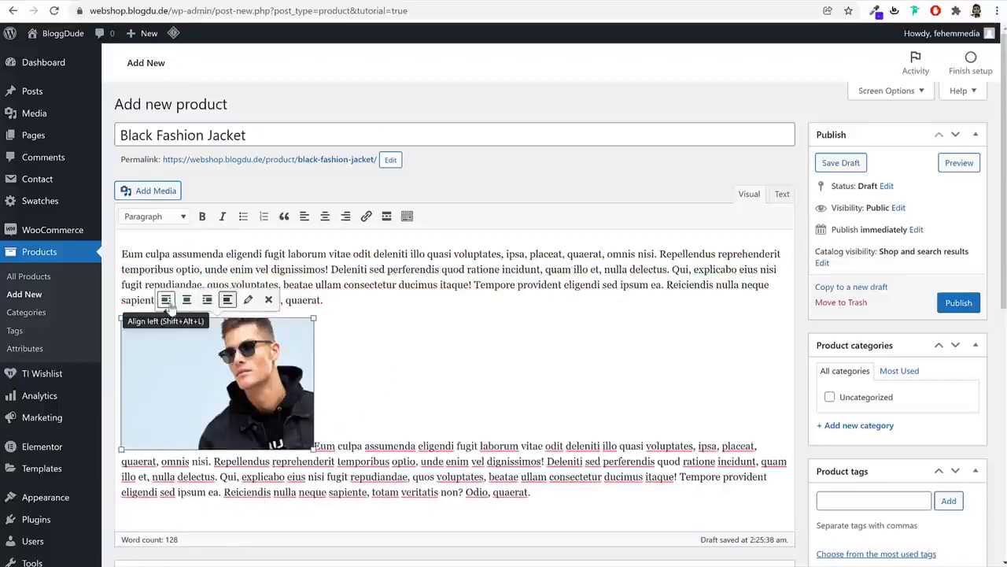
click(166, 304)
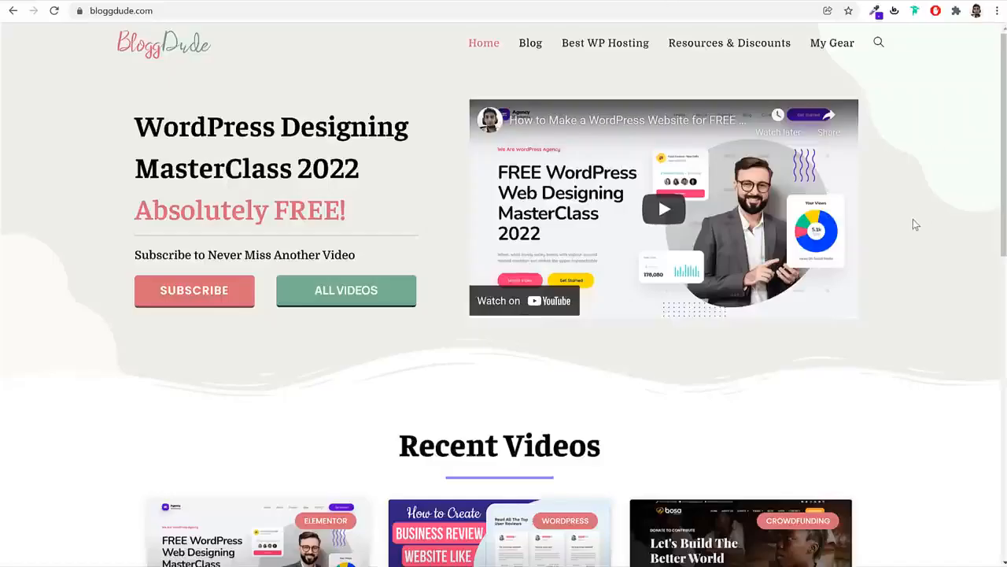
Open the WordPress Designing MasterClass 2022 video post and locate its Download Free Images section
scroll(928, 263, down, 4)
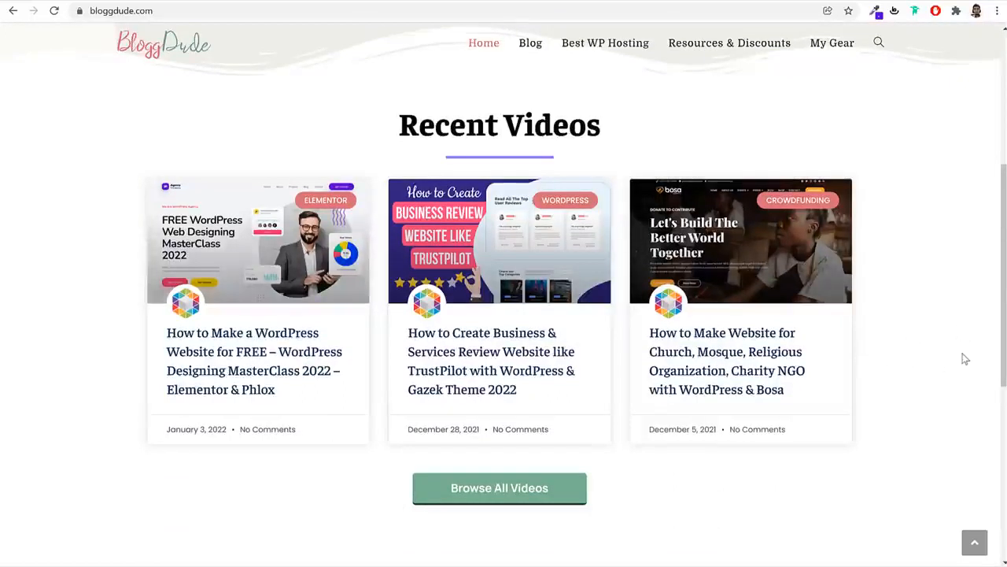
click(282, 364)
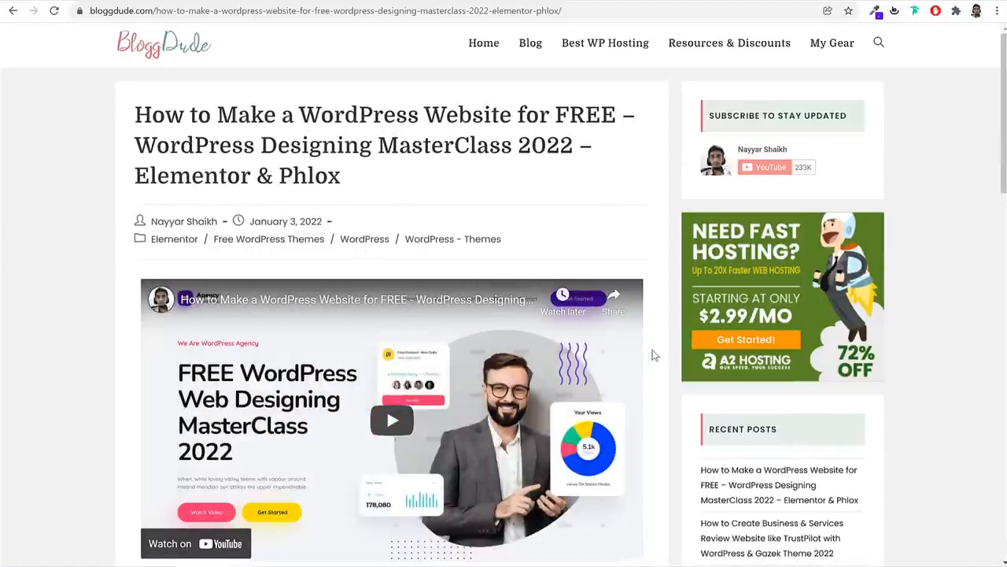
scroll(654, 354, down, 5)
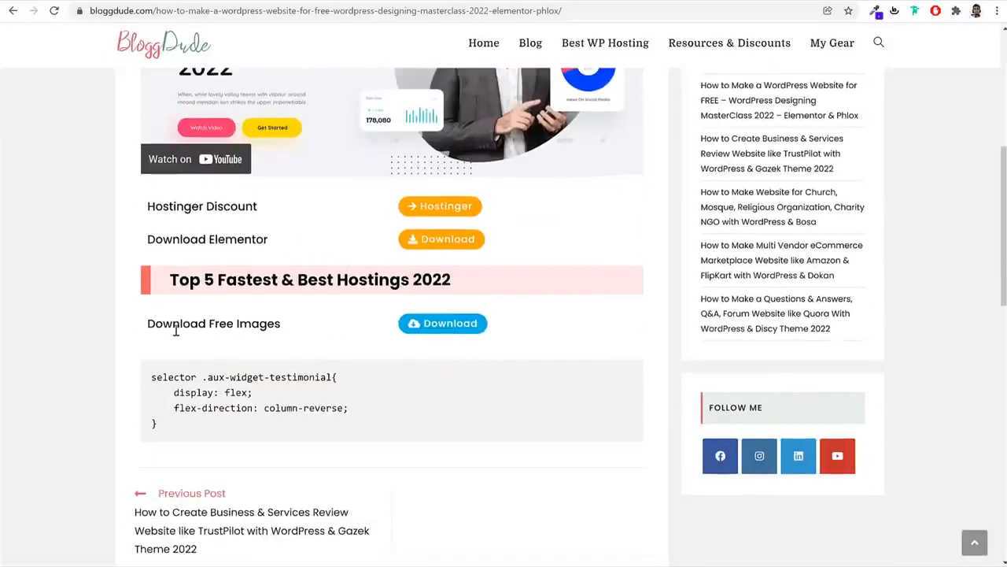
drag(157, 327, 288, 331)
click(288, 331)
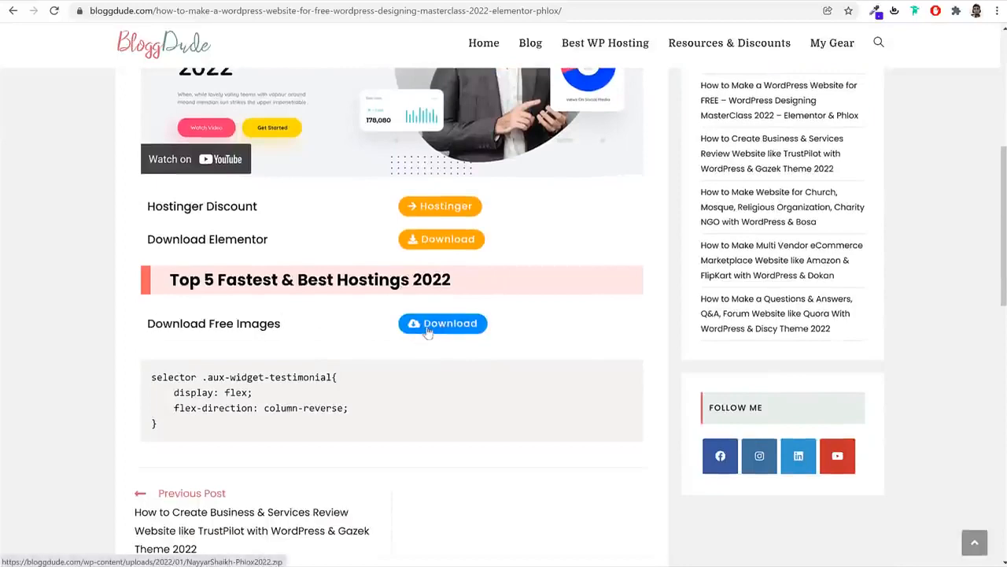
scroll(472, 342, up, 5)
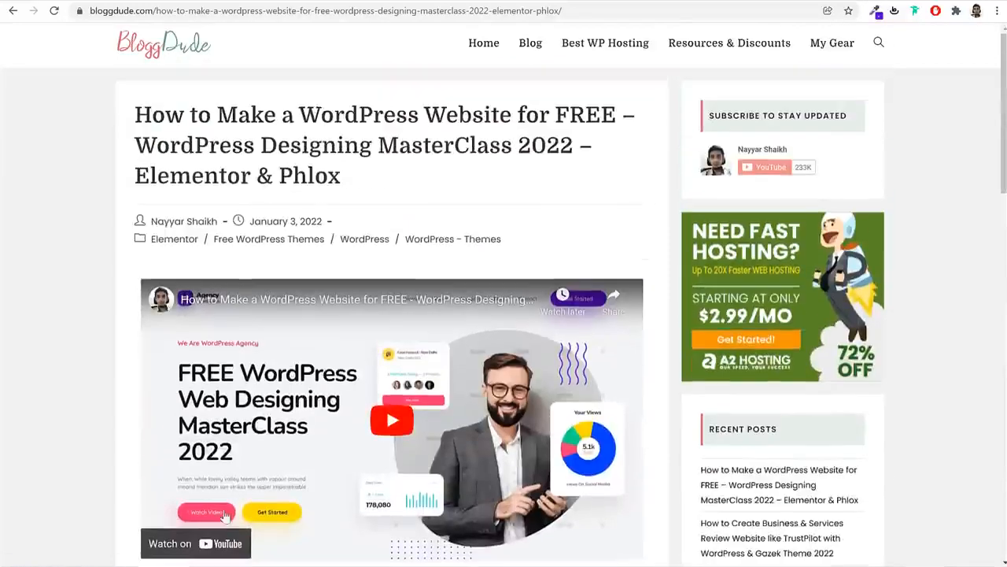
In File Explorer, go up to eComm 2022 and open the Media folder to browse its 20 images
key(alt+Tab)
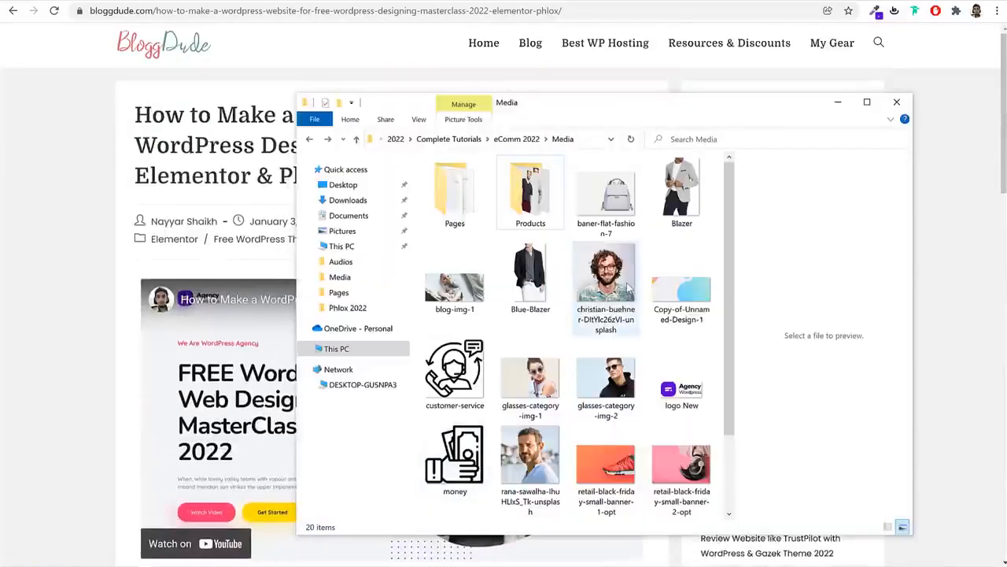
click(517, 141)
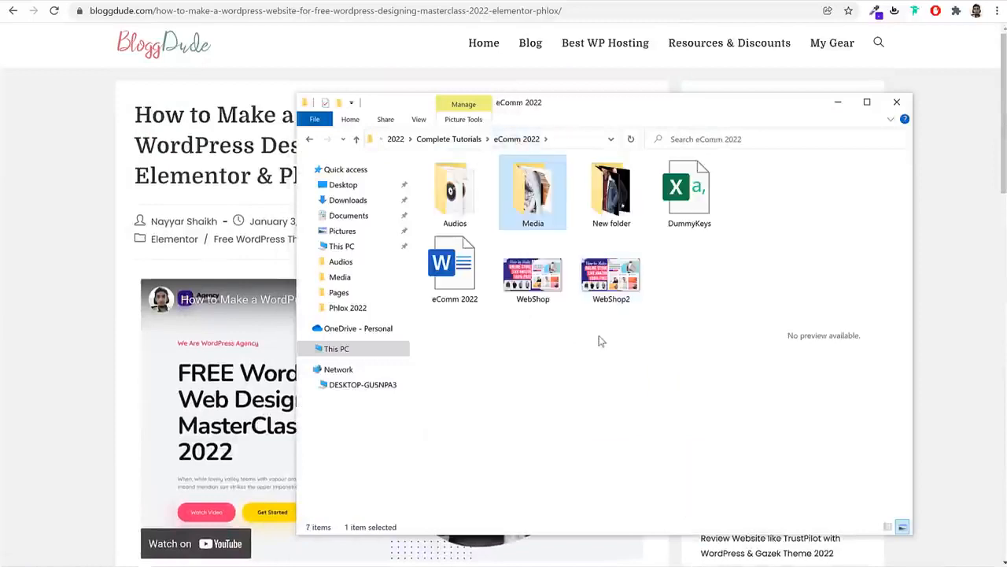
click(602, 203)
right_click(602, 203)
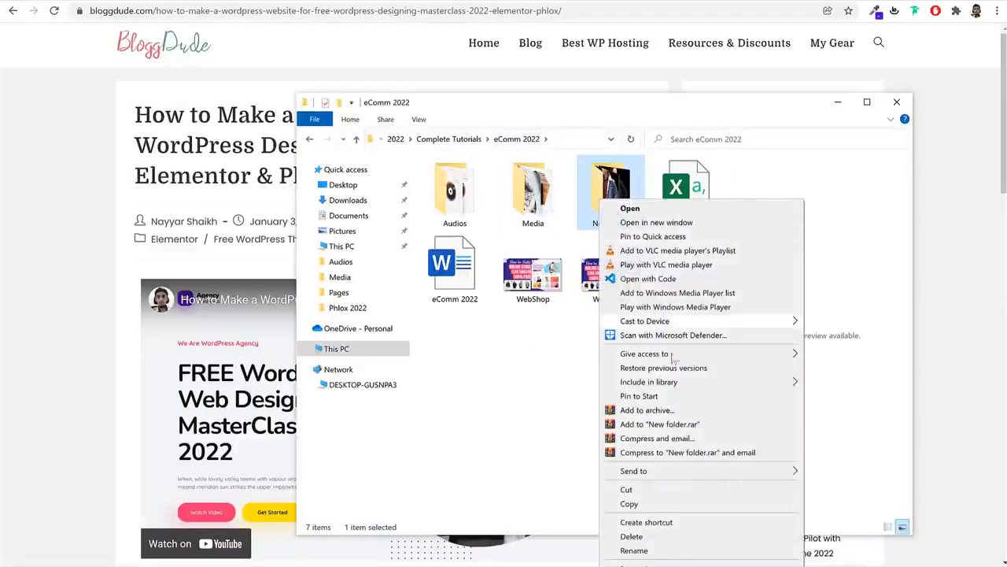
click(527, 391)
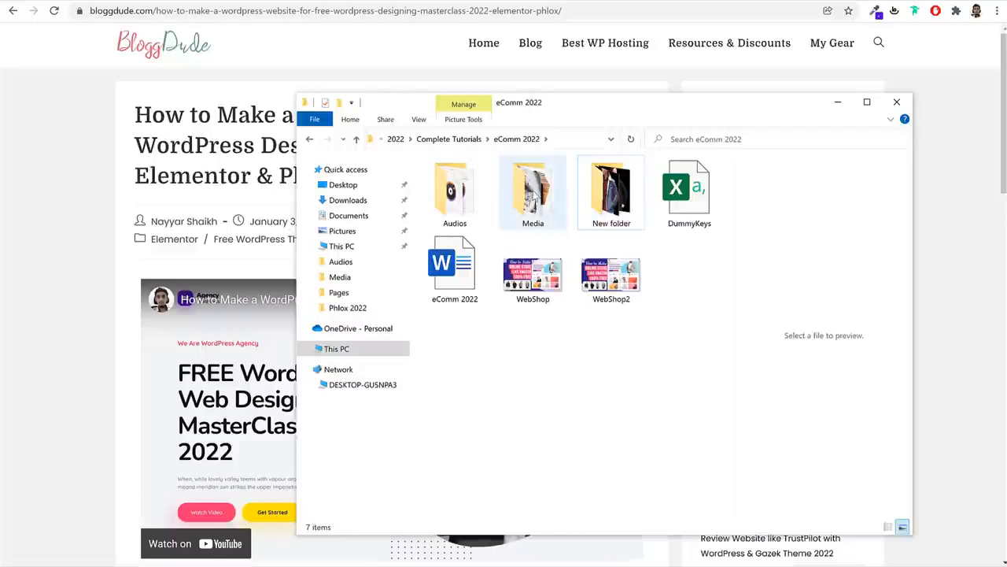
double_click(533, 190)
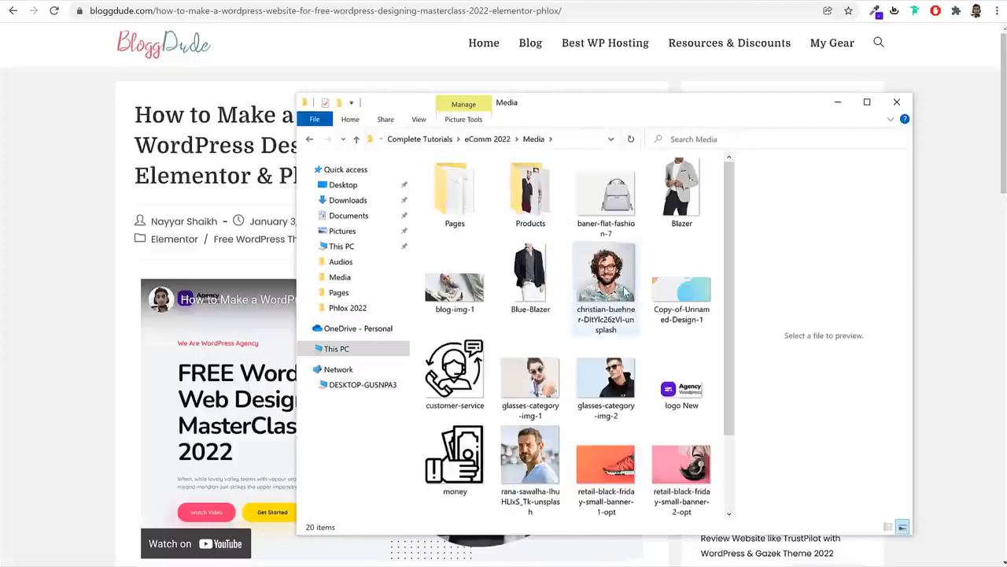
scroll(622, 315, down, 2)
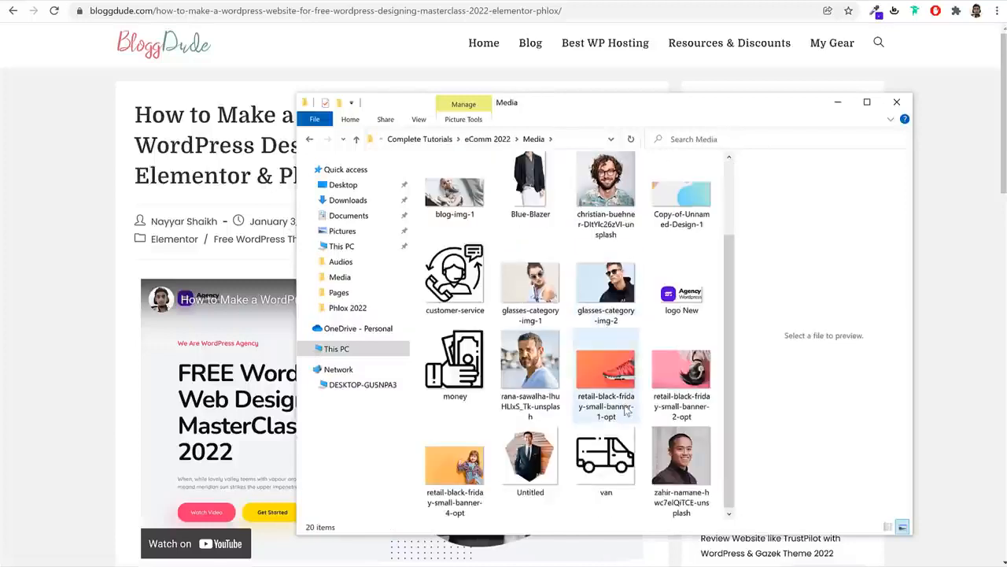
scroll(625, 405, up, 2)
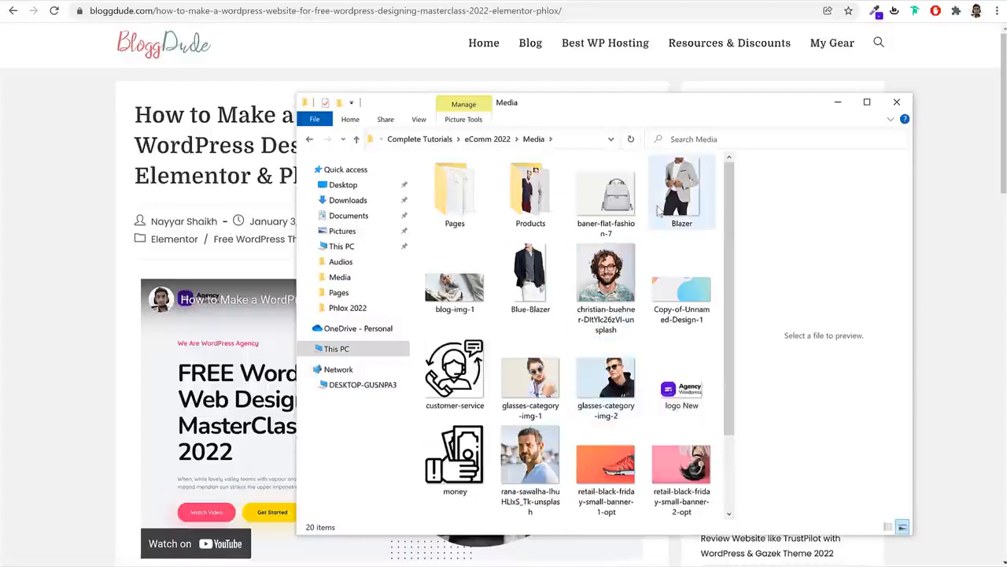
scroll(683, 348, down, 2)
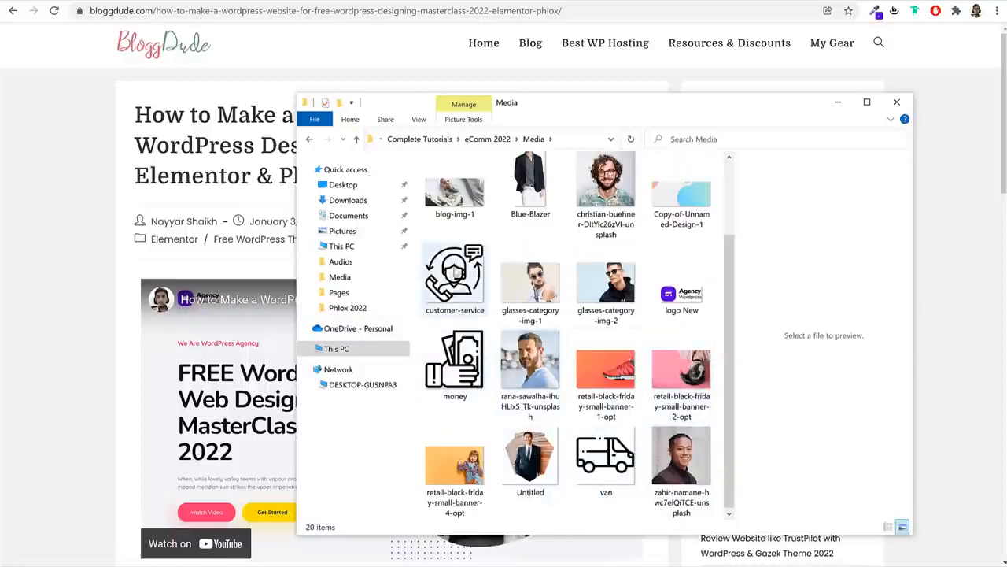
scroll(650, 338, up, 2)
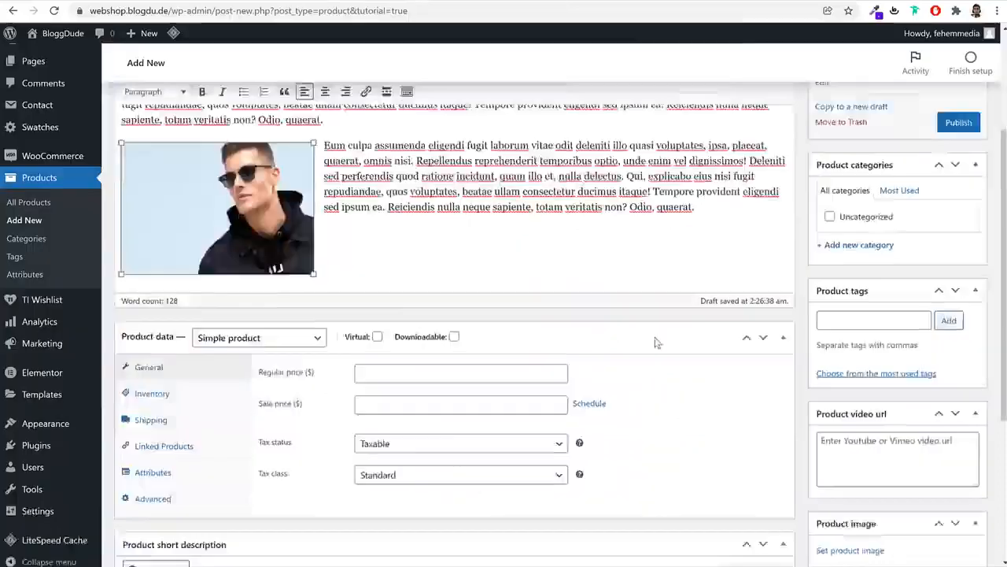
scroll(722, 270, up, 2)
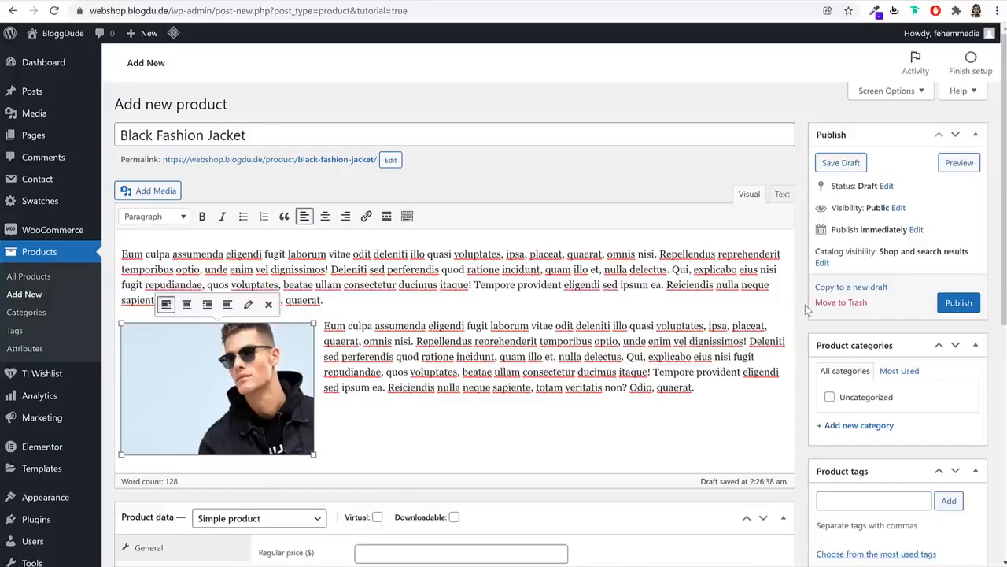
Enter a regular price of 52 for the jacket, checking the reference shop prices
scroll(805, 305, down, 4)
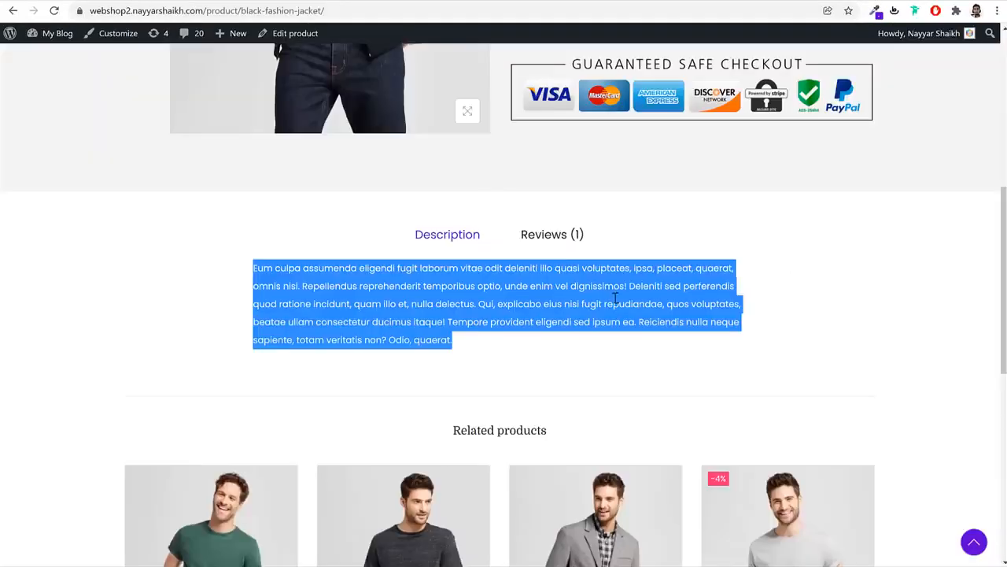
scroll(614, 303, up, 6)
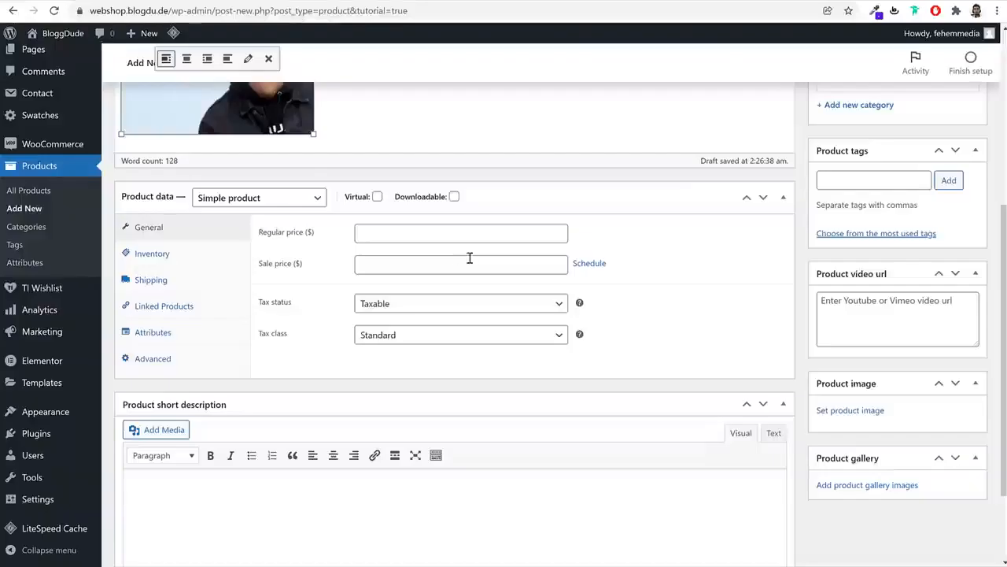
click(449, 236)
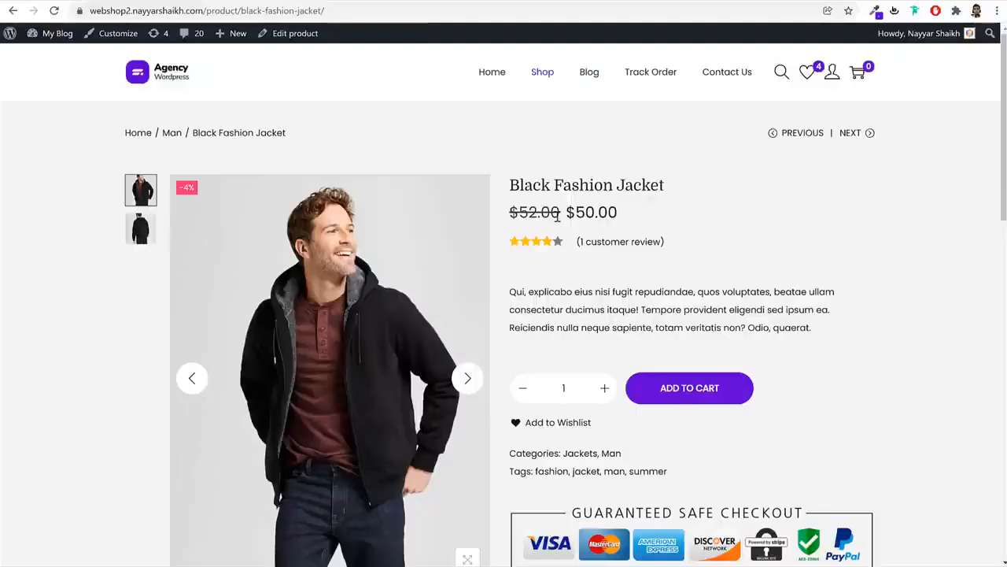
drag(557, 216, 510, 217)
click(530, 217)
drag(621, 216, 566, 217)
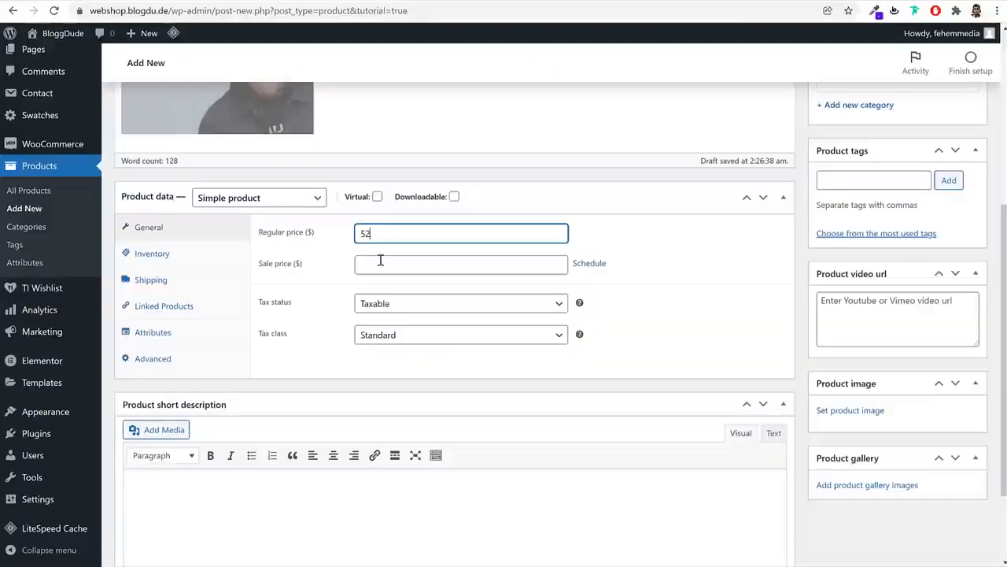
Set a sale price of 50 scheduled from 2022-01-29 to 2022-02-28
click(409, 263)
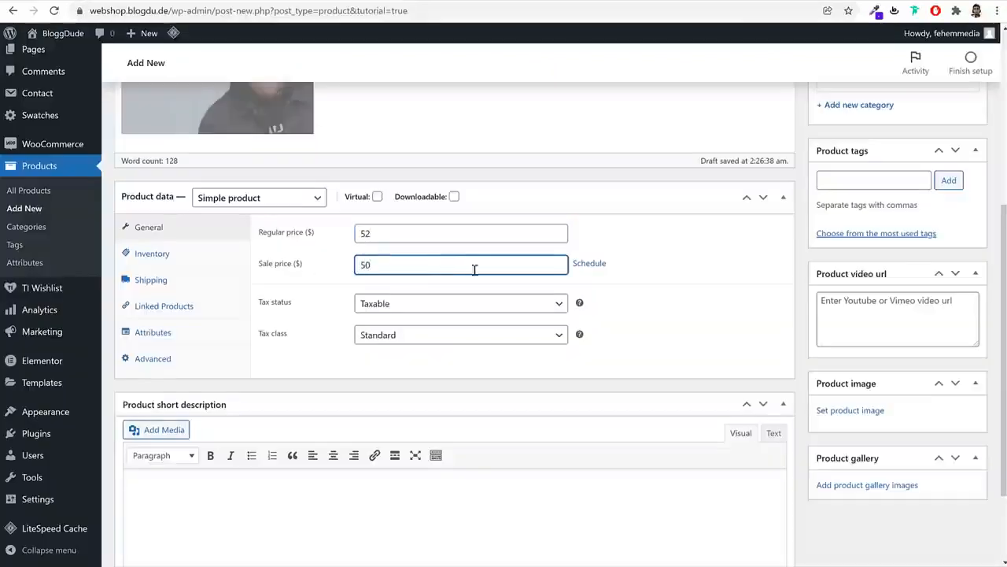
click(596, 263)
click(467, 301)
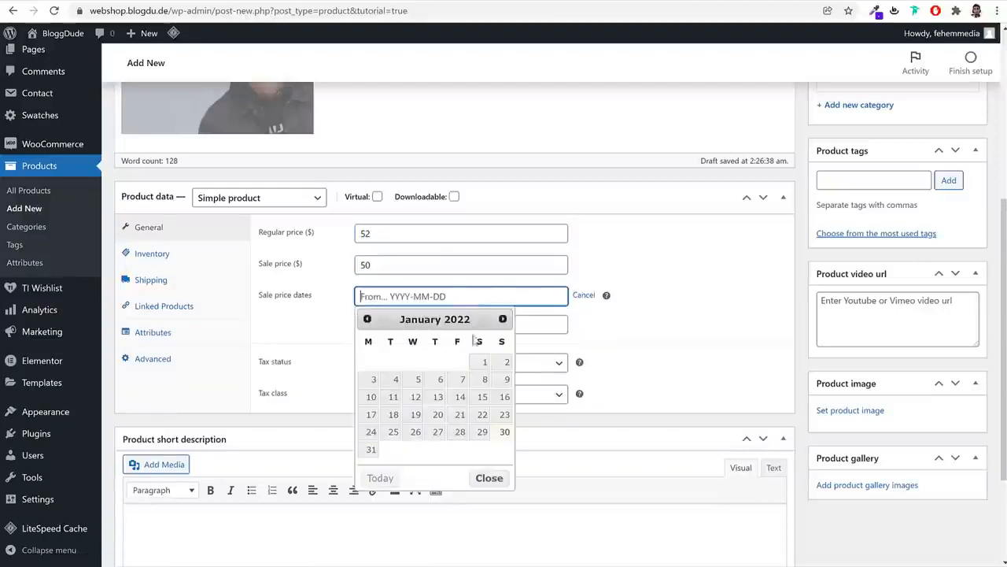
click(482, 431)
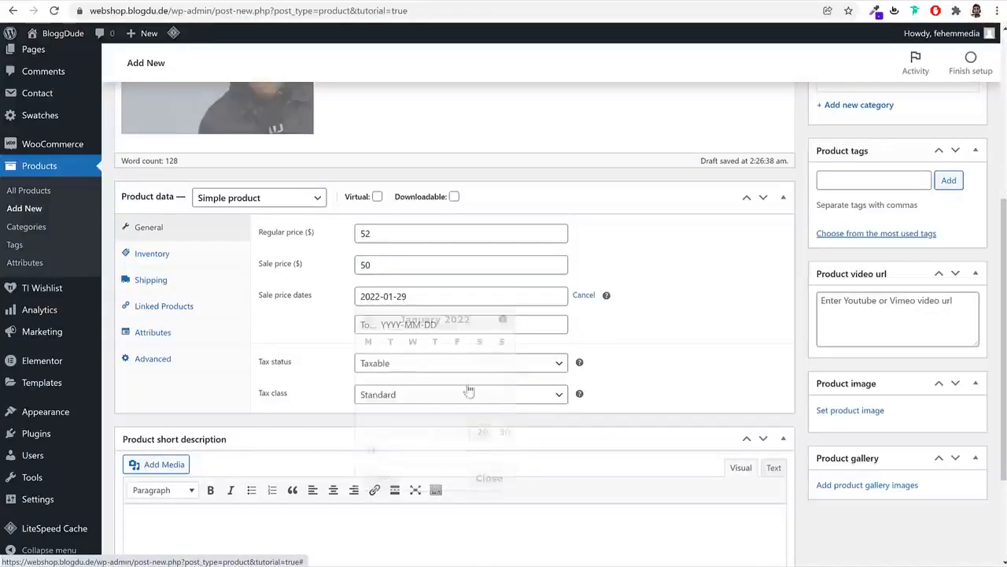
click(439, 325)
click(503, 347)
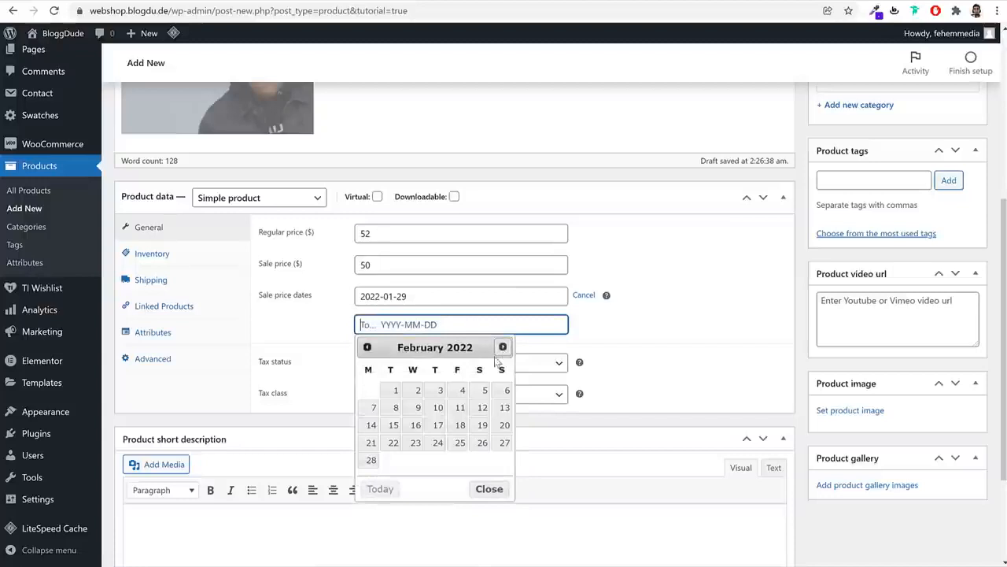
click(377, 462)
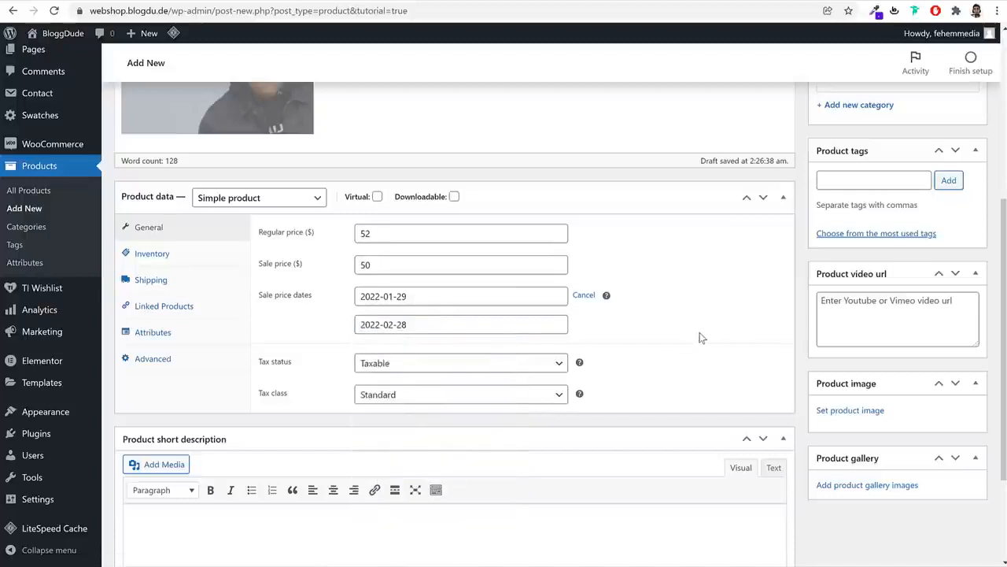
Choose GST 10% as the tax class, then show the Inventory settings
click(393, 396)
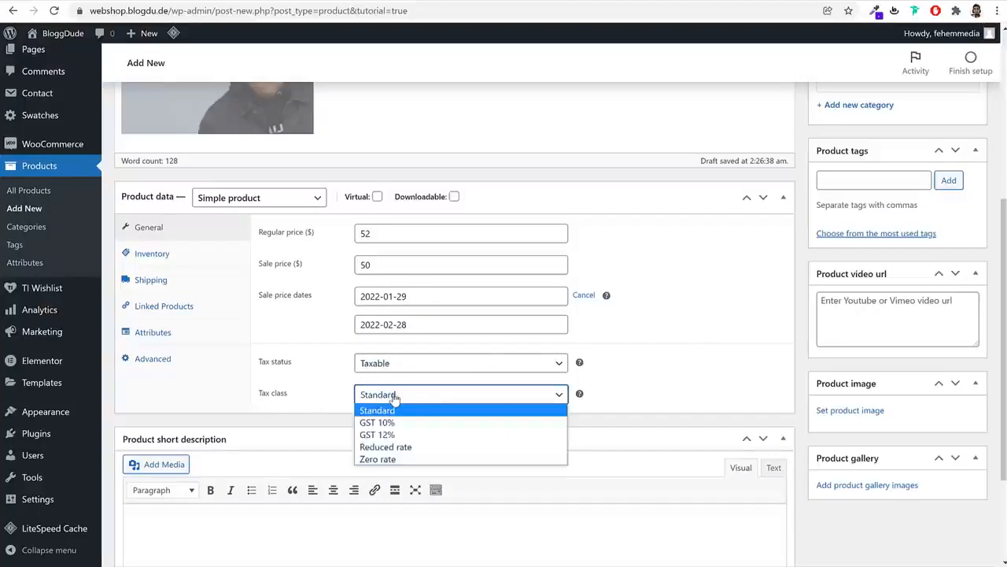
click(426, 424)
click(769, 377)
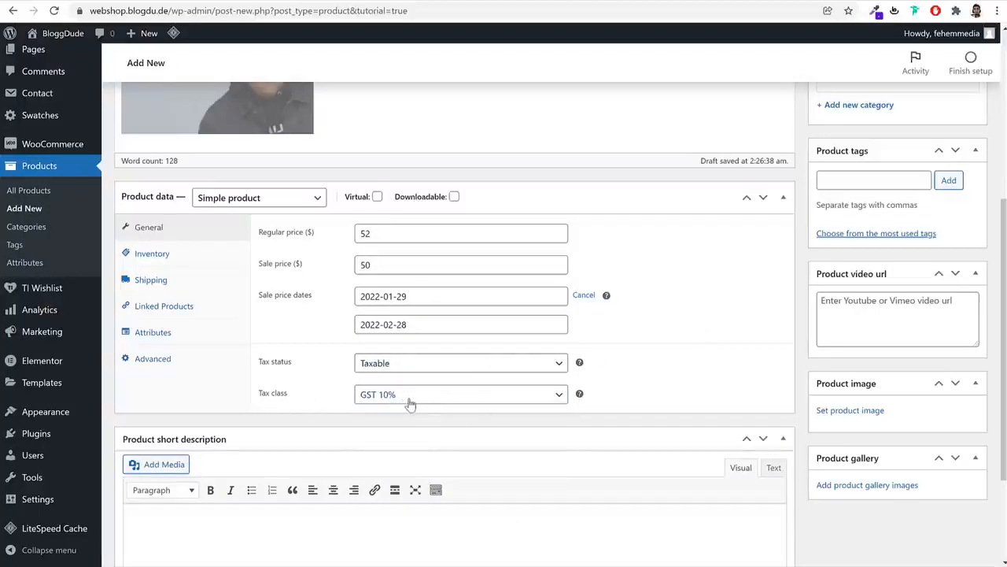
click(201, 255)
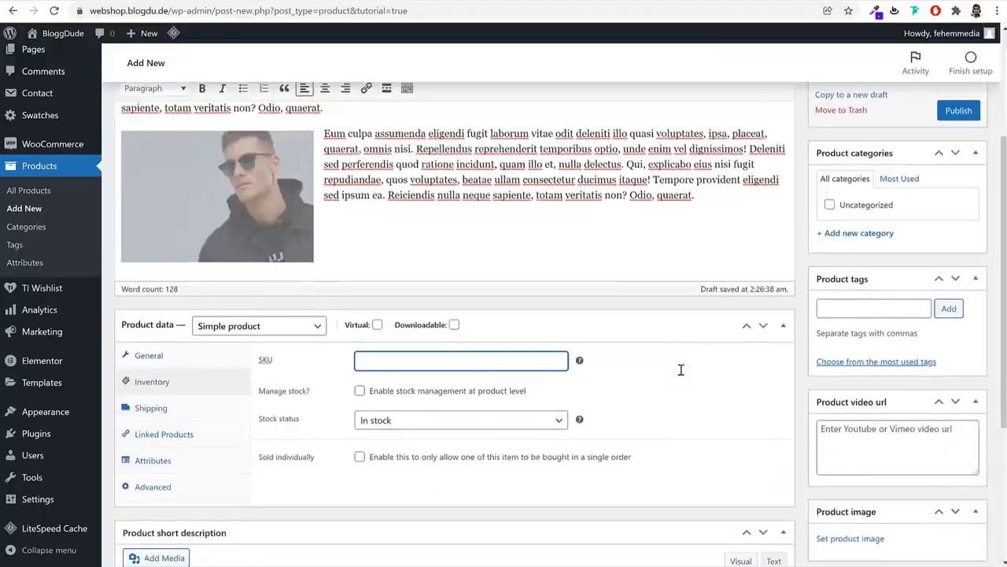
scroll(681, 371, down, 1)
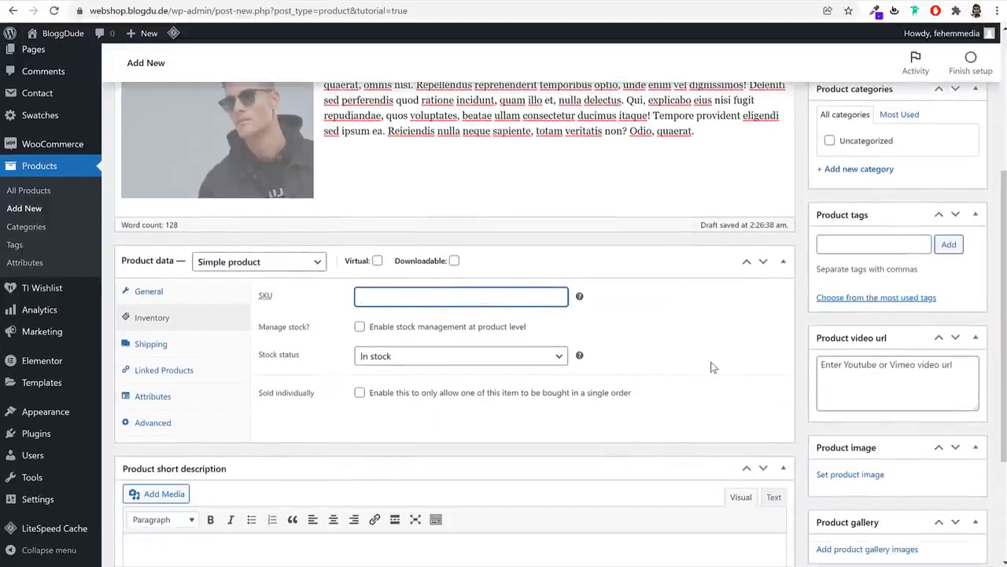
Enter a 200 g weight and 40 × 40 × 40 cm dimensions in Shipping
click(202, 349)
click(470, 298)
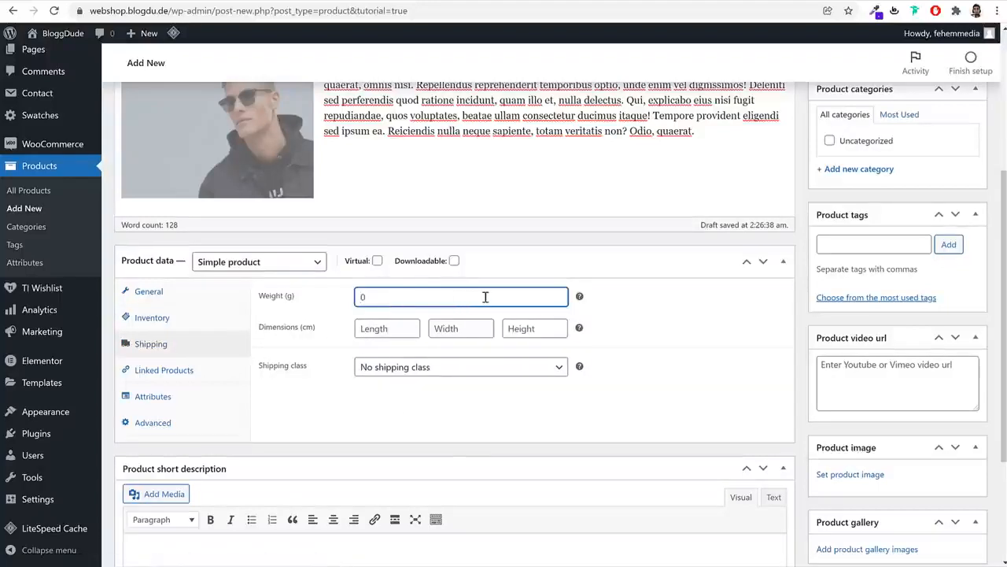
key(Tab)
text(40)
key(Tab)
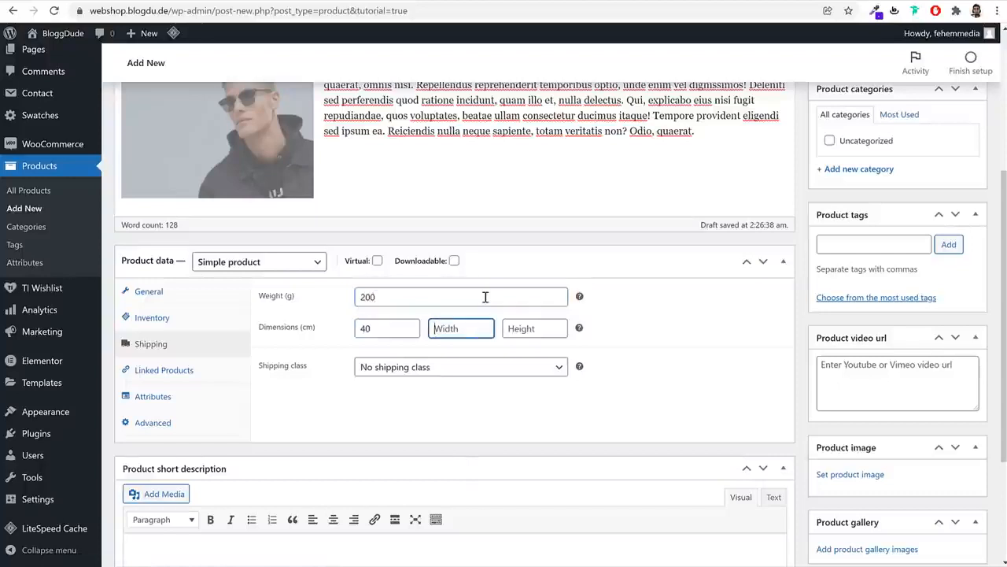
text(4)
key(Tab)
text(0)
click(452, 336)
text(0)
key(Tab)
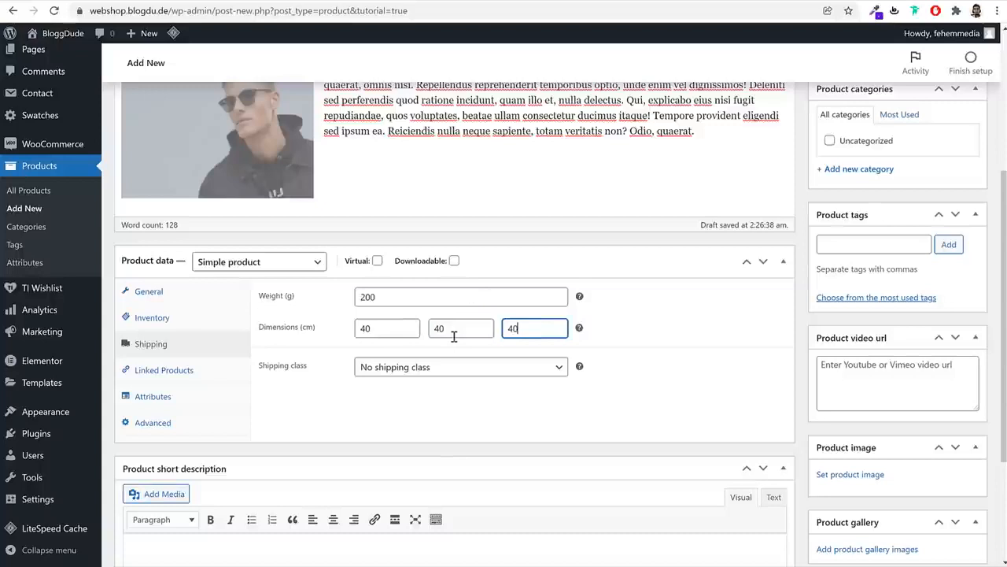
Choose T-Shirt as the product's shipping class
click(423, 368)
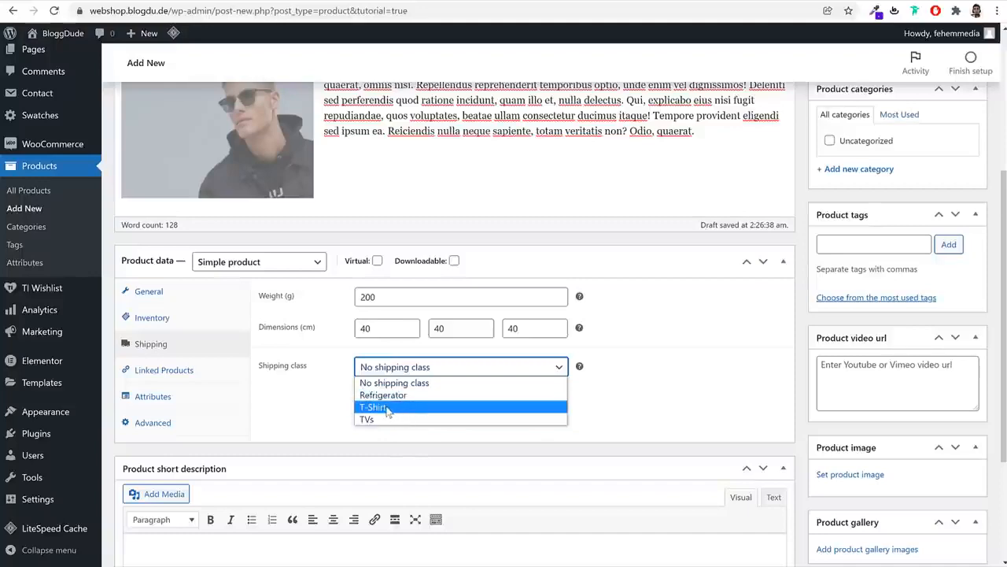
click(388, 408)
scroll(409, 429, down, 2)
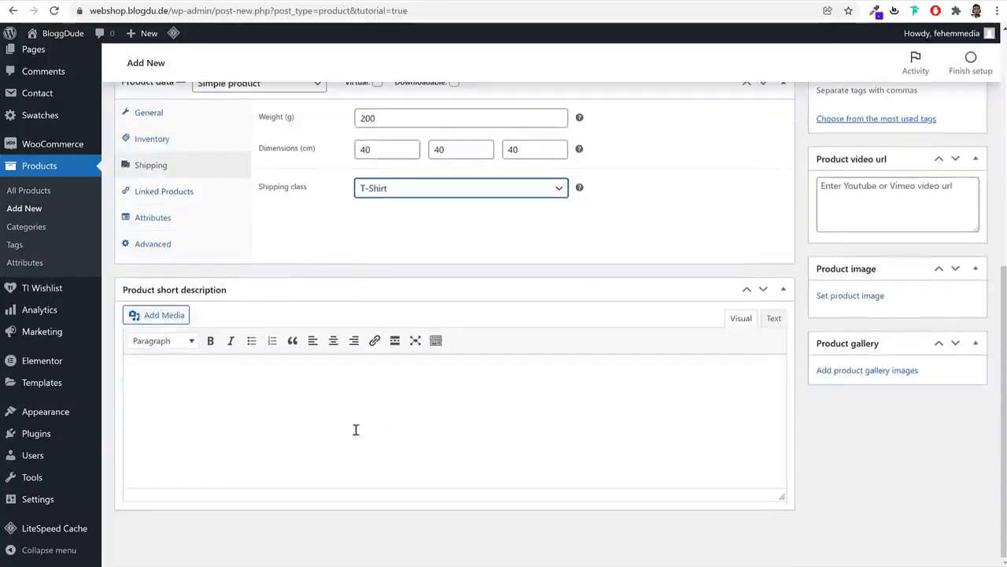
click(355, 428)
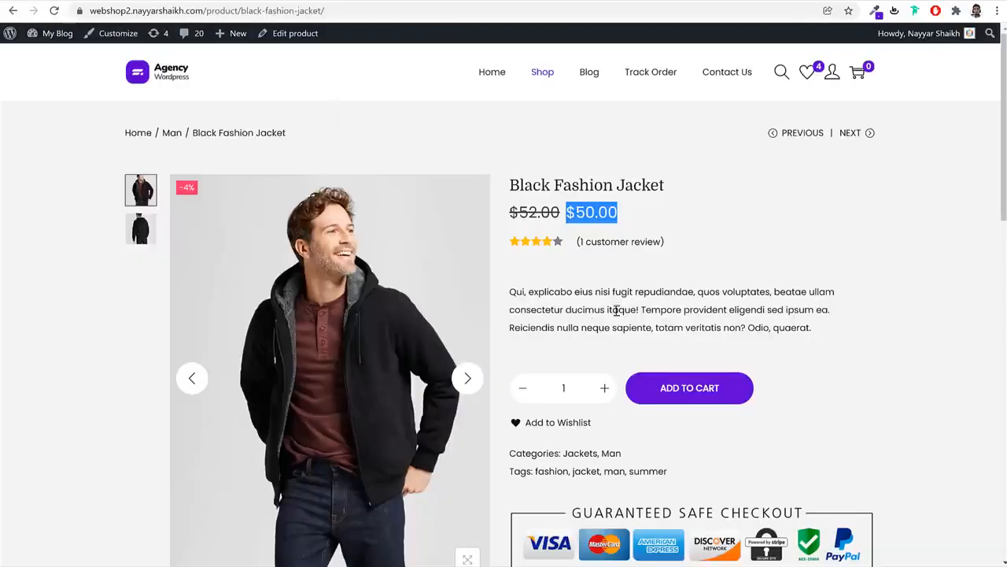
Paste the copied placeholder paragraph as the product short description
triple_click(589, 325)
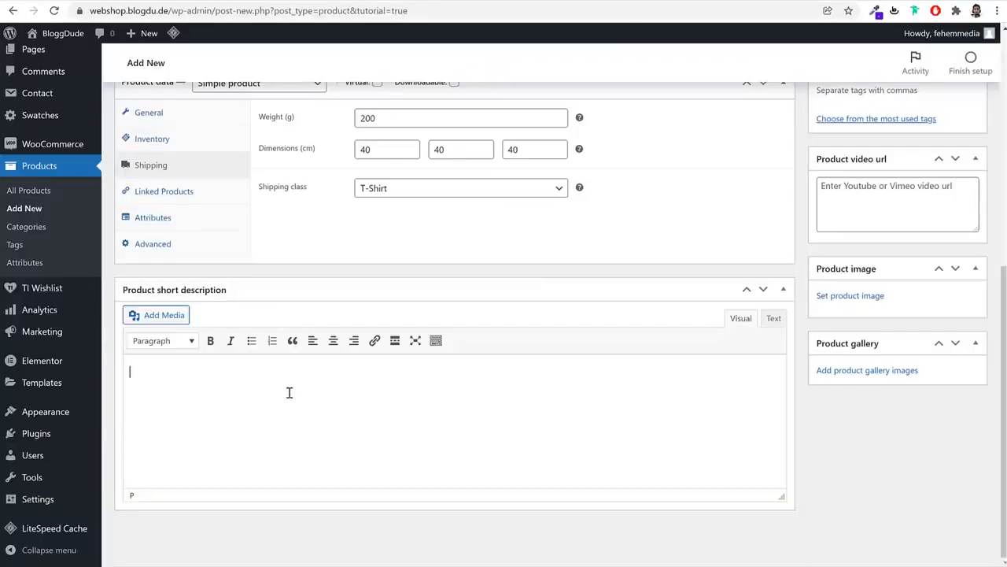
text(Qui, explicabo eius nisi fugit repudiandae, quos voluptates, beatae ullam consectetur ducimus itaque! Tempore provident eligendi sed ipsum ea. Reiciendis nulla neque sapiente, totam veritatis non? Odio, quaerat.)
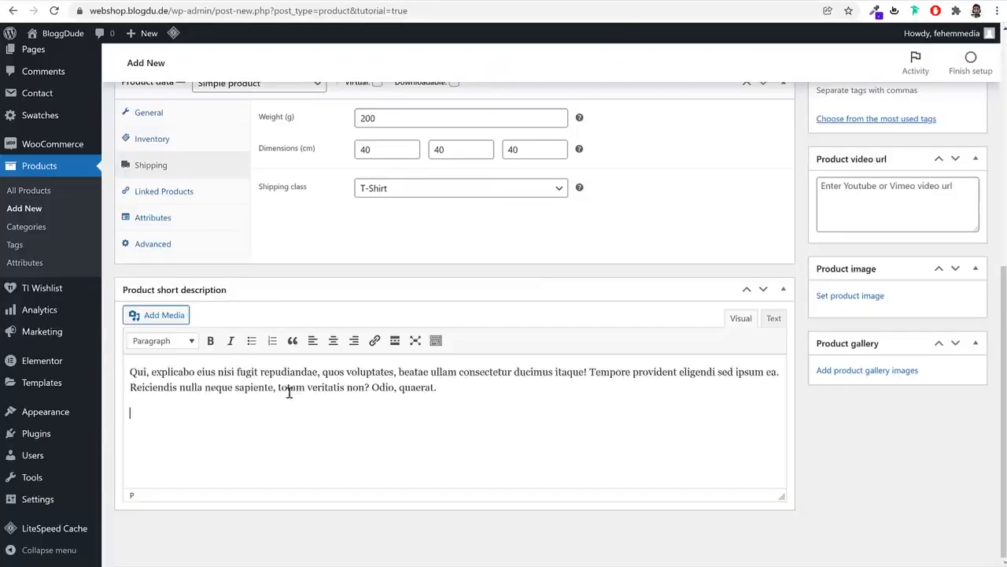
key(BackSpace)
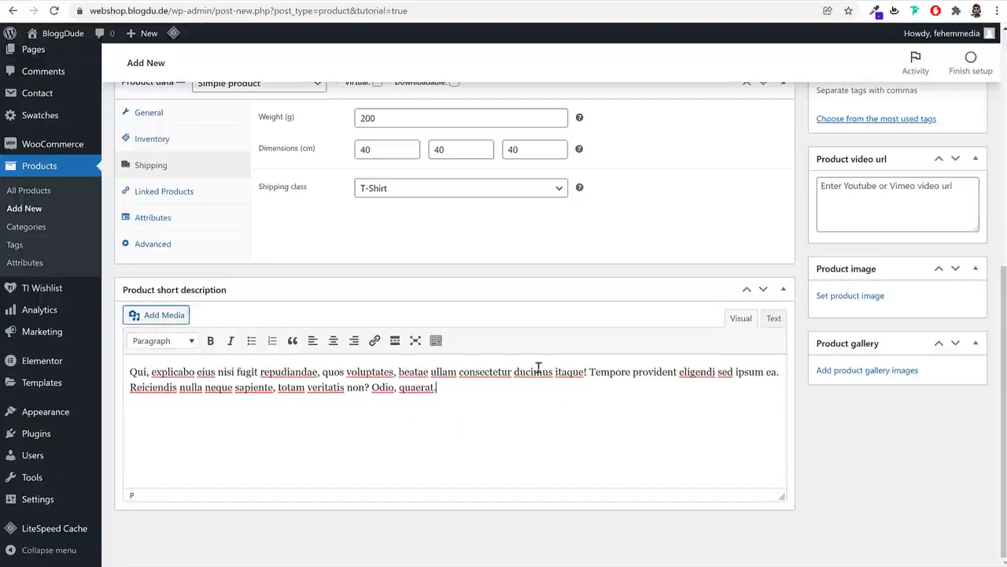
scroll(625, 393, up, 3)
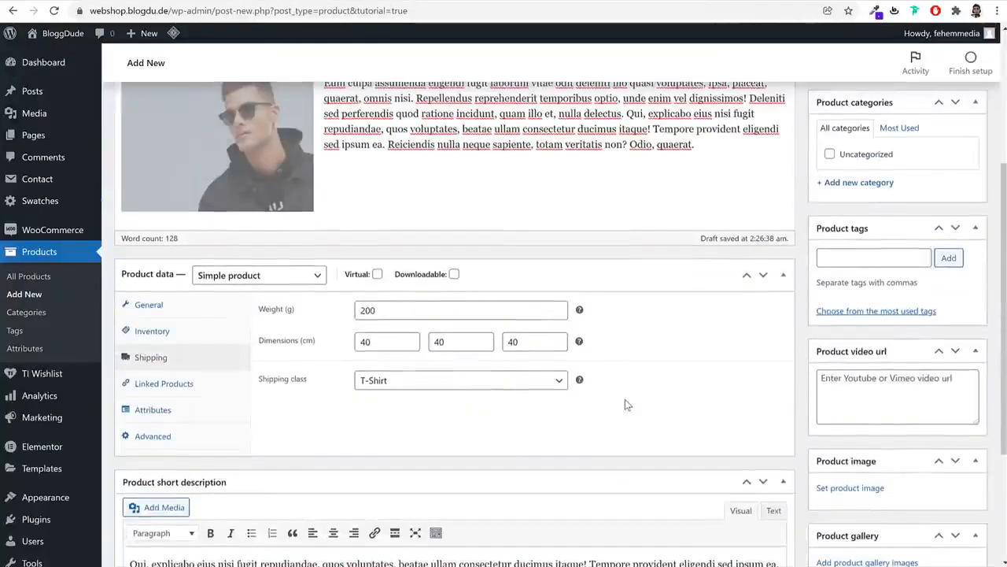
scroll(624, 403, up, 3)
scroll(776, 351, down, 3)
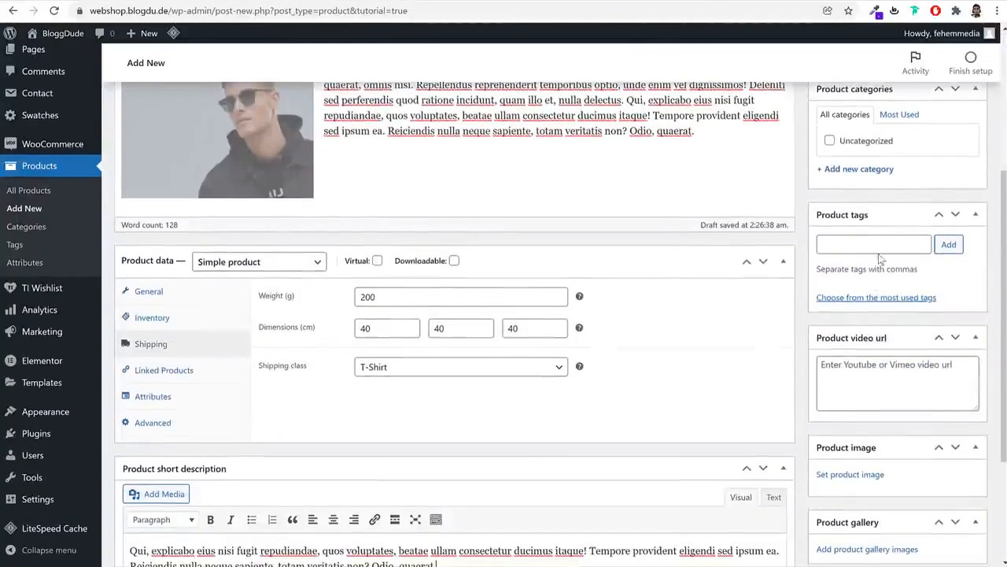
scroll(879, 259, up, 4)
scroll(880, 309, down, 2)
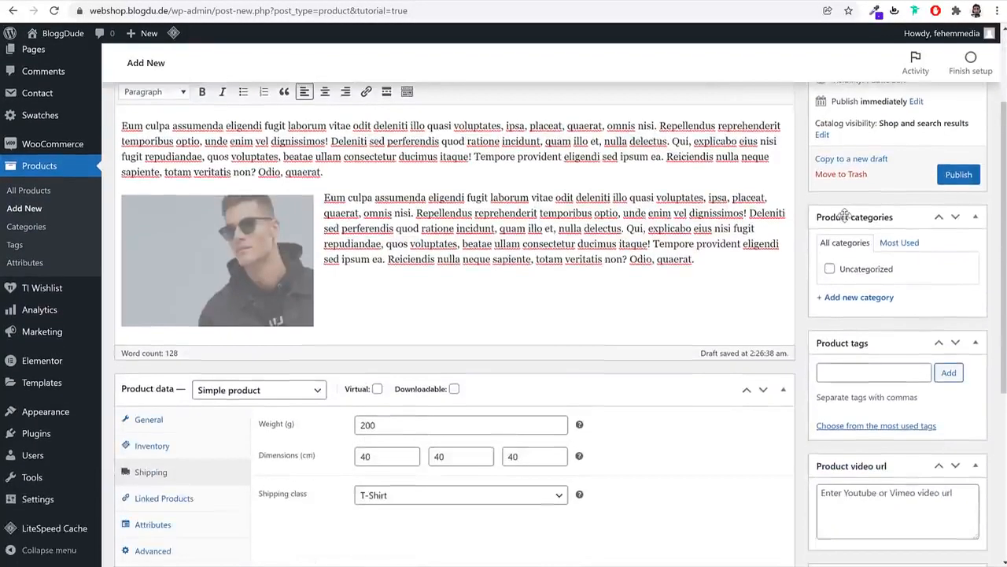
Create a new Jackets category and assign it to the product
click(870, 298)
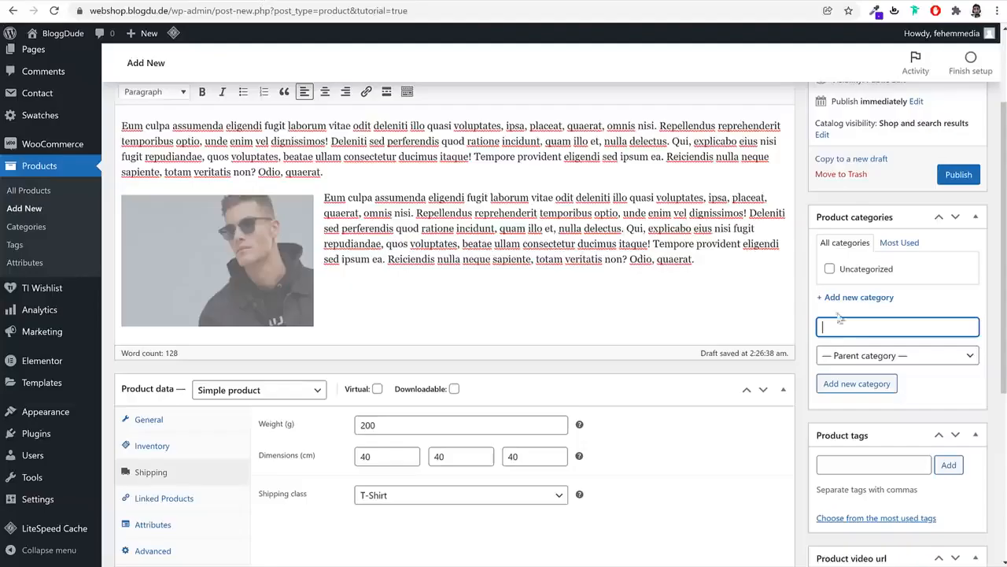
text(Jacke)
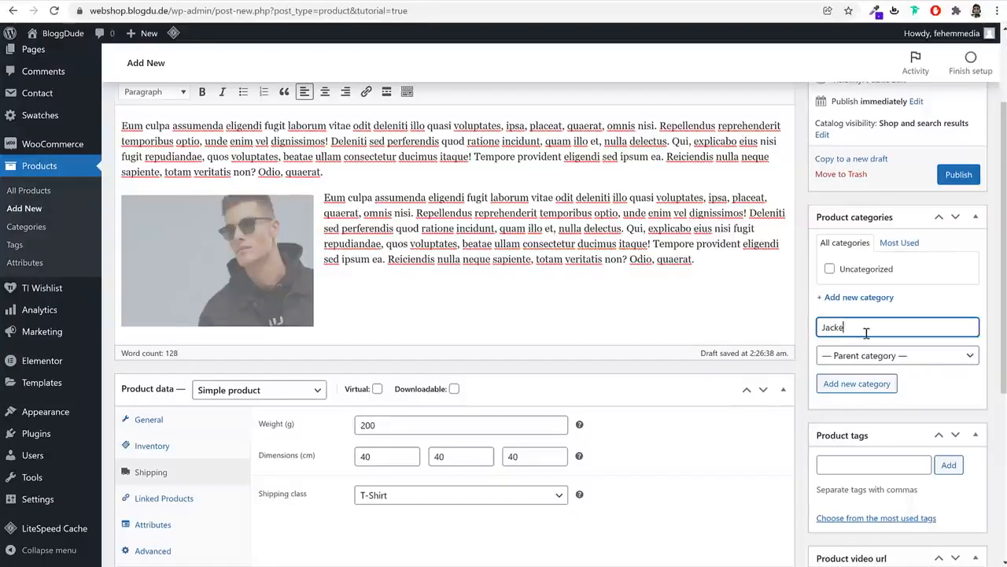
text(ts)
click(885, 383)
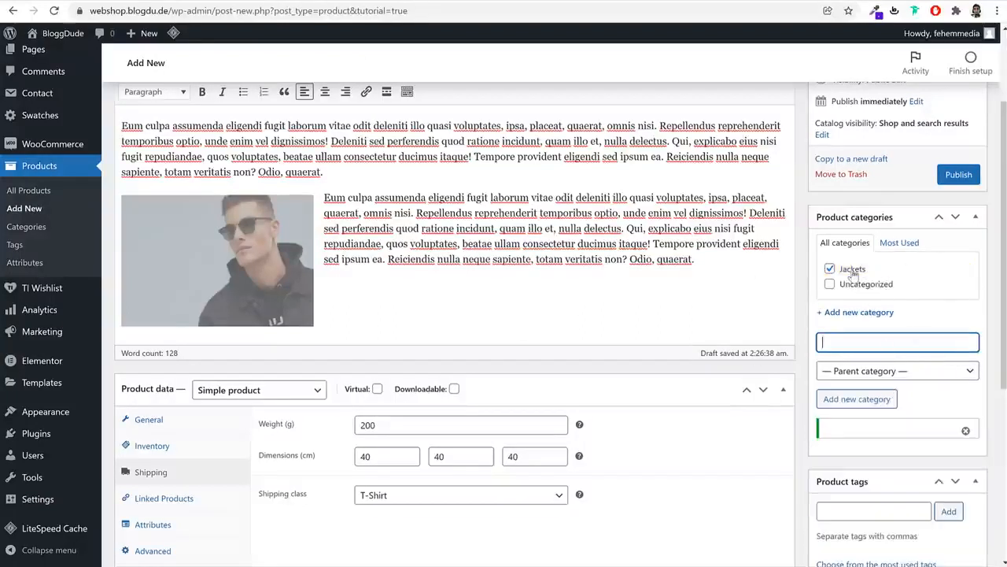
scroll(953, 330, down, 3)
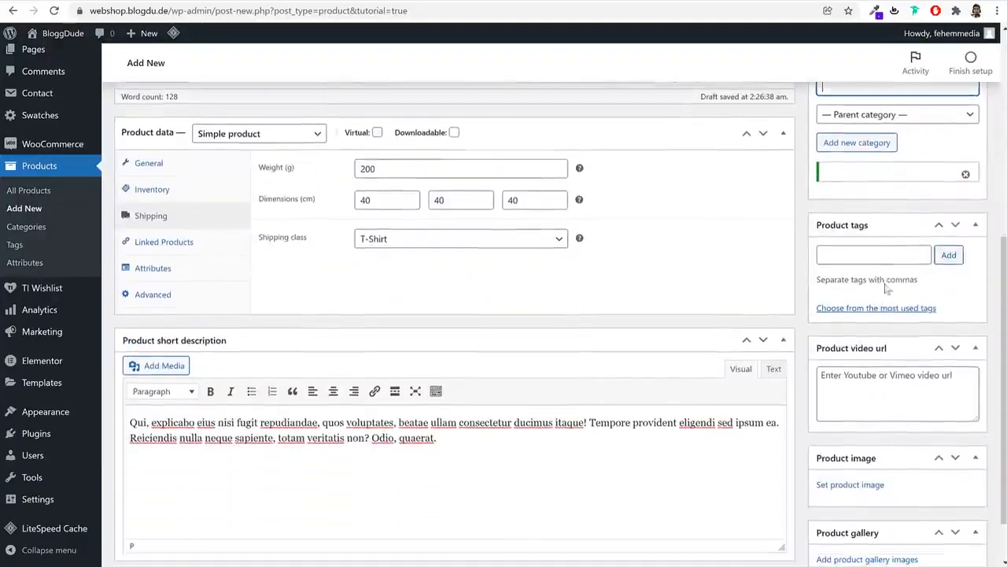
Add the product tags Jacket, Men and Black
click(890, 253)
text(Jack)
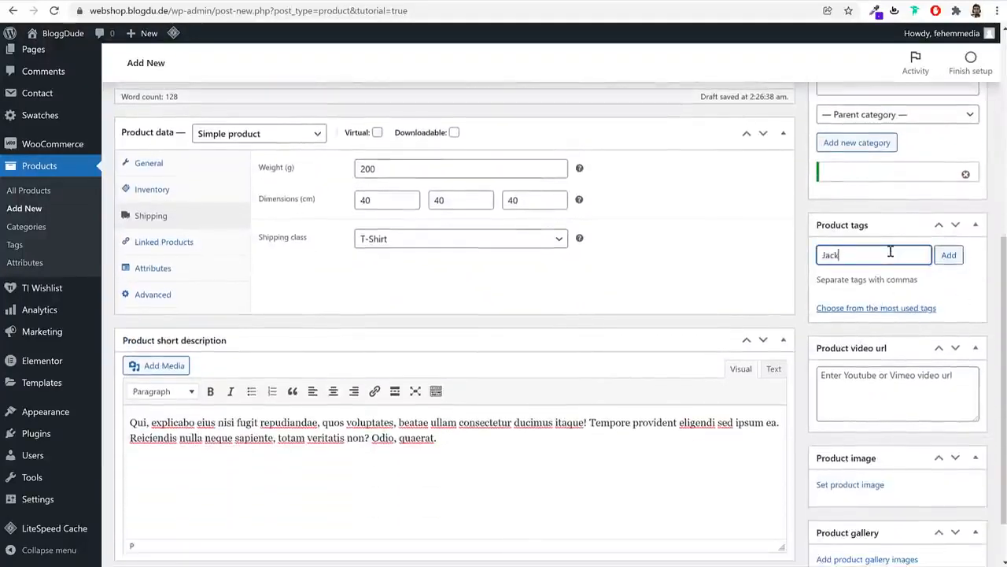
text(et)
key(Return)
text(Men)
key(Return)
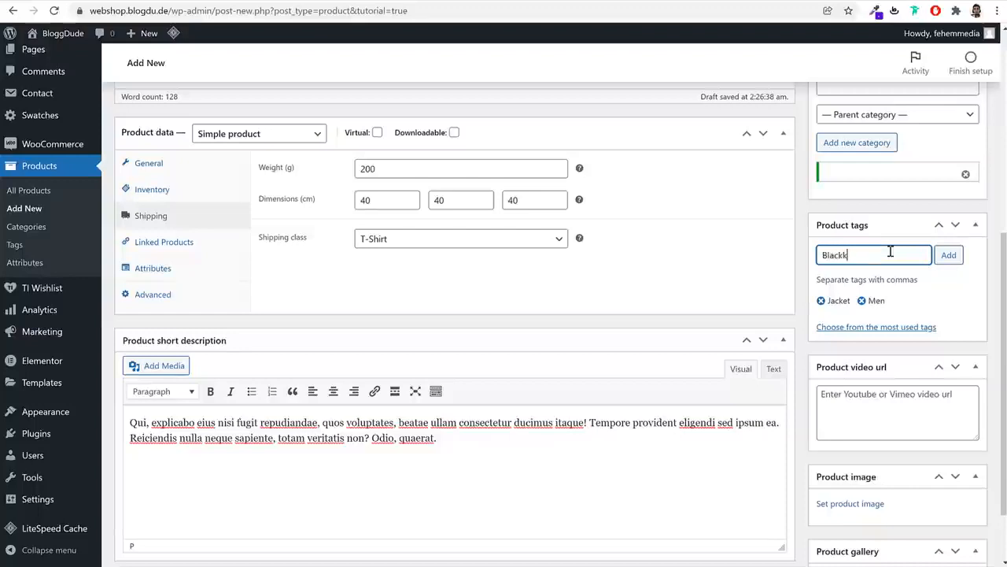
key(Return)
scroll(840, 420, down, 1)
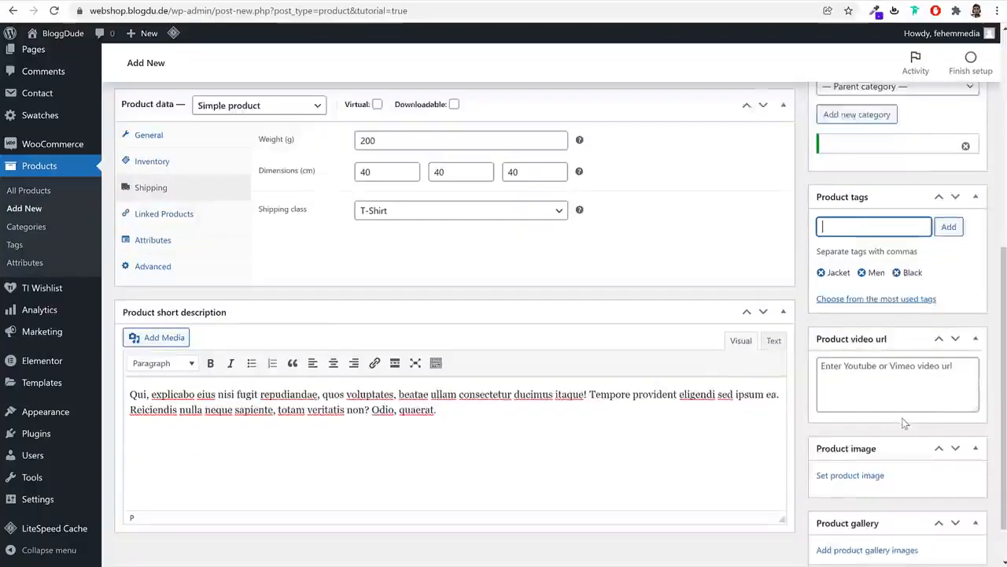
click(885, 331)
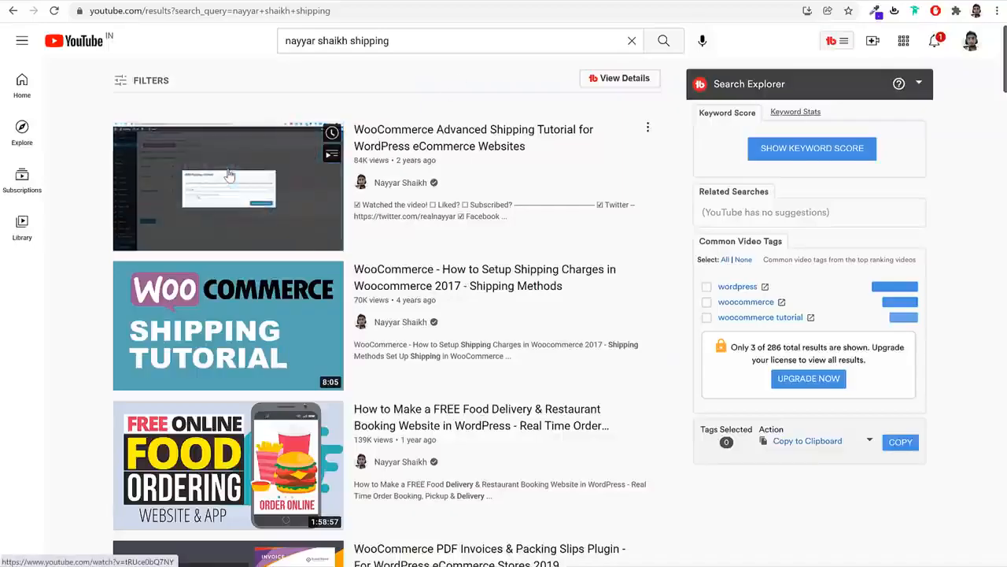
Copy the first tutorial video's link, then view the reference jacket's back and front photos
right_click(229, 169)
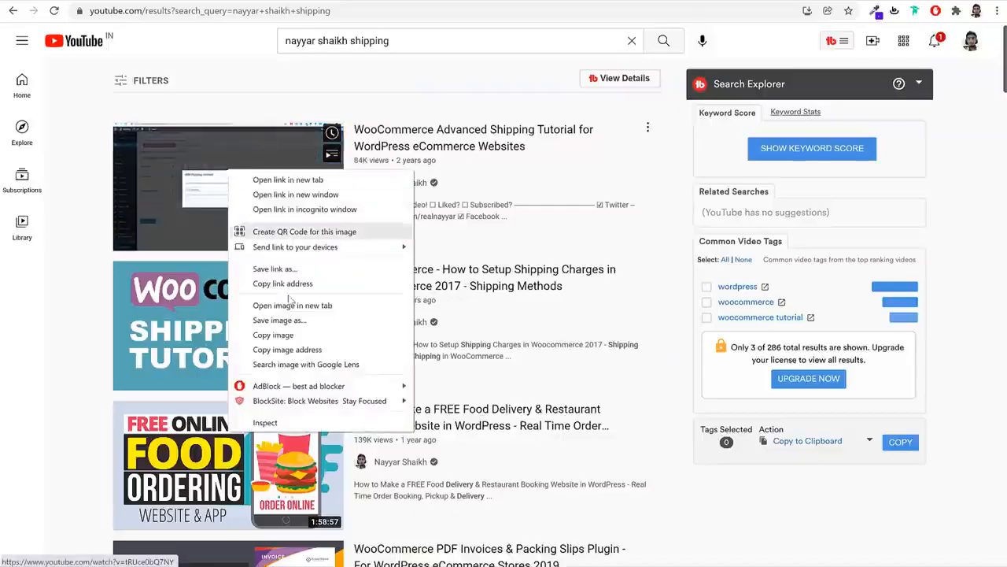
click(264, 283)
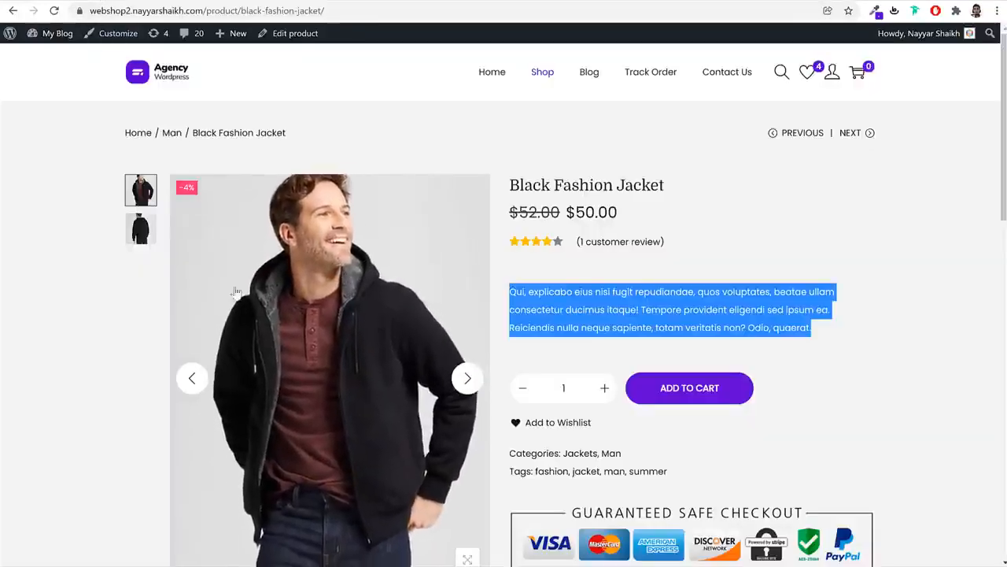
click(140, 227)
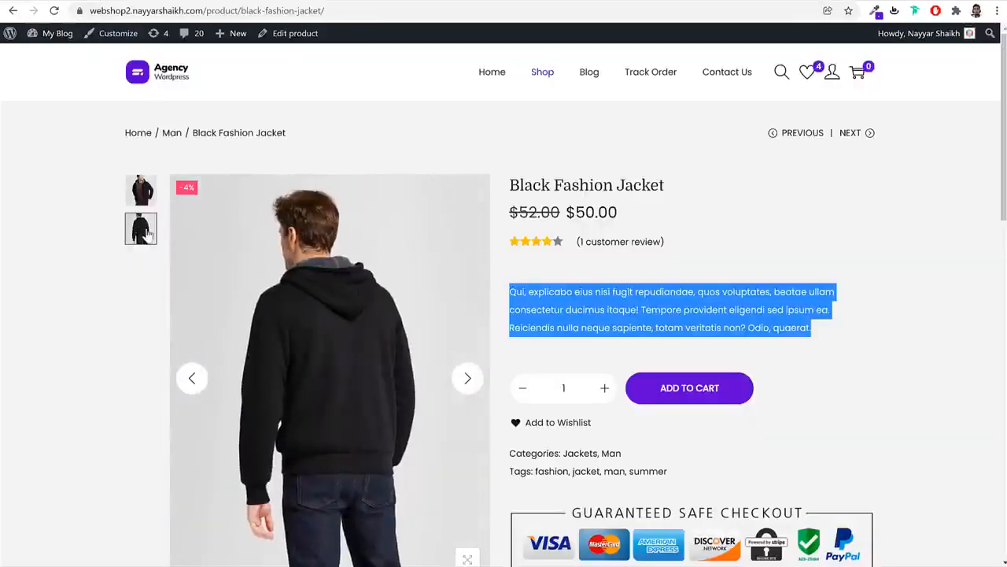
click(139, 193)
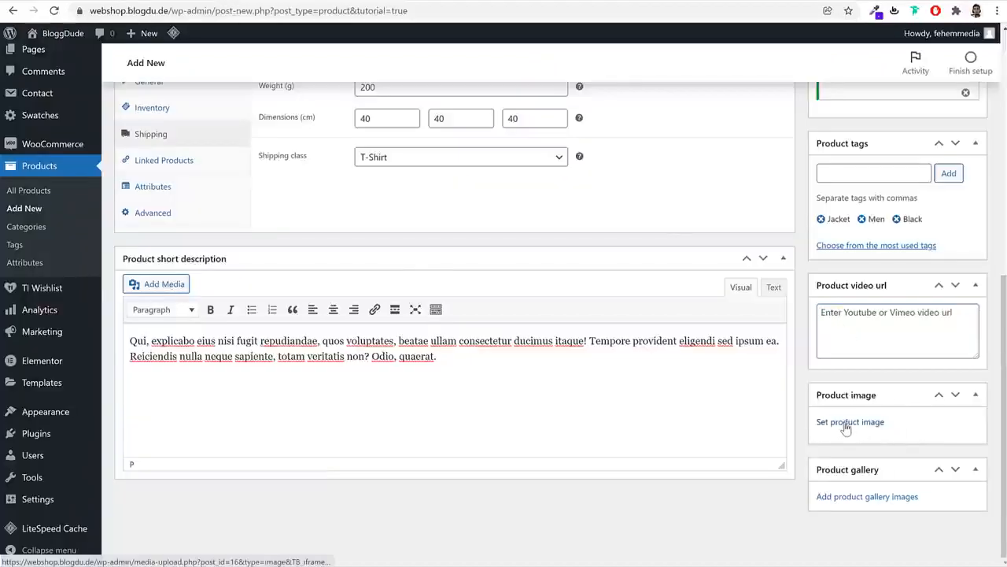
Upload Mens-Standard-Fit-Sherpa-Fleece-Jacket01 from the Products folder and set it as the product image
click(854, 421)
click(52, 85)
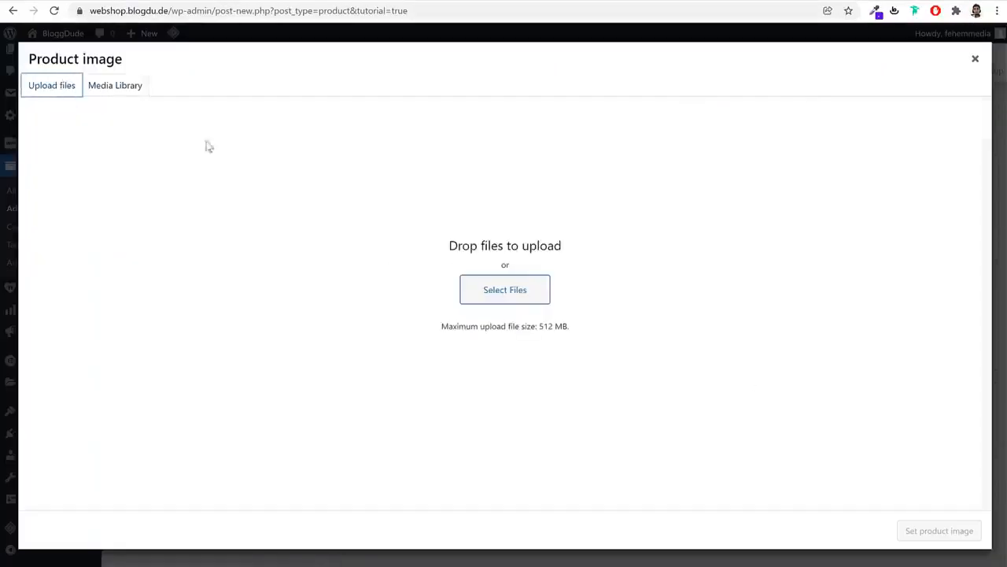
click(485, 289)
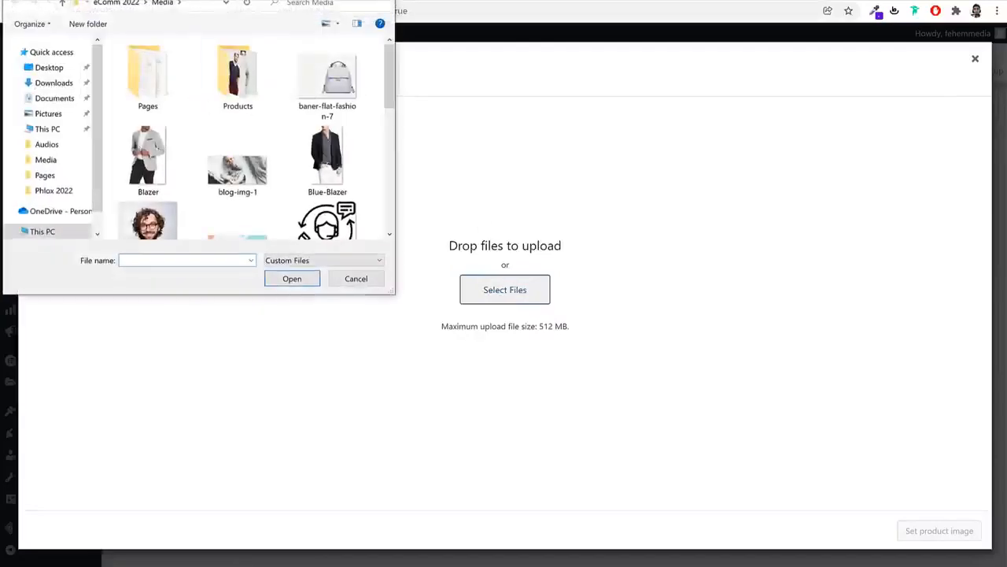
double_click(239, 82)
scroll(240, 118, down, 2)
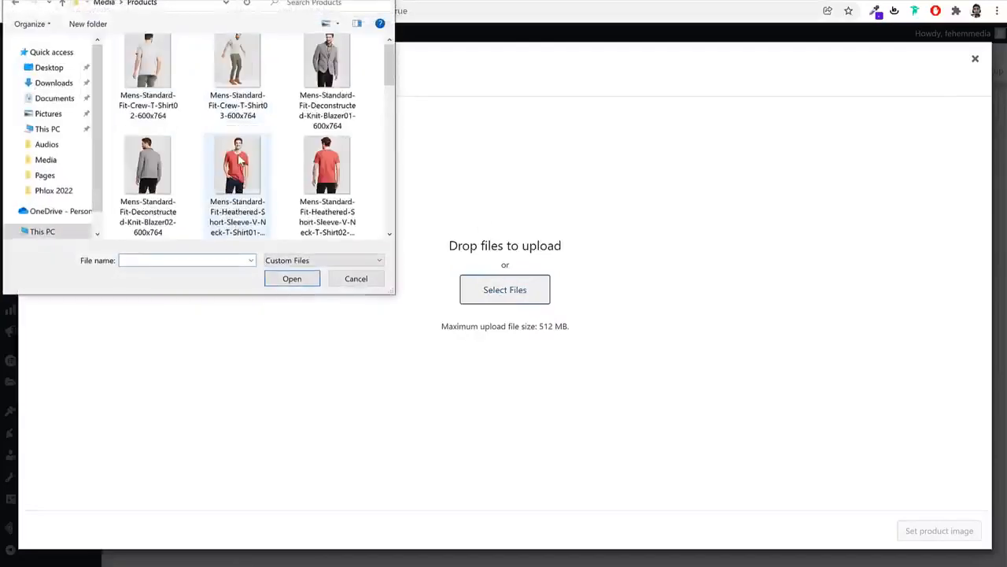
scroll(252, 175, down, 2)
click(257, 92)
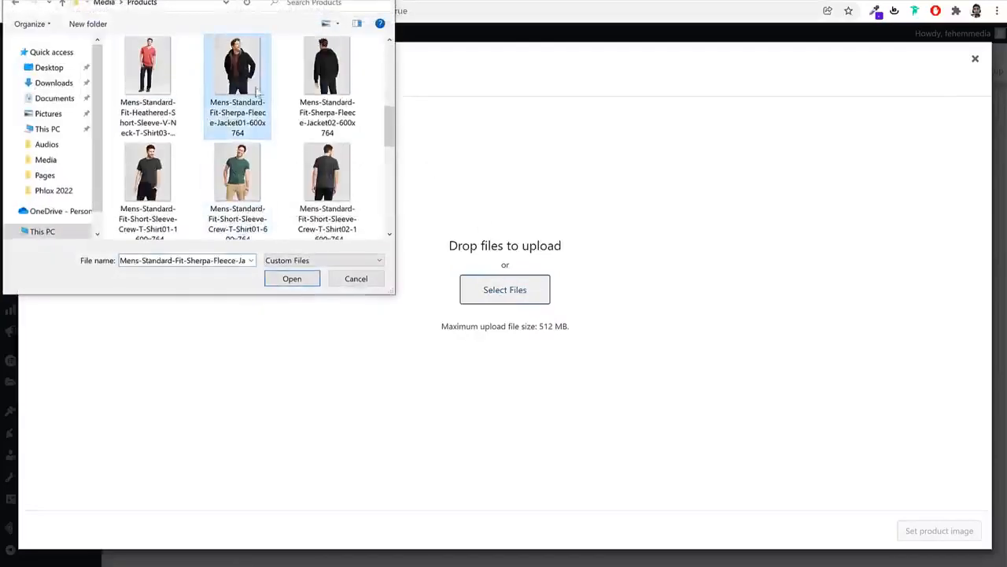
click(291, 281)
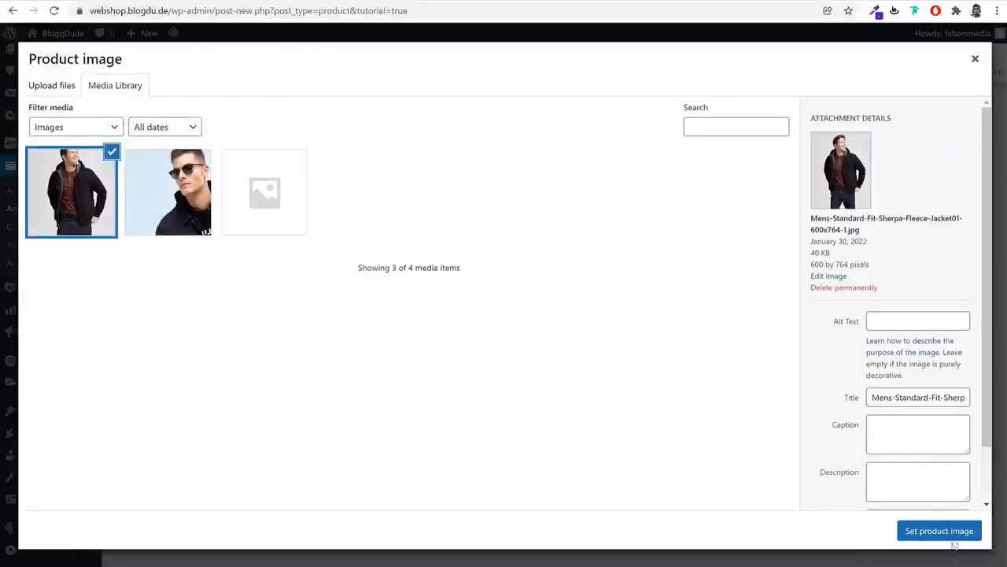
click(950, 538)
scroll(877, 504, down, 3)
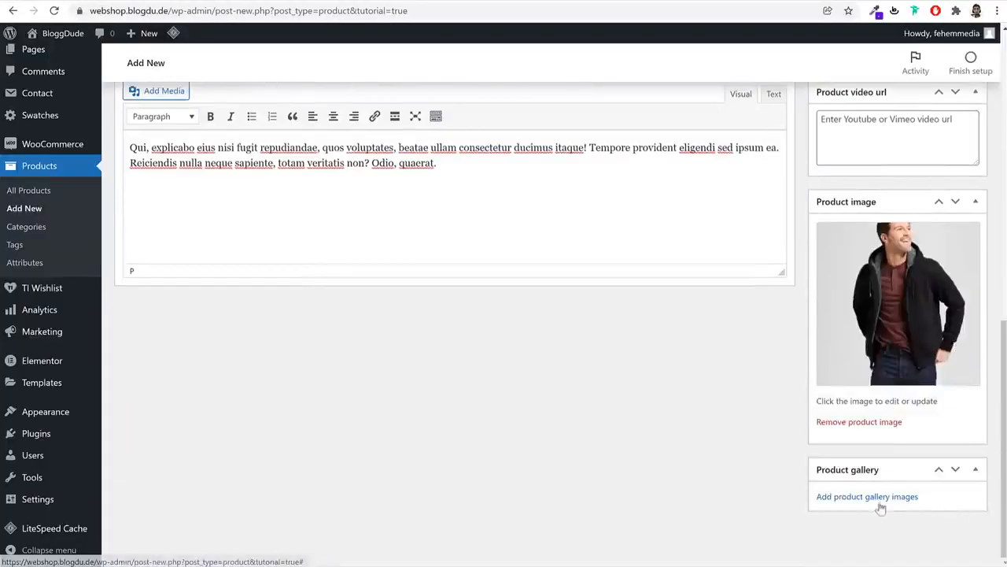
click(878, 497)
Upload two more Sherpa fleece jacket photos and add them to the product gallery
click(65, 87)
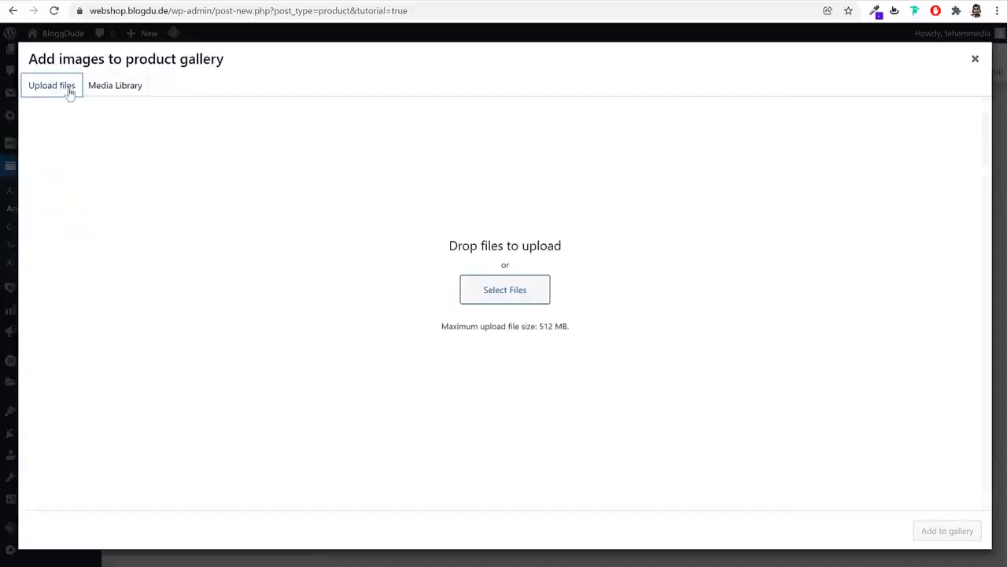
click(505, 290)
scroll(299, 150, down, 5)
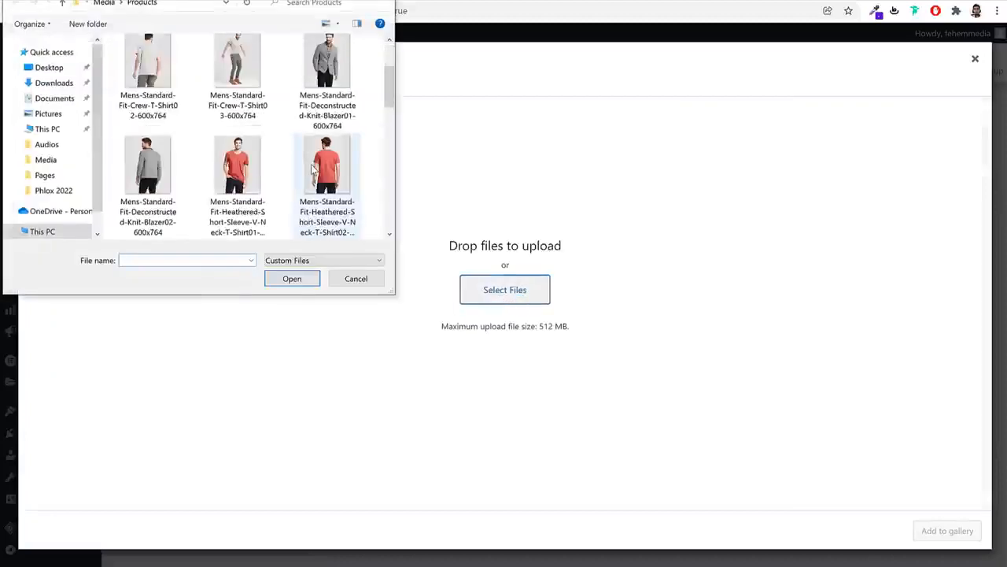
click(340, 179)
scroll(340, 179, down, 2)
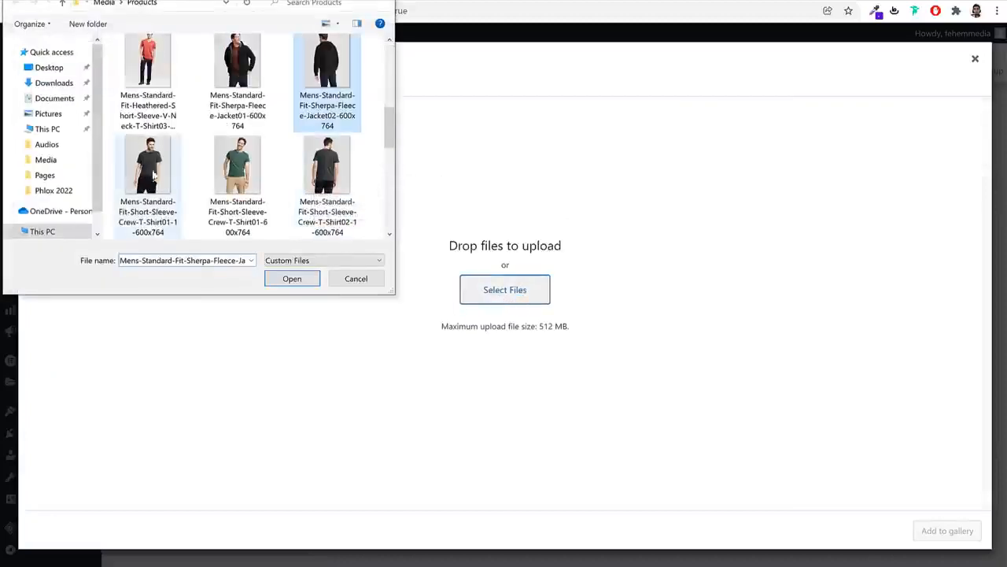
scroll(362, 154, up, 2)
scroll(362, 154, down, 6)
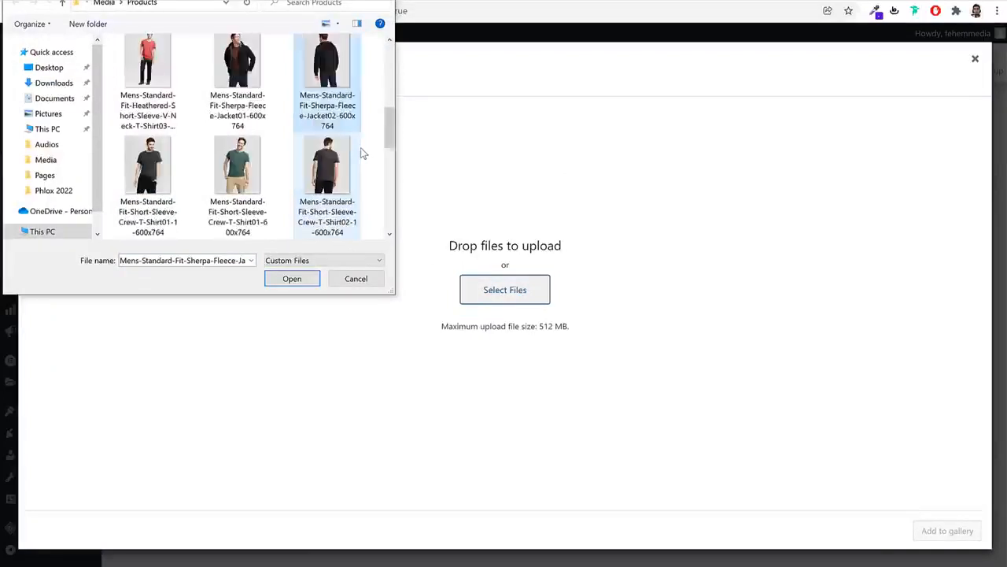
scroll(360, 147, up, 2)
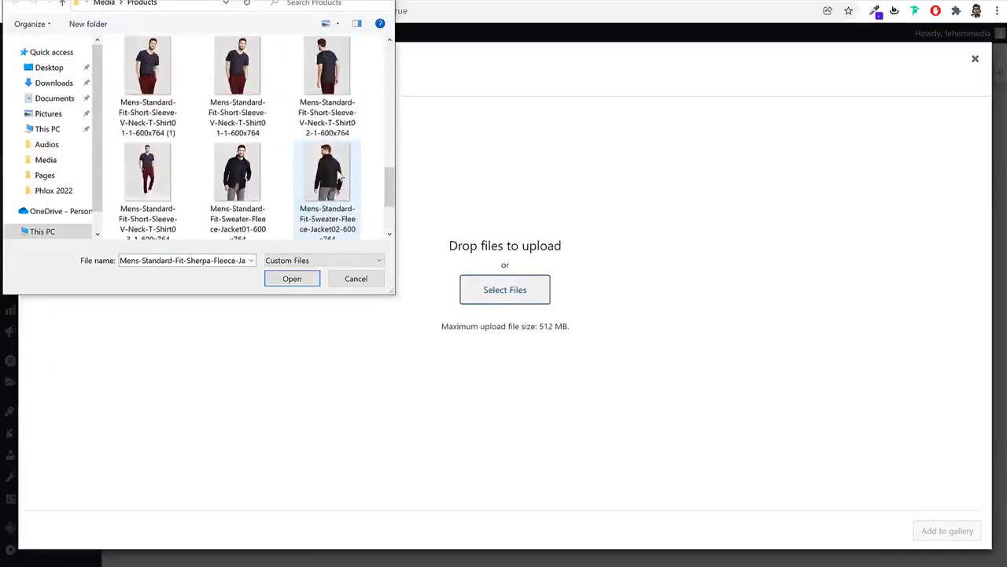
ctrl+click(339, 179)
click(293, 280)
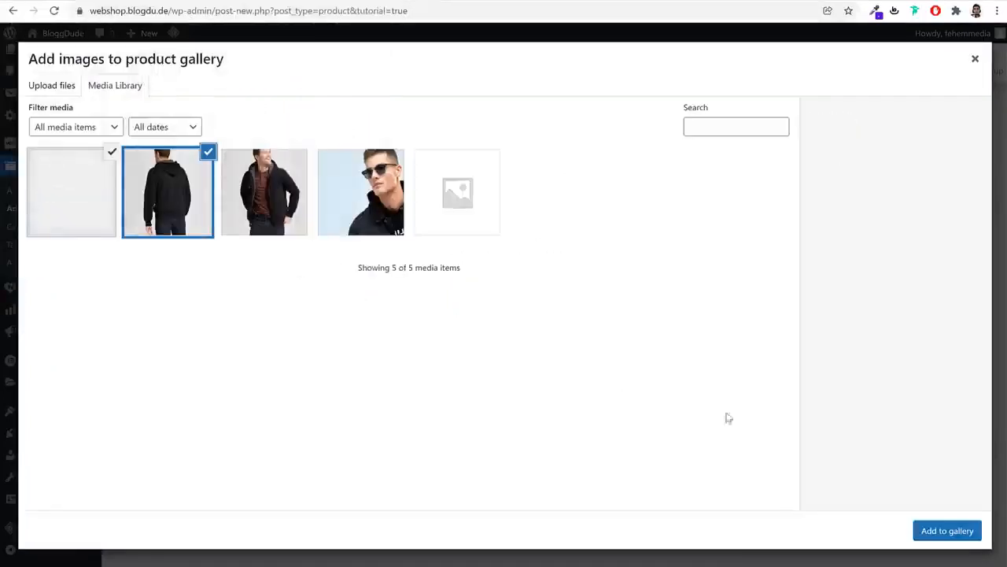
click(934, 532)
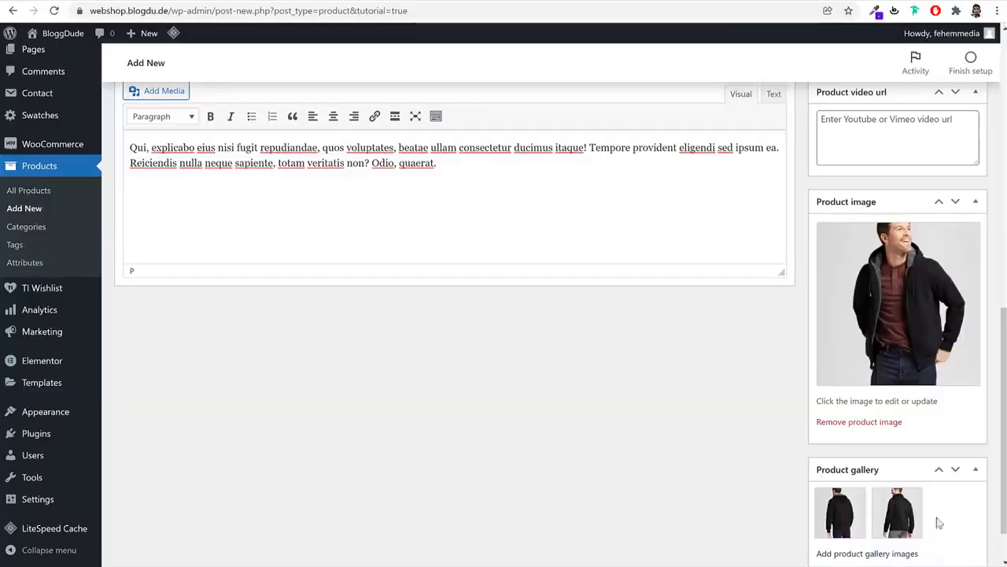
Publish the Black Fashion Jacket and open its live product page in a new tab
scroll(938, 442, up, 15)
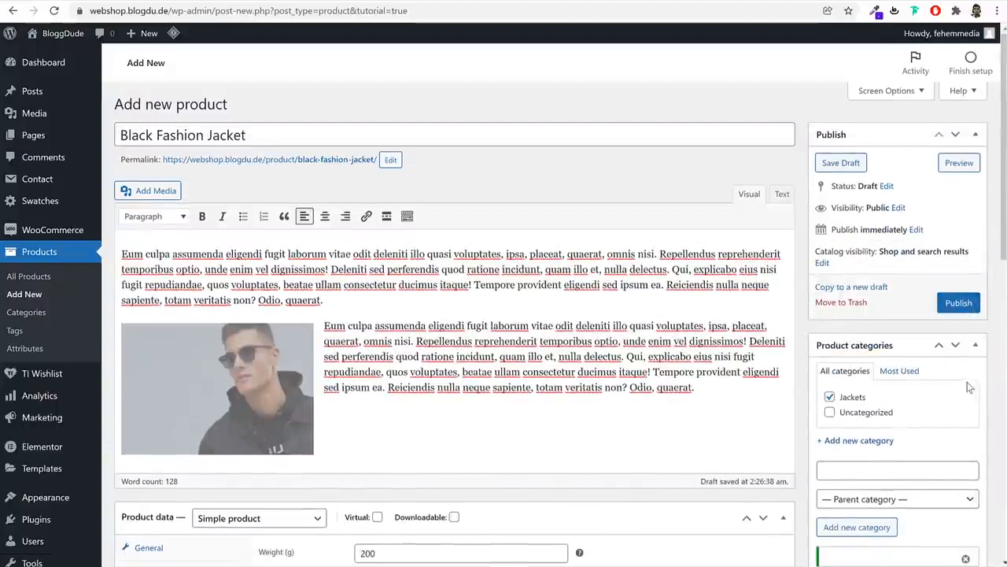
click(959, 303)
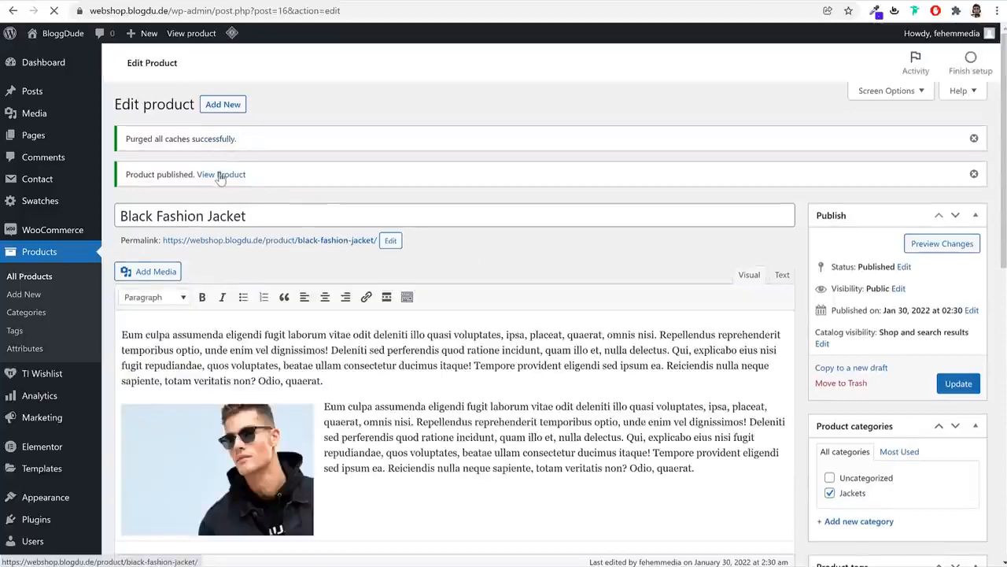
right_click(224, 174)
click(229, 183)
Add the Black Fashion Jacket to the wishlist and to the cart
click(317, 3)
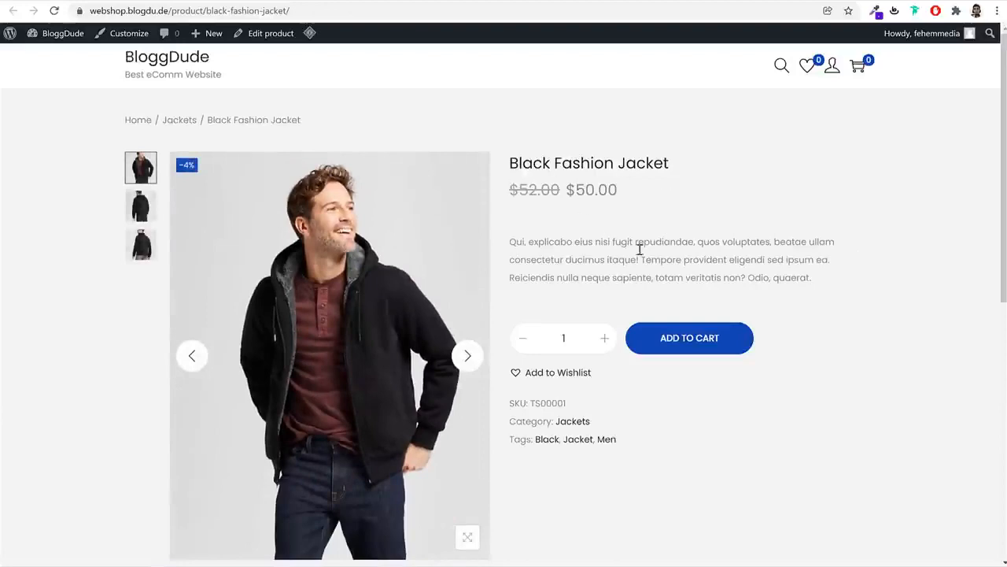
scroll(922, 344, down, 3)
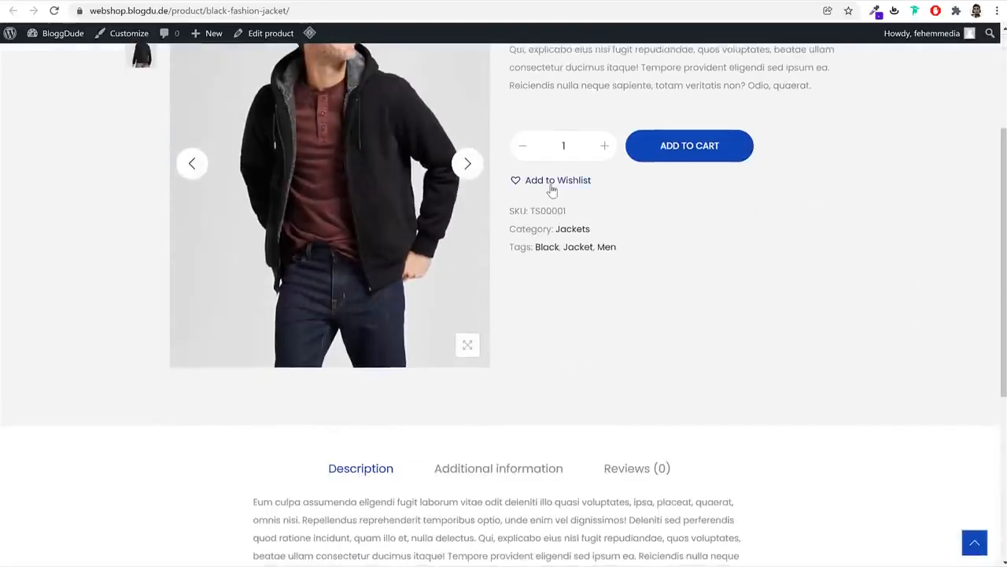
click(552, 183)
click(518, 362)
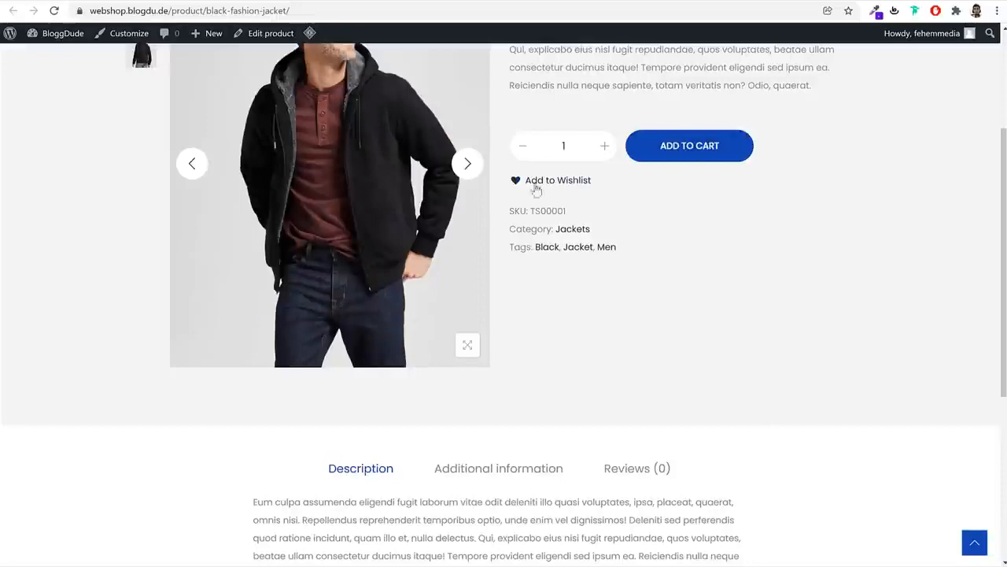
scroll(641, 217, up, 3)
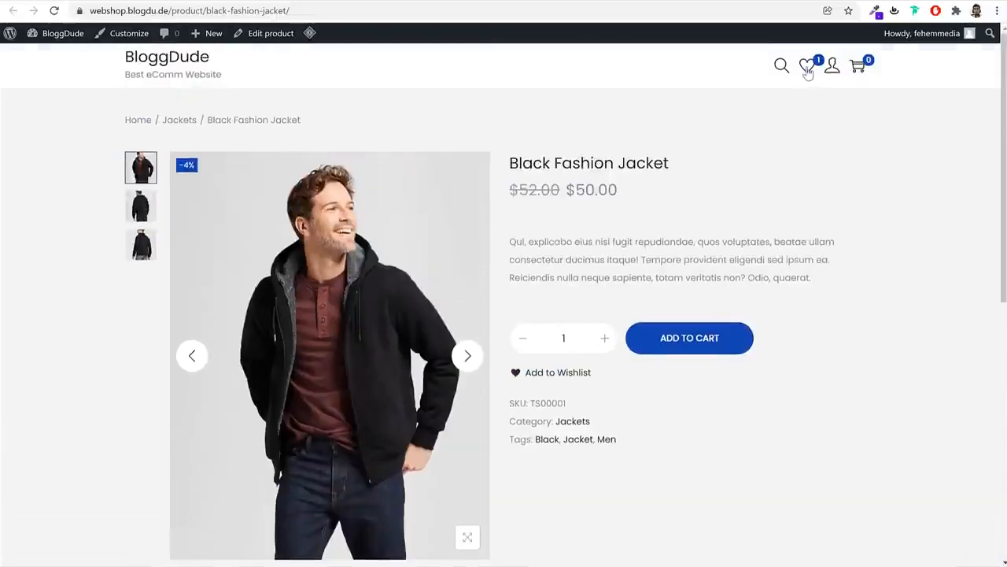
click(710, 342)
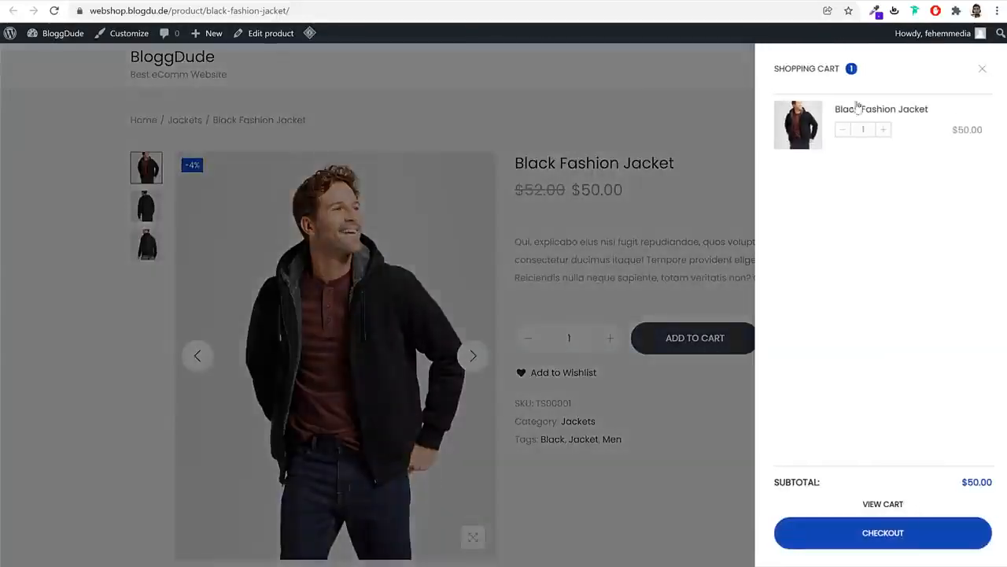
click(980, 74)
scroll(843, 373, down, 6)
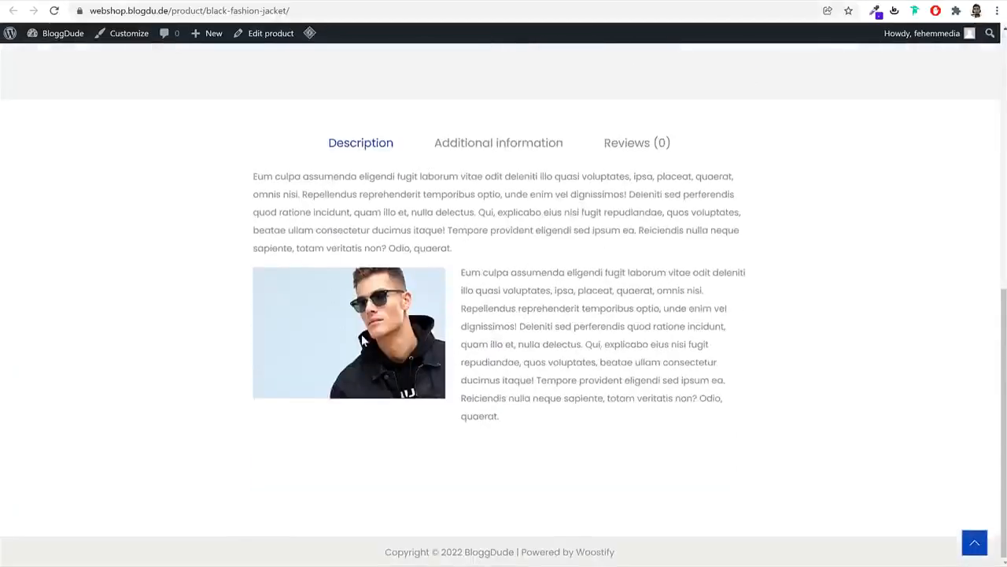
Post a 4-star review reading 'Good' from the product's Reviews tab
click(500, 145)
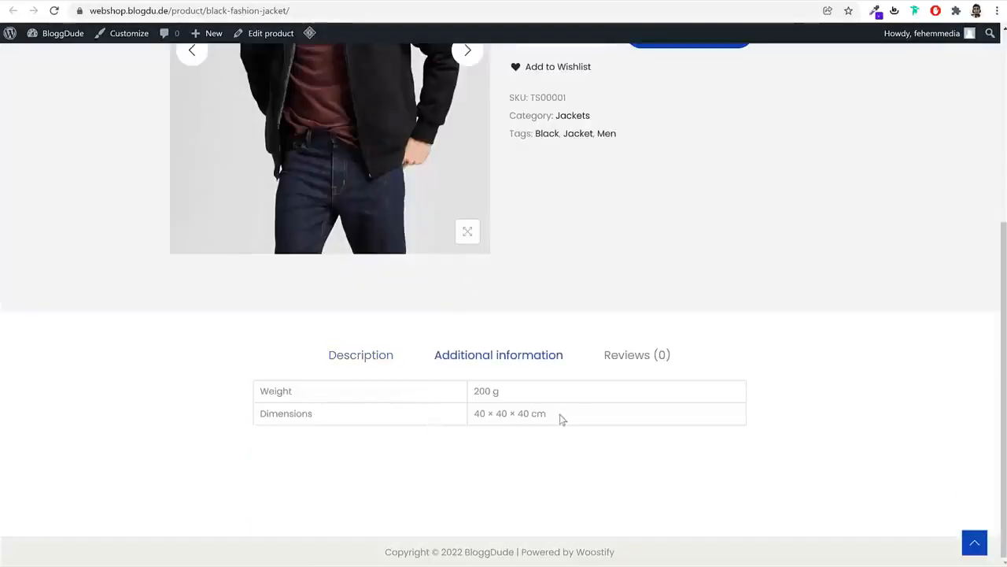
click(636, 354)
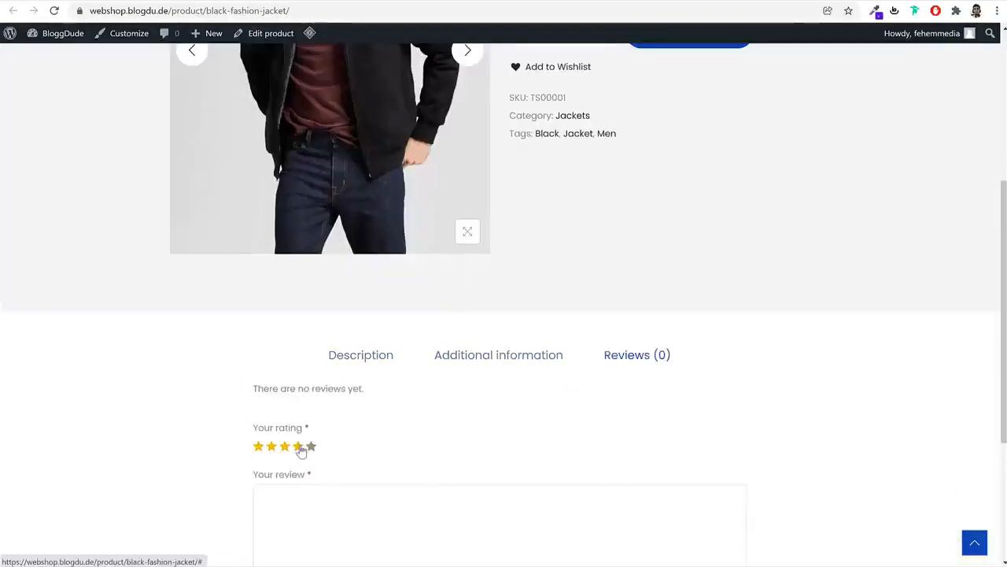
scroll(488, 455, down, 3)
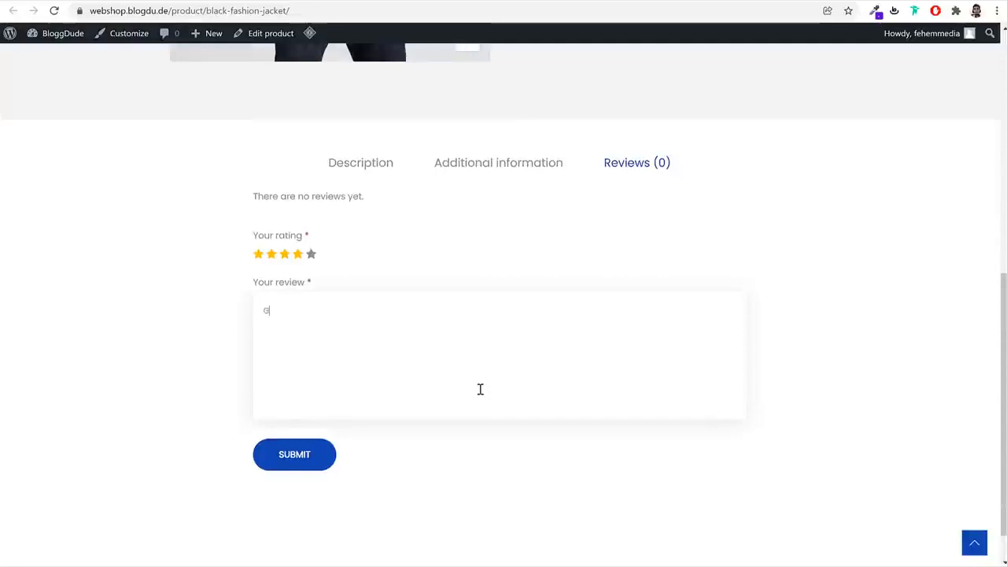
click(309, 447)
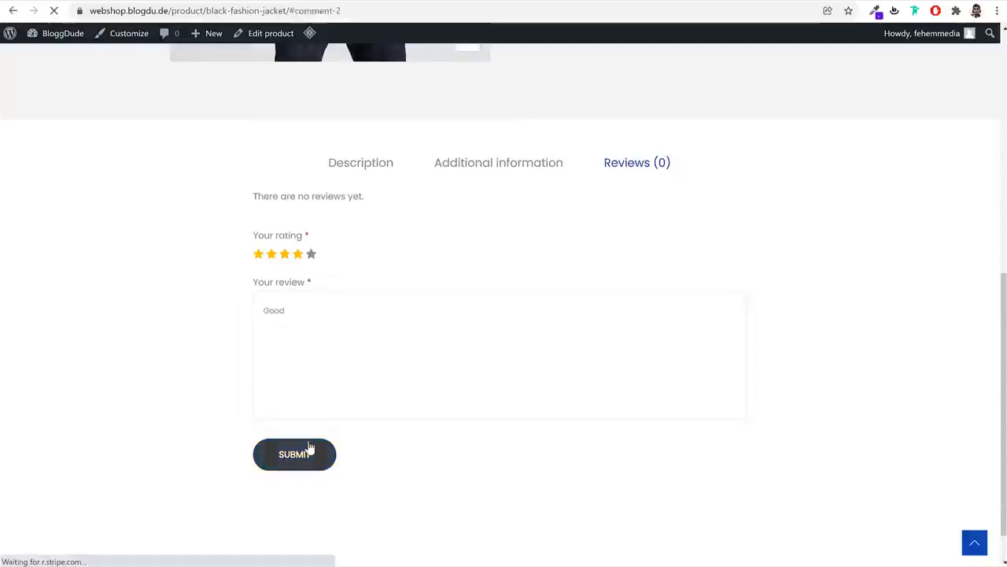
scroll(403, 313, up, 3)
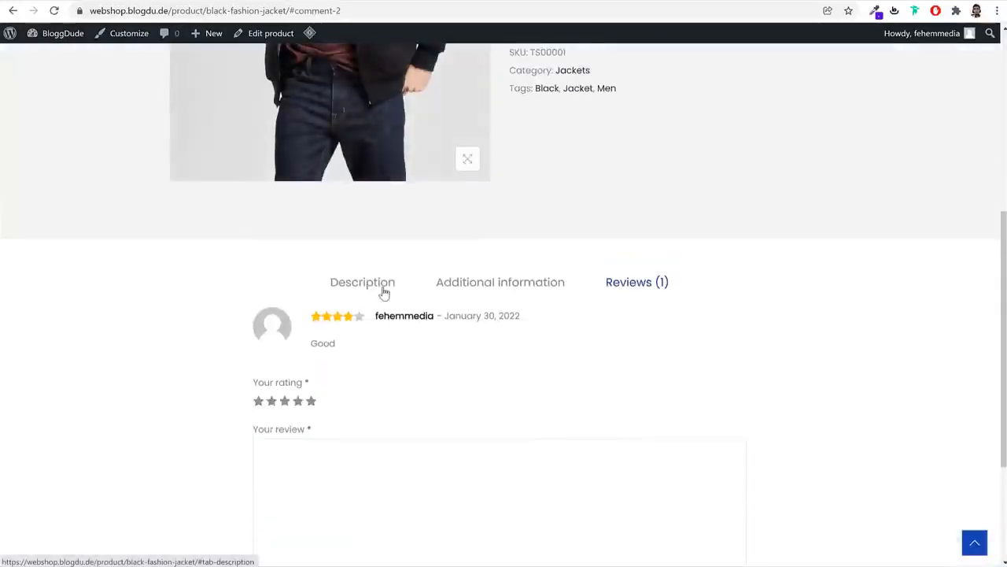
click(379, 285)
scroll(699, 384, down, 2)
scroll(703, 380, up, 5)
scroll(703, 380, up, 2)
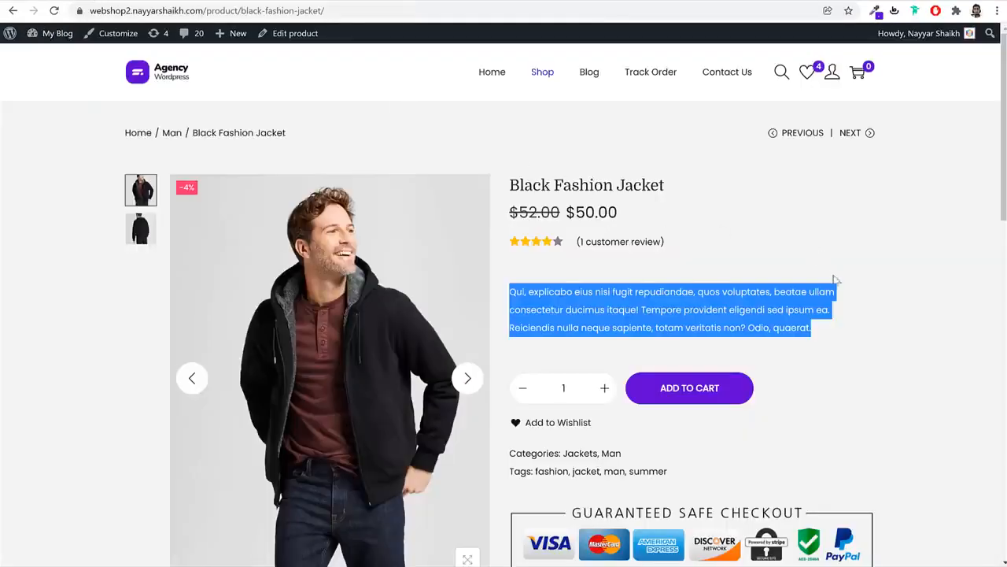
Open the related Short Sleeve T-Shirt and cycle colour and size options, ending on White, Large
scroll(835, 279, down, 10)
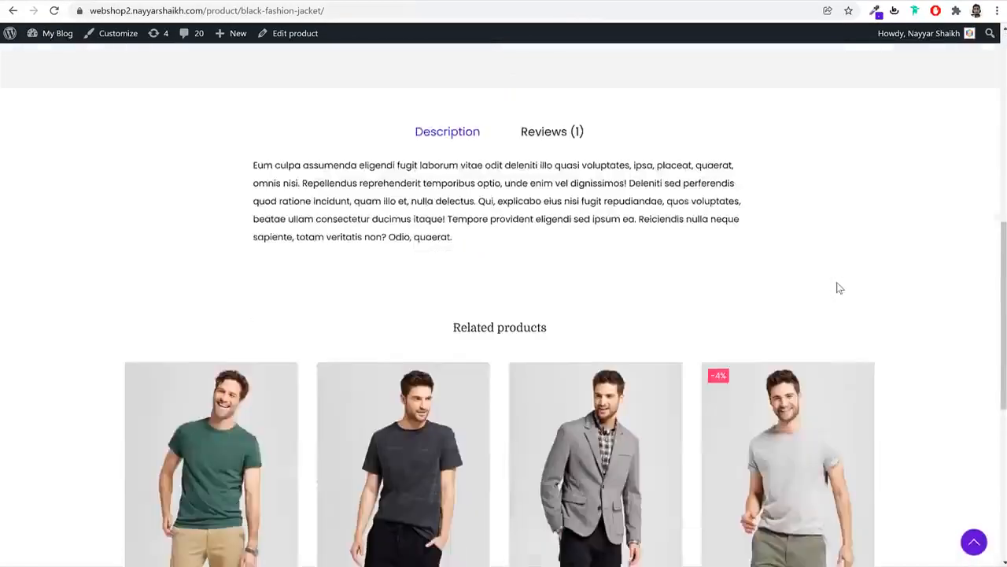
click(441, 248)
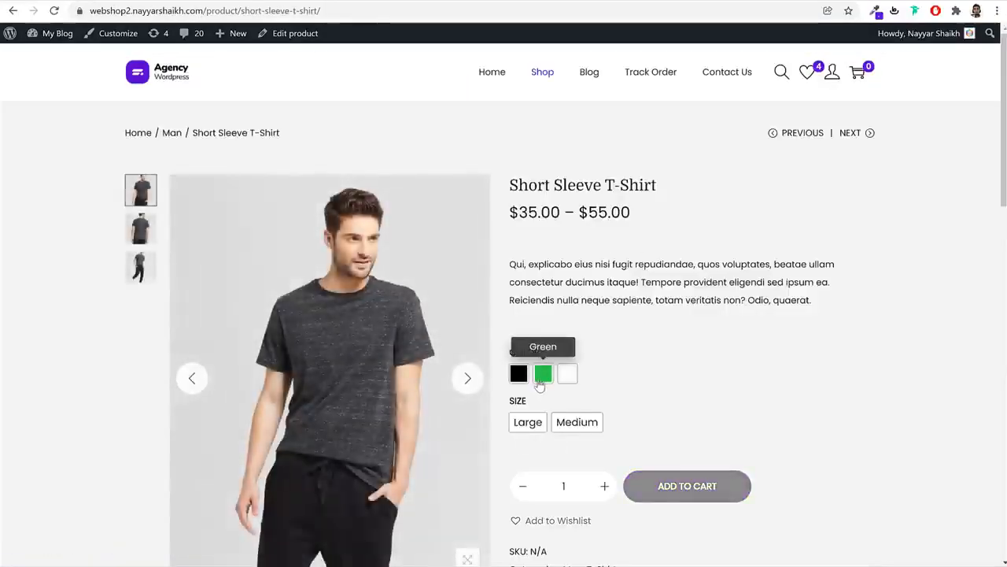
click(540, 379)
click(527, 421)
click(518, 374)
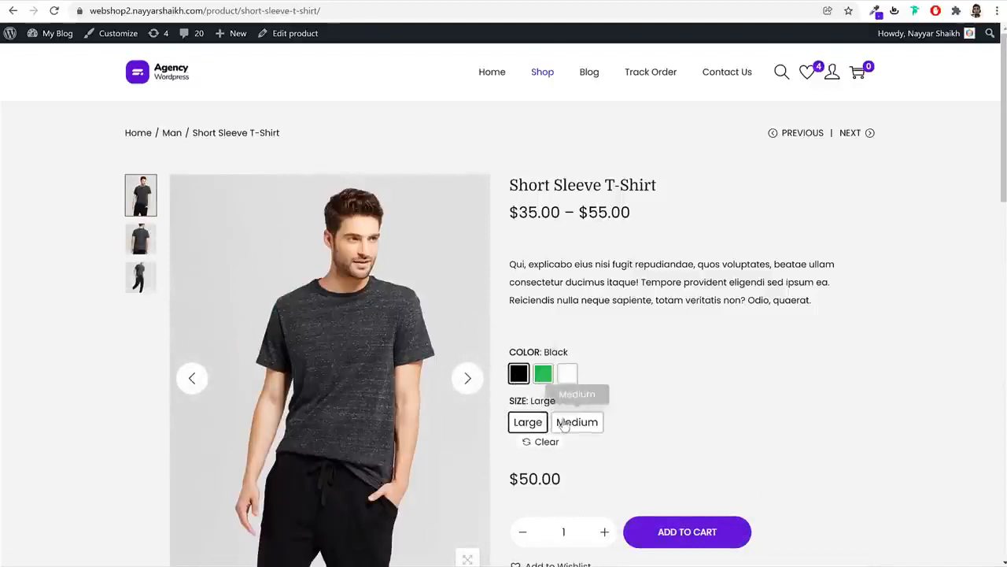
click(577, 422)
click(567, 373)
click(538, 425)
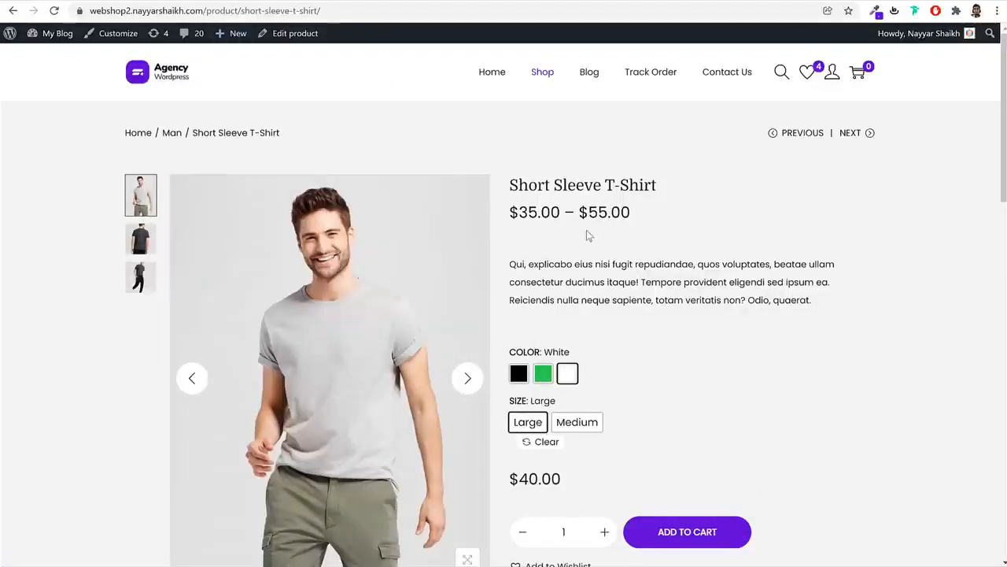
triple_click(610, 184)
key(ctrl+c)
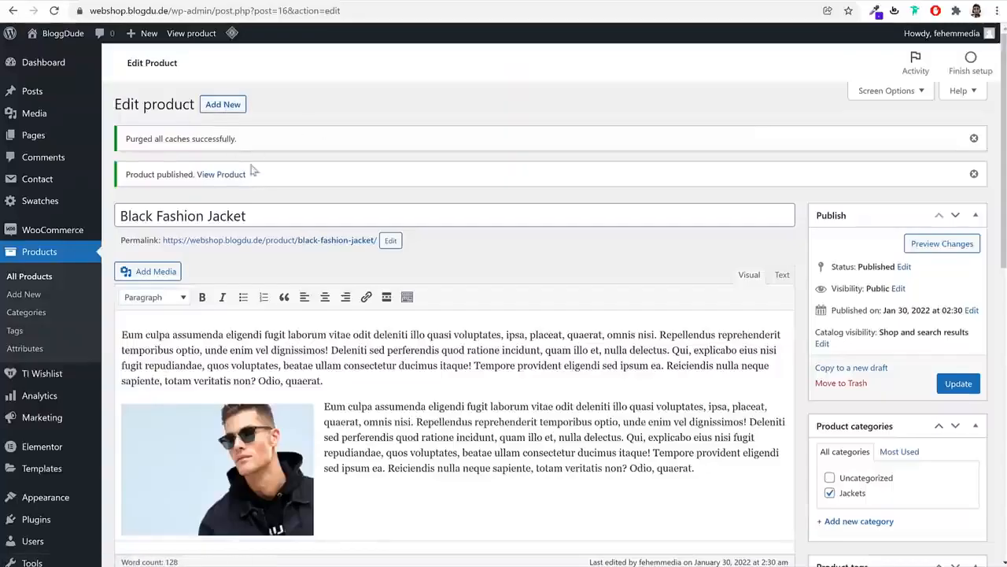
Duplicate the Black Fashion Jacket and retitle the copy 'Short Sleeve T-Shirt'
click(43, 278)
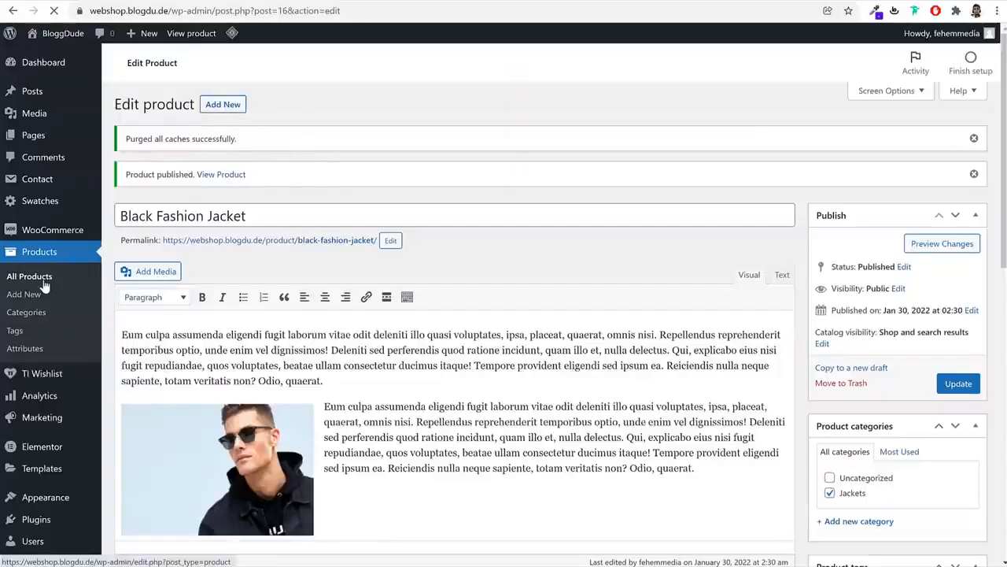
mouse_move(256, 211)
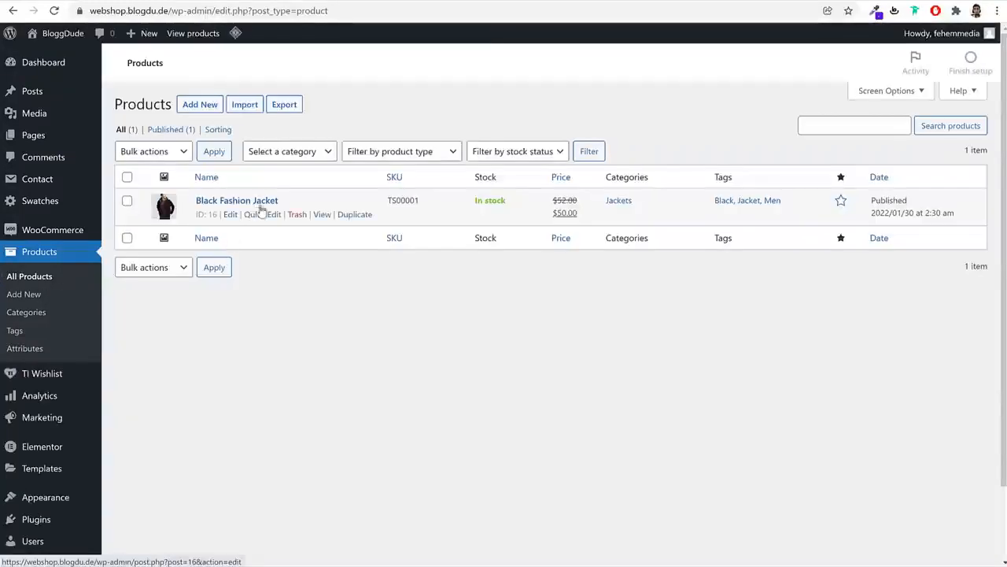
click(355, 215)
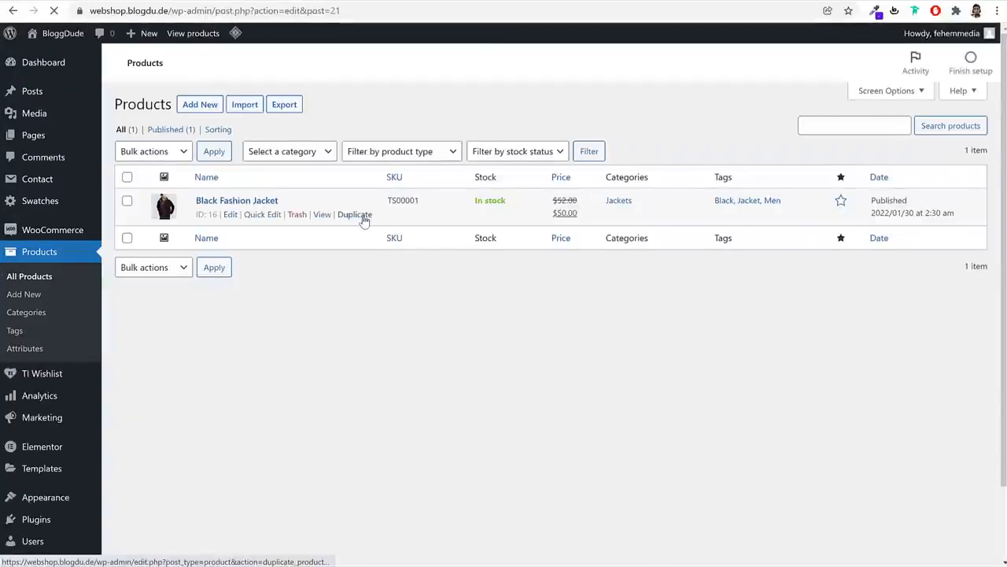
triple_click(316, 137)
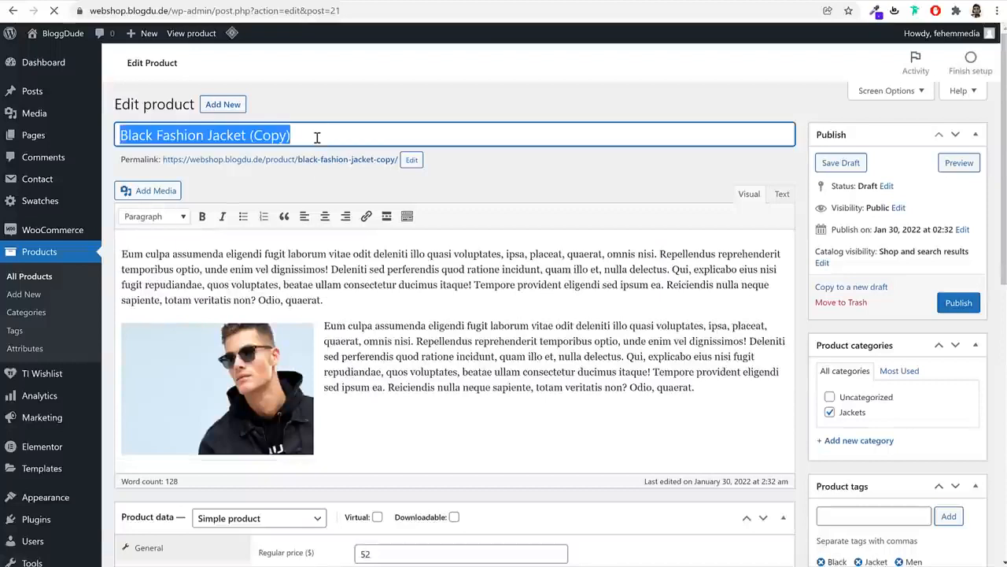
text(Short Sleeve T-Shirt)
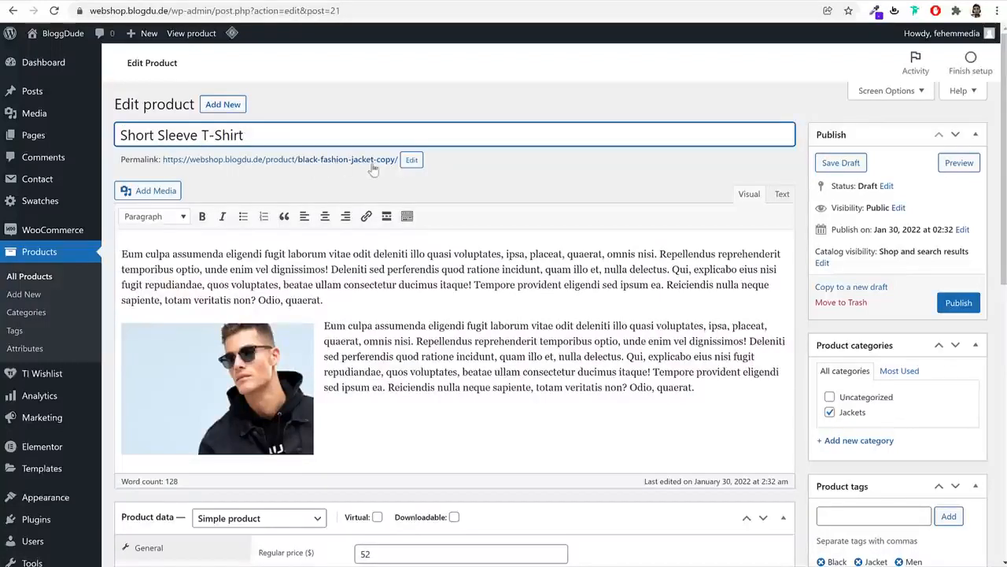
drag(124, 163, 157, 162)
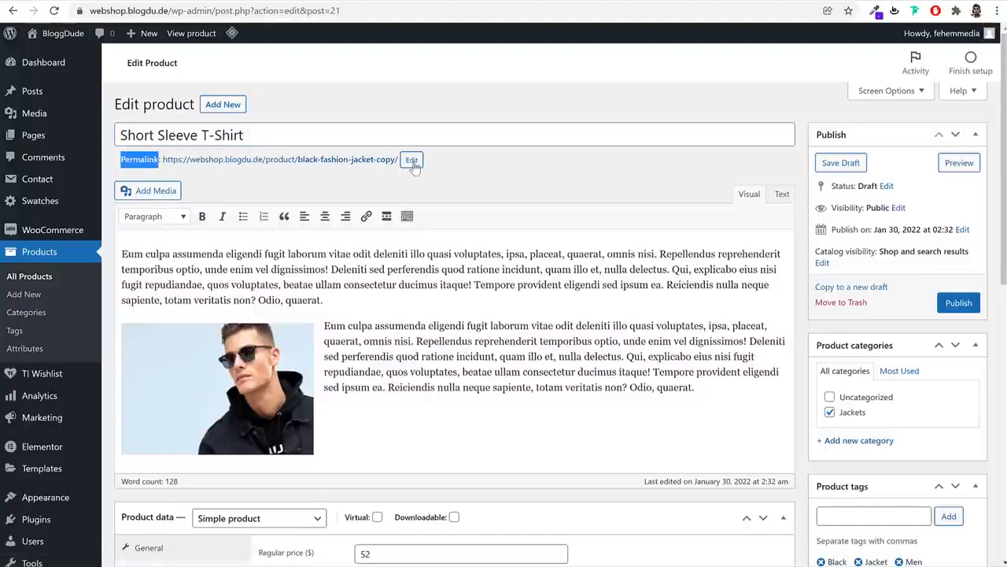
Replace the black-fashion-jacket-copy slug with short-sleeve-t-shirt
click(411, 161)
double_click(412, 161)
click(353, 166)
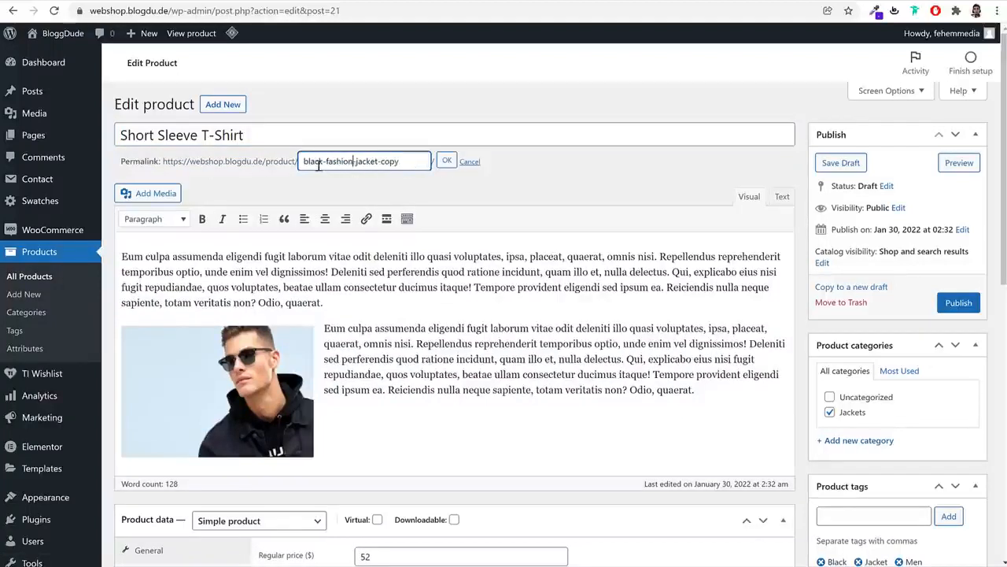
triple_click(393, 162)
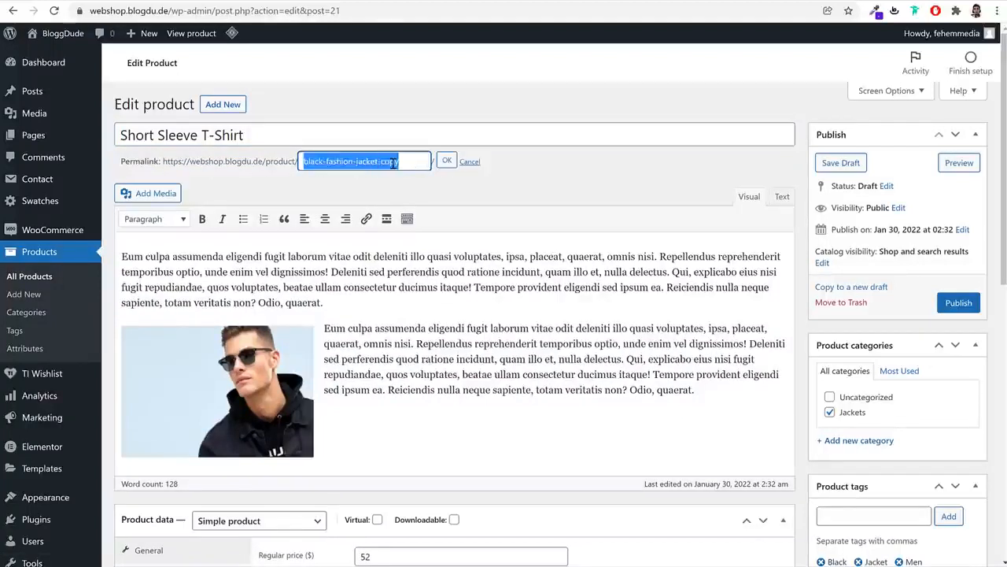
key(ctrl+v)
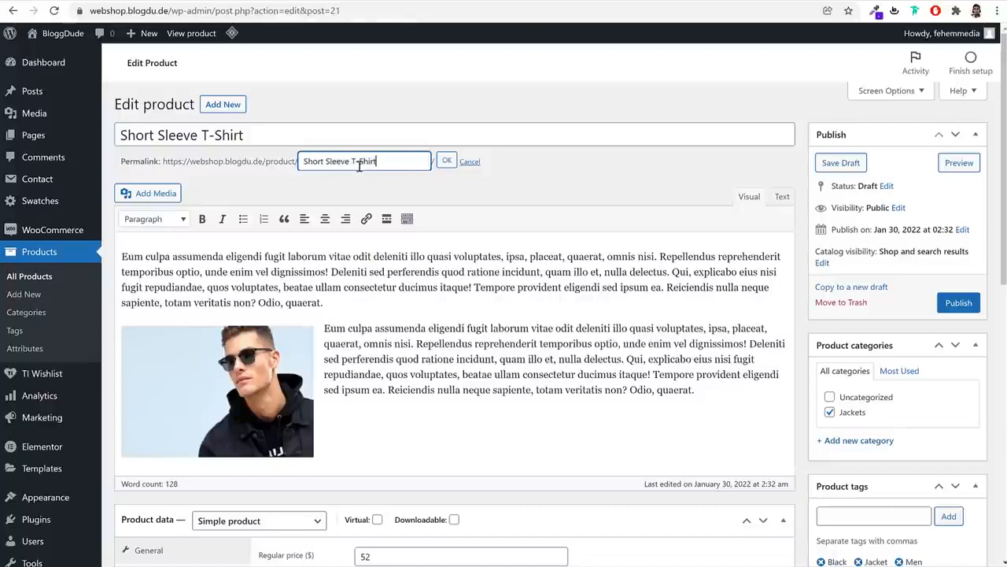
click(447, 160)
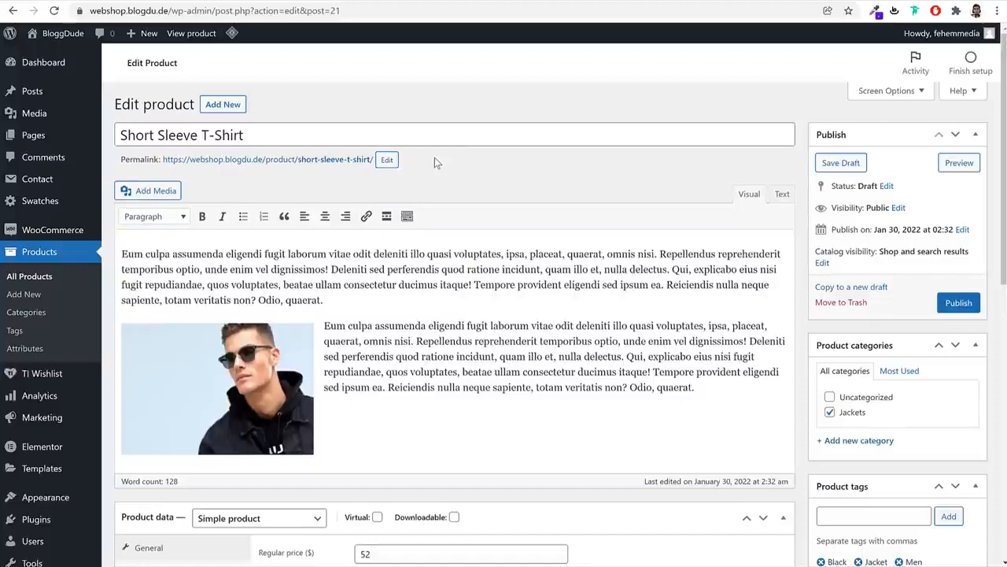
drag(119, 162, 160, 164)
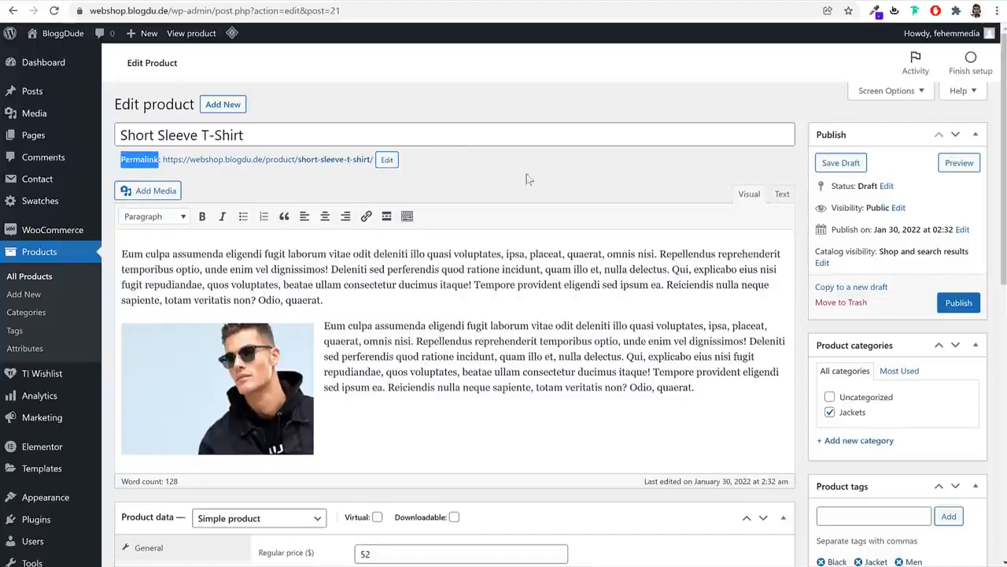
Change the Short Sleeve T-Shirt's product type to Variable product
click(568, 184)
scroll(508, 271, down, 2)
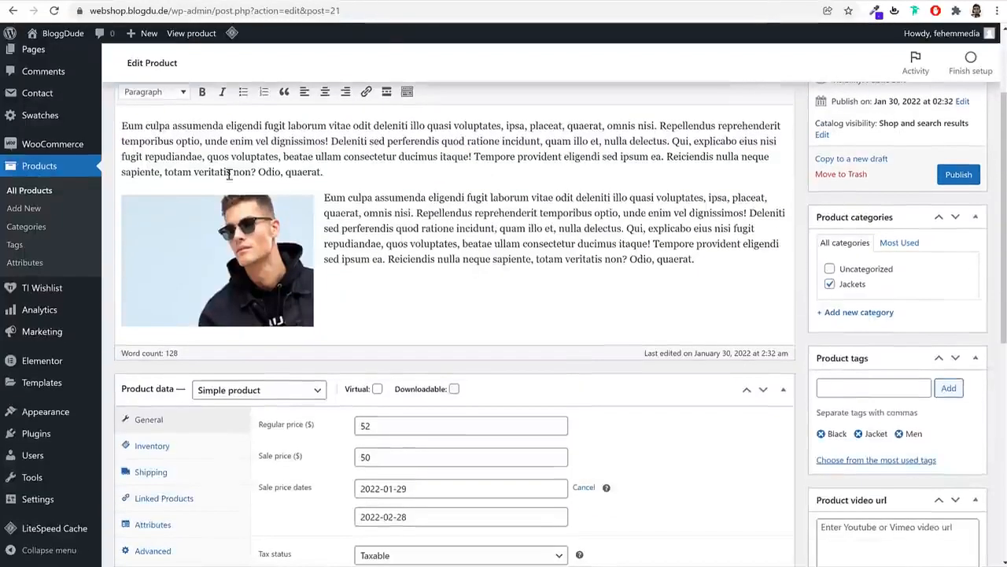
scroll(490, 283, down, 5)
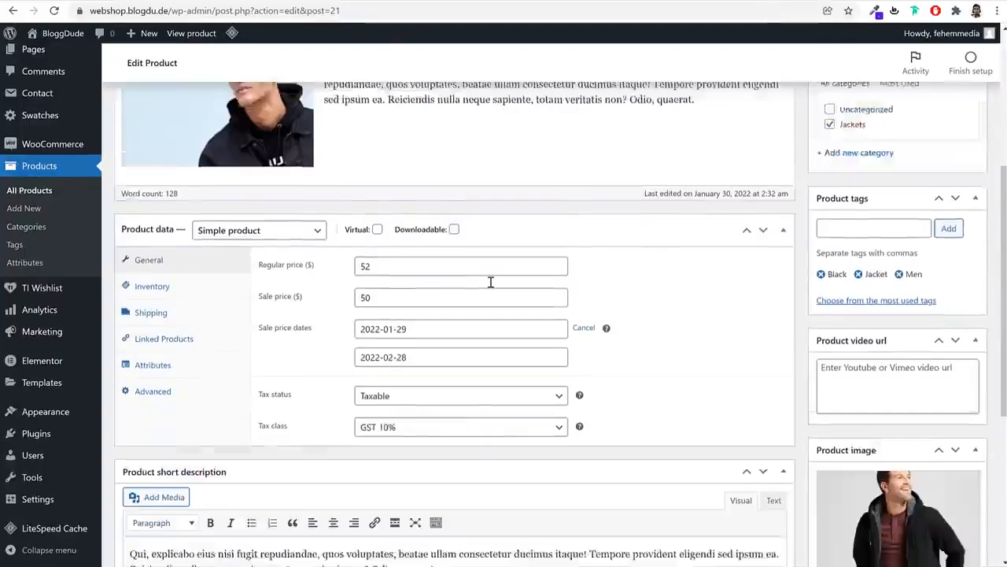
scroll(328, 457, up, 3)
scroll(478, 425, up, 1)
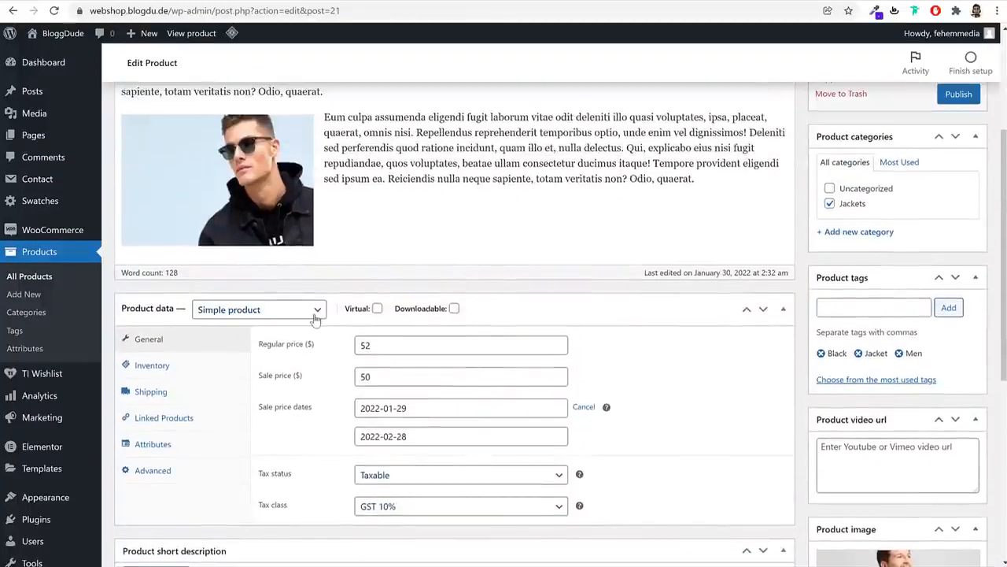
click(269, 312)
click(262, 375)
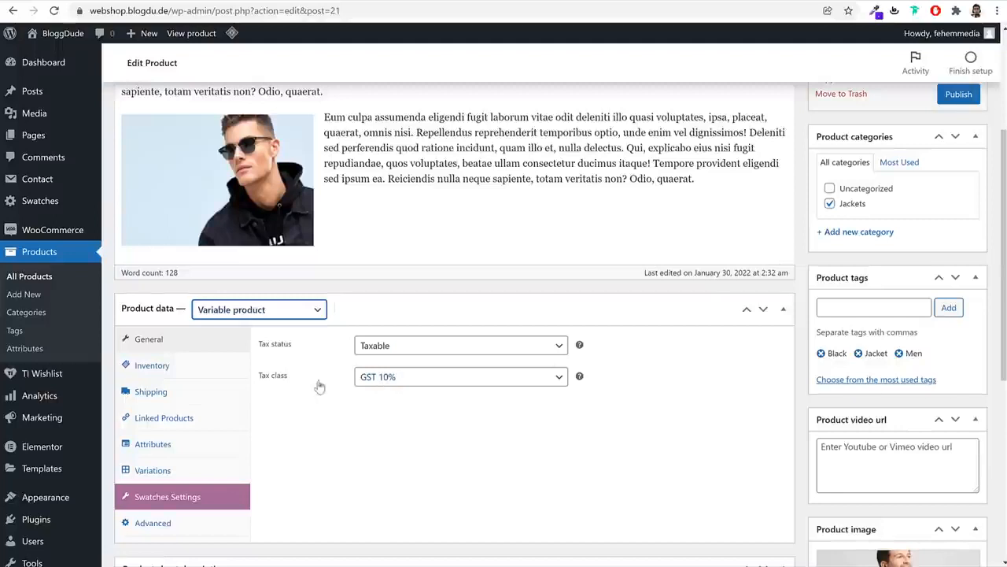
Review the Inventory, Shipping and Attributes settings in Product data
click(198, 366)
click(440, 345)
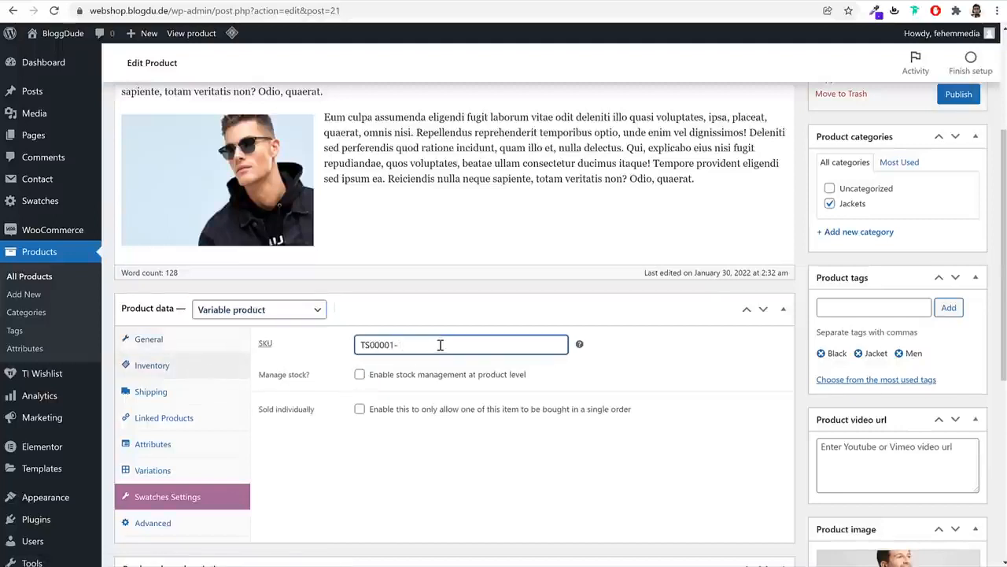
click(210, 398)
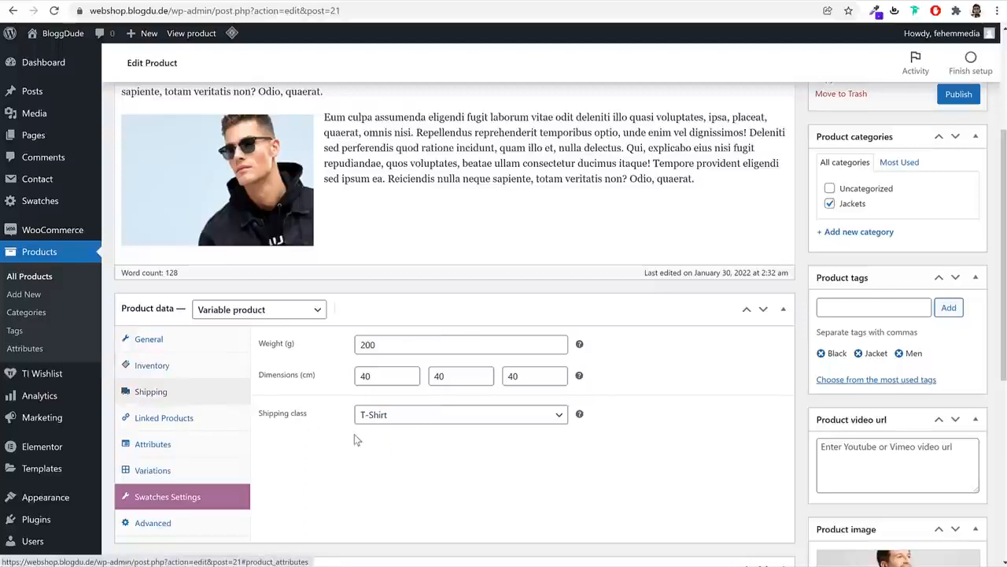
click(182, 449)
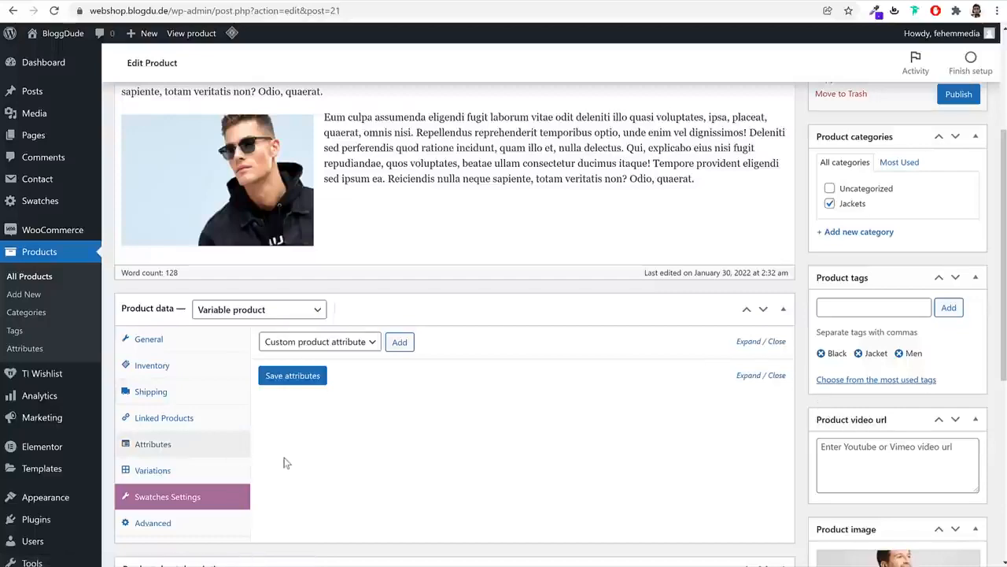
Replace the Jacket tag with Green and Fashion tags and remove the jacket product image
scroll(286, 463, down, 5)
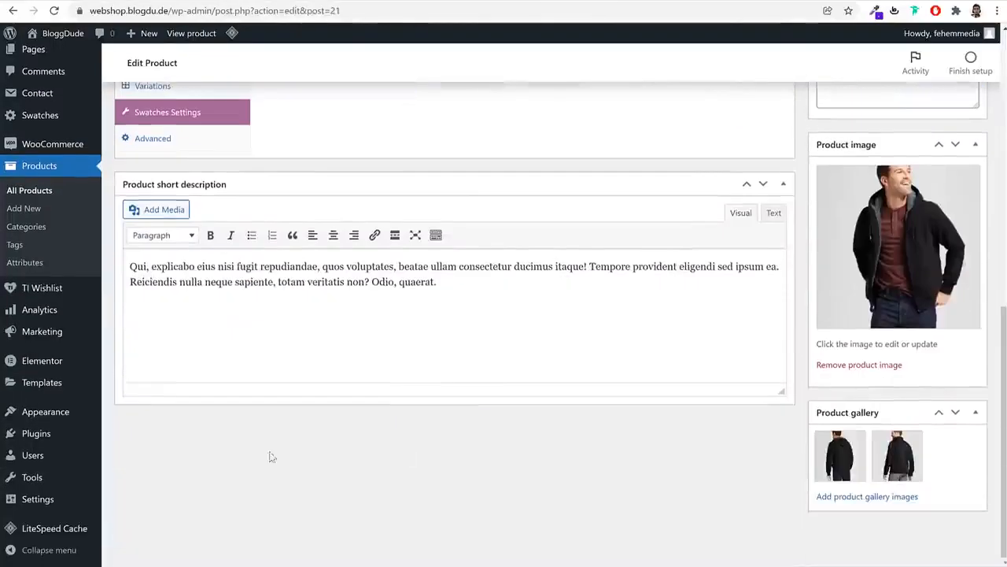
scroll(485, 456, up, 4)
scroll(701, 418, up, 2)
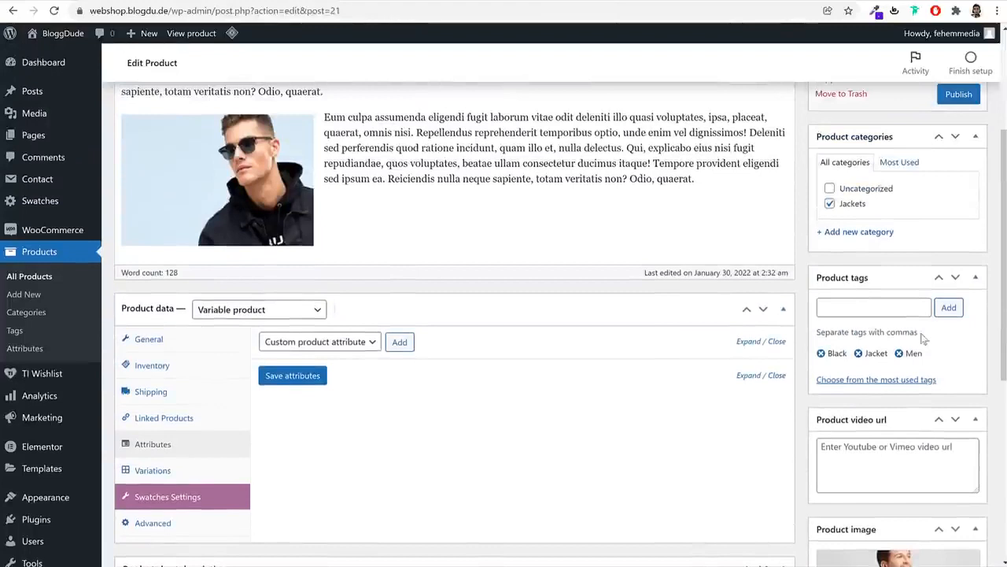
click(859, 353)
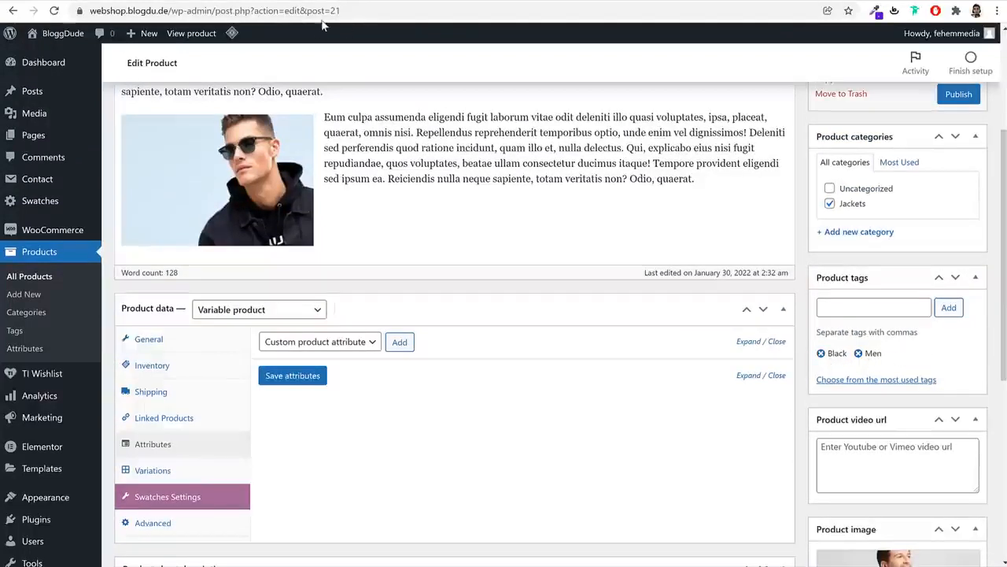
click(863, 307)
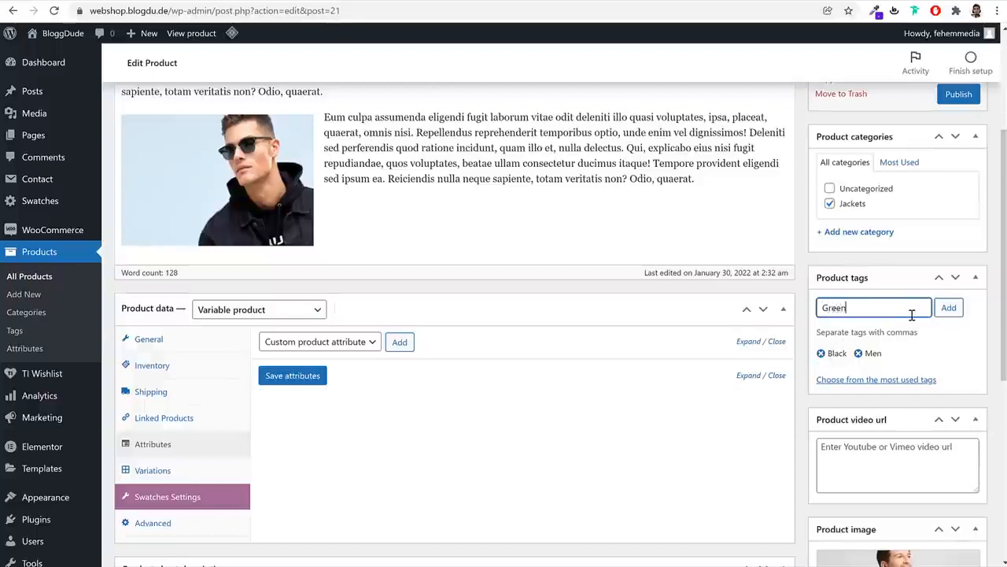
key(Return)
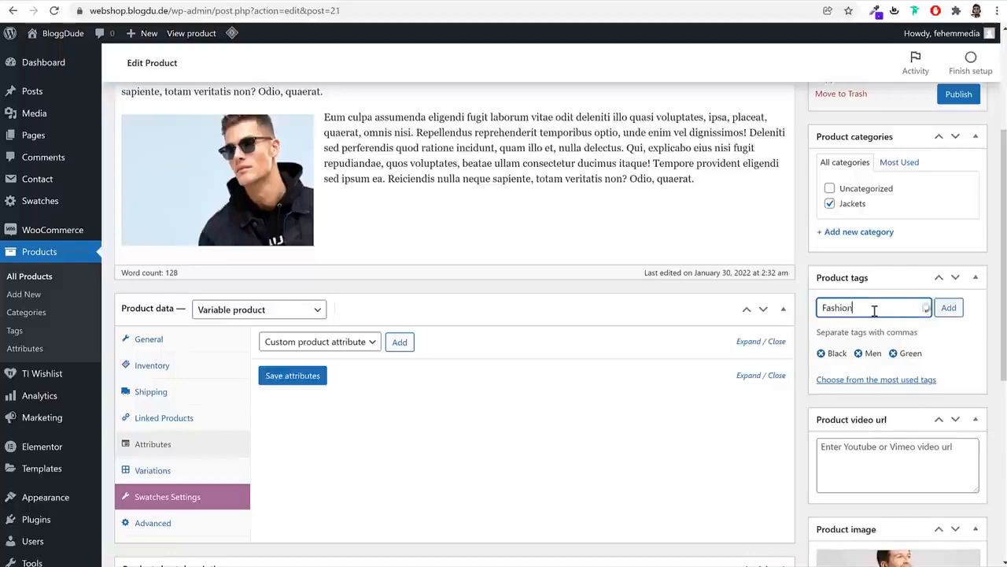
key(Return)
scroll(873, 331, down, 4)
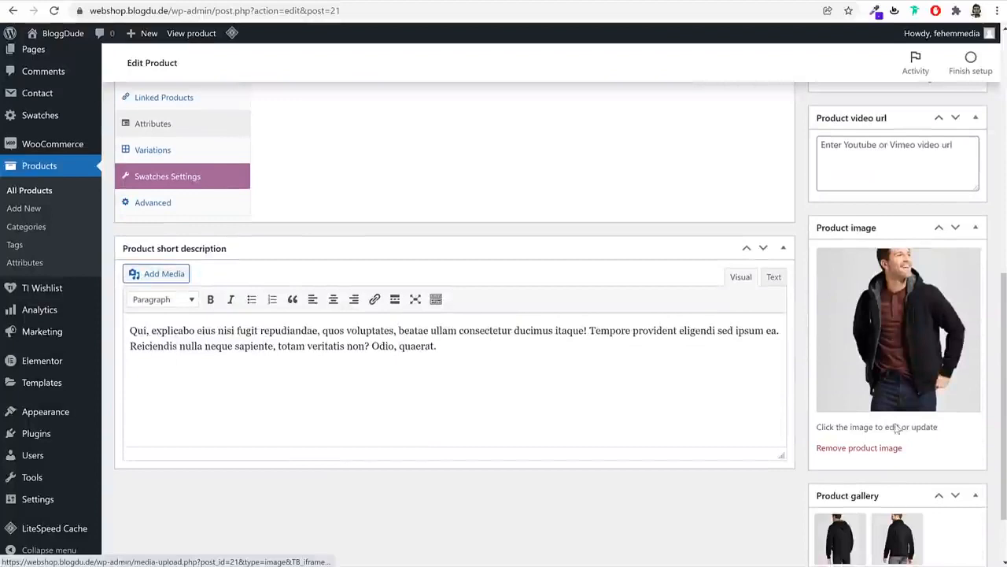
click(880, 448)
Remove the jacket gallery photo and upload the crew, heathered V-neck and green T-shirt photos
click(863, 366)
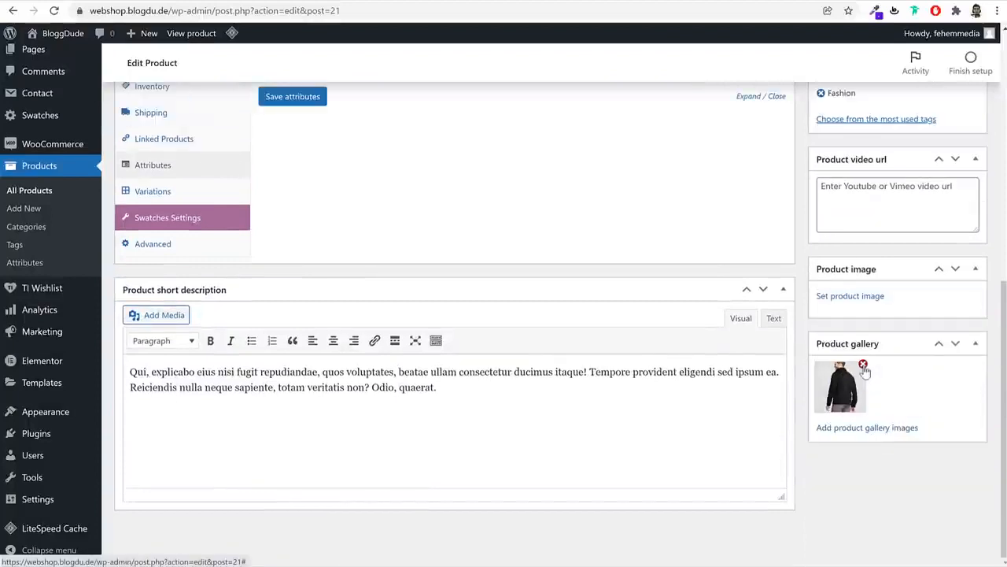
click(853, 296)
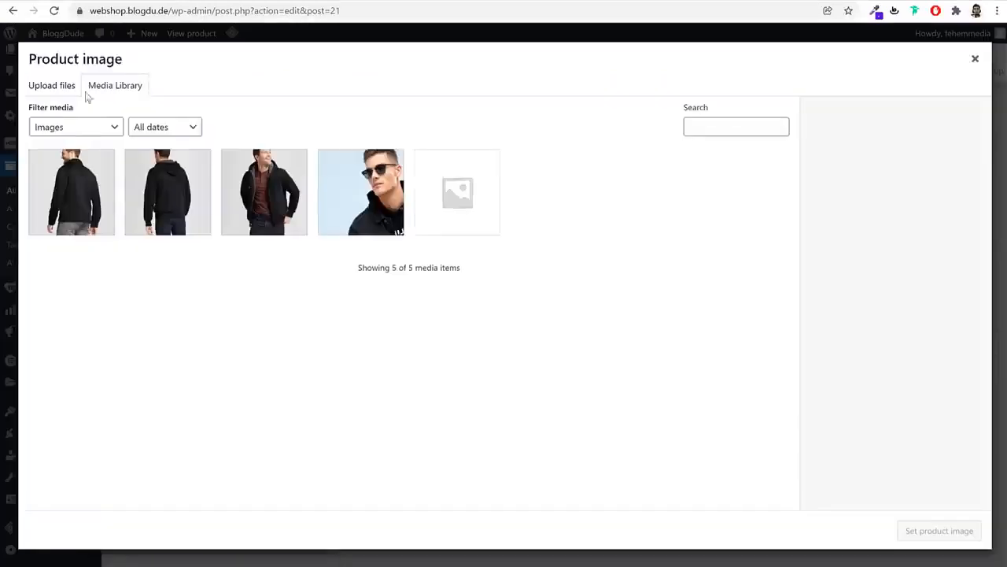
click(51, 86)
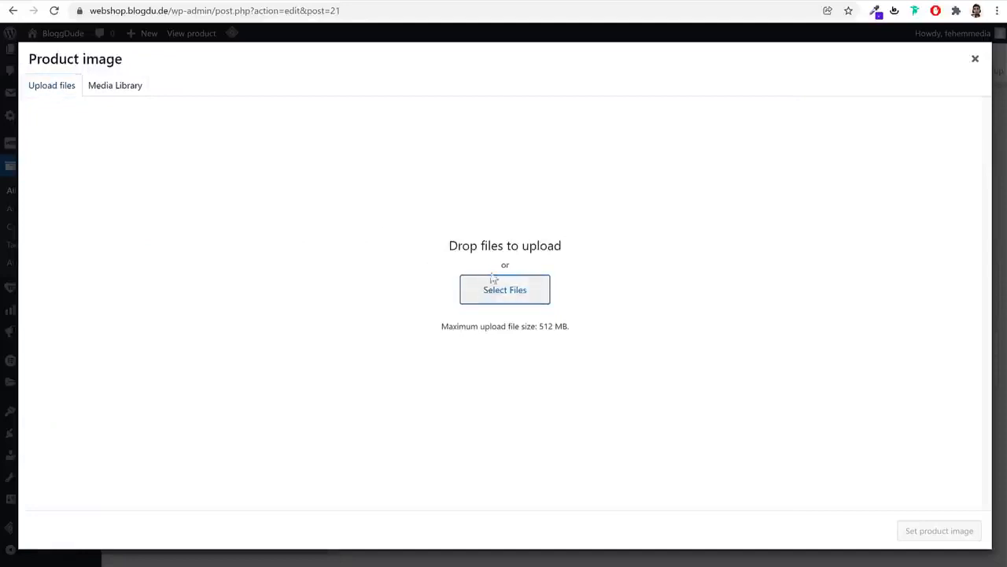
click(493, 280)
click(326, 78)
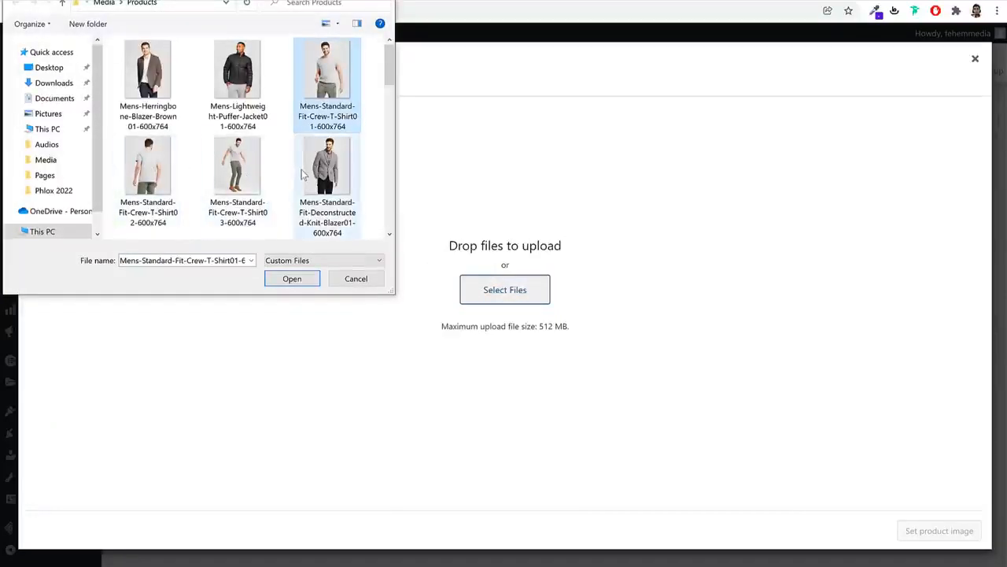
scroll(301, 169, down, 1)
ctrl+click(258, 169)
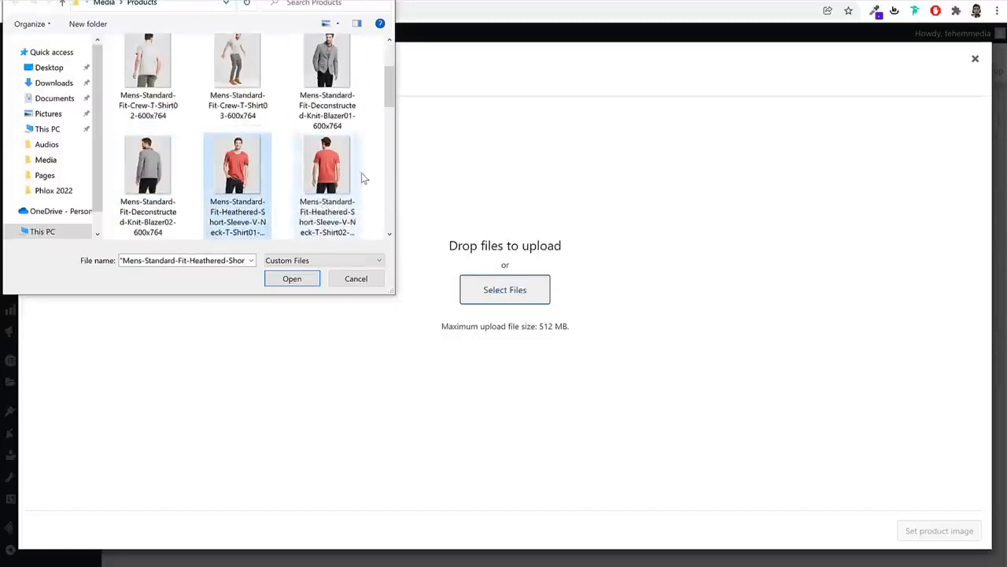
scroll(361, 174, down, 2)
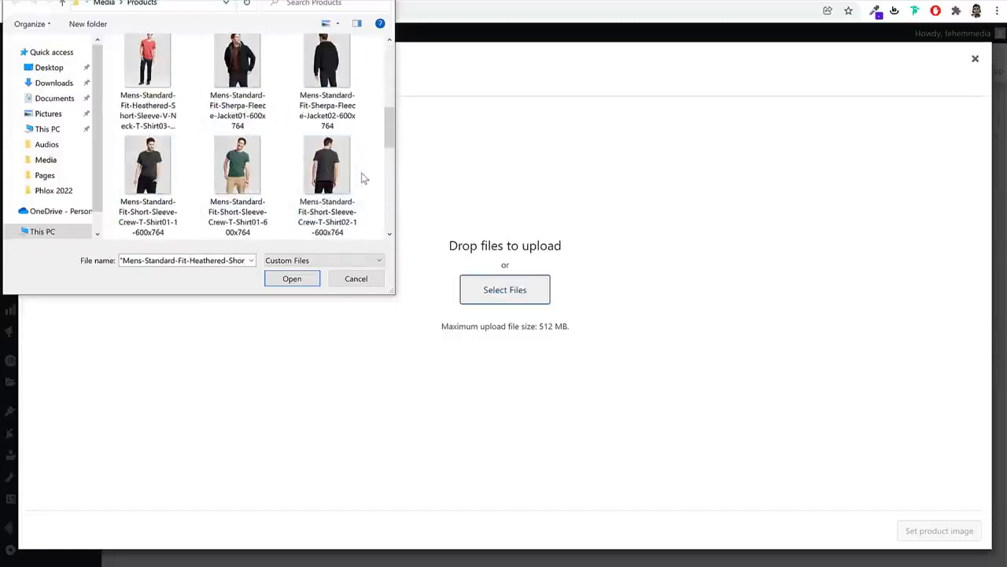
ctrl+click(267, 185)
scroll(276, 192, down, 2)
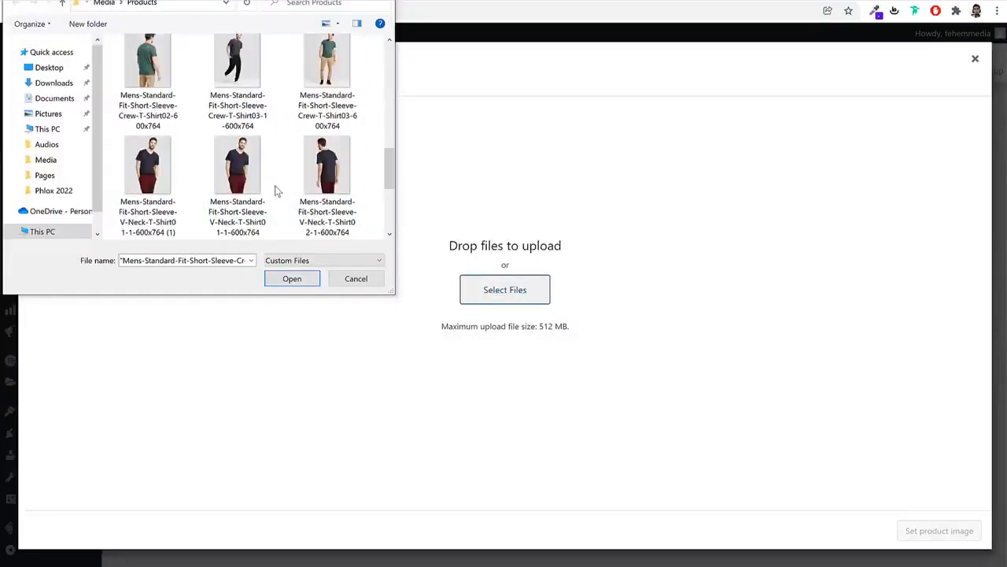
click(294, 280)
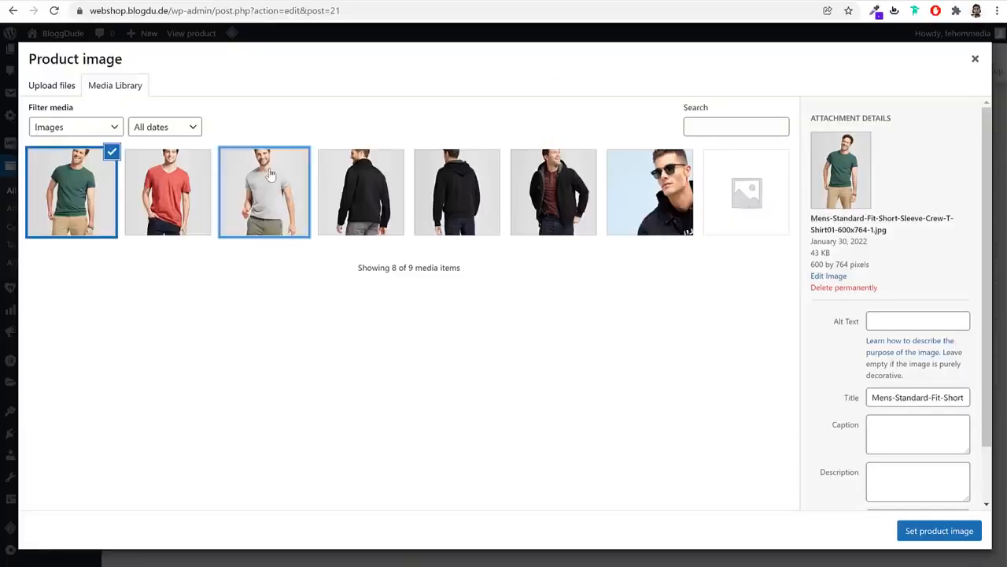
Set the grey shirt as product image and add green and red shirts to the gallery
click(269, 173)
scroll(949, 496, down, 2)
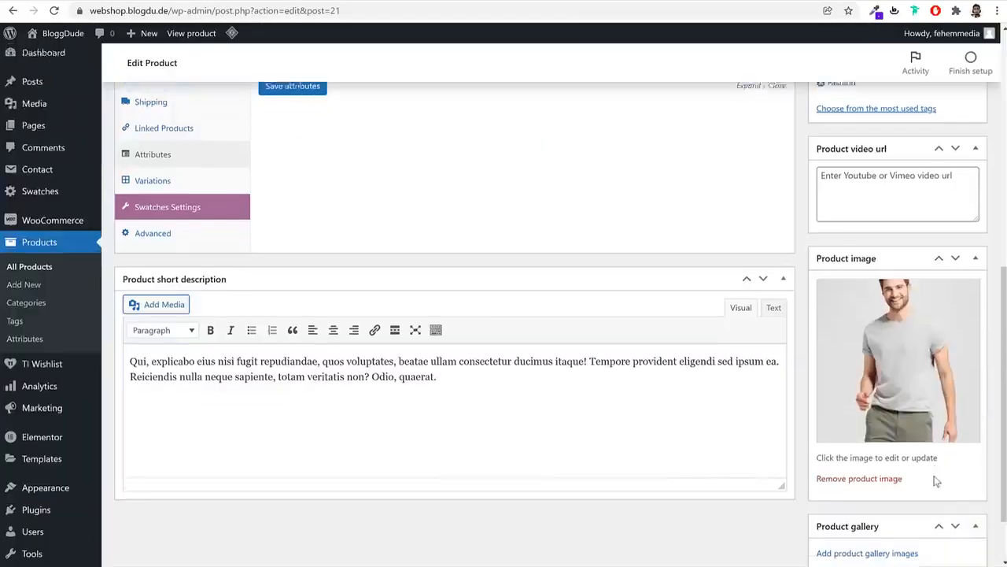
click(887, 503)
click(192, 190)
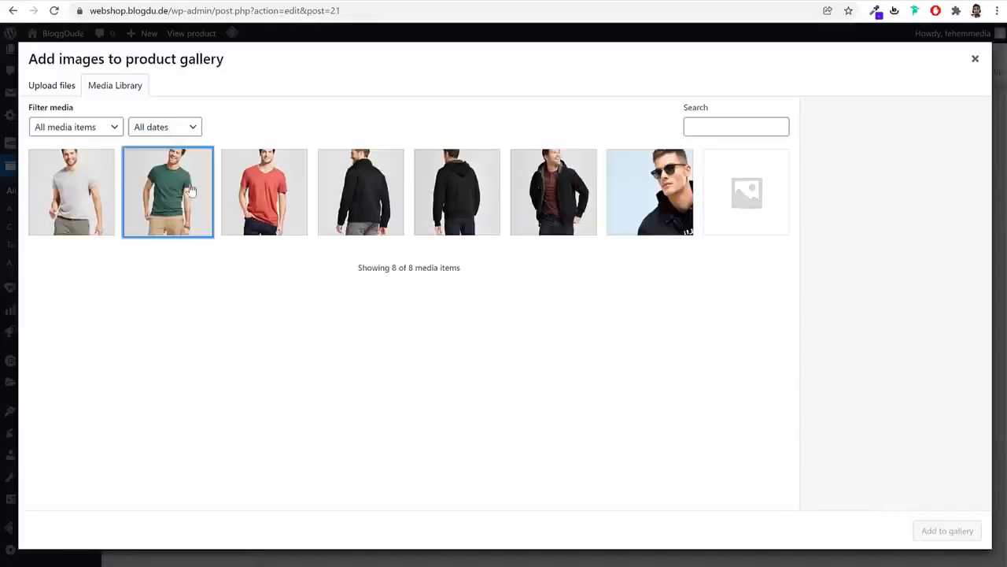
click(86, 187)
click(249, 194)
click(110, 153)
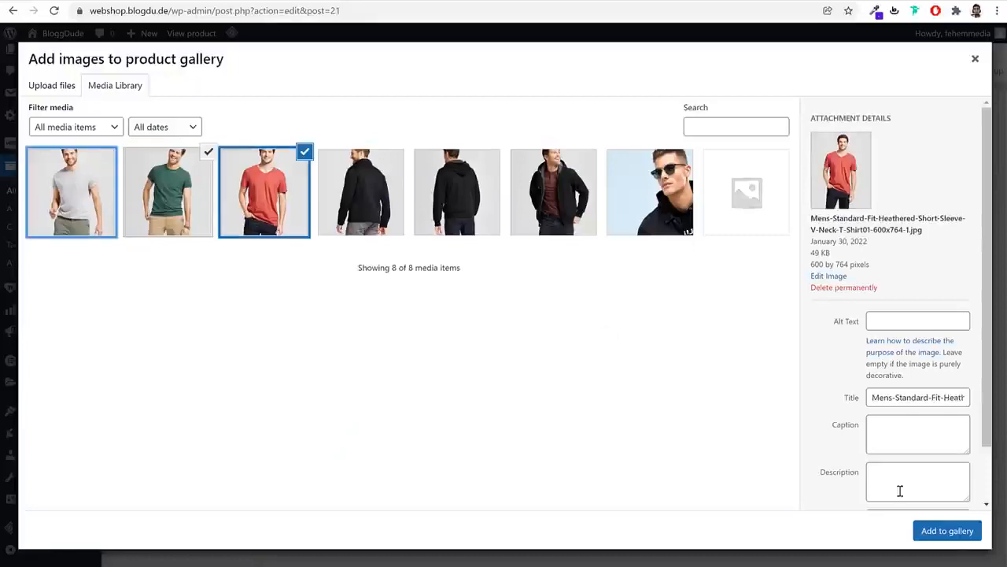
click(937, 531)
scroll(888, 423, up, 10)
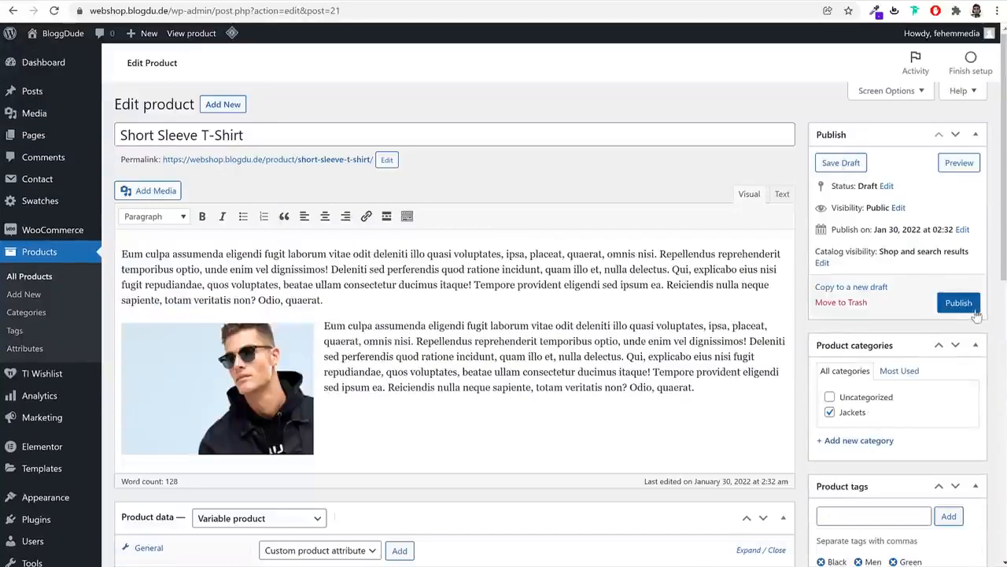
Publish the Short Sleeve T-Shirt, then go to Products > Attributes and start a new attribute name
click(965, 305)
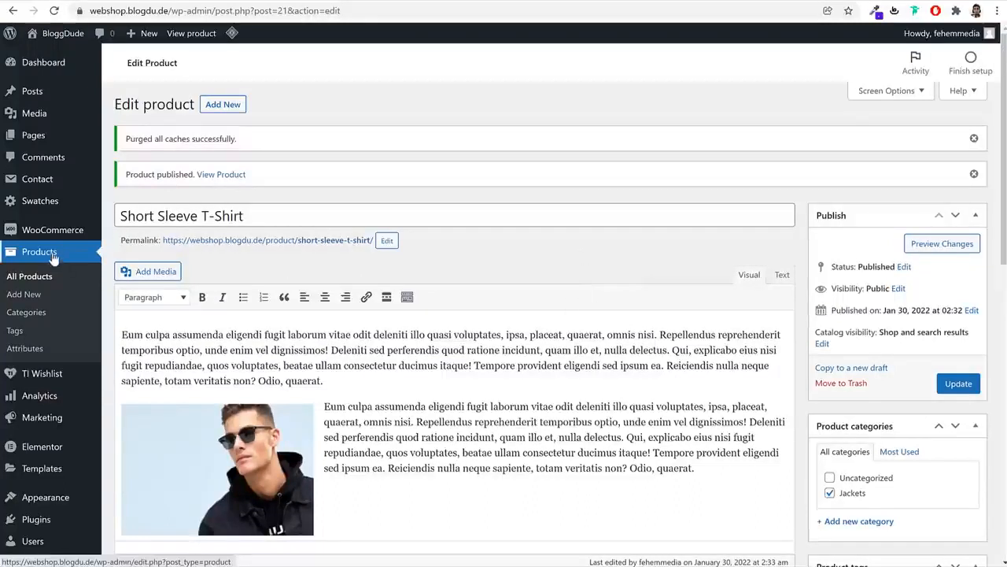
right_click(33, 356)
key(Escape)
click(33, 356)
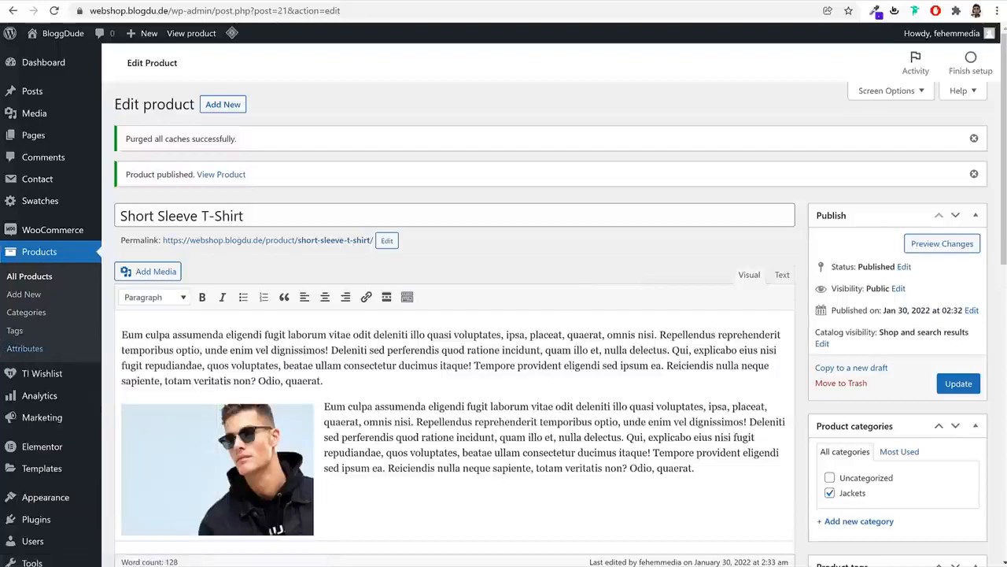
click(250, 201)
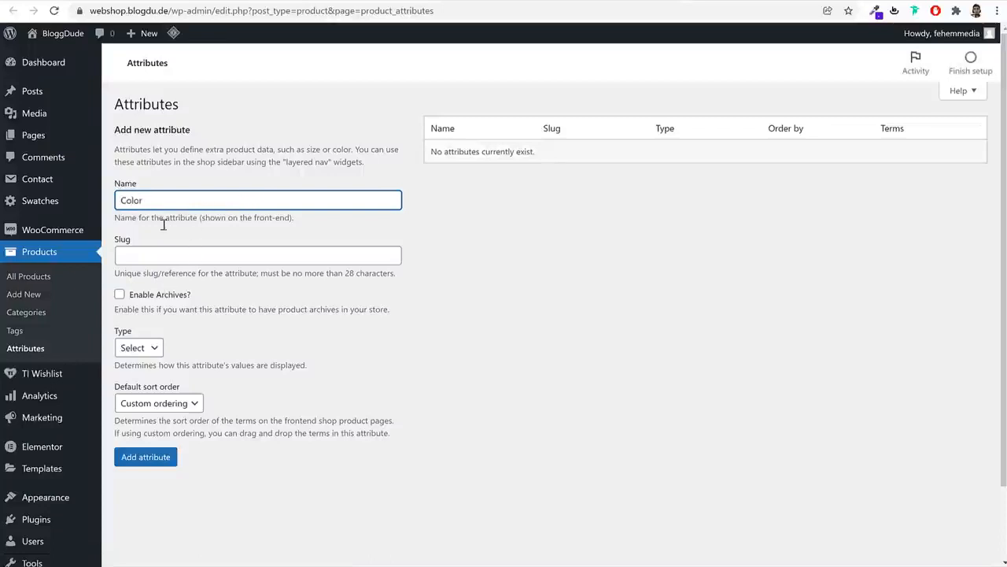
Add the Color attribute with type Color and archives enabled
click(138, 348)
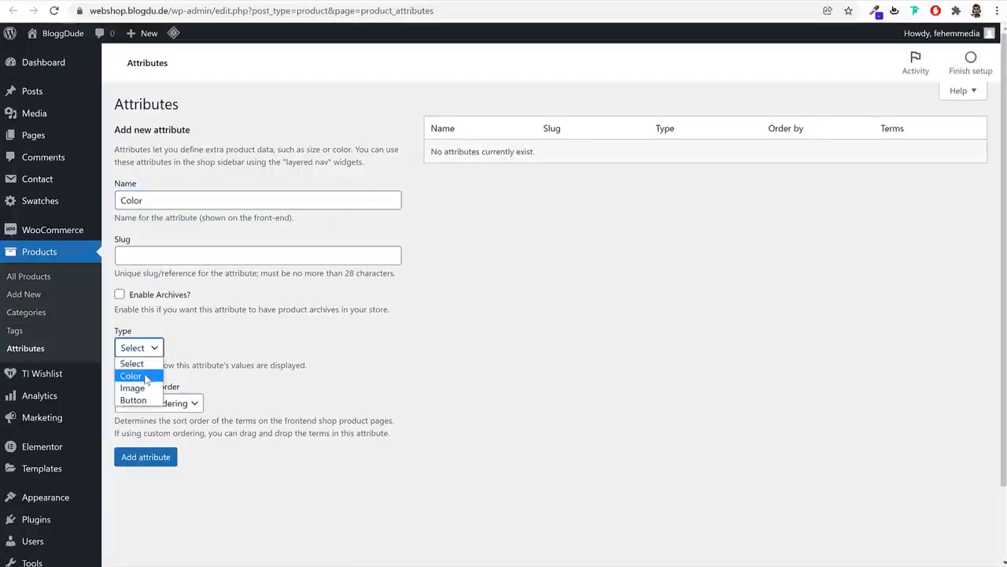
click(145, 377)
click(194, 353)
drag(163, 200, 118, 202)
click(154, 349)
click(144, 378)
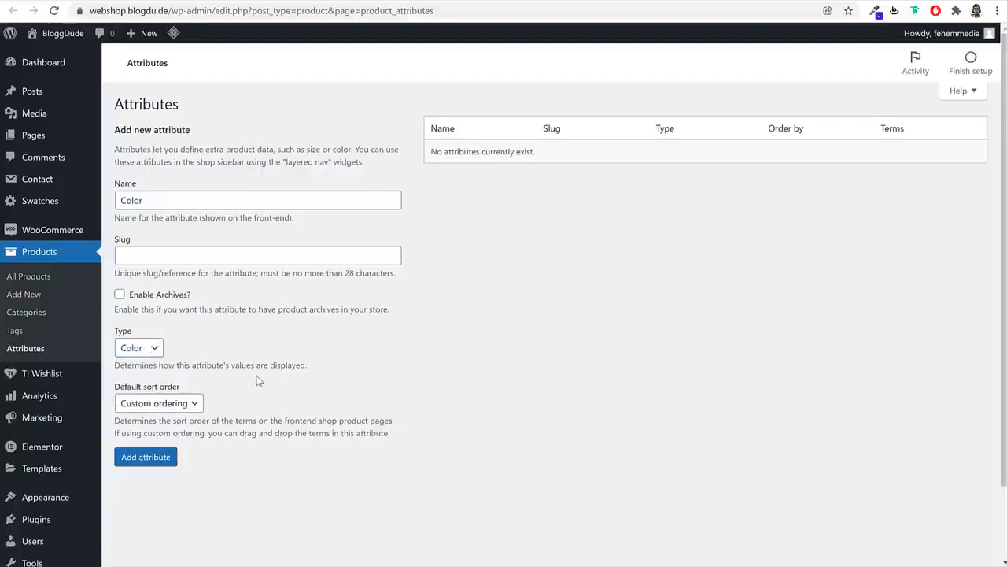
click(161, 458)
click(153, 295)
click(171, 461)
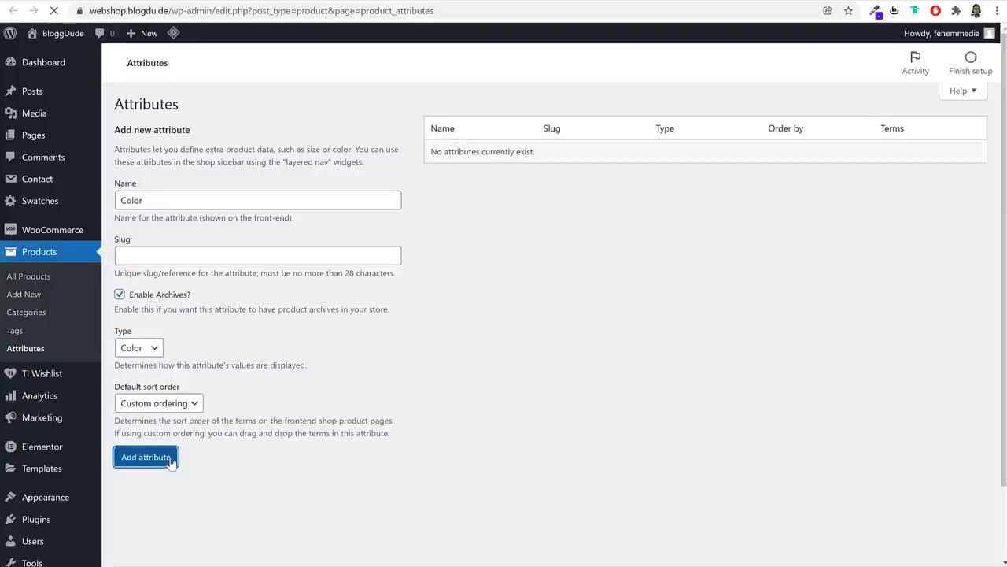
click(173, 199)
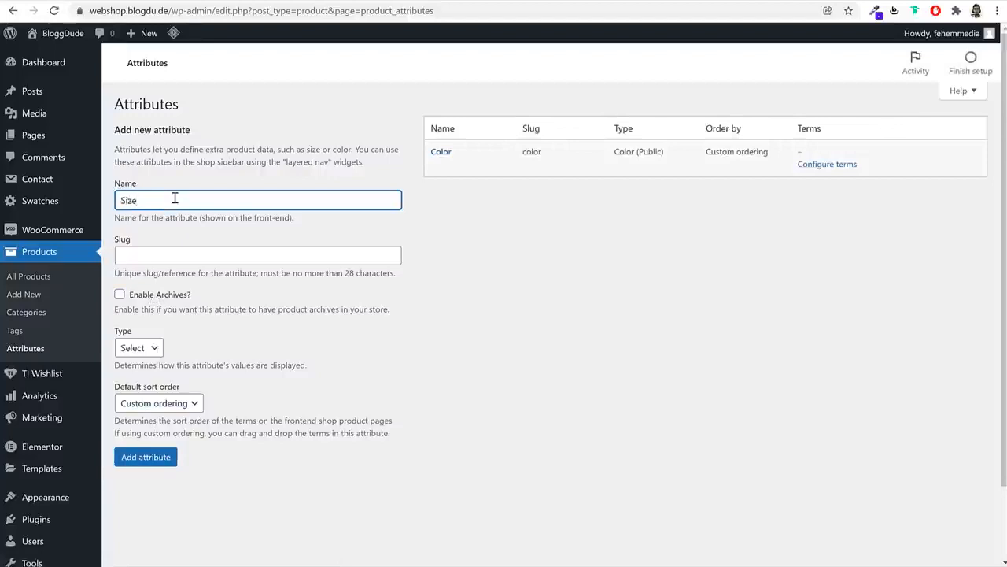
Add the Size attribute with type Button and archives enabled
click(139, 348)
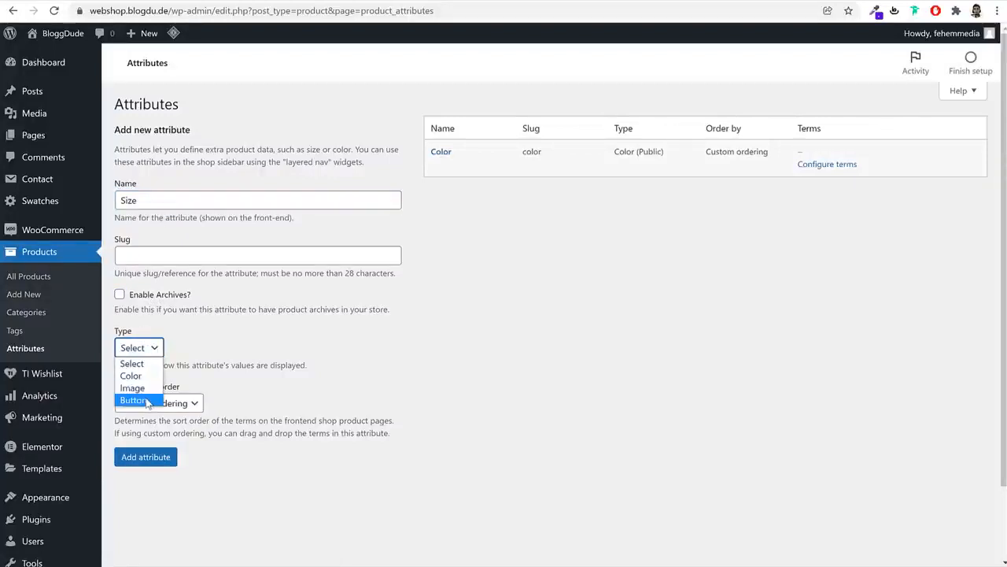
click(140, 400)
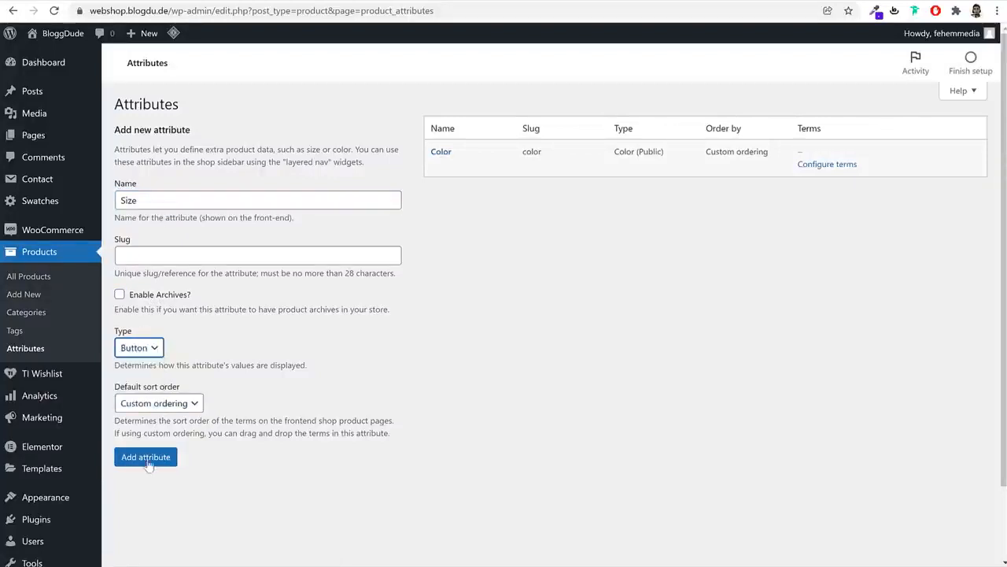
click(130, 296)
click(172, 457)
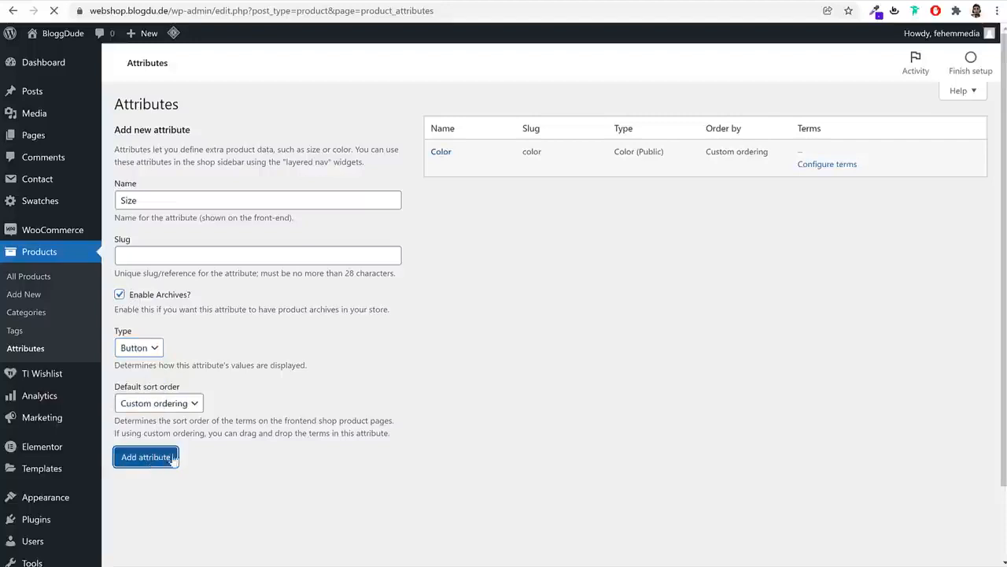
click(268, 200)
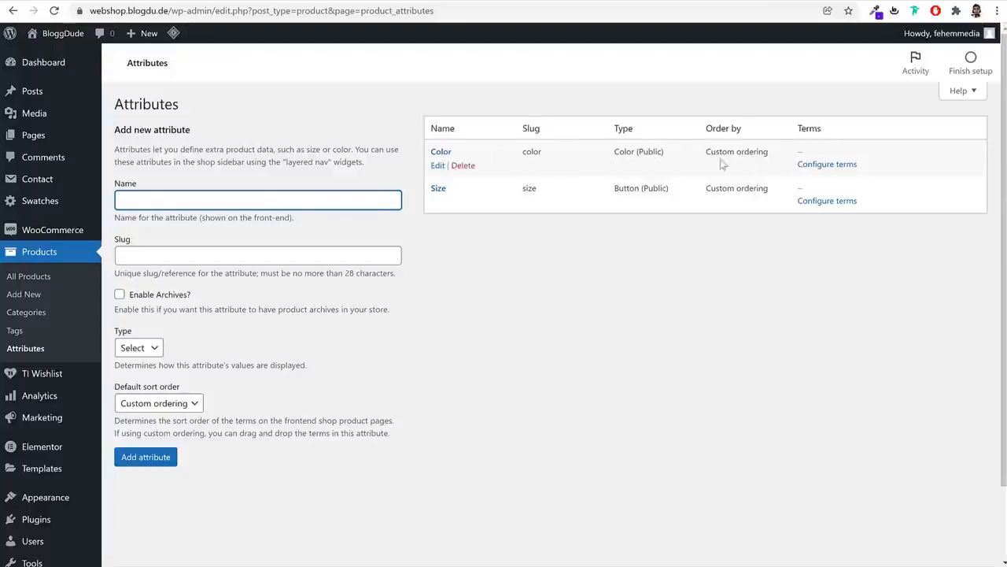
Add a Red term to the Color attribute with a red swatch
click(827, 164)
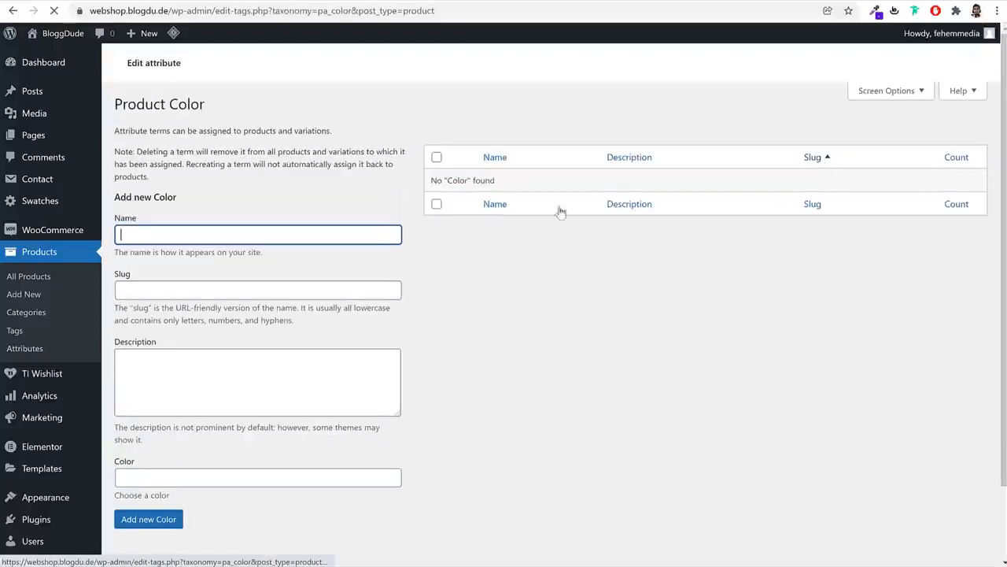
text(Red)
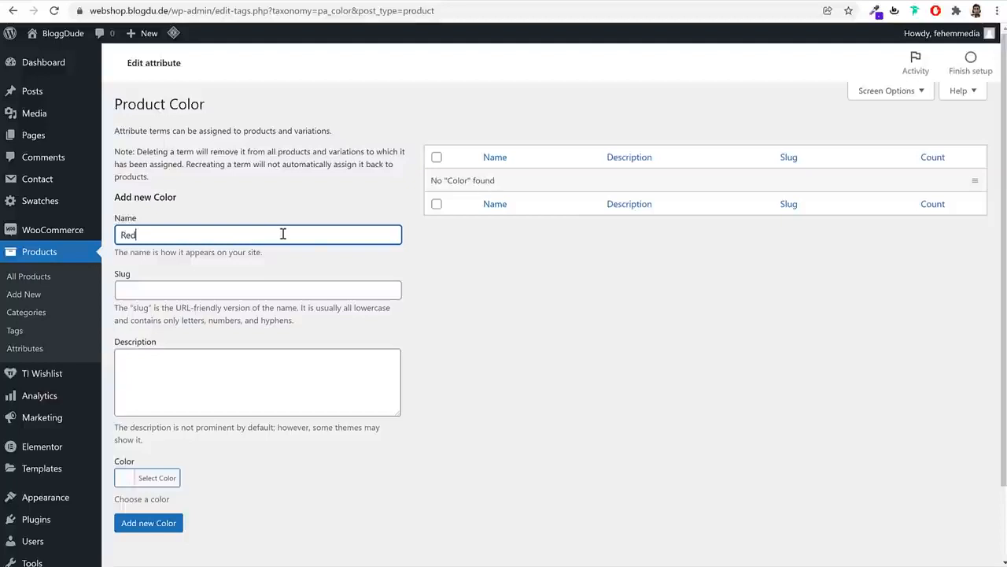
click(157, 478)
scroll(221, 482, down, 2)
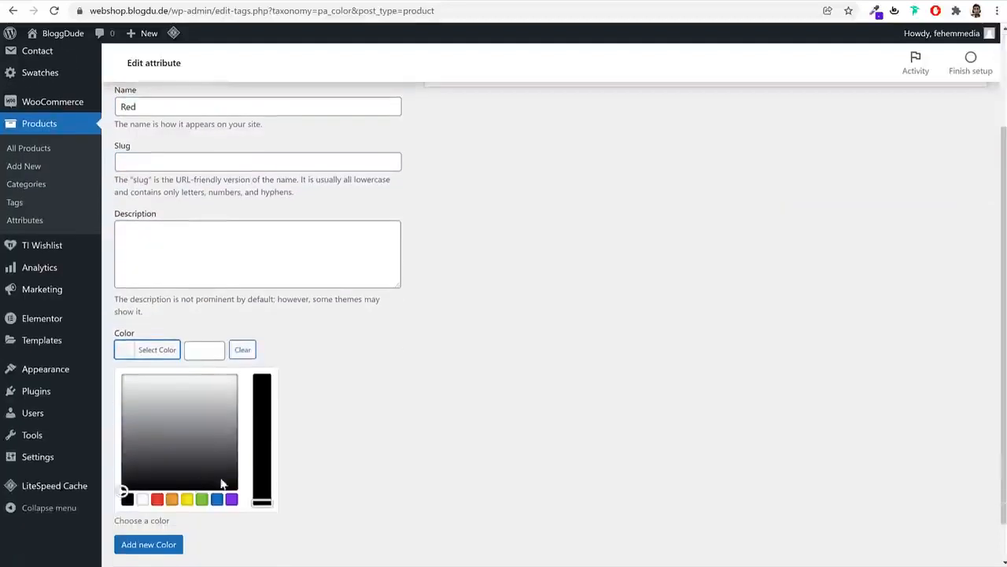
click(158, 499)
click(426, 351)
click(150, 438)
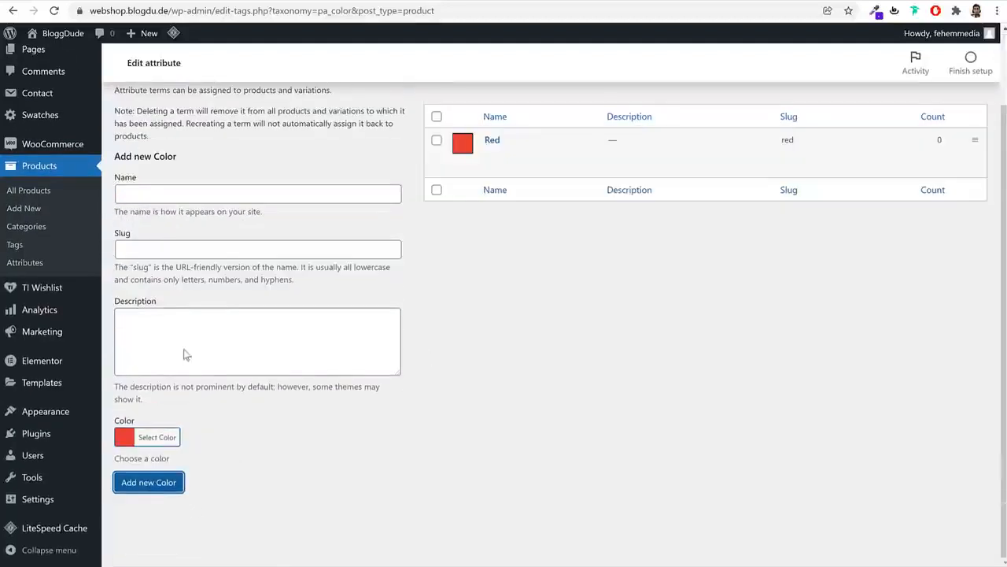
click(175, 193)
Add a Black colour term with a black swatch
text(Balck)
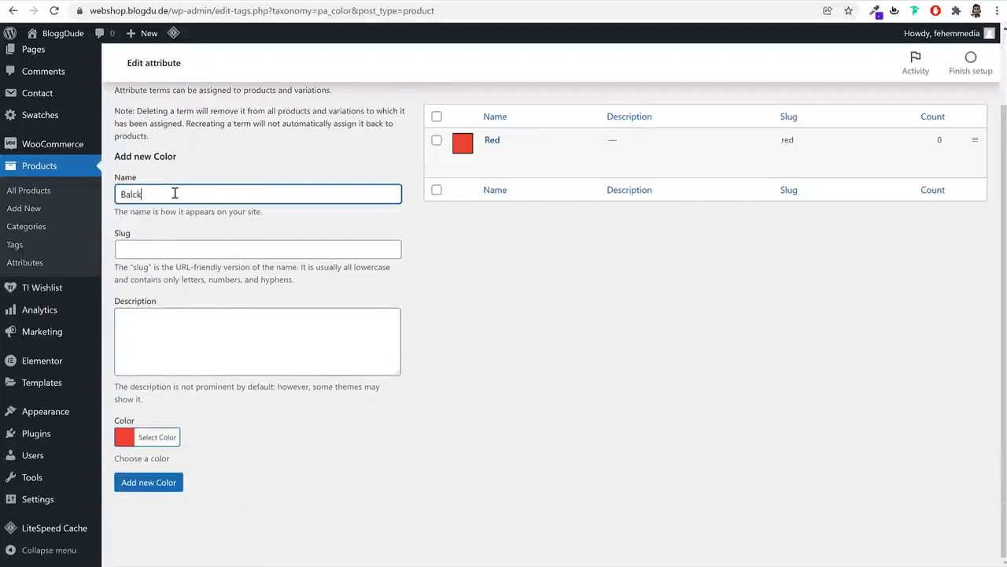
key(BackSpace)
key(BackSpace)
key(BackSpace)
key(BackSpace)
text(lack)
click(167, 440)
scroll(210, 429, down, 2)
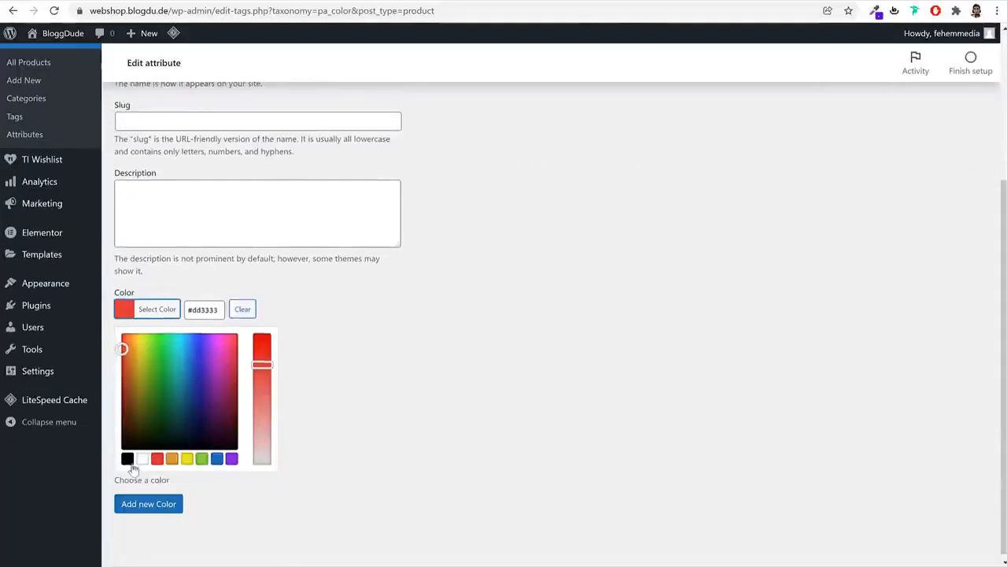
click(127, 460)
click(141, 506)
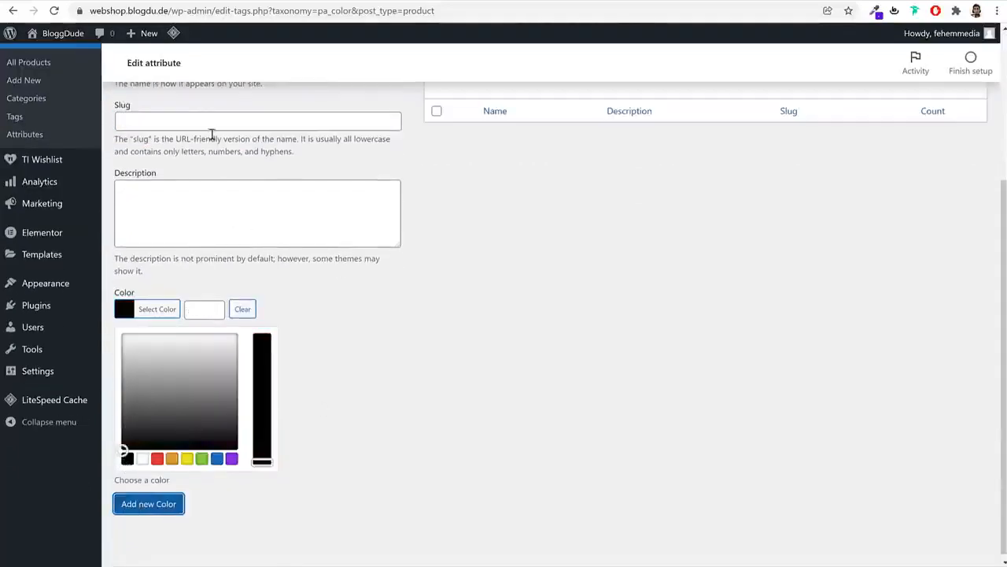
Add a Blue colour term with a blue swatch
scroll(211, 146, up, 2)
click(187, 196)
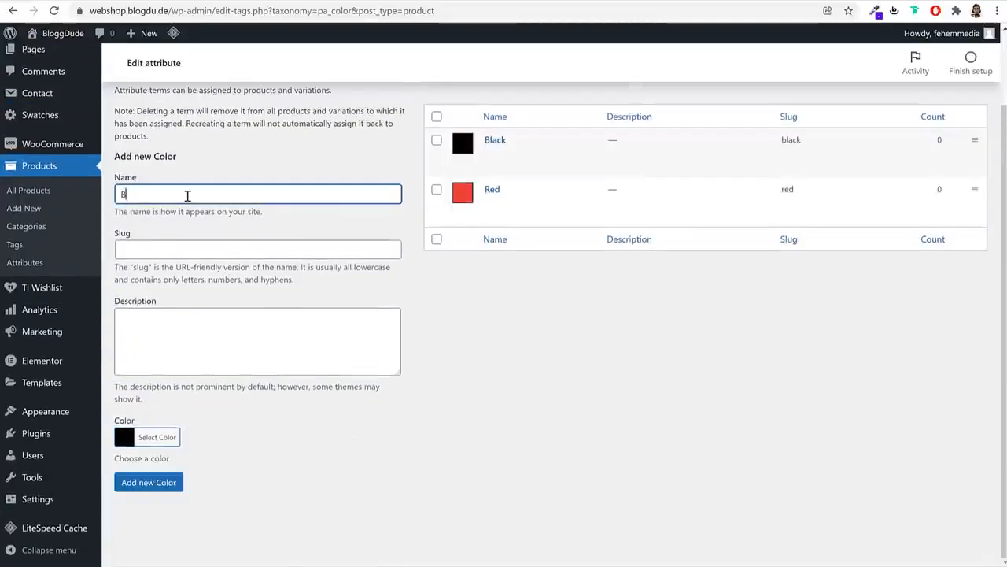
click(158, 437)
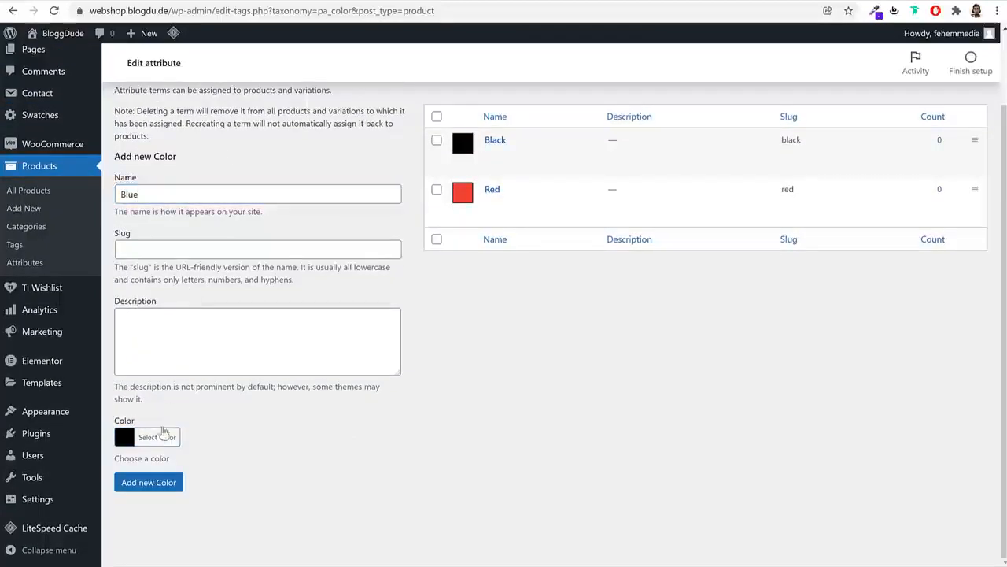
scroll(265, 415, down, 2)
click(216, 454)
click(149, 499)
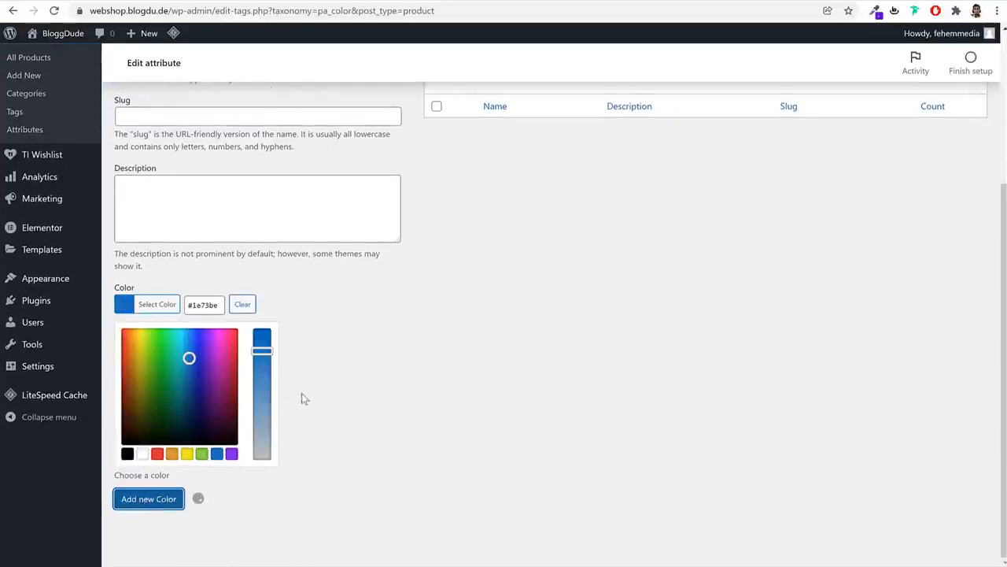
Add a Green colour term with a bright green swatch
scroll(310, 390, up, 3)
click(204, 251)
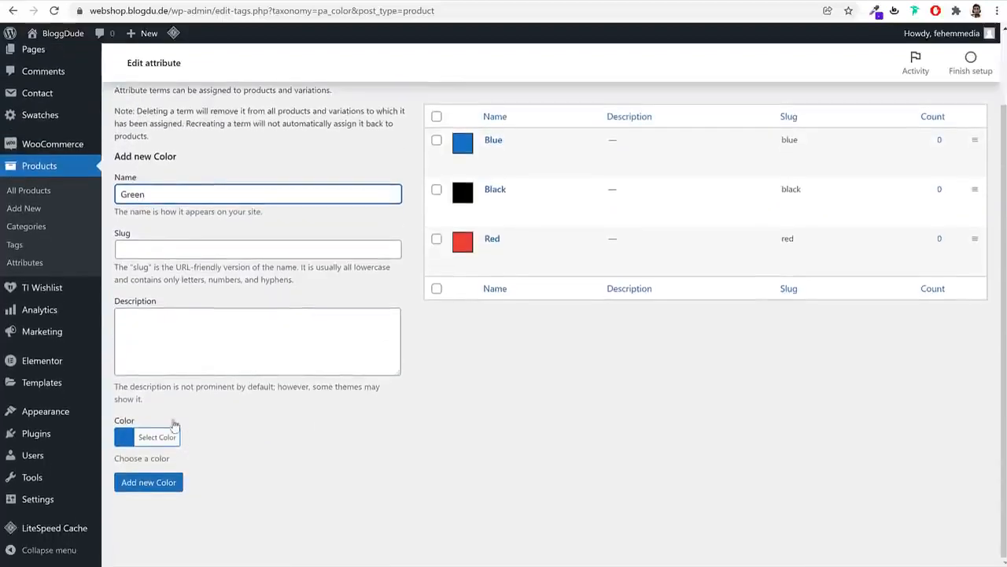
click(169, 434)
scroll(196, 440, down, 2)
click(202, 453)
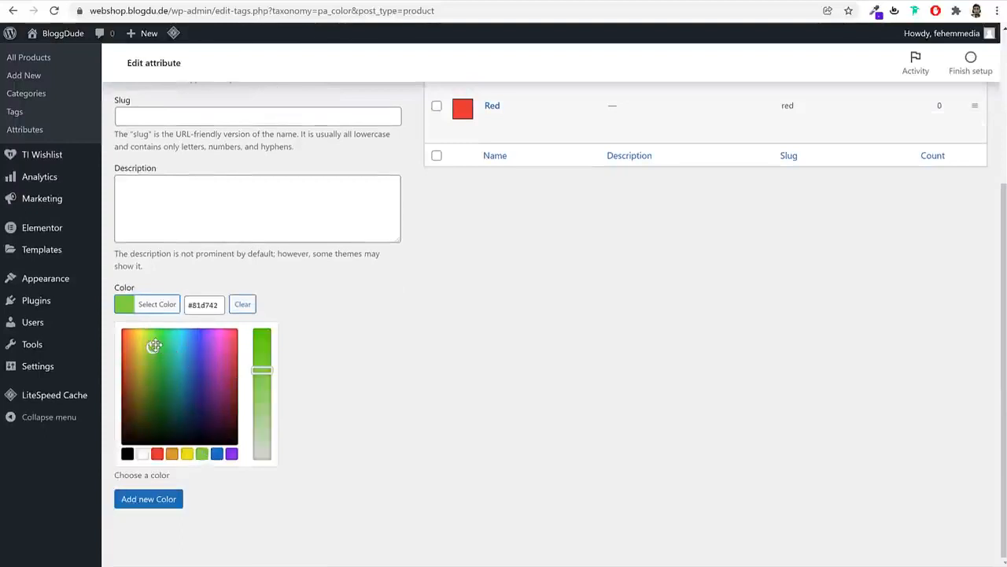
mouse_move(154, 345)
mouse_down()
mouse_move(153, 367)
mouse_move(135, 364)
mouse_move(150, 367)
mouse_move(158, 348)
mouse_move(158, 362)
mouse_move(162, 328)
mouse_move(153, 330)
mouse_move(160, 337)
mouse_up()
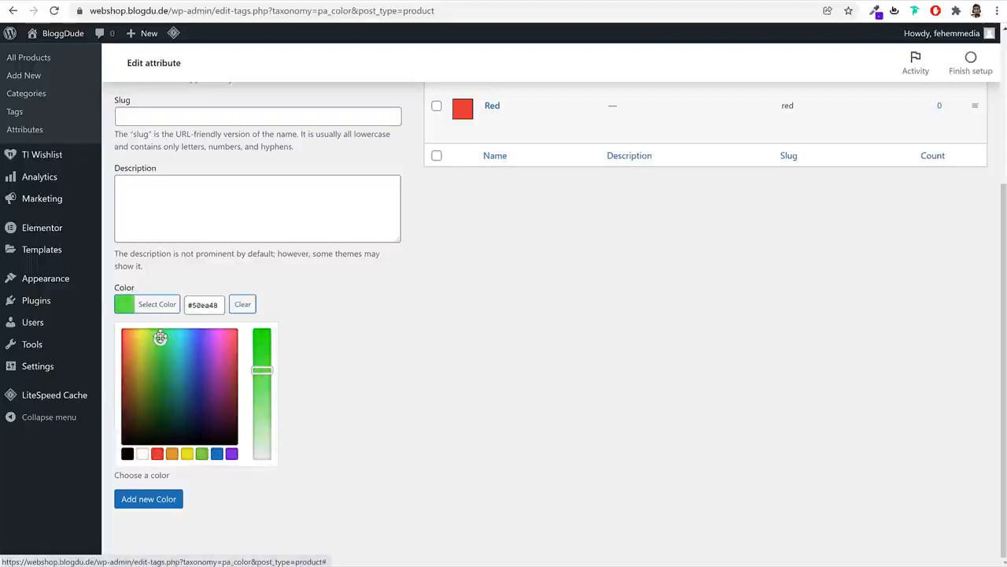
click(175, 500)
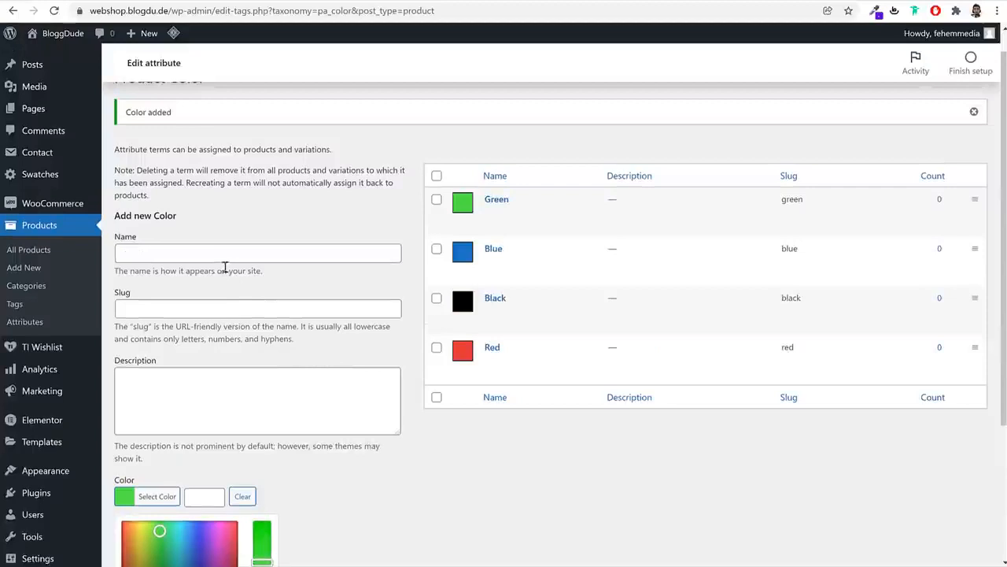
Add a White colour term with a white swatch, then return to Attributes
click(227, 258)
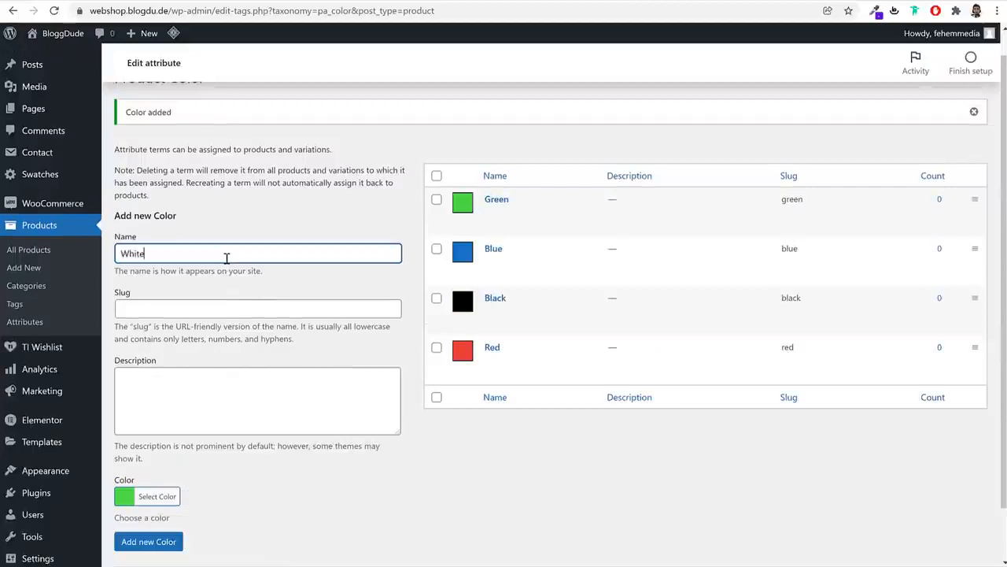
scroll(238, 385, down, 2)
click(152, 442)
scroll(238, 448, down, 3)
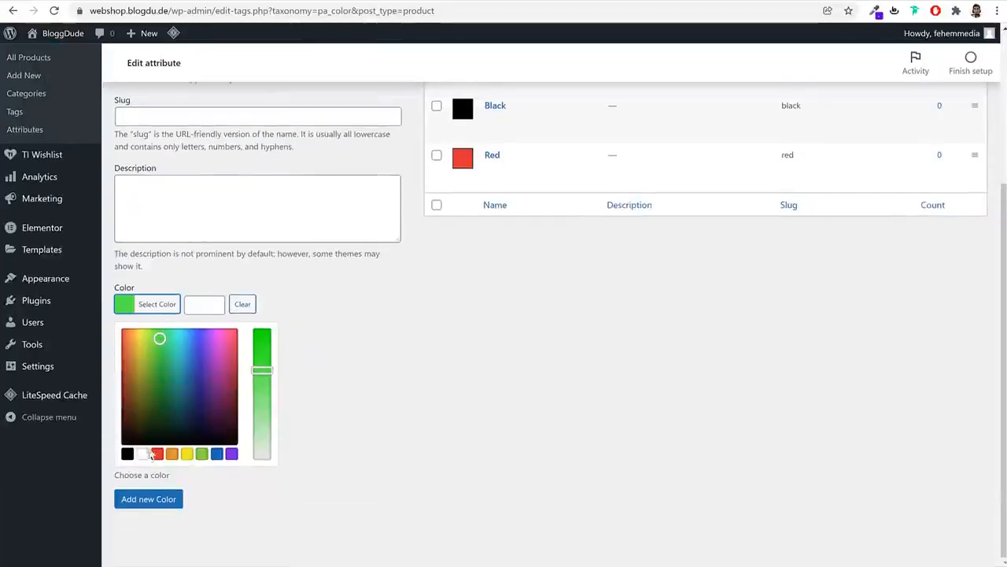
click(144, 454)
click(161, 502)
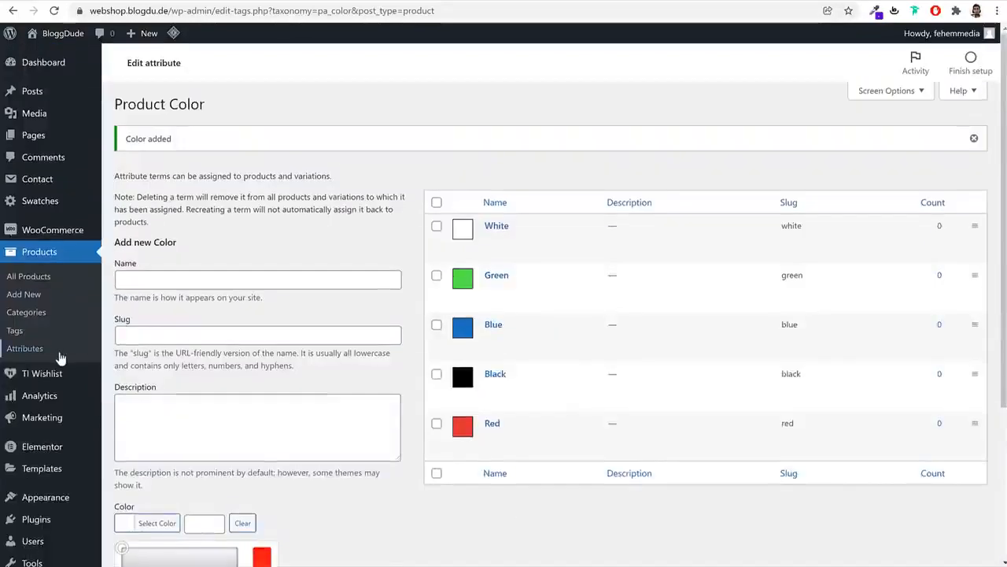
click(59, 353)
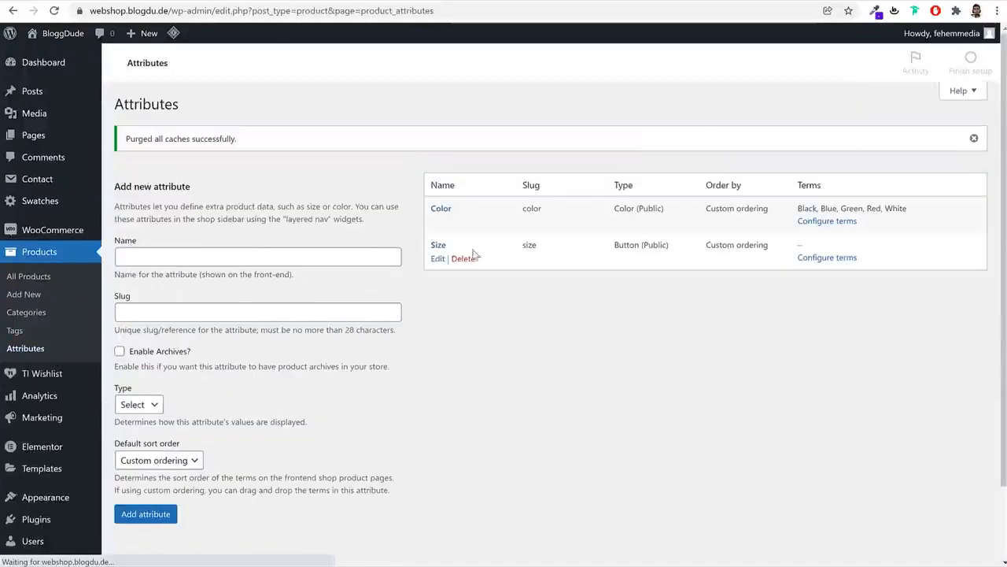
Configure the Size attribute's terms, adding Medium as a size
click(833, 263)
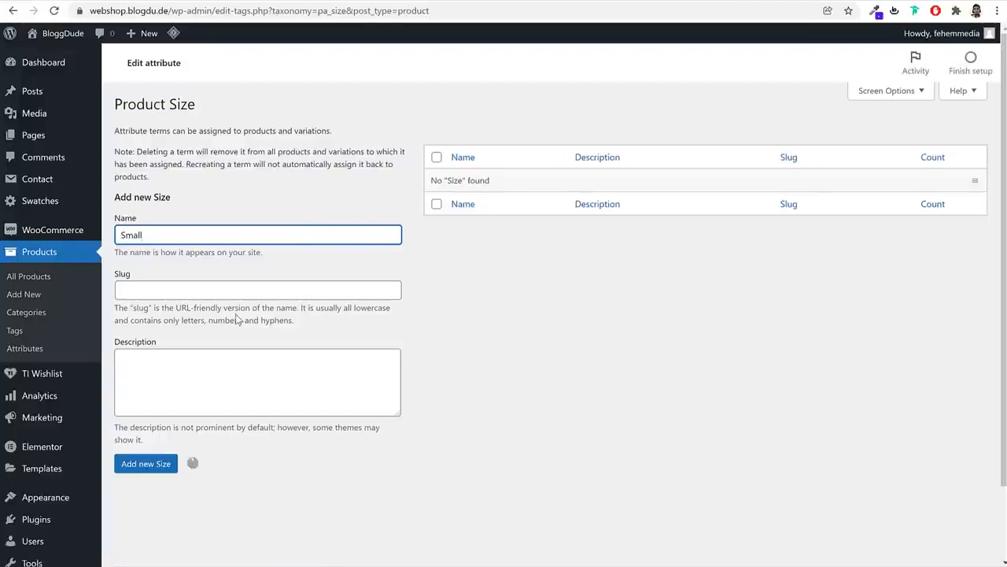
text(Medium)
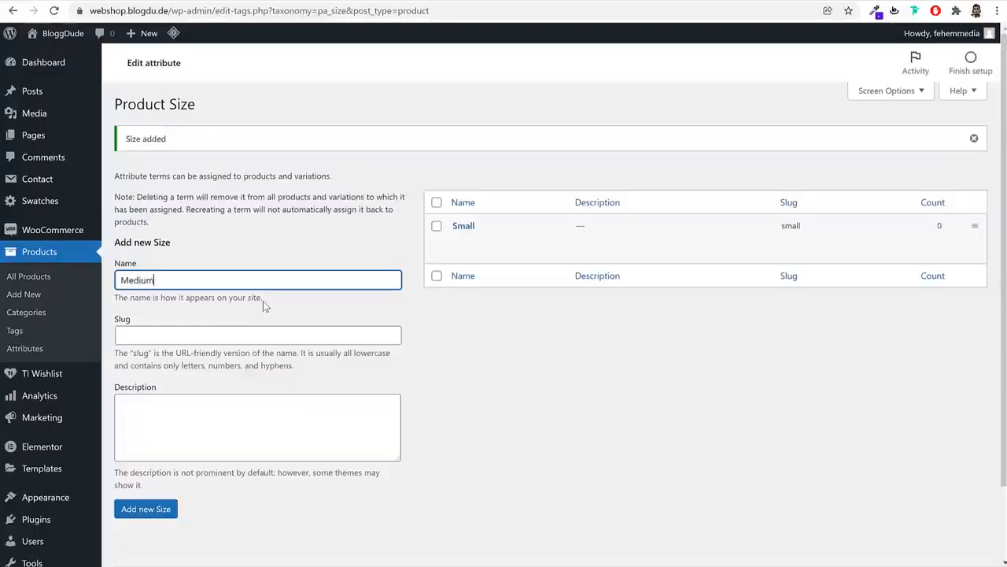
key(Return)
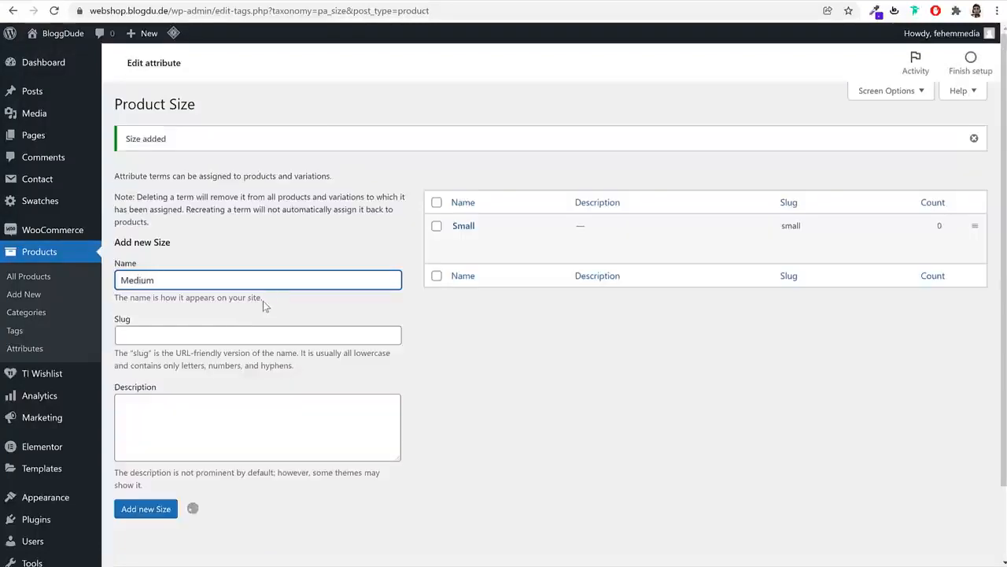
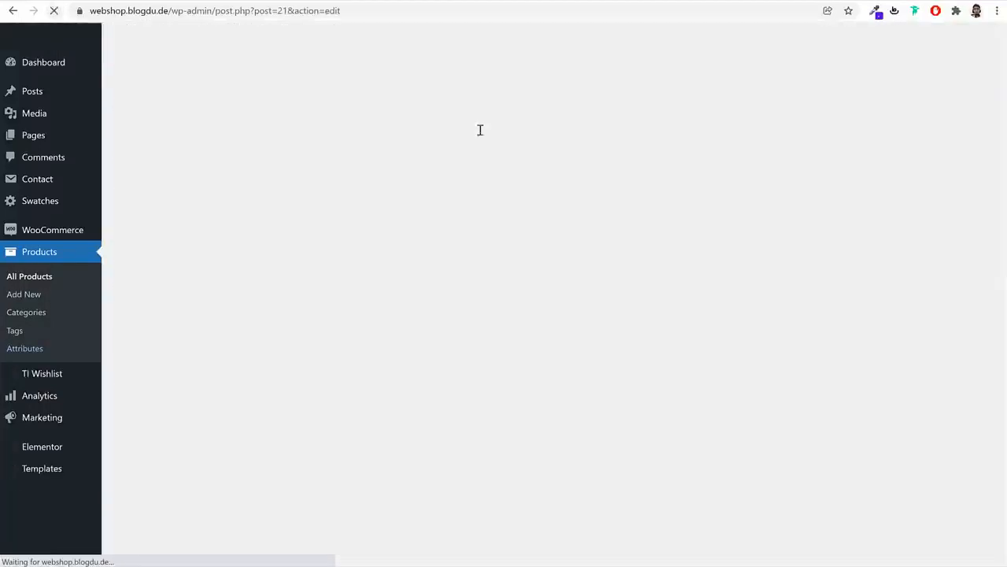
Add the Color attribute to the product with Red, White and Green terms
scroll(553, 280, down, 4)
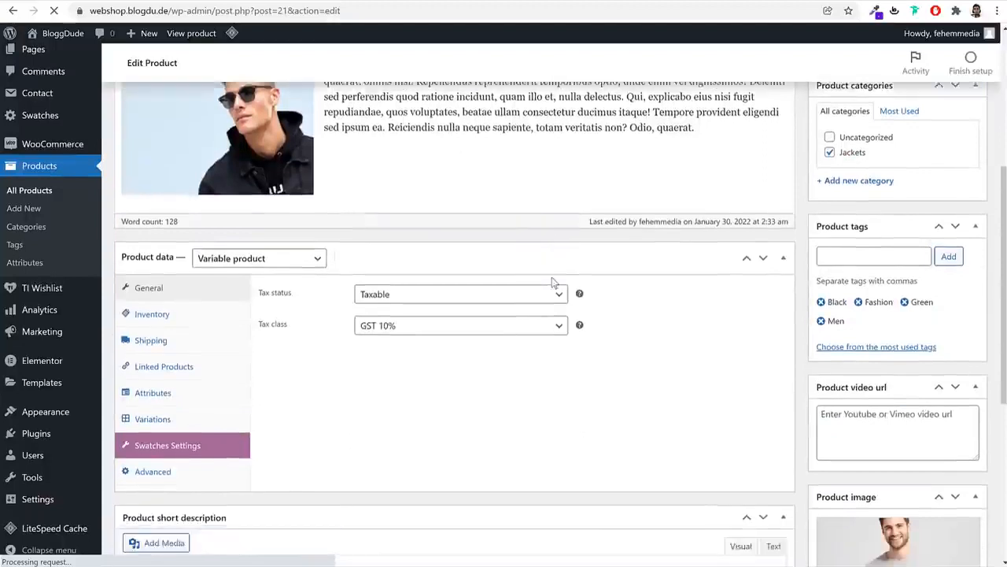
scroll(552, 279, down, 1)
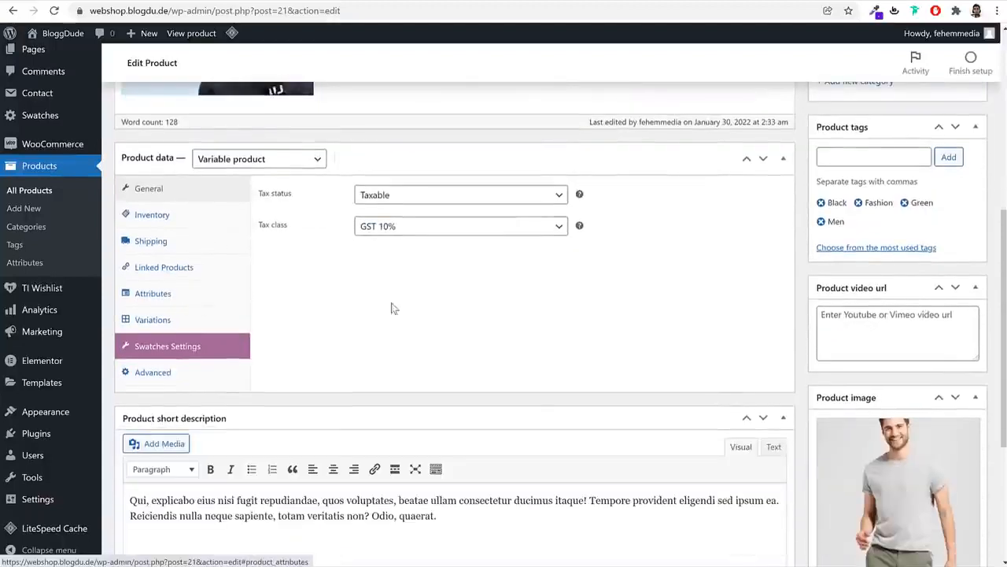
click(167, 293)
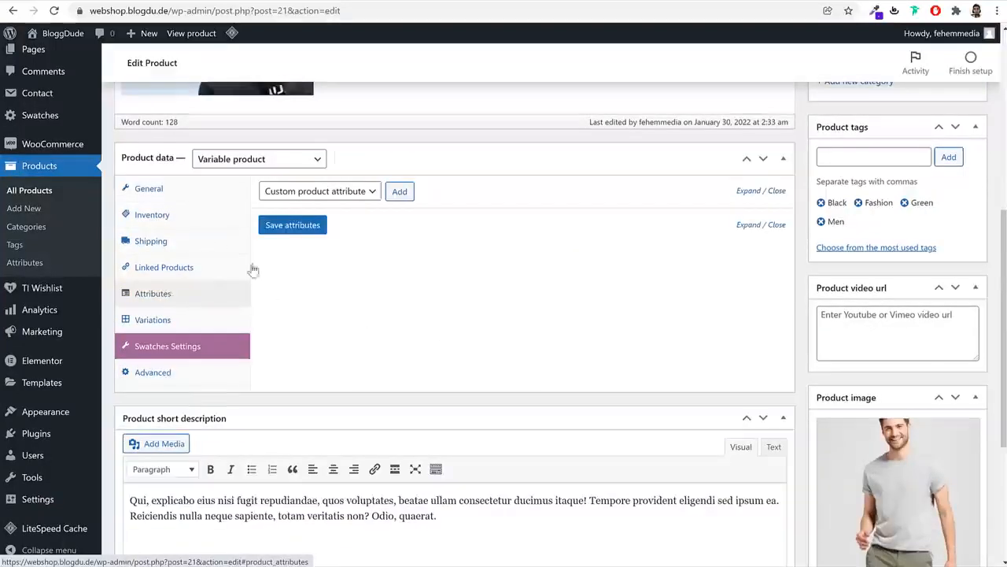
click(333, 197)
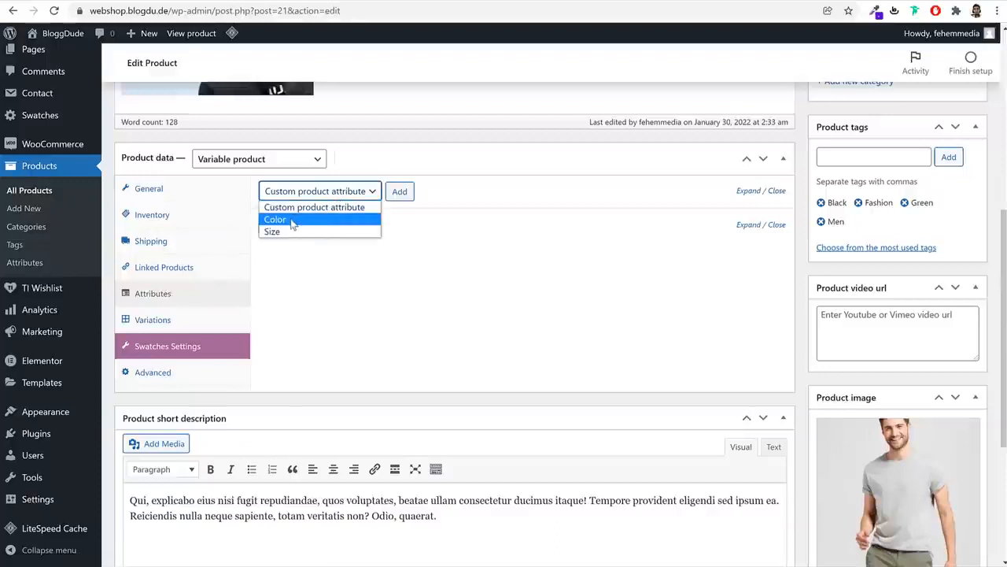
click(291, 220)
click(400, 192)
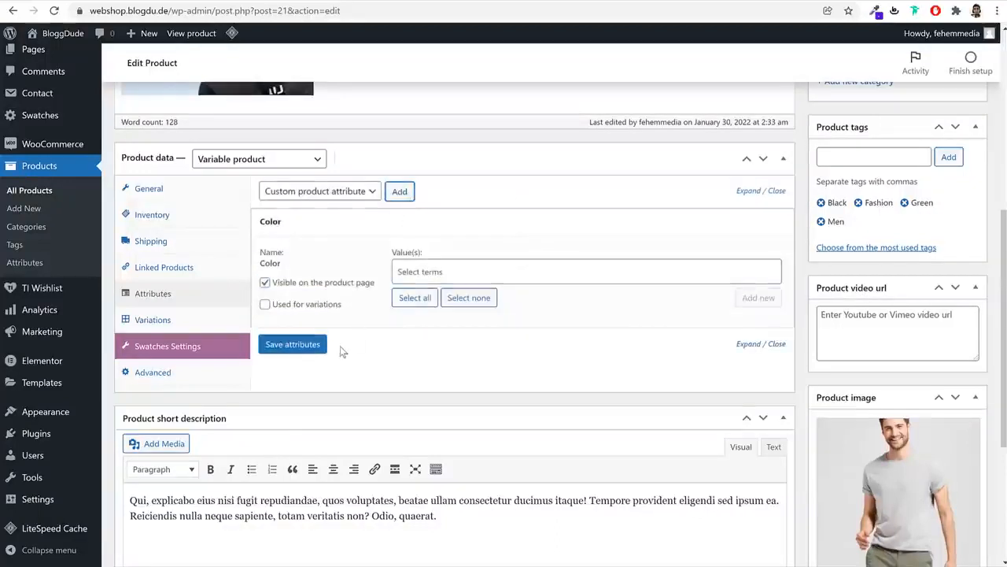
click(433, 267)
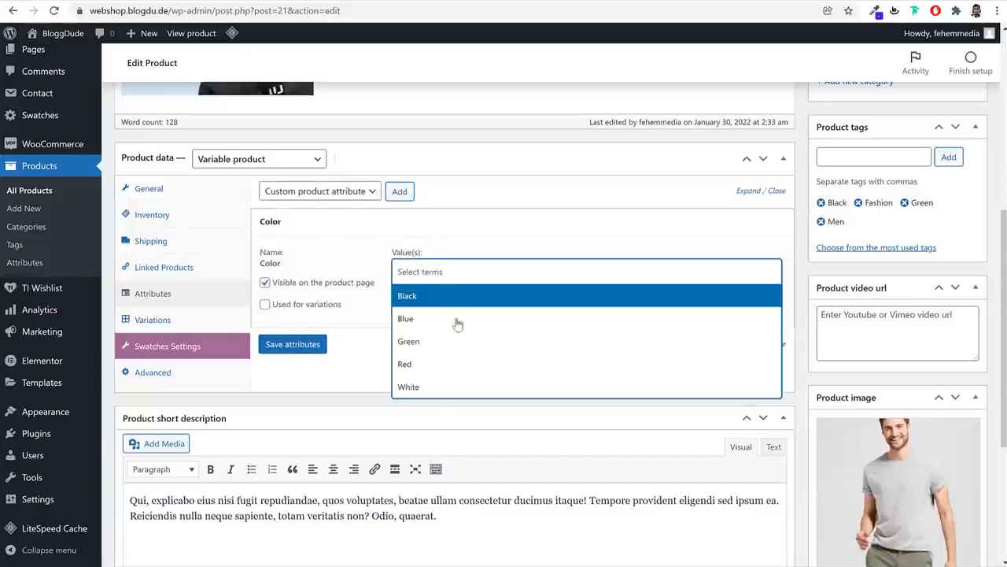
scroll(885, 421, down, 3)
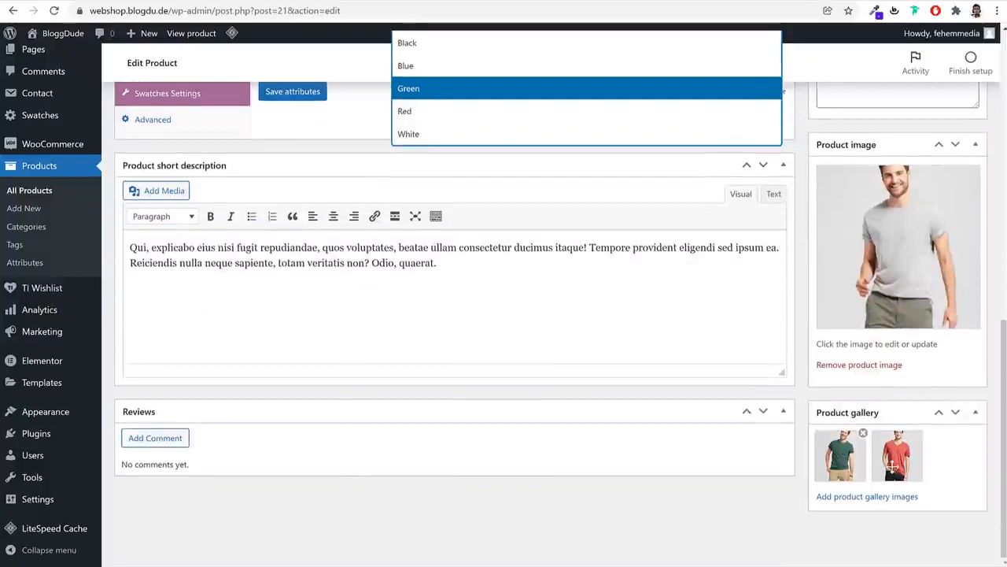
scroll(881, 460, up, 3)
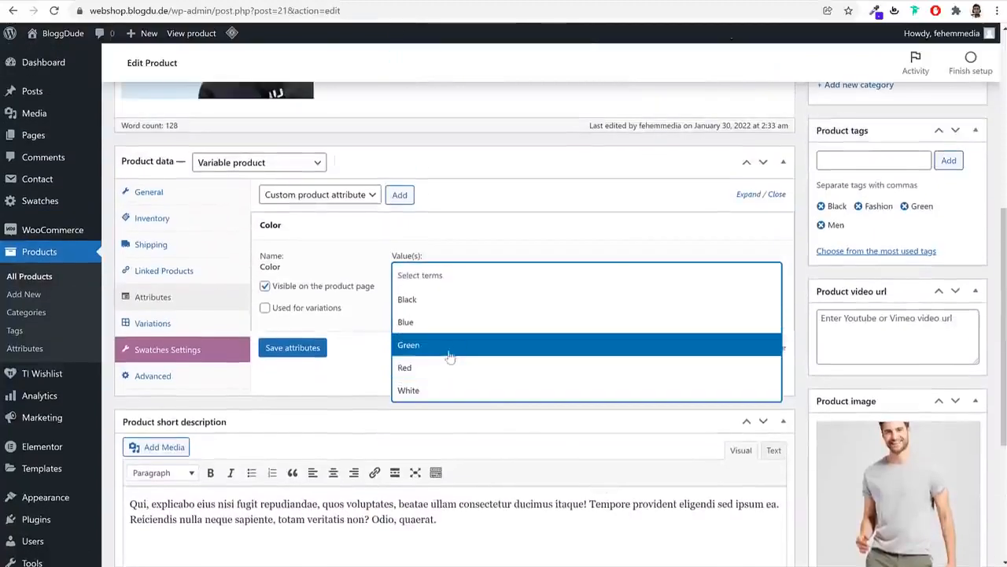
click(441, 368)
click(468, 275)
click(446, 392)
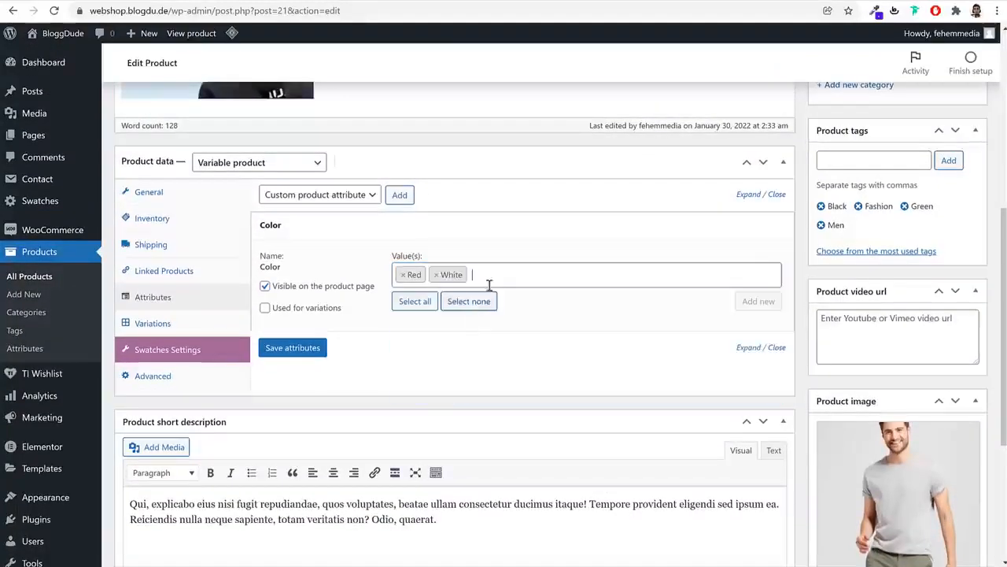
click(489, 282)
click(472, 342)
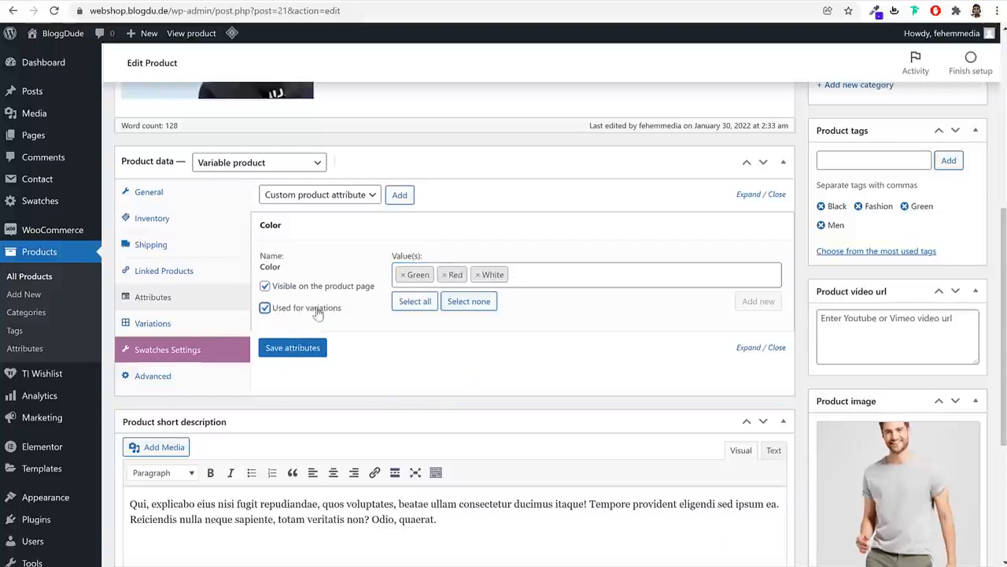
click(292, 345)
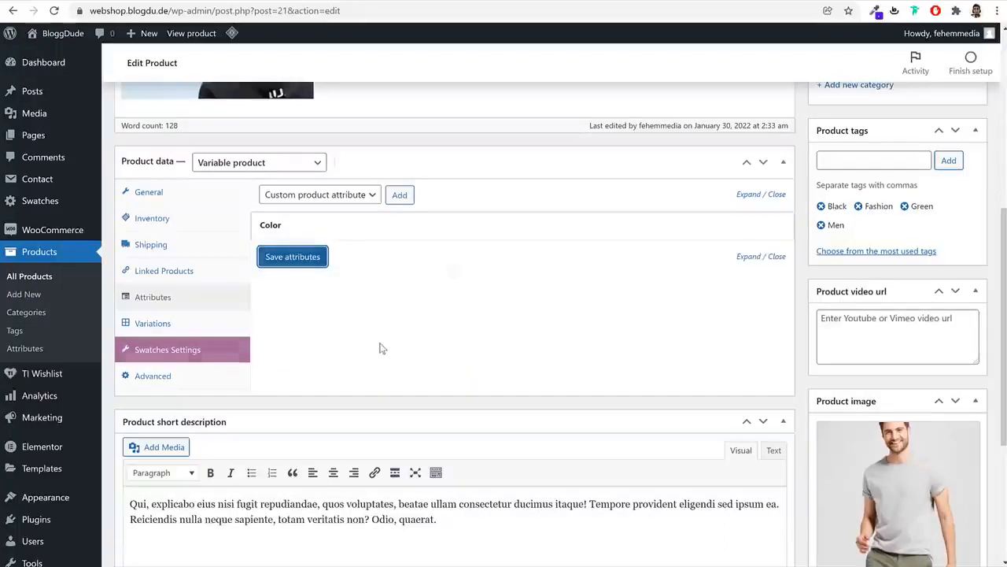
Add the Size attribute with Medium and Large, use it for variations, and save attributes
click(355, 197)
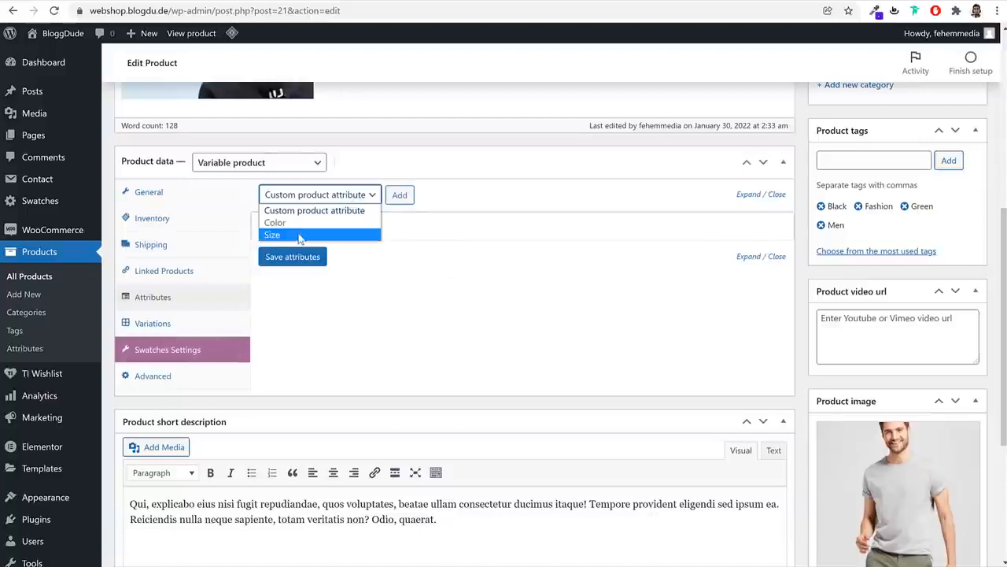
click(299, 236)
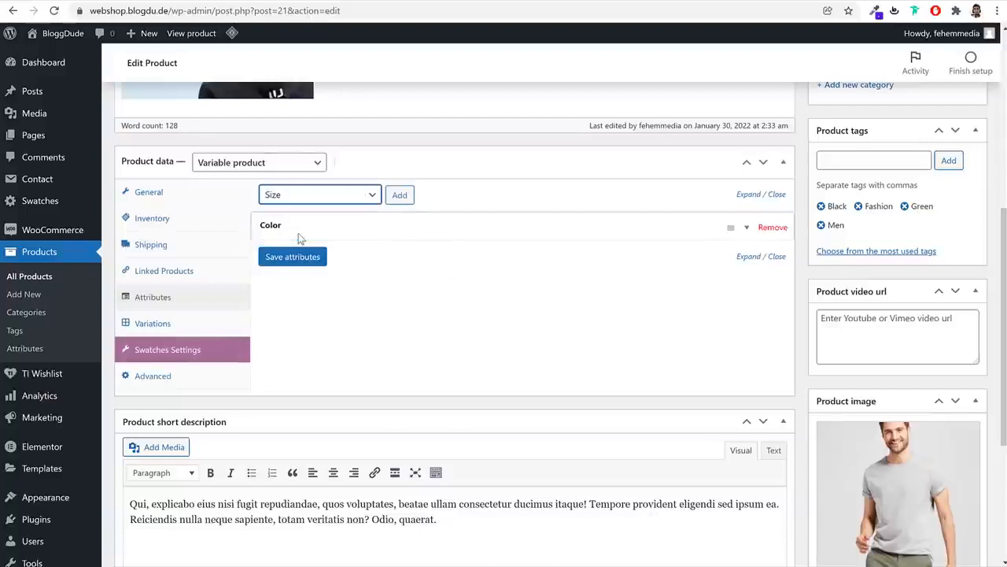
click(401, 195)
click(442, 305)
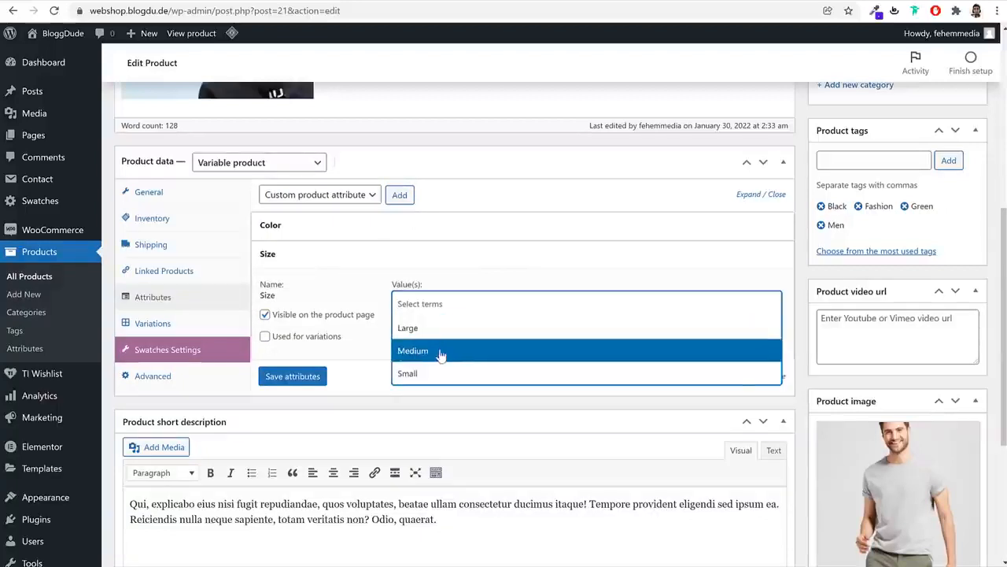
click(441, 353)
click(468, 303)
click(454, 329)
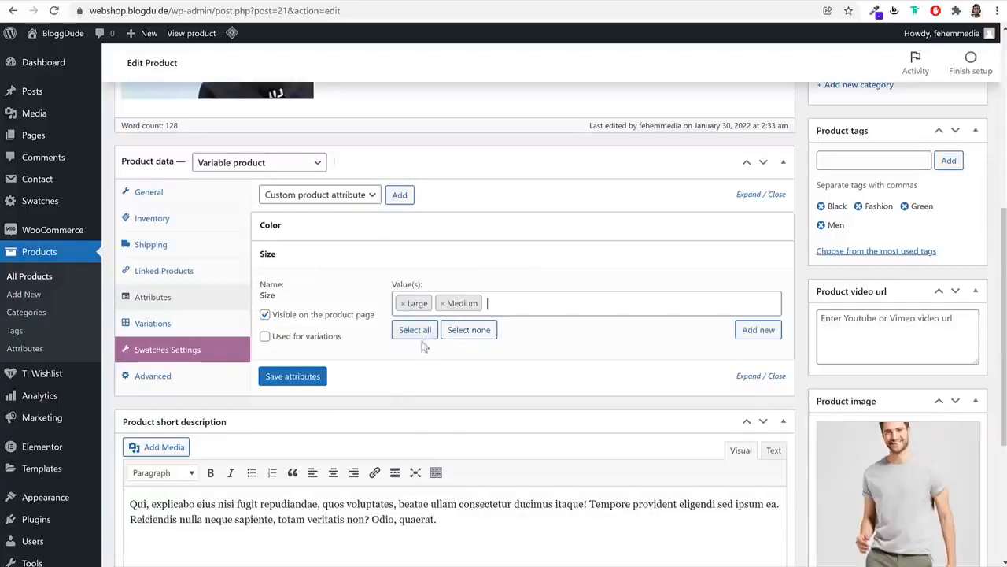
click(292, 338)
click(307, 380)
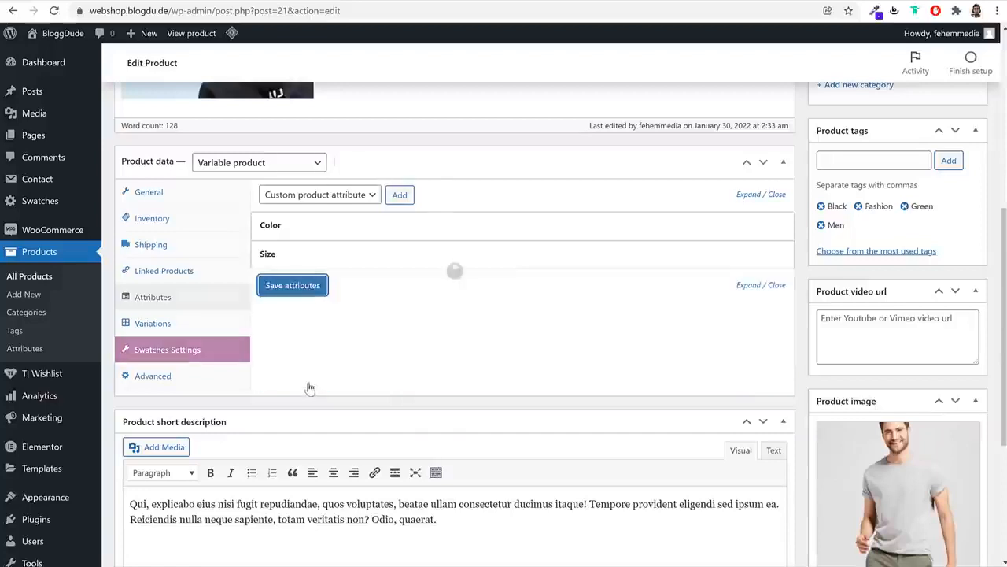
click(167, 326)
Create variations from all attributes, dismiss the '6 variations added' notice, and expand variation #25
click(331, 196)
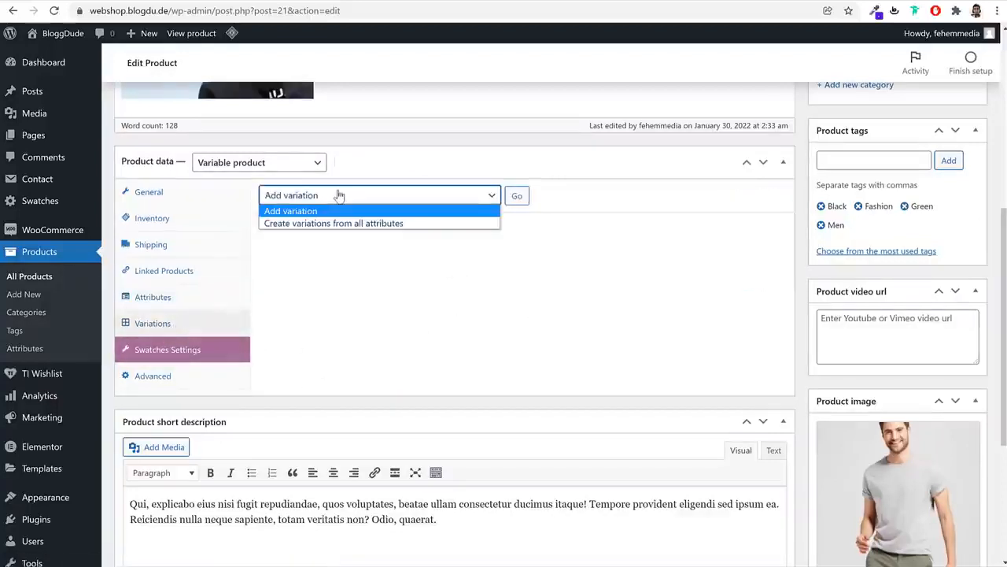
click(320, 224)
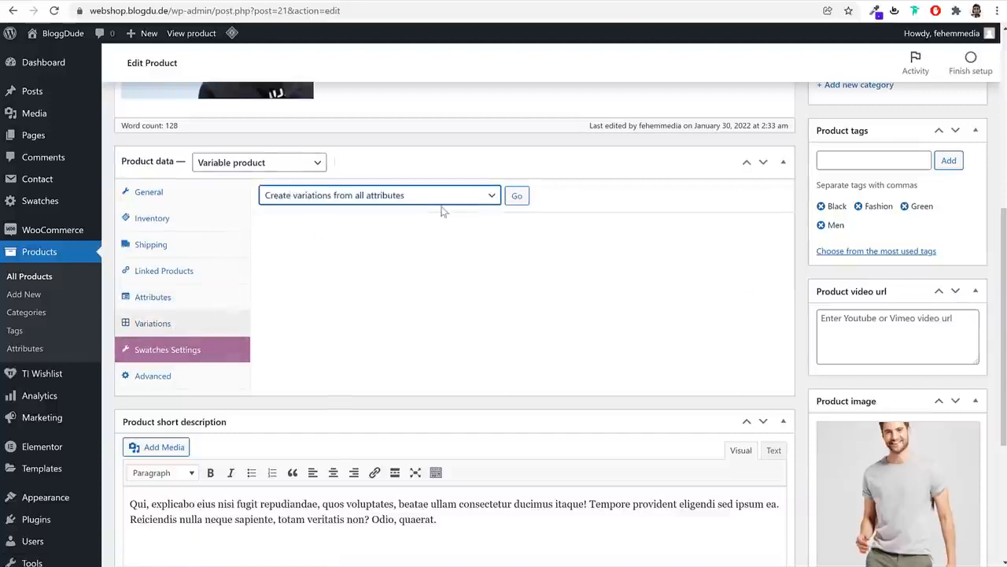
click(516, 196)
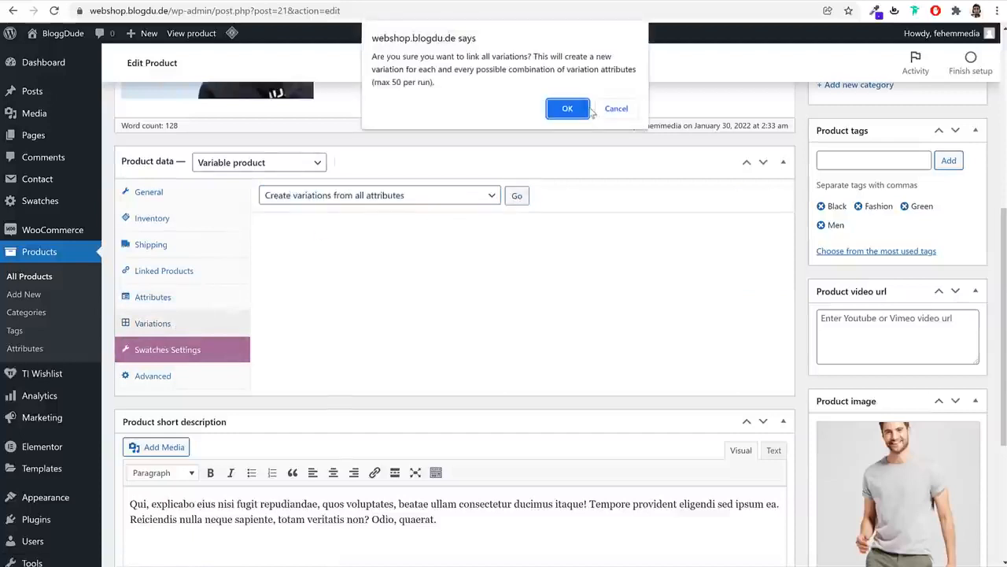
click(568, 111)
drag(439, 58, 372, 59)
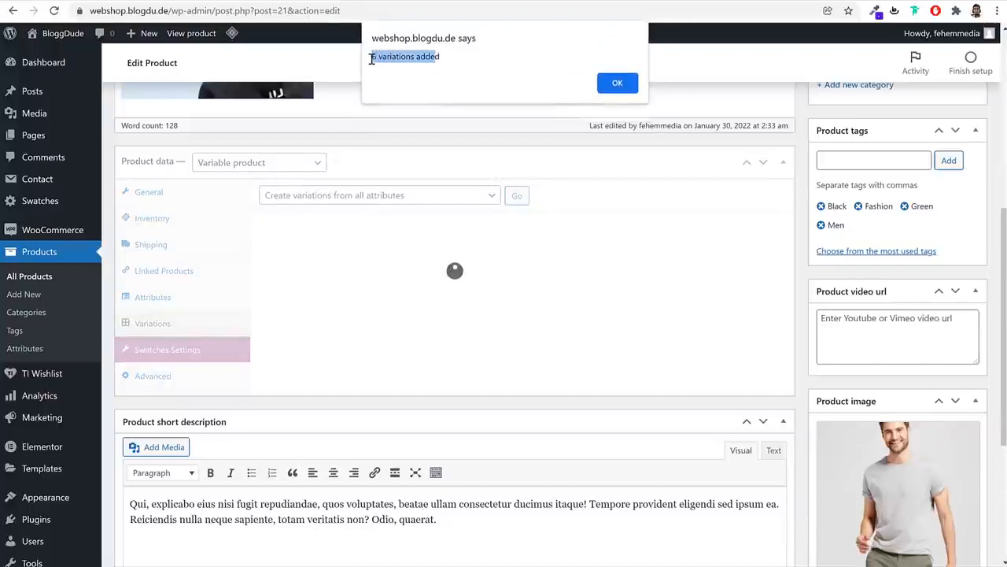
click(611, 81)
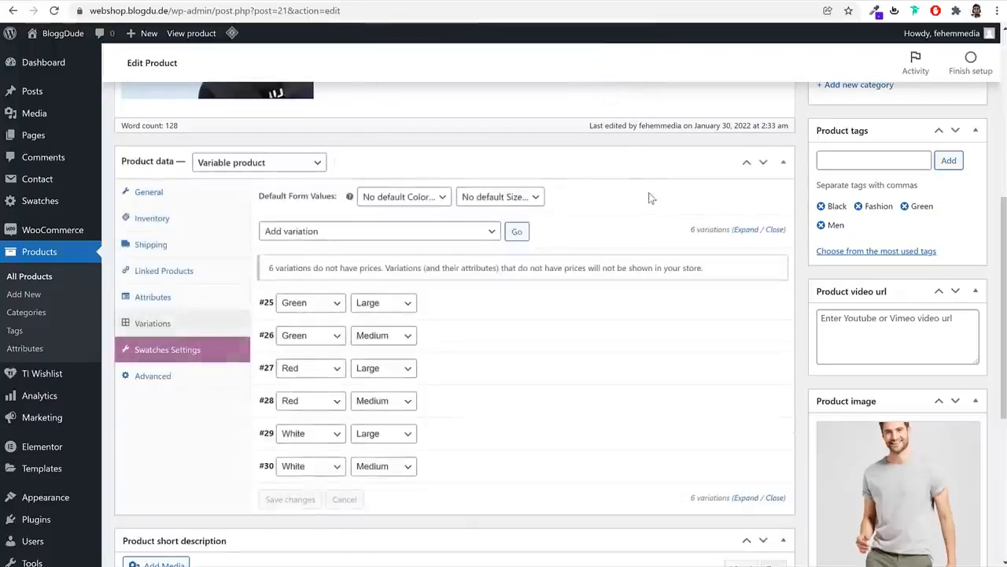
scroll(666, 239, down, 2)
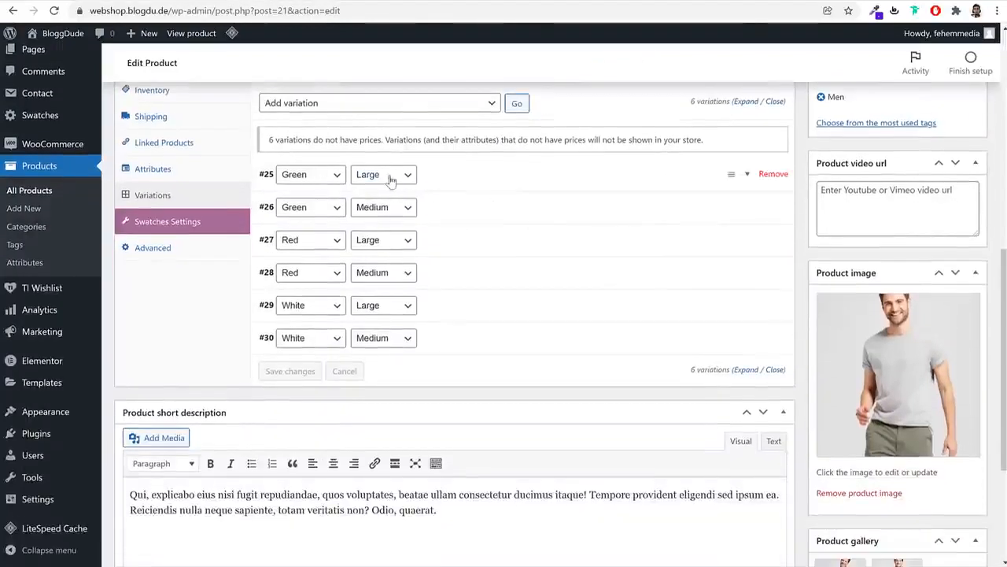
click(511, 181)
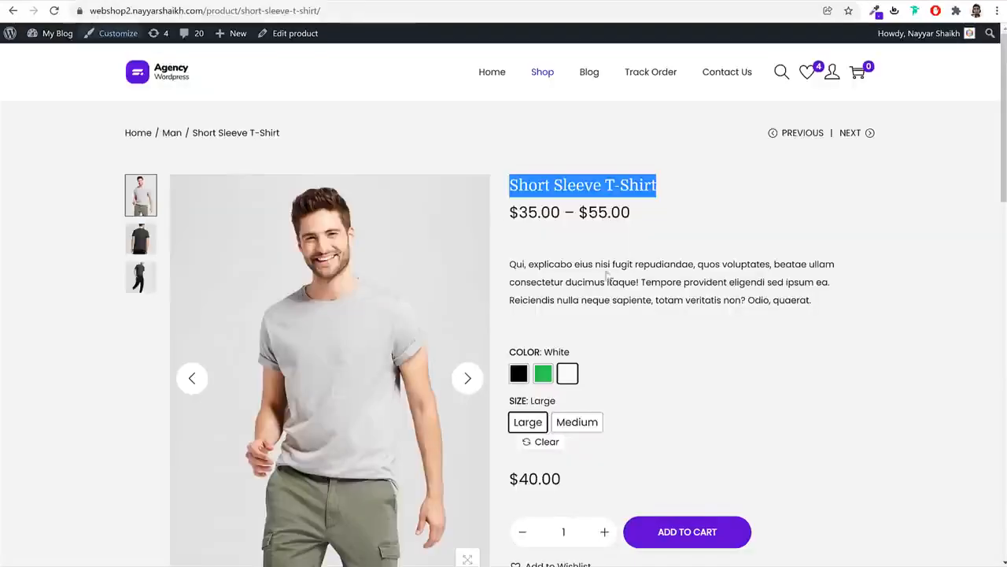
scroll(656, 337, down, 3)
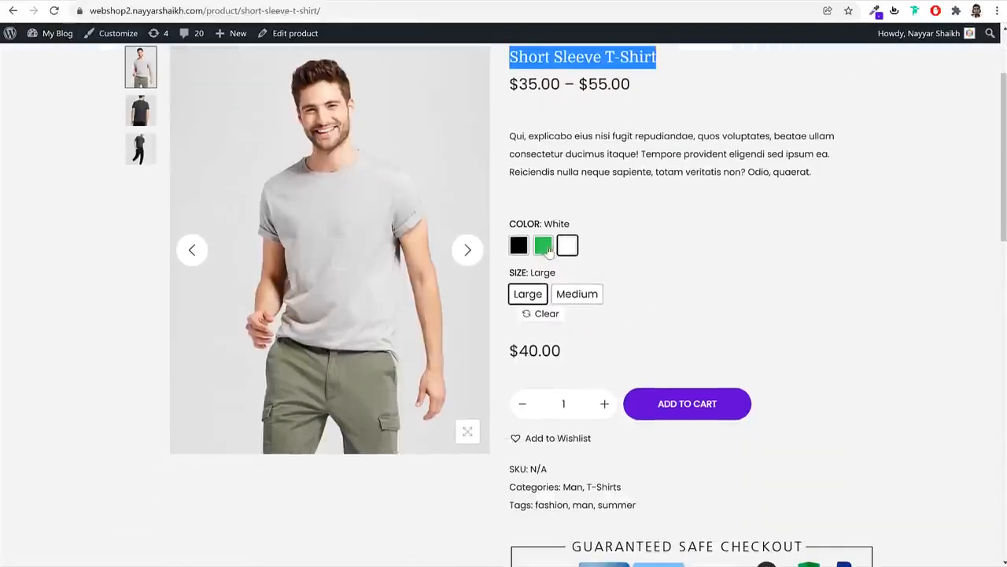
On the T-shirt page, select Green, then Medium, then Black to watch the price update
click(543, 245)
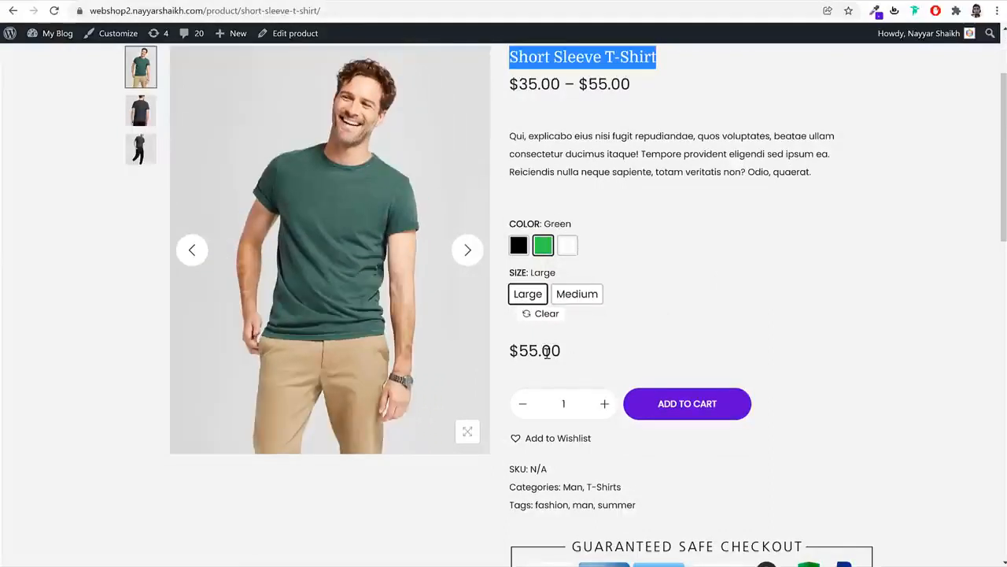
drag(537, 352, 512, 351)
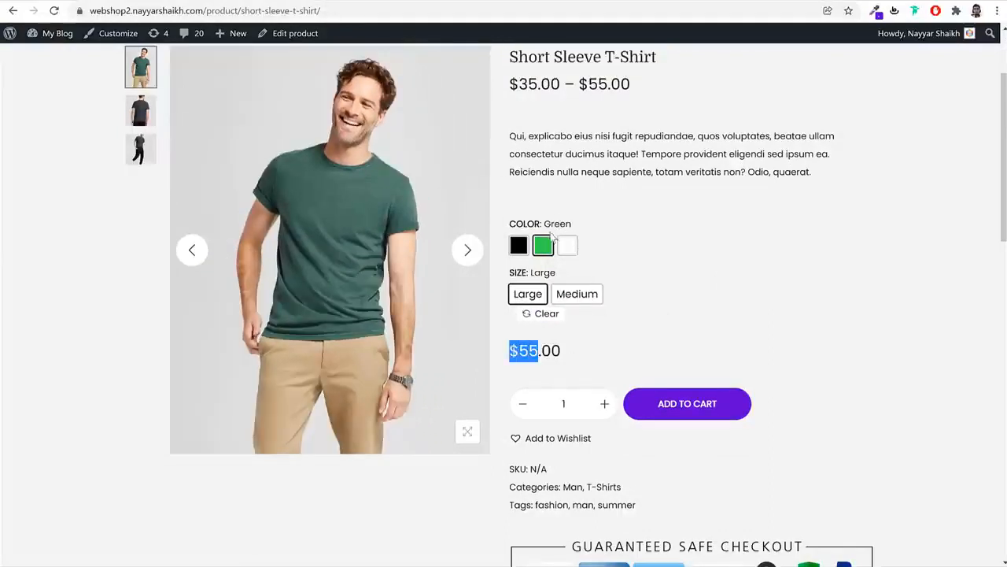
click(563, 302)
drag(543, 356, 518, 352)
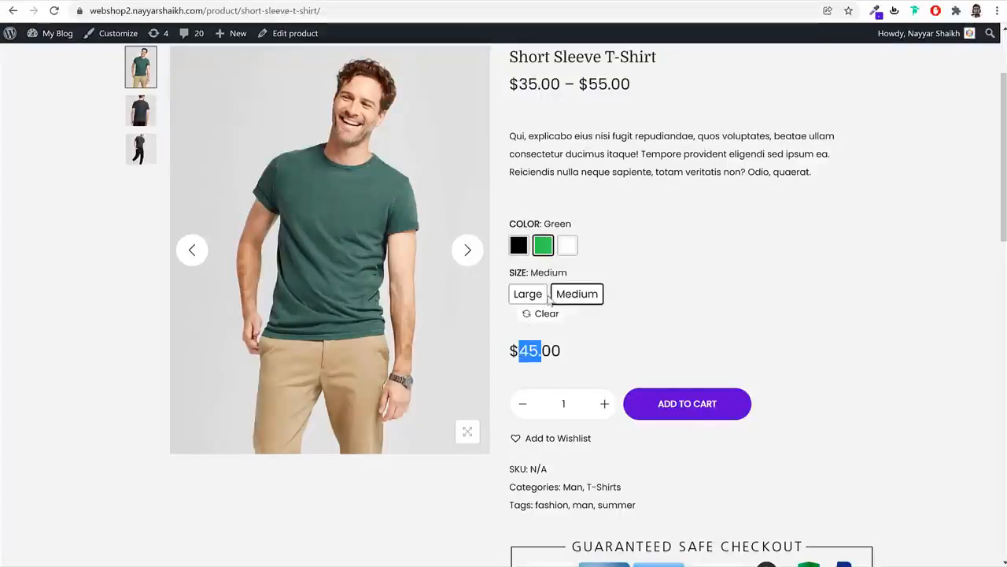
click(518, 246)
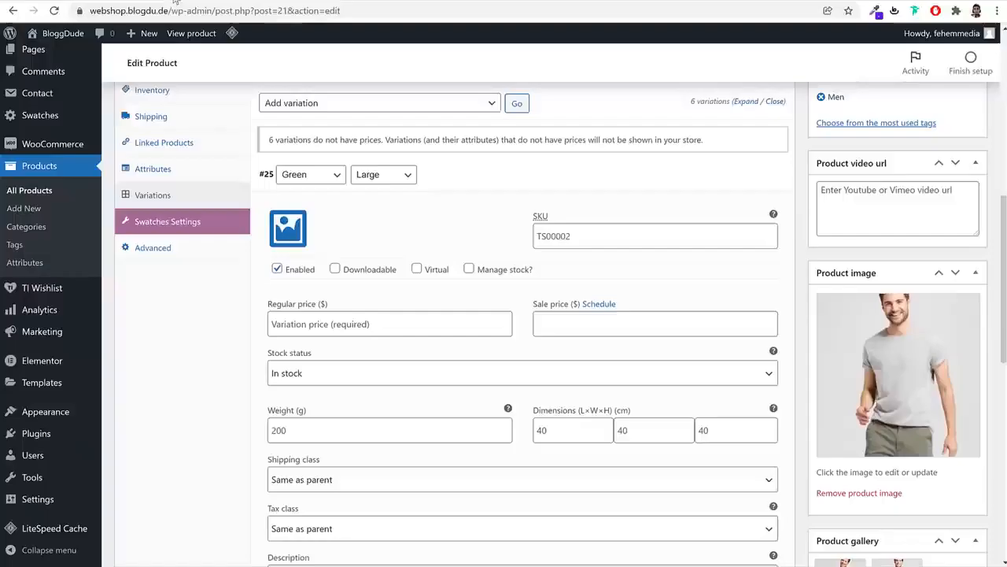
Give Green Large and Green Medium the green T-shirt image and regular prices 120 and 110
click(289, 232)
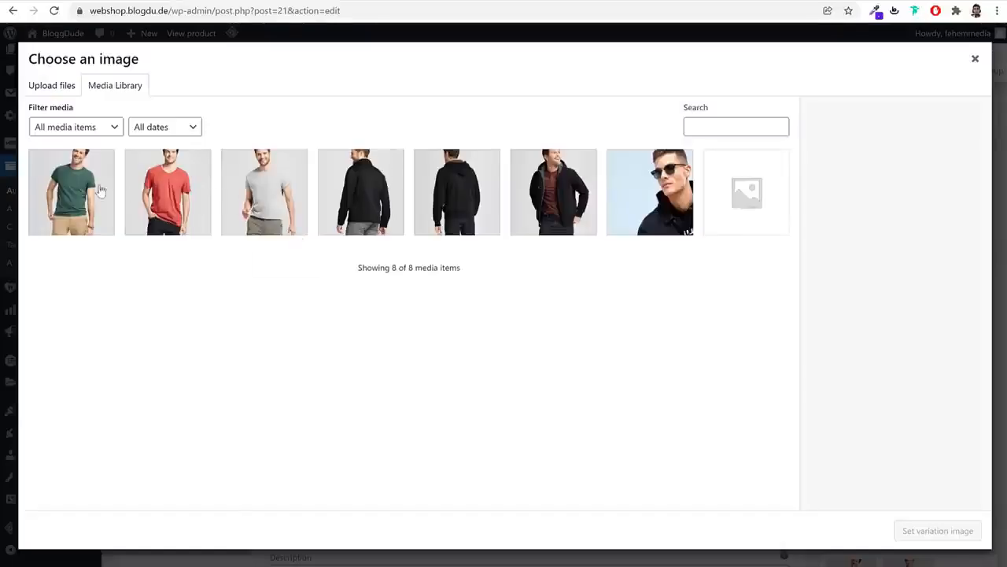
click(101, 191)
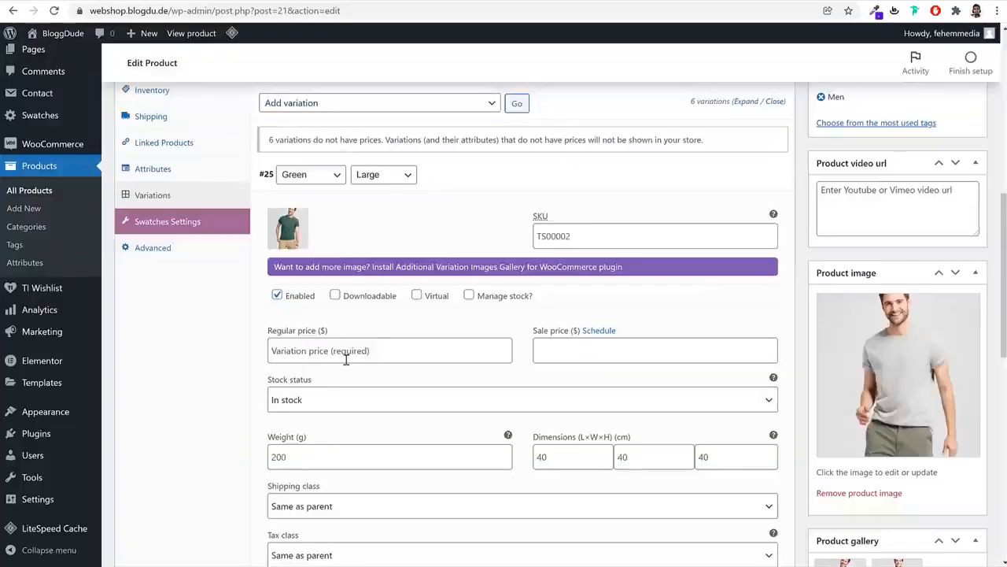
click(346, 358)
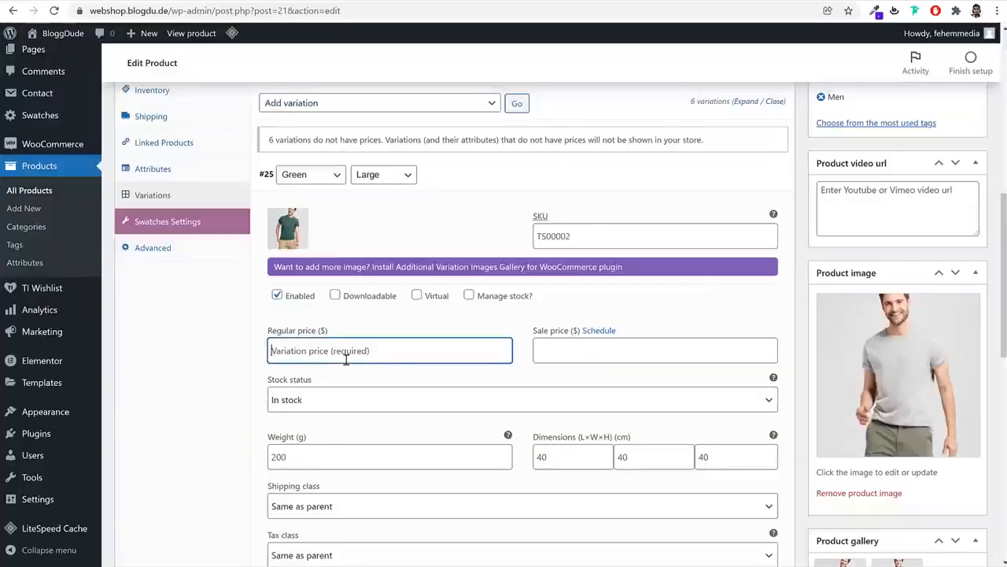
text(1)
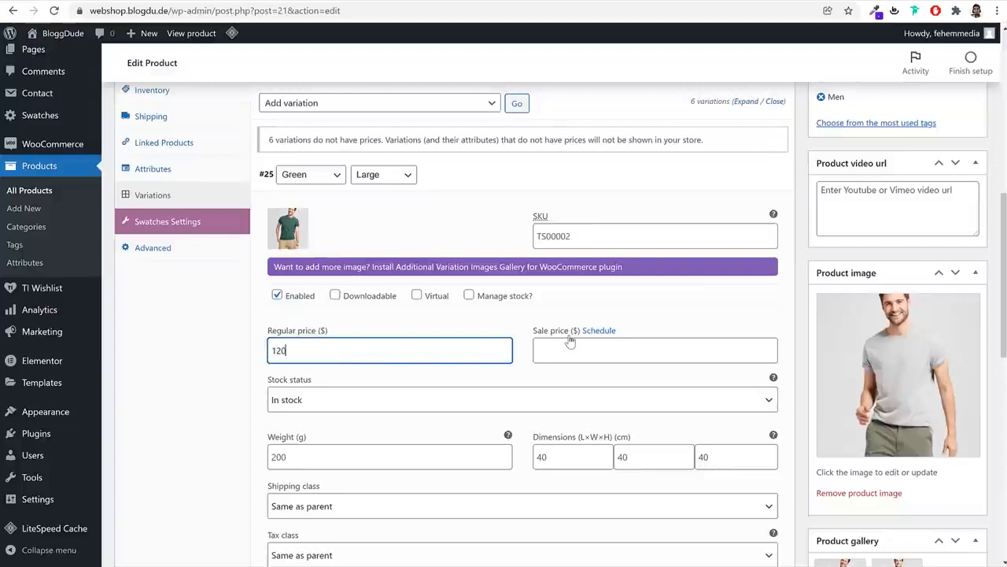
text(20)
click(495, 198)
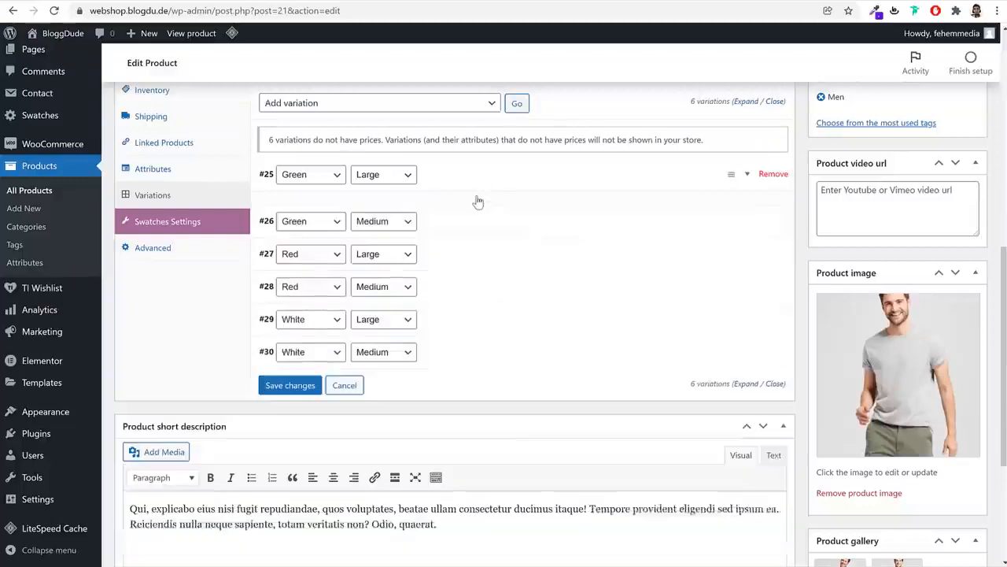
click(460, 209)
click(286, 264)
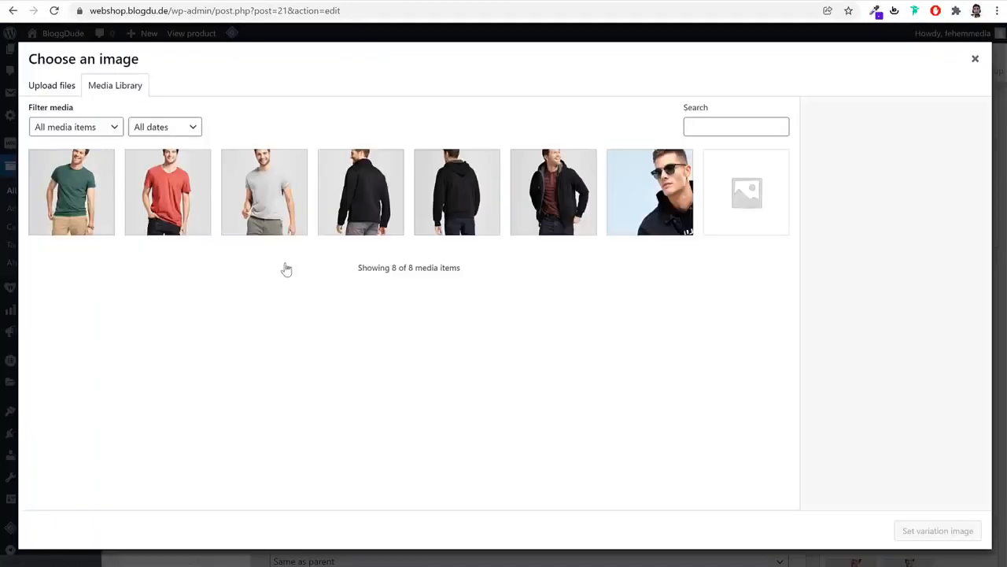
click(109, 208)
click(906, 530)
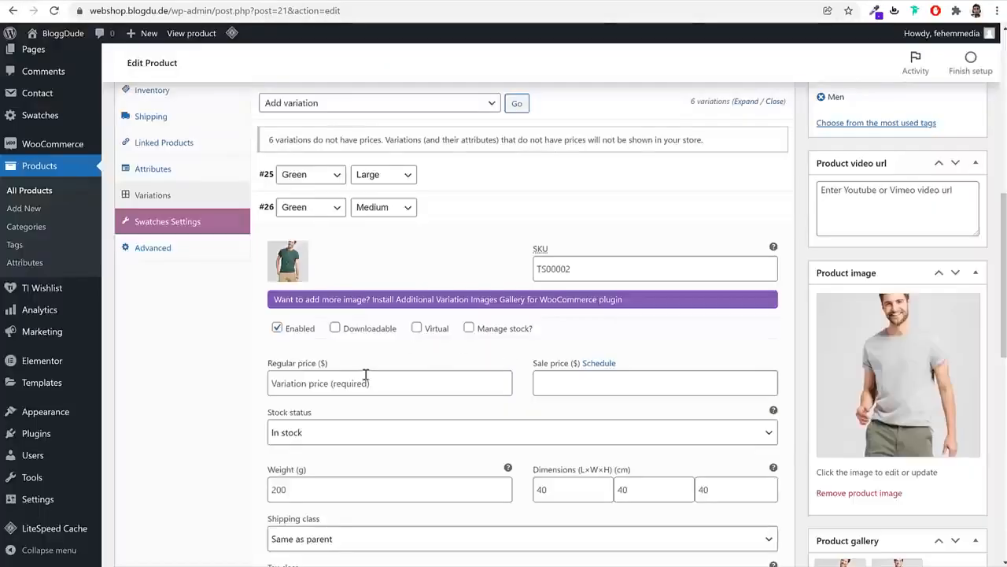
click(363, 378)
text(1)
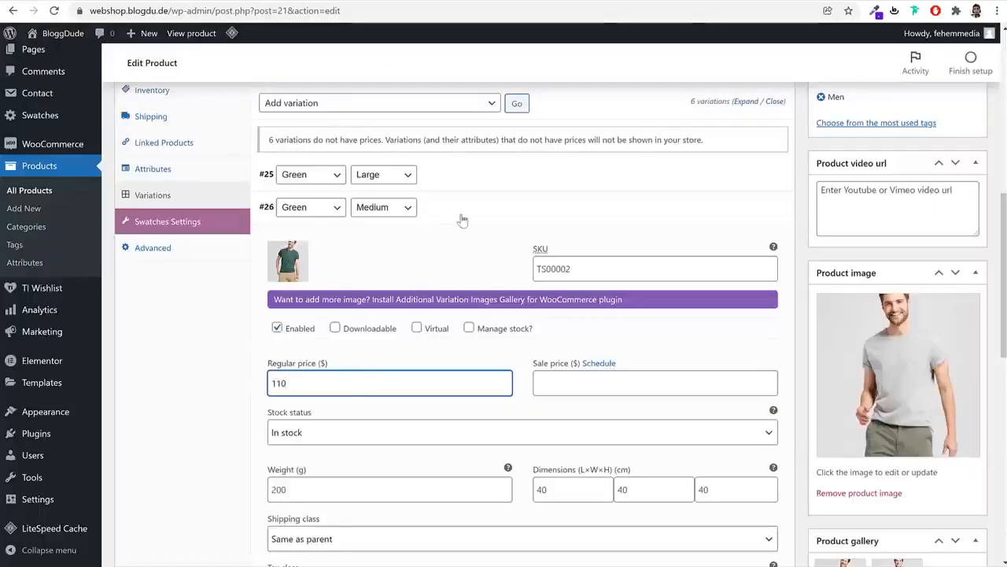
text(10)
click(463, 207)
Give Red Large and Red Medium the red T-shirt image and their regular prices
click(454, 240)
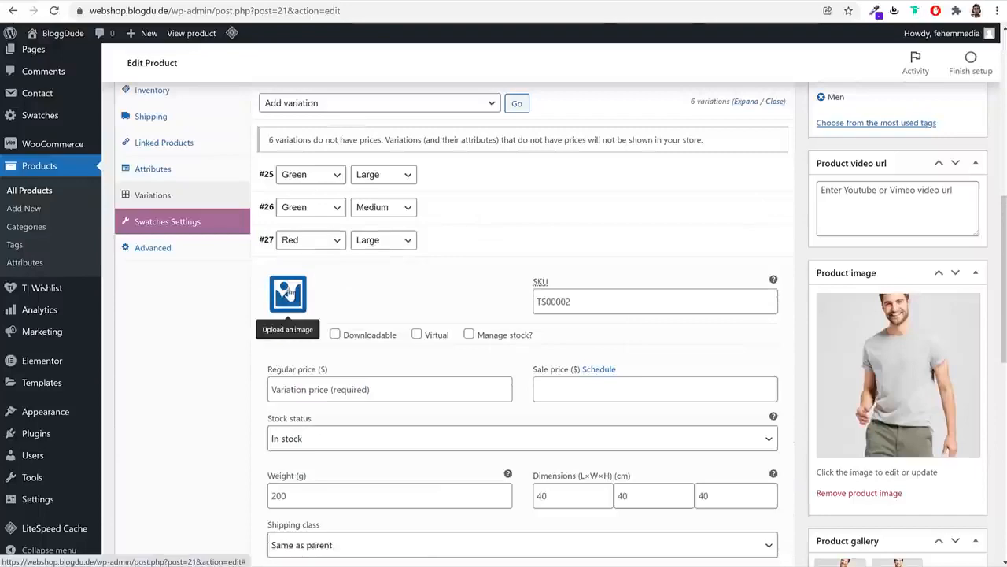
click(288, 292)
click(168, 201)
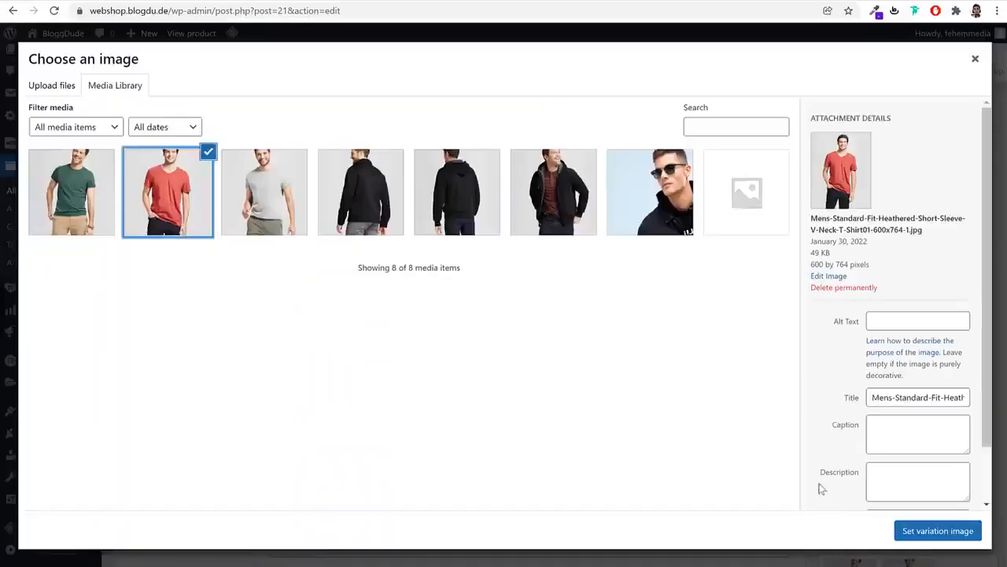
click(930, 533)
click(377, 414)
text(150)
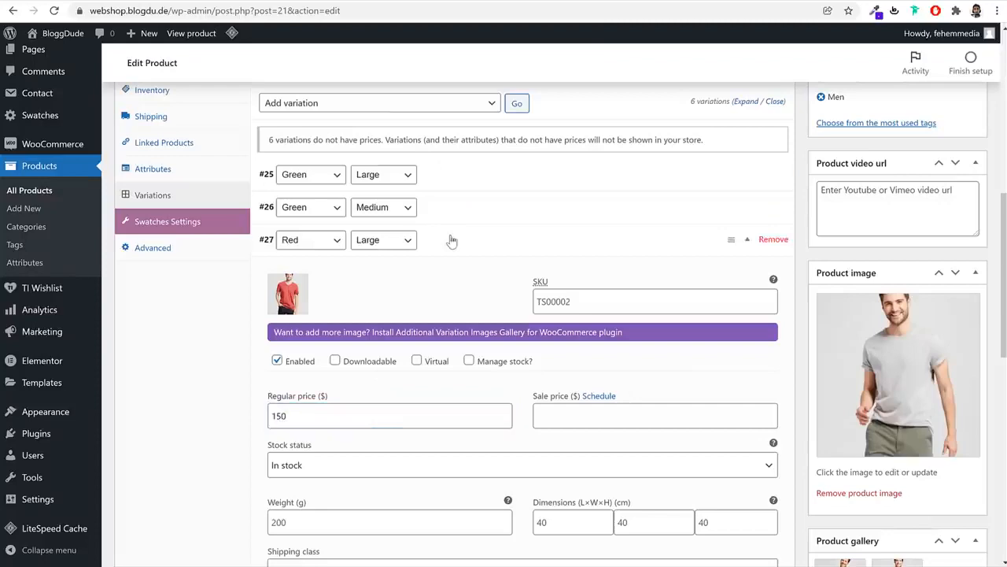
click(449, 239)
click(427, 273)
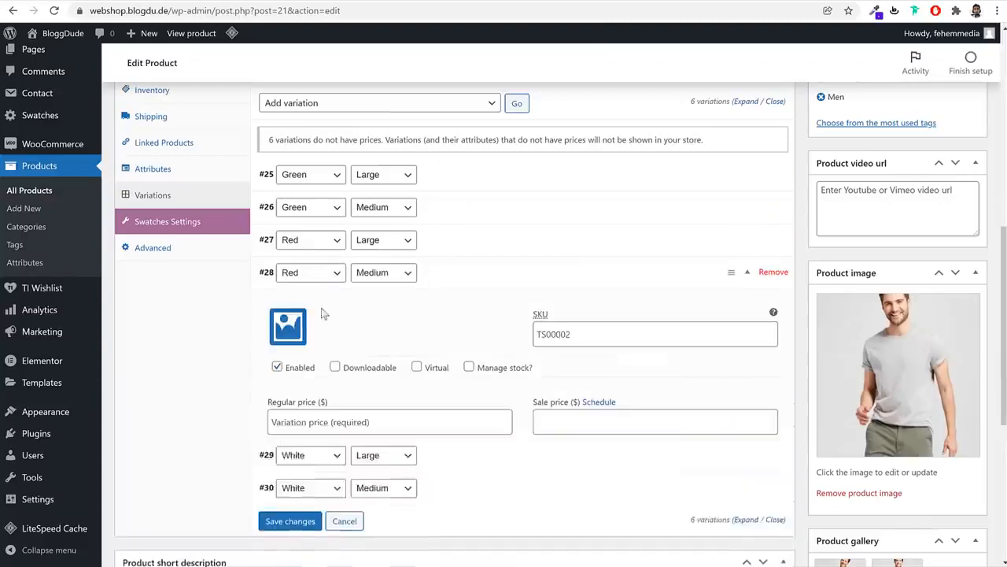
click(288, 326)
click(168, 192)
click(930, 532)
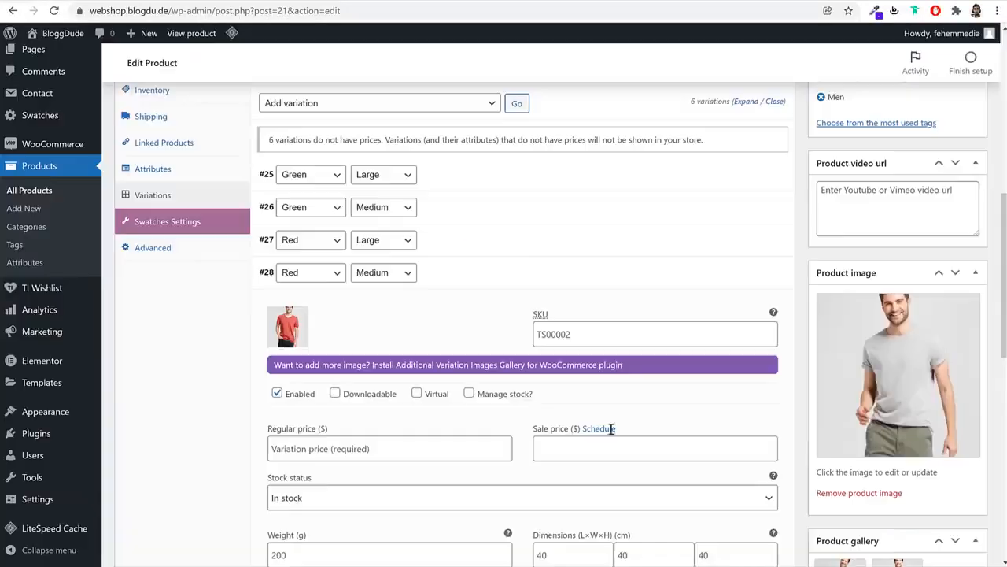
click(337, 452)
text(145)
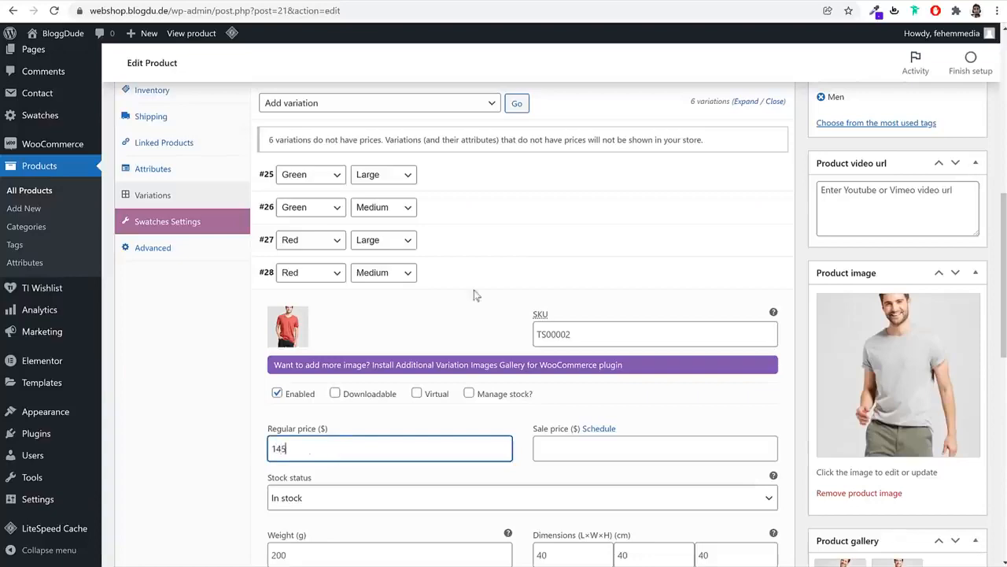
click(474, 293)
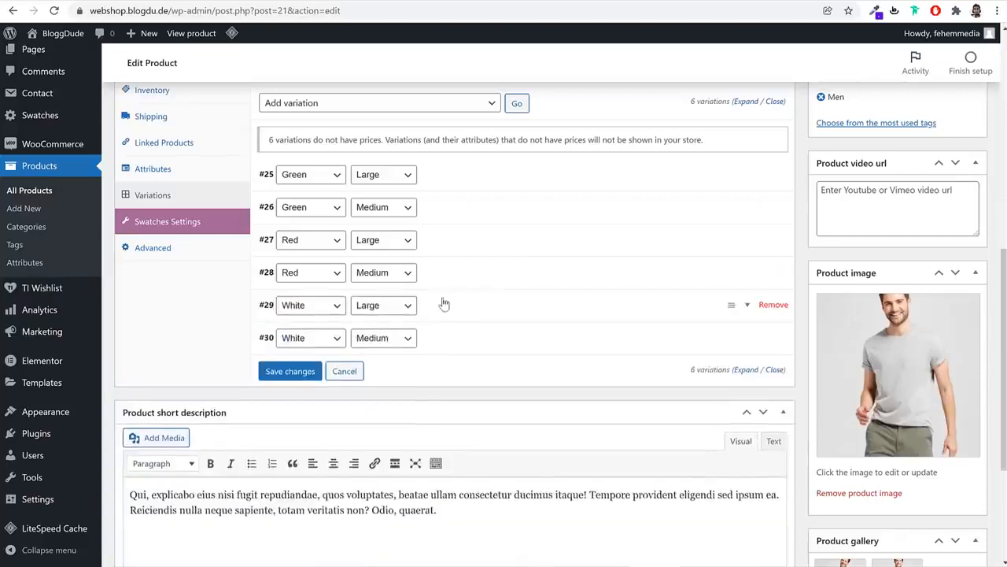
Set the grey T-shirt image and a regular price on the White Large variation
click(446, 304)
click(285, 361)
click(264, 192)
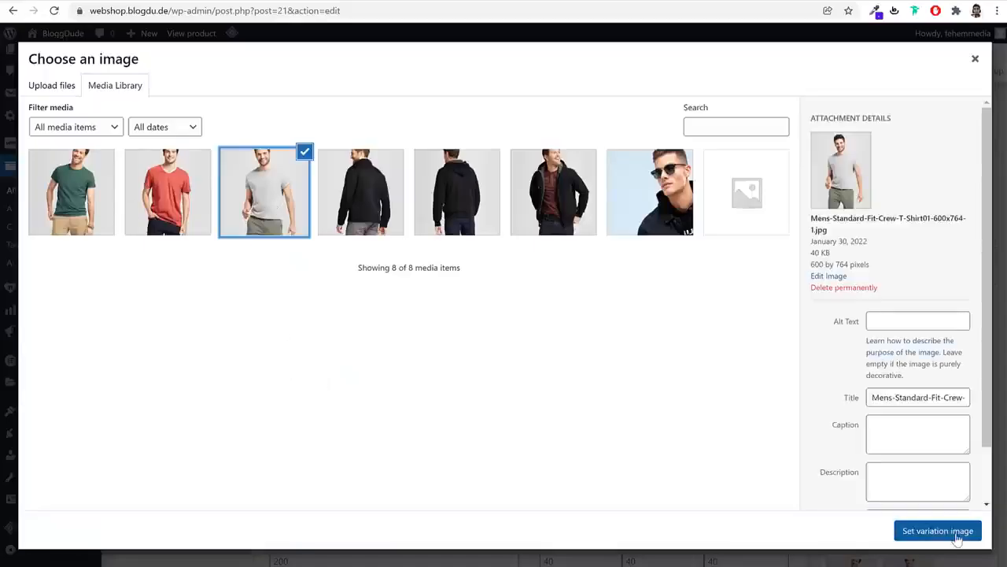
click(937, 531)
scroll(353, 339, down, 3)
click(367, 290)
text(130)
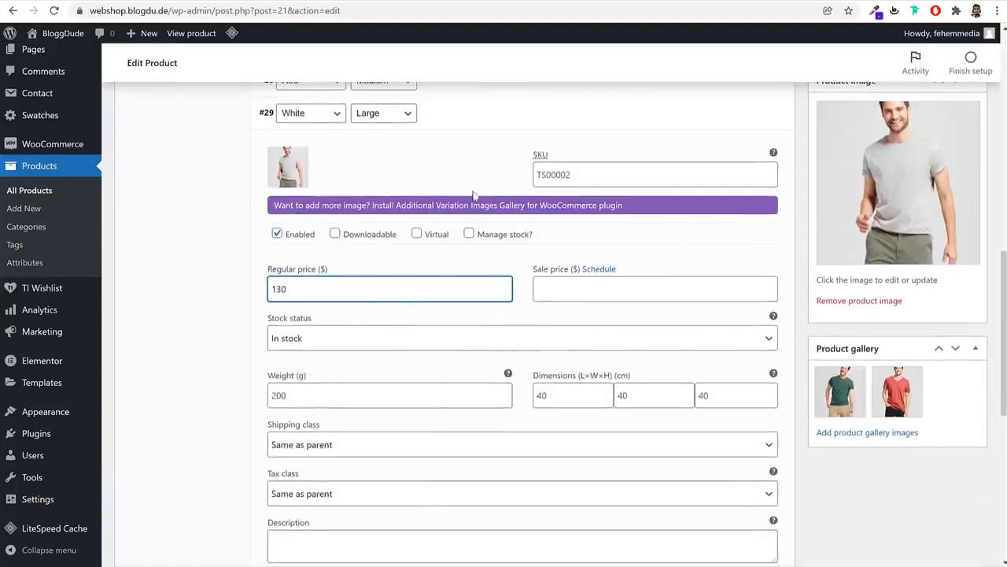
click(469, 130)
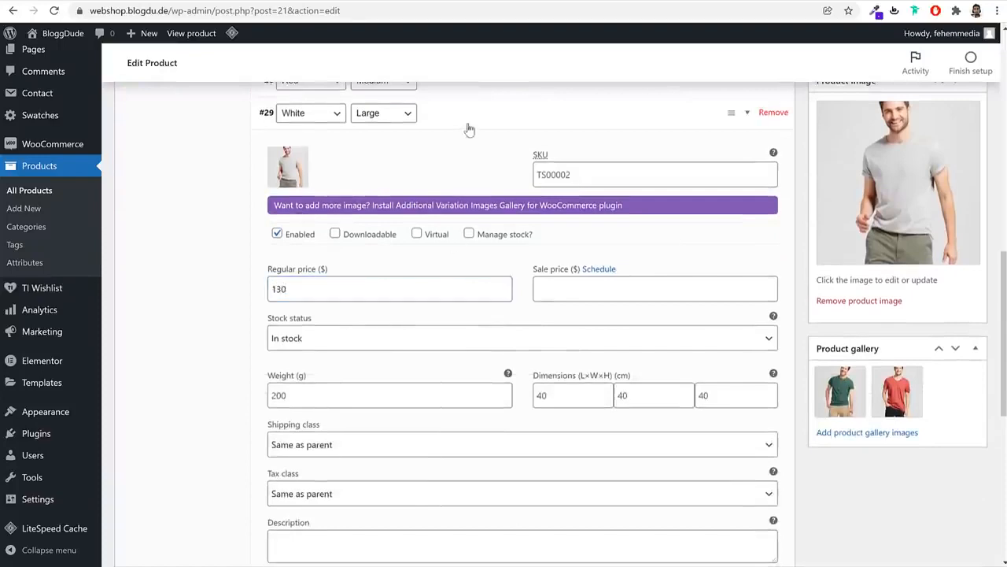
Give White Medium the grey T-shirt image and a 120 regular price, then save changes
click(441, 149)
click(288, 203)
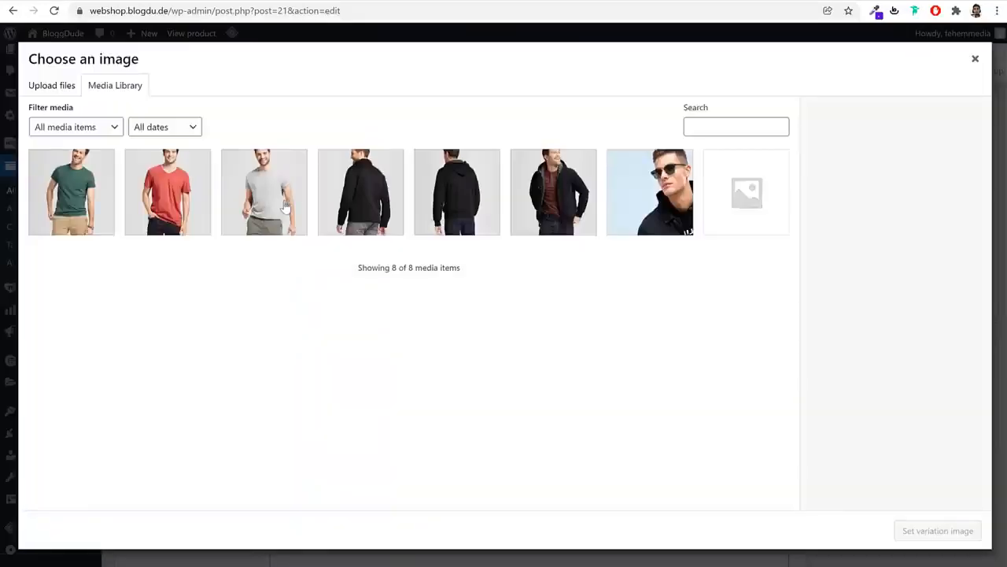
click(263, 191)
click(937, 530)
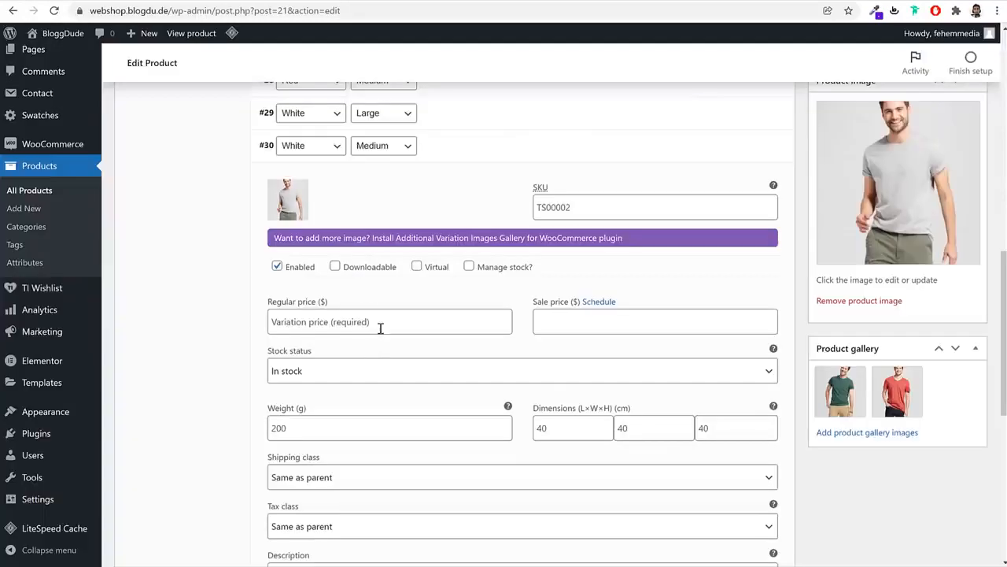
click(380, 328)
text(120)
scroll(433, 371, down, 3)
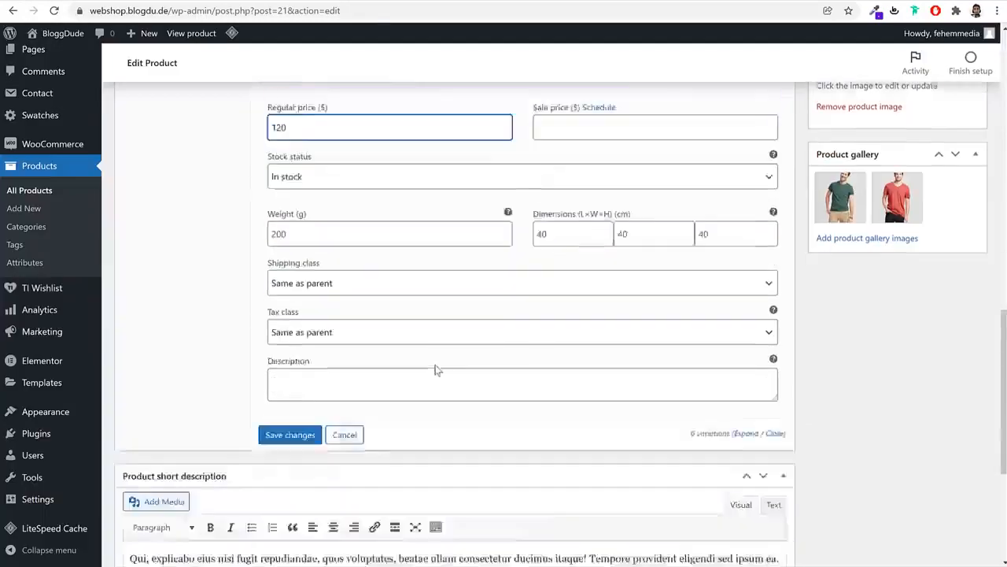
click(293, 373)
Update the Short Sleeve T-Shirt product and view its page in a new tab
scroll(509, 354, up, 4)
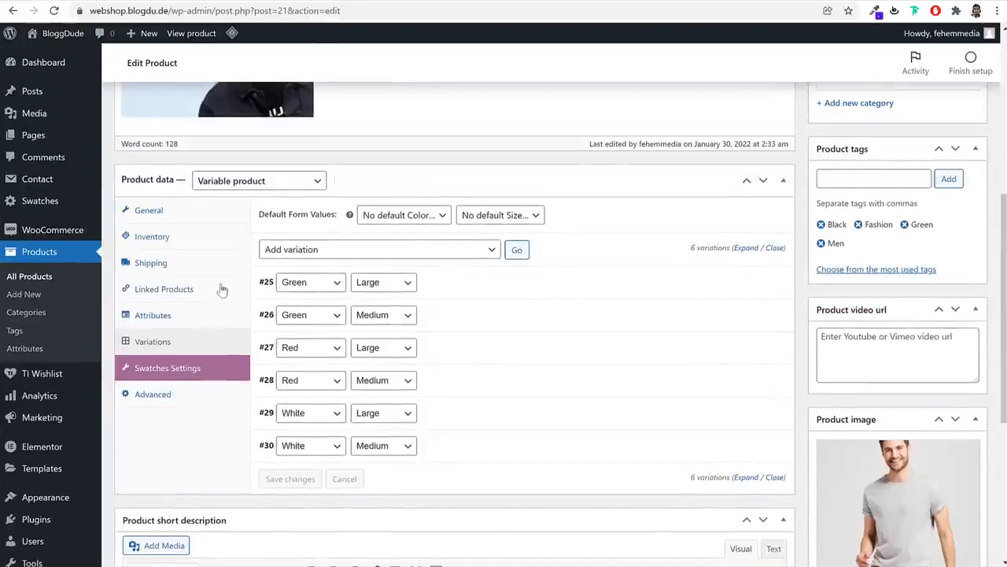
scroll(452, 338, up, 5)
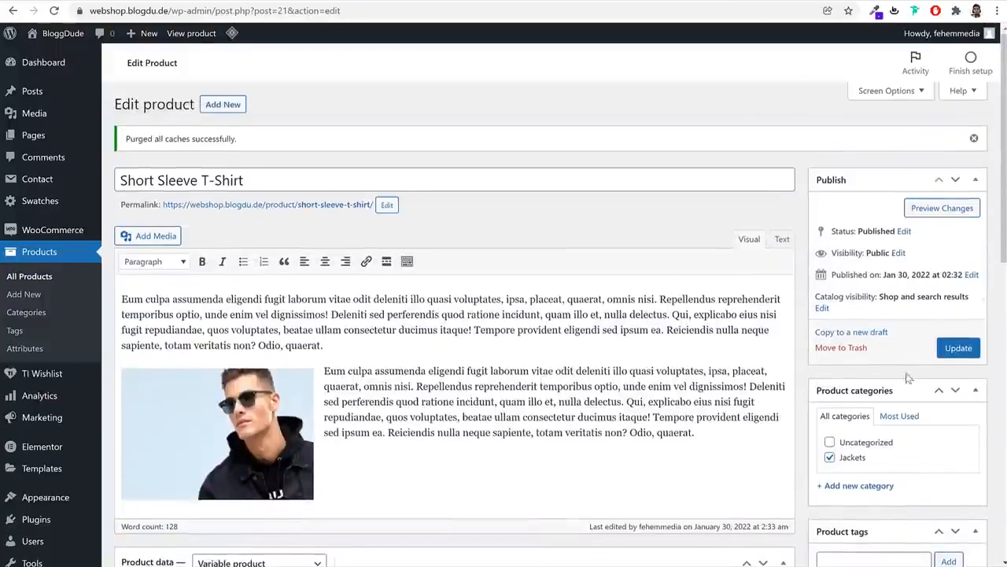
click(958, 348)
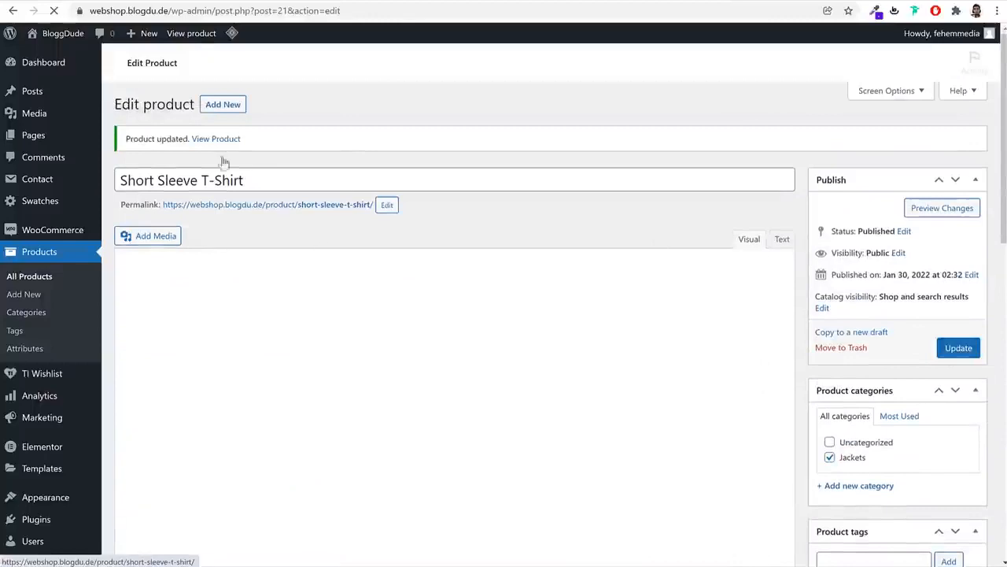
right_click(217, 138)
click(234, 147)
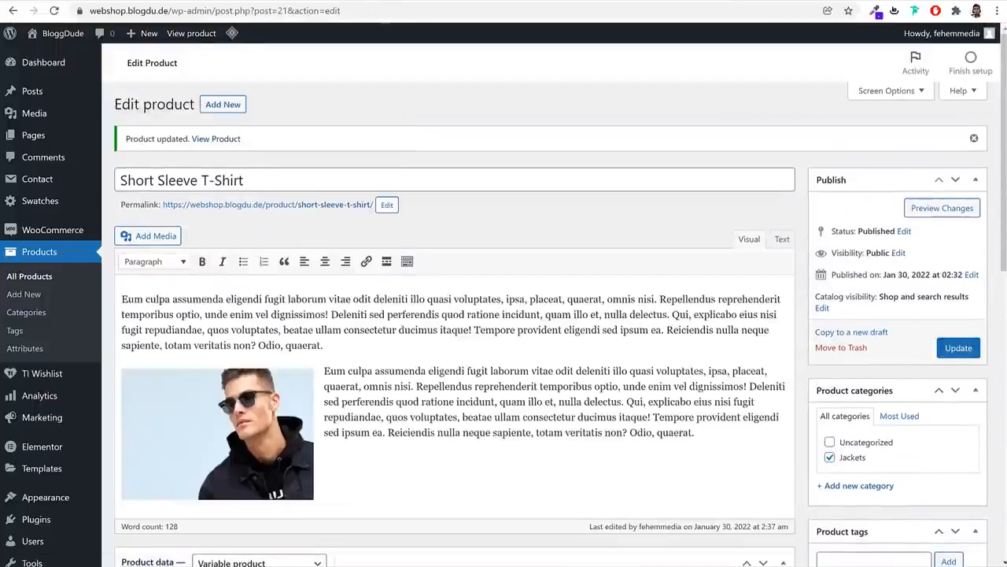
click(272, 2)
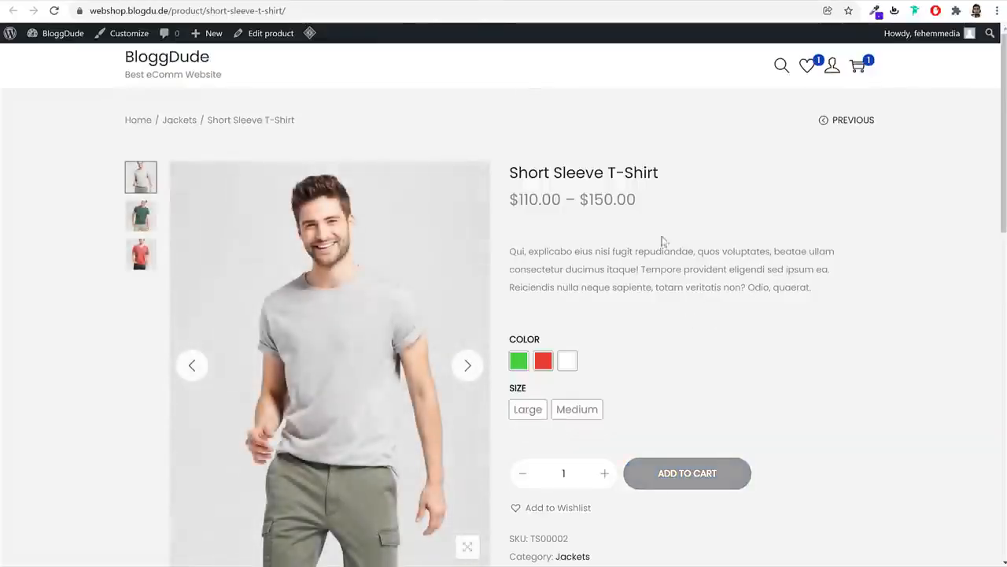
Try Green Large at $120.00, then Red in Medium and Large on the storefront
scroll(735, 273, down, 8)
scroll(735, 276, up, 10)
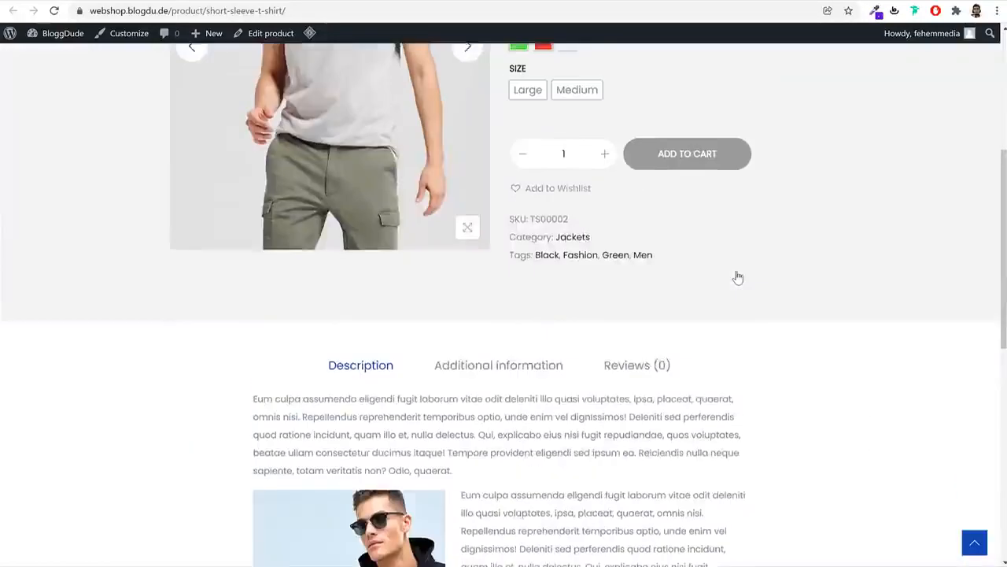
click(518, 298)
click(528, 345)
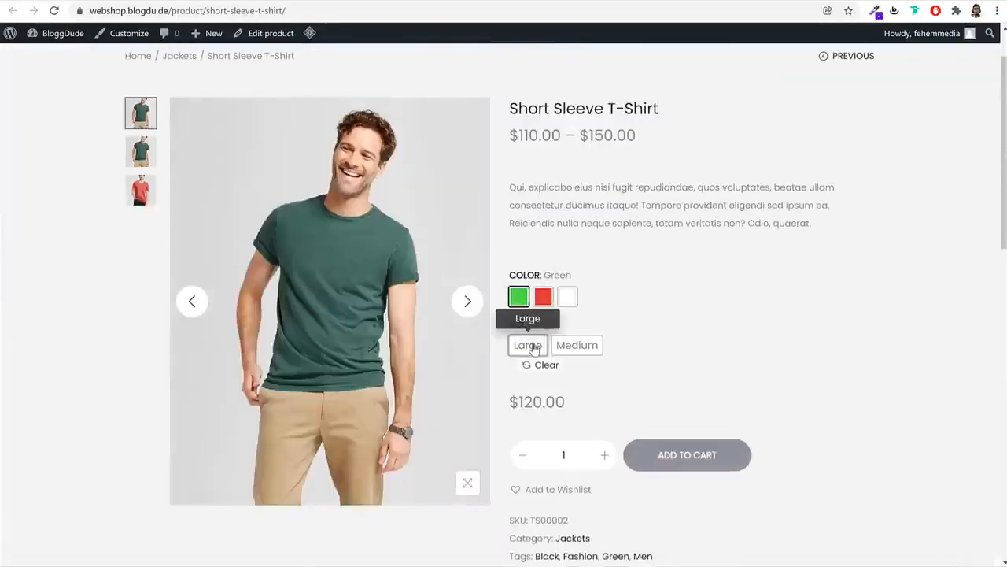
drag(567, 402, 517, 402)
click(577, 346)
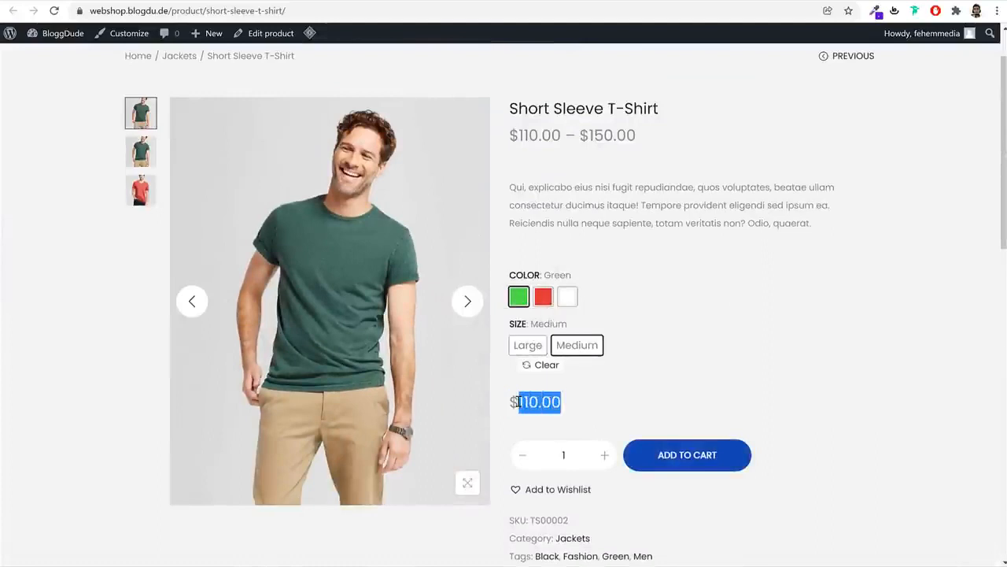
click(543, 296)
click(579, 344)
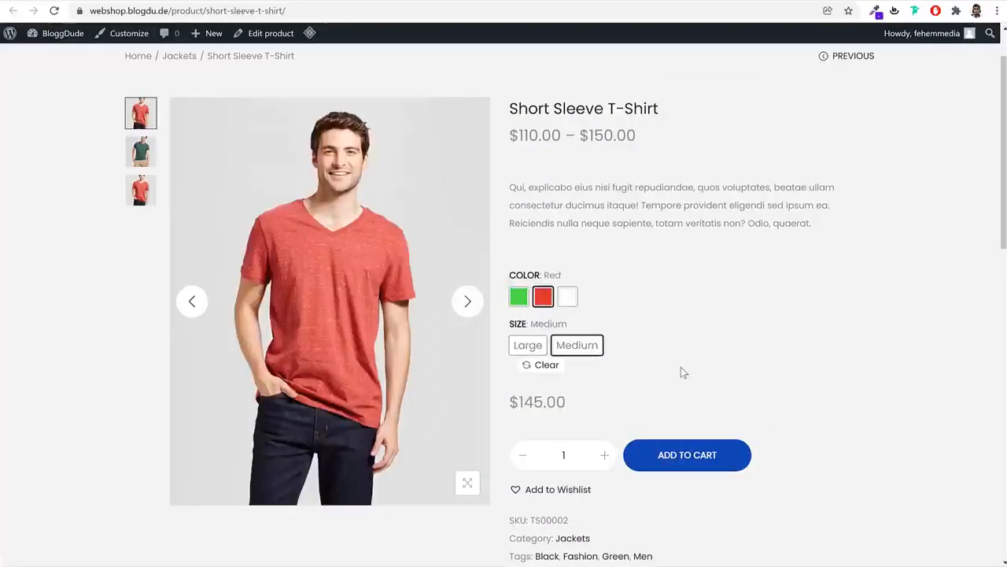
click(528, 345)
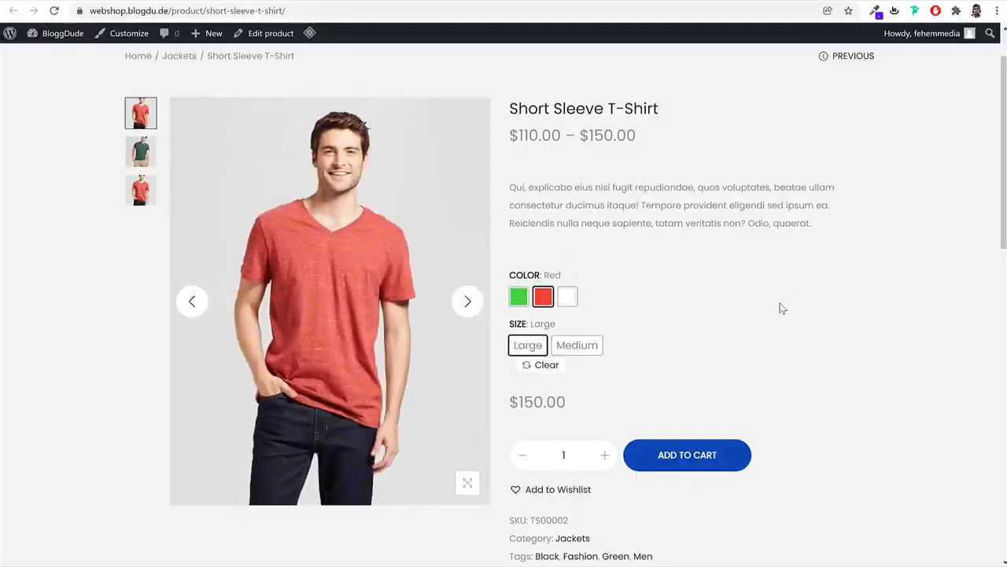
Select the White colour with size Medium to show its price
click(570, 299)
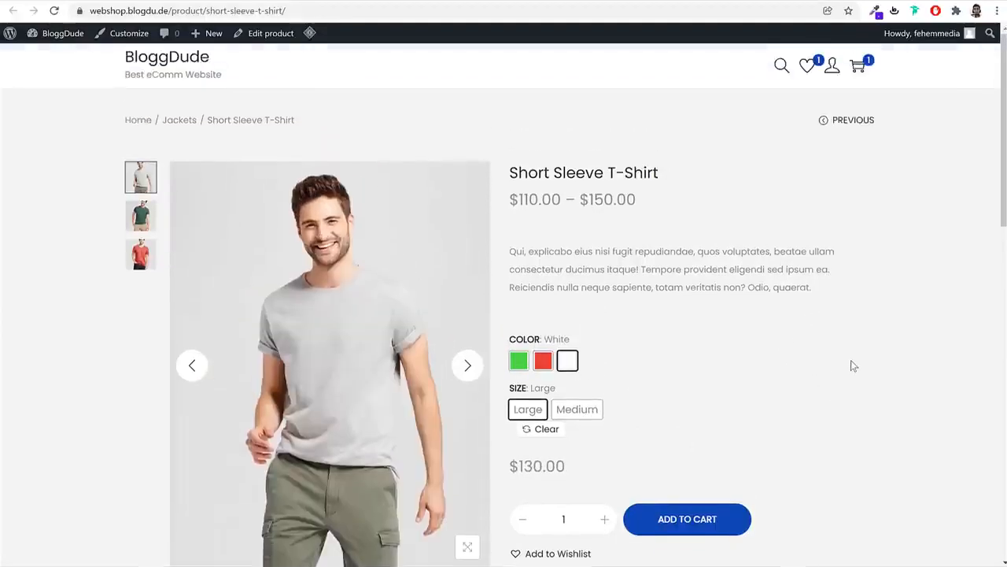
scroll(851, 360, down, 3)
scroll(856, 368, down, 3)
scroll(856, 368, down, 5)
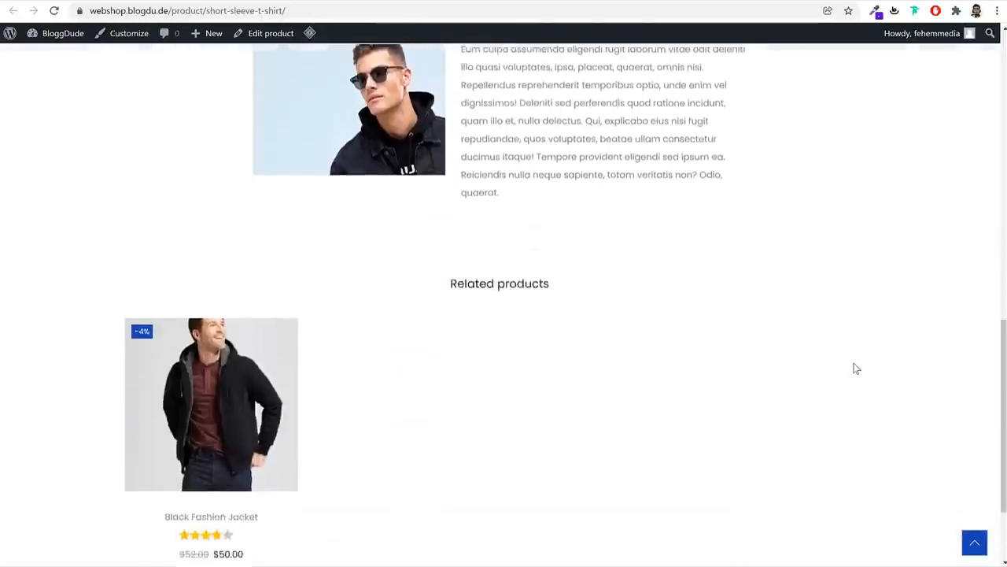
scroll(857, 368, up, 10)
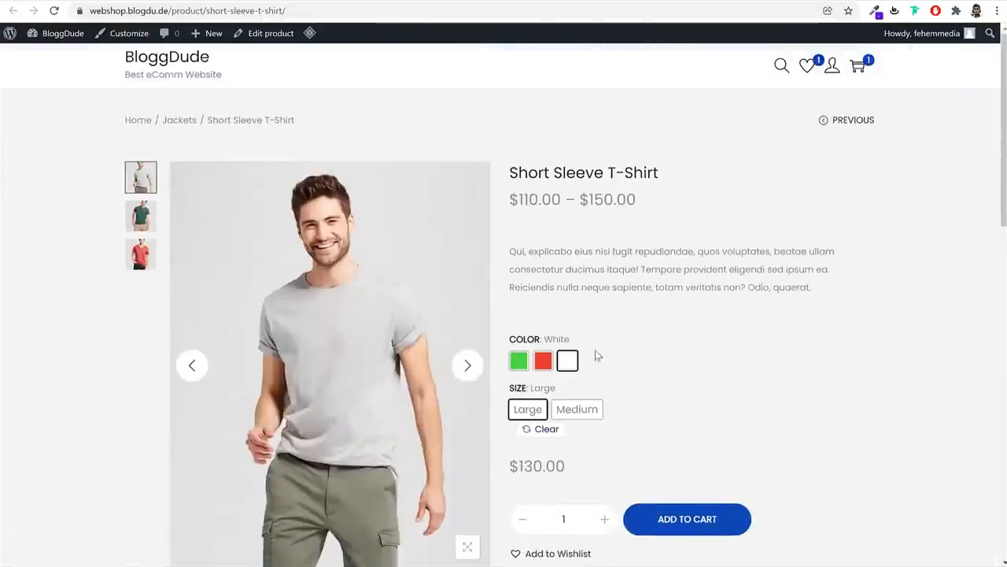
scroll(708, 484, down, 1)
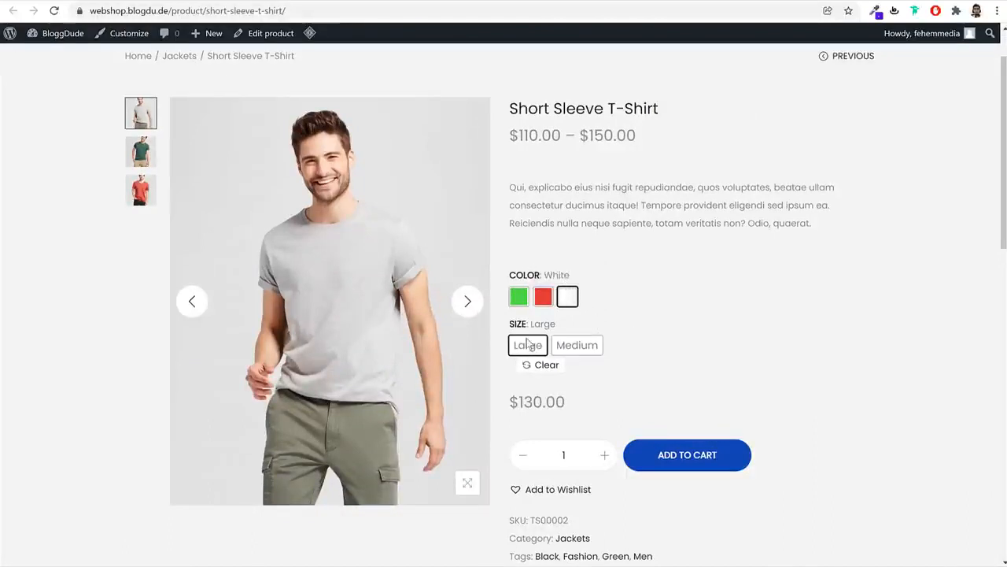
click(597, 351)
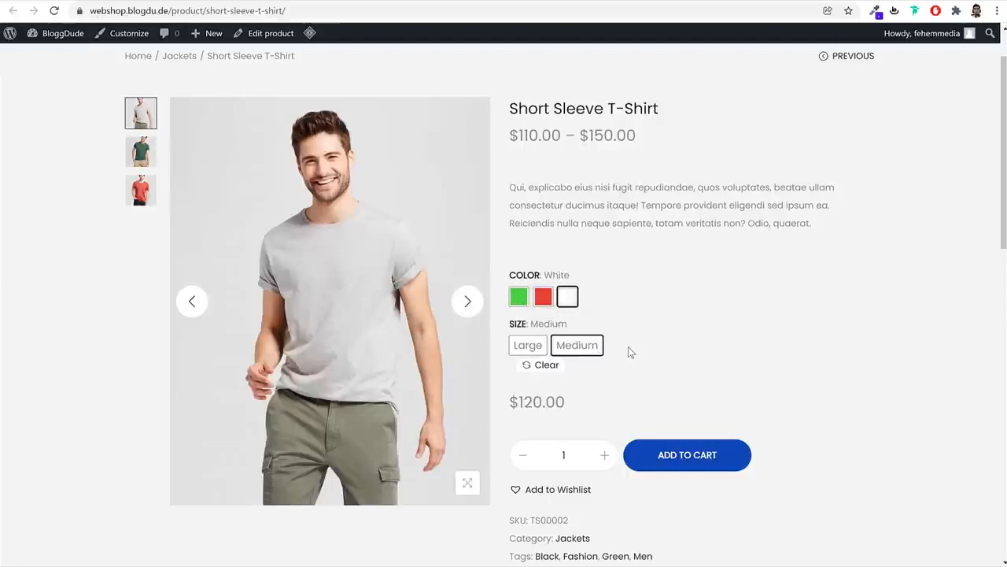
scroll(741, 394, up, 1)
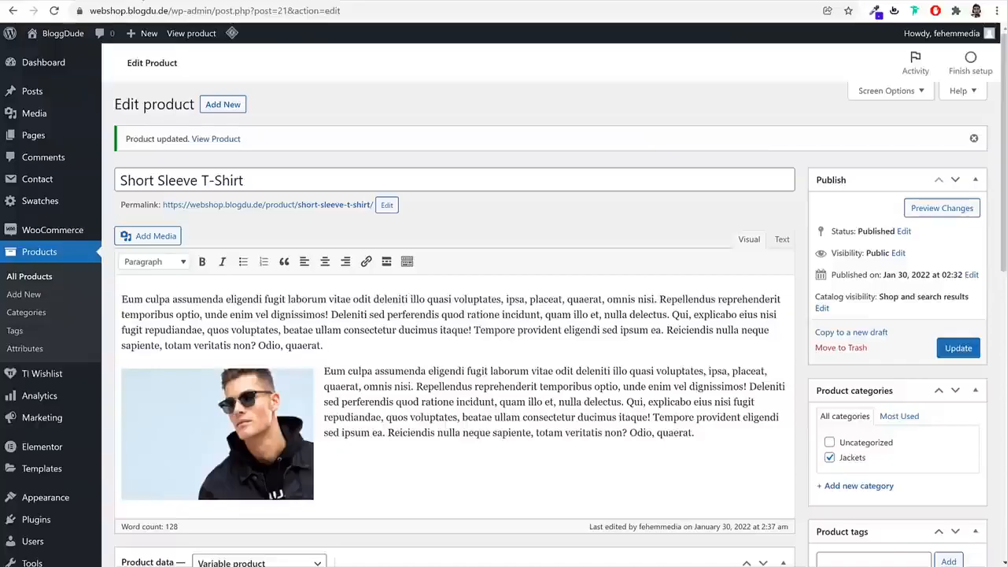
Duplicate Black Fashion Jacket from All Products and select the copy's title
click(48, 252)
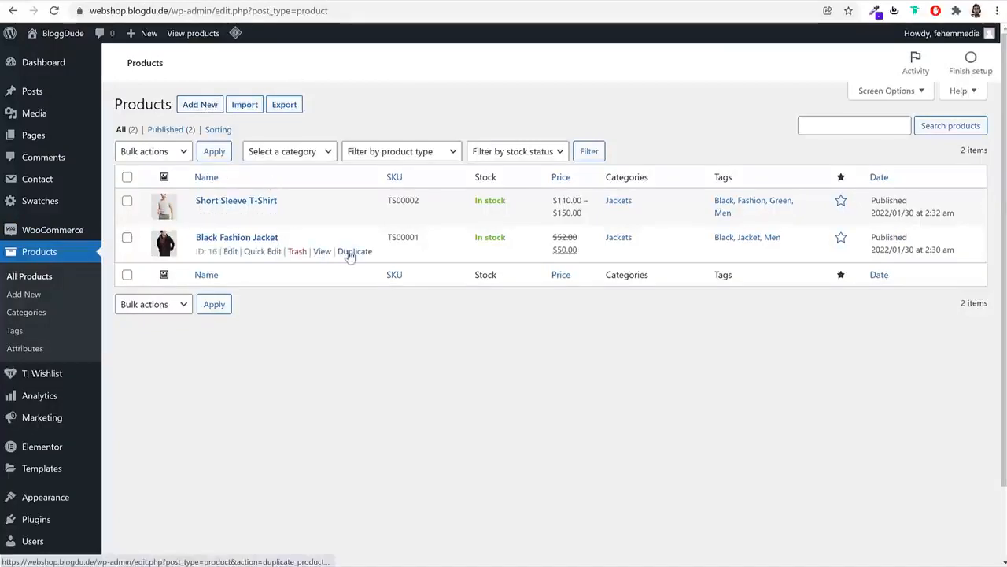
click(348, 251)
triple_click(351, 137)
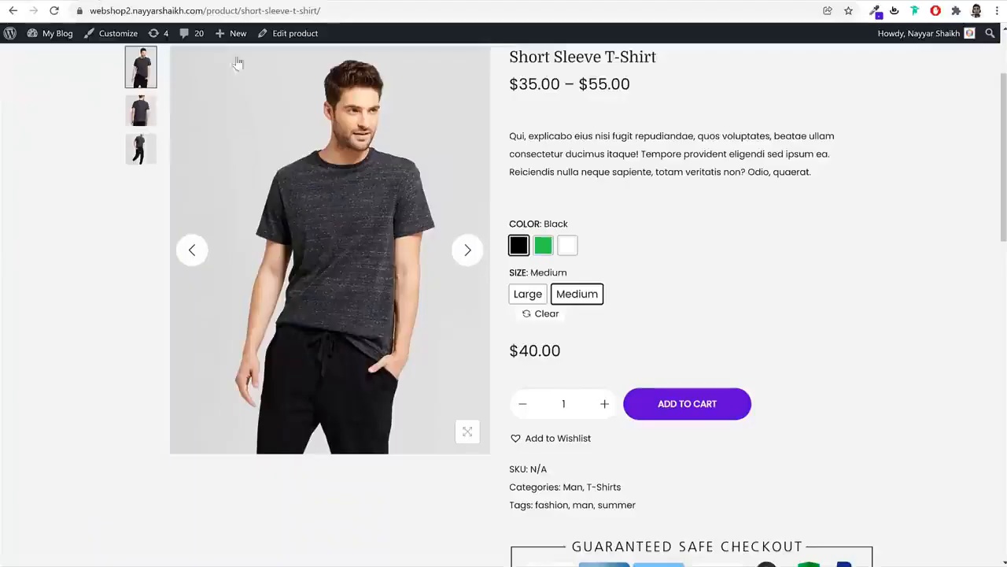
scroll(714, 360, down, 10)
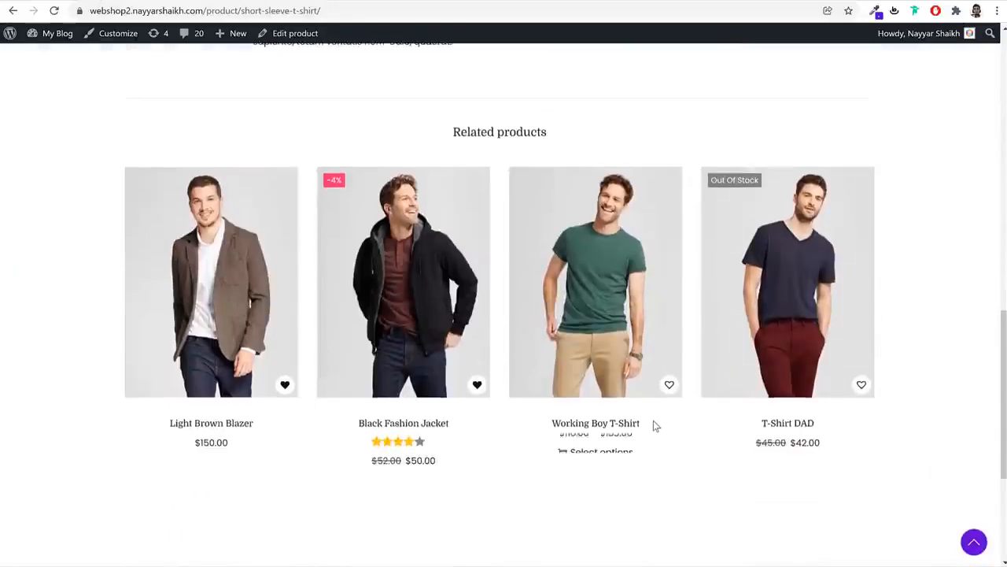
drag(653, 422, 546, 427)
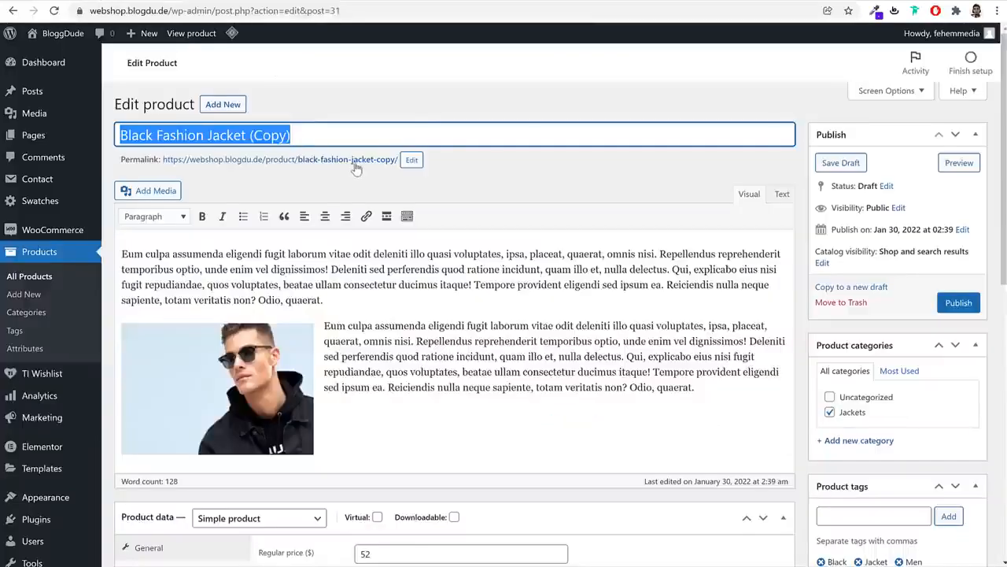
Paste 'Working Boy T-Shirt' as the title and set the slug to working-boy-t-shirt
text(Working Boy T-Shirt)
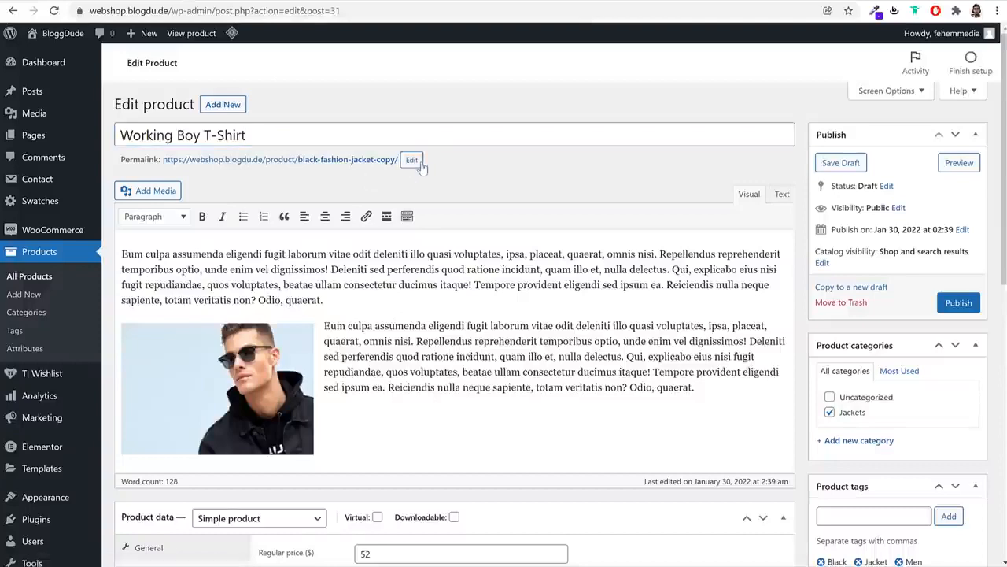
click(412, 159)
text(Working Boy T-Shirt)
click(442, 161)
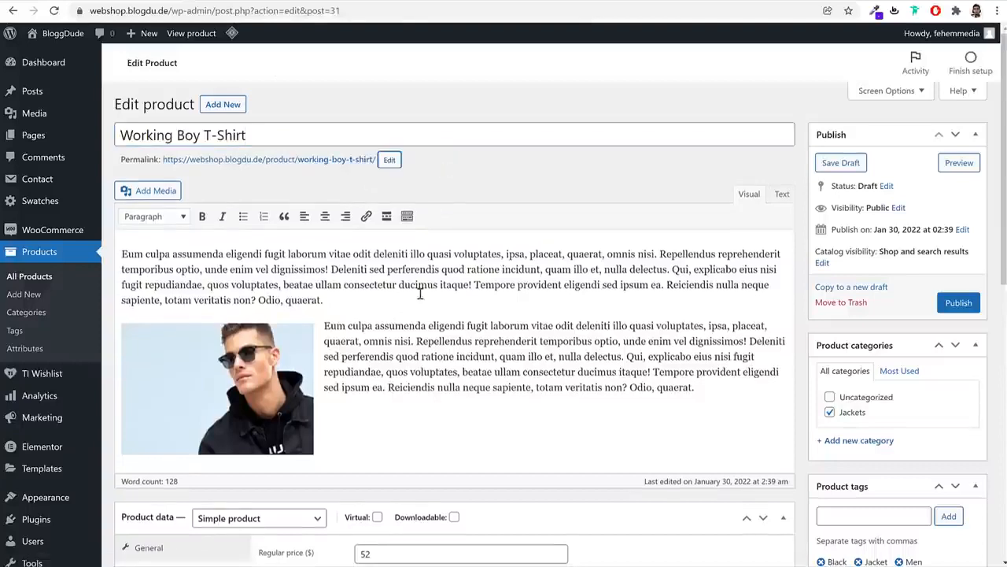
scroll(323, 314, down, 6)
scroll(512, 257, up, 3)
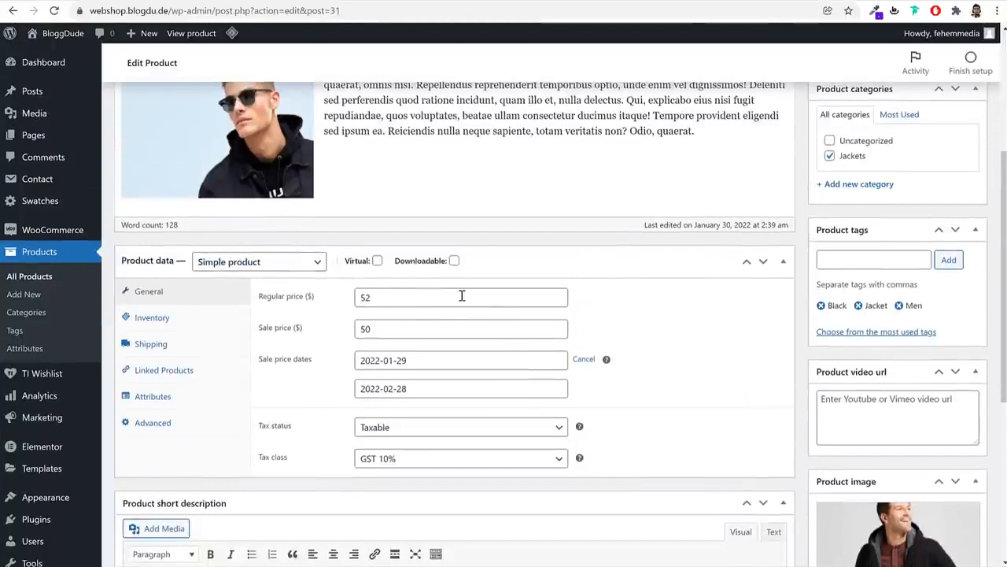
Set regular price 25 and sale price 20, clear the sale dates, and trim the SKU's copy suffix
double_click(462, 296)
text(2)
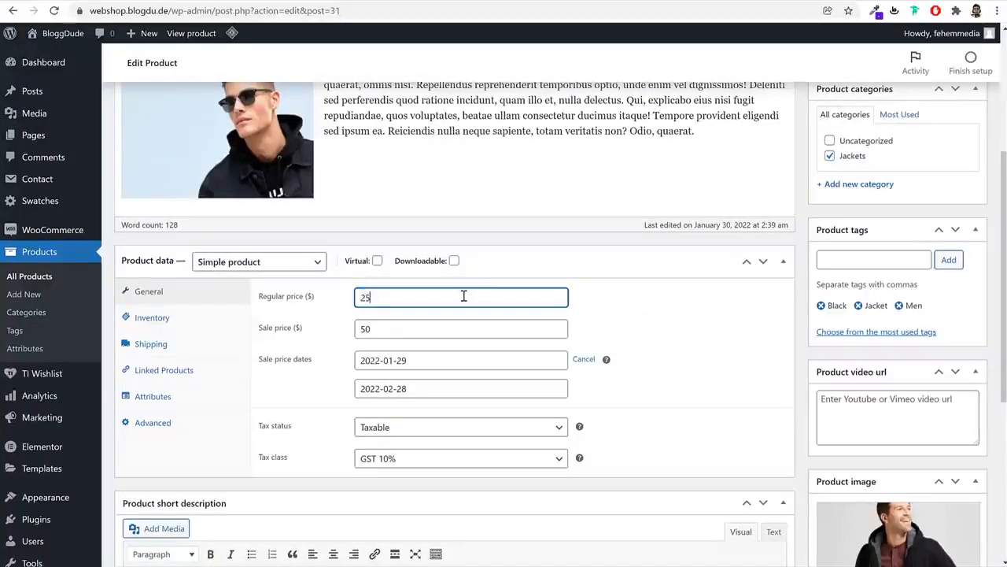
double_click(418, 335)
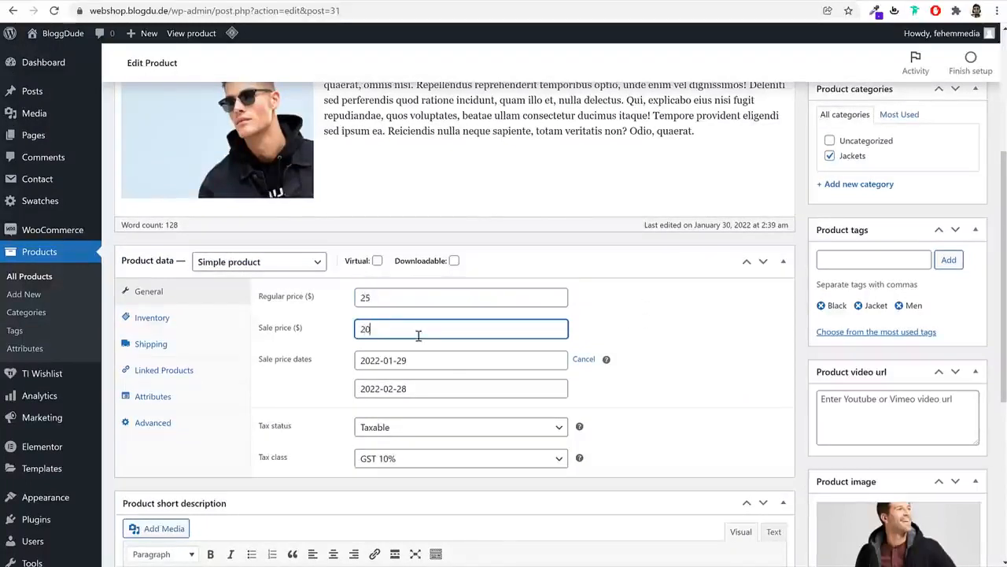
click(585, 360)
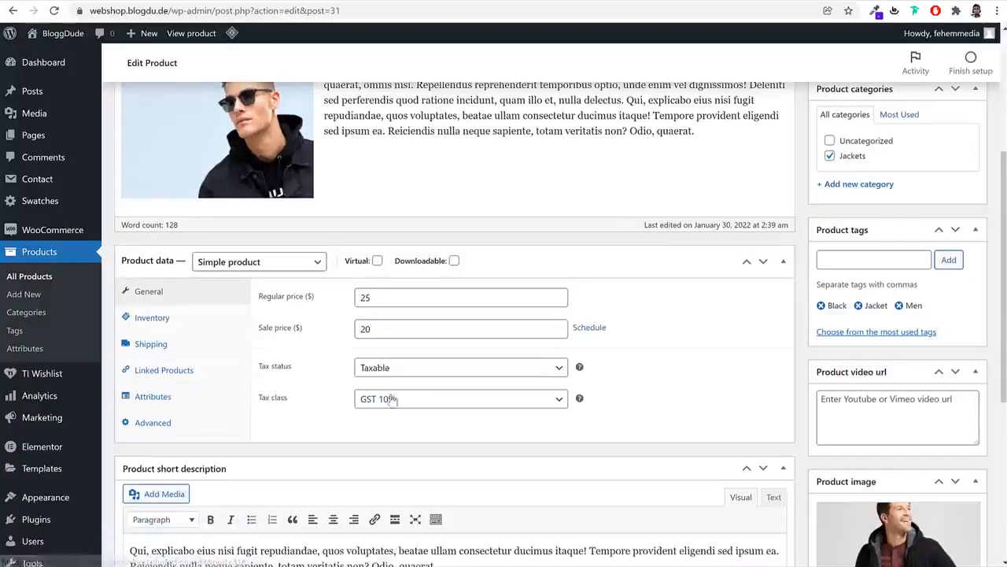
click(174, 318)
click(175, 347)
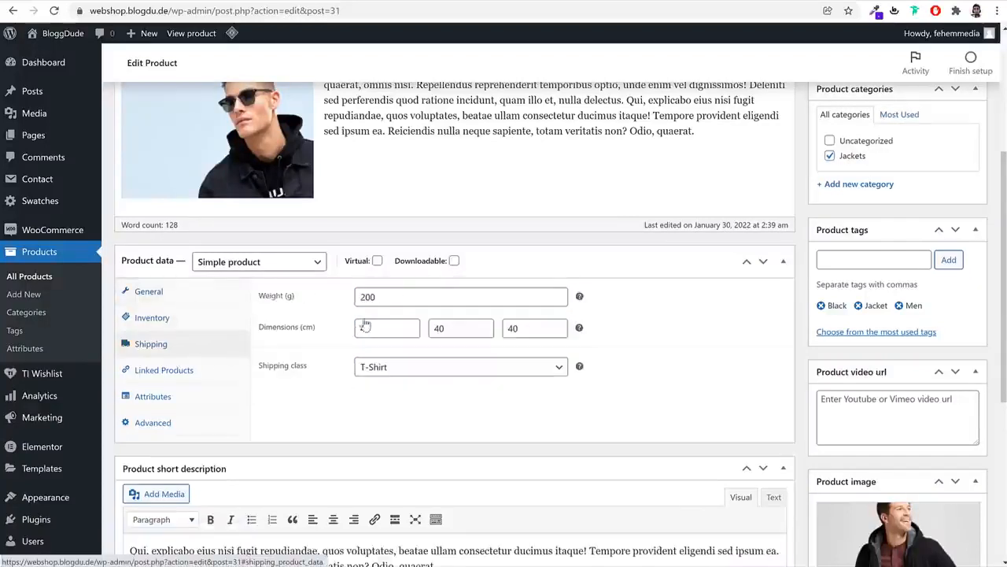
click(197, 319)
drag(431, 296, 390, 300)
key(BackSpace)
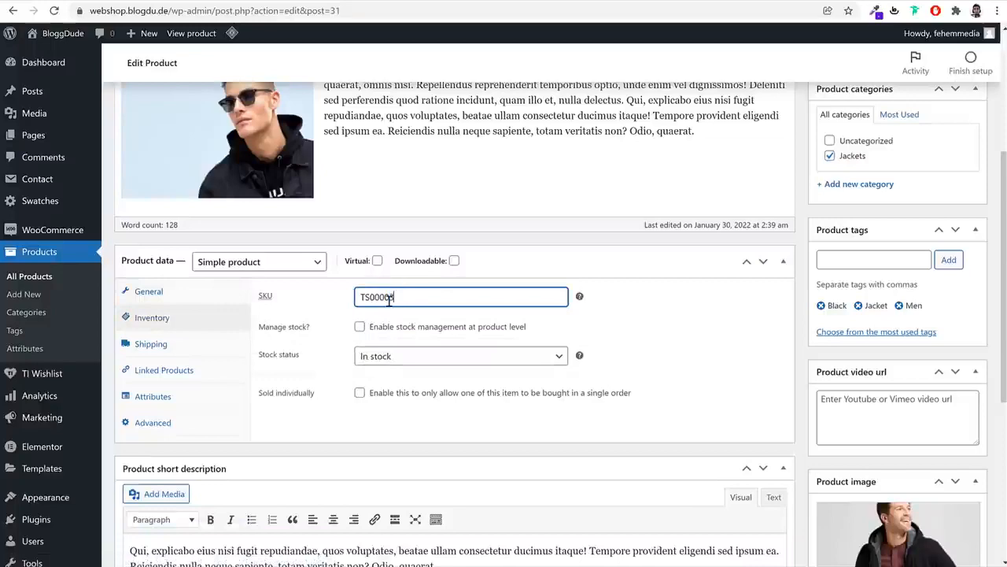
click(203, 348)
Remove the copied product's main image and both of its gallery images
click(191, 371)
scroll(602, 410, down, 3)
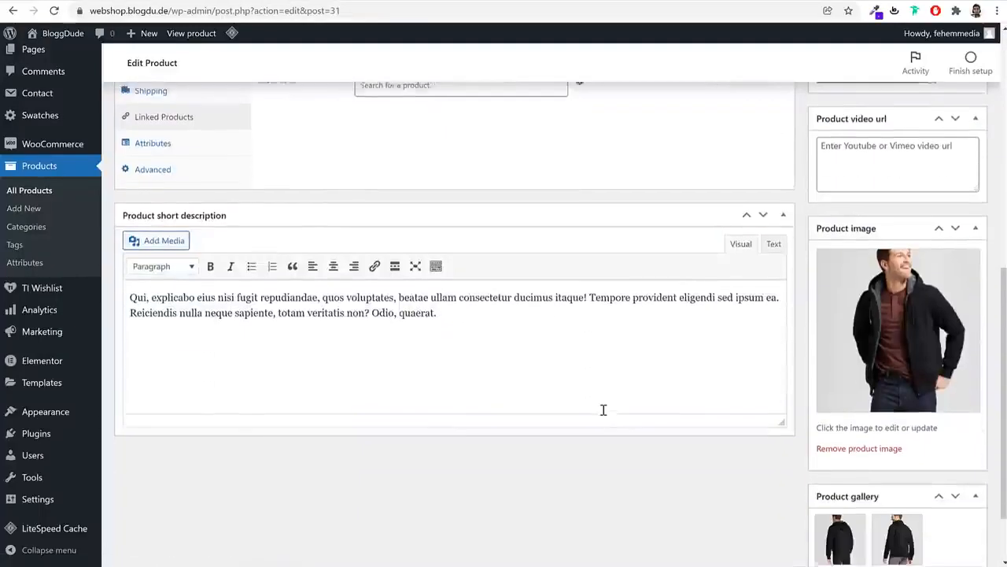
scroll(775, 417, up, 2)
scroll(775, 417, down, 2)
scroll(873, 394, down, 2)
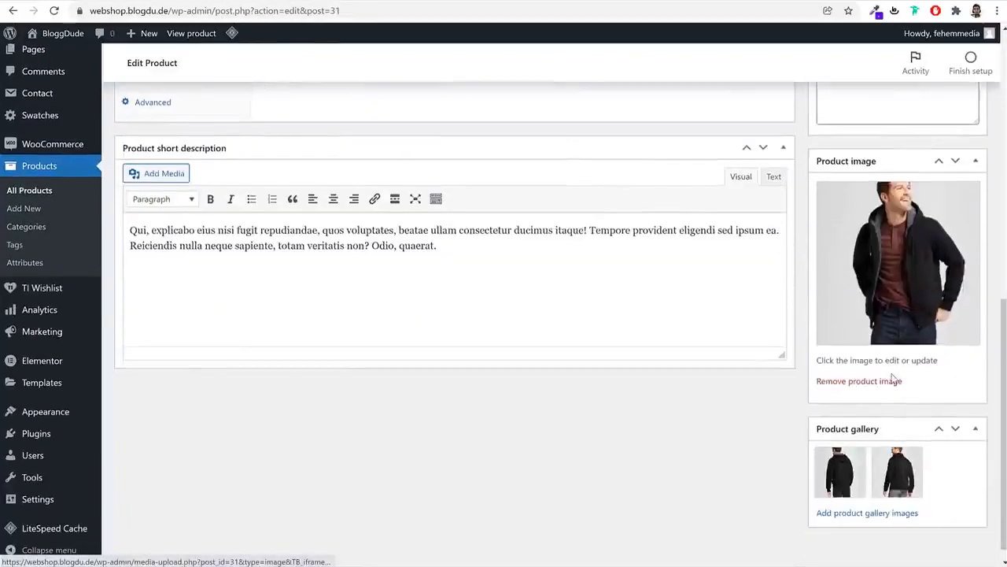
click(859, 381)
click(863, 399)
click(863, 398)
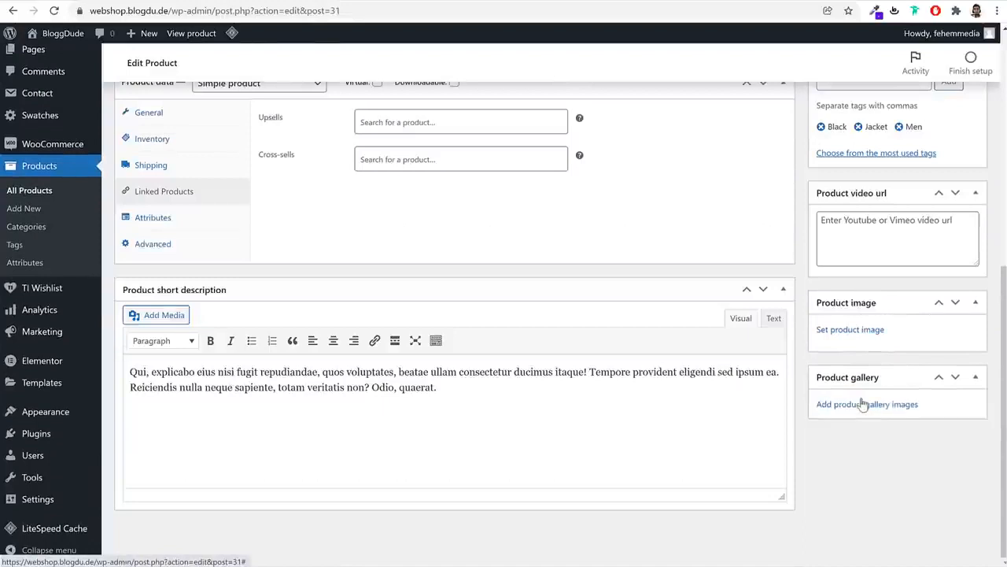
Set the red T-shirt photo from the Media Library as the product image
click(867, 331)
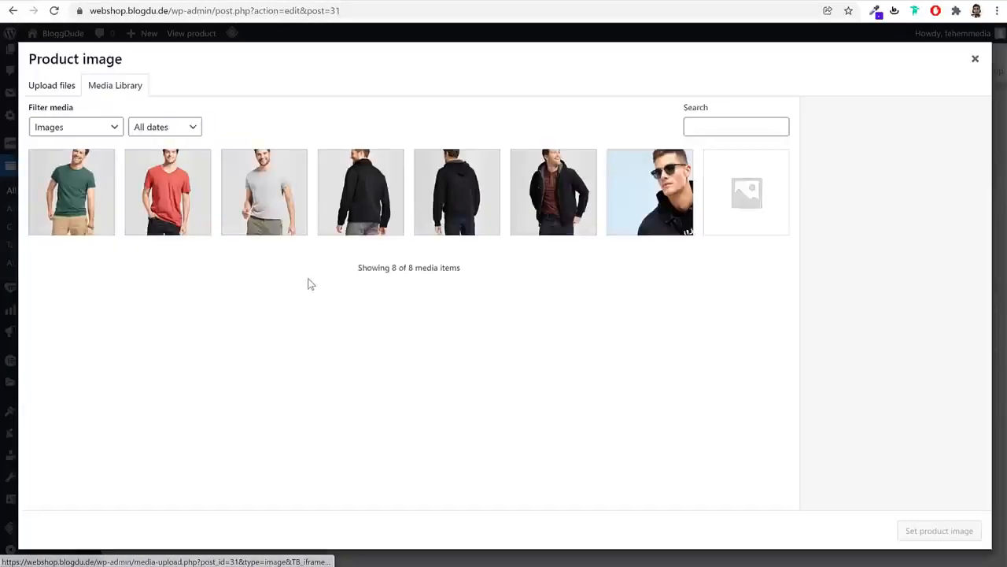
click(61, 90)
click(500, 289)
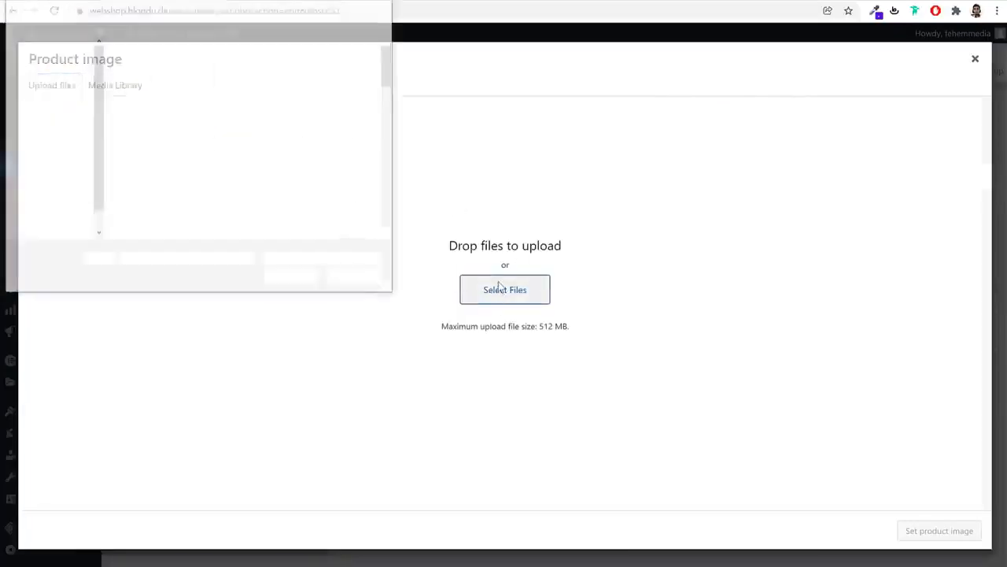
click(244, 74)
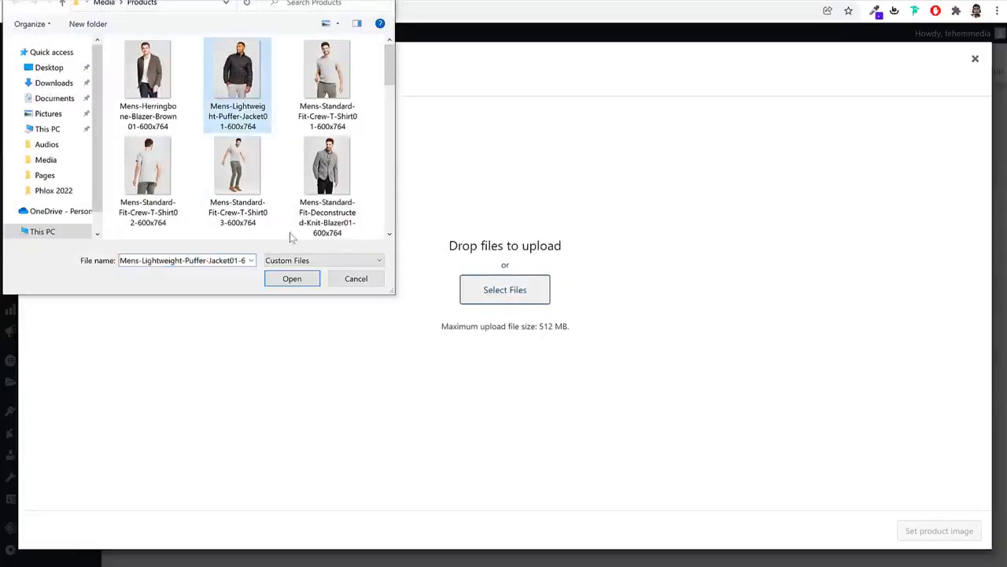
scroll(271, 220, down, 3)
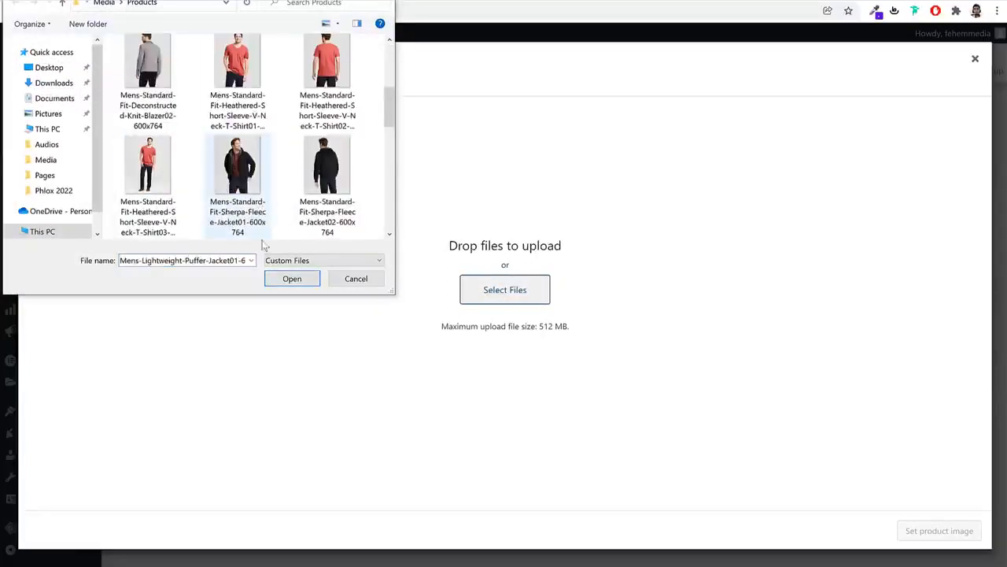
click(355, 279)
click(133, 87)
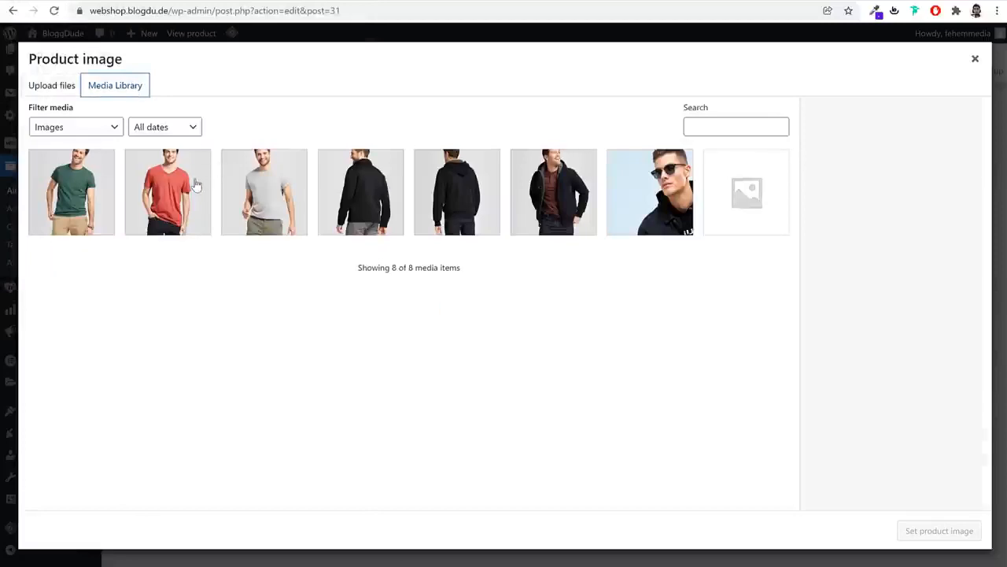
click(193, 186)
click(922, 531)
scroll(865, 472, down, 1)
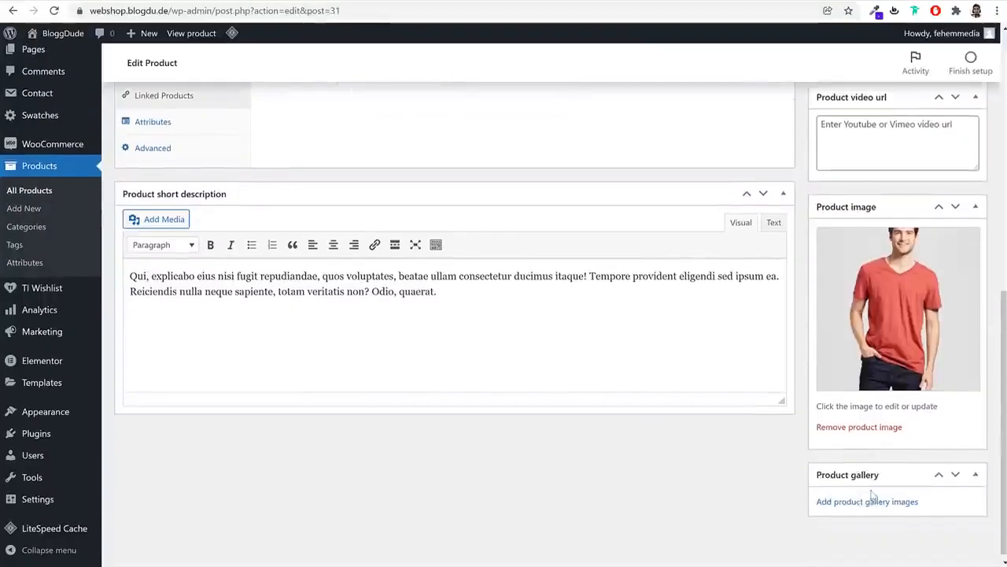
scroll(870, 494, up, 5)
Change the product type to External/Affiliate product
scroll(877, 463, up, 1)
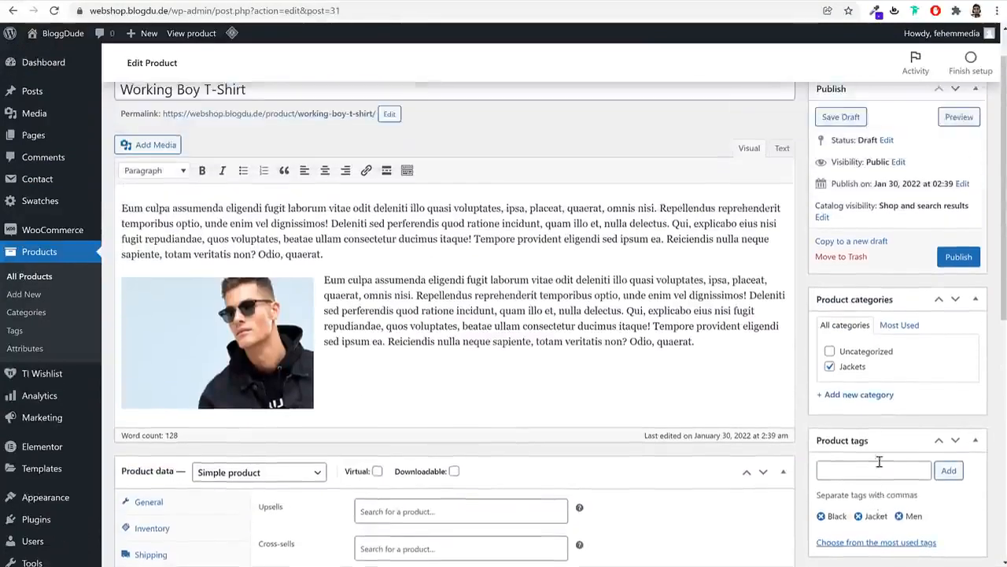
scroll(677, 338, down, 2)
click(272, 265)
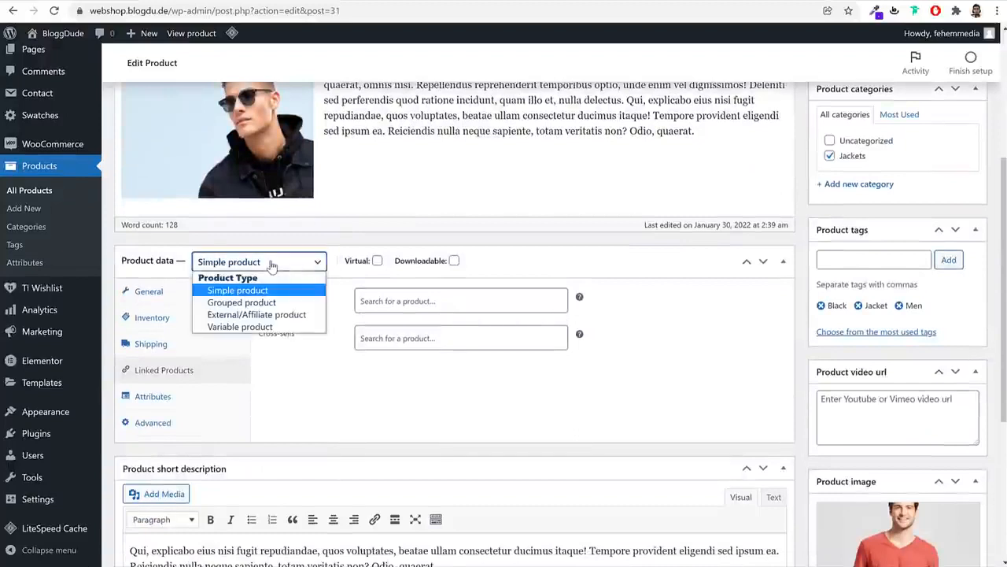
click(256, 316)
Paste the shop's own domain as the Product URL and enter 'Buy from Amazon' as button text
click(430, 299)
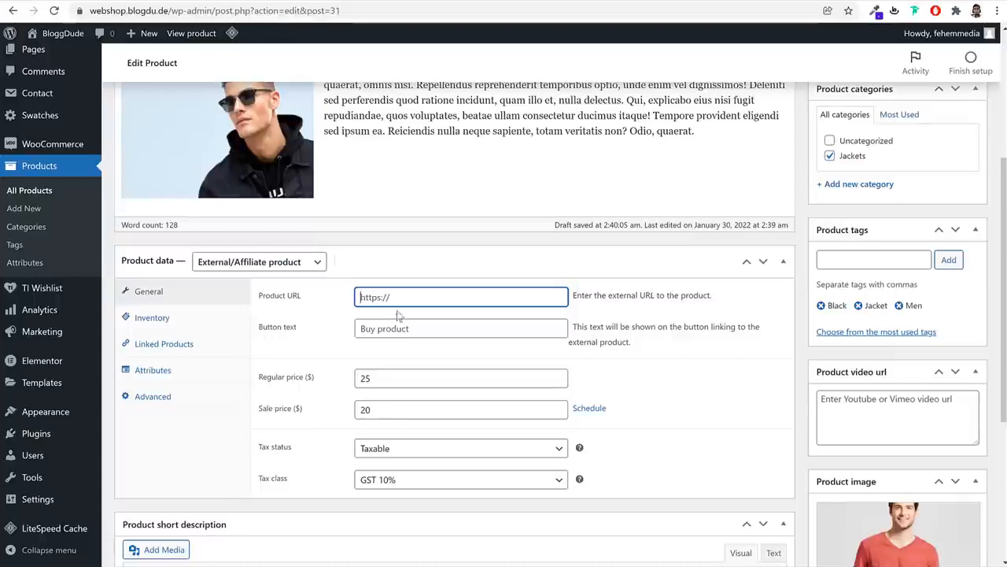
drag(170, 11, 85, 11)
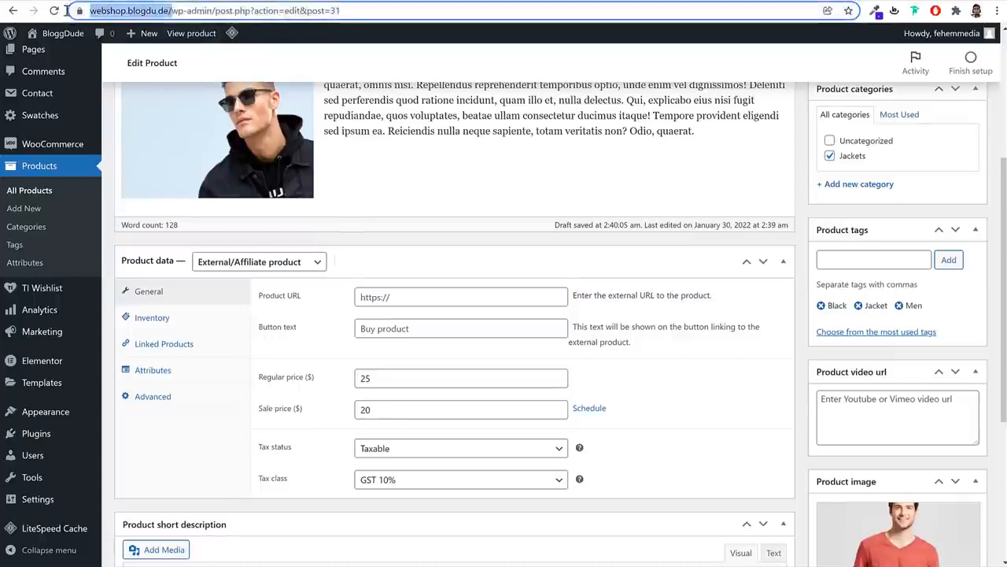
key(ctrl+c)
click(407, 303)
key(ctrl+v)
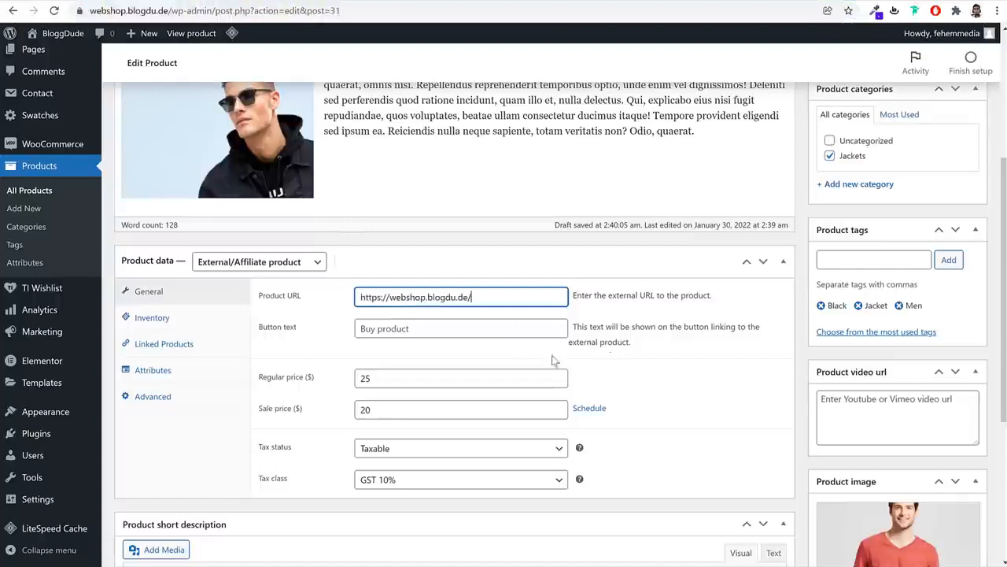
click(355, 332)
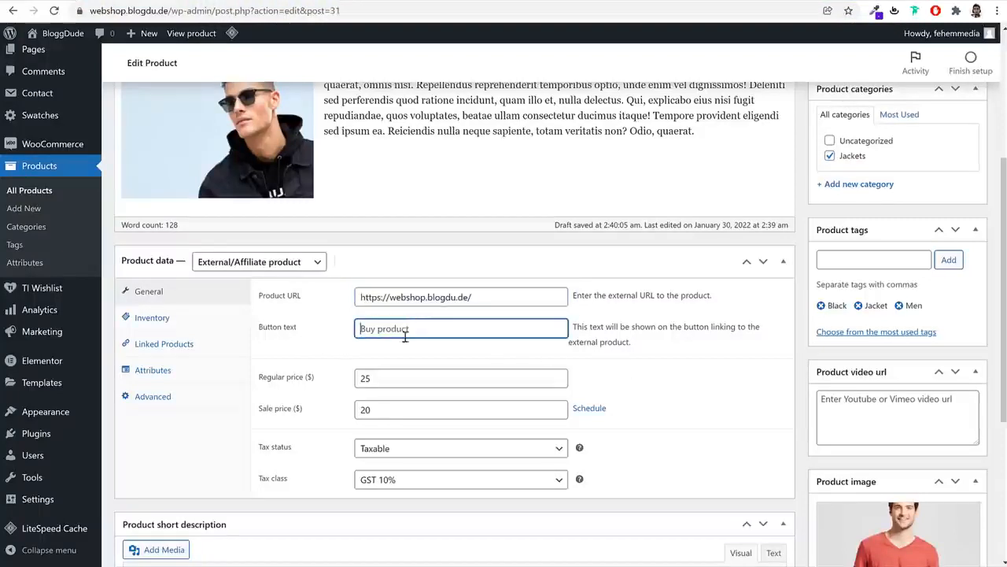
text(Buy from Amazon)
triple_click(513, 299)
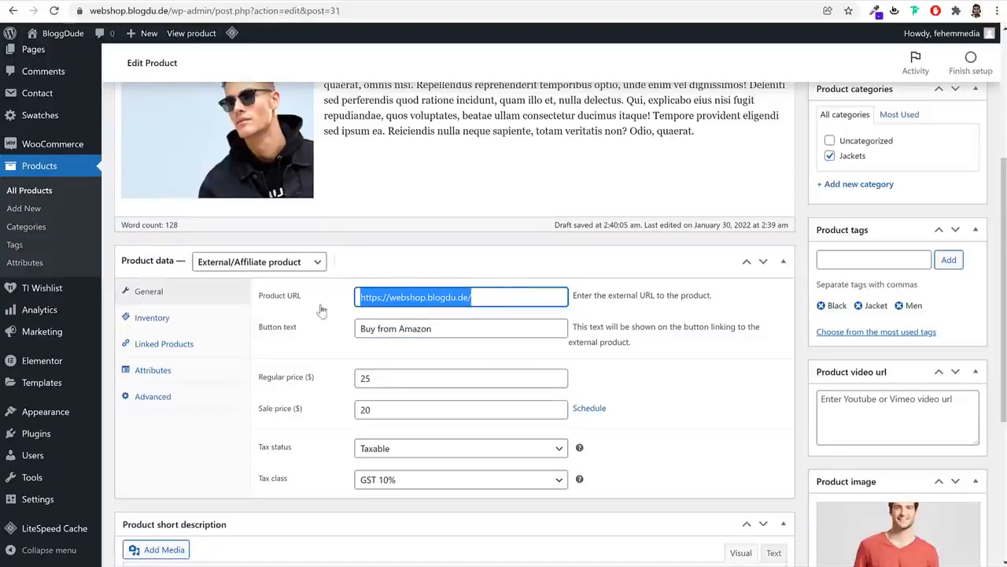
Review the Inventory, Linked Products, Attributes and Advanced tabs, then publish the product
click(197, 328)
click(193, 345)
click(188, 371)
click(190, 391)
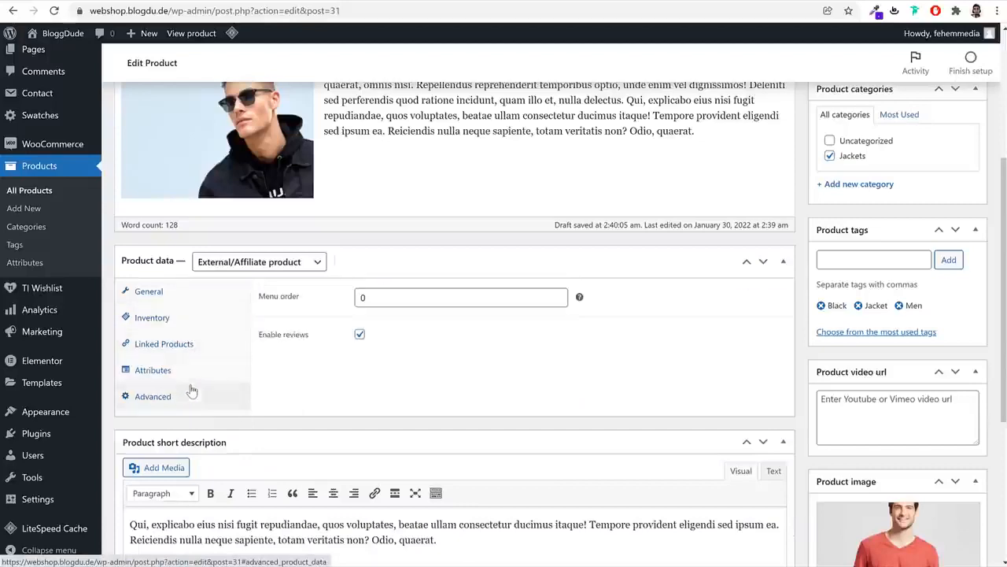
scroll(798, 449, down, 5)
scroll(813, 531, up, 8)
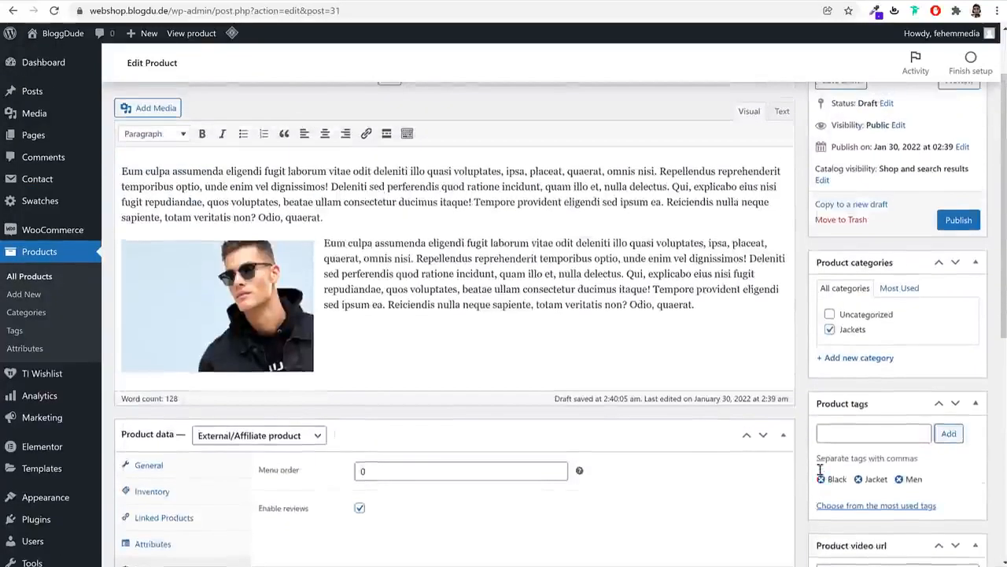
click(957, 303)
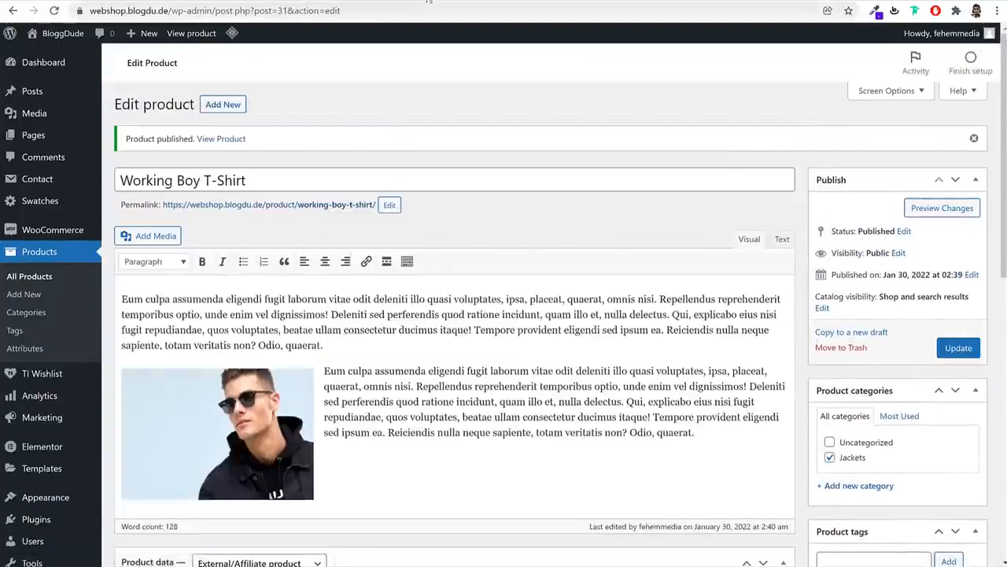
Test the BUY FROM AMAZON button on the live product page, then go to All Products
click(335, 204)
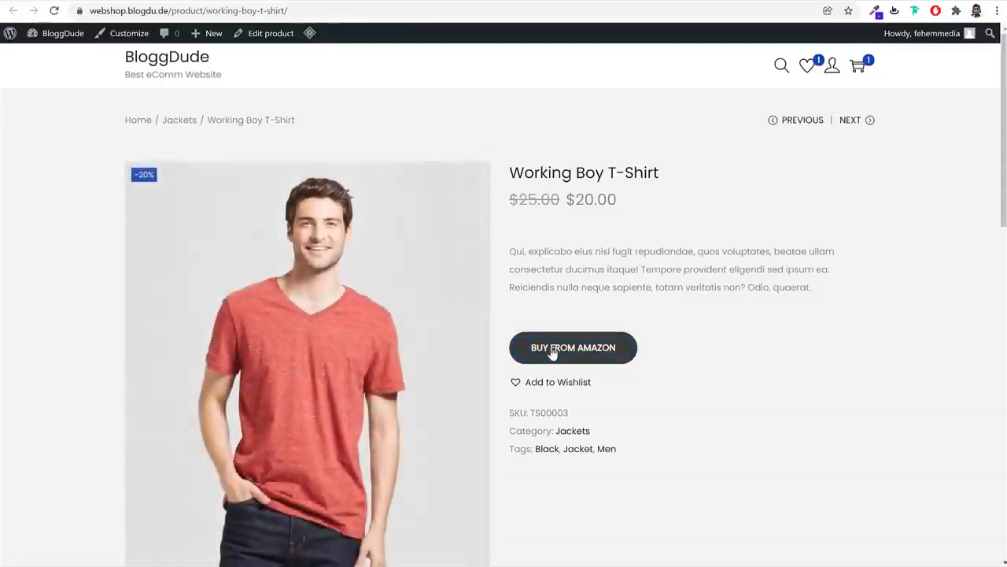
click(575, 354)
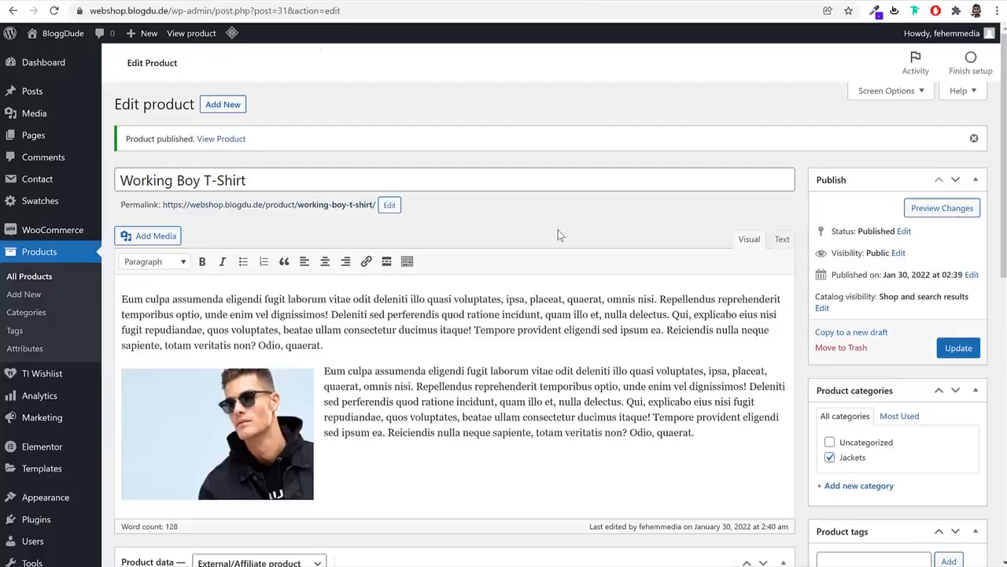
click(55, 277)
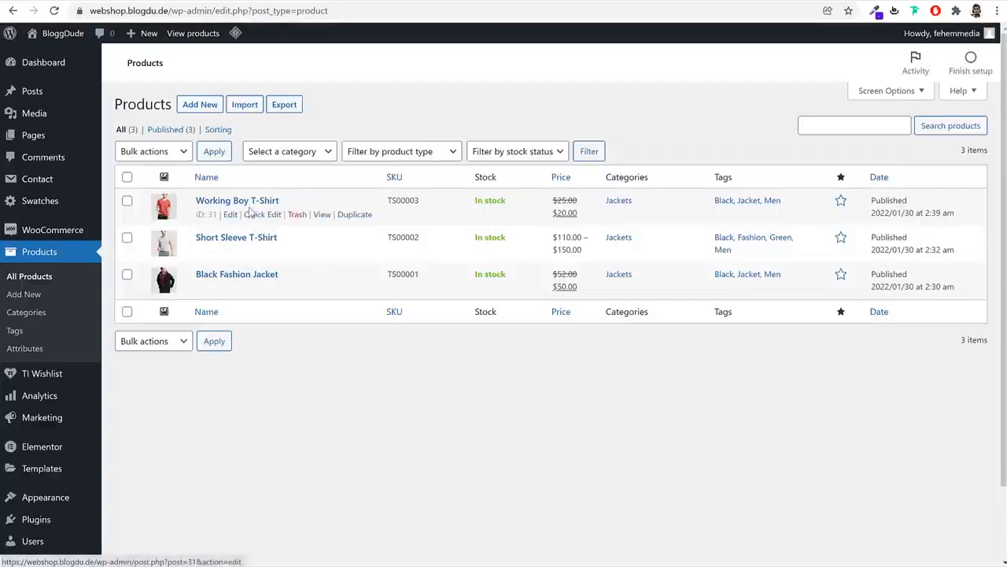
Duplicate Working Boy T-Shirt, retitle the copy 'Single Self Help Book' and match its permalink slug
click(355, 217)
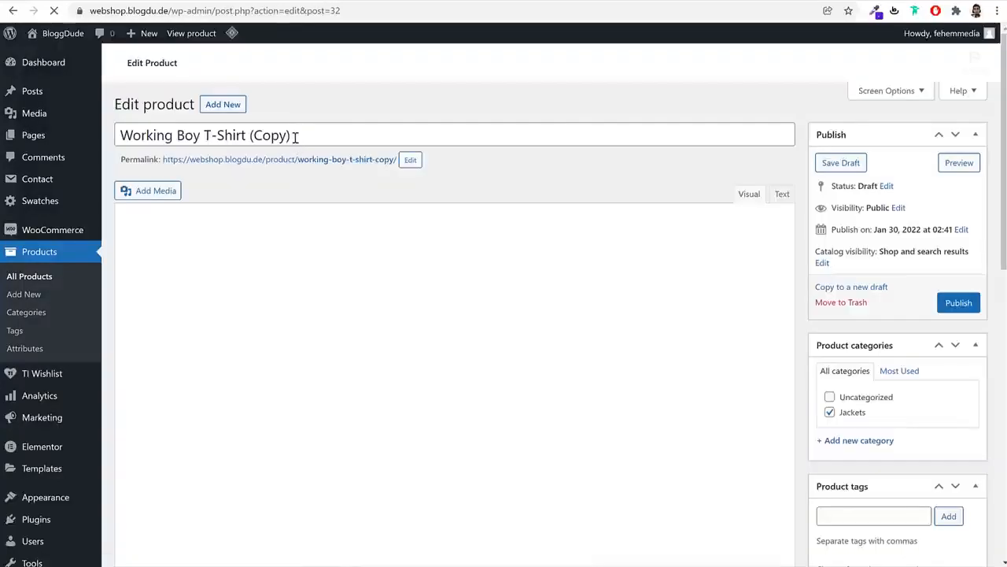
triple_click(294, 137)
text(Ex)
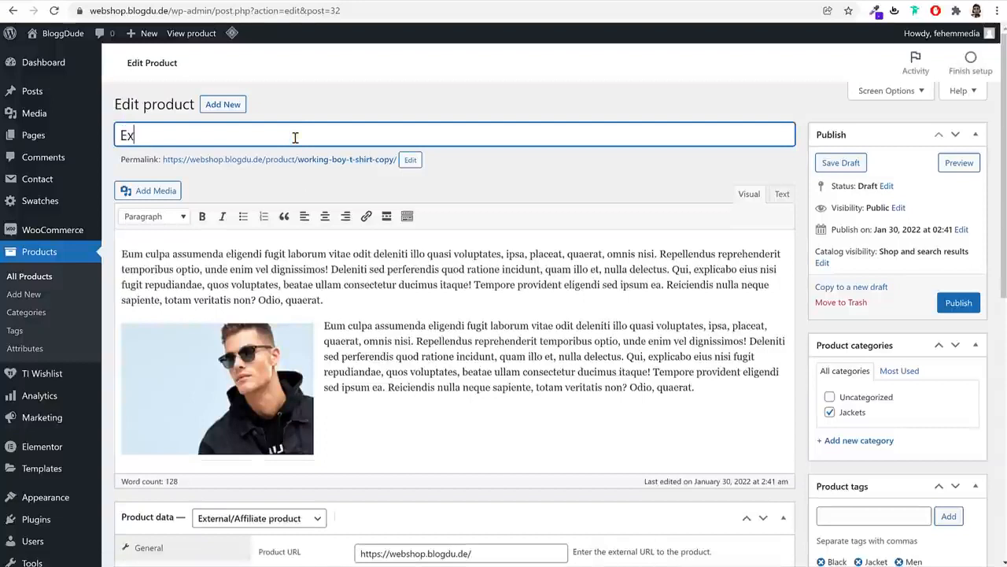
key(BackSpace)
key(BackSpace)
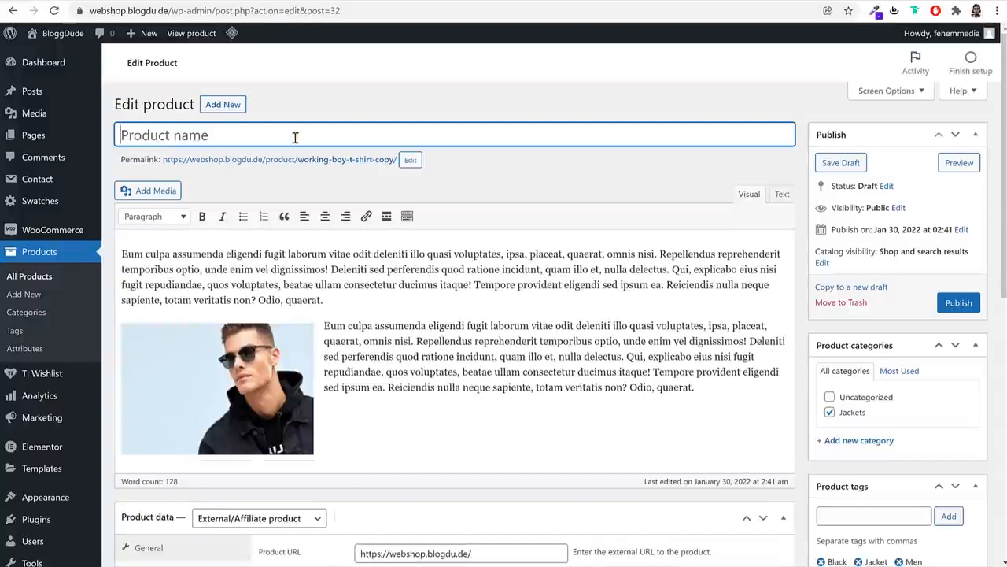
text(Single S)
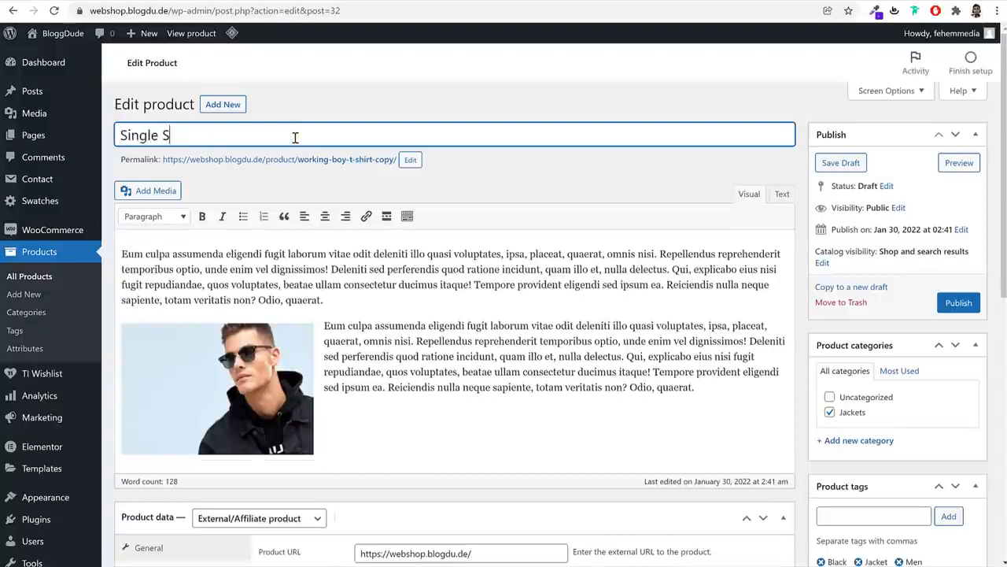
text(elf Help Book)
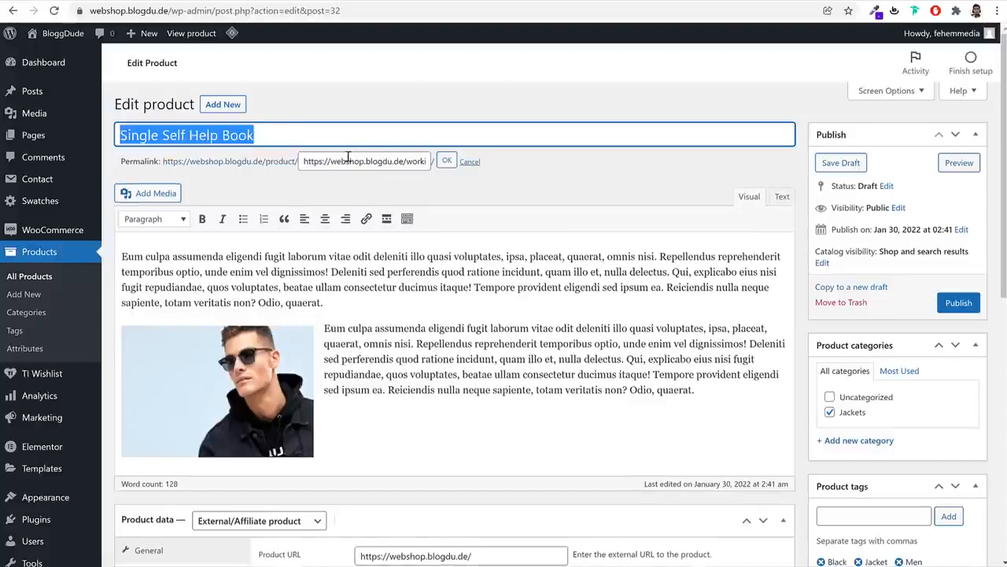
key(ctrl+a)
key(ctrl+v)
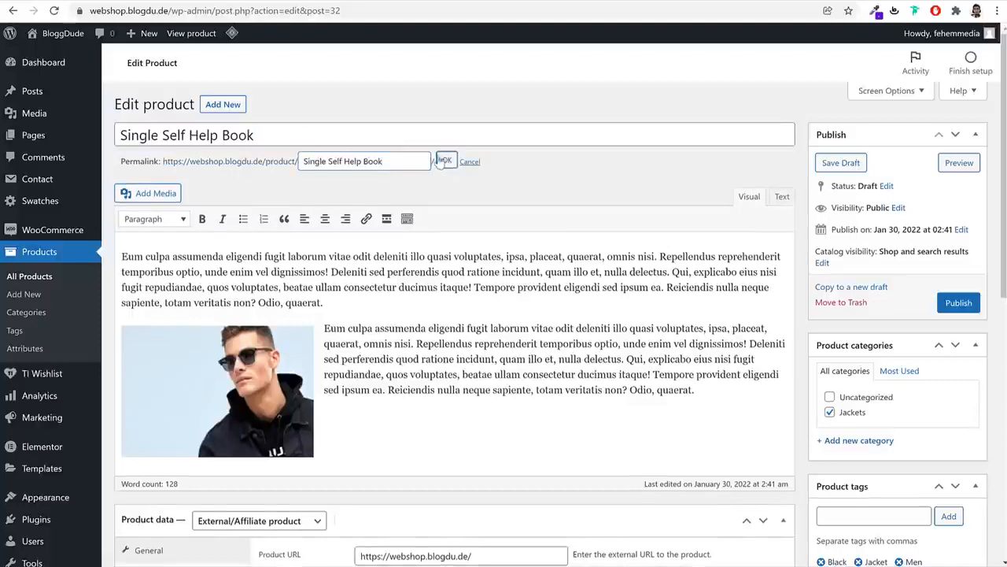
click(446, 161)
scroll(445, 328, down, 5)
click(268, 136)
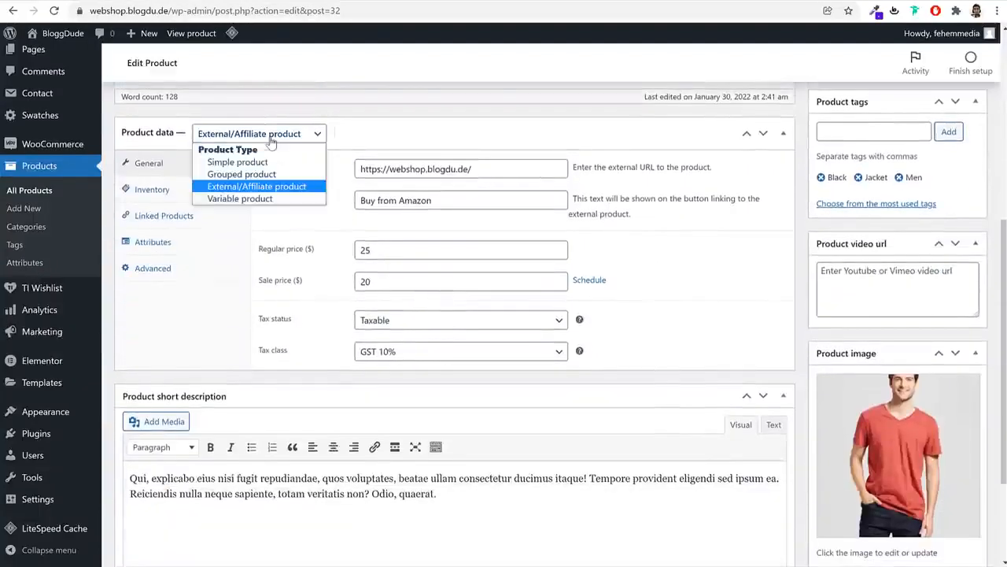
Make it a simple product and tick Virtual and Downloadable
click(257, 163)
click(377, 132)
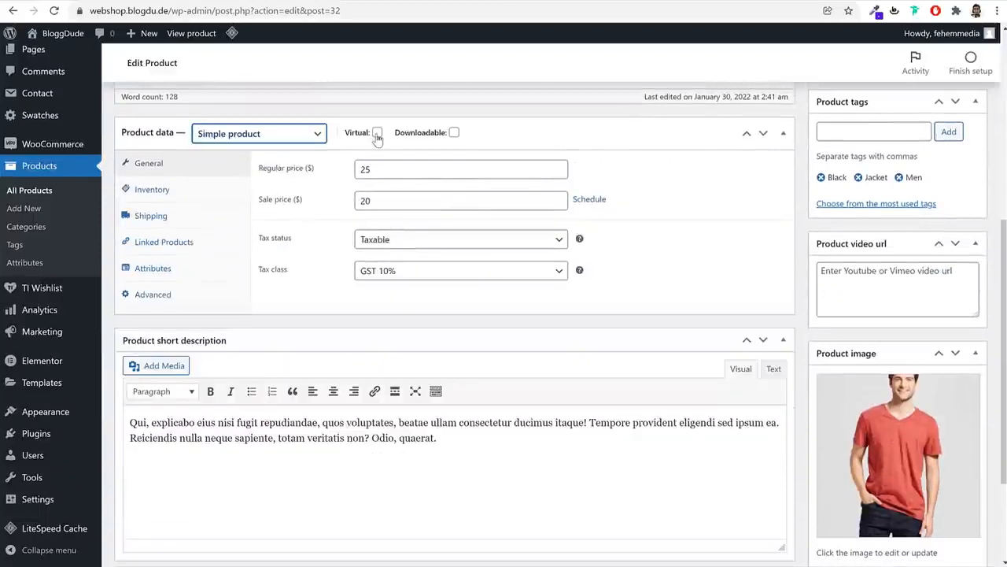
click(454, 132)
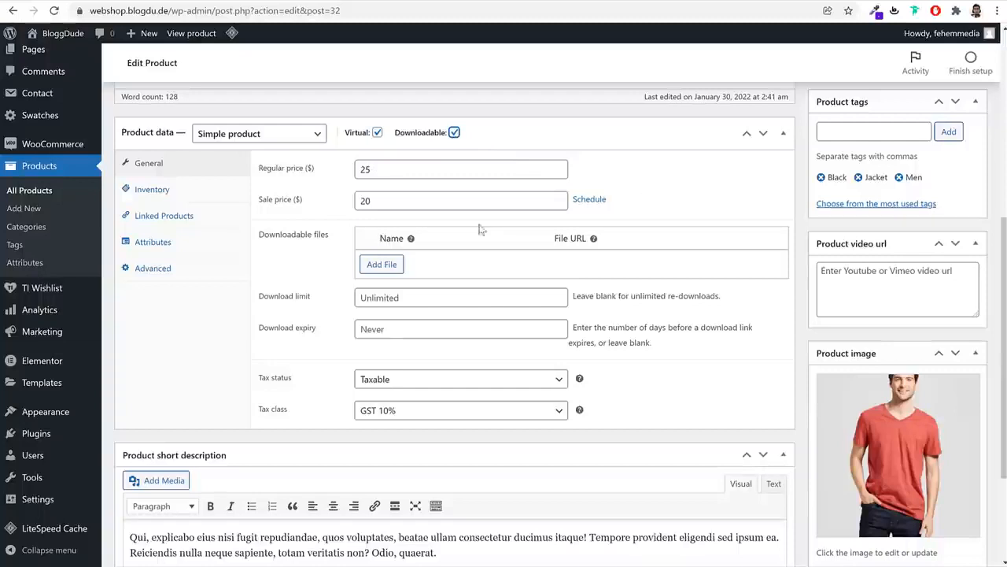
Add a downloadable file named 'PDF File' pointing to the black jacket image from the media library
click(381, 264)
click(466, 264)
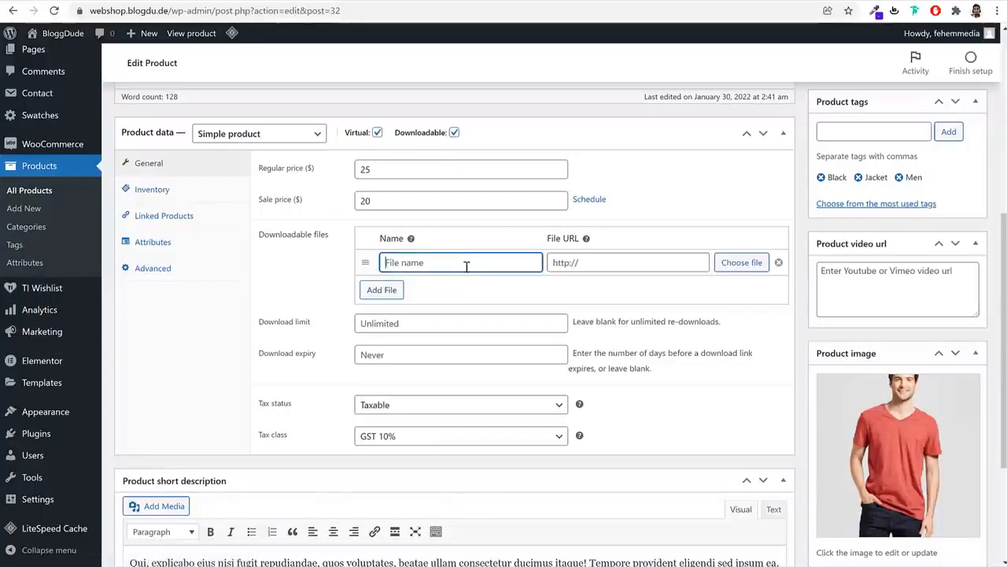
text(PDF File)
click(748, 264)
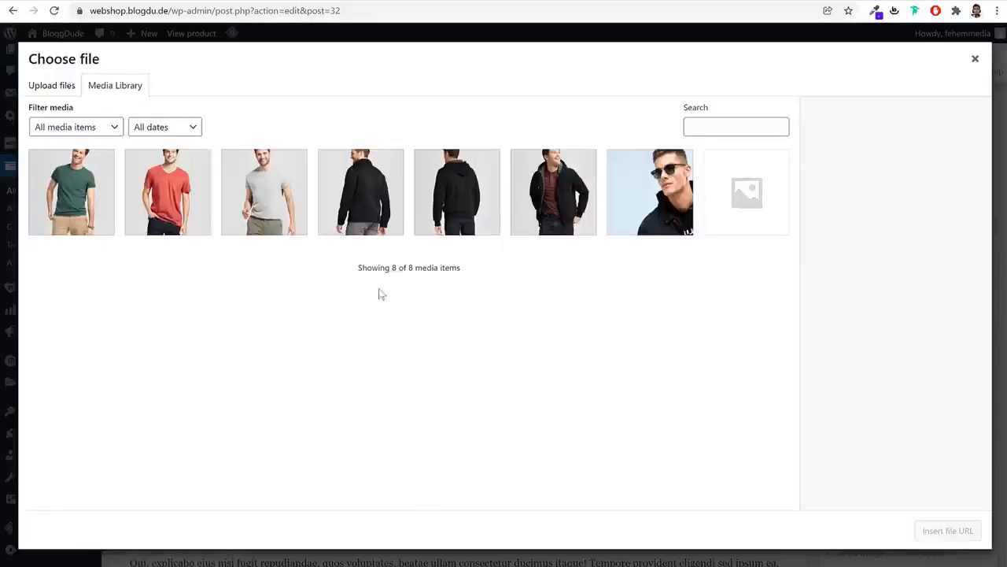
click(59, 85)
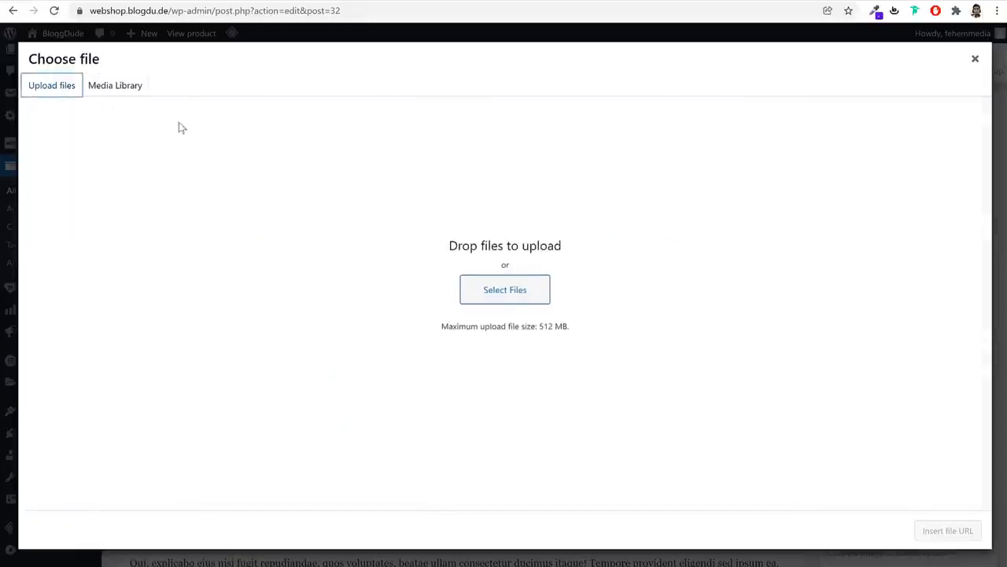
click(117, 86)
click(375, 201)
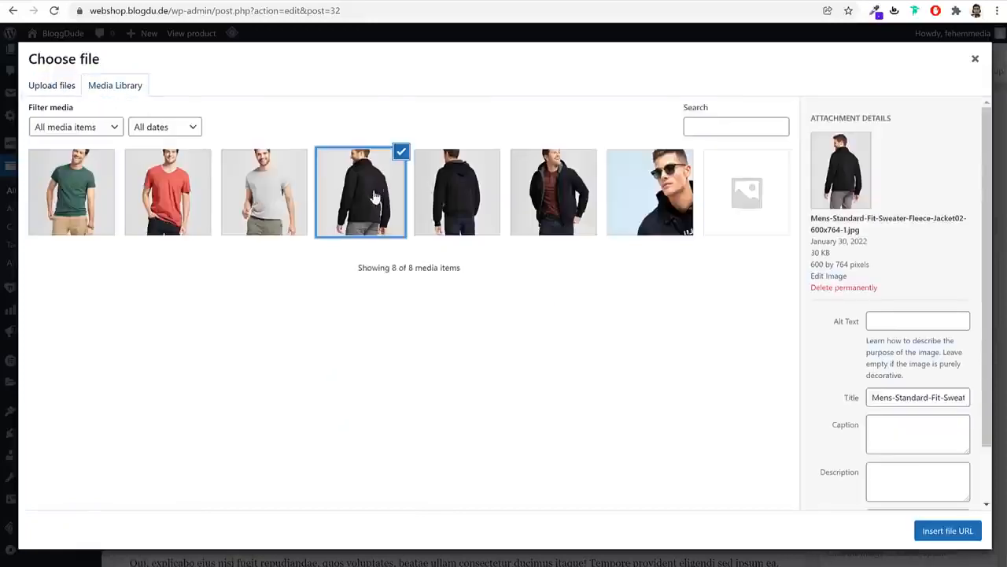
click(970, 535)
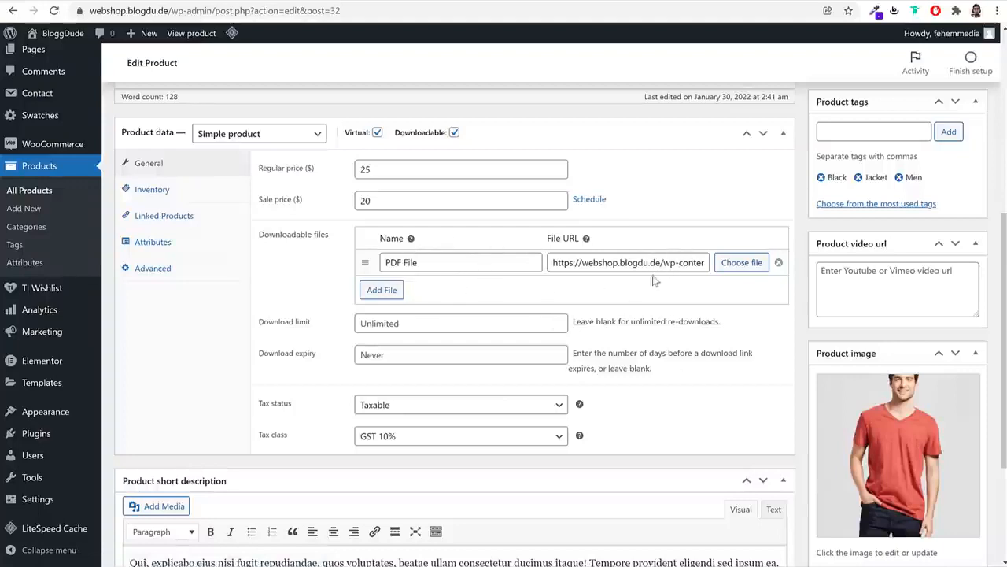
Set the tax class to Standard and the tax status to None
click(422, 439)
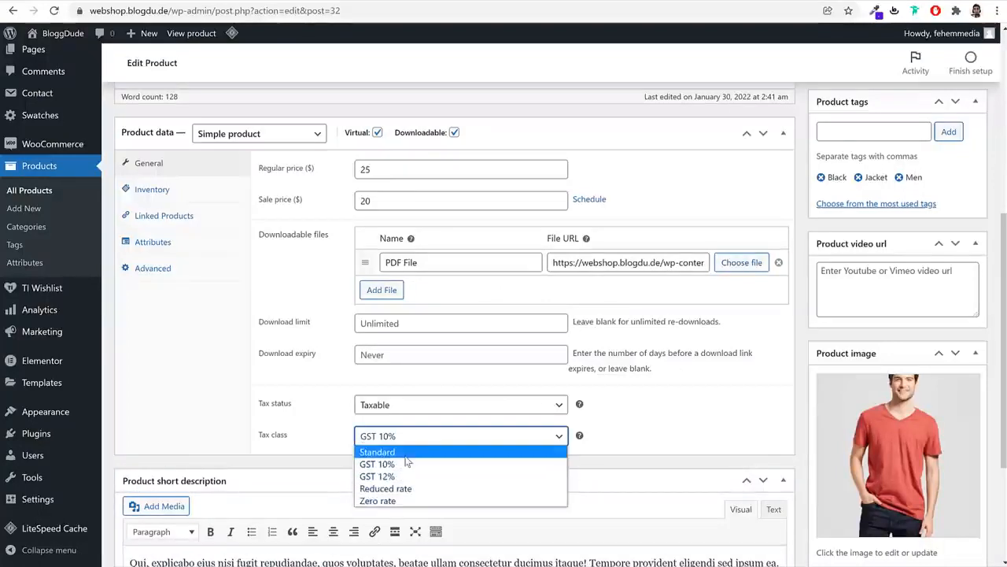
click(409, 453)
click(406, 406)
click(401, 444)
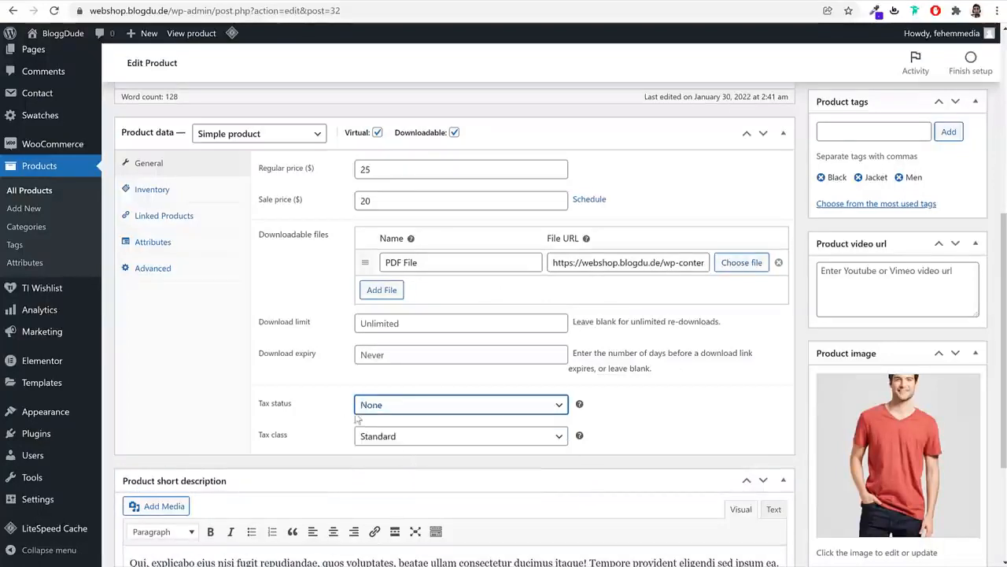
In Inventory, change the SKU to TS00004 and tick Sold individually
click(184, 189)
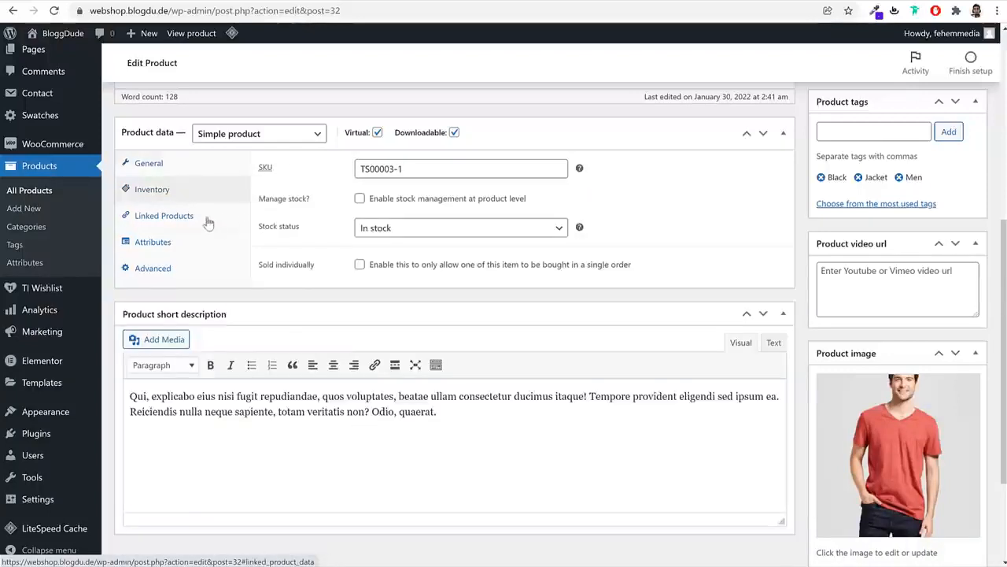
drag(411, 171, 389, 175)
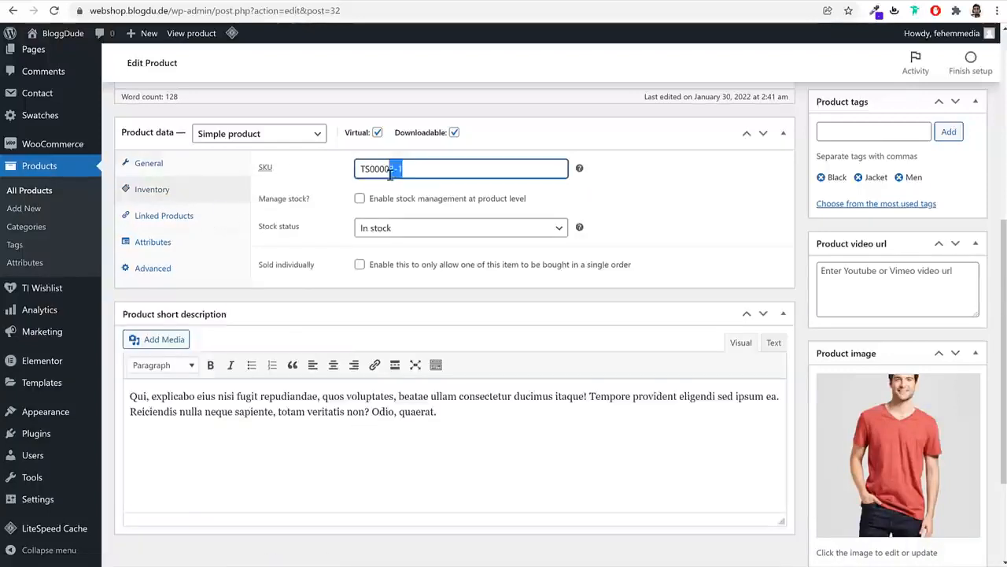
key(BackSpace)
text(4)
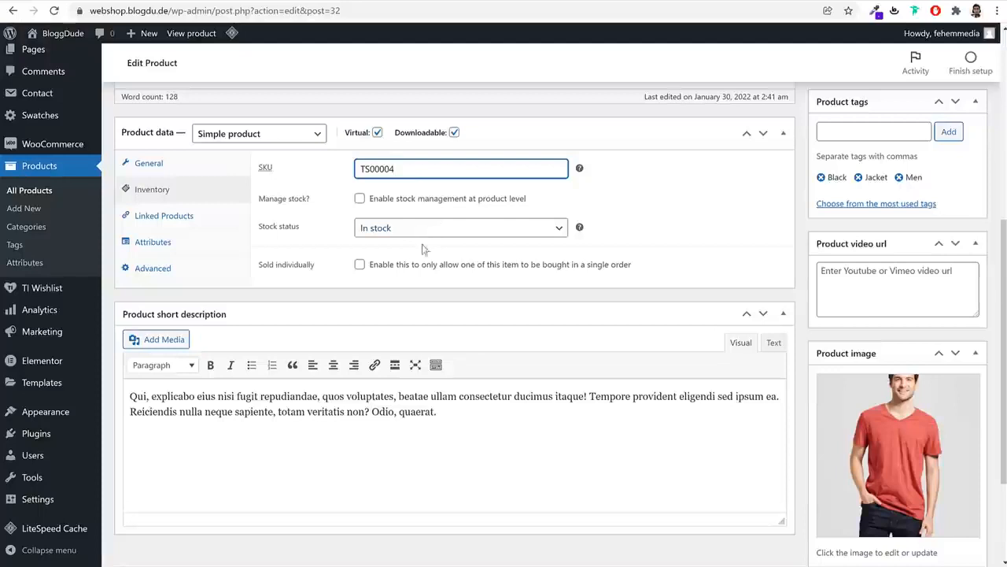
click(359, 264)
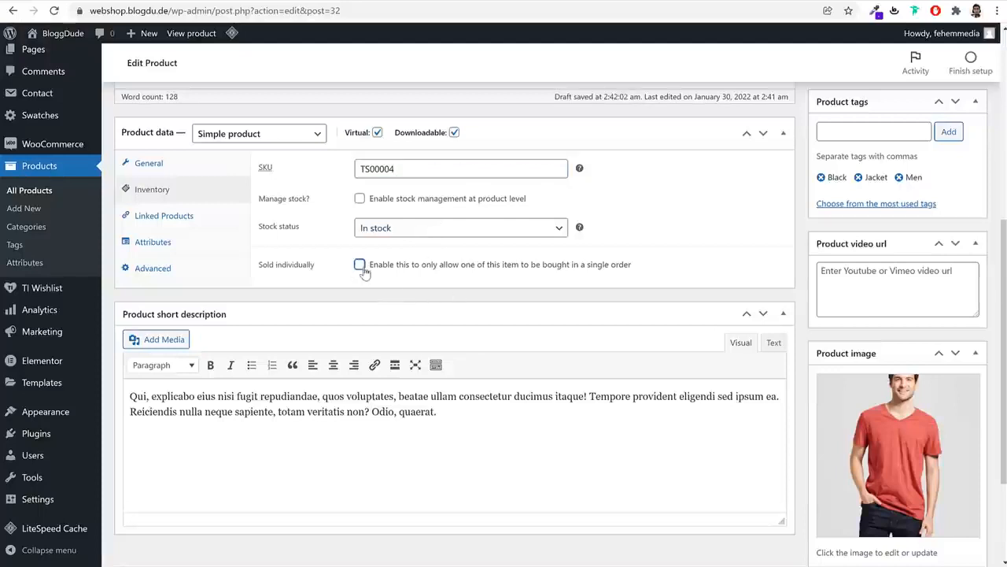
drag(326, 272, 270, 273)
click(258, 272)
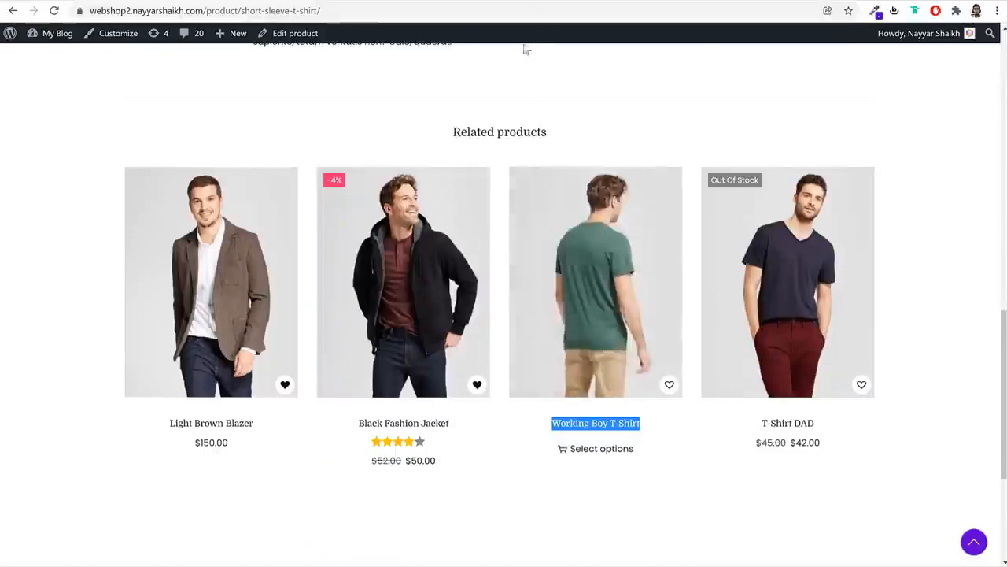
scroll(573, 203, up, 8)
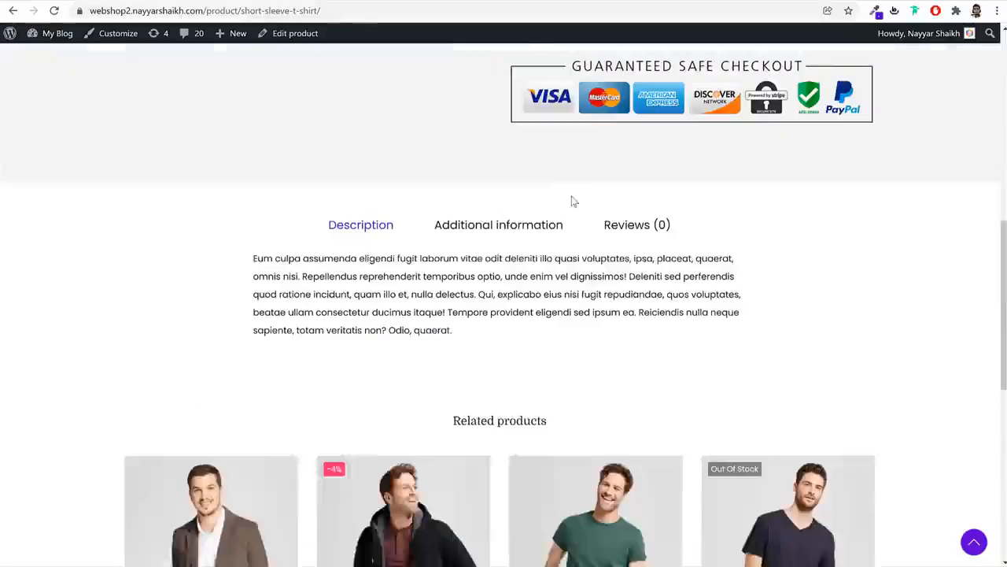
click(604, 276)
click(605, 275)
click(604, 275)
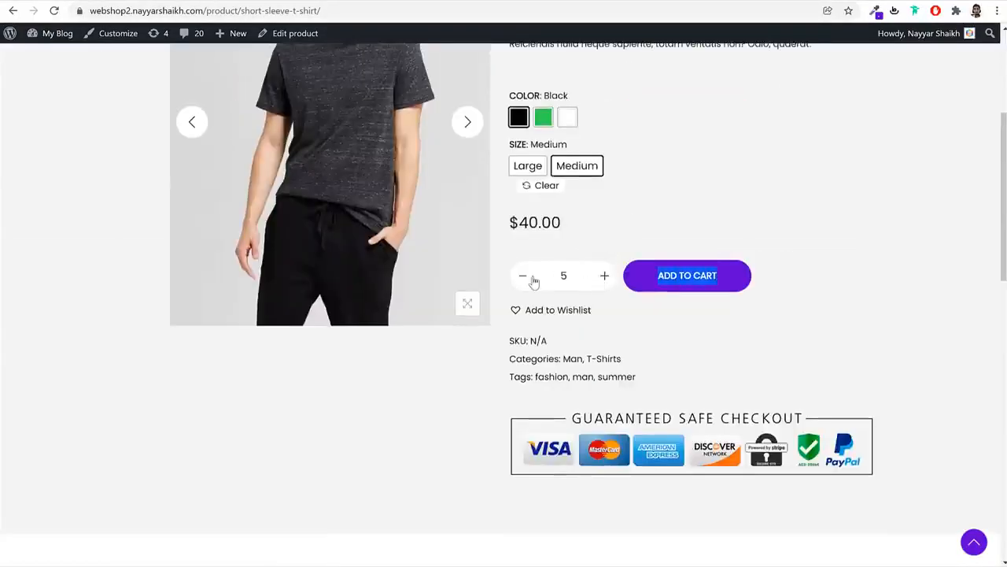
click(532, 281)
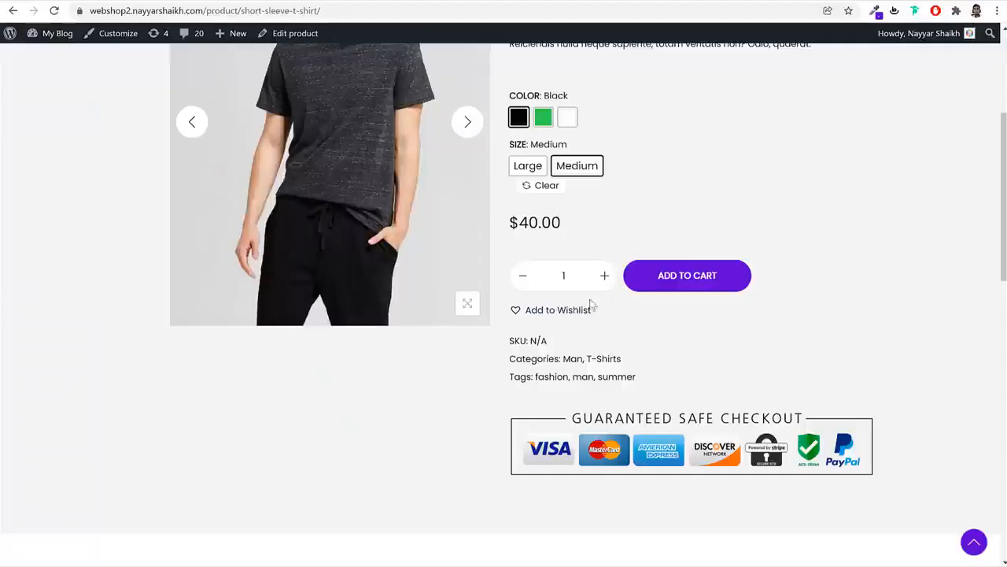
double_click(604, 275)
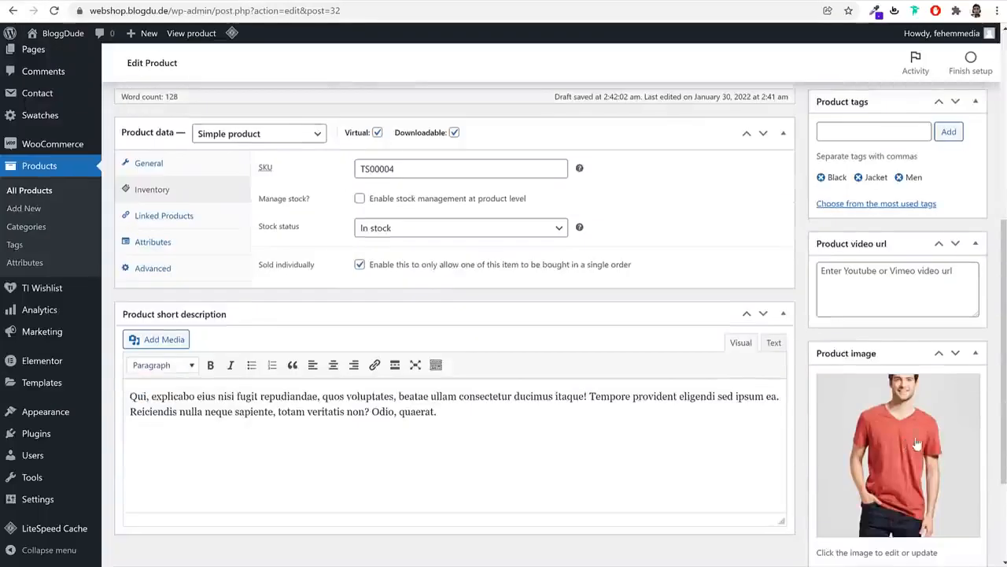
Replace the product image with the green T-shirt photo
scroll(917, 445, down, 2)
click(887, 446)
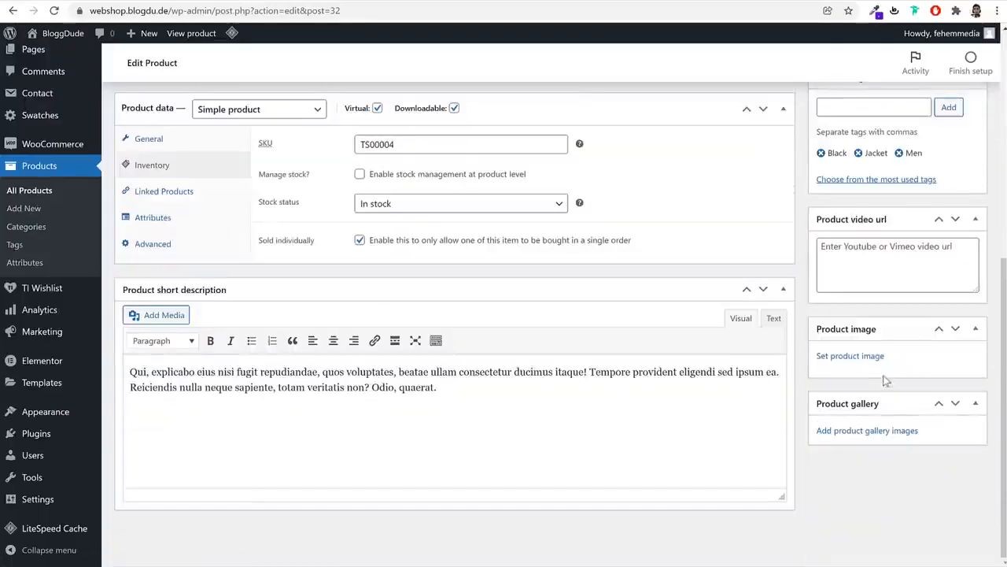
click(875, 358)
click(75, 193)
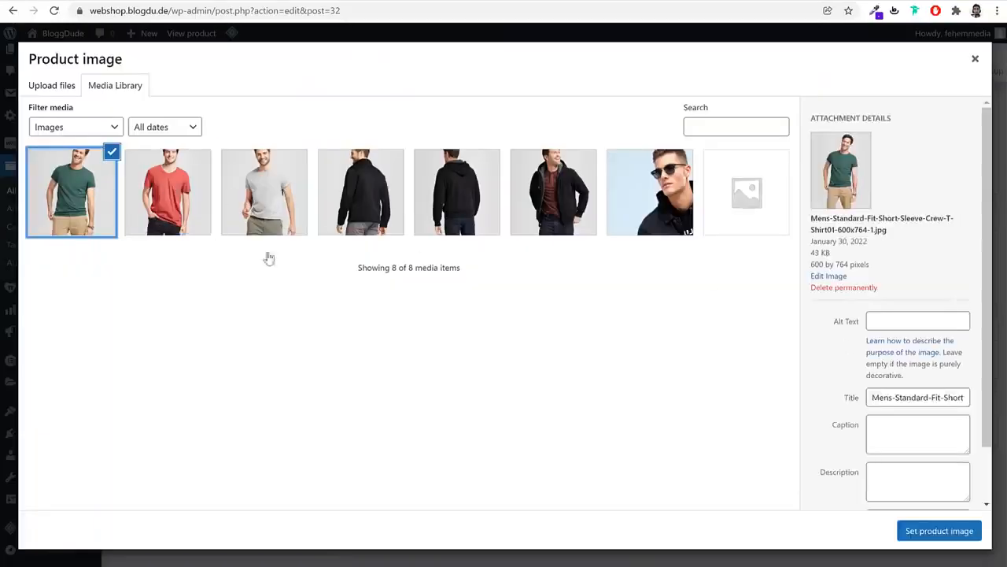
click(954, 530)
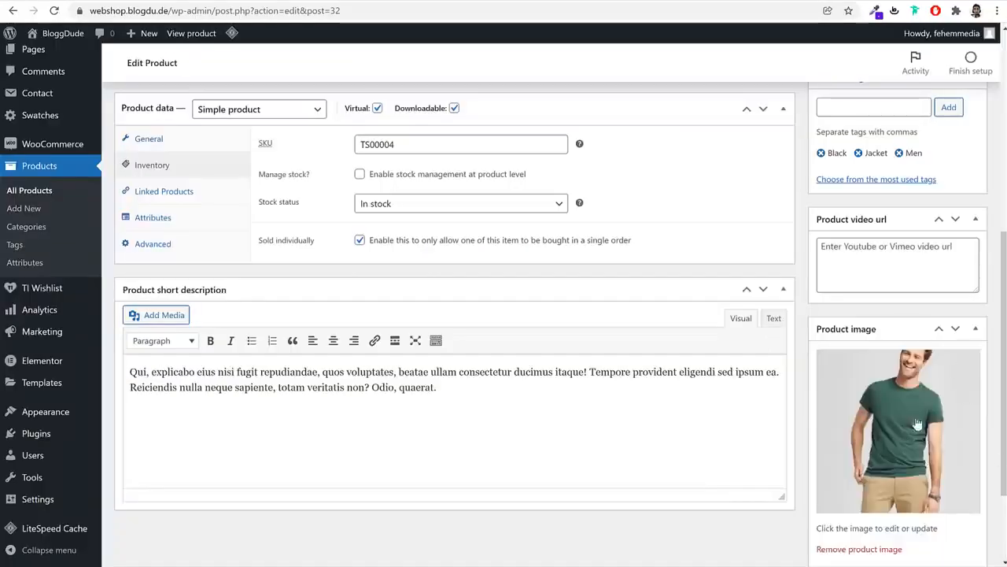
Add a new Books category, uncheck Jackets, and publish the product
scroll(897, 425, down, 2)
scroll(912, 432, up, 8)
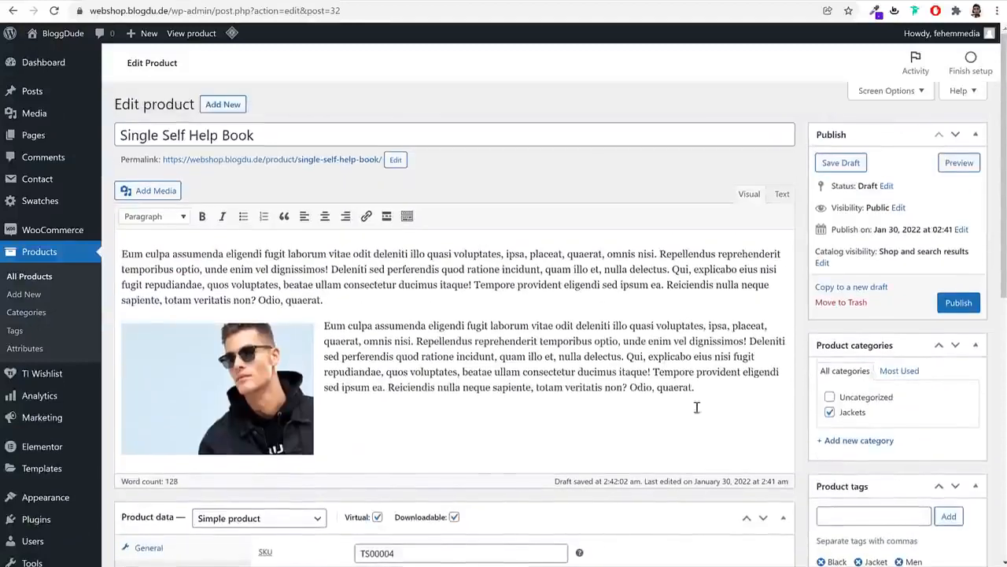
click(883, 447)
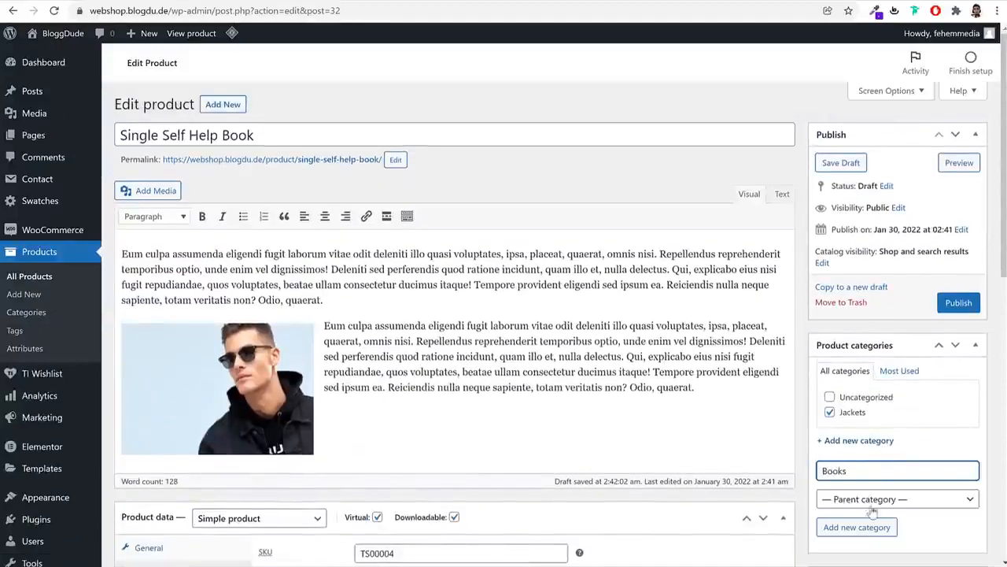
click(857, 527)
click(850, 428)
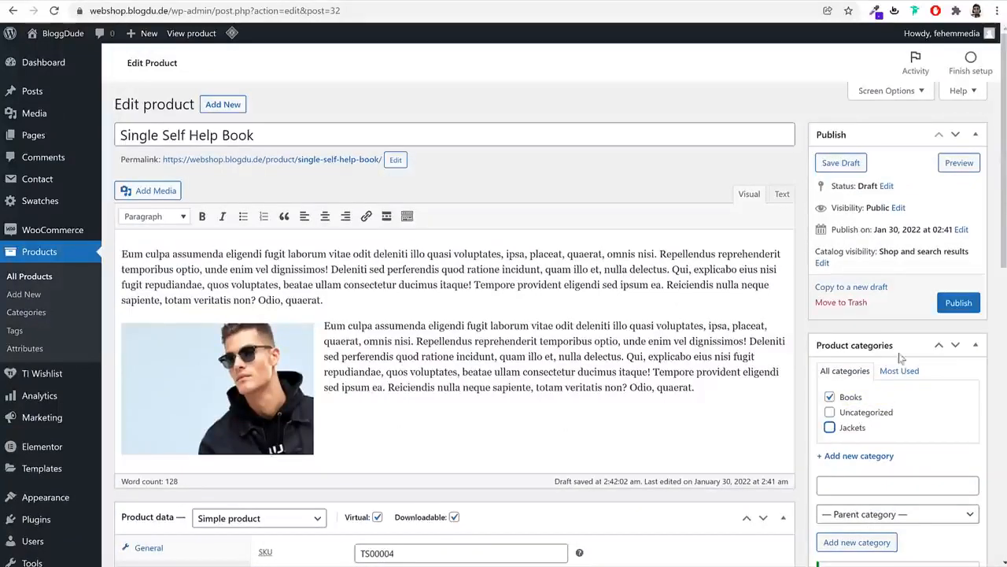
click(950, 305)
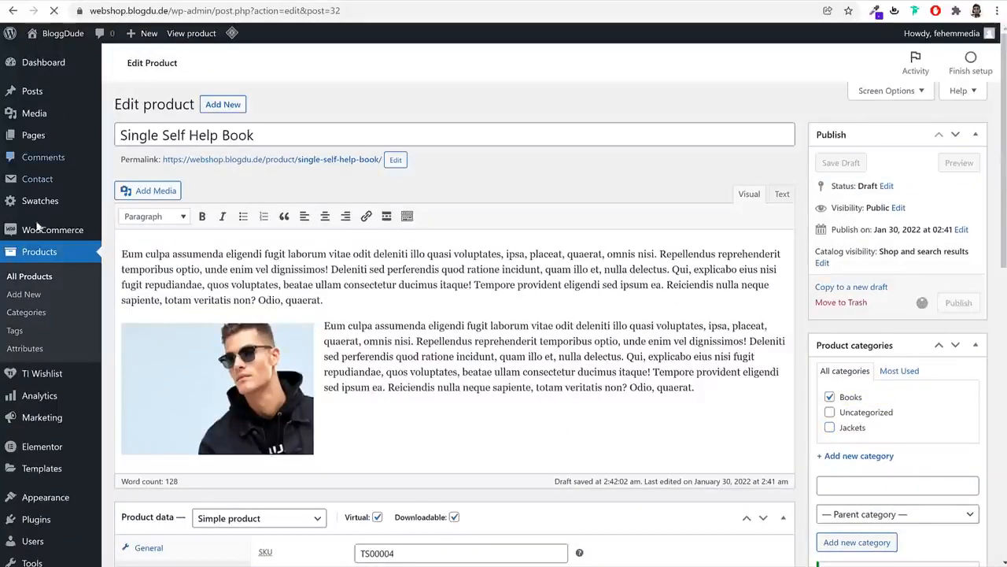
Replace the Black, Jacket and Men tags with 'Self Help' and 'Book', then update
scroll(936, 393, down, 5)
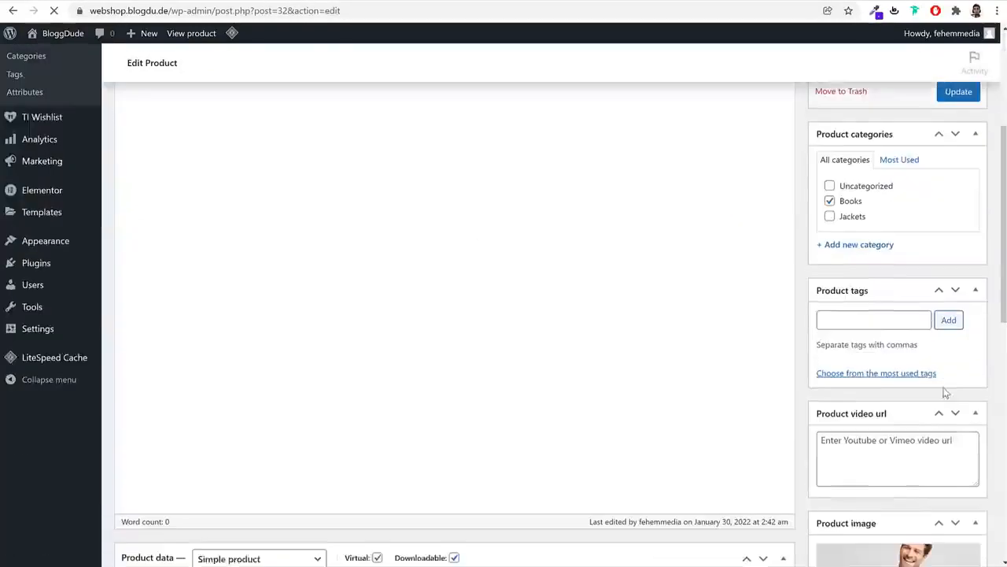
click(821, 273)
click(822, 274)
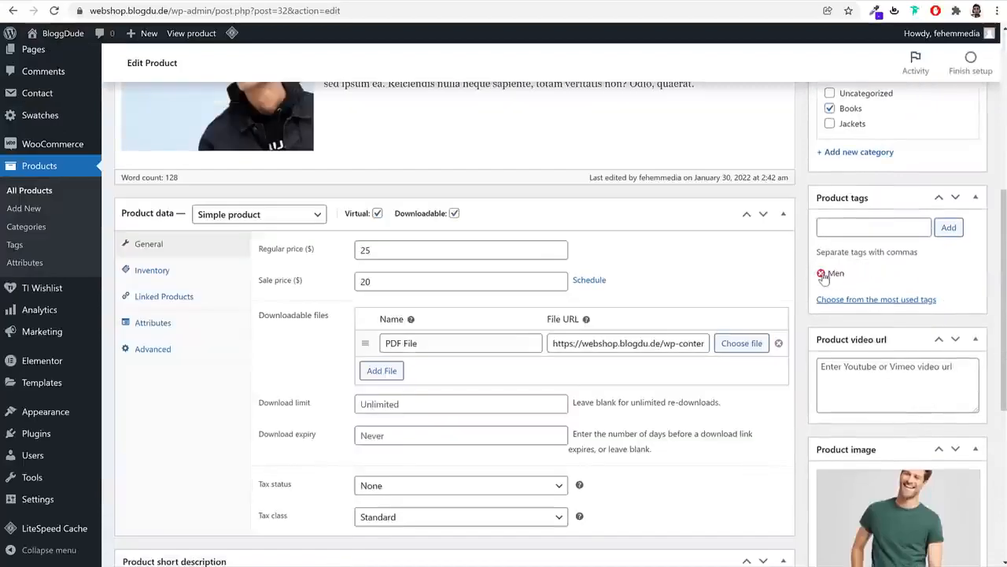
click(822, 273)
click(842, 230)
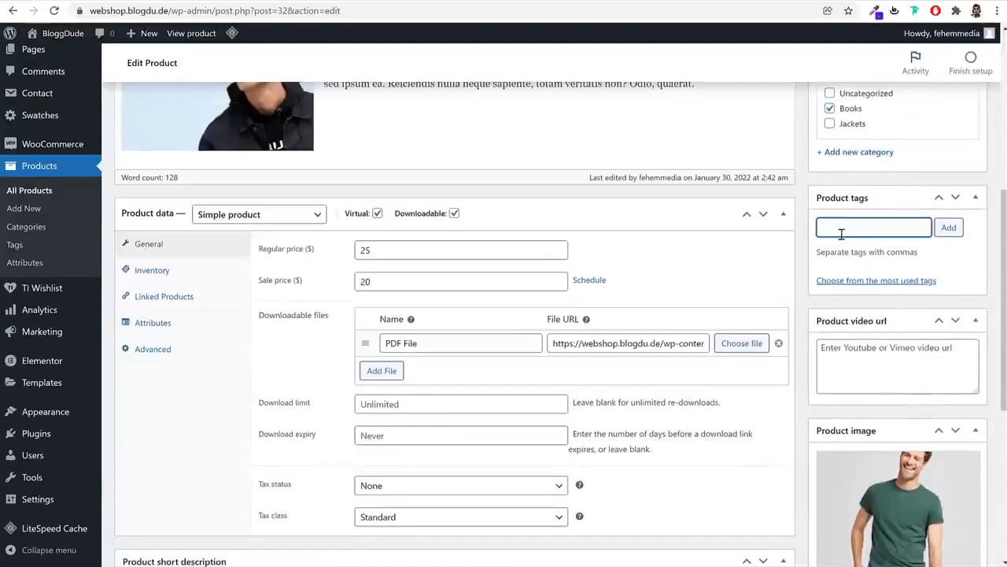
text(Self Help)
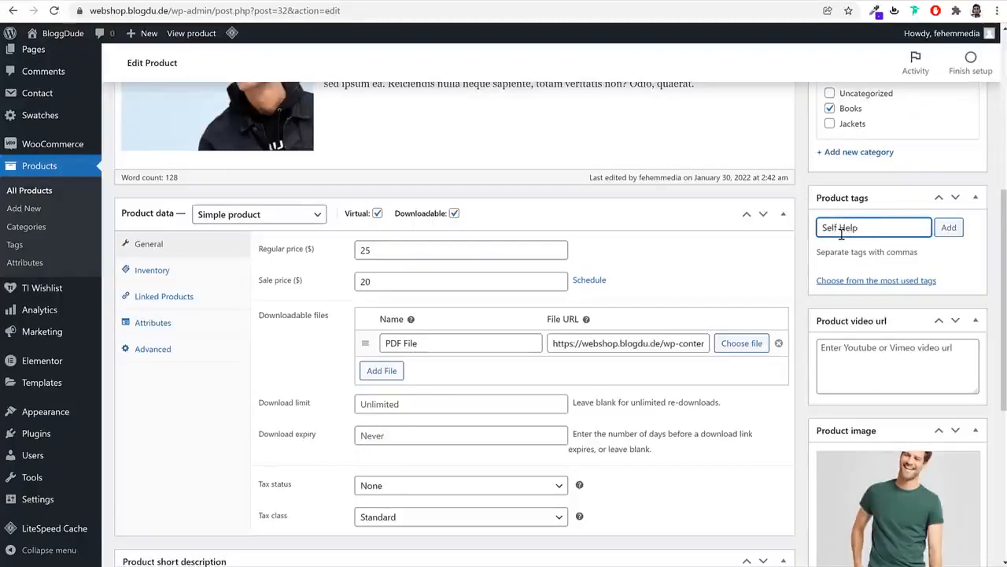
key(Return)
text(Bo)
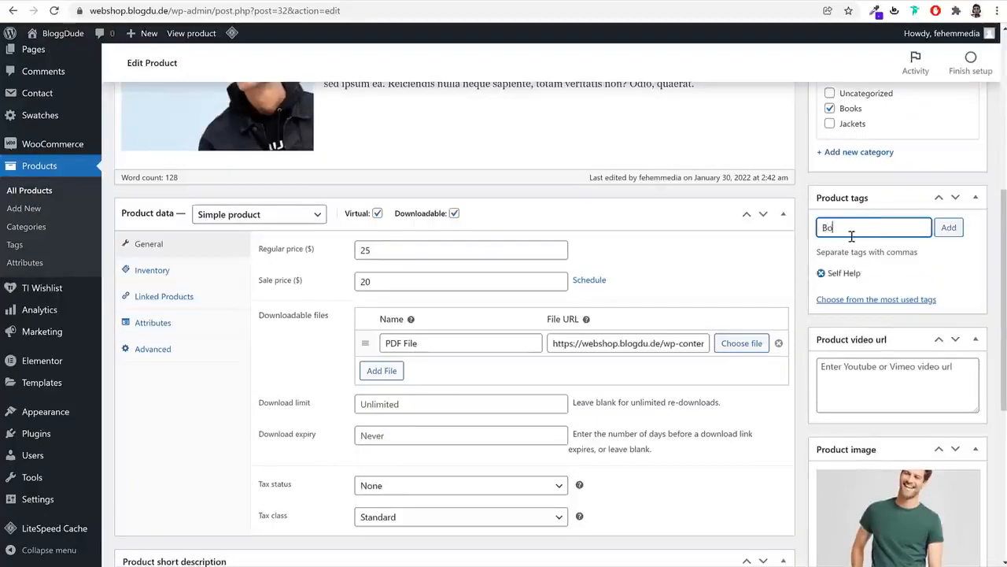
text(ok)
key(Return)
scroll(981, 264, up, 4)
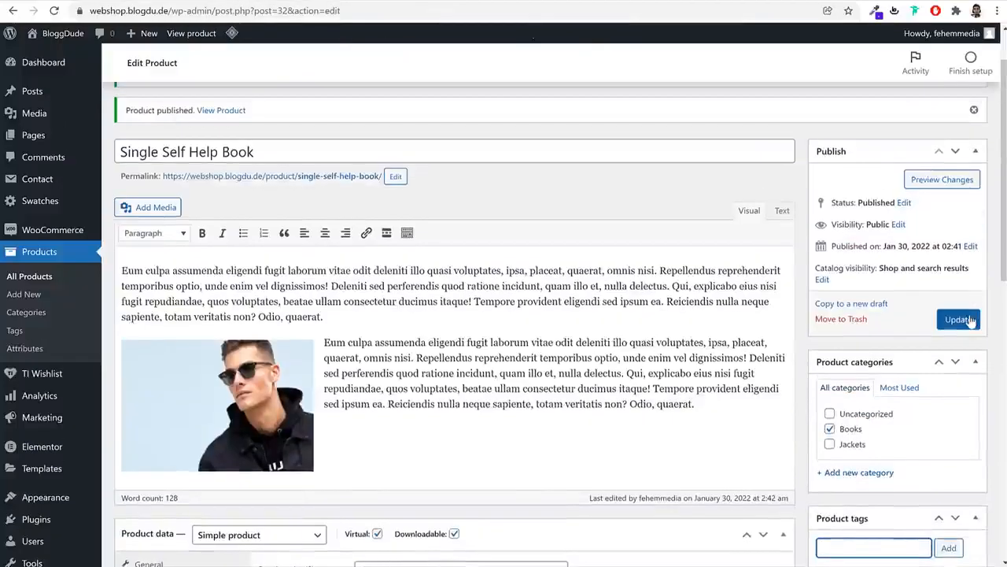
click(958, 319)
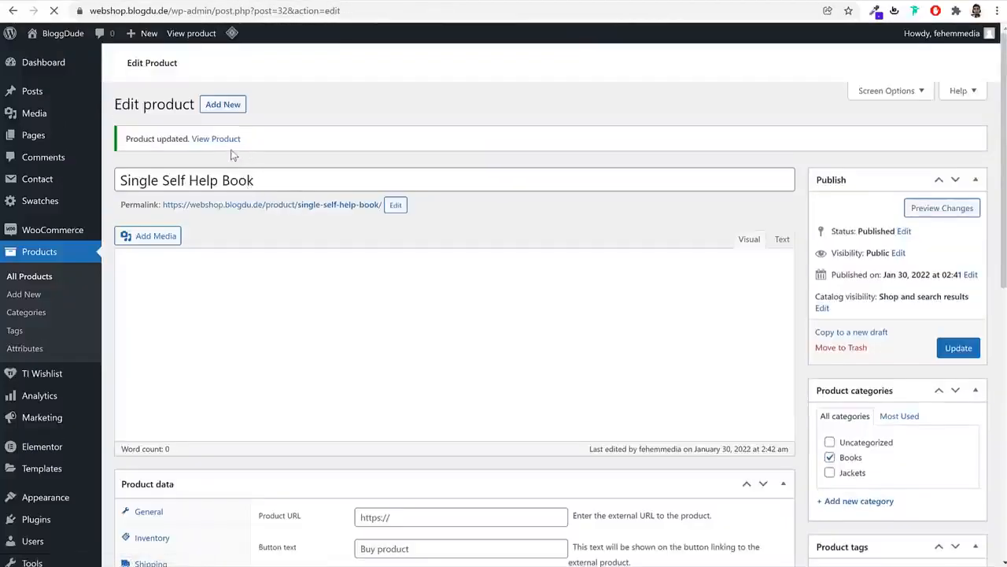
Open the live product page in a new browser tab
right_click(228, 143)
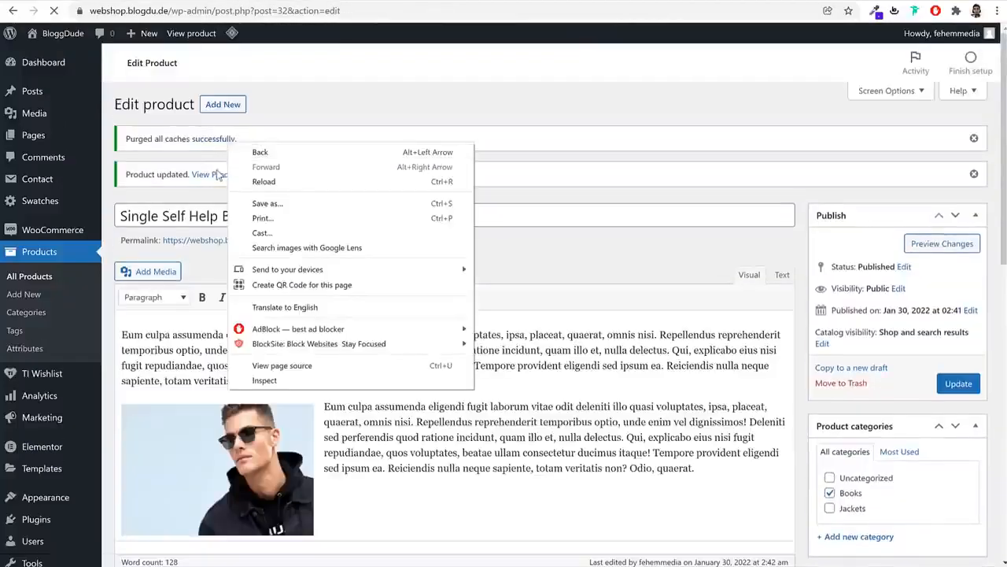
right_click(217, 172)
click(248, 179)
Add Single Self Help Book to the cart from its product page, closing the cart panel each time
click(402, 2)
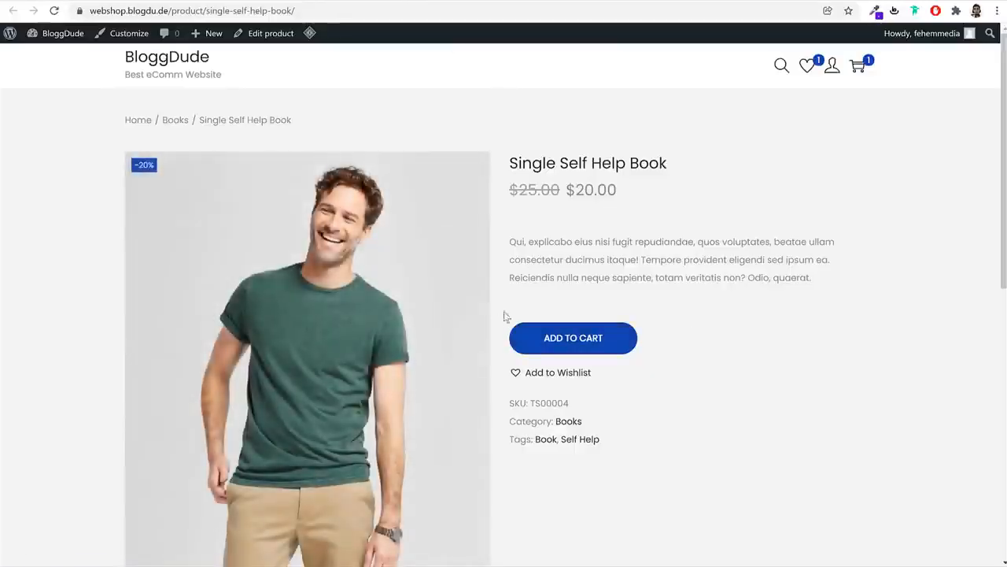
click(588, 339)
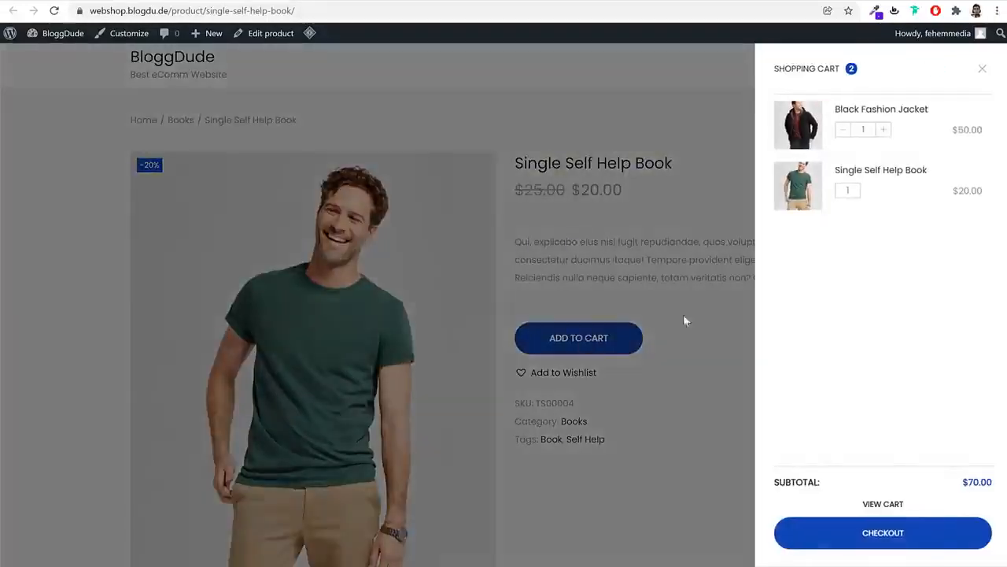
click(668, 237)
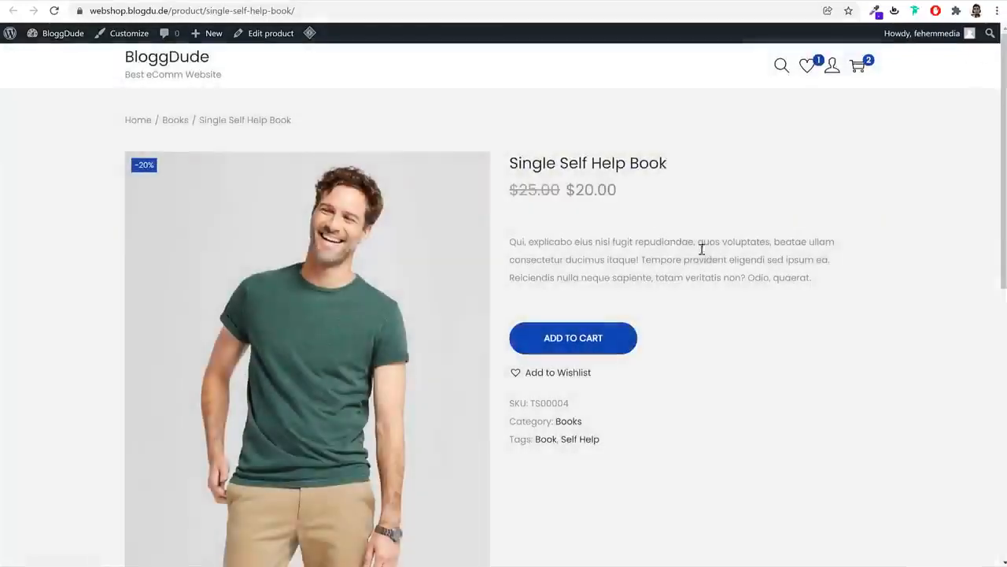
click(586, 347)
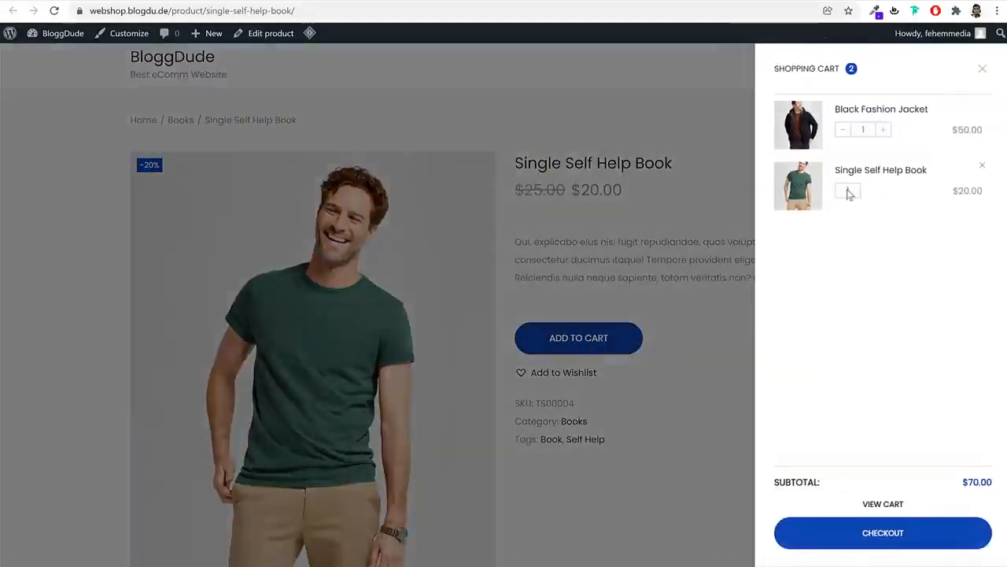
click(982, 69)
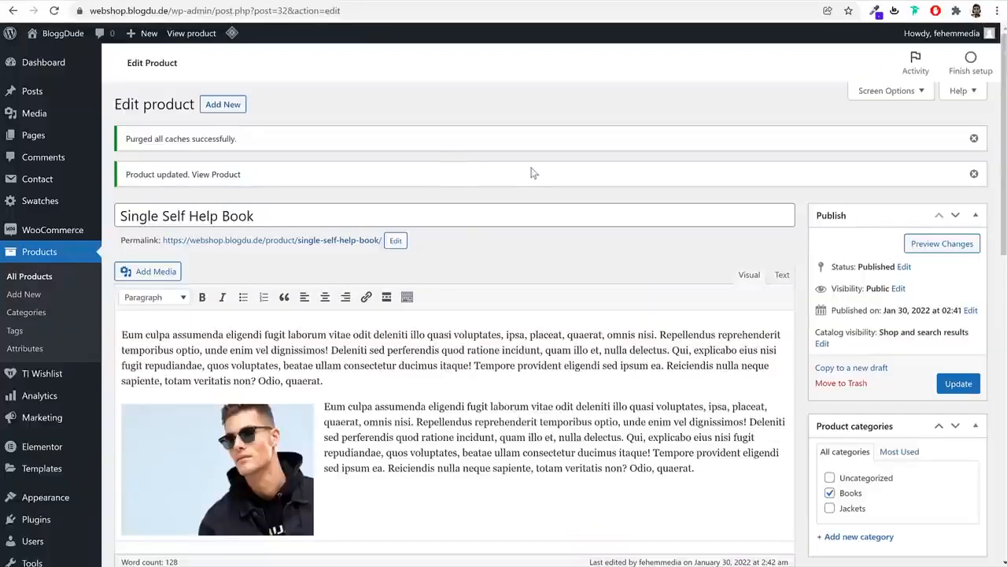
Create a new page titled 'Home', publish it, and go back to the Pages list
click(49, 145)
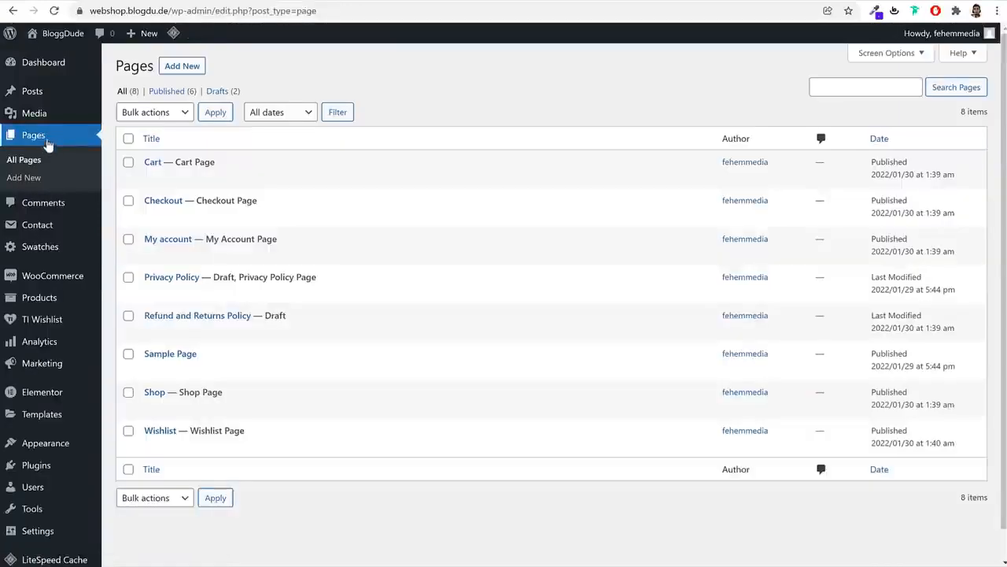
click(194, 68)
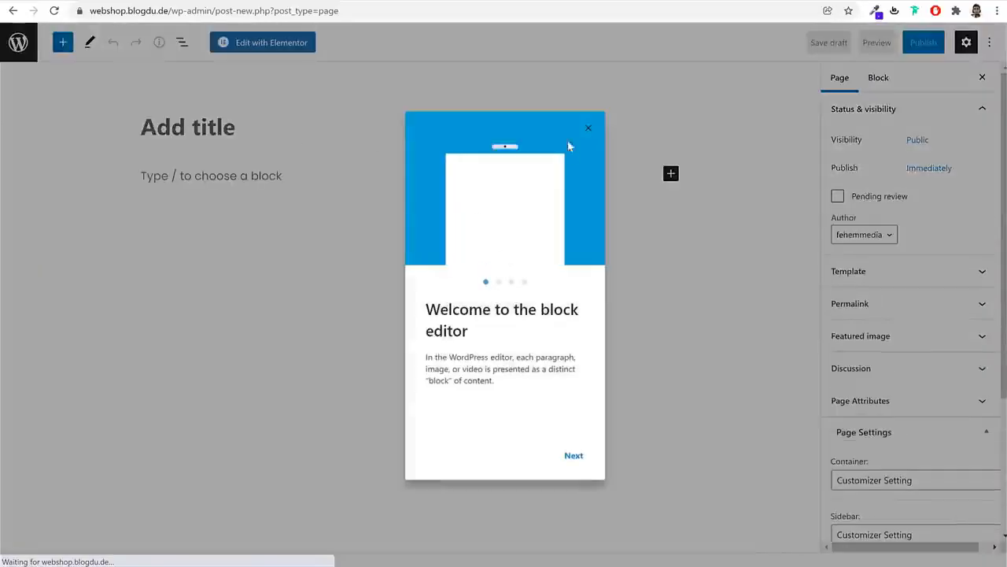
click(588, 128)
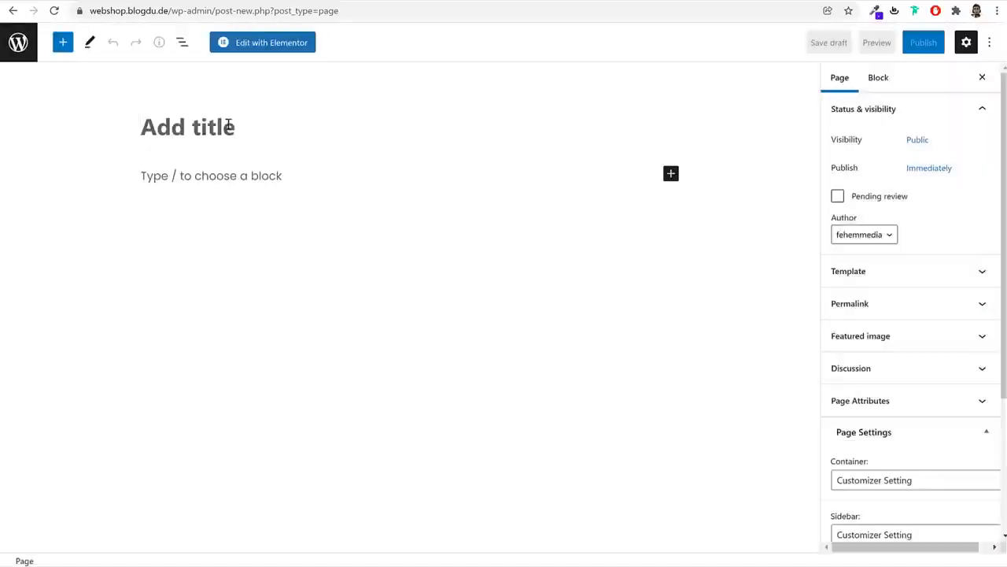
click(228, 126)
text(Home)
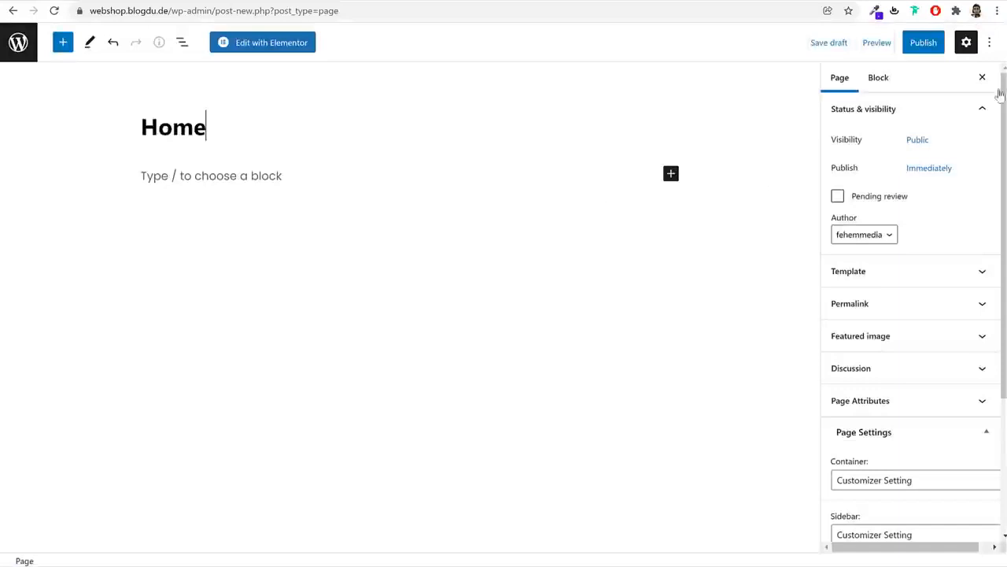
click(934, 44)
click(881, 44)
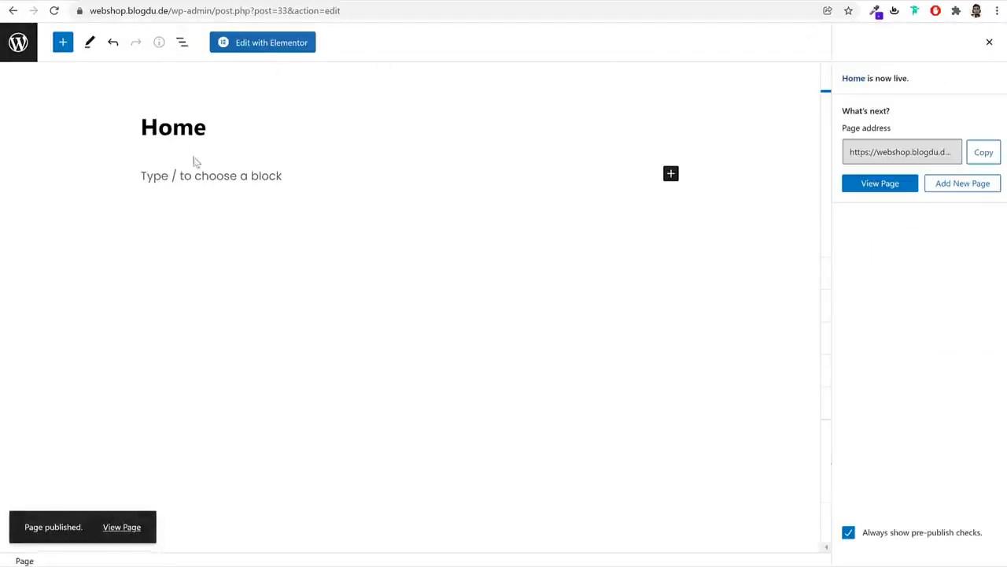
click(29, 50)
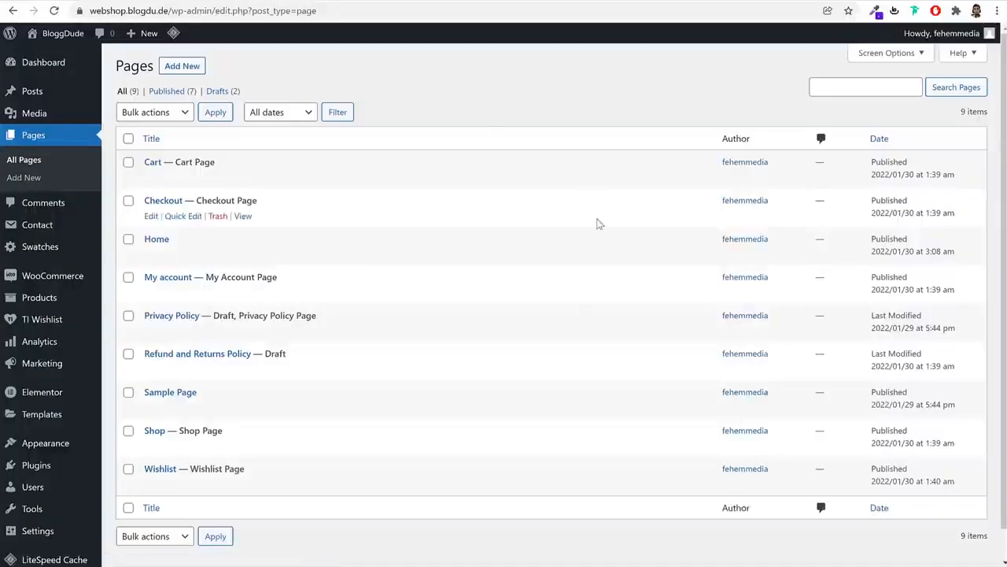
In Reading Settings, set the homepage to the static page Home, save, and confirm it in Pages
scroll(420, 317, down, 1)
mouse_move(63, 500)
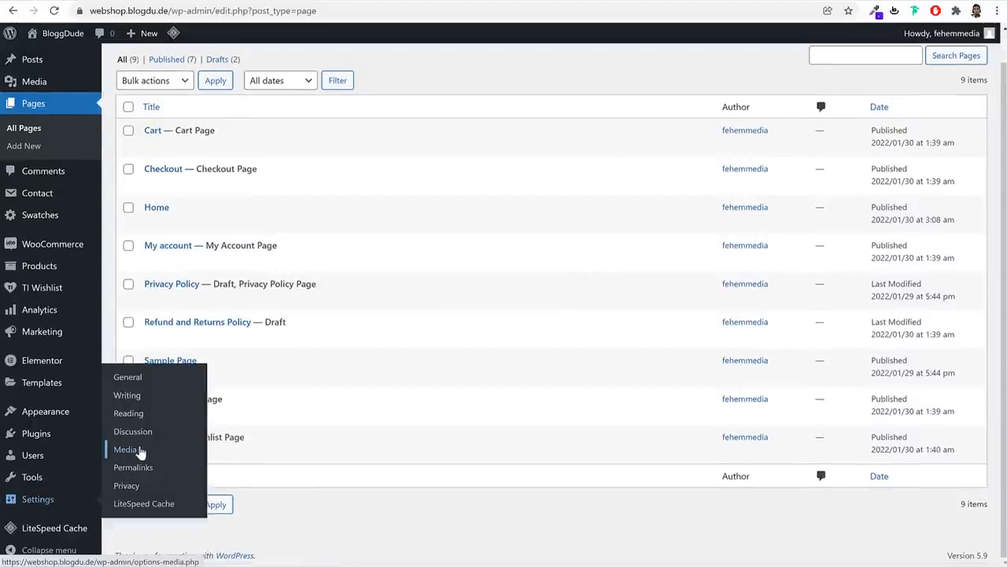
click(134, 417)
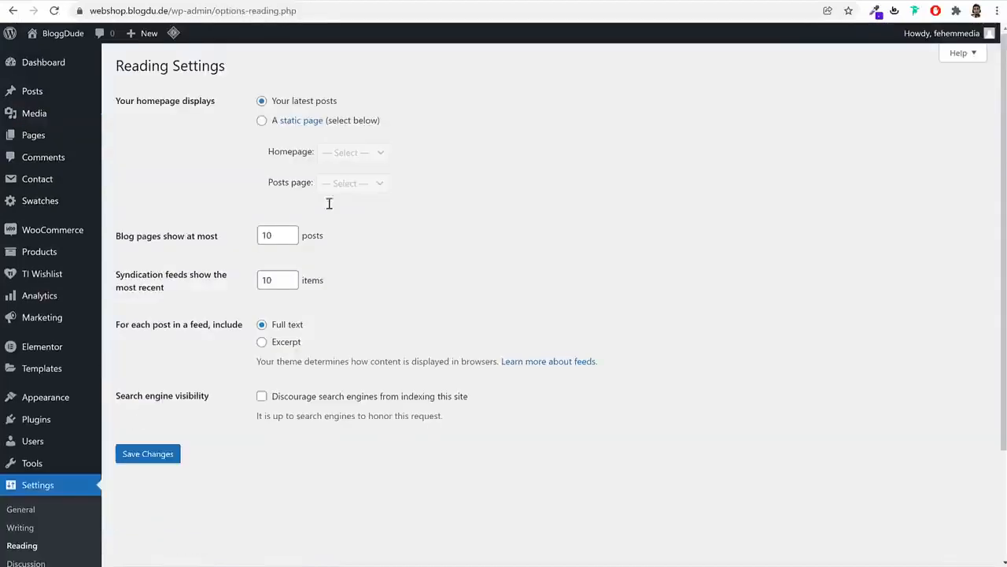
drag(125, 103, 223, 107)
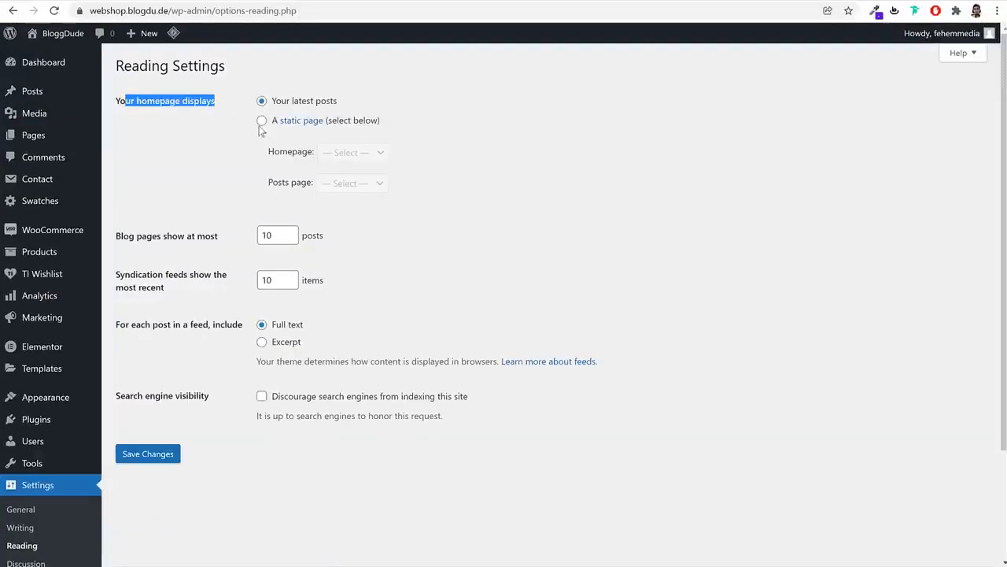
click(263, 123)
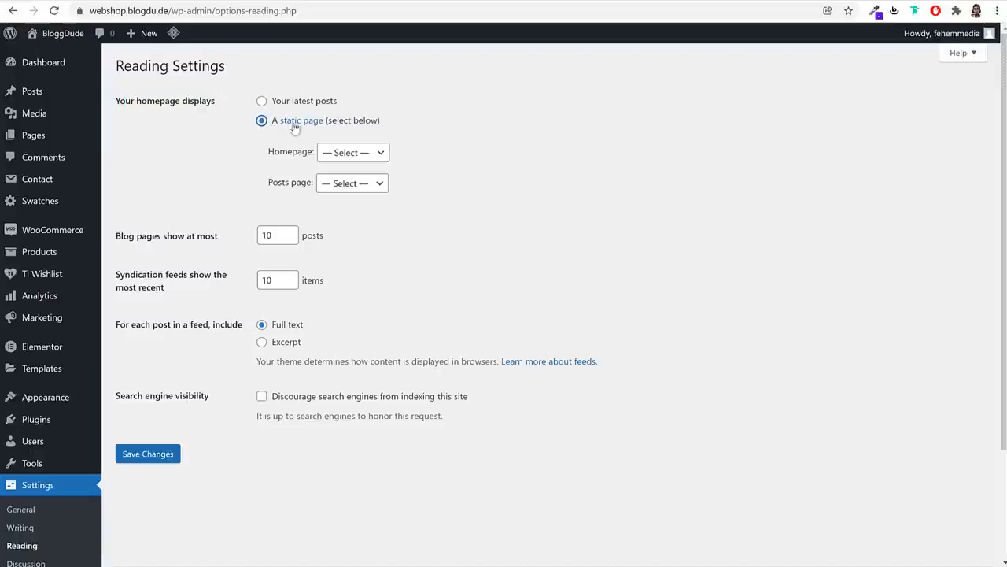
click(353, 154)
click(354, 205)
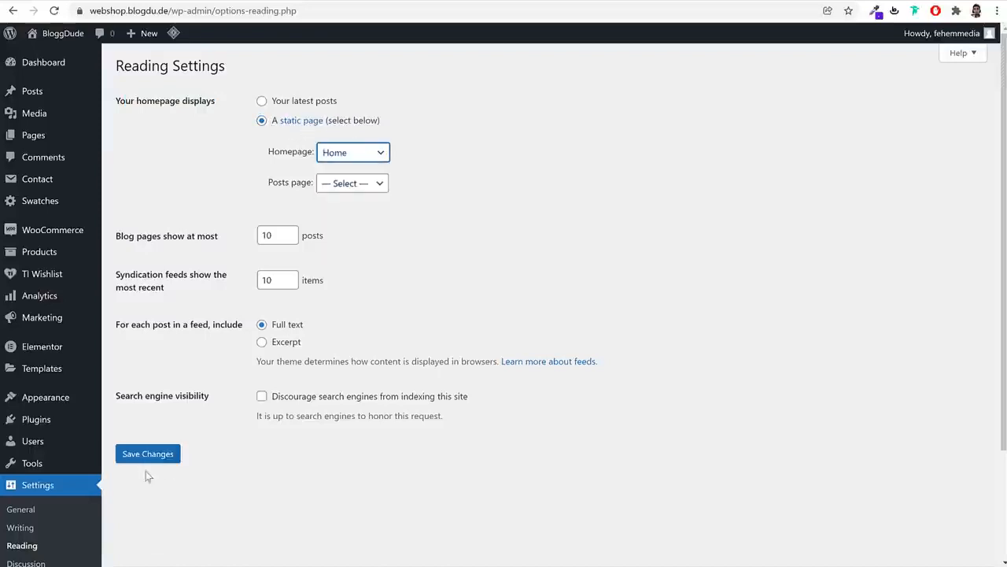
click(144, 456)
mouse_move(25, 142)
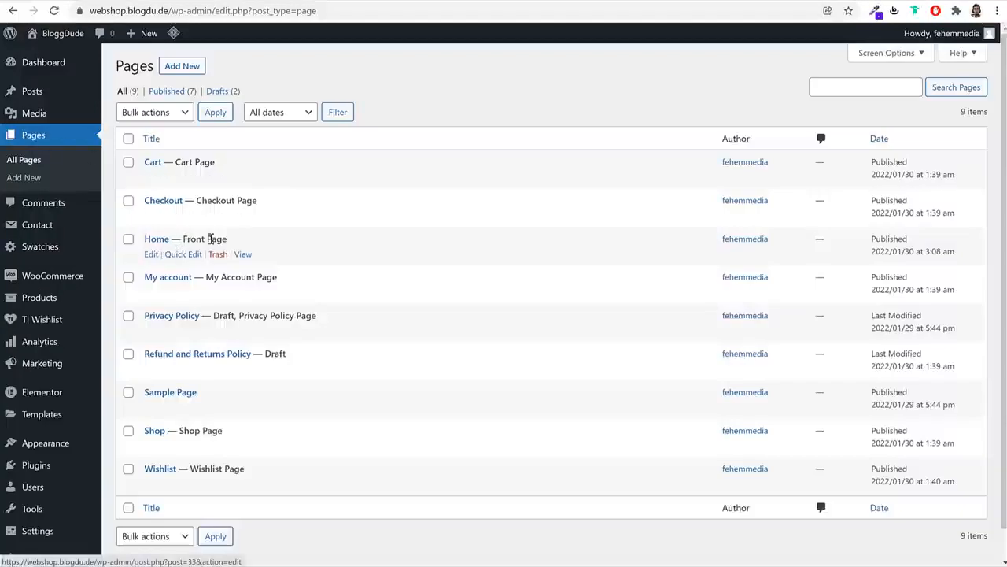
drag(239, 245, 184, 243)
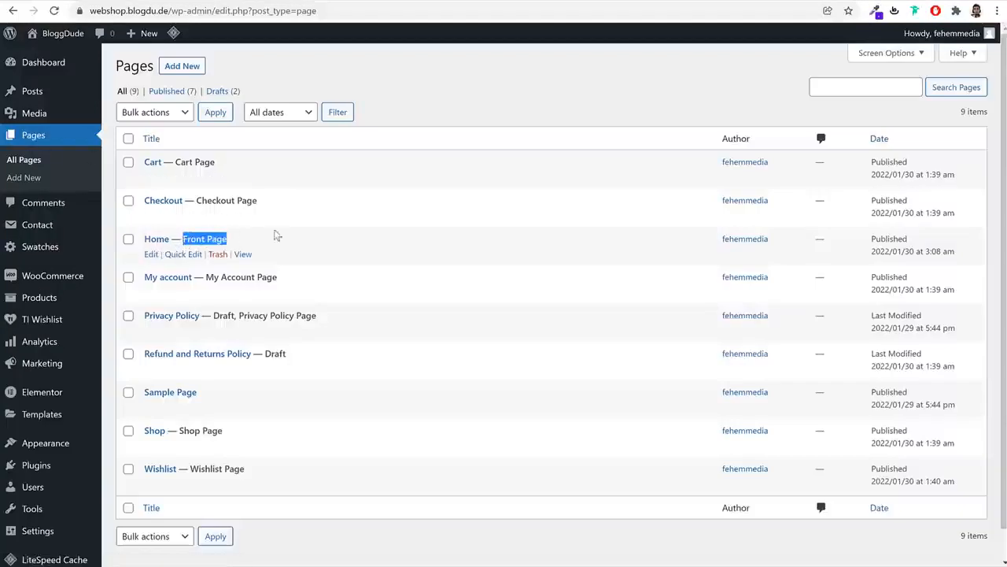
Edit the Home — Front Page and switch it into the Elementor editor
click(149, 254)
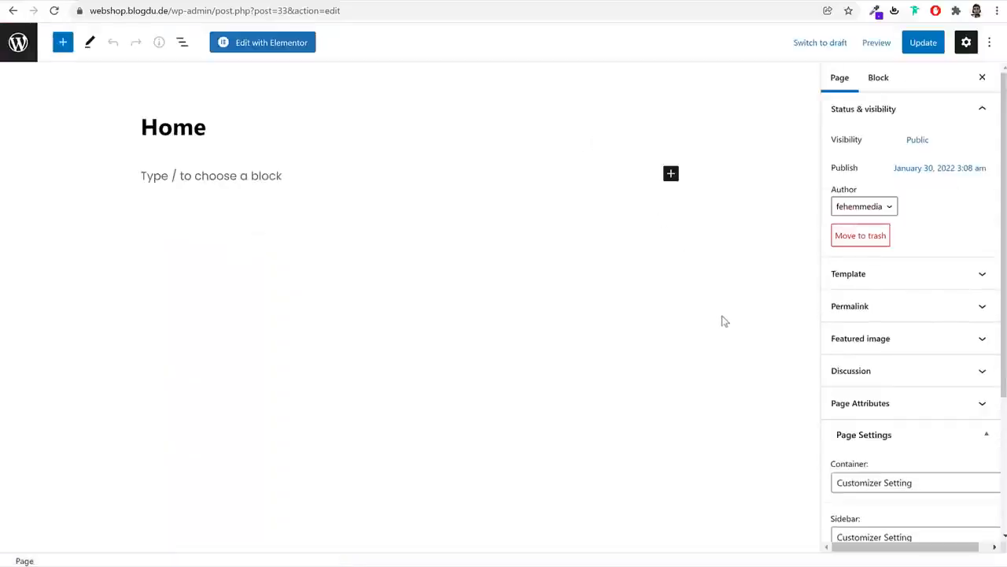
click(272, 48)
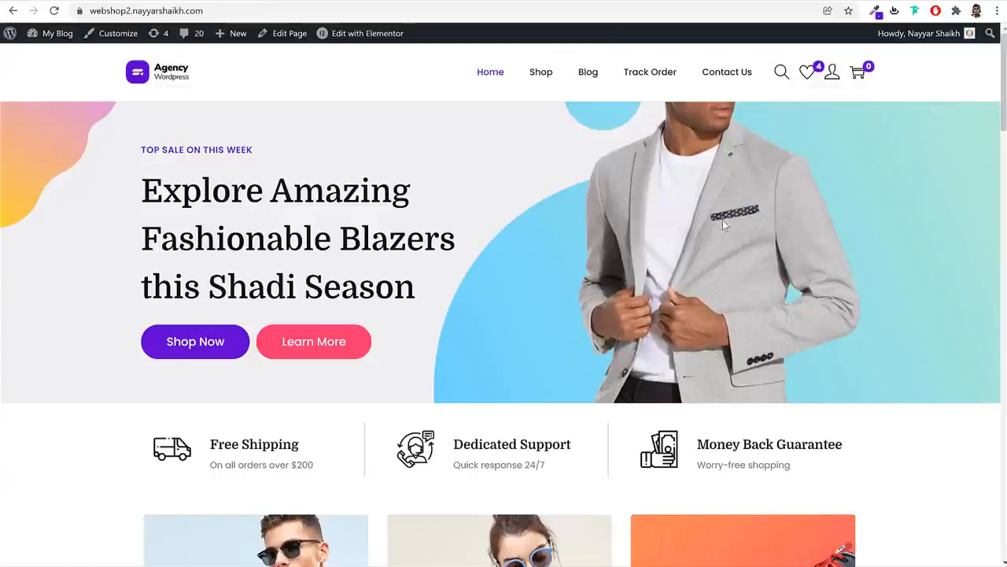
Browse the reference homepage's blazer hero and product sections, highlighting the hero heading text
scroll(836, 223, down, 7)
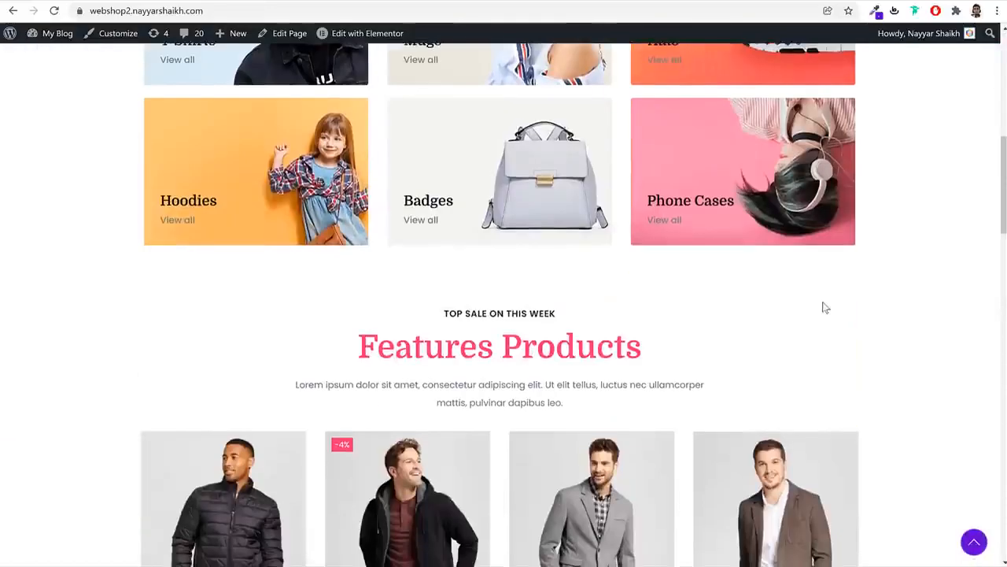
scroll(834, 311, down, 10)
scroll(850, 317, up, 8)
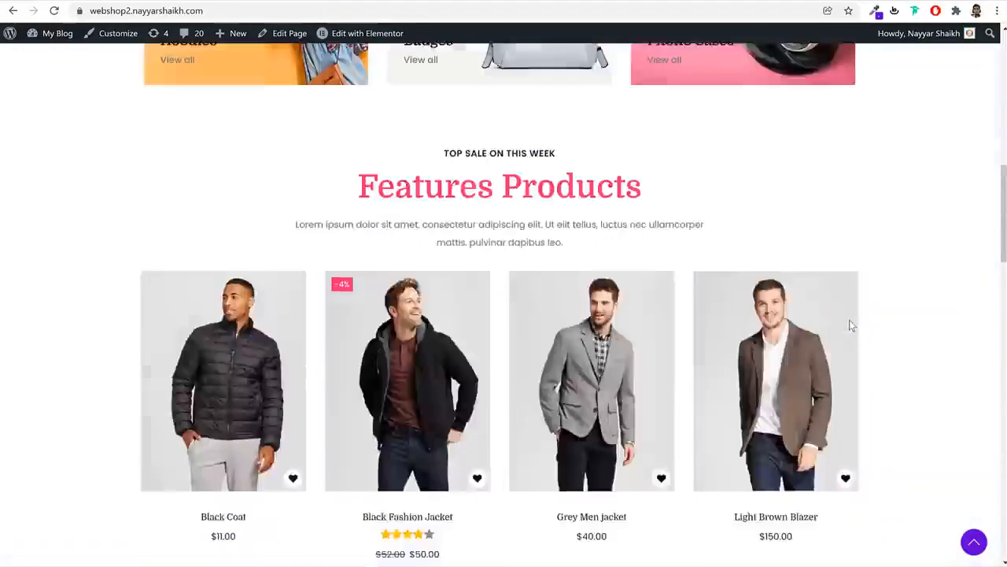
scroll(850, 318, up, 7)
drag(140, 163, 351, 288)
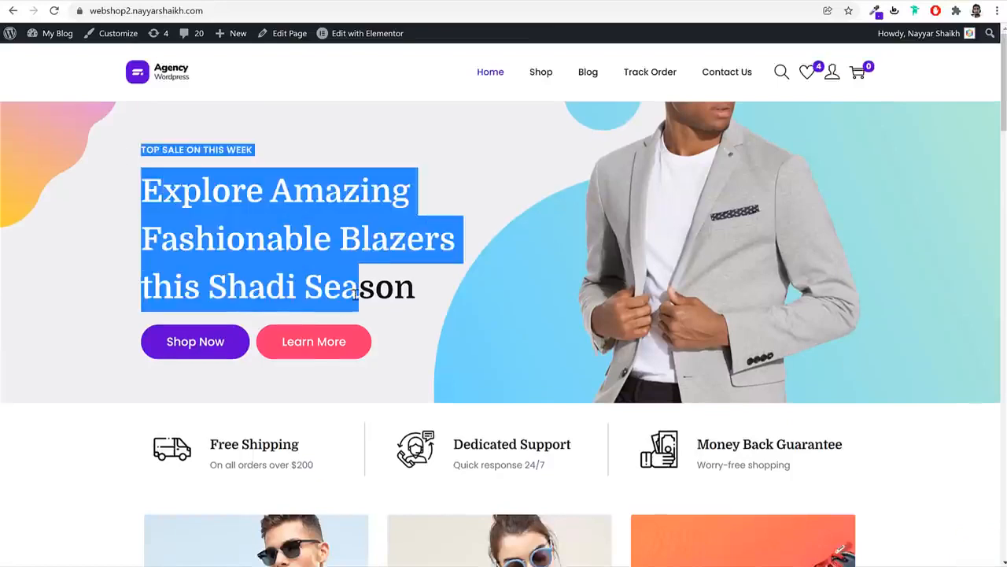
click(394, 317)
scroll(393, 317, down, 3)
drag(212, 252, 518, 289)
scroll(519, 289, down, 3)
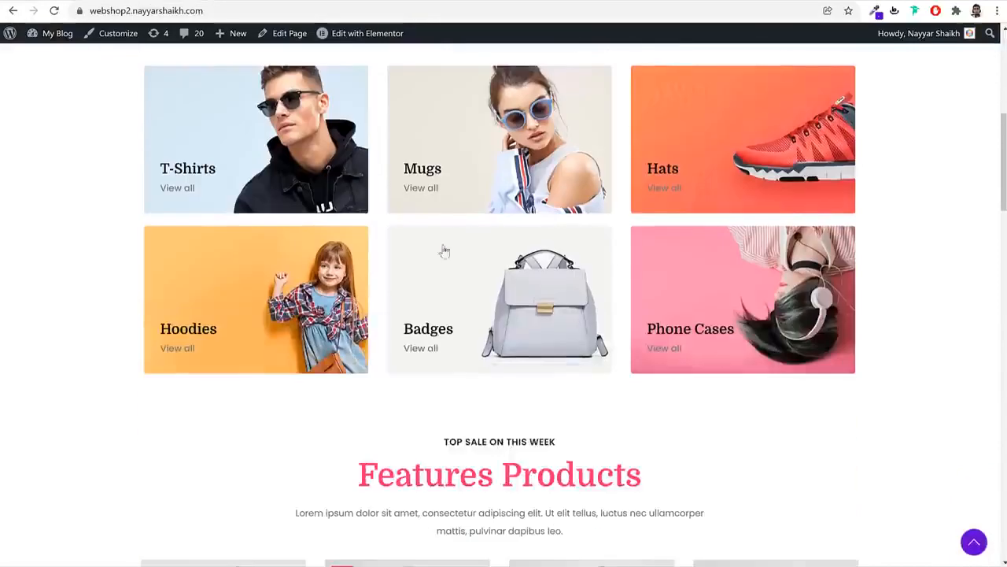
scroll(443, 252, down, 8)
scroll(586, 288, down, 3)
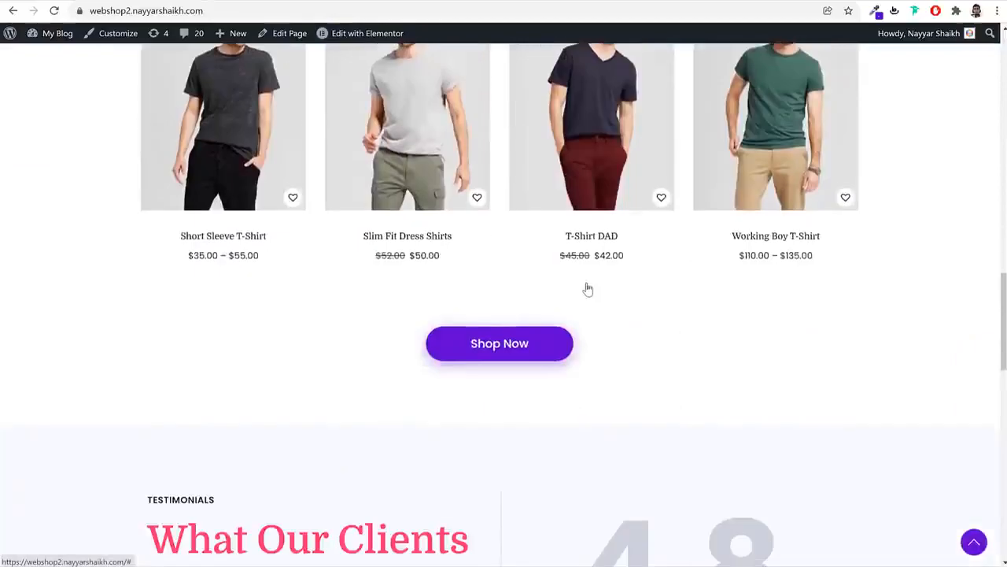
scroll(586, 287, up, 15)
click(494, 208)
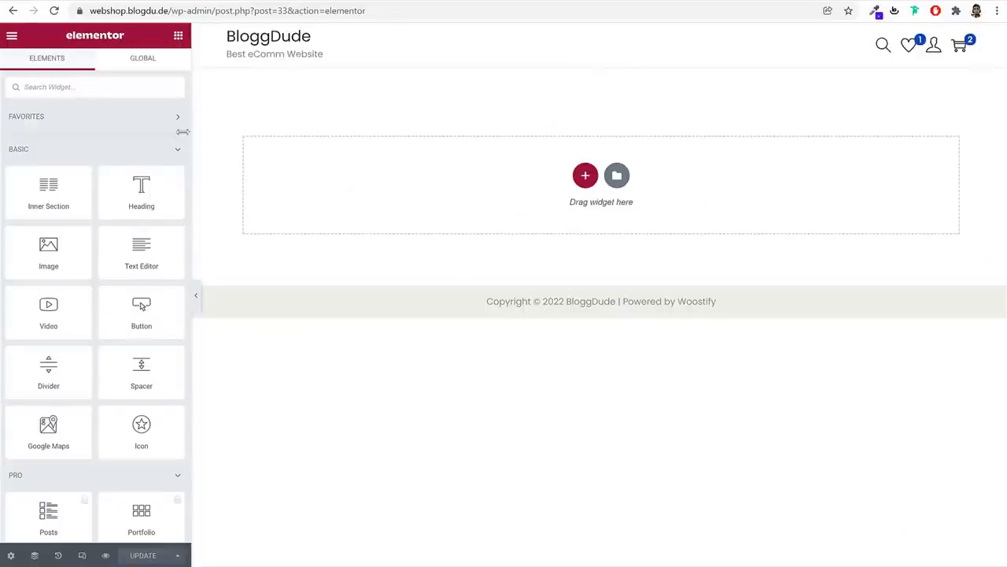
Add a new section with the two-equal-columns structure at the top of the Home page
scroll(141, 307, down, 20)
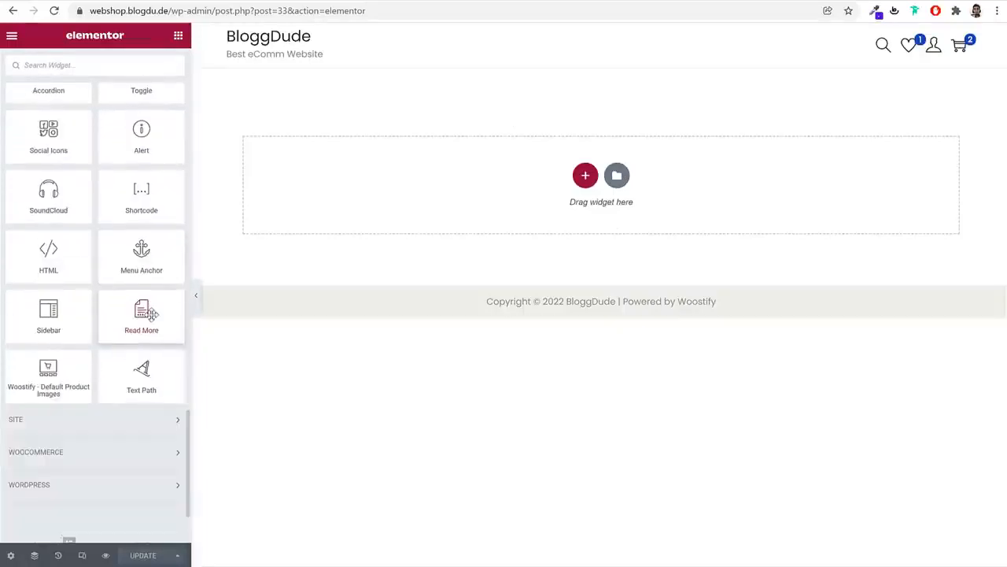
scroll(149, 313, up, 20)
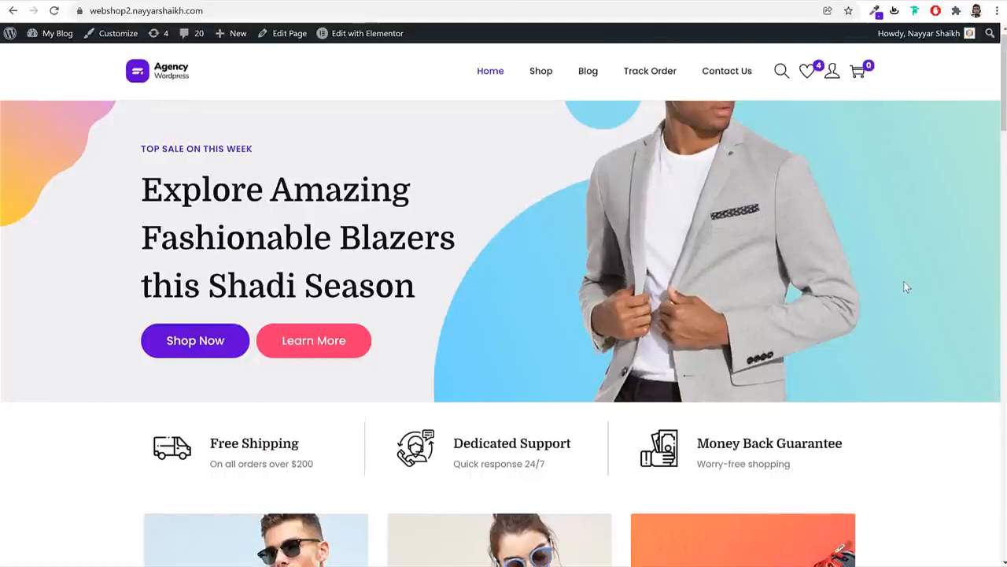
scroll(905, 287, down, 10)
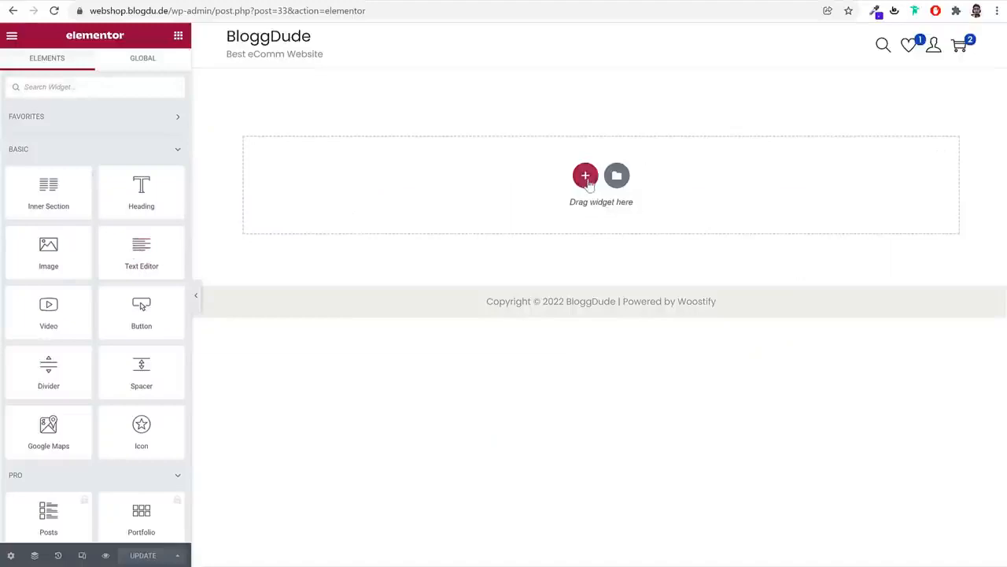
click(581, 181)
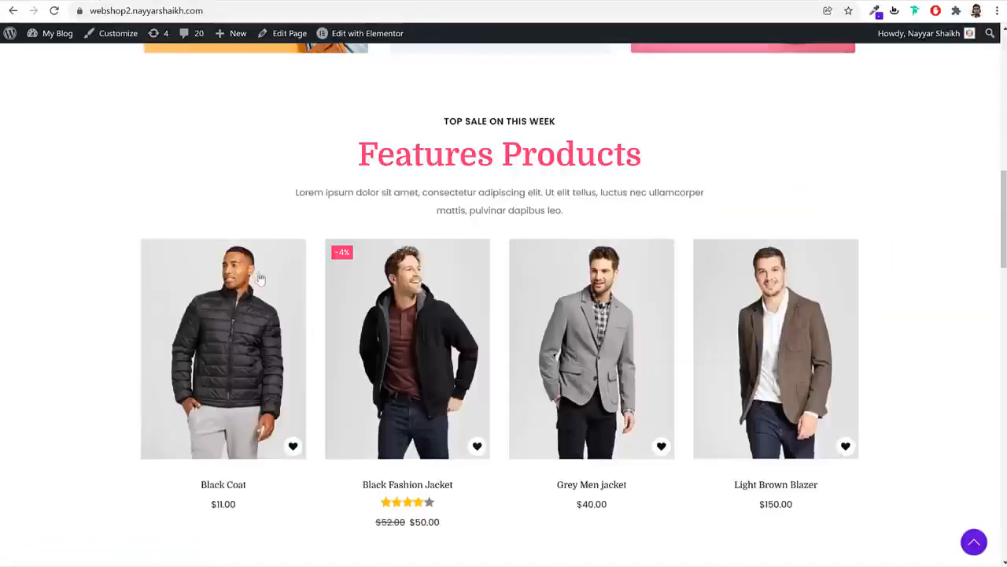
scroll(438, 179, up, 10)
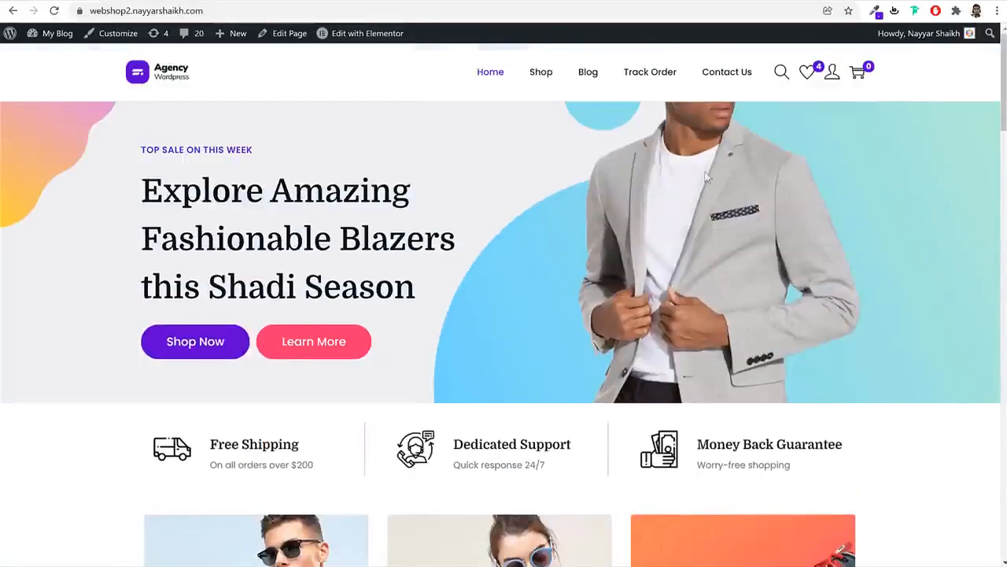
drag(166, 163, 394, 324)
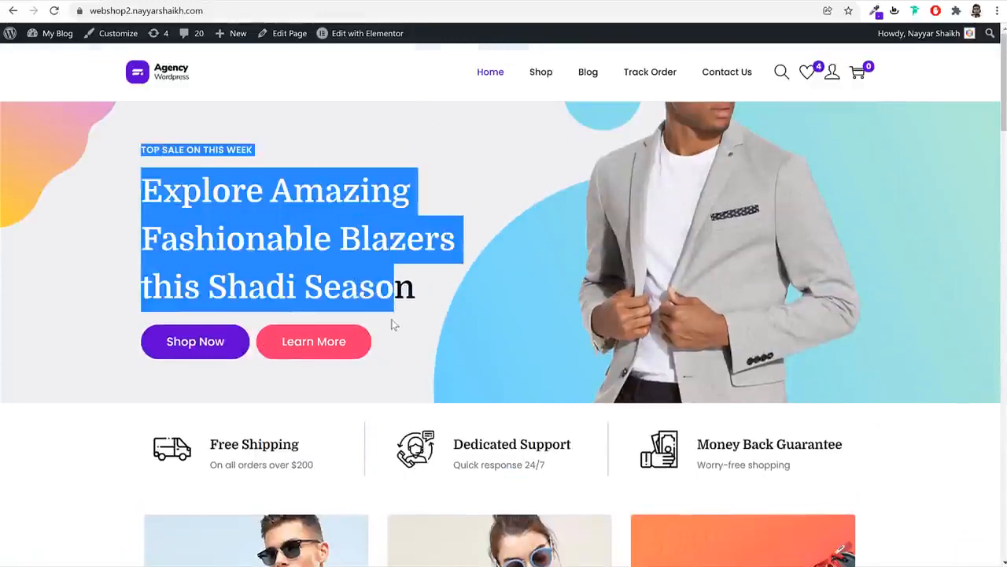
click(397, 337)
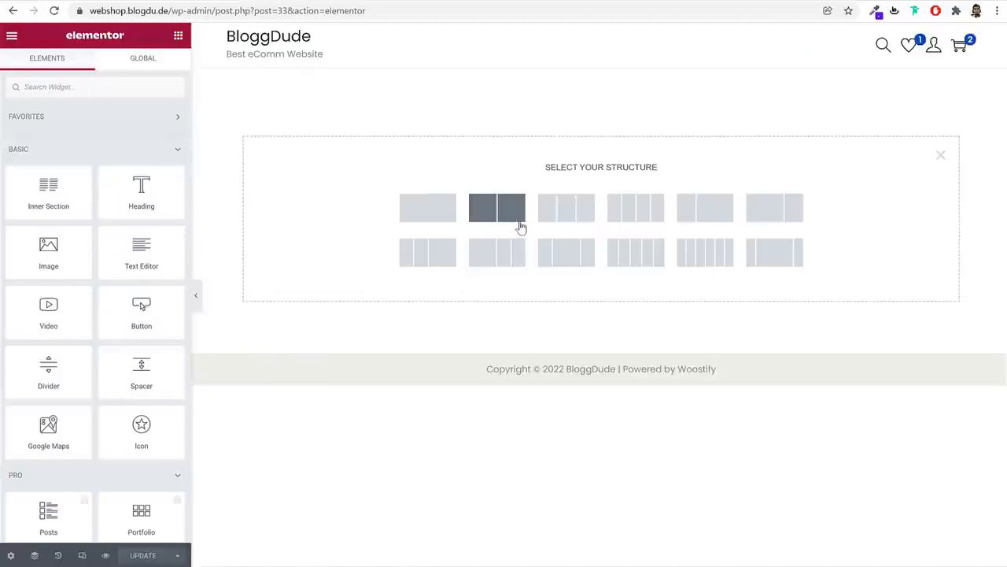
click(520, 228)
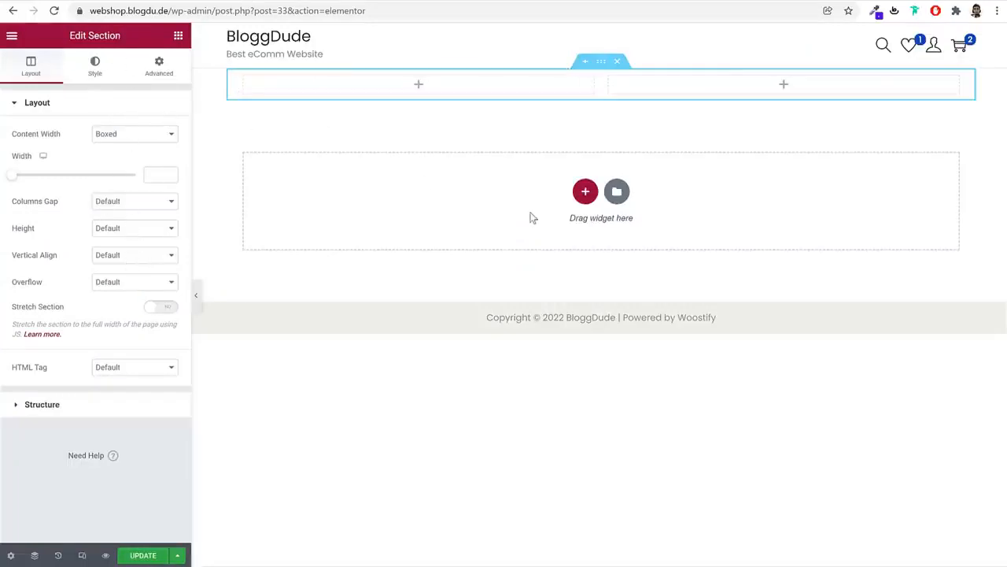
Place a Button widget in the left column and look over its settings
click(178, 37)
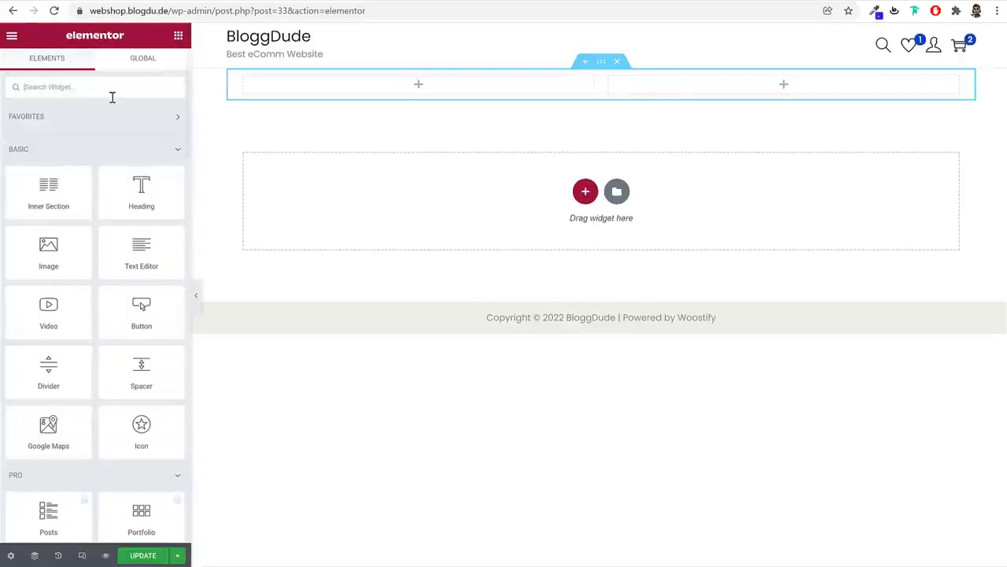
scroll(106, 198, down, 5)
scroll(140, 306, up, 5)
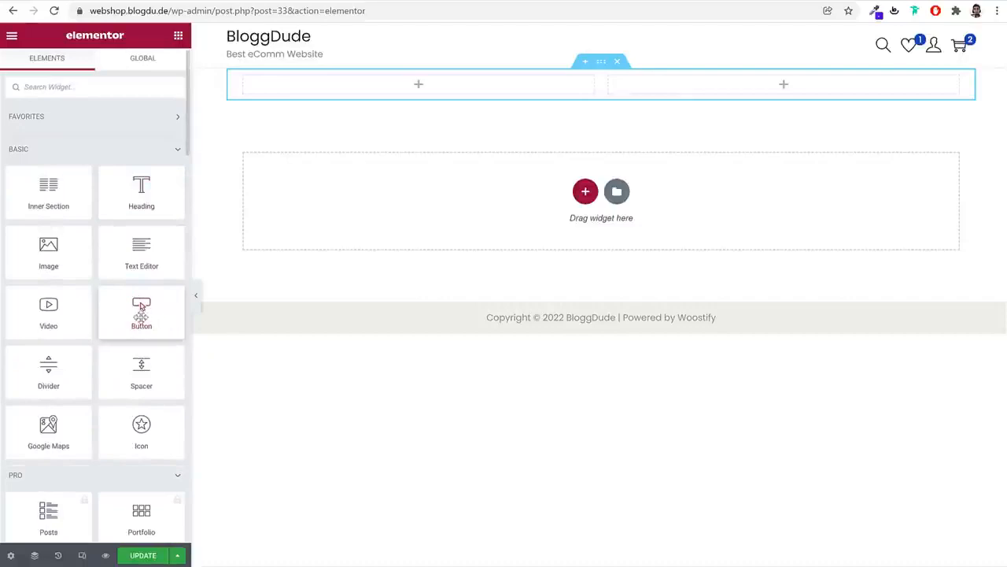
drag(142, 314, 362, 98)
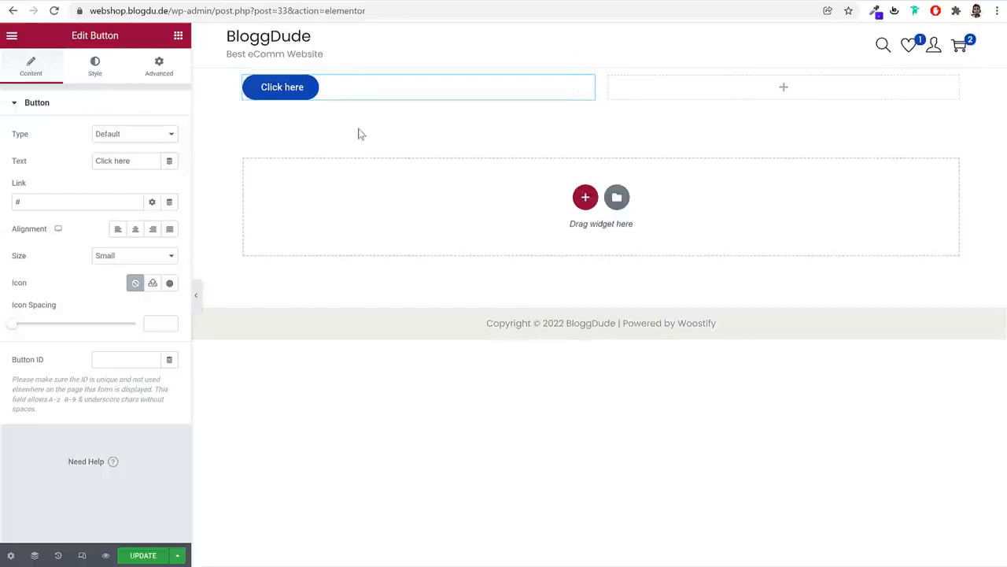
click(97, 76)
click(178, 73)
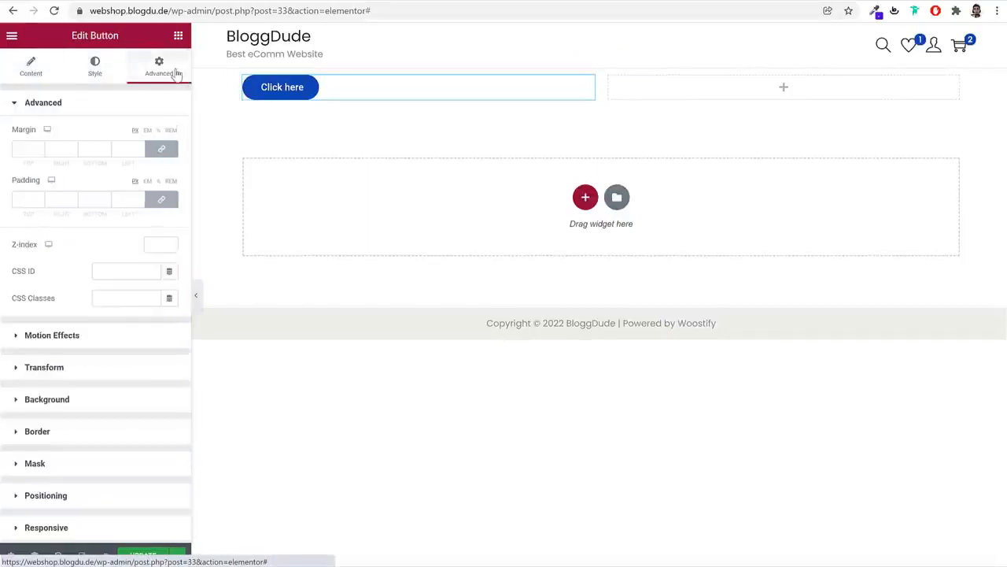
click(32, 71)
drag(148, 157, 70, 160)
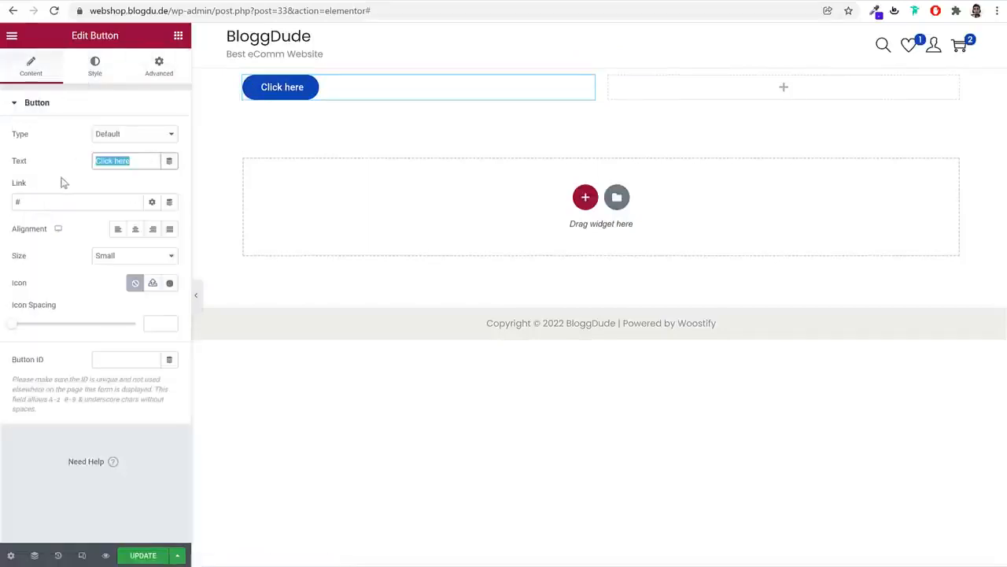
Give the button a gradient background whose first colour is pale cyan #D4FFFD
click(103, 75)
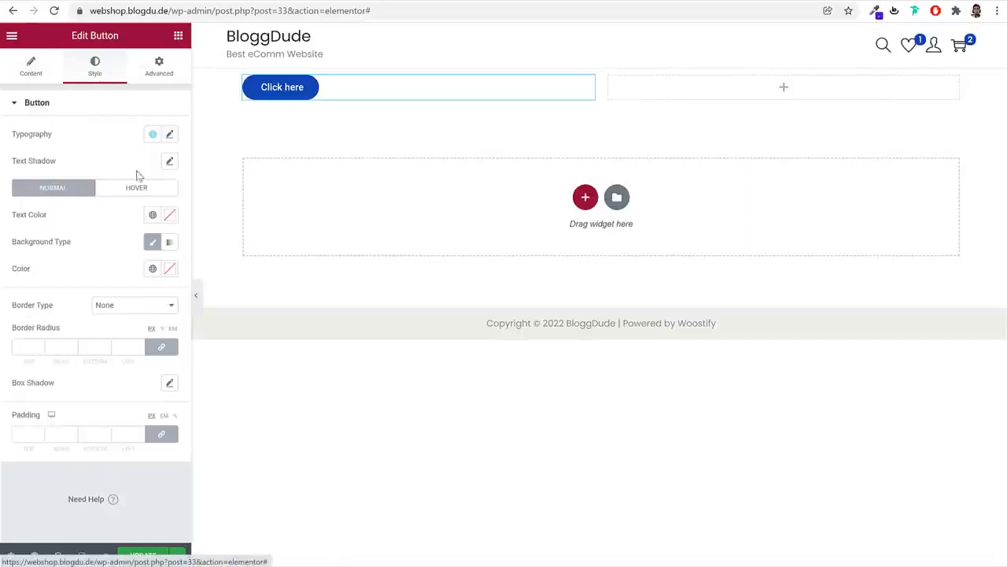
click(170, 243)
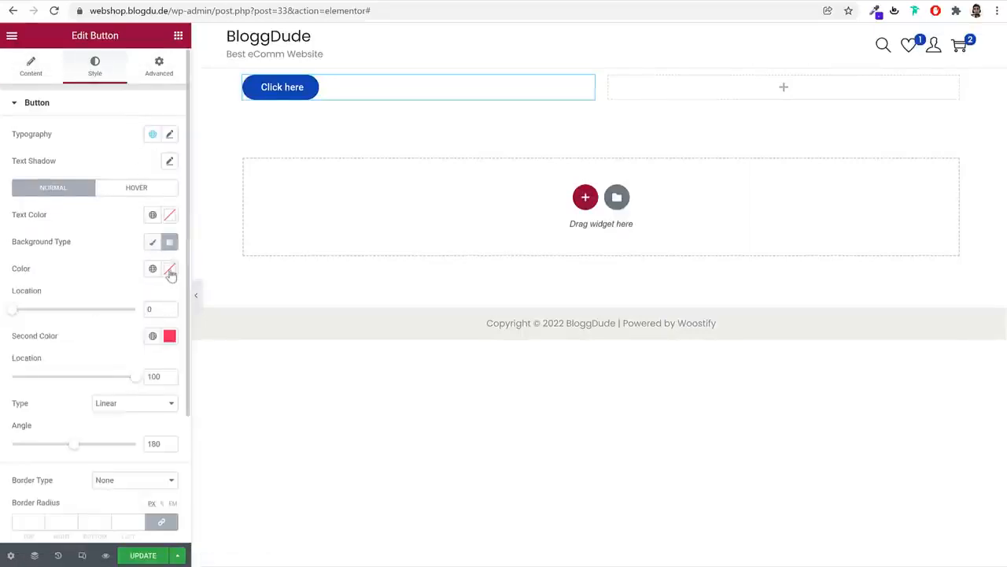
click(170, 272)
drag(120, 339, 46, 301)
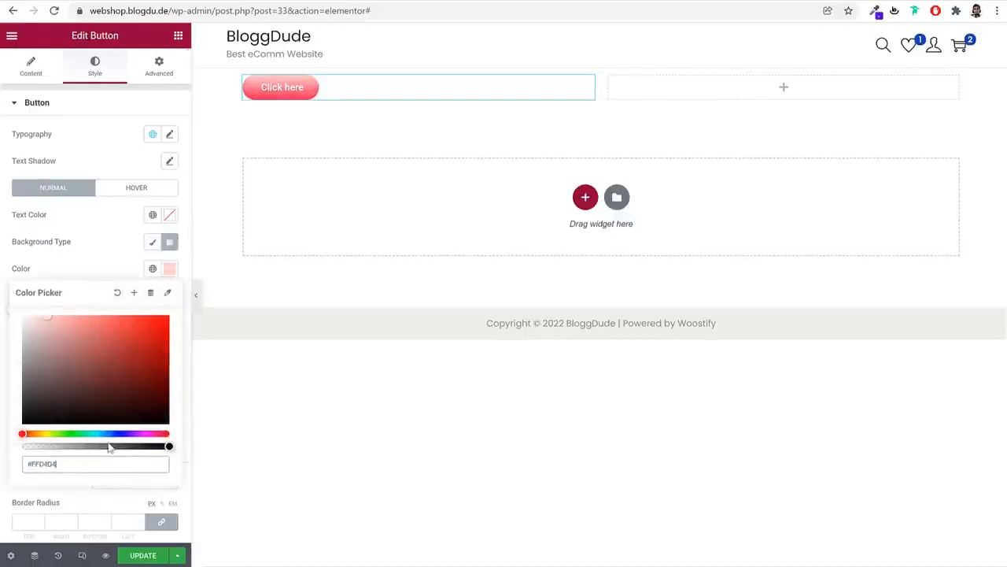
drag(106, 434, 94, 433)
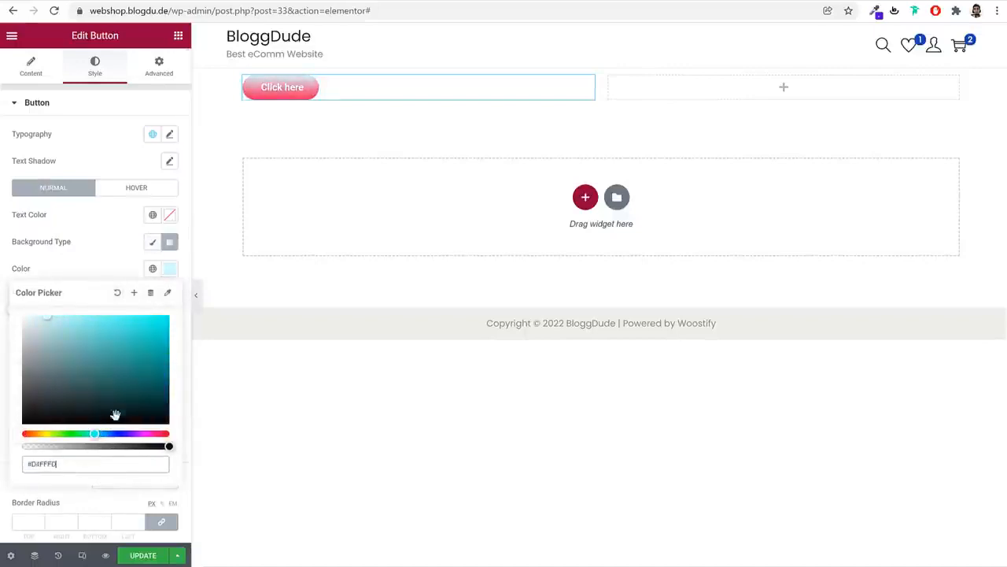
click(115, 258)
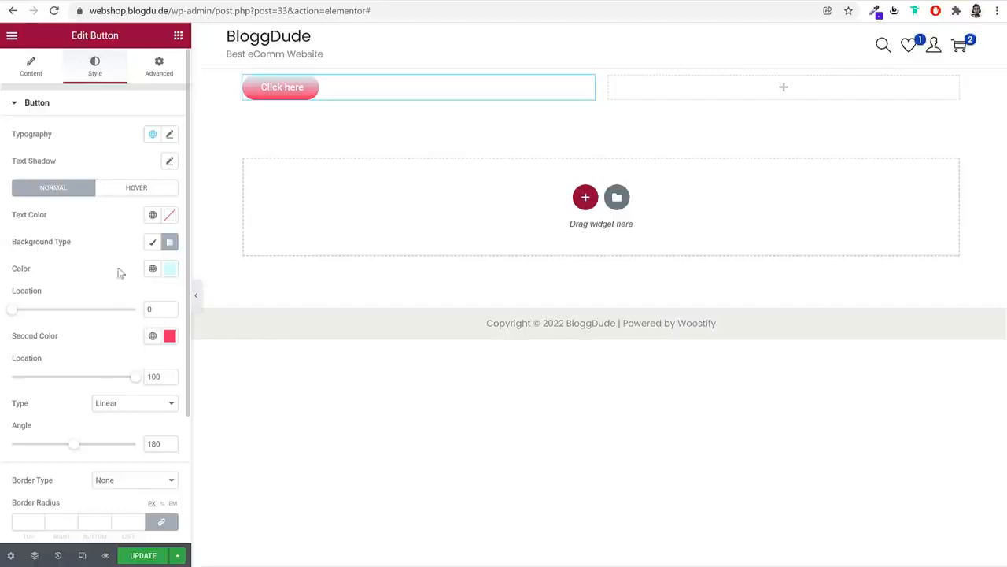
Review the button's Advanced settings, then return to the widgets list
scroll(139, 346, down, 3)
scroll(139, 348, up, 3)
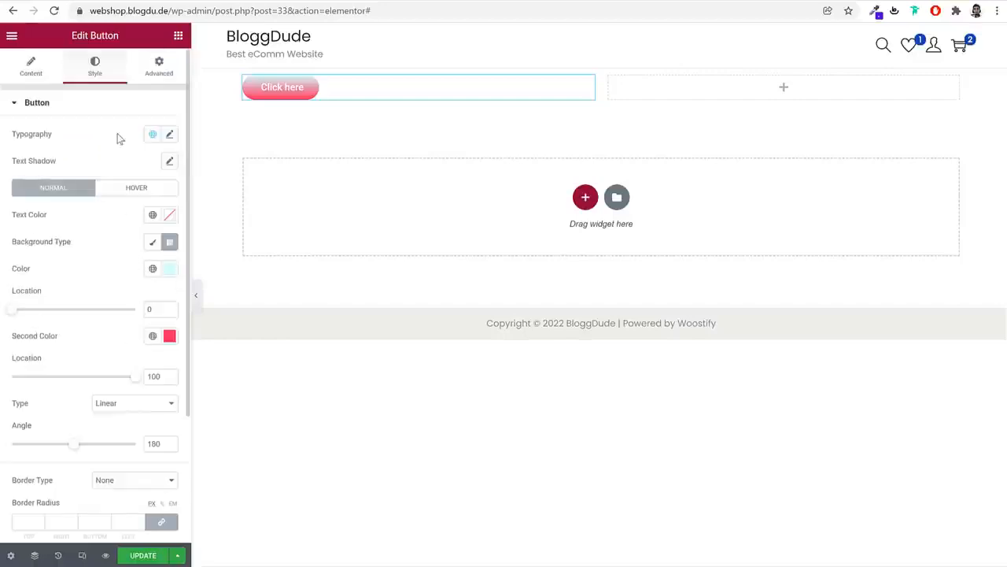
click(160, 65)
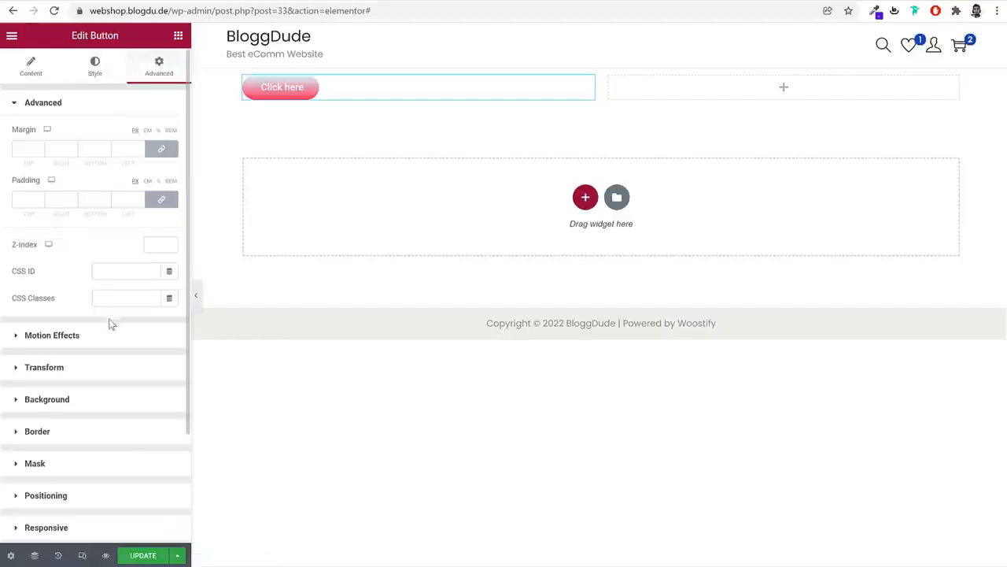
scroll(125, 377, down, 3)
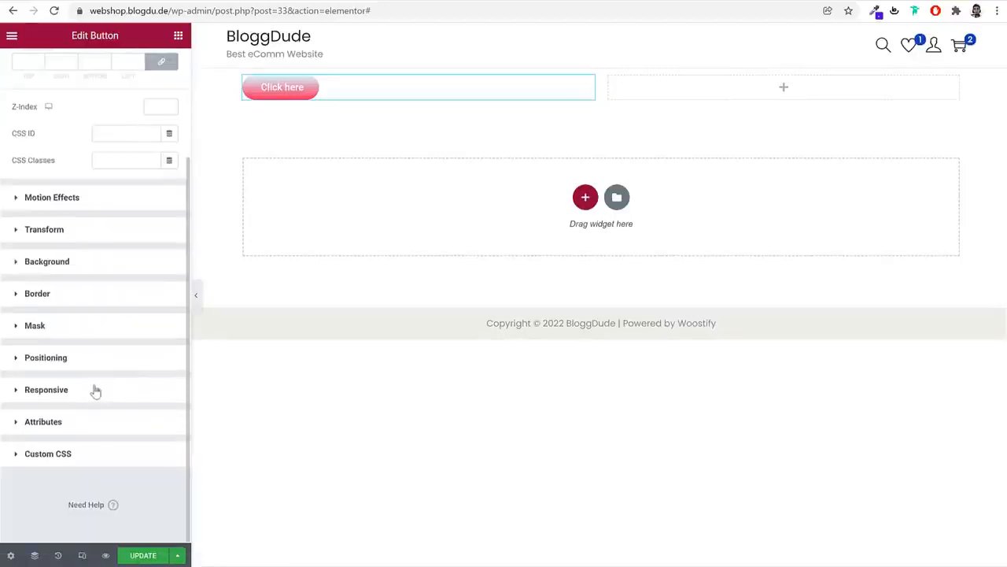
scroll(108, 388, up, 3)
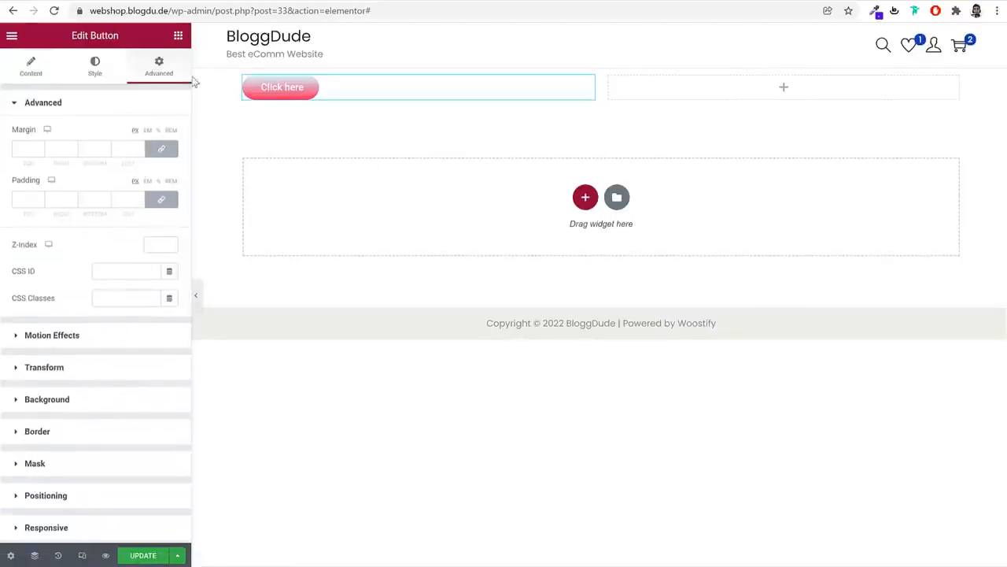
click(179, 40)
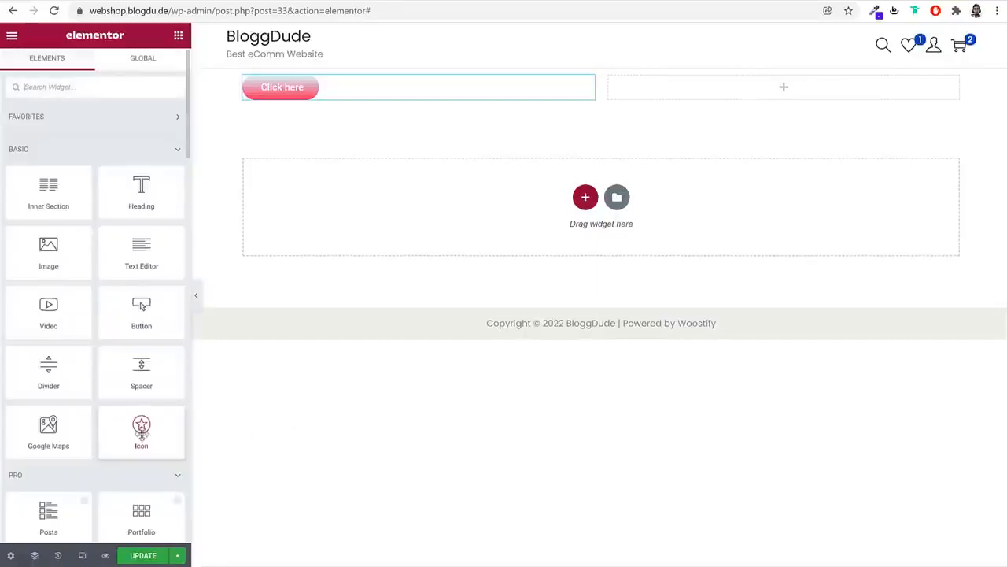
Place an Icon widget in the right column using the Street view icon
drag(142, 432, 663, 92)
click(69, 185)
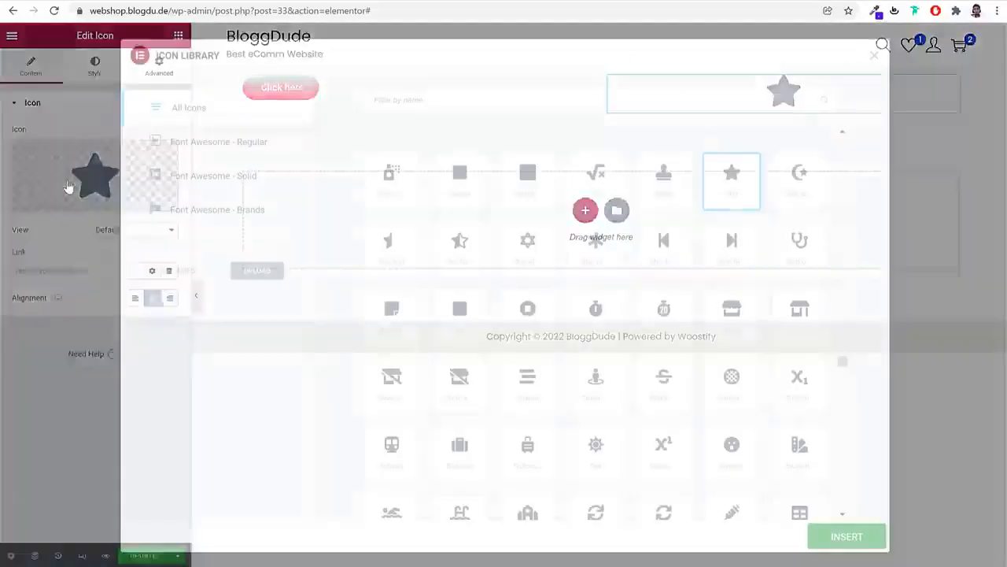
scroll(637, 327, down, 3)
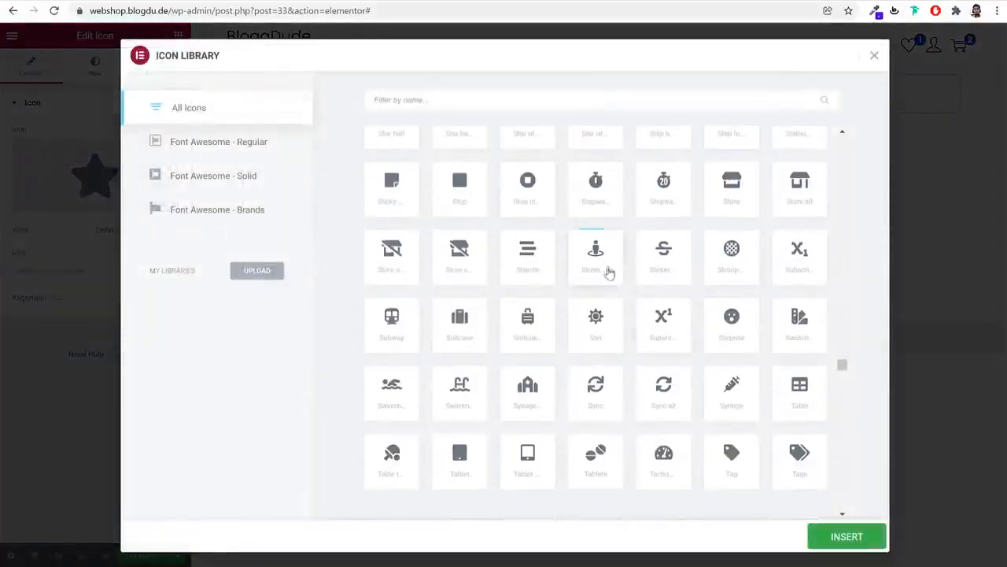
click(607, 273)
click(847, 535)
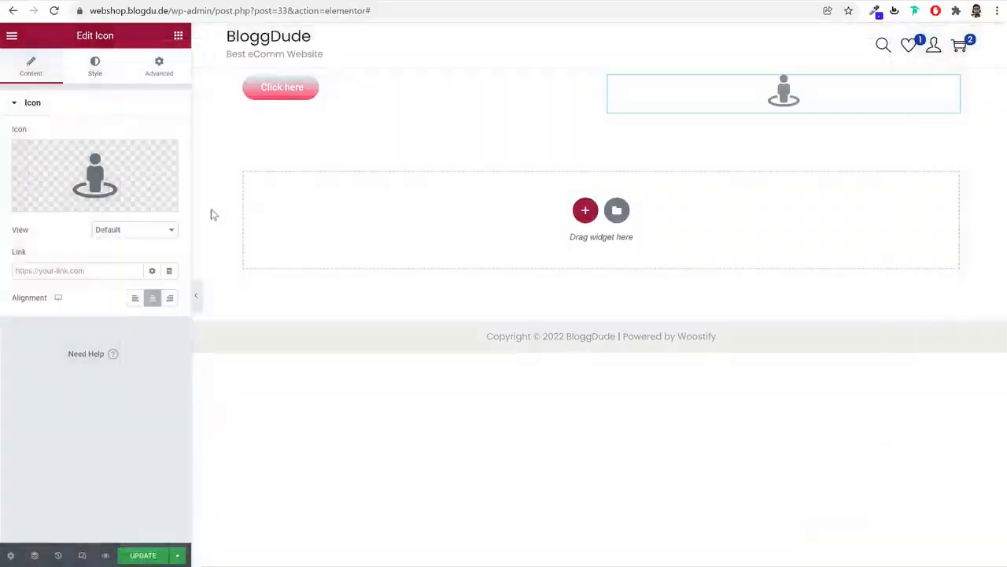
Set the icon's View to Framed with a Square shape
click(95, 69)
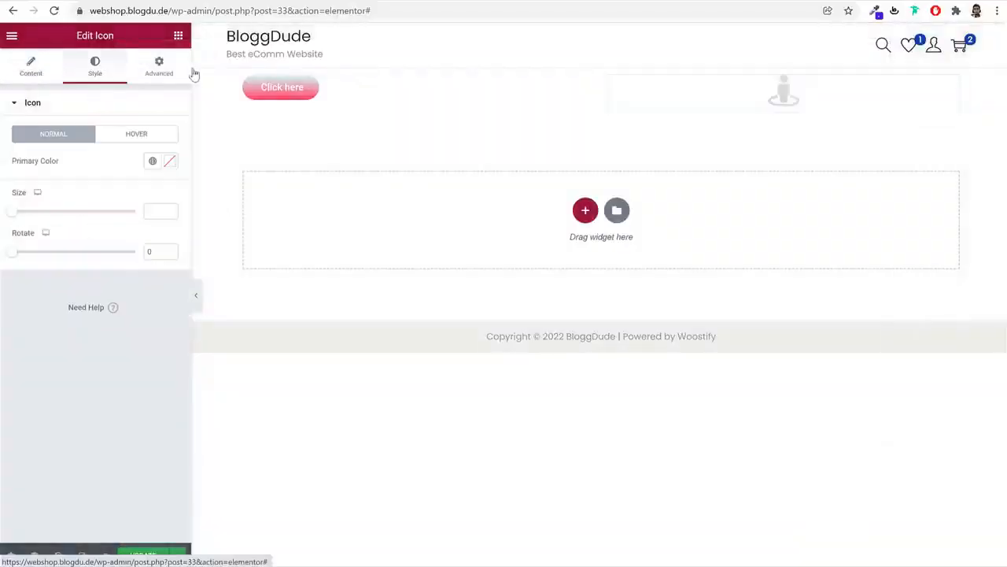
click(36, 66)
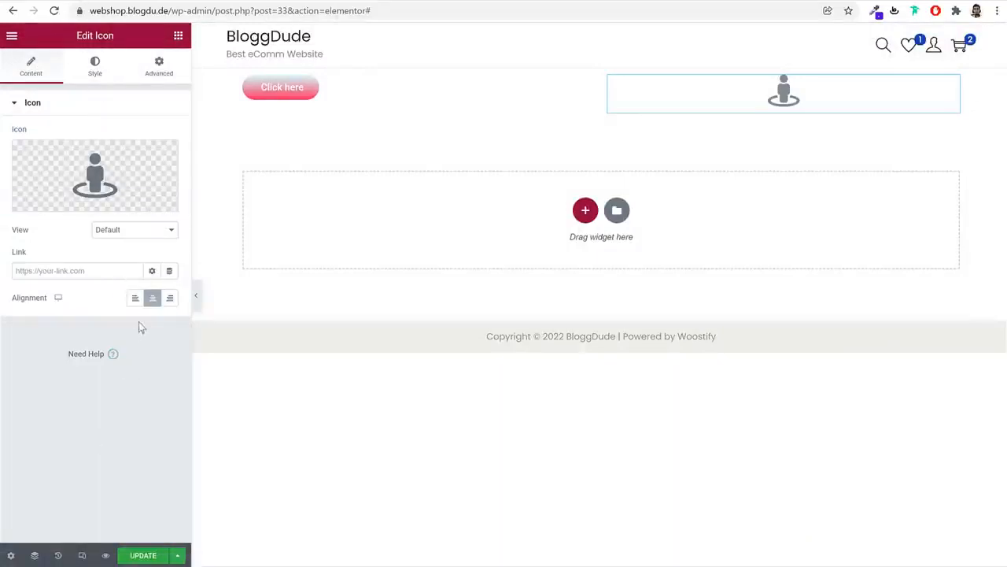
click(124, 229)
click(126, 252)
click(126, 229)
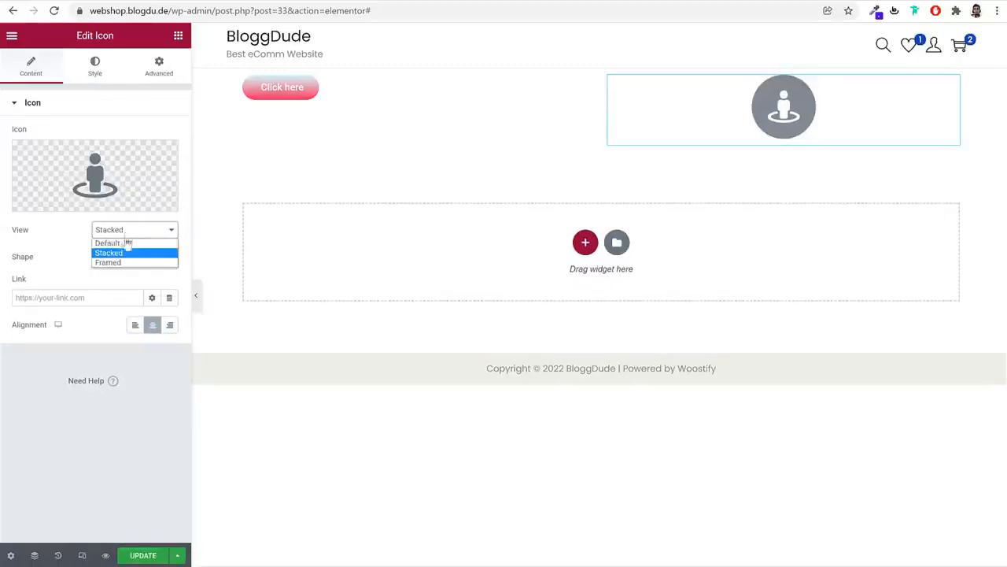
click(129, 260)
click(132, 258)
click(134, 279)
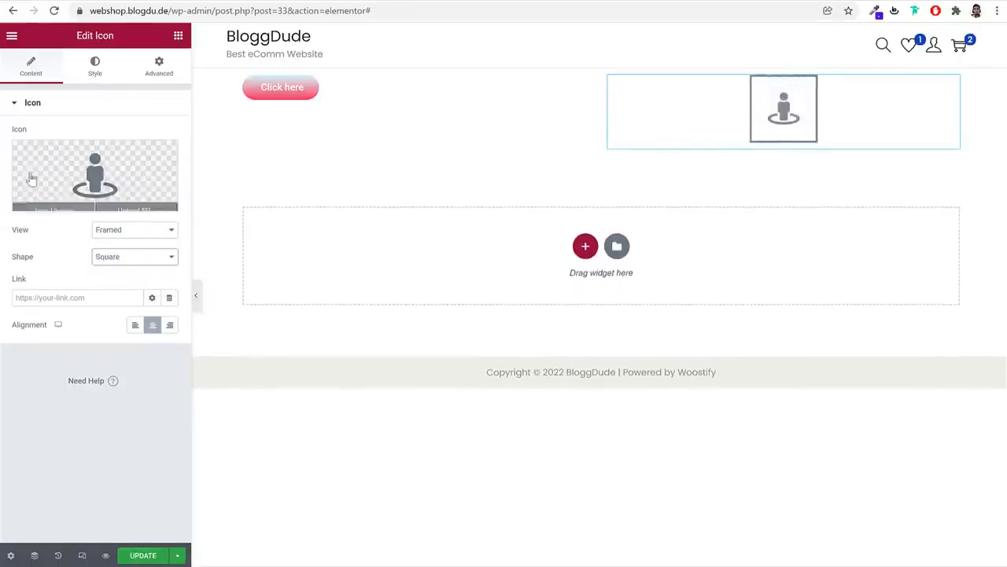
click(93, 64)
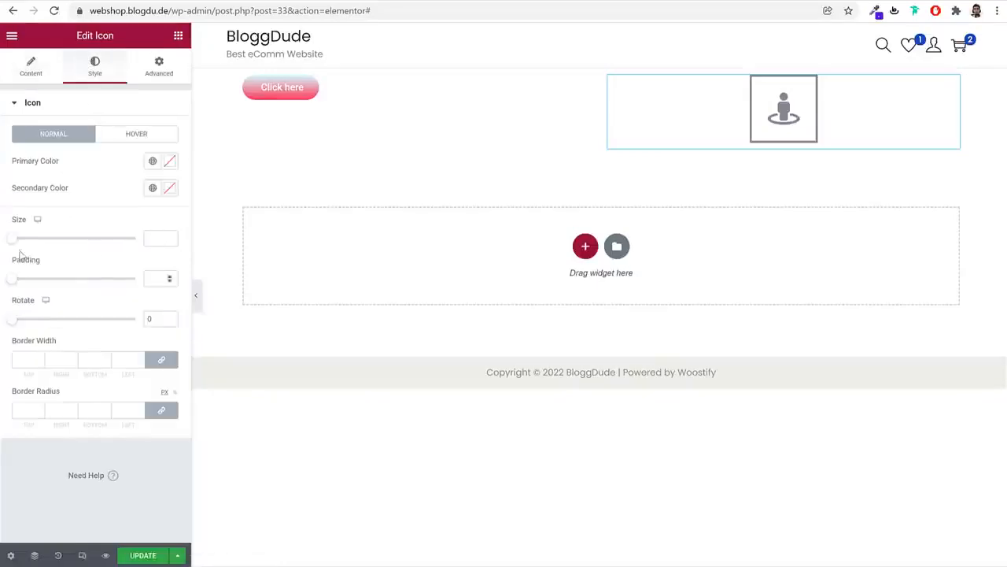
click(159, 66)
scroll(114, 374, down, 2)
scroll(115, 375, up, 2)
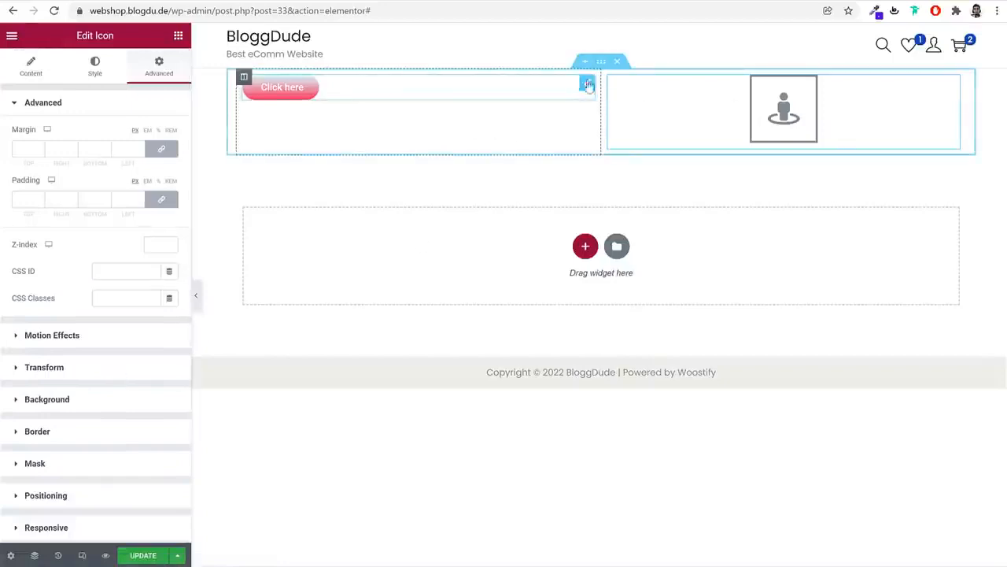
Delete the button-and-icon section and add a new two-column section
click(616, 63)
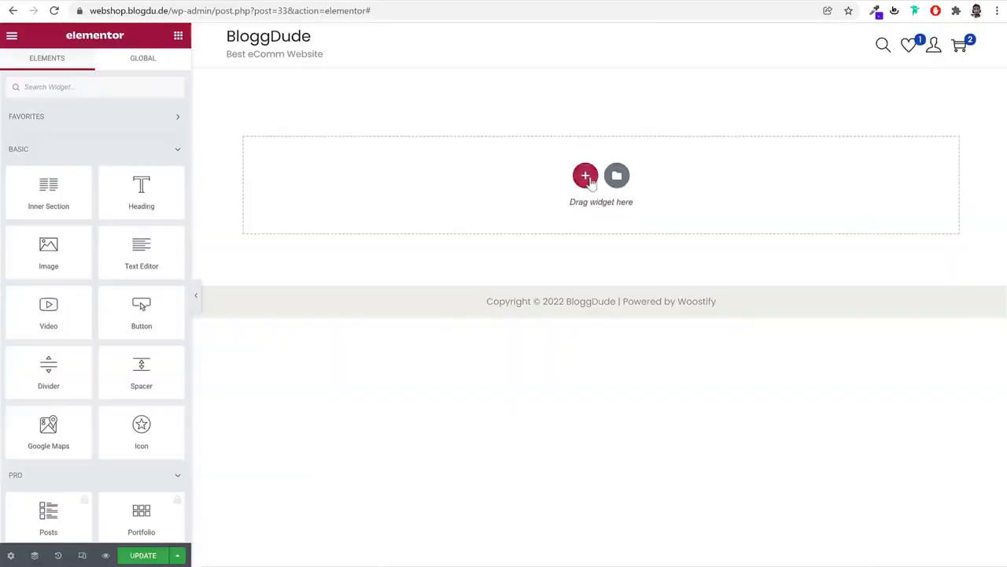
click(585, 176)
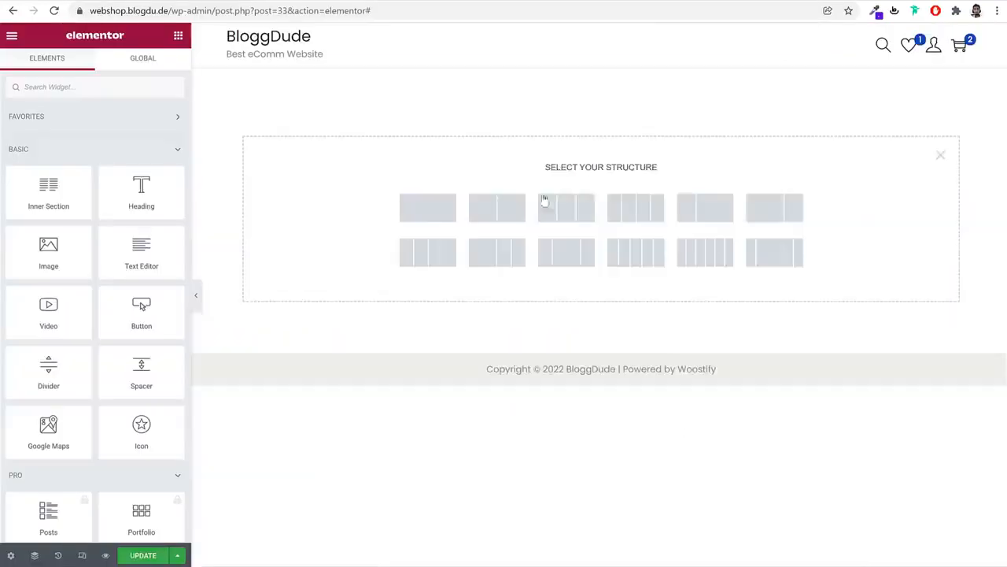
click(498, 214)
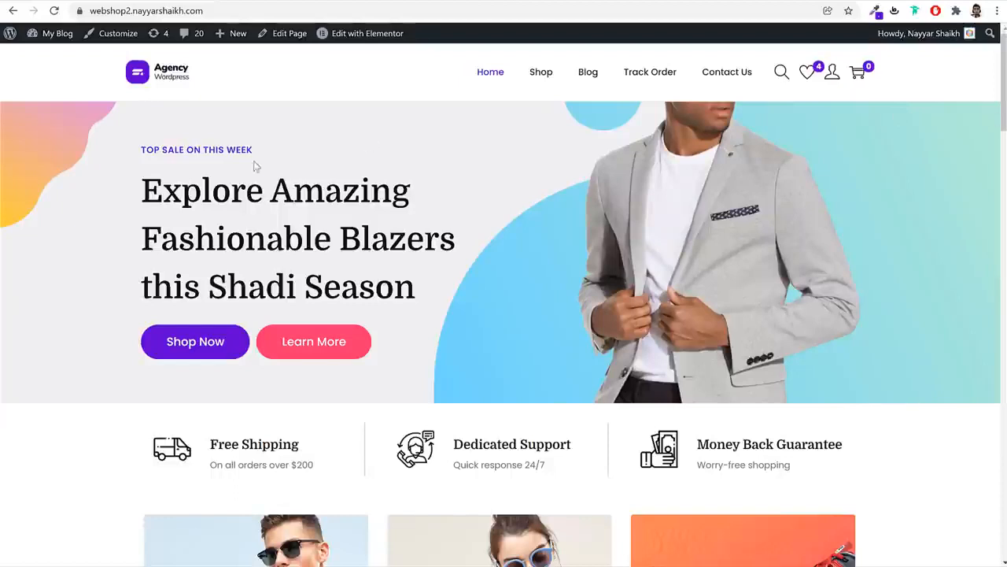
triple_click(224, 147)
key(ctrl+c)
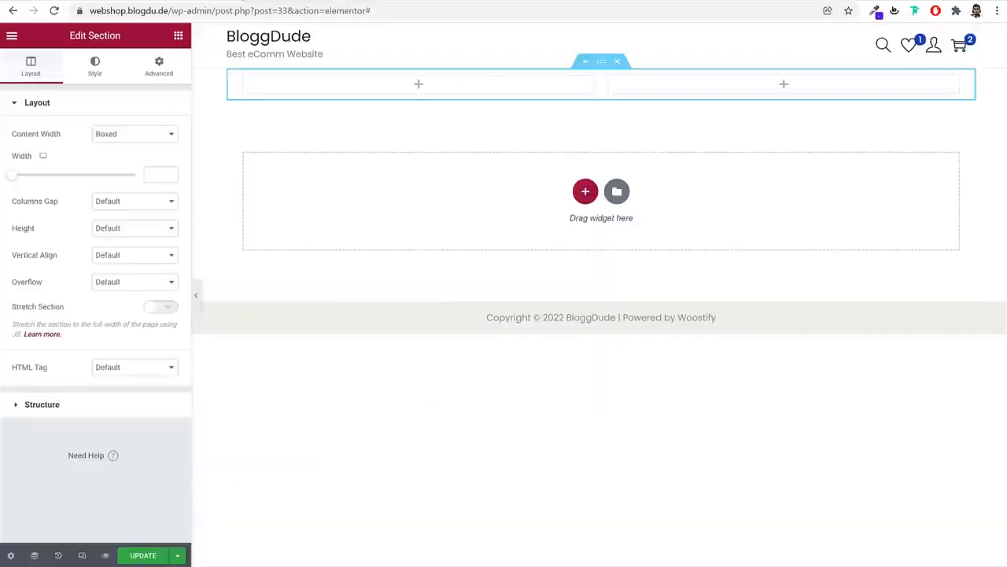
Search 'he' in the widgets panel and put a Heading widget in the left column
click(178, 36)
click(132, 87)
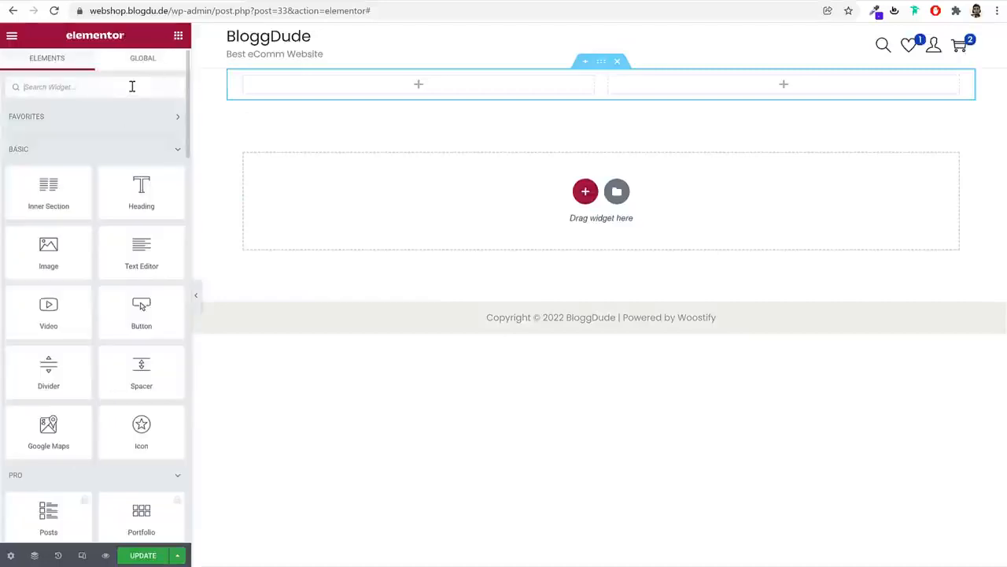
text(he)
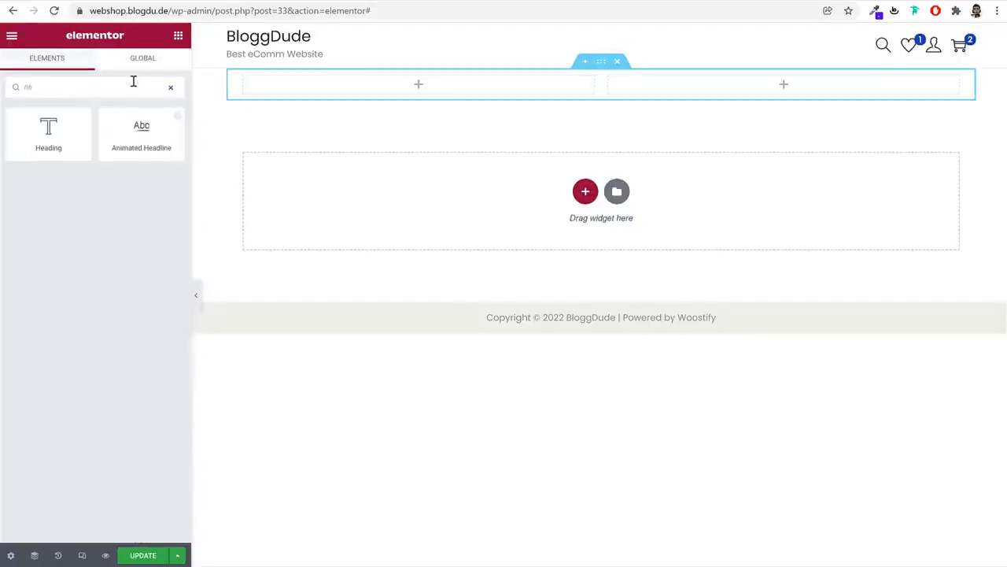
drag(41, 134, 344, 97)
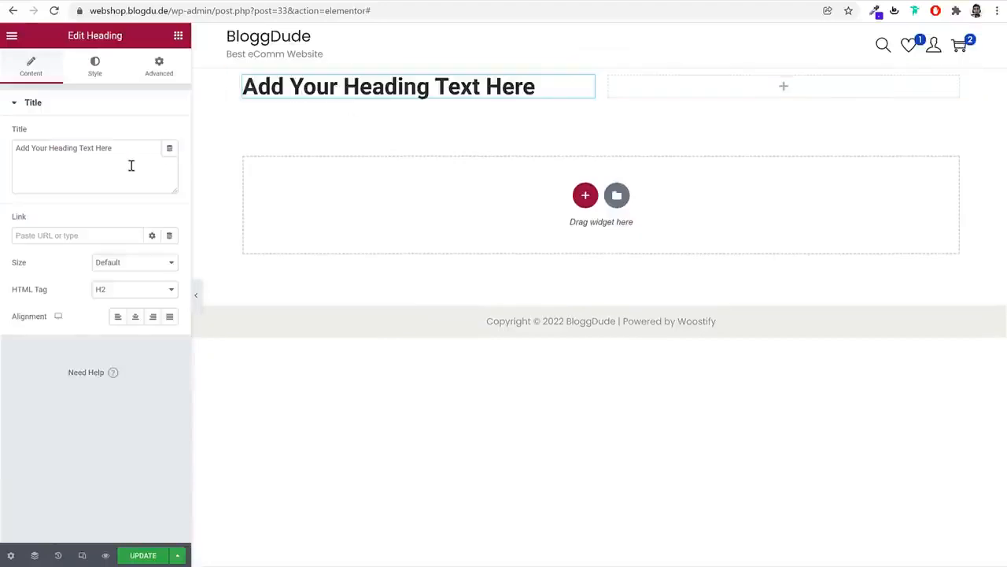
Set the heading's title to 'TOP SALE ON THIS WEEK'
click(130, 165)
key(ctrl+a)
key(ctrl+v)
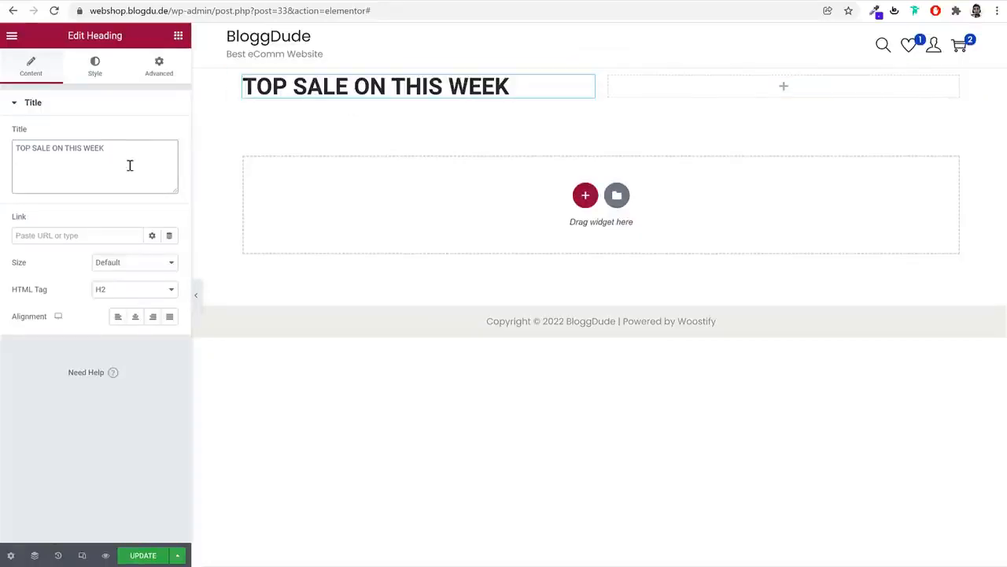
click(95, 67)
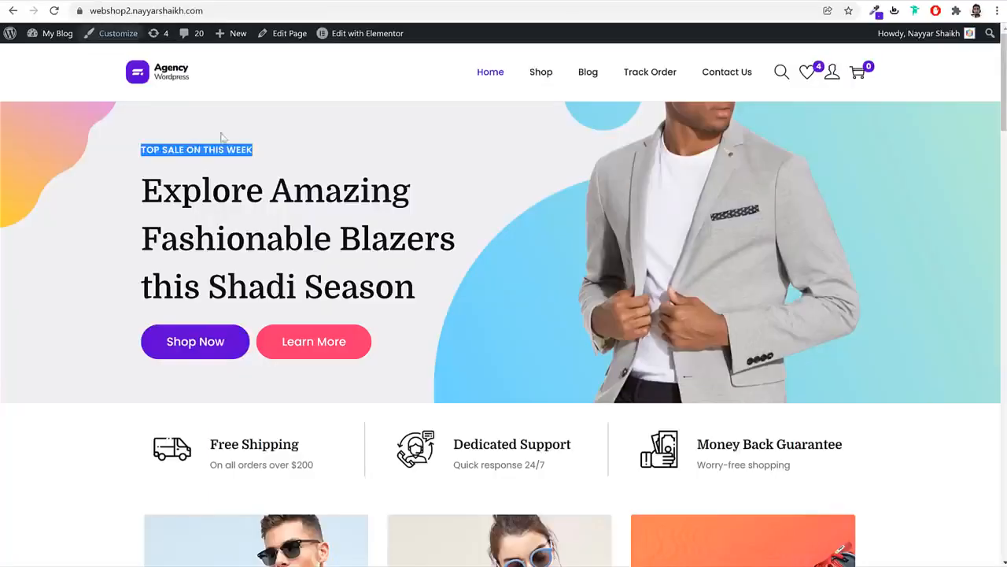
Copy the reference heading's #6001d3 colour and apply it as the heading's text colour
triple_click(232, 152)
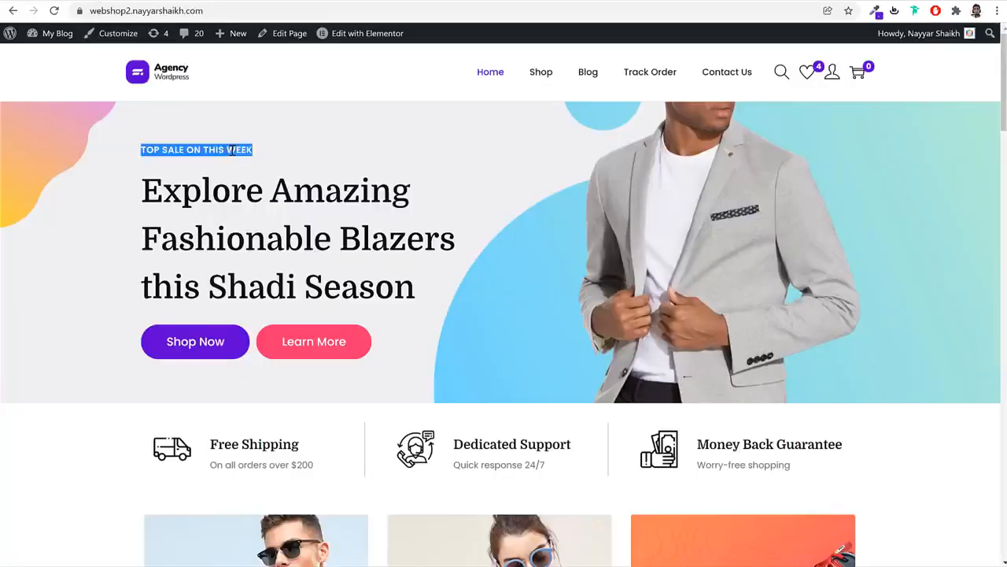
right_click(232, 152)
click(259, 243)
click(868, 515)
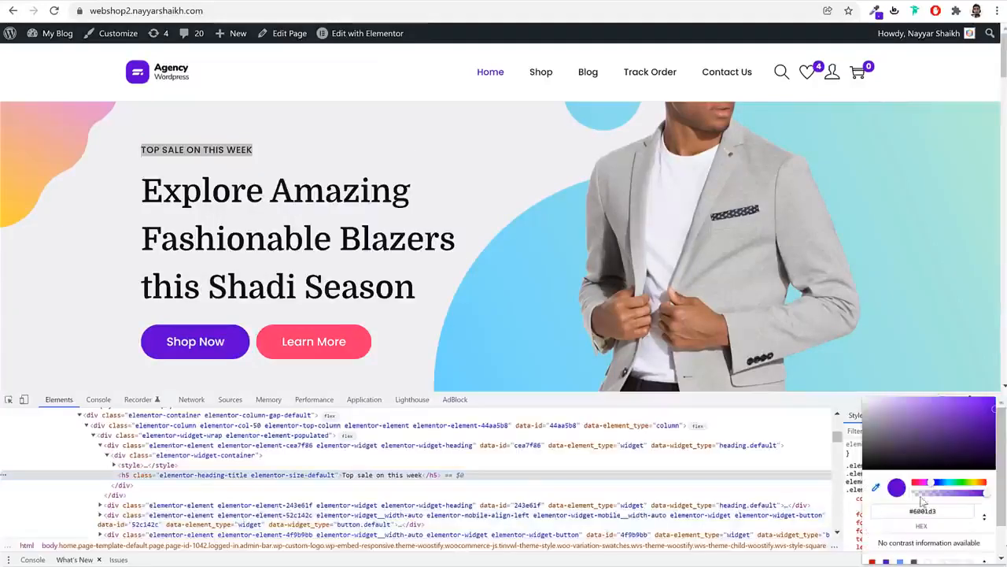
click(935, 512)
key(ctrl+c)
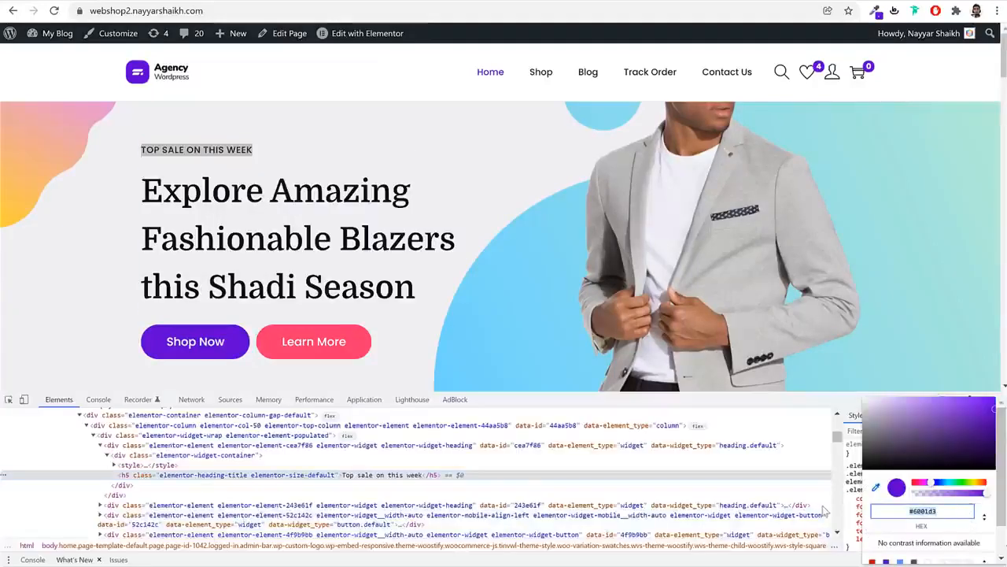
key(Escape)
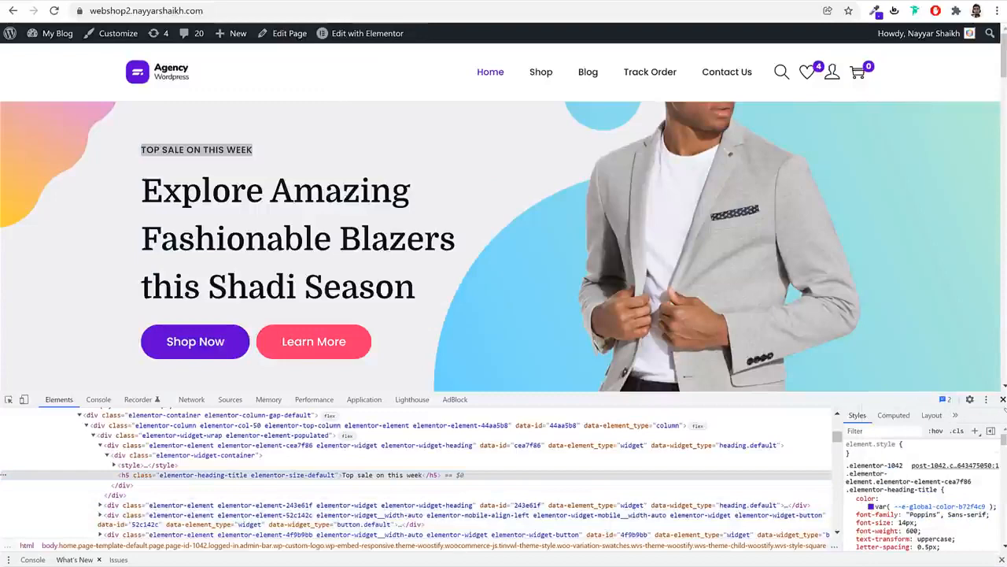
key(F12)
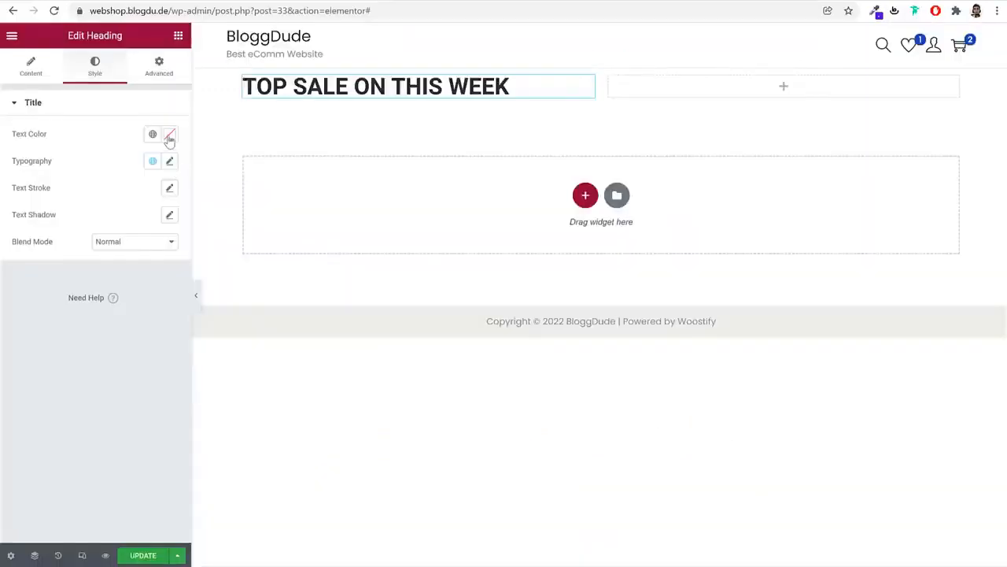
click(169, 136)
key(ctrl+v)
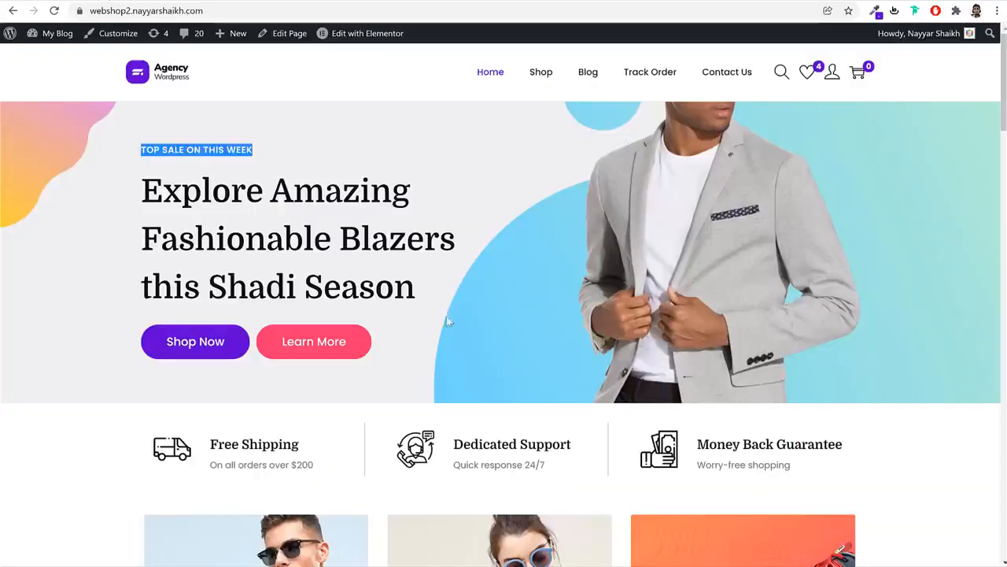
scroll(447, 316, down, 15)
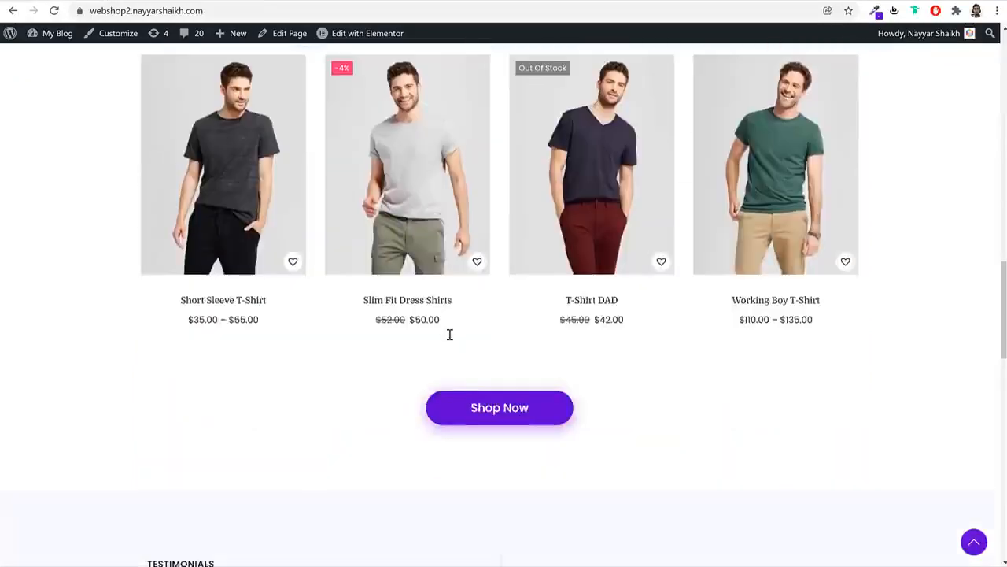
scroll(449, 335, down, 4)
scroll(529, 379, up, 20)
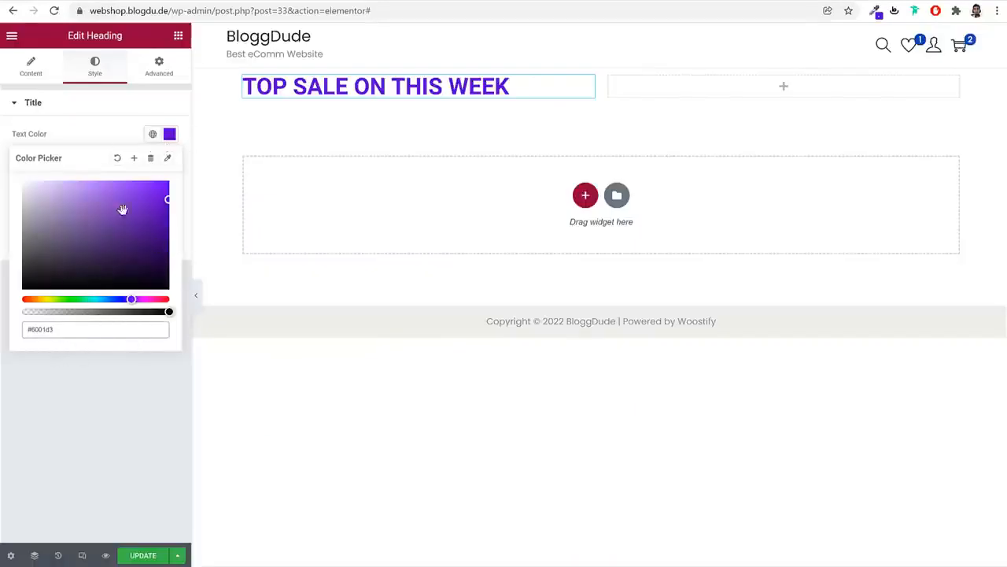
Save #6001d3 as a new global colour named Purple
click(133, 157)
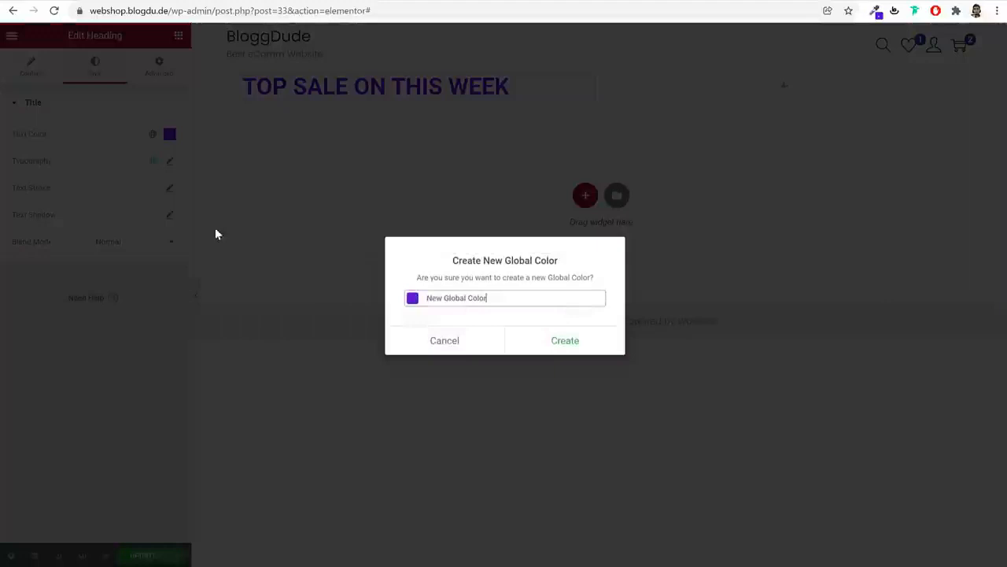
triple_click(523, 293)
text(Purple)
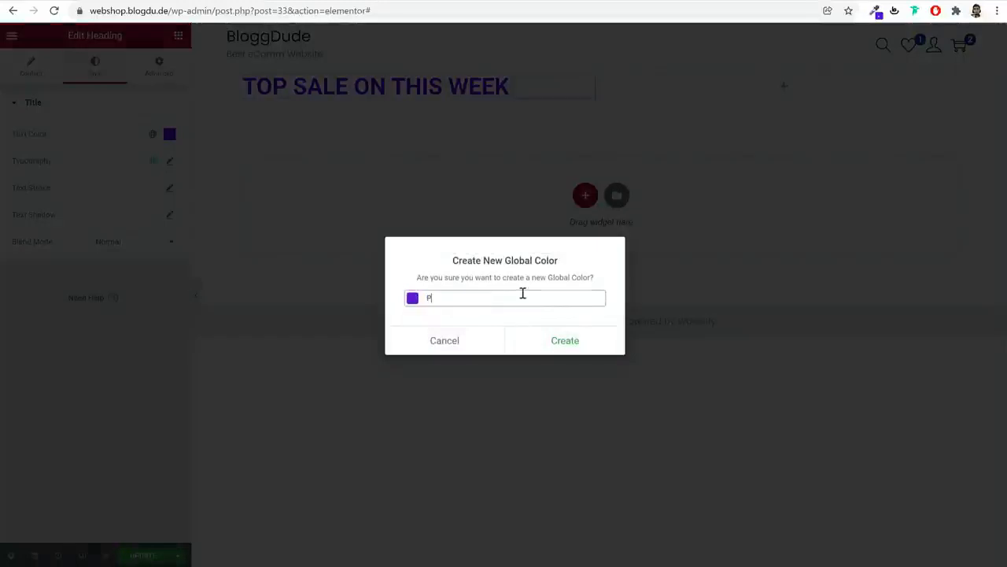
click(563, 340)
Set the heading's typography font family to Poppins
click(170, 161)
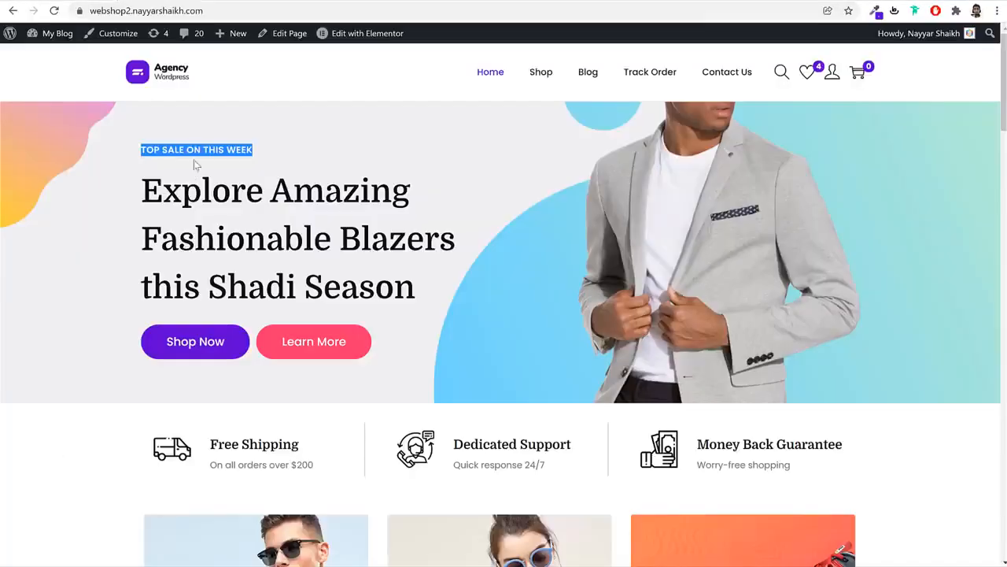
click(182, 148)
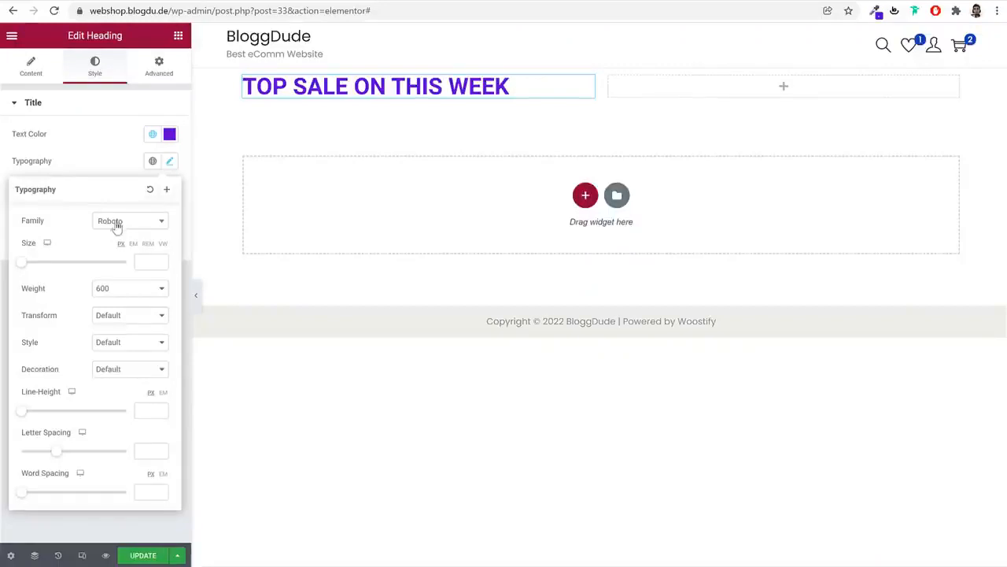
click(117, 223)
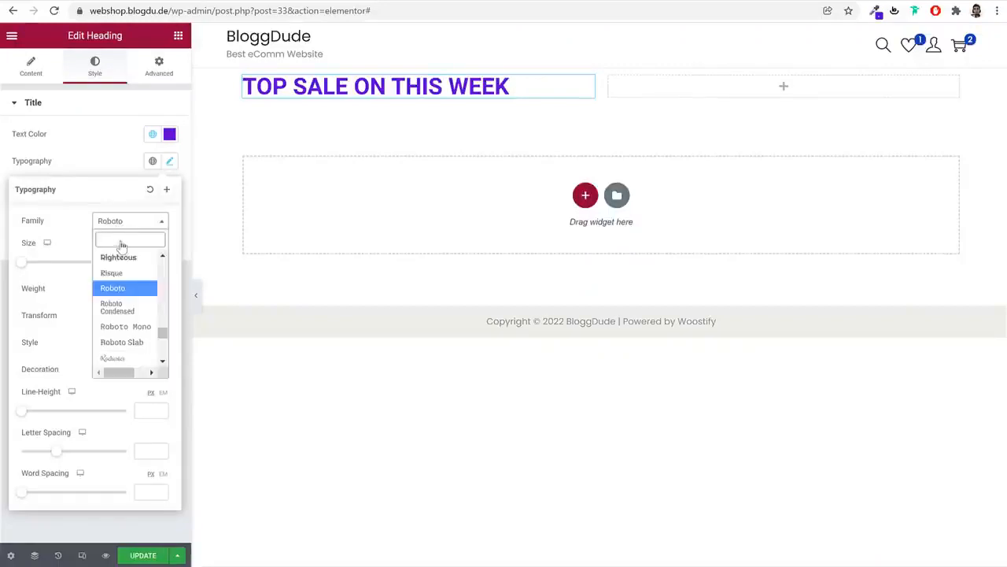
text(poppi)
key(Return)
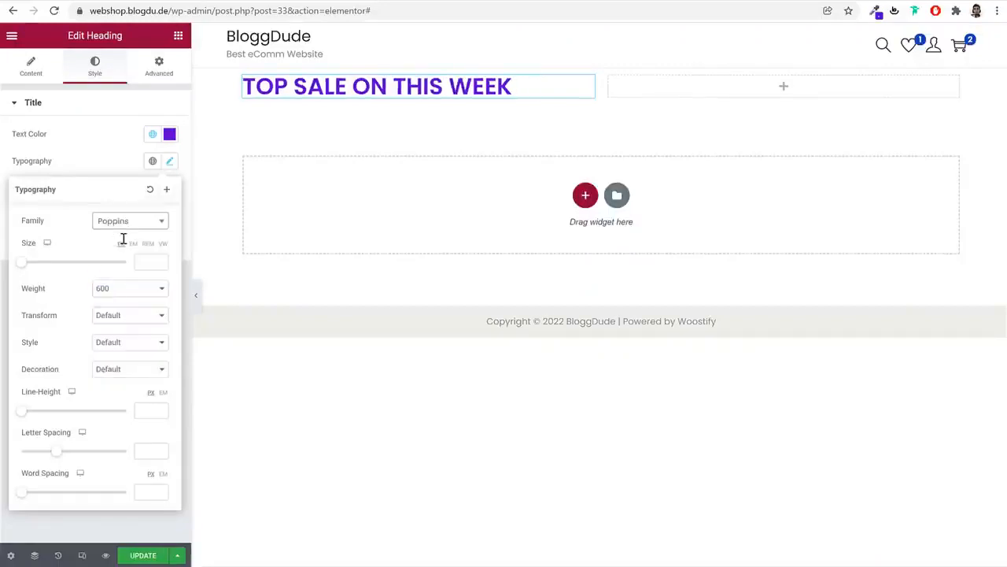
Set the heading's font size to 14 and letter spacing to 1
click(145, 262)
text(12)
text(4)
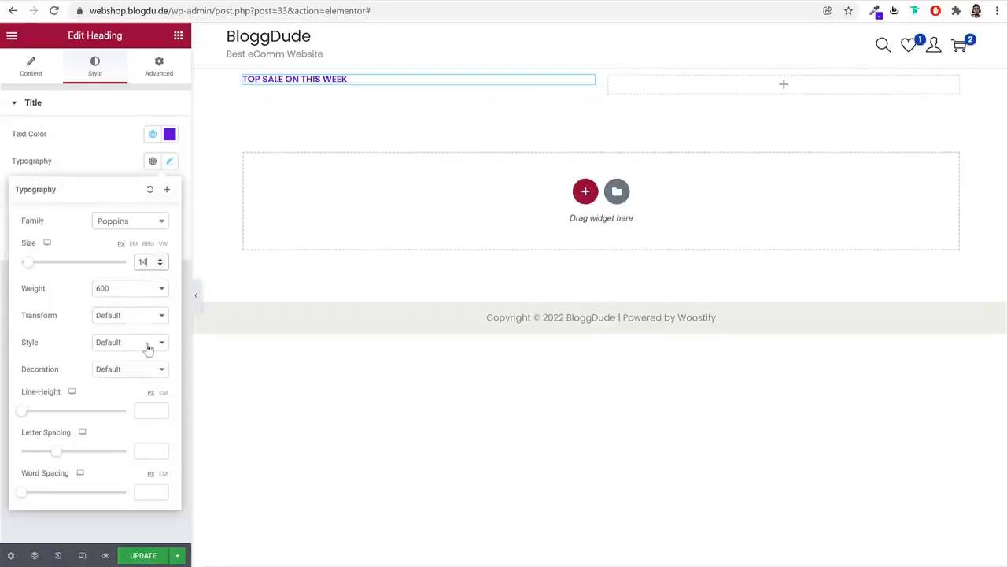
click(106, 1)
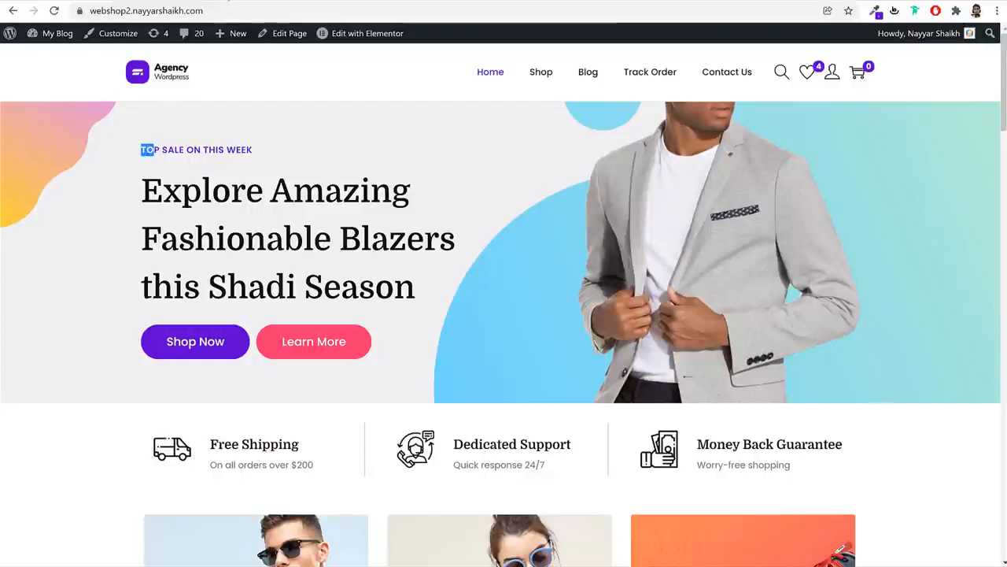
click(228, 1)
drag(22, 434, 70, 437)
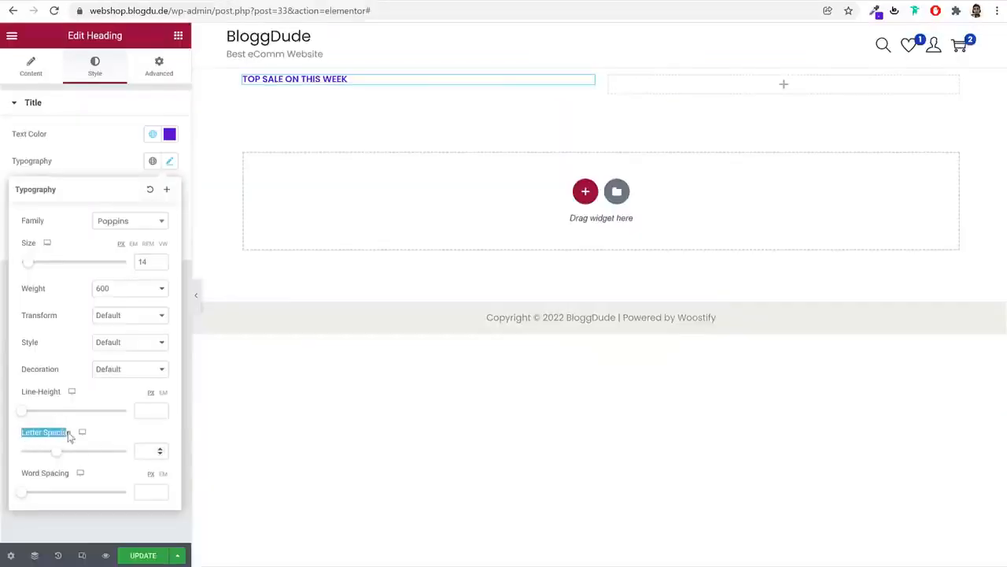
click(138, 453)
text(1)
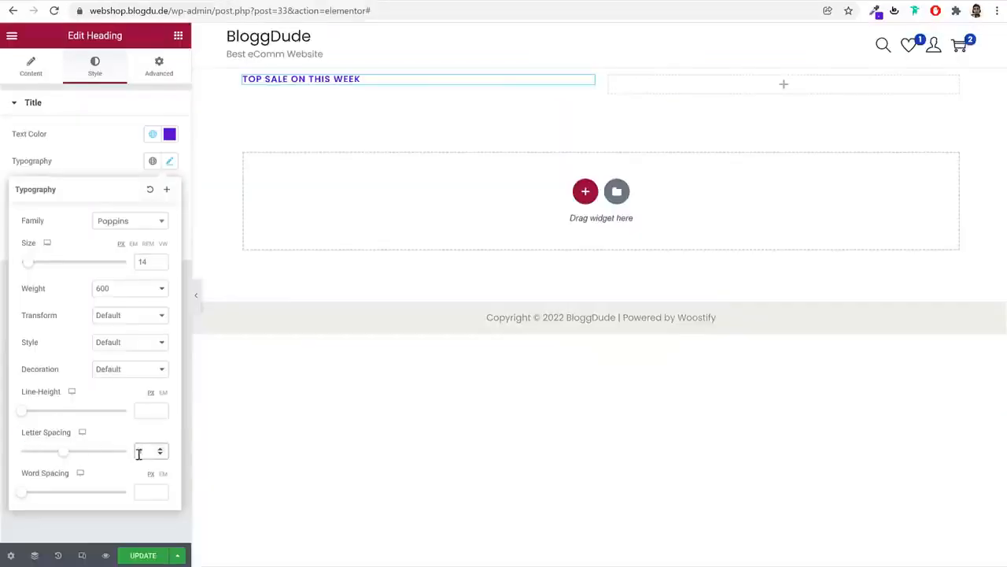
text(00)
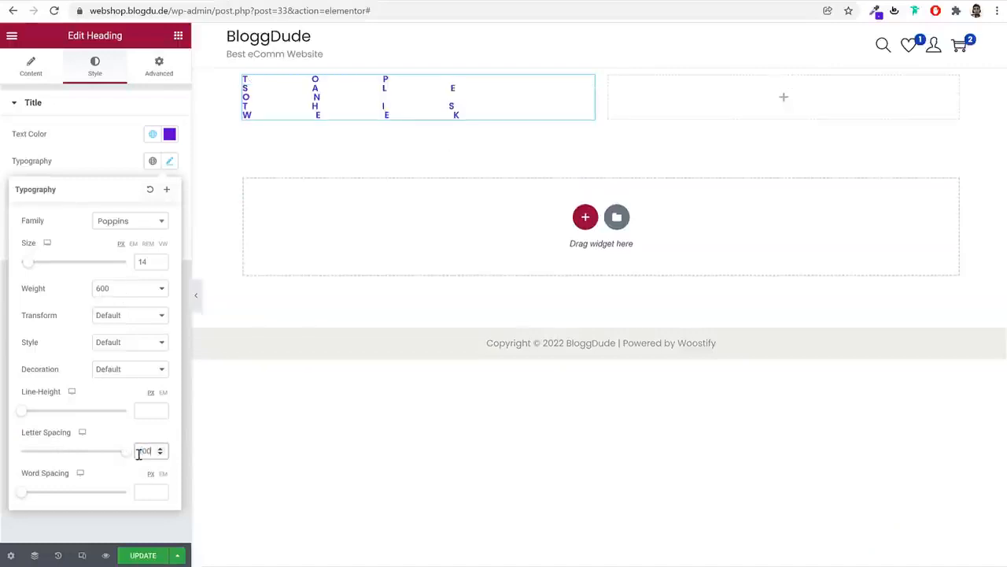
key(BackSpace)
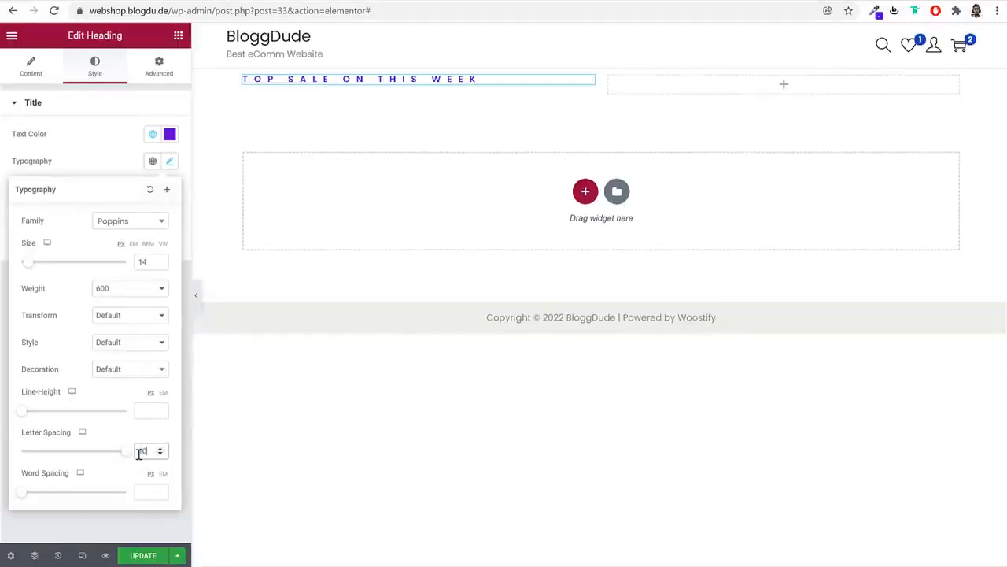
text(1)
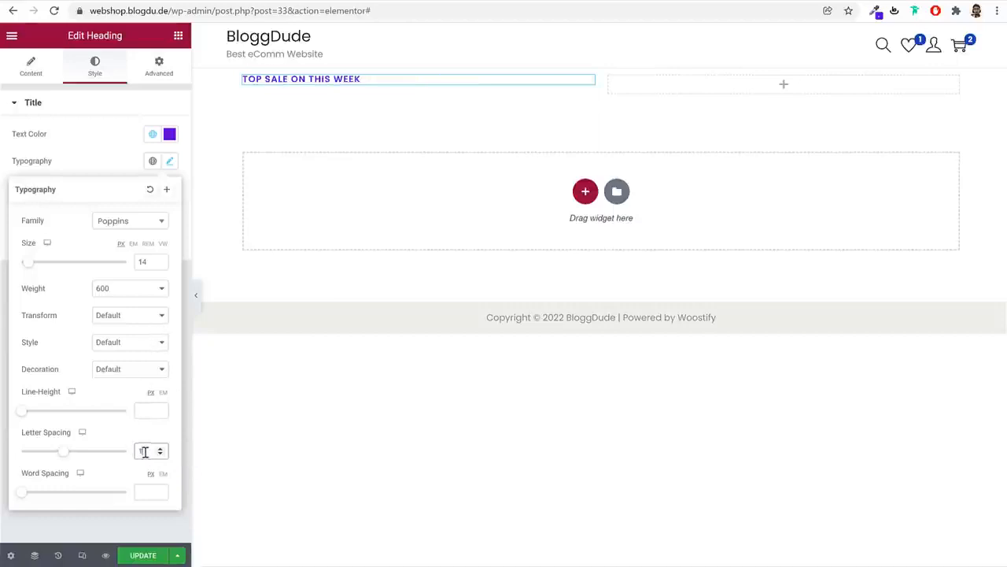
click(168, 165)
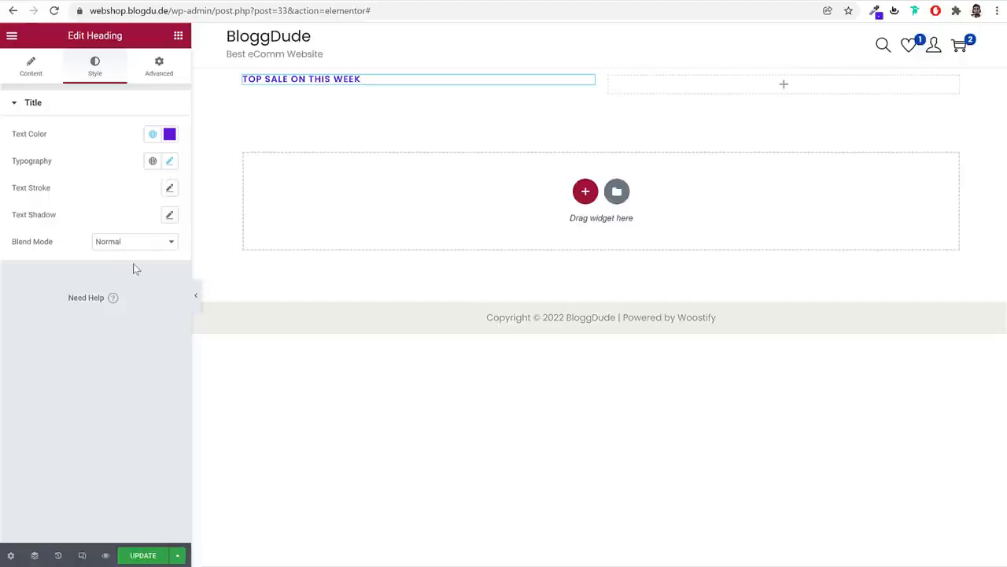
Add a heading below the sale line with the copied reference hero text
click(100, 1)
click(223, 178)
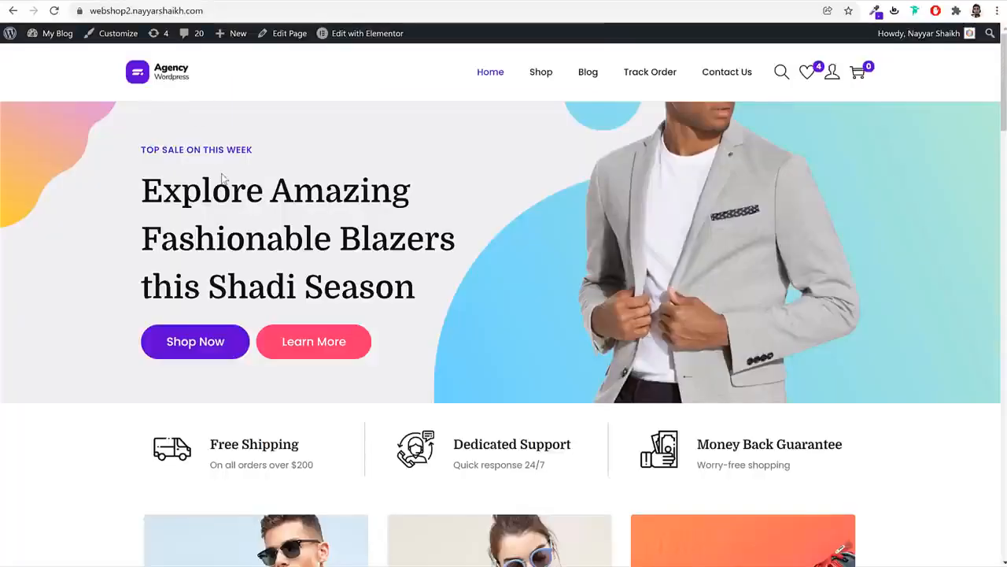
drag(148, 194, 434, 279)
key(ctrl+c)
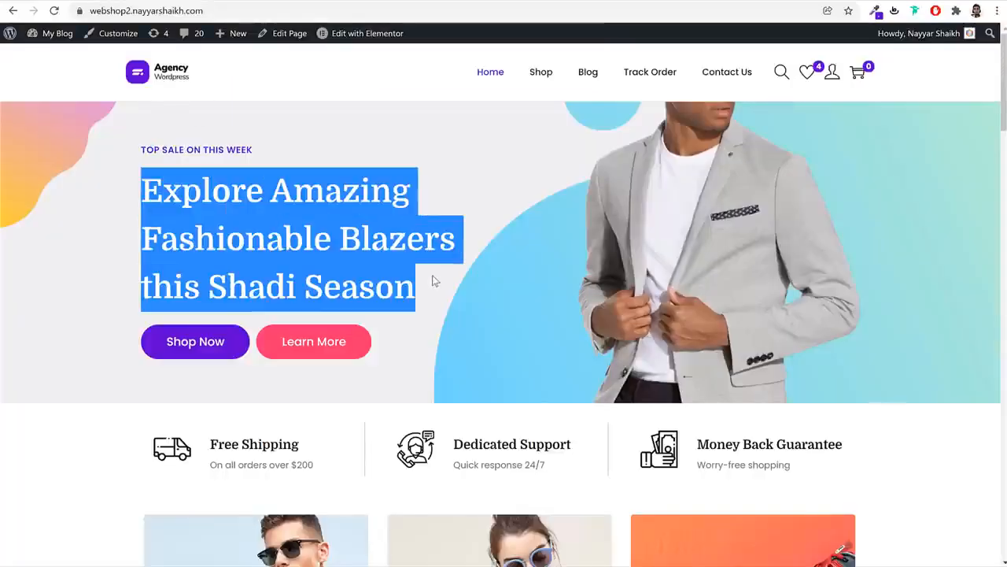
click(47, 1)
click(178, 36)
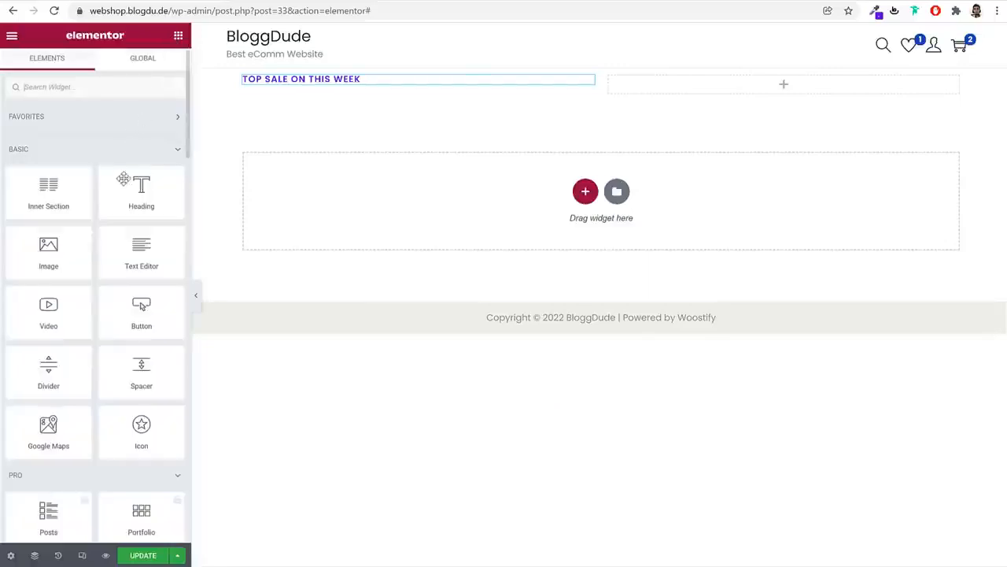
drag(134, 186, 333, 93)
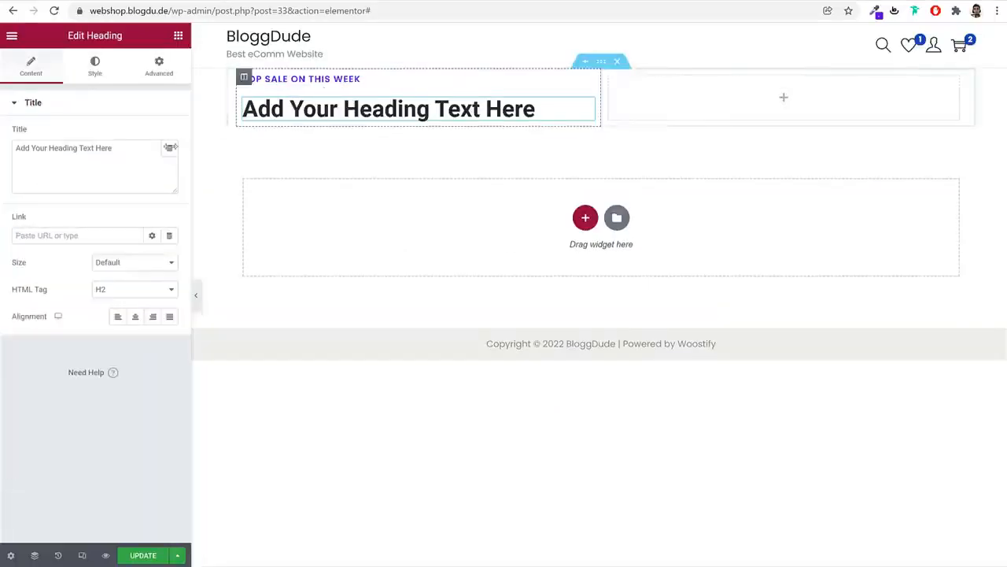
triple_click(115, 153)
key(ctrl+v)
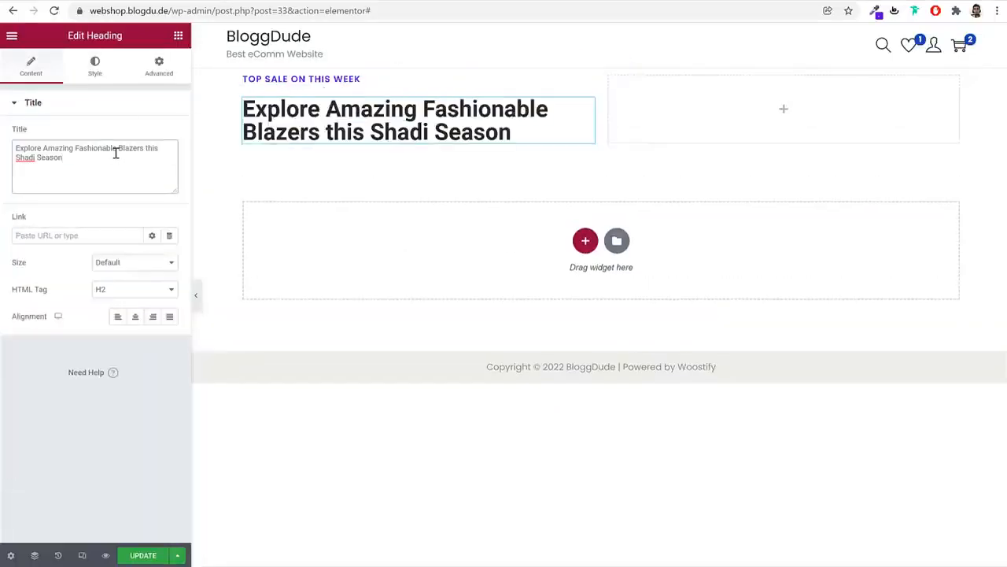
Show the new heading's Style tab and select the reference hero heading for inspection
click(95, 68)
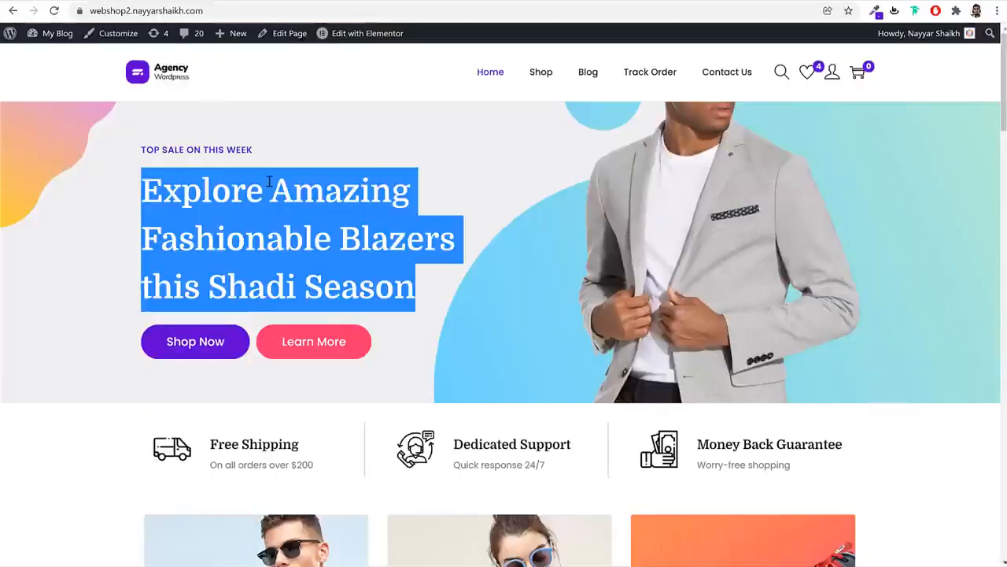
click(269, 187)
triple_click(269, 183)
right_click(269, 183)
Copy the reference heading's #081420 colour and apply it as the new heading's text colour
click(293, 279)
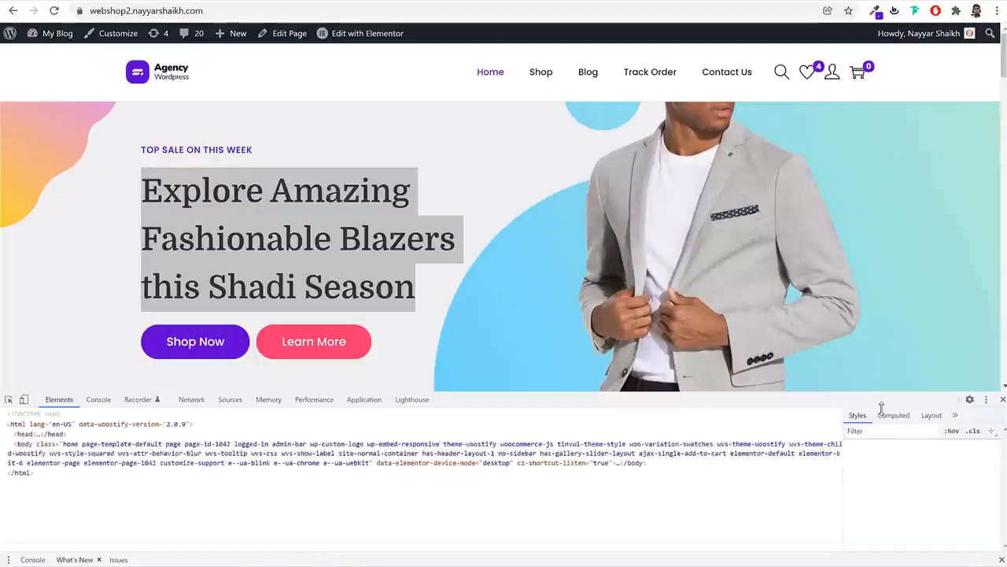
click(872, 513)
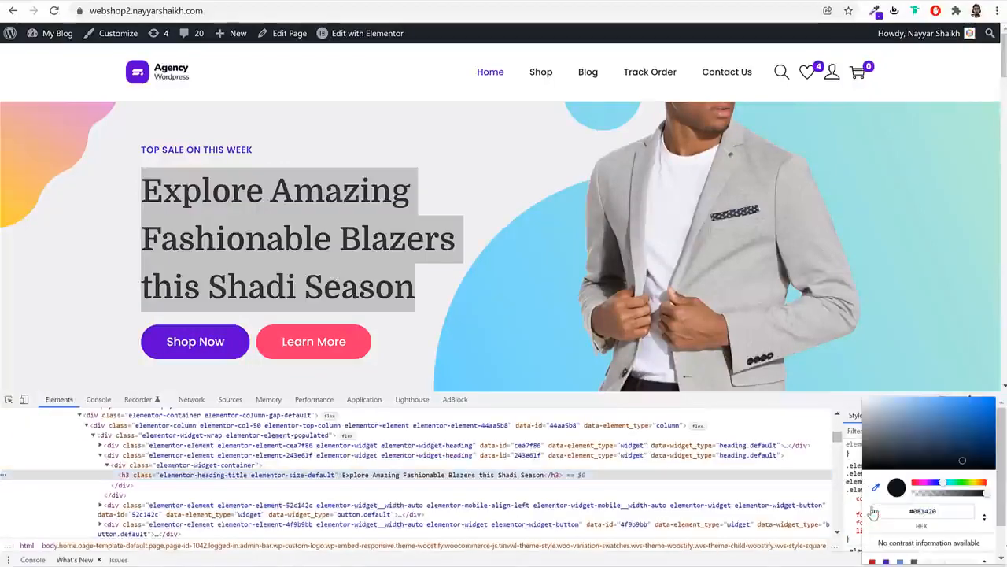
click(951, 514)
key(ctrl+c)
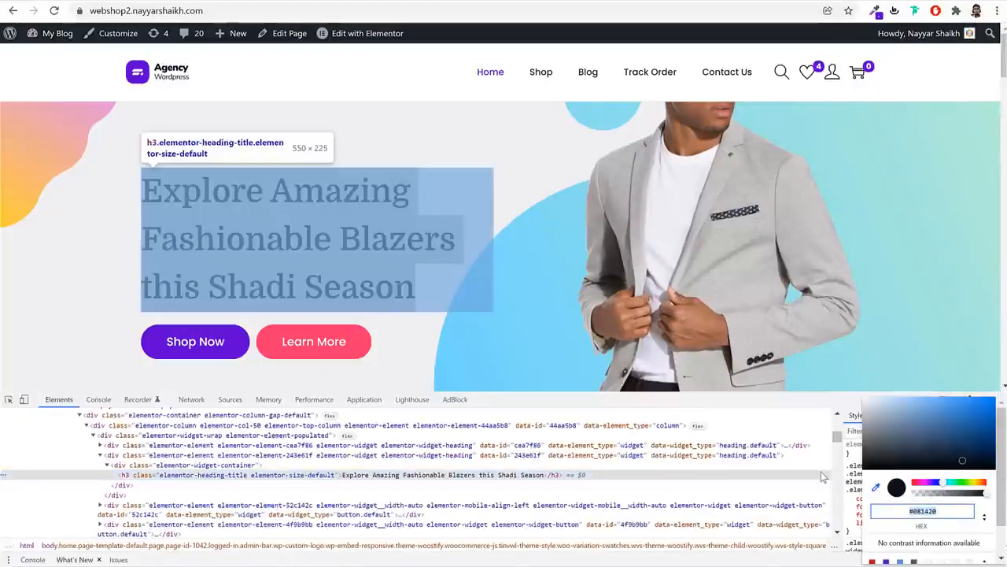
click(820, 472)
click(1000, 400)
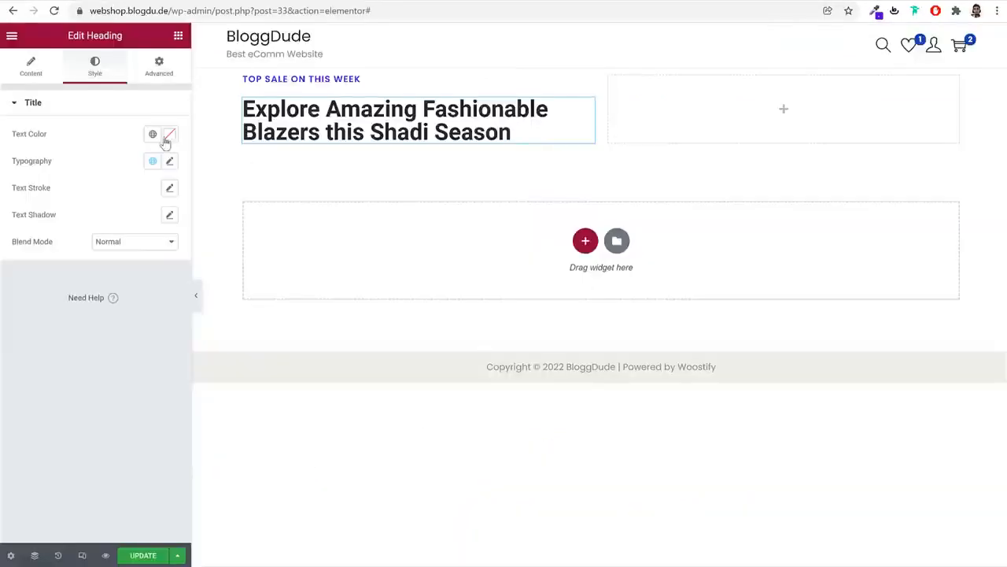
click(168, 135)
key(ctrl+v)
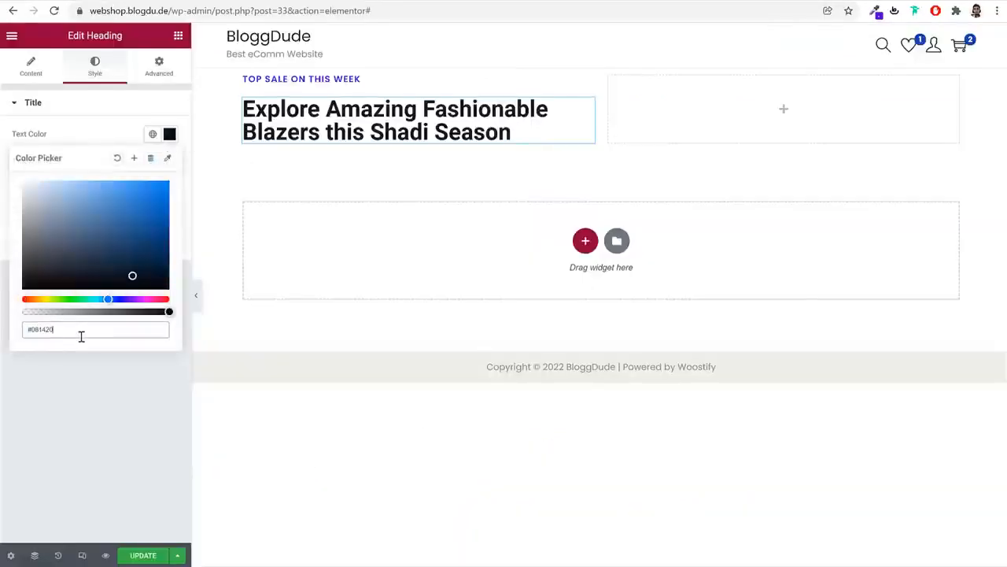
Save #081420 as a new global colour named Black
click(134, 158)
triple_click(517, 296)
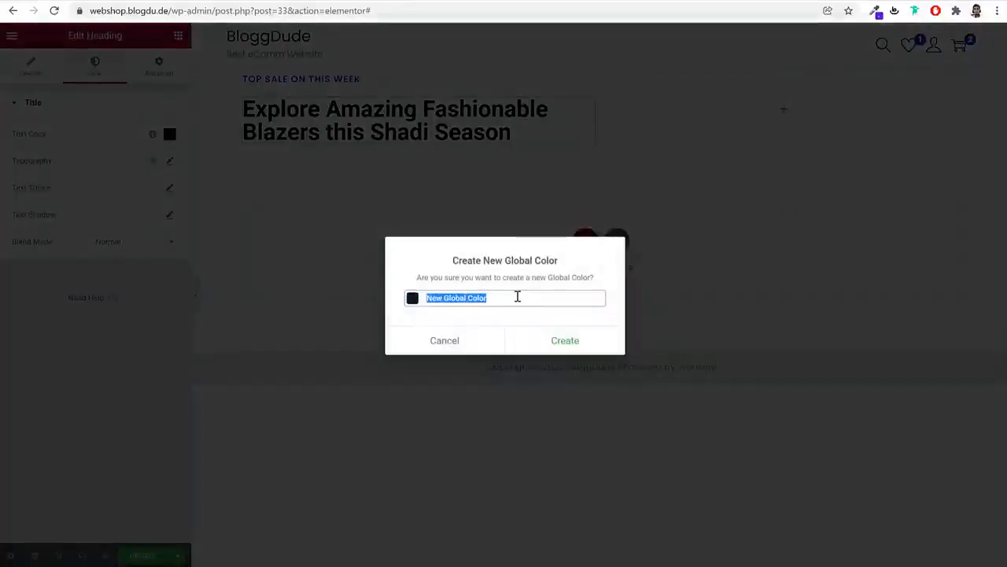
text(Black)
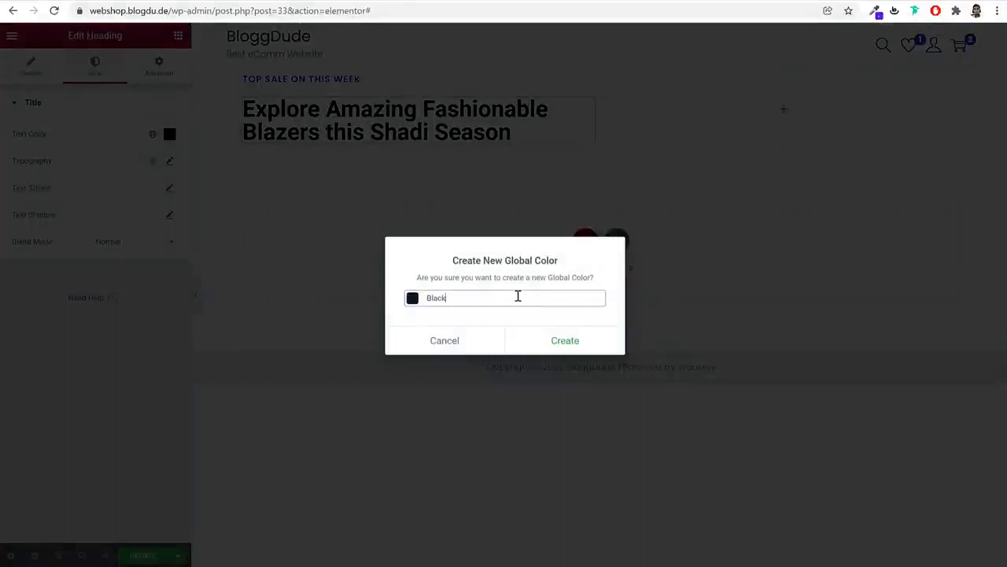
click(559, 339)
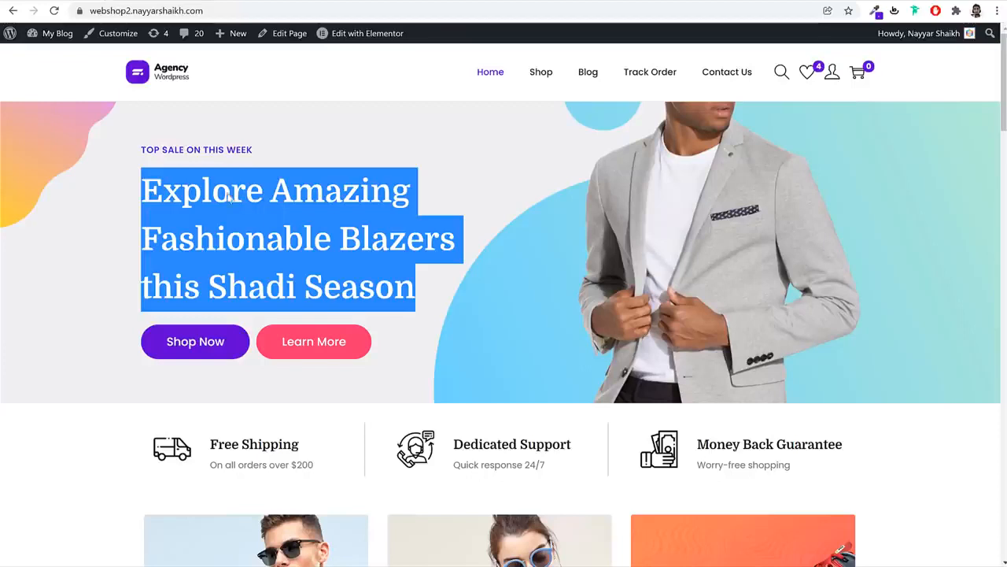
Compare with the reference site's hero heading and set the heading font family to Domine
click(302, 215)
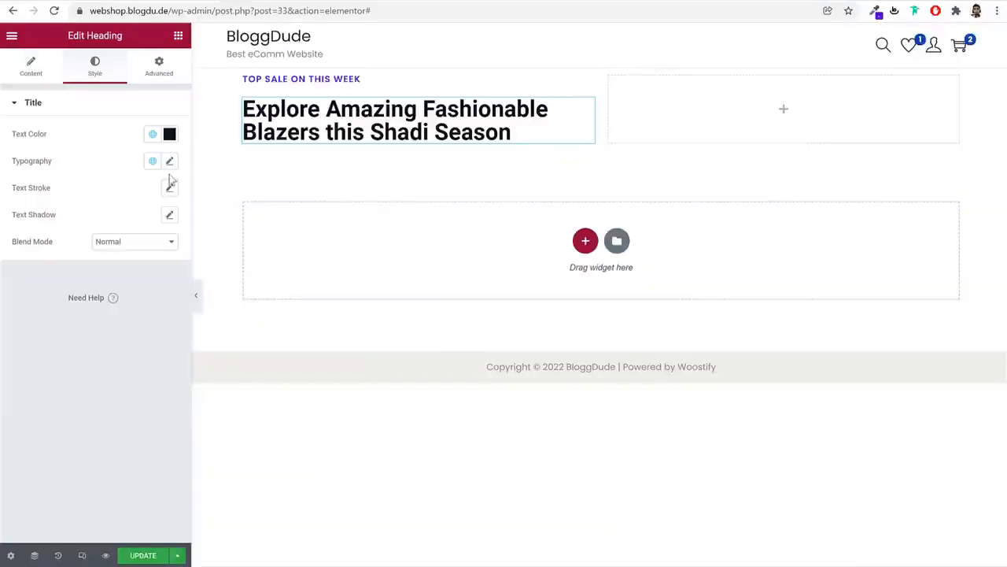
click(169, 161)
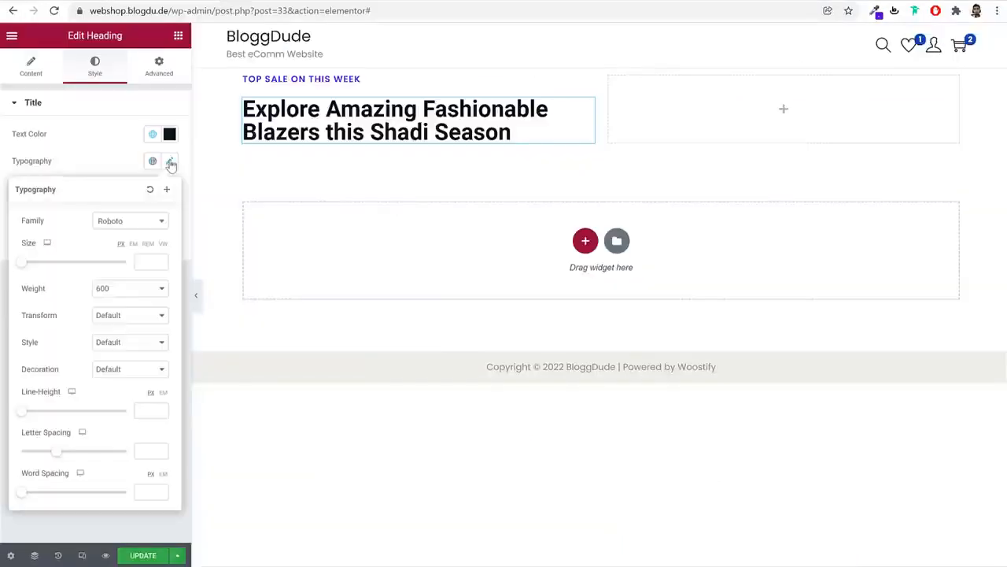
click(129, 221)
text(domin)
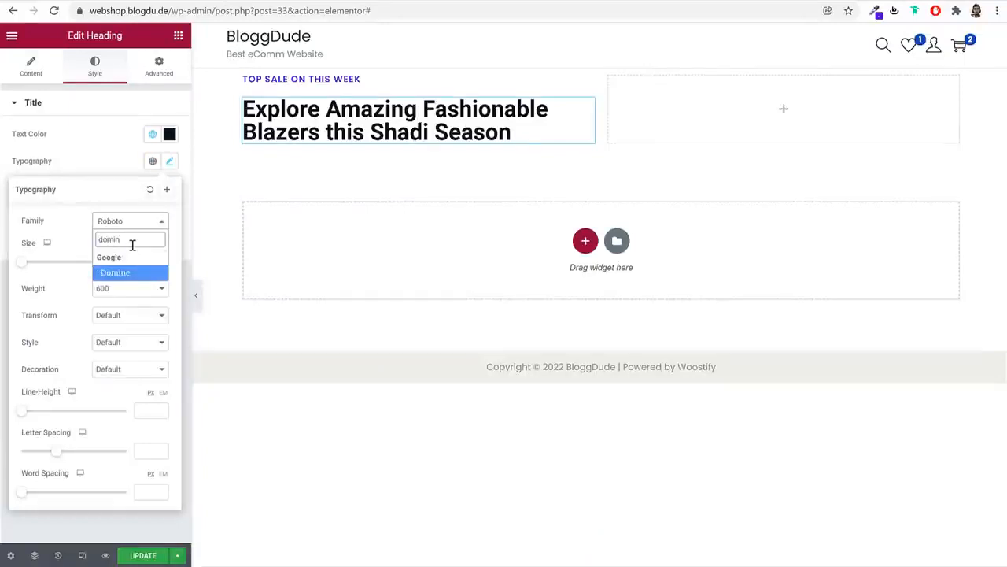
key(Return)
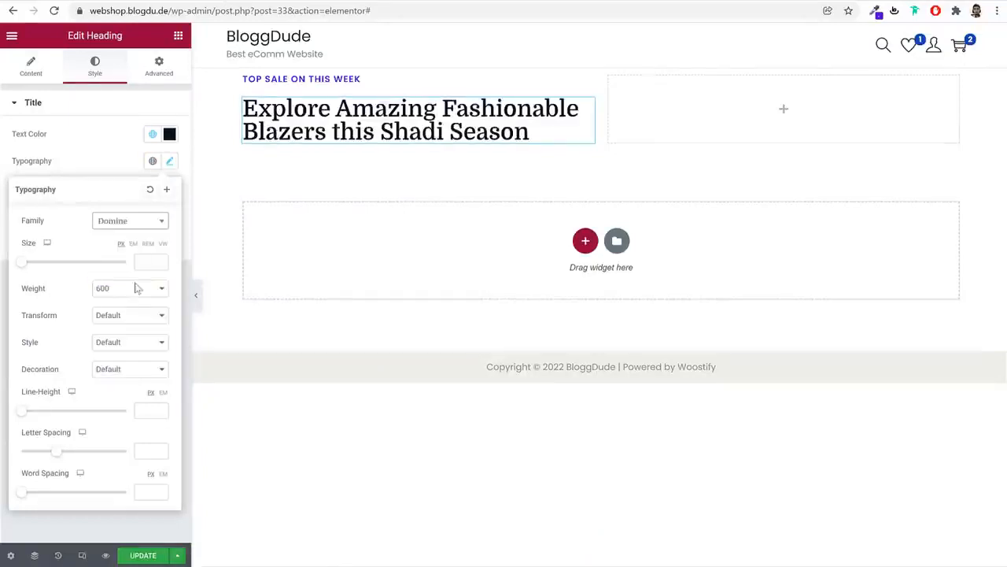
Set the heading font size to 50 px and line height to 1.5 em
click(143, 261)
text(50)
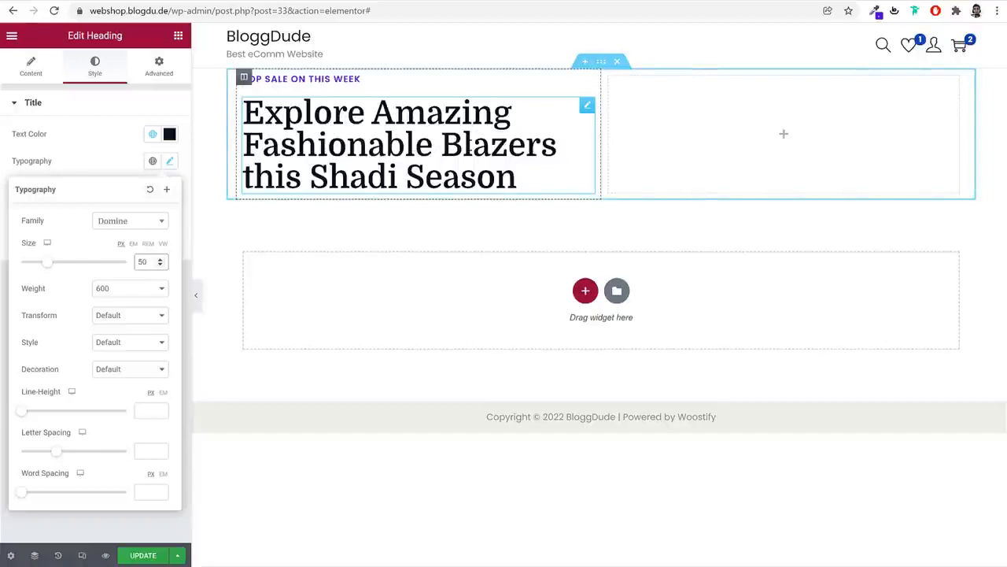
drag(21, 391, 53, 396)
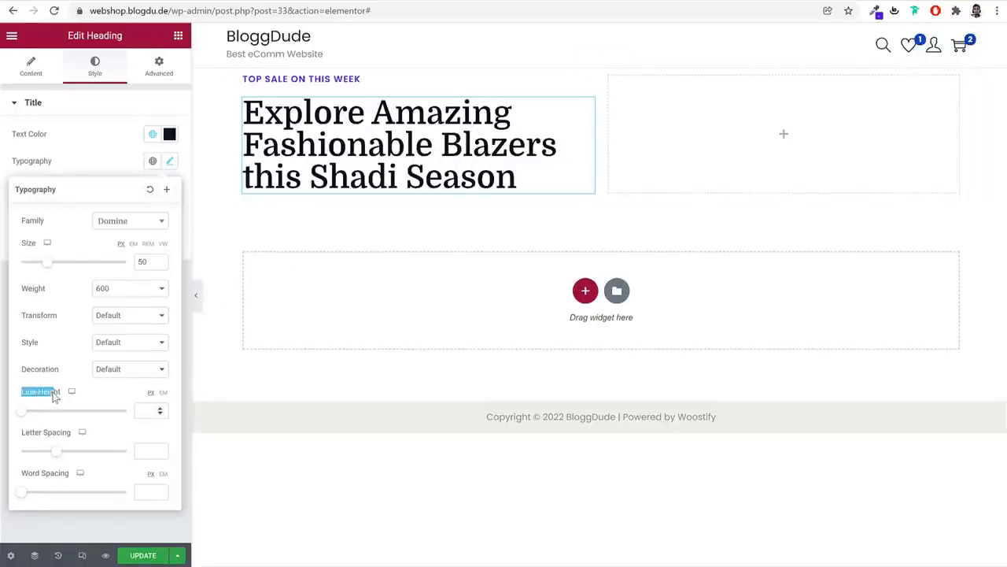
click(126, 392)
click(164, 393)
click(142, 411)
text(1.5)
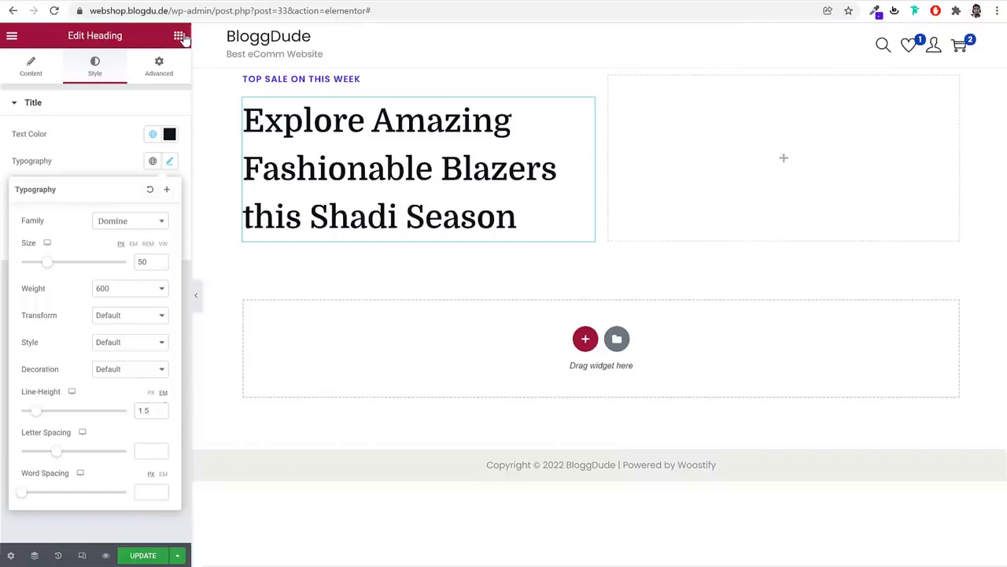
Find the Button widget and place it under the hero heading
click(179, 36)
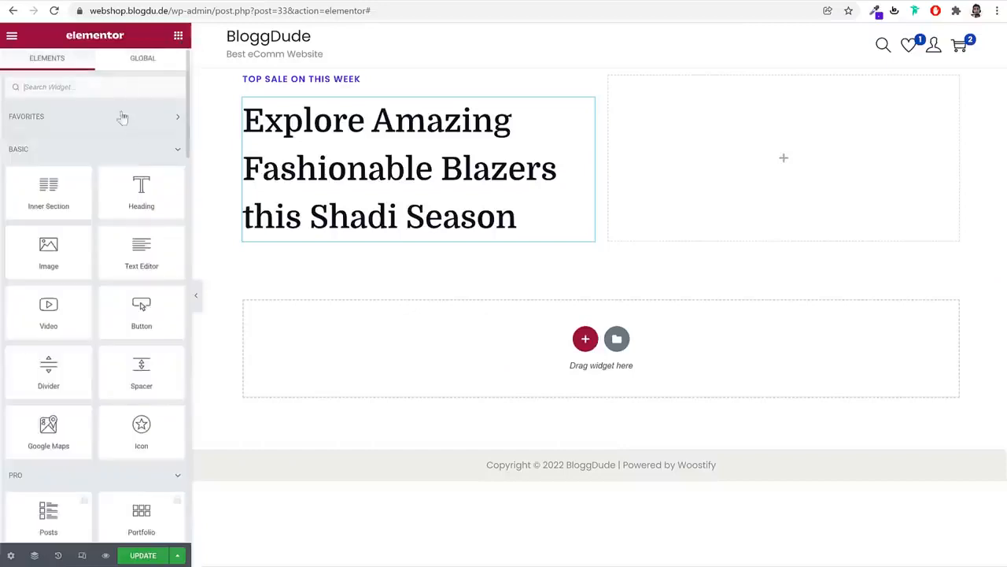
click(121, 90)
text(iut)
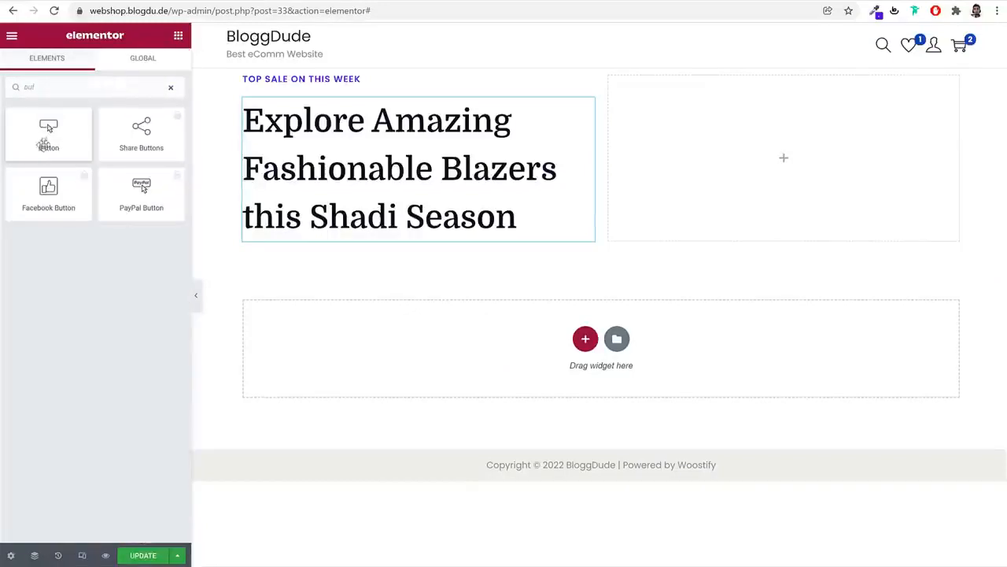
drag(48, 132, 378, 228)
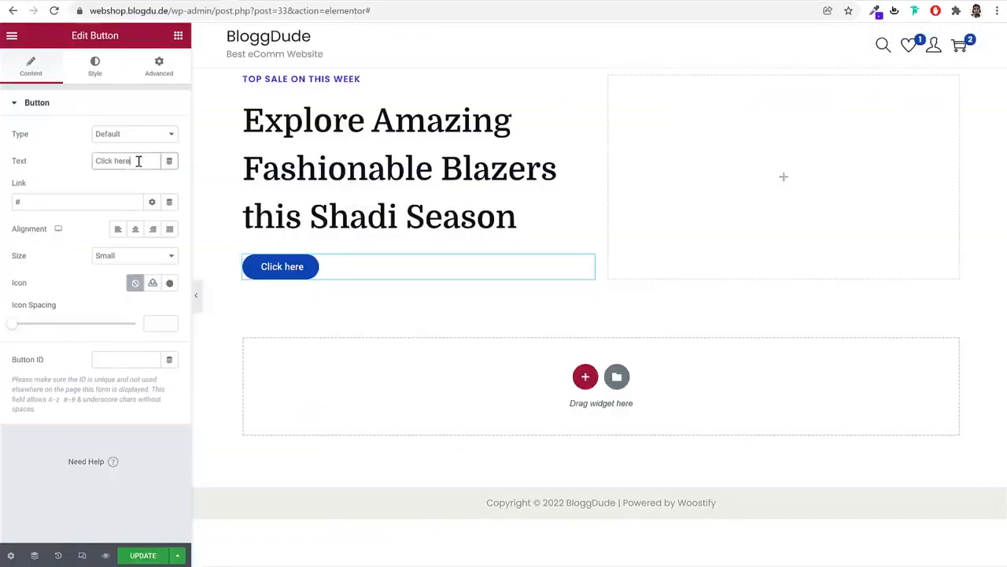
triple_click(138, 161)
text(Shop Now)
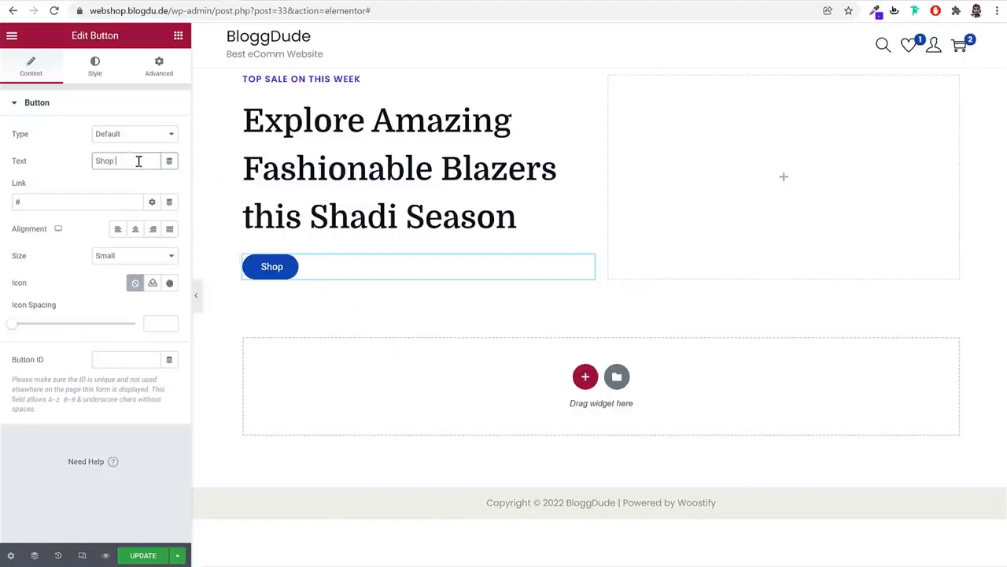
double_click(79, 202)
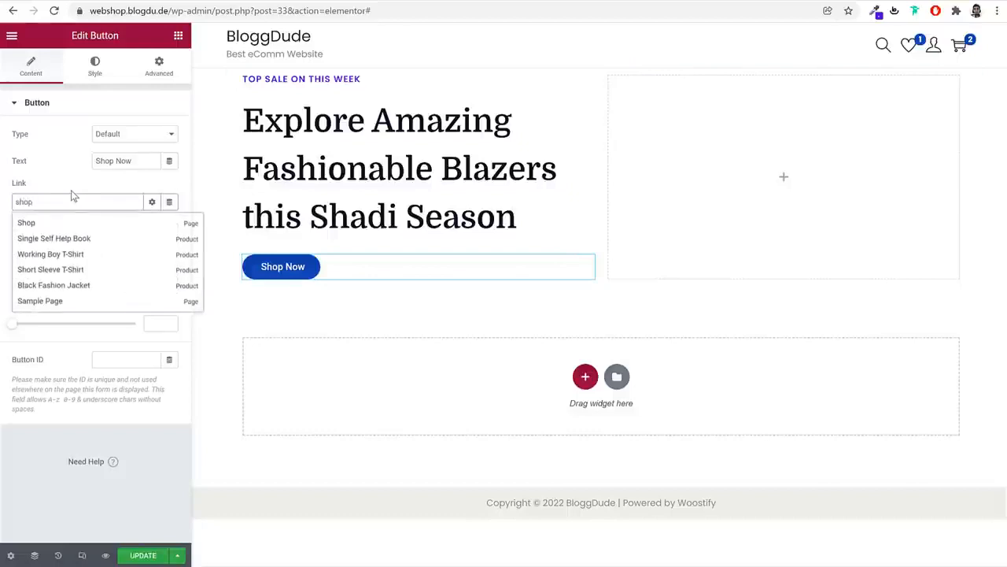
click(37, 223)
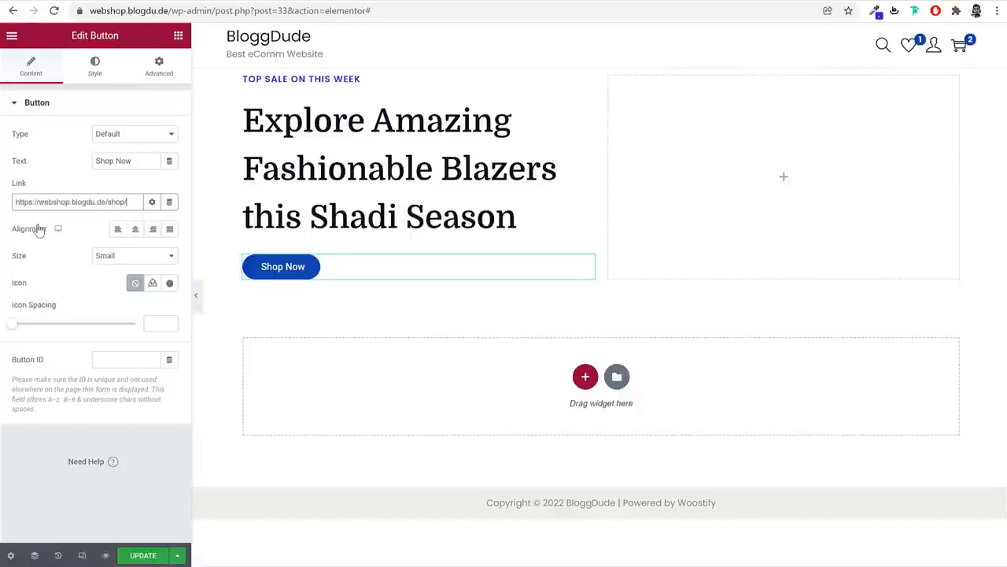
drag(126, 203, 15, 202)
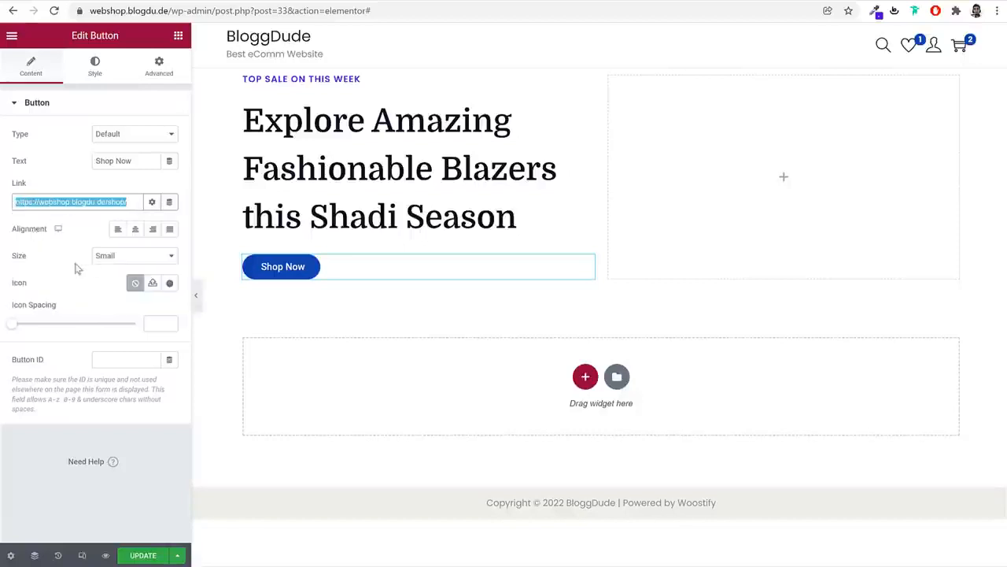
click(94, 77)
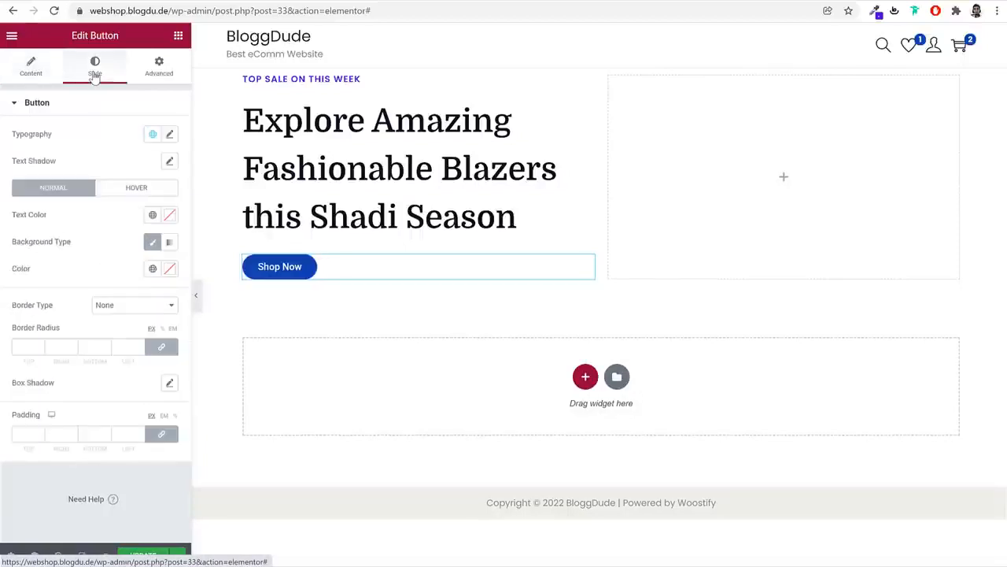
Give the 'Shop Now' label the Poppins font at 18 px size
click(169, 134)
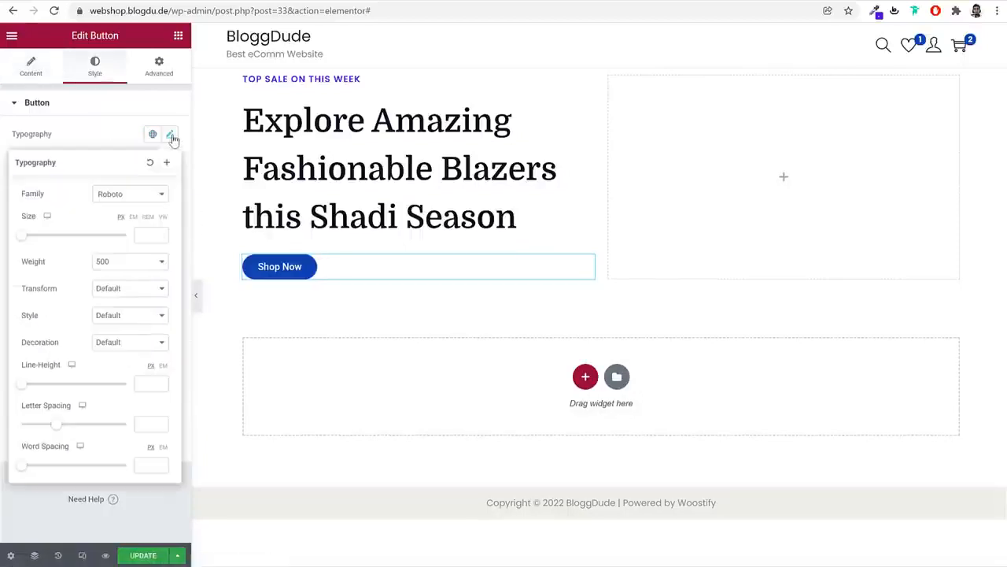
click(139, 198)
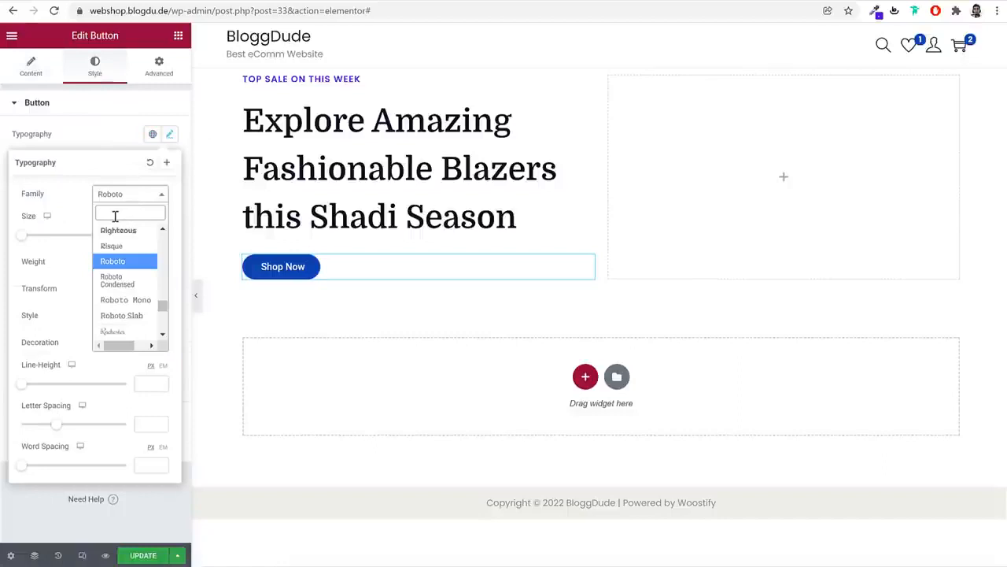
text(poppins)
key(Return)
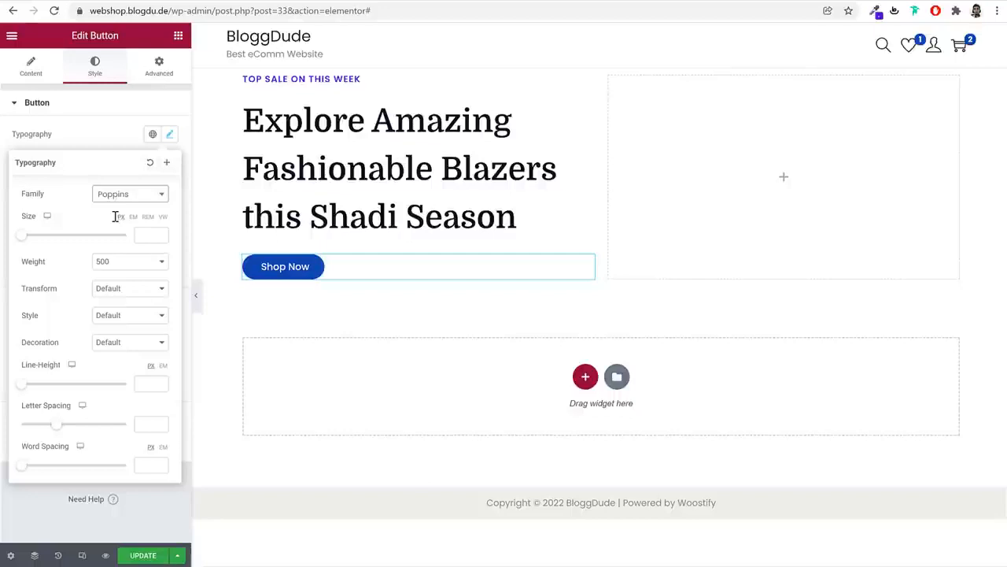
click(144, 234)
text(18)
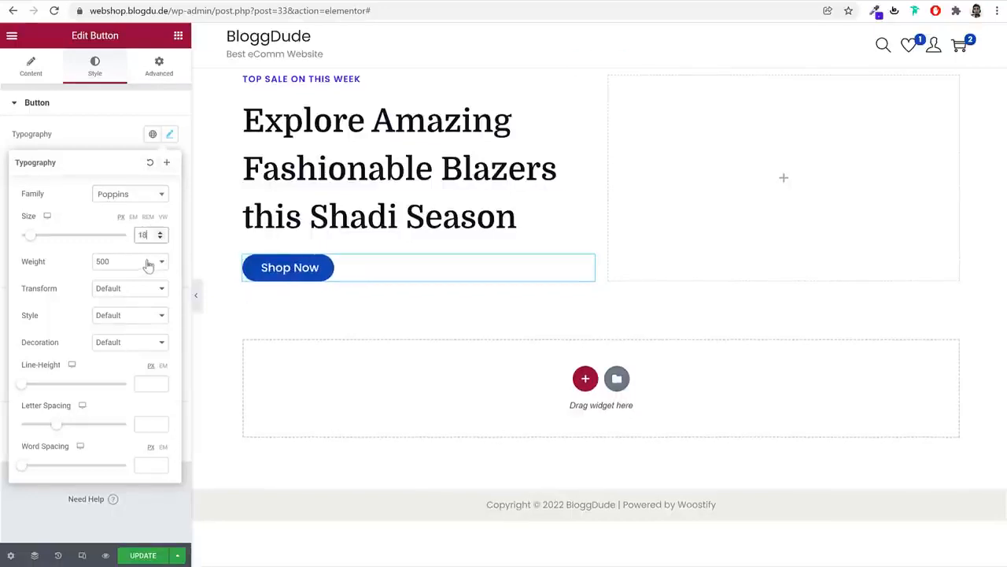
click(168, 134)
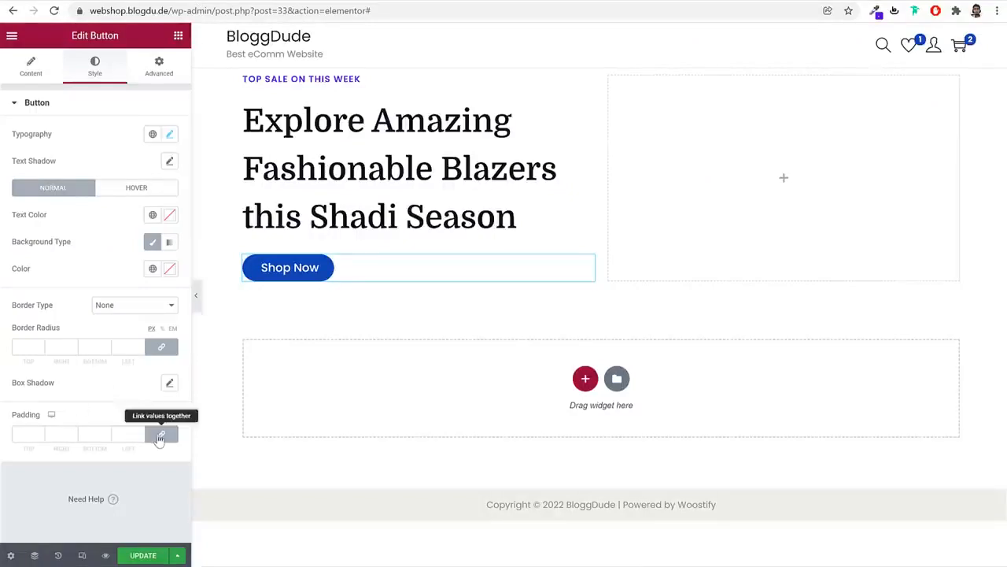
Unlink the button padding and set it to 18 top, 40 right, 18 bottom, 40 left
click(160, 435)
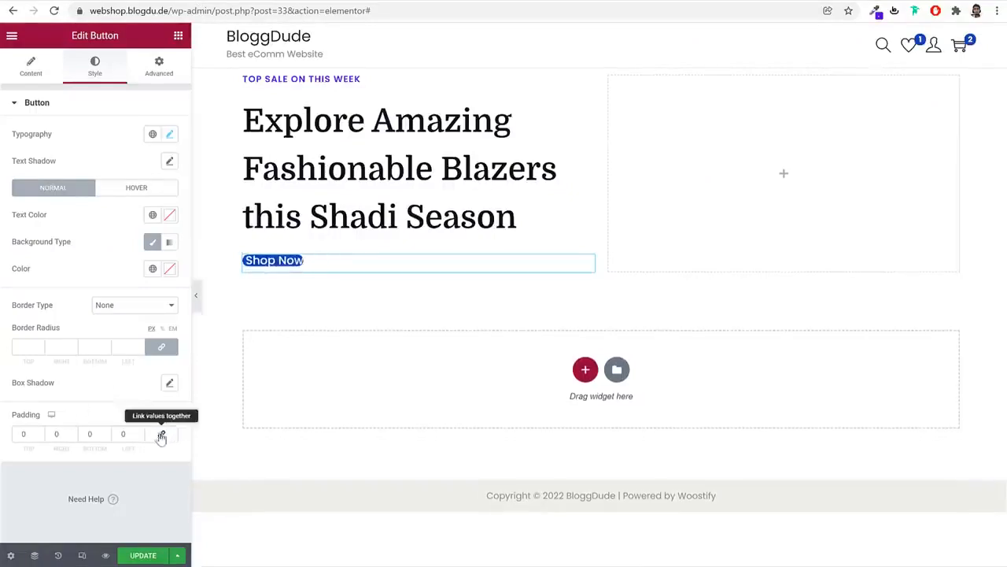
double_click(24, 434)
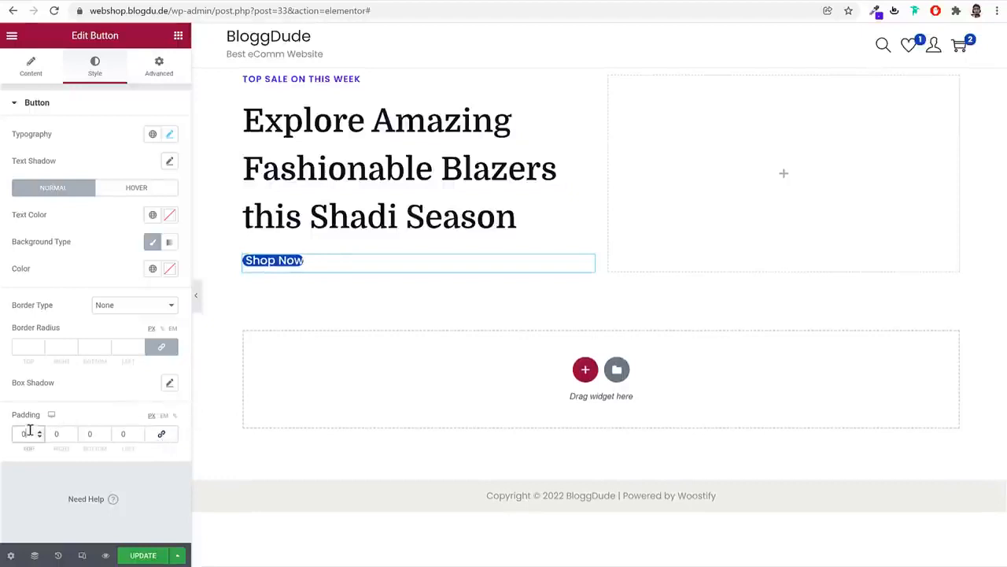
text(18)
key(Tab)
text(40)
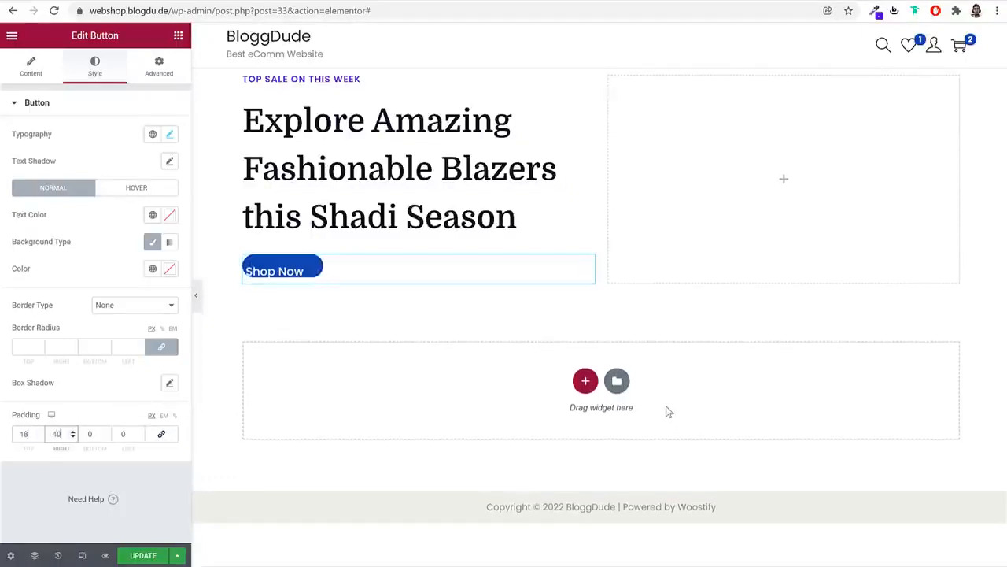
key(Tab)
text(18)
key(Tab)
text(40)
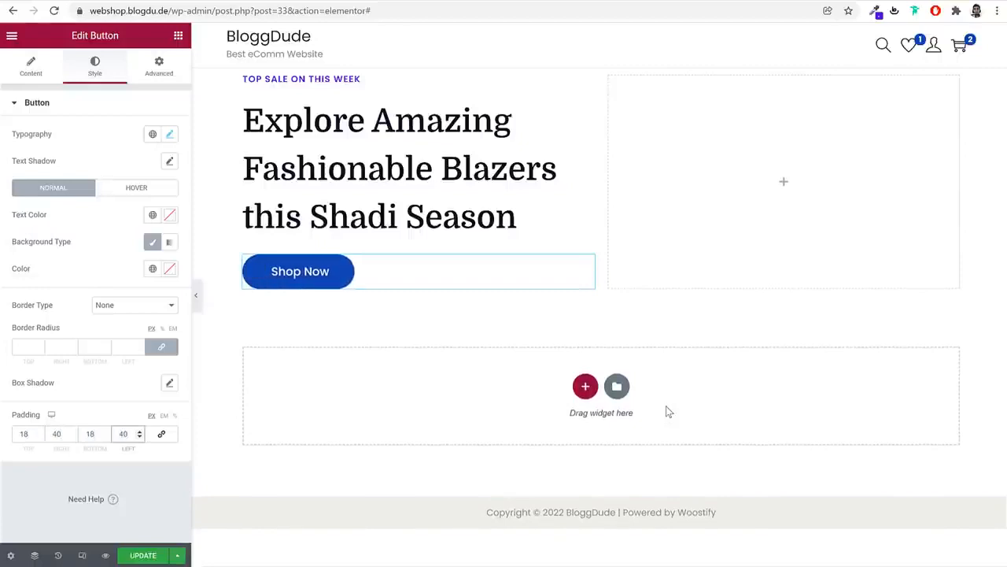
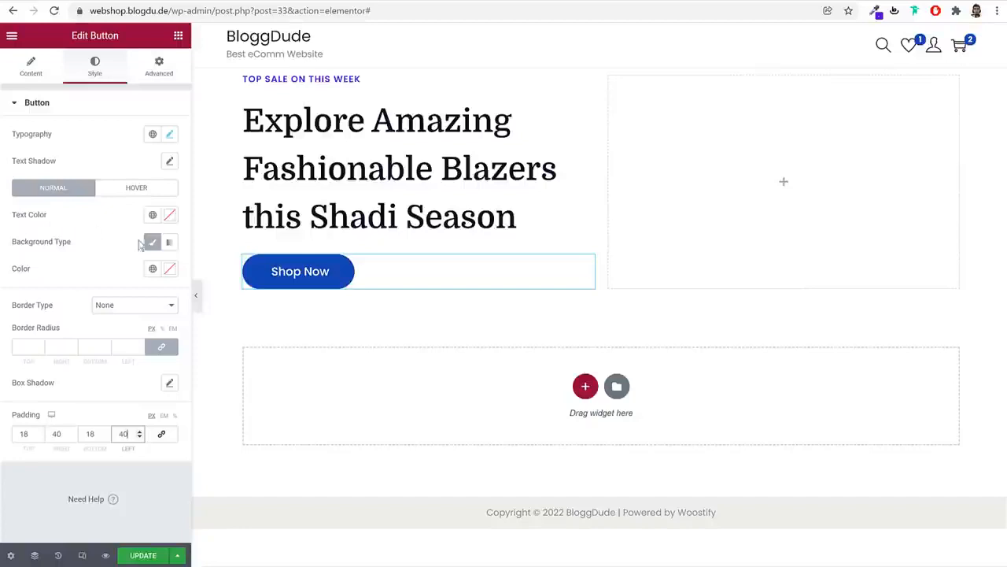
Give the Shop Now button a Classic background using the global Purple colour
click(152, 242)
click(152, 268)
click(160, 271)
click(170, 268)
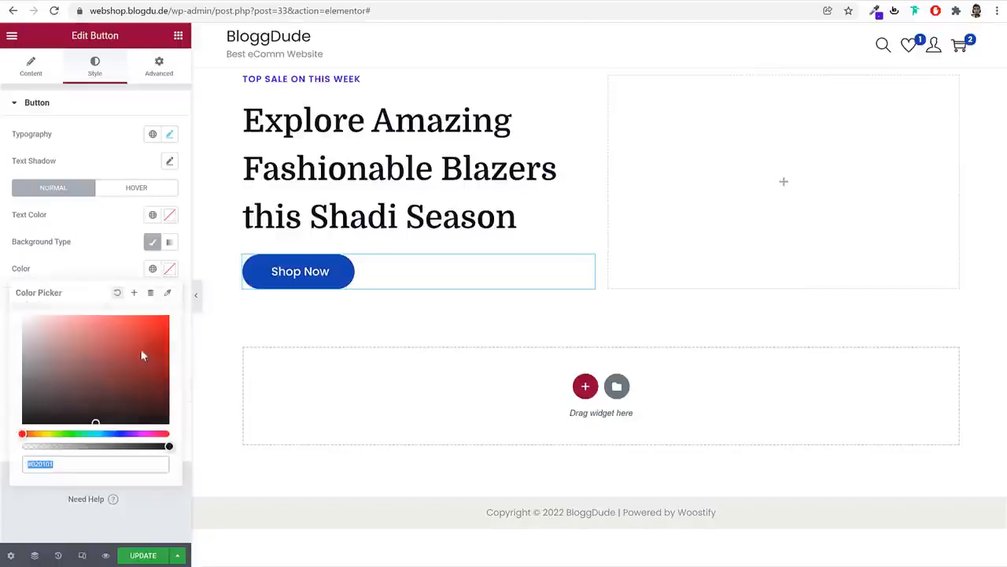
click(137, 264)
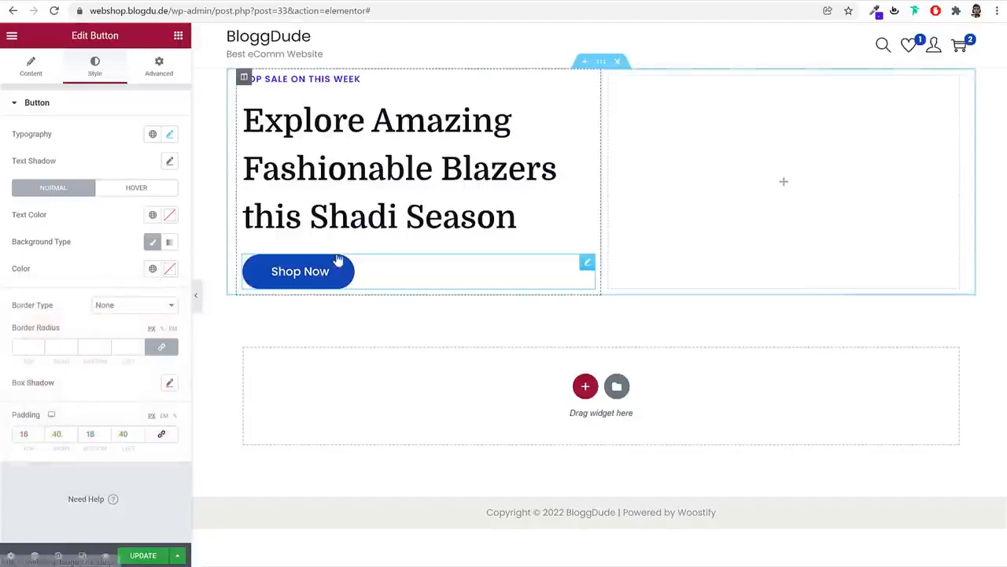
click(152, 270)
scroll(93, 418, down, 3)
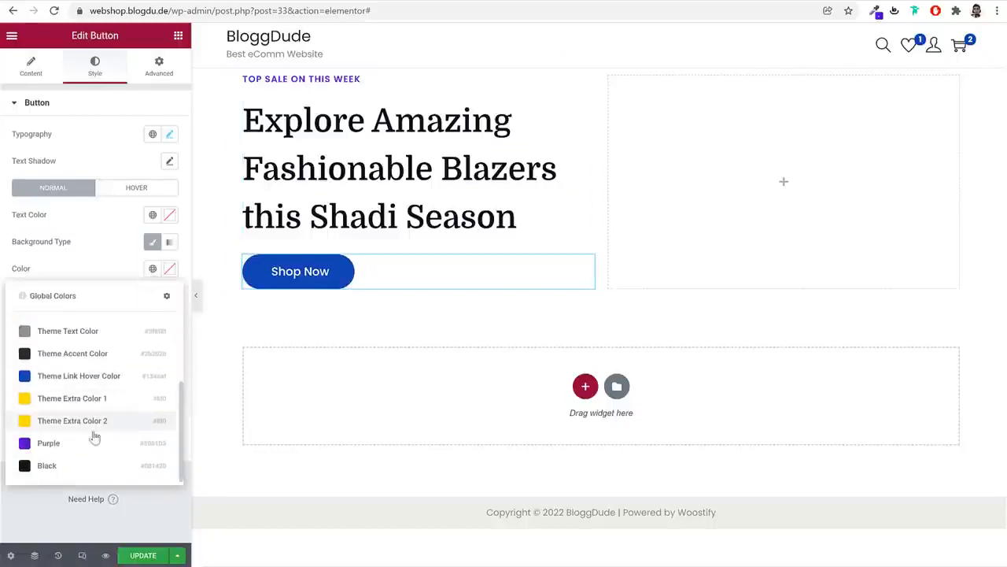
click(48, 443)
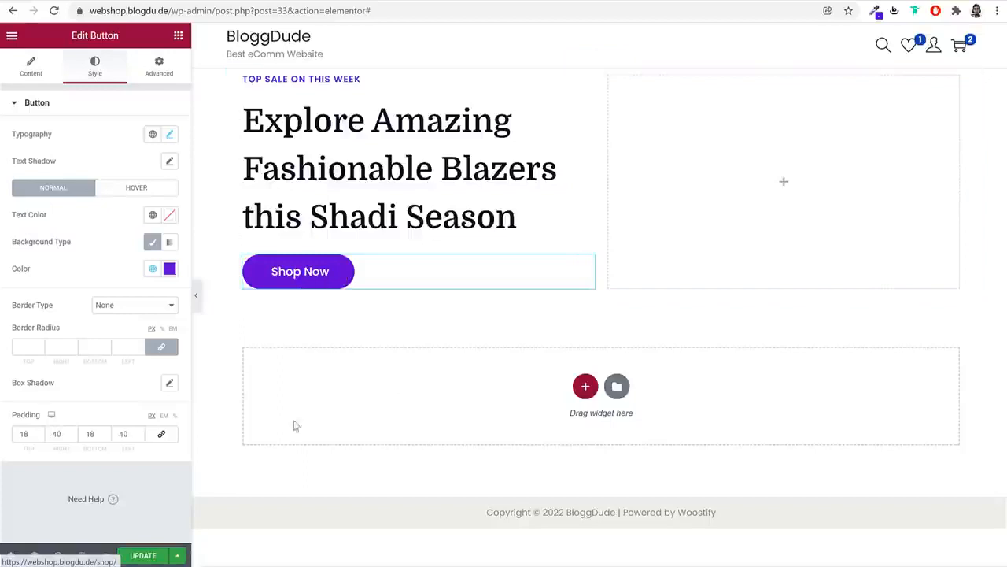
Use global Purple for the hover background as well, confirming #42048F
click(162, 193)
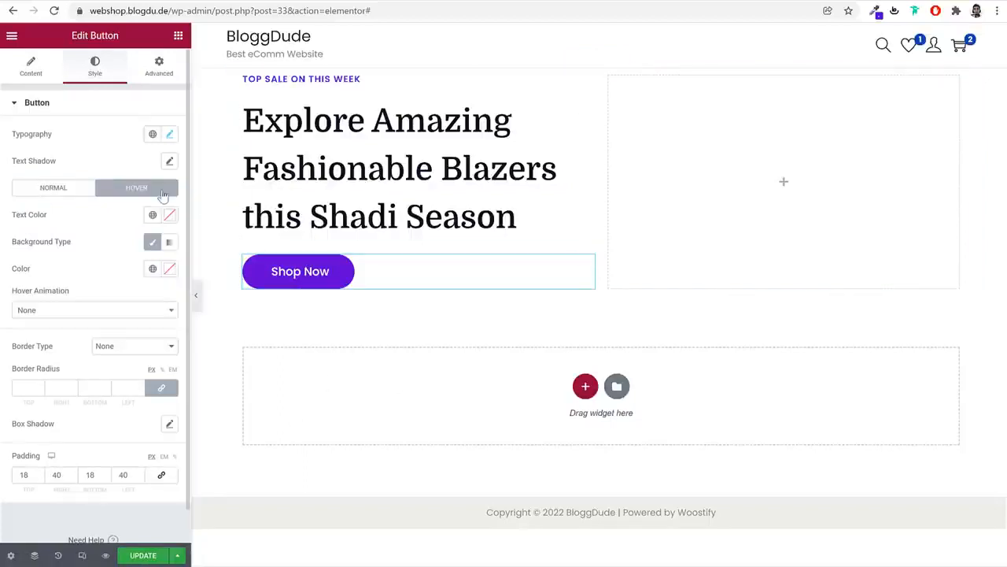
click(152, 268)
scroll(95, 425, down, 1)
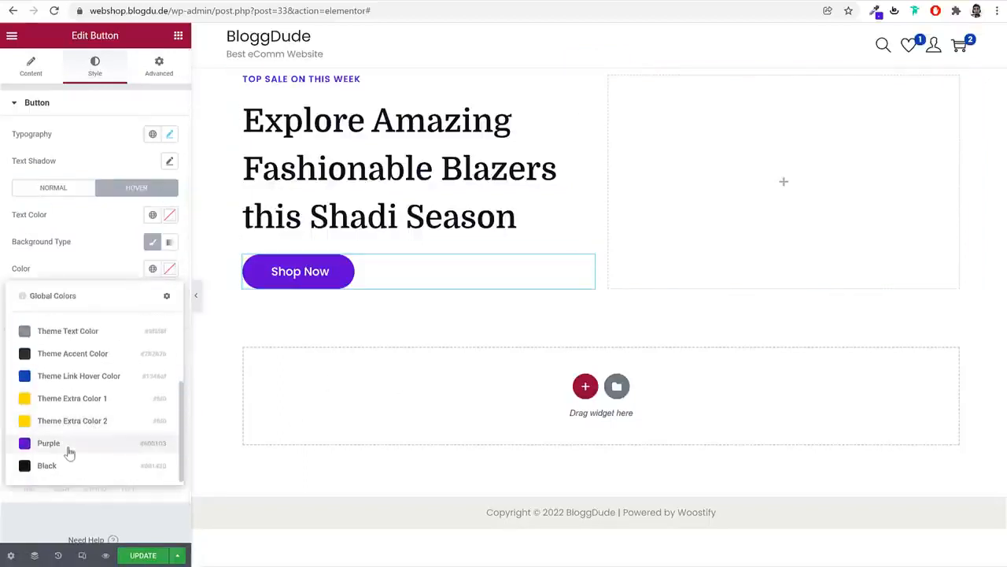
click(70, 450)
click(169, 268)
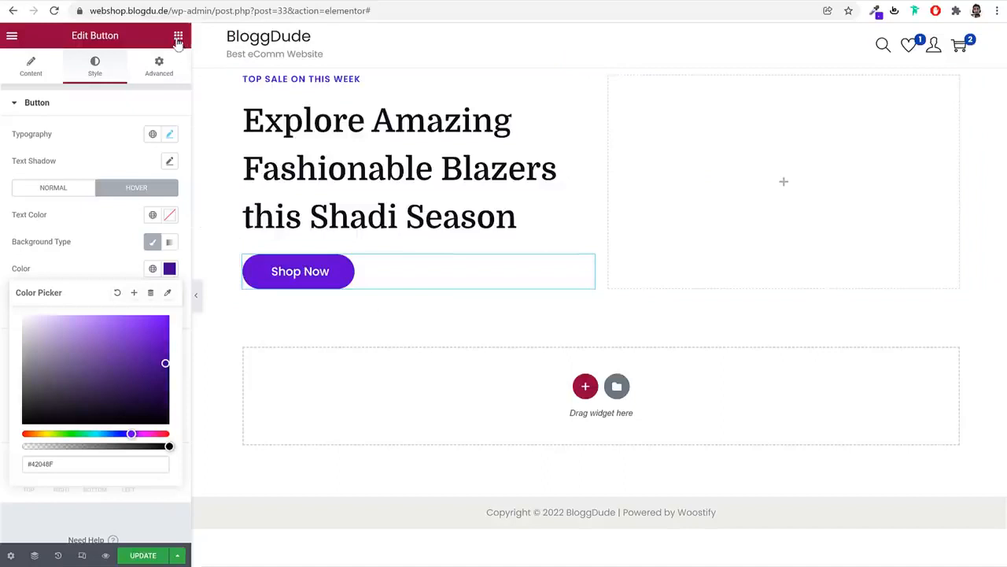
click(178, 37)
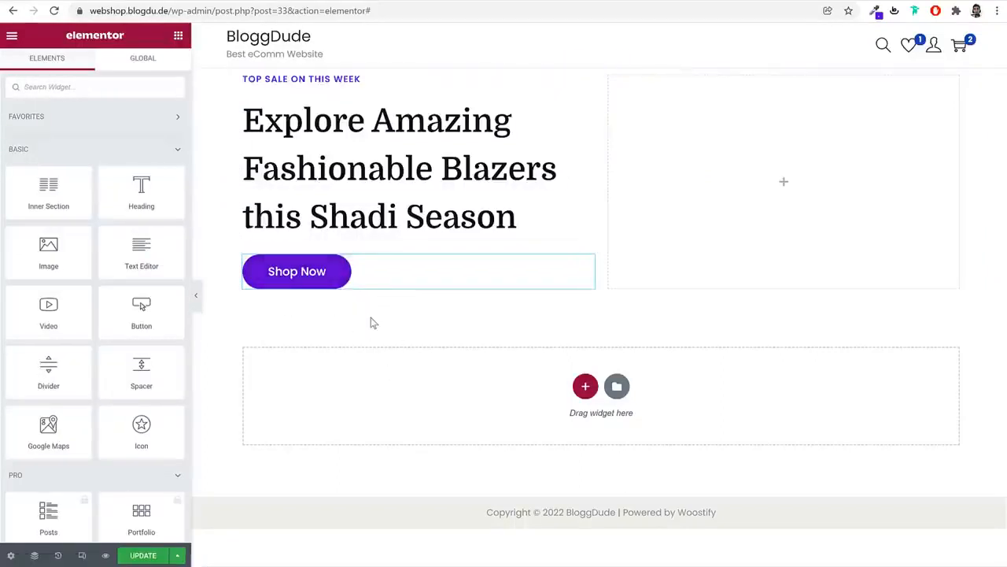
Duplicate the Shop Now button and relabel the copy 'Learn More'
right_click(310, 271)
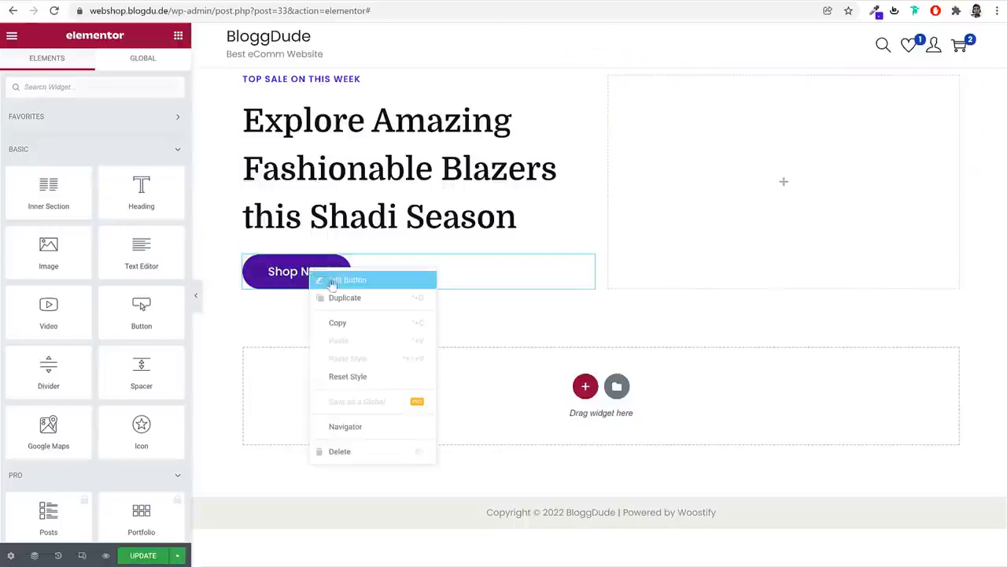
click(358, 302)
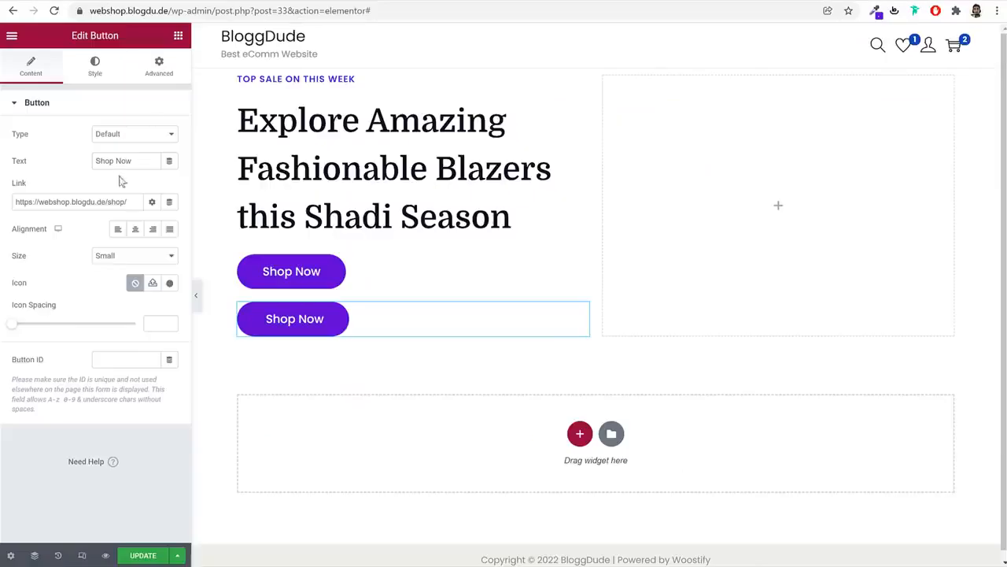
double_click(124, 160)
text(Le)
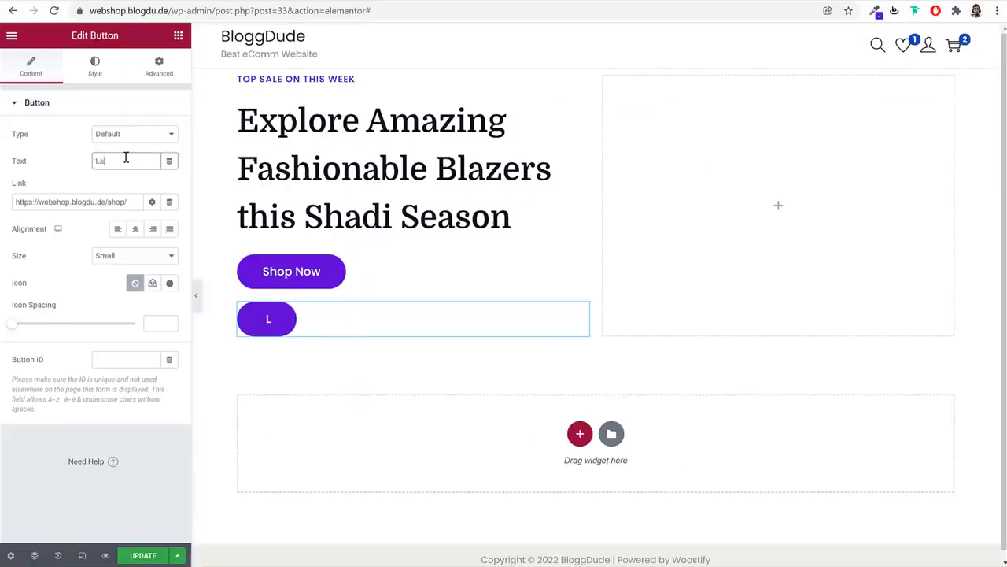
text(arn More)
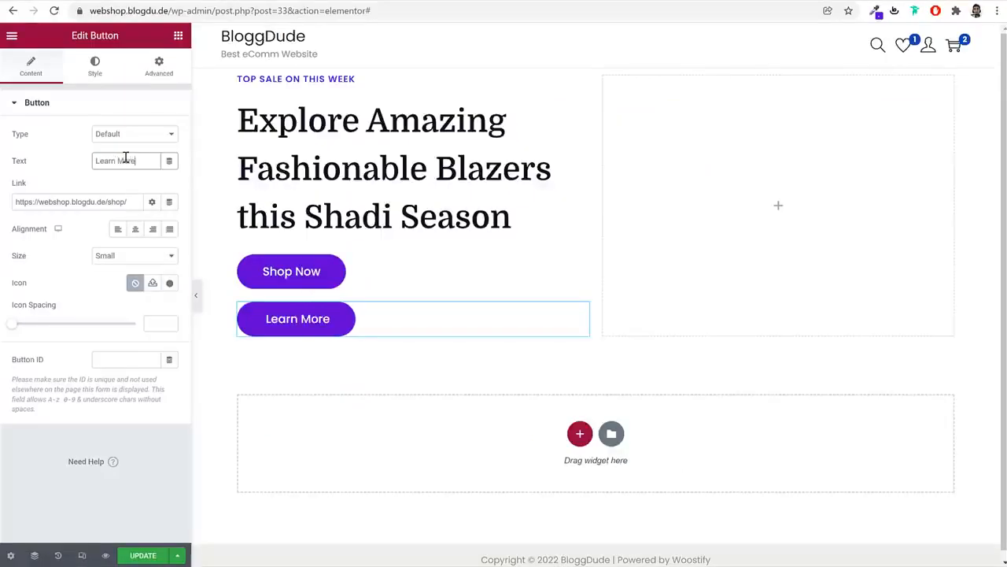
Select the copy's link address, then inspect the reference site's Learn More button
click(132, 203)
key(ctrl+a)
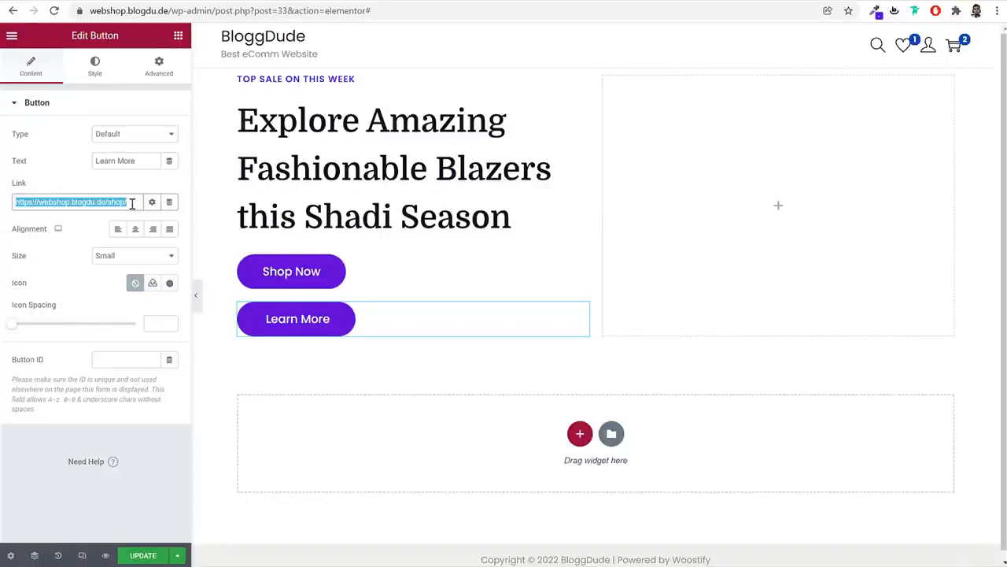
click(95, 70)
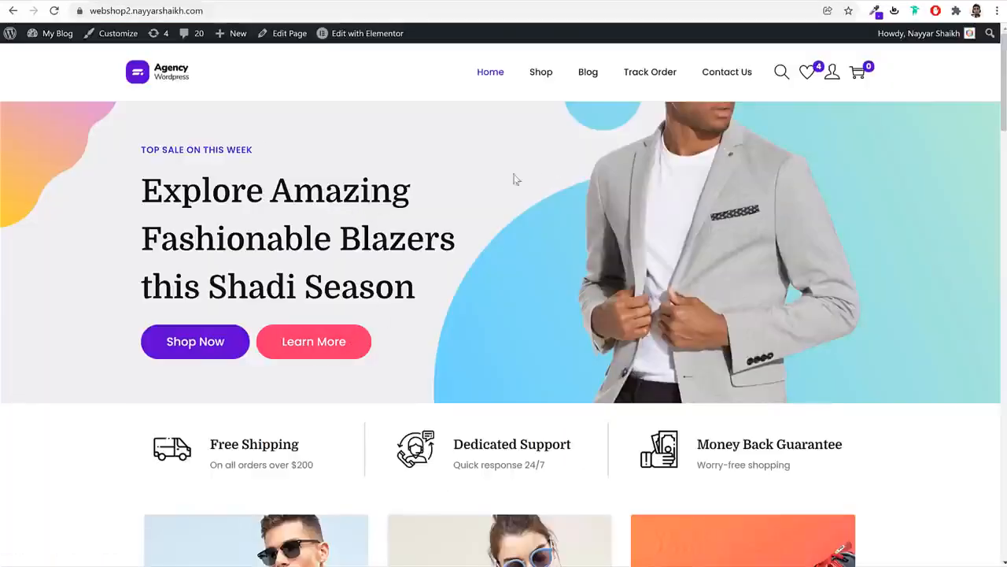
right_click(367, 341)
Copy the reference Learn More button's pink background hex #fd346e from developer tools
click(404, 492)
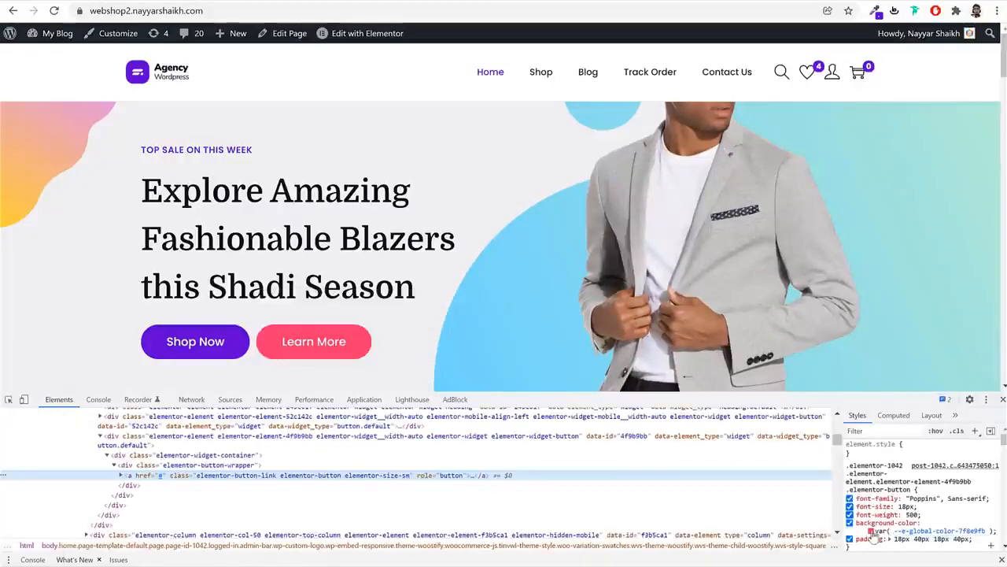
click(871, 539)
click(933, 511)
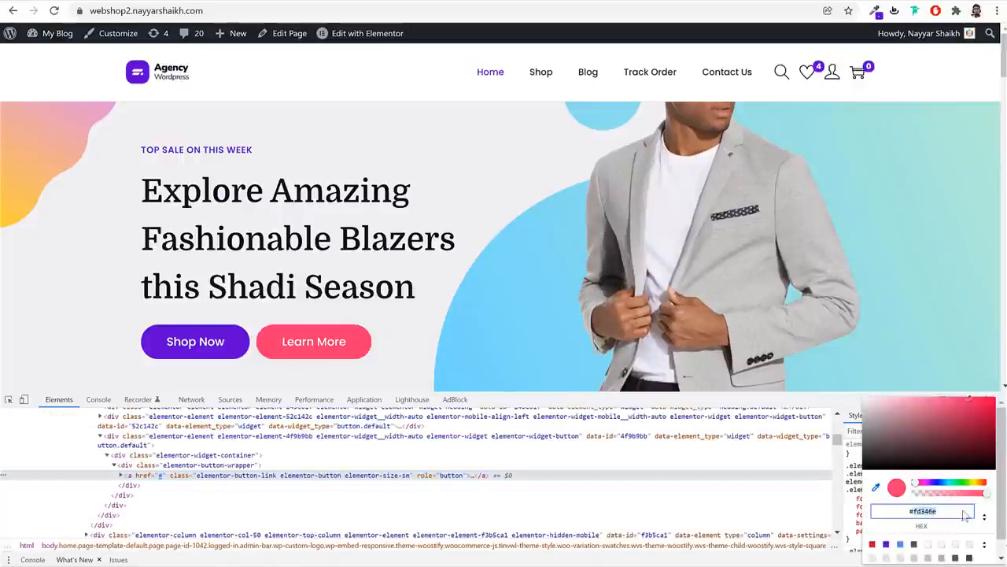
key(Escape)
key(F12)
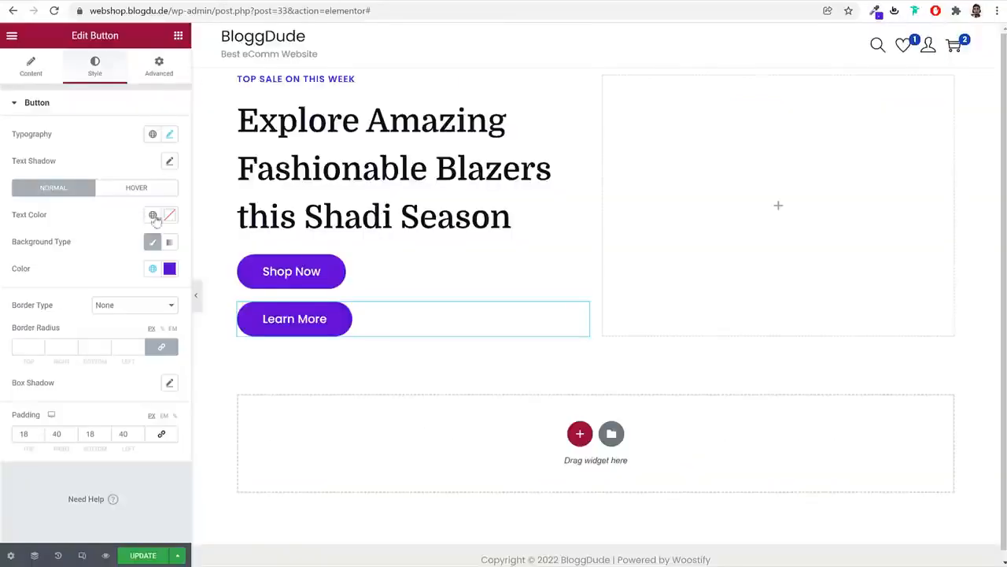
Apply #fd346e as the Learn More background and save it as global colour Pink
click(169, 269)
text(fd346e)
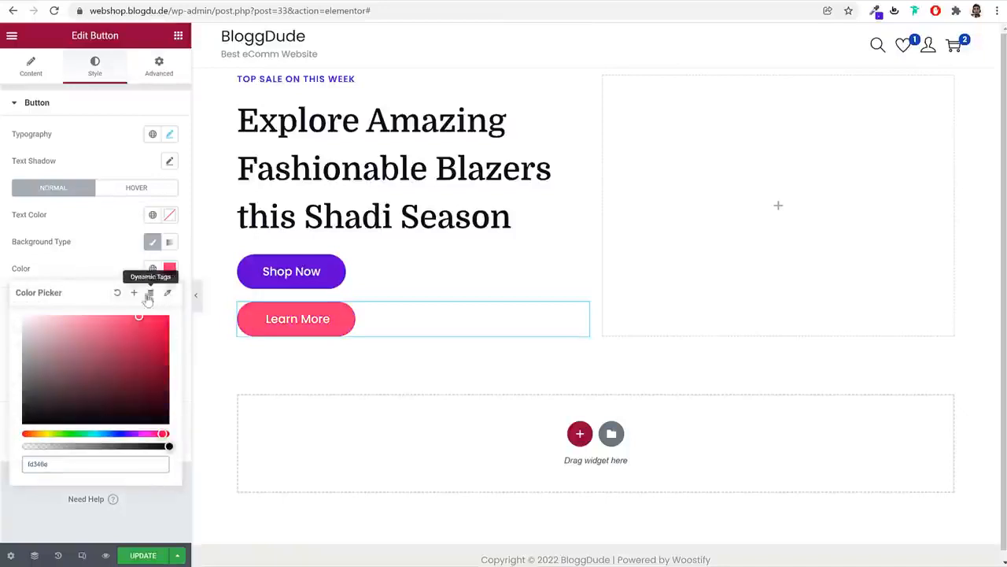
double_click(30, 463)
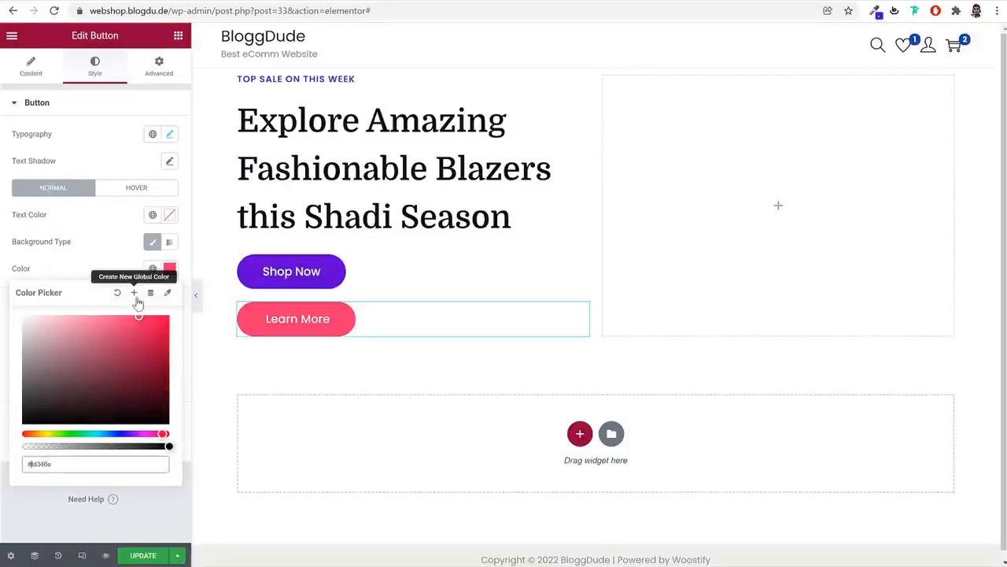
click(133, 292)
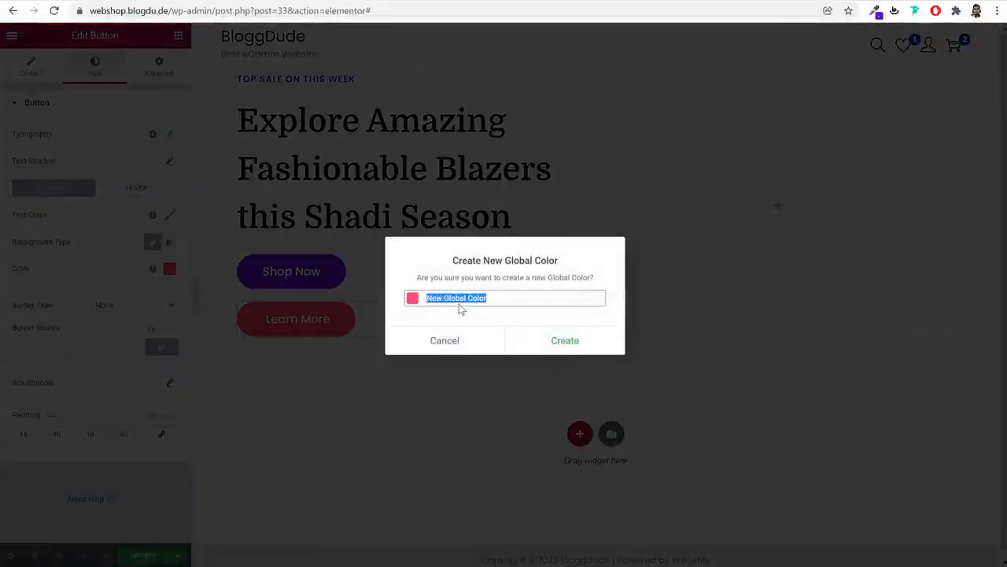
click(556, 343)
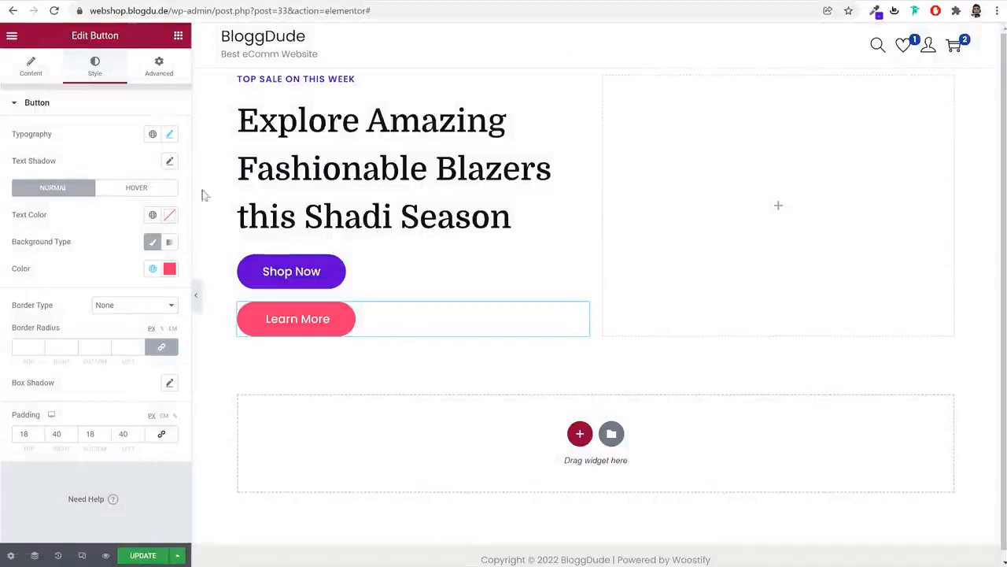
Set Learn More's hover background to global Pink, then deepen it to #E6265F
click(148, 188)
click(153, 270)
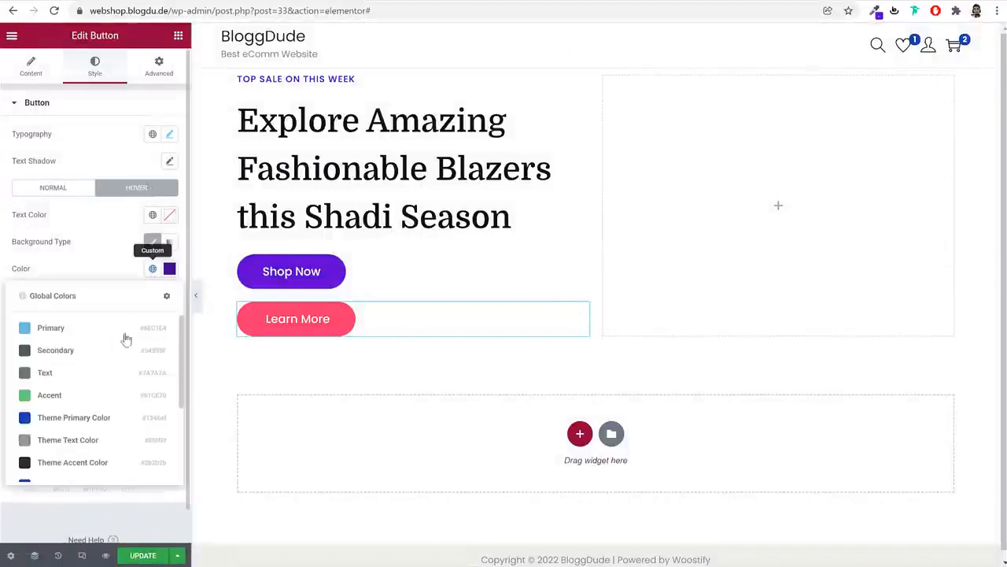
scroll(85, 470, down, 2)
click(85, 467)
click(169, 268)
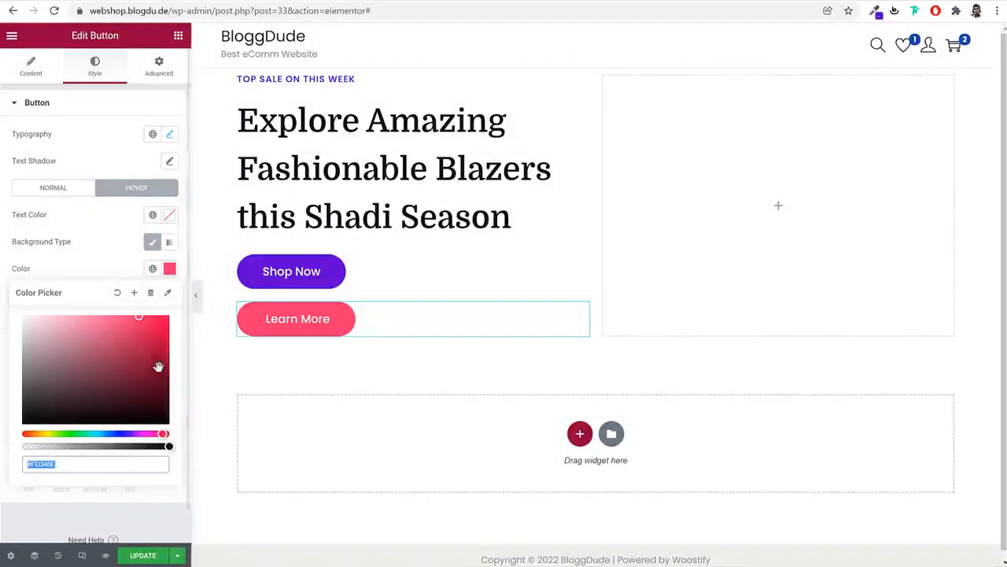
click(158, 365)
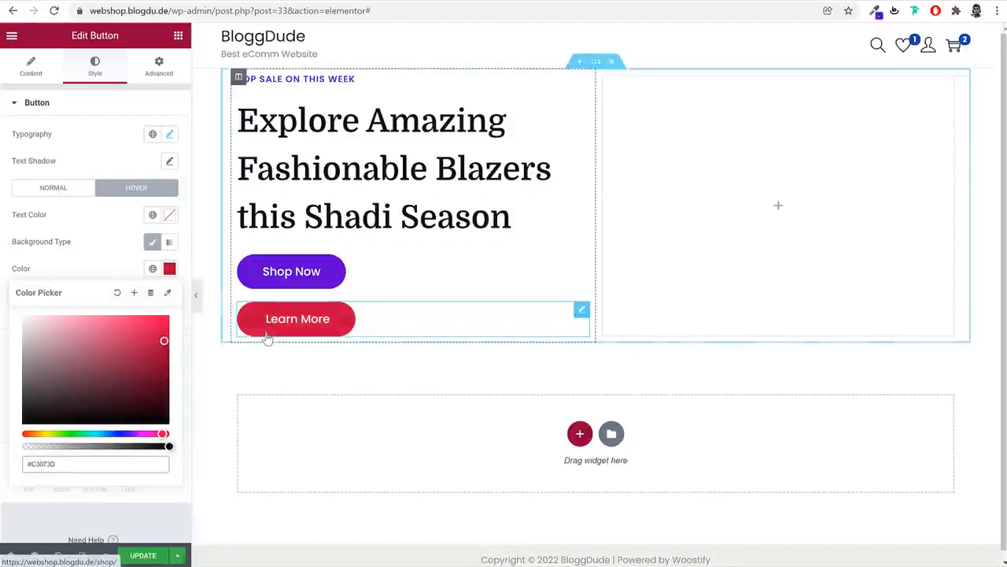
click(162, 325)
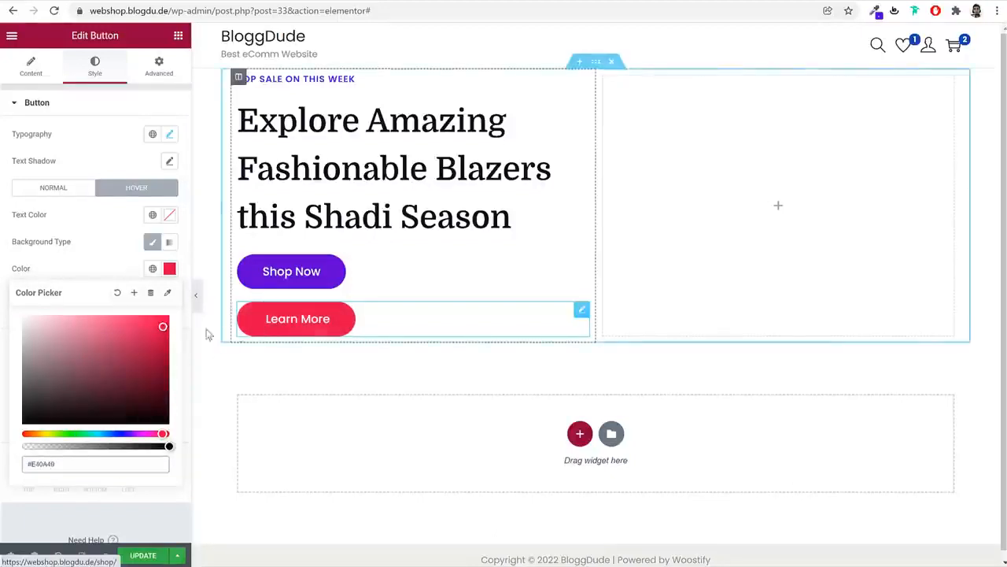
click(143, 326)
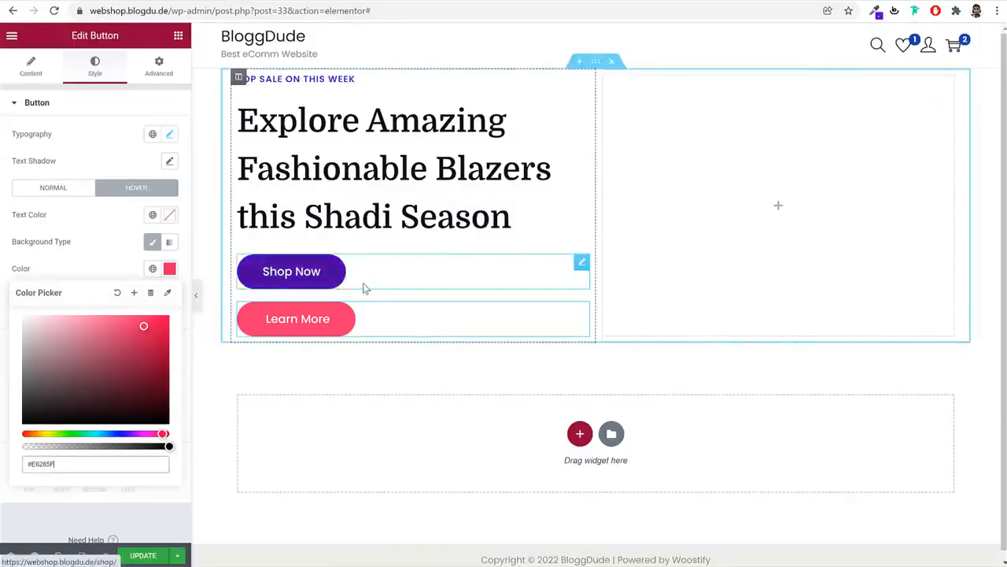
click(363, 288)
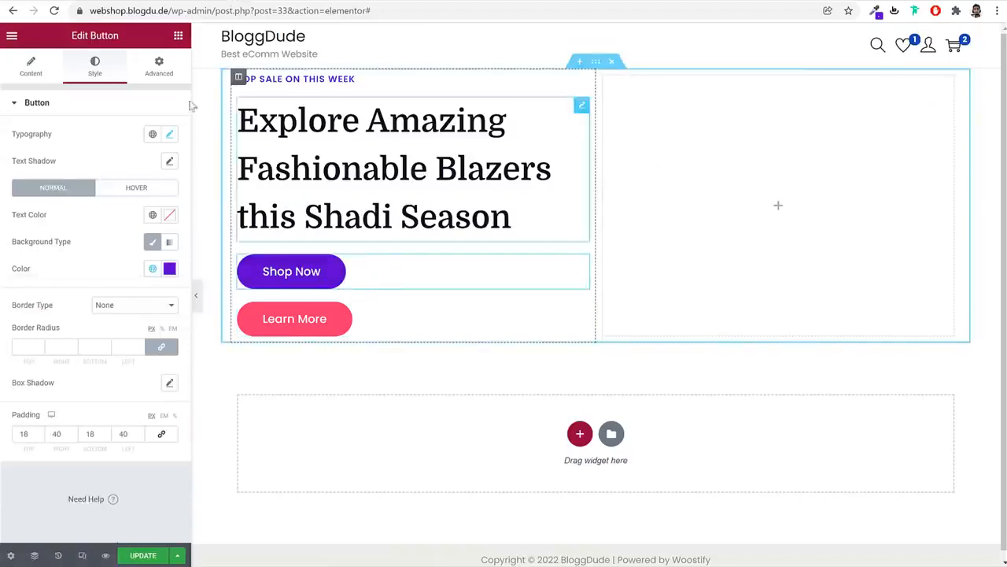
Set both Shop Now and Learn More positioning widths to Inline (auto)
click(164, 68)
scroll(133, 323, down, 3)
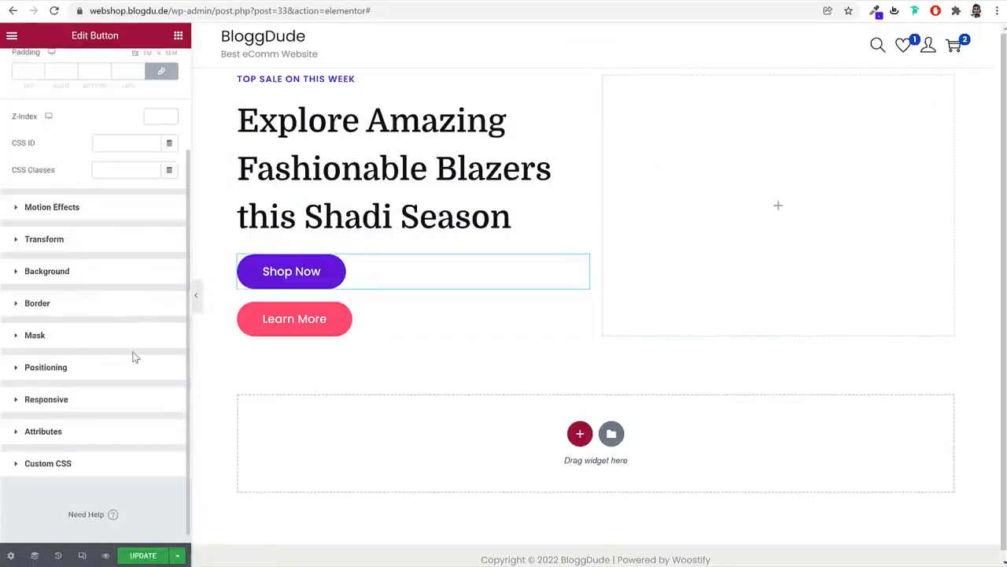
click(73, 367)
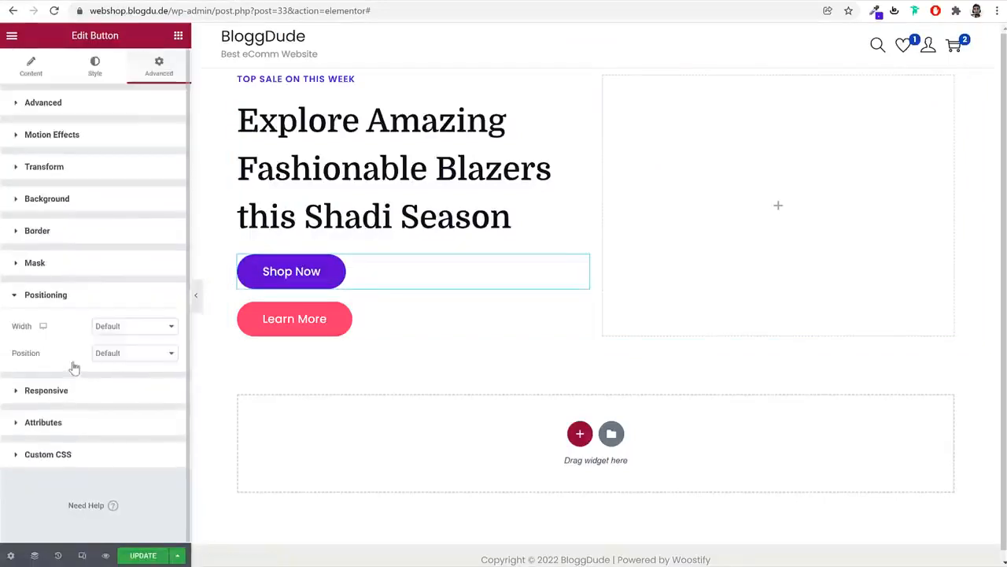
click(131, 326)
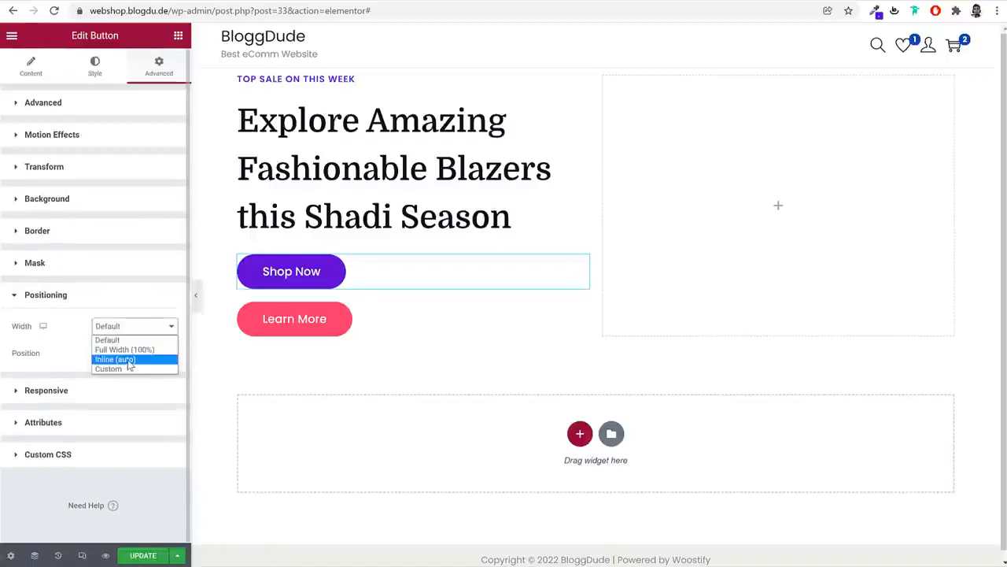
click(129, 360)
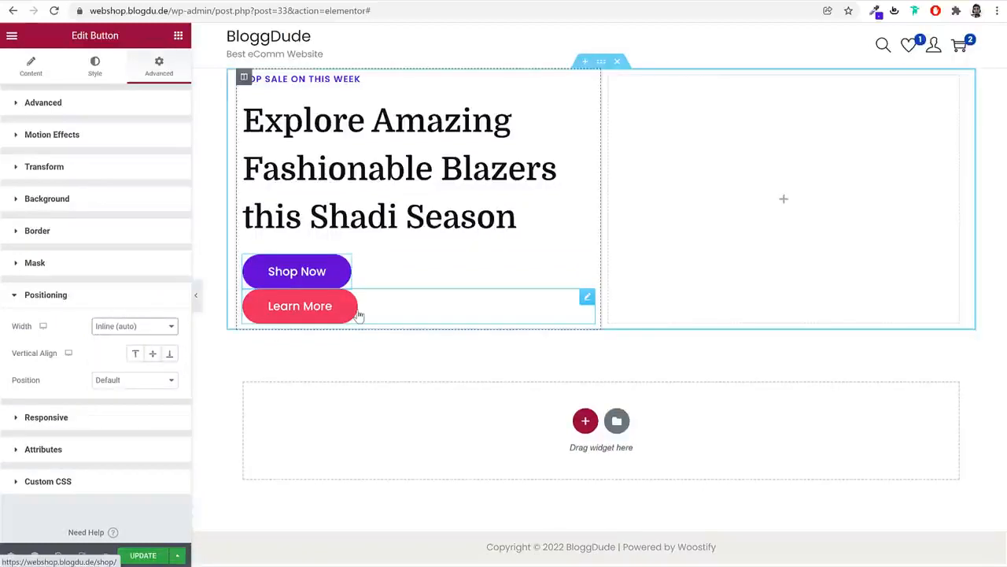
click(94, 67)
click(158, 68)
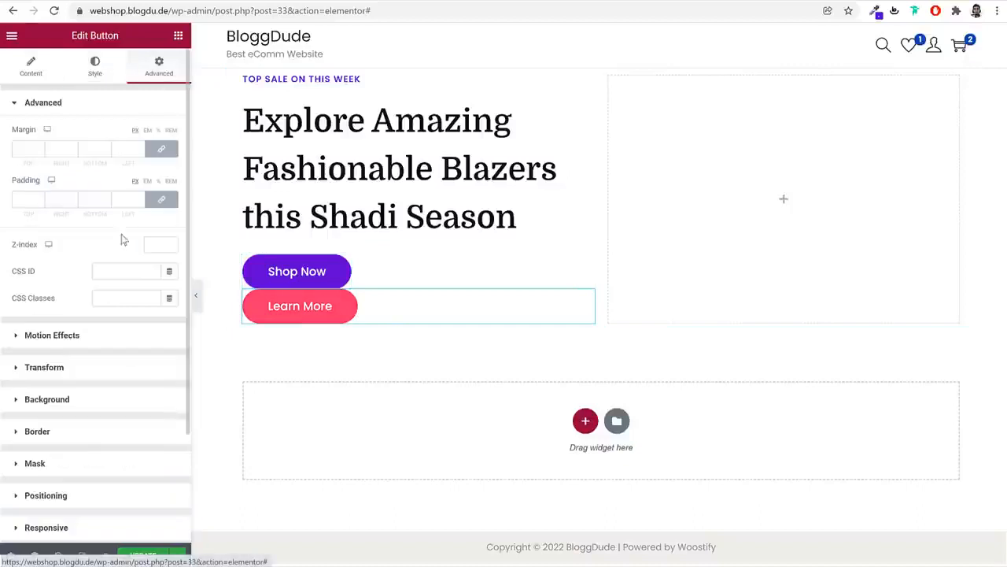
scroll(87, 427, down, 3)
click(102, 366)
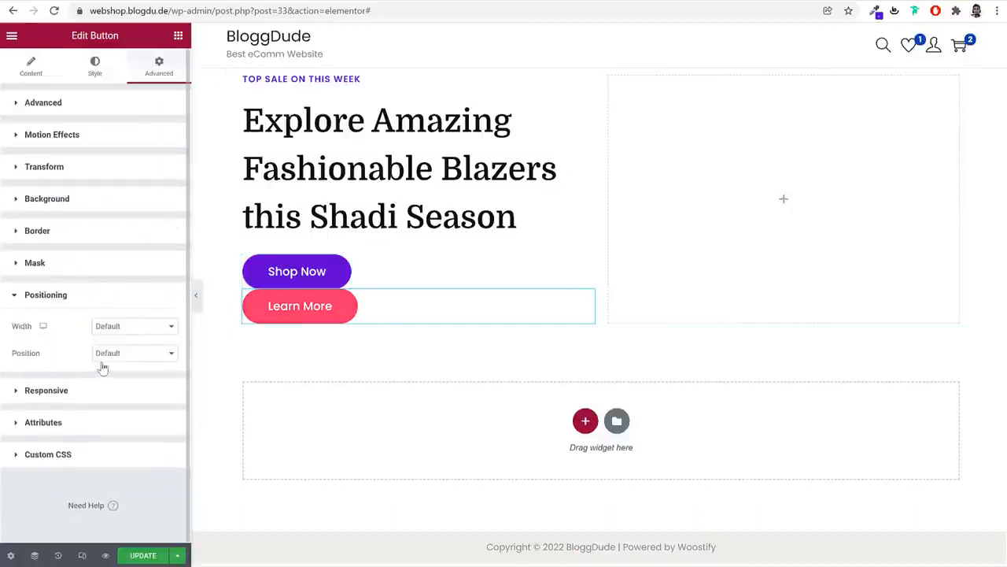
click(123, 334)
click(126, 357)
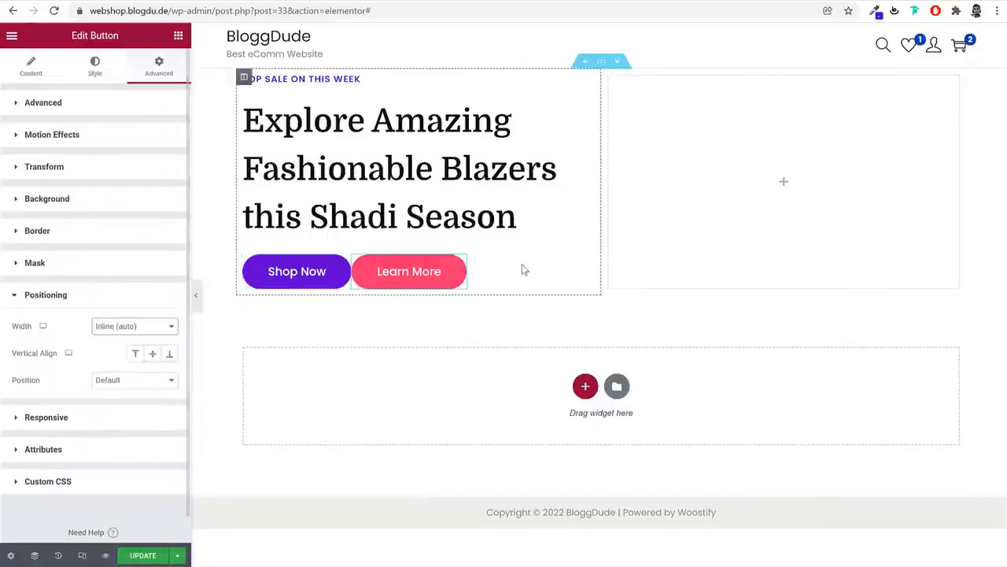
Give Shop Now an unlinked 10 px right margin and update the page
click(203, 303)
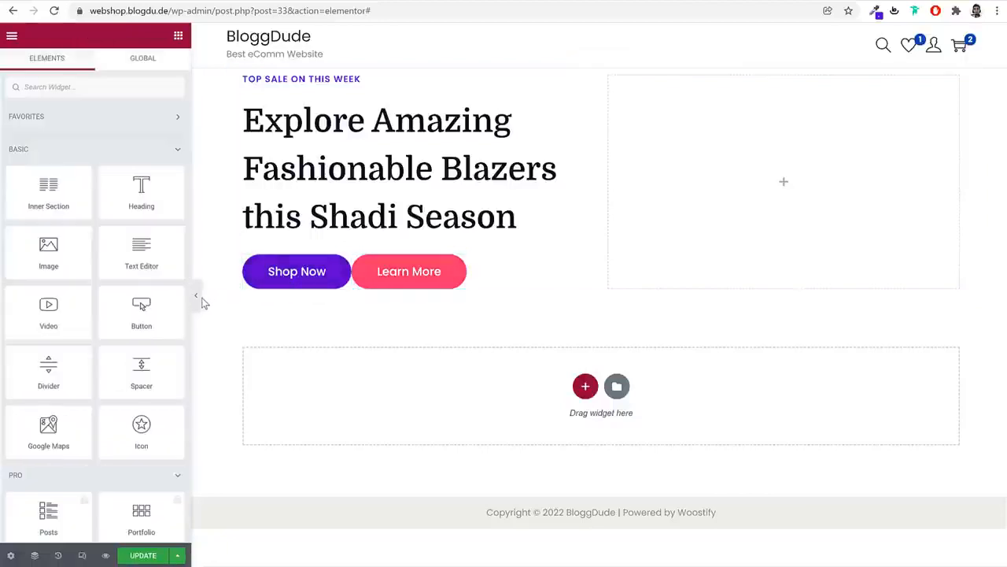
click(345, 263)
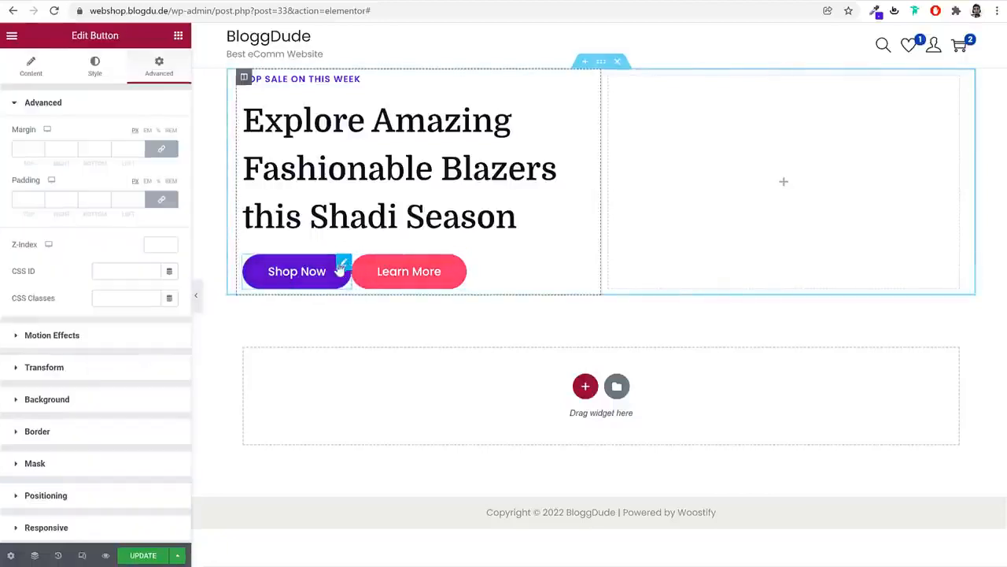
click(163, 152)
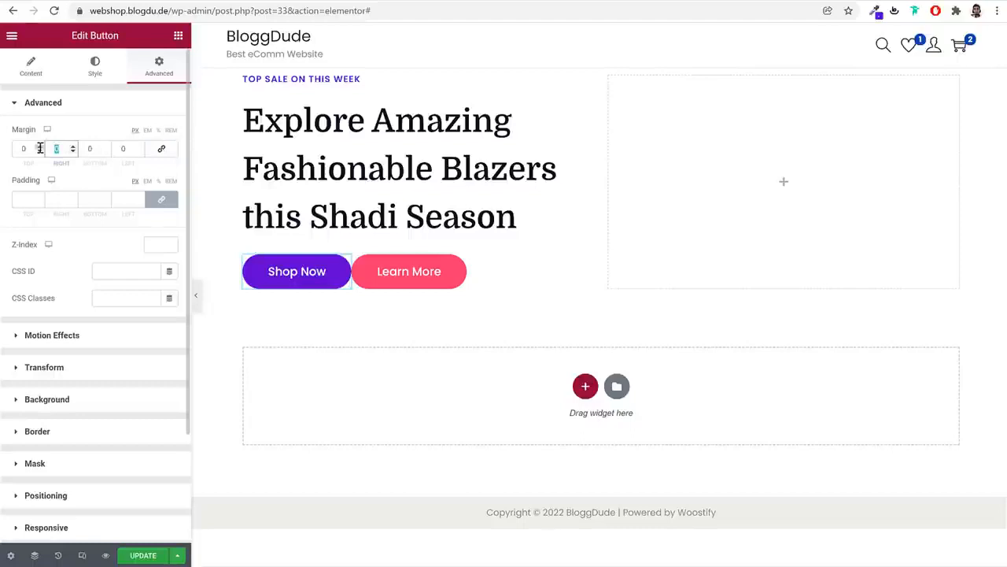
text(10)
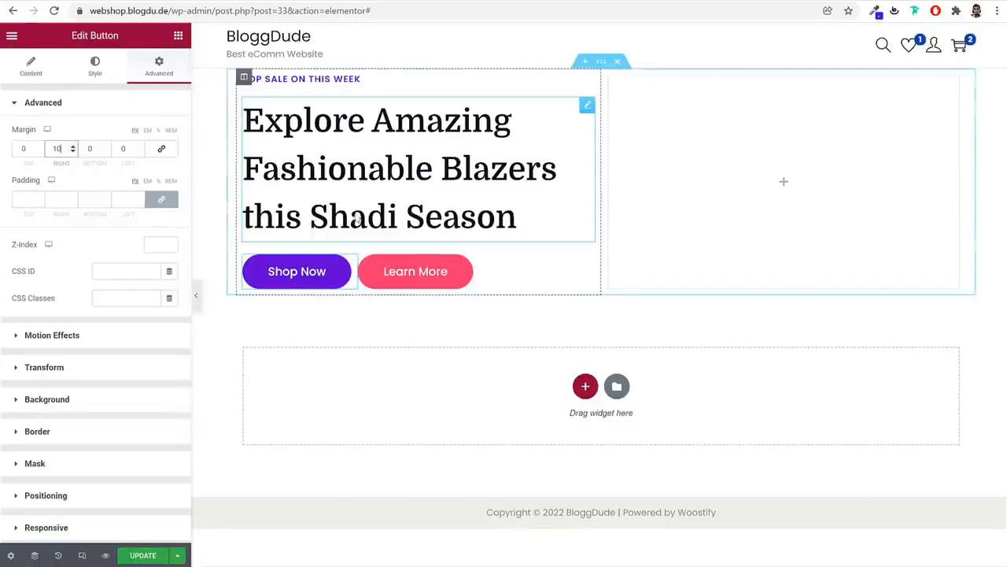
click(142, 557)
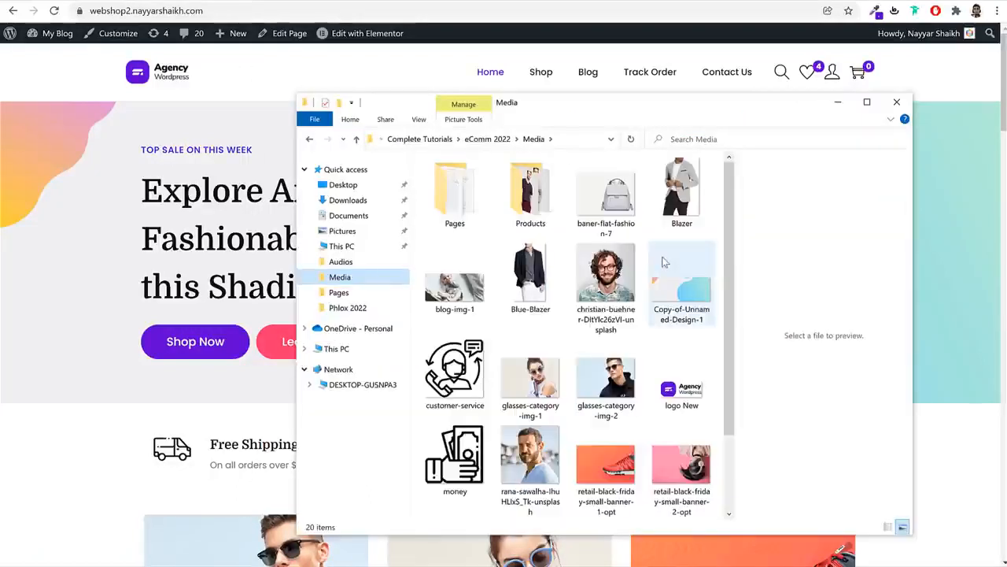
Preview the Copy-of-Unnamed-Design-1 hero image, close it, and select the logo New file
double_click(665, 268)
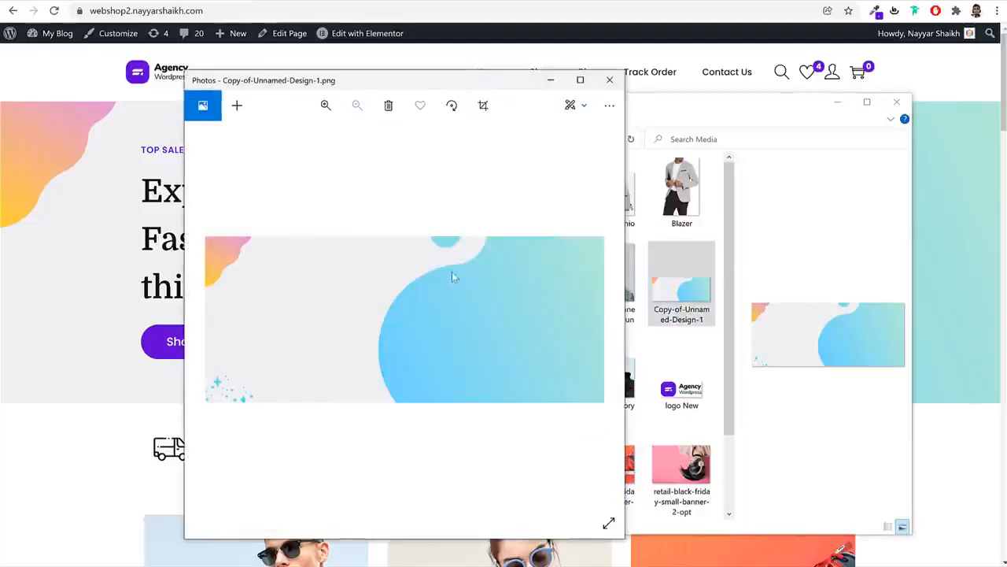
click(609, 80)
click(699, 346)
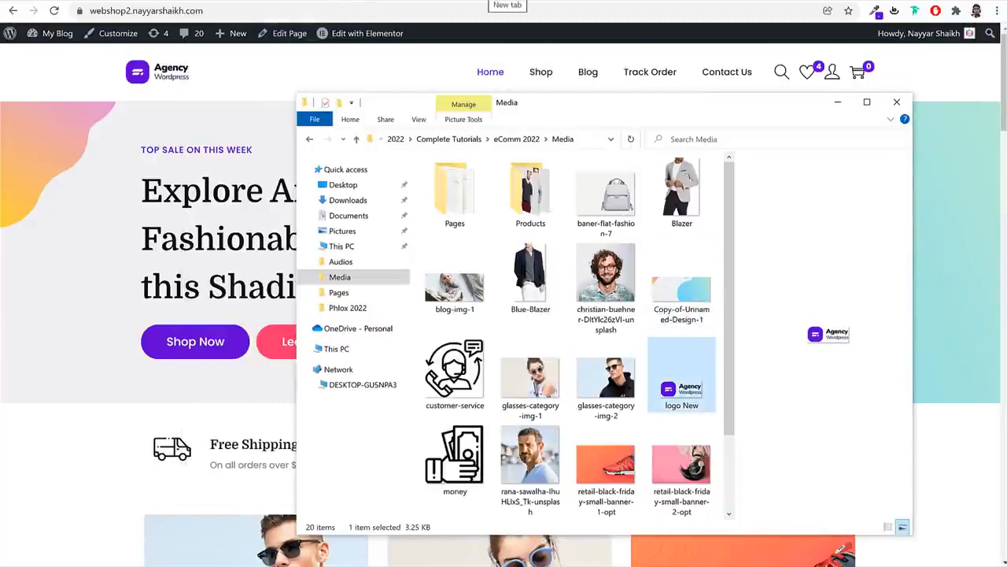
click(481, 1)
Open canva.com, dismiss the Pro popup, and create a 1920 × 800 px custom design
text(canva.com)
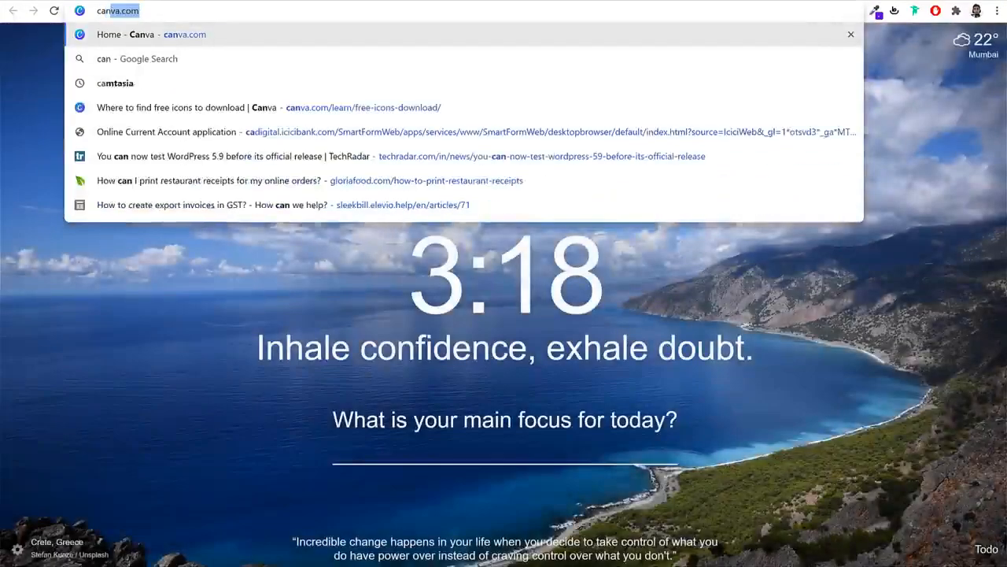
key(Return)
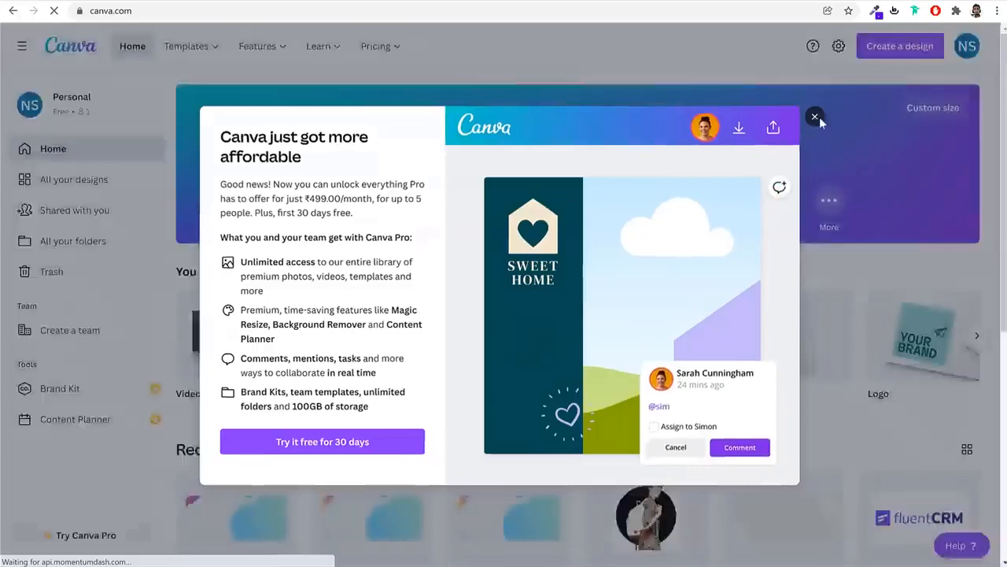
click(819, 117)
scroll(551, 197, down, 3)
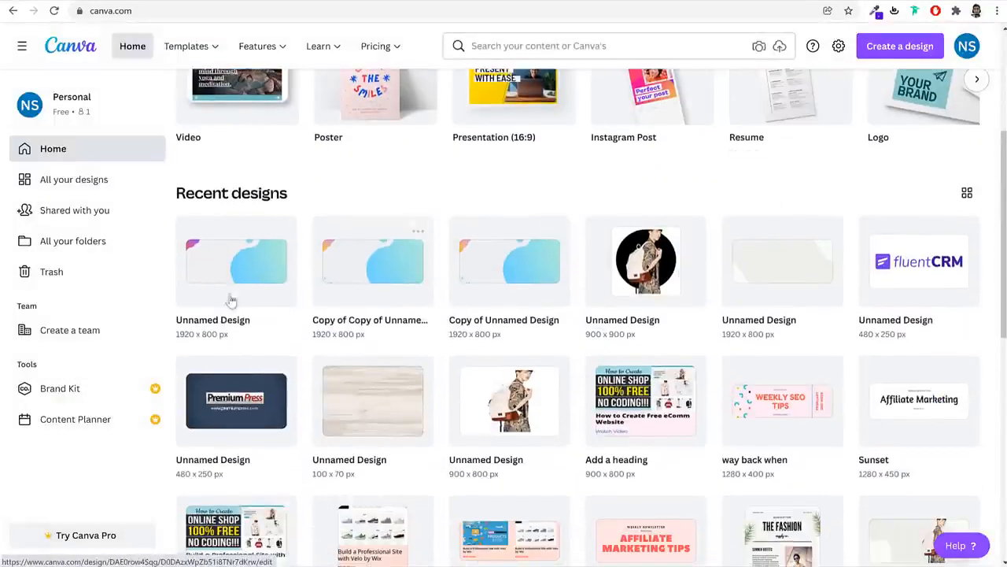
scroll(425, 288, up, 3)
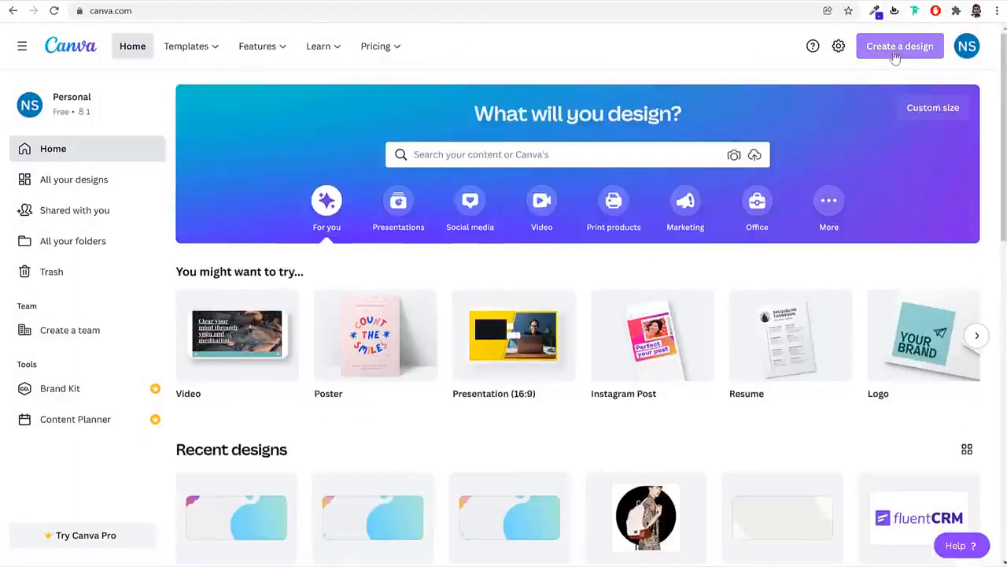
click(941, 111)
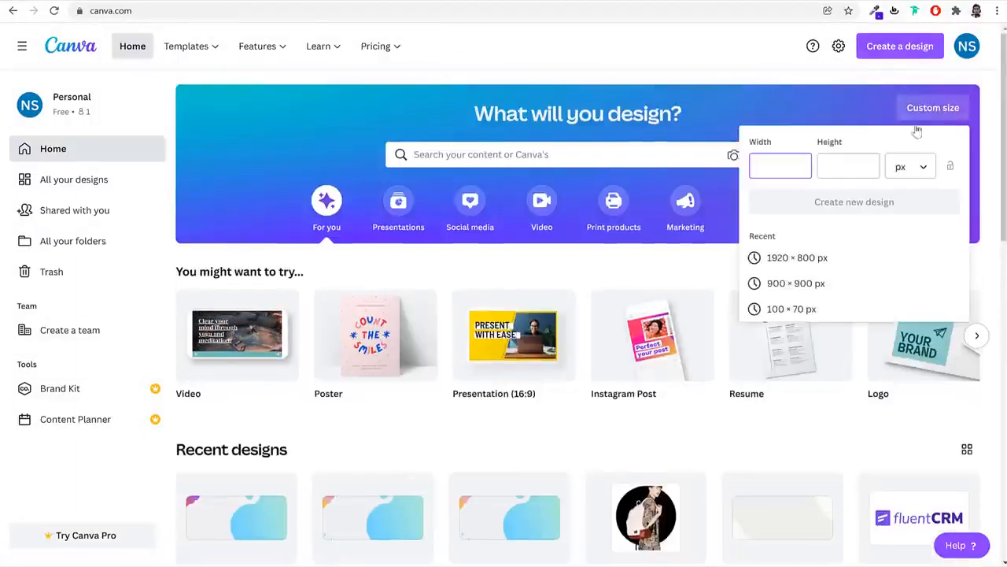
text(1920)
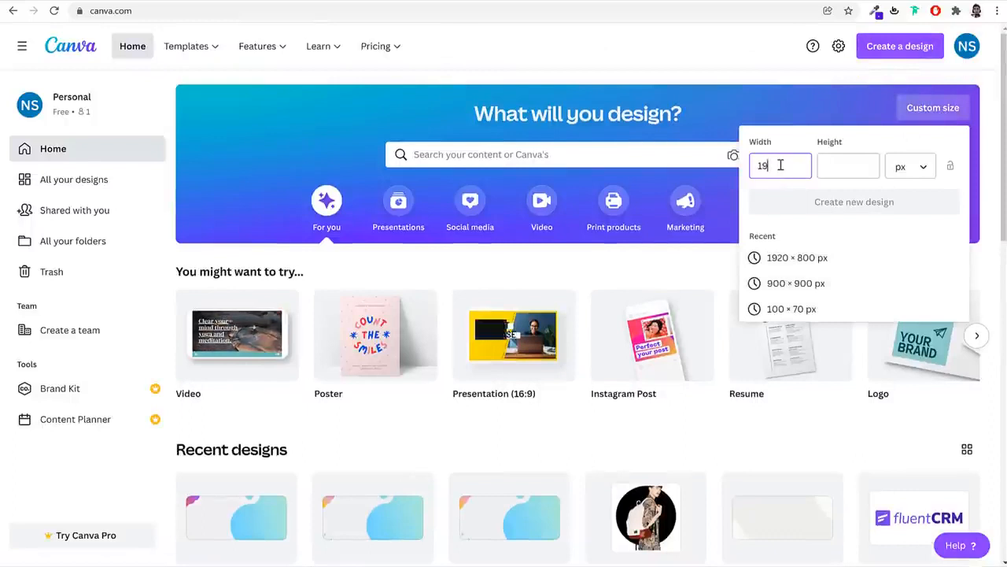
key(Tab)
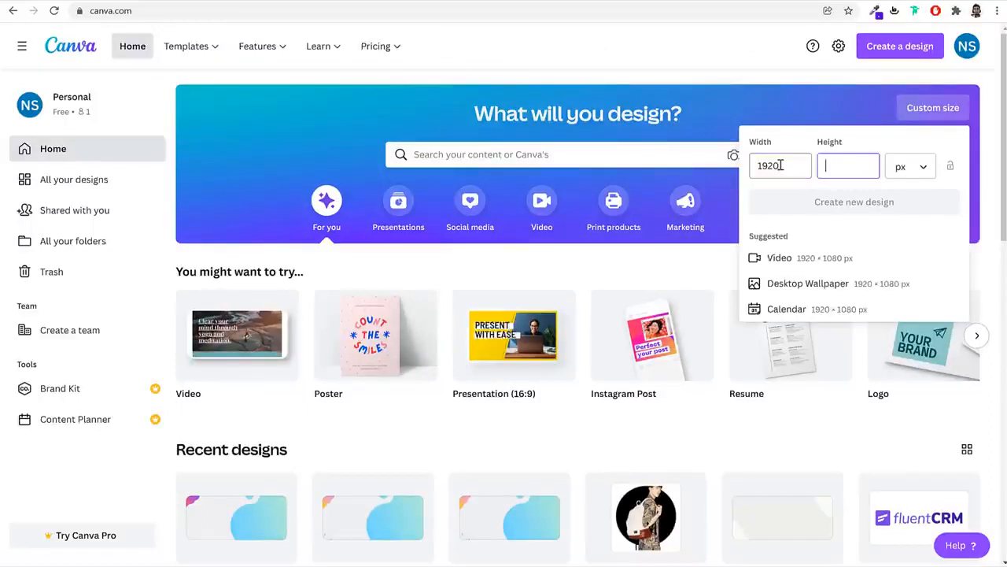
text(800)
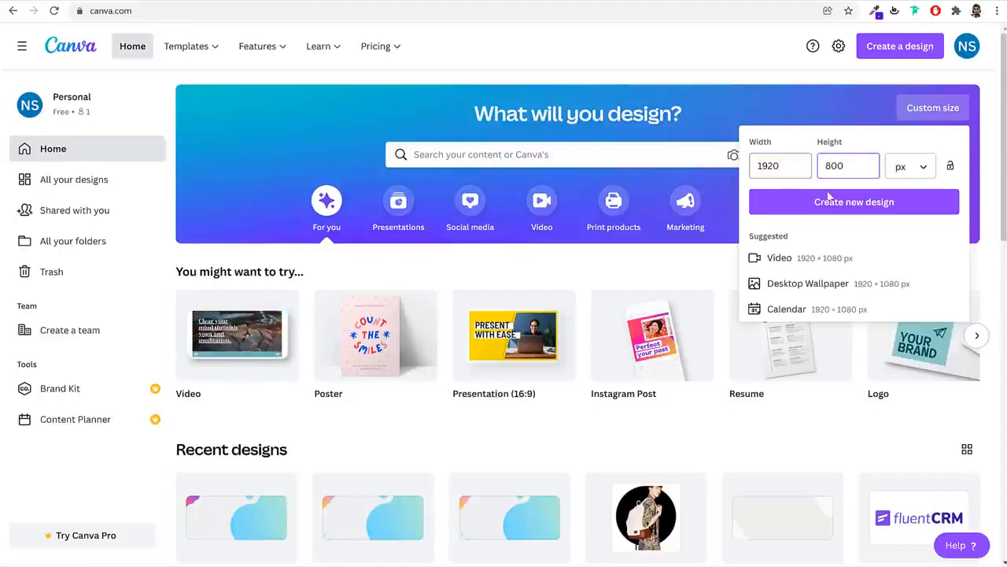
double_click(776, 166)
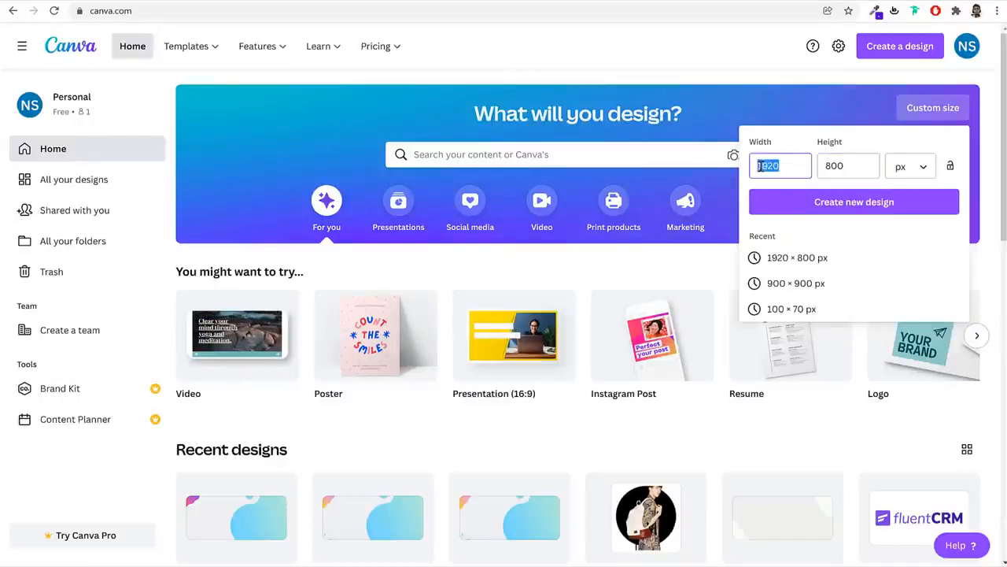
double_click(838, 165)
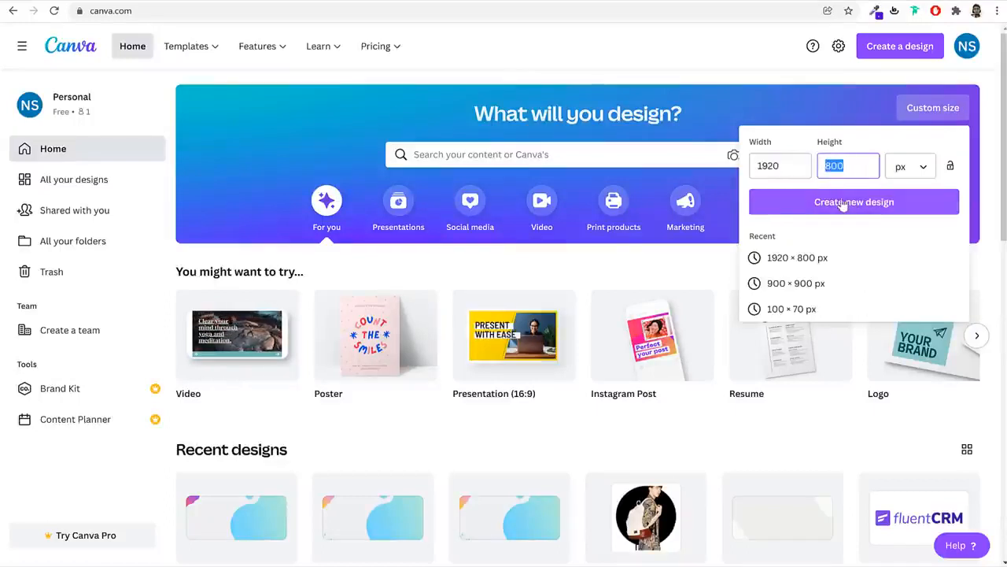
click(842, 203)
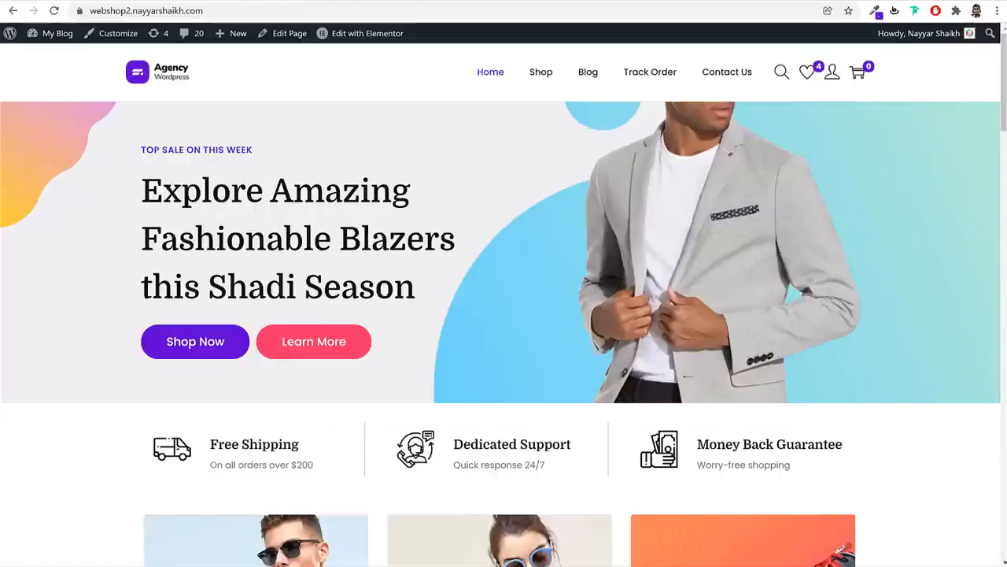
Copy the hero's #F0F0F3 grey with the colour picker extension, then select the Canva page
click(876, 11)
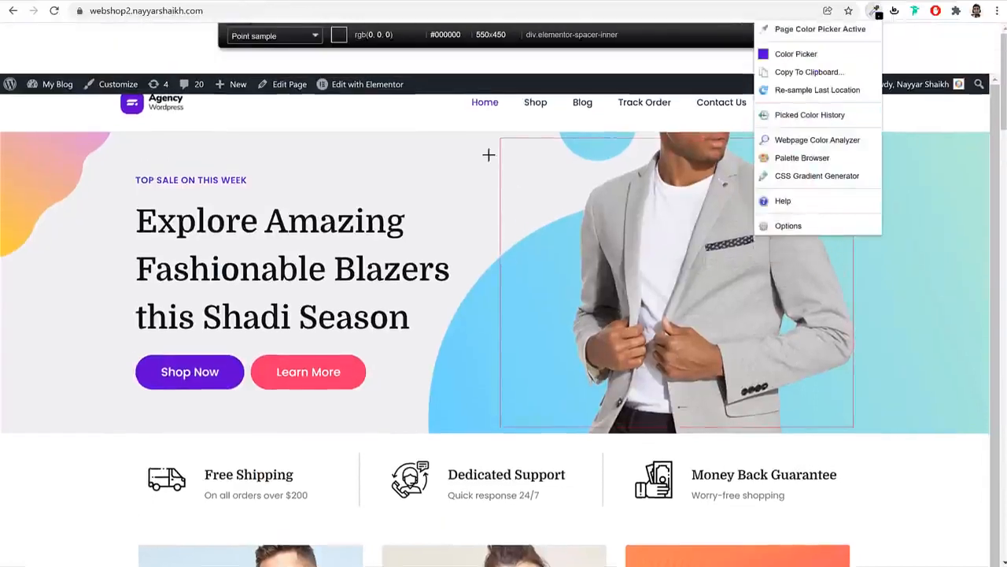
click(461, 160)
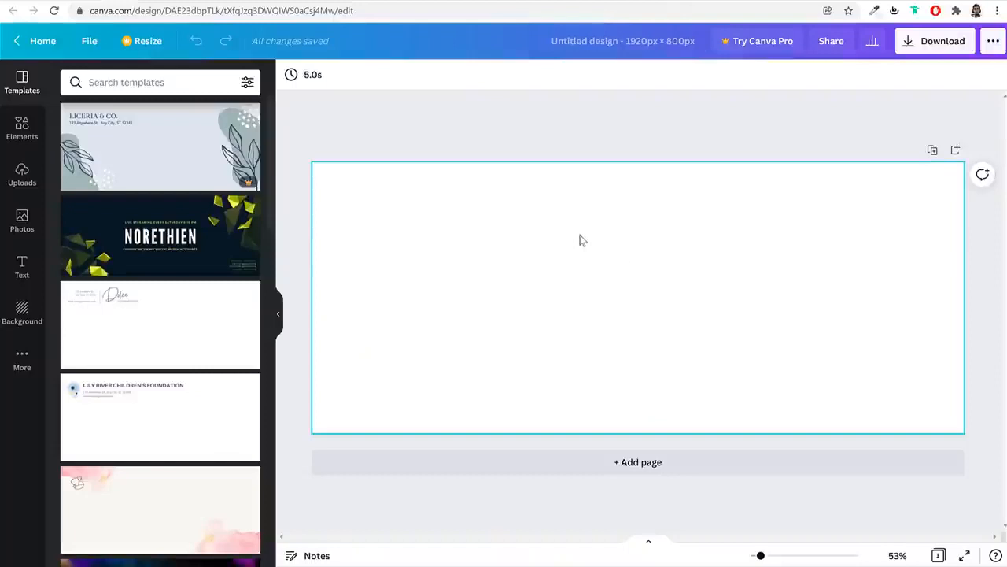
click(582, 240)
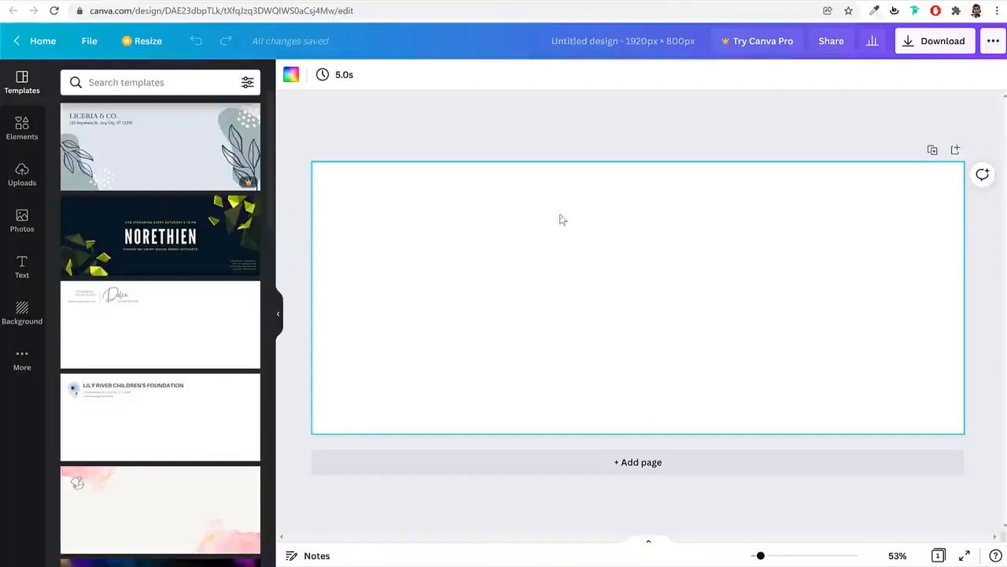
Replace the Canva page's #D9D9D9 background with a custom #F0F0F0
click(291, 75)
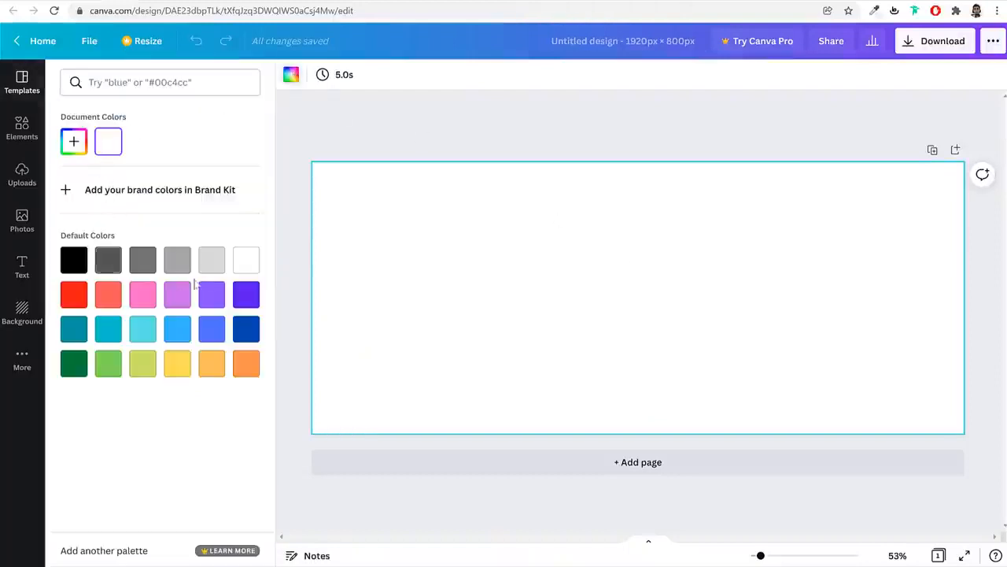
click(212, 263)
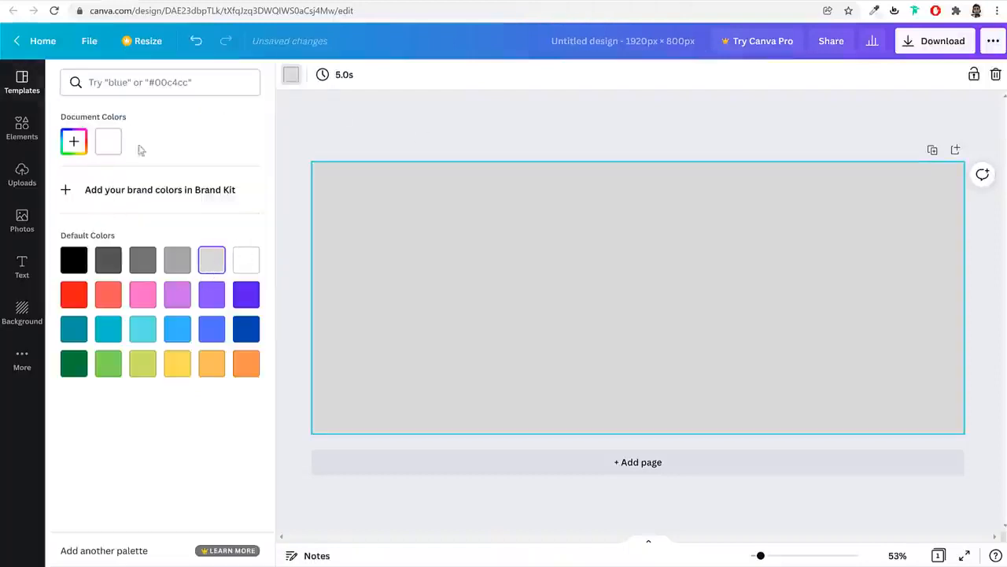
click(74, 141)
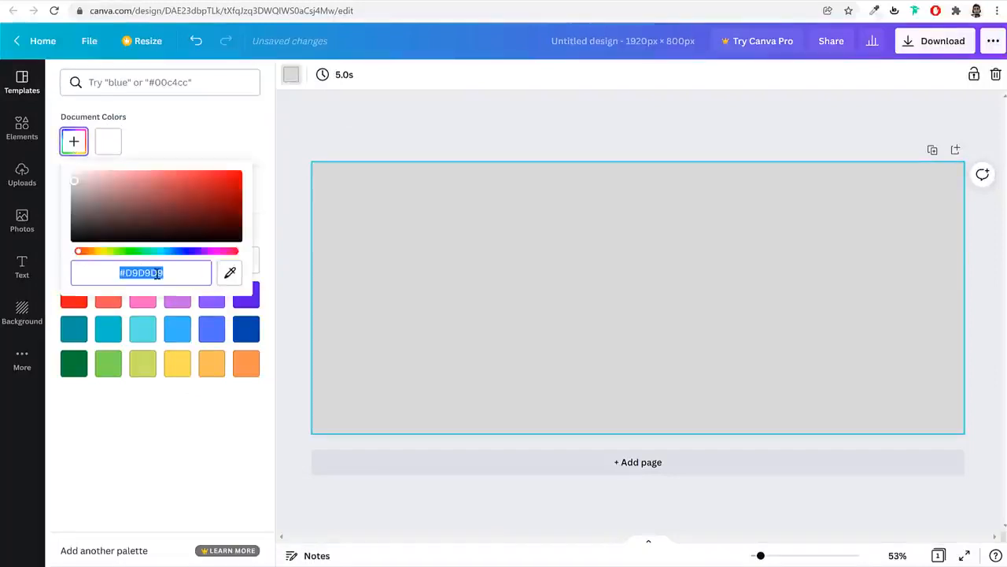
text(#F0F0F0)
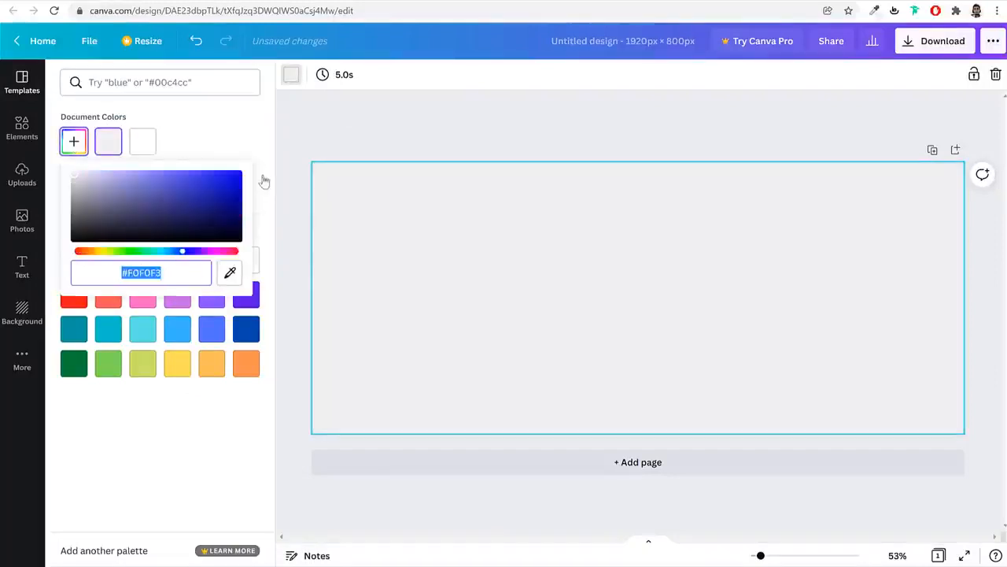
click(264, 181)
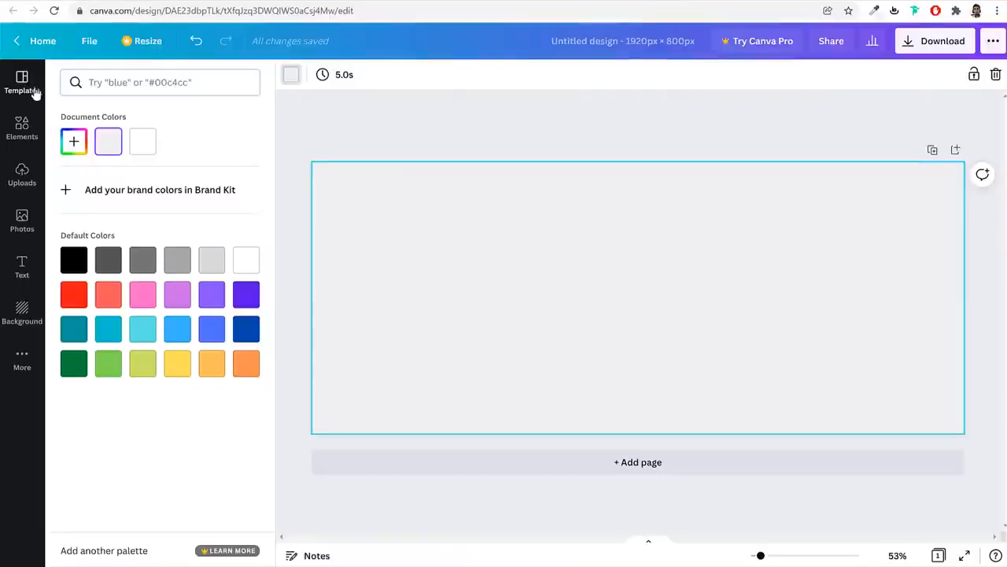
click(28, 88)
Open Canva's Elements library and scroll through the Gradient search results
click(19, 129)
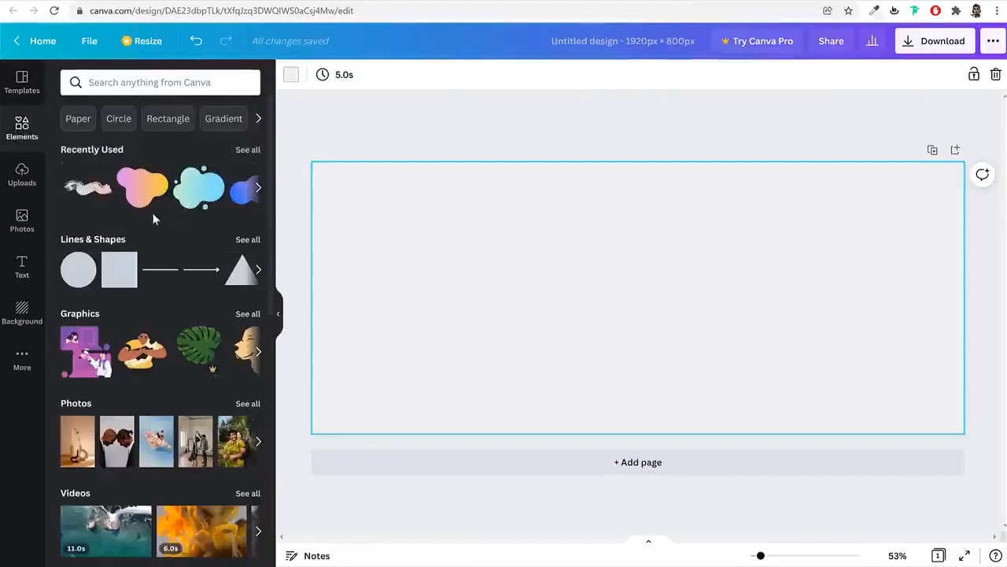
scroll(185, 315, down, 6)
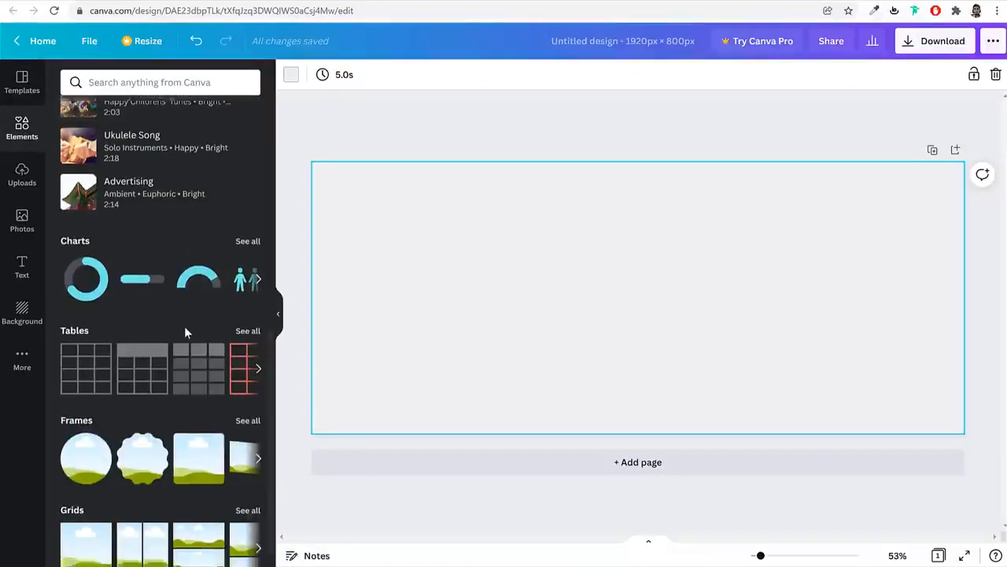
scroll(184, 325, up, 4)
scroll(187, 332, up, 3)
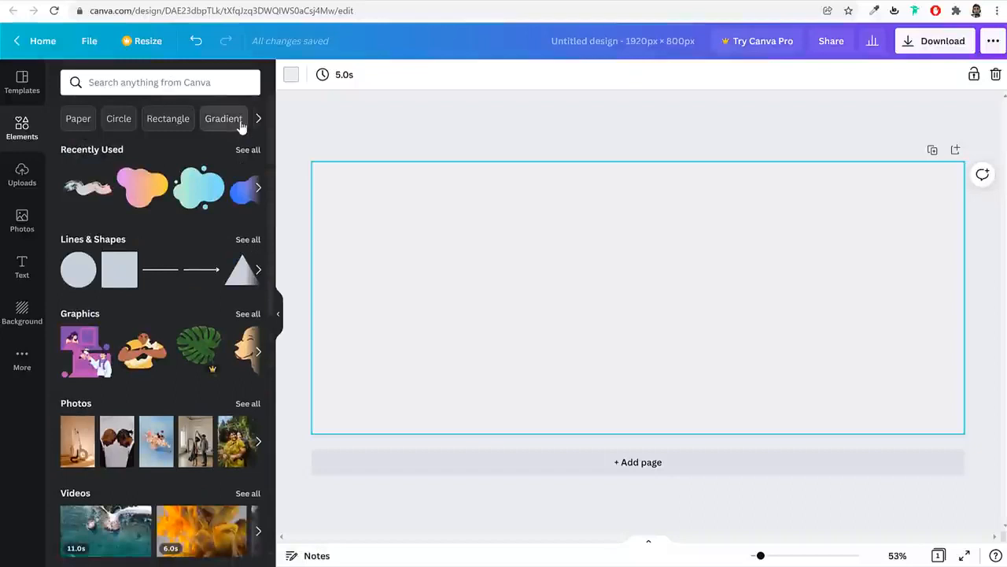
click(213, 120)
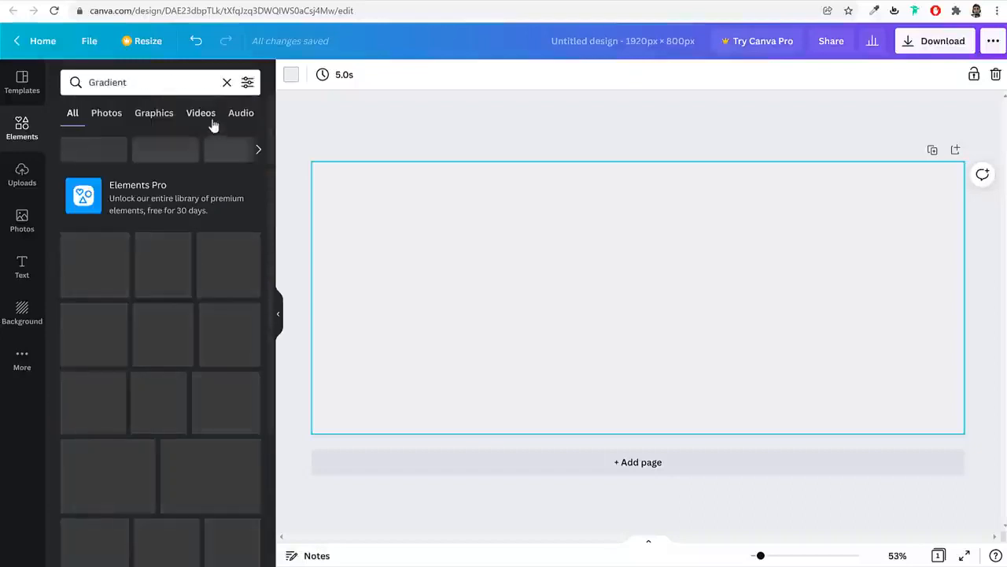
double_click(159, 83)
click(161, 82)
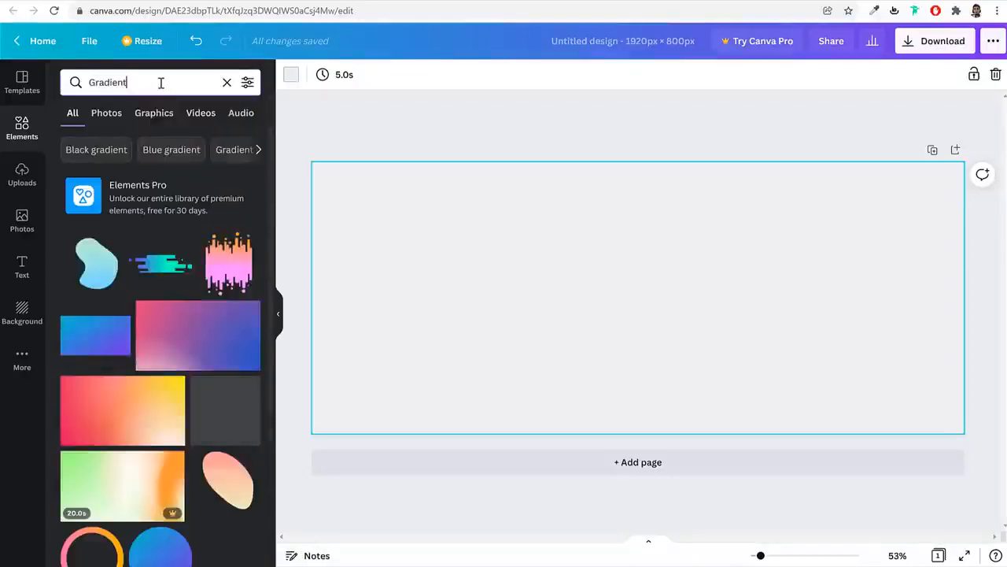
double_click(161, 82)
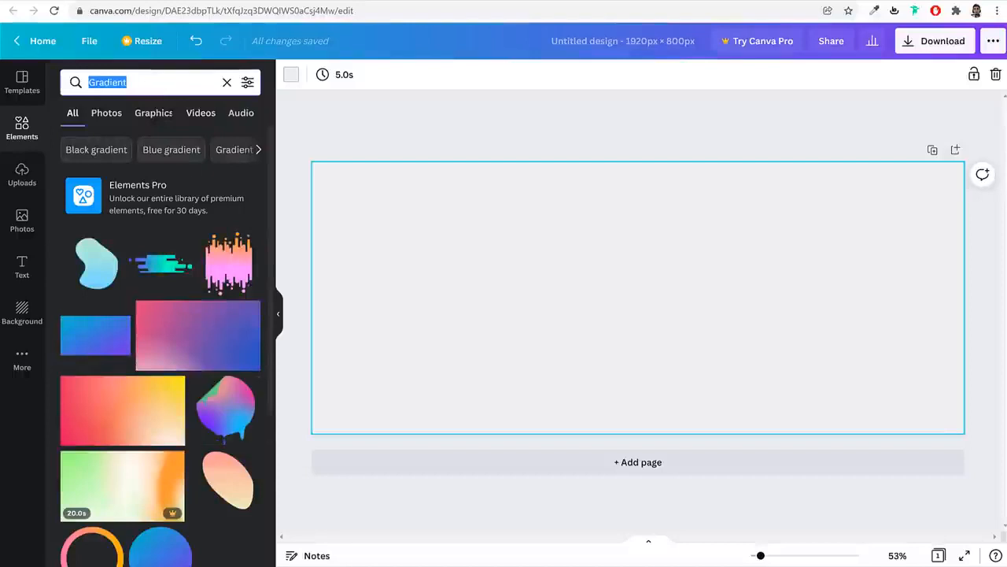
scroll(247, 346, down, 5)
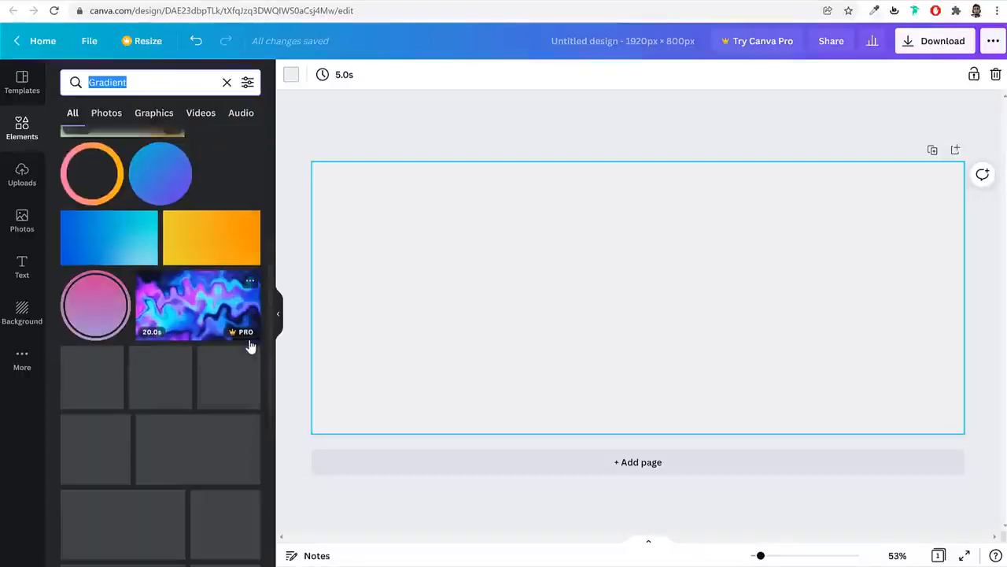
scroll(238, 374, down, 1)
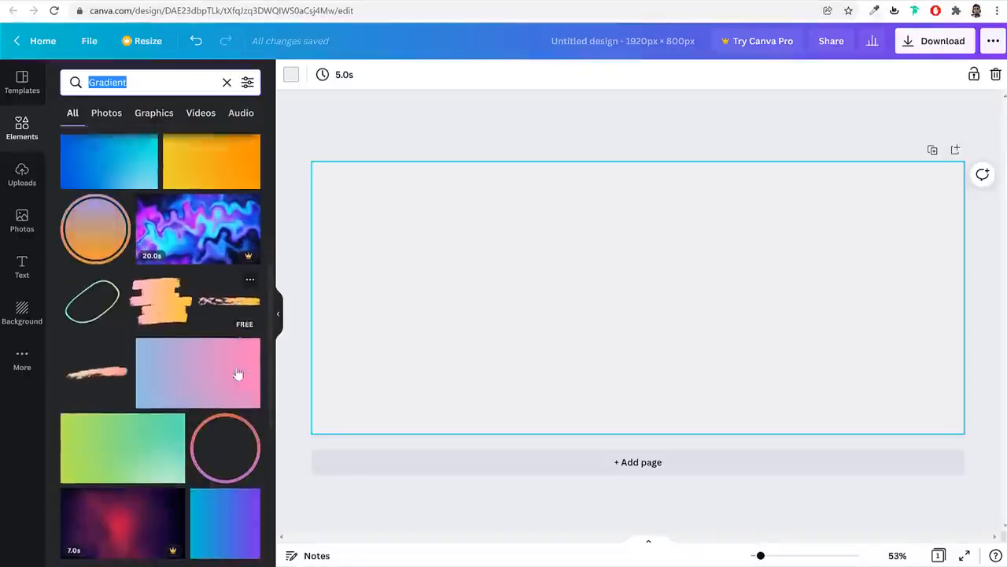
scroll(238, 374, down, 3)
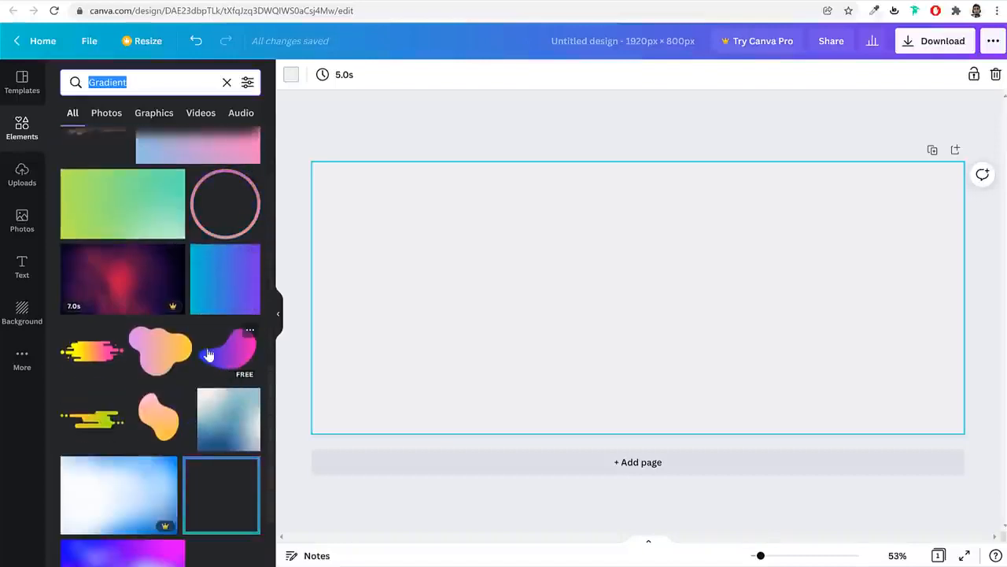
Add the pink-orange gradient blob, rotate it to 133° and tuck it into the top-left corner
click(156, 351)
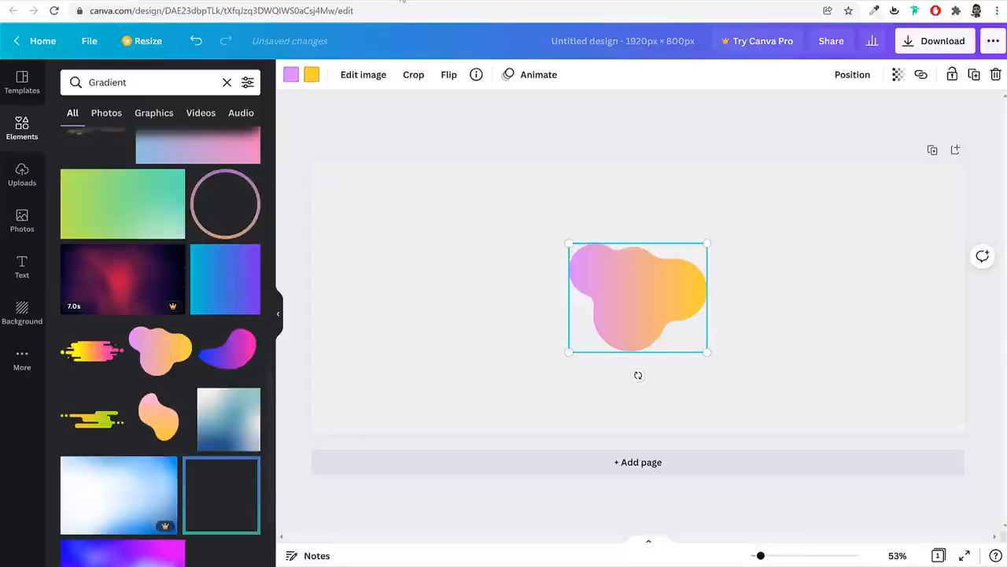
drag(638, 376, 553, 217)
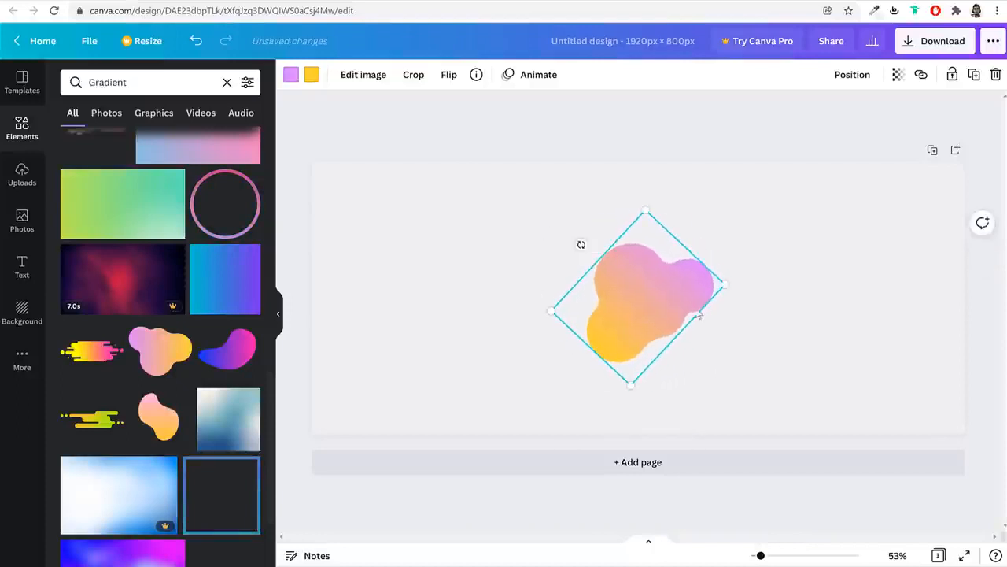
drag(617, 266, 370, 193)
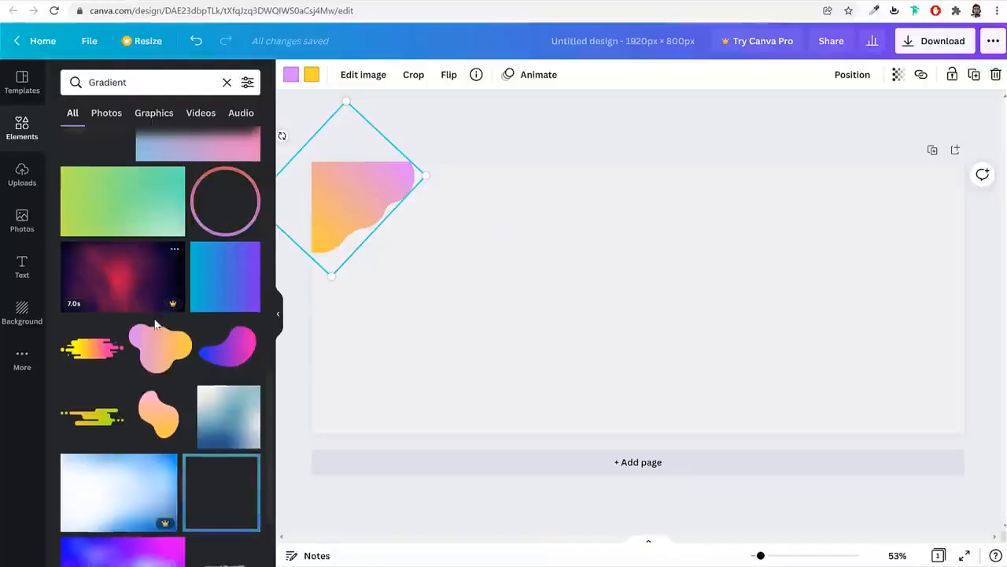
scroll(179, 330, down, 5)
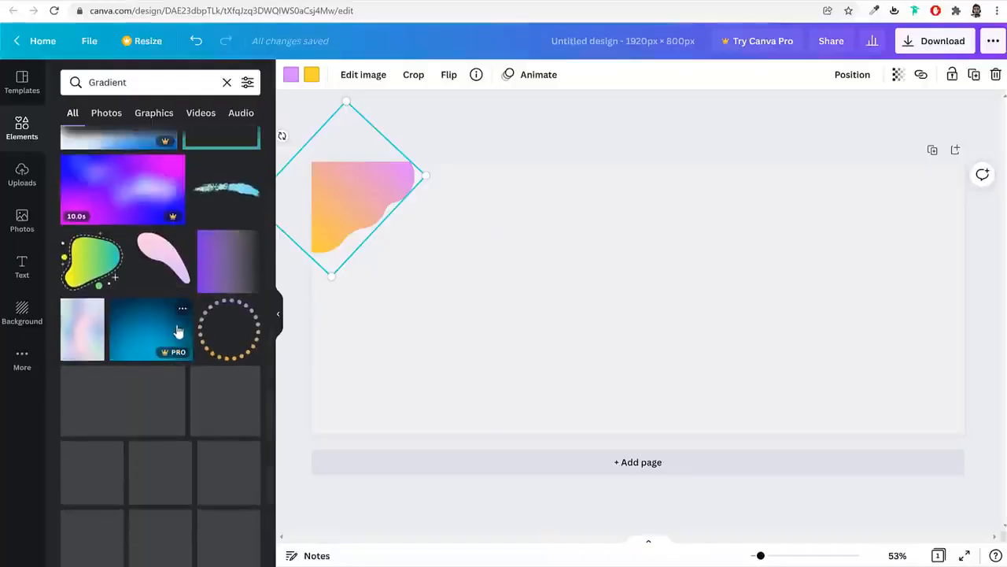
scroll(237, 370, down, 1)
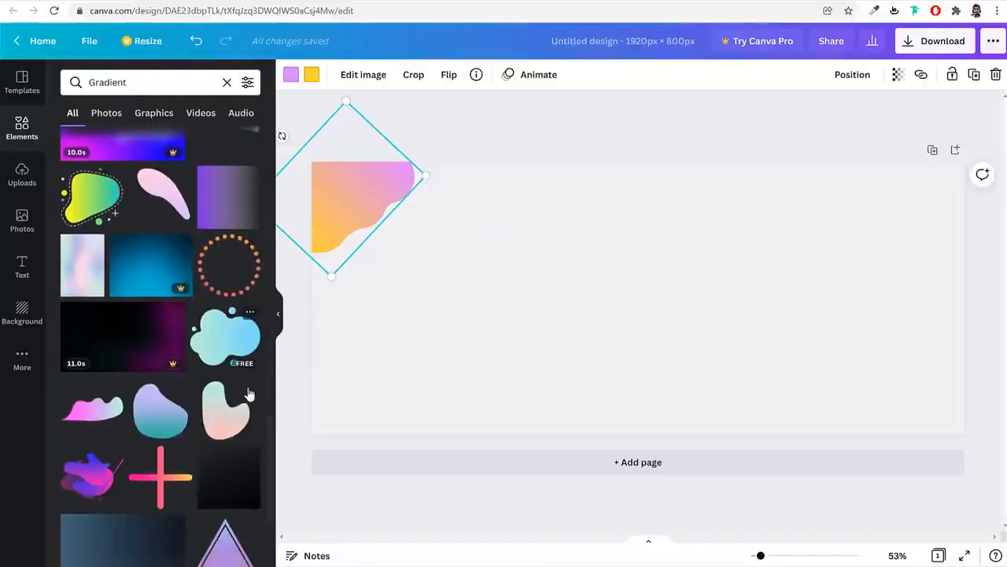
scroll(231, 376, down, 3)
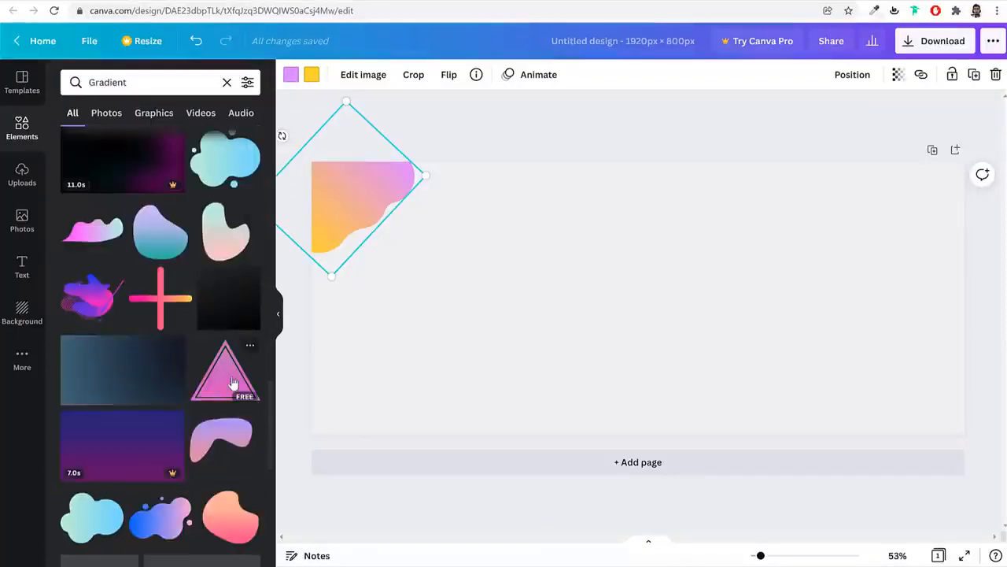
scroll(228, 378, up, 2)
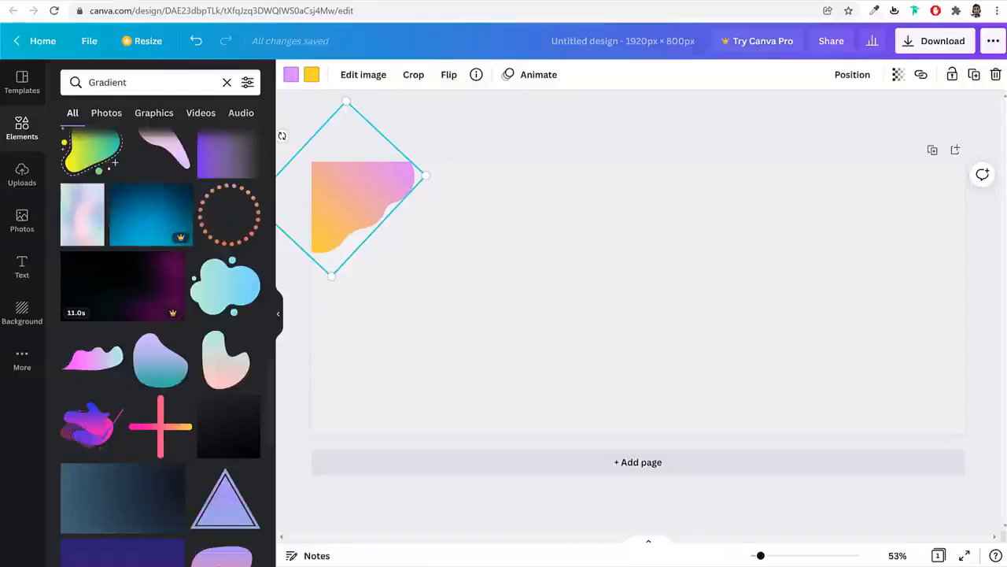
scroll(144, 423, down, 3)
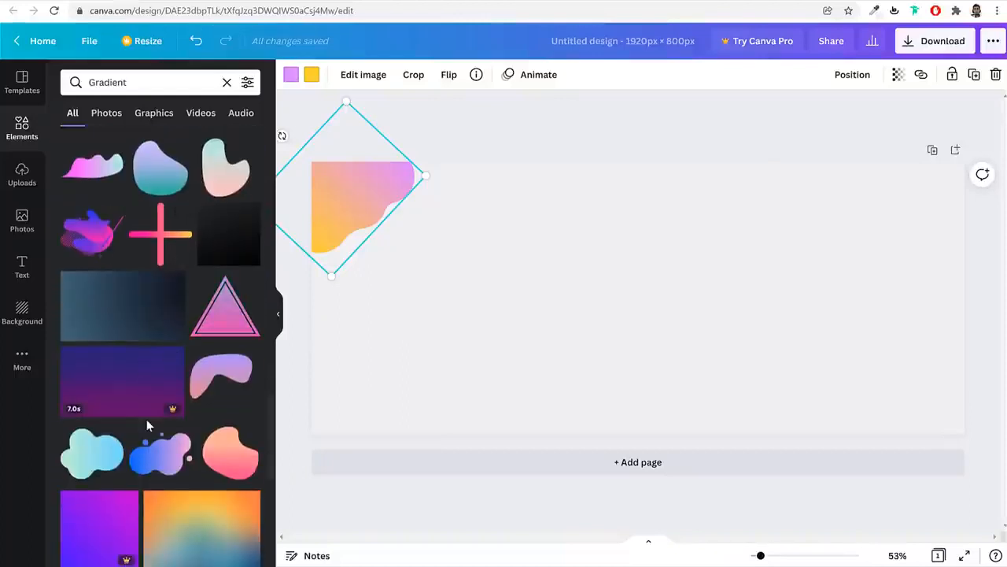
scroll(189, 415, up, 3)
Add the teal-blue cloud blob to the page and enlarge it slightly
click(234, 214)
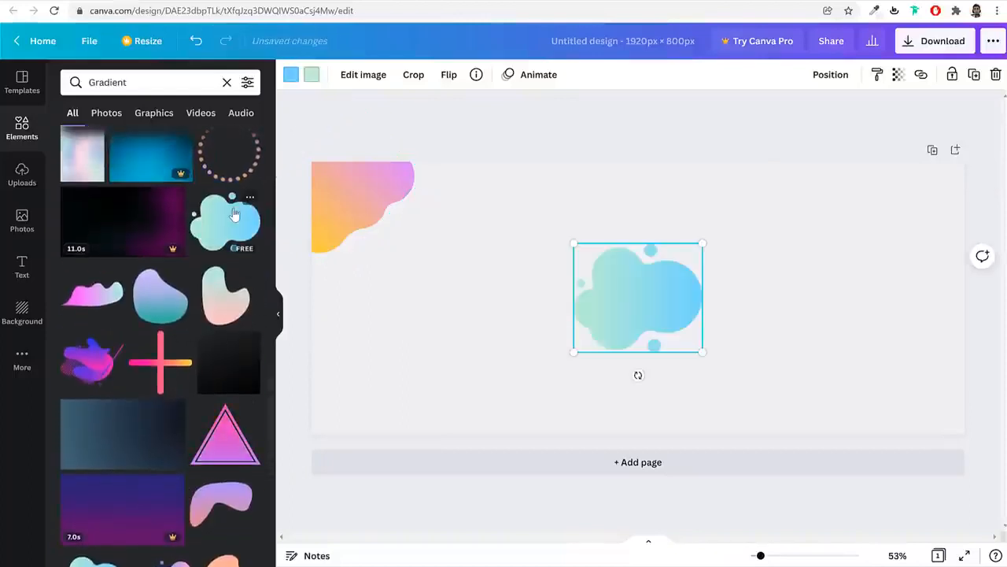
drag(695, 351, 795, 430)
drag(632, 283, 627, 190)
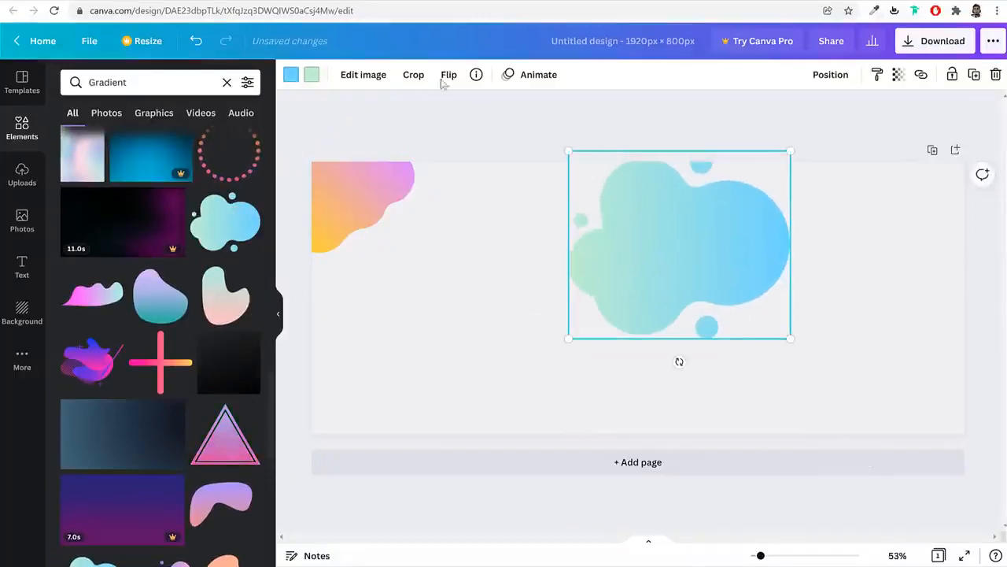
click(97, 1)
click(99, 1)
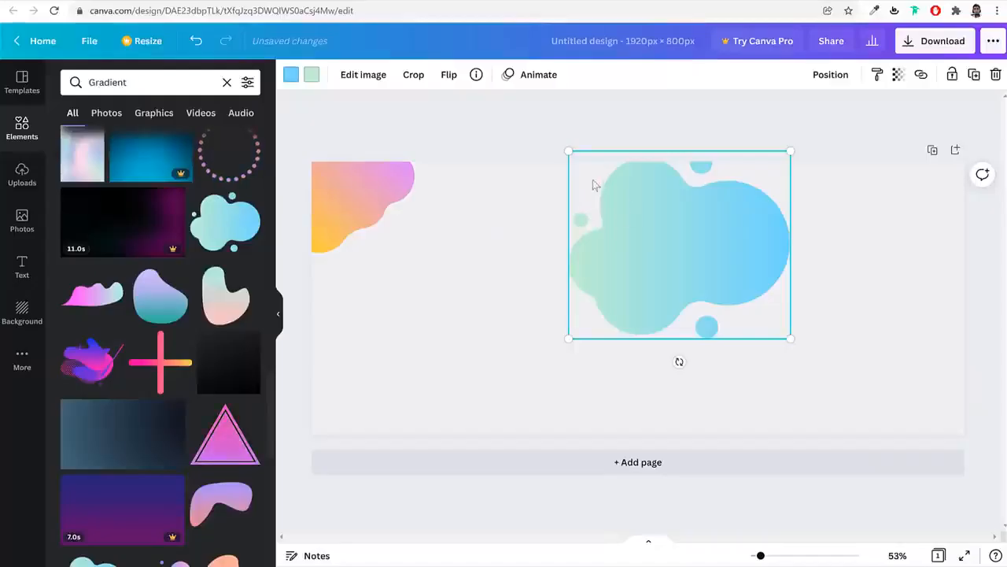
Rotate the blue blob about 155°, enlarge it about 1.9× and move it to fill the right side
drag(683, 361, 626, 114)
drag(818, 284, 984, 508)
drag(813, 340, 791, 257)
drag(674, 471, 606, 539)
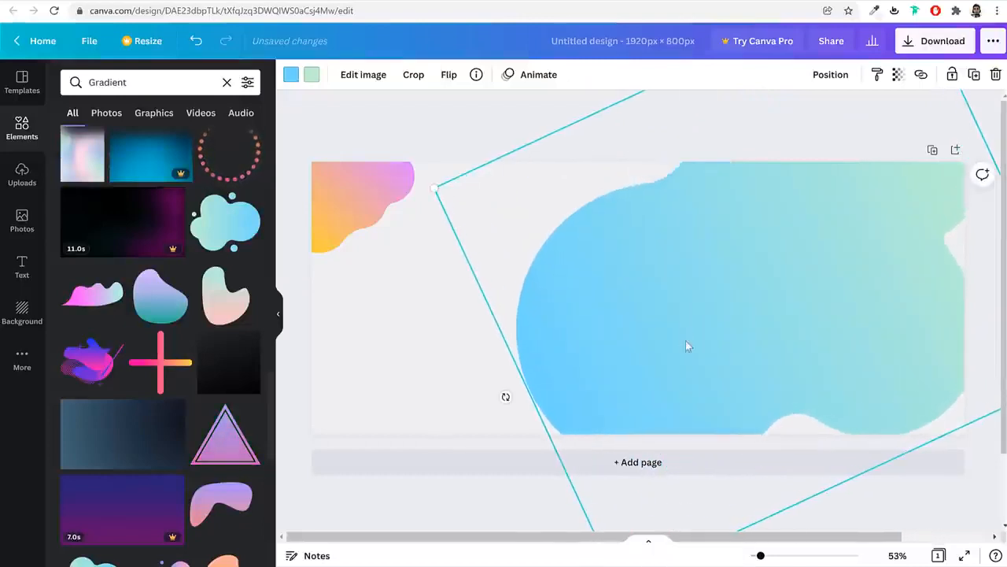
drag(686, 346, 734, 372)
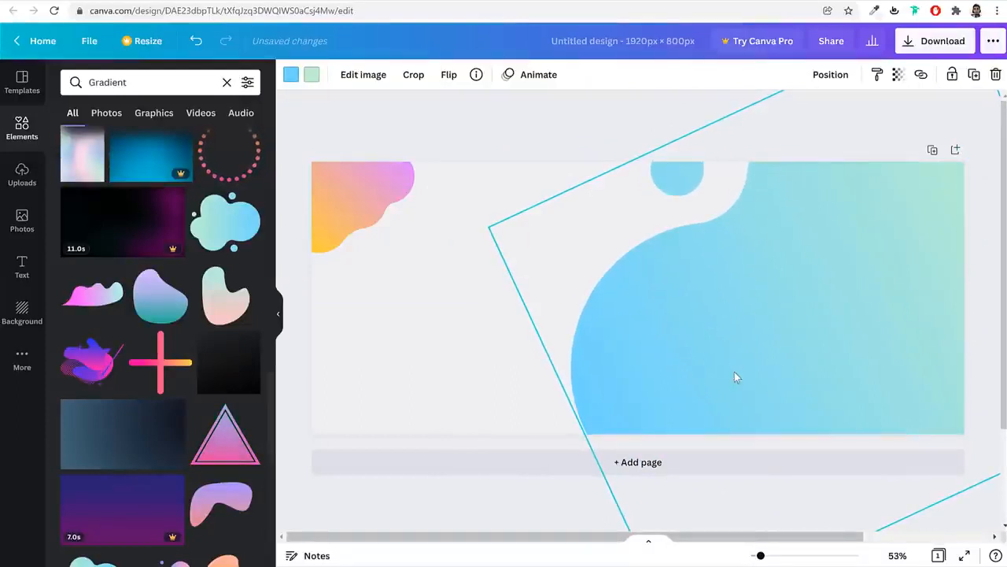
click(640, 138)
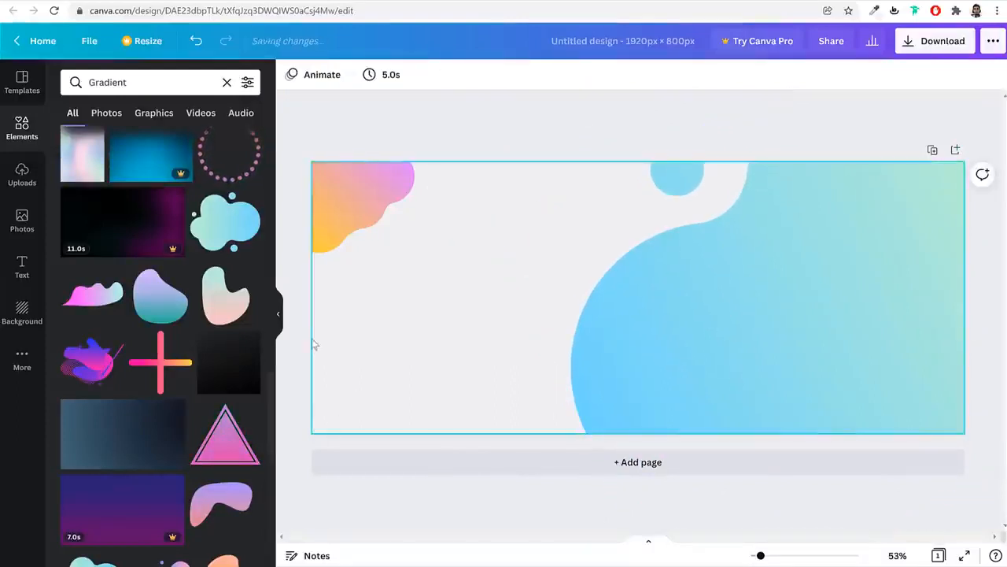
Try a brush-stroke element on the page, then delete it
scroll(170, 429, down, 8)
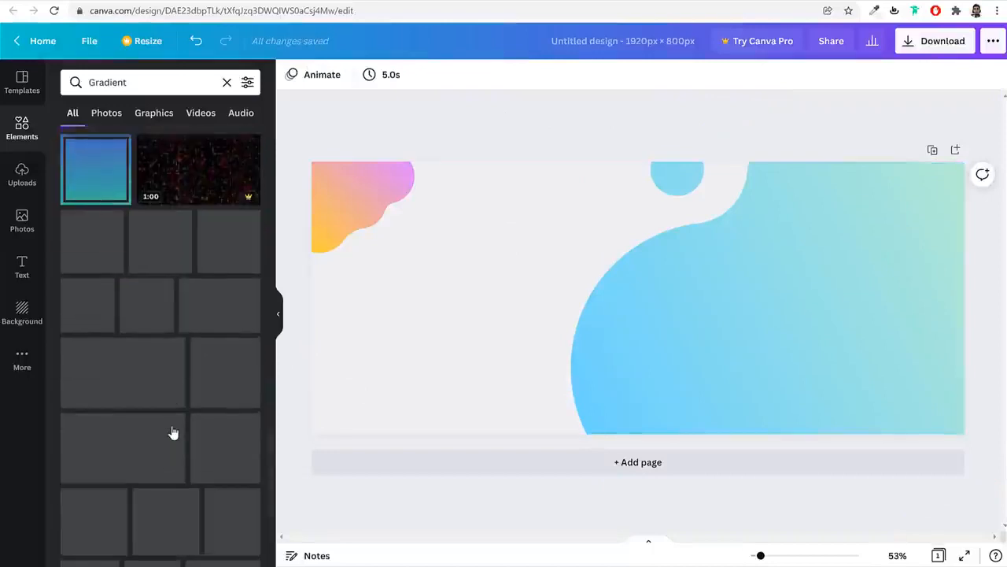
scroll(196, 332, down, 5)
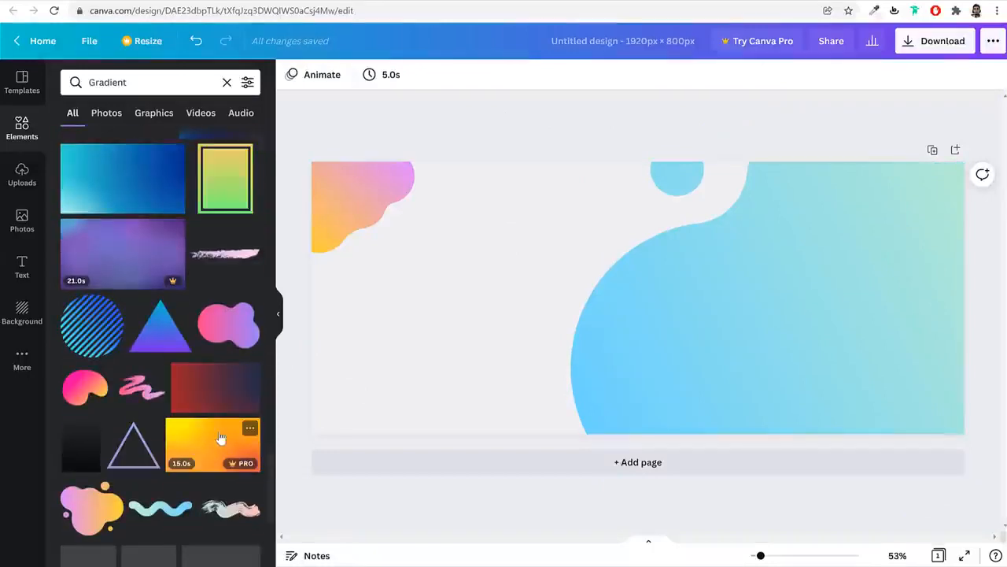
scroll(220, 438, down, 6)
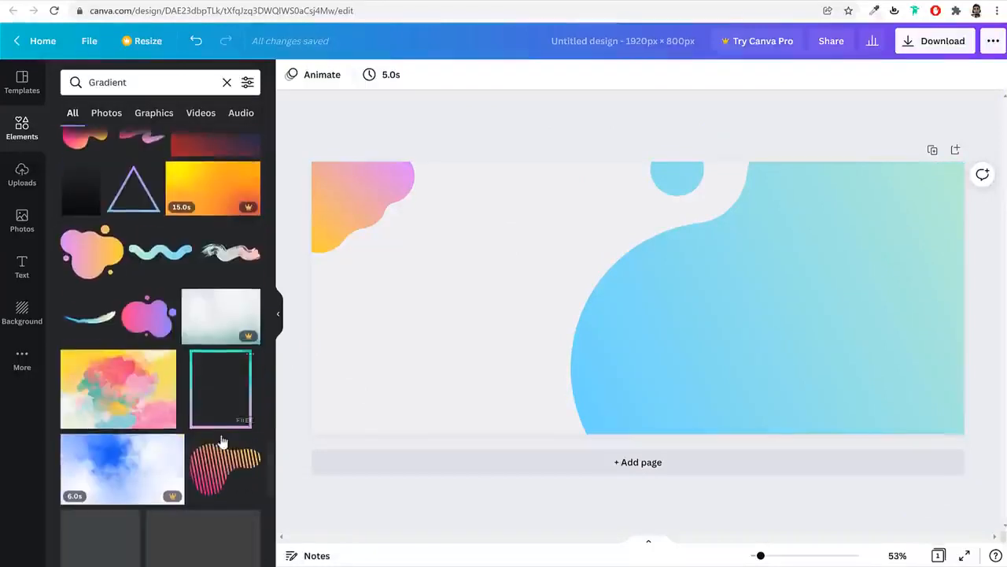
click(224, 262)
mouse_move(770, 272)
mouse_down()
mouse_move(584, 311)
mouse_move(563, 282)
mouse_move(359, 330)
mouse_move(383, 320)
mouse_up()
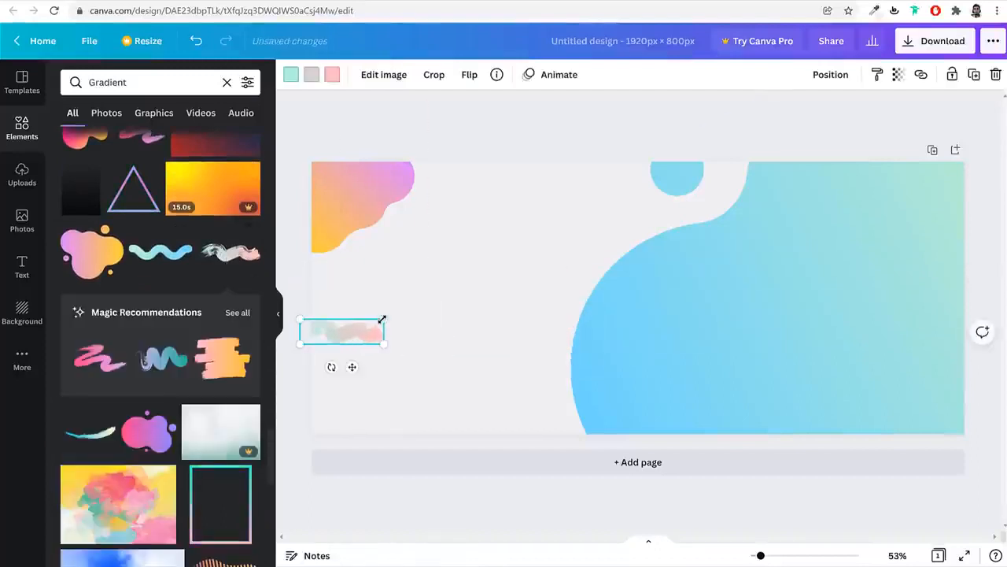
key(Delete)
Try a watercolour image at the page's top-left, then delete it again
scroll(181, 394, down, 5)
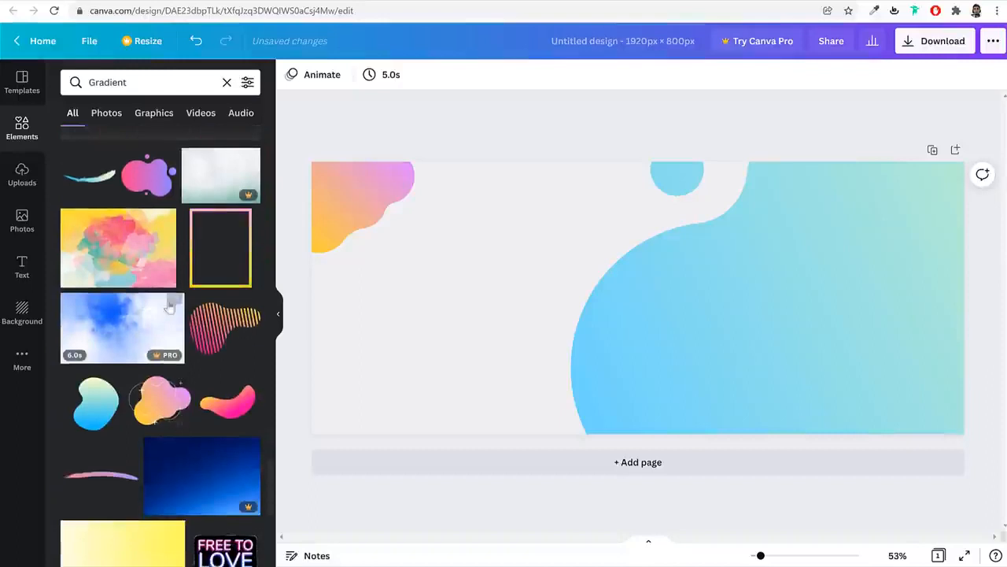
click(130, 248)
drag(653, 267, 510, 253)
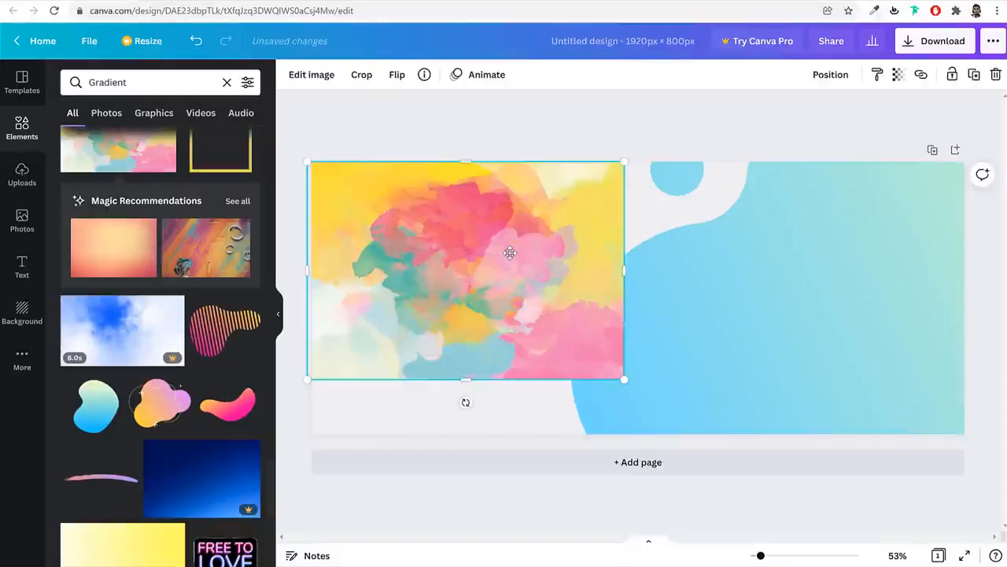
key(Delete)
scroll(233, 451, down, 4)
scroll(234, 451, down, 4)
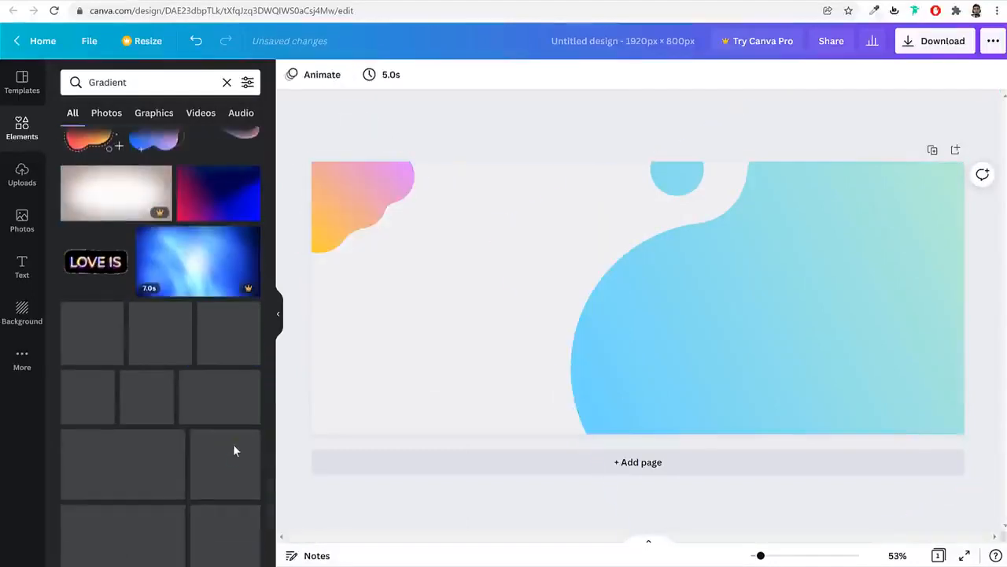
scroll(233, 445, down, 6)
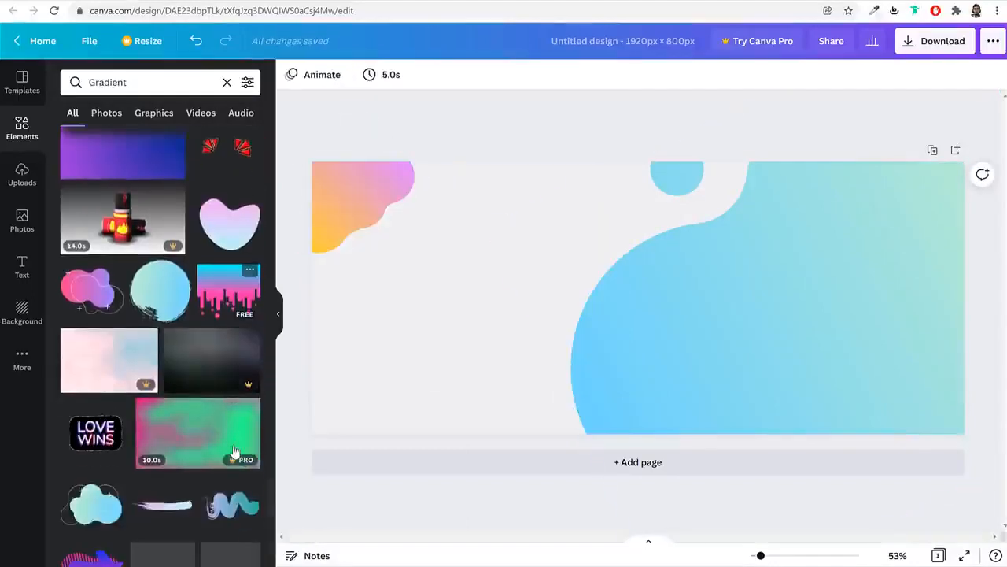
scroll(234, 451, down, 5)
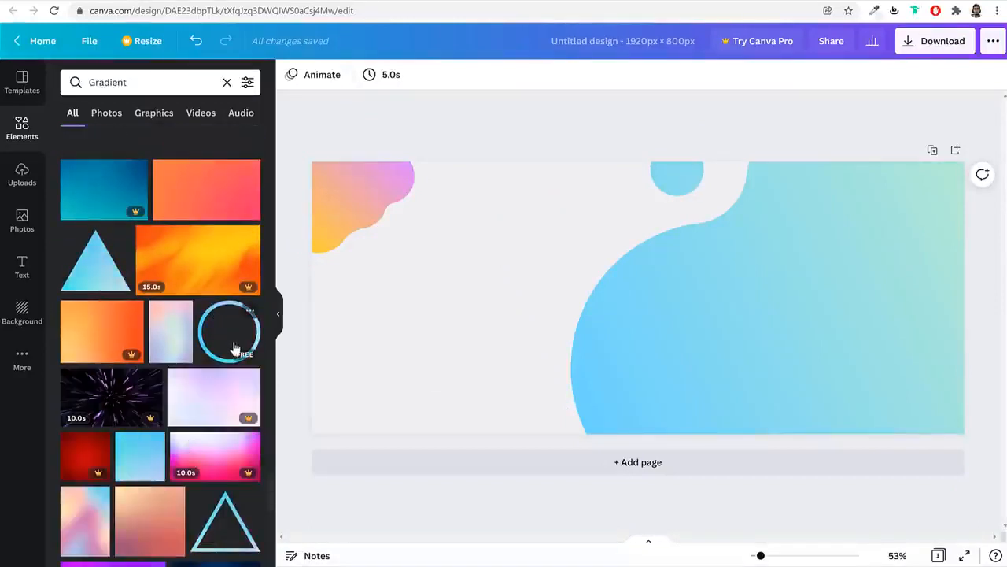
Export the 1920 × 800 px banner as a PNG file and dismiss the download bar
scroll(236, 393, down, 2)
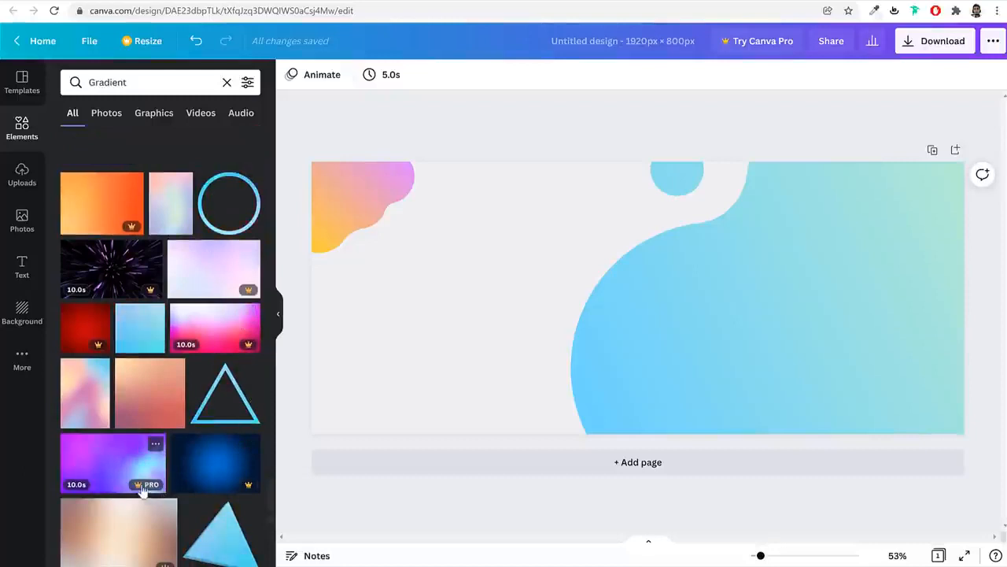
scroll(205, 480, down, 10)
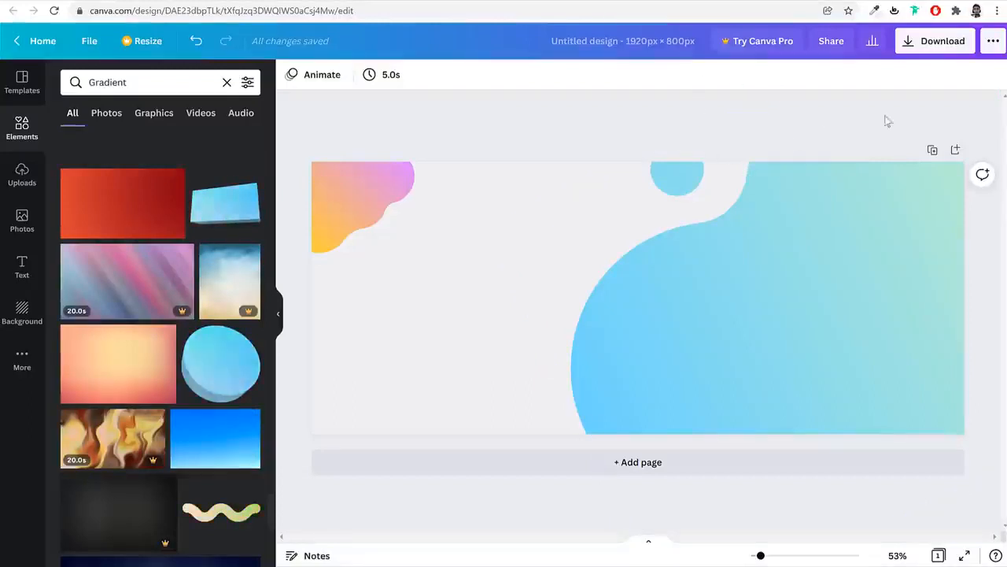
click(923, 44)
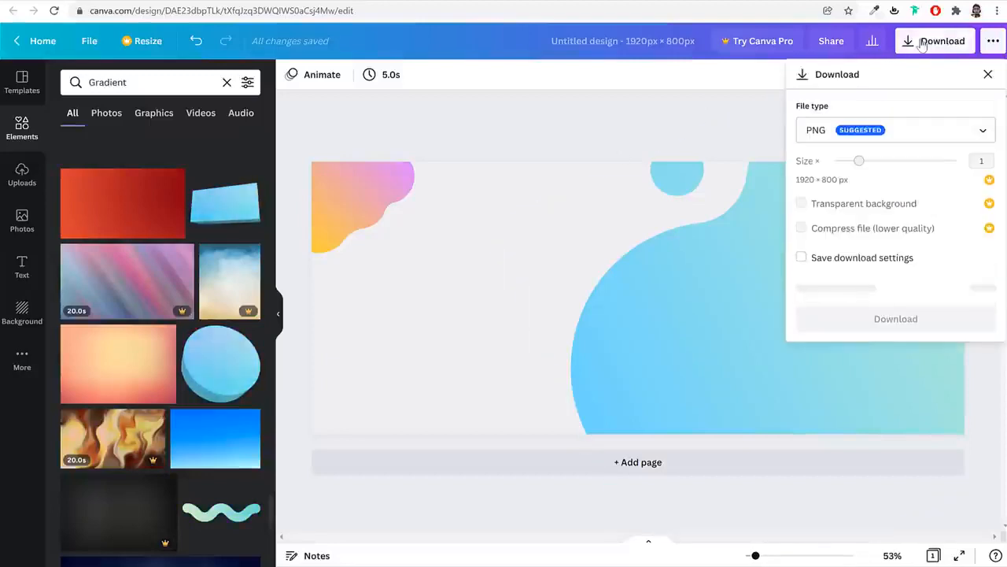
click(890, 291)
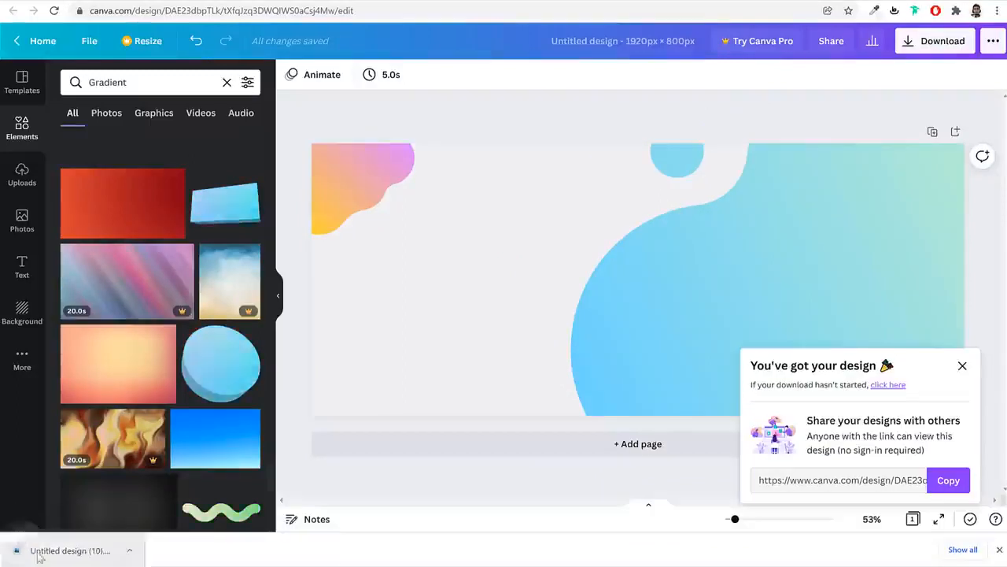
click(1000, 550)
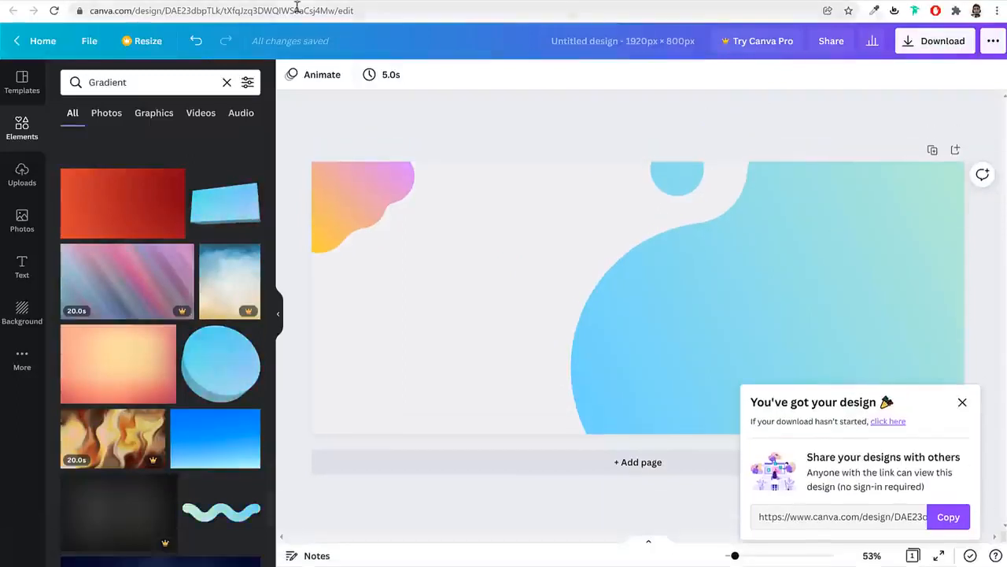
In Elementor, select the hero section and start choosing a Classic background image
click(400, 1)
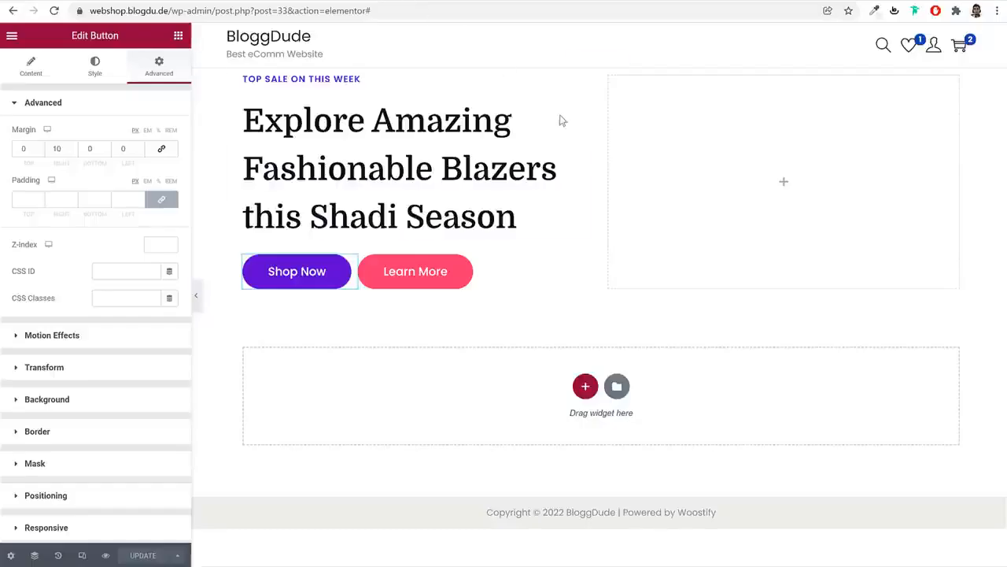
click(601, 62)
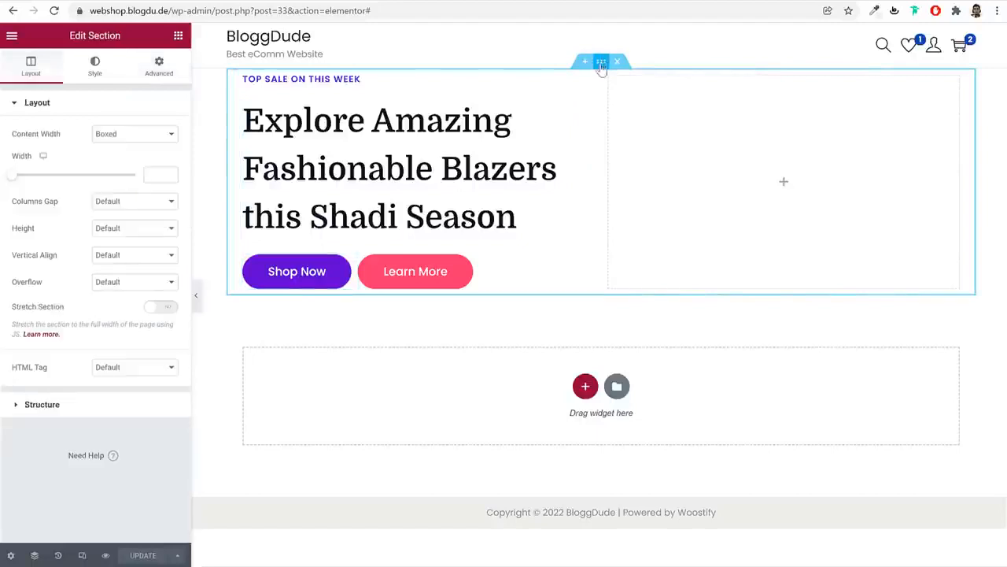
click(97, 70)
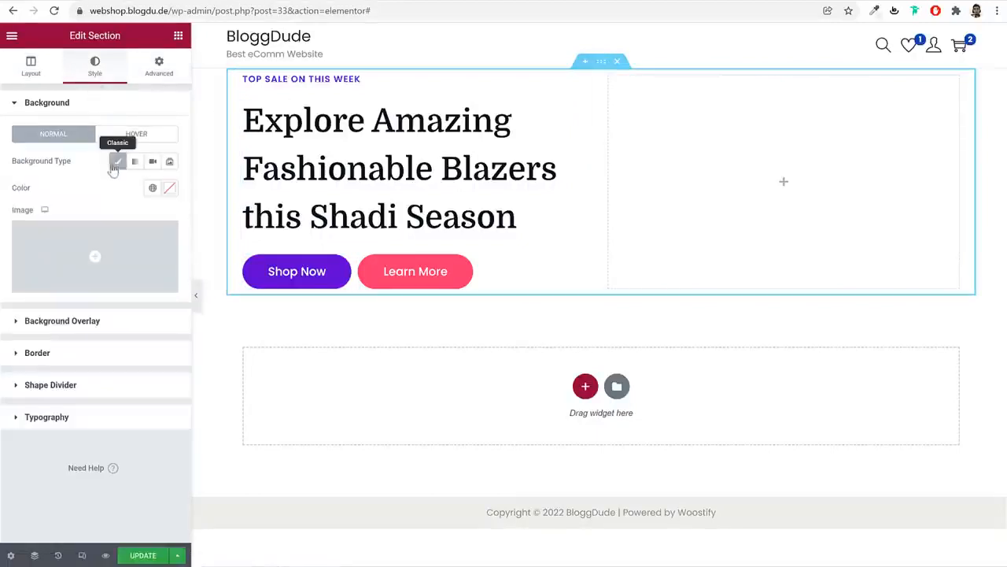
click(128, 252)
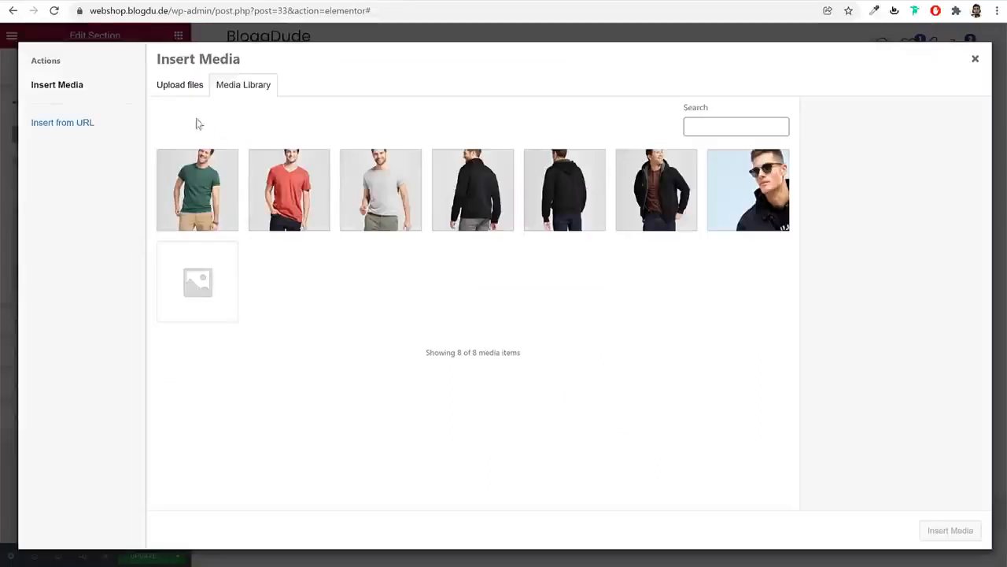
Upload Copy-of-Unnamed-Design-1.png from the Media folder and insert it as the section background
click(180, 85)
click(556, 282)
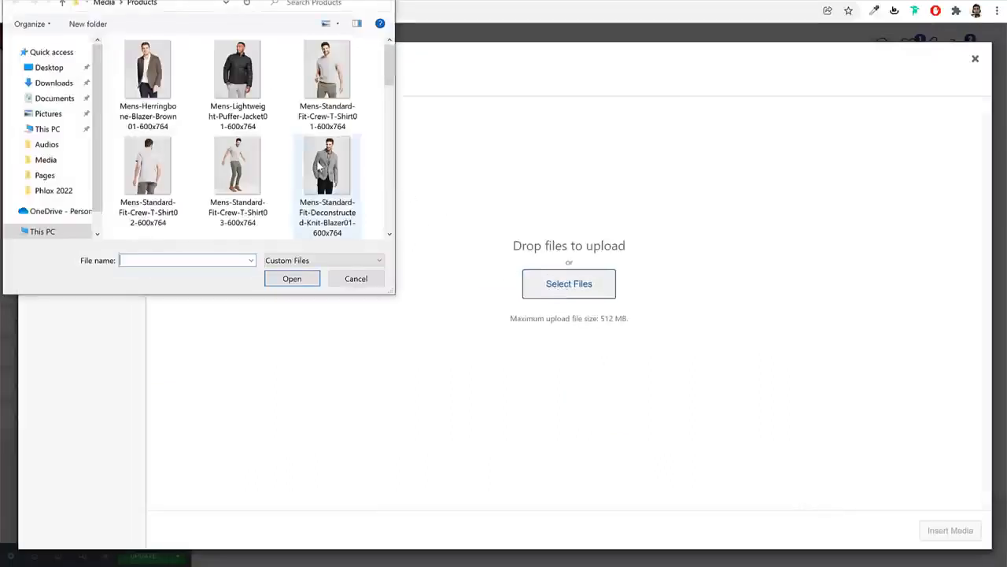
click(110, 6)
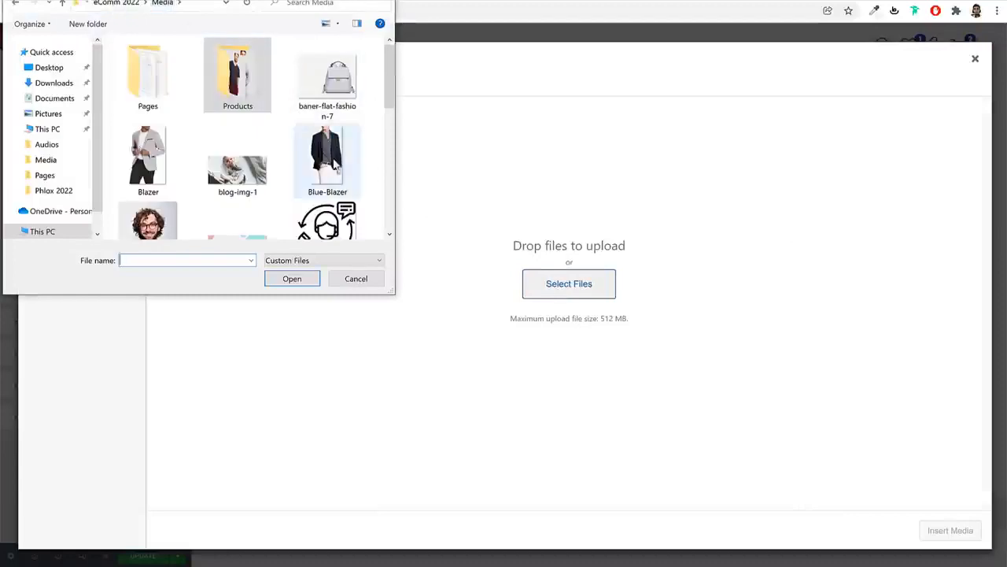
scroll(338, 164, down, 5)
click(236, 88)
click(309, 285)
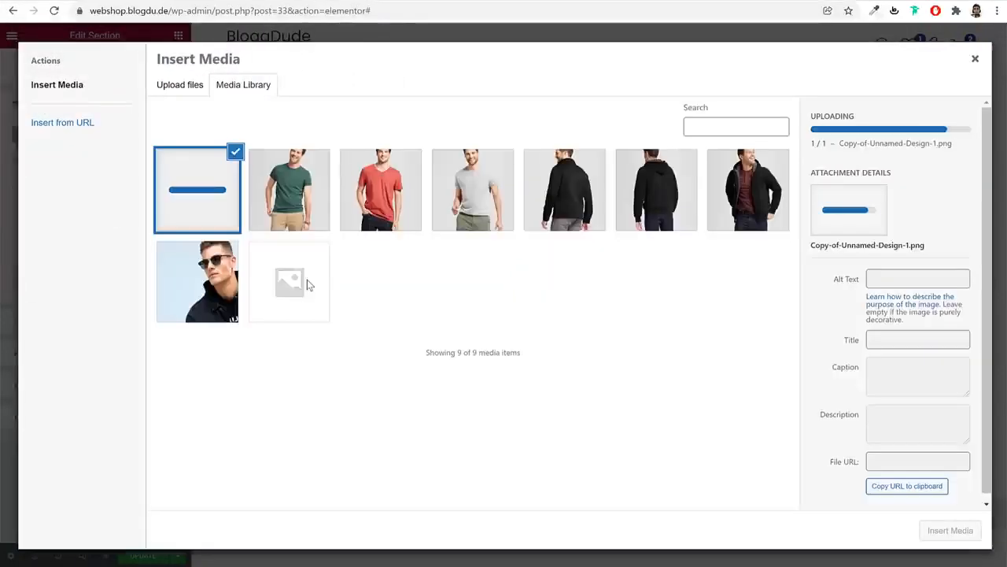
click(951, 530)
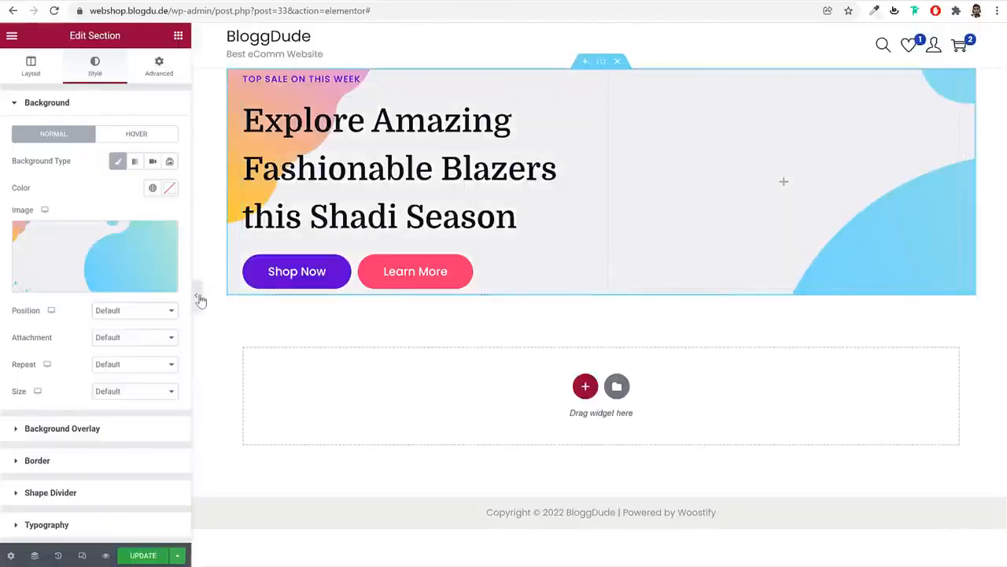
Turn on Stretch Section for the hero, previewing the page full-width before and after
click(195, 295)
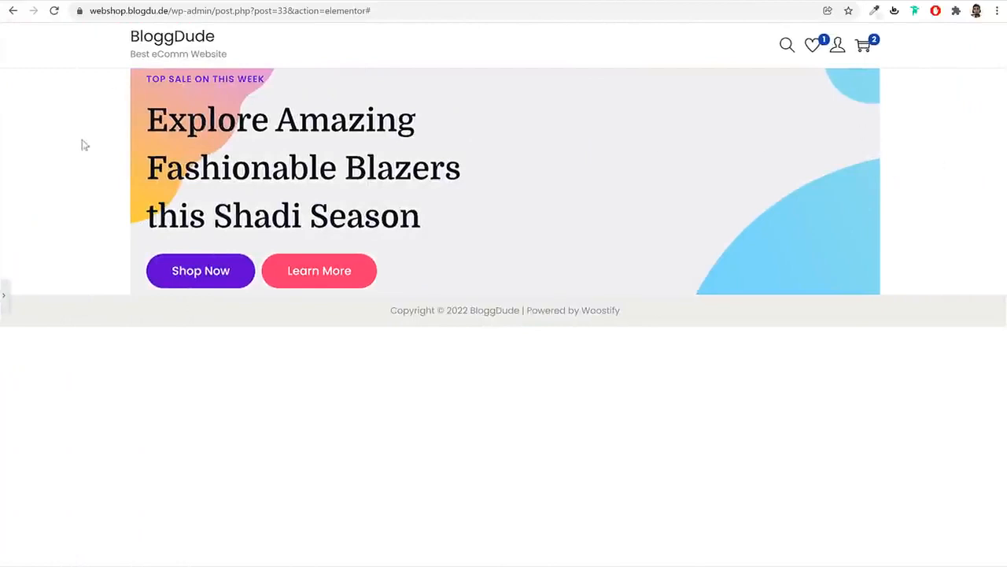
click(3, 297)
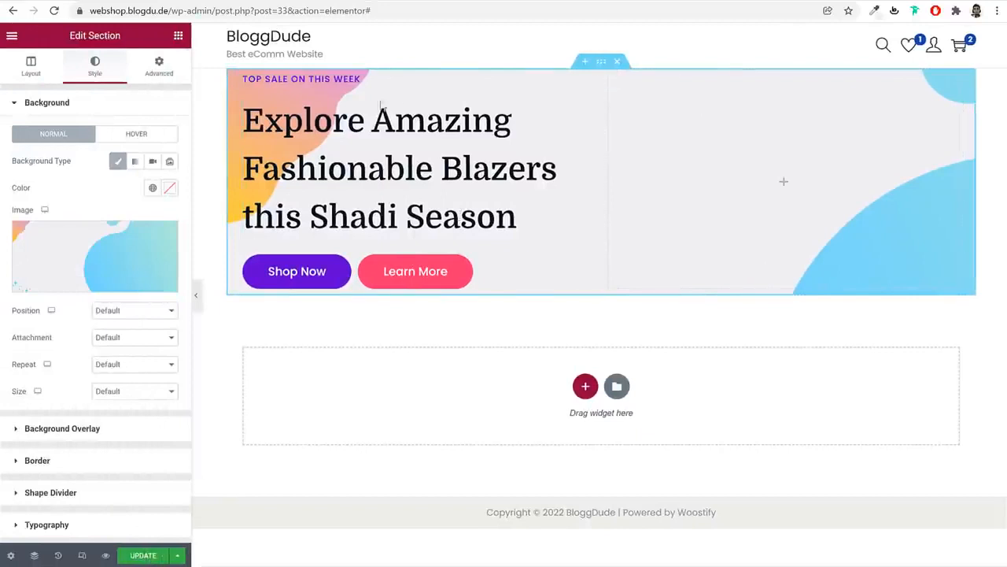
click(31, 66)
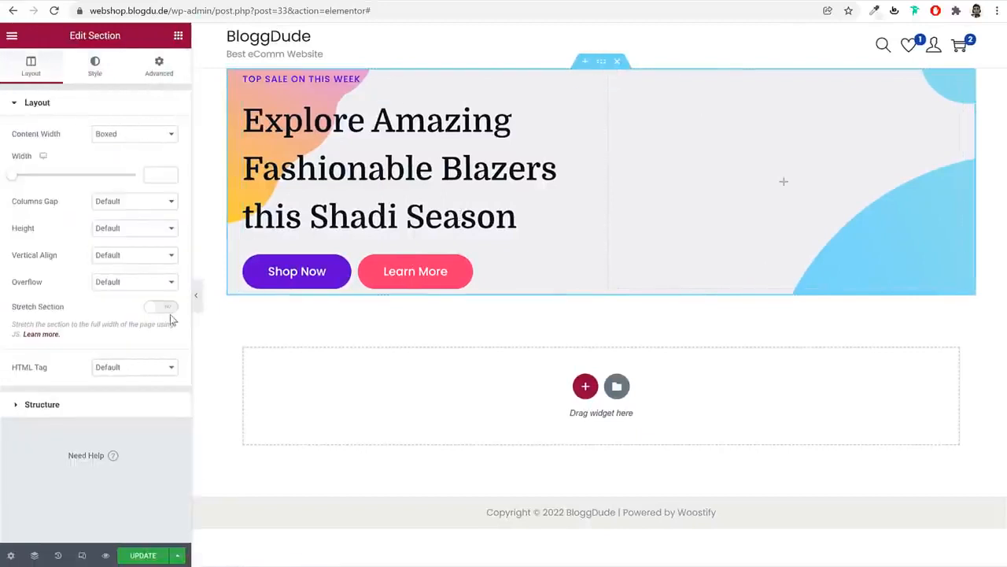
drag(64, 308, 26, 312)
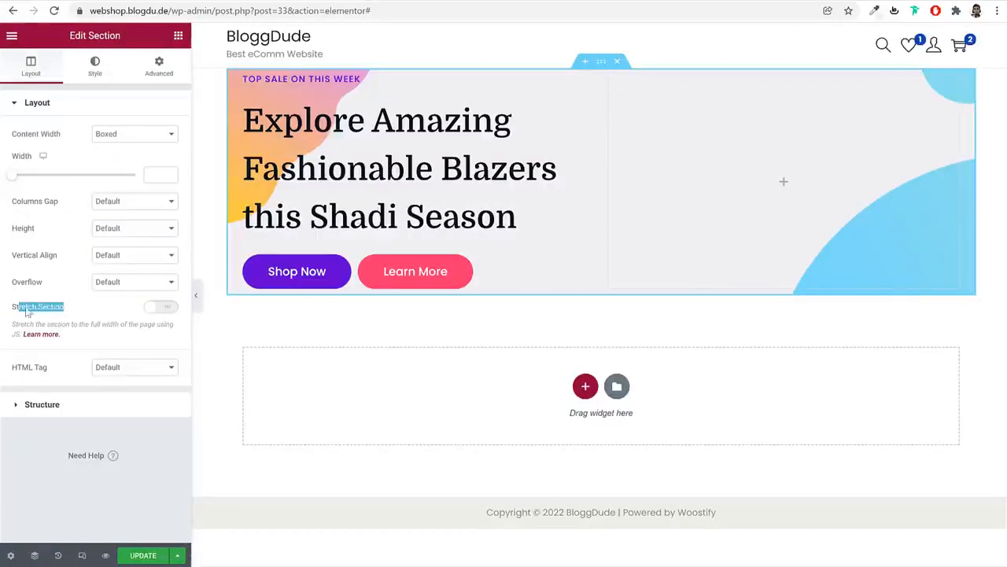
click(172, 309)
click(196, 299)
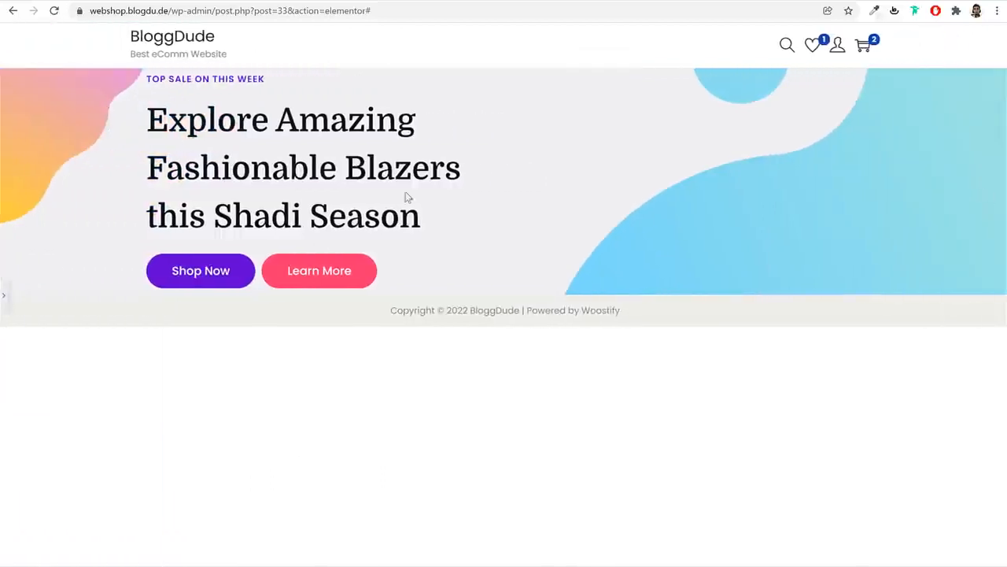
click(5, 295)
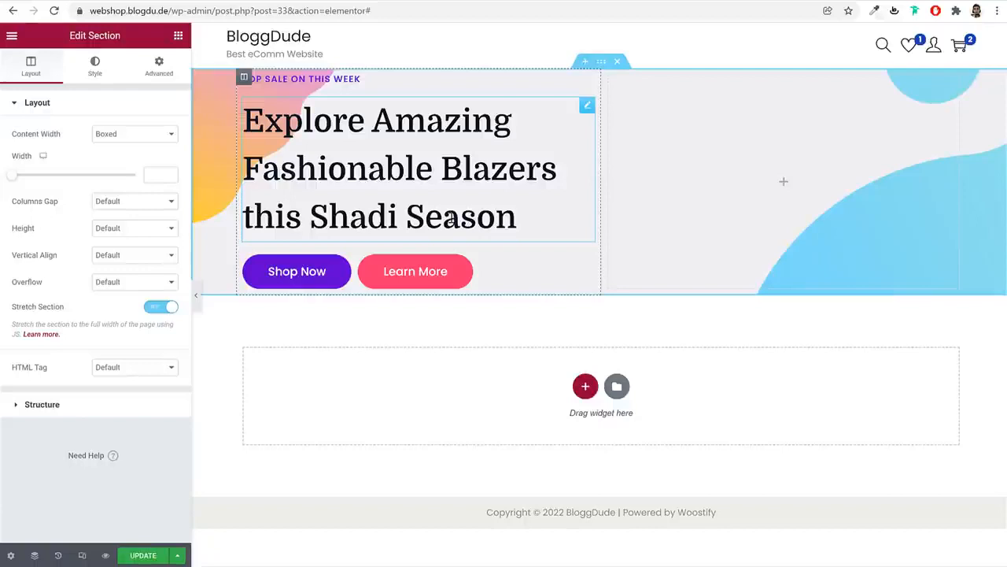
Give the hero section a minimum height of 450
click(106, 230)
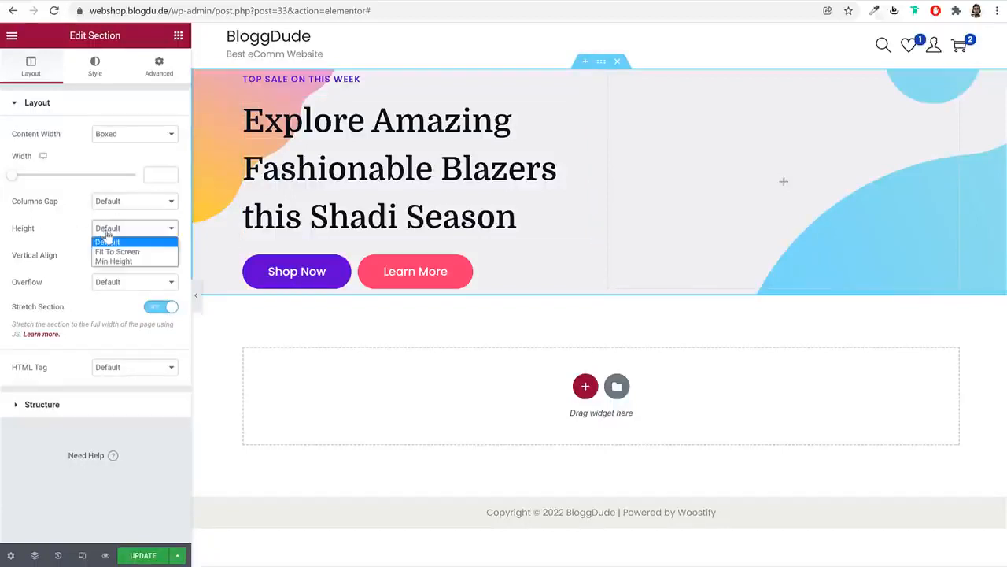
click(120, 262)
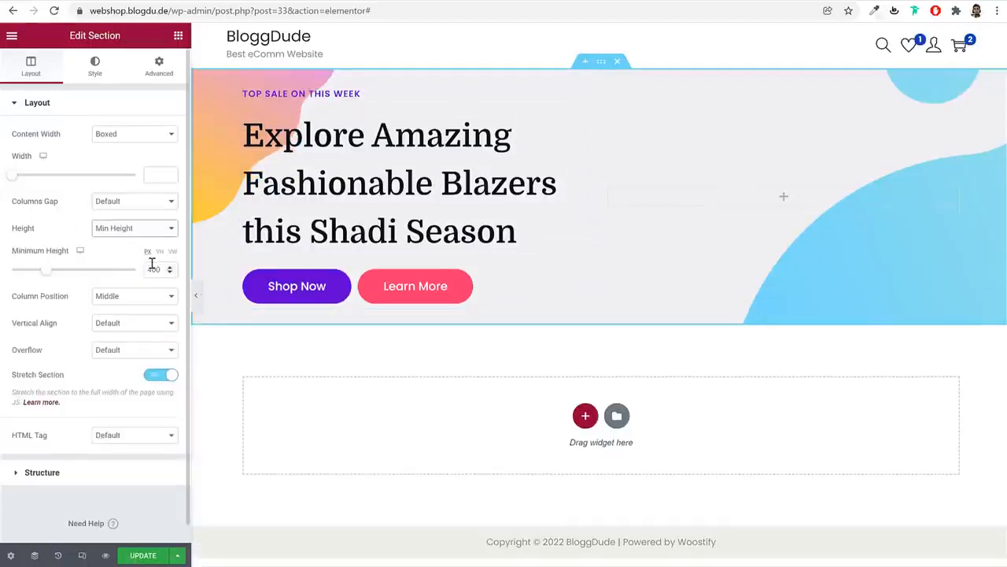
double_click(153, 267)
text(450)
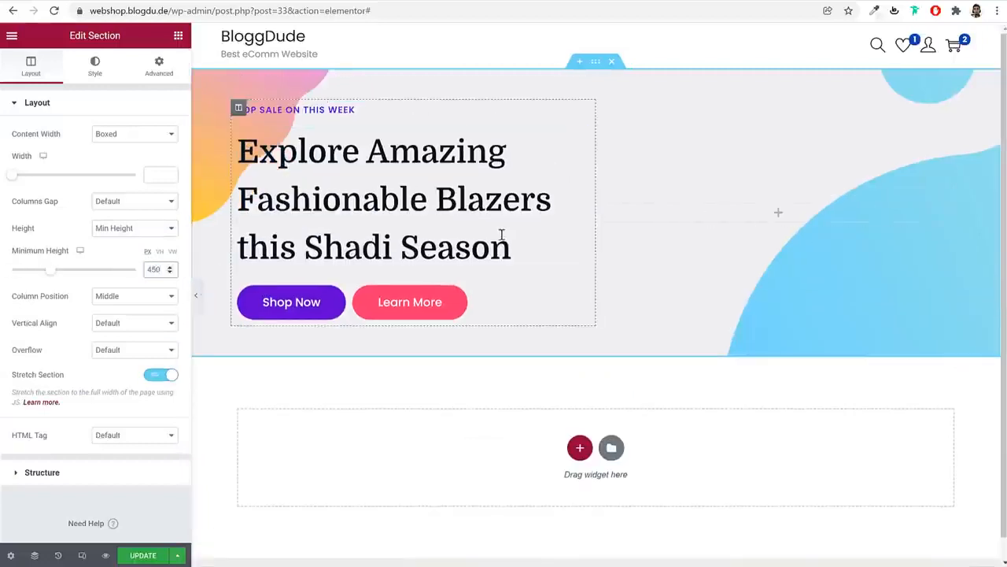
Set background size to Cover, try Top Center, Center Left, Center Center, then reset position to Default
click(98, 69)
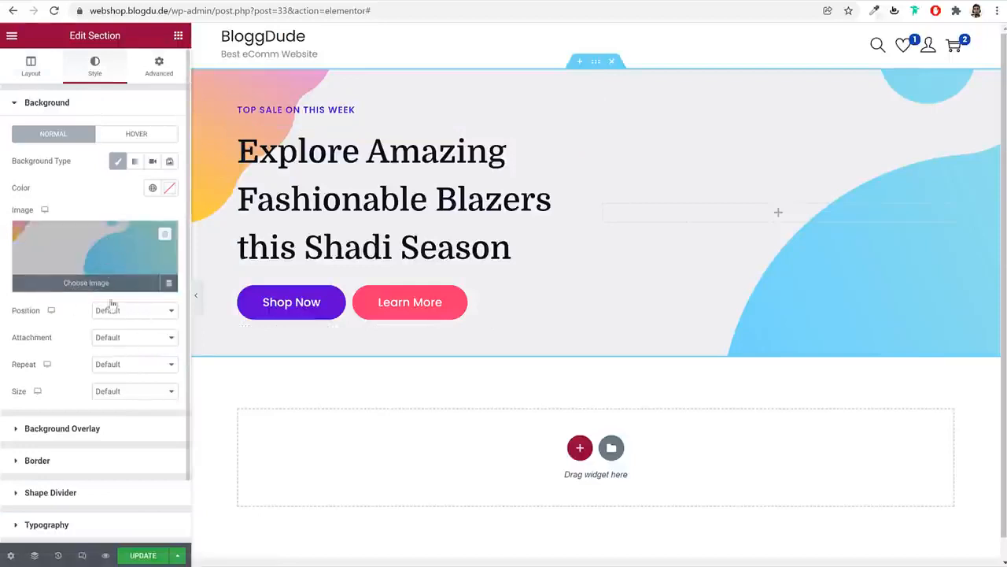
click(113, 391)
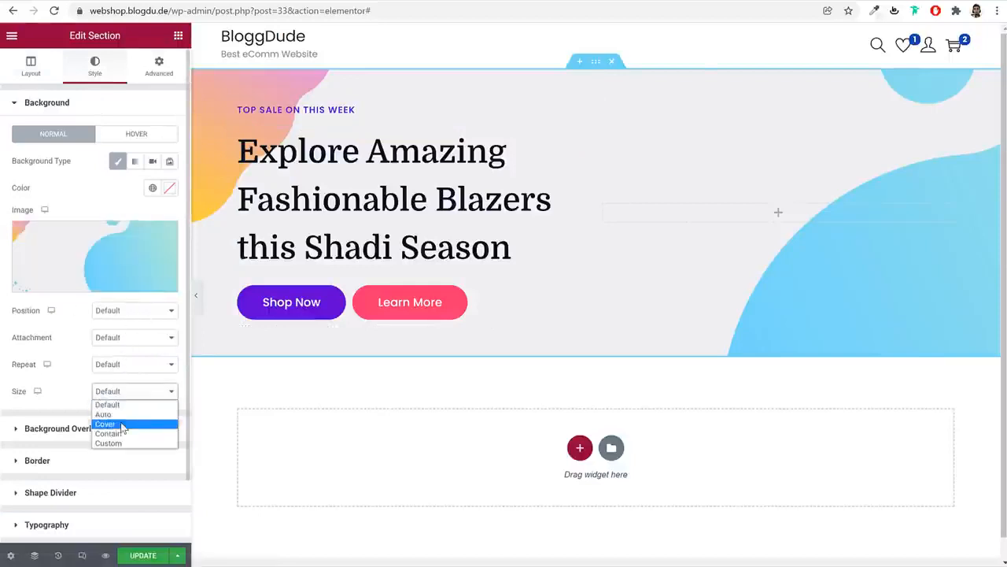
click(110, 424)
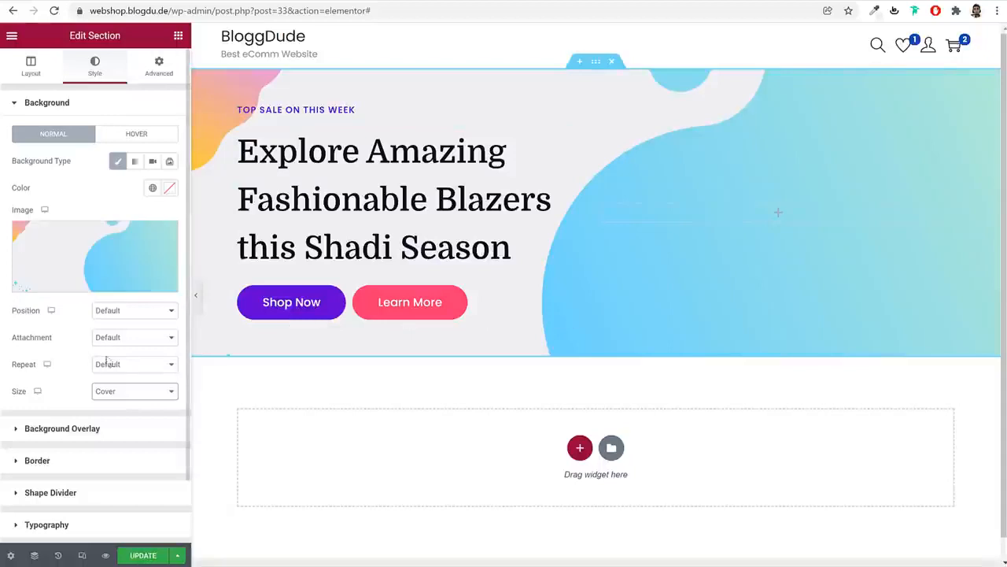
click(126, 315)
click(129, 362)
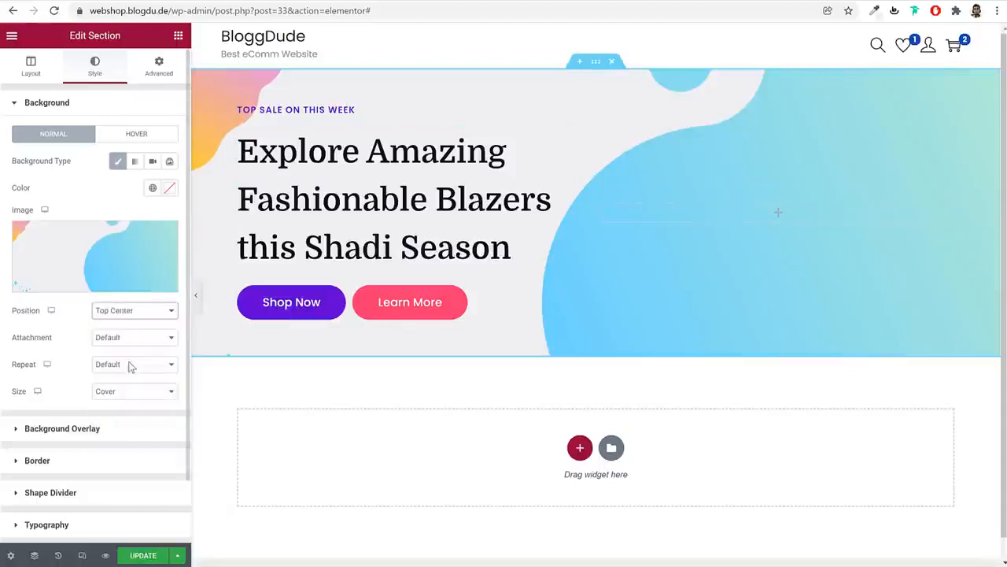
click(128, 315)
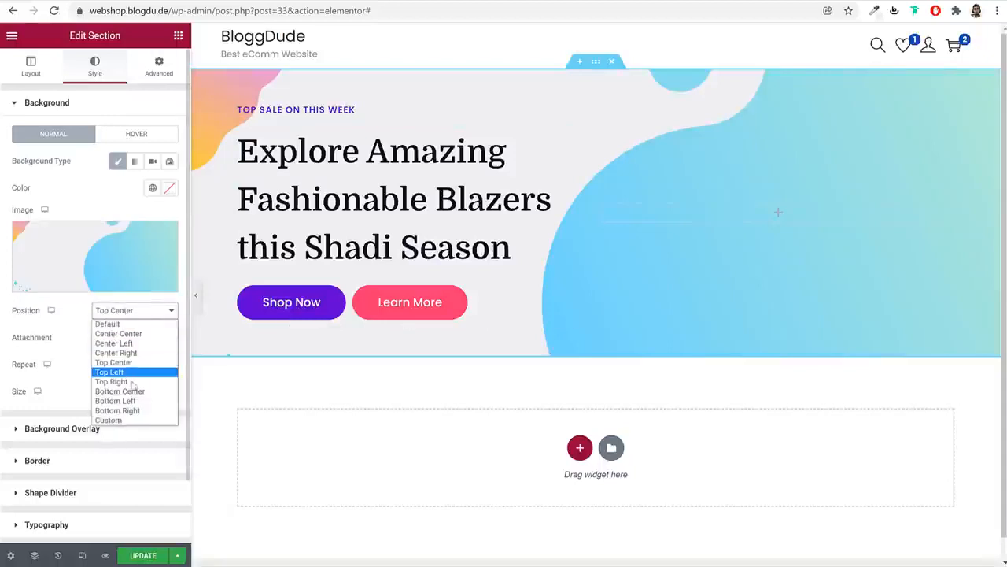
click(133, 345)
click(135, 309)
click(134, 332)
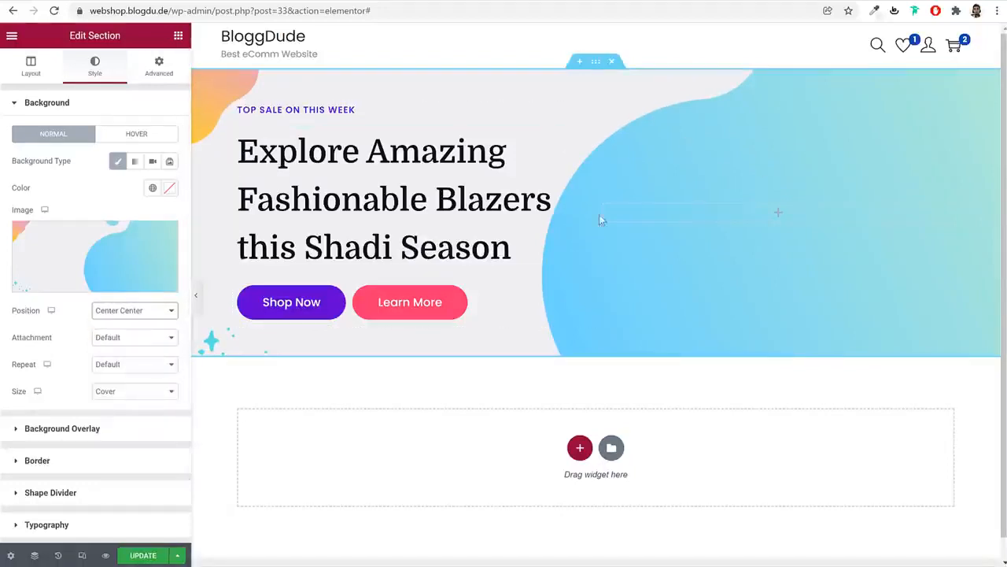
click(144, 310)
click(153, 323)
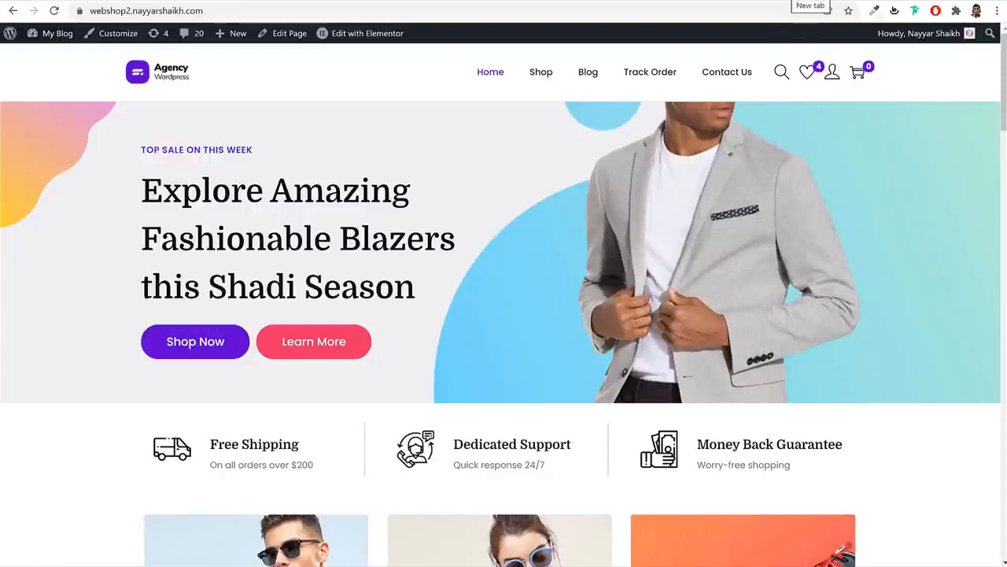
Open a new browser tab
key(ctrl+t)
Go to remove.bg and begin uploading an image
text(re)
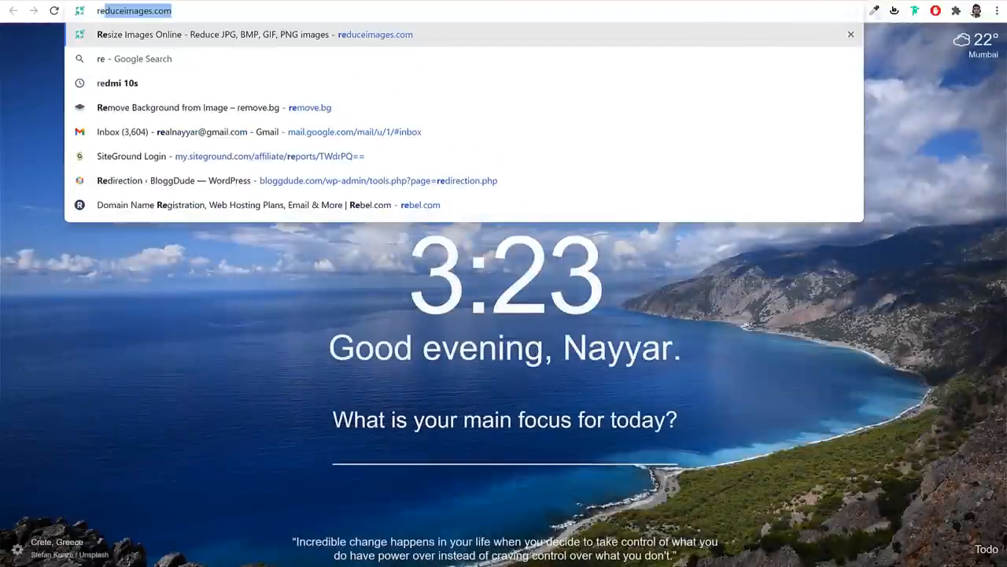
text(mo)
key(Return)
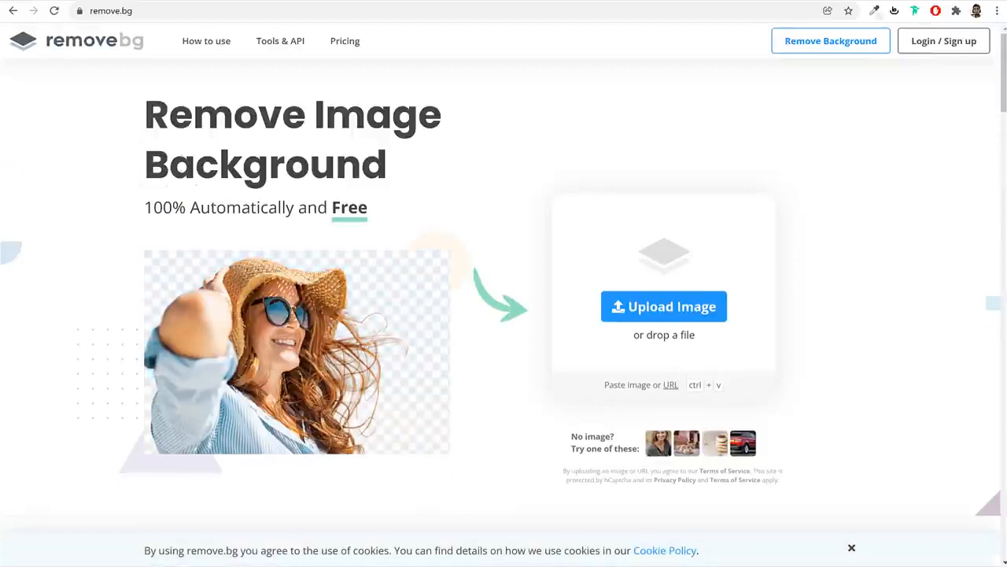
click(691, 310)
click(543, 364)
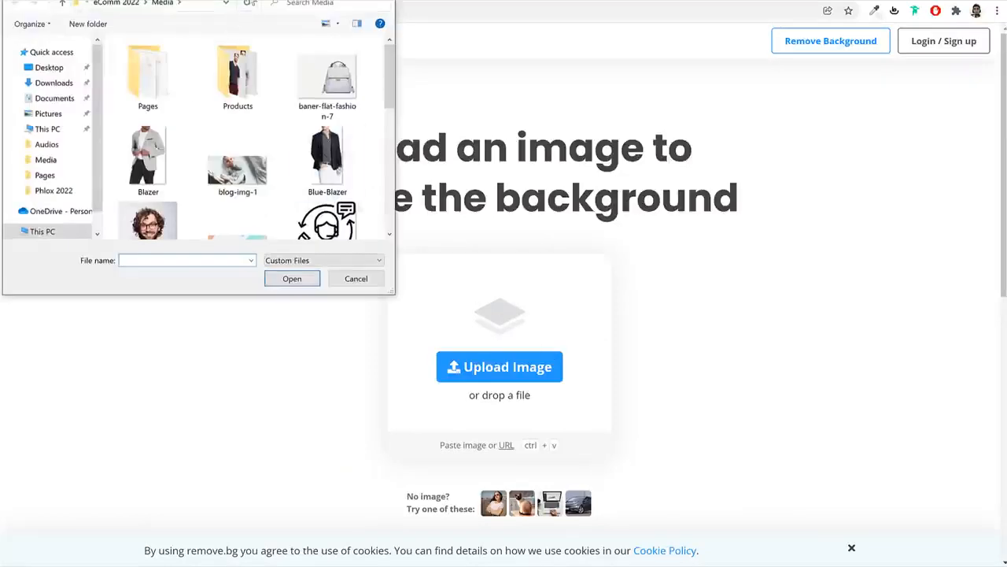
drag(289, 3, 468, 82)
scroll(485, 243, down, 3)
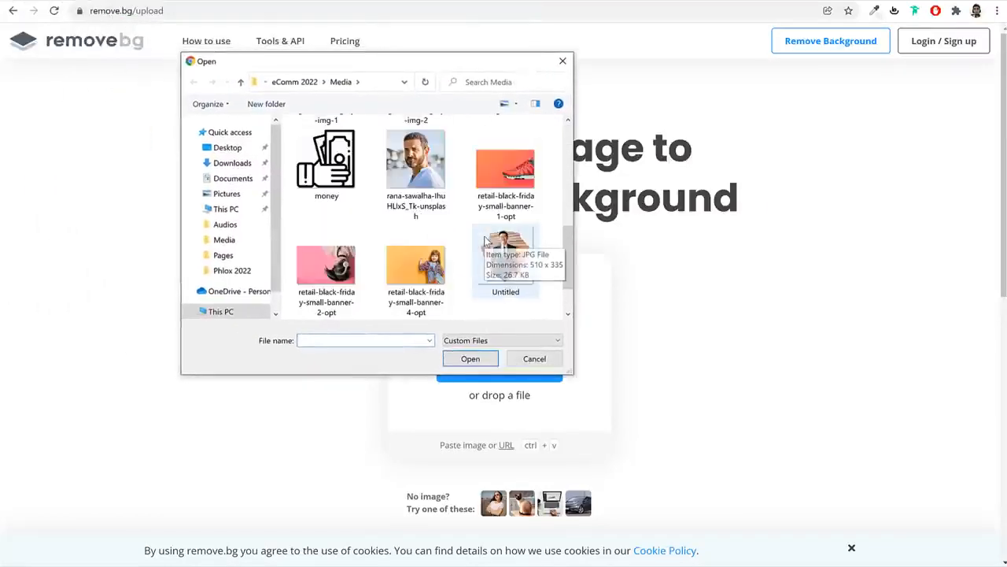
scroll(492, 243, down, 1)
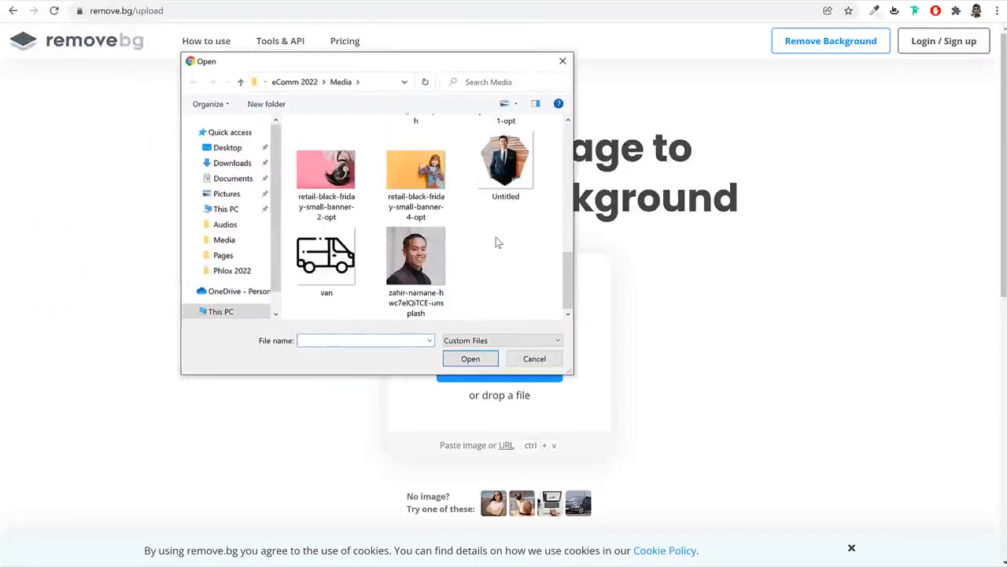
scroll(495, 243, up, 8)
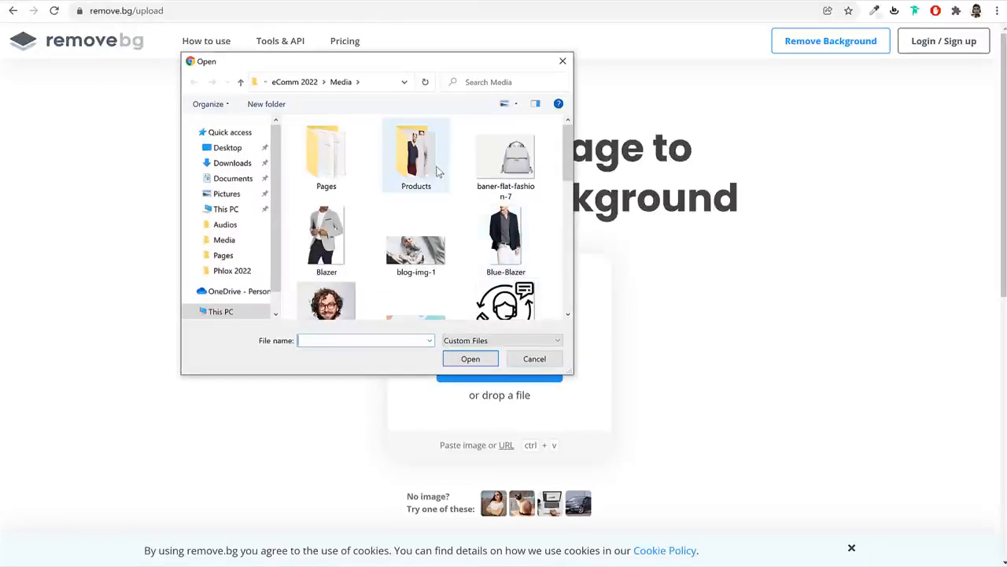
scroll(543, 255, down, 6)
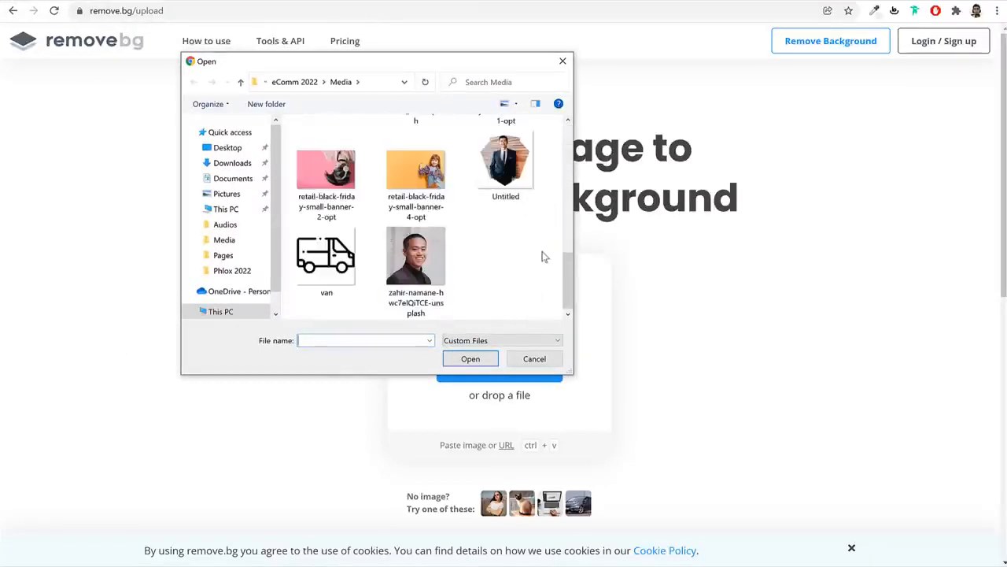
scroll(488, 243, up, 6)
scroll(487, 243, up, 3)
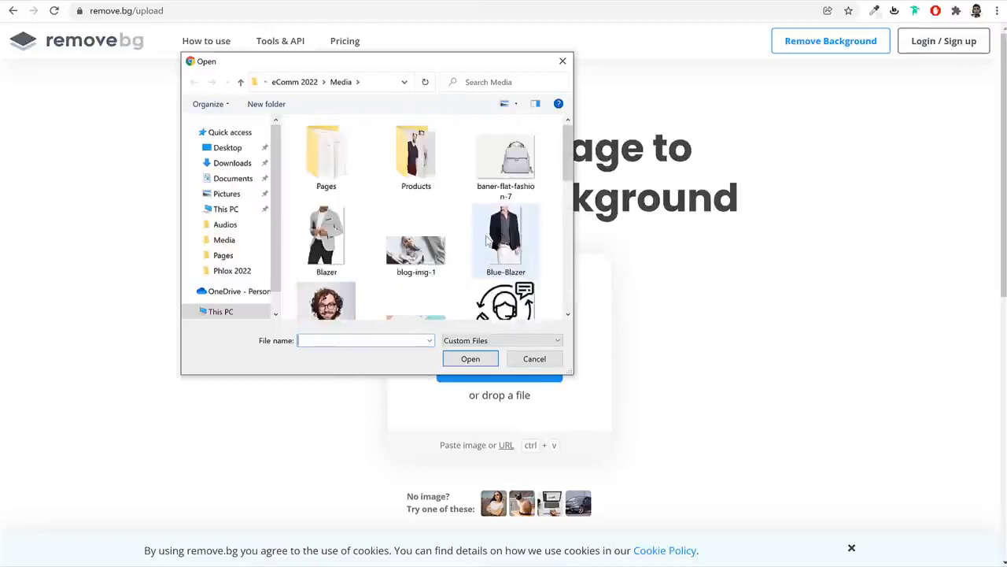
scroll(487, 243, down, 5)
click(417, 261)
click(471, 359)
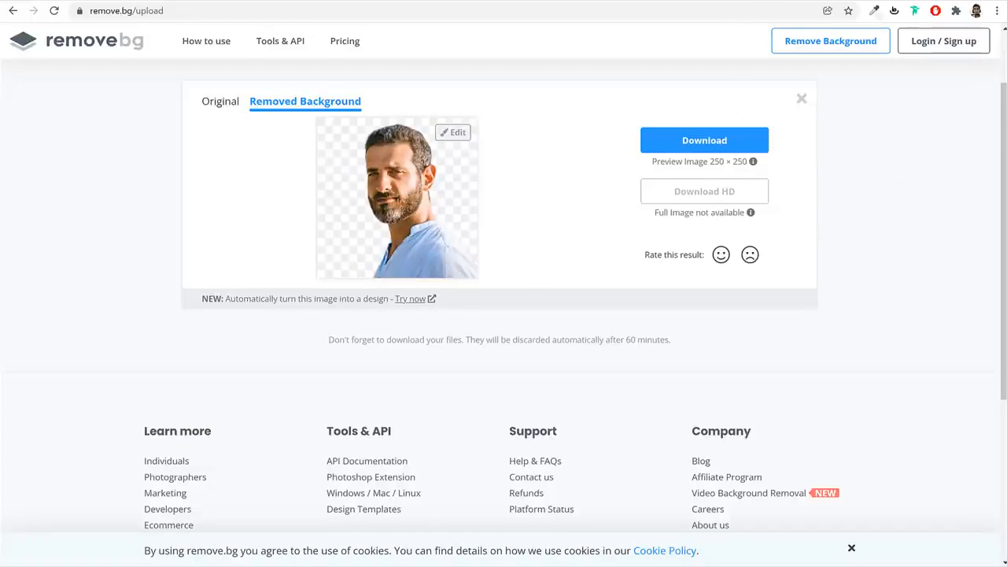
key(ctrl+t)
Load the Pixlr E editor at pixlr.com/e
text(pix)
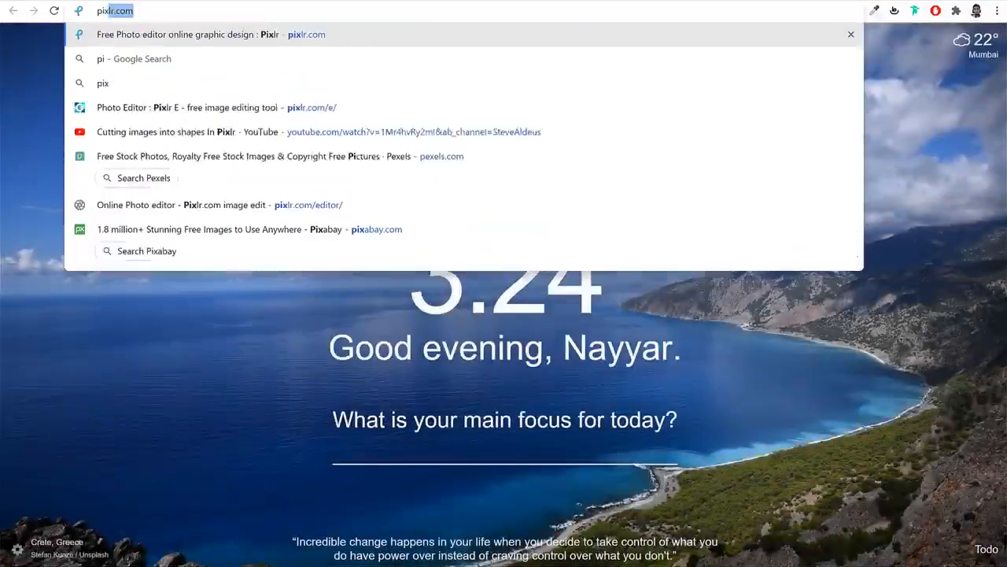
key(Right)
text(/e)
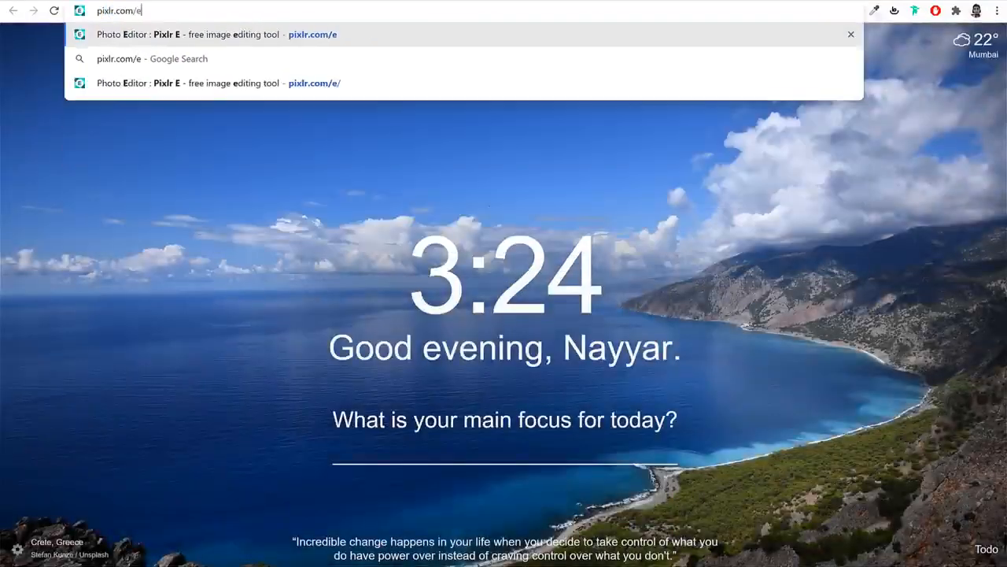
key(Return)
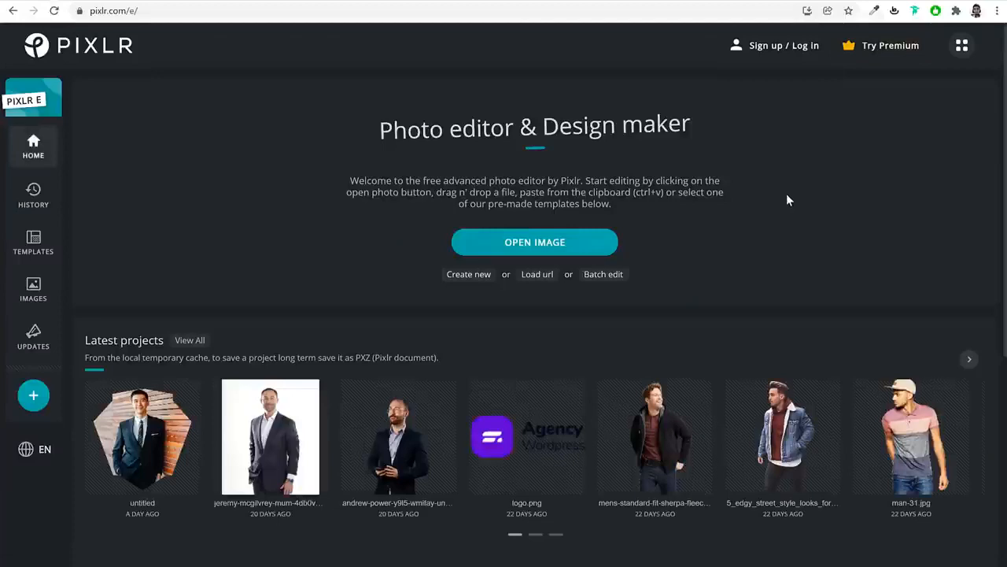
Open the Sherpa-Fleece-Jacket01 photo from the Products folder in the editor
click(553, 249)
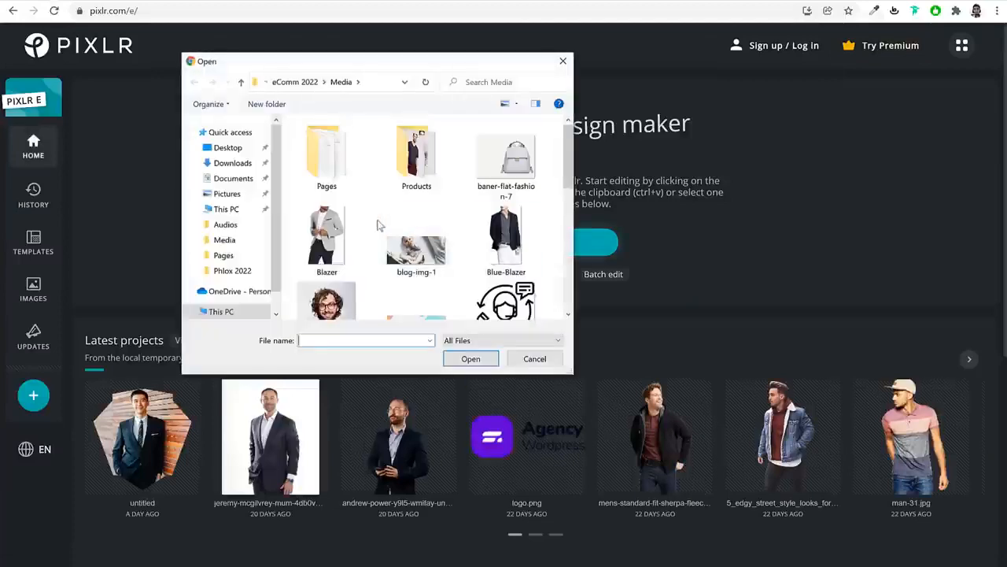
double_click(425, 167)
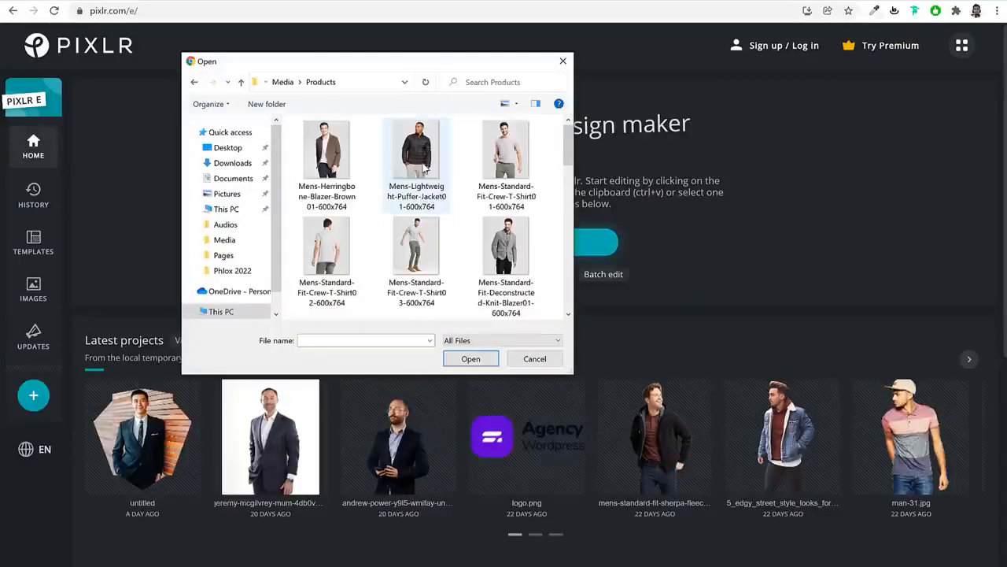
scroll(453, 252, down, 5)
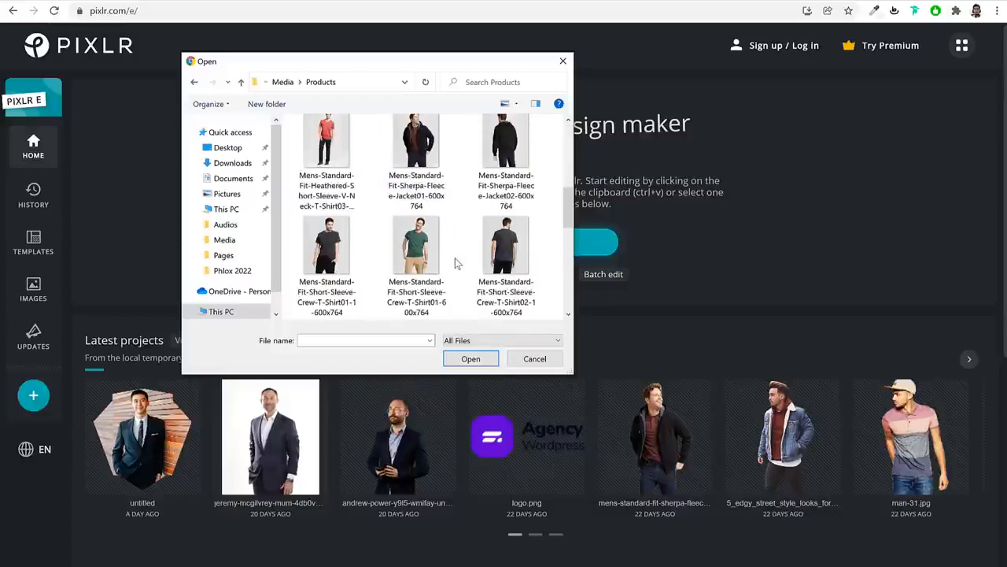
click(415, 148)
click(471, 359)
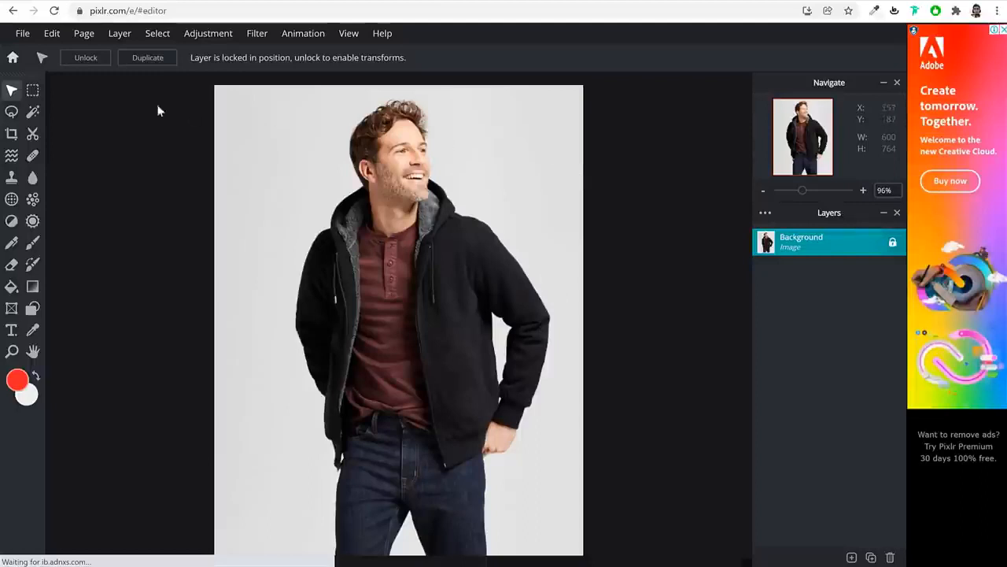
click(32, 115)
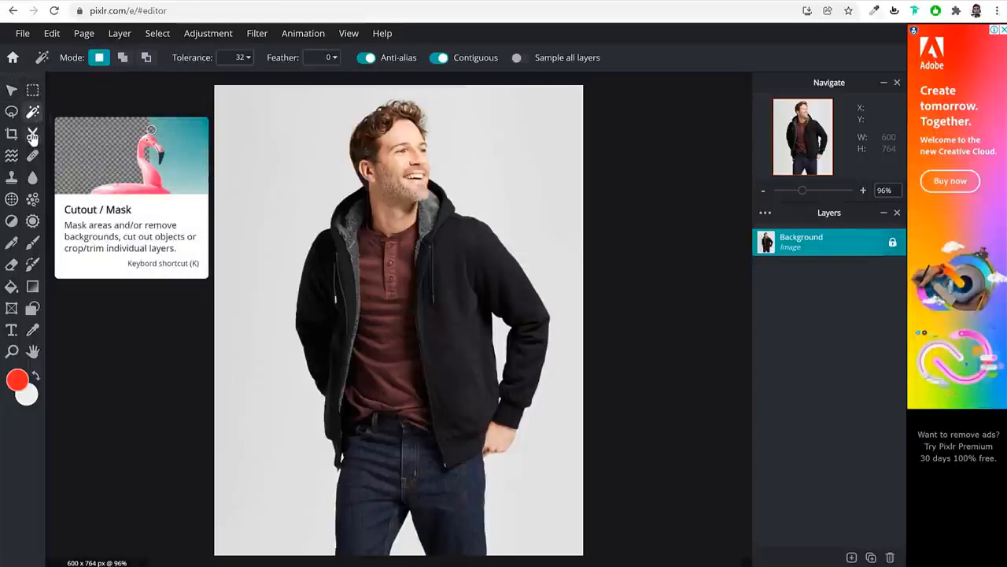
click(32, 135)
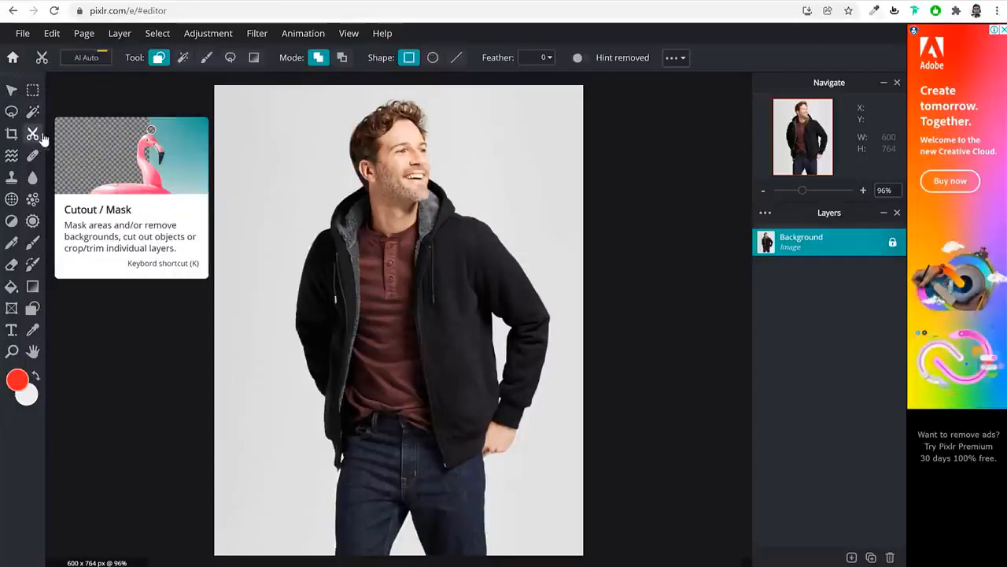
click(183, 61)
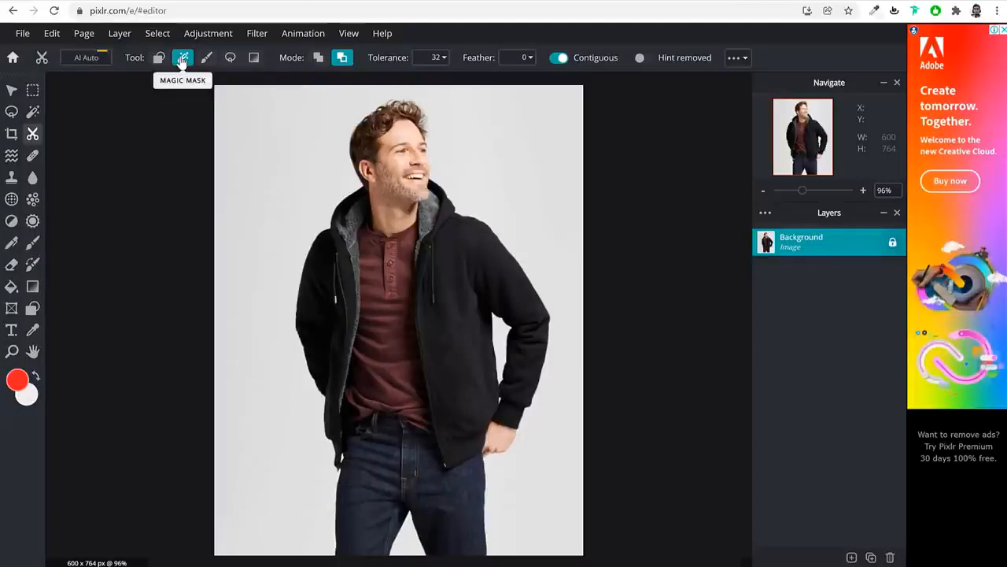
click(259, 145)
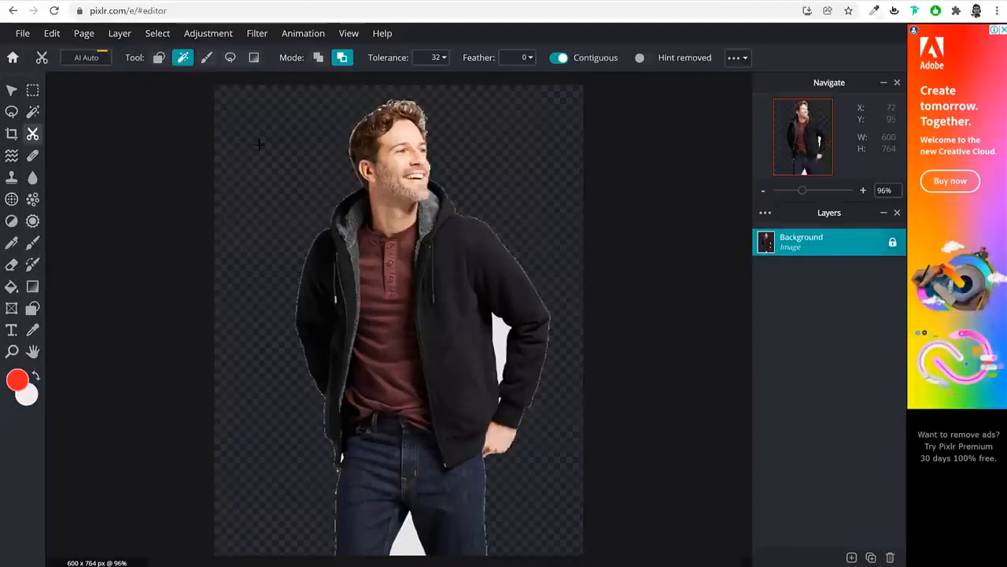
click(403, 533)
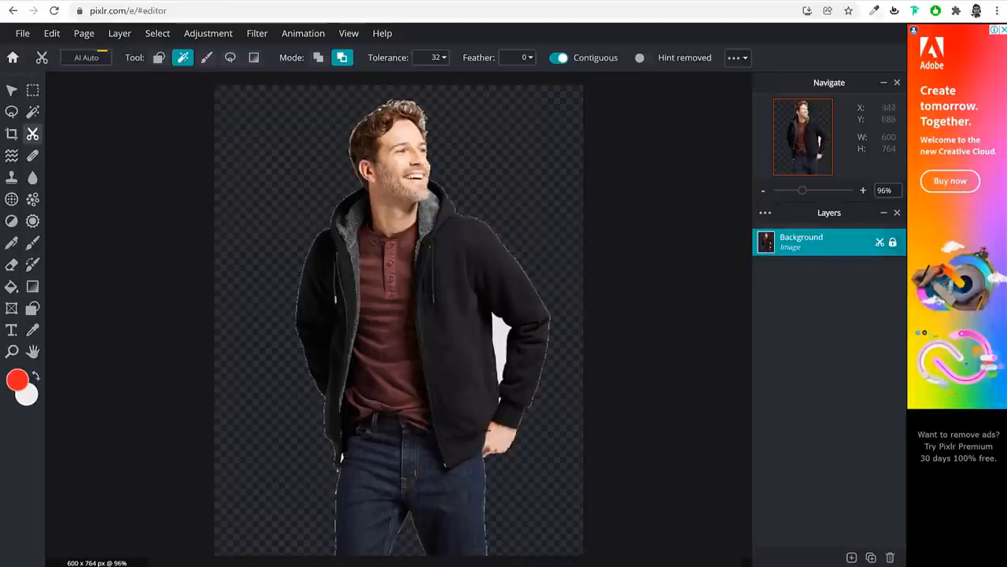
click(504, 332)
scroll(338, 302, up, 3)
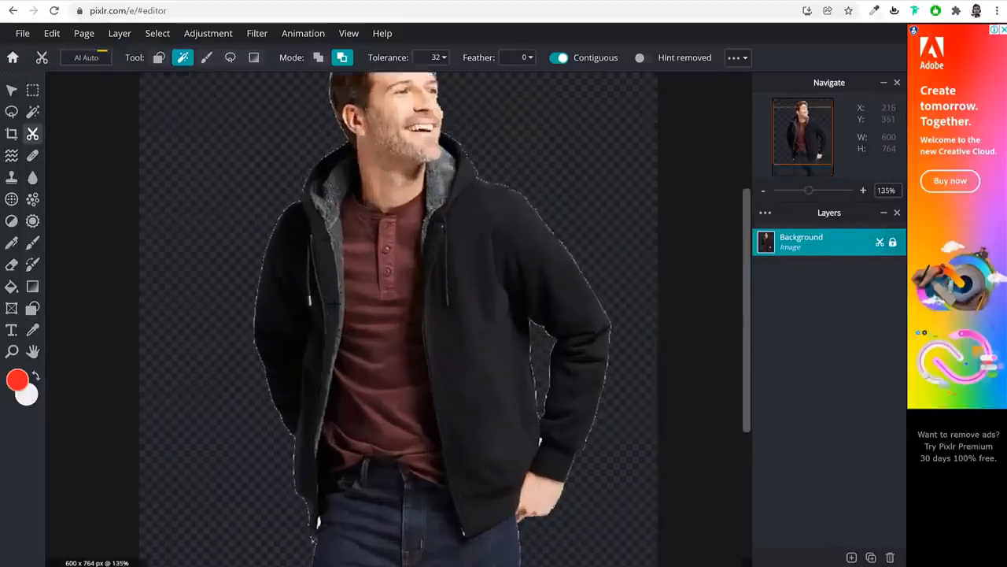
scroll(325, 304, up, 3)
scroll(346, 323, down, 6)
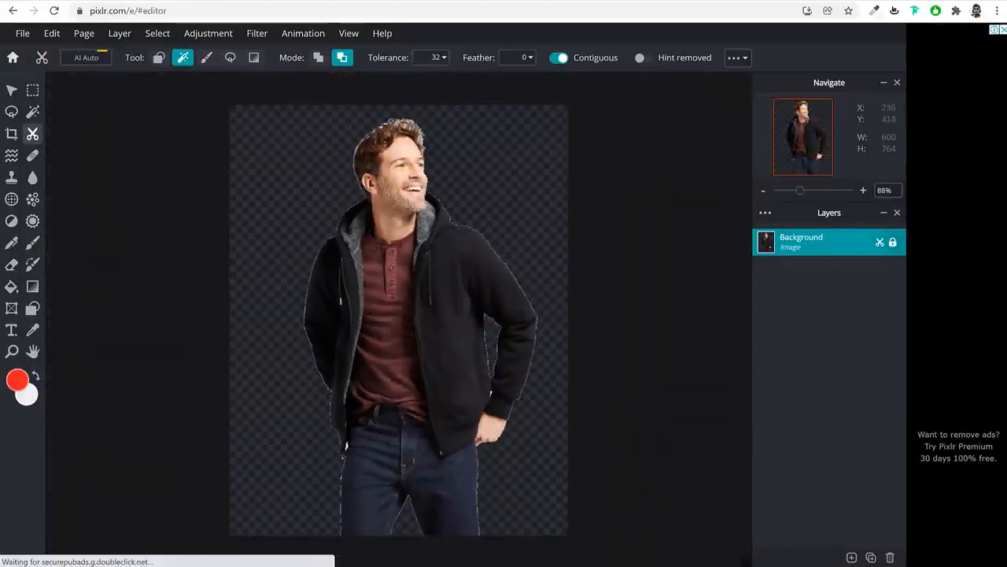
scroll(347, 461, up, 12)
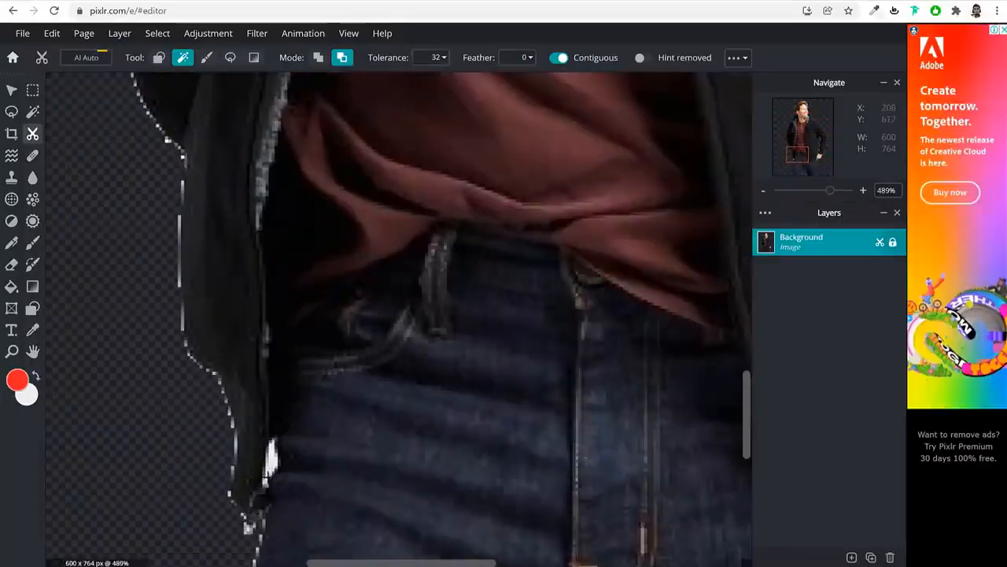
scroll(270, 465, down, 10)
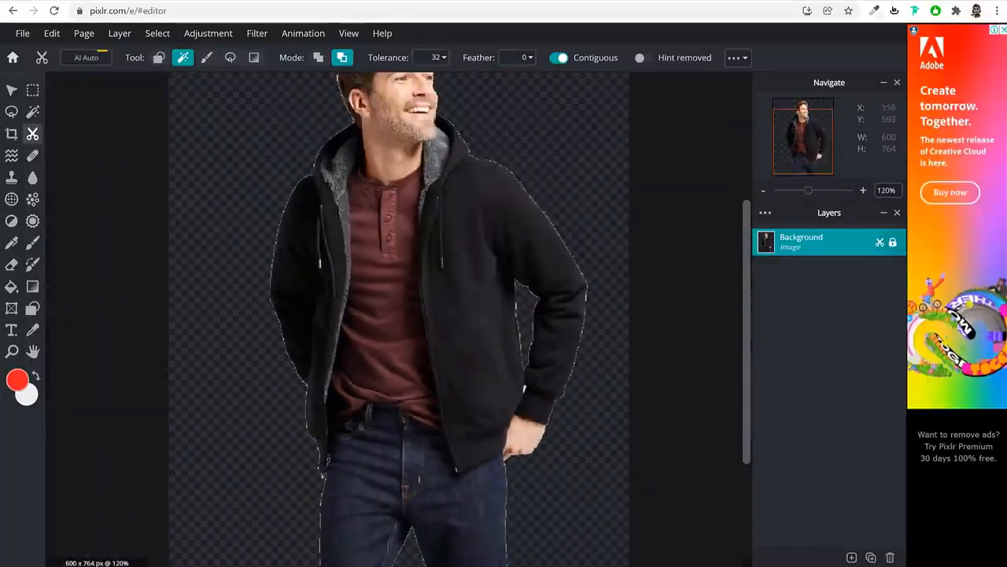
scroll(433, 436, up, 5)
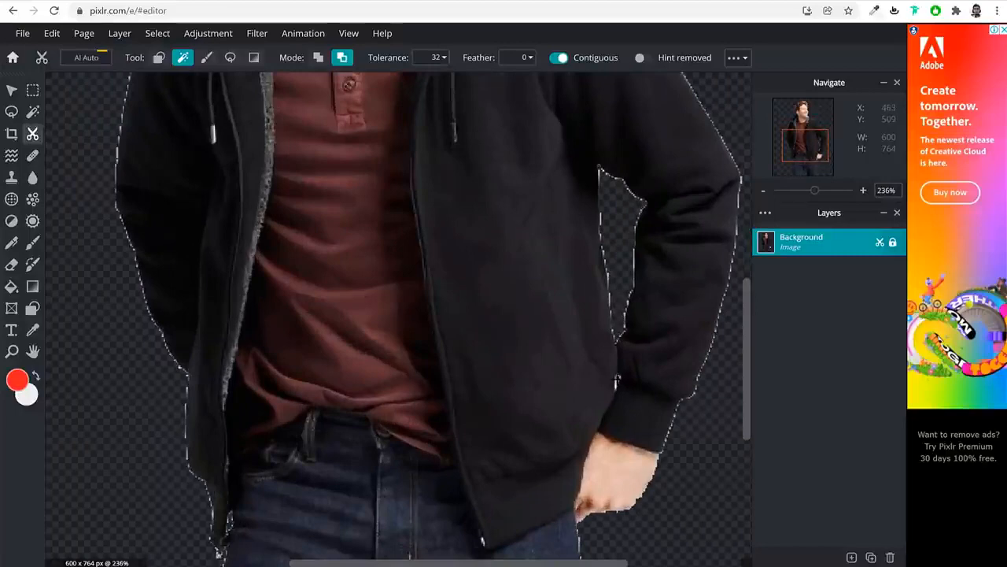
key(ctrl+0)
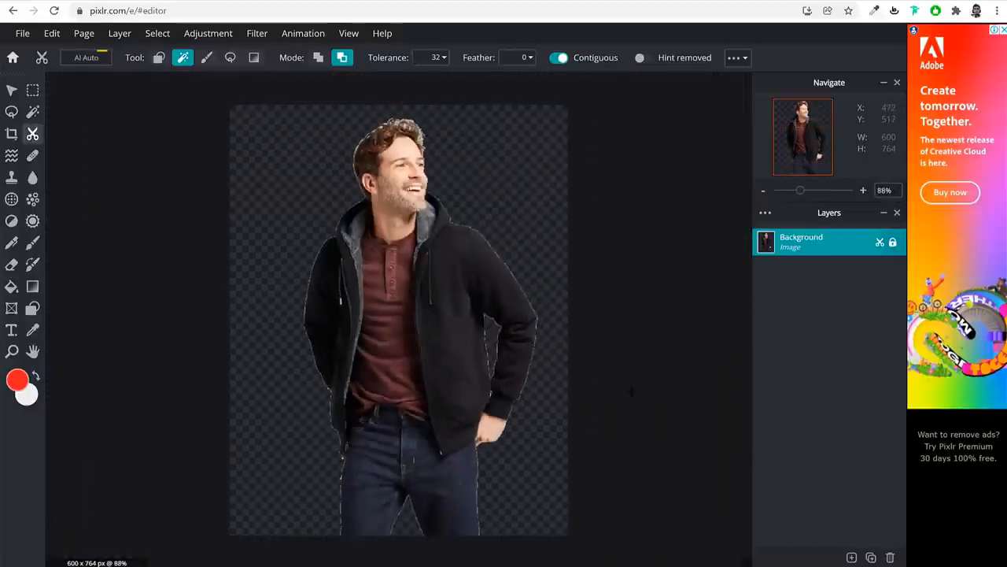
scroll(406, 124, up, 2)
scroll(418, 134, down, 2)
scroll(369, 117, up, 2)
scroll(369, 117, down, 1)
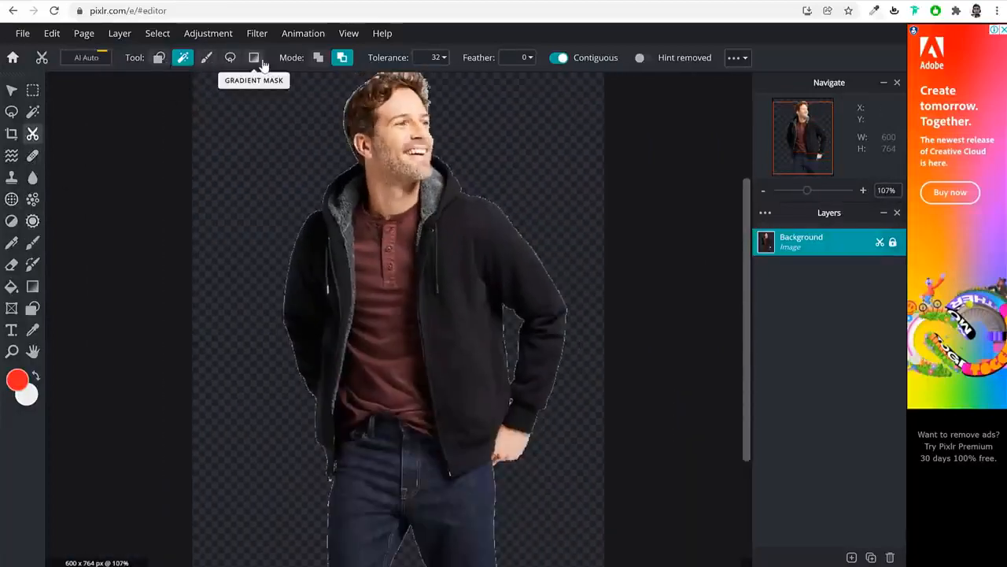
scroll(523, 228, down, 2)
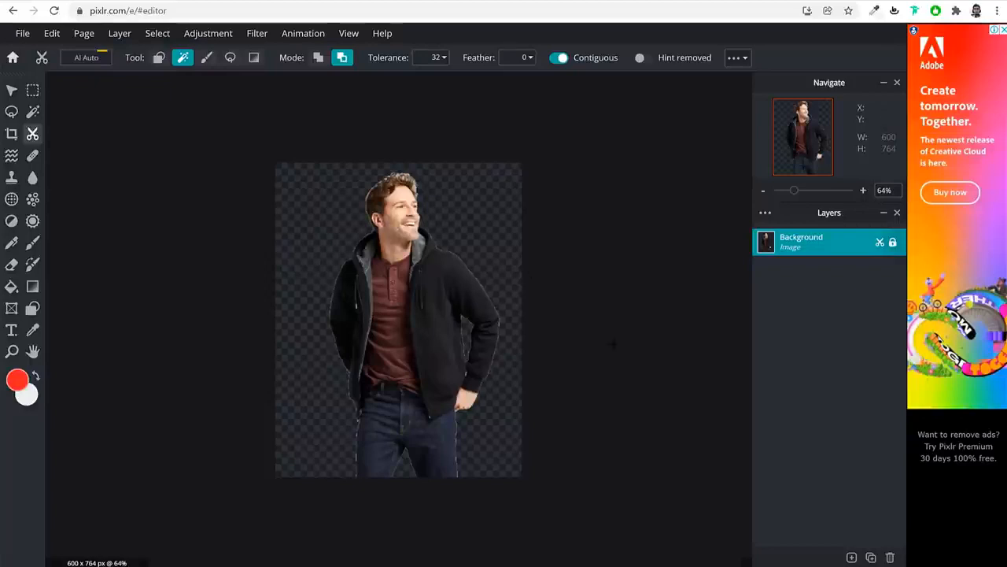
Save the jacket cutout to Downloads as transparent PNG Mens-Standard-Fit-Sherpa-Fleece-Jacket01-600x764
click(24, 34)
click(59, 146)
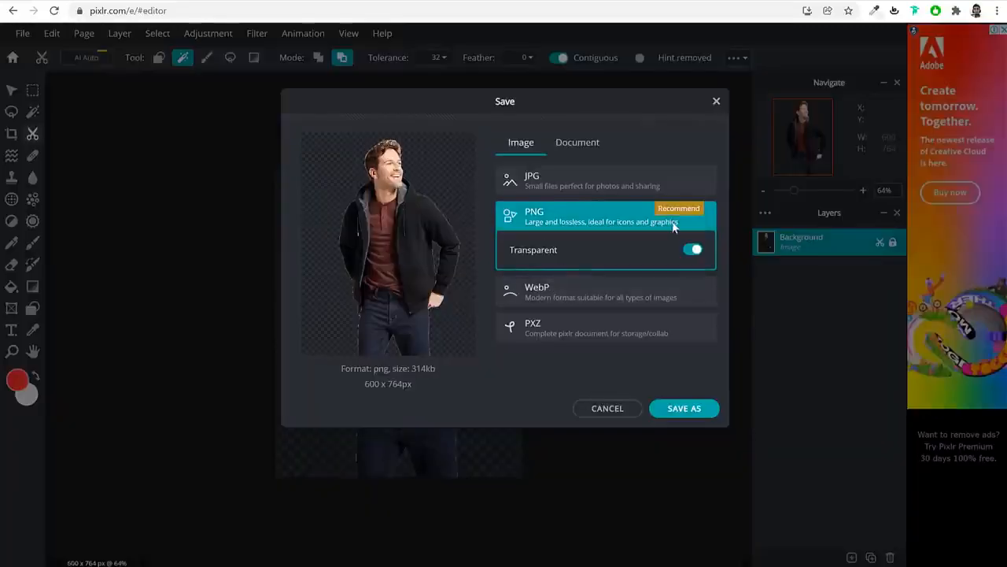
click(517, 256)
click(537, 252)
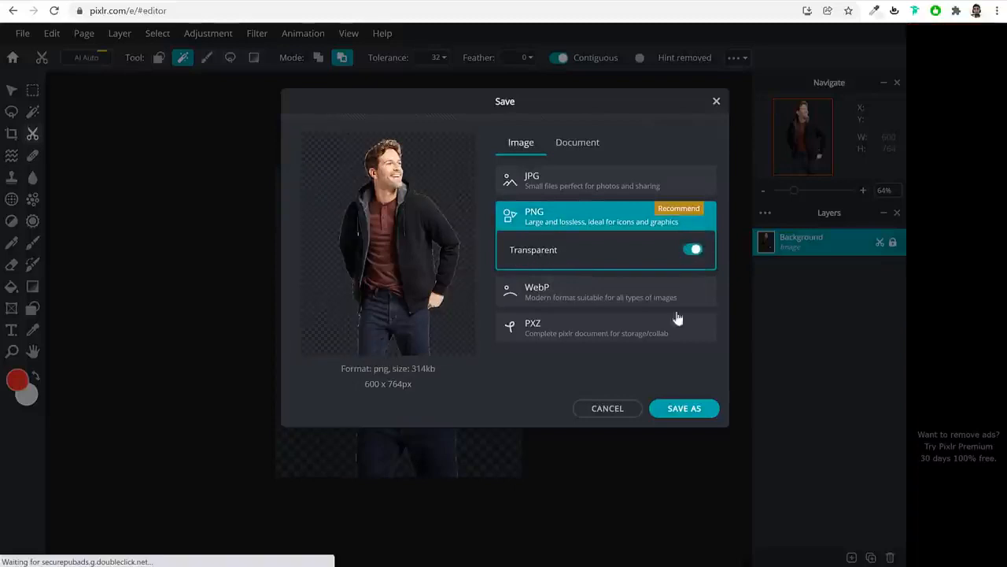
click(684, 410)
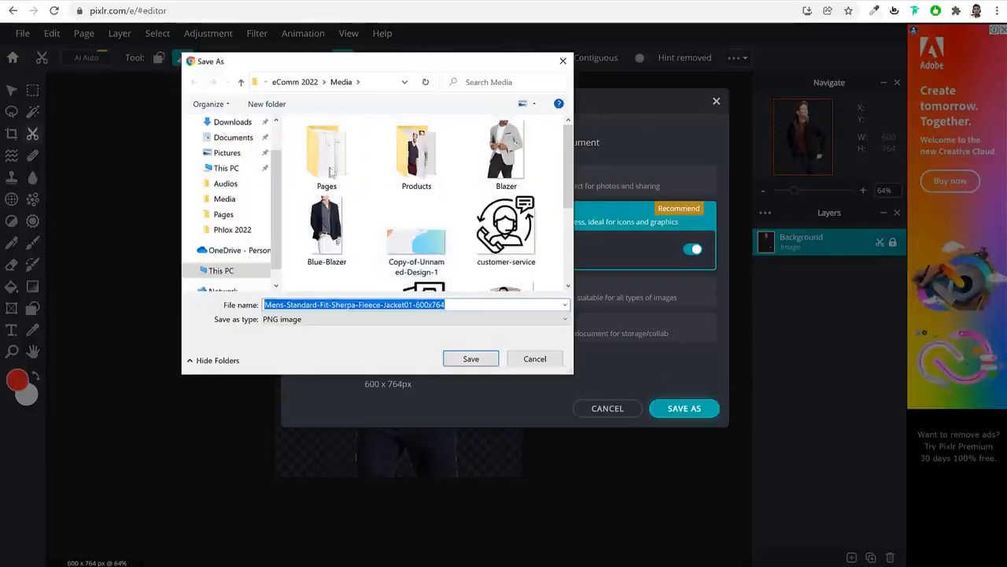
click(232, 123)
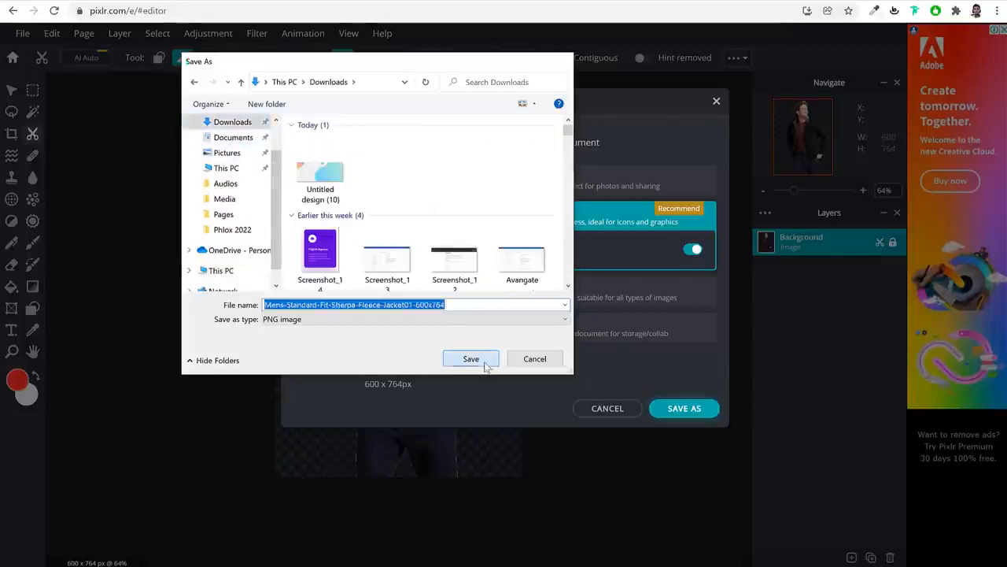
click(486, 360)
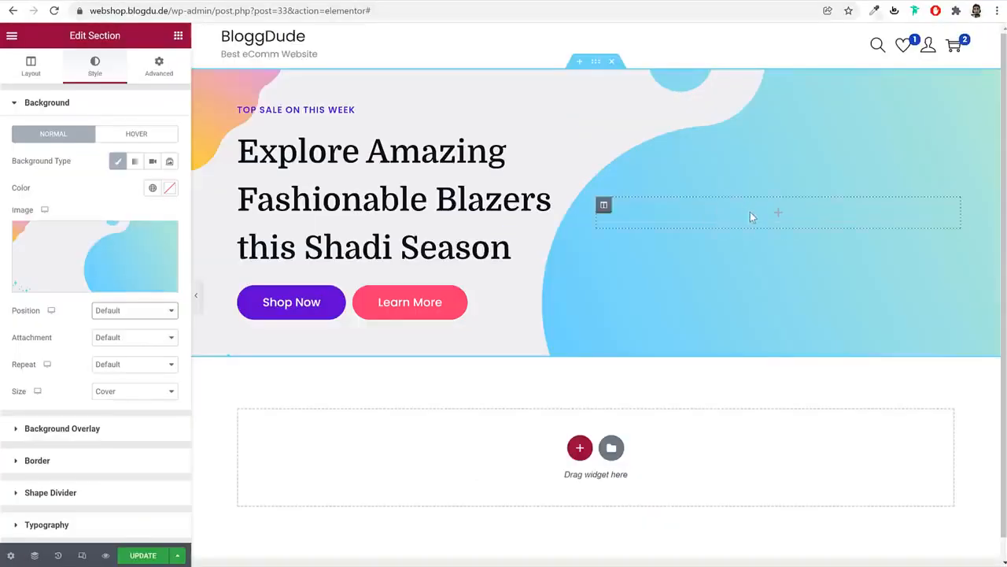
Drag a Spacer widget into the empty right hero column and set its space to 450
click(777, 217)
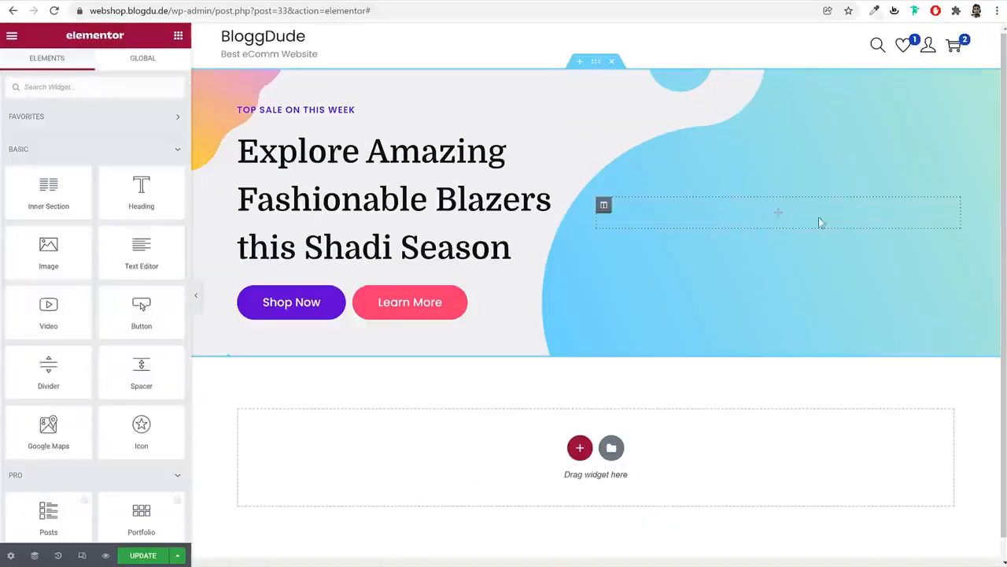
click(122, 86)
text(spa)
drag(48, 132, 805, 229)
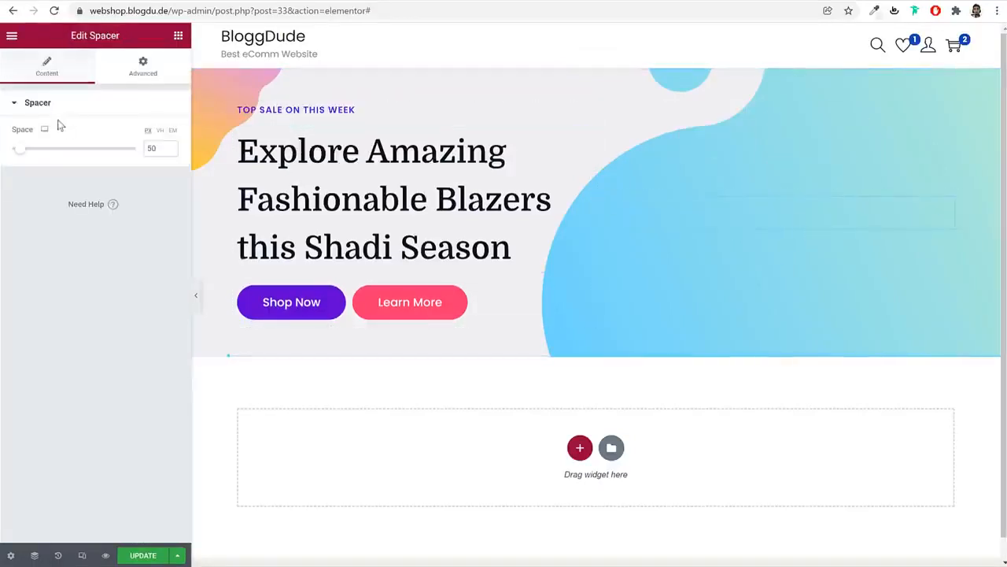
text(45)
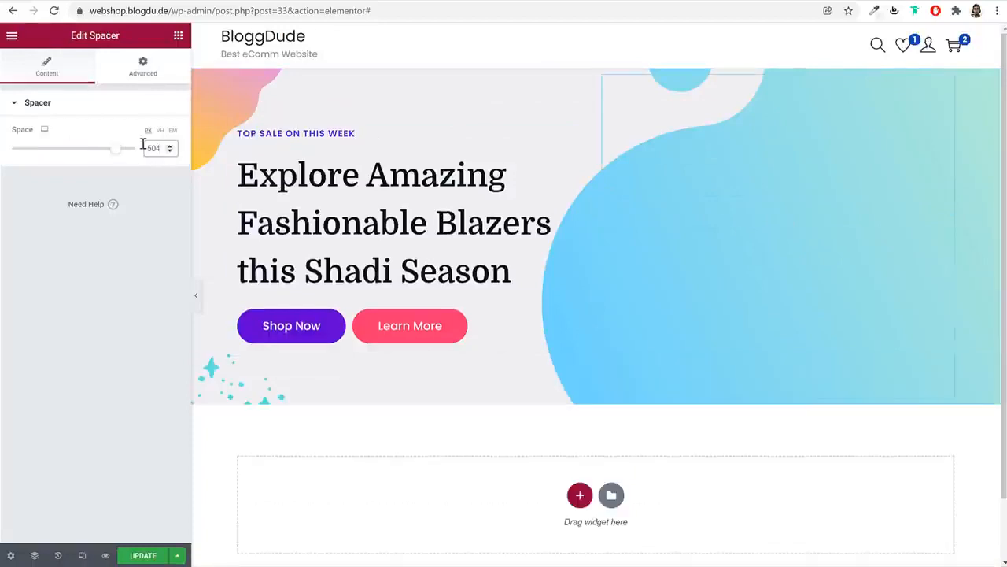
key(ctrl+a)
text(450)
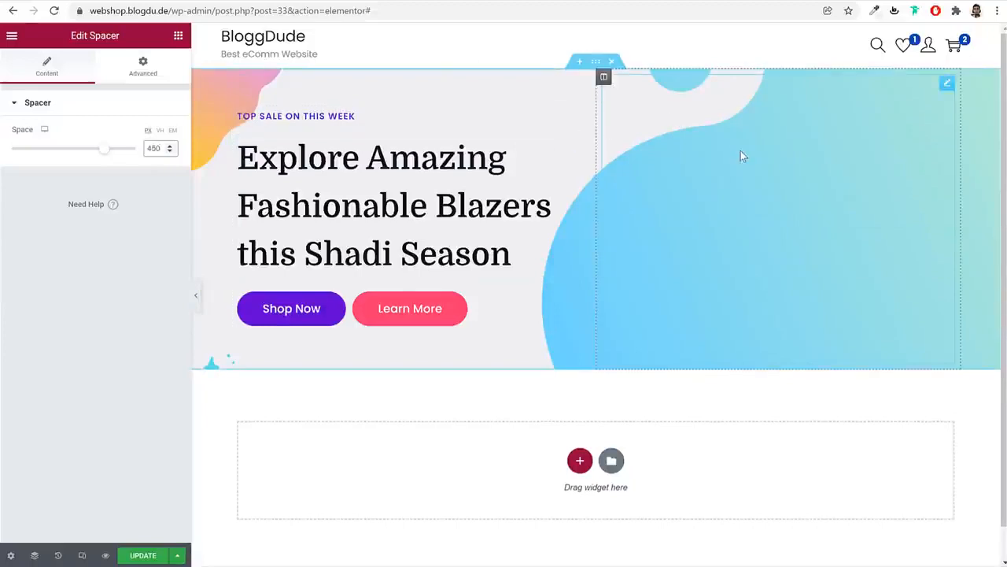
click(603, 77)
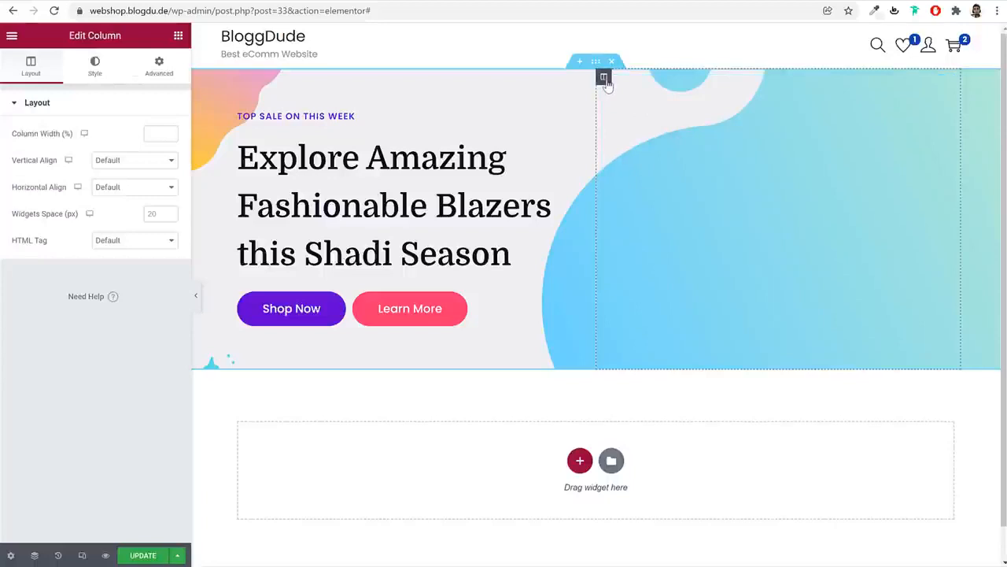
Upload the Blazer image from the Media folder as the column's classic background
click(82, 68)
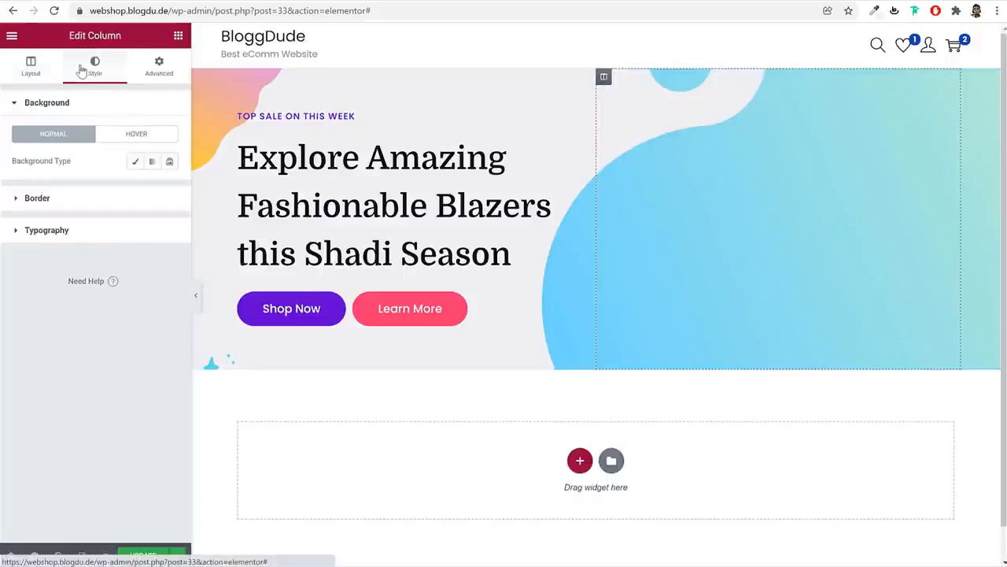
click(135, 161)
click(118, 254)
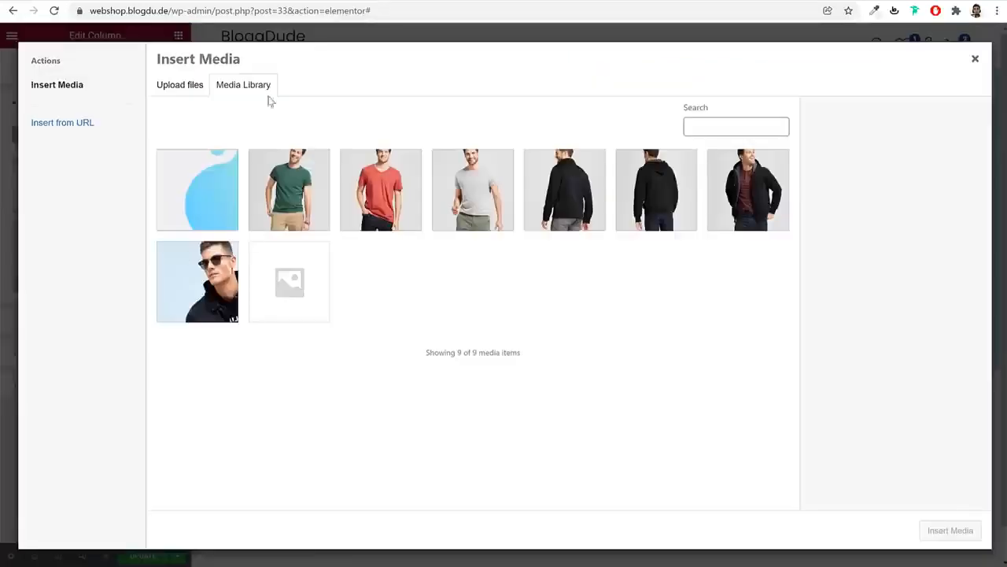
click(180, 84)
click(547, 293)
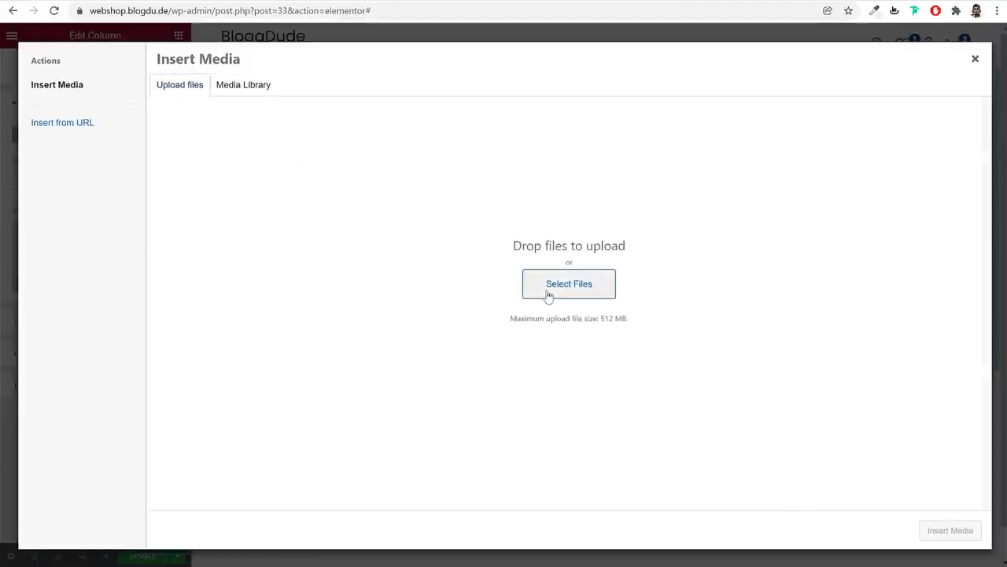
scroll(467, 237, down, 3)
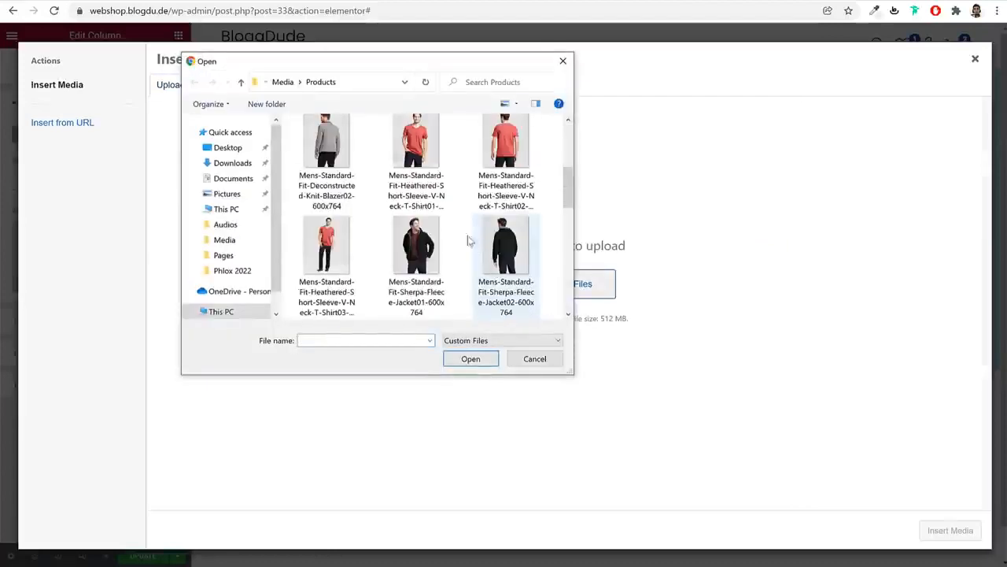
click(284, 83)
scroll(531, 246, down, 3)
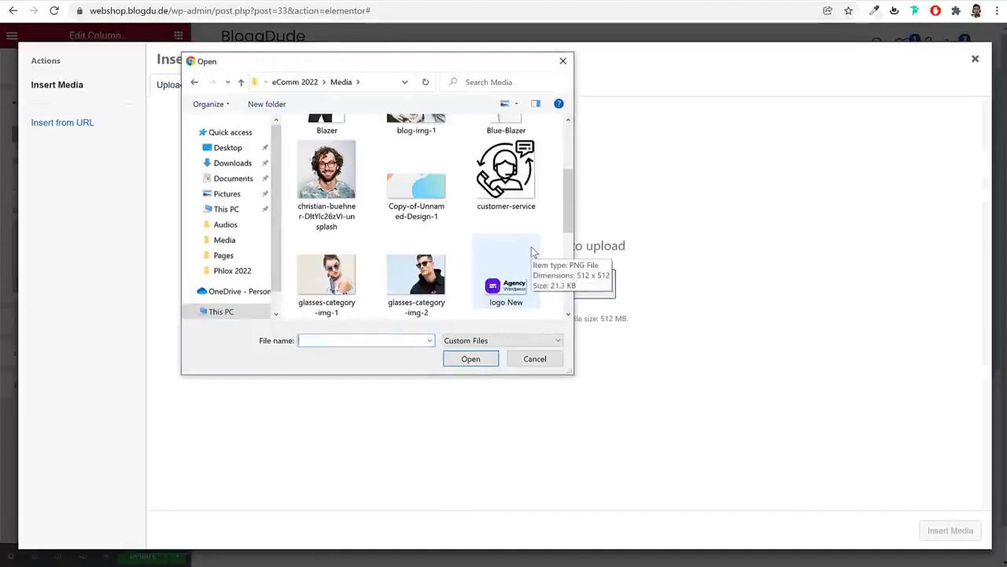
scroll(532, 250, down, 3)
scroll(532, 250, up, 6)
click(327, 236)
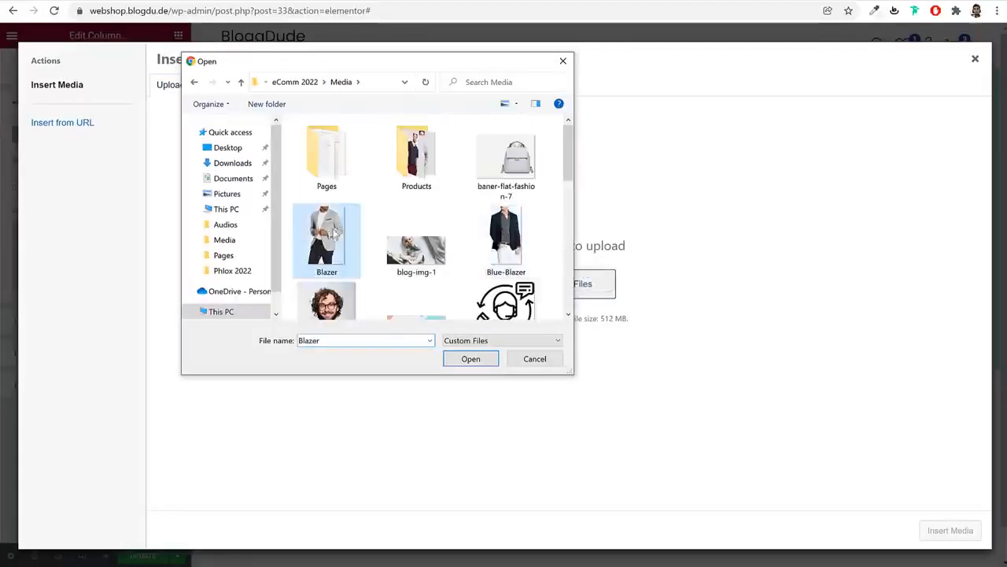
click(472, 361)
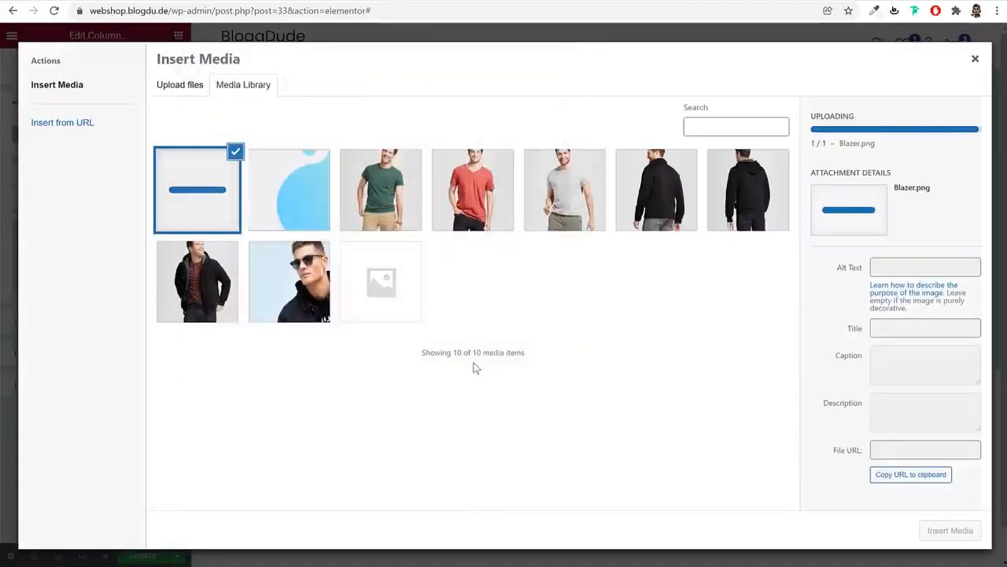
click(950, 531)
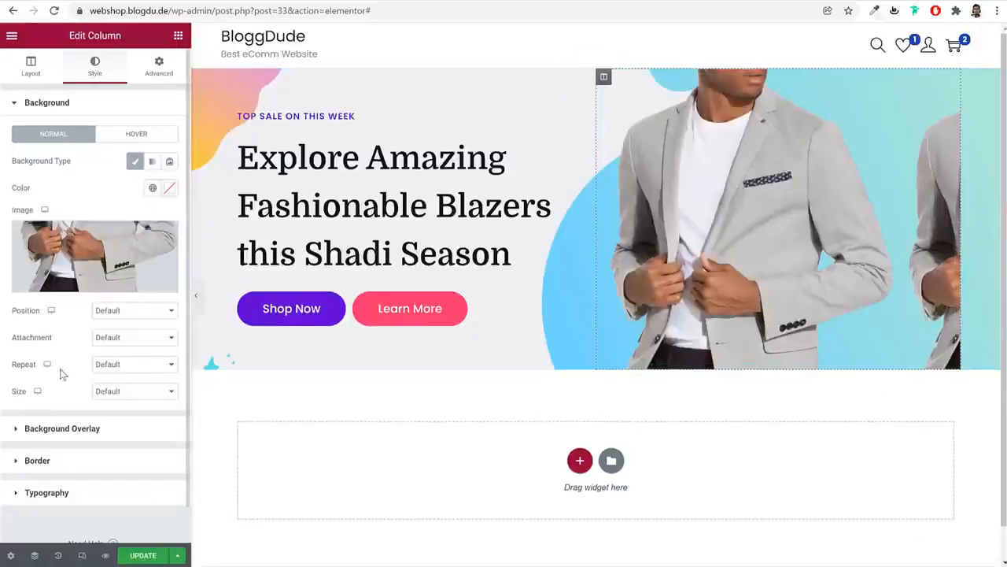
Set the background to No-repeat with Default position, then save and preview the page
click(116, 366)
click(129, 387)
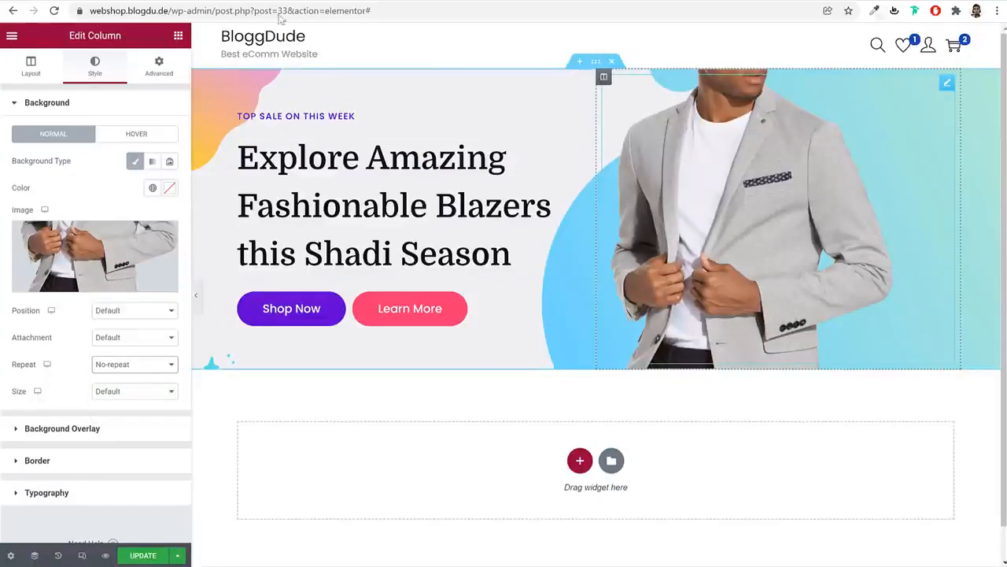
click(132, 314)
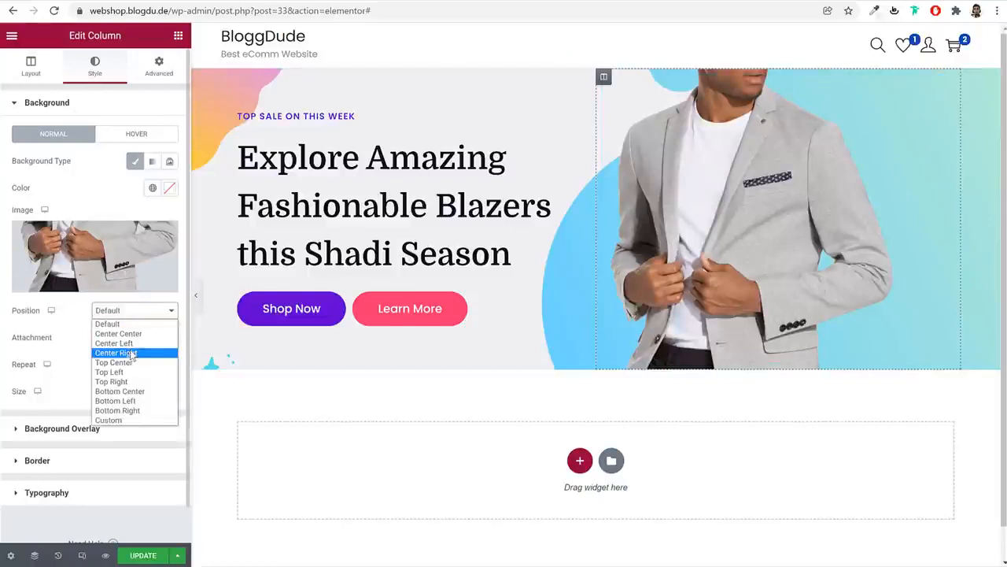
click(132, 353)
click(126, 312)
click(128, 381)
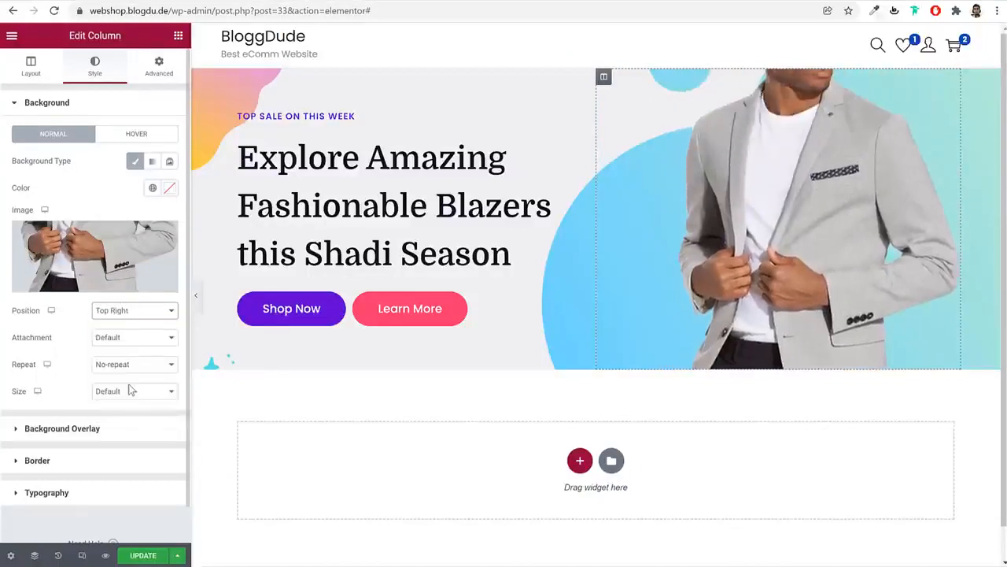
click(133, 313)
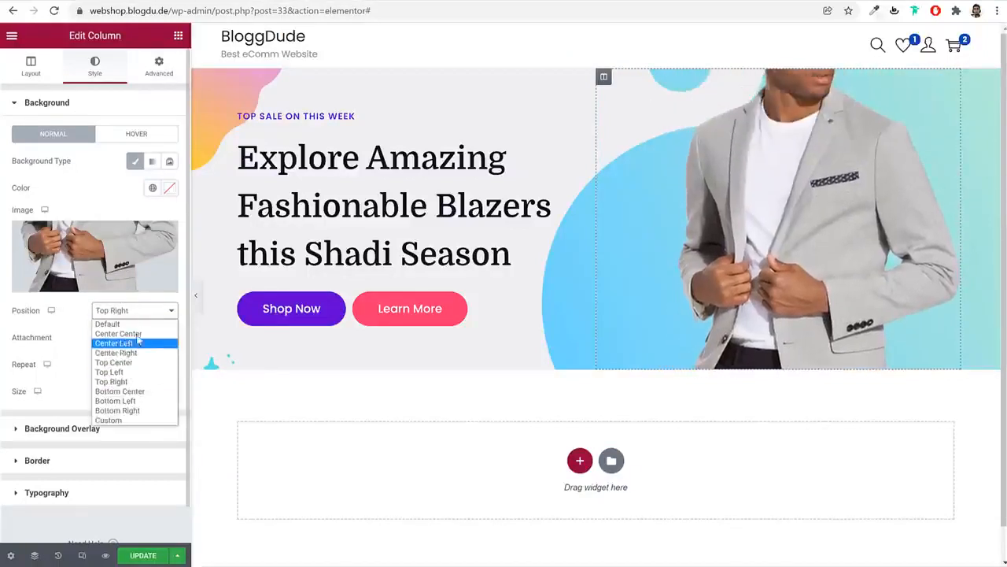
click(137, 334)
click(143, 312)
click(132, 323)
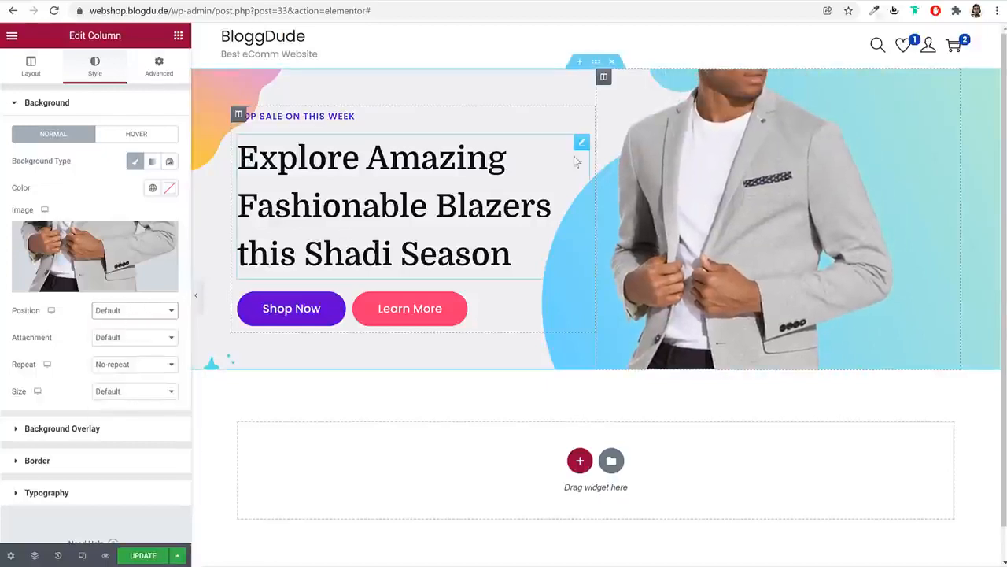
click(155, 553)
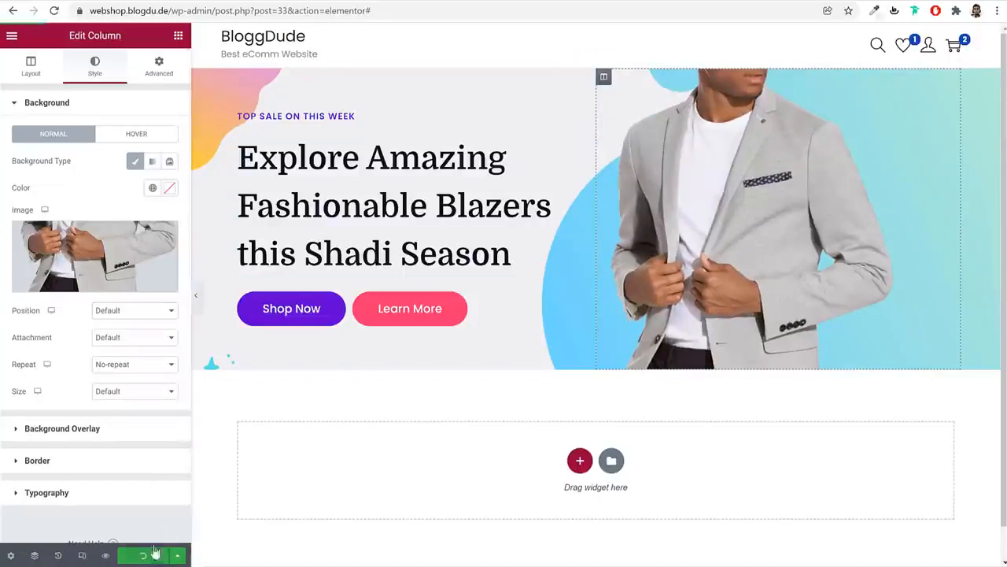
click(196, 295)
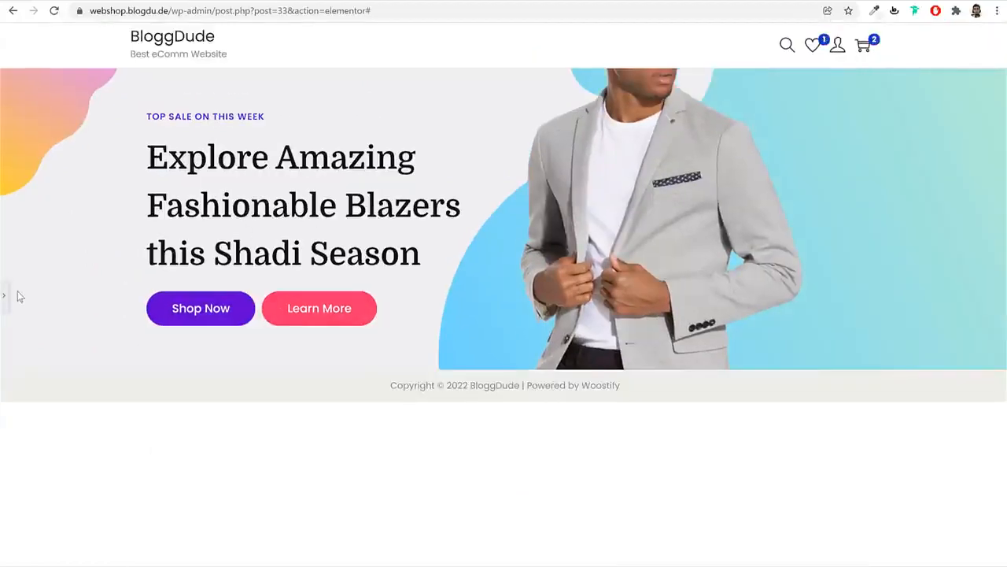
Reopen the Elementor editing panel and scroll down the page
click(6, 296)
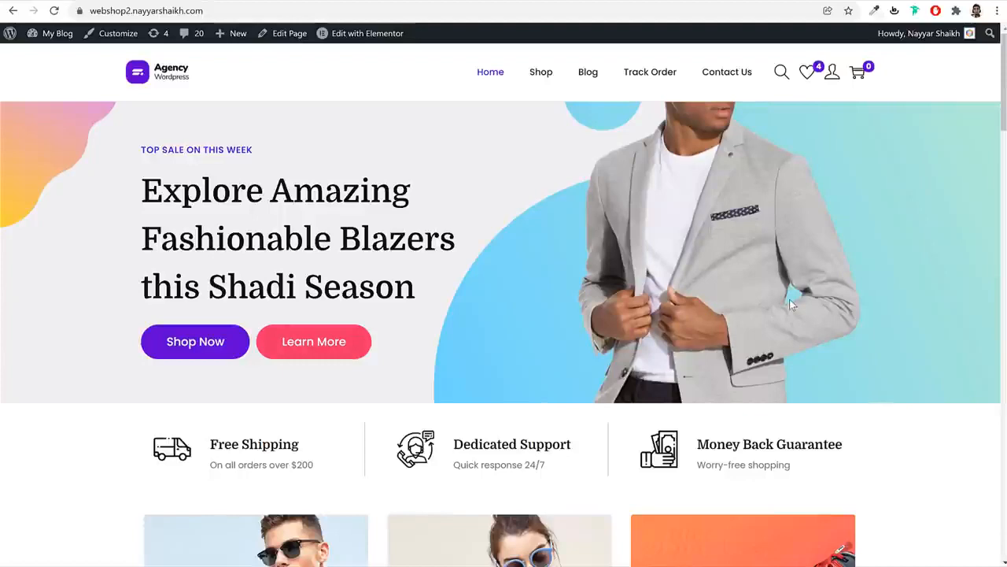
scroll(791, 304, down, 4)
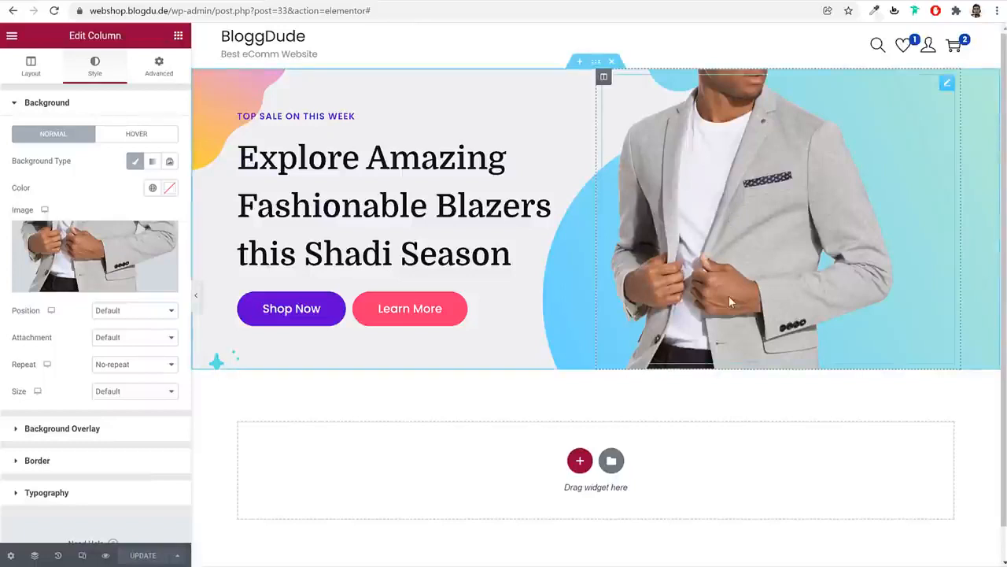
Add a new three-column section below the hero
scroll(772, 352, down, 1)
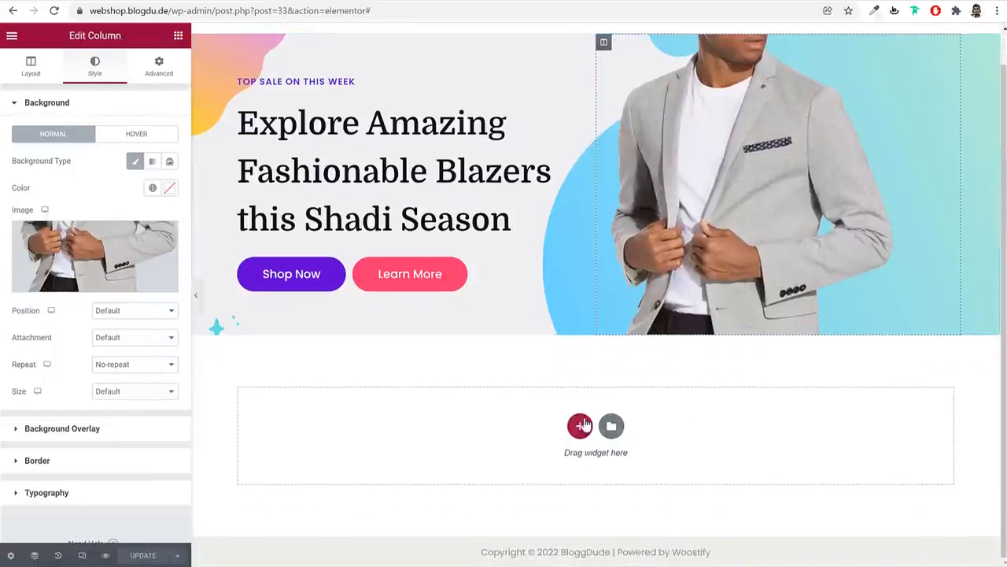
click(580, 426)
scroll(661, 423, down, 2)
click(578, 388)
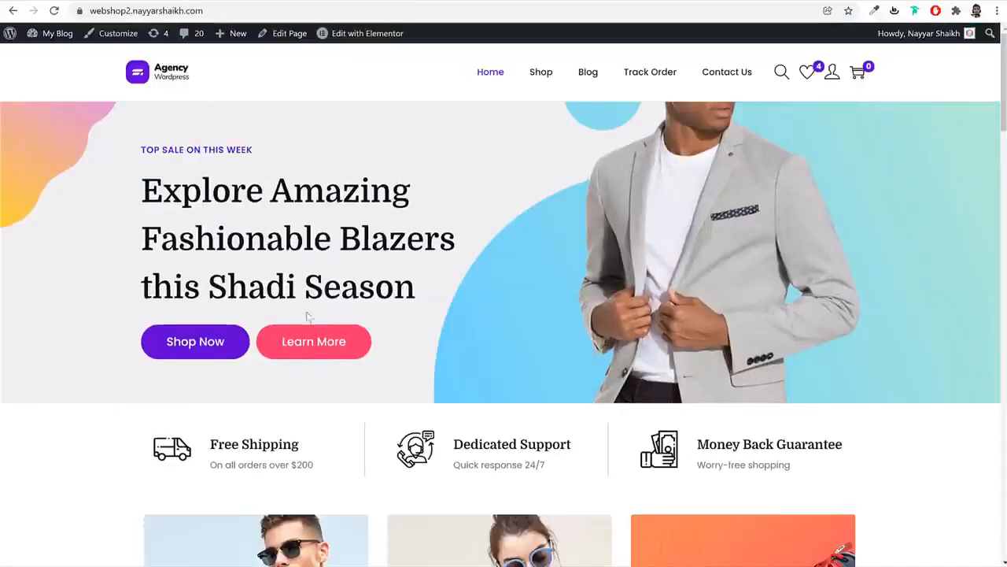
Drag an Image Box into the first column and open Site Settings
scroll(378, 326, down, 3)
scroll(253, 202, down, 1)
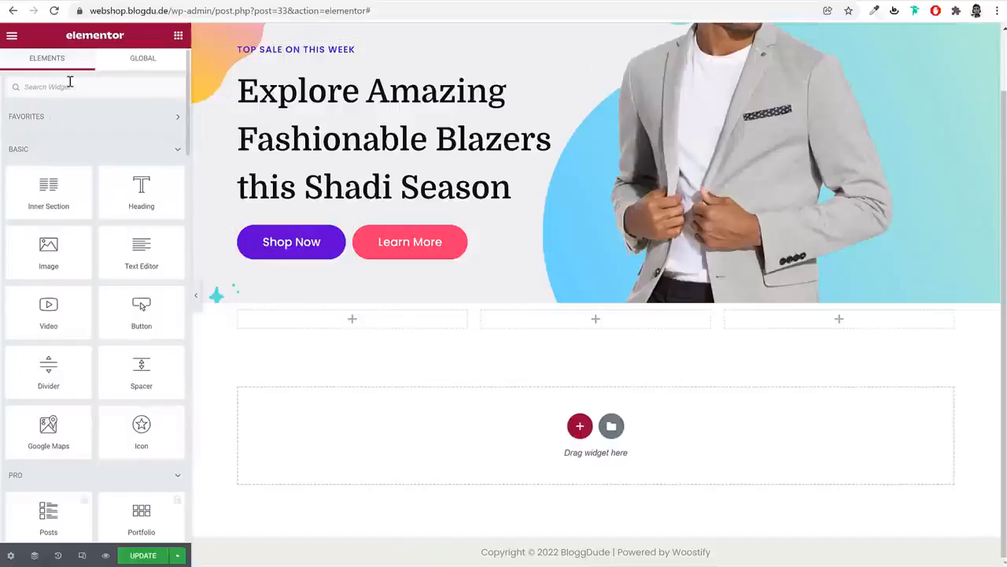
text(ima)
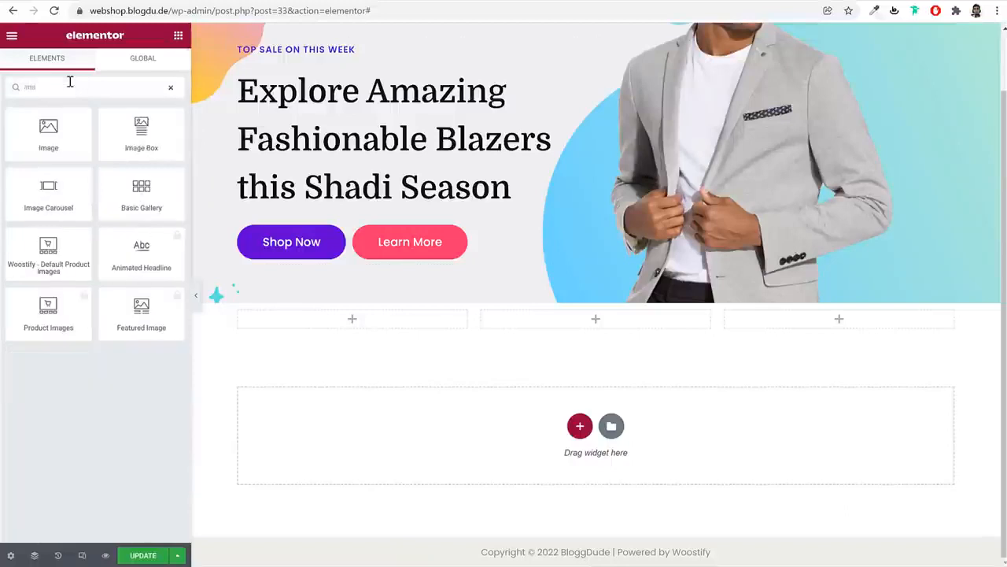
drag(165, 161, 291, 325)
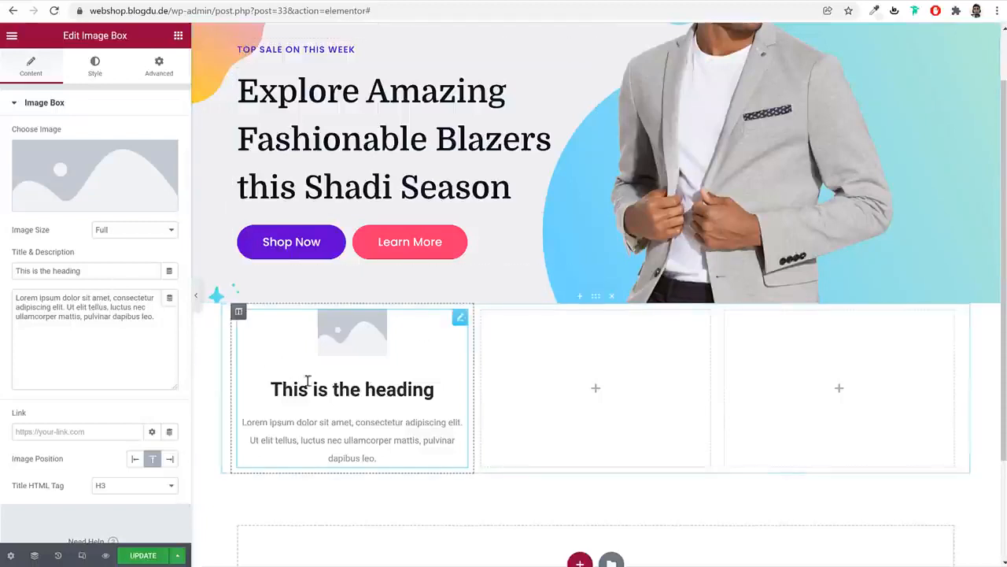
click(84, 79)
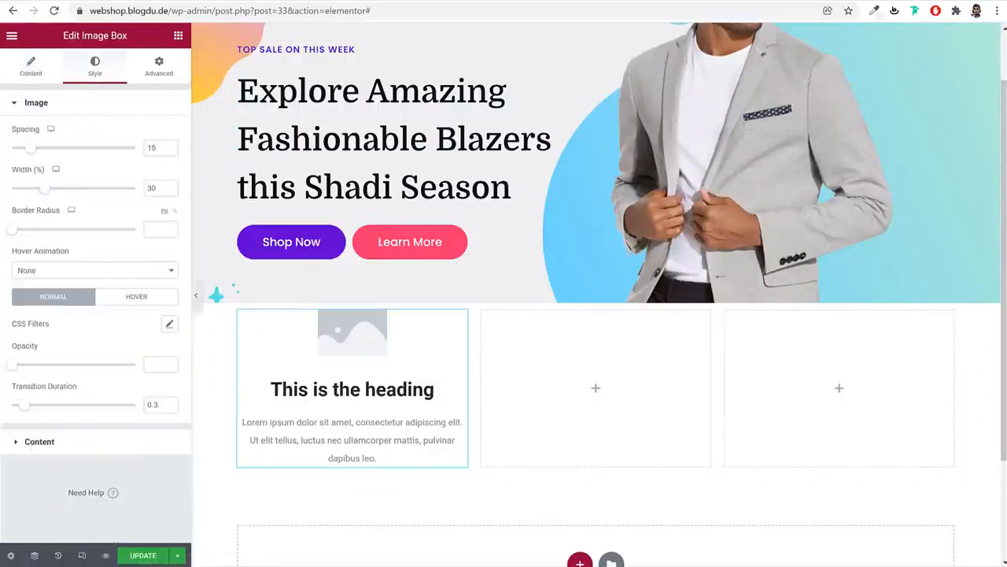
click(40, 78)
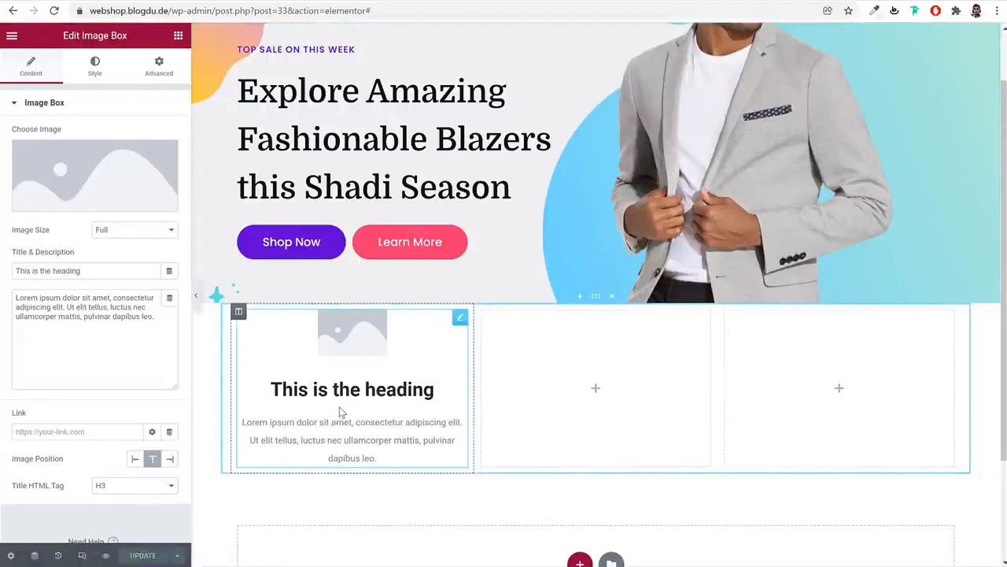
click(12, 41)
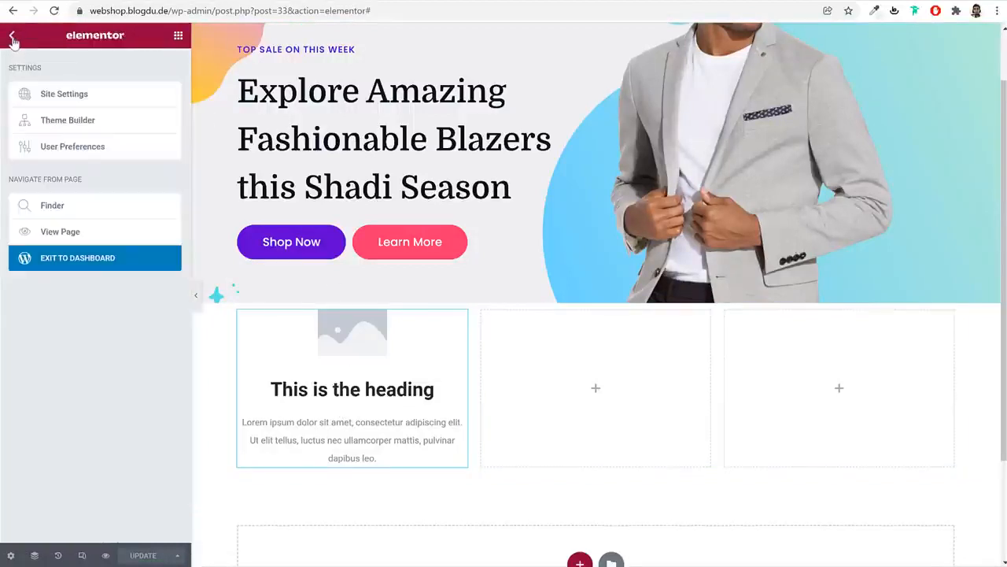
click(106, 100)
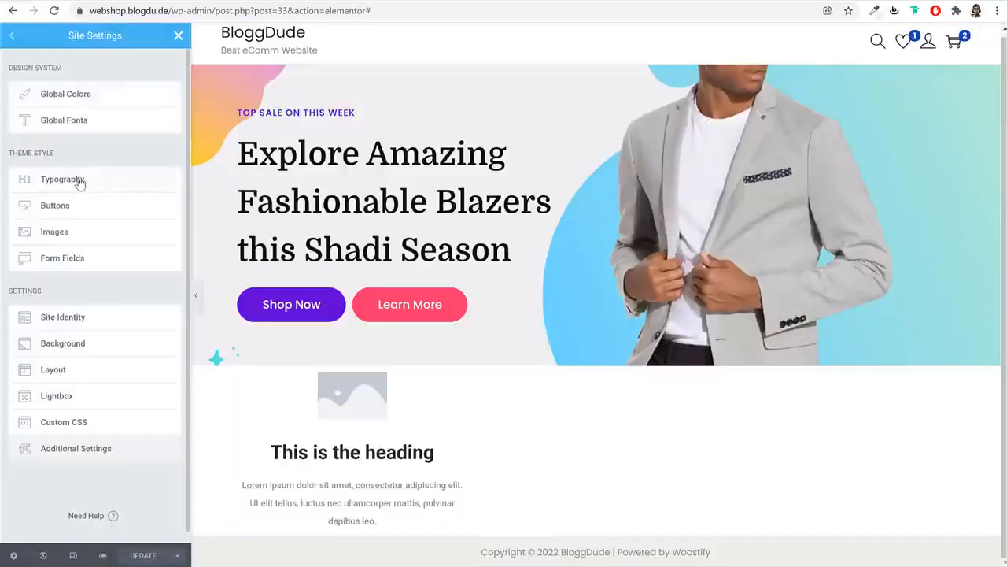
Set the global body typography font to Poppins
click(80, 182)
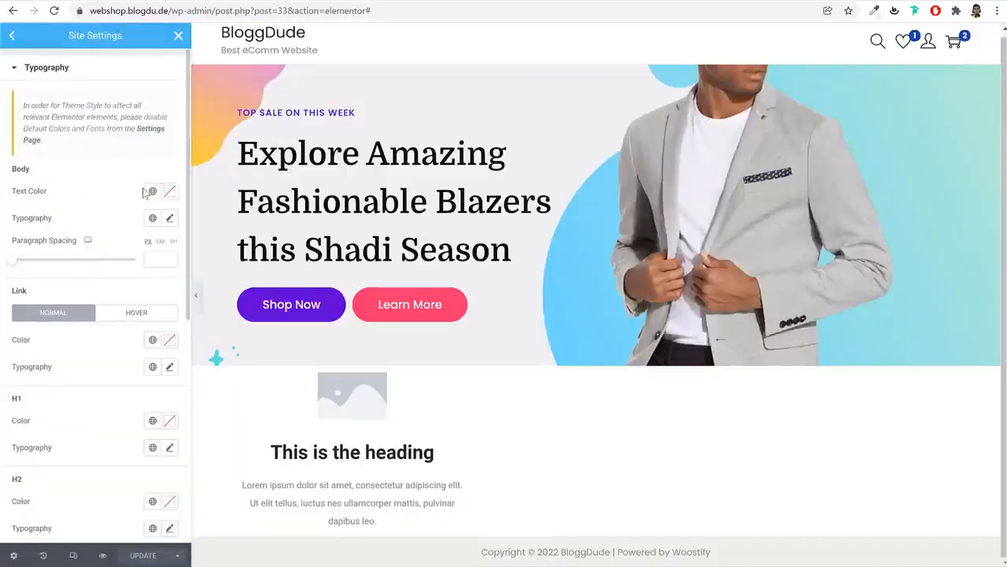
click(169, 220)
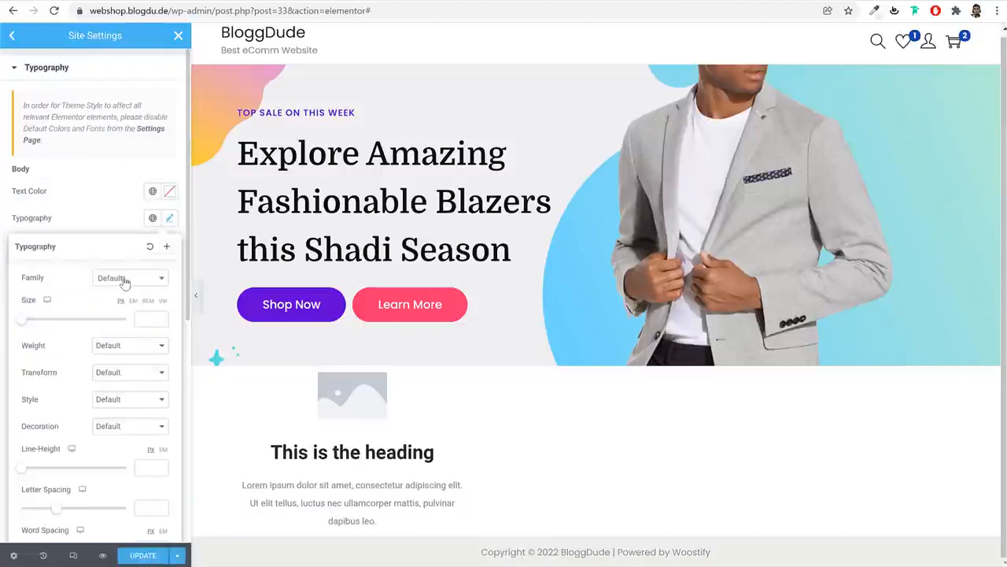
click(119, 282)
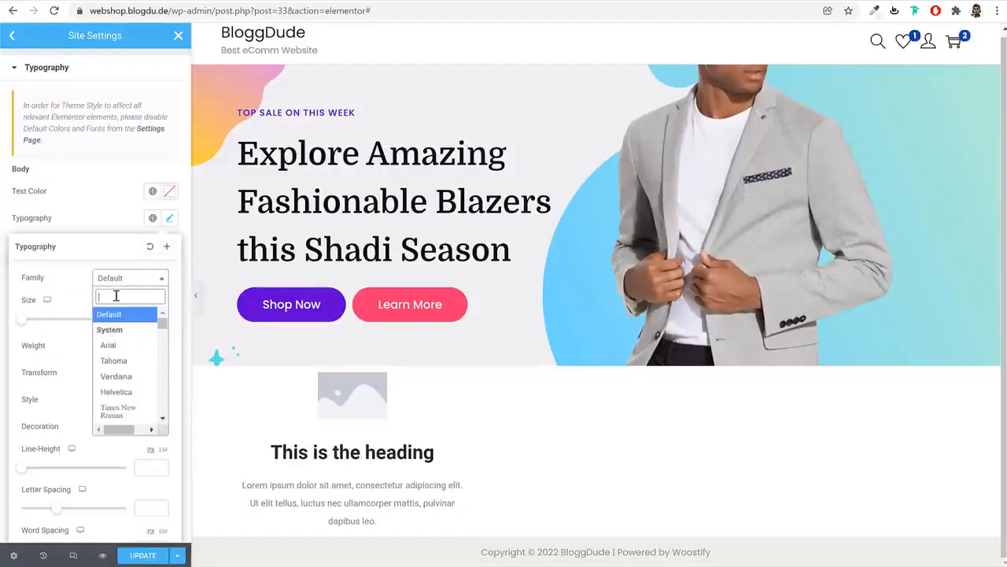
text(poppins)
key(Return)
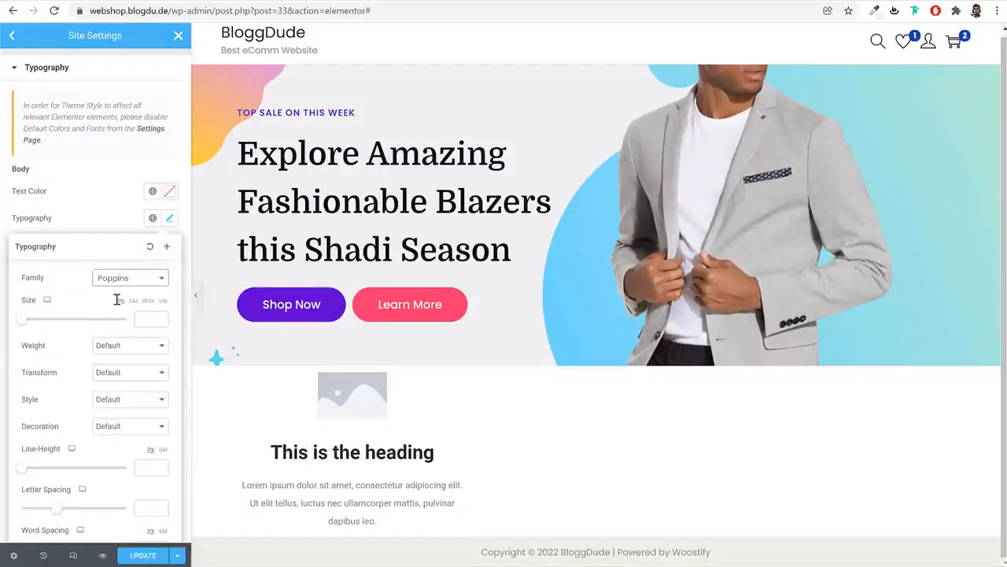
click(168, 221)
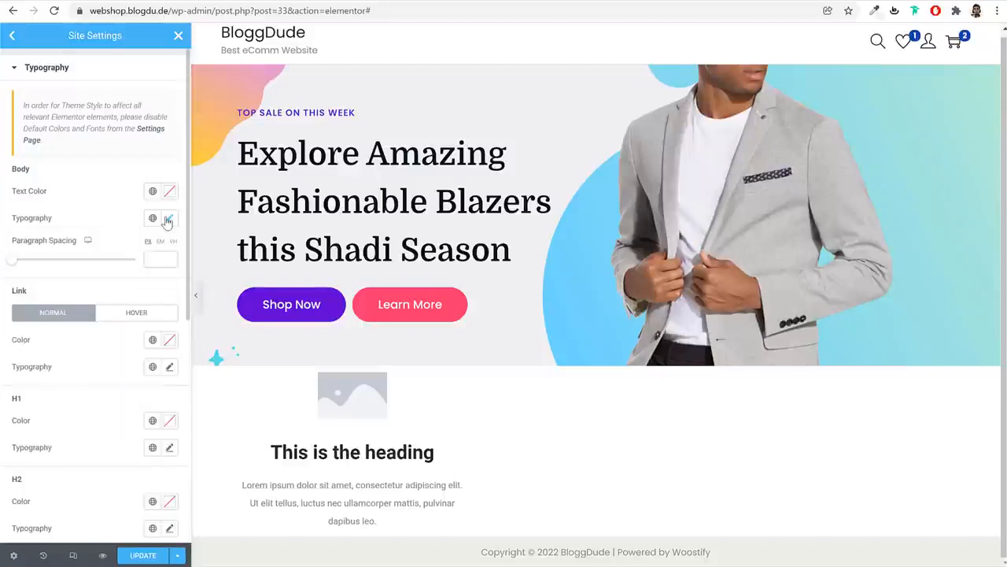
Set the link typography font to Domine
scroll(140, 330, down, 3)
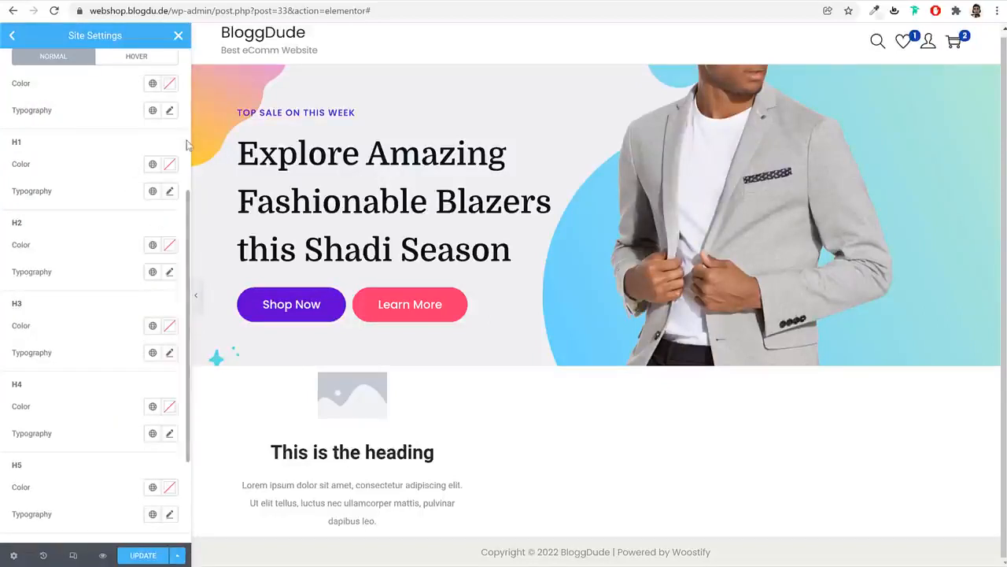
scroll(143, 169, up, 2)
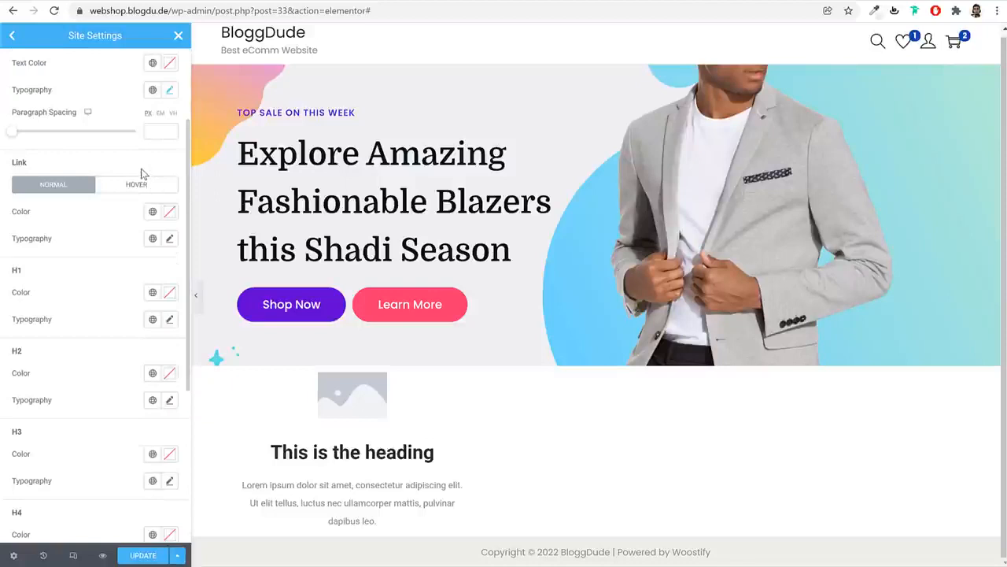
click(170, 240)
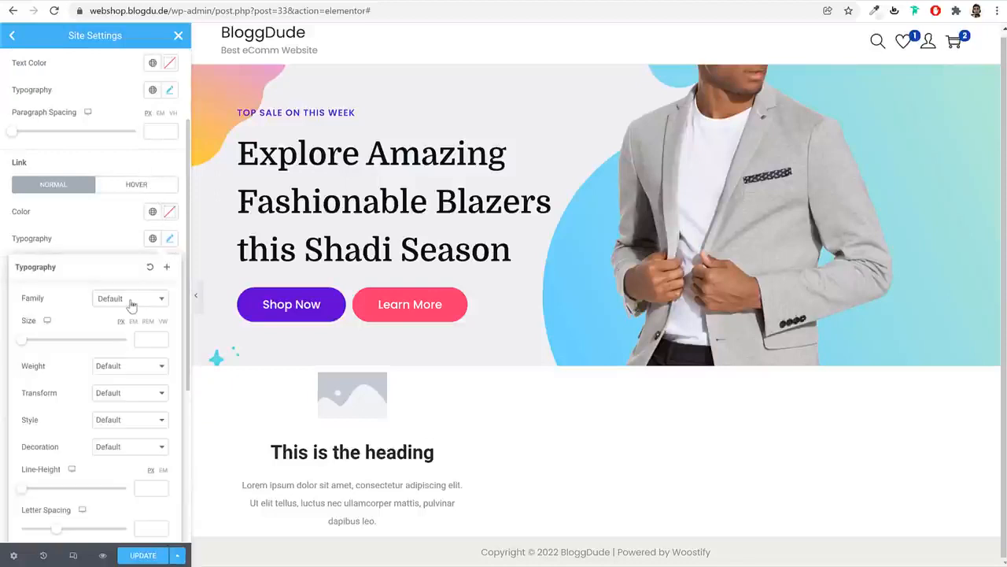
click(131, 299)
text(domin)
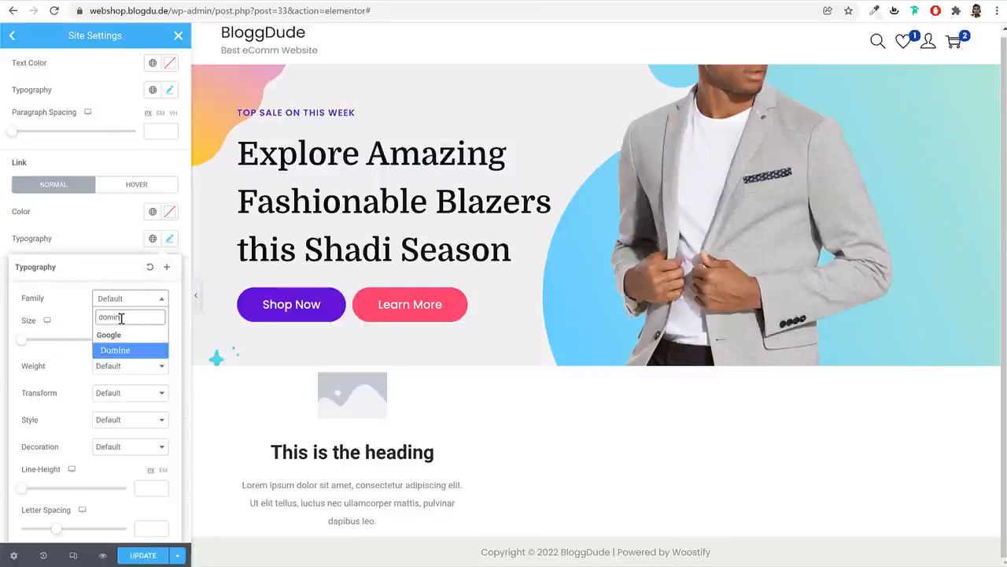
key(Return)
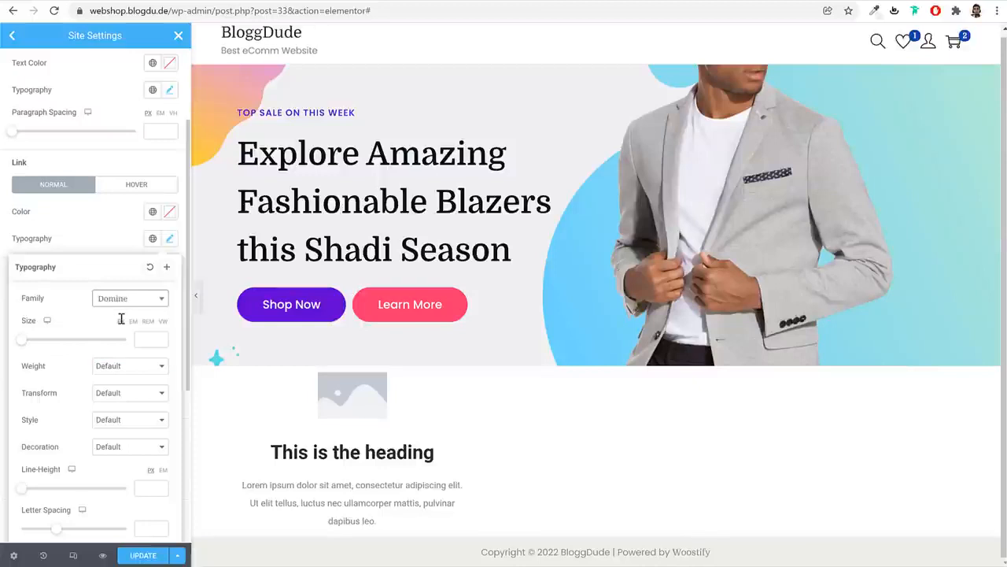
click(164, 239)
Set the H1 and H2 heading fonts to Domine
scroll(168, 281, down, 2)
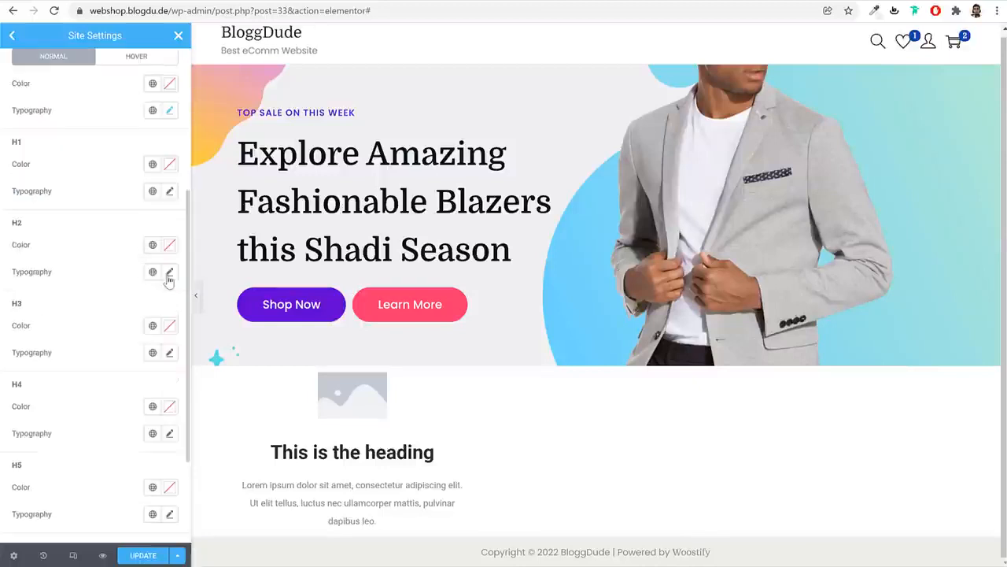
click(170, 192)
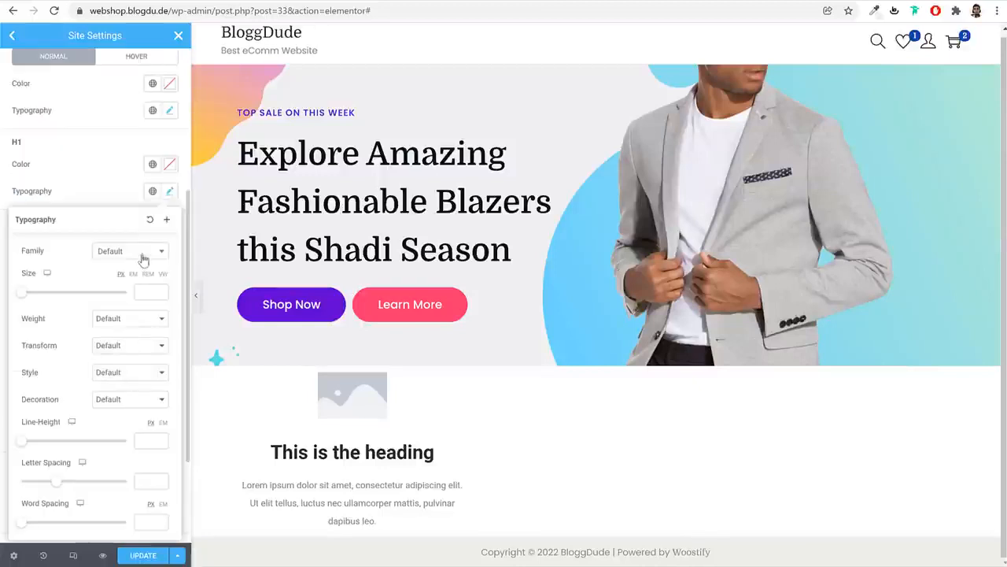
click(143, 252)
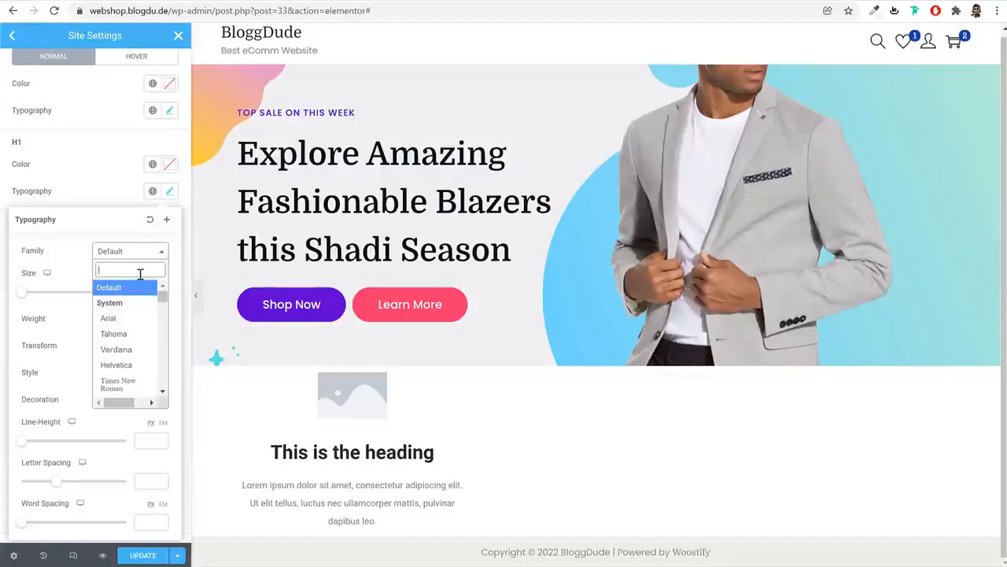
text(domi)
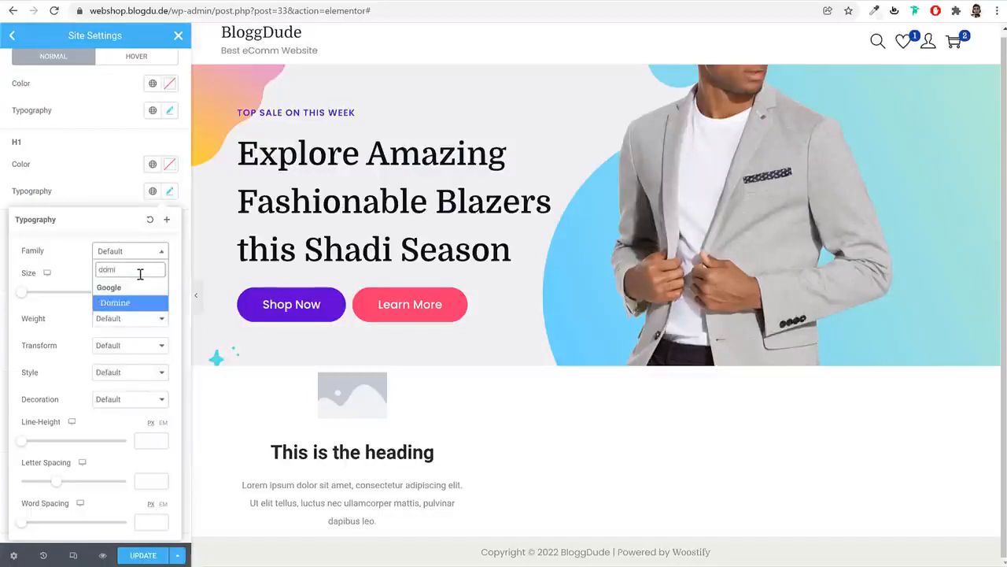
click(144, 304)
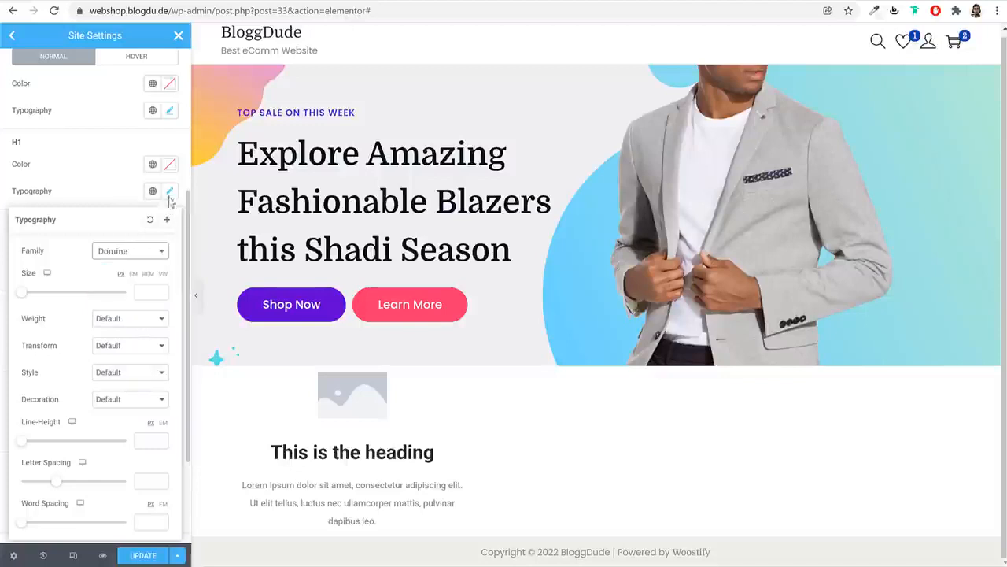
click(167, 198)
click(168, 273)
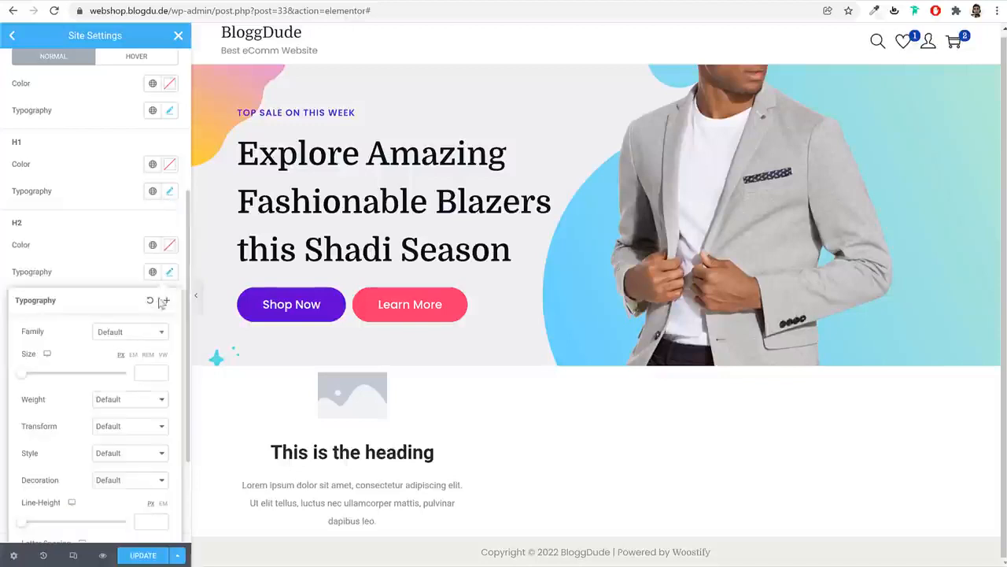
click(136, 333)
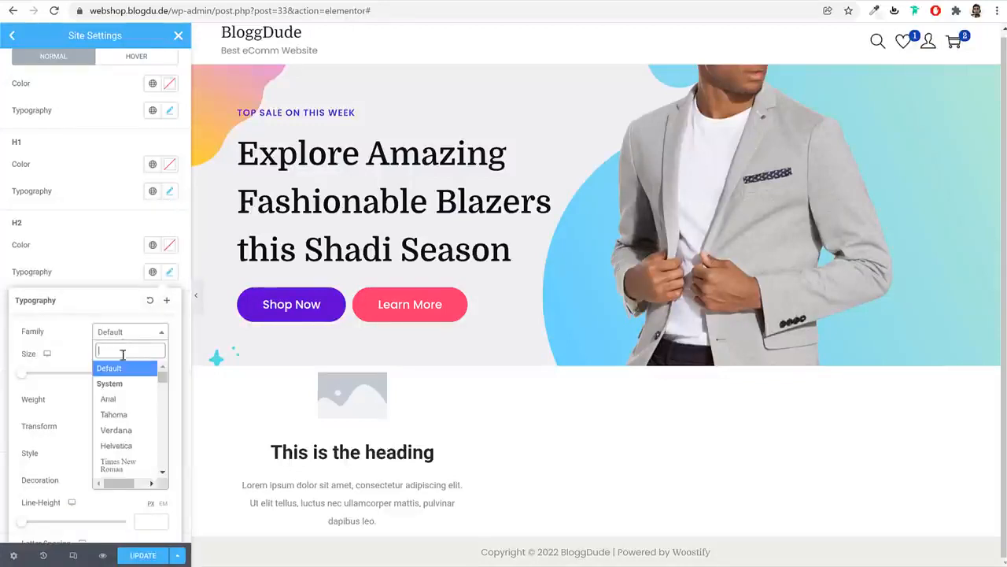
text(domi)
click(122, 387)
click(170, 276)
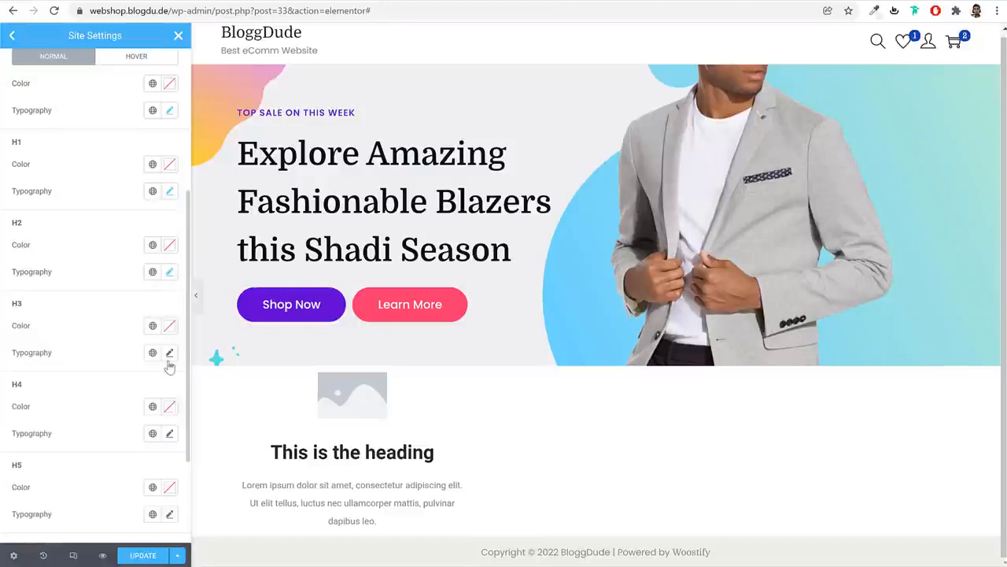
Set the H3 and H5 heading fonts to Domine
click(168, 353)
click(135, 415)
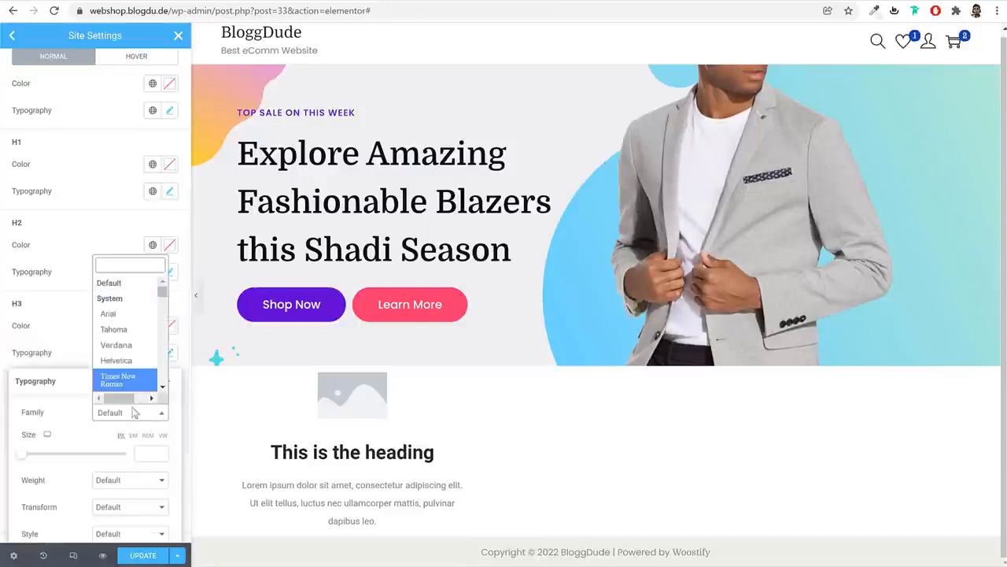
text(domi)
click(127, 393)
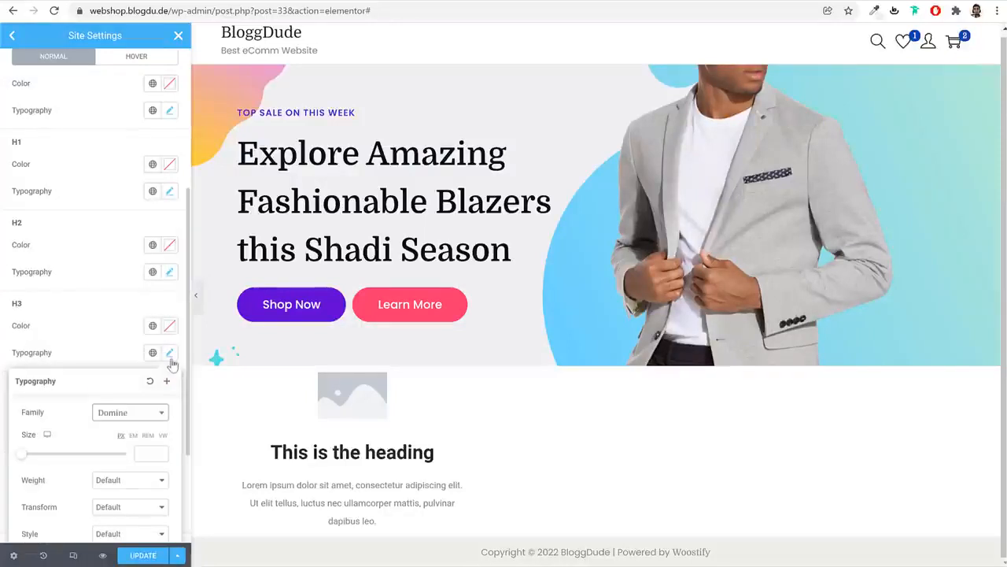
click(170, 353)
scroll(175, 370, down, 2)
click(170, 367)
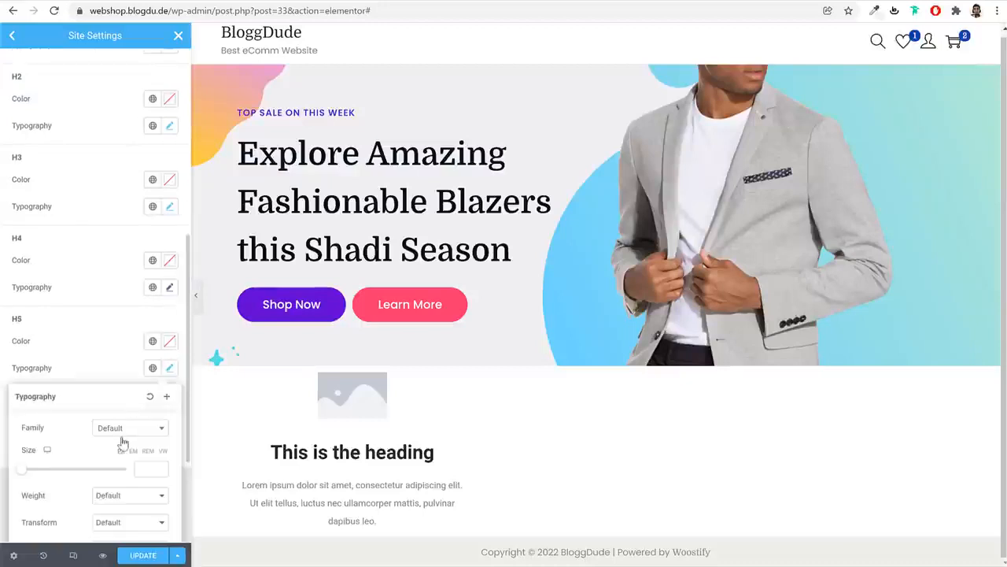
click(124, 434)
text(domi)
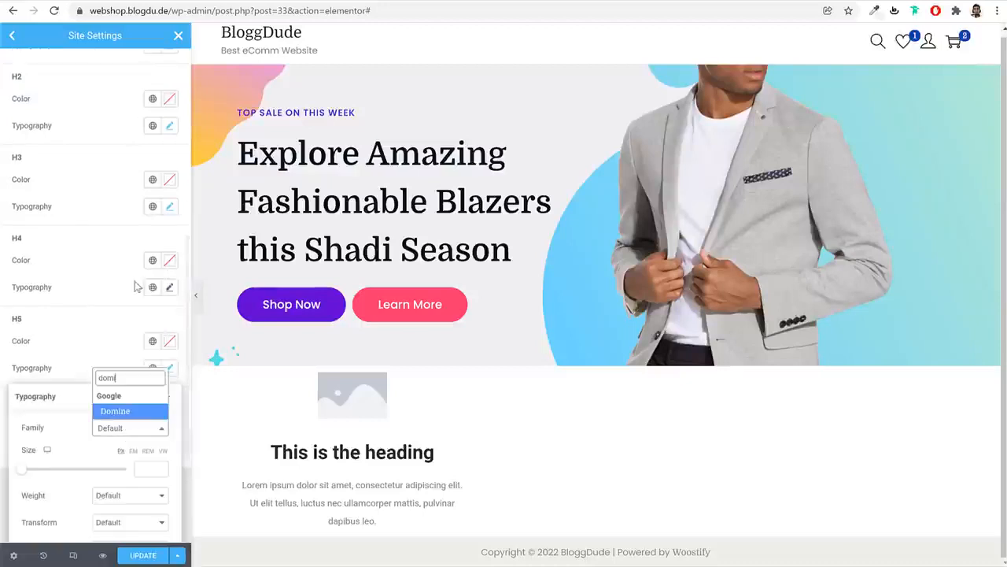
click(145, 411)
click(170, 367)
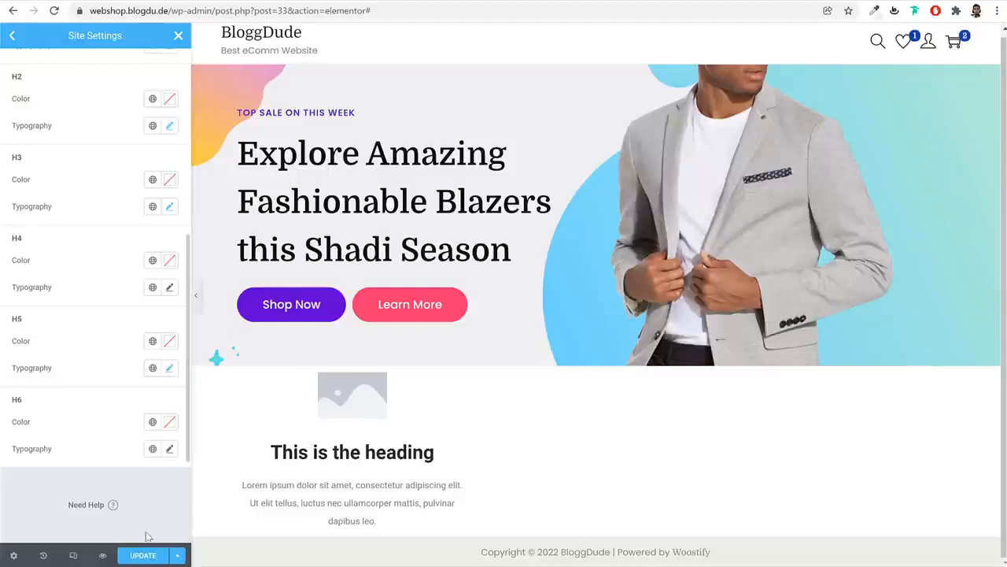
Set H6 to Domine, save the site typography, and close Site Settings
click(171, 448)
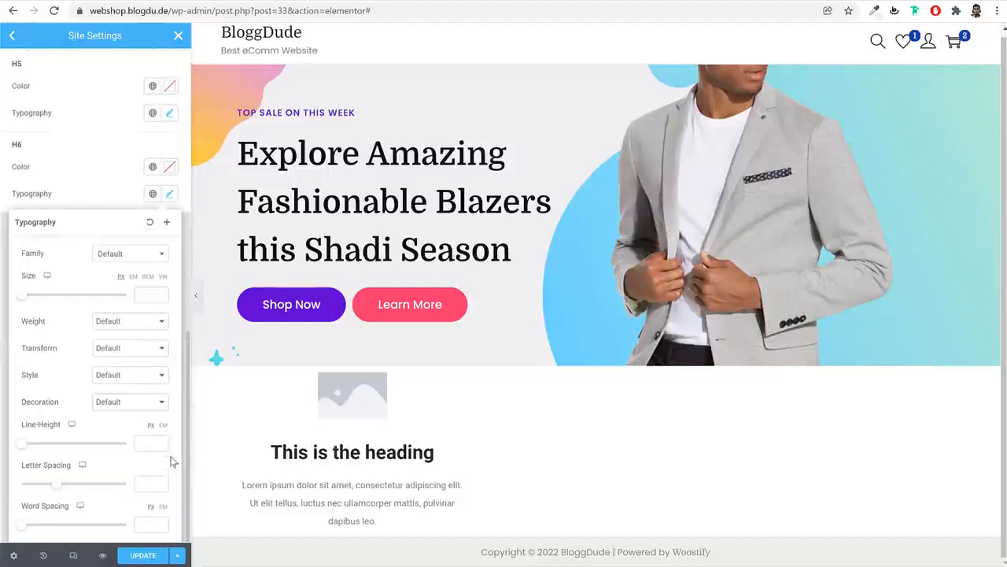
click(138, 257)
text(dom)
click(127, 306)
click(134, 557)
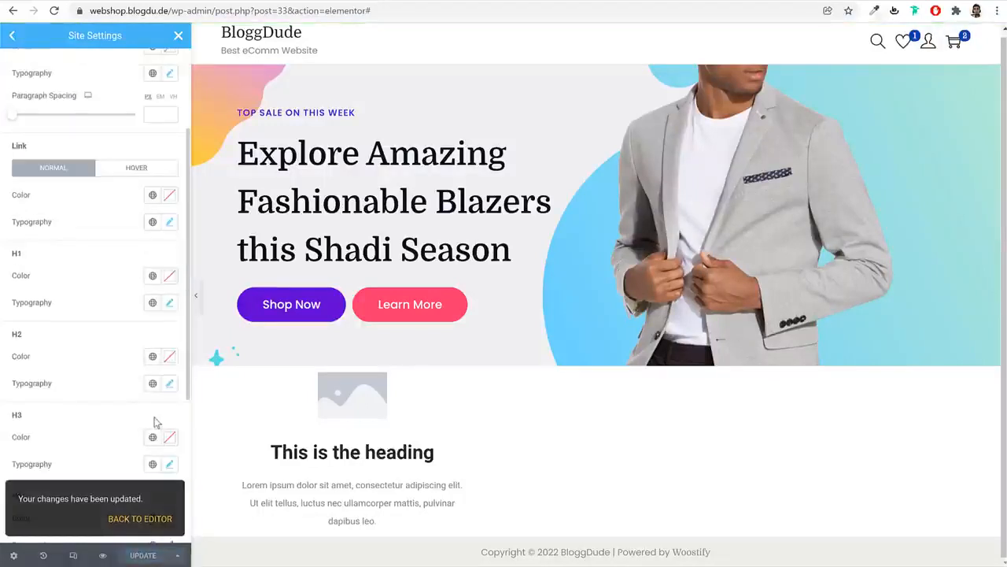
scroll(88, 126, up, 3)
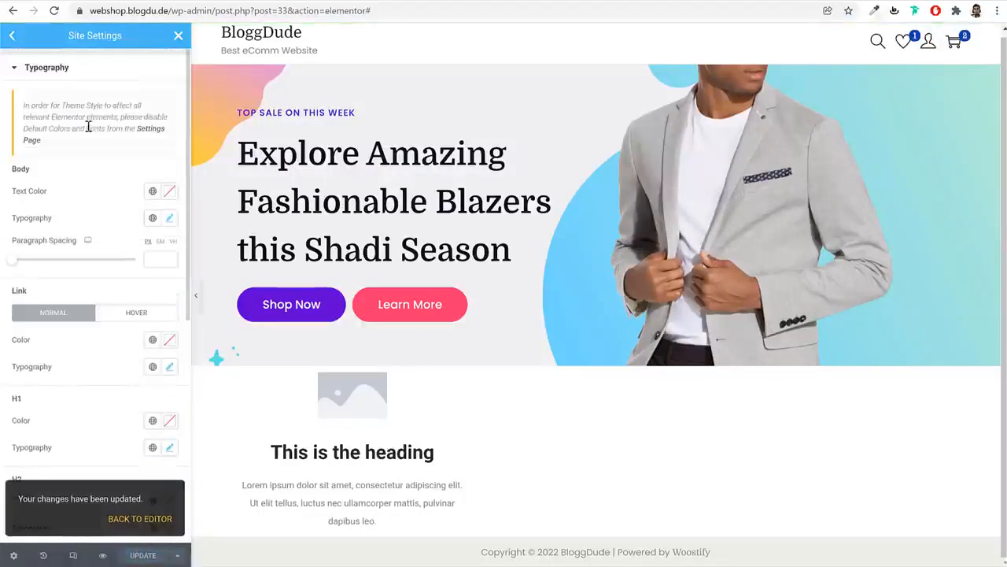
click(13, 36)
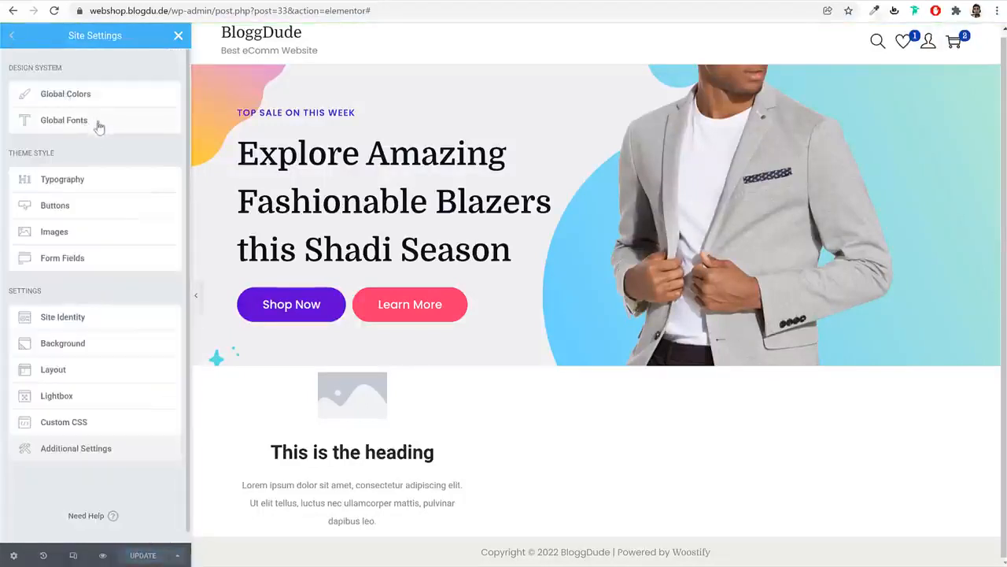
click(179, 36)
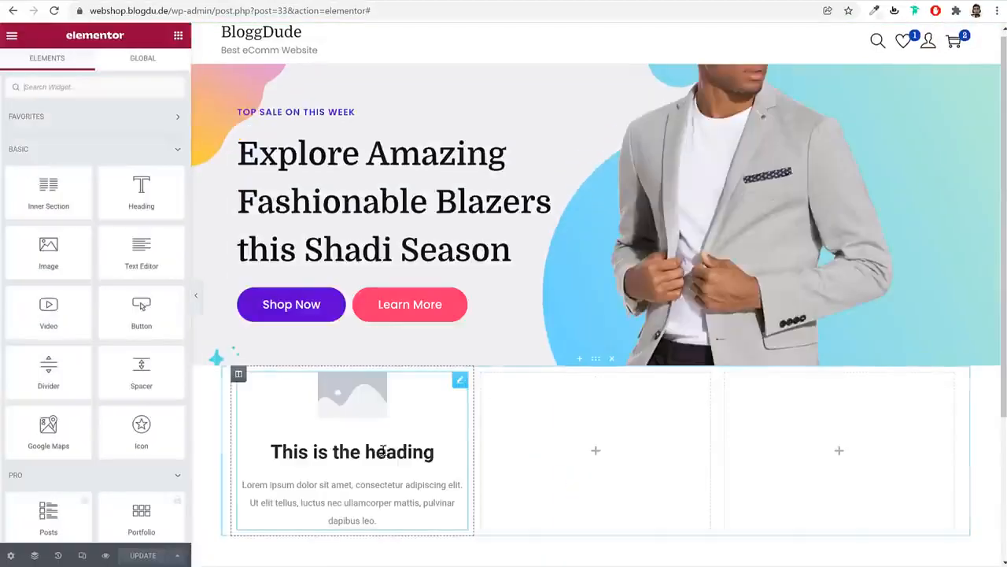
Copy 'Free Shipping' from the reference site into the image box title
click(385, 453)
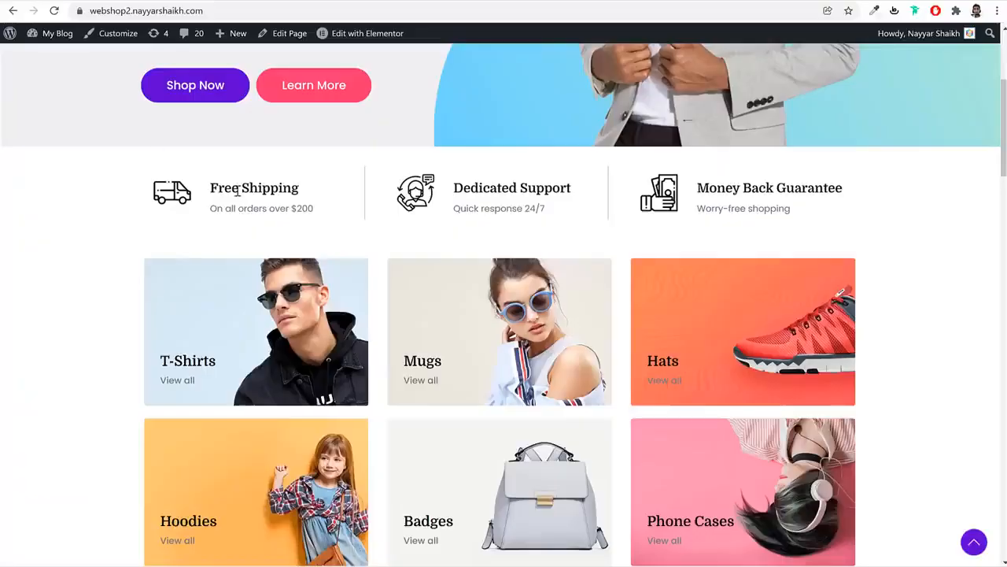
triple_click(237, 190)
key(ctrl+c)
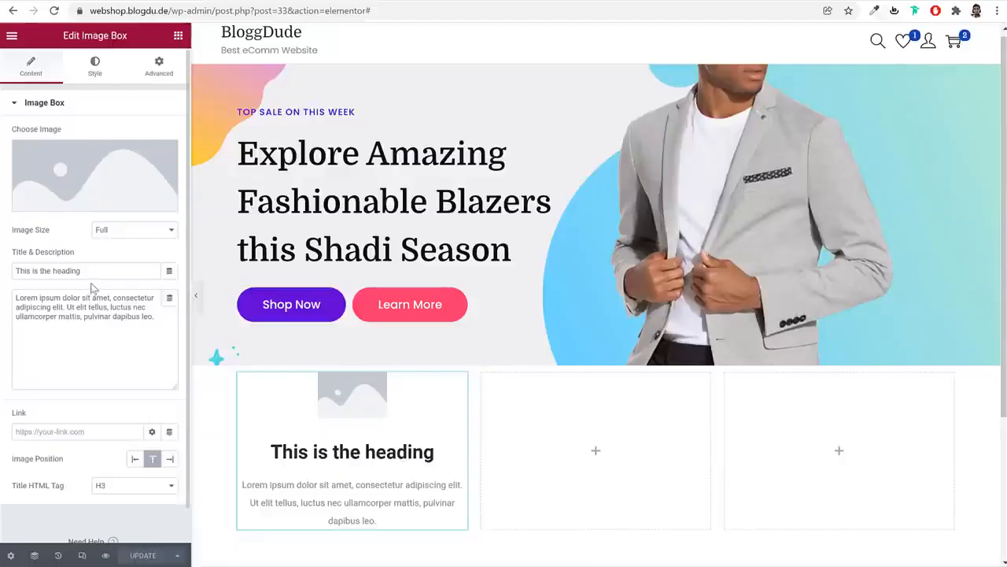
triple_click(95, 271)
key(ctrl+v)
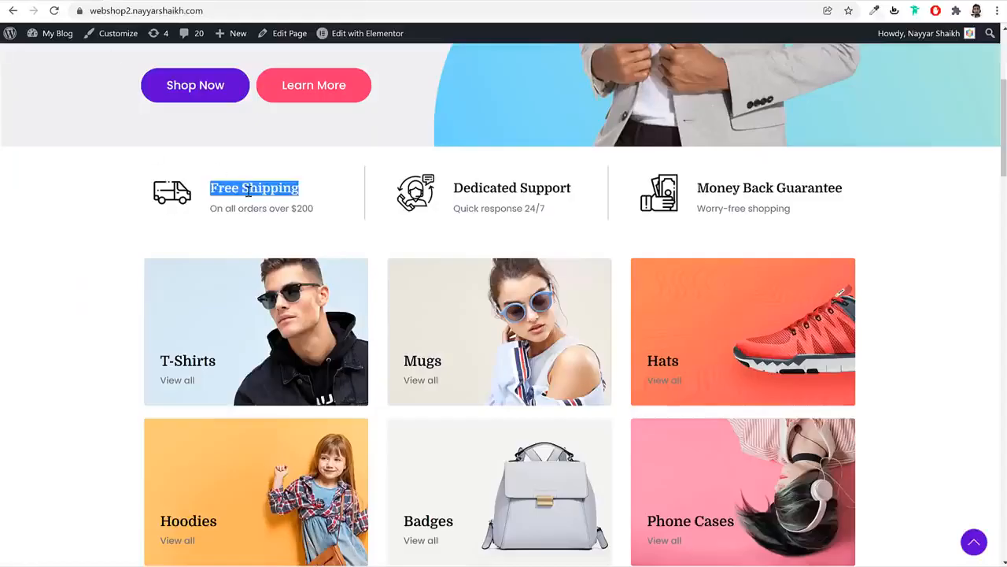
Paste the shipping subtitle into Description and change the amount to $100
triple_click(249, 206)
key(ctrl+c)
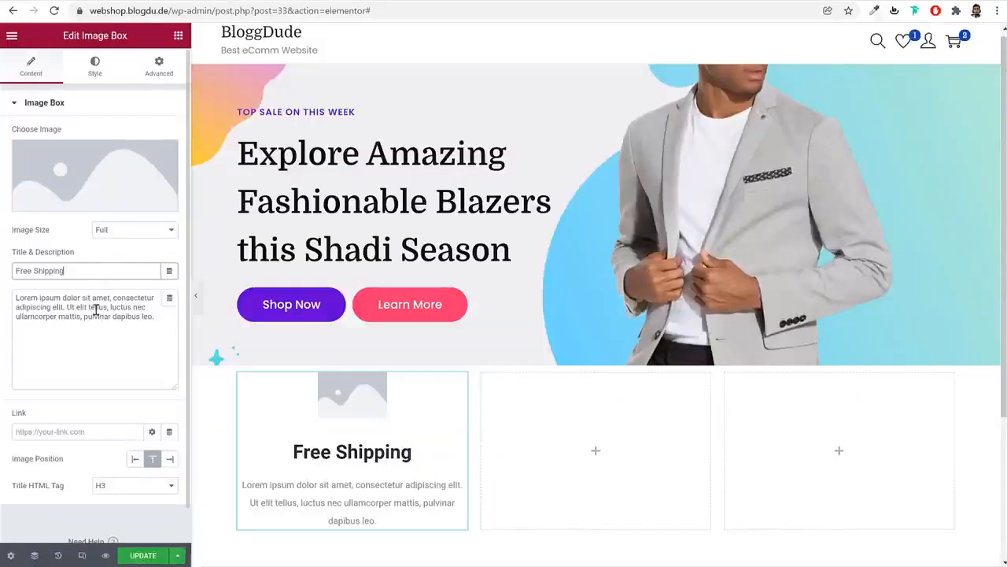
triple_click(89, 303)
key(ctrl+v)
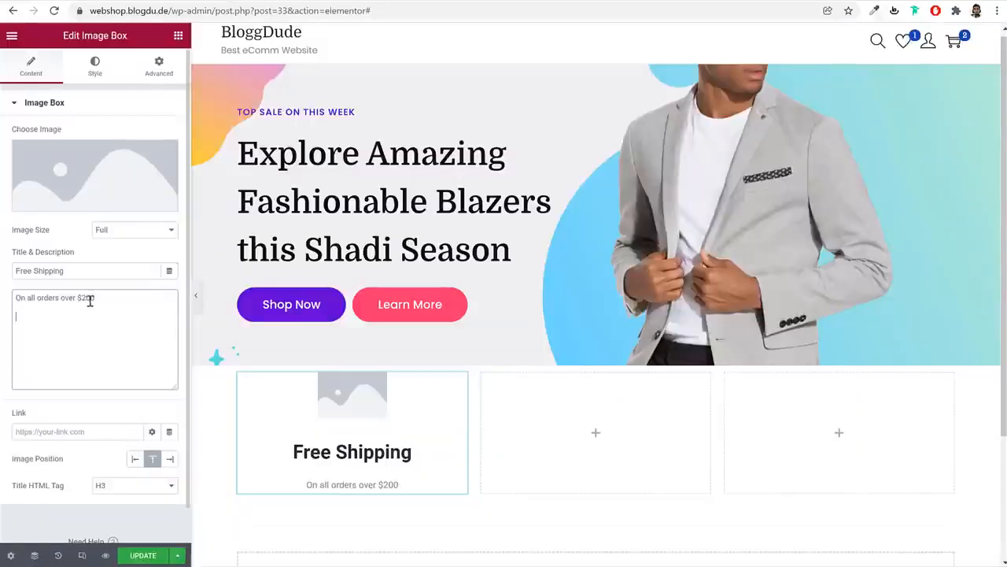
key(BackSpace)
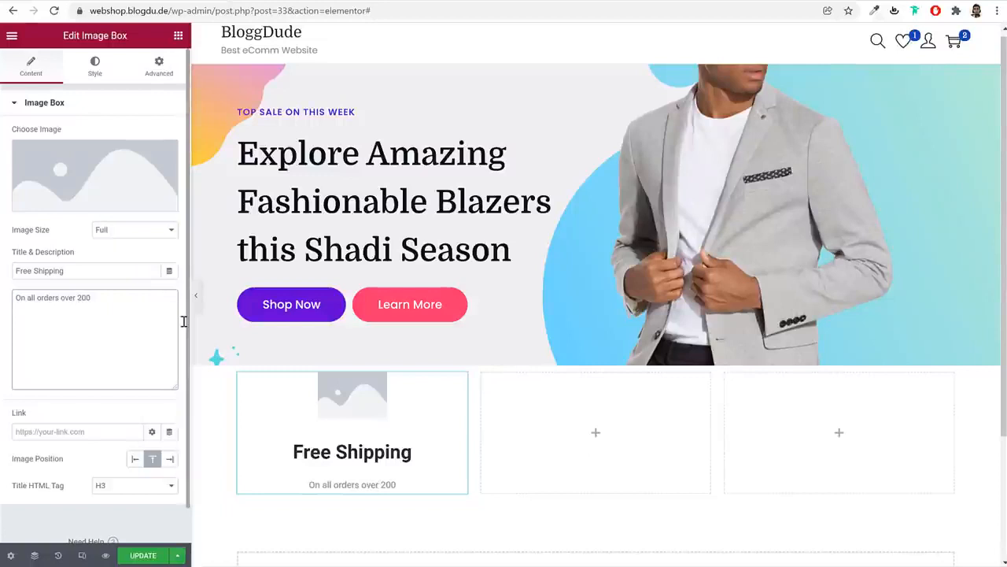
text($)
key(BackSpace)
text(1)
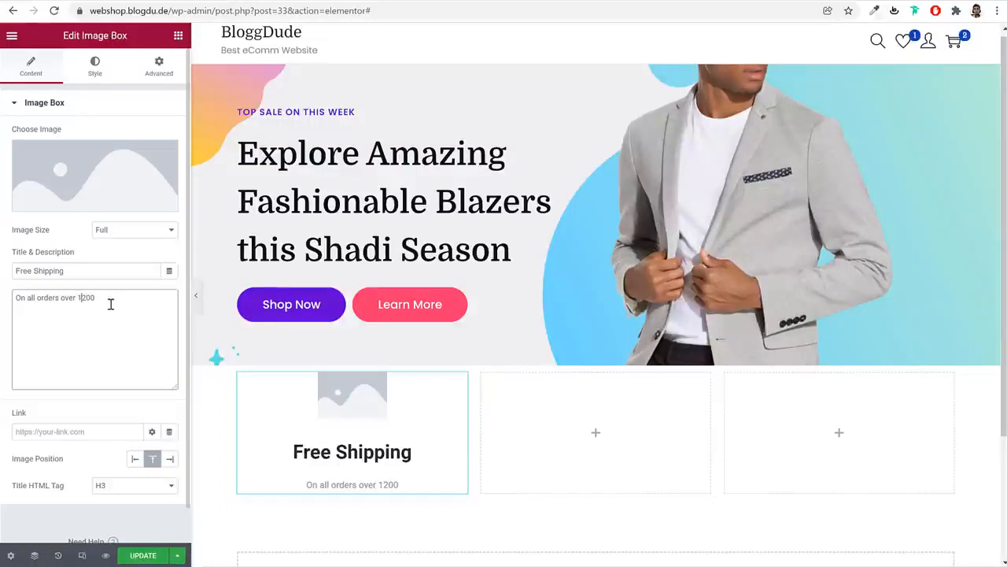
key(BackSpace)
key(Delete)
text($1)
click(42, 240)
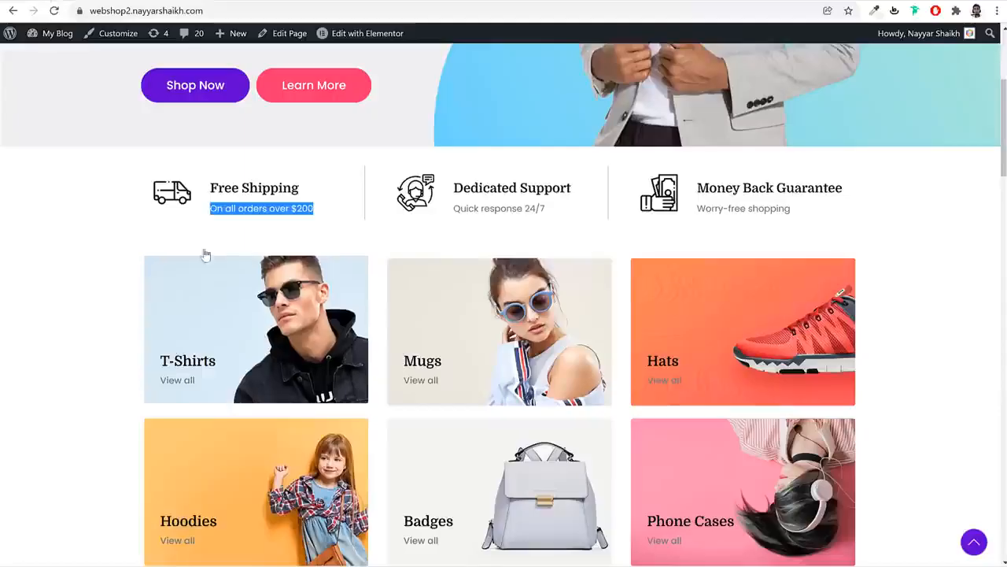
click(191, 223)
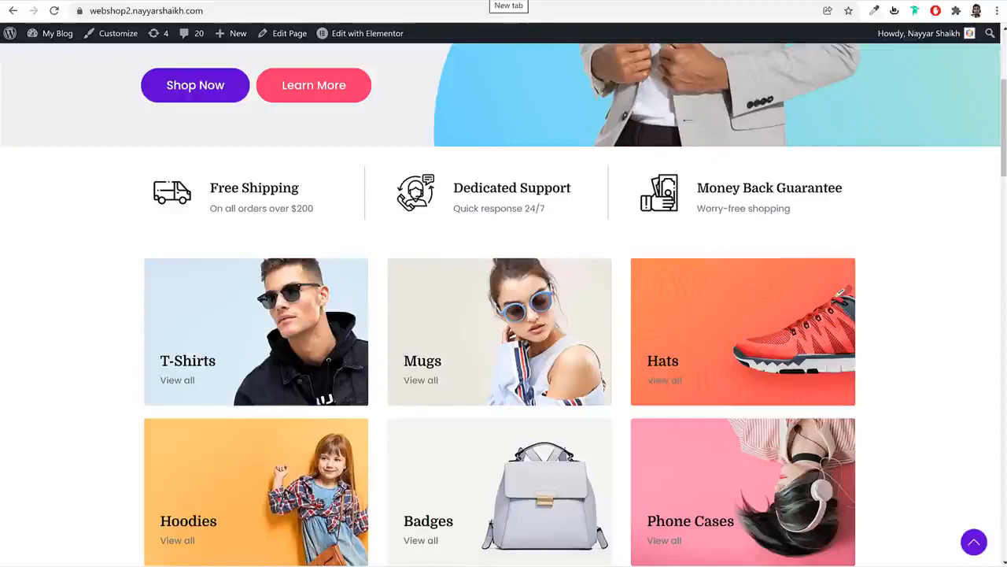
Open flaticon.com in a new tab and search its icons for 'van'
click(508, 2)
text(flat)
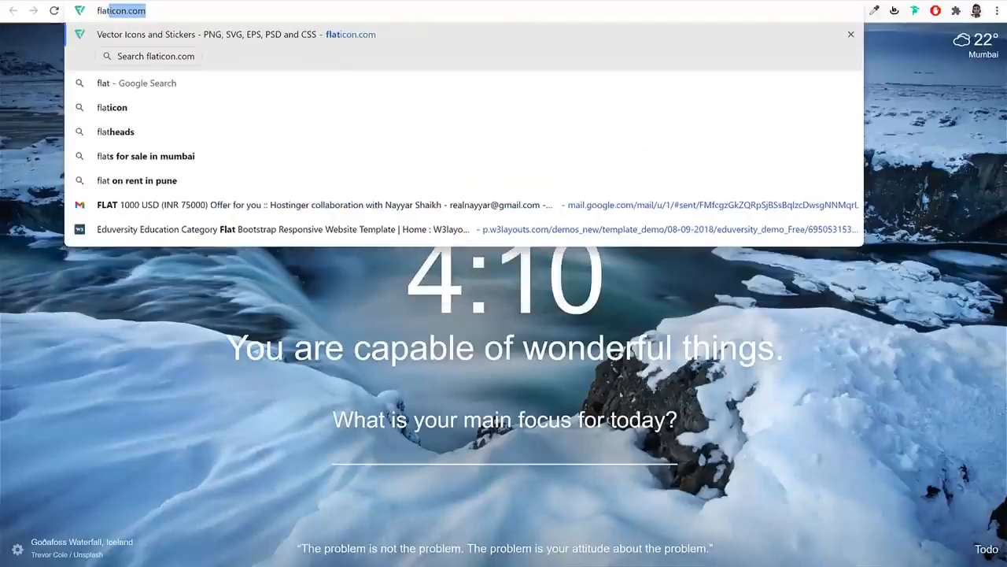
key(Return)
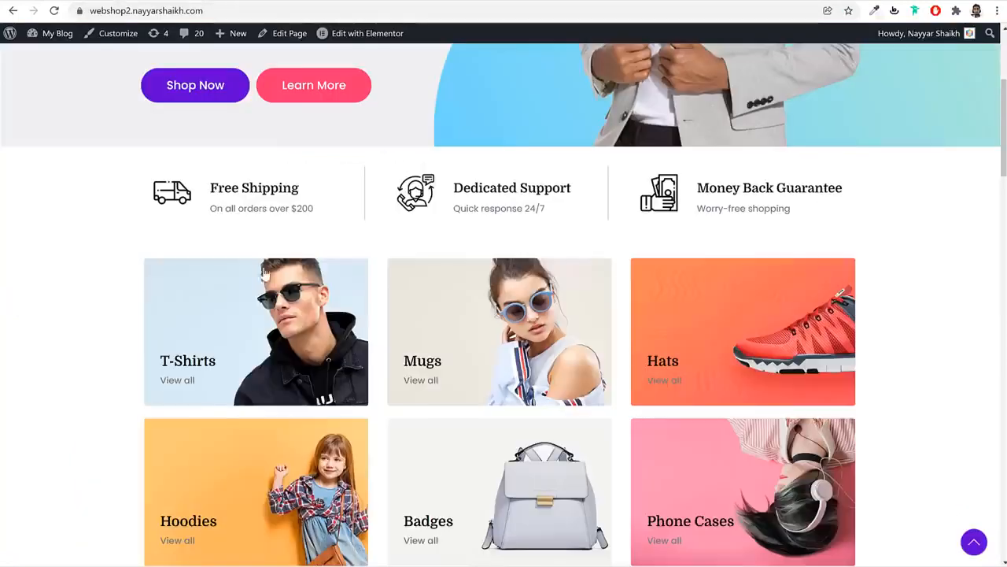
click(585, 2)
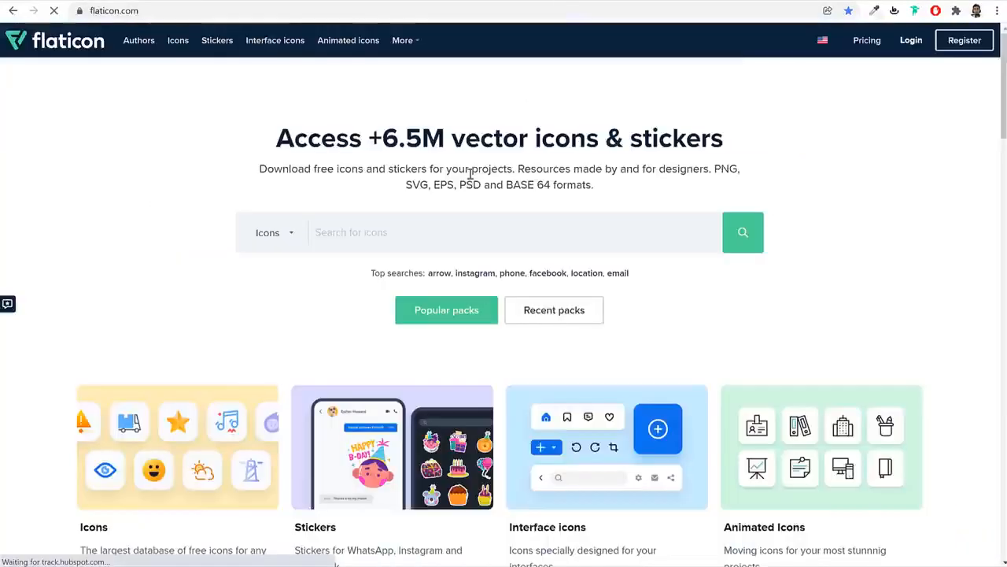
click(433, 236)
text(van)
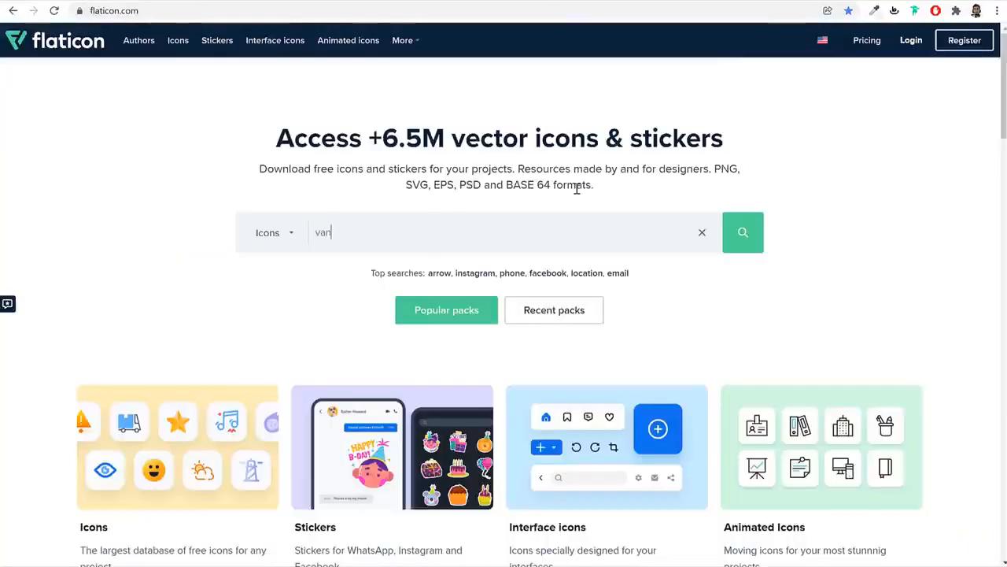
key(Return)
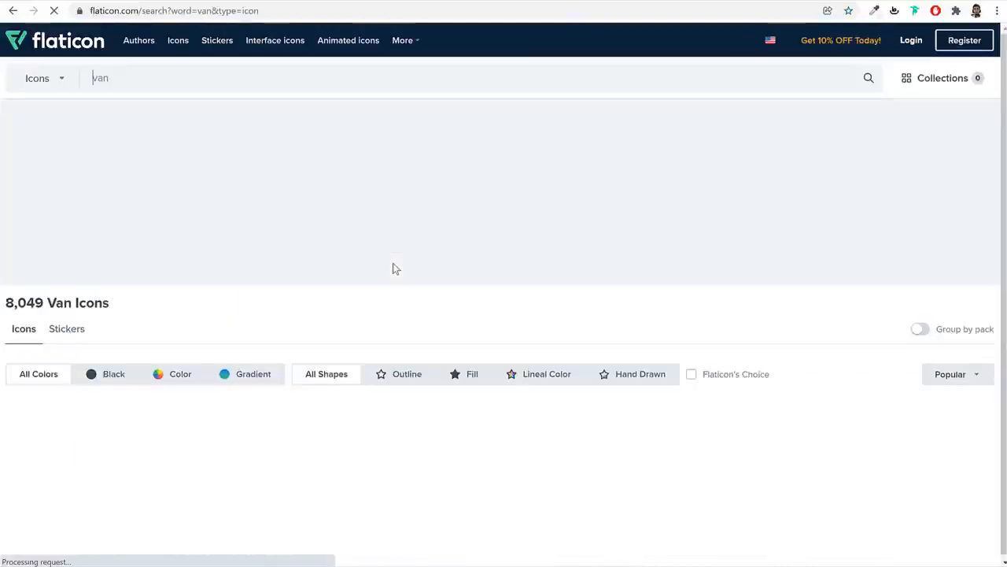
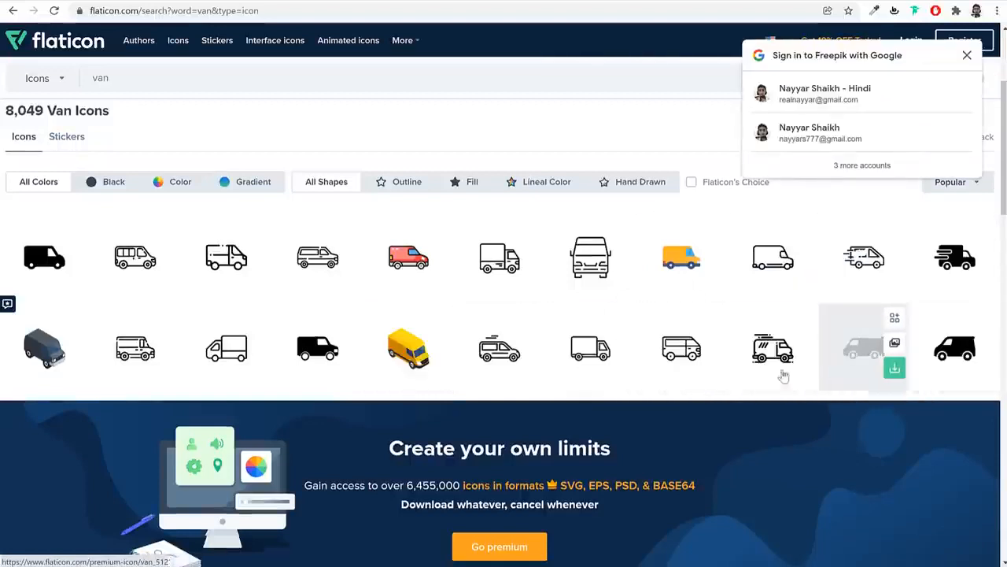
Download Flaticon's outlined delivery van icon as a free PNG, saved as van (2).png
click(214, 265)
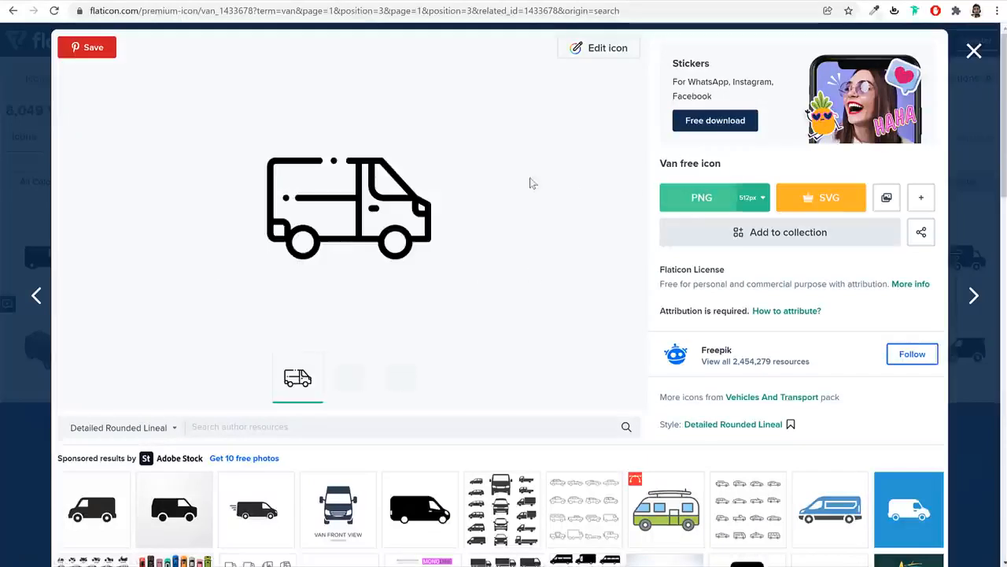
click(707, 200)
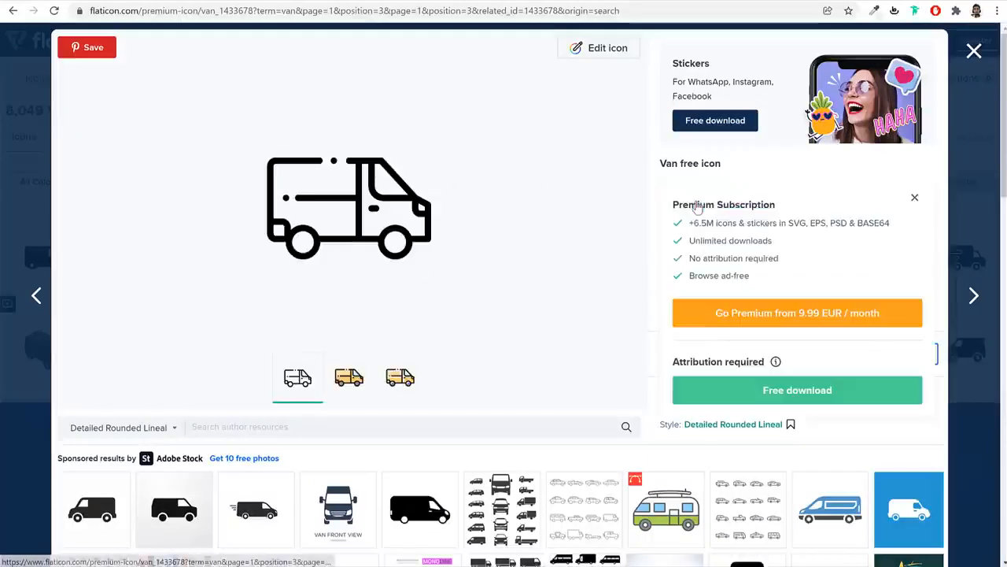
click(767, 399)
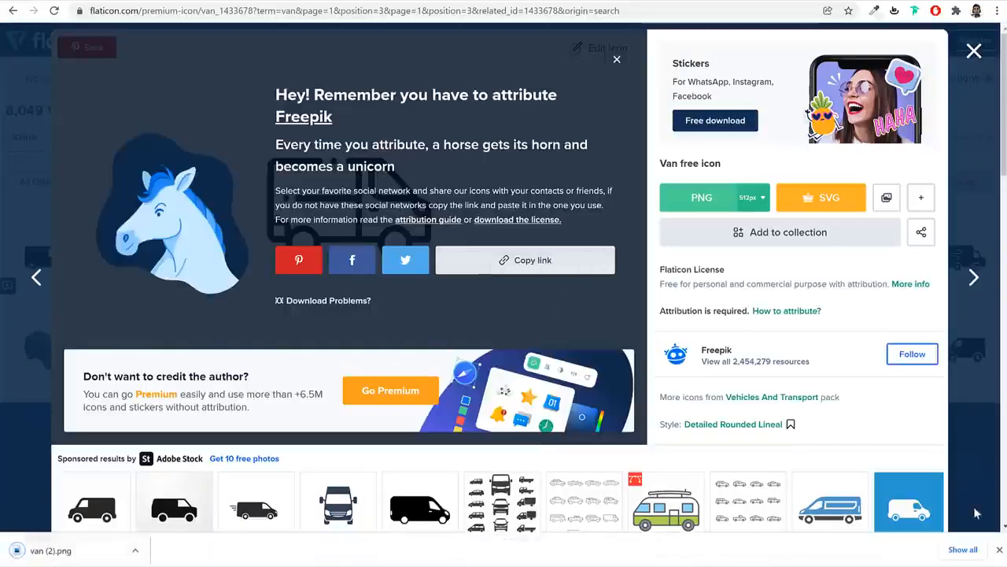
click(999, 549)
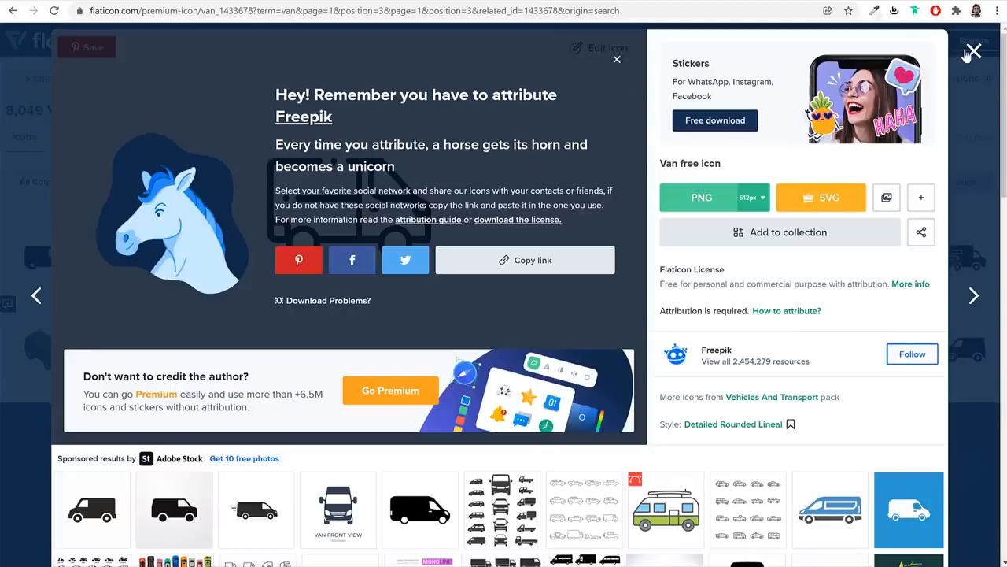
Upload the customer-service, money and van icon files to the media library
click(970, 53)
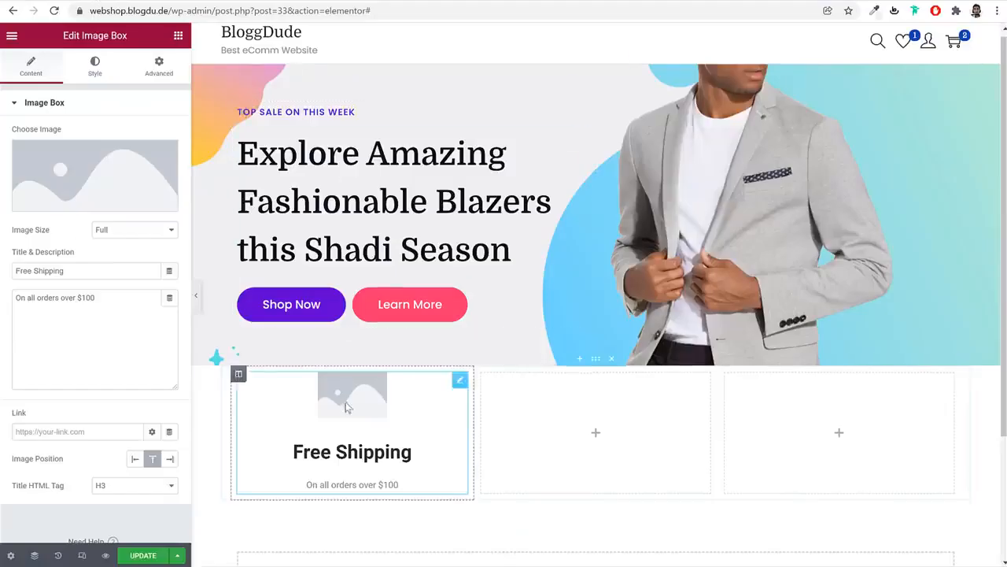
click(150, 173)
click(180, 85)
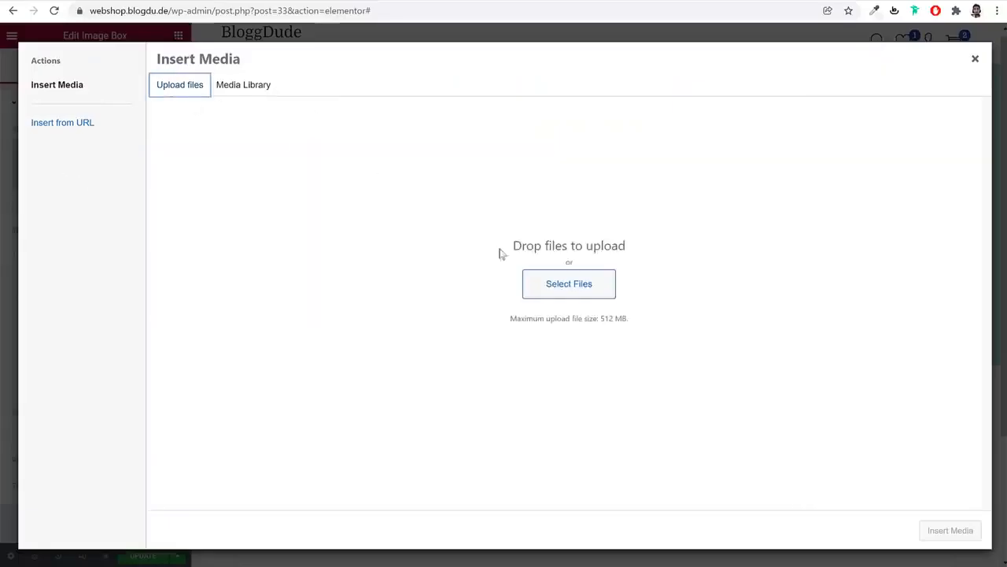
click(550, 281)
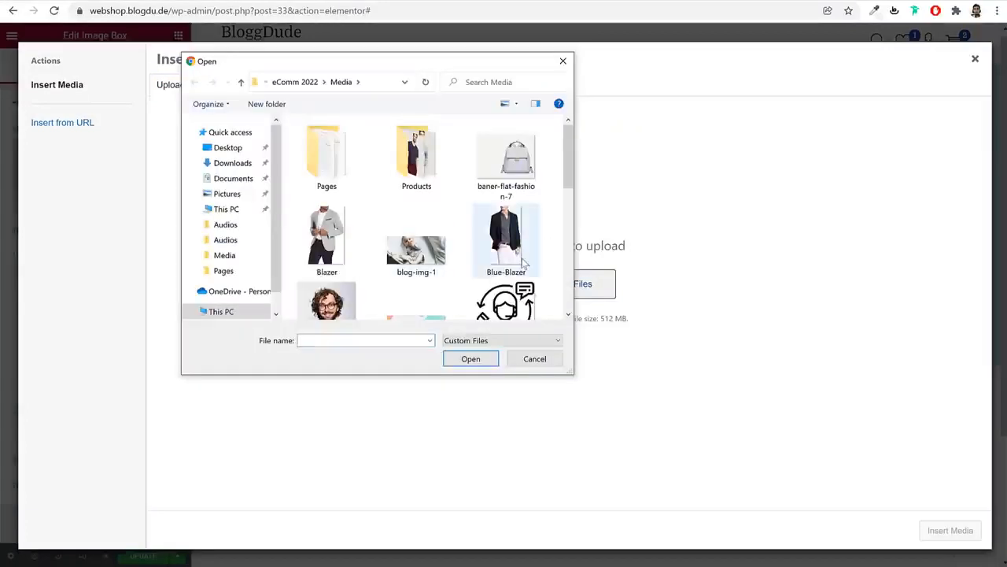
click(503, 301)
scroll(507, 259, down, 2)
ctrl+click(323, 256)
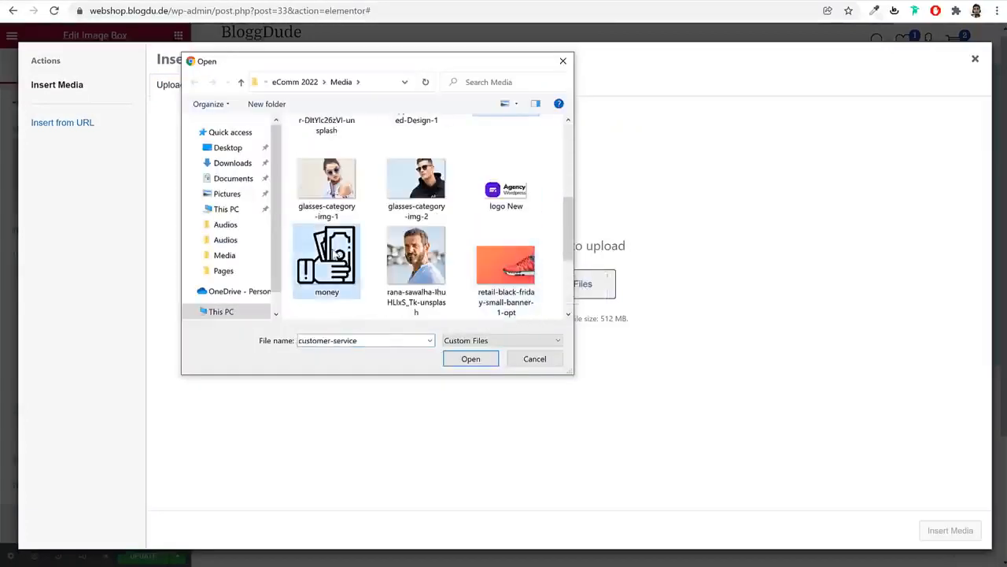
scroll(323, 259, down, 3)
ctrl+click(317, 260)
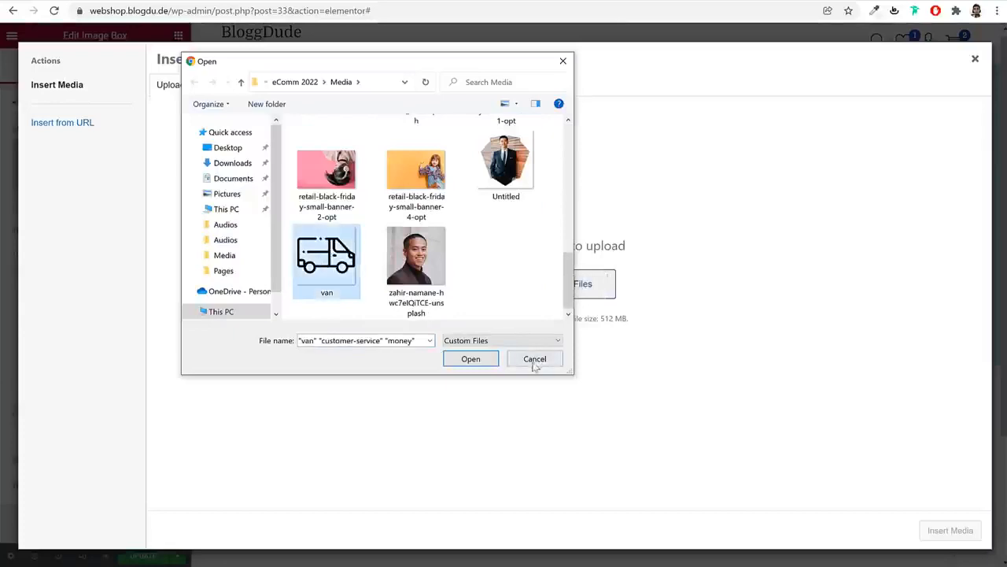
click(482, 359)
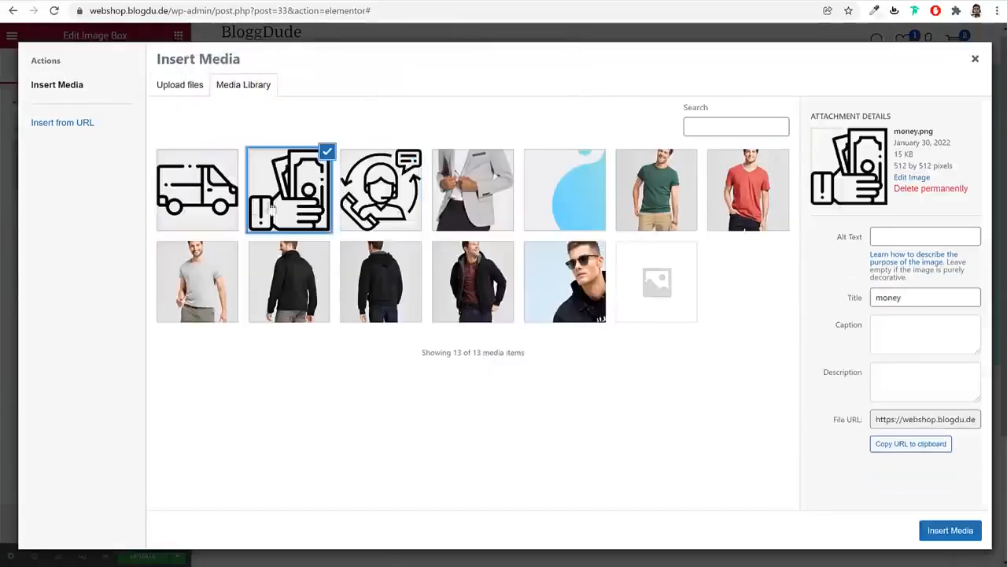
Insert the van icon into the Free Shipping box, position it Left, and save the page
click(950, 531)
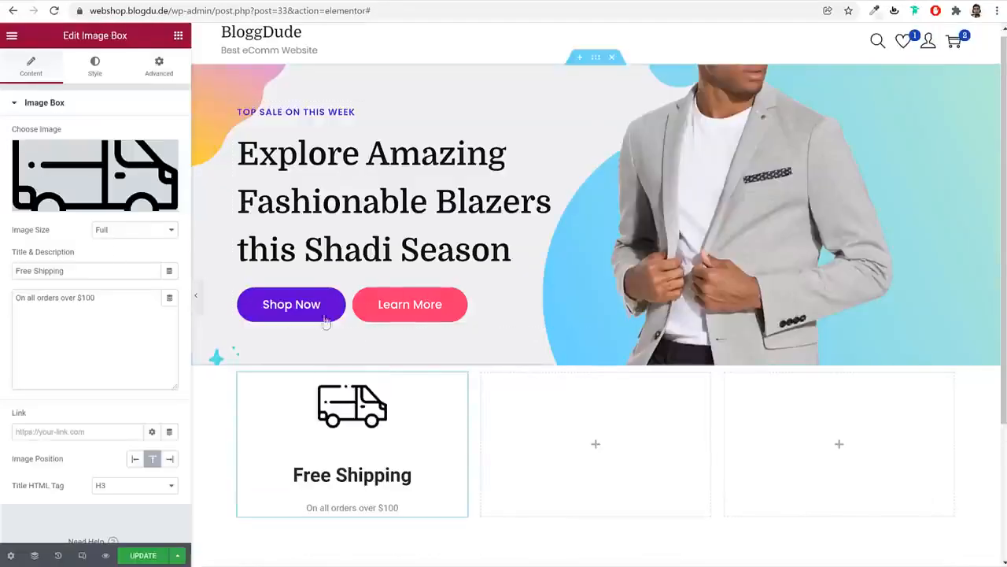
click(137, 459)
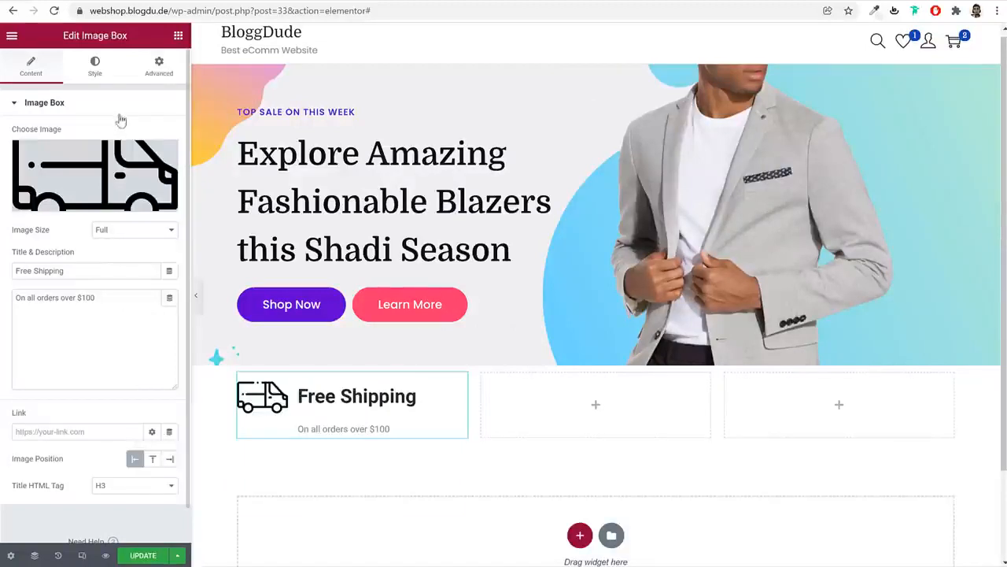
click(96, 69)
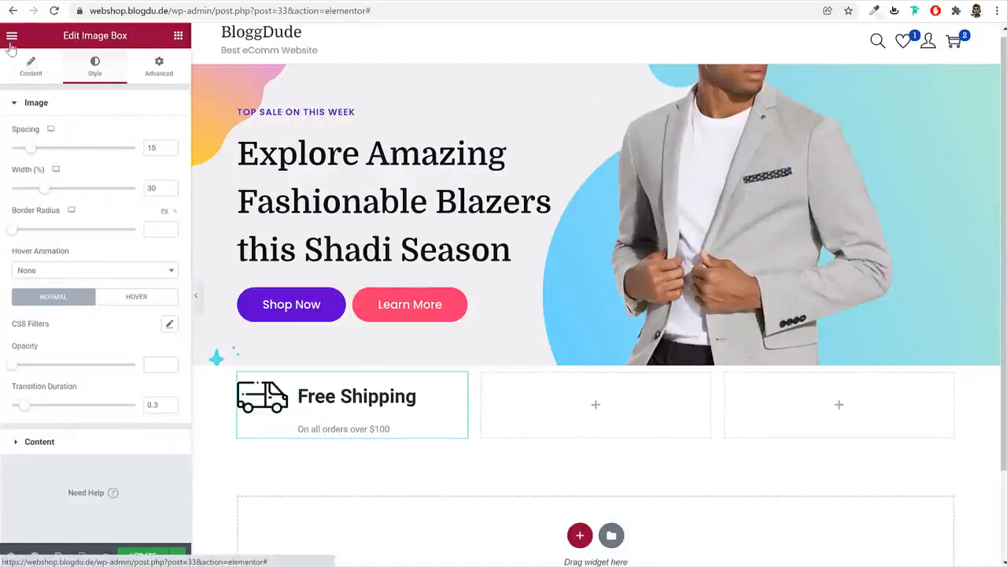
click(140, 555)
click(13, 37)
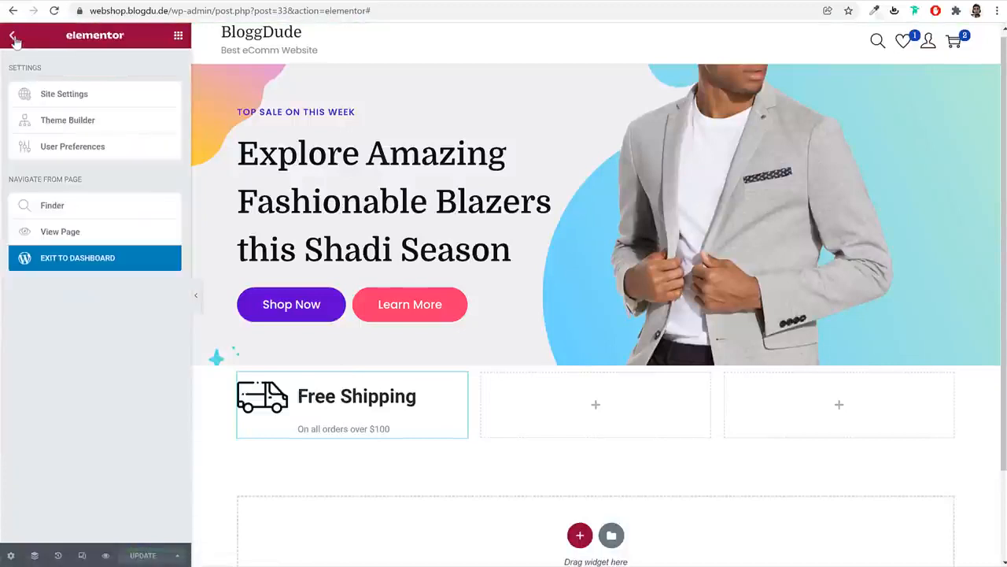
In Site Settings > Global Fonts, set the Primary font to Domine, leaving Secondary unchanged
click(48, 96)
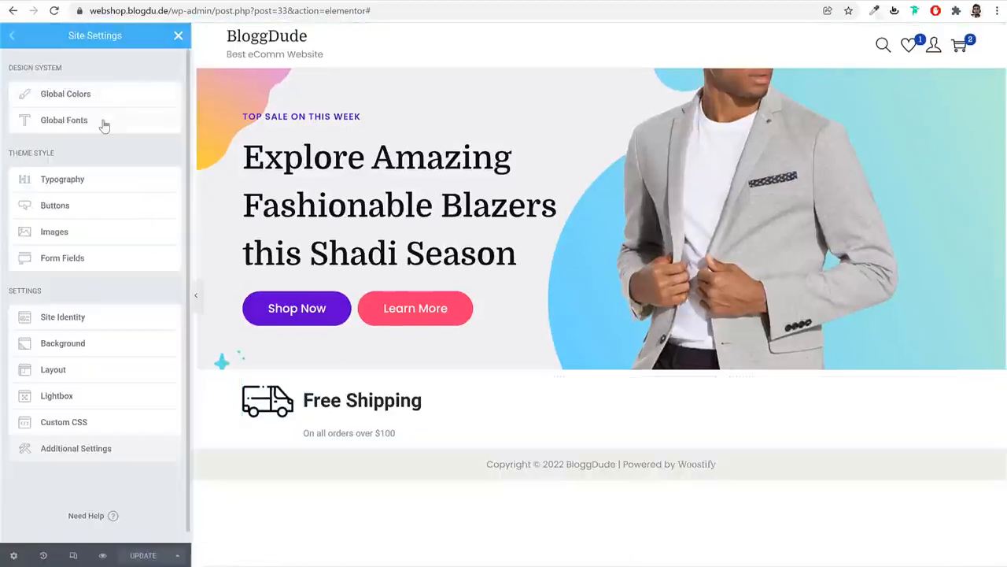
click(104, 124)
click(169, 100)
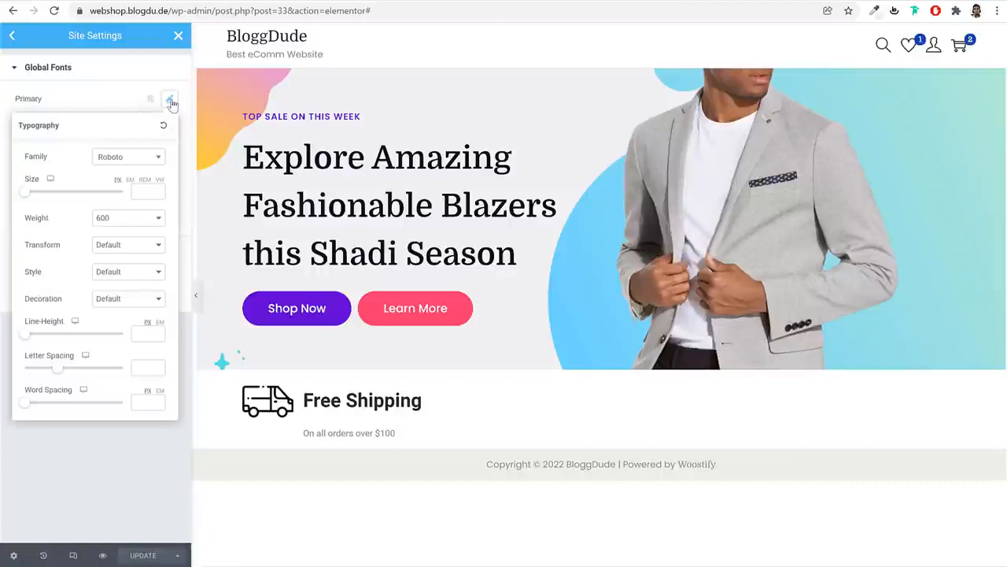
click(124, 159)
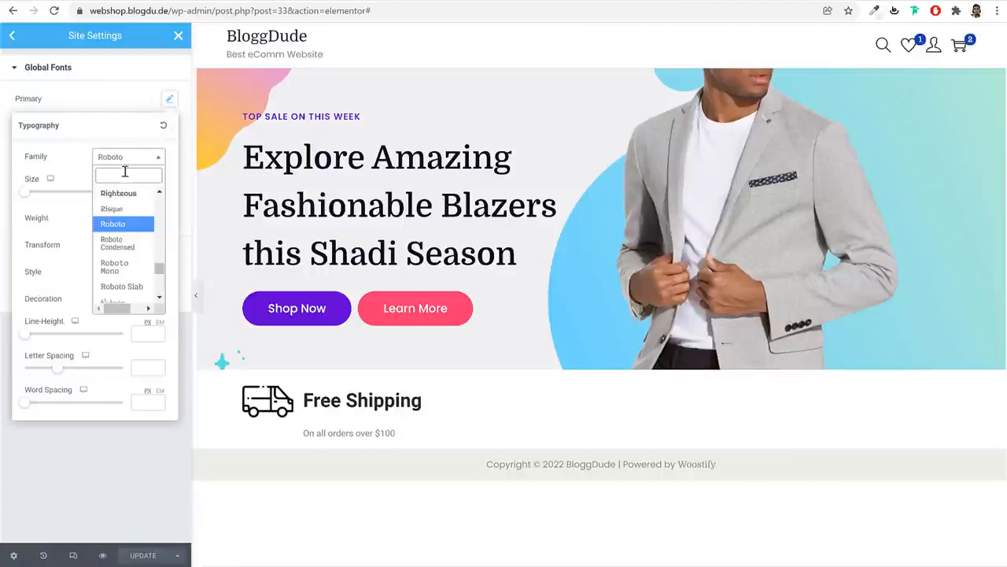
text(domi)
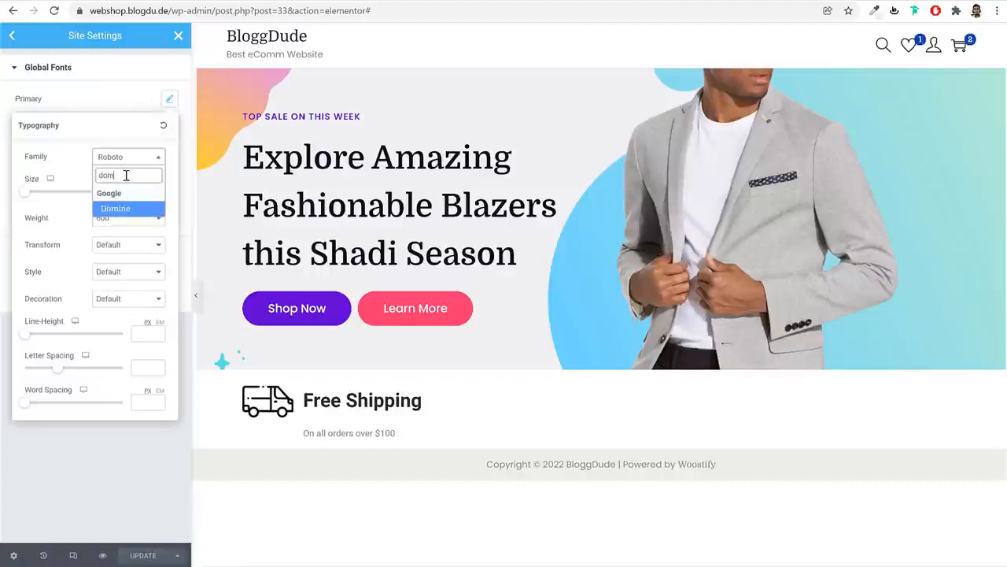
key(Return)
click(169, 99)
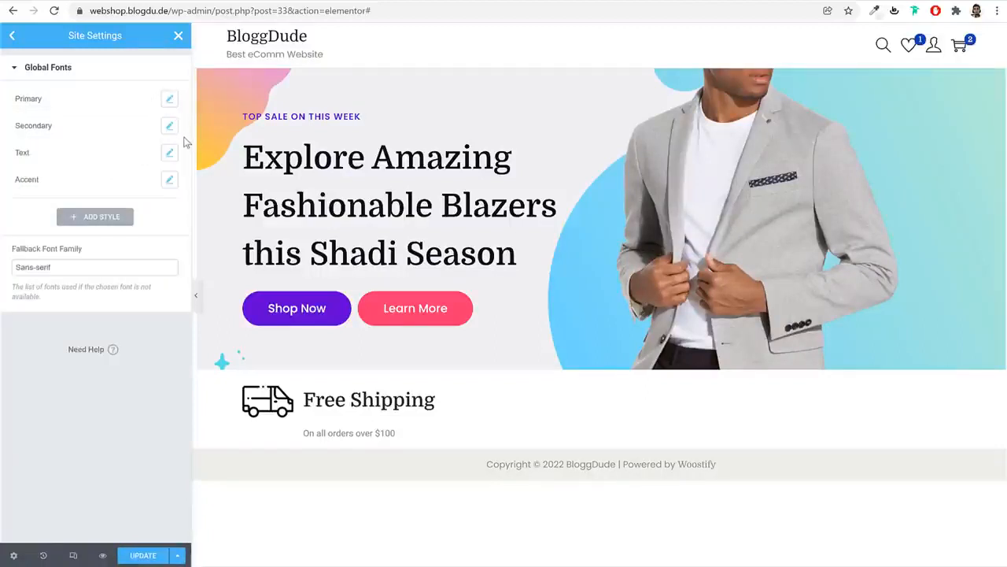
click(170, 126)
click(144, 184)
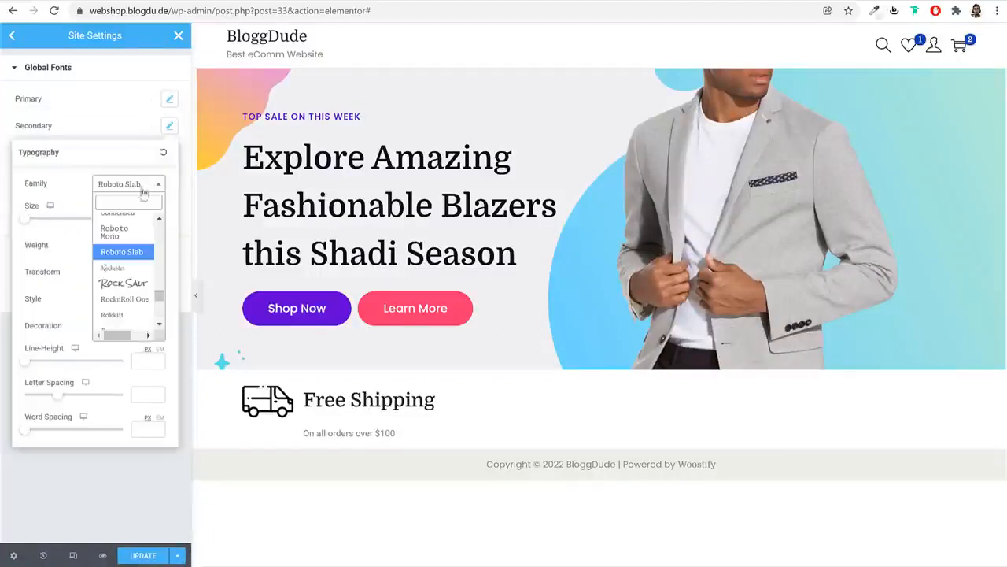
click(169, 127)
Set the Text global font to Poppins
click(169, 153)
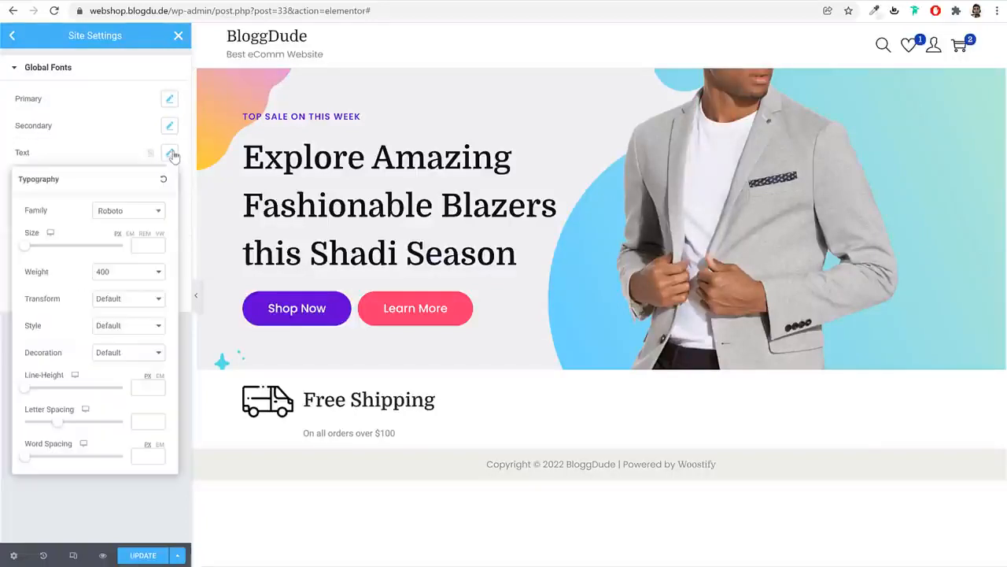
click(129, 213)
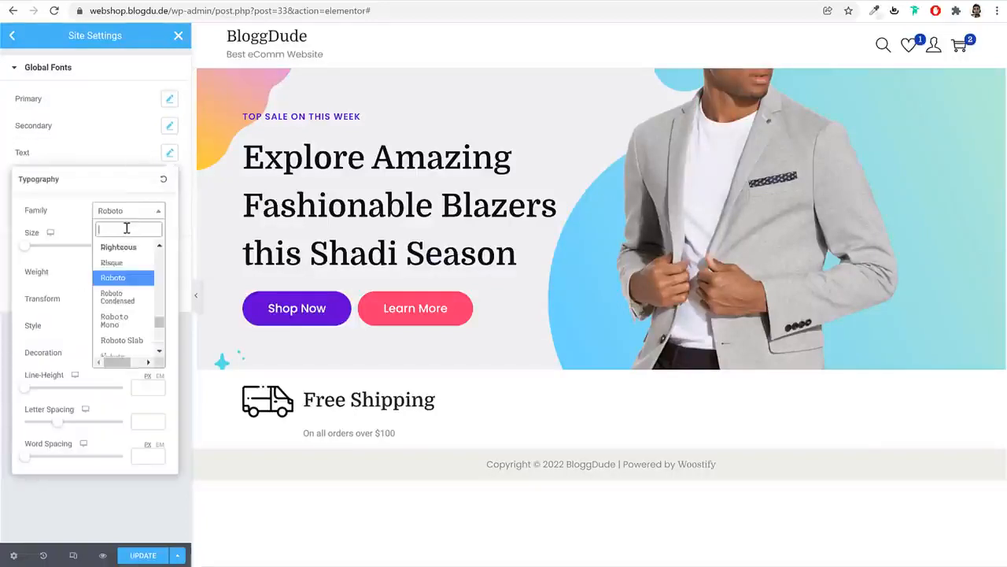
text(popp)
key(Return)
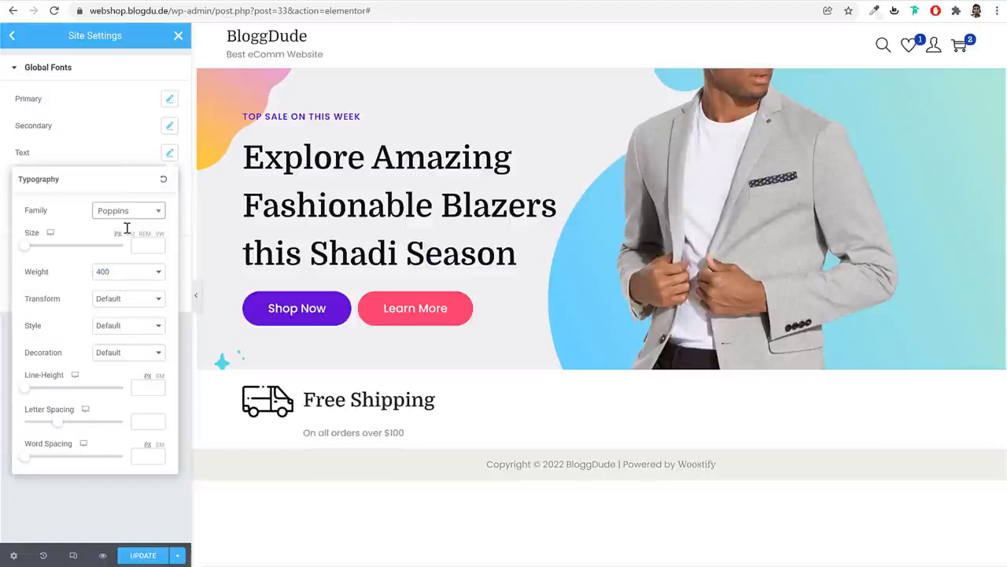
click(169, 152)
Set the Accent global font to Poppins, save, and return to the Free Shipping box
click(170, 180)
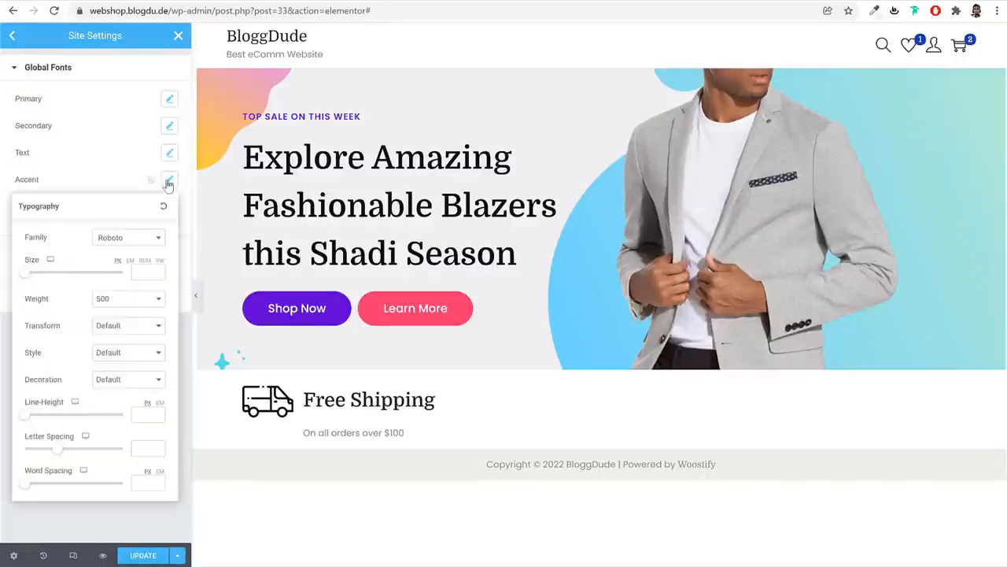
click(138, 241)
text(p)
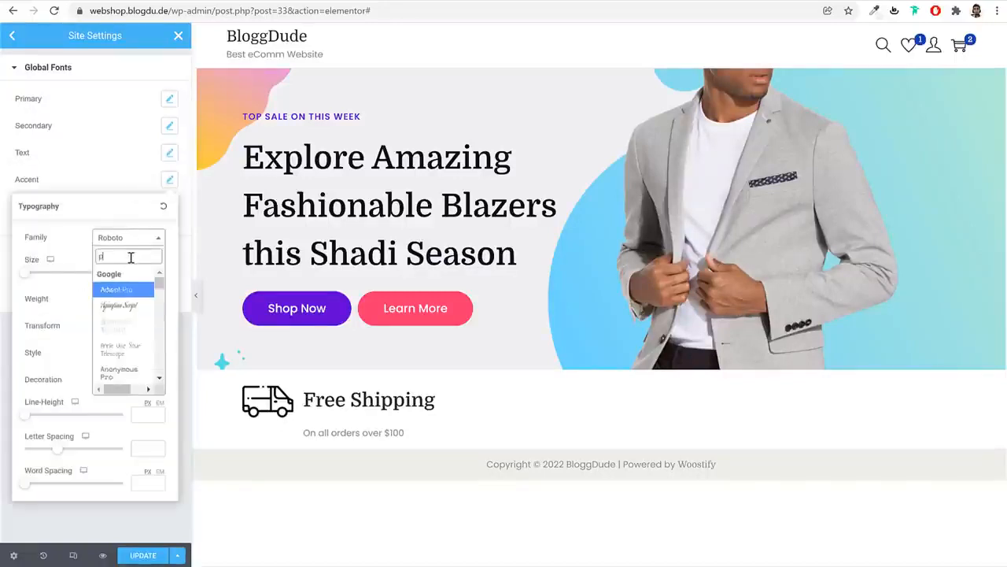
text(opp)
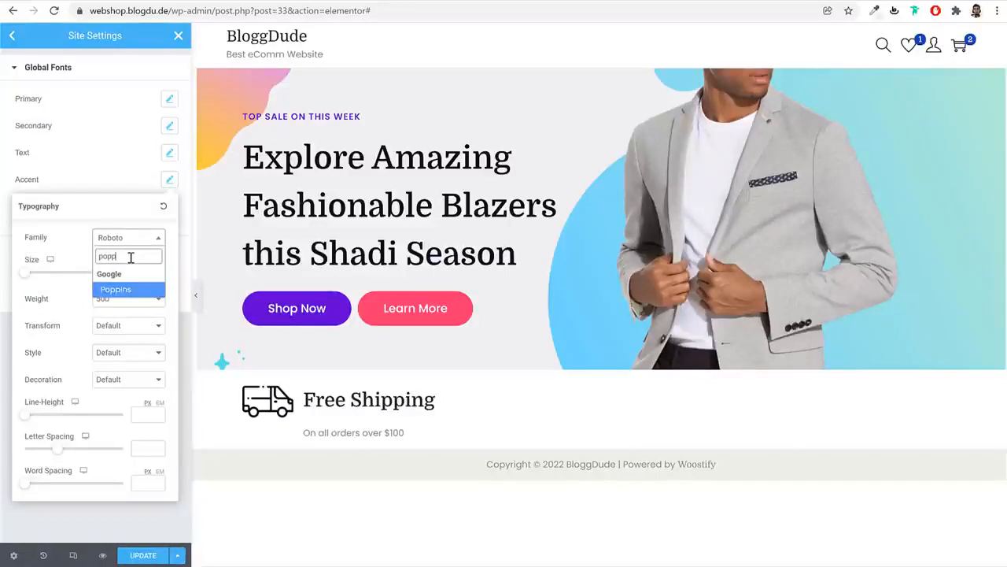
key(Return)
click(155, 557)
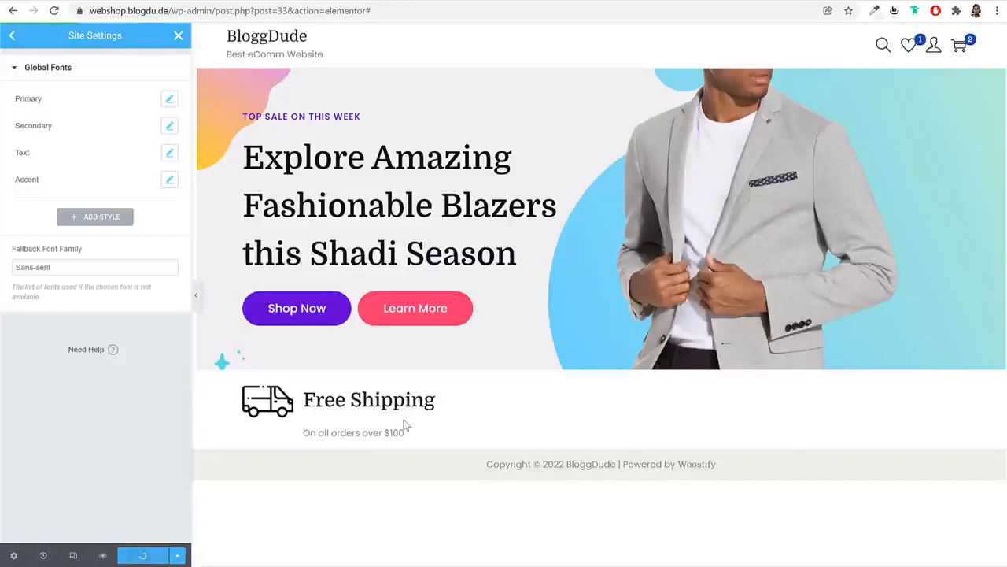
click(178, 36)
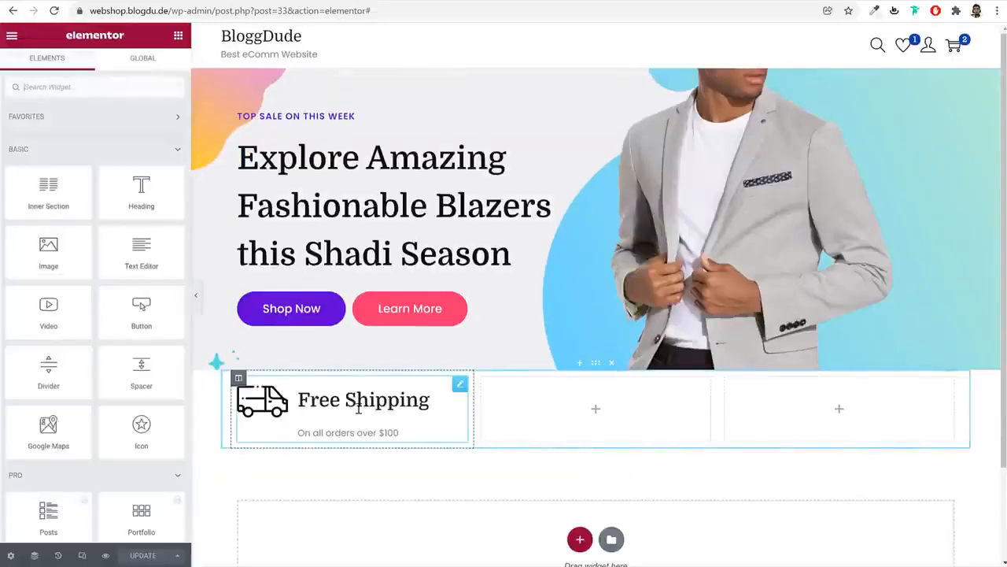
click(356, 408)
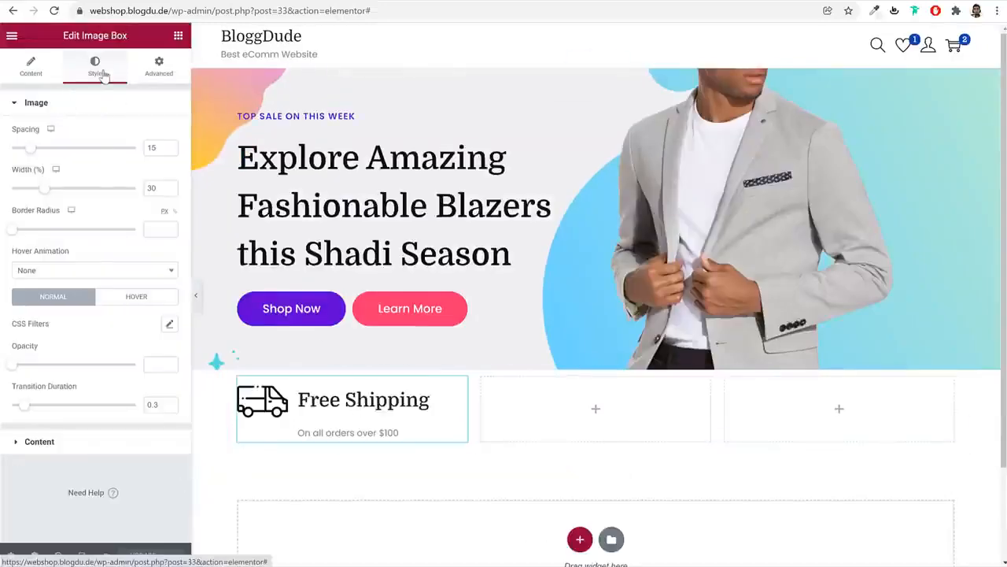
Set the van icon's Image Spacing to 30 and its width to about 25%
double_click(152, 148)
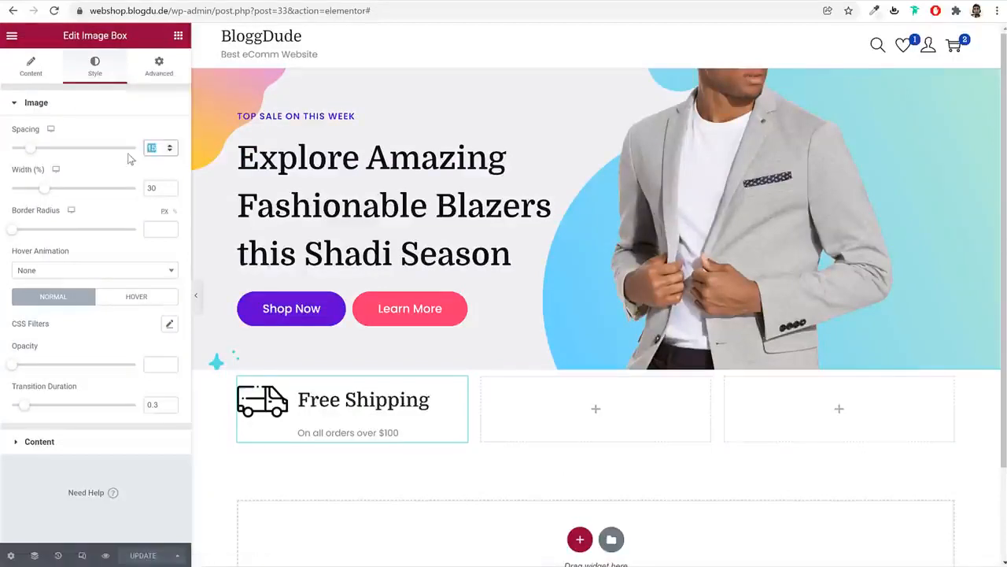
text(30)
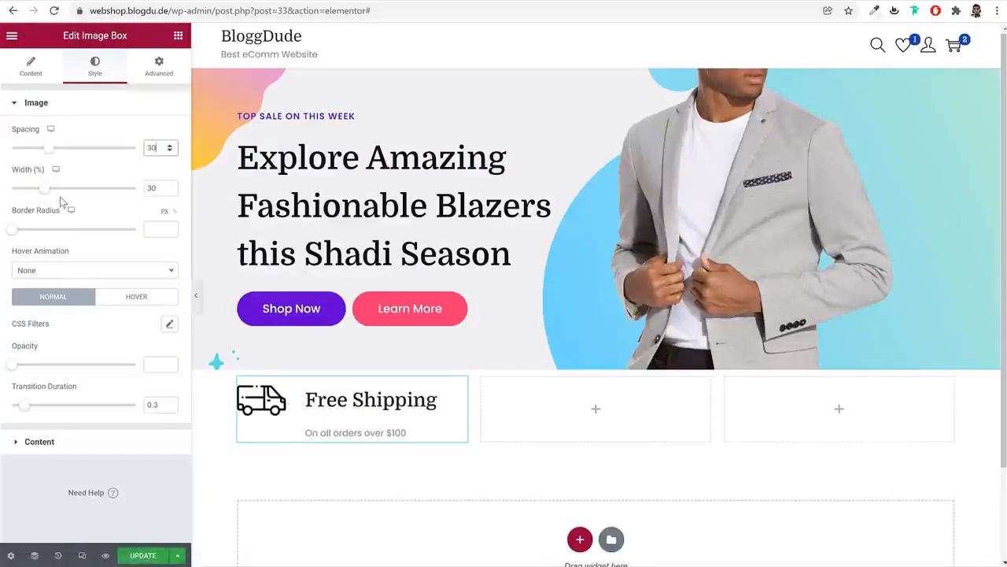
drag(49, 195, 42, 195)
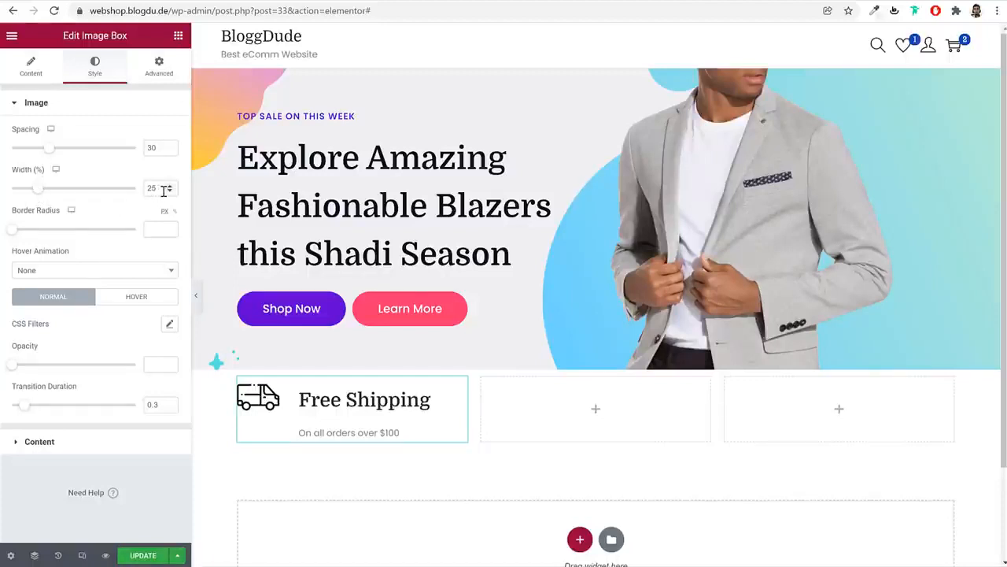
click(88, 443)
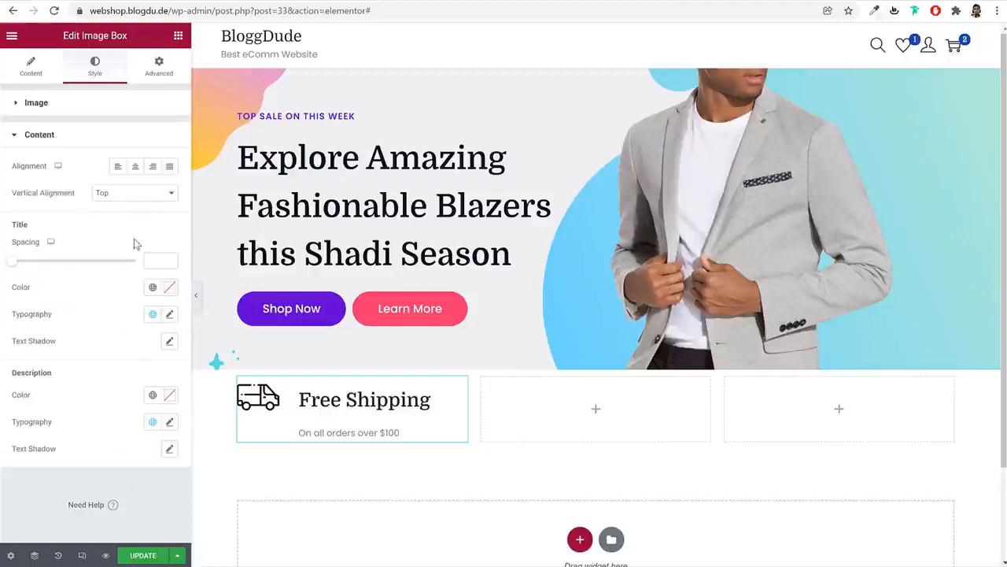
Align the box content to Middle and give the title size 20, weight 700, line height 1em
click(118, 197)
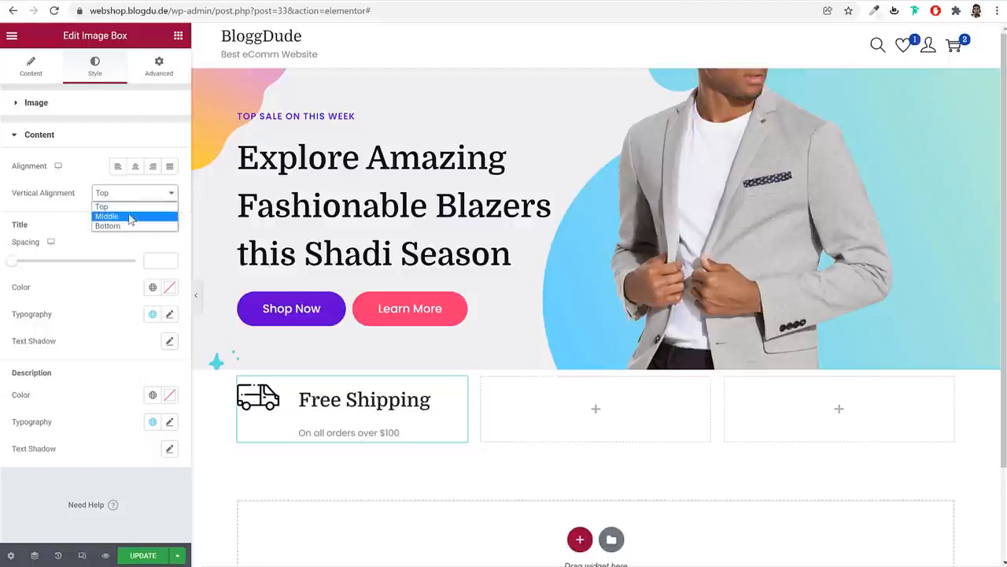
click(129, 215)
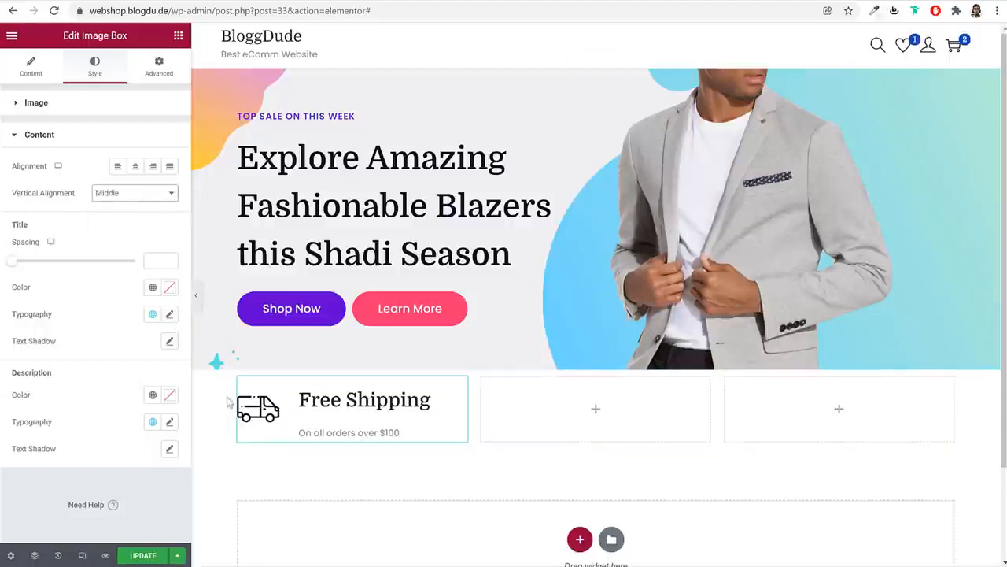
click(169, 315)
scroll(149, 378, down, 2)
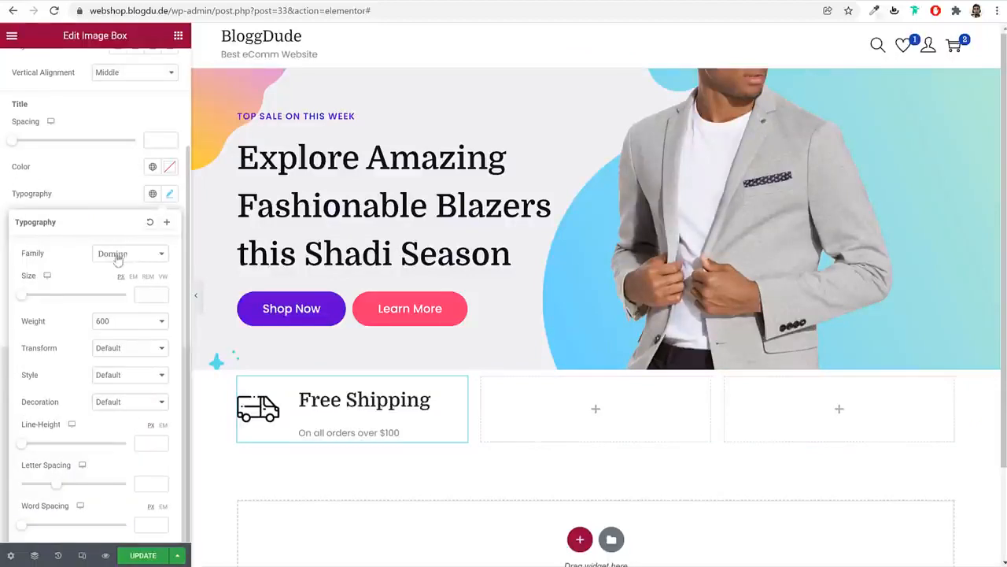
click(147, 294)
text(20)
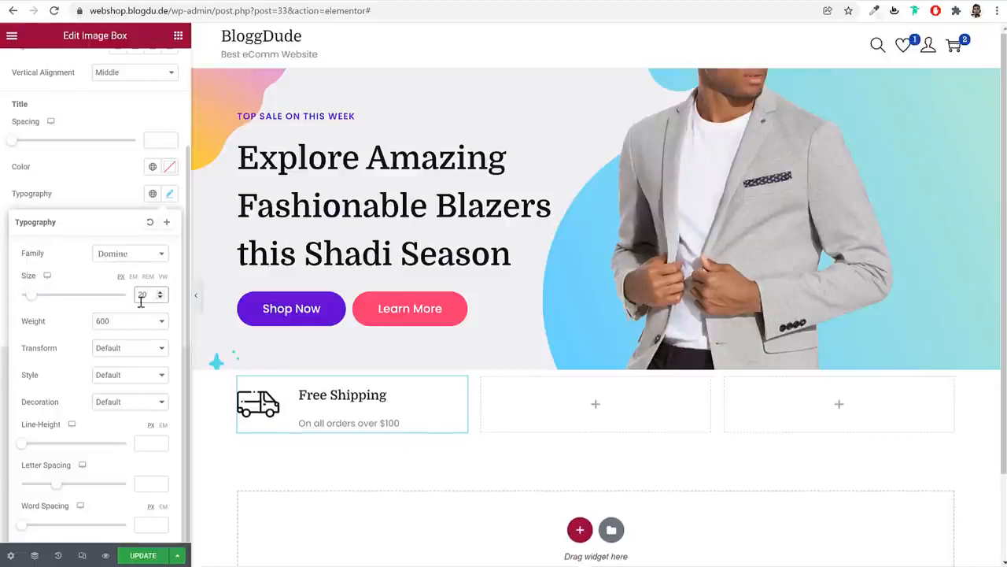
click(136, 321)
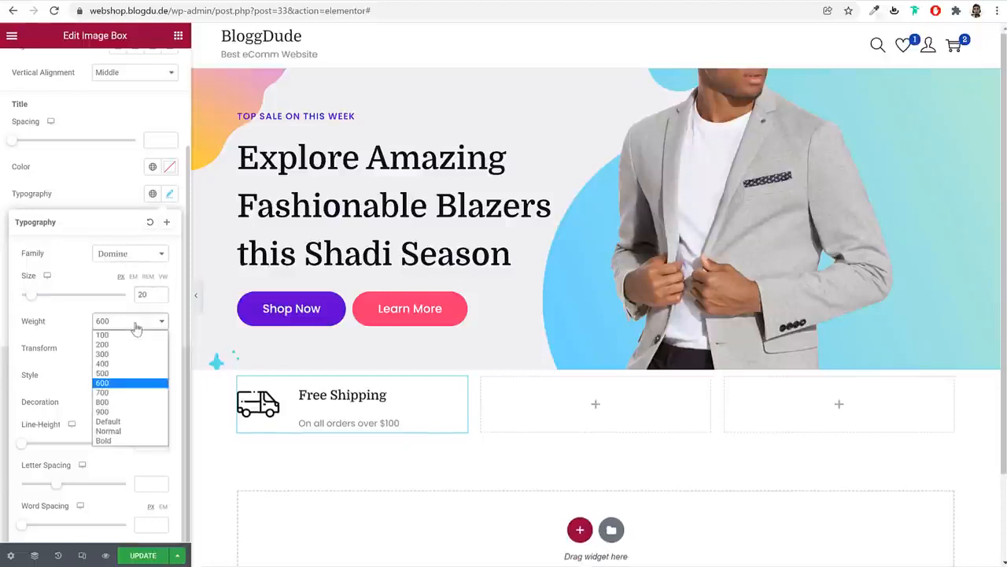
click(124, 392)
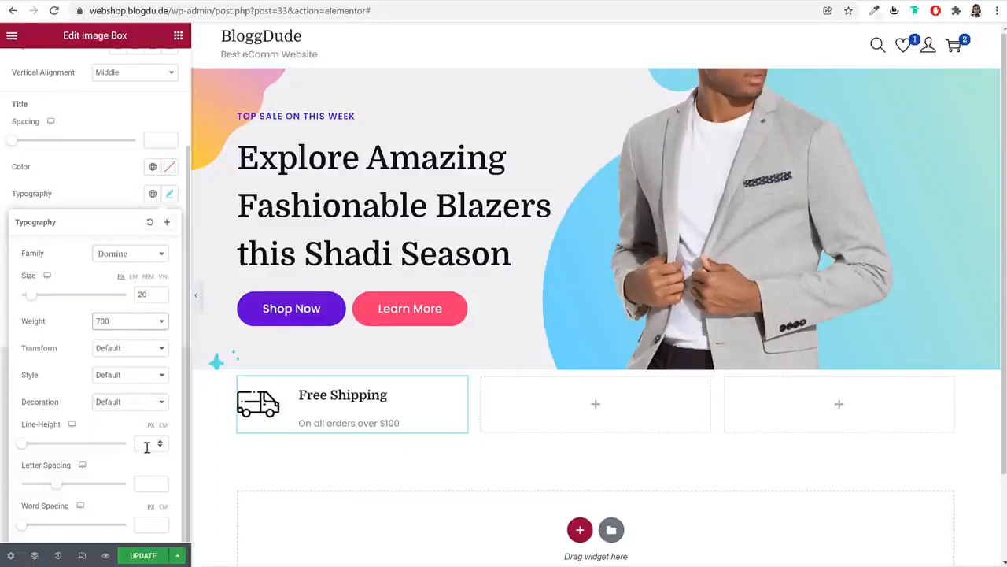
click(164, 426)
click(142, 442)
text(1)
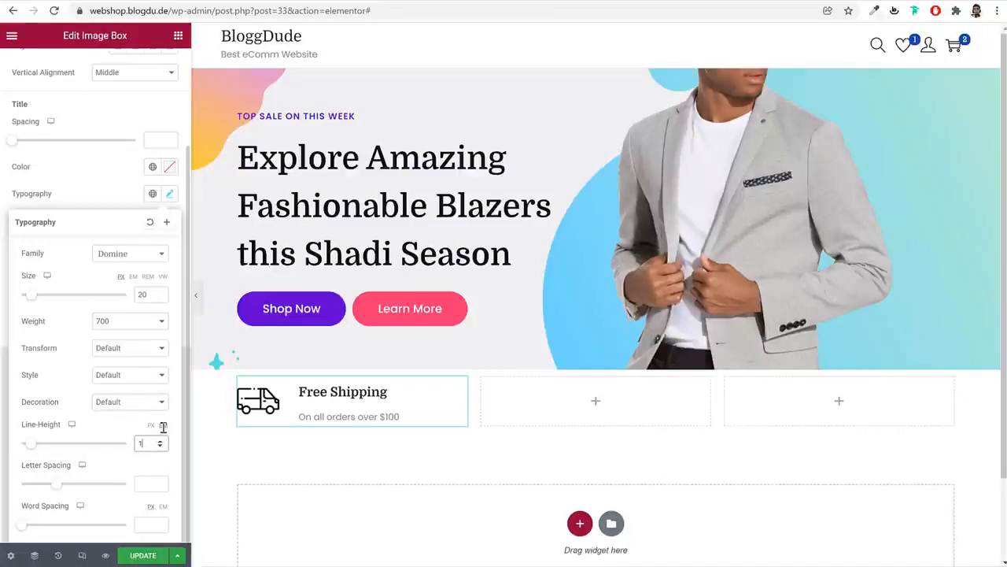
click(168, 197)
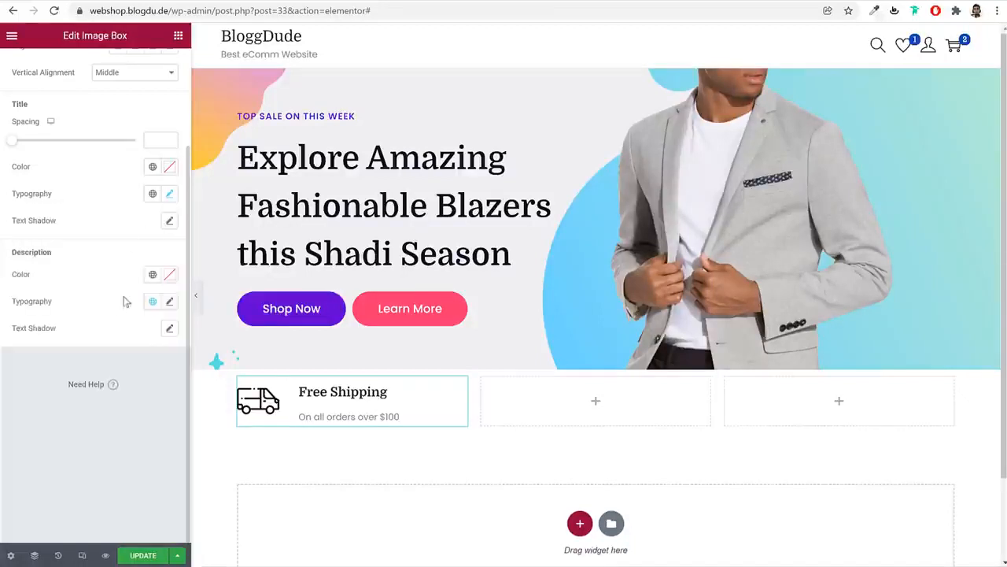
Set the Free Shipping description line height to 1em
click(170, 304)
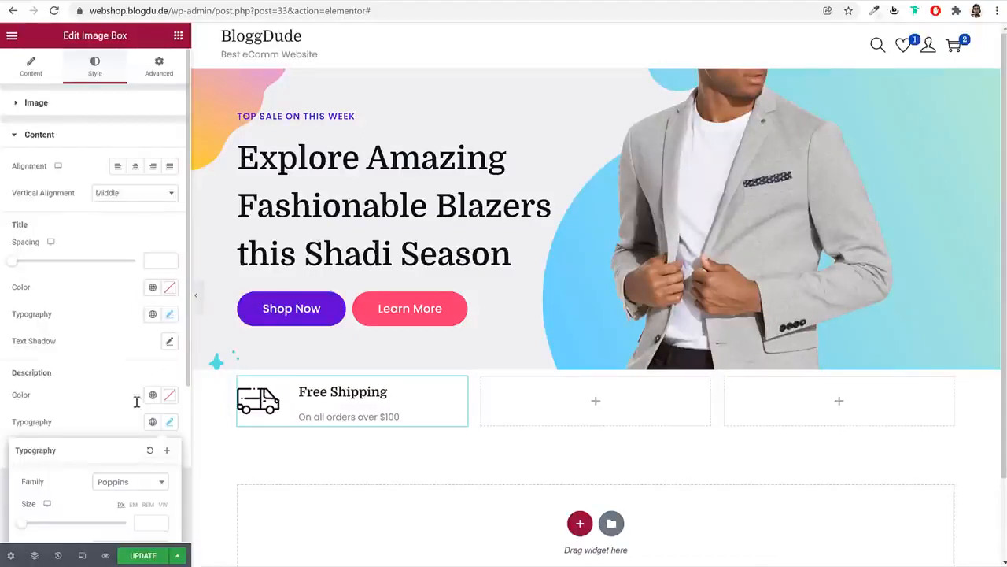
scroll(134, 400, down, 2)
click(144, 292)
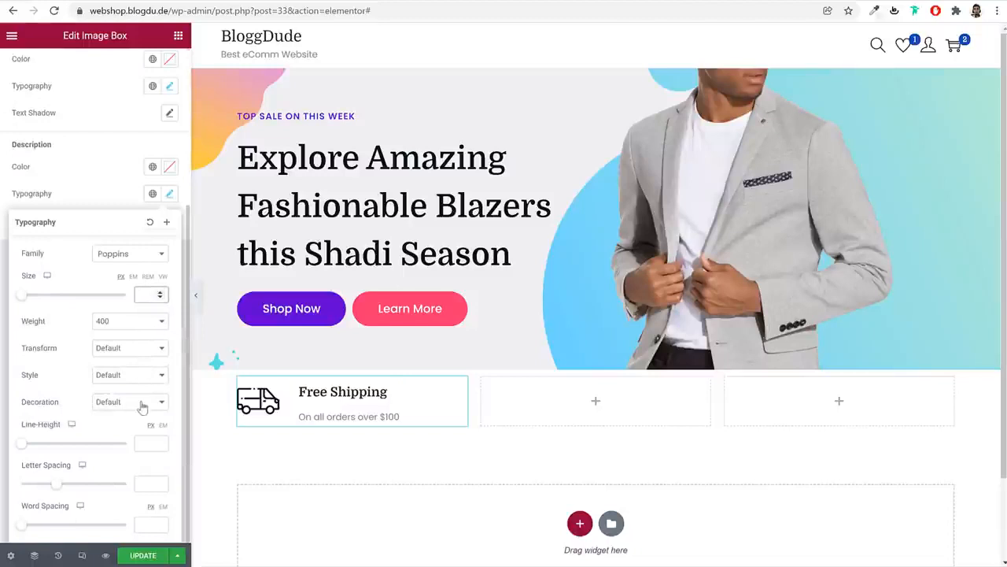
click(145, 440)
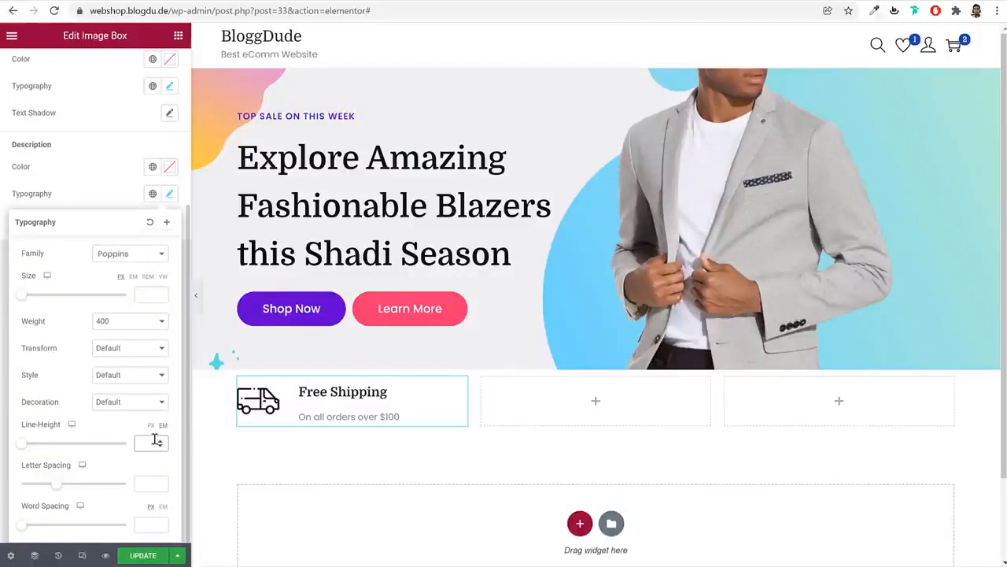
text(1)
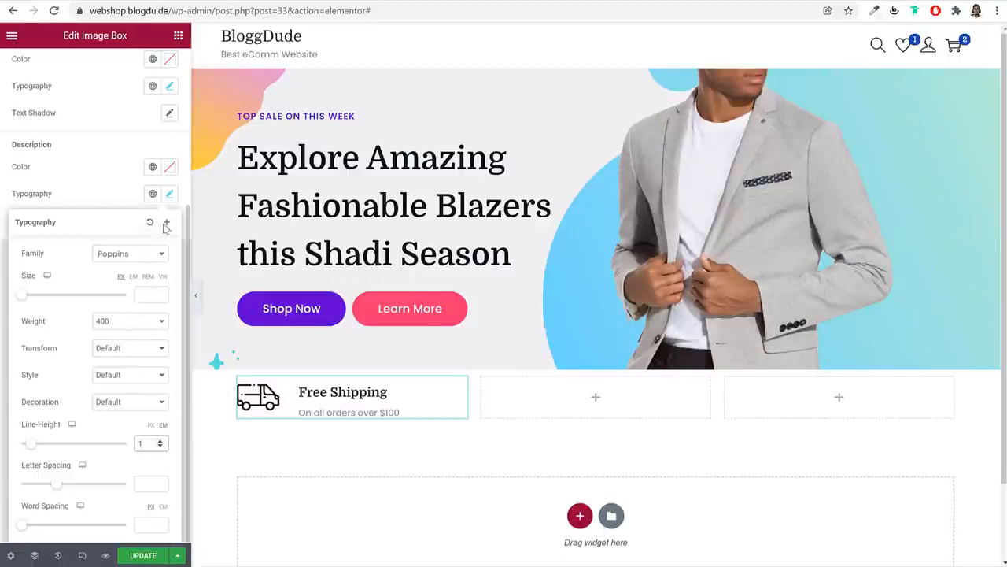
click(168, 198)
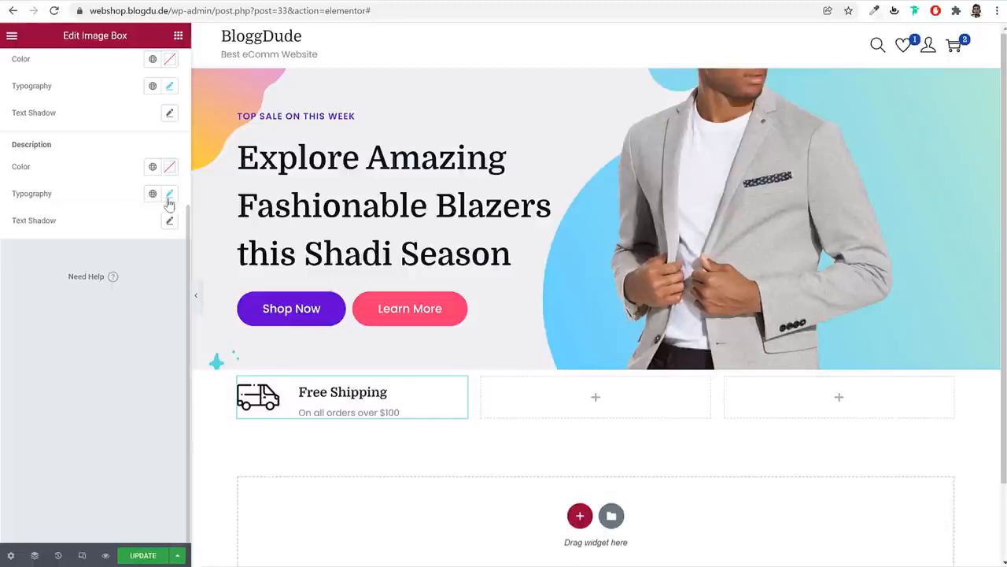
Compare the box against the reference site, then select the Free Shipping column
click(83, 2)
click(236, 2)
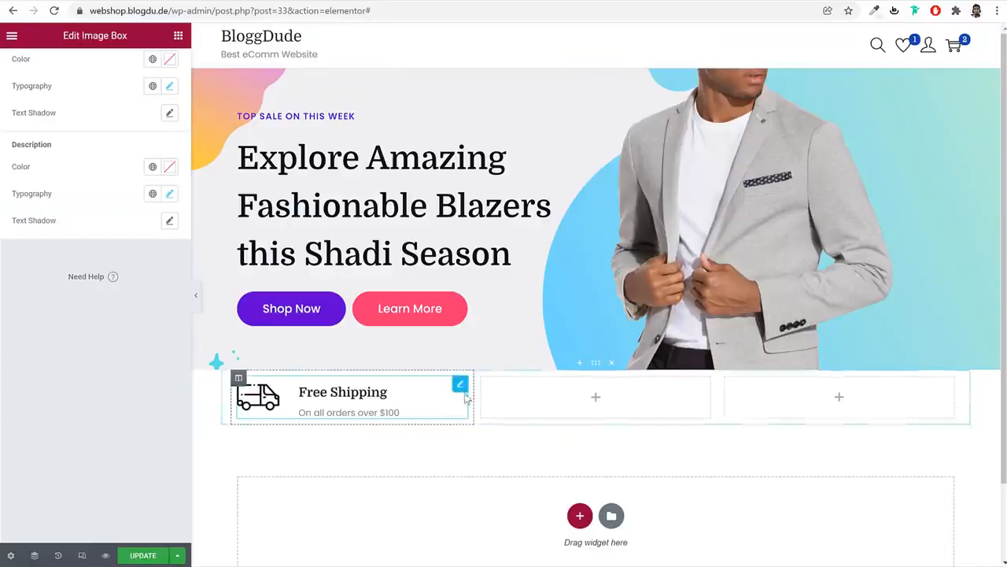
click(115, 2)
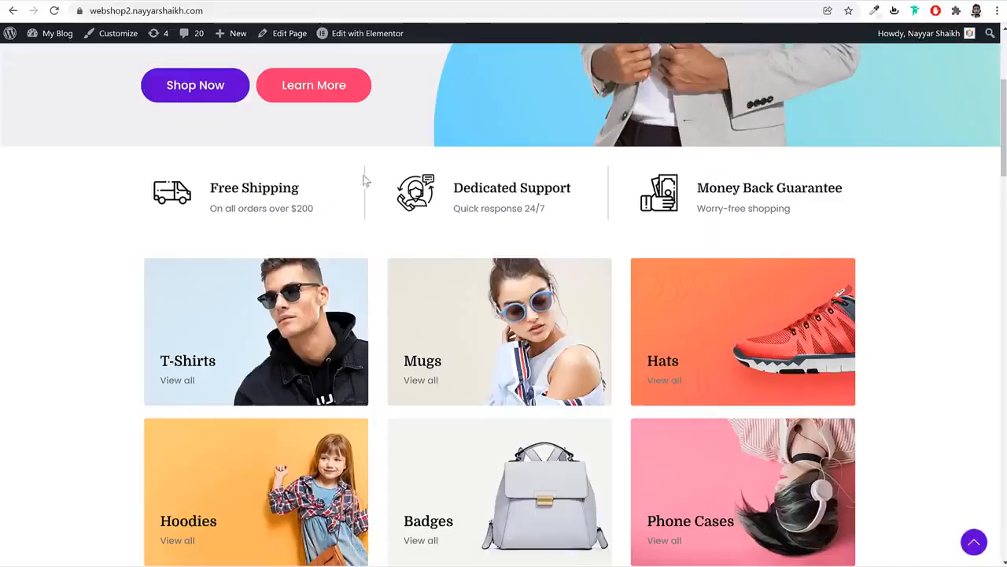
click(212, 2)
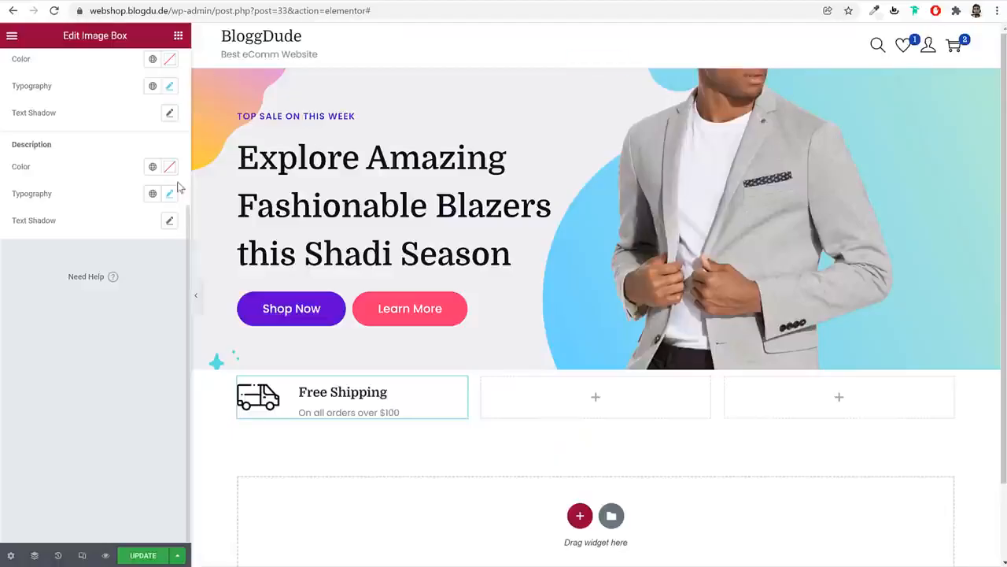
click(162, 65)
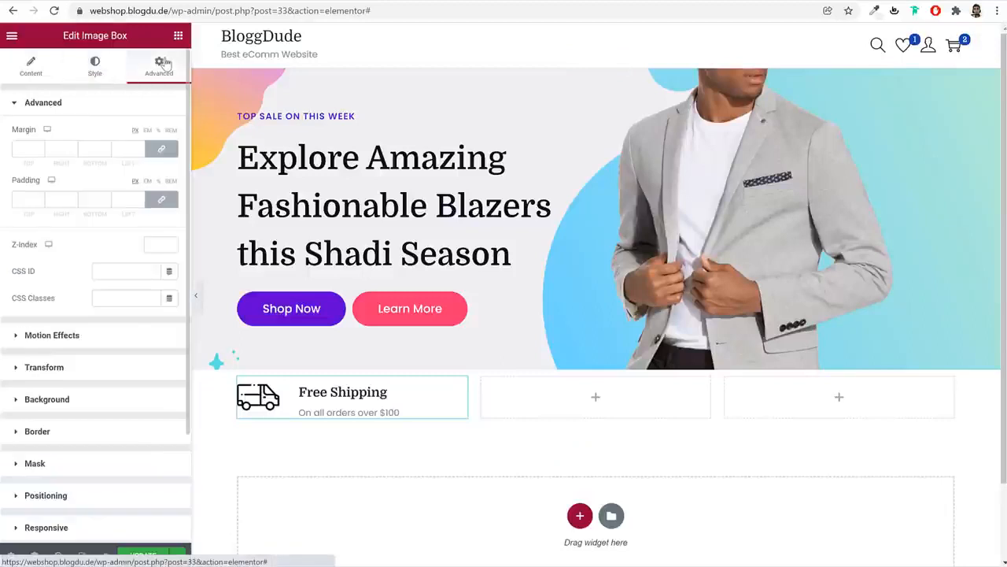
click(77, 443)
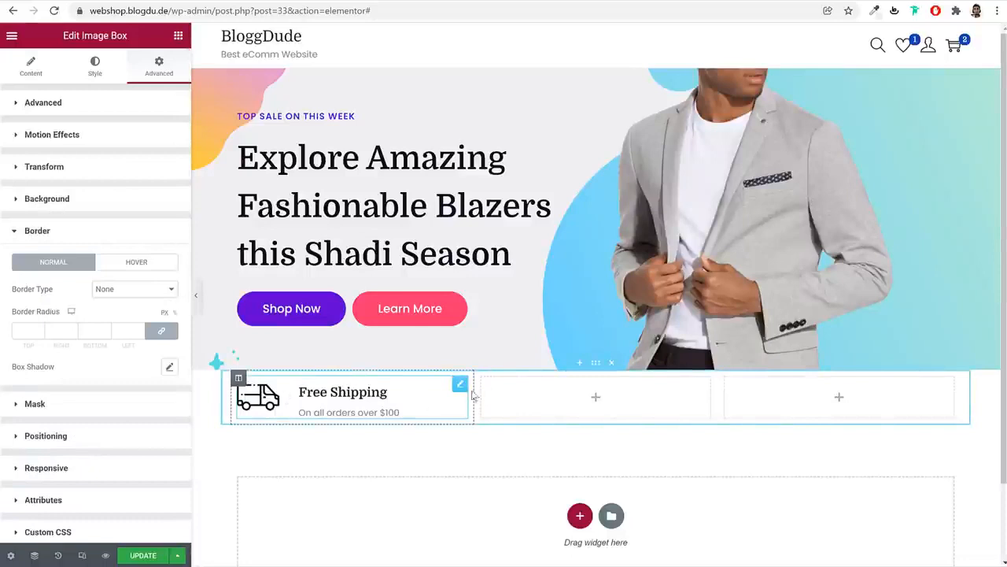
click(239, 379)
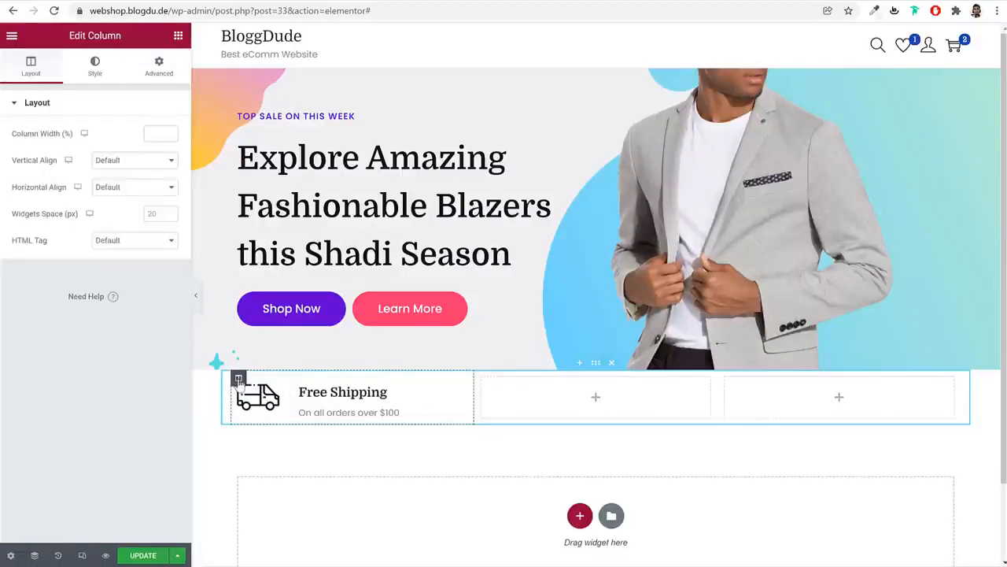
Give the column a solid 1px right border in colour #DADADA
click(95, 67)
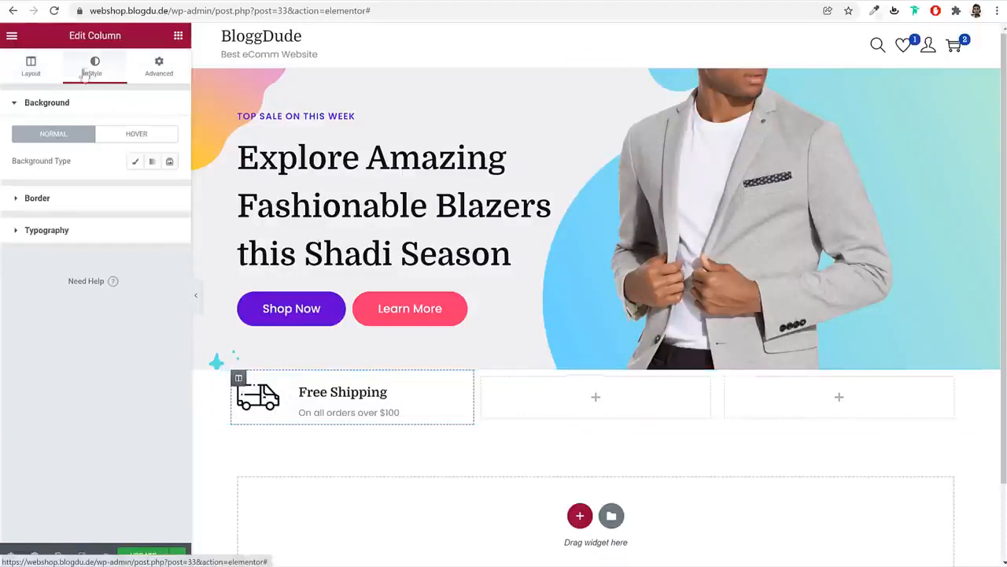
click(92, 202)
click(121, 194)
click(123, 217)
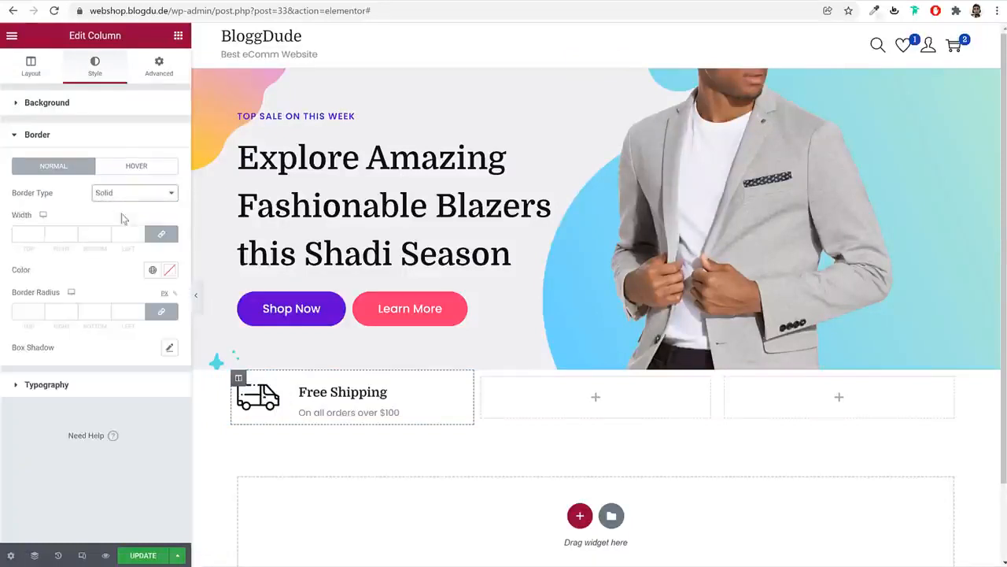
click(162, 236)
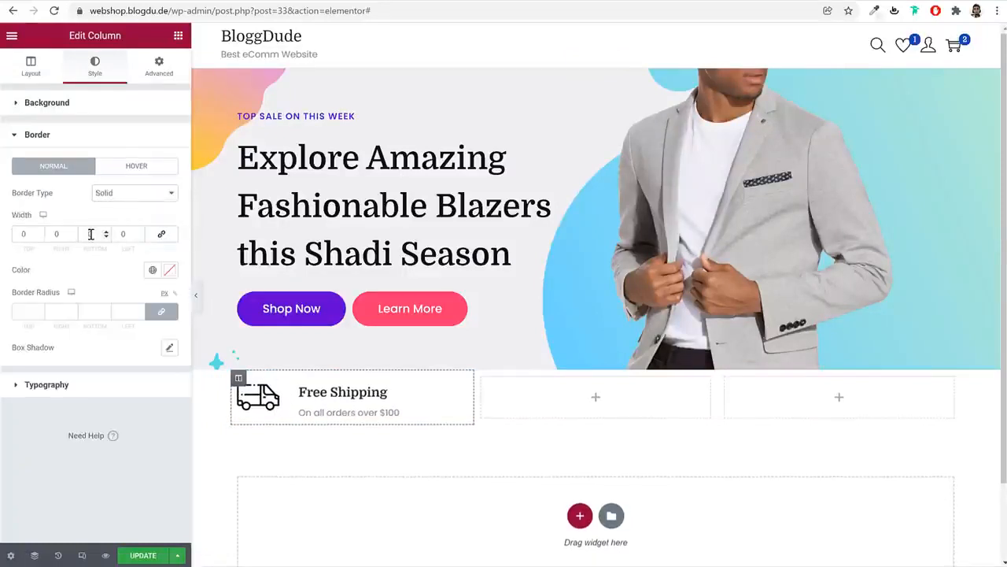
double_click(57, 234)
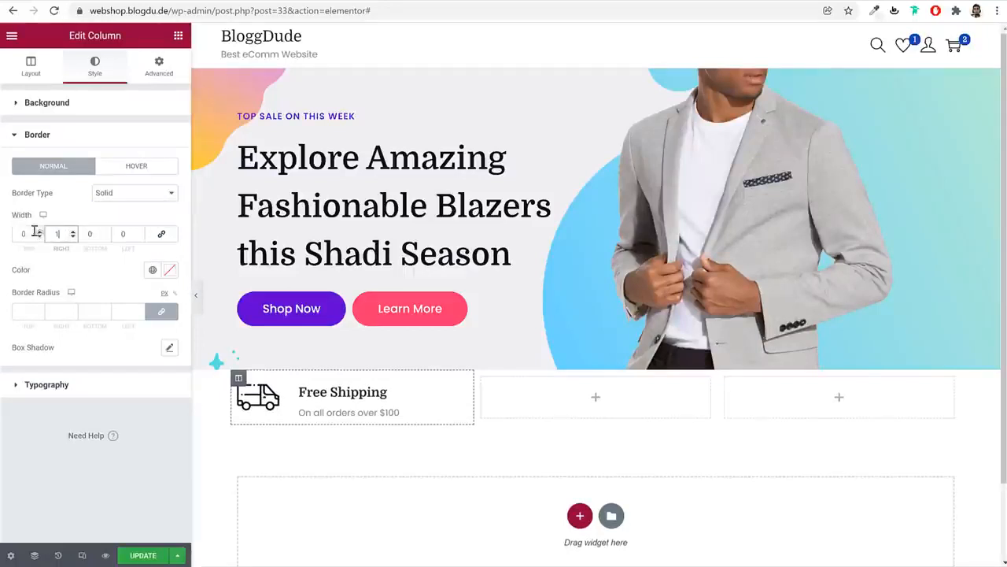
click(169, 270)
text(#DADADA)
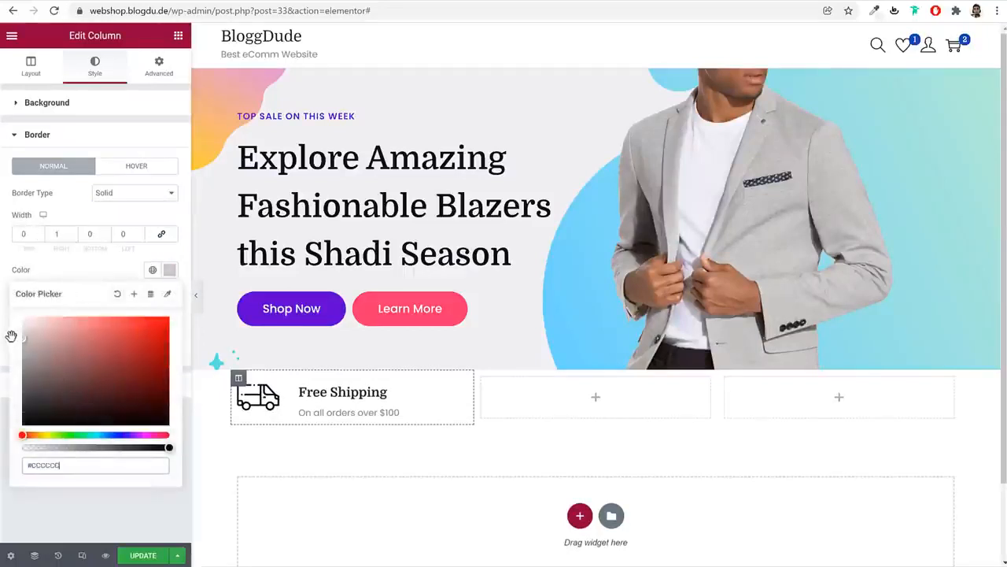
click(196, 296)
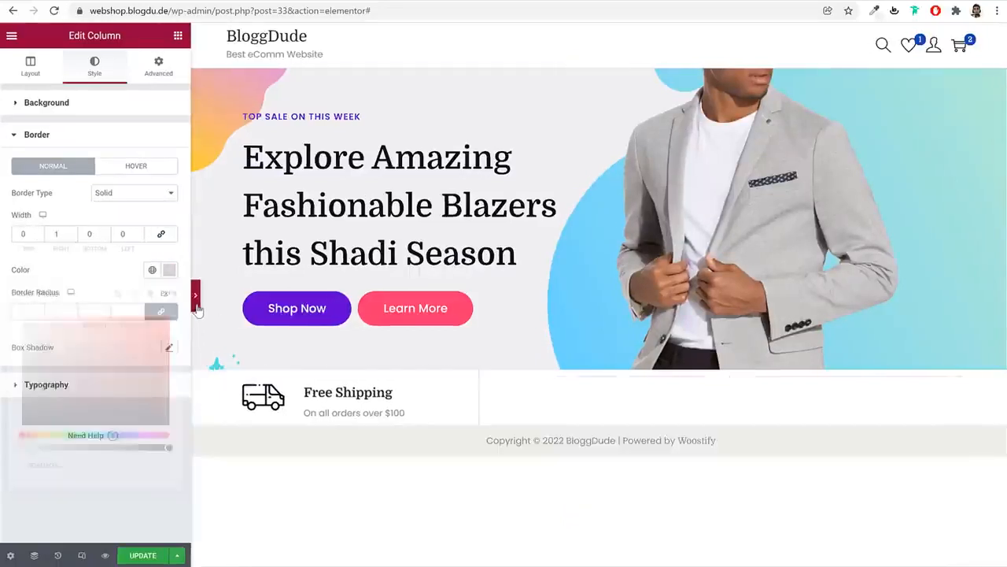
click(5, 295)
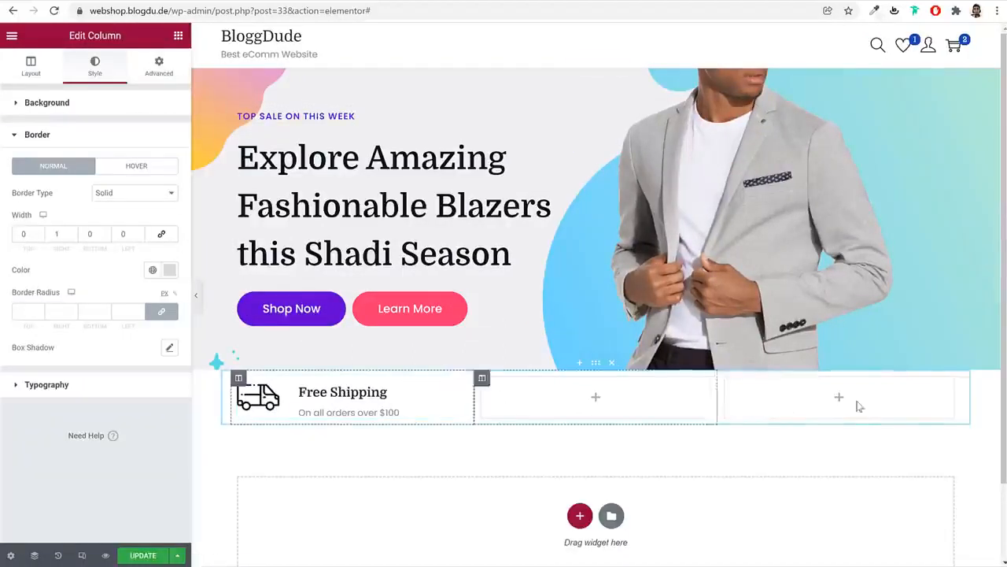
Unlink the column margin and set Right and Left to 20 px
click(160, 66)
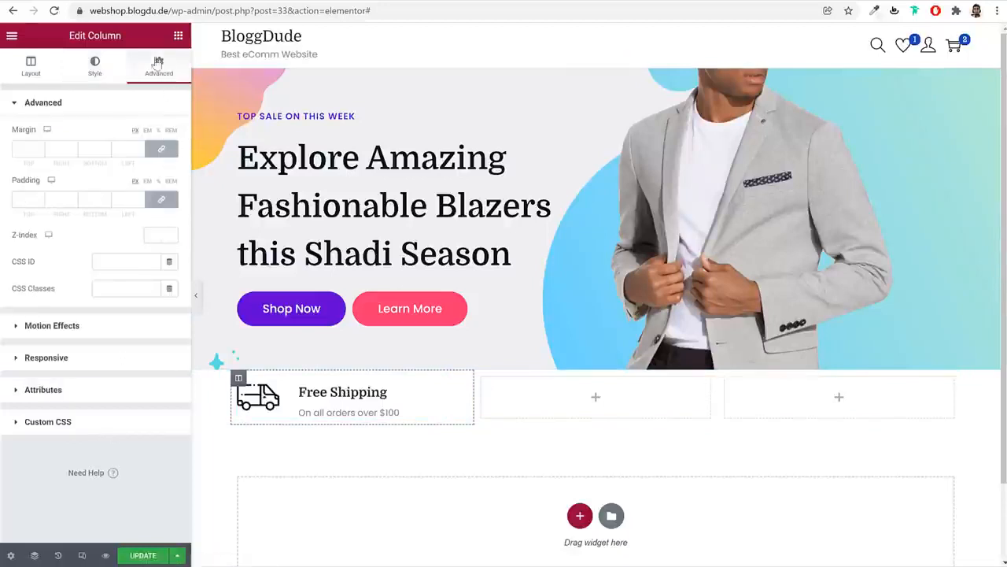
click(161, 151)
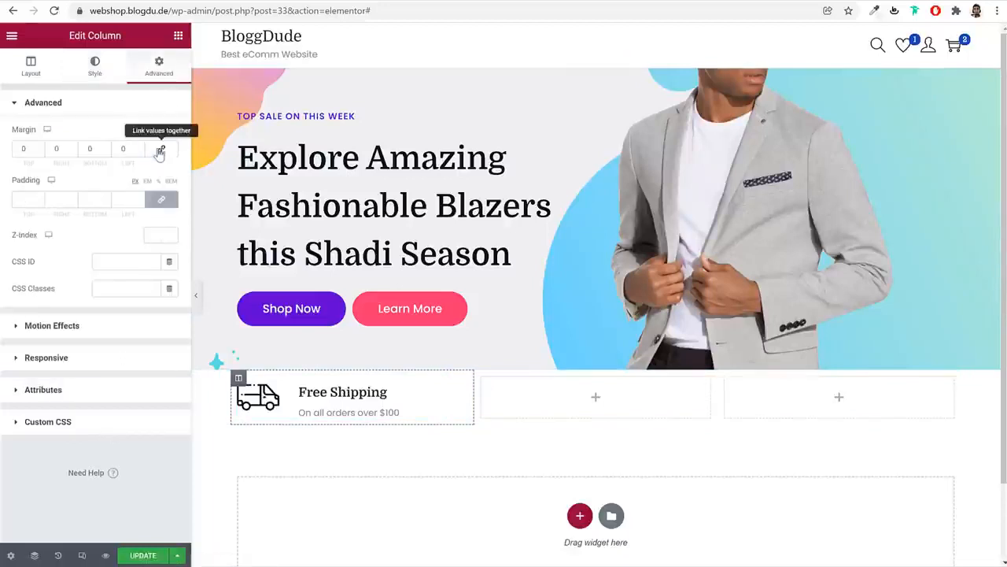
double_click(52, 148)
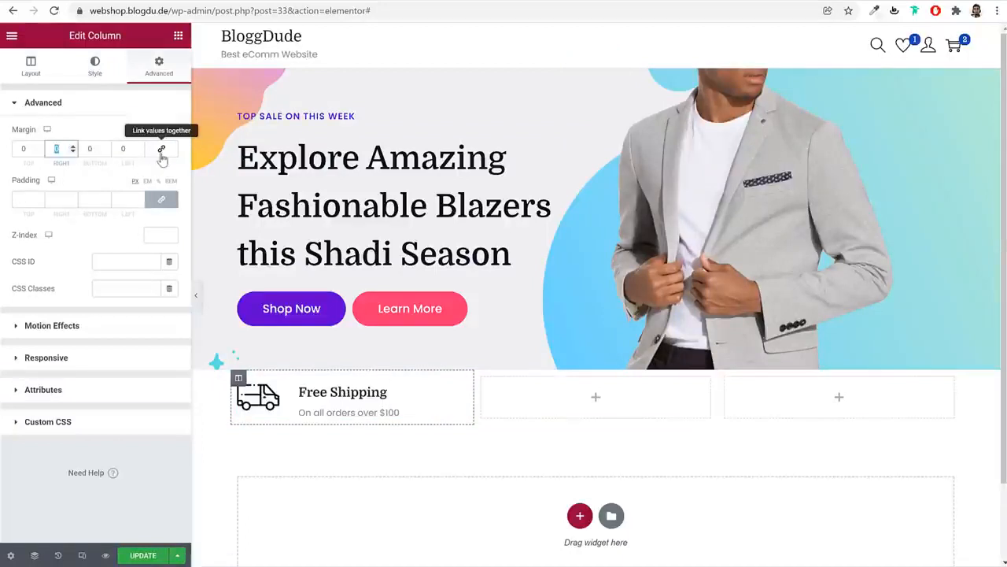
text(20)
key(Tab)
key(Tab)
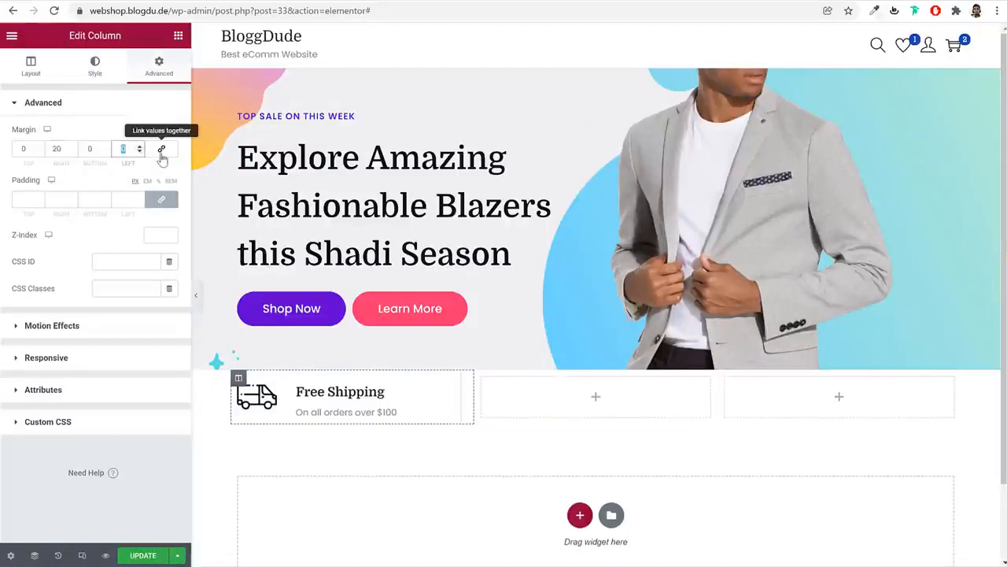
text(20)
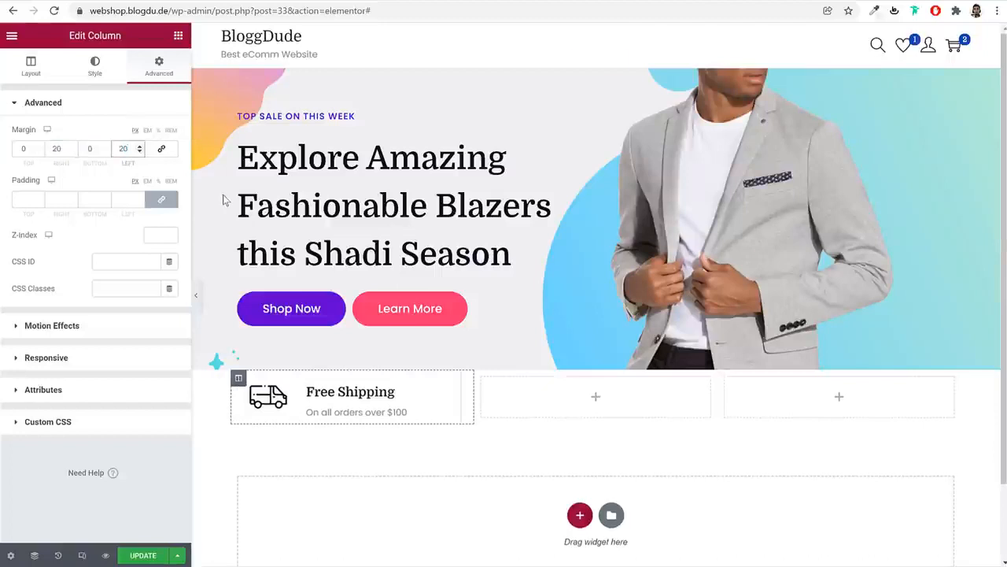
Copy the Free Shipping box into the middle and third columns
right_click(338, 408)
click(370, 427)
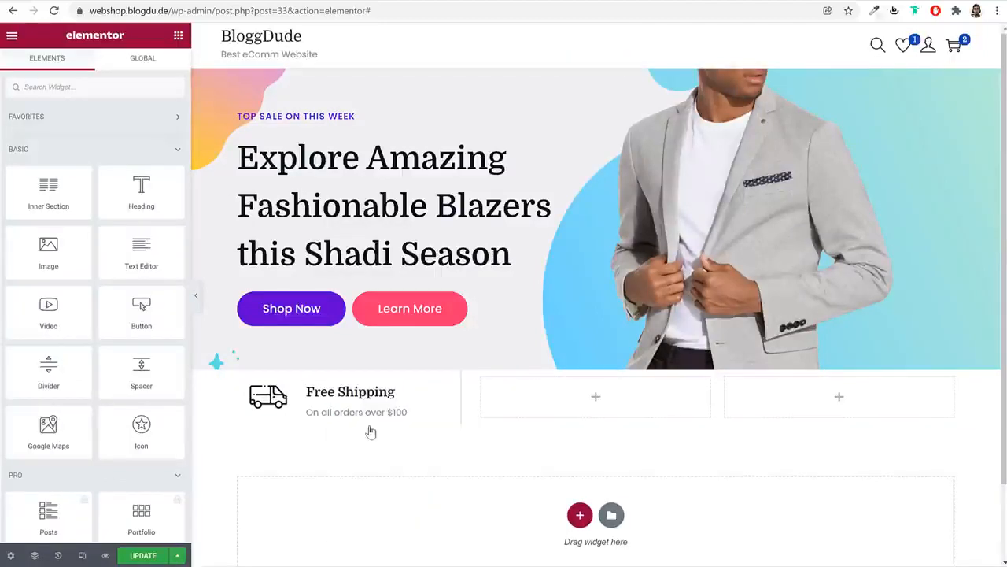
right_click(550, 400)
click(584, 469)
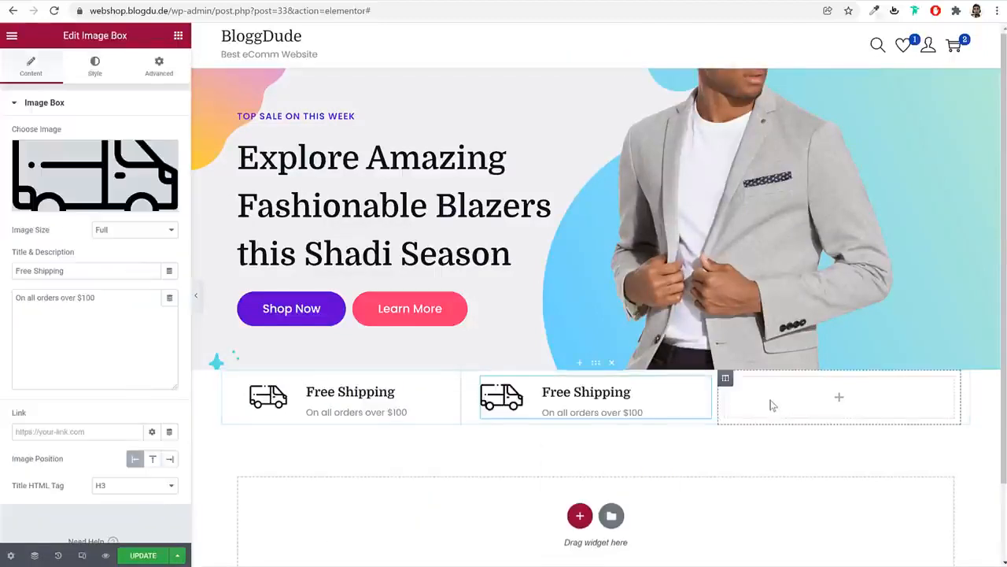
right_click(771, 404)
click(824, 471)
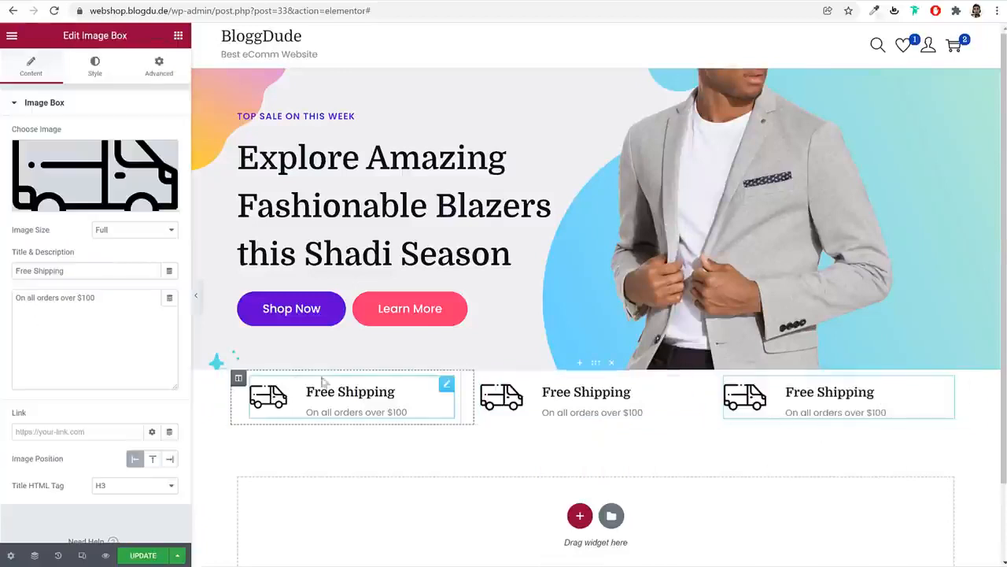
Paste the first column's styling onto the middle and third columns
right_click(240, 380)
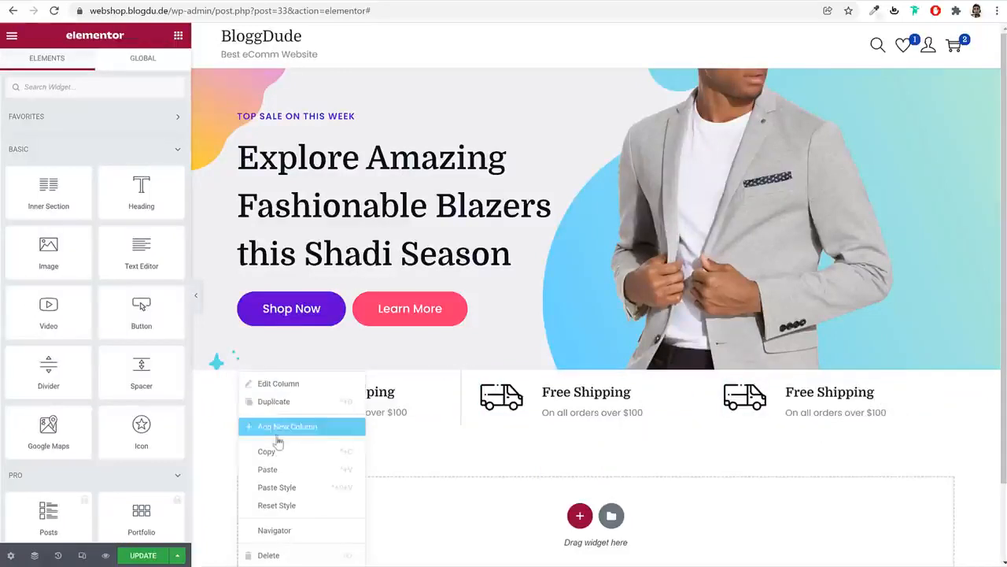
key(Escape)
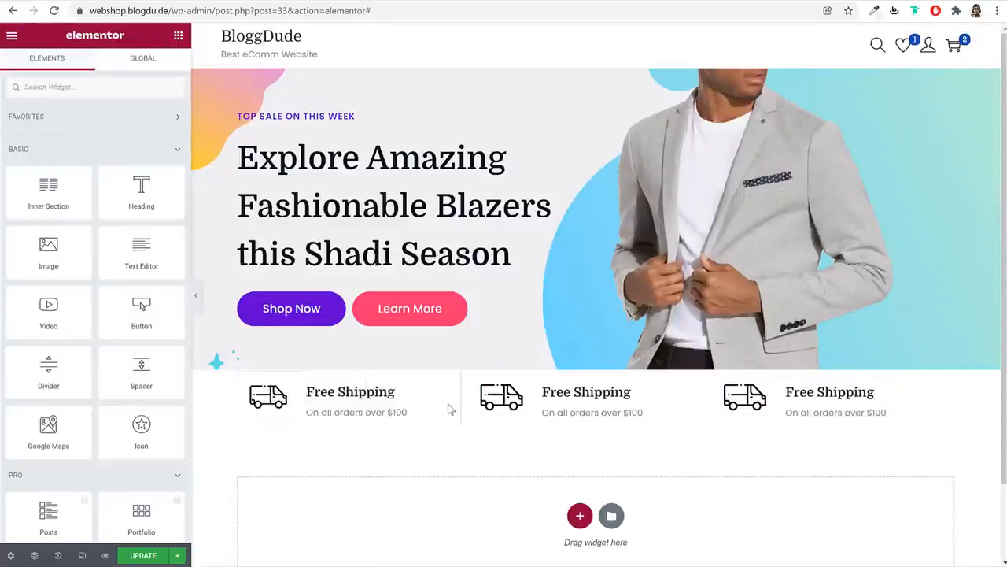
right_click(481, 378)
click(546, 486)
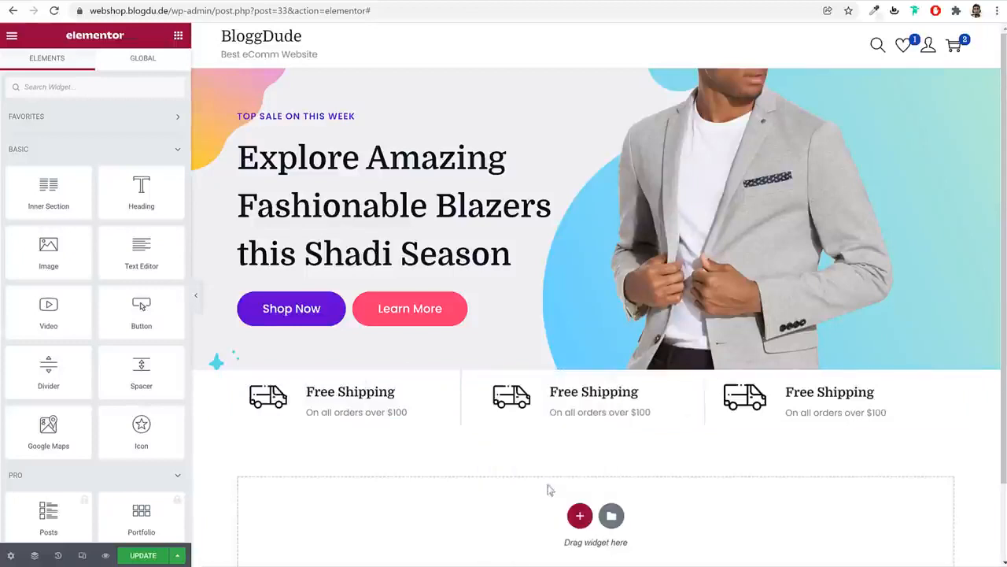
right_click(726, 378)
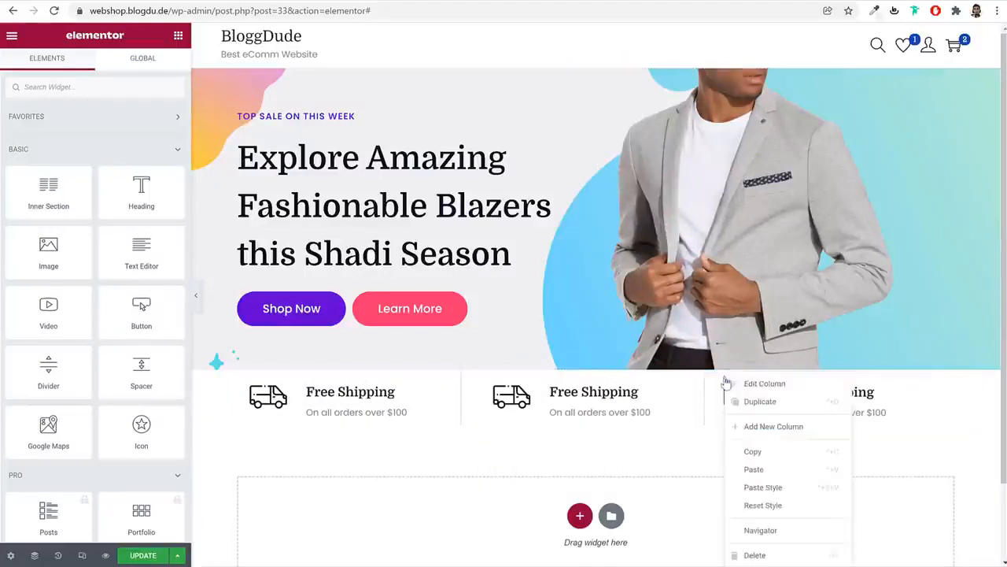
click(793, 486)
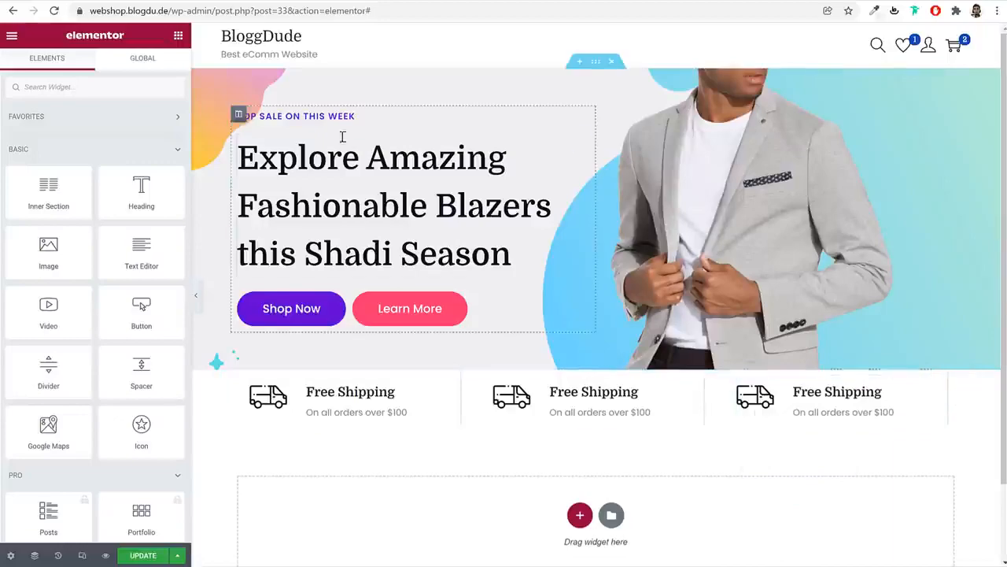
Set the third column's Border Type to None after checking the reference site
click(104, 1)
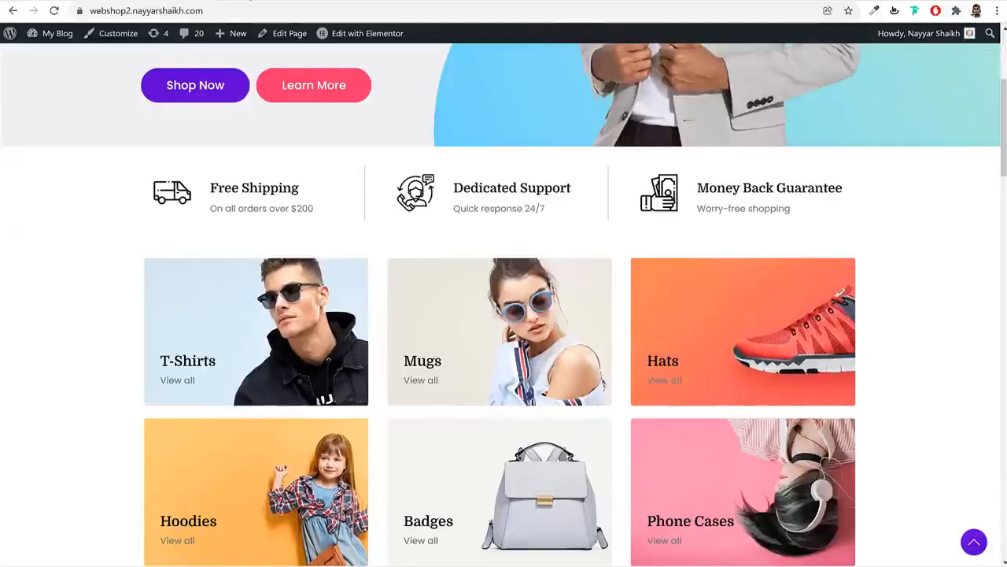
click(188, 1)
click(726, 379)
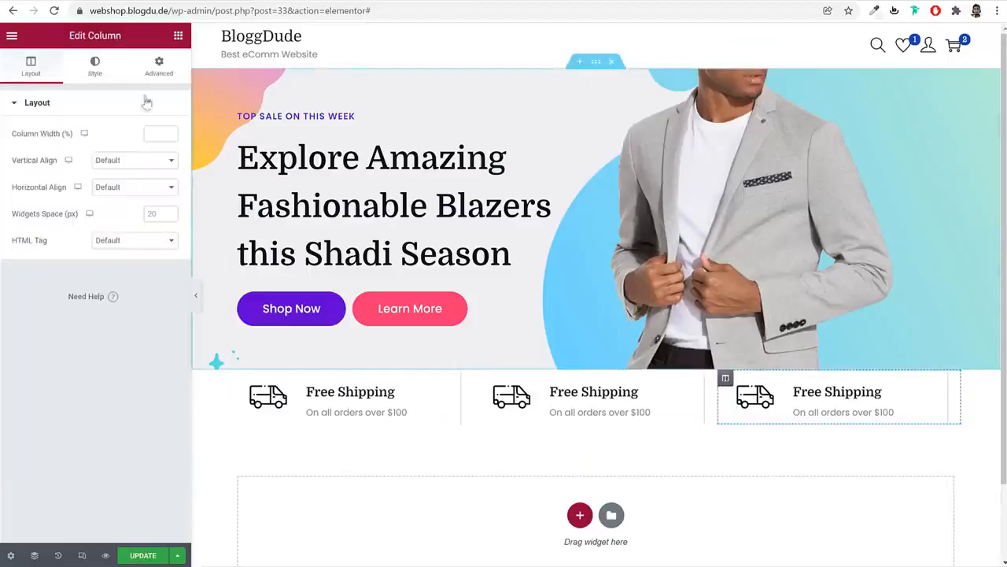
click(94, 66)
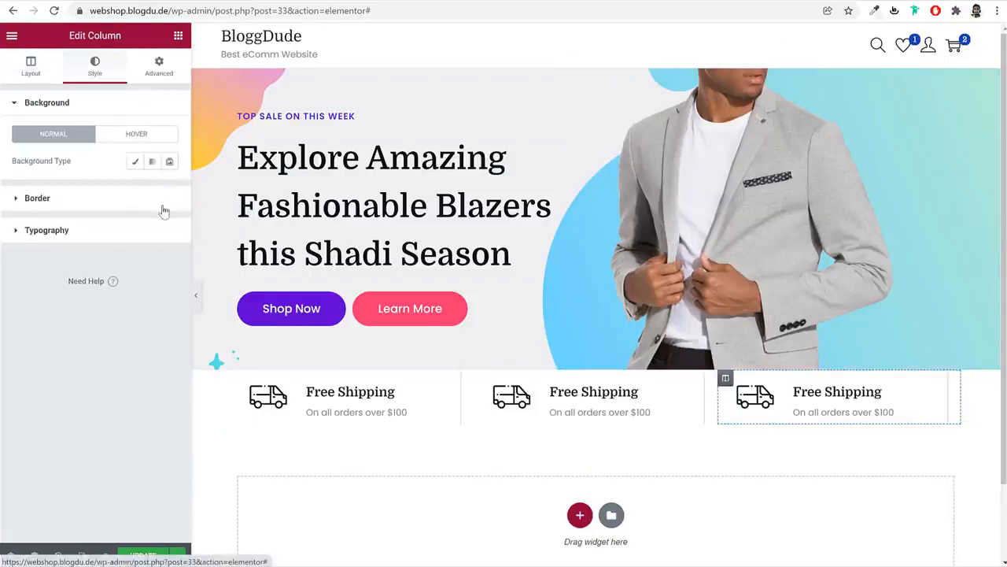
click(117, 196)
click(136, 194)
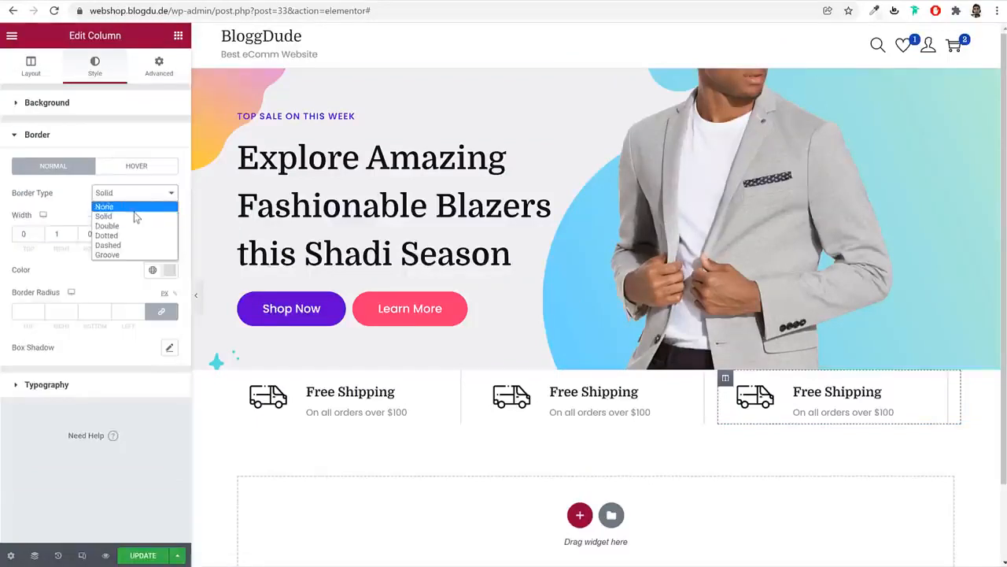
click(132, 207)
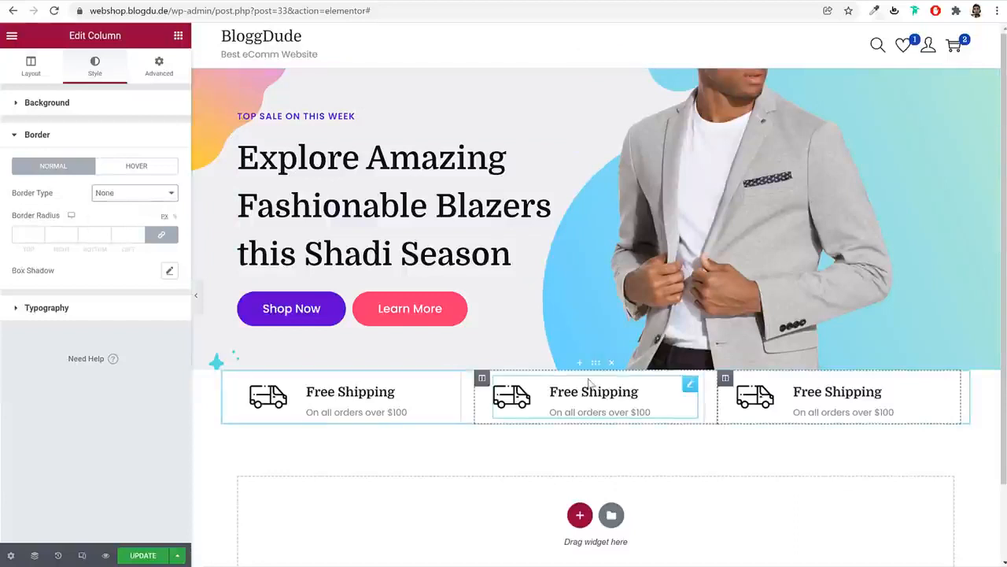
click(596, 364)
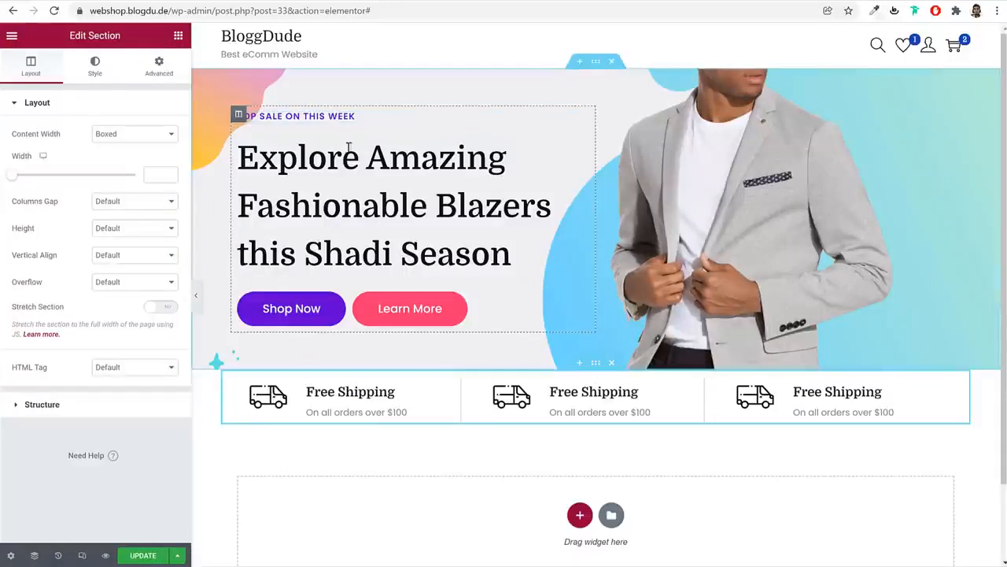
Give the Free Shipping section a 30 top and 60 bottom margin, and save the page
click(161, 71)
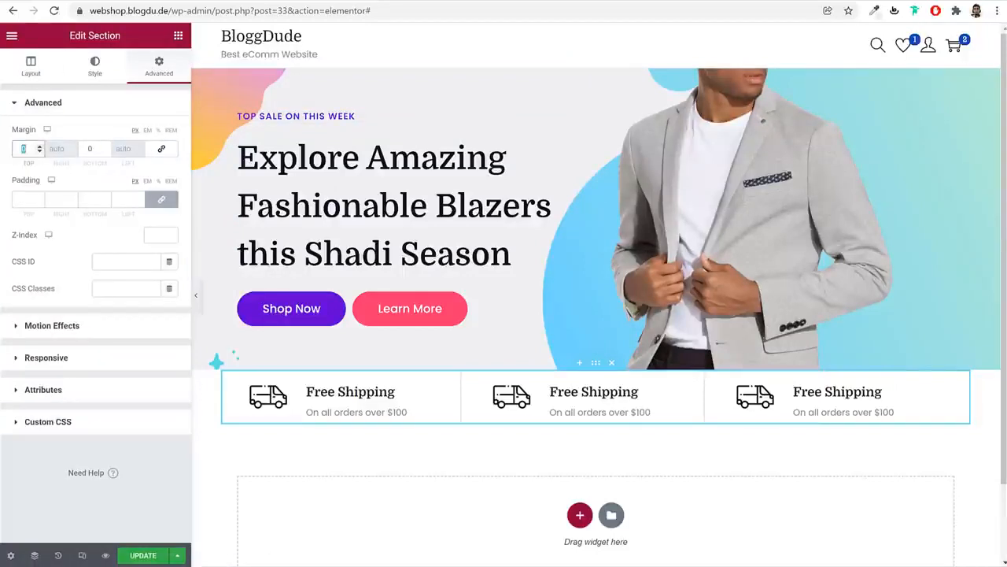
text(30)
key(Tab)
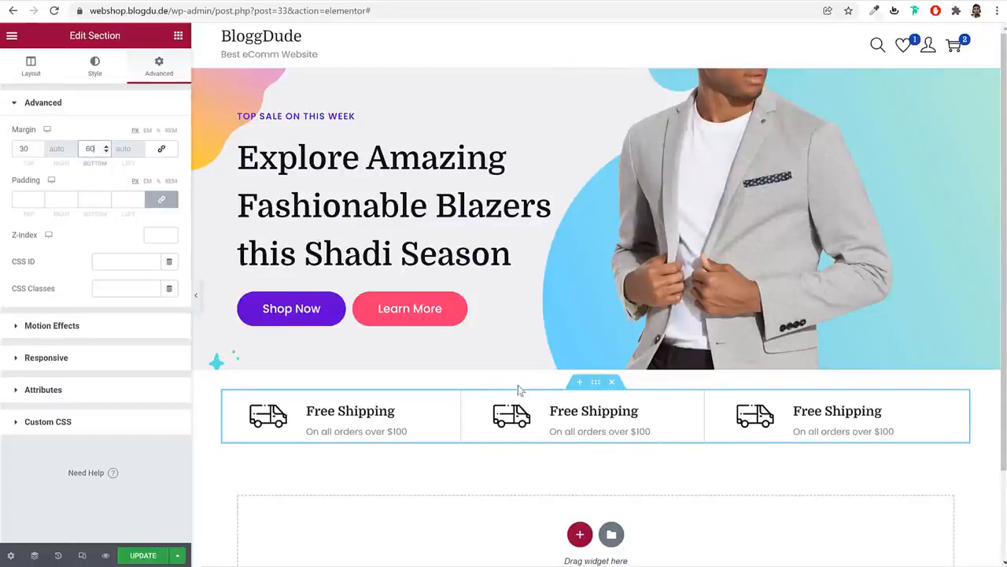
click(141, 556)
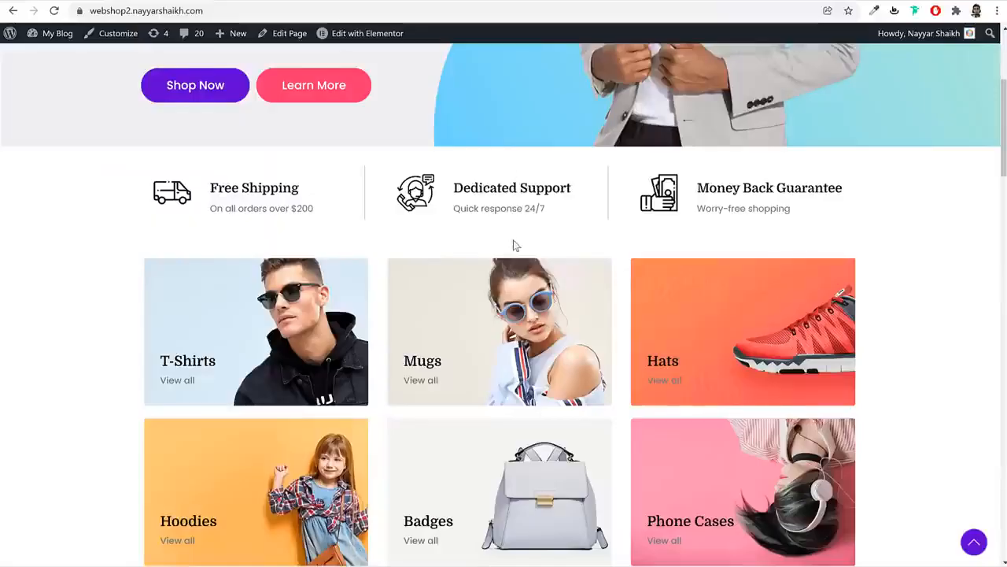
scroll(513, 245, down, 2)
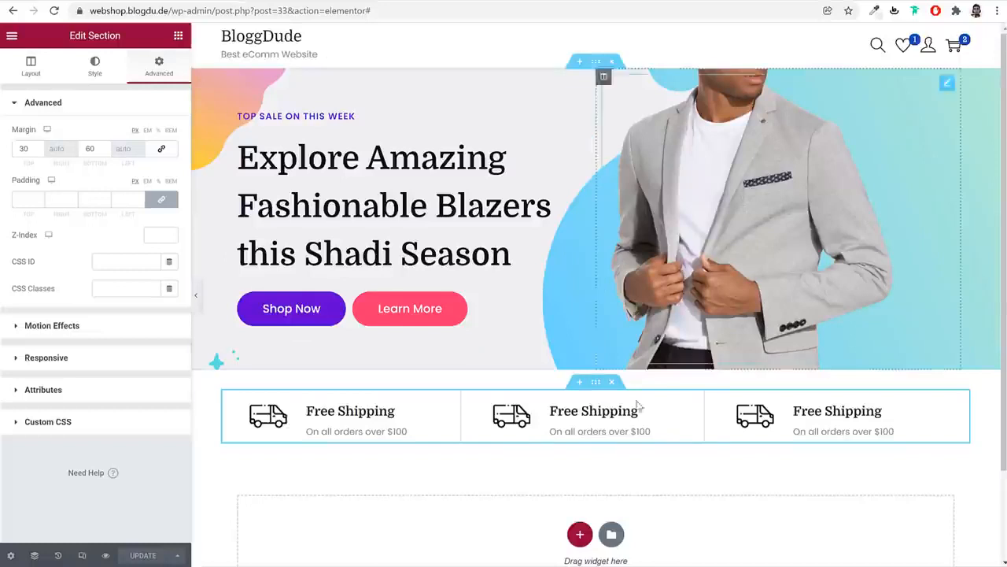
scroll(639, 413, down, 2)
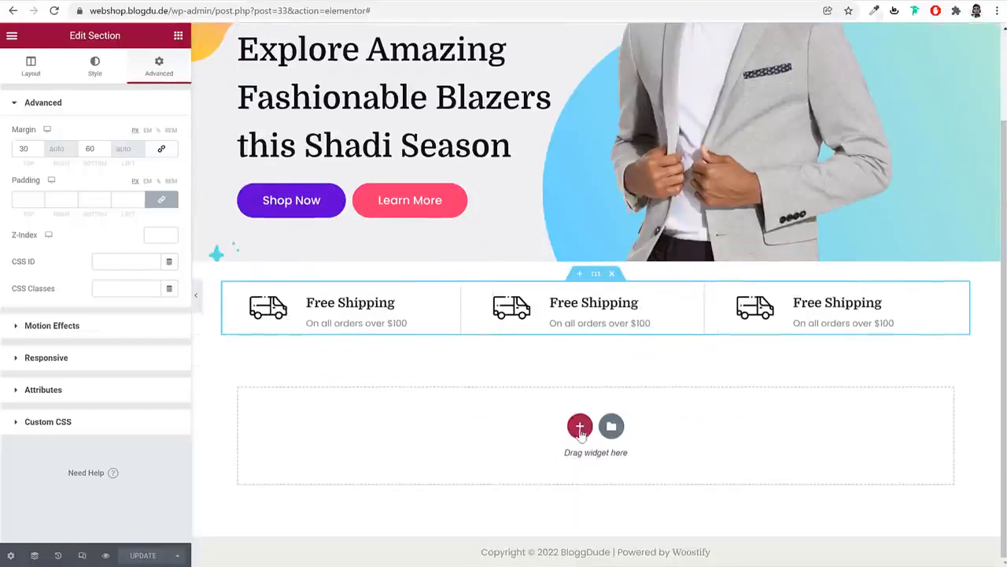
Add a one-column section below the row and drop an Inner Section into it
click(580, 427)
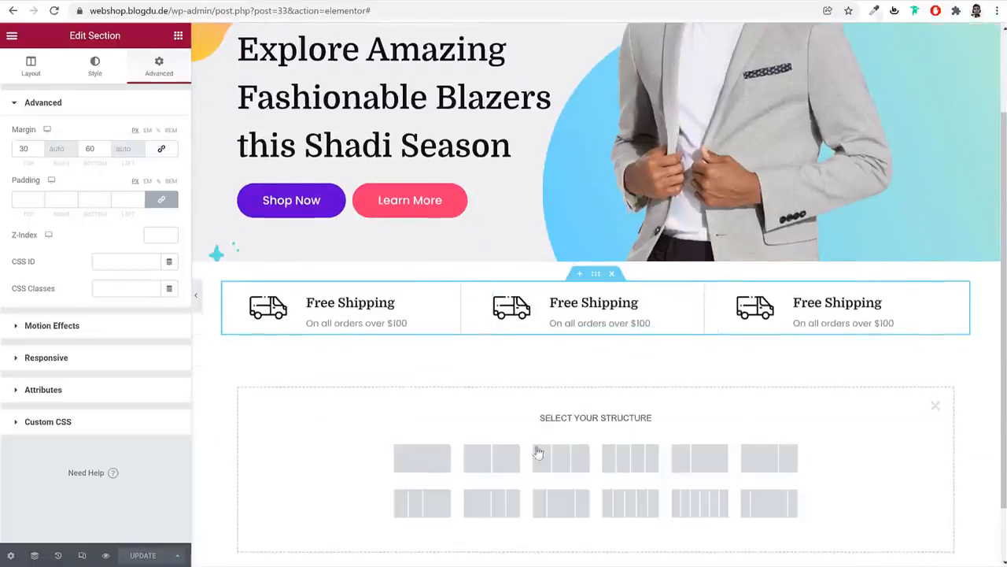
click(421, 459)
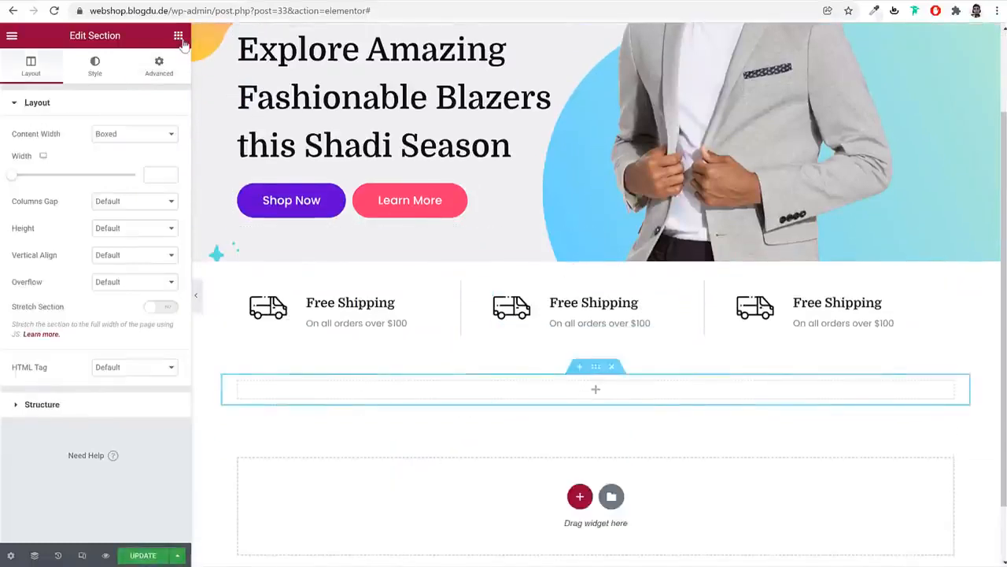
click(596, 389)
drag(63, 197, 598, 397)
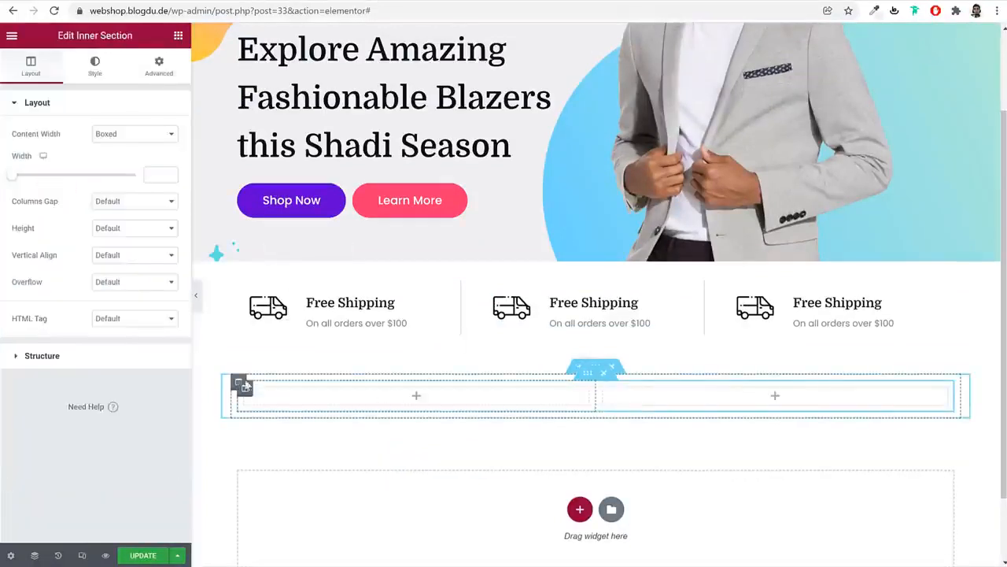
Add a third column to the inner section for three empty columns
right_click(246, 389)
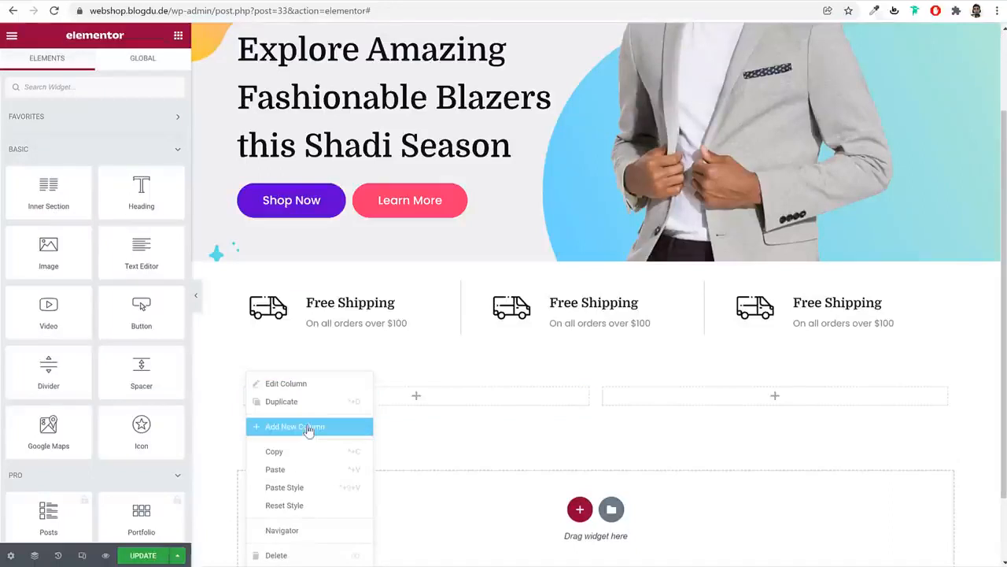
click(245, 393)
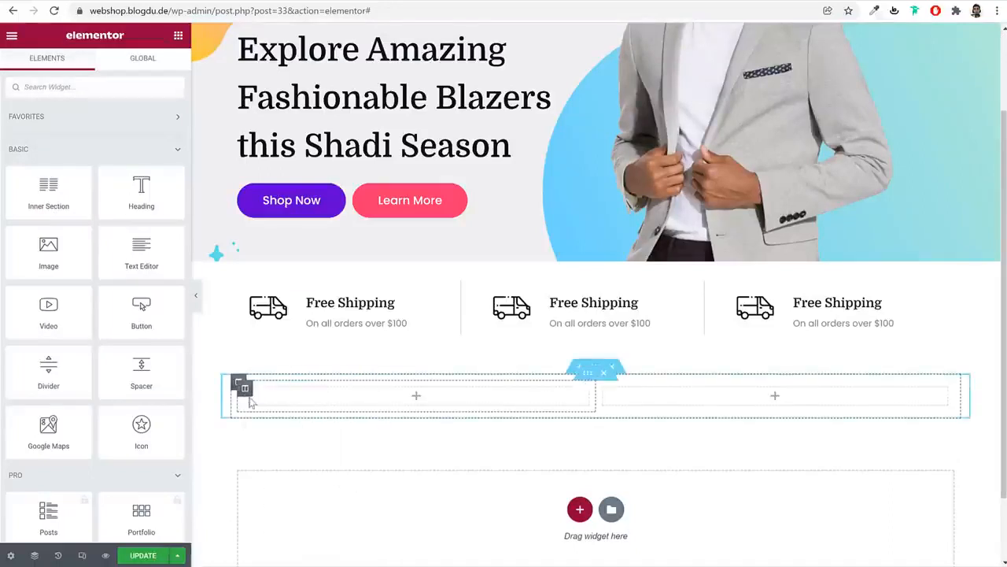
right_click(246, 390)
click(346, 425)
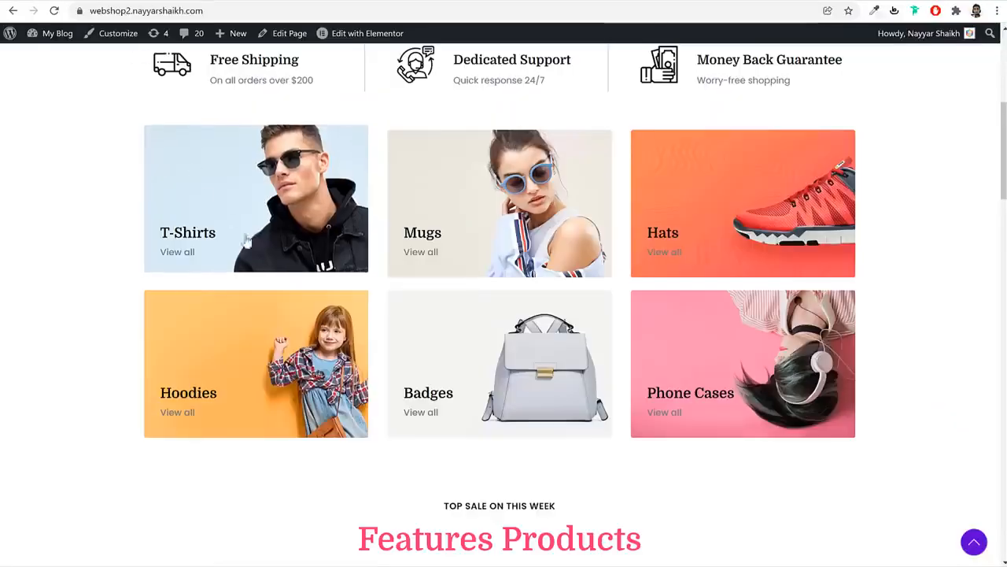
scroll(246, 241, up, 2)
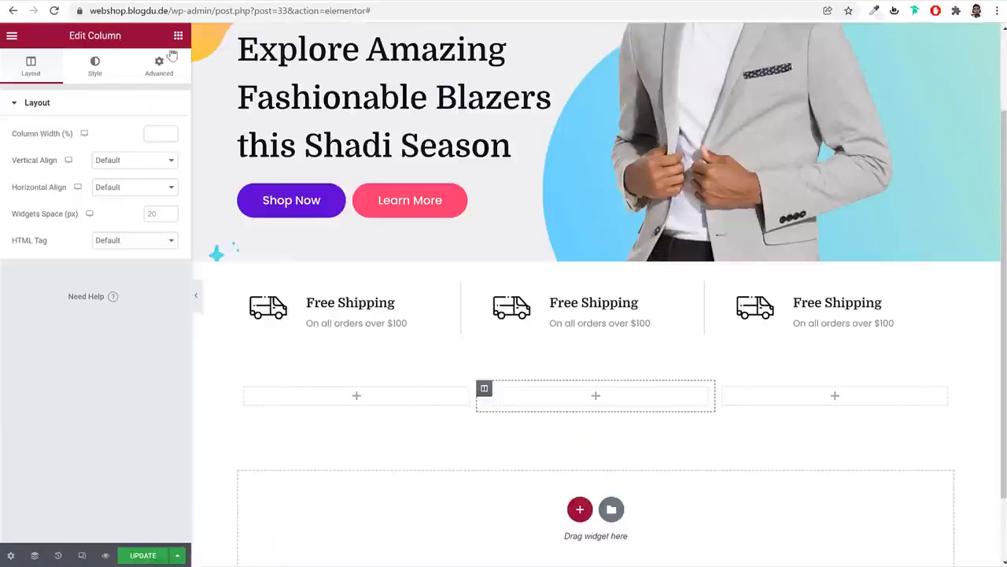
click(178, 36)
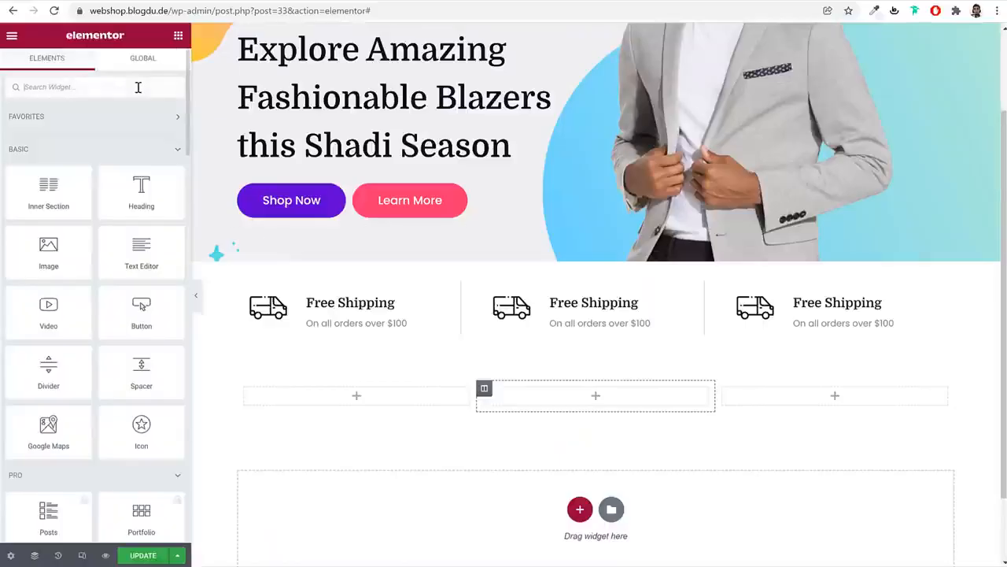
Drop an Image widget into the first column and open the Media Library to choose its image
text(imag)
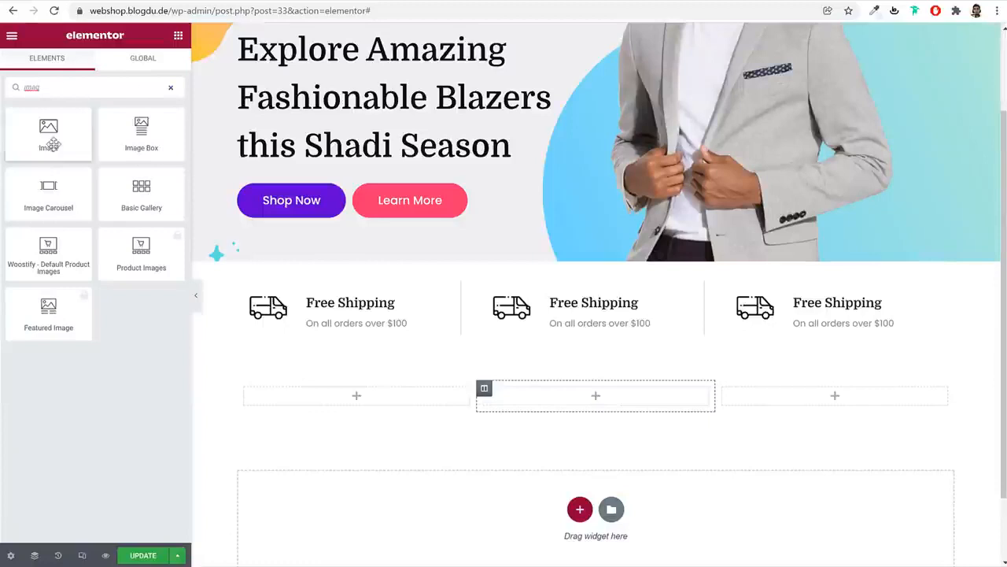
drag(52, 144, 386, 399)
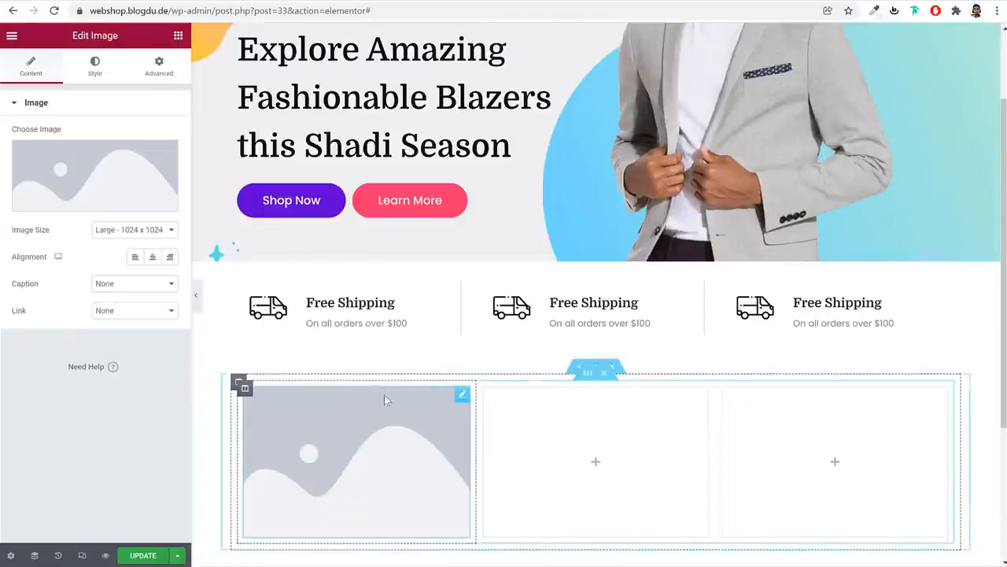
click(122, 174)
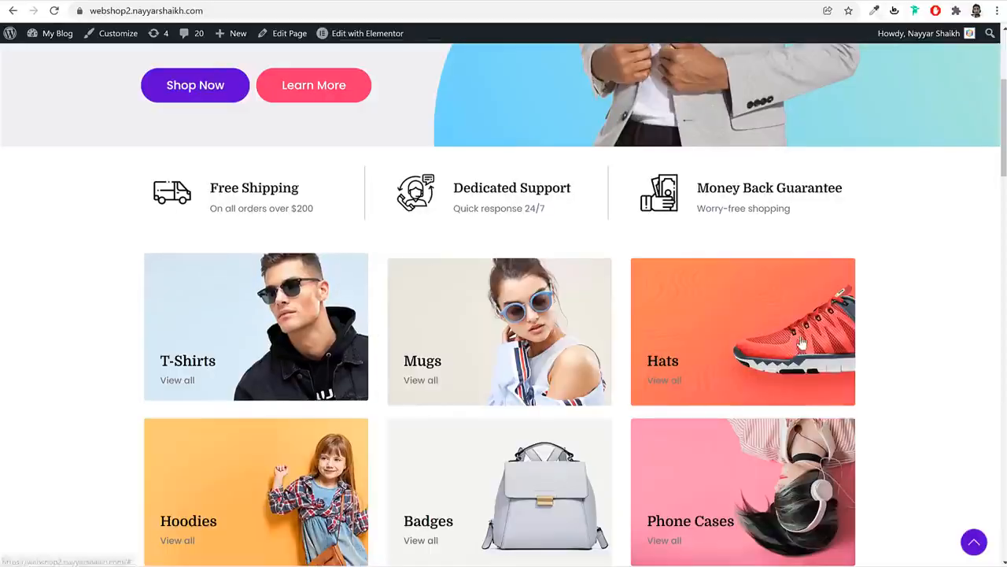
scroll(869, 391, down, 3)
scroll(868, 391, up, 3)
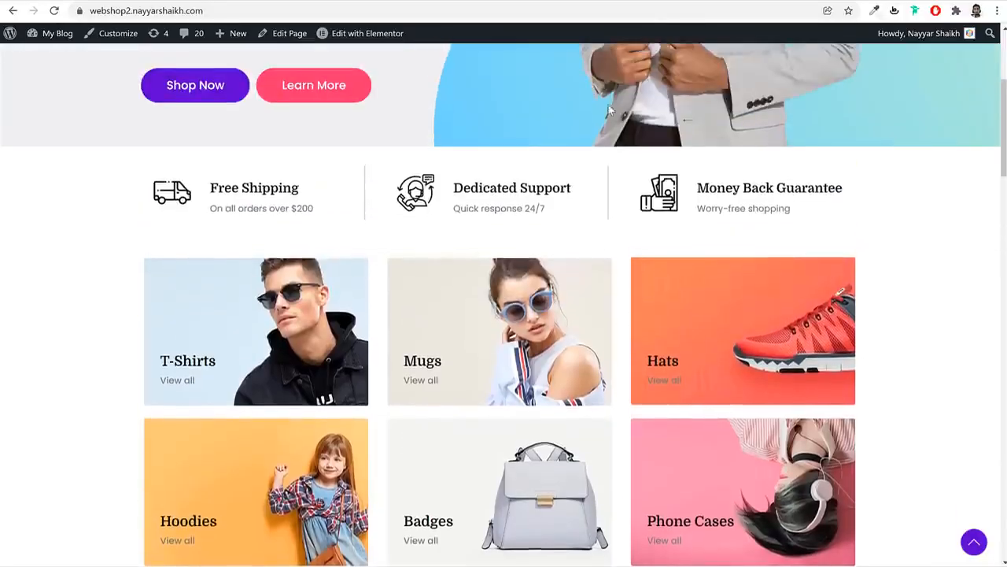
Open Unsplash and Pexels in two new browser tabs
click(632, 2)
text(unsplash.com)
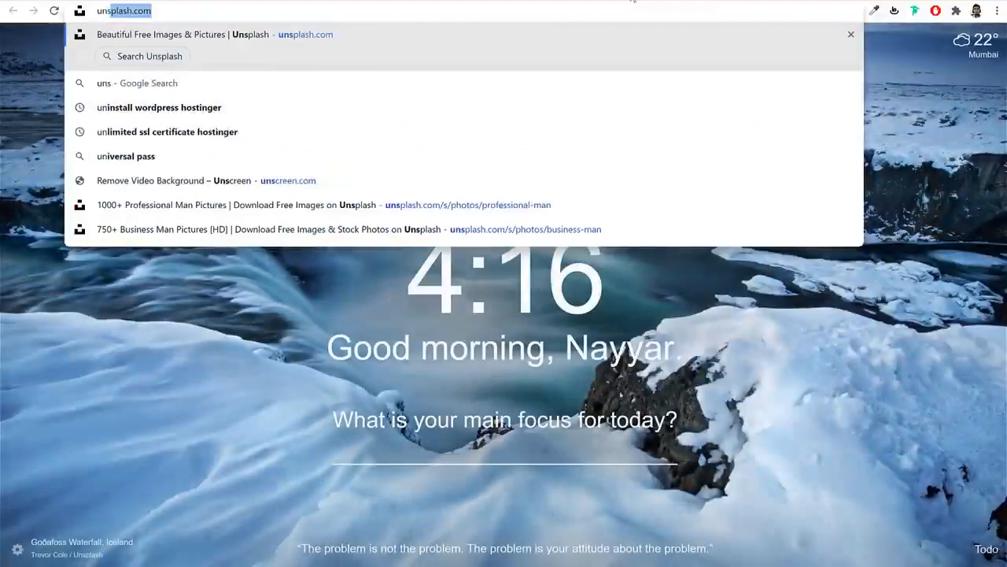
key(Return)
click(704, 1)
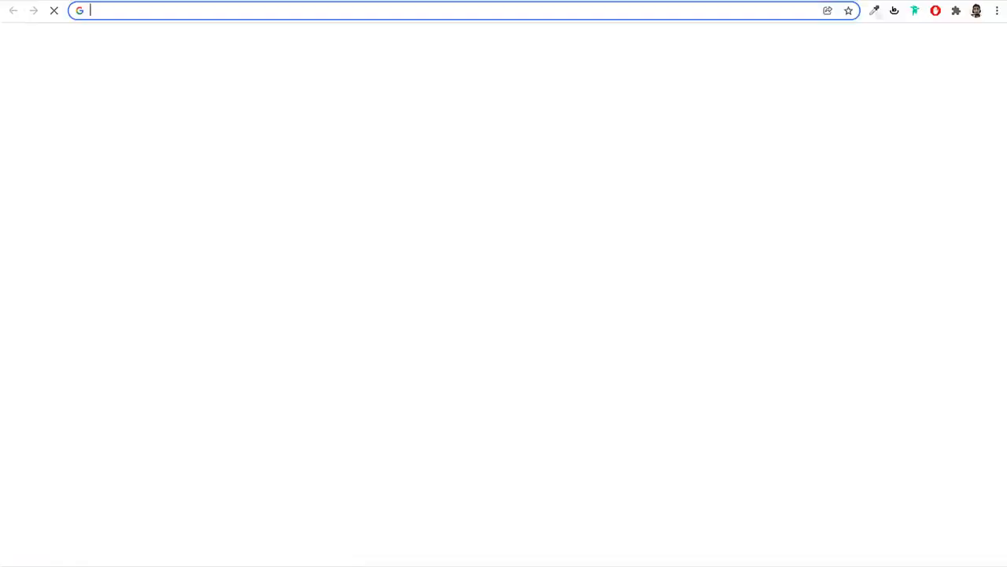
text(pexels.com)
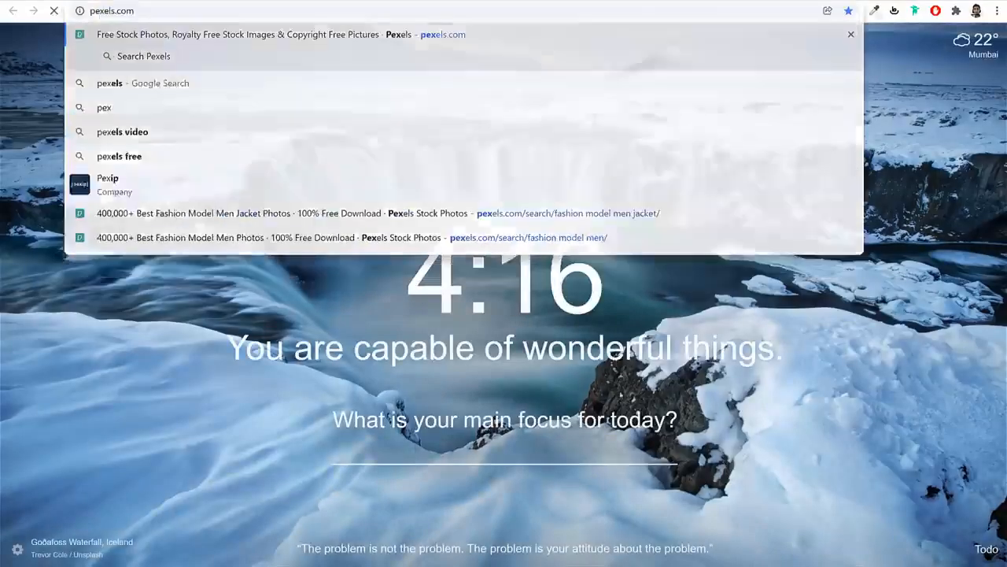
key(Return)
Search Unsplash for sunglasses photos and browse the results
click(657, 1)
click(451, 312)
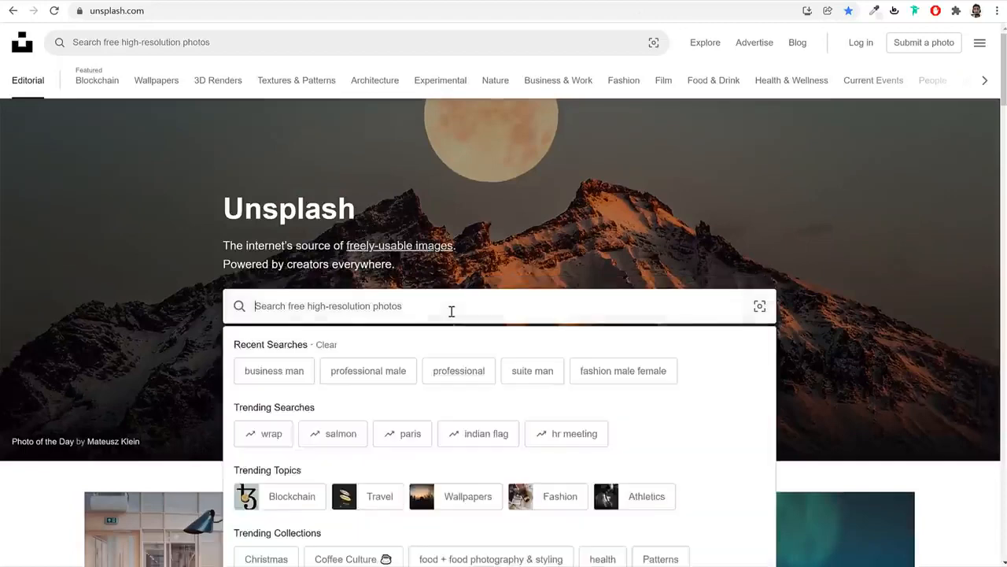
text(sun)
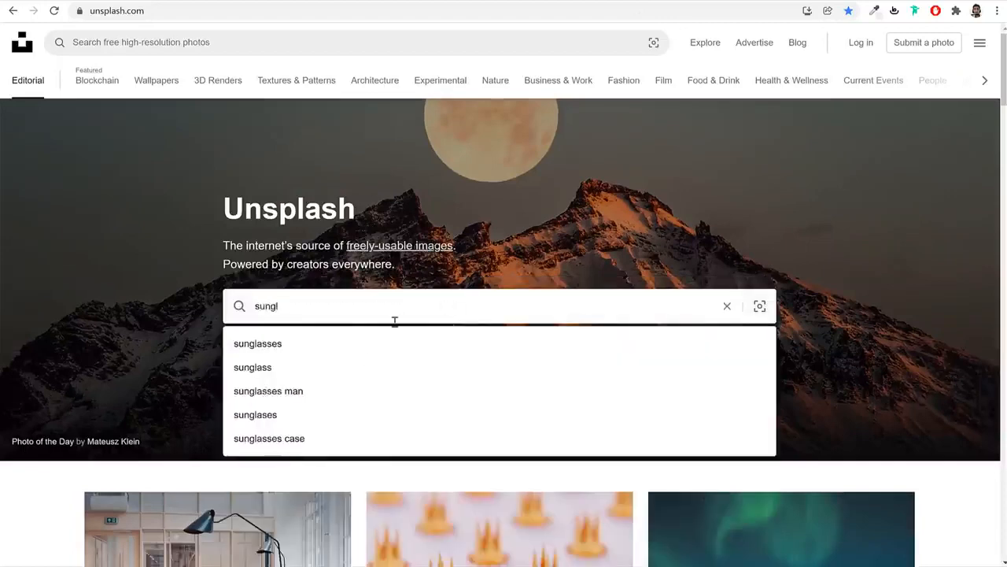
text(gl)
click(333, 392)
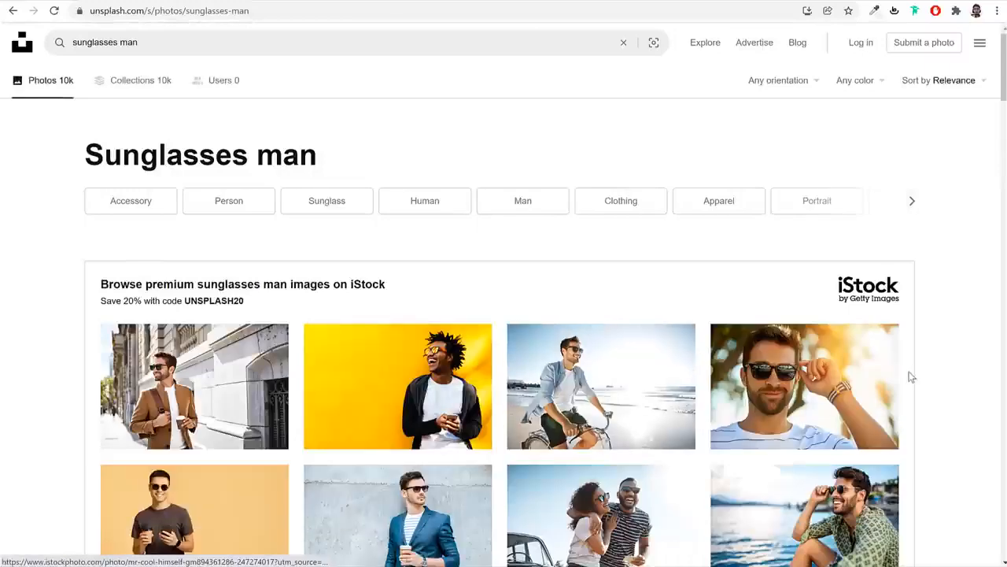
scroll(909, 373, down, 7)
scroll(881, 318, down, 4)
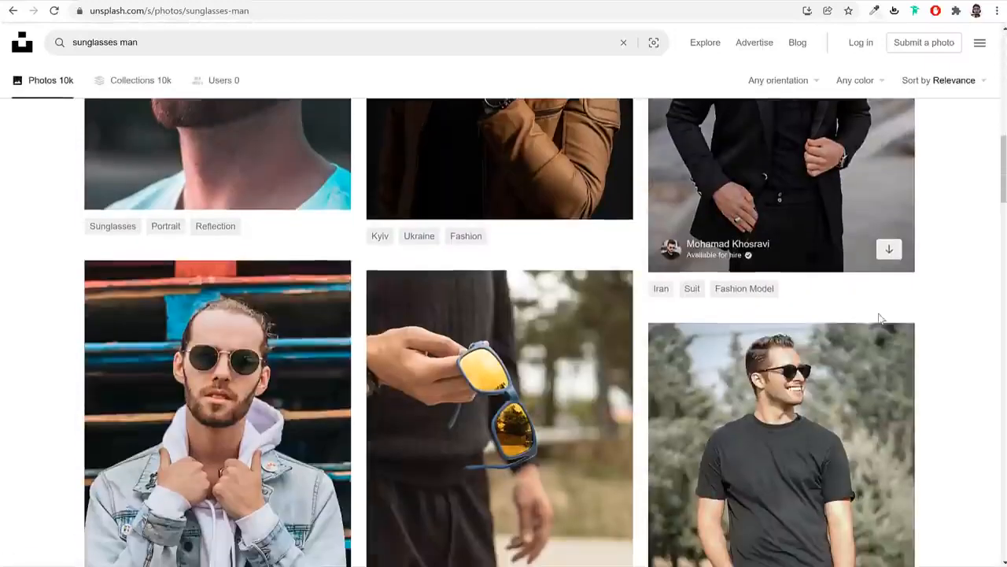
scroll(881, 318, down, 2)
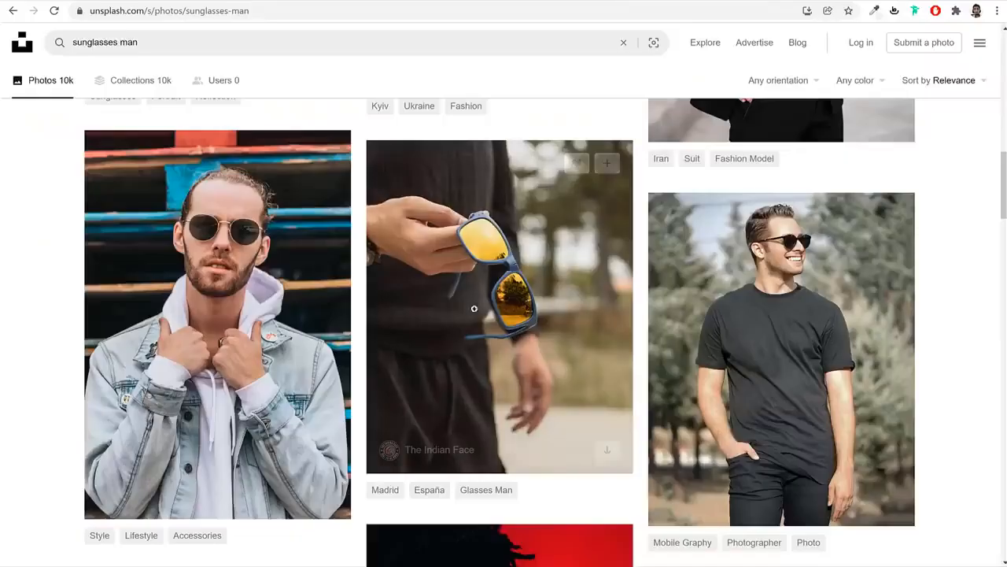
scroll(775, 307, down, 2)
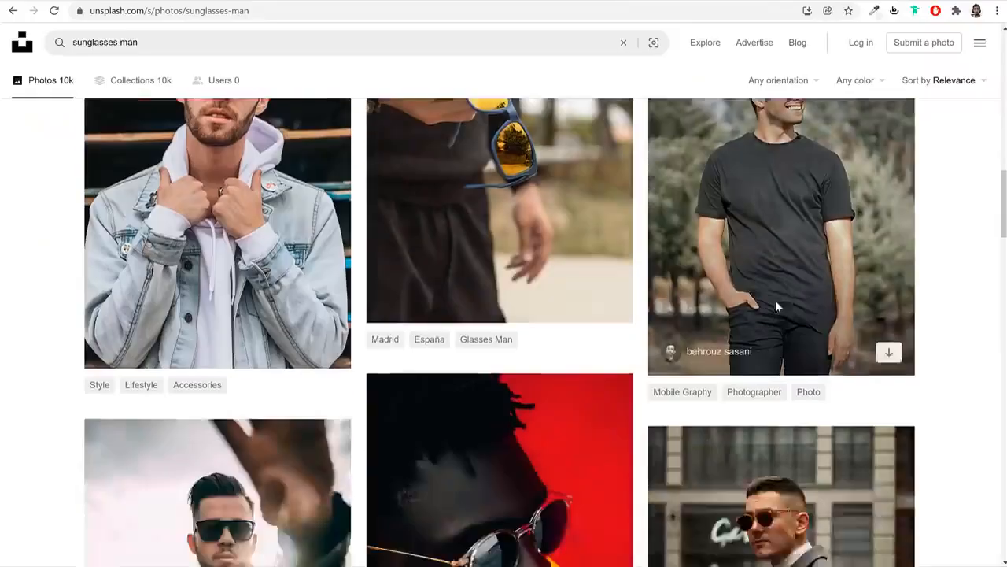
scroll(775, 307, down, 10)
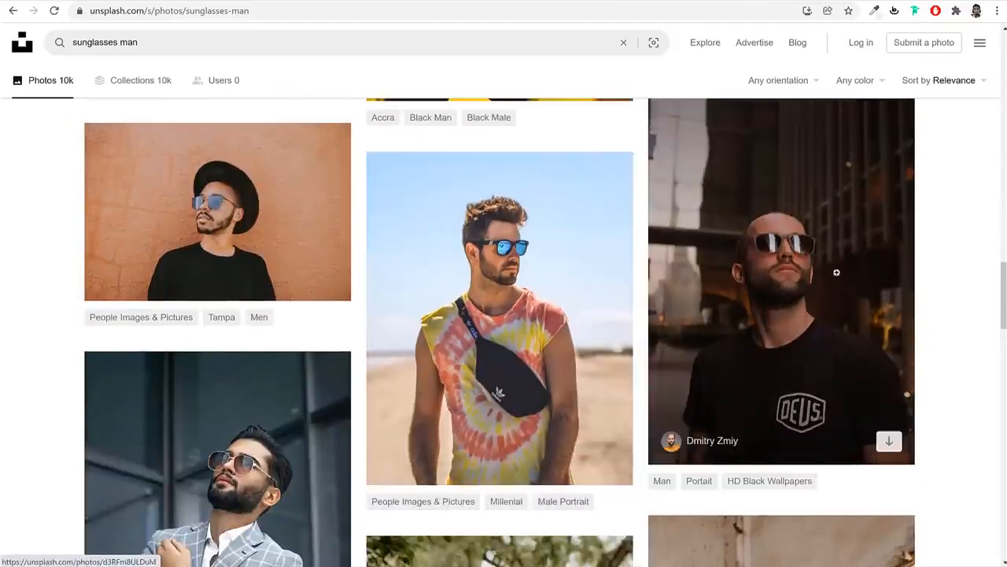
scroll(969, 276, down, 5)
scroll(985, 284, down, 10)
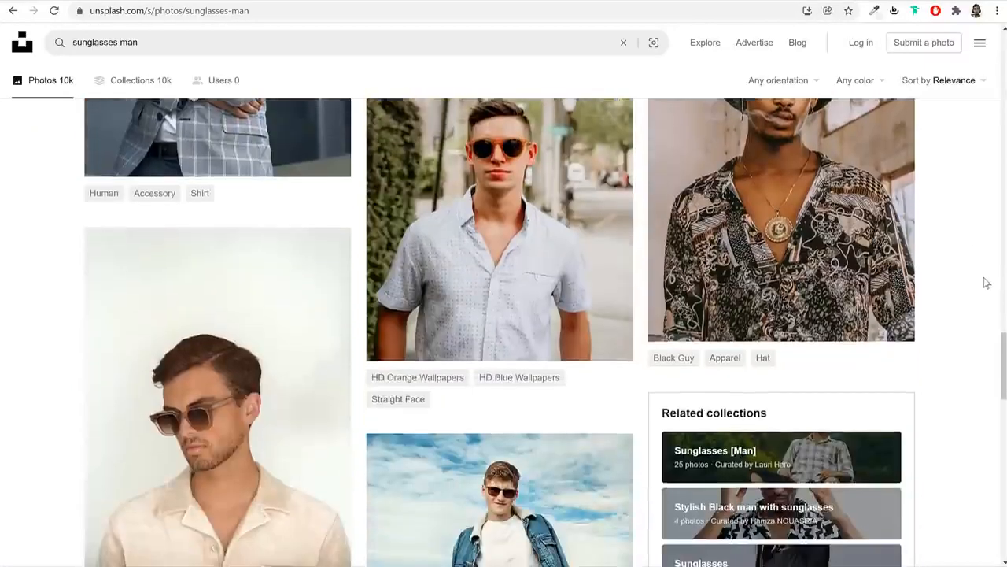
scroll(983, 285, down, 2)
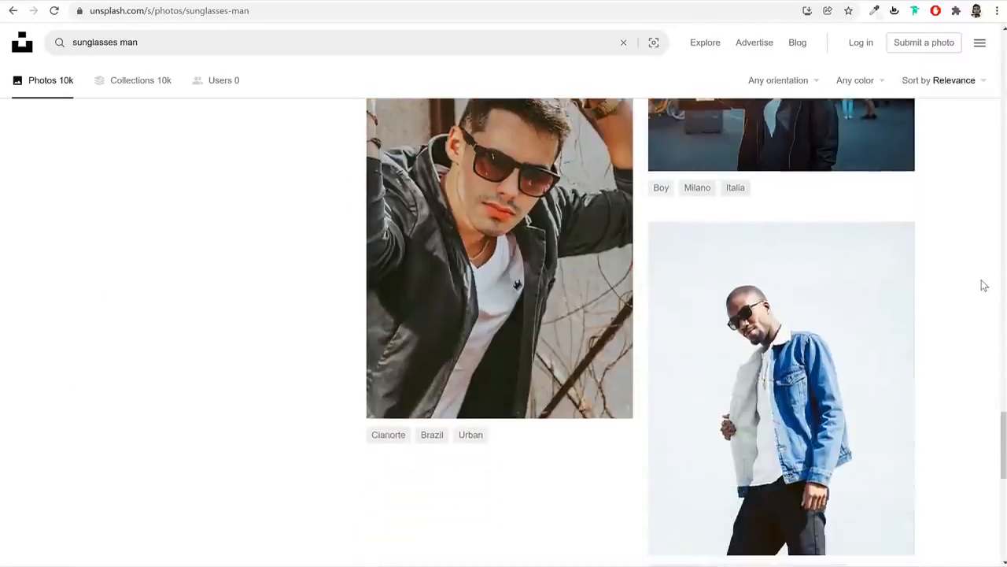
scroll(979, 285, up, 9)
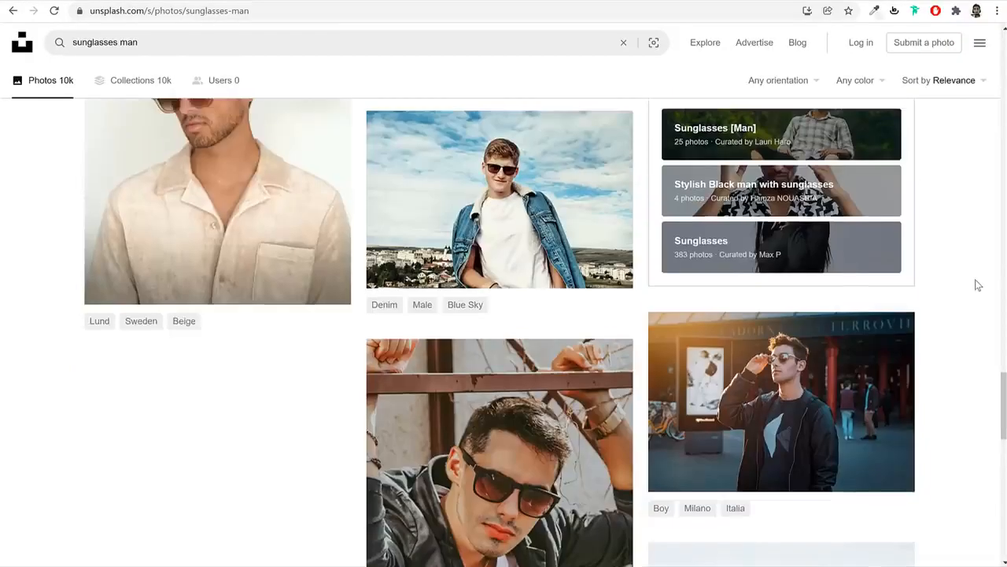
scroll(975, 286, up, 1)
scroll(975, 287, down, 3)
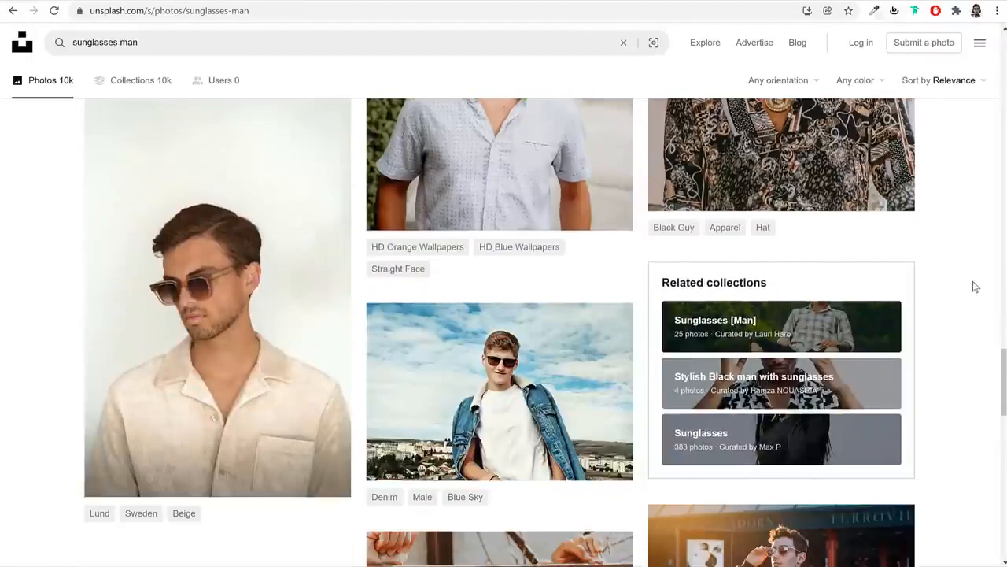
scroll(974, 287, up, 2)
scroll(974, 287, up, 10)
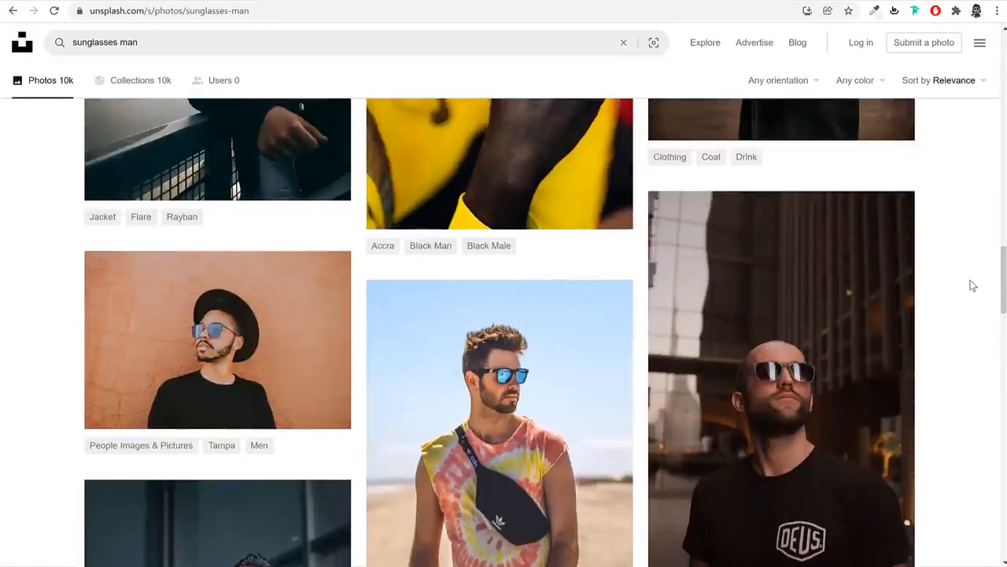
scroll(973, 287, up, 2)
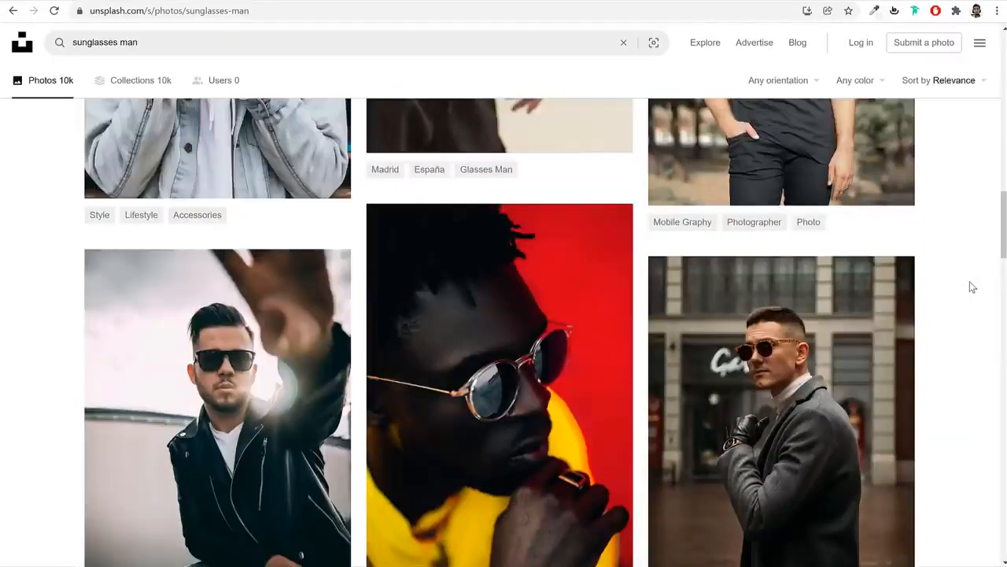
scroll(971, 287, up, 4)
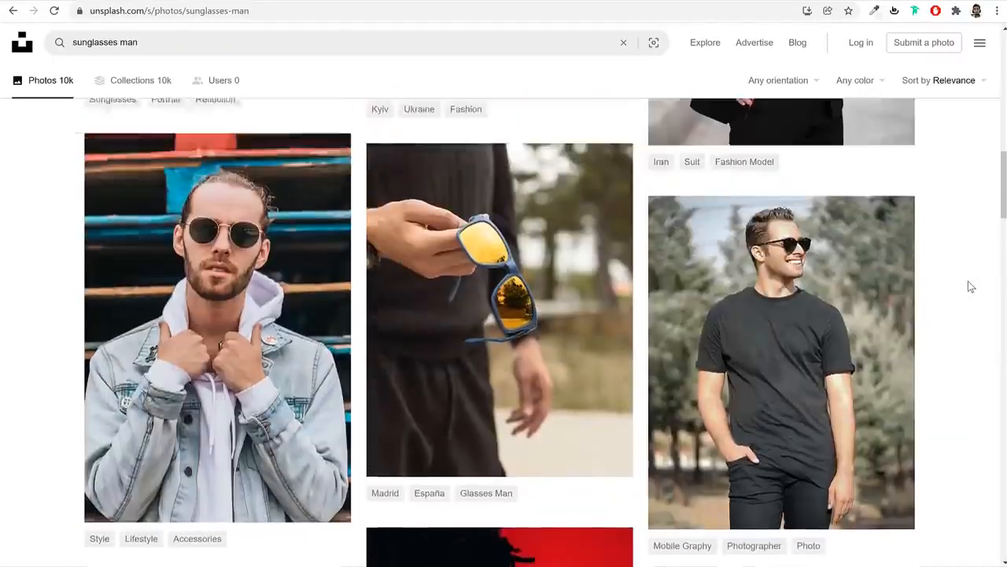
scroll(968, 281, up, 9)
scroll(967, 281, down, 1)
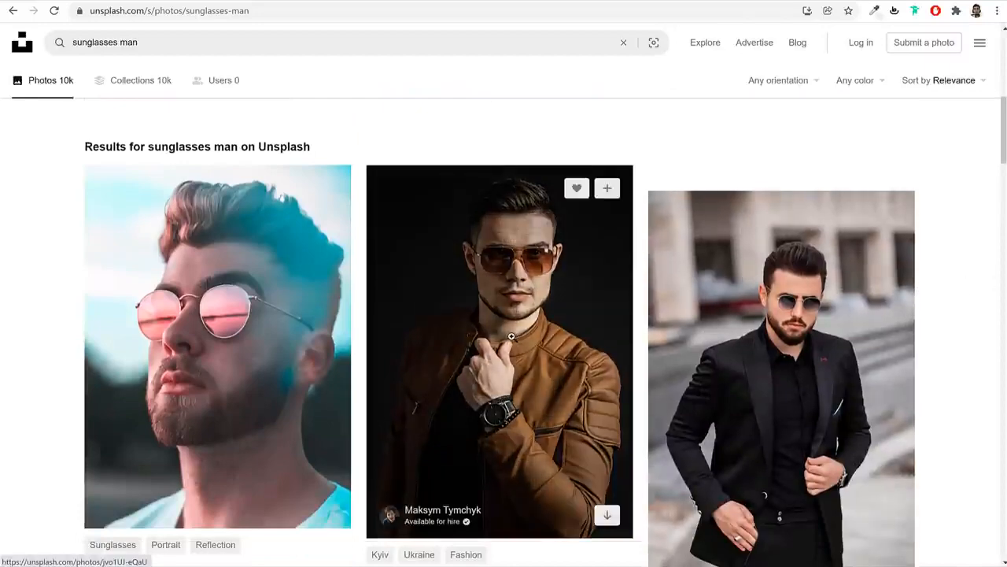
scroll(872, 292, up, 3)
scroll(872, 292, down, 3)
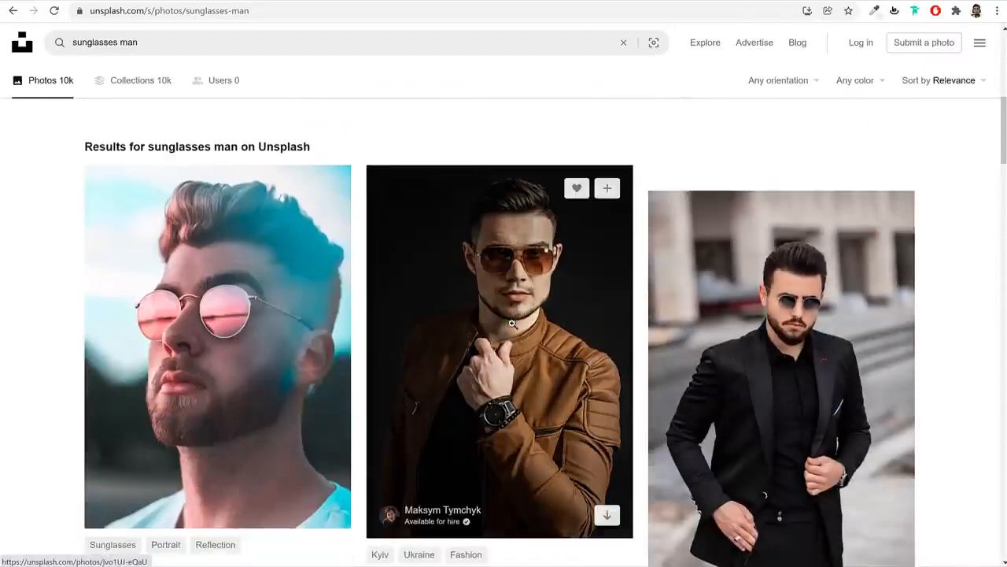
Download the Small 640x896 version of the leather-jacket sunglasses portrait
click(511, 324)
click(901, 53)
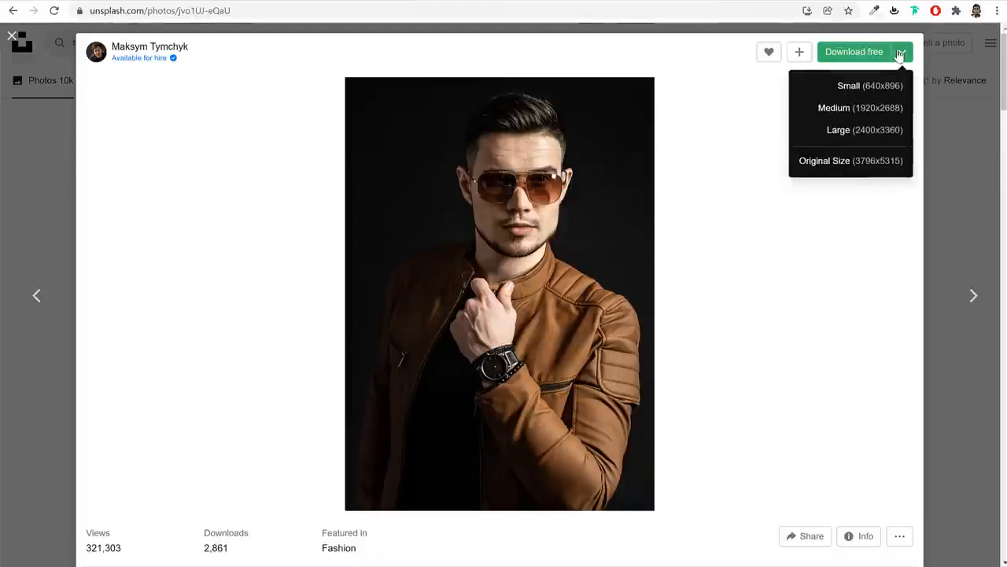
click(848, 88)
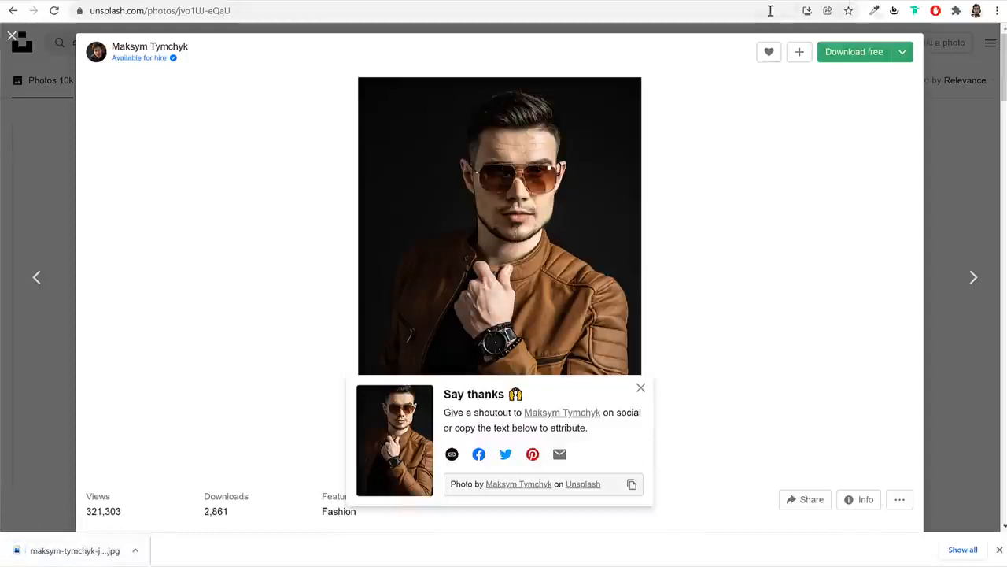
key(ctrl+t)
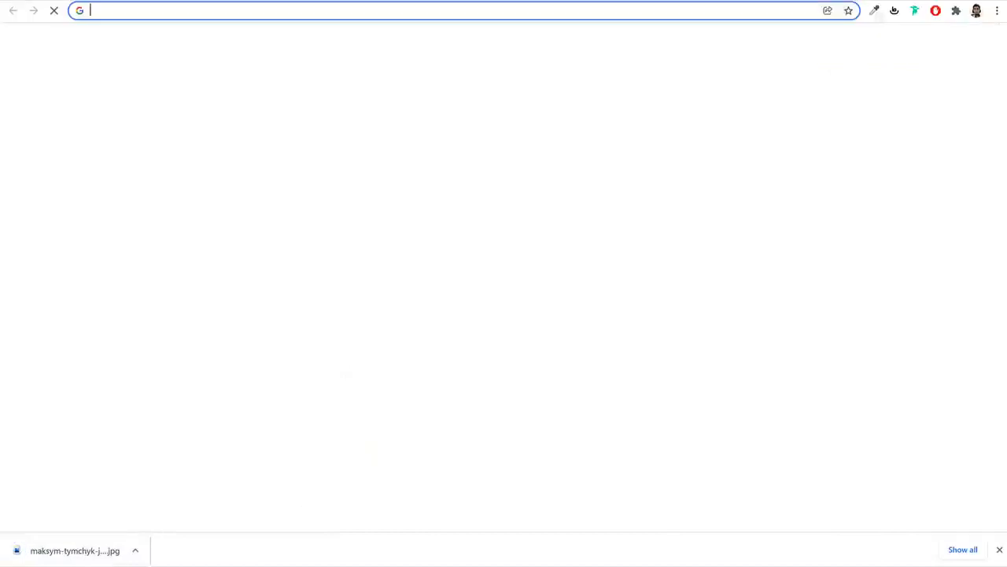
Load pixlr.com/e/ and inspect the T-Shirts image's dimensions in DevTools
text(pixlr.com/e/)
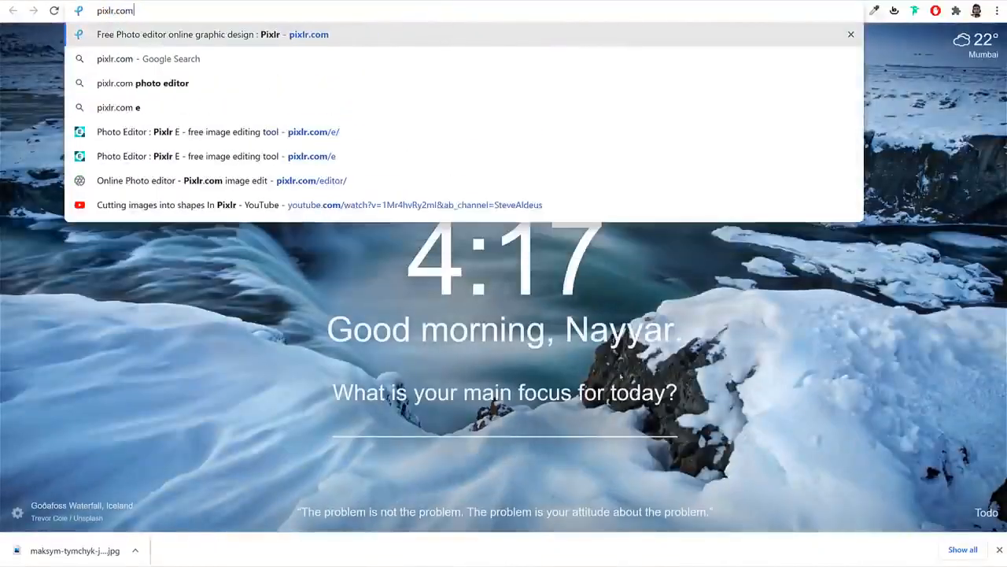
key(Return)
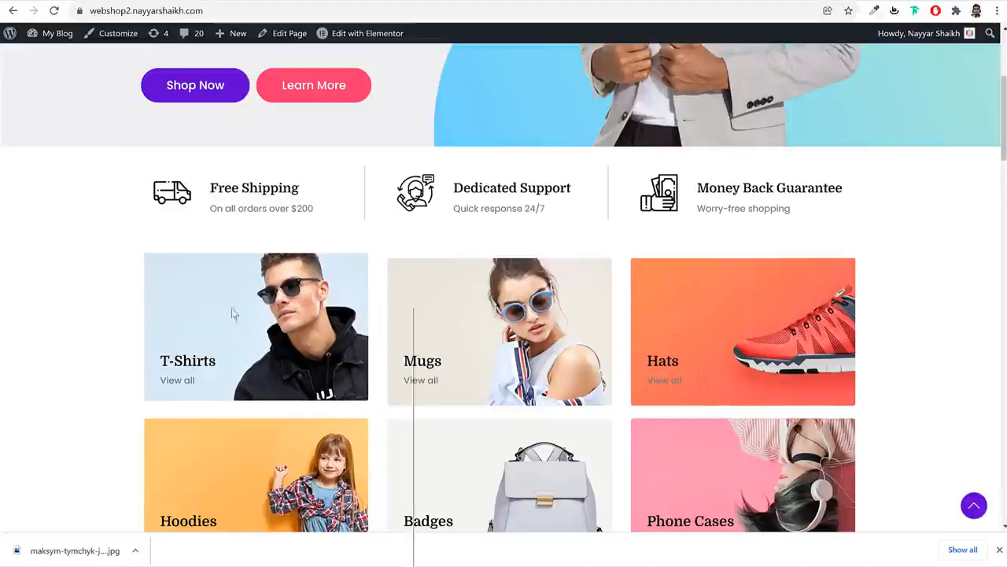
right_click(230, 310)
click(296, 560)
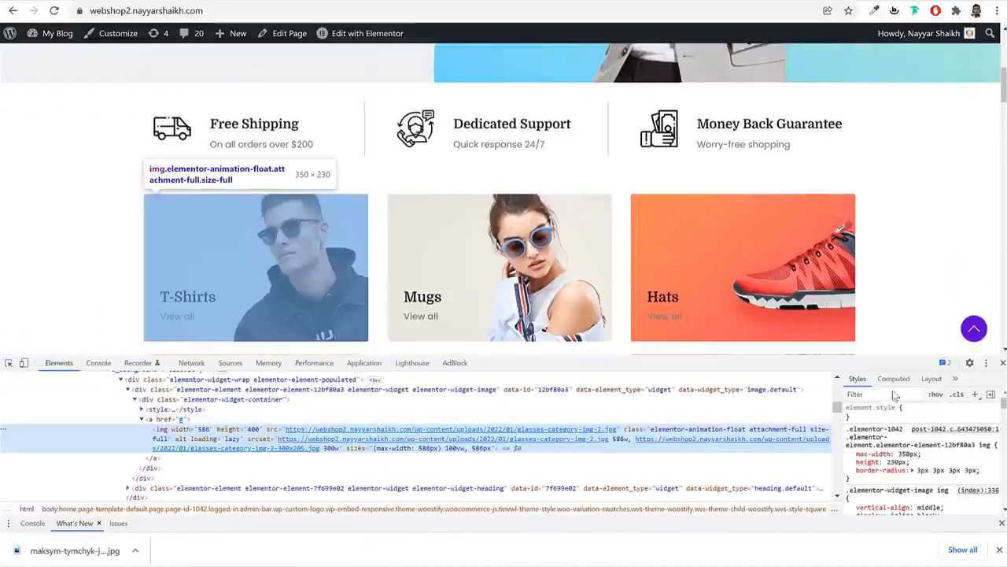
click(1003, 362)
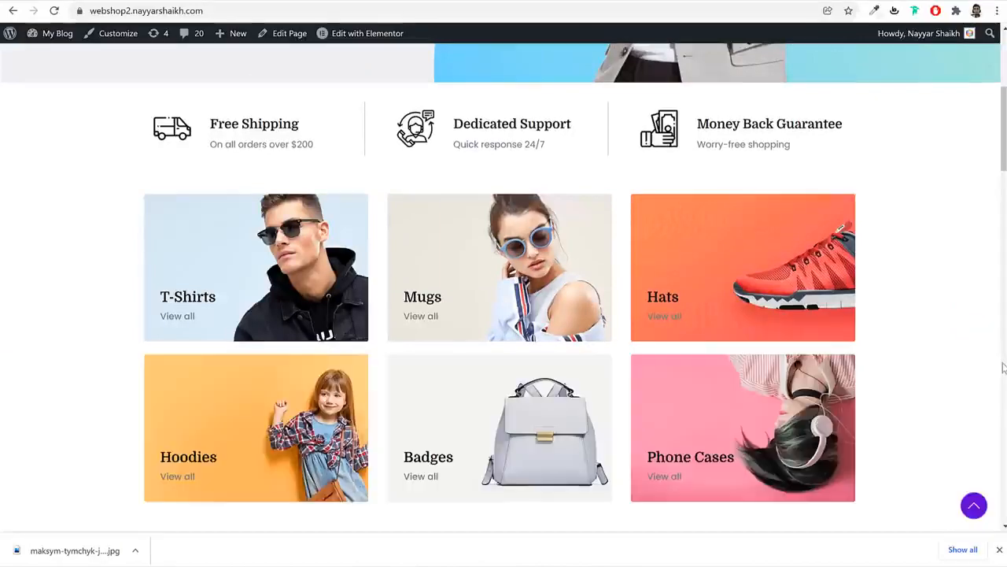
right_click(246, 280)
click(293, 525)
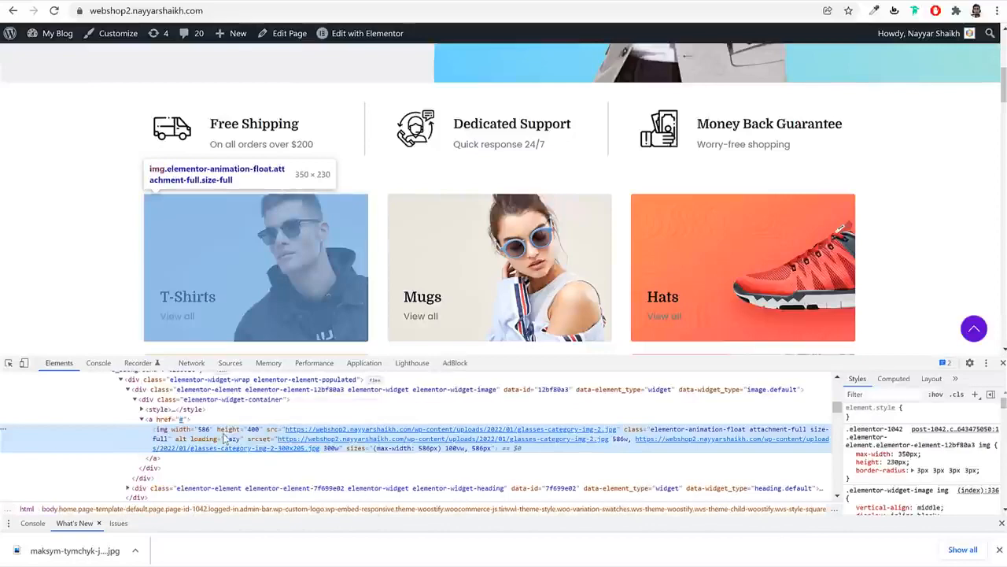
click(1002, 362)
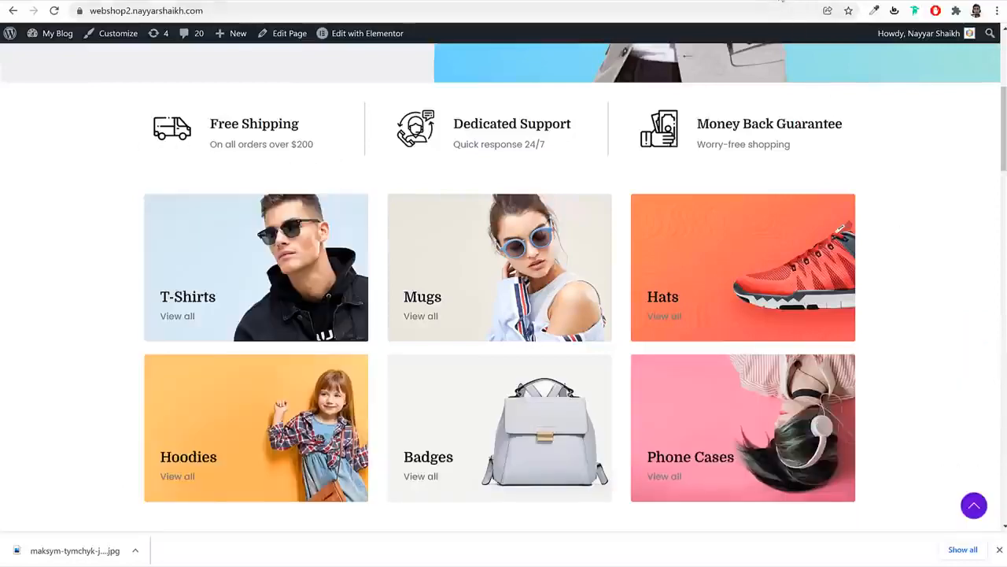
Create a new blank 350 × 230 canvas in Pixlr E
click(771, 0)
click(468, 275)
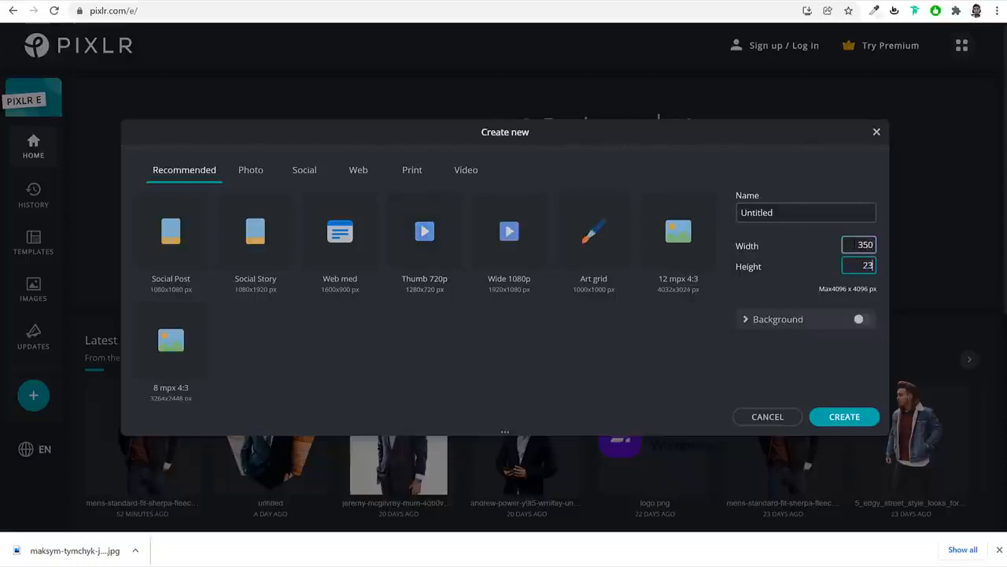
click(838, 418)
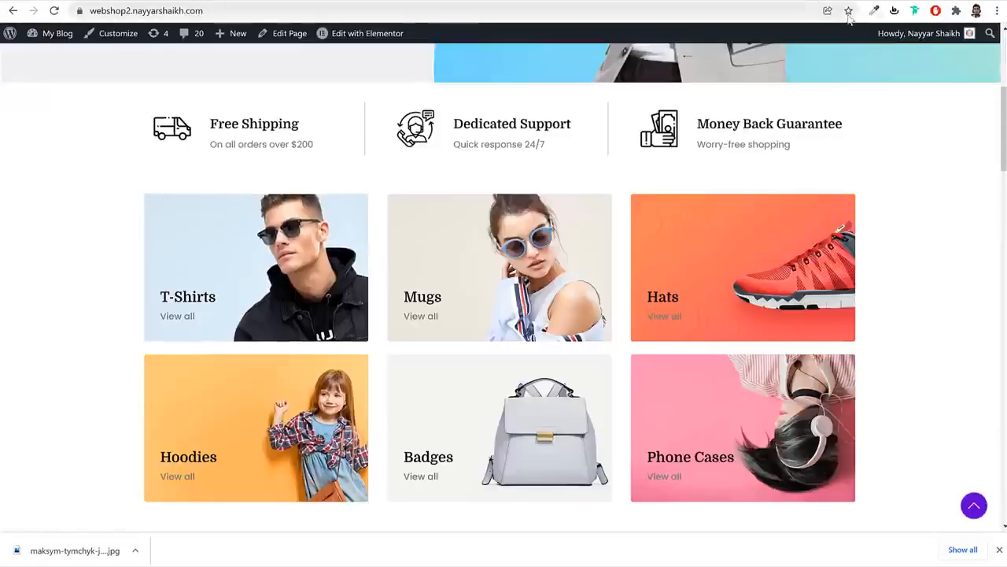
click(875, 10)
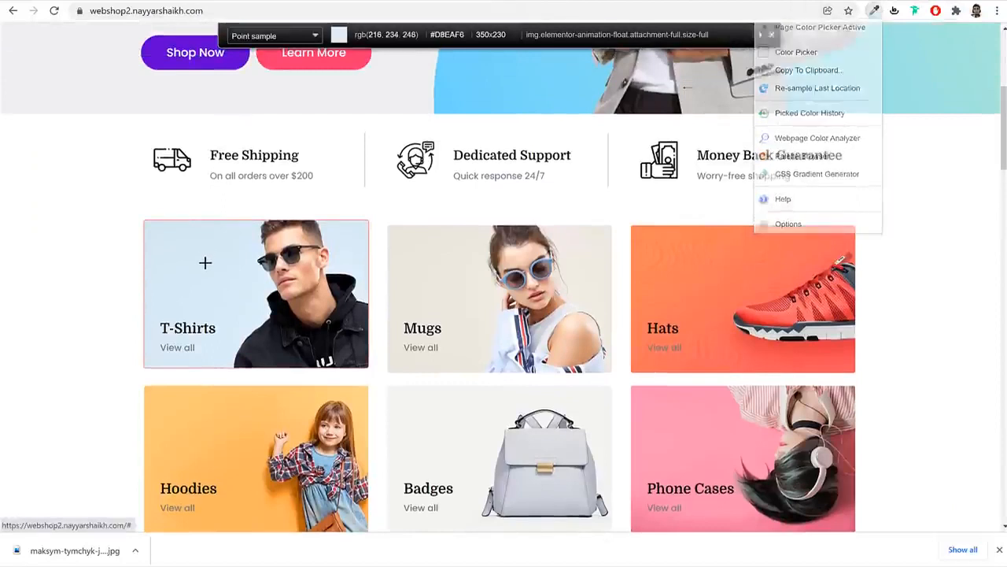
Sample the T-Shirts card background colour and add an empty layer
click(206, 261)
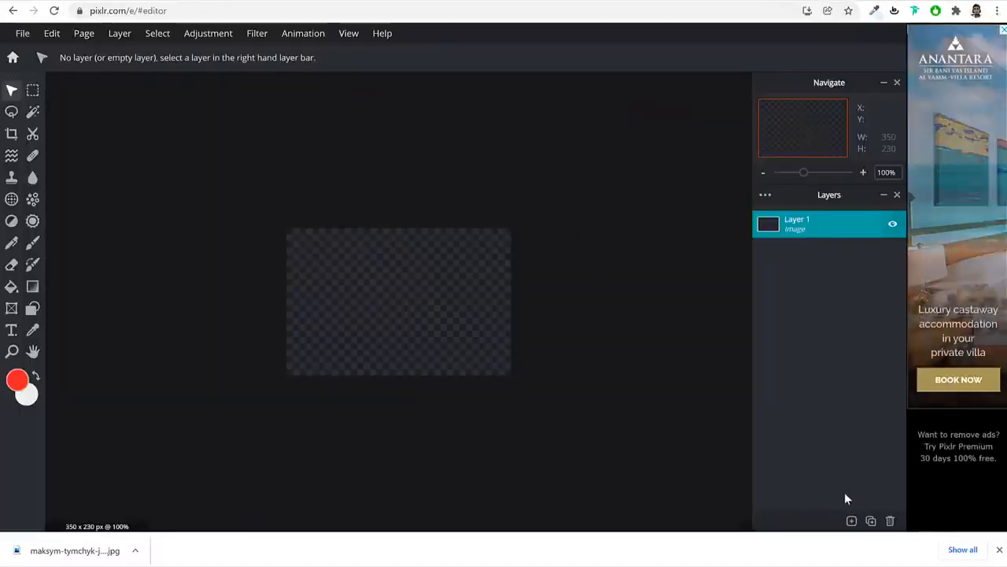
click(851, 521)
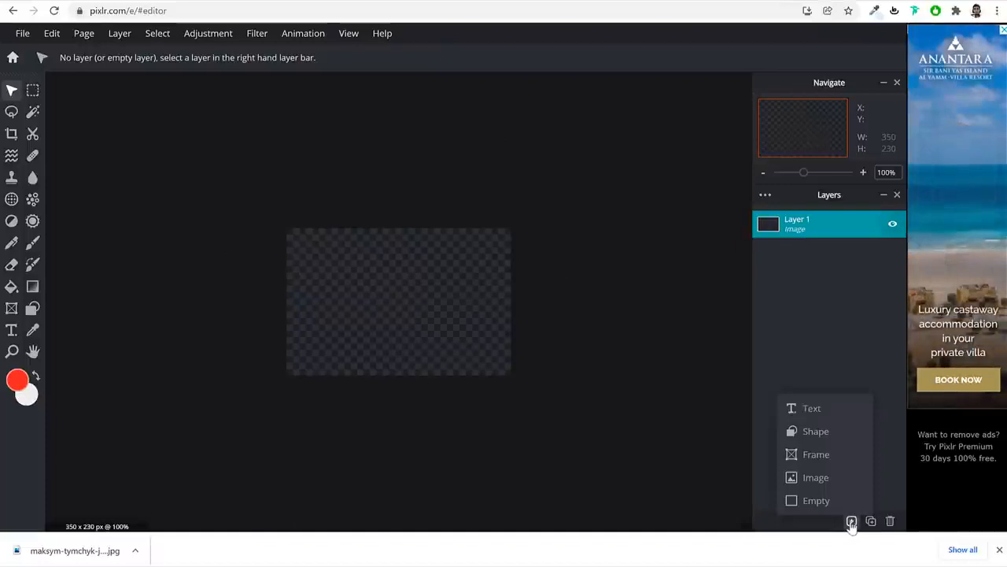
click(818, 500)
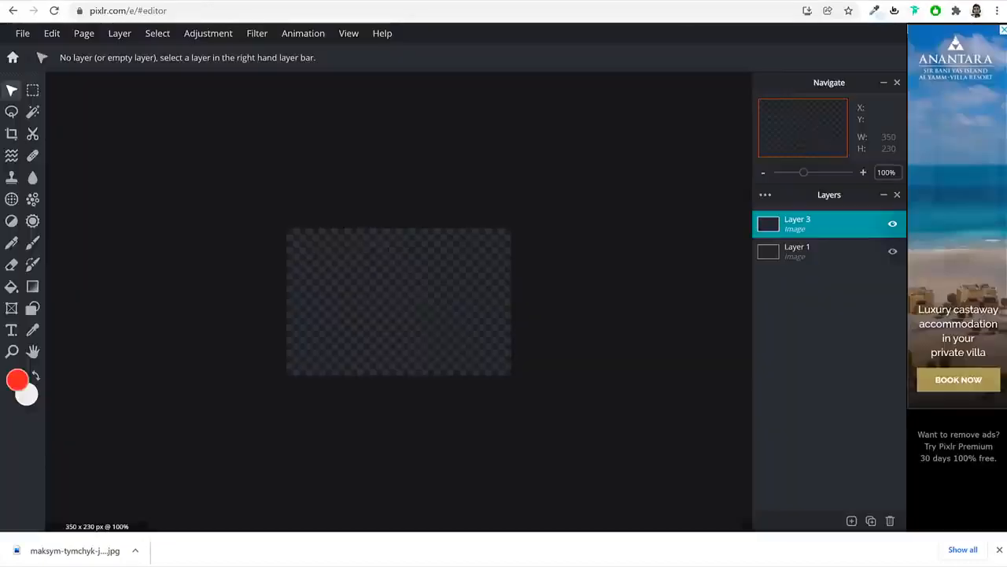
Paint-bucket fill the new layer with light blue #DAECF8
click(11, 288)
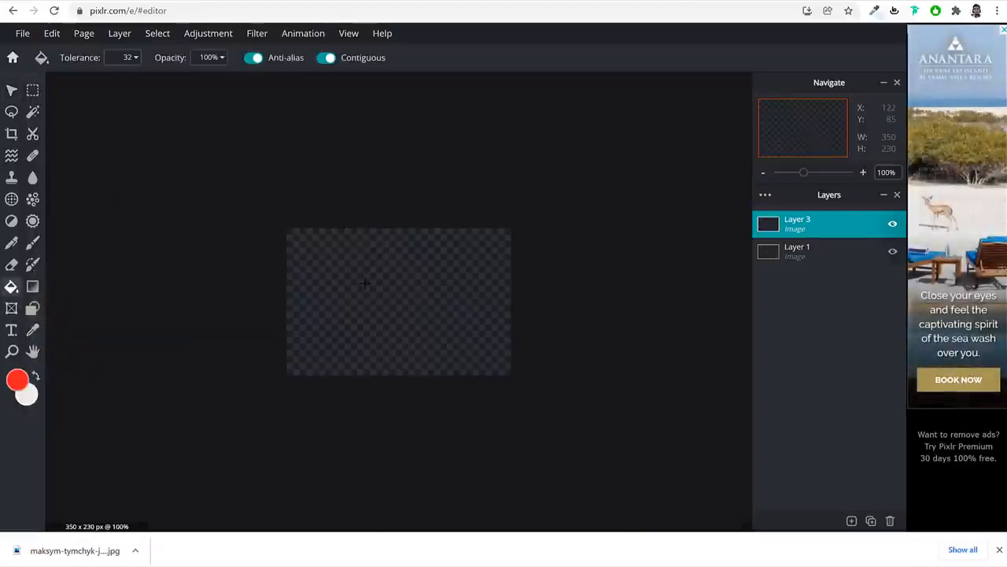
click(363, 282)
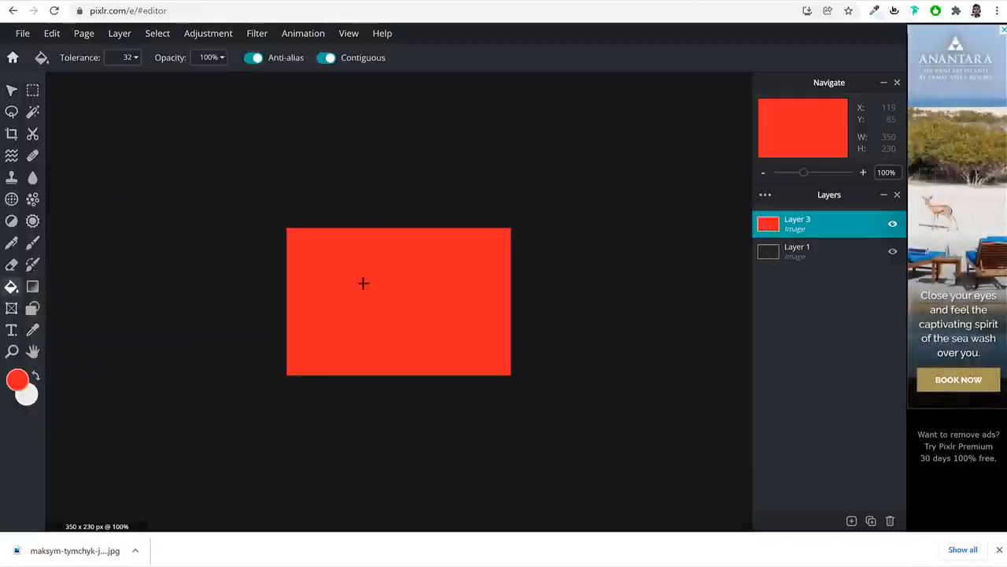
click(18, 381)
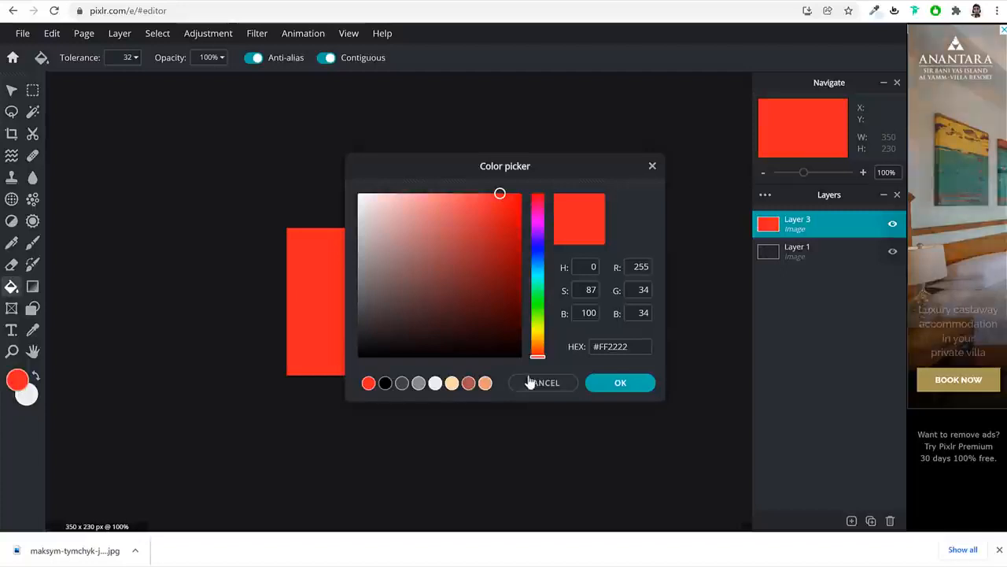
key(ctrl+a)
key(ctrl+v)
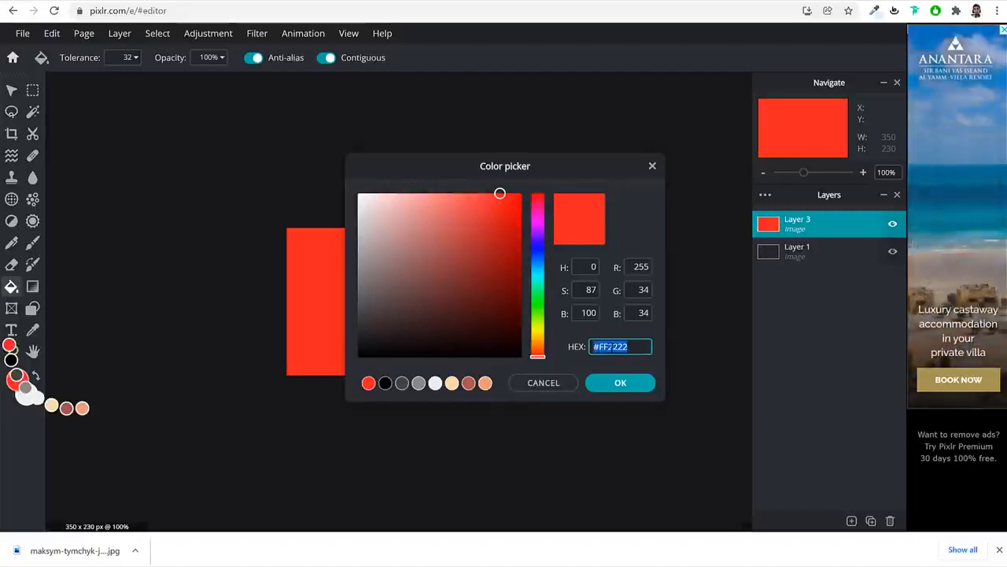
click(620, 382)
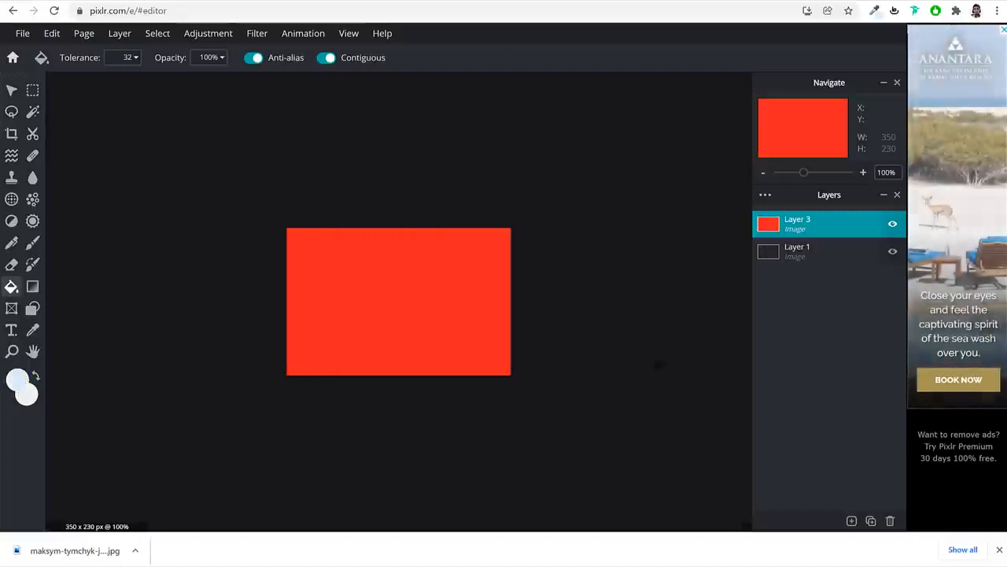
click(361, 287)
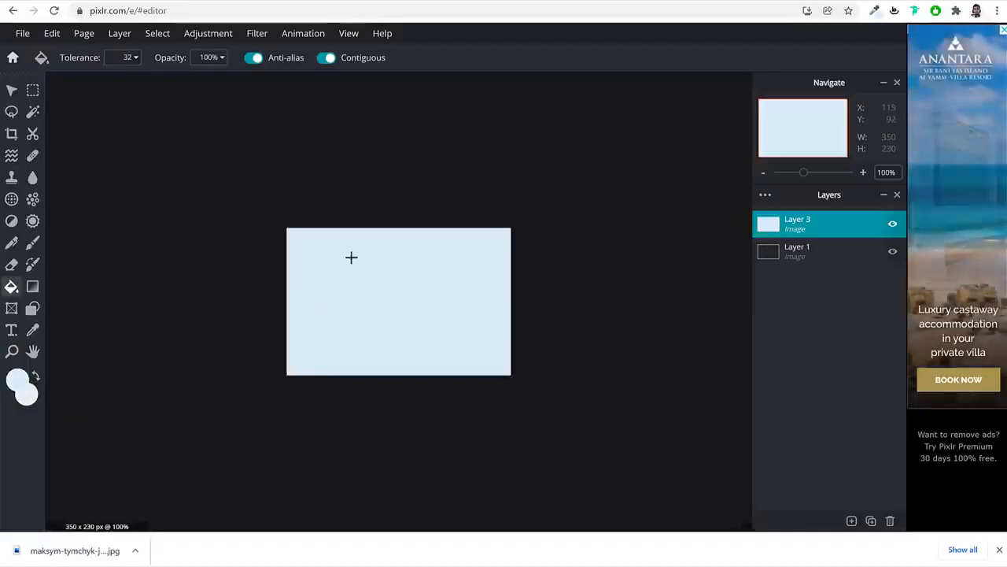
Switch to the move tool and return to the Unsplash tab
click(12, 90)
click(853, 520)
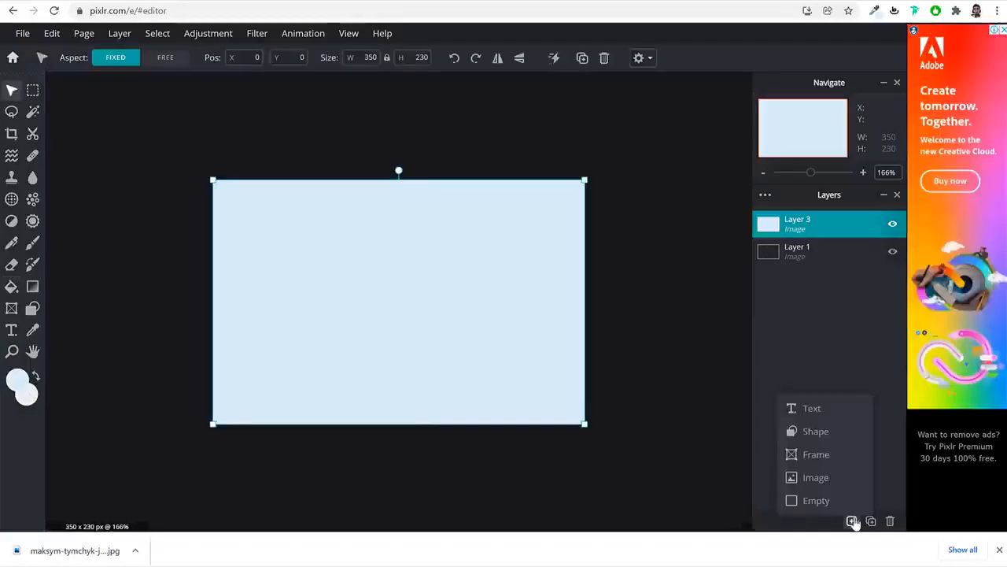
click(854, 521)
click(569, 1)
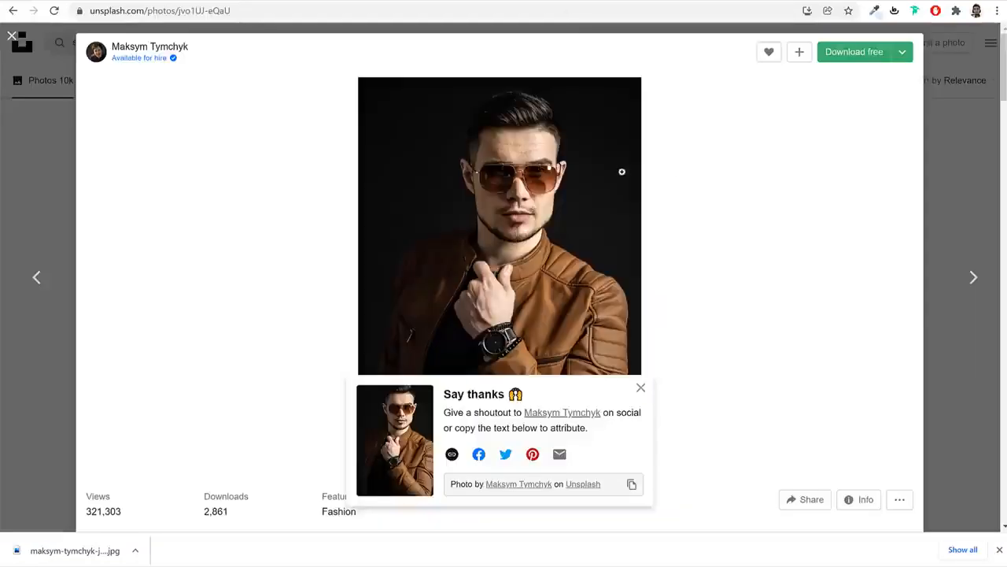
Close the Unsplash photo and load remove.bg in a new tab
click(958, 62)
scroll(915, 225, down, 6)
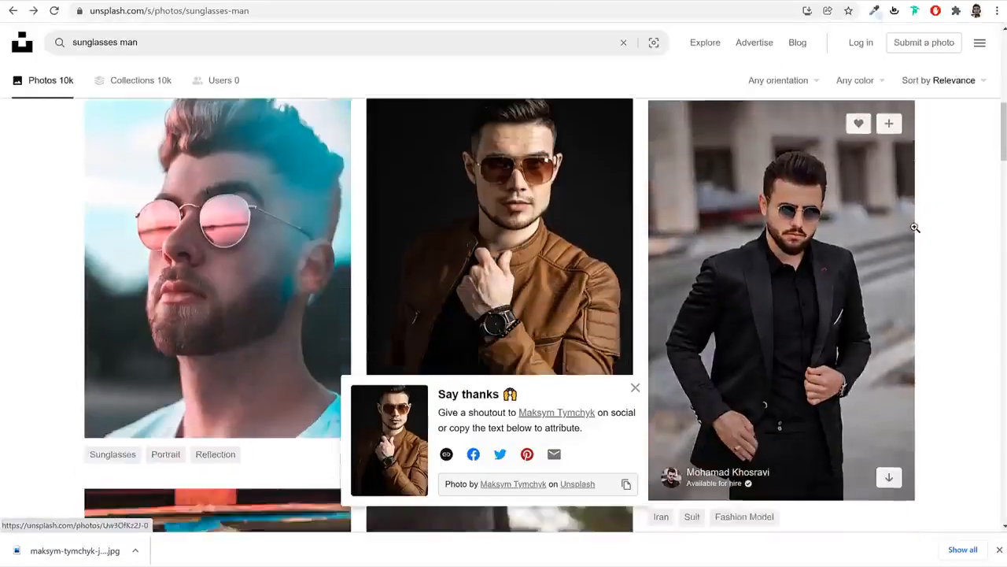
scroll(905, 238, down, 5)
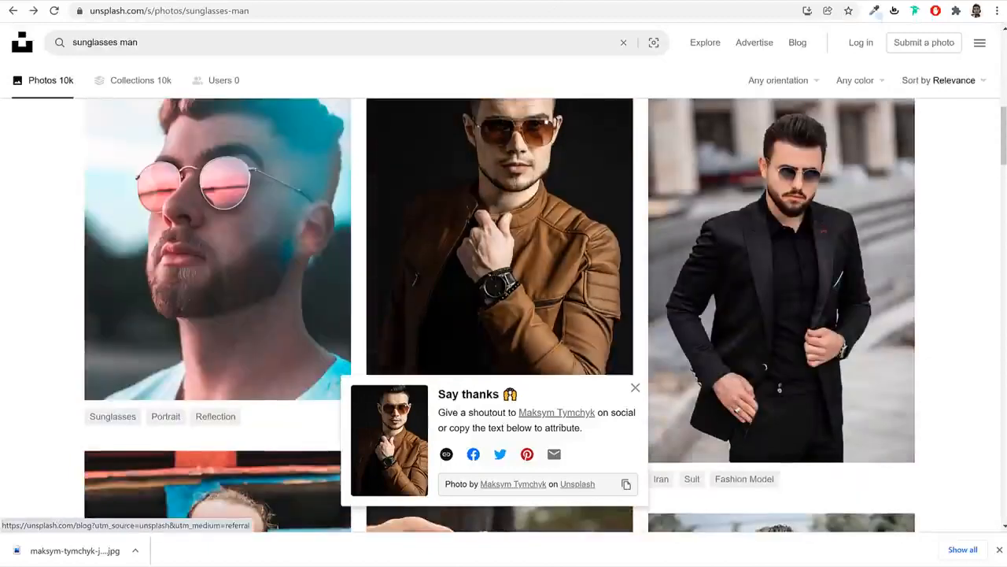
key(ctrl+t)
text(re)
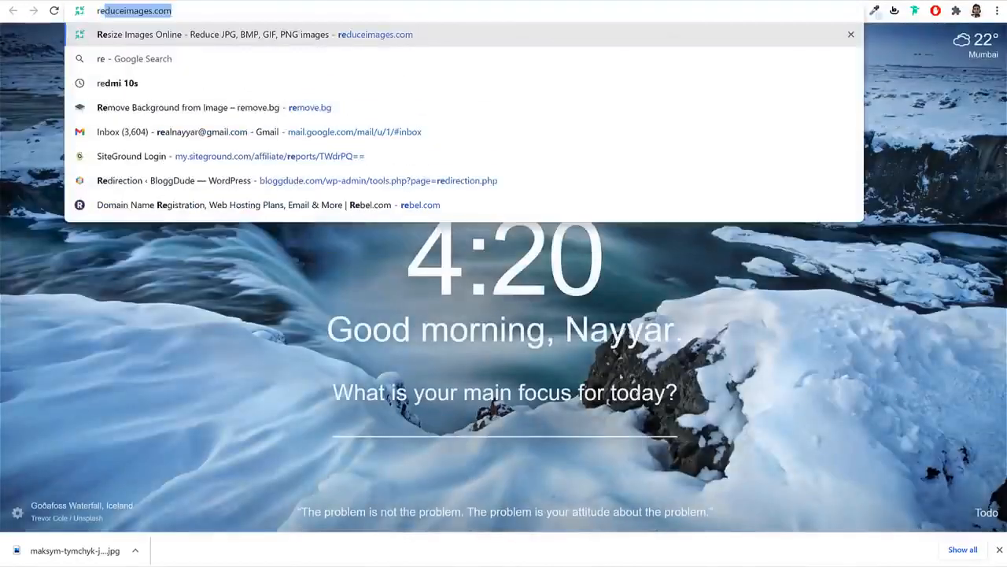
text(m)
key(Return)
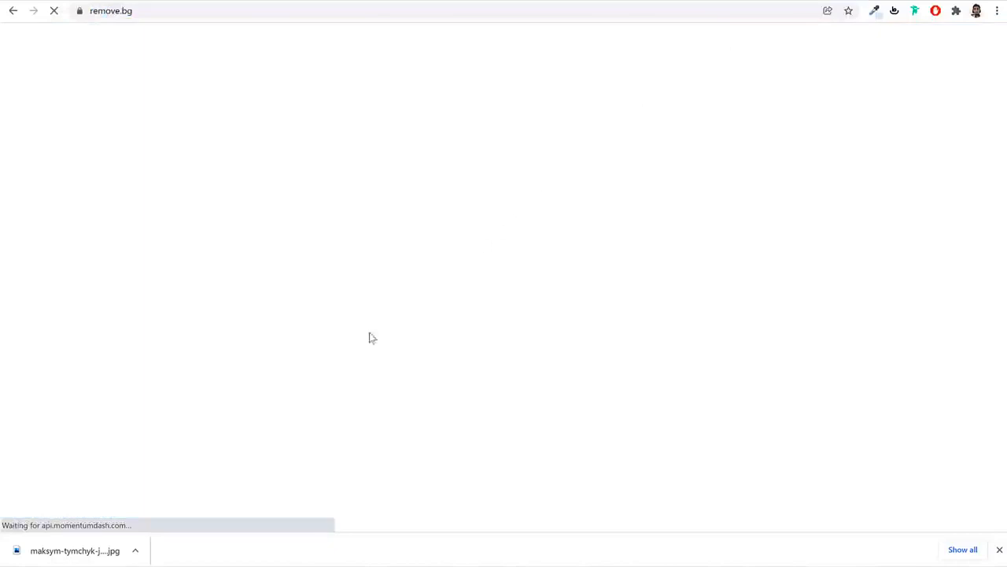
Upload the leather-jacket portrait and download the 422 × 591 background-removed PNG
click(684, 314)
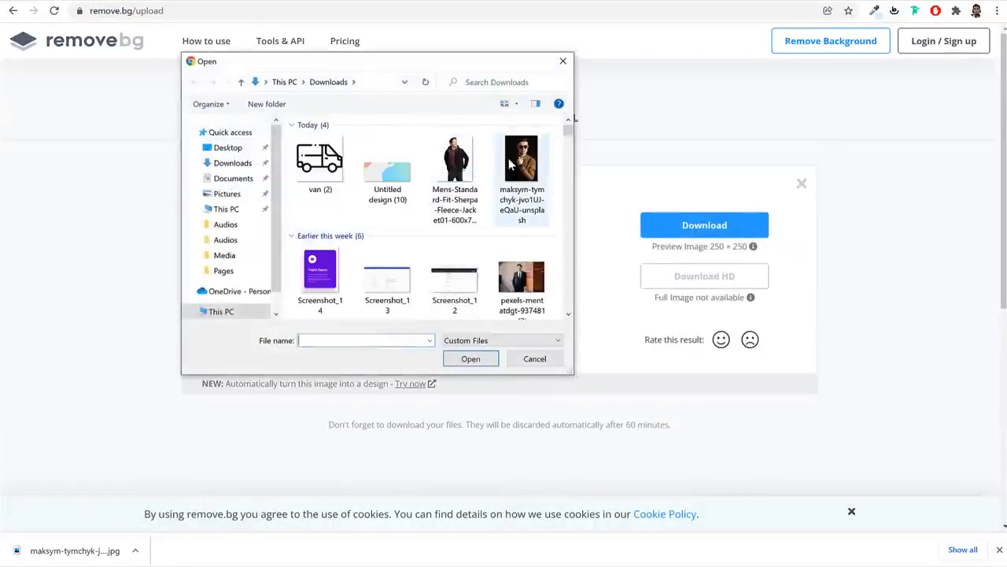
click(521, 169)
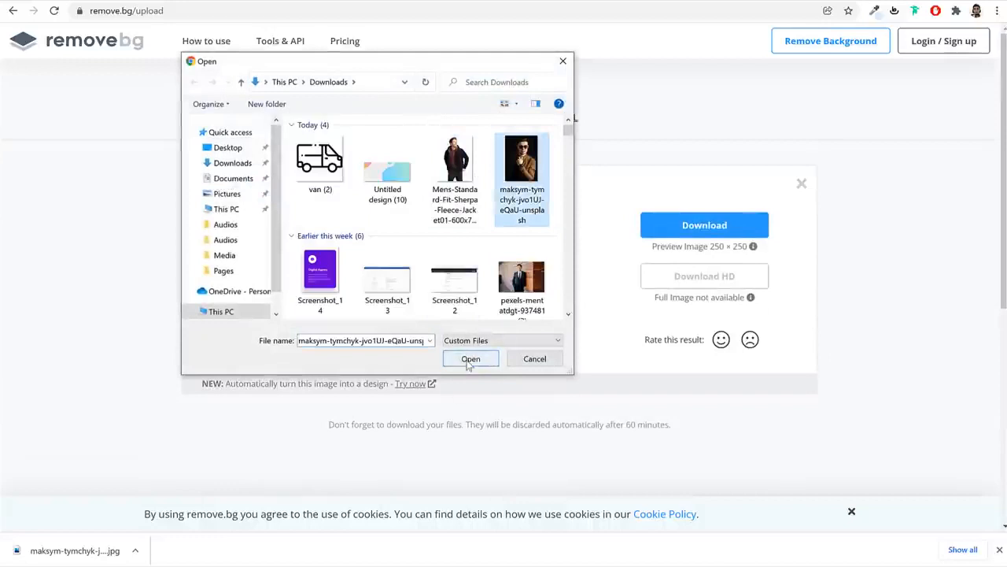
click(470, 359)
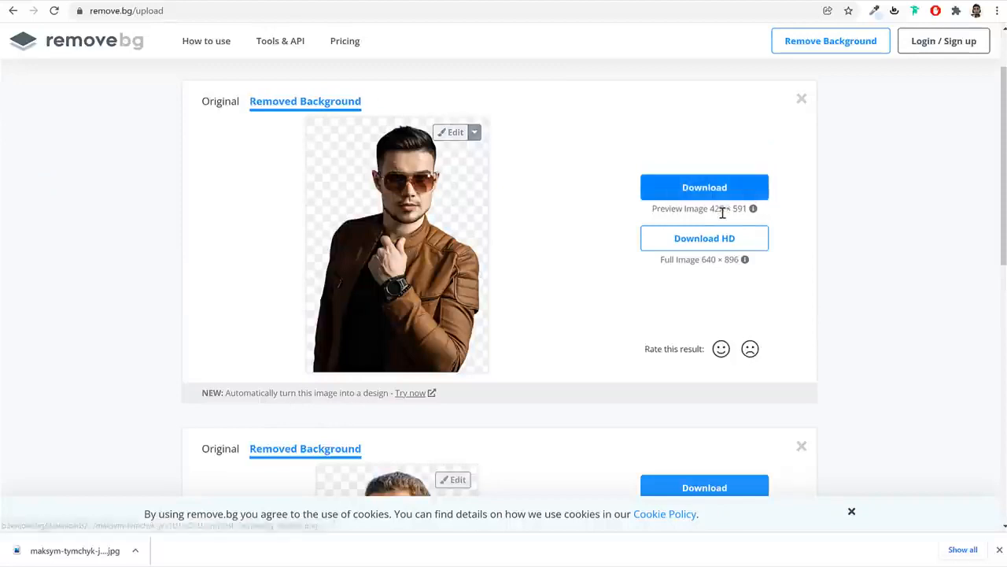
drag(687, 210, 726, 210)
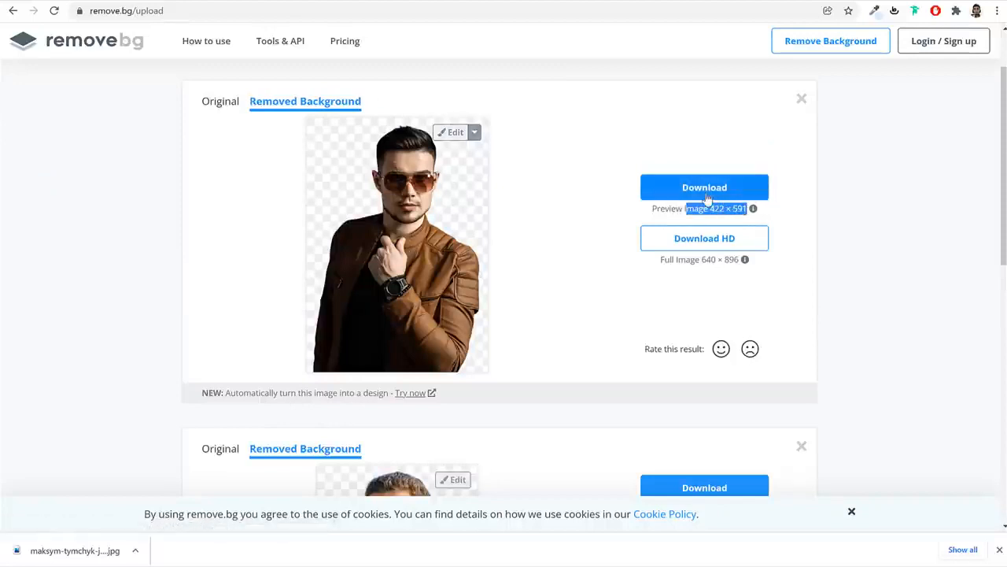
click(713, 193)
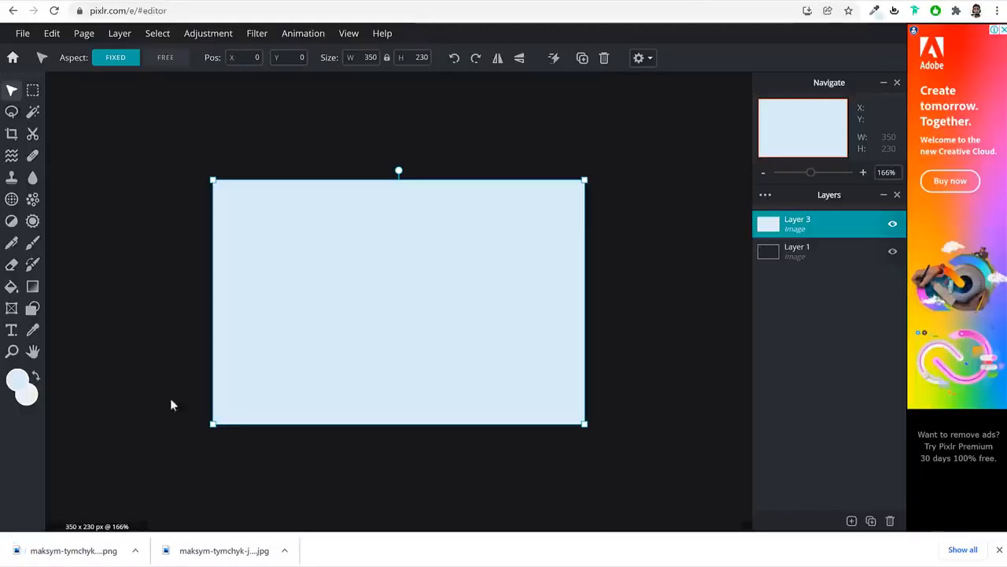
Add the background-removed portrait PNG as a new image layer
click(852, 521)
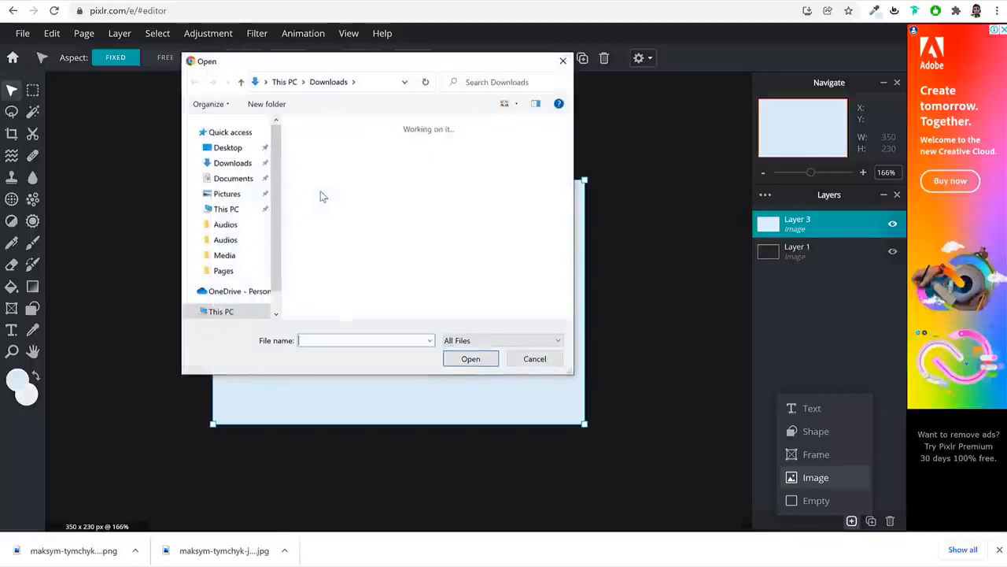
click(318, 270)
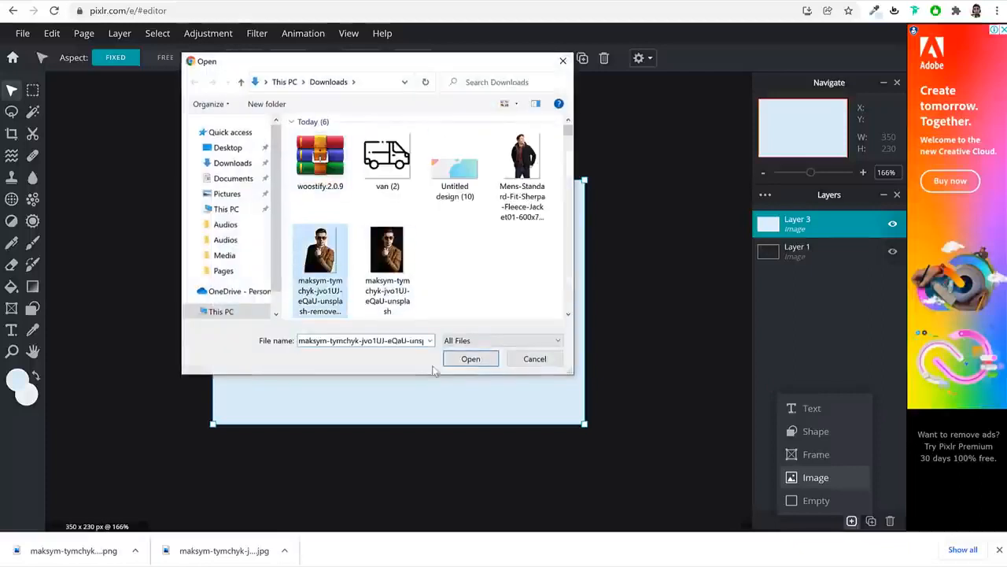
click(470, 358)
Scale the portrait to 234 × 328 and position it on the banner's right side
scroll(565, 289, down, 4)
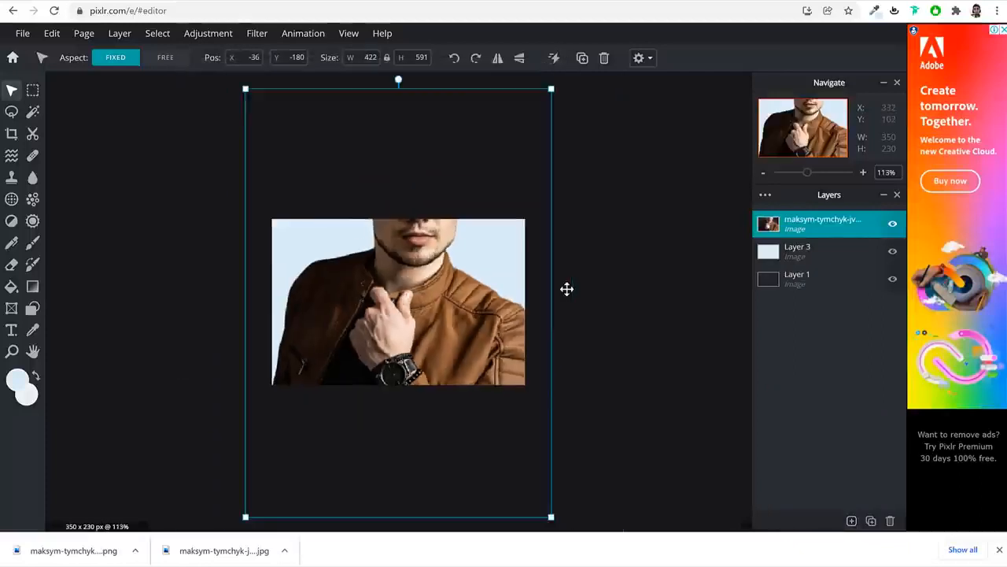
drag(532, 113, 399, 335)
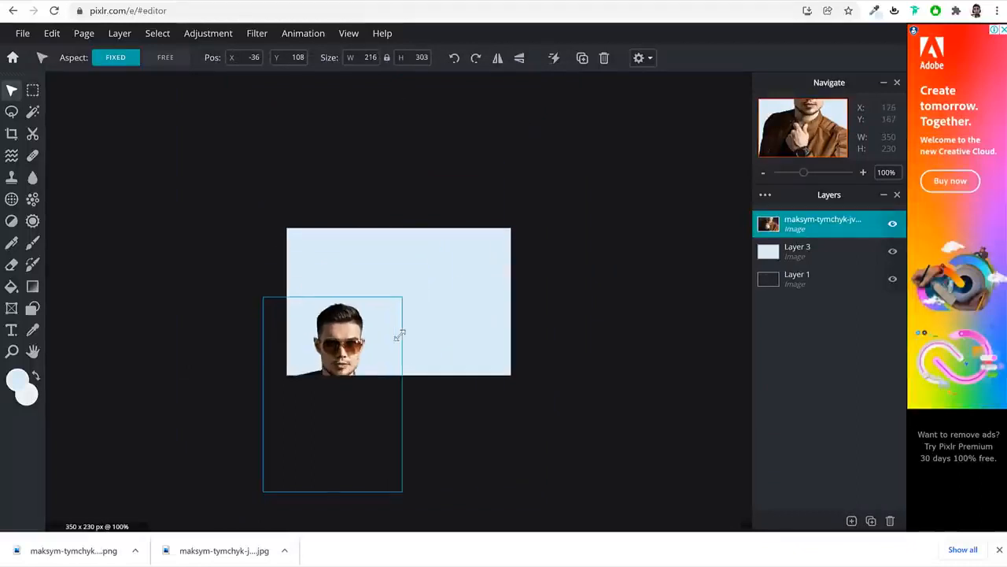
drag(313, 364, 423, 288)
click(417, 2)
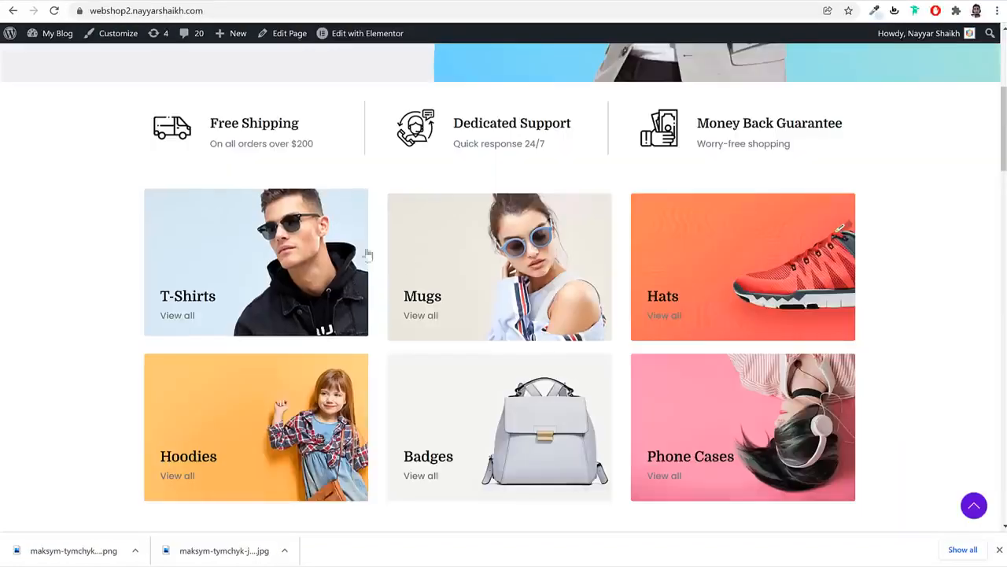
click(803, 4)
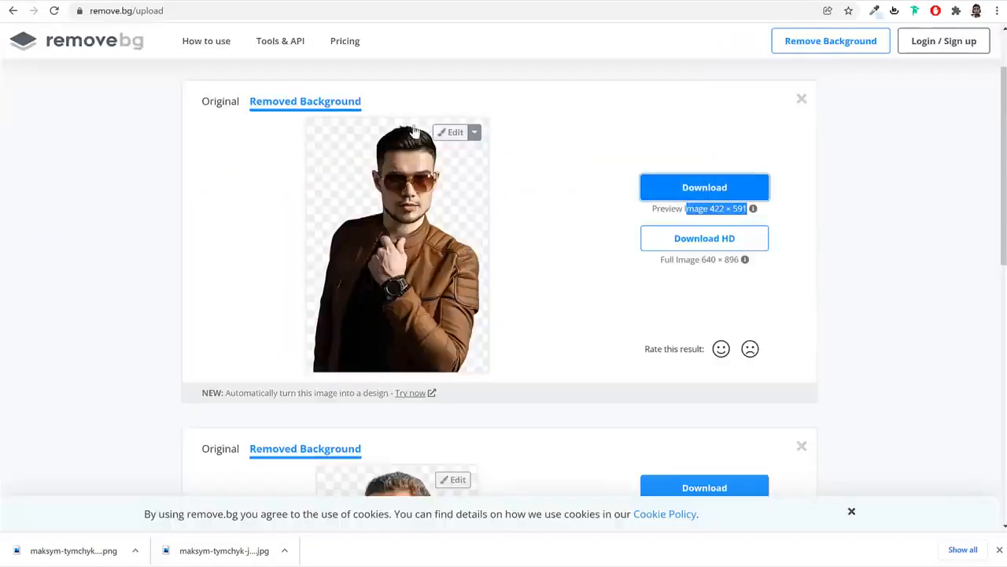
click(602, 2)
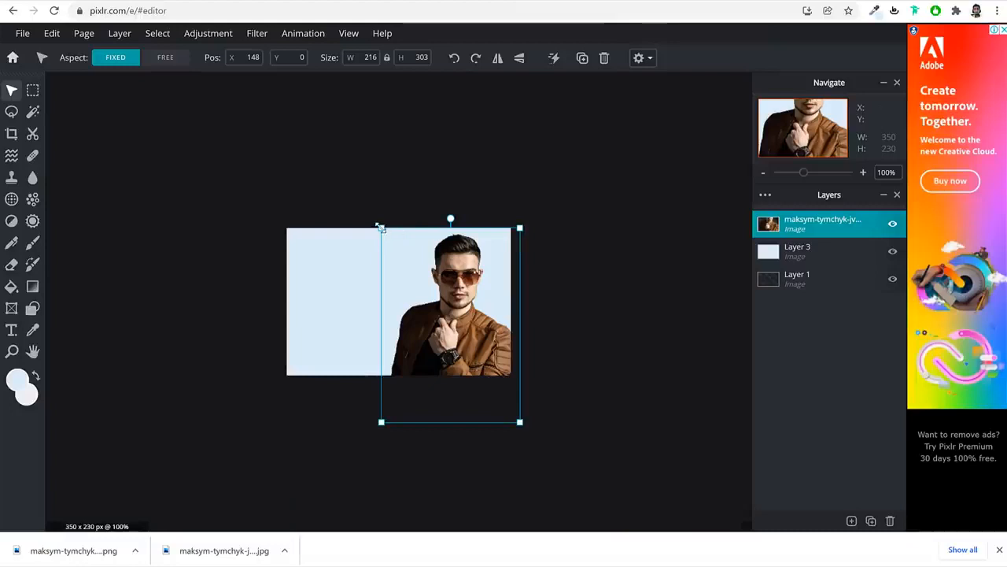
drag(381, 228, 368, 220)
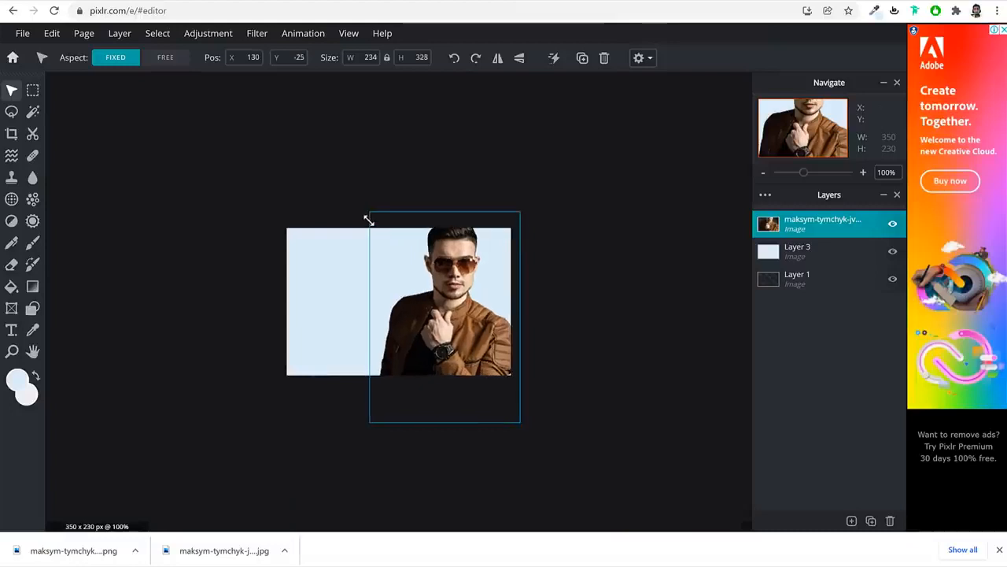
click(614, 305)
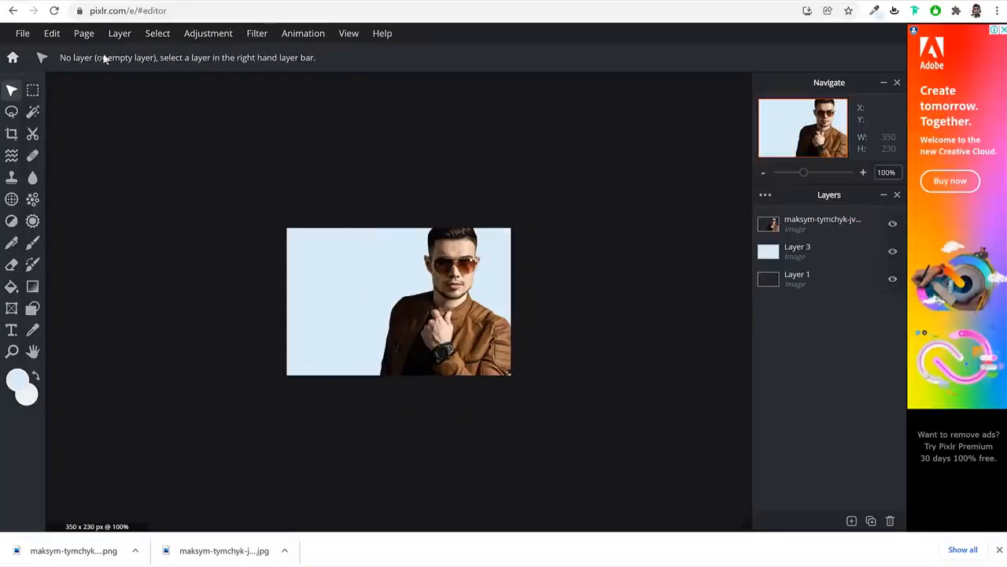
Save the banner as a 350 × 230 JPG at 90% quality named Untitled in Downloads
click(19, 33)
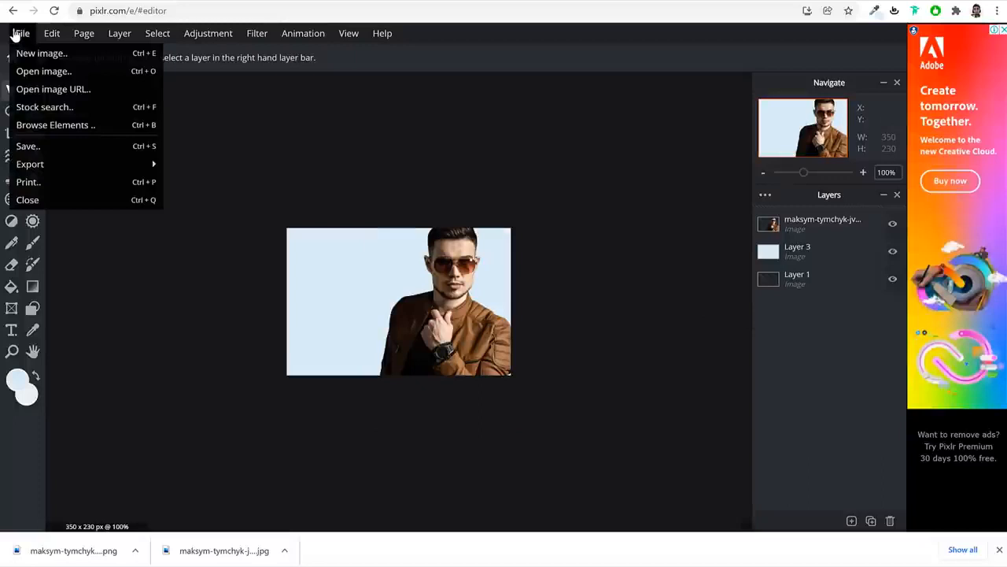
click(72, 149)
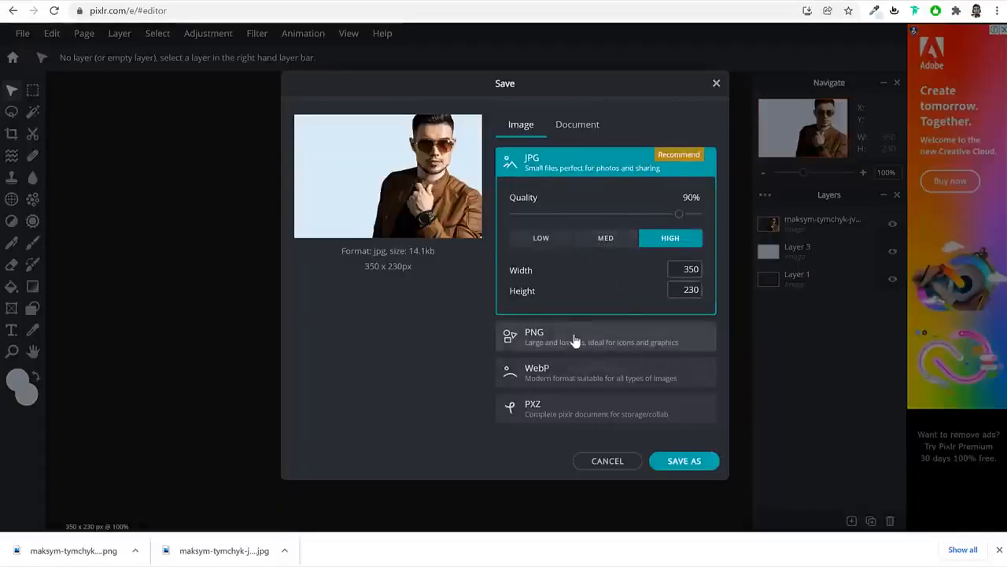
click(685, 462)
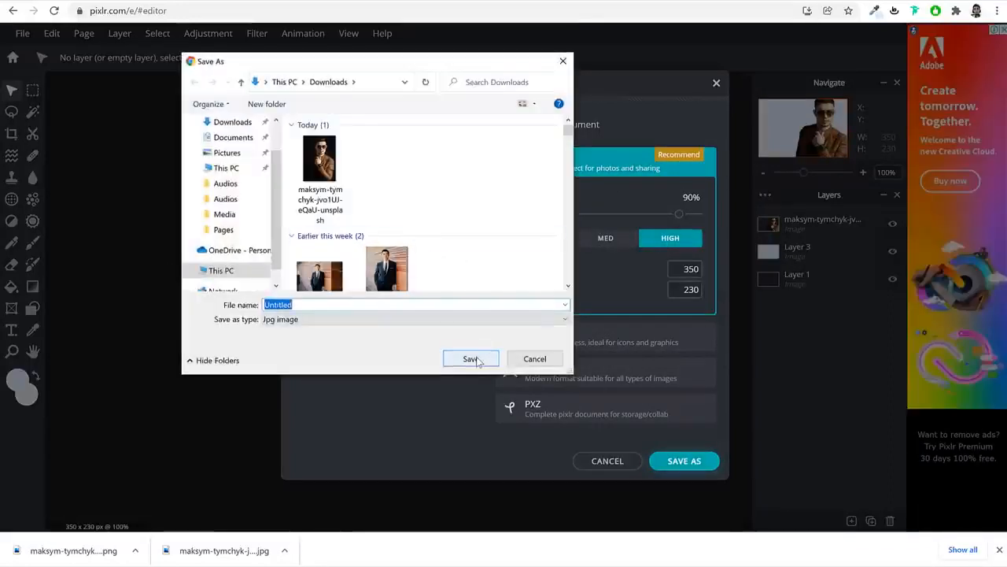
click(472, 360)
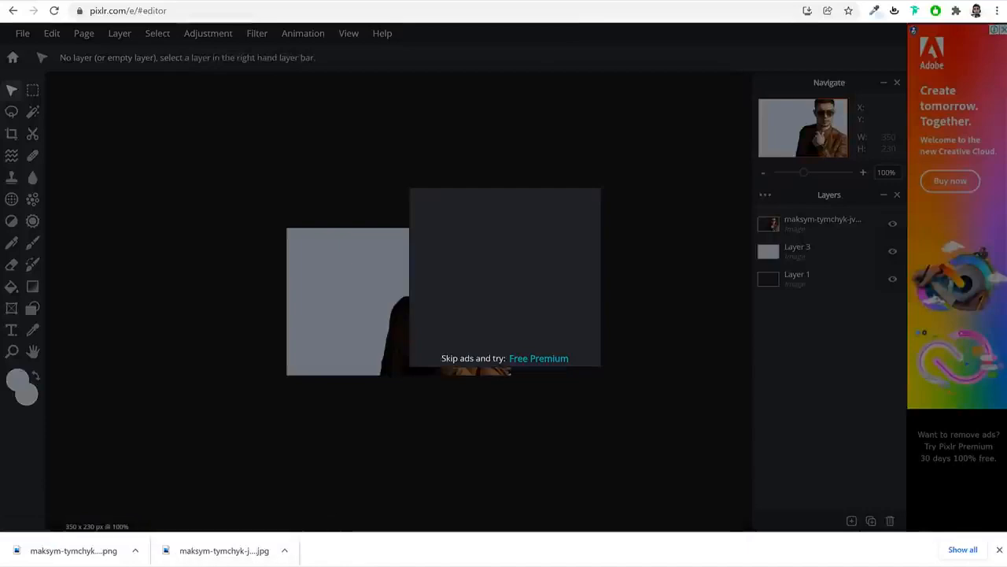
click(309, 565)
Preview the saved Untitled image from the Downloads folder
click(354, 215)
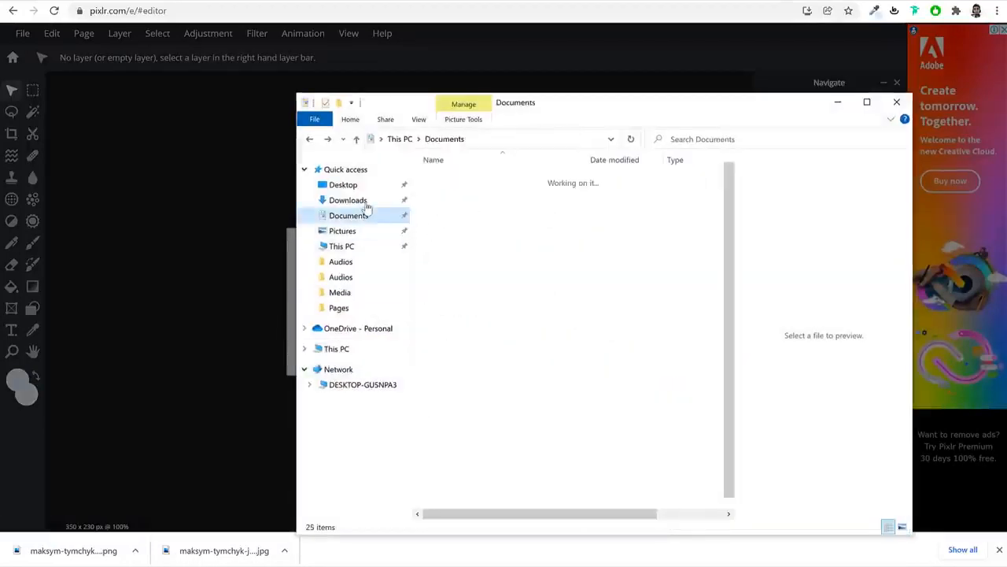
click(355, 200)
double_click(467, 206)
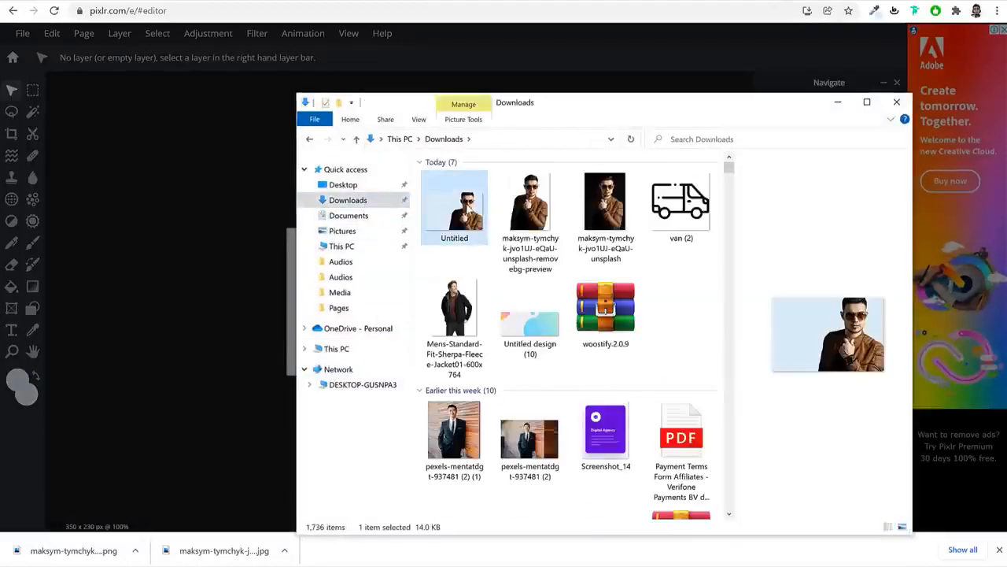
click(607, 78)
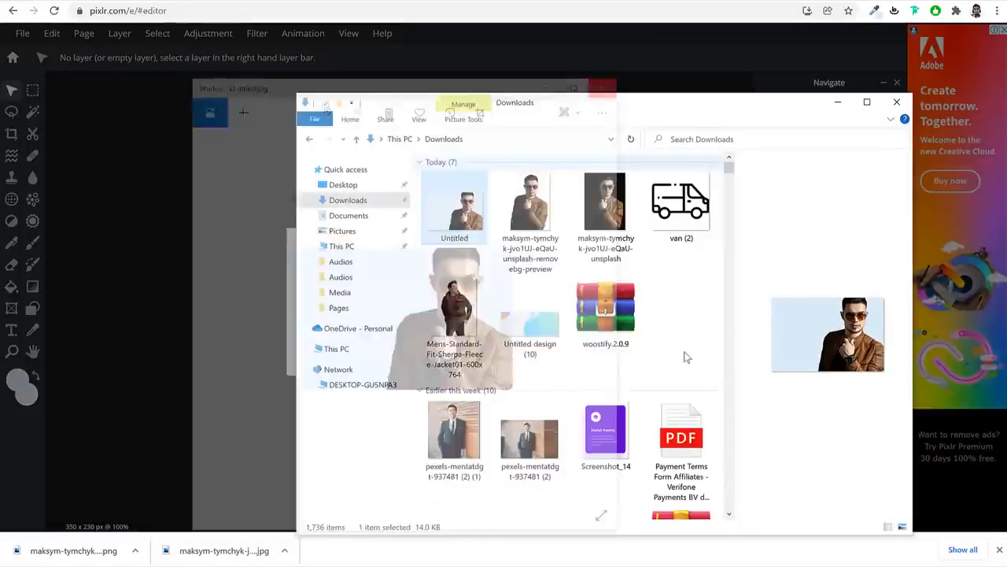
Minimize File Explorer and dismiss the Pixlr advertisement popup
click(687, 337)
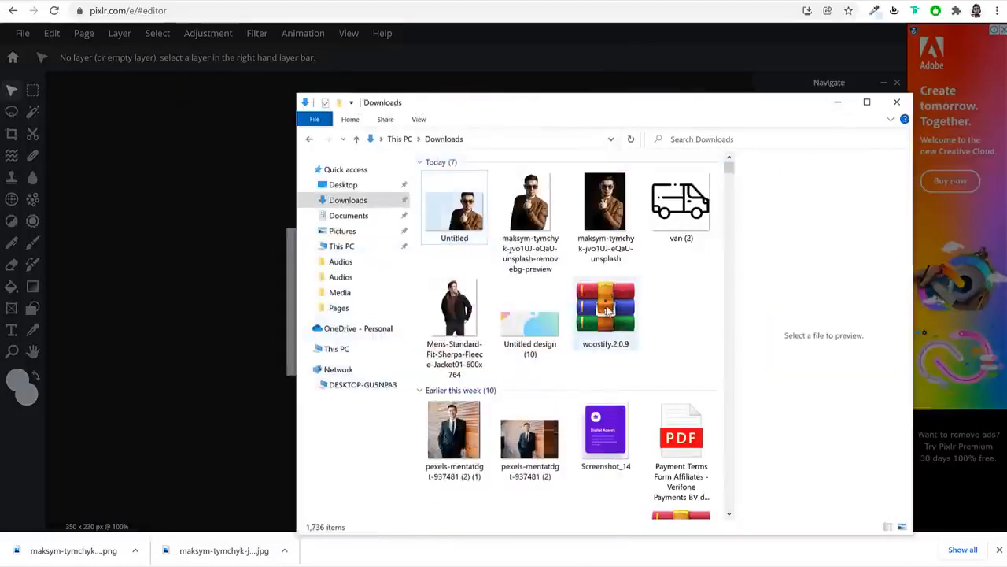
key(alt+Left)
key(alt+Left)
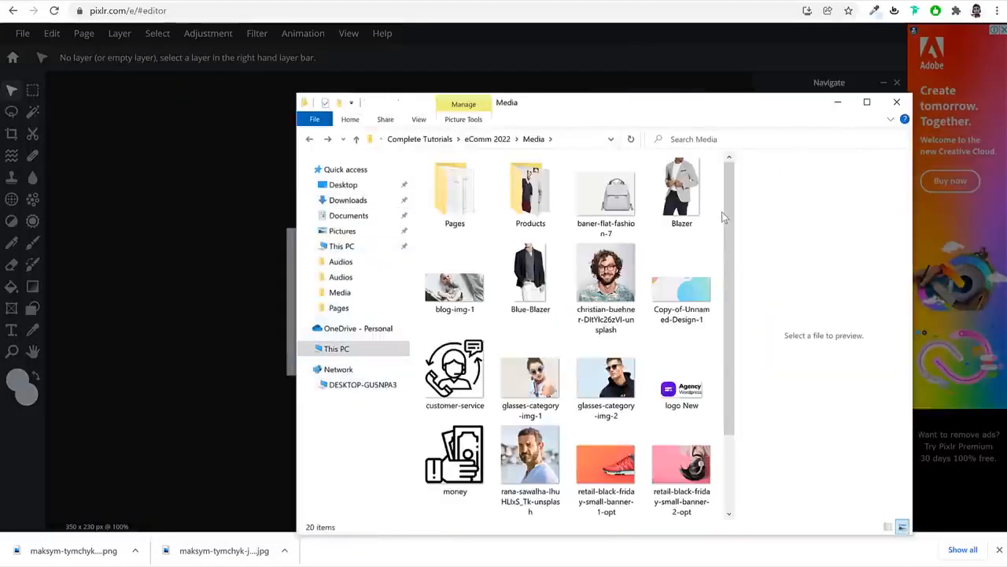
click(839, 103)
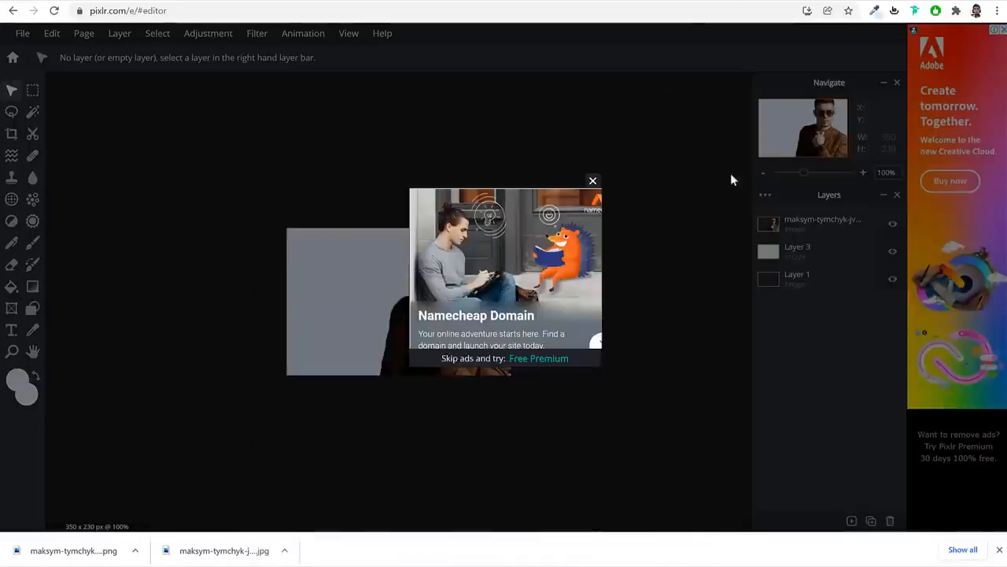
click(594, 182)
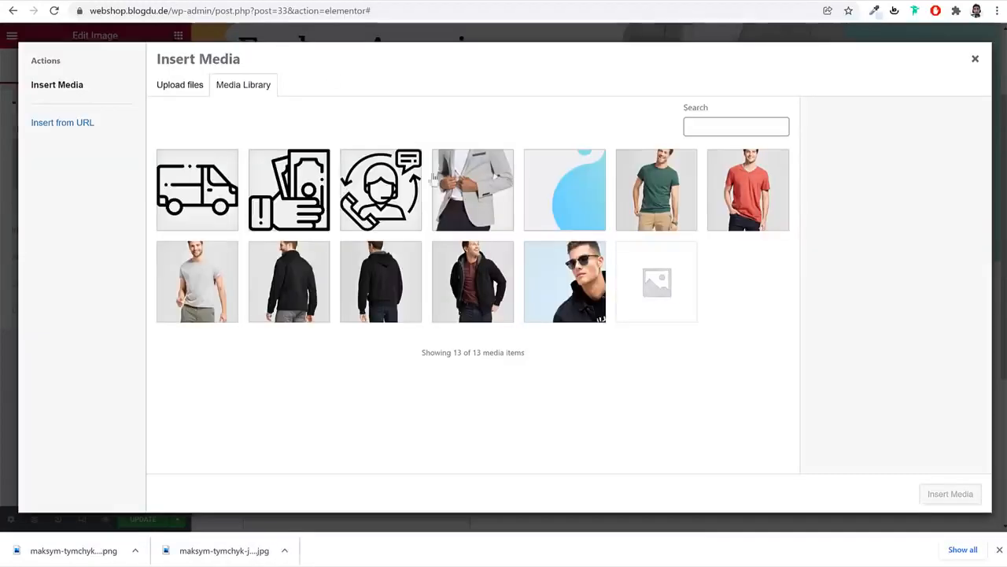
Upload glasses-category-img-2 and retail-black-friday-small-banner-4-opt to the media library
click(999, 550)
click(178, 85)
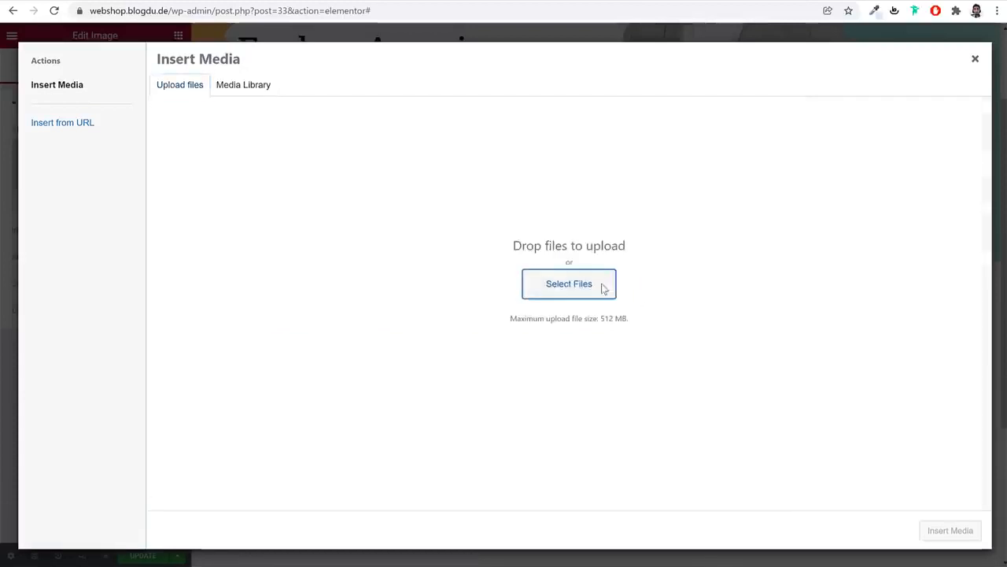
click(572, 280)
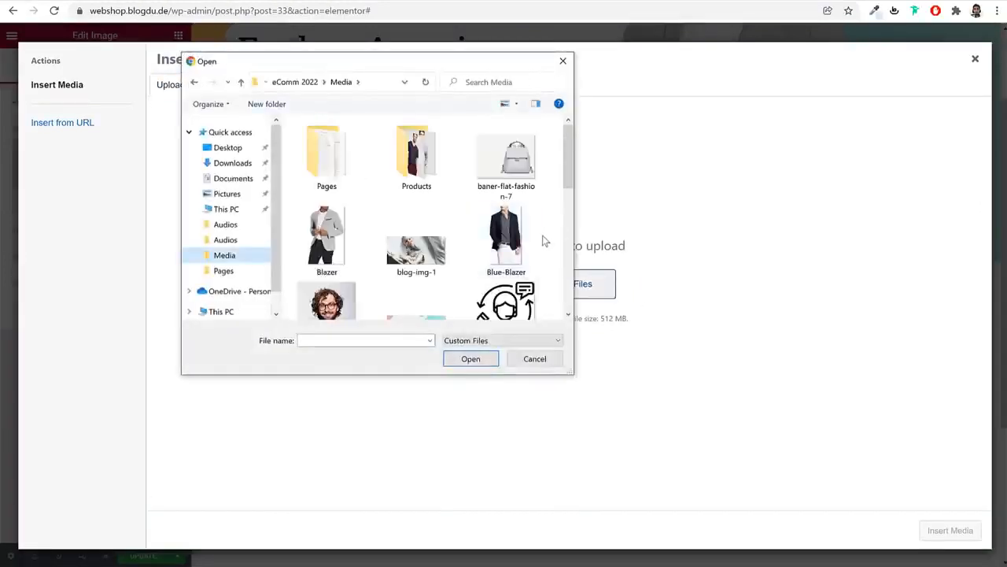
scroll(542, 240, down, 2)
click(416, 273)
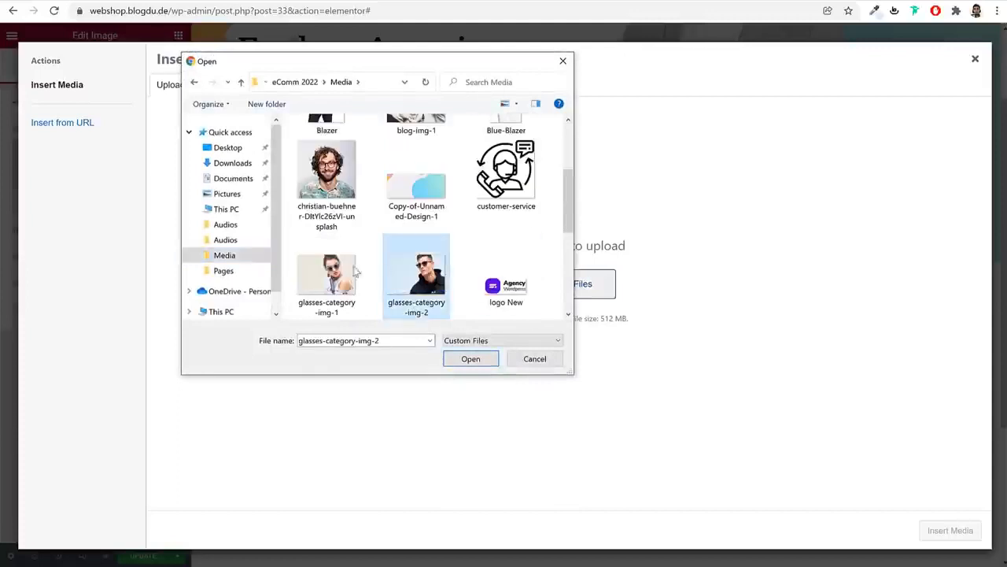
scroll(542, 259, down, 3)
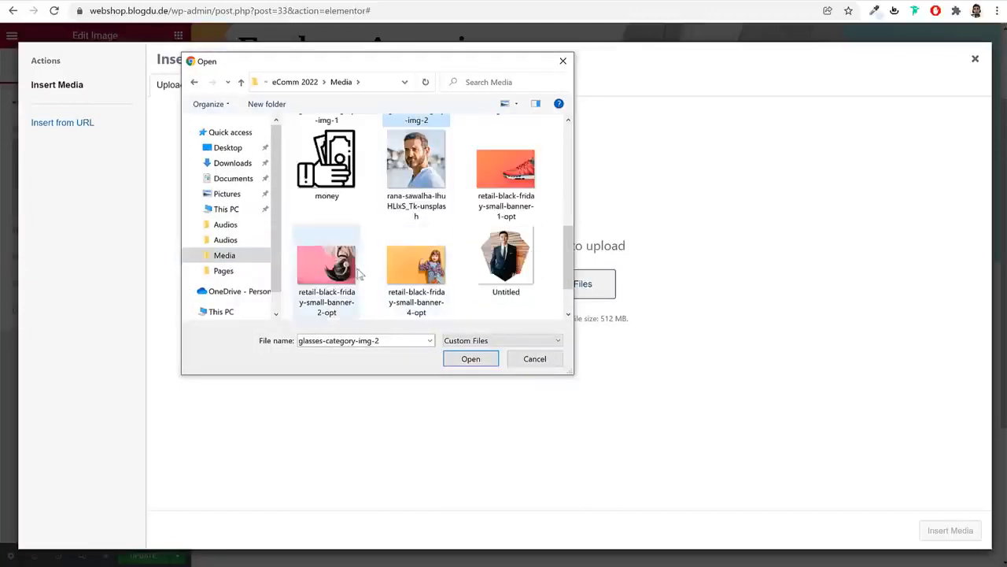
click(448, 269)
scroll(514, 254, down, 2)
scroll(472, 259, up, 4)
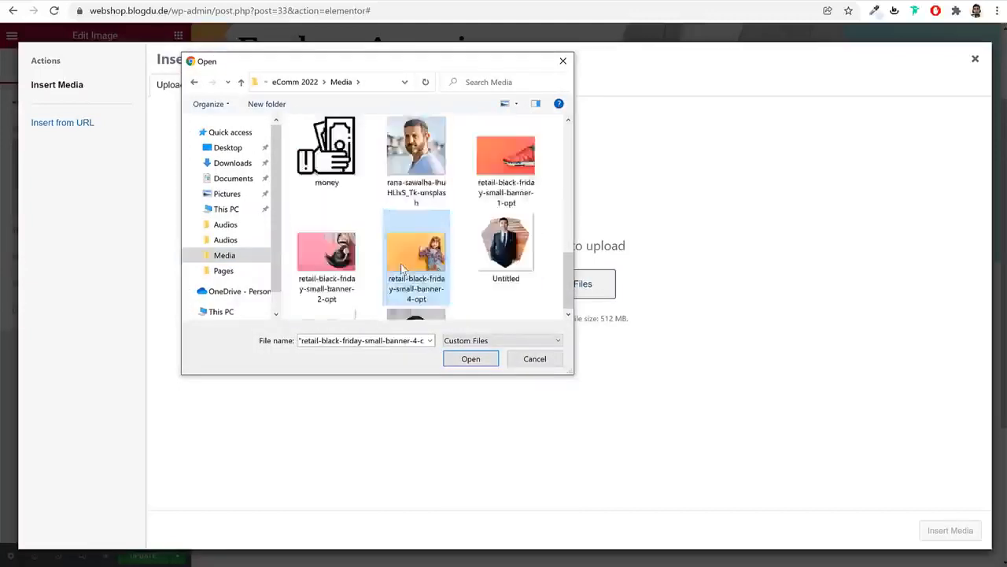
scroll(440, 259, down, 2)
click(466, 356)
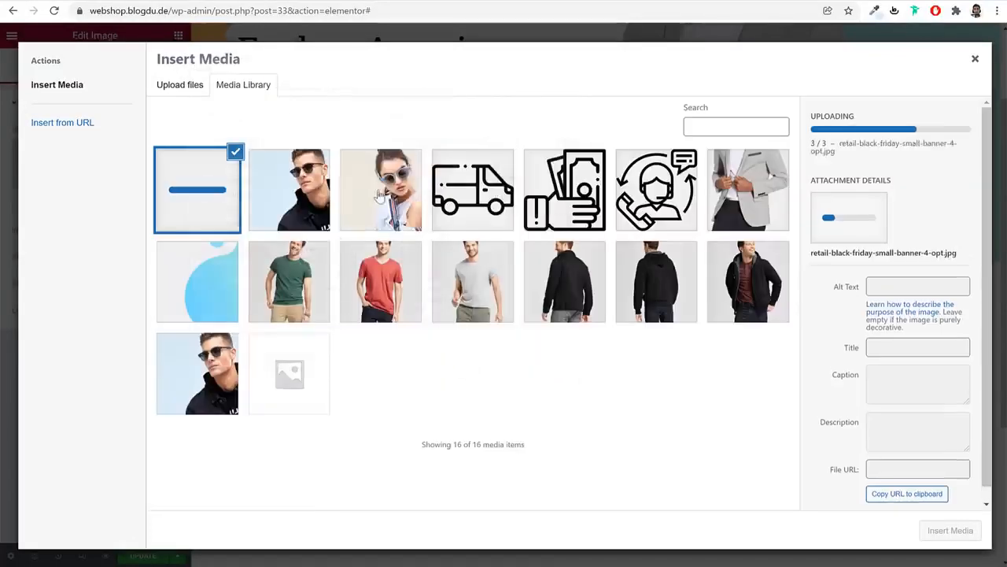
Insert the man-in-sunglasses photo into the Image widget at Full size
click(302, 195)
click(961, 530)
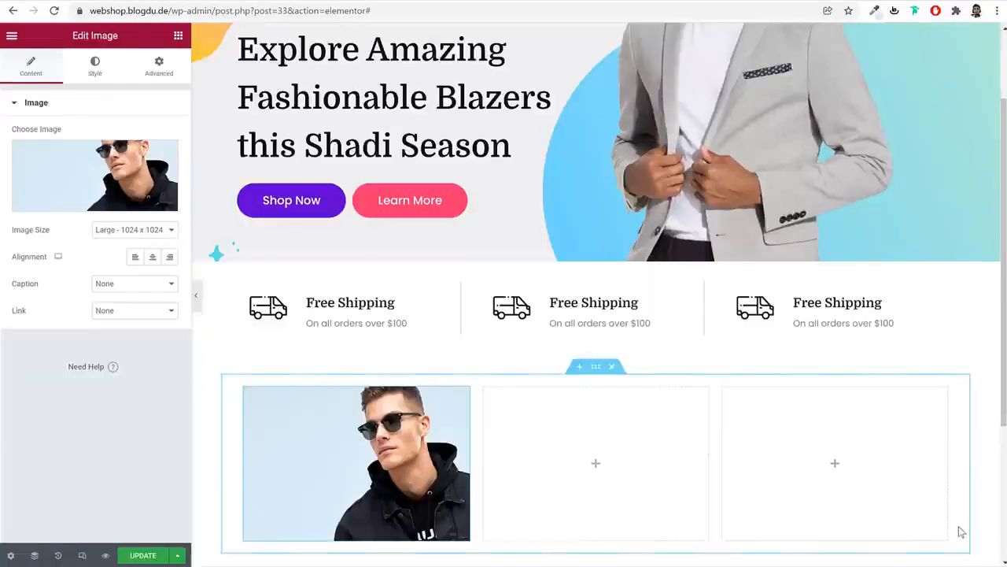
scroll(421, 401, down, 2)
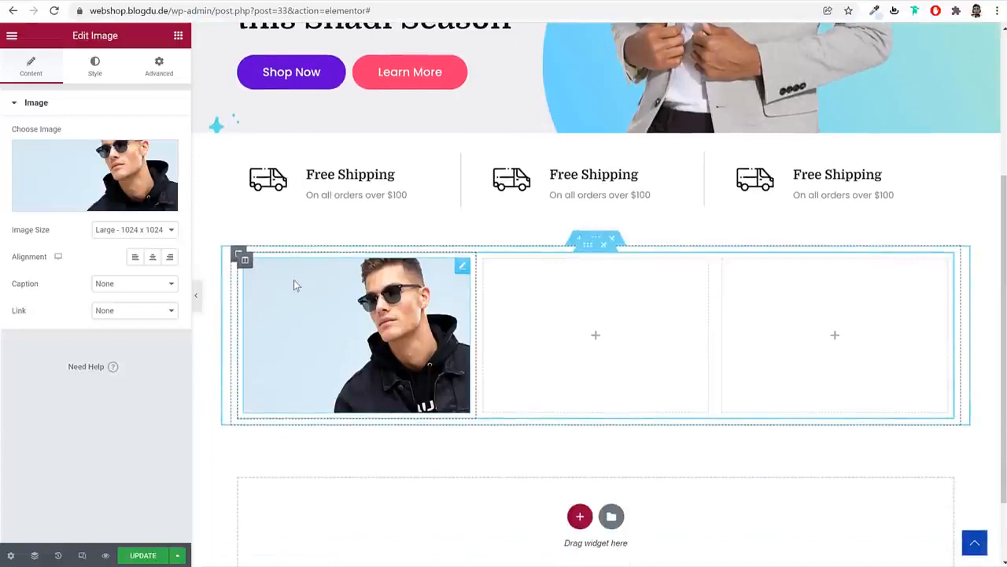
click(135, 230)
Keep the photo at Full size and give it a 5 px border radius
click(135, 357)
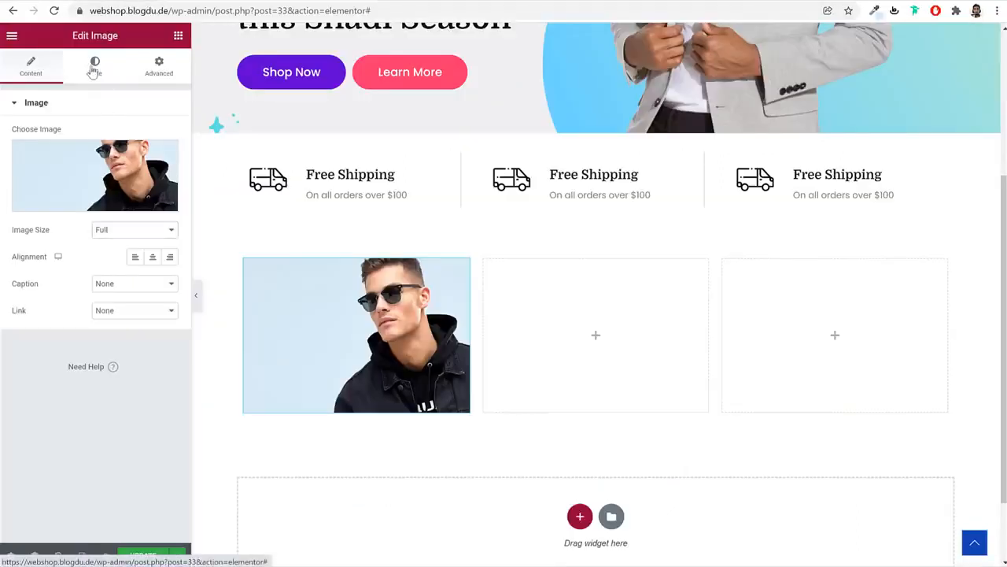
click(95, 67)
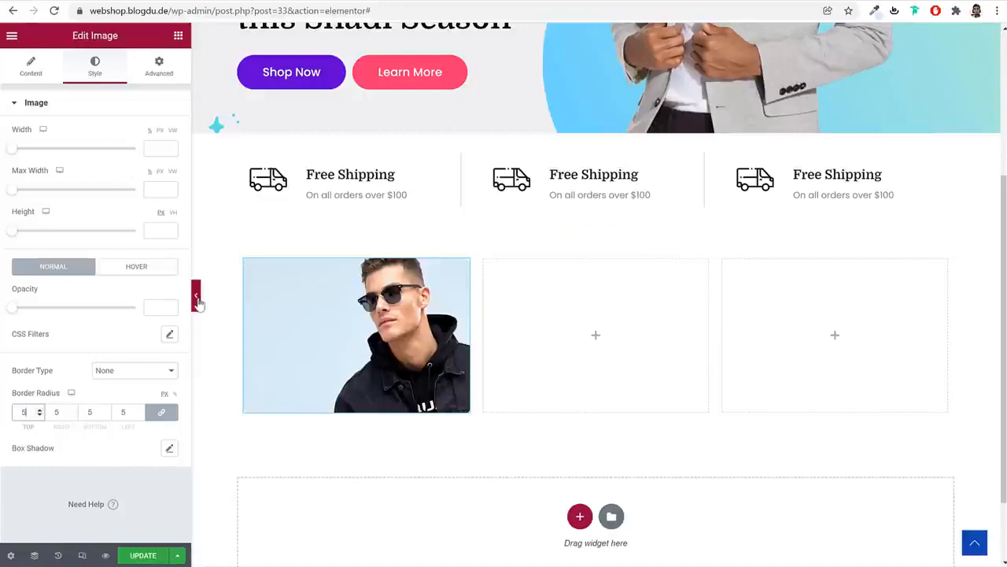
click(196, 296)
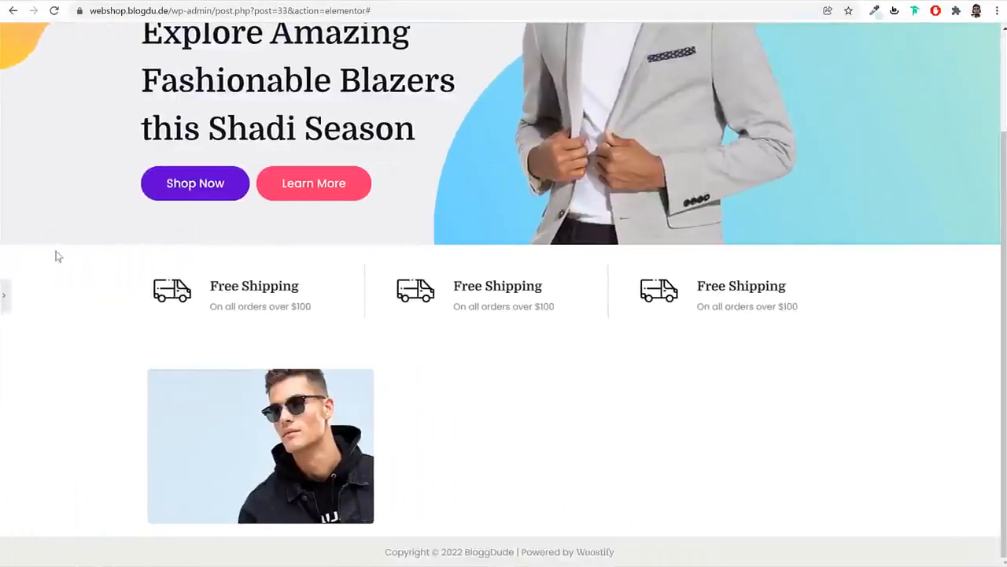
click(5, 295)
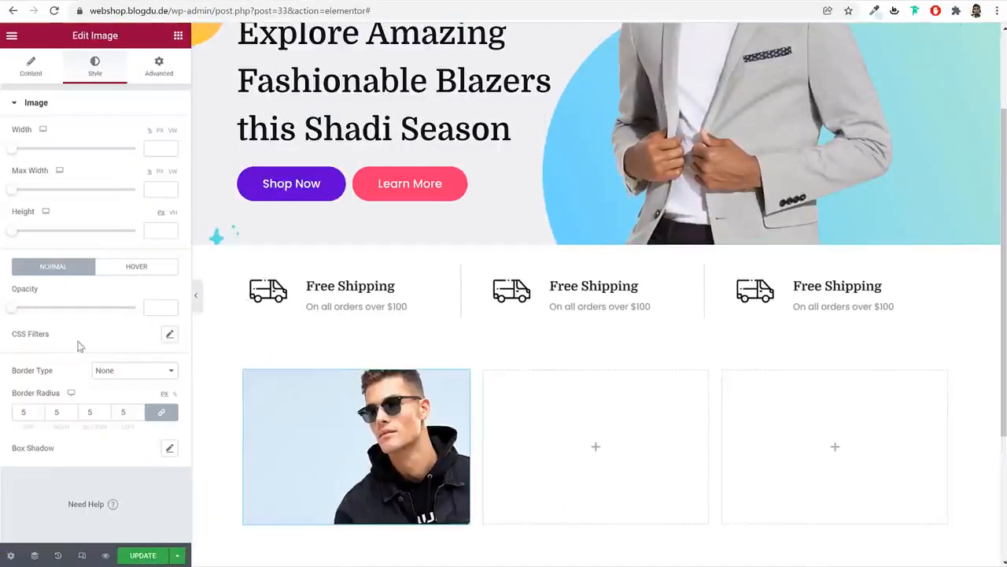
Set the photo's hover animation to Float after trying Grow and Push
click(129, 271)
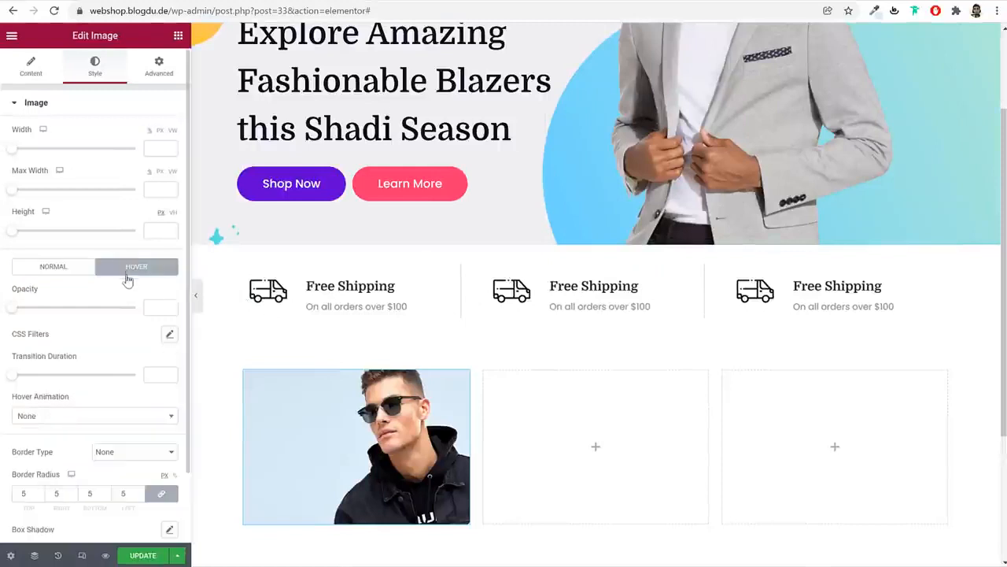
scroll(114, 334, down, 2)
click(84, 336)
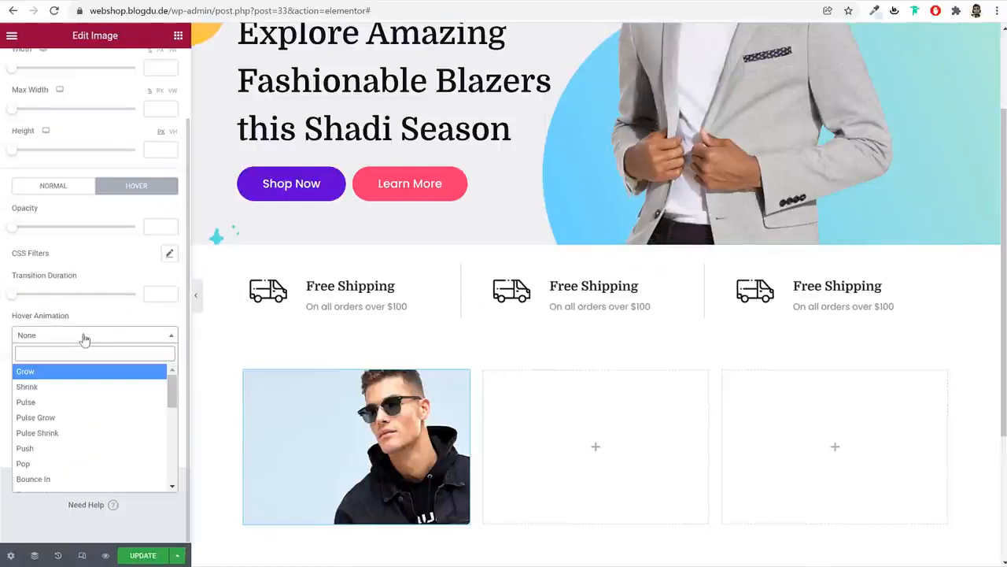
click(89, 381)
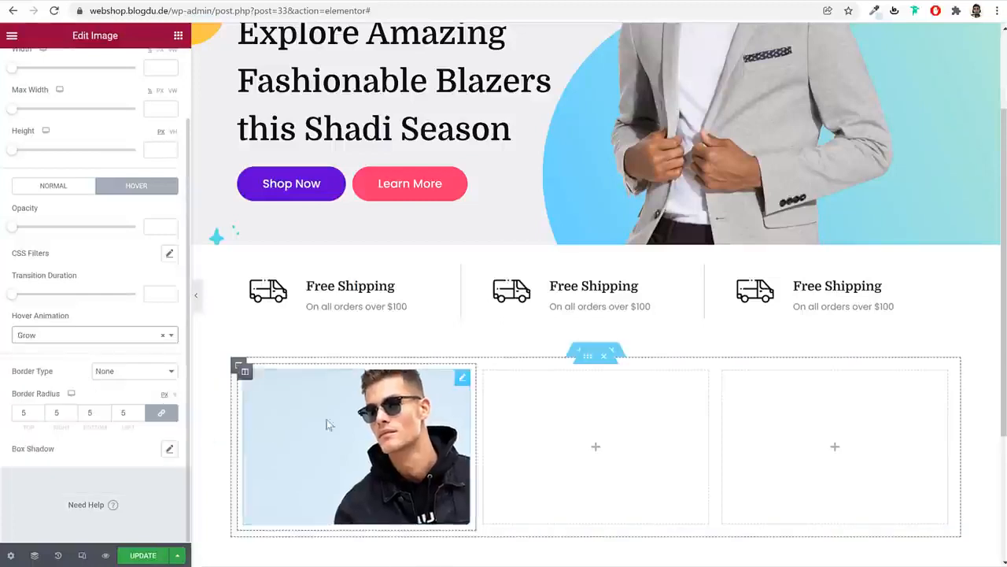
click(107, 337)
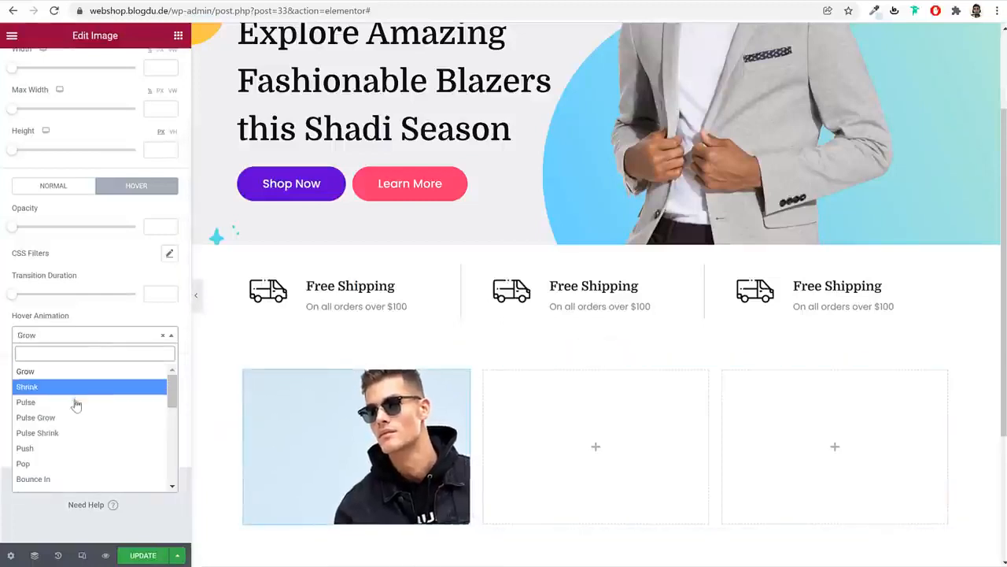
click(70, 449)
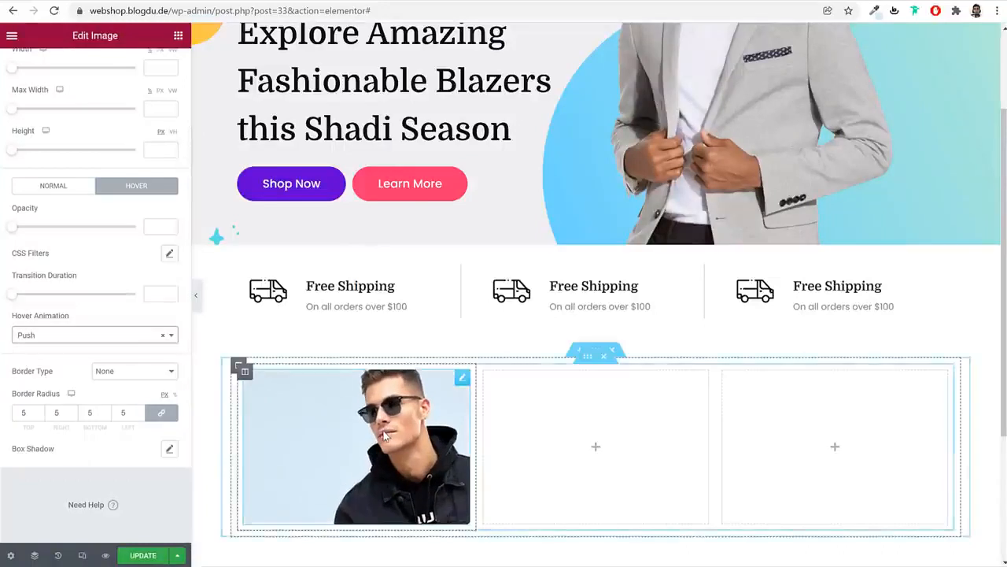
click(111, 335)
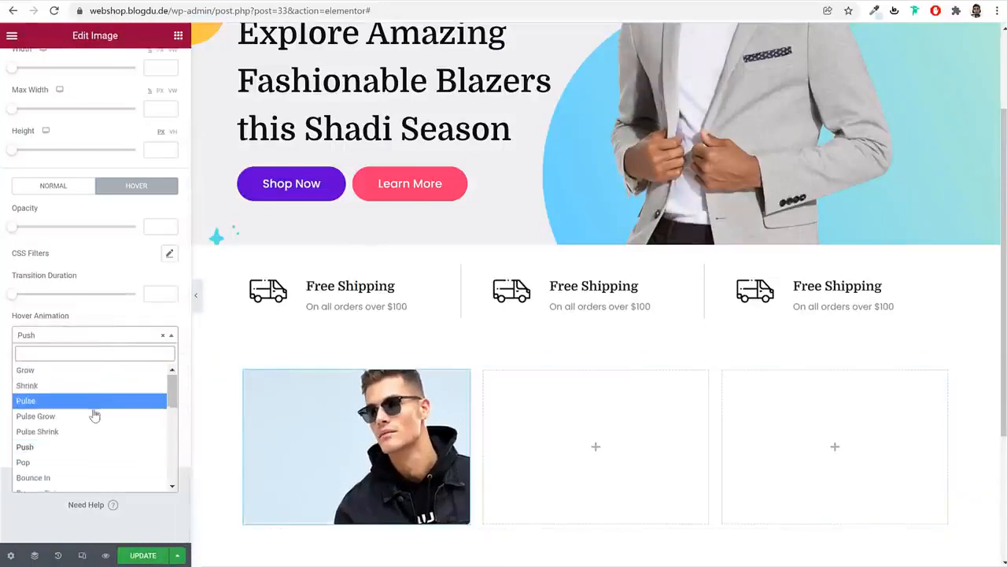
scroll(95, 415, down, 3)
click(71, 413)
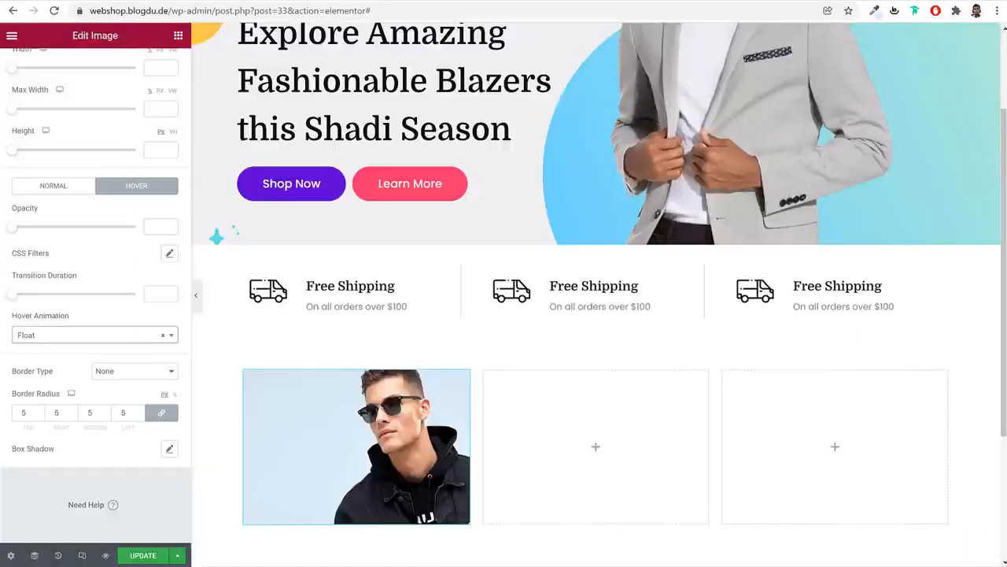
Add a Heading widget under the photo reading 'T-Shirts'
click(177, 36)
text(he)
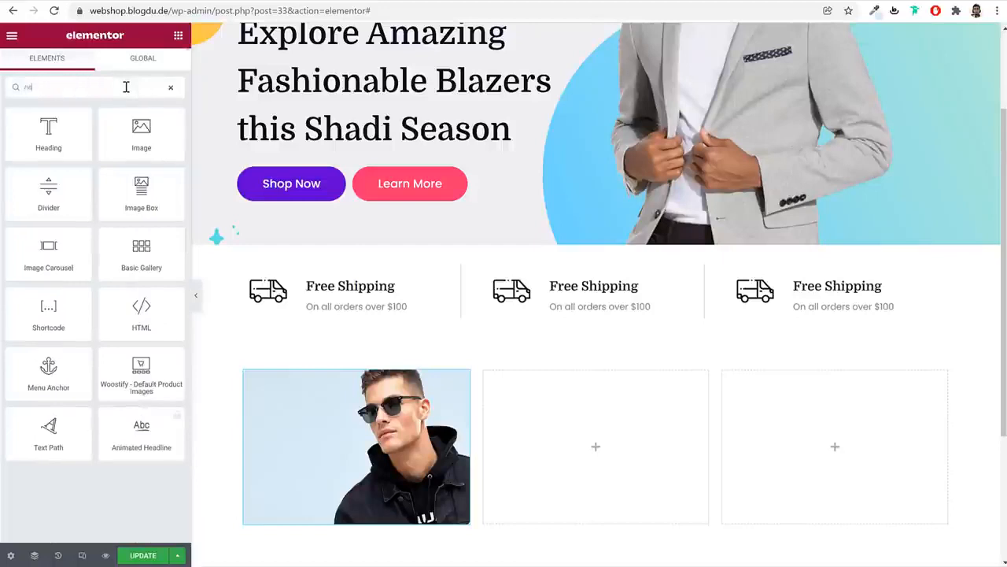
drag(59, 124, 370, 492)
double_click(109, 181)
triple_click(109, 181)
text(T-Shirts)
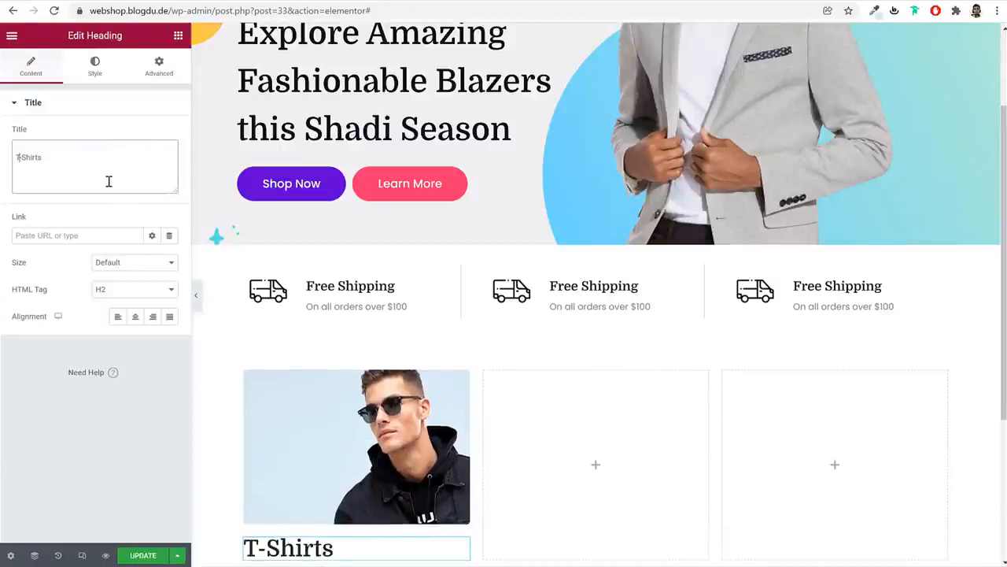
key(BackSpace)
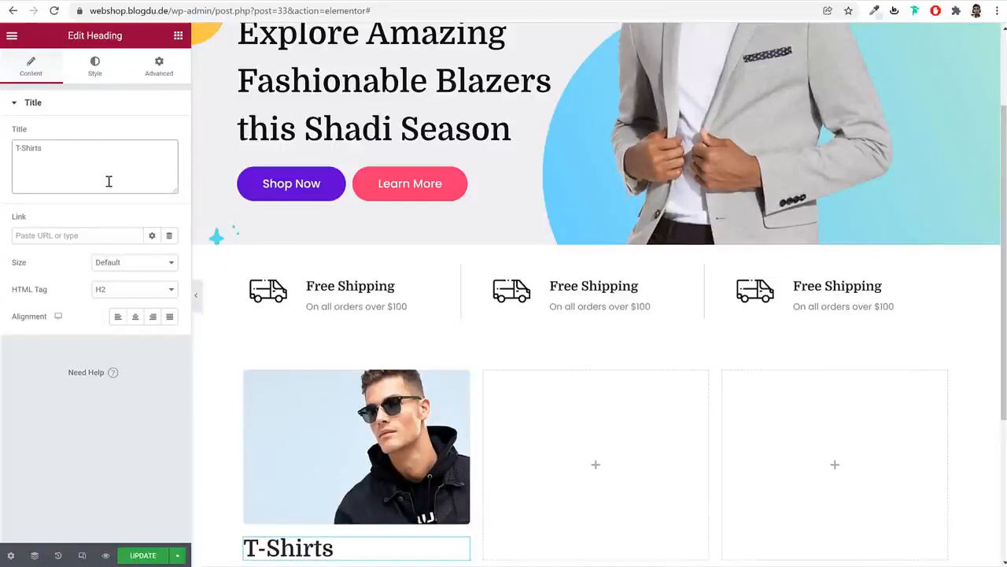
Set the T-Shirts heading typography to size 22 and weight 700
click(95, 68)
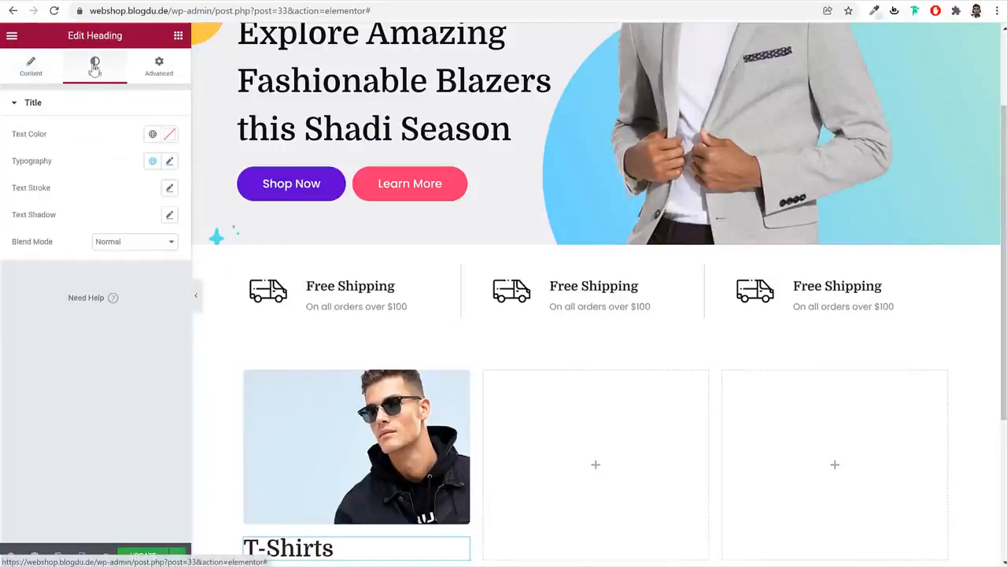
click(169, 160)
text(20)
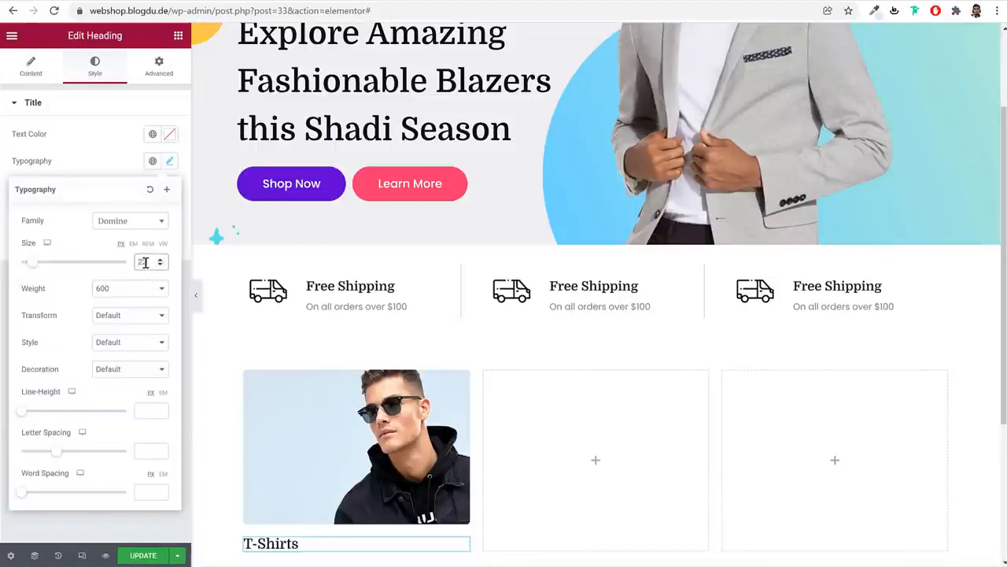
click(132, 292)
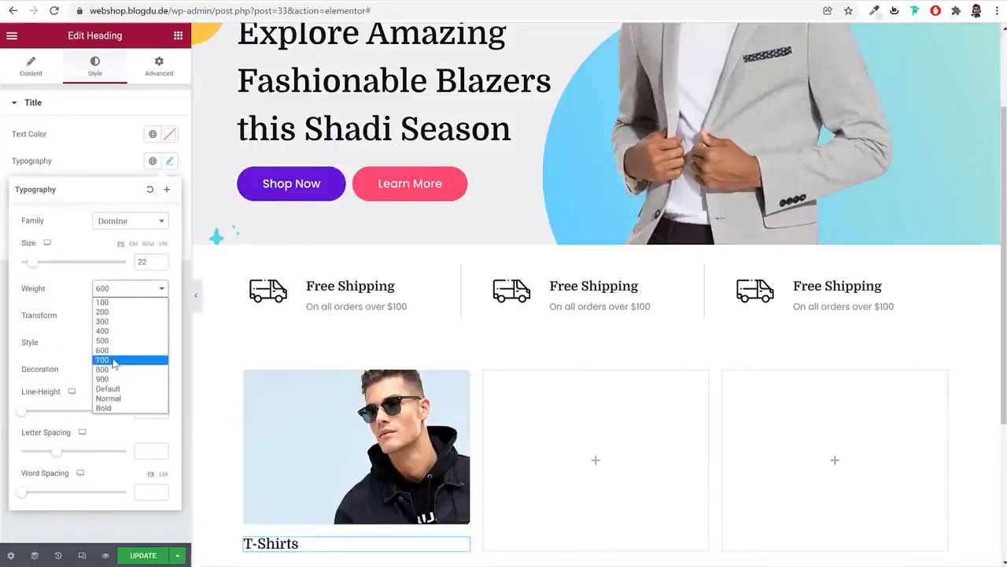
click(114, 359)
click(170, 162)
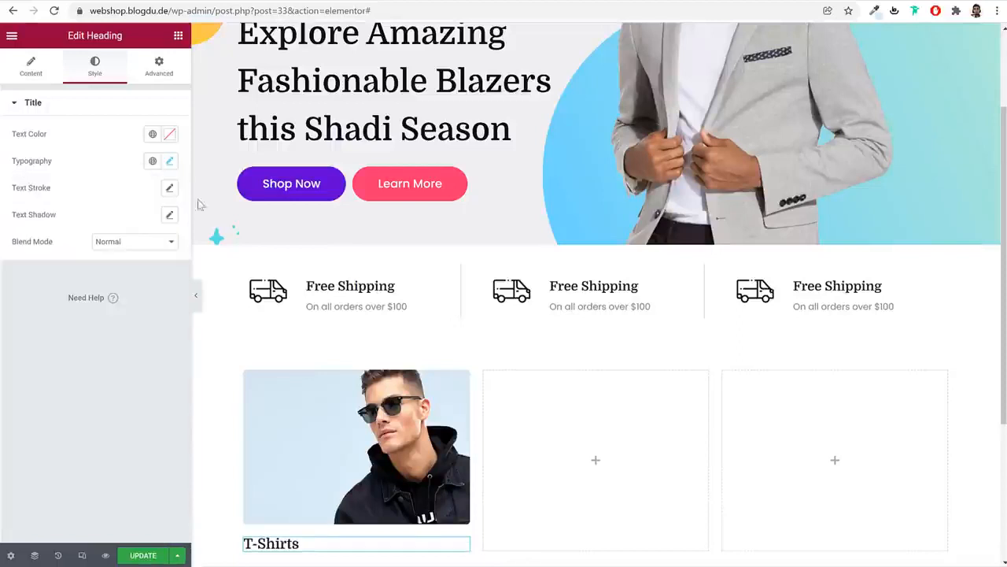
scroll(414, 470, down, 3)
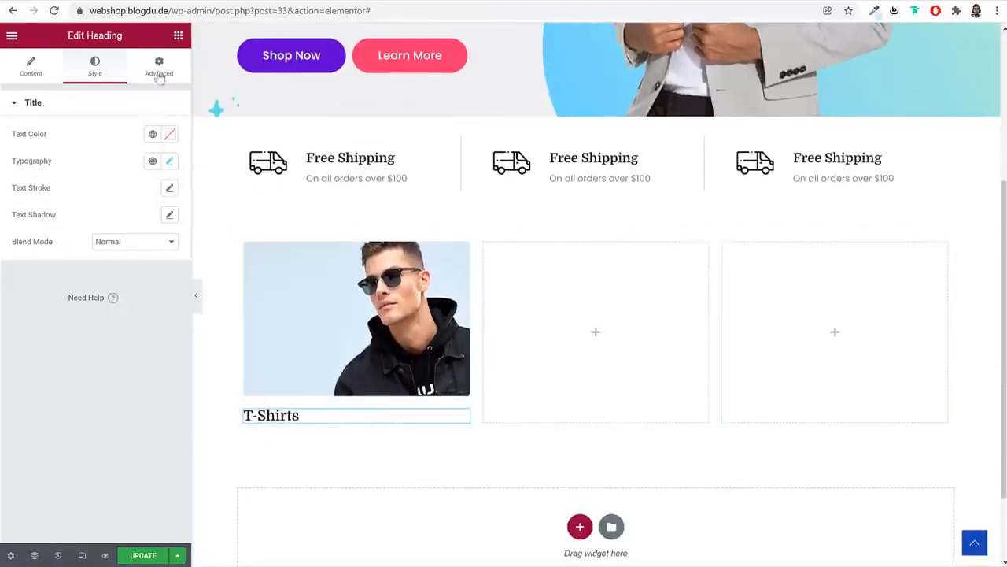
Unlink the T-Shirts heading's margins and set Top to -100 and Left to 30
click(158, 67)
click(161, 153)
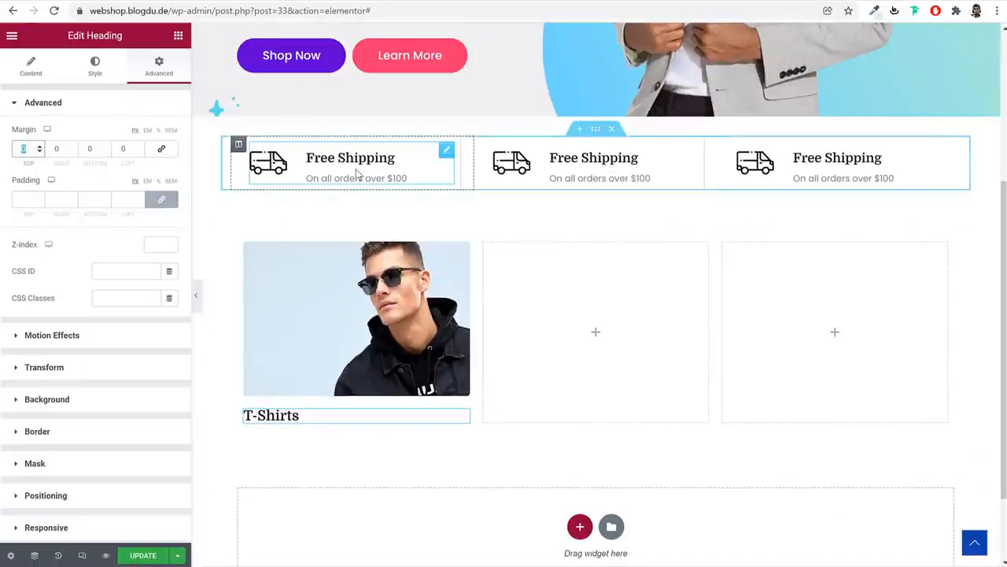
text(100)
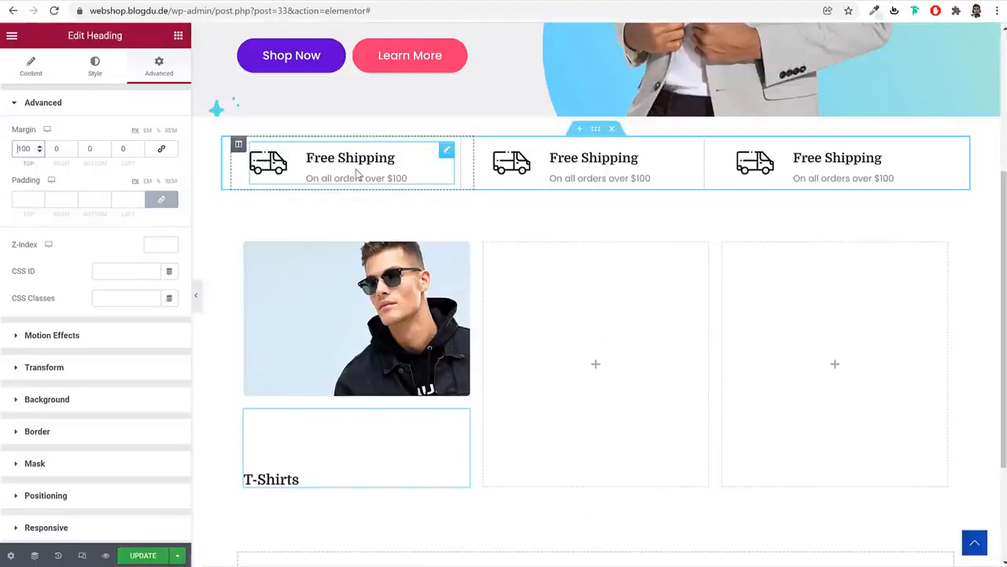
text(-)
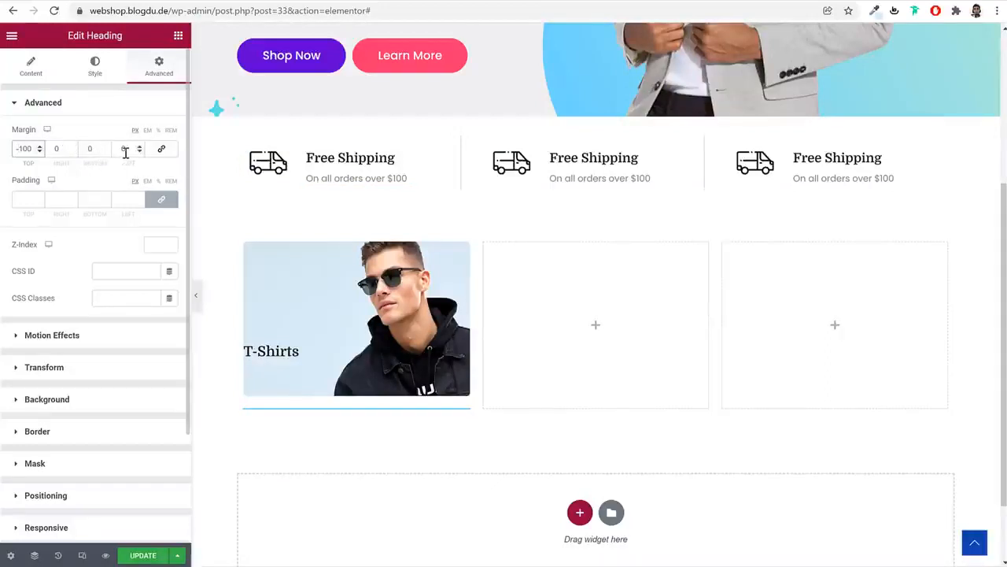
text(30)
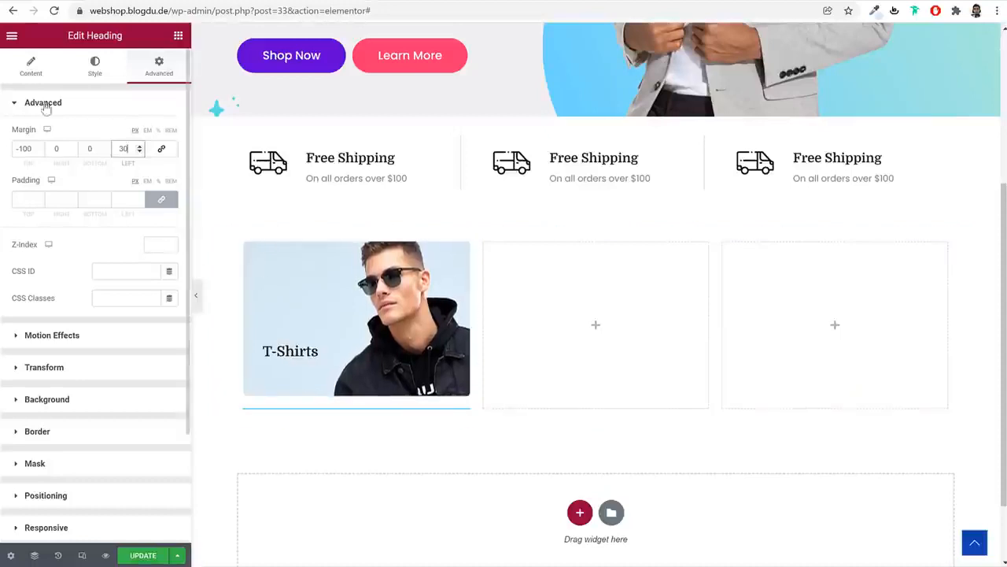
click(32, 69)
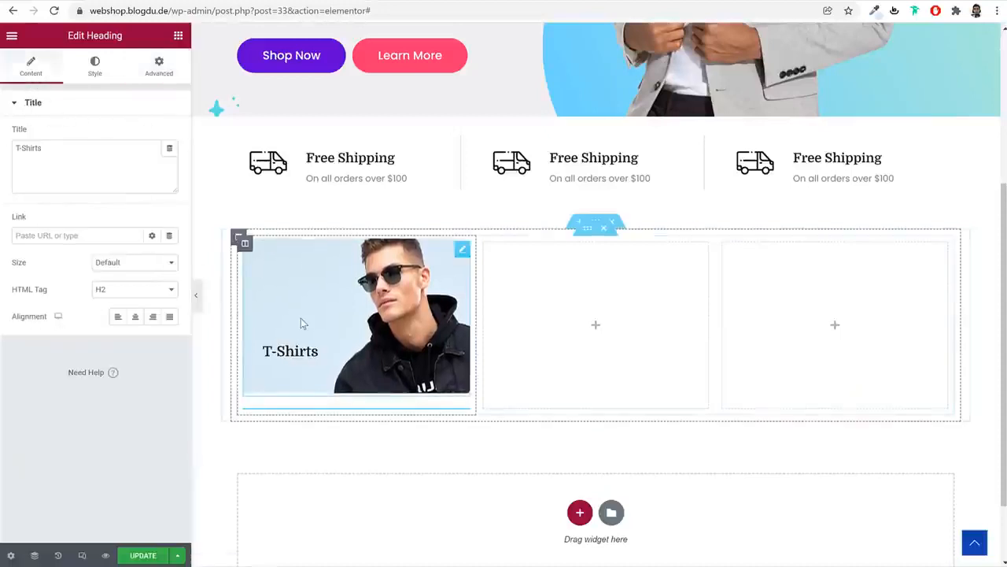
Link the hoodie photo to the Black Fashion Jacket product page through a Custom URL
click(462, 254)
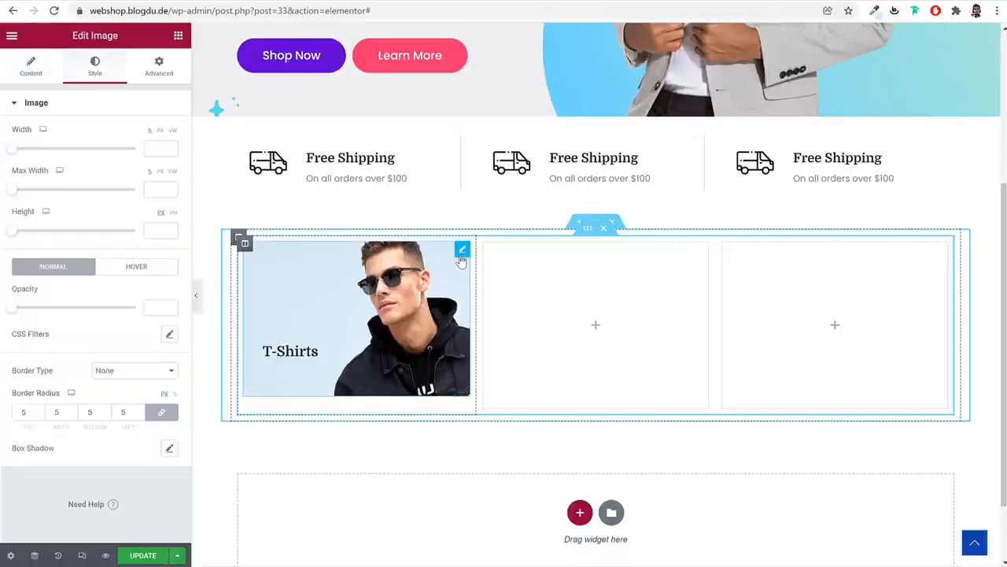
click(20, 81)
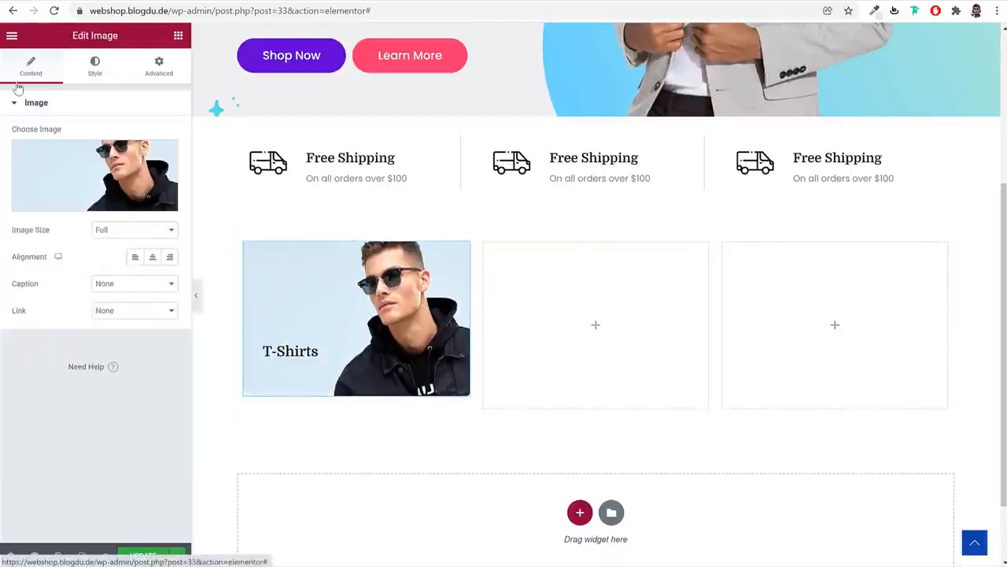
click(141, 312)
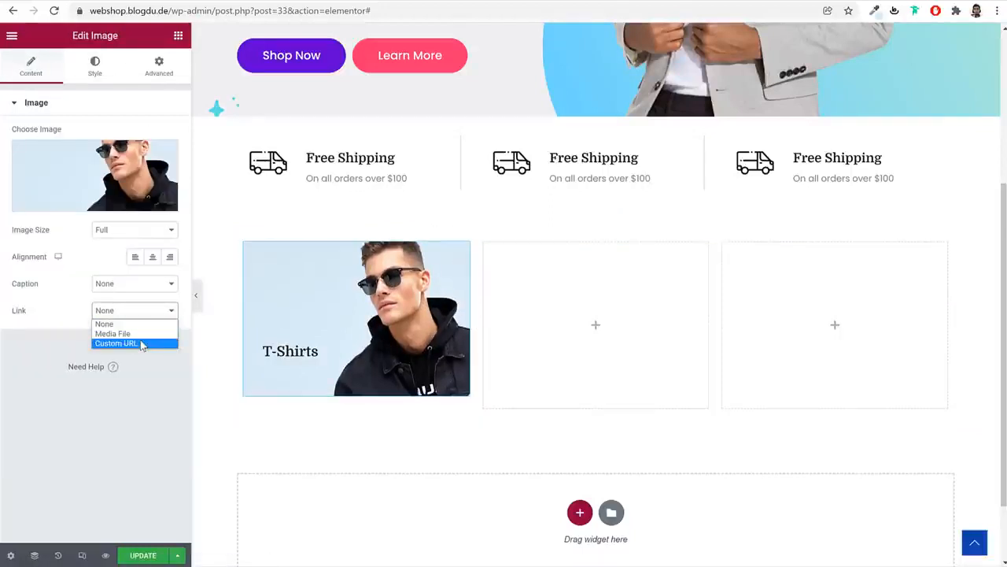
click(118, 343)
click(118, 337)
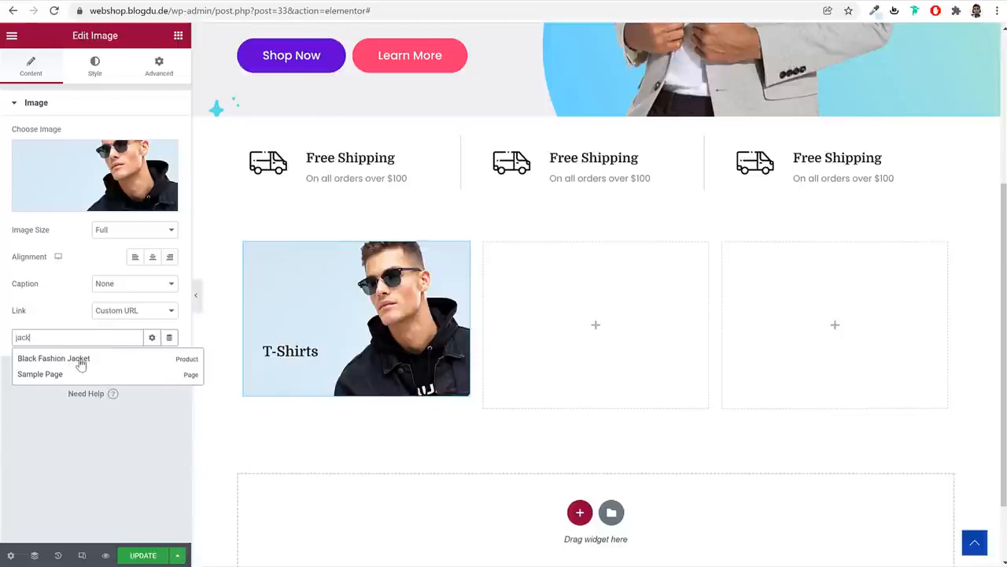
click(80, 361)
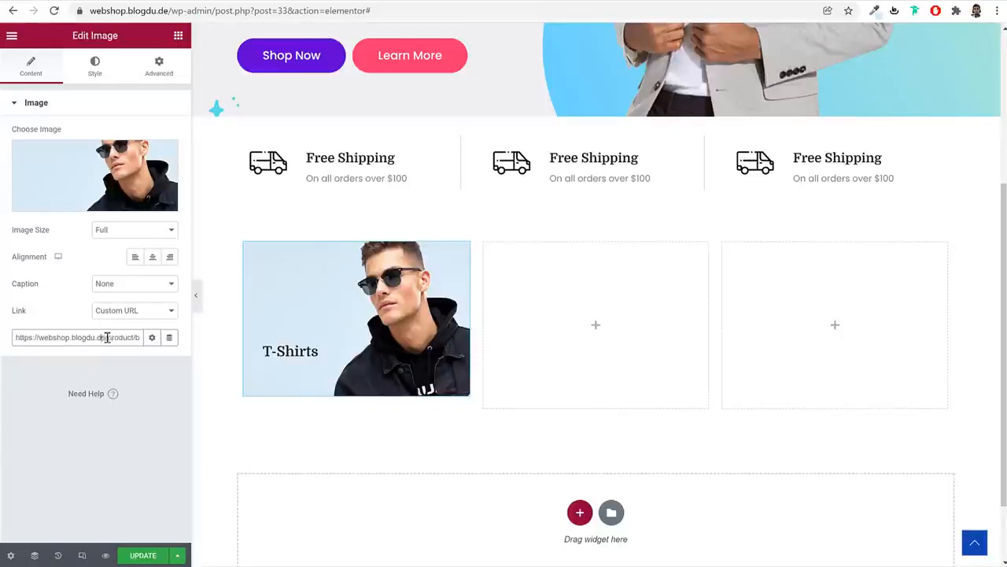
drag(107, 338, 135, 338)
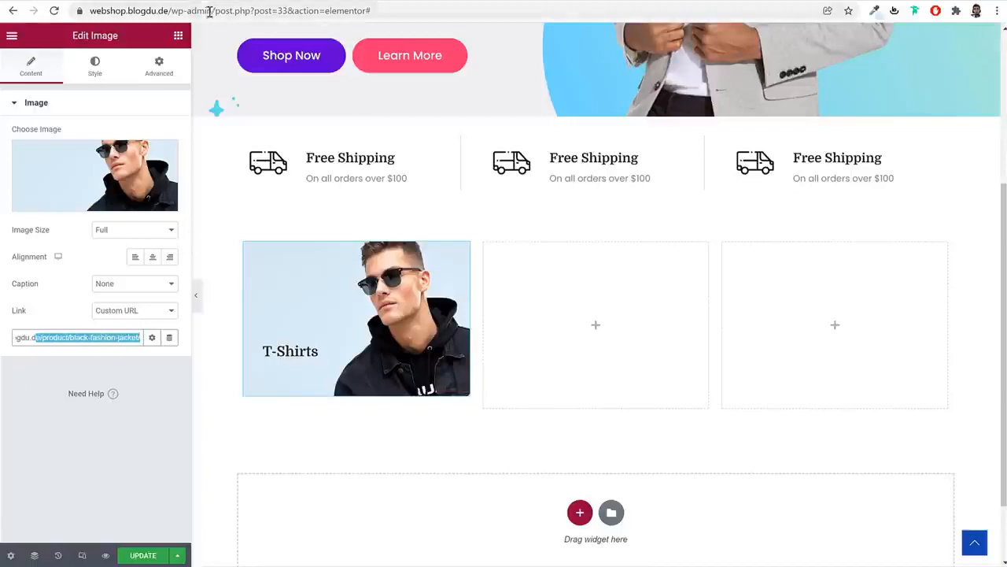
Load the site's wp-admin address in a new browser tab
drag(214, 11, 88, 11)
key(ctrl+c)
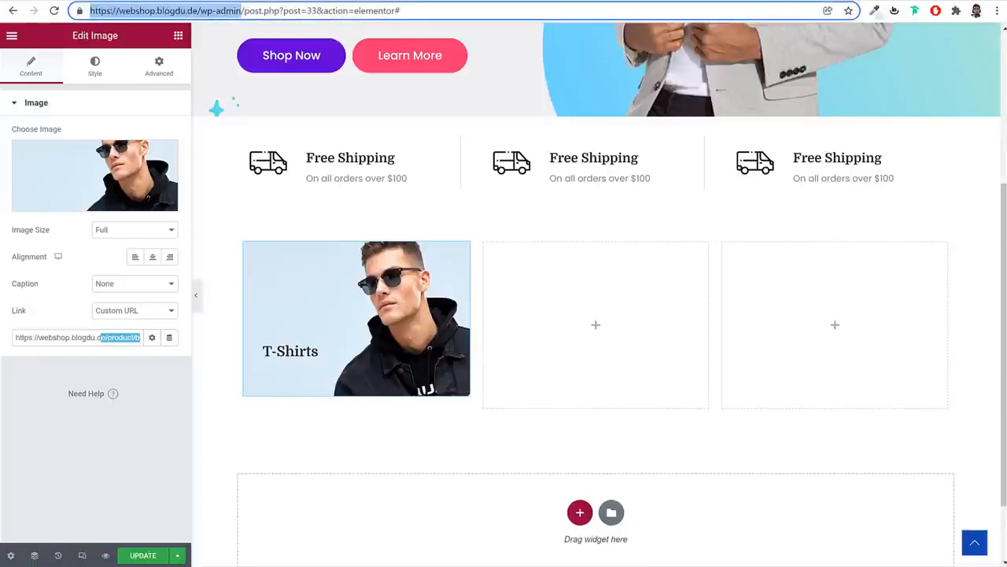
click(803, 0)
key(ctrl+v)
key(Return)
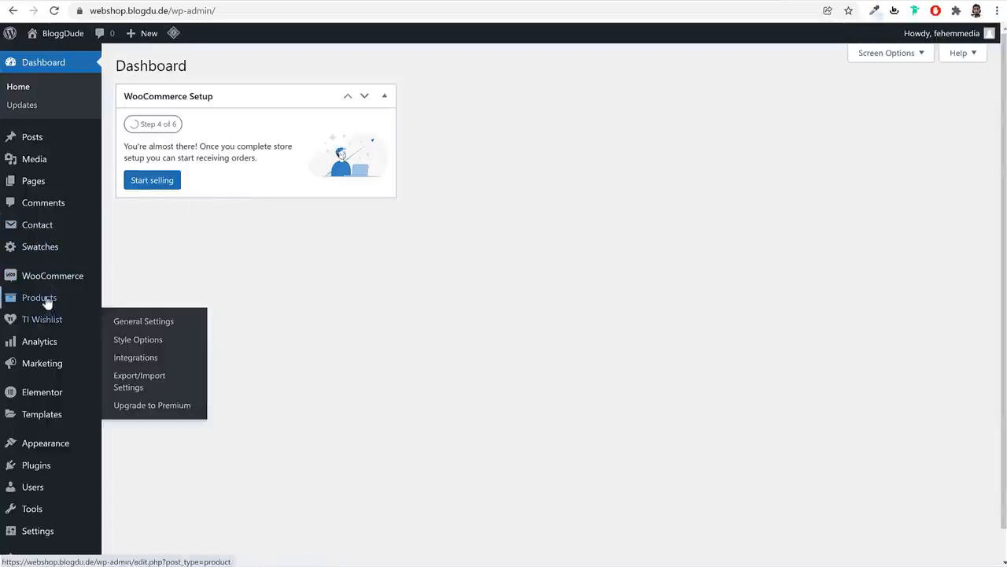
Copy the Jackets category's view link from Products > Categories
mouse_move(52, 305)
click(130, 338)
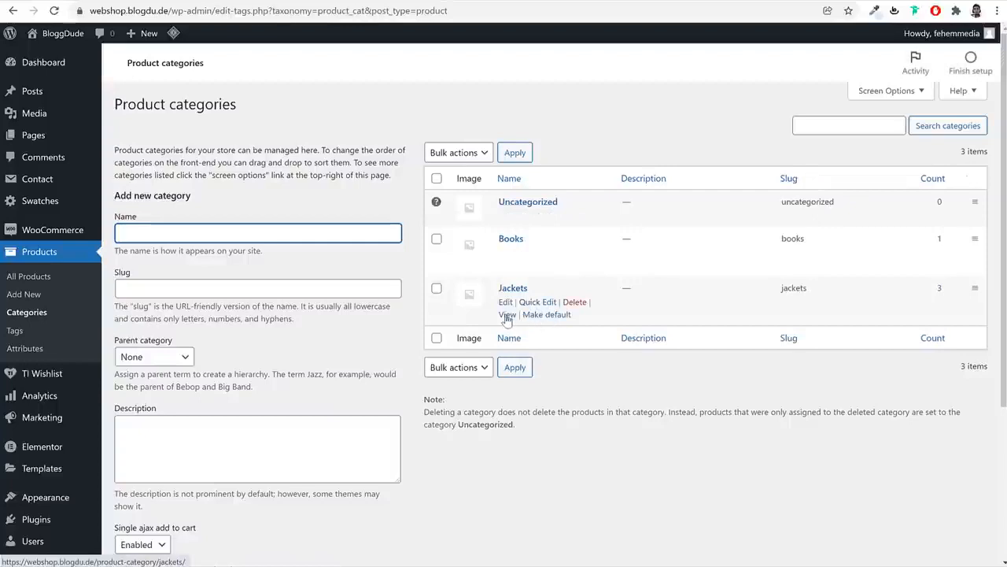
right_click(508, 318)
click(523, 414)
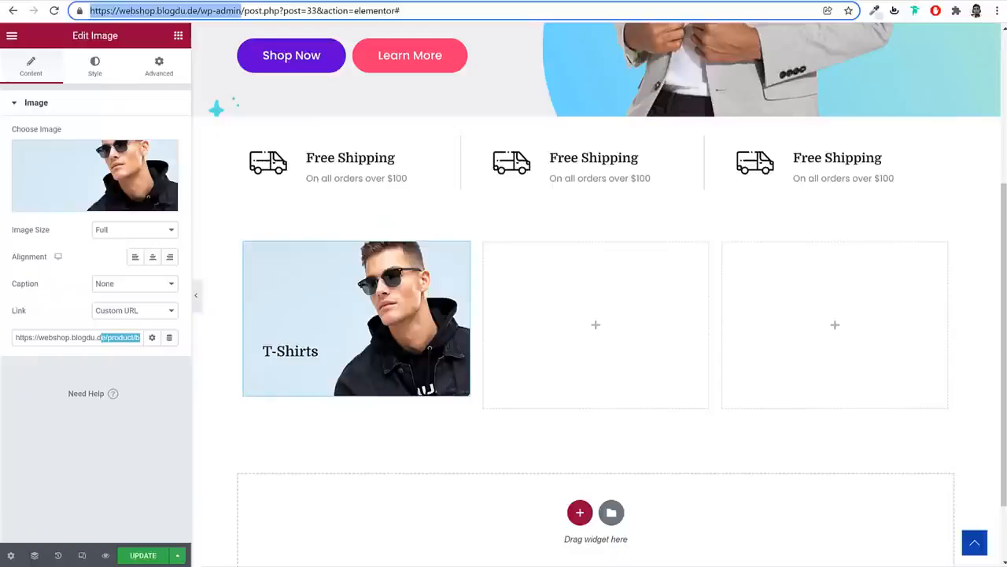
Paste the Jackets category address as the image link and drop a Heading widget below the card
click(122, 337)
key(ctrl+a)
key(ctrl+v)
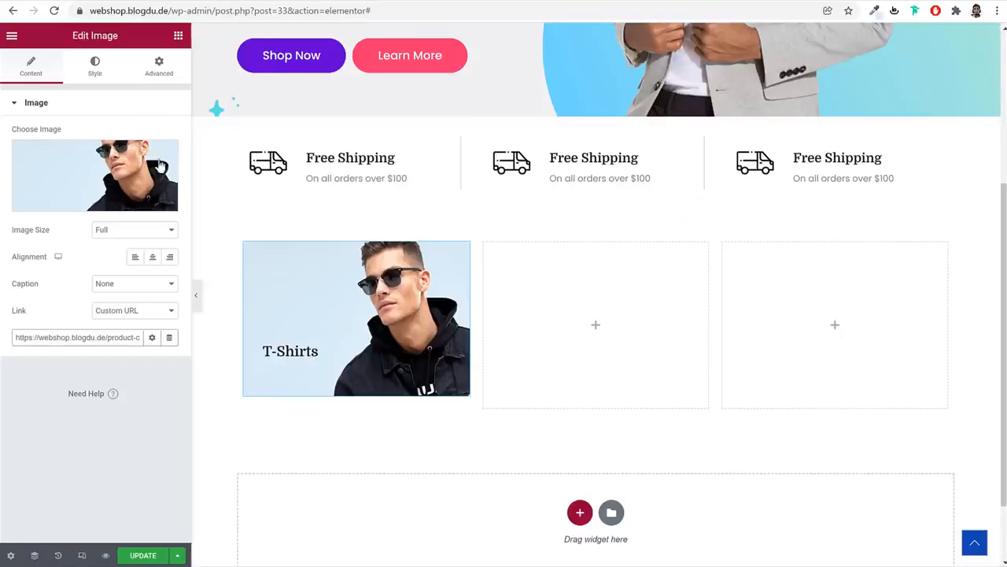
click(178, 36)
drag(114, 191, 368, 347)
Make the new heading read 'View all' with the span HTML tag
click(108, 185)
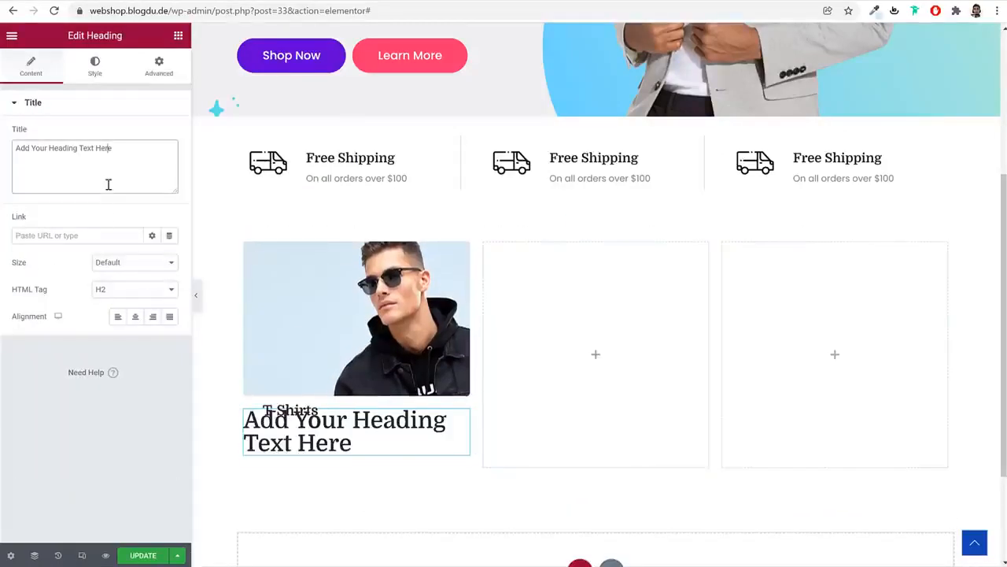
key(ctrl+a)
key(ctrl+v)
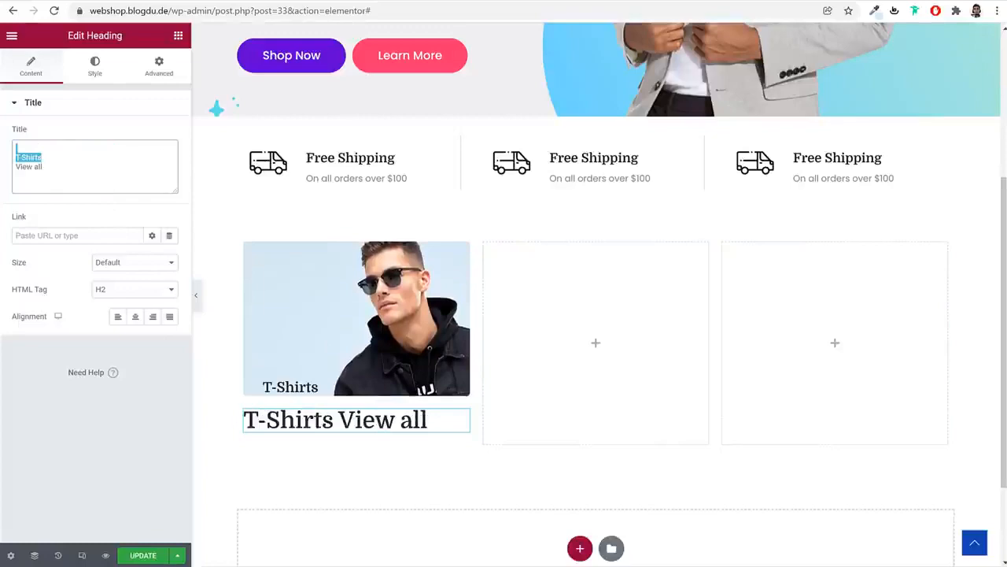
key(BackSpace)
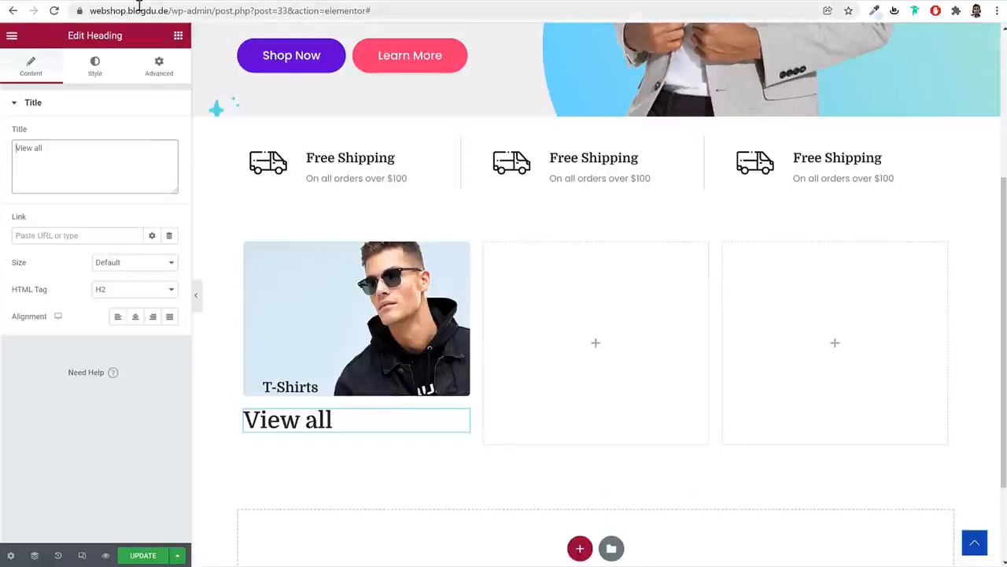
click(124, 296)
click(114, 371)
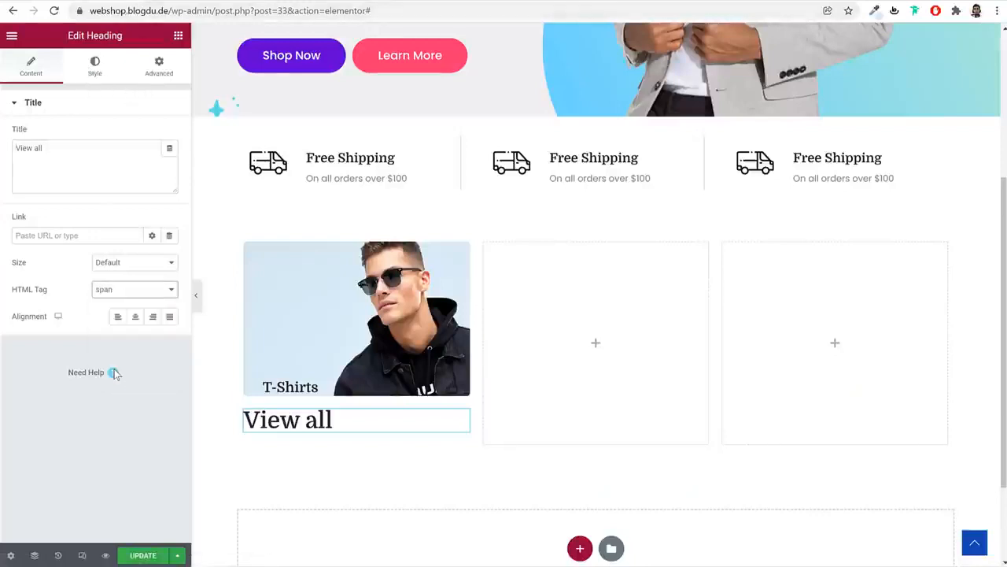
Set the View all heading's typography to Poppins at weight 400
click(95, 69)
click(169, 160)
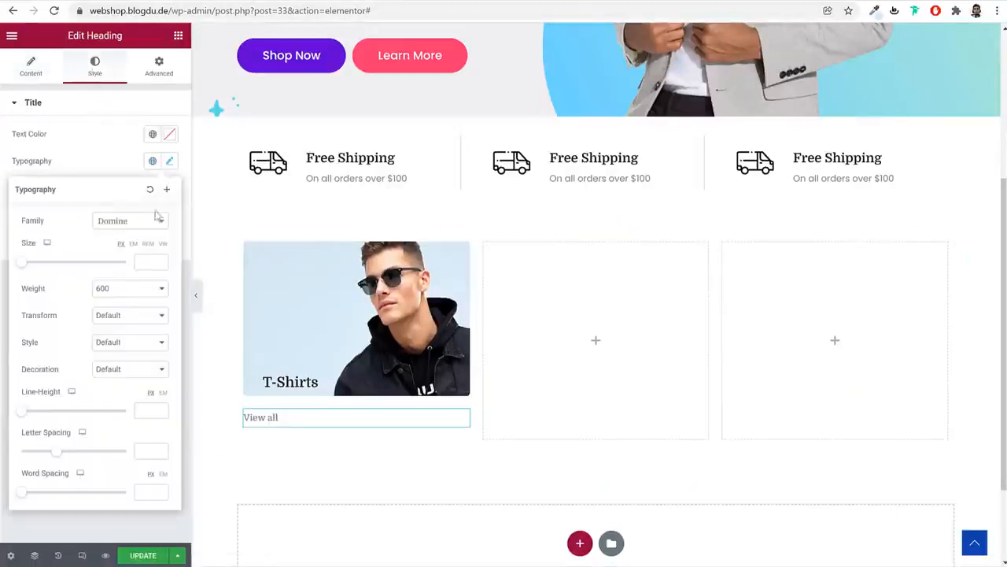
click(124, 223)
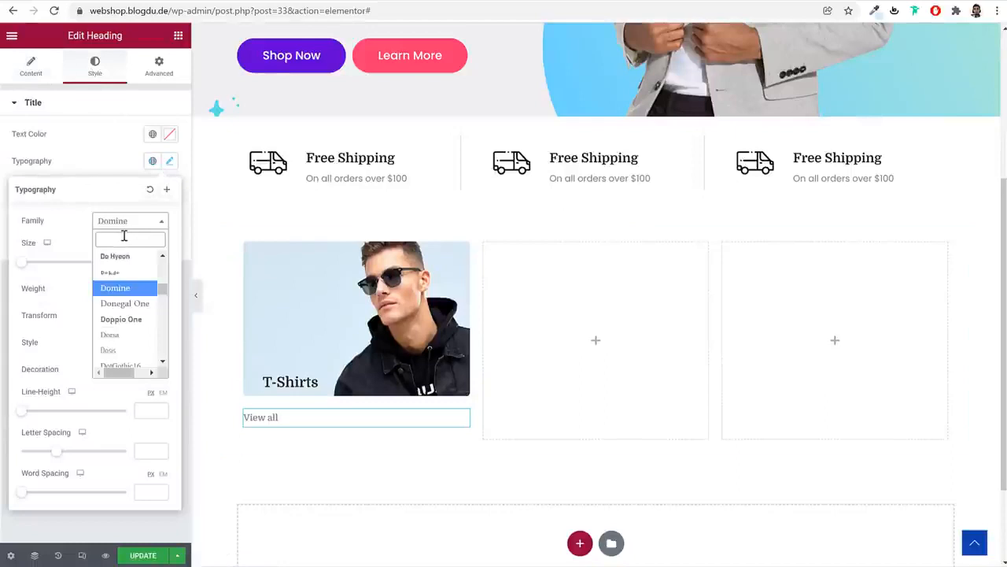
text(popp)
key(Return)
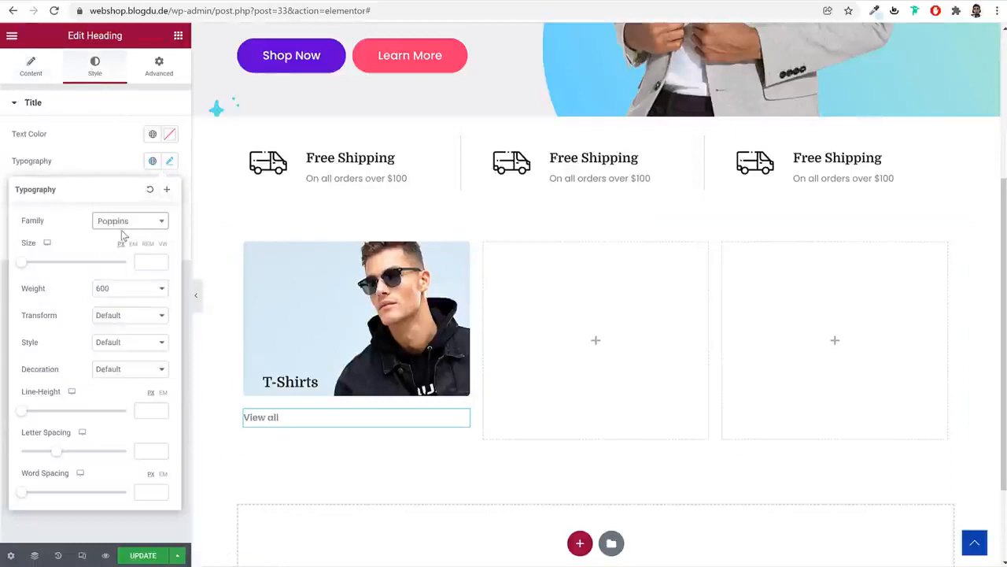
click(129, 288)
click(122, 329)
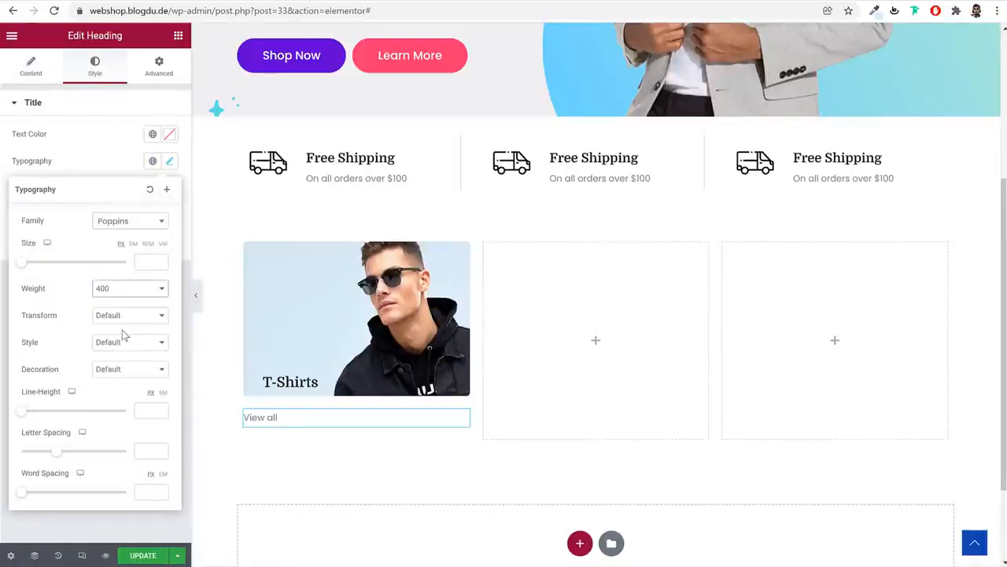
click(103, 152)
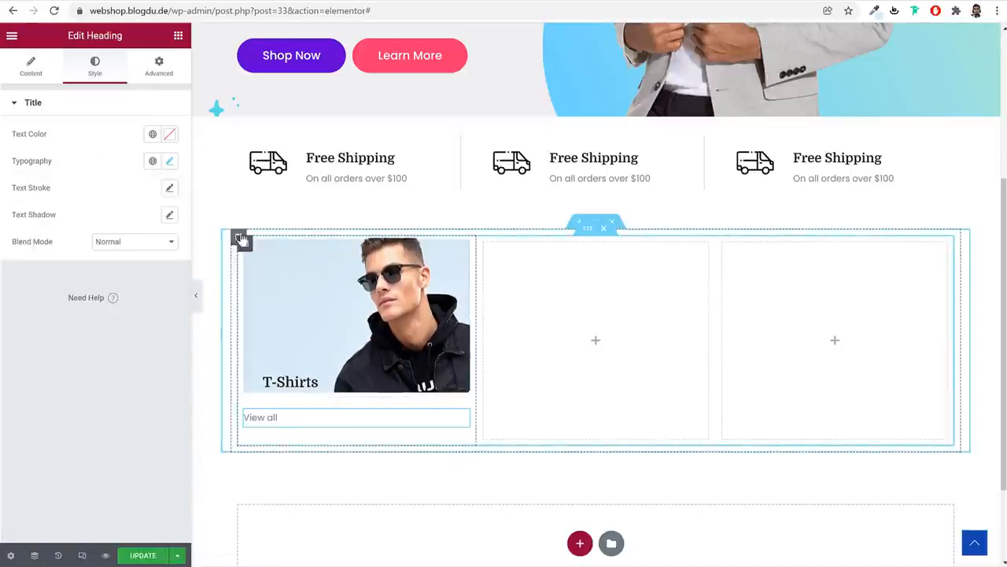
click(296, 384)
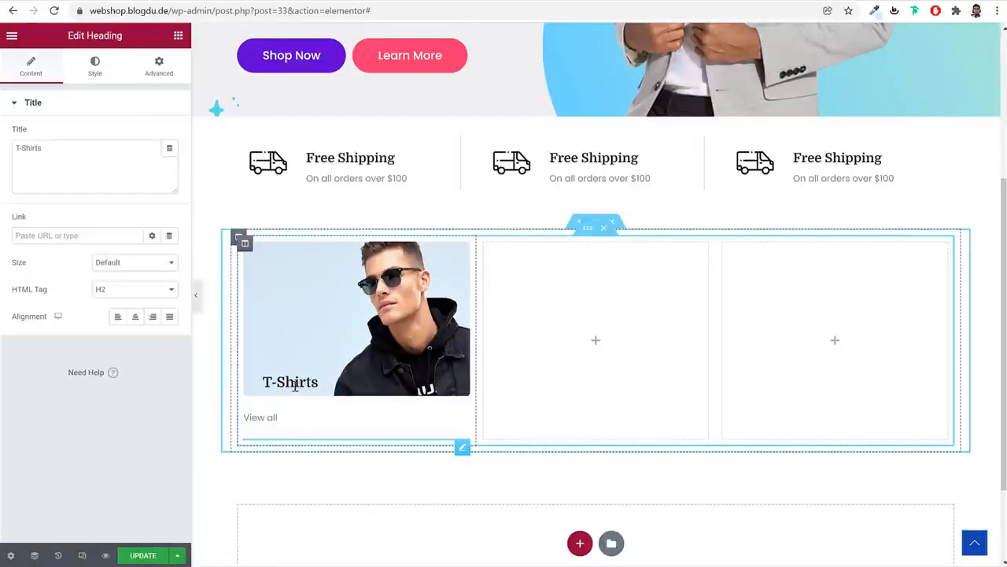
Change the T-Shirts heading's negative top margin value
click(145, 84)
double_click(26, 148)
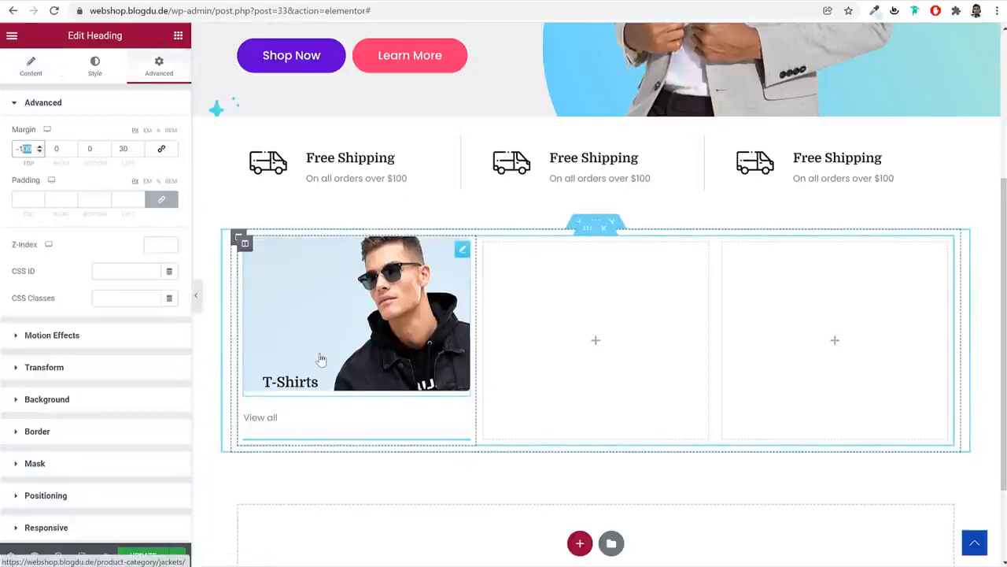
text(130)
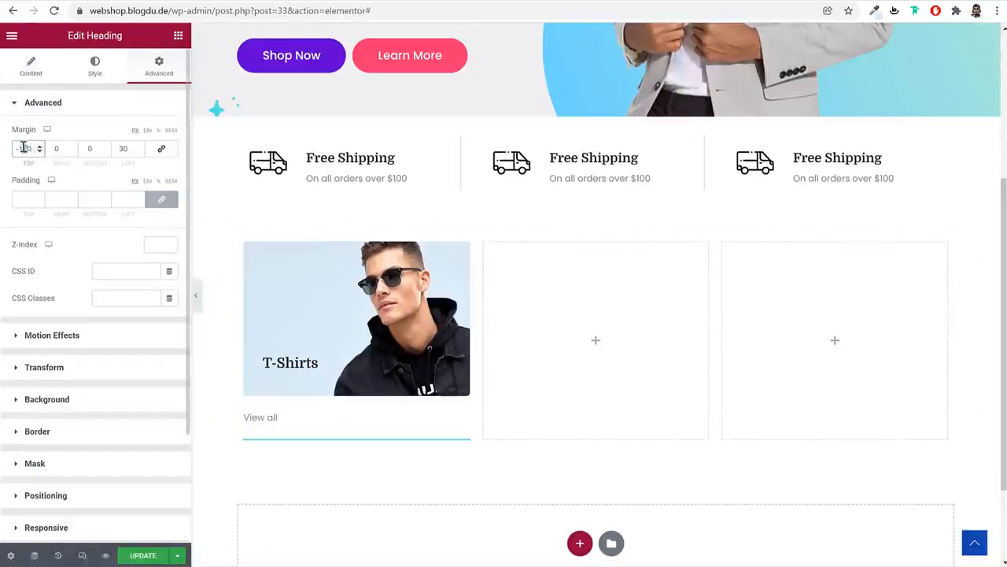
text(6)
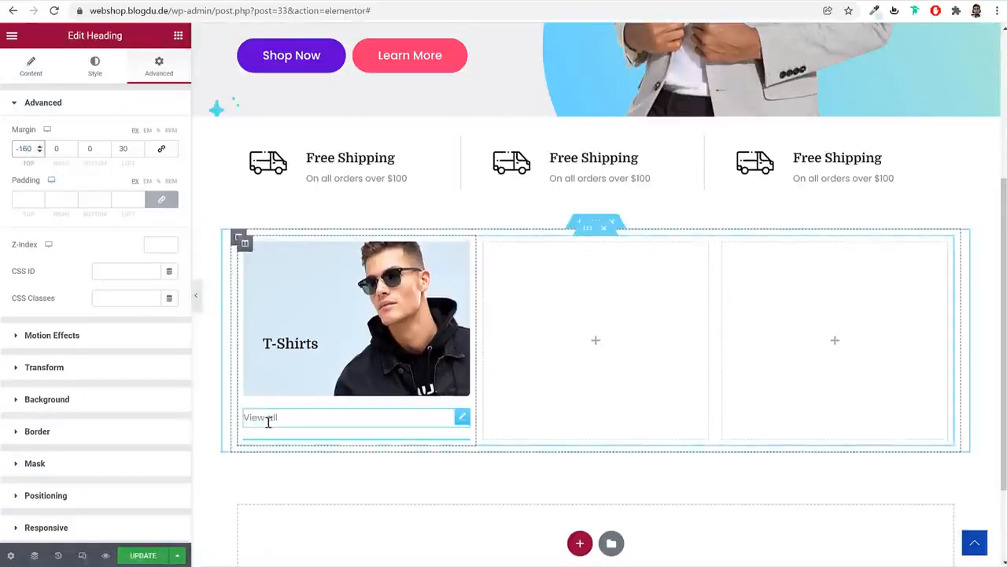
Unlink the View all heading's margins and set Top to -80 and Left to 30
click(268, 421)
click(158, 68)
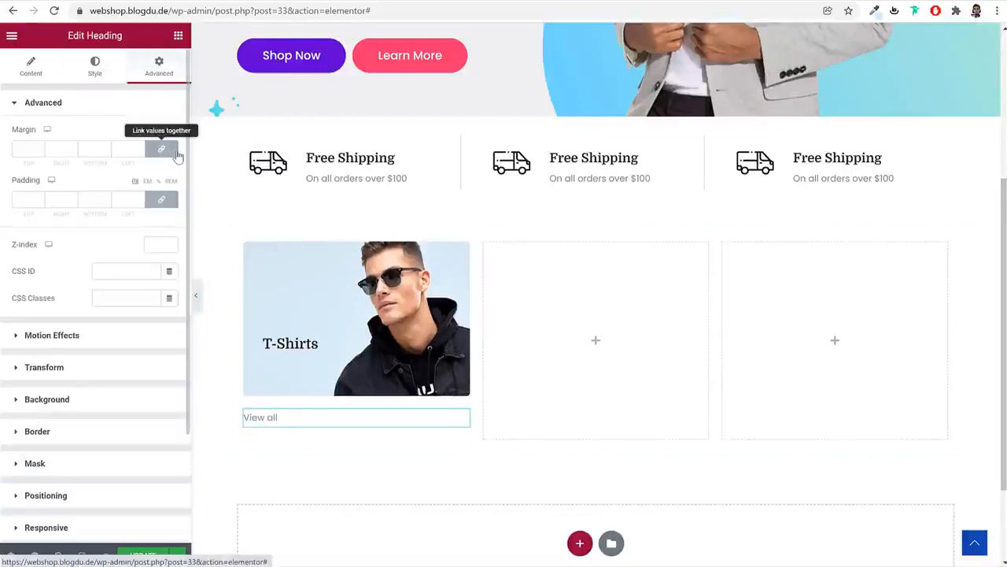
click(161, 149)
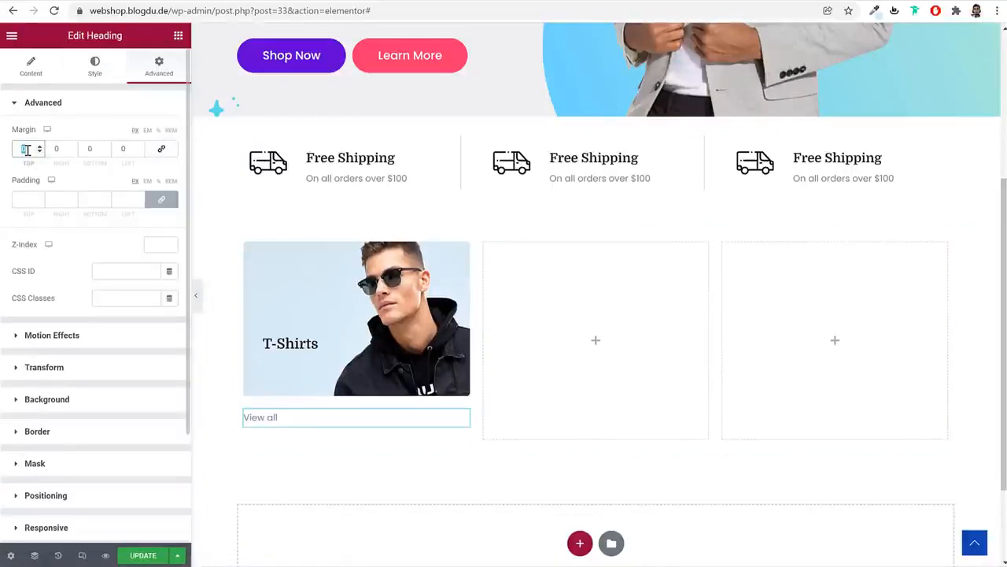
text(100)
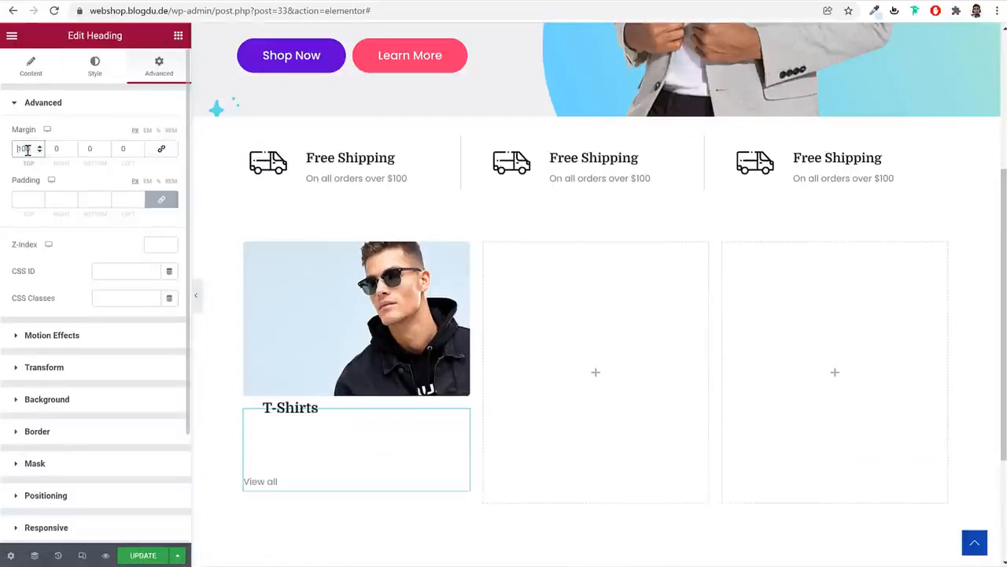
key(Home)
text(-)
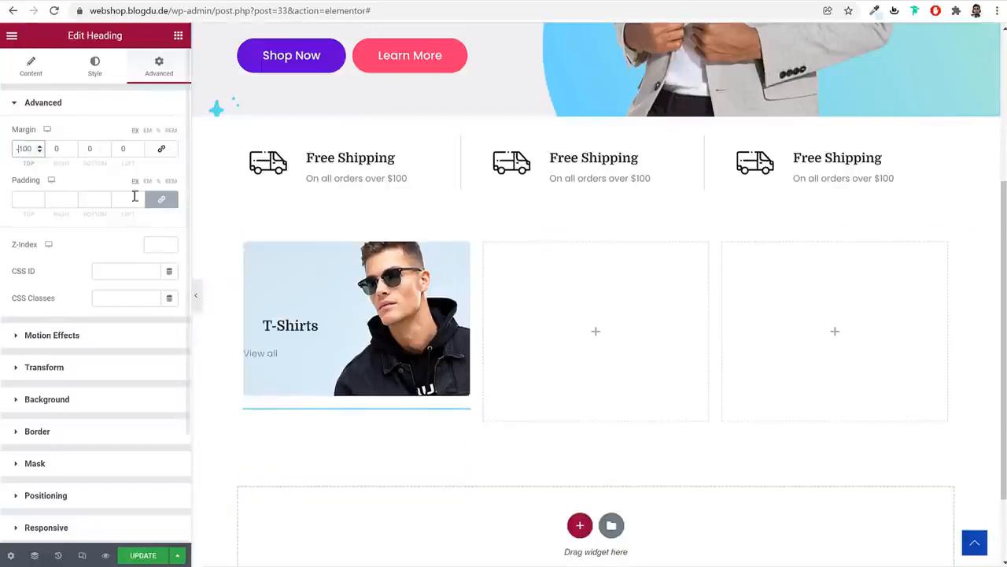
click(123, 148)
text(30)
double_click(15, 148)
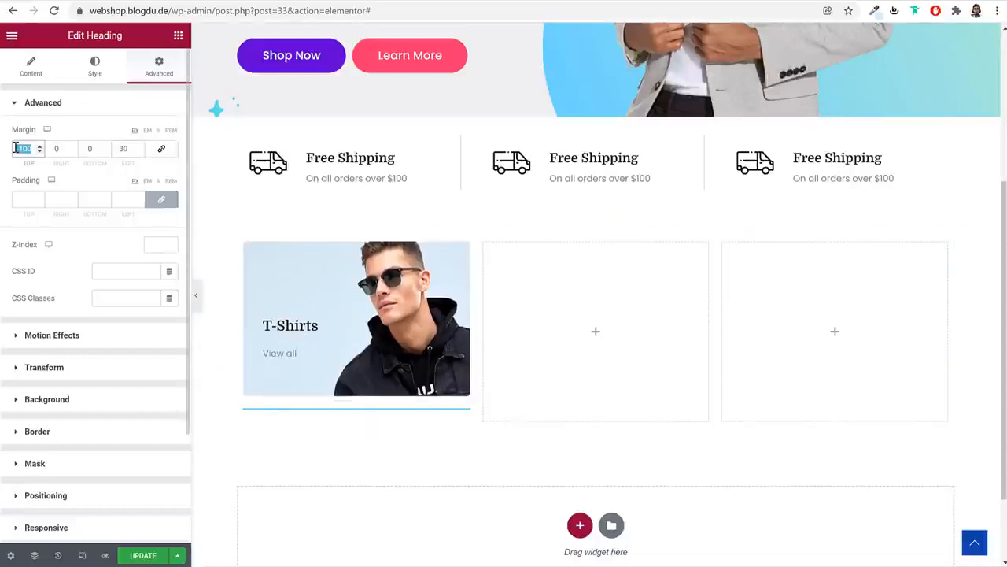
text(-8)
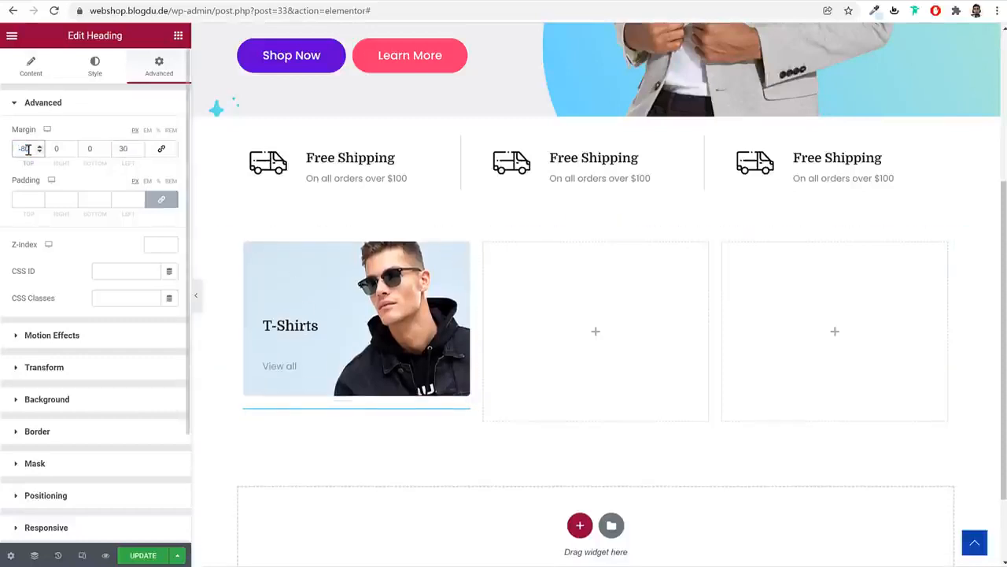
text(0)
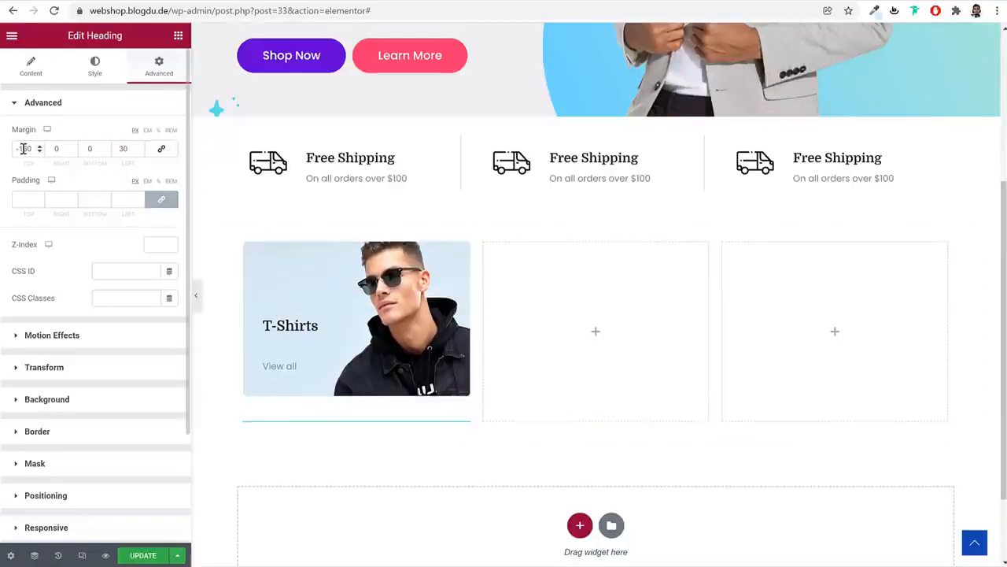
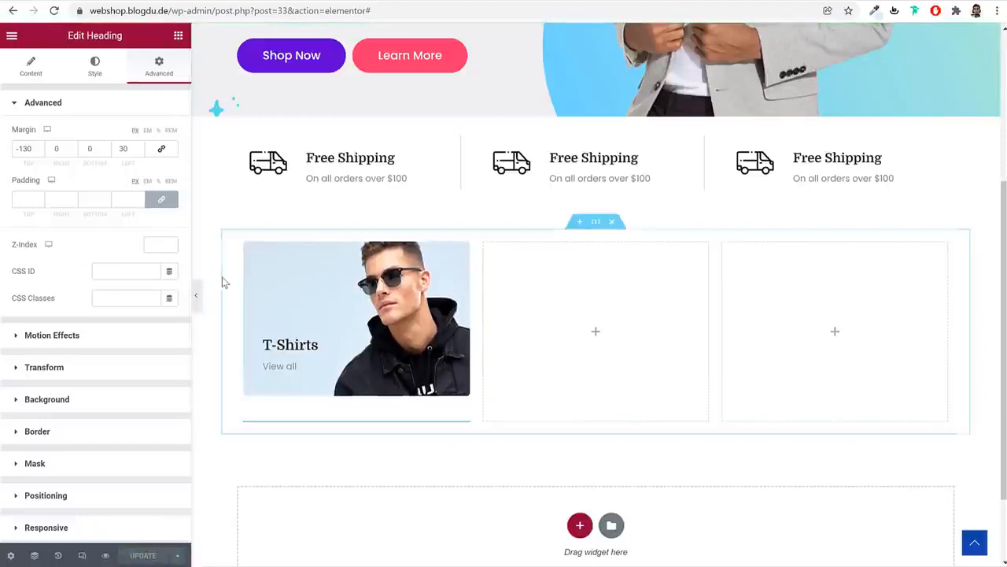
Duplicate the T-Shirts card column twice so three identical cards sit side by side
click(195, 297)
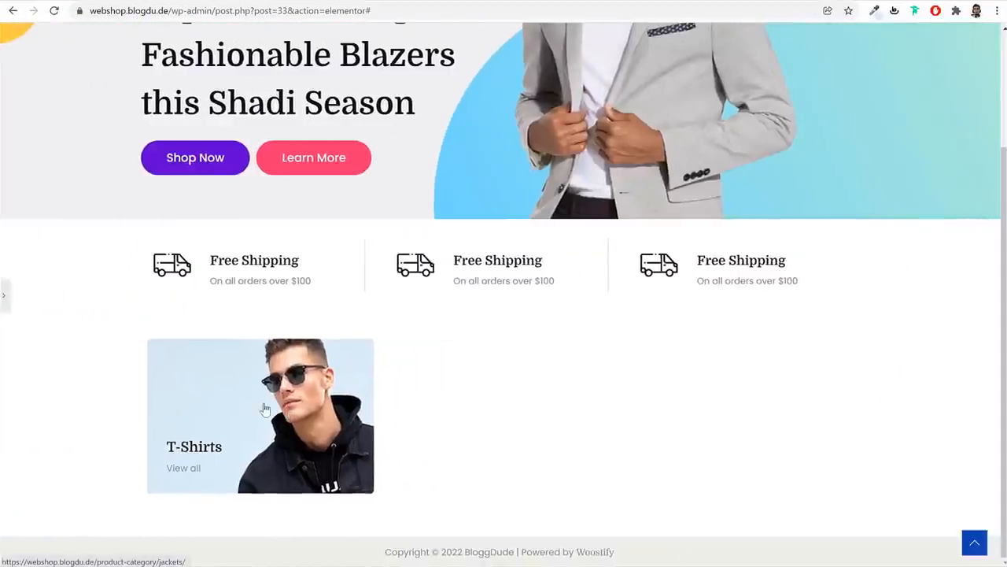
click(4, 297)
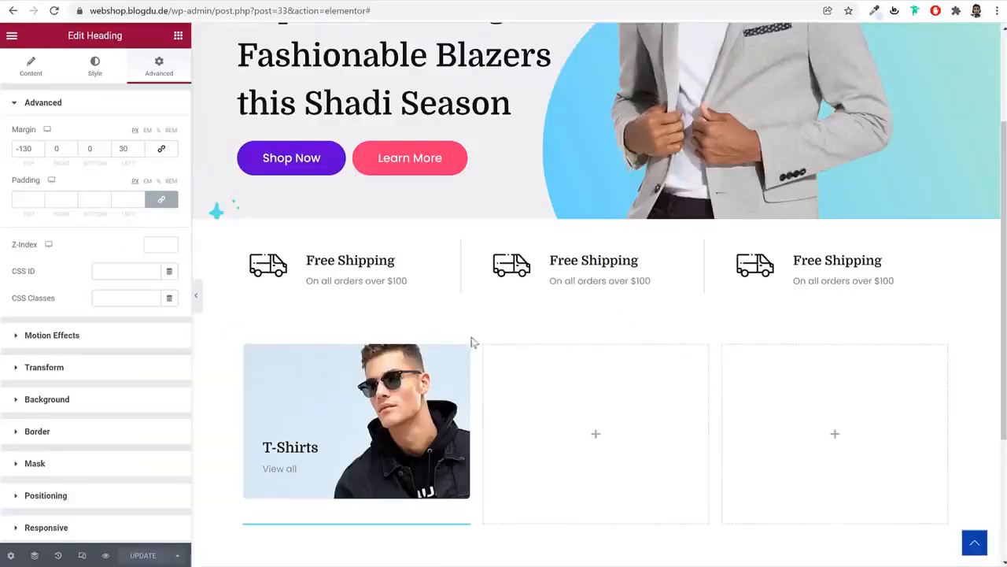
scroll(571, 371, down, 1)
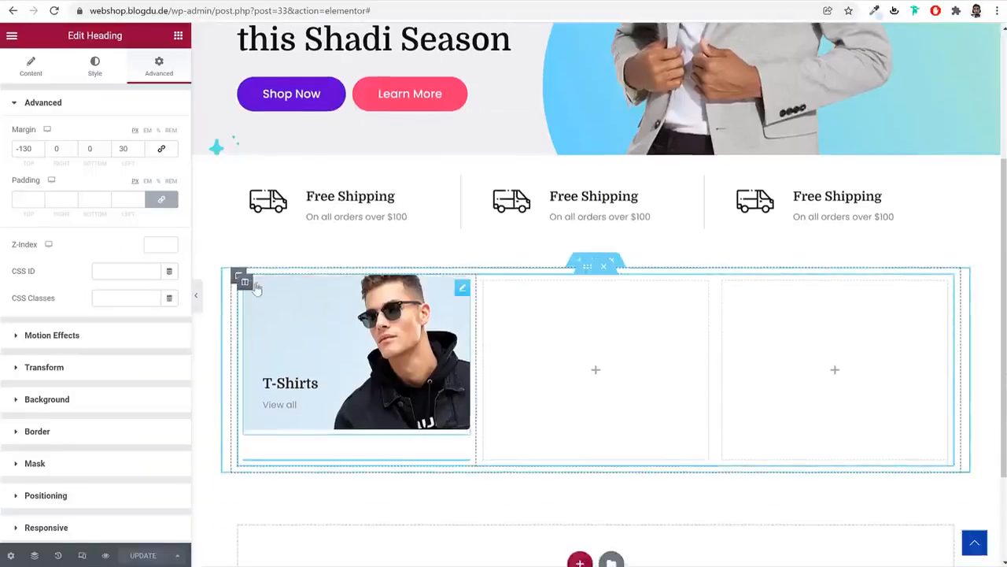
right_click(245, 283)
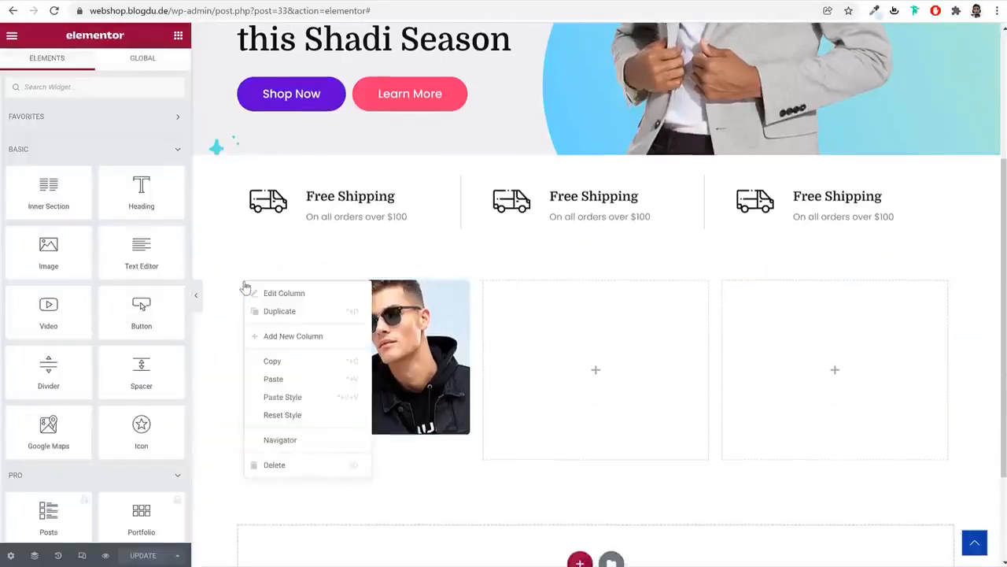
click(298, 311)
right_click(247, 284)
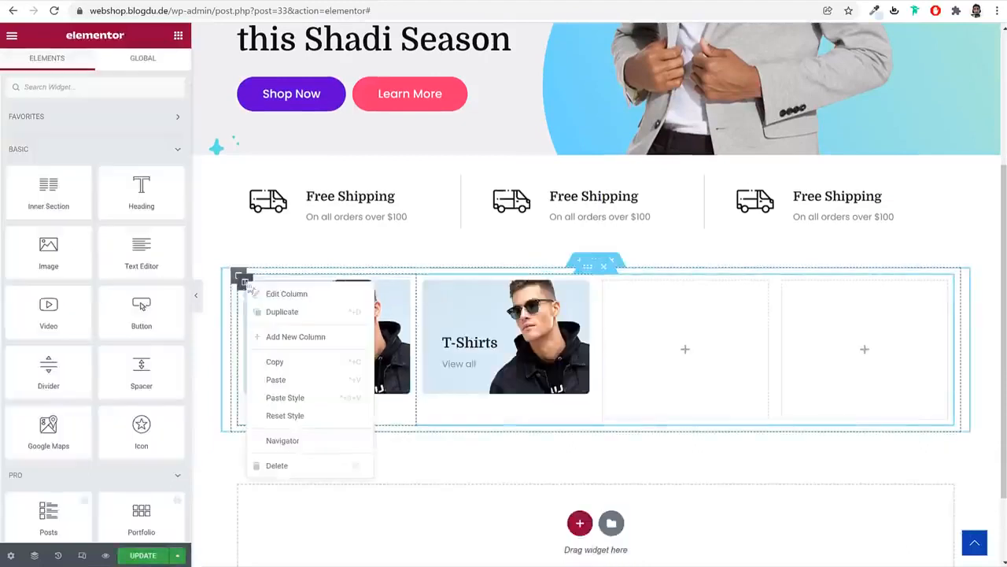
click(293, 321)
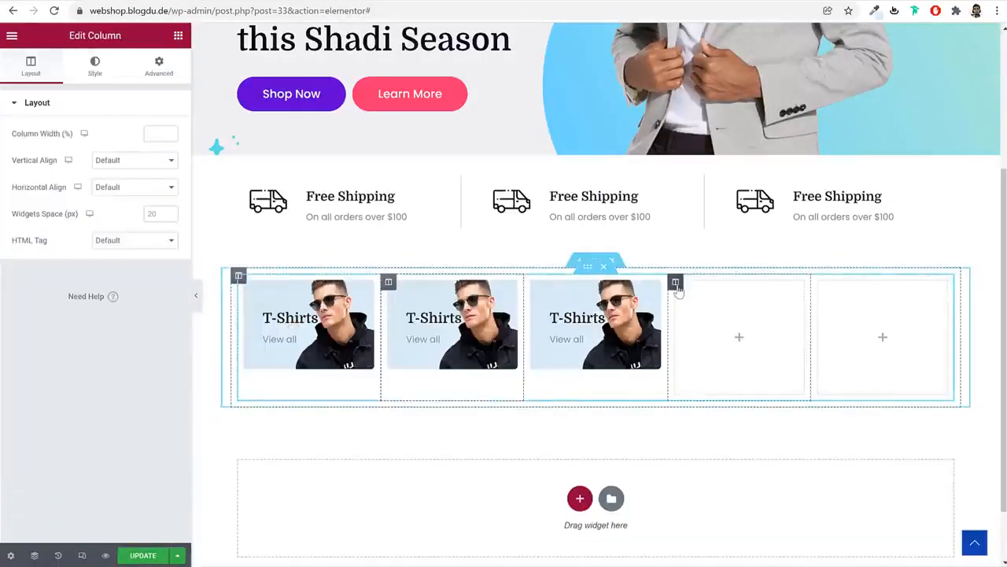
Delete one of the extra empty columns in the row
right_click(677, 290)
click(758, 476)
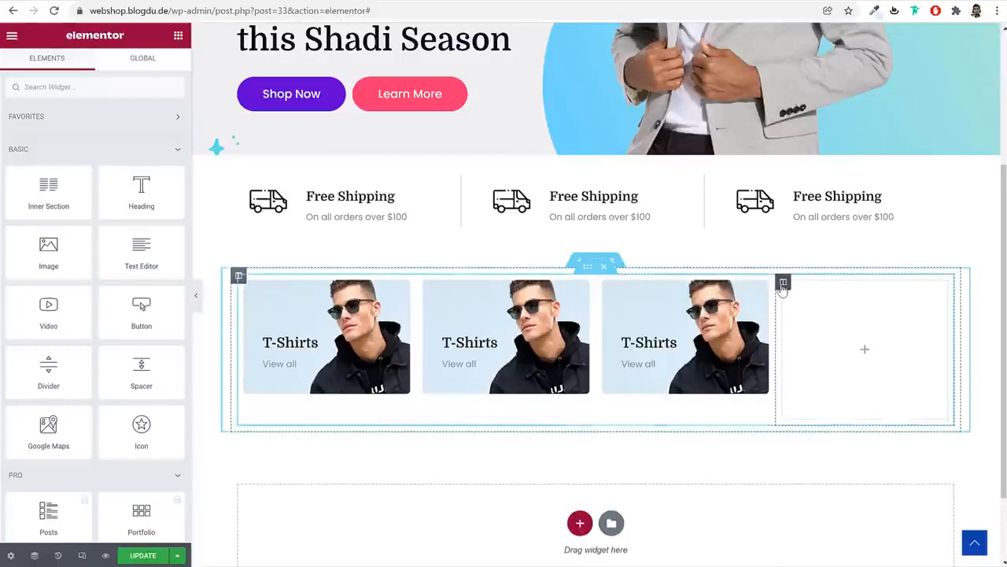
right_click(783, 288)
Remove the last empty column and put the orange girl photo in the middle card
click(861, 470)
click(566, 313)
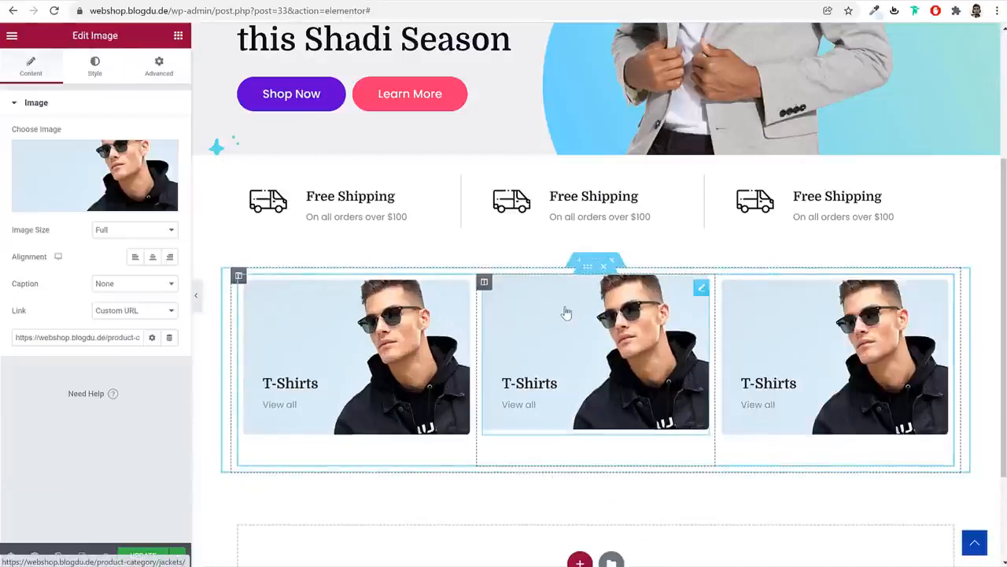
click(153, 178)
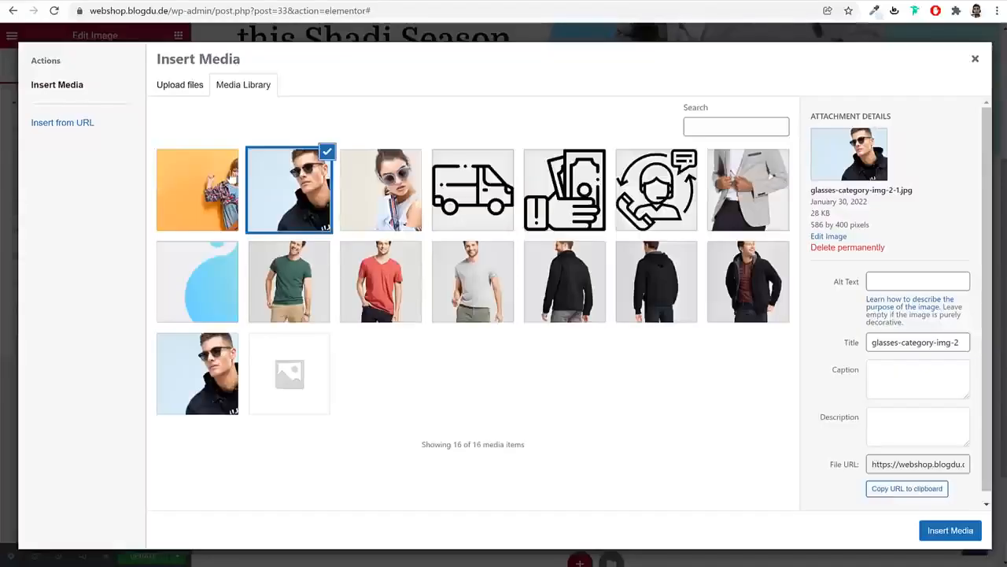
click(402, 201)
click(209, 188)
click(950, 531)
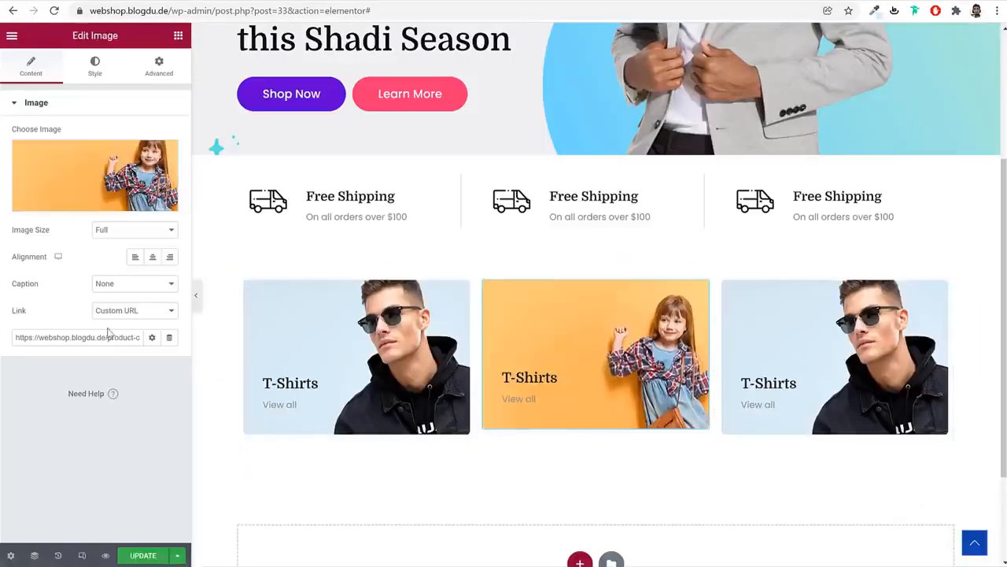
Retitle the middle card's heading to Children
click(84, 67)
click(39, 68)
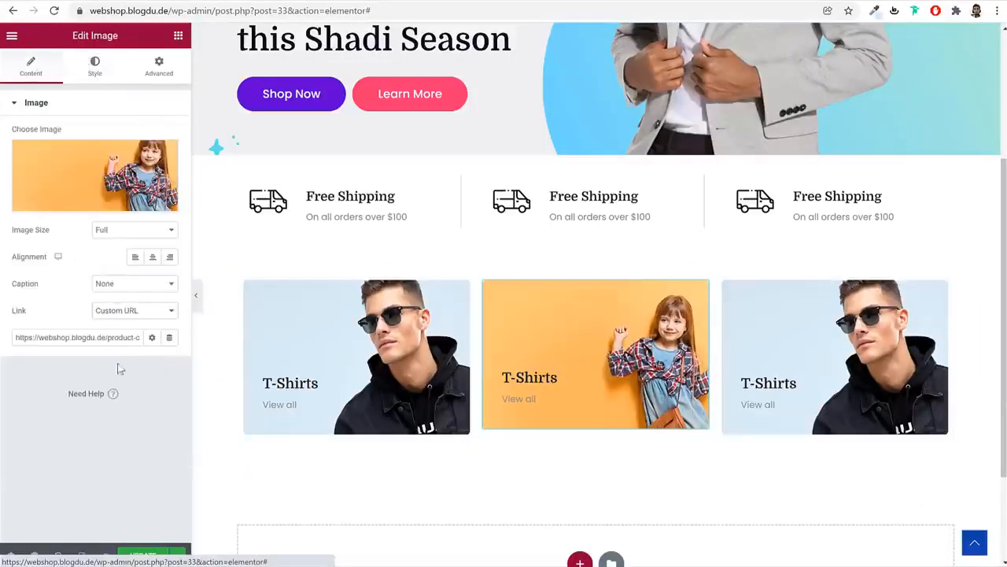
click(97, 78)
click(543, 377)
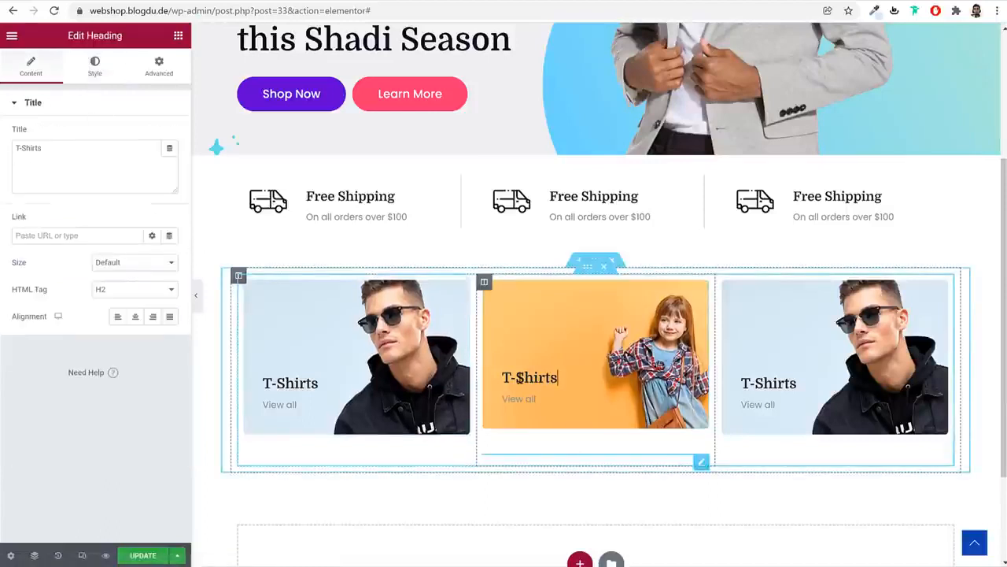
triple_click(88, 148)
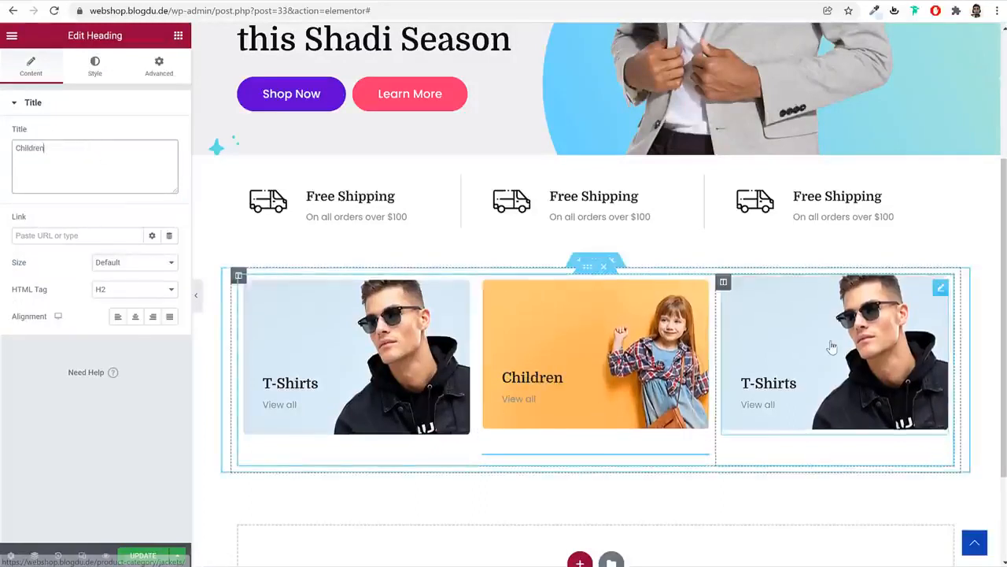
Give the right card the sunglasses photo and the heading 'Sunglasses'
click(833, 346)
click(95, 175)
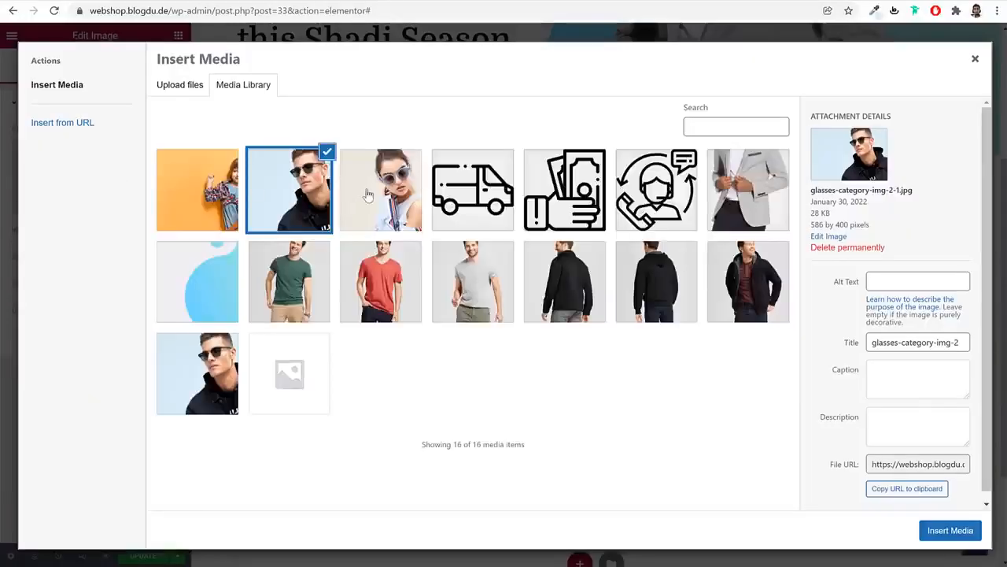
click(950, 530)
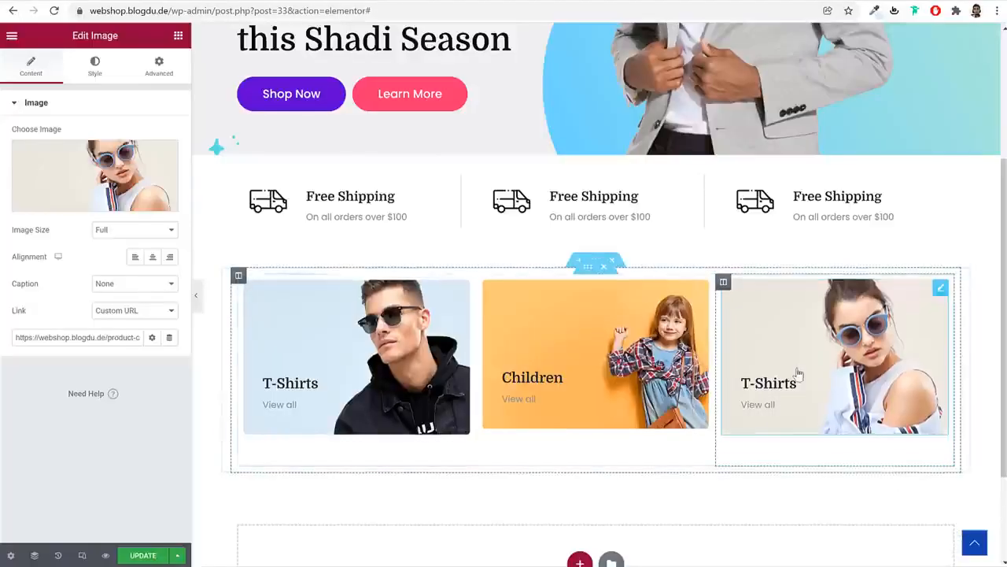
click(789, 382)
click(94, 167)
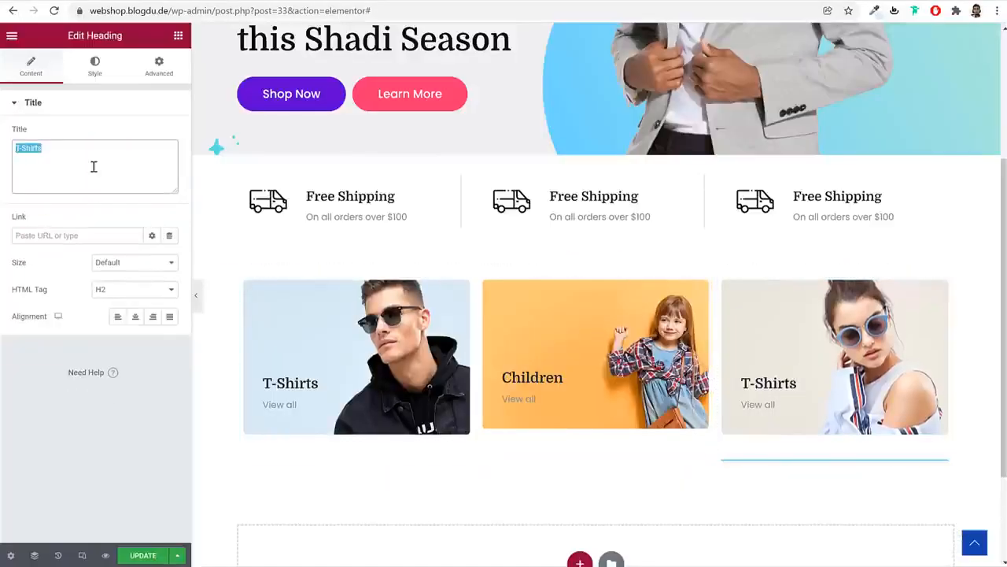
text(Sunglasses)
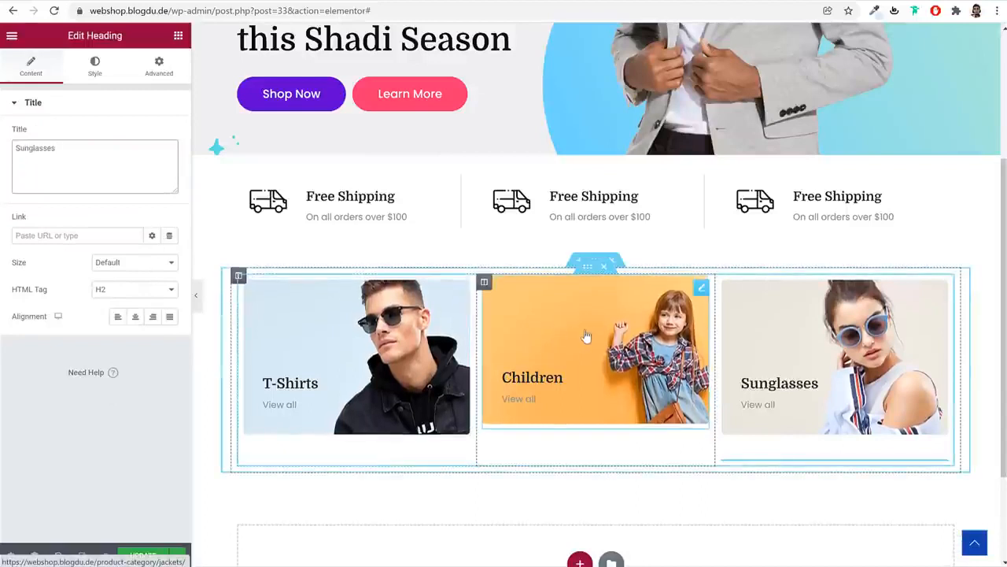
right_click(587, 268)
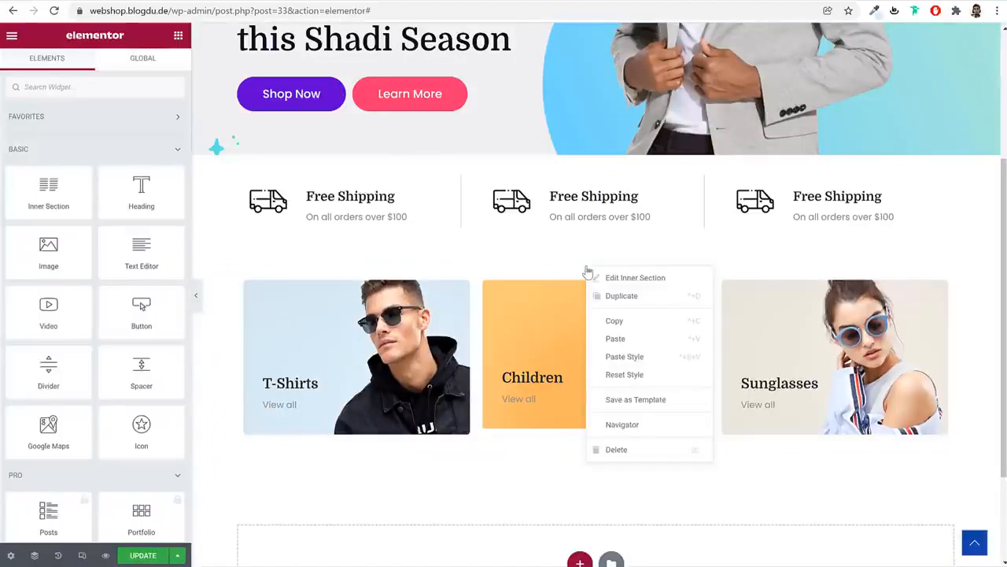
Duplicate the card row and pull the copy up with a -50 top margin
click(621, 297)
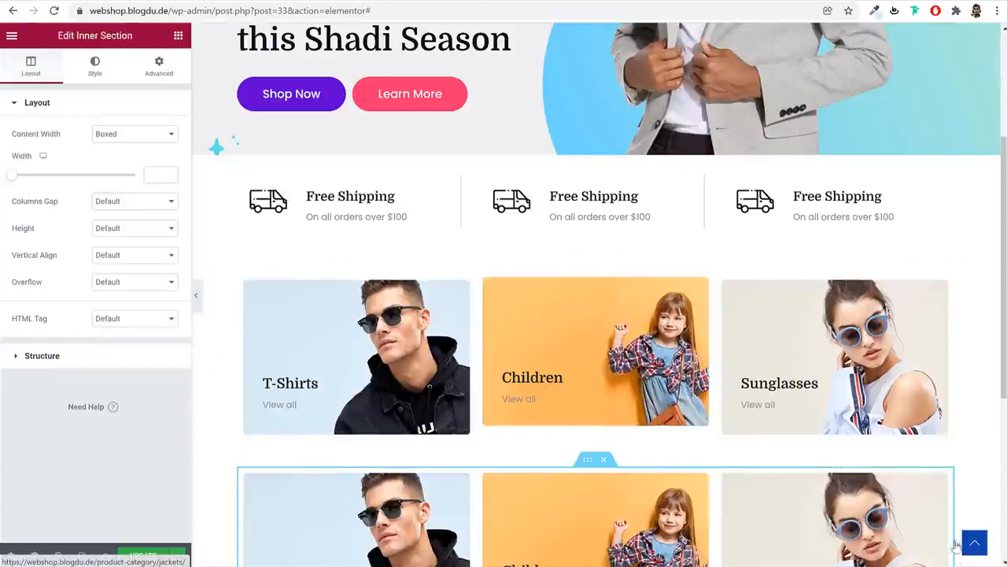
scroll(944, 410, down, 2)
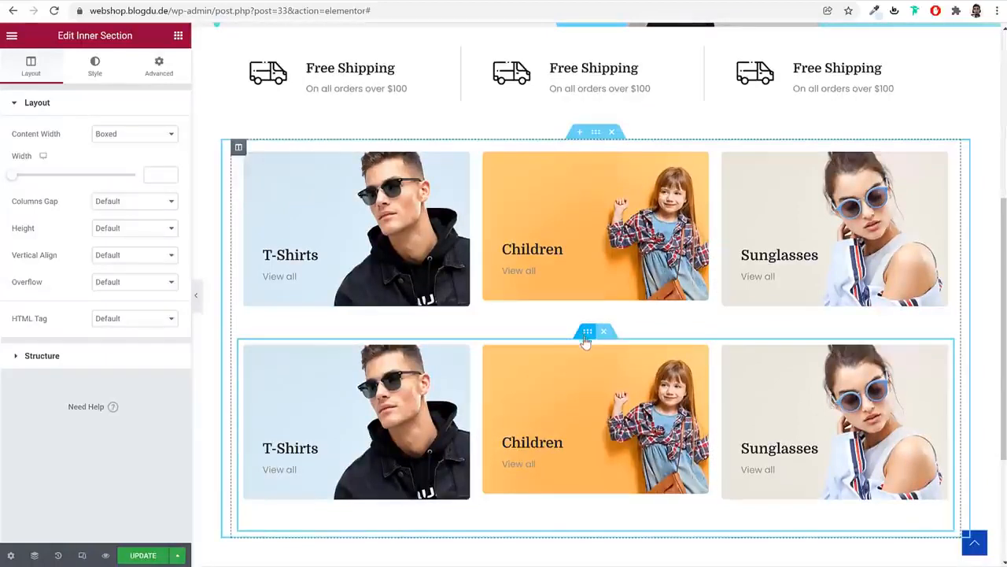
click(157, 66)
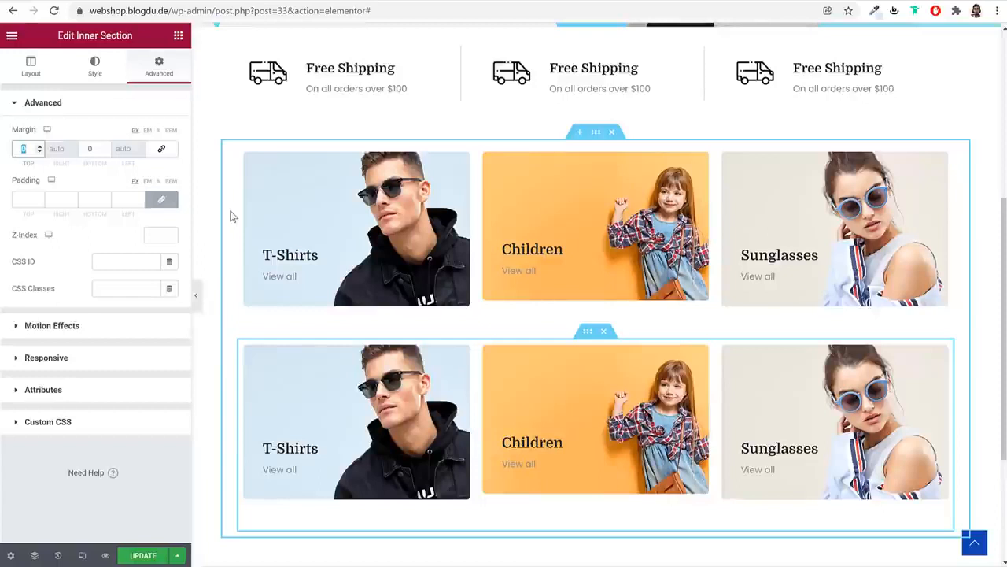
text(50)
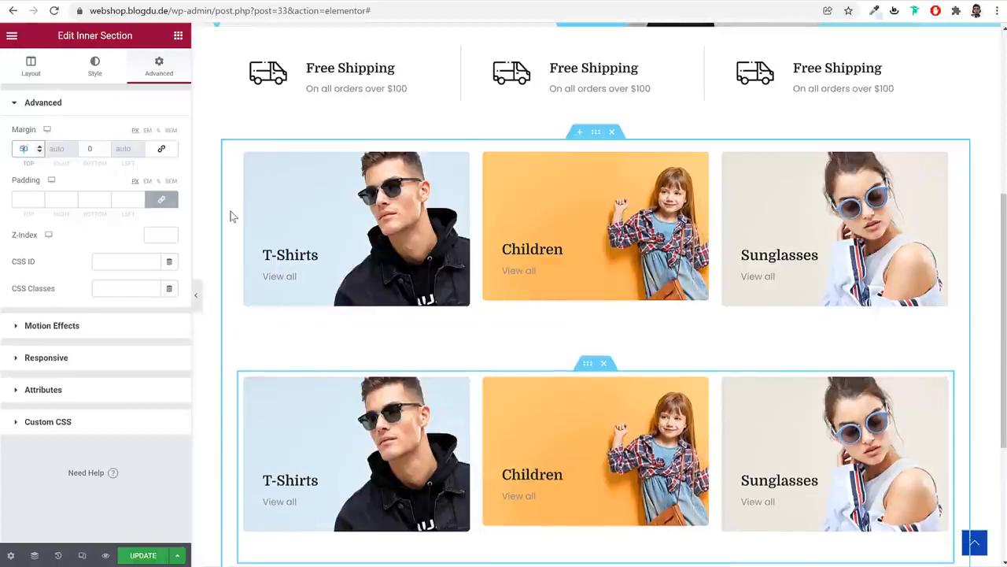
text(-)
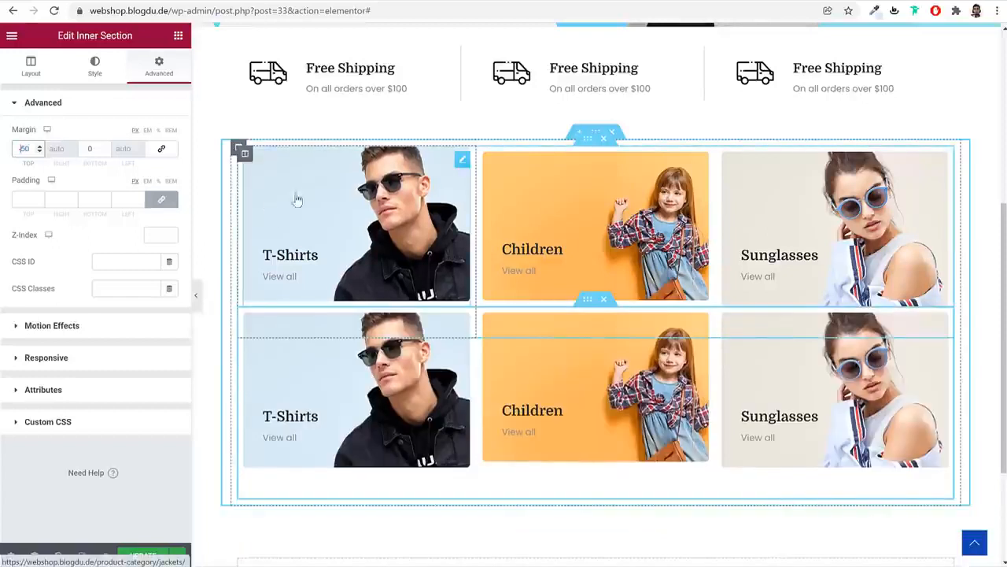
click(196, 293)
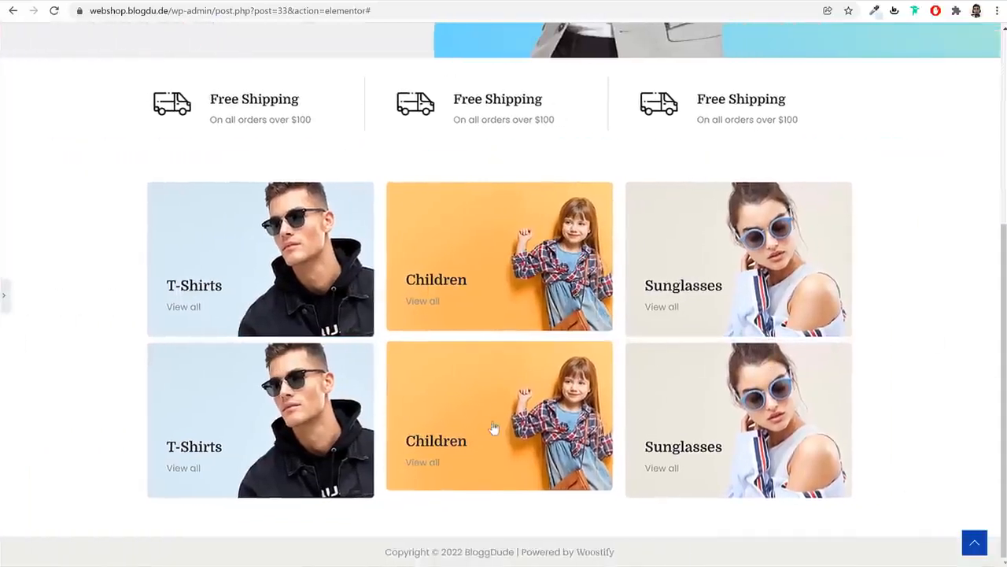
Set the top T-Shirts and Children images to a custom 350 × 230 size
click(4, 297)
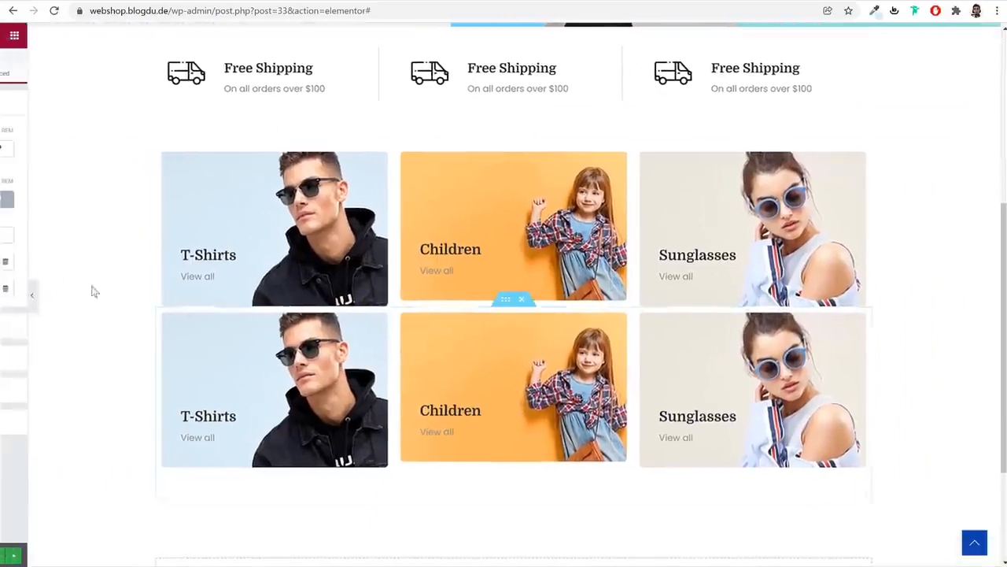
click(314, 183)
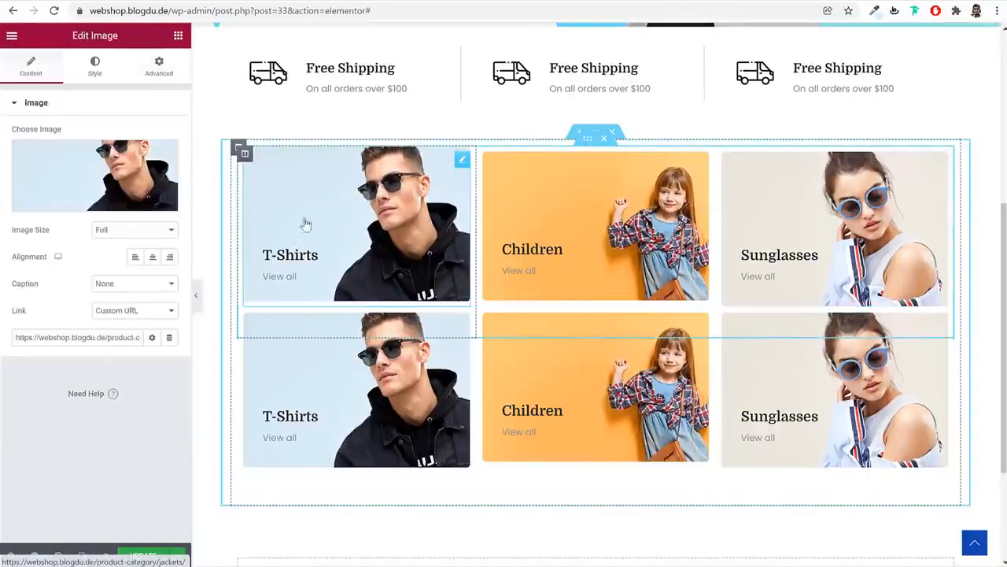
click(108, 234)
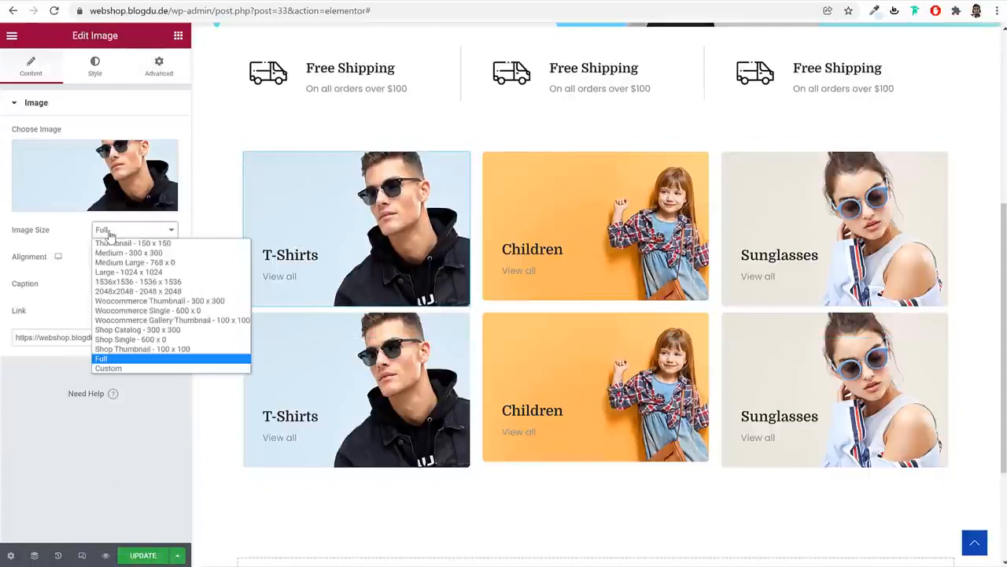
click(131, 370)
click(23, 297)
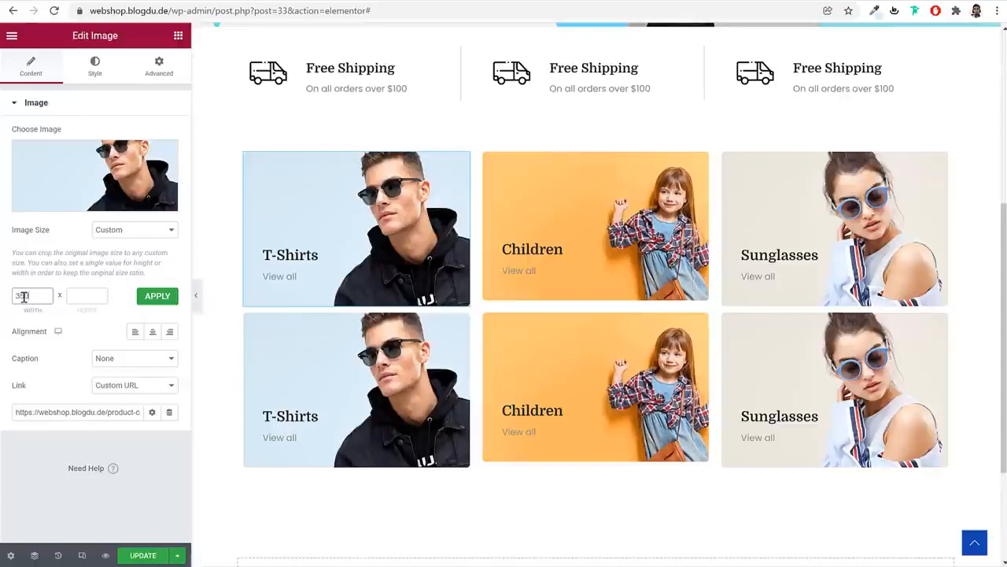
click(157, 296)
click(632, 208)
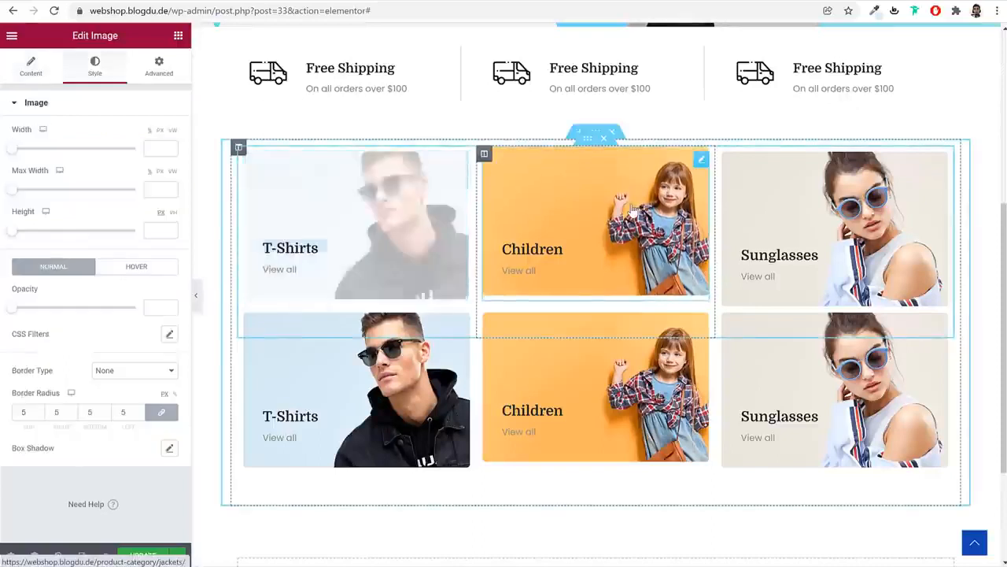
click(41, 77)
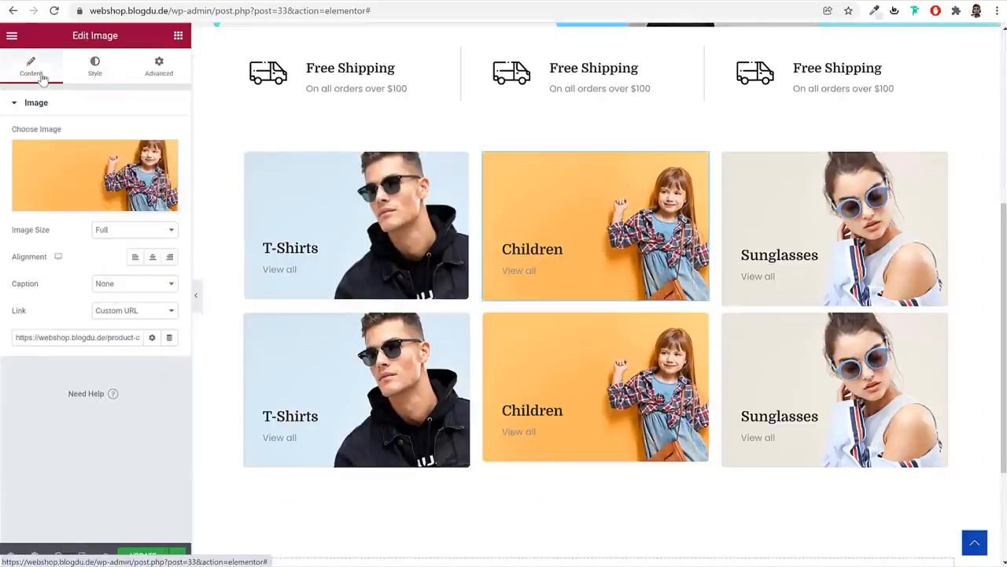
click(130, 230)
click(140, 366)
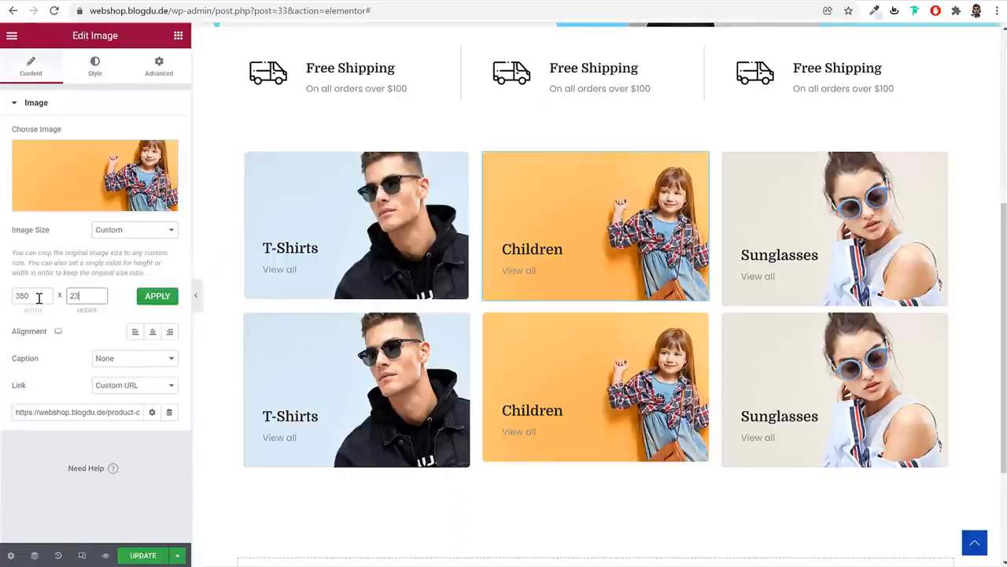
click(157, 295)
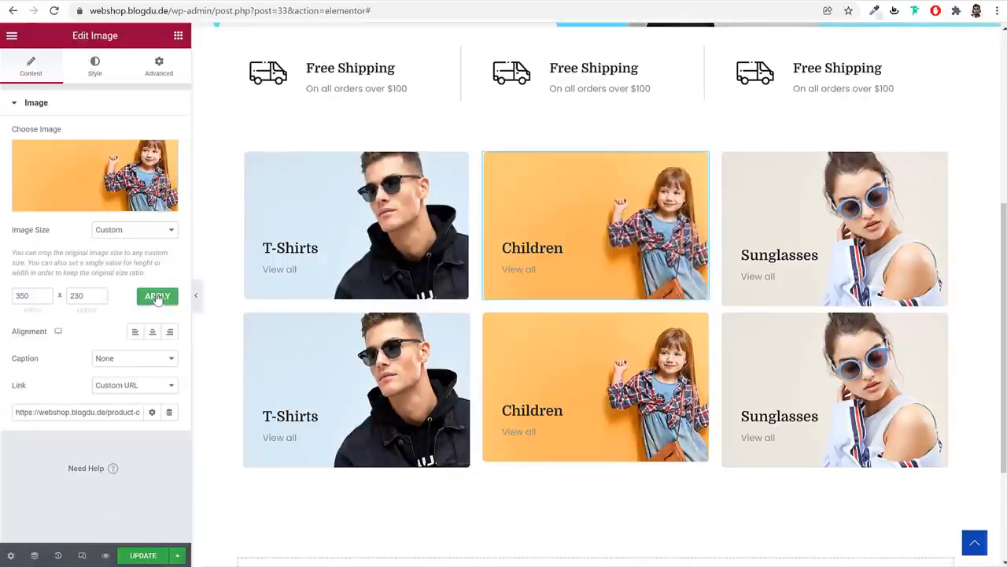
Set the bottom Children and top Sunglasses images to custom 350 × 230
click(540, 404)
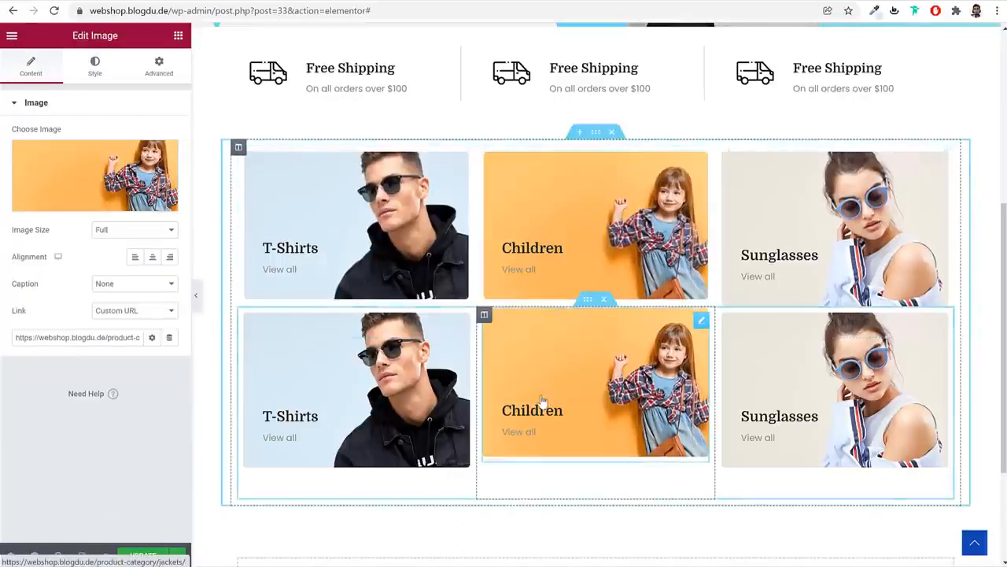
click(134, 230)
click(109, 369)
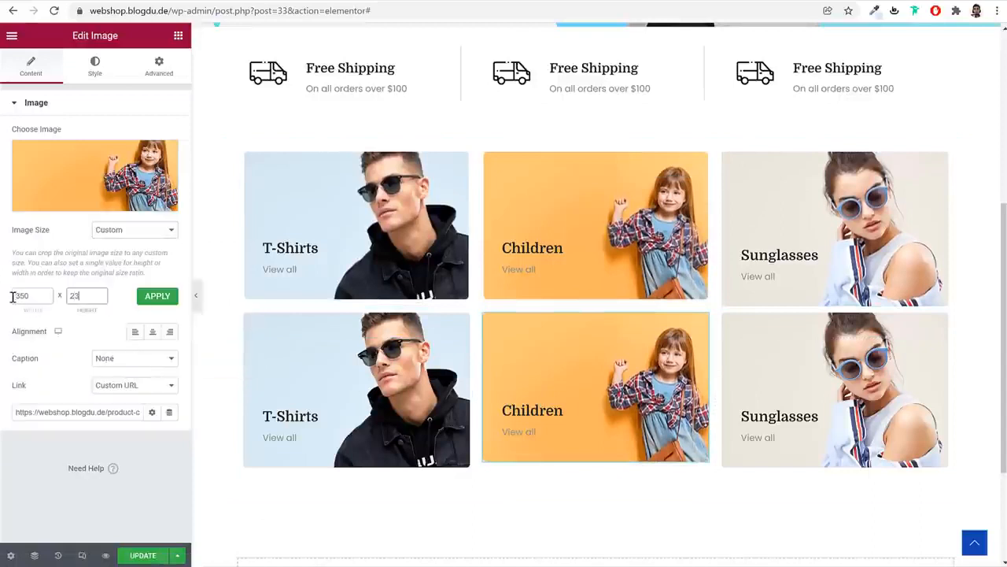
click(166, 297)
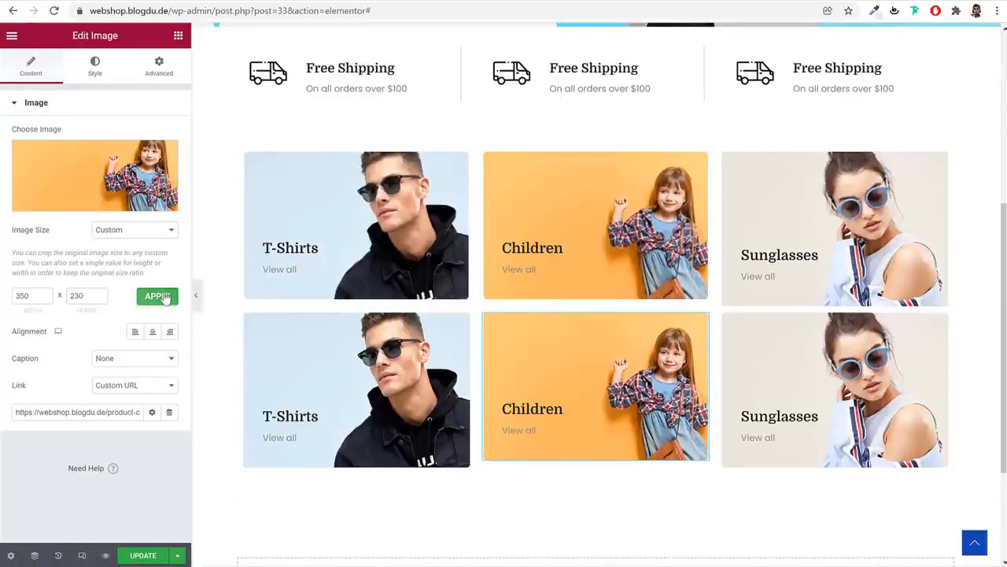
click(794, 234)
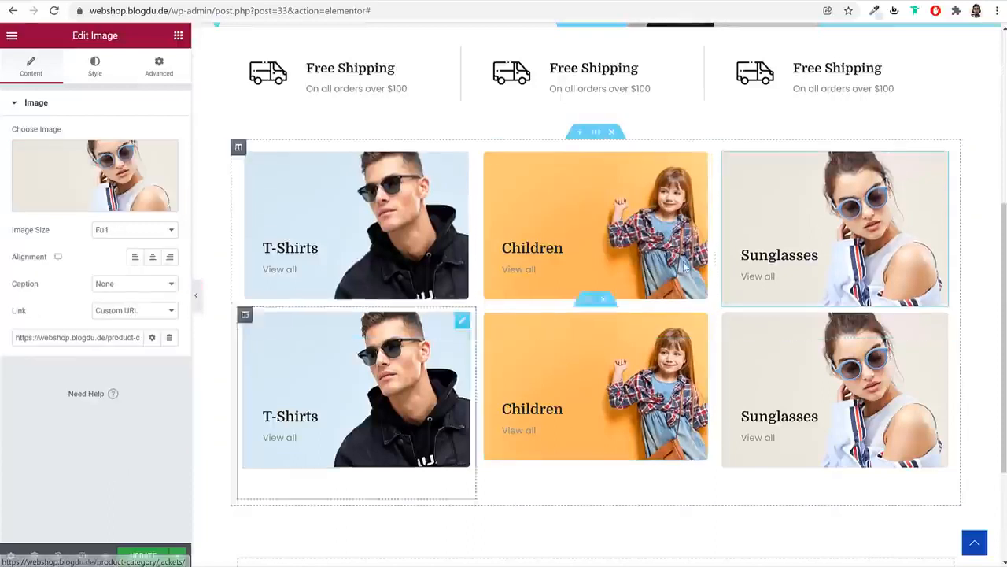
click(128, 236)
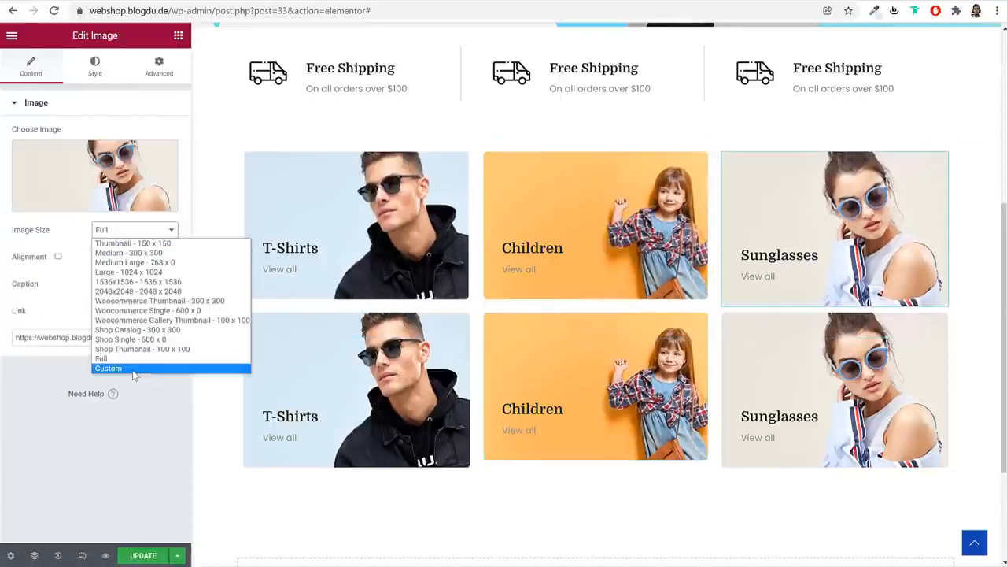
click(134, 368)
click(27, 296)
text(350)
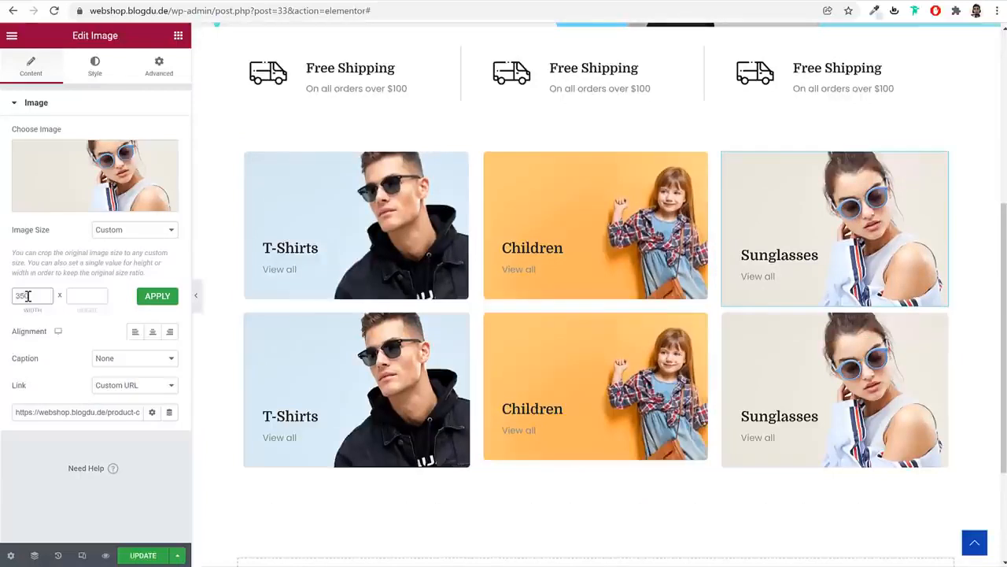
click(168, 302)
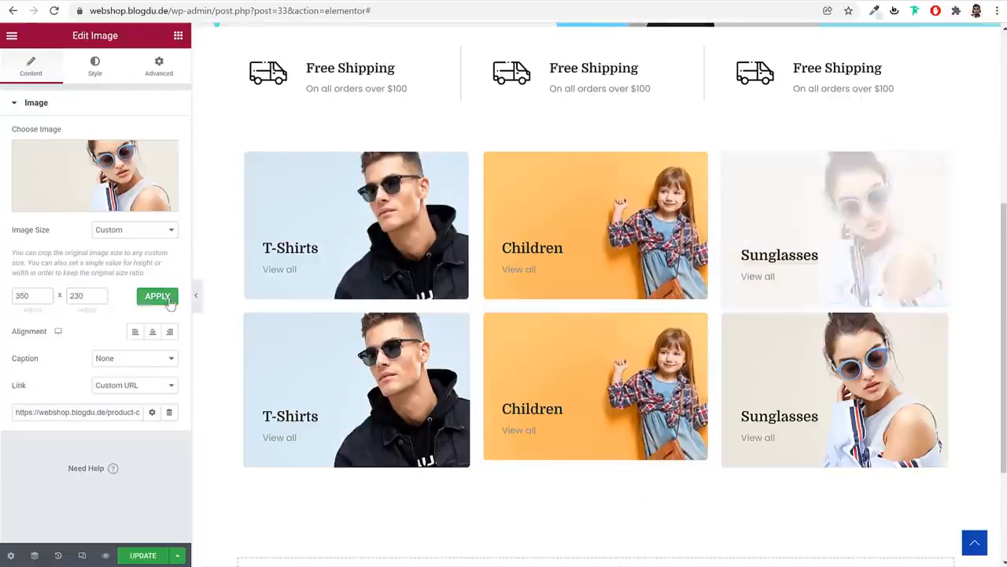
Set the bottom T-Shirts image to a custom 350 × 230 size
click(586, 425)
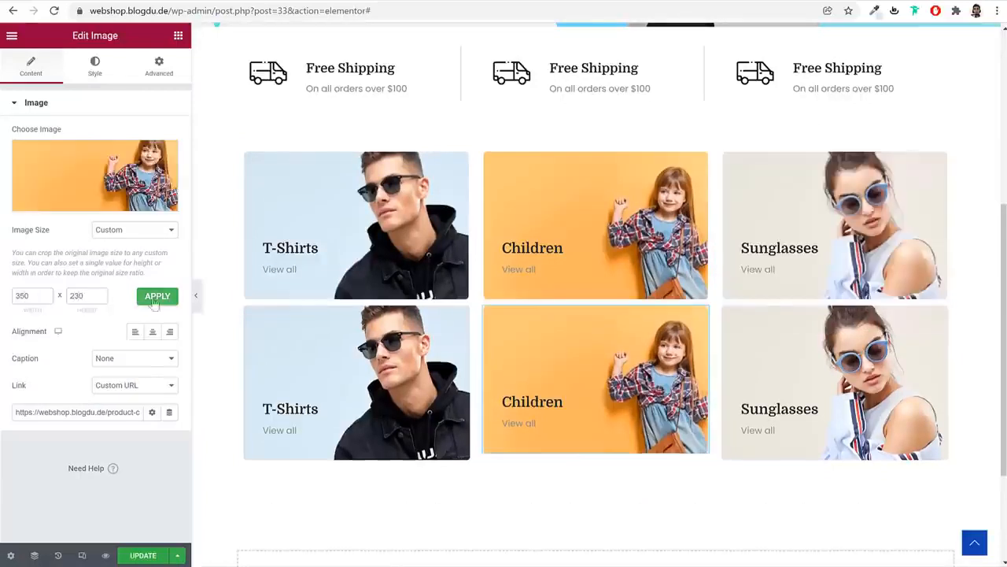
click(379, 408)
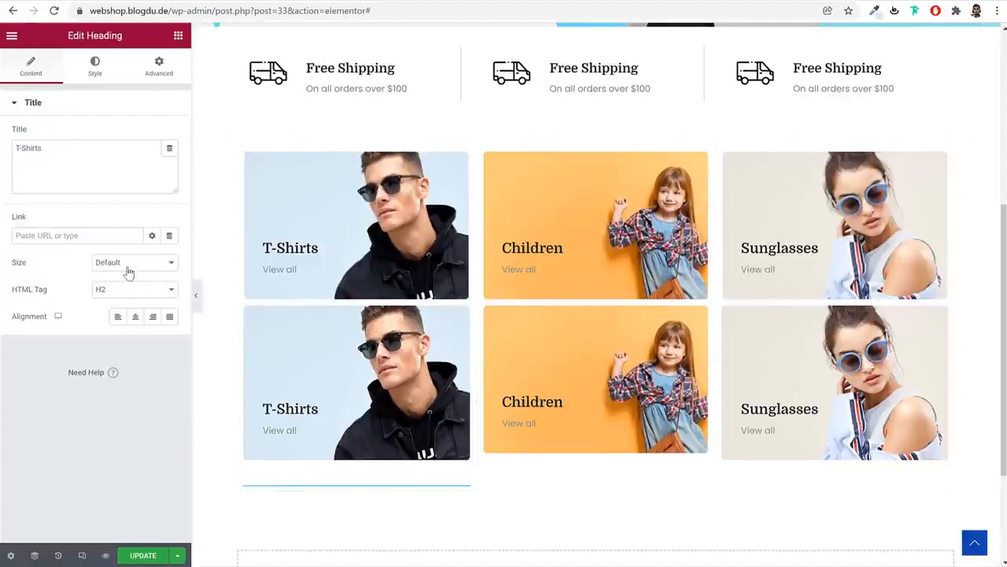
click(338, 347)
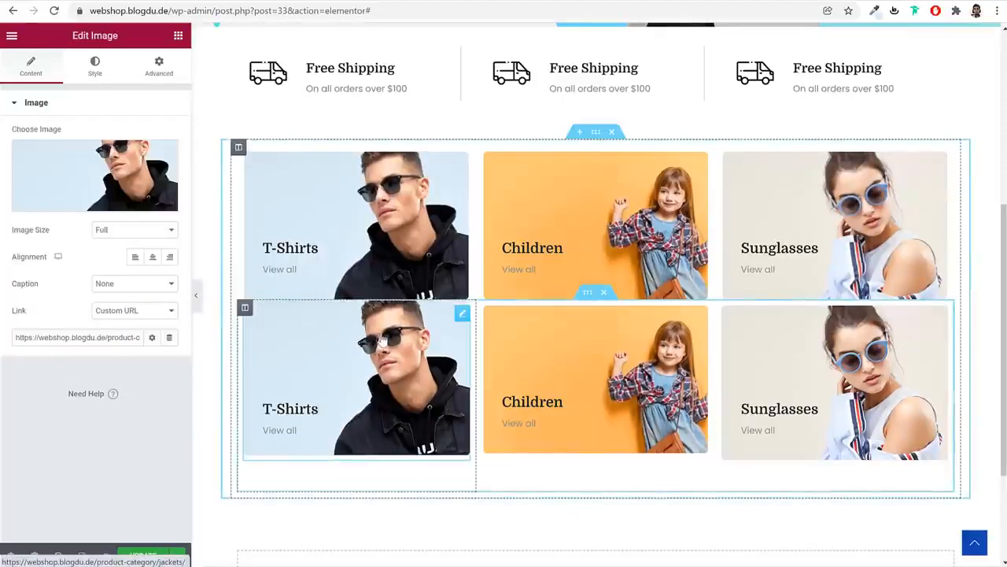
click(113, 229)
click(140, 367)
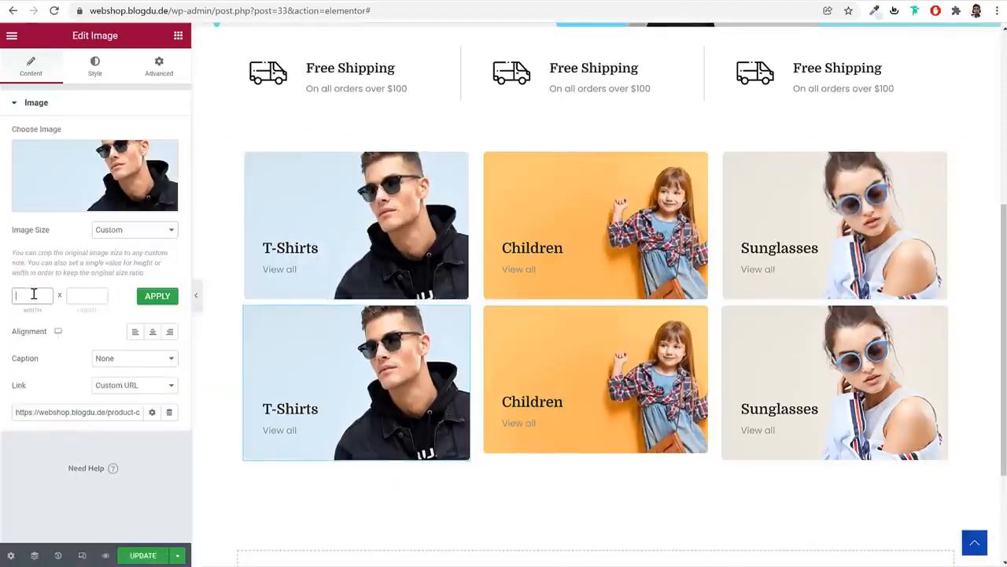
text(230)
key(Return)
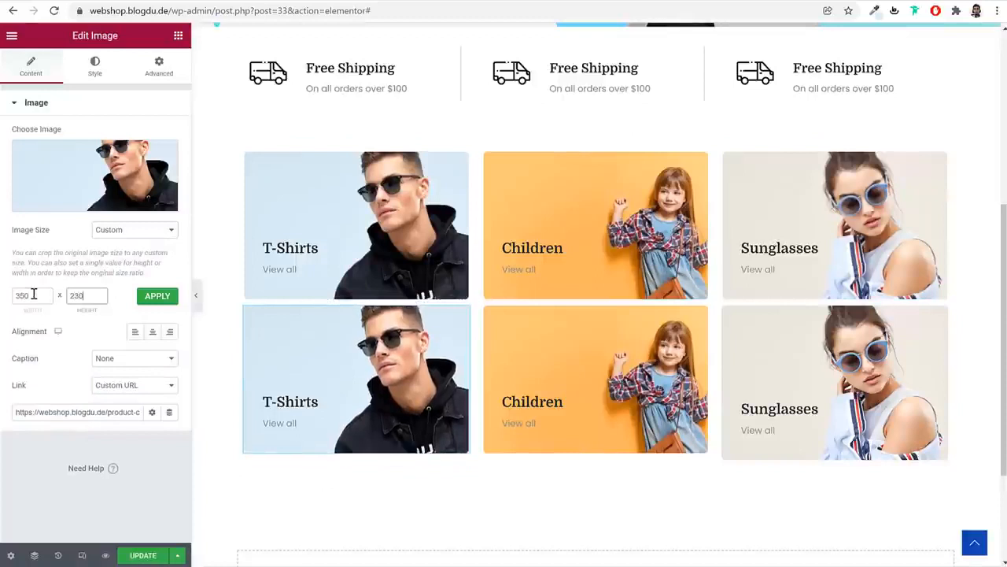
Set the bottom Sunglasses image to a custom 350 × 230 size
click(904, 373)
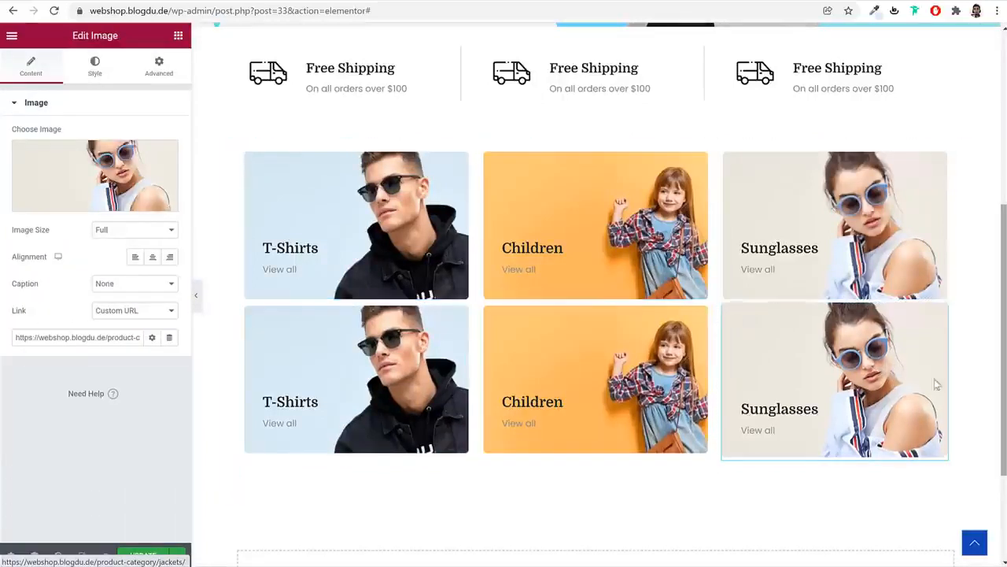
click(136, 230)
click(125, 368)
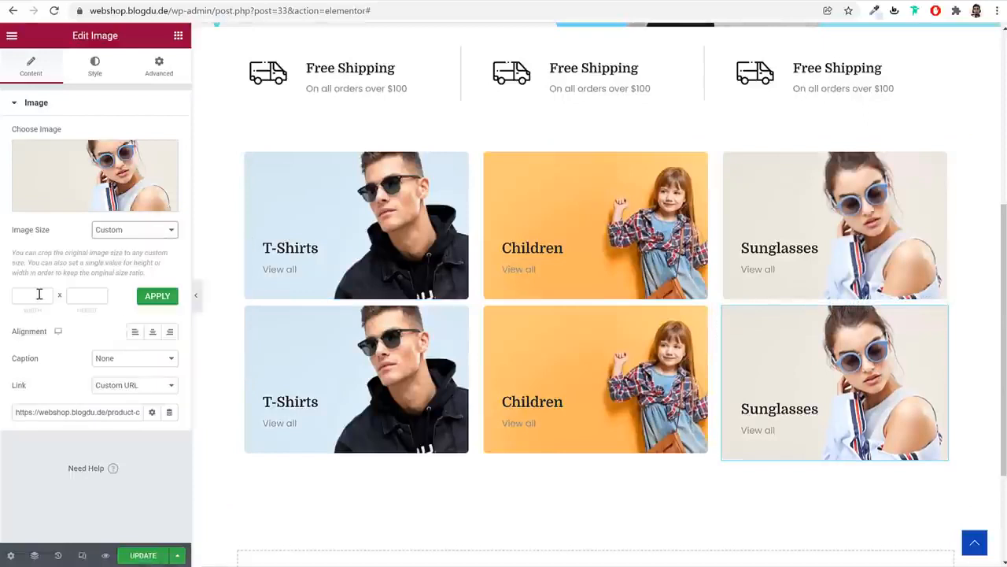
click(36, 294)
text(350)
key(Tab)
text(2)
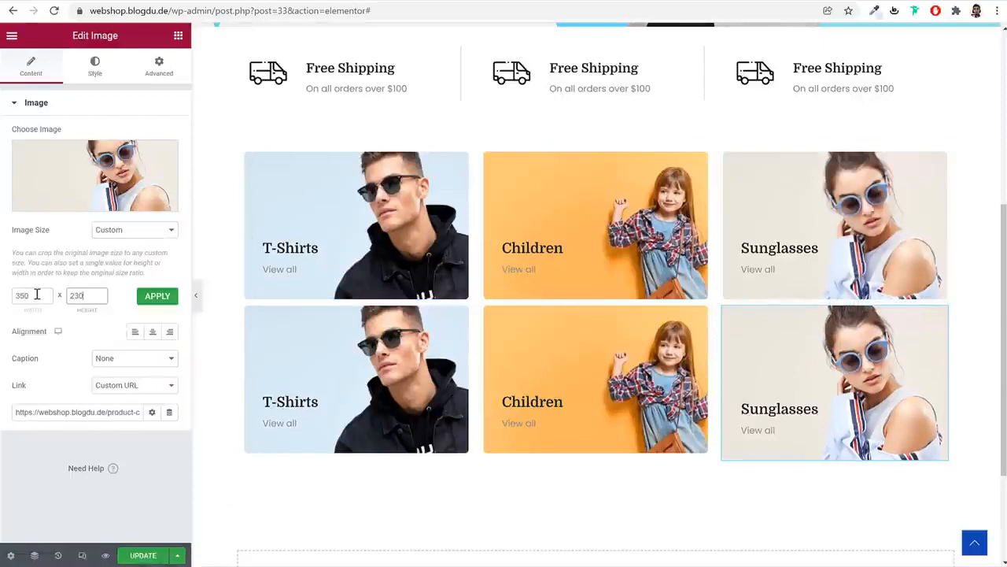
key(Return)
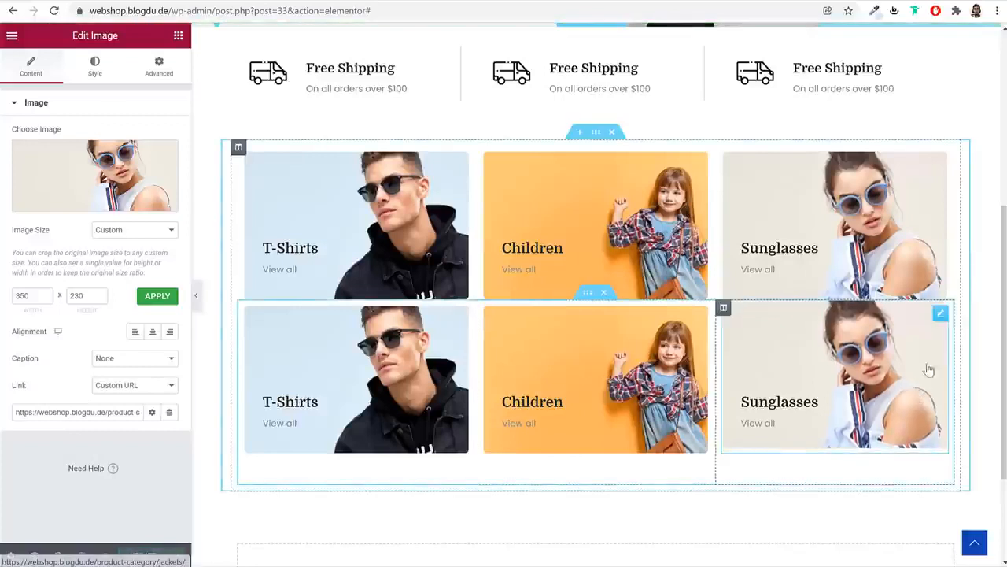
Give the lower card row a -40 top margin and save the page
click(588, 292)
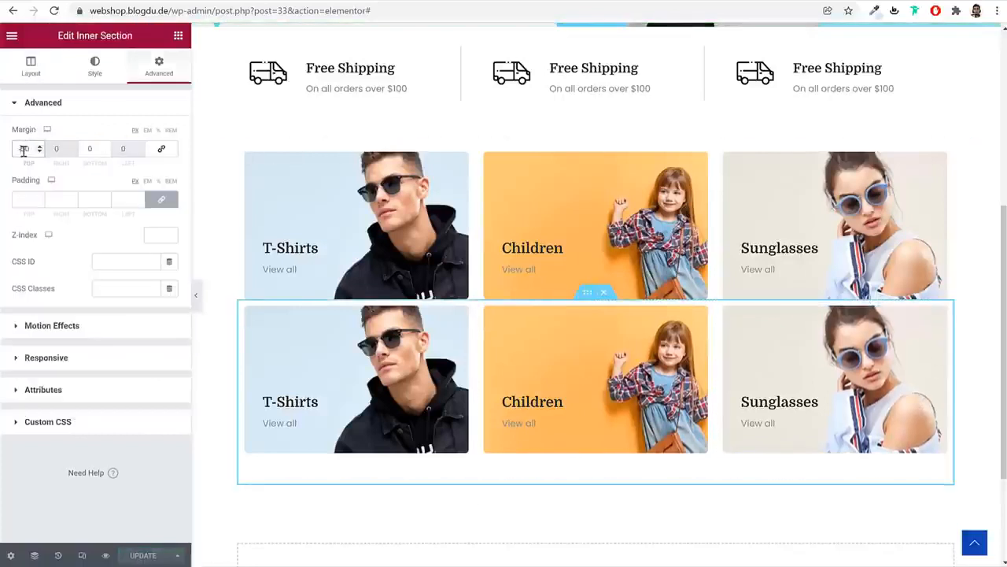
text(3)
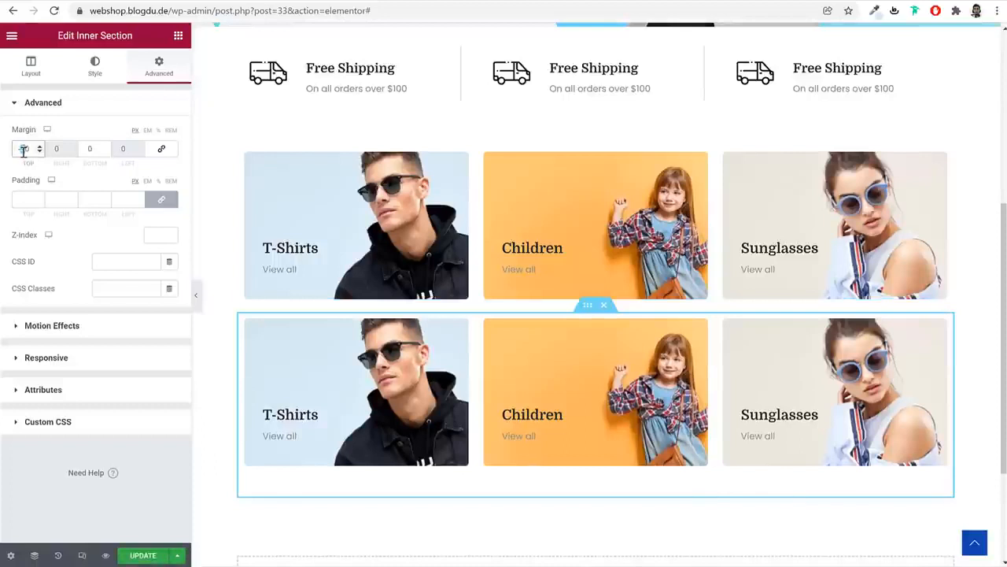
text(4)
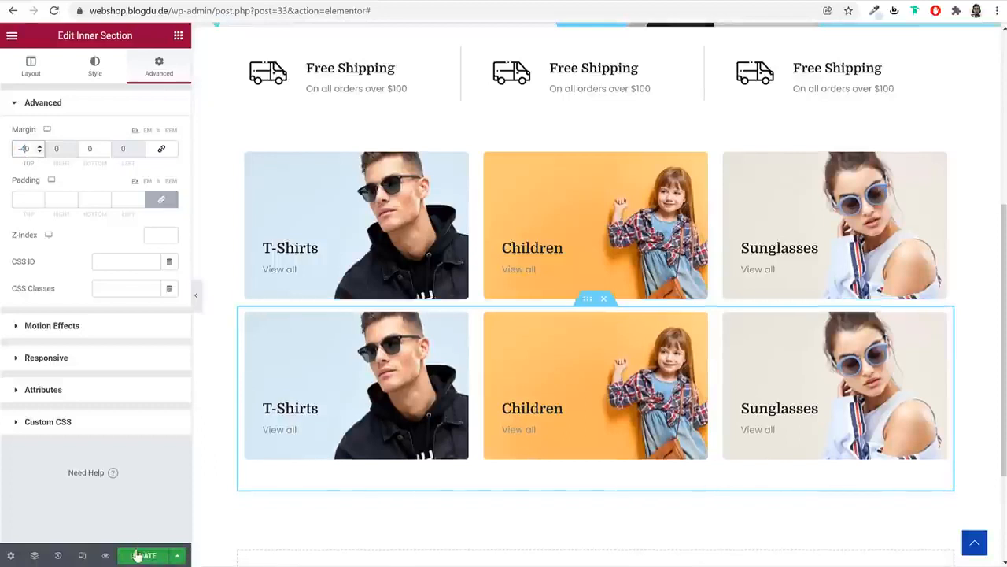
click(137, 556)
click(196, 304)
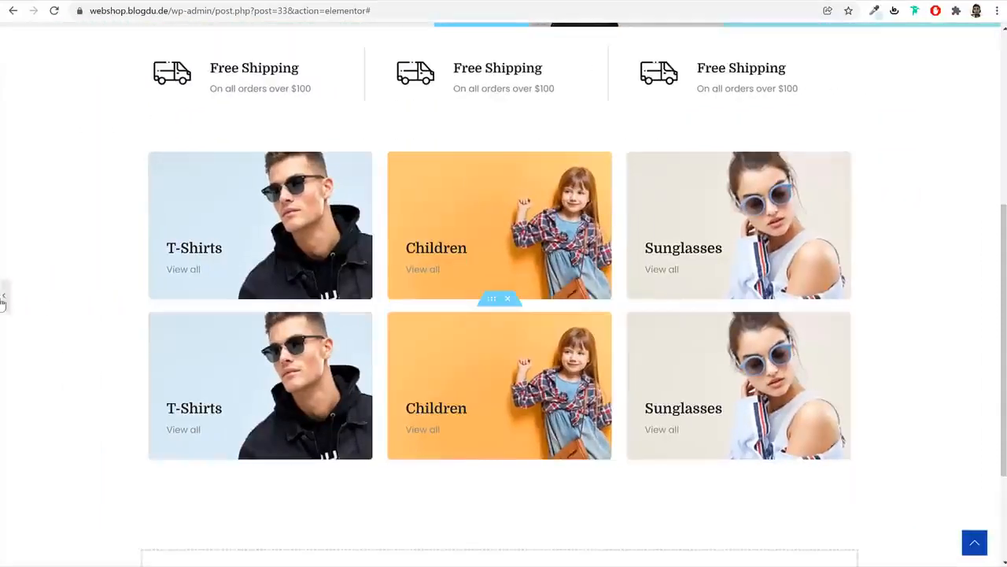
click(5, 295)
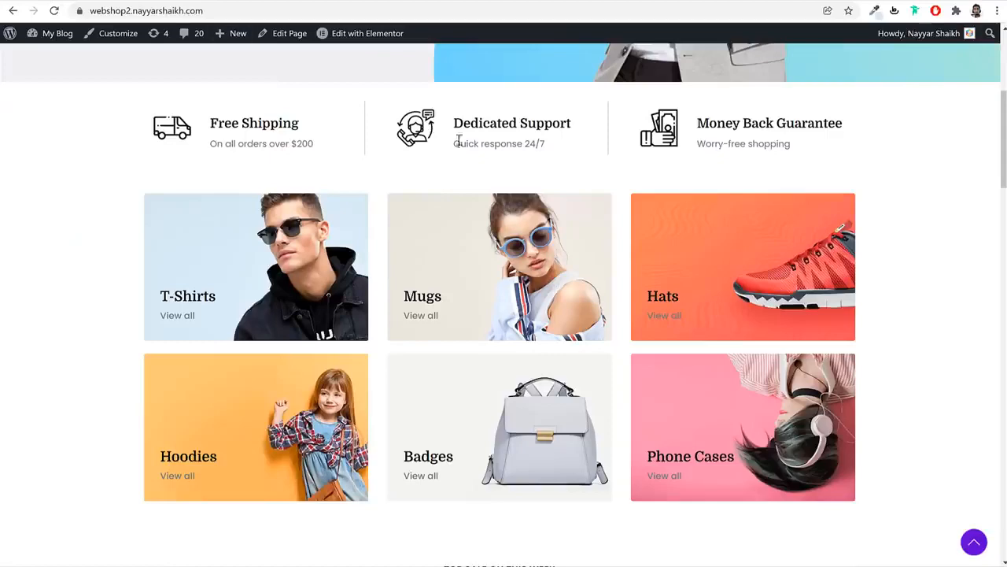
scroll(458, 140, down, 3)
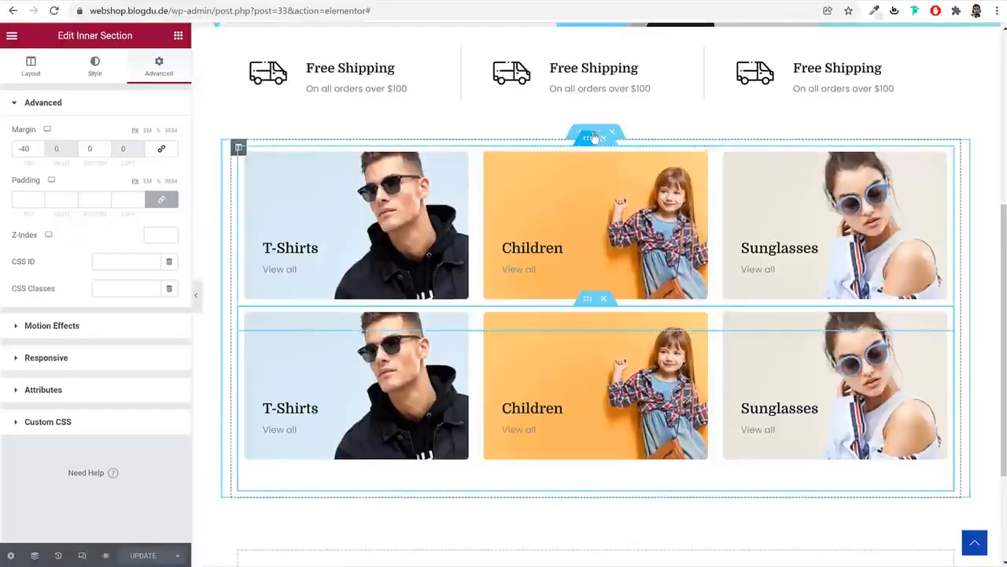
Unlink the category section's margins to set 0 top and 50 bottom
click(596, 132)
click(159, 70)
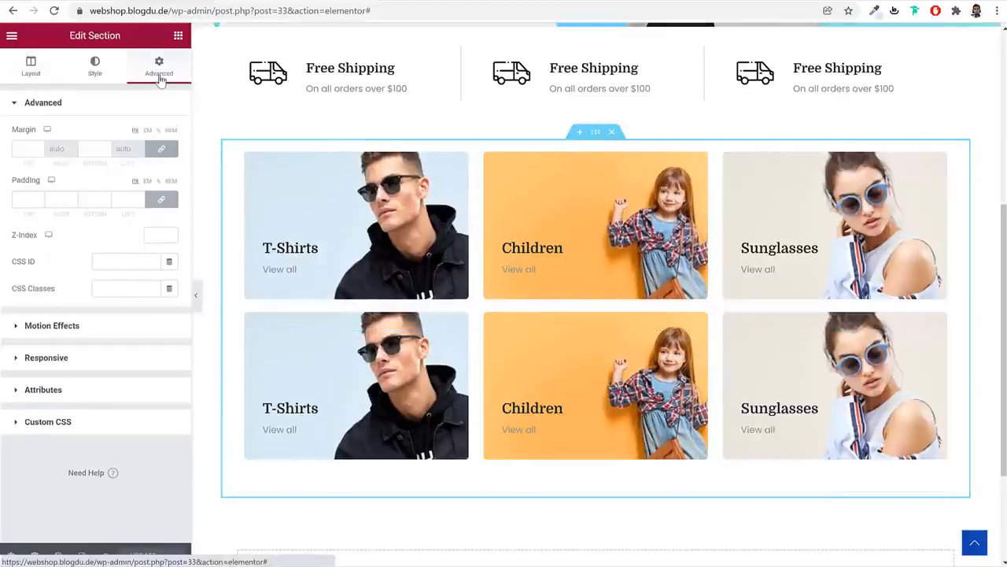
click(162, 149)
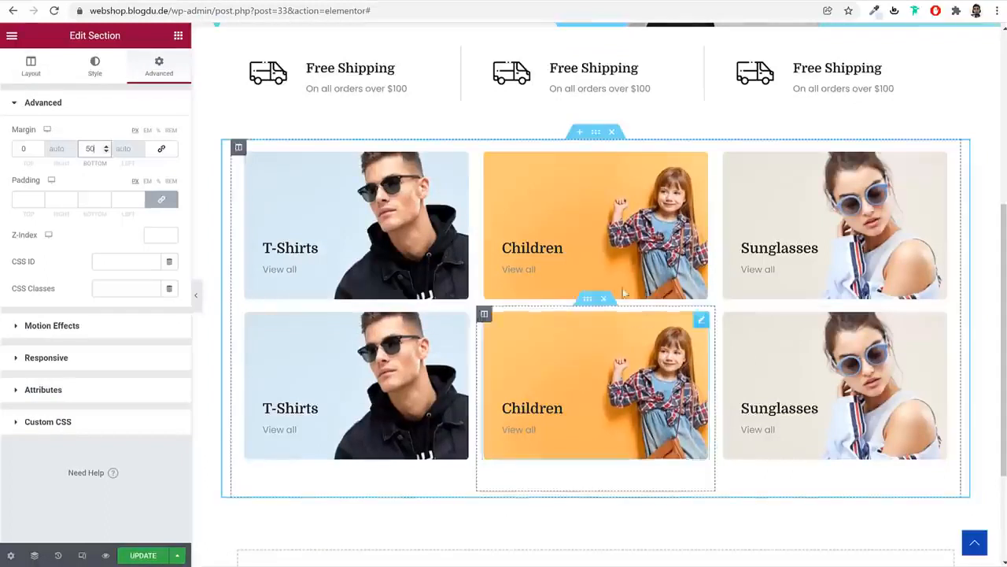
Save, then add a new single-column section below the category grid
click(139, 555)
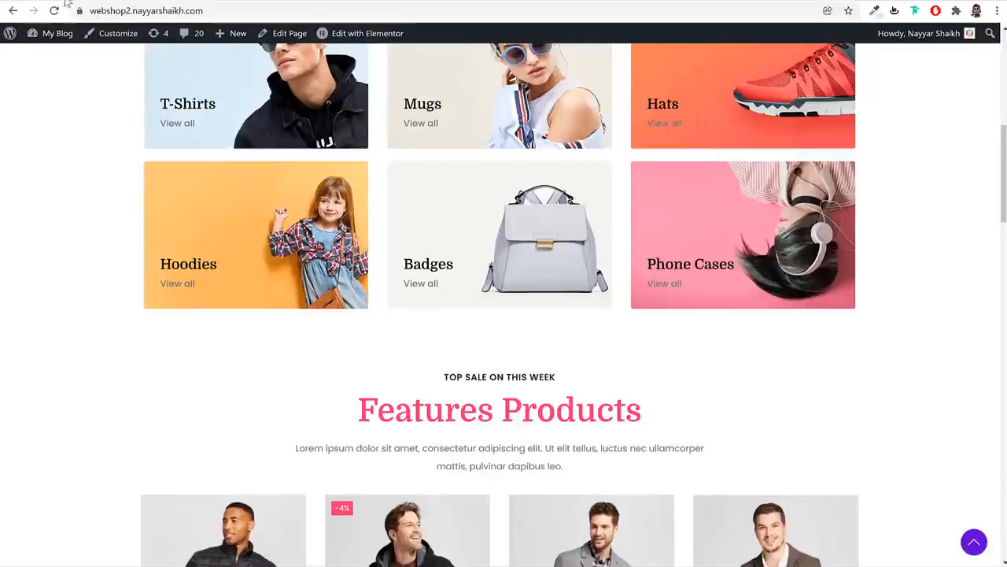
scroll(581, 340, down, 3)
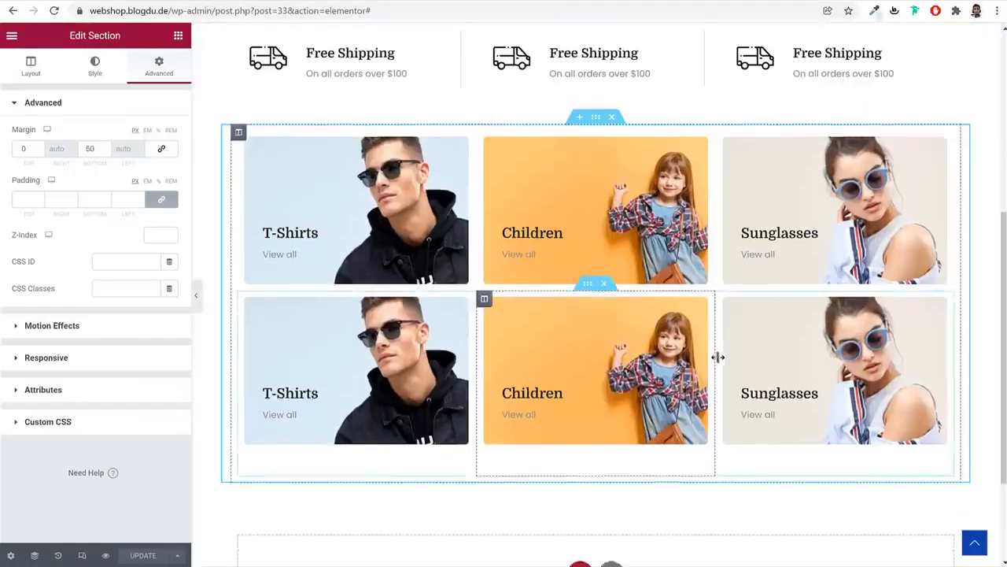
scroll(717, 357, down, 2)
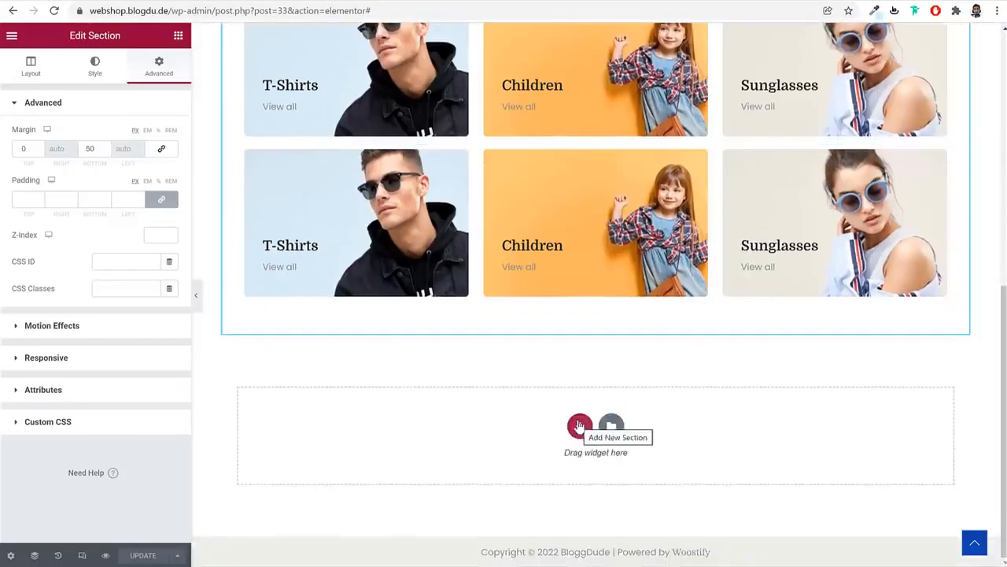
click(580, 422)
click(449, 456)
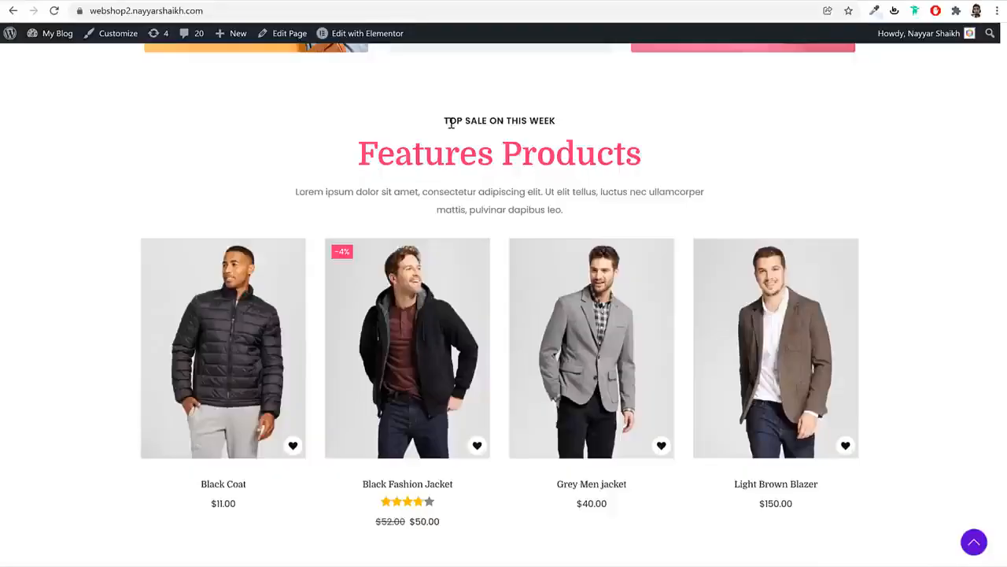
Copy the hero's TOP SALE ON THIS WEEK heading
triple_click(451, 123)
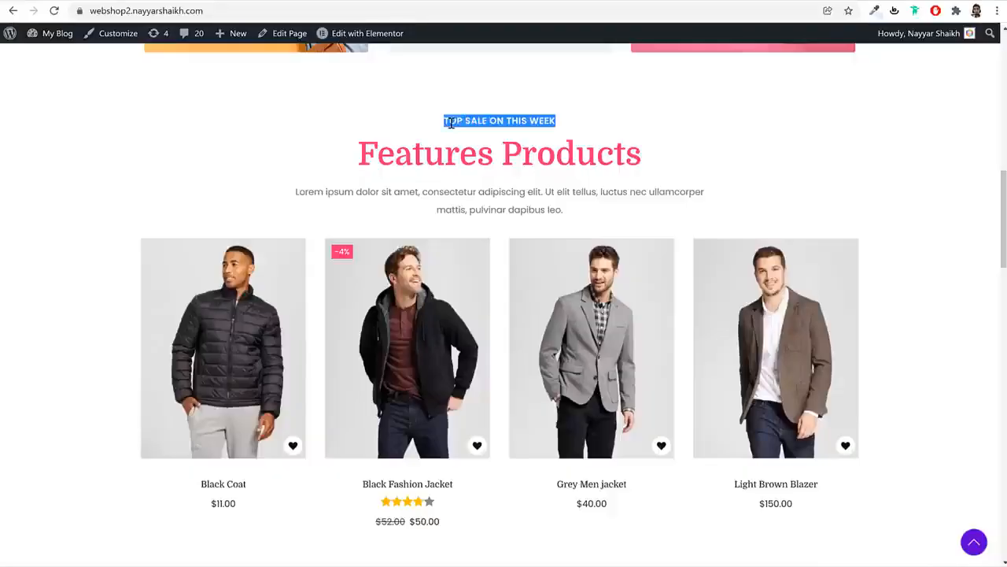
click(292, 1)
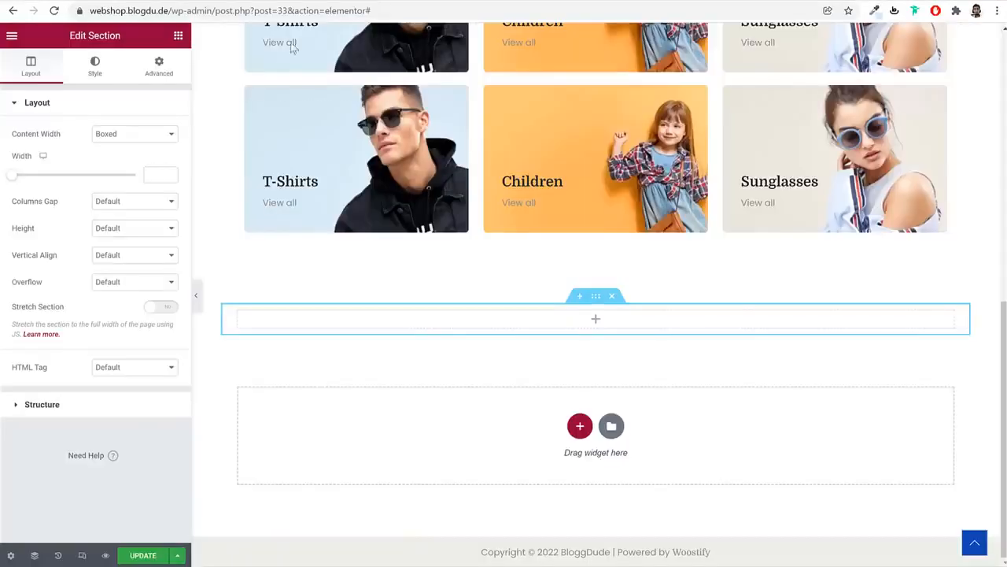
scroll(526, 228, up, 8)
scroll(527, 232, up, 1)
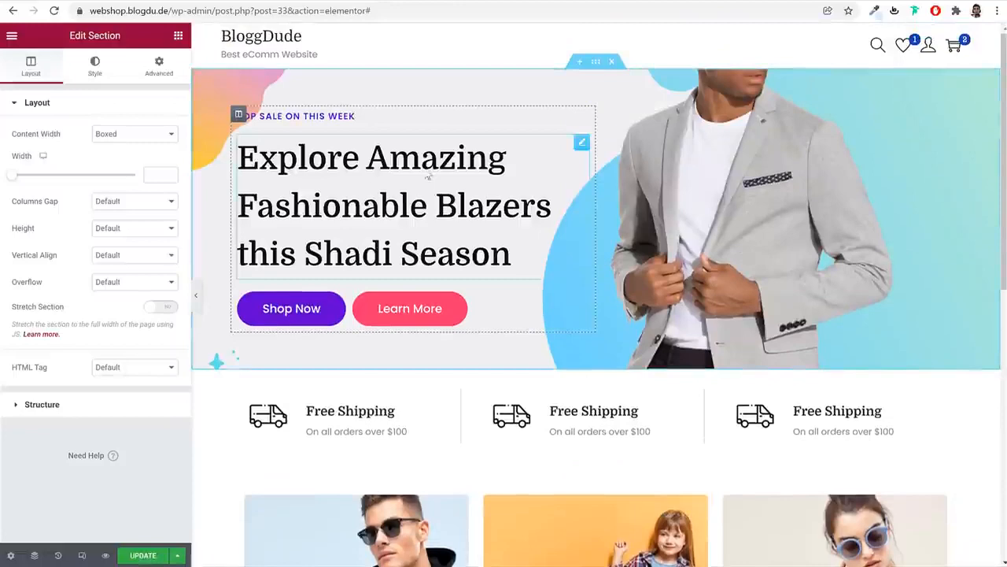
right_click(329, 117)
click(375, 168)
scroll(499, 291, down, 10)
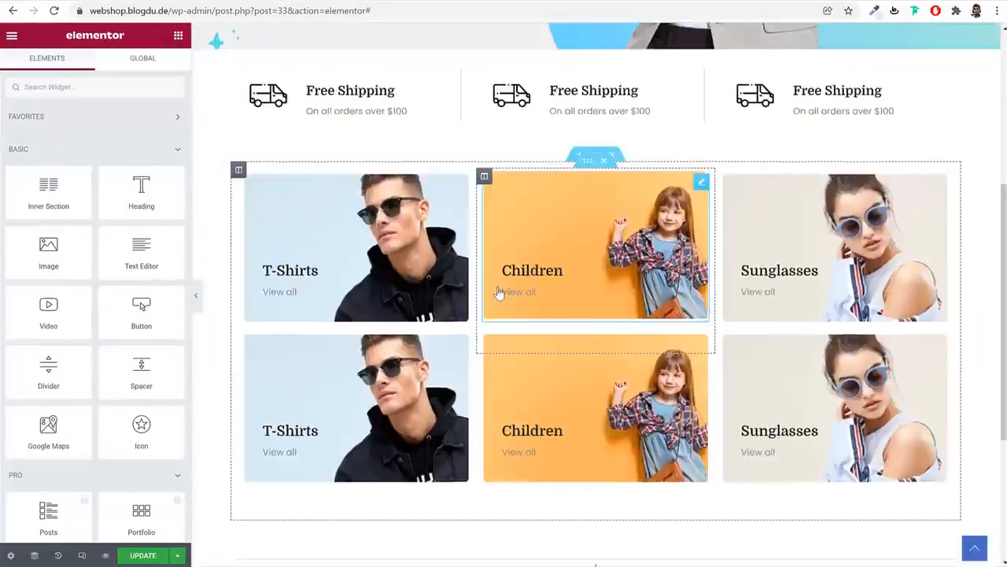
Paste the TOP SALE ON THIS WEEK heading into the empty section, centred and global Black
right_click(542, 317)
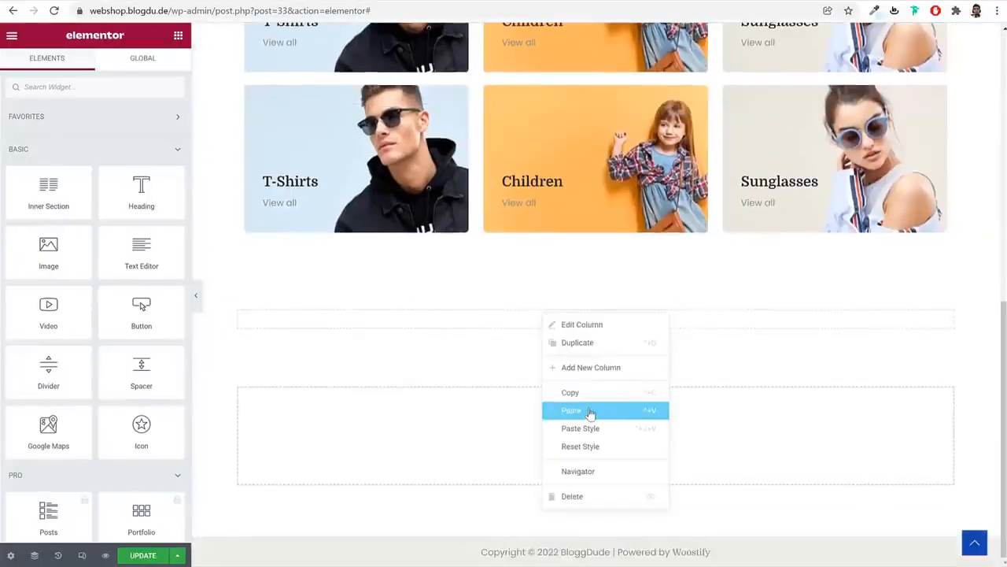
click(565, 409)
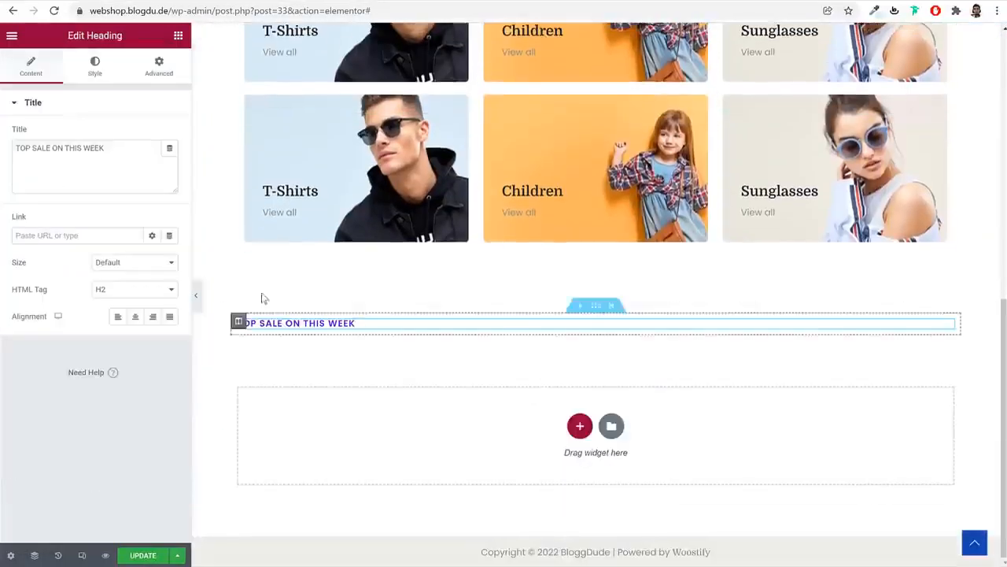
click(134, 318)
click(96, 67)
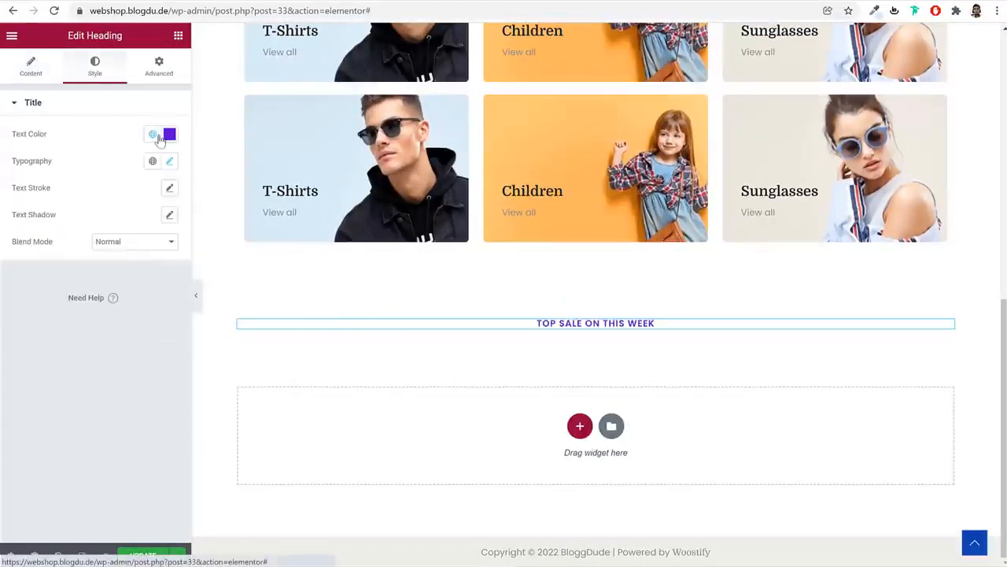
click(153, 134)
scroll(79, 310, down, 1)
scroll(79, 310, down, 1)
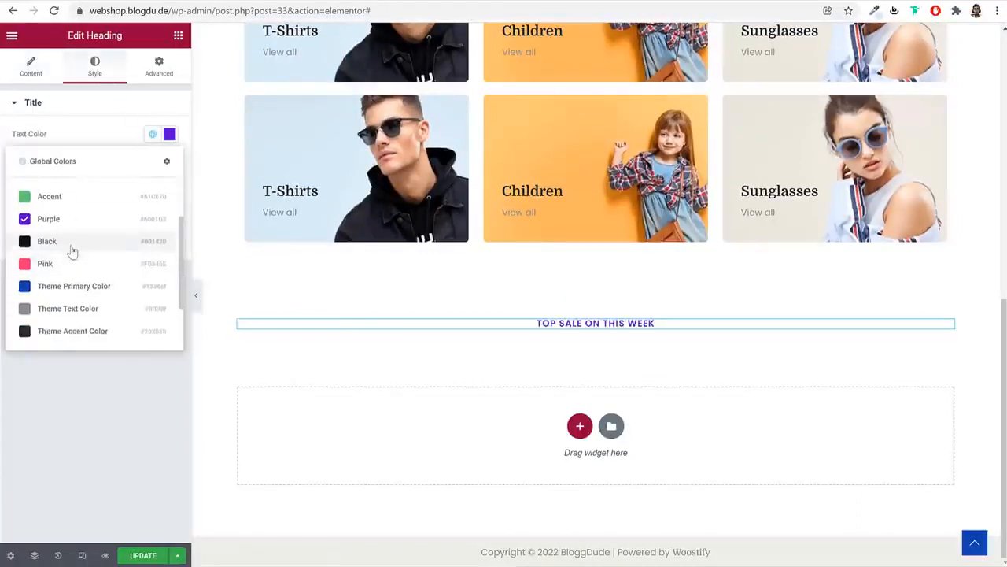
click(71, 251)
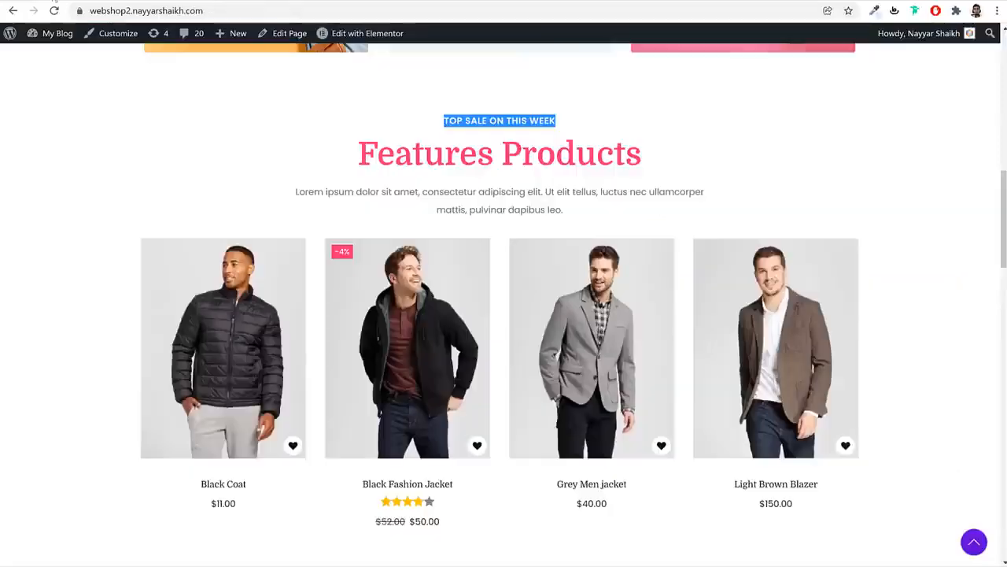
Copy the large hero headline and paste it beneath the TOP SALE label
click(391, 107)
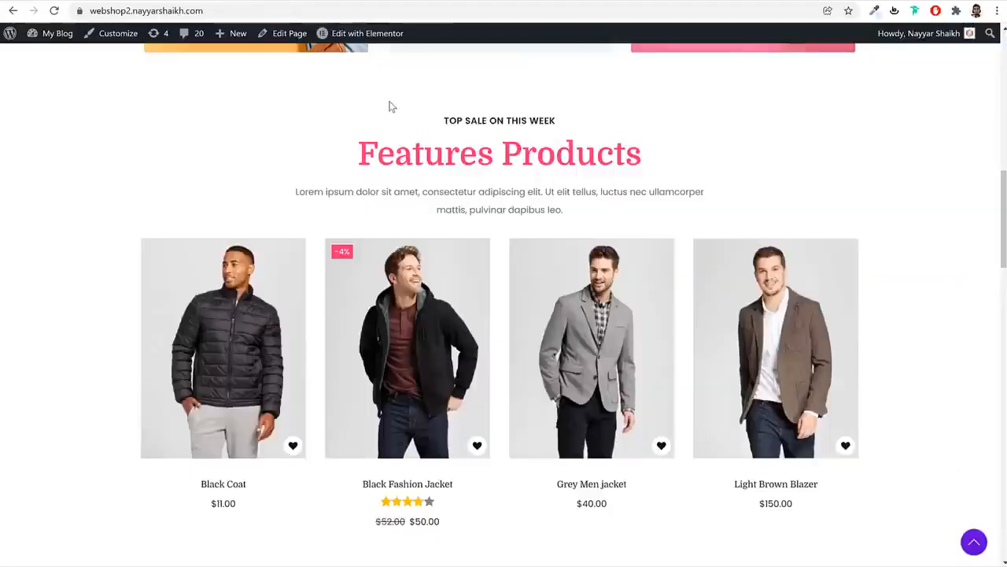
triple_click(435, 144)
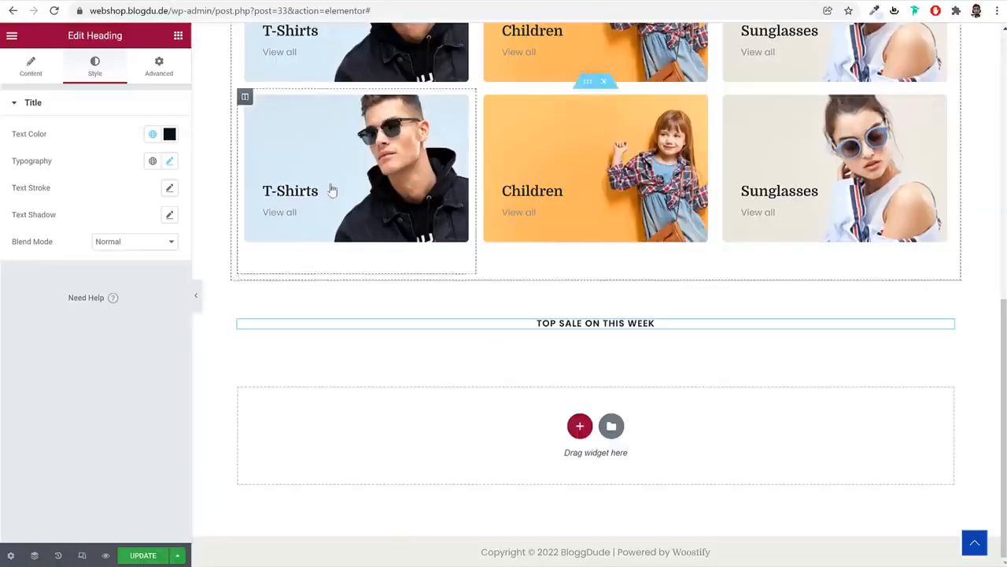
scroll(331, 189, up, 10)
right_click(346, 196)
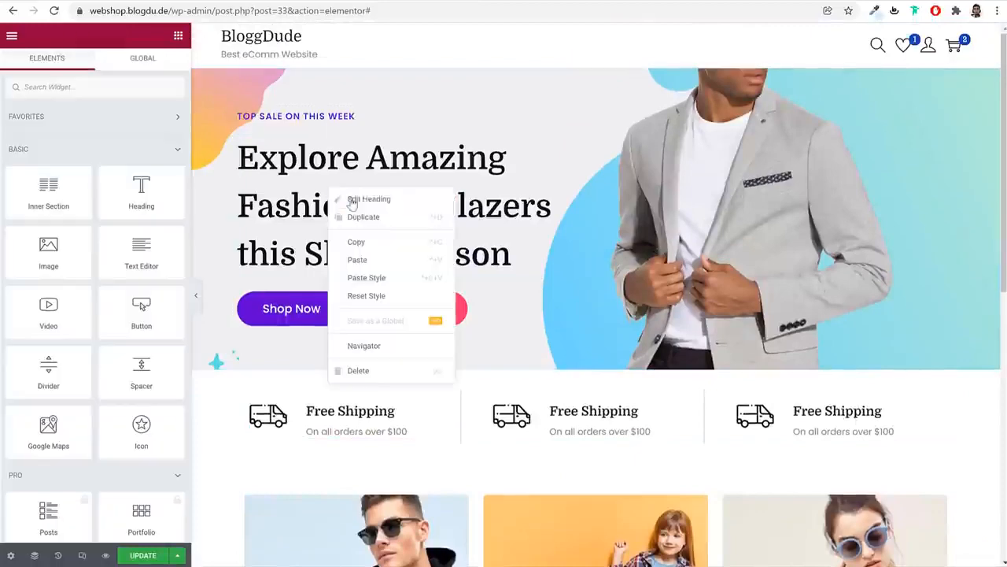
click(364, 241)
scroll(526, 270, down, 15)
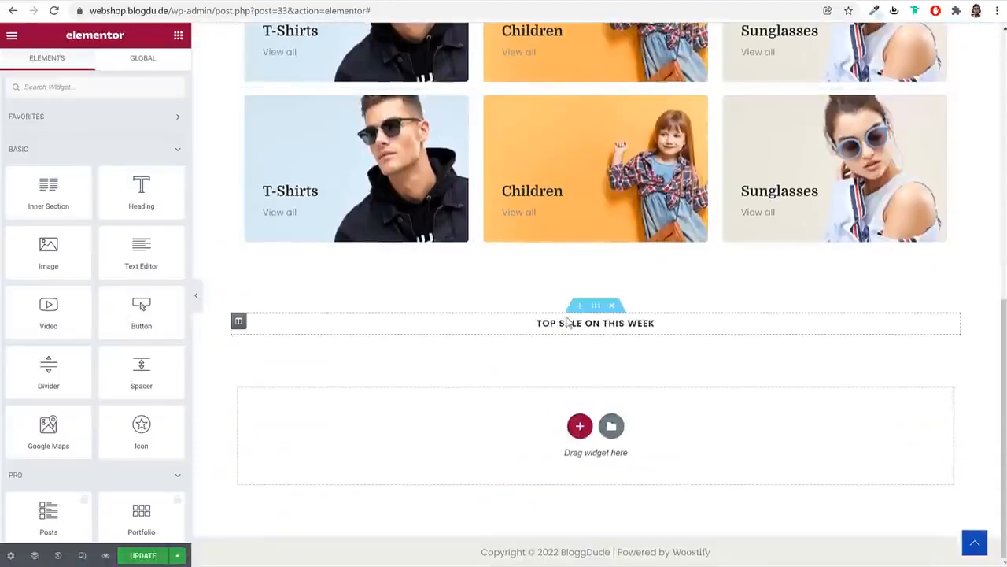
right_click(566, 319)
click(611, 391)
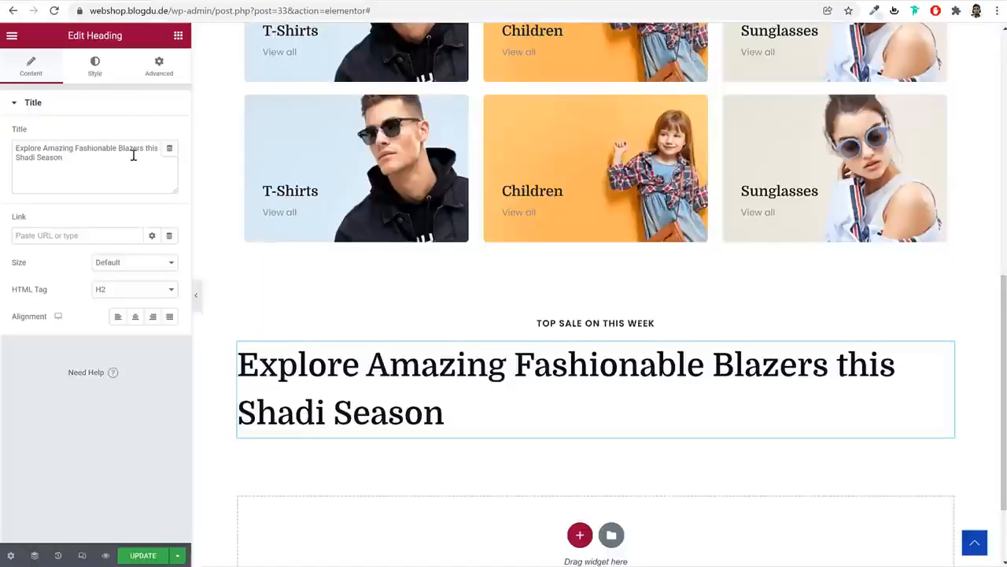
Retitle the pasted headline 'Features Products', centre it and colour it pink
click(134, 153)
key(ctrl+a)
key(ctrl+v)
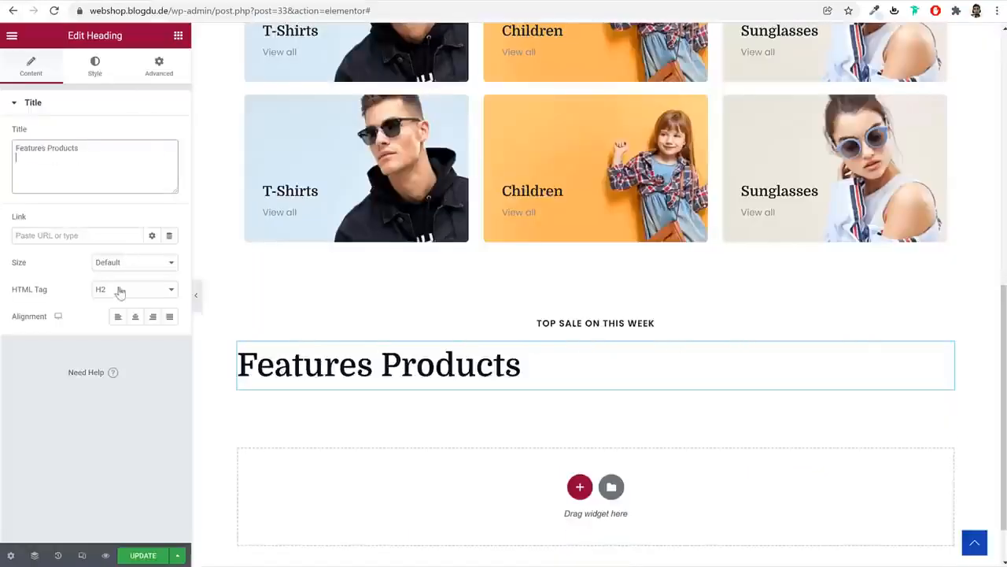
click(135, 316)
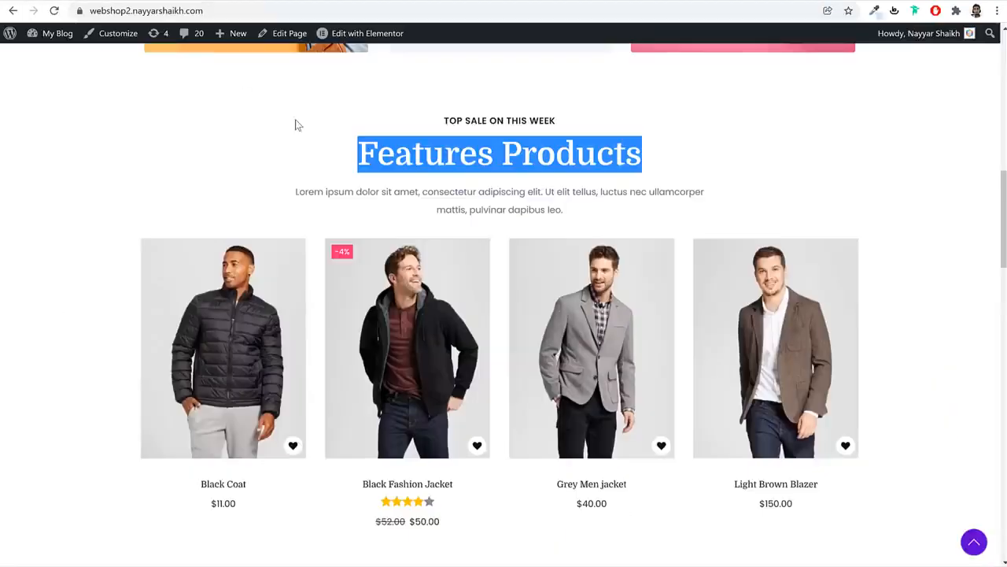
click(297, 125)
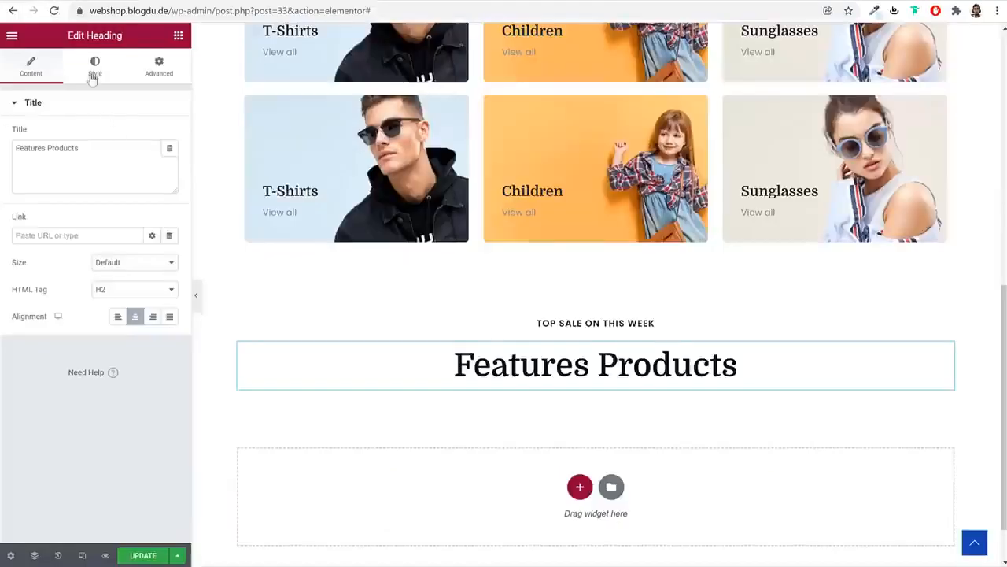
click(94, 66)
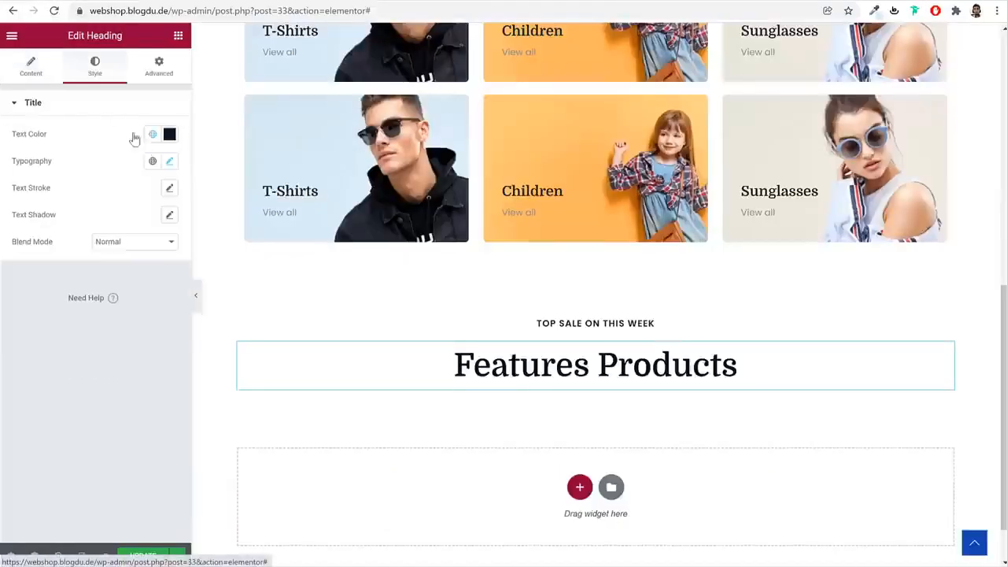
click(152, 134)
click(90, 328)
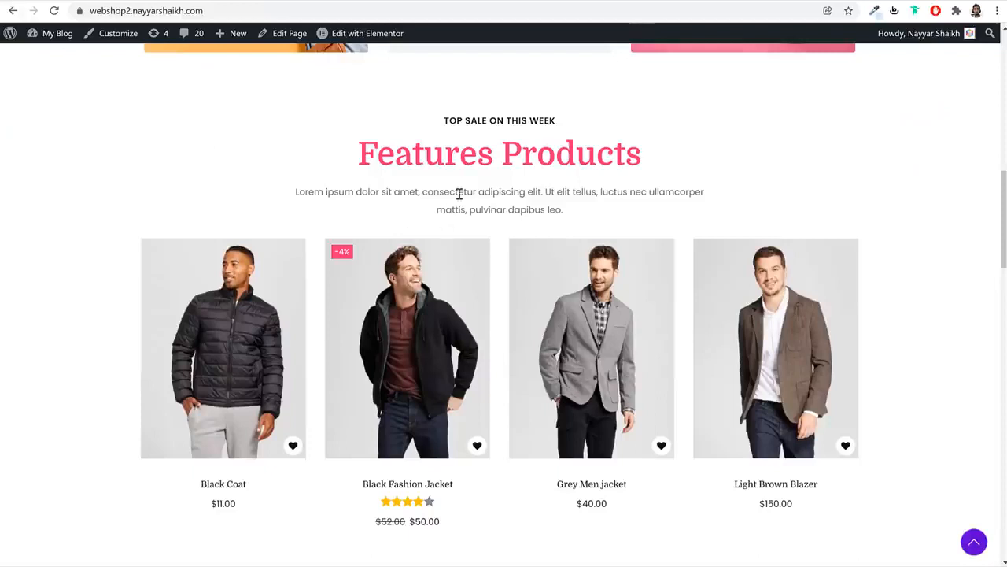
triple_click(459, 194)
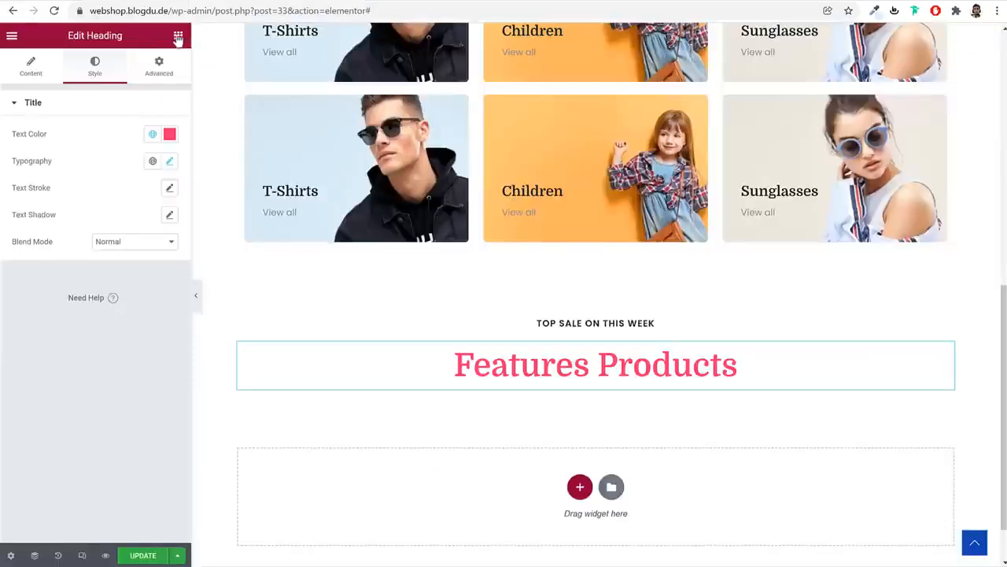
click(178, 36)
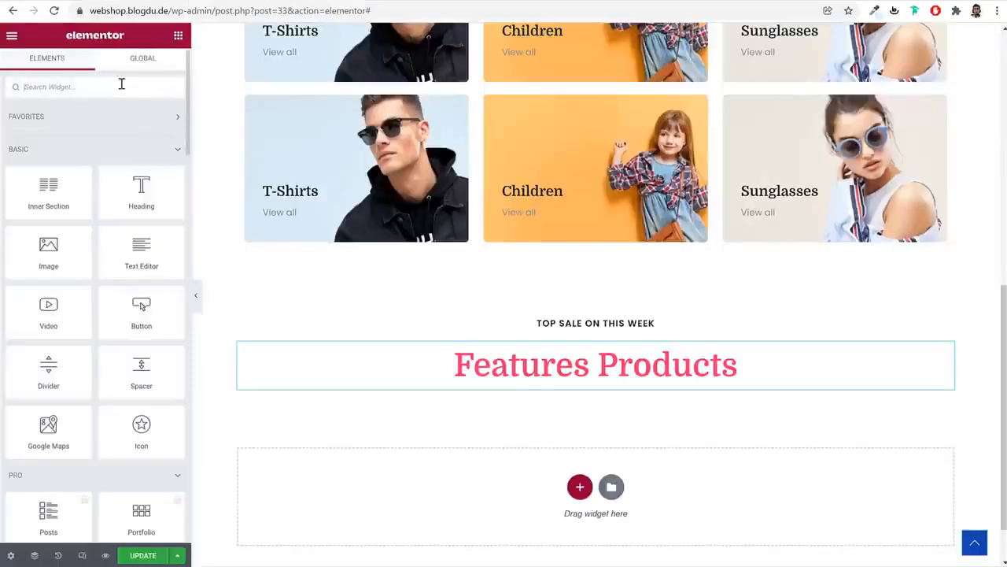
Add a centred Text Editor paragraph below the Features Products heading
drag(142, 256, 586, 394)
triple_click(108, 240)
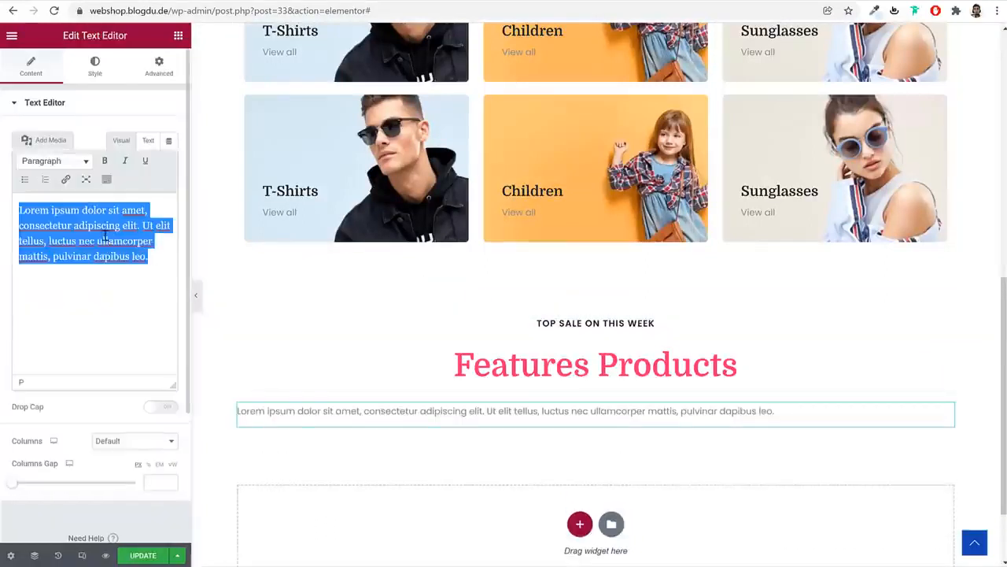
key(Right)
key(Return)
click(87, 63)
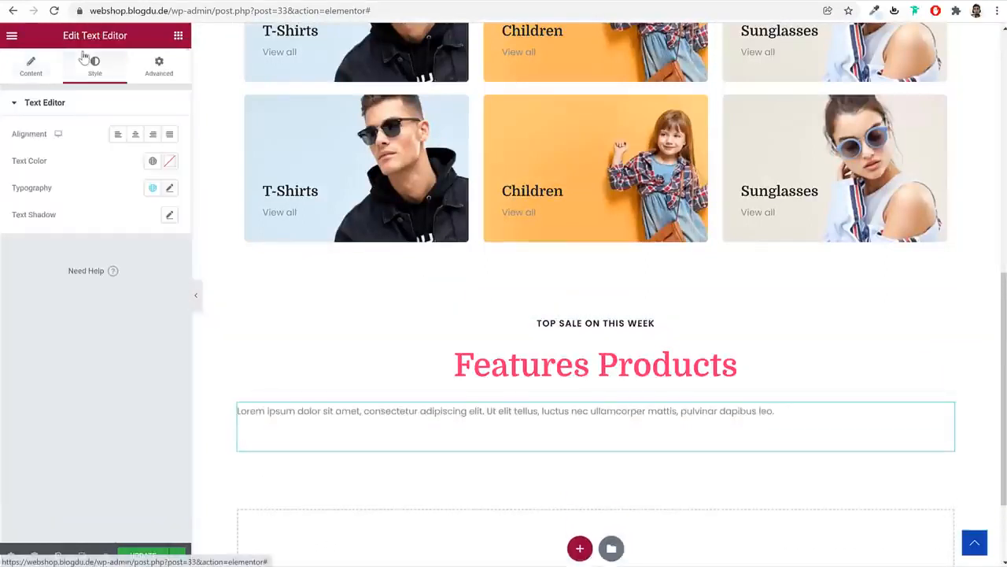
click(135, 140)
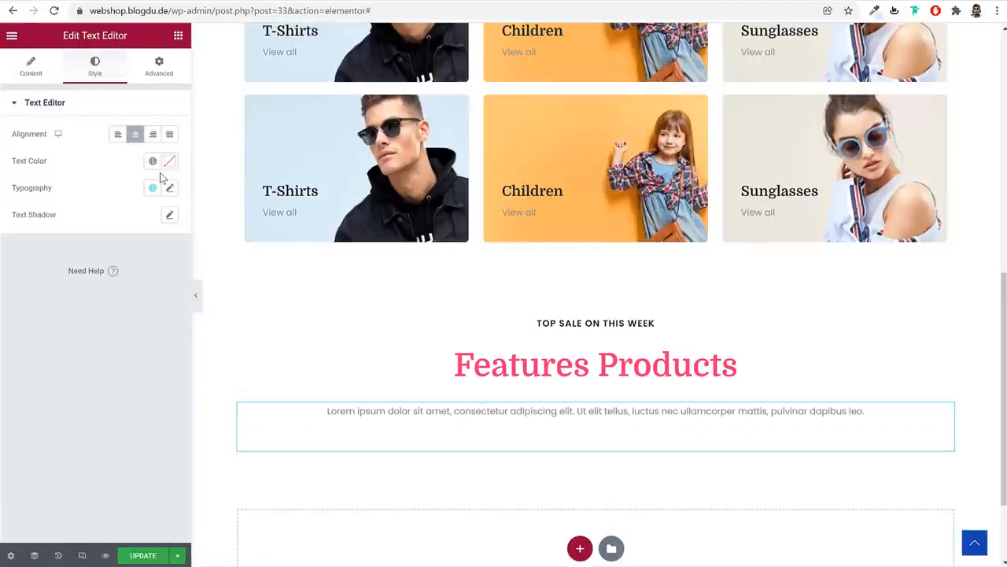
Give the paragraph unlinked 20 px right and left margins
click(171, 72)
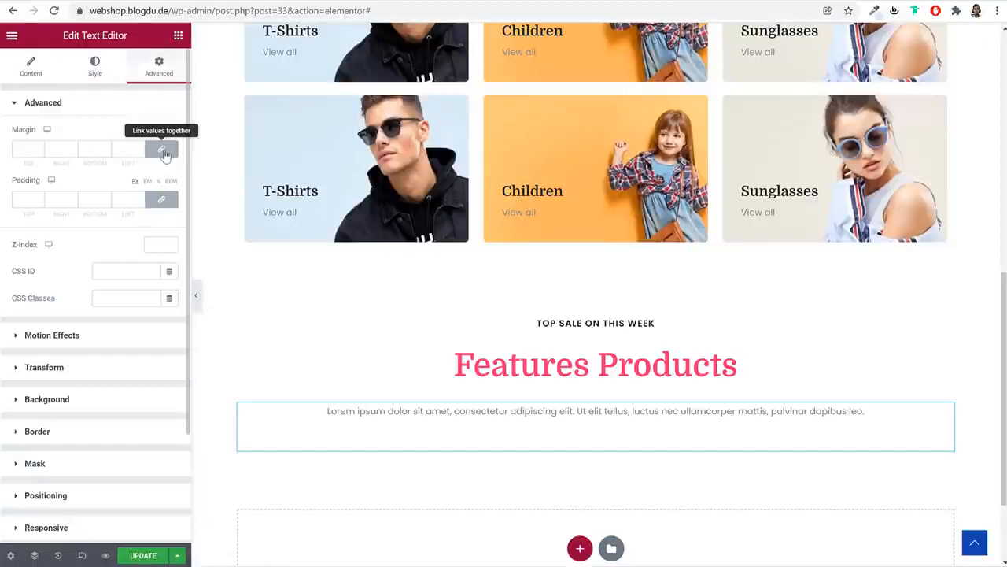
click(163, 151)
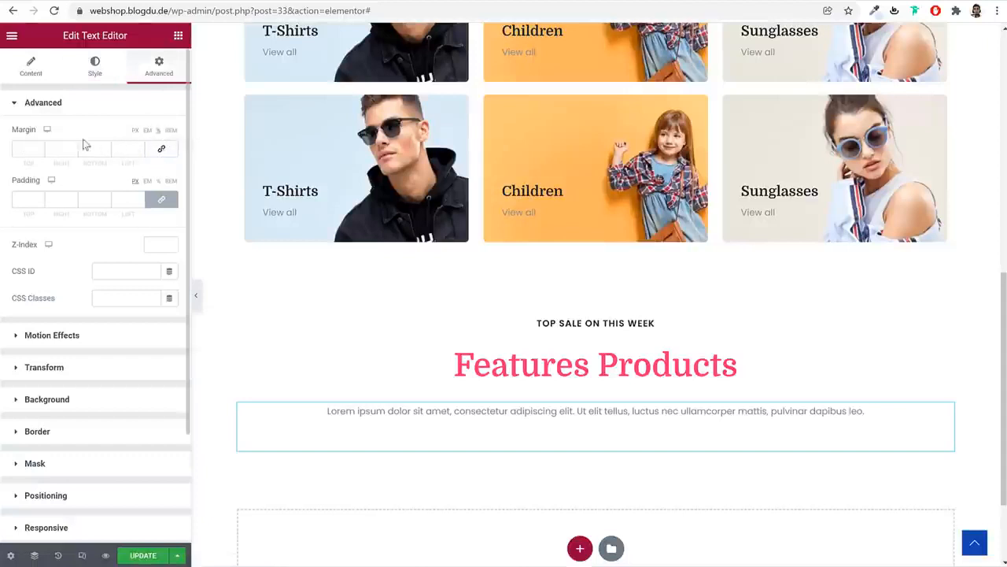
text(20)
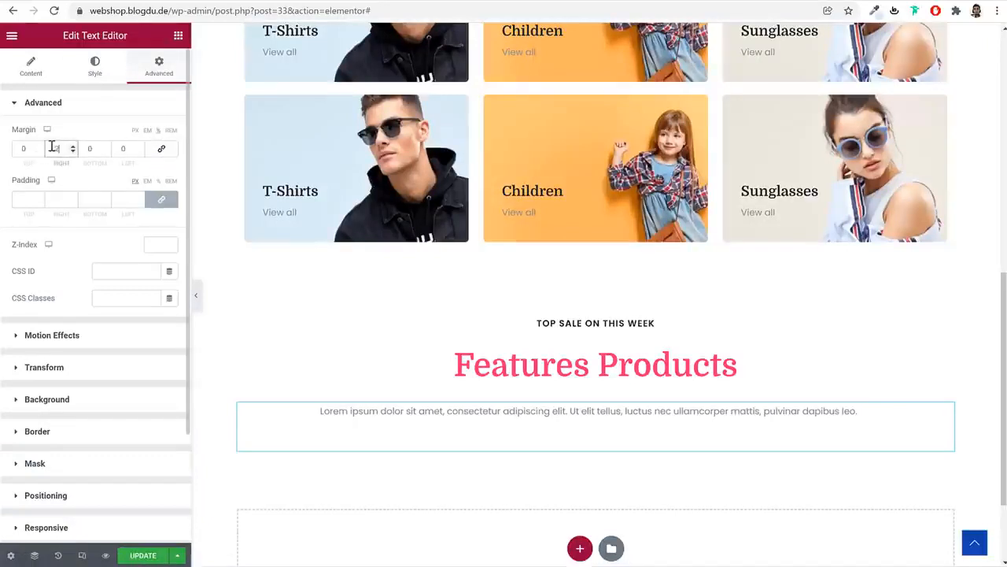
key(Tab)
key(Tab)
text(20)
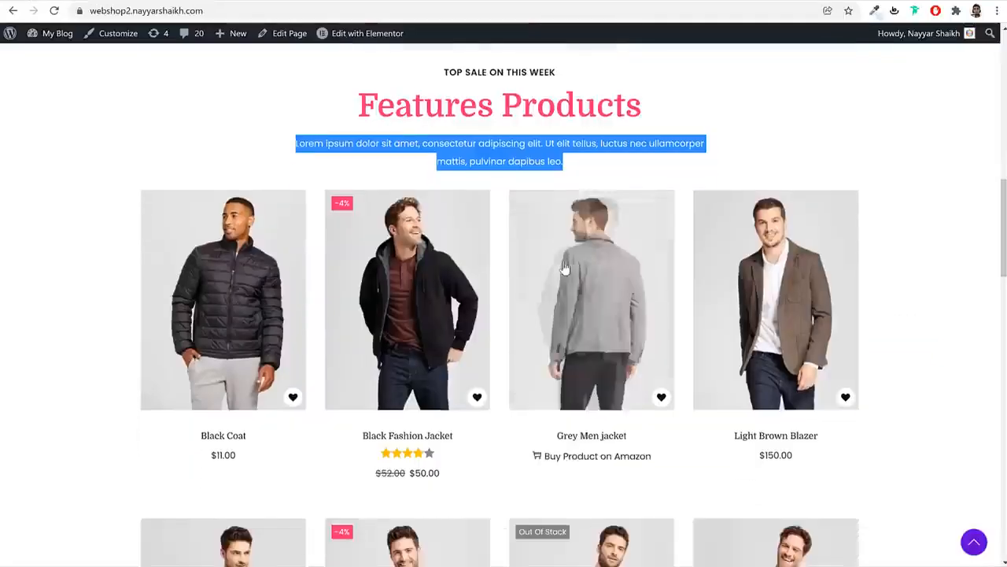
scroll(563, 269, down, 7)
scroll(515, 346, up, 7)
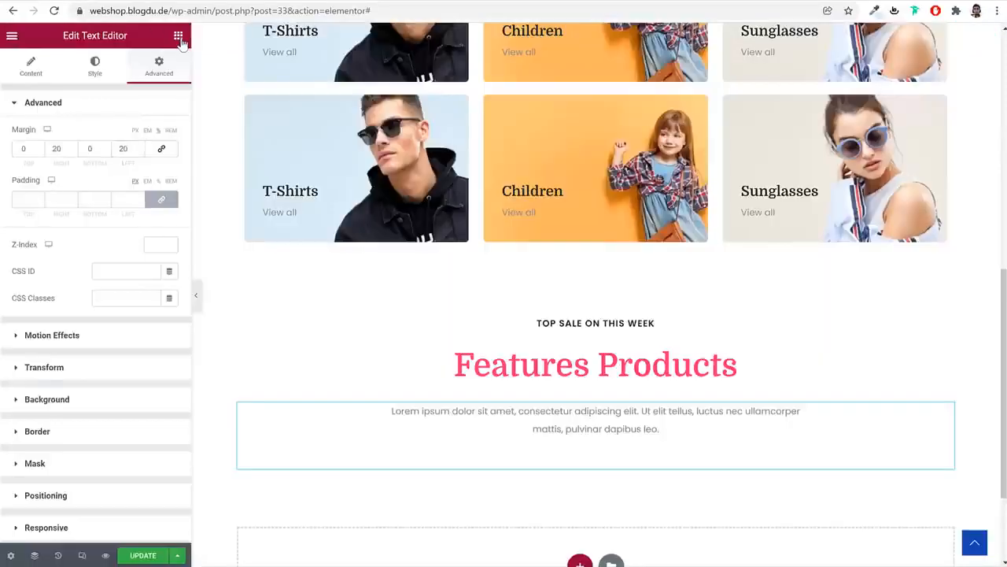
click(179, 36)
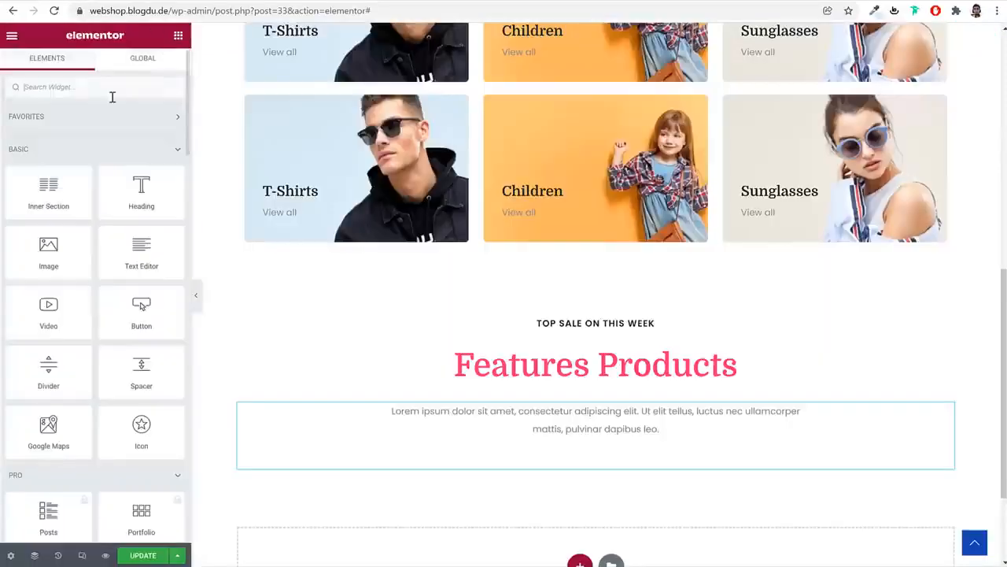
Search 'sho', drop a Shortcode widget under the paragraph, and open a new browser tab
text(sho)
drag(48, 130, 670, 476)
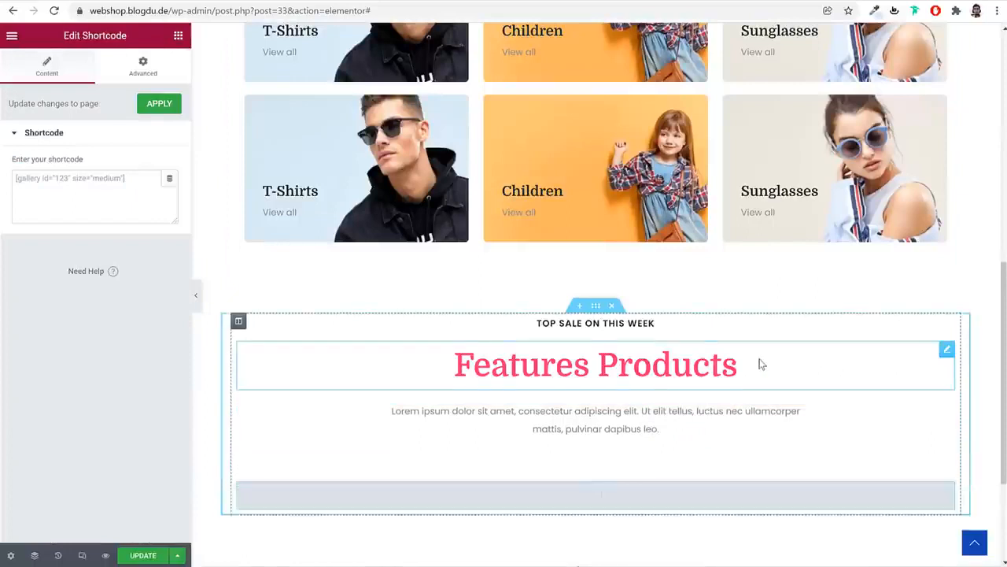
scroll(724, 360, down, 2)
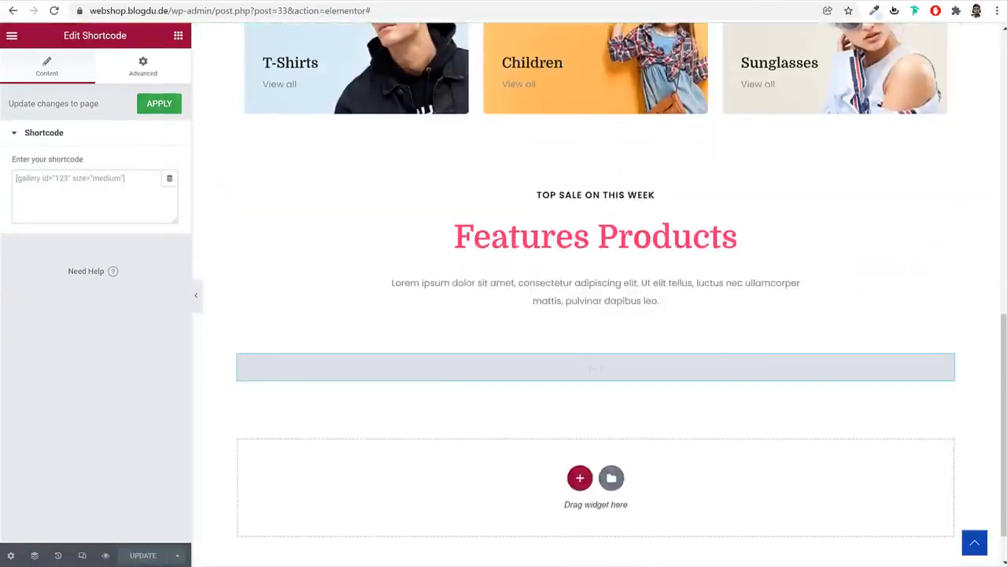
key(ctrl+t)
Search for WooCommerce shortcodes and open the 'Shortcodes included with WooCommerce' documentation
text(wooc)
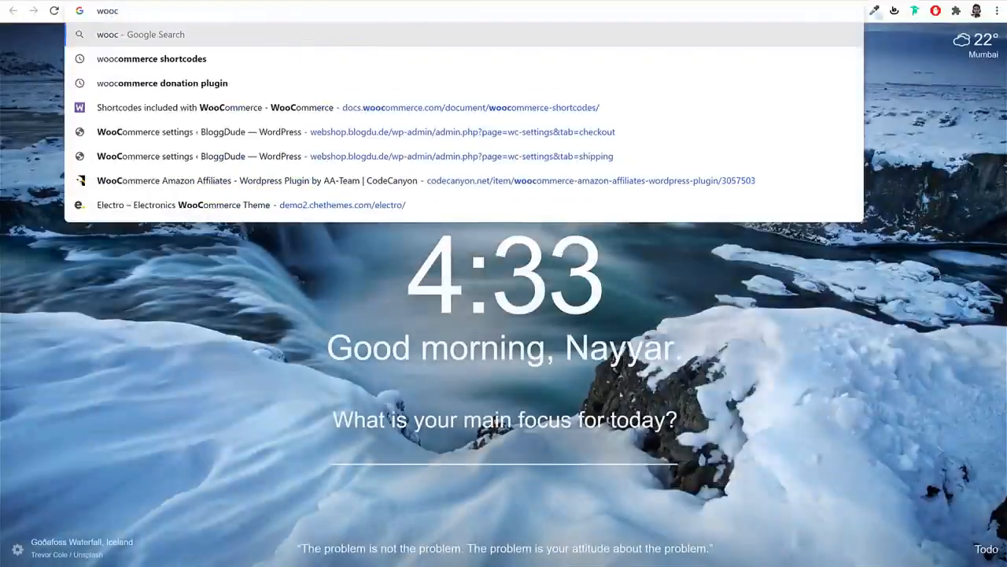
key(Down)
key(Return)
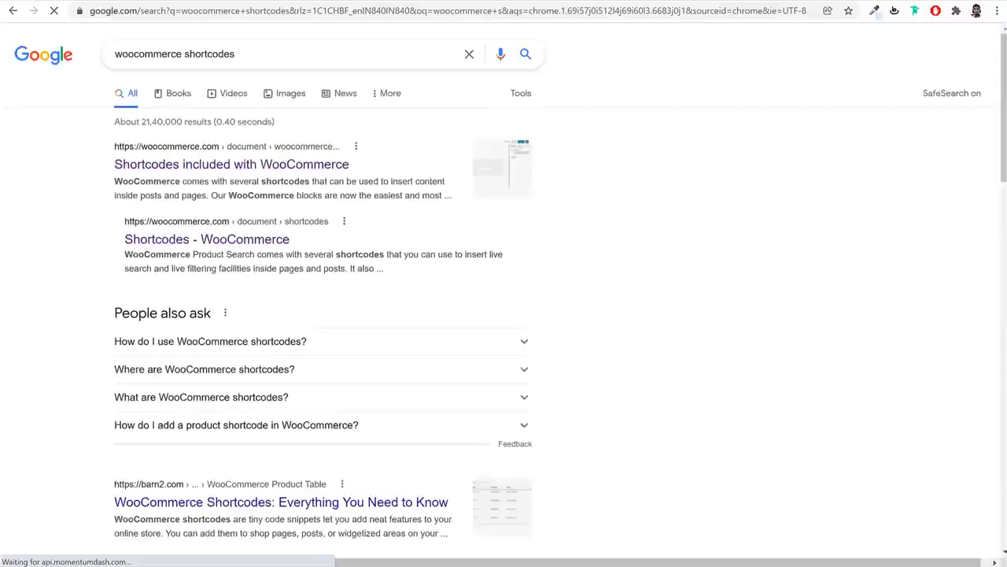
click(224, 166)
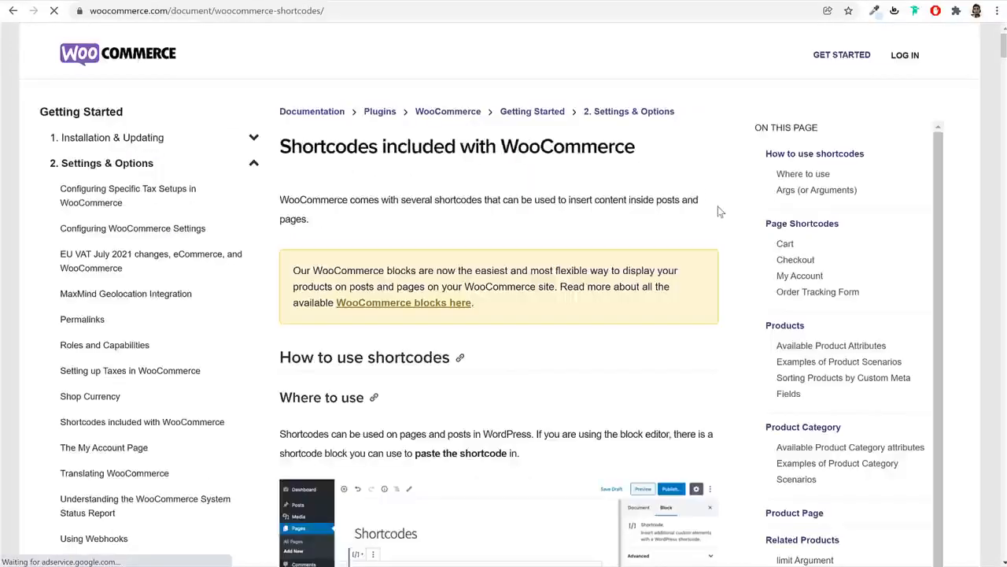
Select and copy the Scenario 2 shortcode [products limit="4" columns="2" visibility="featured"]
scroll(718, 210, down, 8)
scroll(718, 211, down, 3)
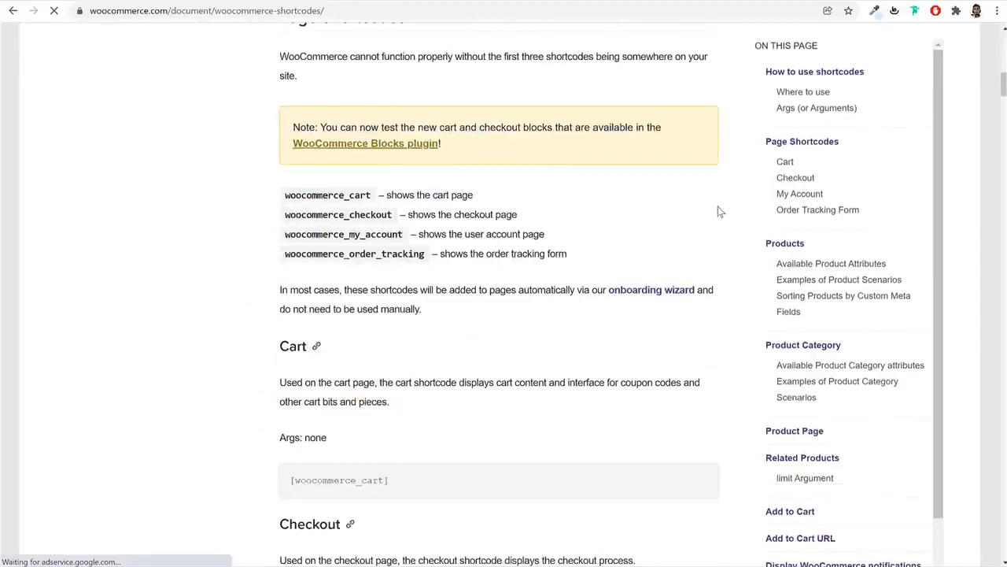
scroll(596, 205, down, 1)
scroll(443, 218, down, 3)
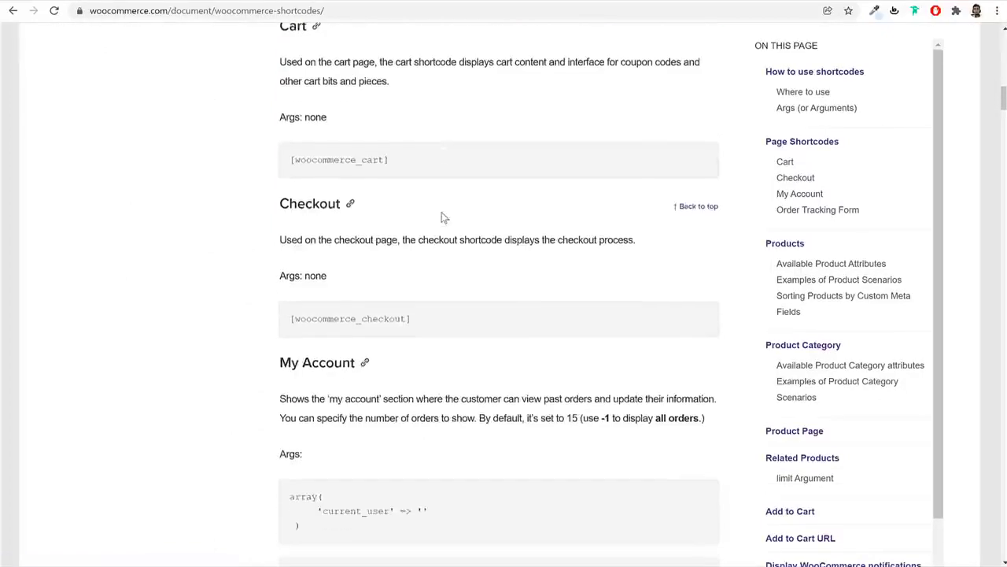
scroll(443, 218, down, 15)
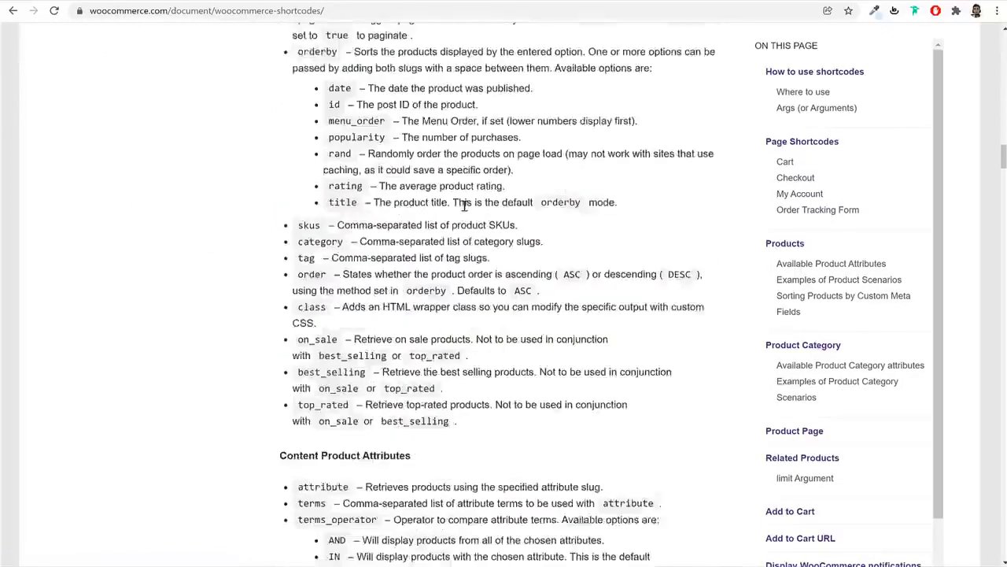
scroll(464, 206, down, 15)
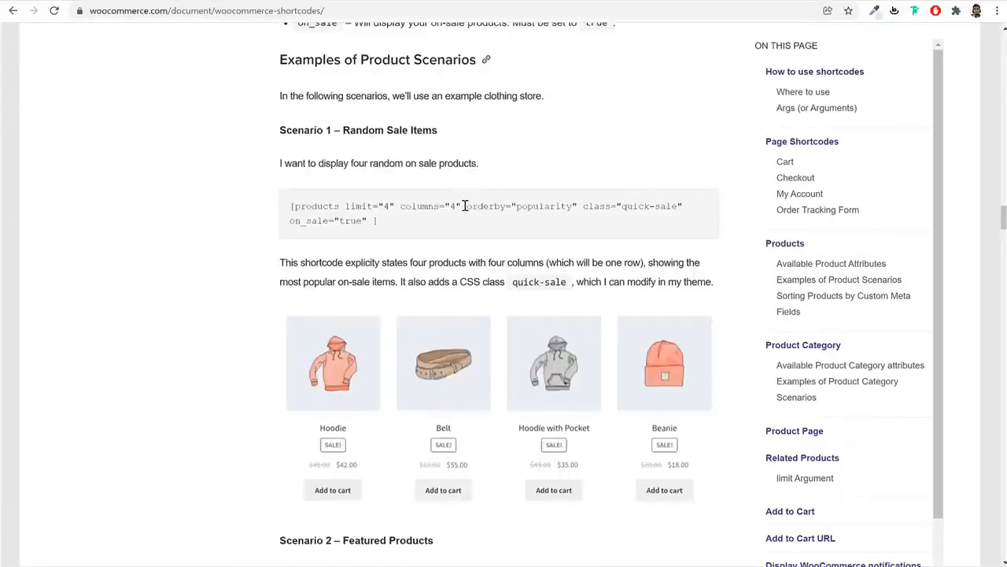
drag(345, 130, 459, 139)
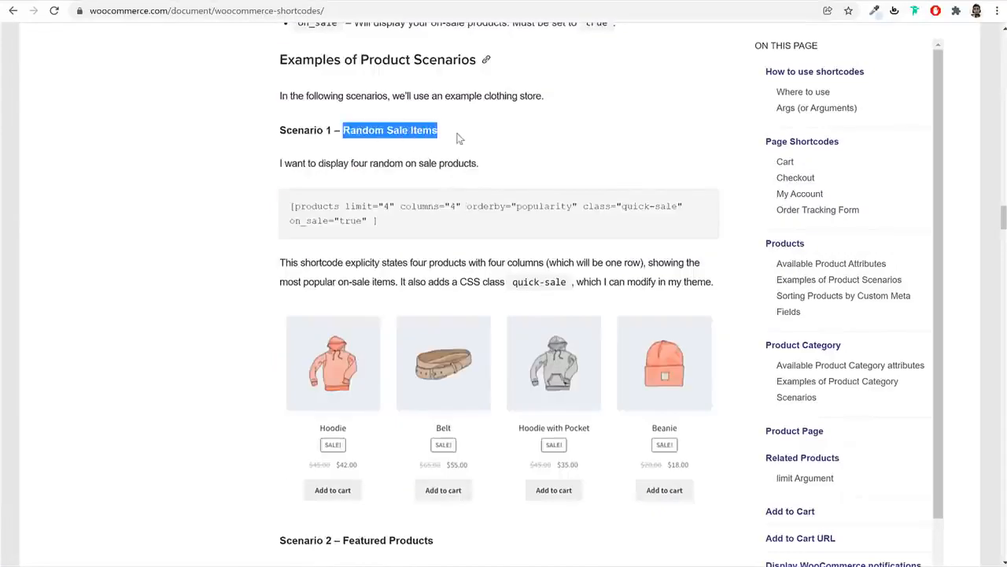
drag(391, 223, 287, 209)
scroll(603, 221, down, 5)
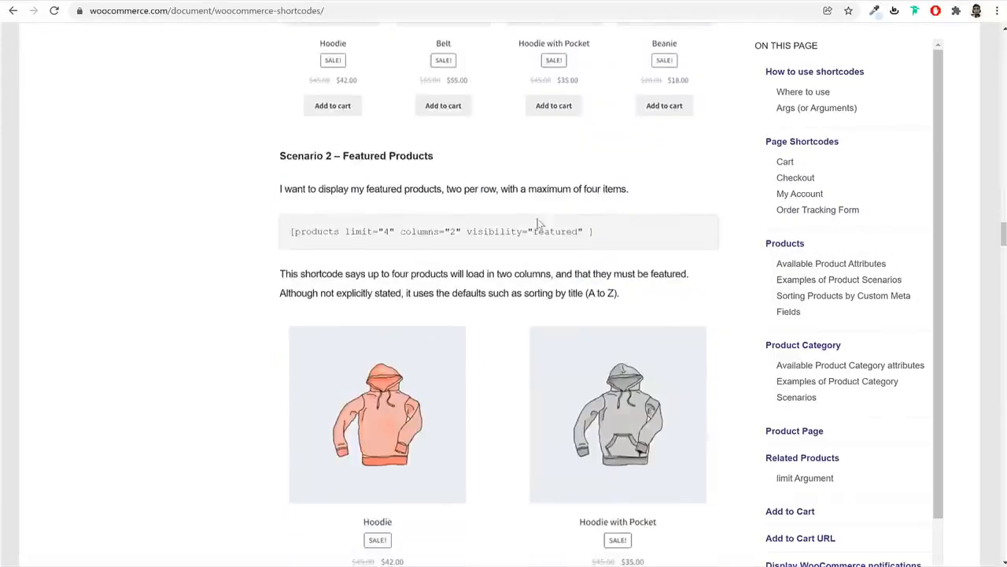
triple_click(412, 231)
key(ctrl+c)
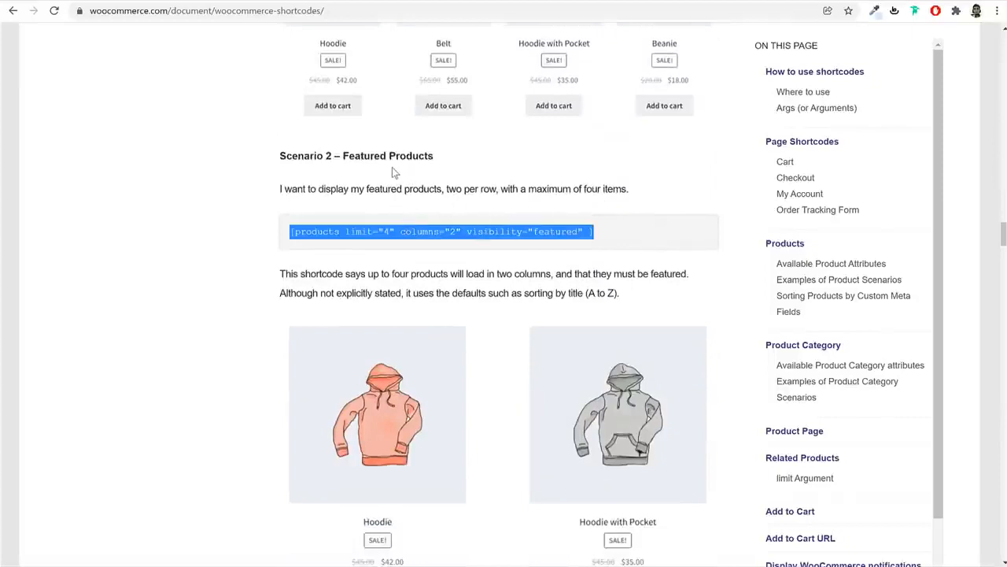
right_click(388, 230)
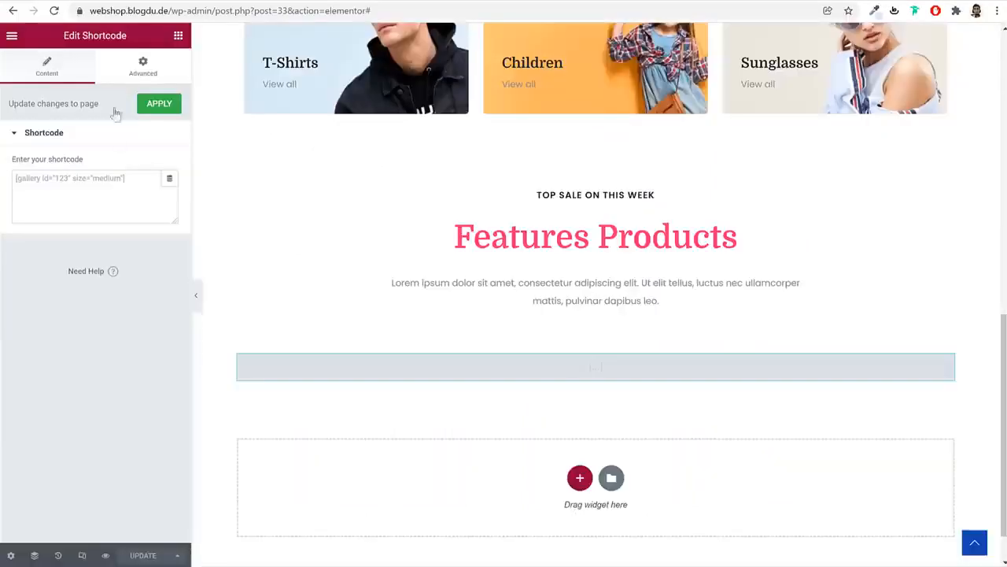
Paste the shortcode into the widget, change it to limit 8 and columns 4, and save
key(ctrl+v)
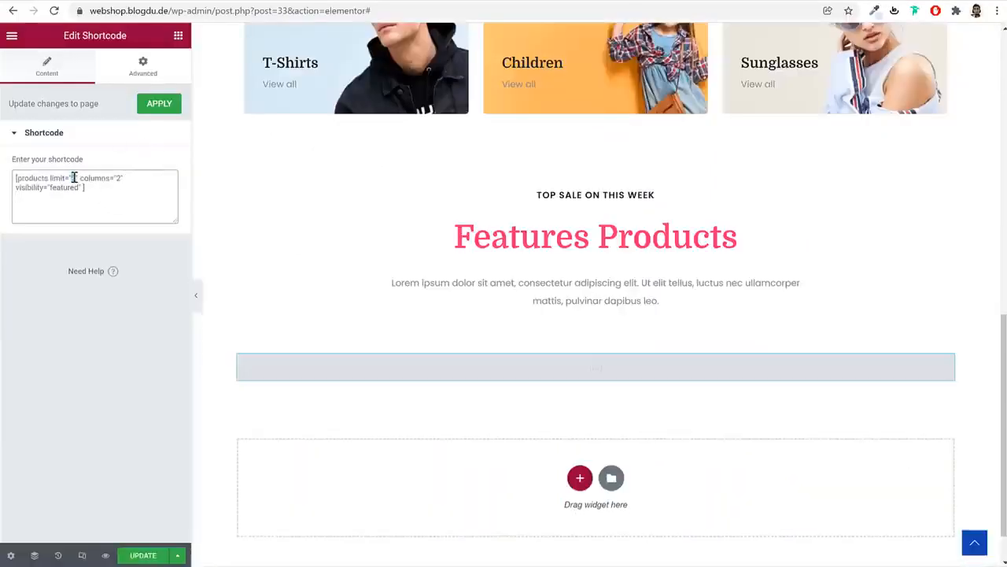
text(8)
text(4)
click(131, 557)
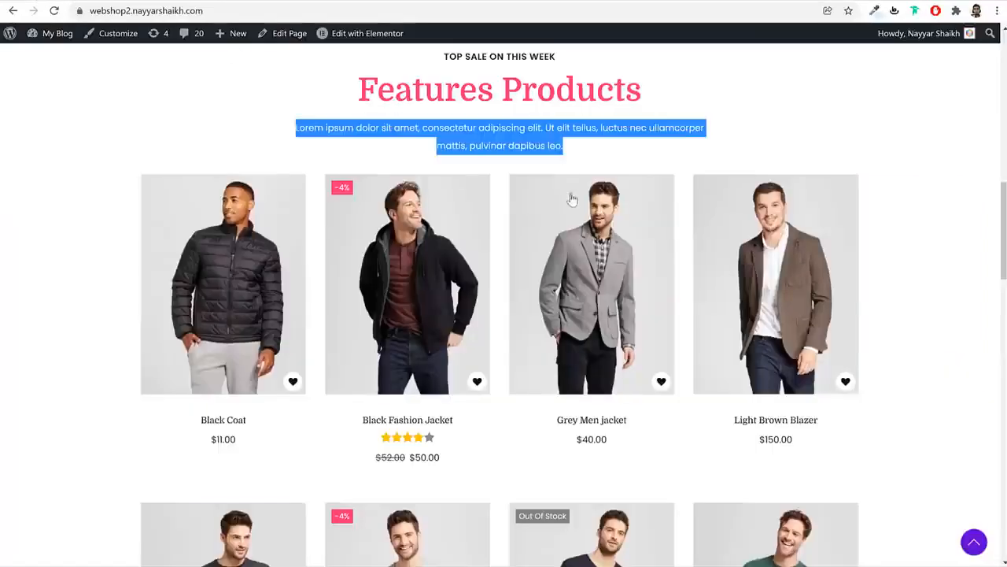
click(606, 147)
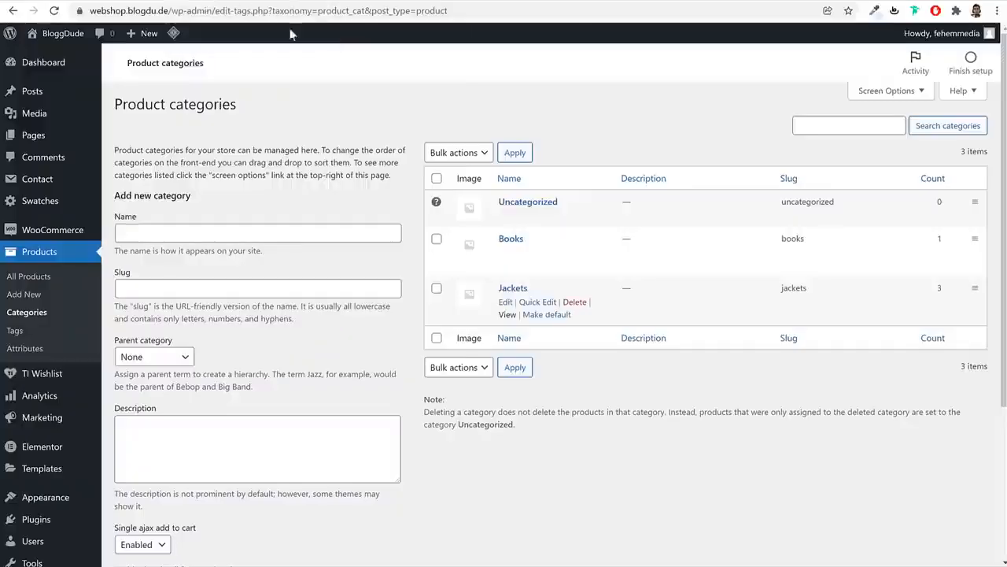
Star Single Self Help Book, Working Boy T-Shirt and Short Sleeve T-Shirt as featured in All Products
click(78, 252)
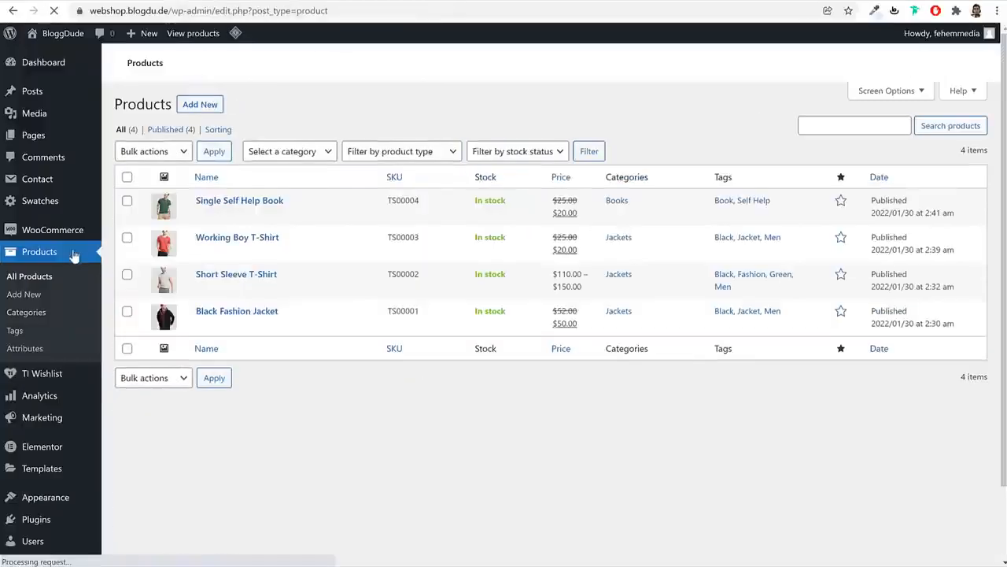
click(841, 202)
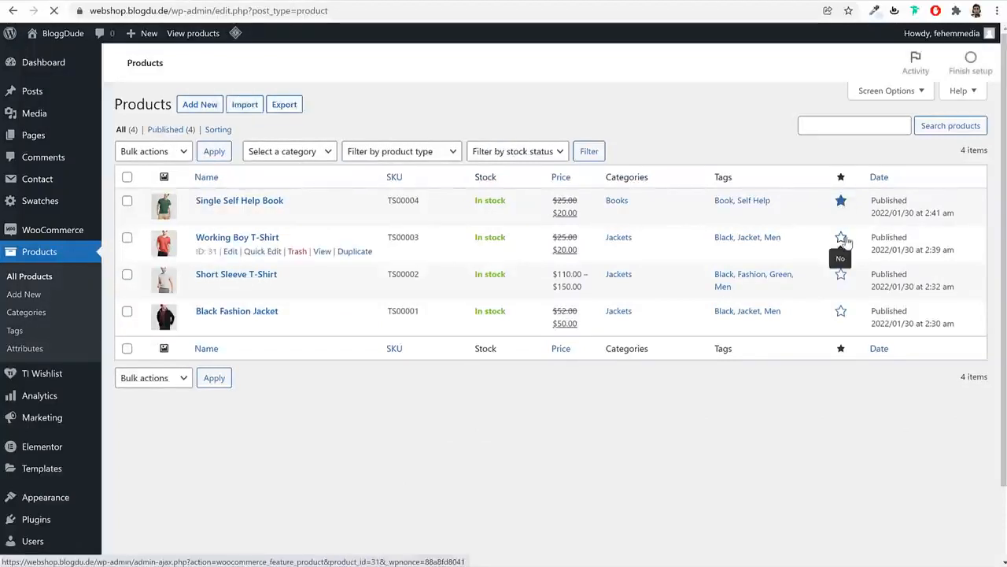
click(843, 239)
click(841, 275)
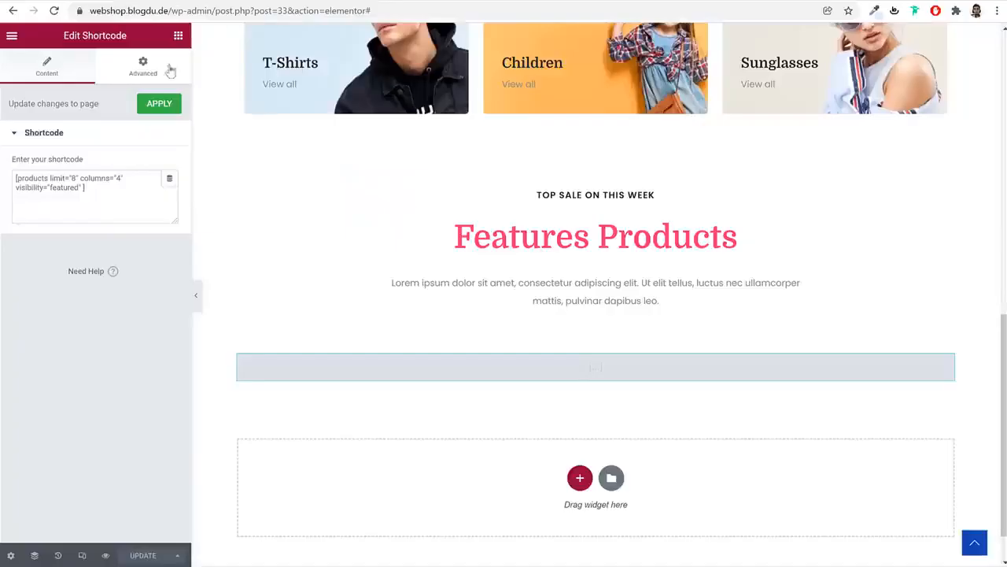
Reload the editor to show the four featured products, then select the Features Products section
click(54, 11)
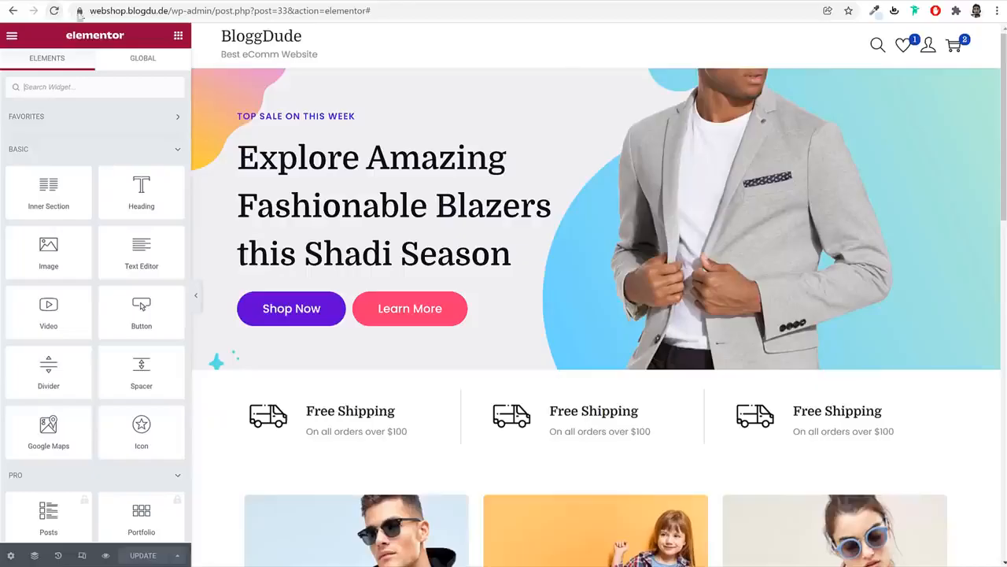
scroll(676, 295, down, 5)
scroll(677, 295, down, 7)
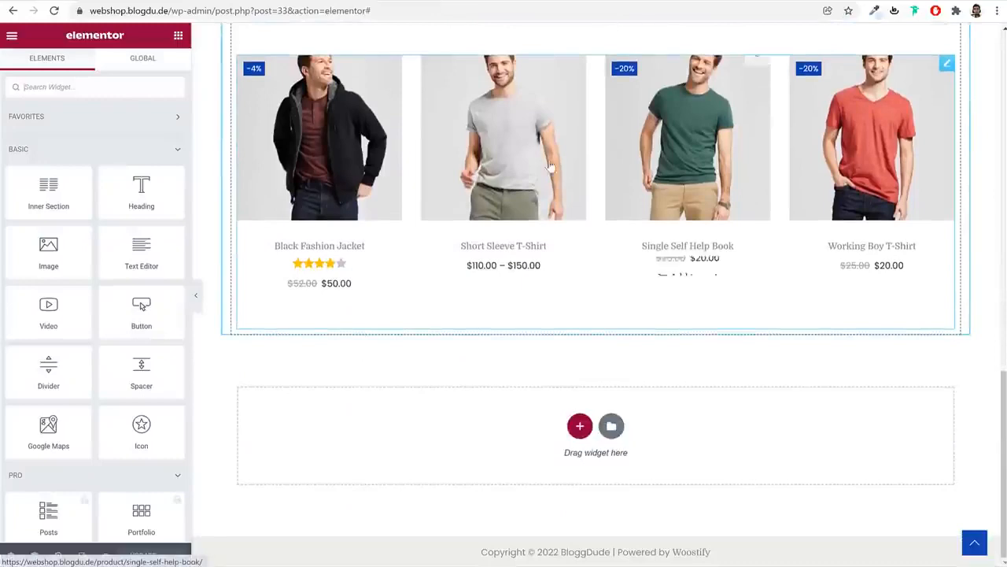
scroll(894, 242, up, 2)
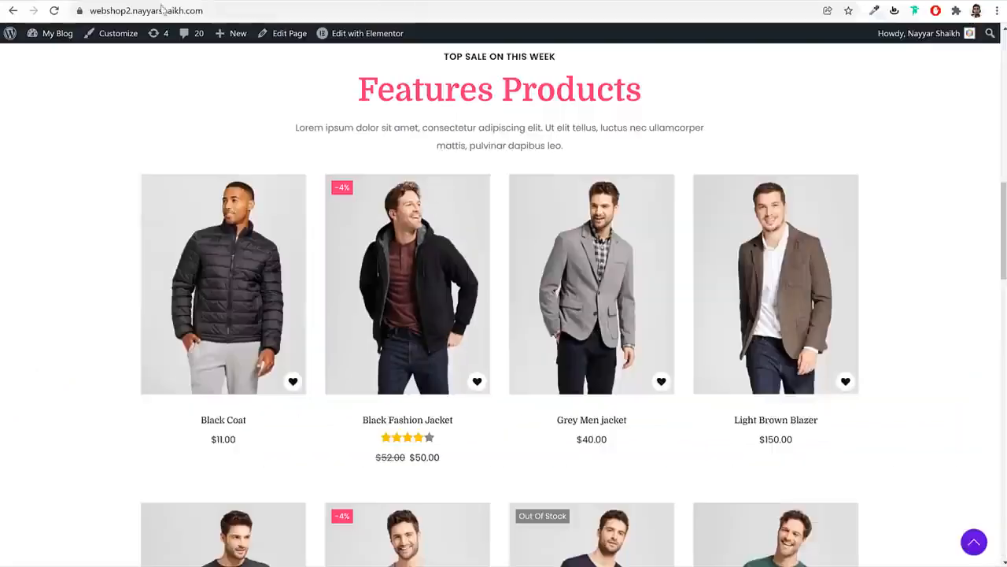
scroll(628, 254, down, 5)
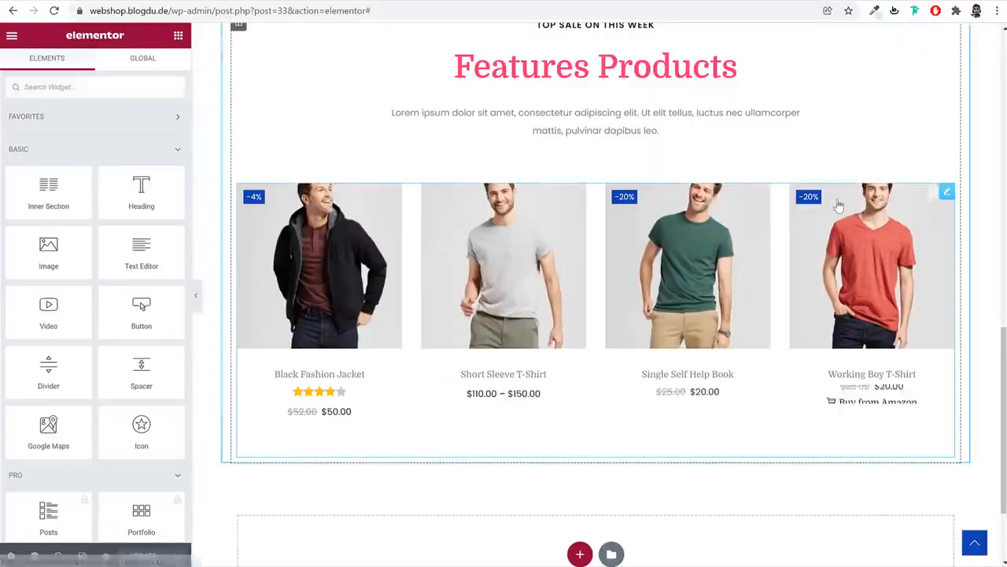
scroll(839, 205, up, 3)
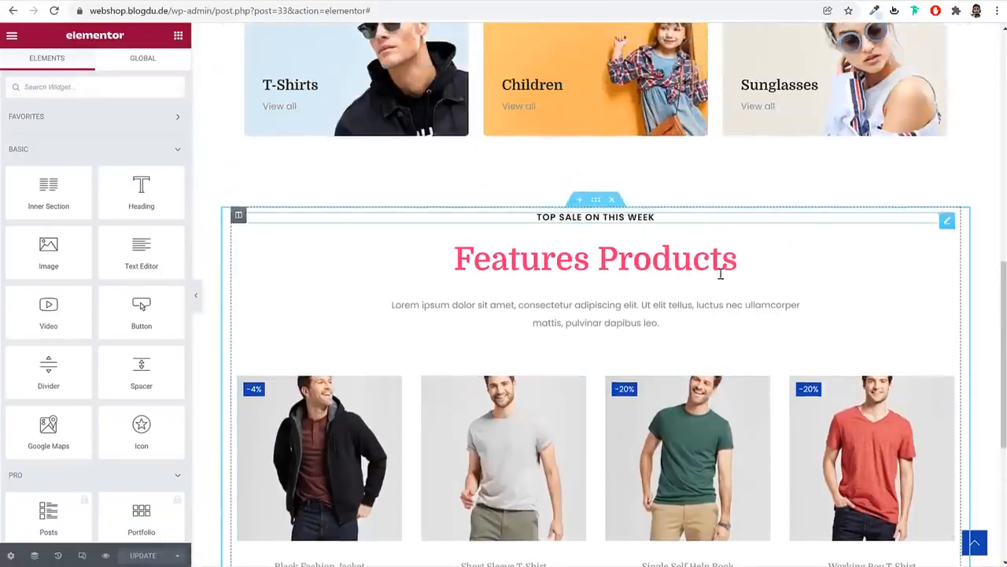
scroll(726, 322, down, 2)
click(698, 284)
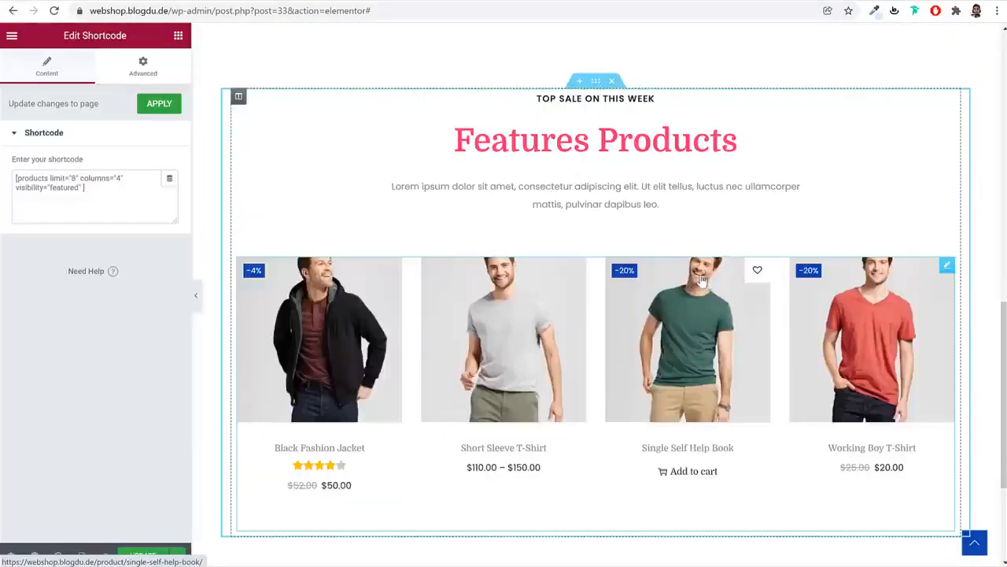
click(599, 82)
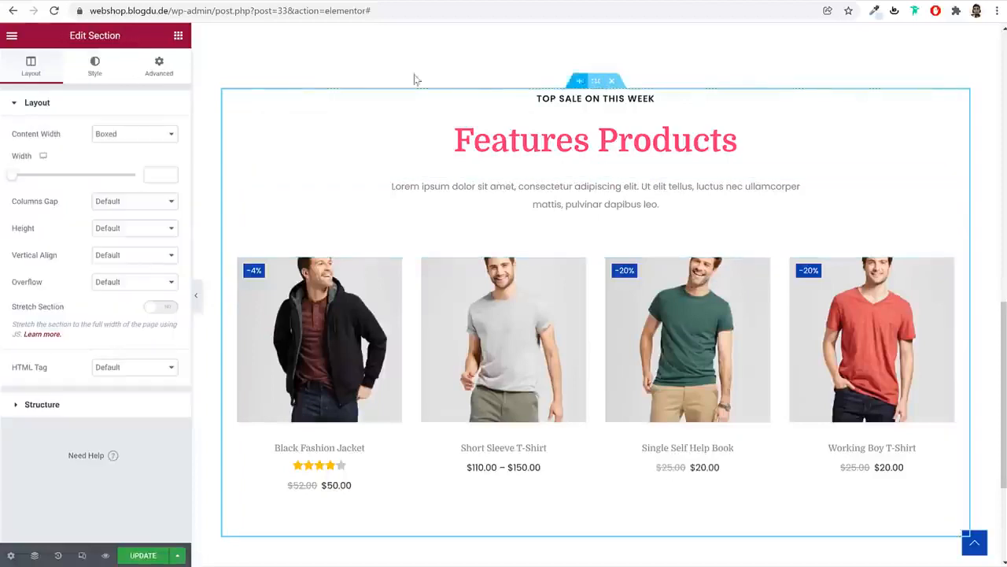
Unlink the section margin, set top 0 and bottom 60 px, and save the page
click(157, 66)
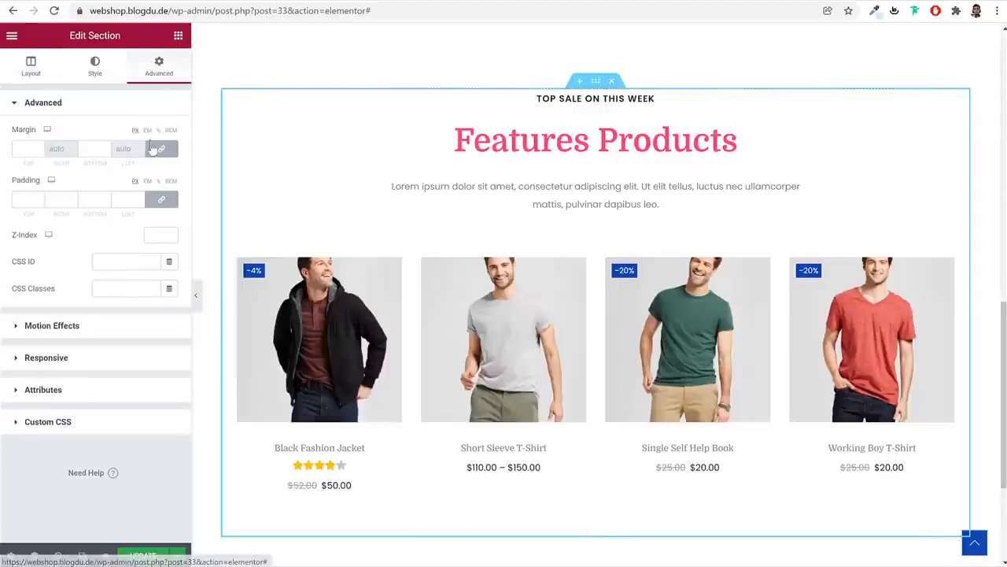
click(163, 152)
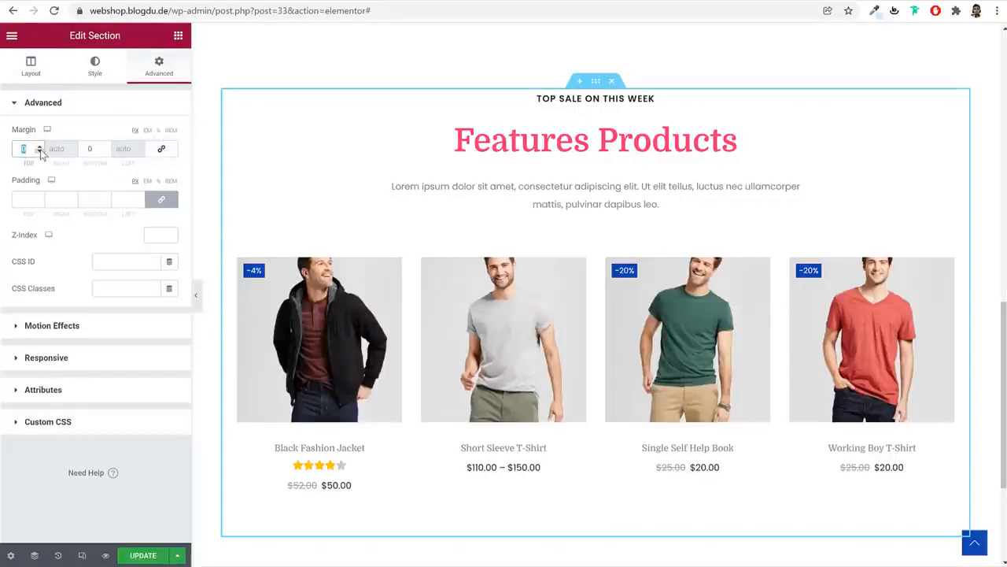
key(Tab)
scroll(613, 232, up, 3)
scroll(525, 290, down, 4)
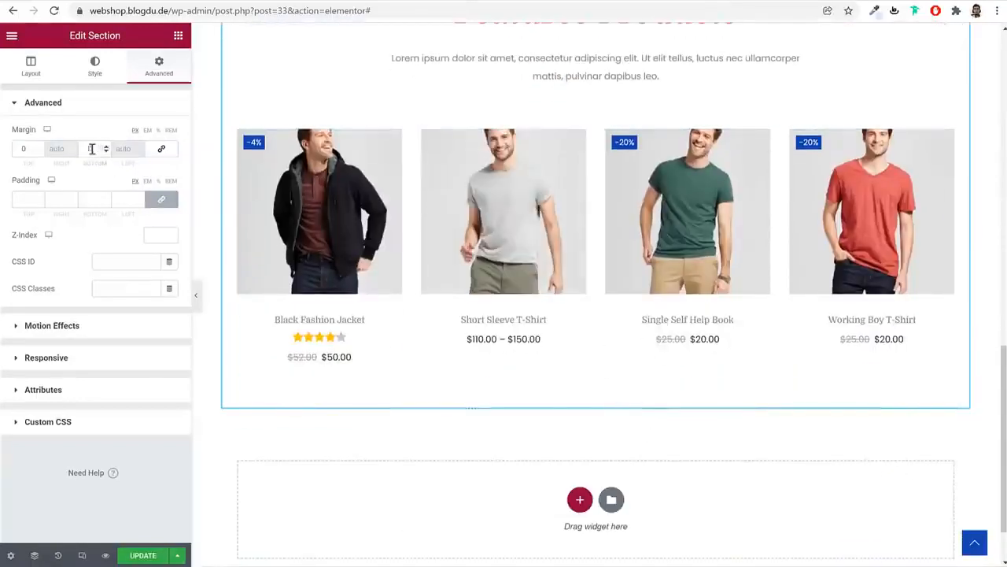
drag(92, 149, 79, 150)
text(90)
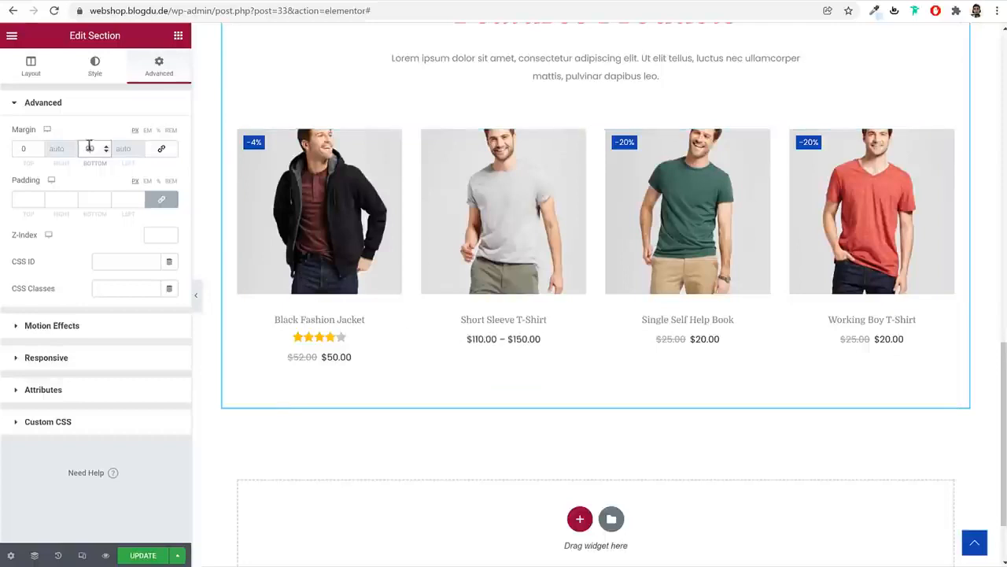
text(6)
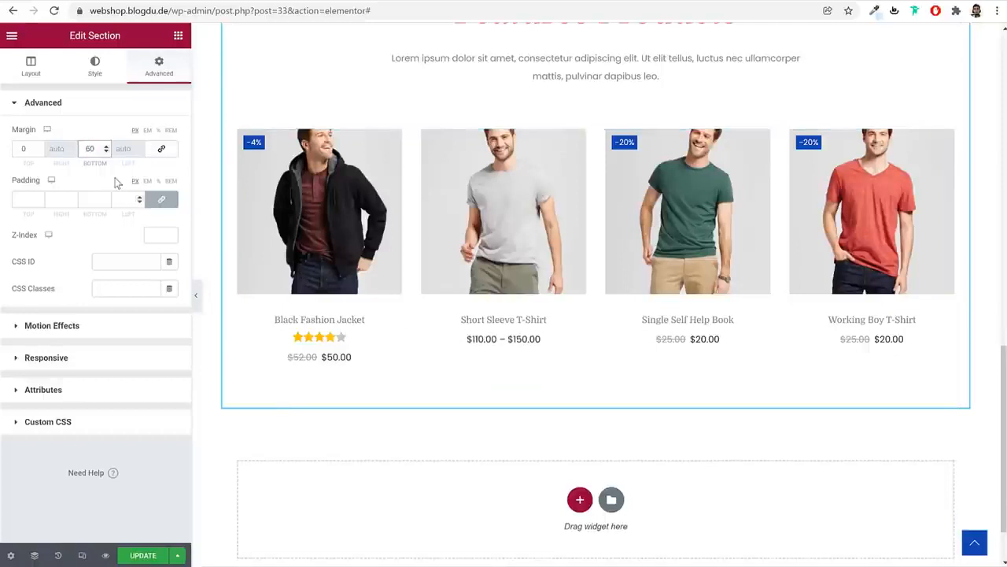
click(143, 555)
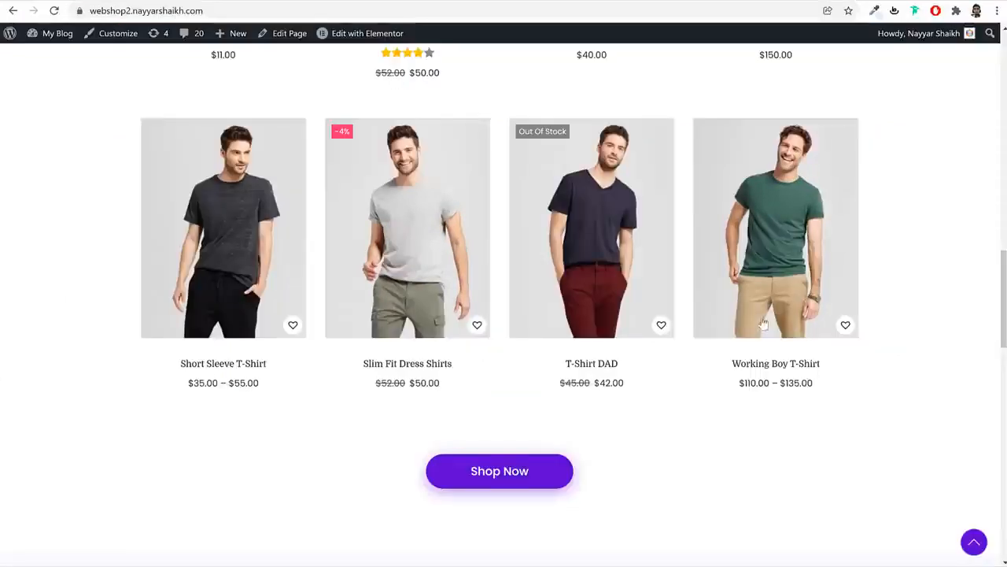
scroll(762, 338, down, 3)
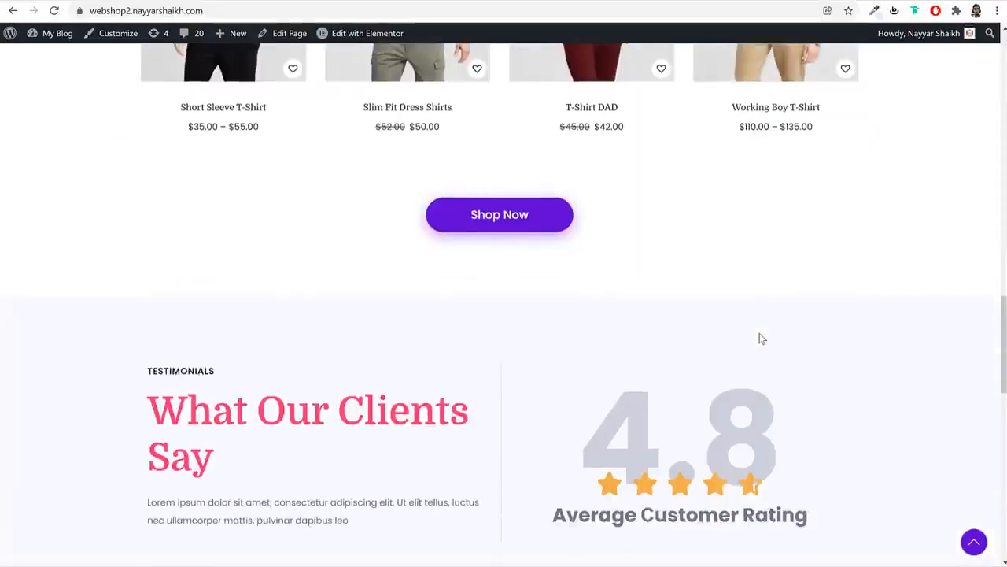
scroll(508, 224, up, 2)
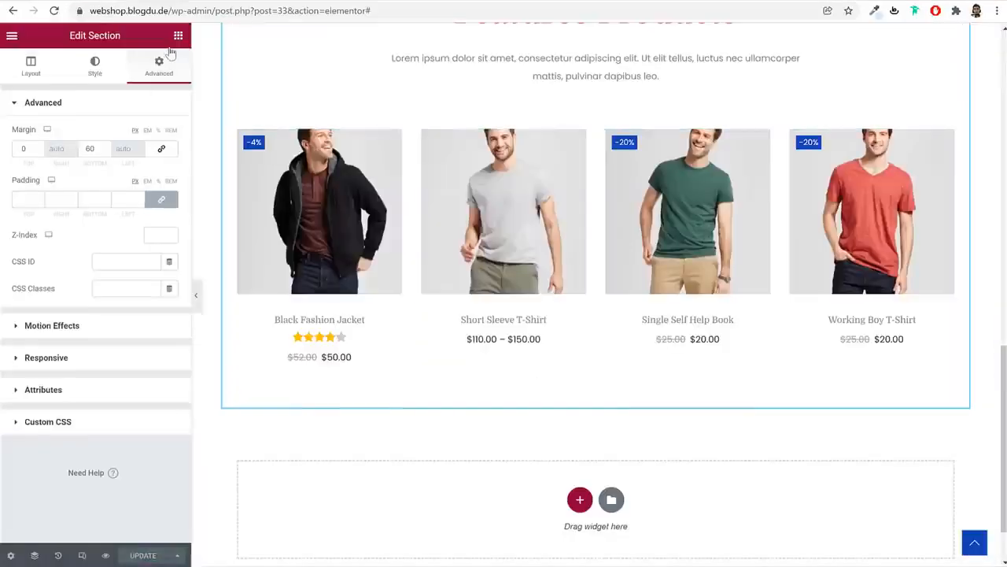
click(178, 35)
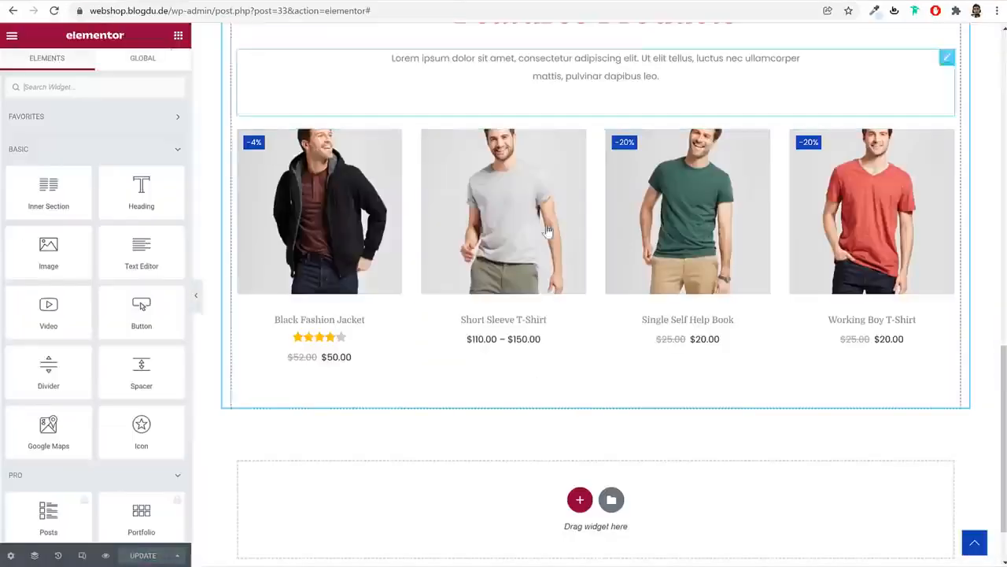
scroll(549, 231, up, 10)
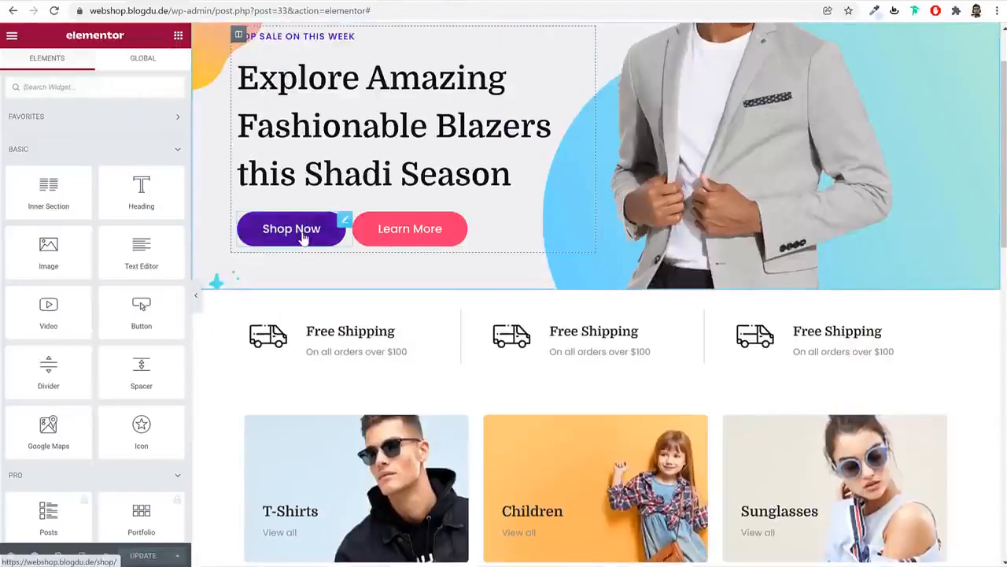
Copy the Shop Now button and paste it below the Features Products grid
right_click(303, 239)
click(344, 287)
scroll(698, 417, down, 10)
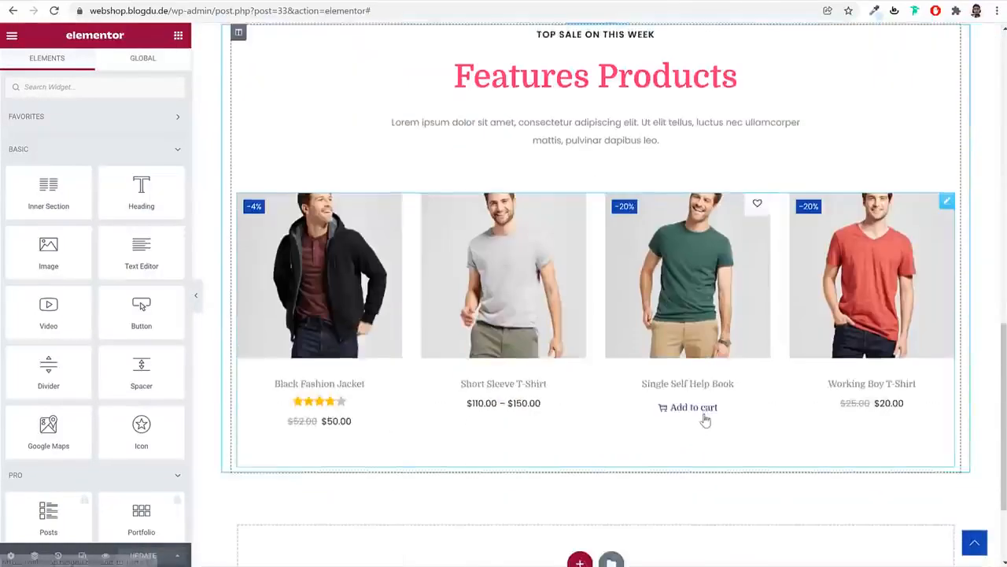
scroll(706, 421, down, 2)
right_click(631, 243)
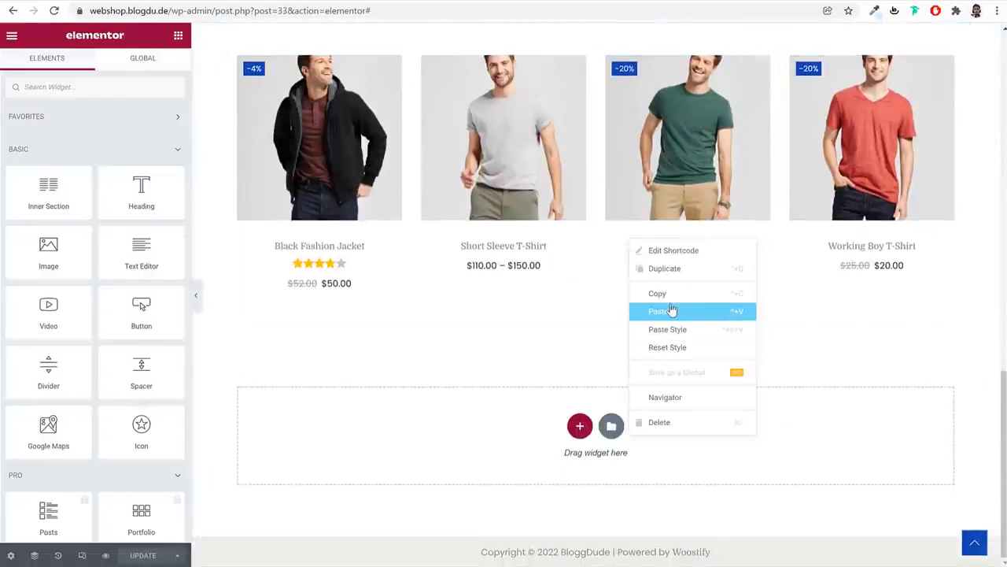
click(671, 311)
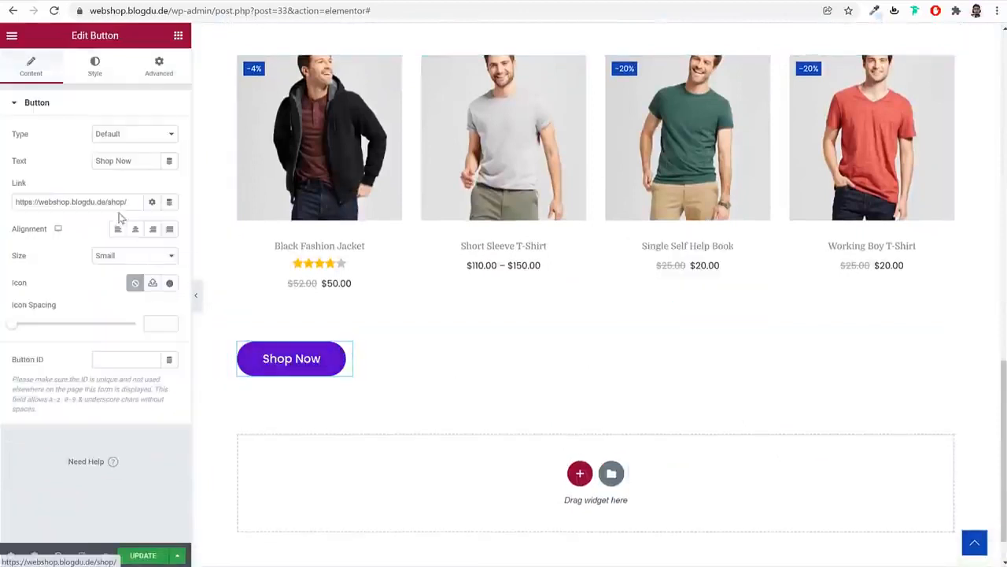
Set the pasted button's positioning width to Default so it centres, and save the page
click(147, 80)
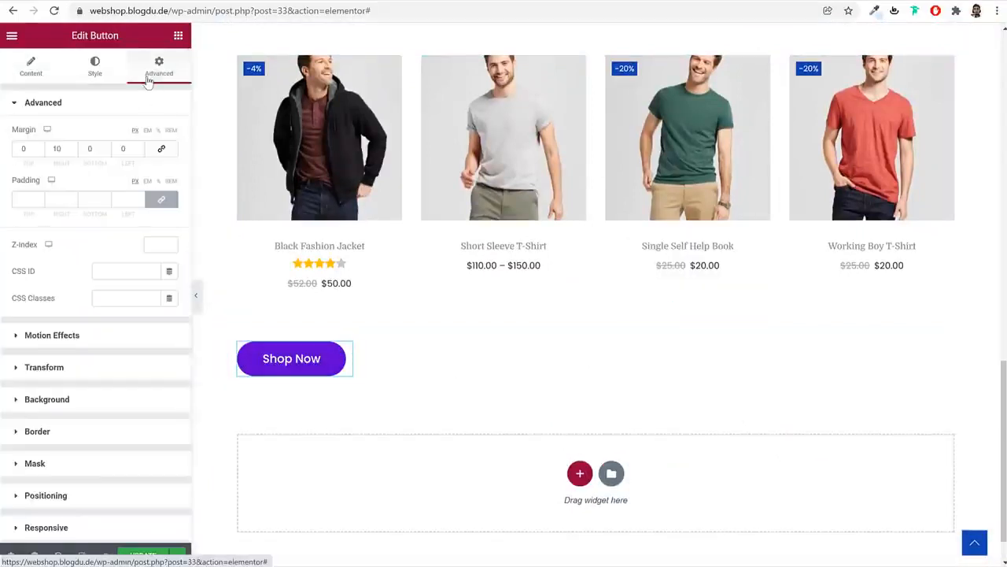
scroll(157, 354, down, 2)
click(85, 356)
click(121, 327)
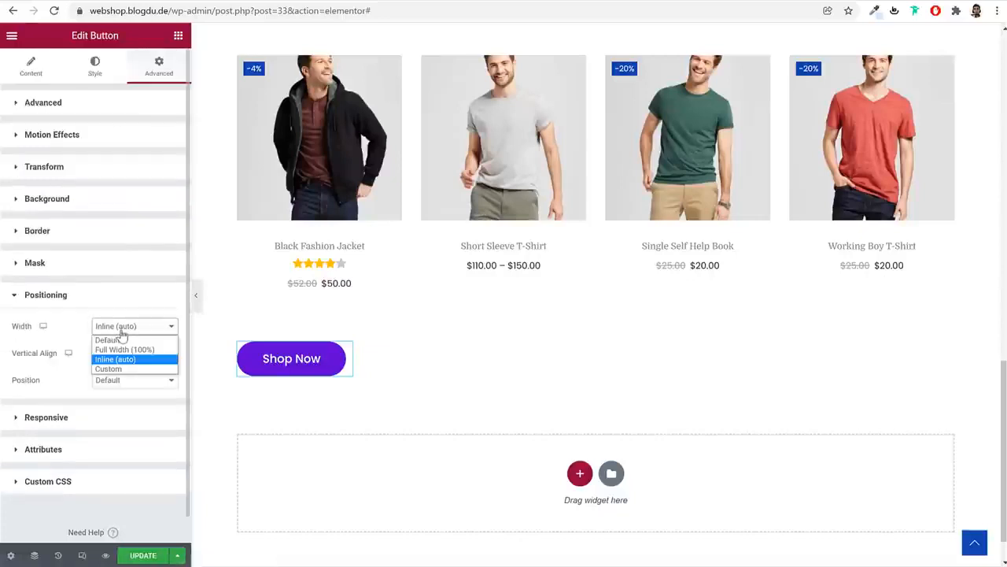
click(110, 339)
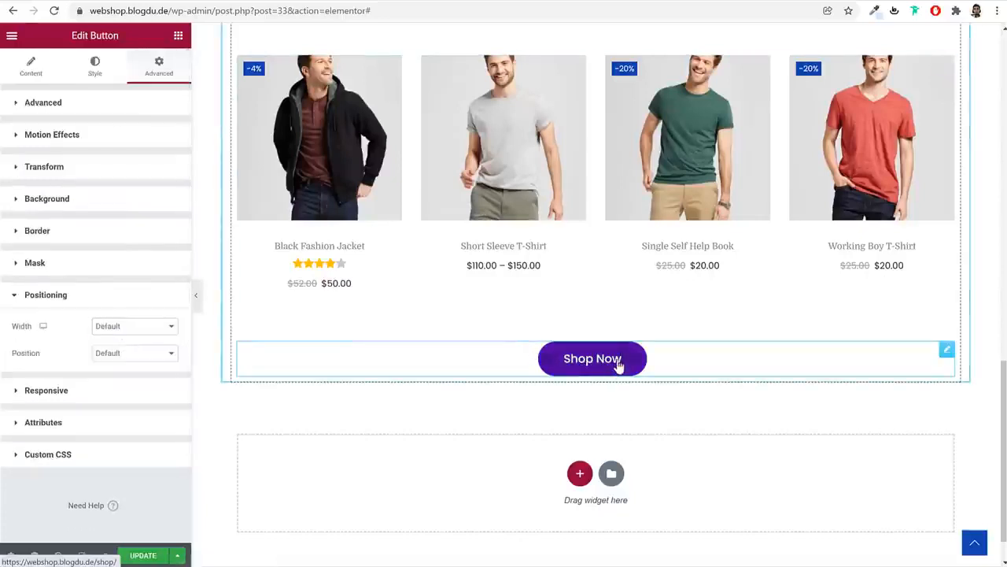
scroll(612, 368, up, 2)
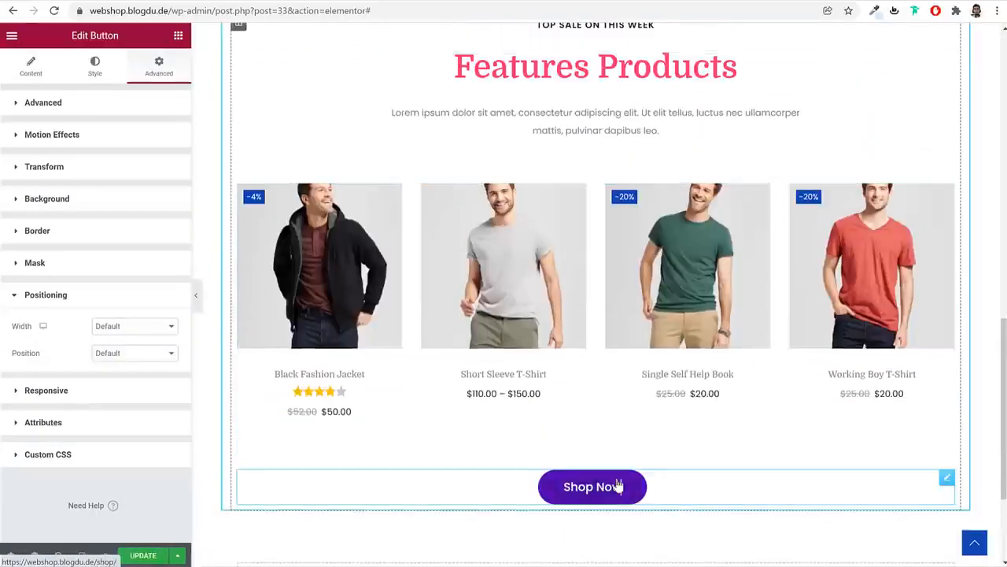
scroll(621, 484, down, 1)
scroll(644, 476, down, 2)
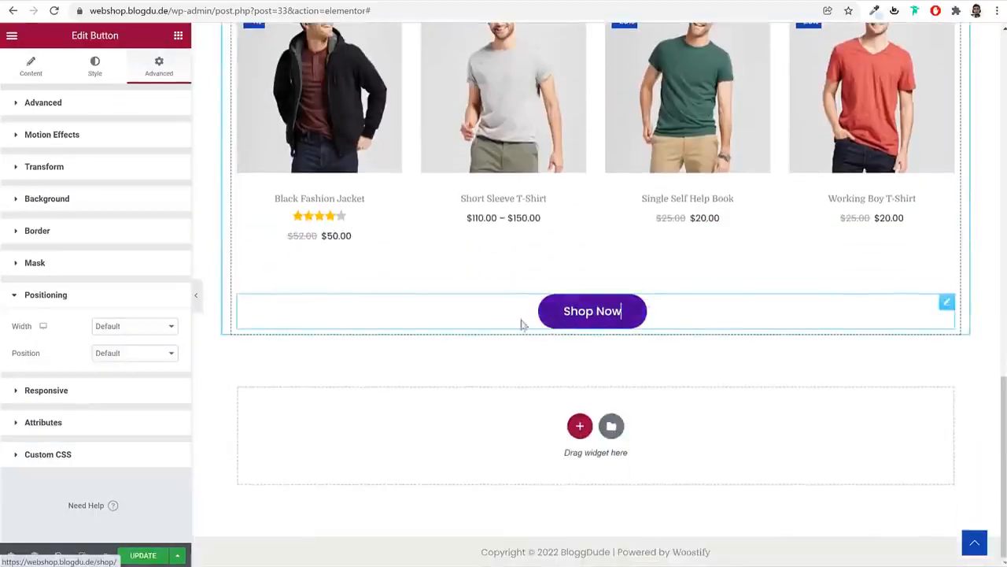
click(143, 556)
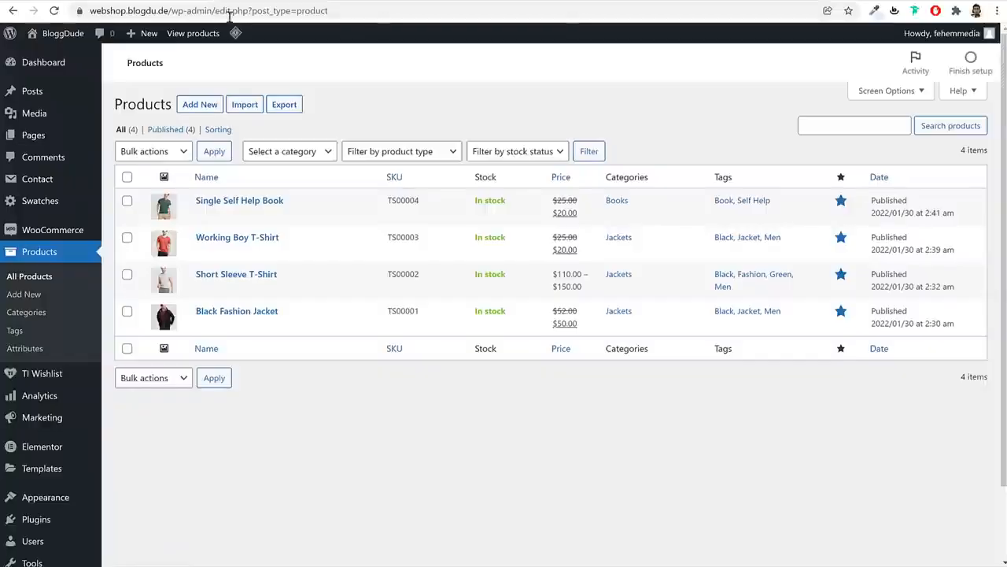
click(72, 35)
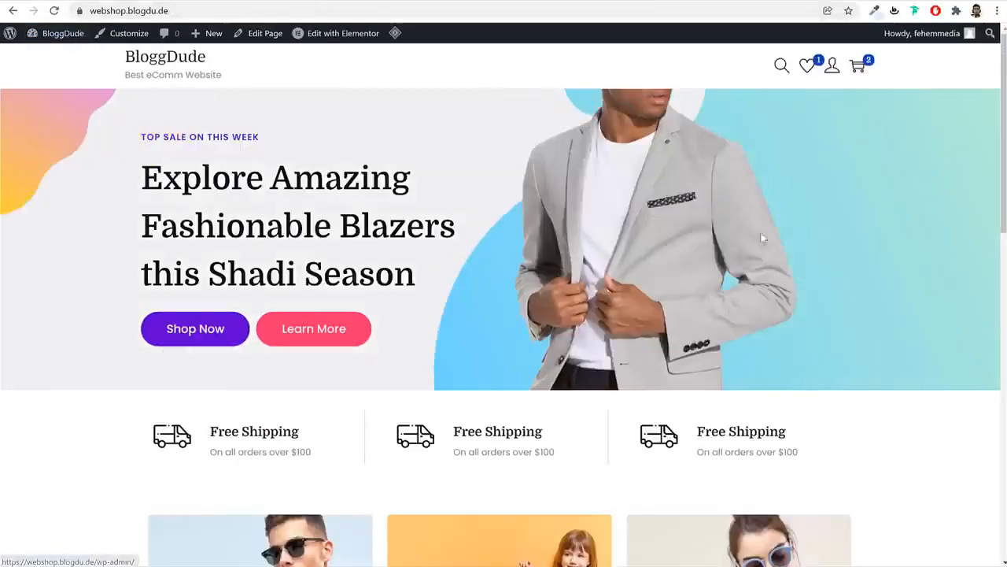
scroll(806, 249, down, 4)
scroll(807, 250, down, 7)
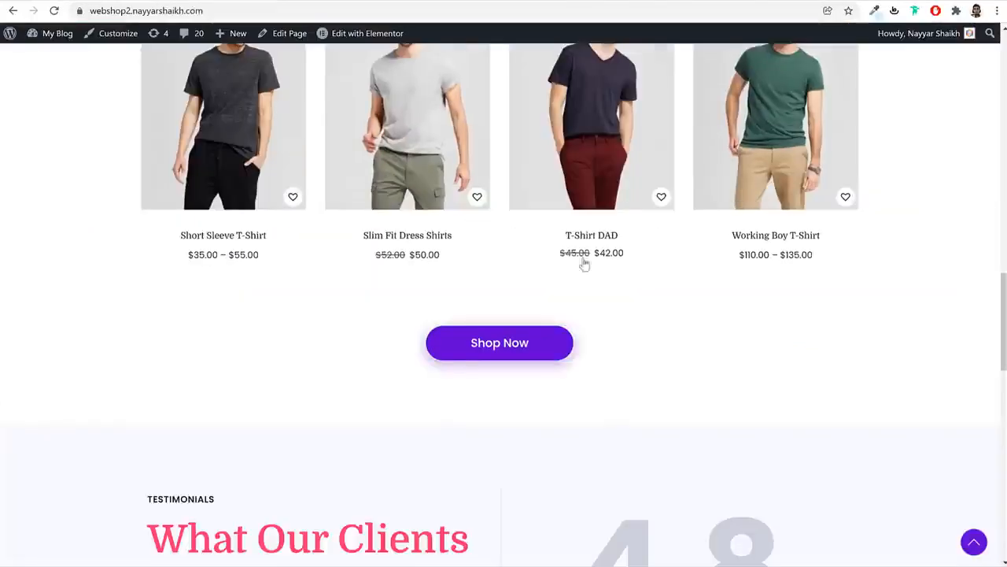
scroll(596, 267, down, 4)
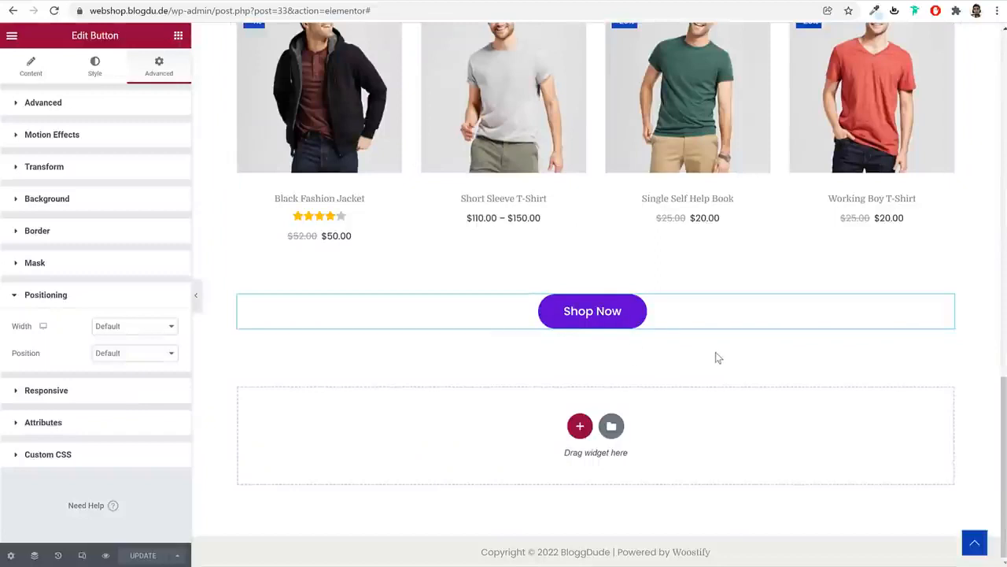
click(580, 426)
Add a single-column section and drop a two-column inner section into it
click(428, 455)
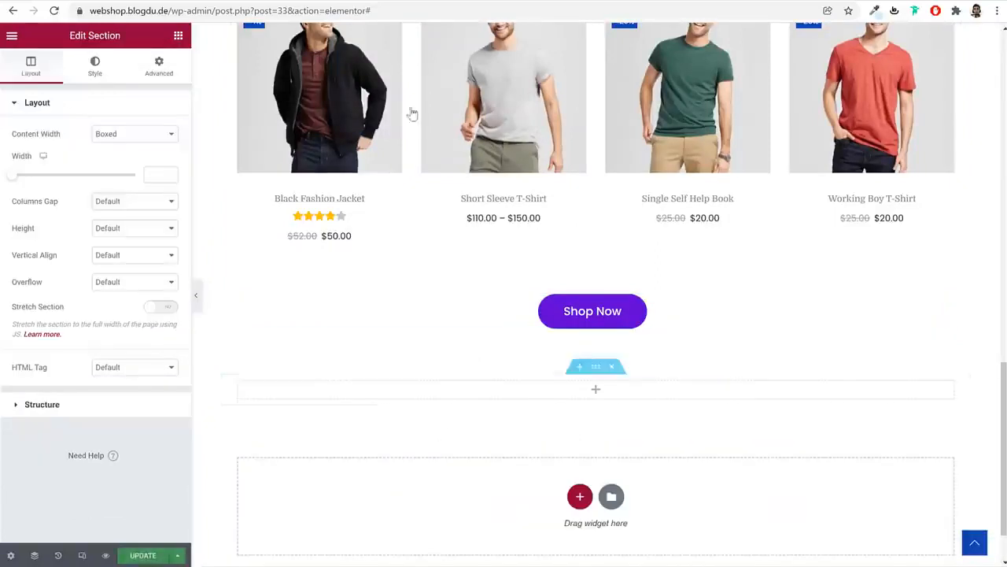
click(596, 388)
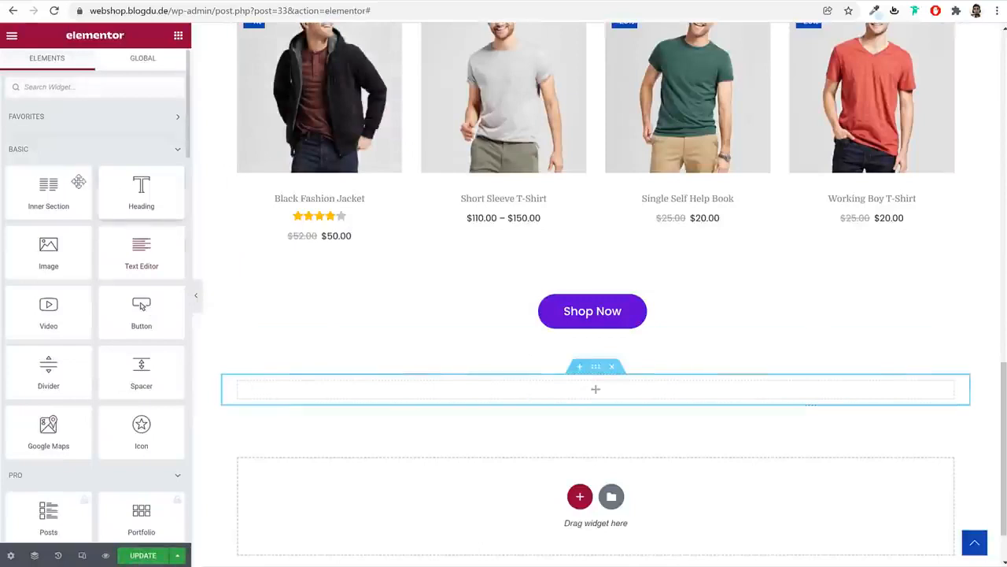
drag(79, 183, 494, 391)
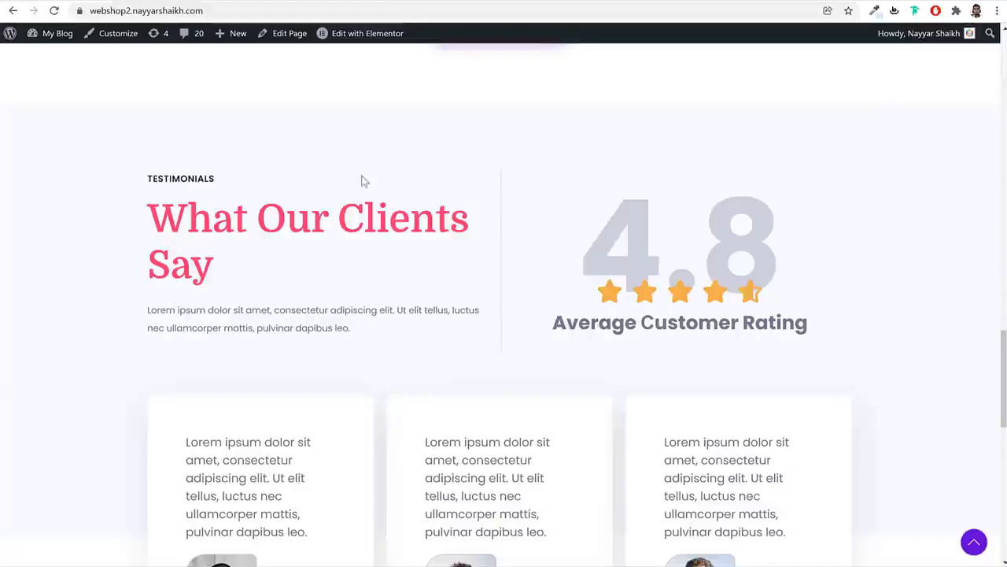
drag(150, 177, 302, 311)
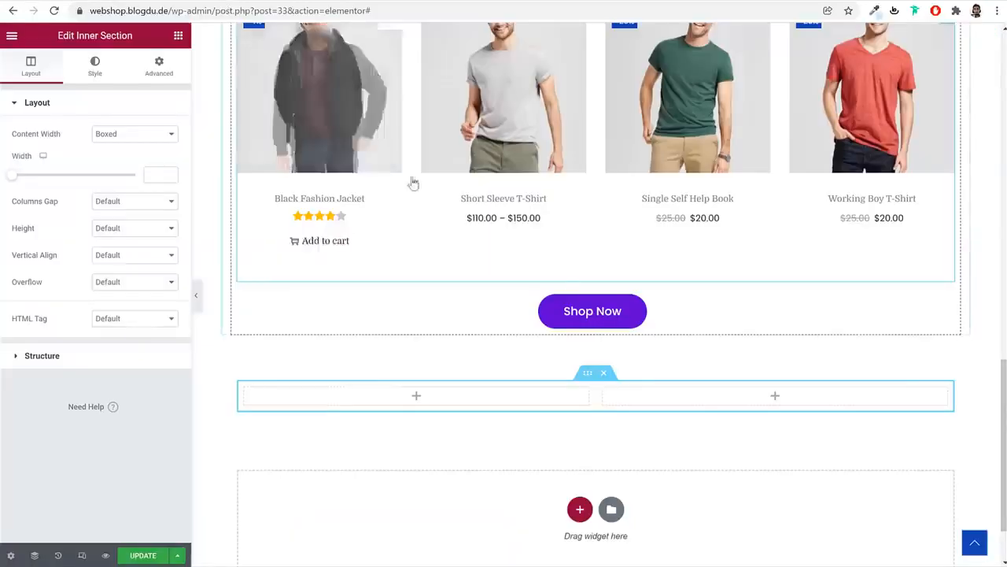
Copy the TOP SALE ON THIS WEEK label into the empty left column
scroll(569, 290, up, 6)
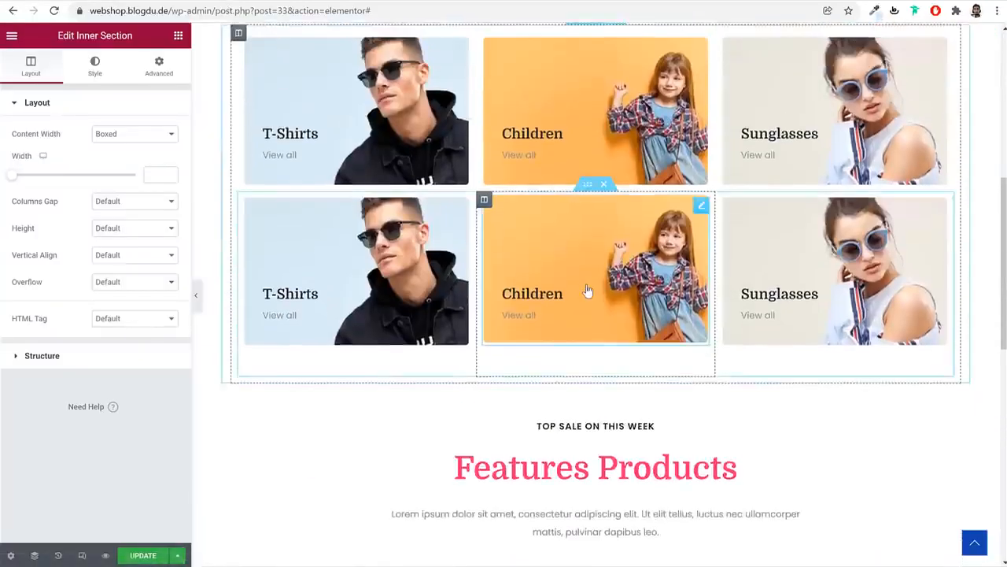
scroll(590, 284, down, 2)
right_click(596, 236)
click(627, 286)
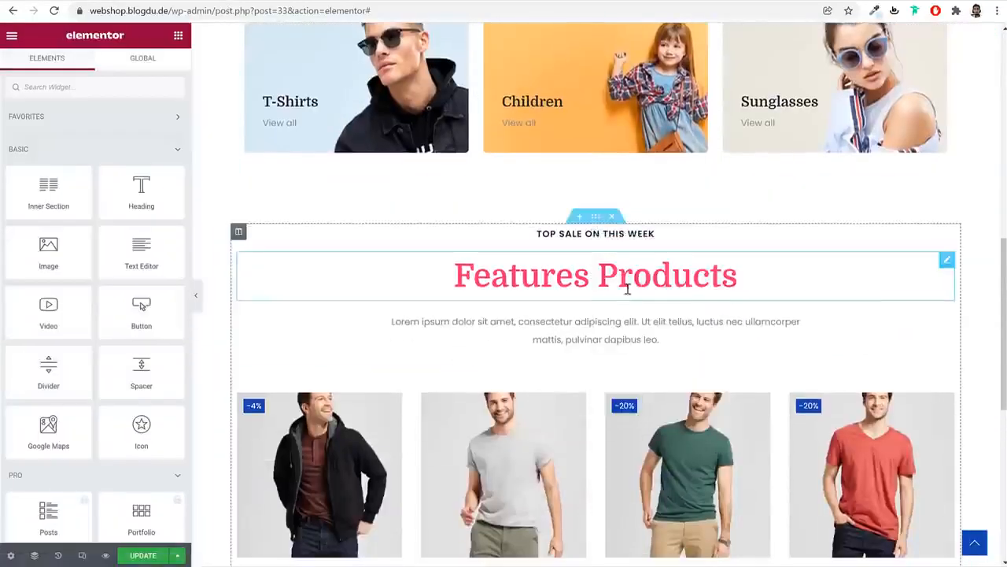
scroll(567, 354, down, 4)
right_click(490, 459)
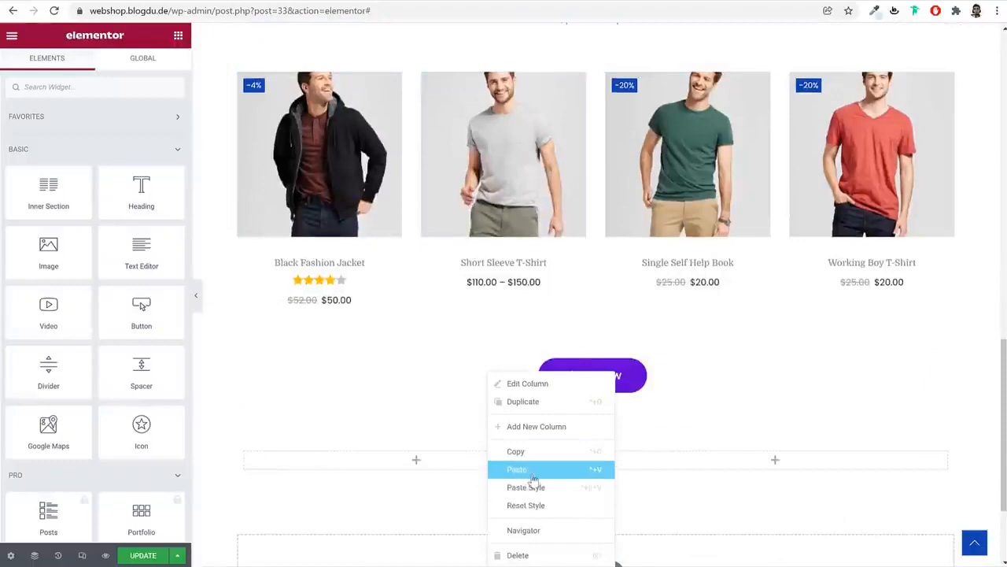
click(520, 468)
Copy the Features Products heading and intro paragraph into the left column under the label
scroll(535, 472, up, 4)
right_click(588, 275)
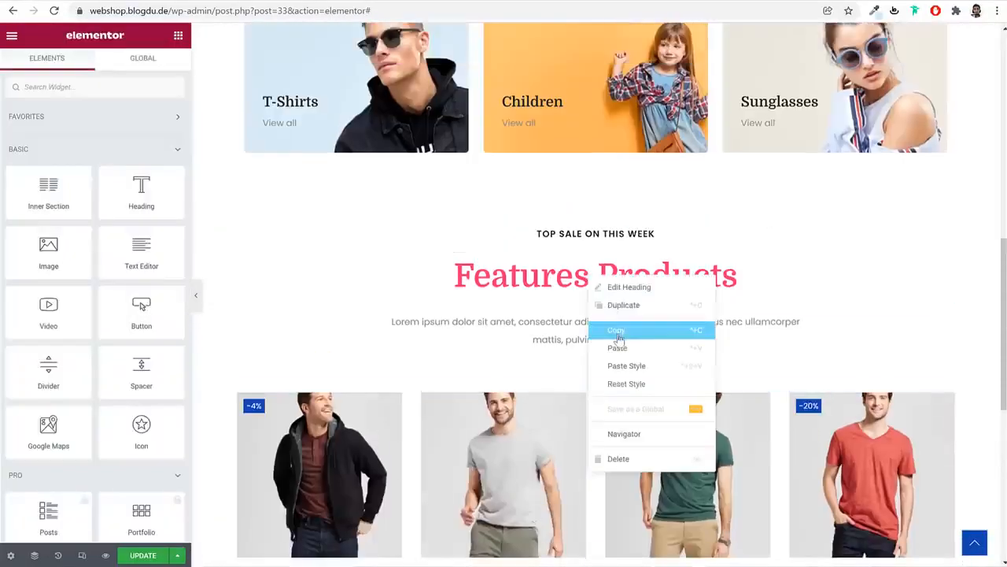
click(619, 332)
scroll(621, 401, down, 5)
right_click(487, 387)
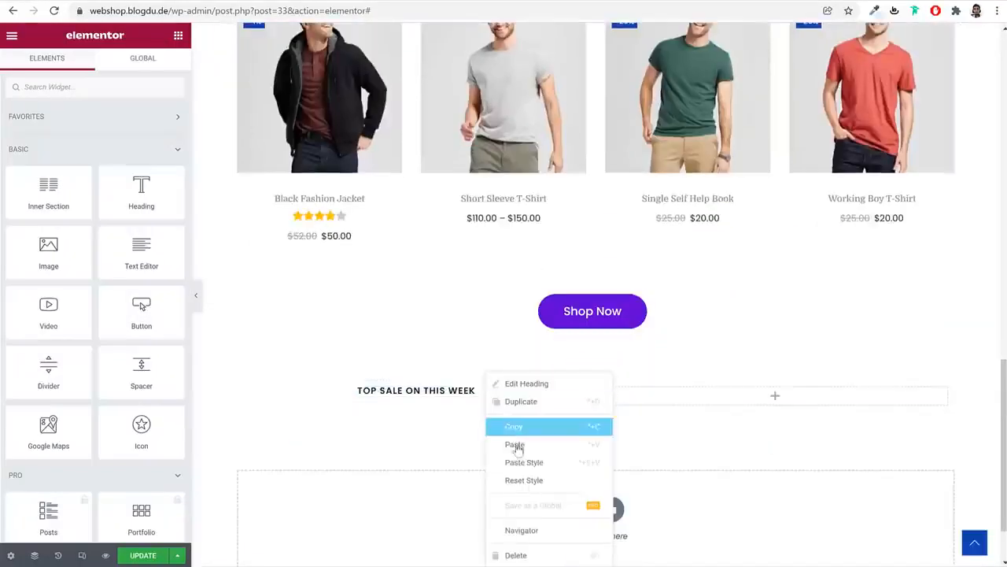
click(518, 443)
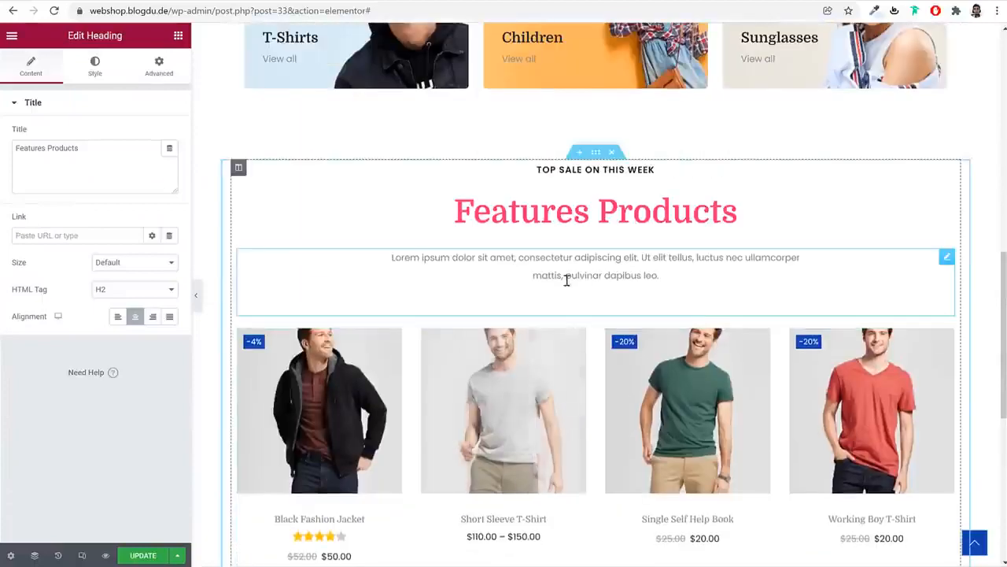
right_click(574, 269)
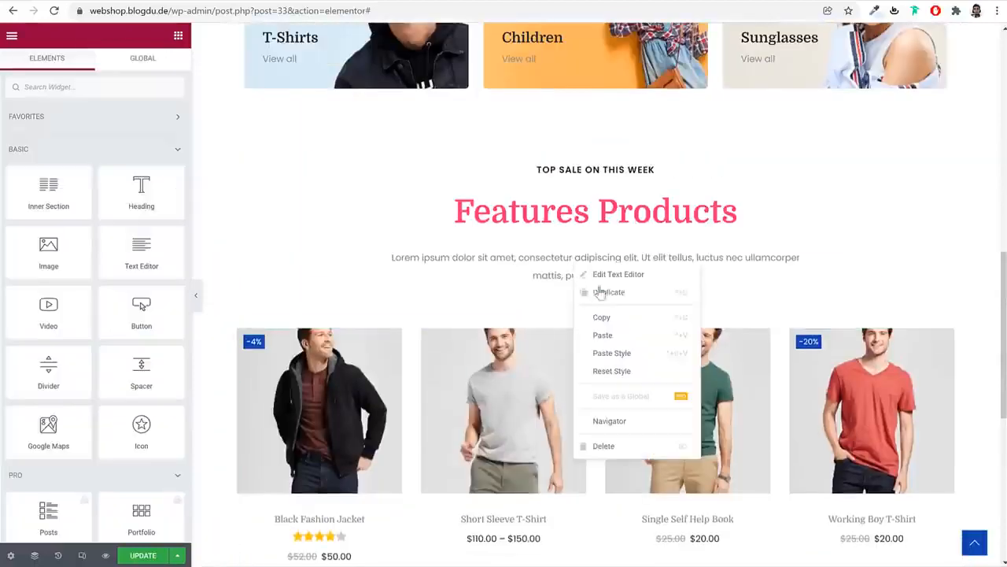
click(619, 318)
scroll(542, 377, down, 4)
right_click(462, 429)
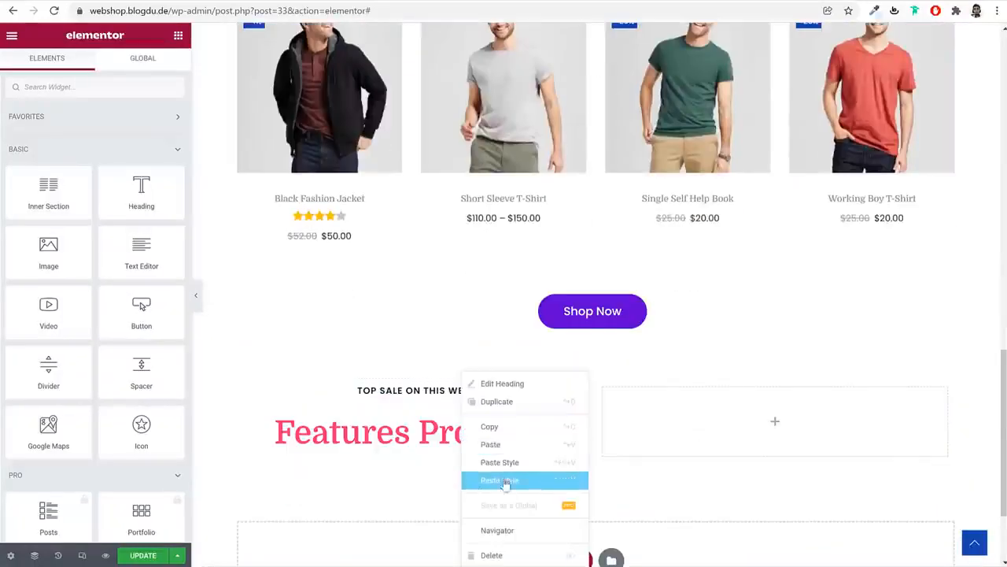
click(516, 445)
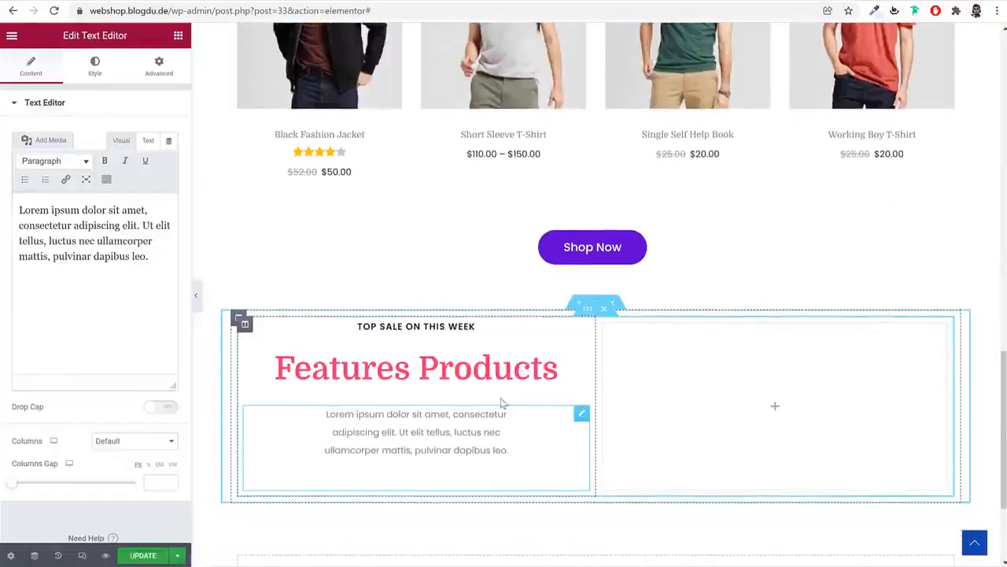
click(454, 324)
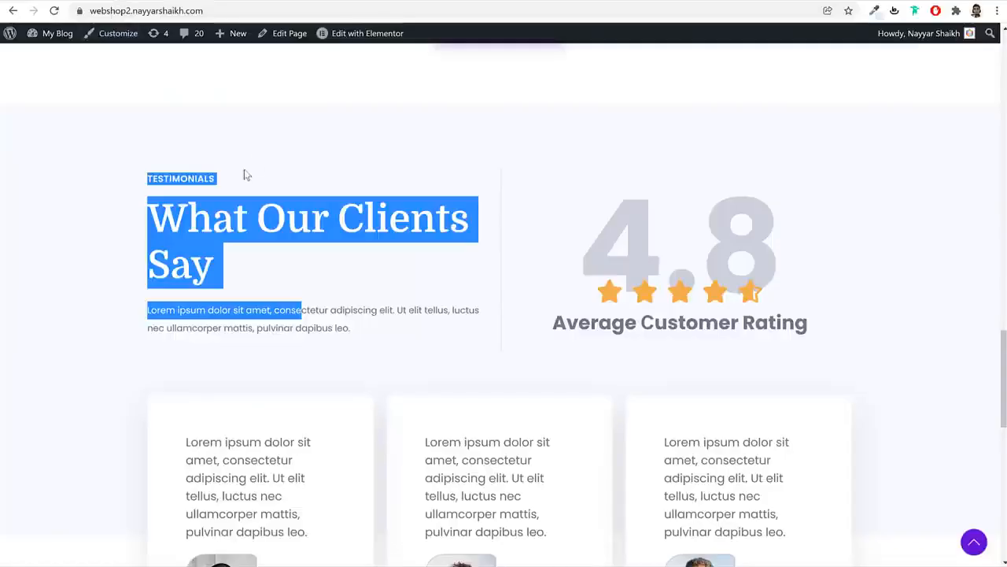
Change the copied label's text to TESTIMONIALS and left-align it
click(219, 178)
double_click(217, 178)
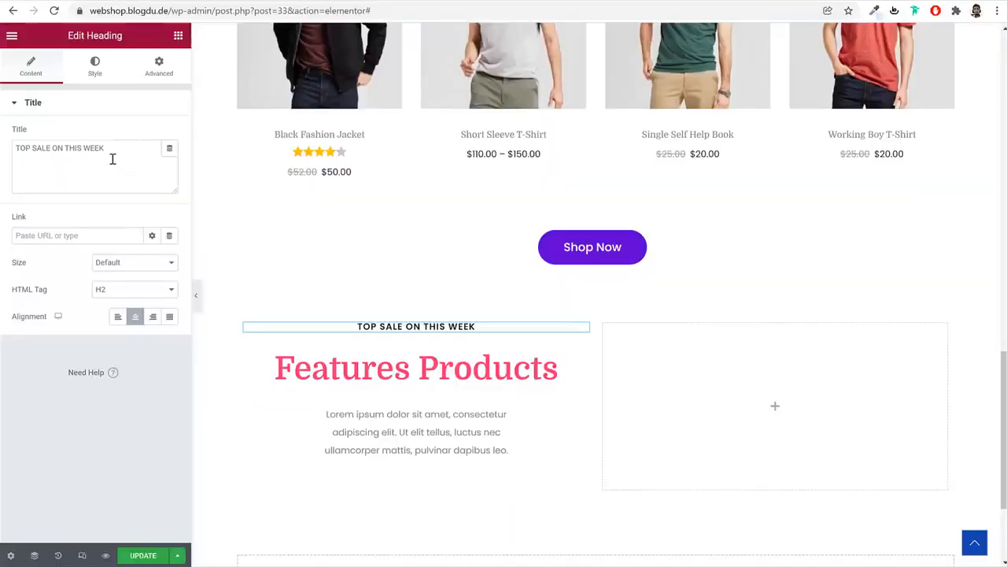
click(112, 159)
key(ctrl+a)
key(ctrl+v)
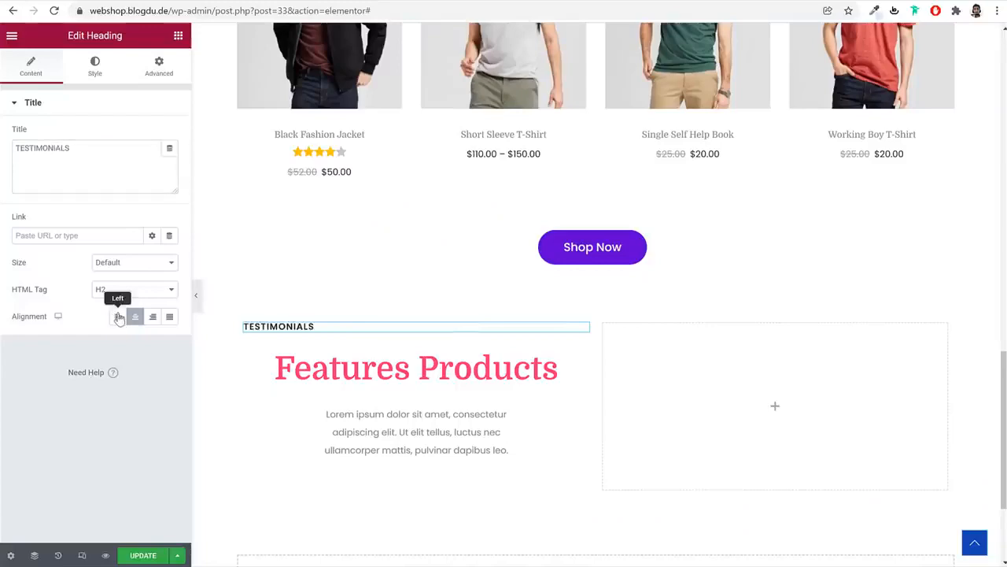
click(297, 369)
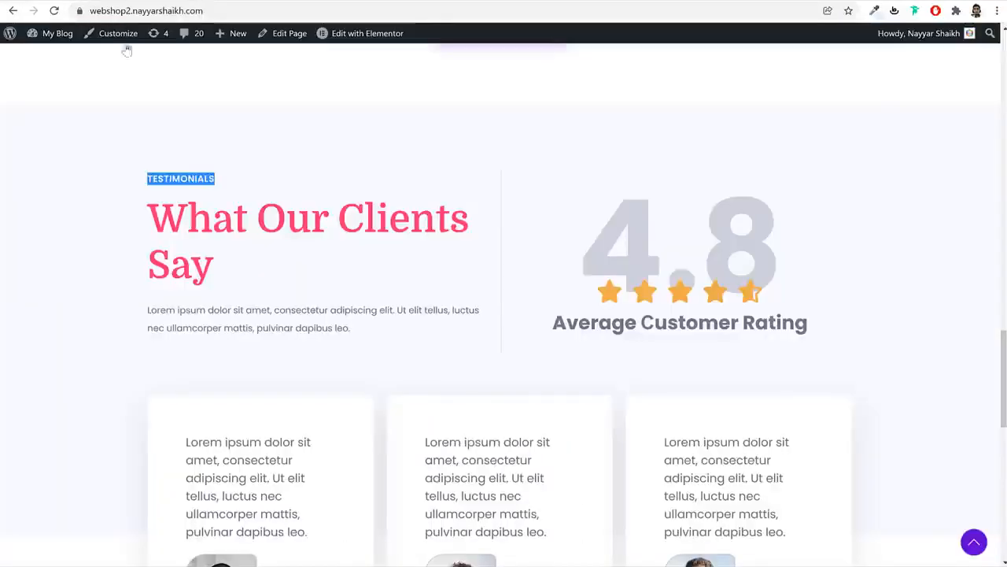
Change the copied heading to 'What Our Clients Say' and left-align it
click(293, 219)
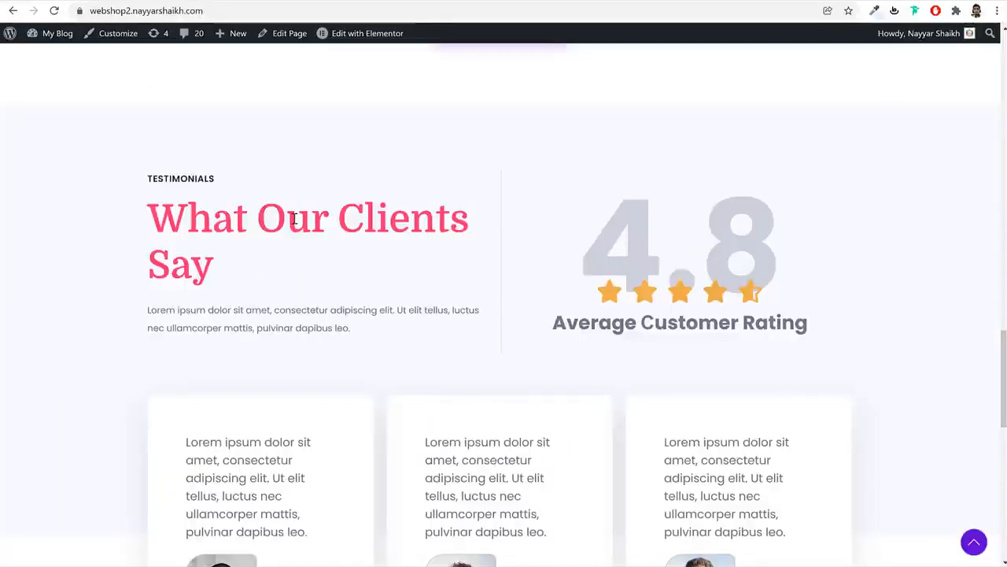
triple_click(293, 219)
click(220, 1)
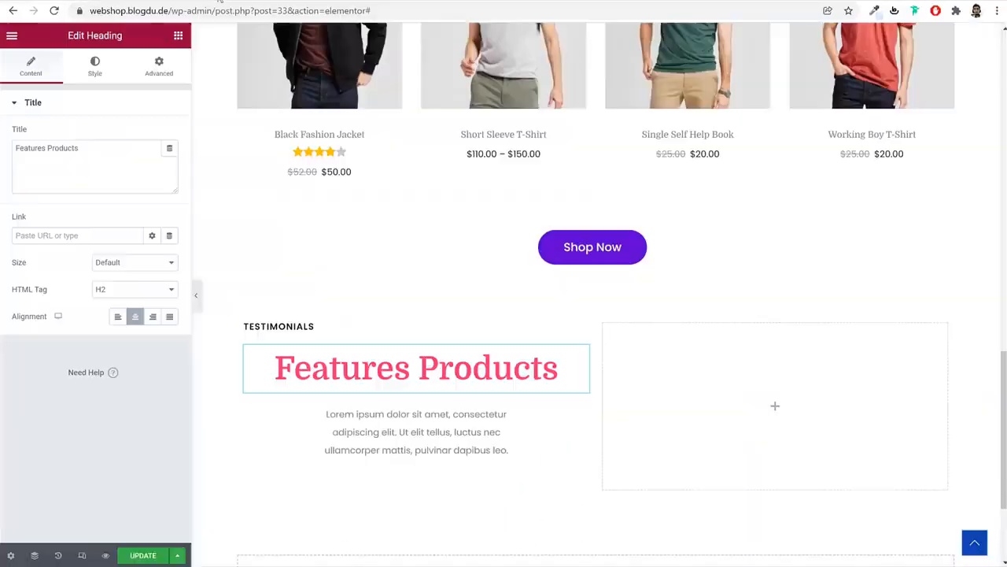
click(101, 189)
key(ctrl+a)
key(ctrl+v)
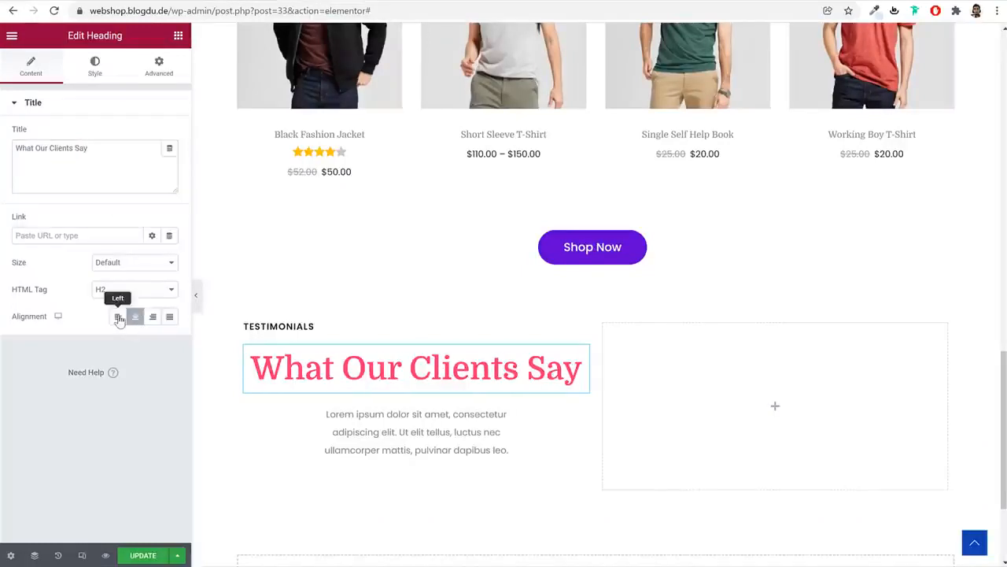
click(119, 317)
Set the heading's typography to font size 60 and line height 1.2
click(98, 73)
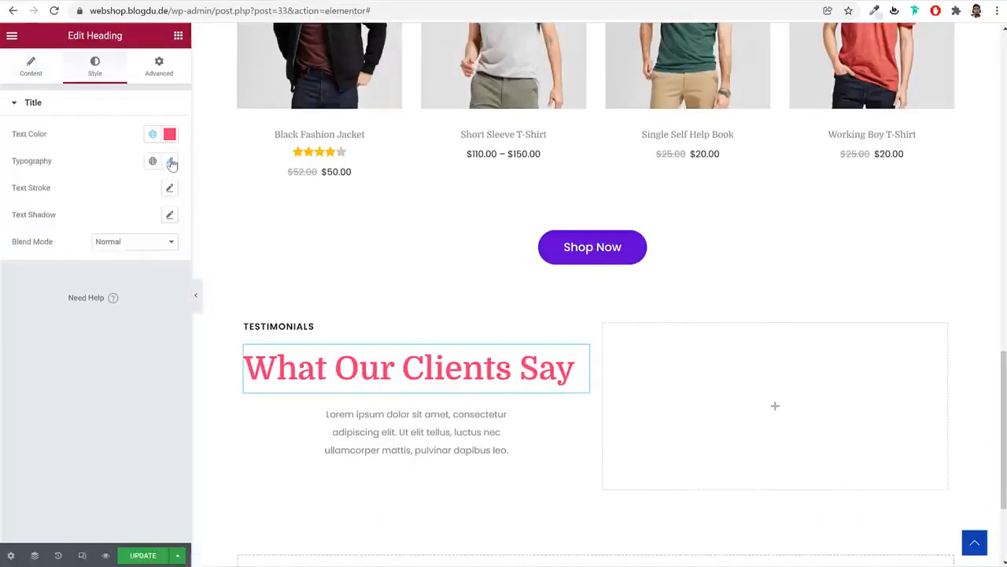
click(170, 161)
double_click(148, 265)
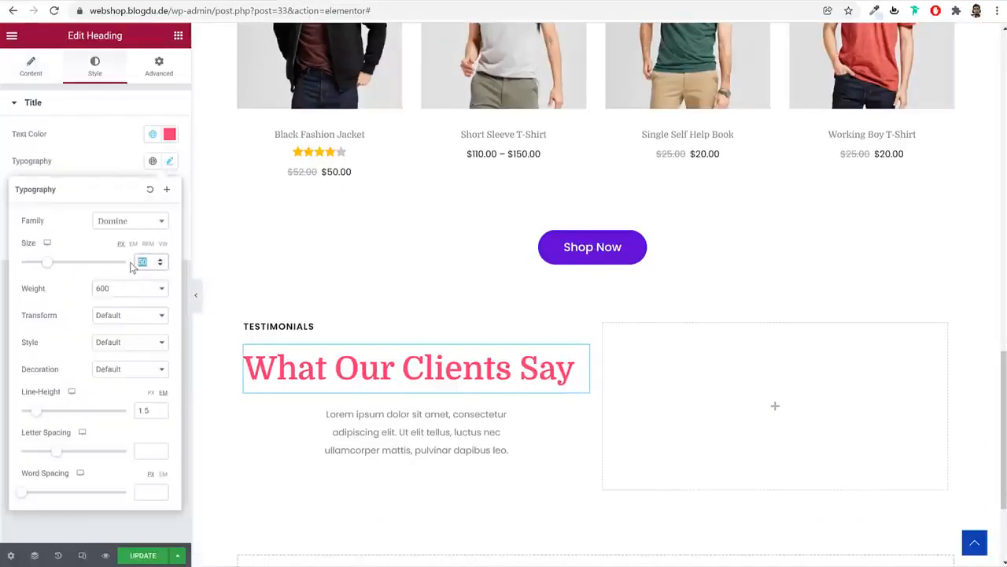
text(60)
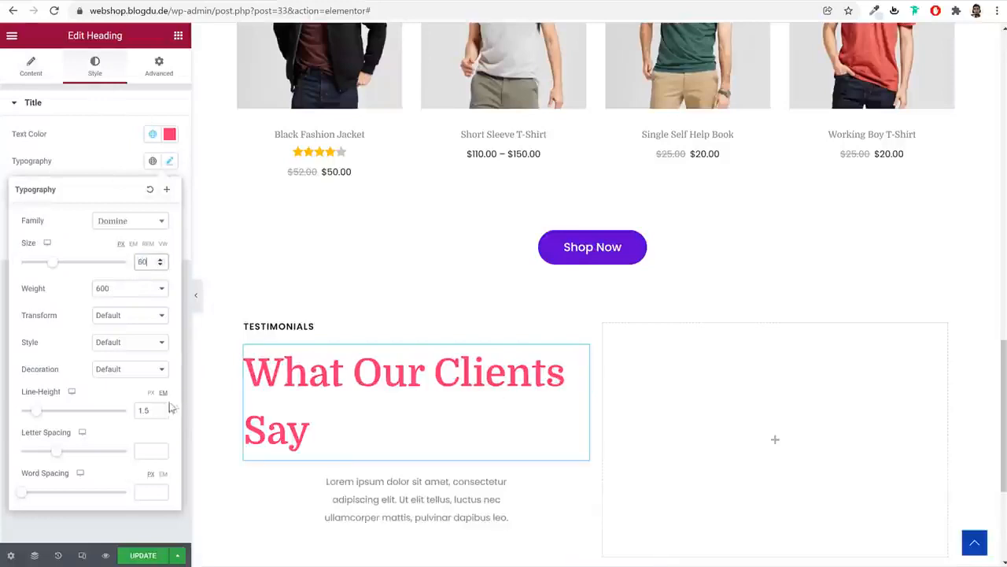
click(146, 411)
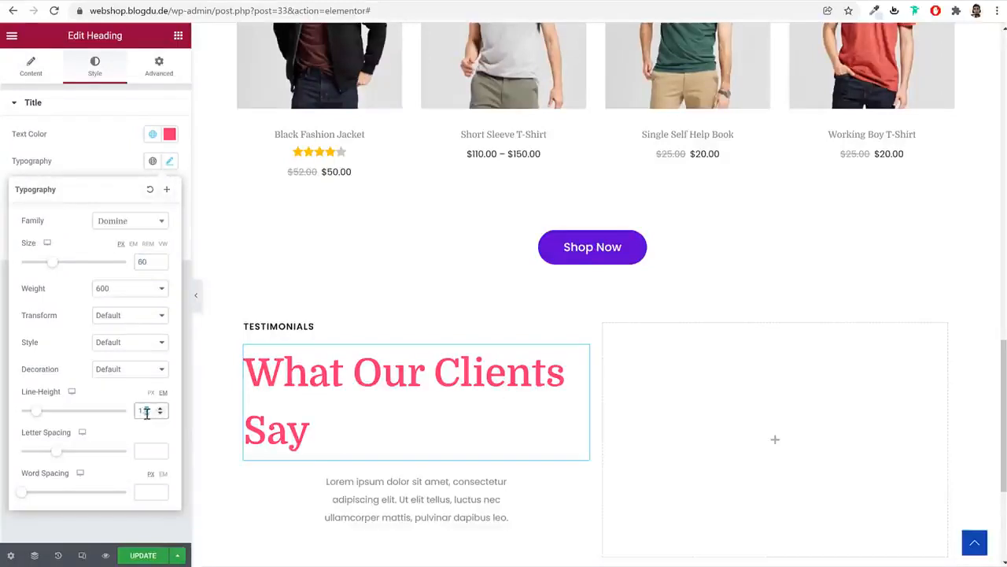
text(2)
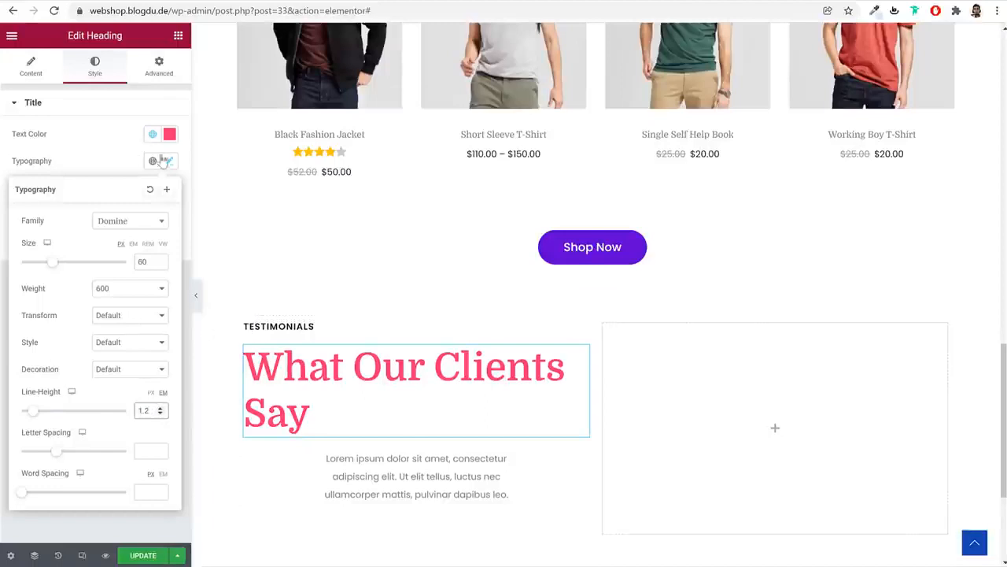
Set the description paragraph's left and right margins to 0 and left-align it
click(360, 480)
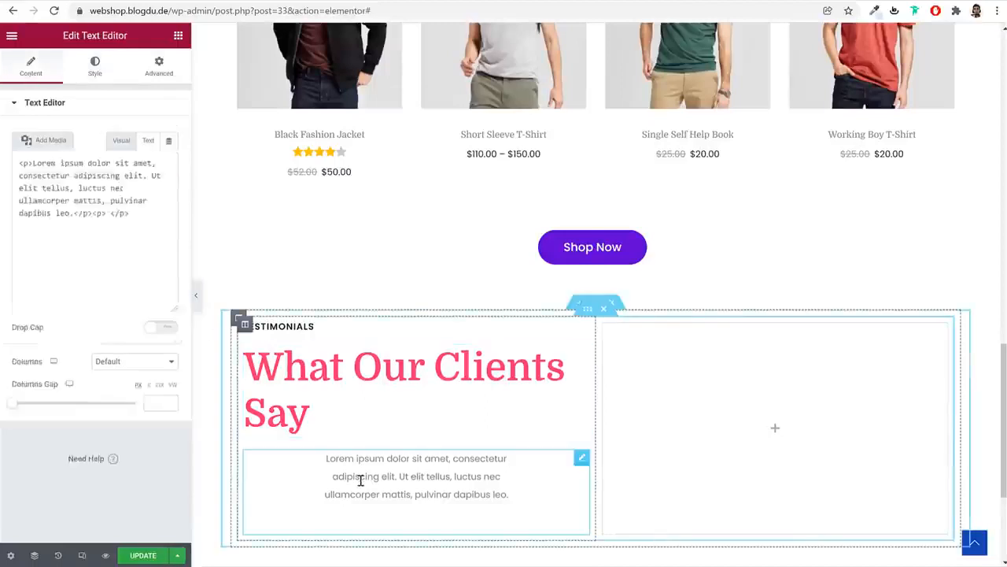
click(159, 66)
double_click(128, 149)
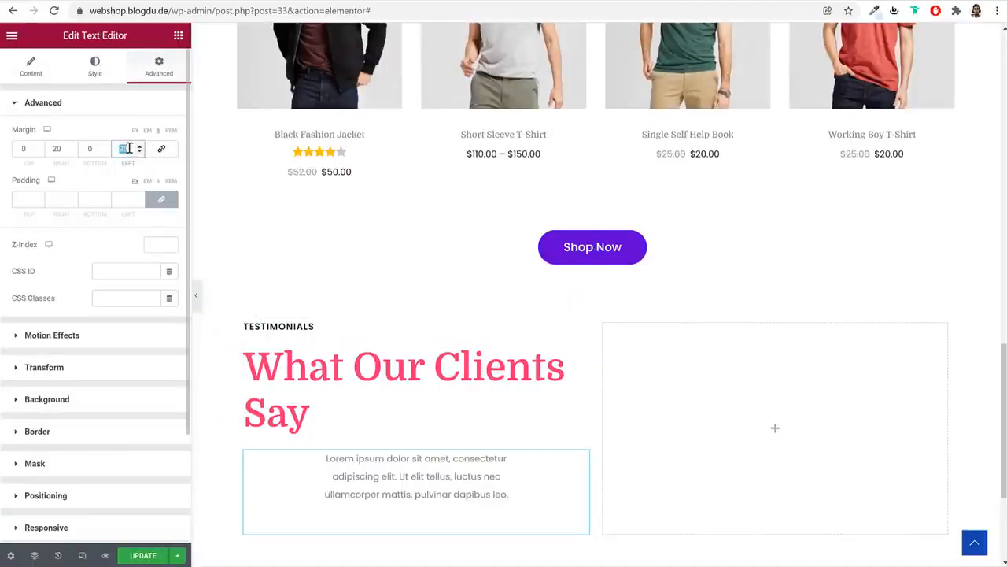
text(0)
double_click(55, 150)
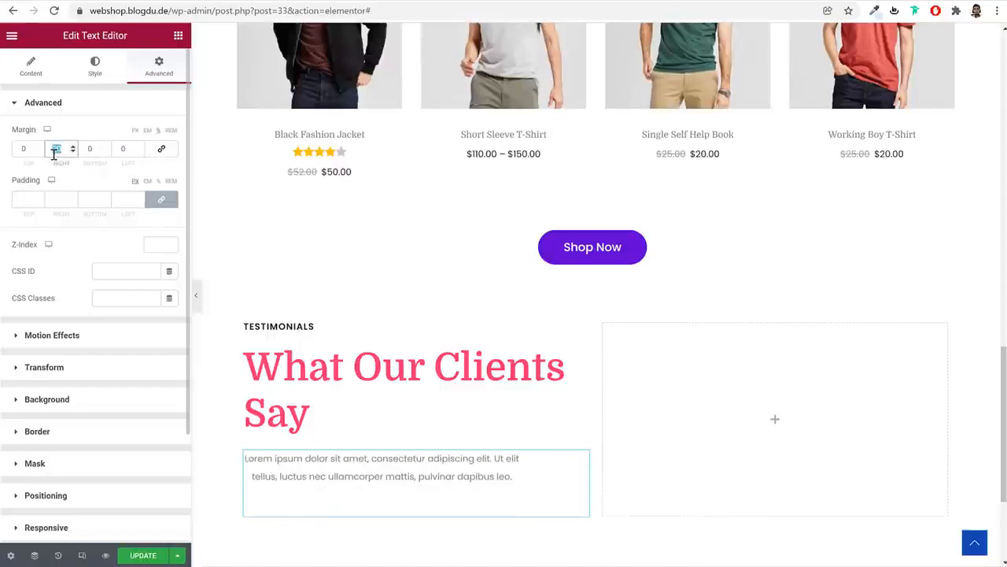
text(0)
click(25, 68)
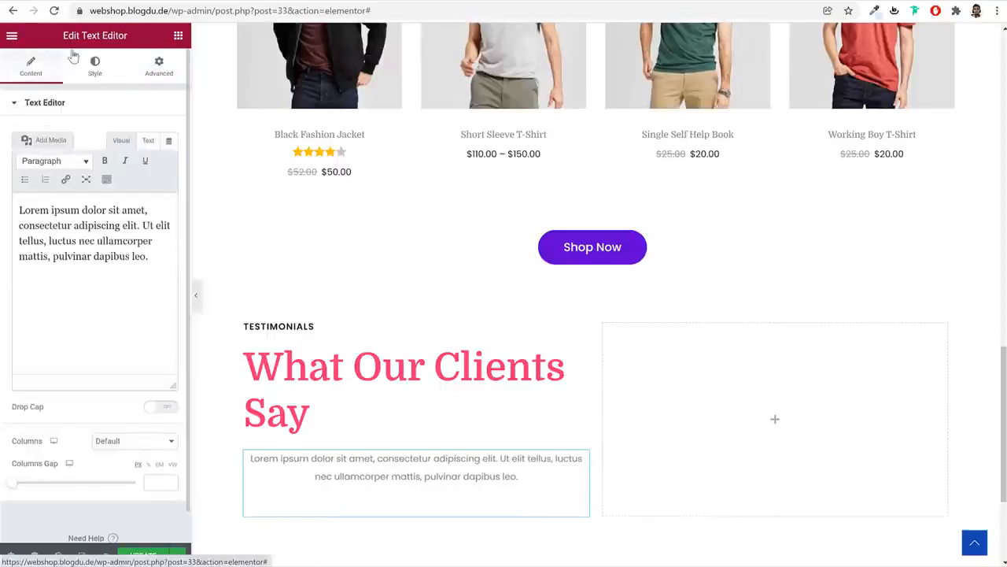
click(95, 66)
click(118, 134)
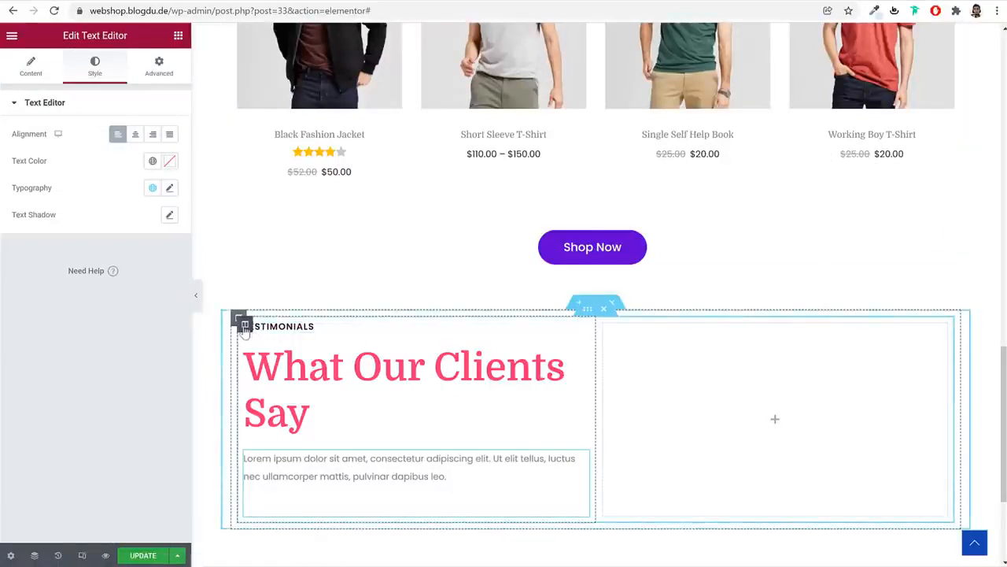
click(245, 326)
click(92, 70)
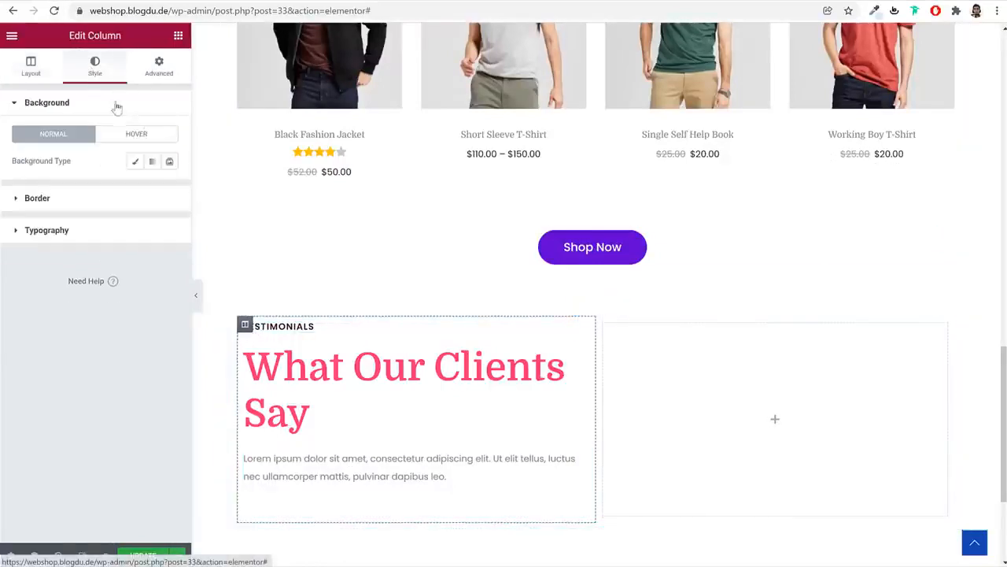
click(138, 203)
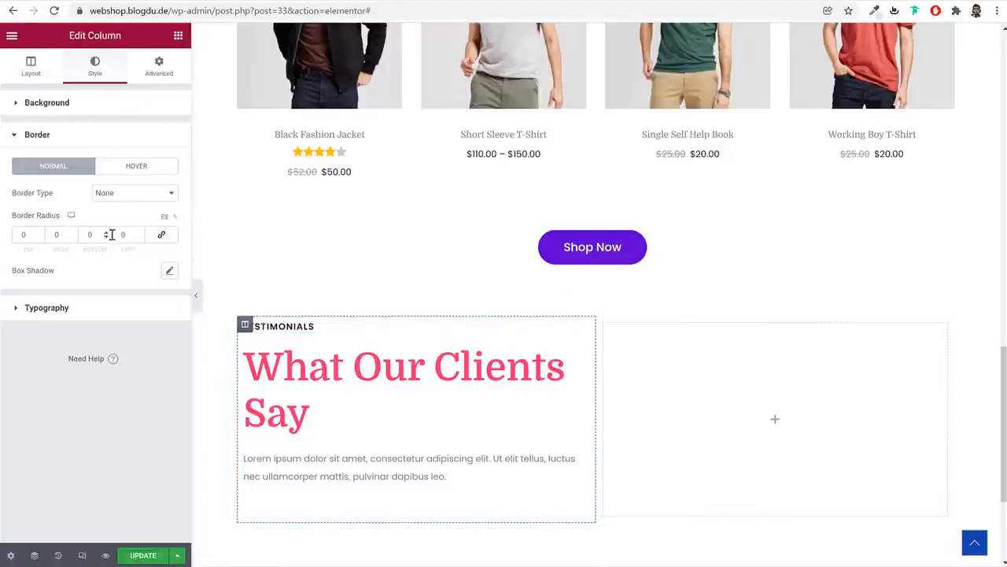
Give the testimonials column a solid 1 px light grey (#E7E7E7) right border
click(122, 202)
click(128, 216)
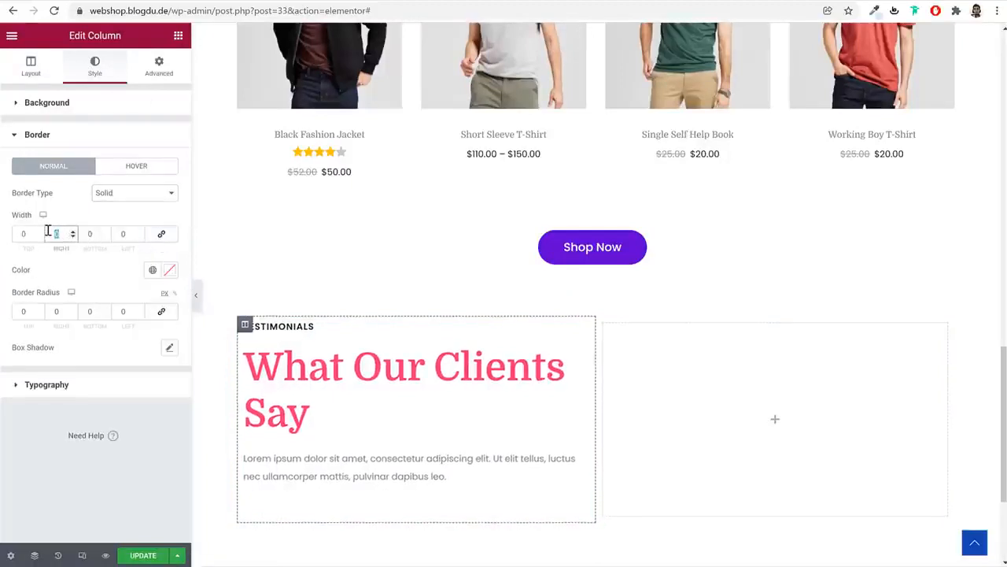
click(170, 270)
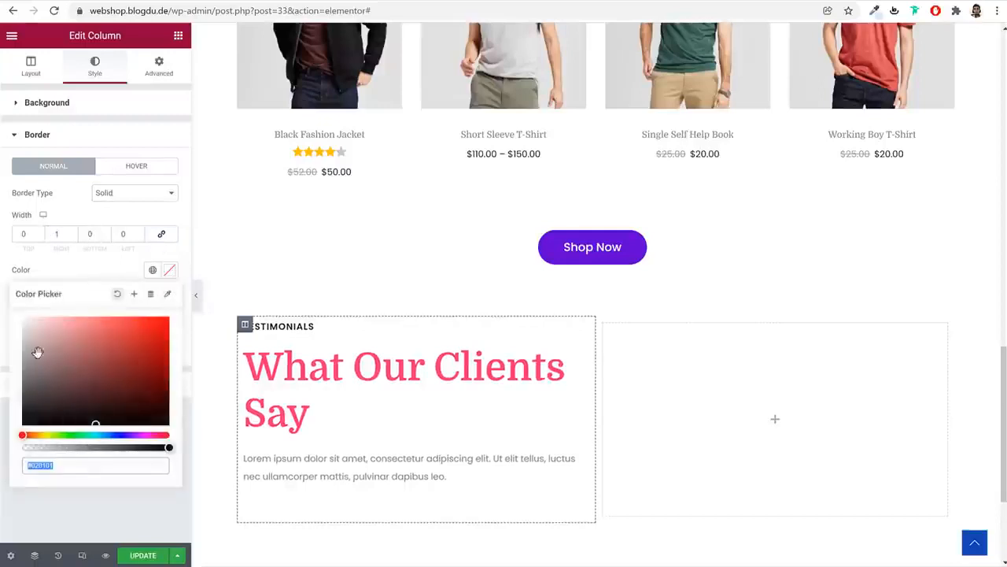
text(#E7E7E7)
click(195, 293)
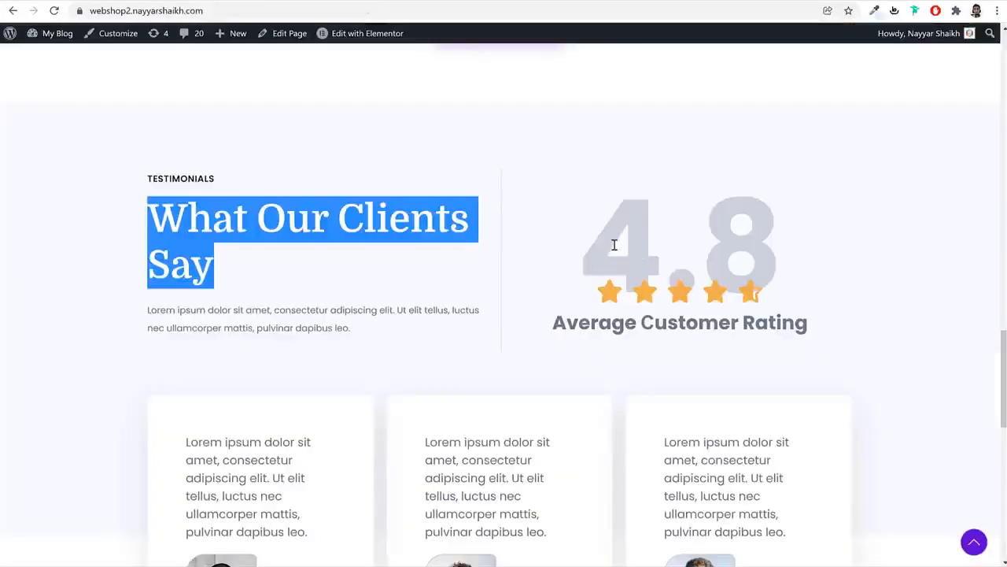
drag(615, 244, 800, 246)
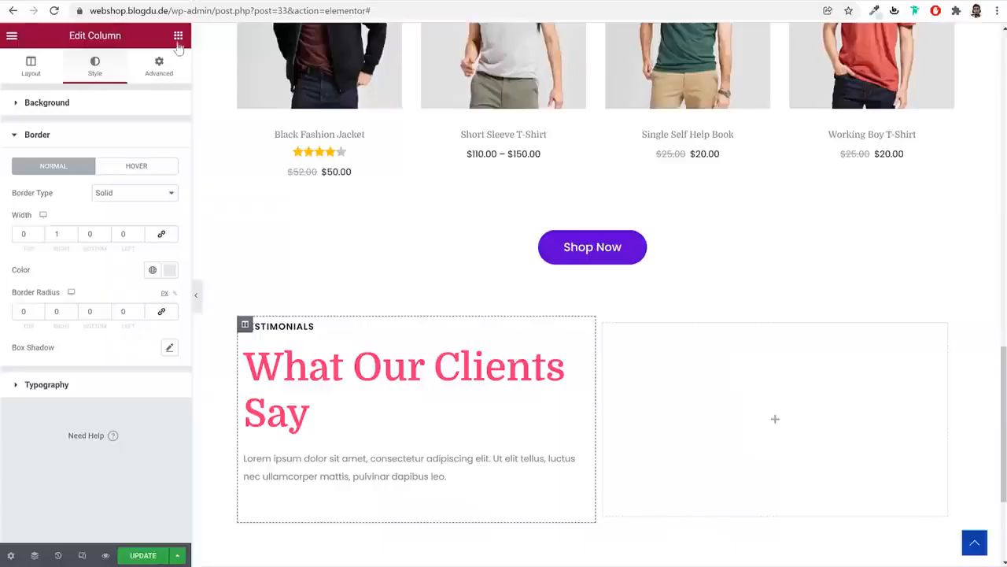
Drop a Heading widget into the empty right column and title it 4.8
click(178, 37)
drag(145, 172, 768, 367)
key(ctrl+a)
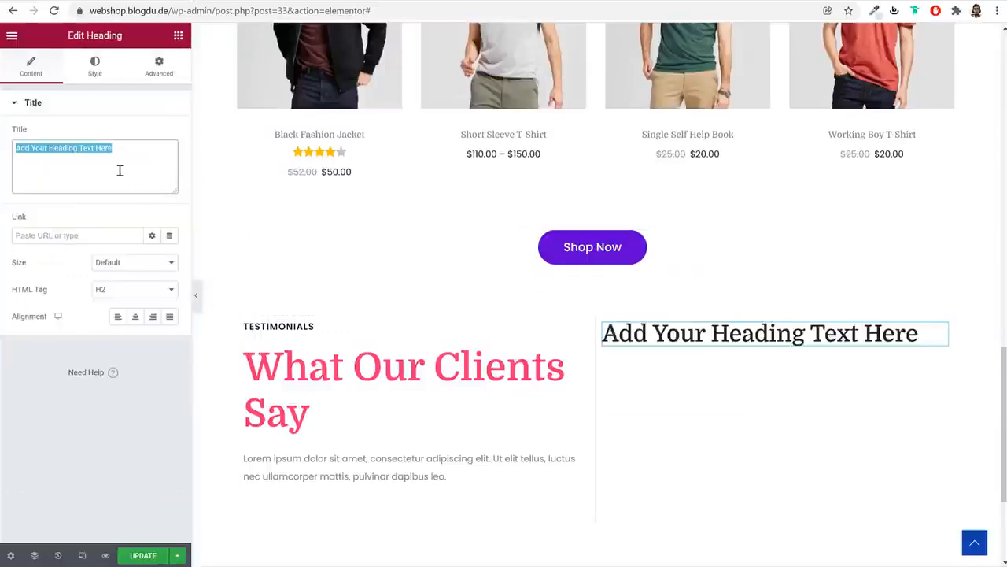
text(4.8)
Set the 4.8 heading's typography to Poppins, size 200px, weight 700
click(96, 66)
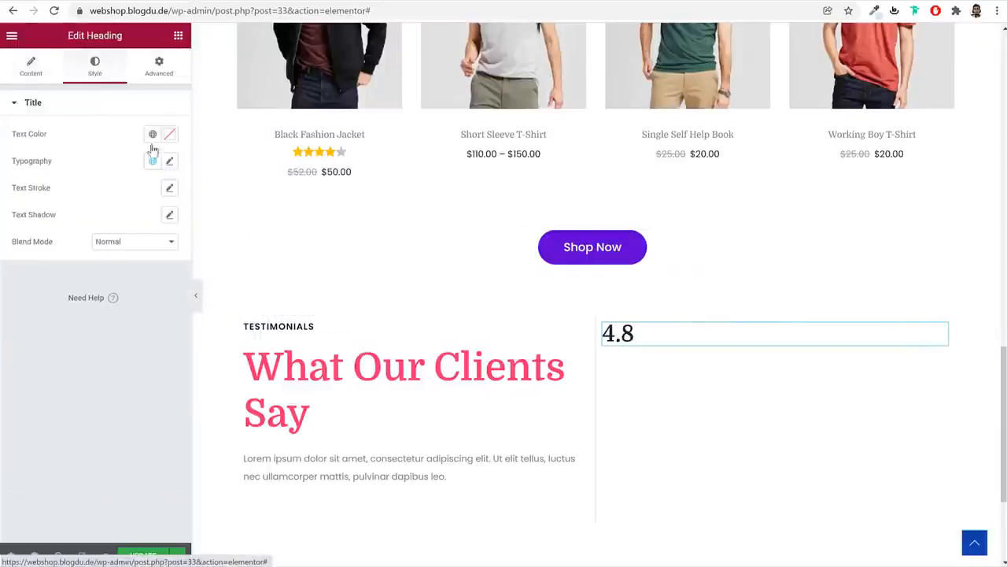
click(169, 160)
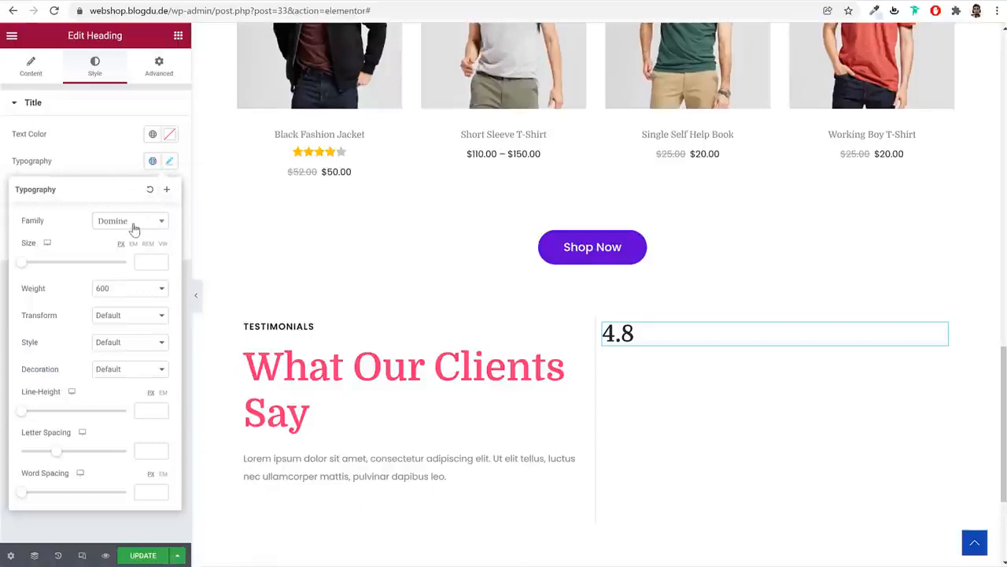
click(122, 228)
text(popp)
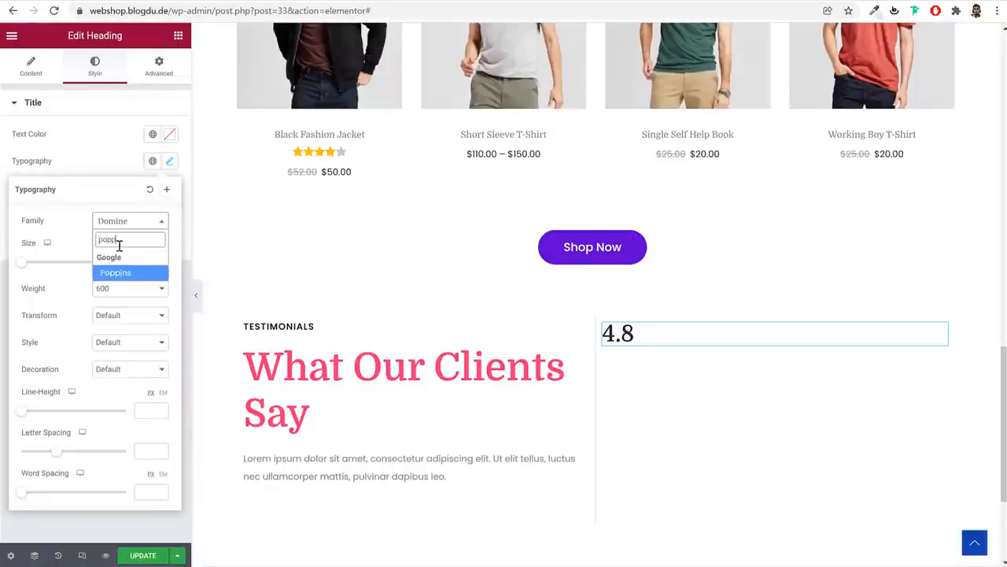
key(Return)
click(150, 267)
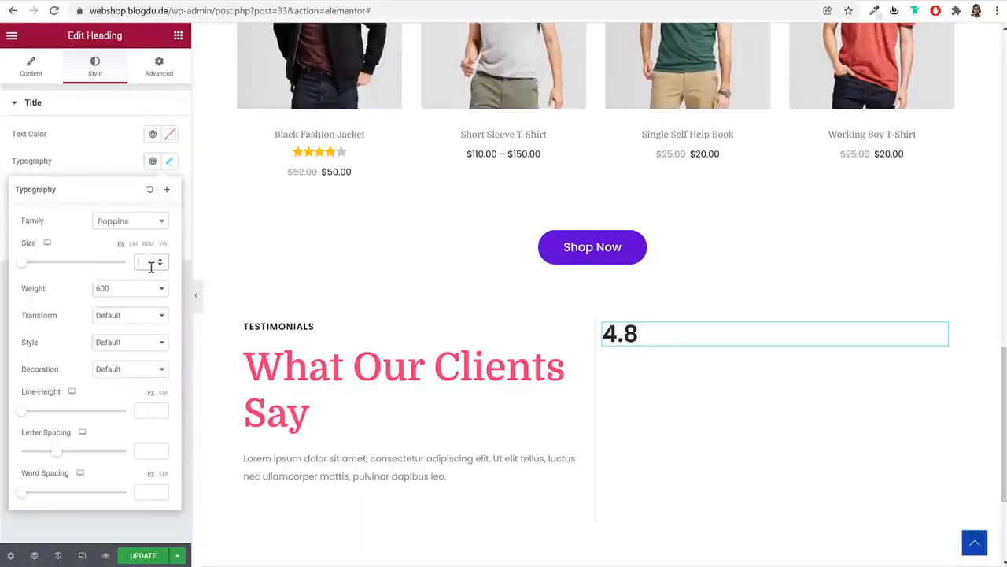
text(200)
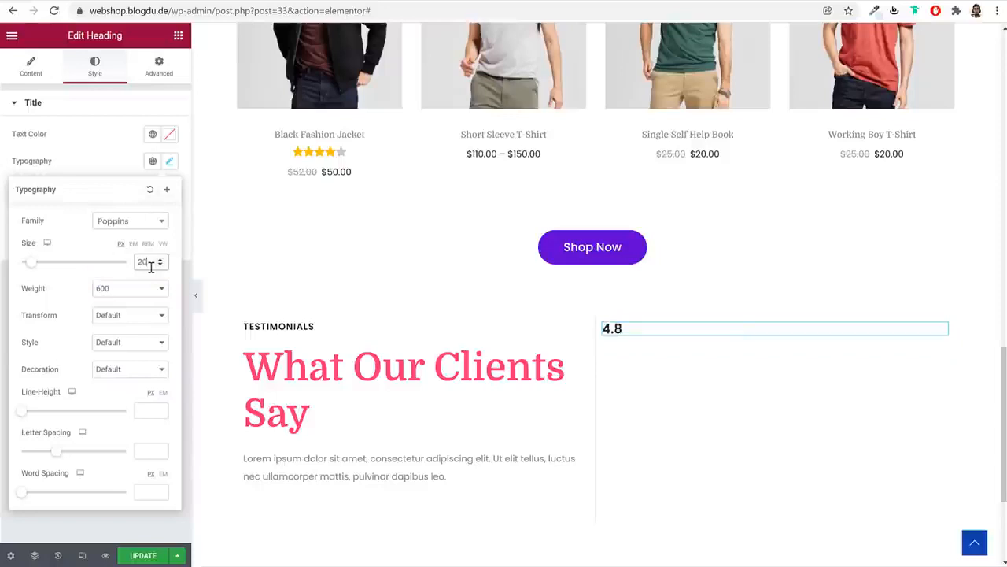
click(152, 290)
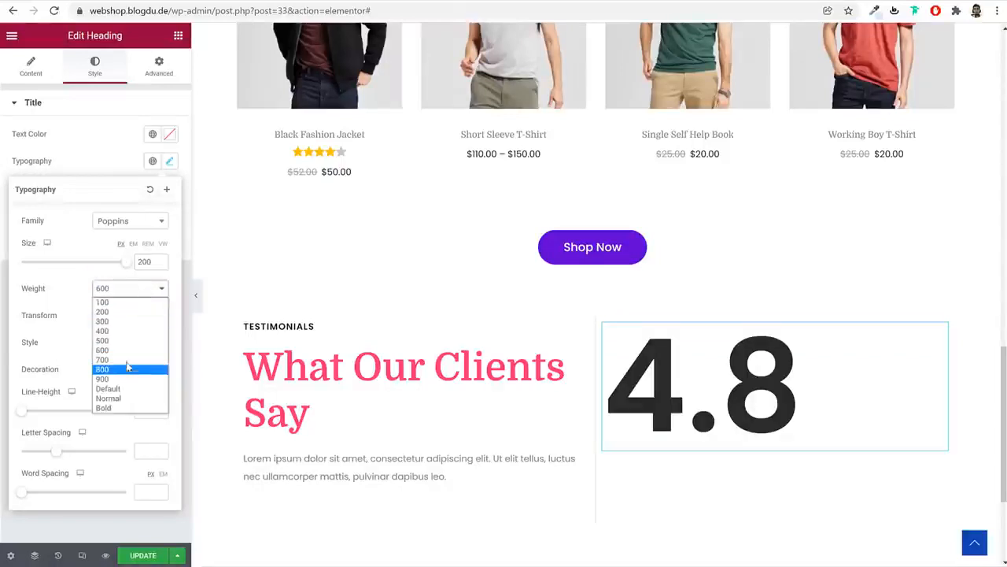
click(129, 362)
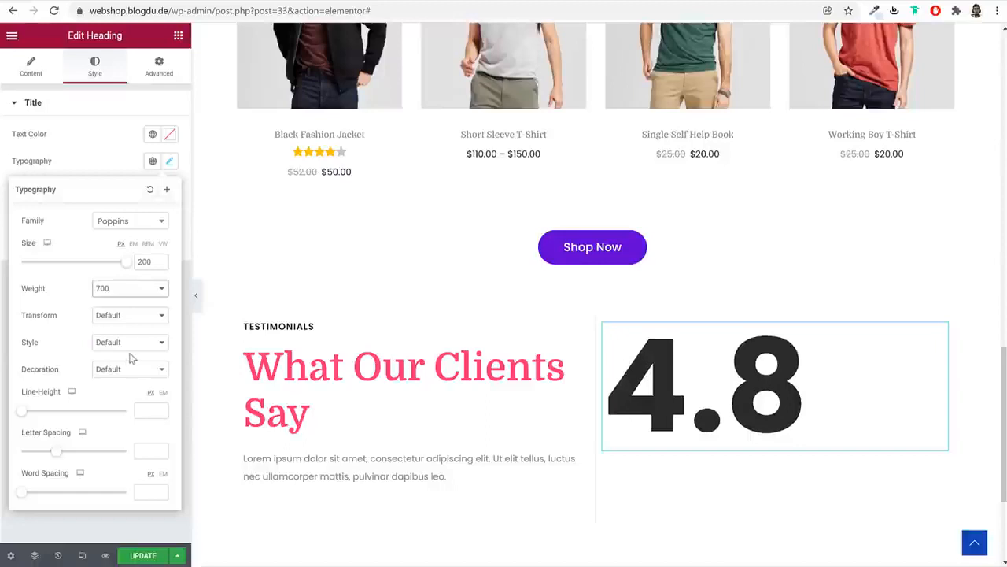
Centre the 4.8 heading and give it a -65 bottom margin
click(34, 71)
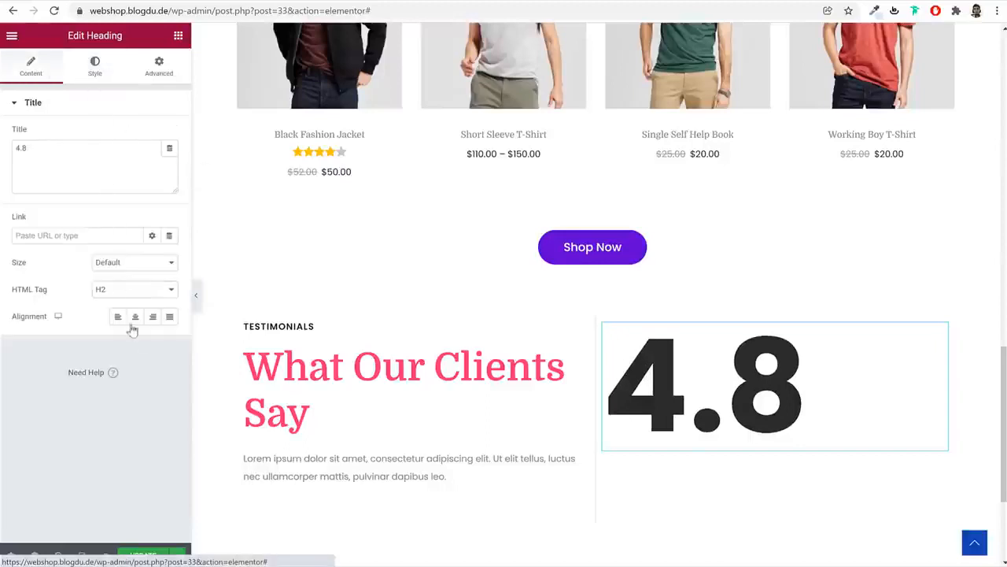
click(134, 317)
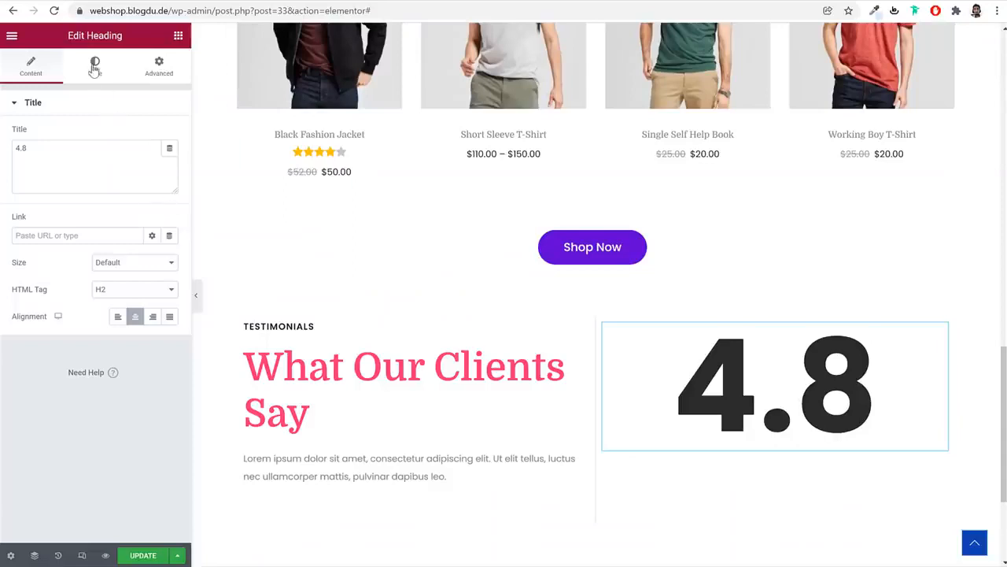
click(94, 67)
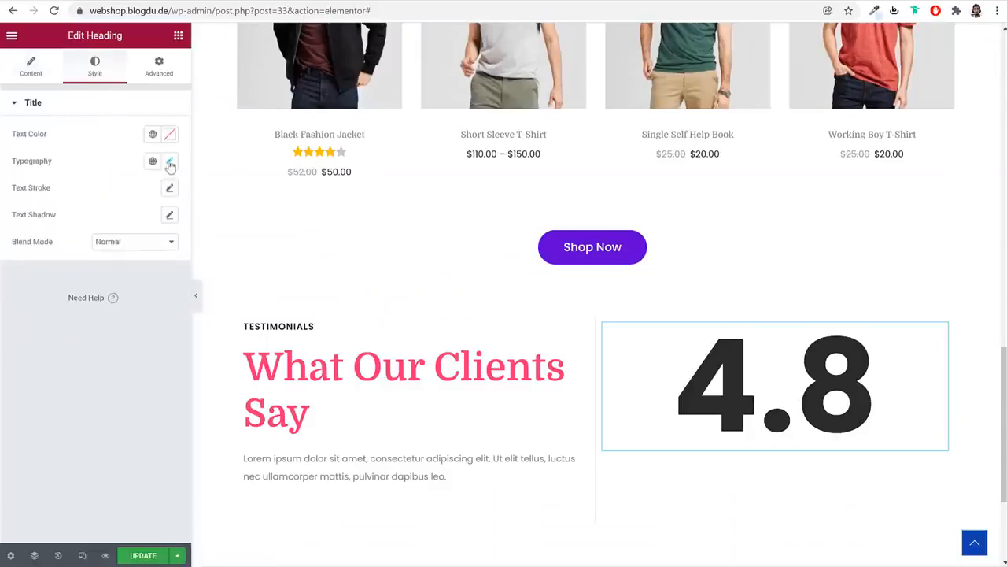
click(159, 67)
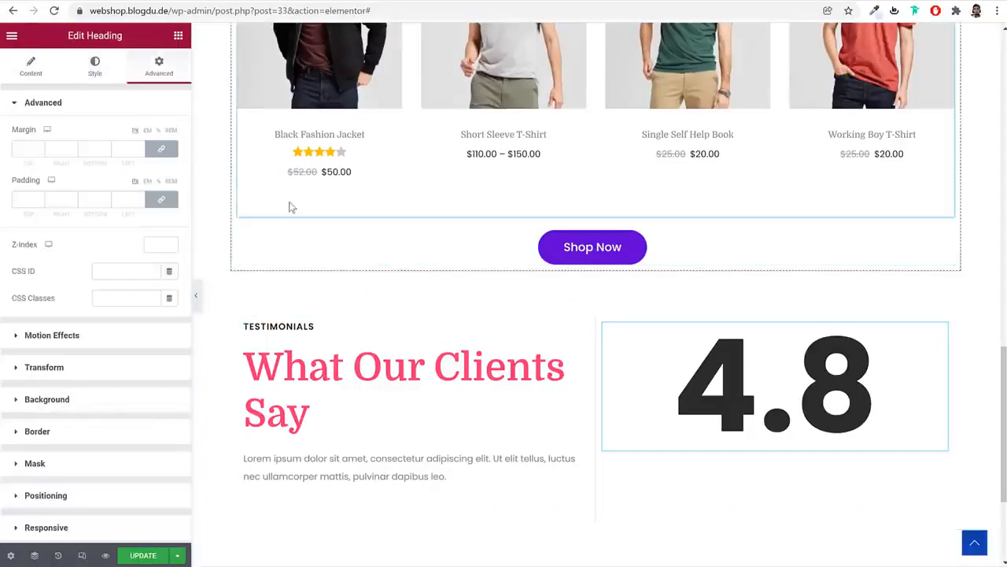
click(161, 149)
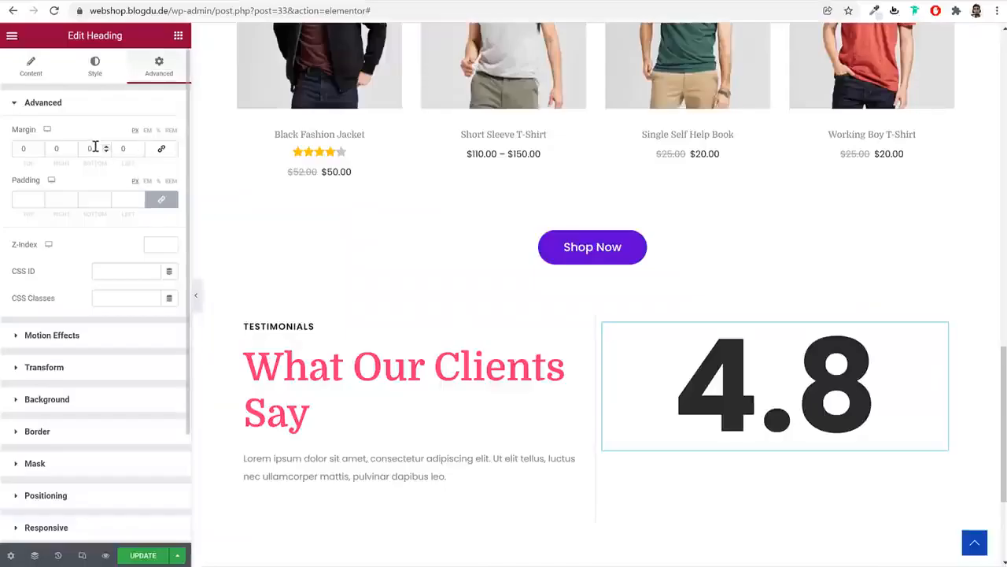
double_click(95, 148)
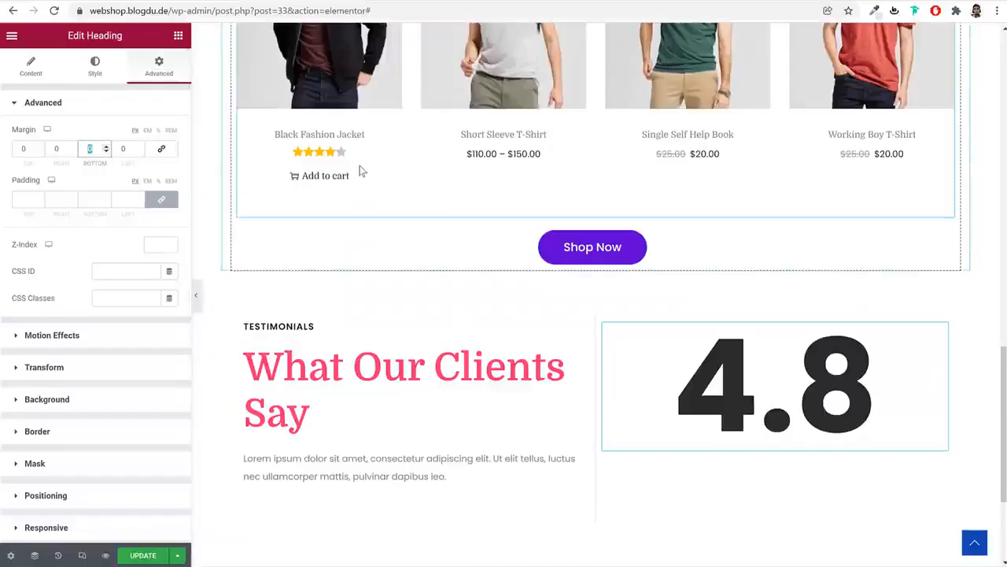
text(65)
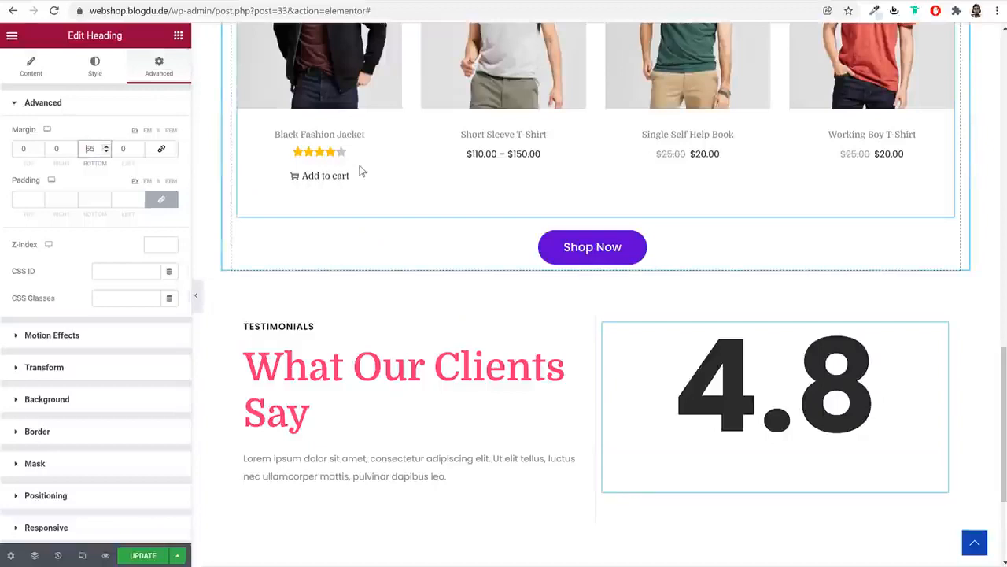
text(-)
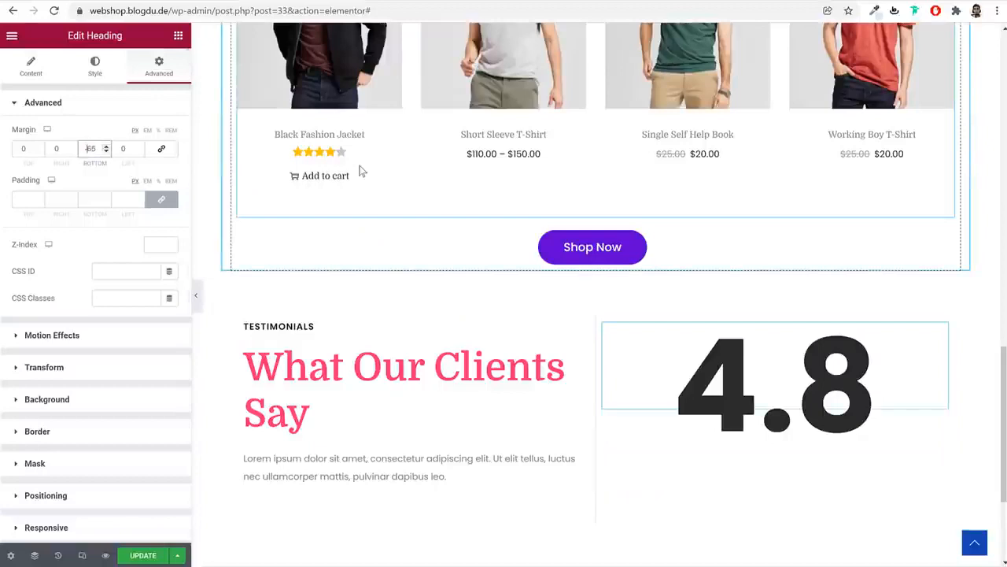
click(179, 36)
click(129, 89)
Add a Star Rating widget below the 4.8 heading, rating 4.8, centred
text(star)
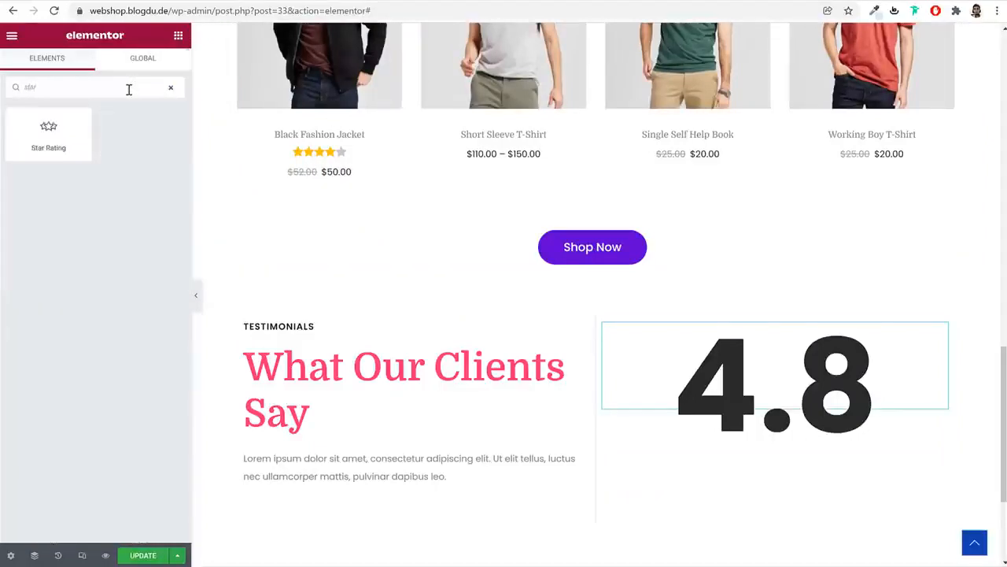
drag(62, 138, 816, 432)
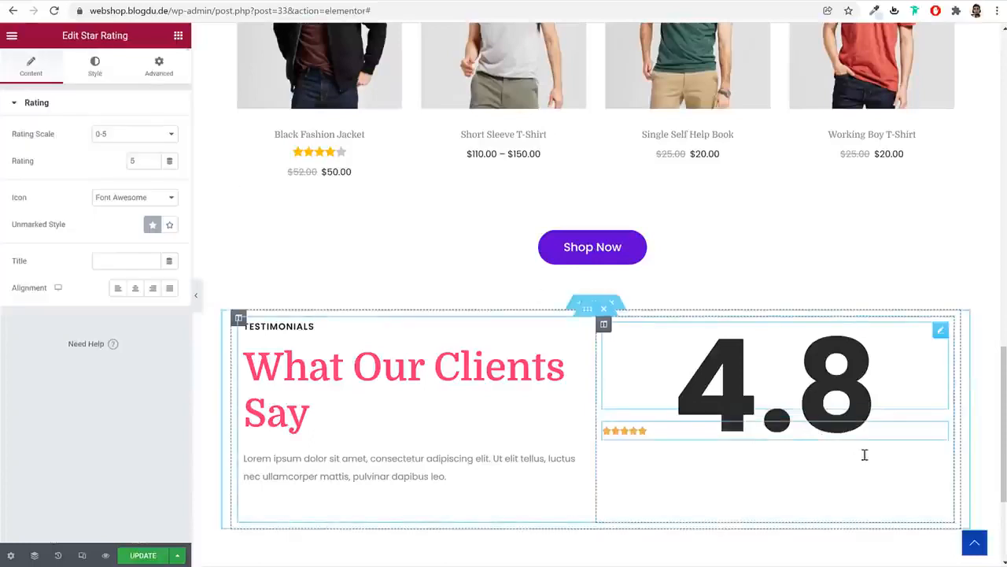
drag(140, 161, 123, 161)
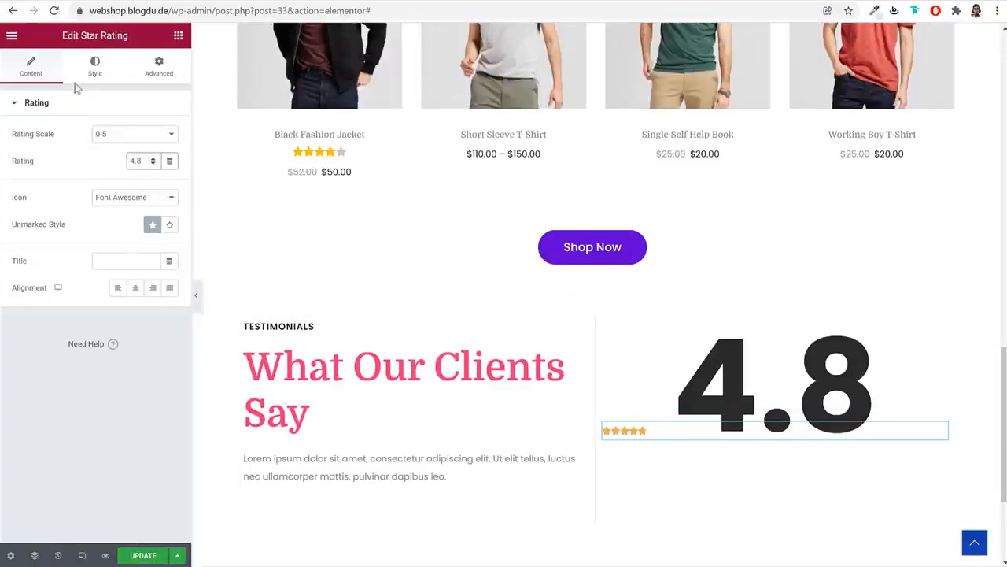
click(135, 288)
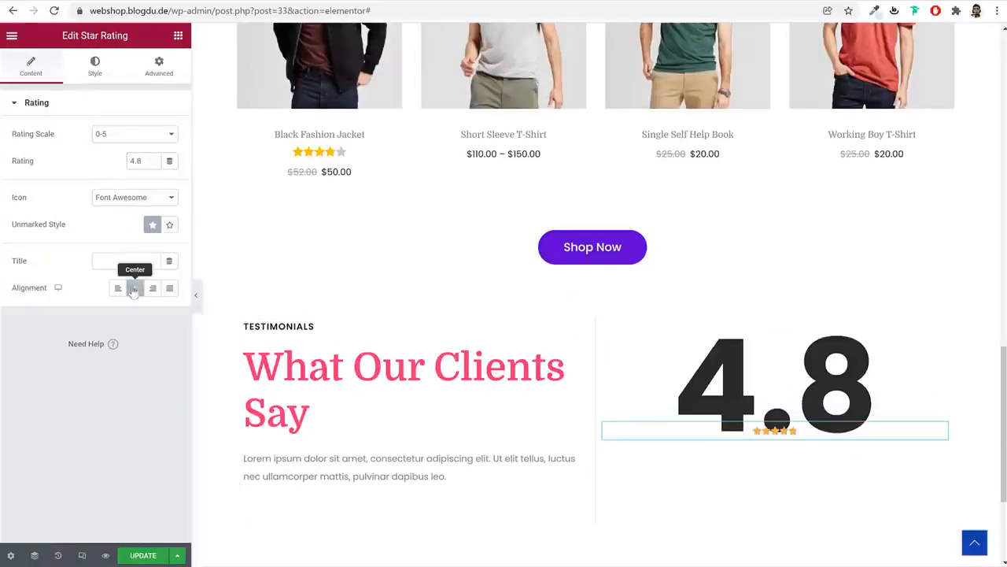
Size the stars 40 and colour both filled and unmarked stars #FFB20E
click(98, 71)
click(153, 153)
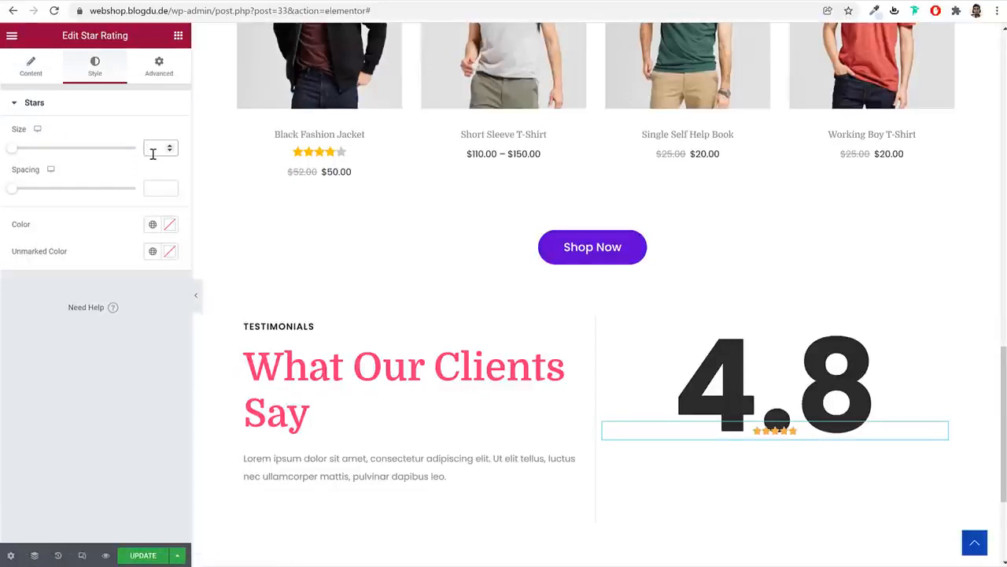
text(40)
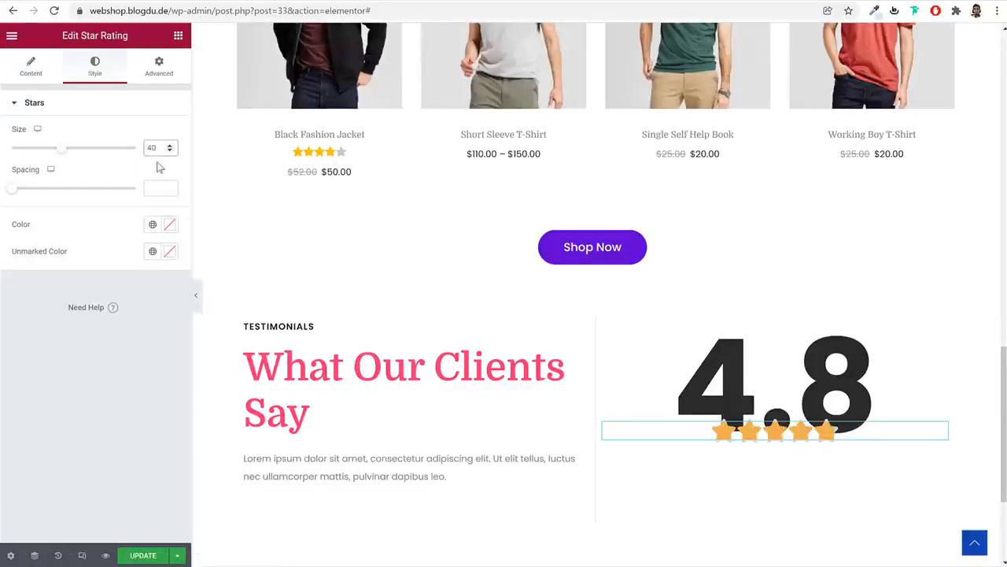
click(169, 226)
drag(42, 390, 38, 390)
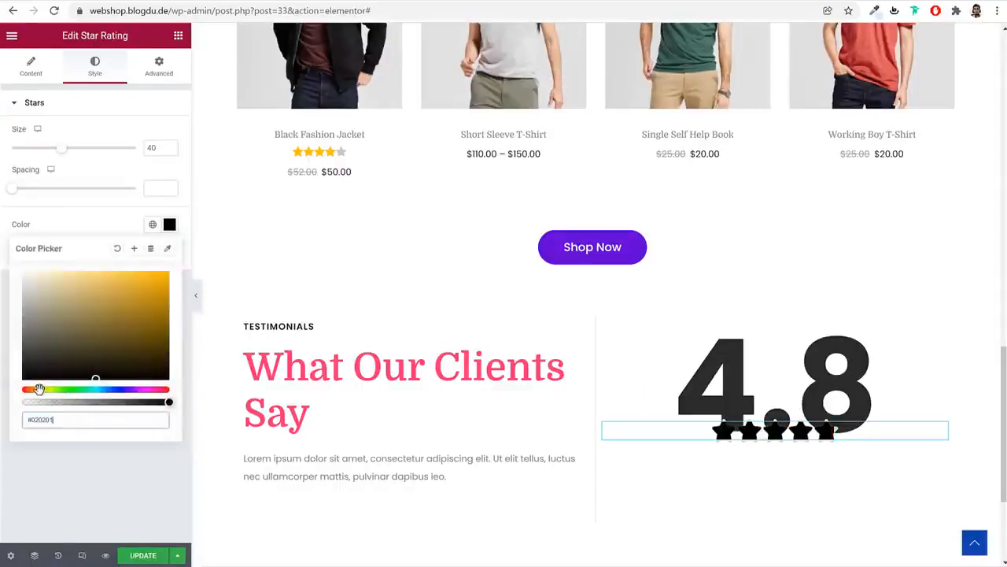
click(154, 272)
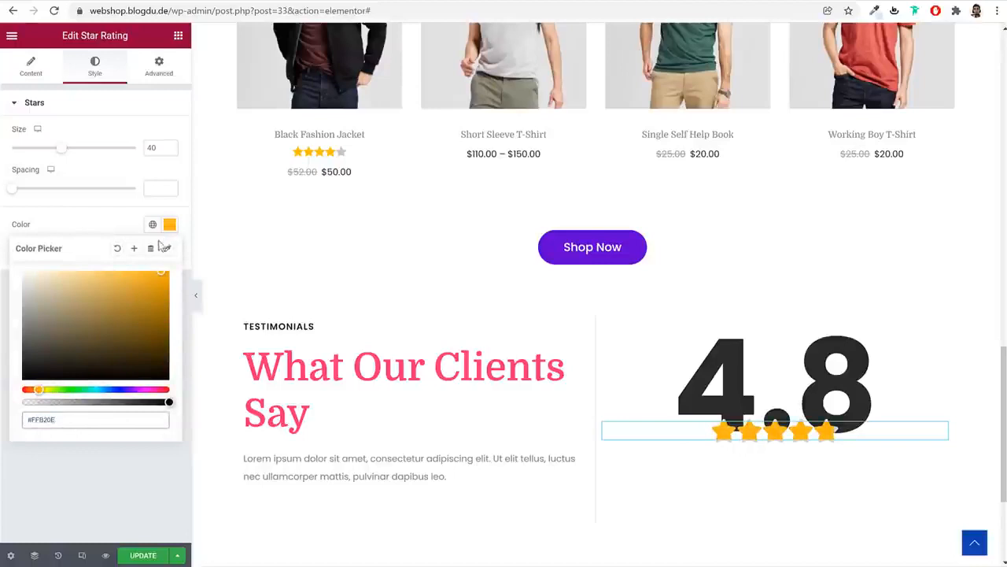
key(ctrl+a)
key(ctrl+c)
click(171, 226)
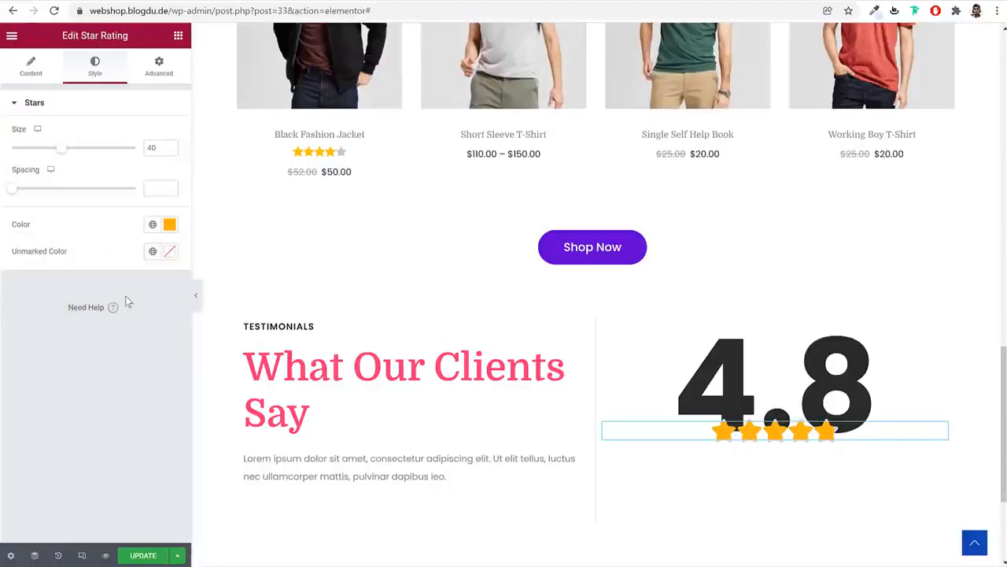
click(170, 252)
key(ctrl+v)
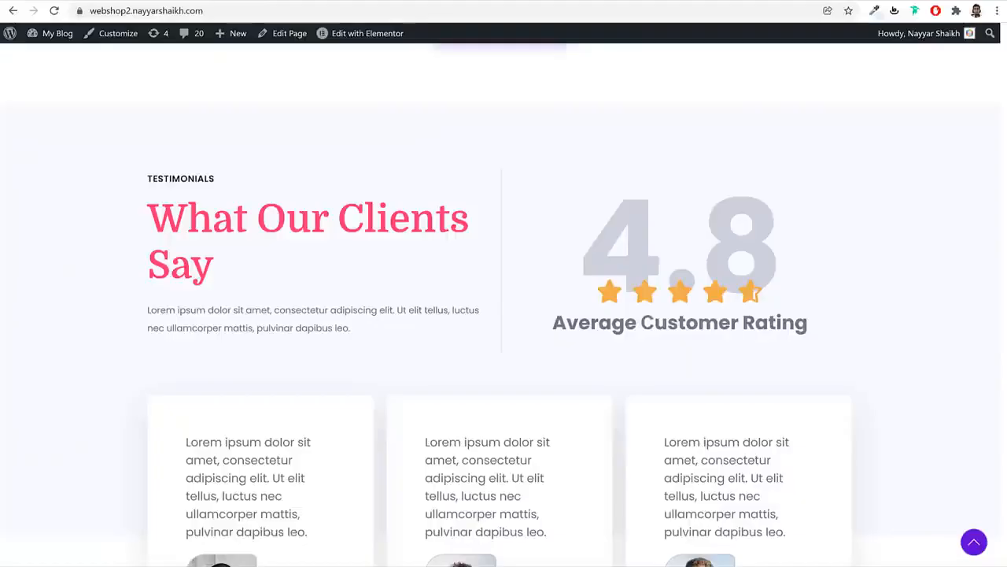
triple_click(594, 328)
key(ctrl+c)
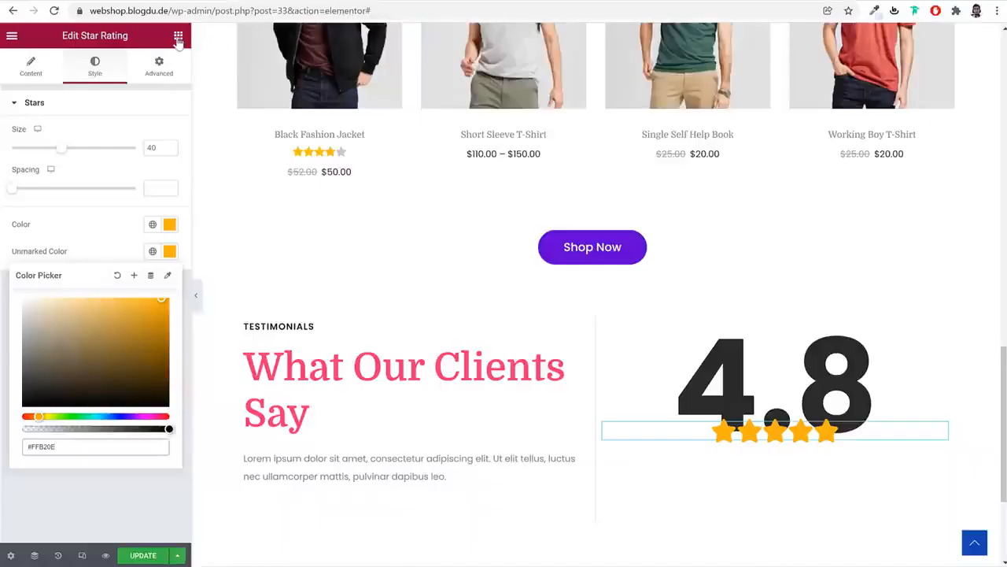
Add a centred 'Average Customer Rating' heading directly below the stars
click(178, 37)
drag(195, 208, 778, 472)
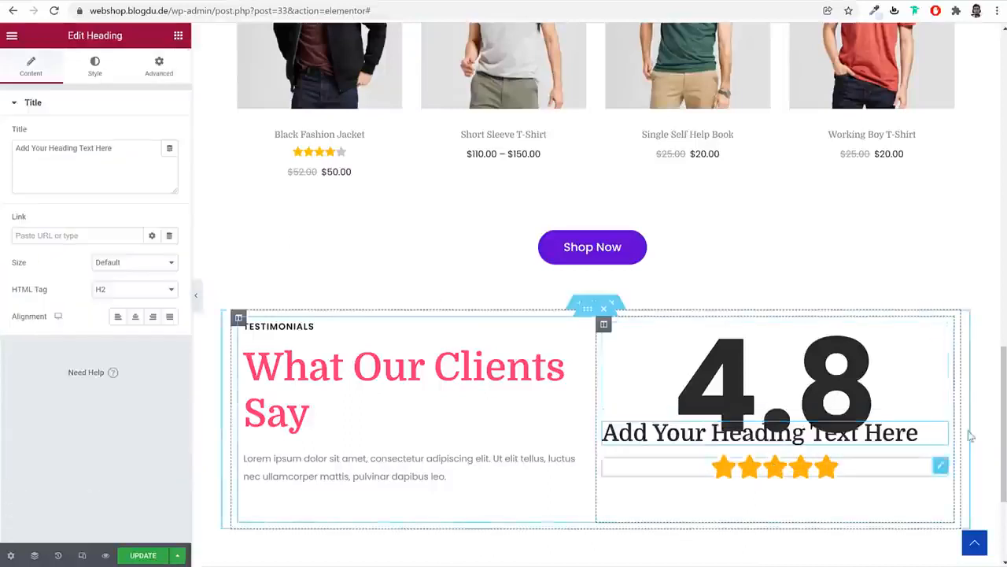
drag(945, 431, 844, 452)
click(78, 167)
key(ctrl+a)
key(ctrl+v)
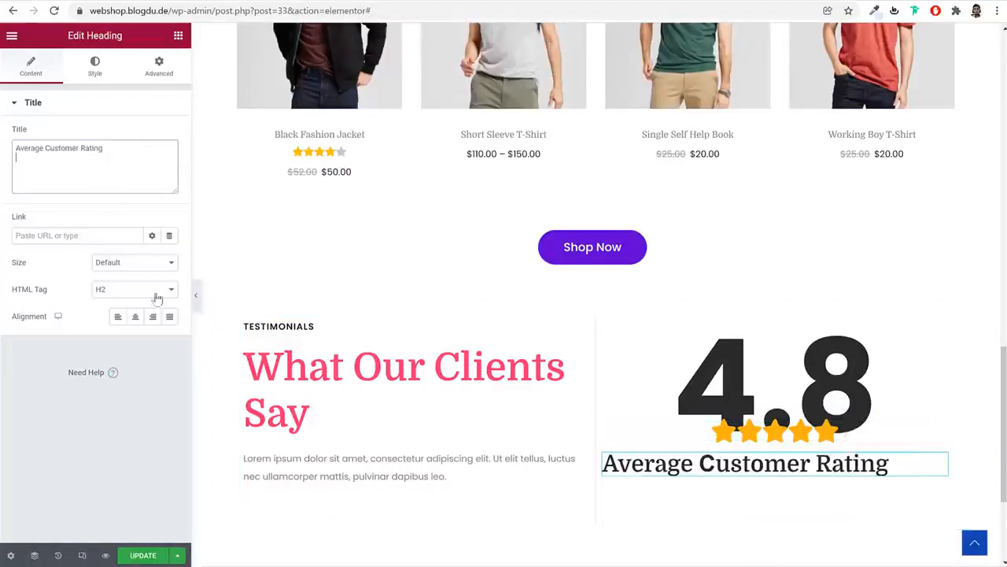
click(138, 318)
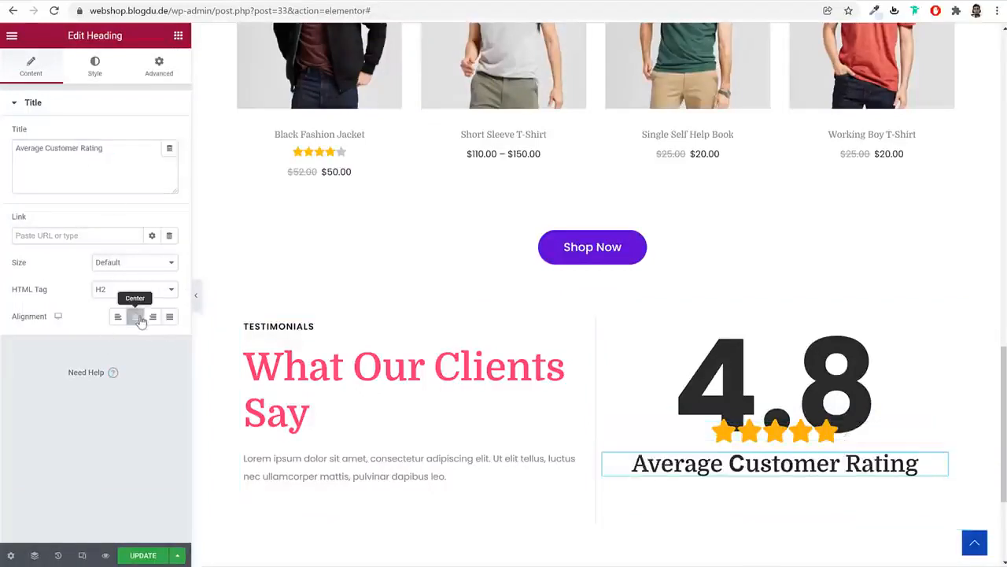
Set the heading's typography to Poppins, size 30, weight 700
click(93, 71)
click(169, 160)
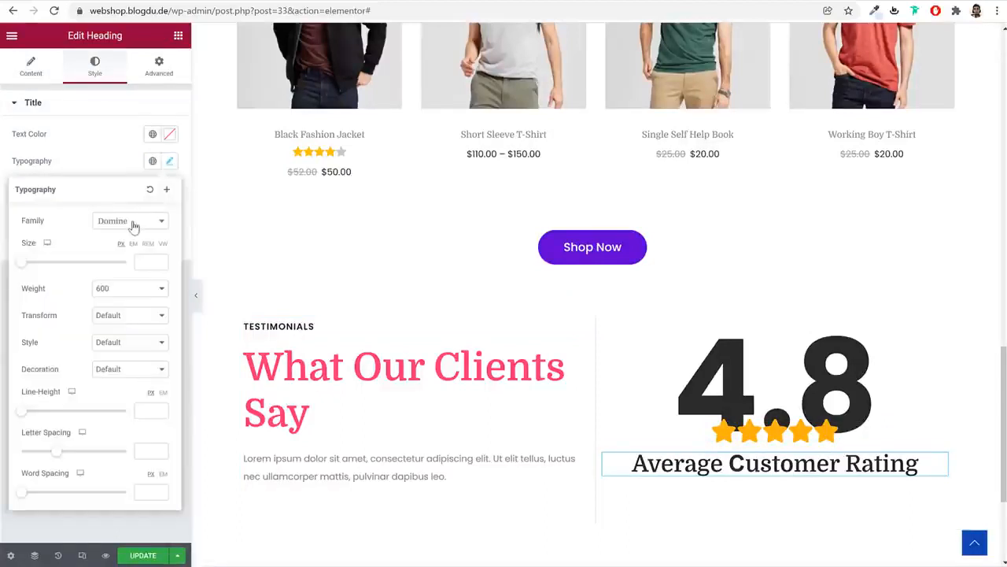
click(124, 224)
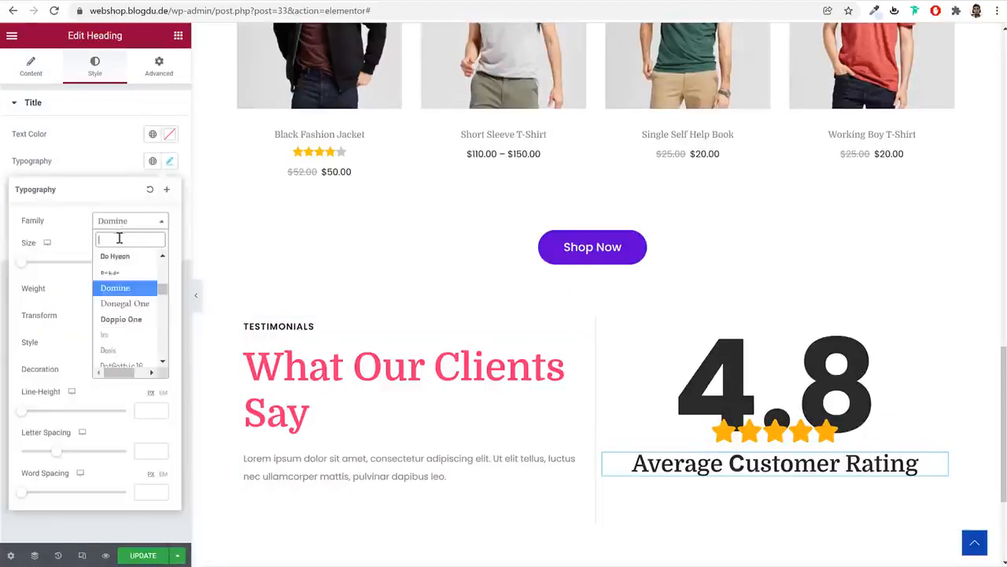
text(pop)
click(118, 271)
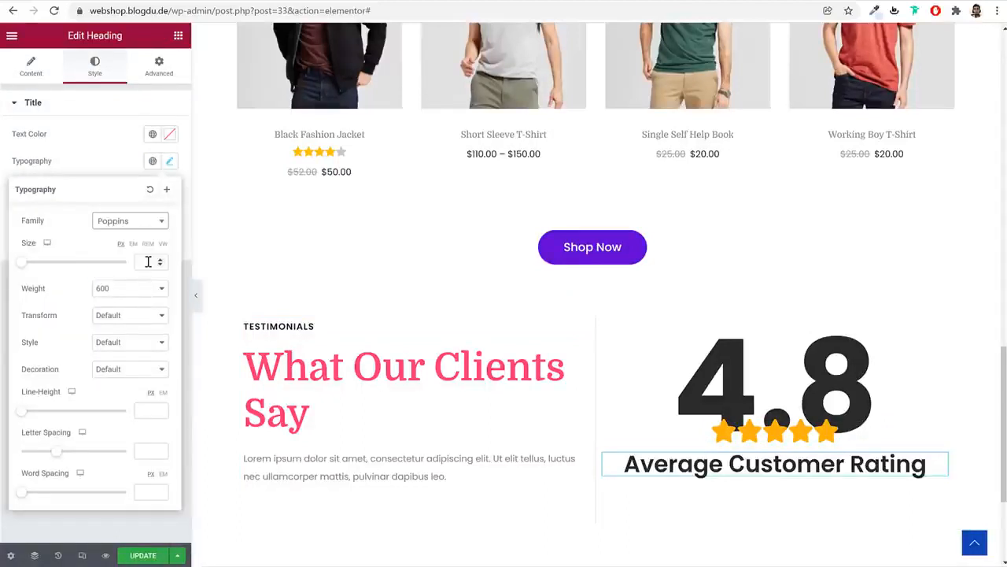
click(148, 261)
text(30)
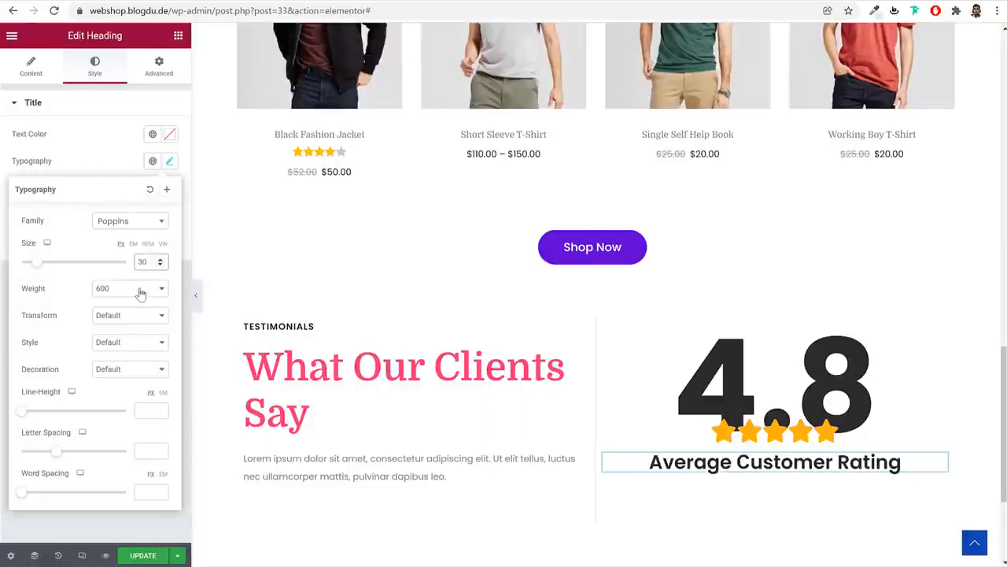
click(140, 290)
click(114, 366)
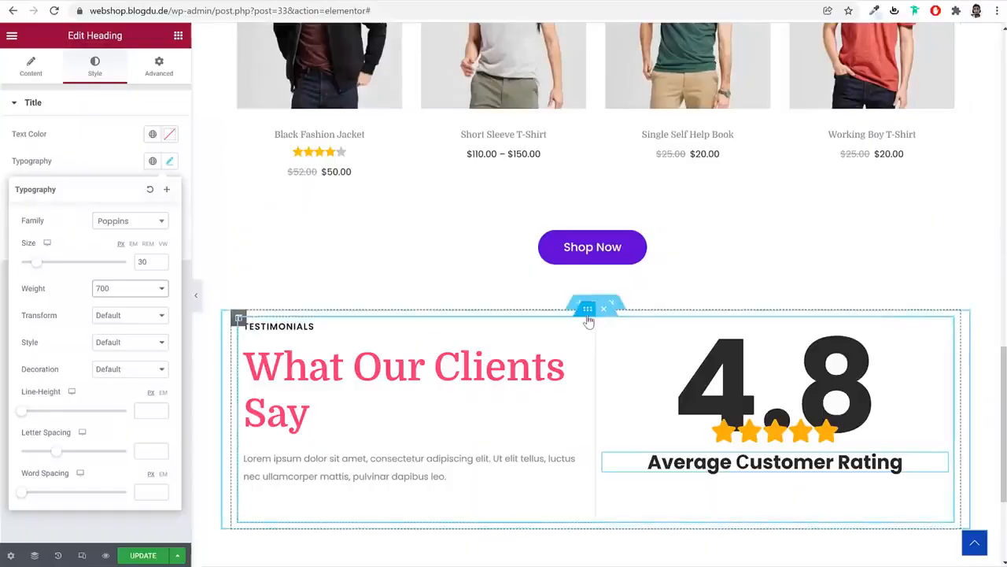
click(587, 308)
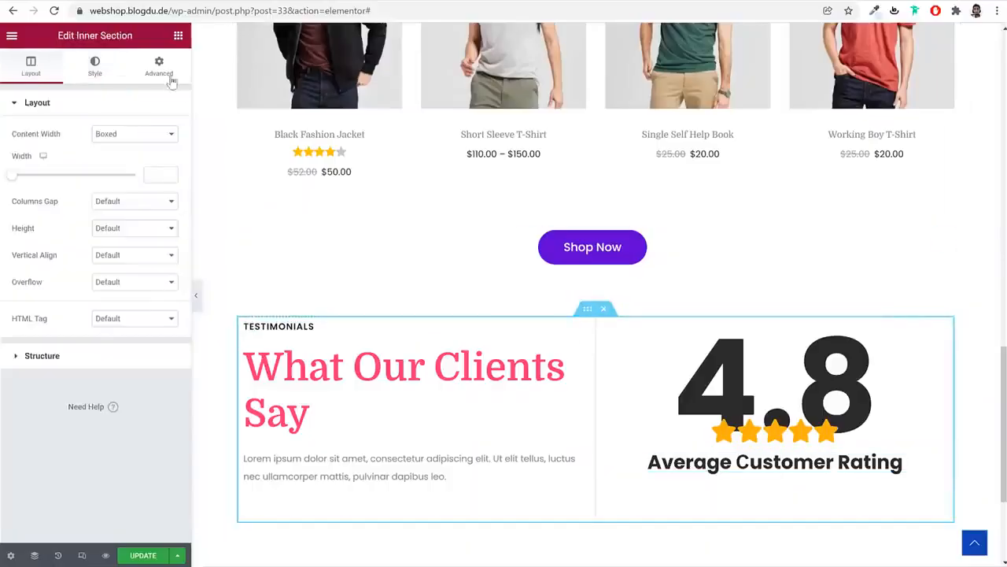
click(169, 74)
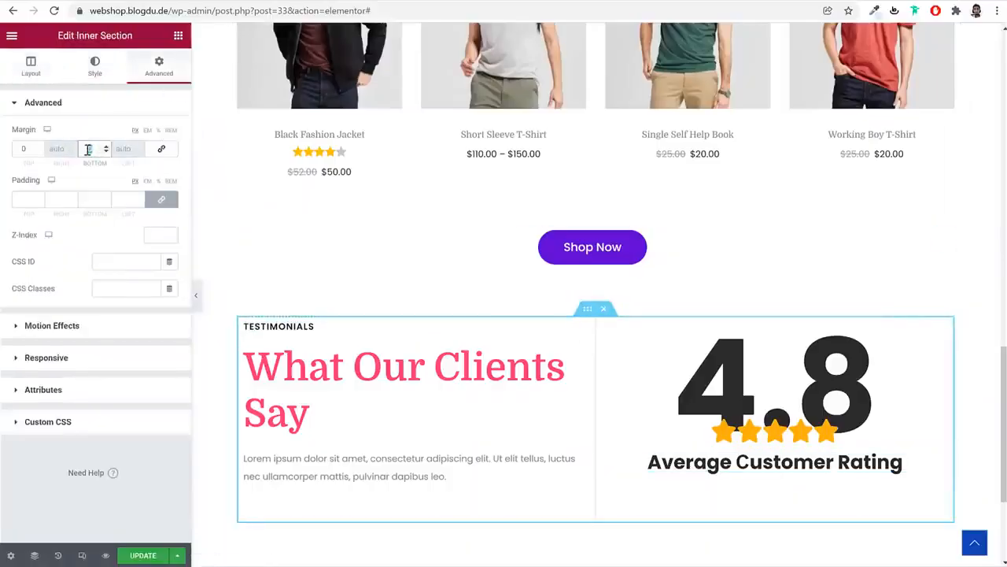
Give the header row a 60 px bottom margin and add a three-column inner section below it
text(50)
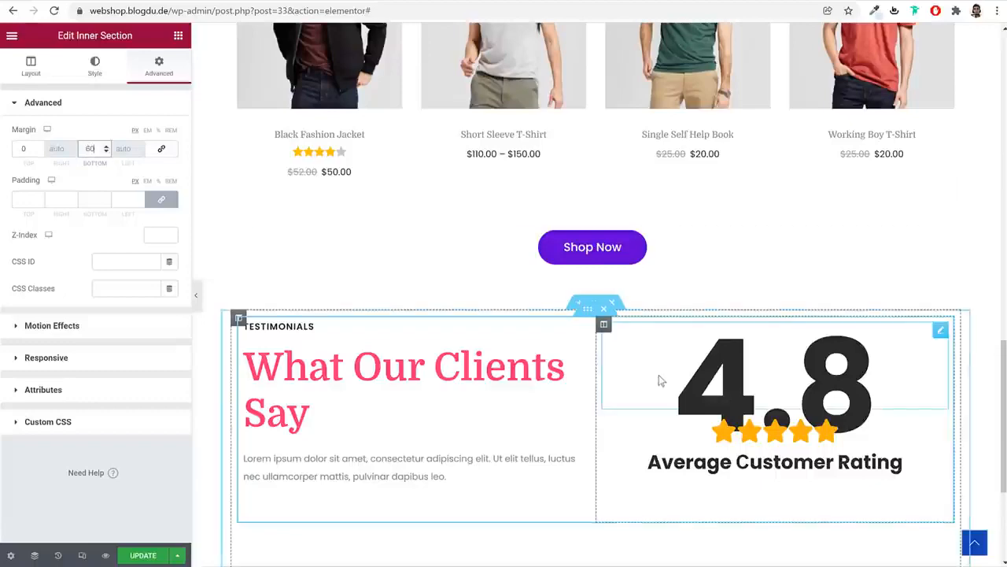
scroll(653, 367, down, 2)
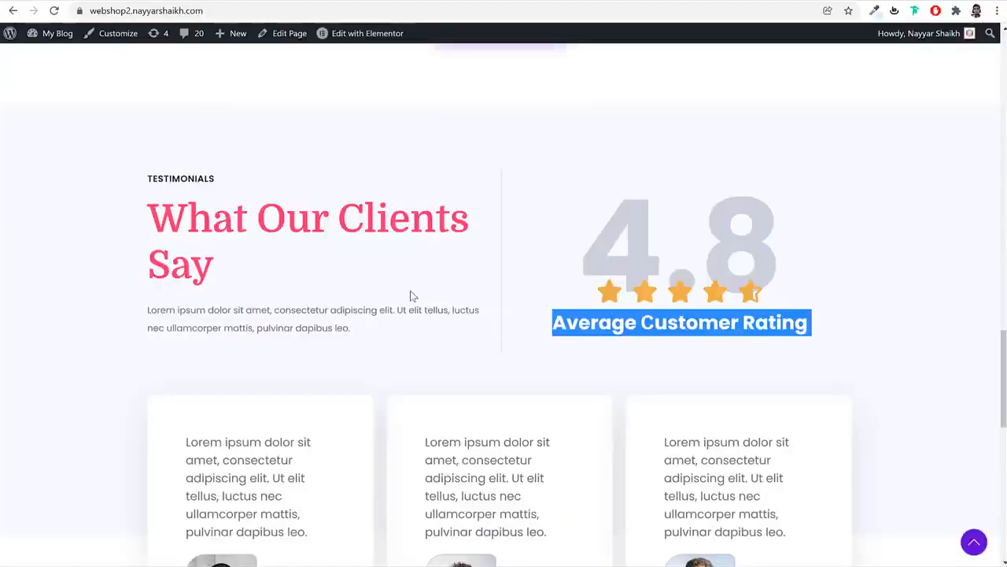
scroll(410, 295, down, 3)
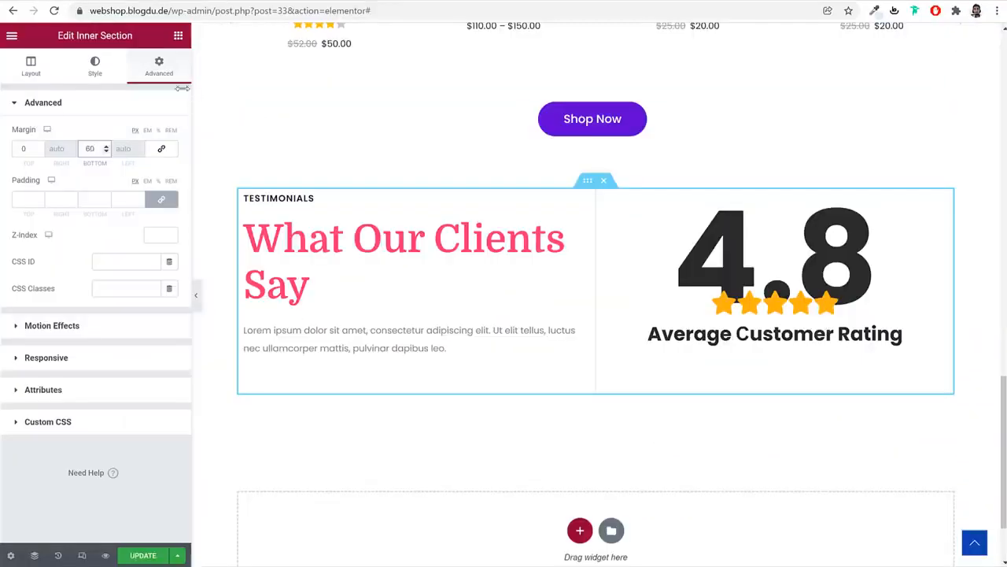
click(178, 36)
drag(51, 193, 634, 401)
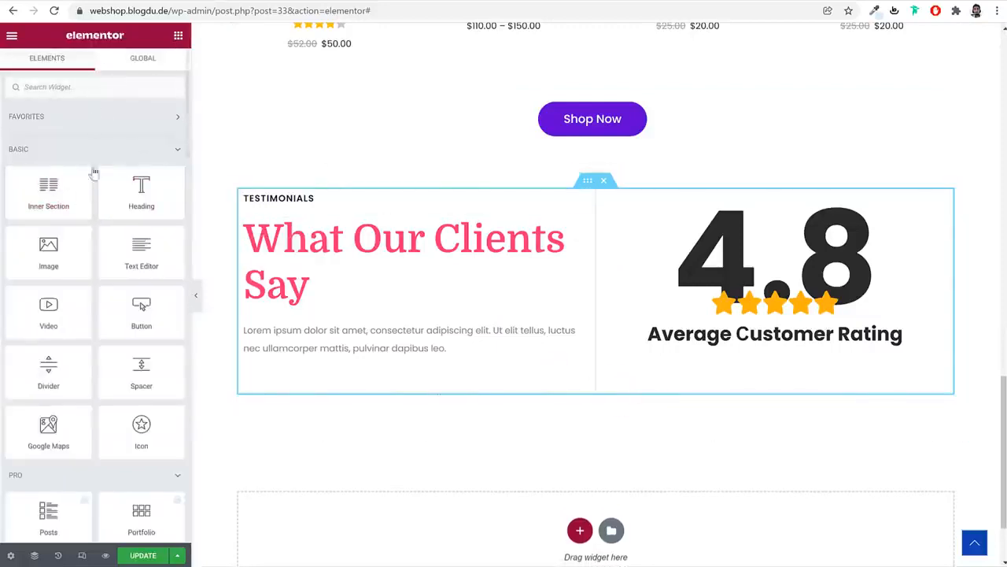
drag(94, 173, 713, 401)
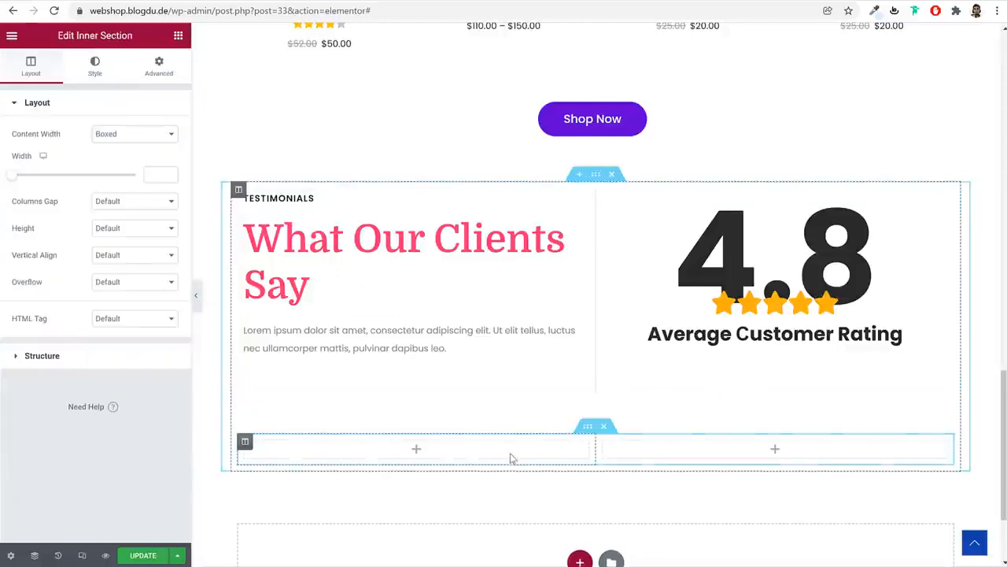
right_click(245, 445)
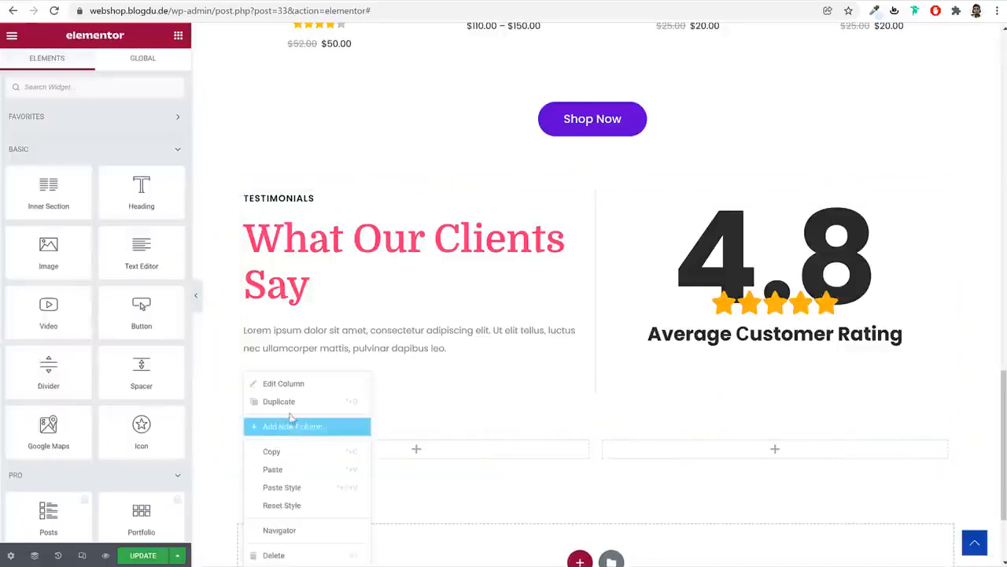
click(297, 425)
scroll(464, 417, down, 1)
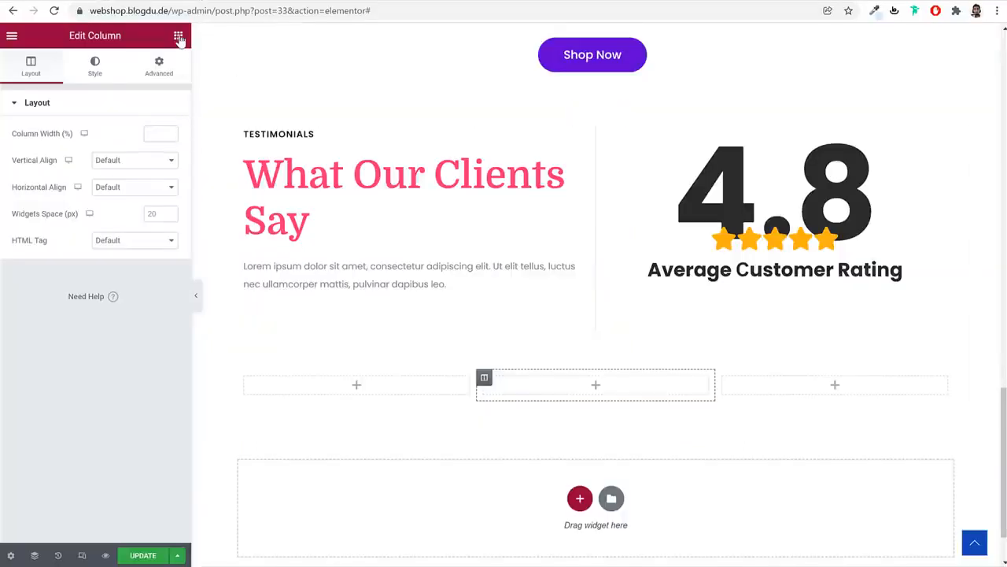
Place a Testimonial widget in the new row's left column
click(179, 37)
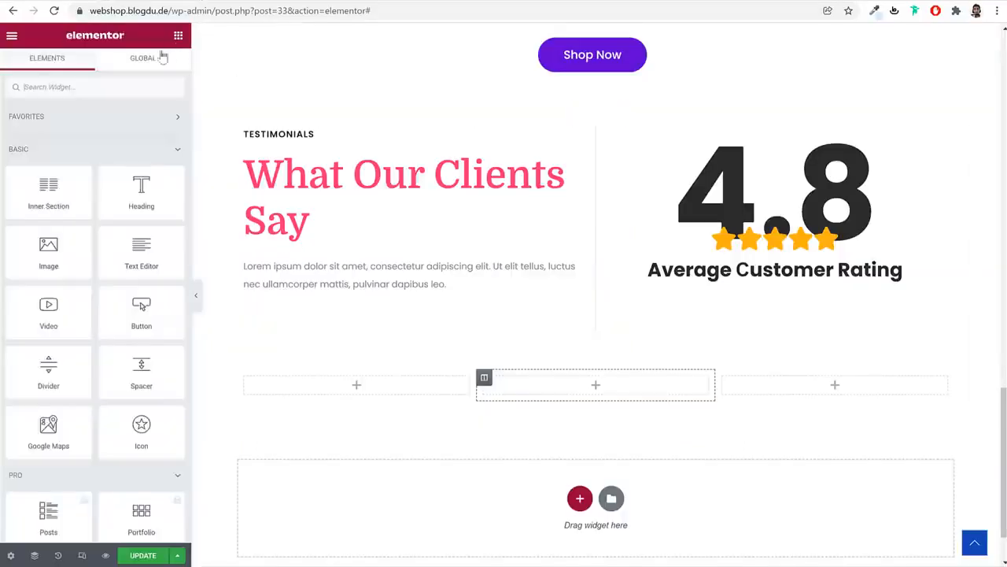
click(119, 85)
text(test)
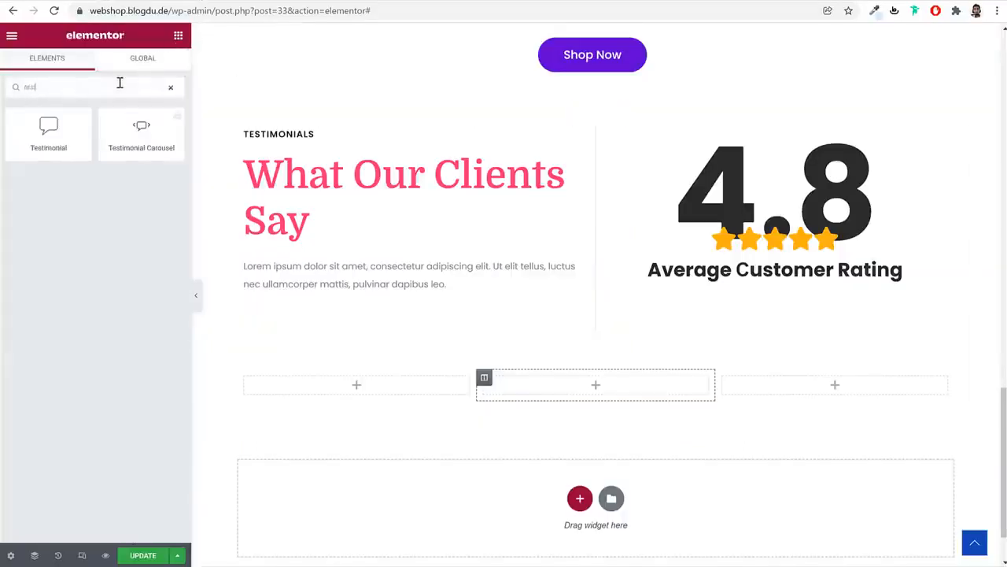
drag(90, 115, 338, 398)
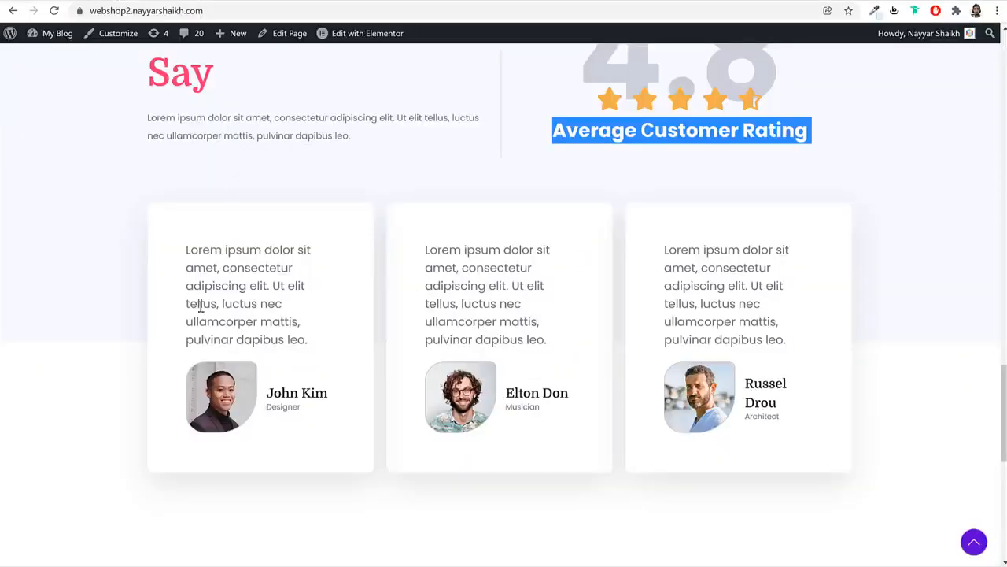
Paste the sample text as the testimonial content and replace the reviewer name with the reference's
triple_click(200, 305)
key(ctrl+c)
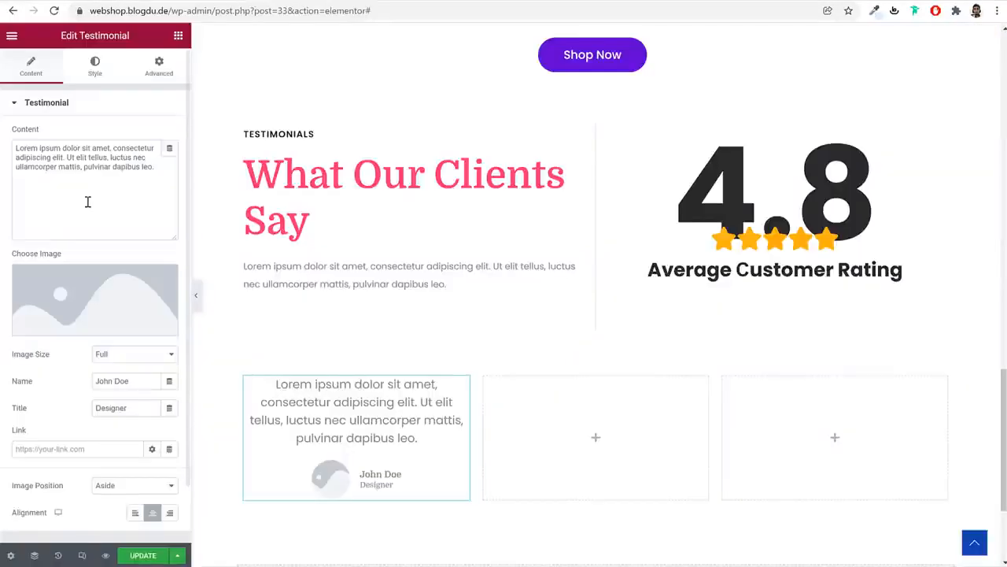
key(ctrl+a)
key(ctrl+v)
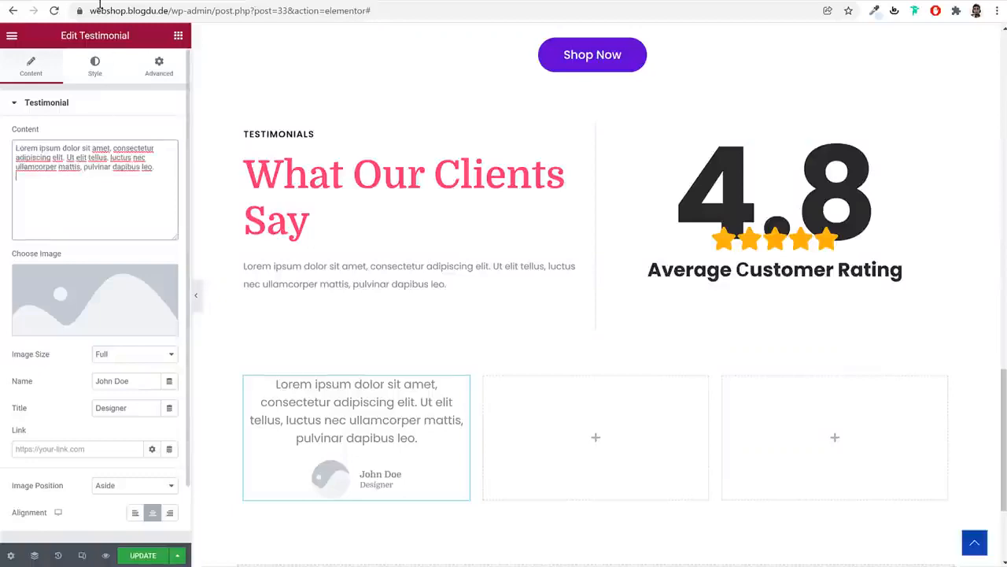
click(98, 9)
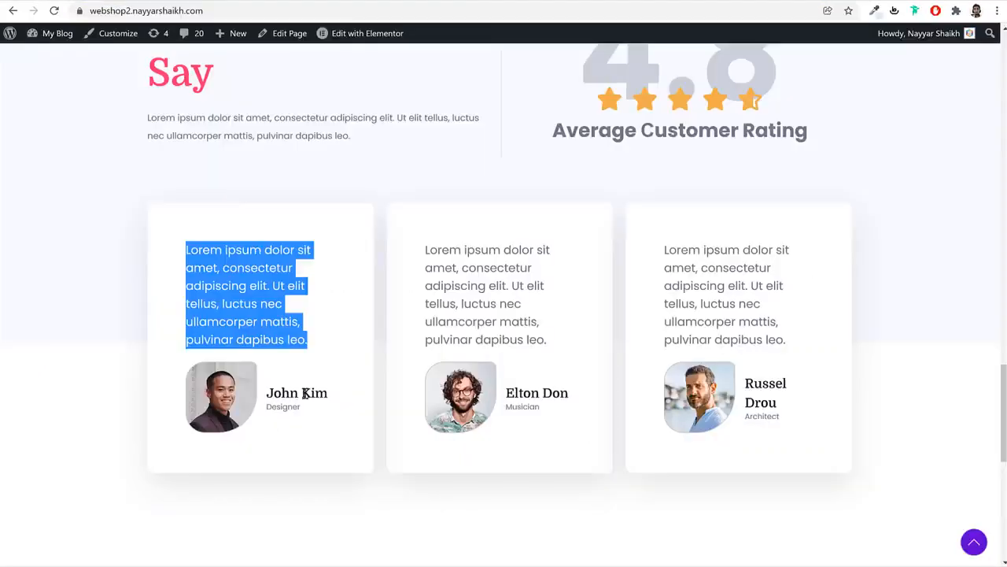
triple_click(304, 394)
key(ctrl+c)
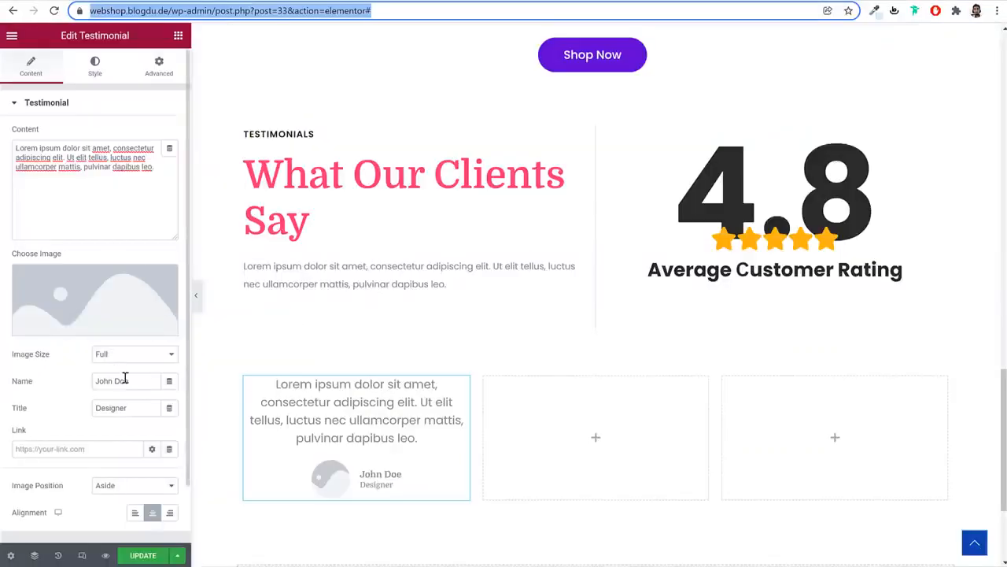
triple_click(126, 380)
key(ctrl+v)
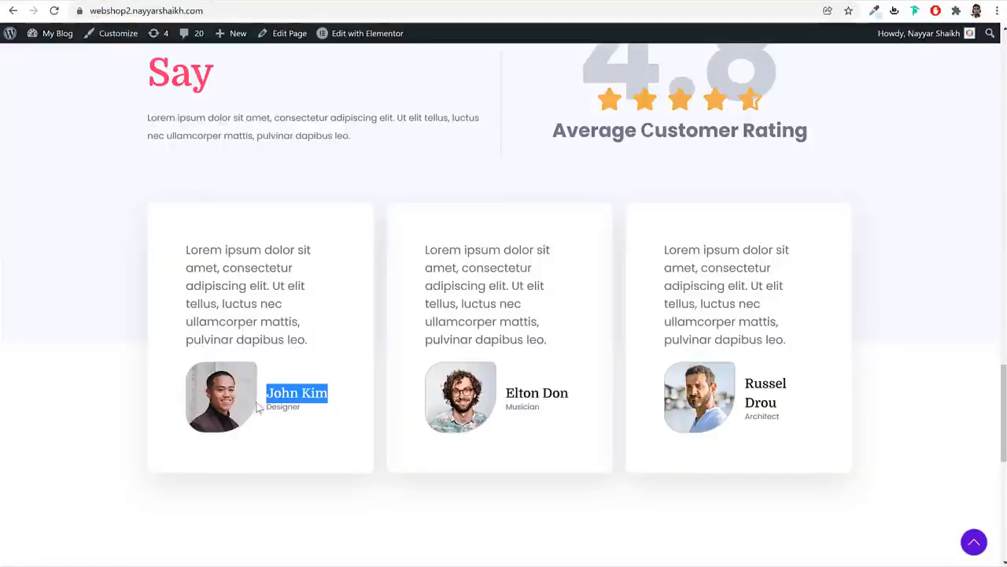
triple_click(281, 408)
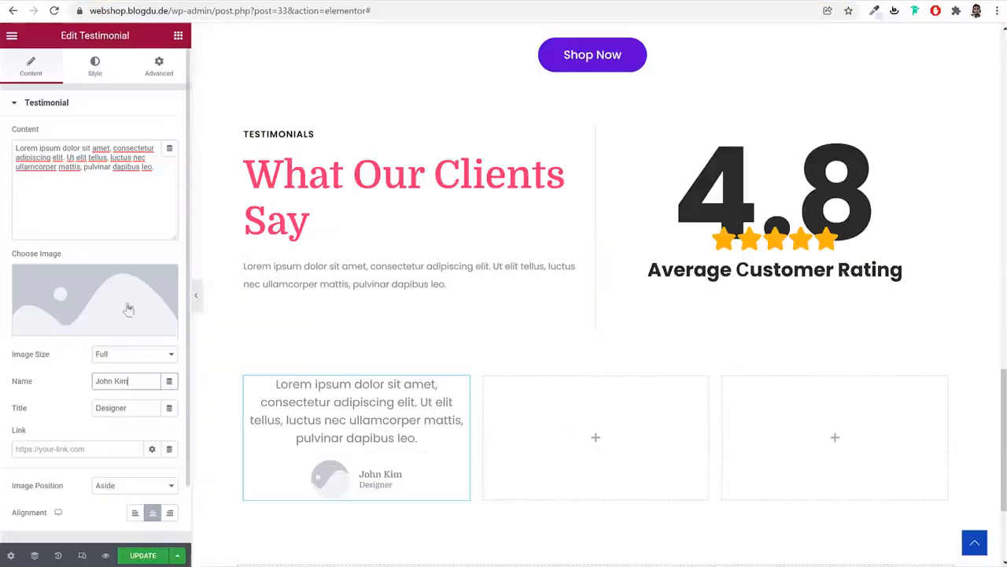
triple_click(135, 406)
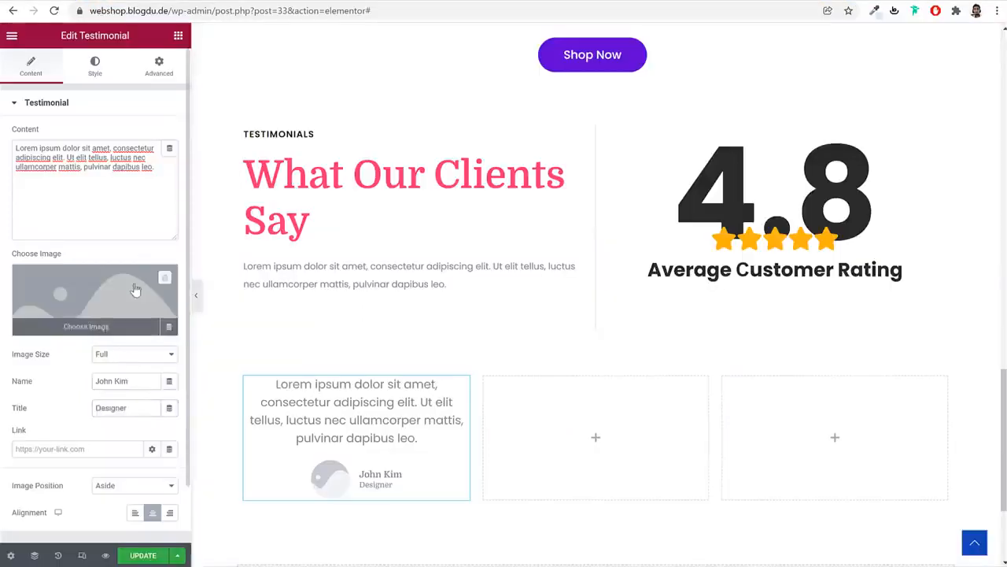
Upload a portrait photo for the testimonial and left-align the card
click(135, 290)
click(180, 84)
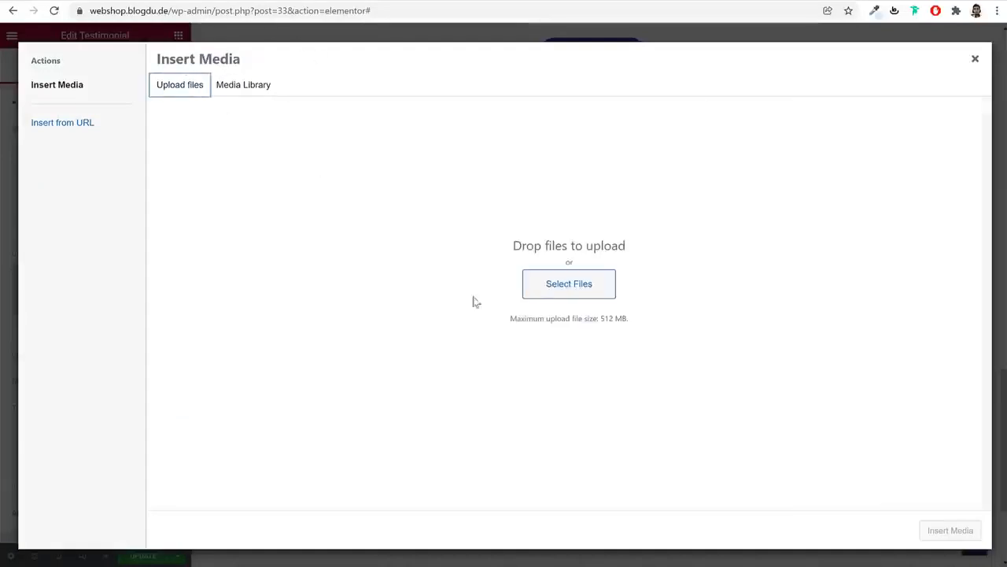
click(539, 288)
click(326, 303)
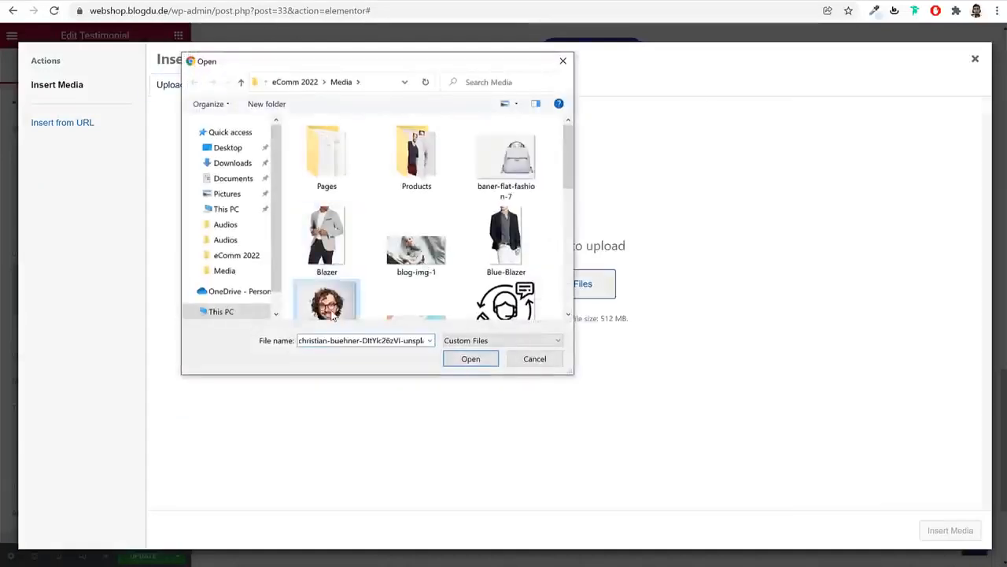
click(470, 358)
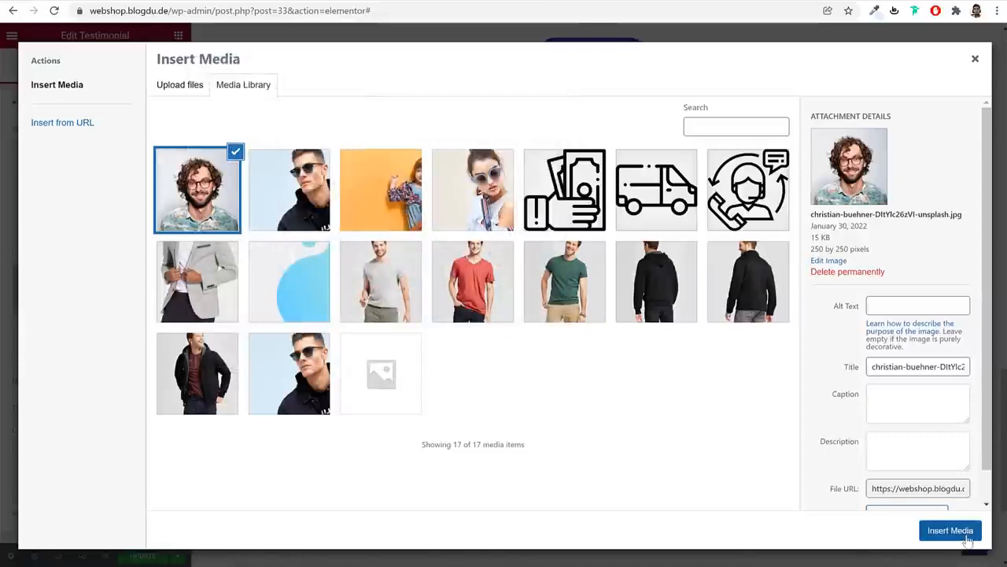
click(949, 530)
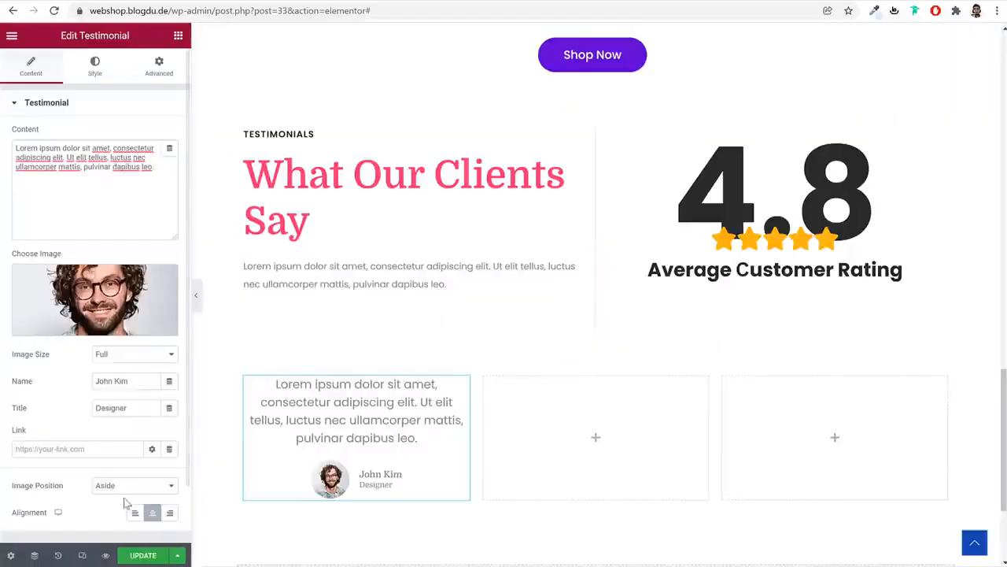
click(134, 513)
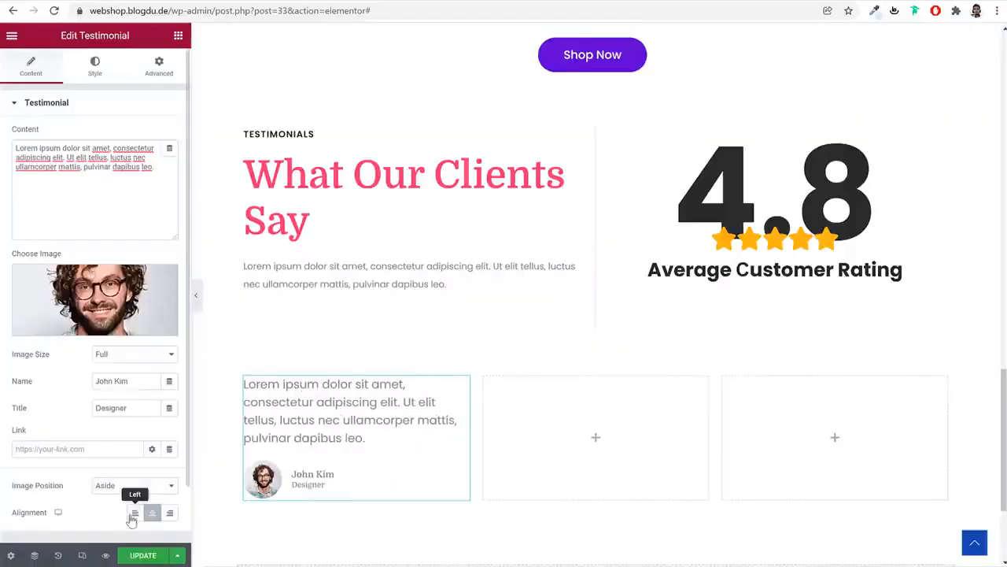
Make the testimonial photo size 110 with a solid border and uneven corner radii
click(97, 66)
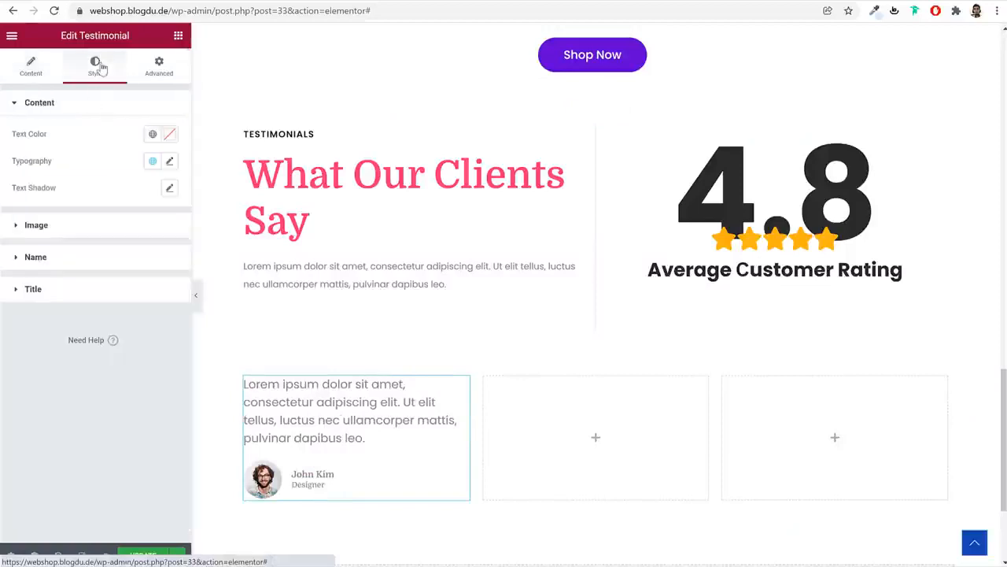
click(118, 225)
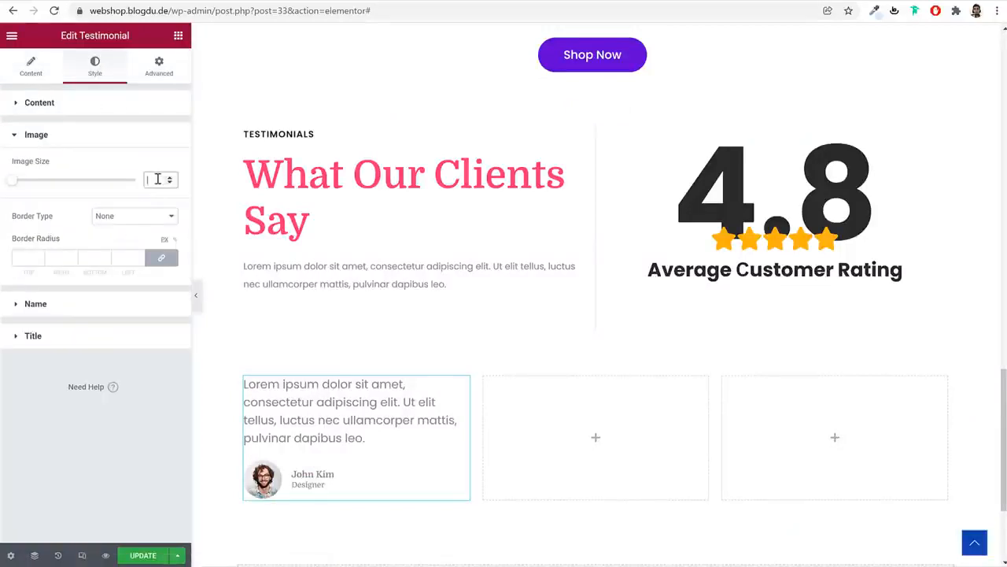
text(110)
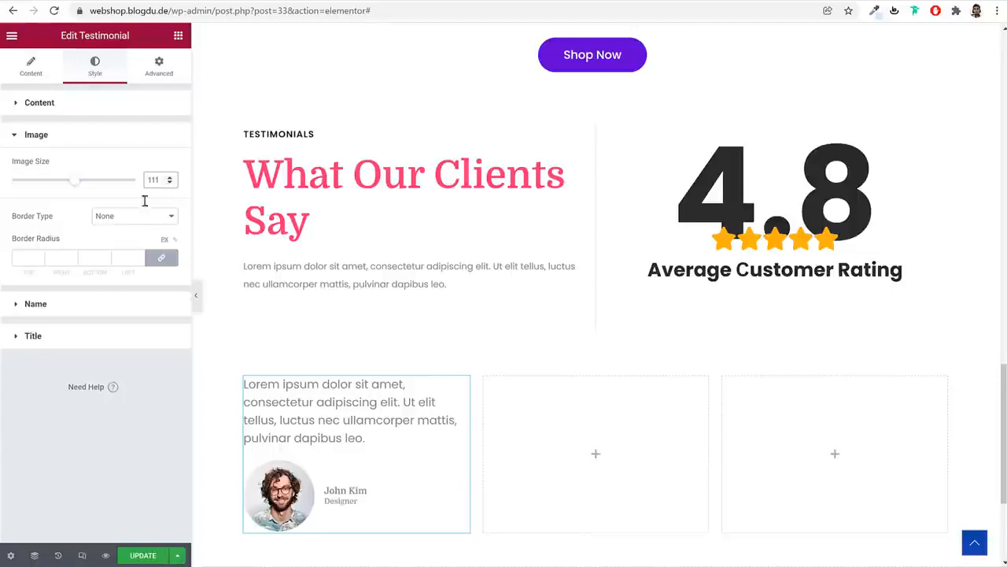
click(131, 222)
click(125, 238)
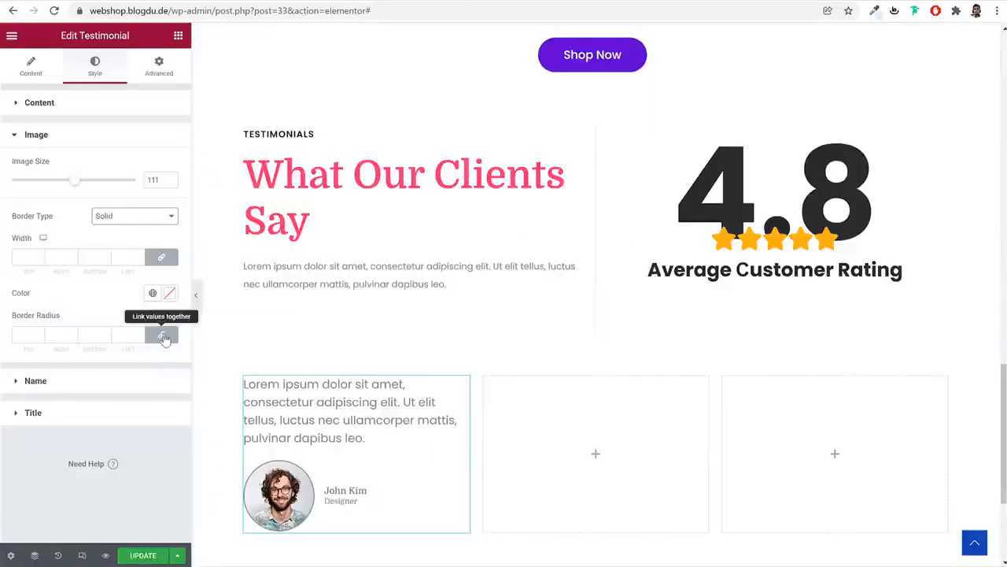
click(162, 334)
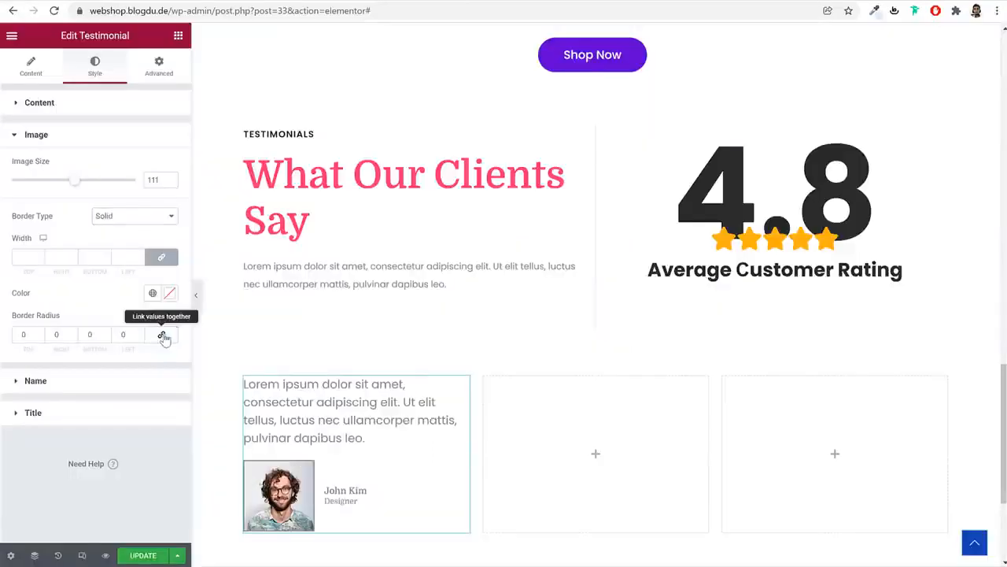
double_click(24, 334)
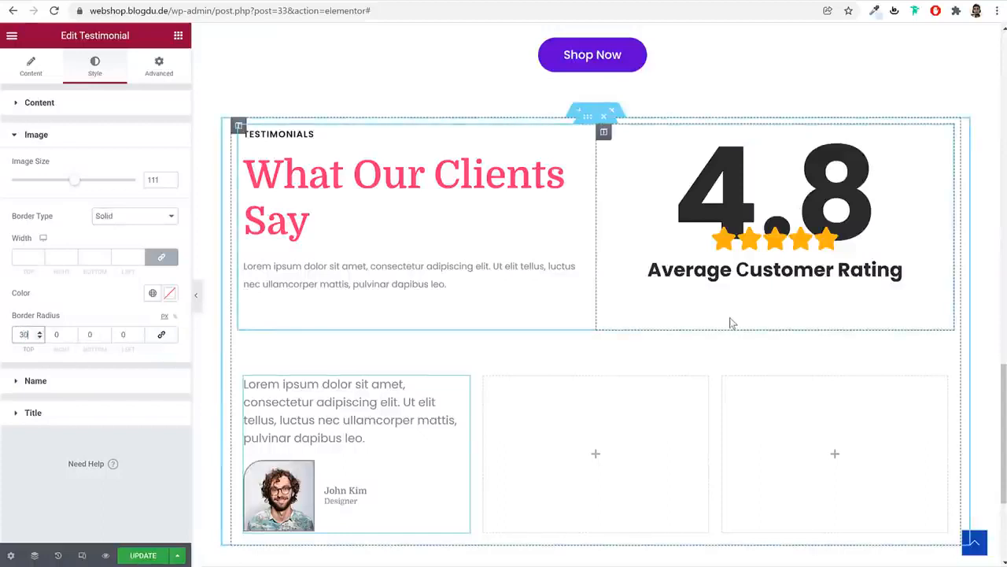
key(Tab)
key(Tab)
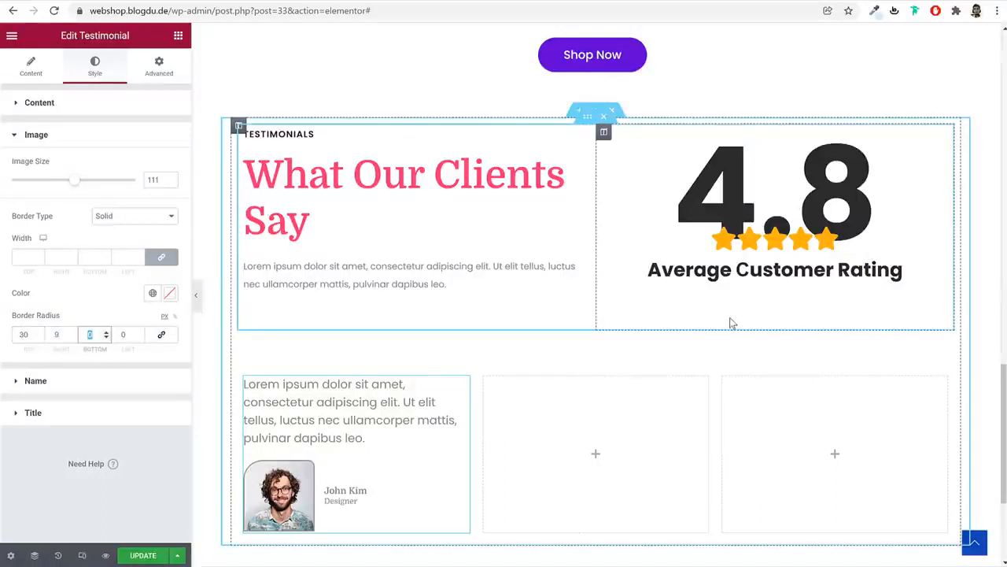
text(60)
key(Tab)
text(3)
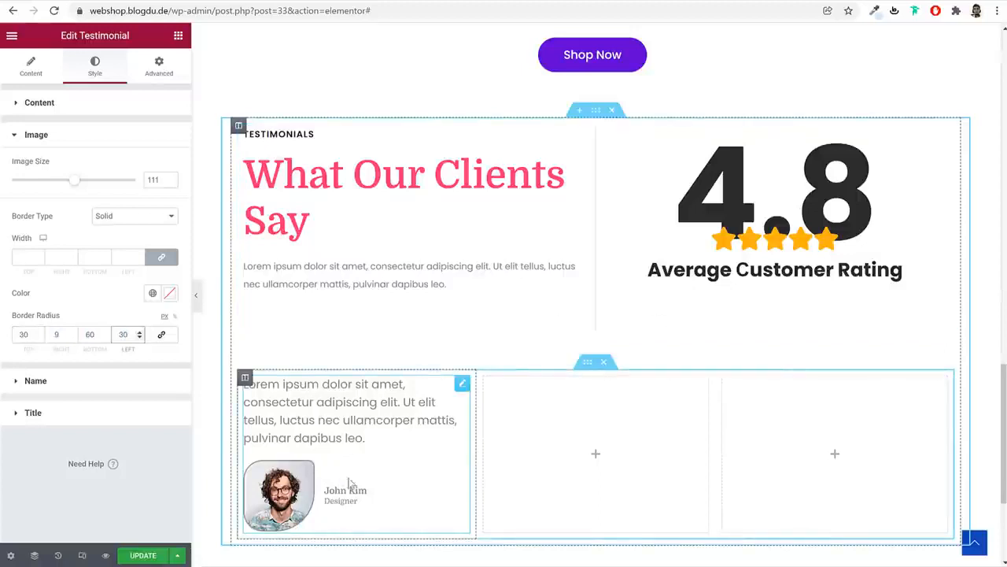
Set the reviewer name's font size to 20
click(111, 387)
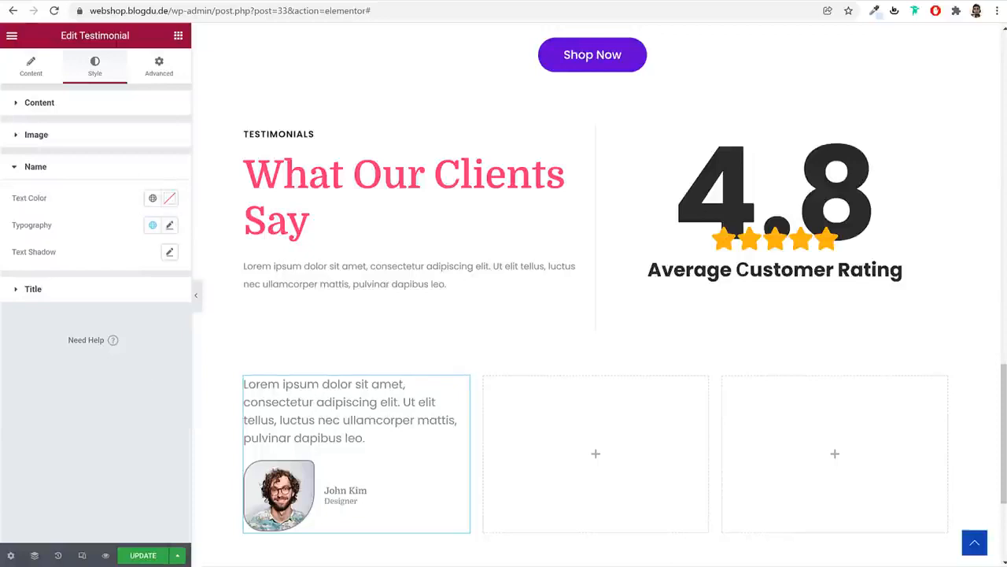
click(170, 225)
click(144, 324)
text(20)
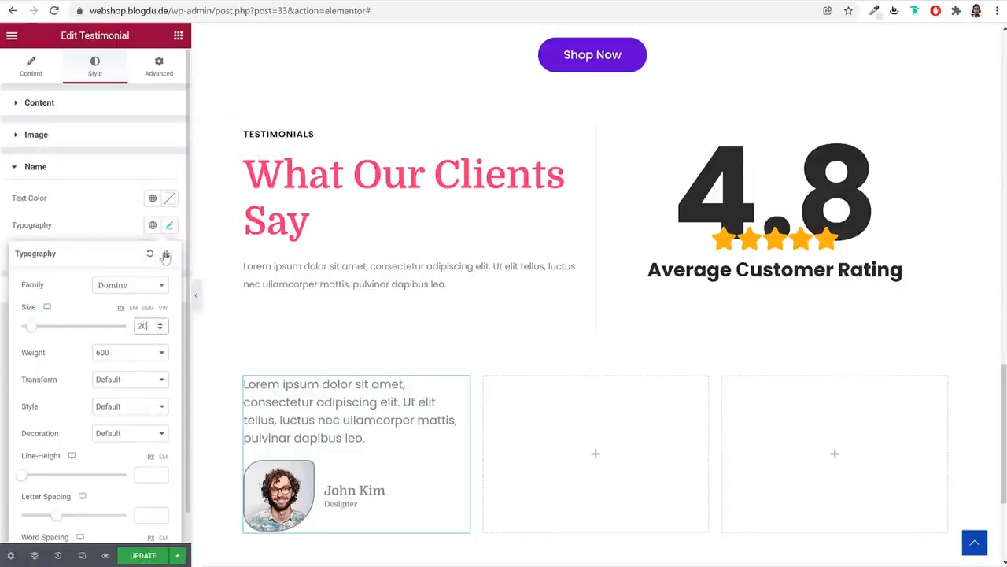
click(169, 227)
click(150, 297)
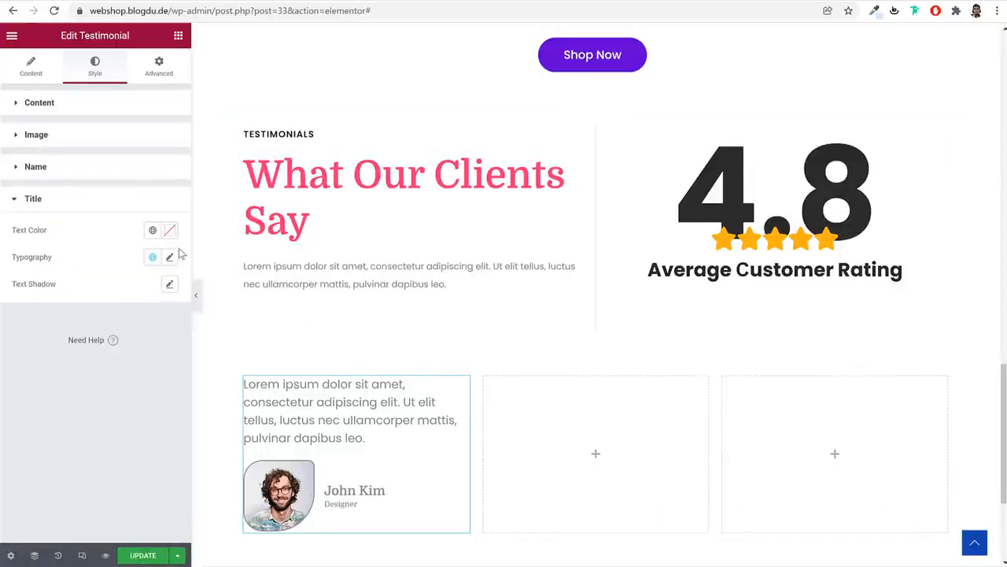
click(167, 259)
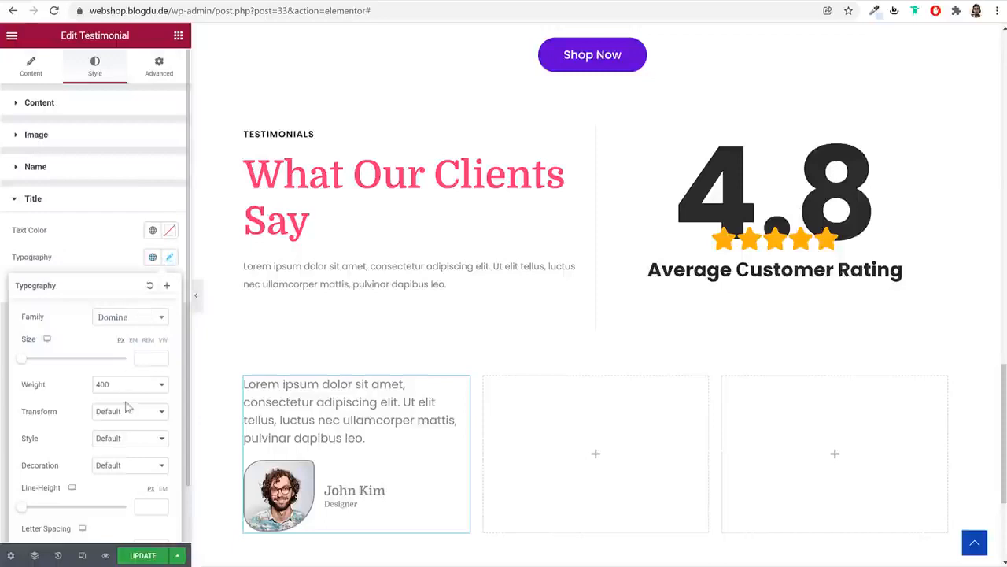
scroll(132, 417, down, 1)
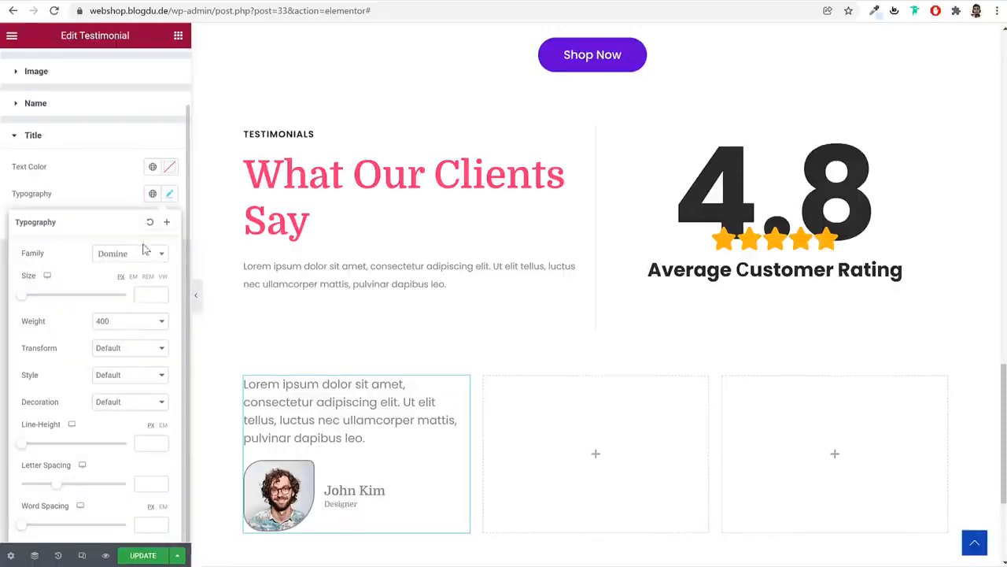
click(170, 195)
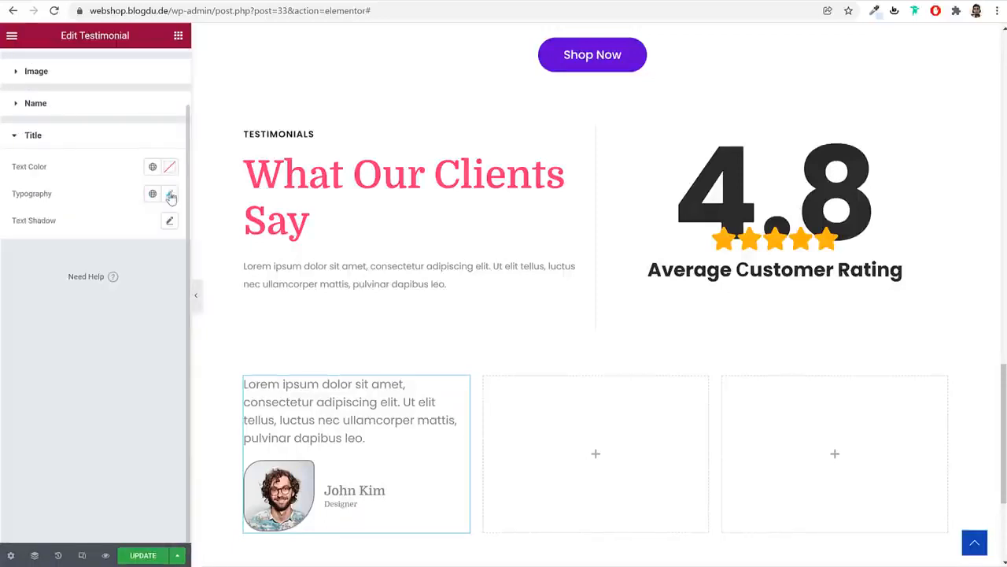
scroll(167, 138, up, 1)
Pad the testimonial card 60 px on every side
click(167, 72)
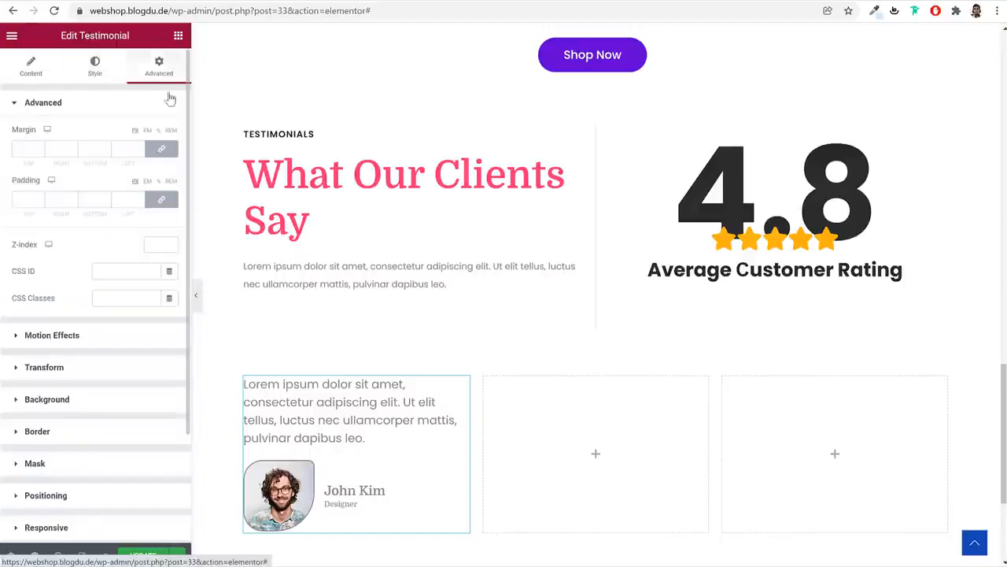
click(24, 199)
text(60)
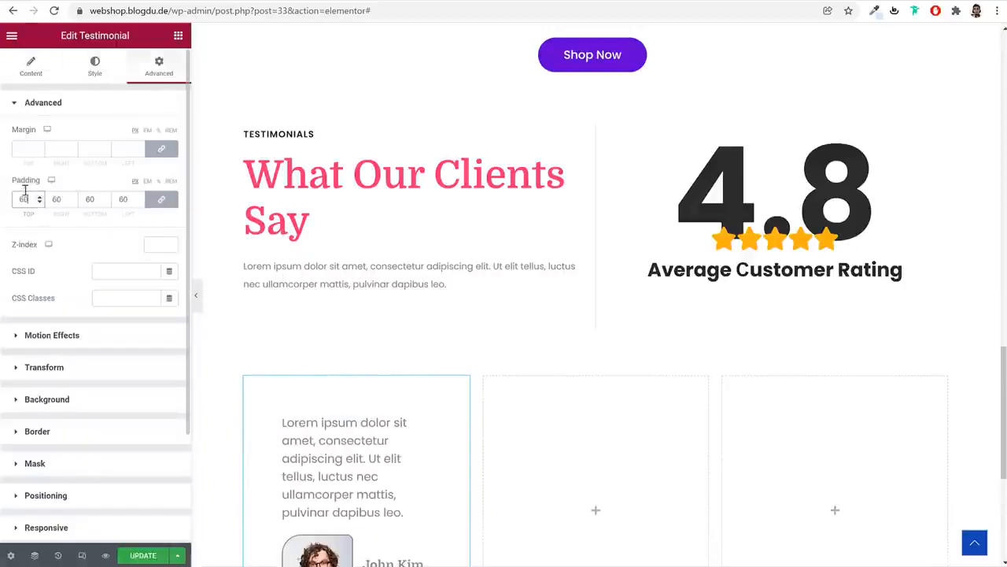
scroll(458, 299, down, 3)
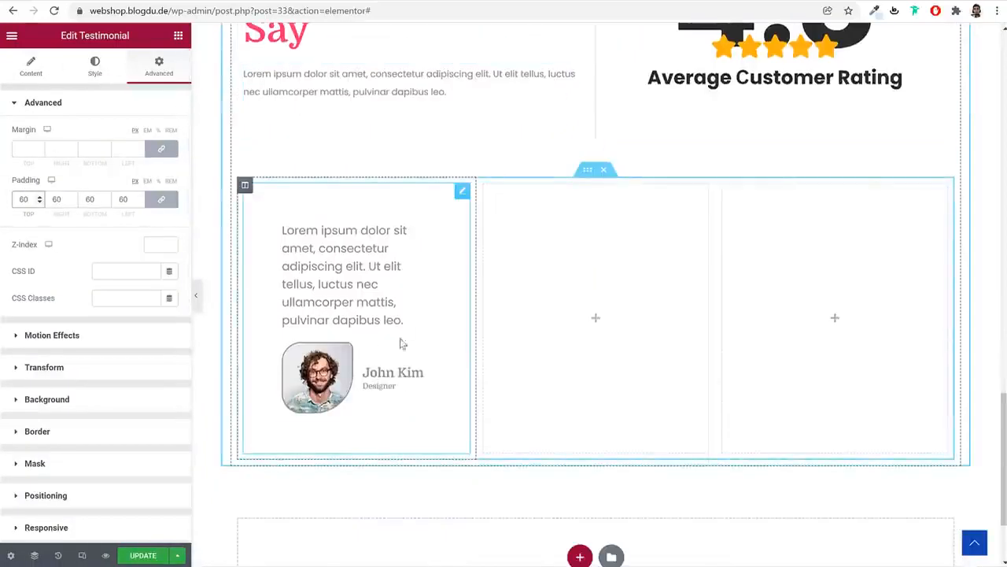
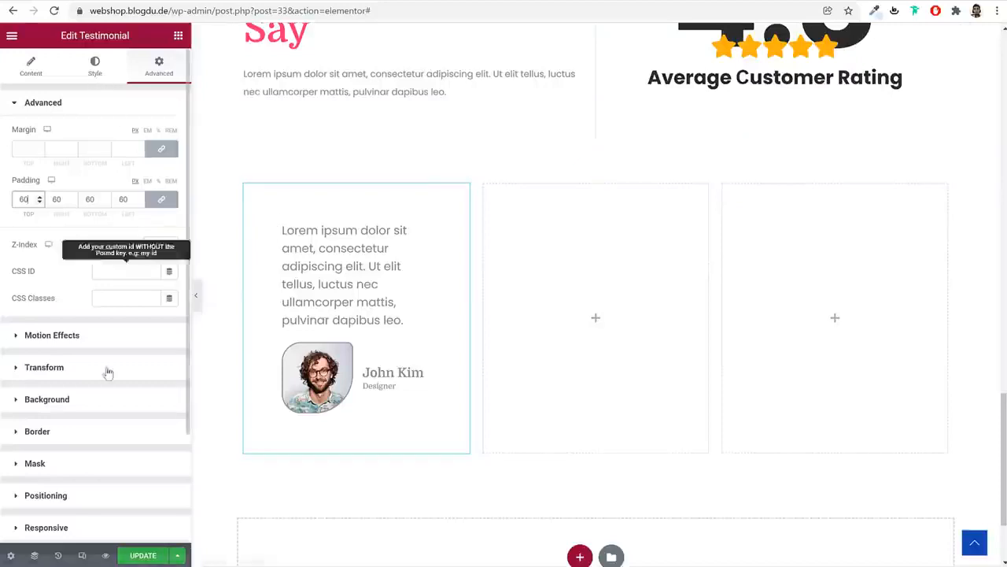
Give the testimonial card a solid-colour background and a 20 px border radius
click(104, 399)
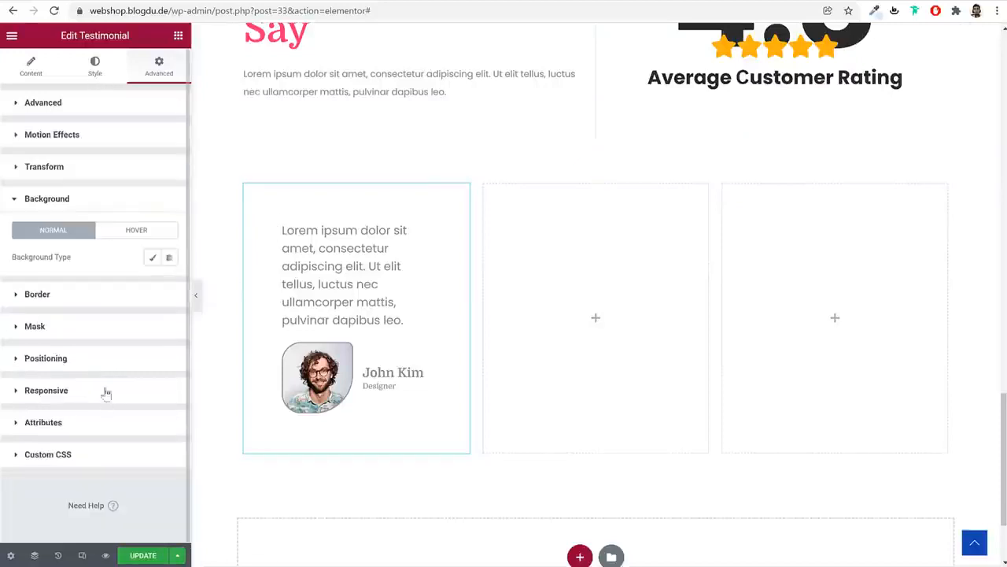
click(152, 257)
click(170, 285)
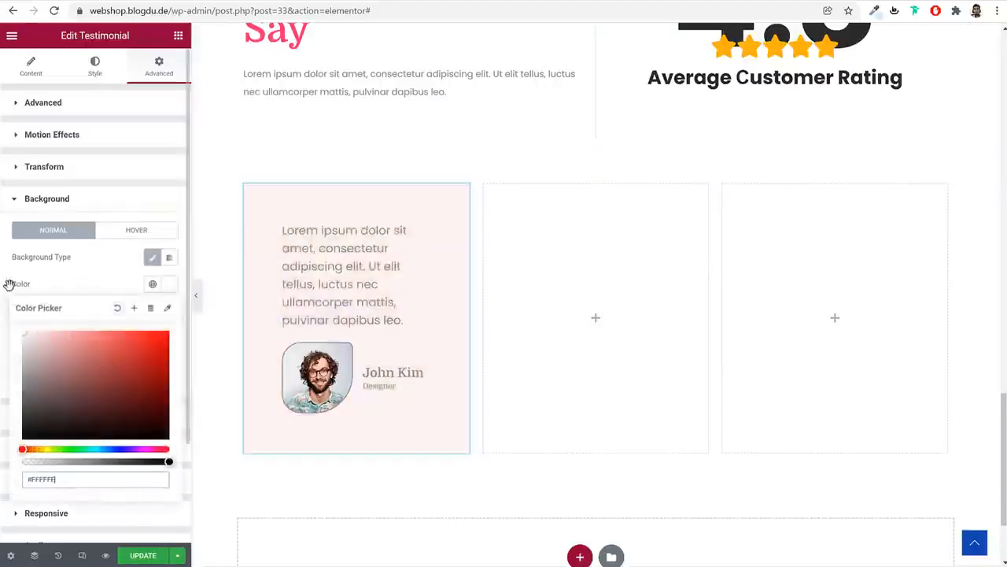
click(100, 279)
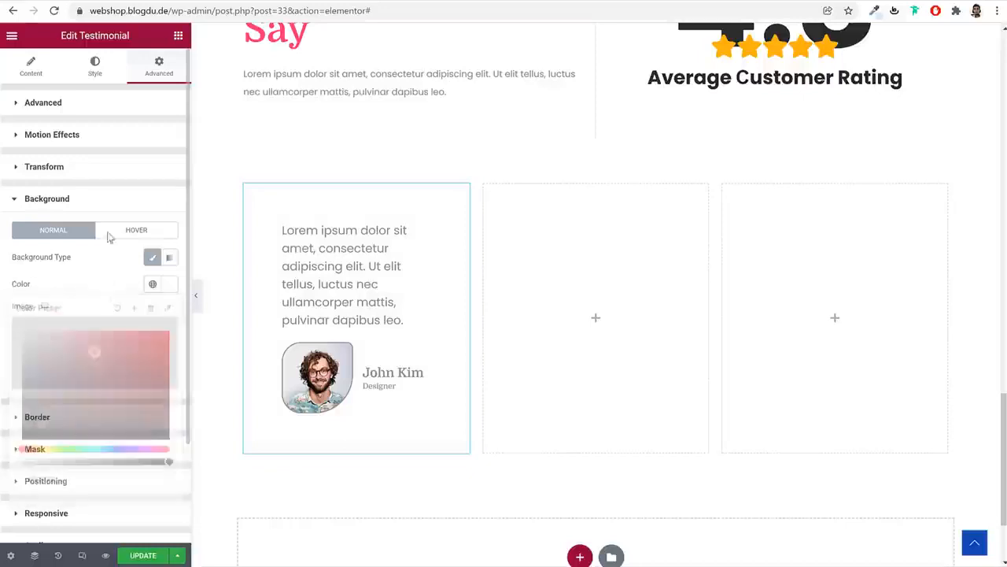
click(93, 421)
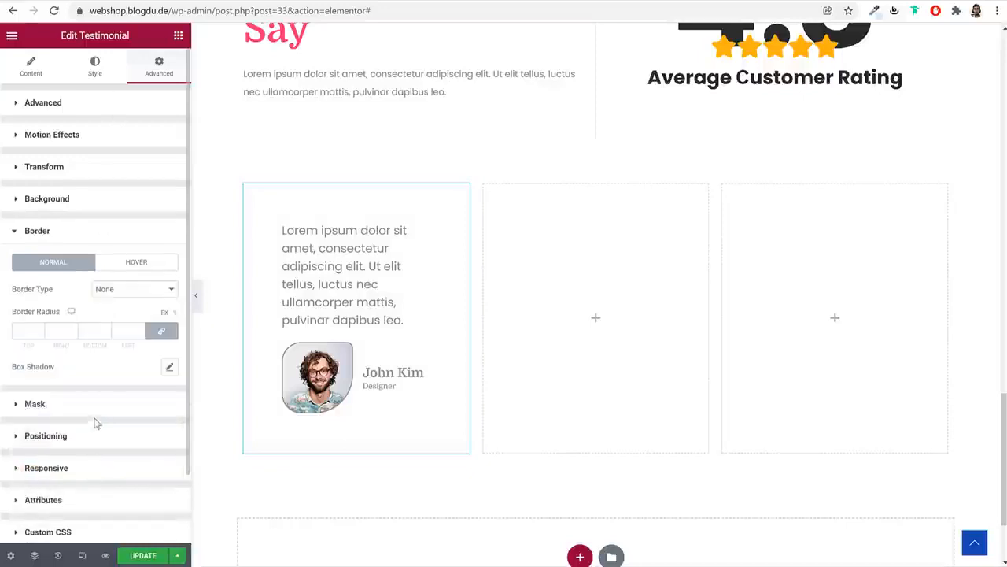
click(26, 324)
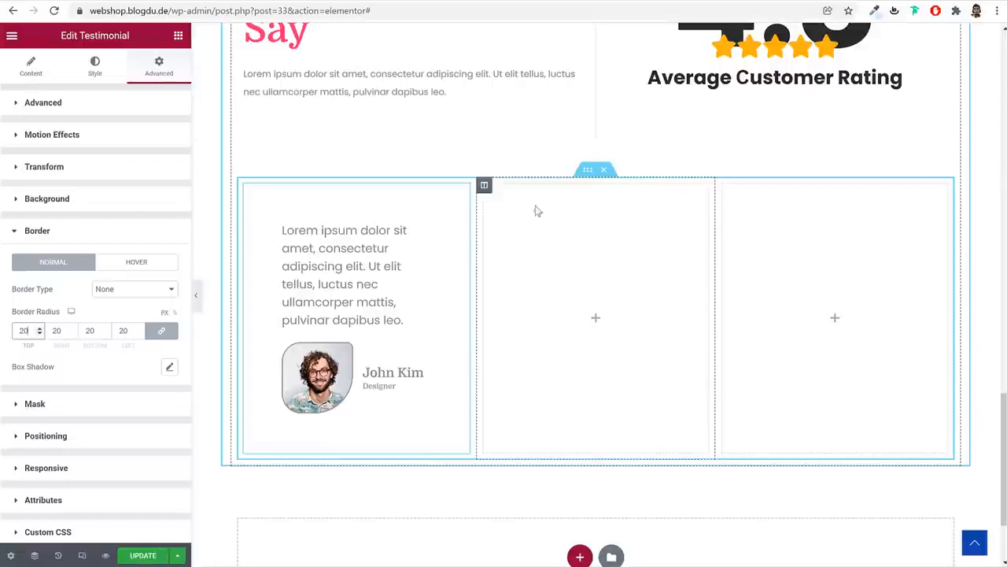
Copy the testimonial card and paste it into the empty middle and third columns
right_click(324, 295)
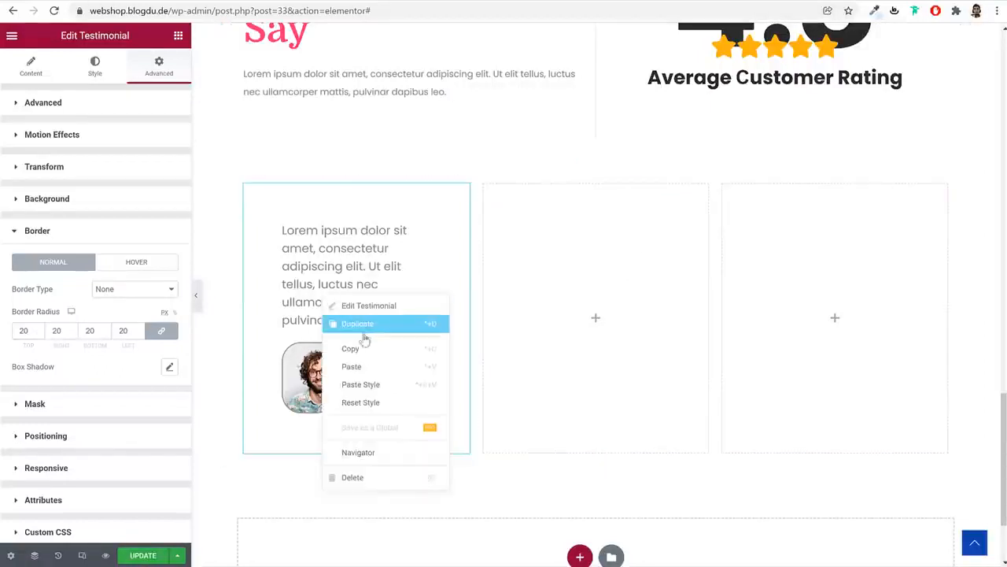
click(366, 349)
right_click(576, 283)
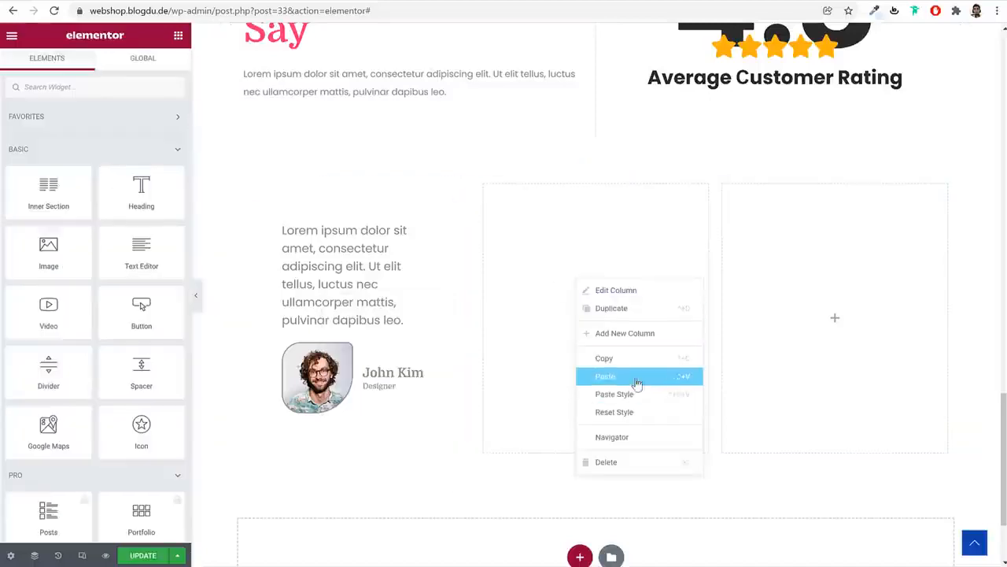
click(636, 378)
right_click(773, 281)
click(846, 375)
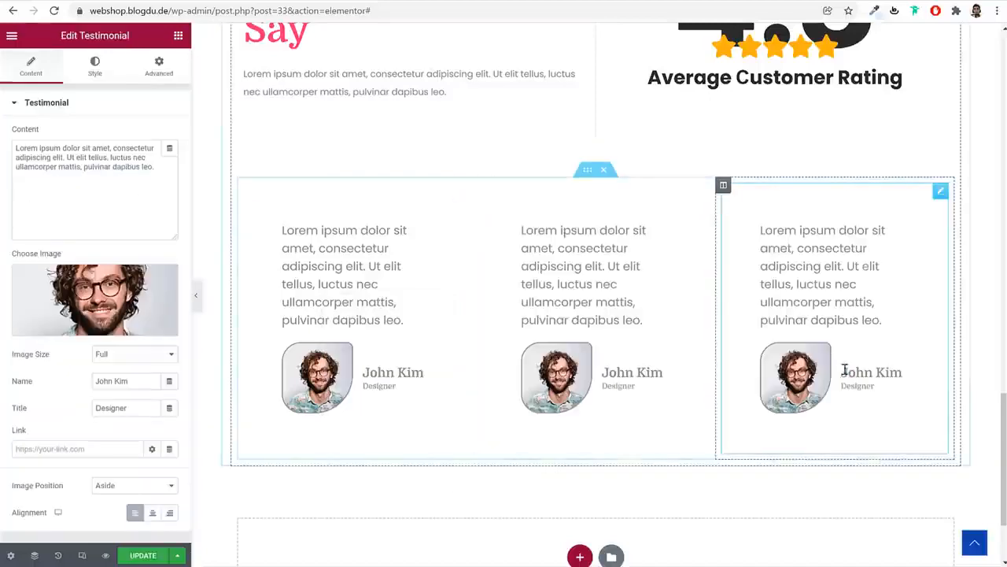
scroll(679, 323, up, 2)
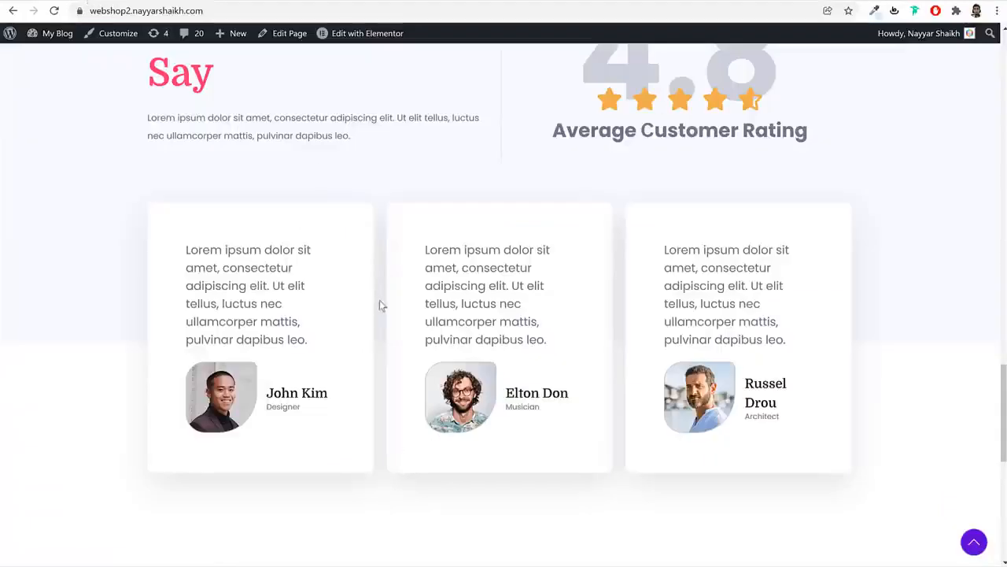
Sample the reference testimonials section's background colour #F8F8FF with ColorZilla
scroll(336, 232, up, 3)
scroll(808, 247, down, 2)
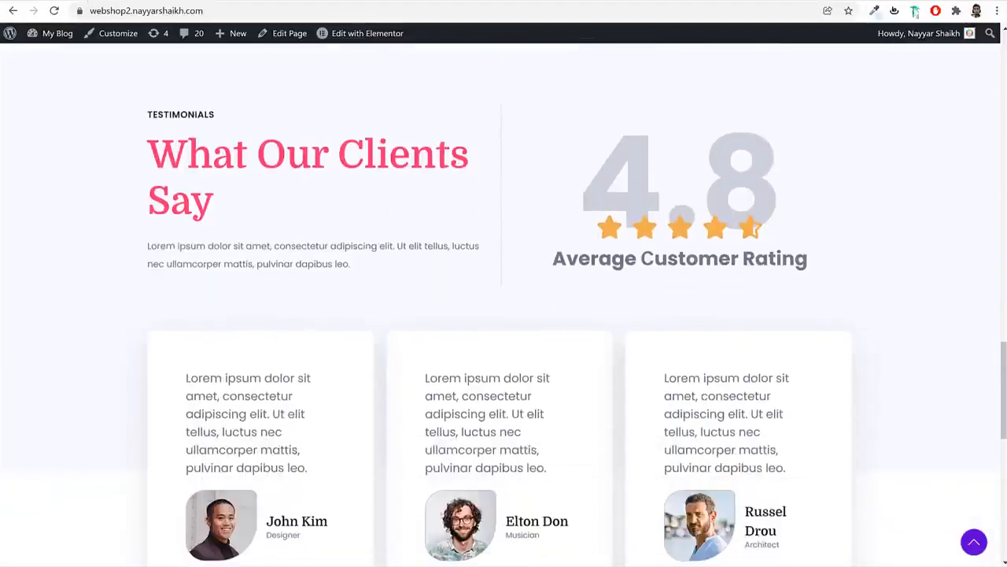
click(875, 11)
click(942, 192)
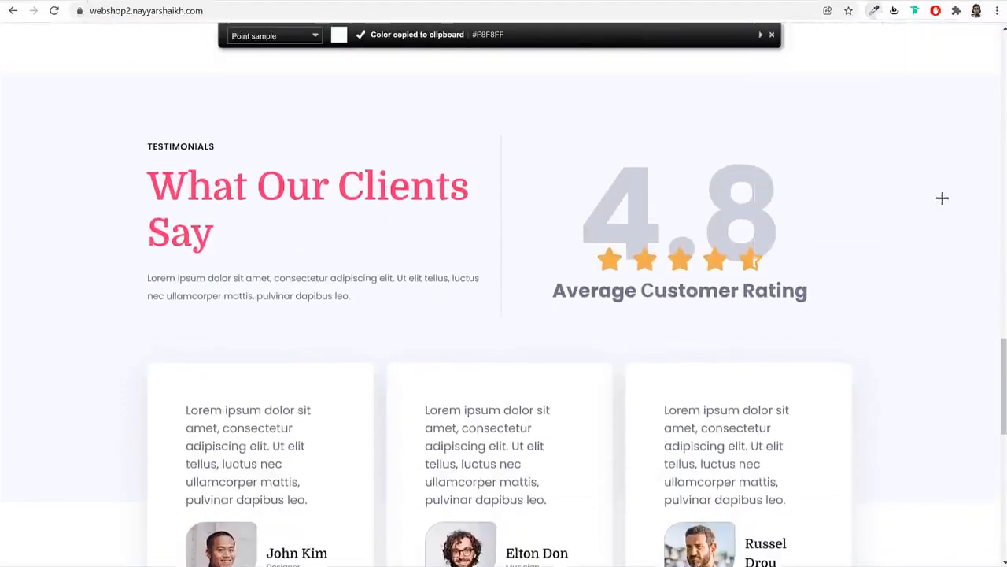
scroll(326, 351, down, 3)
key(Escape)
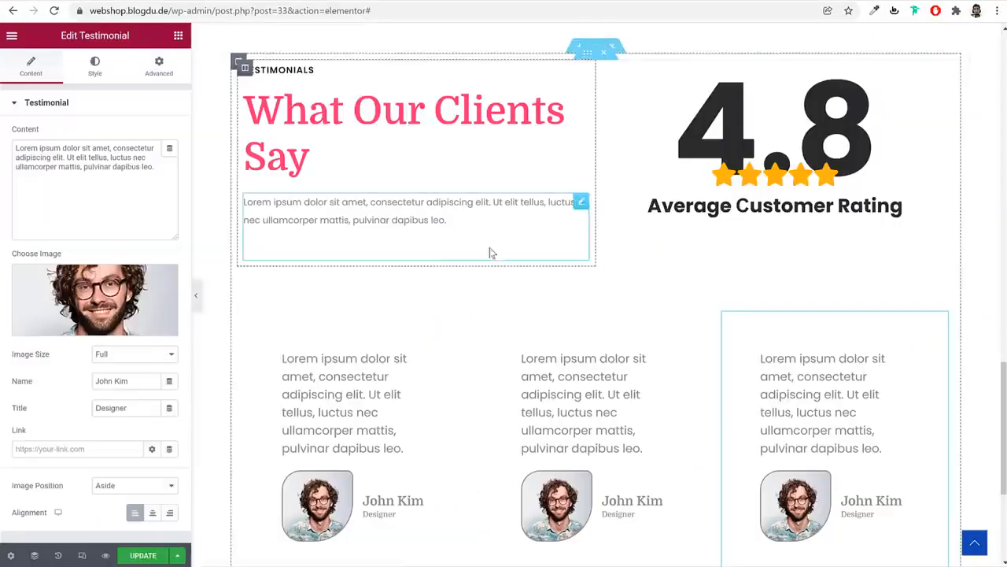
scroll(540, 292, up, 3)
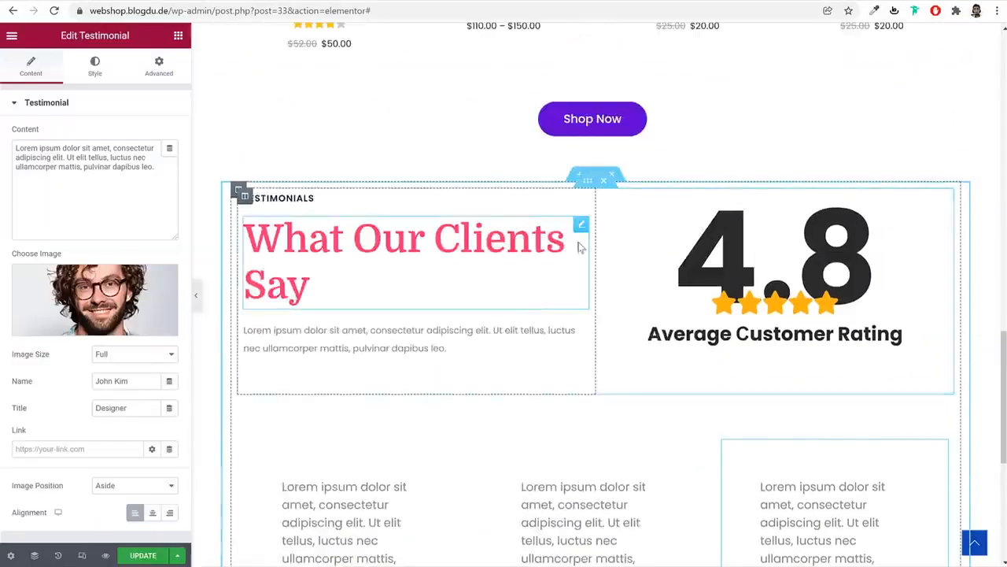
Stretch the testimonials section to full width and set a gradient background starting at #F8F8FF
click(597, 174)
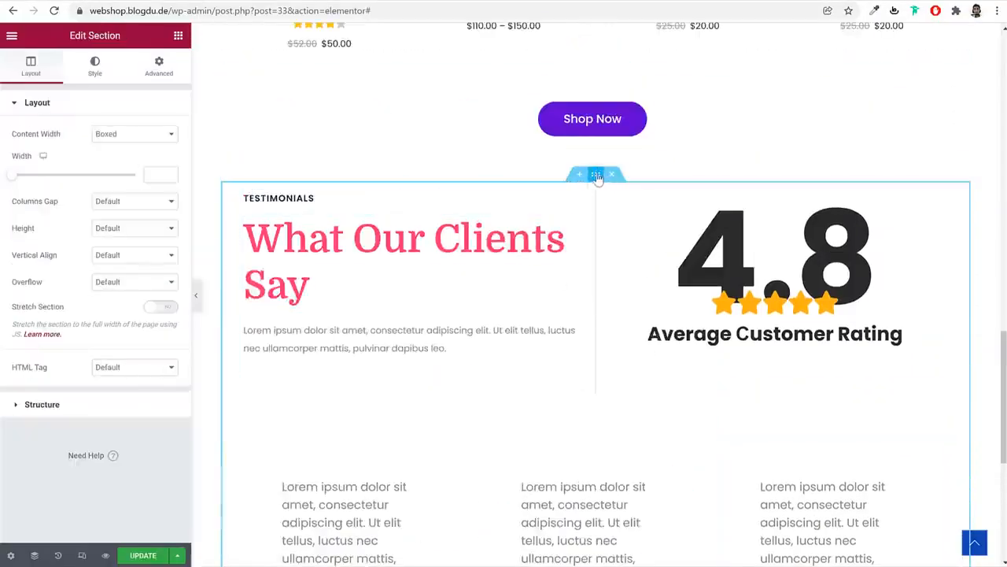
click(155, 307)
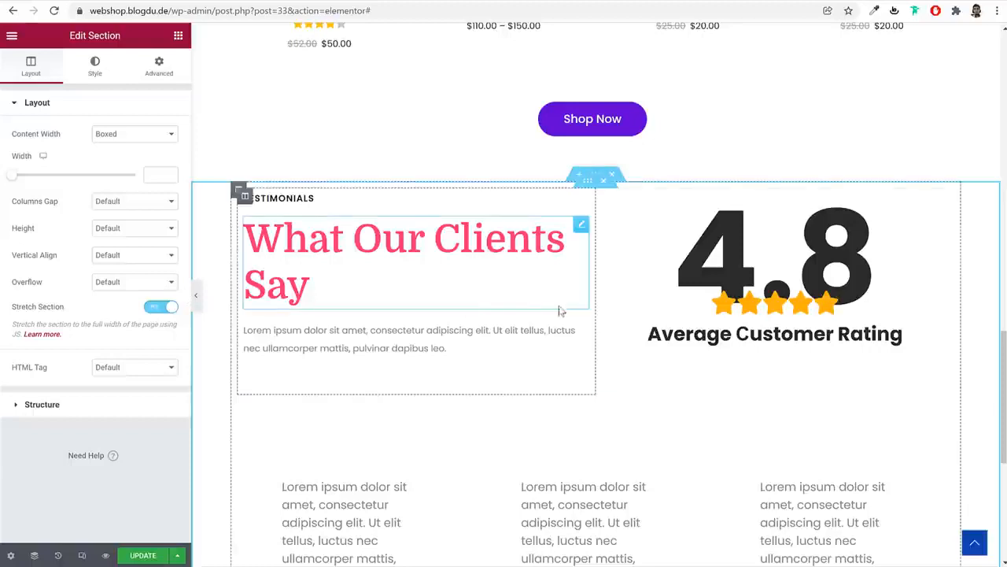
click(95, 66)
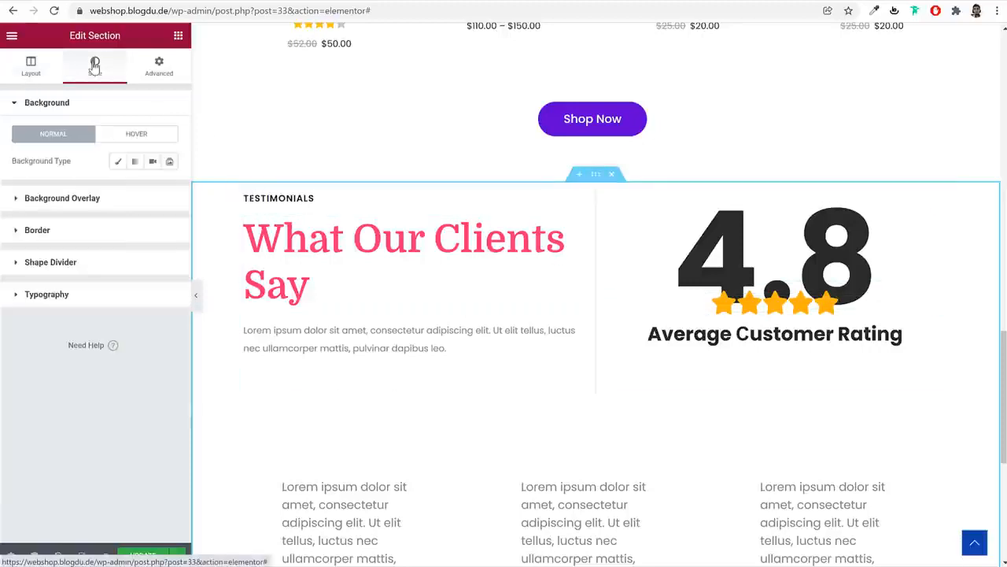
click(134, 162)
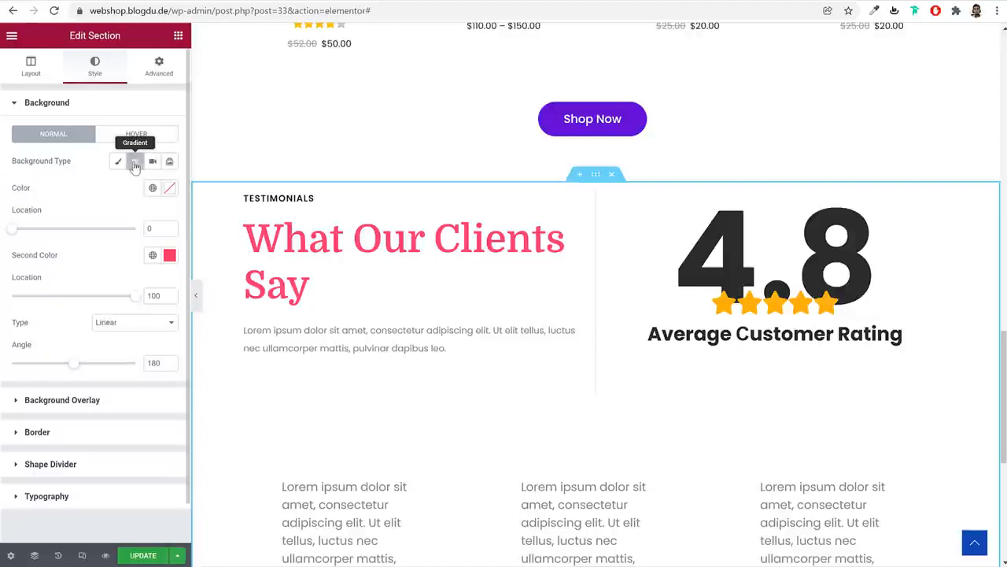
click(169, 188)
text(#F8F8FF)
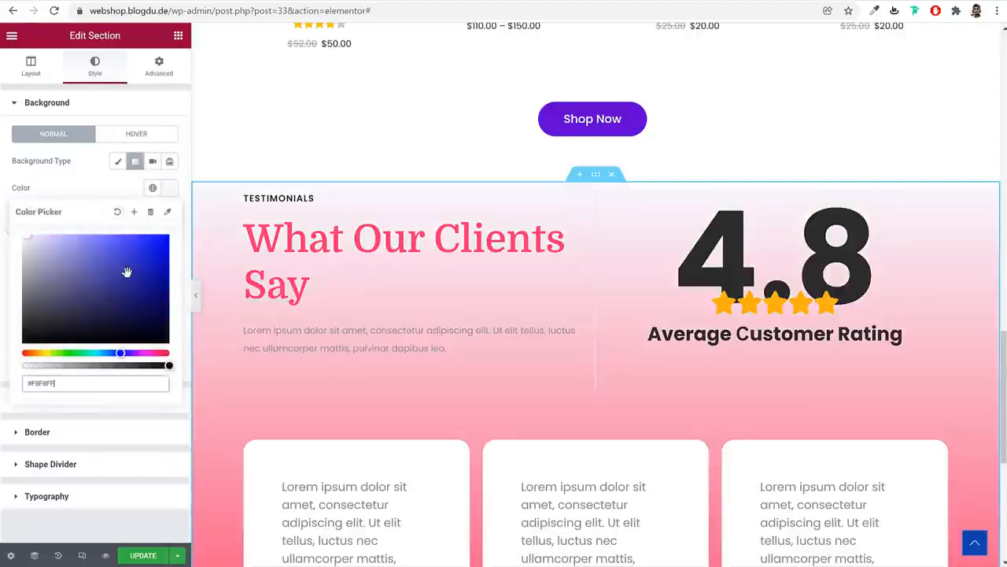
click(169, 187)
Make the gradient's second colour nearly transparent and set its location to 57
click(169, 255)
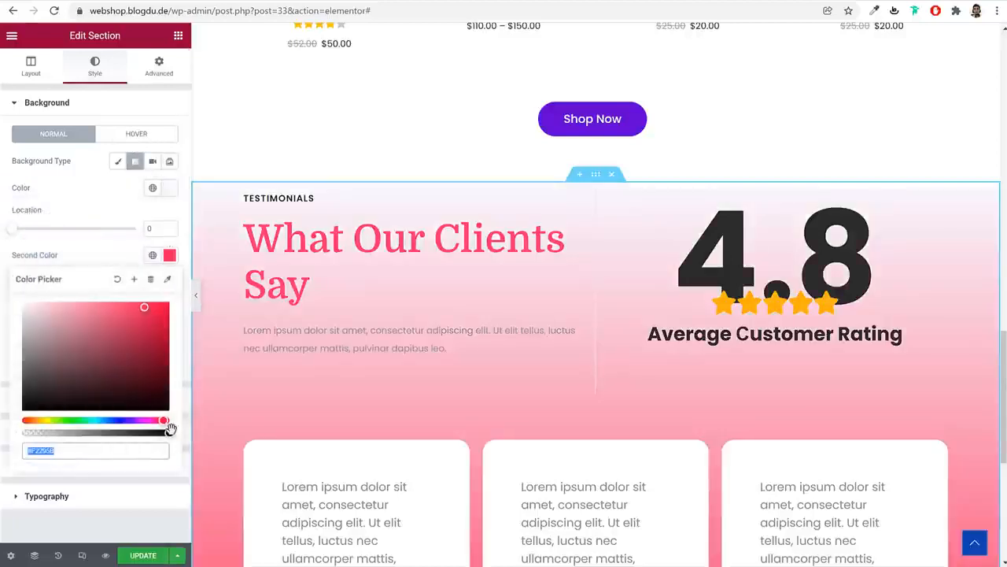
drag(169, 432, 11, 433)
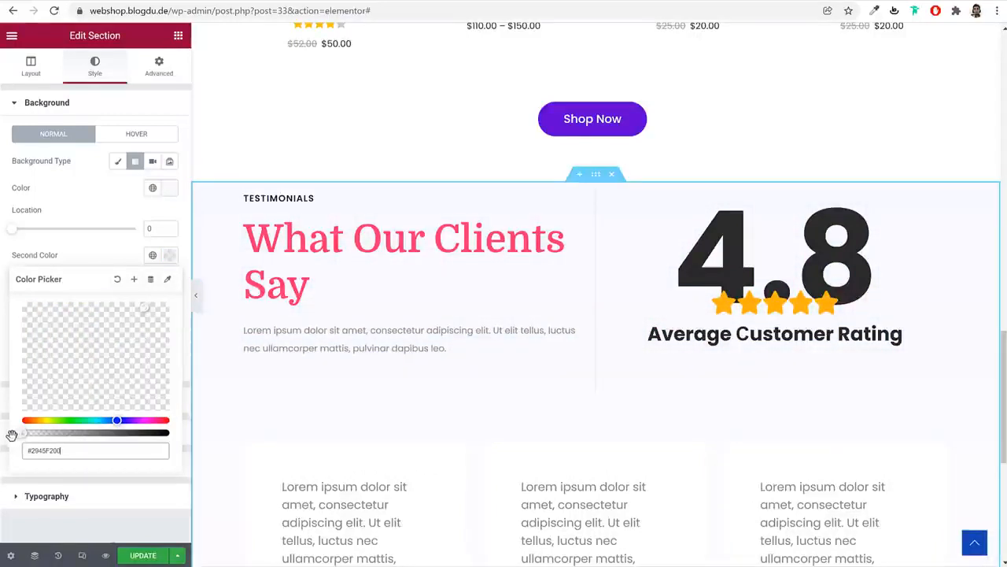
click(169, 257)
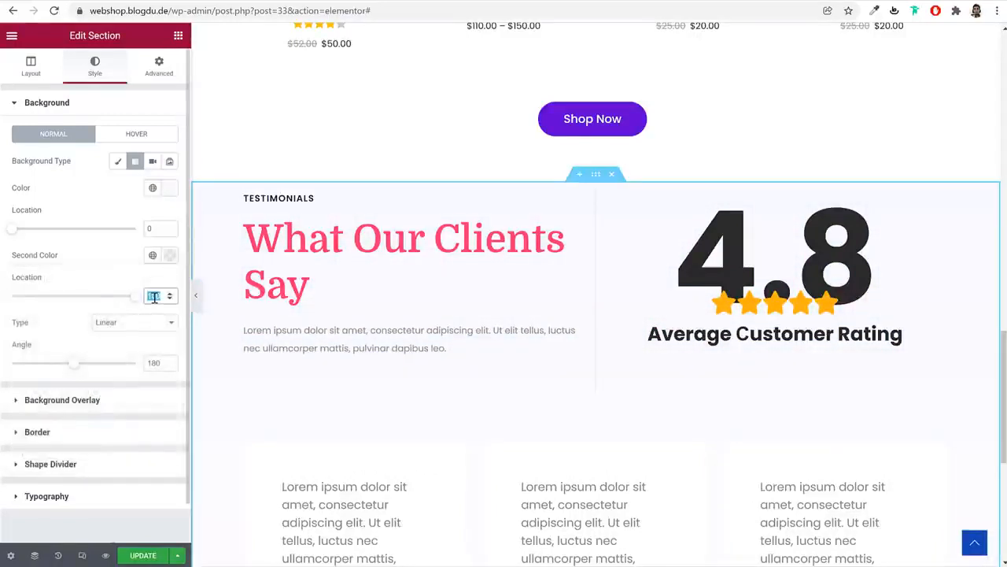
scroll(625, 298, down, 4)
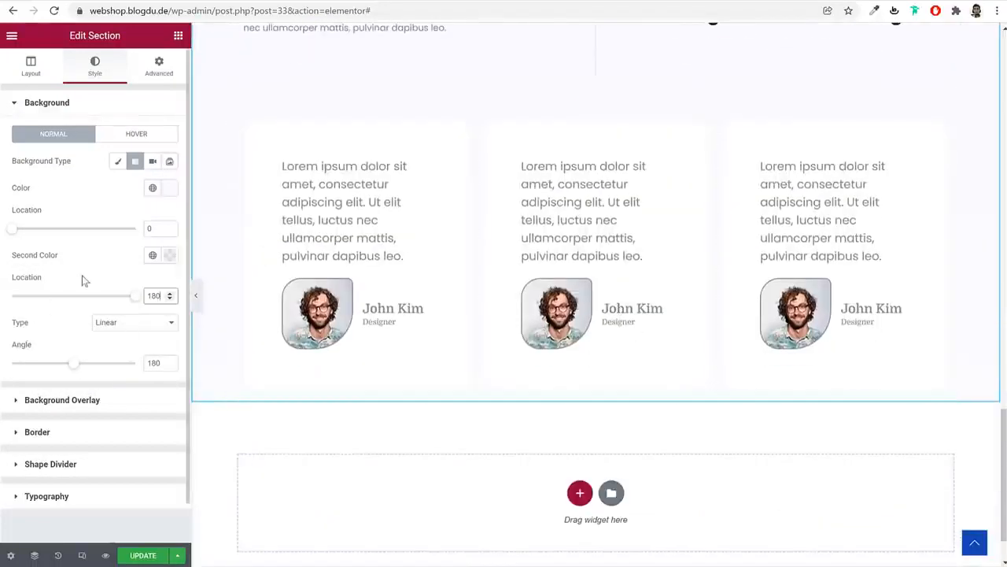
click(163, 258)
click(165, 262)
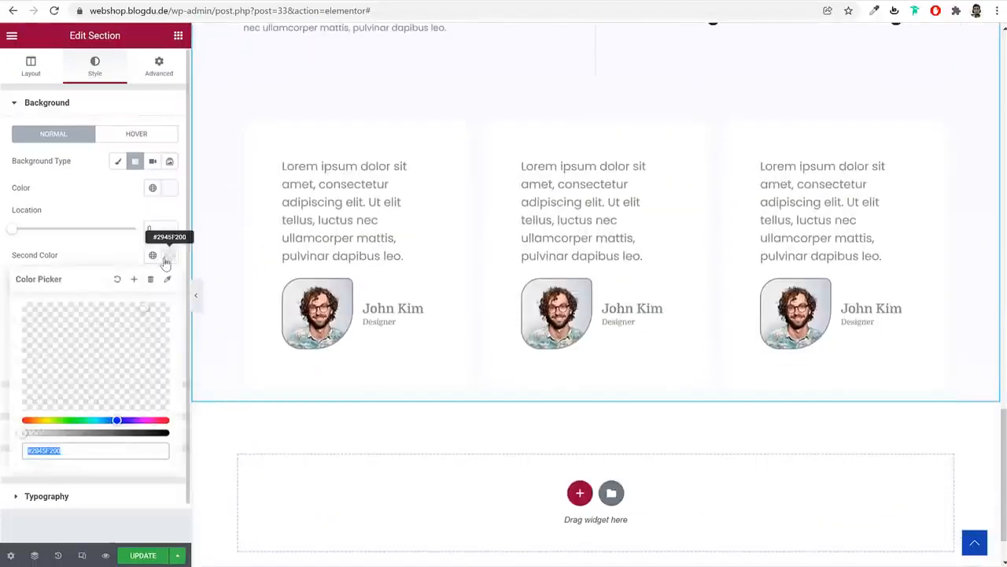
click(98, 260)
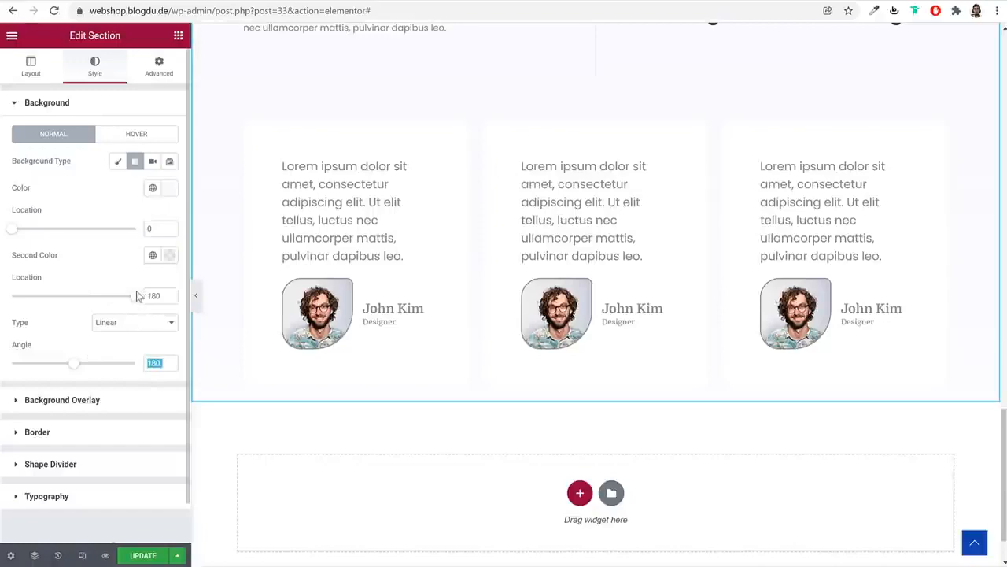
click(81, 306)
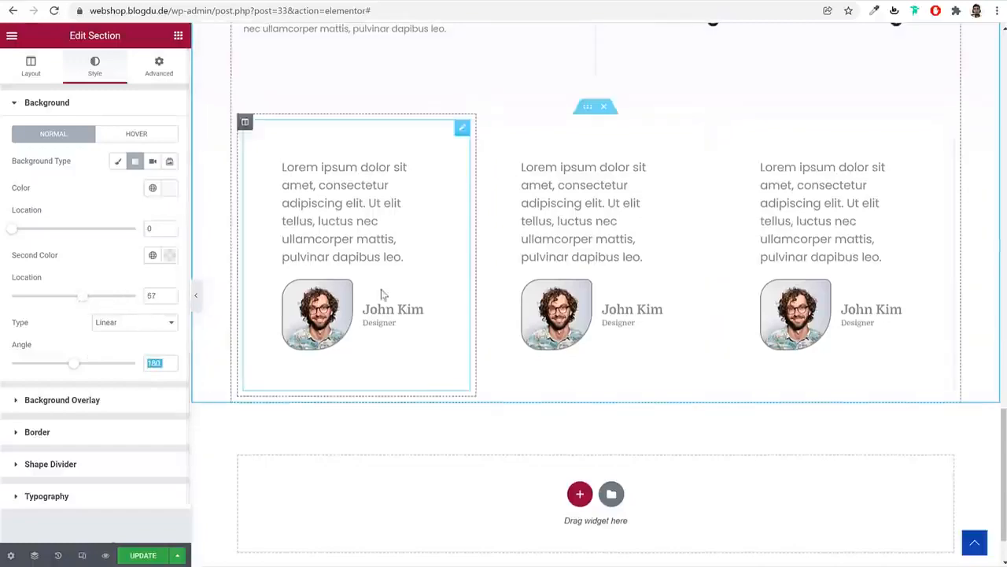
scroll(539, 282, up, 2)
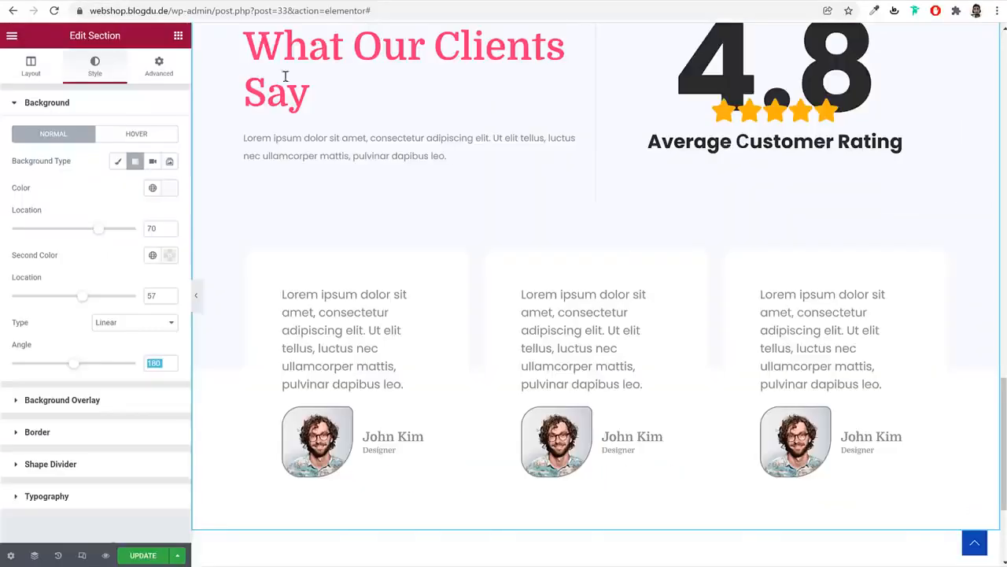
Add a soft box shadow to the first and second testimonial cards
click(396, 316)
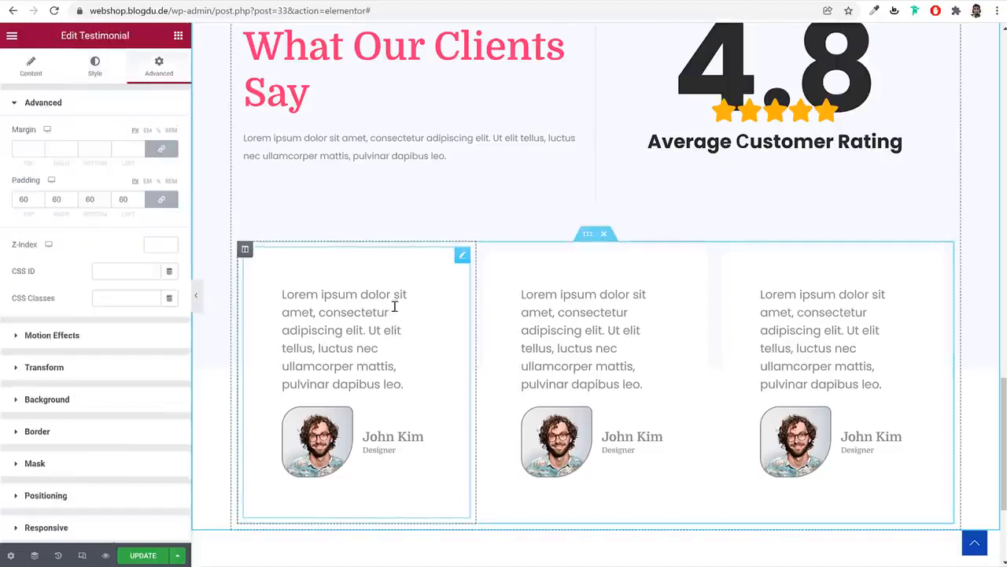
click(105, 434)
click(169, 366)
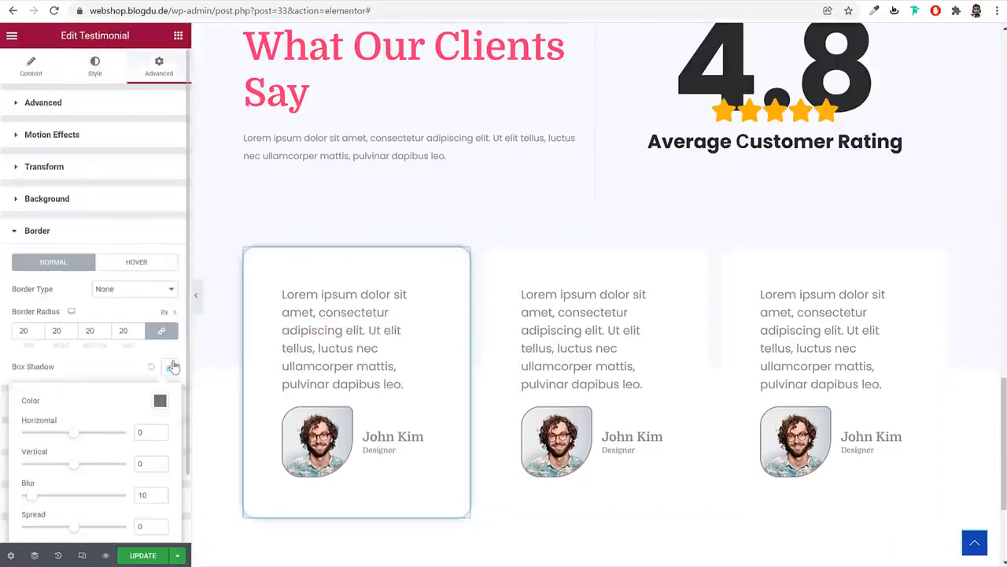
click(650, 310)
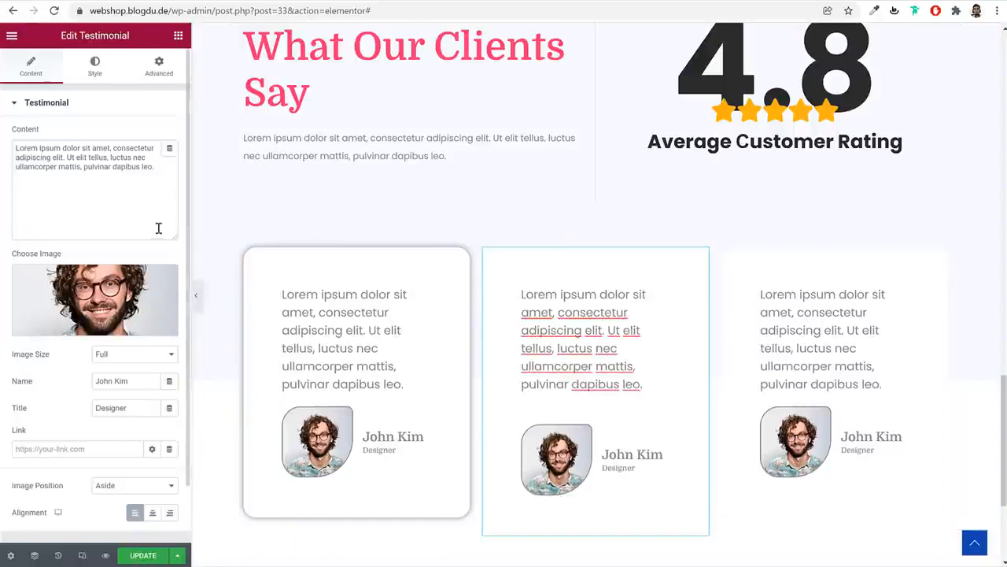
click(161, 67)
click(112, 433)
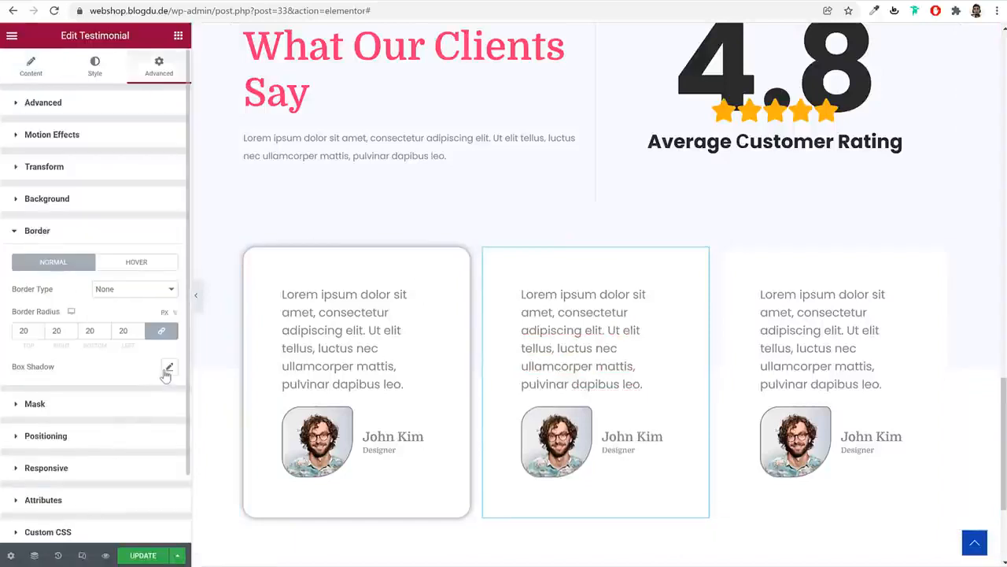
click(169, 366)
Add the same box shadow to the third card and preview the row full width
click(797, 336)
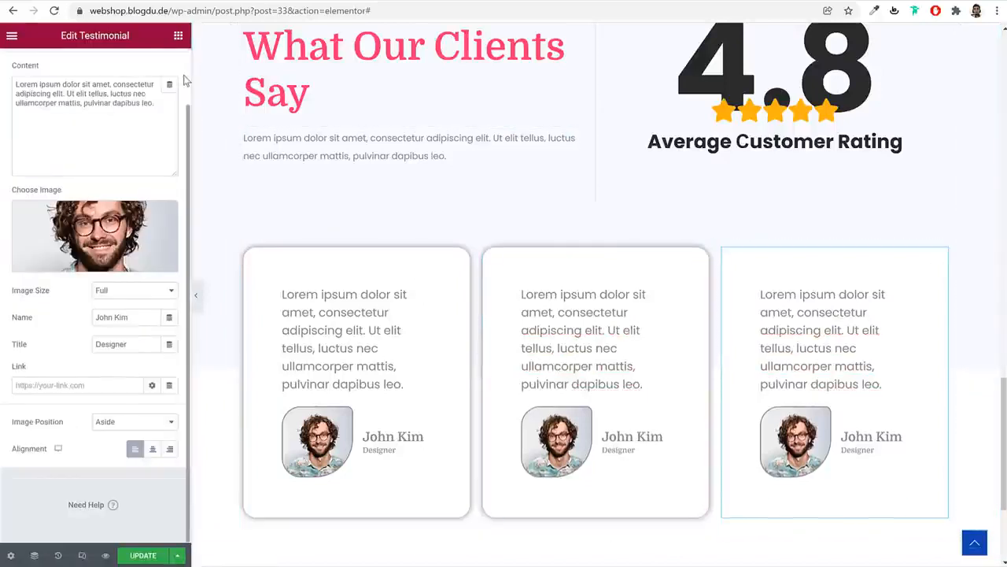
click(161, 69)
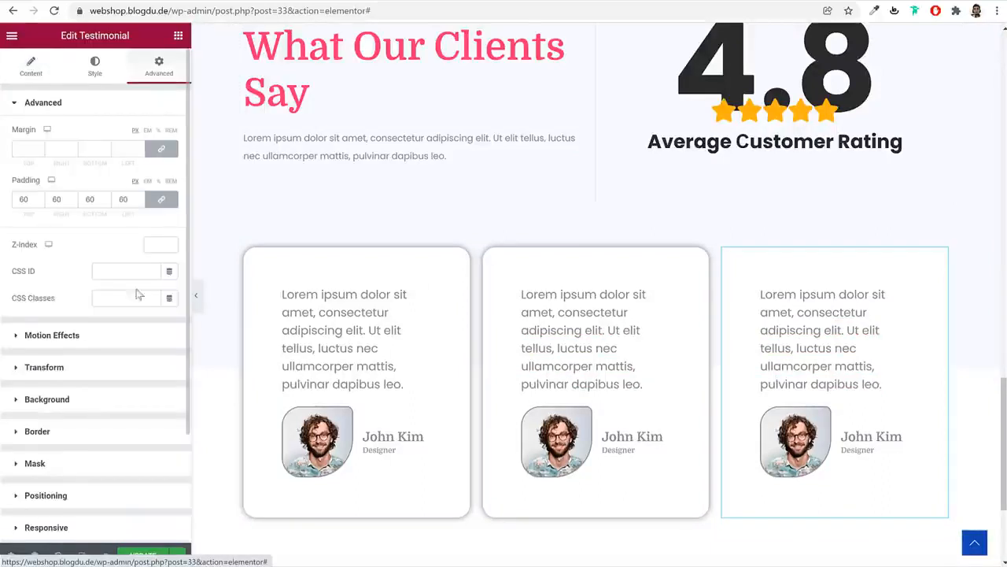
scroll(108, 386, down, 2)
click(93, 294)
click(169, 366)
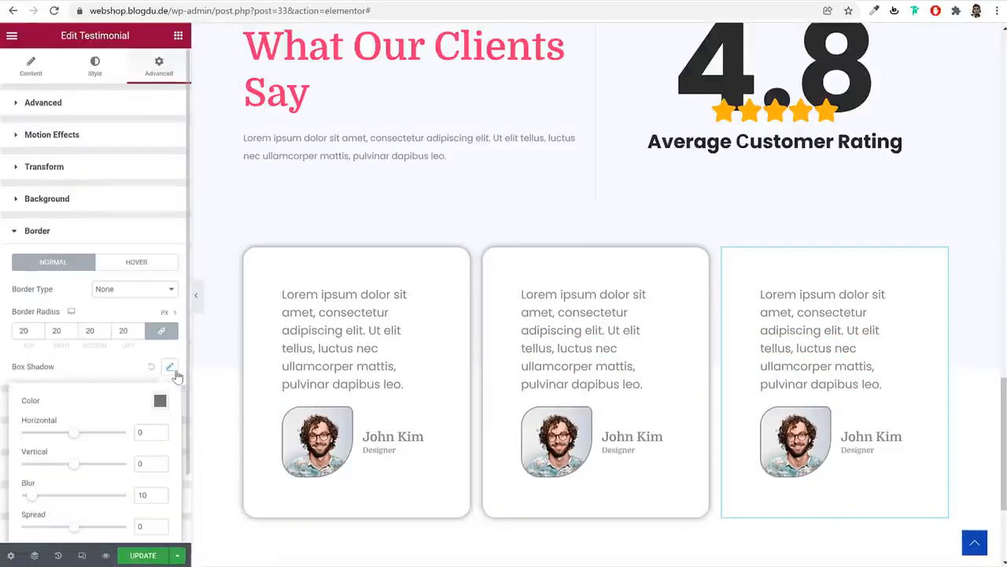
click(197, 295)
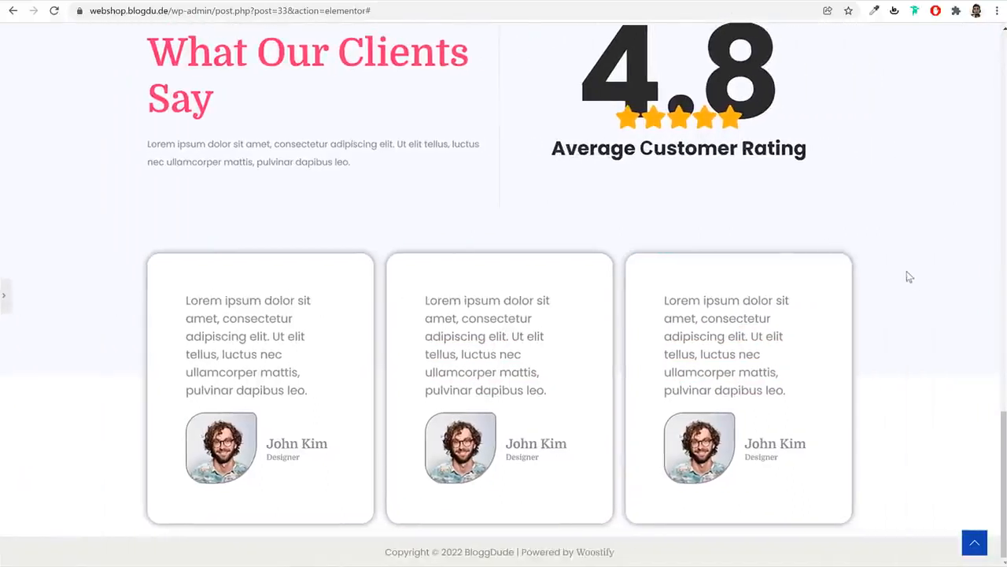
scroll(928, 369, up, 3)
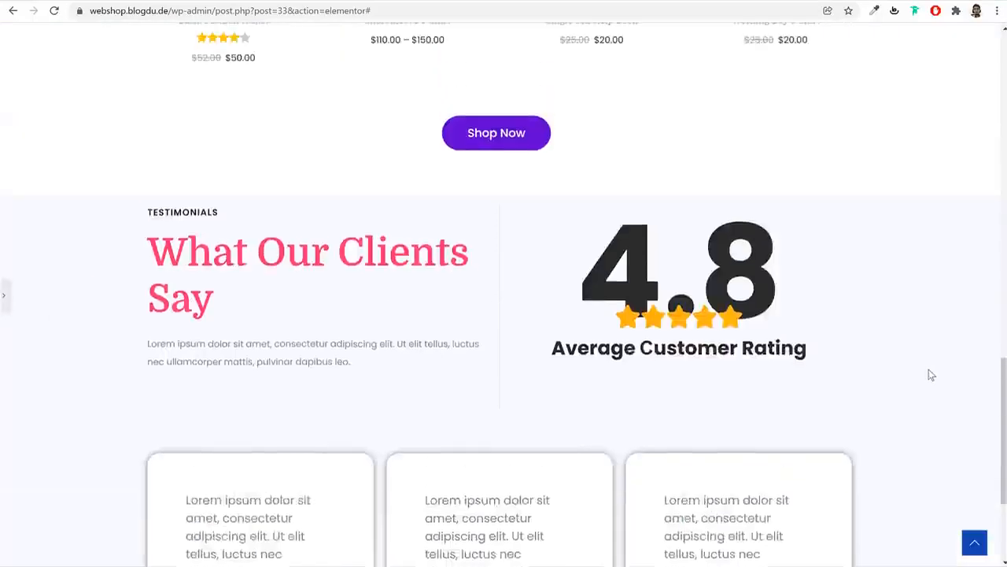
scroll(928, 369, down, 3)
scroll(929, 369, up, 3)
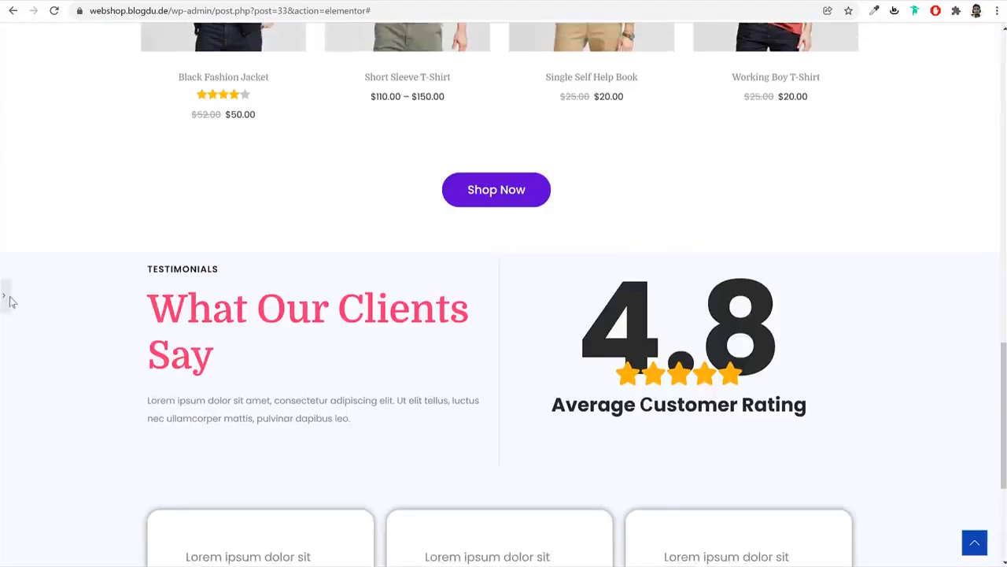
click(4, 297)
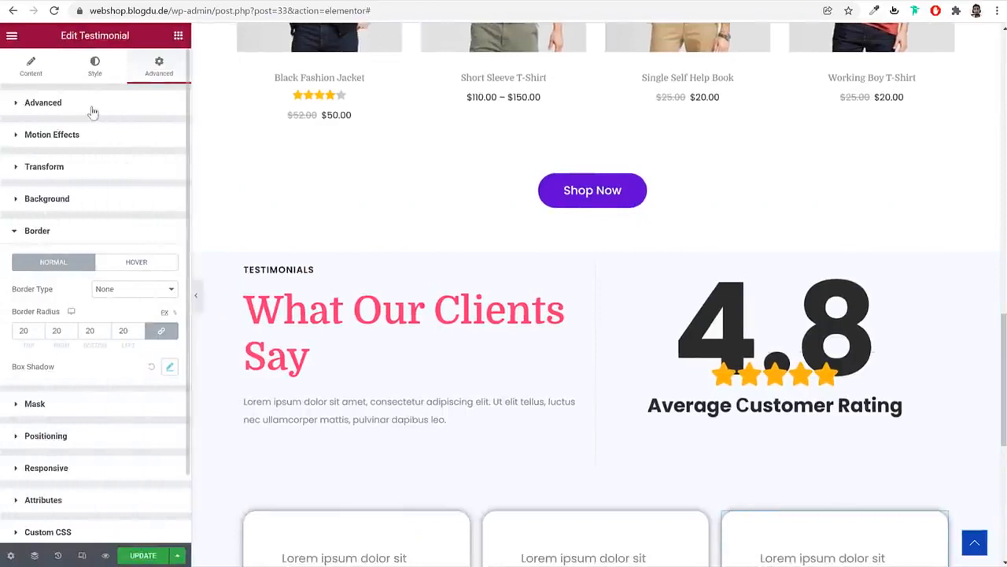
Give the testimonials section 90 px of top padding and save the page
click(93, 109)
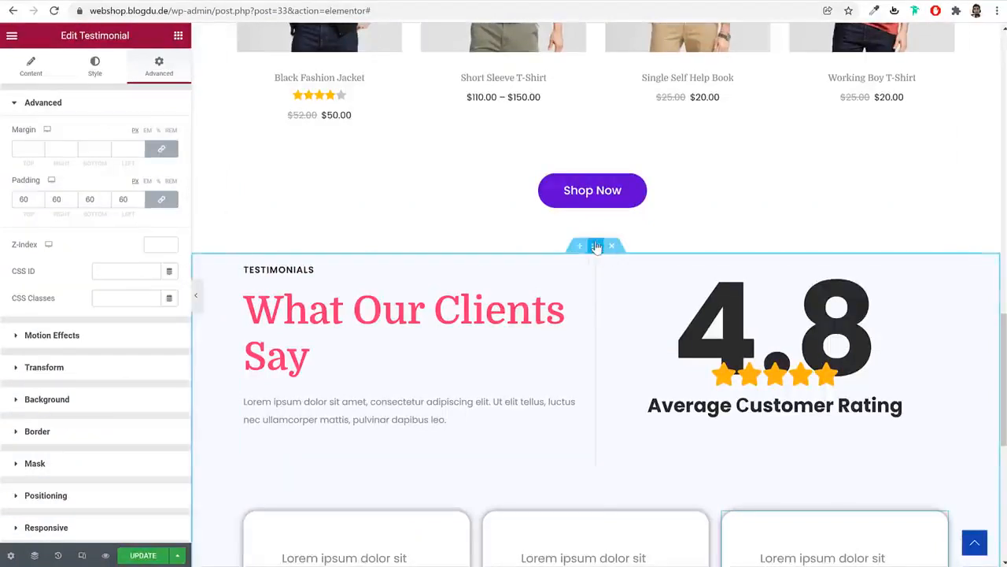
click(596, 247)
click(159, 64)
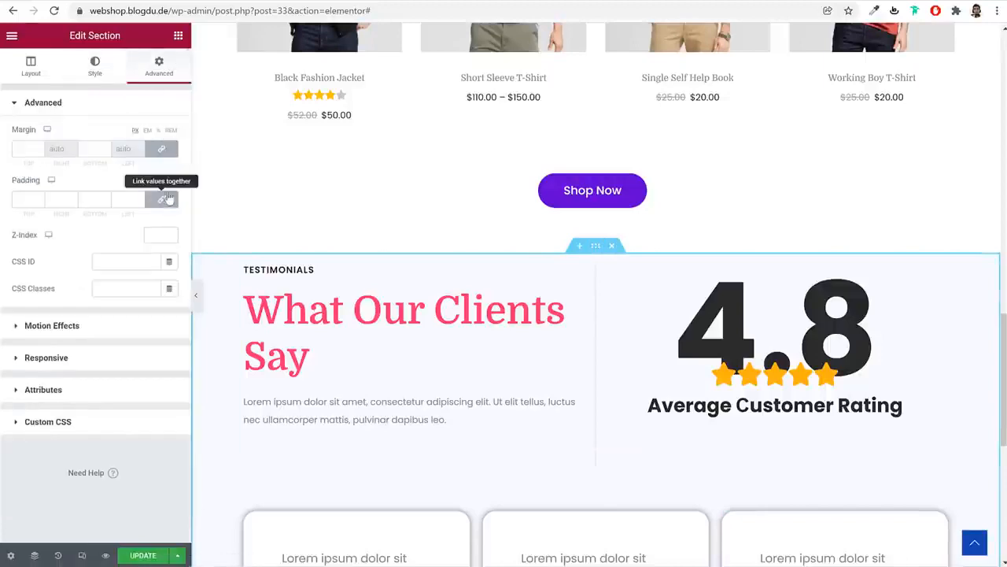
click(166, 199)
text(90)
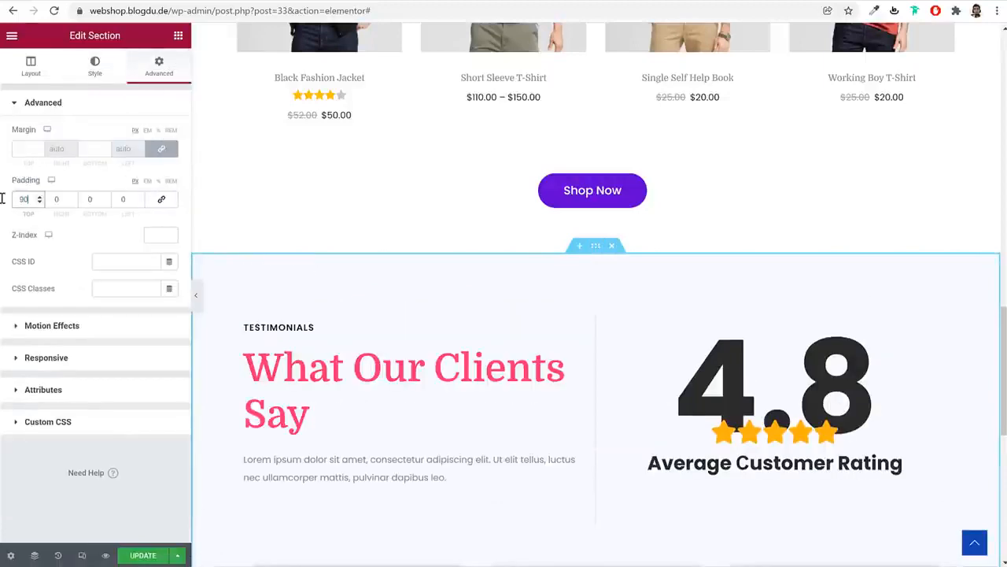
scroll(532, 378, down, 6)
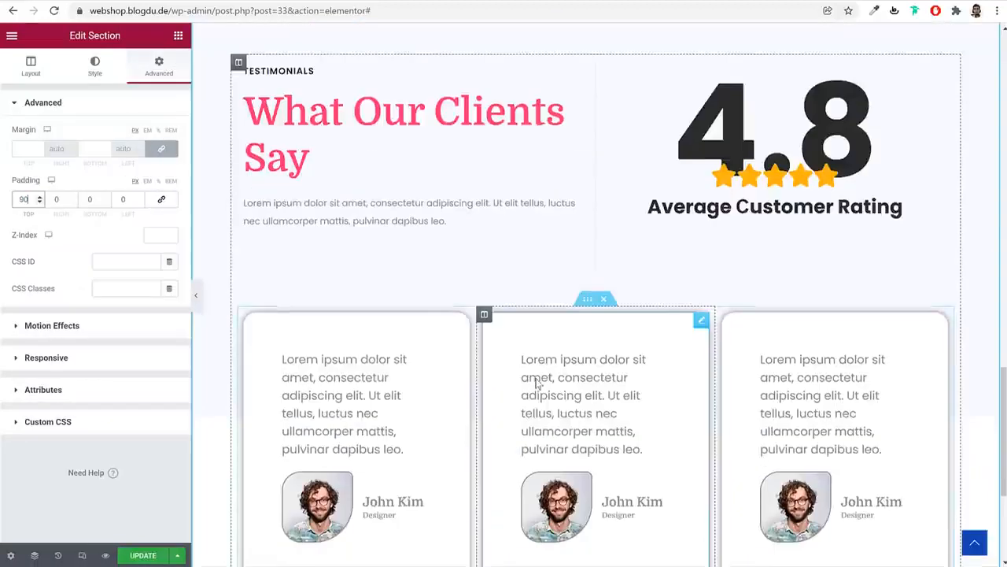
click(136, 559)
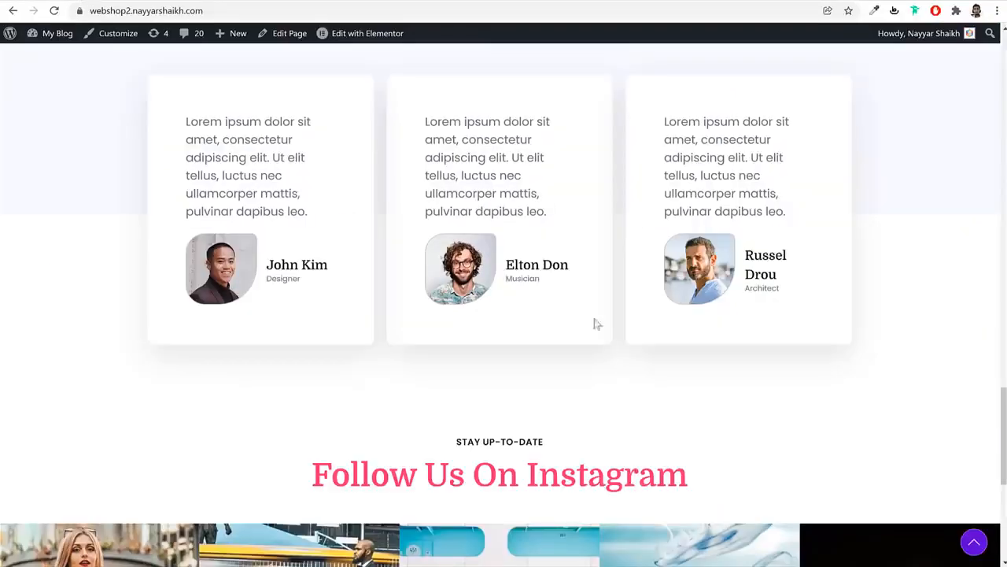
Set the testimonials section's bottom margin to 90 px
scroll(606, 347, down, 4)
scroll(621, 375, down, 2)
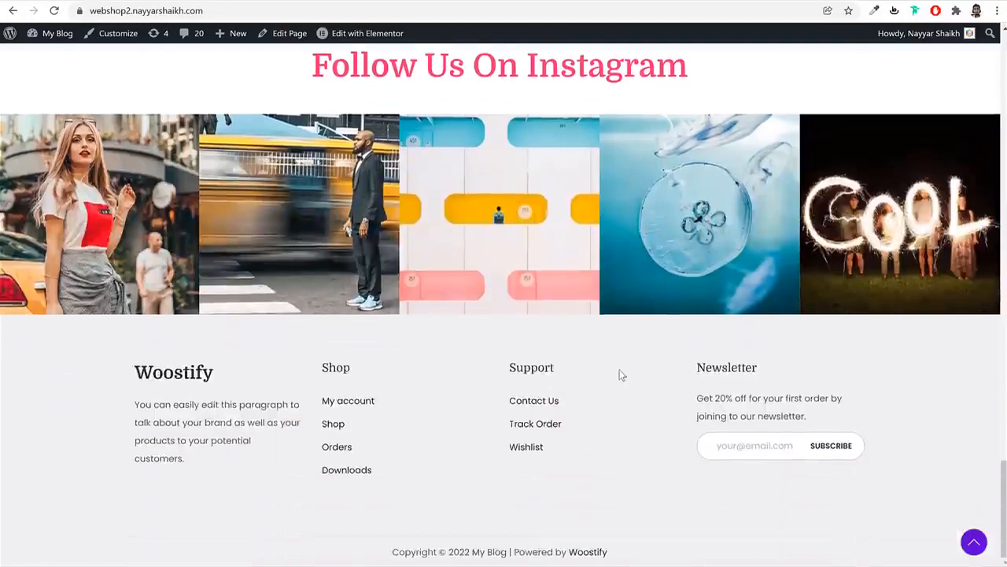
scroll(620, 375, up, 2)
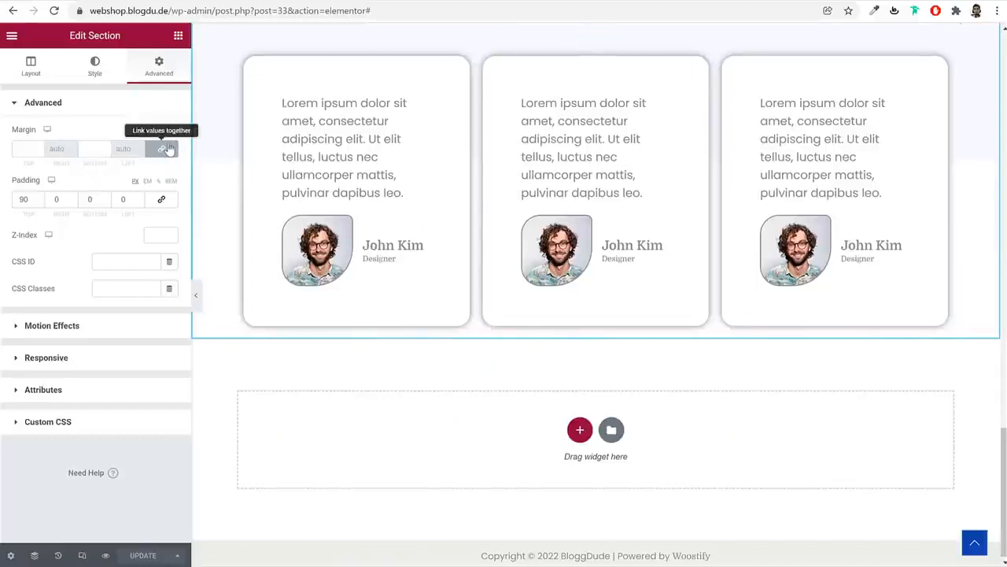
click(166, 149)
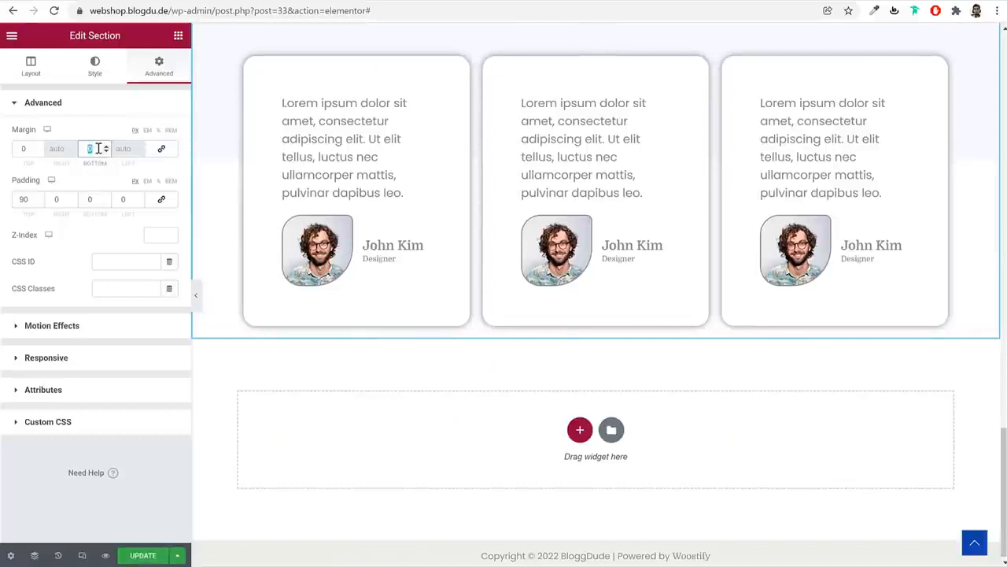
text(90)
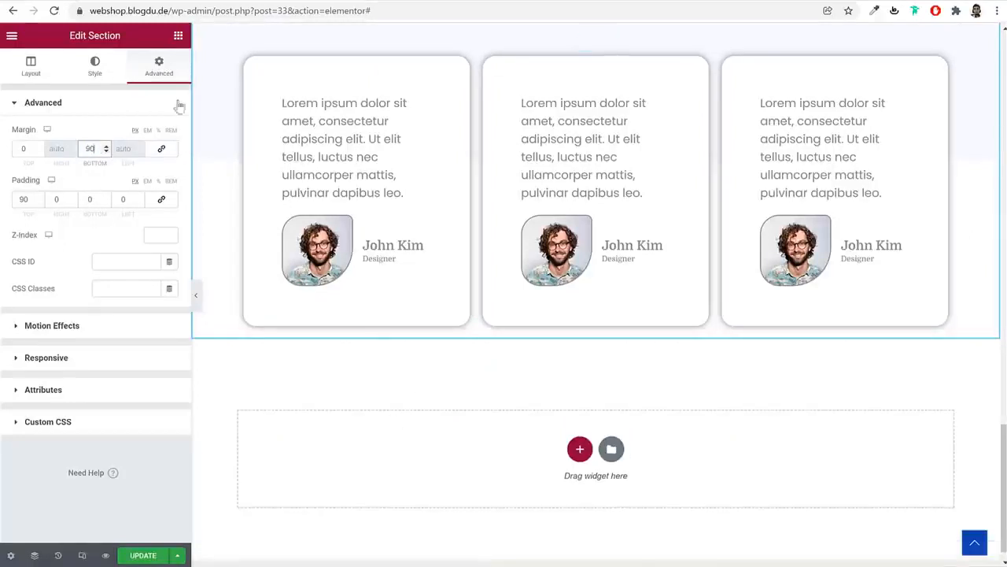
click(175, 35)
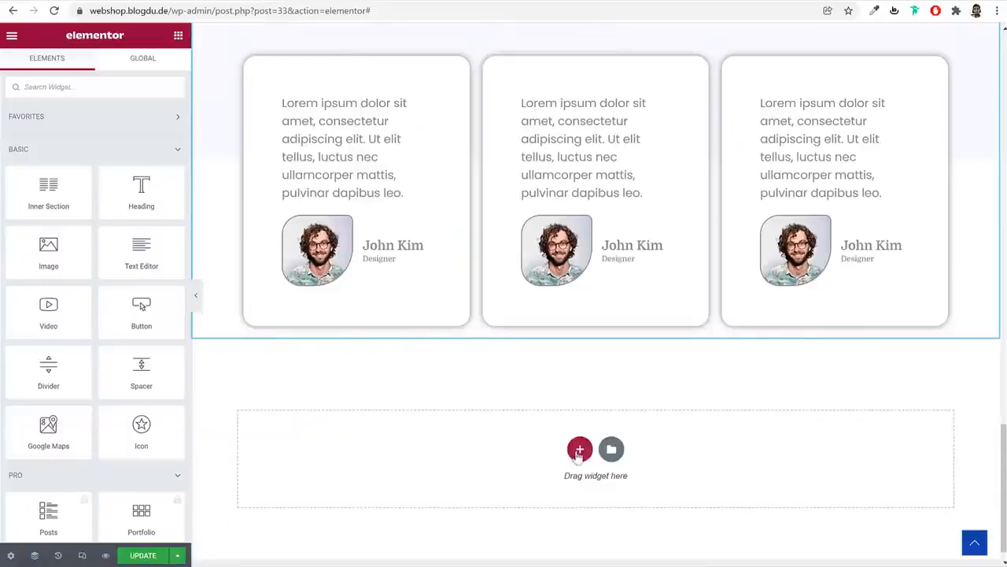
Add a single-column section at the bottom and paste the TOP SALE ON THIS WEEK heading into it
click(579, 451)
click(434, 478)
scroll(617, 268, up, 3)
scroll(617, 268, up, 10)
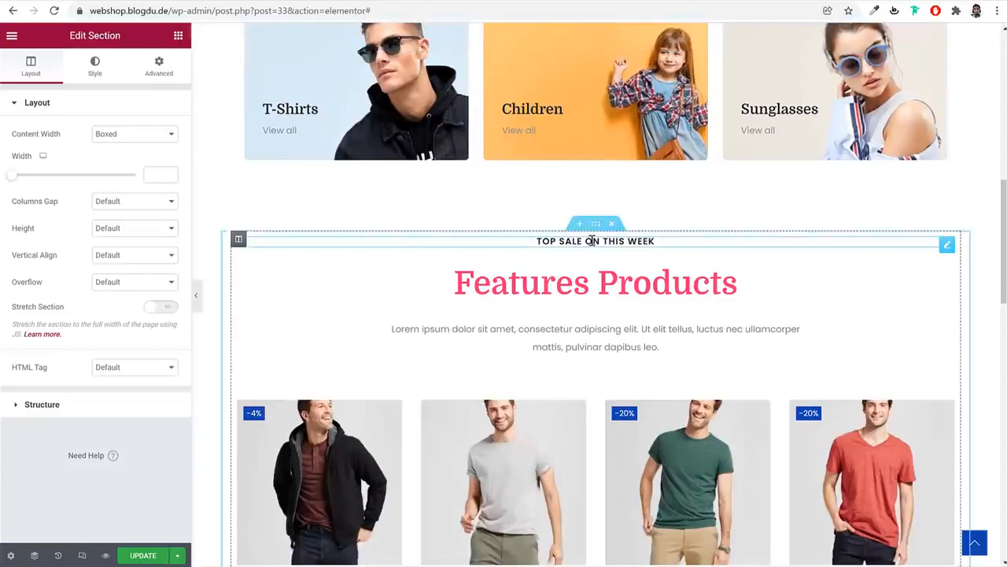
right_click(591, 241)
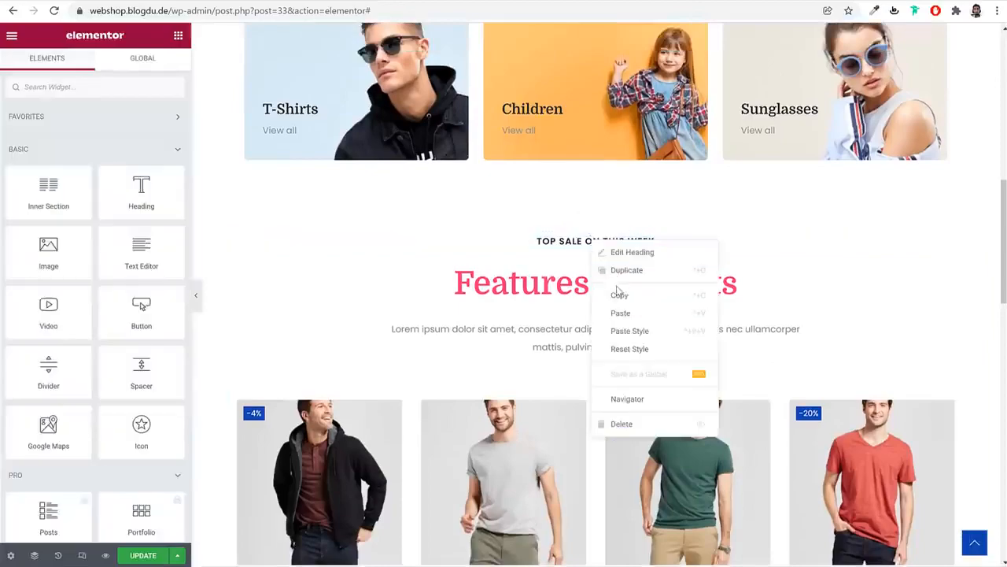
click(622, 295)
scroll(627, 303, down, 15)
scroll(636, 324, down, 1)
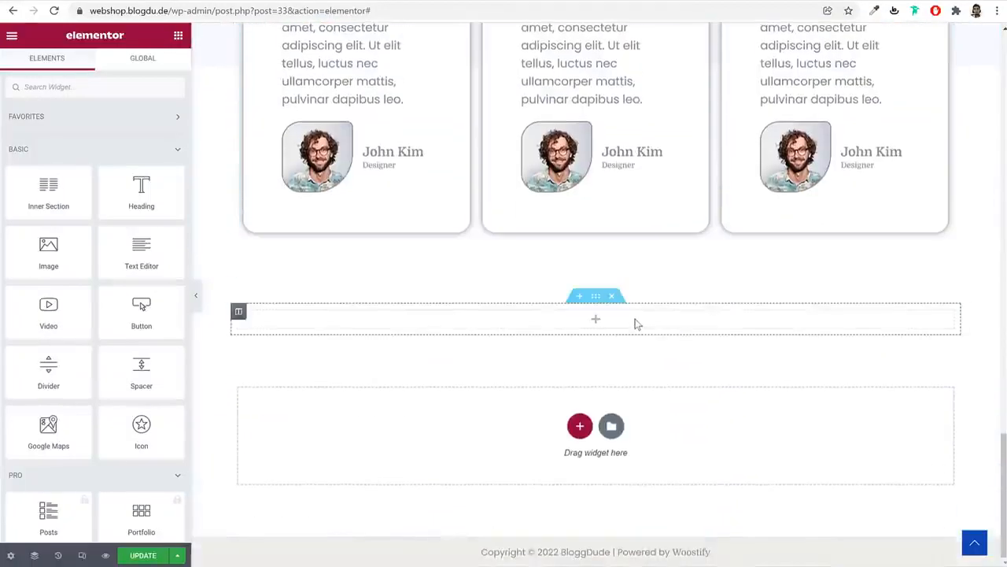
right_click(636, 319)
click(666, 413)
Paste a copy of the Features Products heading beneath the new TOP SALE heading
scroll(636, 354, up, 15)
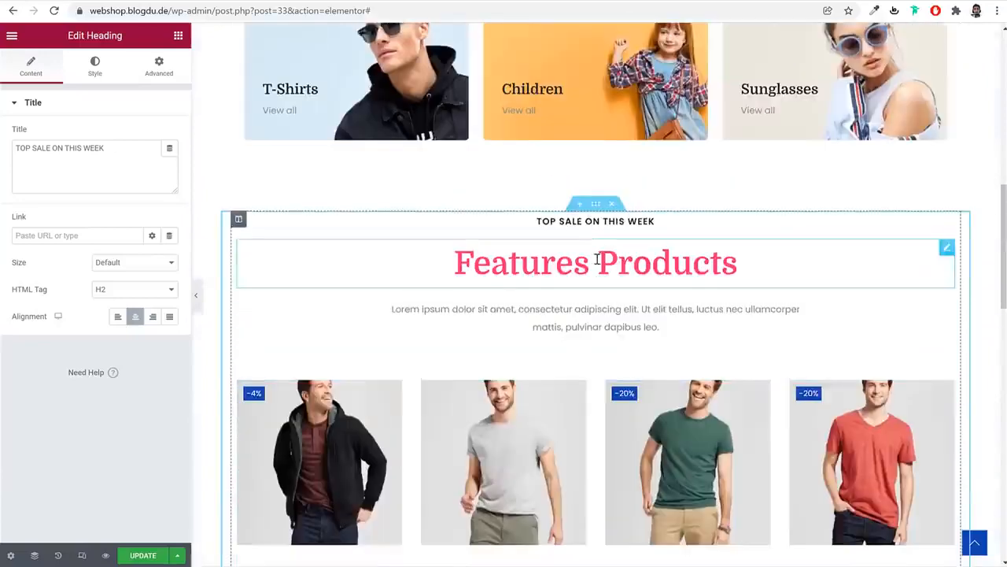
right_click(597, 262)
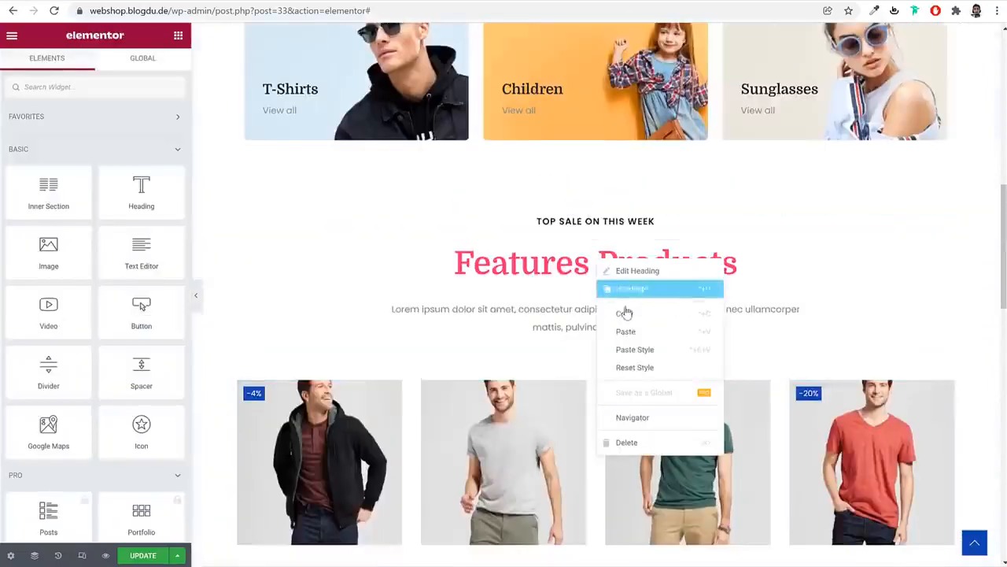
click(625, 309)
scroll(630, 369, down, 10)
scroll(630, 375, down, 5)
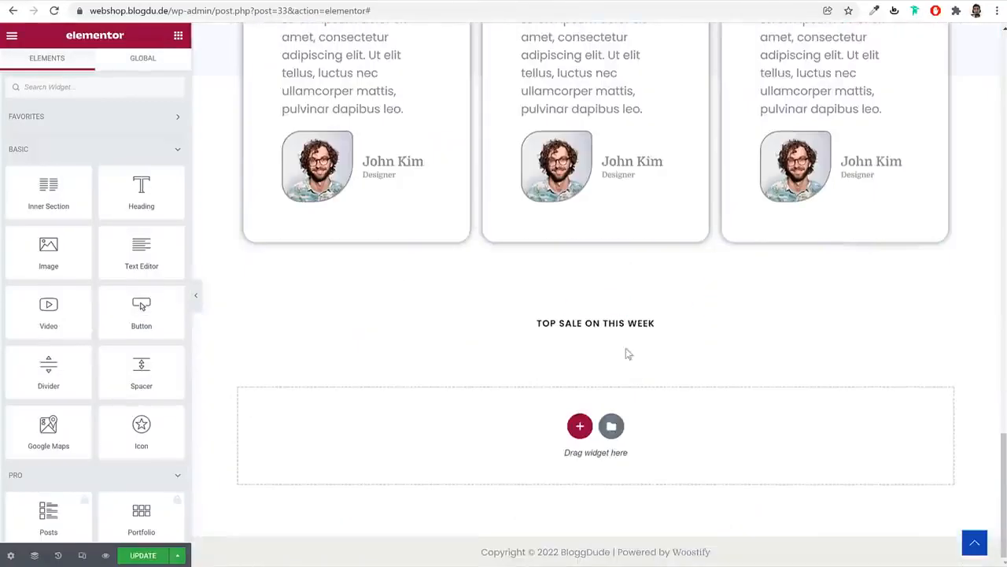
right_click(610, 323)
click(650, 396)
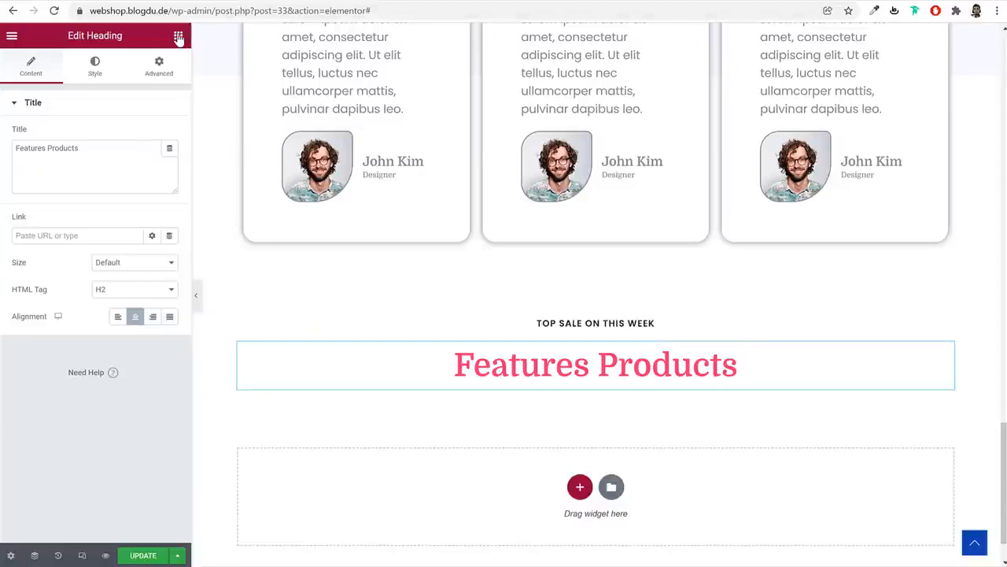
click(179, 38)
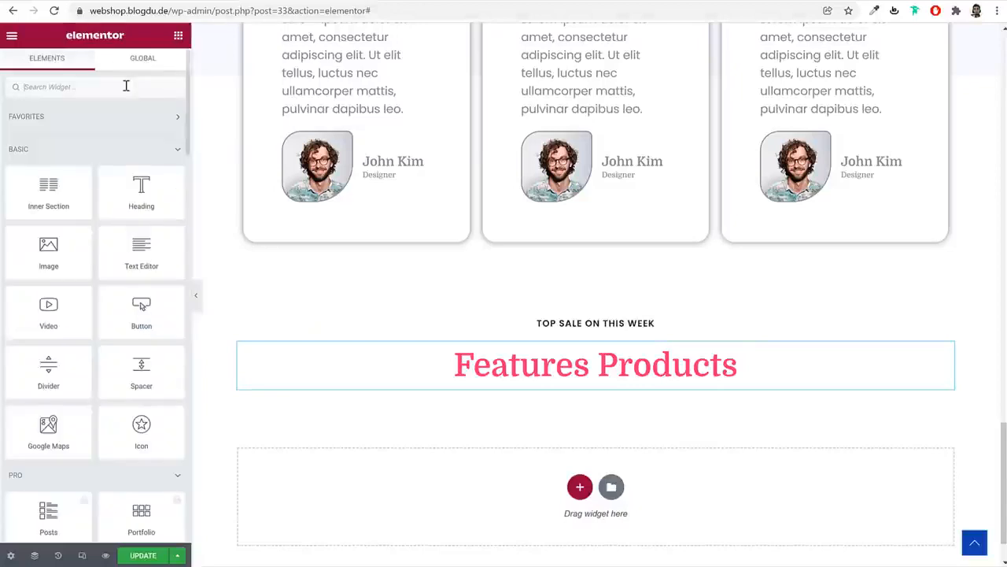
Search 'caro' and place an Image Carousel widget below the Features Products heading
text(caro)
drag(45, 132, 580, 376)
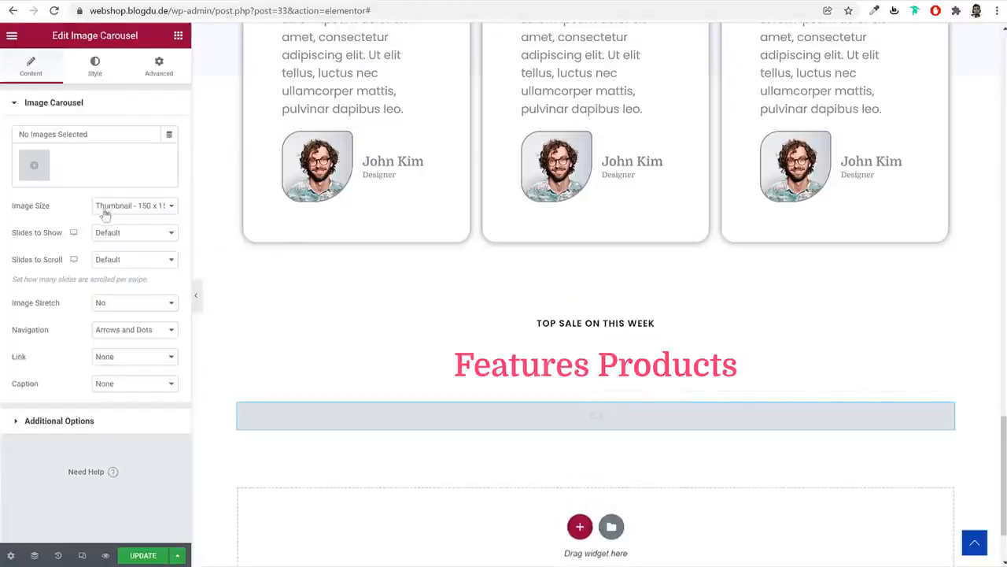
click(34, 166)
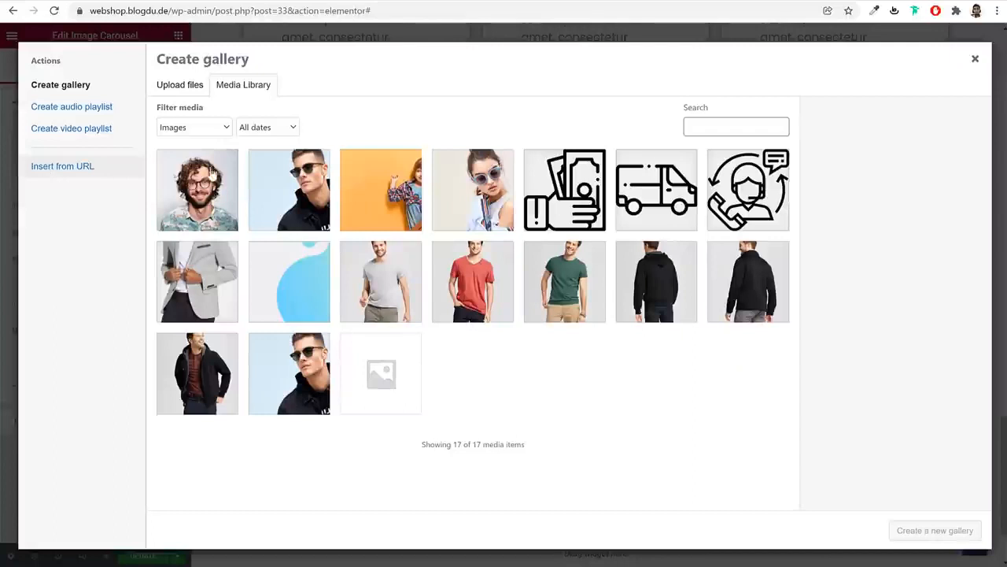
click(185, 87)
click(591, 280)
Upload images 1–8 from the Media folder and gather them into a new carousel gallery
click(506, 154)
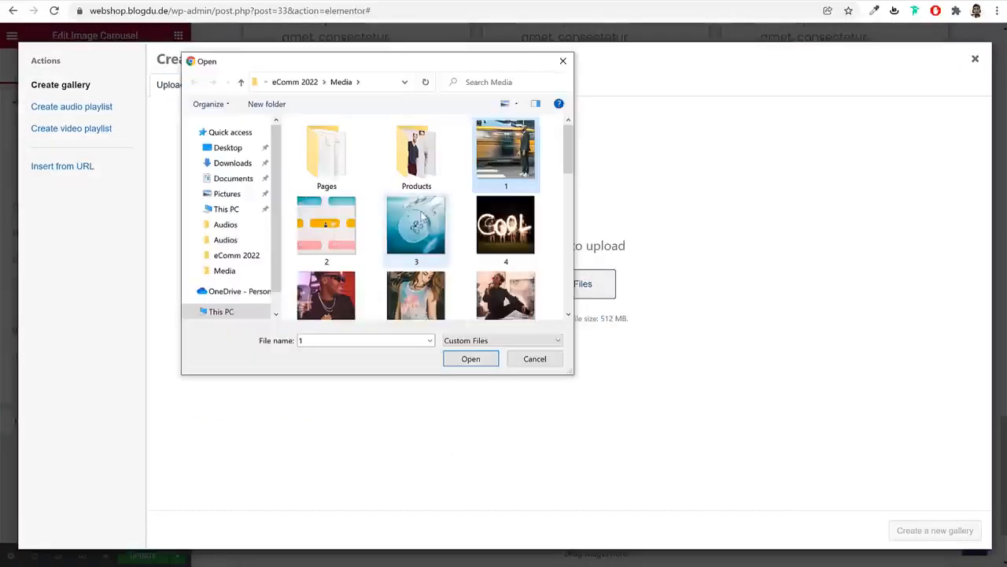
ctrl+click(421, 216)
ctrl+click(334, 227)
ctrl+click(499, 229)
ctrl+click(504, 297)
ctrl+click(415, 271)
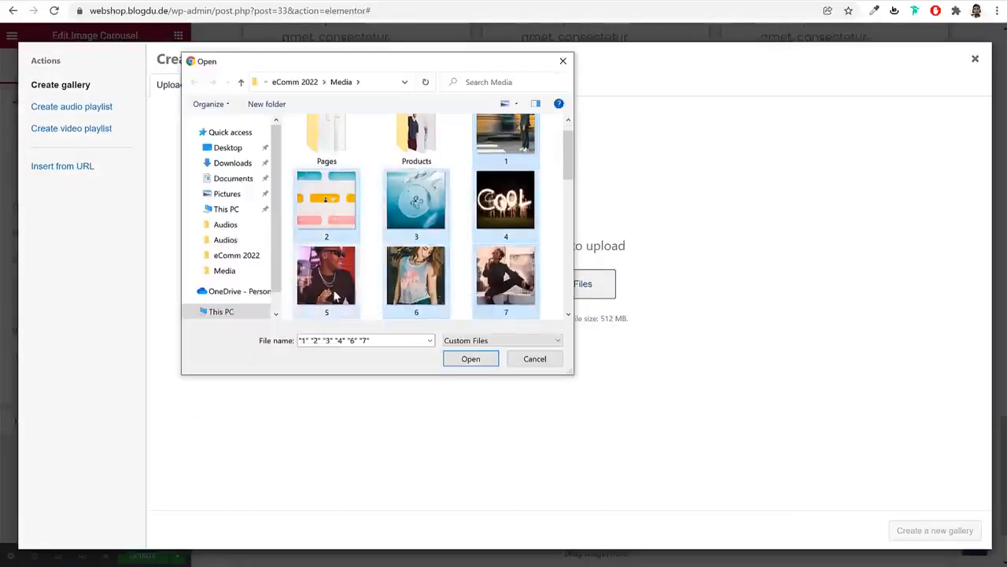
ctrl+click(326, 272)
scroll(429, 281, down, 2)
ctrl+click(327, 170)
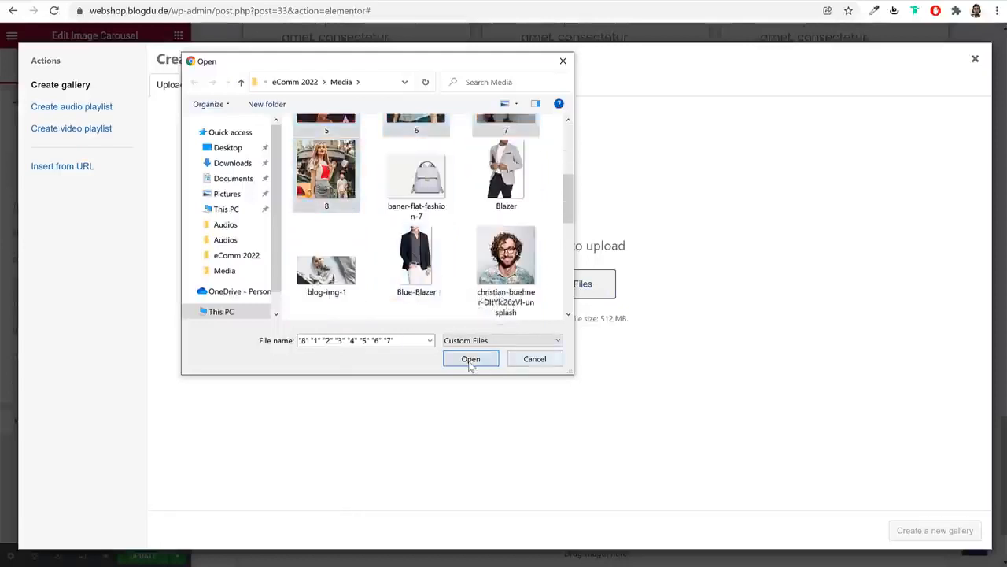
click(471, 359)
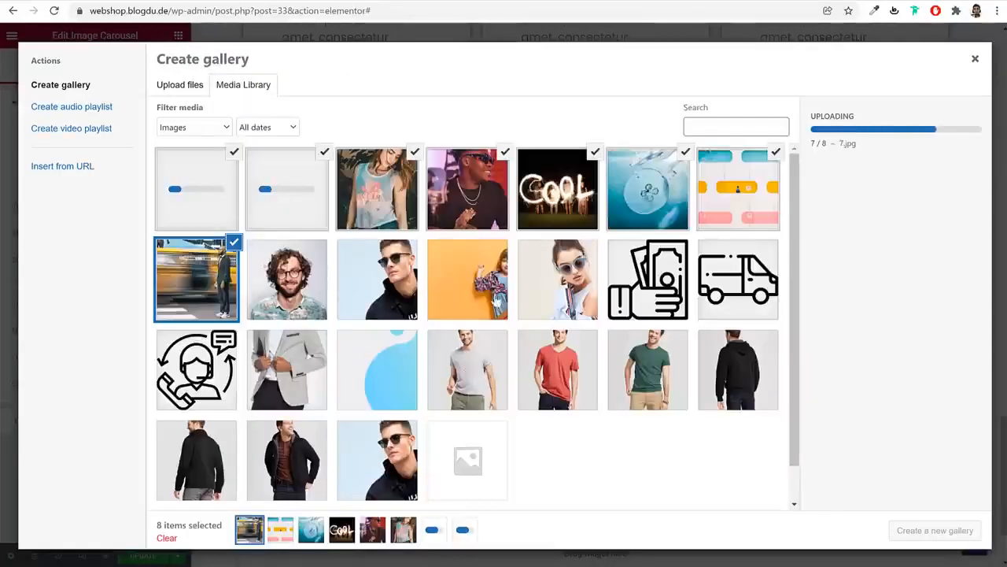
click(937, 532)
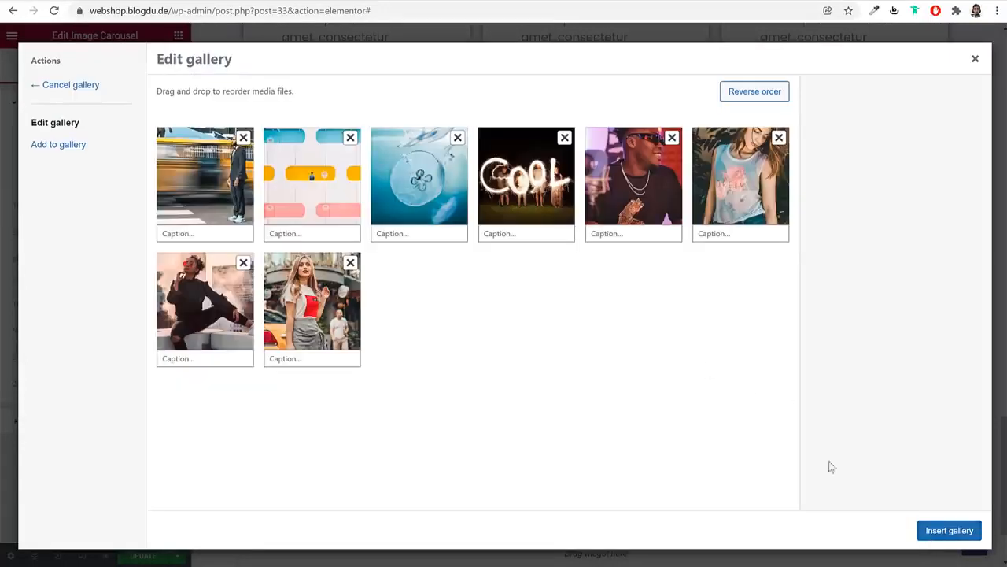
click(940, 532)
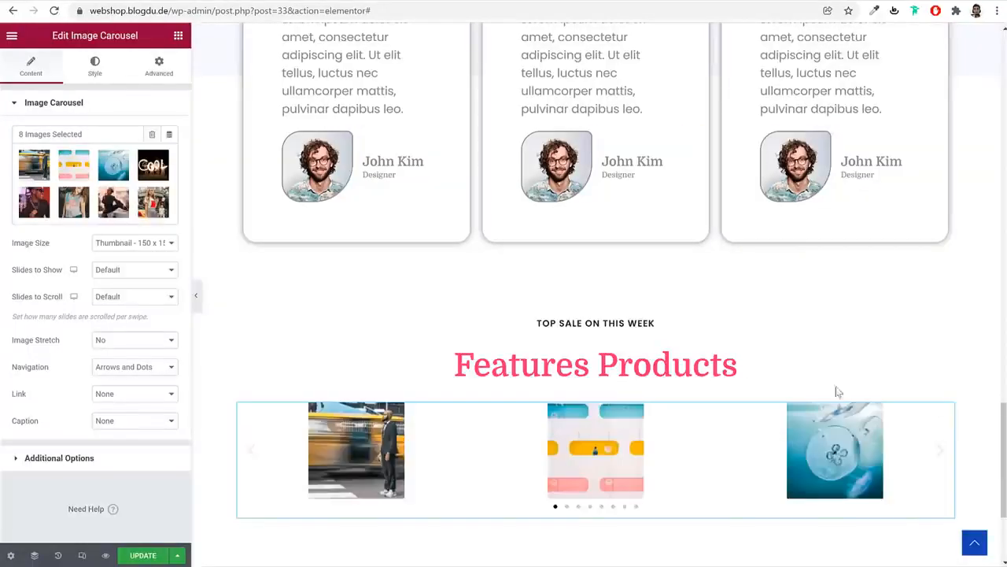
Set the carousel's Image Size to Full and Slides to Show to 5
click(142, 246)
click(141, 372)
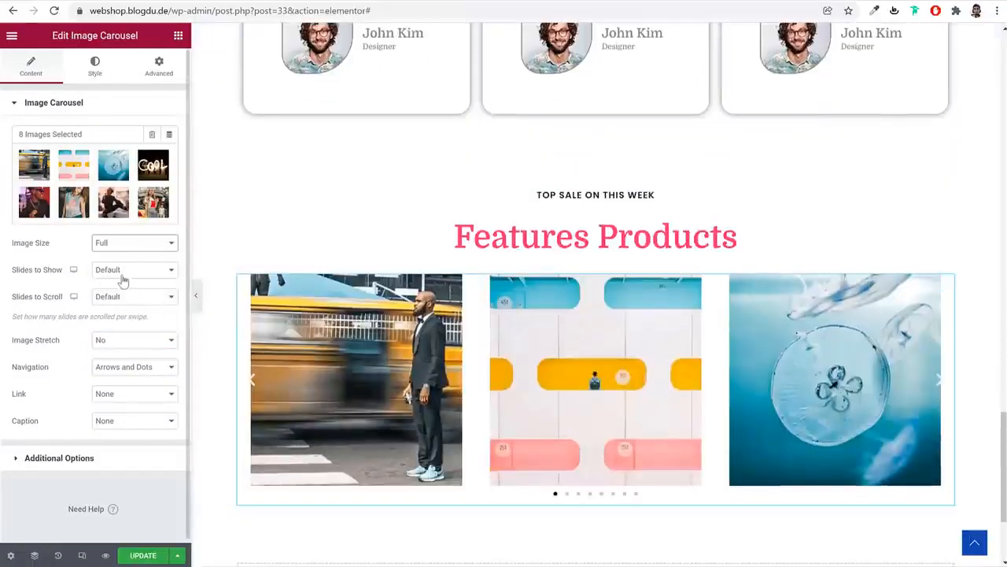
click(123, 275)
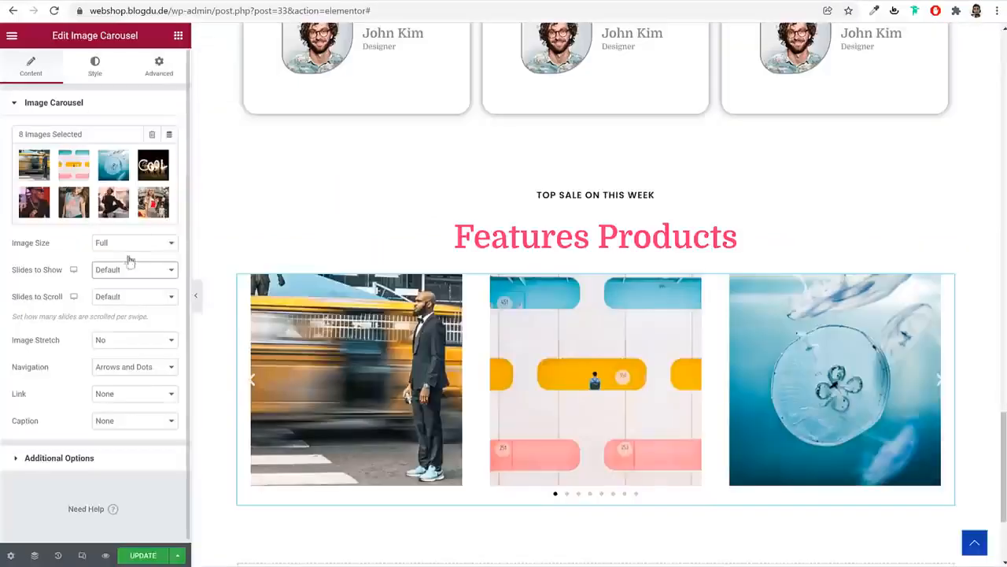
click(129, 269)
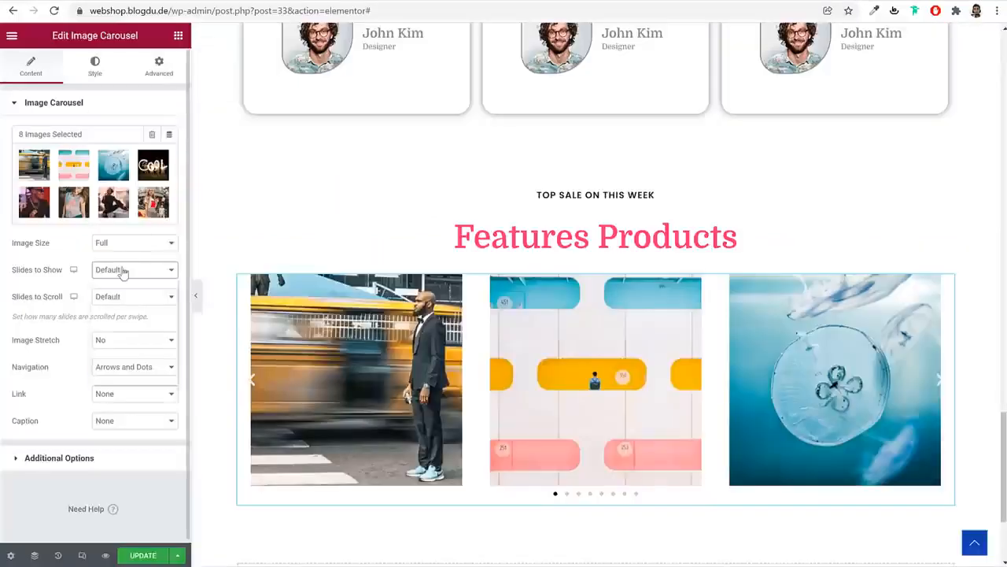
key(Escape)
click(129, 326)
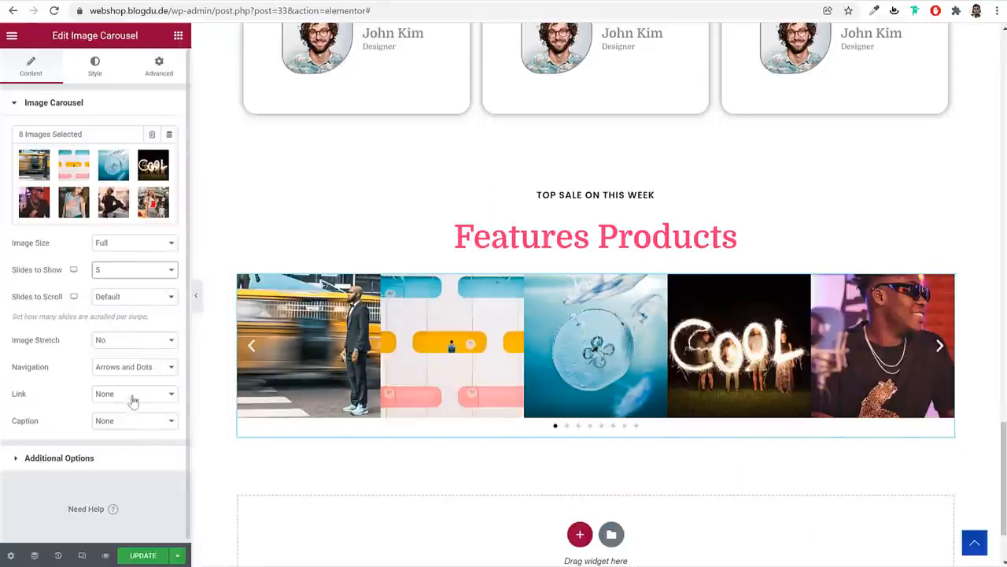
Stretch the carousel section with No Gap columns and Full Width content
click(596, 179)
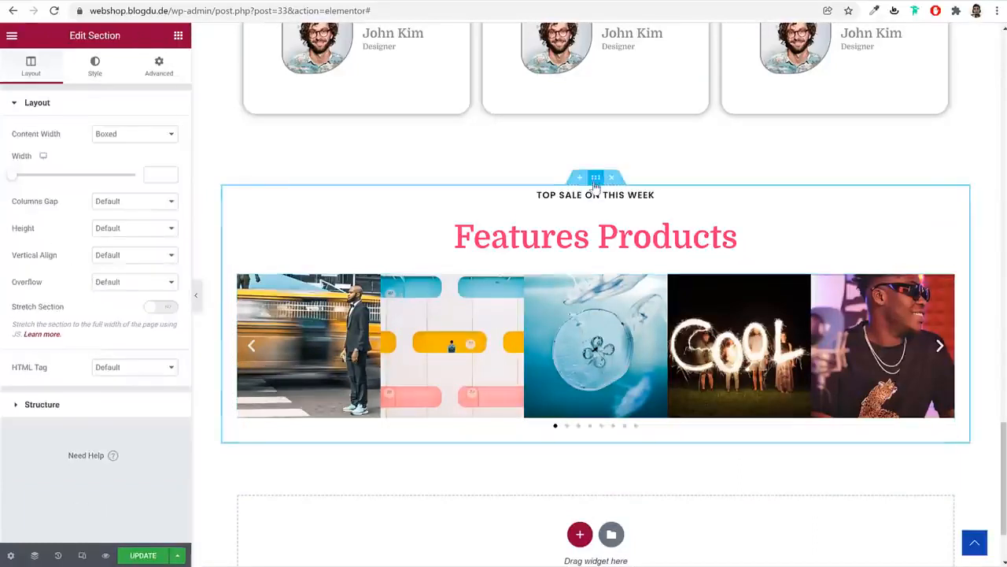
click(161, 308)
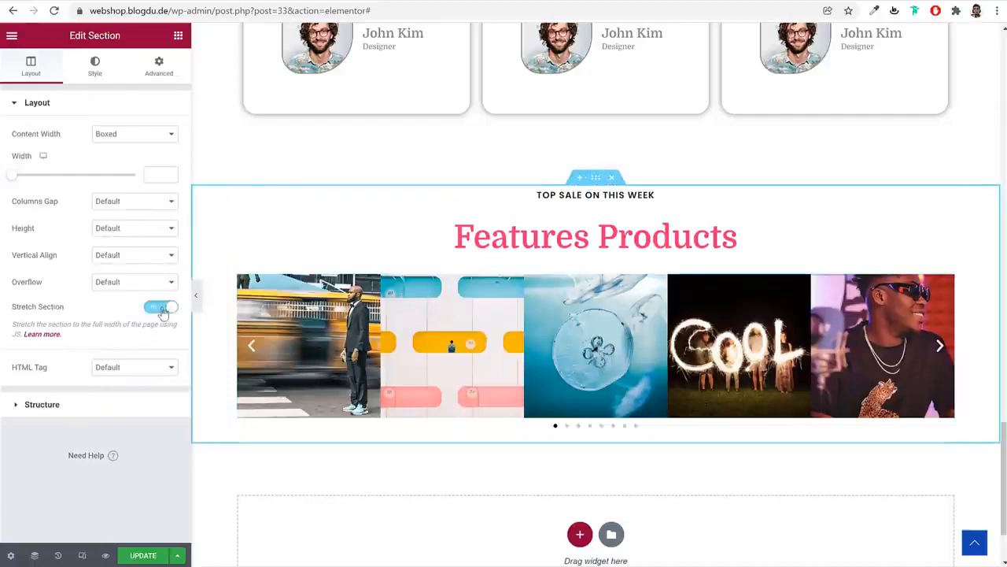
click(130, 201)
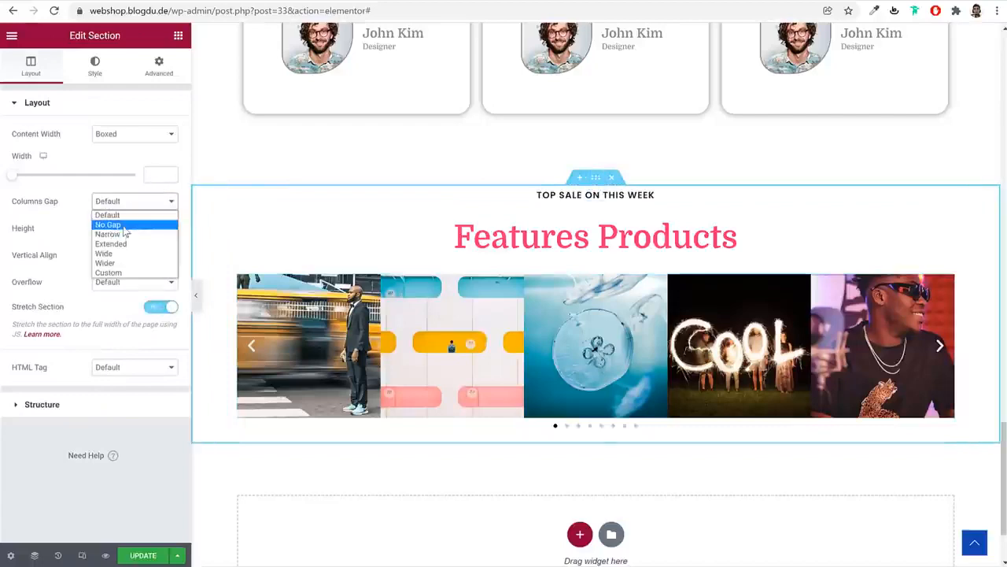
click(119, 225)
click(134, 135)
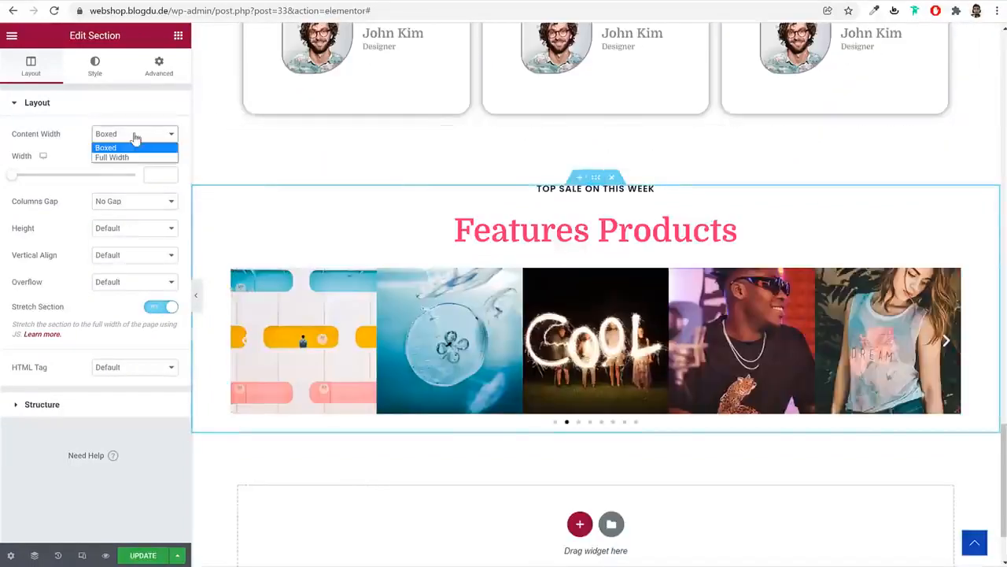
click(118, 157)
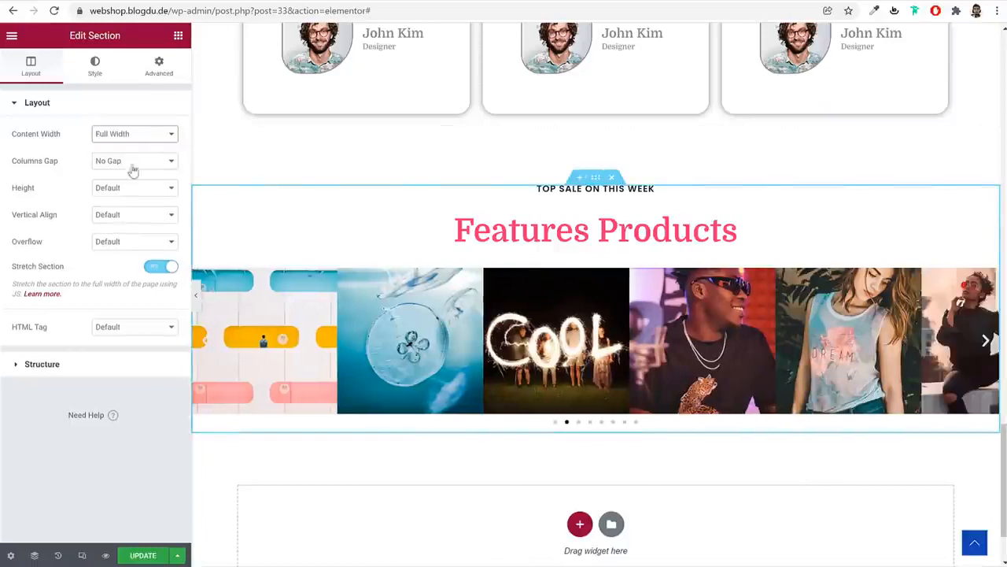
click(195, 295)
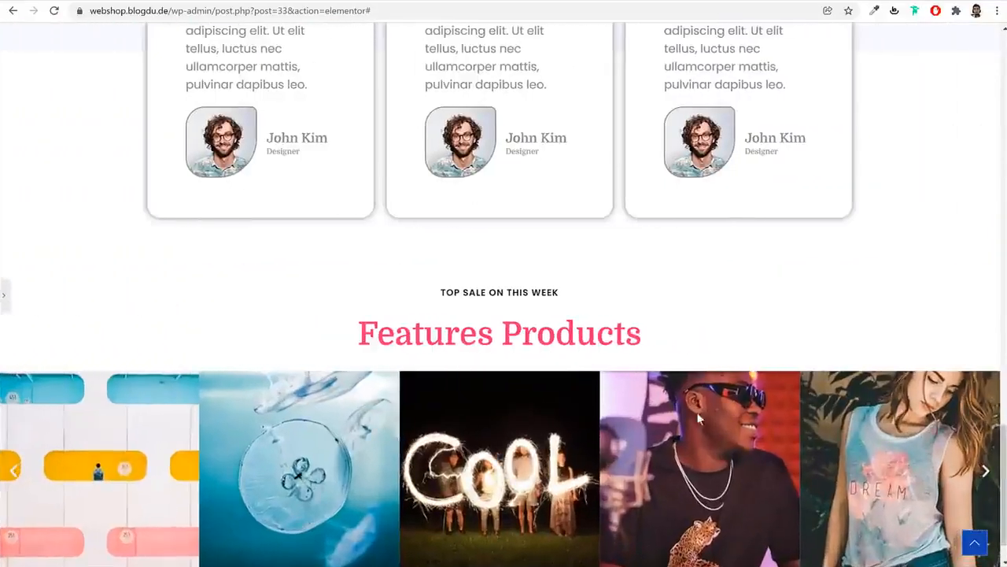
Set the carousel's Navigation to None and save the page with Update
scroll(658, 418, down, 1)
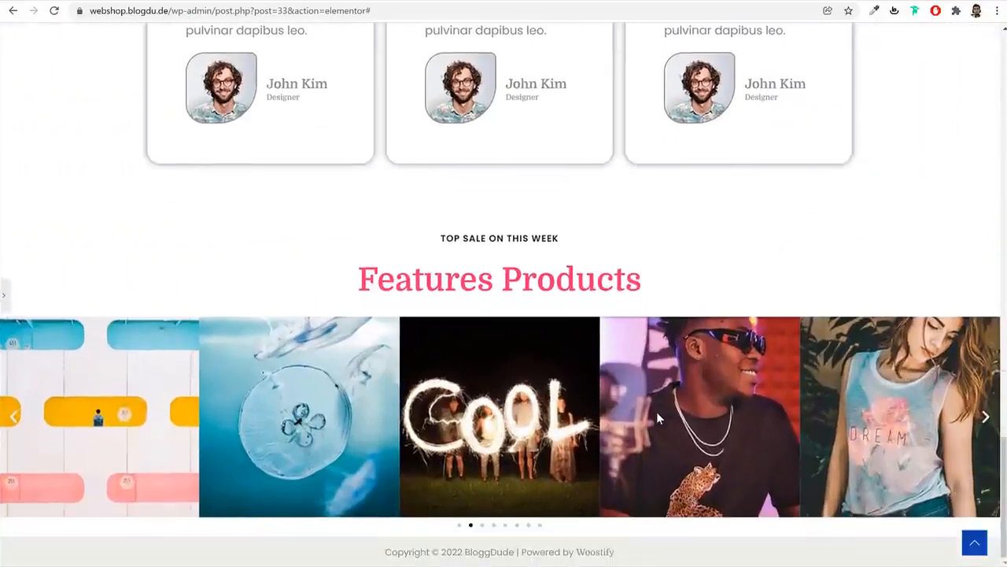
click(494, 525)
click(5, 296)
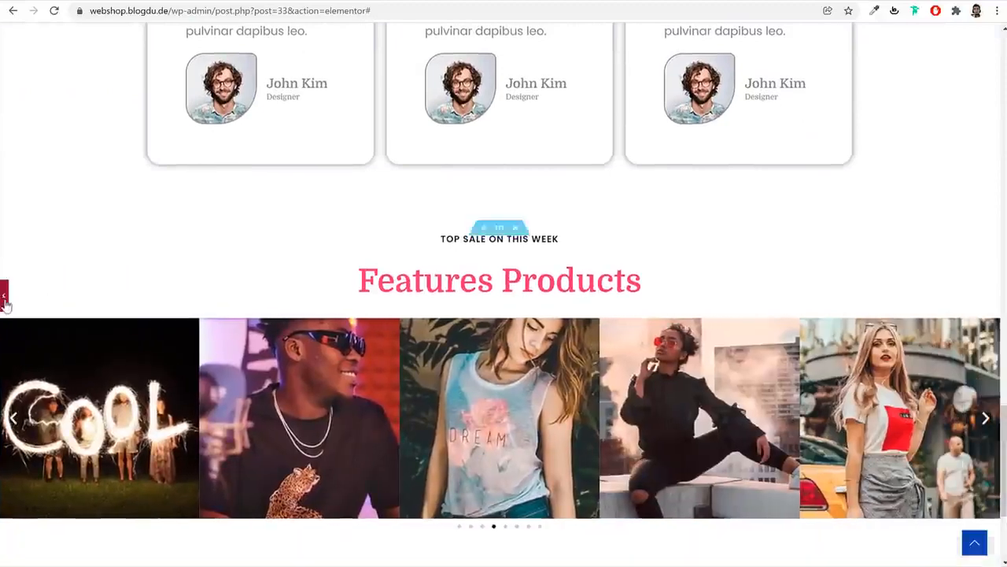
click(469, 383)
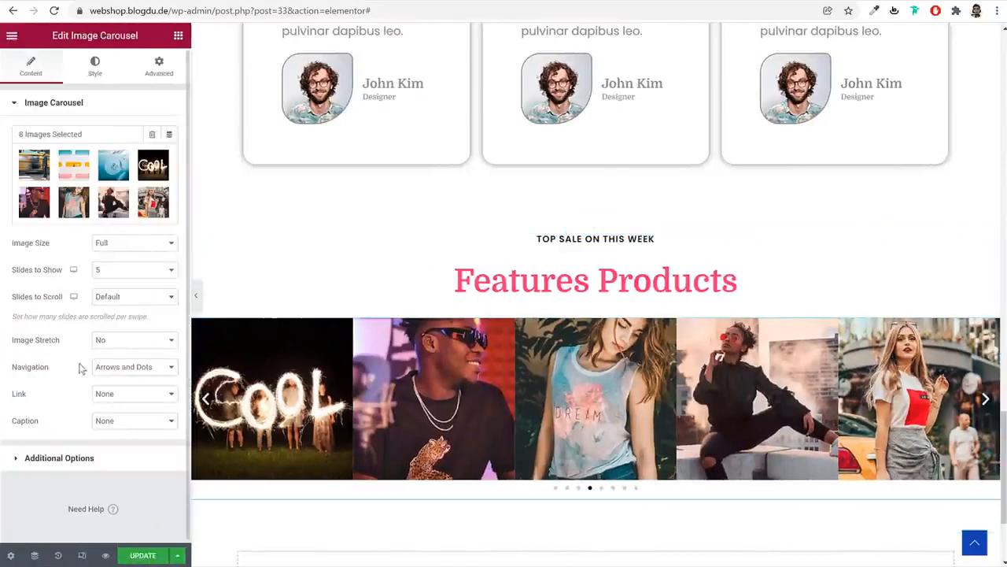
click(143, 368)
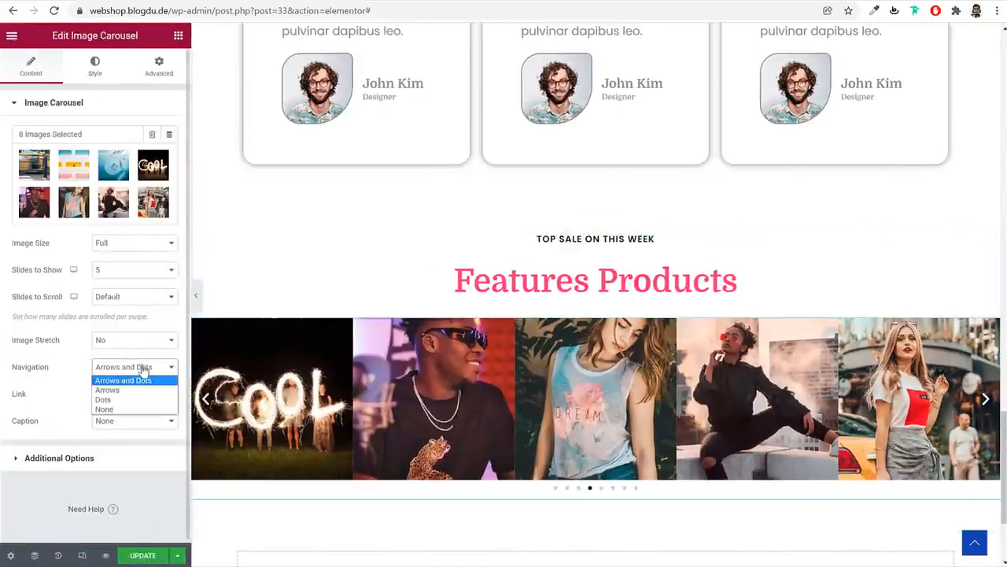
click(134, 408)
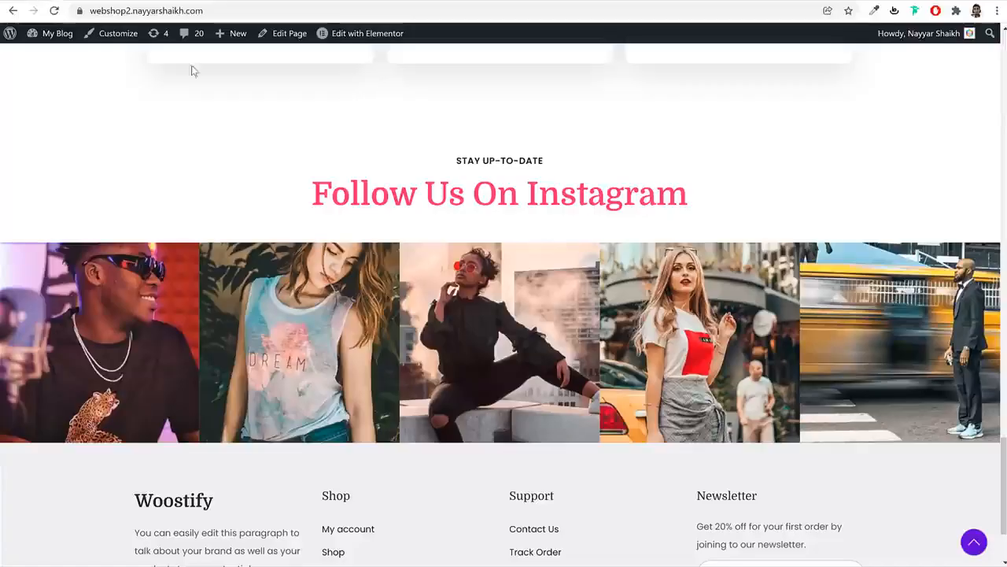
scroll(504, 403, down, 2)
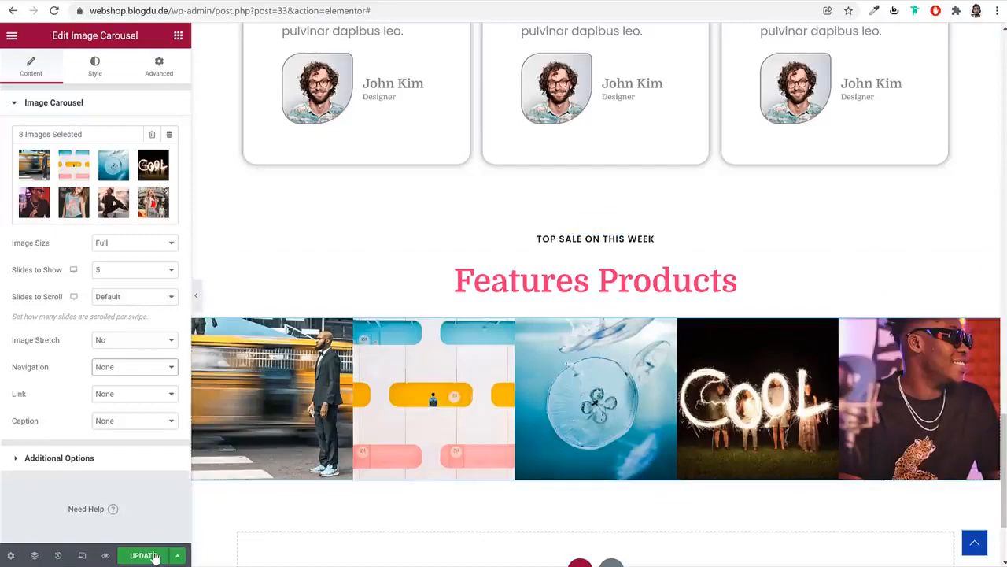
click(154, 556)
scroll(653, 420, up, 4)
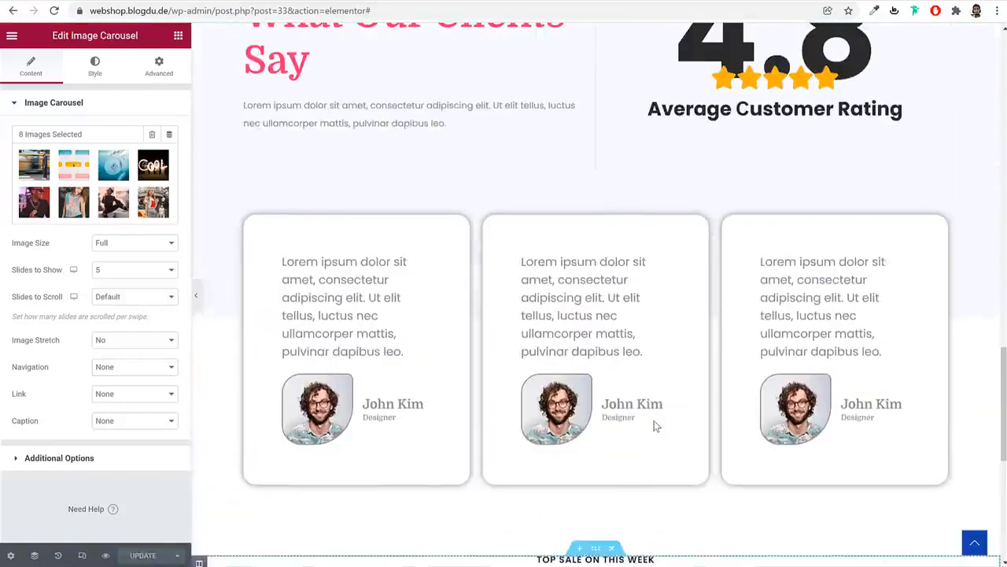
scroll(655, 424, up, 15)
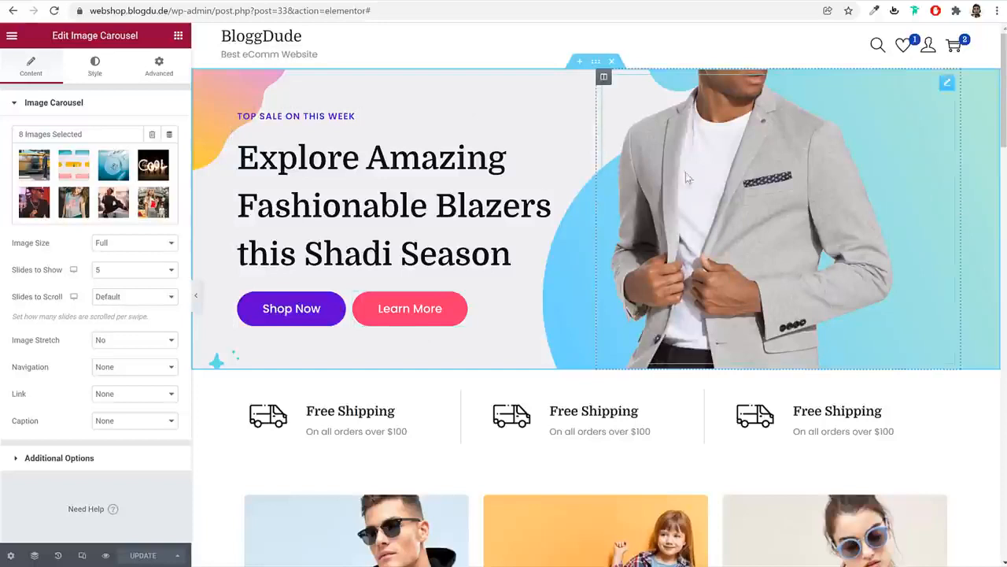
Switch the Elementor preview to mobile and widen it to 440 px
click(82, 555)
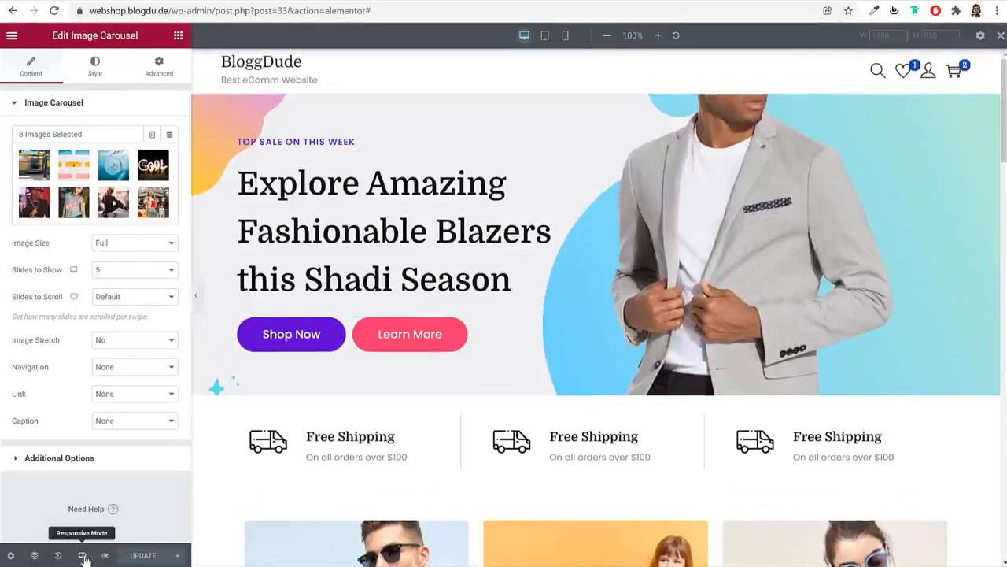
click(567, 36)
scroll(693, 234, down, 20)
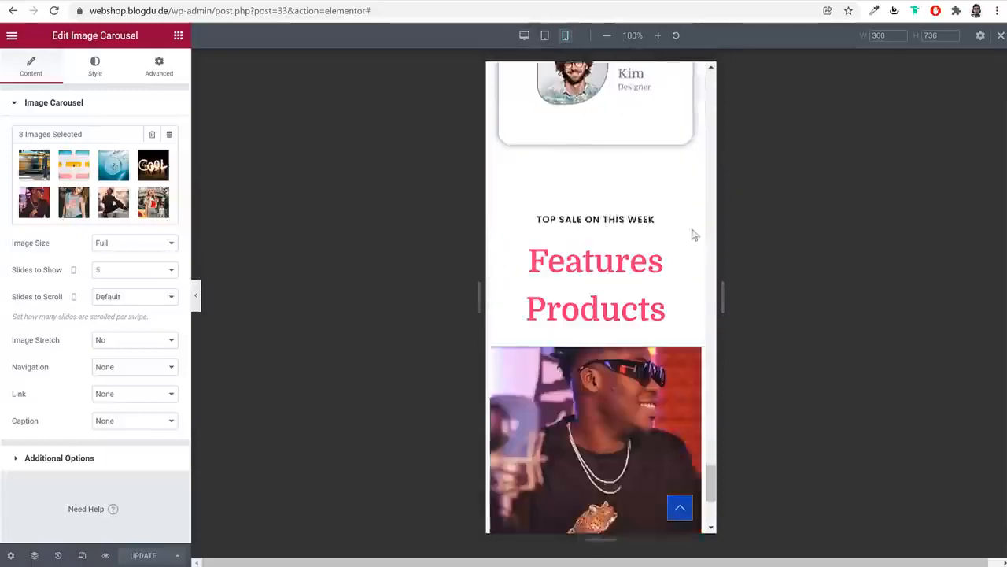
scroll(689, 244, up, 20)
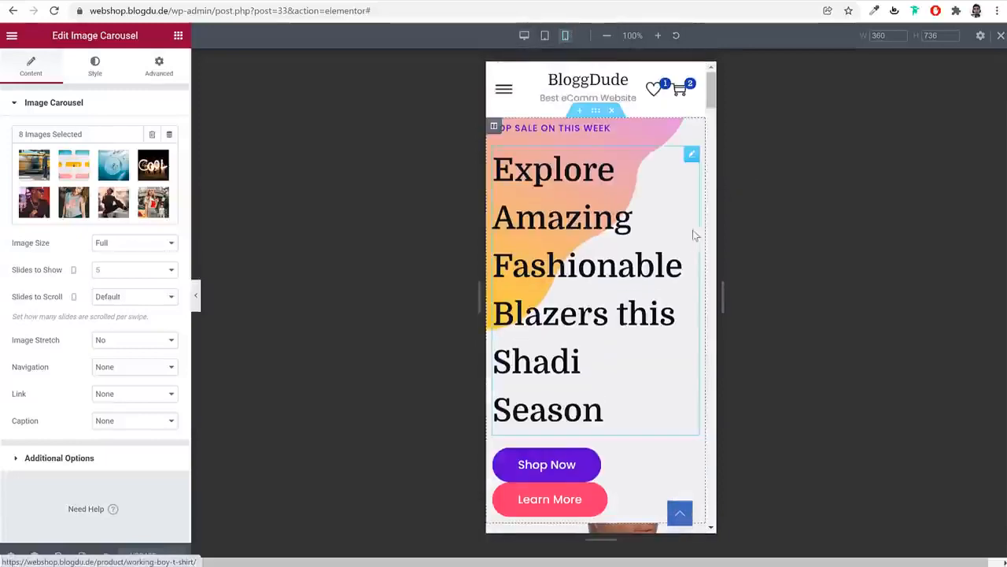
click(882, 35)
text(440)
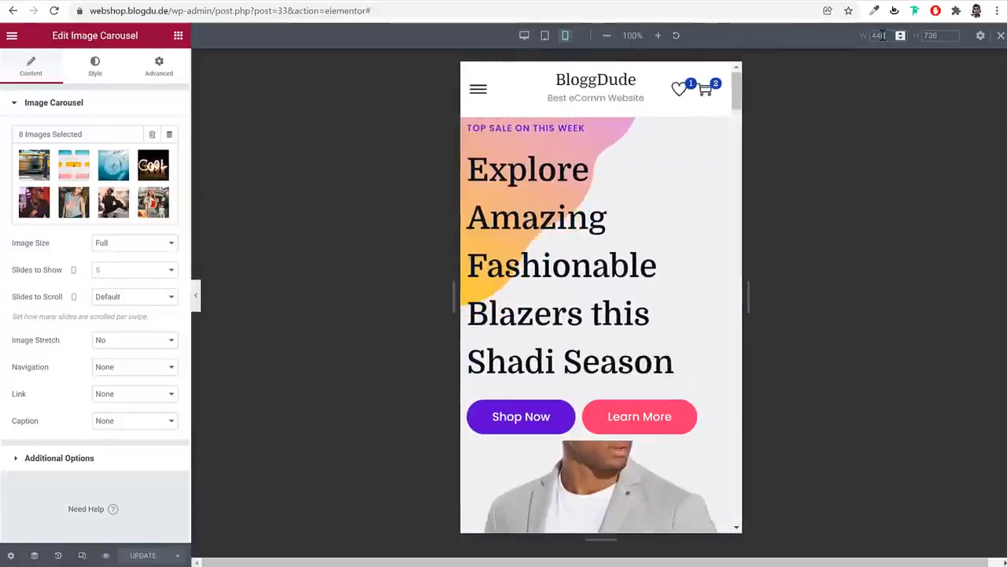
scroll(703, 362, down, 6)
scroll(704, 367, down, 8)
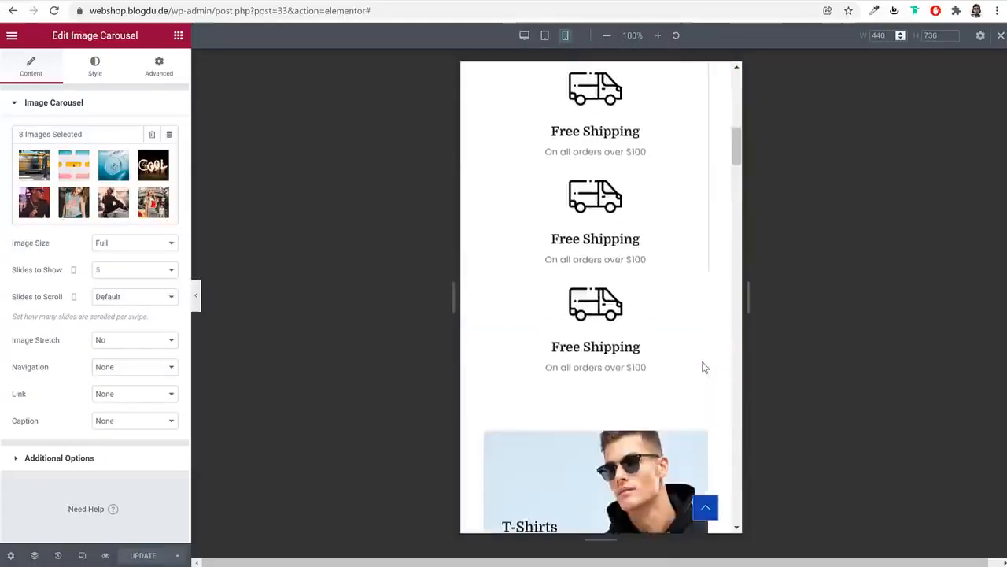
scroll(705, 368, up, 4)
scroll(704, 365, up, 8)
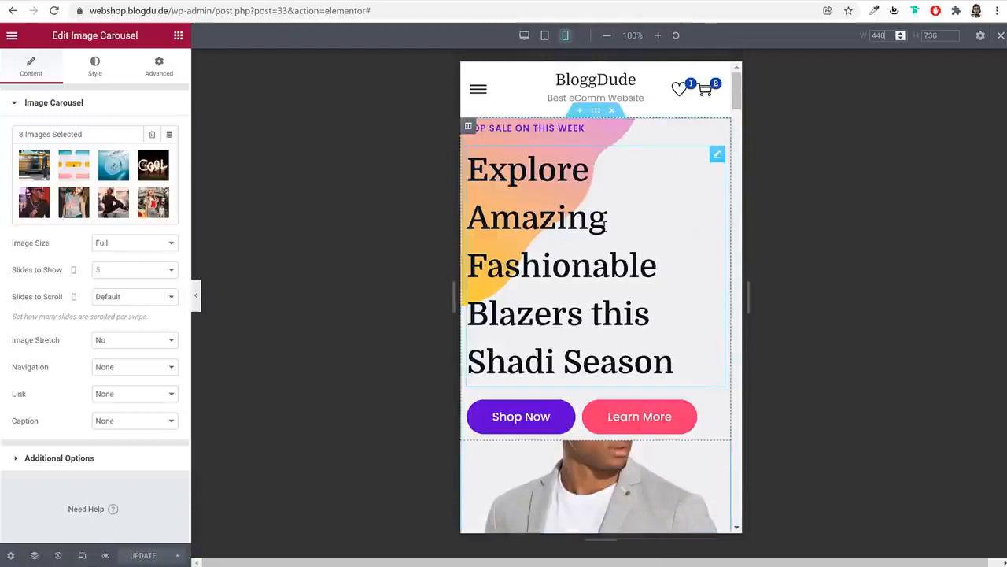
Centre-align the TOP SALE ON THIS WEEK and Explore Amazing headings
click(559, 128)
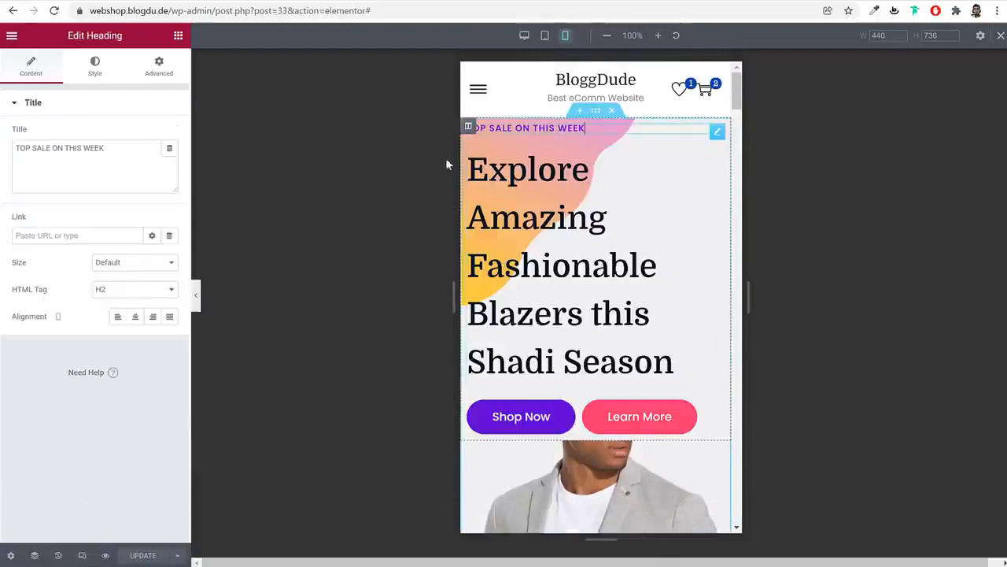
click(134, 317)
click(556, 247)
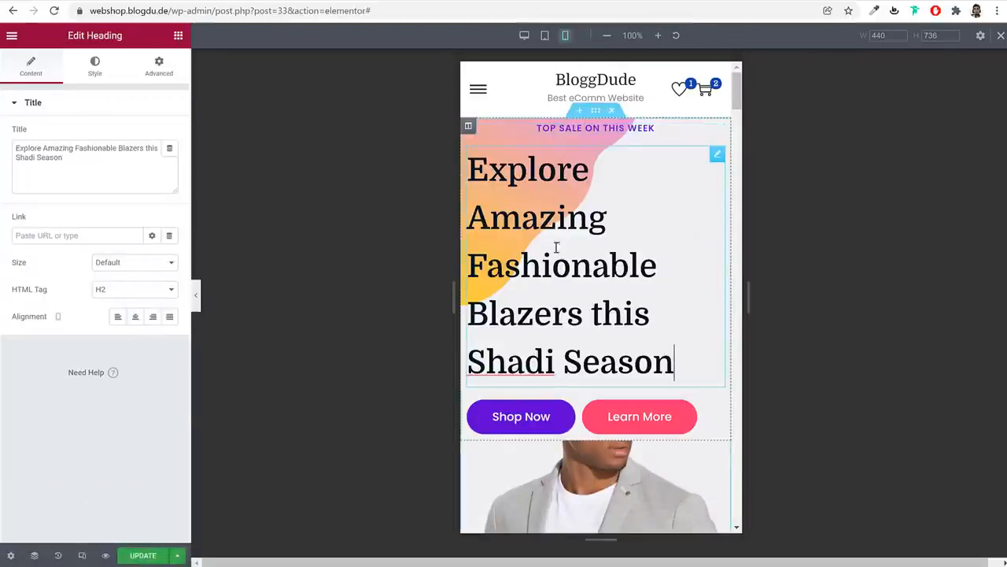
click(135, 316)
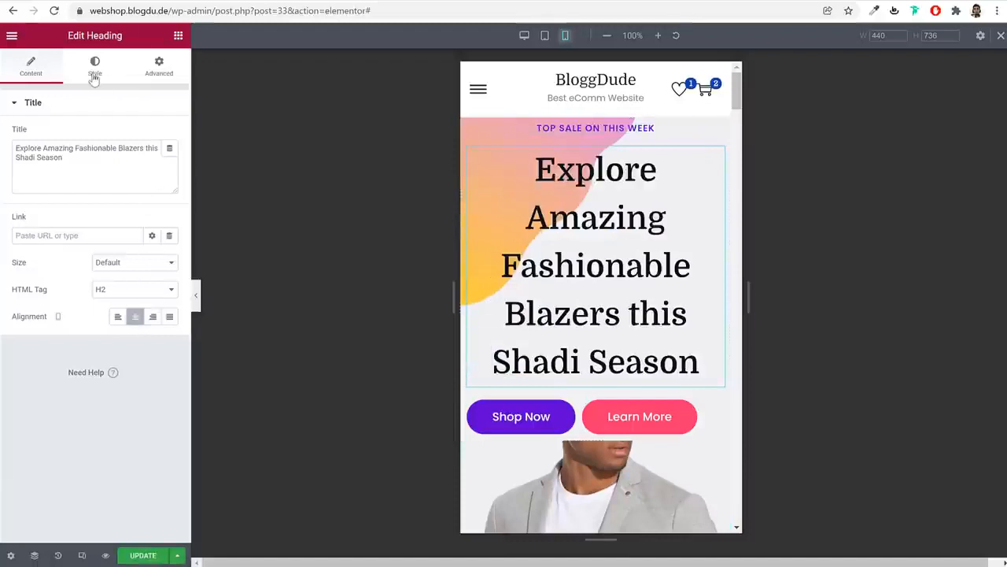
Reduce the Explore Amazing heading's typography size to 35
click(94, 69)
click(169, 162)
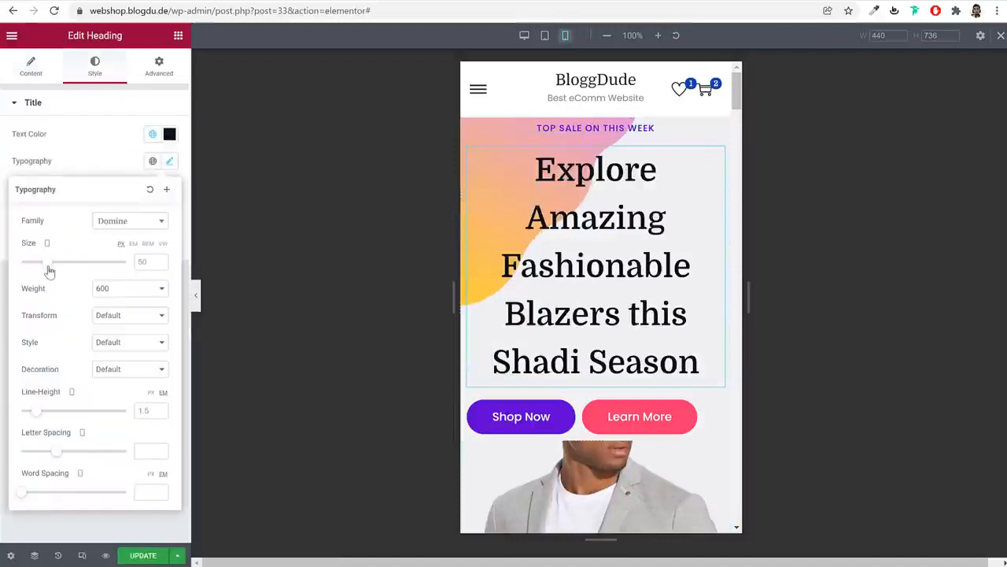
drag(49, 271, 41, 271)
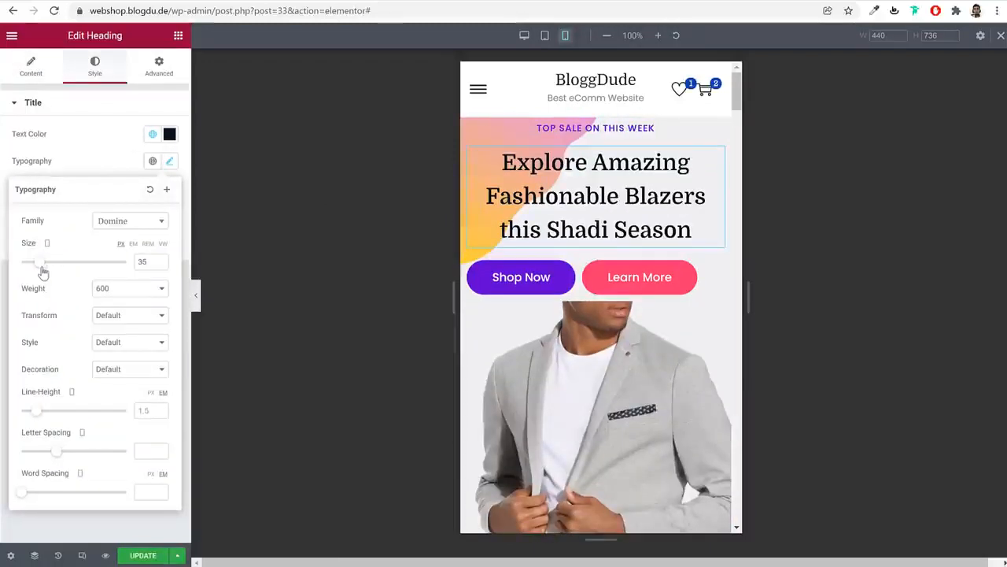
mouse_move(612, 148)
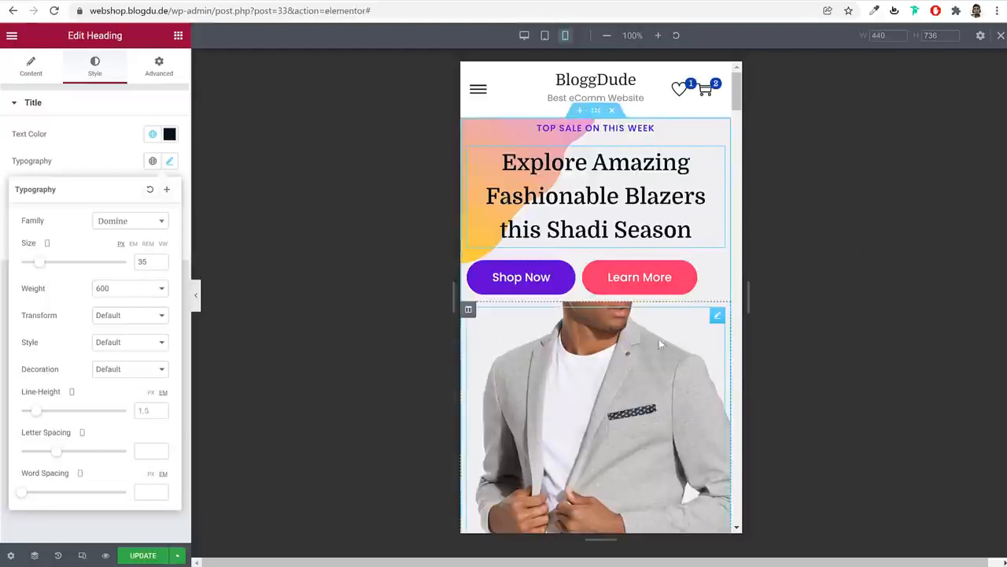
scroll(659, 338, down, 3)
scroll(666, 349, up, 2)
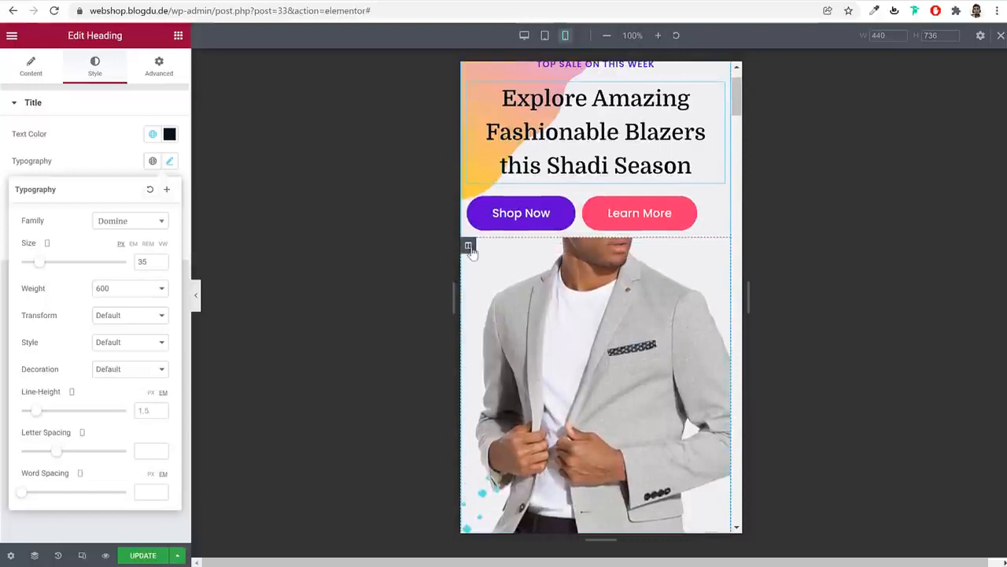
Turn on Hide On Mobile under Advanced > Responsive for the blazer image column
click(469, 249)
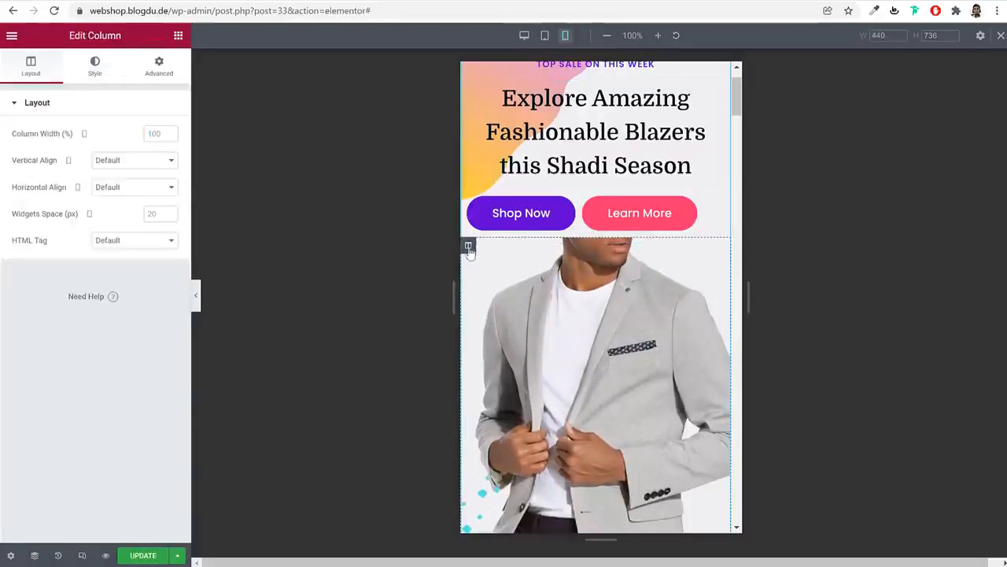
click(180, 77)
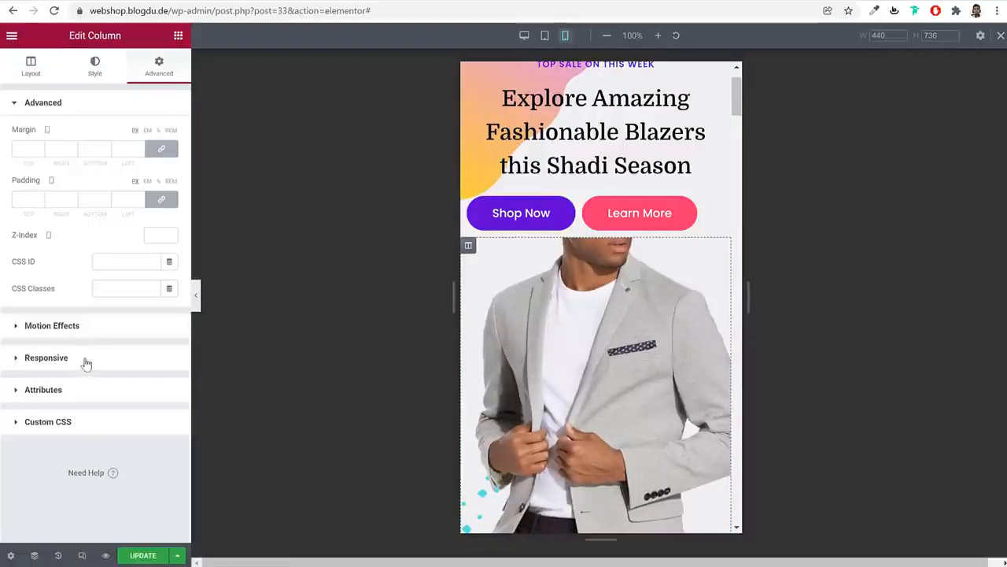
click(87, 363)
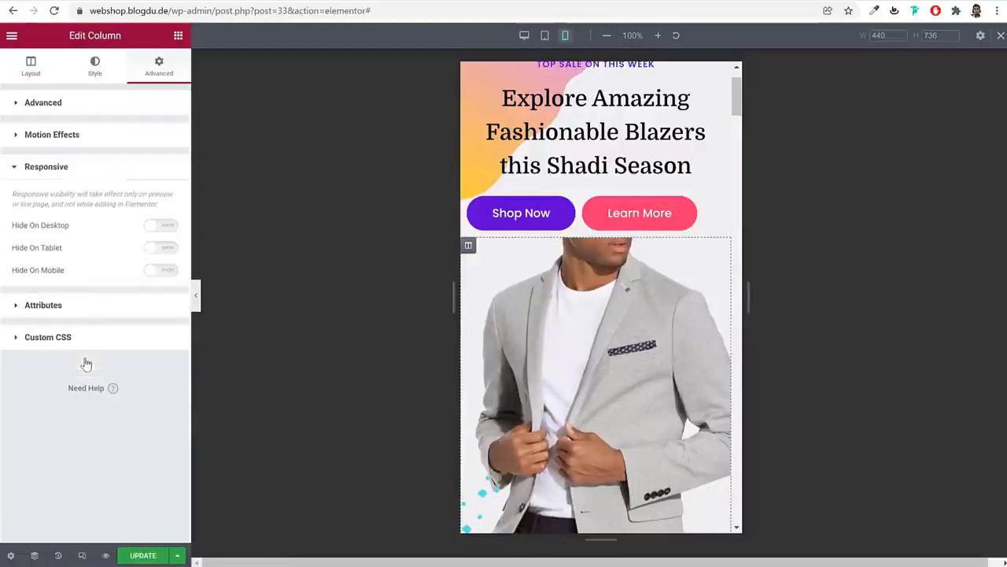
click(154, 272)
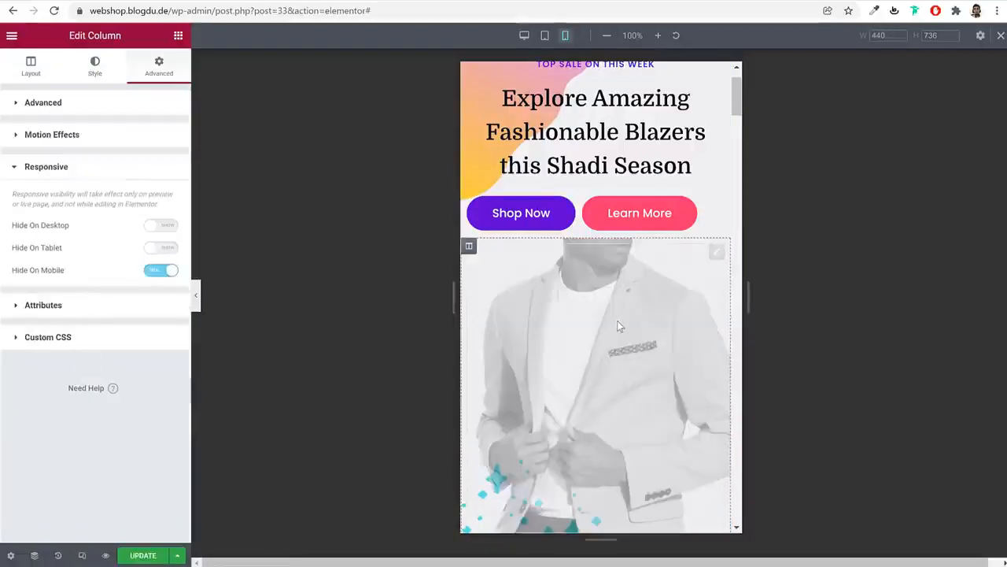
scroll(617, 314, up, 1)
click(596, 112)
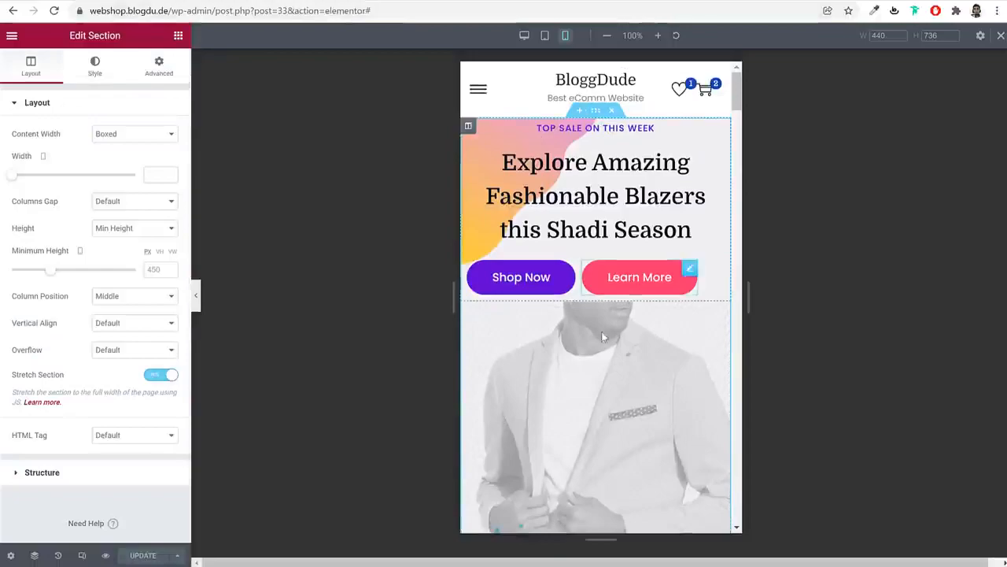
scroll(608, 354, down, 3)
scroll(609, 355, up, 3)
Reload the live homepage and check the hero in DevTools' mobile device view
click(381, 1)
click(380, 13)
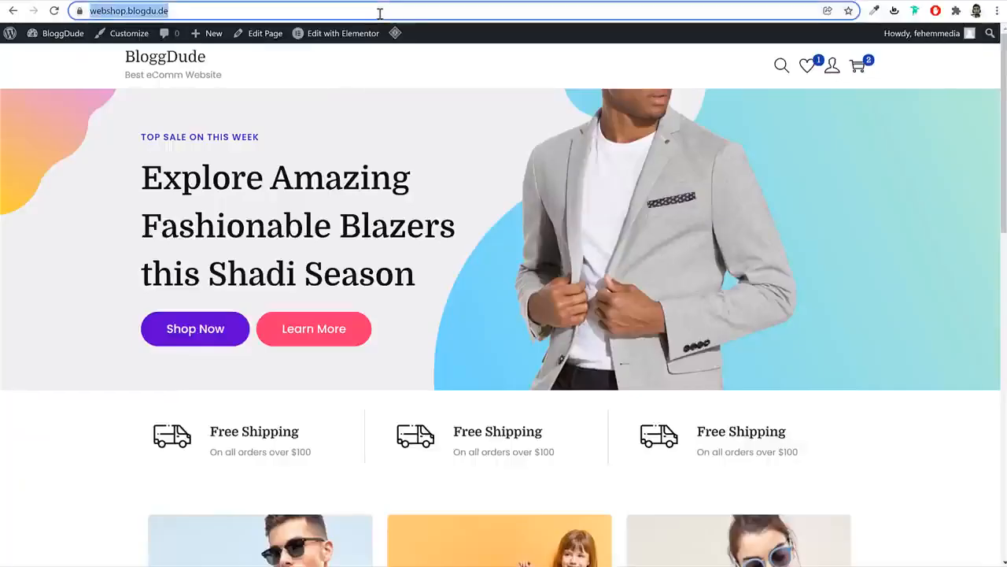
key(Return)
right_click(426, 110)
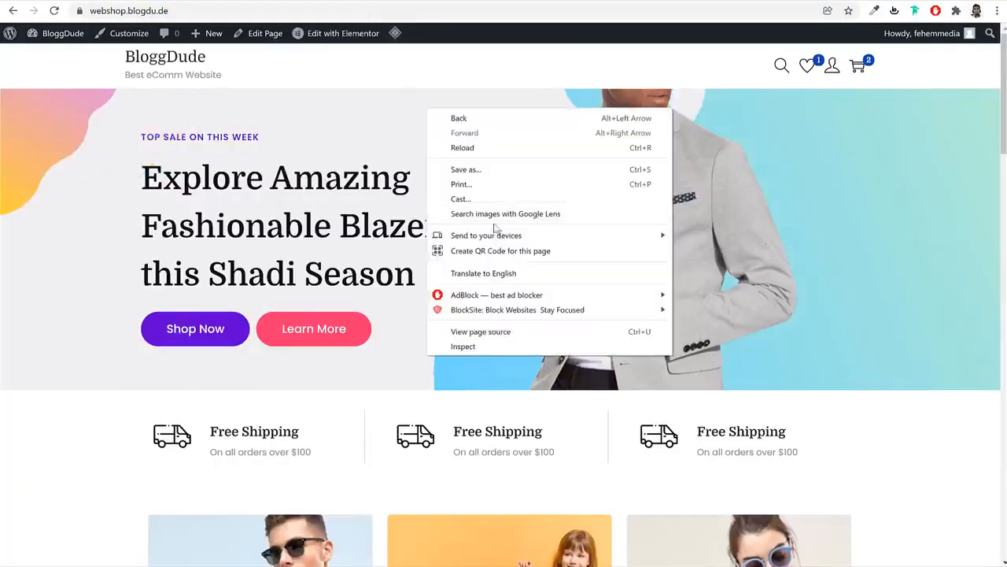
click(513, 346)
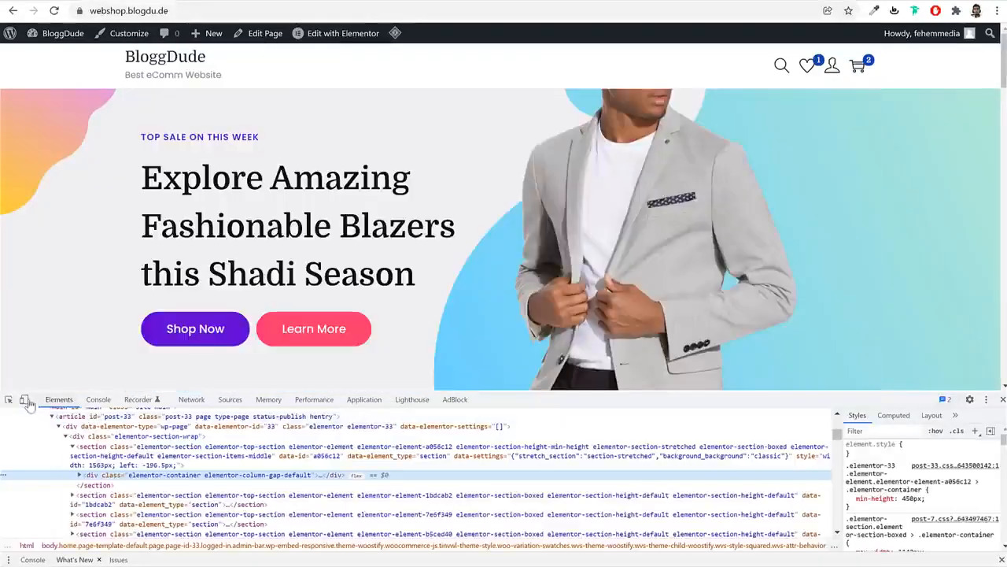
click(24, 399)
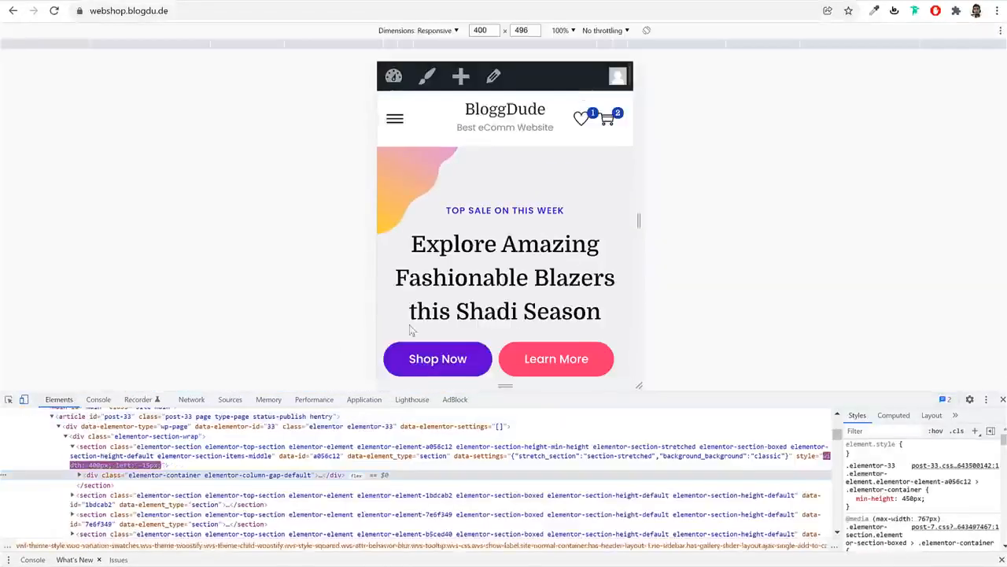
scroll(581, 251, down, 5)
scroll(581, 251, up, 3)
scroll(583, 251, down, 1)
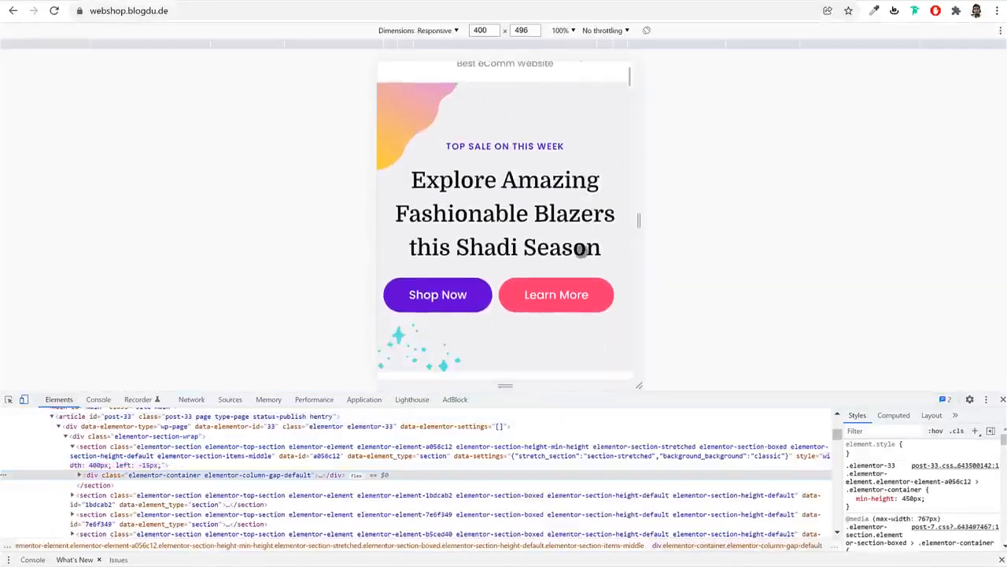
click(1001, 399)
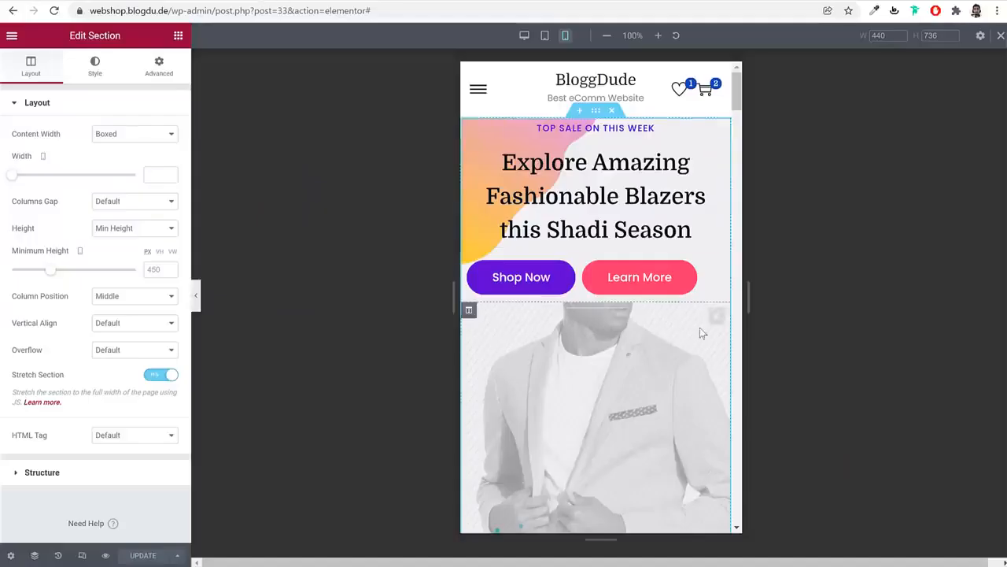
Set the first two Free Shipping columns to 50% column width
scroll(700, 328, down, 5)
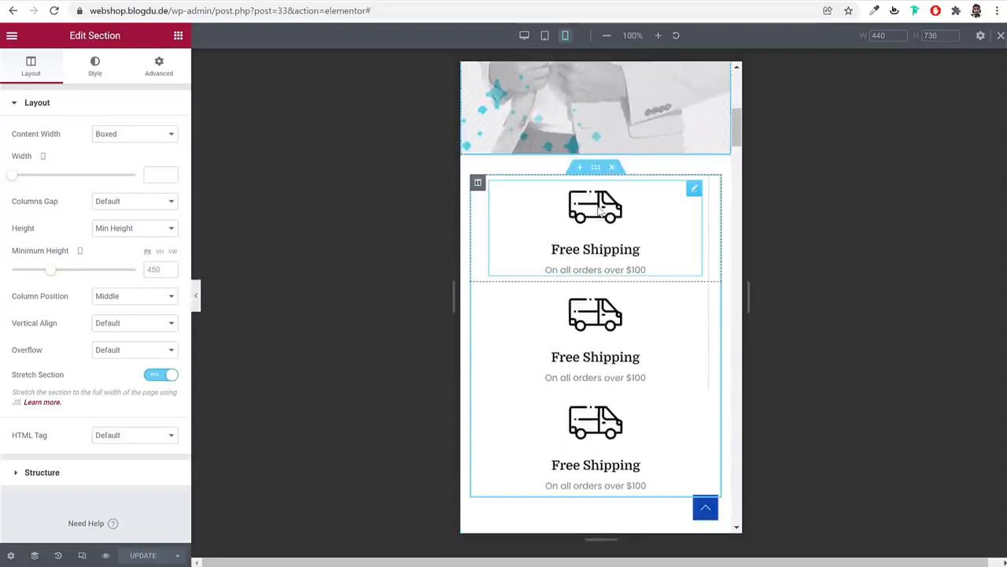
click(477, 183)
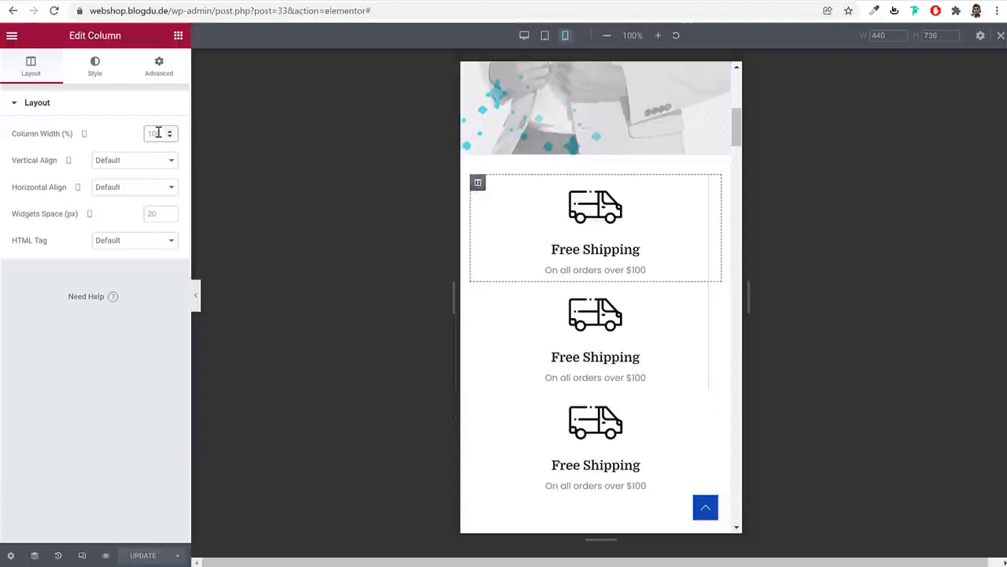
text(50)
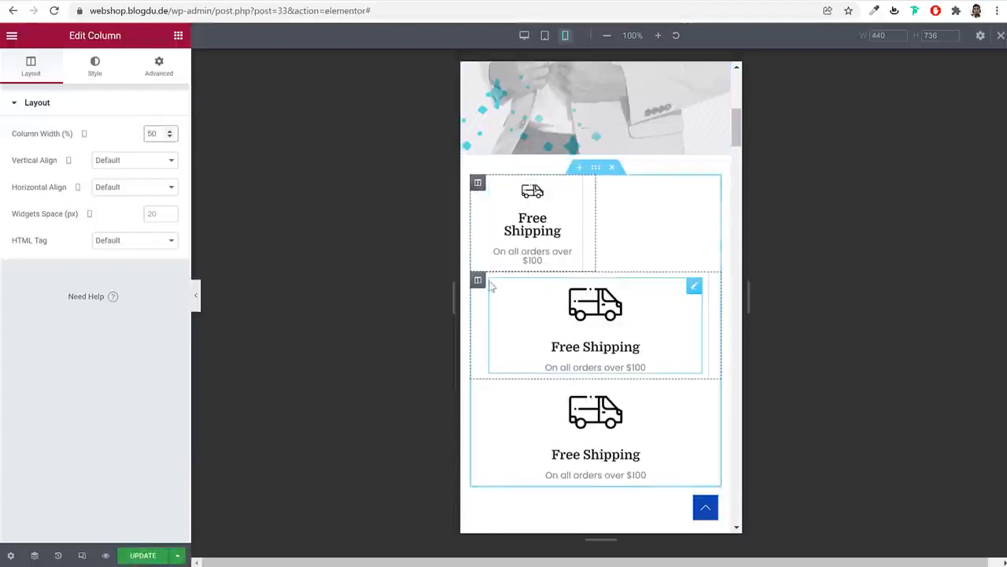
click(478, 280)
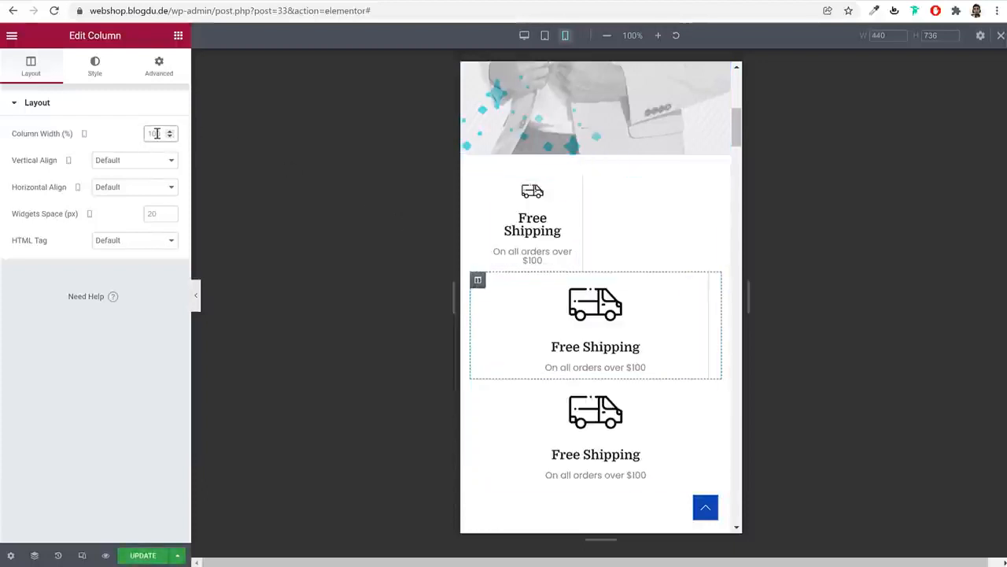
text(50)
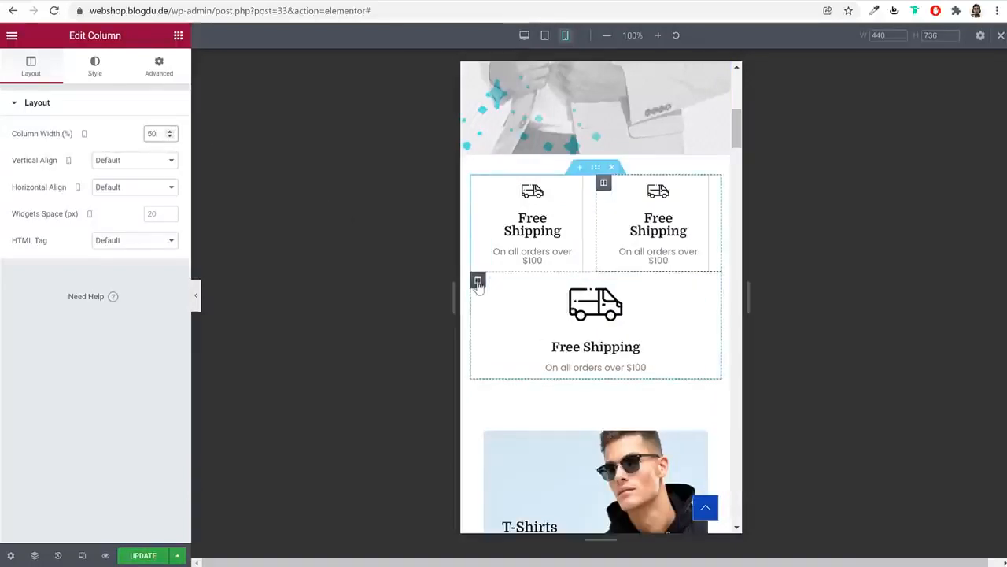
Set the third Free Shipping column to Hide On Mobile
click(478, 280)
click(153, 70)
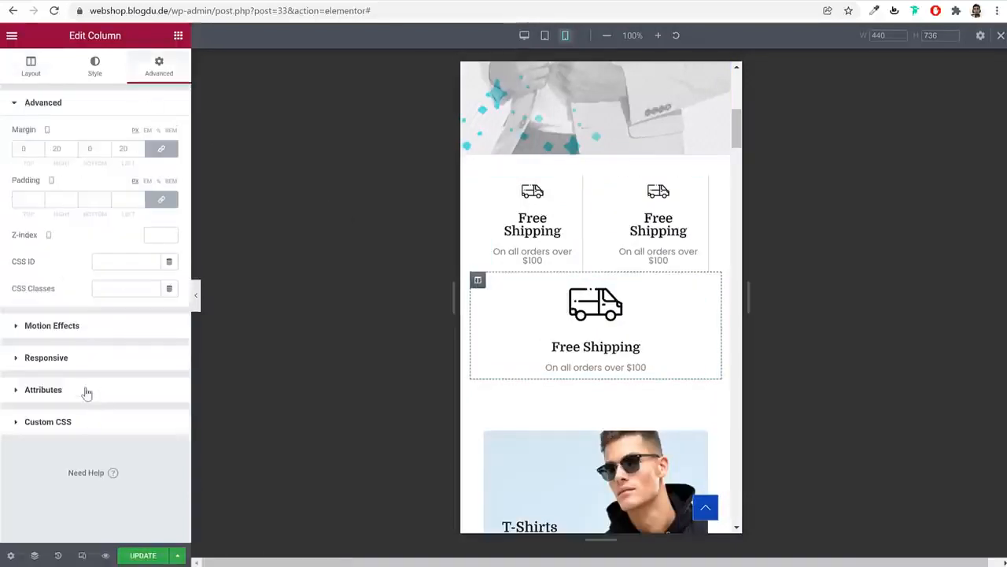
click(85, 358)
click(162, 270)
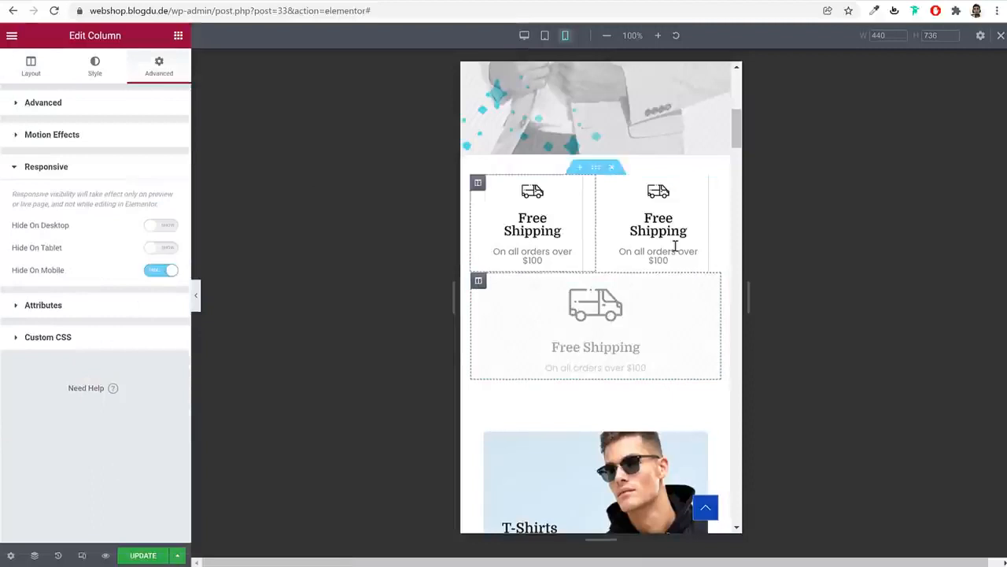
Select the T-Shirts image and view its Advanced spacing settings
scroll(659, 334, down, 3)
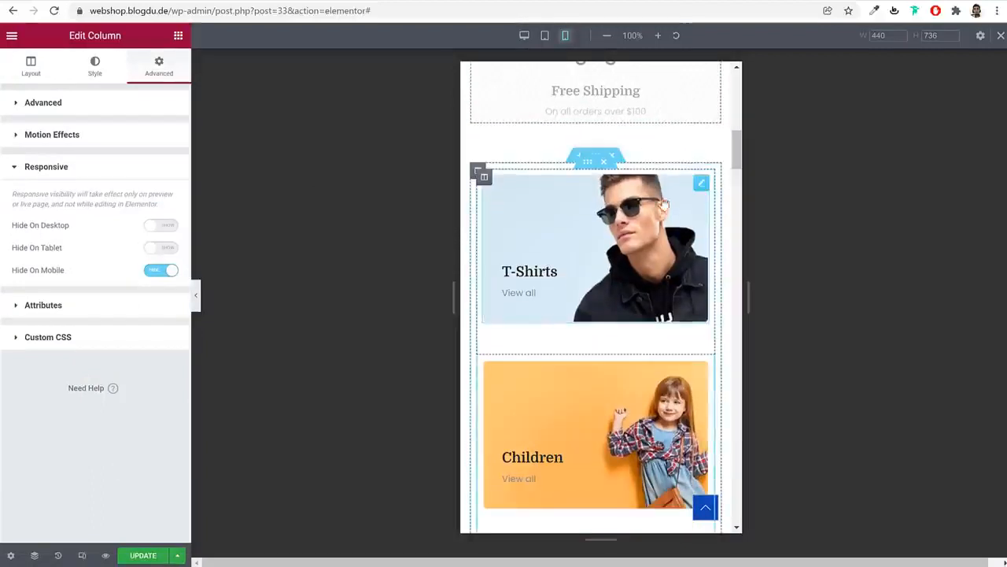
scroll(701, 321, down, 2)
scroll(700, 322, down, 2)
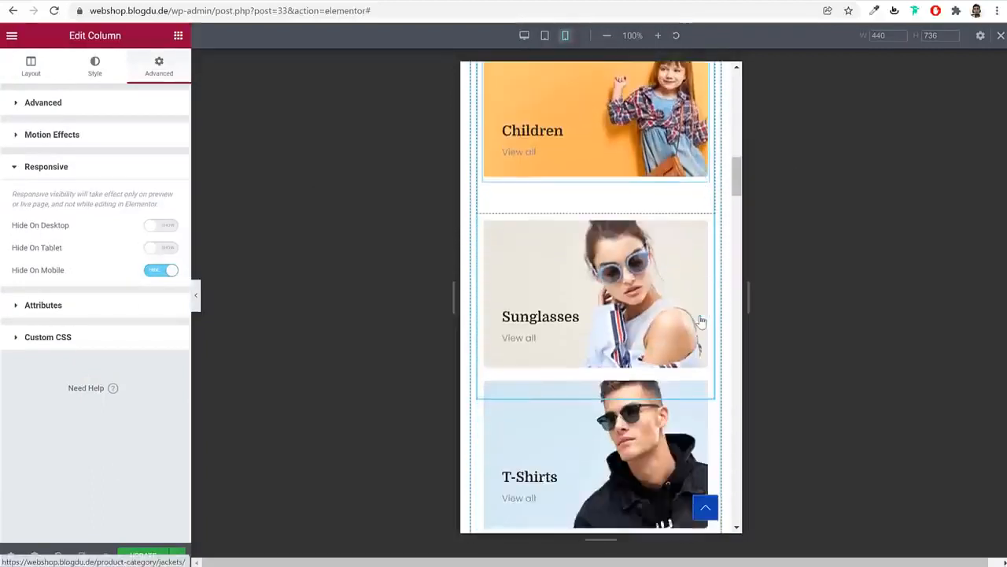
scroll(700, 321, up, 4)
scroll(701, 321, up, 1)
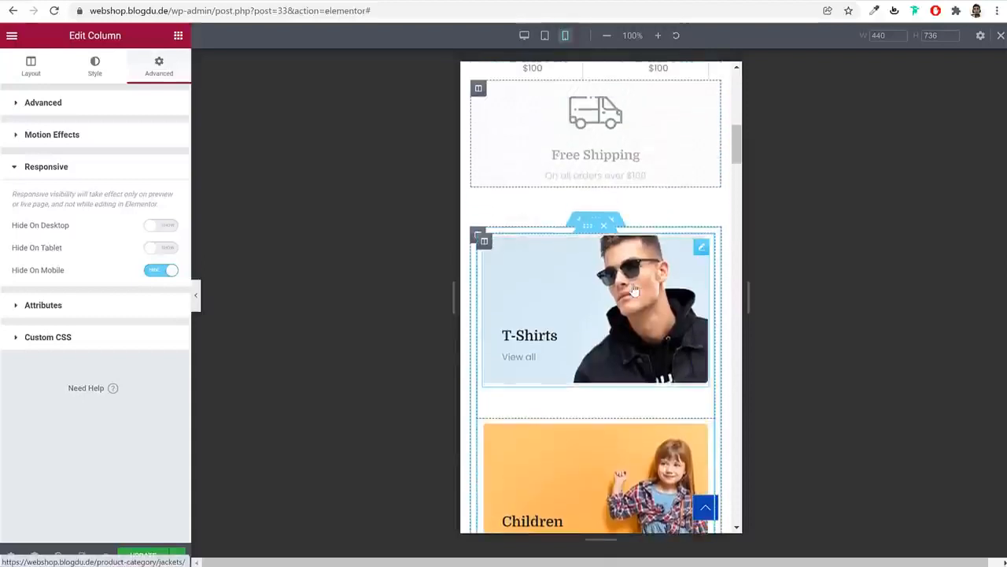
click(634, 288)
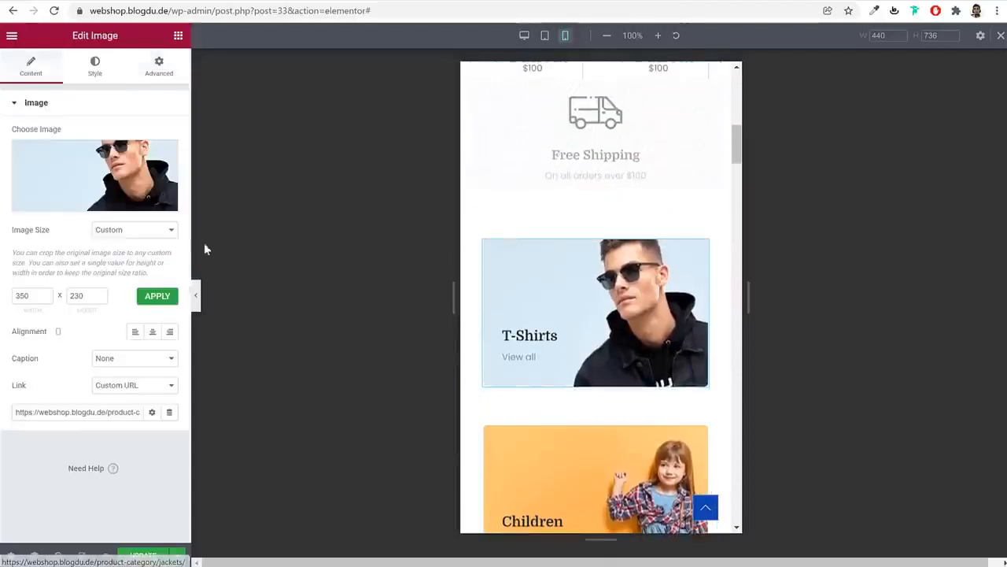
click(154, 75)
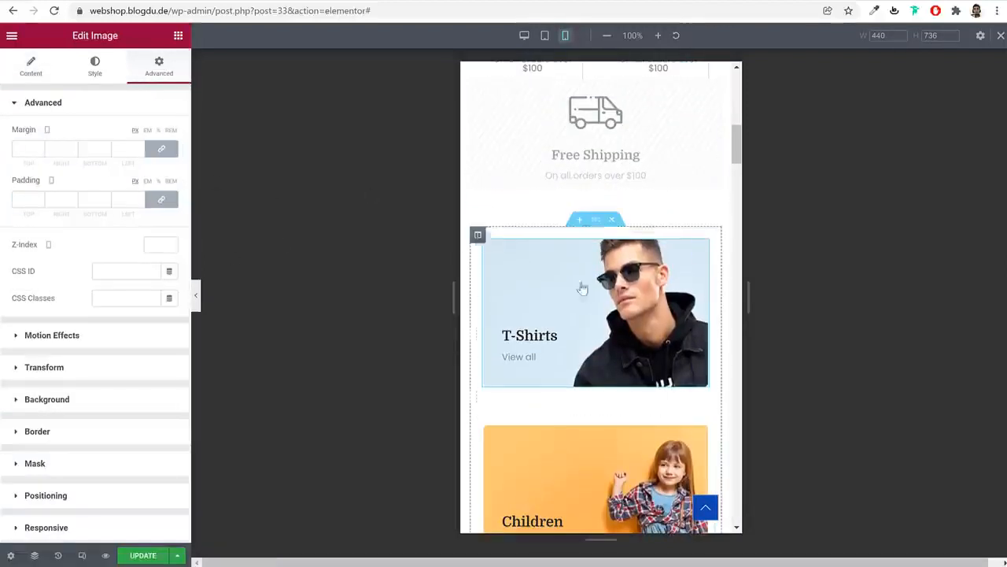
scroll(610, 408, down, 5)
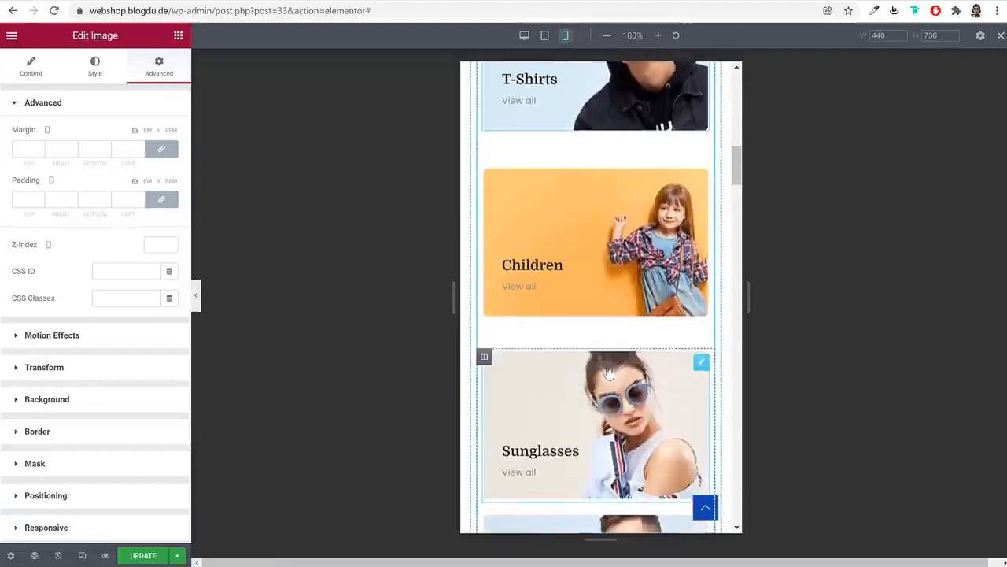
scroll(628, 368, down, 5)
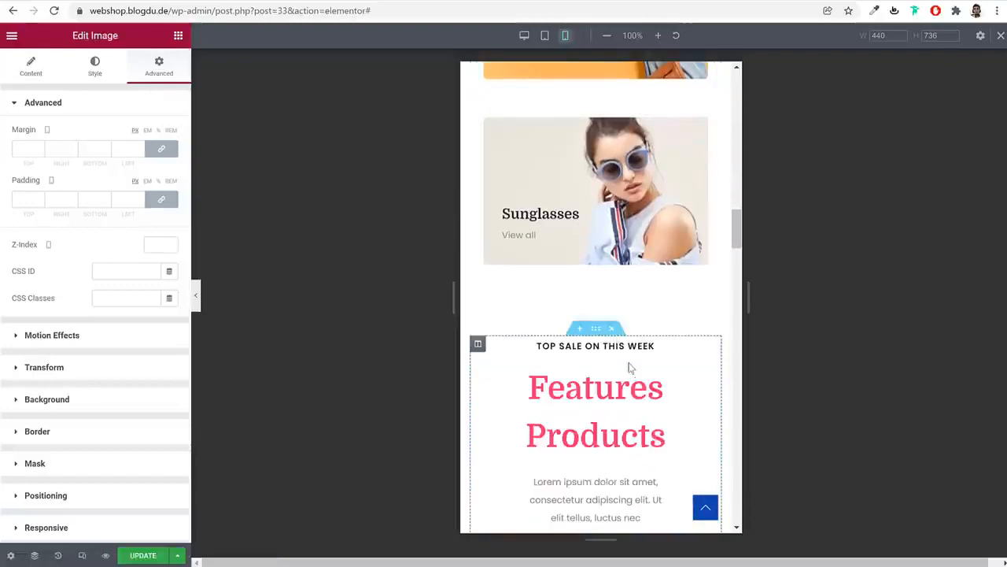
Shrink the Features Products heading's typography size from 50 to 35
click(616, 197)
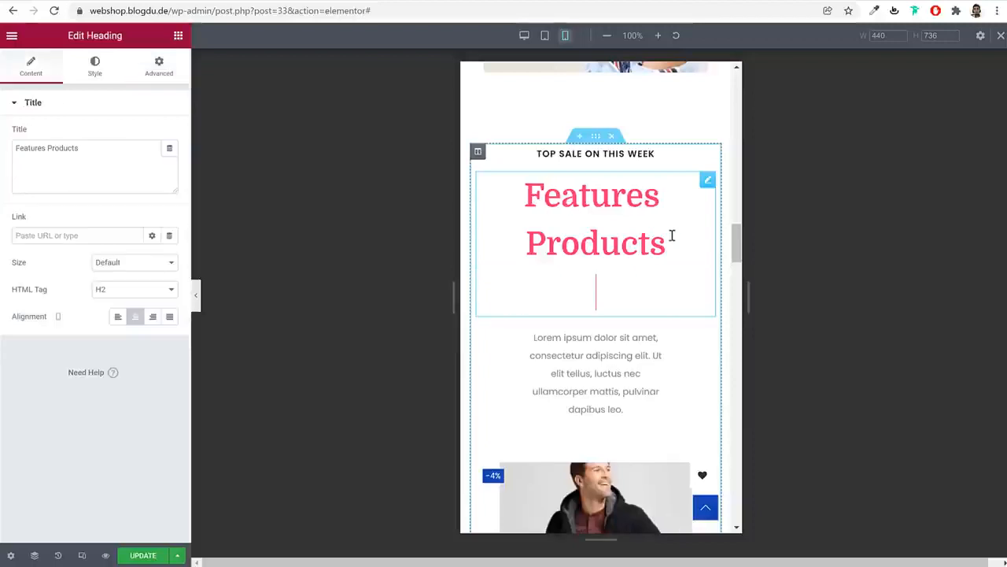
click(96, 68)
click(169, 161)
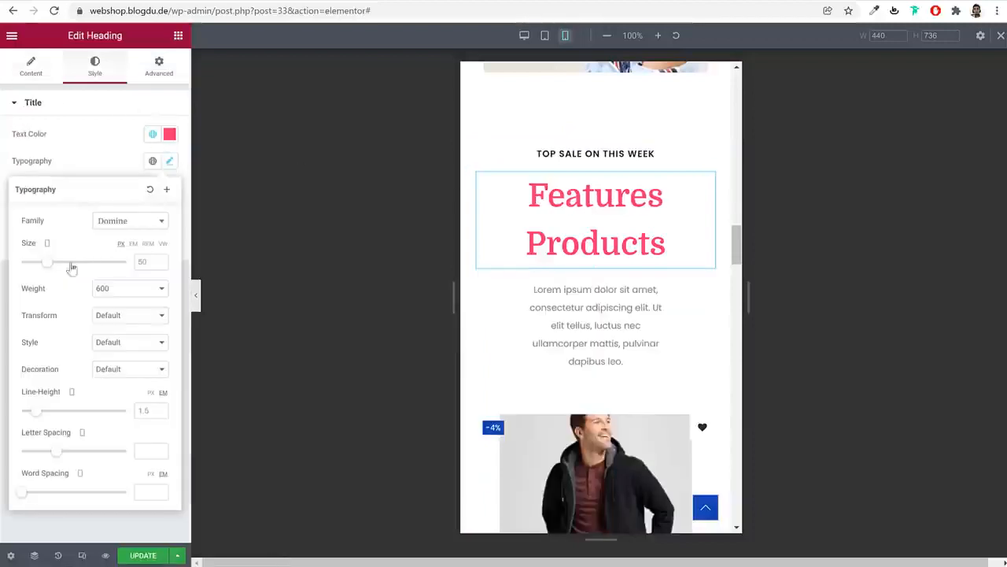
drag(48, 268, 43, 269)
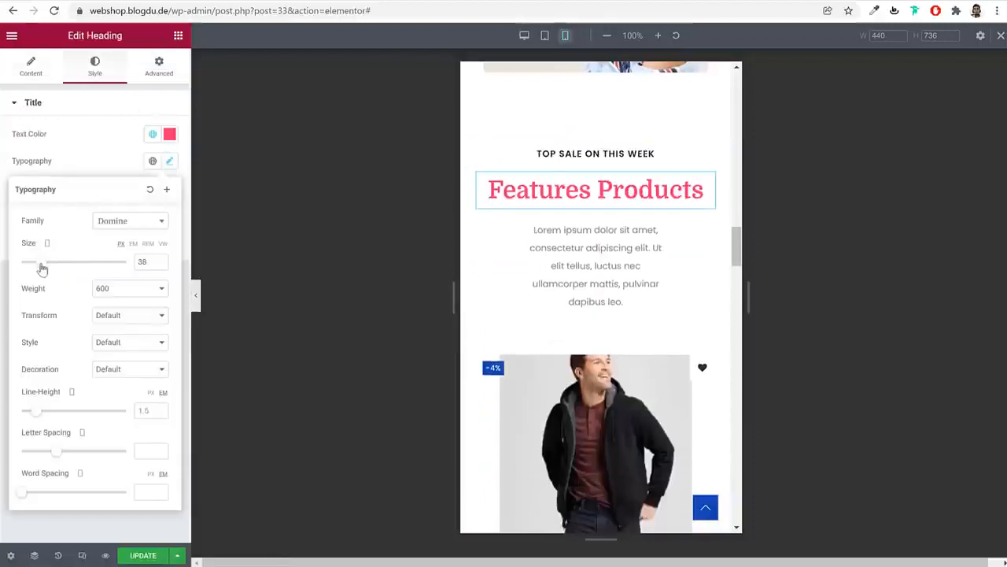
click(161, 264)
click(160, 264)
click(161, 264)
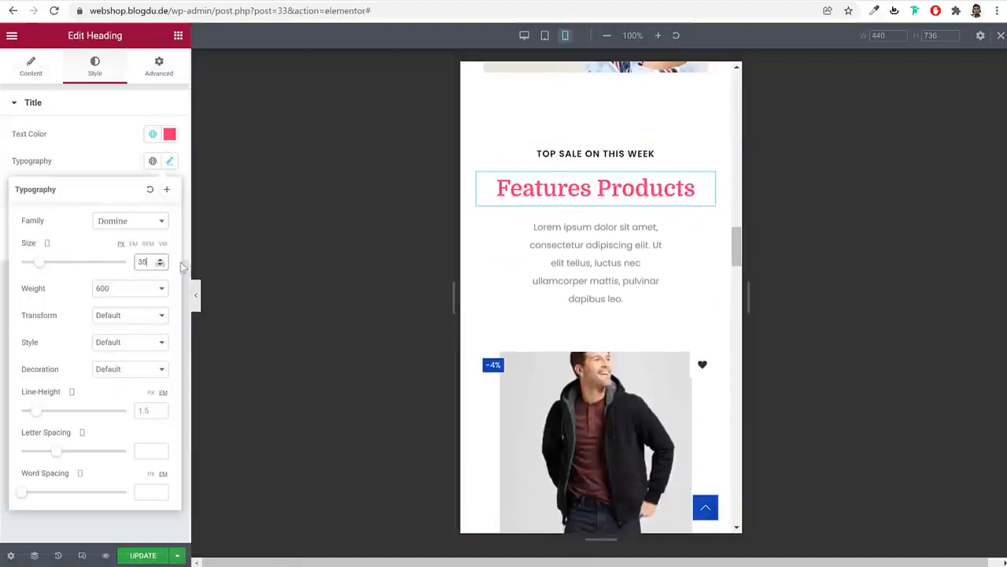
click(606, 242)
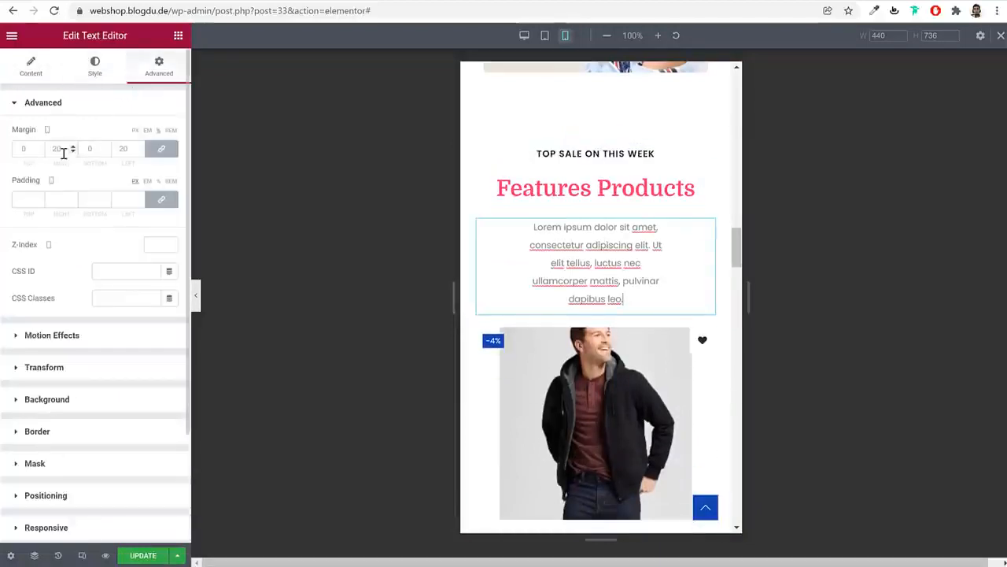
Set the intro paragraph's mobile side margins to 0
key(BackSpace)
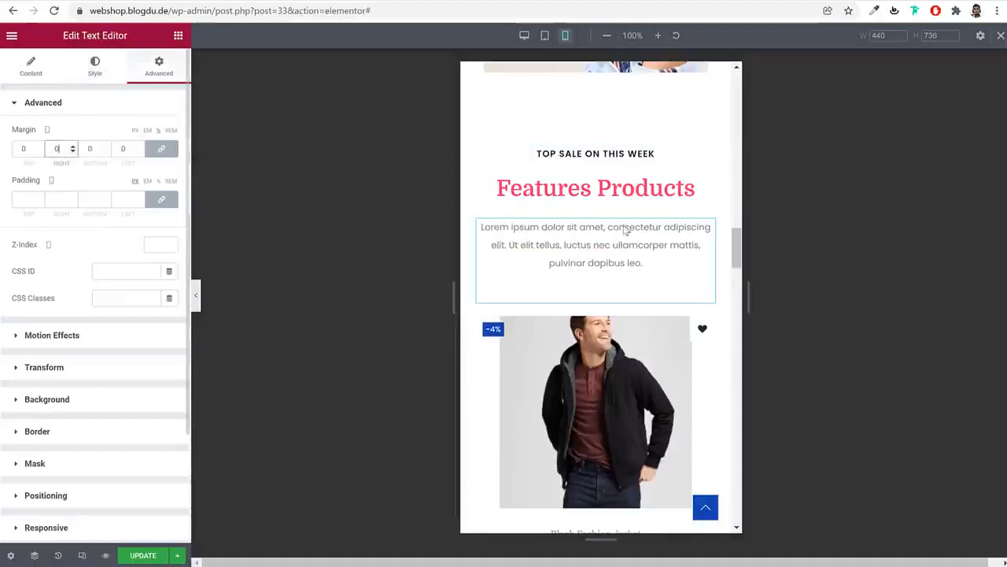
scroll(717, 288, down, 3)
scroll(712, 288, down, 5)
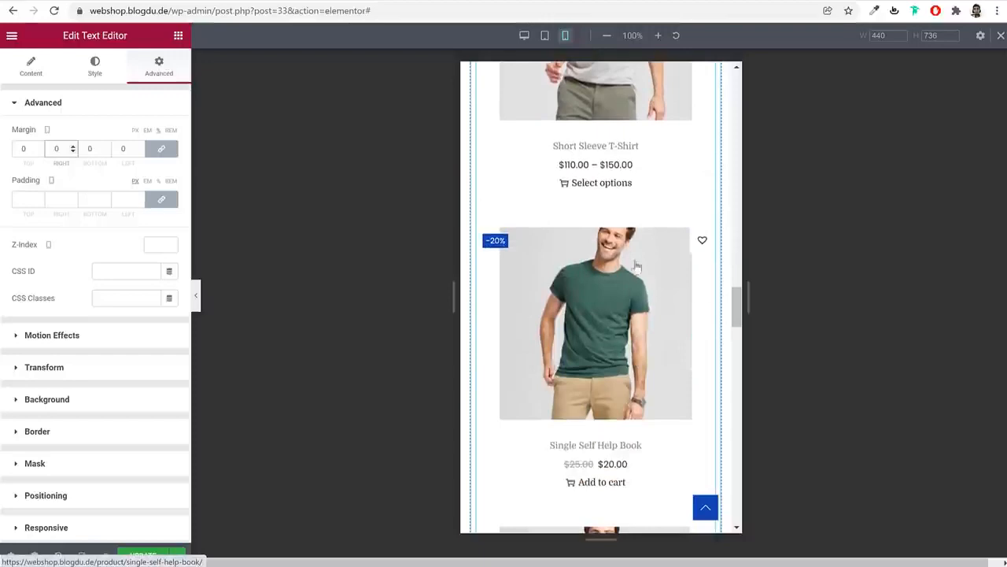
scroll(622, 317, down, 7)
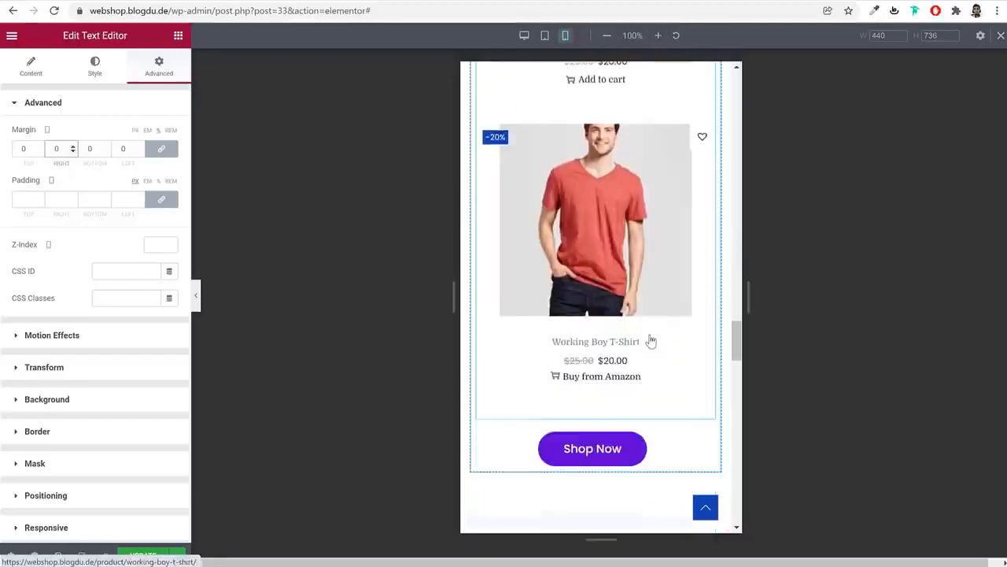
scroll(647, 337, down, 6)
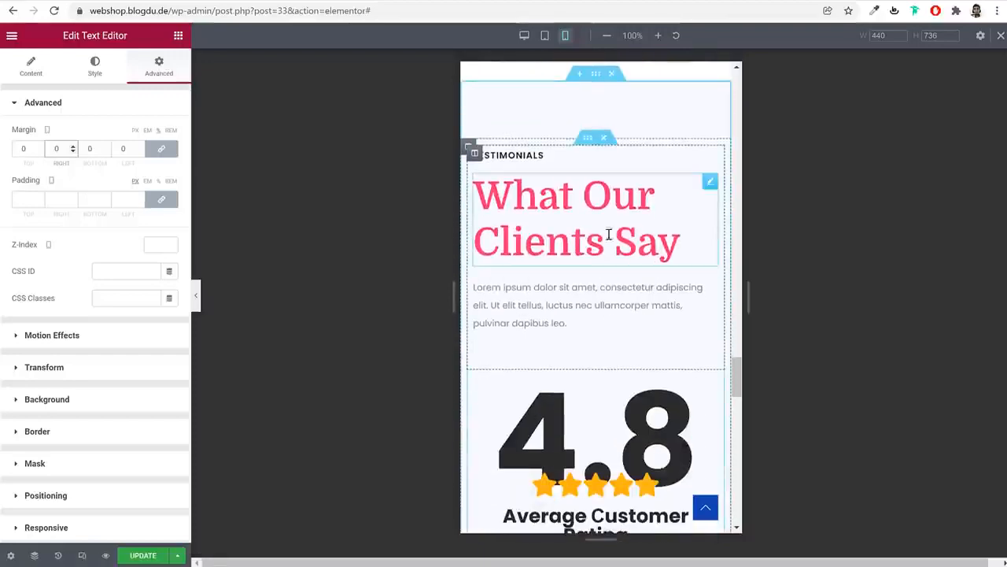
scroll(650, 343, down, 10)
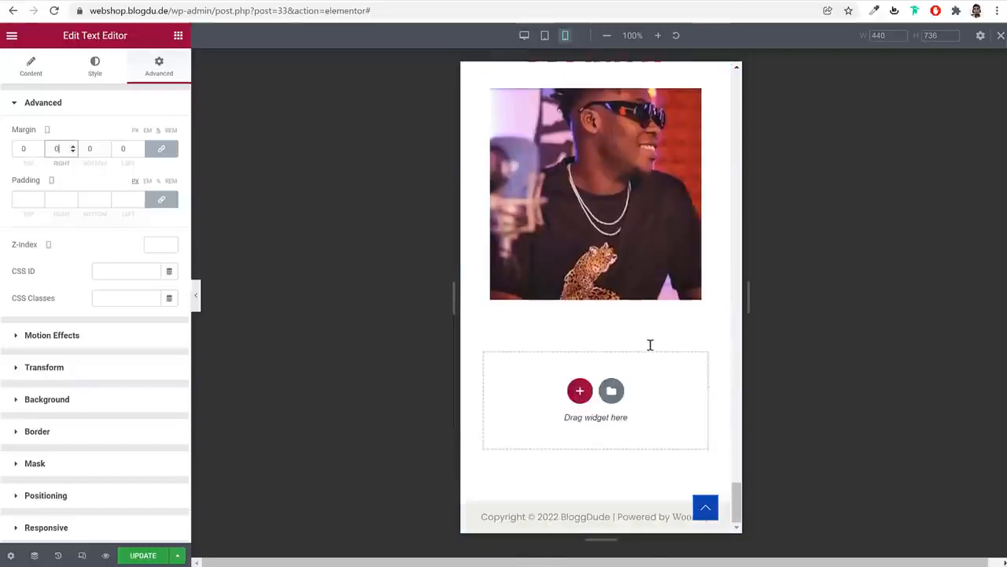
scroll(649, 343, up, 5)
scroll(637, 327, down, 2)
Set the lower Features Products heading size to 35 and save the page with Update
click(621, 295)
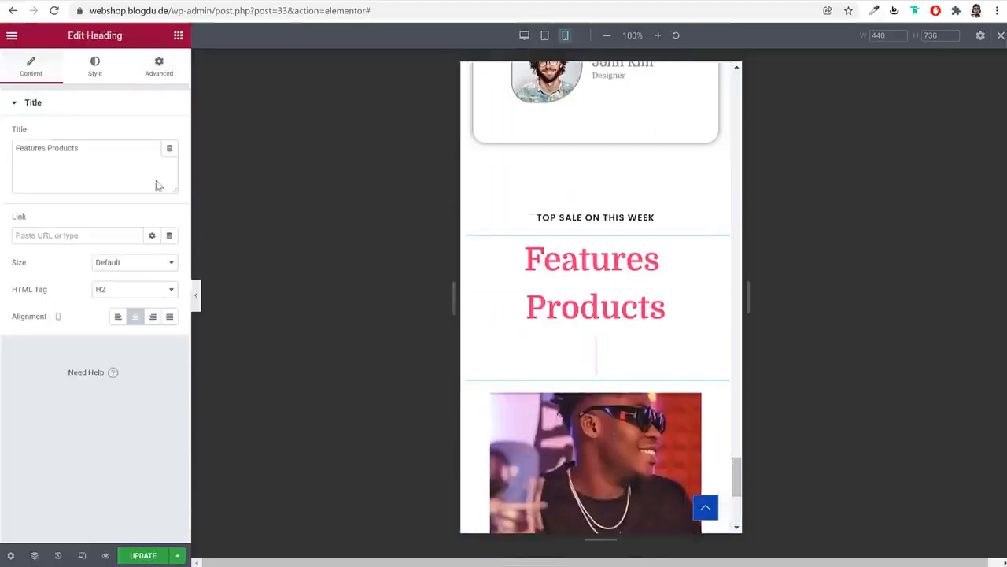
click(95, 67)
click(170, 160)
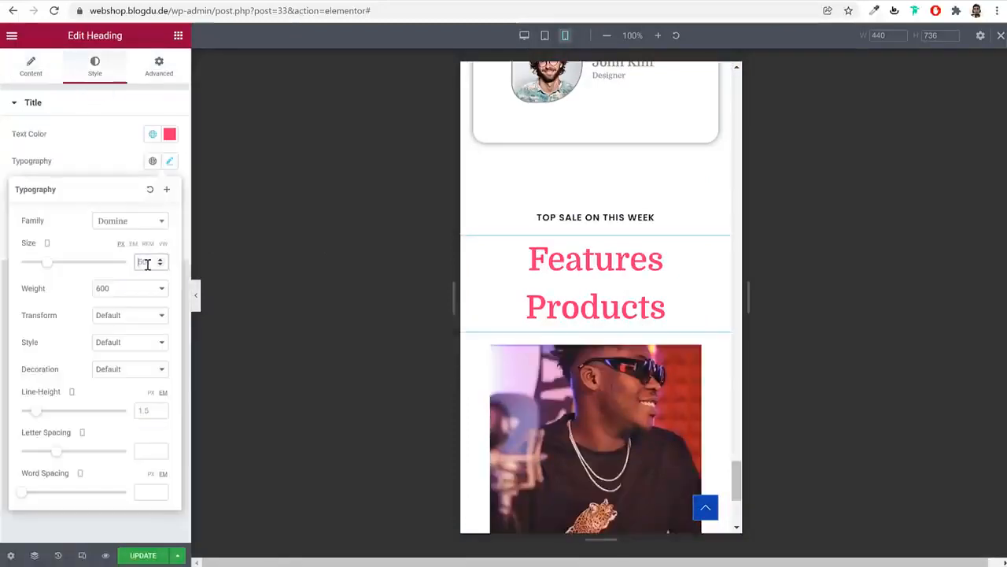
text(35)
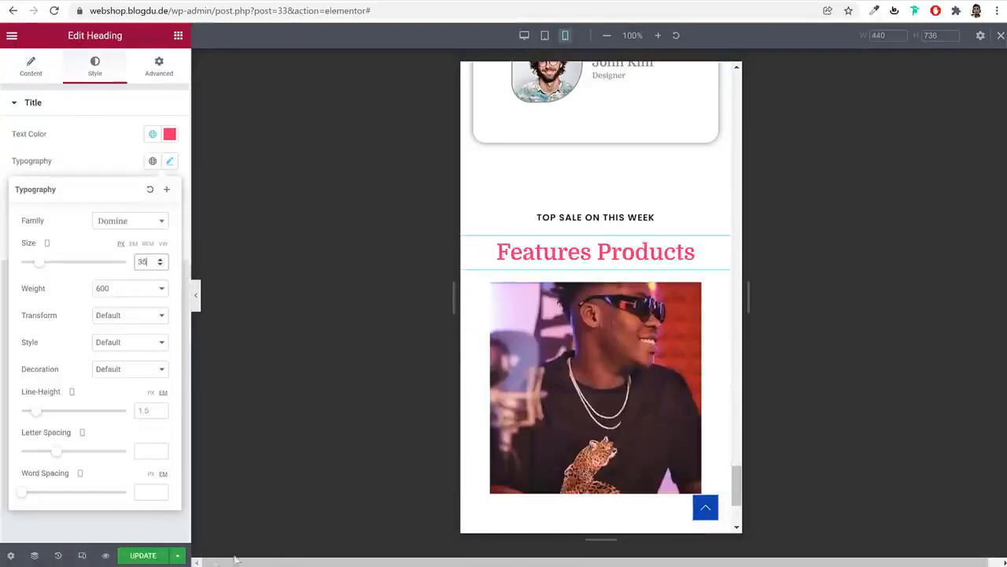
click(177, 554)
click(142, 555)
scroll(688, 377, up, 1)
scroll(687, 377, up, 20)
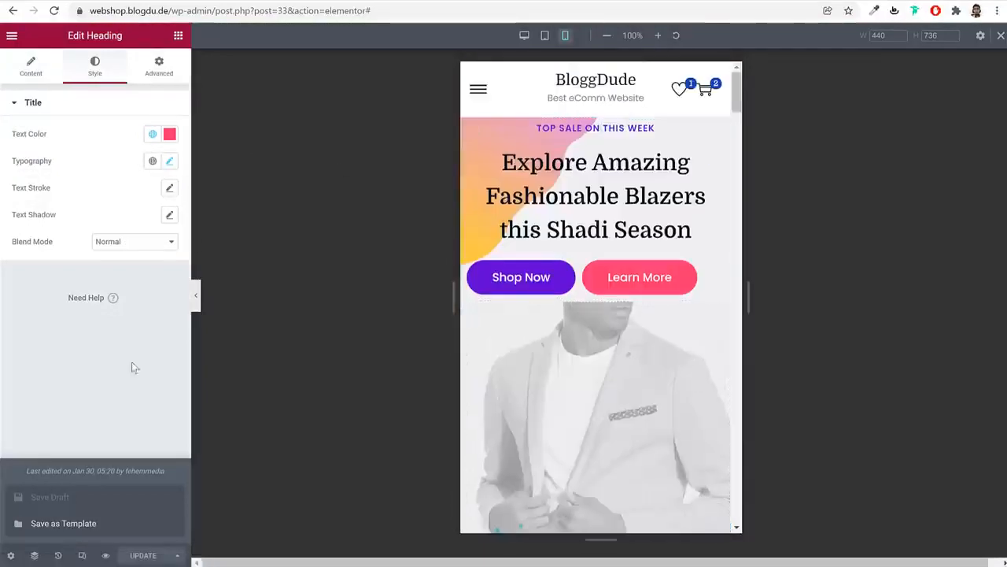
Return the Elementor preview to the desktop layout and review the page
click(1000, 36)
scroll(684, 218, down, 10)
scroll(676, 252, up, 10)
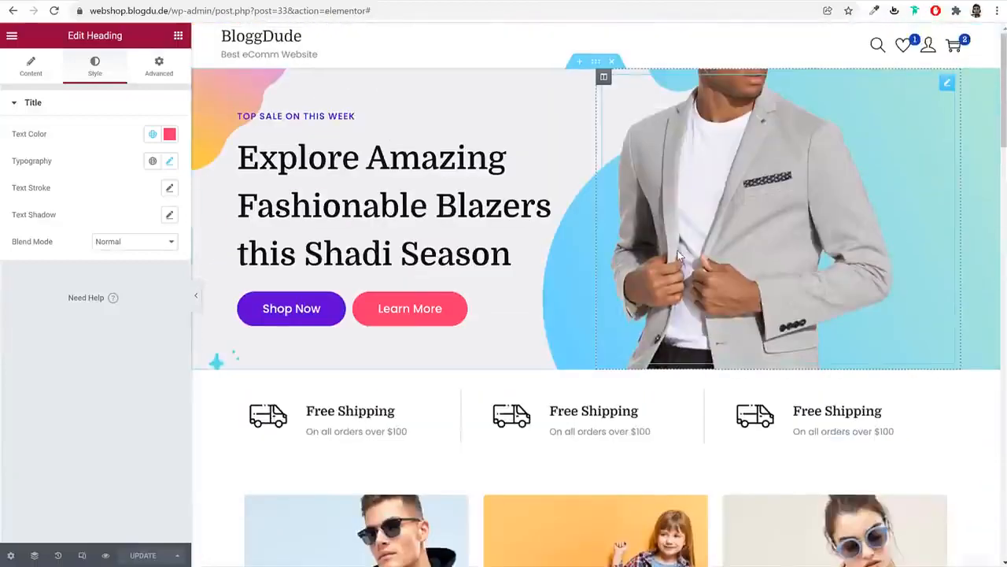
scroll(543, 308, down, 10)
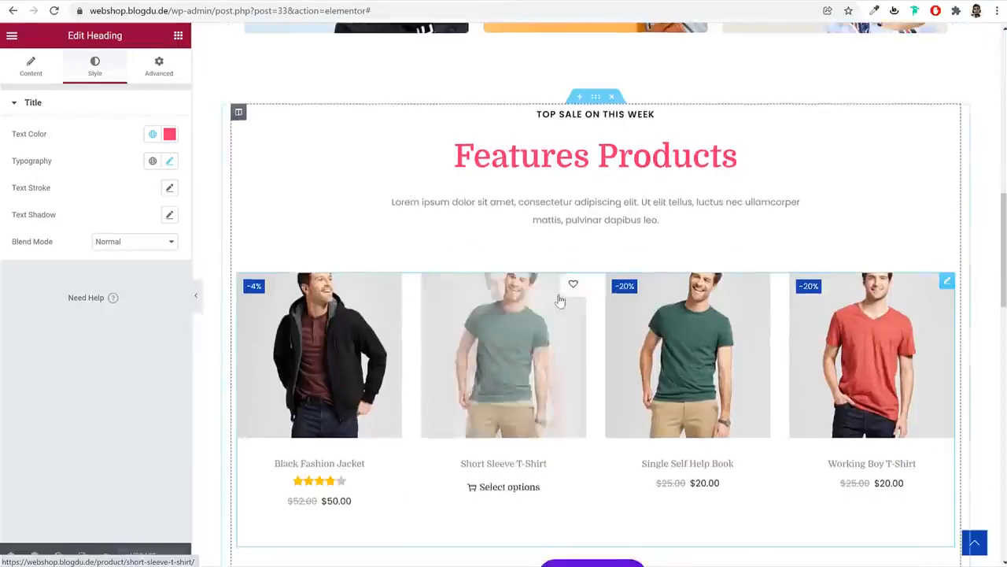
scroll(559, 300, down, 3)
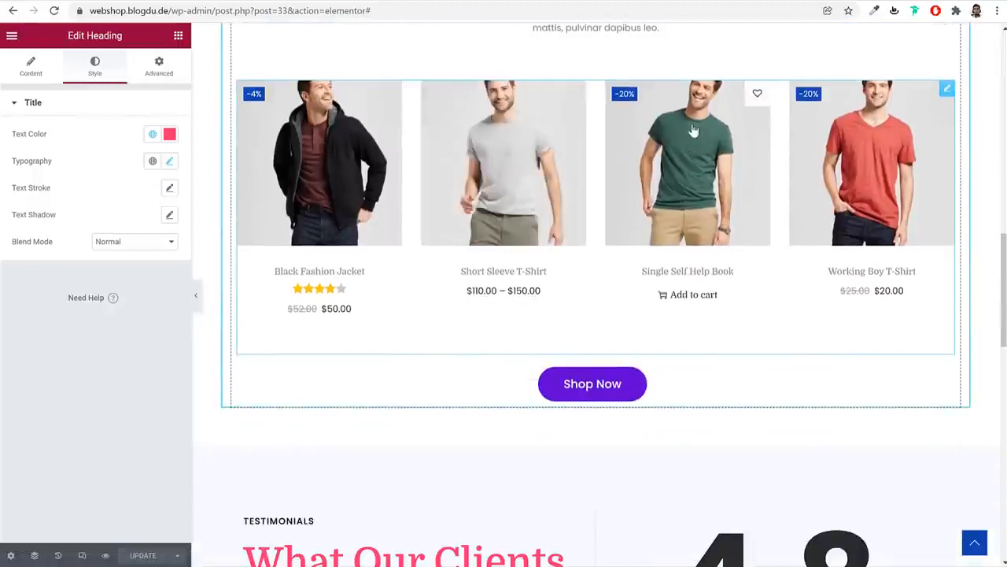
scroll(590, 219, up, 13)
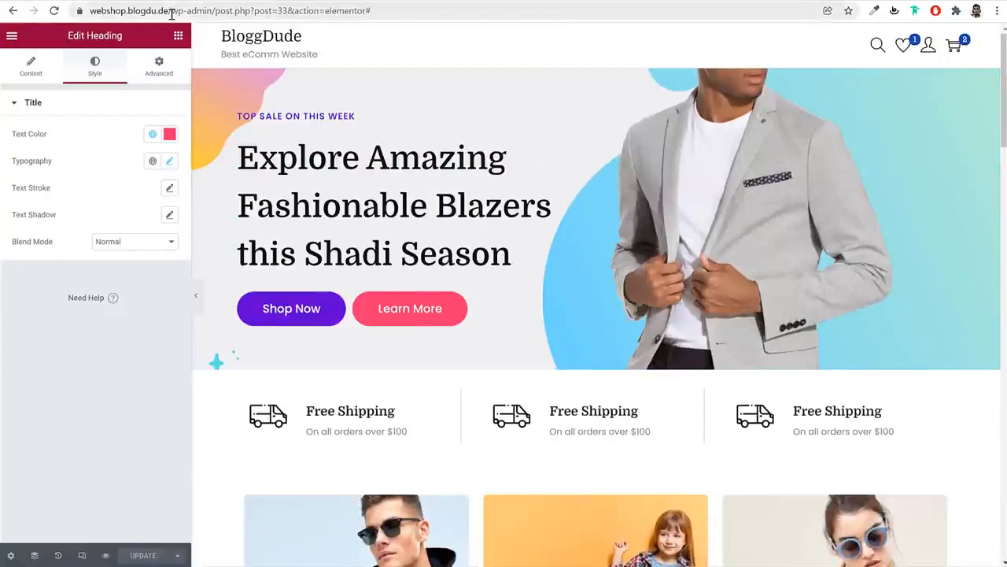
click(229, 13)
Load the WordPress admin dashboard at webshop.blogdu.de/wp-admin/
text(webshop.blogdu.de/wp-admin/)
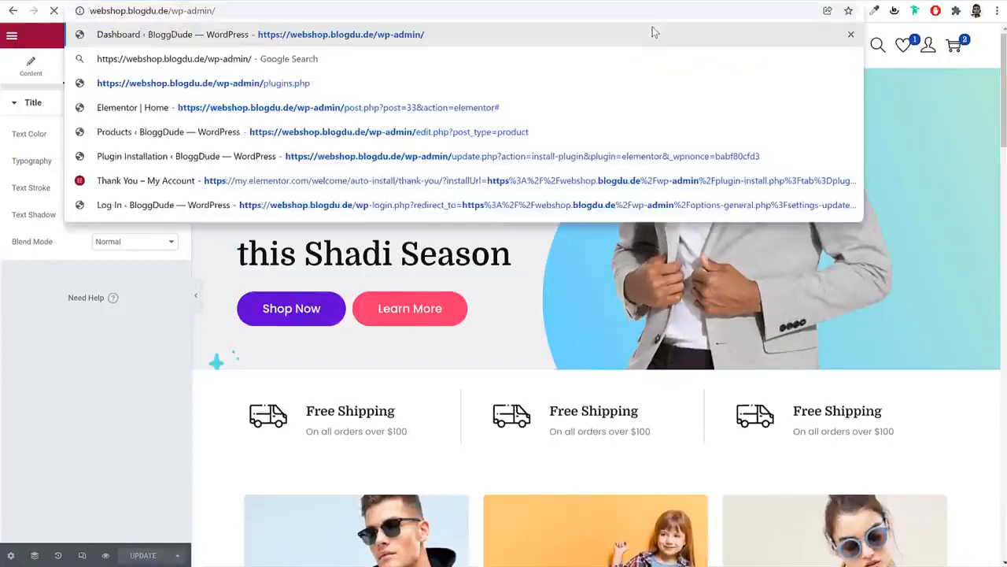
key(Return)
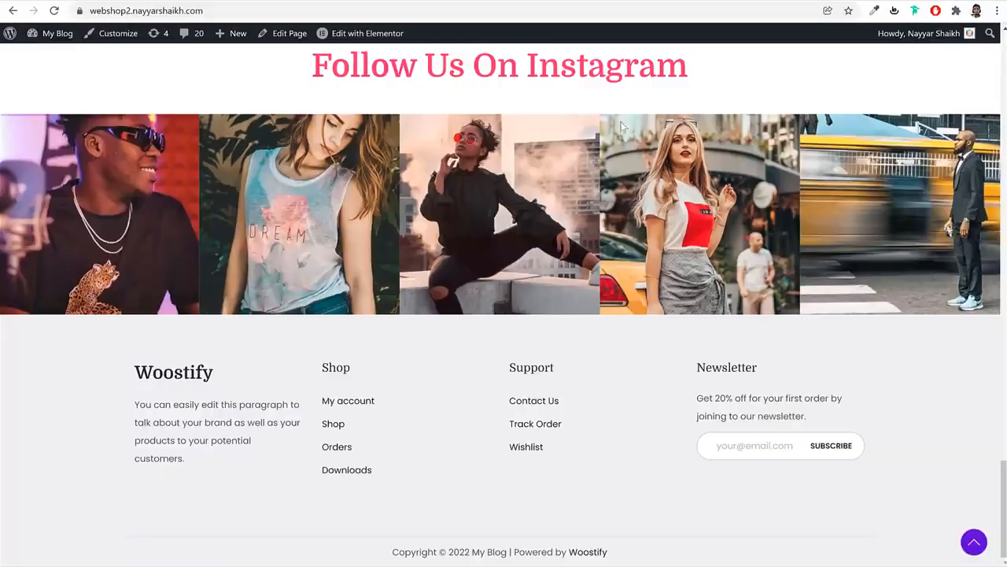
scroll(606, 218, up, 20)
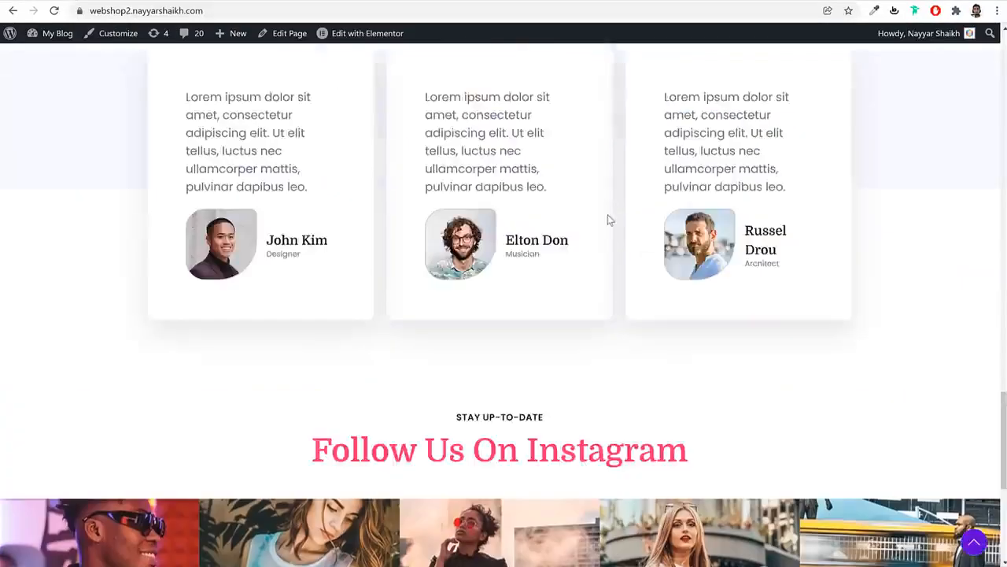
scroll(612, 198, down, 20)
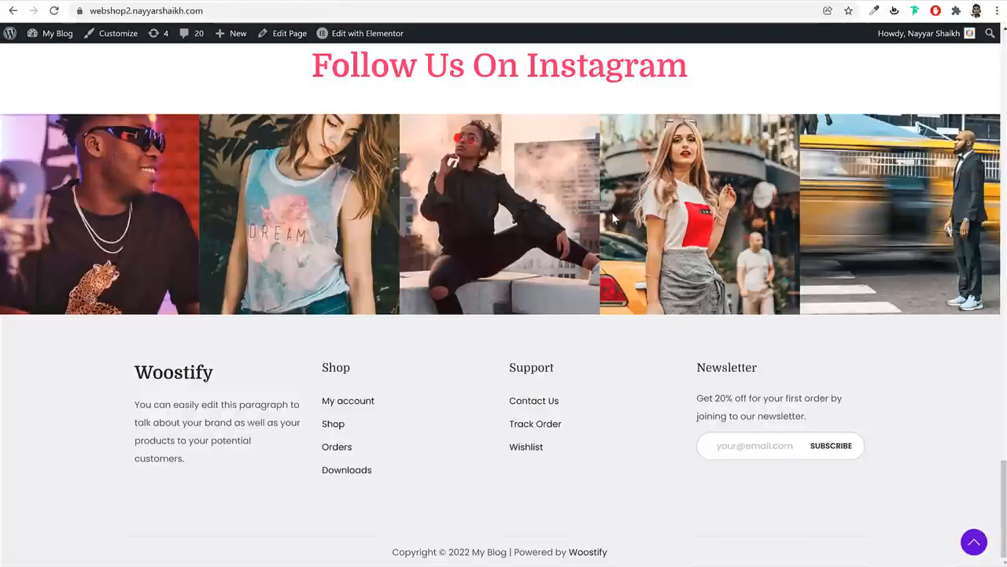
scroll(610, 193, up, 20)
Open the reference site's 'When feeling tired of human relationships' blog post
click(584, 71)
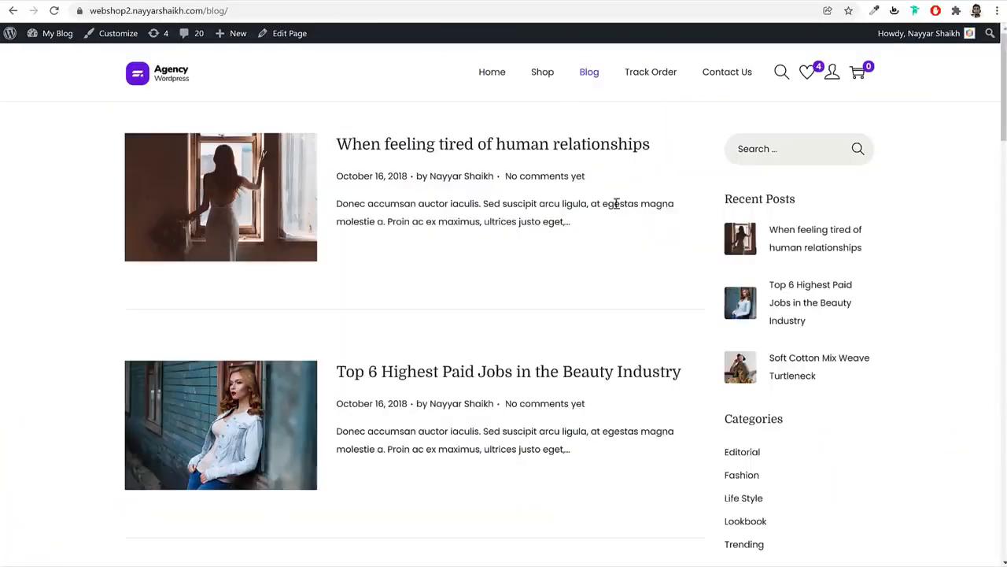
click(386, 147)
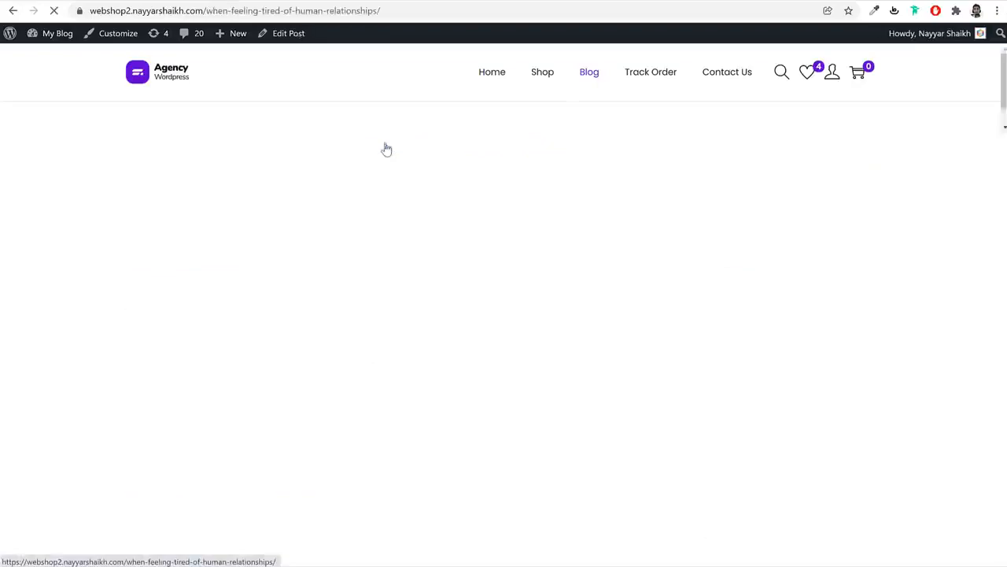
scroll(536, 307, down, 12)
scroll(536, 306, up, 5)
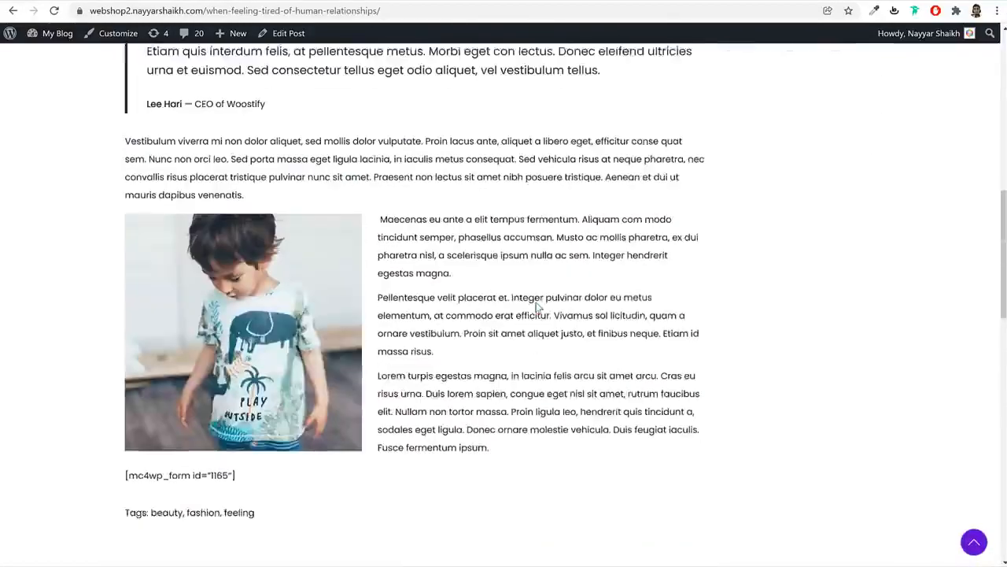
scroll(535, 306, up, 10)
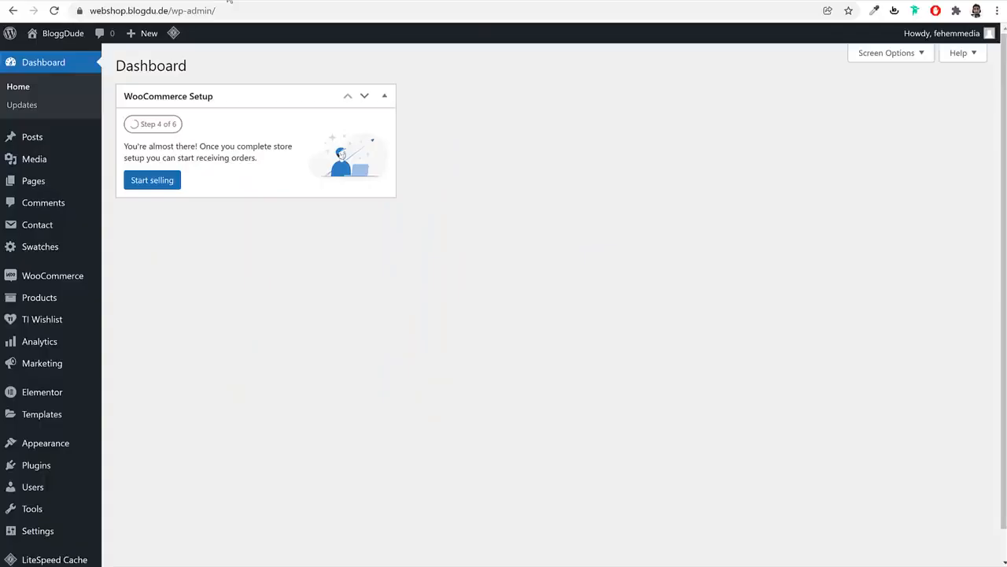
From Posts, start a new post titled 'When feeling tired of human relationships'
click(53, 137)
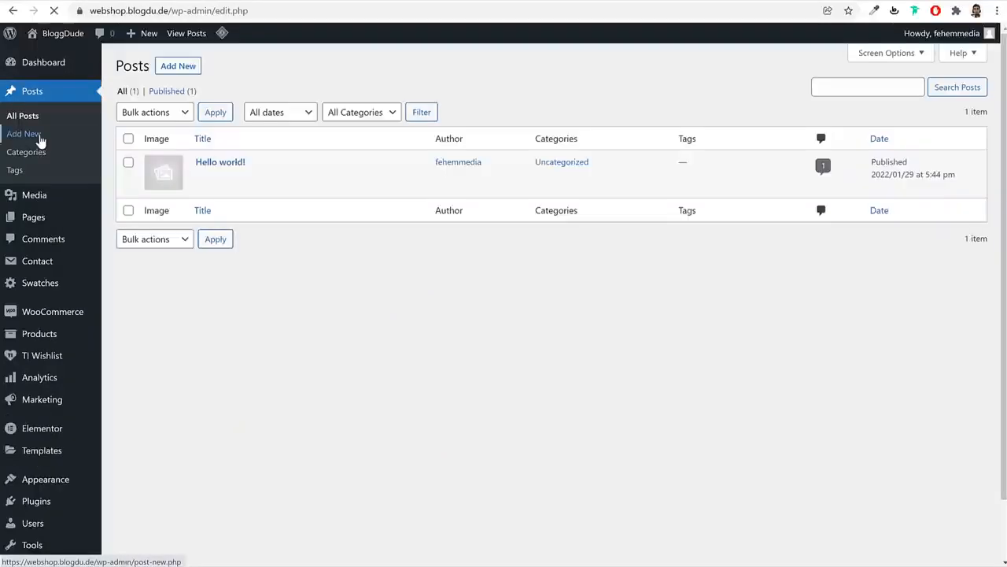
mouse_move(265, 173)
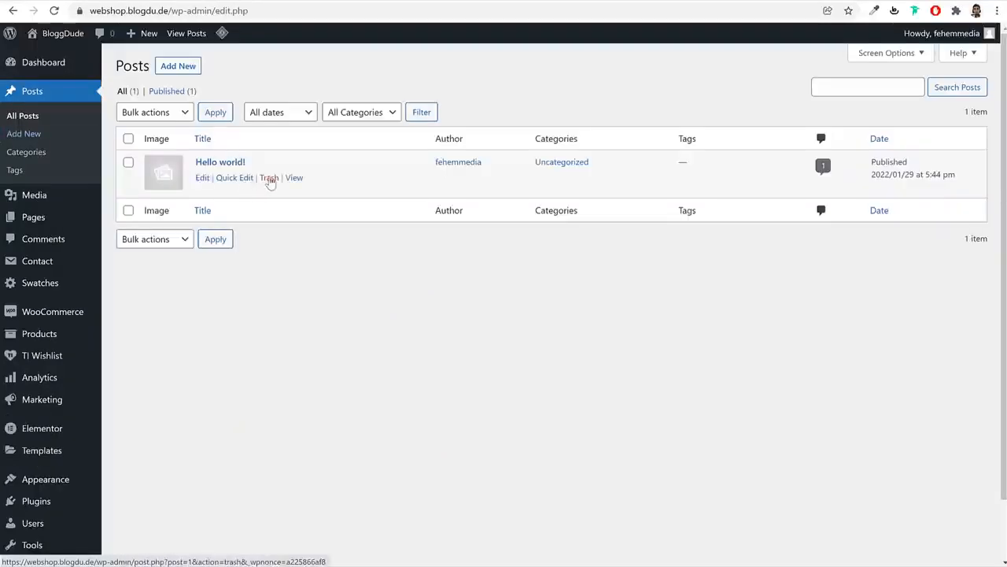
click(182, 70)
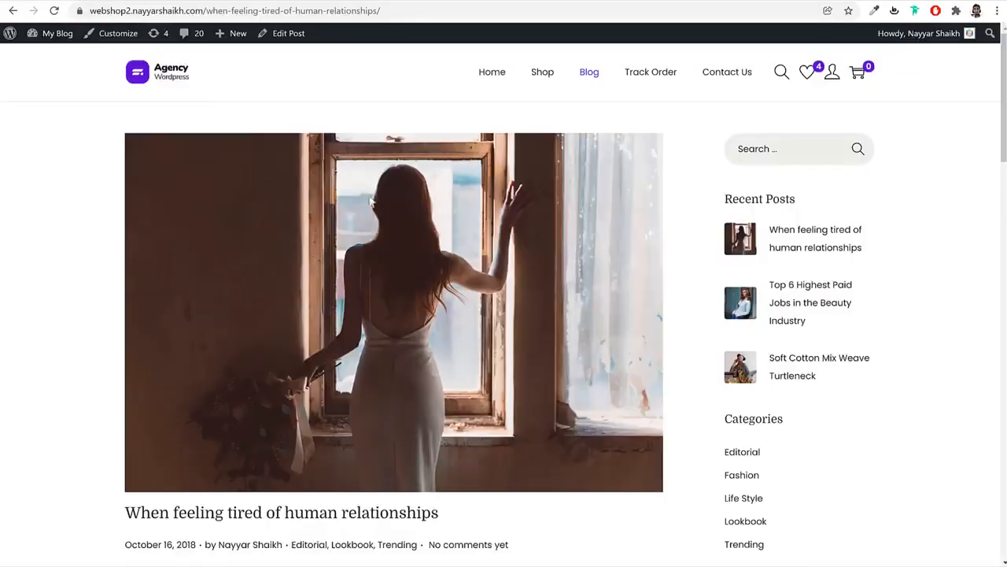
scroll(371, 202, down, 3)
scroll(494, 279, up, 3)
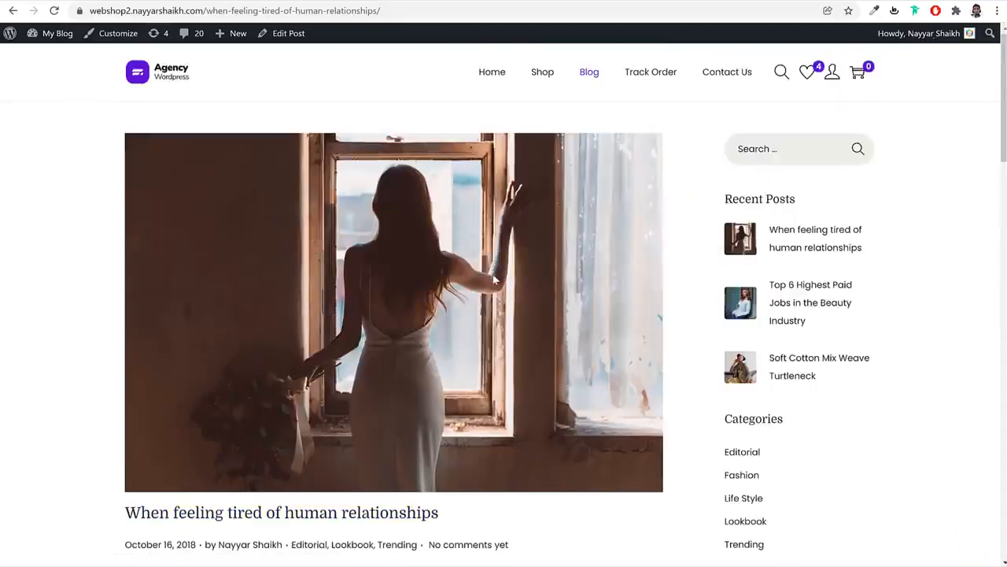
scroll(494, 280, down, 2)
drag(472, 329, 81, 328)
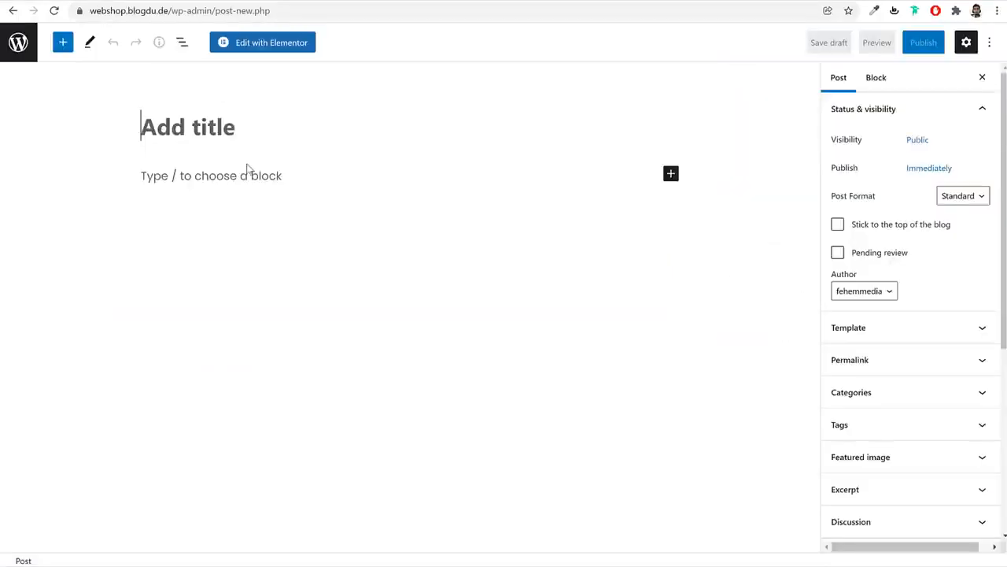
text(When feeling tired of human relationships)
click(319, 169)
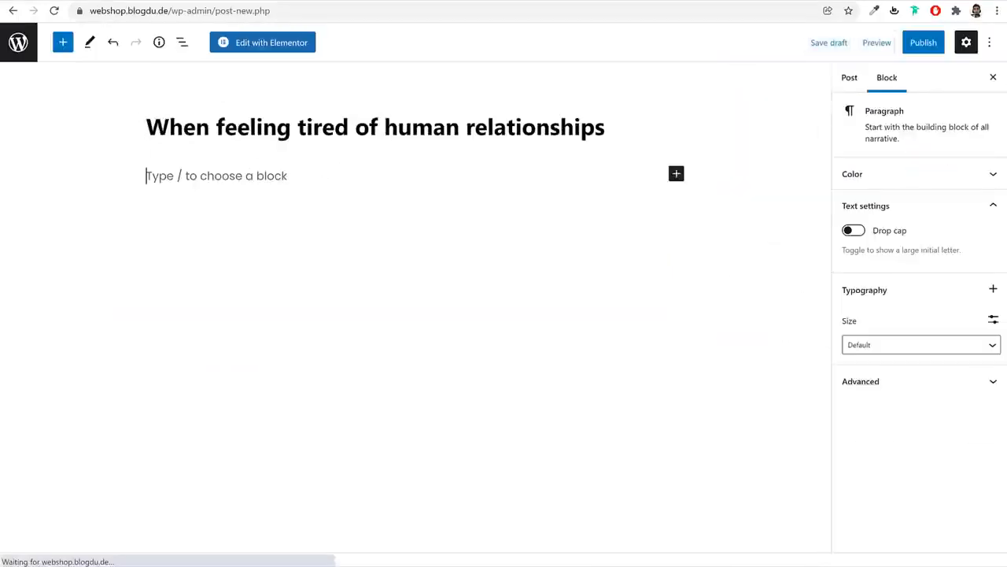
Copy the reference post's whole first paragraph
key(ctrl+Tab)
scroll(398, 254, down, 2)
click(210, 219)
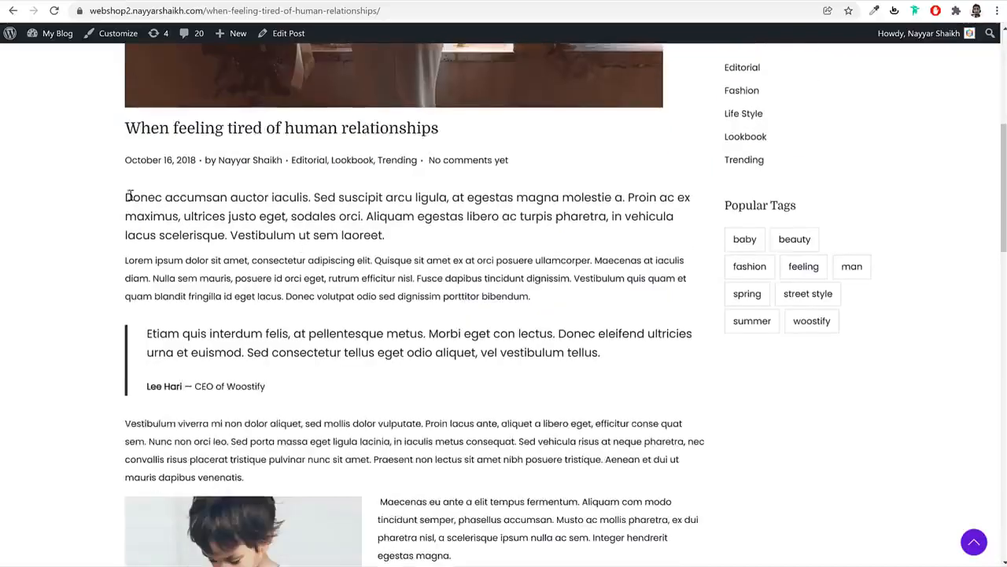
drag(130, 195, 499, 259)
click(451, 234)
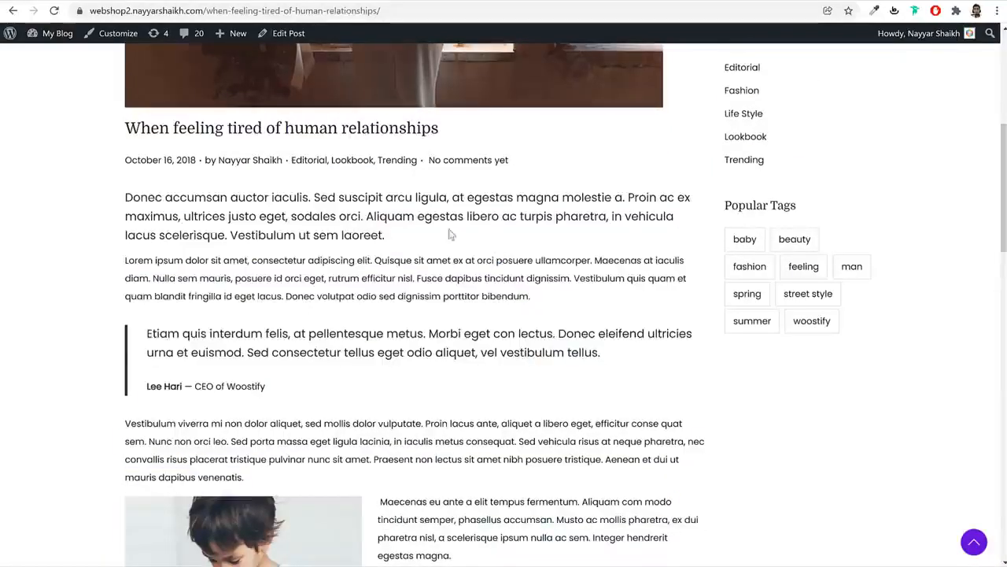
triple_click(282, 199)
key(ctrl+c)
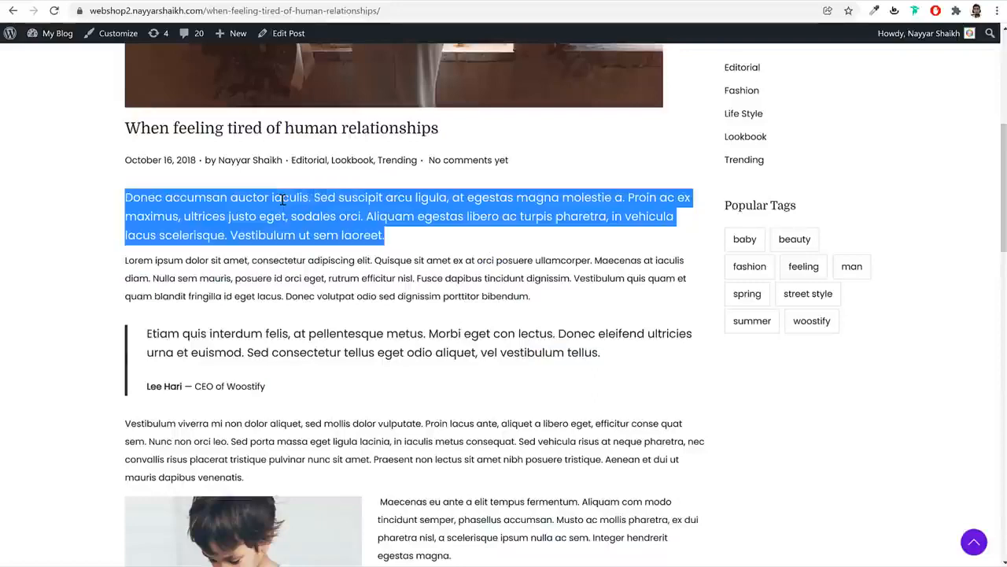
Paste the Donec accumsan paragraph into the new post
click(223, 2)
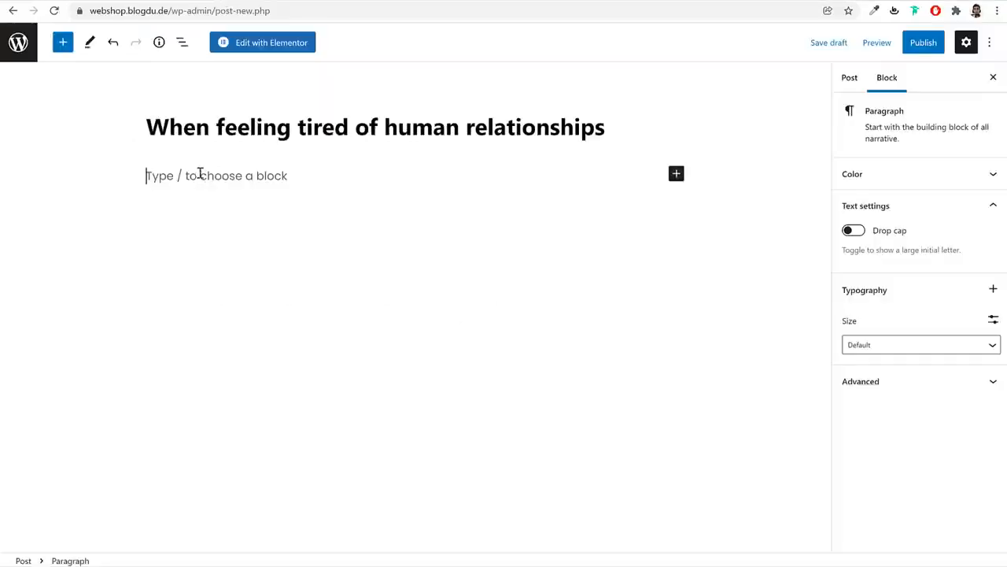
key(ctrl+v)
triple_click(227, 195)
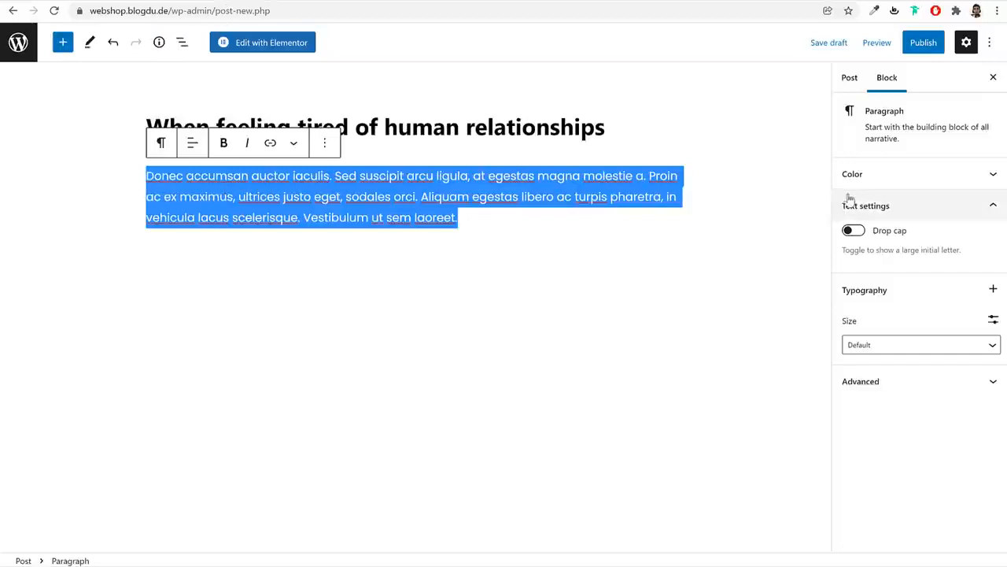
Give the paragraph a custom 20px font size and a drop cap
click(889, 346)
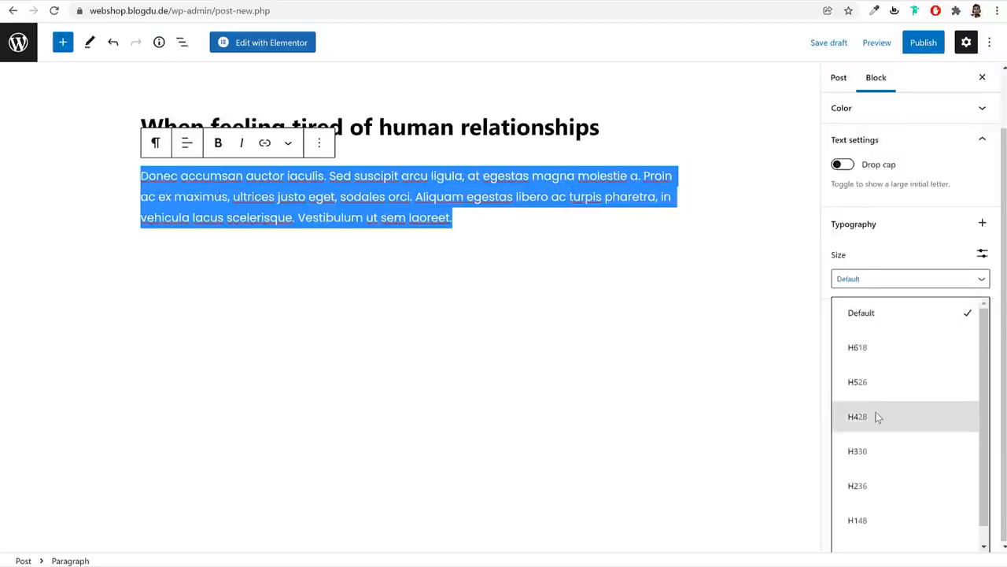
scroll(876, 414, down, 1)
scroll(889, 393, up, 1)
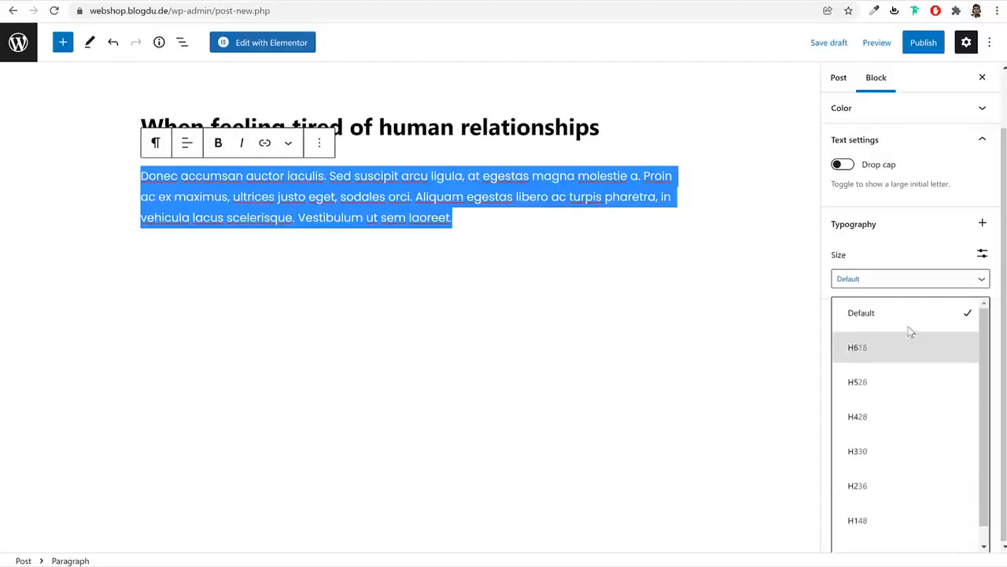
scroll(905, 473, down, 1)
click(894, 540)
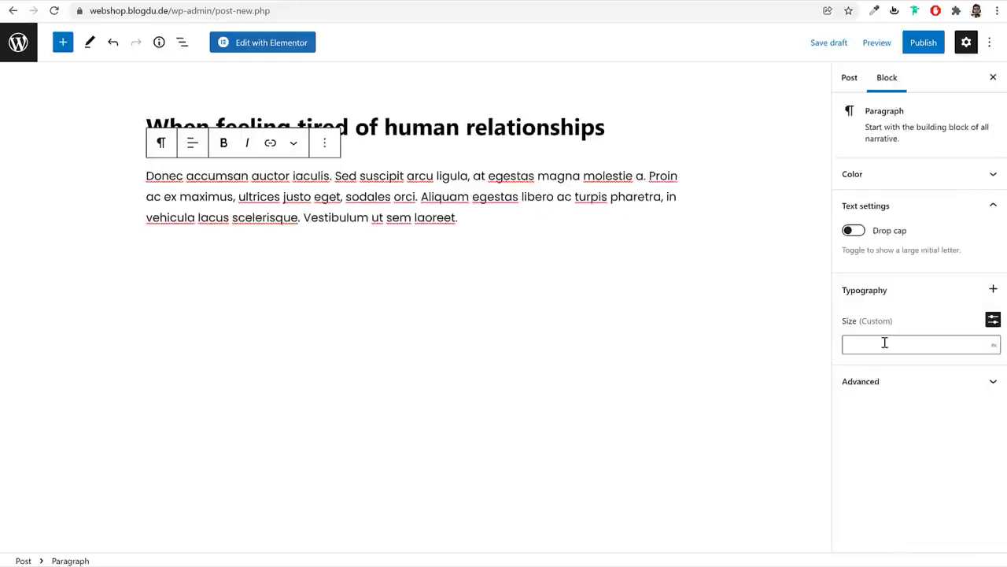
text(35)
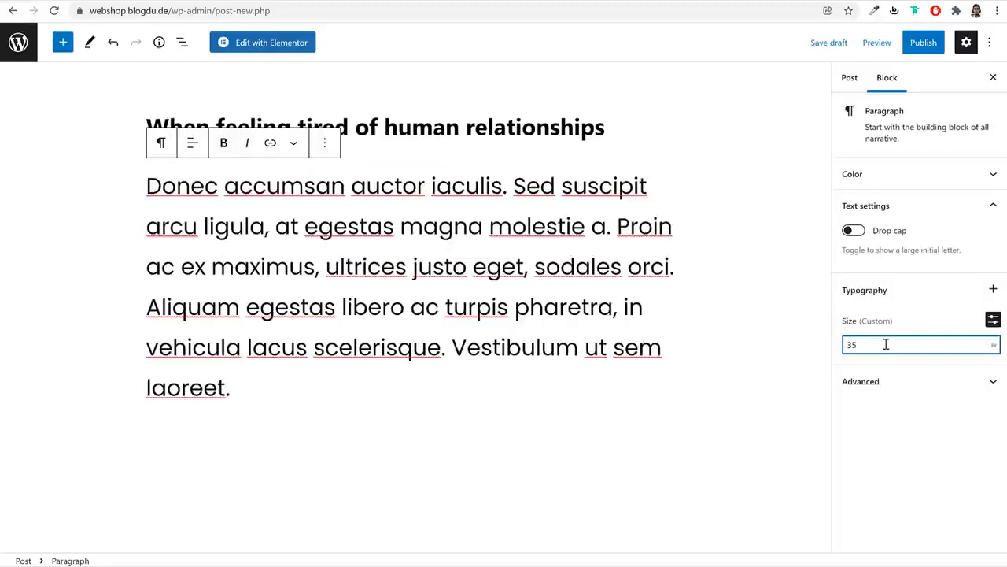
text(25)
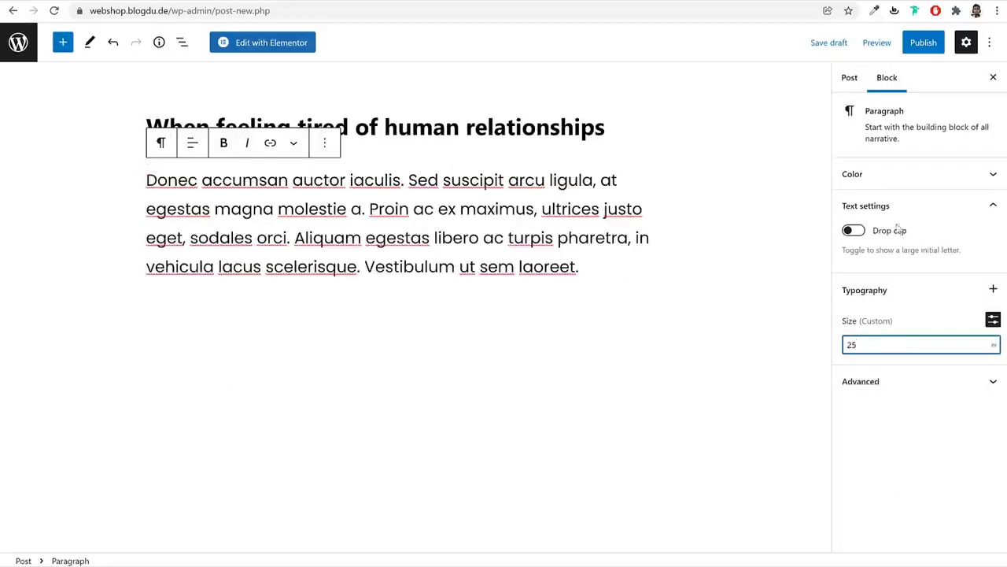
click(861, 233)
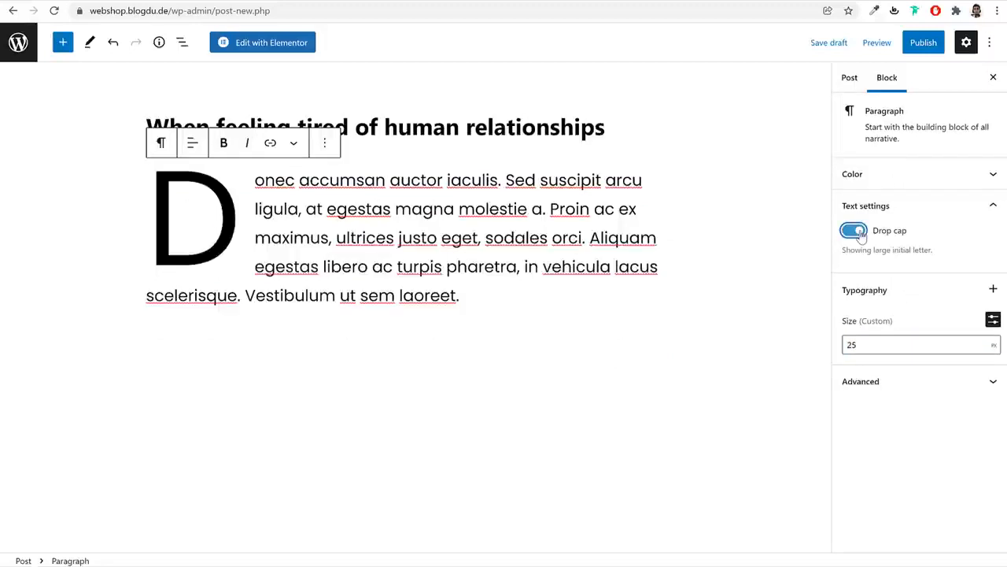
drag(880, 338, 846, 344)
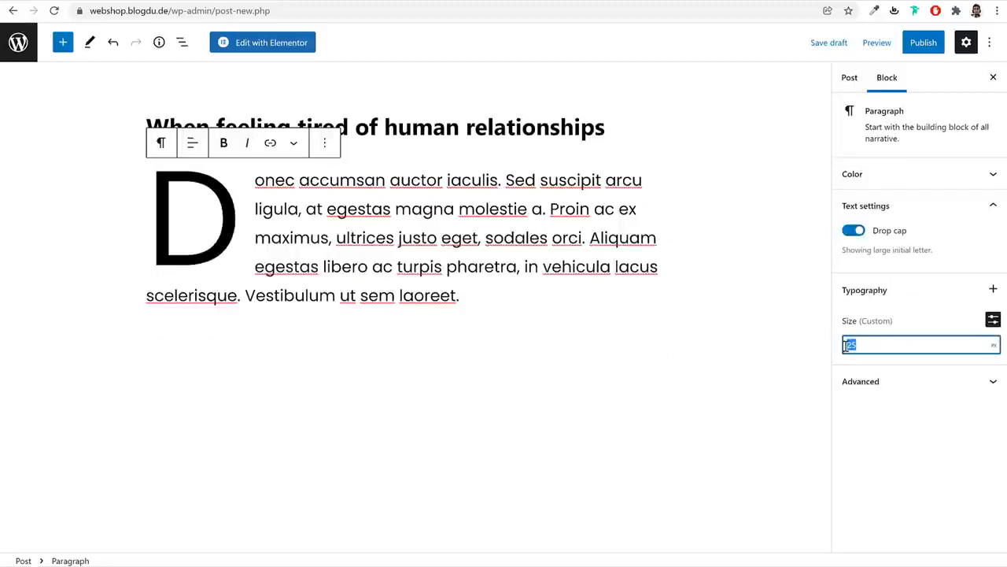
text(20)
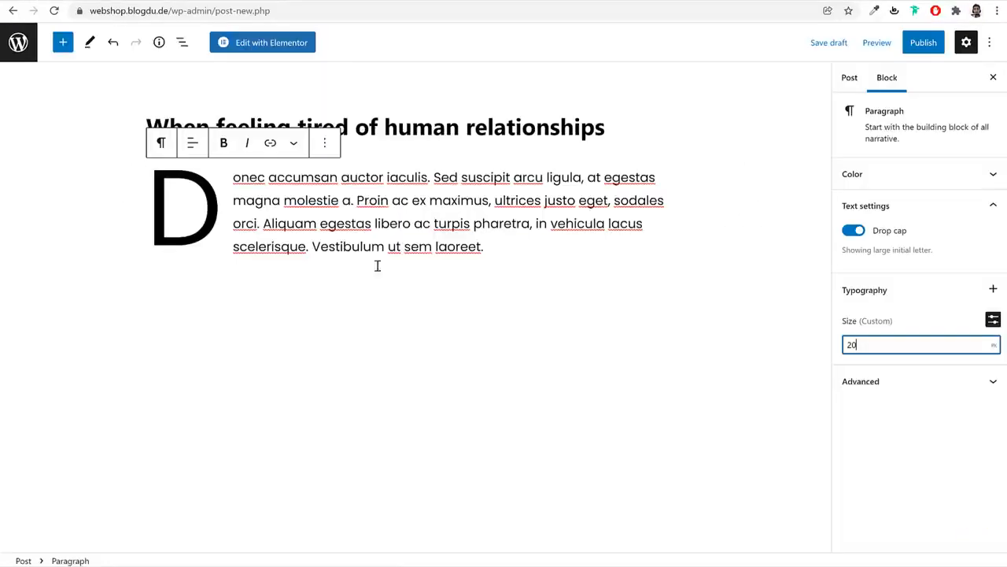
click(443, 344)
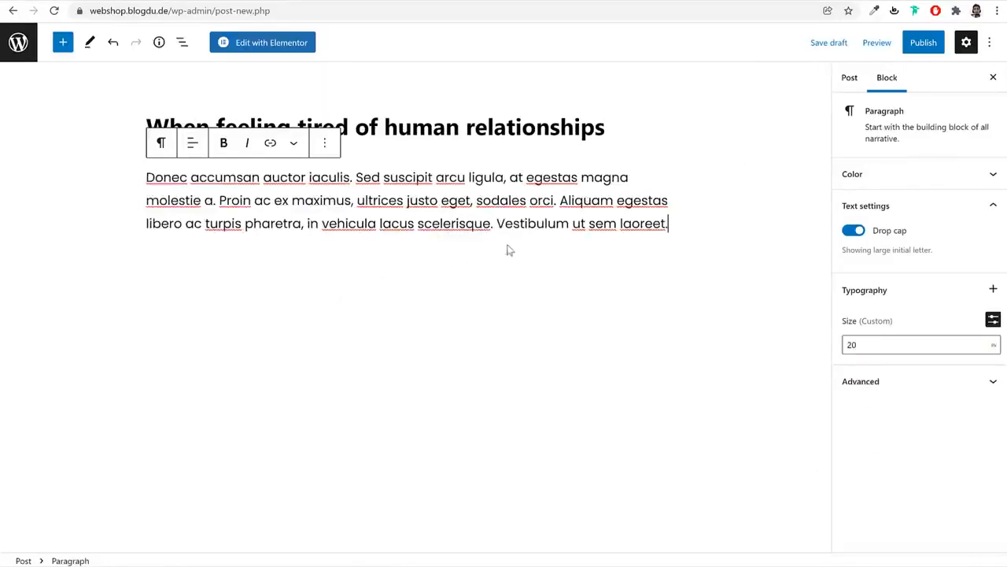
key(Return)
Paste the Lorem ipsum paragraph, then add a Quote block holding its copied first sentence
text(Lorem ipsum dolor sit amet, consectetur adipiscing elit. Quisque sit amet ex at orci posuere ullamcorper. Maecenas at iaculis diam. Nulla sem mauris, posuere id orci eget, rutrum efficitur nisl. Fusce dapibus tincidunt dignissim. Vestibulum quis quam et quam blandit fringilla id eget lacus. Donec volutpat odio sed dignissim porttitor bibendum.)
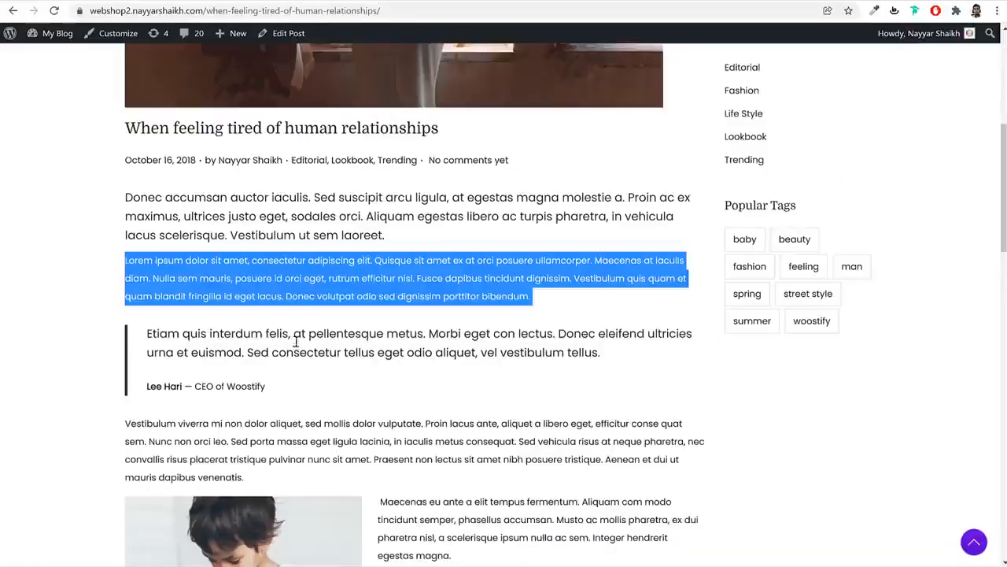
click(216, 278)
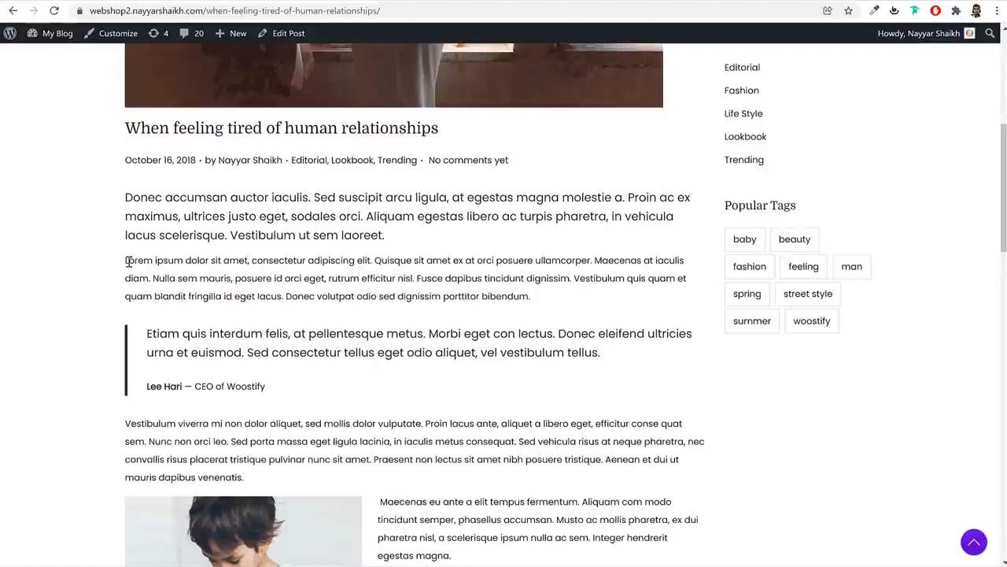
mouse_move(128, 262)
mouse_down()
mouse_move(158, 273)
mouse_move(123, 257)
mouse_up()
key(ctrl+c)
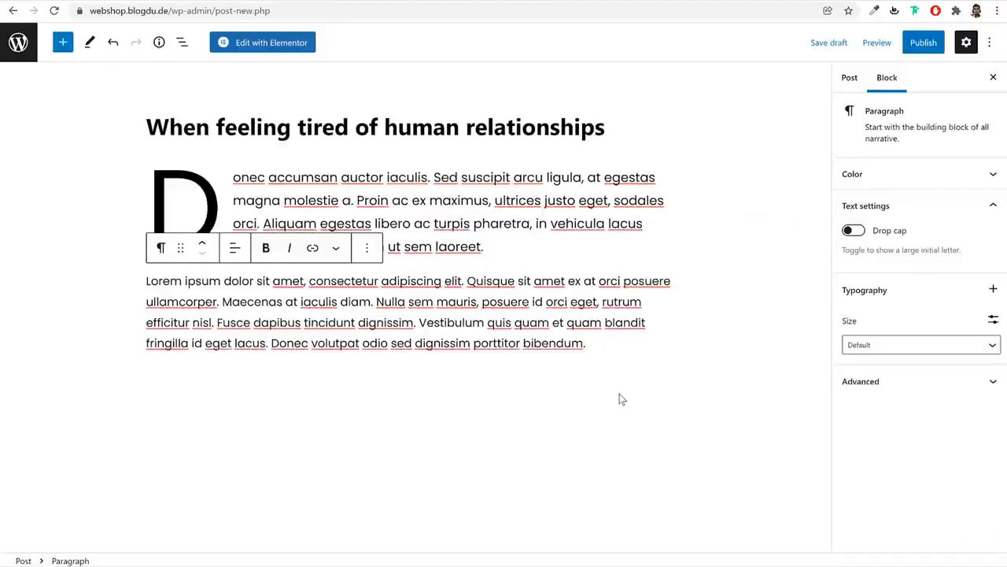
click(622, 399)
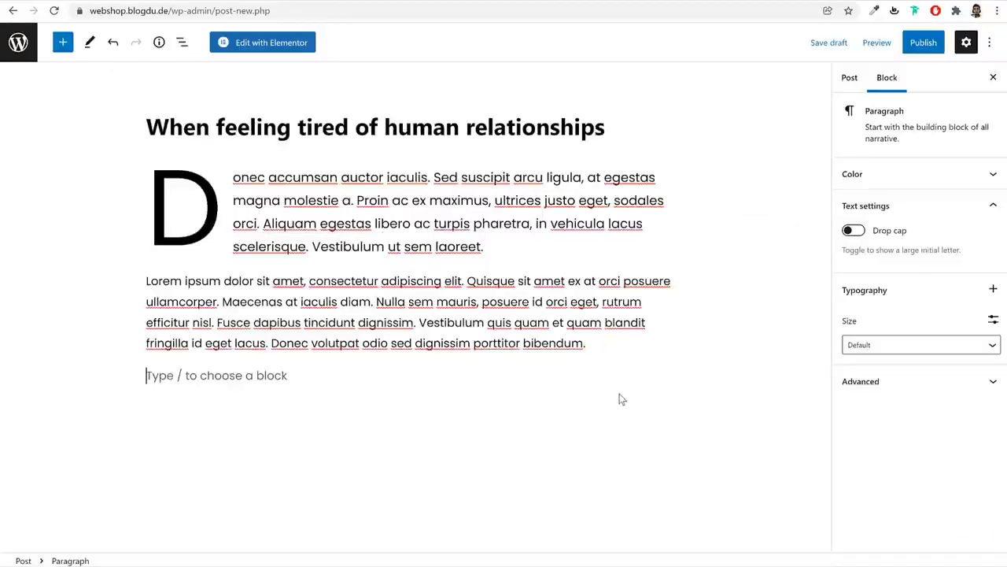
click(63, 43)
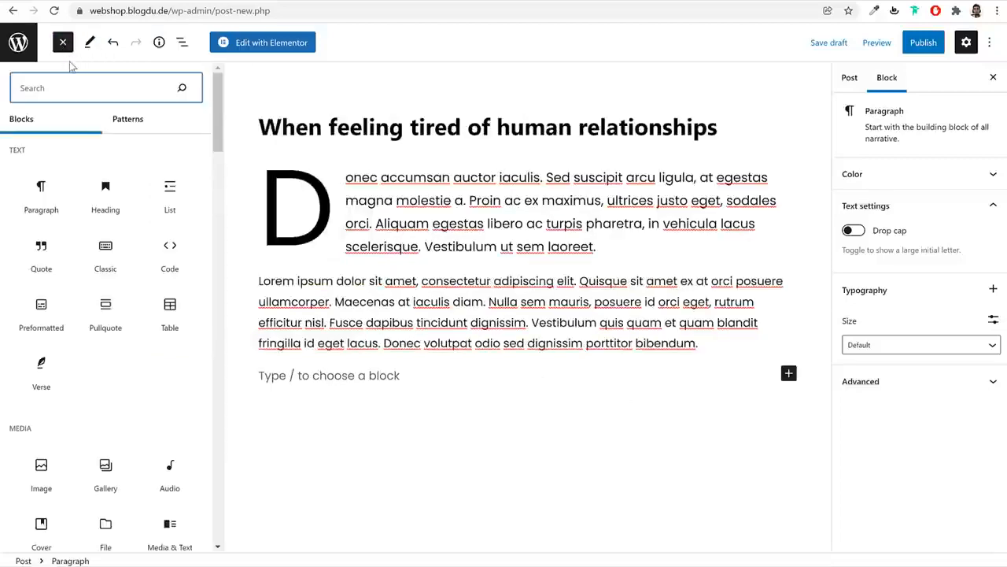
text(qu)
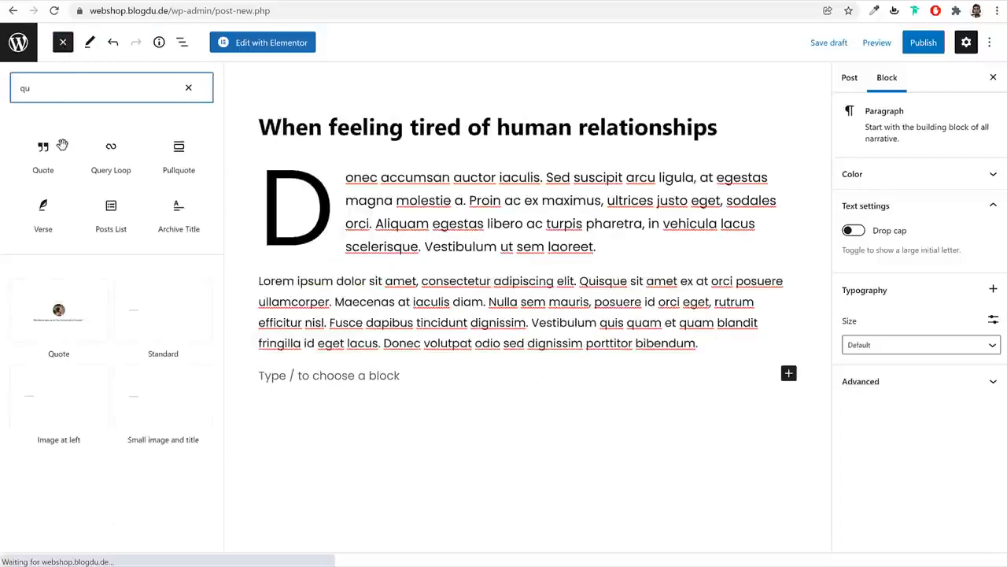
click(60, 148)
click(311, 382)
key(ctrl+v)
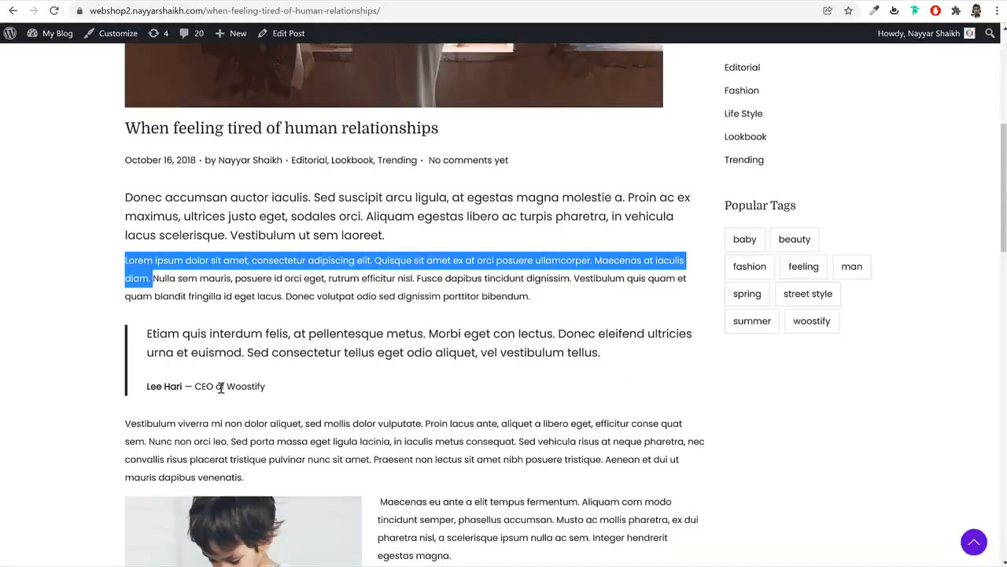
Copy the reference post's attribution line into the quote's citation
drag(280, 391, 148, 388)
key(ctrl+c)
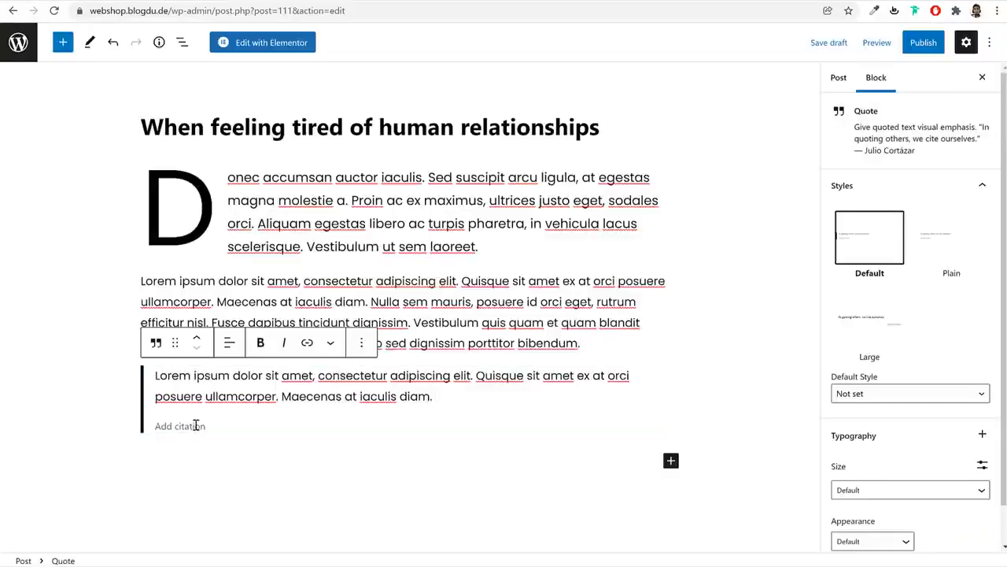
click(196, 424)
key(ctrl+v)
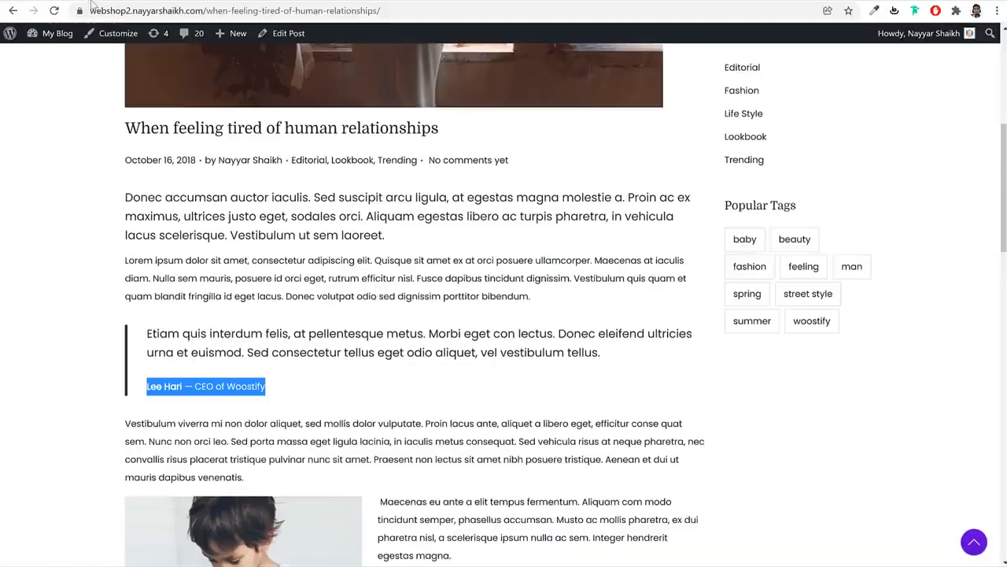
Paste the Vestibulum viverra paragraph below the quote, leaving an empty paragraph after it
scroll(173, 129, down, 5)
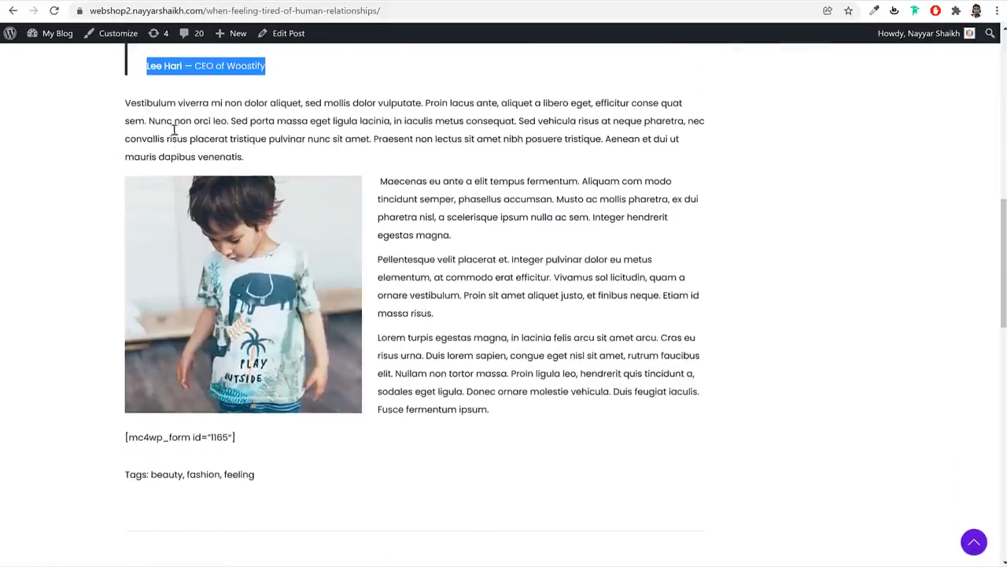
click(174, 128)
triple_click(173, 122)
key(ctrl+c)
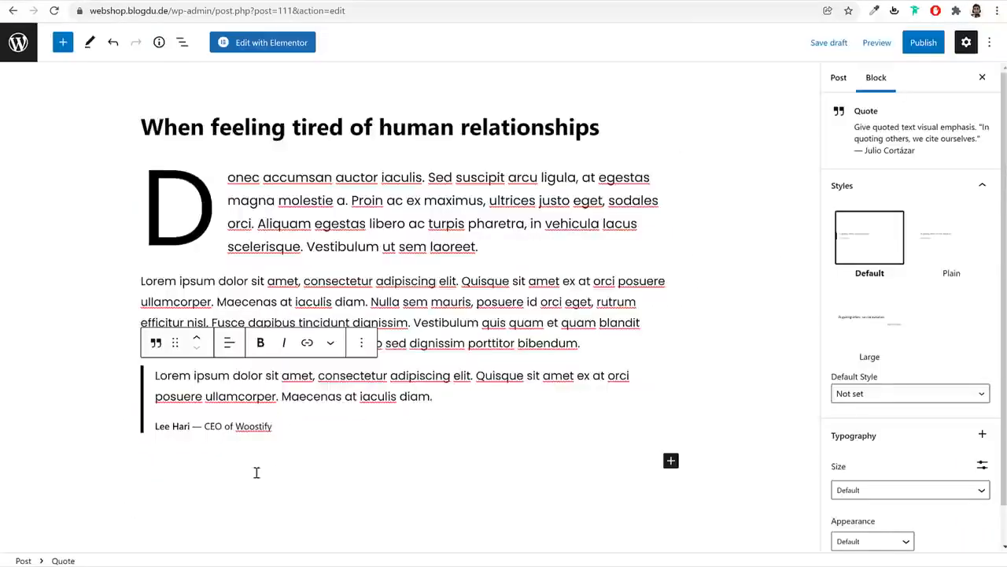
click(257, 472)
key(ctrl+v)
key(Return)
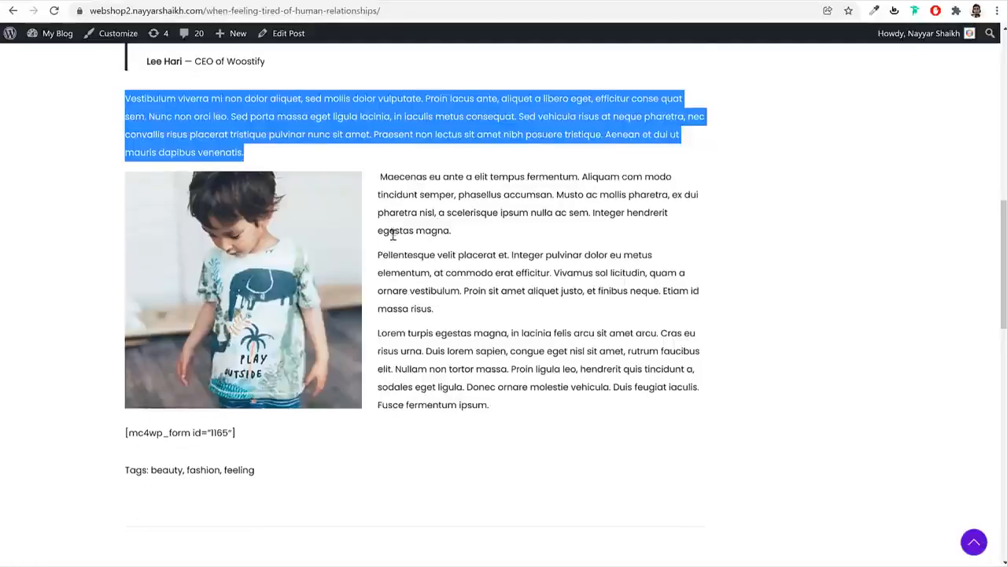
scroll(310, 215, down, 1)
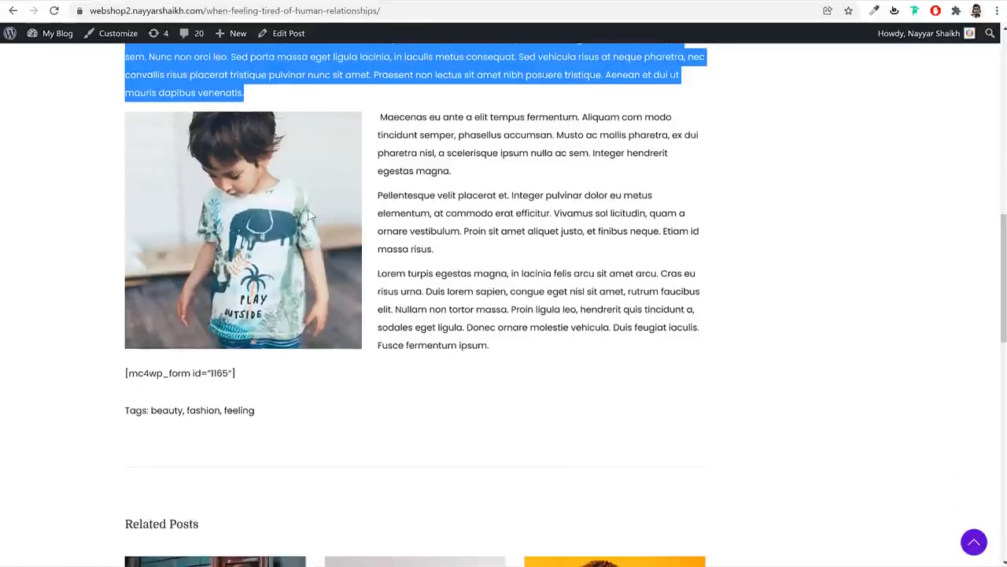
click(426, 153)
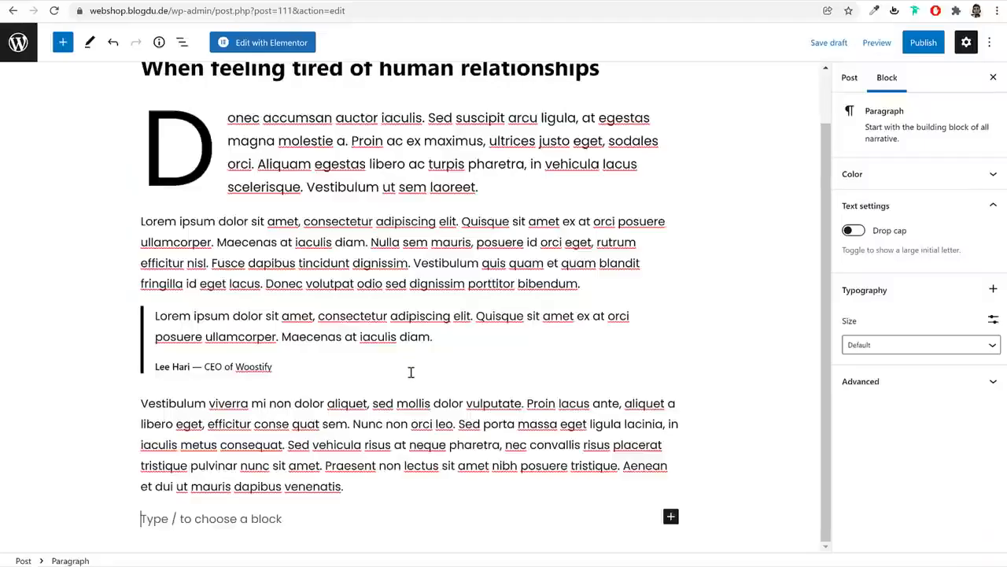
Insert a Columns block with a 30 / 70 split
click(62, 42)
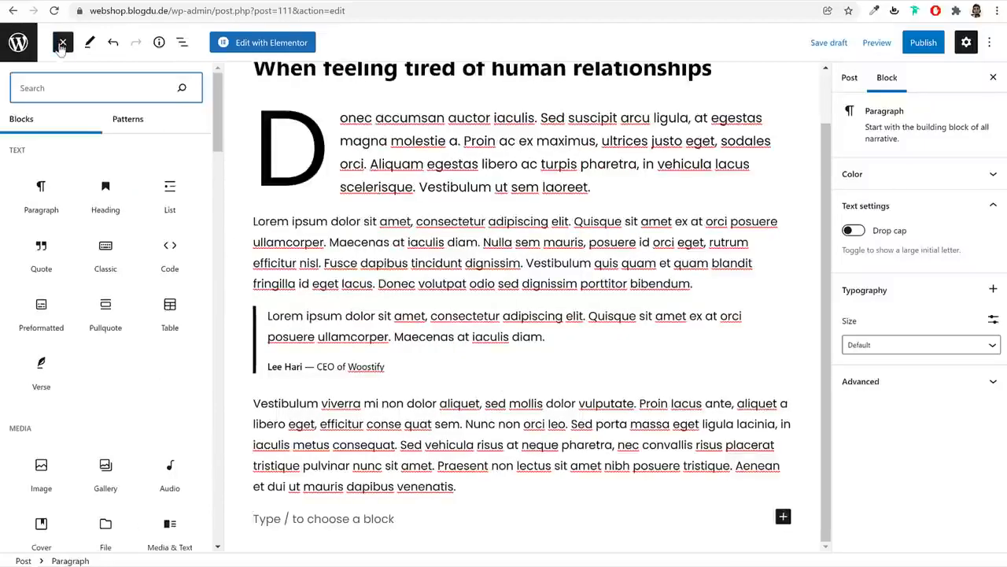
text(col)
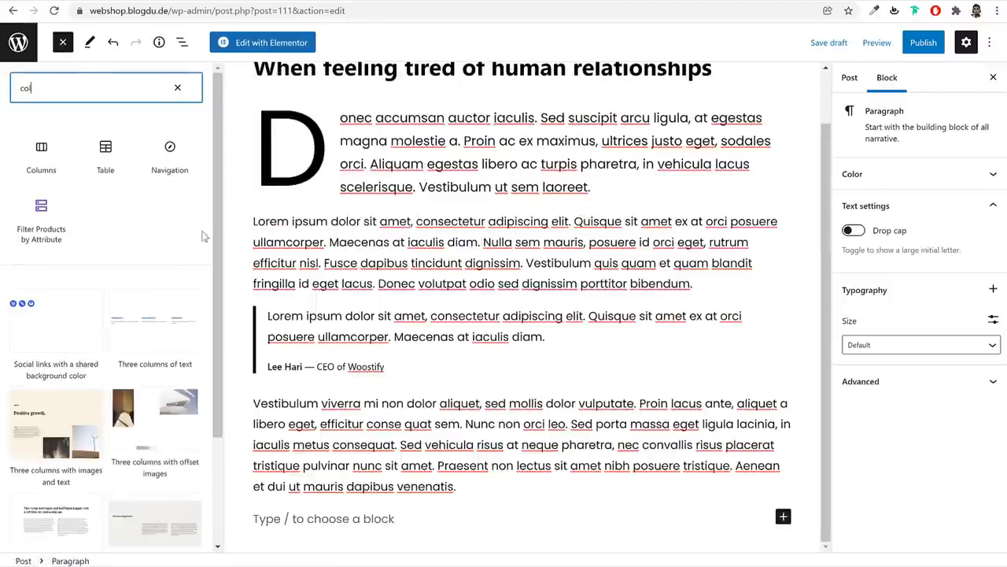
click(40, 156)
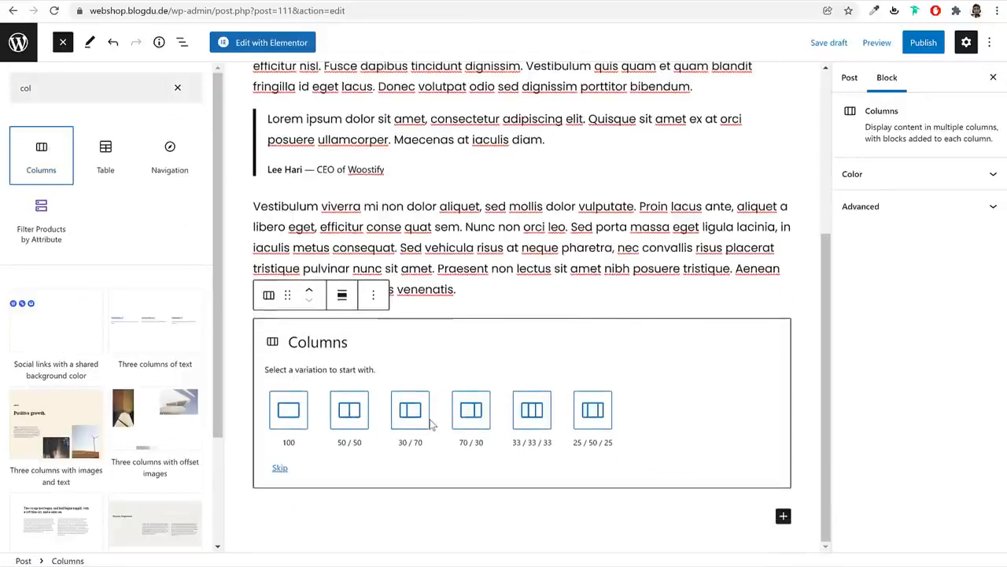
click(413, 411)
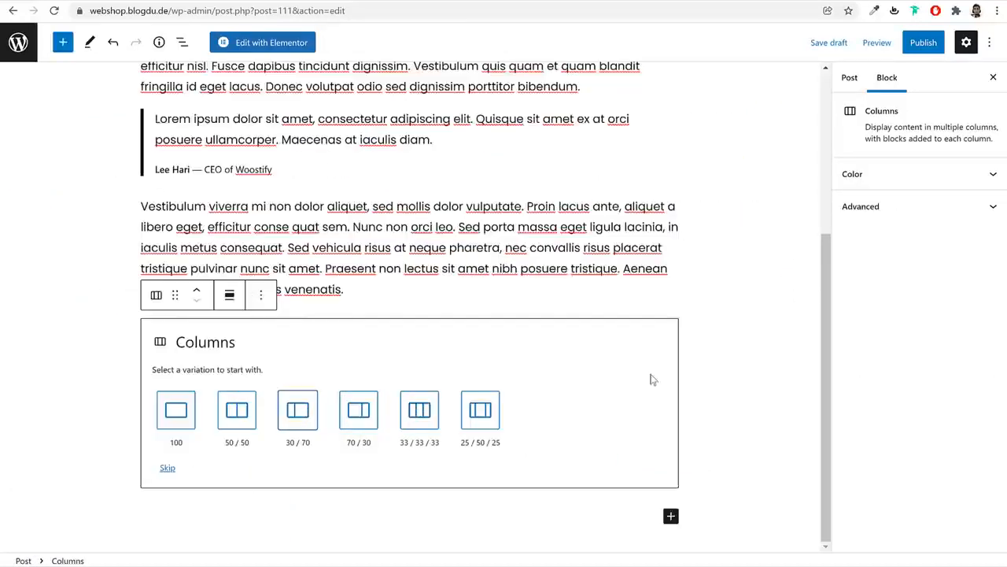
click(295, 415)
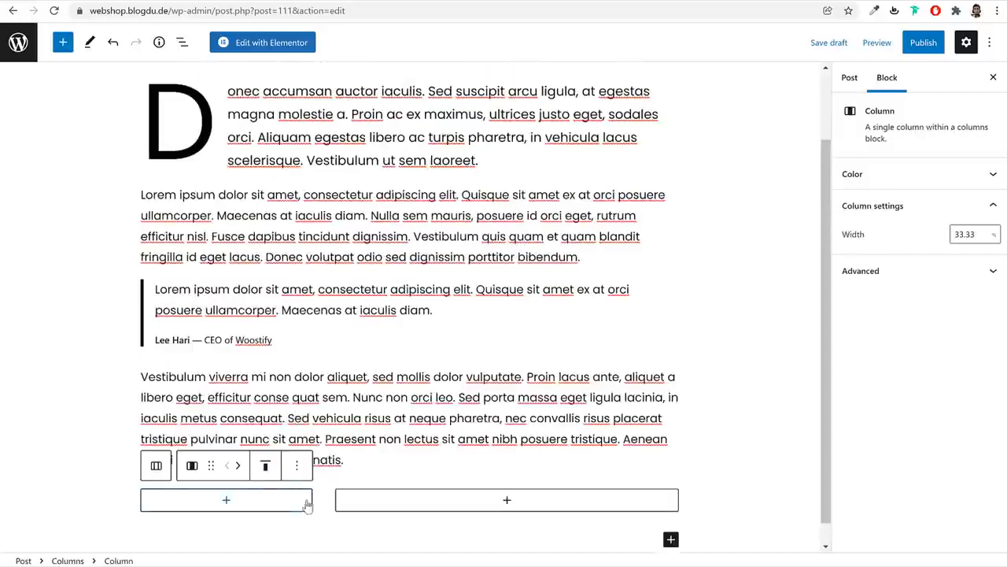
Add an Image block in the left column showing the black-jacket photo from the Media Library
mouse_move(324, 502)
click(266, 501)
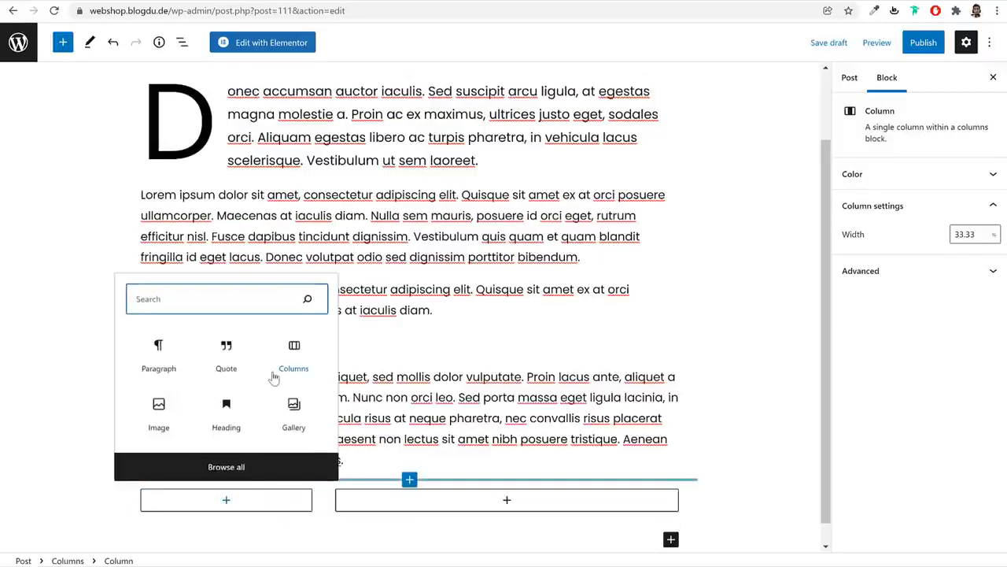
text(ima)
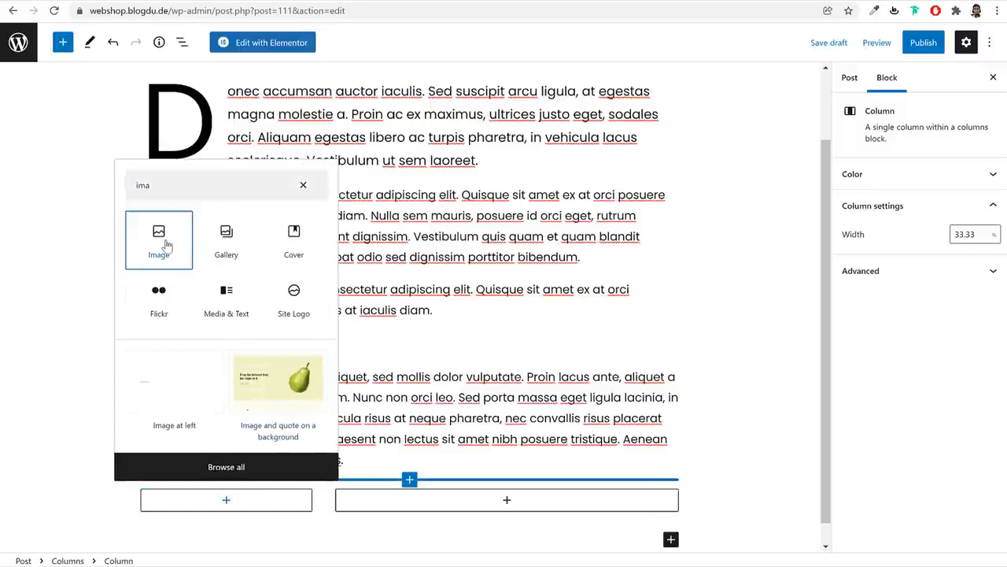
click(167, 246)
click(181, 425)
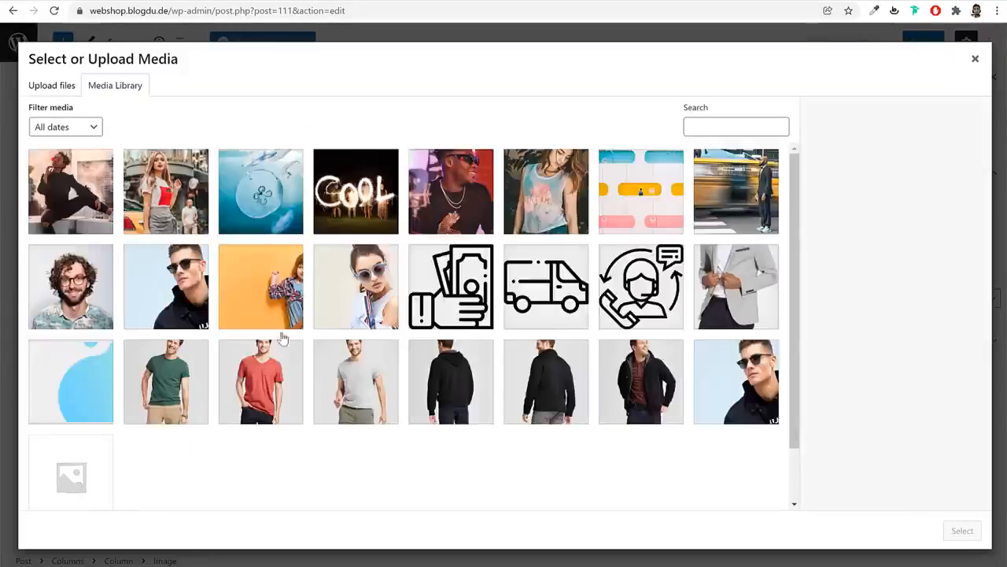
click(186, 195)
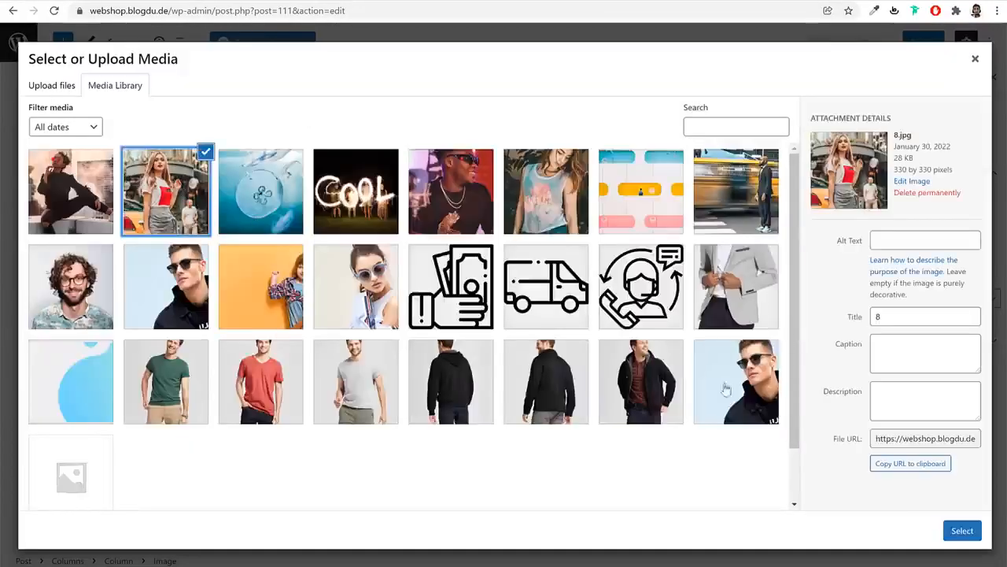
click(665, 390)
click(961, 531)
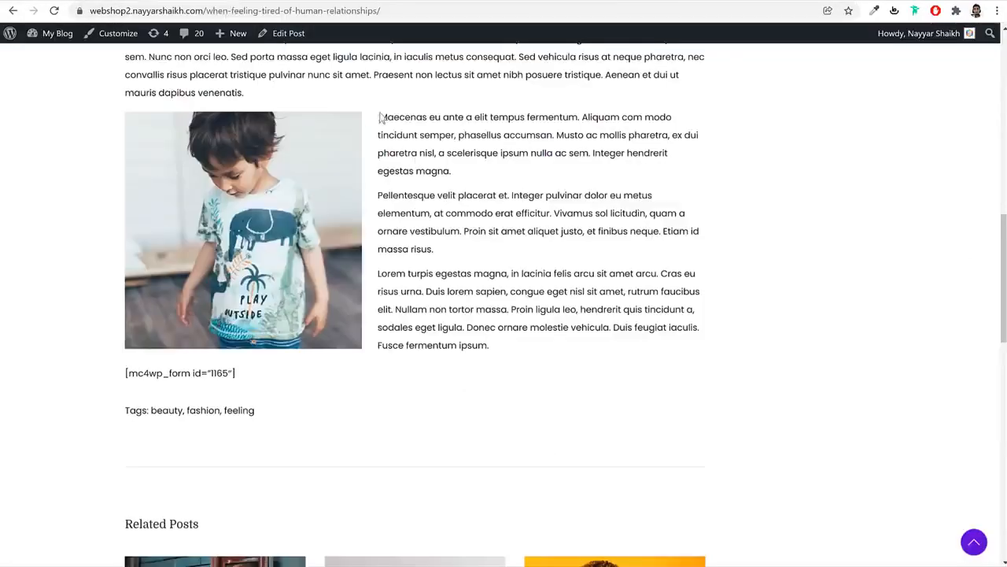
Paste the three copied reference paragraphs into a paragraph block in the right column
drag(379, 117, 547, 347)
key(ctrl+c)
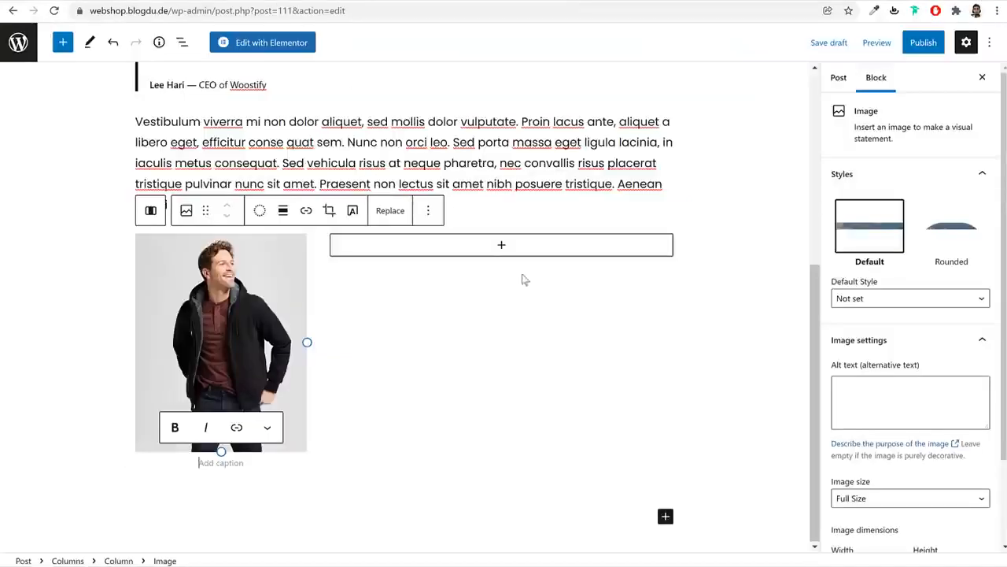
click(485, 251)
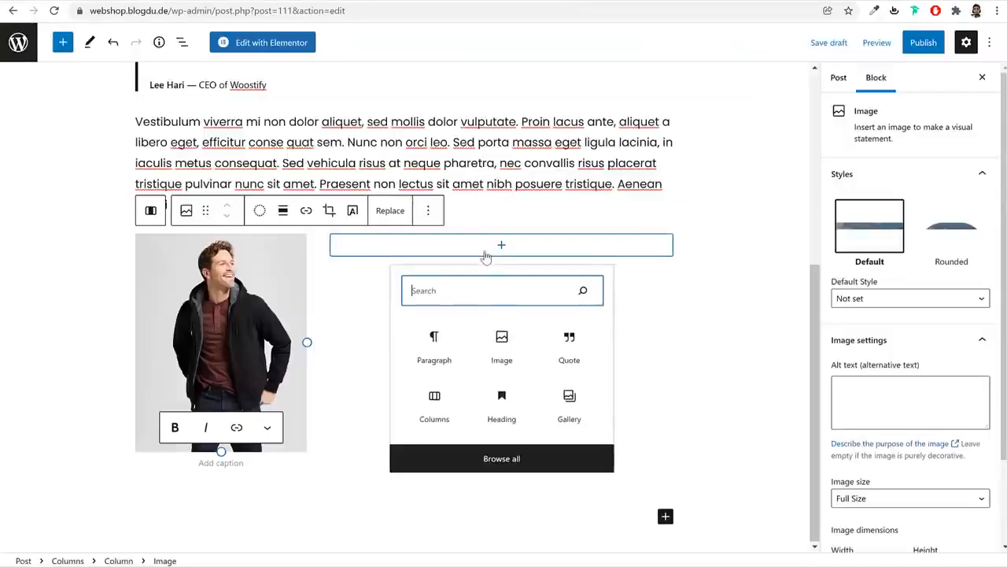
click(443, 352)
key(ctrl+v)
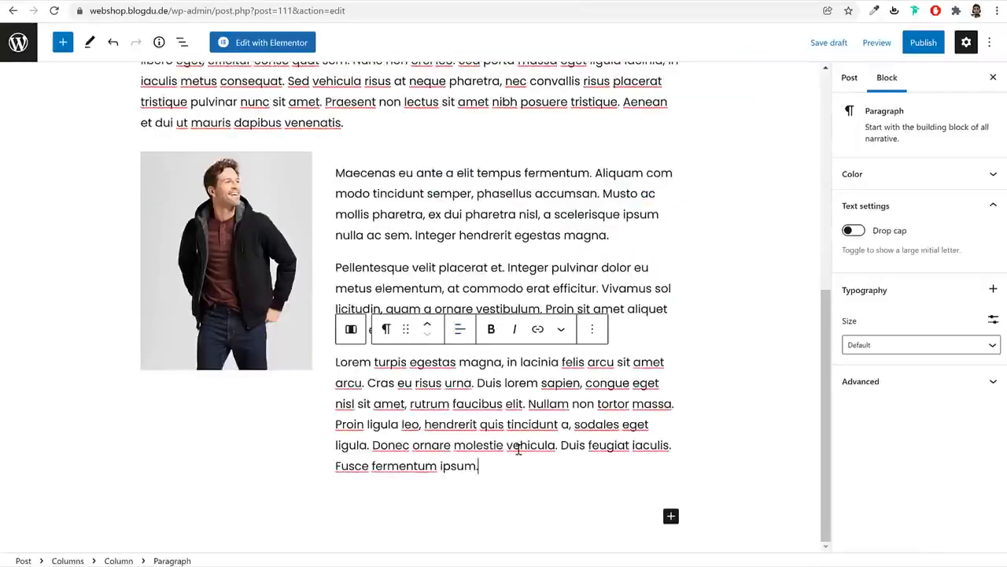
scroll(563, 360, up, 2)
scroll(629, 348, up, 3)
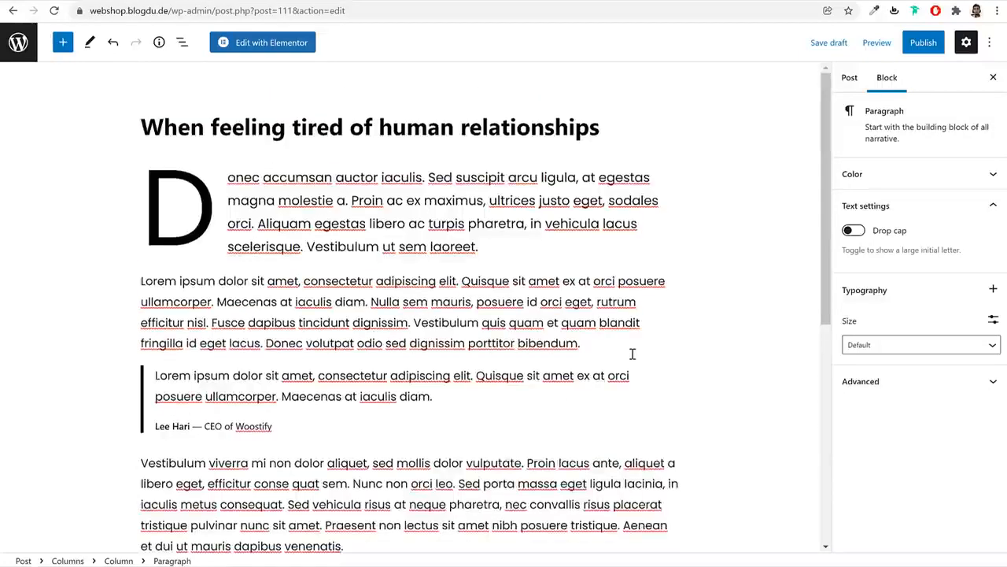
Create the News category and assign it to the post
click(851, 82)
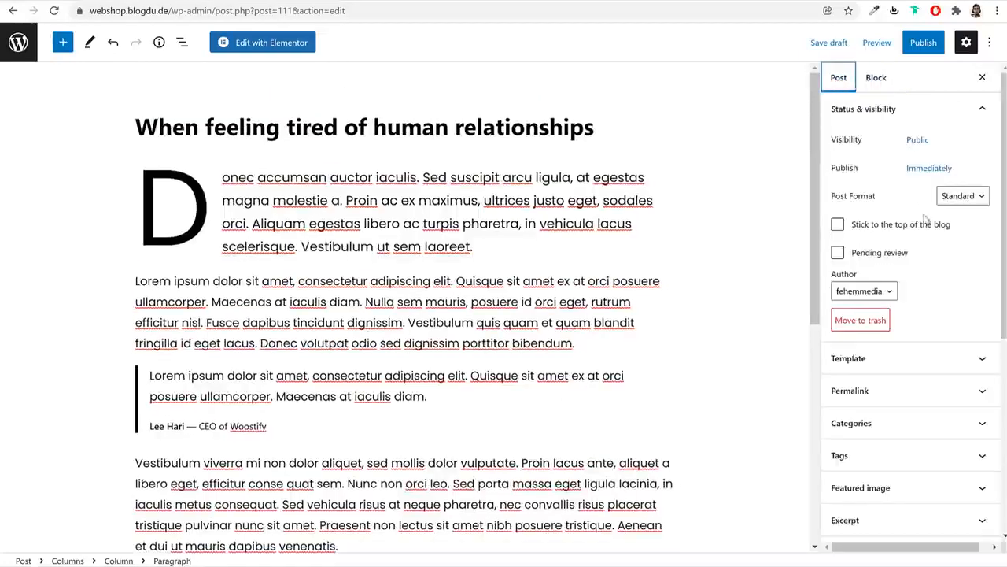
scroll(917, 251, down, 2)
click(901, 292)
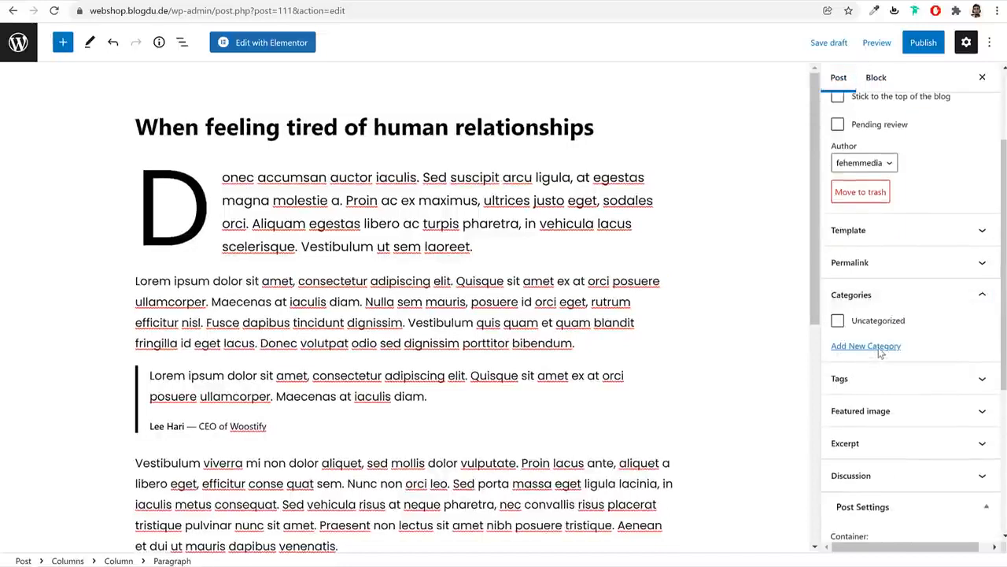
click(876, 353)
click(867, 381)
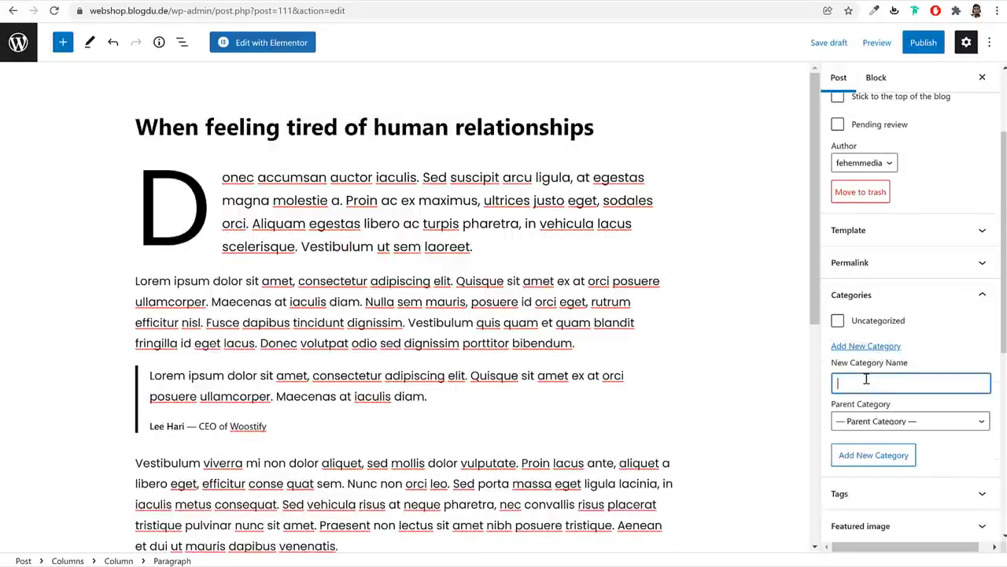
text(News)
click(875, 456)
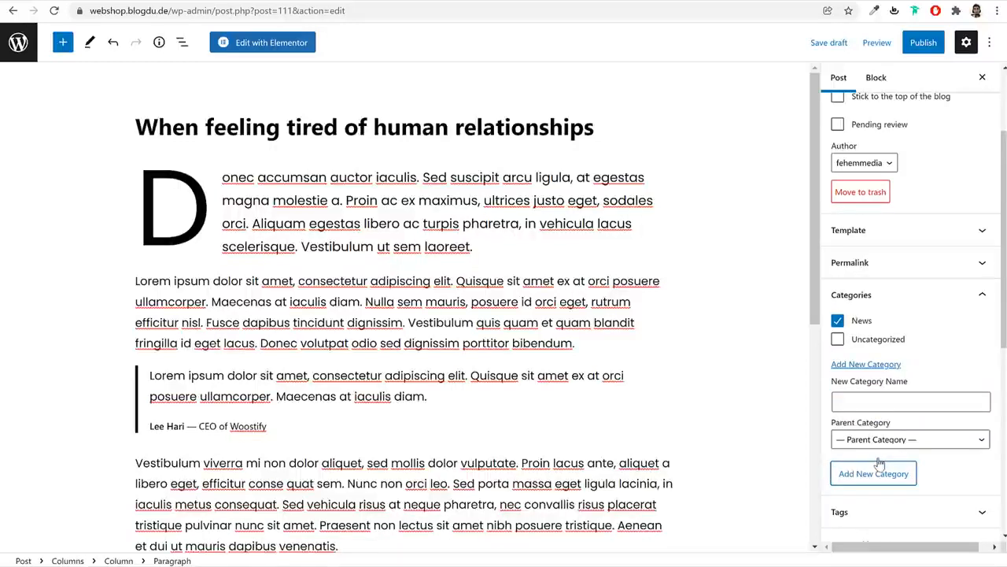
Tag the post with News and Fashion
scroll(889, 393, down, 2)
click(897, 331)
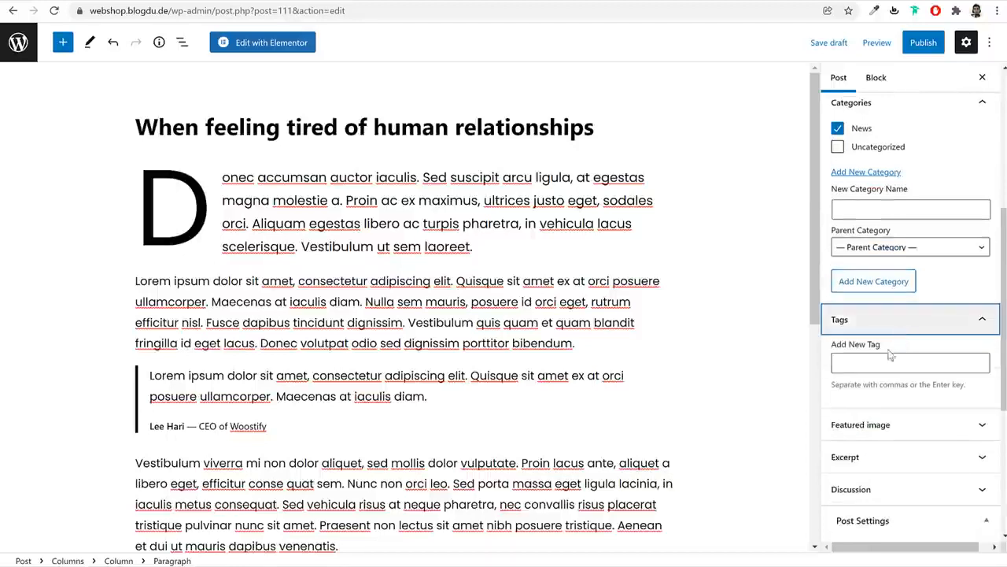
click(885, 360)
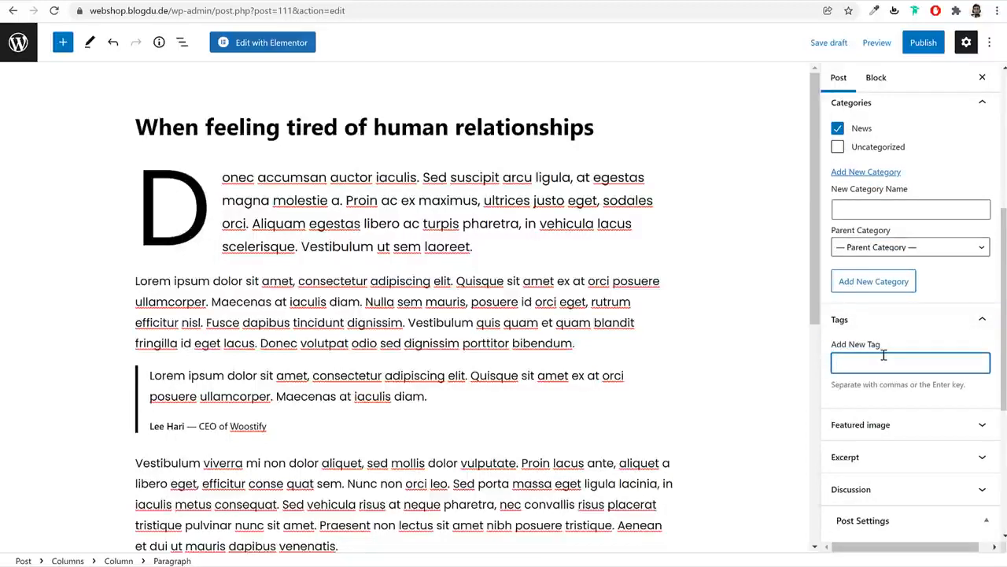
text(News)
key(Return)
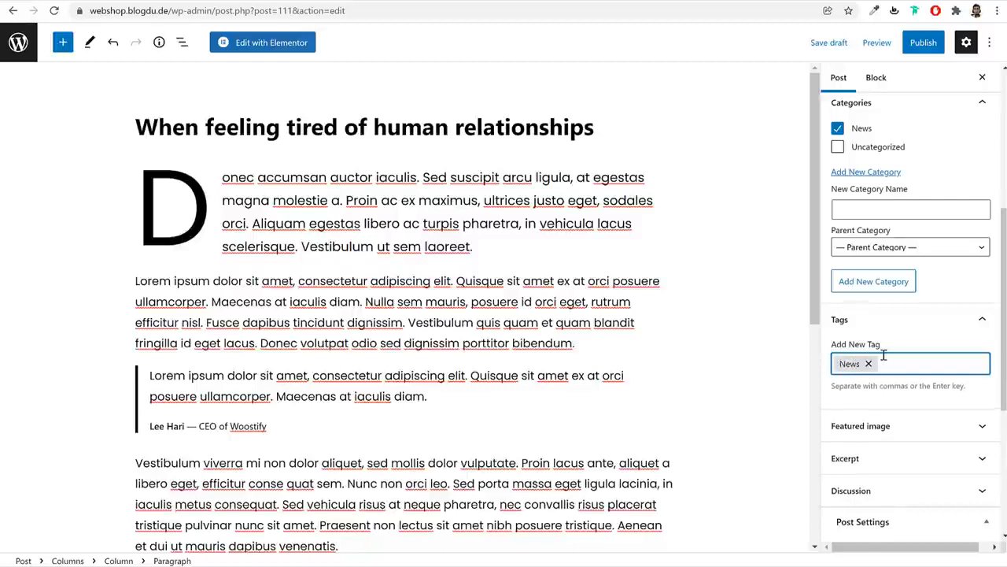
key(Return)
Upload blog-img-1 from the Media folder as the featured image and publish the post
scroll(932, 385, down, 2)
click(892, 236)
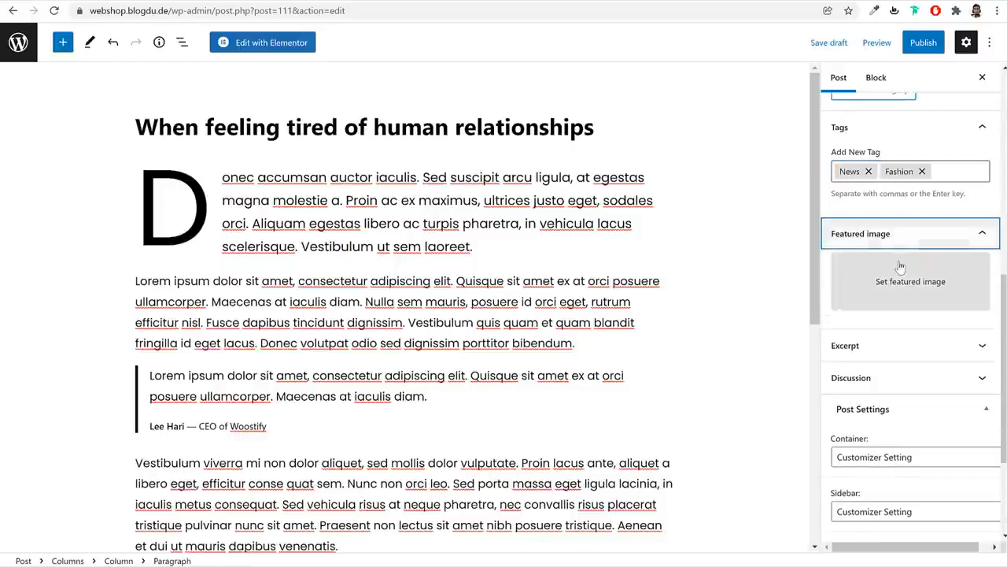
click(899, 265)
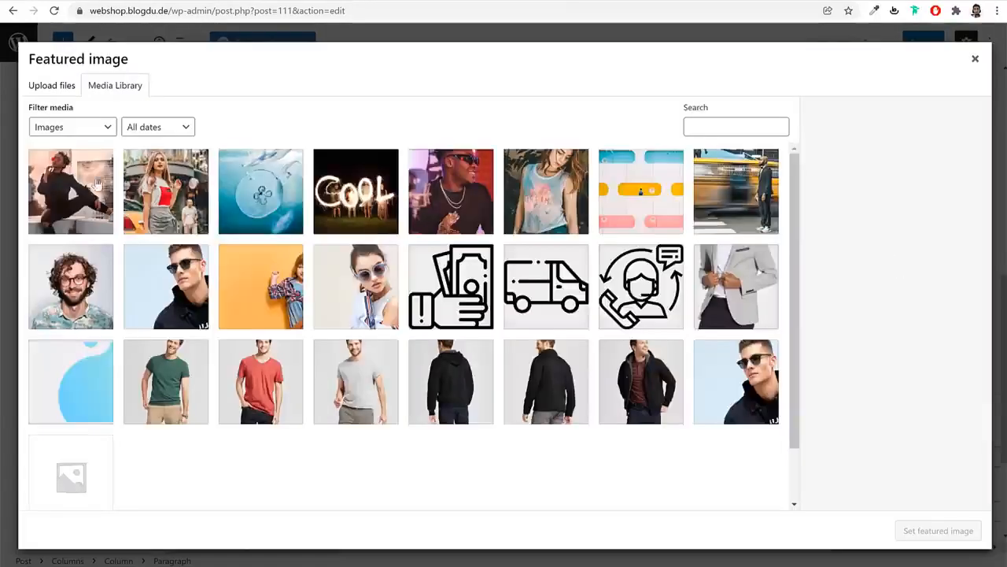
click(65, 88)
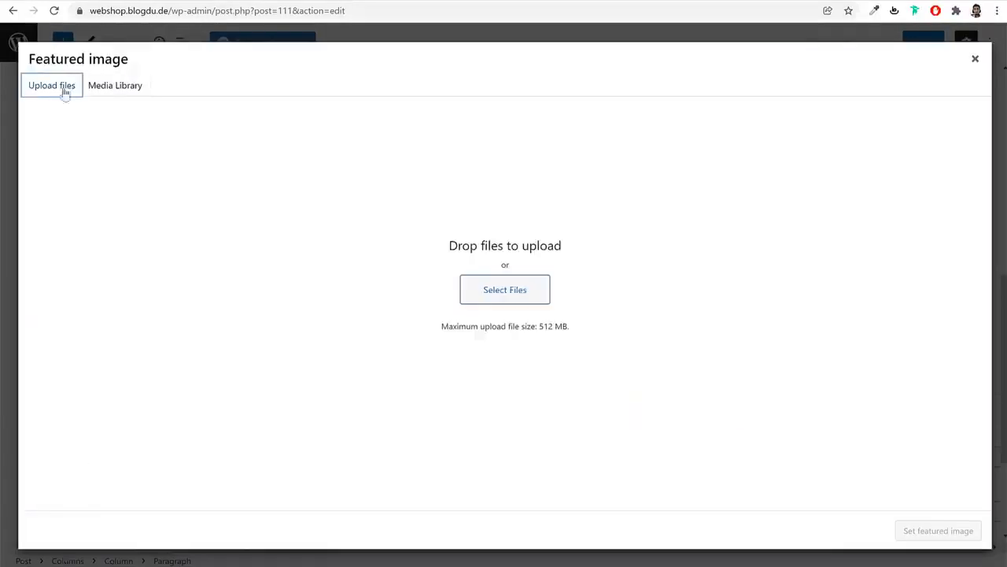
click(502, 301)
scroll(419, 242, down, 3)
scroll(425, 250, down, 3)
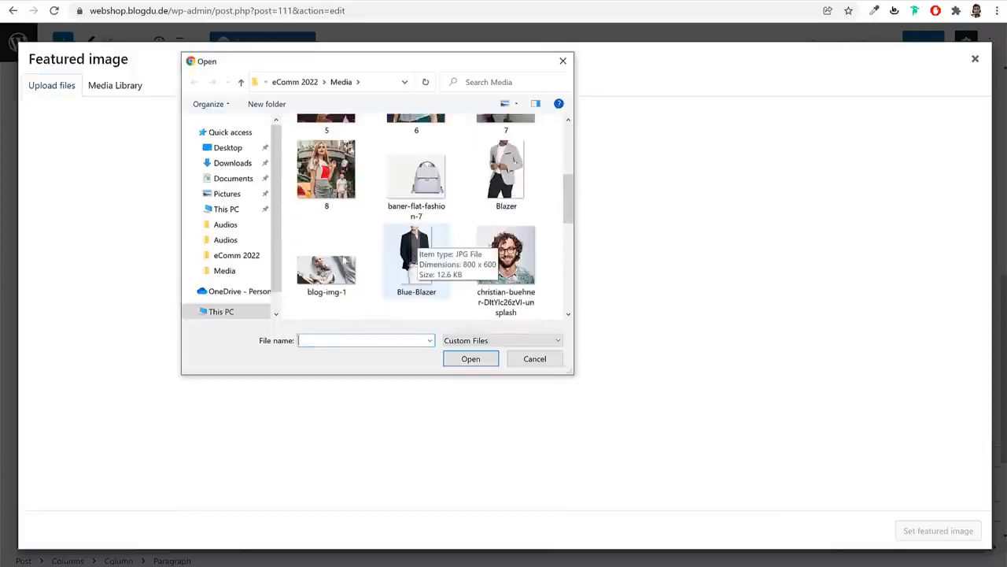
click(325, 259)
click(470, 358)
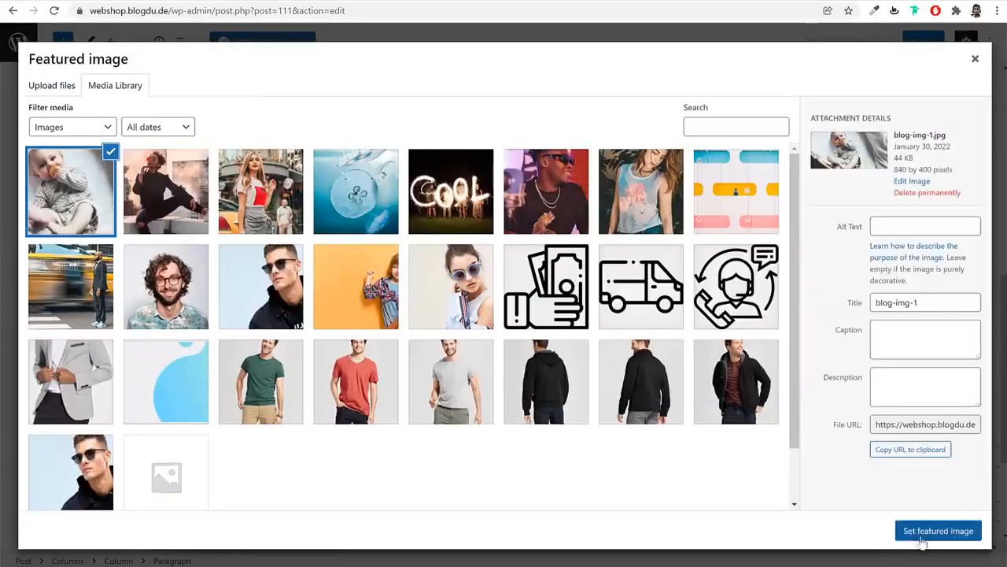
click(925, 535)
scroll(901, 358, up, 4)
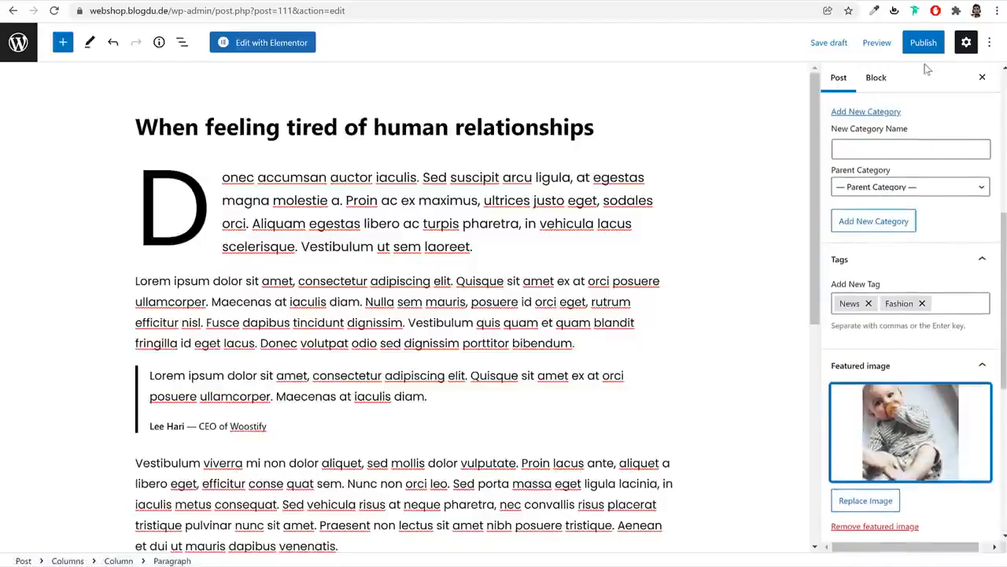
click(924, 44)
click(904, 44)
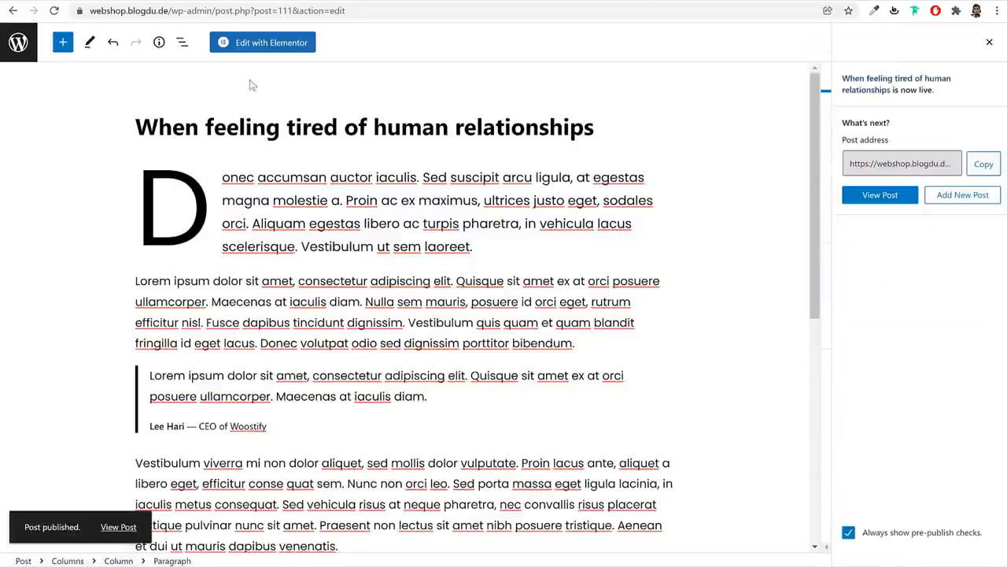
Create and publish a new page titled 'Blog'
click(22, 52)
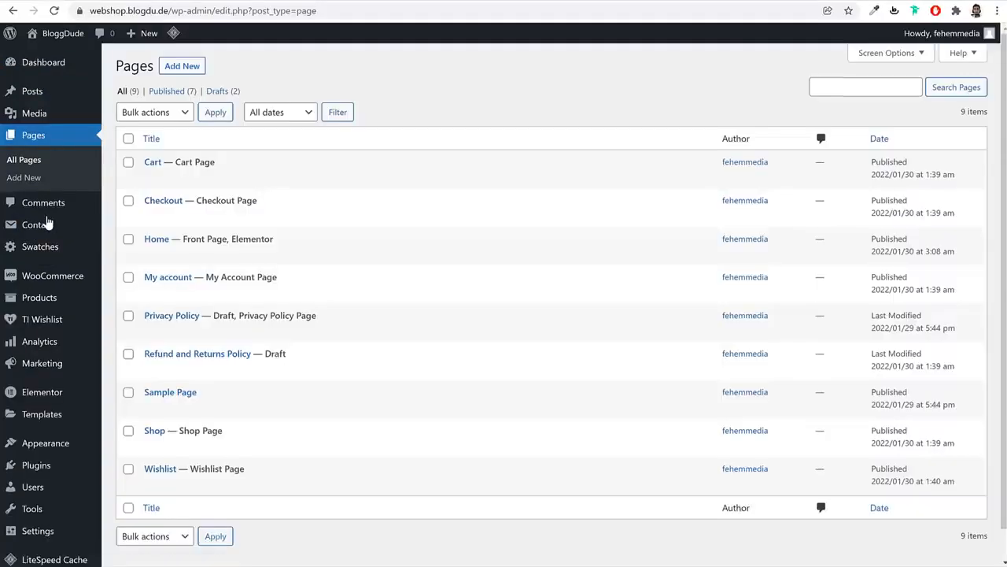
click(182, 67)
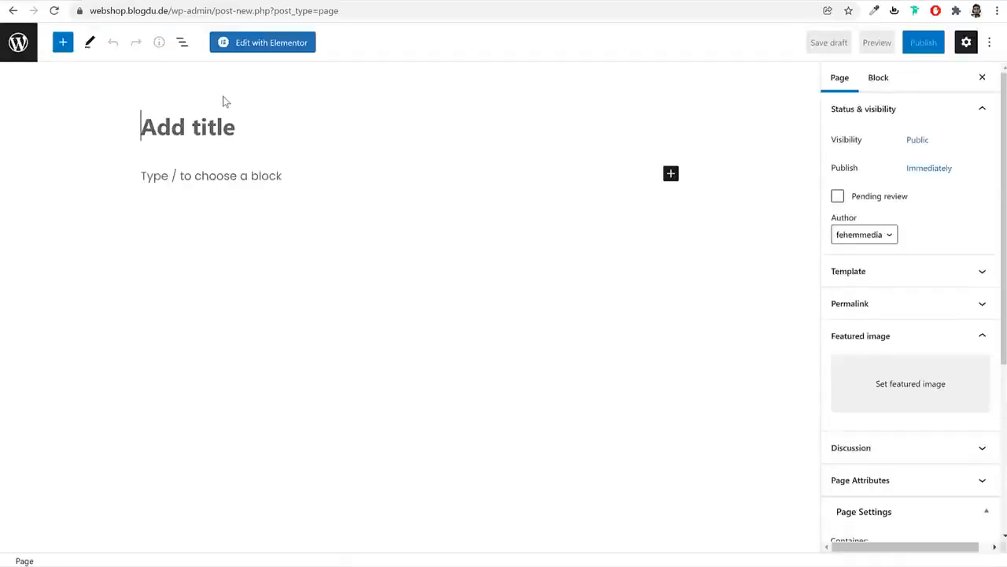
text(Blog)
click(925, 42)
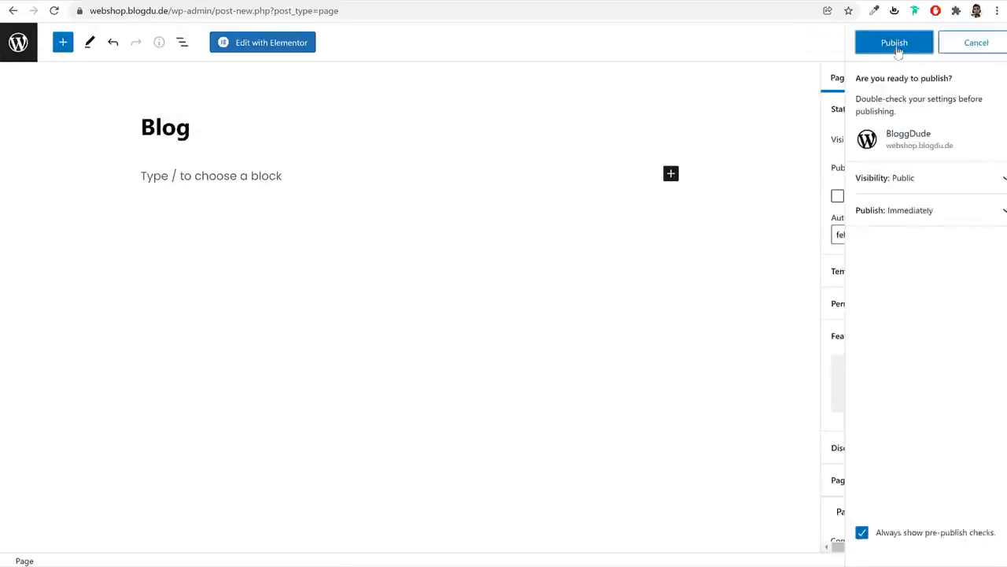
click(917, 41)
click(16, 56)
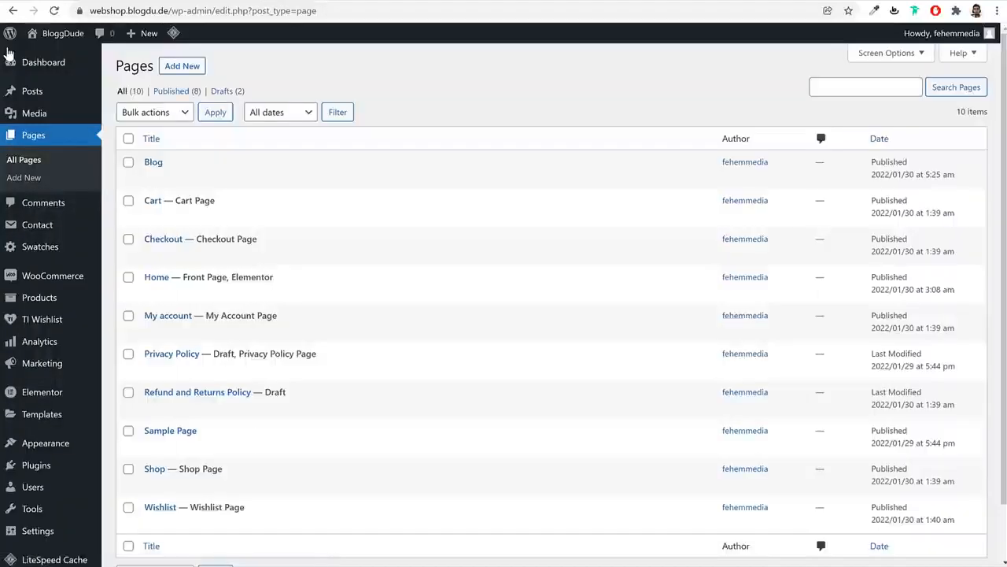
Set Blog as the posts page in Reading settings and save
scroll(488, 294, down, 2)
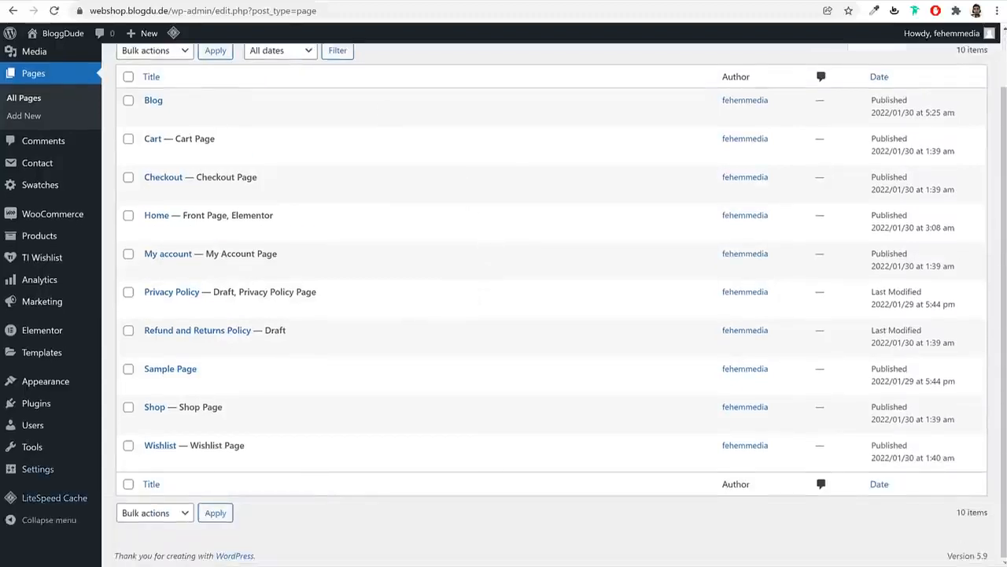
mouse_move(11, 477)
click(141, 415)
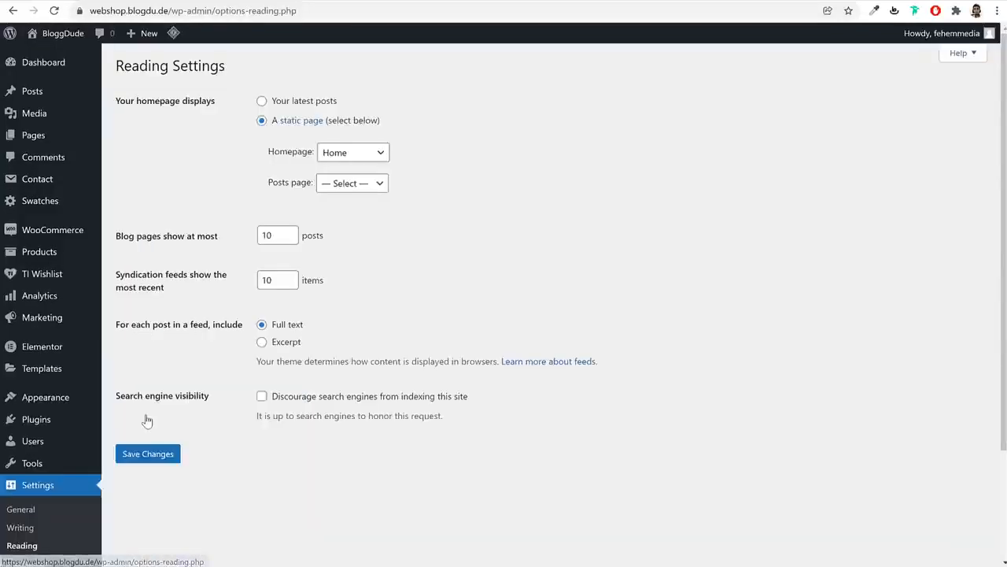
drag(263, 181, 347, 184)
click(346, 184)
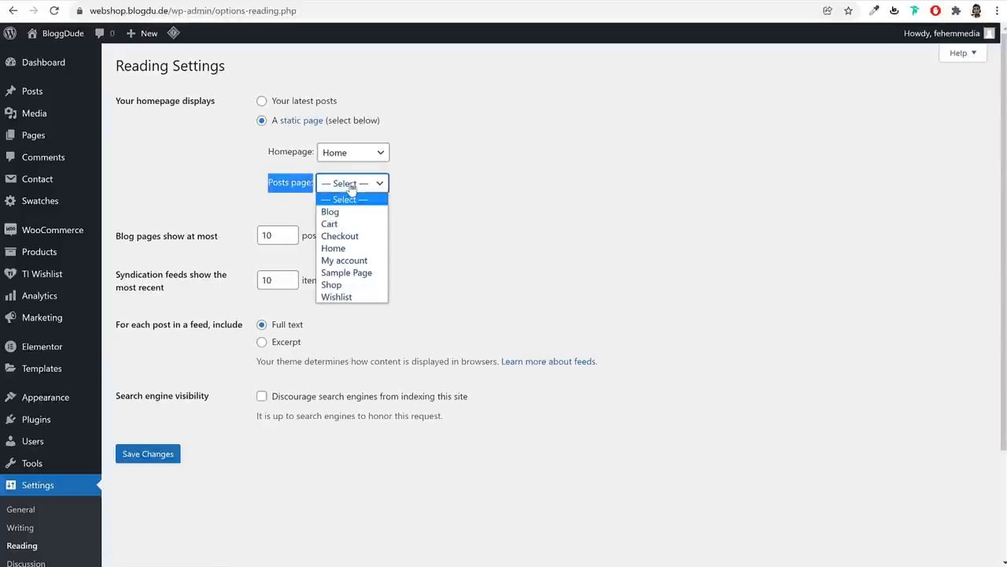
click(330, 212)
click(165, 459)
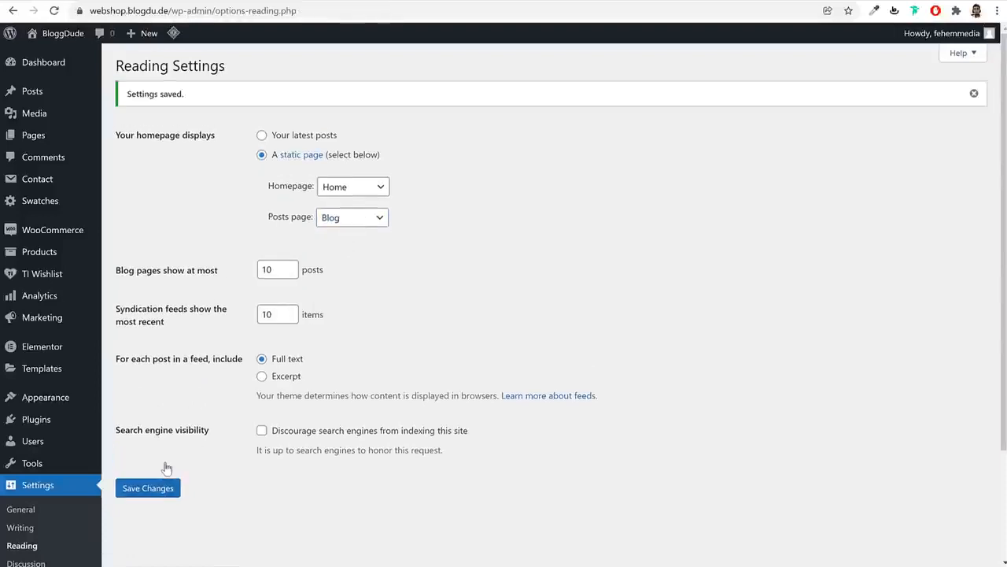
Start another new page titled 'Track Order'
click(36, 136)
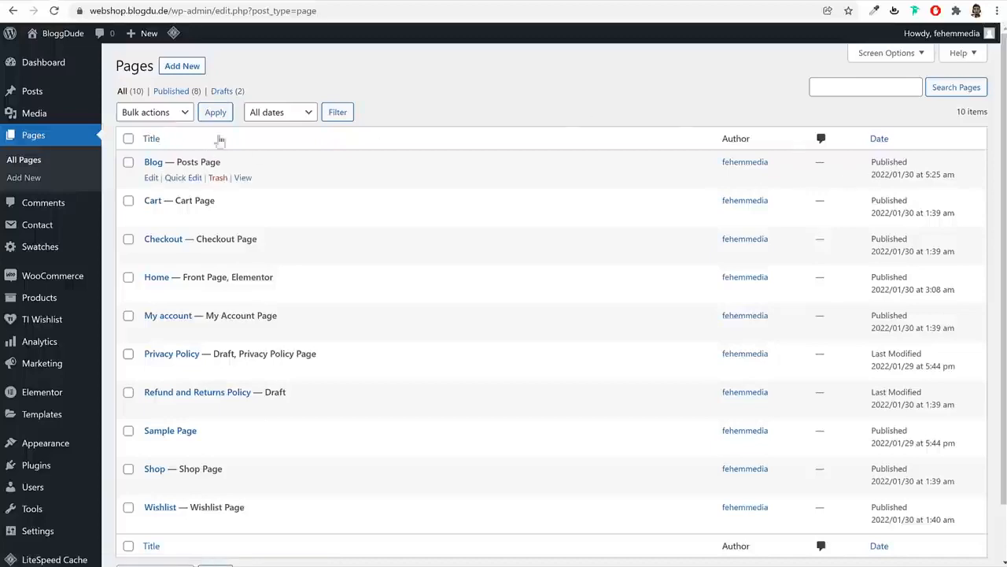
click(192, 67)
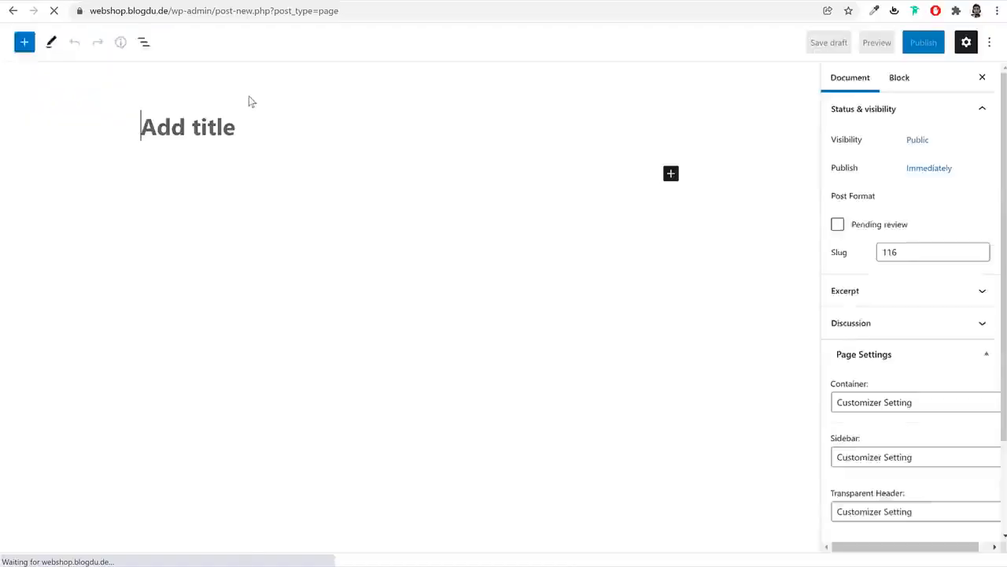
text(Trra)
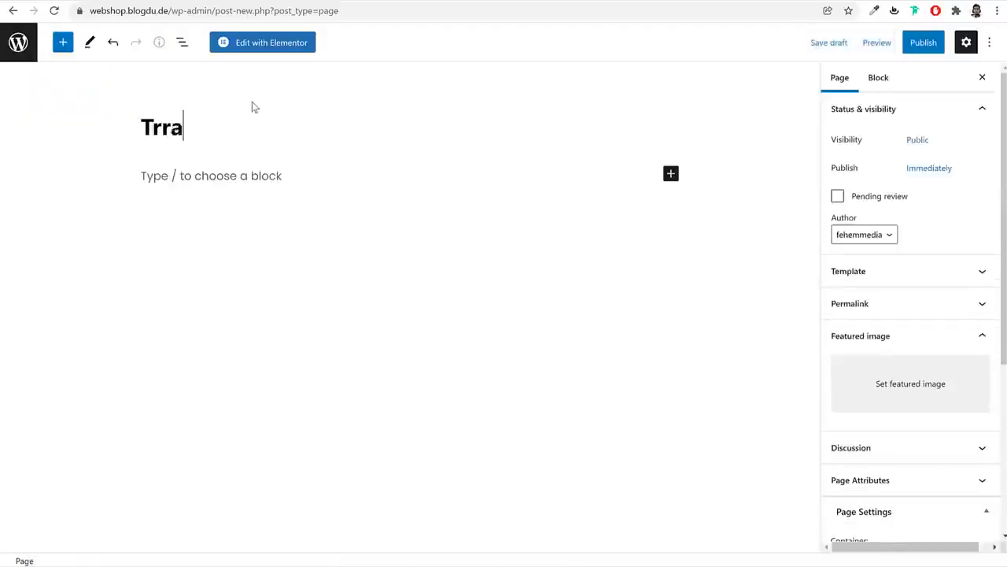
key(BackSpace)
key(BackSpace)
text(ack )
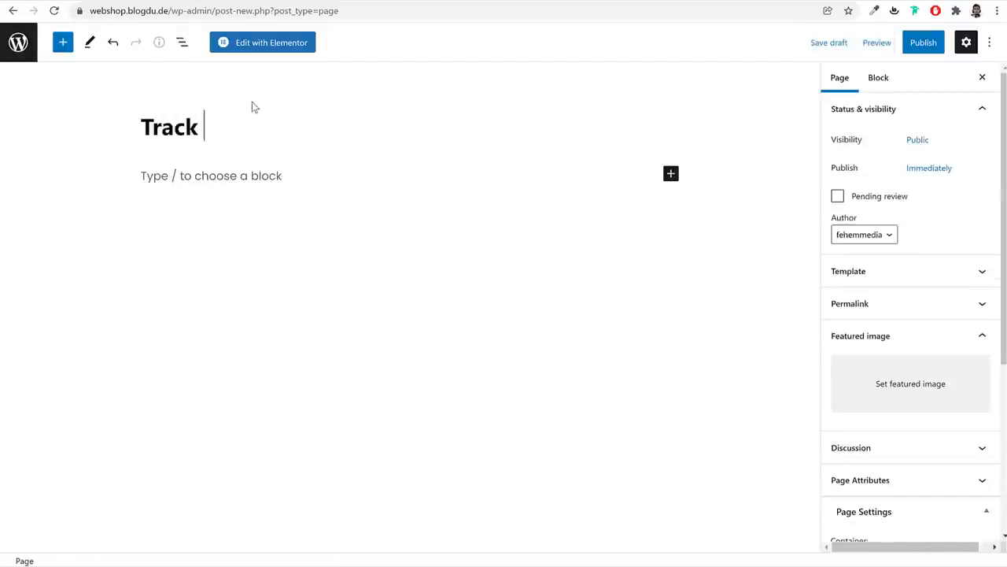
text(Order)
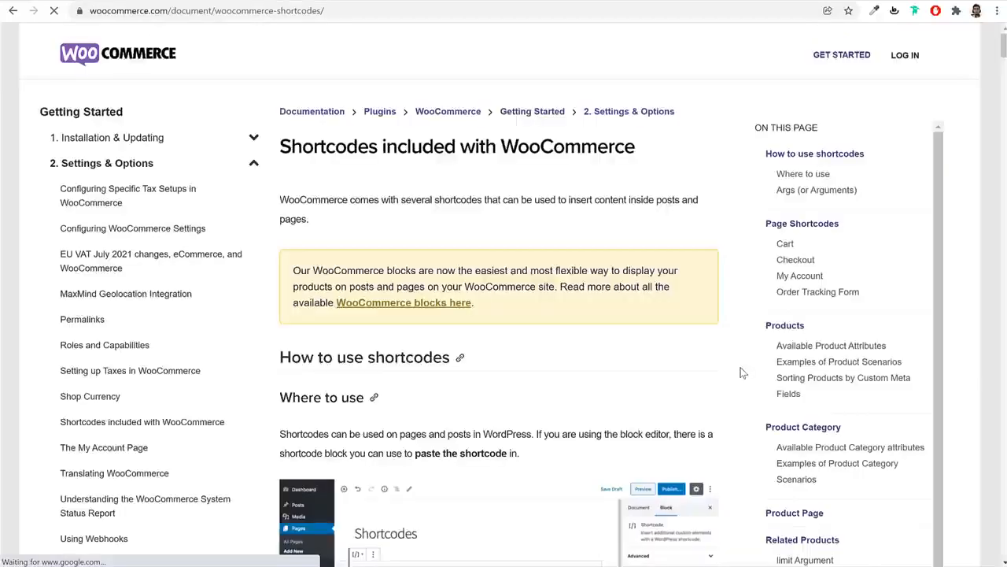
Copy the [woocommerce_order_tracking] line from the Order Tracking Form section of the shortcode docs
scroll(740, 368, down, 10)
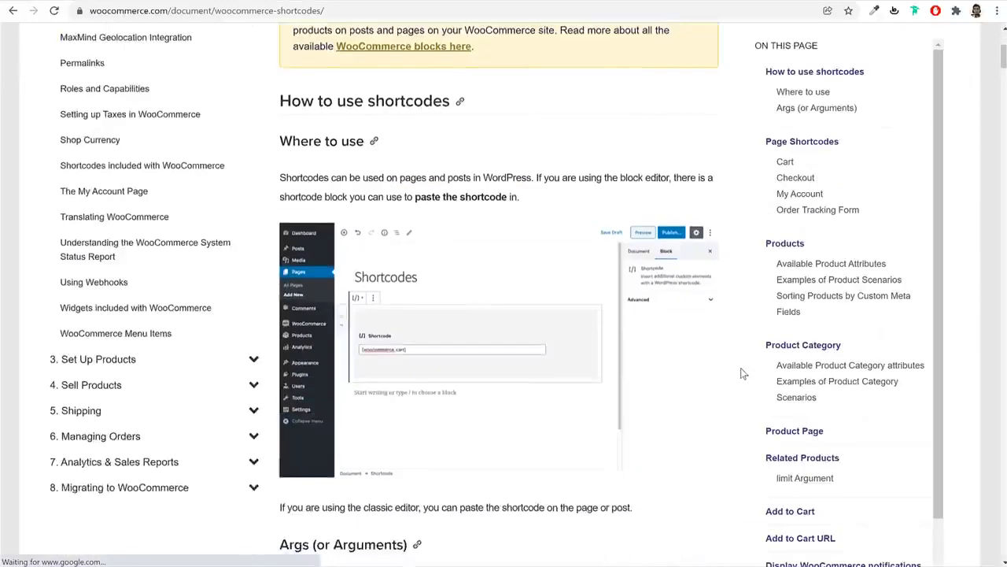
scroll(741, 369, down, 2)
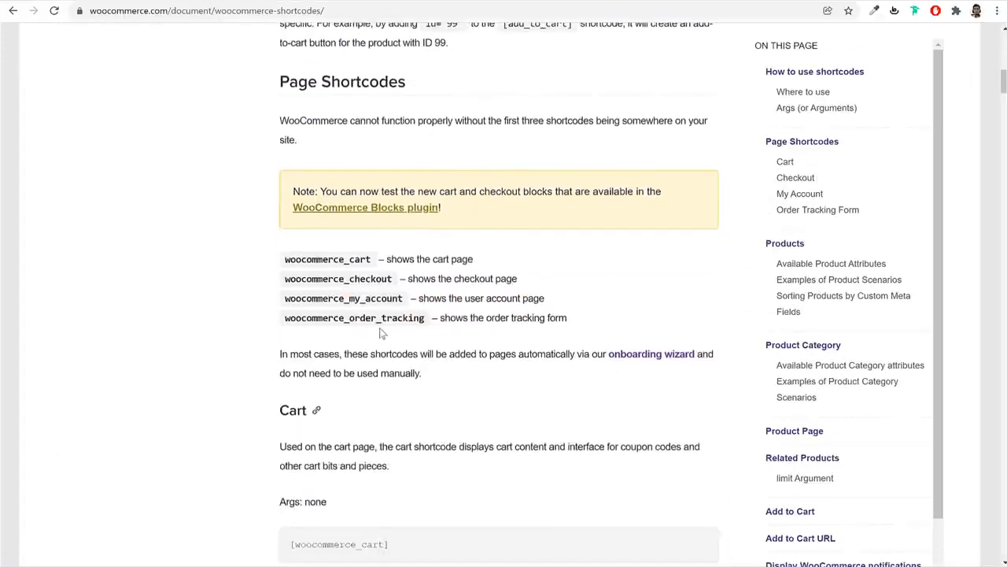
drag(284, 324, 431, 323)
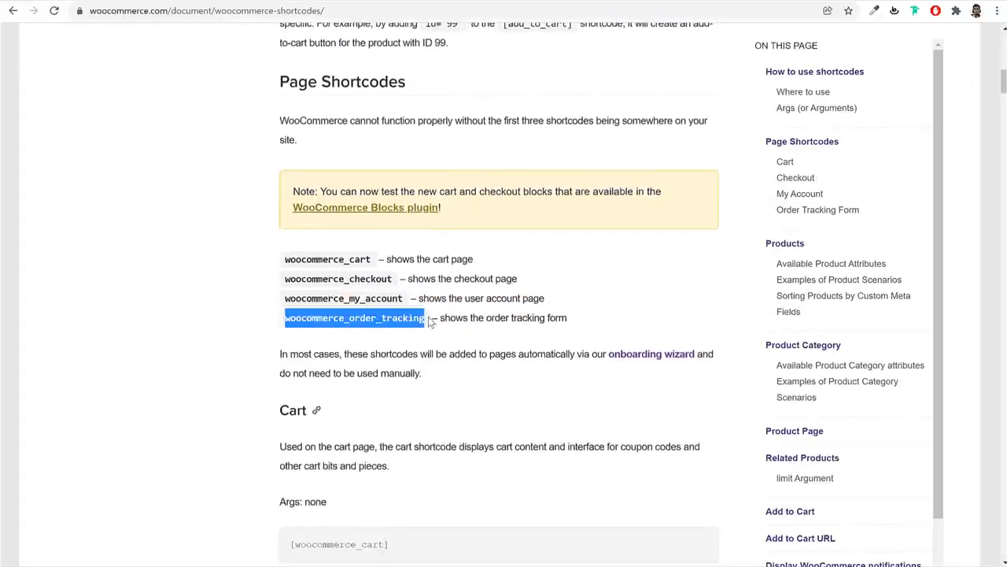
scroll(566, 352, down, 7)
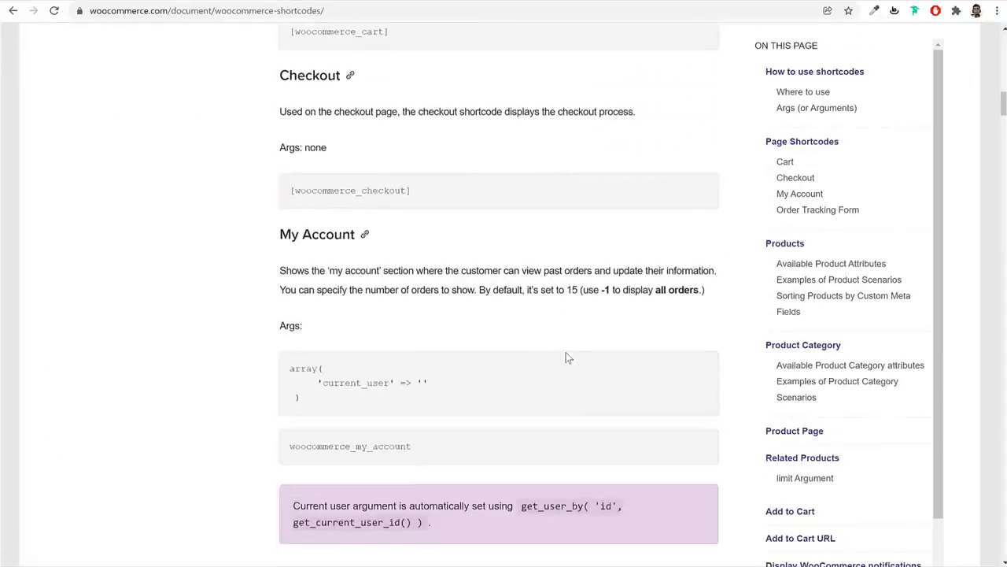
scroll(562, 357, up, 3)
scroll(562, 356, down, 8)
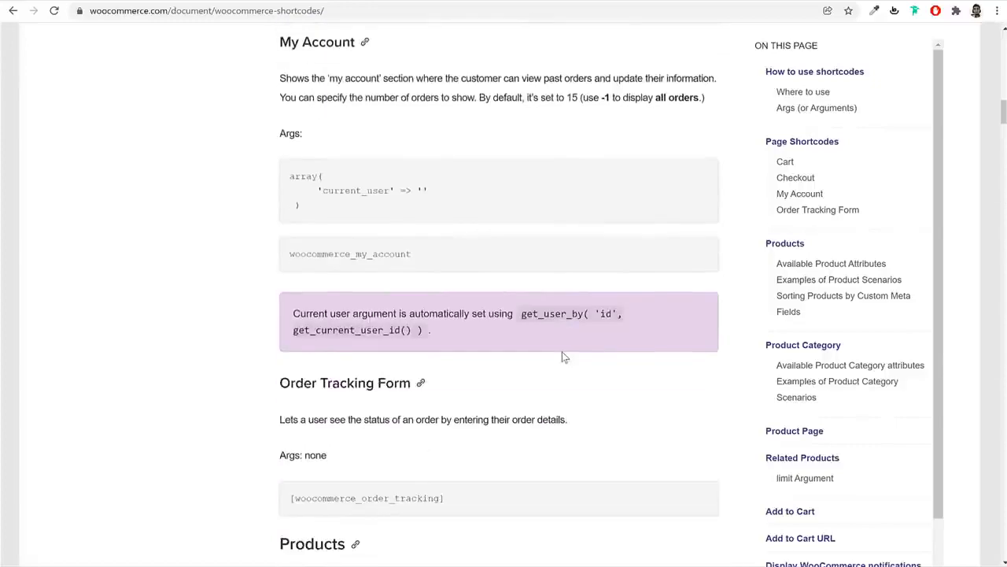
triple_click(409, 369)
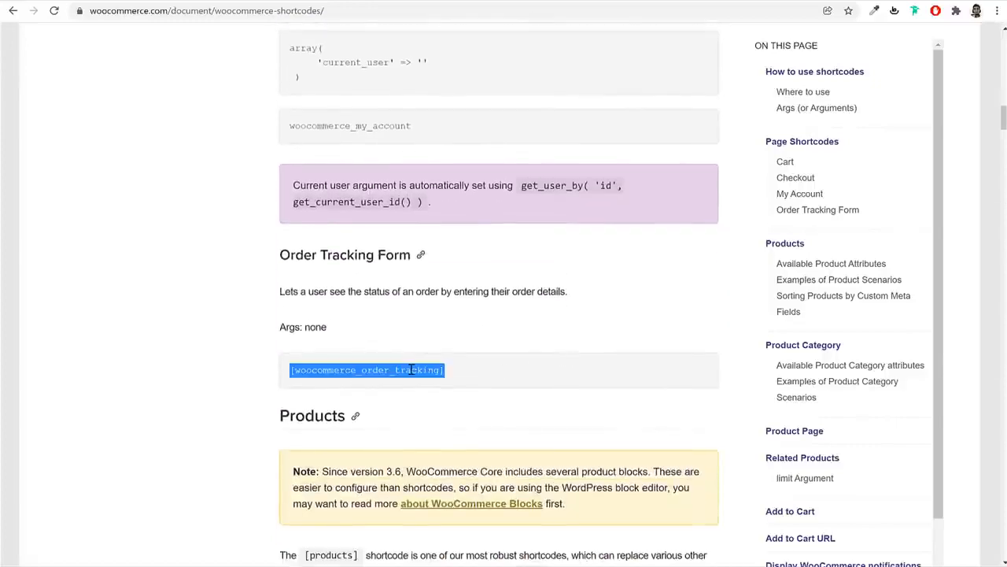
right_click(409, 368)
click(432, 382)
click(300, 372)
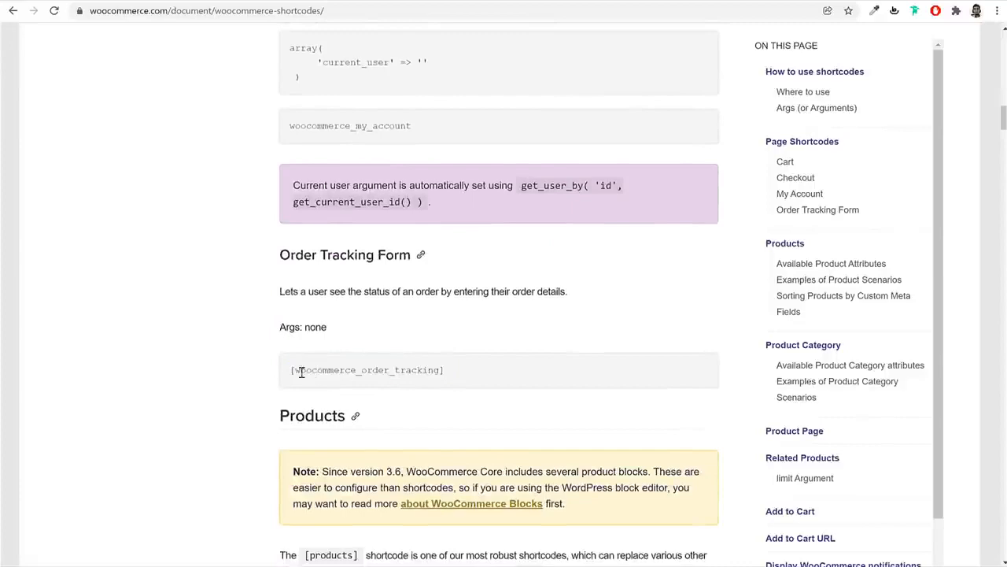
scroll(289, 373, up, 12)
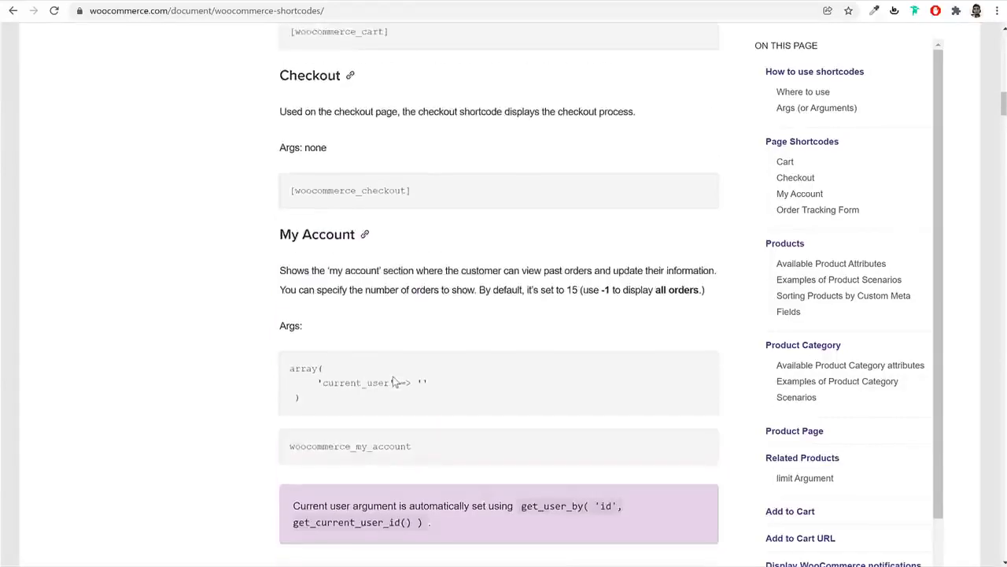
triple_click(369, 380)
click(436, 381)
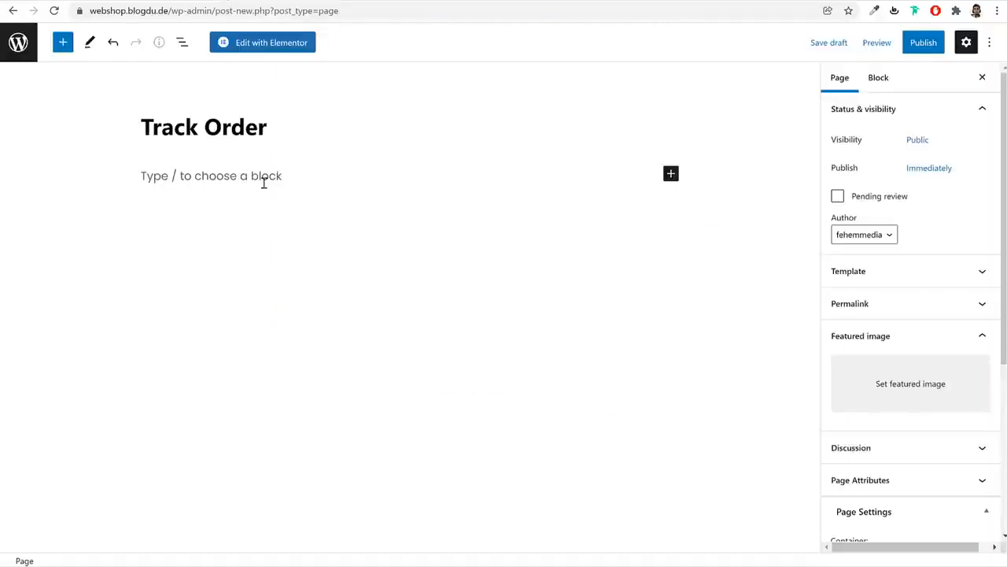
Add a Shortcode block containing [woocommerce_order_tracking] with no trailing empty line
click(264, 183)
click(678, 176)
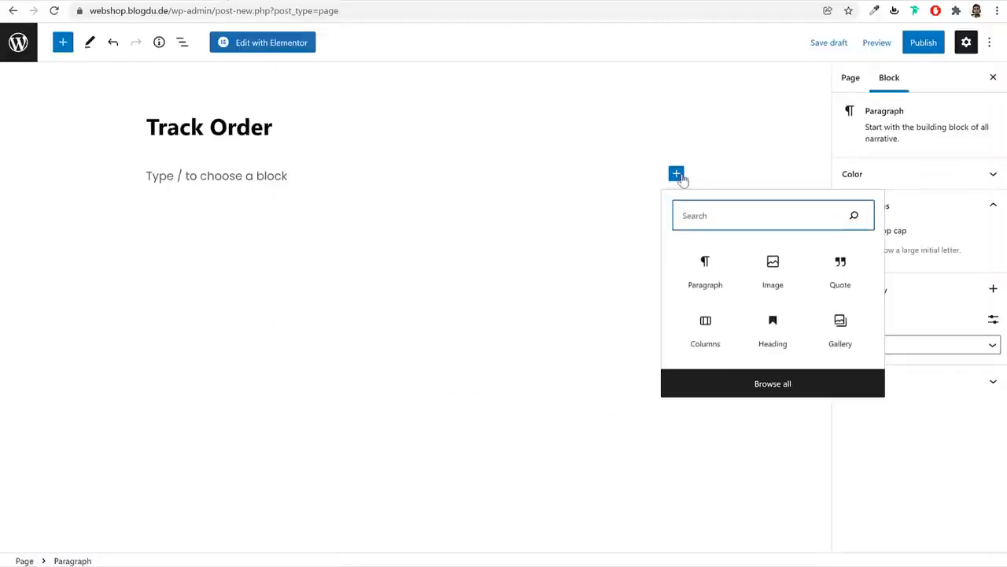
text(sho)
click(705, 260)
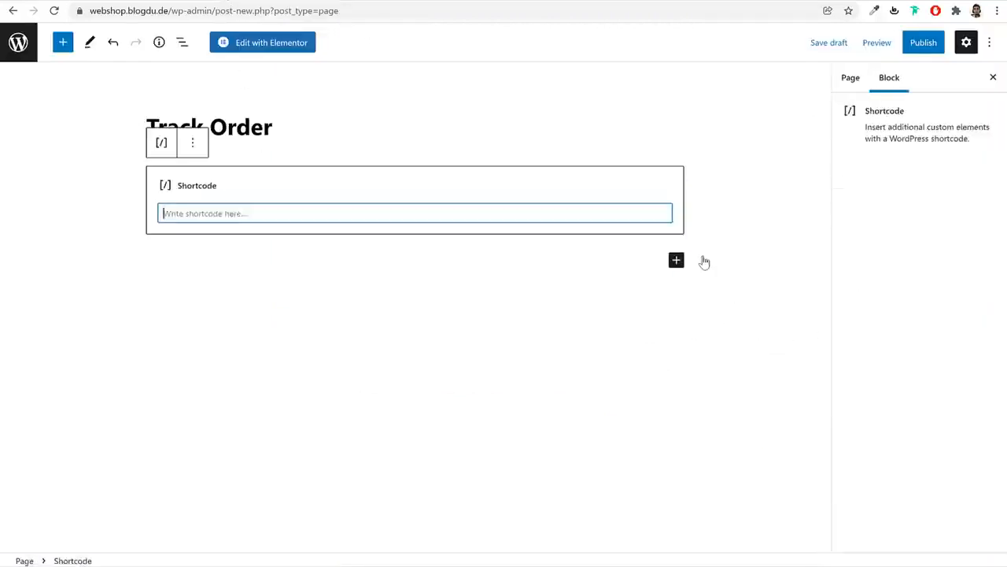
key(ctrl+v)
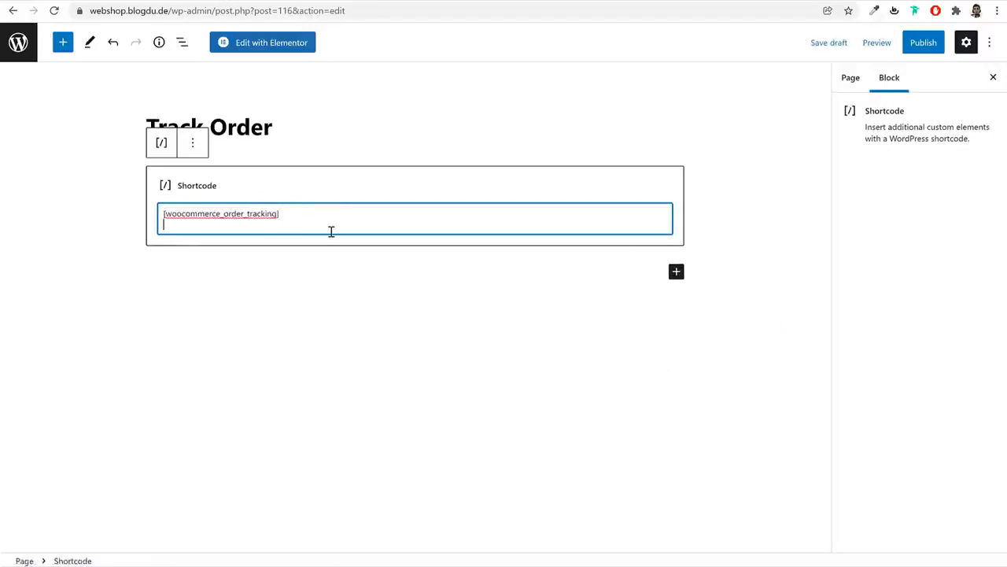
key(BackSpace)
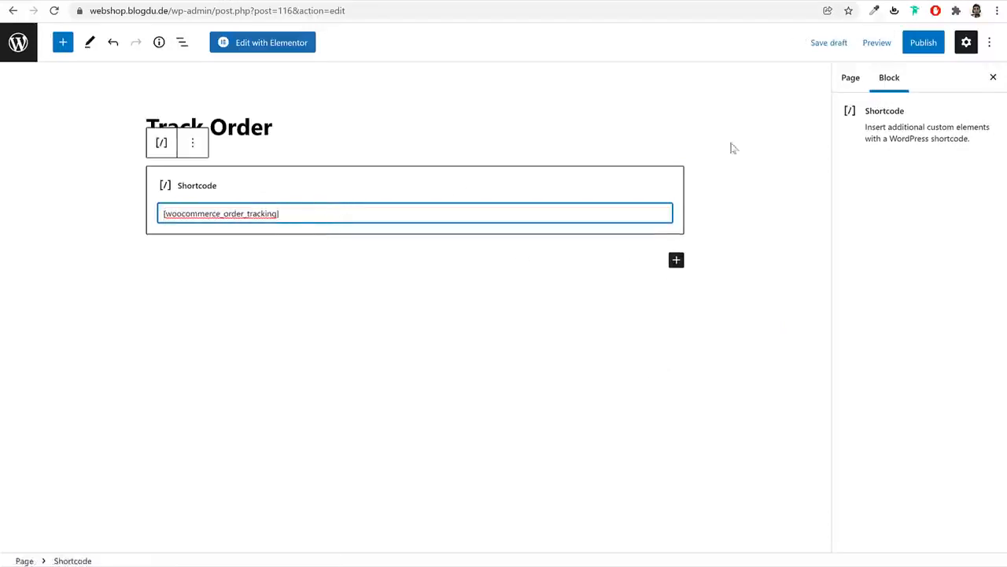
Publish the Track Order page, view the reference Contact Us page, and return to Pages
click(917, 46)
click(902, 44)
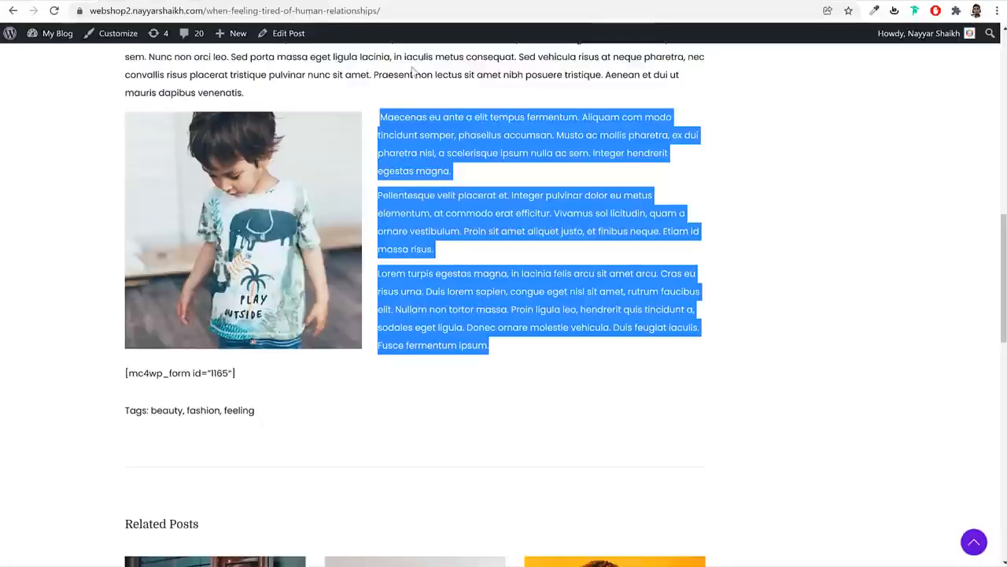
scroll(398, 229, up, 10)
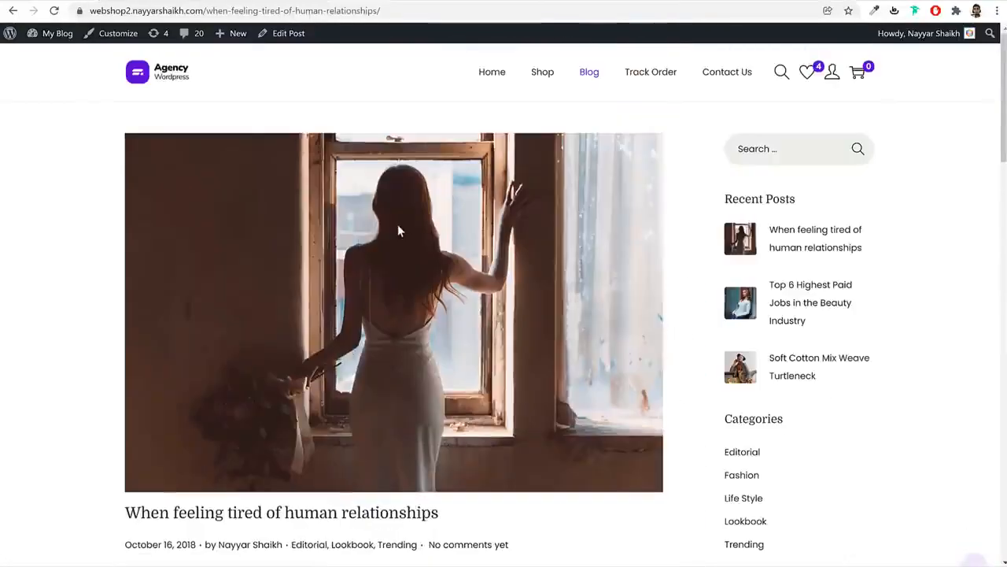
click(712, 75)
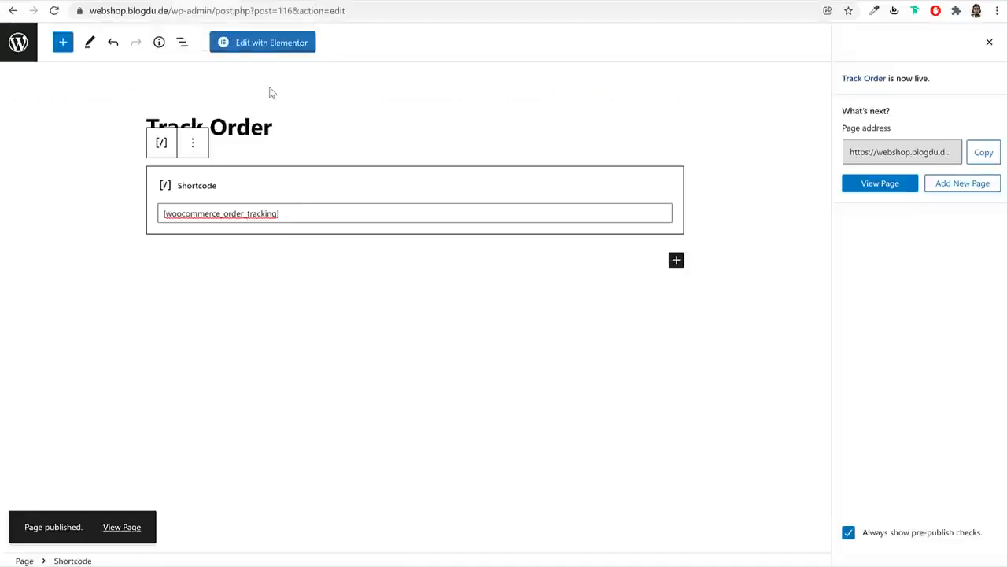
click(19, 43)
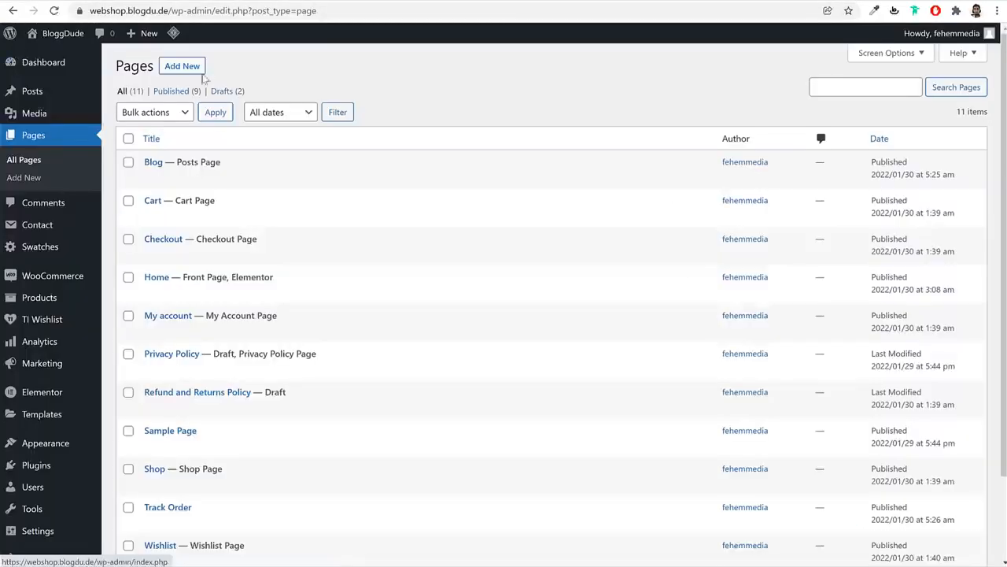
Publish a new page titled 'Contact' and open its empty canvas in Elementor
click(190, 70)
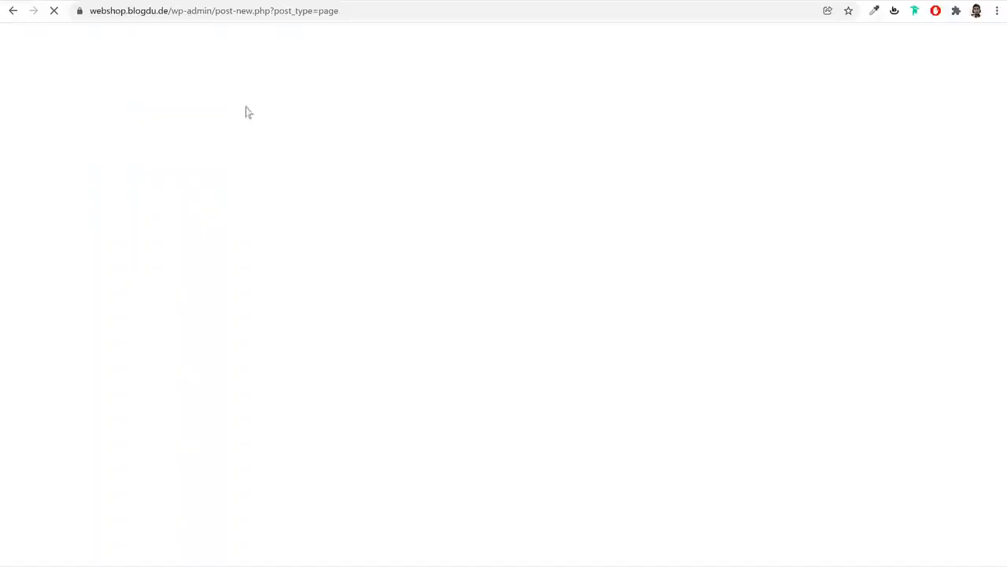
text(Co)
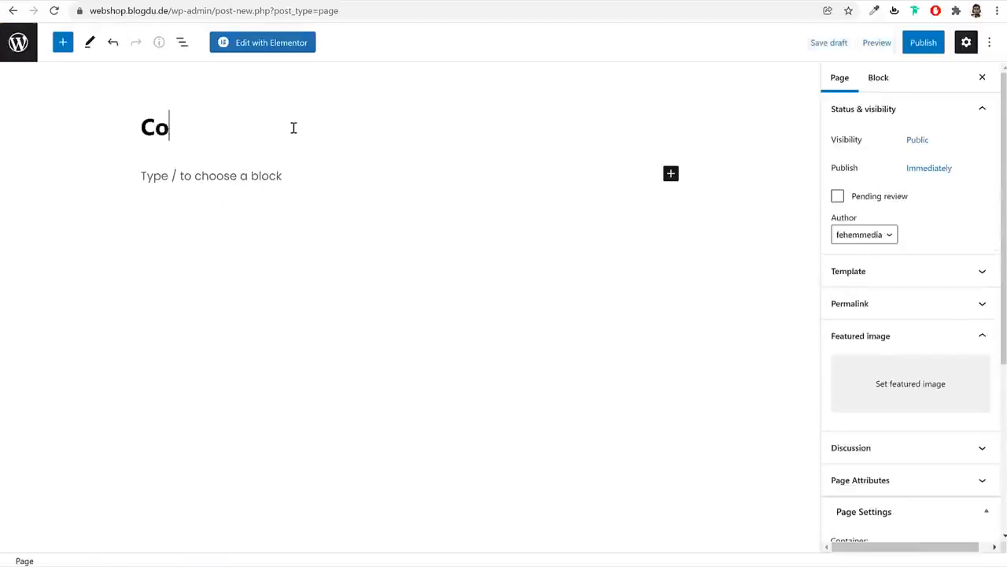
text(ntact)
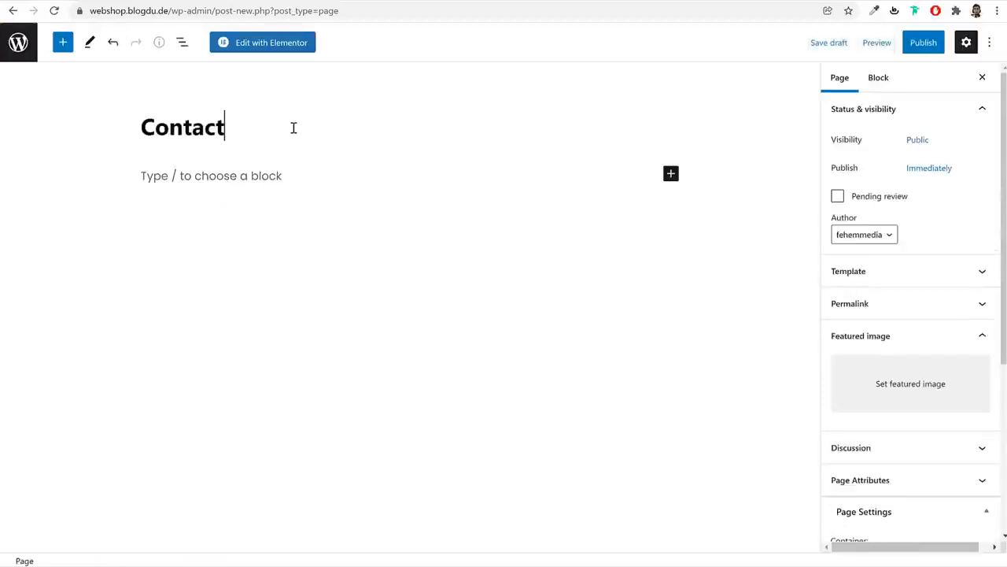
click(924, 44)
click(897, 46)
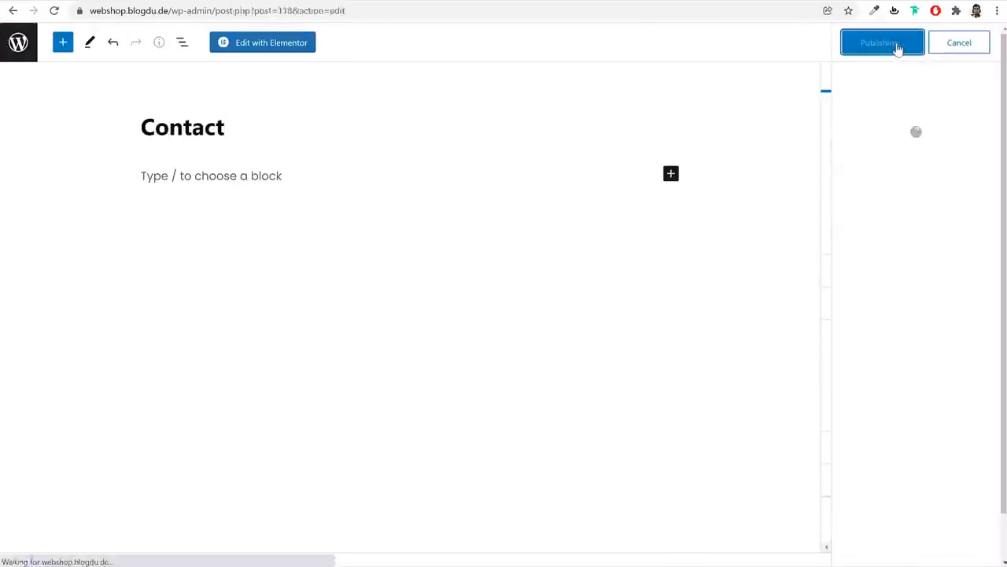
click(259, 48)
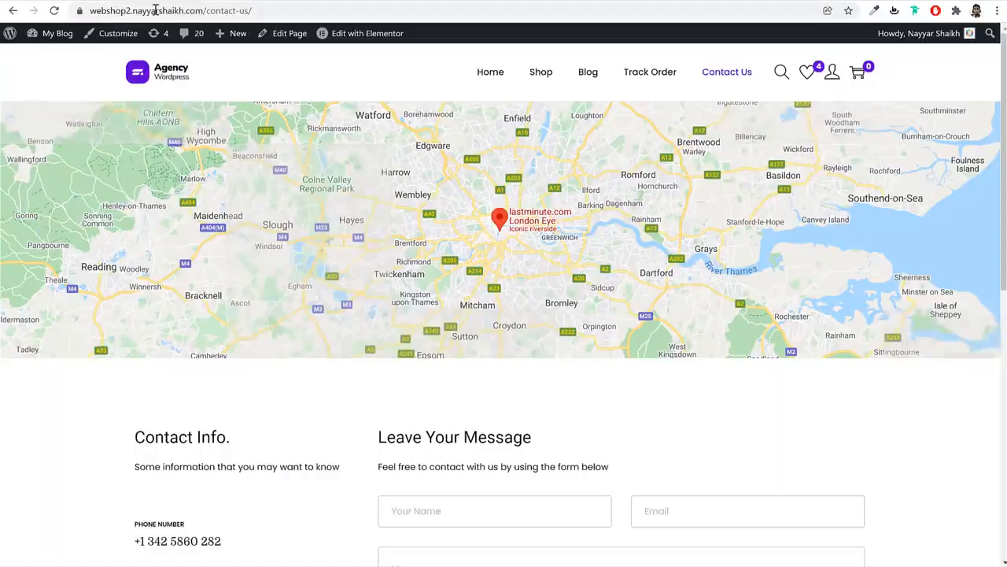
scroll(665, 370, down, 4)
scroll(661, 377, up, 4)
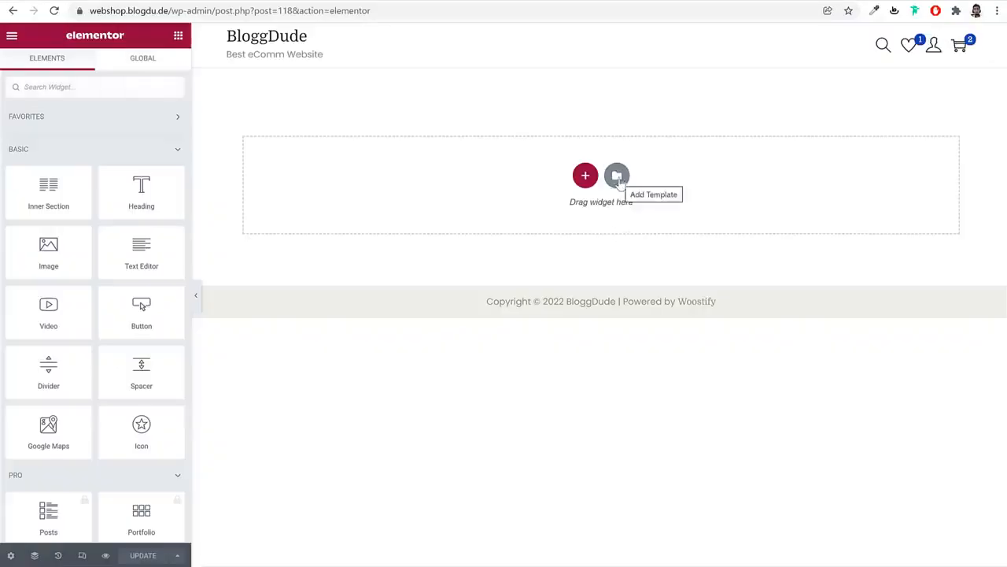
Try importing Contact Page Woostify from Media > Pages in My Templates, dismiss the error, then open the Dashboard
click(617, 174)
click(564, 66)
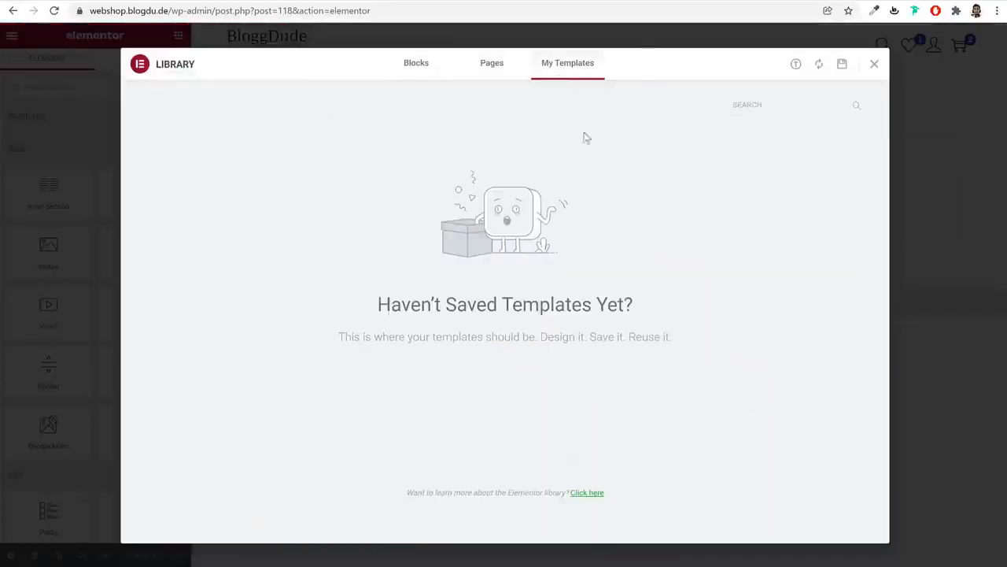
click(796, 66)
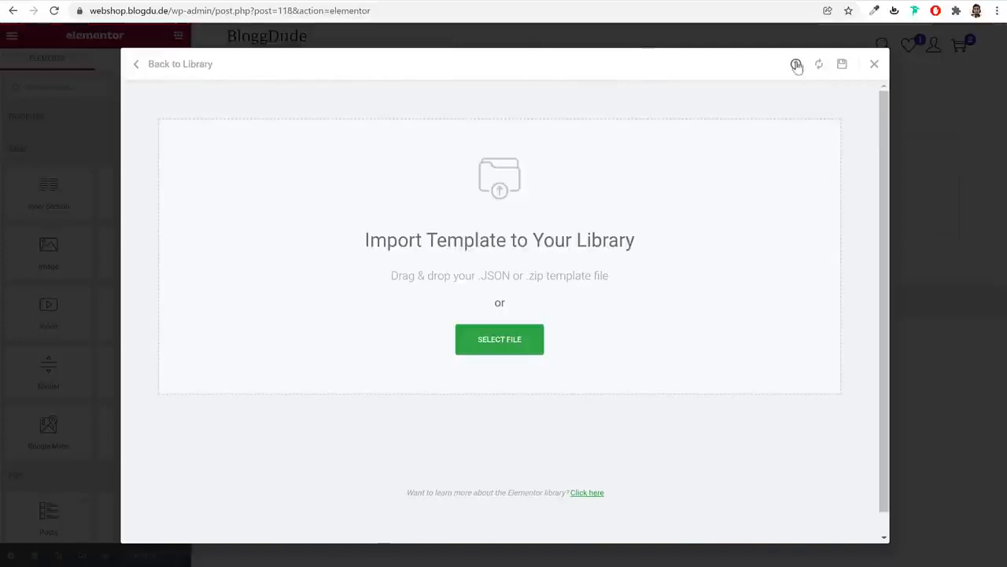
click(504, 346)
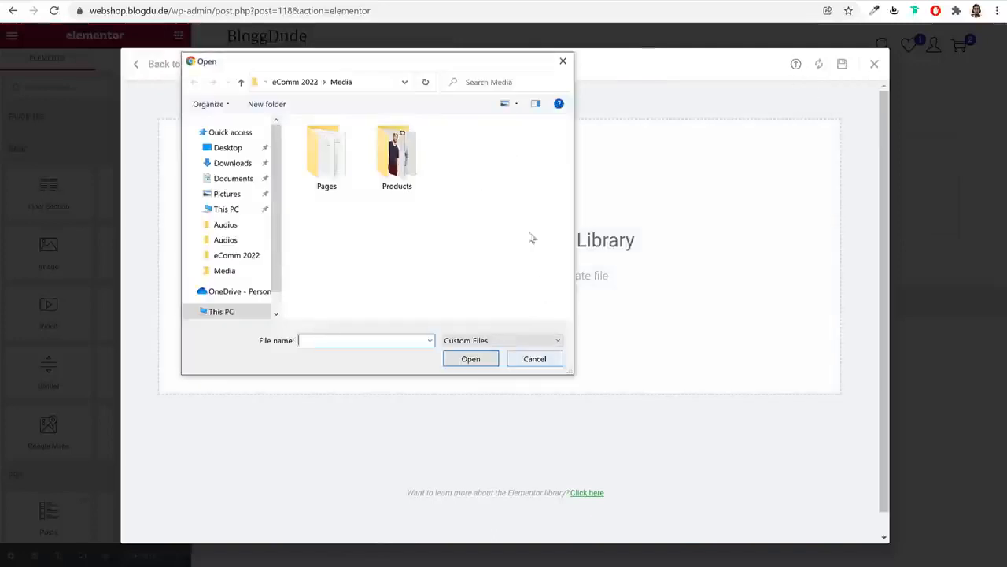
click(304, 84)
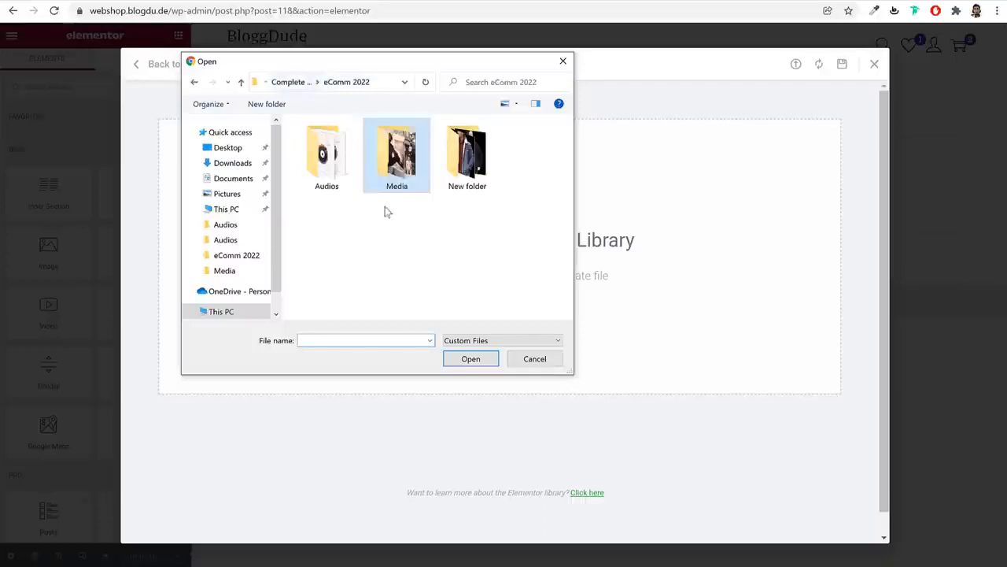
double_click(397, 153)
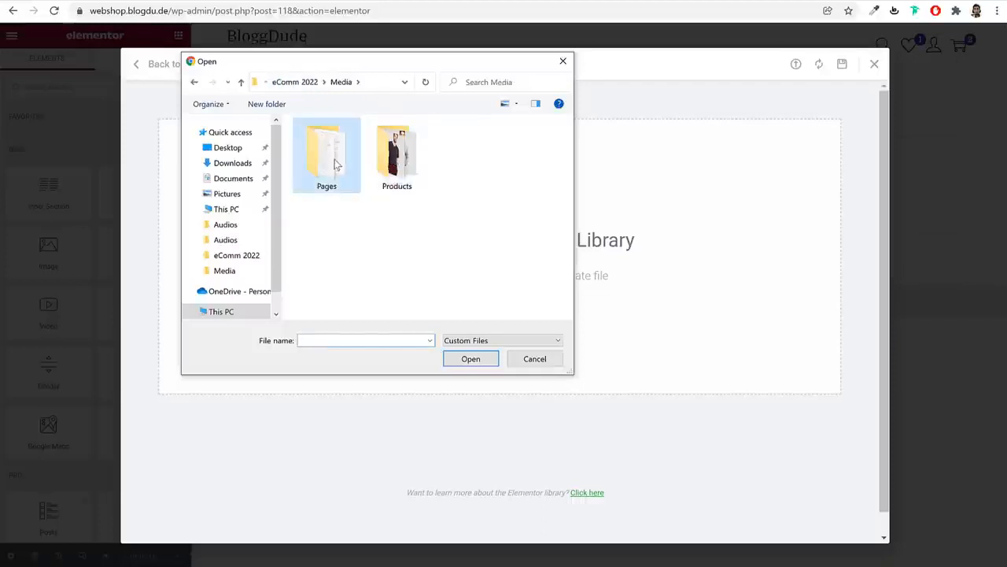
double_click(326, 150)
click(344, 129)
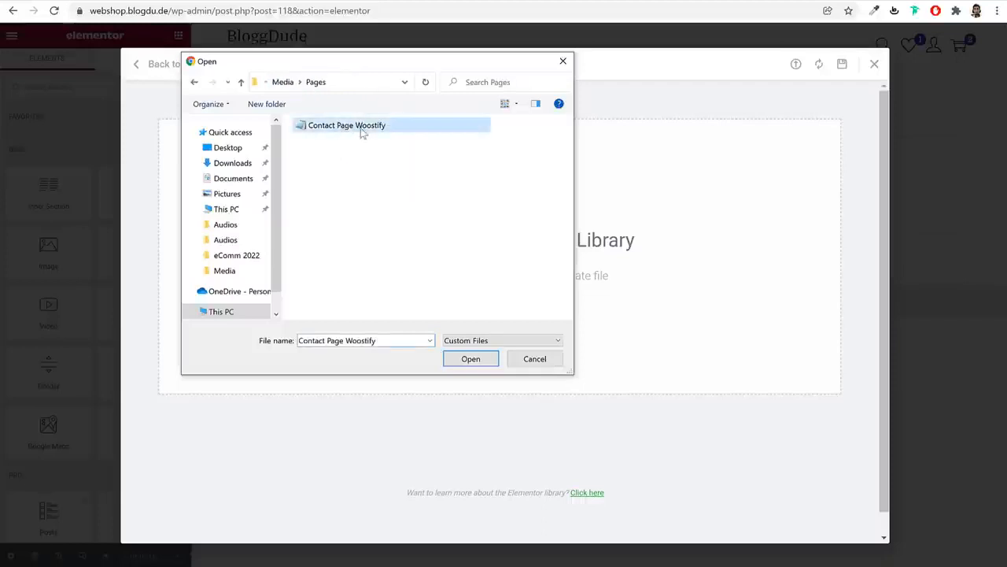
click(470, 358)
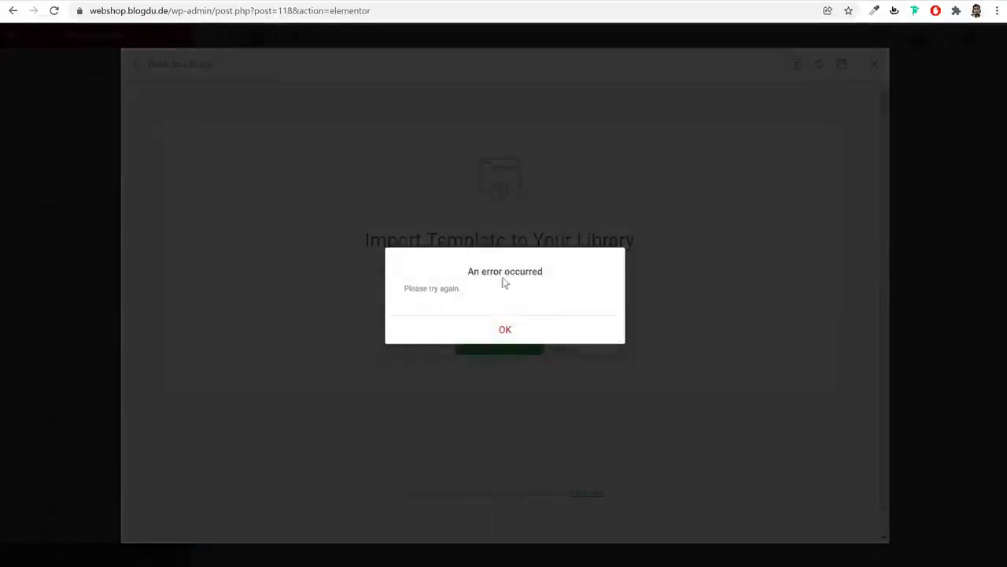
click(518, 331)
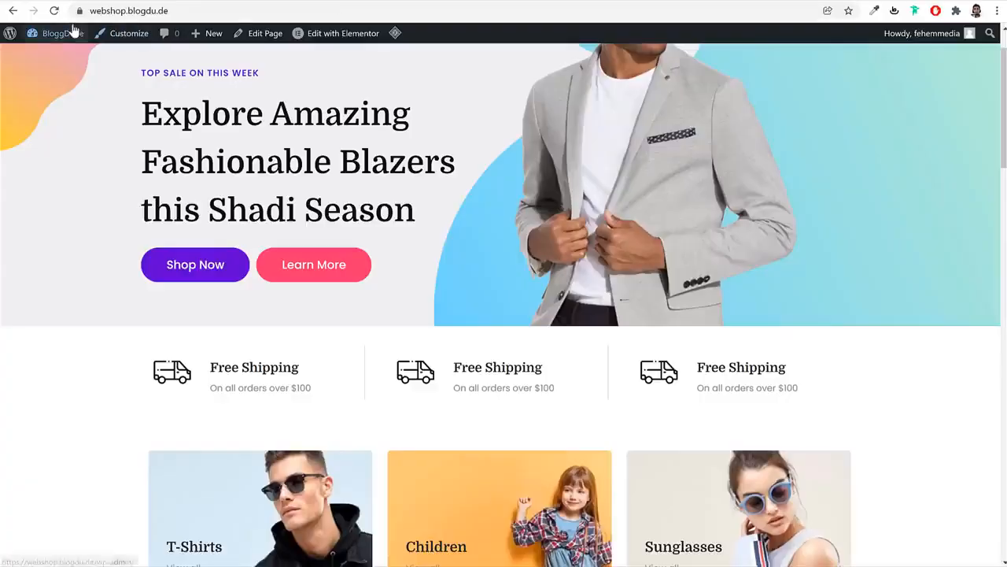
click(71, 32)
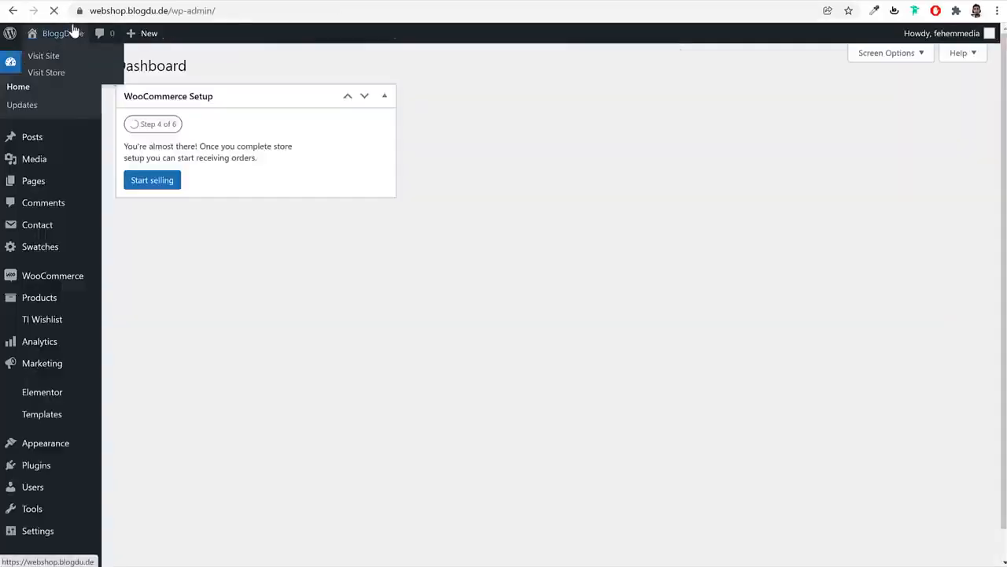
Import the Contact Page Woostify file on the Saved Templates admin page
click(52, 414)
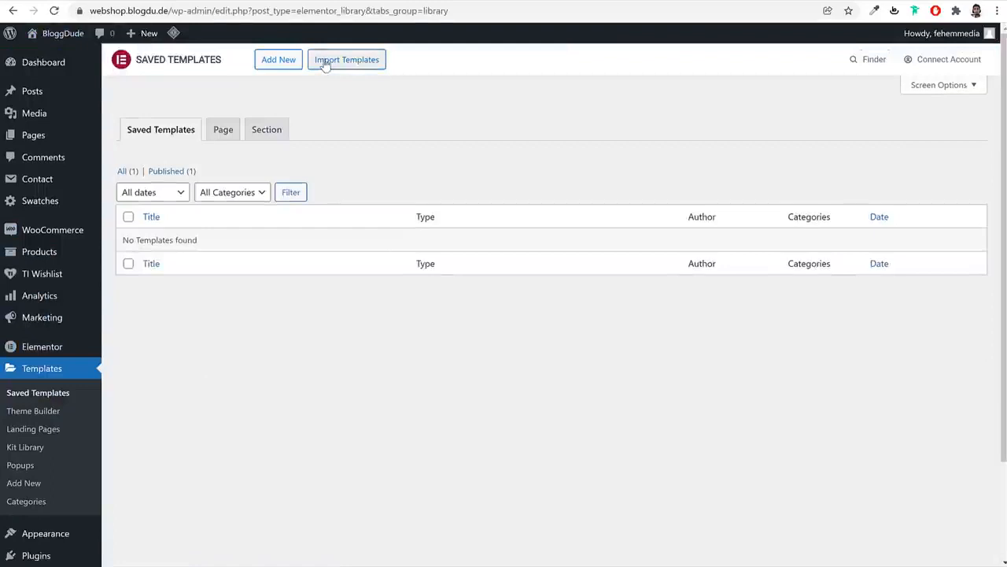
click(325, 63)
click(467, 193)
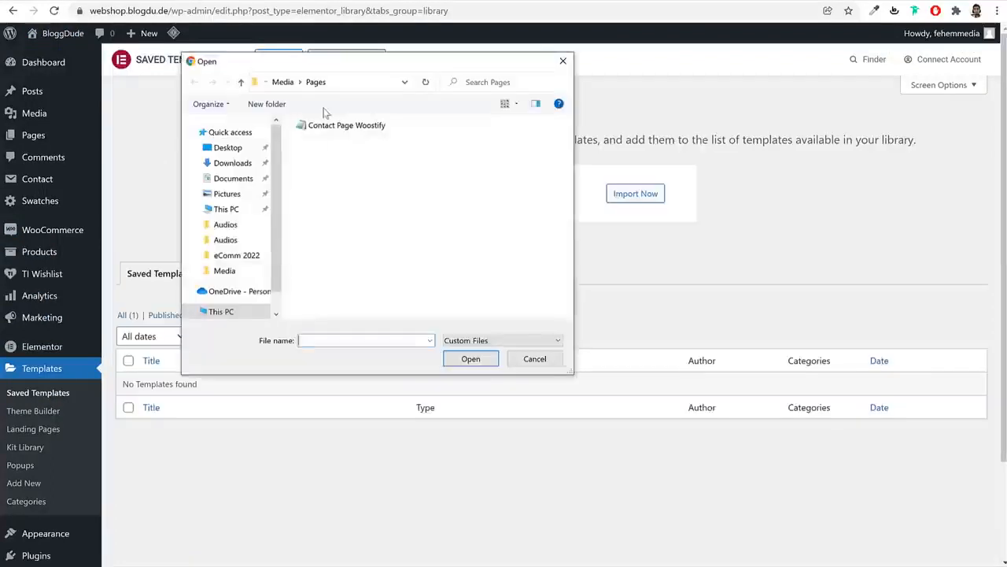
click(344, 126)
click(470, 359)
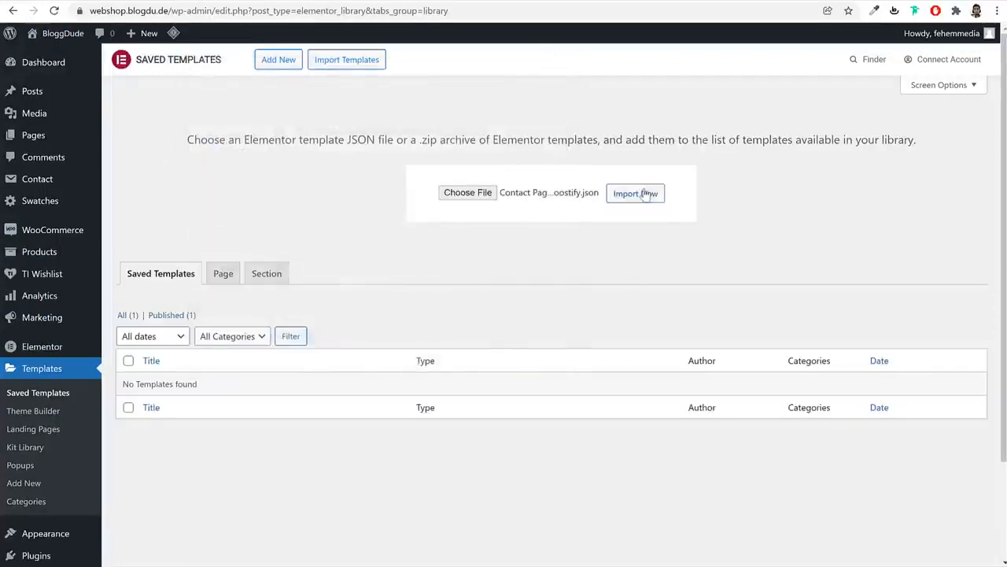
click(644, 193)
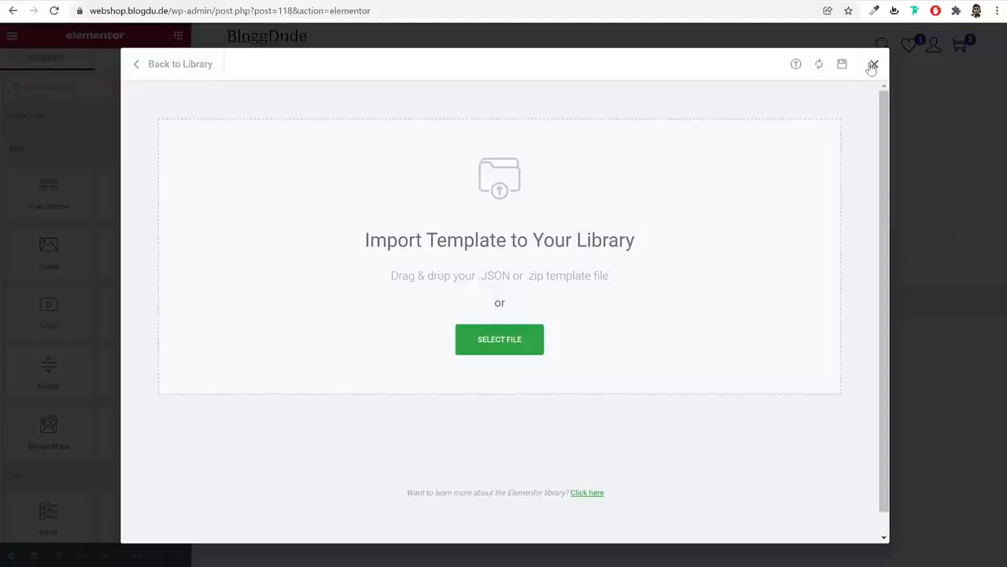
Insert the Contact Woostify template from My Templates into the Contact page
click(873, 65)
click(617, 173)
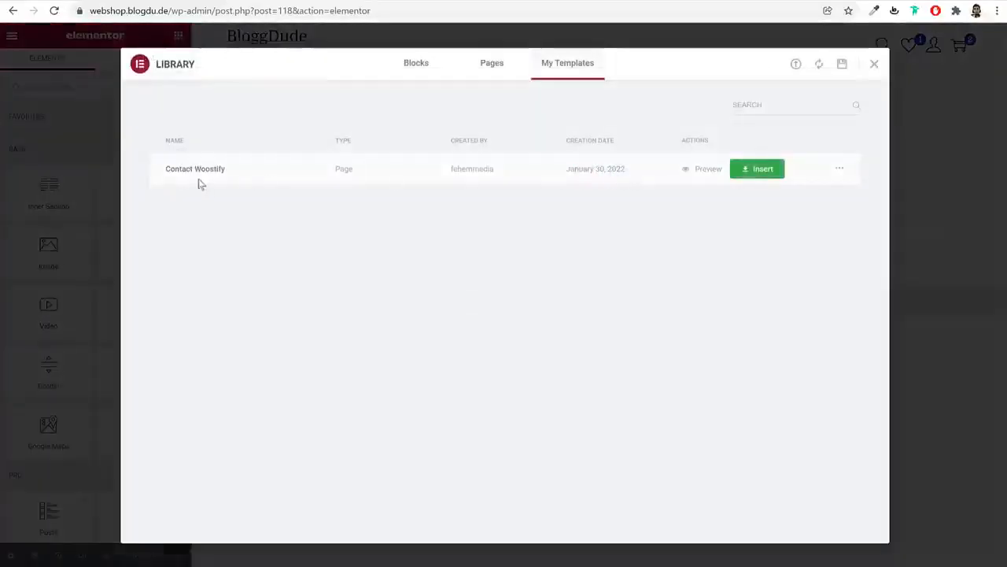
click(756, 169)
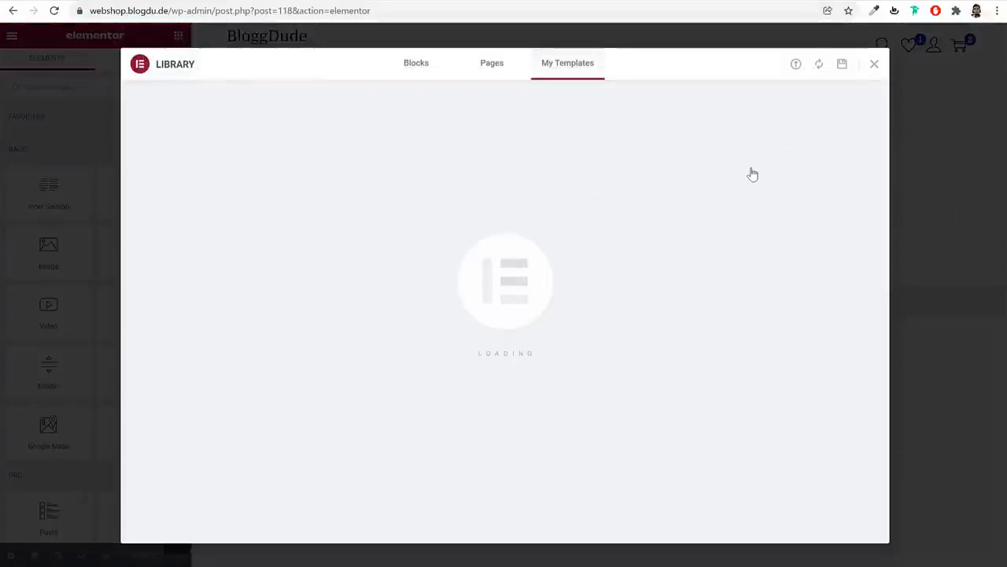
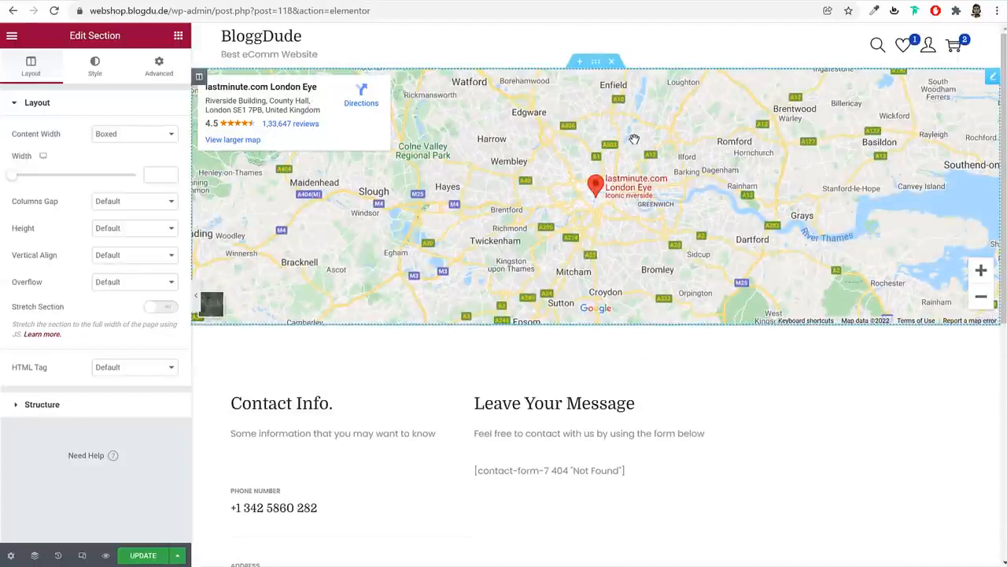
Set the Google Maps widget location to Mumbai with zoom 15
click(989, 77)
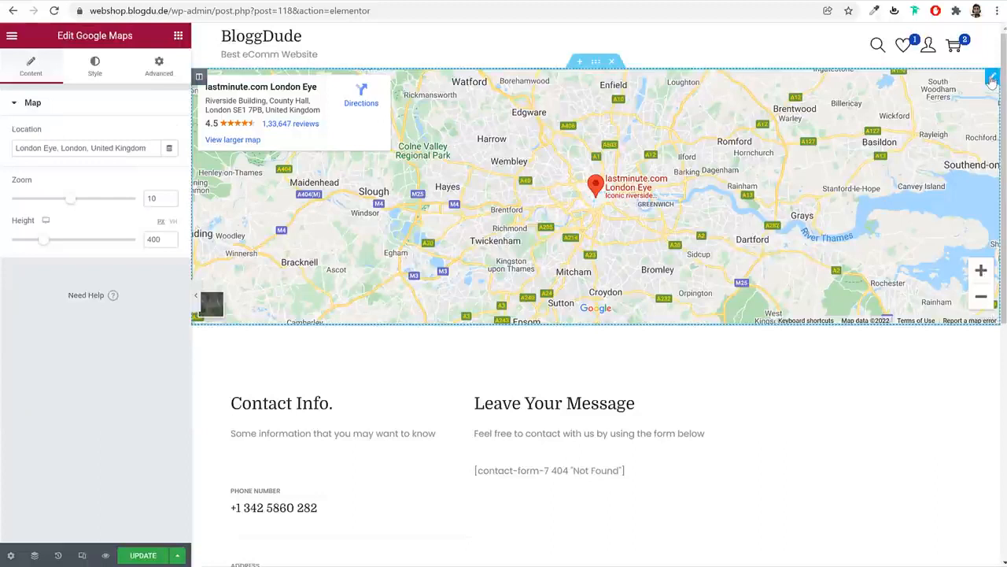
triple_click(124, 146)
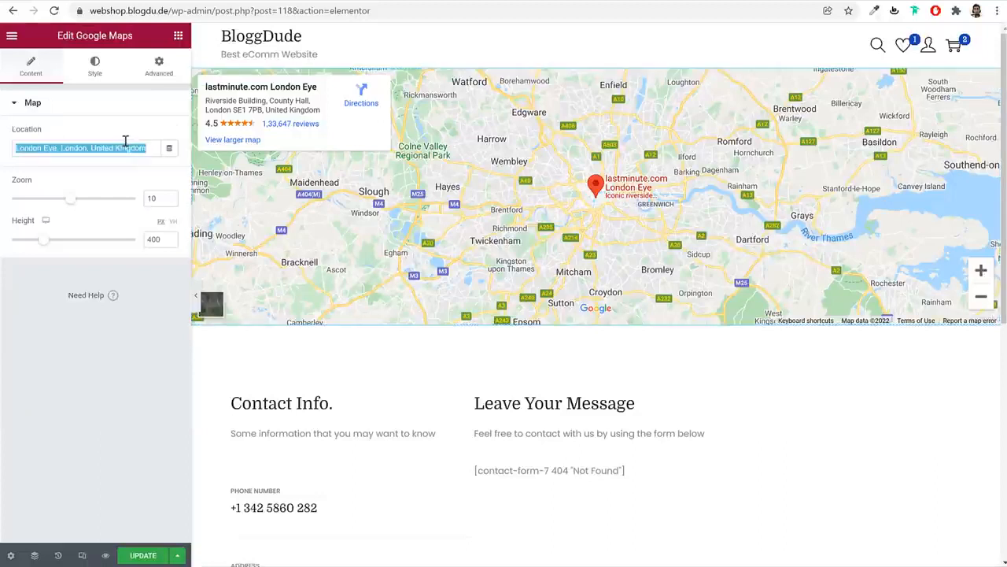
text(mu)
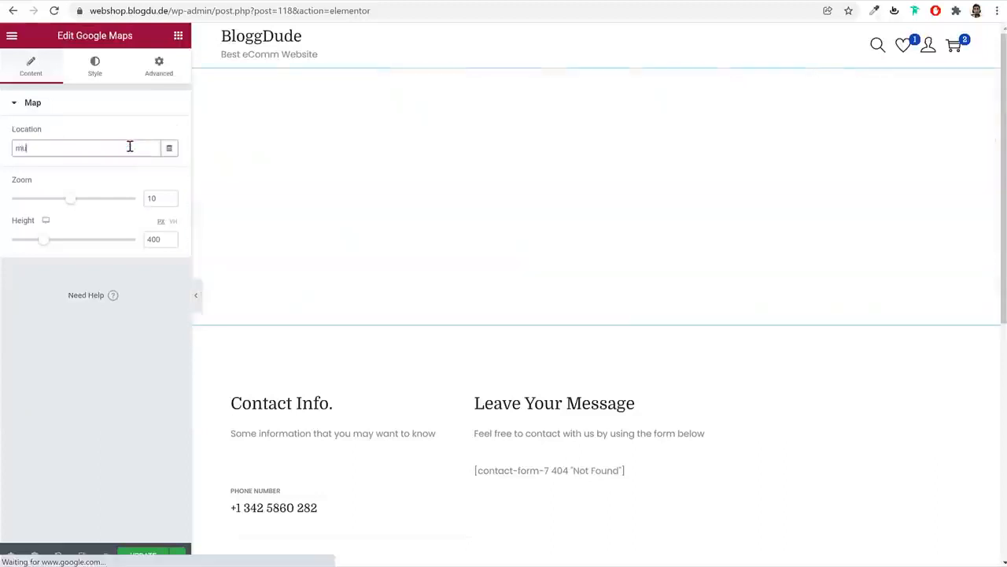
text(mbai)
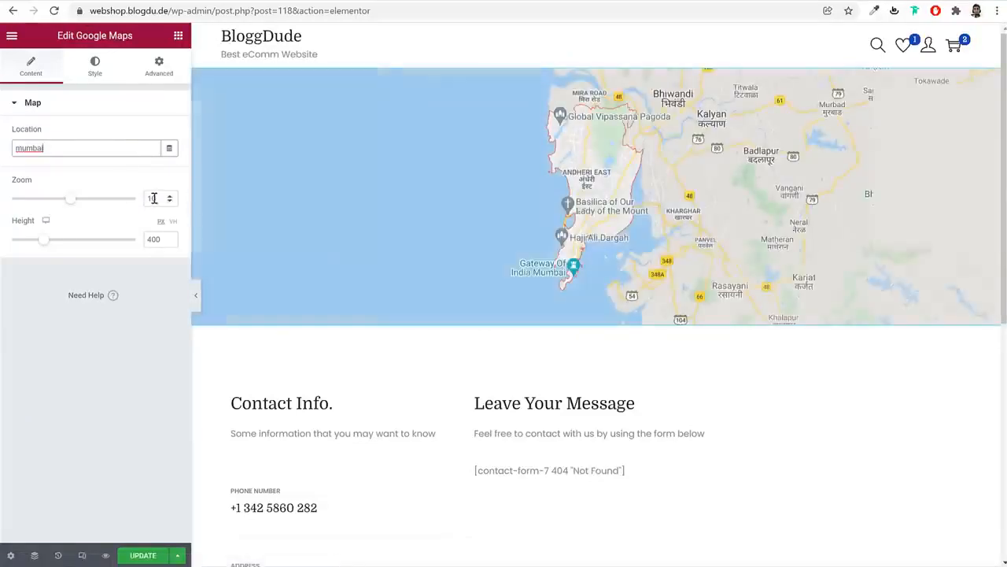
text(5)
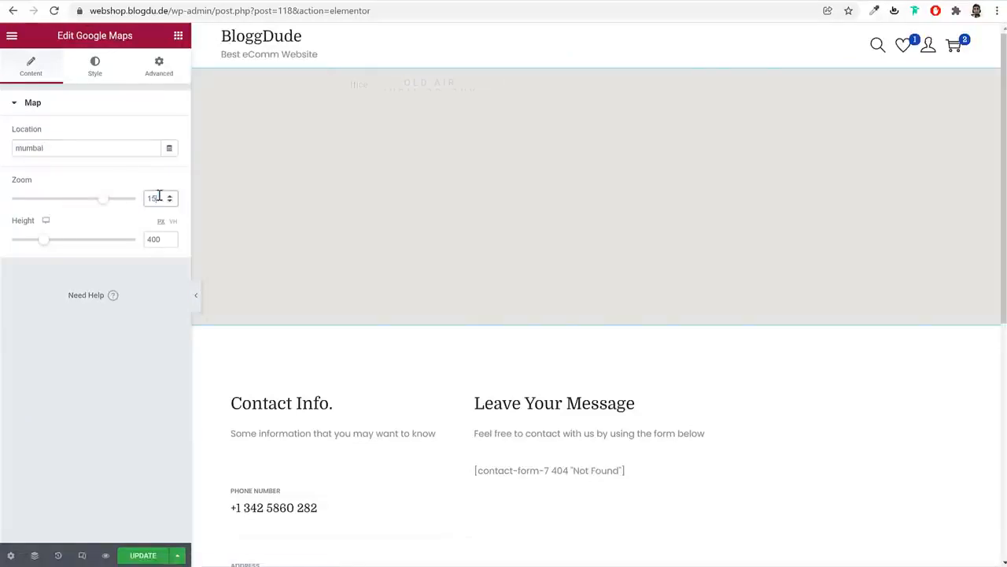
scroll(351, 286, down, 3)
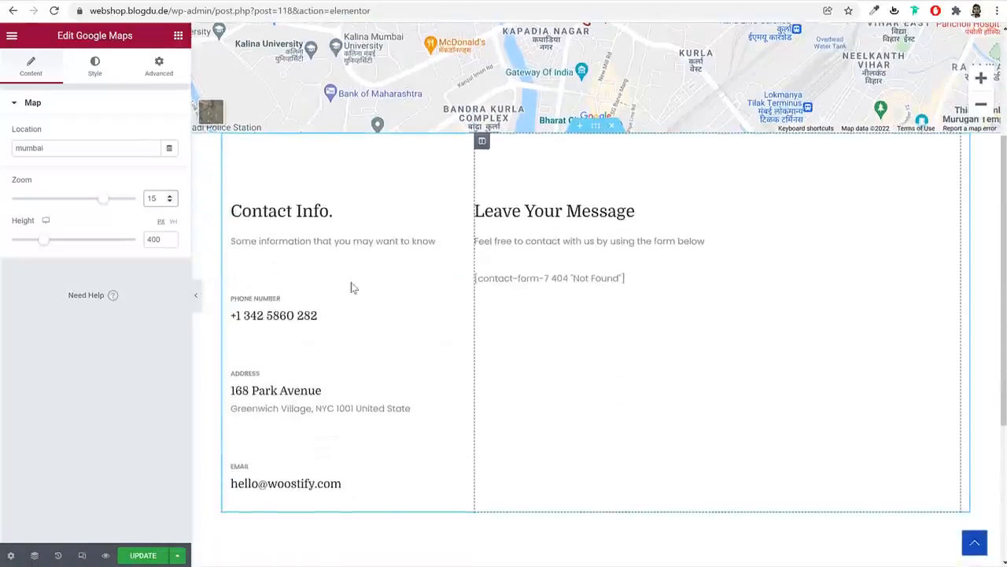
Replace the phone number in the Contact Info text block with a new number
click(298, 316)
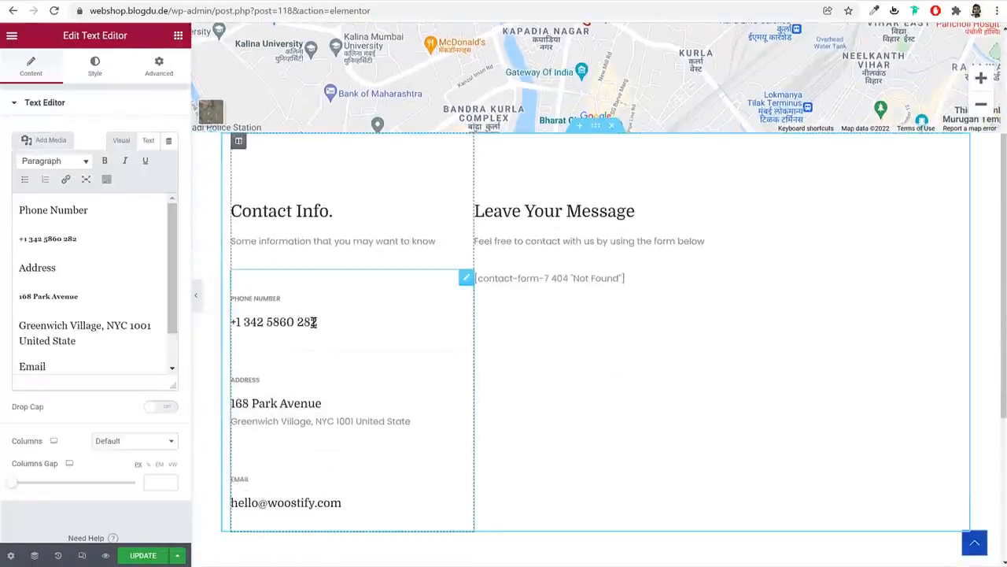
drag(77, 238, 25, 239)
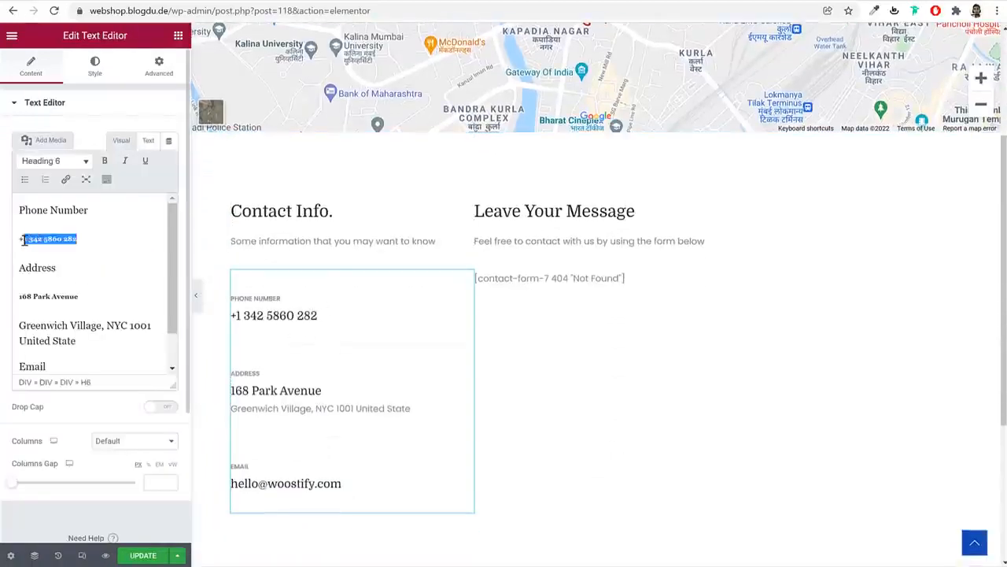
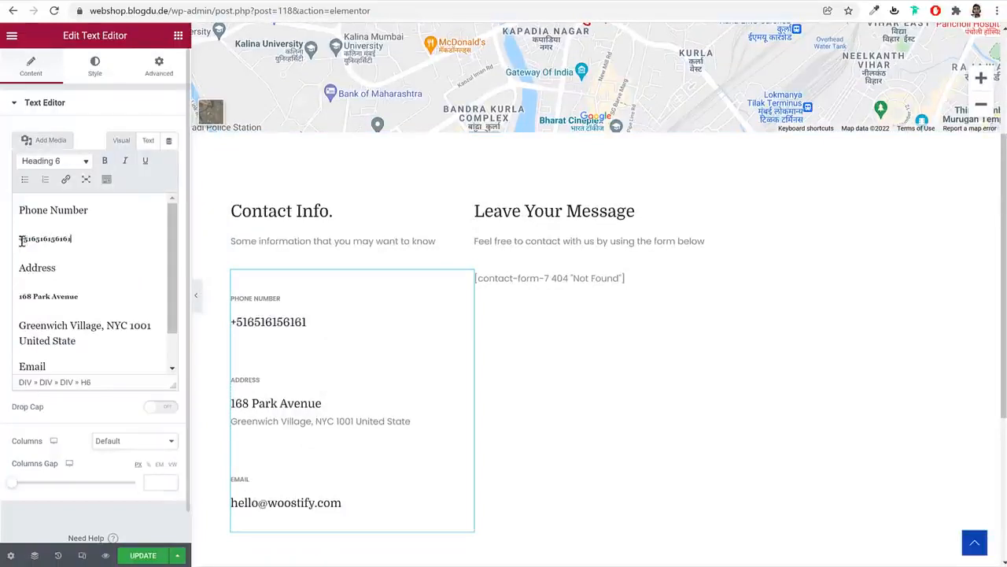
click(555, 278)
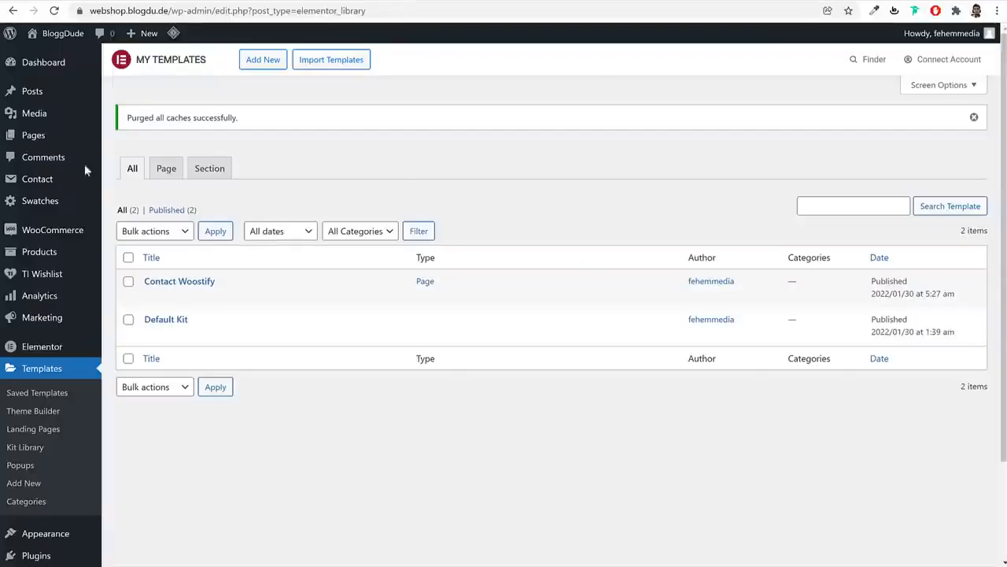
Show the Contact Forms list and copy all the markup from Media > Pages > Contact Form
click(45, 179)
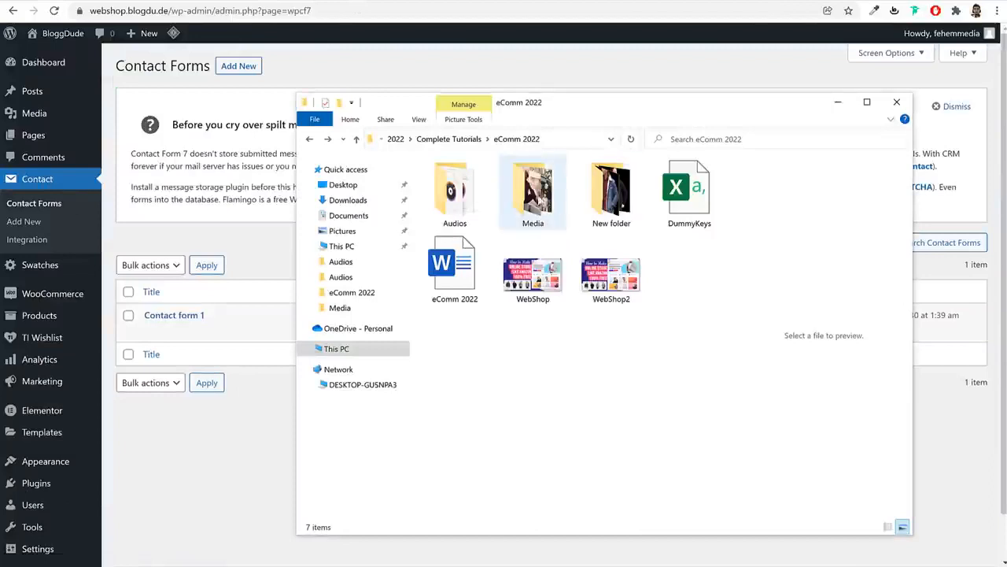
double_click(542, 201)
click(483, 206)
double_click(483, 206)
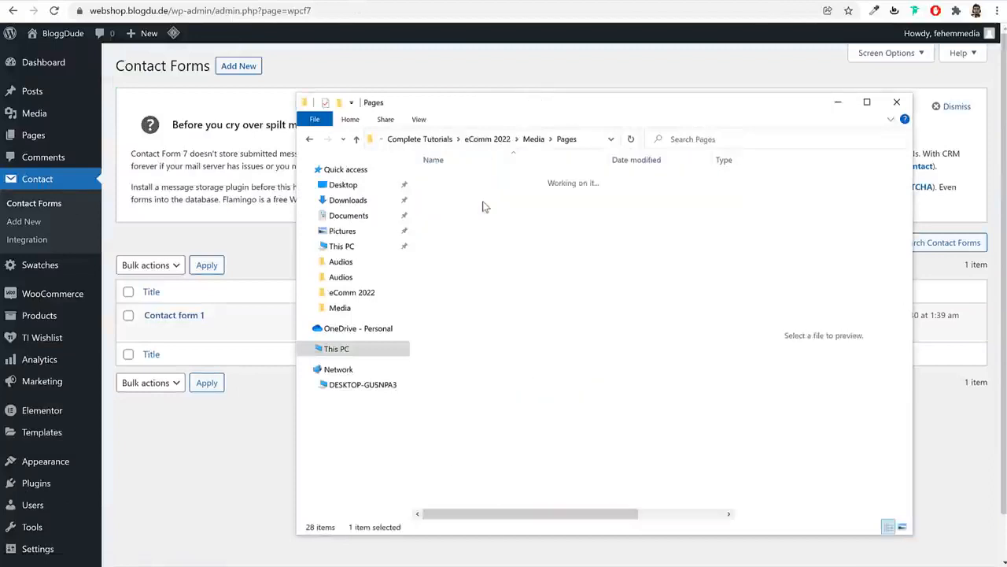
click(477, 182)
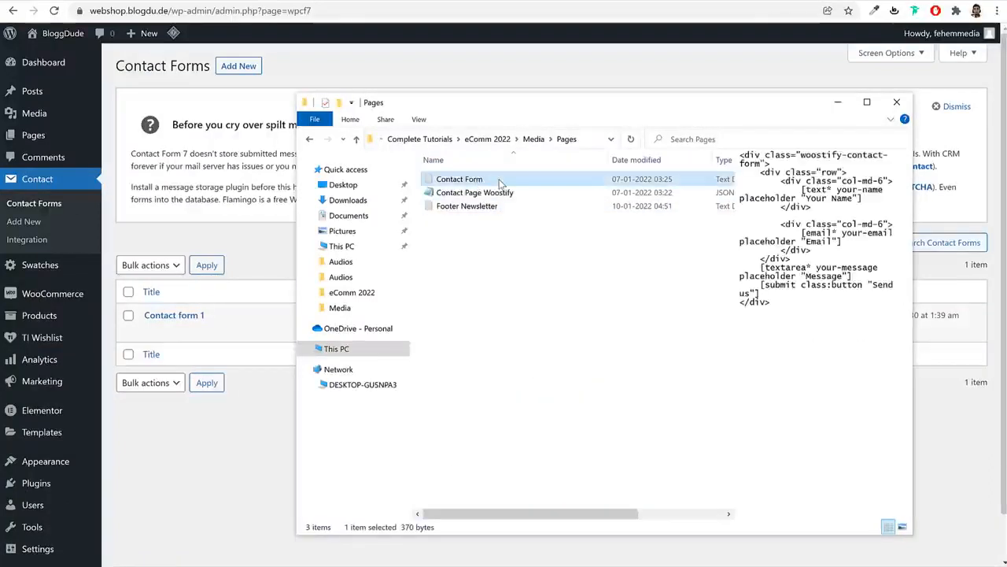
double_click(501, 182)
key(ctrl+a)
key(ctrl+c)
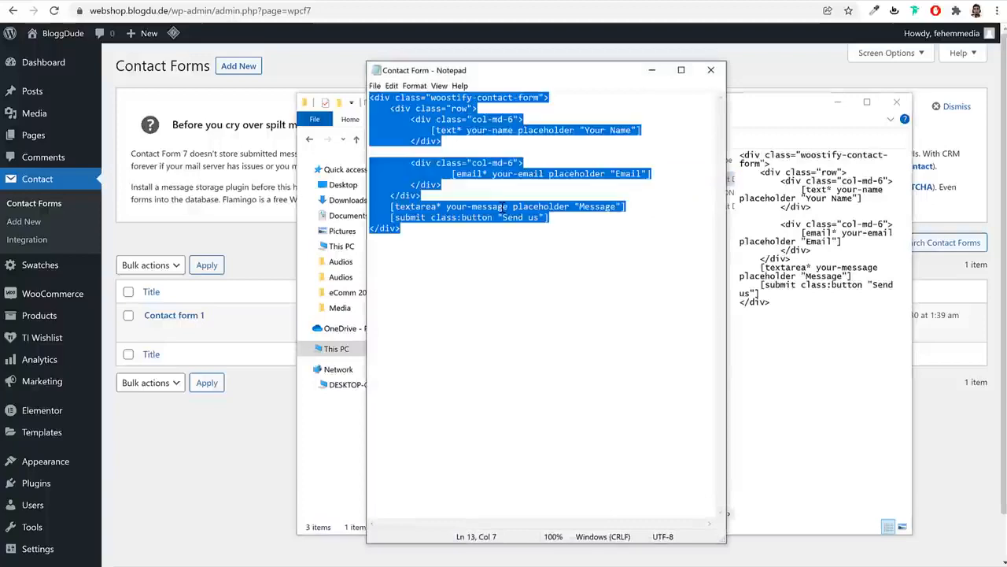
click(716, 74)
key(alt+Tab)
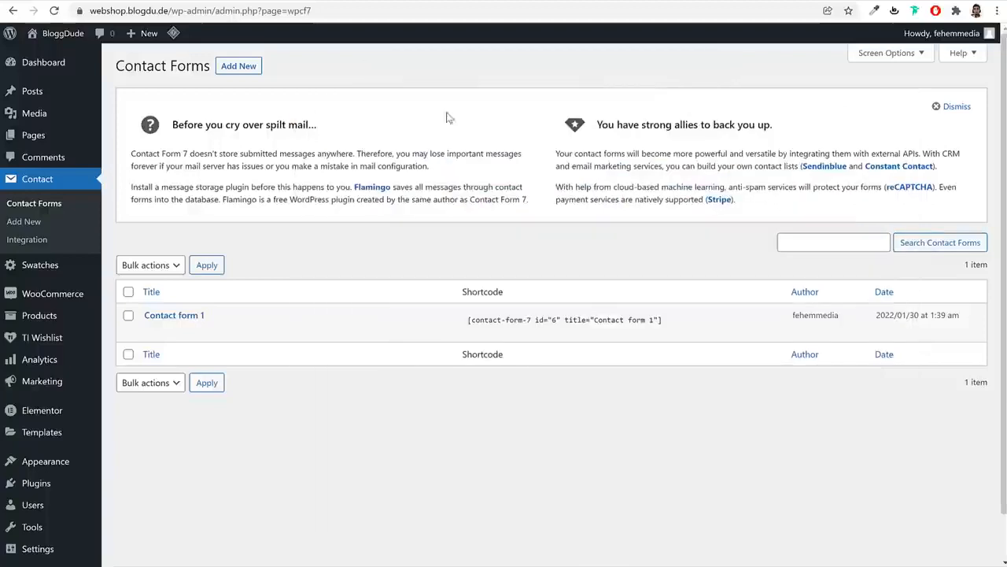
Create a contact form titled Contact whose template is the pasted markup, and save it
click(234, 70)
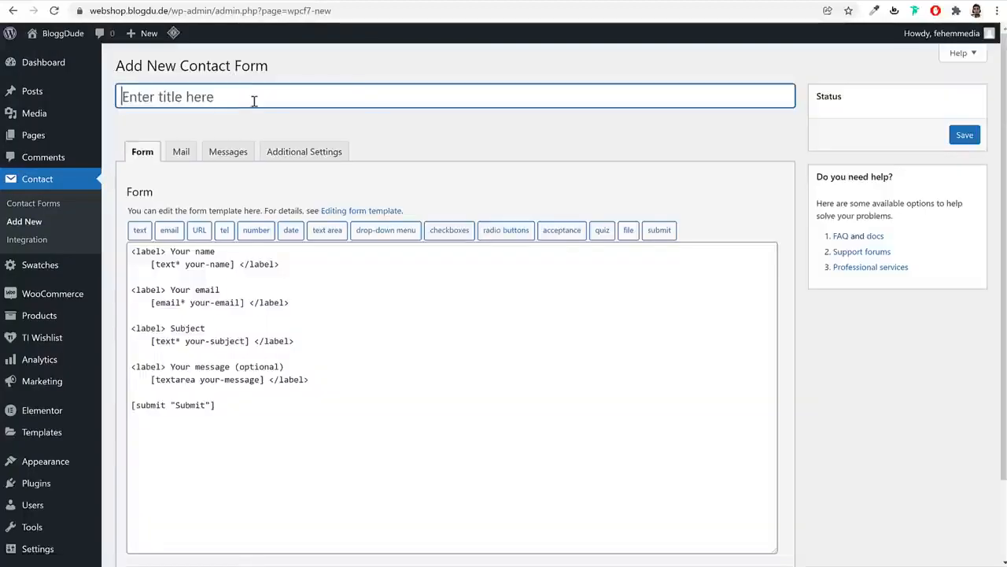
click(254, 101)
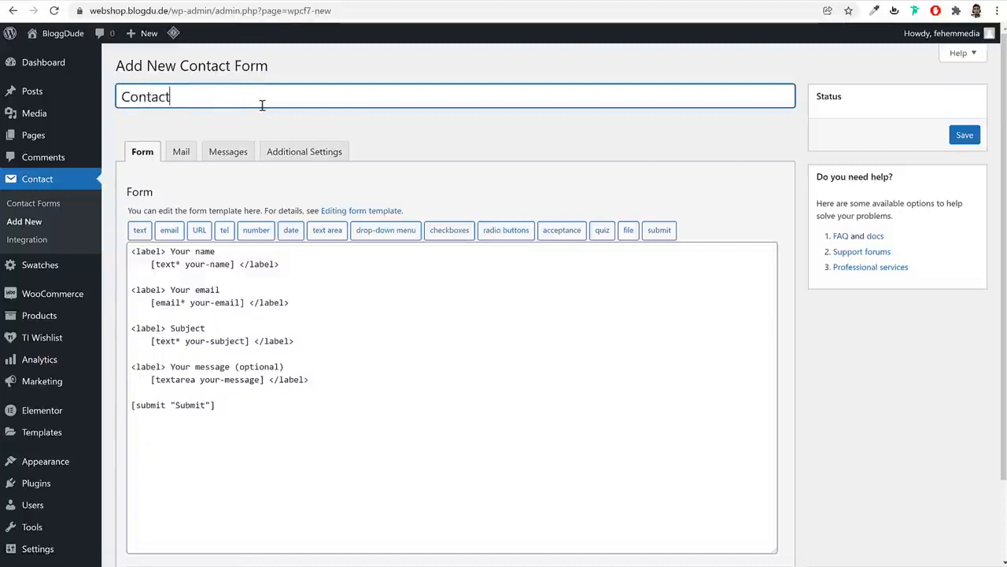
click(297, 368)
drag(215, 405, 130, 249)
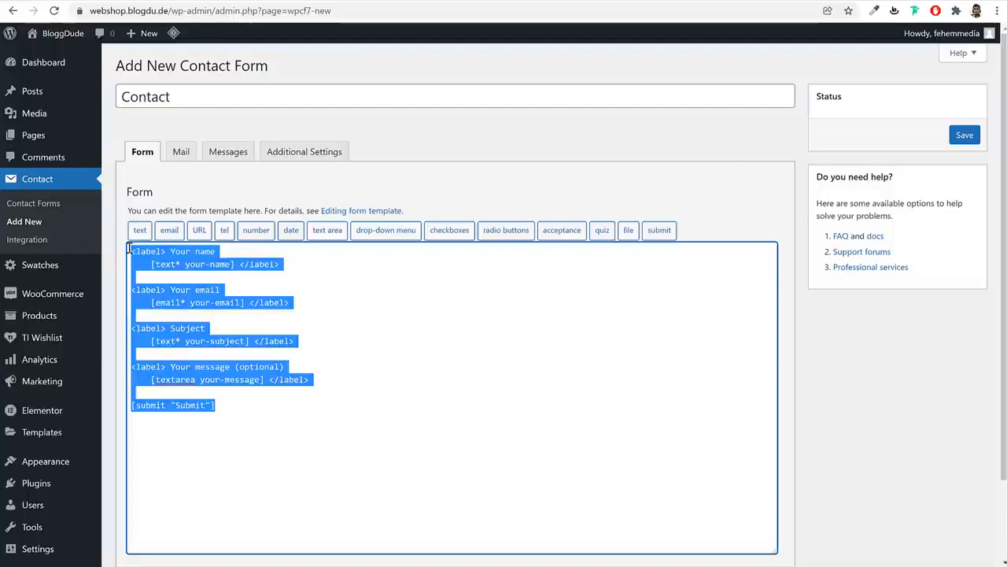
key(BackSpace)
key(ctrl+v)
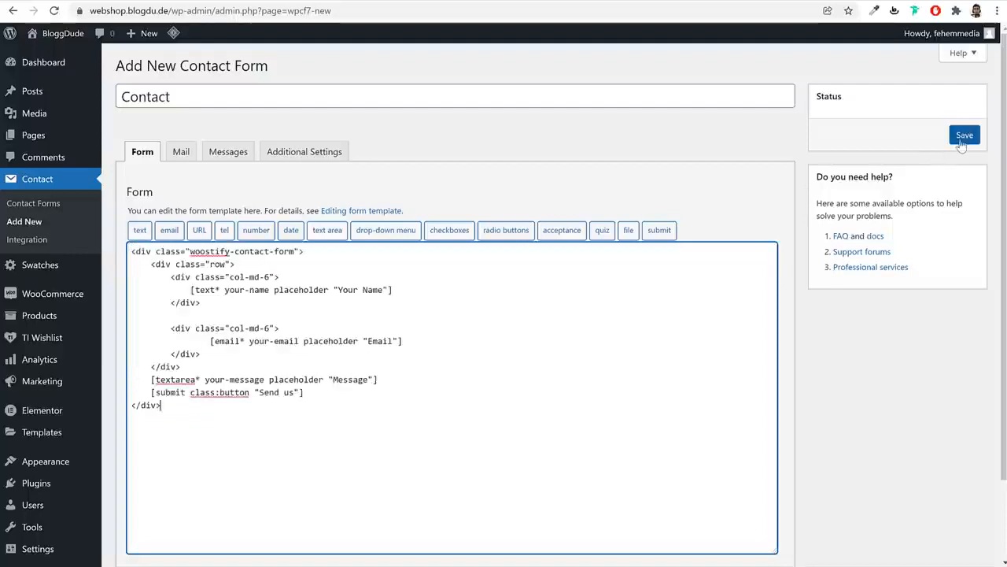
click(964, 135)
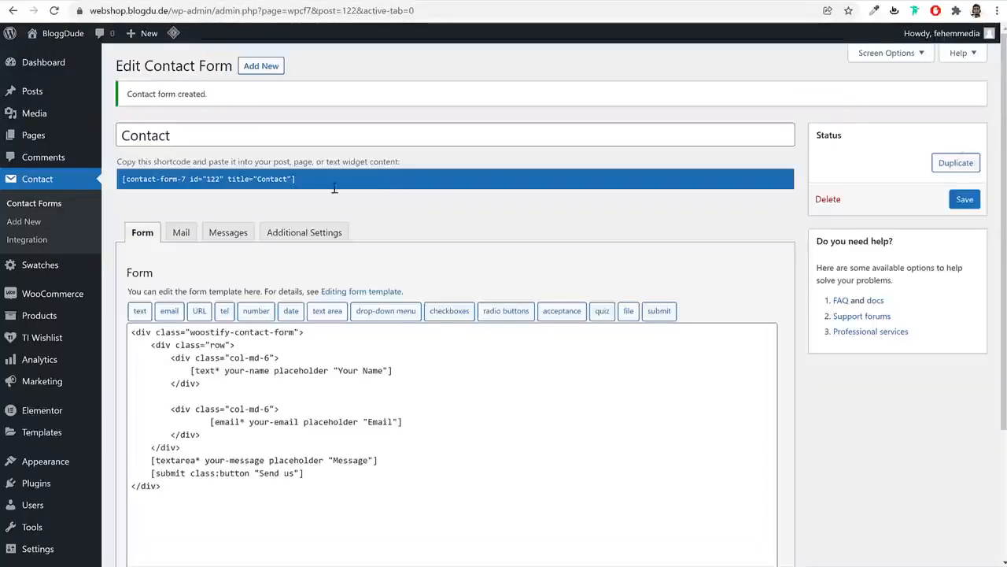
right_click(250, 178)
Put the new Contact form shortcode in the Elementor Shortcode widget and update the page
click(268, 189)
click(232, 2)
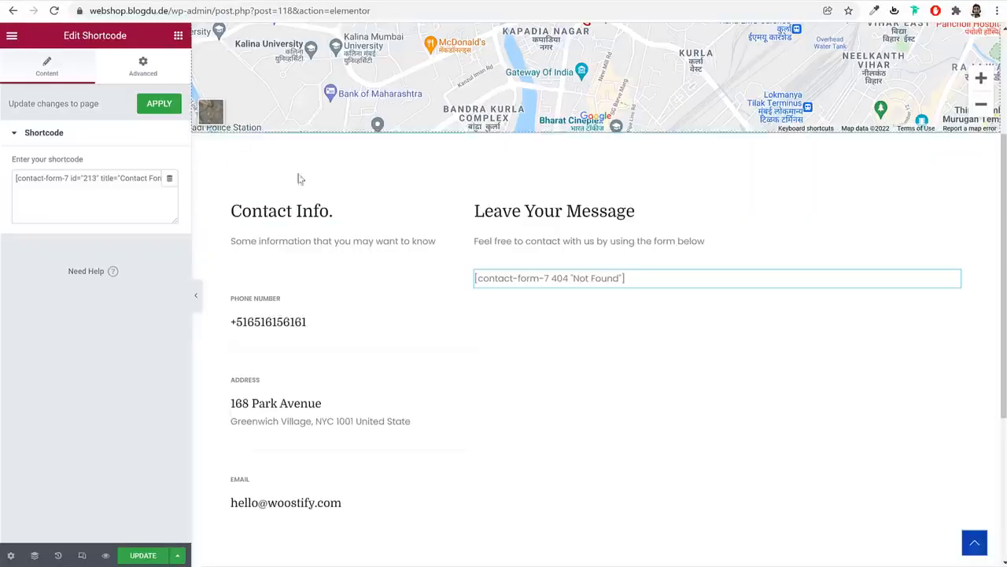
triple_click(133, 189)
key(ctrl+v)
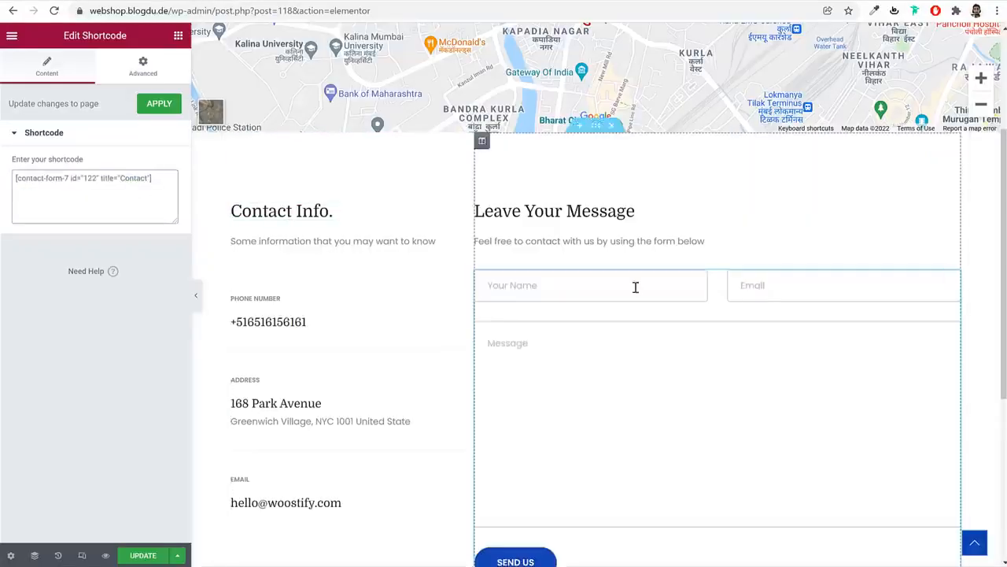
scroll(634, 286, down, 3)
click(145, 556)
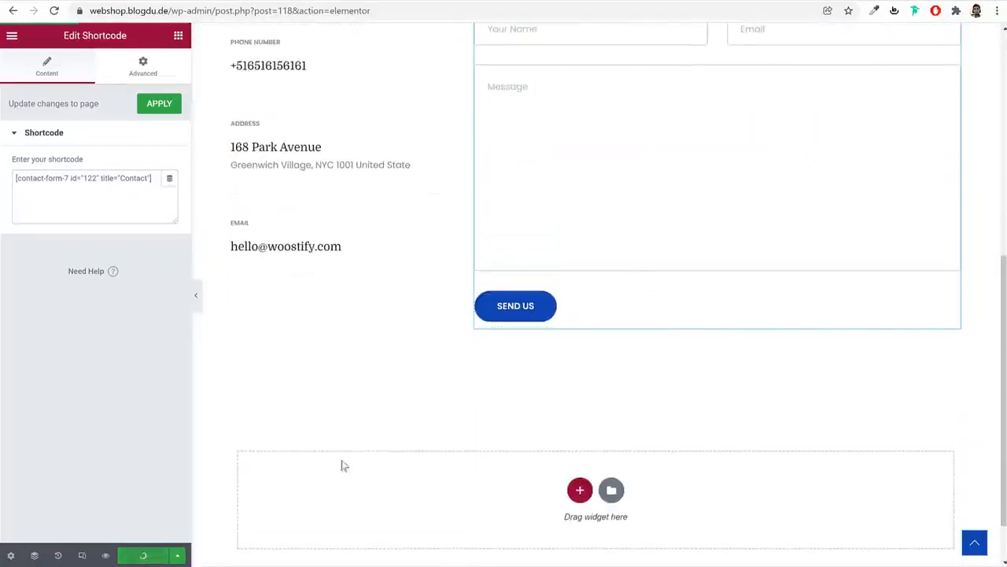
scroll(632, 400, up, 10)
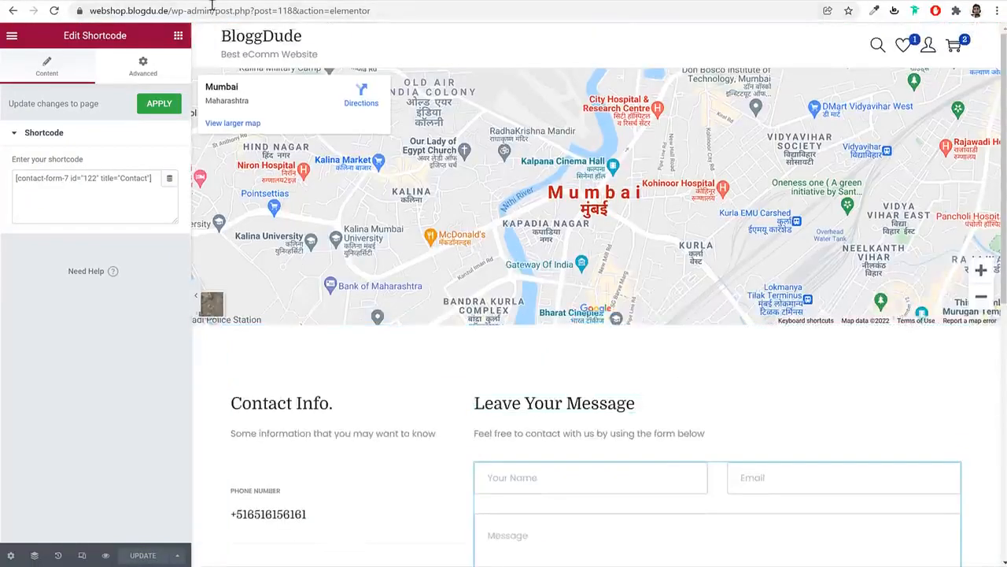
Shorten the address to /wp-admin/ to load the WordPress admin
drag(214, 9, 532, 44)
key(BackSpace)
key(Return)
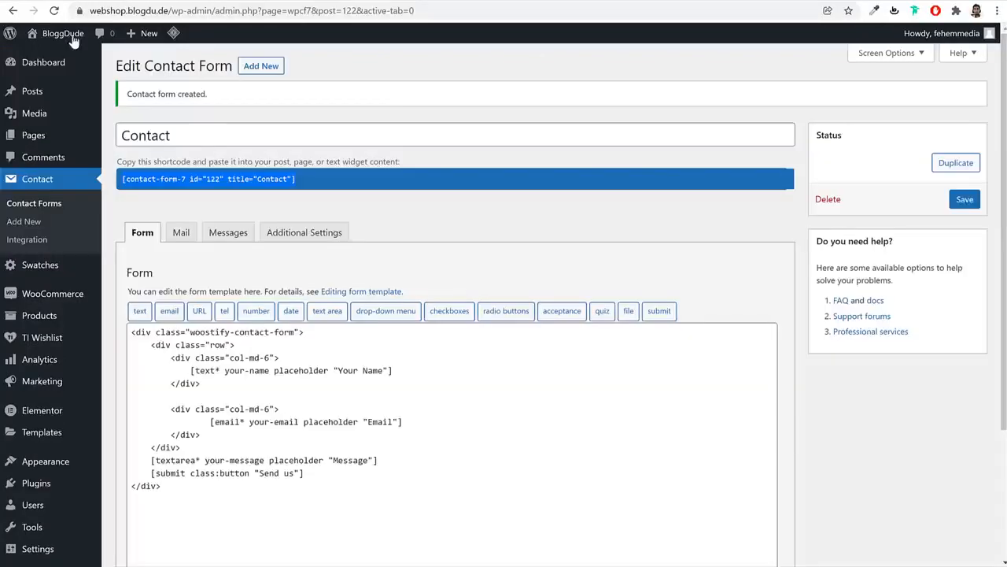
Scroll through the live BloggDude storefront homepage
click(72, 37)
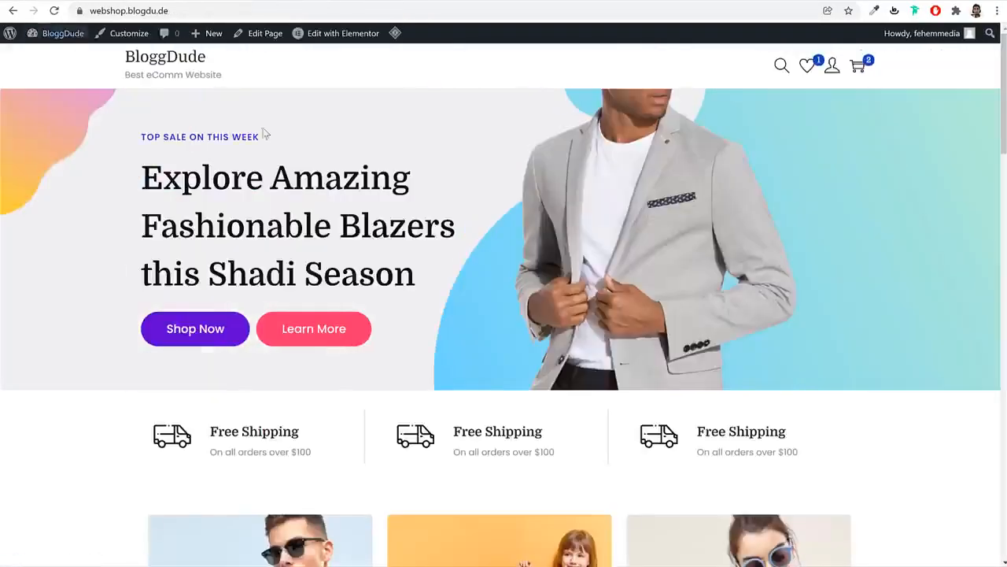
scroll(739, 286, down, 7)
scroll(750, 316, down, 15)
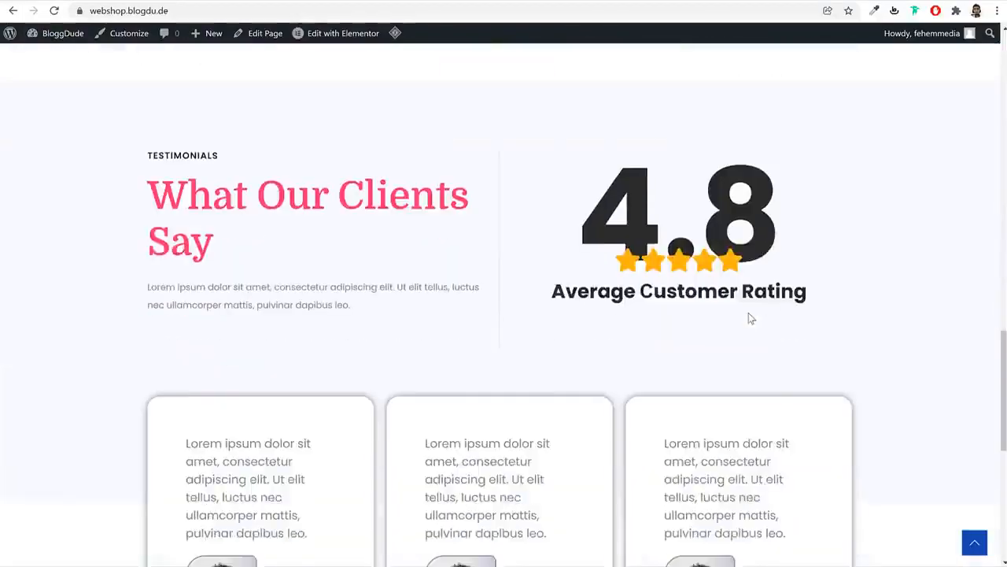
scroll(750, 313, up, 20)
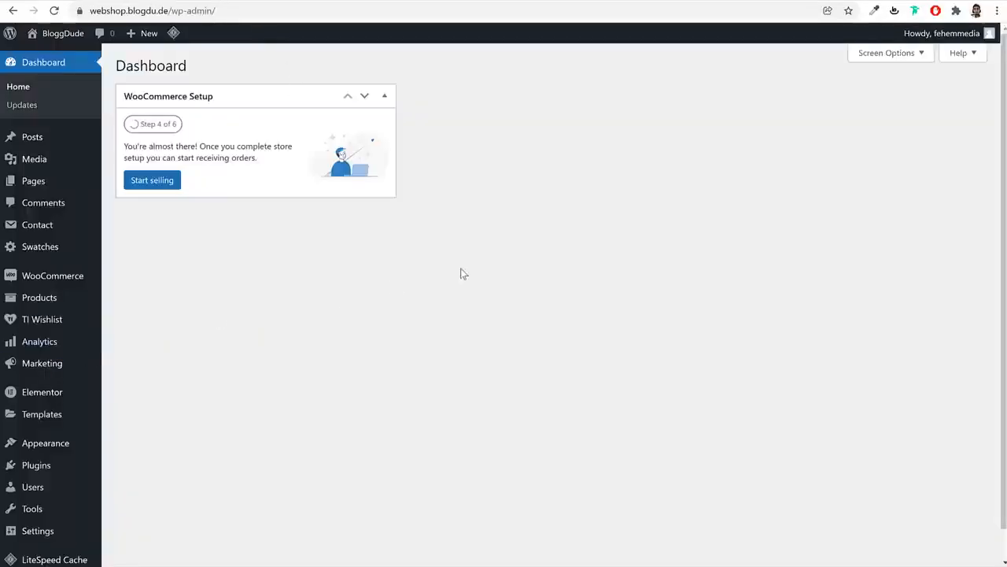
Create a new menu named Main Menu under Appearance > Menus
mouse_move(65, 449)
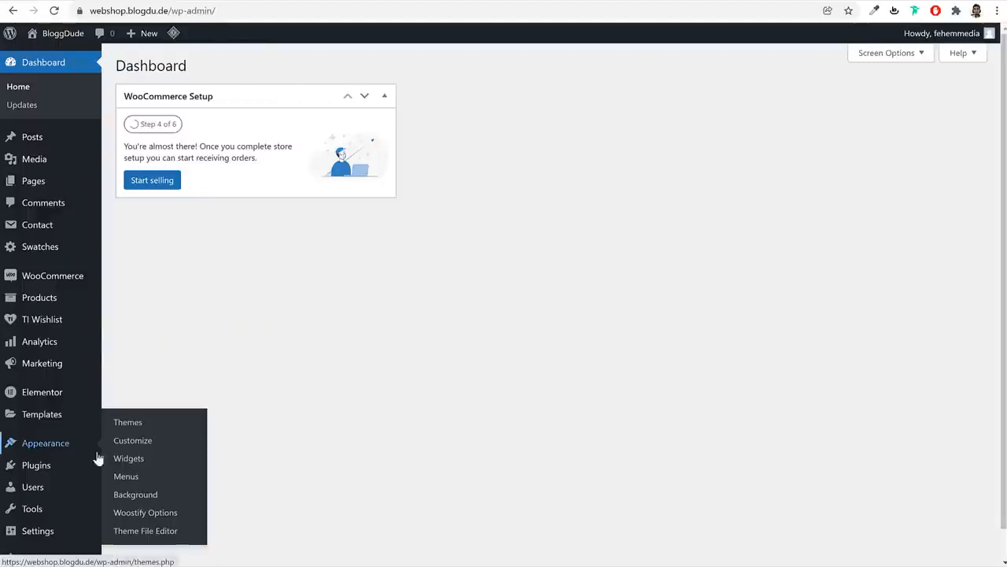
click(126, 477)
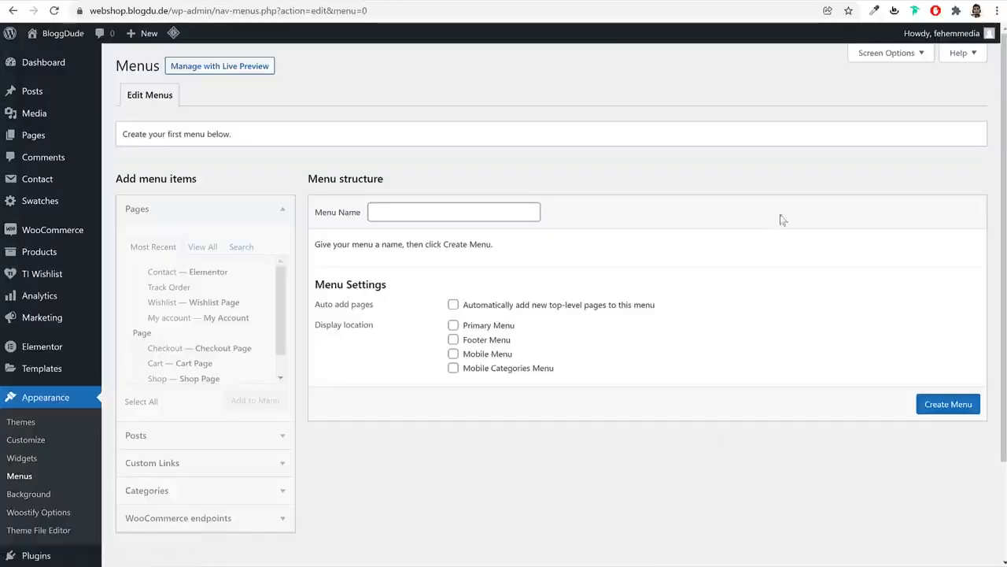
click(459, 213)
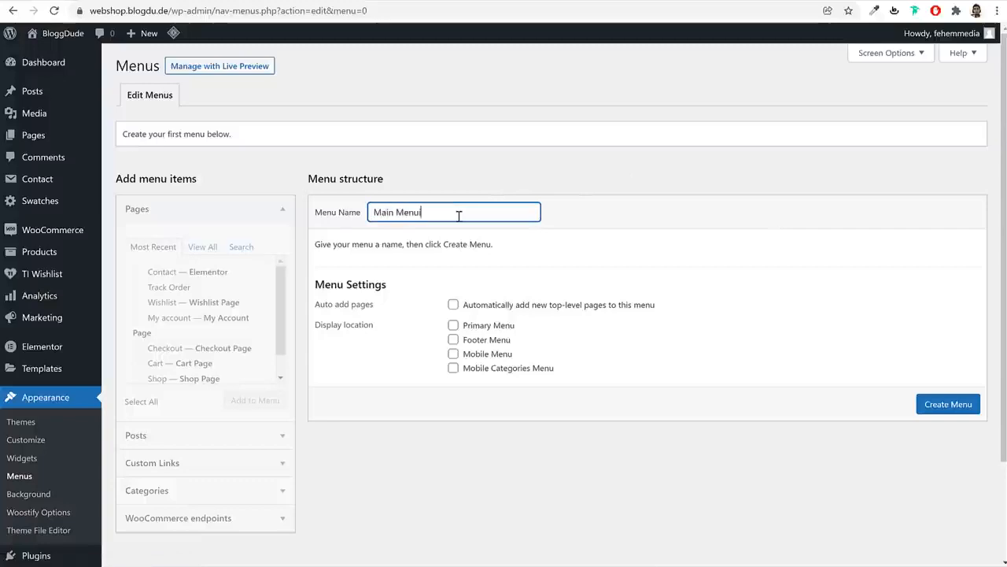
key(Return)
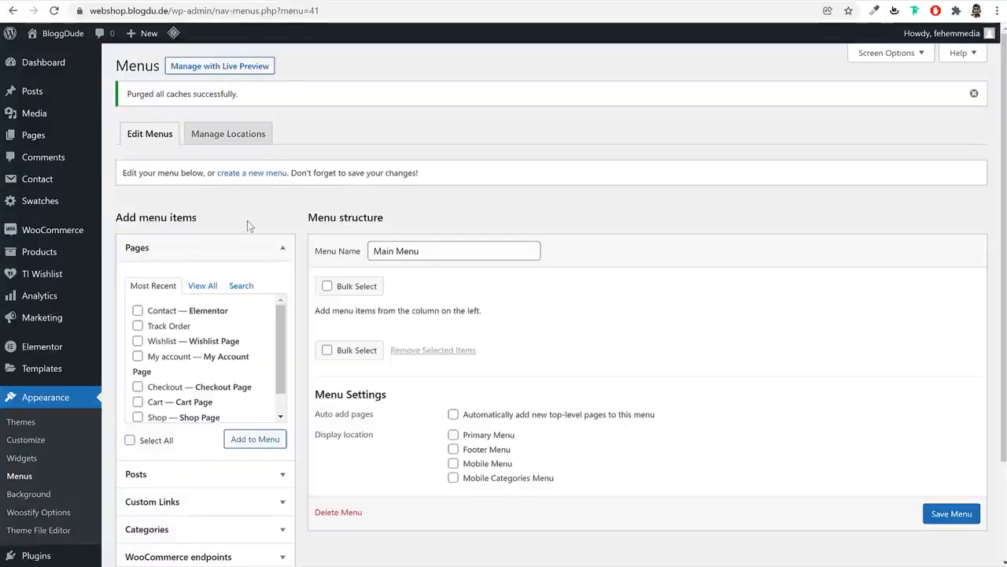
Add the Home, Blog and Contact pages and move Shop right after Home
scroll(519, 297, down, 2)
click(203, 164)
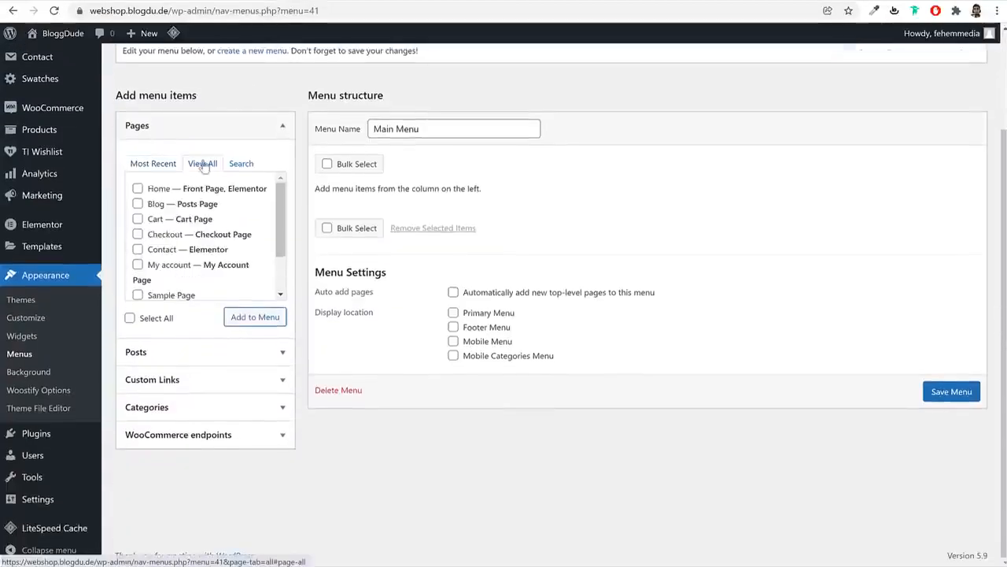
click(158, 188)
click(157, 204)
click(160, 250)
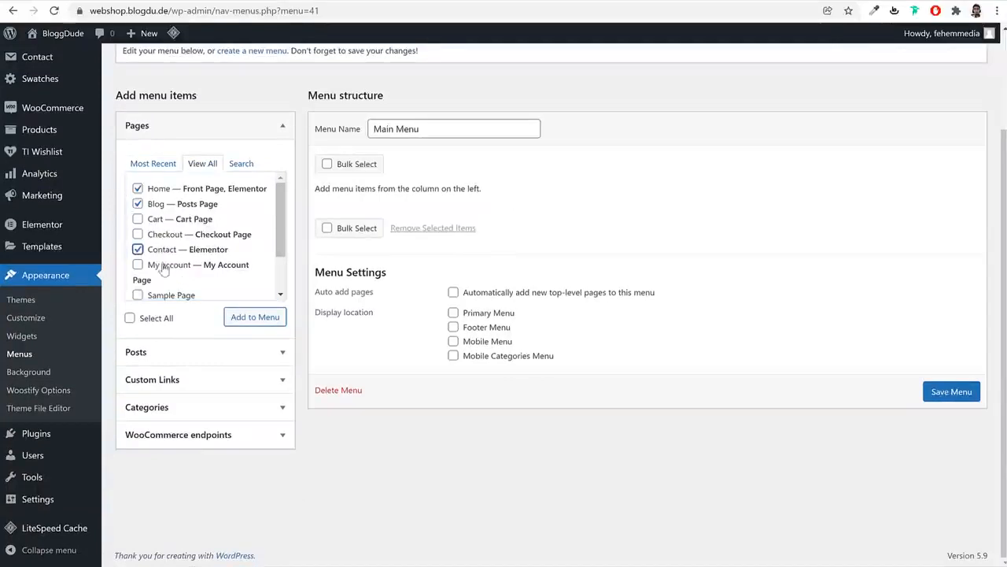
scroll(181, 272, down, 2)
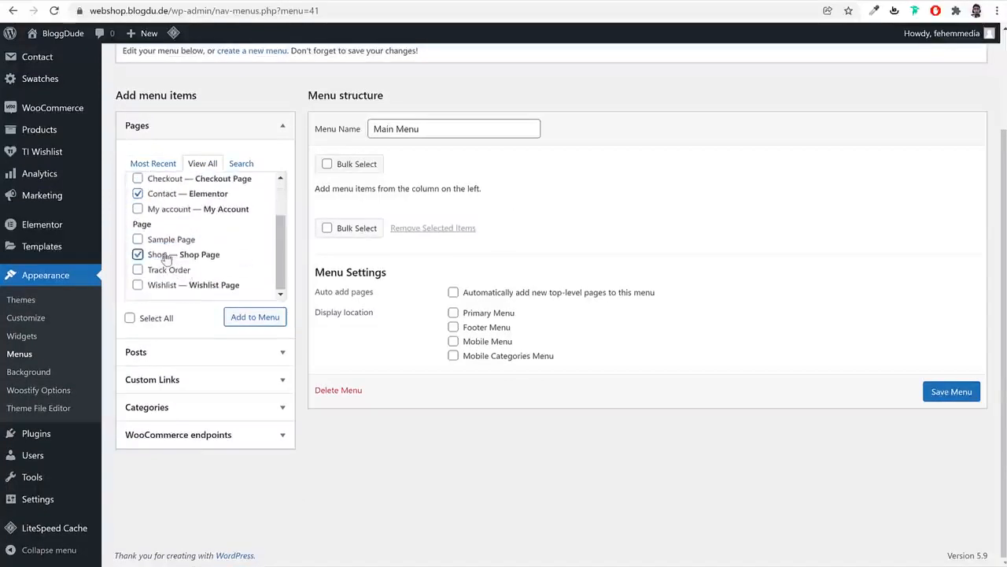
click(255, 317)
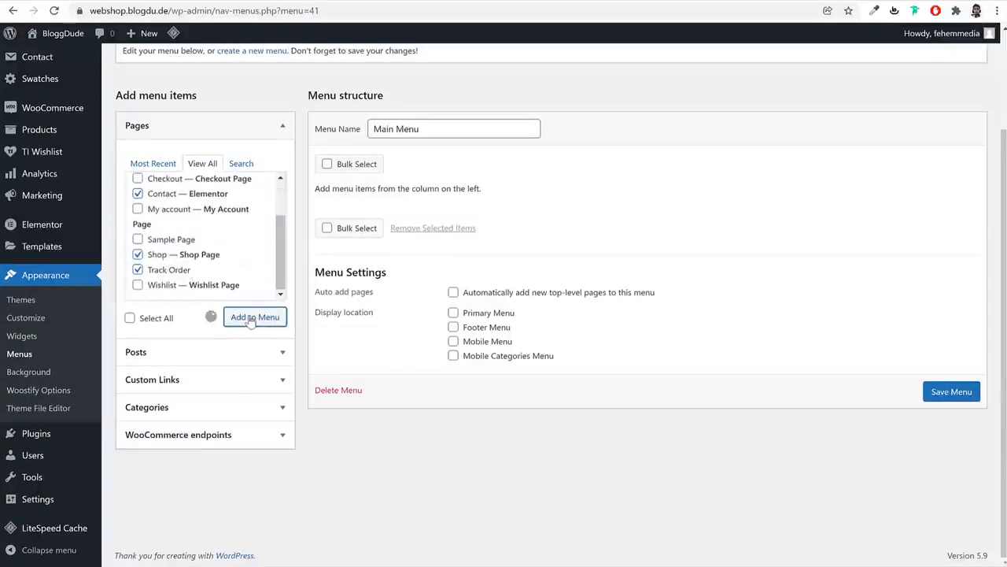
drag(504, 323, 423, 254)
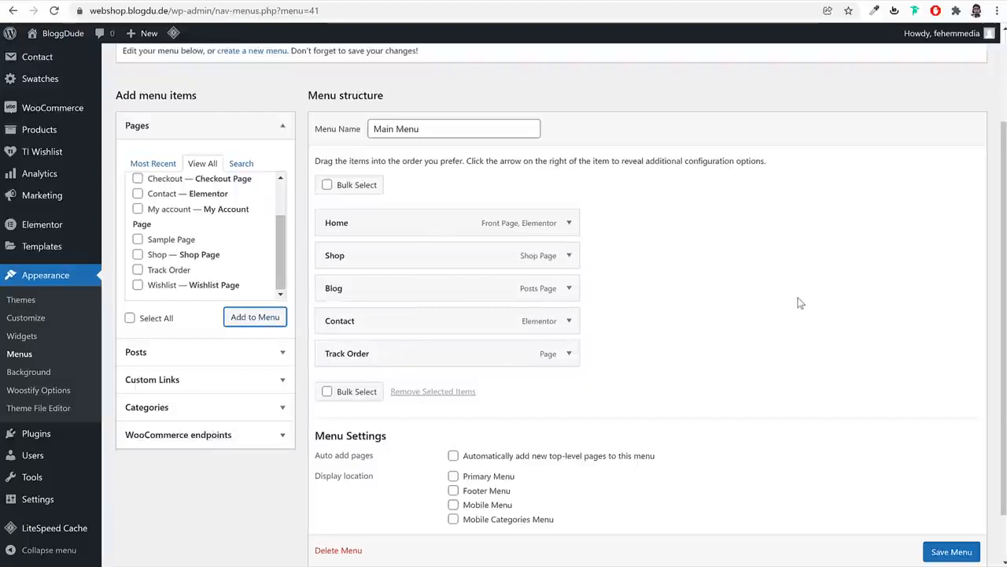
scroll(800, 304, up, 3)
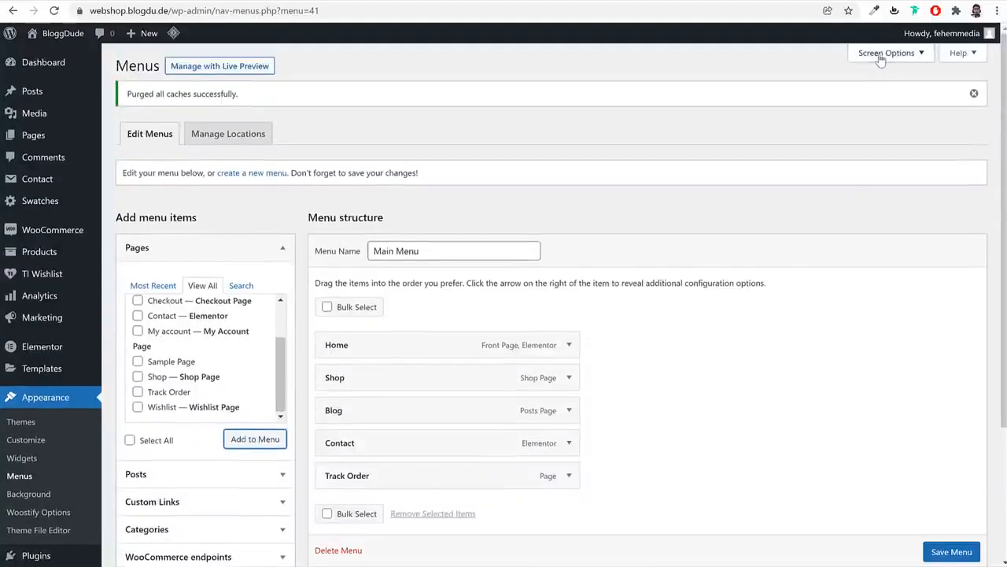
Enable Product categories and nest the Jackets and Books categories under Shop
click(882, 55)
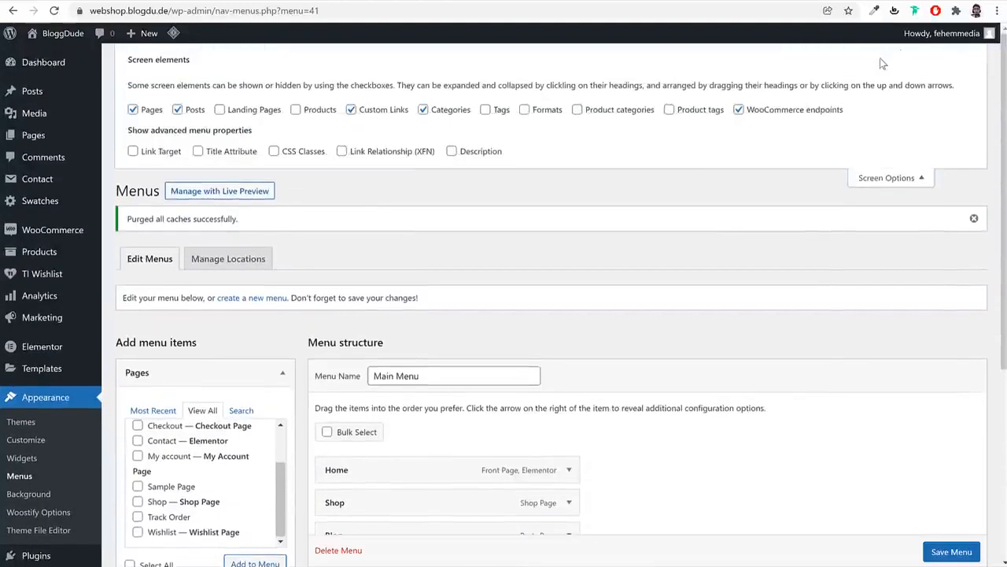
click(604, 117)
click(882, 178)
scroll(805, 276, down, 2)
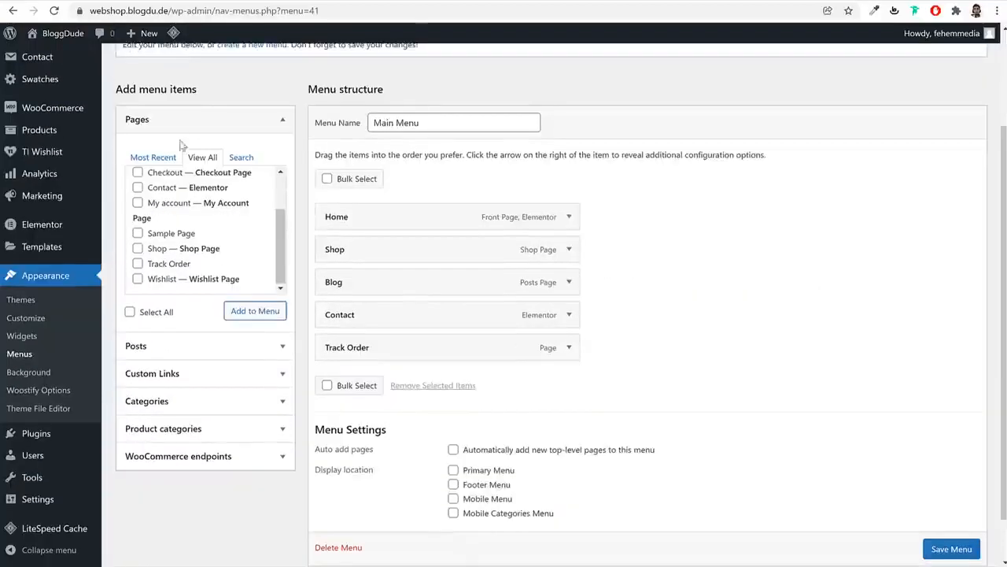
click(198, 124)
click(202, 228)
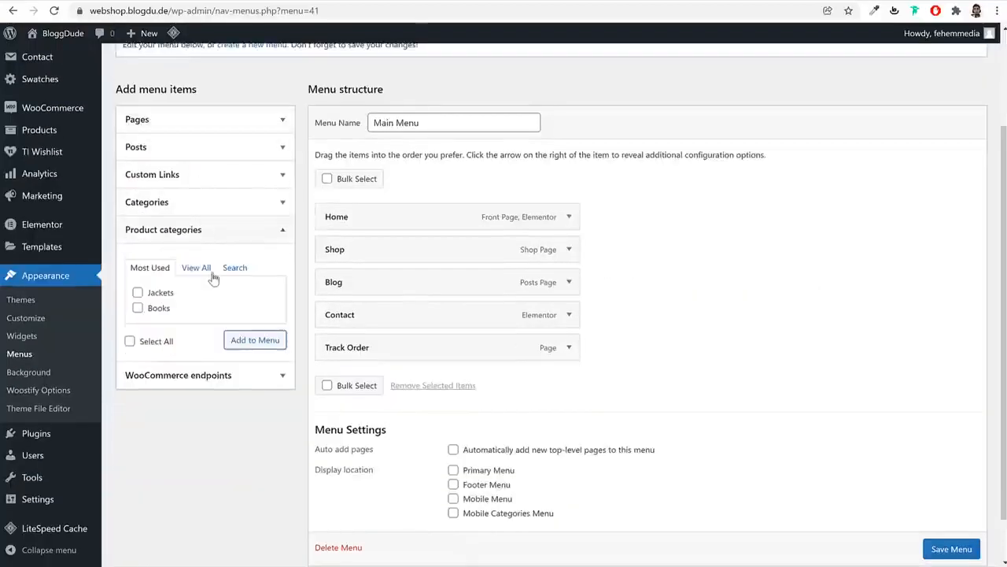
click(198, 269)
click(158, 292)
click(160, 308)
click(253, 356)
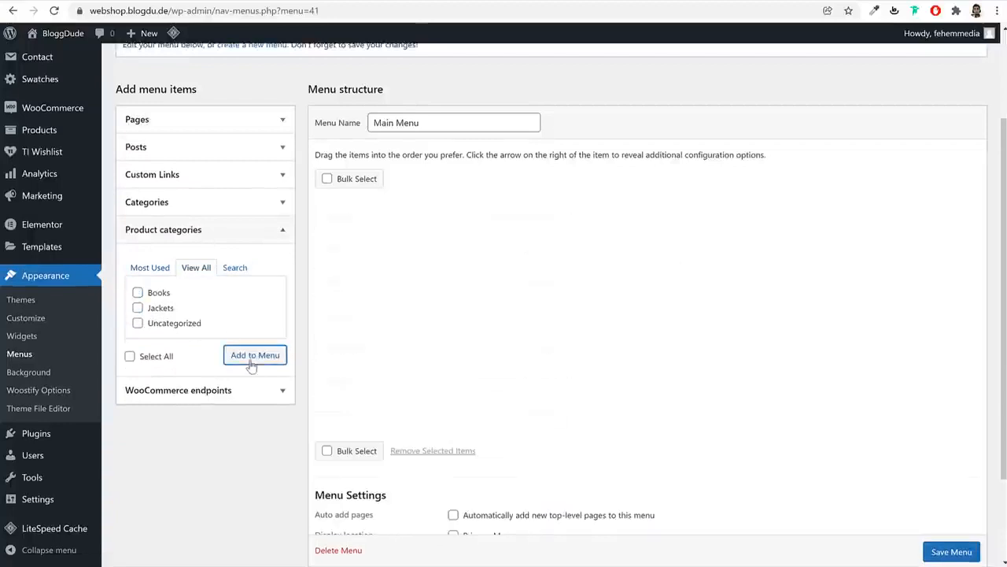
drag(408, 407, 426, 285)
drag(382, 417, 403, 316)
Assign Main Menu to the Primary Menu location and save it
scroll(735, 290, down, 2)
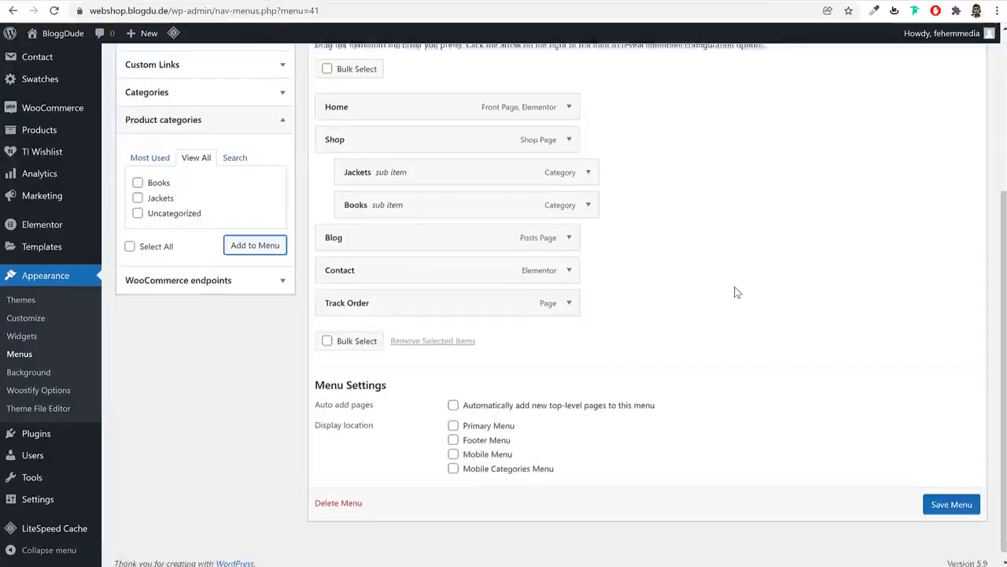
click(484, 419)
drag(522, 418, 470, 423)
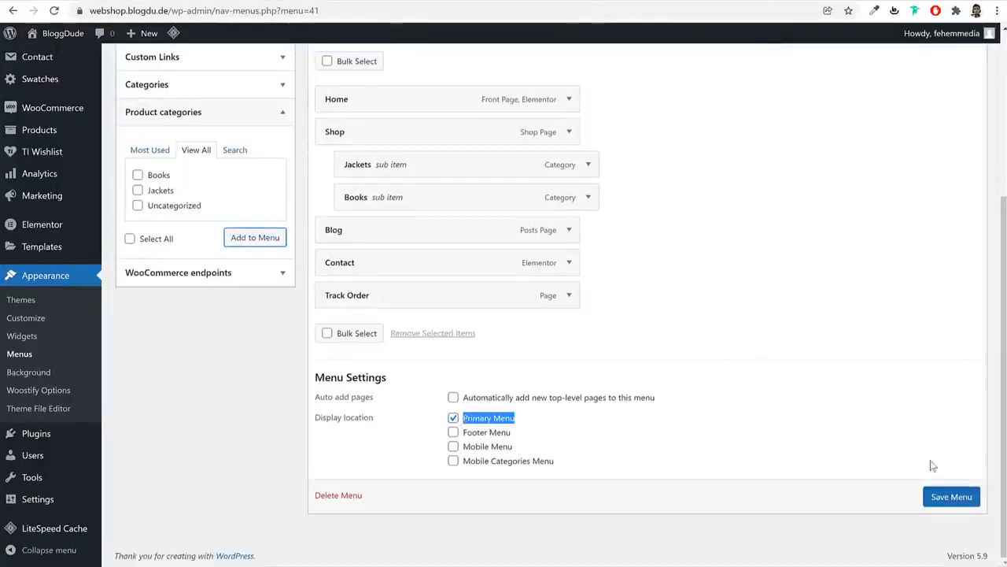
click(958, 499)
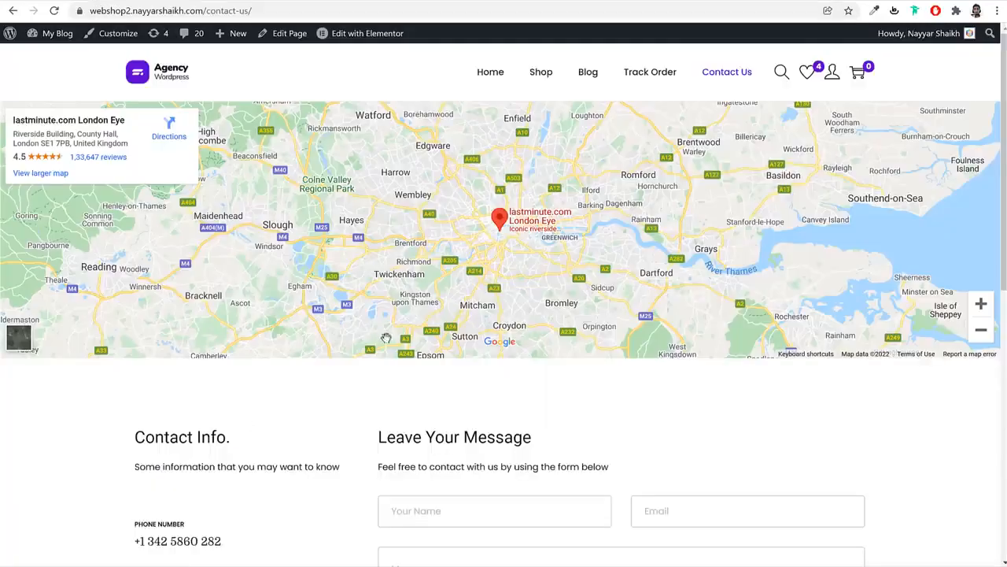
scroll(387, 337, down, 7)
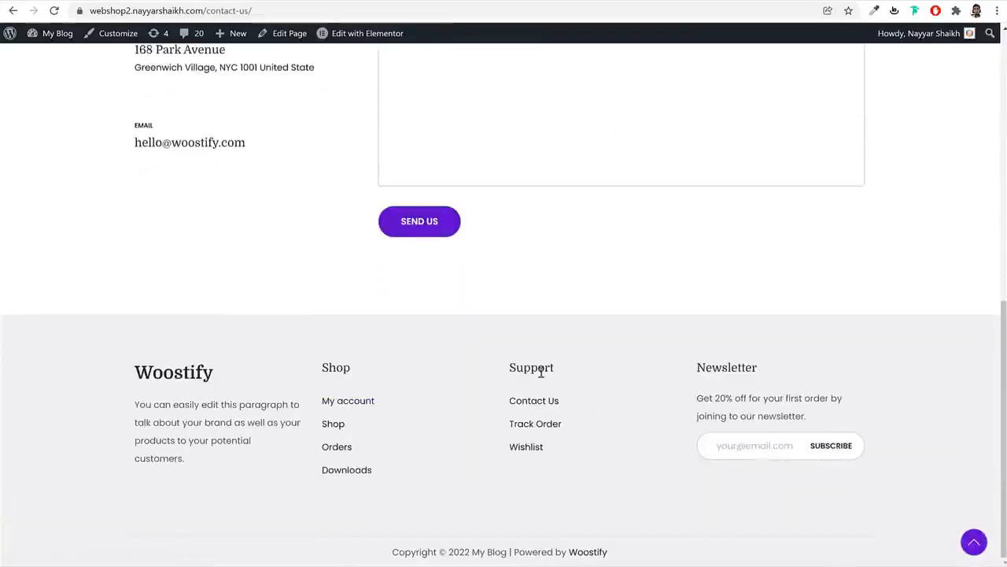
double_click(323, 369)
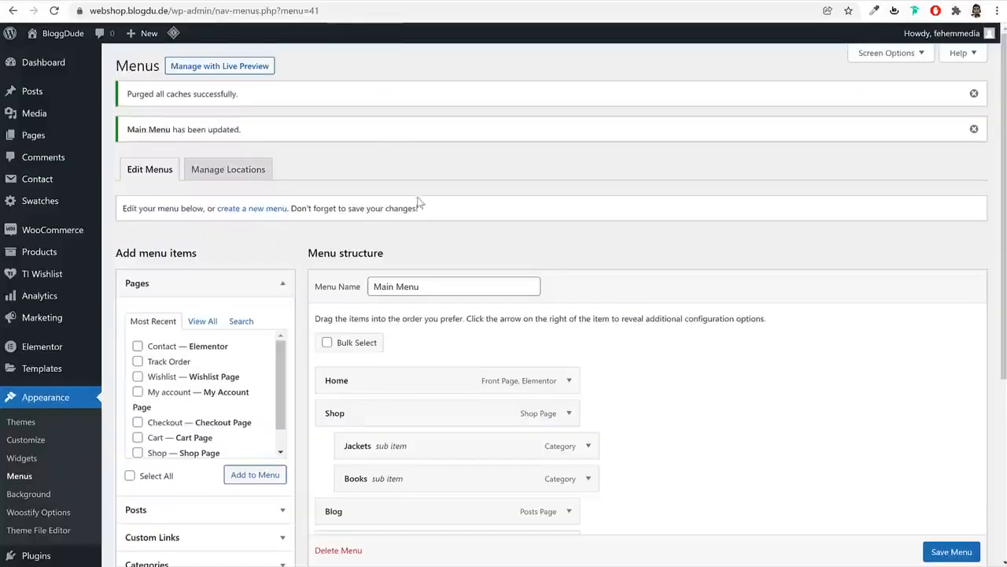
click(267, 210)
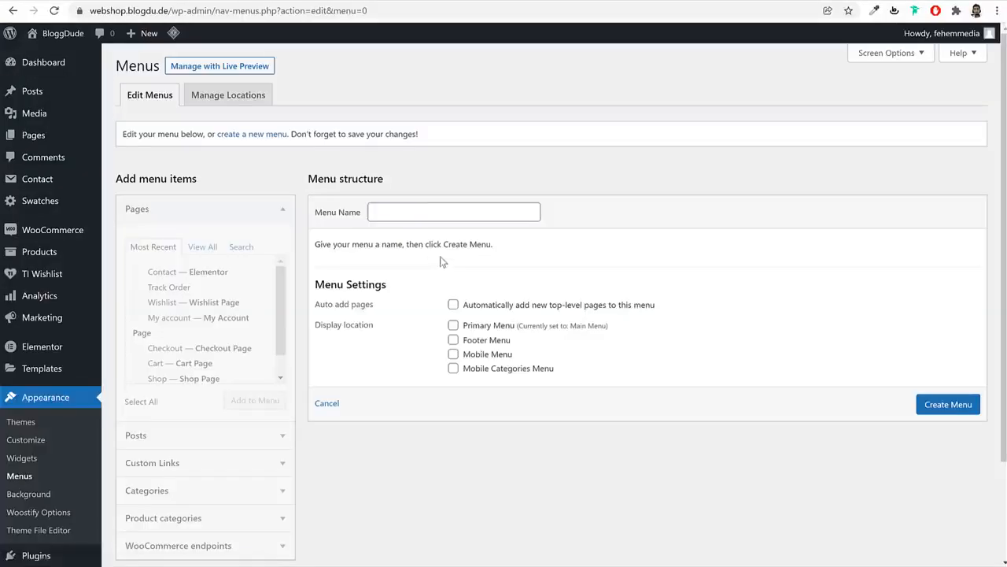
Create a menu named Shop and add the Orders, Downloads and Logout endpoints
click(423, 218)
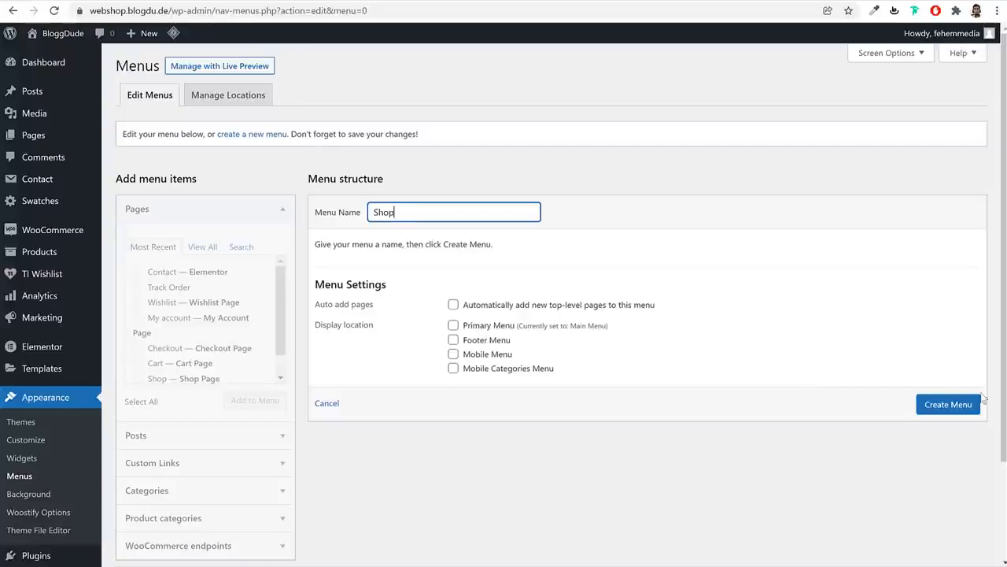
click(953, 406)
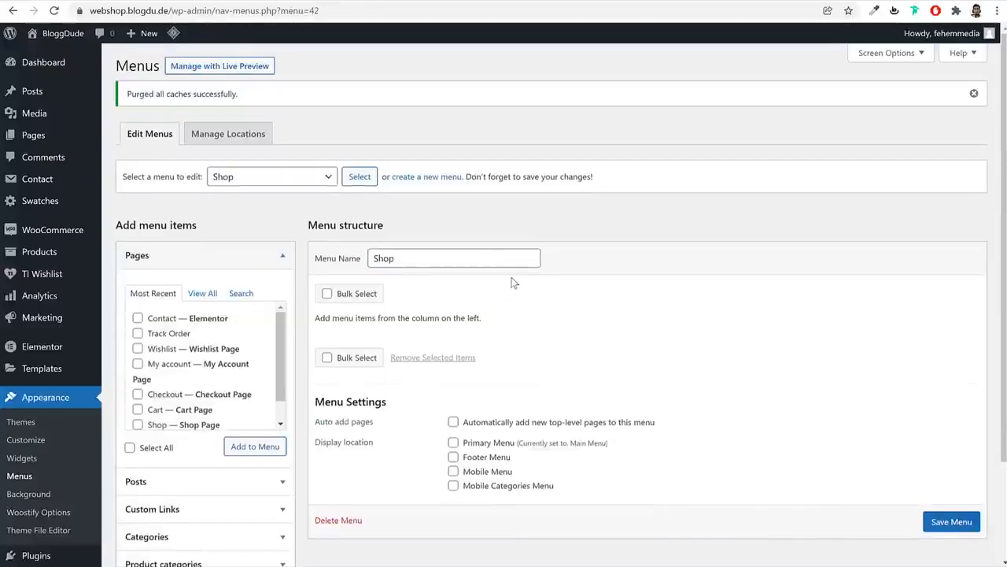
scroll(515, 283, down, 3)
click(233, 477)
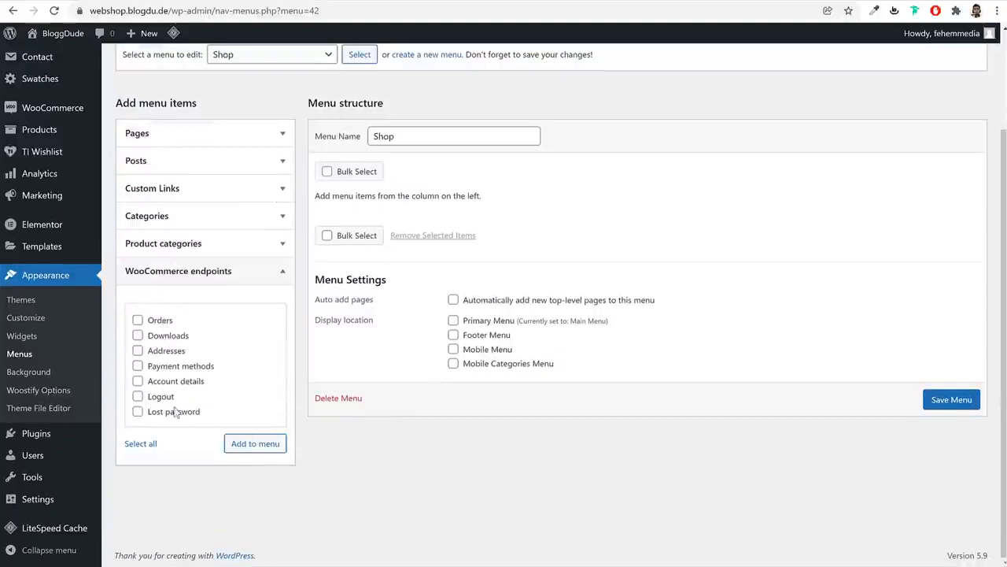
click(163, 336)
click(166, 398)
click(260, 445)
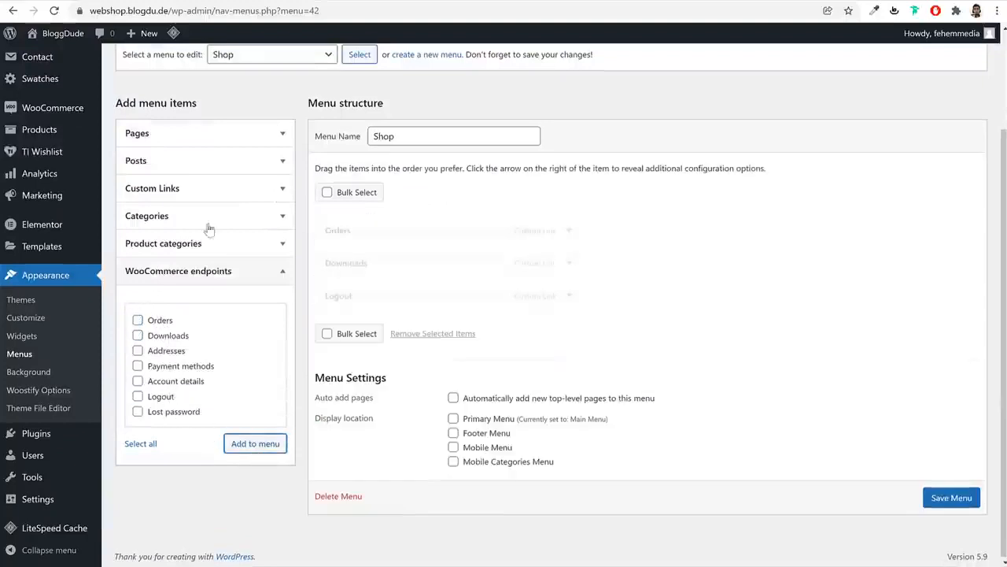
Add the My account page at the top of the Shop menu and save it
click(184, 138)
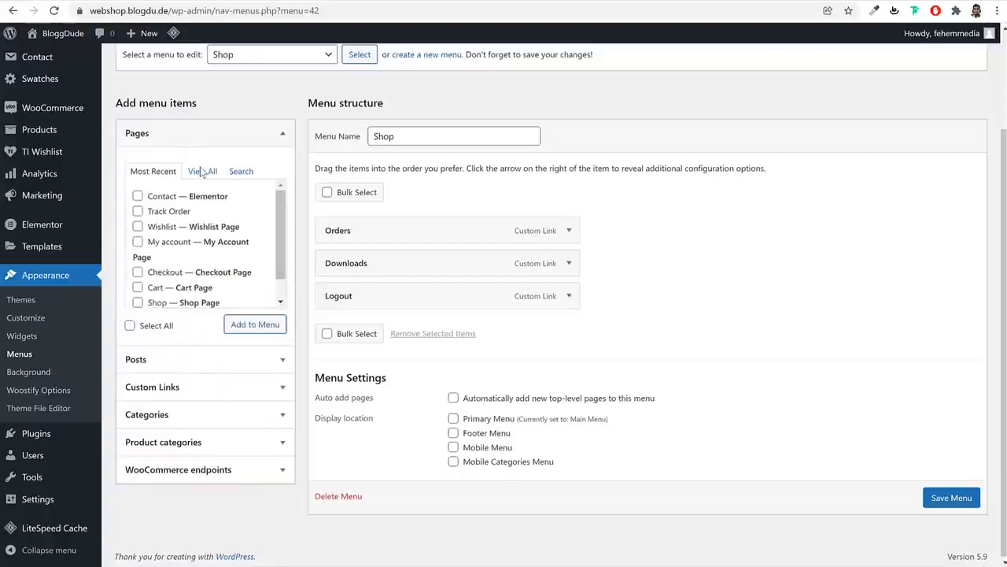
click(169, 242)
click(244, 325)
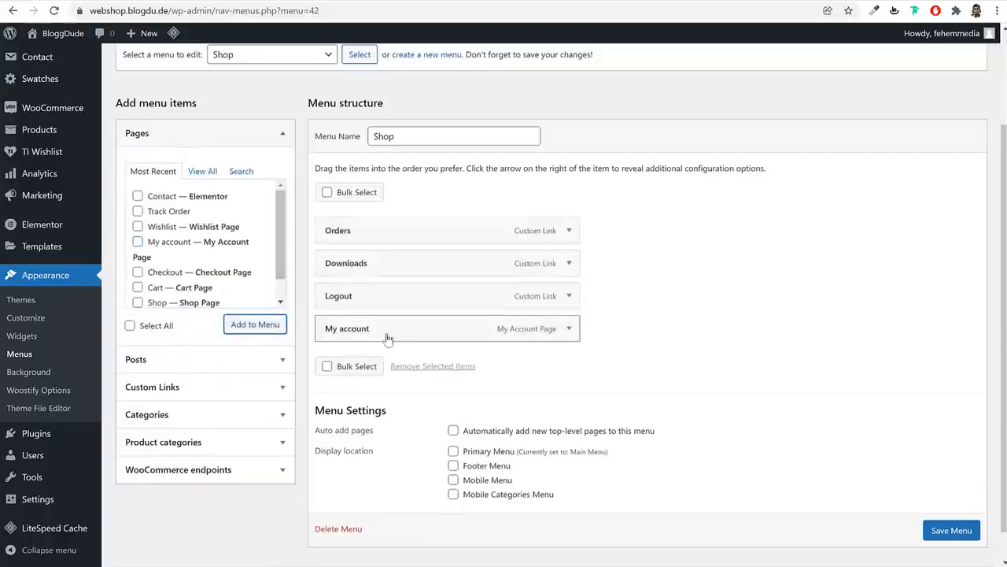
drag(387, 337, 393, 243)
scroll(979, 548, down, 1)
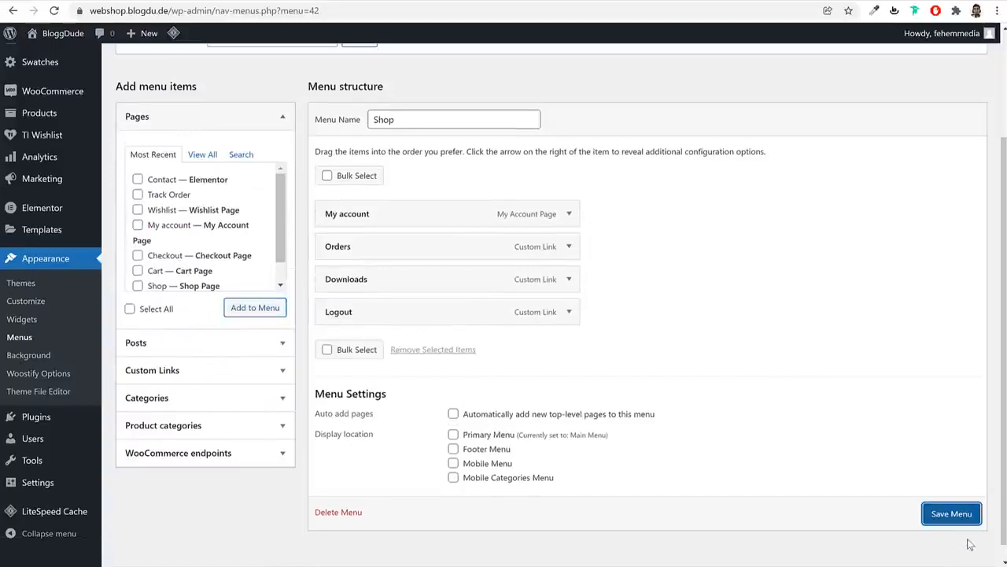
click(948, 513)
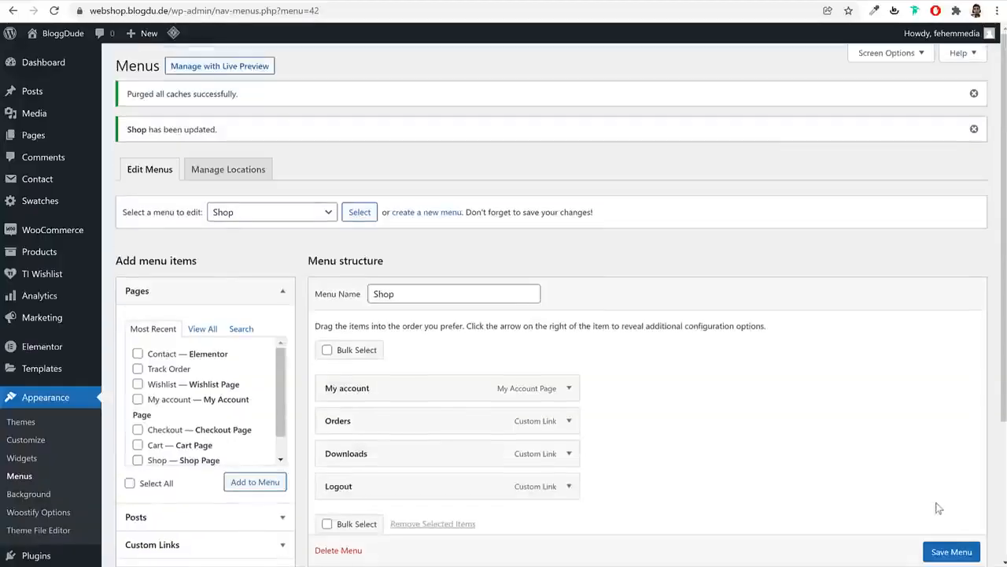
click(432, 214)
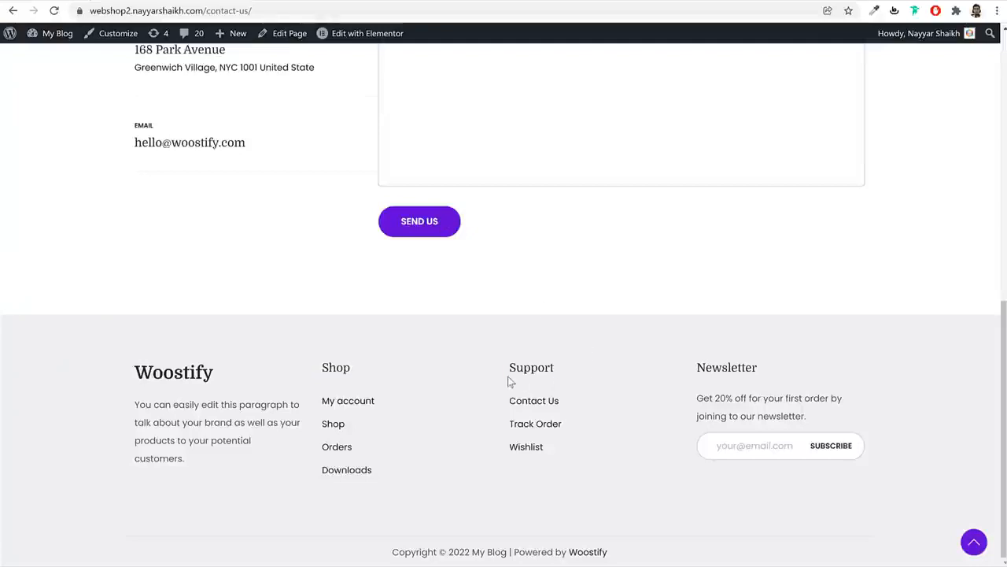
Create a new menu named Support
double_click(516, 370)
key(ctrl+c)
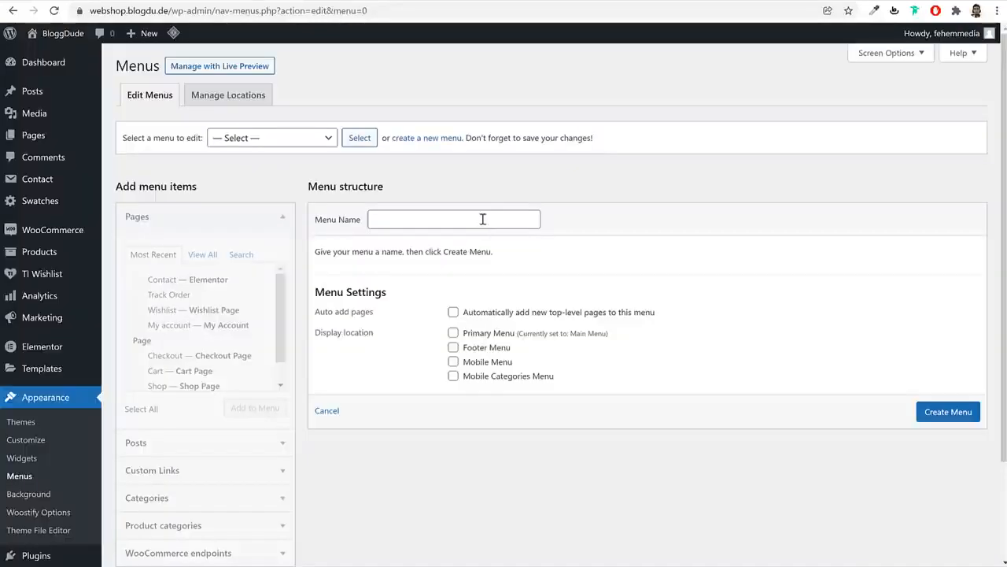
click(481, 218)
key(ctrl+v)
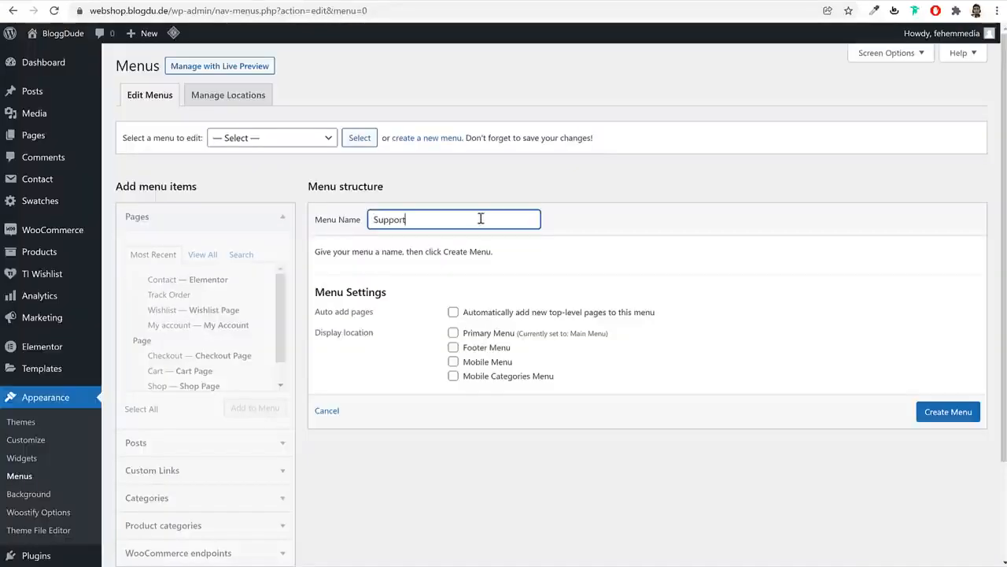
click(936, 419)
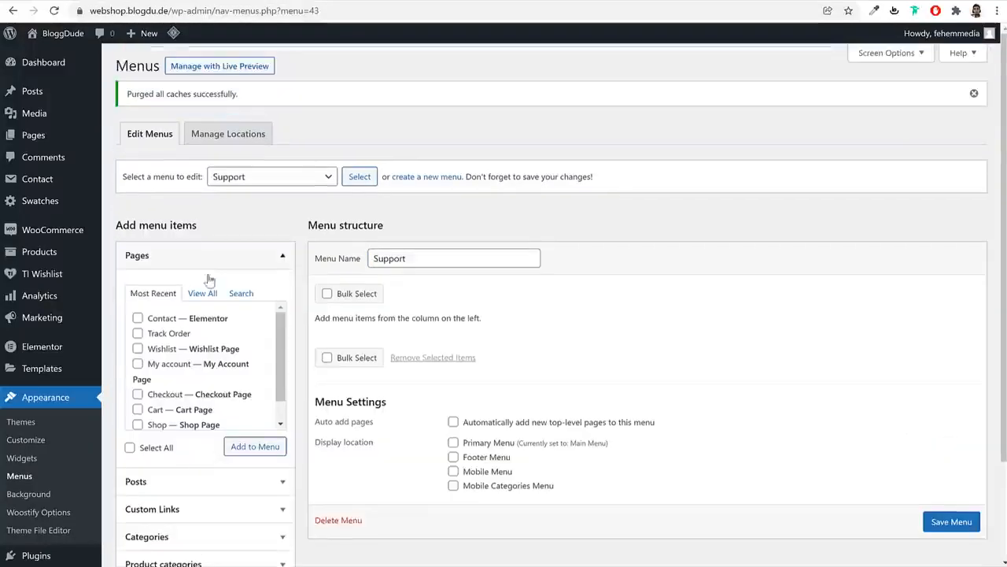
Add the Shop, Track Order and Wishlist pages and save the Support menu
click(205, 294)
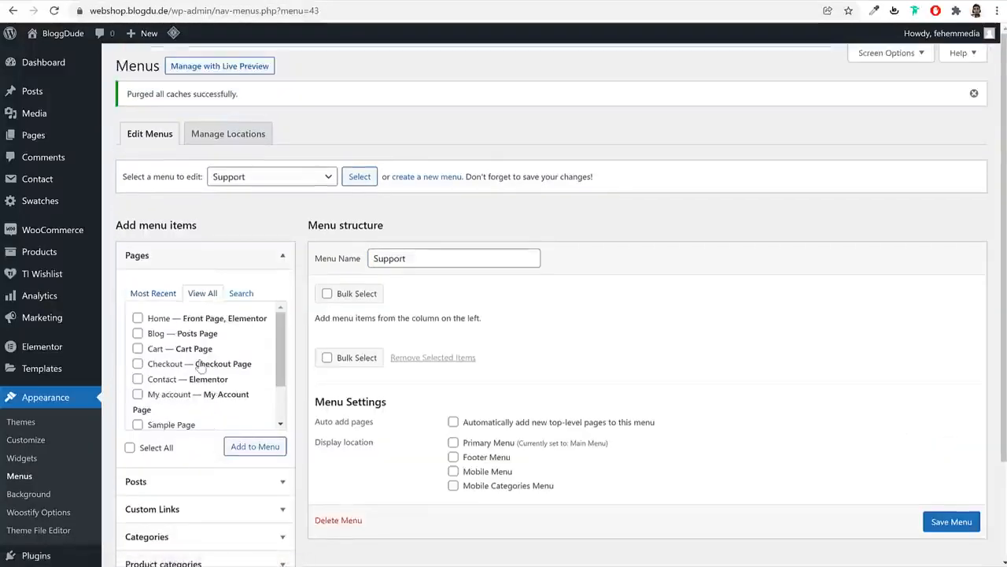
scroll(173, 400, down, 1)
click(175, 400)
click(140, 414)
click(163, 385)
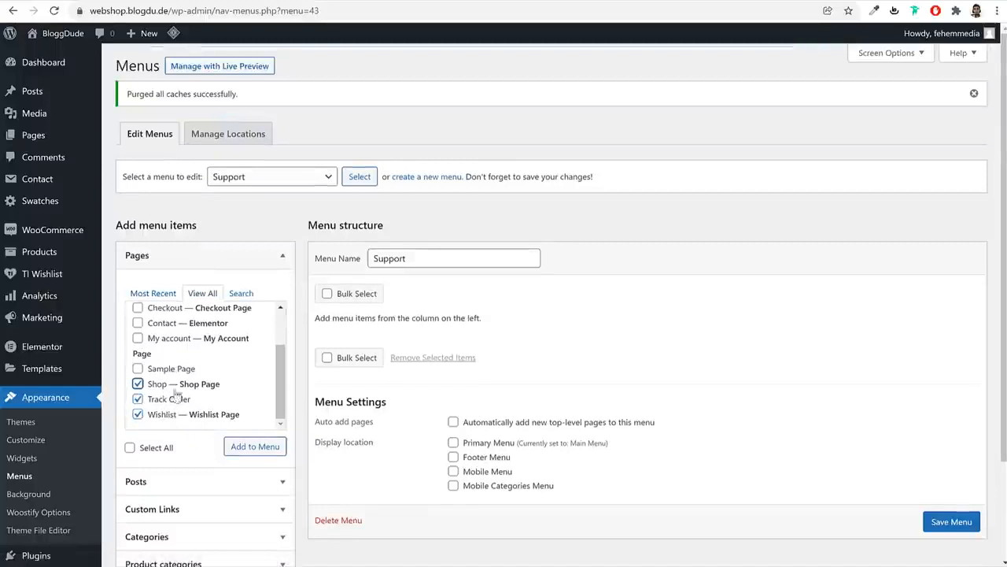
click(251, 447)
scroll(701, 366, down, 3)
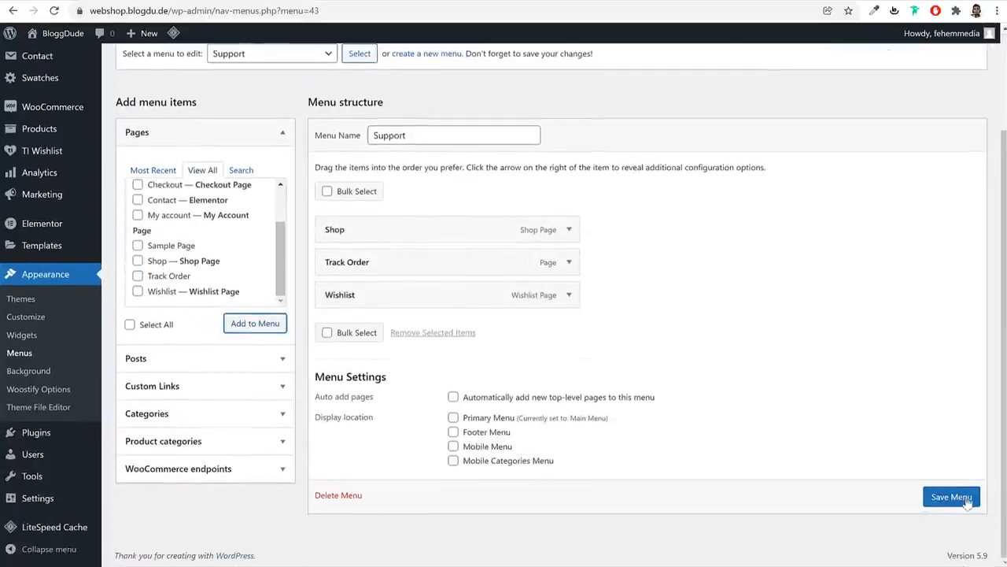
click(951, 495)
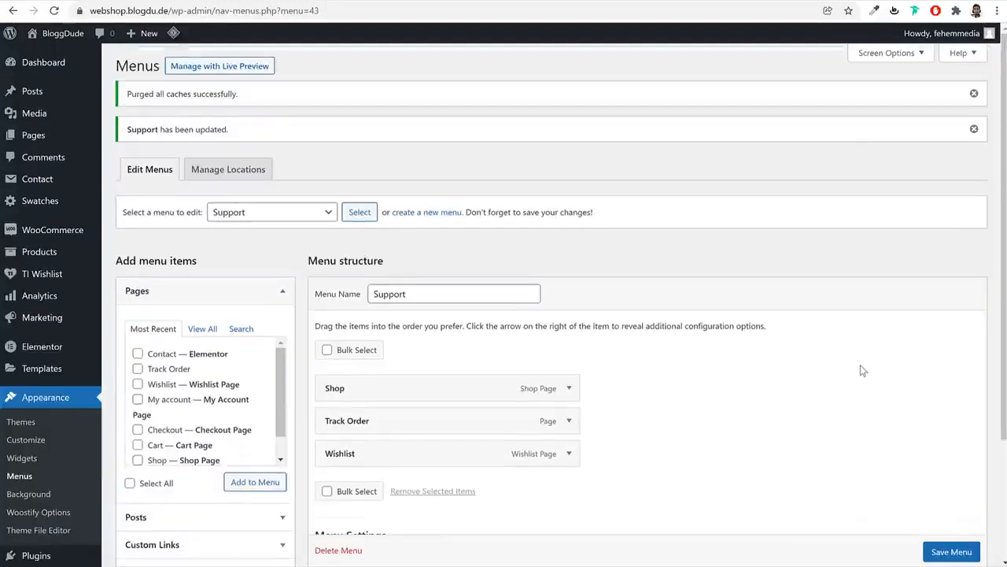
scroll(487, 315, down, 3)
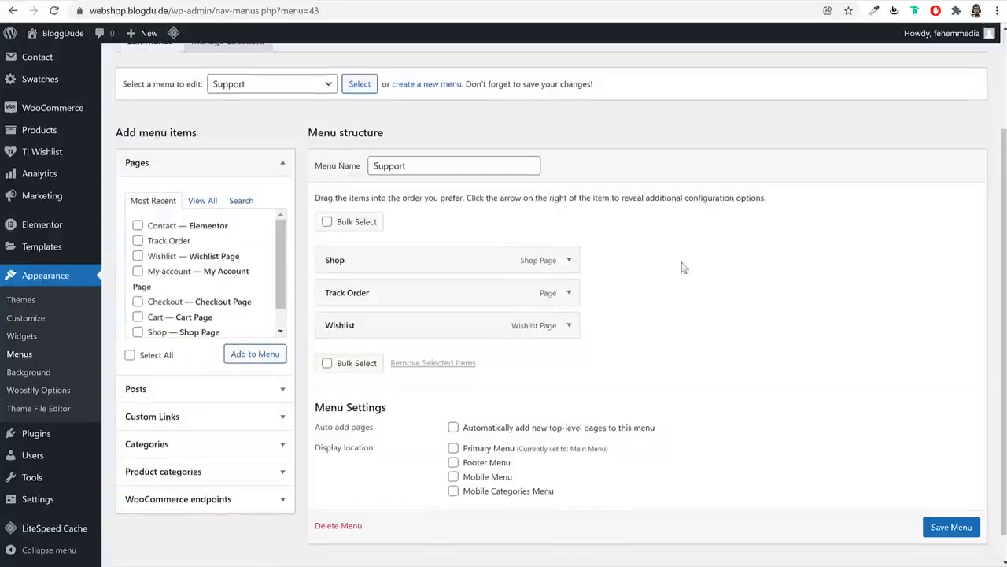
click(24, 336)
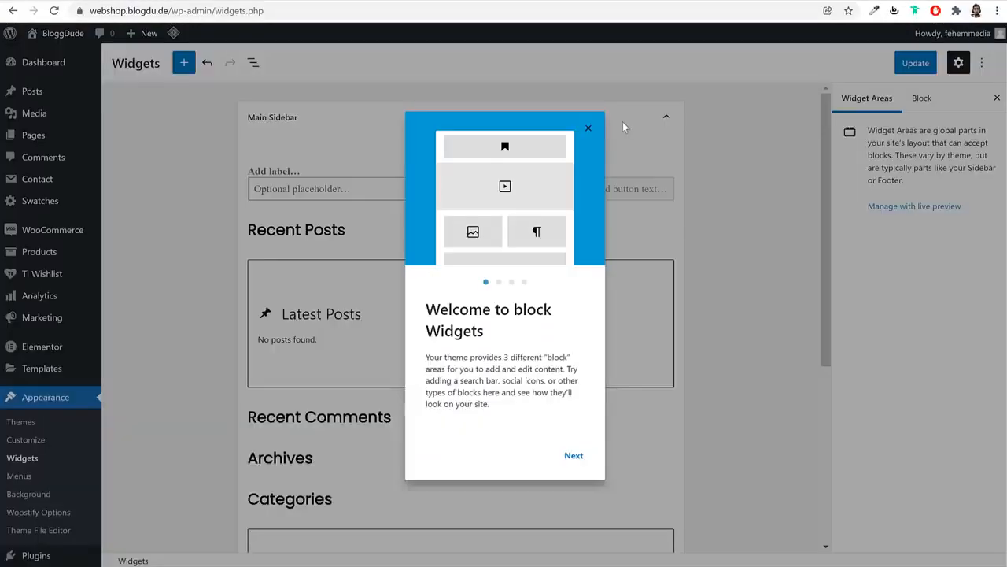
Dismiss the widgets welcome tour and expand the Woocommerce Sidebar widget area
click(589, 128)
scroll(679, 329, down, 2)
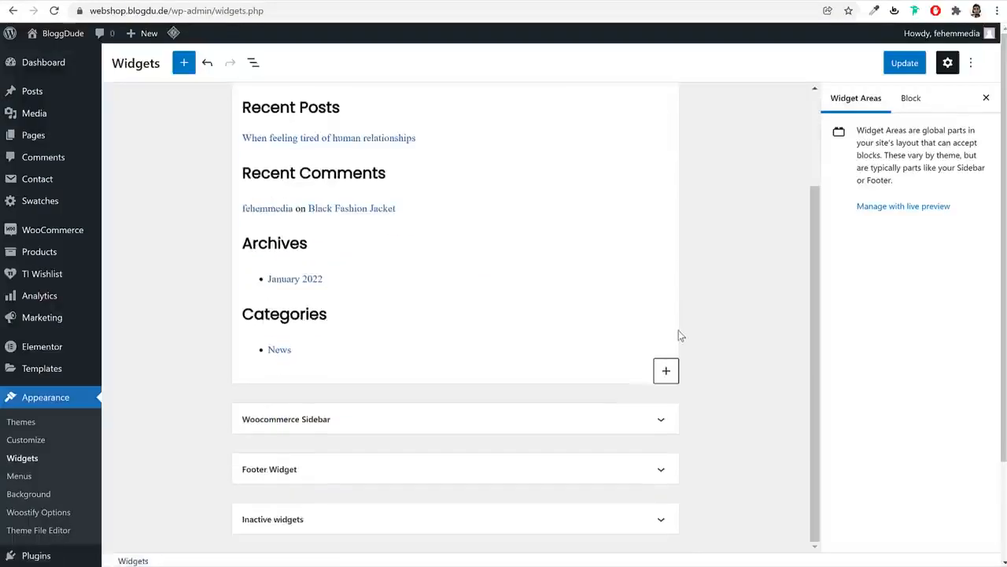
scroll(678, 330, up, 2)
click(618, 128)
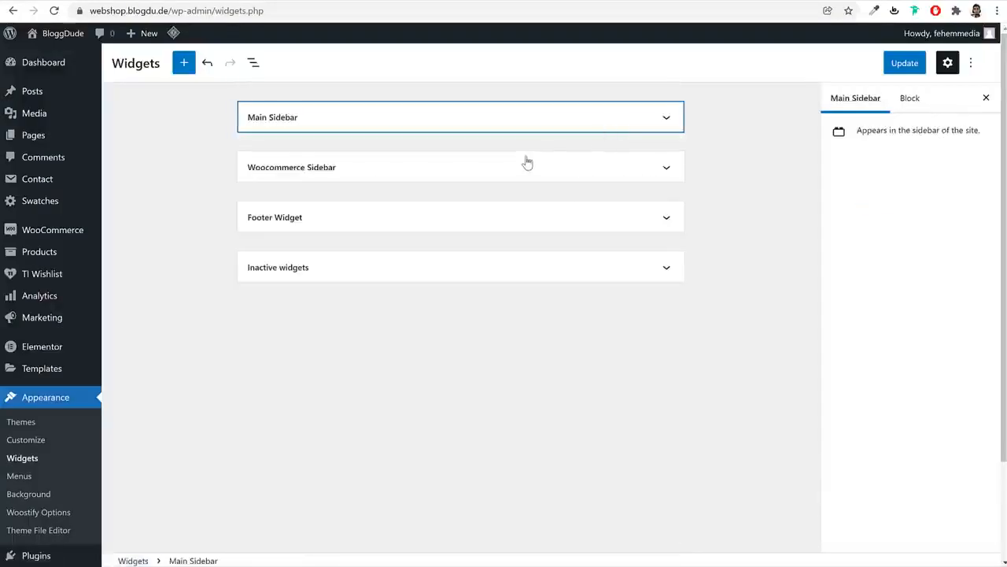
click(524, 166)
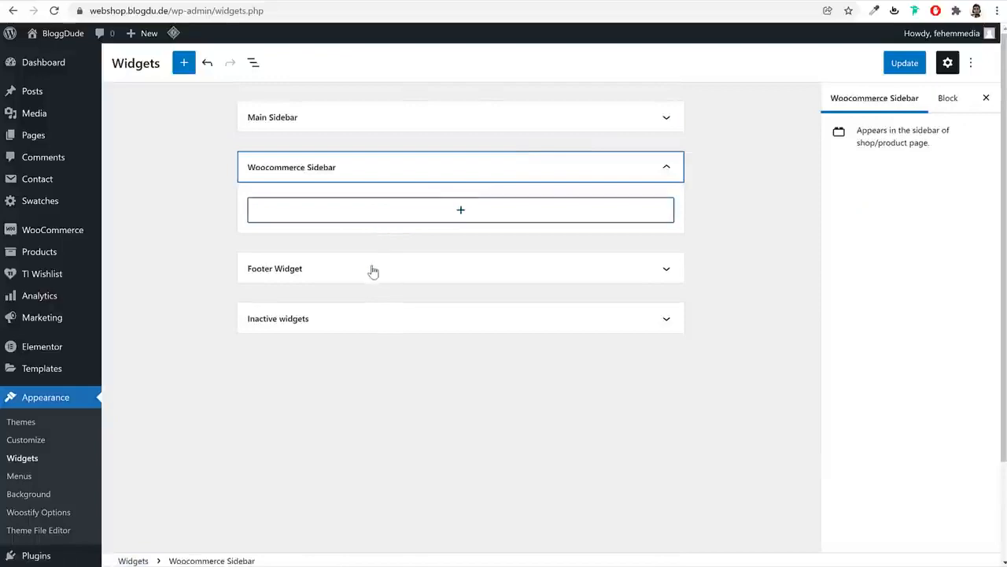
Load the shop's front page at webshop.blogdu.de and scroll through it
click(388, 10)
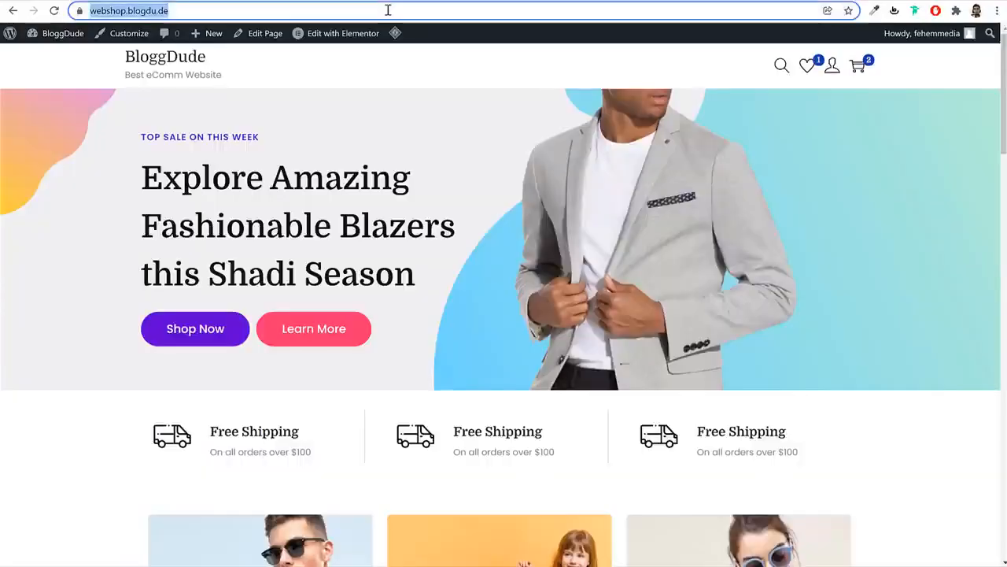
key(Return)
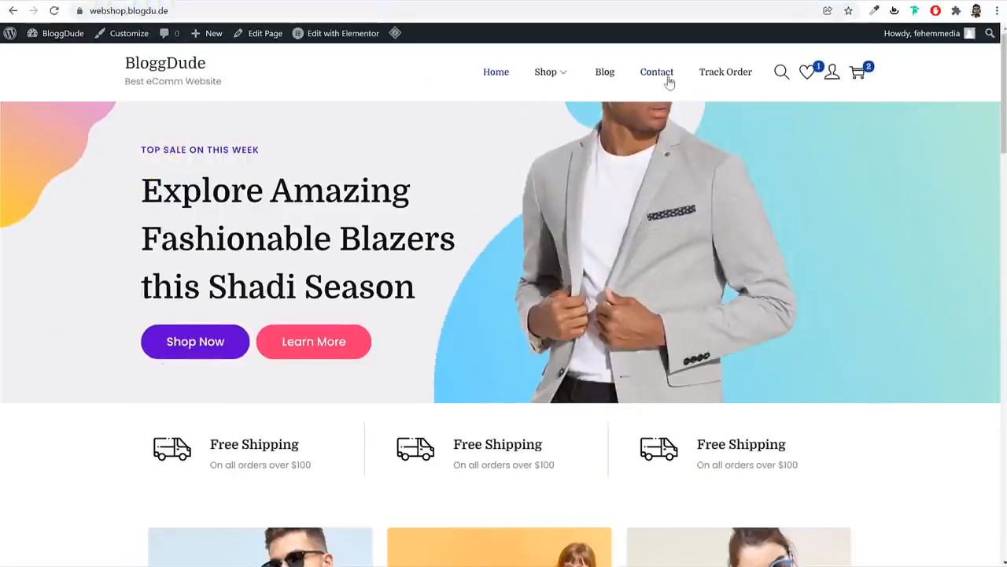
scroll(668, 163, down, 15)
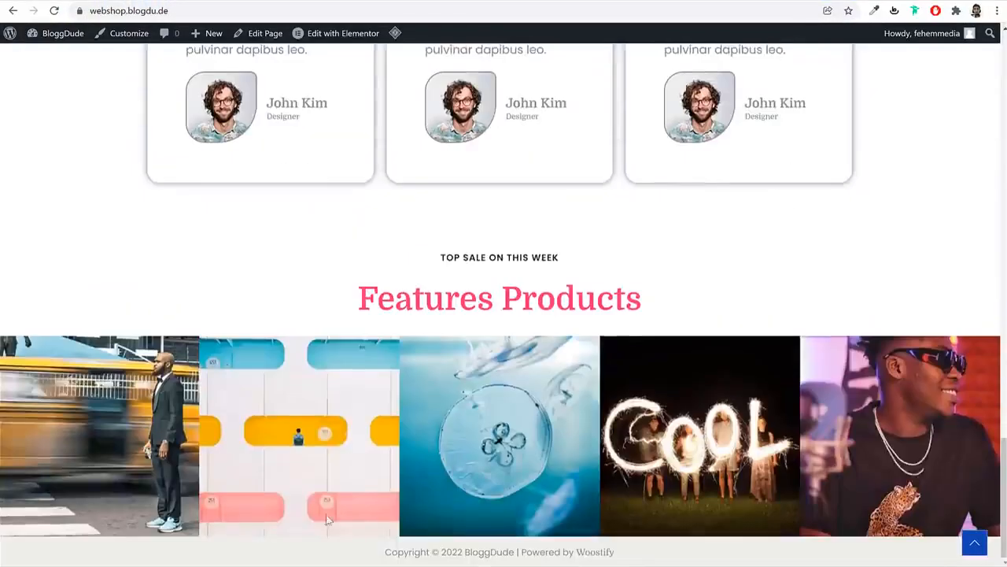
scroll(541, 541, up, 15)
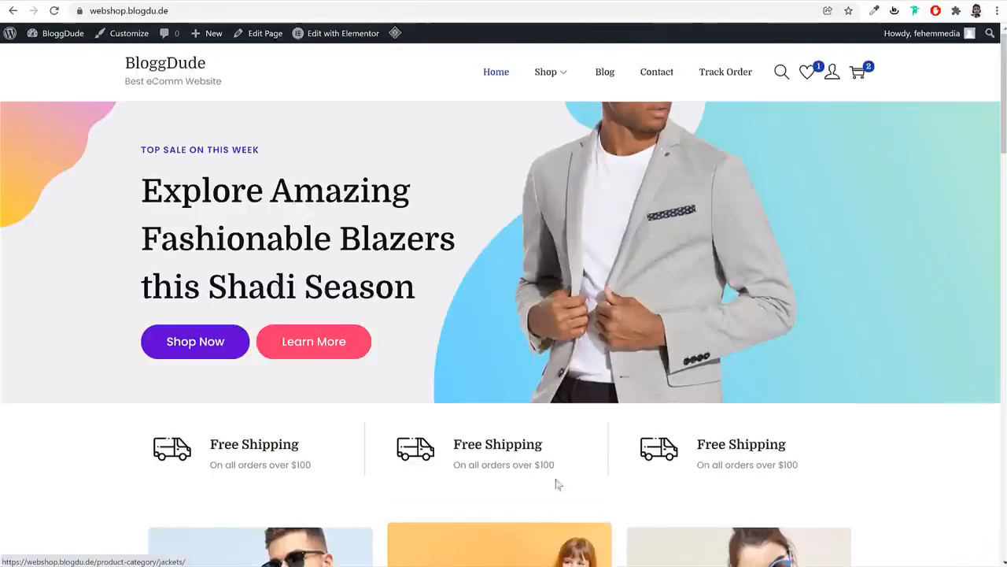
Set the footer to 4 widget columns in the Customizer's Layout > Footer settings
click(134, 36)
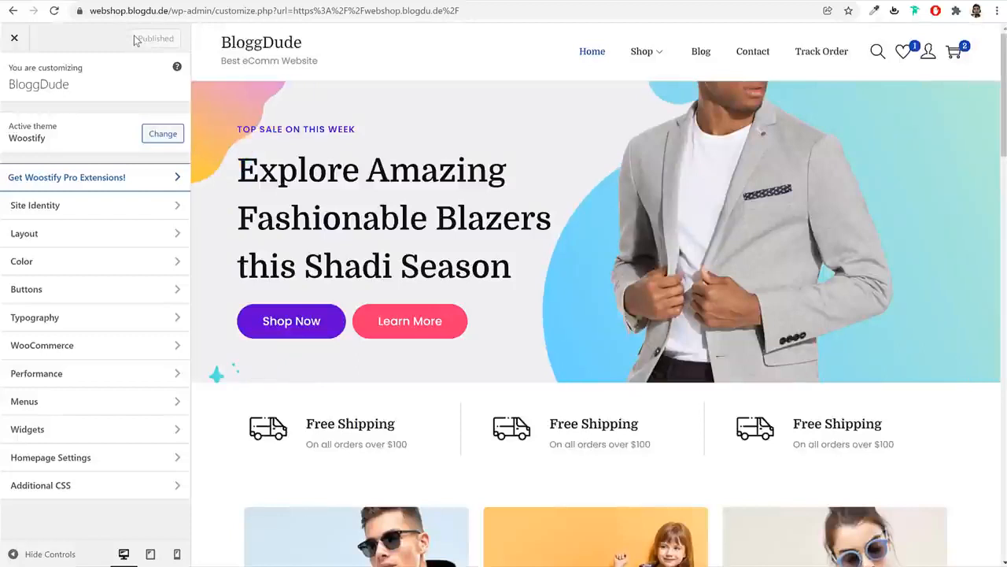
click(75, 240)
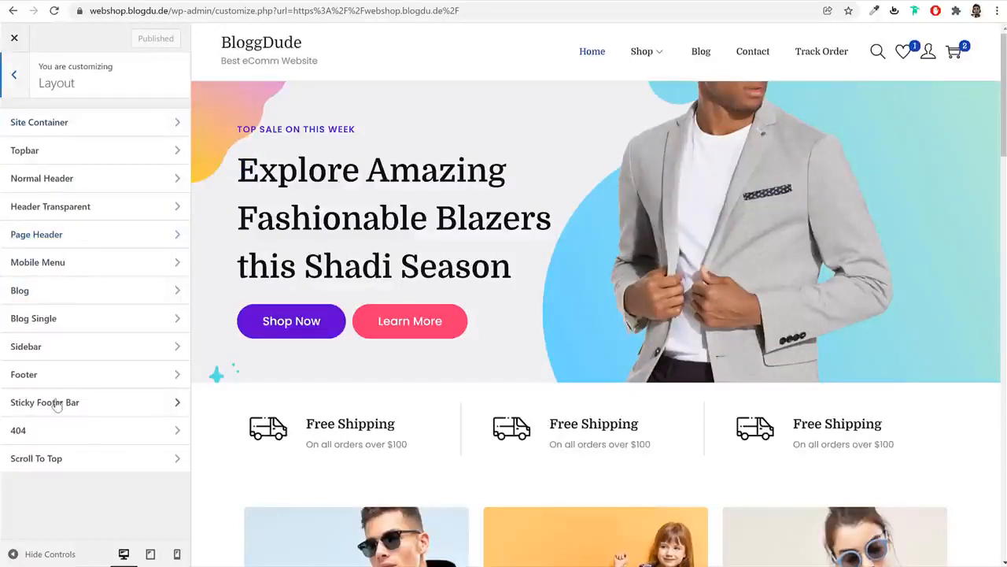
click(58, 374)
click(100, 214)
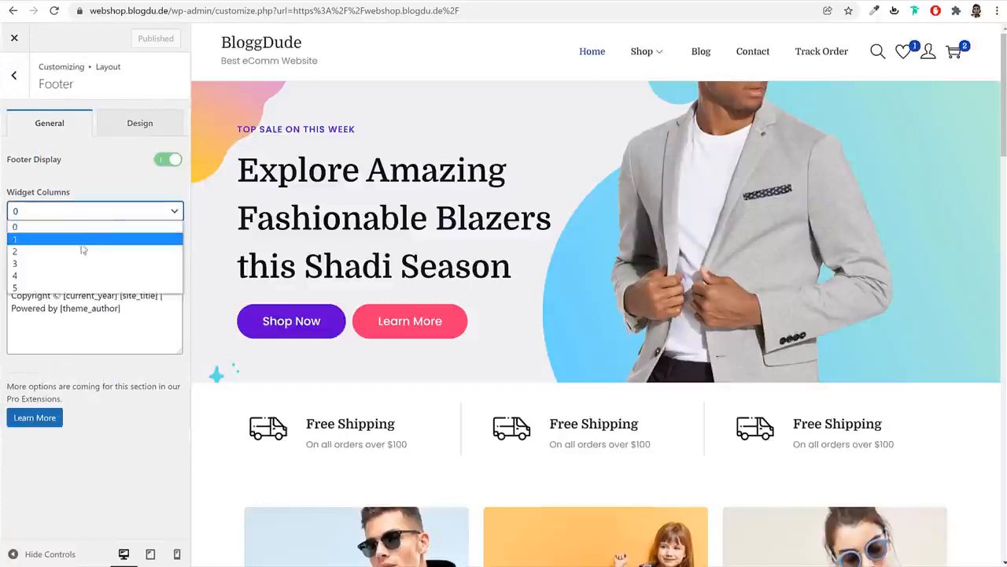
click(75, 273)
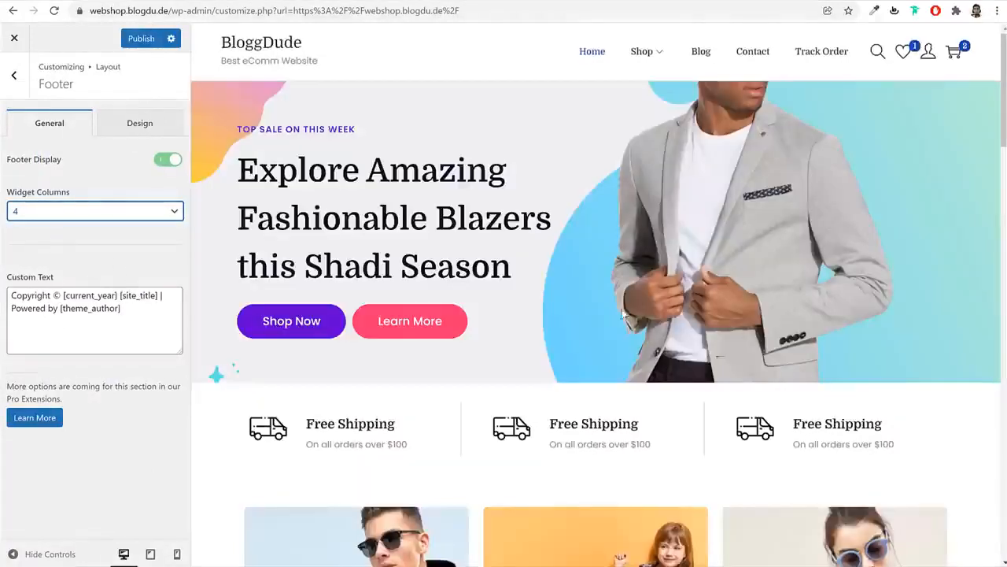
Replace 'Powered by [theme_author]' in the footer custom text with a 'Made by' credit and the author's name
scroll(668, 384, down, 10)
scroll(667, 384, down, 10)
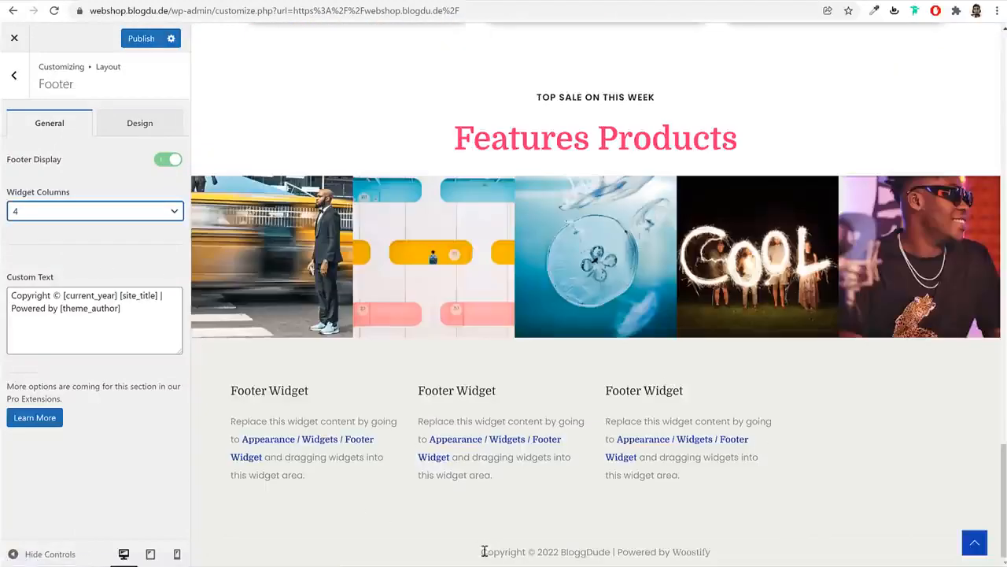
drag(483, 551, 713, 560)
click(104, 302)
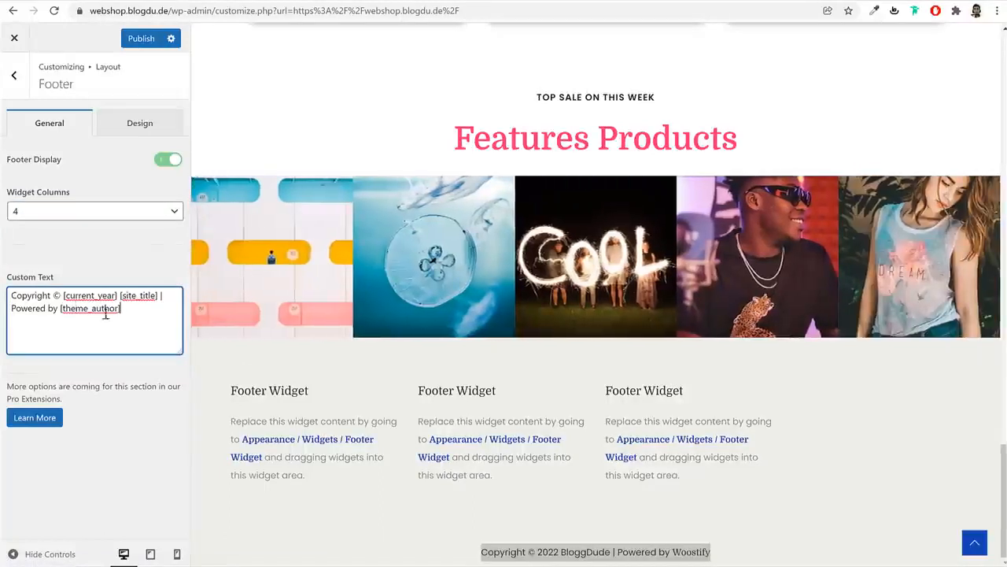
drag(121, 310, 72, 312)
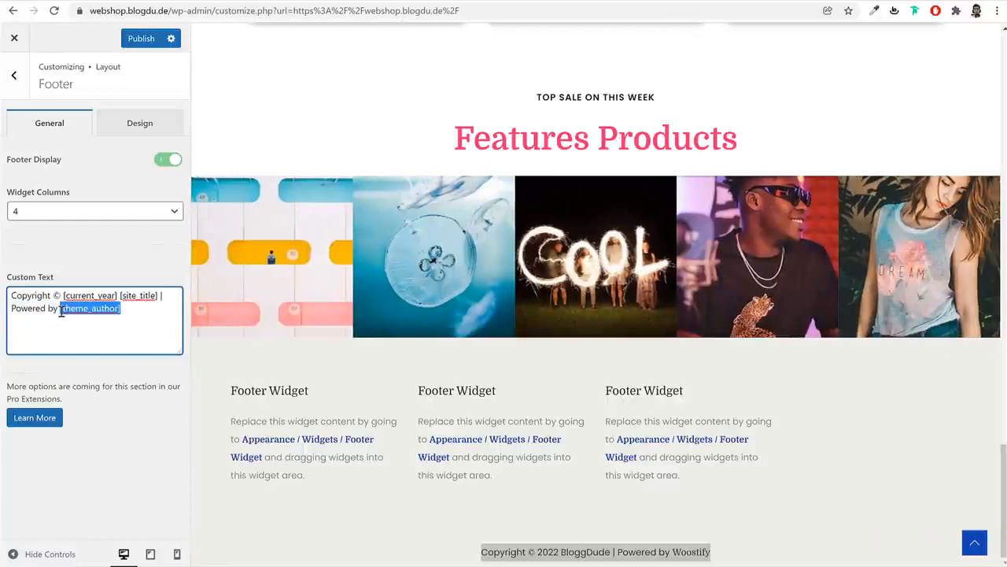
key(BackSpace)
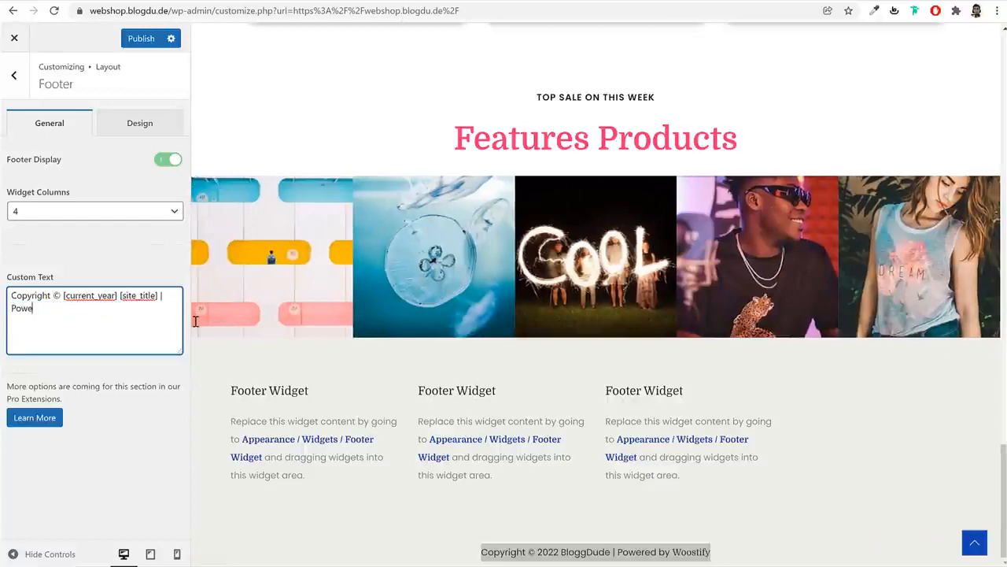
key(BackSpace)
key(BackSpace)
key(BackSpace)
key(BackSpace)
text(Made )
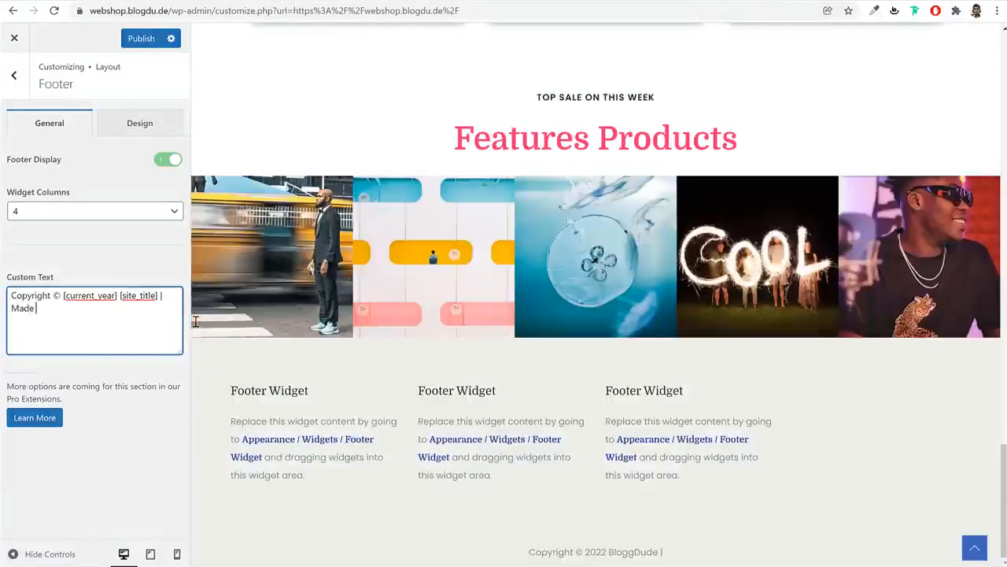
text(by Nayyar Shaikh)
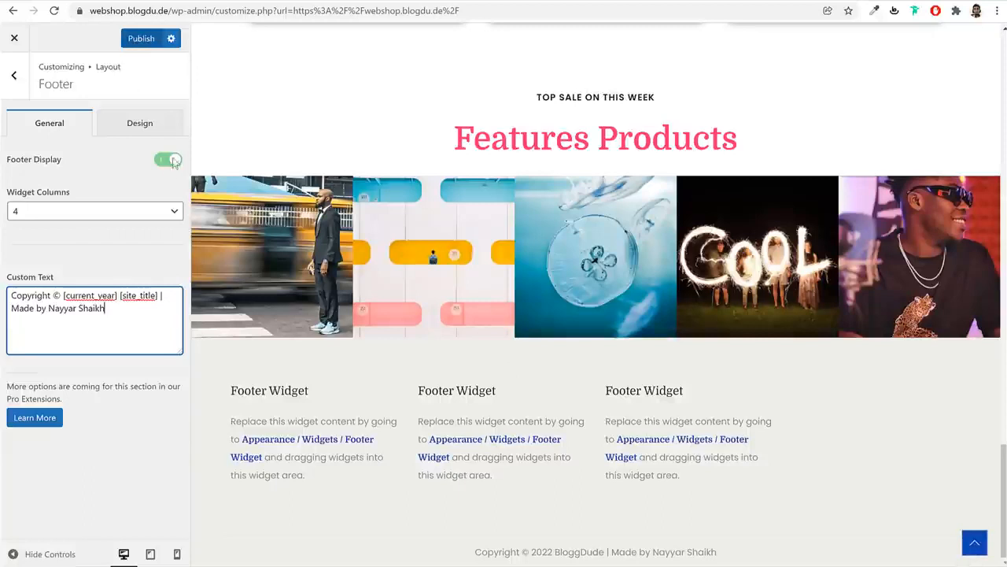
Set the footer background colour to #F0F0F3, sampled from the reference site's footer
click(141, 125)
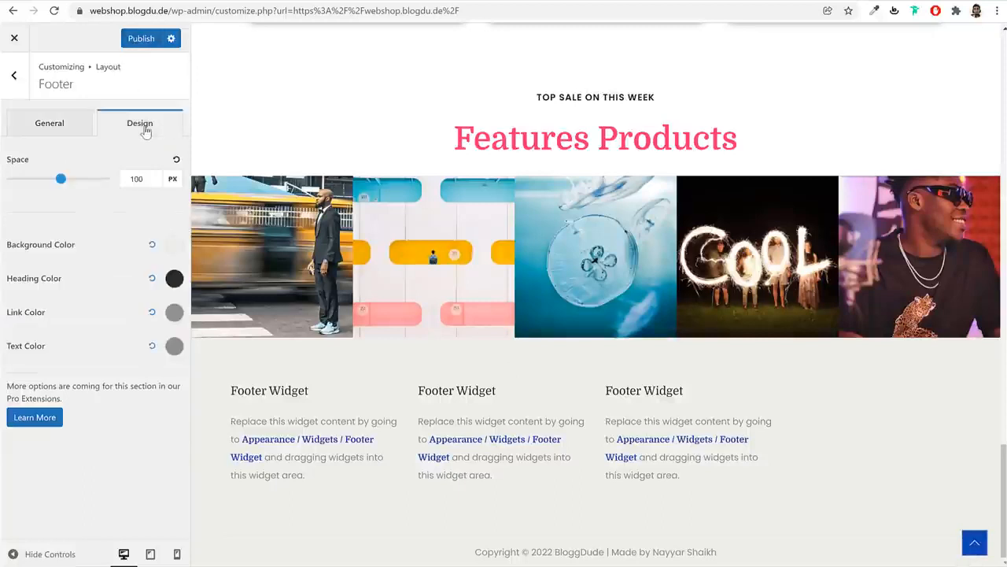
click(174, 244)
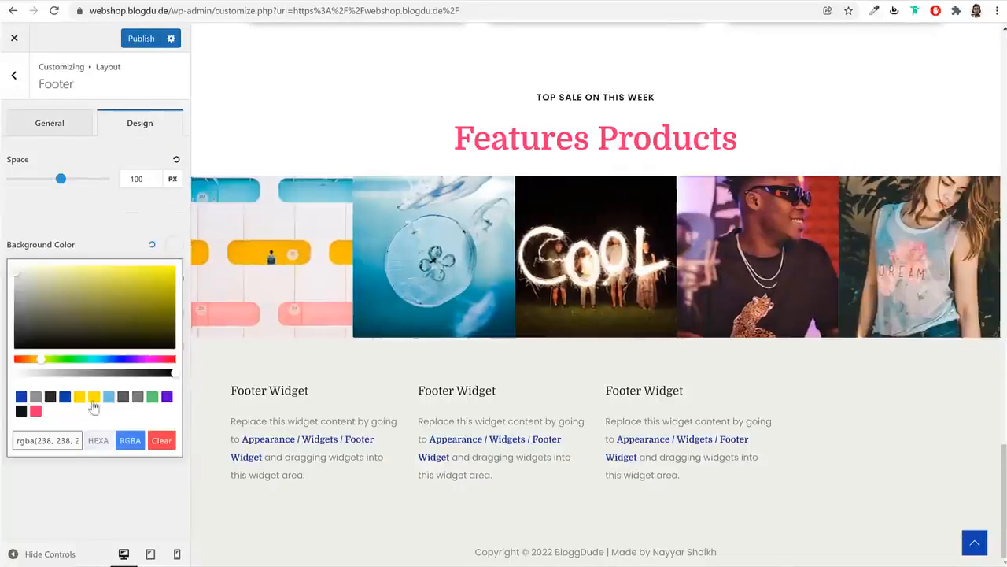
click(21, 410)
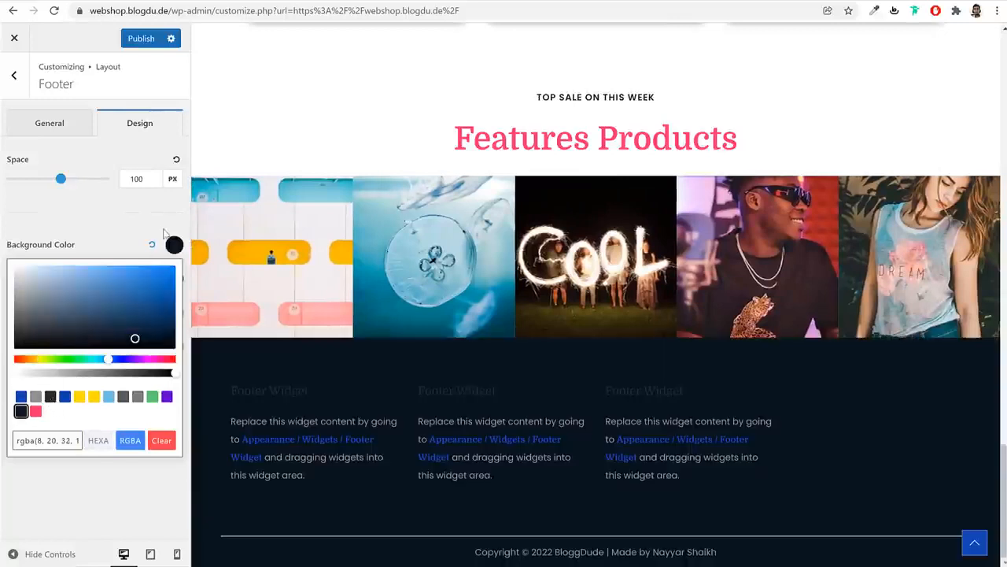
click(173, 244)
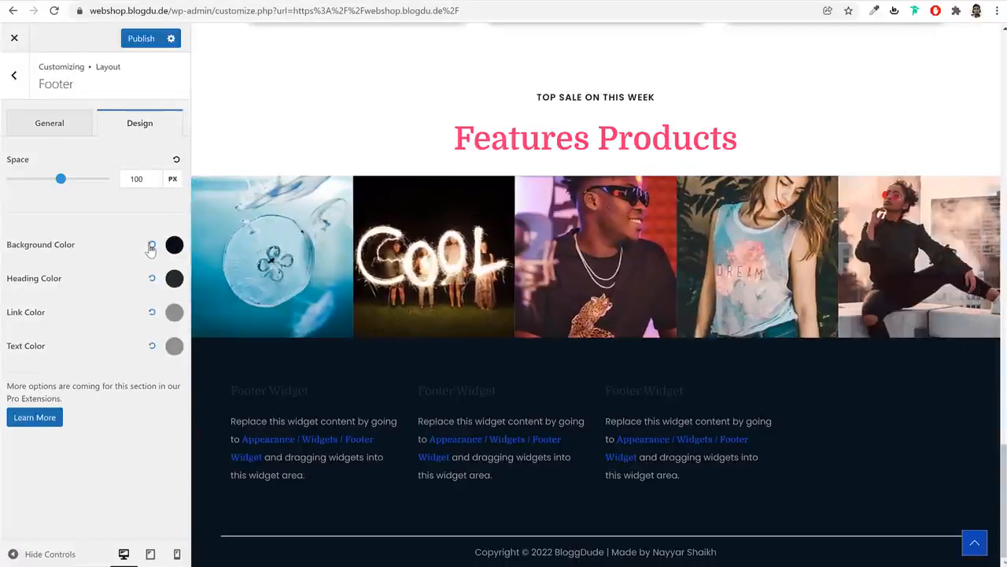
click(151, 246)
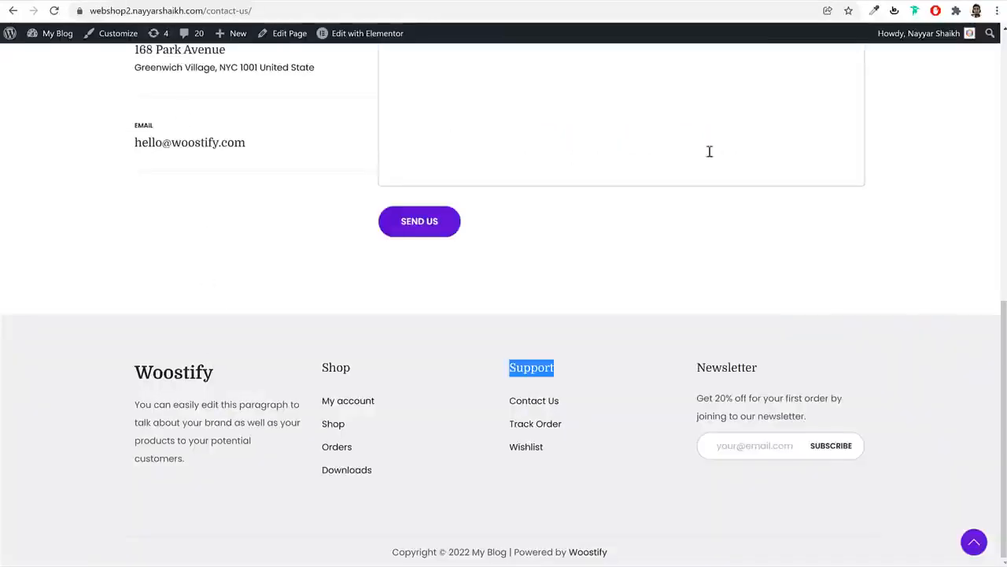
click(873, 11)
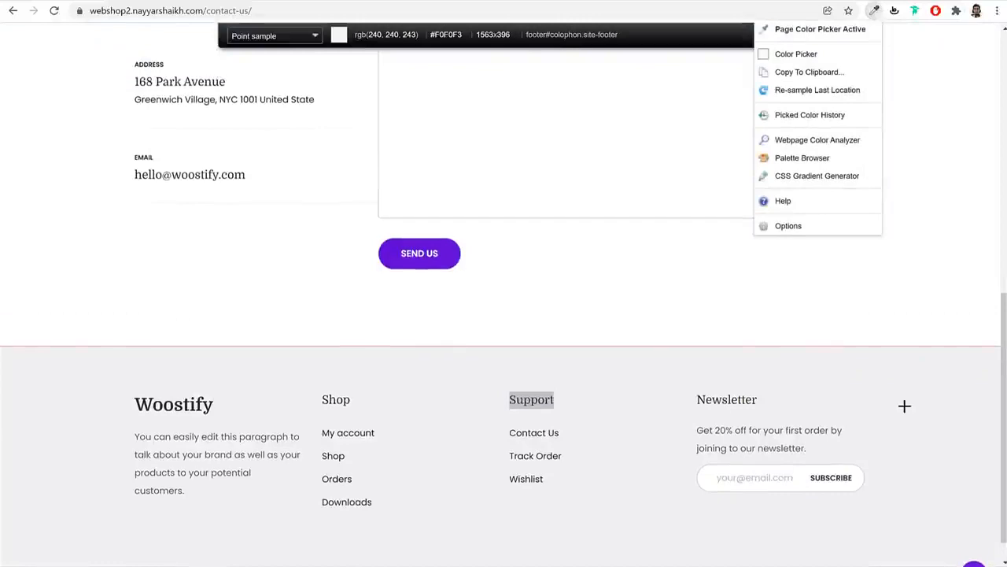
click(904, 405)
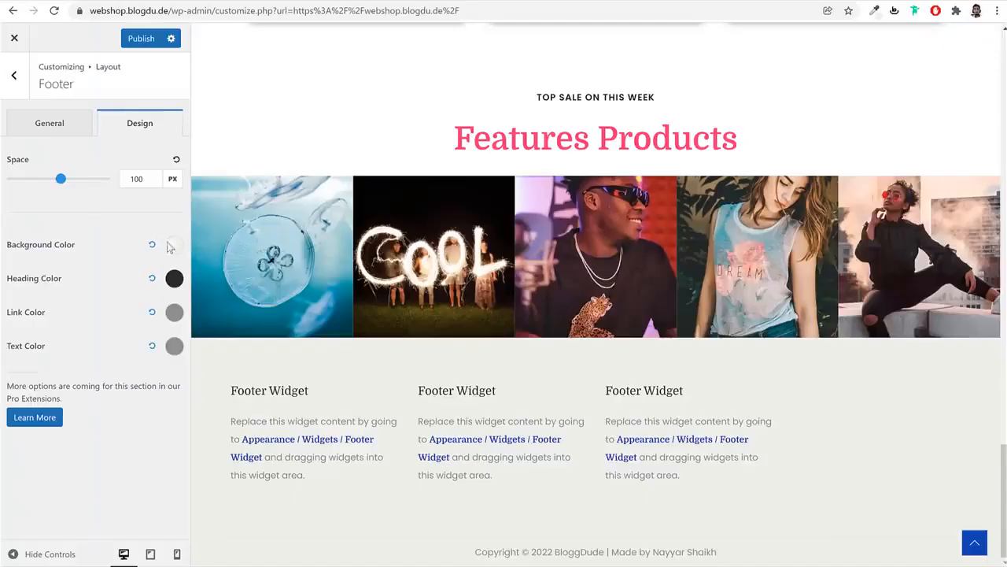
click(173, 246)
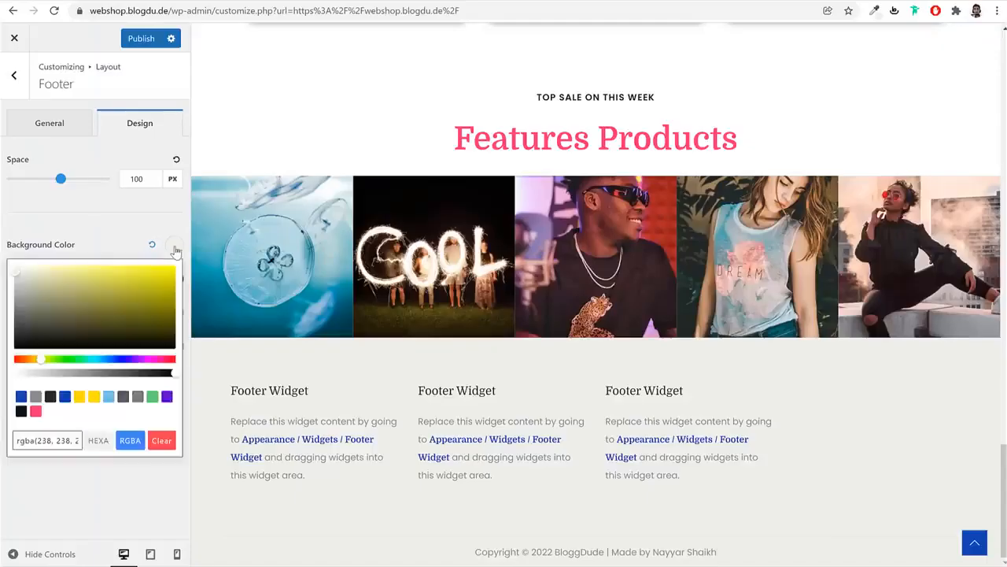
triple_click(59, 439)
key(ctrl+v)
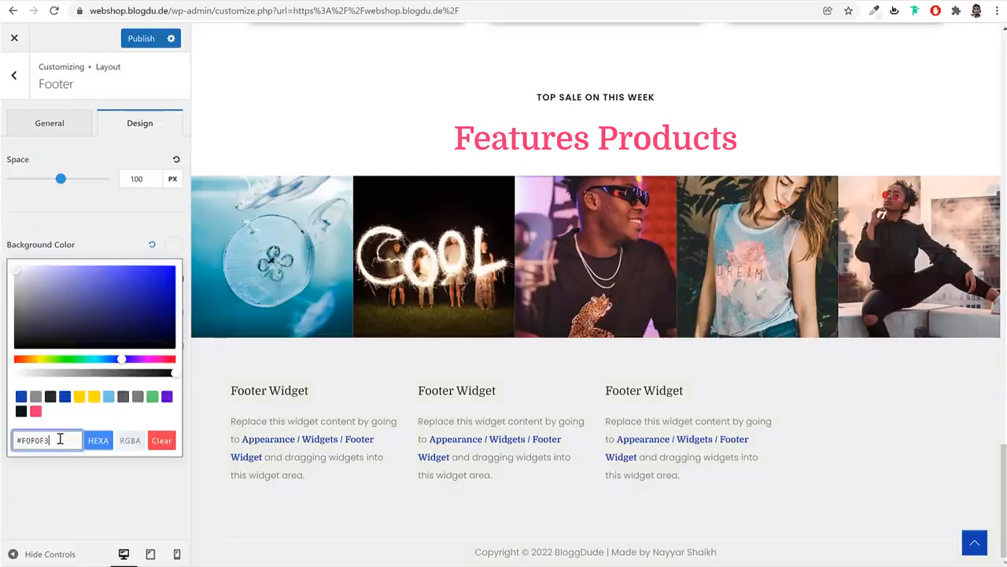
click(174, 245)
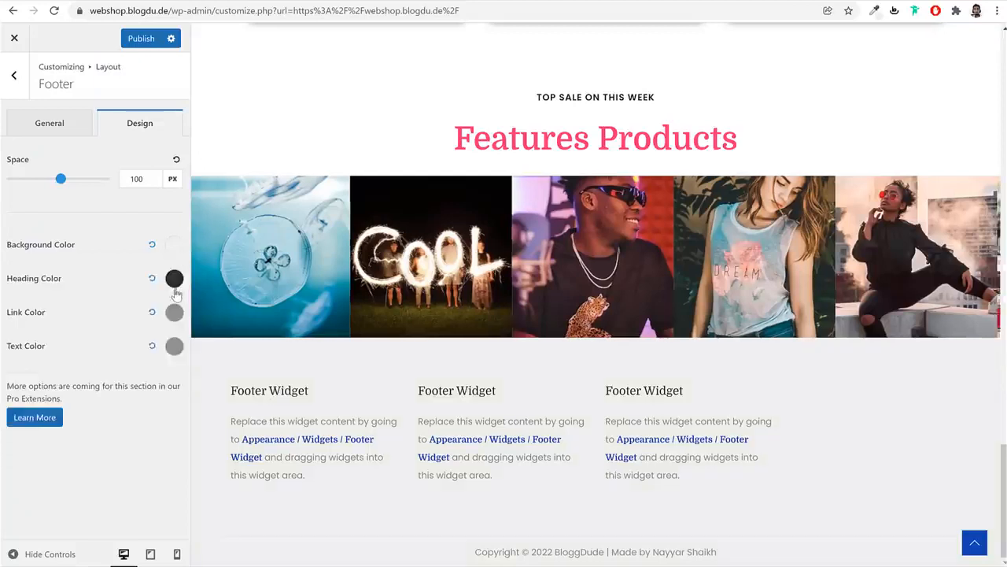
Make the footer links dark grey and the text near-black, then publish
click(175, 313)
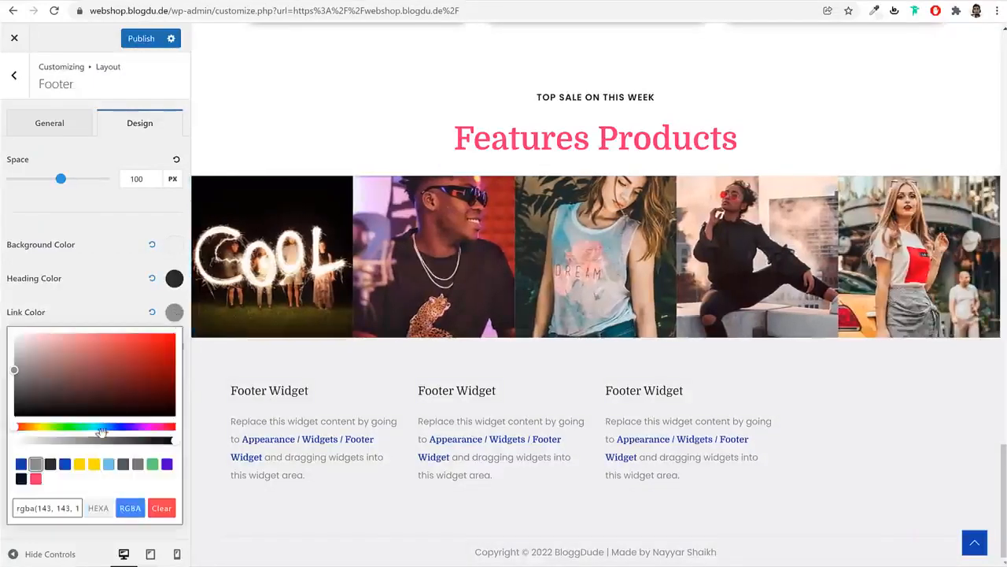
click(51, 466)
click(175, 312)
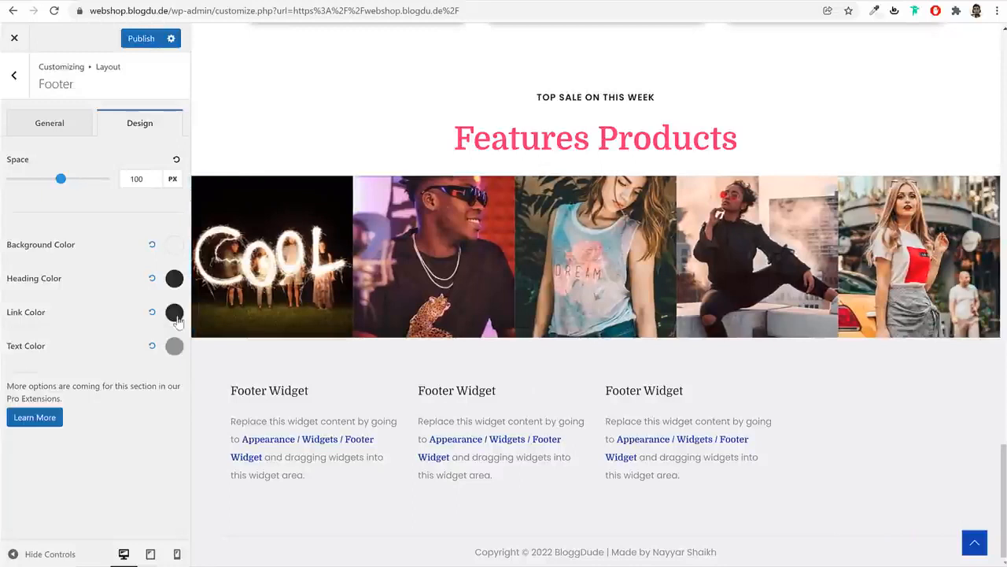
click(173, 345)
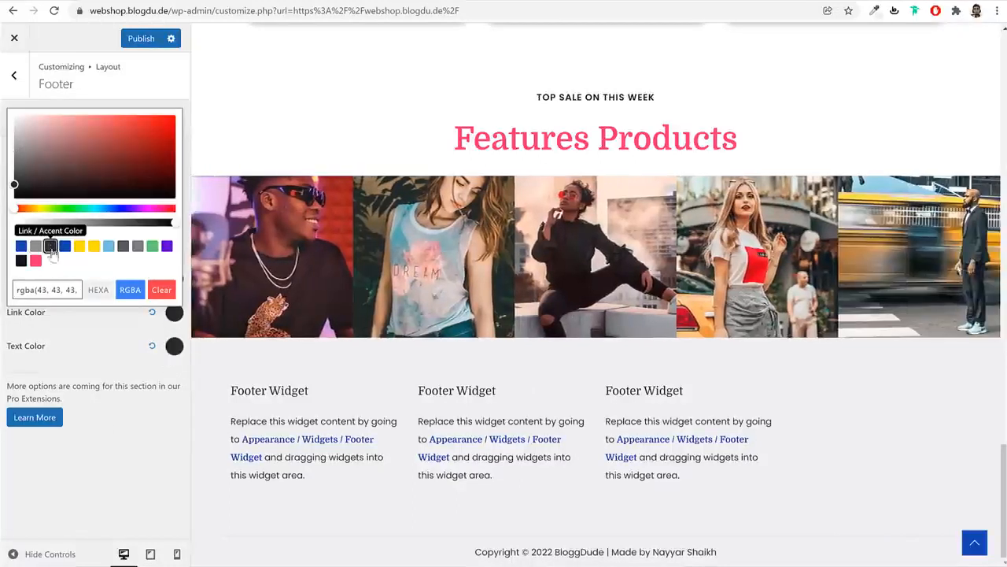
click(21, 260)
click(136, 431)
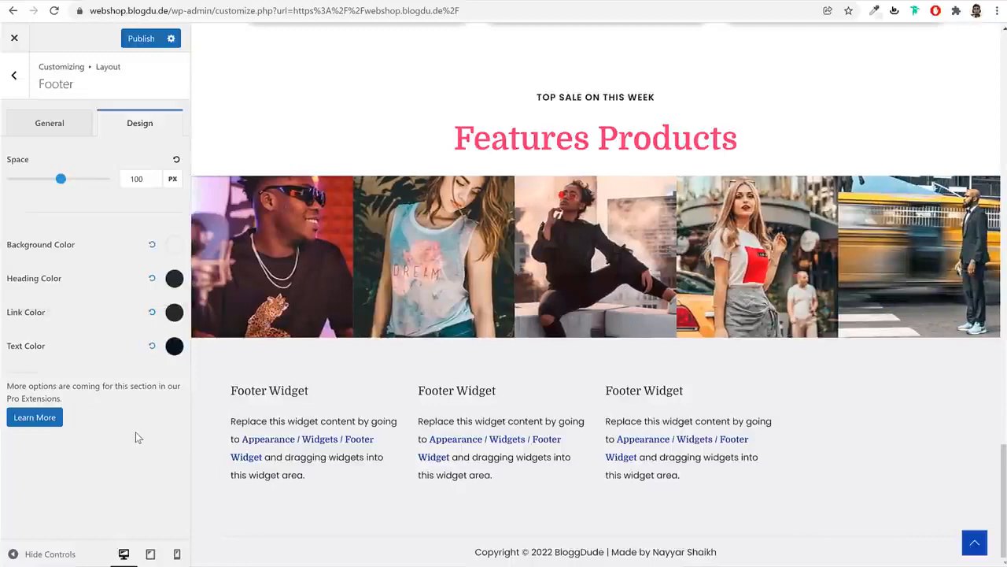
click(147, 38)
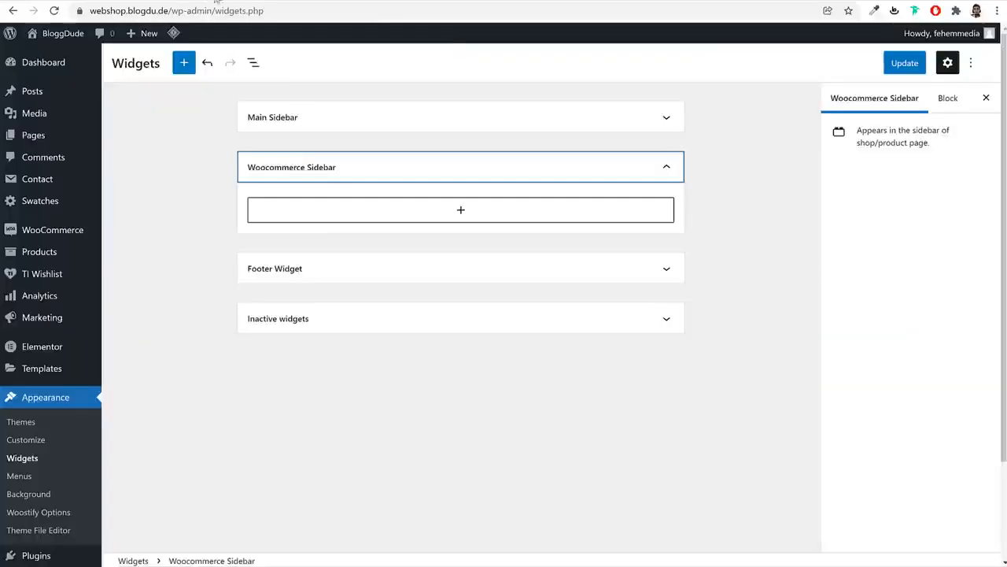
Reload the widgets page, then leave it for the installed plugins list
key(F5)
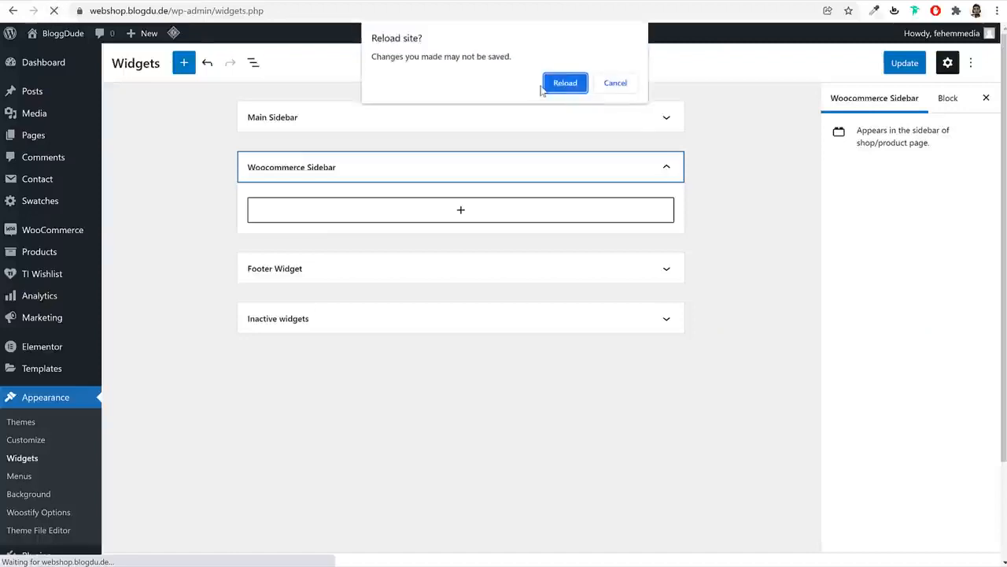
click(551, 84)
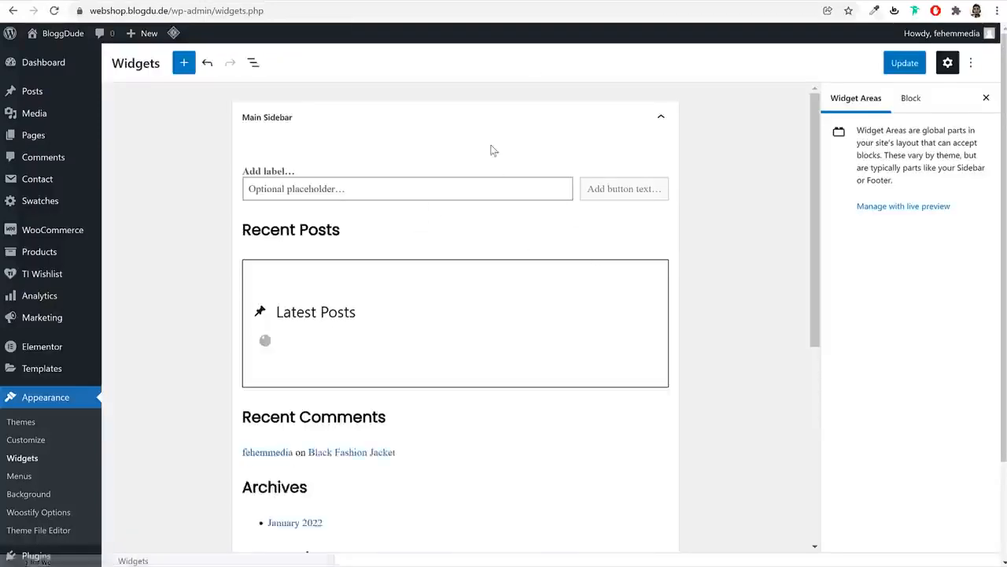
click(488, 130)
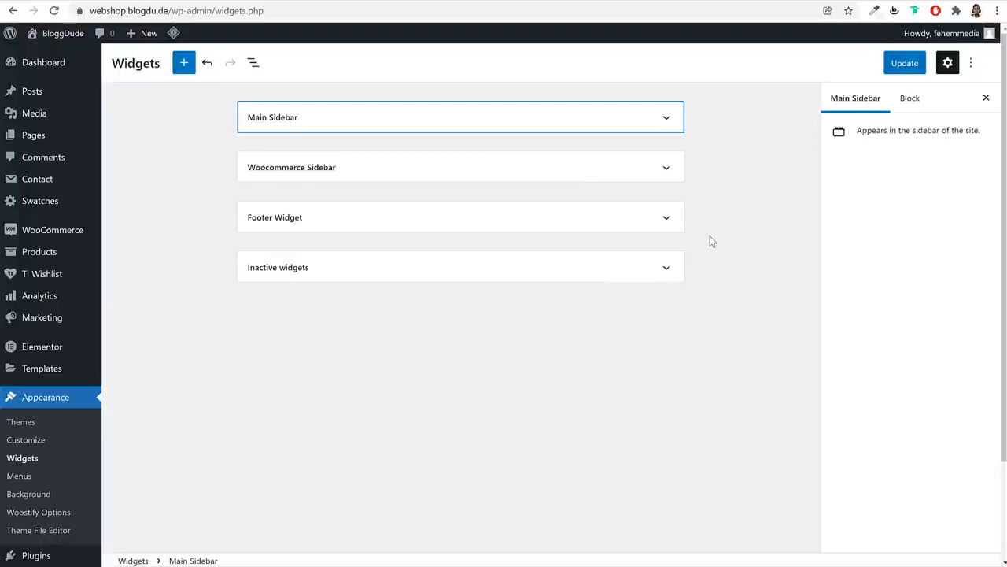
scroll(42, 484, down, 2)
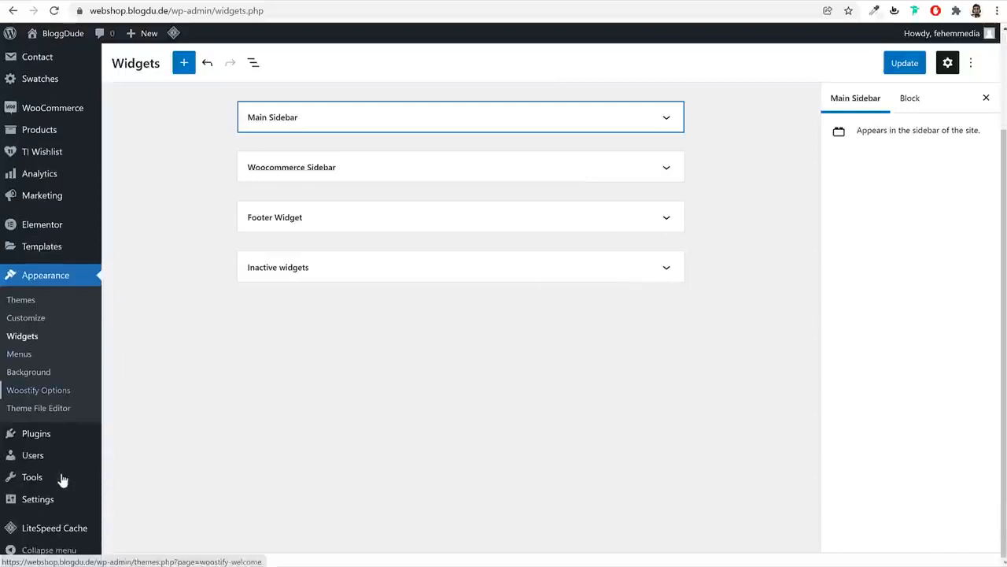
click(42, 433)
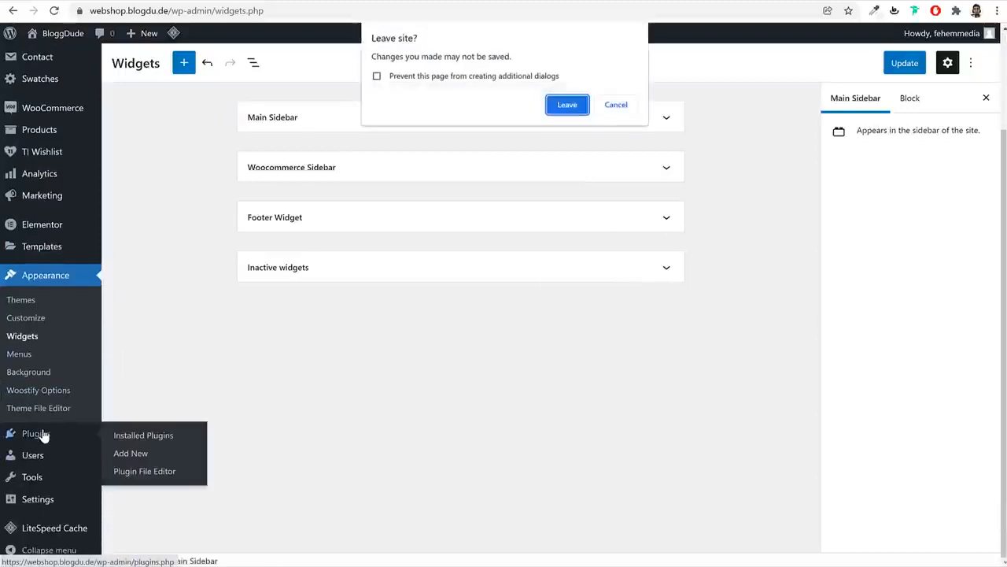
click(567, 105)
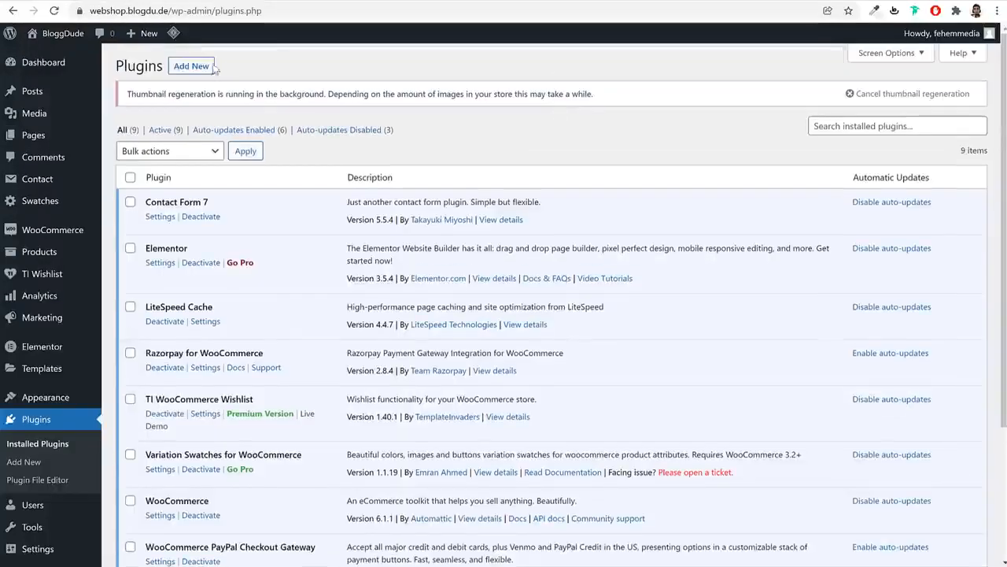
Find the Classic Widgets plugin under Add New, install it and activate it
click(201, 66)
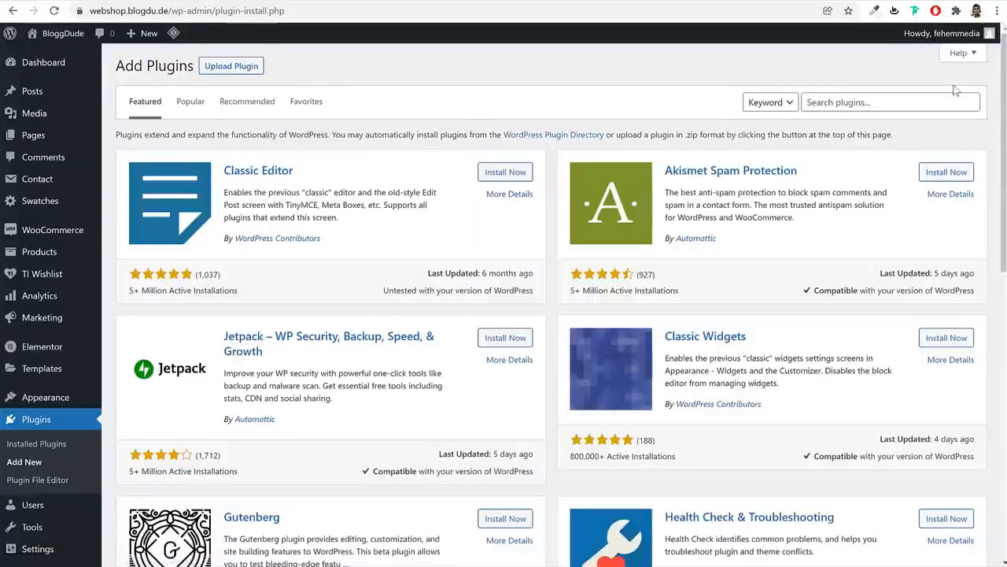
click(910, 96)
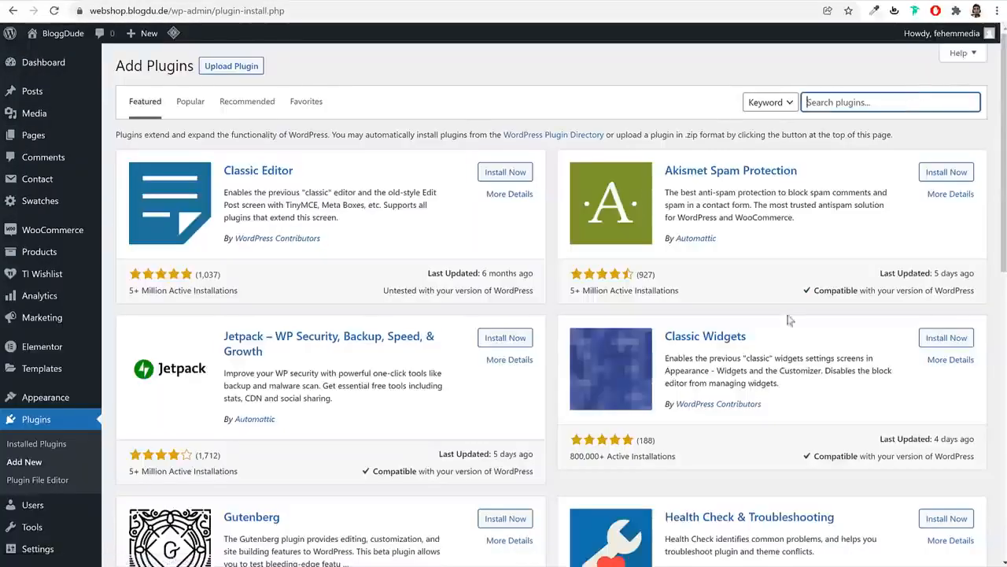
drag(781, 339, 665, 338)
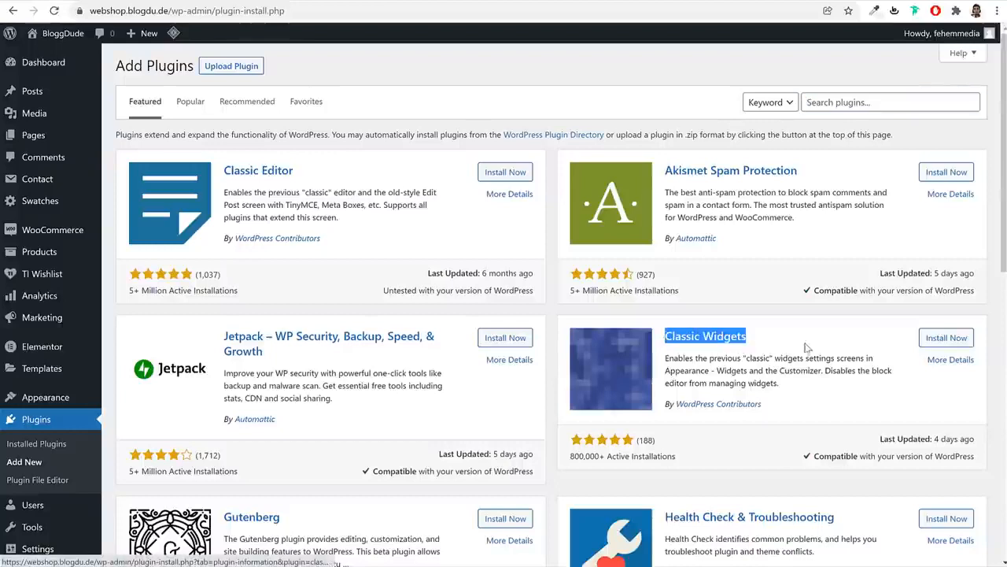
click(807, 344)
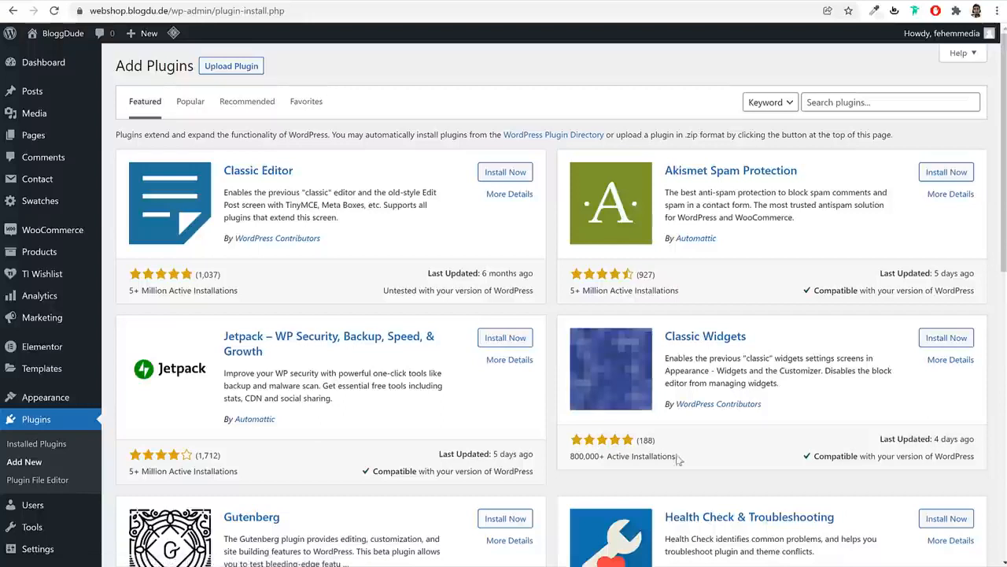
drag(678, 460, 578, 454)
click(604, 454)
click(937, 342)
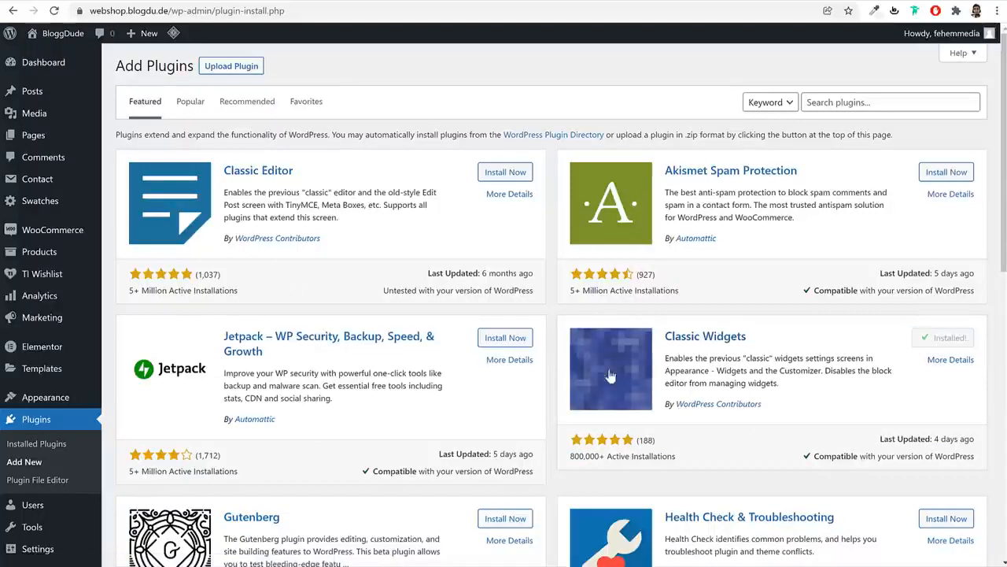
click(951, 340)
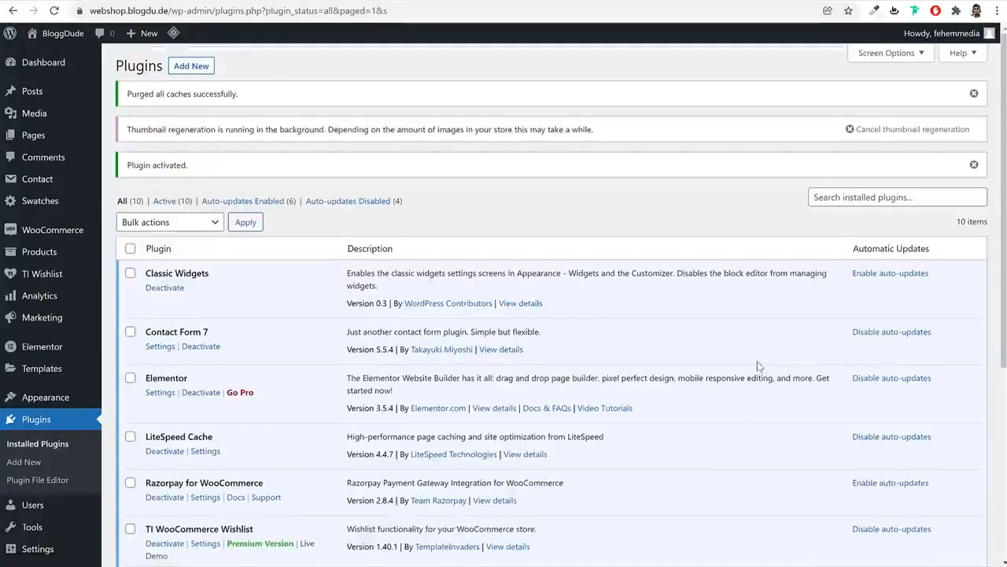
Open the classic Widgets page with Main Sidebar collapsed and Footer Widget expanded
mouse_move(47, 397)
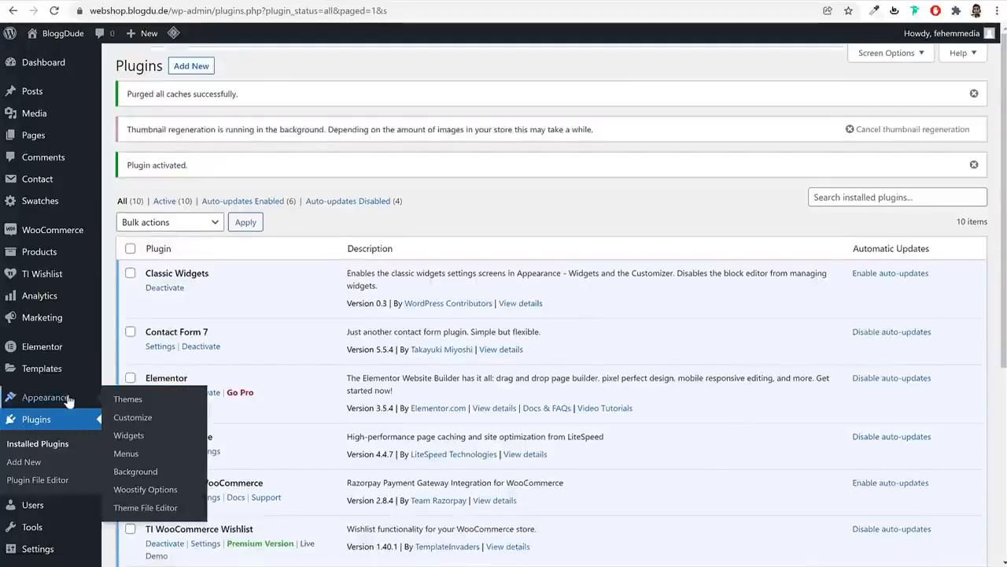
click(130, 438)
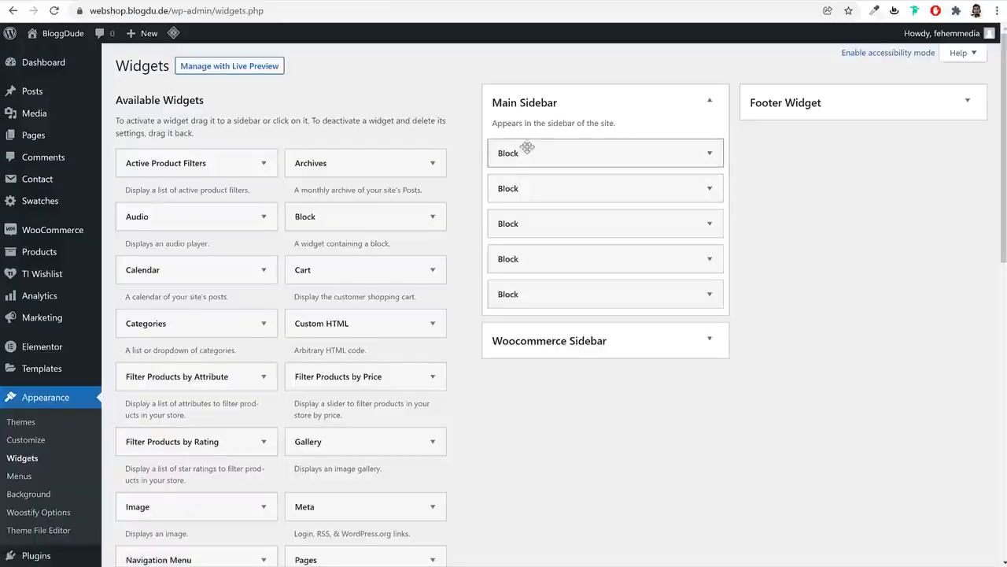
click(649, 114)
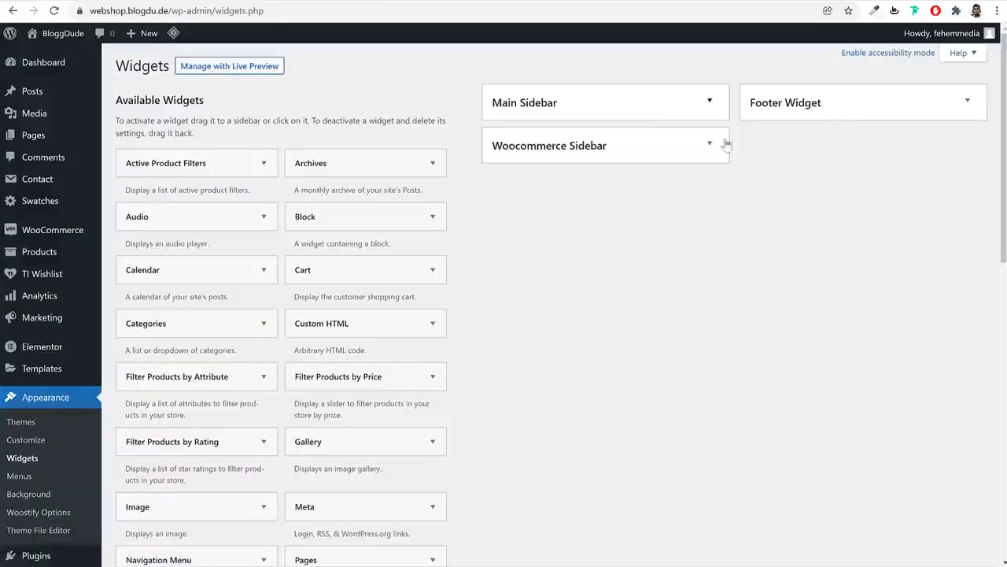
click(826, 110)
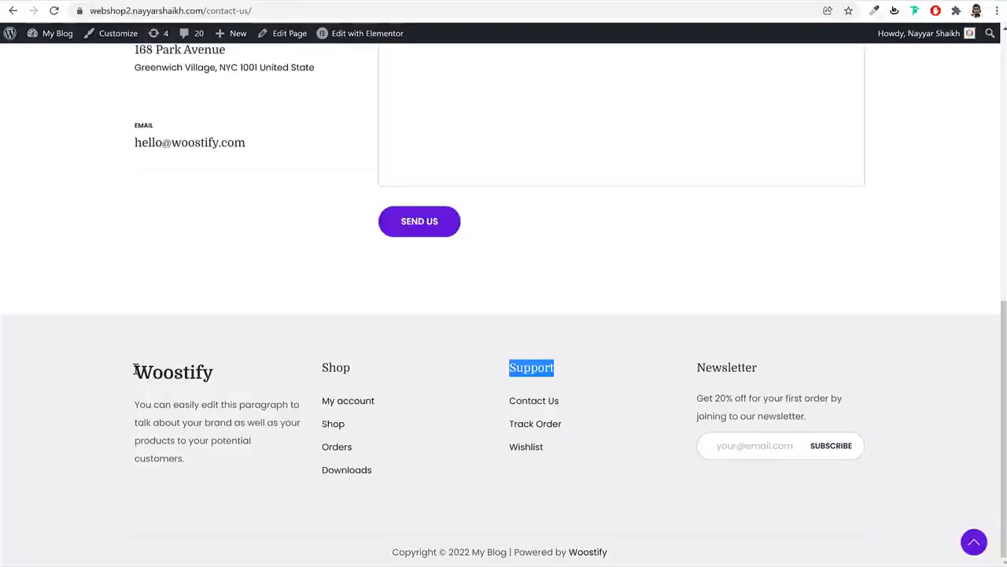
drag(135, 370, 215, 383)
drag(191, 469, 207, 454)
key(ctrl+c)
click(139, 400)
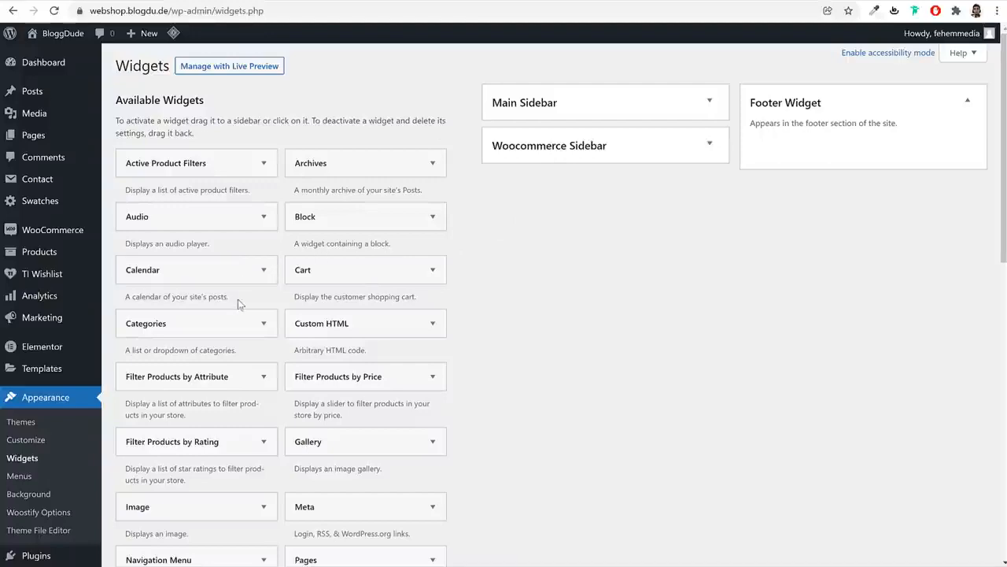
scroll(319, 393, down, 7)
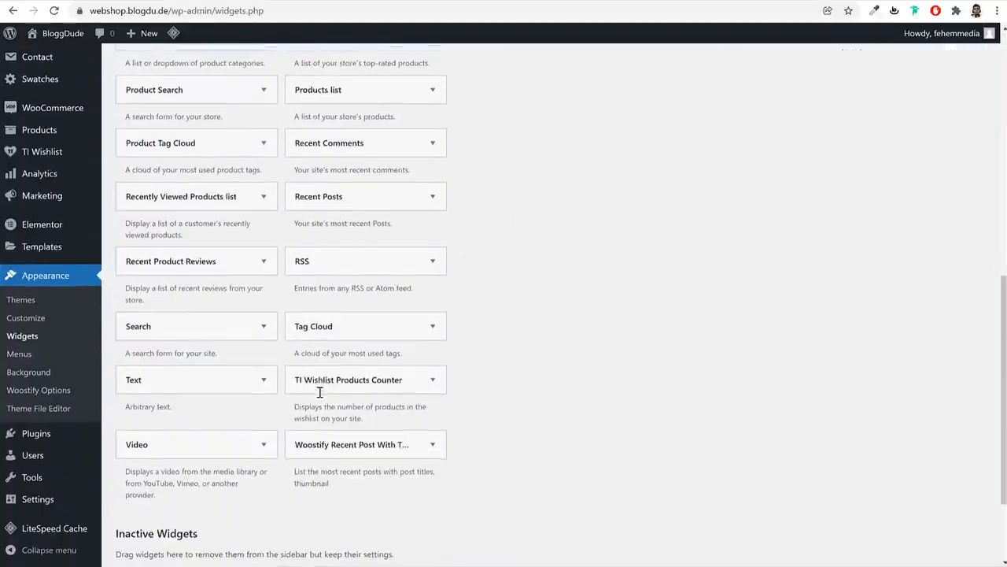
scroll(259, 338, down, 2)
Add a Text widget to Footer Widget and paste the prepared heading and brand paragraph
click(207, 250)
click(196, 358)
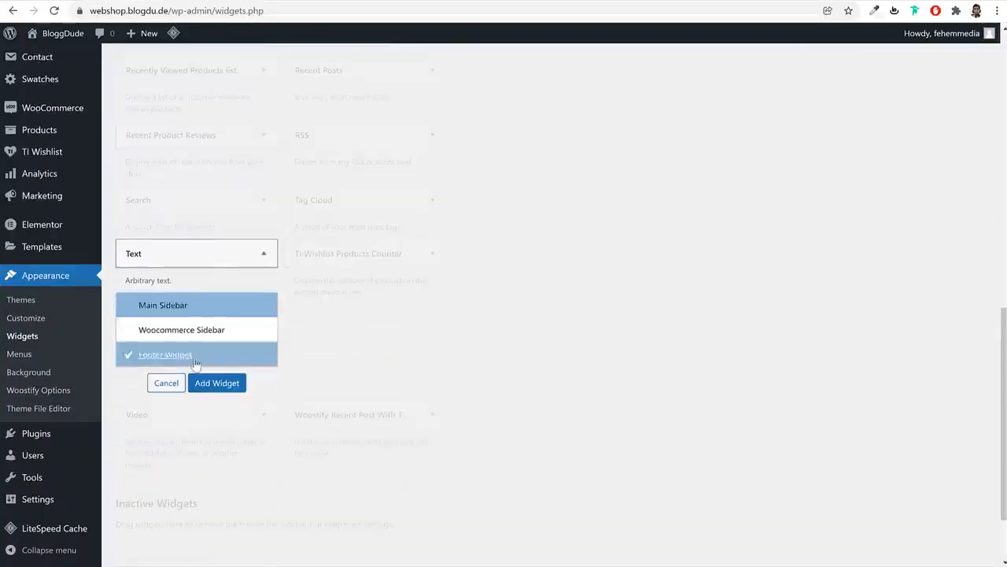
click(238, 387)
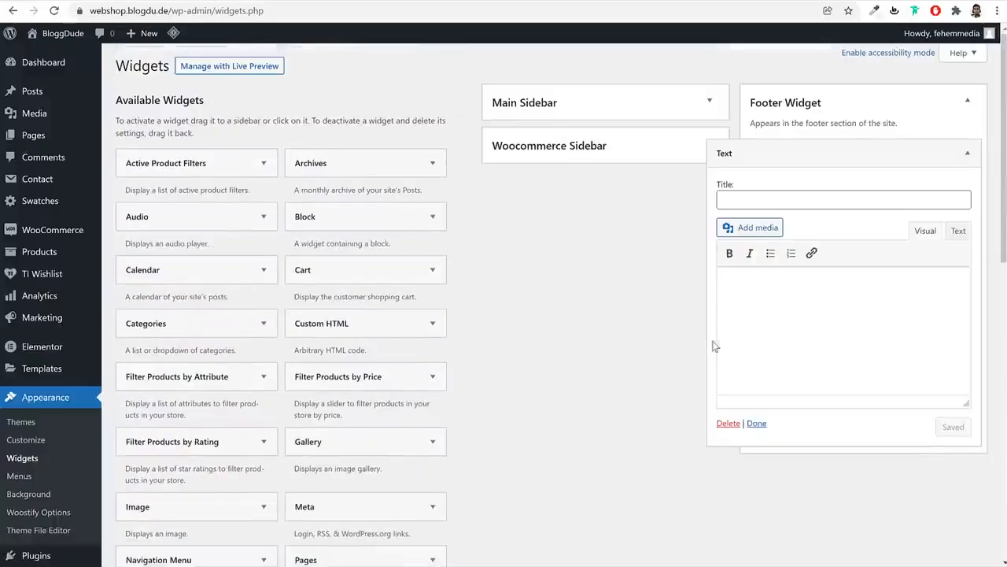
key(ctrl+v)
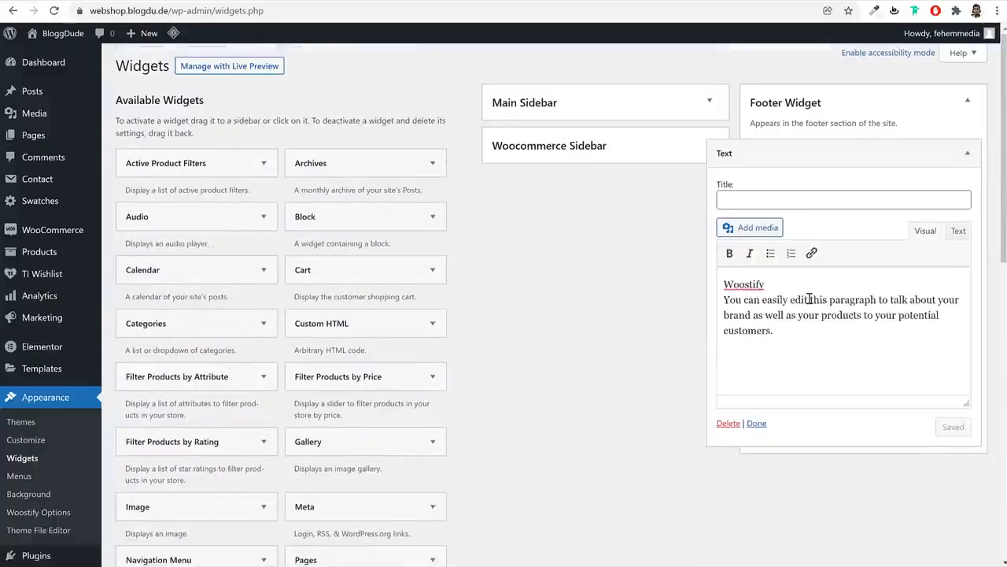
key(ctrl+a)
key(ctrl+v)
click(789, 303)
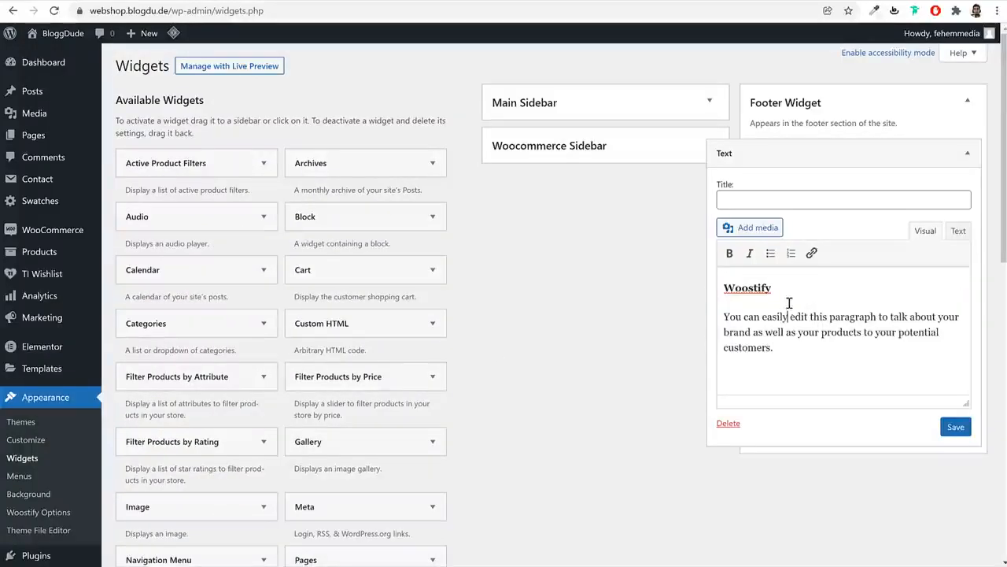
Change the Woostify heading to BloggDude and save the Text widget
double_click(765, 287)
click(772, 331)
double_click(749, 288)
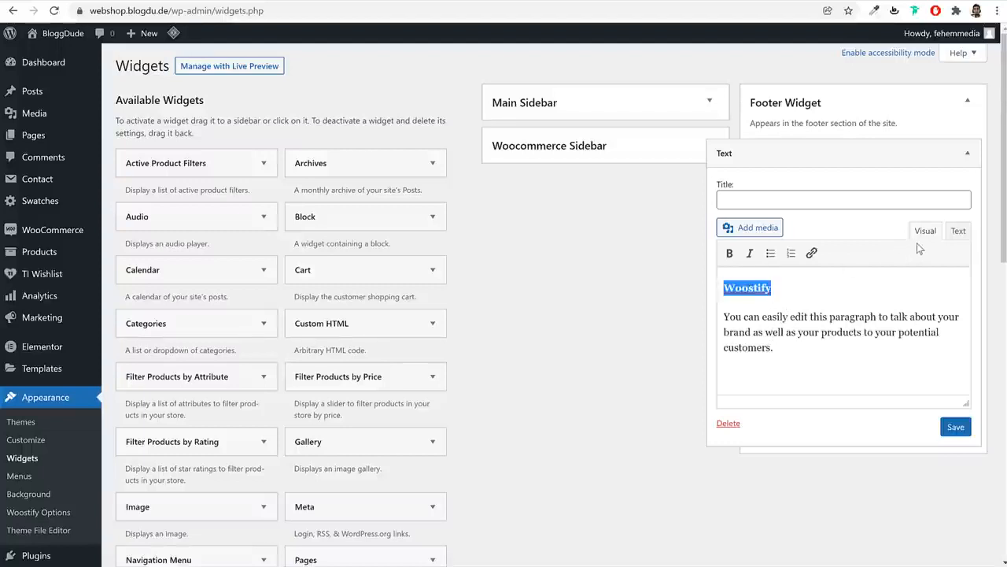
text(b)
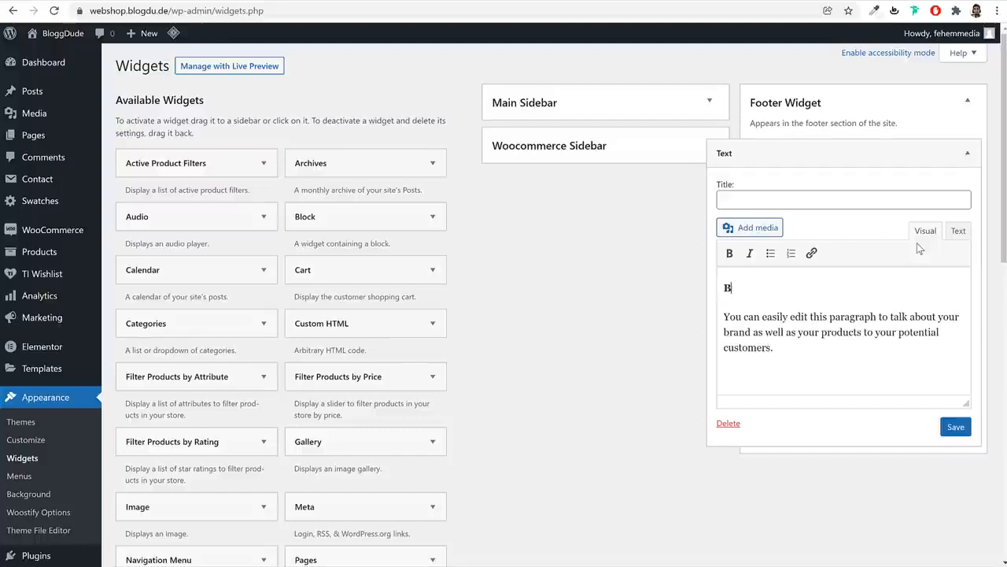
text(gDude)
click(956, 426)
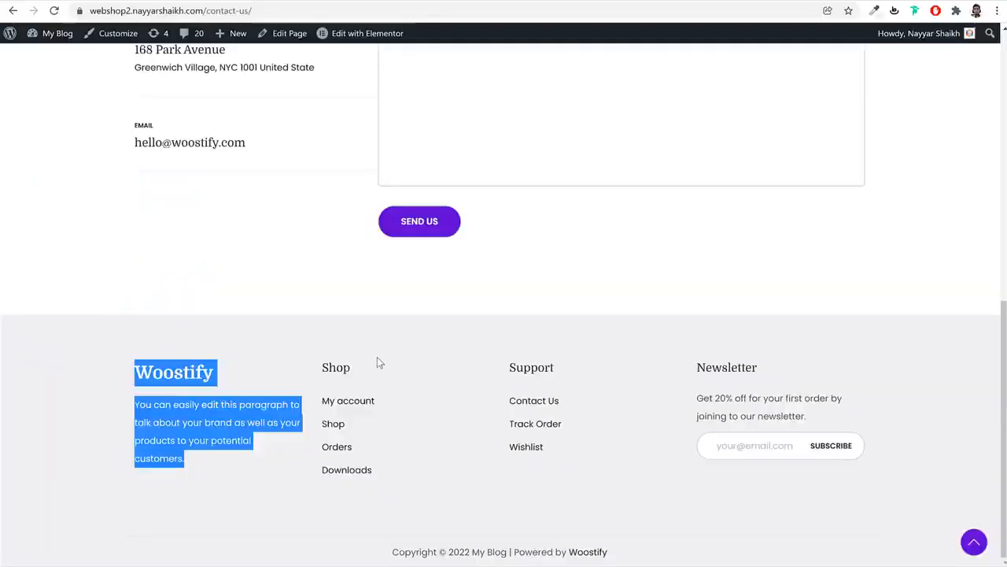
click(333, 364)
double_click(334, 367)
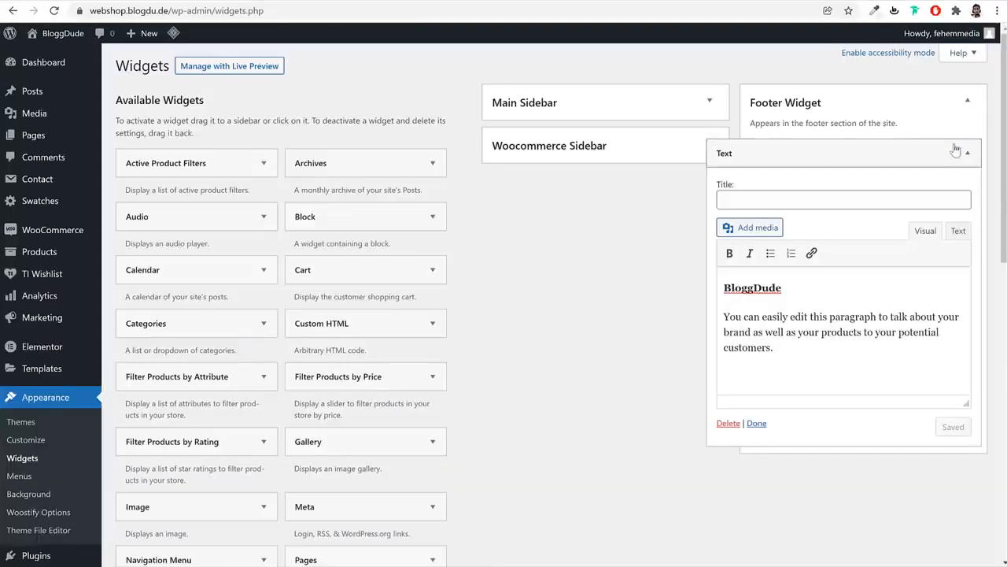
click(958, 152)
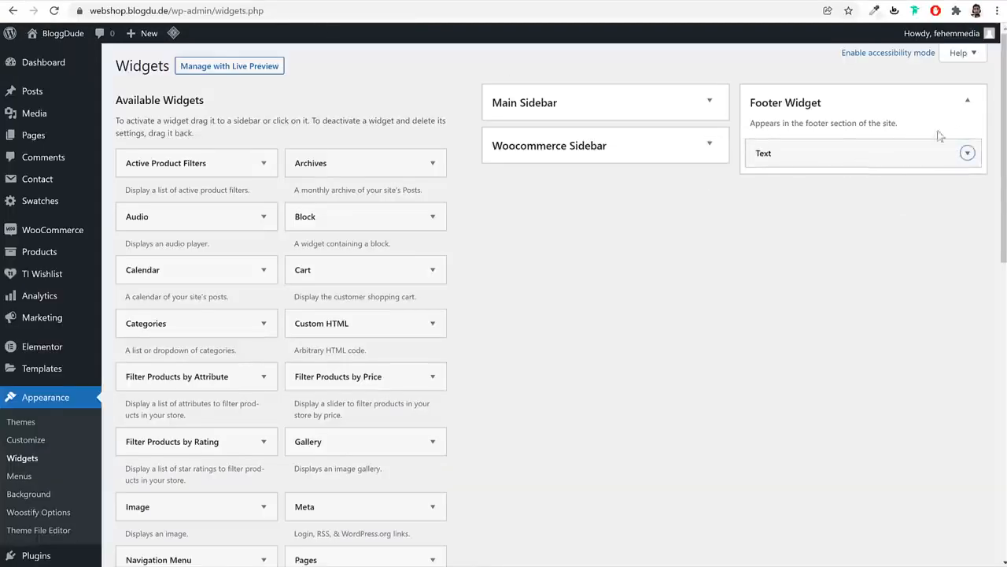
Add a Navigation Menu widget titled Shop showing the Shop menu to Footer Widget
scroll(338, 464, down, 1)
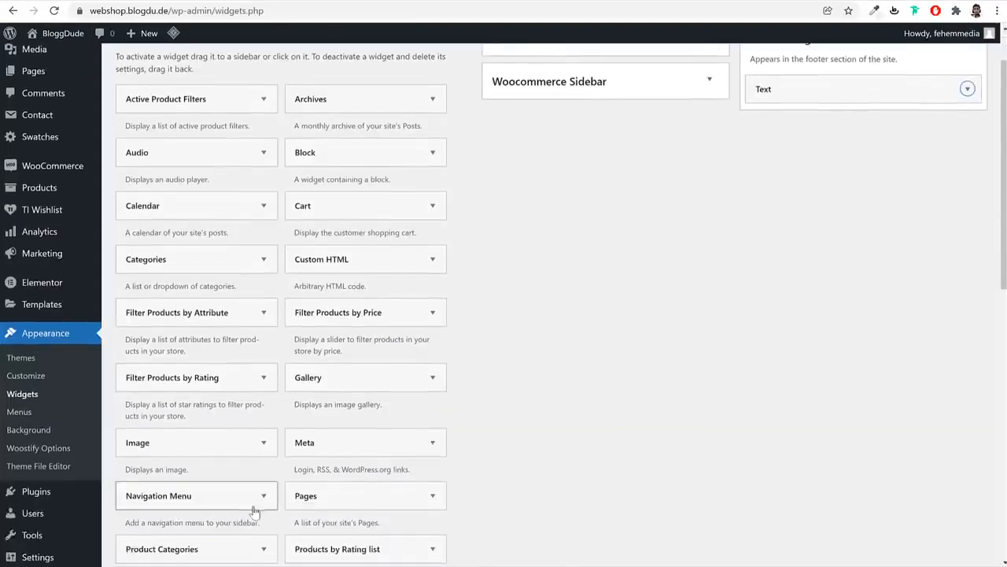
scroll(254, 513, down, 3)
click(189, 356)
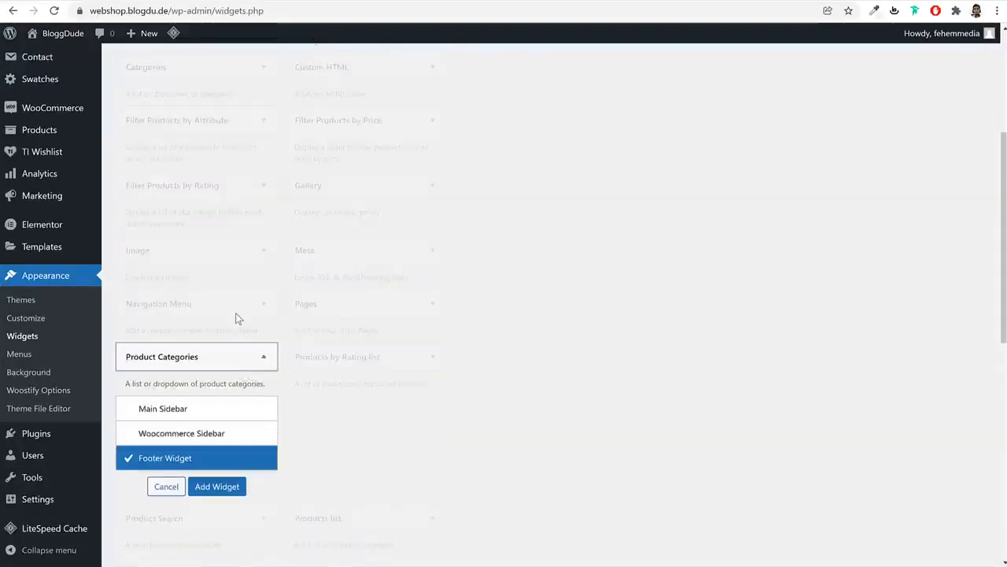
click(174, 485)
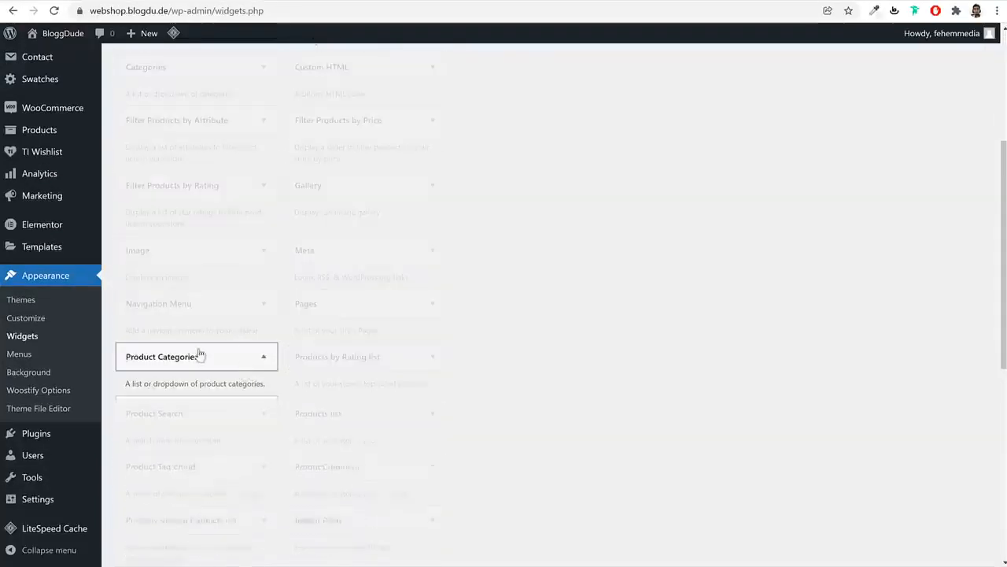
click(226, 304)
click(218, 433)
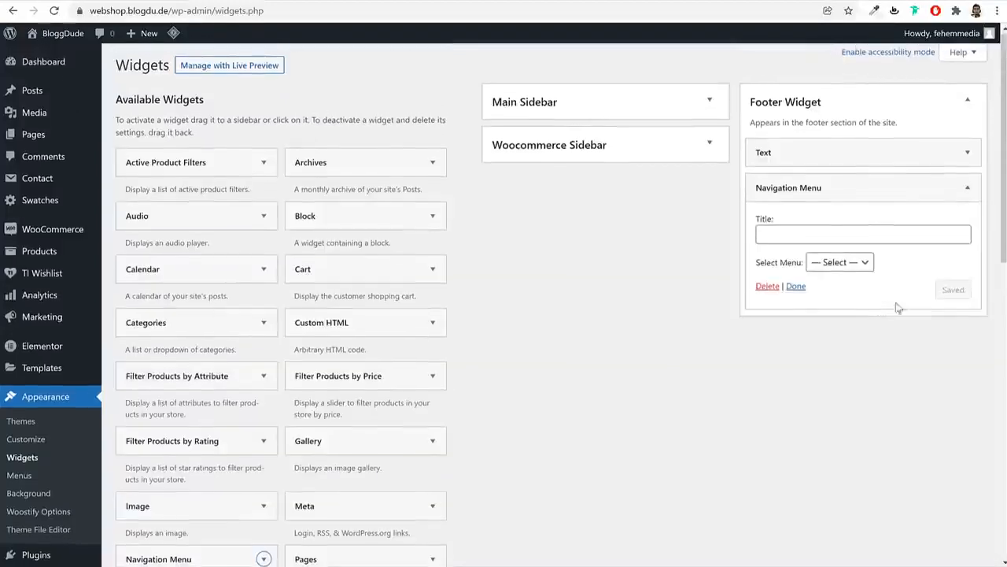
click(866, 235)
text(Shop)
click(848, 264)
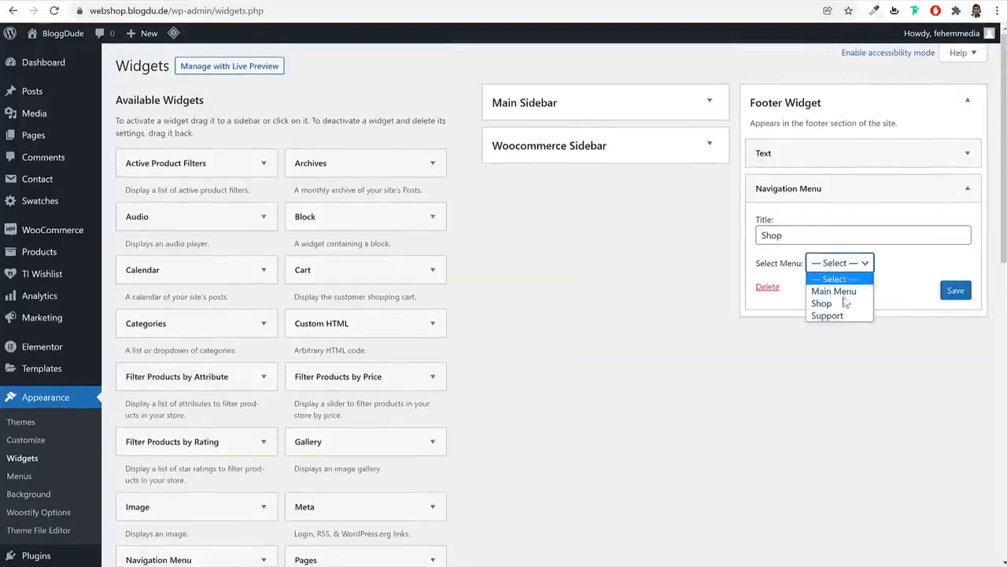
click(842, 304)
click(944, 293)
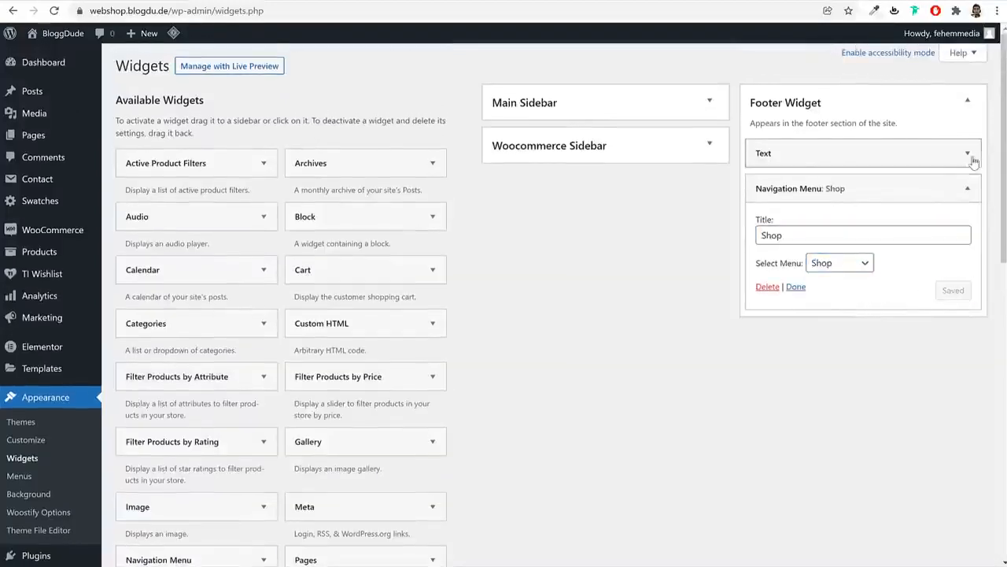
click(968, 188)
Add a second Navigation Menu widget titled Support showing the Support menu
scroll(617, 321, down, 3)
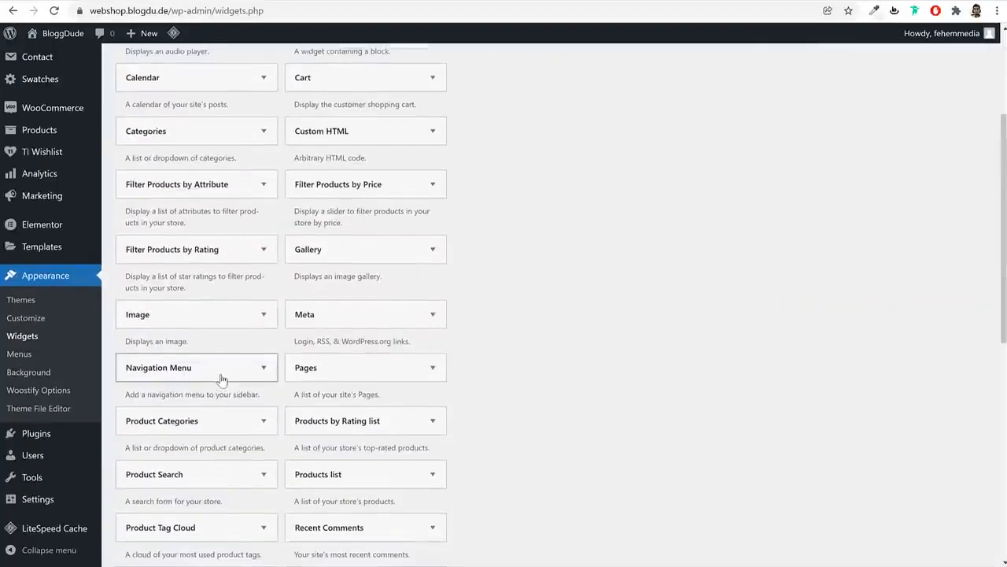
click(219, 373)
click(217, 497)
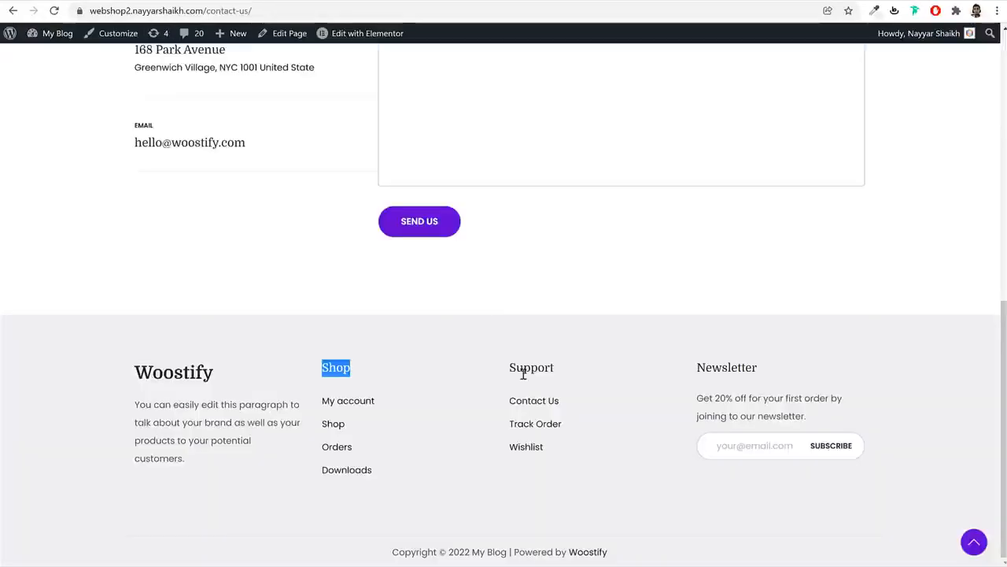
double_click(523, 374)
key(ctrl+c)
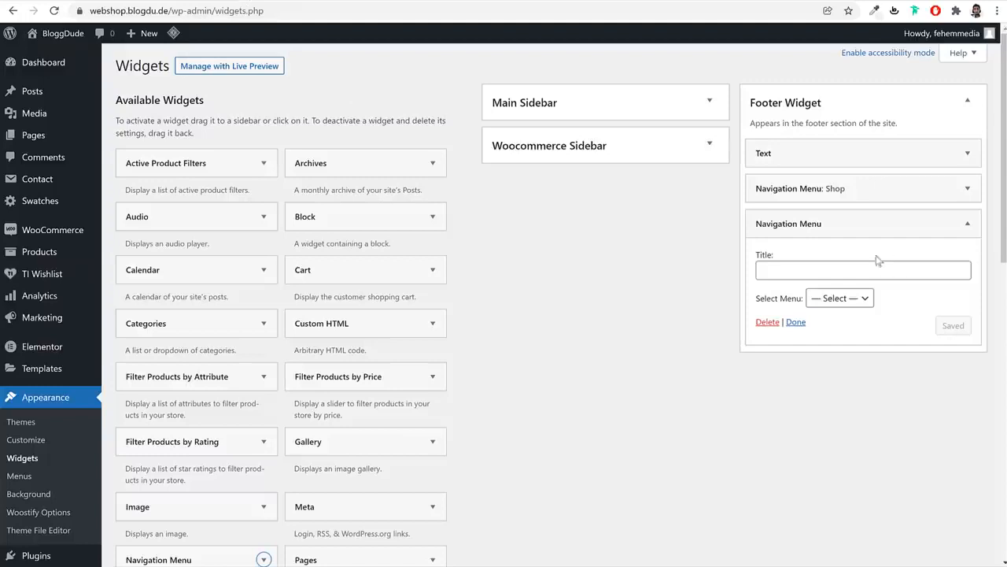
click(876, 266)
key(ctrl+v)
click(839, 299)
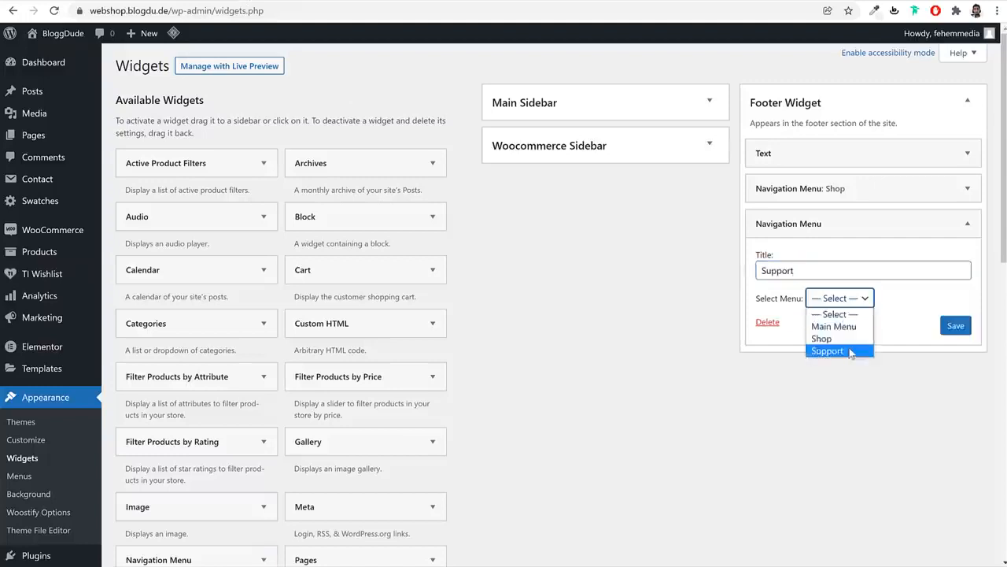
click(849, 352)
click(955, 324)
click(967, 224)
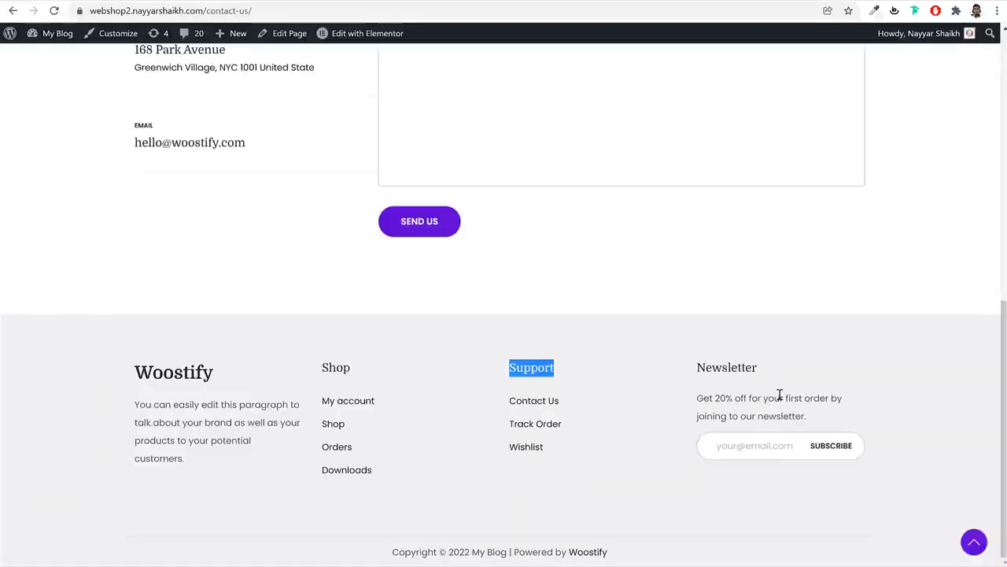
Open the Contact Forms section in a new tab
click(777, 394)
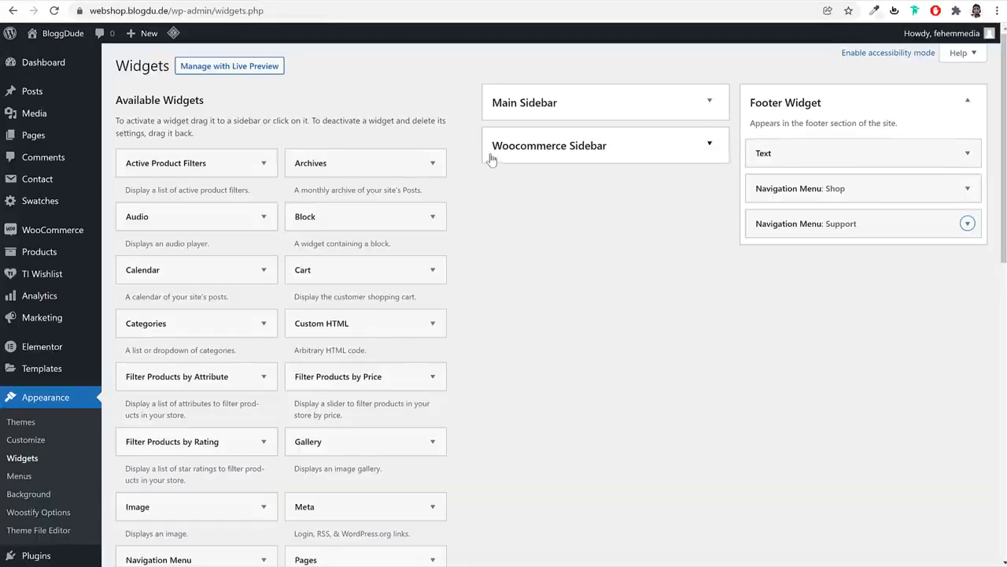
click(79, 0)
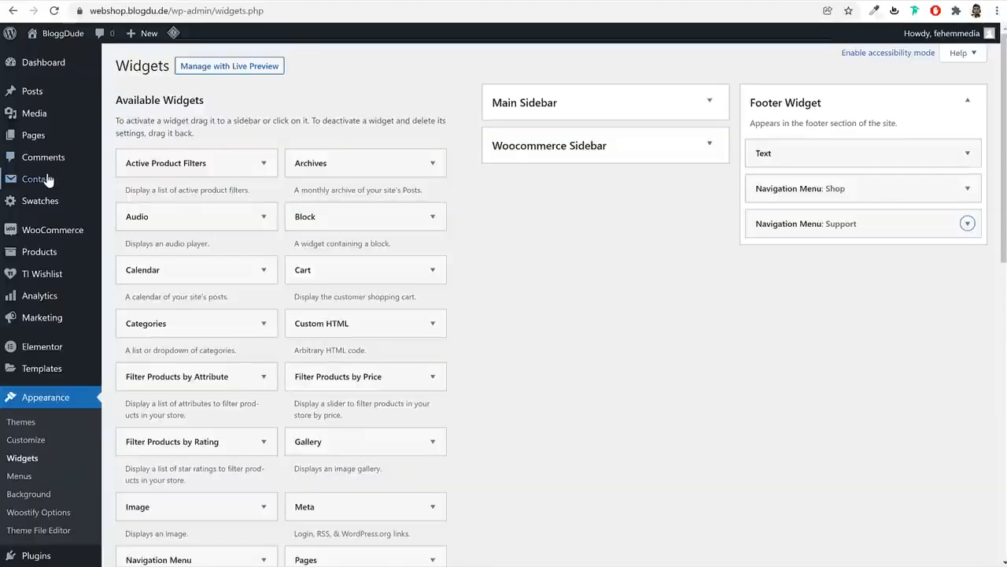
right_click(47, 175)
click(61, 183)
Start a new MailChimp contact form and copy the saved Footer Newsletter markup
click(336, 1)
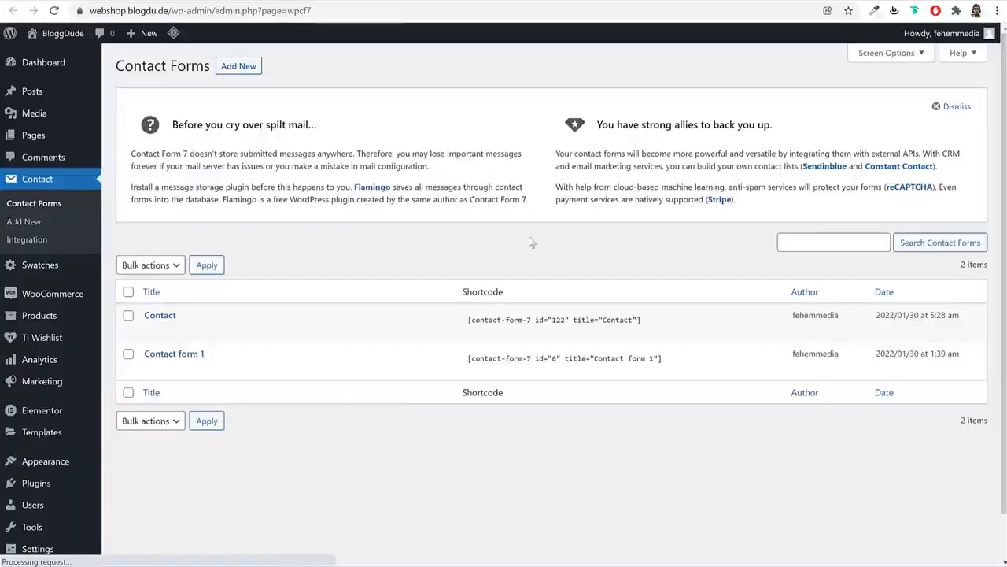
click(238, 69)
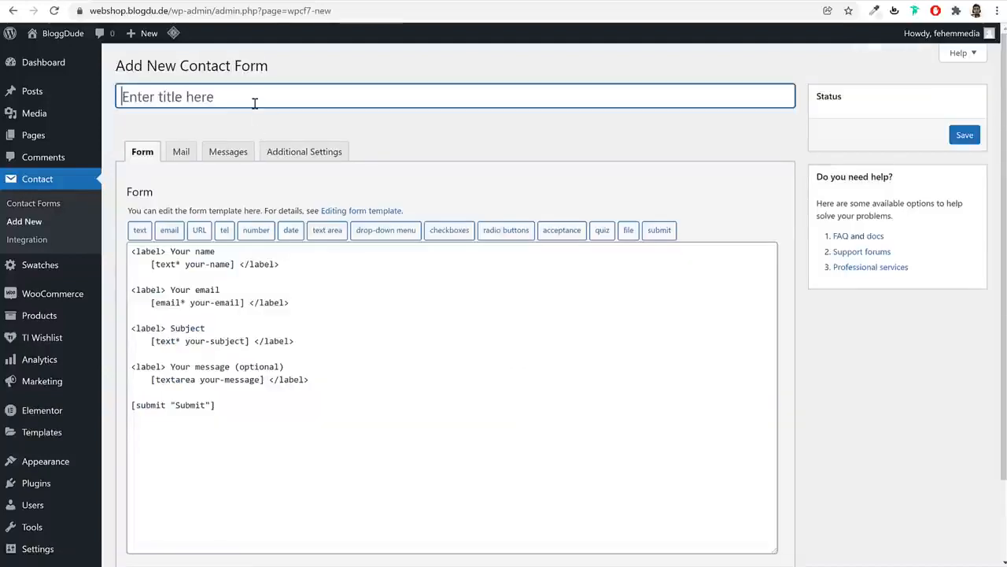
text(MailChimp)
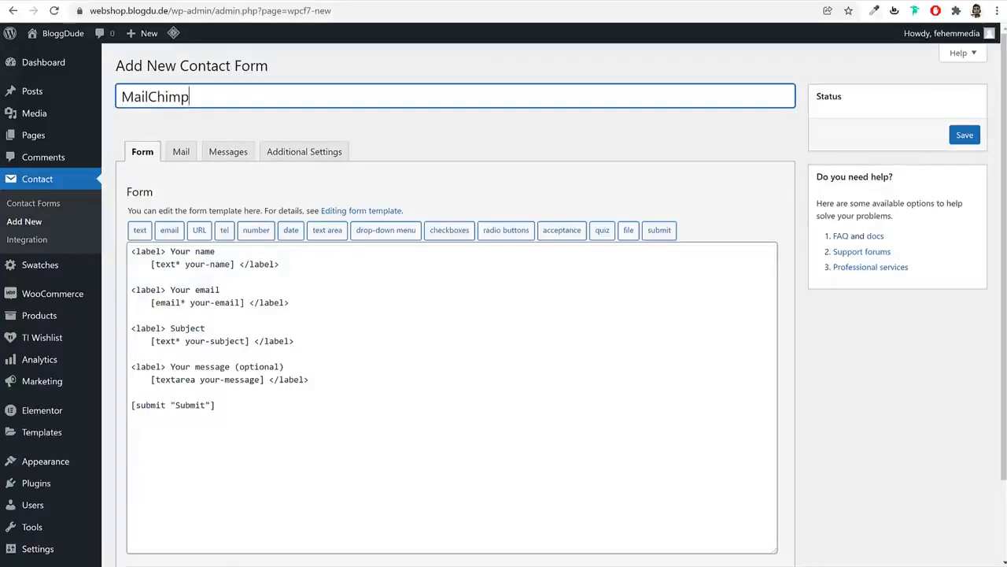
click(441, 566)
click(433, 325)
click(472, 209)
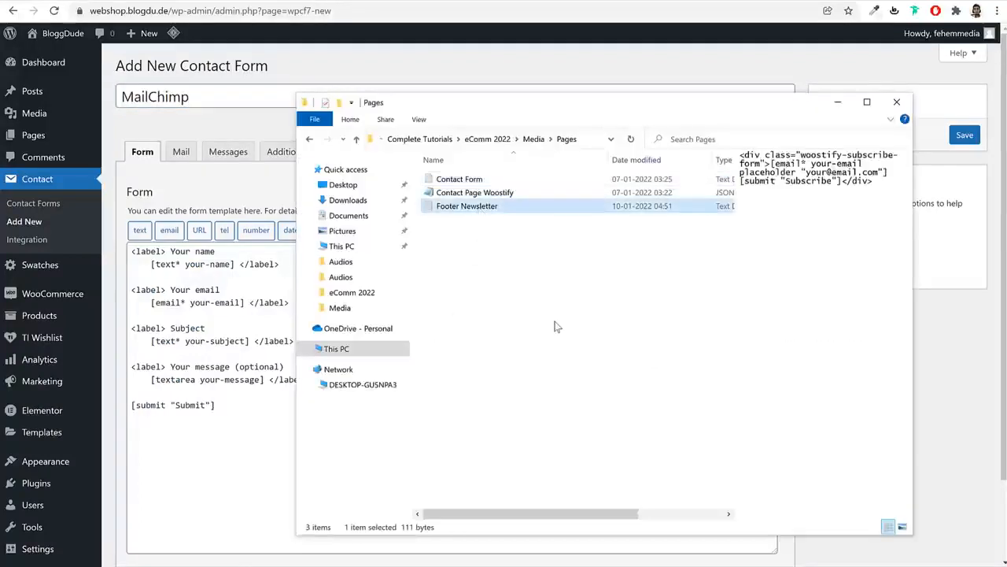
double_click(480, 209)
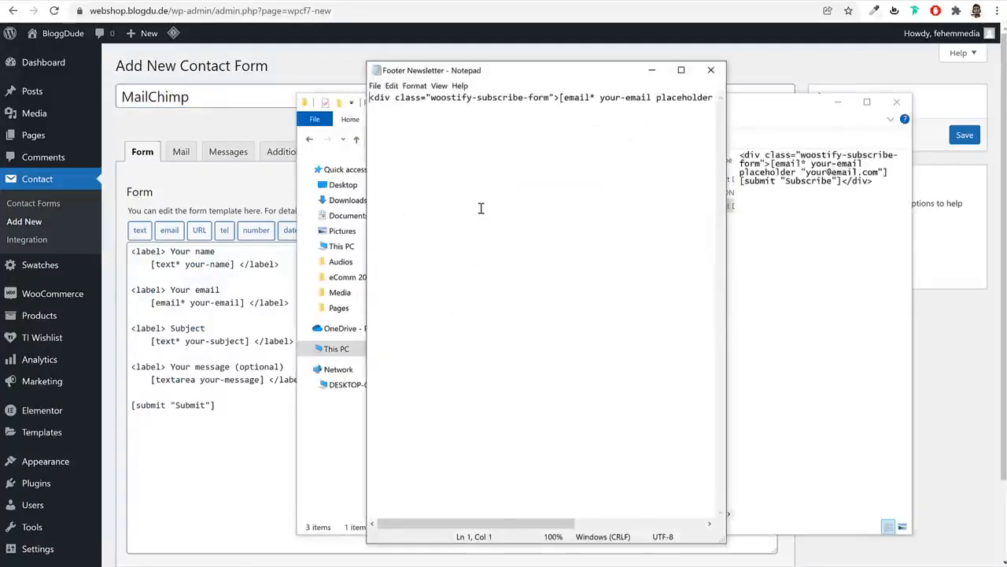
key(ctrl+a)
key(ctrl+c)
Replace the default form template with the newsletter subscribe markup
click(226, 369)
triple_click(226, 369)
key(ctrl+a)
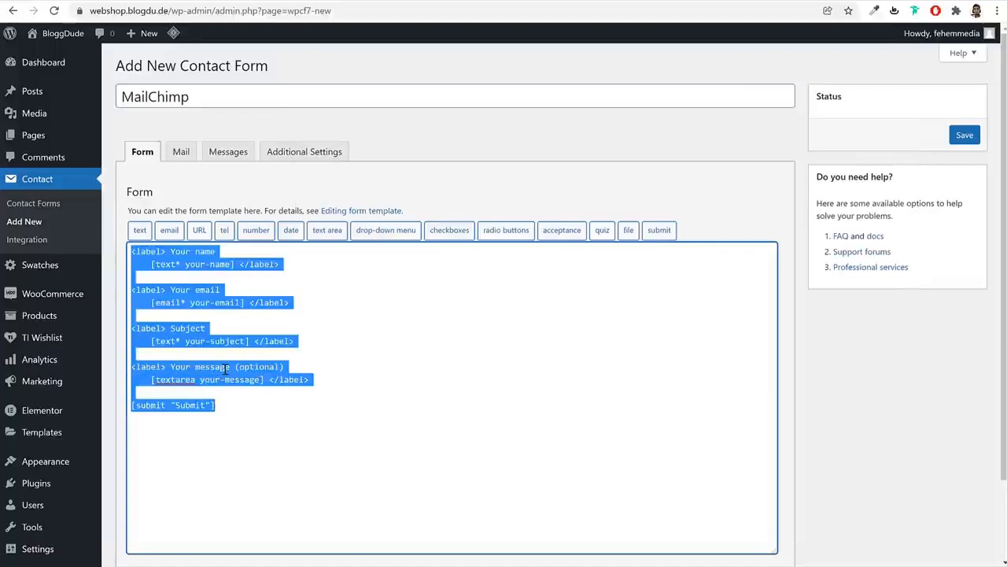
key(Delete)
key(ctrl+v)
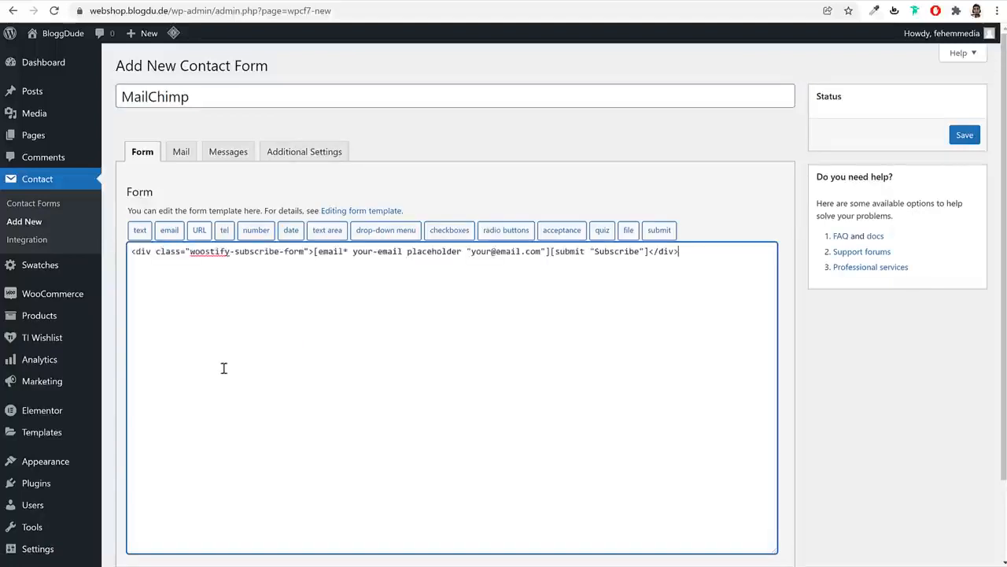
Save the MailChimp form and copy its shortcode (id 141)
click(963, 135)
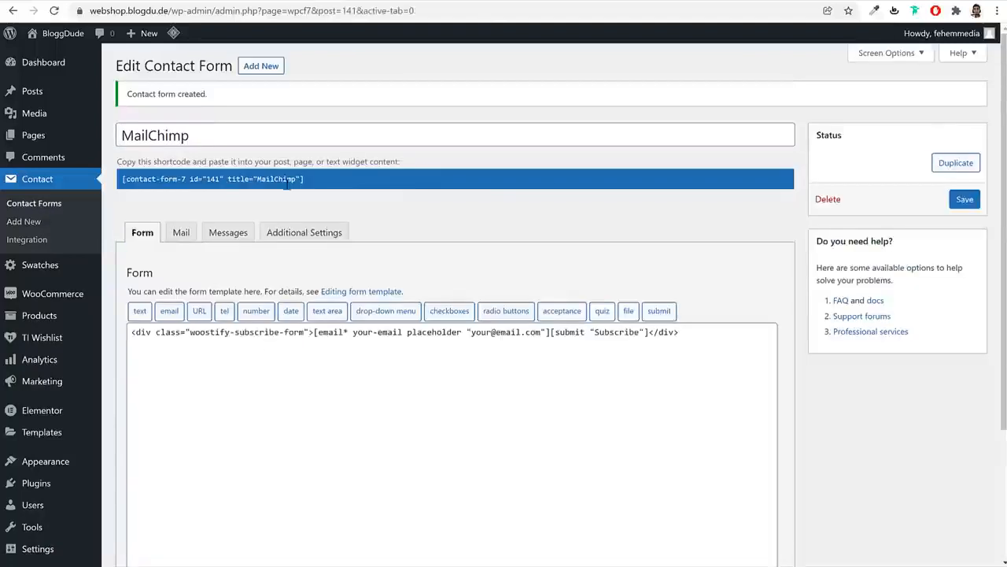
click(287, 181)
right_click(261, 174)
click(272, 186)
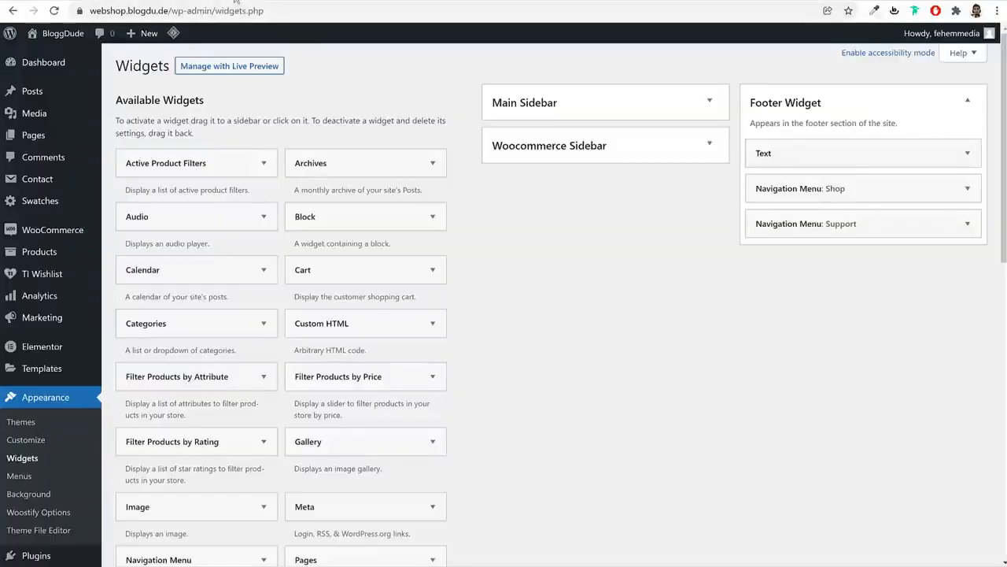
Add a Text widget to Footer Widget and paste the MailChimp shortcode in Text mode
scroll(547, 297, down, 5)
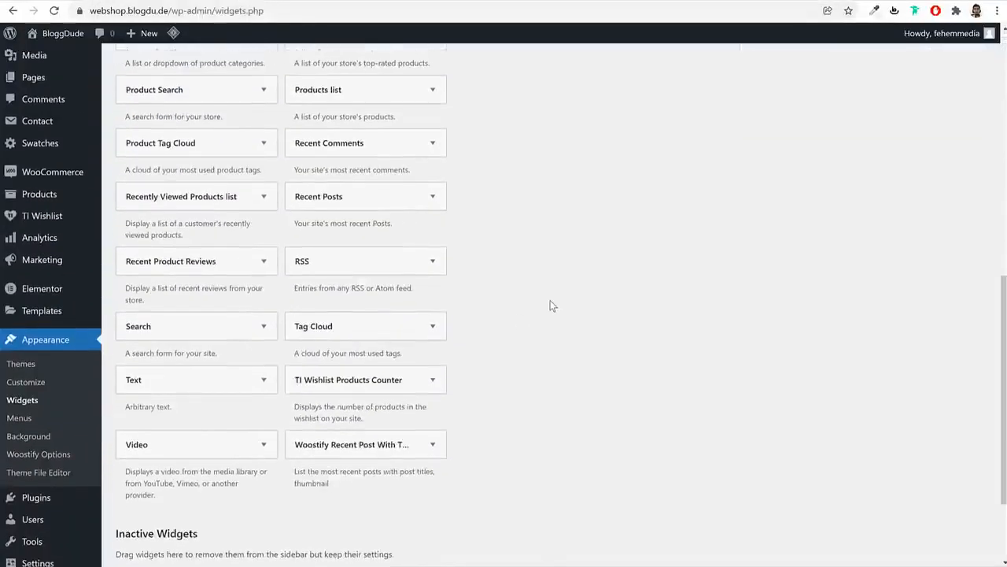
click(261, 373)
key(Return)
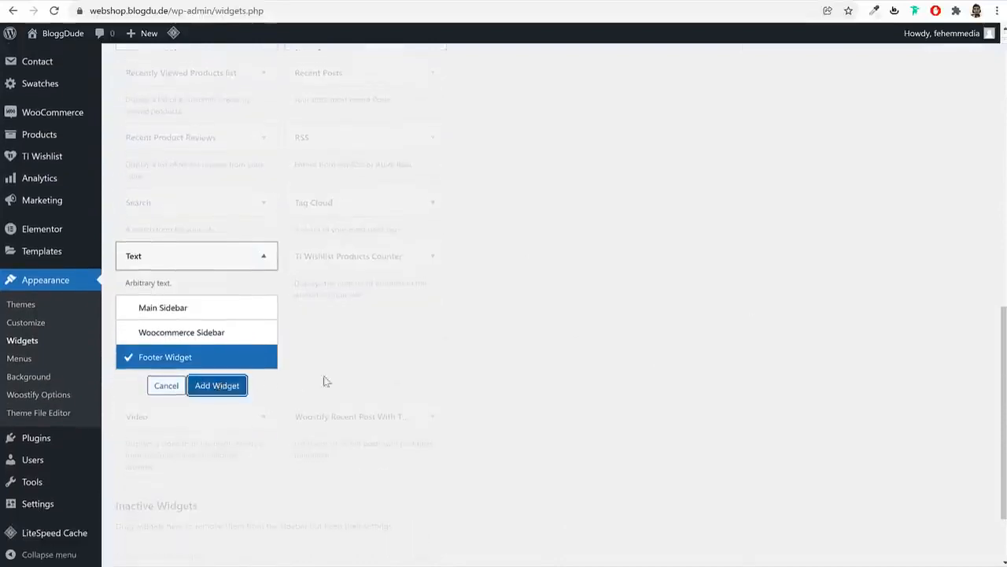
click(843, 356)
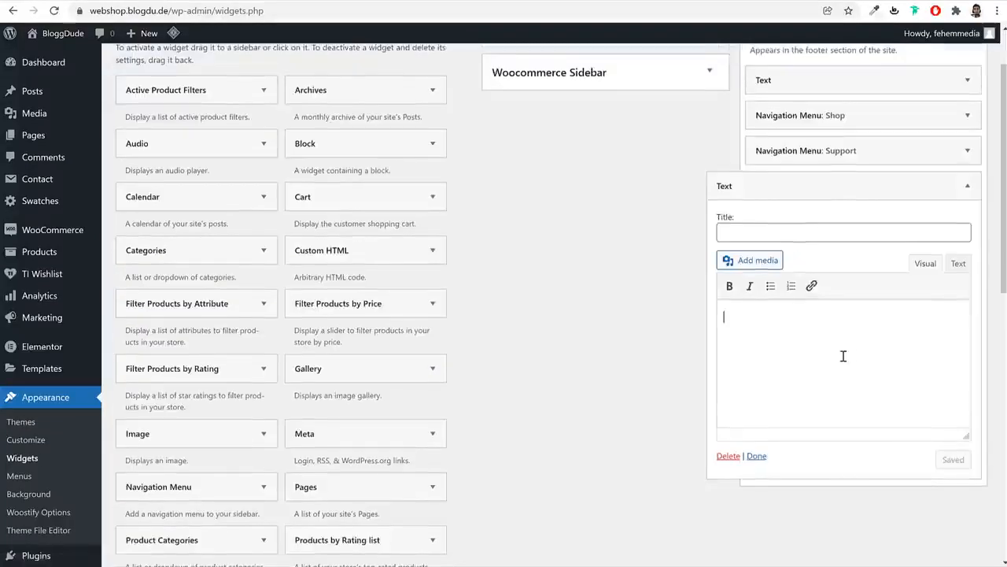
click(958, 263)
click(944, 393)
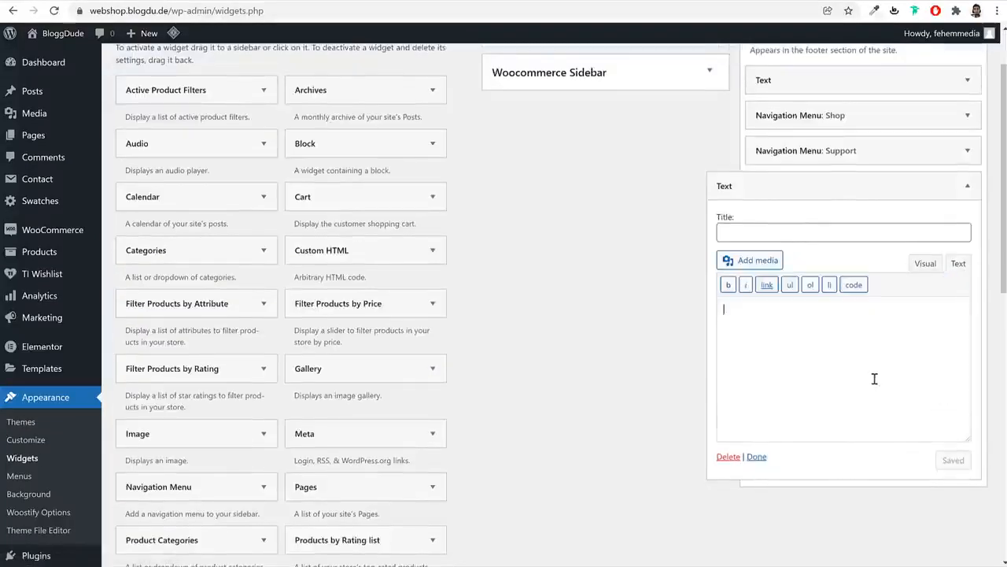
key(ctrl+v)
key(Return)
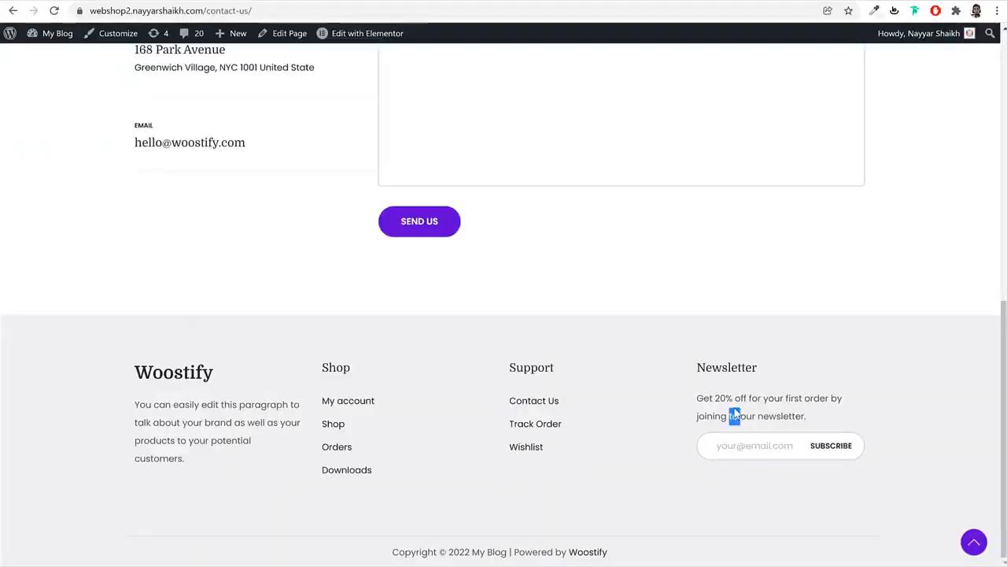
Add the 20%-off signup sentence, title the widget Newsletter, and save it
triple_click(734, 415)
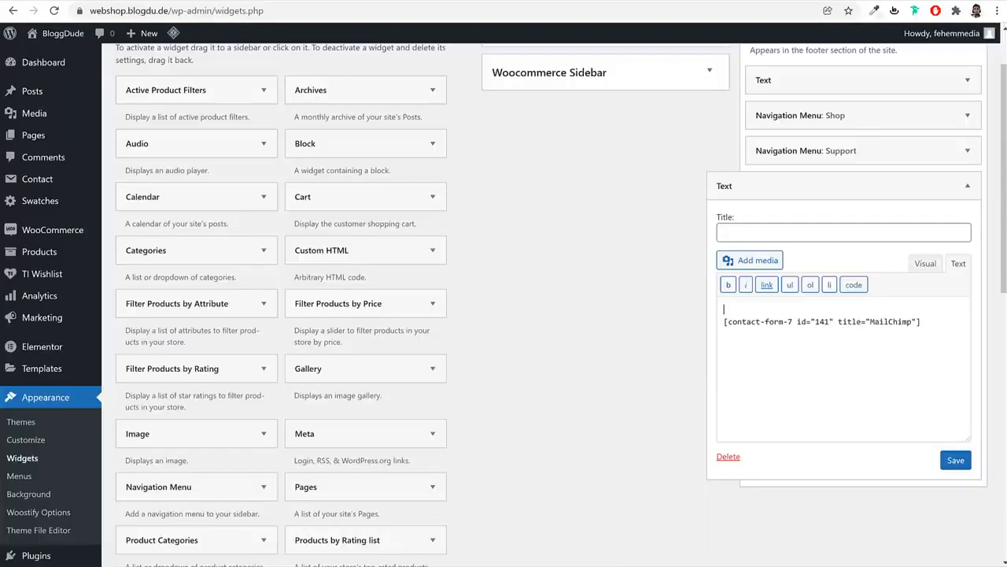
key(ctrl+v)
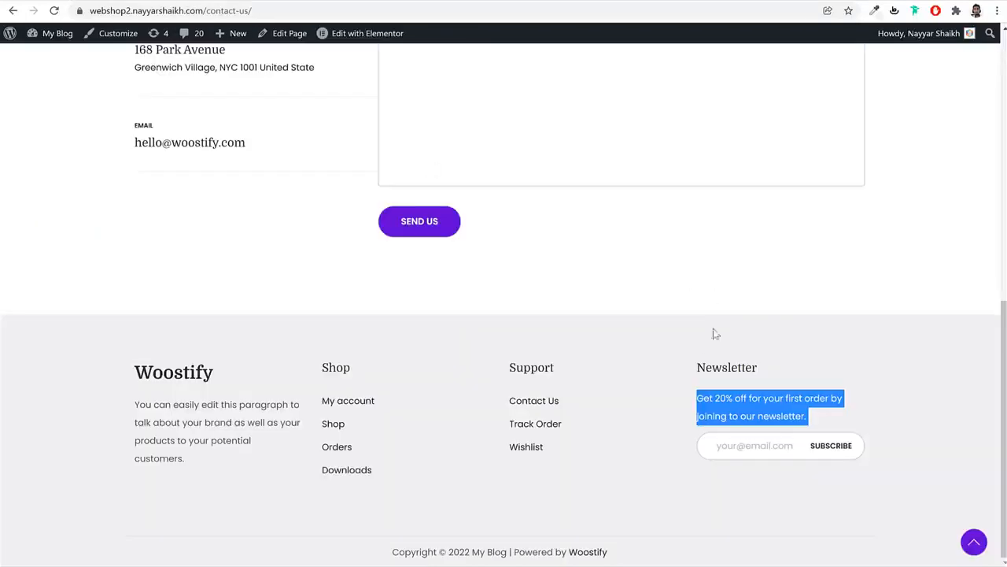
double_click(699, 370)
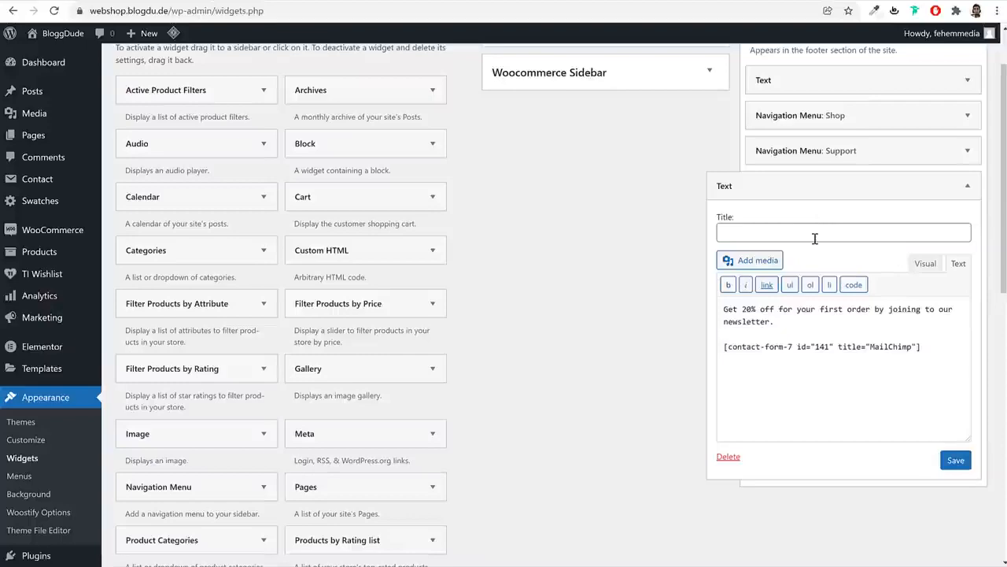
click(815, 232)
key(ctrl+v)
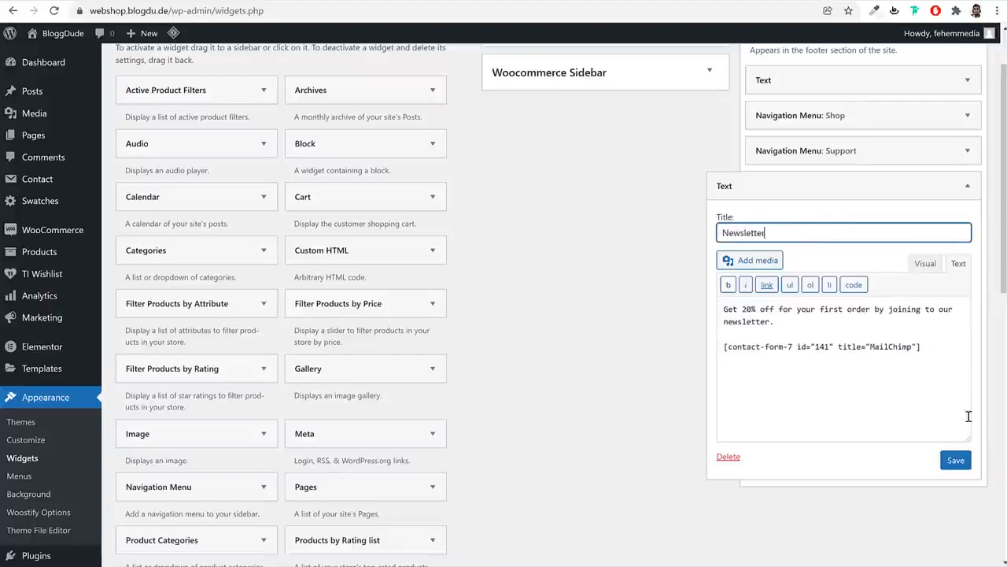
click(955, 460)
click(953, 184)
scroll(945, 150, up, 2)
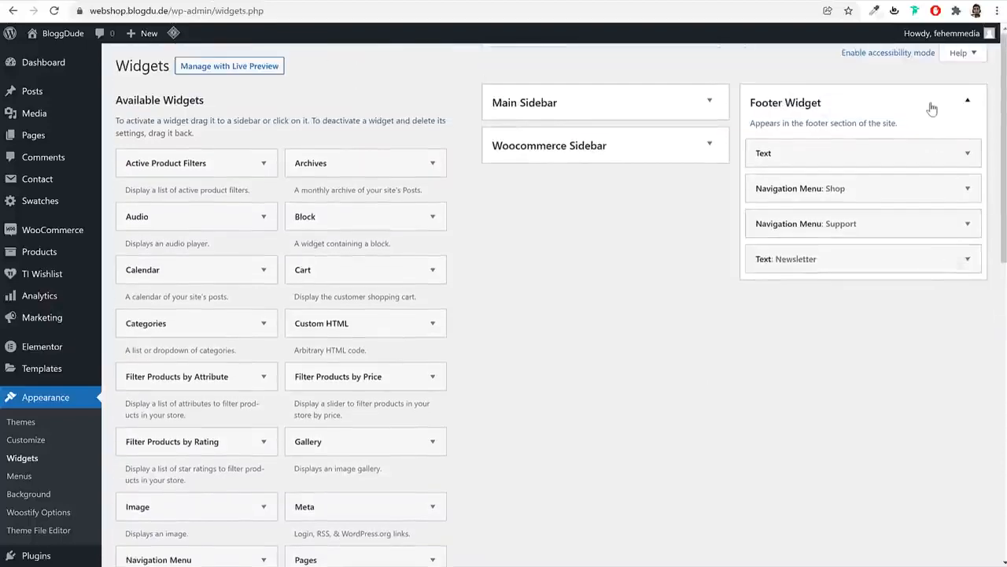
click(933, 103)
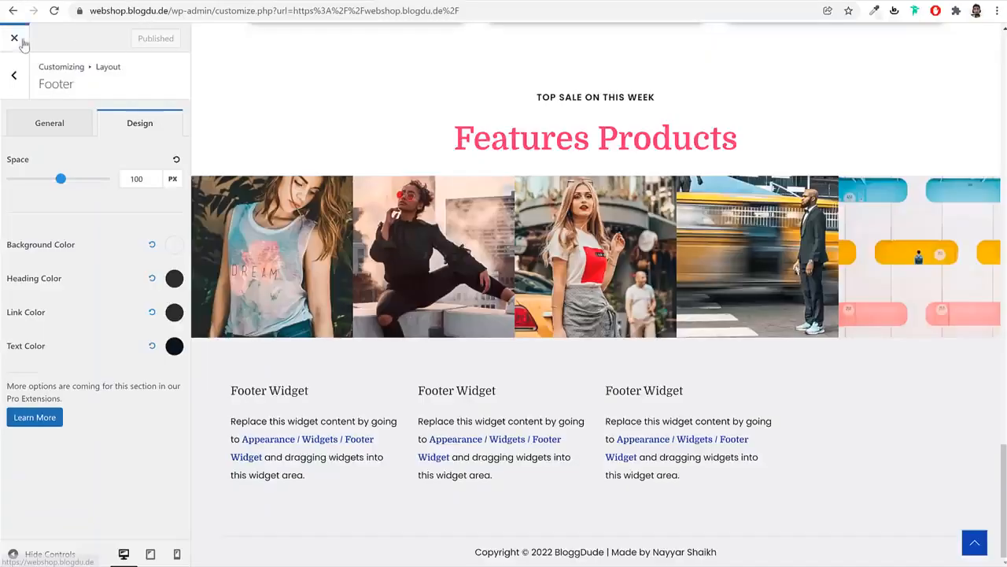
Check the new footer on the live site and view the Shop page
click(21, 41)
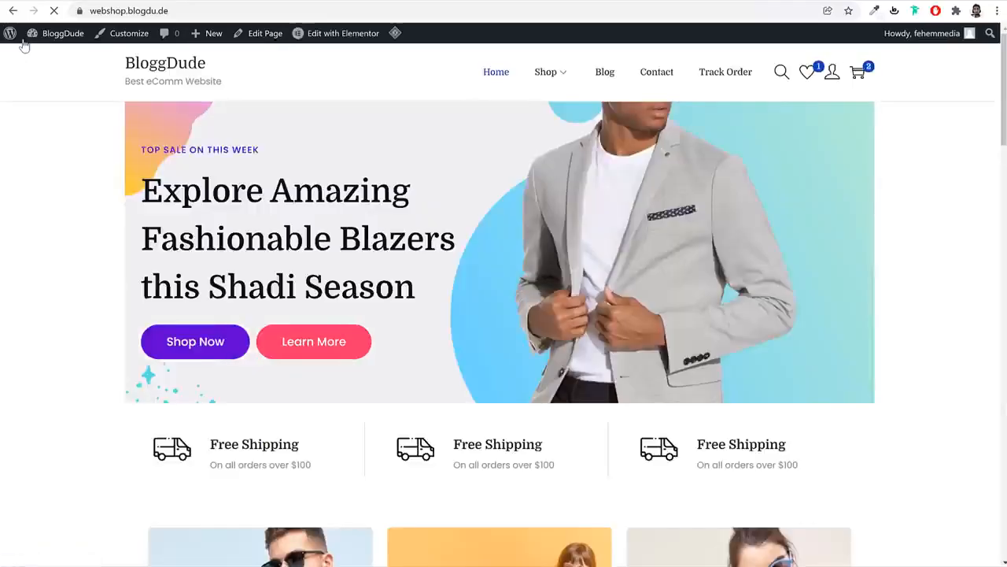
scroll(534, 363, down, 20)
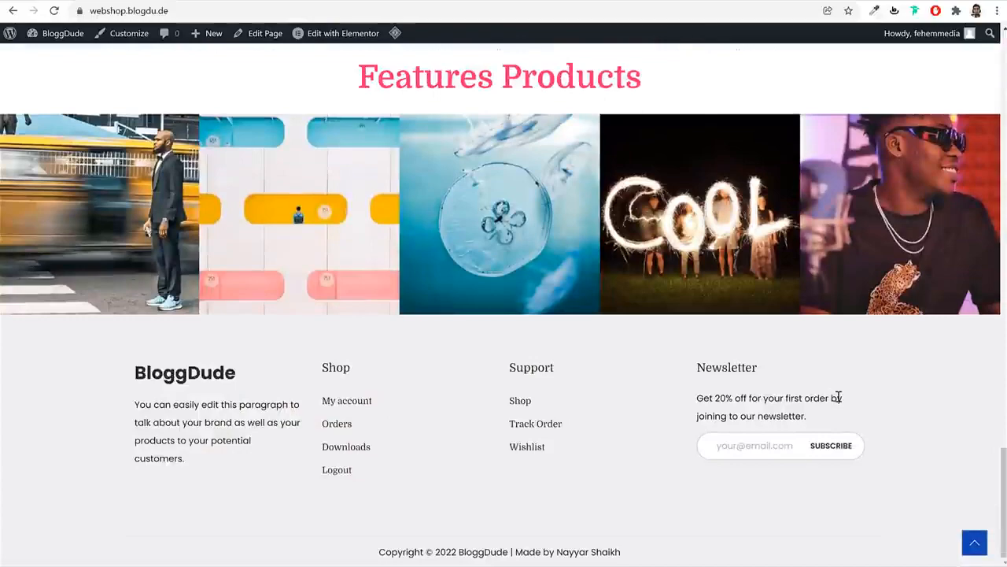
scroll(883, 412, up, 20)
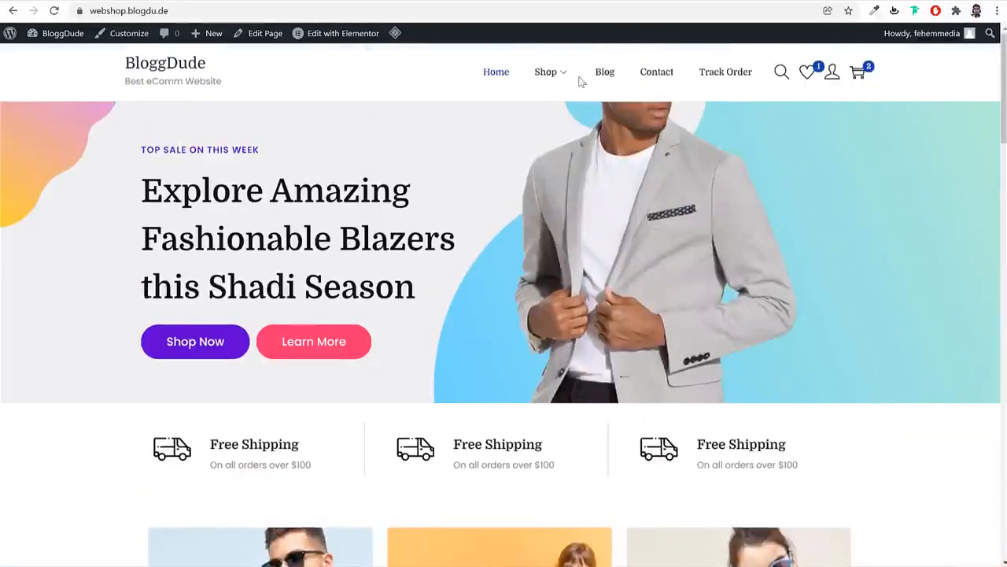
click(545, 73)
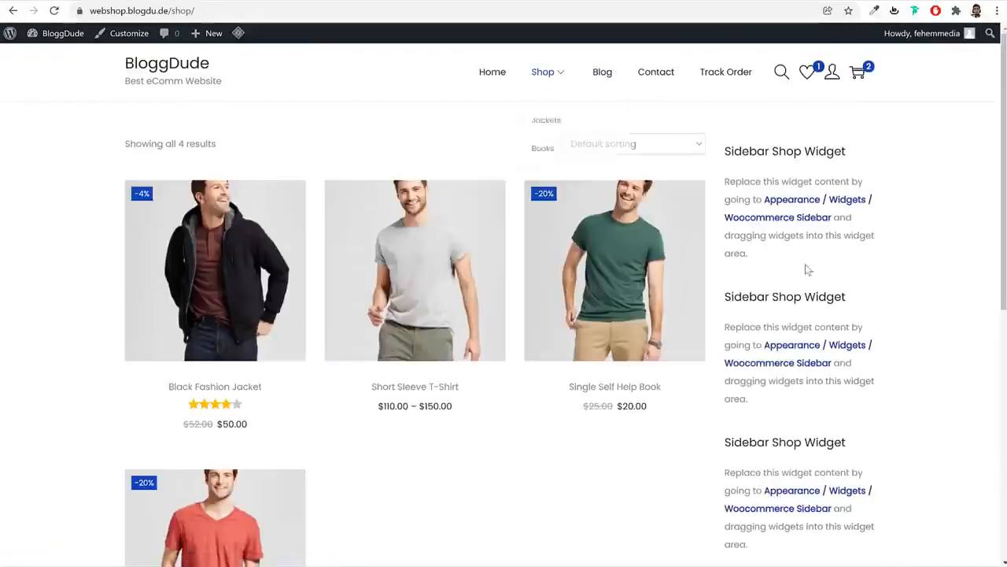
scroll(910, 387, down, 5)
scroll(910, 387, up, 5)
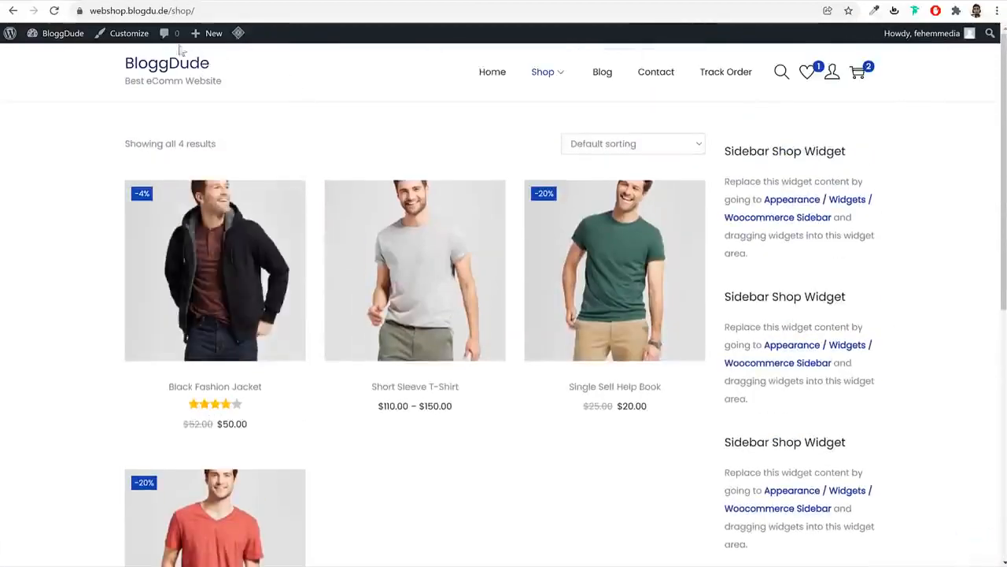
Set the Shop/Product Archive sidebar to Left in the Customizer and publish
click(124, 42)
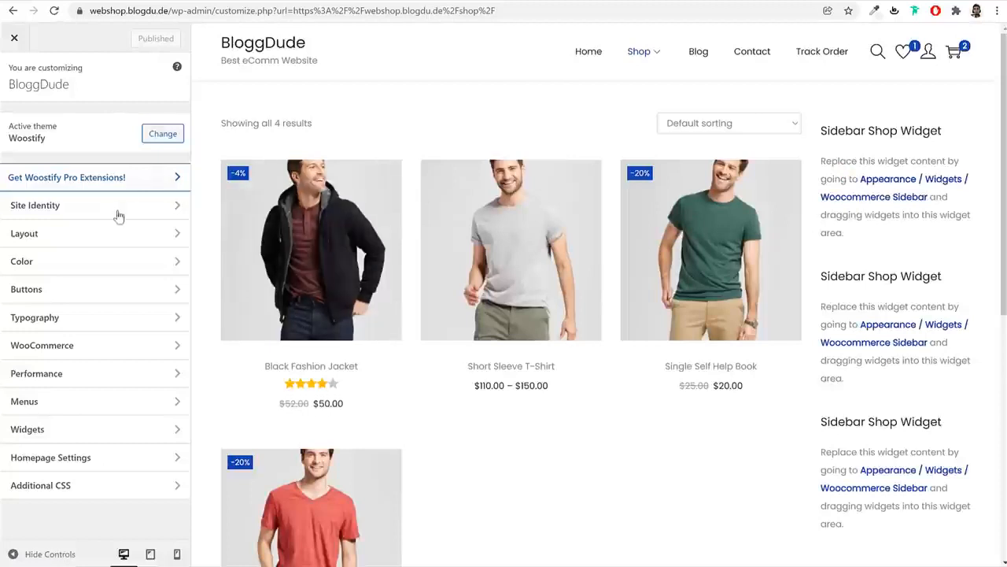
click(89, 236)
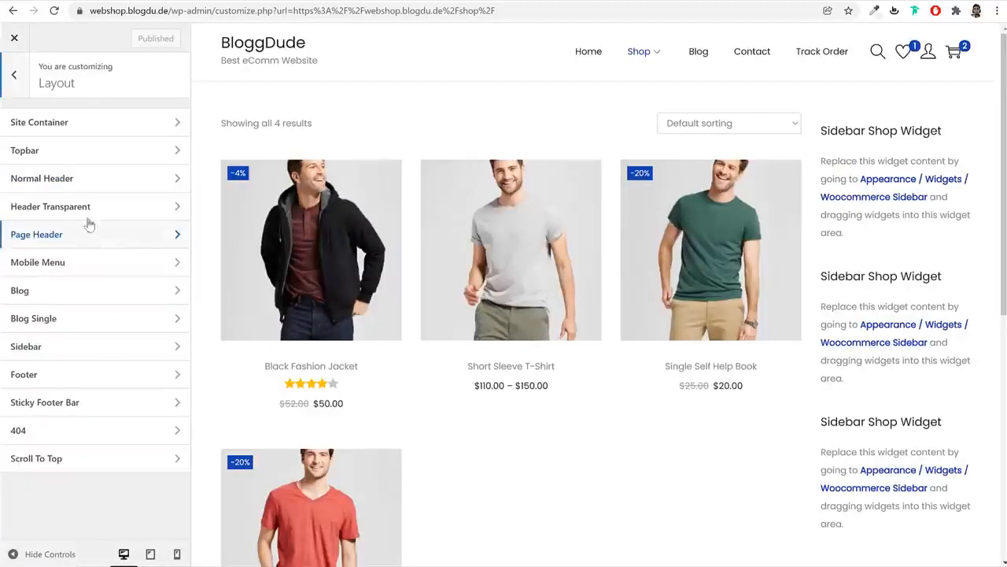
click(92, 351)
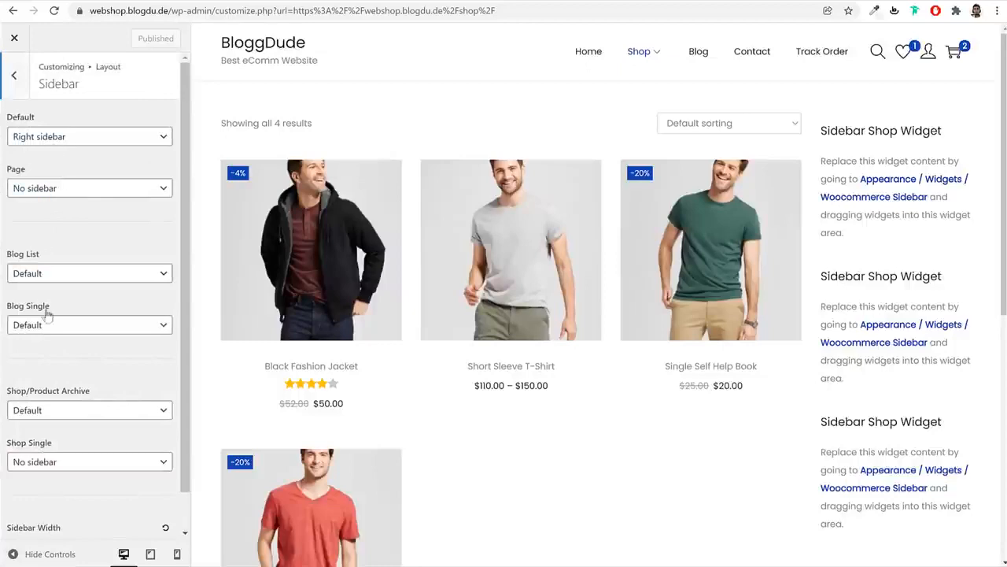
click(75, 413)
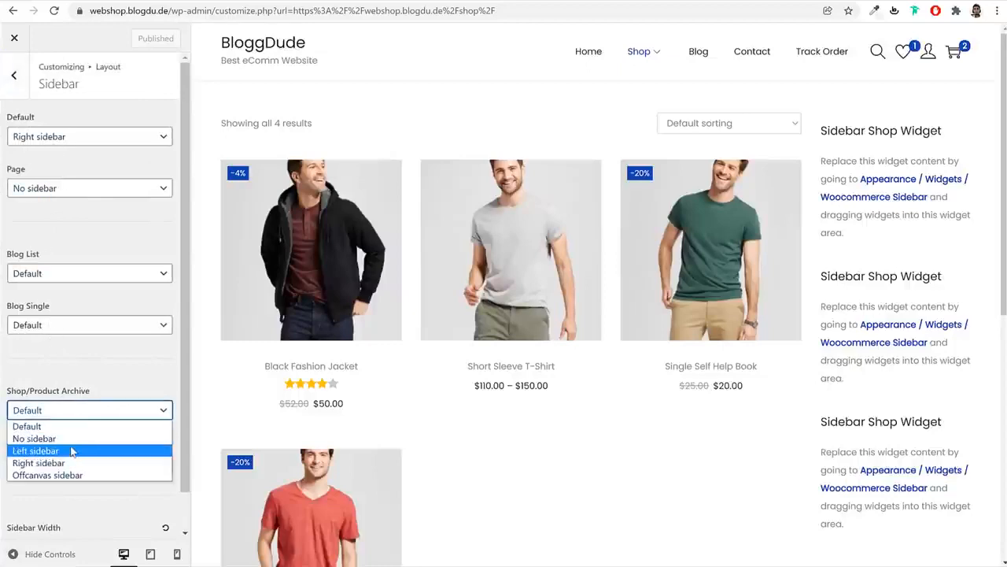
click(31, 448)
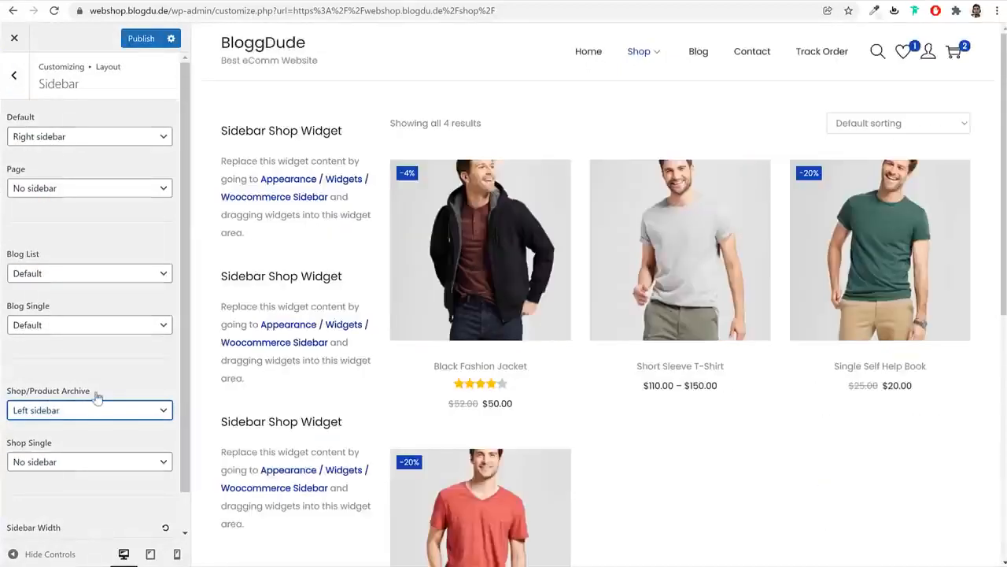
click(141, 38)
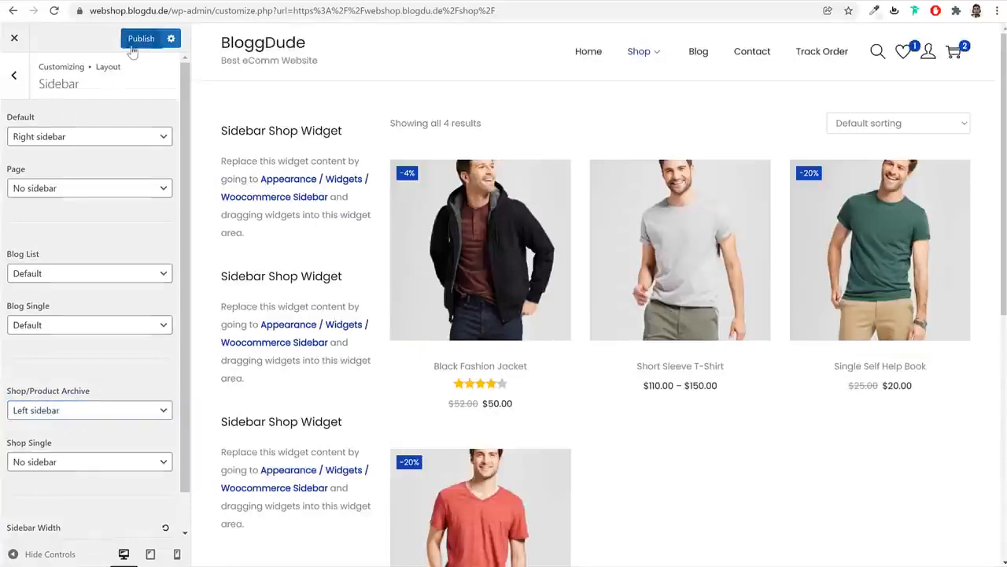
click(14, 37)
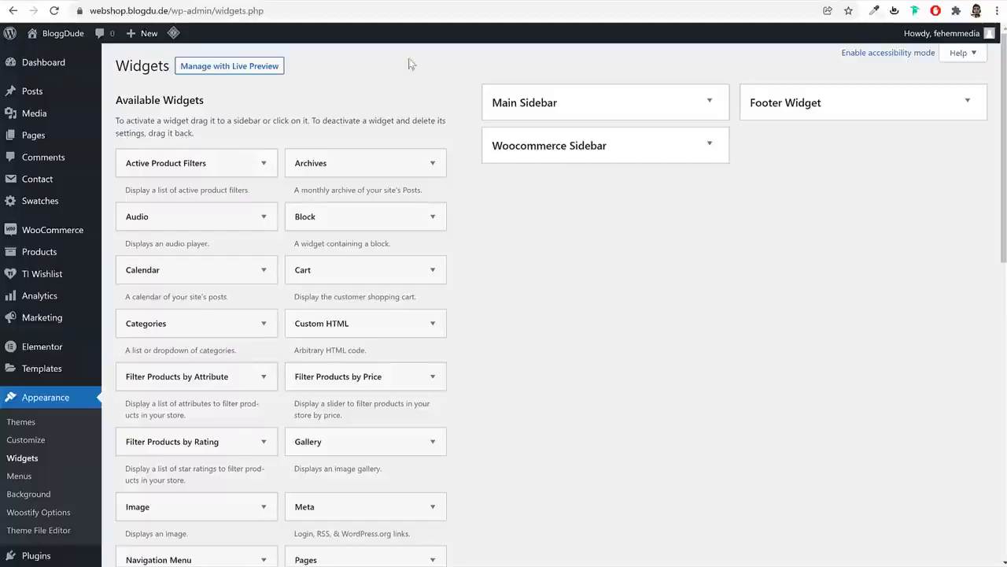
Add the Product Search widget to the Woocommerce Sidebar, checking the reference Shop page
click(634, 157)
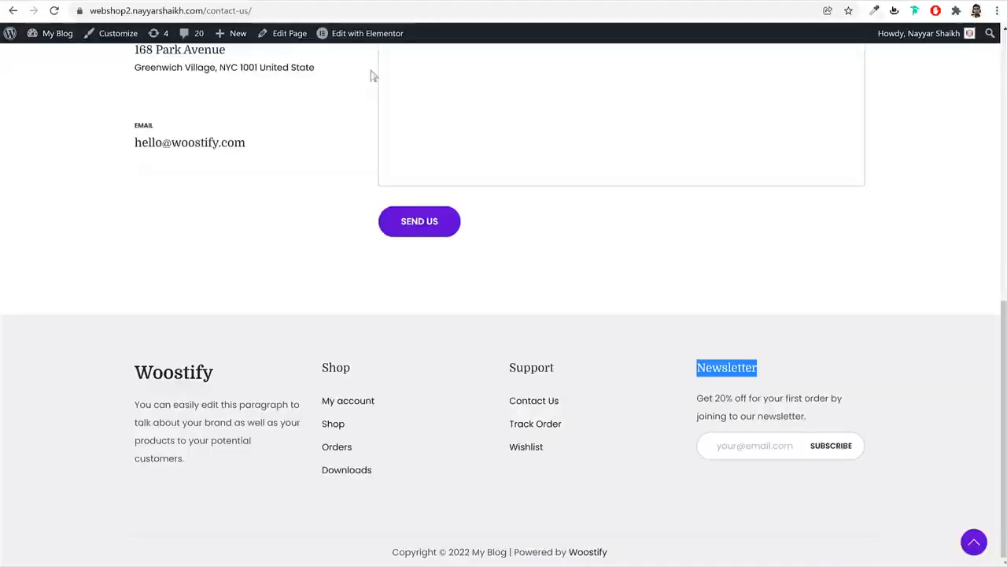
scroll(370, 74, up, 15)
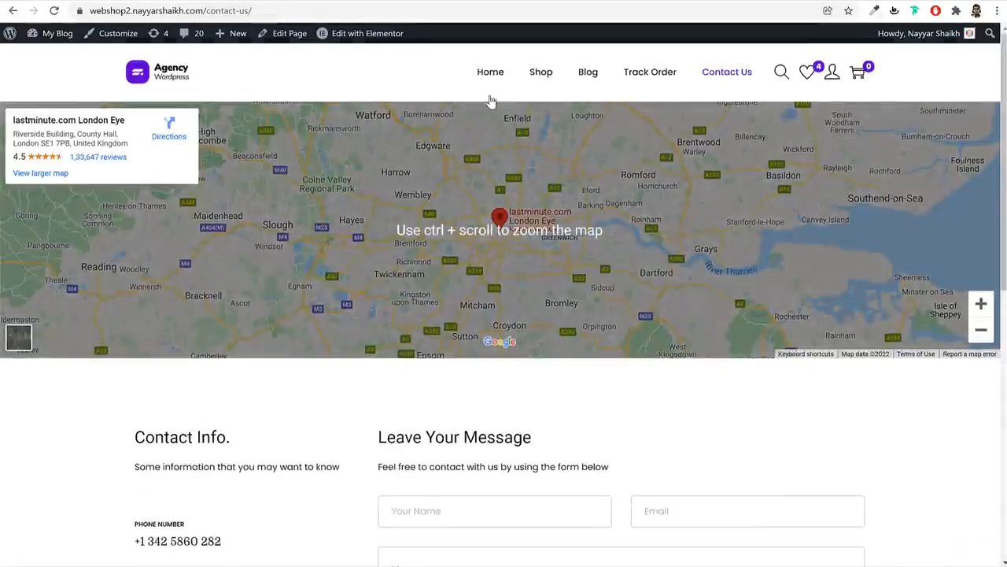
click(543, 72)
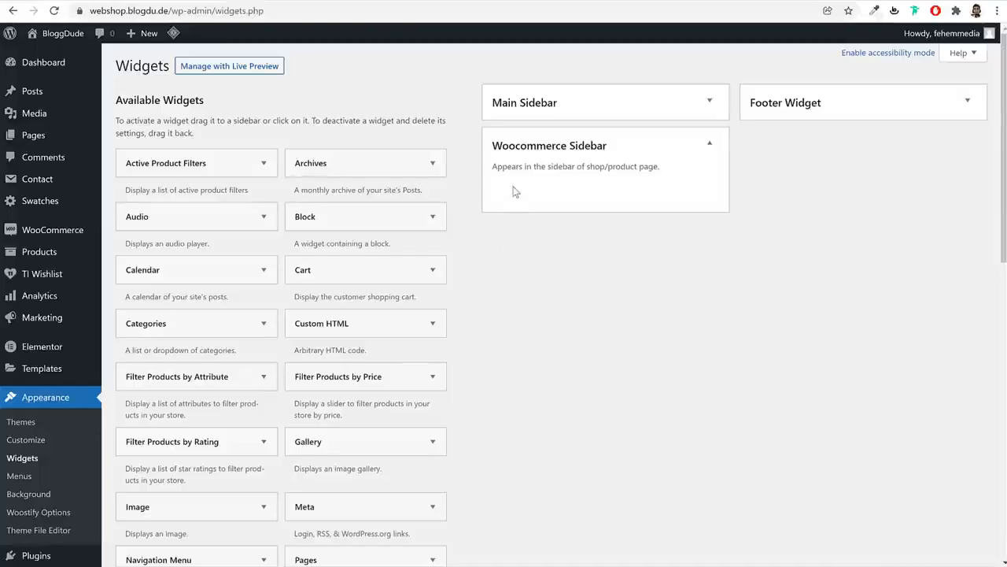
scroll(604, 310, down, 9)
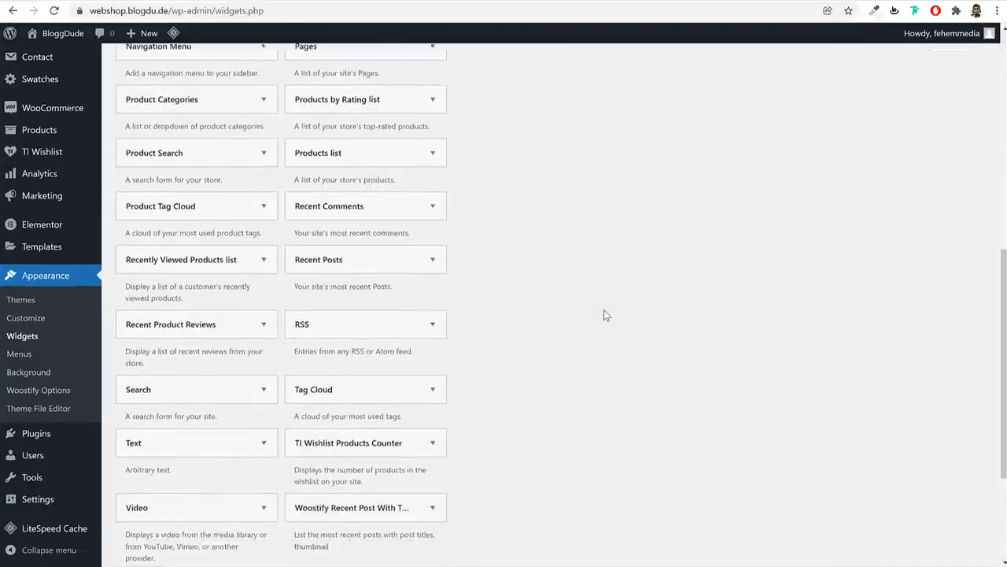
scroll(605, 309, up, 3)
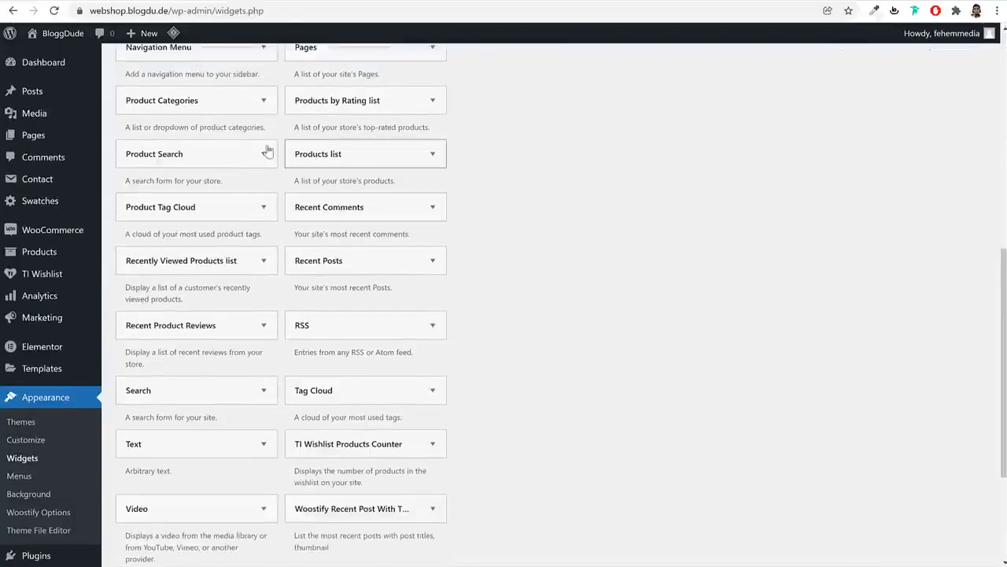
click(241, 154)
click(221, 287)
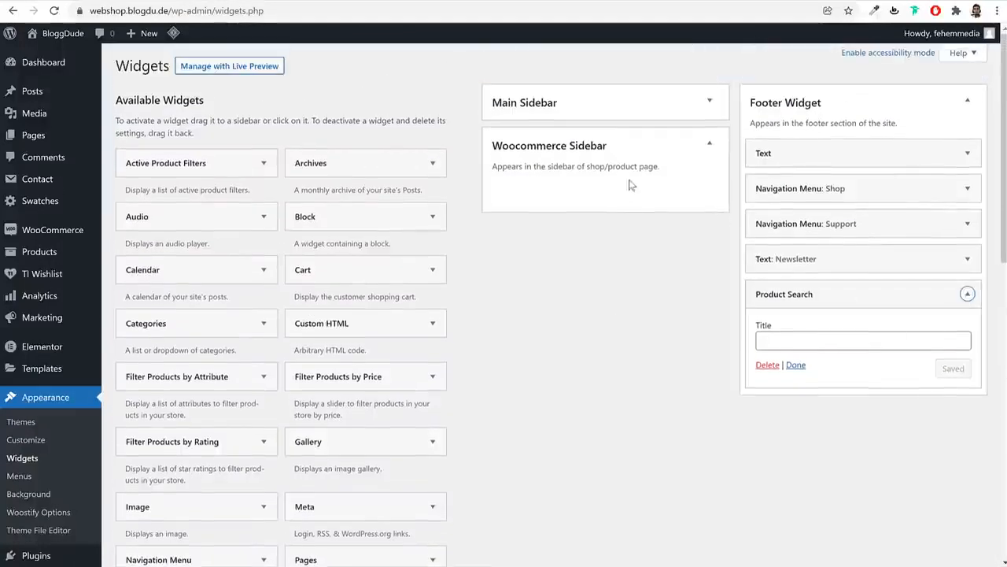
drag(865, 293, 653, 181)
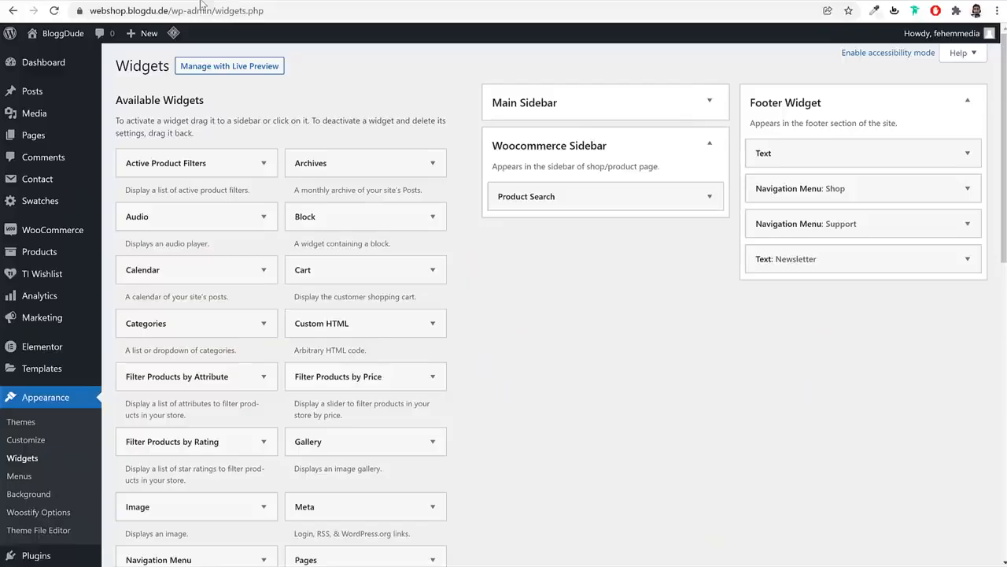
Add the price filter widget to the Woocommerce Sidebar
scroll(551, 288, down, 3)
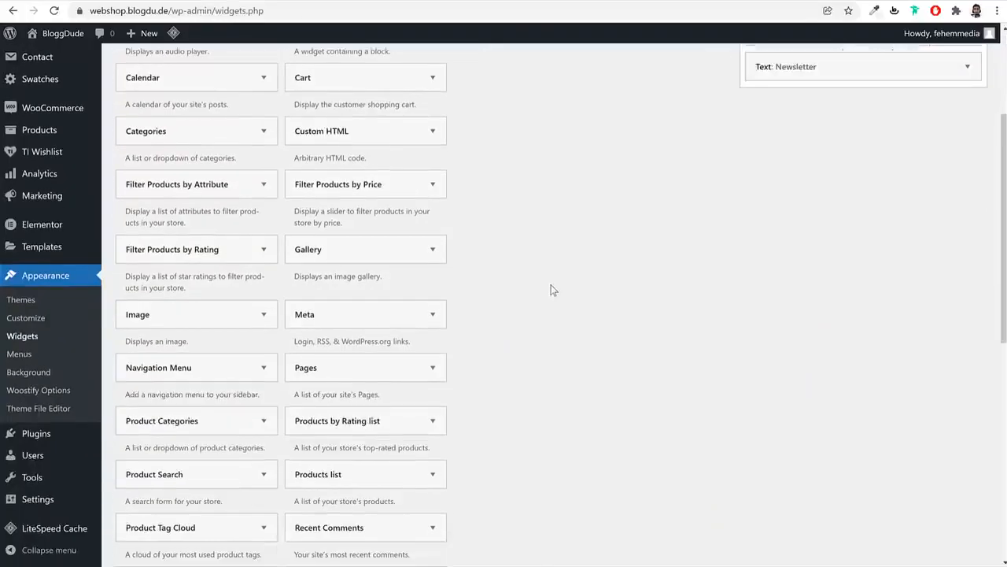
scroll(550, 288, down, 2)
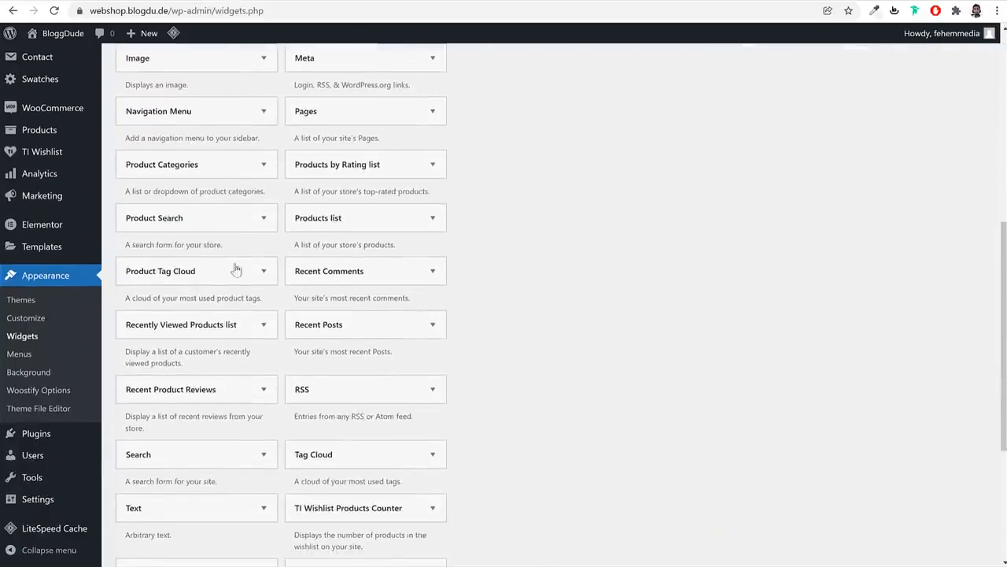
scroll(247, 288, down, 2)
scroll(507, 303, up, 2)
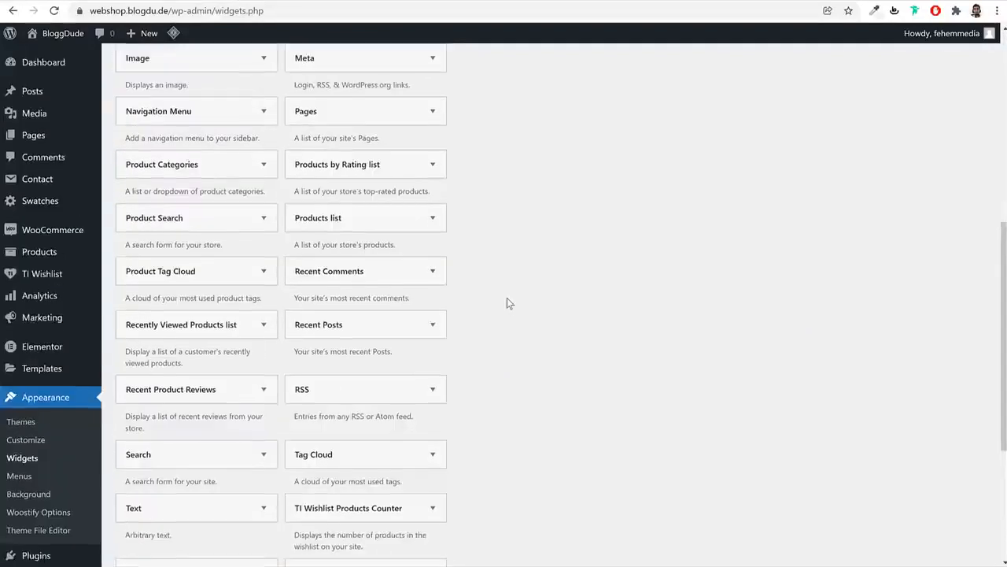
scroll(393, 198, up, 2)
scroll(394, 203, up, 1)
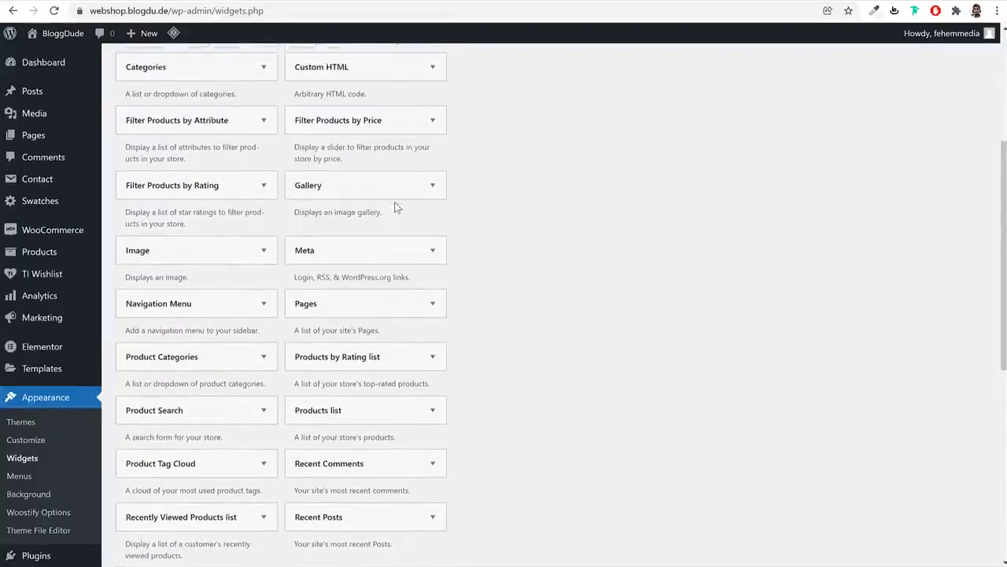
click(265, 186)
click(265, 186)
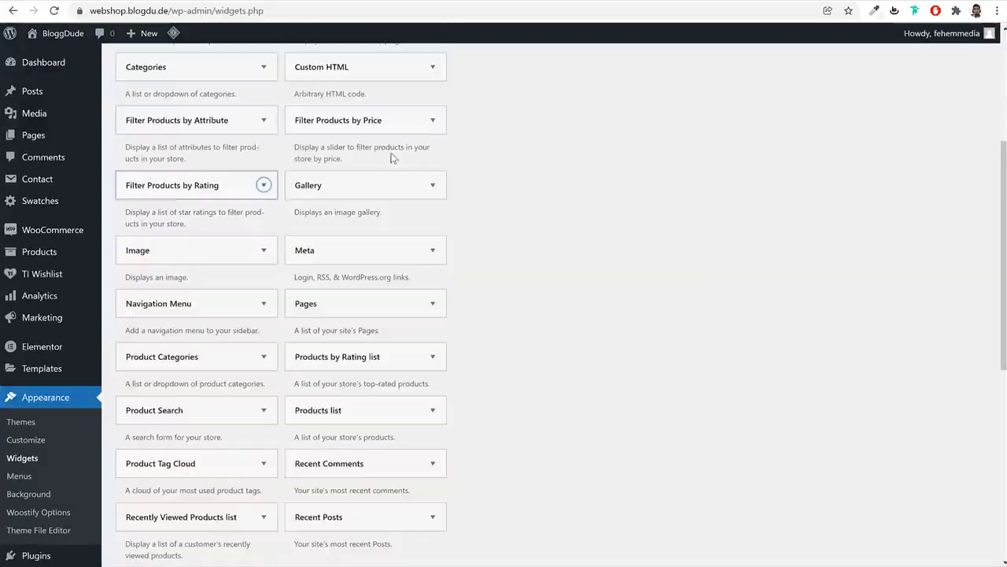
click(429, 119)
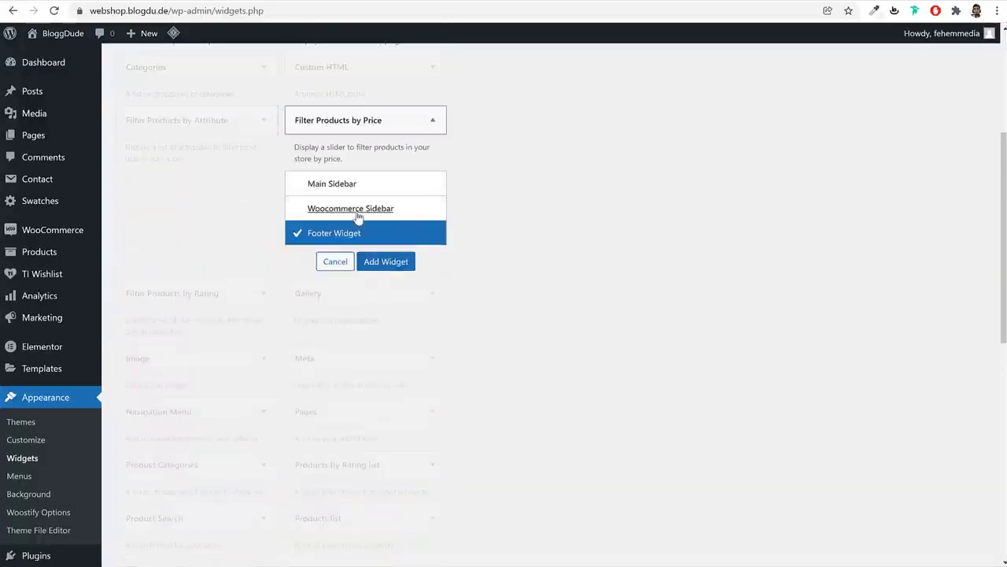
click(350, 208)
click(390, 261)
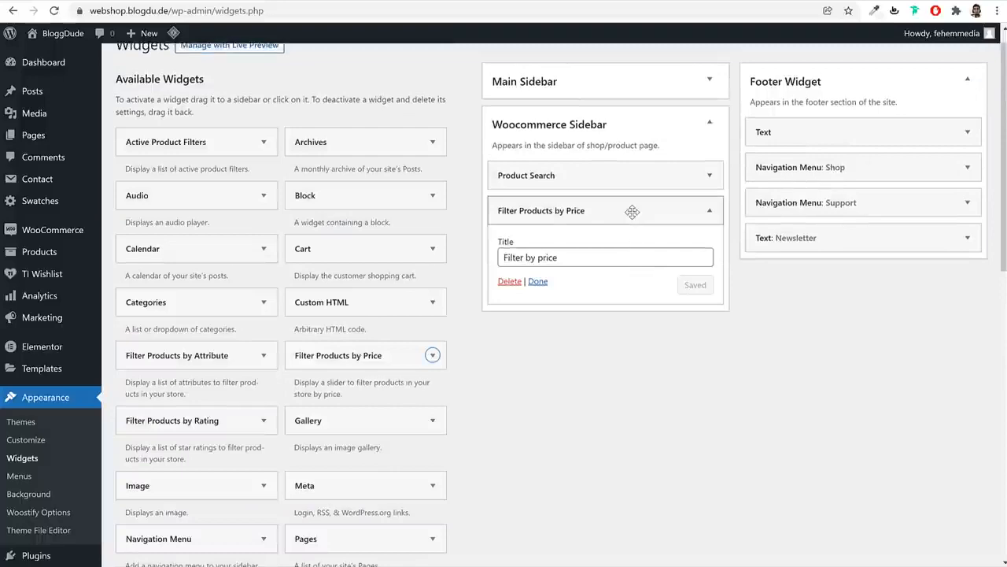
click(632, 210)
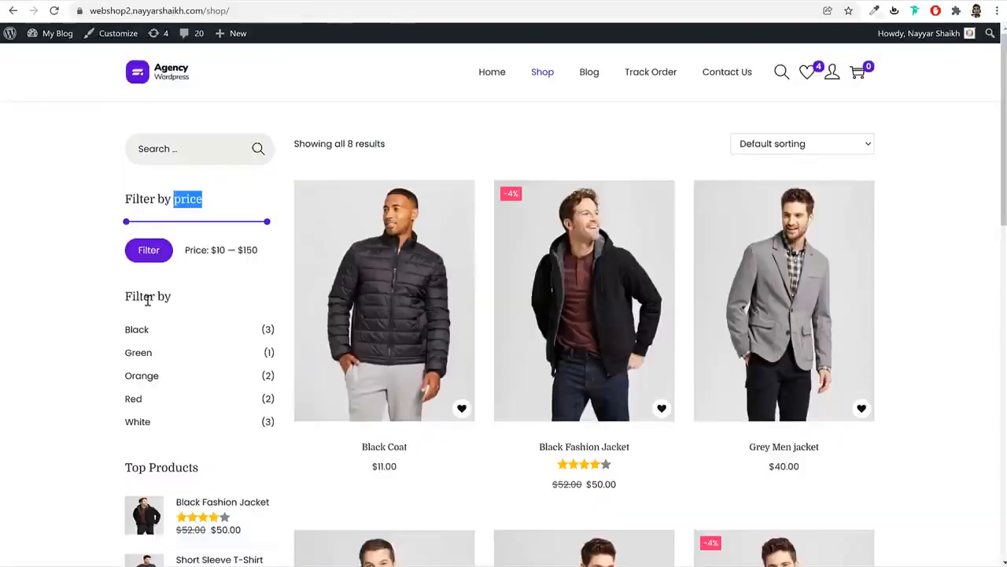
Add an attribute filter to the Woocommerce Sidebar titled 'Filter by Color'
scroll(221, 302, down, 3)
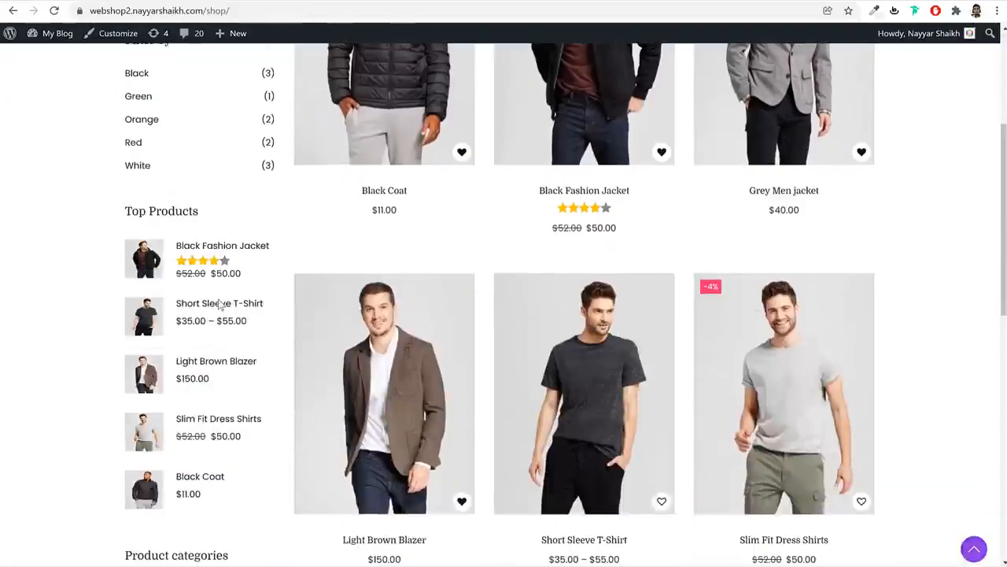
scroll(219, 303, up, 2)
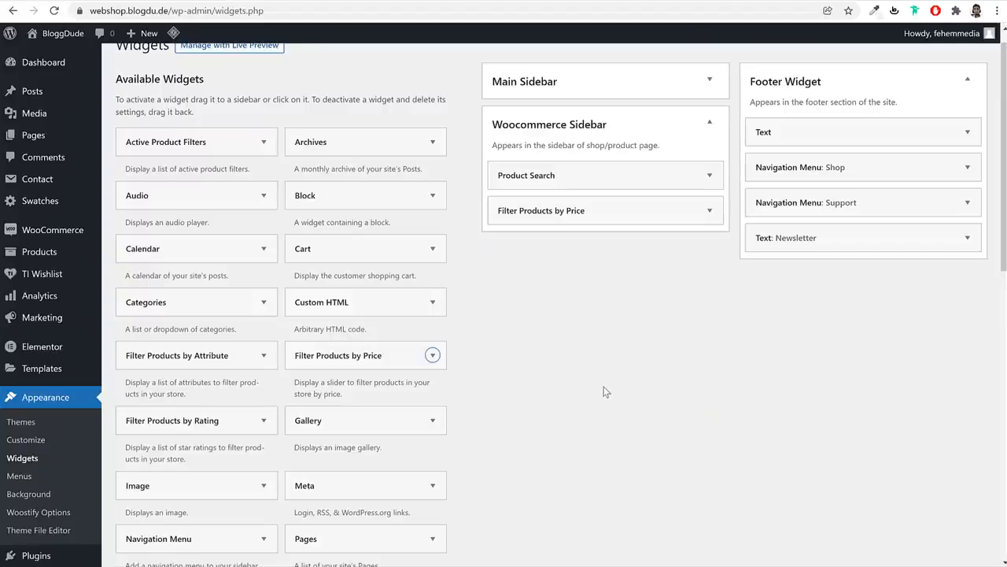
scroll(603, 391, down, 1)
click(226, 294)
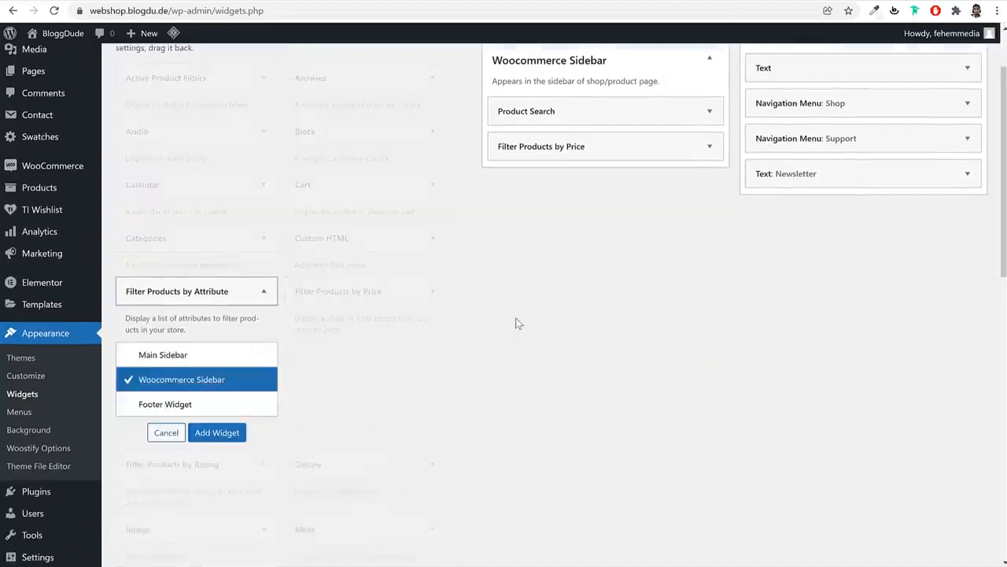
scroll(516, 317, down, 2)
click(229, 307)
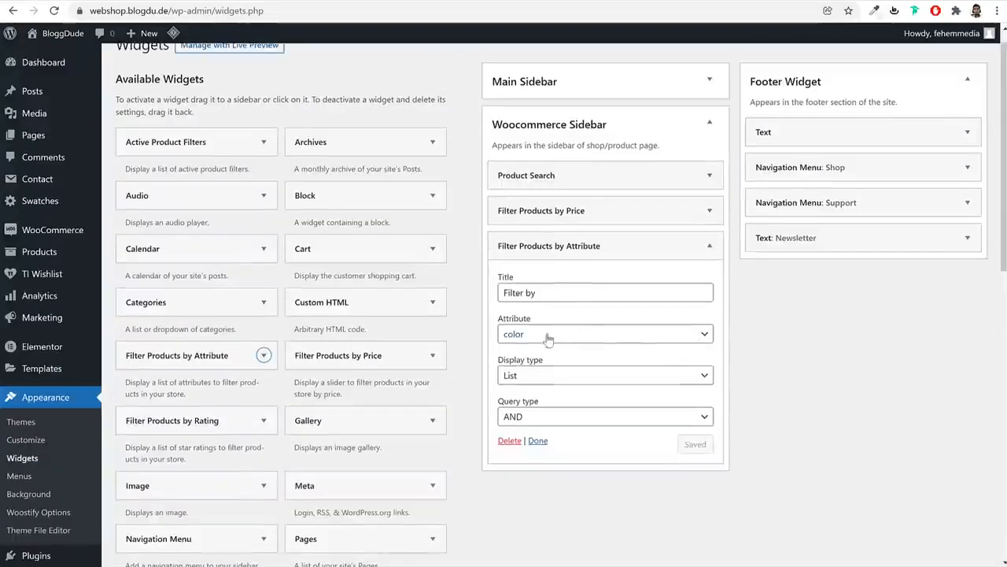
click(566, 292)
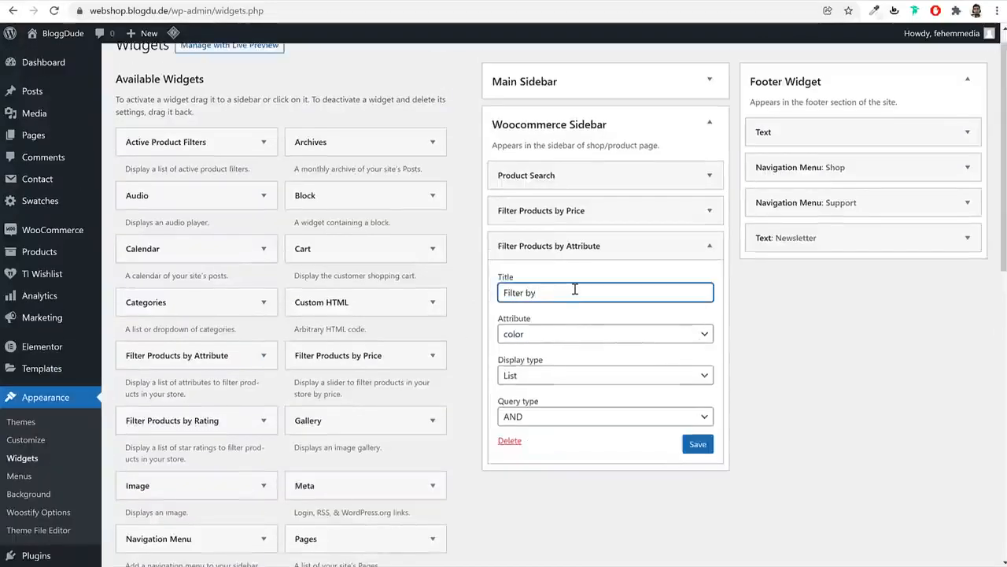
text(Color)
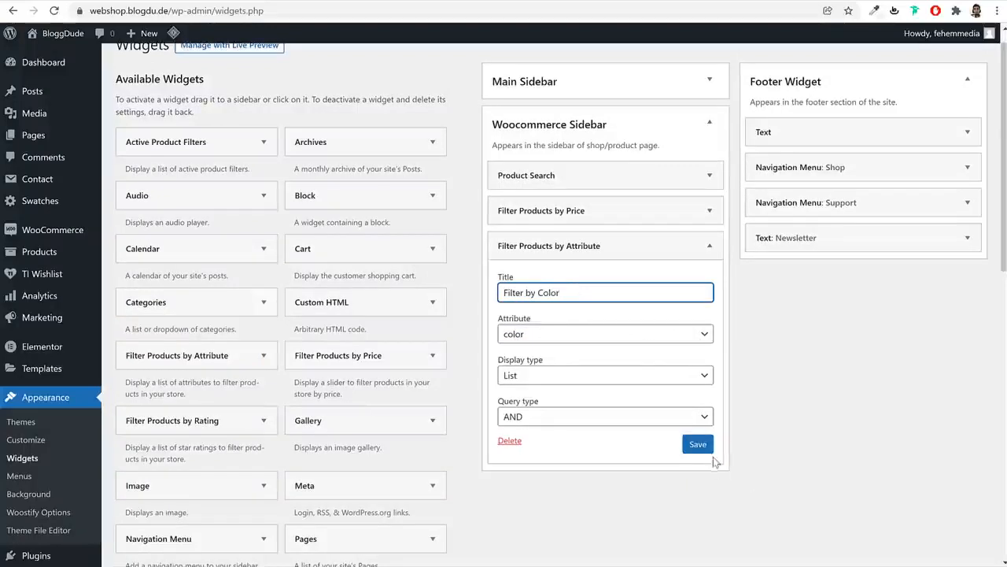
click(698, 444)
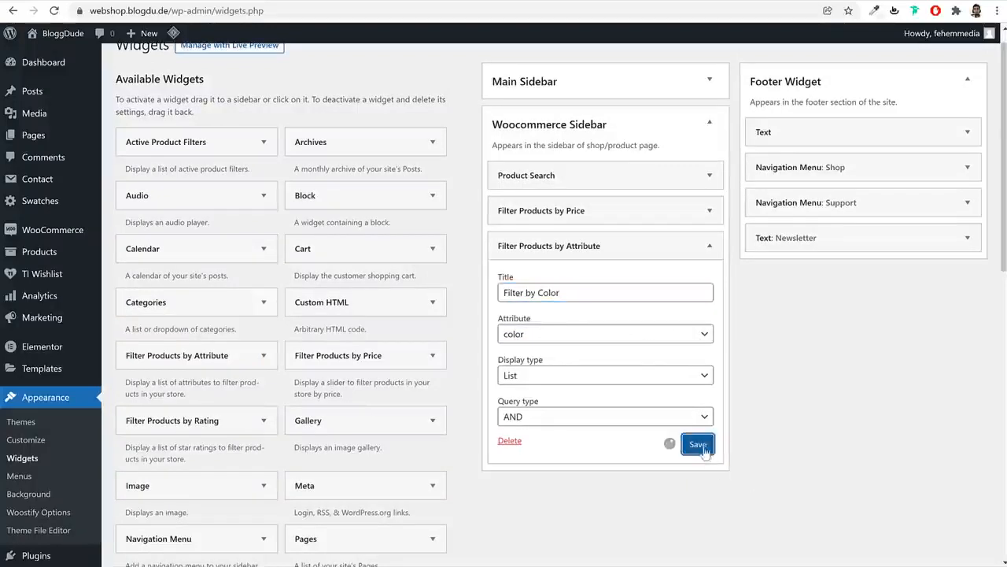
click(670, 248)
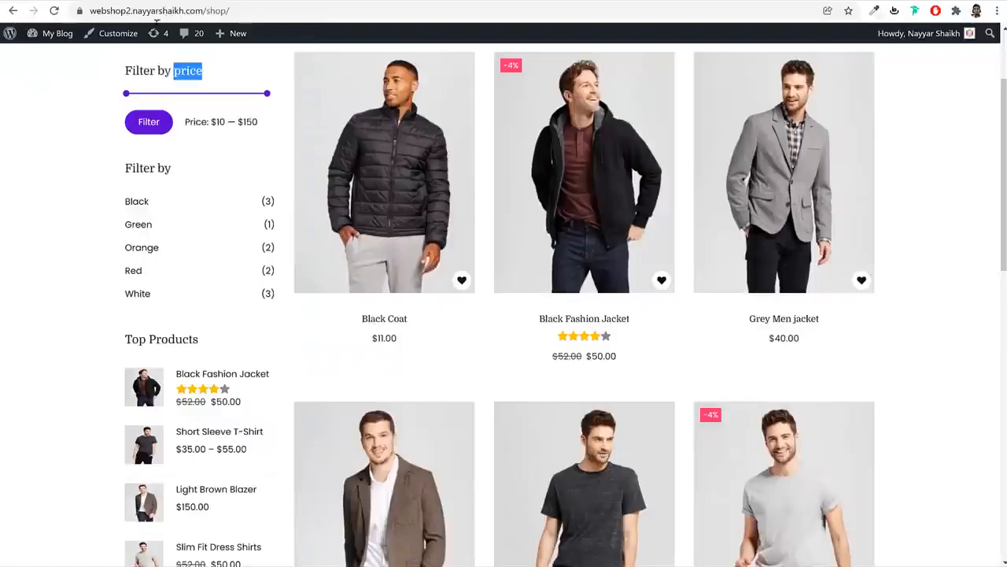
Add the rating filter and Product Categories widgets to the Woocommerce Sidebar
scroll(283, 376, down, 3)
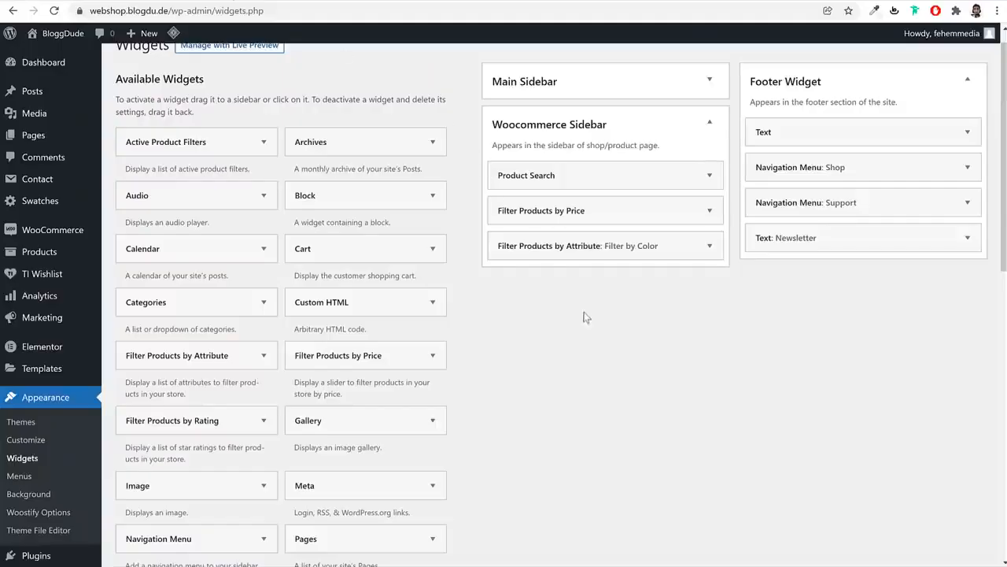
drag(191, 419, 608, 282)
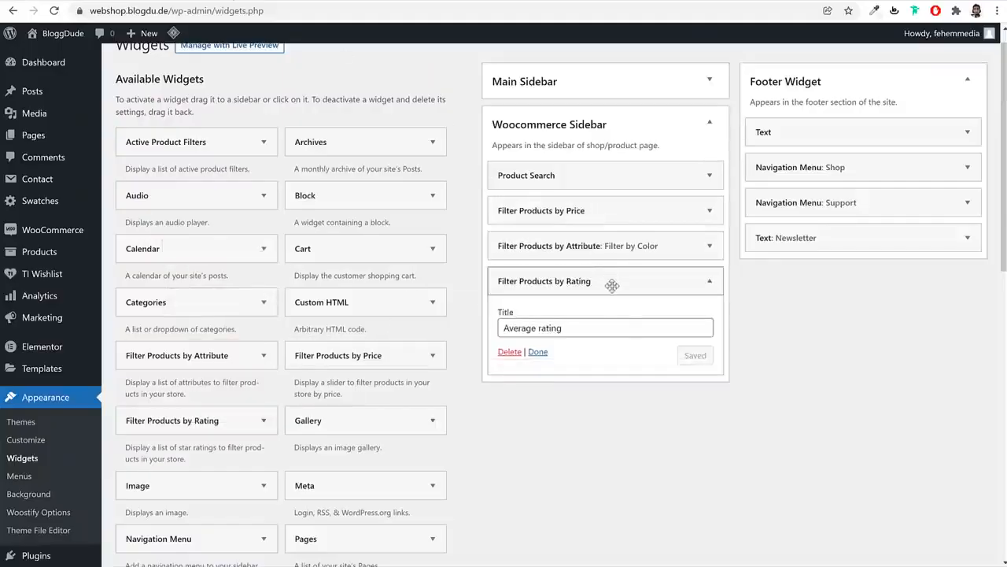
click(709, 280)
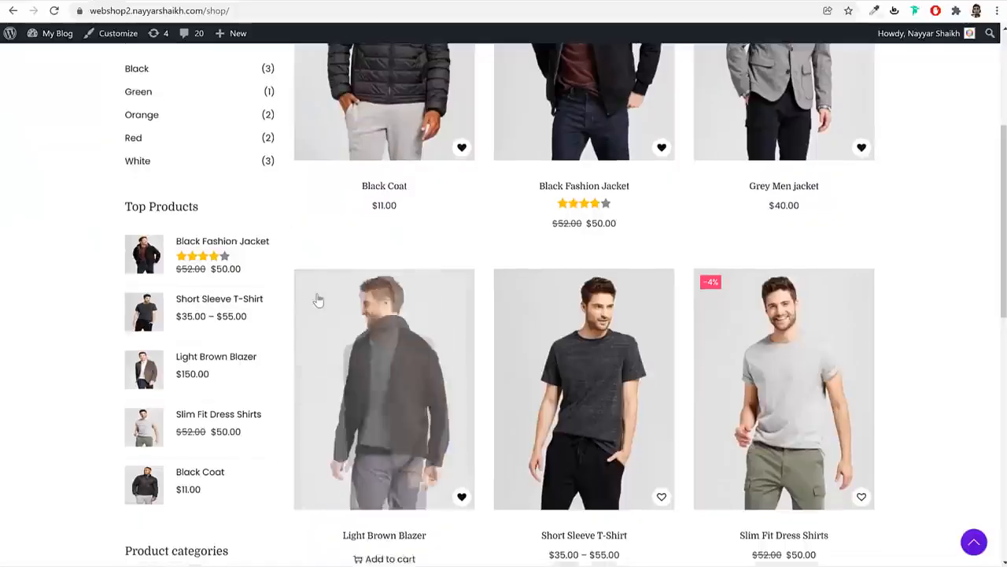
scroll(193, 389, down, 4)
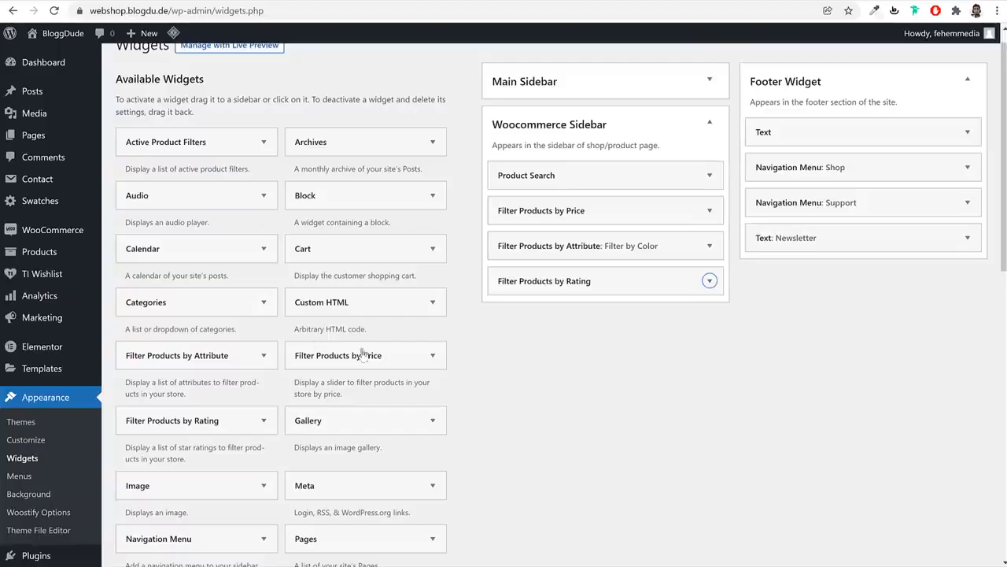
scroll(386, 356, down, 5)
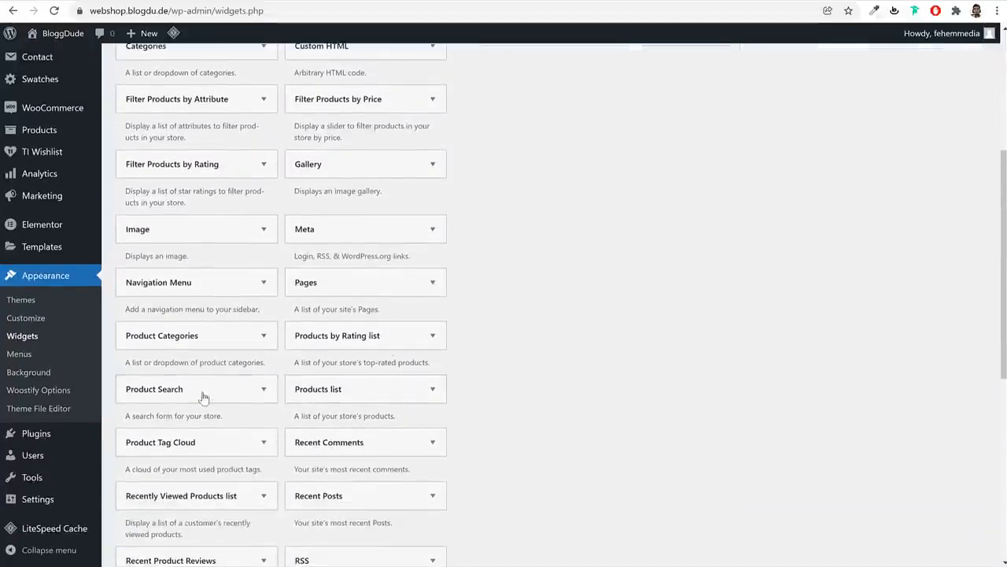
click(224, 337)
click(234, 341)
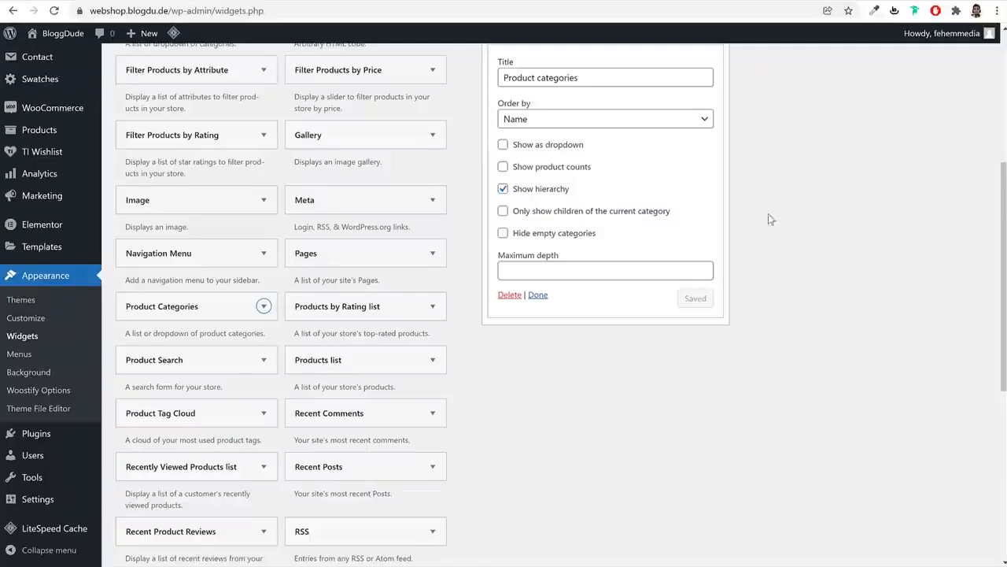
scroll(769, 214, up, 1)
click(708, 99)
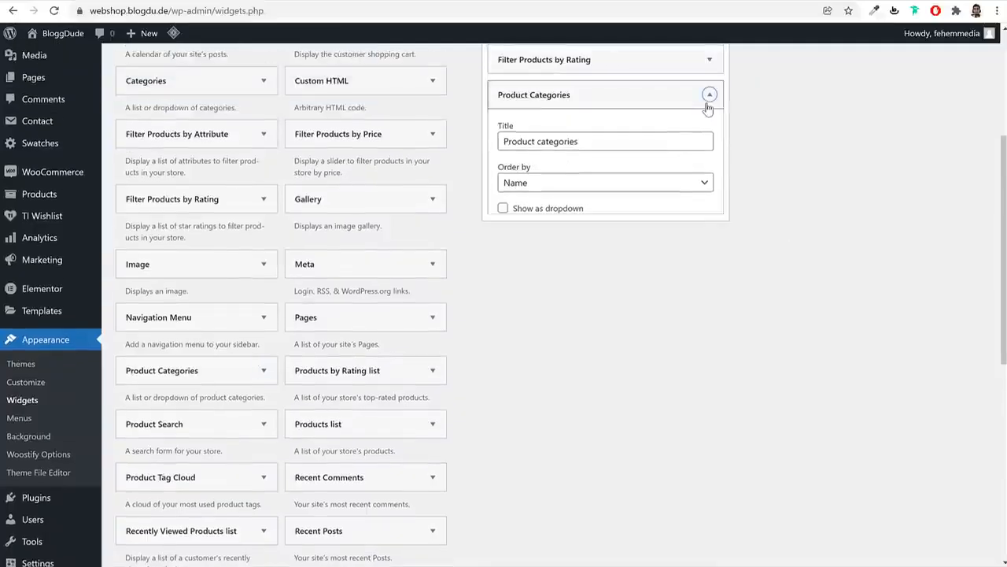
Add Product Tag Cloud to the Woocommerce Sidebar and reload the shop page
scroll(726, 291, down, 2)
click(197, 349)
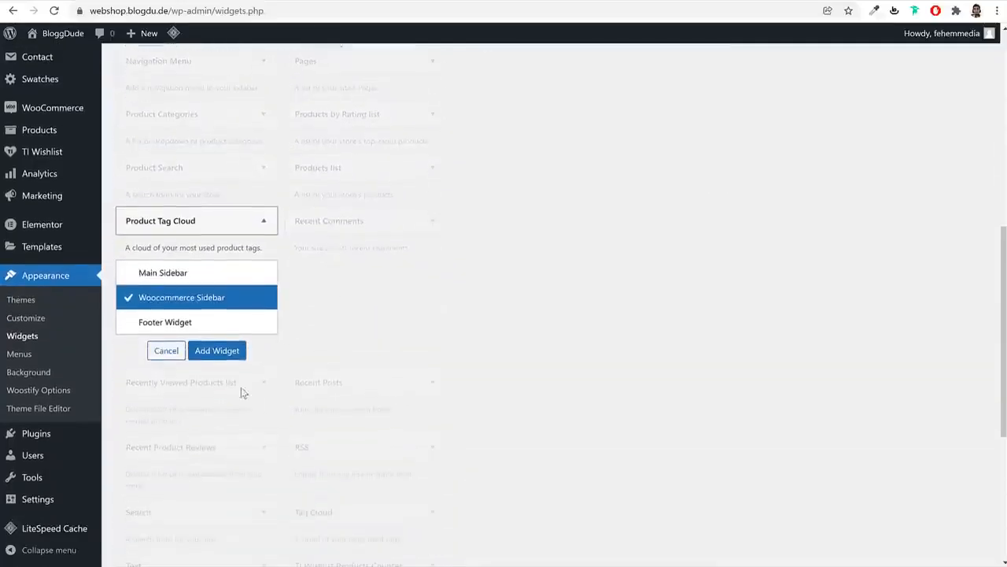
click(218, 352)
scroll(560, 349, up, 2)
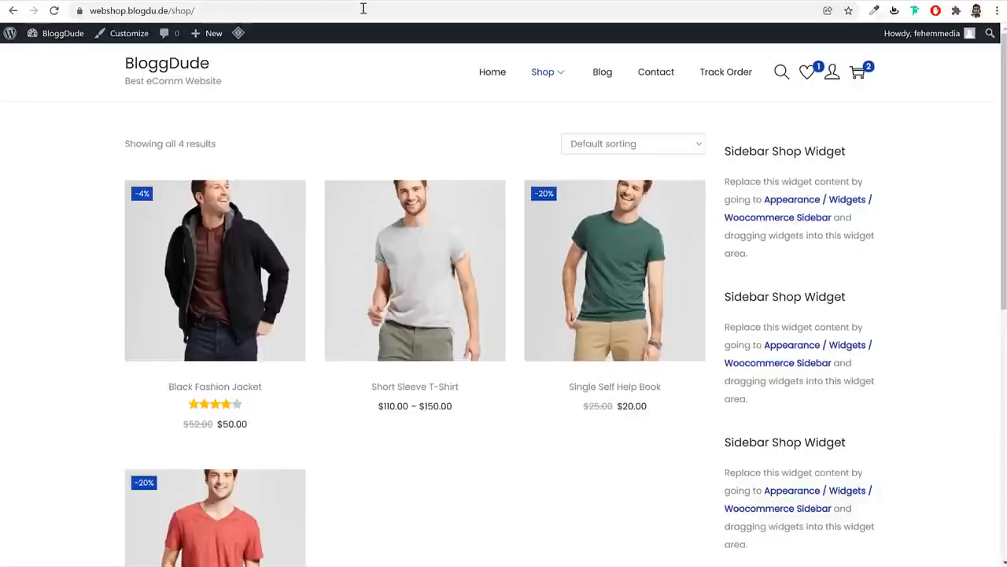
click(363, 9)
key(Return)
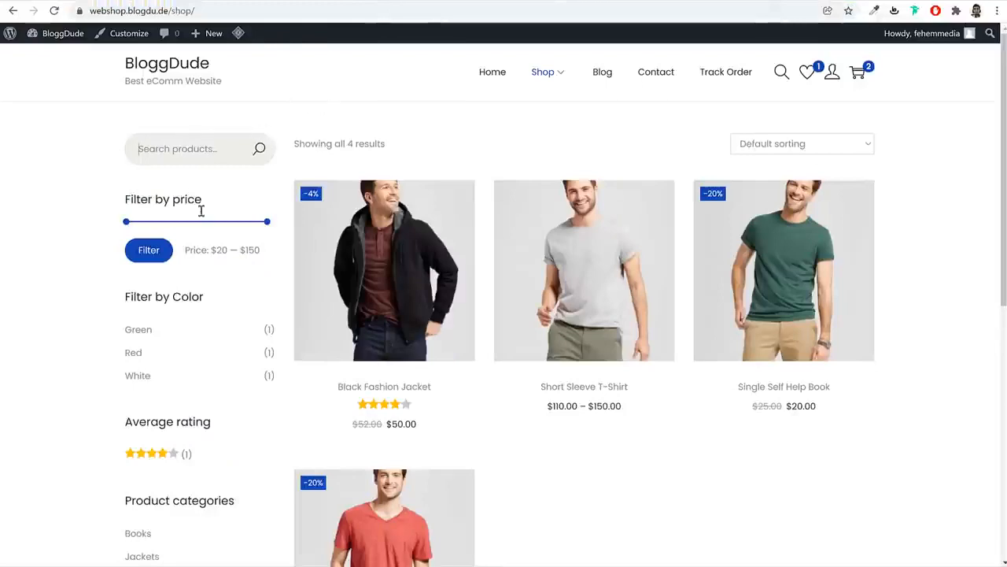
Check the new filters on the live shop sidebar, then look over the blog page
scroll(201, 211, down, 3)
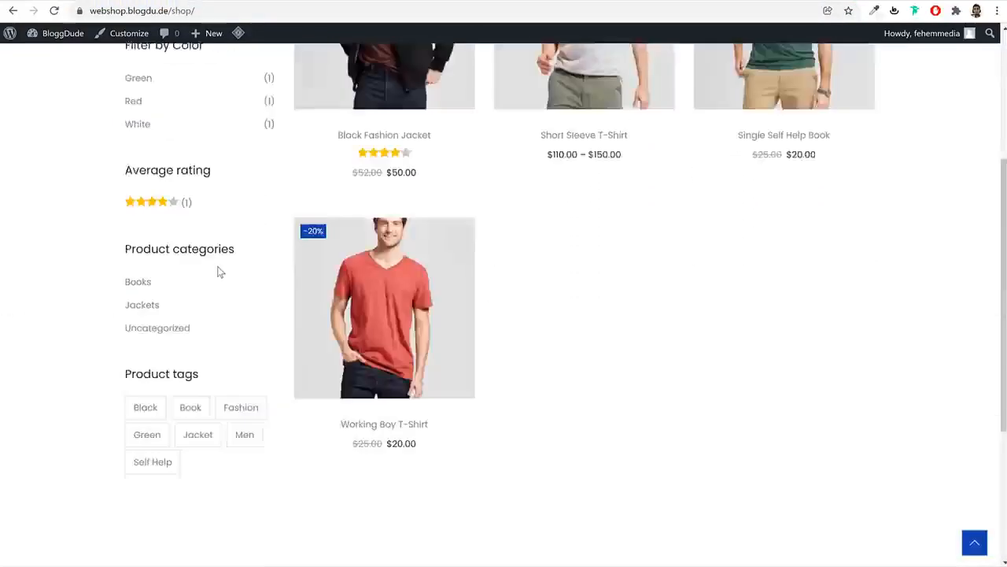
scroll(219, 272, up, 3)
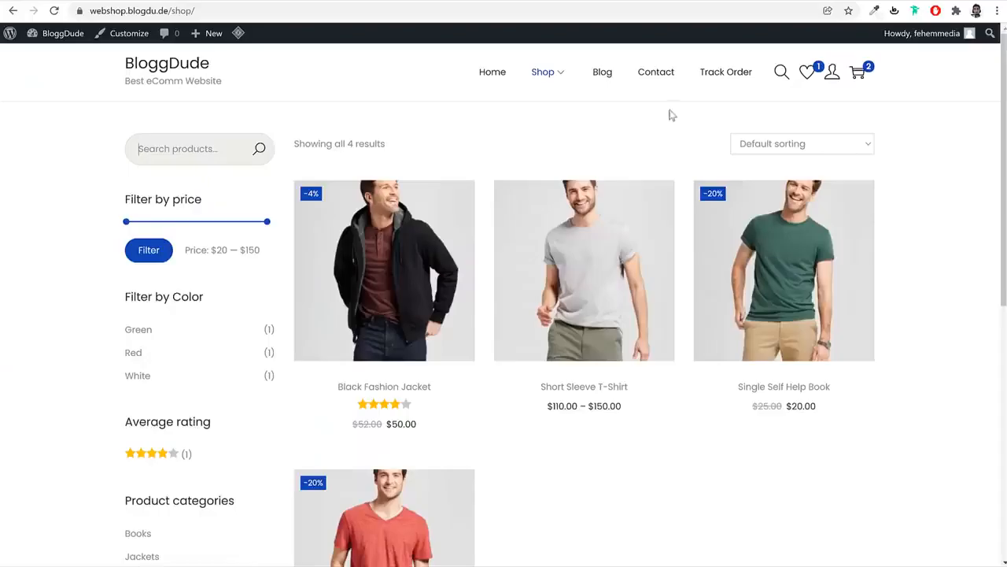
click(602, 76)
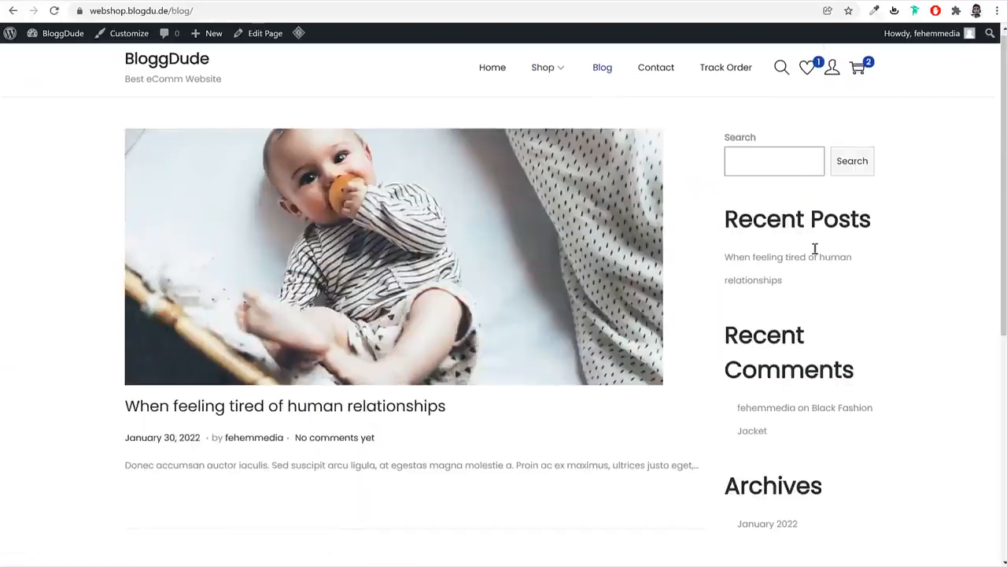
scroll(786, 205, down, 4)
scroll(767, 197, up, 4)
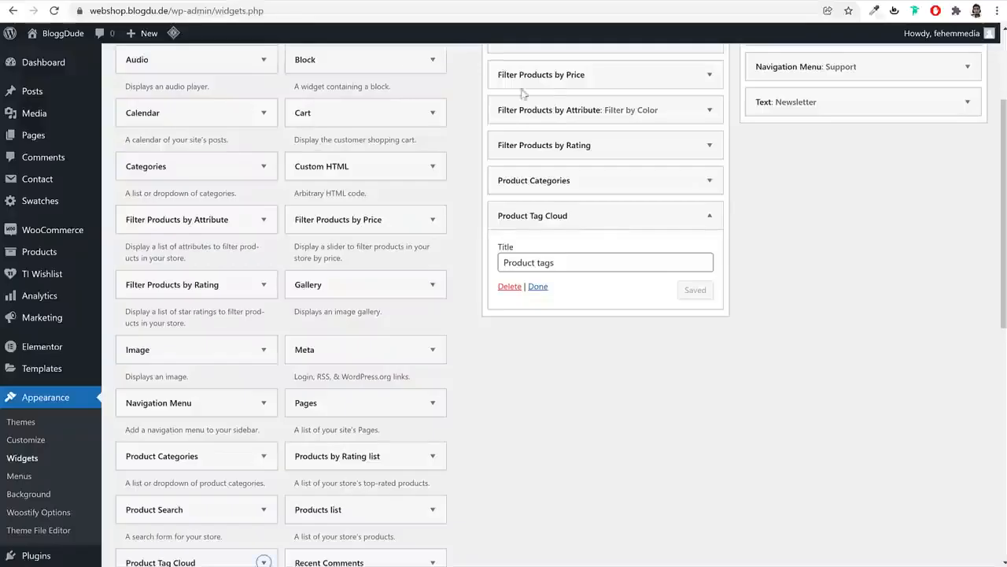
scroll(606, 142, up, 3)
Delete all five Block widgets, including Archives, from the Main Sidebar
click(627, 149)
click(569, 92)
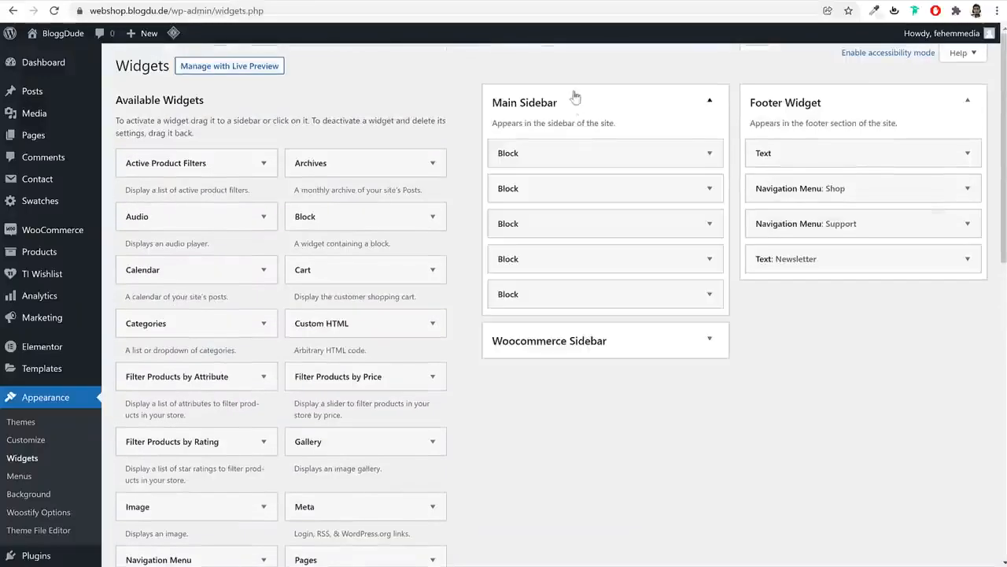
click(693, 151)
click(468, 288)
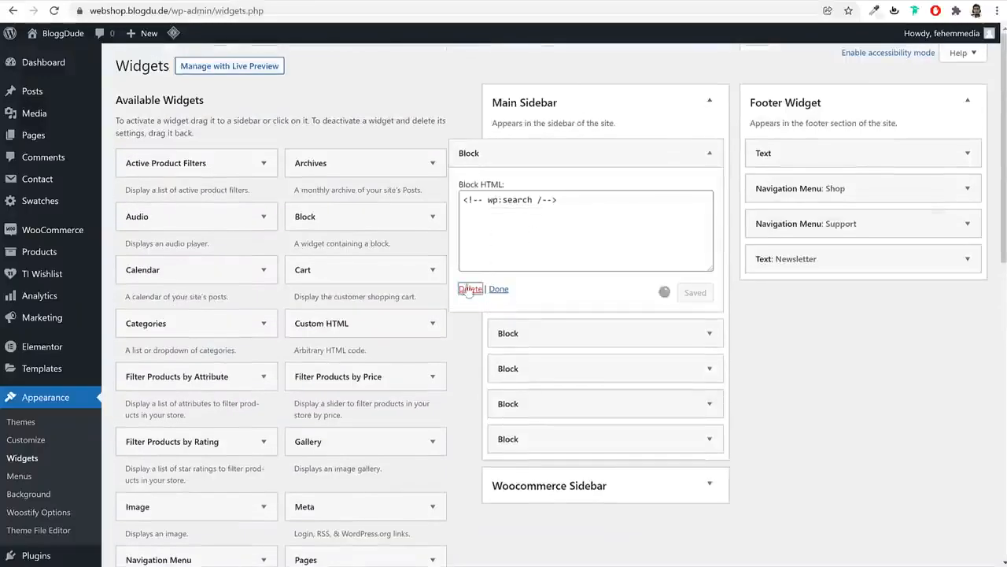
click(593, 156)
click(471, 290)
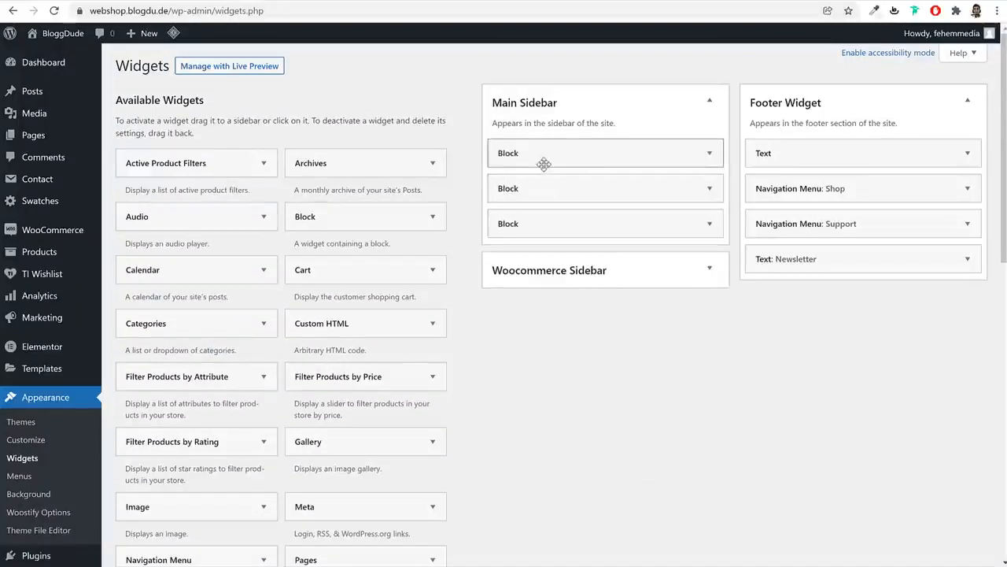
click(544, 158)
click(470, 289)
click(539, 217)
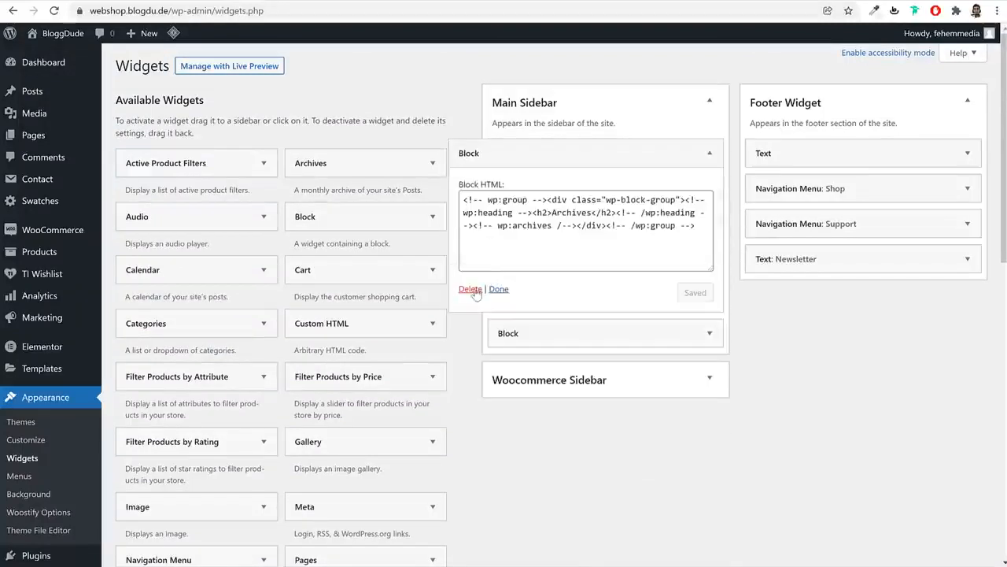
click(471, 288)
click(555, 153)
click(471, 289)
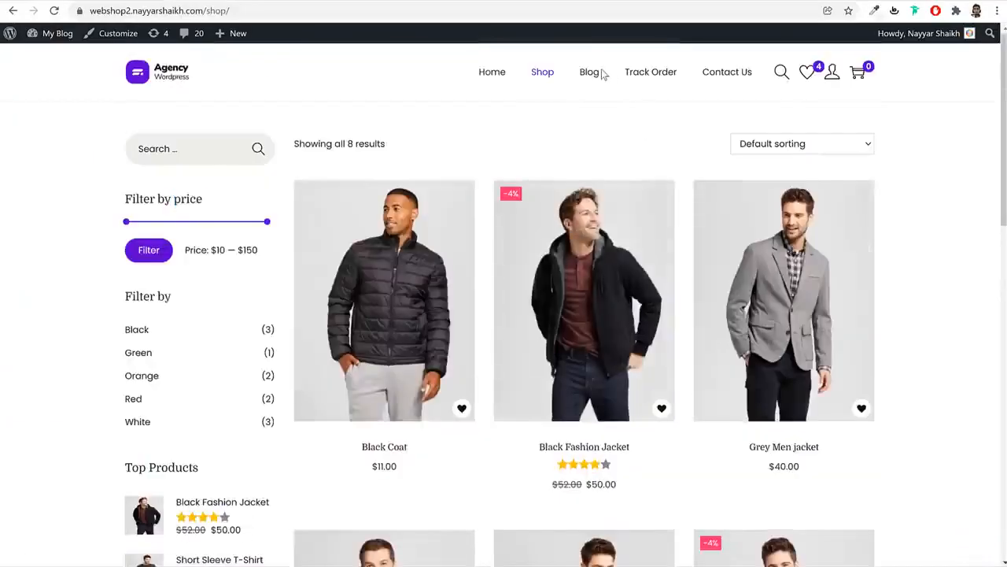
Add a Search widget to the Main Sidebar, matching the reference blog's search box
click(598, 74)
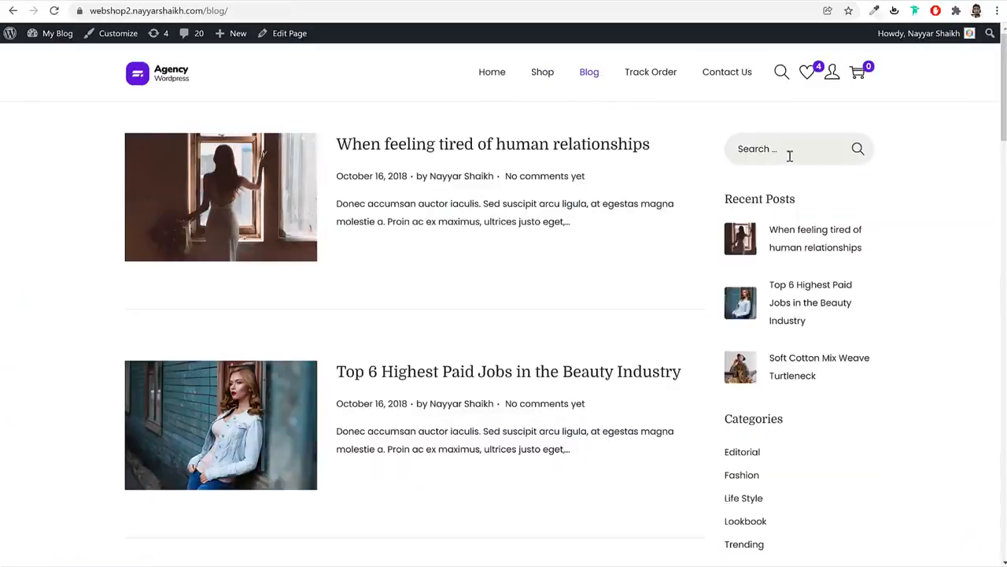
click(789, 156)
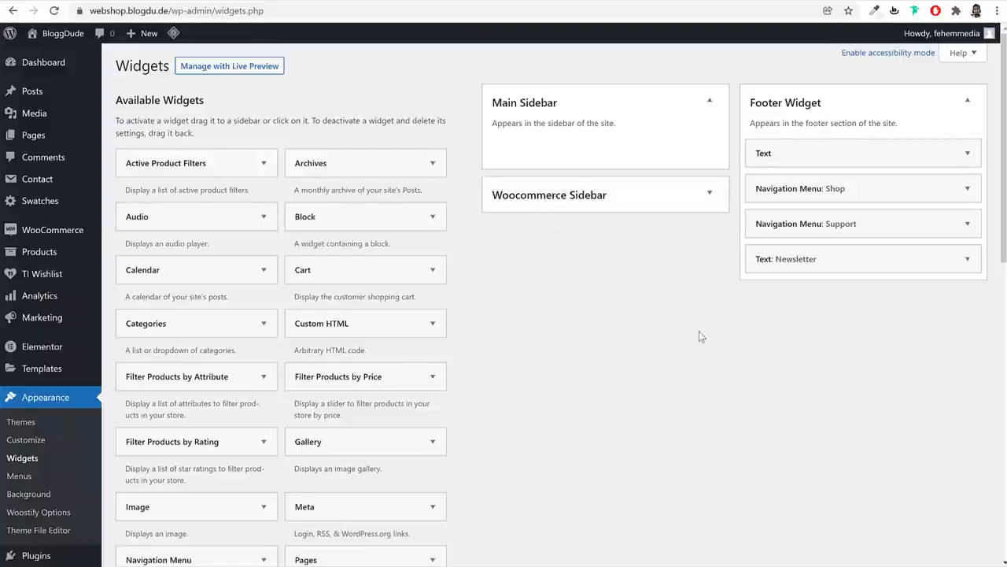
scroll(702, 342, down, 8)
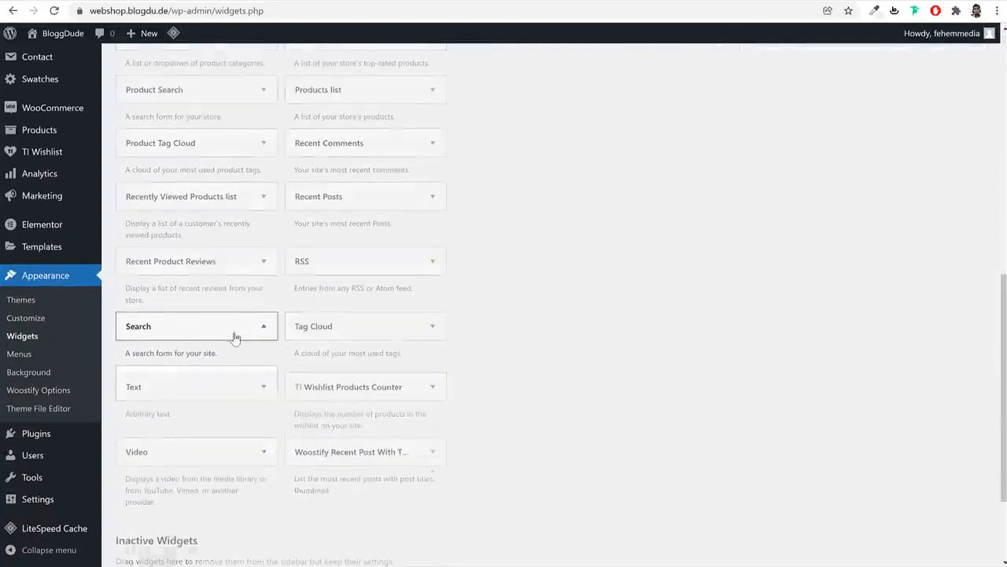
click(236, 335)
click(202, 381)
click(217, 456)
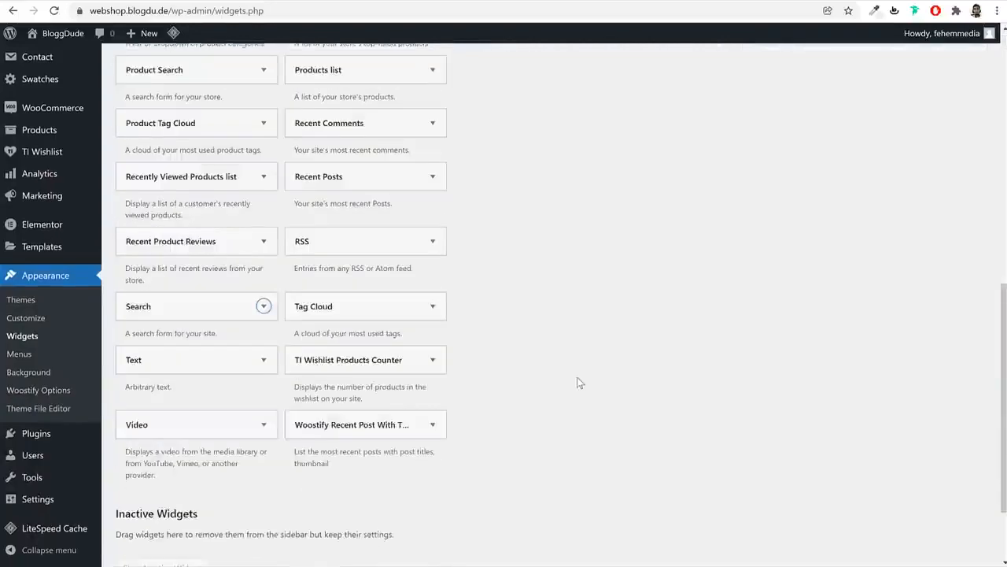
click(603, 157)
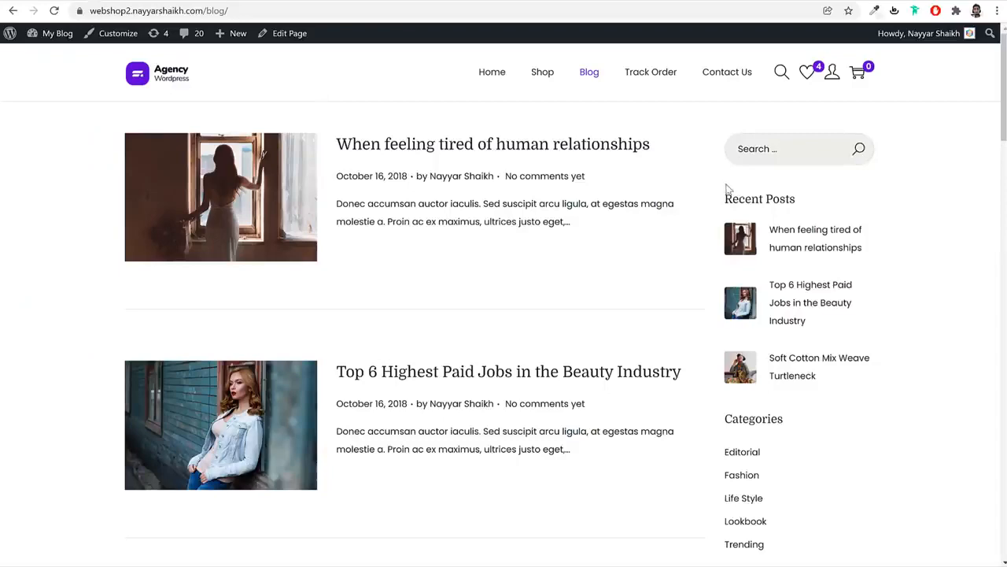
Add Woostify Recent Post With Thumbnail to the Main Sidebar showing 5 posts
double_click(746, 198)
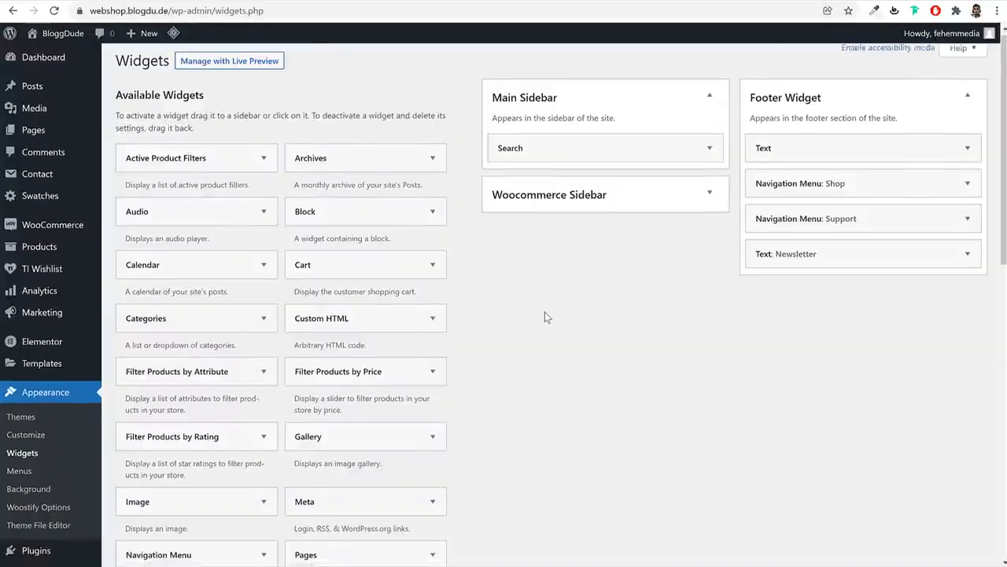
scroll(544, 313, down, 5)
scroll(545, 313, down, 2)
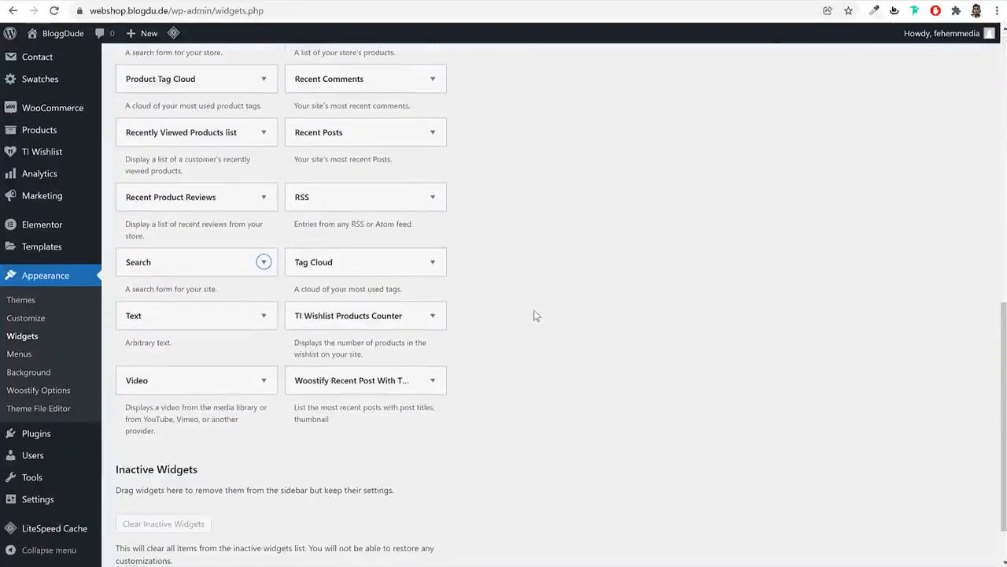
click(416, 385)
click(394, 519)
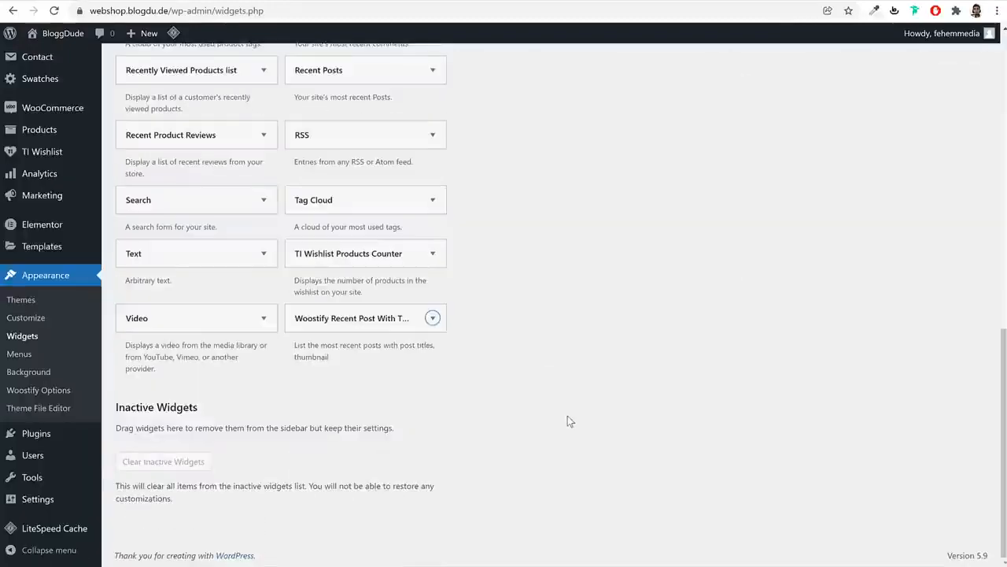
double_click(573, 214)
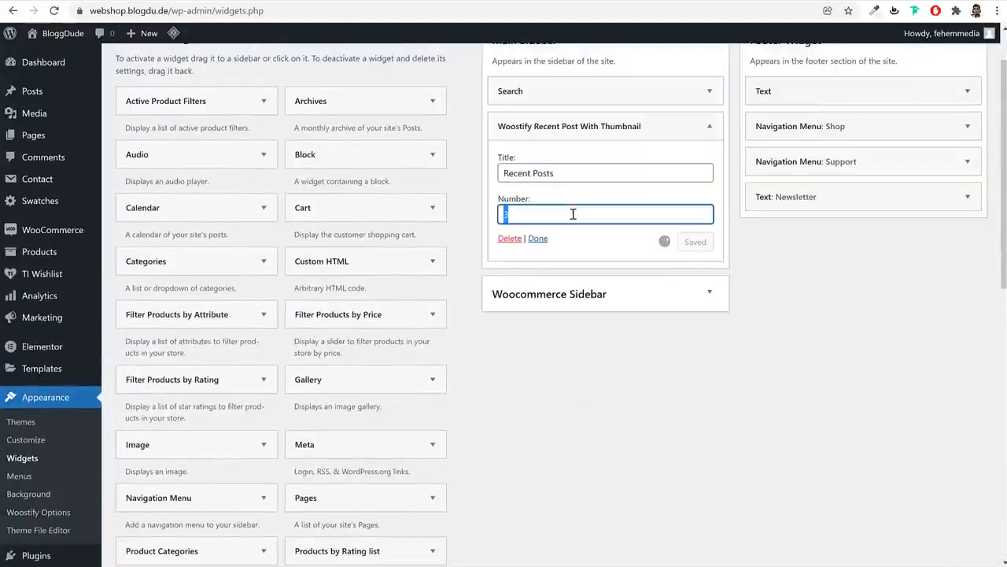
text(5)
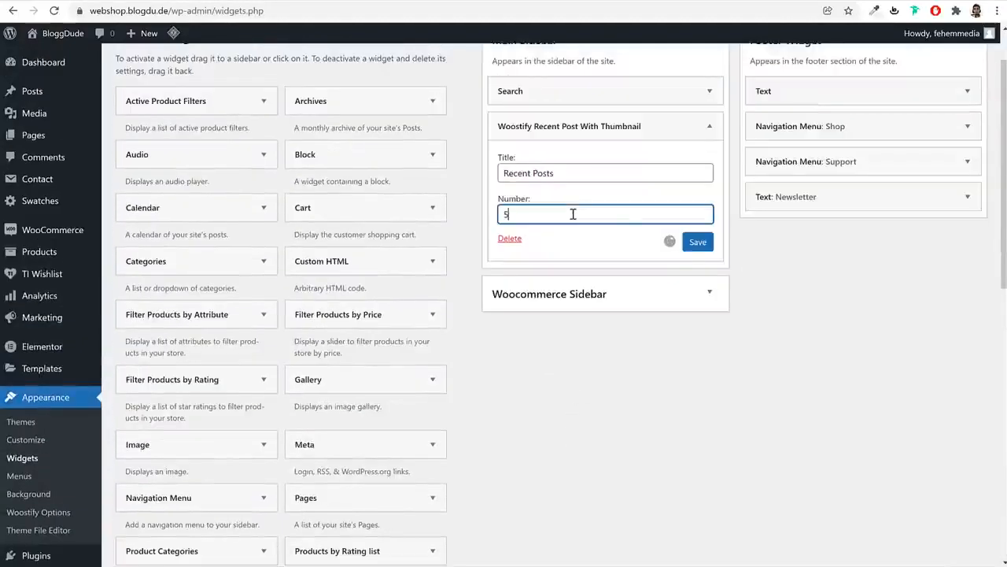
click(701, 242)
click(706, 128)
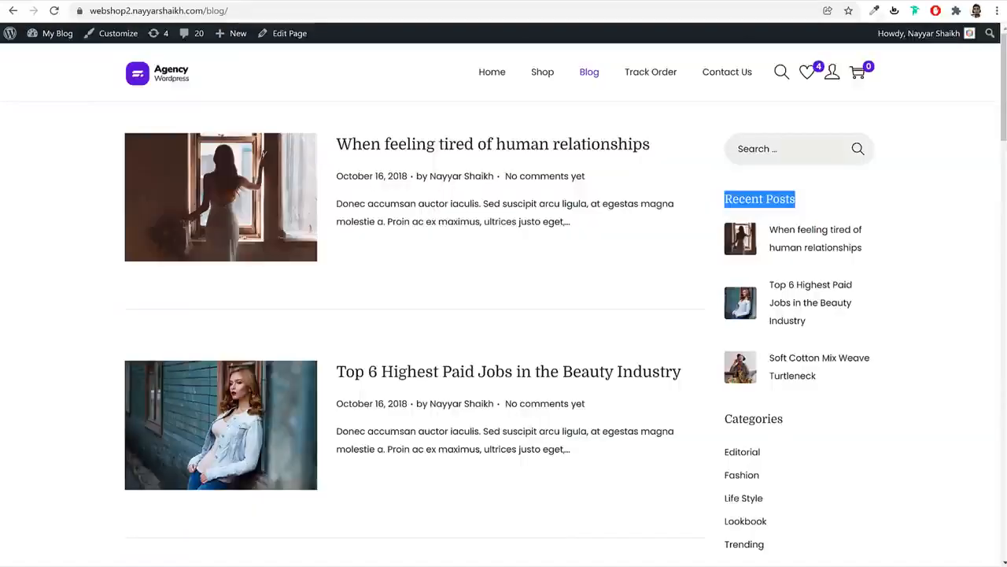
Add the Categories widget to the Main Sidebar below recent posts
scroll(855, 292, down, 3)
scroll(789, 297, down, 2)
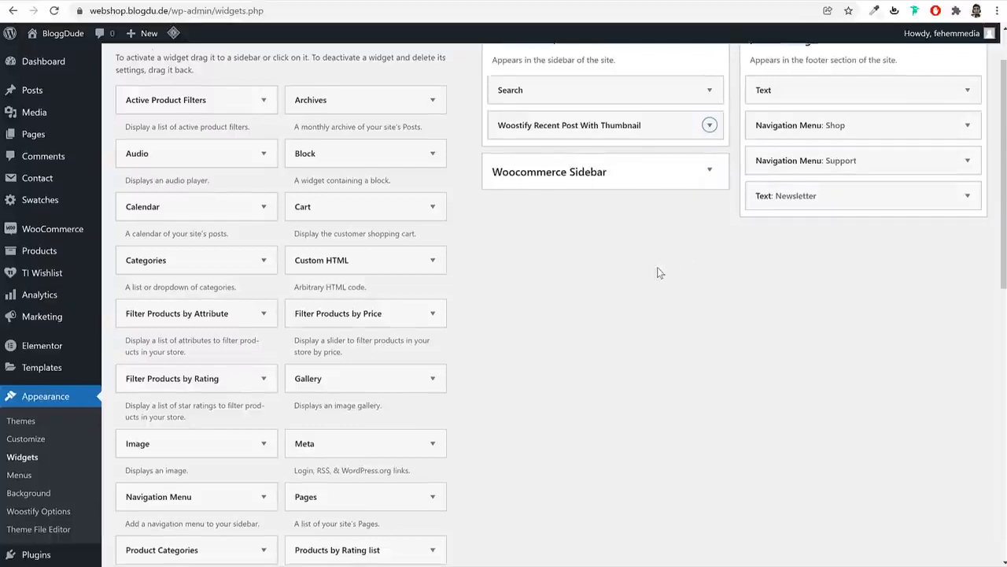
scroll(645, 266, down, 2)
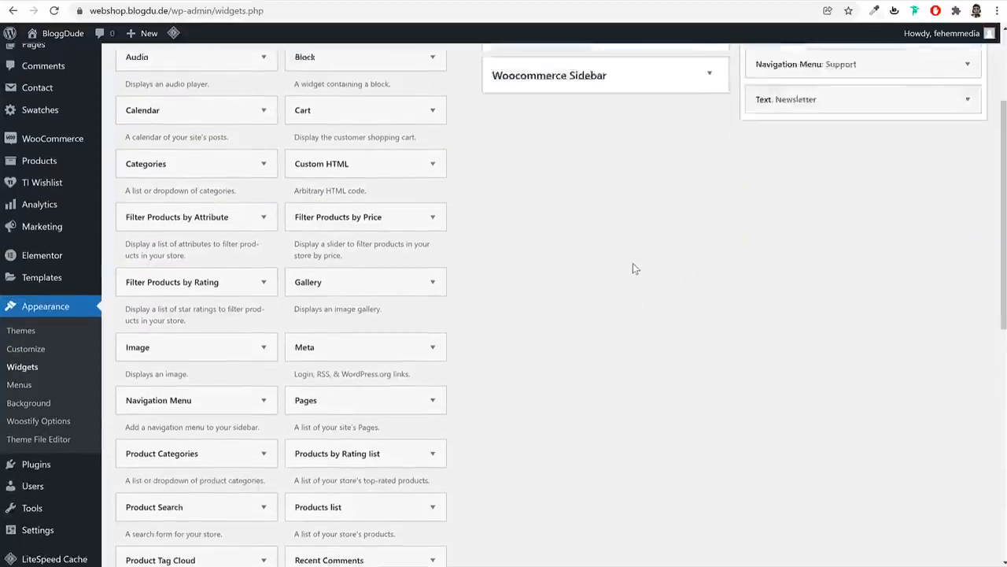
scroll(632, 262, up, 4)
drag(225, 329, 622, 236)
click(538, 344)
Add Tag Cloud to the Main Sidebar, then view the blog and home page
scroll(472, 378, down, 8)
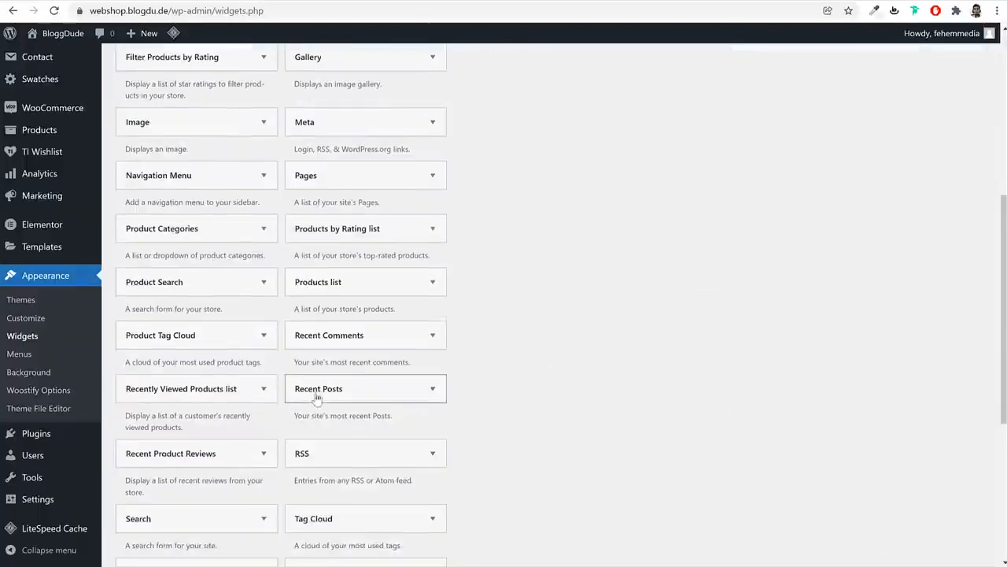
click(353, 266)
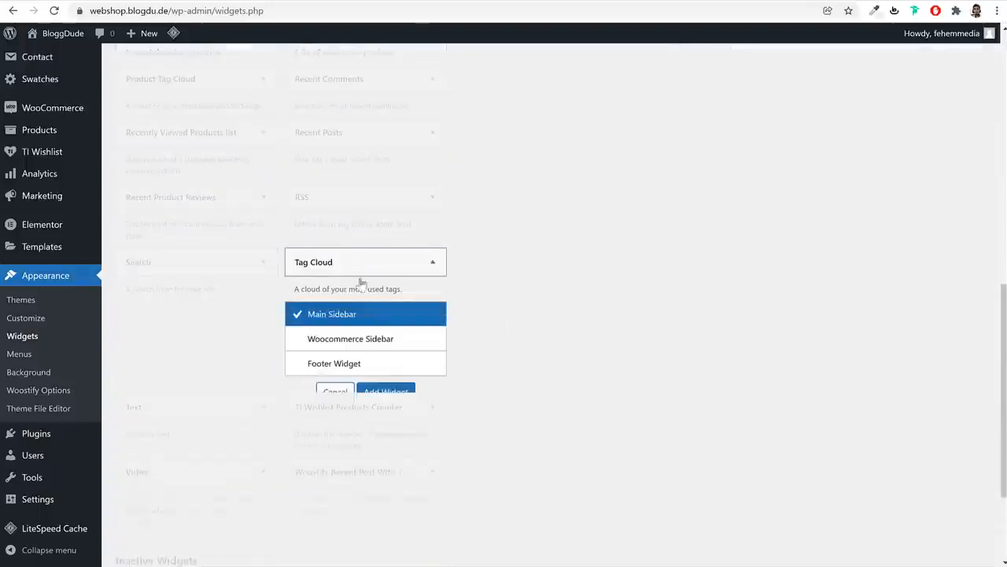
click(385, 391)
scroll(560, 368, up, 9)
click(357, 1)
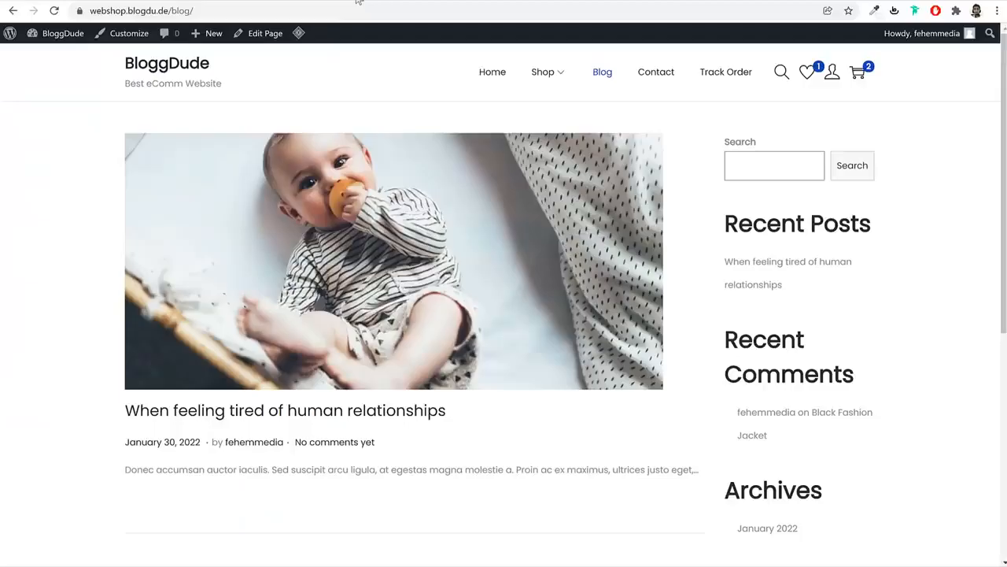
click(195, 64)
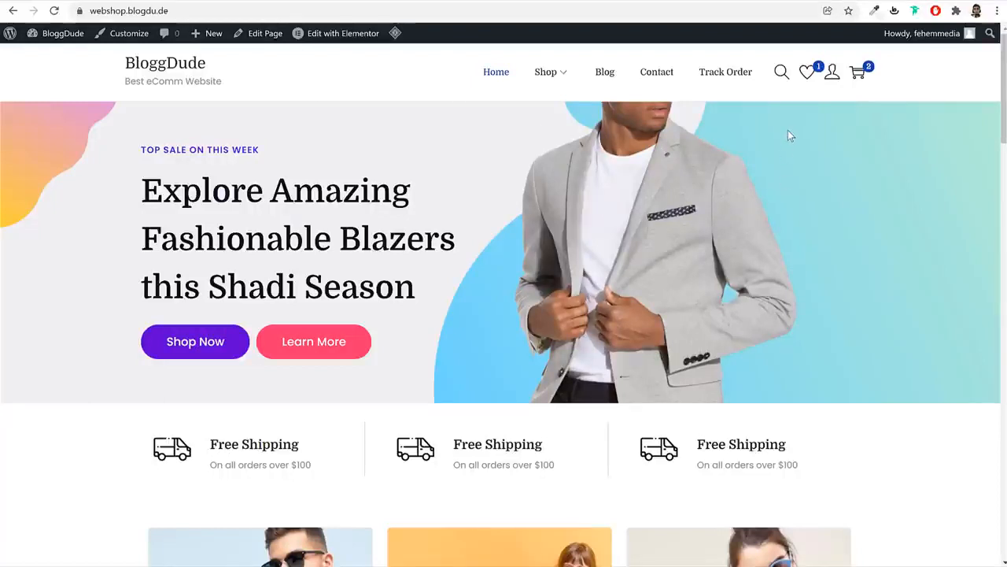
Copy the shop's address and load it in a new incognito window
click(381, 10)
key(ctrl+c)
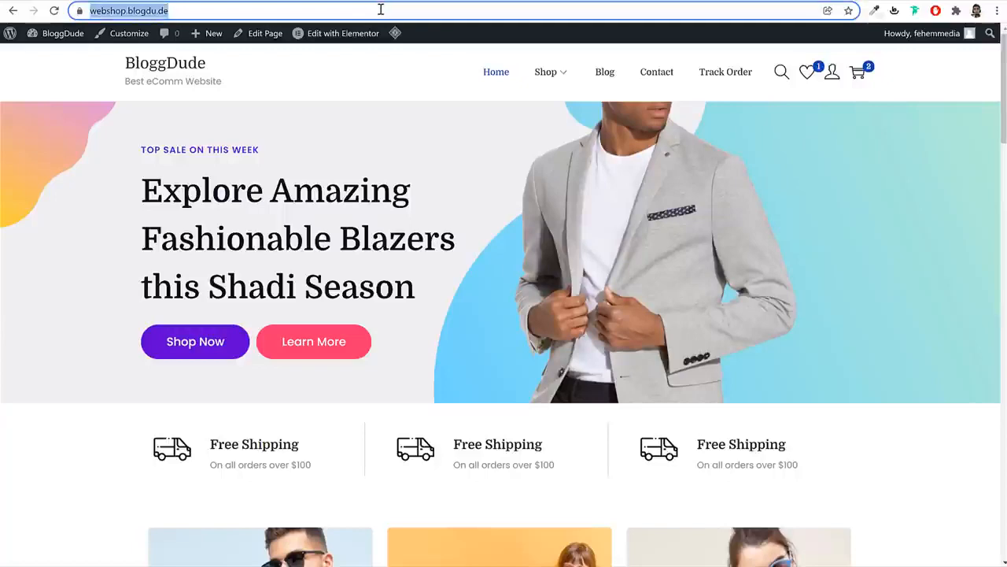
click(886, 135)
scroll(898, 165, down, 5)
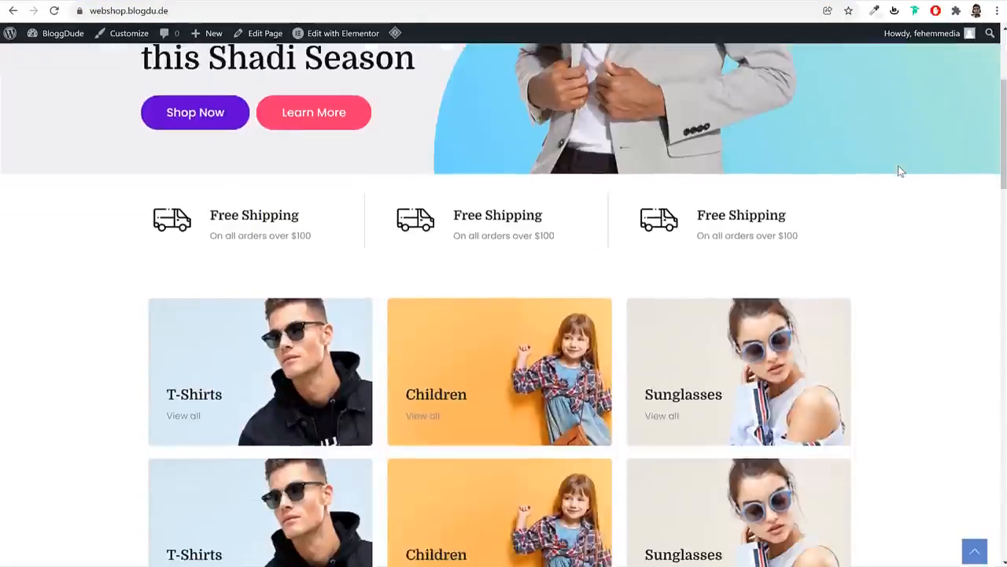
scroll(900, 166, up, 5)
click(997, 11)
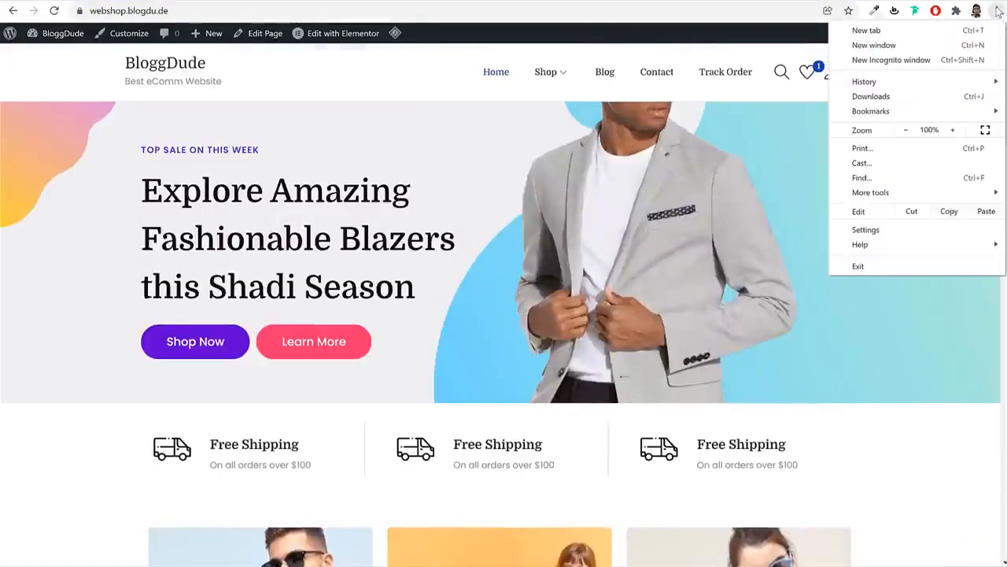
click(954, 62)
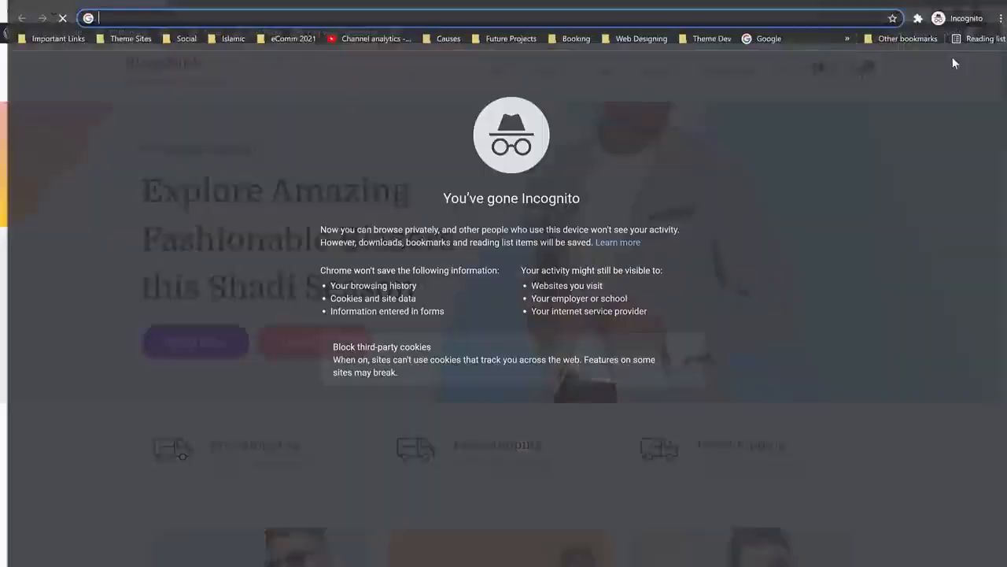
key(ctrl+v)
key(Return)
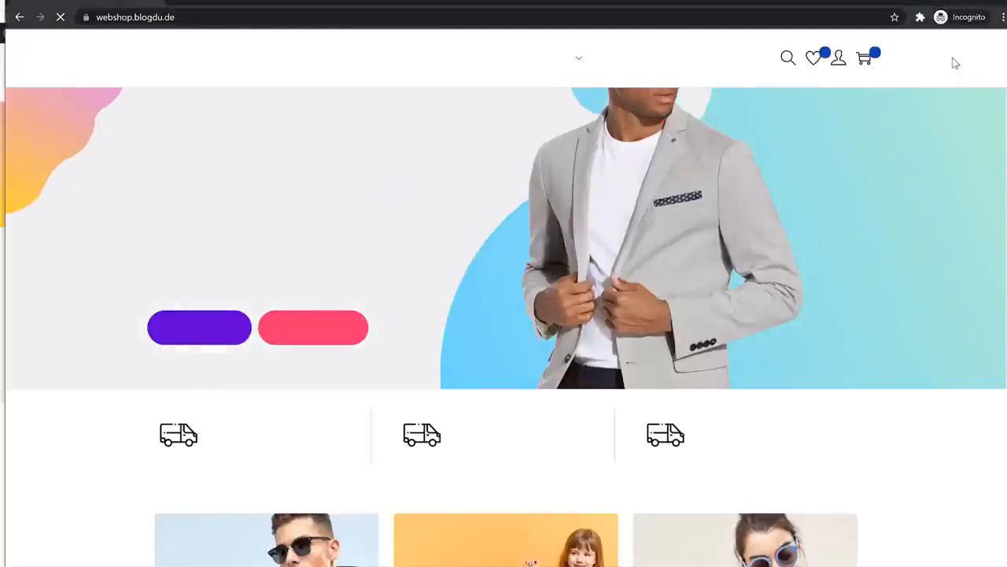
Add the Black Fashion Jacket to the wishlist and open the Wishlist page
scroll(897, 268, down, 3)
scroll(897, 271, down, 7)
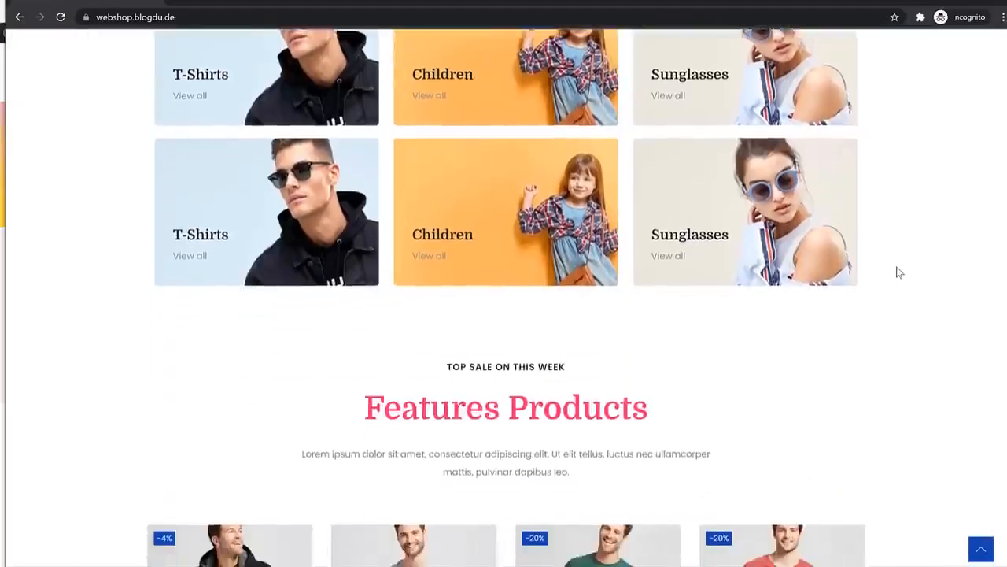
scroll(897, 269, up, 9)
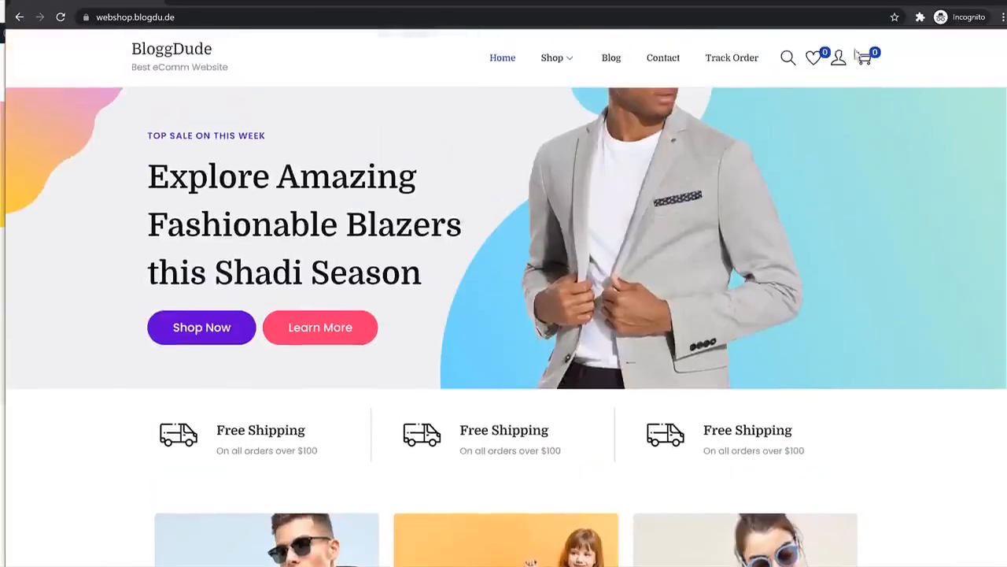
scroll(807, 272, down, 5)
scroll(809, 274, down, 12)
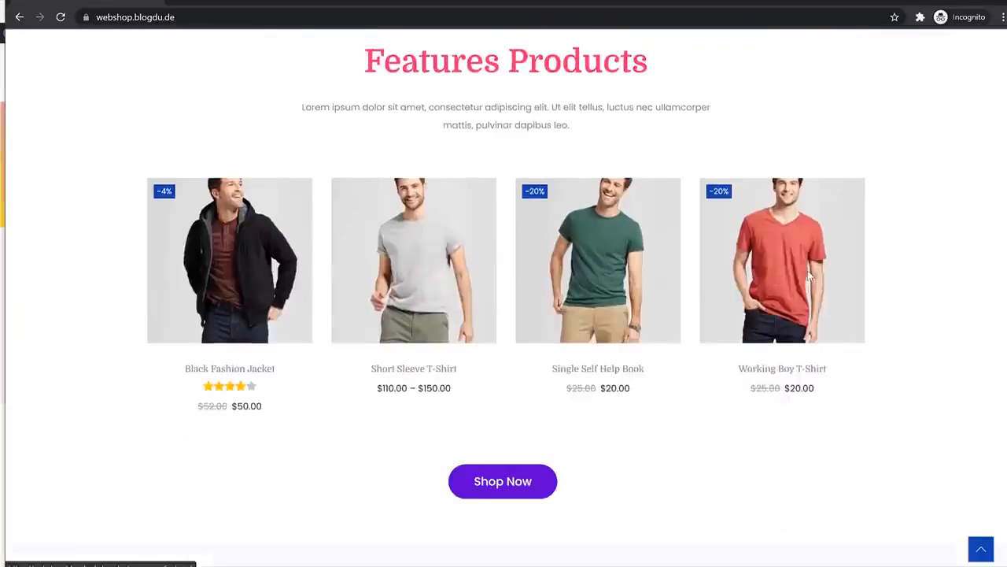
scroll(858, 295, down, 5)
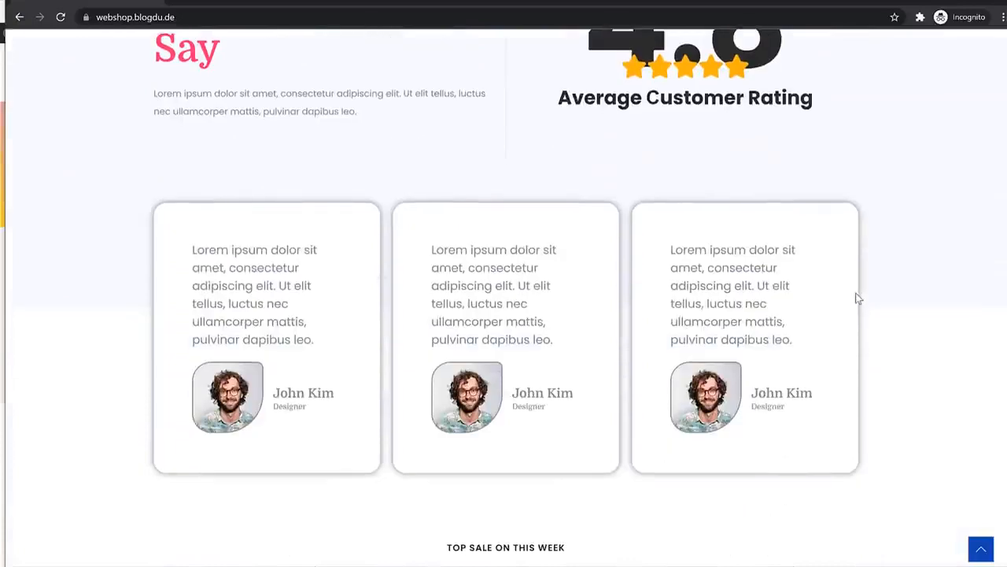
scroll(857, 296, up, 9)
scroll(857, 297, up, 5)
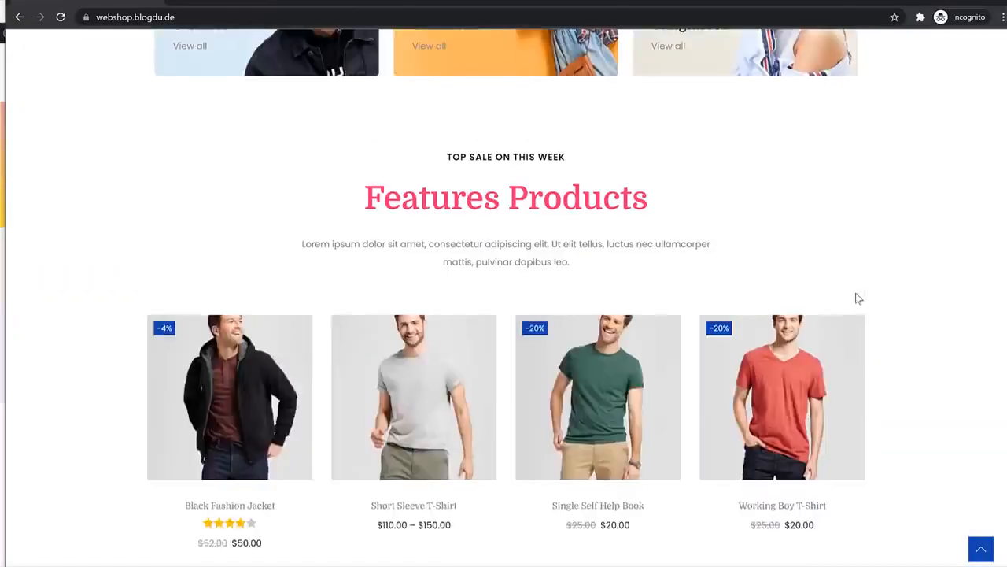
scroll(855, 294, down, 2)
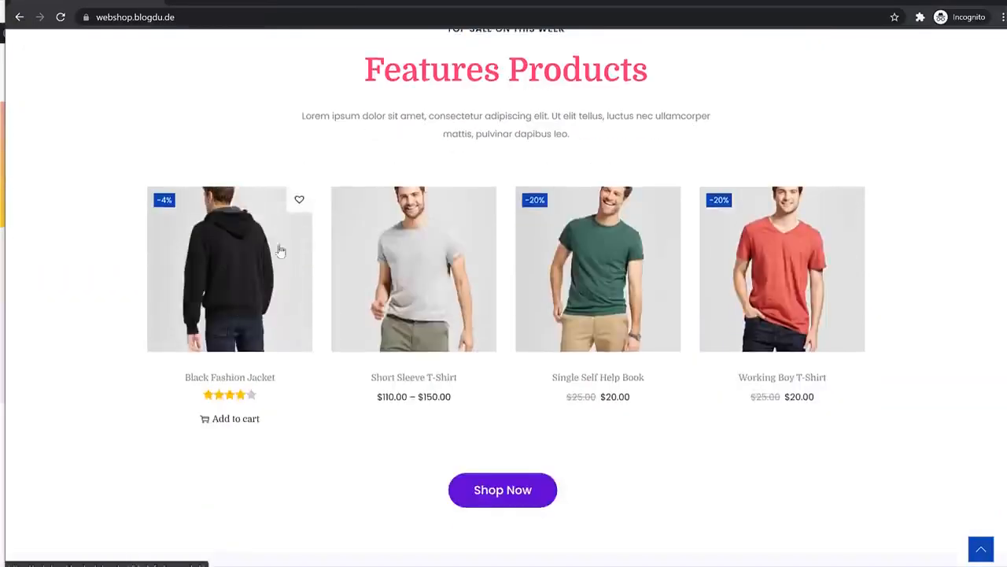
click(299, 200)
click(513, 358)
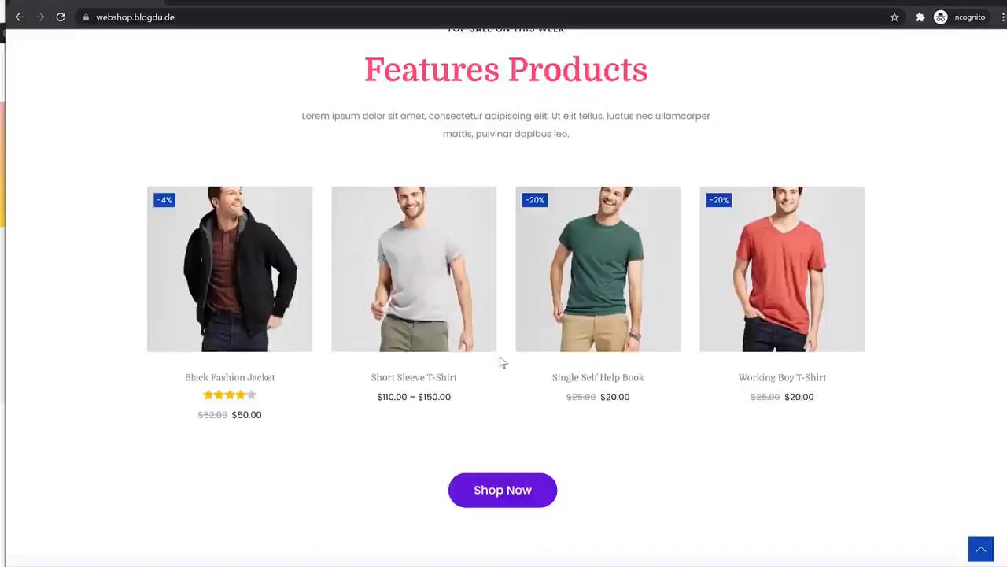
scroll(522, 294, up, 10)
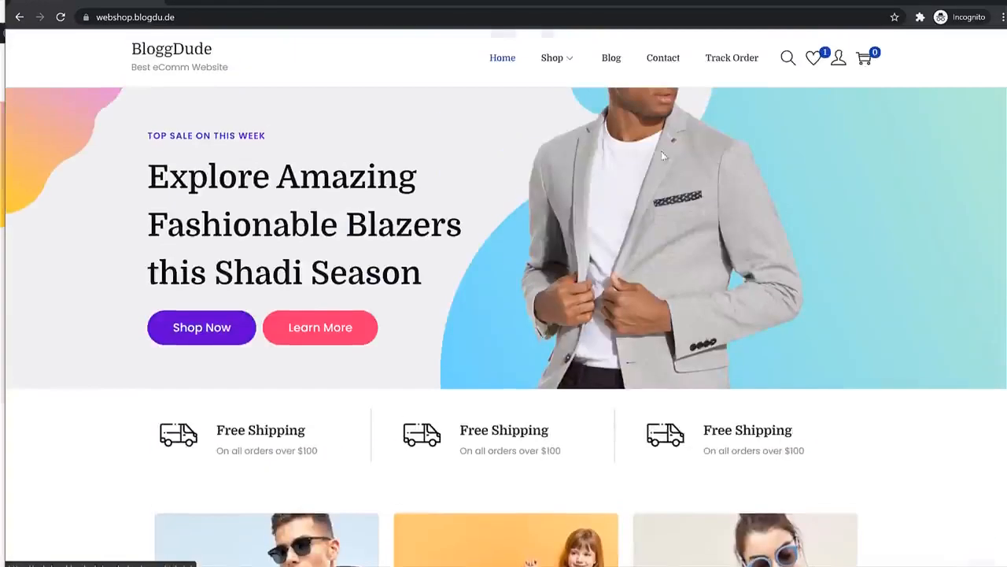
click(813, 57)
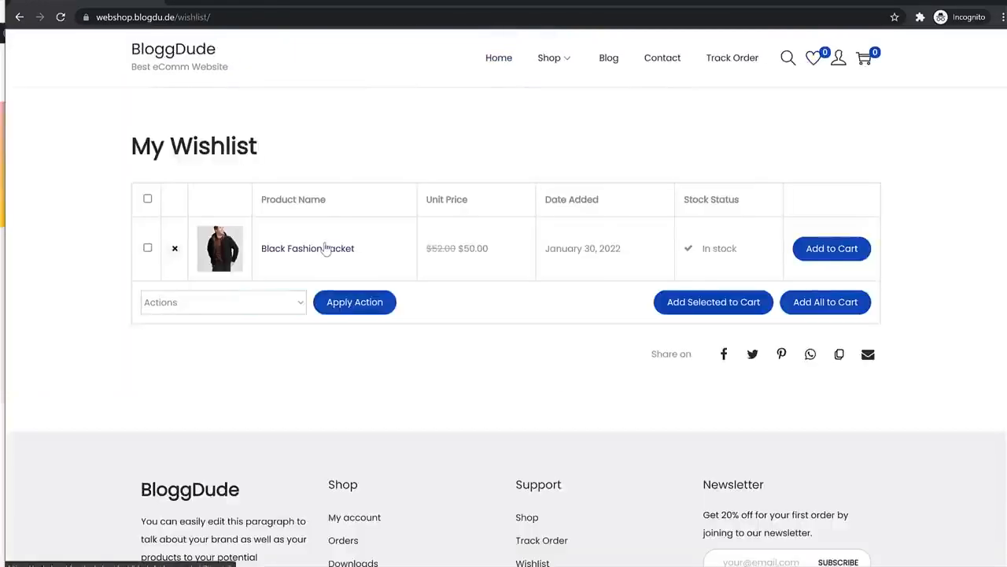
Add the jacket to the cart from its product page and proceed to checkout
click(323, 247)
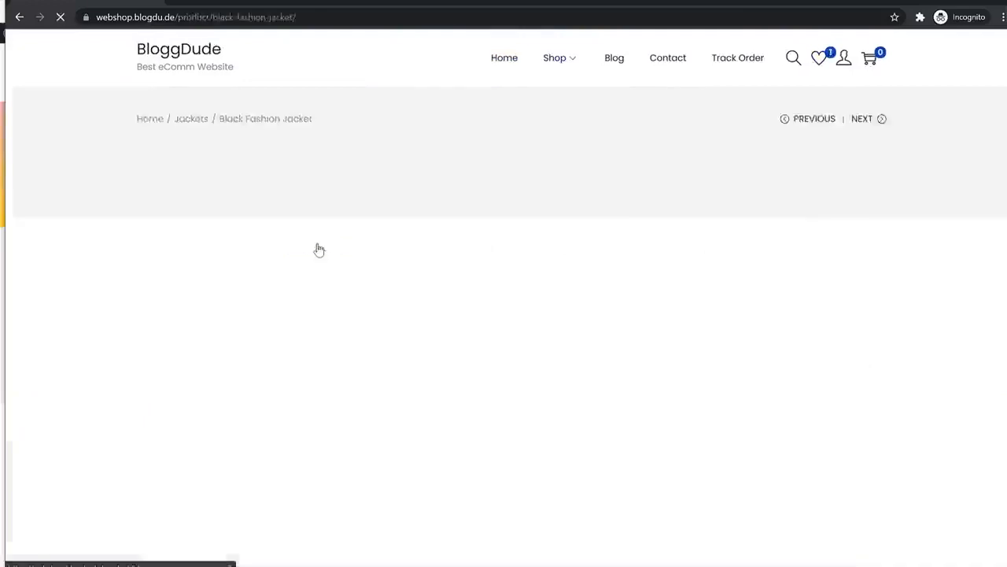
scroll(382, 206, down, 1)
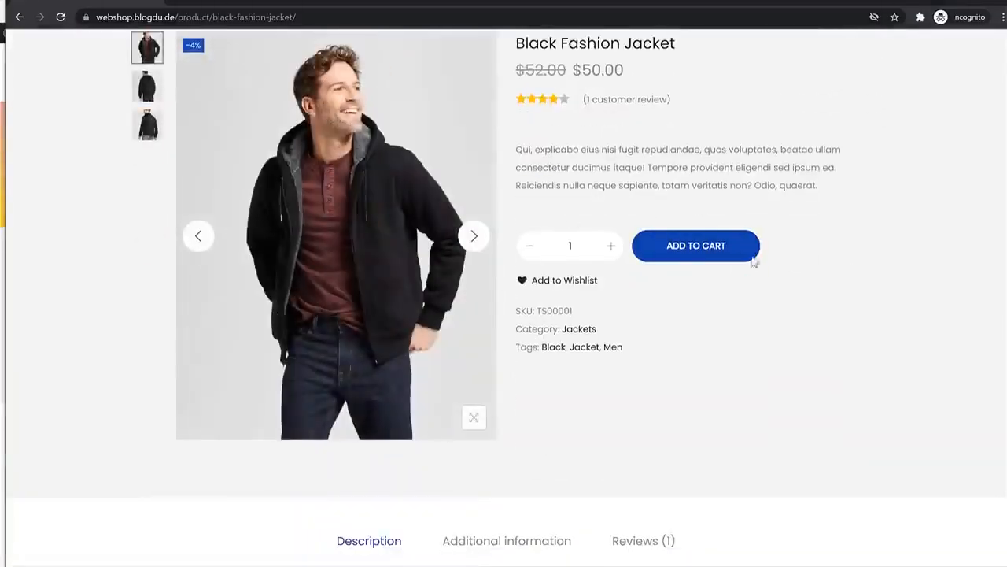
click(719, 263)
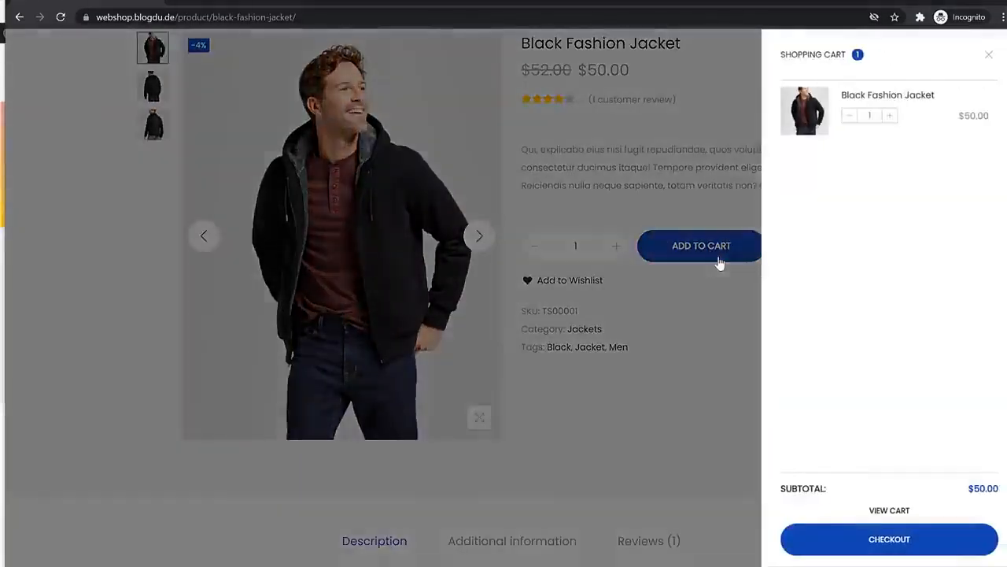
click(898, 510)
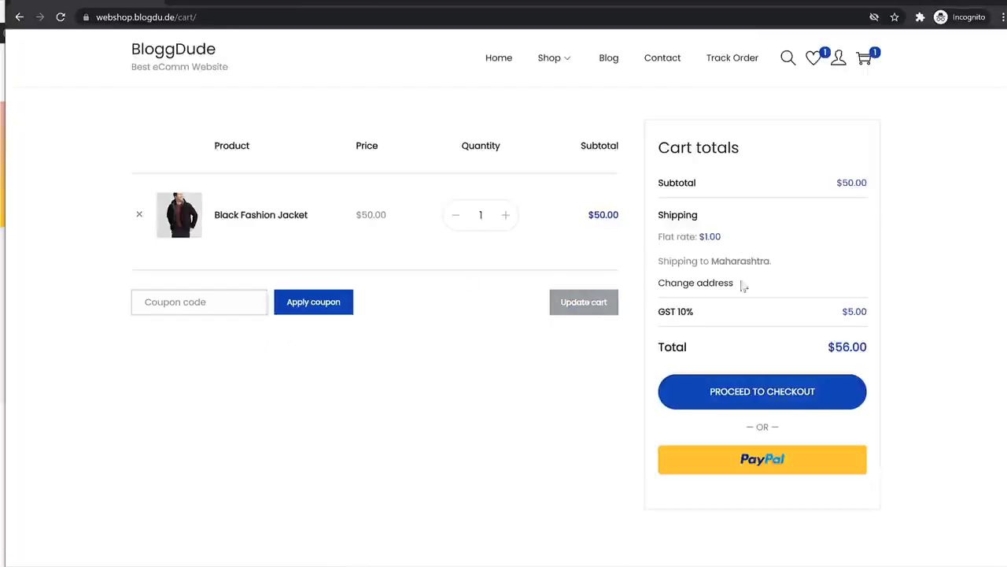
drag(731, 320, 719, 308)
click(783, 382)
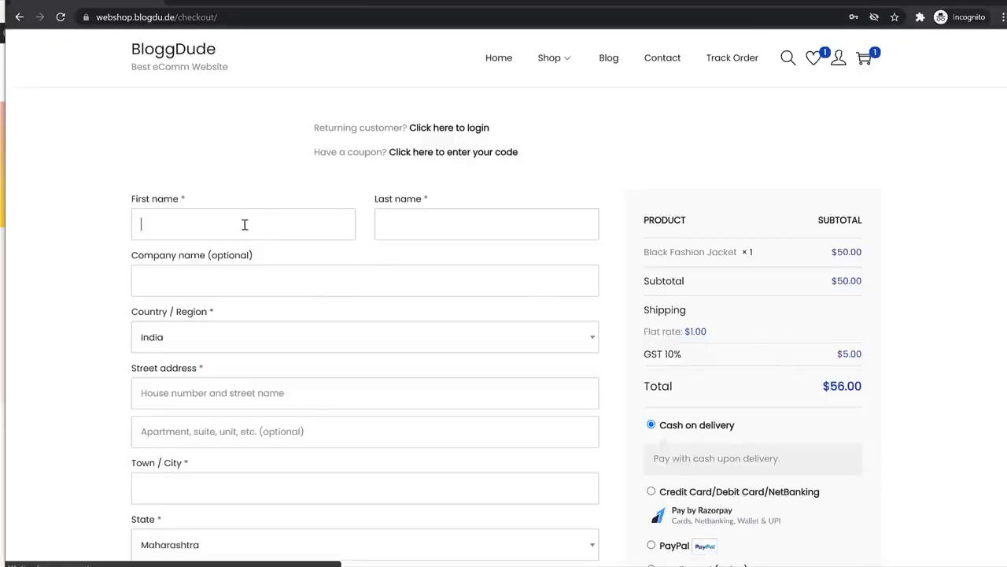
Fill in the billing name, street address '123', remaining address, phone number and e-mail
text(John)
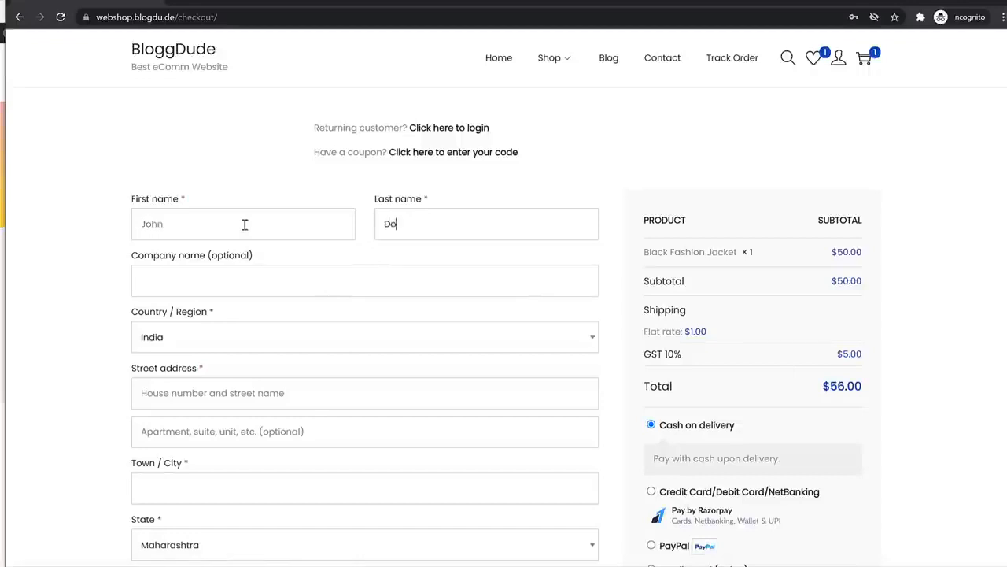
scroll(252, 236, down, 3)
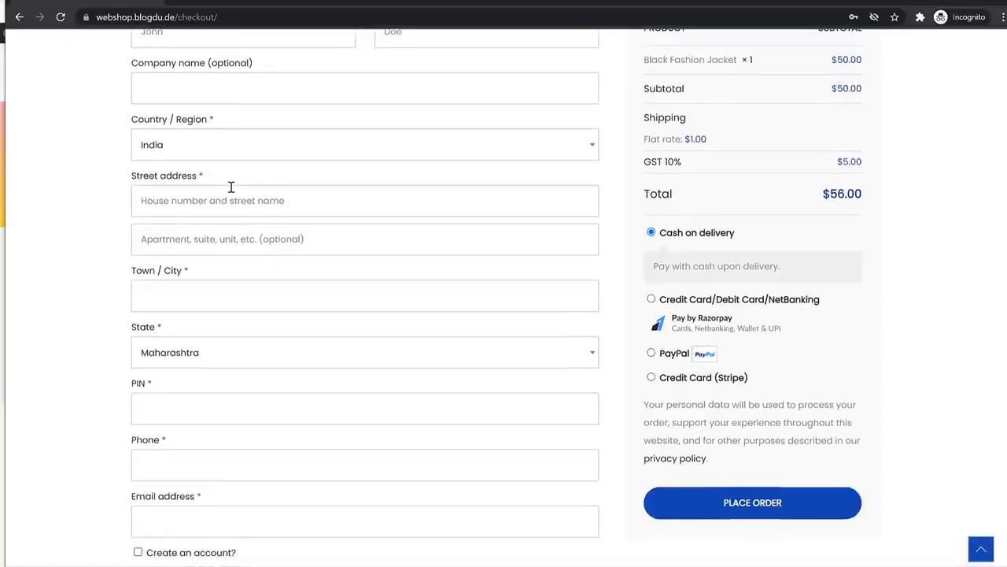
click(232, 189)
text(123)
key(Tab)
key(Tab)
key(Tab)
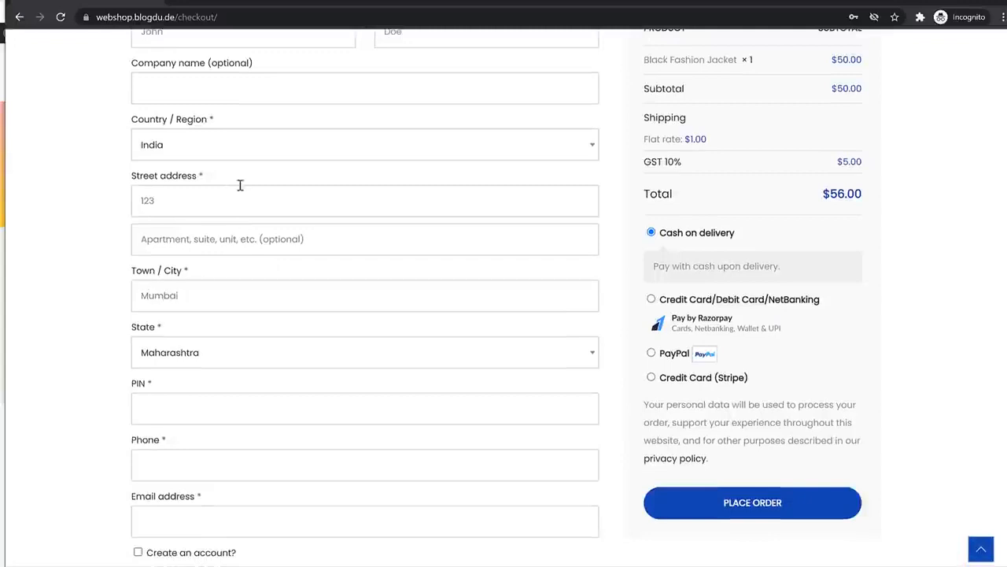
text(400001)
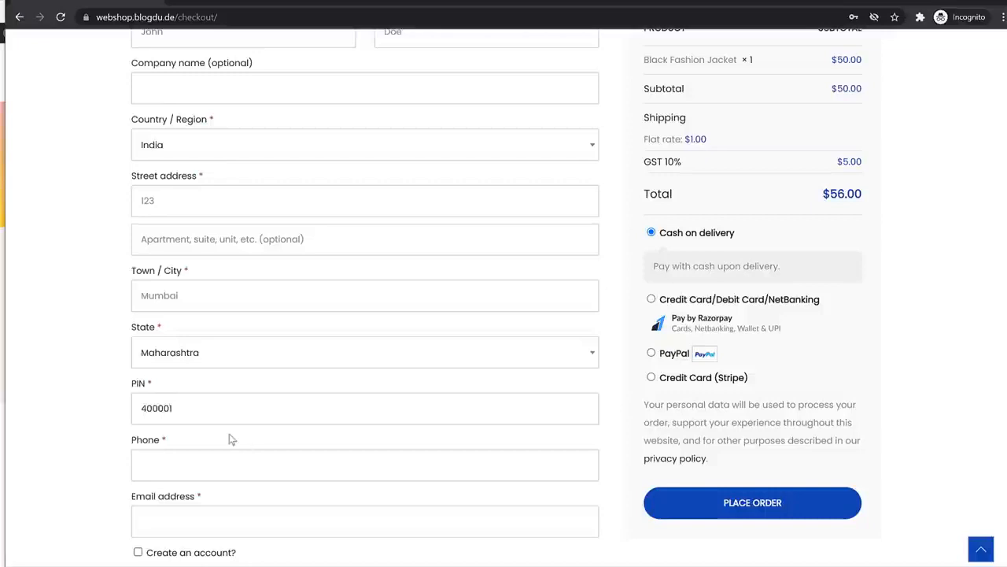
click(216, 467)
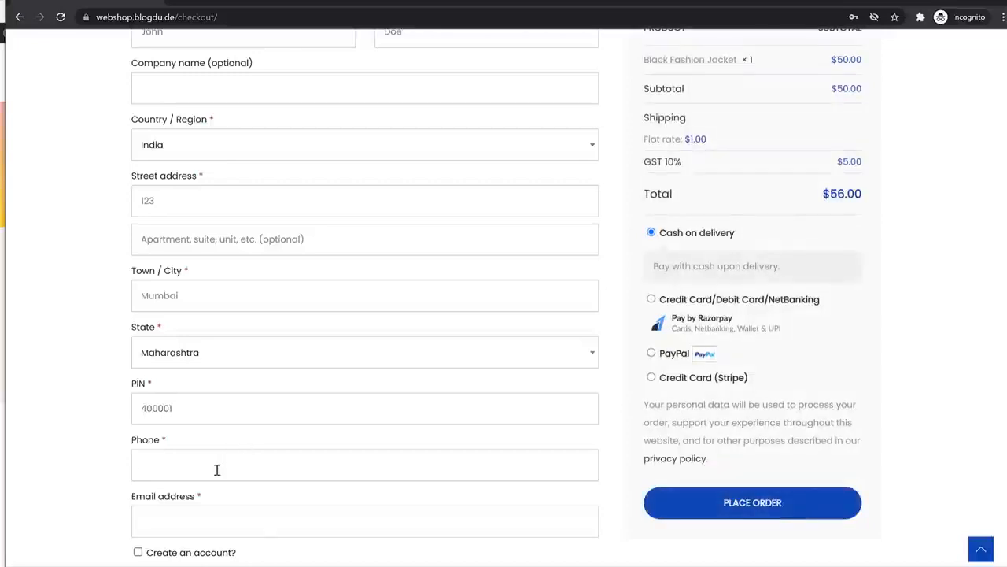
text(7896541230)
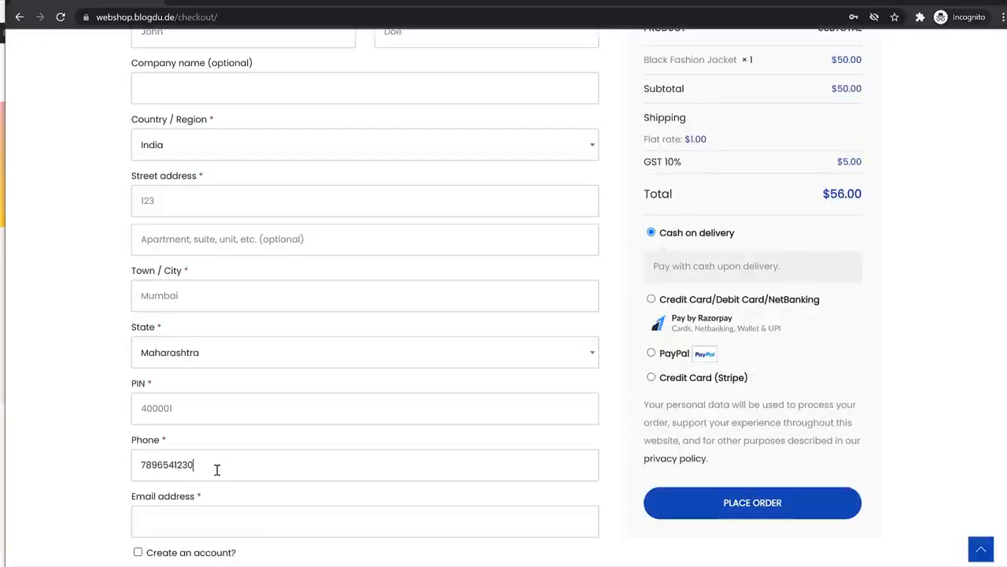
click(229, 510)
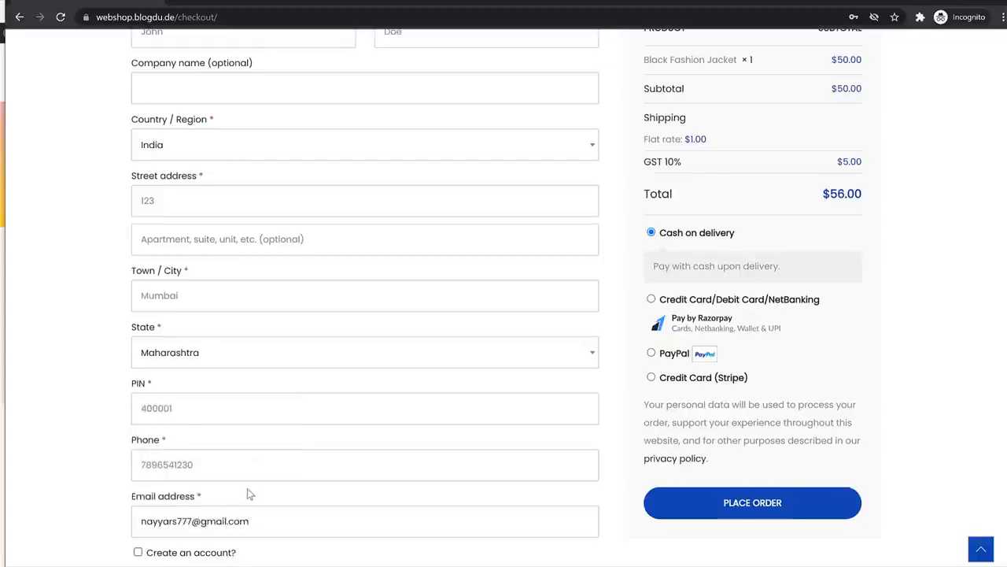
Enable account creation and enter a username and a medium-strength password
scroll(266, 435, down, 2)
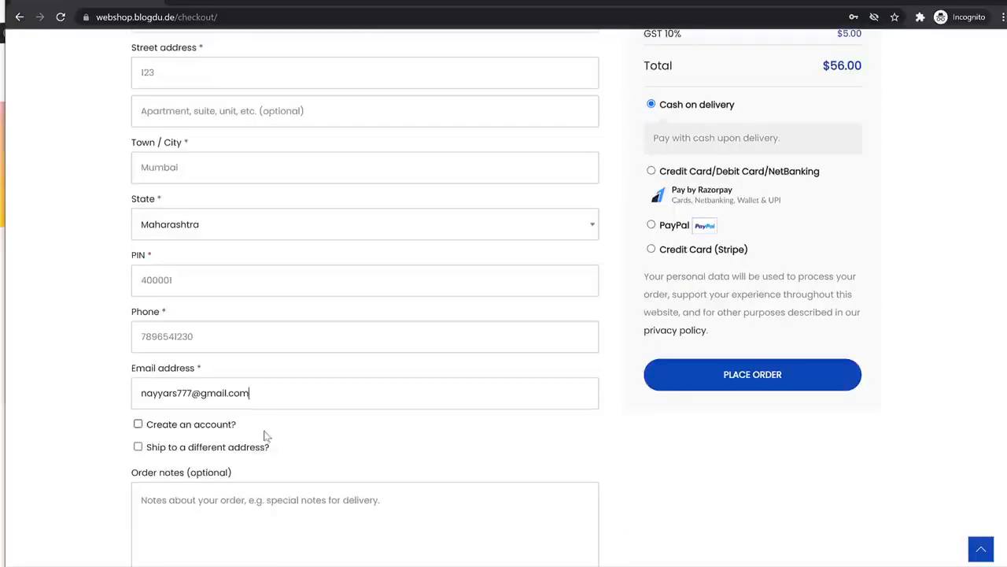
click(139, 425)
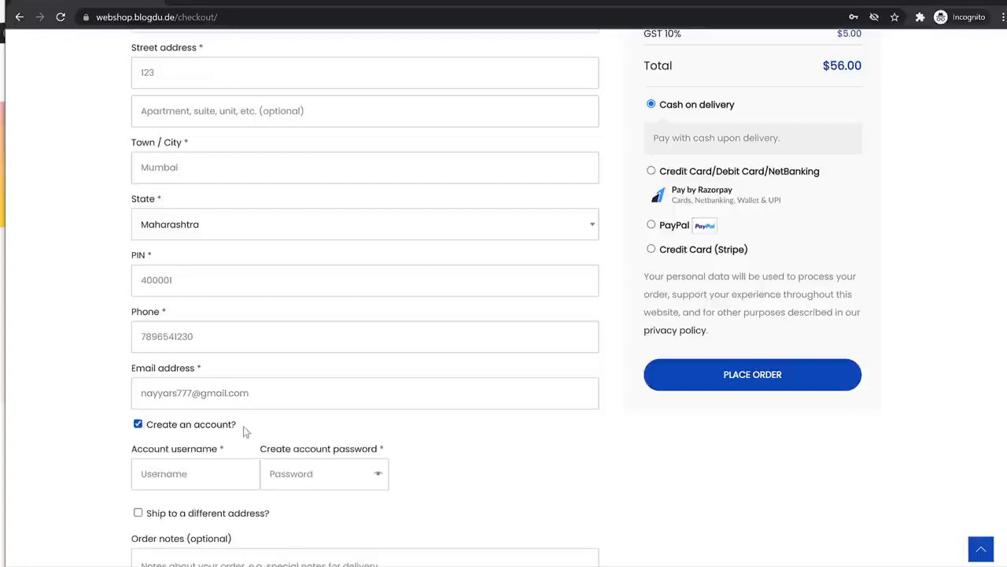
scroll(433, 441, down, 2)
click(199, 350)
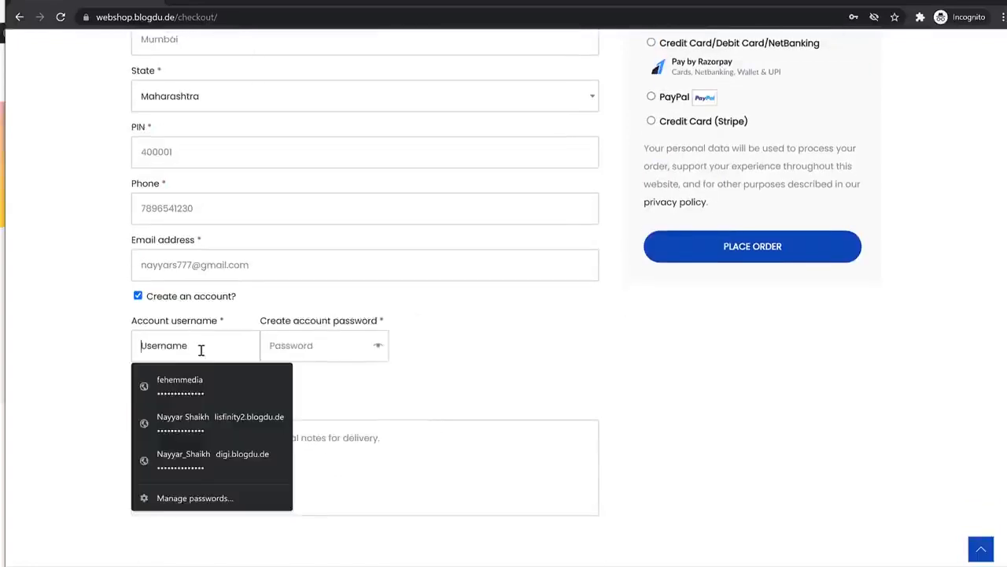
text(nayyars777)
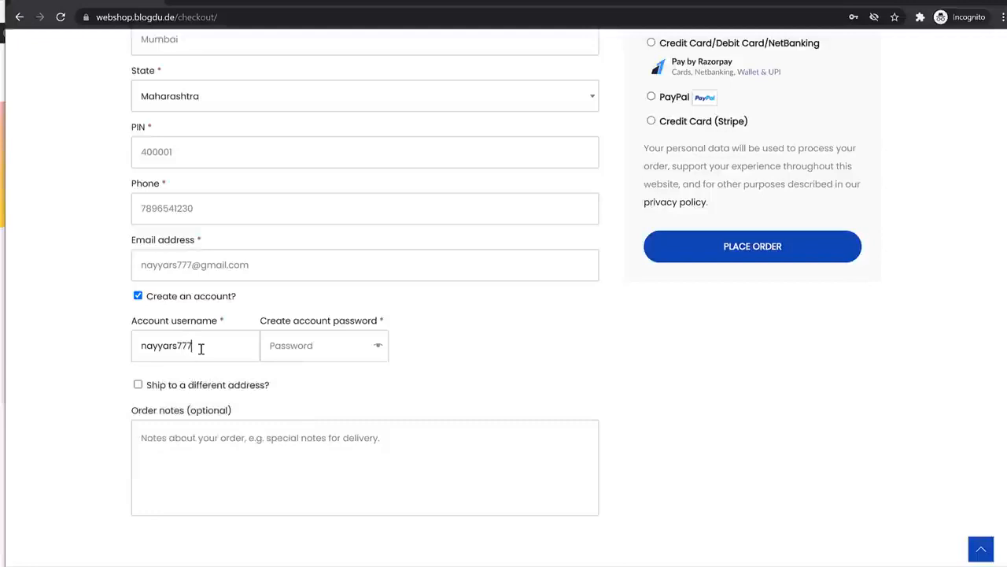
key(Tab)
text(n•••)
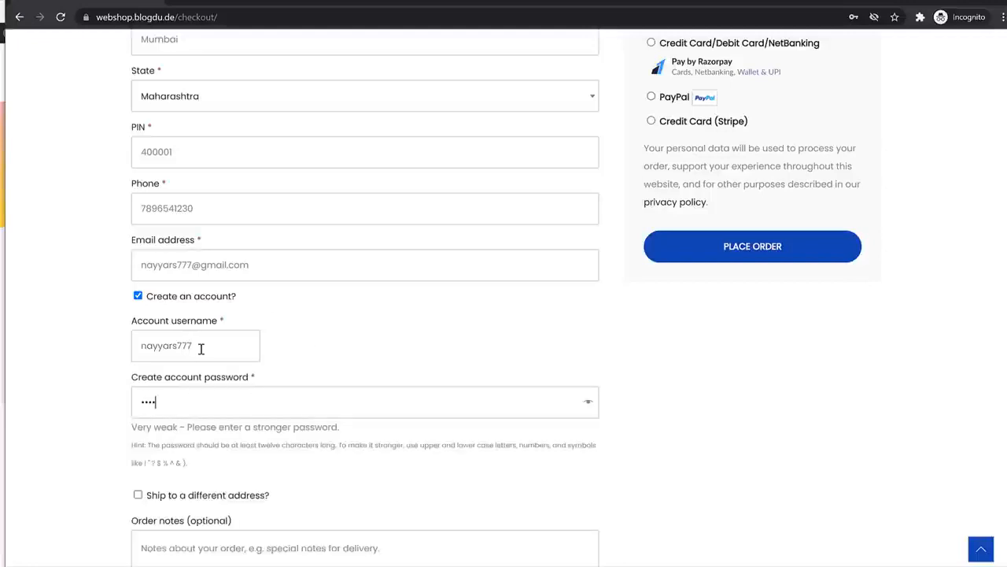
text(••••••)
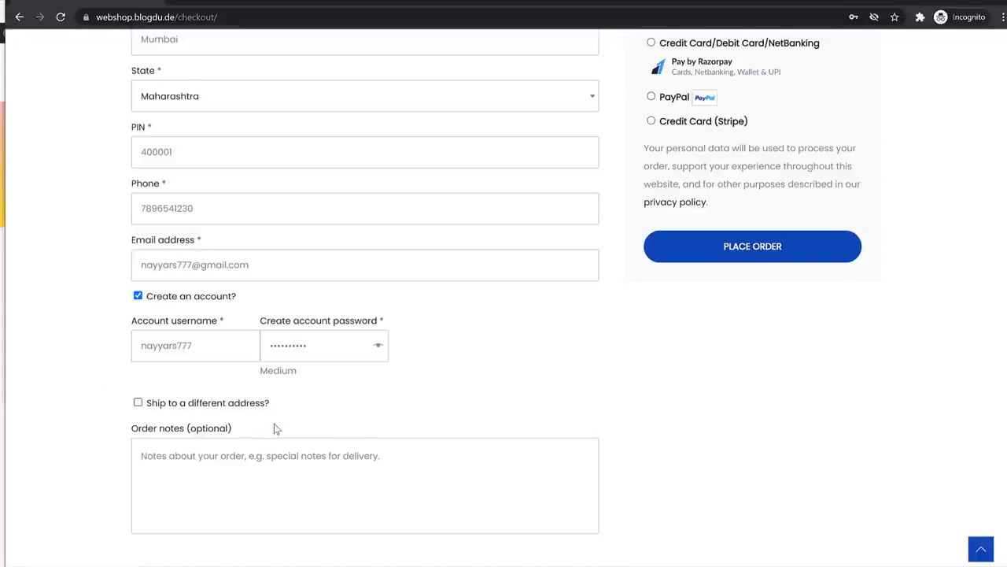
scroll(267, 421, up, 5)
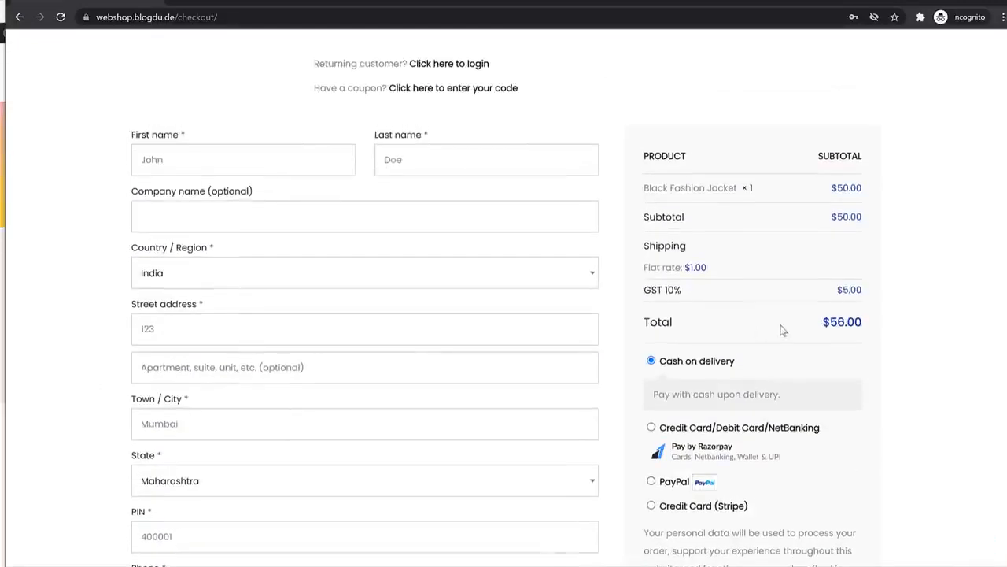
Try Manipur as billing state to see $1.50 flat-rate shipping, then revert to Maharashtra
drag(675, 291, 650, 294)
click(688, 252)
scroll(216, 389, down, 1)
click(203, 419)
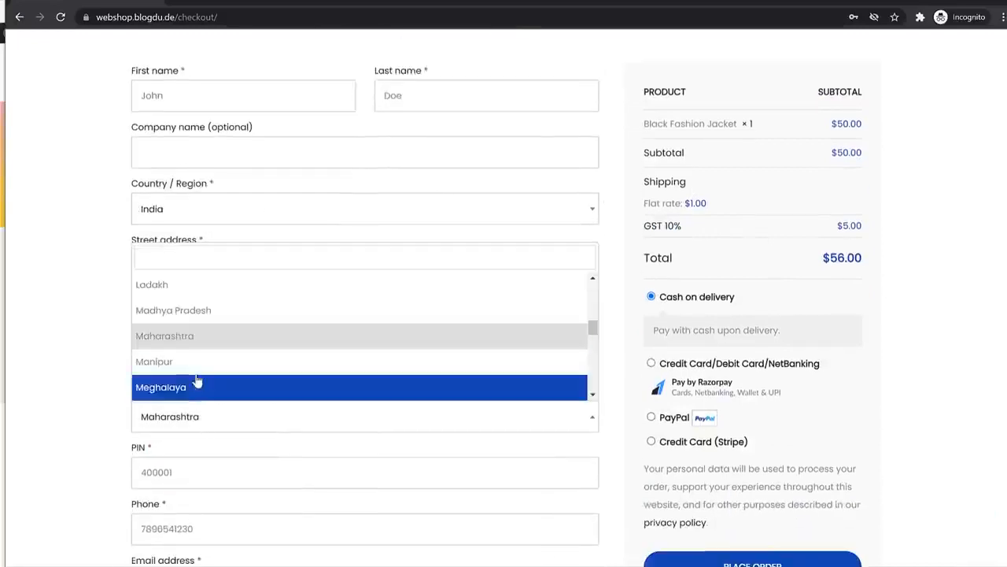
click(195, 362)
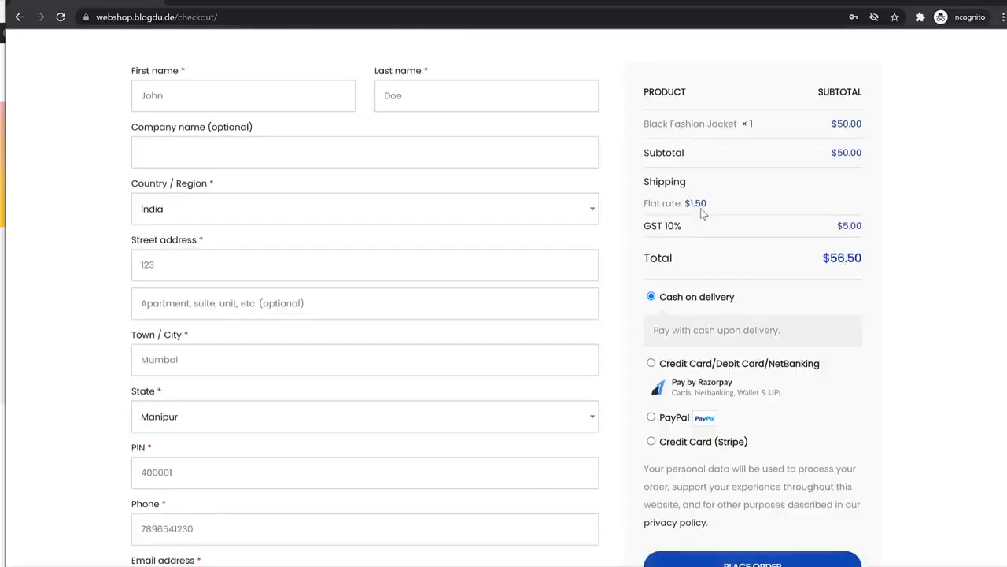
drag(707, 207, 674, 210)
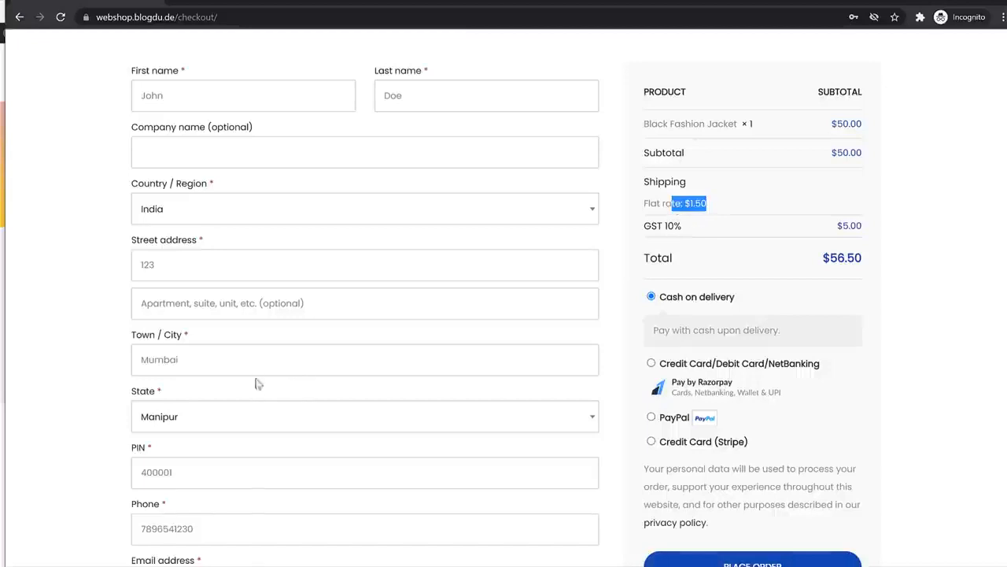
click(197, 423)
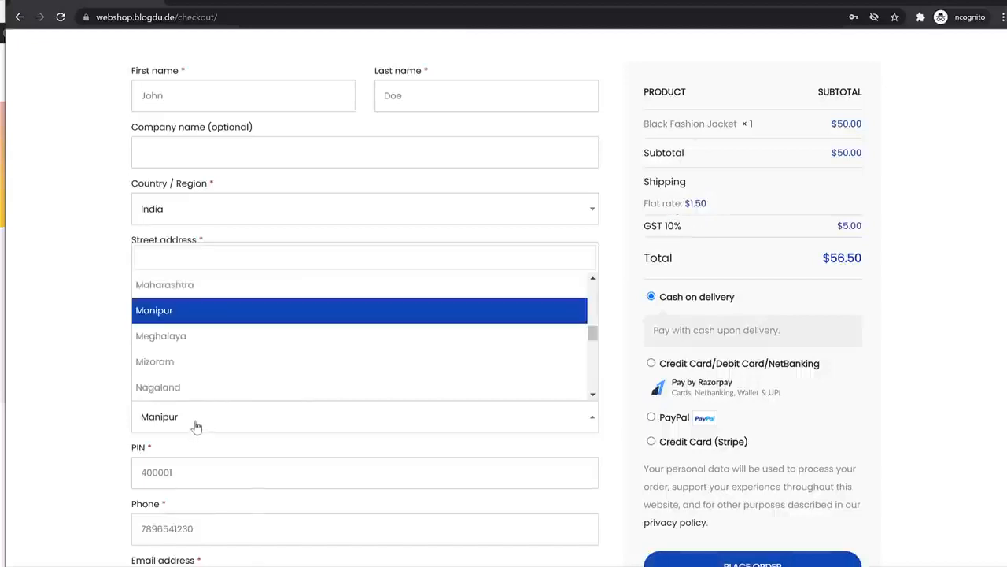
click(212, 287)
Try PayPal, Stripe and Razorpay, then place the order with Cash on delivery
scroll(703, 332, down, 2)
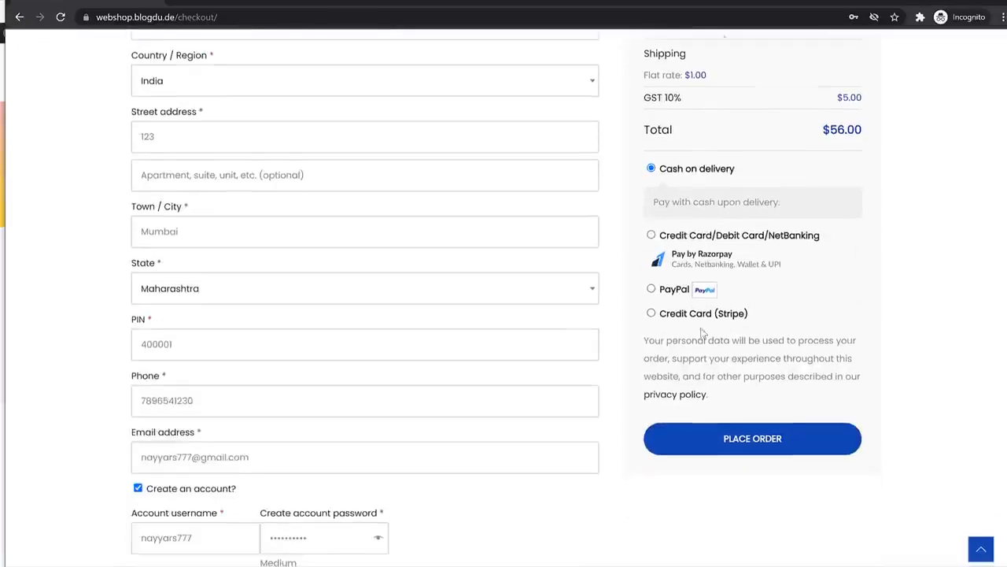
click(670, 291)
click(681, 334)
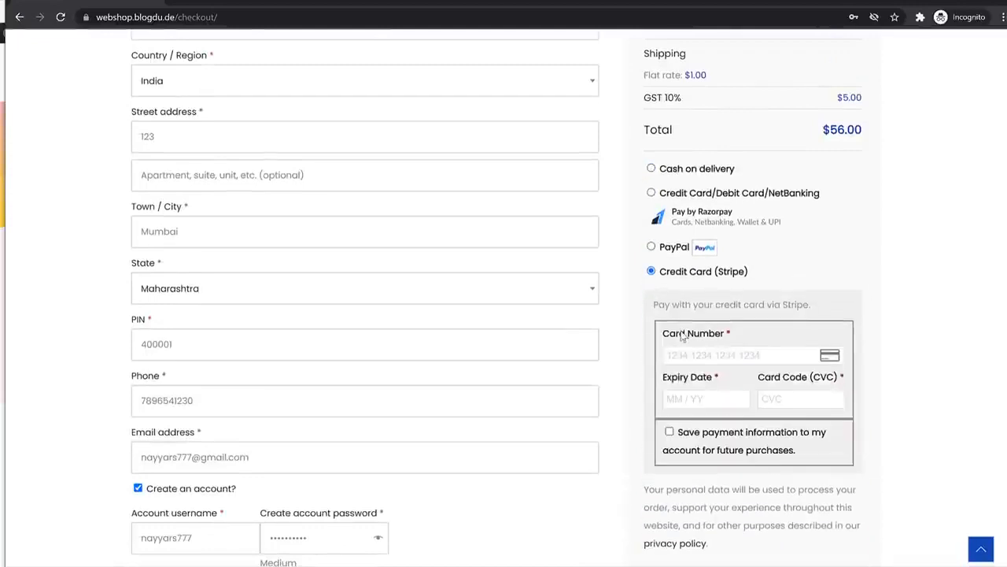
click(678, 193)
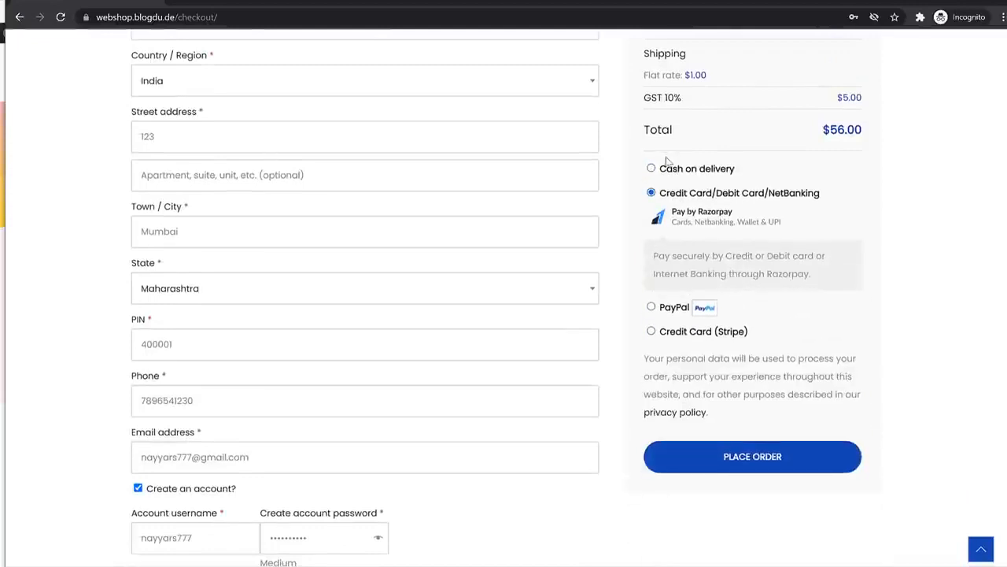
click(674, 174)
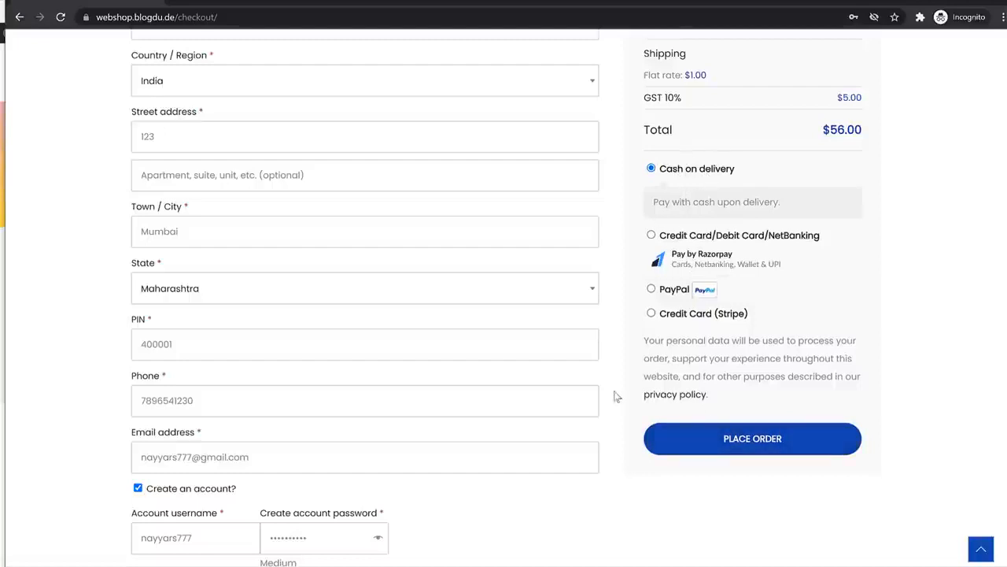
scroll(616, 396, down, 3)
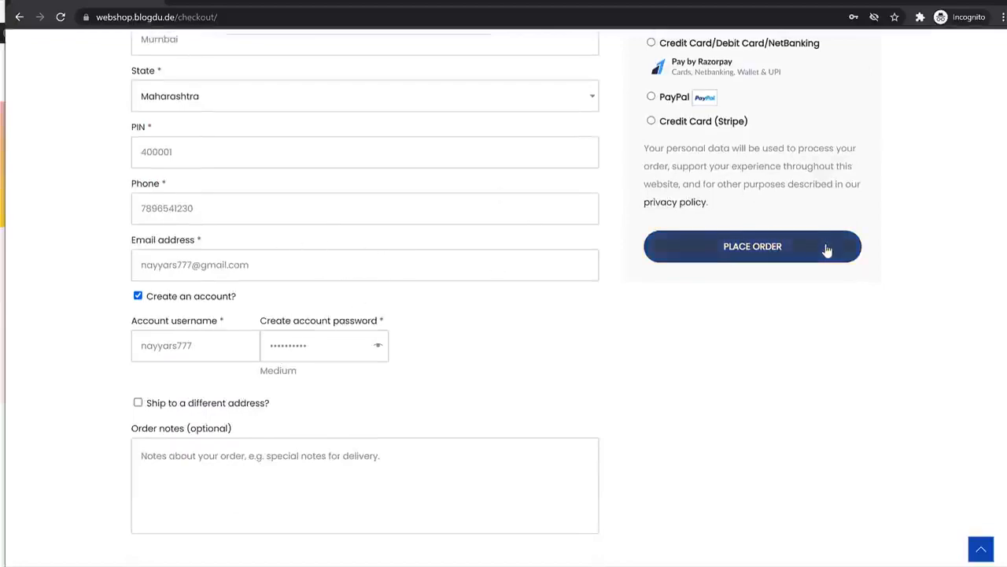
scroll(827, 250, up, 4)
scroll(787, 351, down, 2)
click(772, 381)
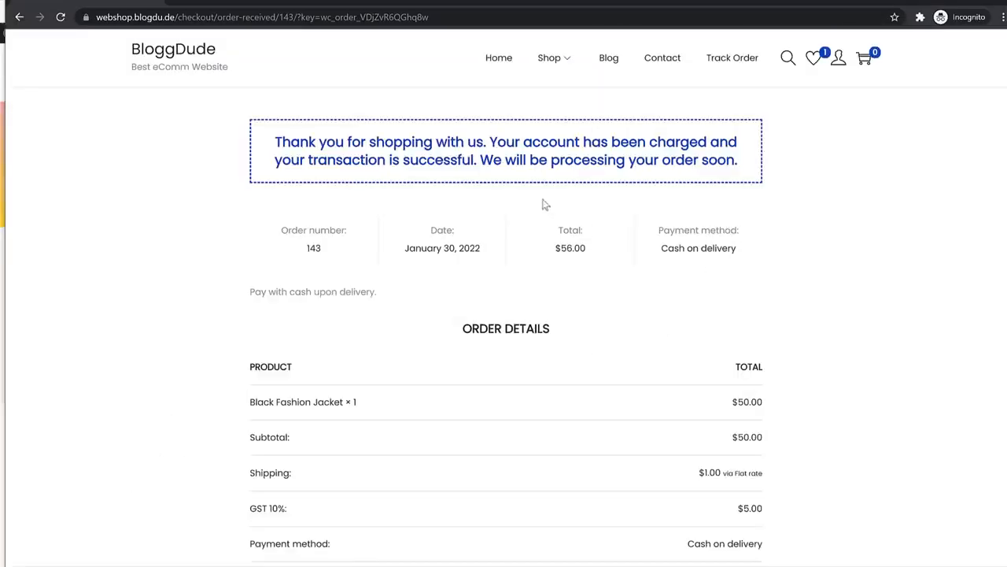
Open the new customer's My Account dashboard and its Orders list
double_click(315, 250)
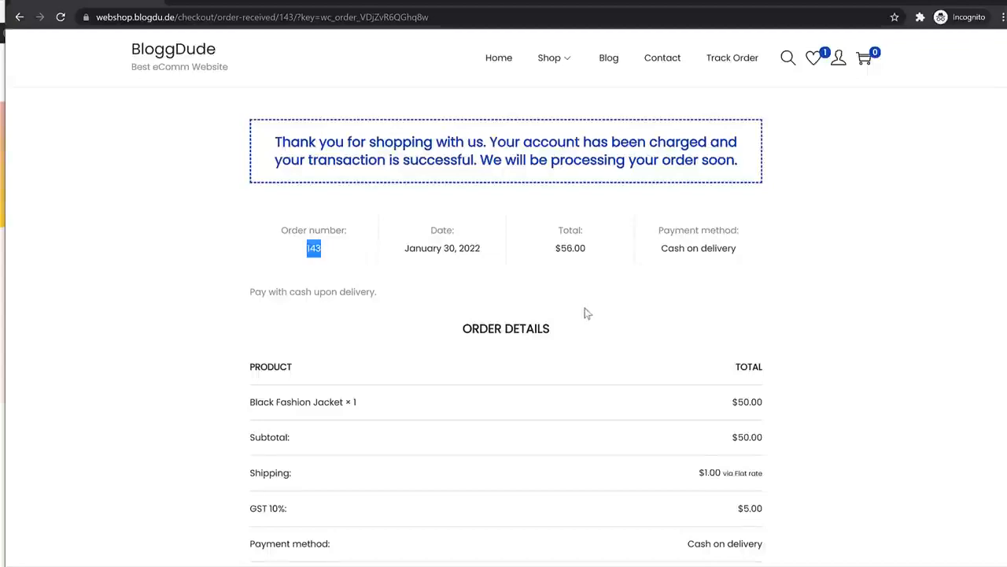
scroll(587, 312, down, 3)
scroll(596, 337, up, 3)
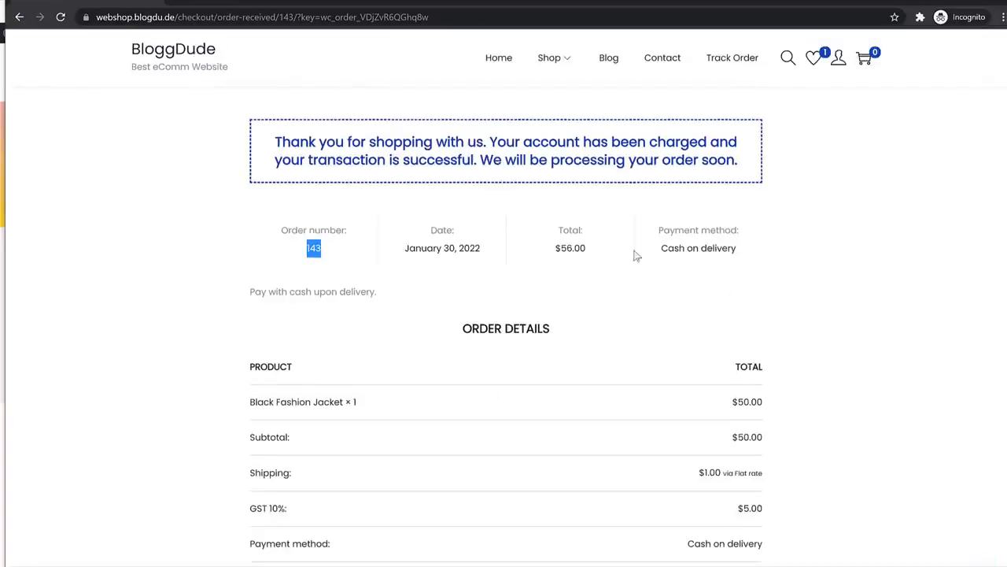
click(838, 57)
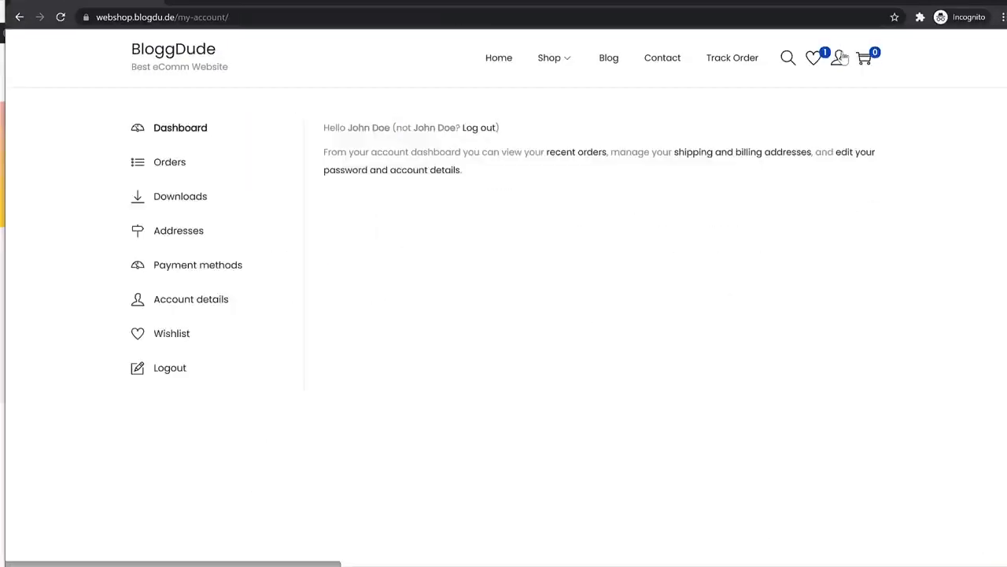
drag(322, 128, 389, 131)
click(389, 126)
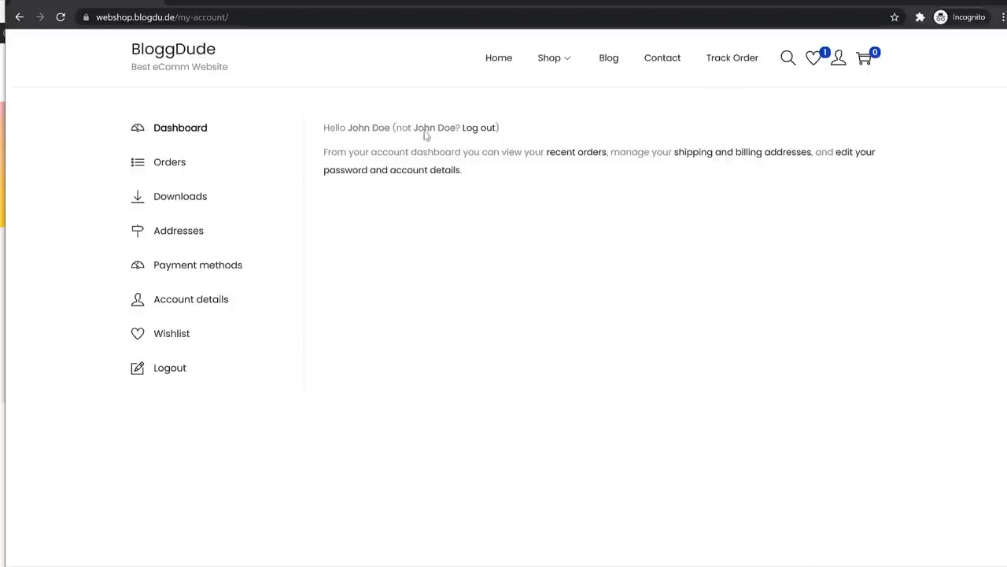
click(159, 172)
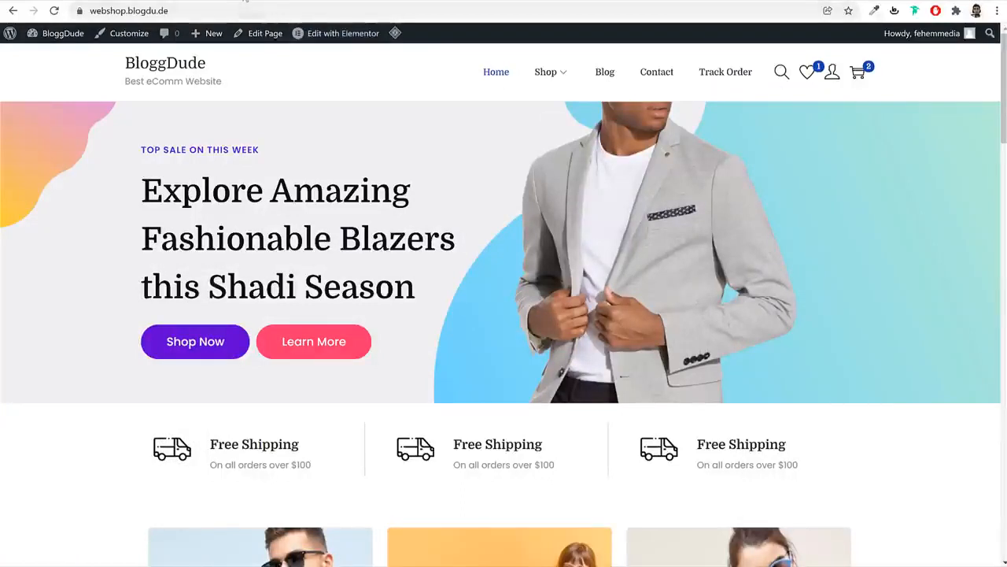
Leave the widgets page for the admin dashboard and open order #143 for editing
click(245, 3)
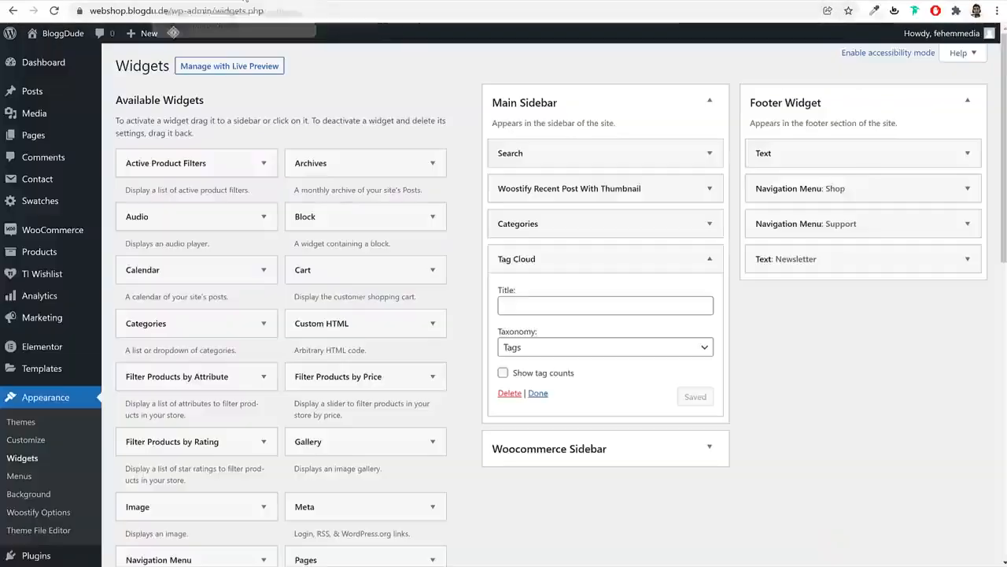
click(54, 66)
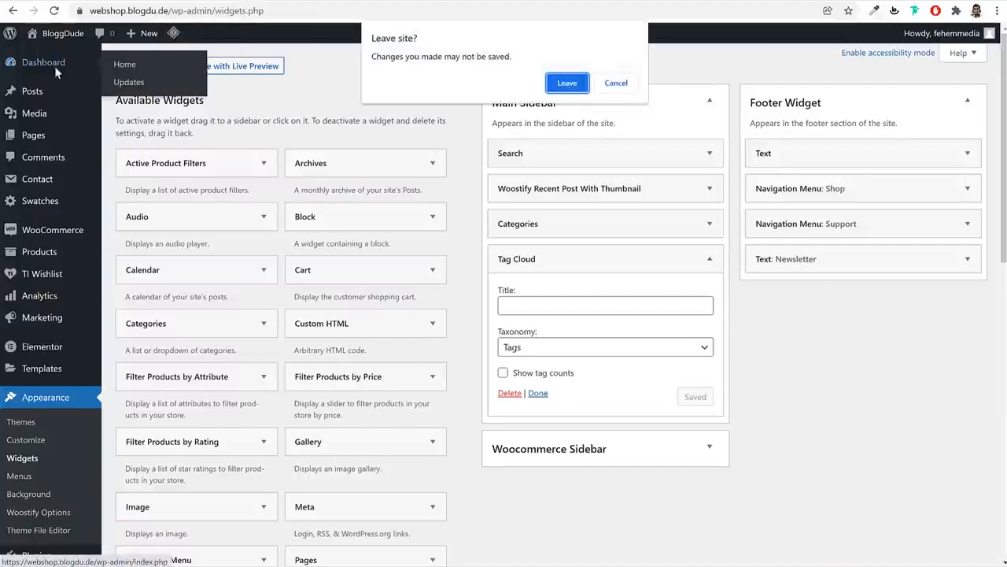
click(552, 90)
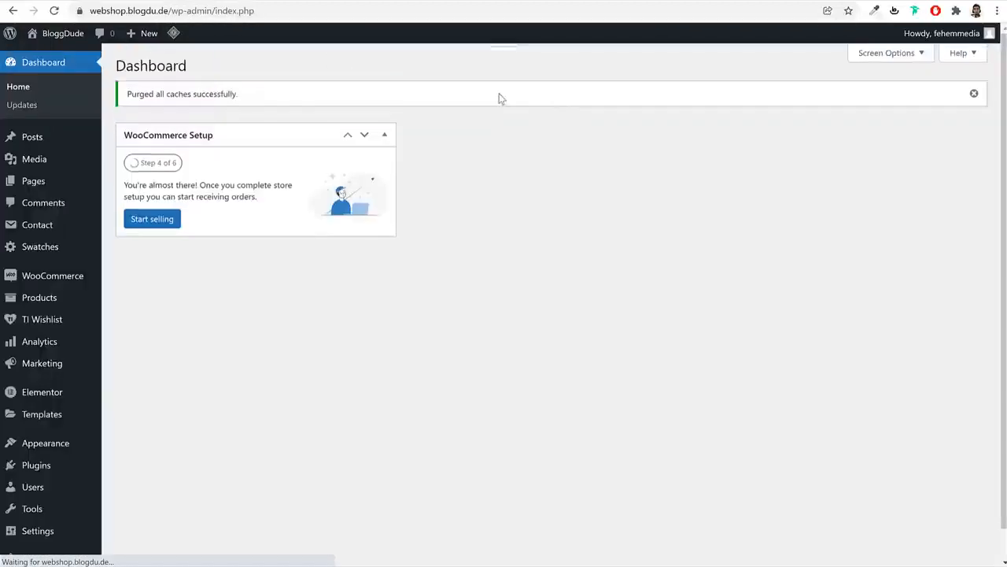
mouse_move(67, 286)
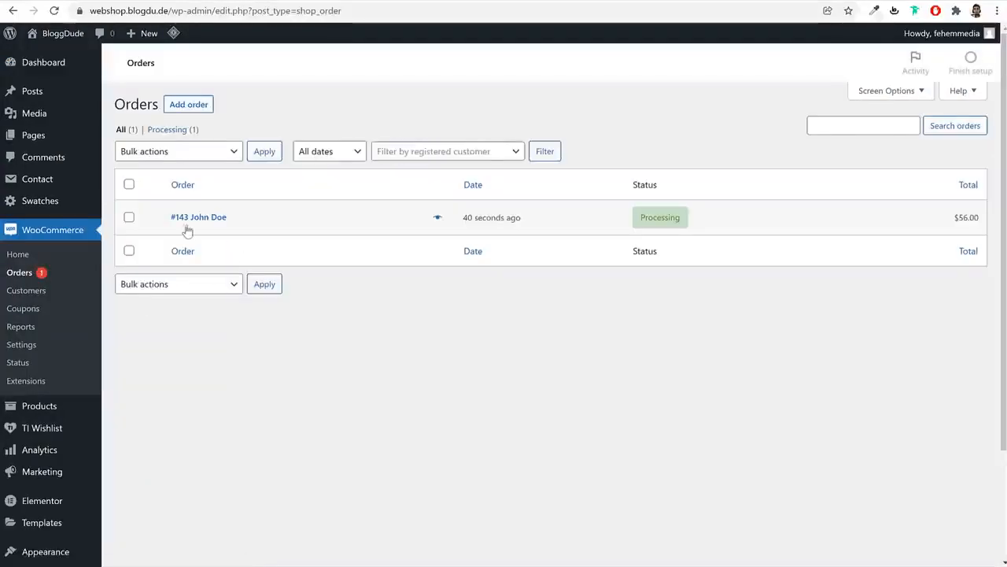
click(186, 222)
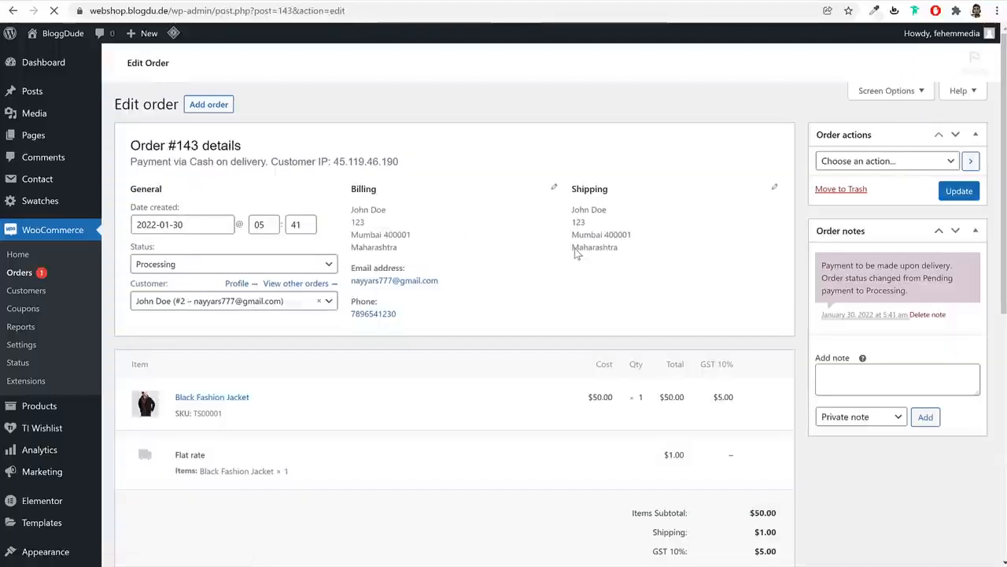
scroll(231, 303, down, 3)
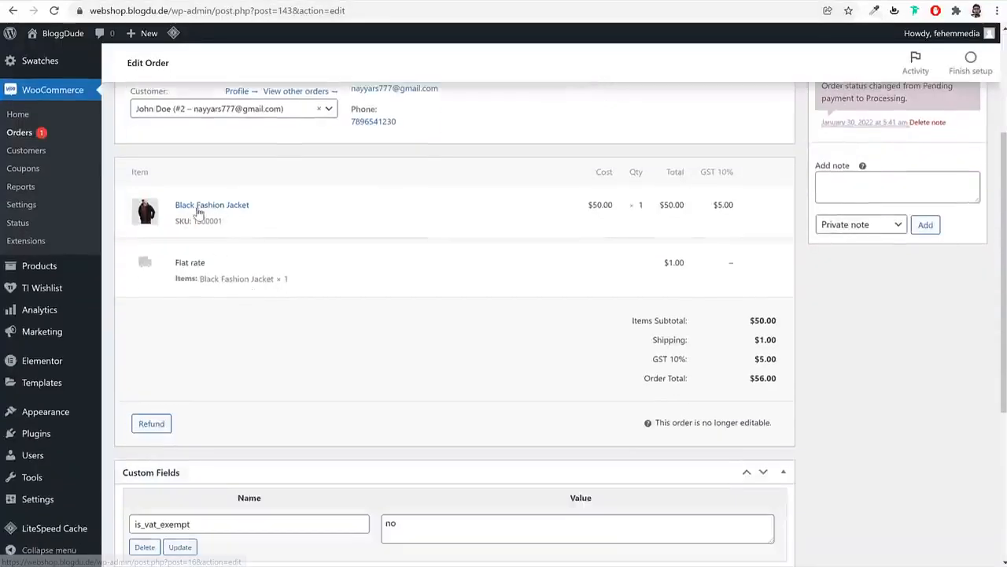
double_click(644, 208)
scroll(739, 356, down, 2)
scroll(720, 288, up, 5)
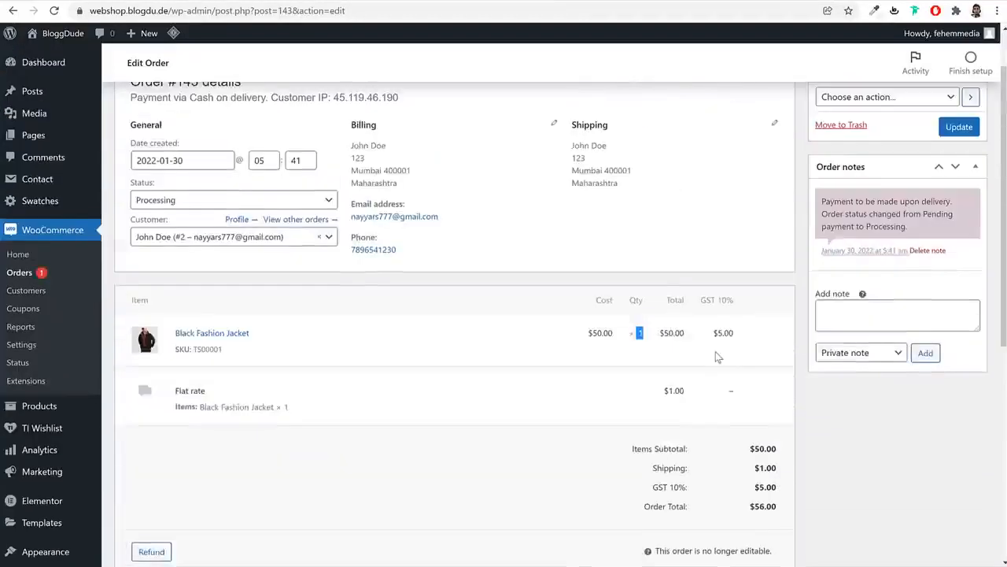
drag(352, 212, 395, 239)
click(398, 243)
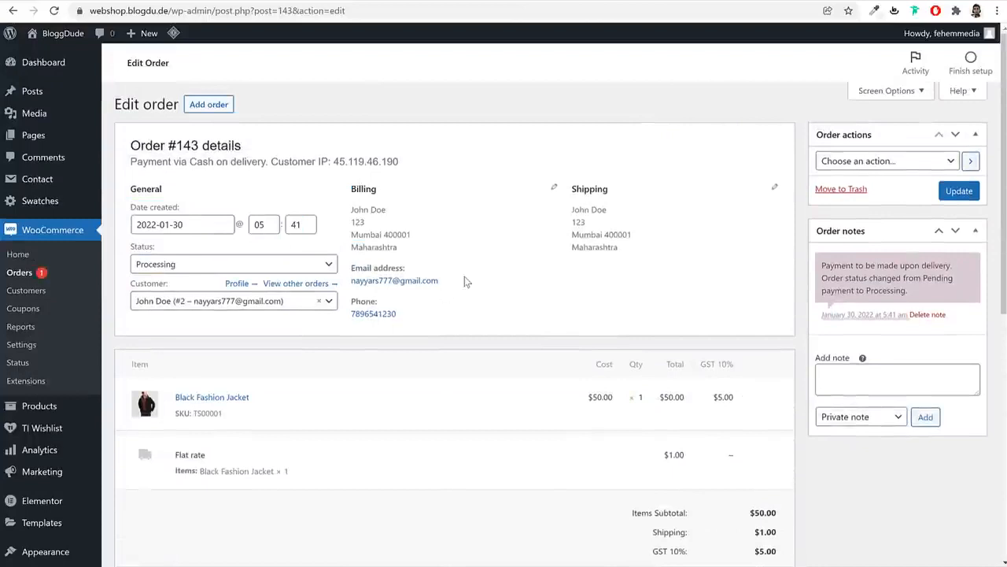
Set order #143's status to Completed and update the order
click(876, 166)
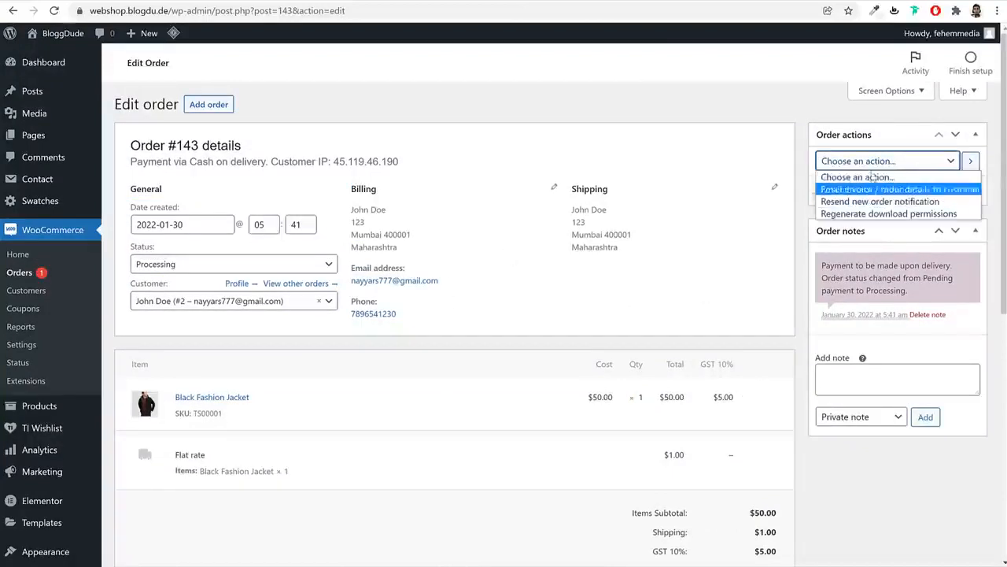
click(871, 176)
click(222, 264)
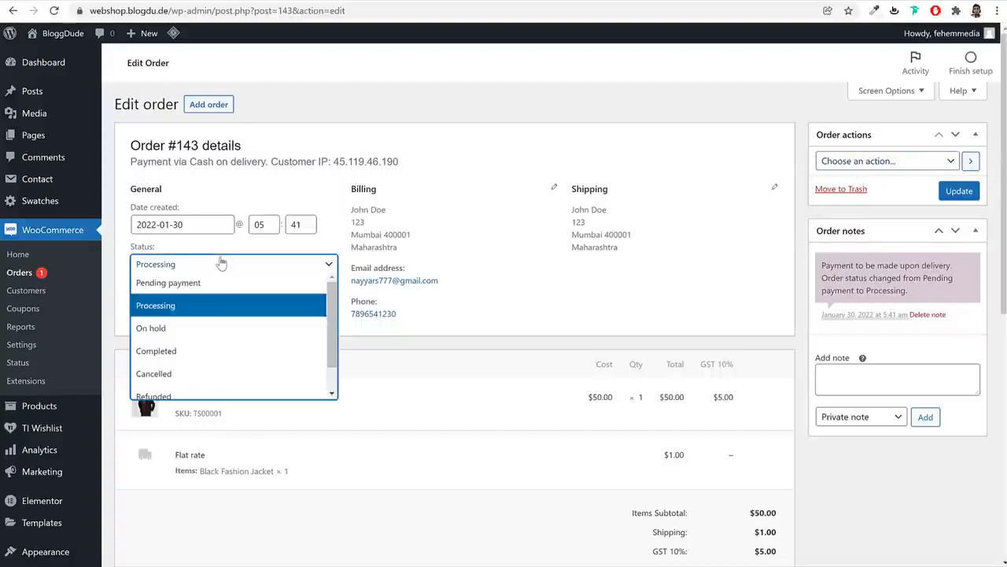
click(192, 353)
drag(163, 248, 135, 249)
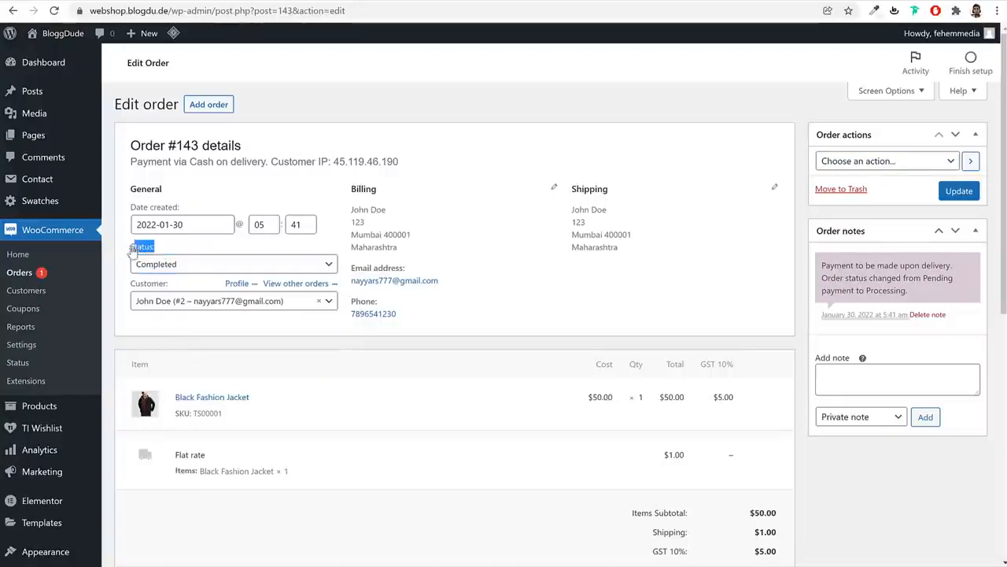
click(153, 269)
click(154, 269)
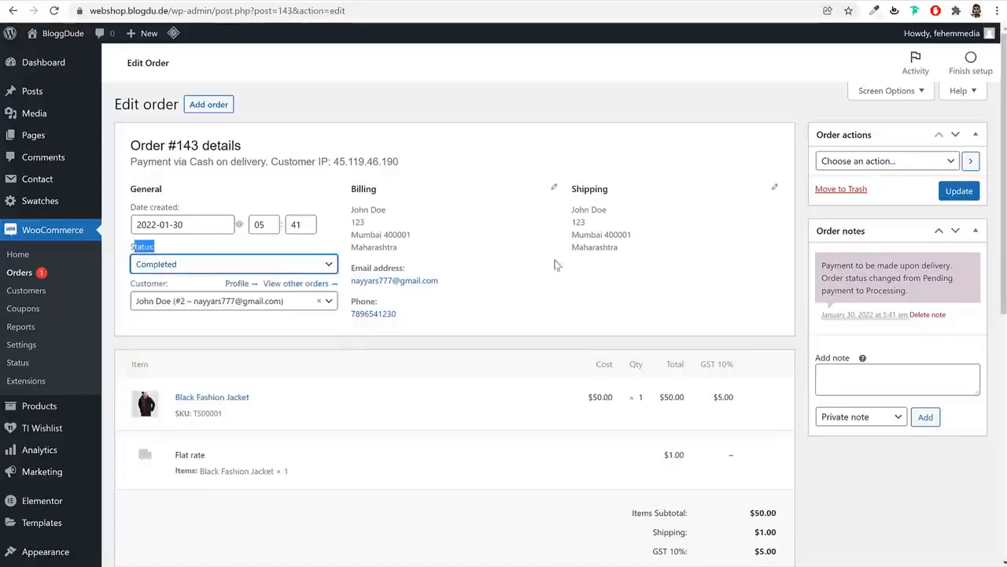
click(965, 192)
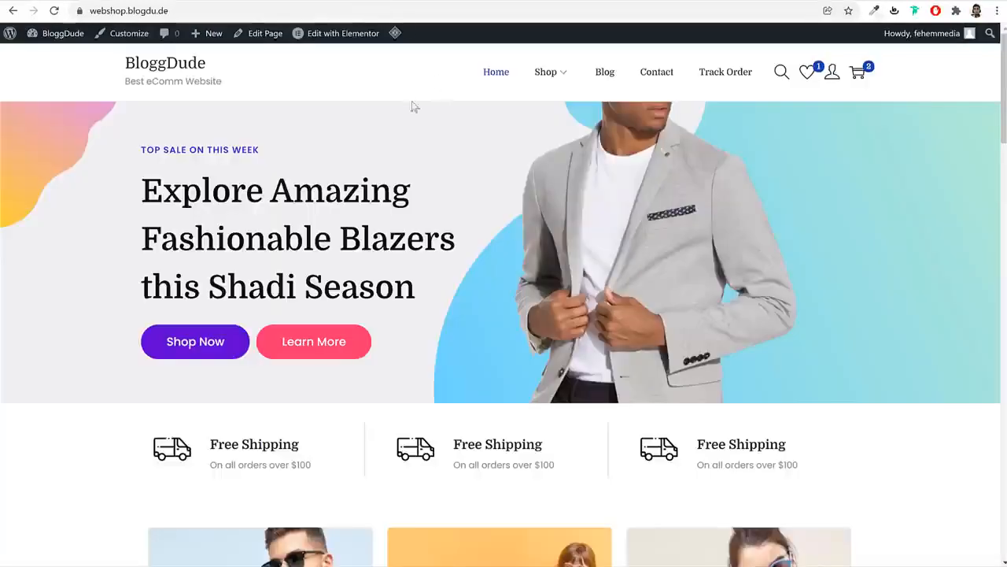
Open the Customizer's Site Identity section and start selecting a site logo
click(126, 34)
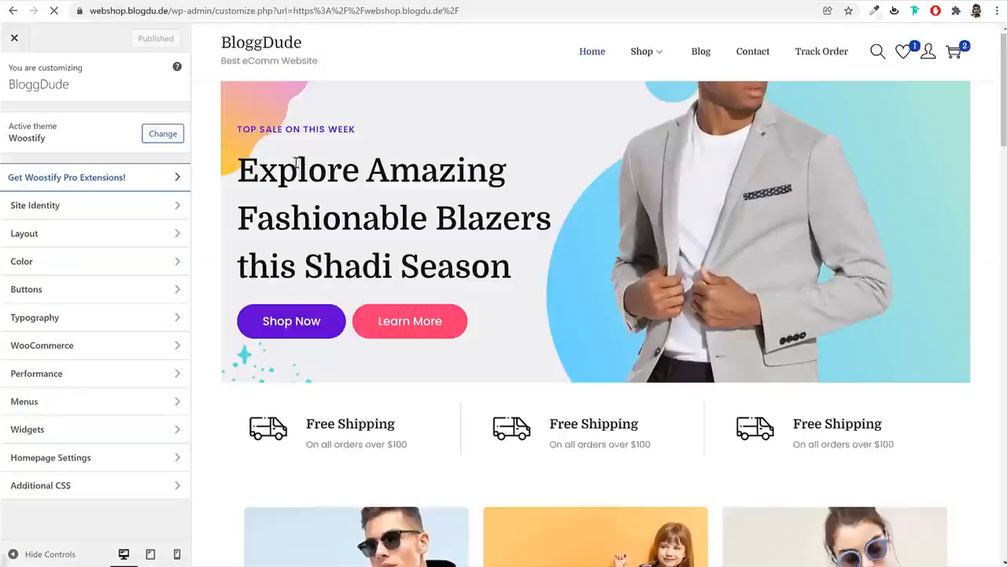
click(89, 207)
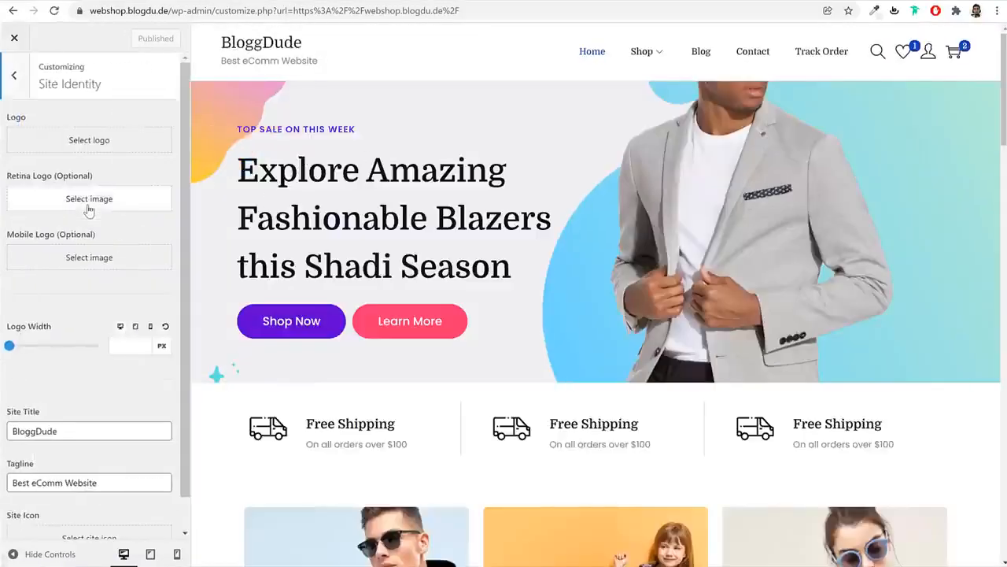
click(82, 142)
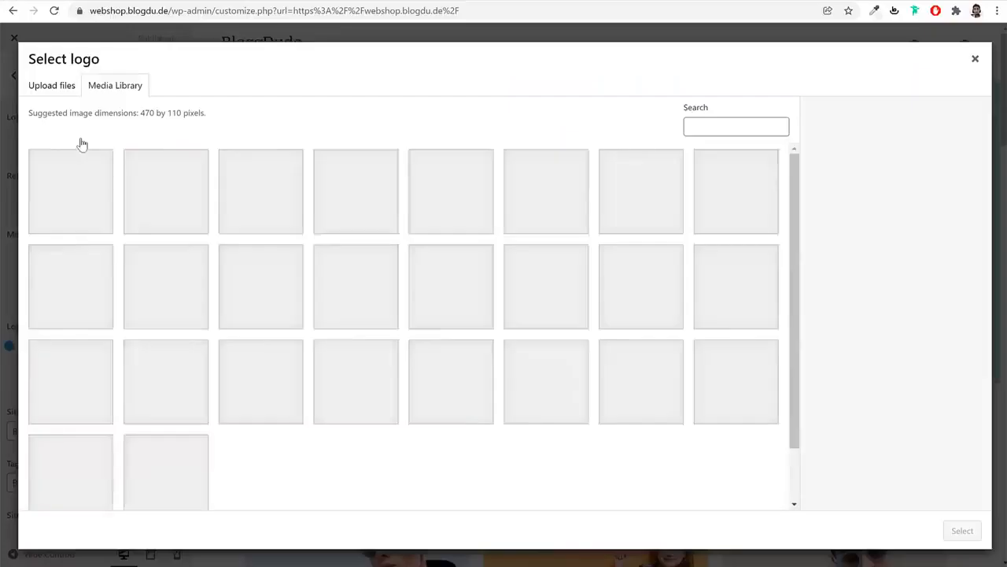
scroll(390, 388, down, 1)
scroll(295, 420, up, 1)
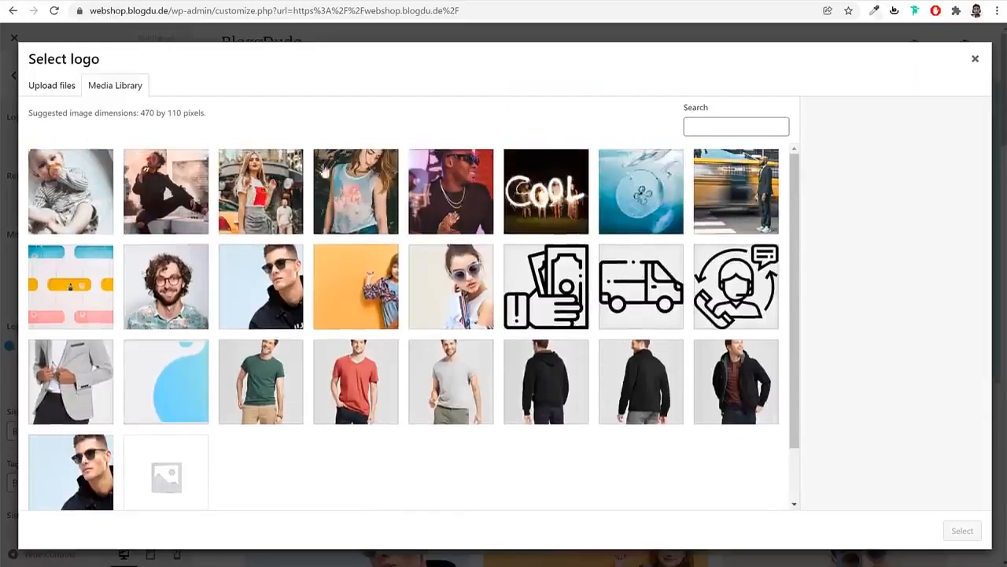
Upload logo-New.png from the eComm 2022 Media folder and use it uncropped as the logo
click(47, 92)
click(510, 307)
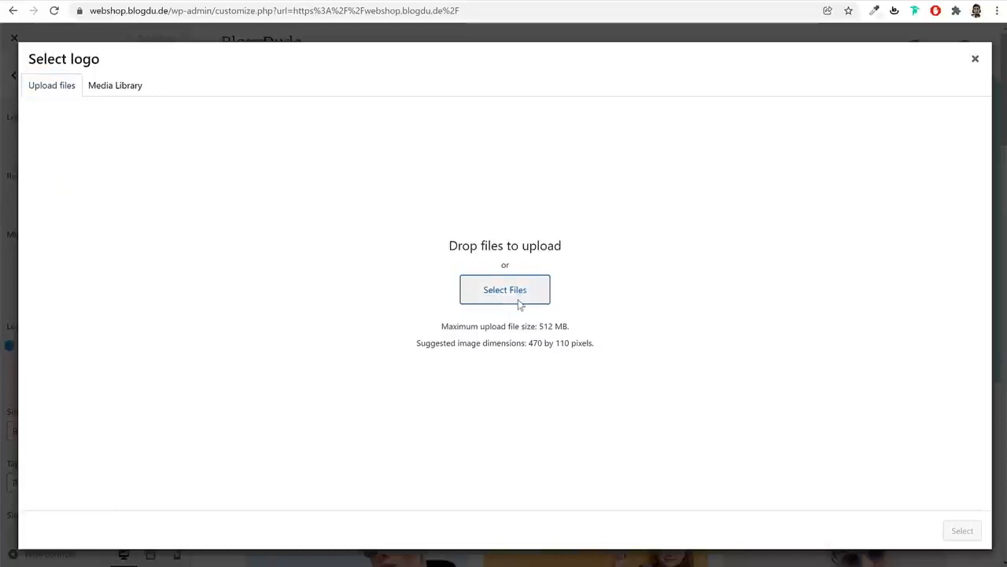
click(284, 84)
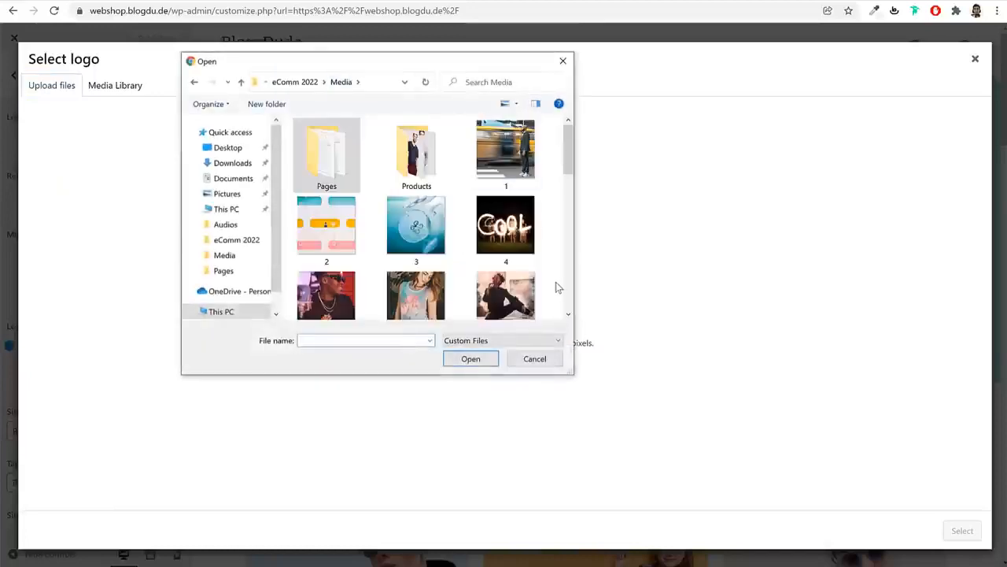
scroll(556, 286, down, 5)
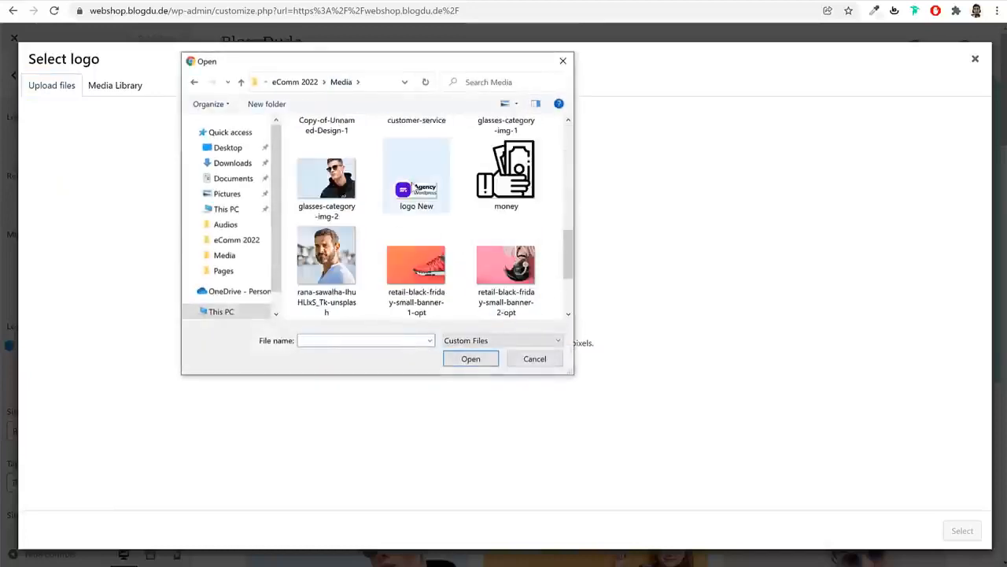
click(416, 189)
click(470, 358)
click(958, 530)
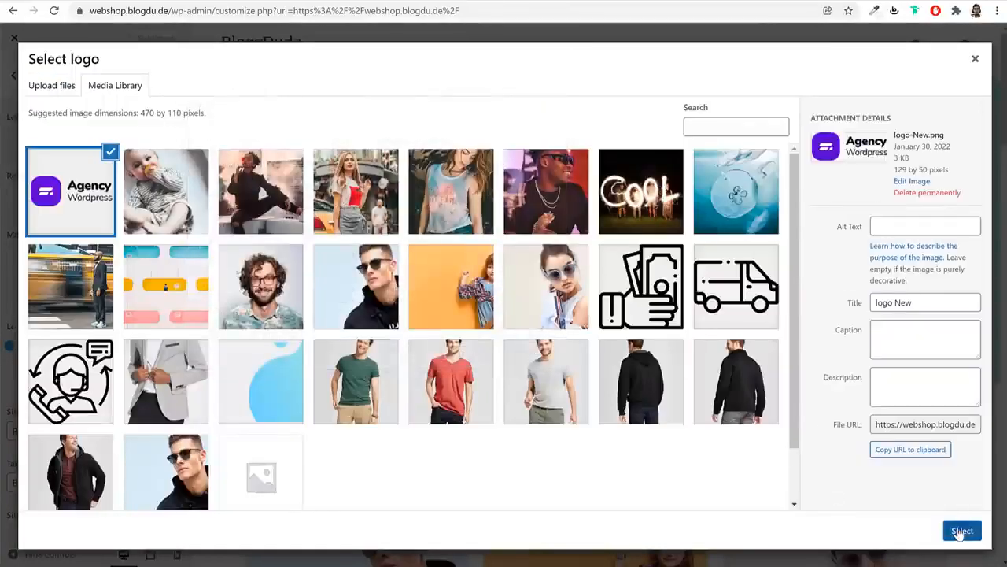
click(893, 533)
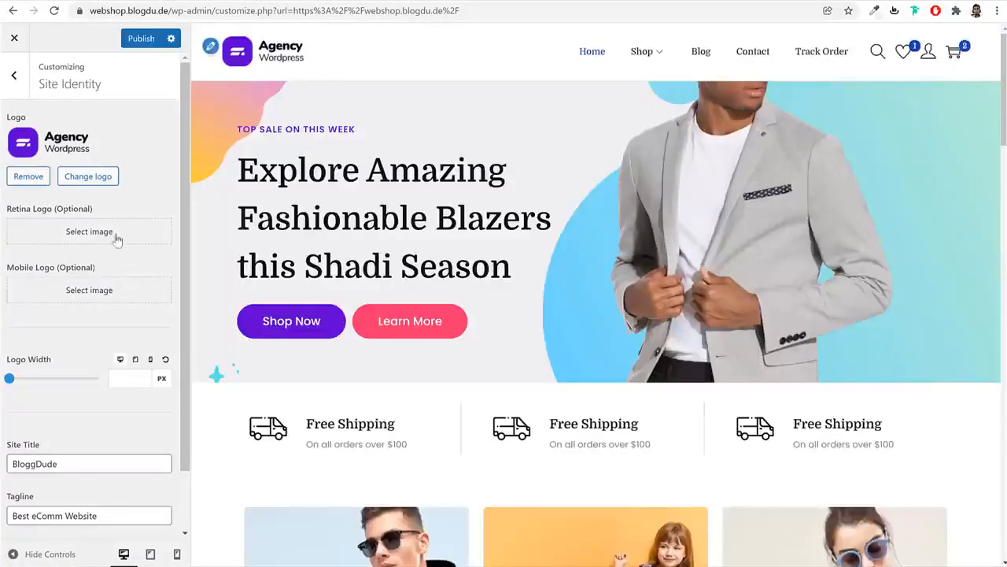
scroll(146, 290, down, 1)
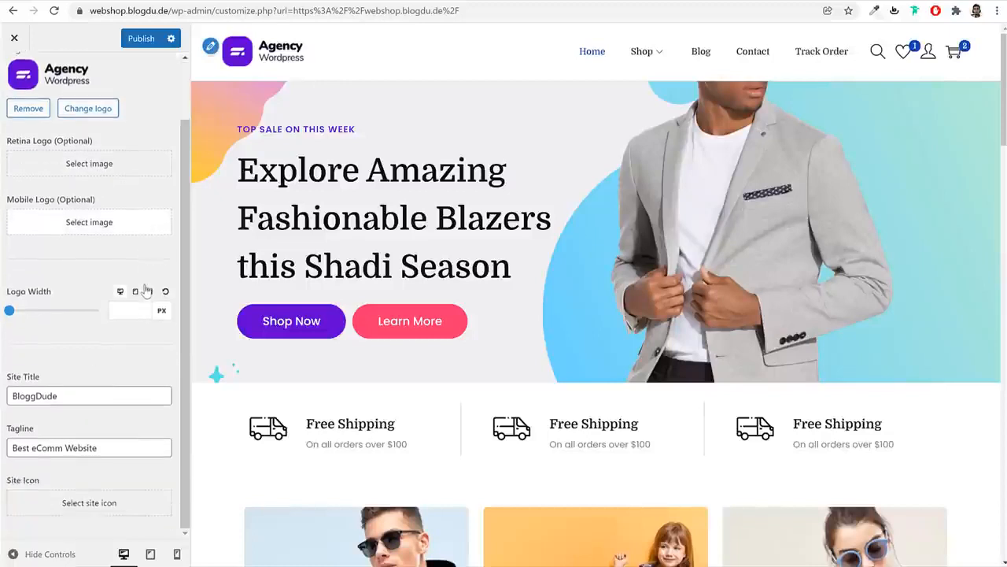
scroll(86, 315, up, 1)
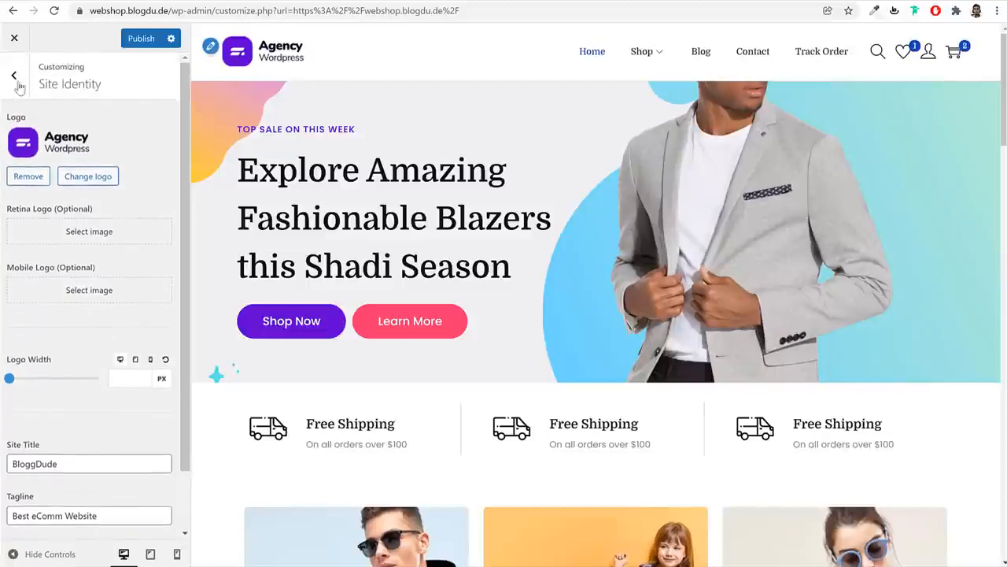
click(15, 77)
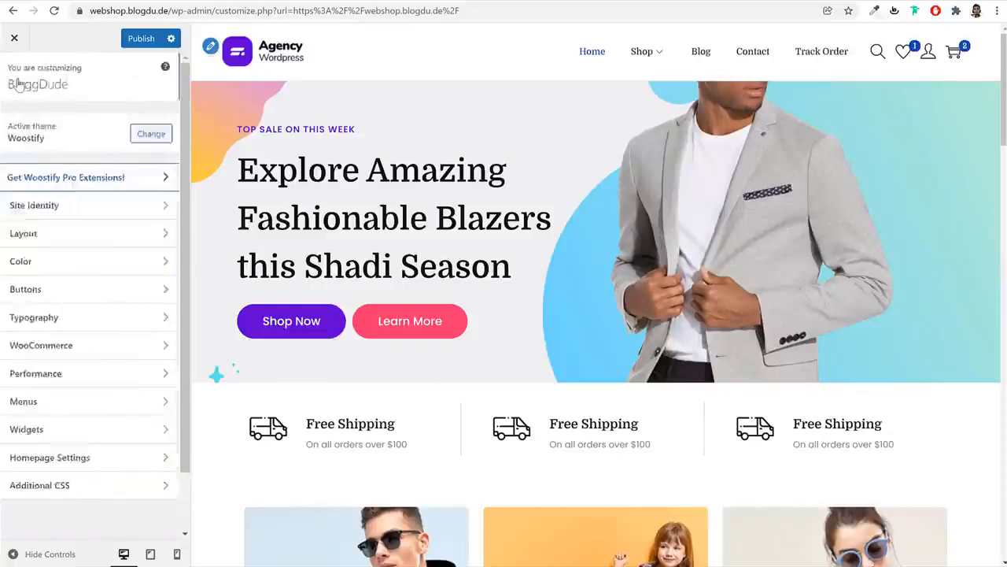
In Layout > Normal Header, toggle the Wishlist Icon off and back on
click(94, 235)
click(71, 125)
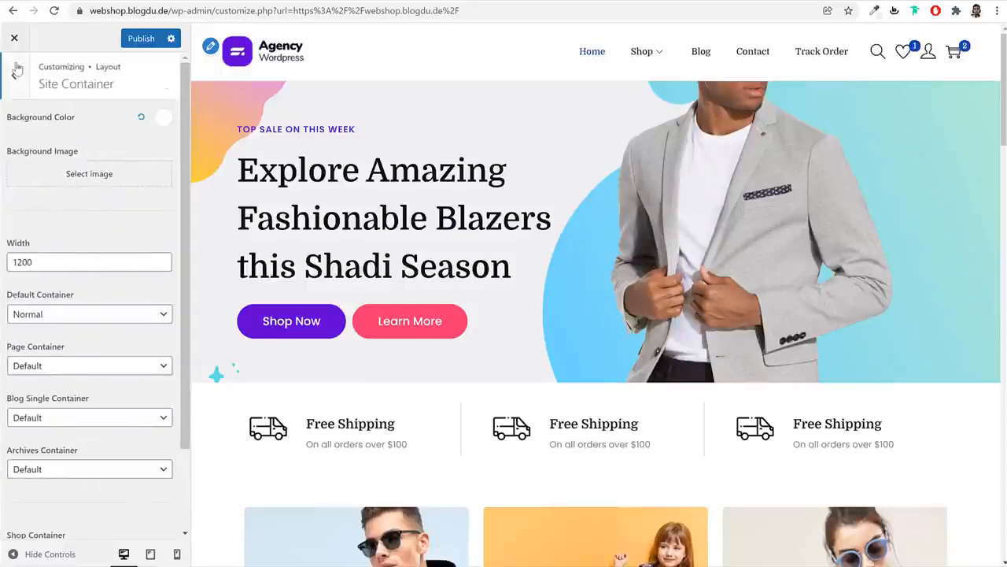
click(15, 76)
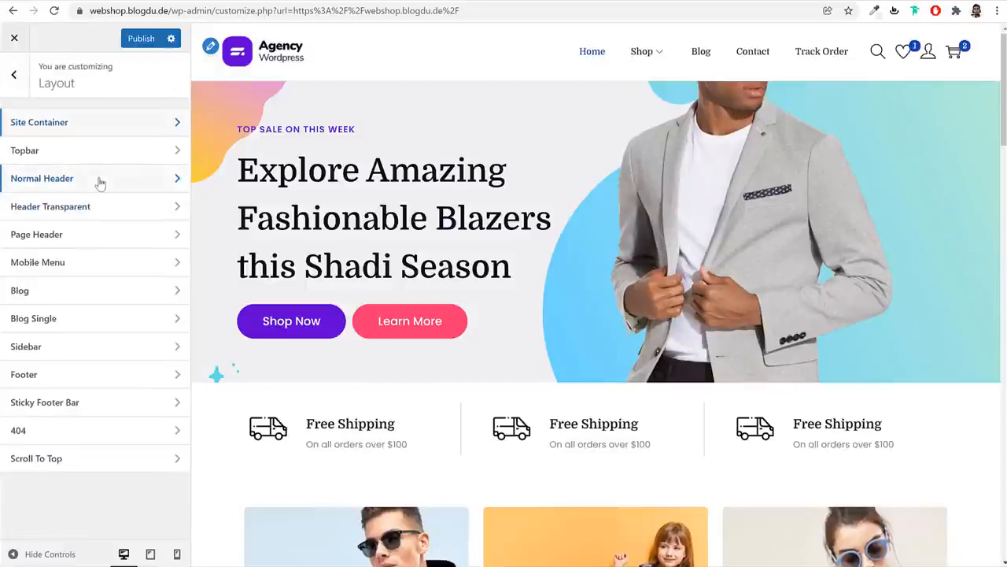
click(99, 180)
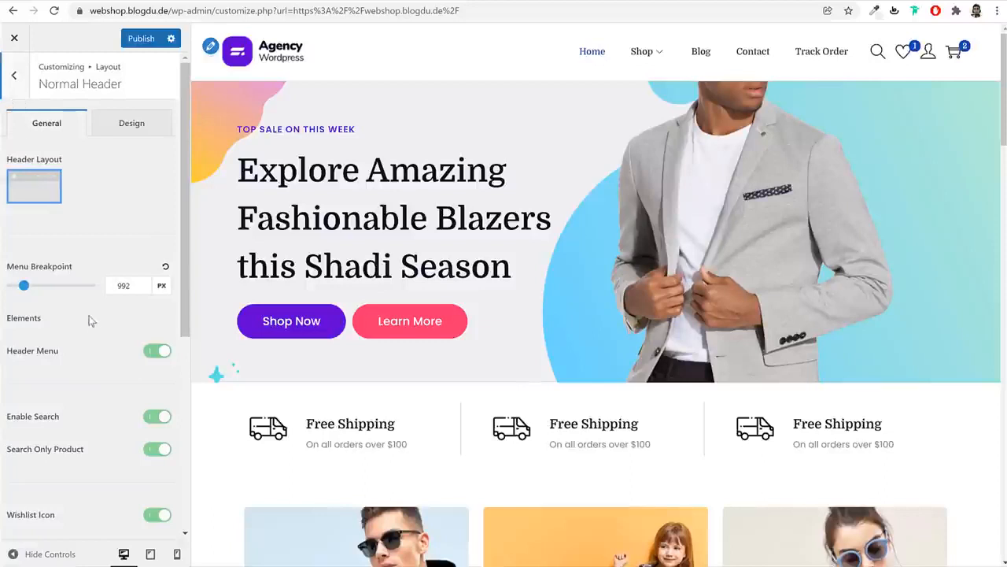
scroll(91, 323, down, 3)
scroll(97, 346, up, 3)
scroll(97, 347, down, 1)
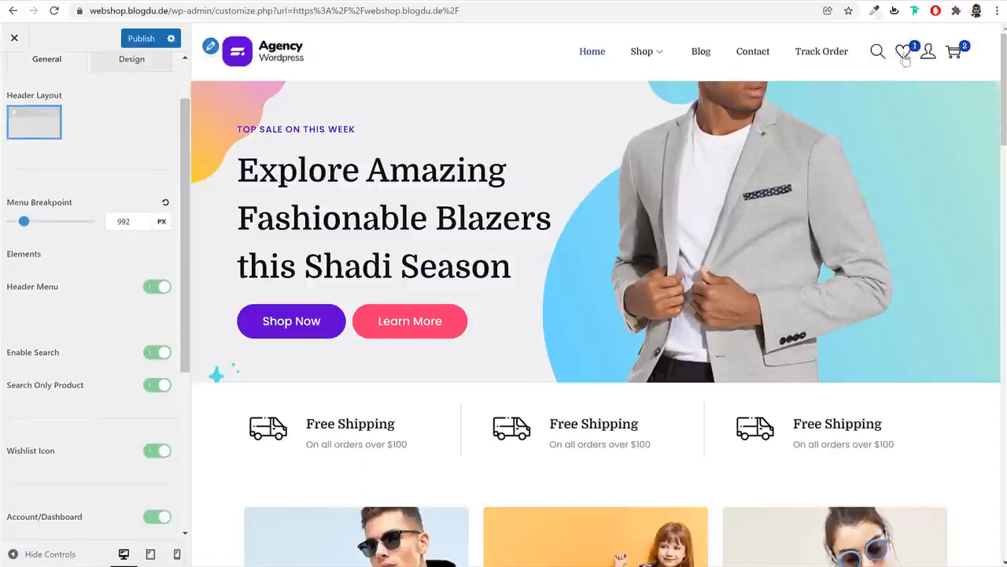
scroll(124, 331, down, 2)
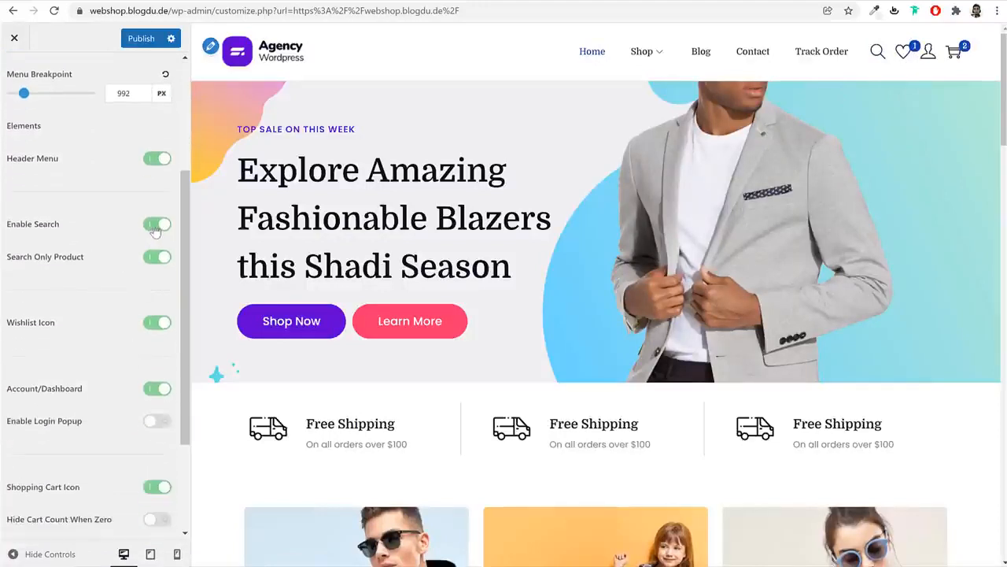
click(157, 324)
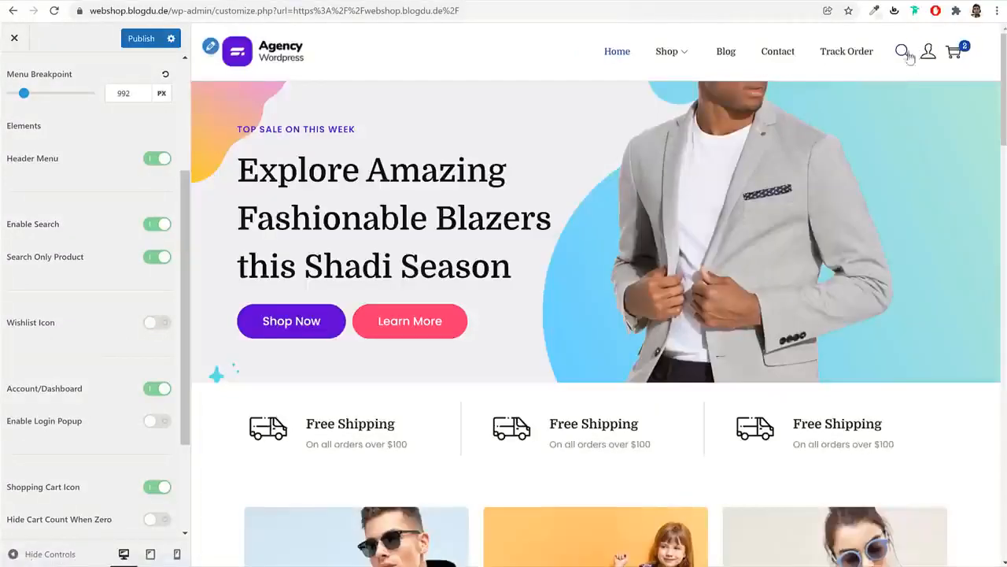
click(157, 322)
Try a yellow header background on the Design tab, then reset it to default white
scroll(137, 370, down, 2)
scroll(138, 371, up, 5)
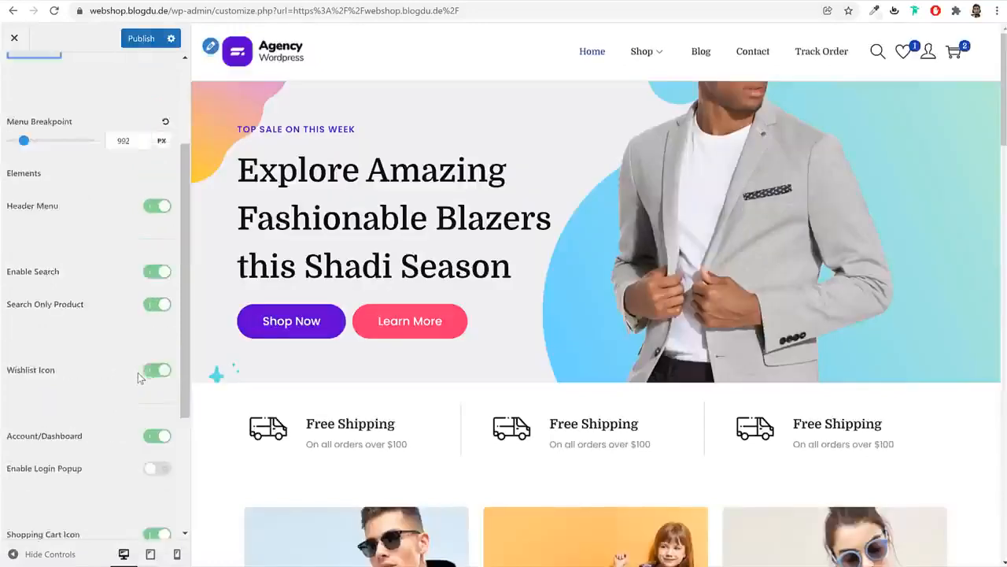
click(129, 138)
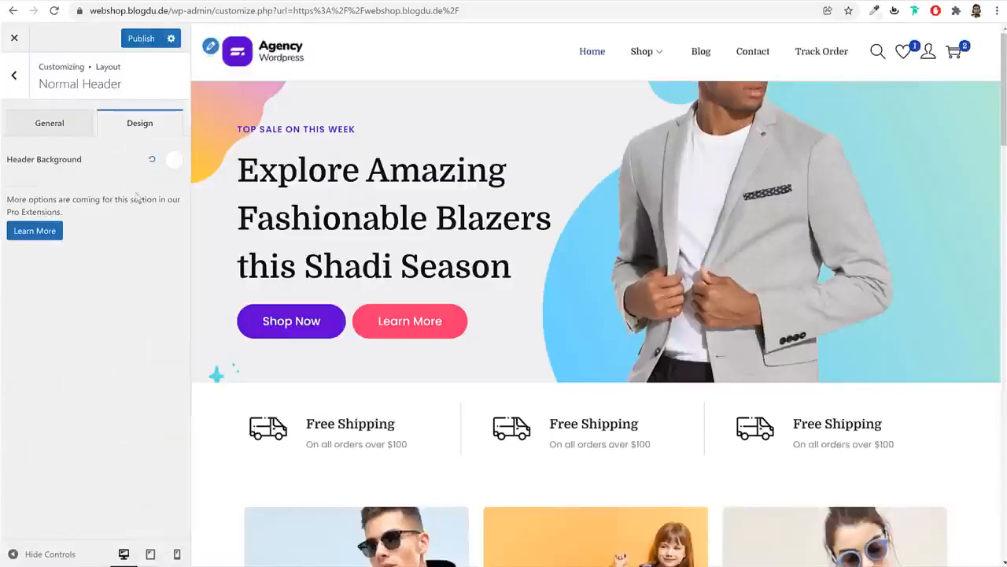
click(174, 159)
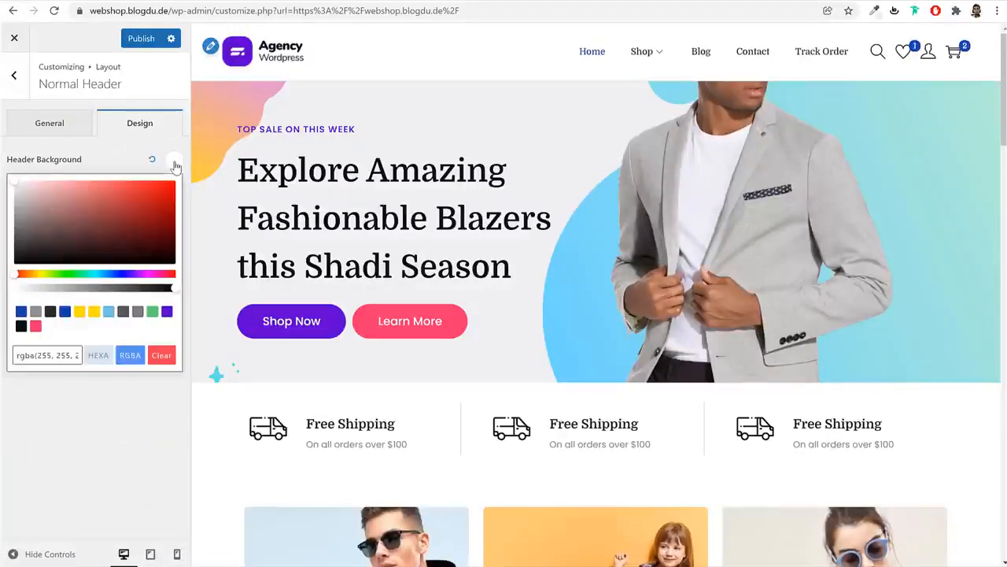
click(86, 311)
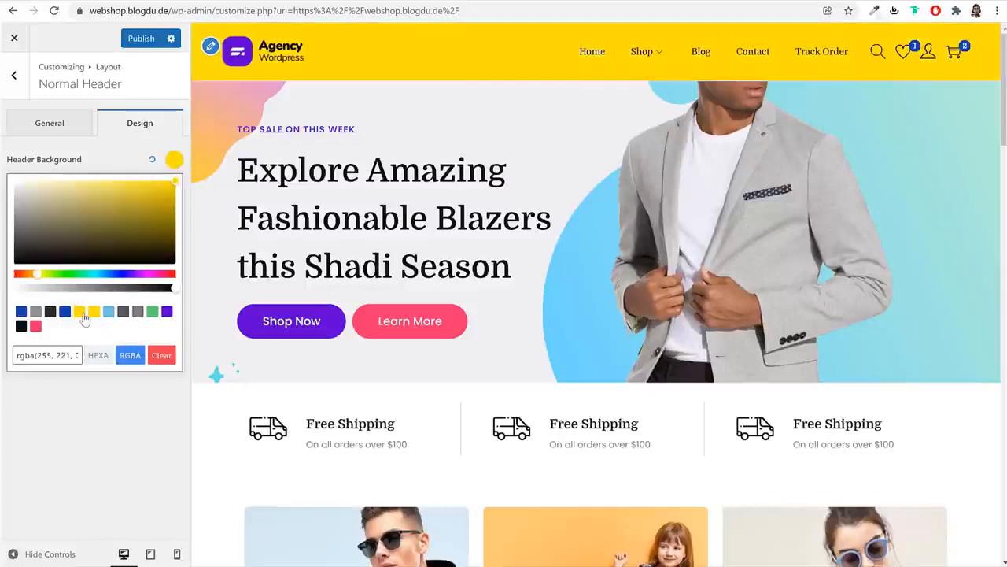
click(152, 161)
click(13, 75)
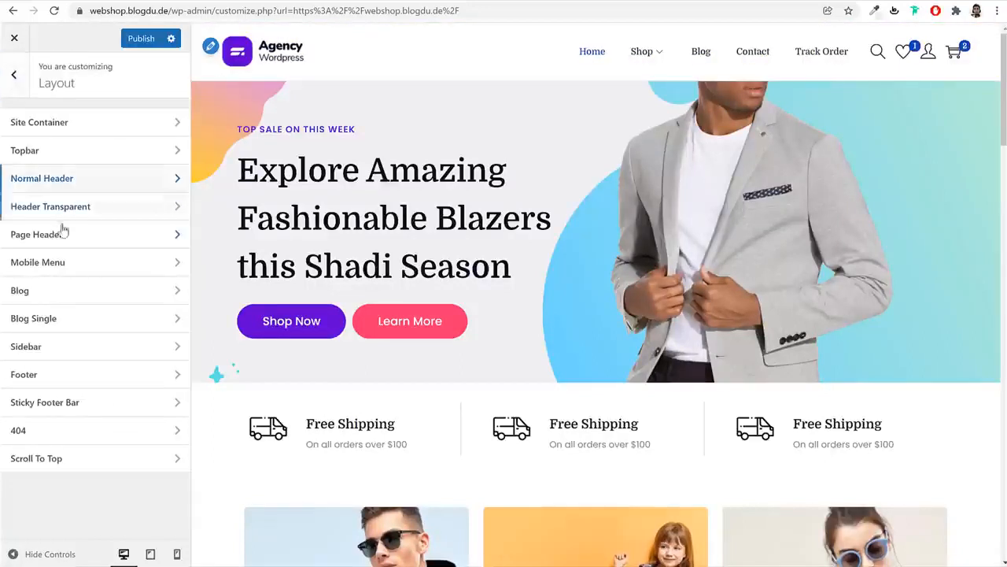
Preview the blog page and publish the first Blog Layout: list with small side images
click(106, 297)
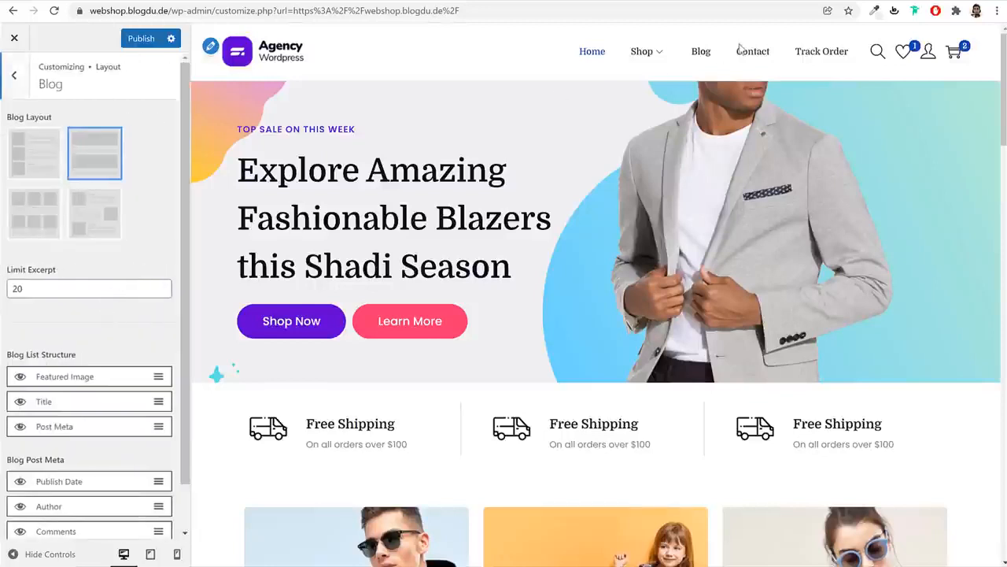
click(702, 52)
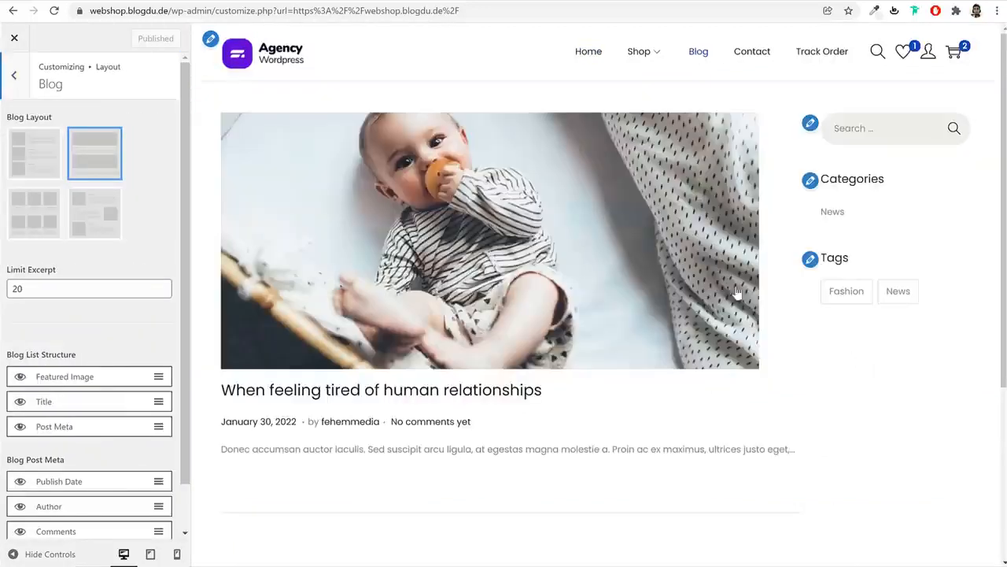
click(36, 163)
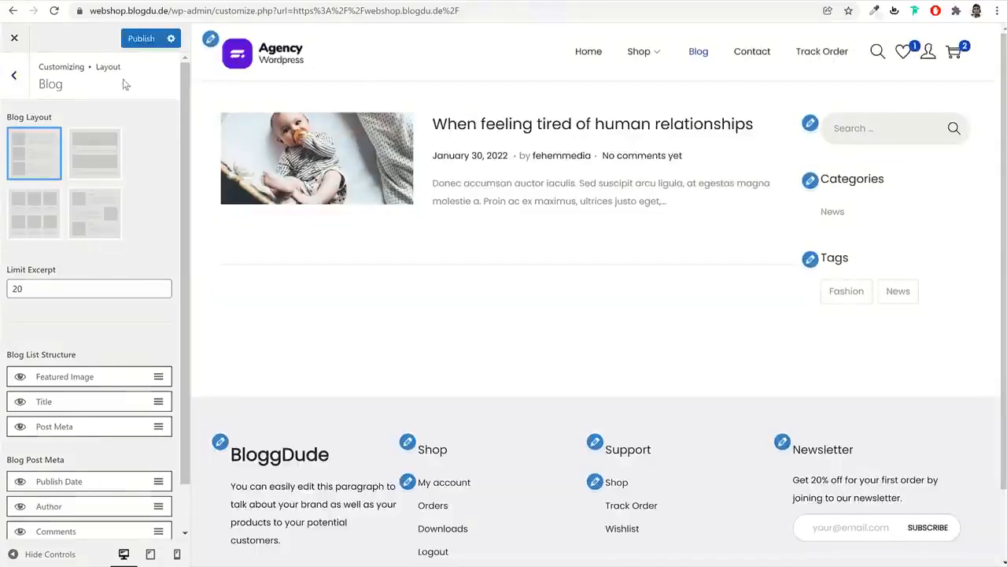
click(142, 38)
click(15, 75)
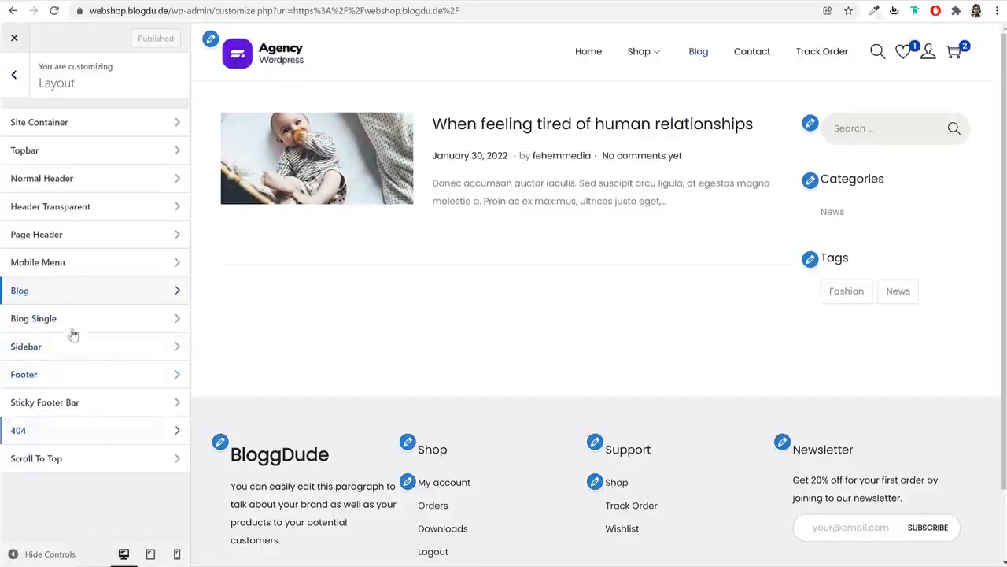
Copy the purple #6001D3 from the reference site's Shop Now button using the inspector
click(17, 83)
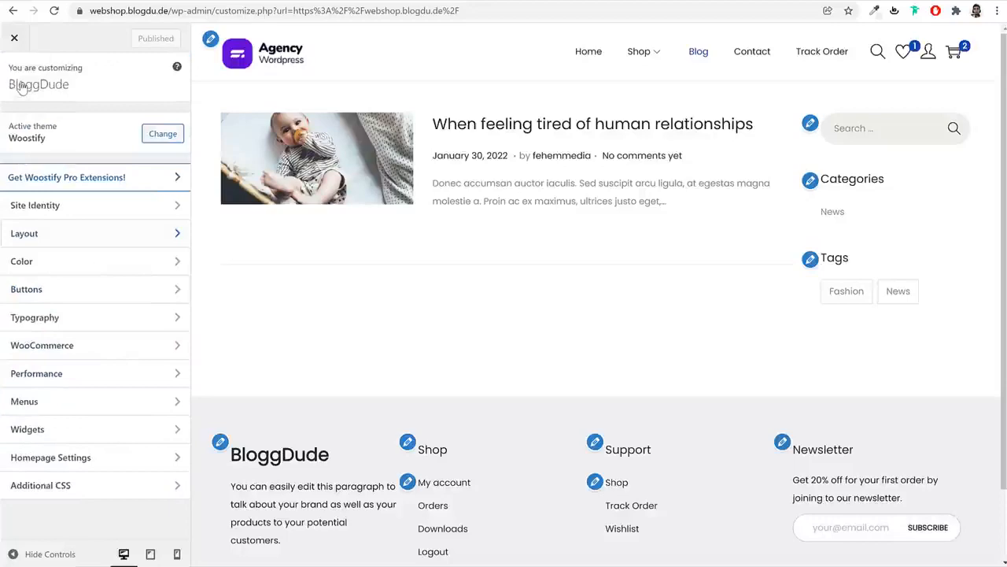
click(81, 266)
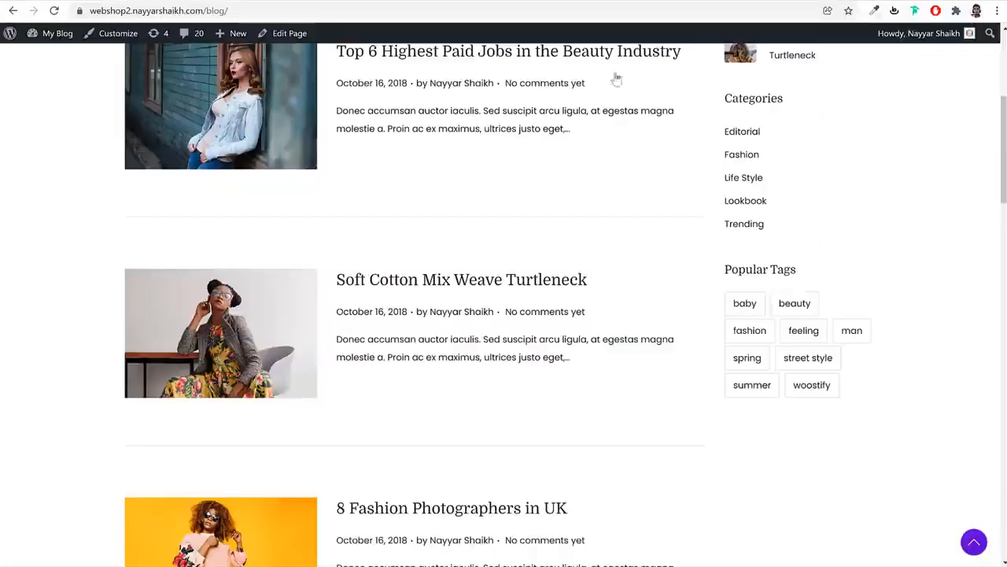
scroll(730, 231, up, 4)
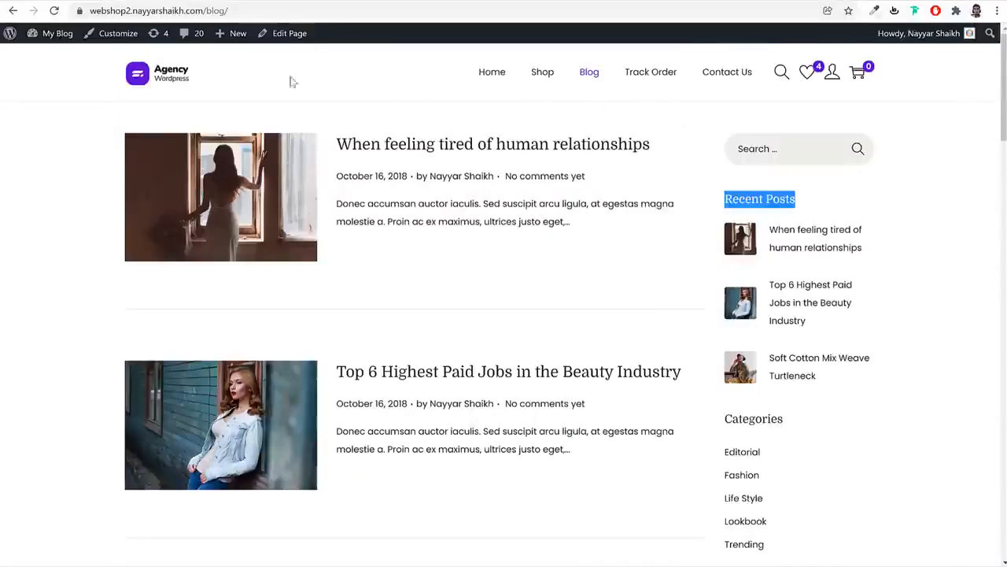
click(173, 82)
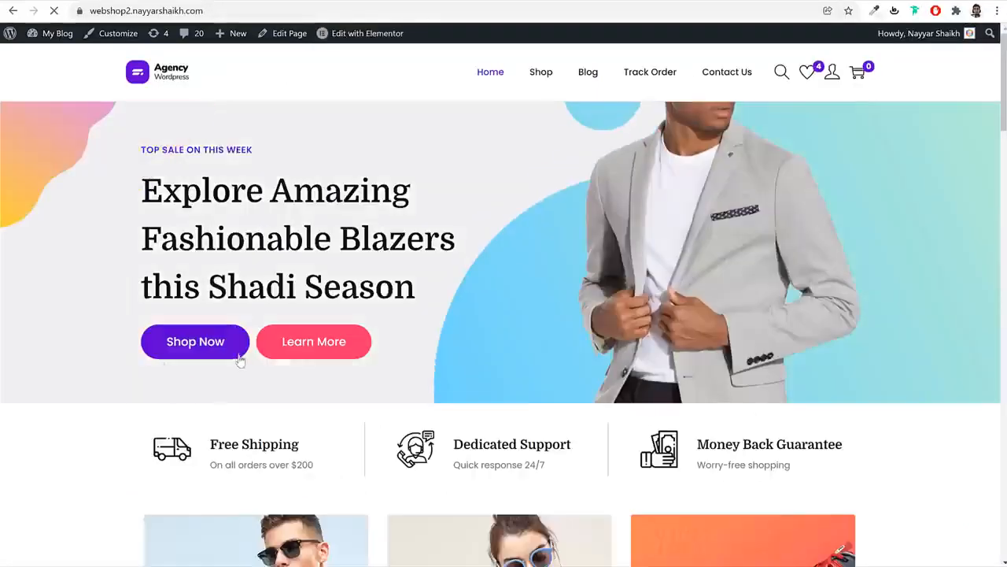
right_click(229, 348)
click(288, 501)
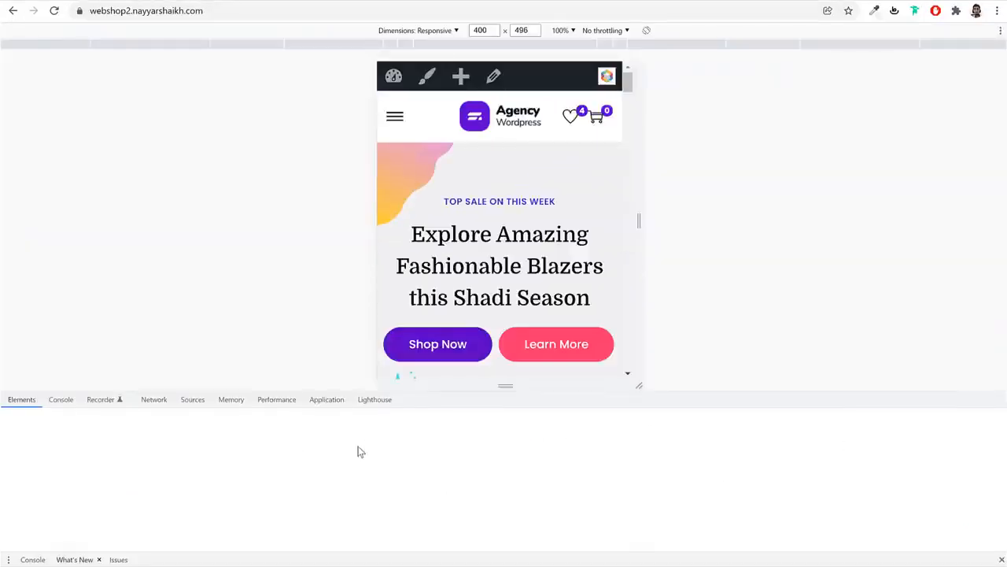
click(24, 399)
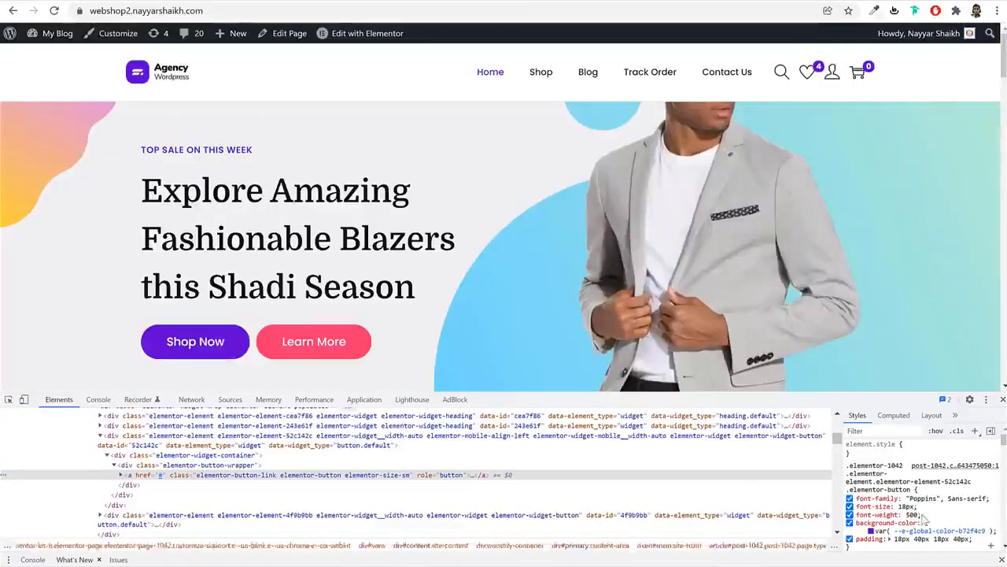
click(870, 531)
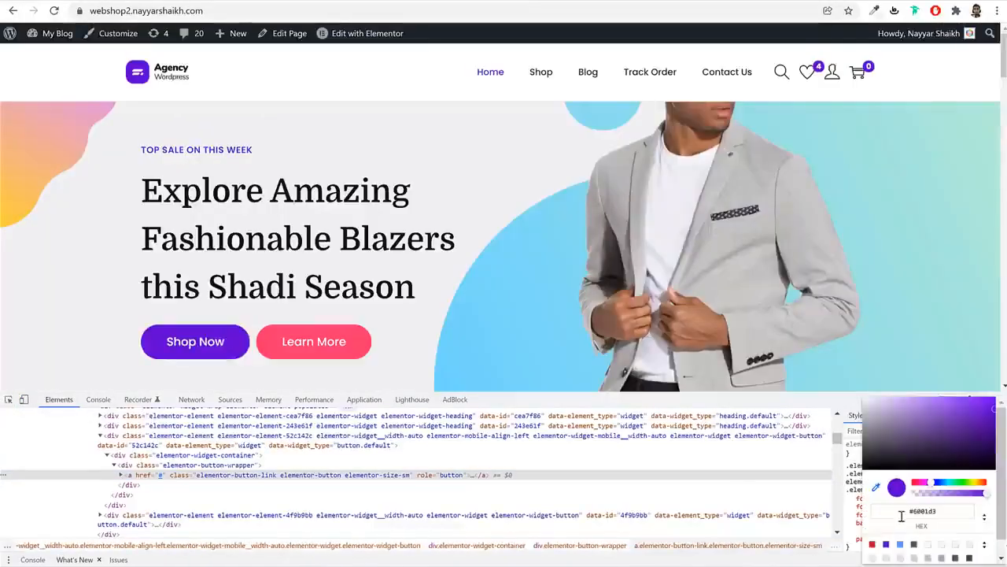
click(921, 511)
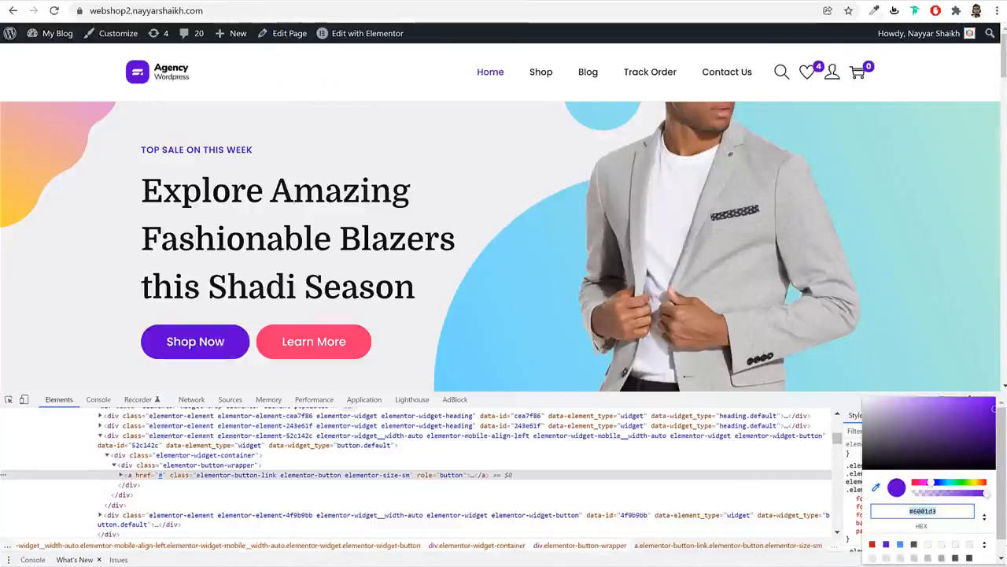
key(Escape)
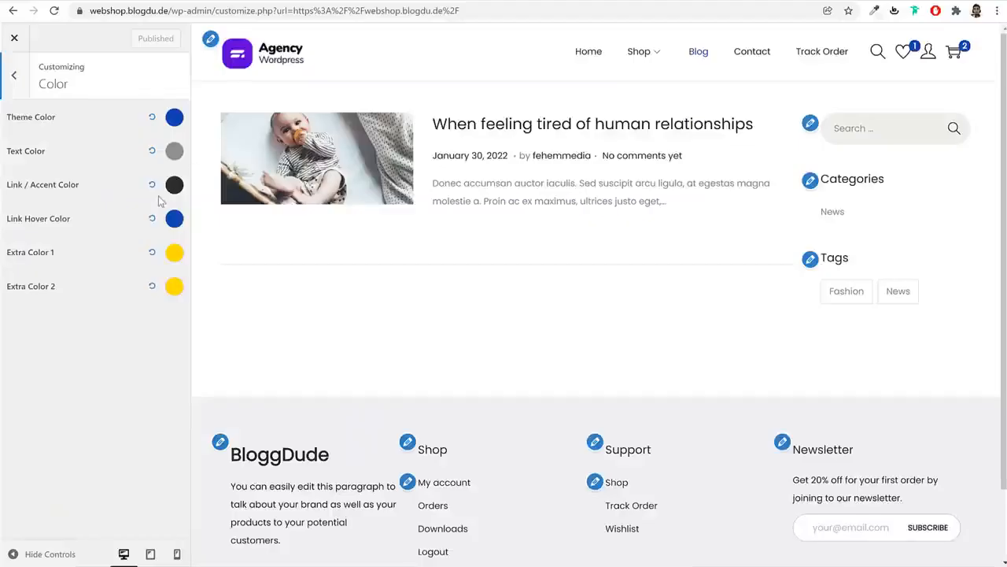
Set the Theme Color to purple #6001D3
click(174, 118)
triple_click(57, 289)
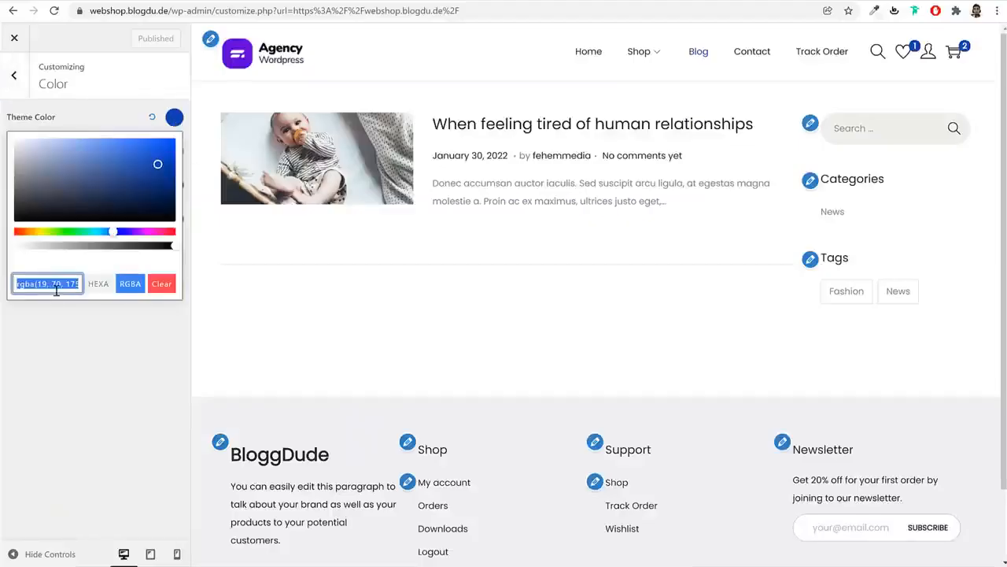
text(#6001D3)
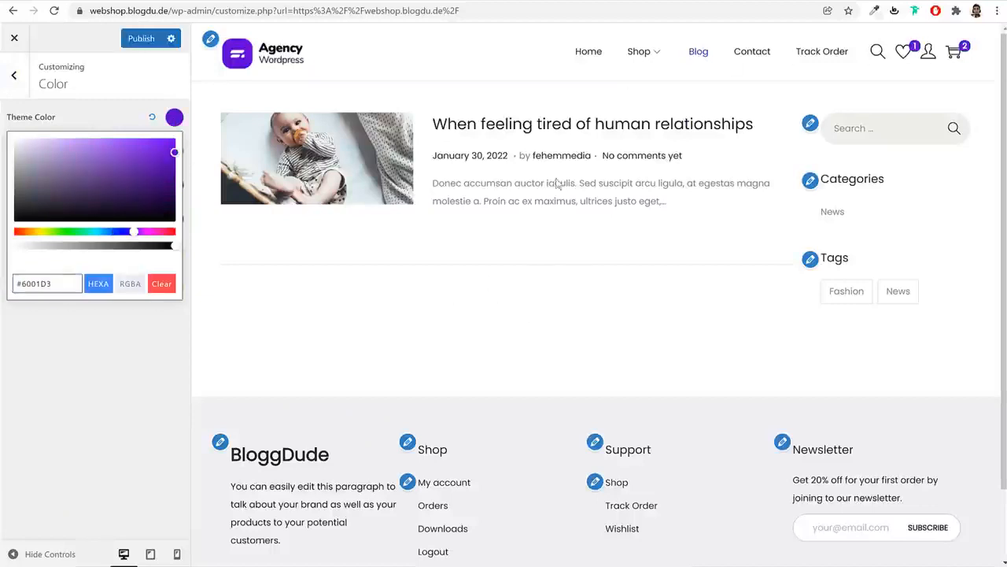
click(594, 254)
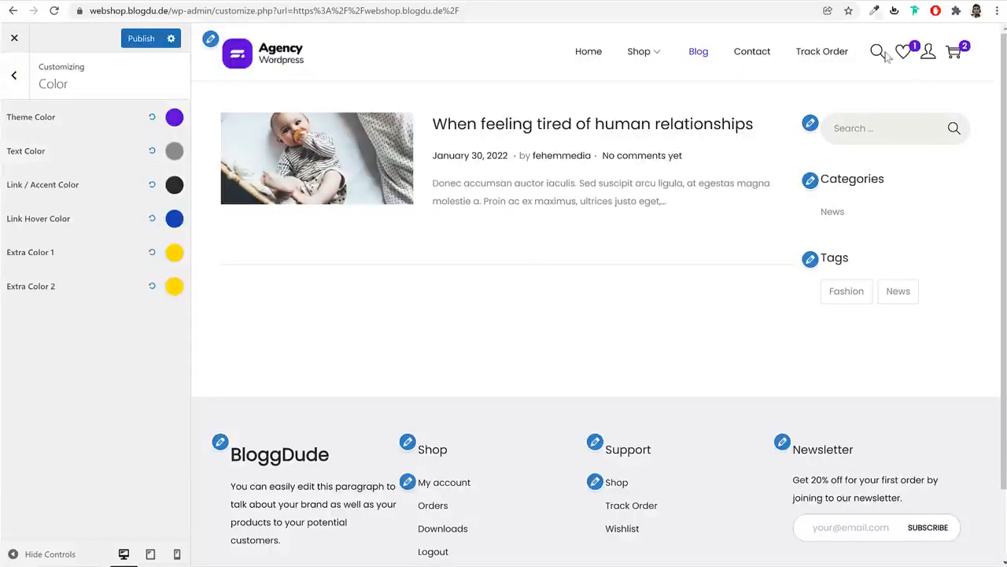
Copy the reference hero heading's text colour #081420 from the inspector
click(173, 152)
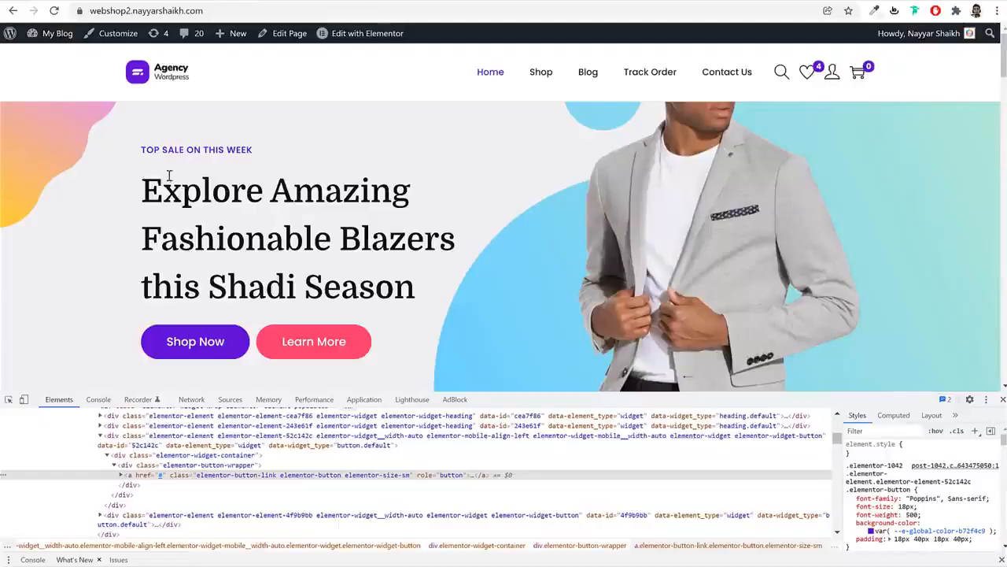
triple_click(173, 196)
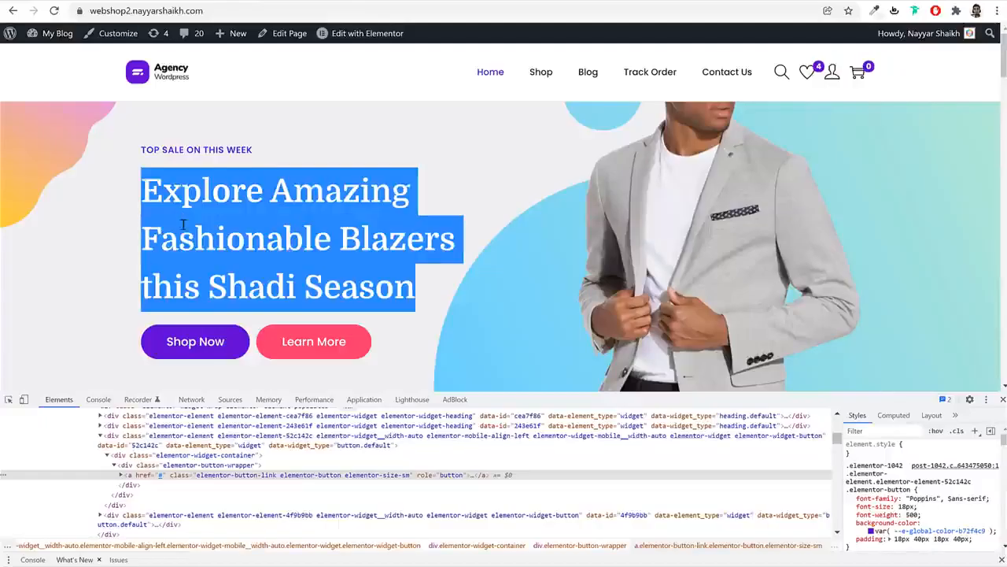
right_click(184, 226)
click(241, 325)
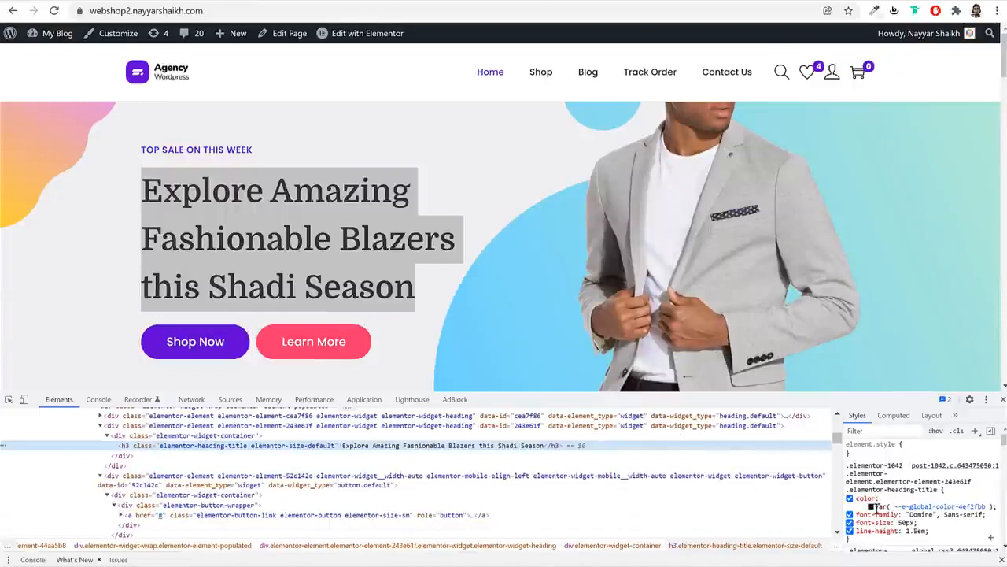
click(871, 506)
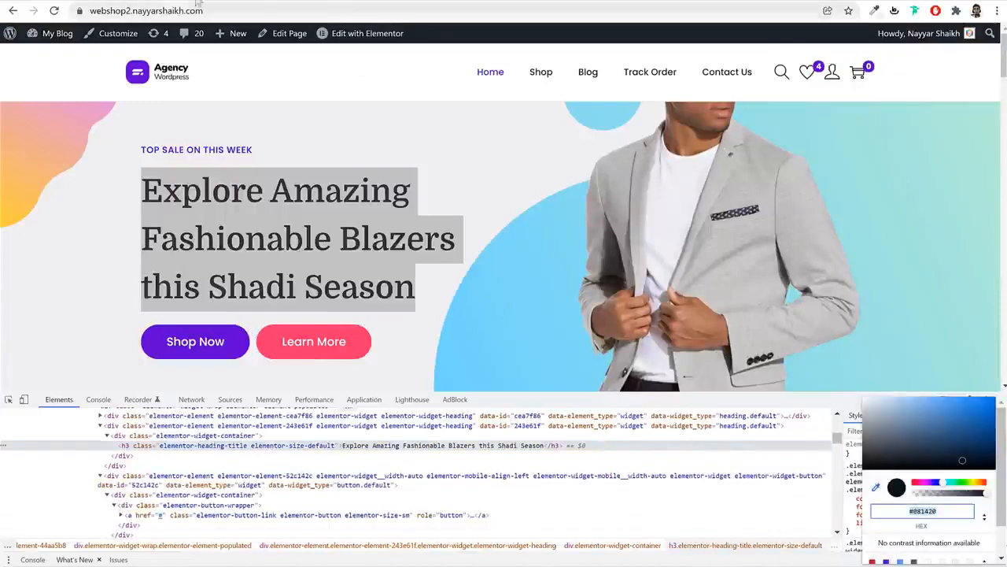
key(Escape)
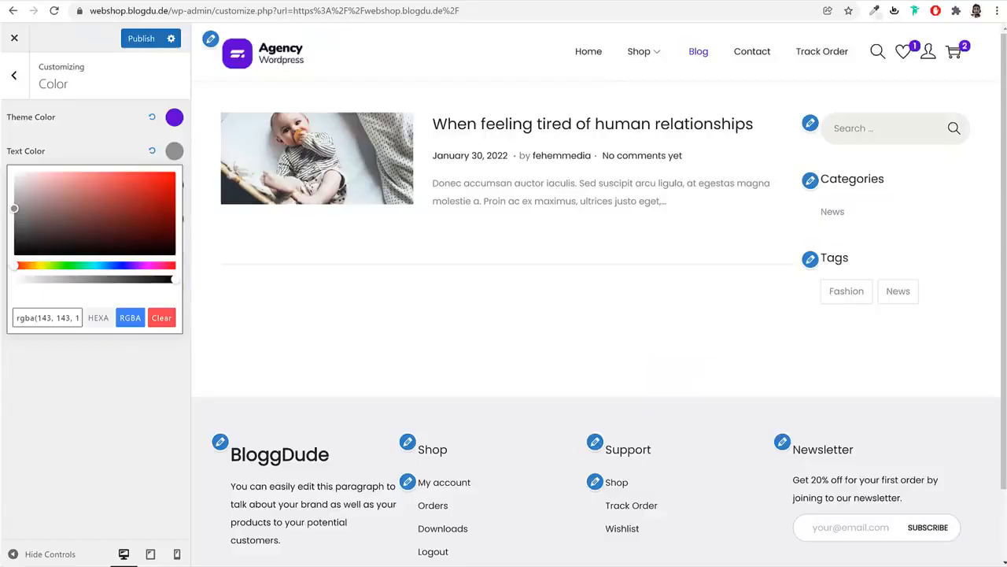
Set the Text Color to #081420 and publish the colour changes
triple_click(52, 319)
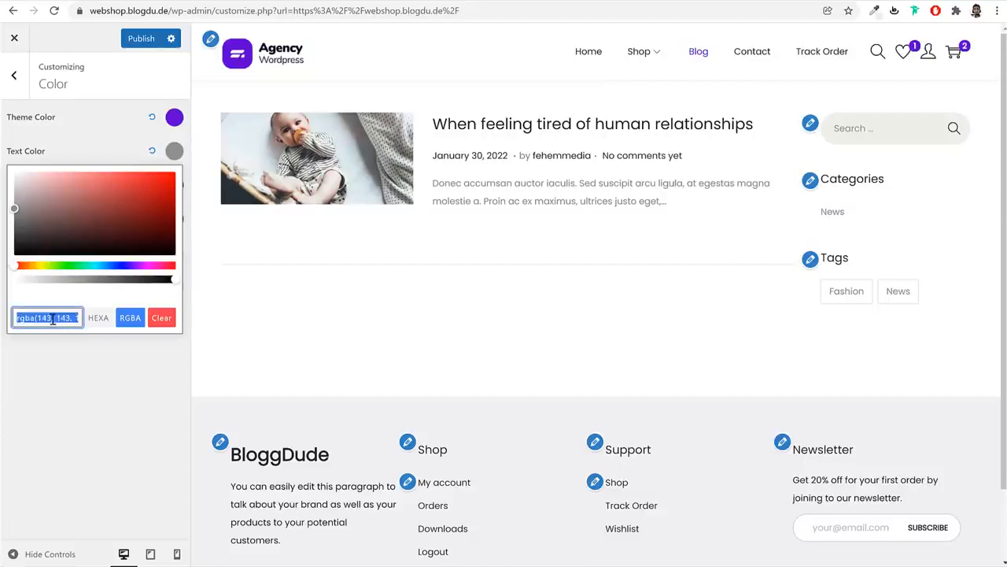
key(ctrl+v)
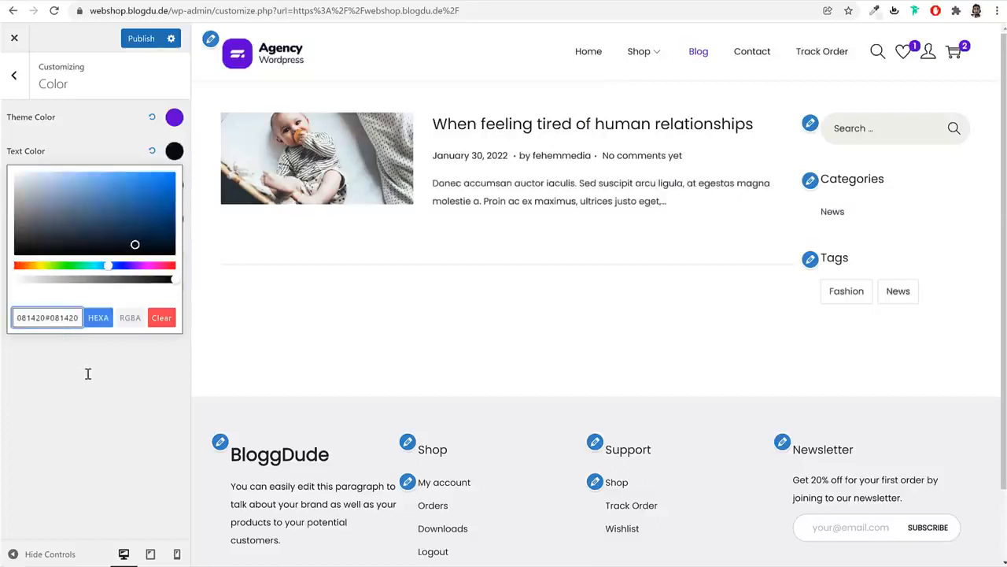
key(ctrl+a)
key(ctrl+v)
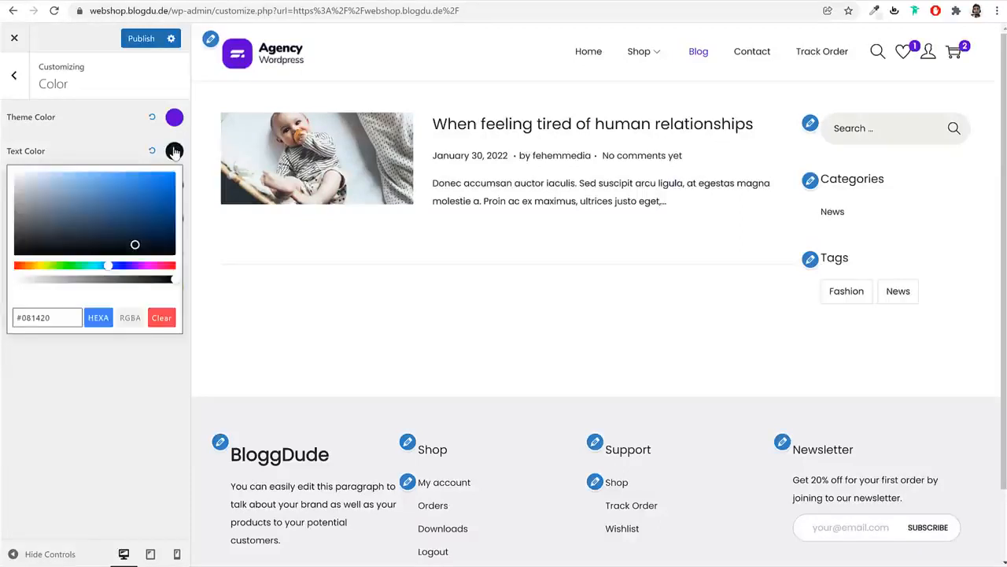
click(53, 355)
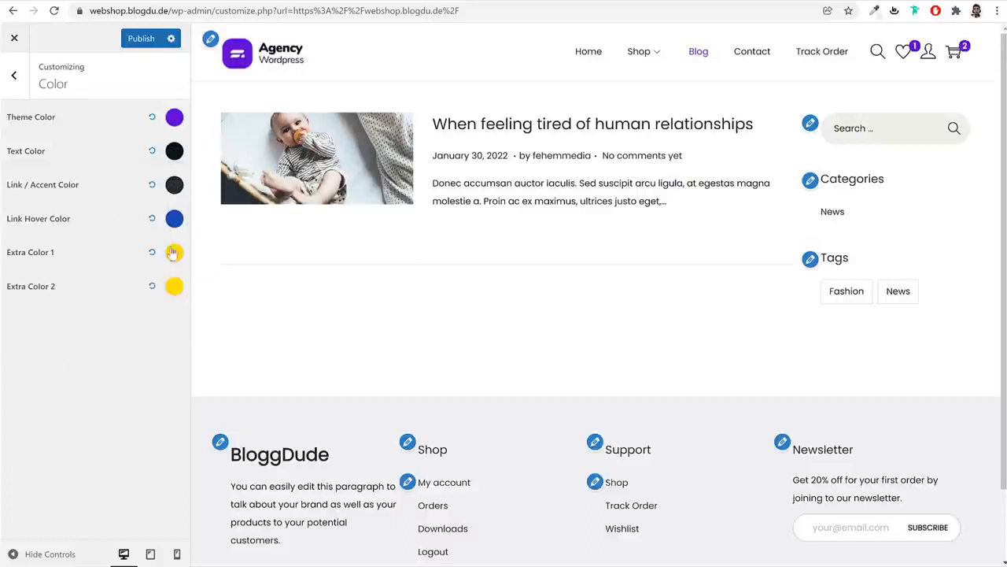
click(145, 40)
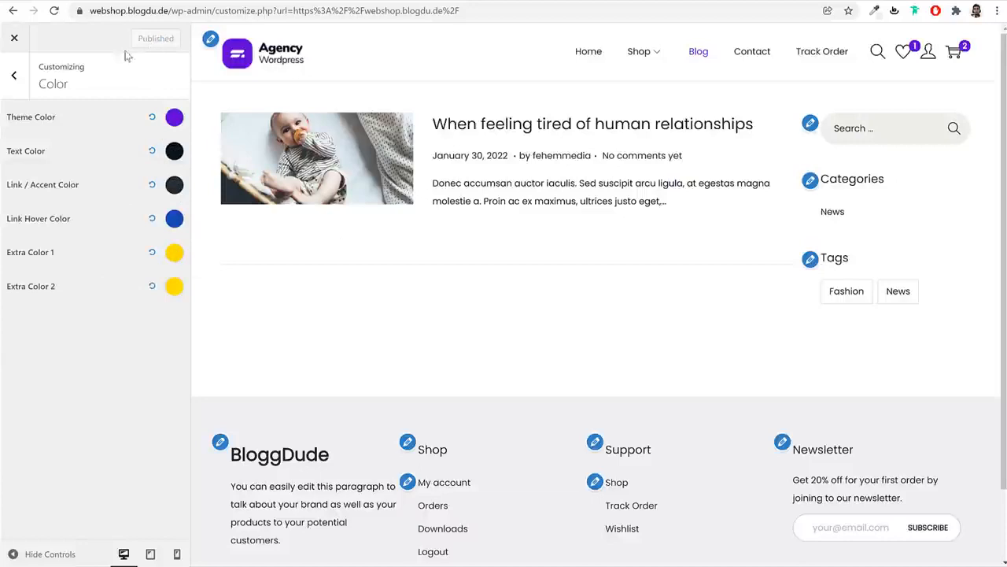
click(12, 76)
Make the button background pink, checking it on the Black Fashion Jacket page, and publish
click(101, 298)
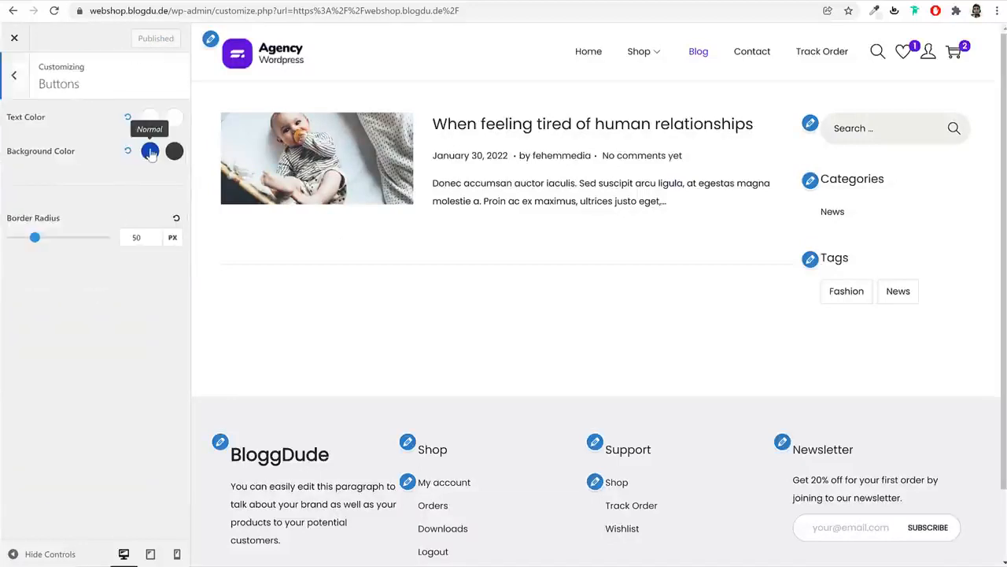
click(639, 52)
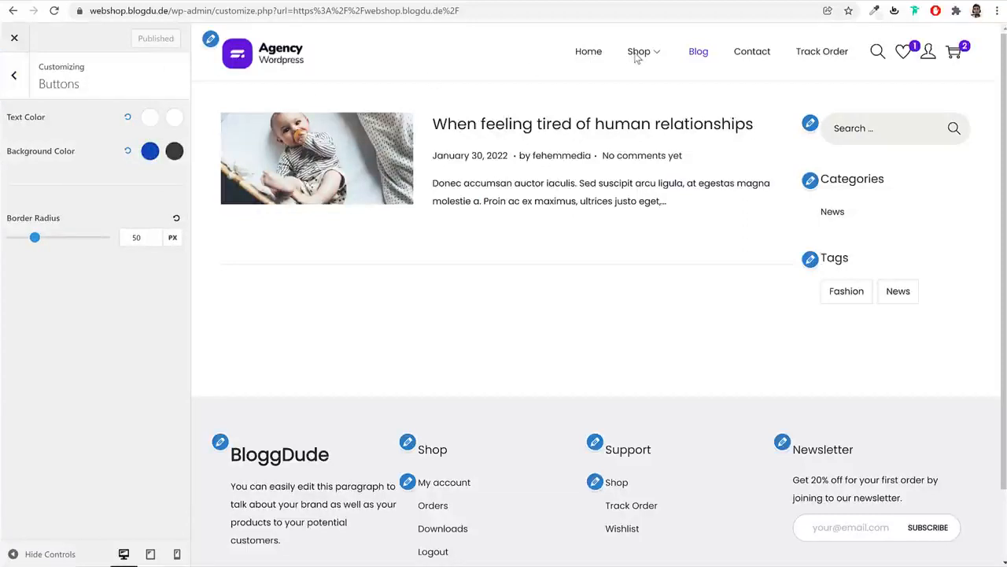
click(508, 220)
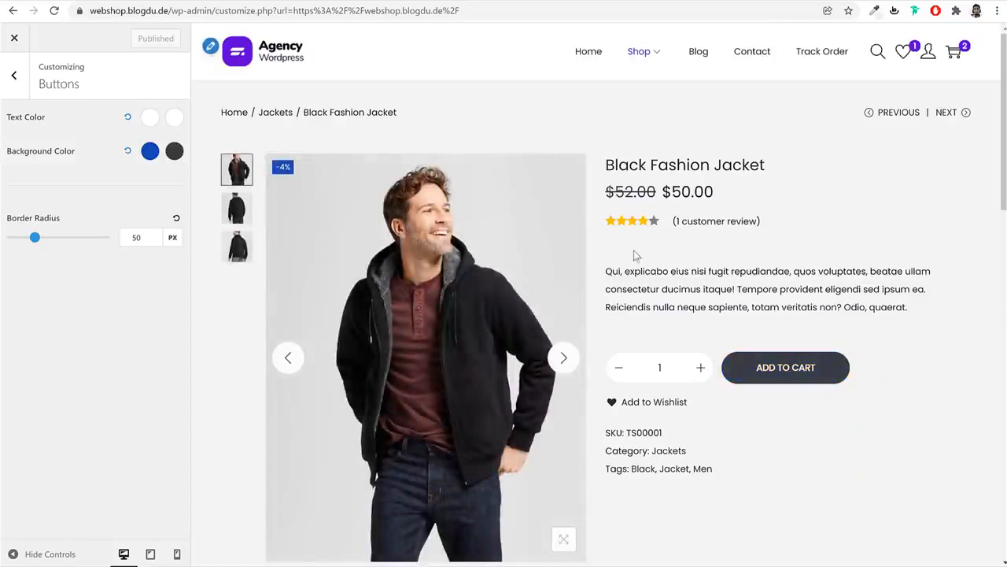
click(150, 151)
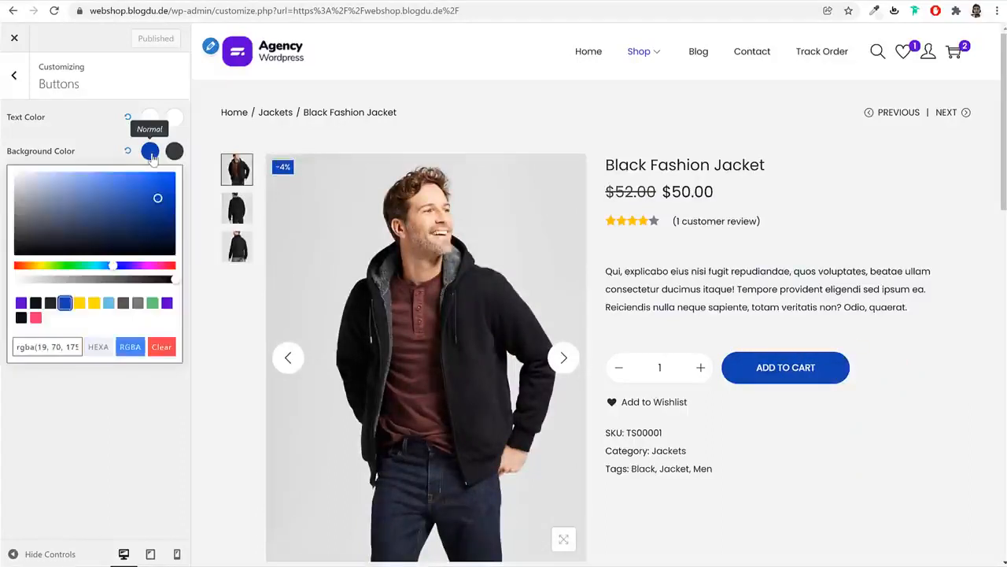
click(35, 319)
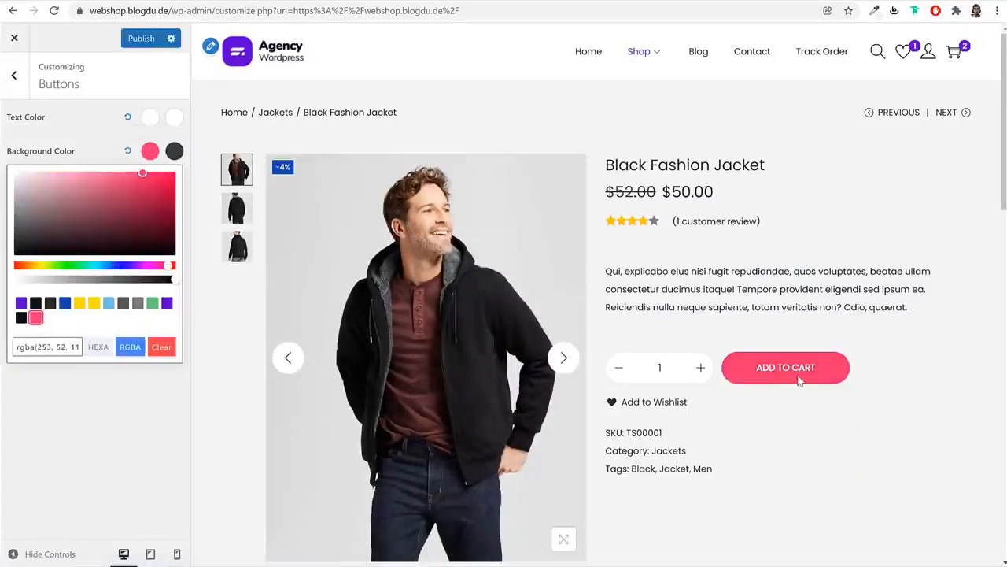
click(149, 151)
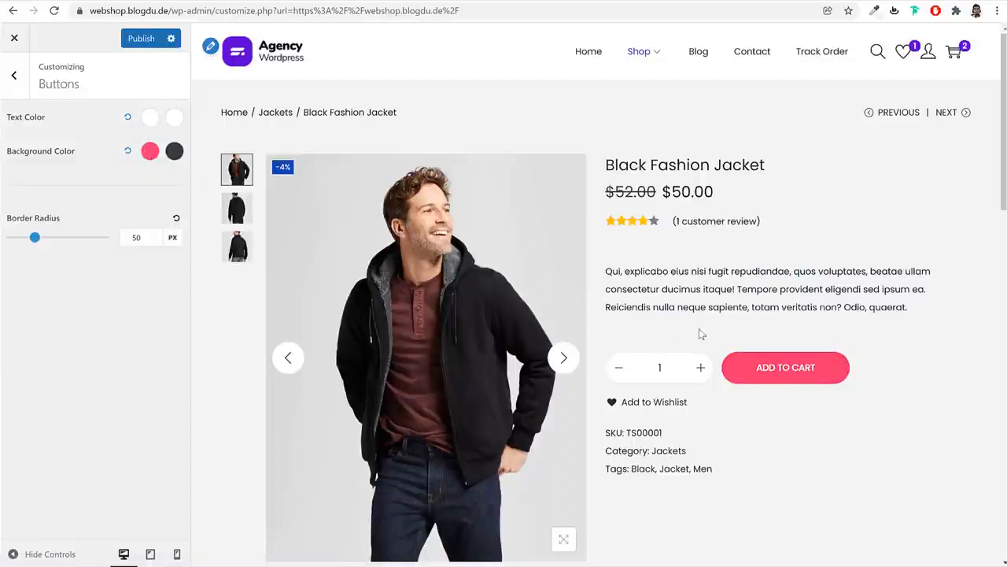
click(128, 39)
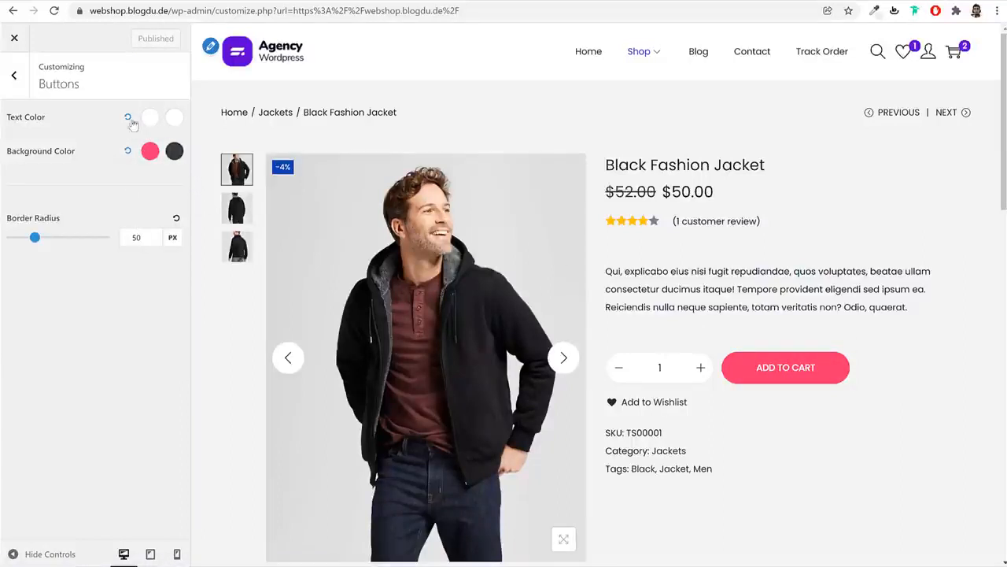
click(22, 77)
Look over the Body, Primary menu and Heading typography panels without changing anything
click(65, 318)
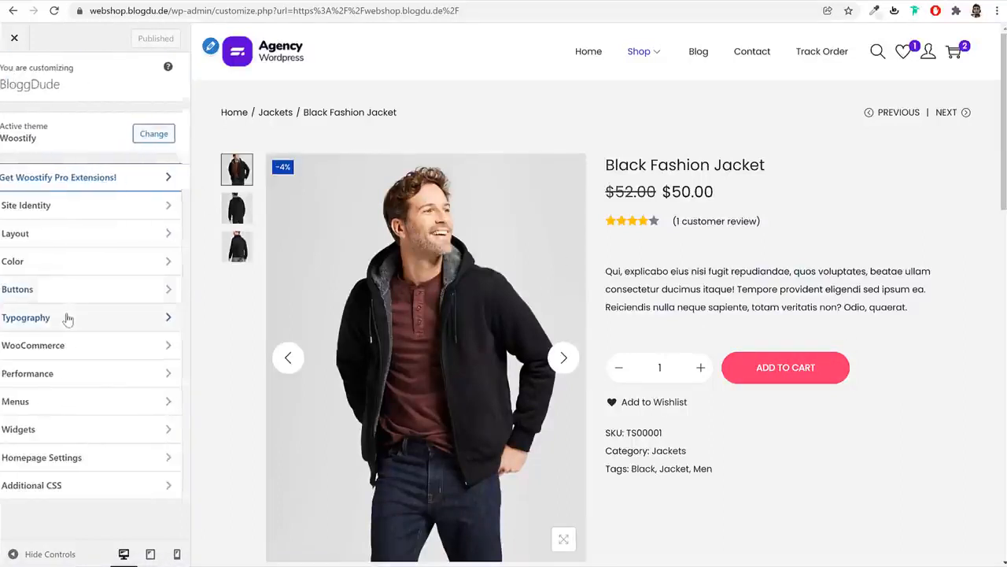
click(10, 123)
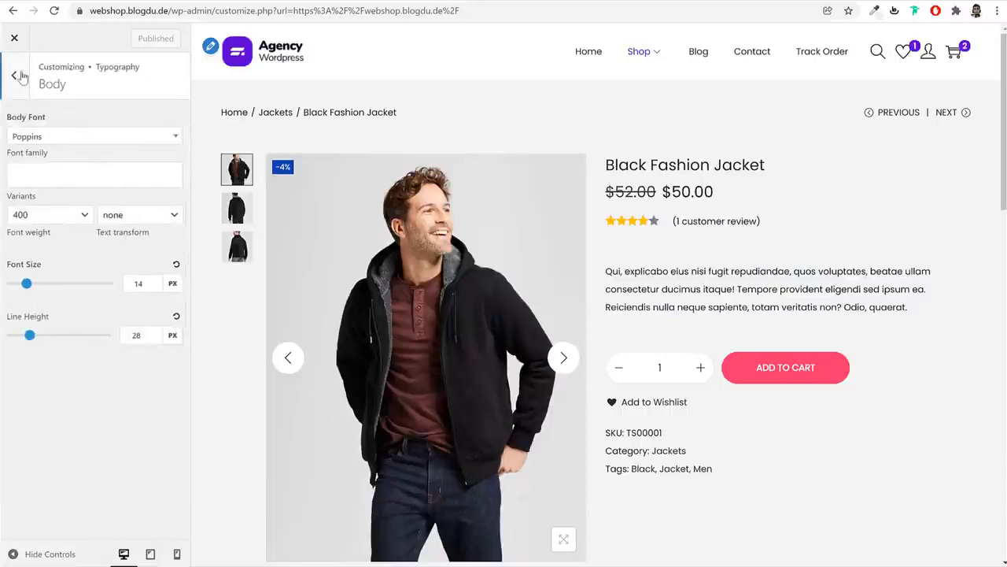
click(22, 76)
click(64, 152)
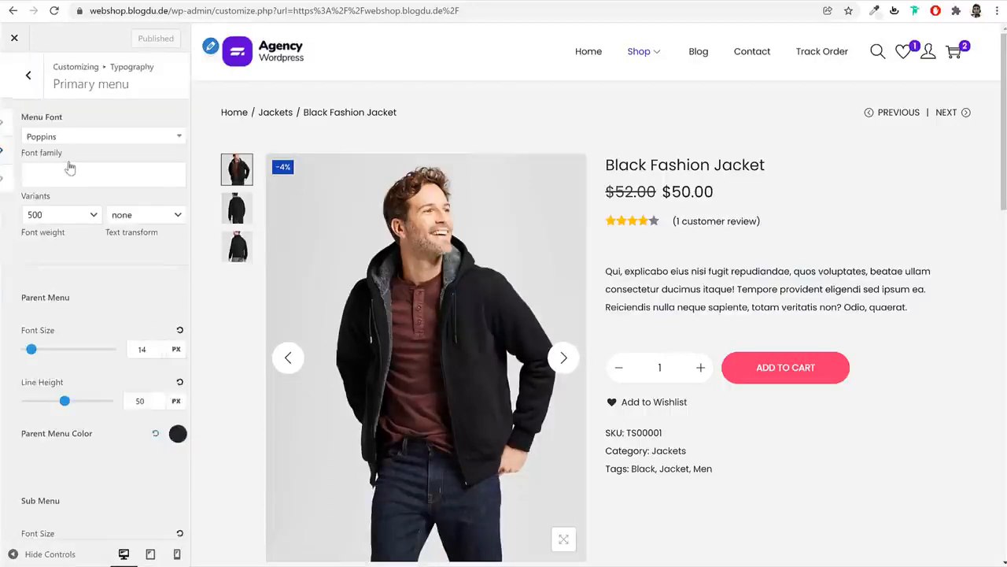
click(11, 70)
click(58, 183)
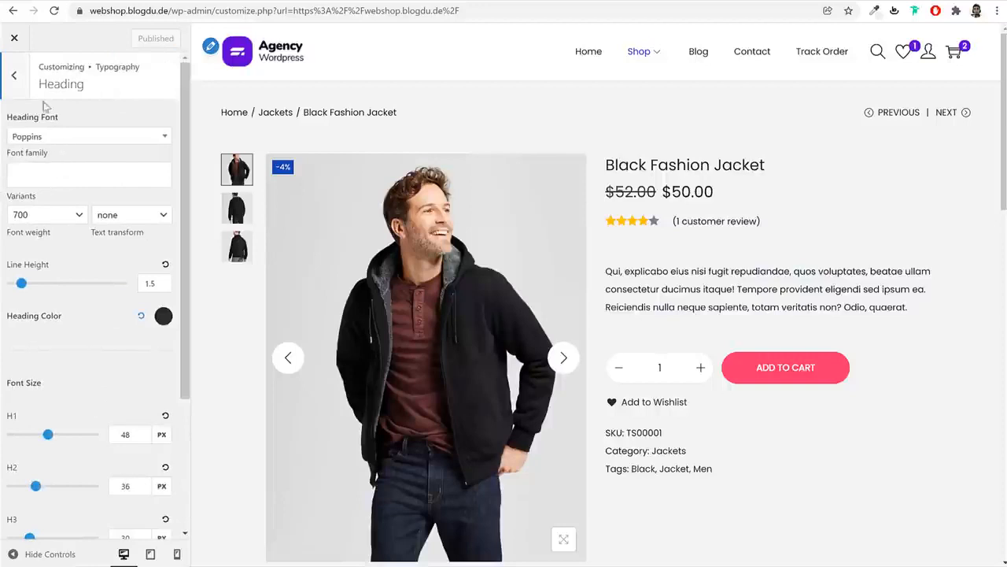
click(14, 73)
click(14, 71)
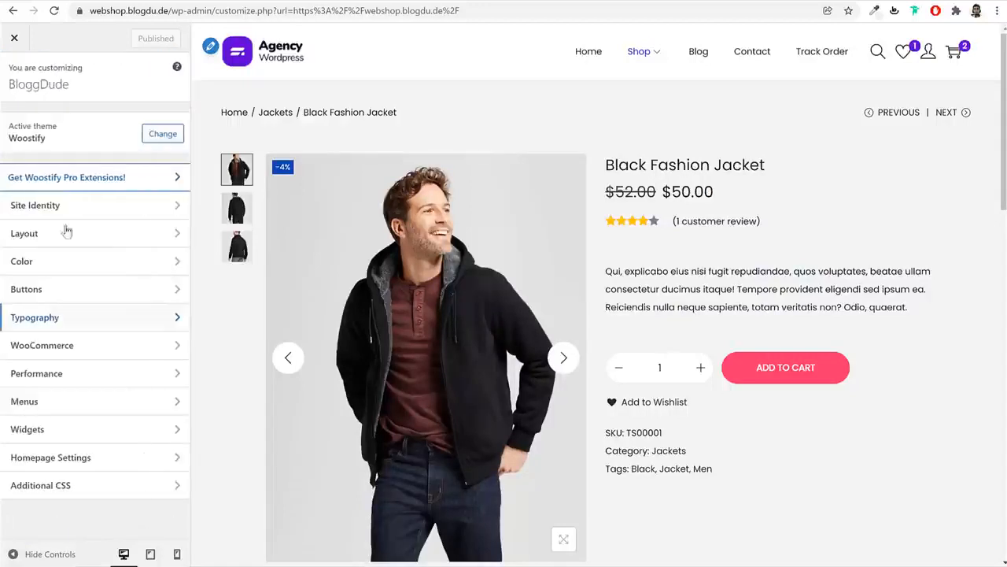
Expand the Shop Archive structure, infinite scroll and product card options
click(78, 354)
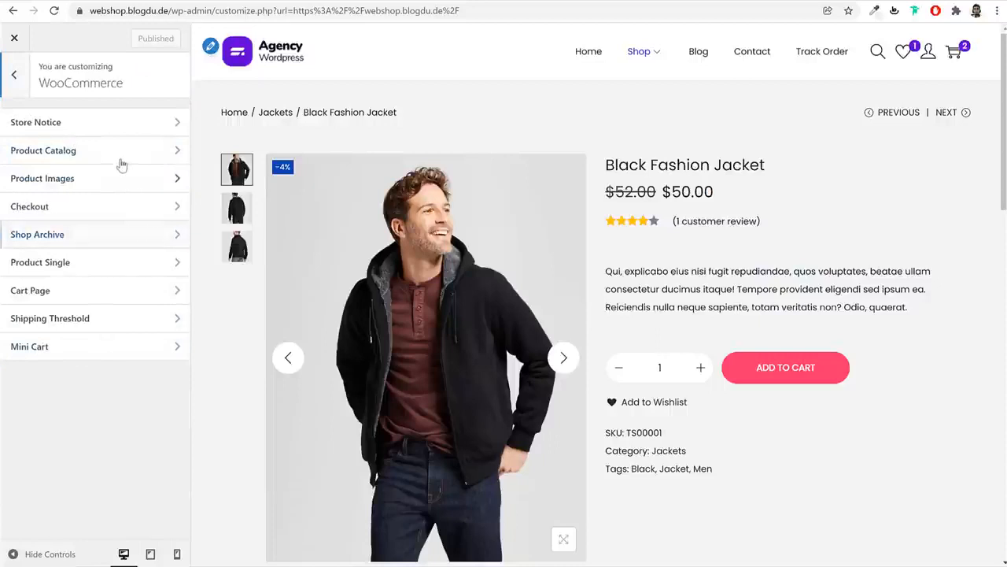
click(100, 238)
click(26, 85)
click(107, 245)
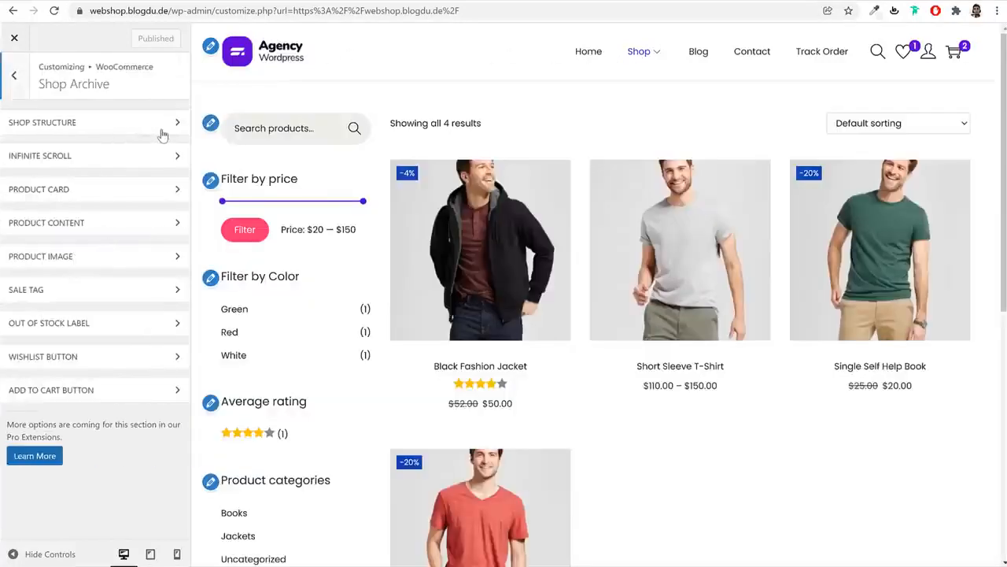
click(157, 124)
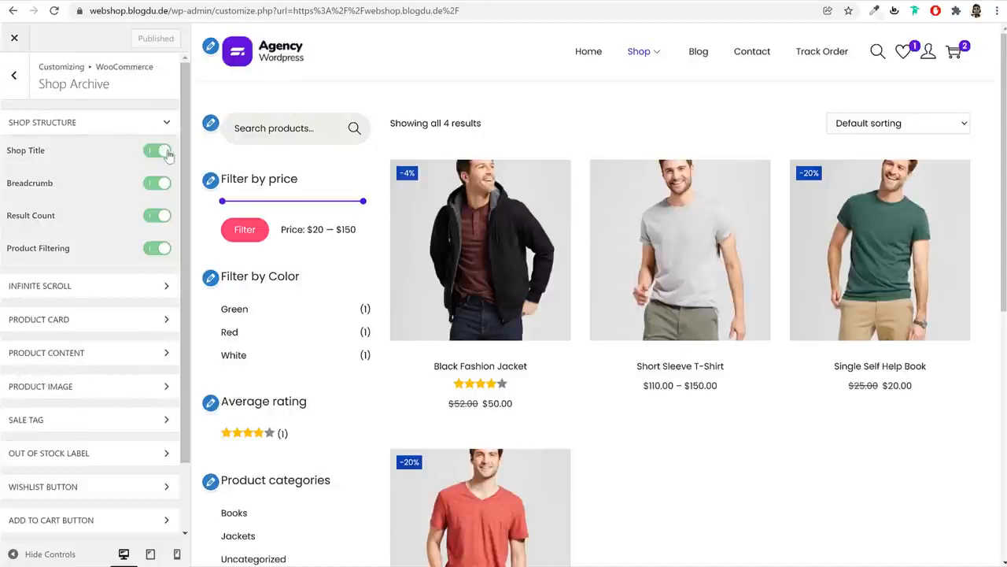
click(99, 288)
click(89, 380)
Review the product content options: Product Title, Product Rating and Product Price
scroll(90, 377, down, 3)
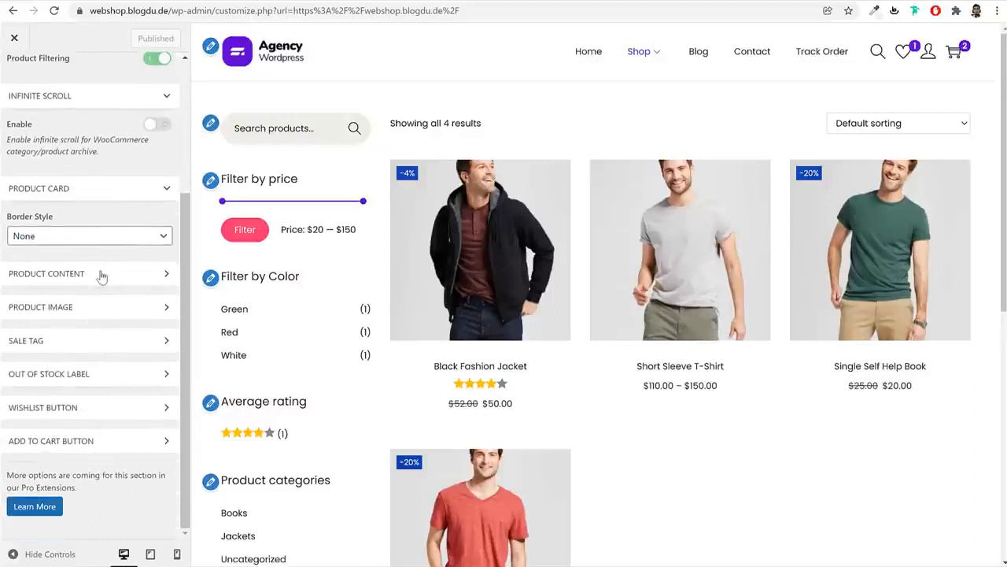
click(102, 274)
scroll(117, 315, down, 4)
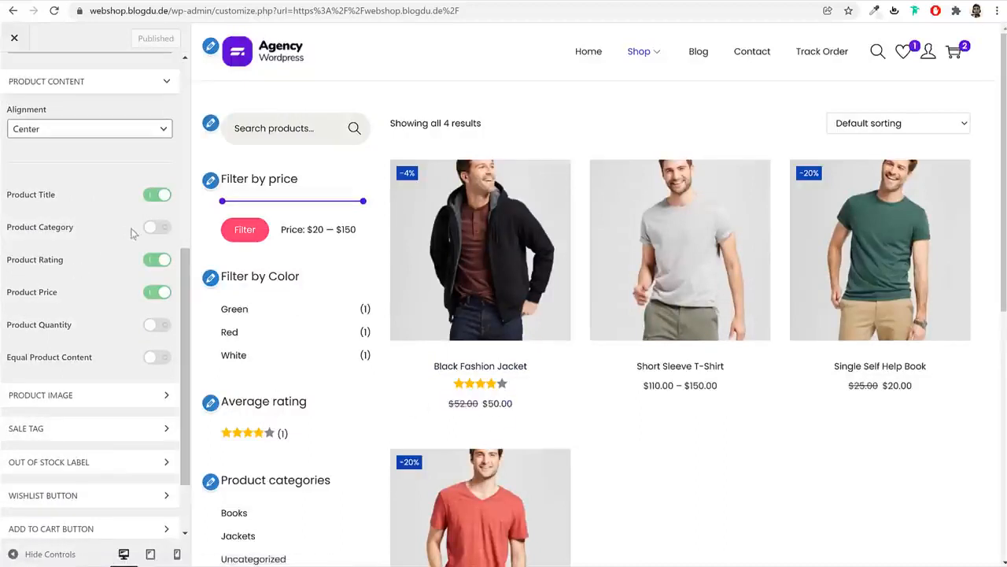
drag(19, 195, 56, 195)
drag(23, 260, 50, 260)
drag(29, 293, 57, 297)
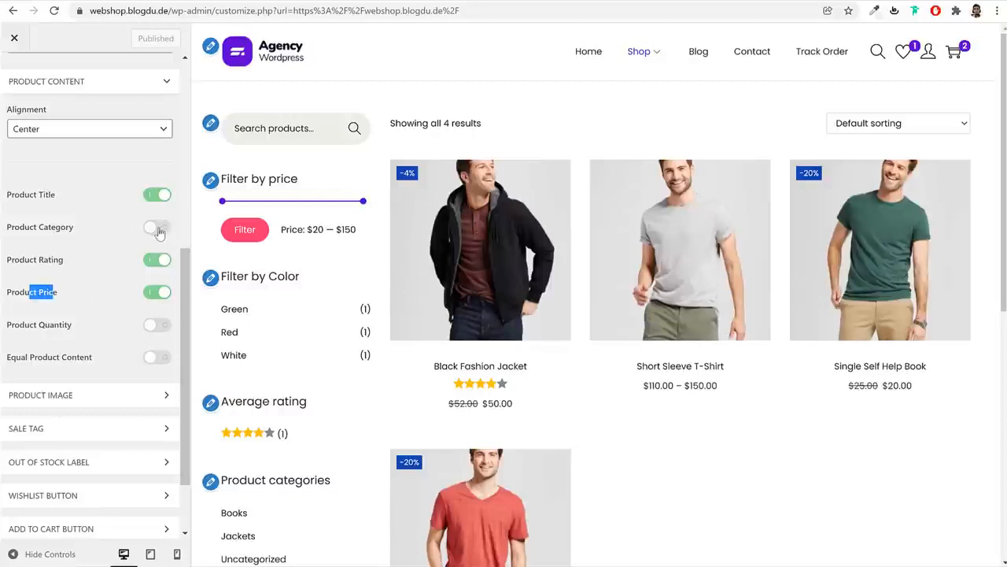
scroll(137, 303, down, 1)
scroll(134, 320, up, 6)
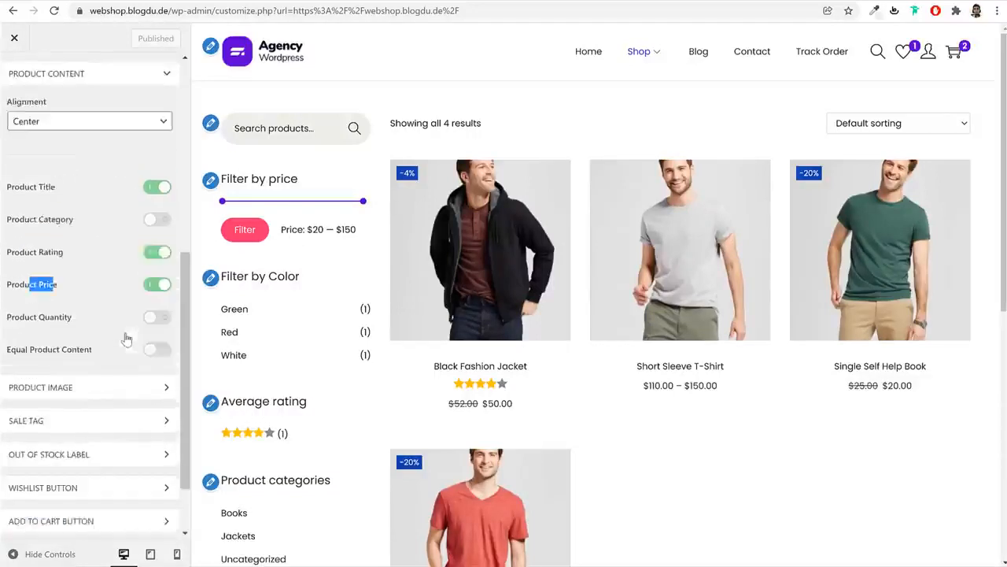
click(14, 61)
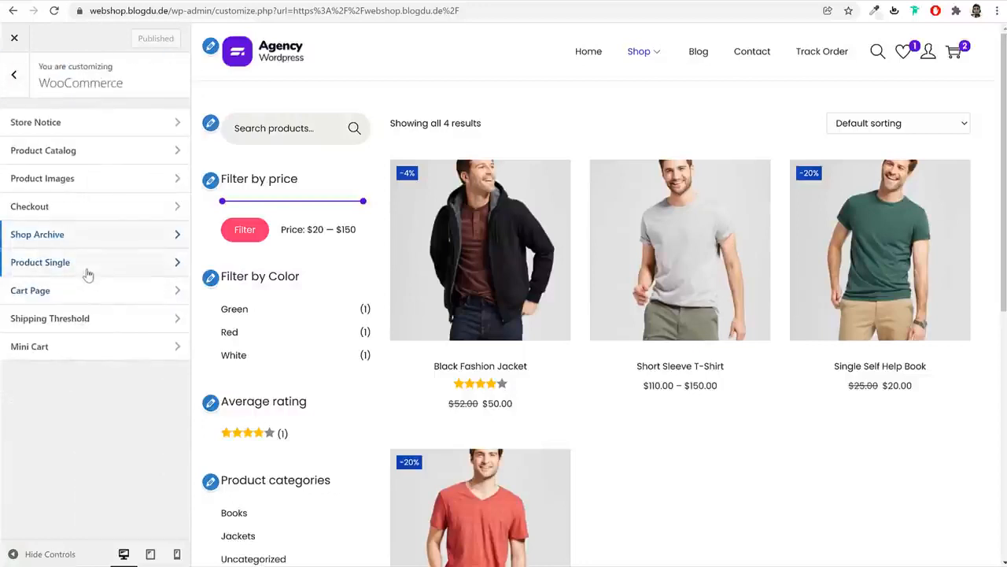
Set product thumbnail cropping to a custom 3:4 ratio and publish it
click(75, 181)
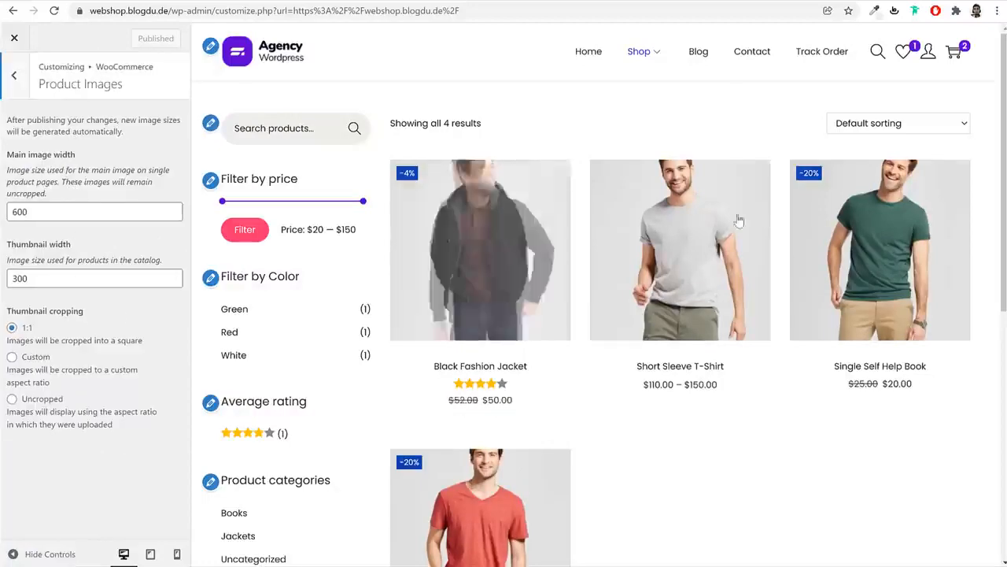
click(35, 358)
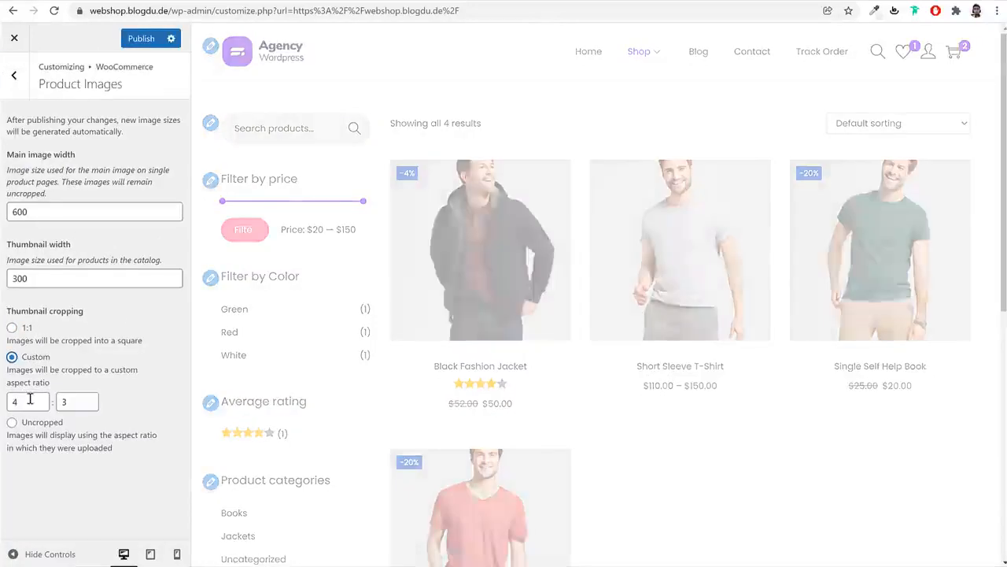
double_click(25, 399)
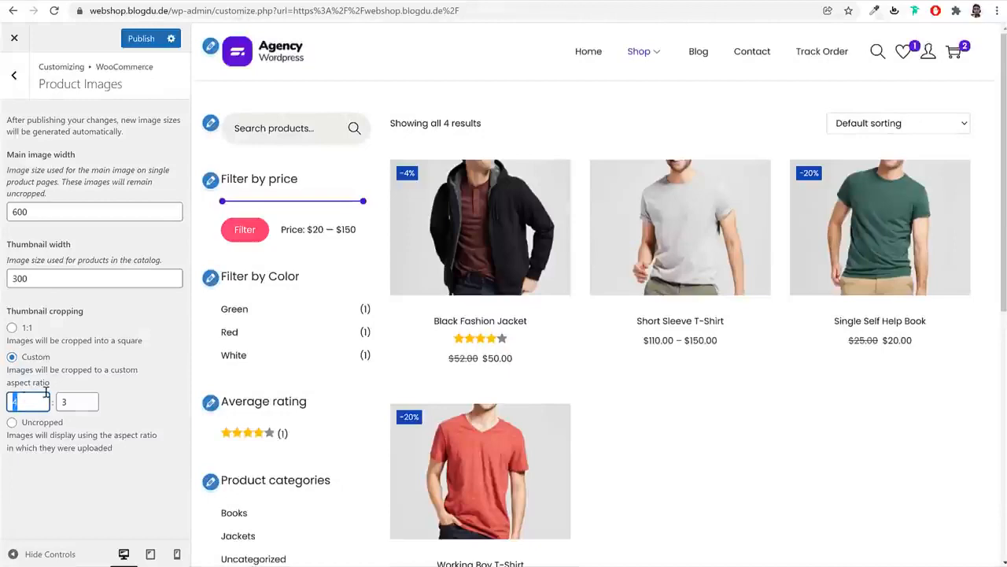
text(3)
key(Tab)
text(4)
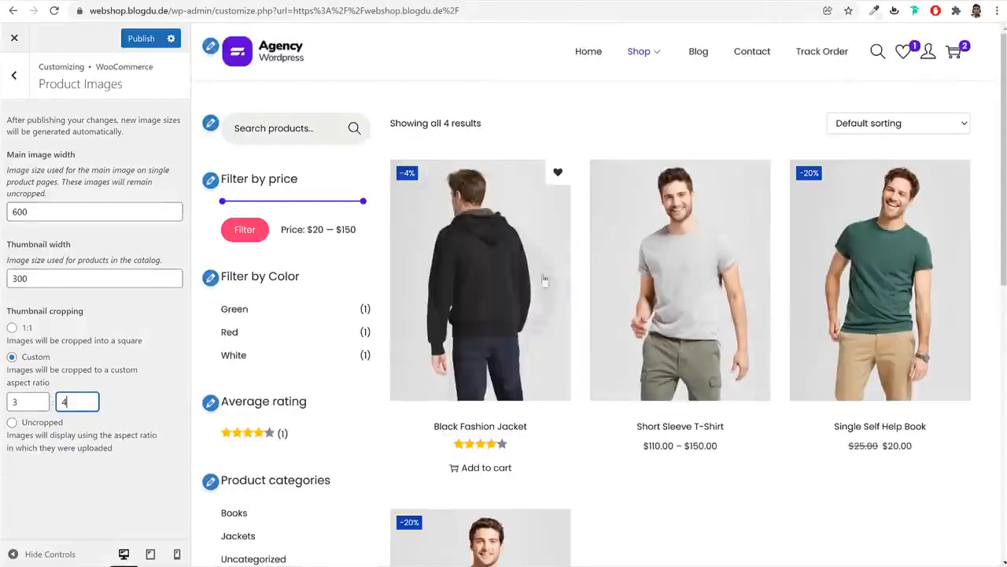
click(159, 385)
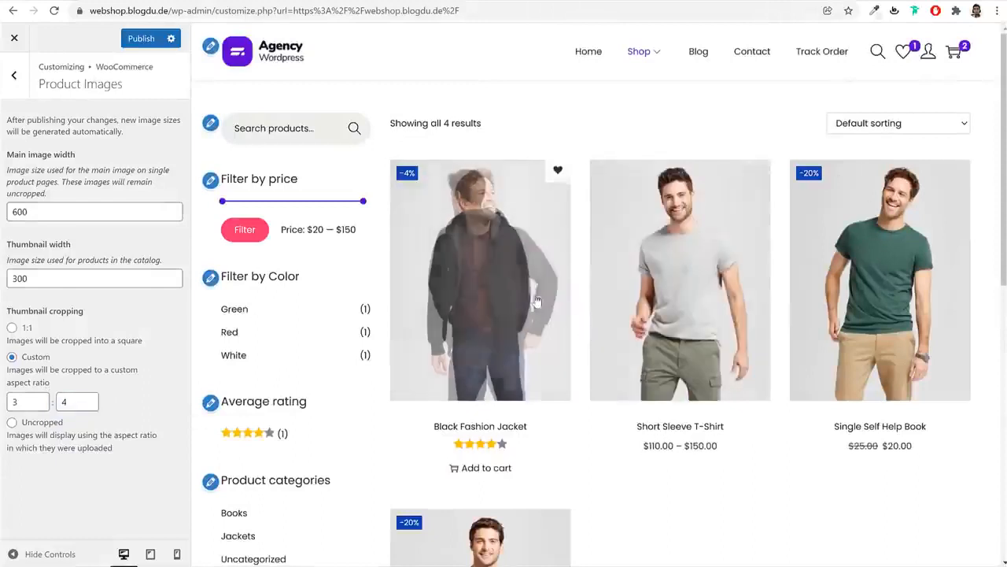
click(140, 38)
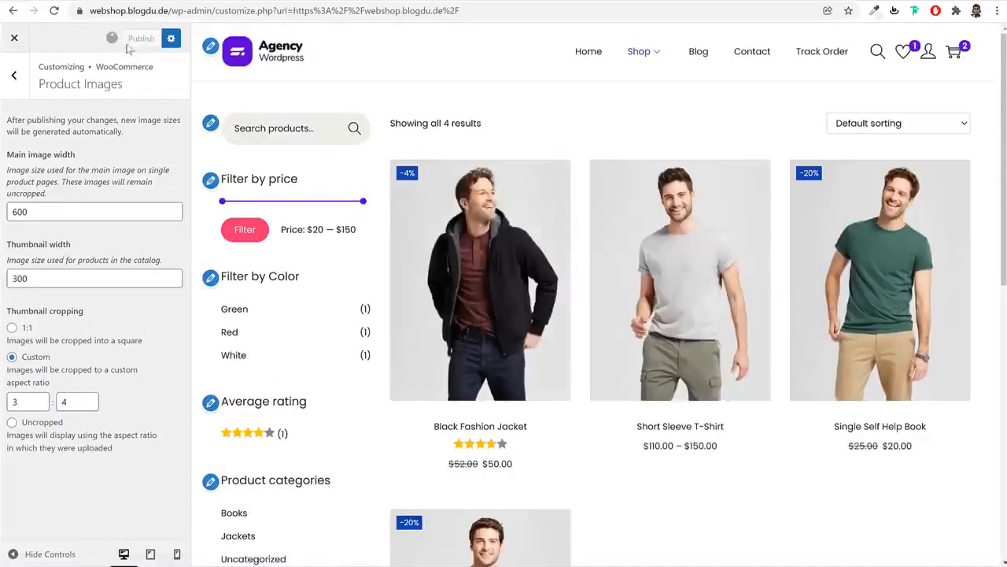
click(14, 75)
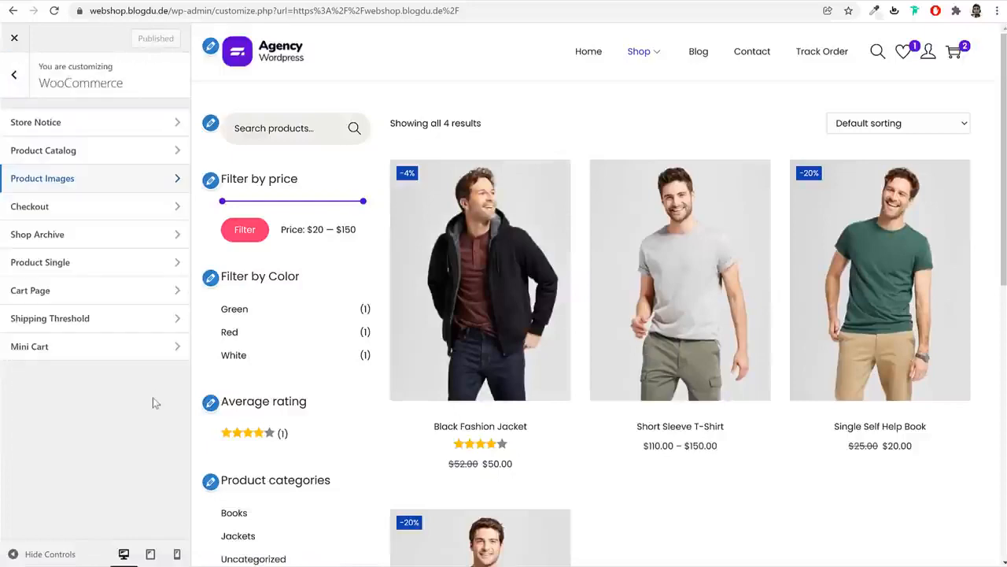
click(95, 264)
Preview the Black Fashion Jacket and place gallery thumbnails below the main image
click(491, 268)
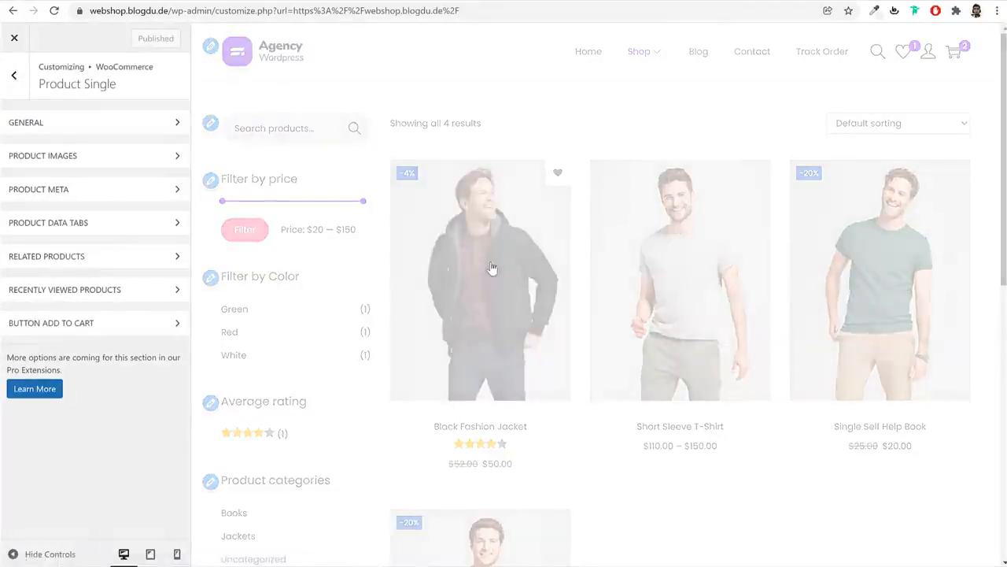
click(88, 155)
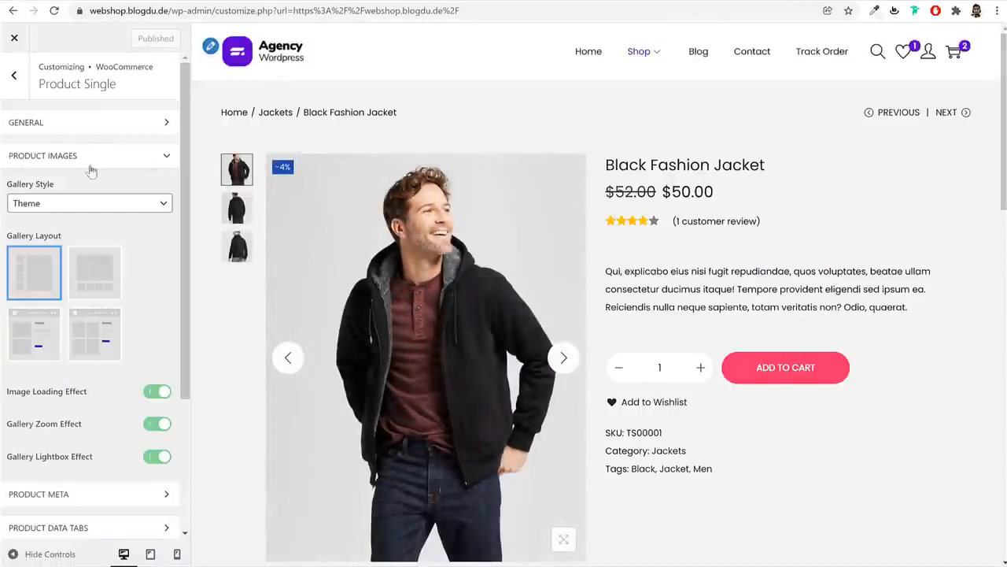
click(108, 280)
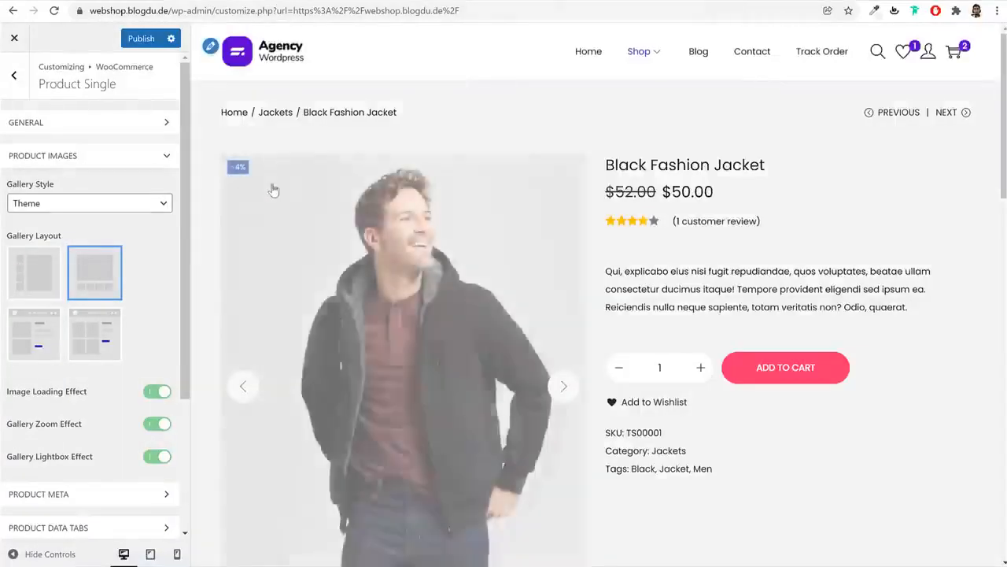
scroll(462, 383, down, 2)
scroll(463, 383, down, 1)
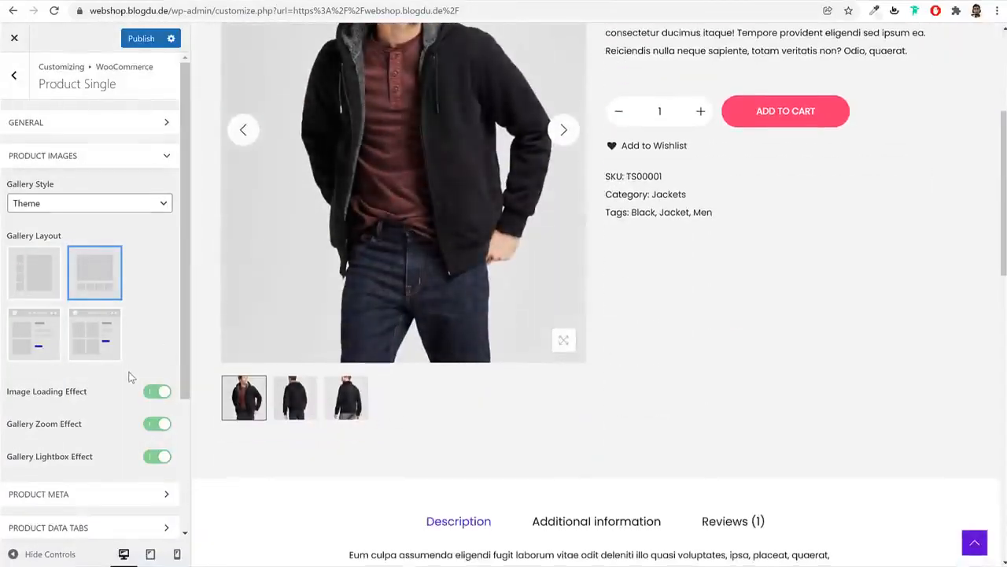
scroll(130, 378, down, 3)
scroll(696, 329, up, 3)
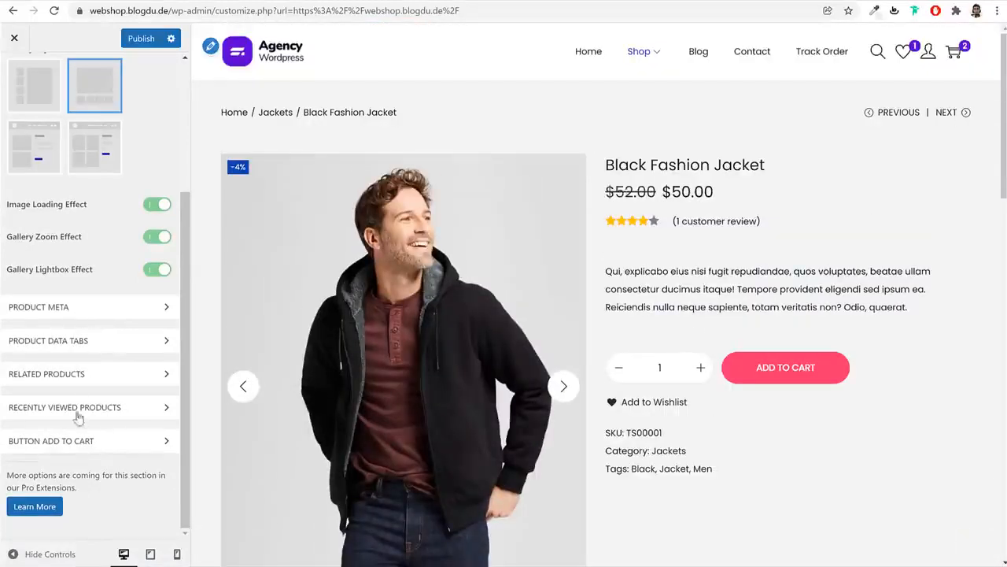
scroll(92, 357, up, 3)
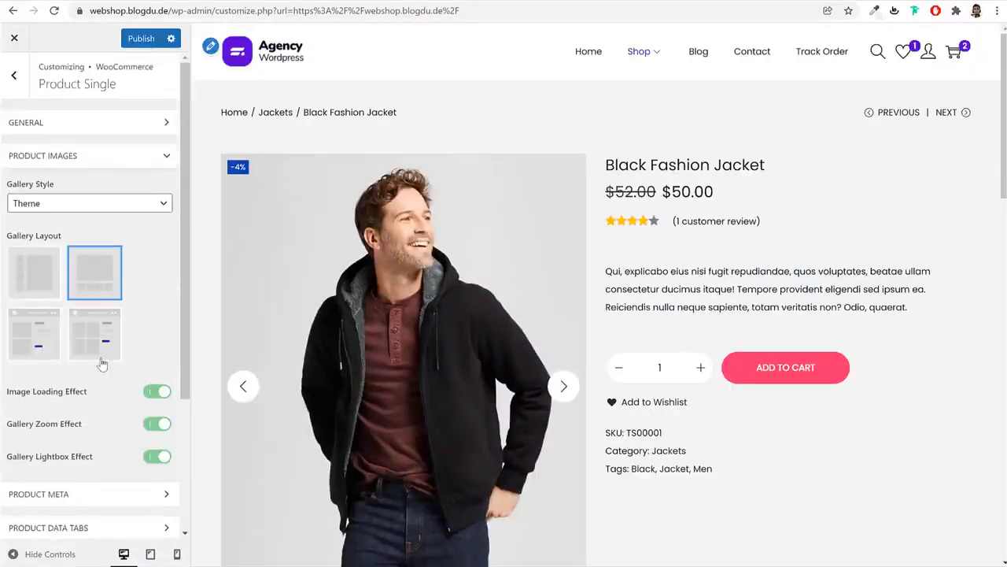
scroll(99, 340, down, 3)
Review the product data tabs options, previewing the Additional information and Reviews tabs
click(112, 339)
scroll(134, 425, down, 3)
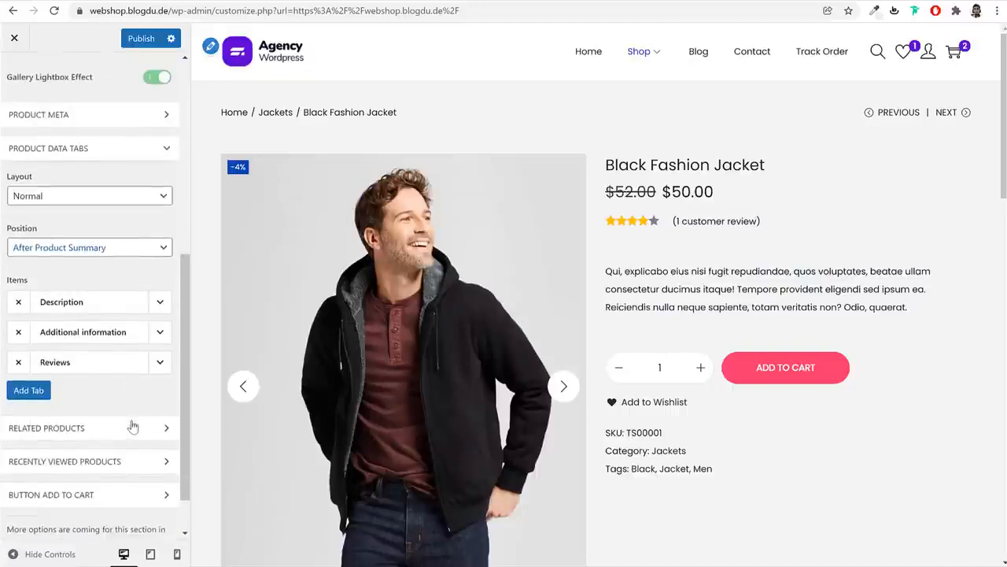
scroll(611, 417, down, 6)
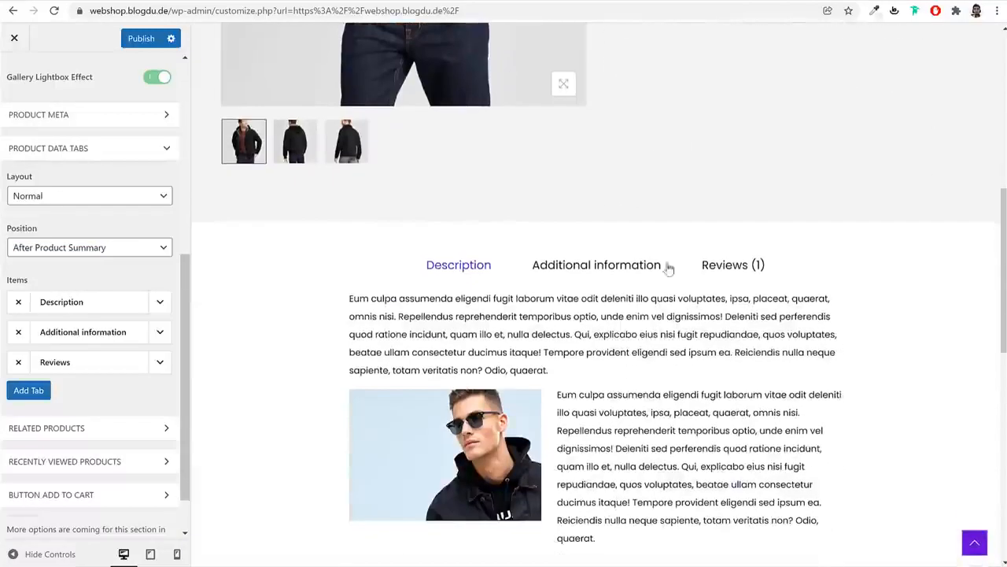
click(594, 267)
click(706, 266)
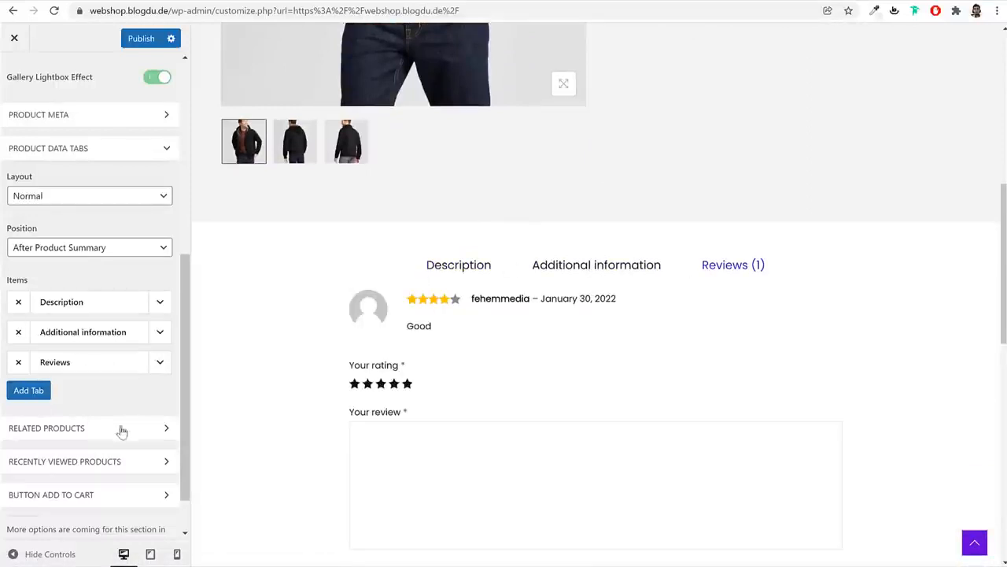
scroll(122, 441, down, 1)
scroll(124, 445, up, 3)
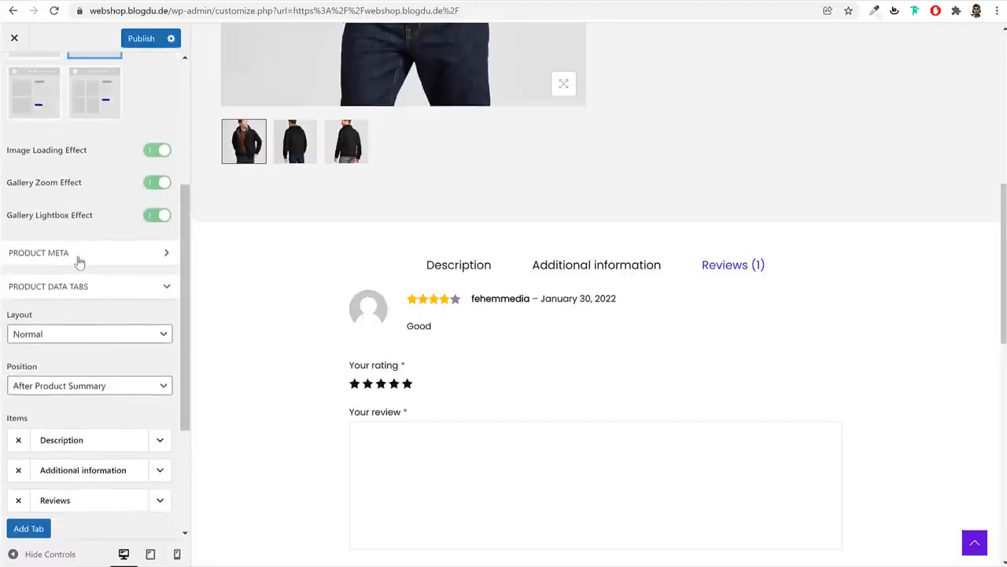
Expand the product meta and General settings down to the empty Trust Badge Image slot
click(80, 262)
scroll(111, 358, up, 3)
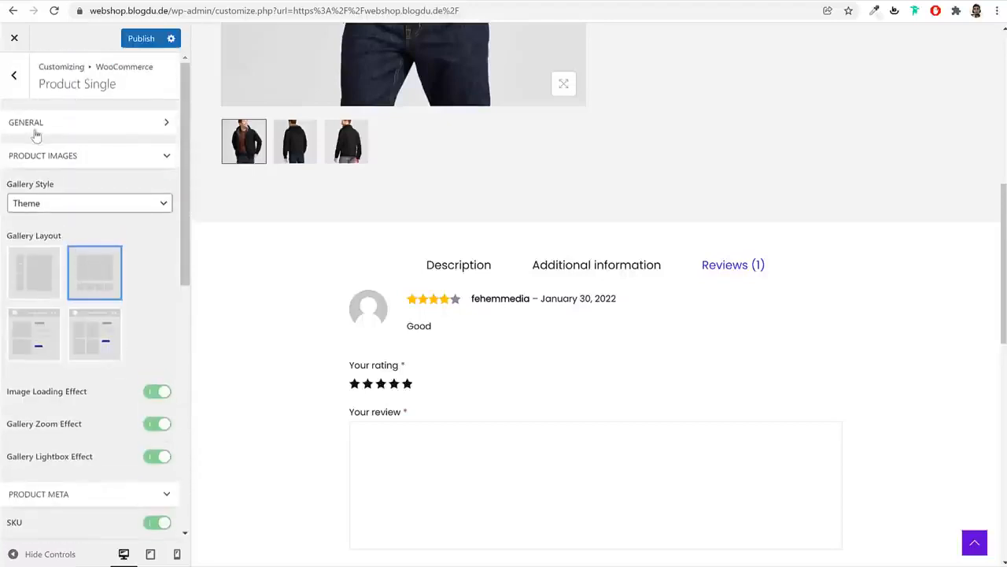
click(67, 125)
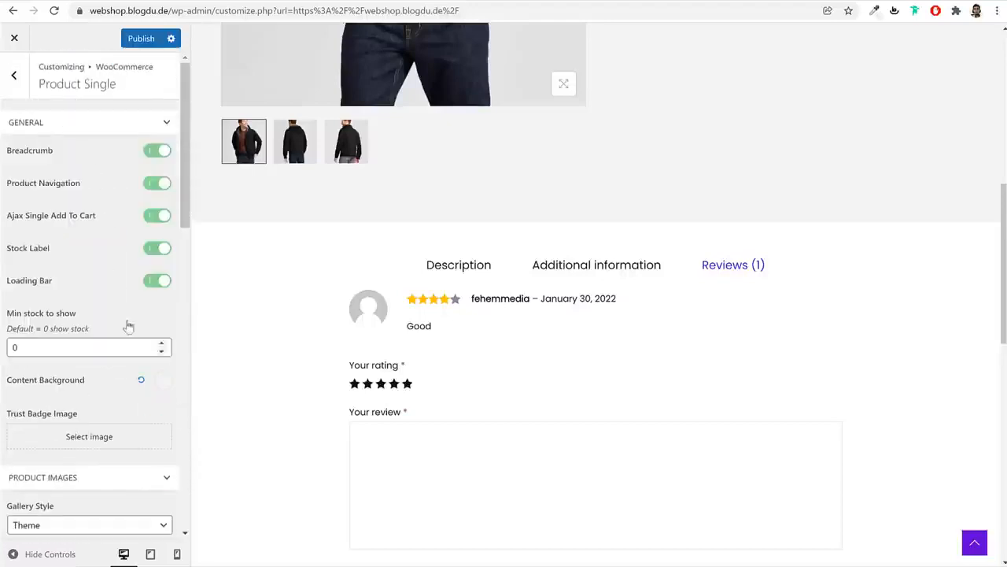
scroll(128, 325, down, 3)
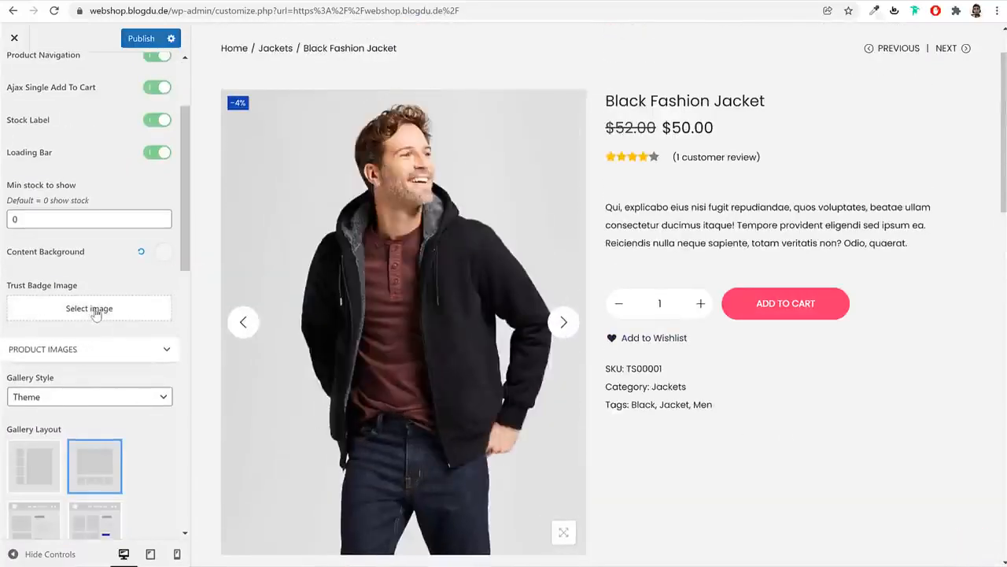
Upload the Safecheckout image as the trust badge, then publish it
click(95, 312)
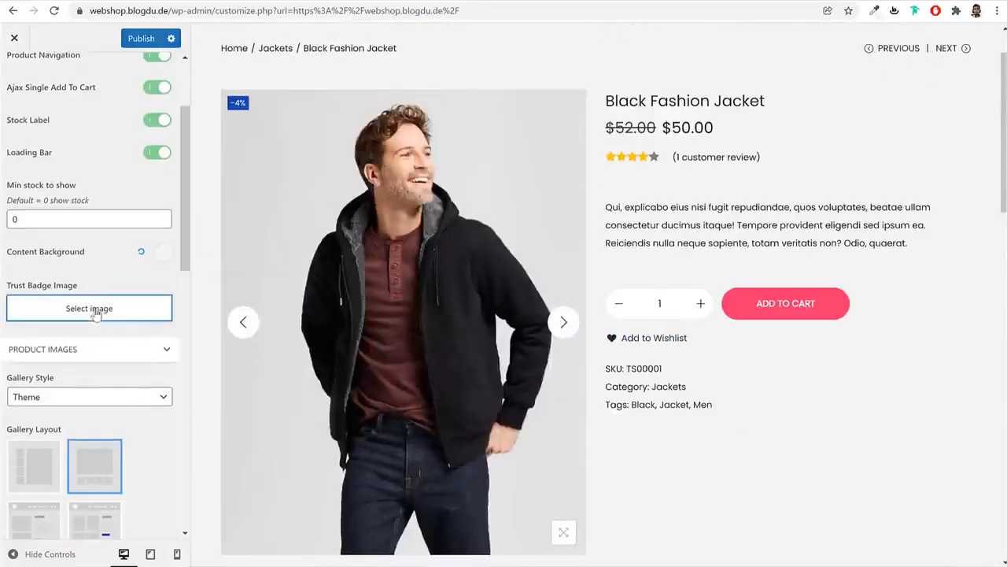
click(64, 85)
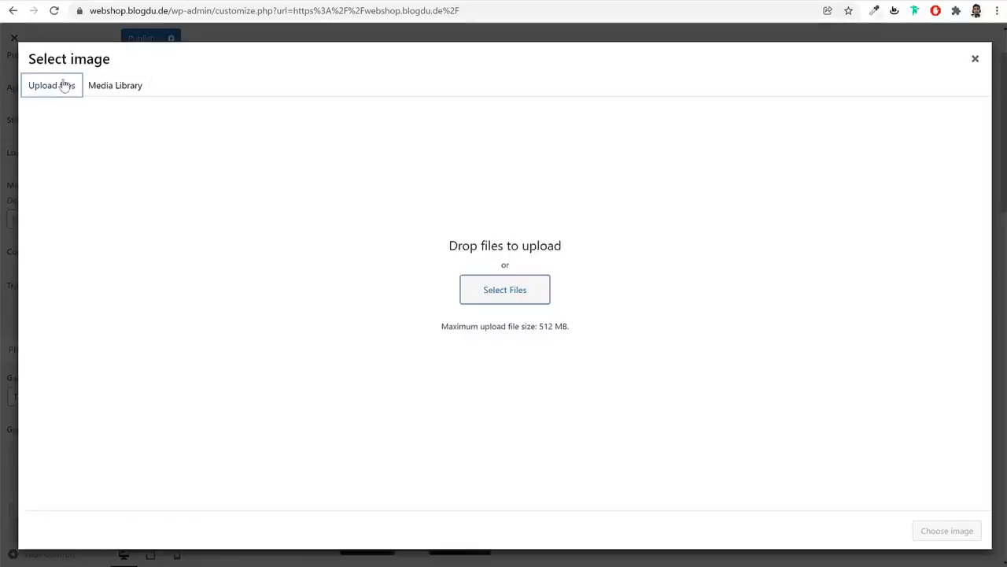
click(523, 304)
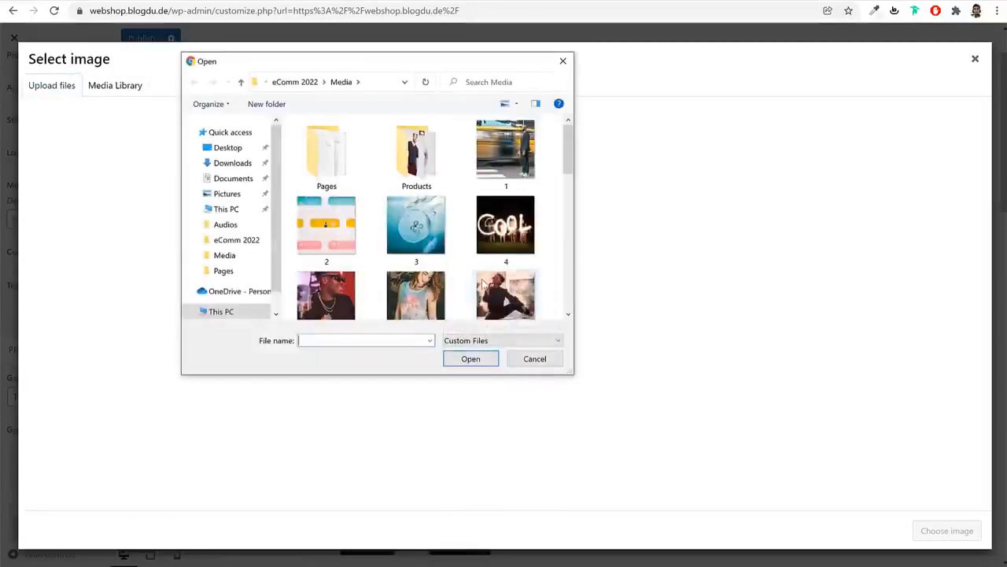
scroll(438, 265, down, 3)
scroll(437, 261, down, 10)
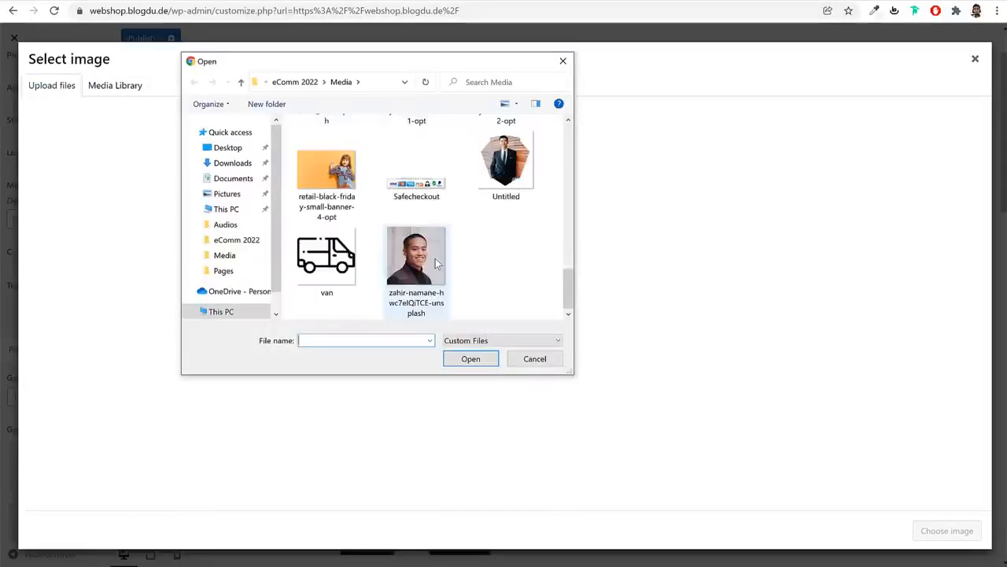
click(415, 200)
click(485, 358)
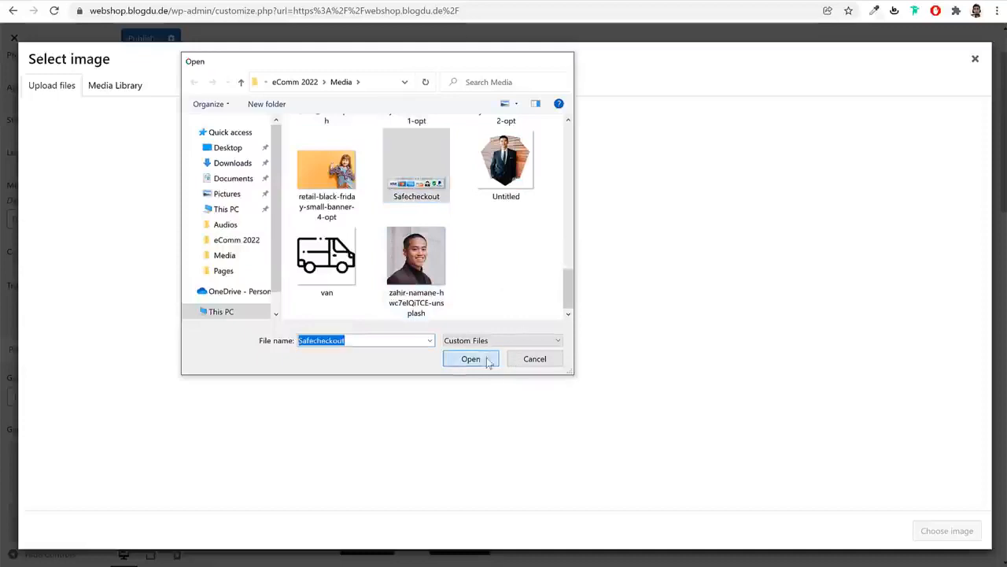
click(964, 535)
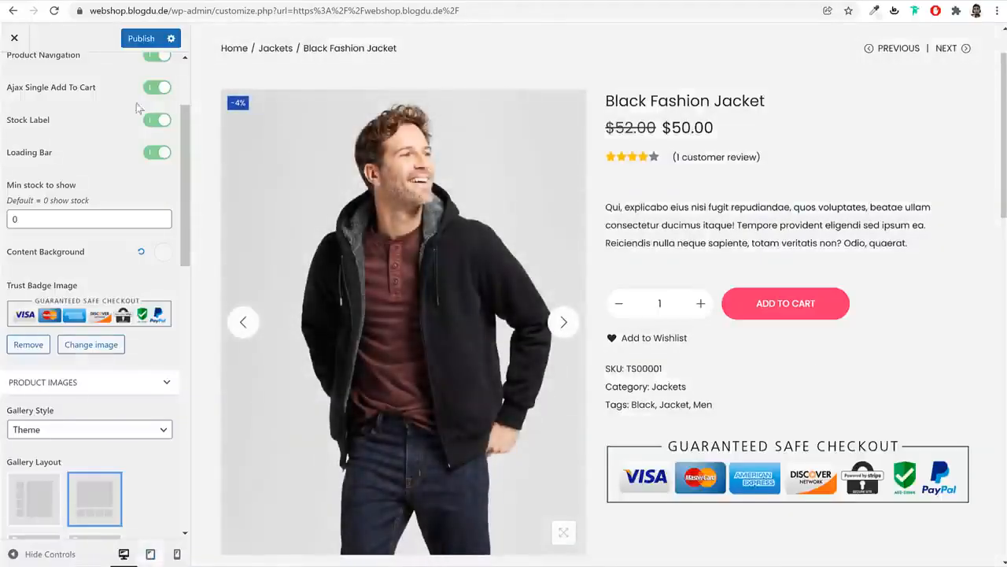
click(141, 38)
scroll(51, 82, up, 2)
click(14, 75)
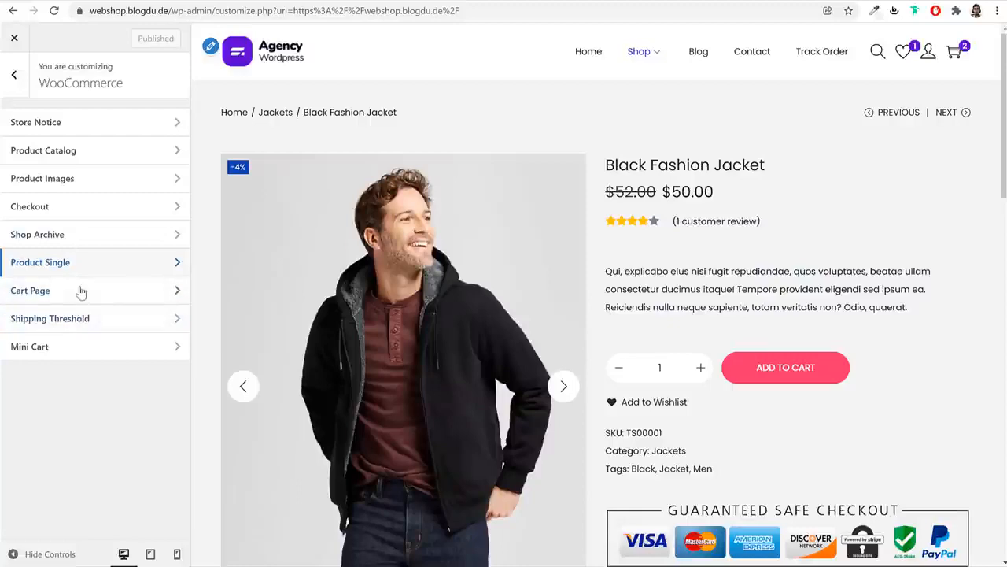
Preview the cart page and its Cart Page settings, then reload the homepage in the preview
click(917, 81)
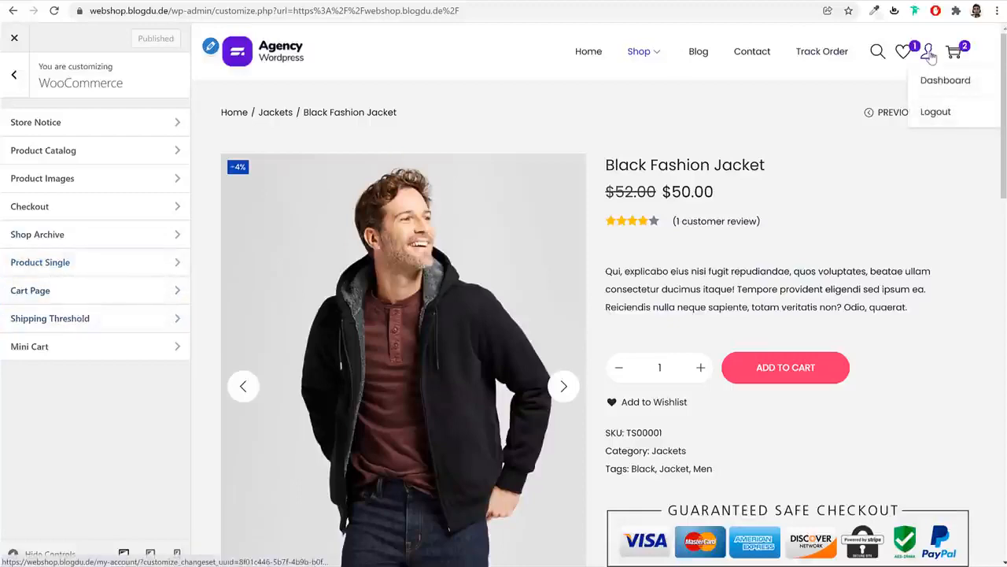
click(955, 55)
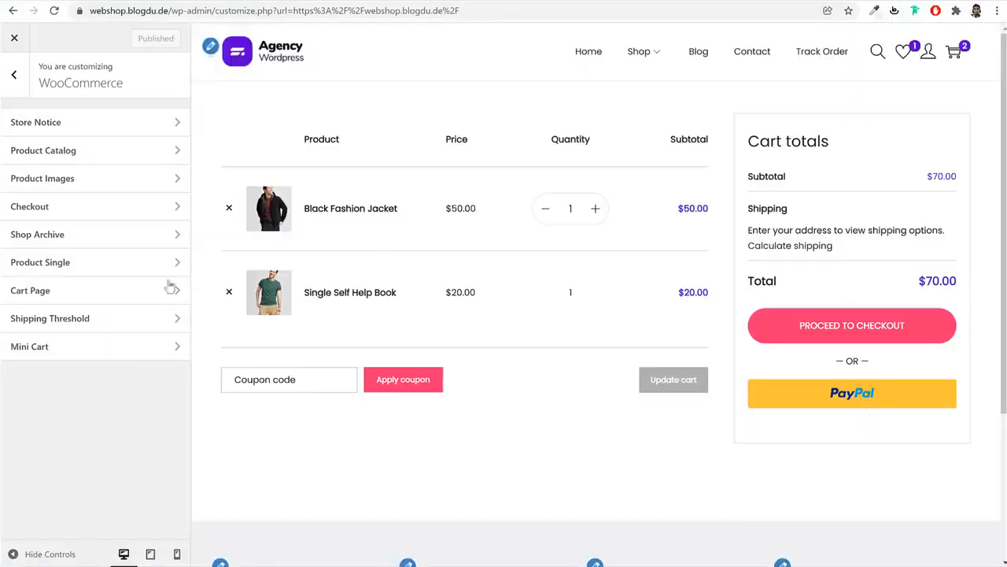
click(86, 296)
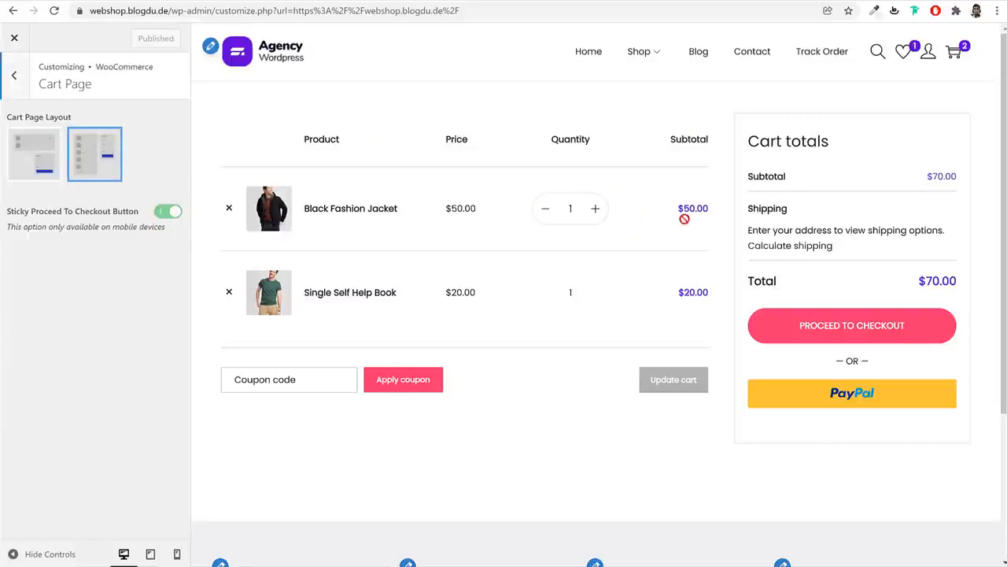
click(15, 77)
click(24, 83)
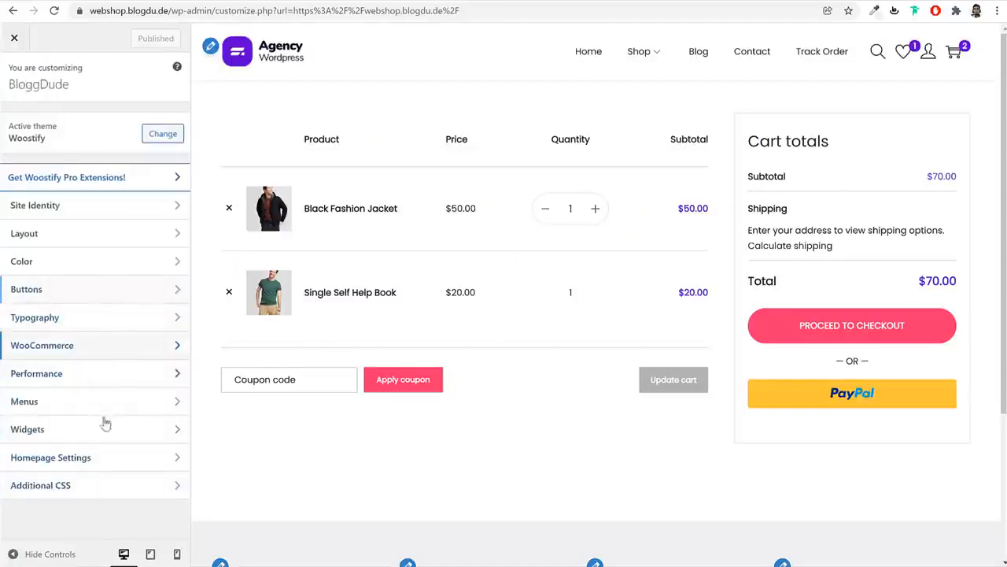
click(277, 61)
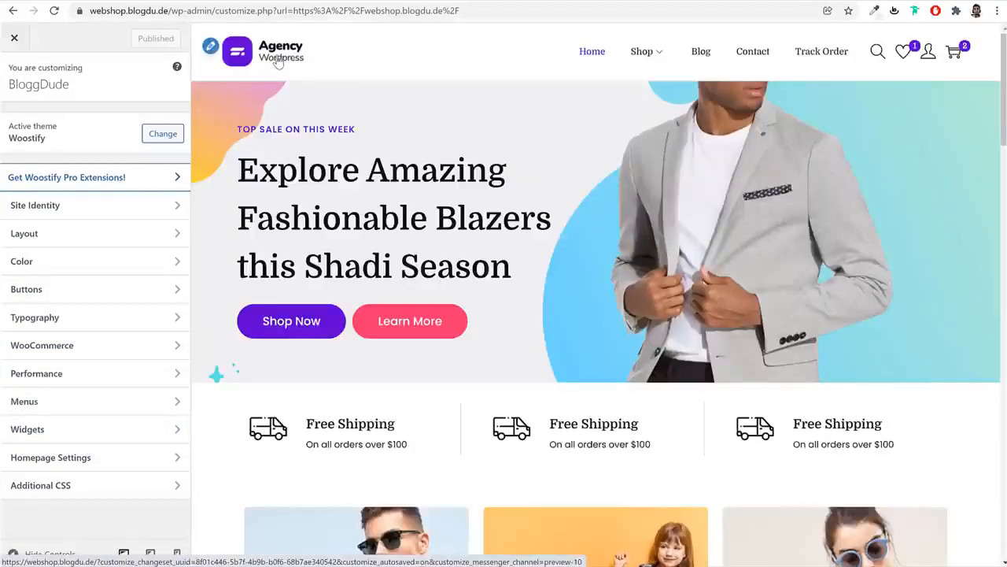
click(71, 346)
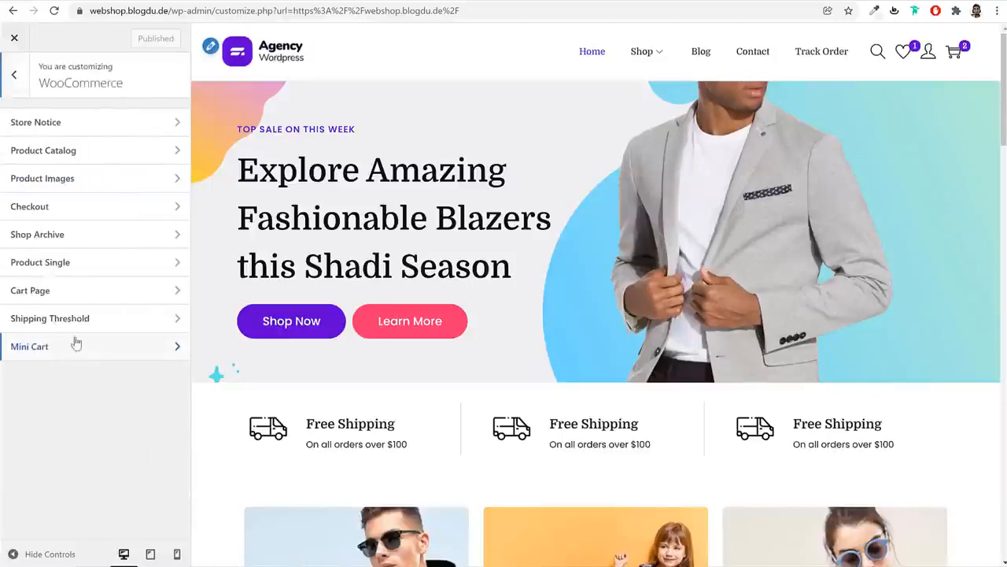
In mobile preview, set Product Catalog Products Per Row to 2
click(95, 151)
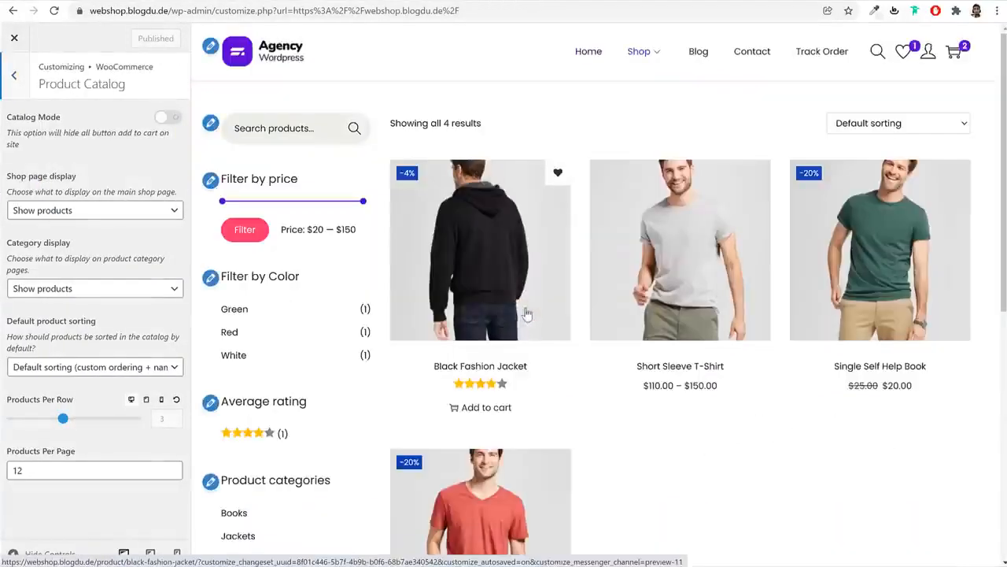
click(176, 554)
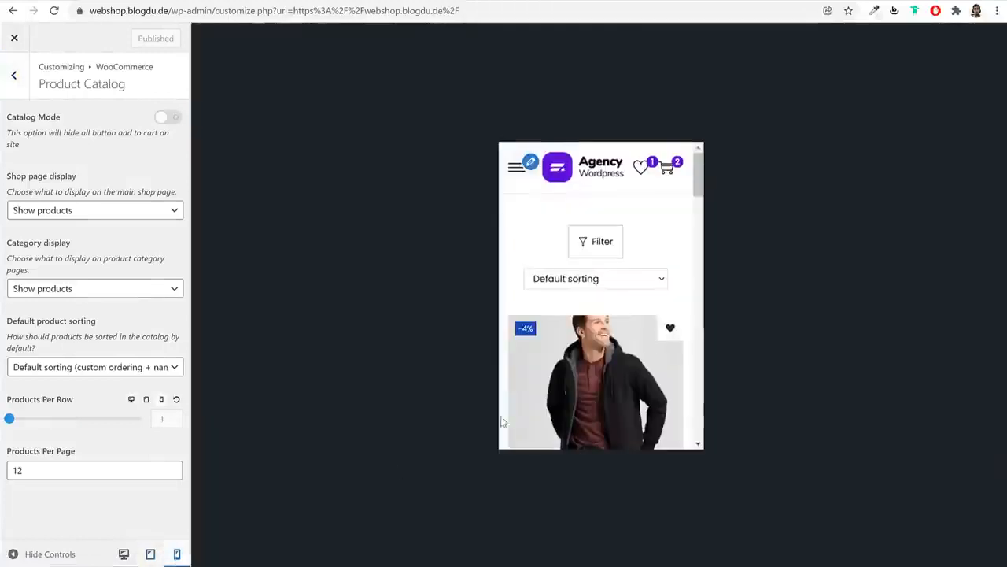
scroll(652, 344, down, 3)
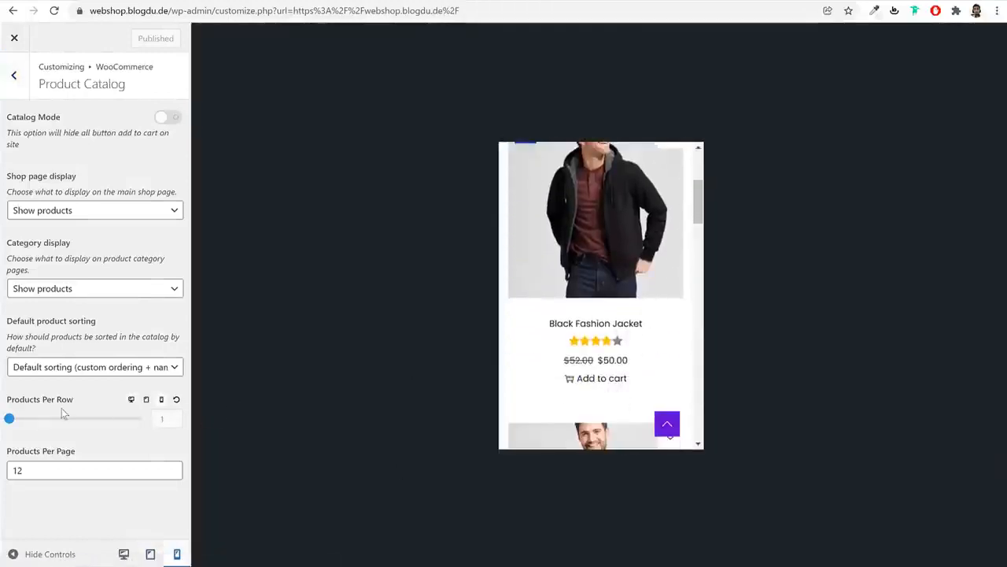
drag(23, 419, 127, 413)
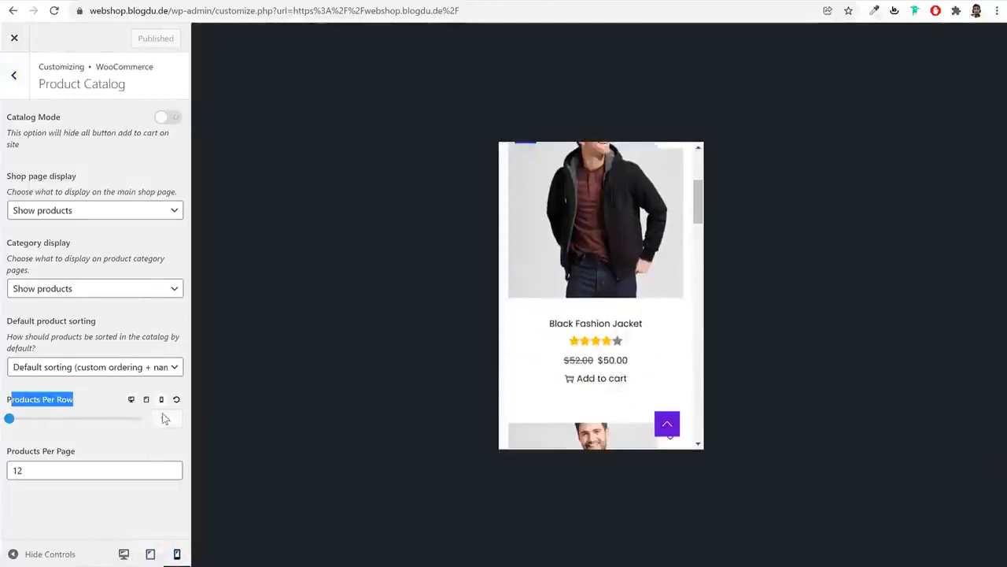
click(76, 420)
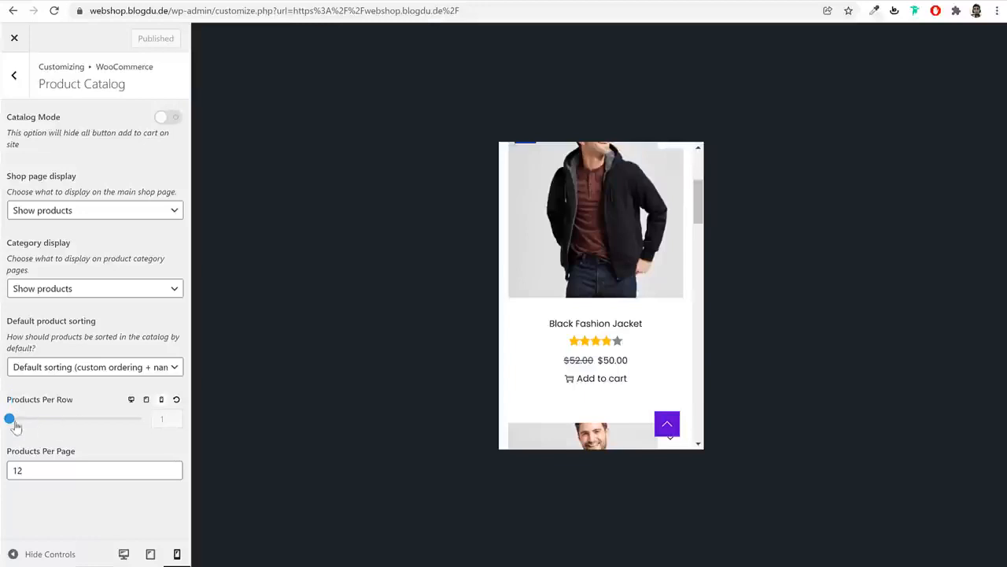
drag(45, 428, 77, 419)
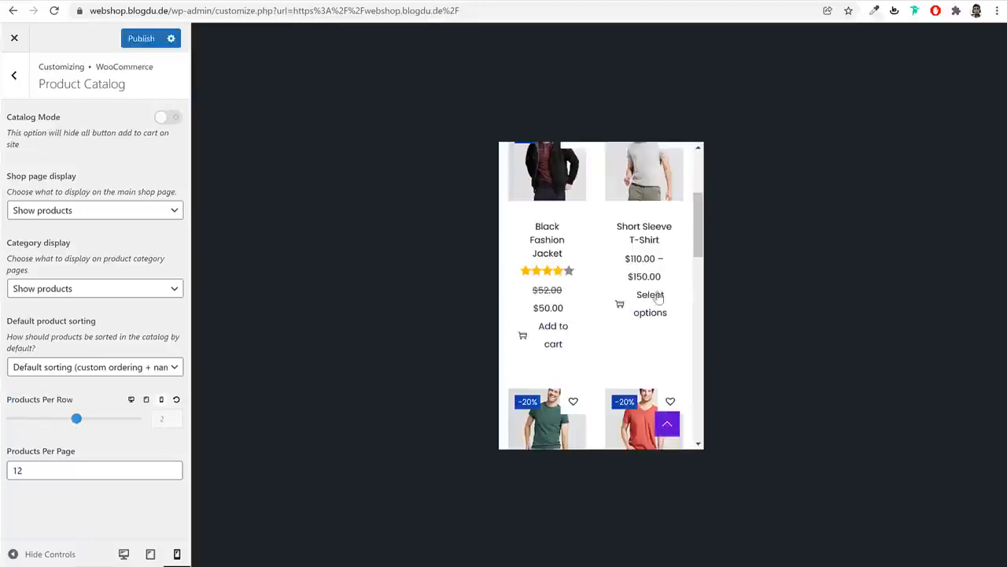
scroll(647, 323, down, 10)
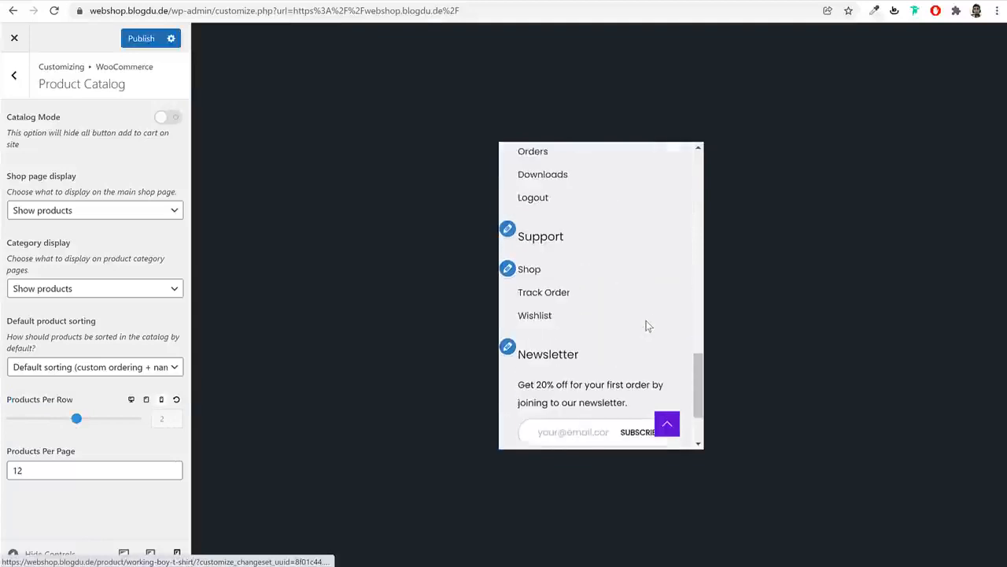
scroll(646, 320, up, 3)
scroll(647, 320, up, 5)
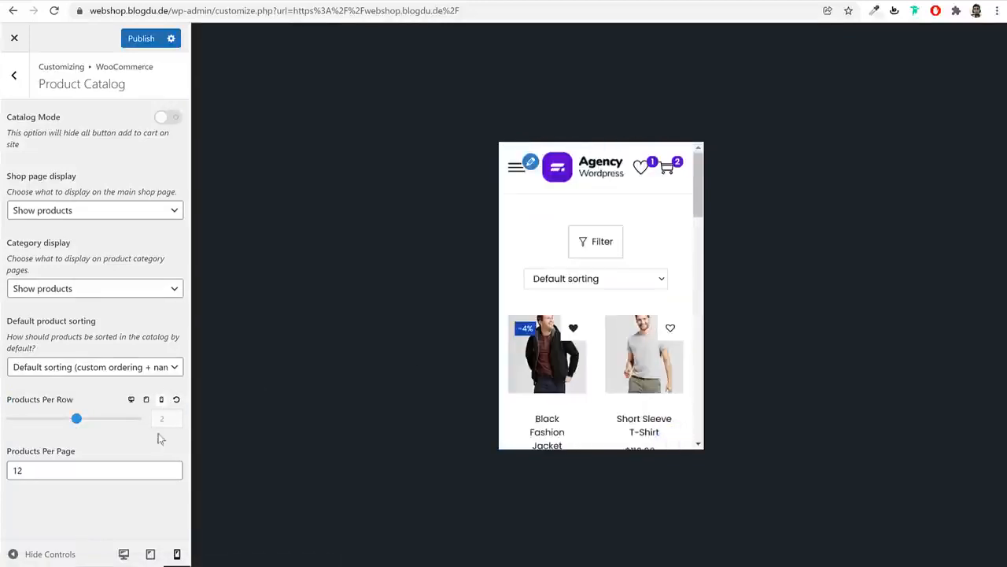
Publish the mobile column setting, return to desktop preview and exit to the live site
click(124, 39)
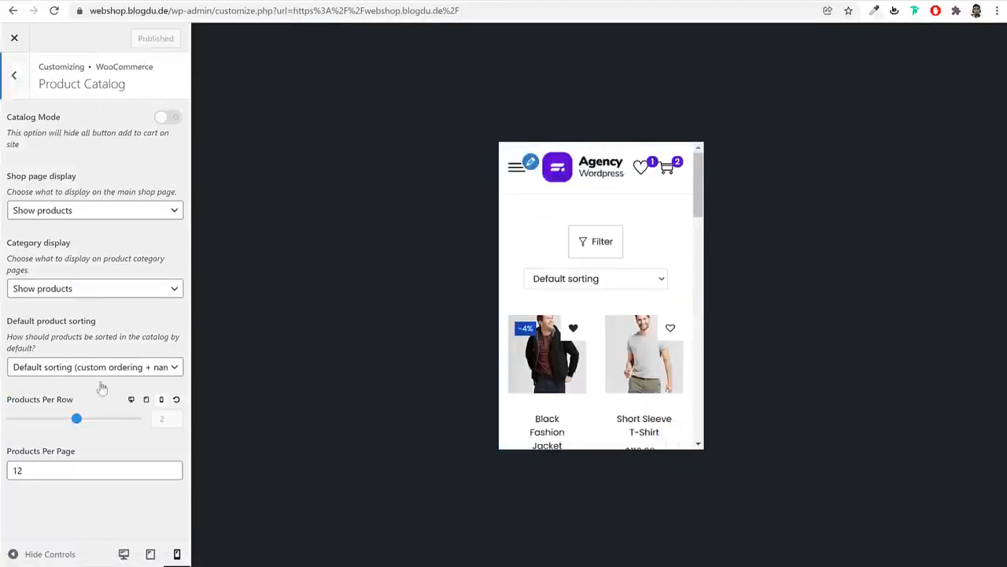
click(124, 553)
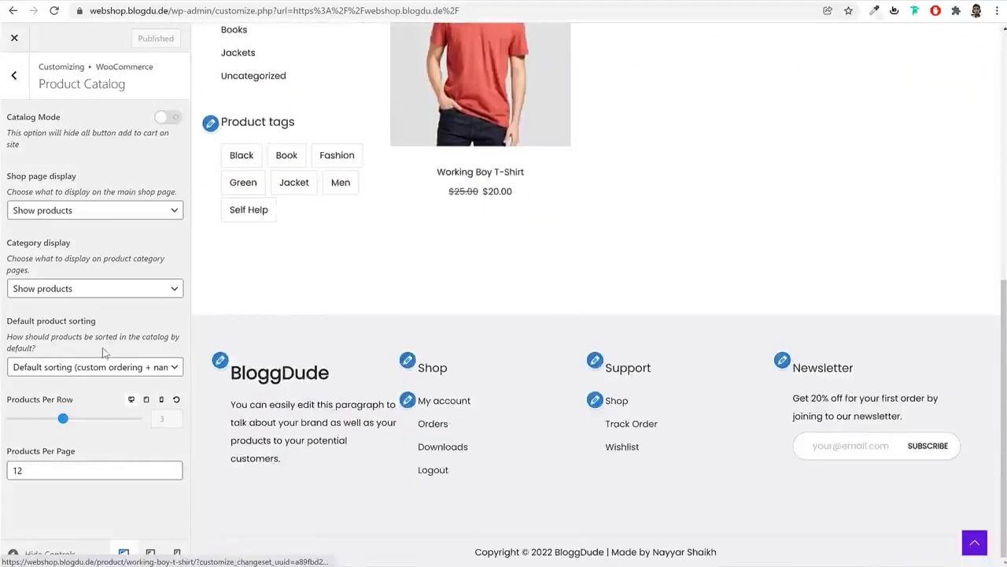
scroll(496, 324, up, 5)
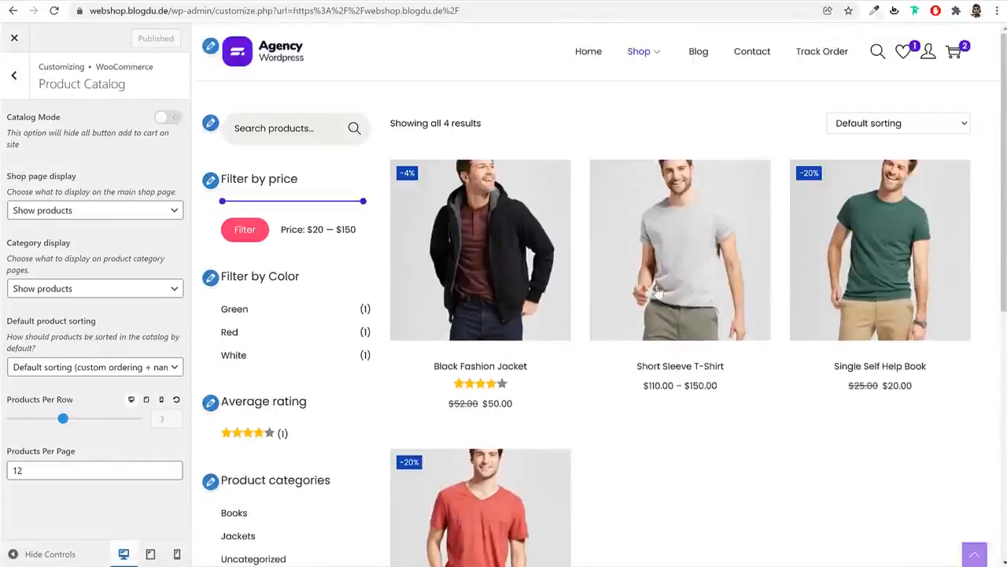
click(19, 44)
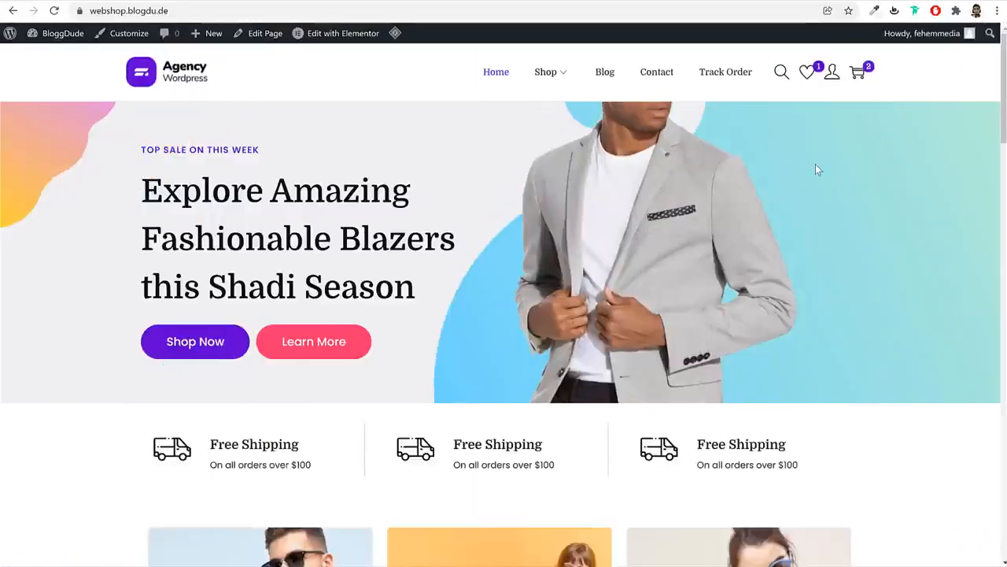